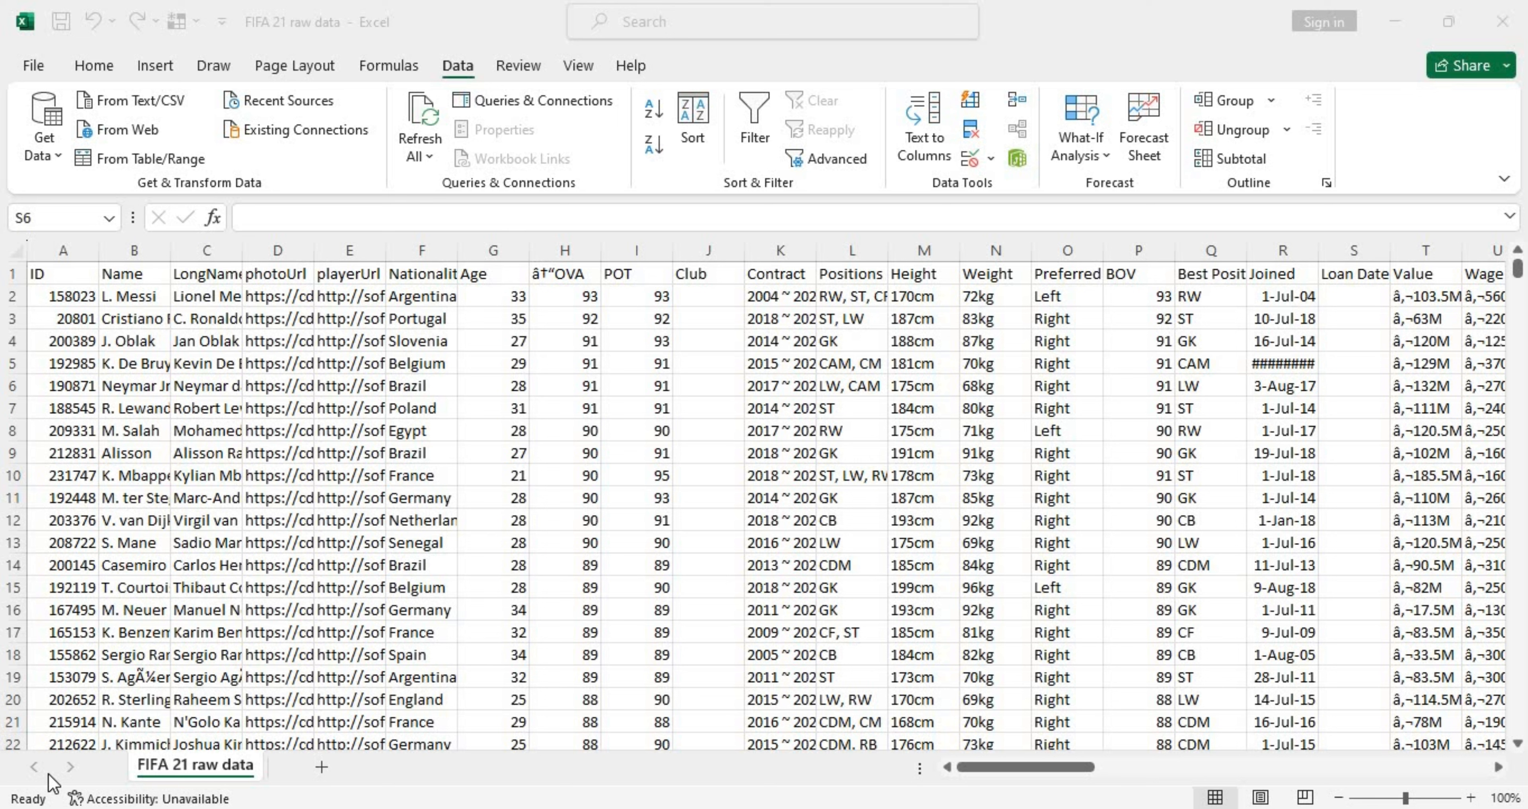
- AutoFit the column widths of the entire FIFA 21 raw data sheet to their contents
{"action": "left_click", "coordinate": [143, 718]}
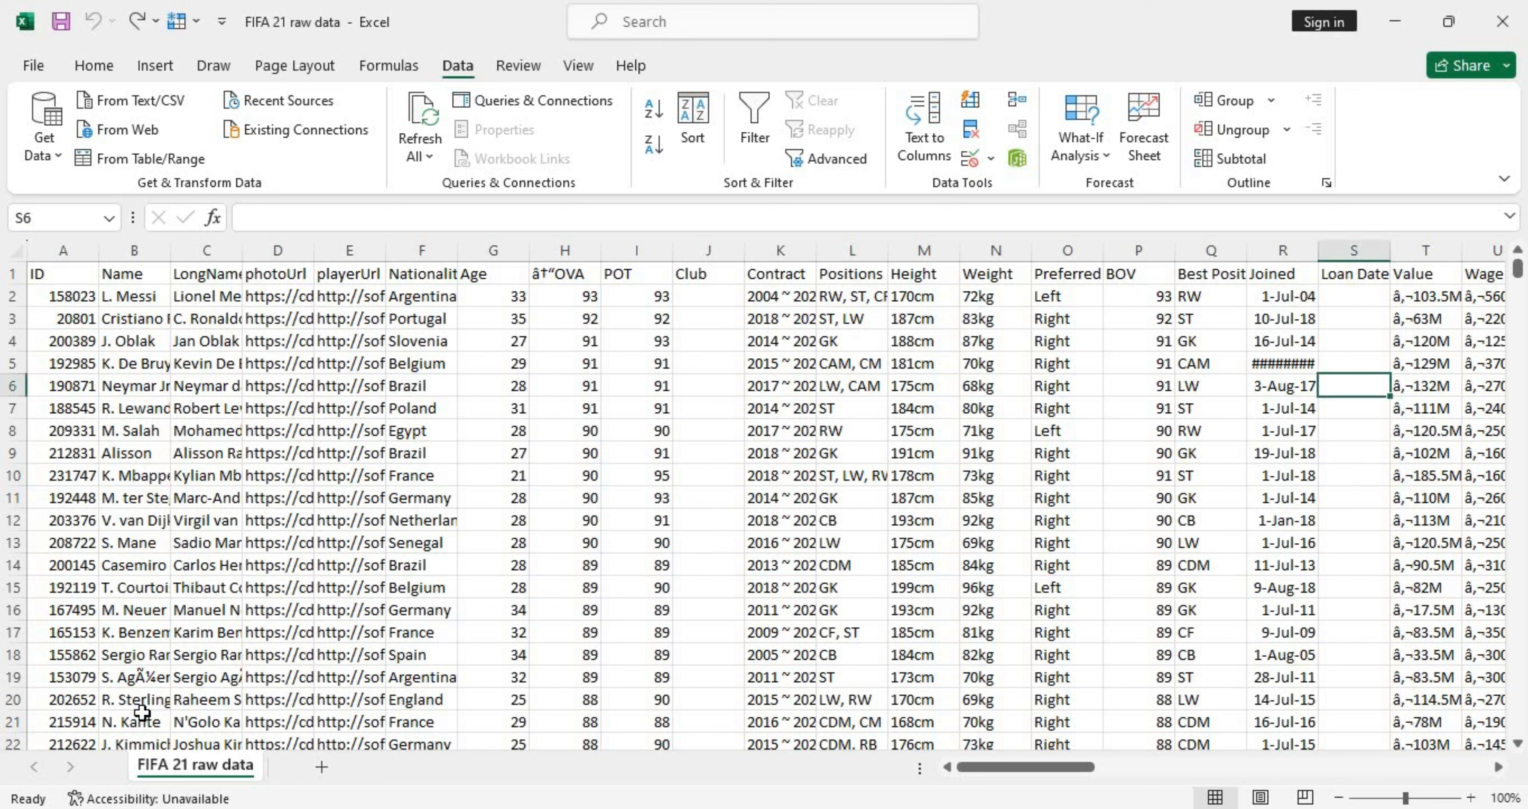
{"action": "left_click", "coordinate": [143, 718]}
{"action": "key", "text": "ctrl+a"}
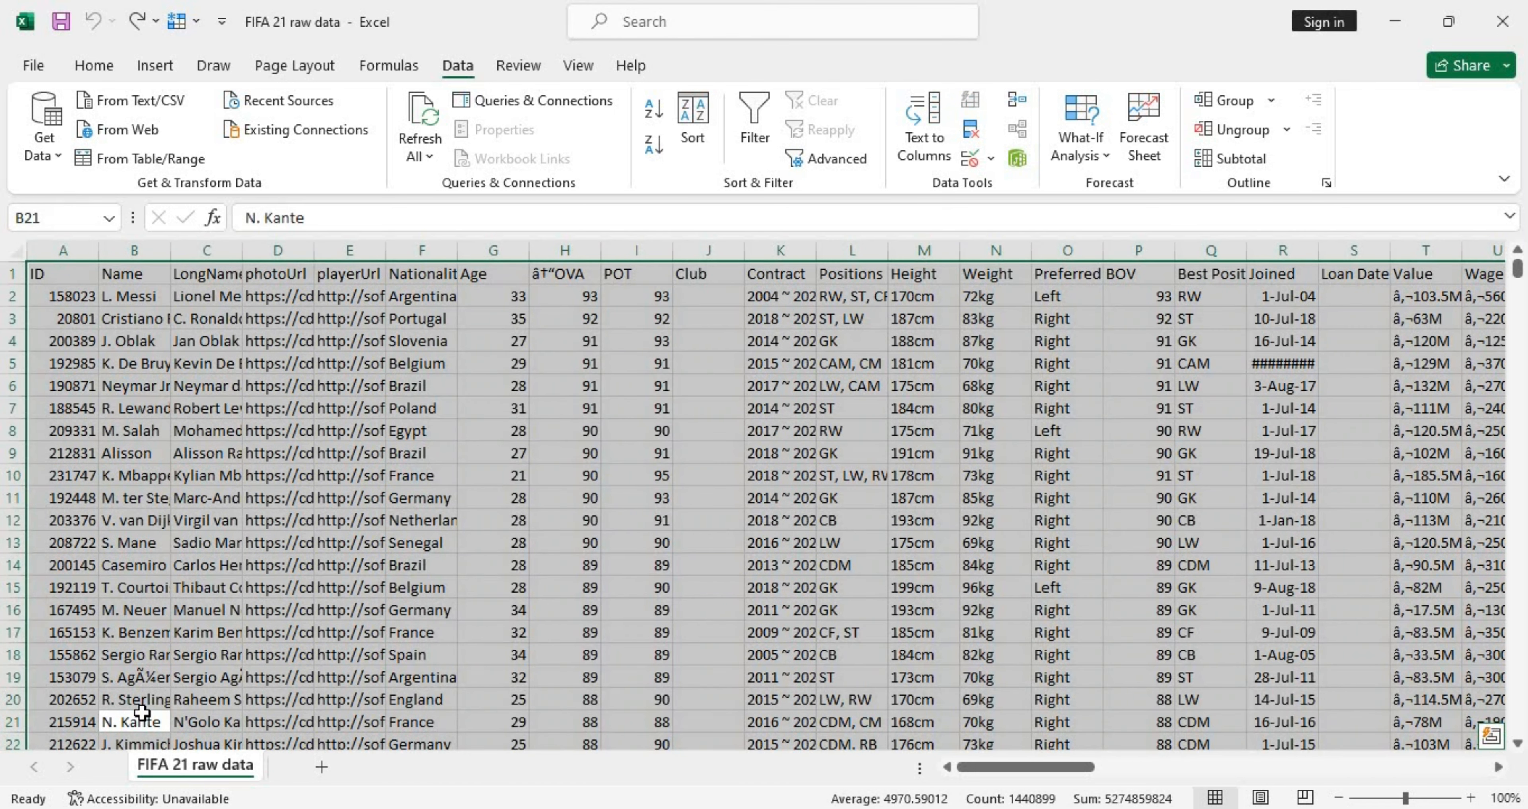
{"action": "key", "text": "alt+h"}
{"action": "key", "text": "o"}
{"action": "key", "text": "i"}
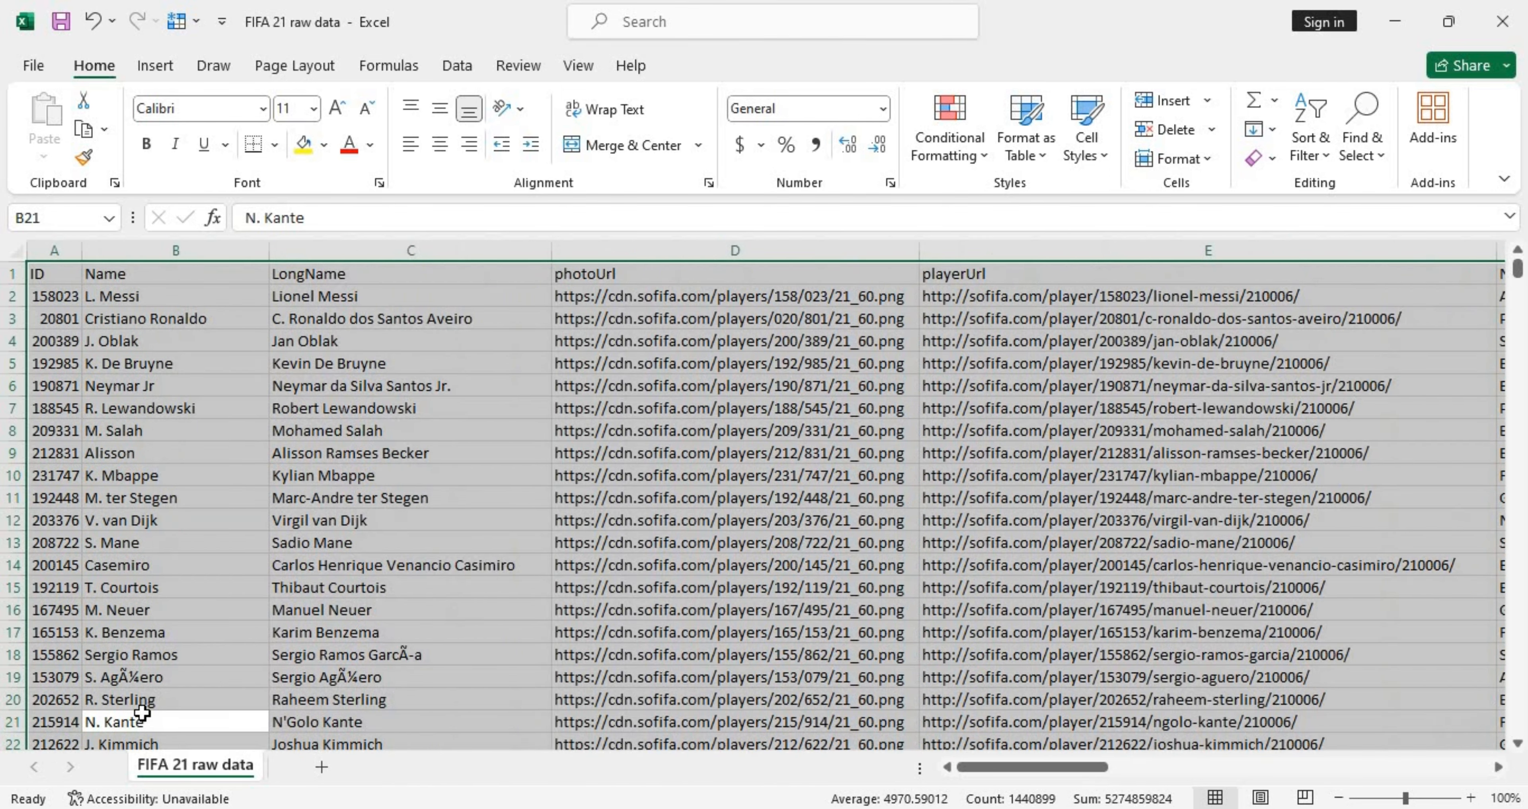
{"action": "left_click", "coordinate": [169, 629]}
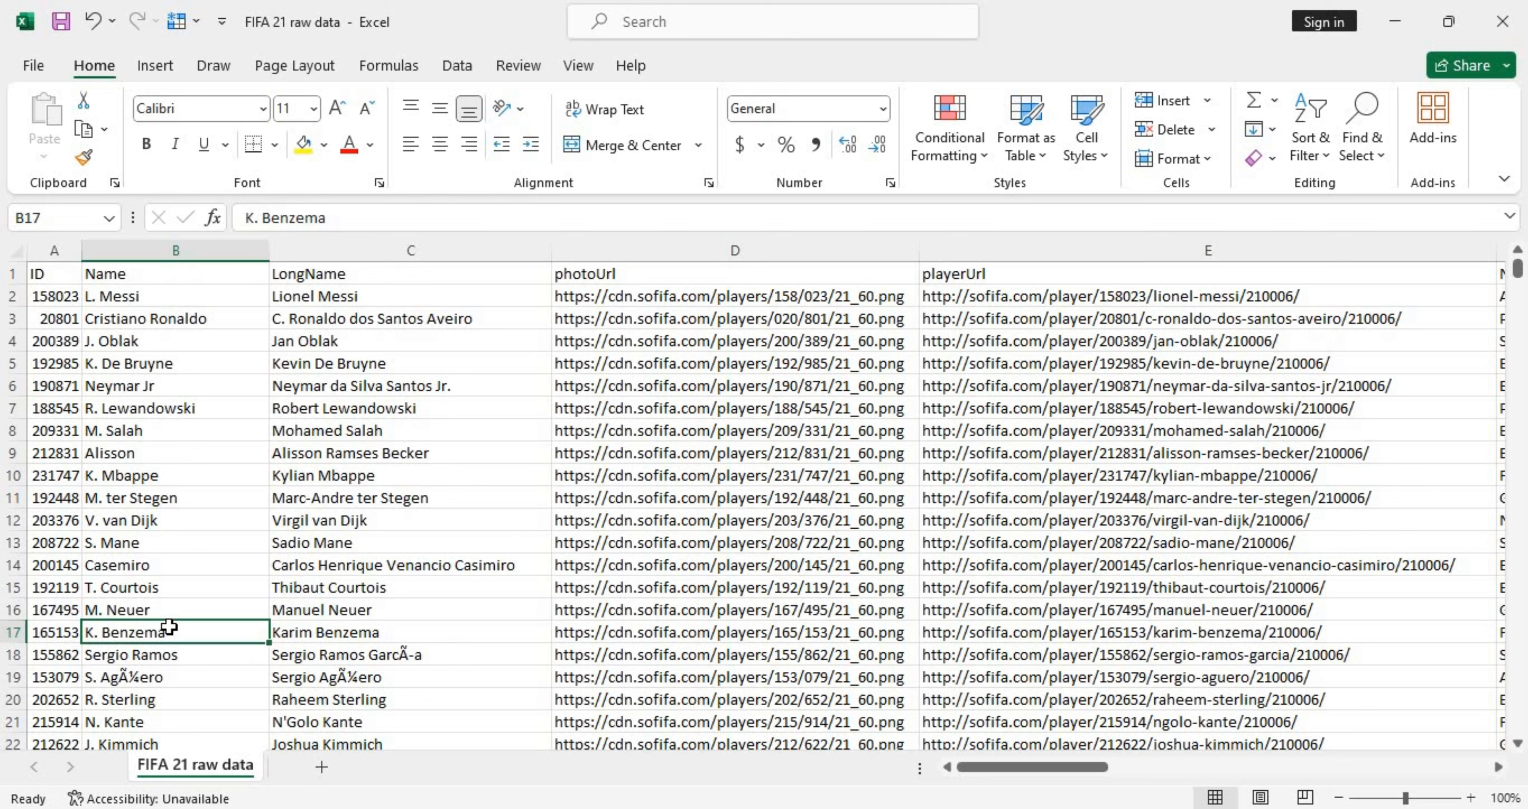
- Copy the entire raw dataset and paste it into a new worksheet starting at cell A1
{"action": "left_click", "coordinate": [220, 605]}
{"action": "key", "text": "ctrl+a"}
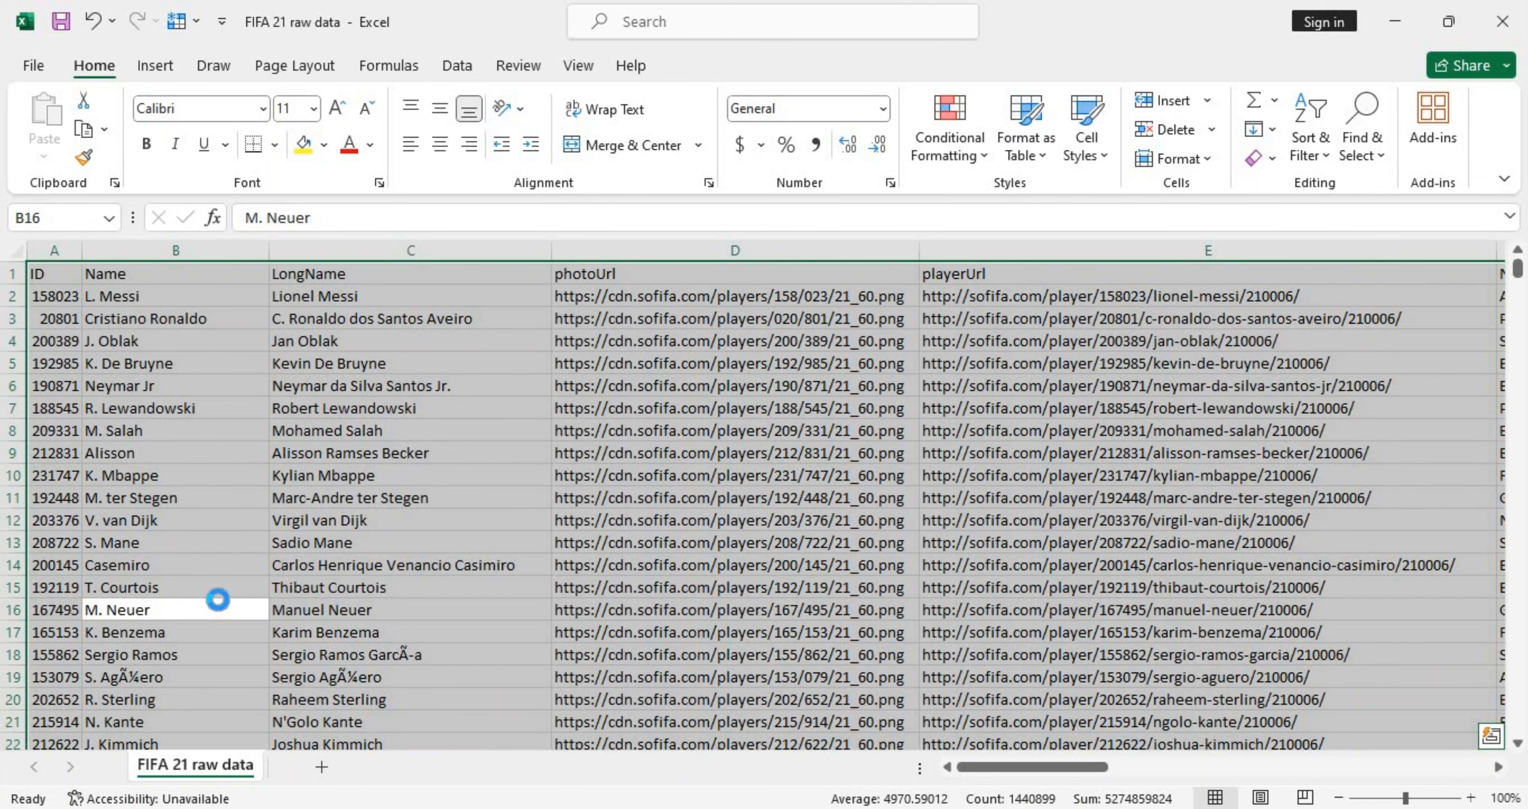
{"action": "key", "text": "ctrl+c"}
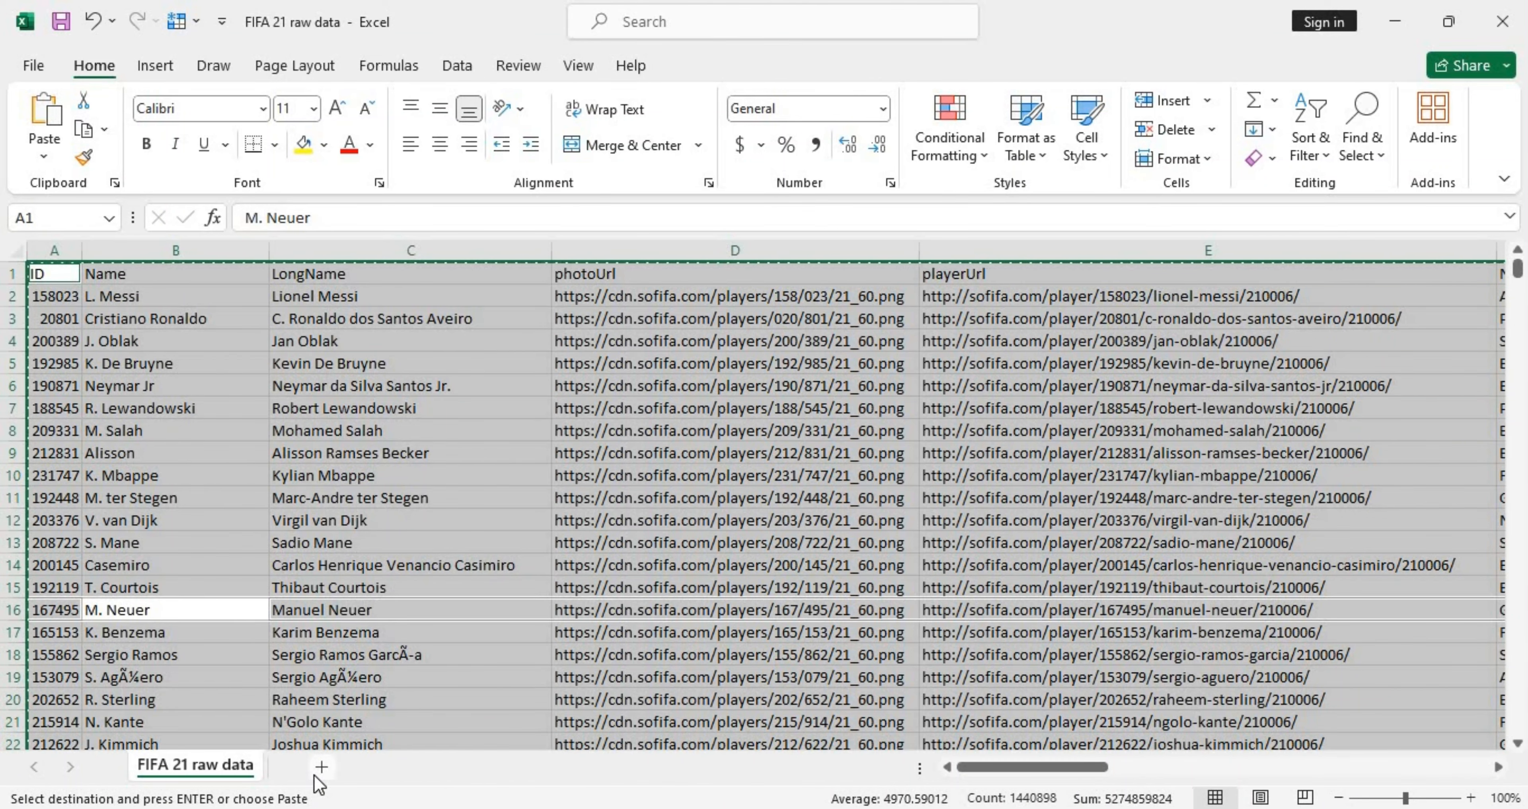
{"action": "left_click", "coordinate": [321, 766]}
{"action": "key", "text": "ctrl+v"}
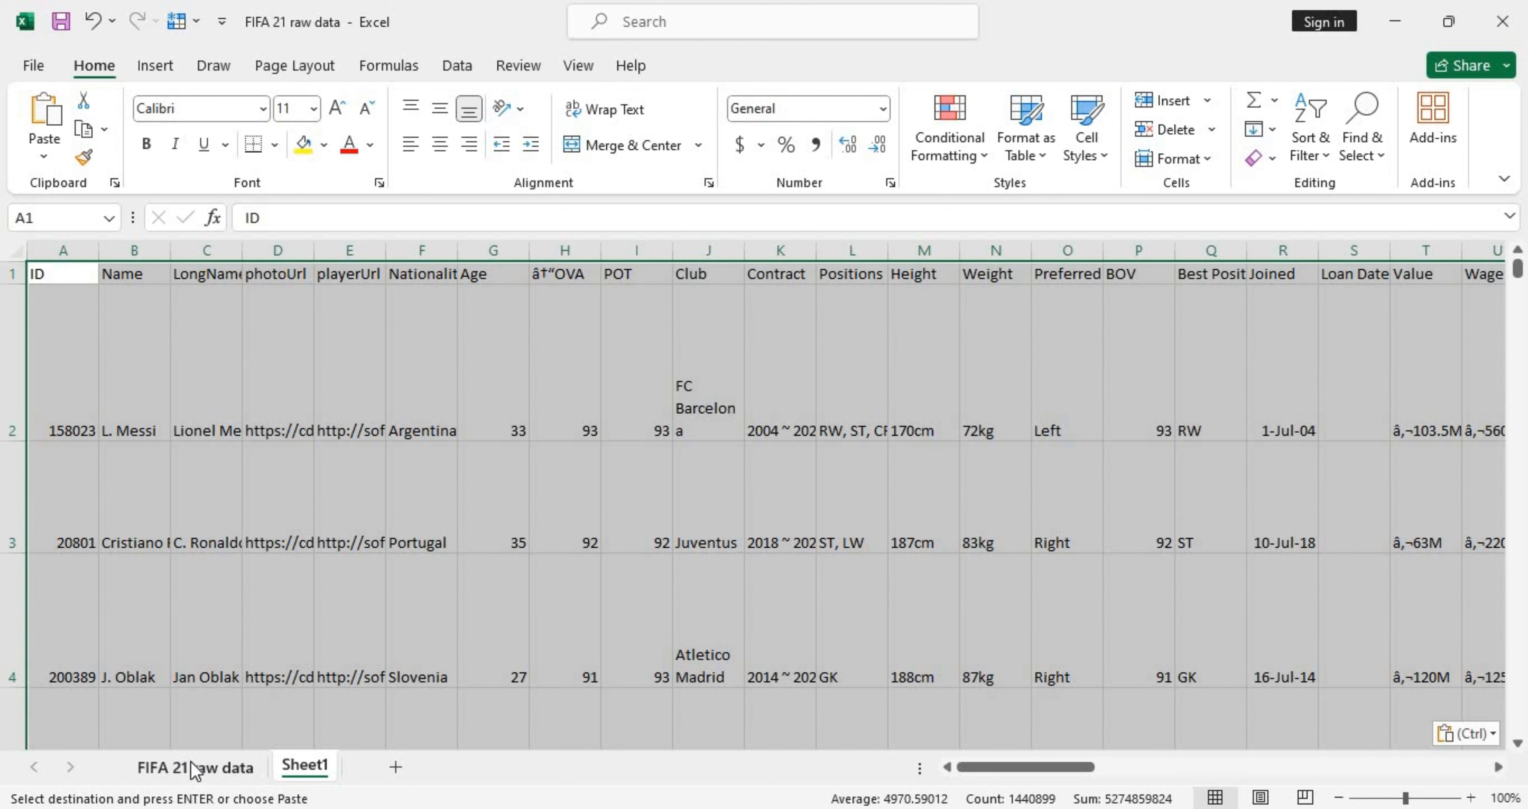
- Rename the new worksheet as Copy, then return to the FIFA 21 raw data sheet and clear the copy selection
{"action": "double_click", "coordinate": [304, 764]}
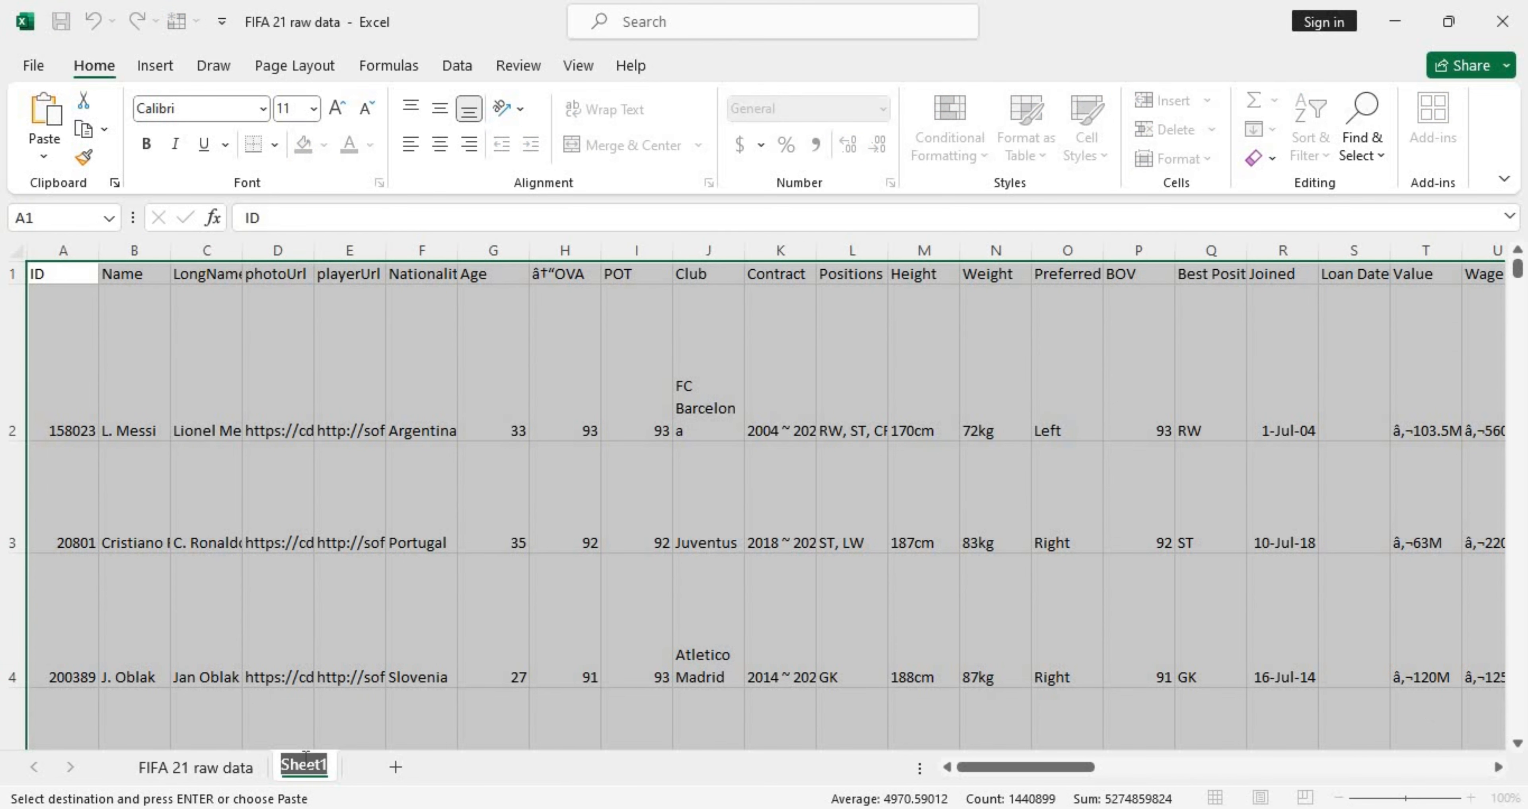
{"action": "type", "text": "Copy"}
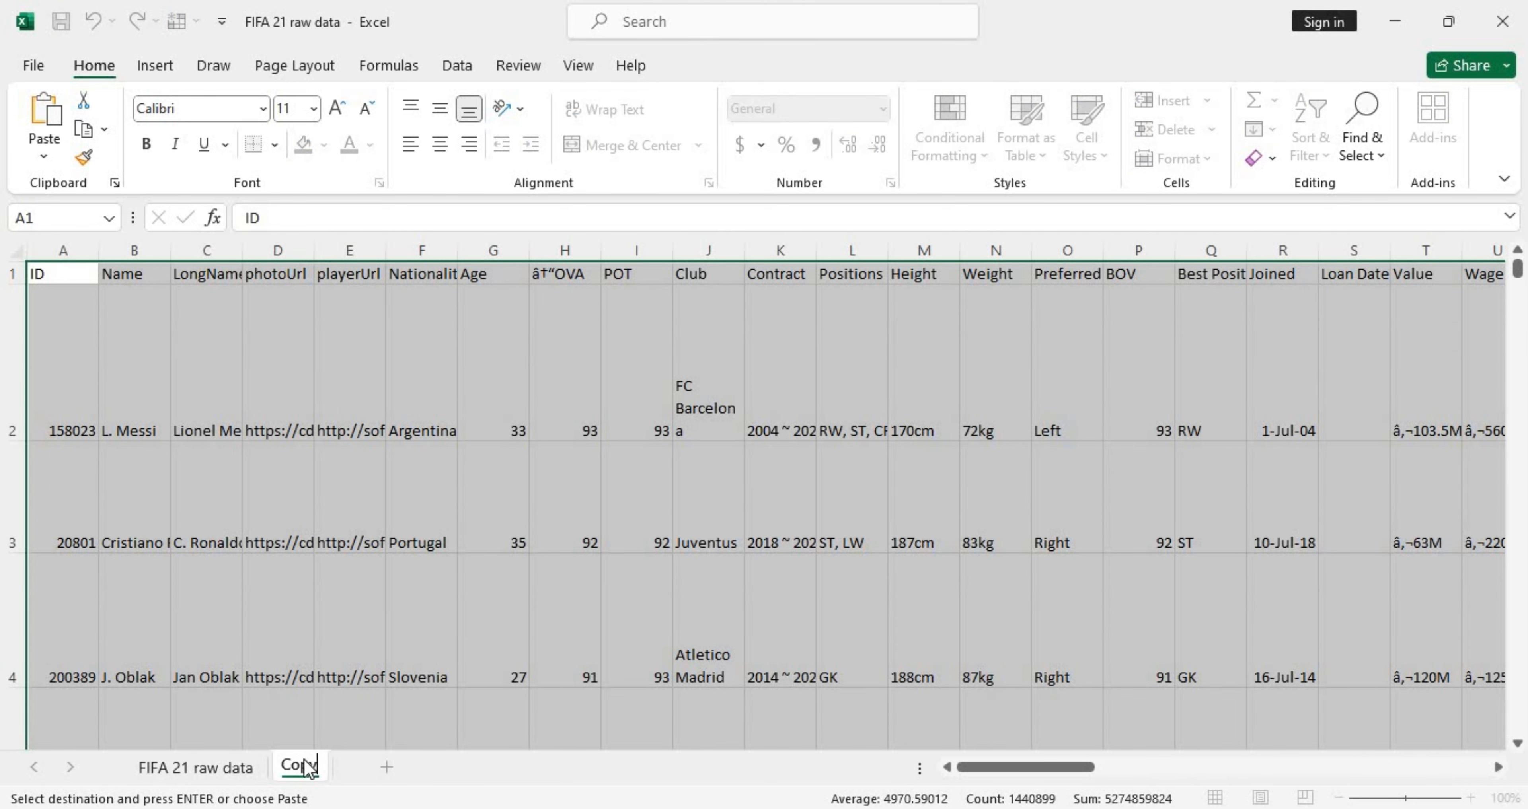
{"action": "key", "text": "Return"}
{"action": "left_click", "coordinate": [223, 772]}
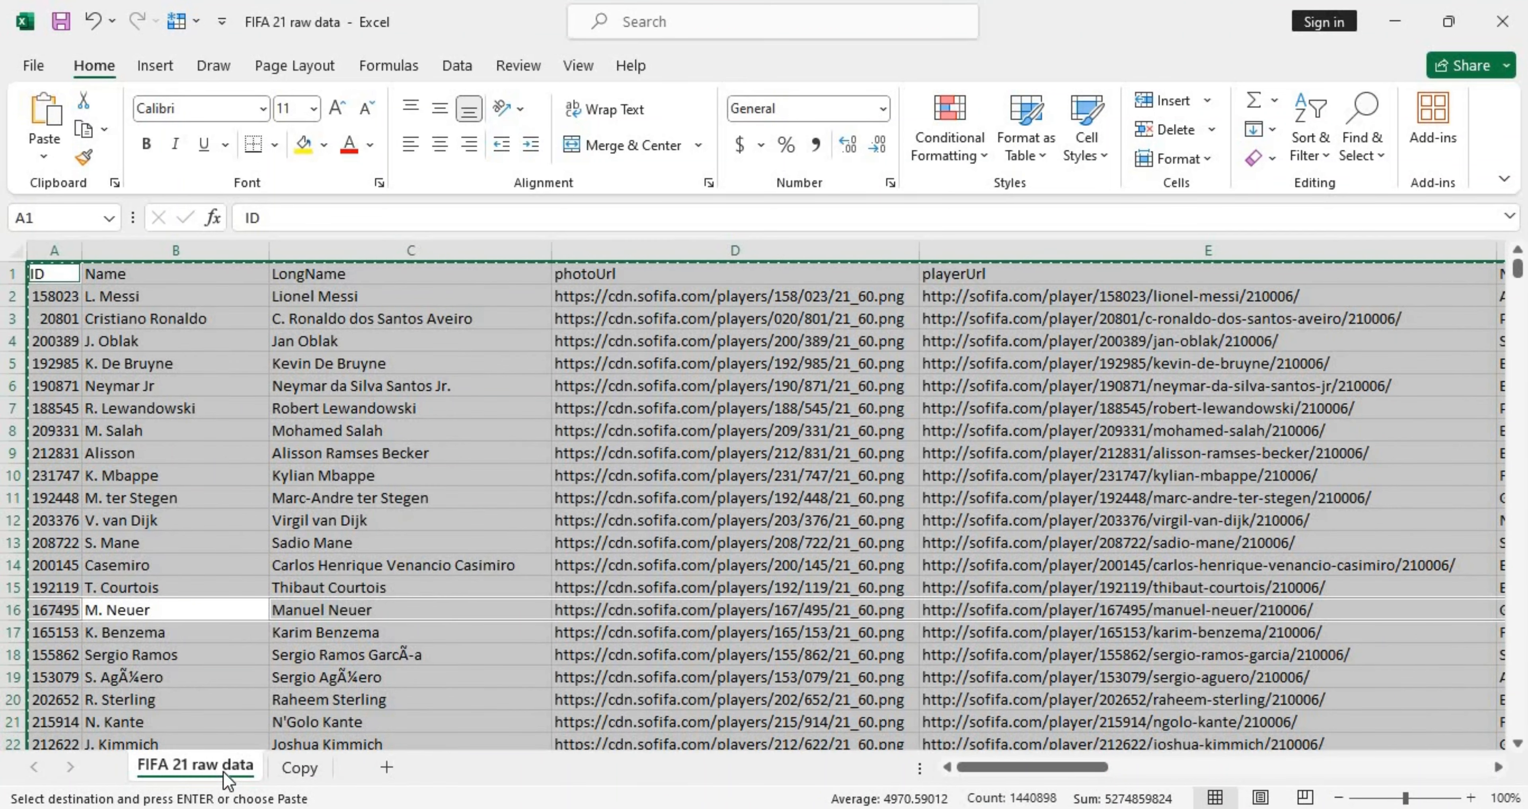
{"action": "double_click", "coordinate": [430, 610]}
{"action": "key", "text": "Return"}
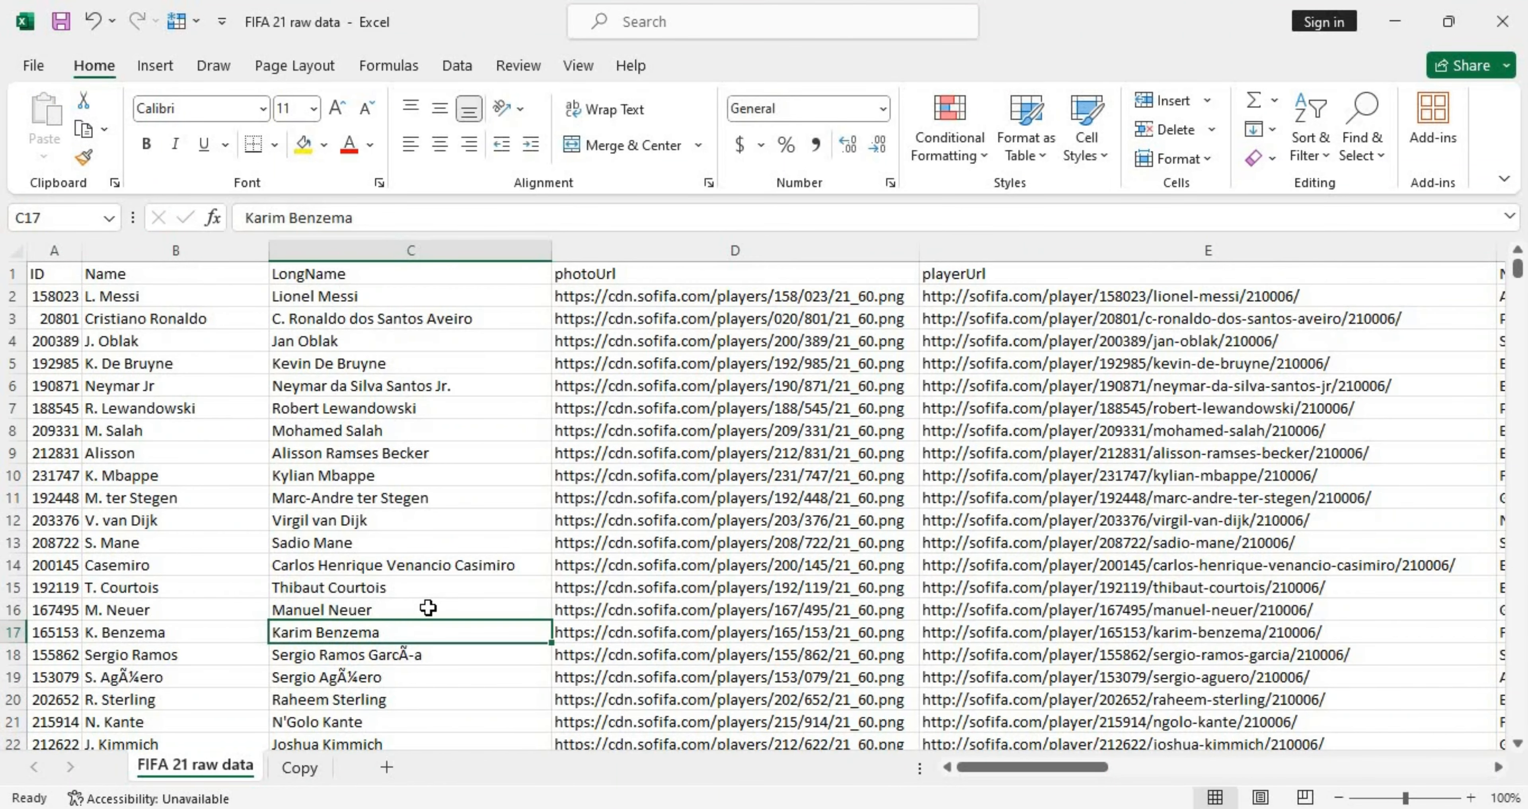
- Turn on header filters for the dataset on the FIFA 21 raw data sheet
{"action": "left_click", "coordinate": [334, 474]}
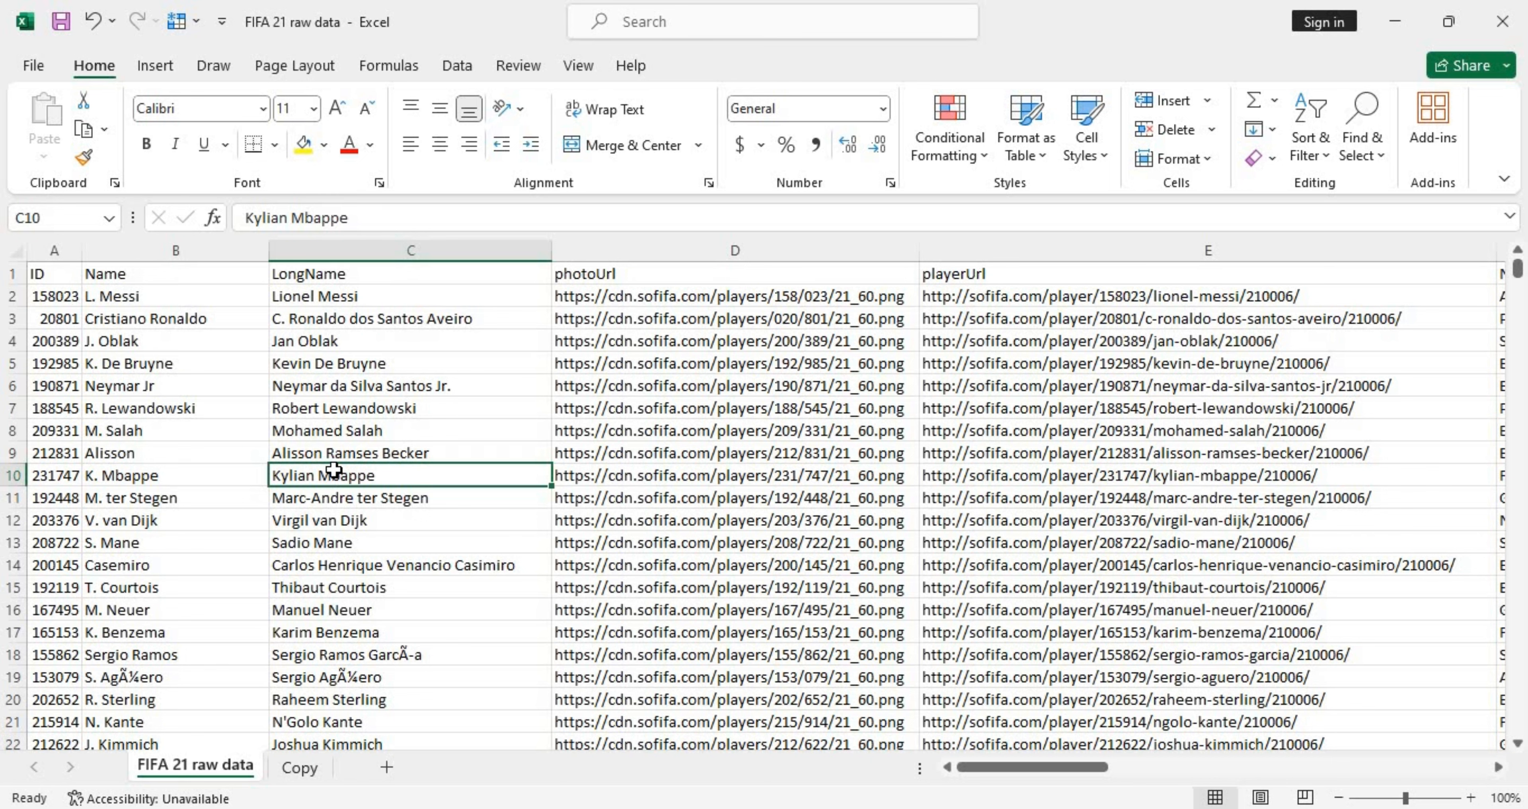
{"action": "key", "text": "alt"}
{"action": "key", "text": "a"}
{"action": "key", "text": "t"}
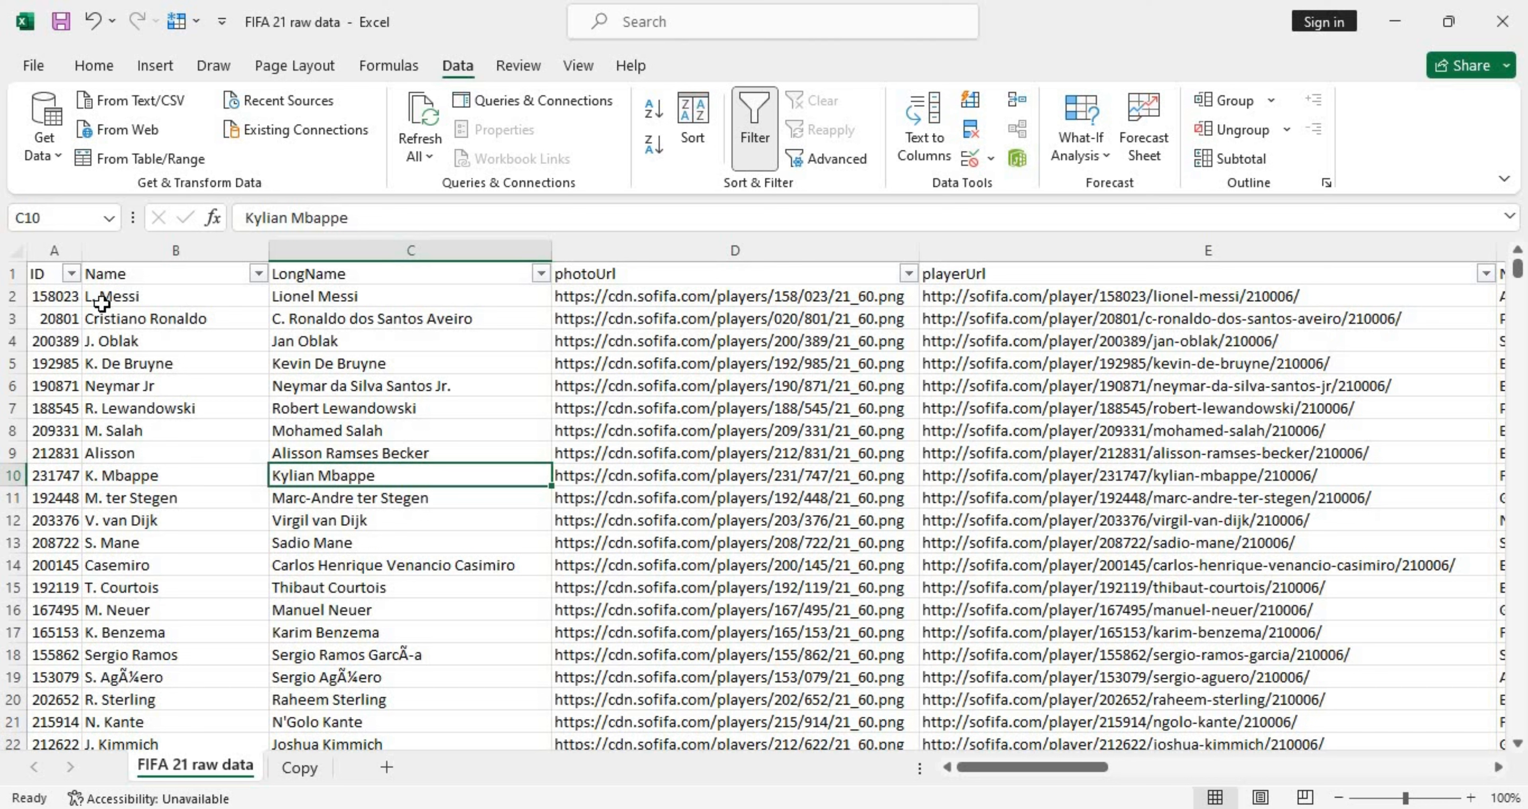
- Look through the filter values of the ID column for irregular entries, leaving the data unfiltered
{"action": "left_click", "coordinate": [71, 274]}
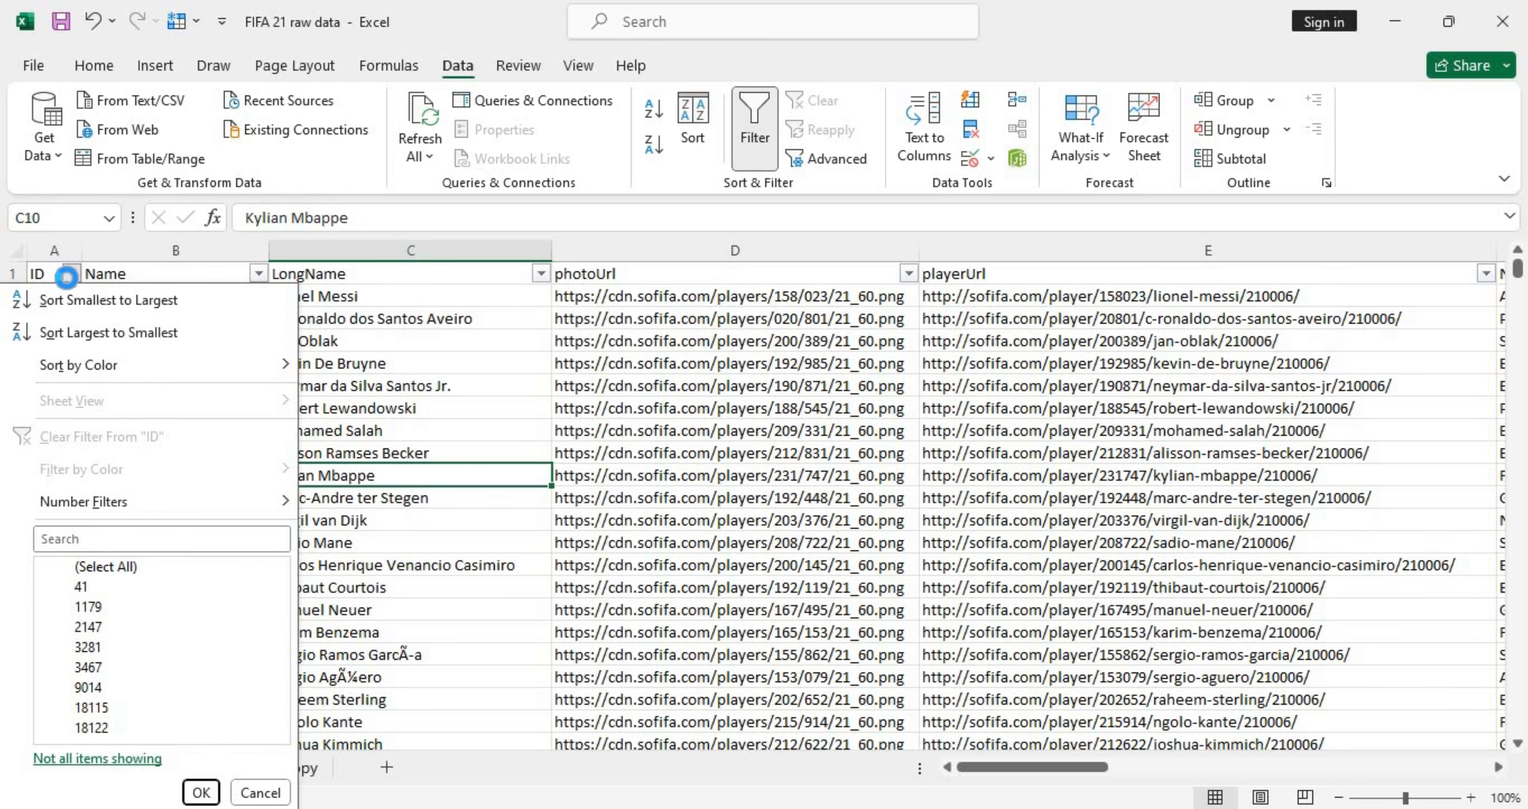
{"action": "left_click", "coordinate": [285, 675]}
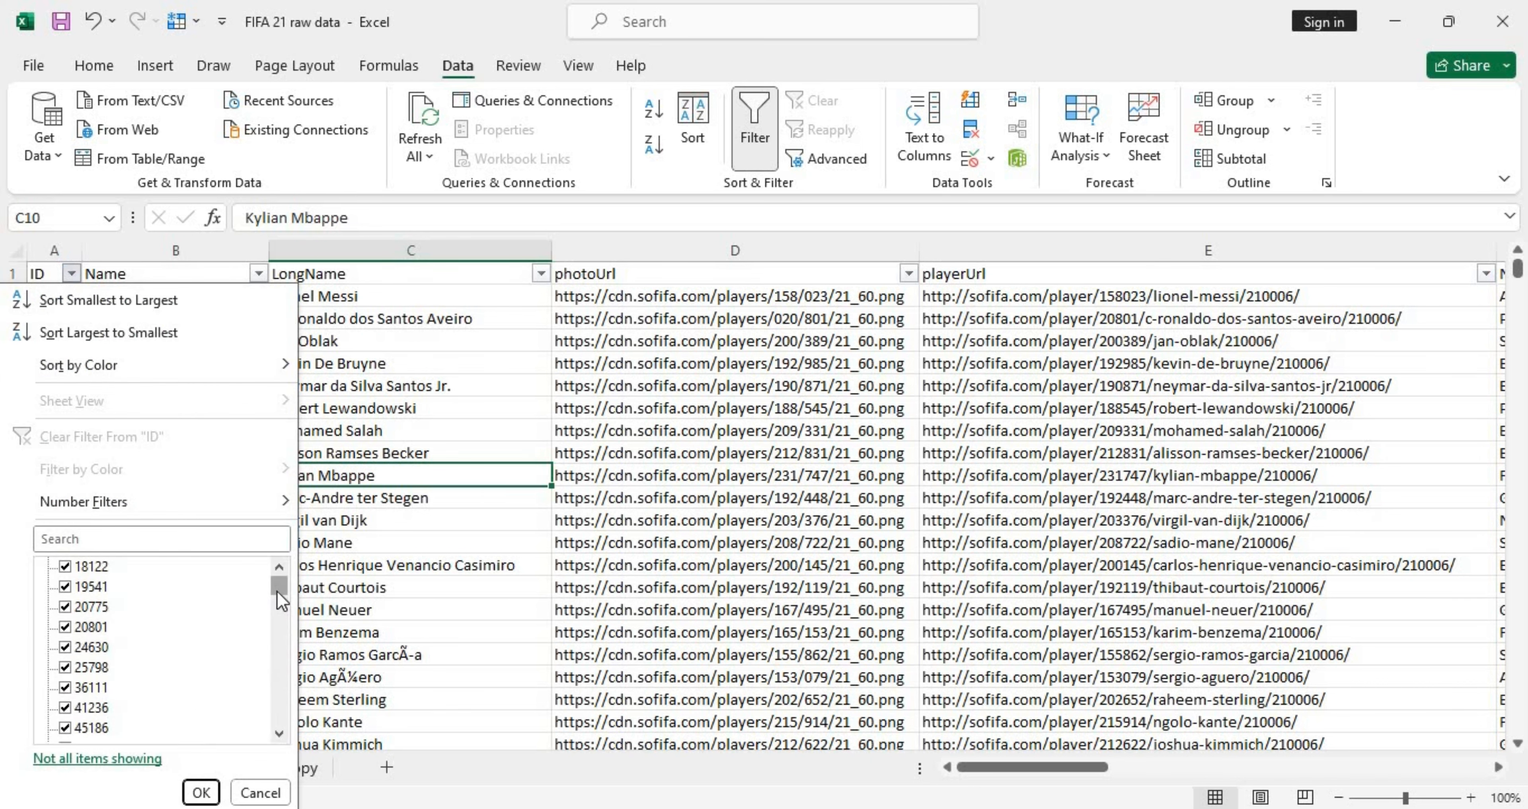
{"action": "scroll", "coordinate": [276, 591], "scroll_direction": "up", "scroll_amount": 3}
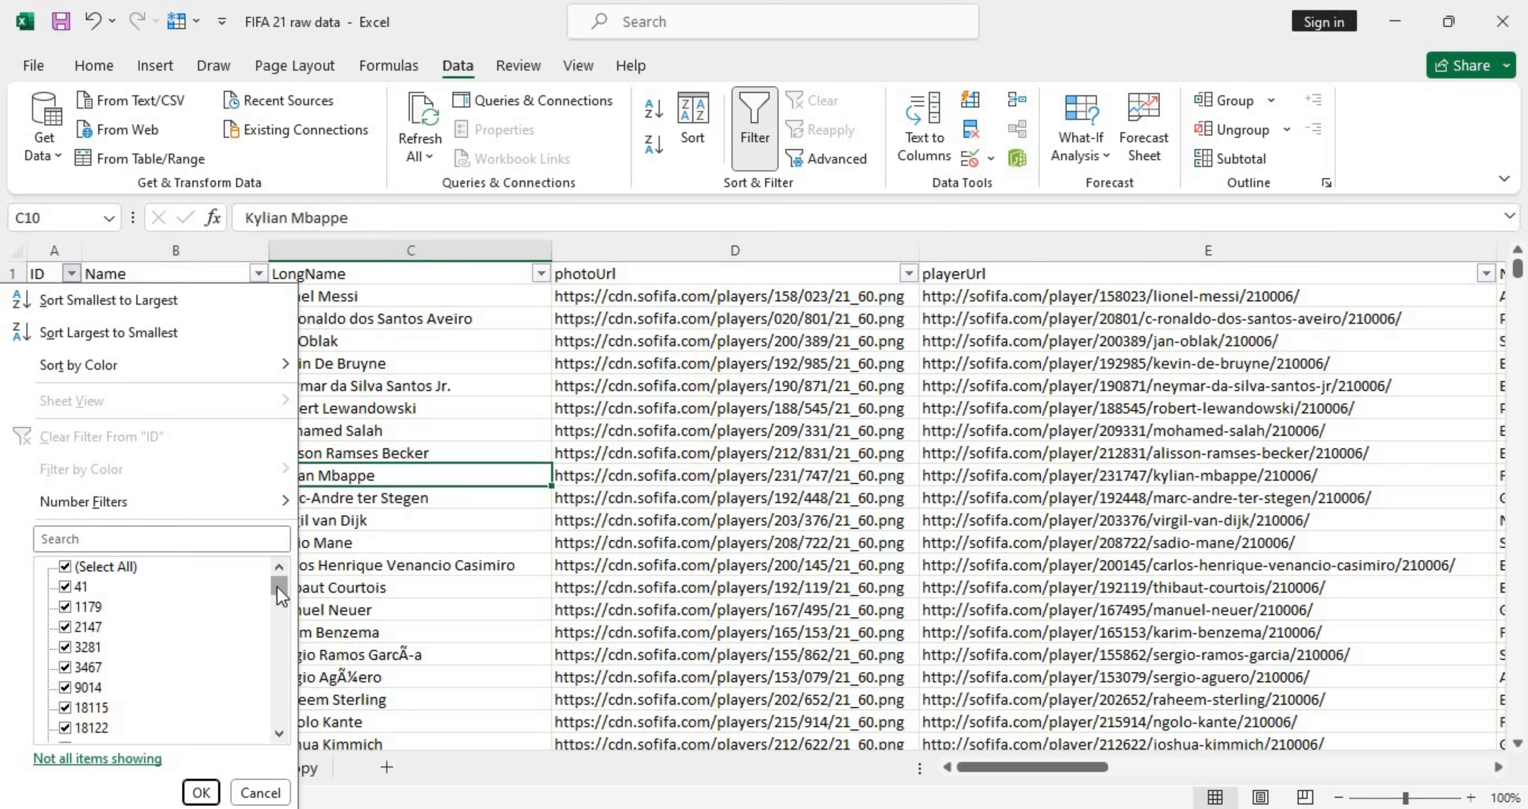
{"action": "mouse_move", "coordinate": [280, 595]}
{"action": "left_mouse_down"}
{"action": "mouse_move", "coordinate": [276, 762]}
{"action": "mouse_move", "coordinate": [280, 581]}
{"action": "left_mouse_up"}
{"action": "left_click", "coordinate": [455, 544]}
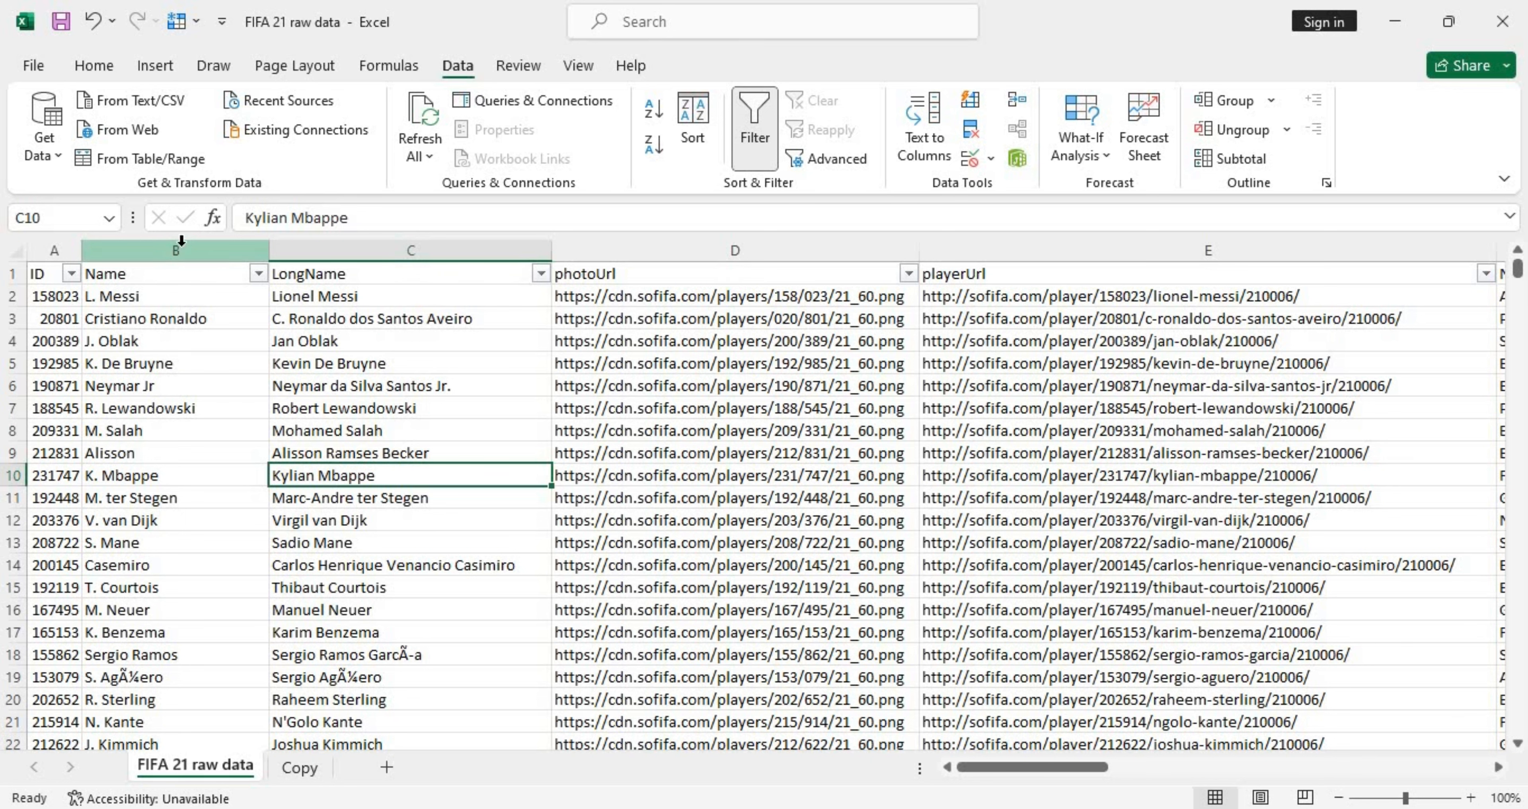
- Examine the Name and LongName columns and their filter values for garbled characters, without filtering anything
{"action": "left_click_drag", "start_coordinate": [179, 244], "coordinate": [332, 243]}
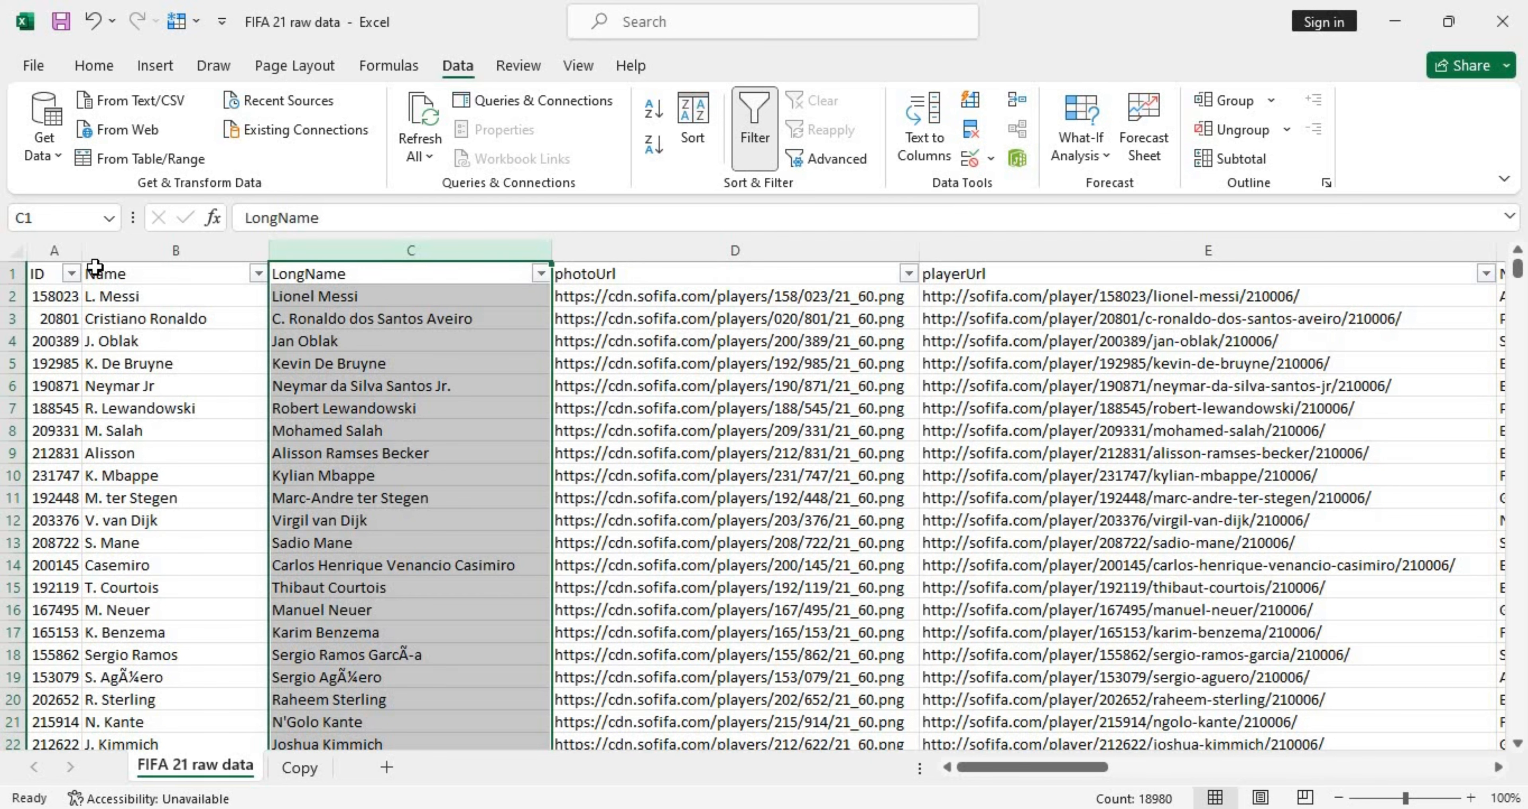
{"action": "left_click", "coordinate": [45, 237]}
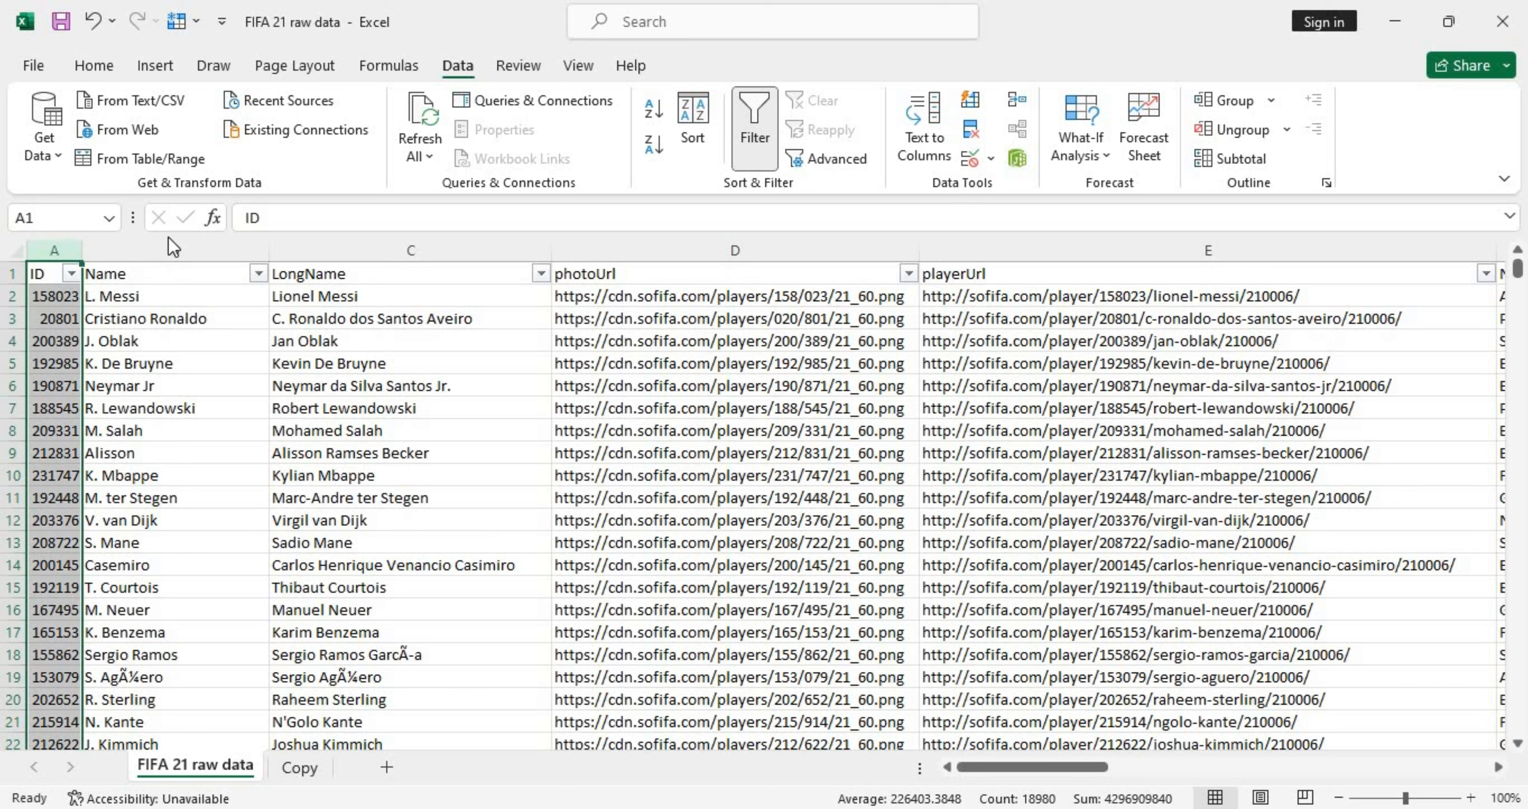
{"action": "left_click", "coordinate": [257, 274]}
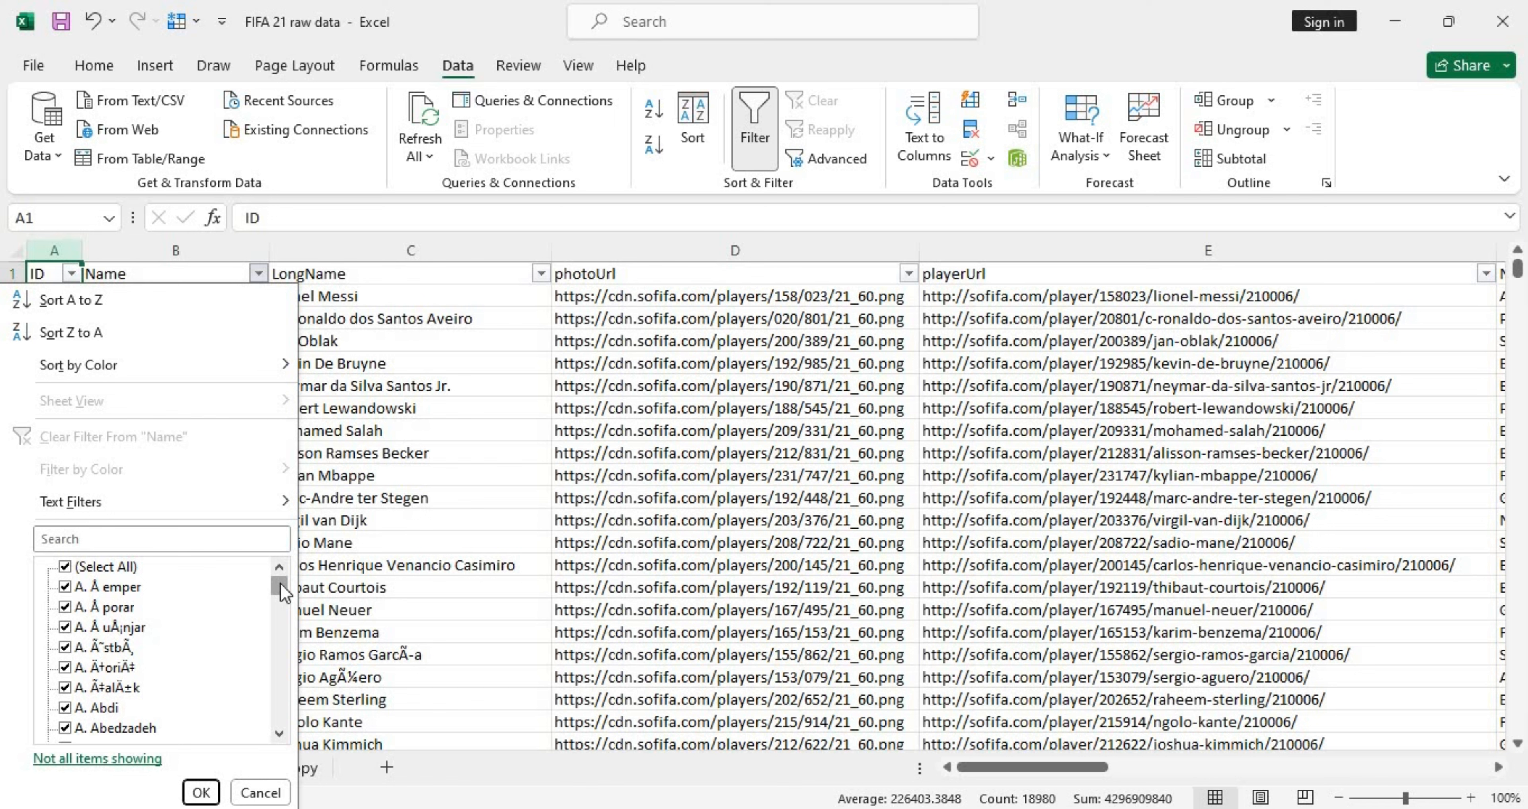
{"action": "left_click_drag", "start_coordinate": [280, 587], "coordinate": [280, 624]}
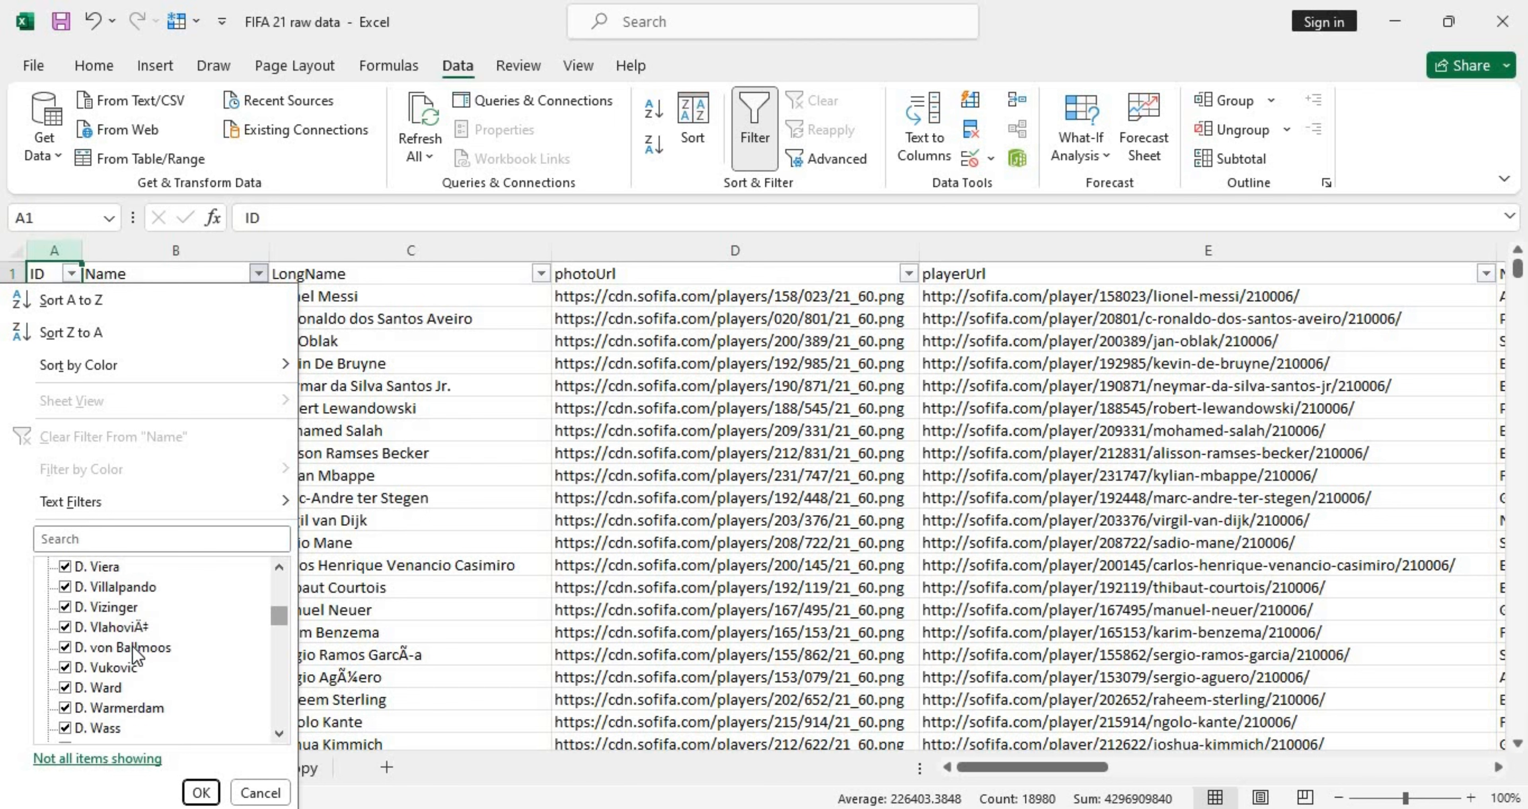
{"action": "left_click", "coordinate": [201, 793]}
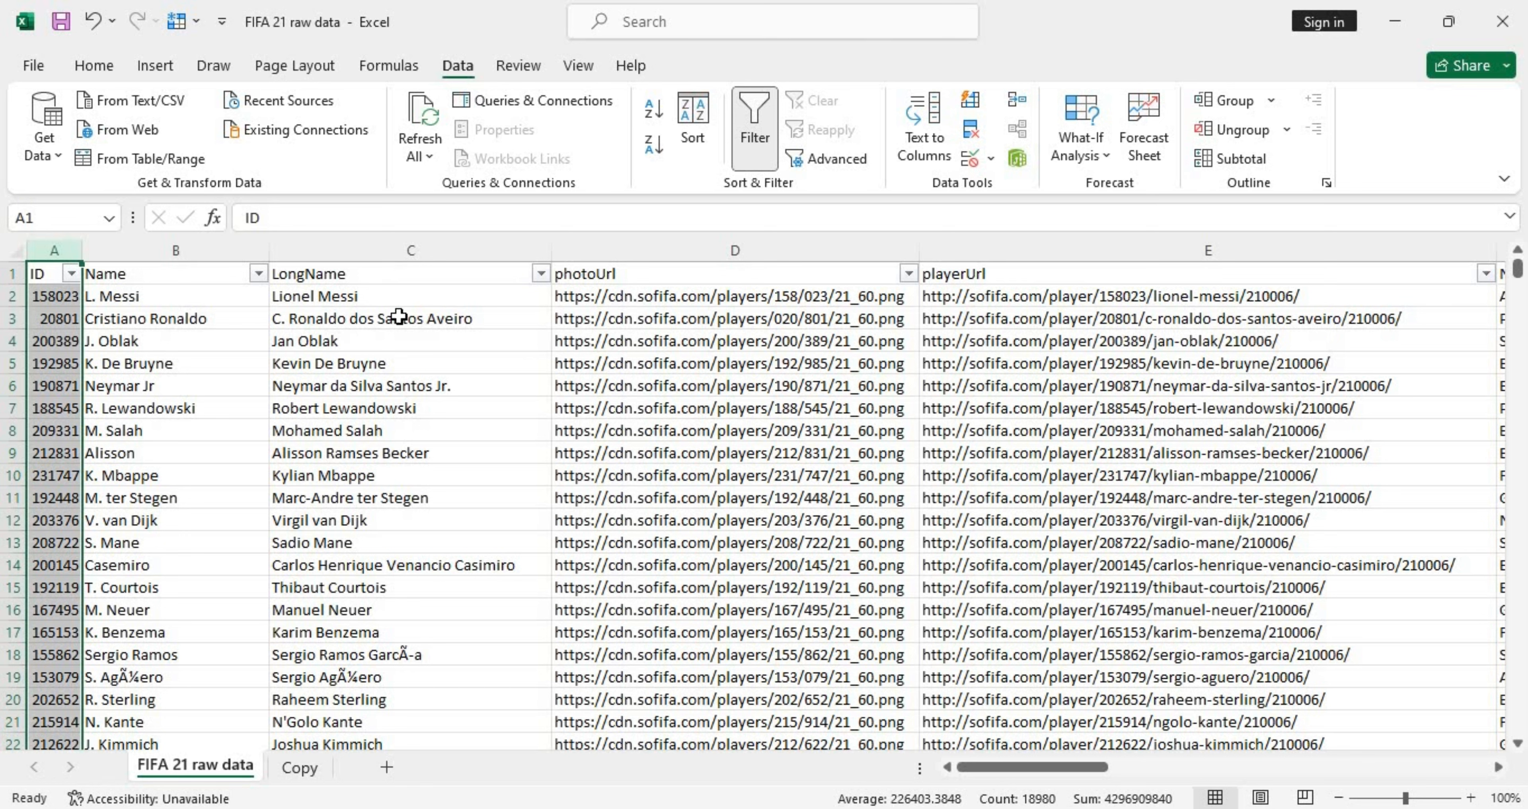
{"action": "left_click", "coordinate": [541, 274]}
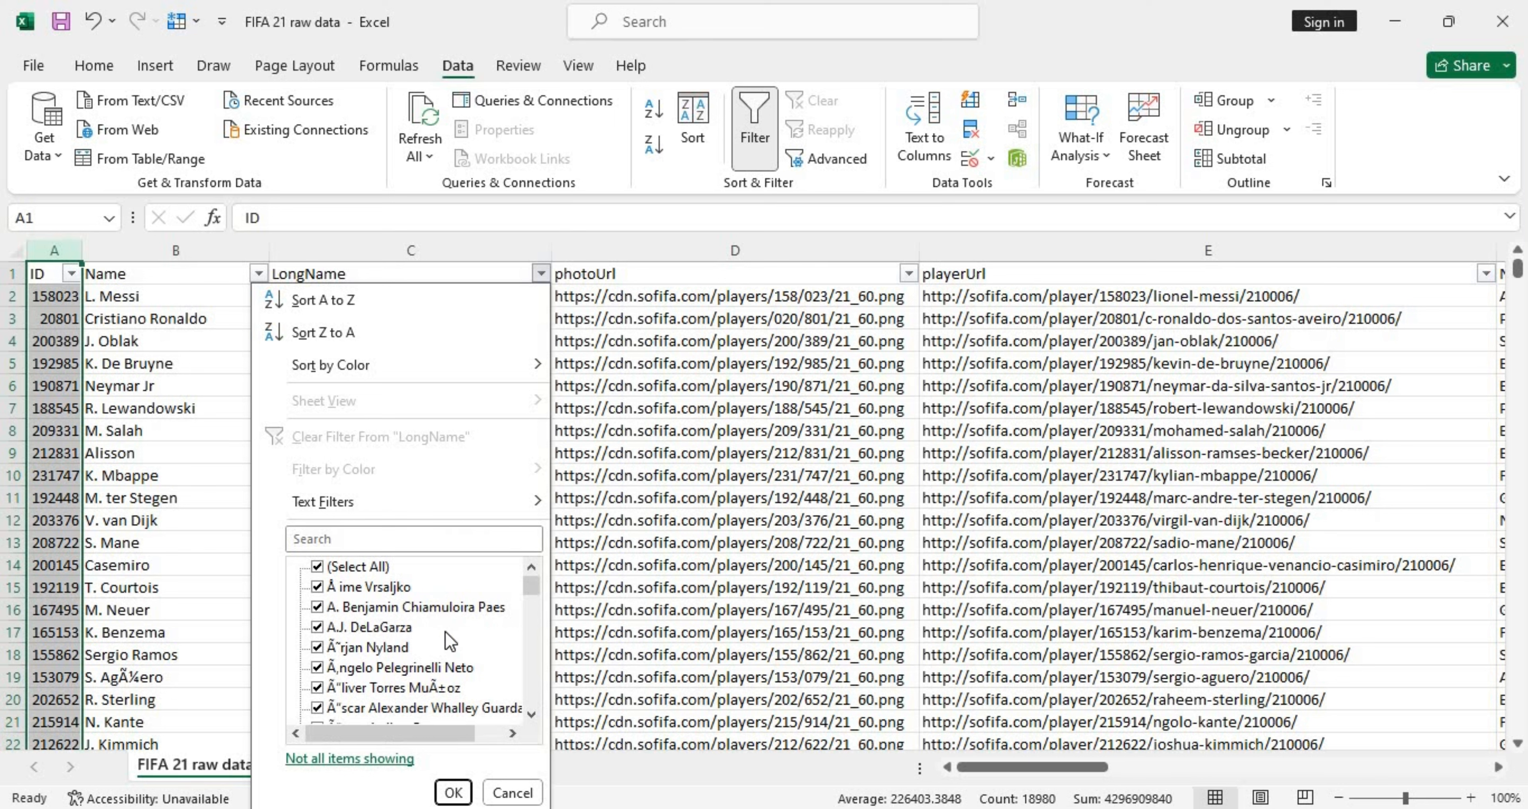
{"action": "left_click", "coordinate": [637, 570]}
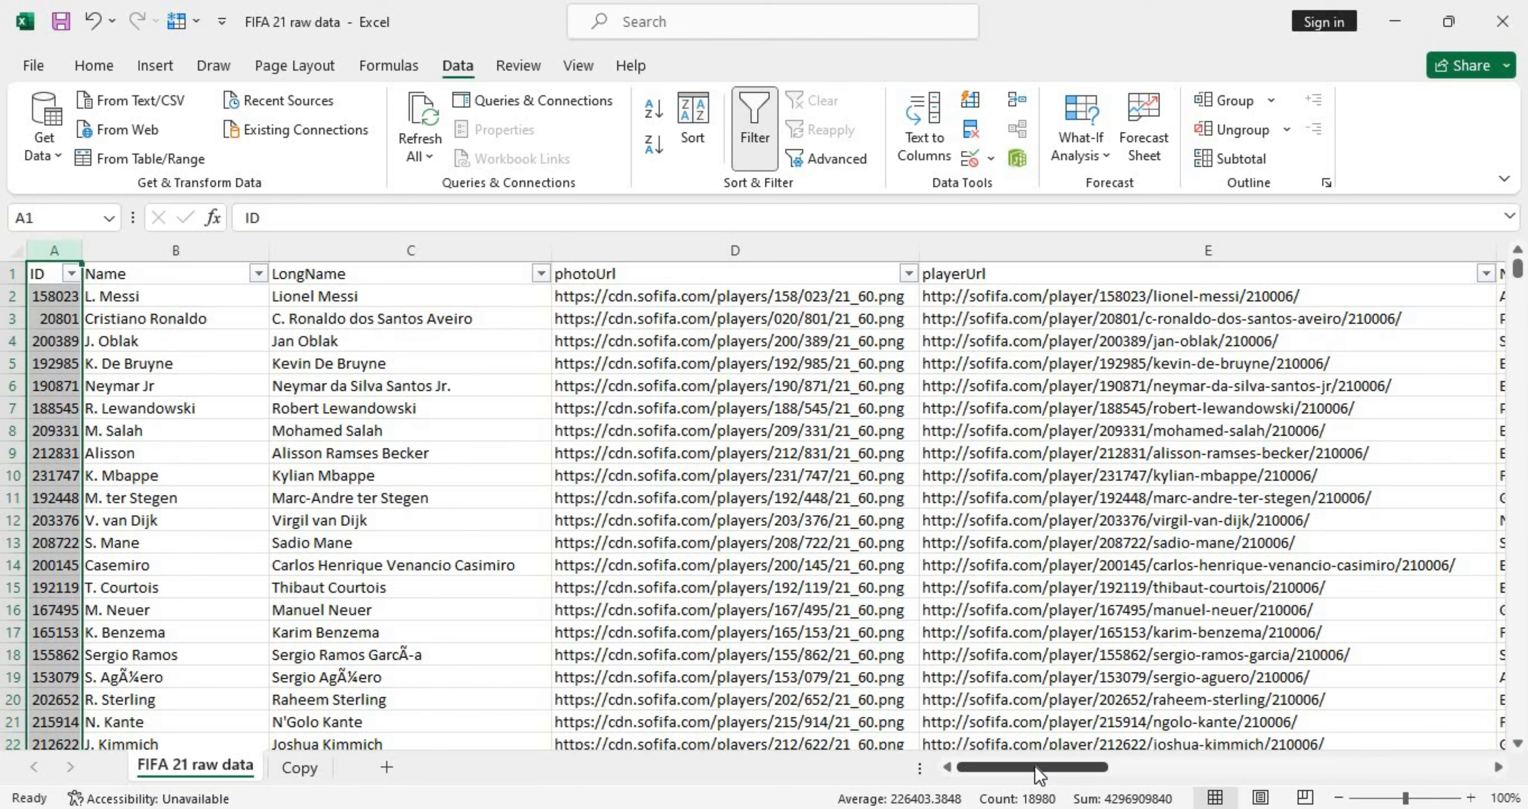
- Look through the Nationality column's filter values for misspelled or garbled country names, keeping all of them selected
{"action": "left_click_drag", "start_coordinate": [1040, 768], "coordinate": [1070, 768]}
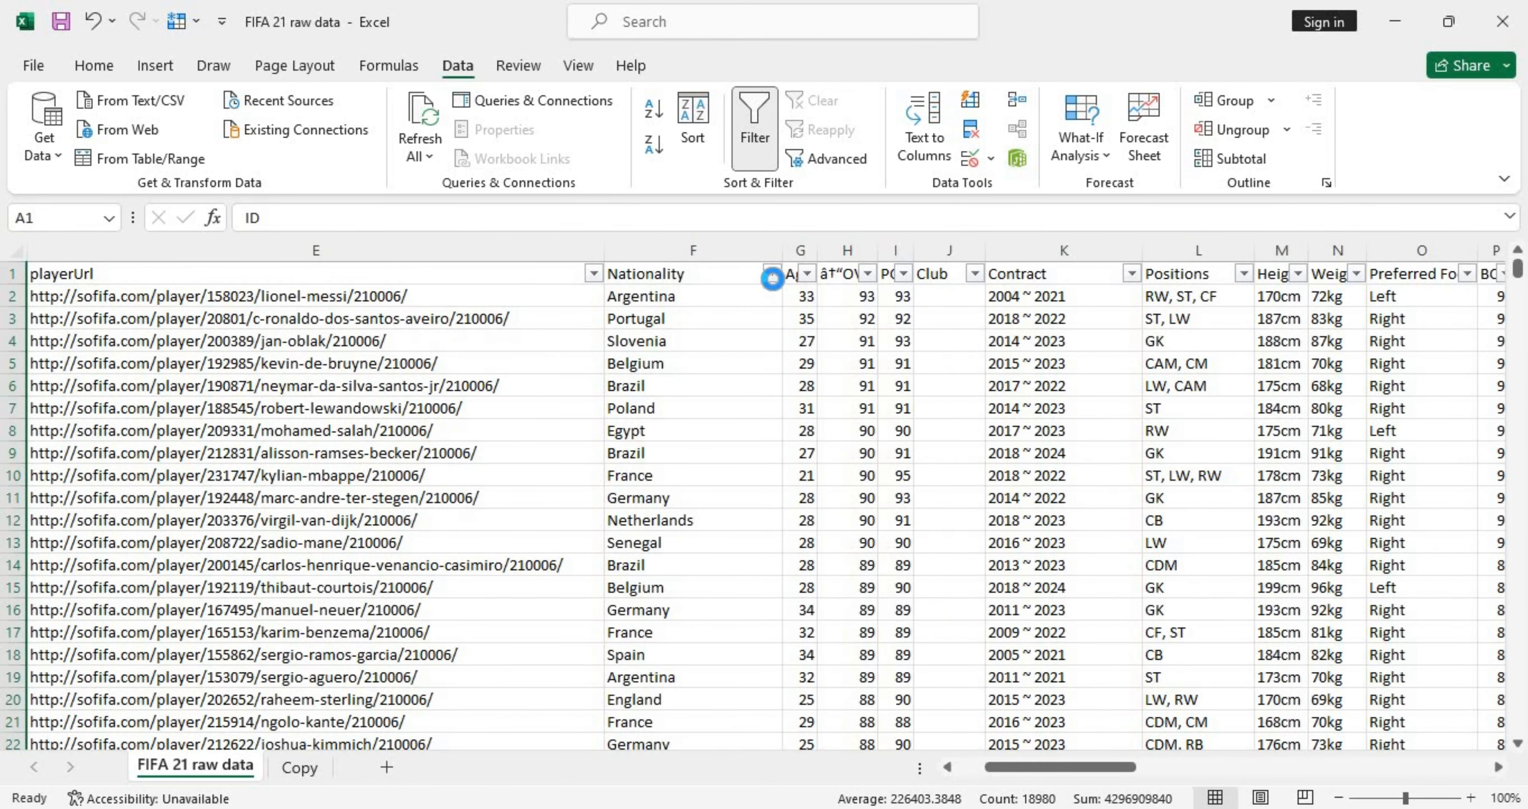
{"action": "left_click", "coordinate": [772, 274]}
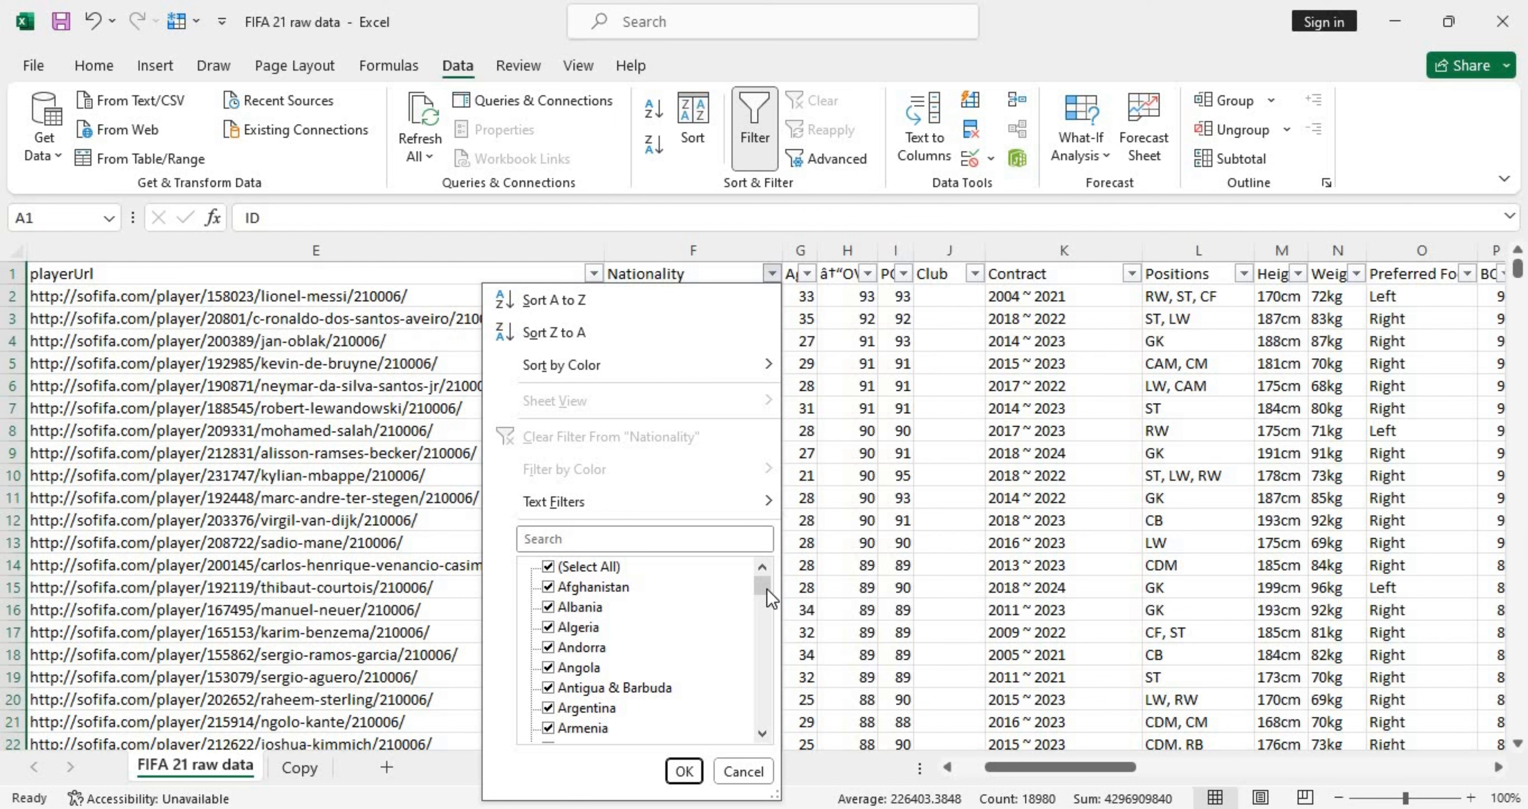
{"action": "left_click_drag", "start_coordinate": [767, 591], "coordinate": [758, 693]}
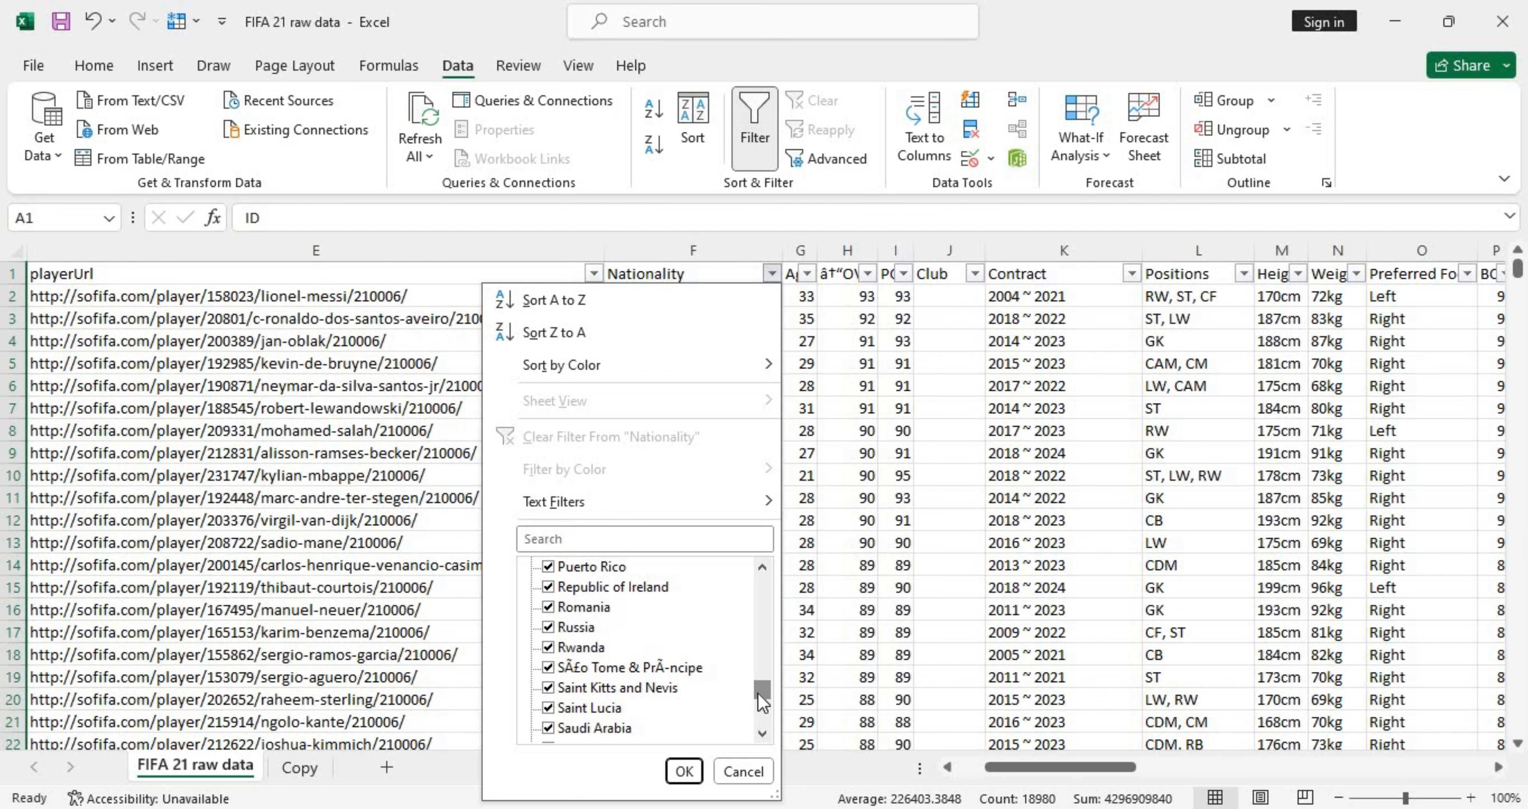
{"action": "left_click", "coordinate": [684, 771]}
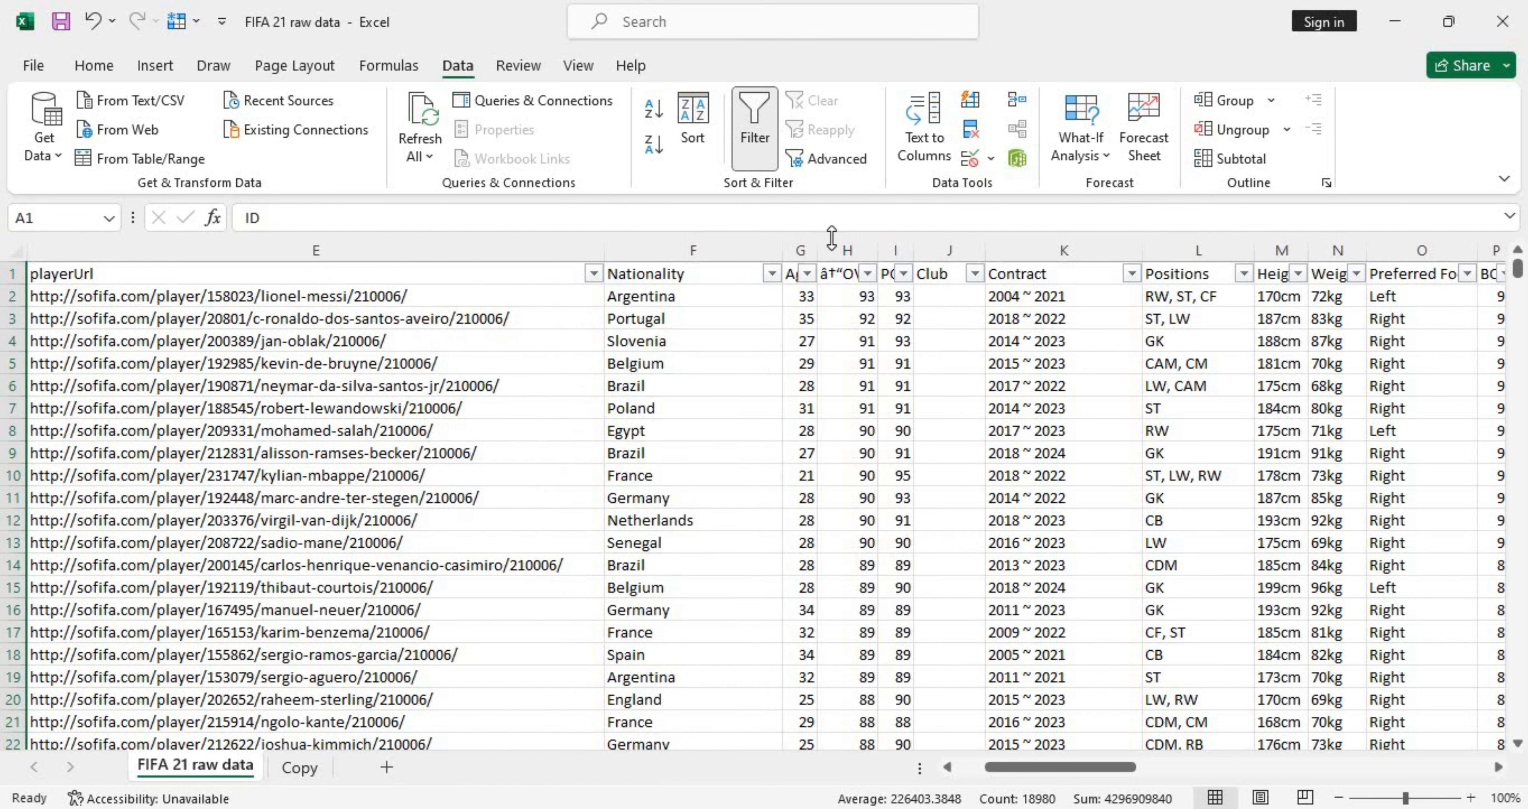
- Widen the Age, OVA and POT columns to show their full headers and check the Club column's filter values
{"action": "left_click_drag", "start_coordinate": [818, 250], "coordinate": [981, 250]}
{"action": "left_click", "coordinate": [971, 274]}
{"action": "left_click_drag", "start_coordinate": [963, 594], "coordinate": [969, 663]}
{"action": "left_click", "coordinate": [1067, 593]}
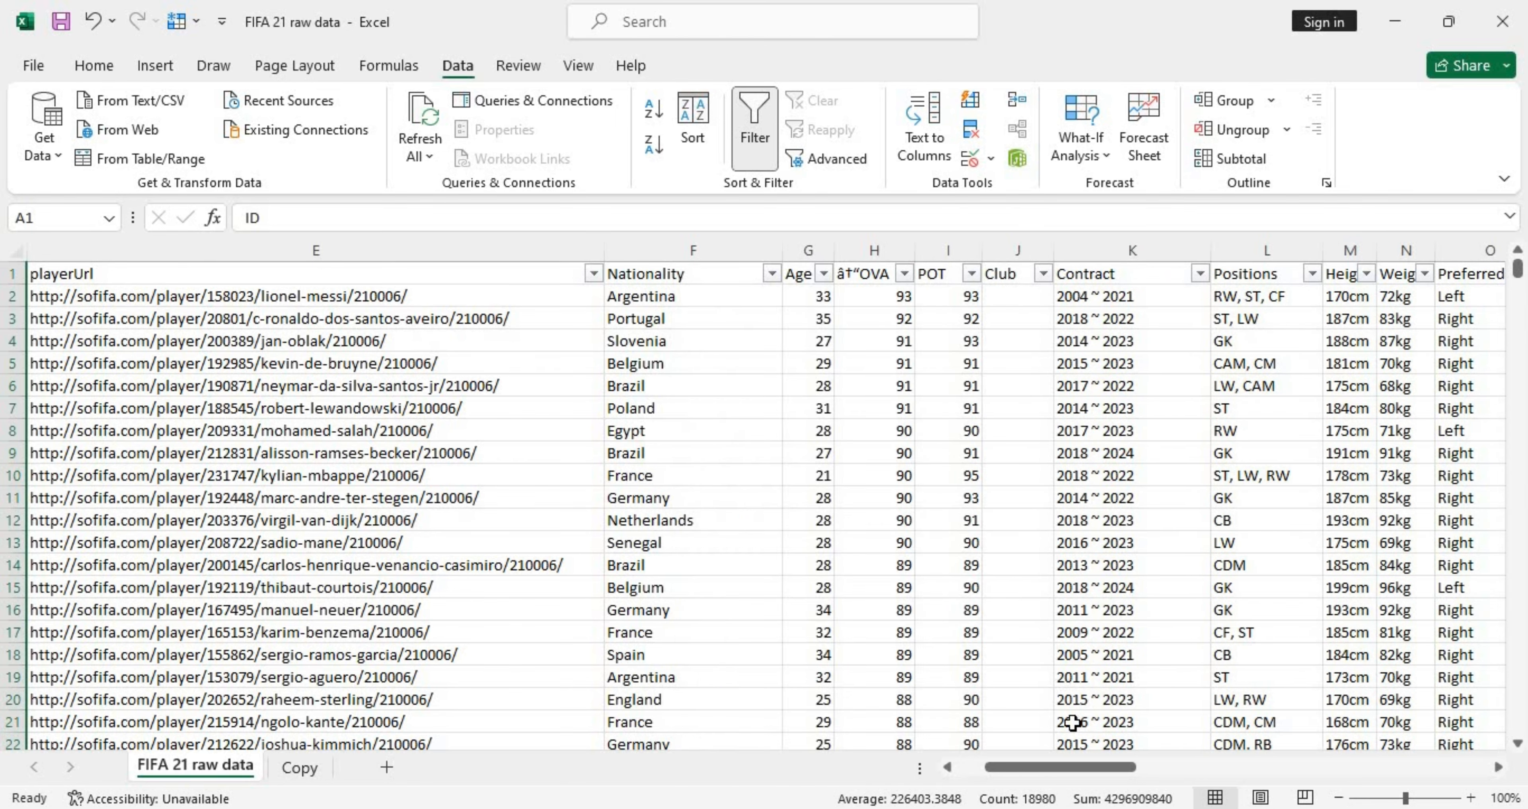
- Examine the Value, Wage and Release Clause columns, including the Value filter entries, and the dataset's final columns for format problems
{"action": "left_click_drag", "start_coordinate": [1065, 766], "coordinate": [1112, 764]}
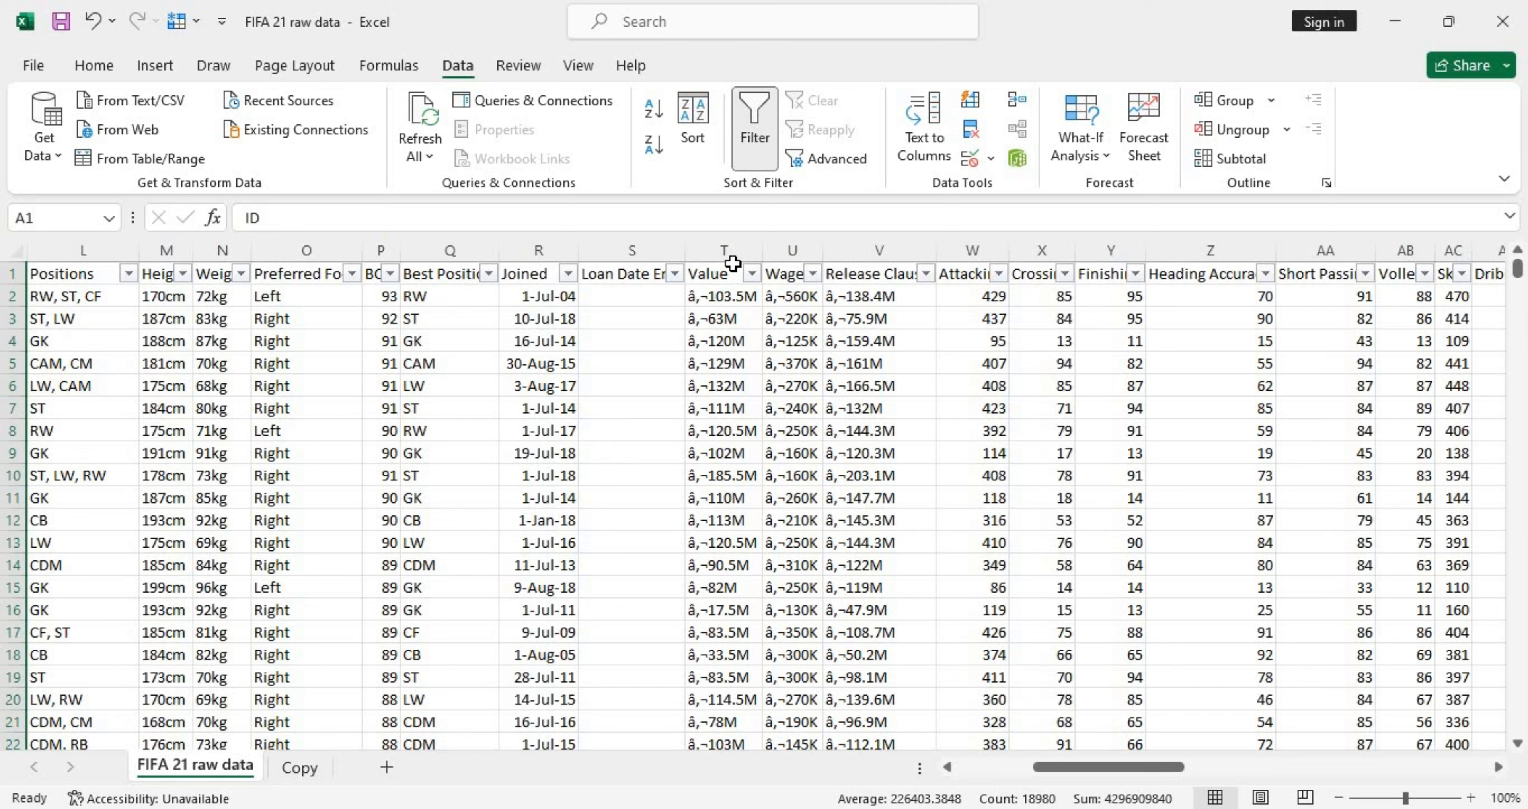
{"action": "left_click", "coordinate": [728, 250]}
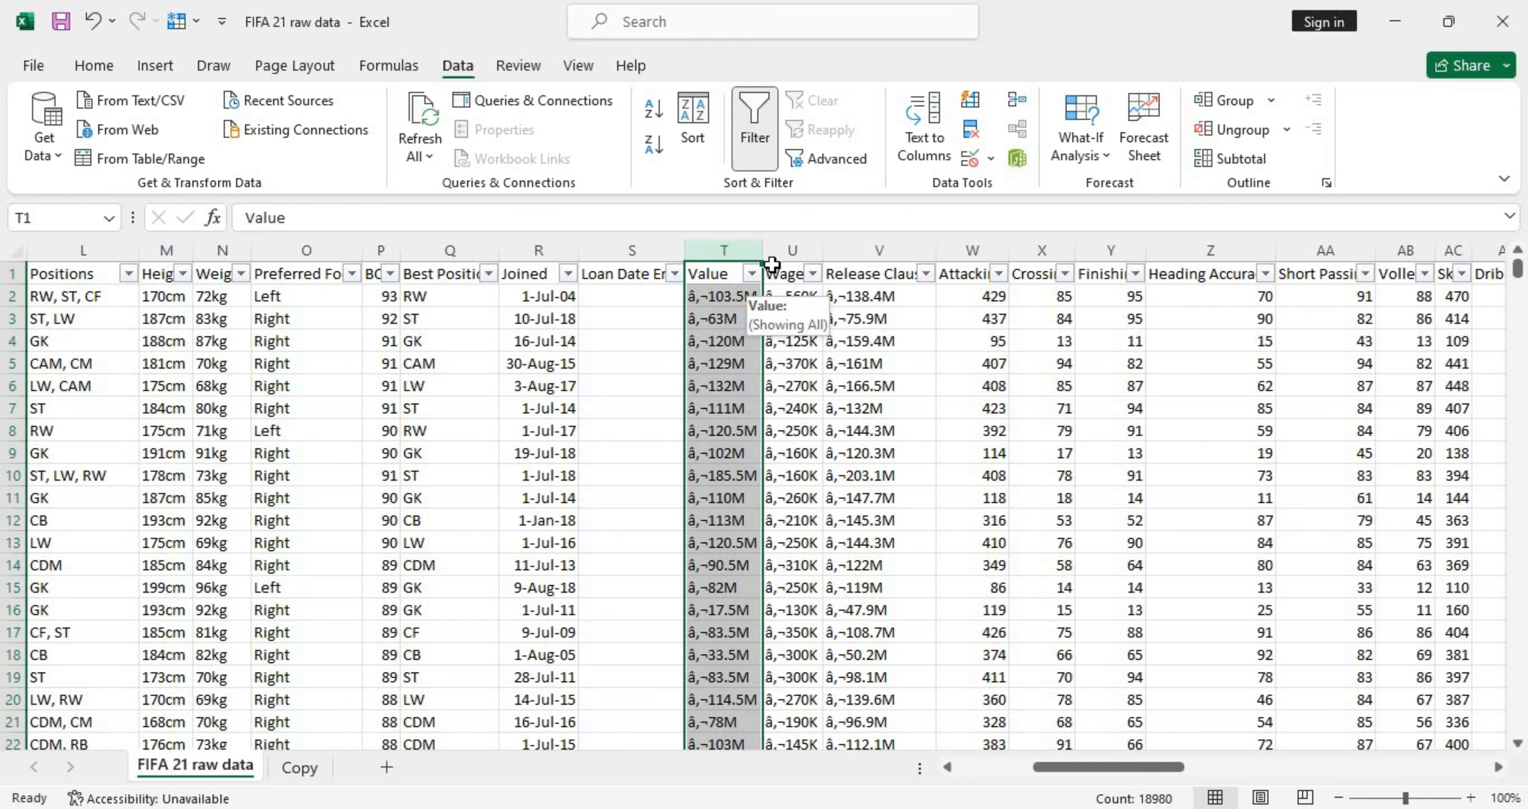
{"action": "left_click_drag", "start_coordinate": [736, 250], "coordinate": [883, 246]}
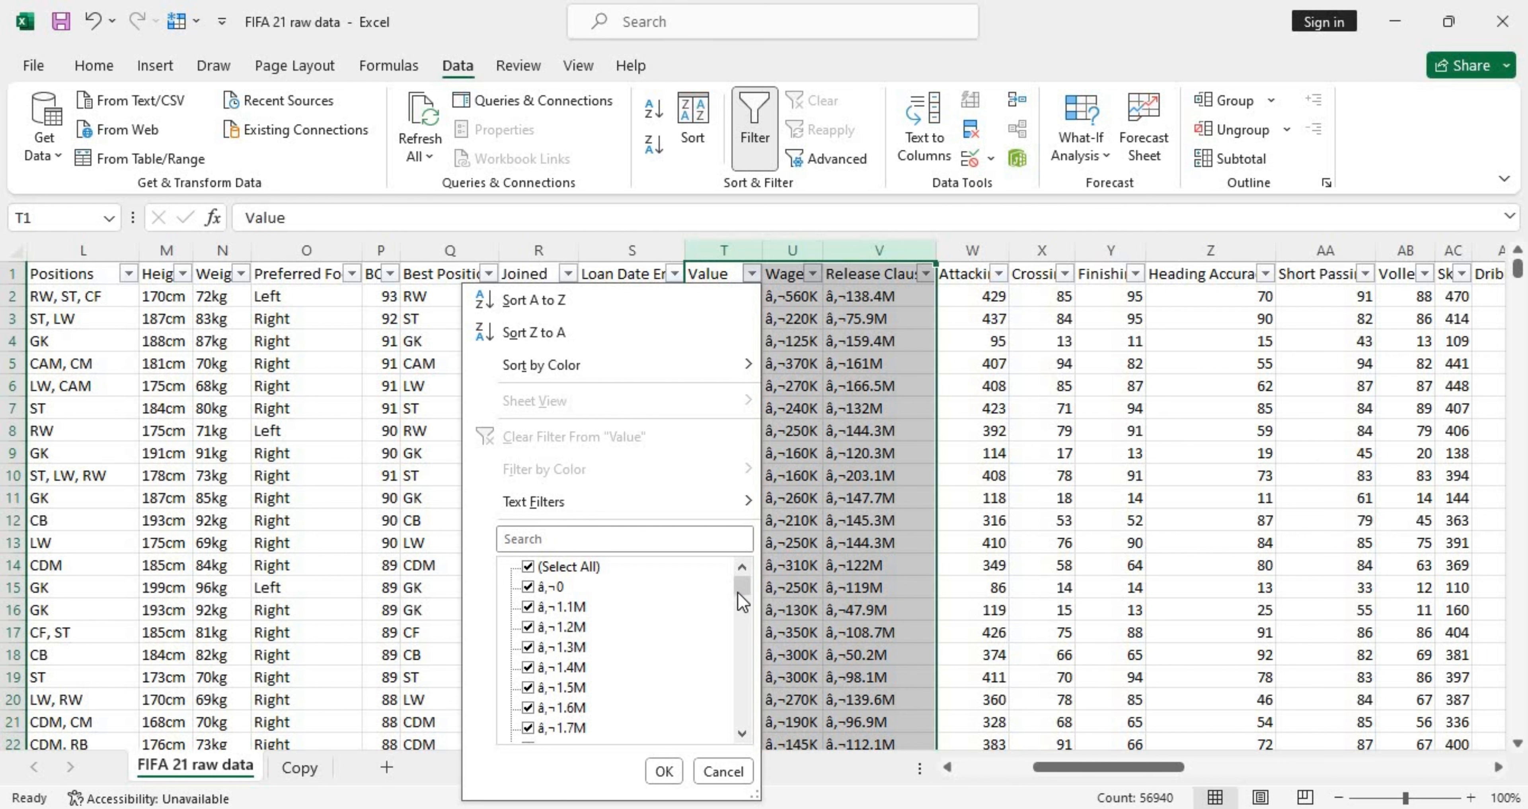
{"action": "left_click_drag", "start_coordinate": [737, 592], "coordinate": [737, 608]}
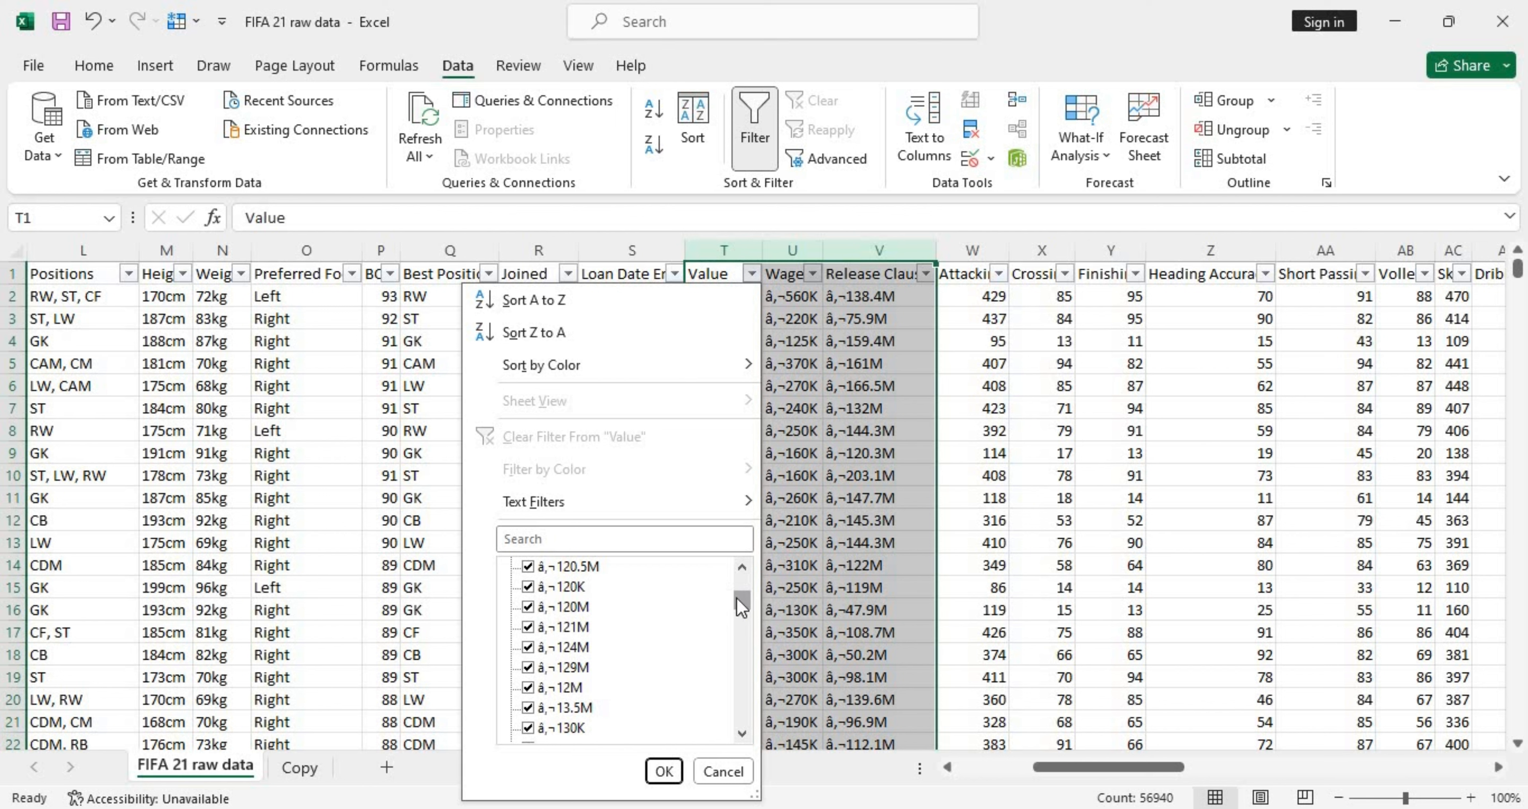
{"action": "left_click", "coordinate": [853, 558]}
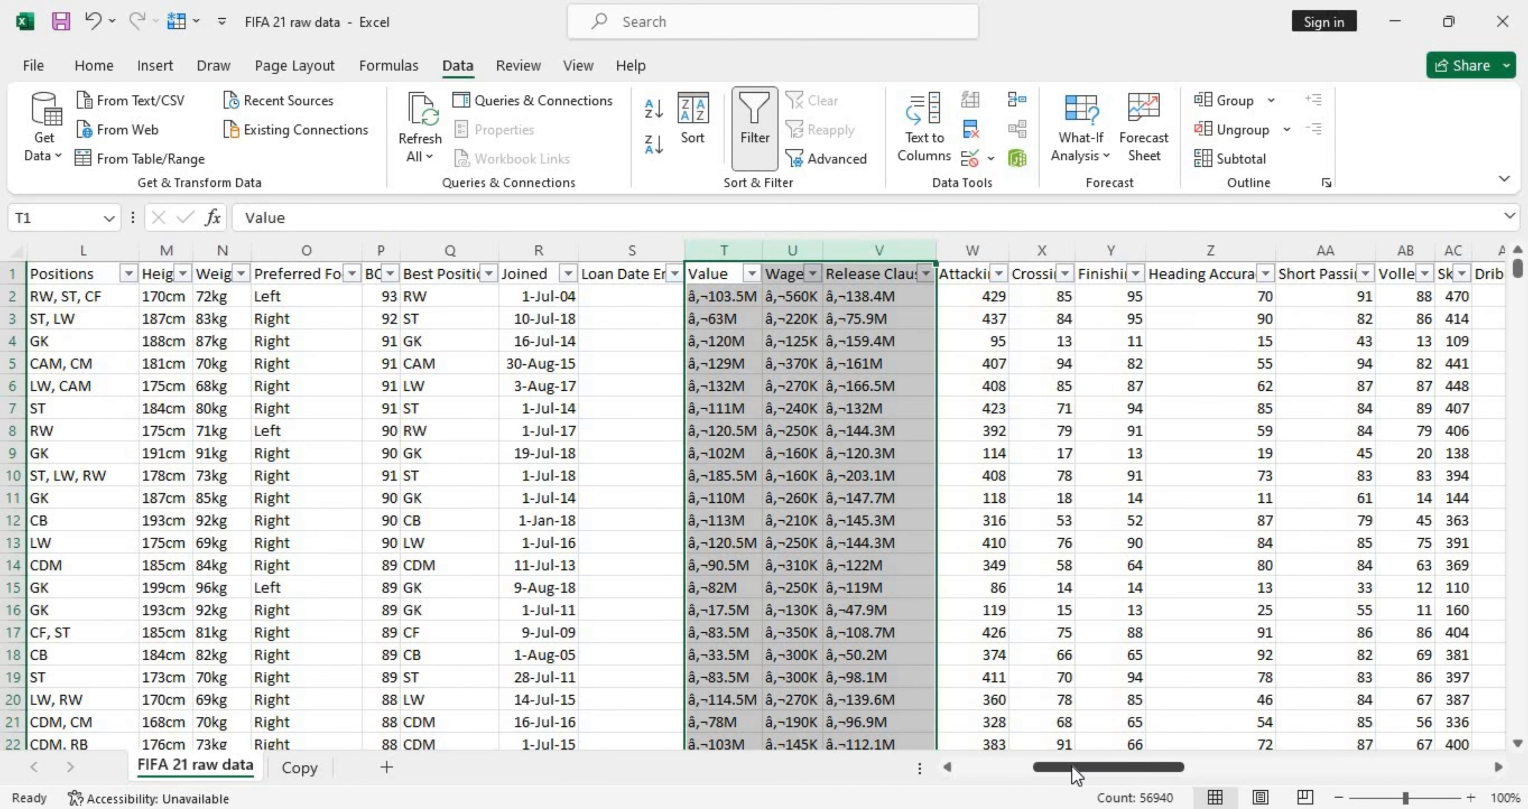
{"action": "left_click_drag", "start_coordinate": [1072, 767], "coordinate": [1391, 721]}
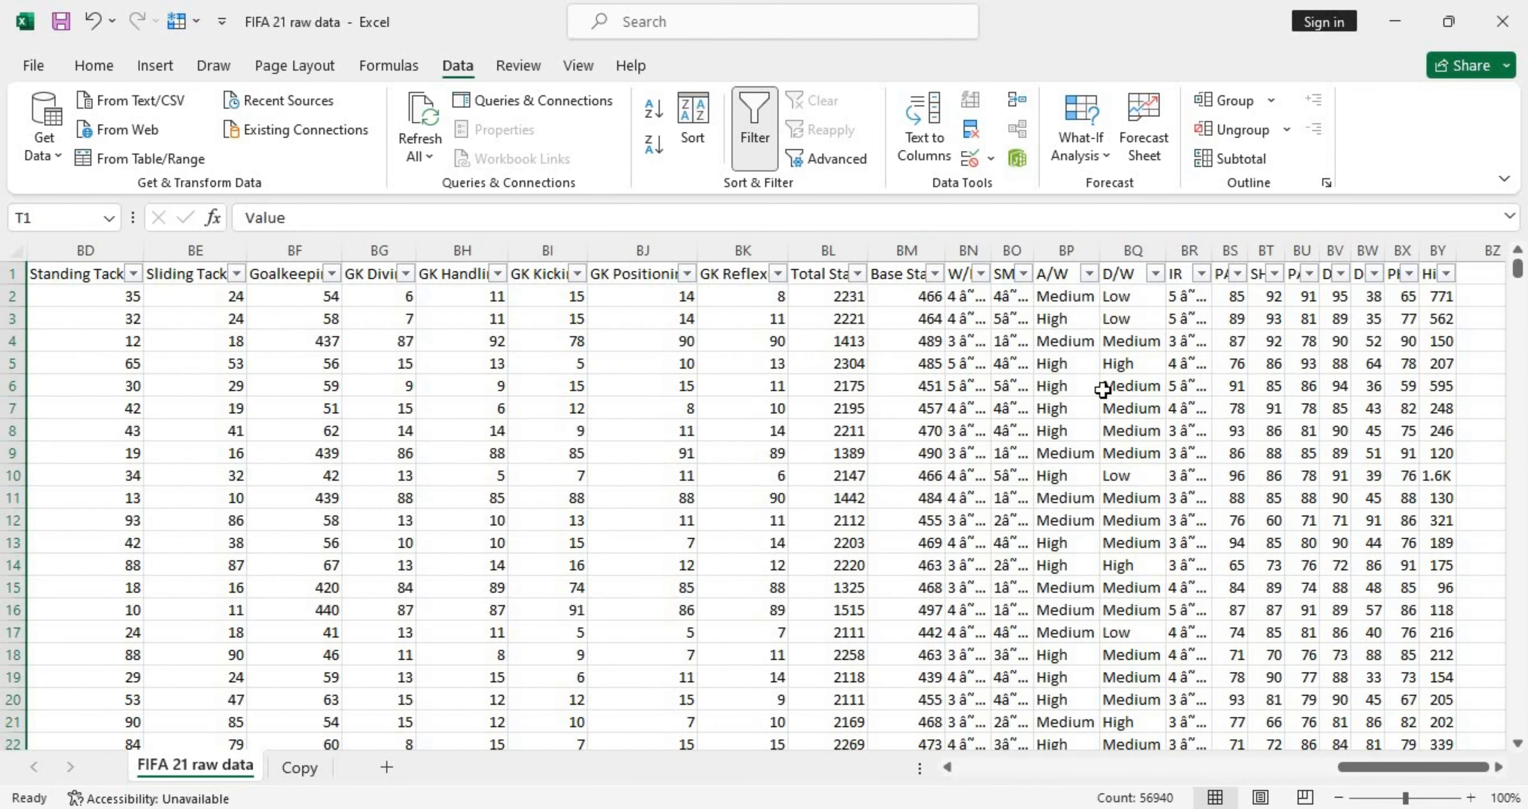
- Widen the W/F column and examine its filter values and the SM and IR columns for garbled characters
{"action": "left_click_drag", "start_coordinate": [990, 251], "coordinate": [1003, 255]}
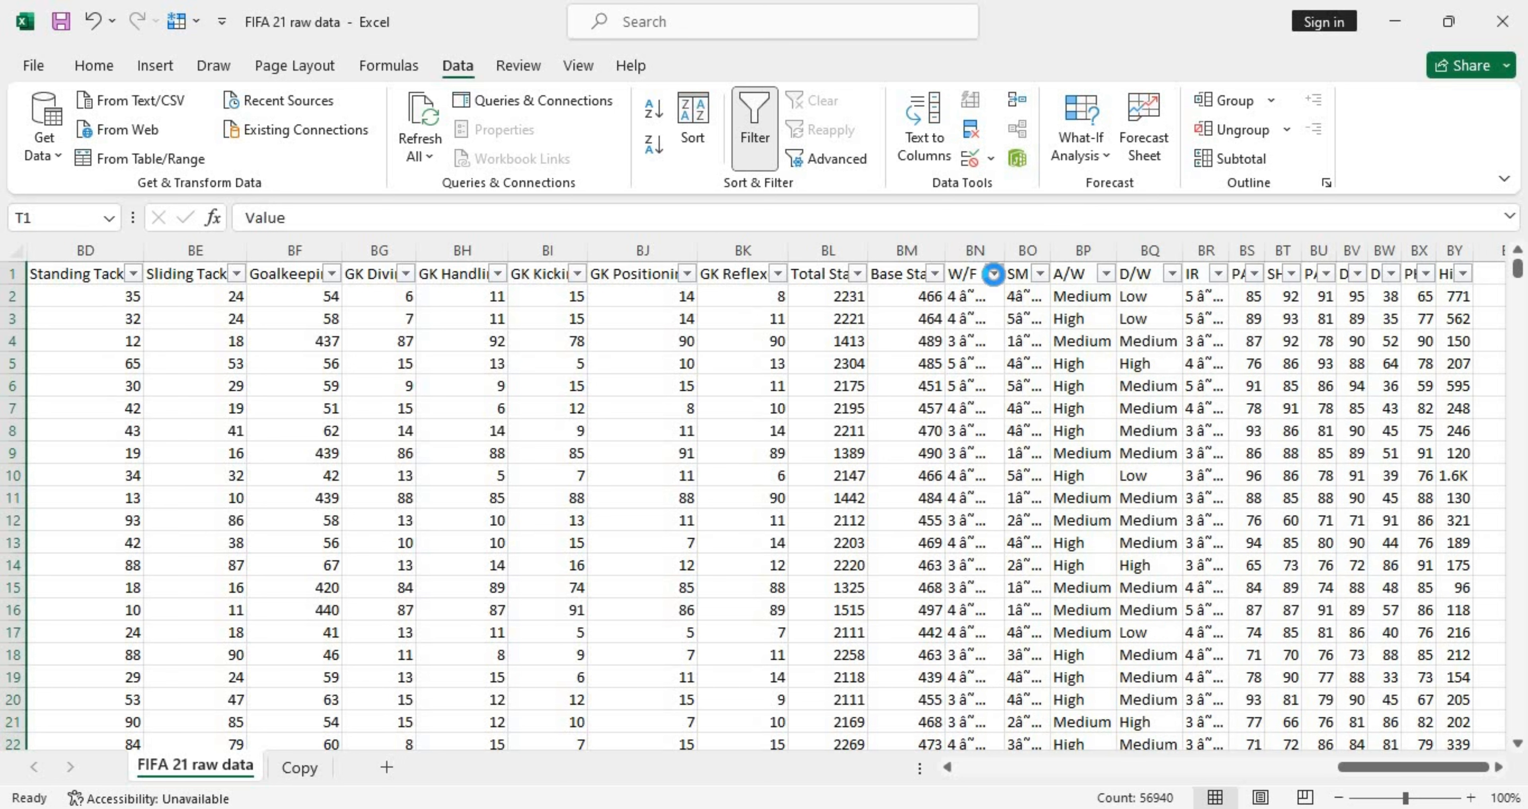
{"action": "left_click", "coordinate": [993, 275]}
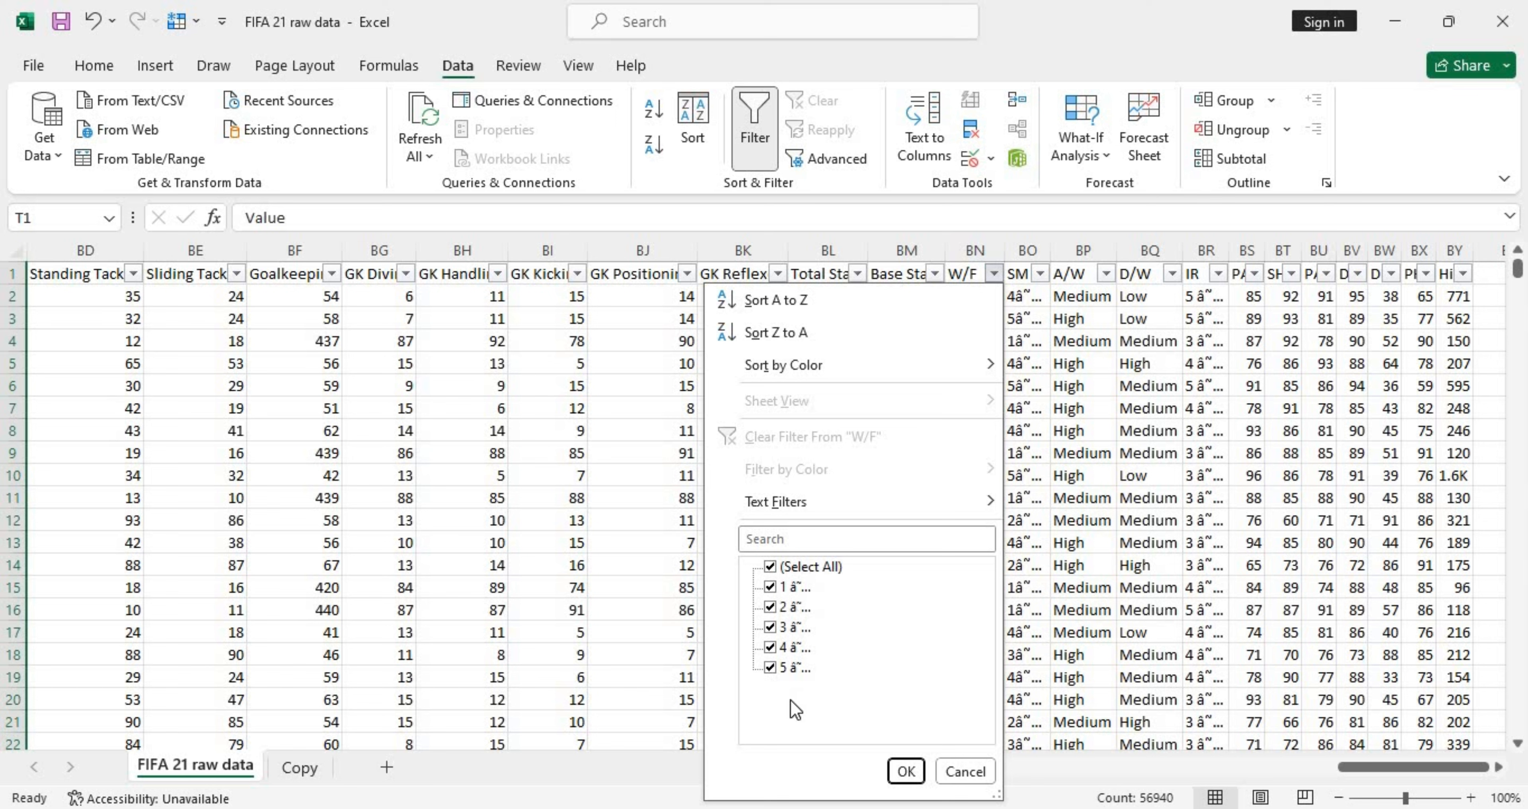
{"action": "left_click", "coordinate": [905, 772]}
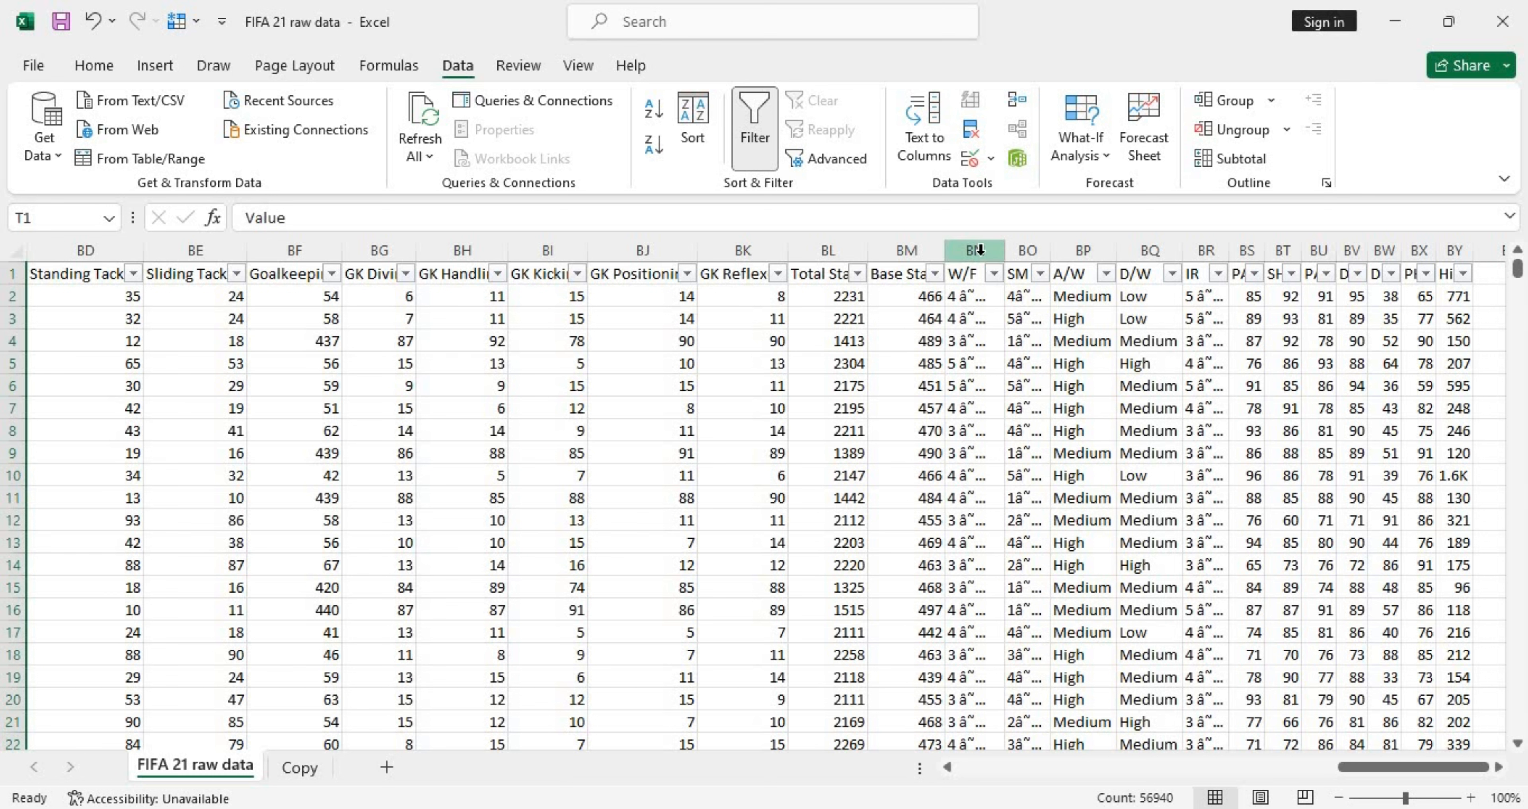
{"action": "left_click_drag", "start_coordinate": [980, 249], "coordinate": [1008, 255]}
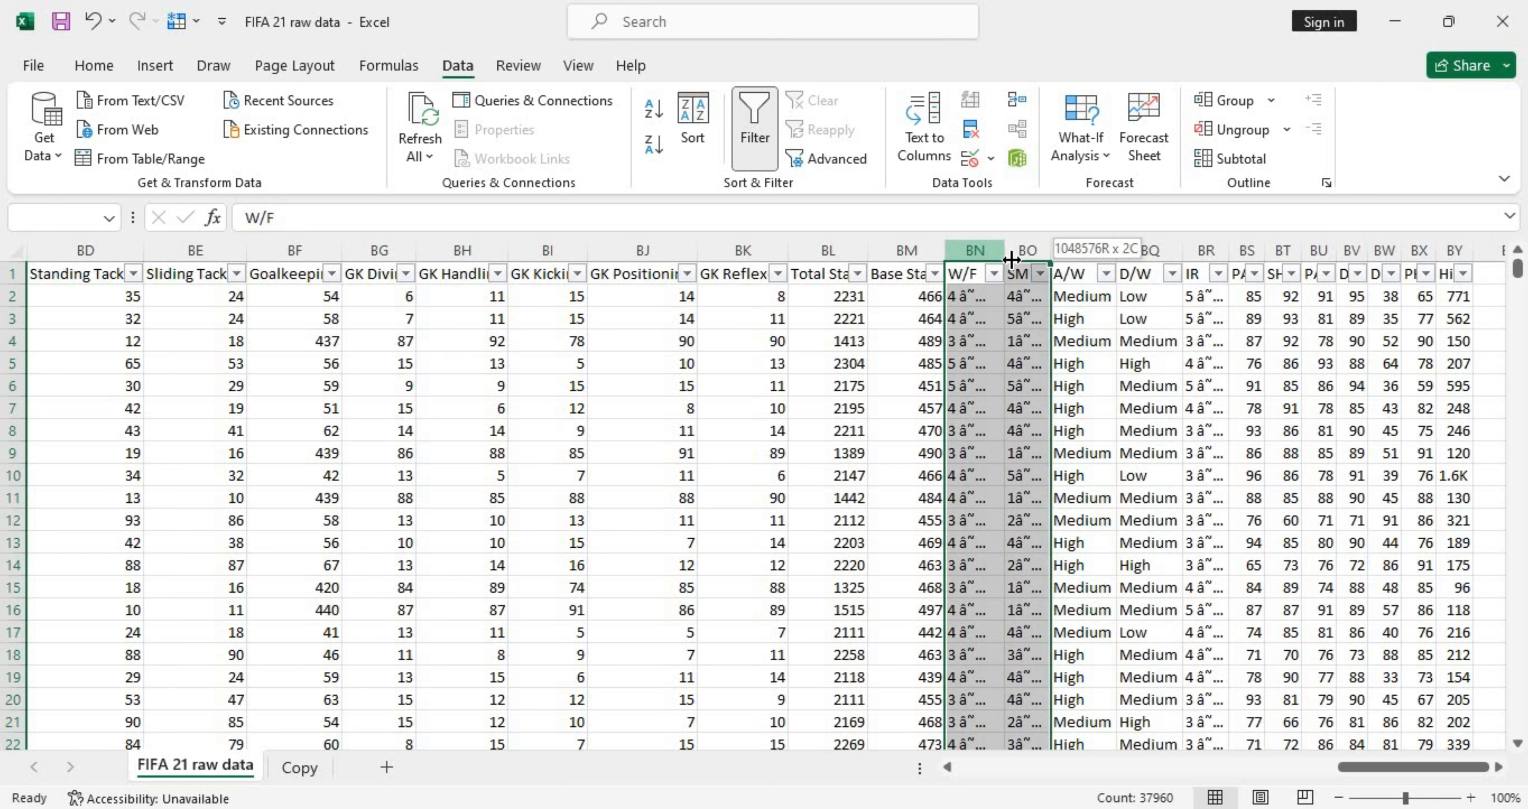
{"action": "left_click", "coordinate": [1203, 245]}
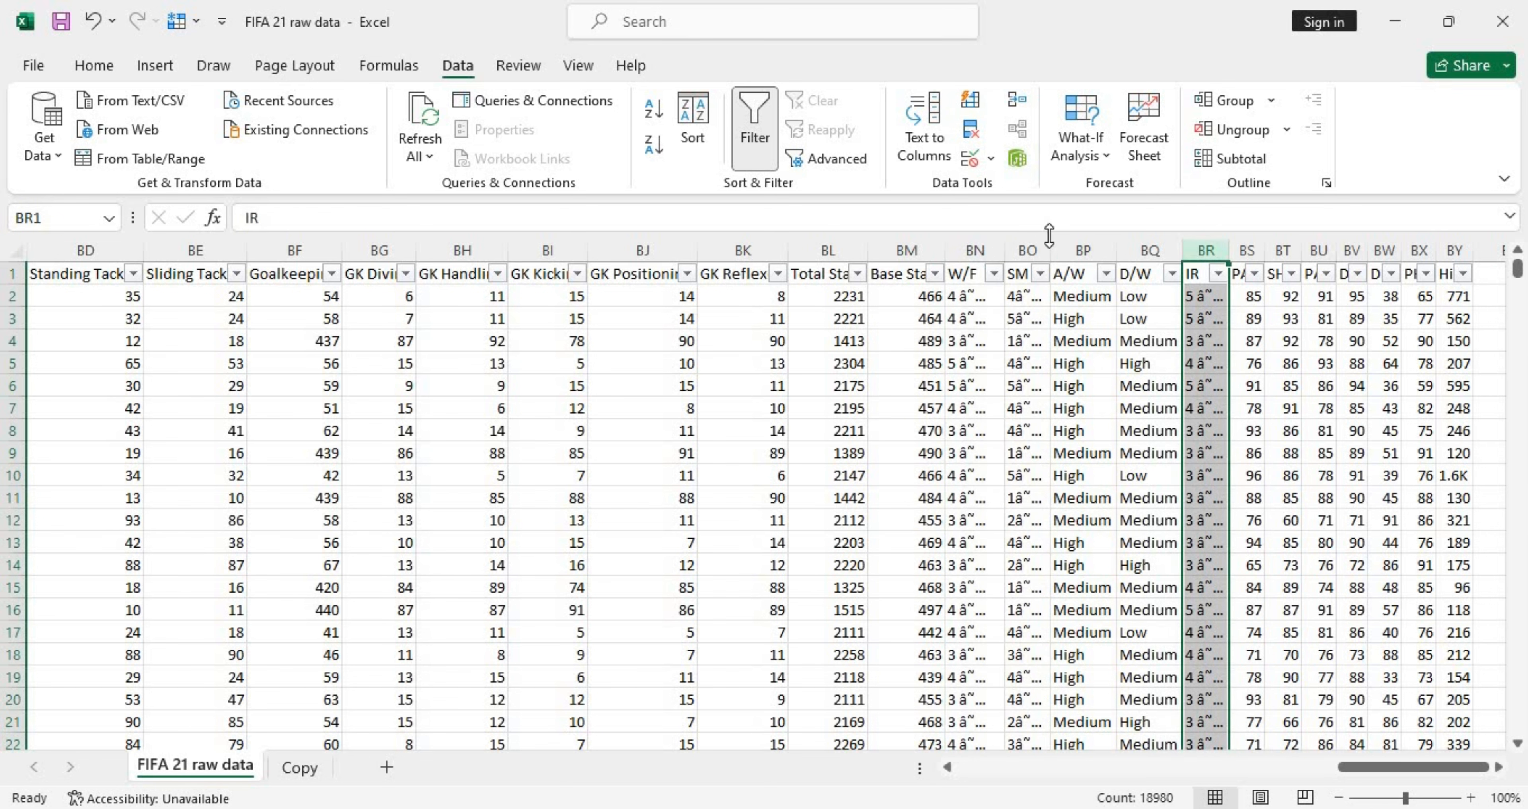
{"action": "left_click", "coordinate": [946, 250]}
- Widen the Hits column and look through its filter values for inconsistent number formats, keeping all of them selected
{"action": "double_click", "coordinate": [1471, 250]}
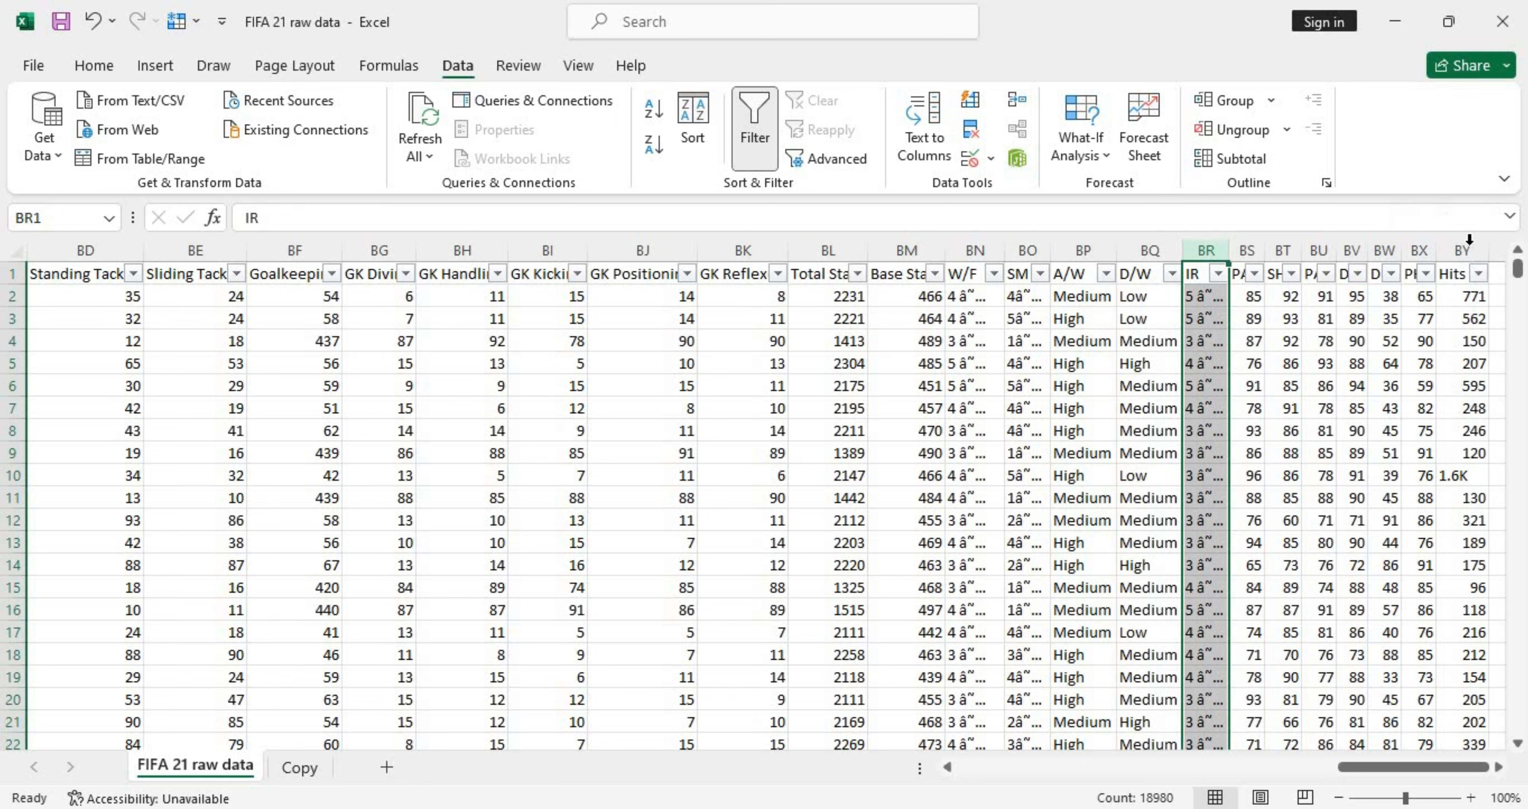
{"action": "left_click", "coordinate": [1479, 274]}
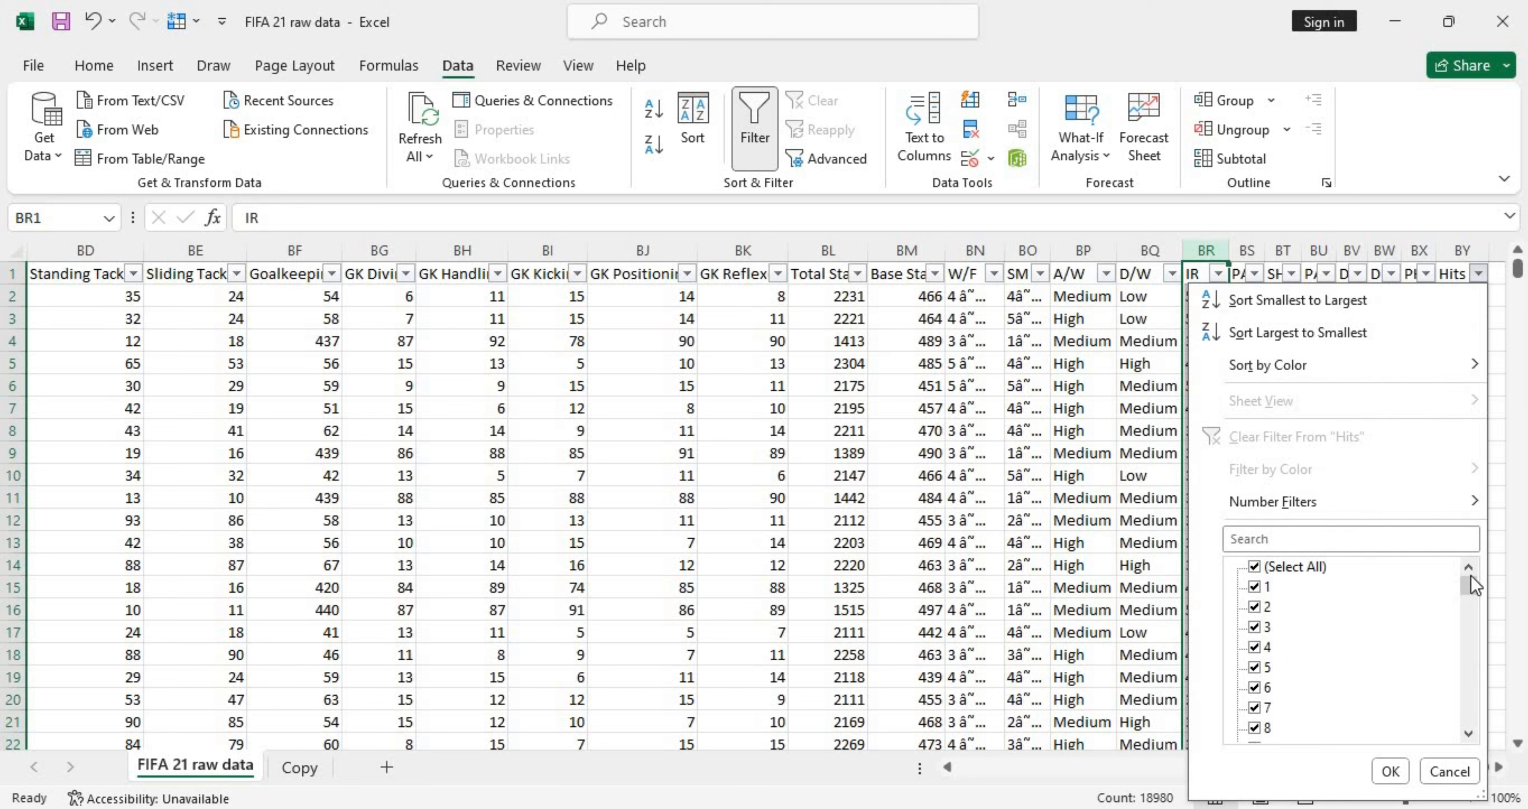
{"action": "left_click_drag", "start_coordinate": [1469, 581], "coordinate": [1468, 708]}
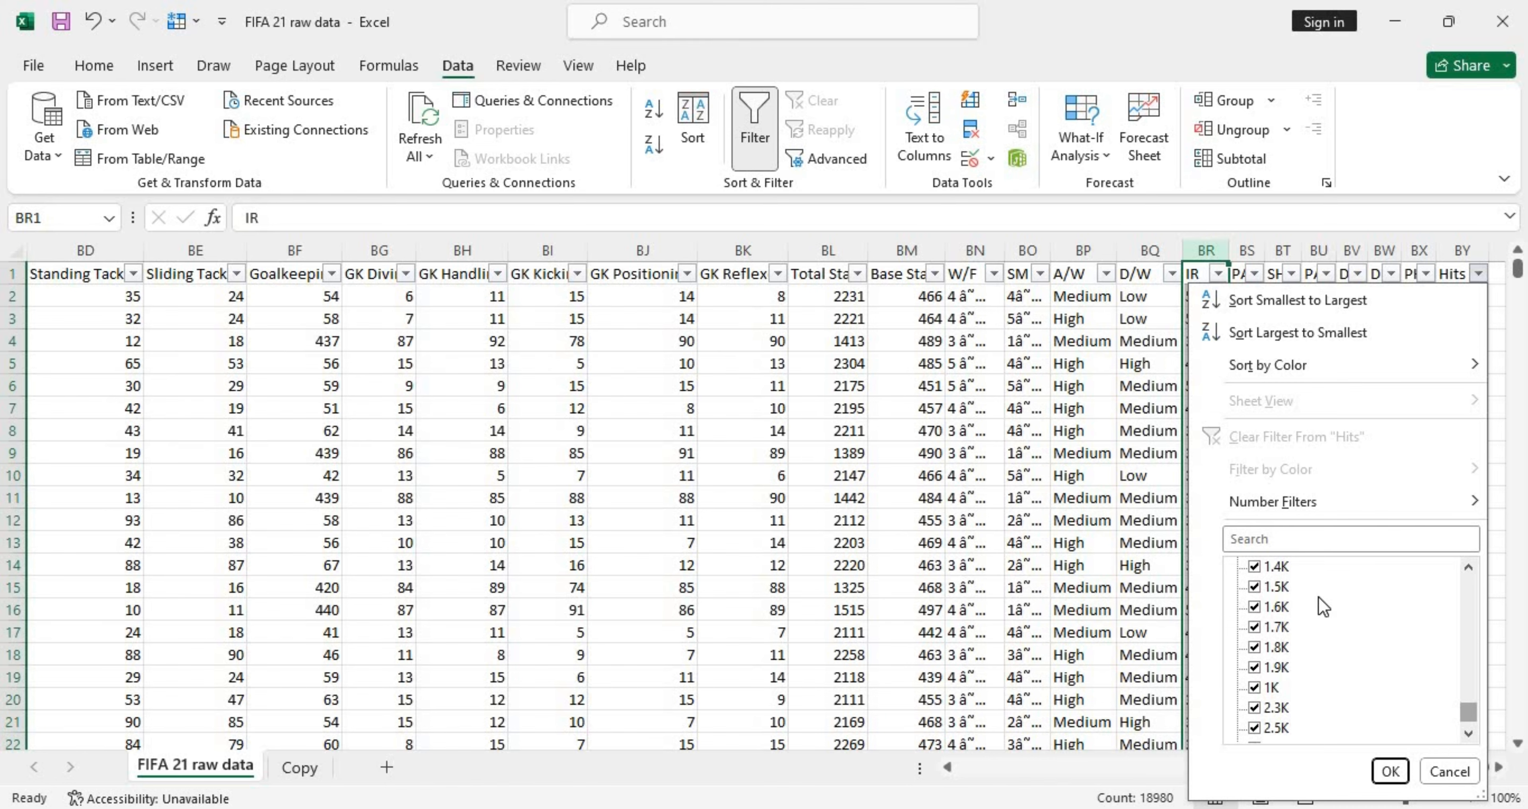
{"action": "left_click", "coordinate": [1390, 772]}
{"action": "left_click", "coordinate": [1120, 450]}
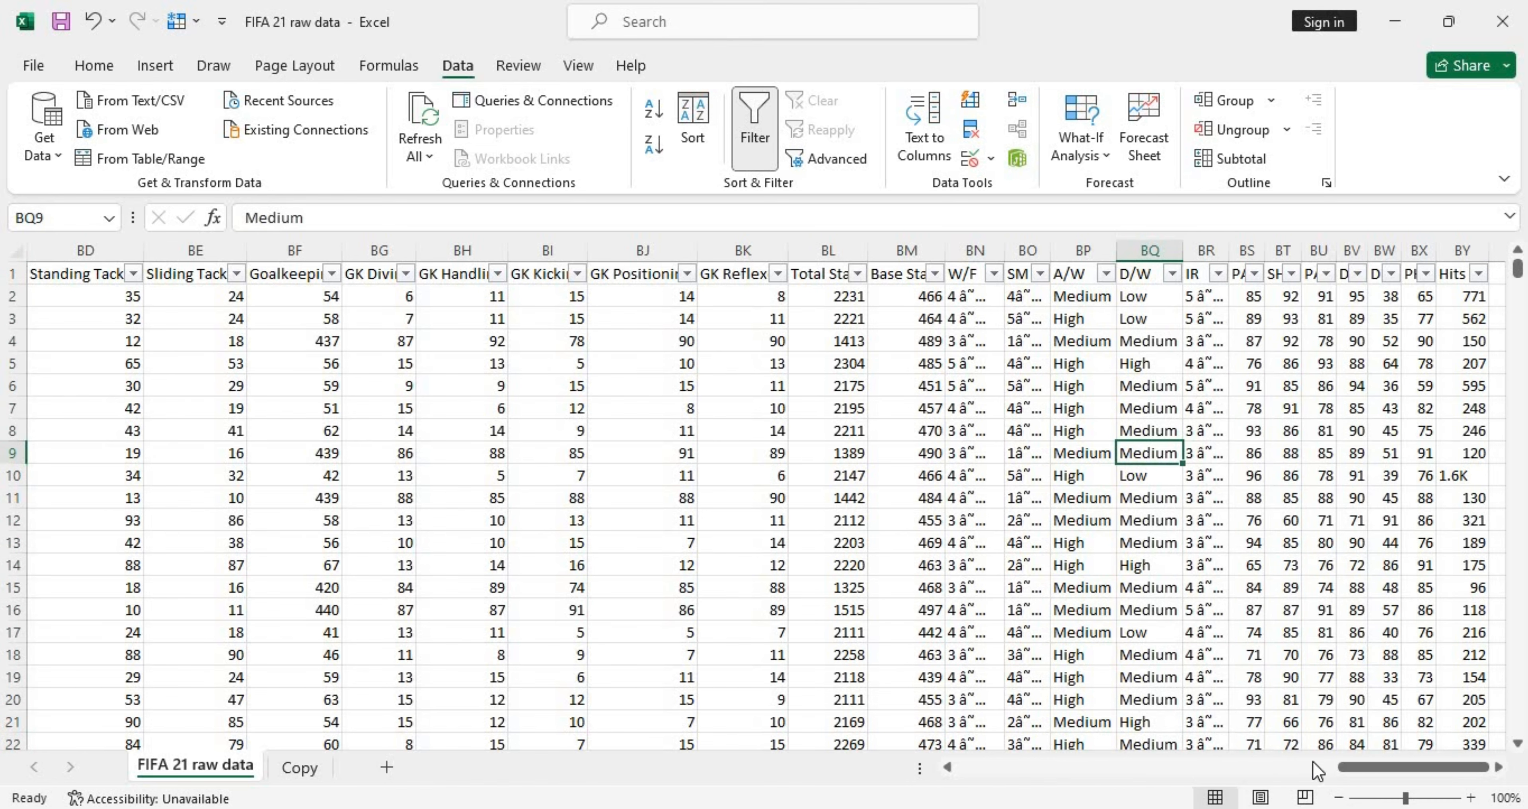
- Load the whole FIFA 21 raw data range, as a table with headers, into the Power Query Editor
{"action": "left_click_drag", "start_coordinate": [1356, 772], "coordinate": [920, 739]}
{"action": "left_click", "coordinate": [923, 742]}
{"action": "left_click", "coordinate": [853, 611]}
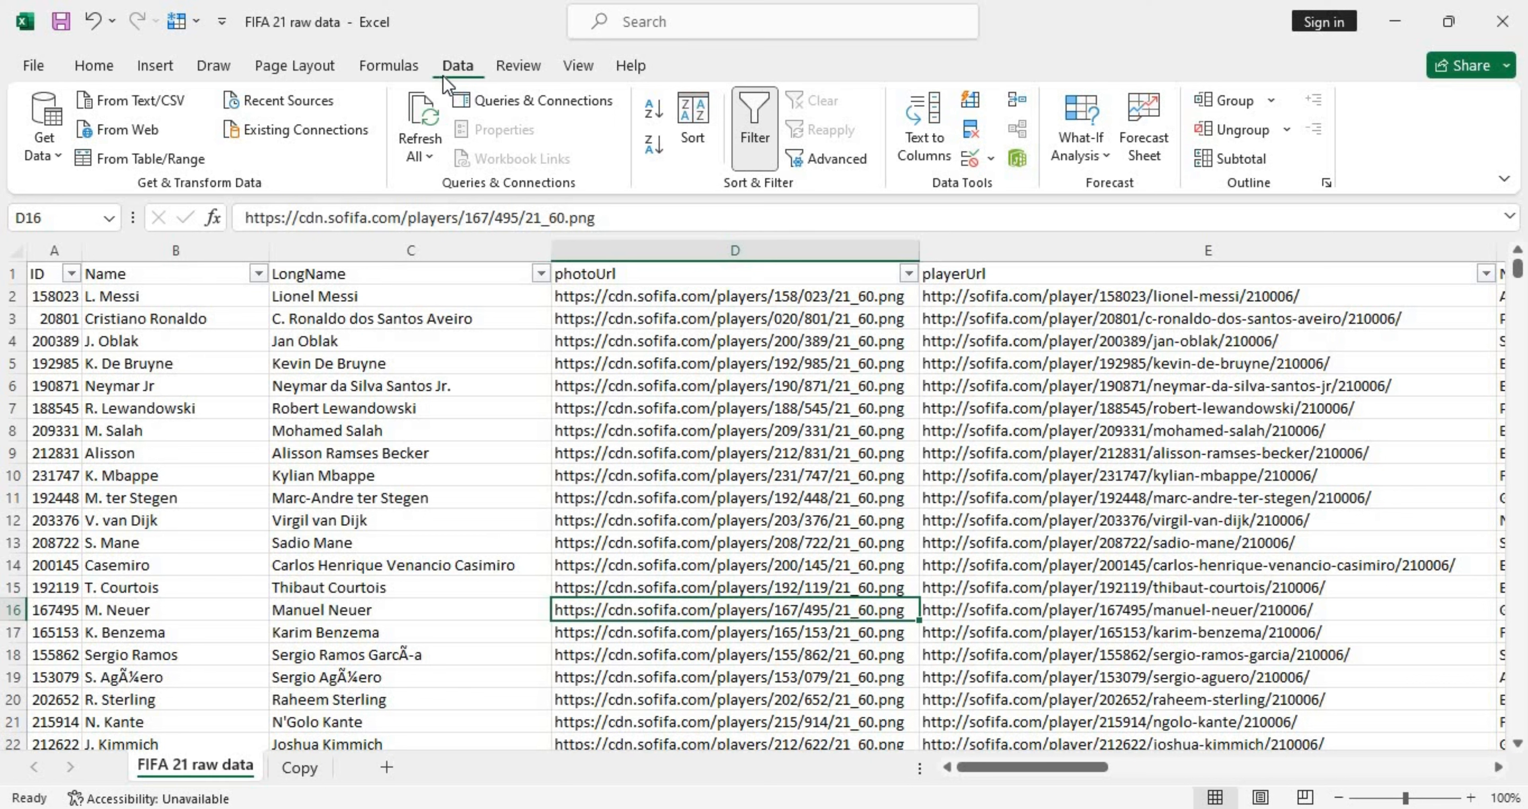
{"action": "left_click", "coordinate": [149, 159]}
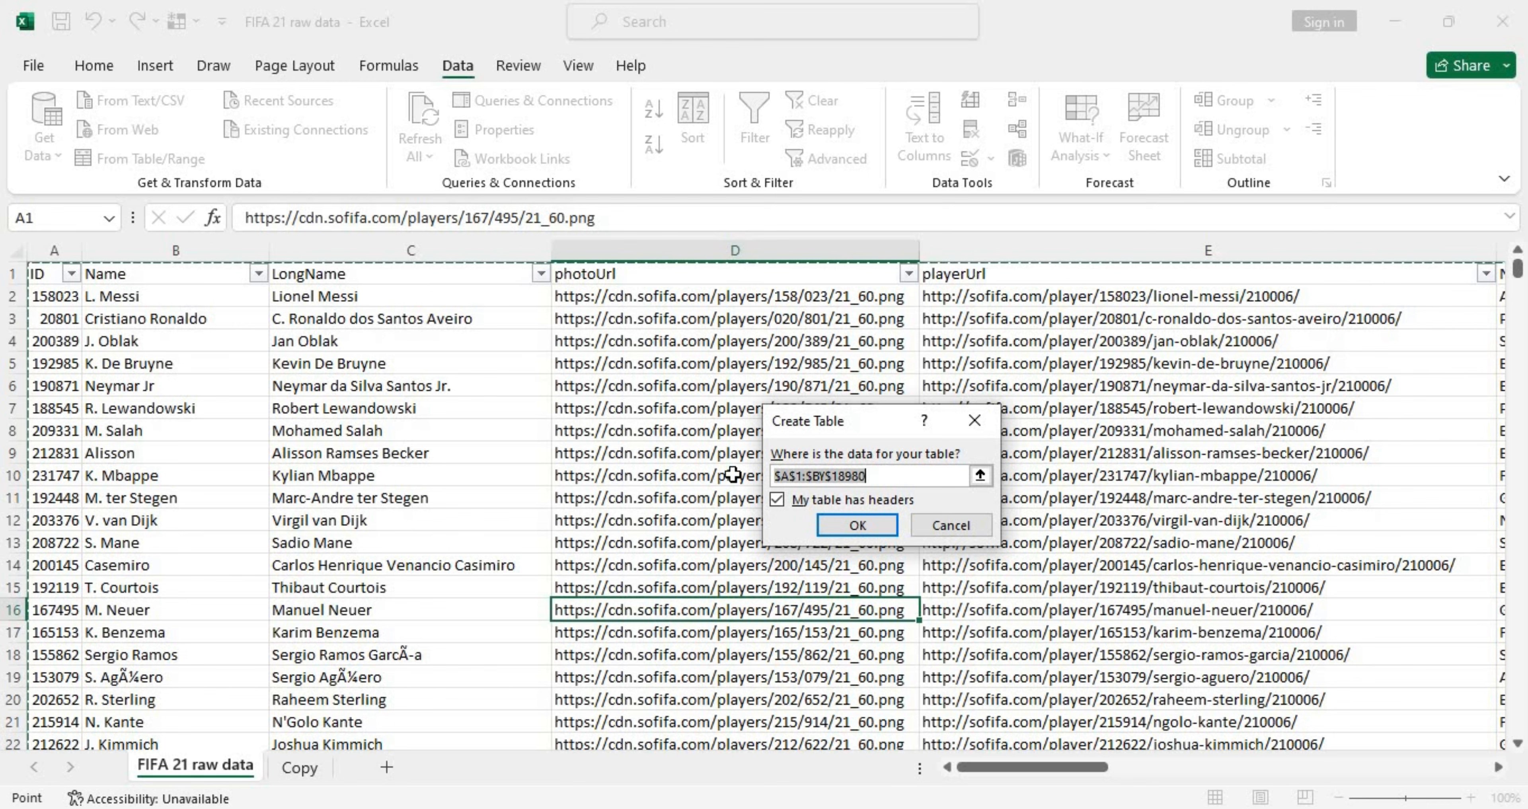
{"action": "left_click", "coordinate": [842, 527]}
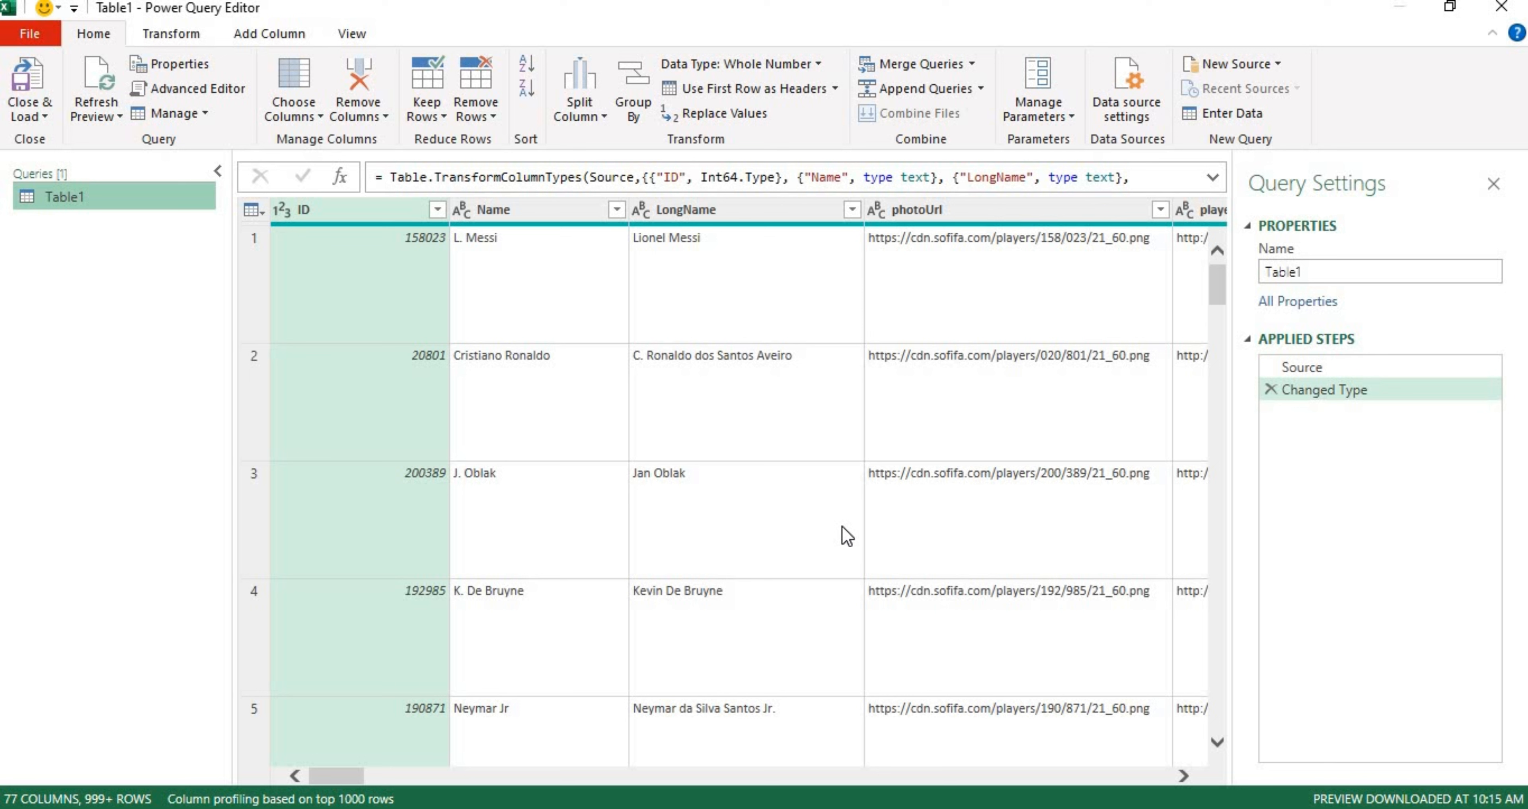
- Turn off the whitespace display in the query's data preview
{"action": "left_click", "coordinate": [781, 309]}
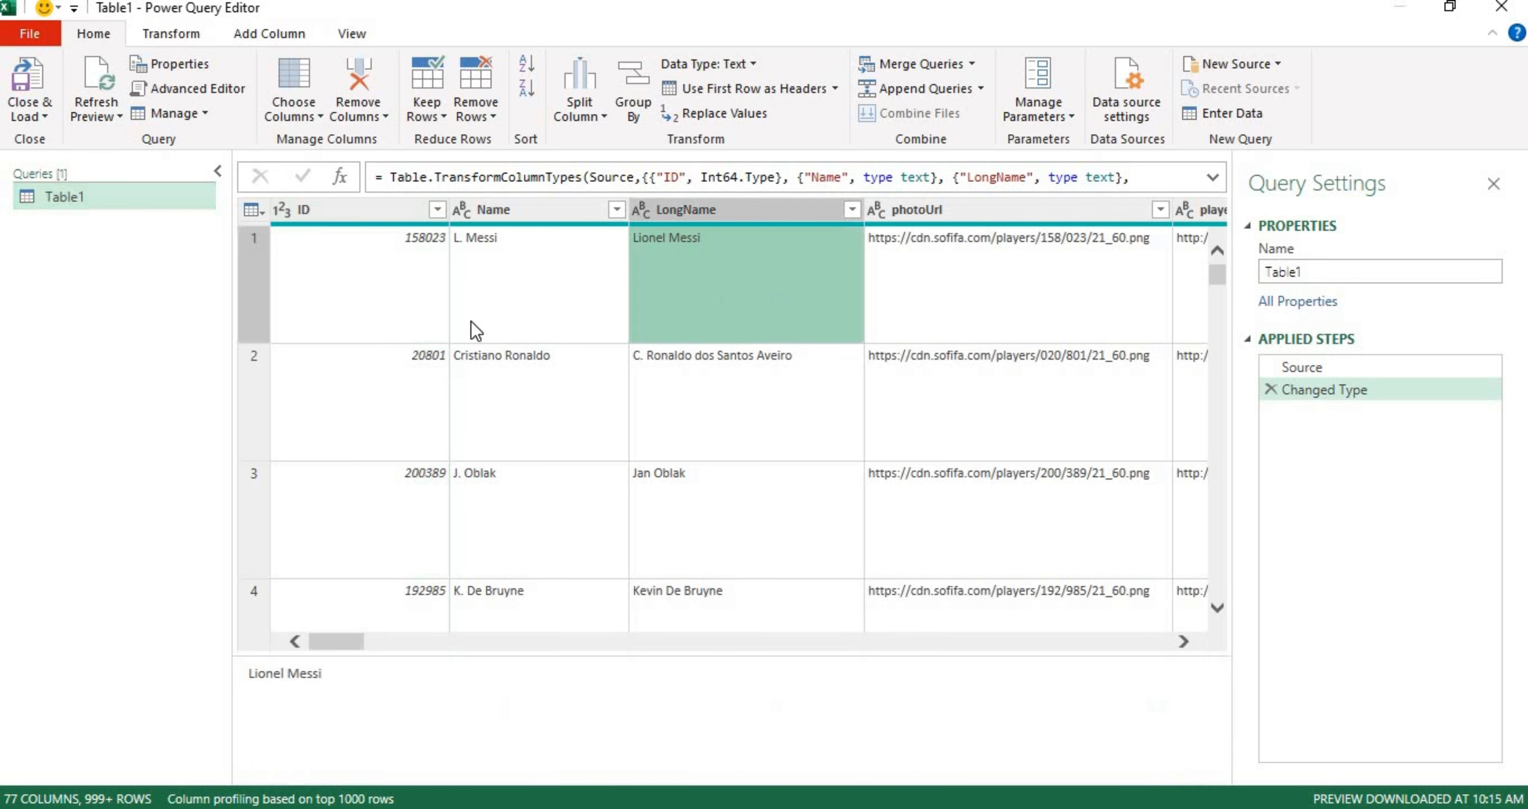
{"action": "left_click", "coordinate": [402, 290]}
{"action": "left_click", "coordinate": [373, 220]}
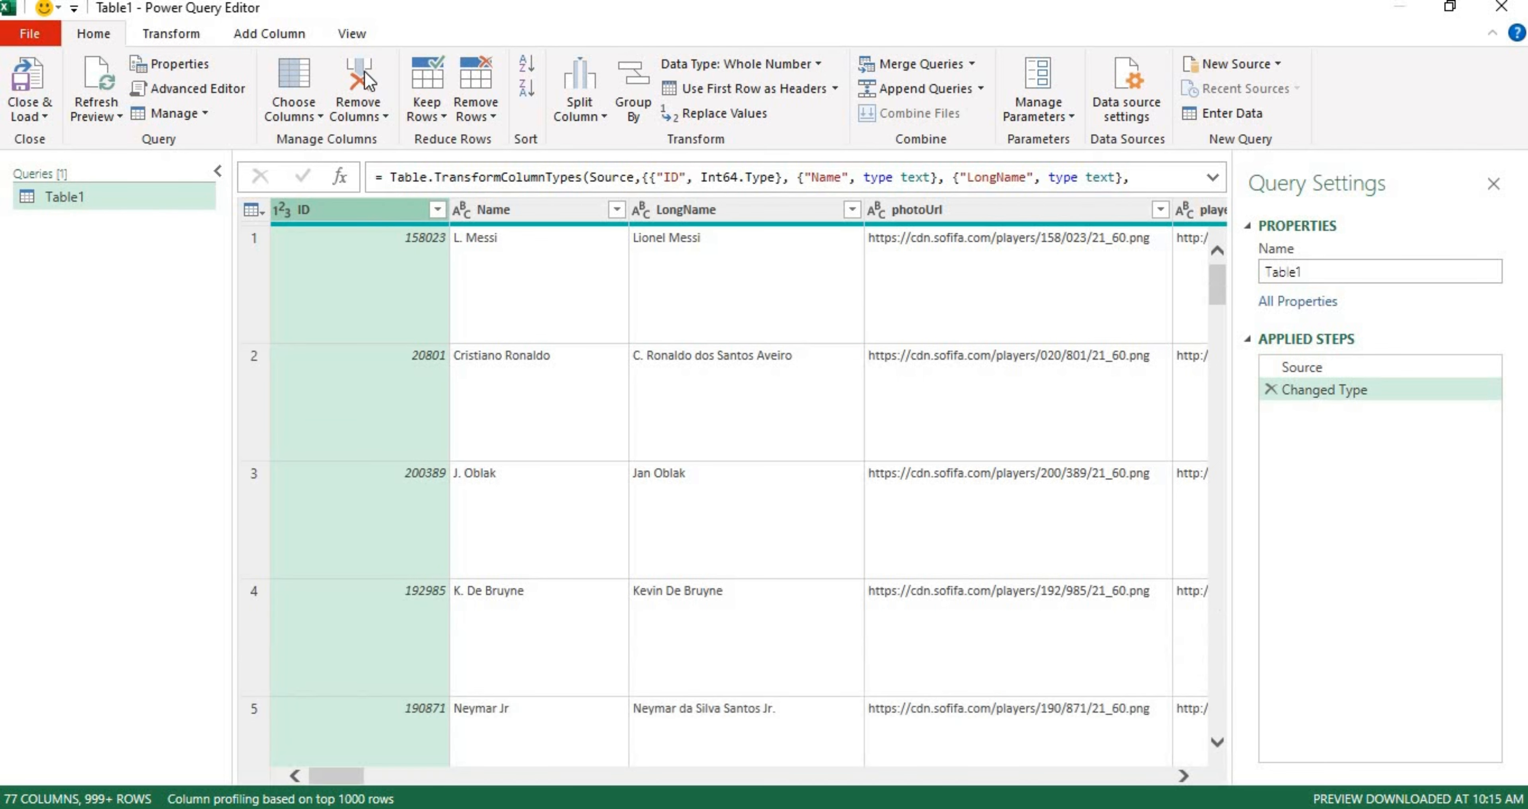
{"action": "left_click", "coordinate": [352, 34]}
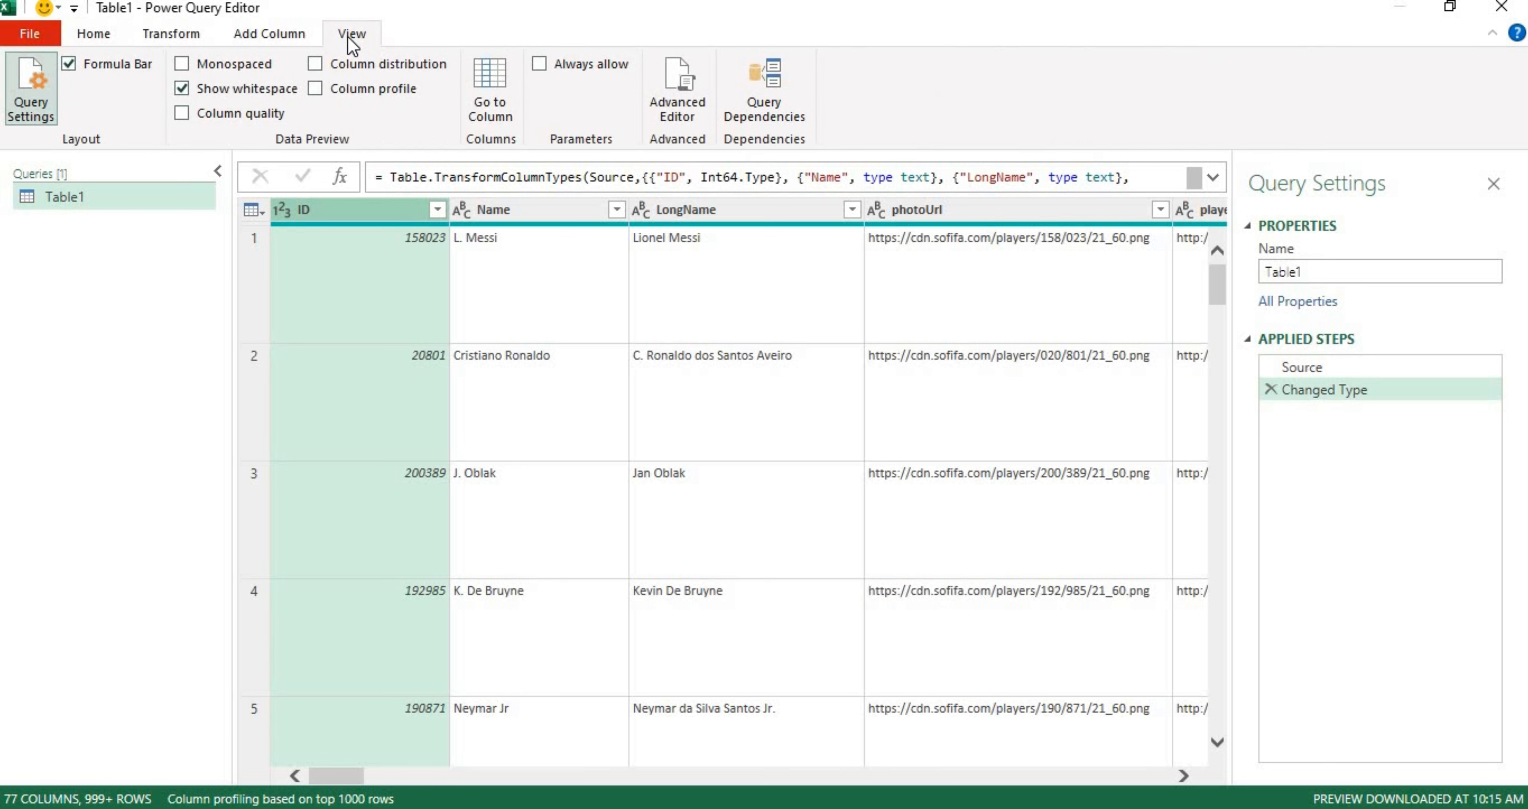
{"action": "left_click", "coordinate": [183, 89]}
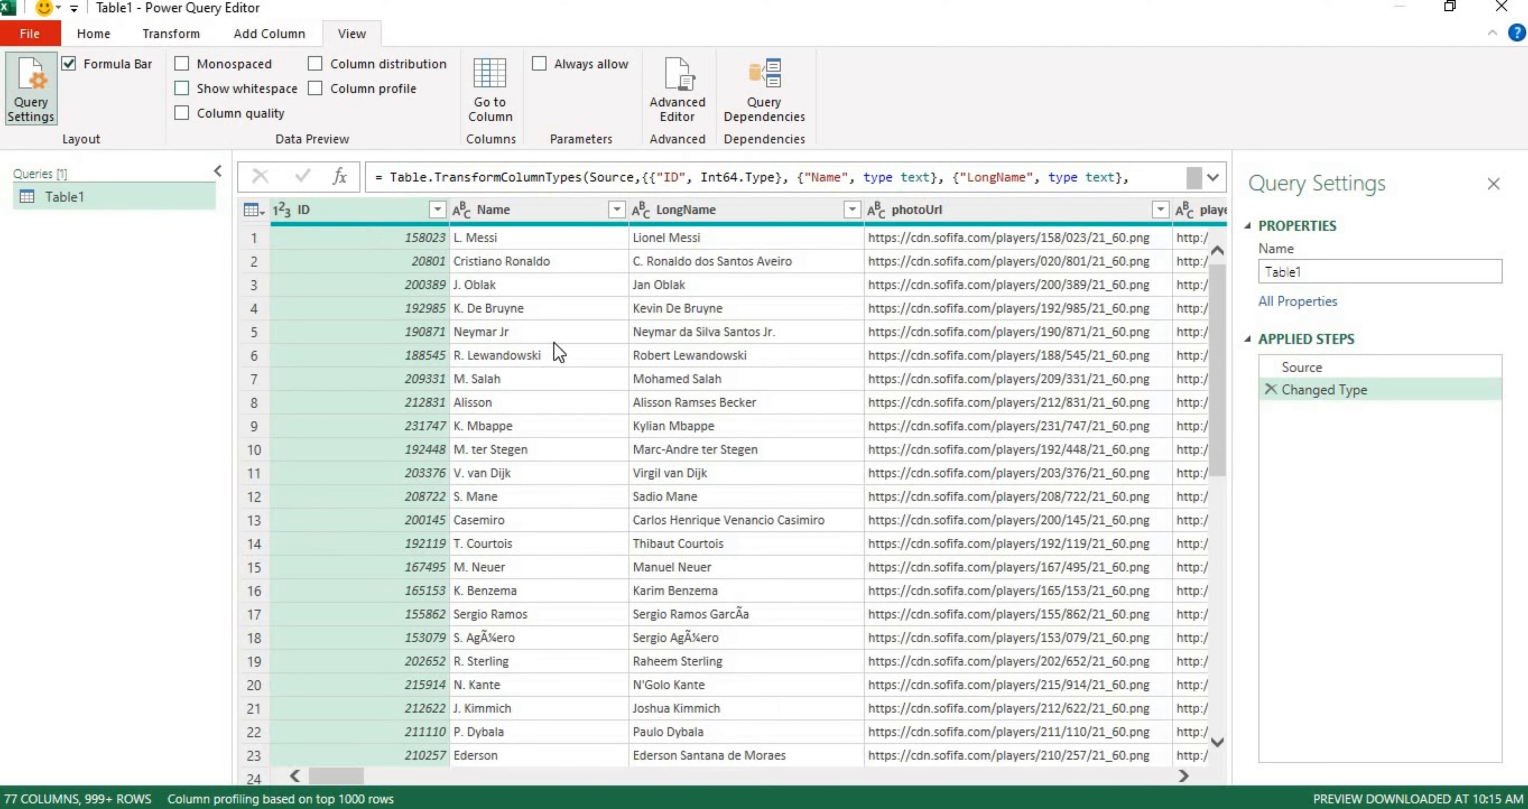
- Try converting the ID column in place to its text length, and remove the applied step
{"action": "left_click", "coordinate": [101, 24]}
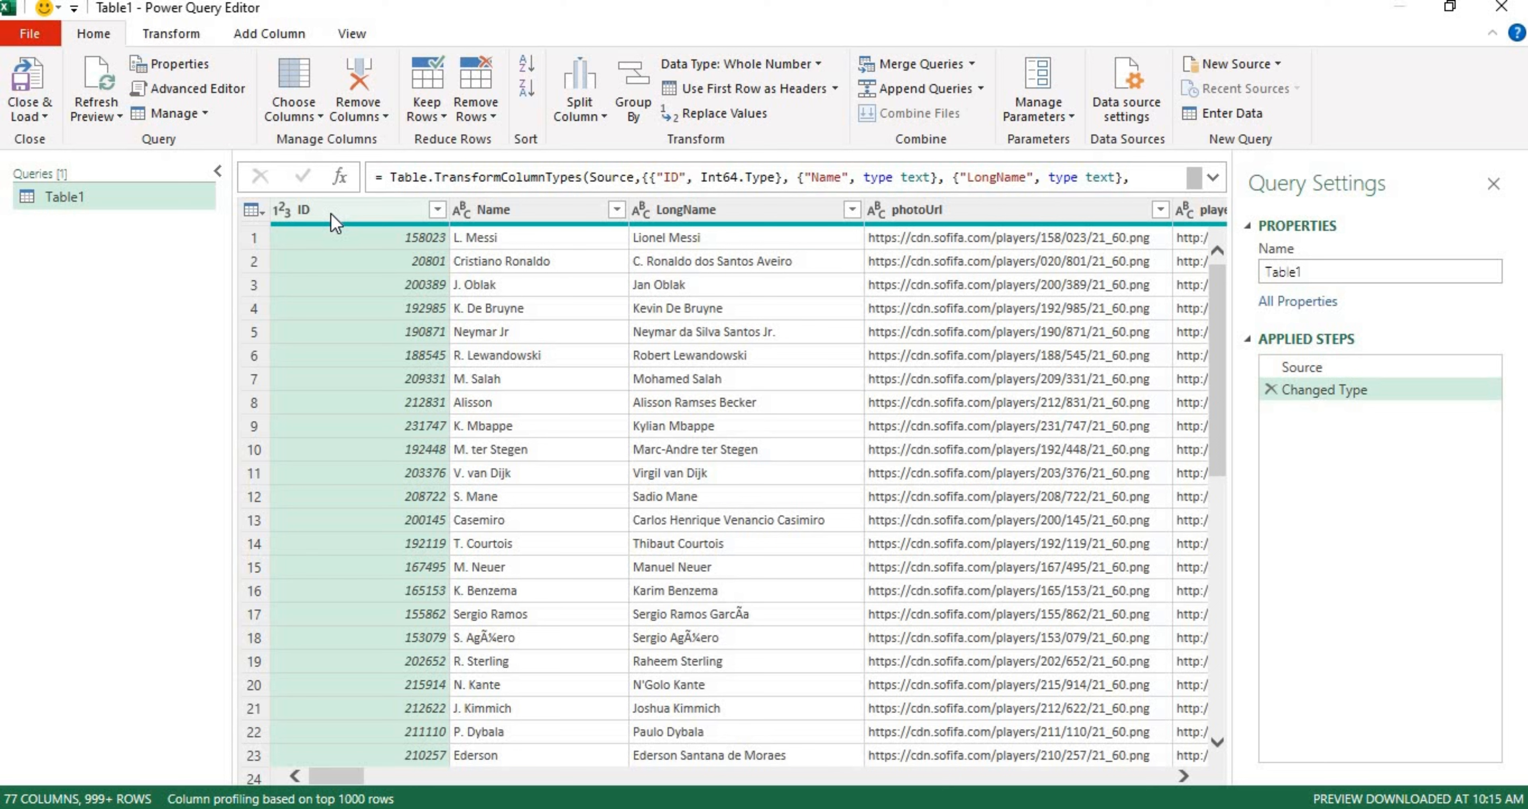
{"action": "left_click", "coordinate": [186, 36]}
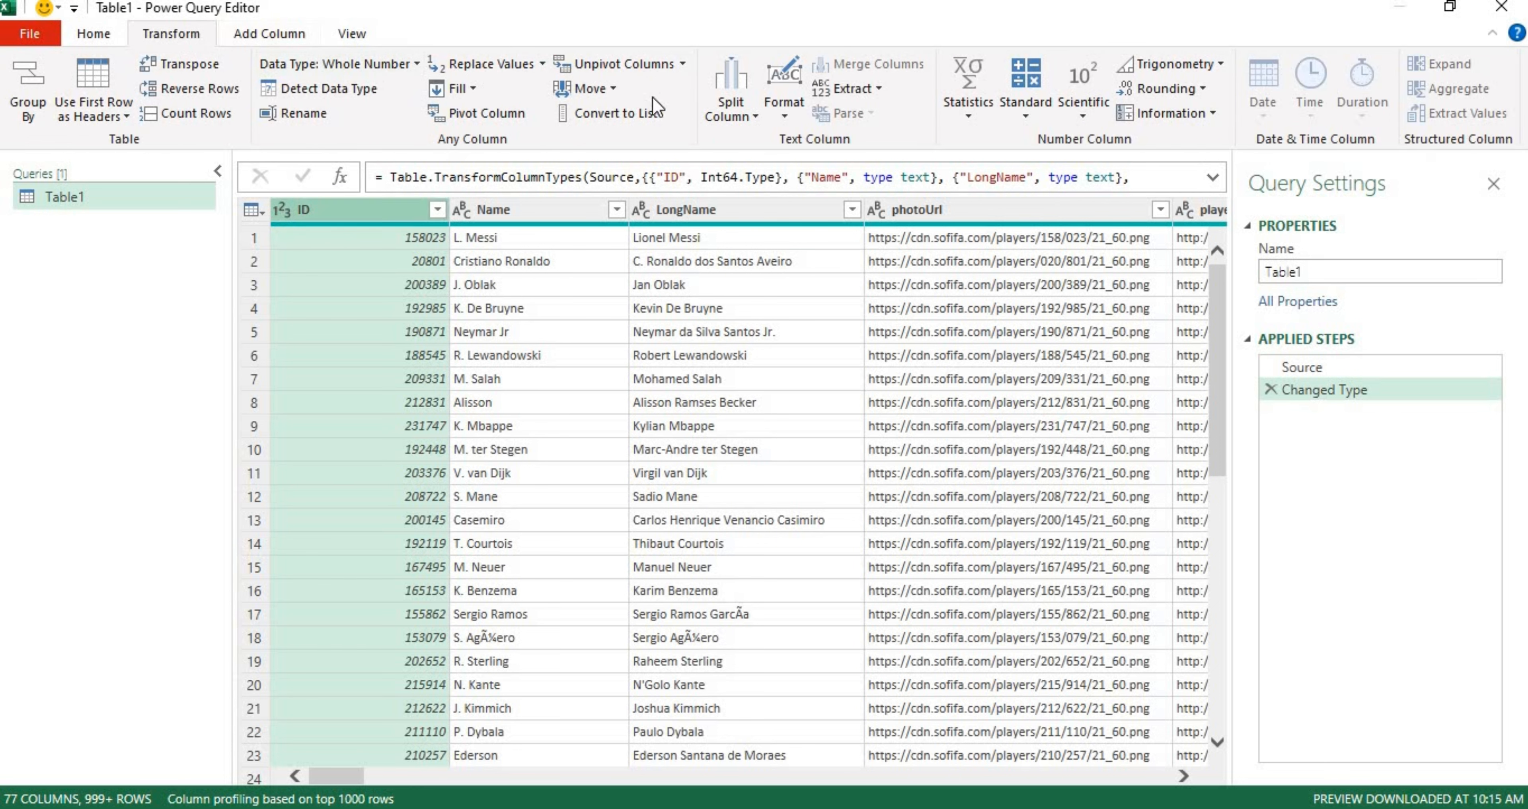
{"action": "left_click", "coordinate": [878, 90]}
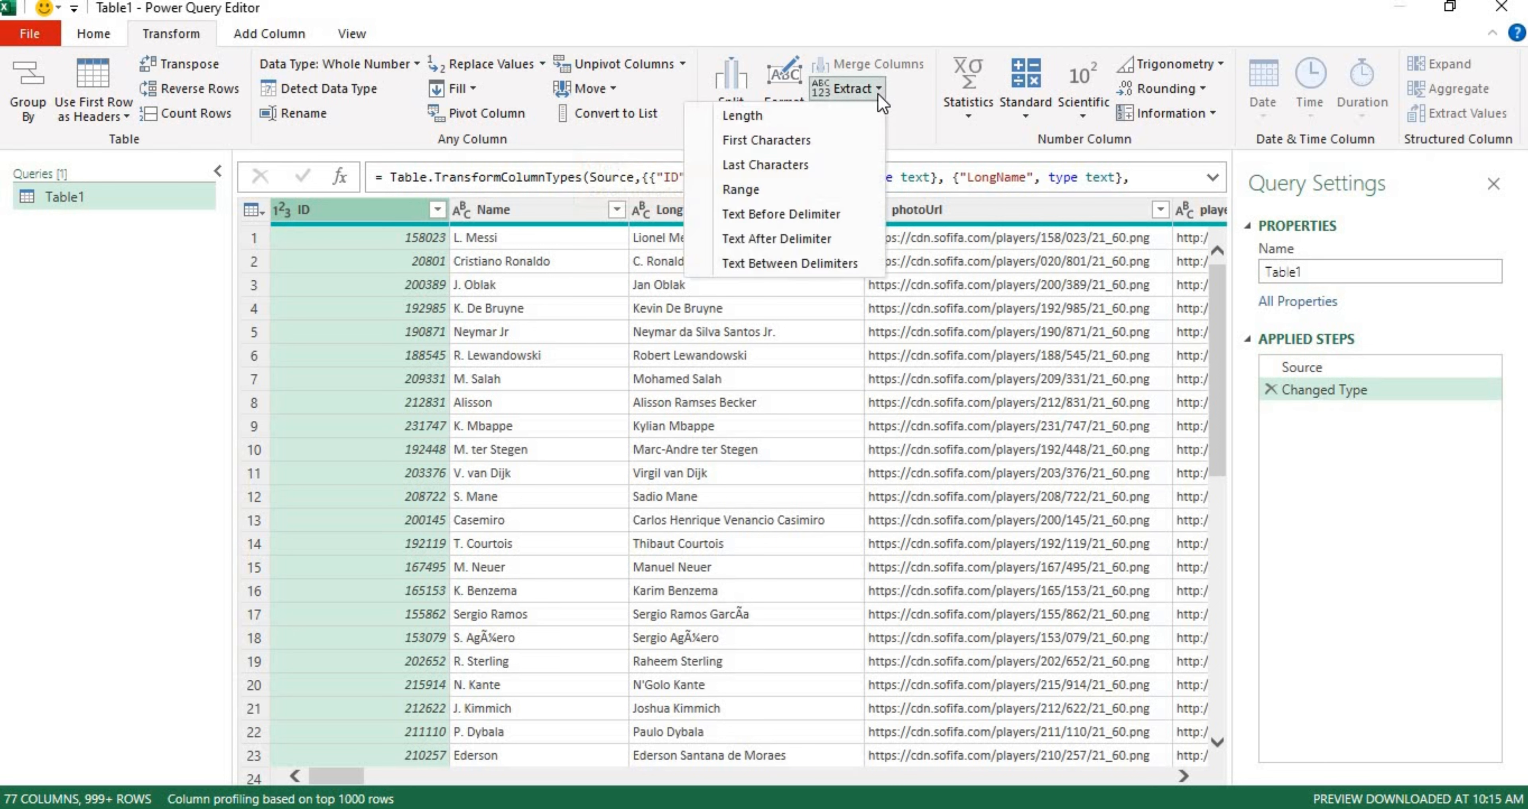
{"action": "left_click", "coordinate": [853, 115]}
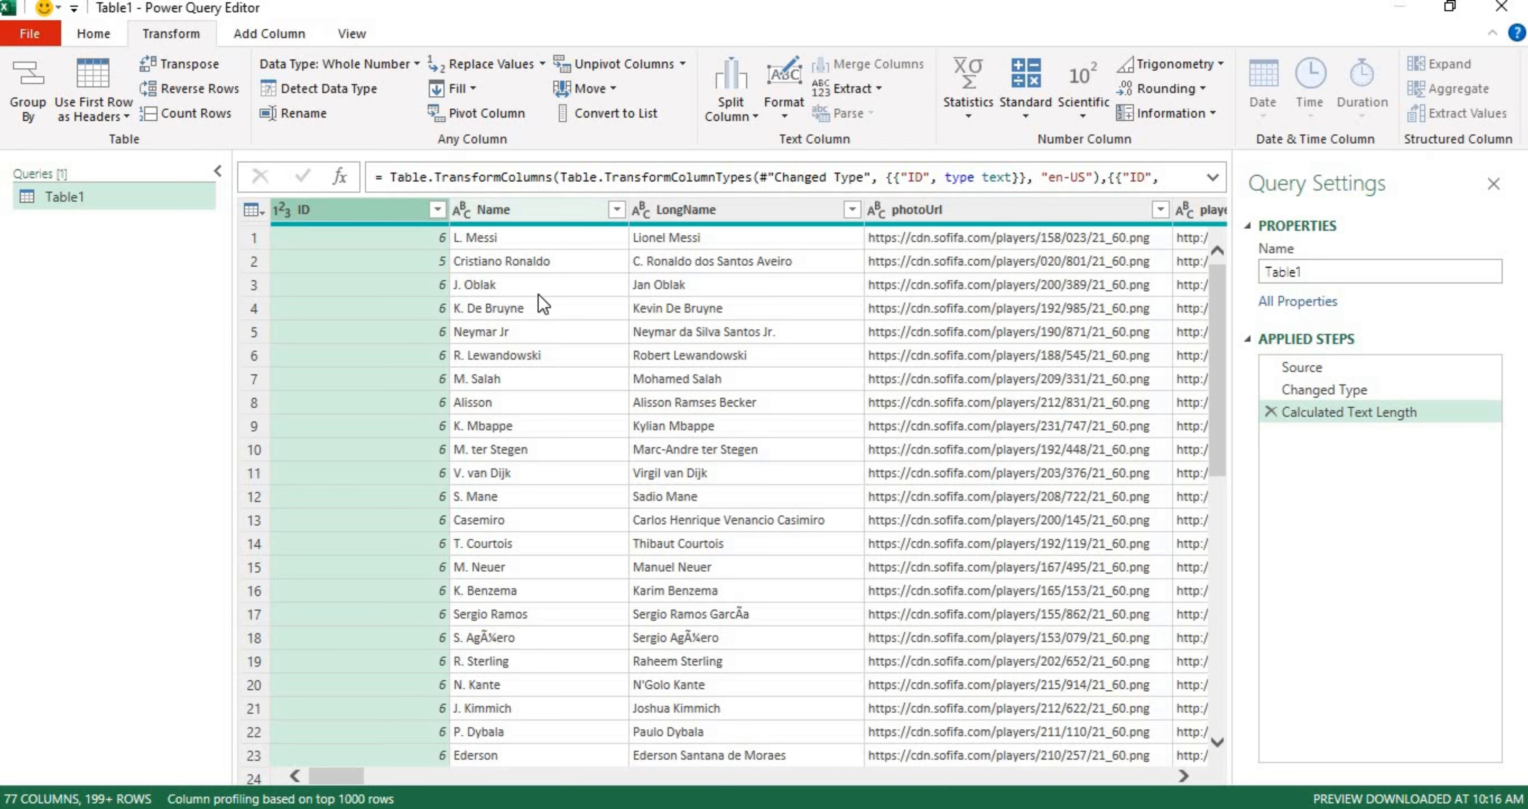
{"action": "left_click", "coordinate": [1275, 415]}
{"action": "left_click", "coordinate": [1271, 412]}
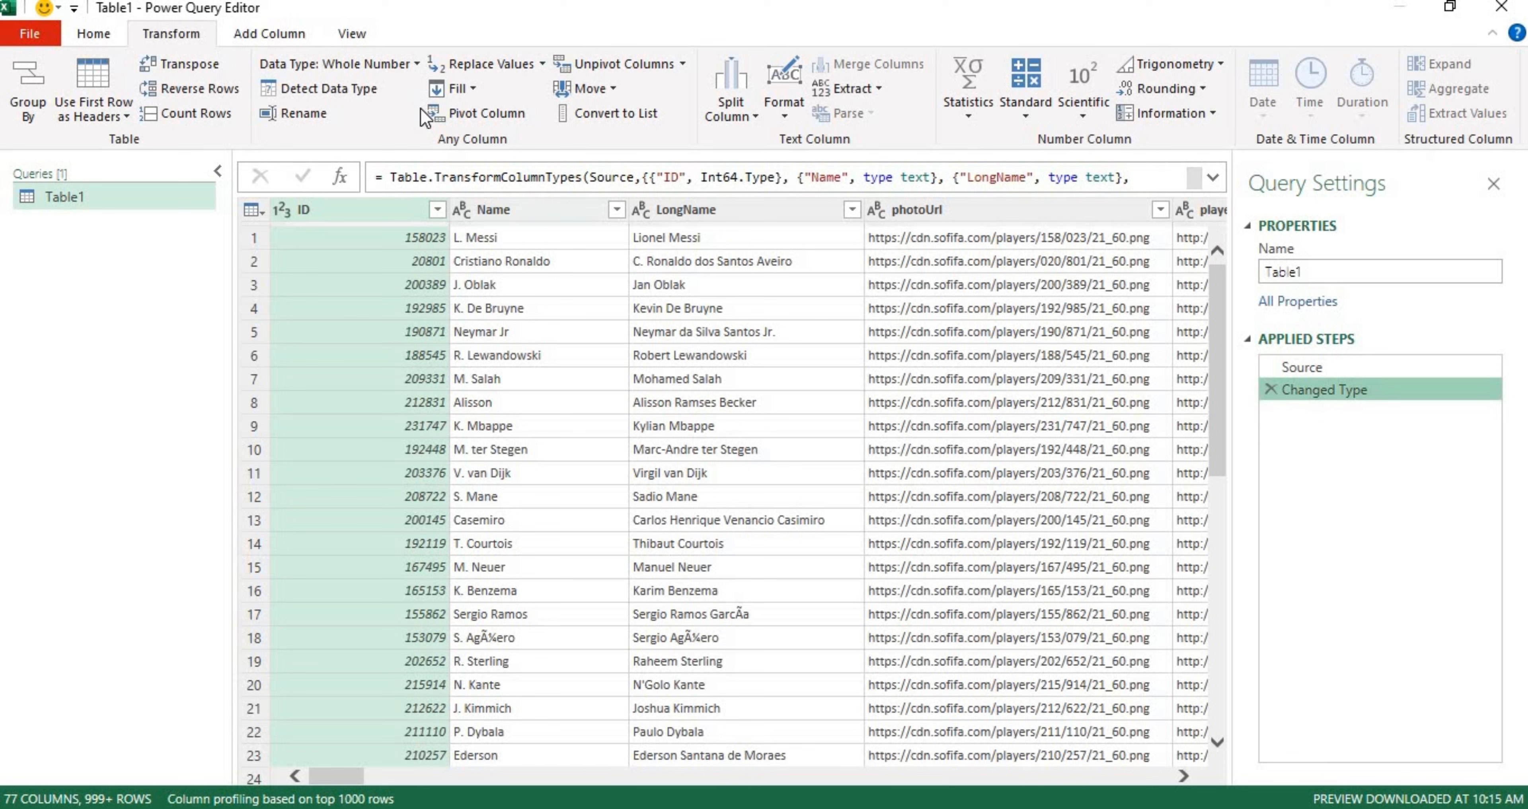
- Add a new column that extracts the text length of the ID column
{"action": "left_click", "coordinate": [261, 34]}
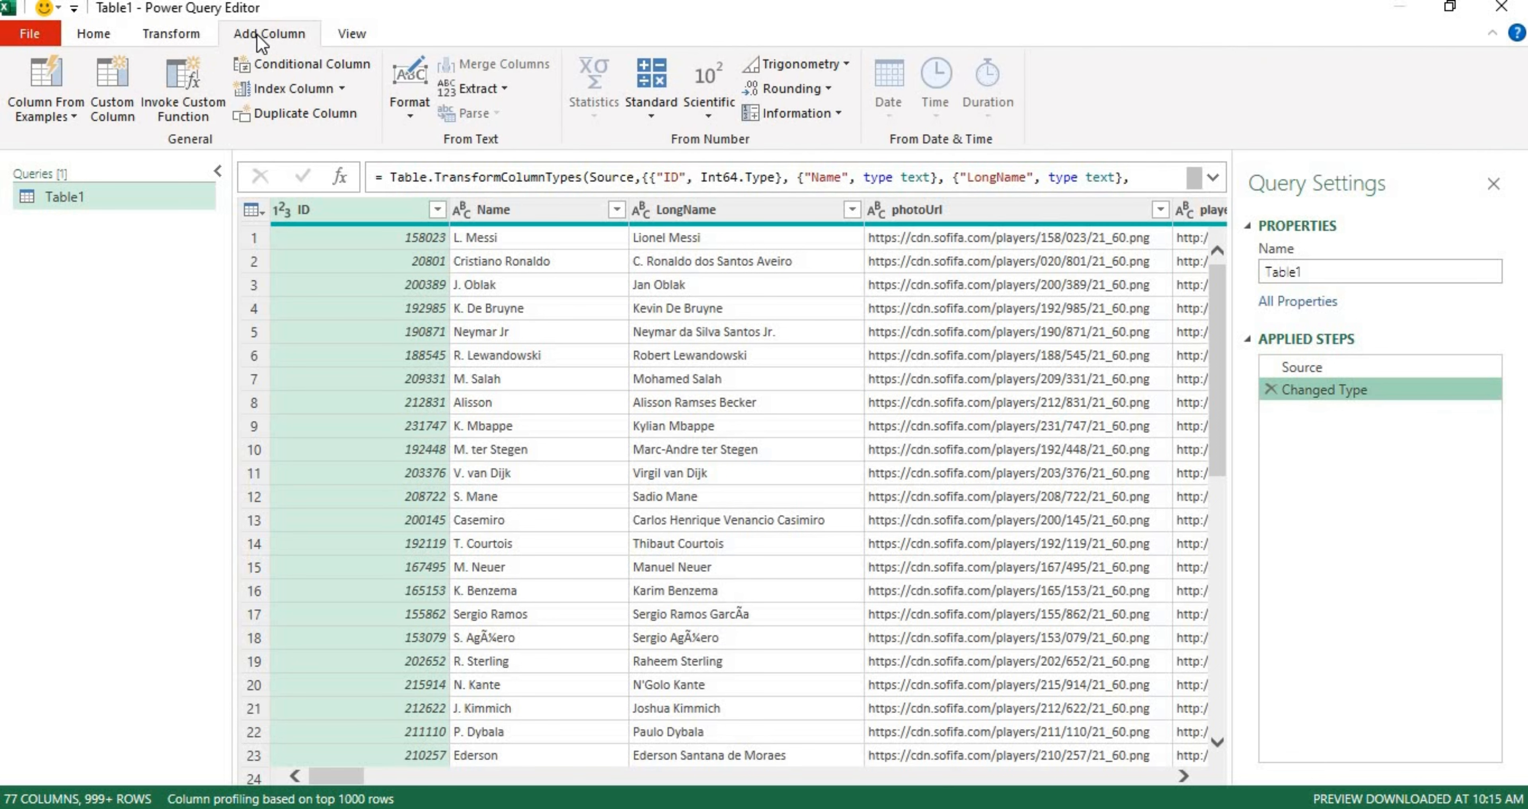
{"action": "left_click", "coordinate": [505, 86]}
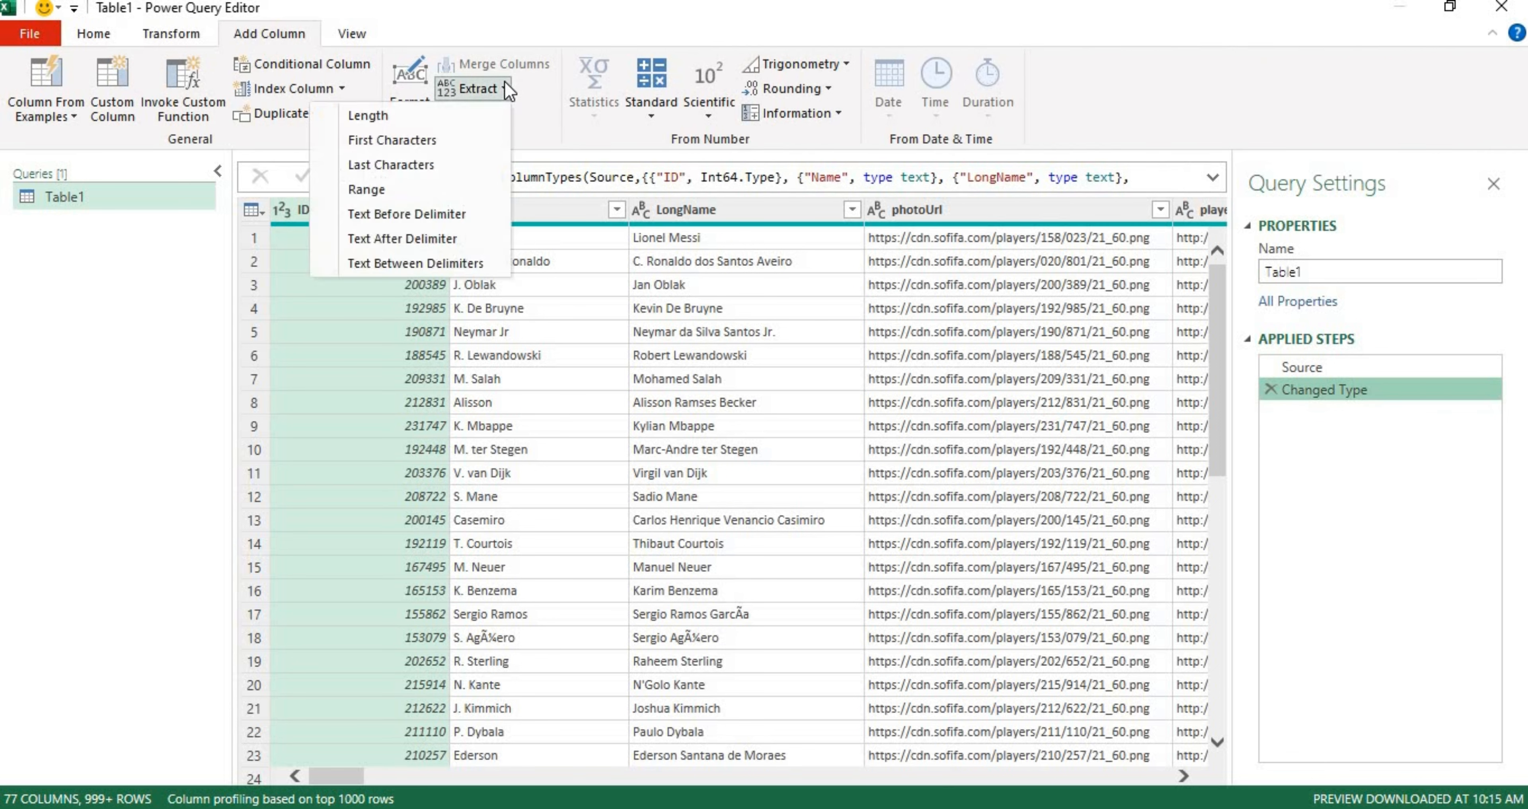
{"action": "left_click", "coordinate": [467, 107]}
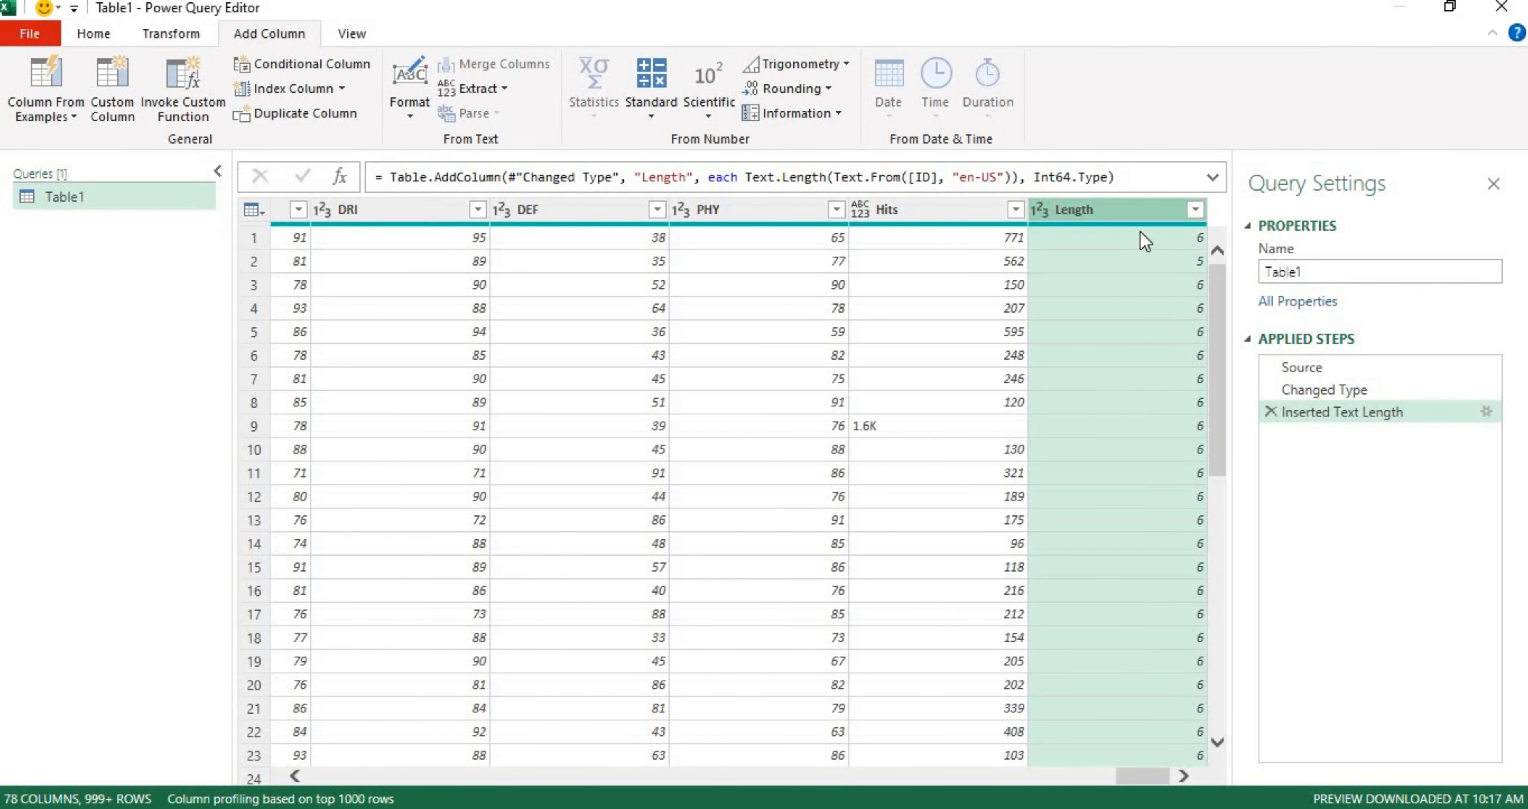
- Move the Length column to the start of the table and place it directly after the ID column
{"action": "mouse_move", "coordinate": [1144, 223]}
{"action": "right_click", "coordinate": [1139, 212]}
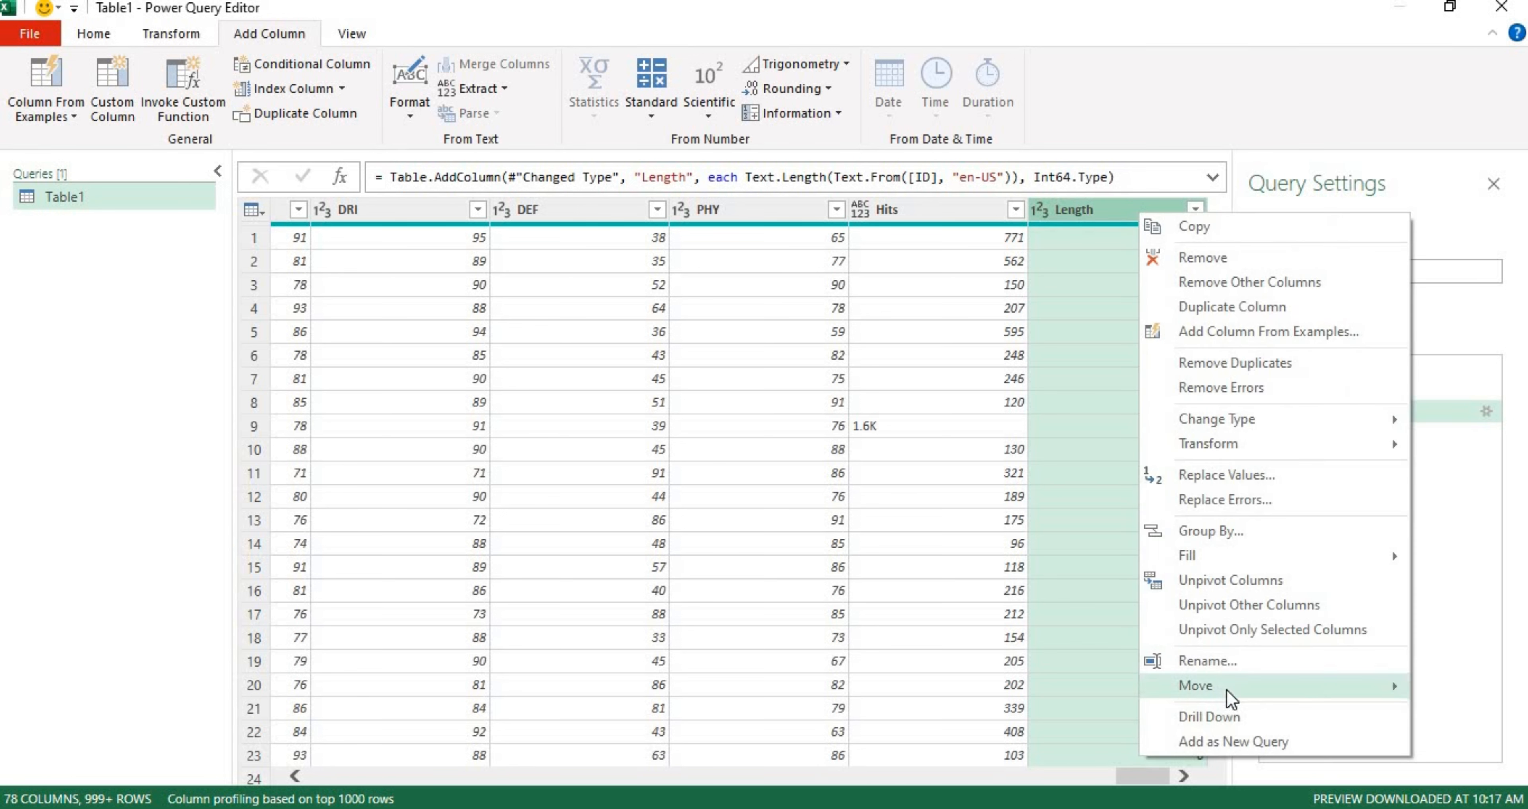
{"action": "mouse_move", "coordinate": [1229, 697]}
{"action": "left_click", "coordinate": [1050, 733]}
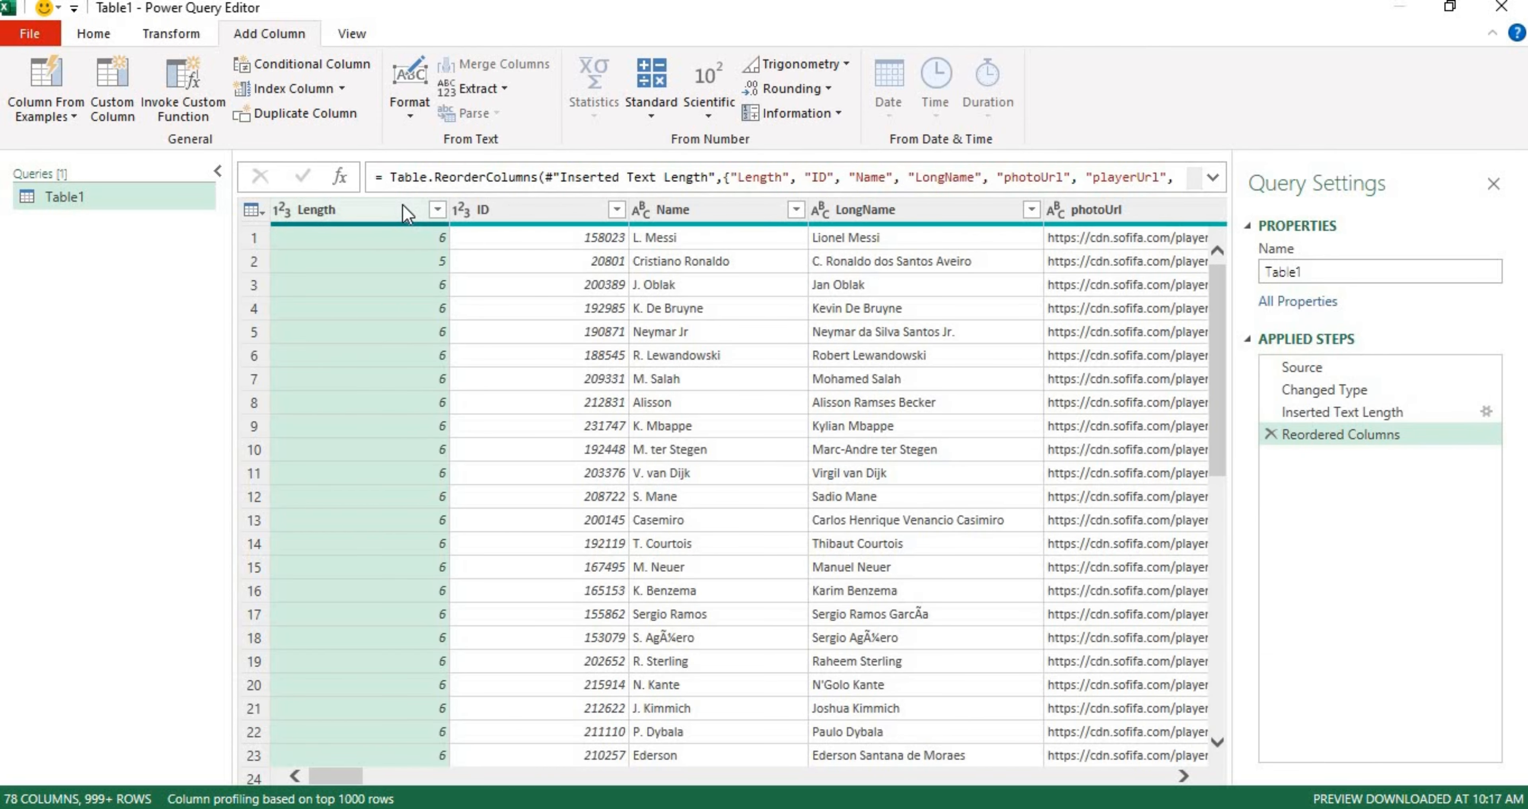
{"action": "left_click_drag", "start_coordinate": [405, 211], "coordinate": [664, 206]}
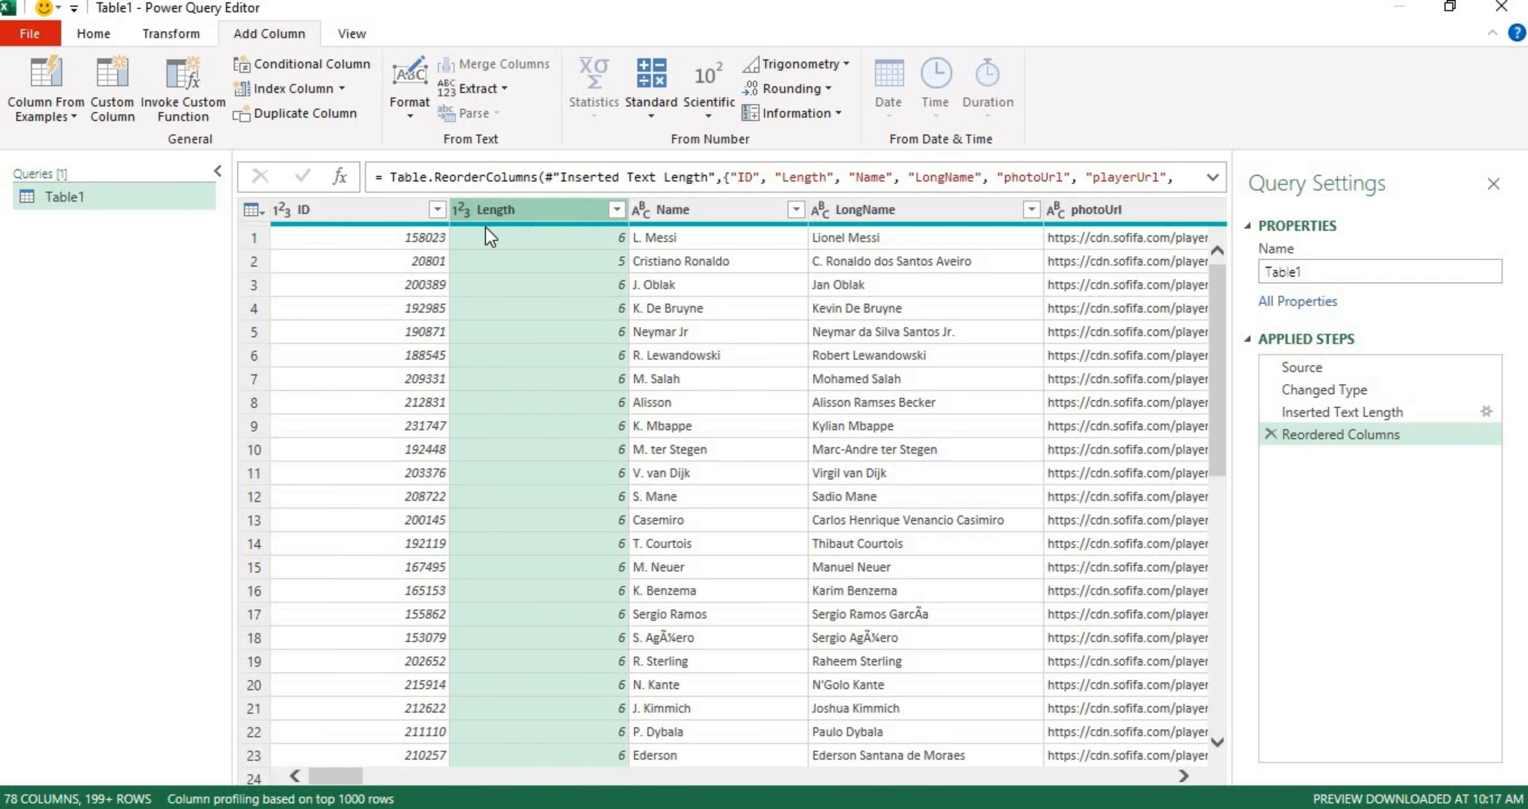
- Load all filter values of the Length column and show only the rows whose length is 2
{"action": "left_click", "coordinate": [617, 209]}
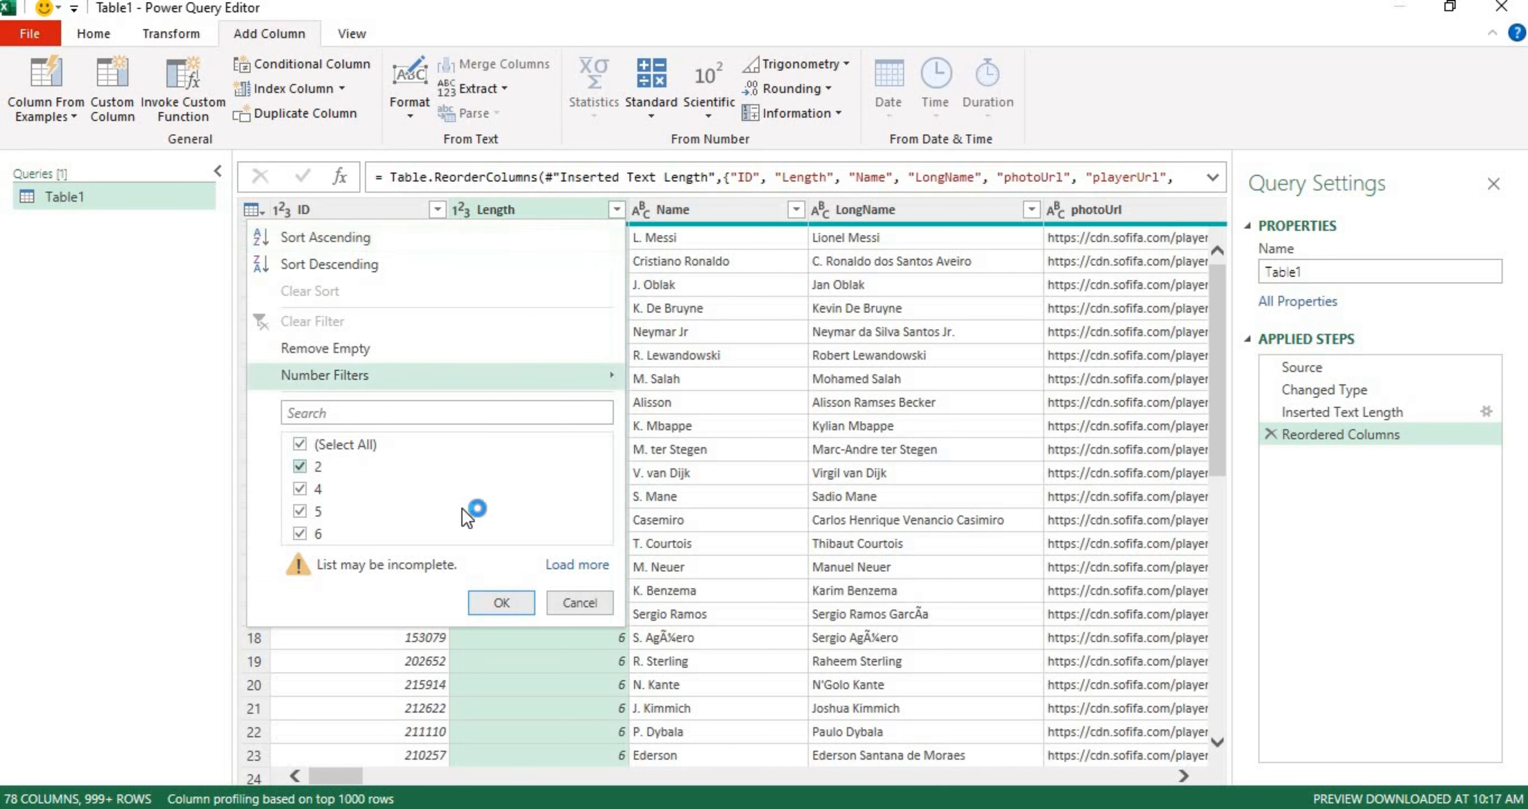
{"action": "left_click", "coordinate": [561, 566]}
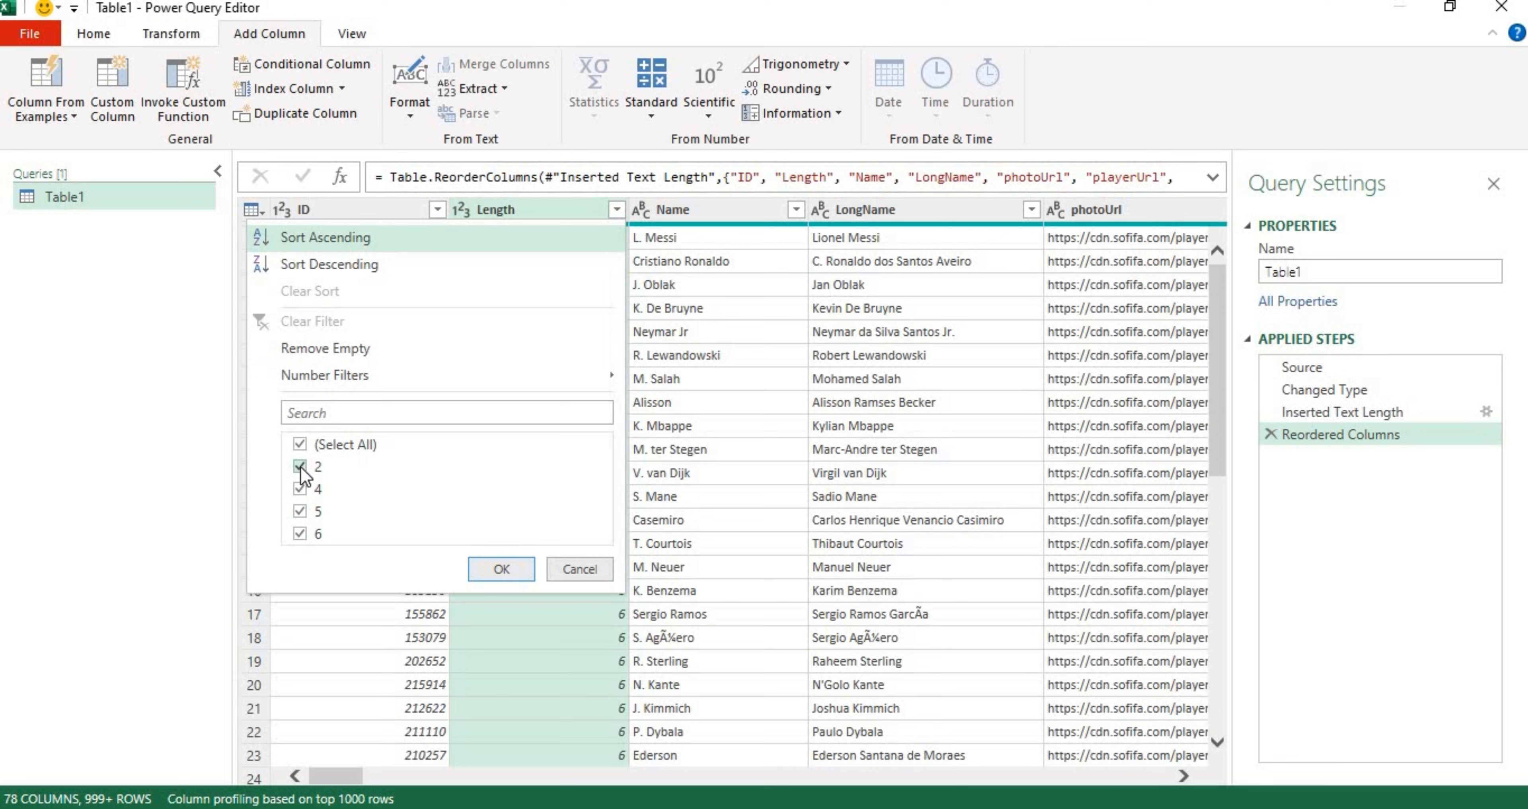
{"action": "left_click", "coordinate": [299, 445]}
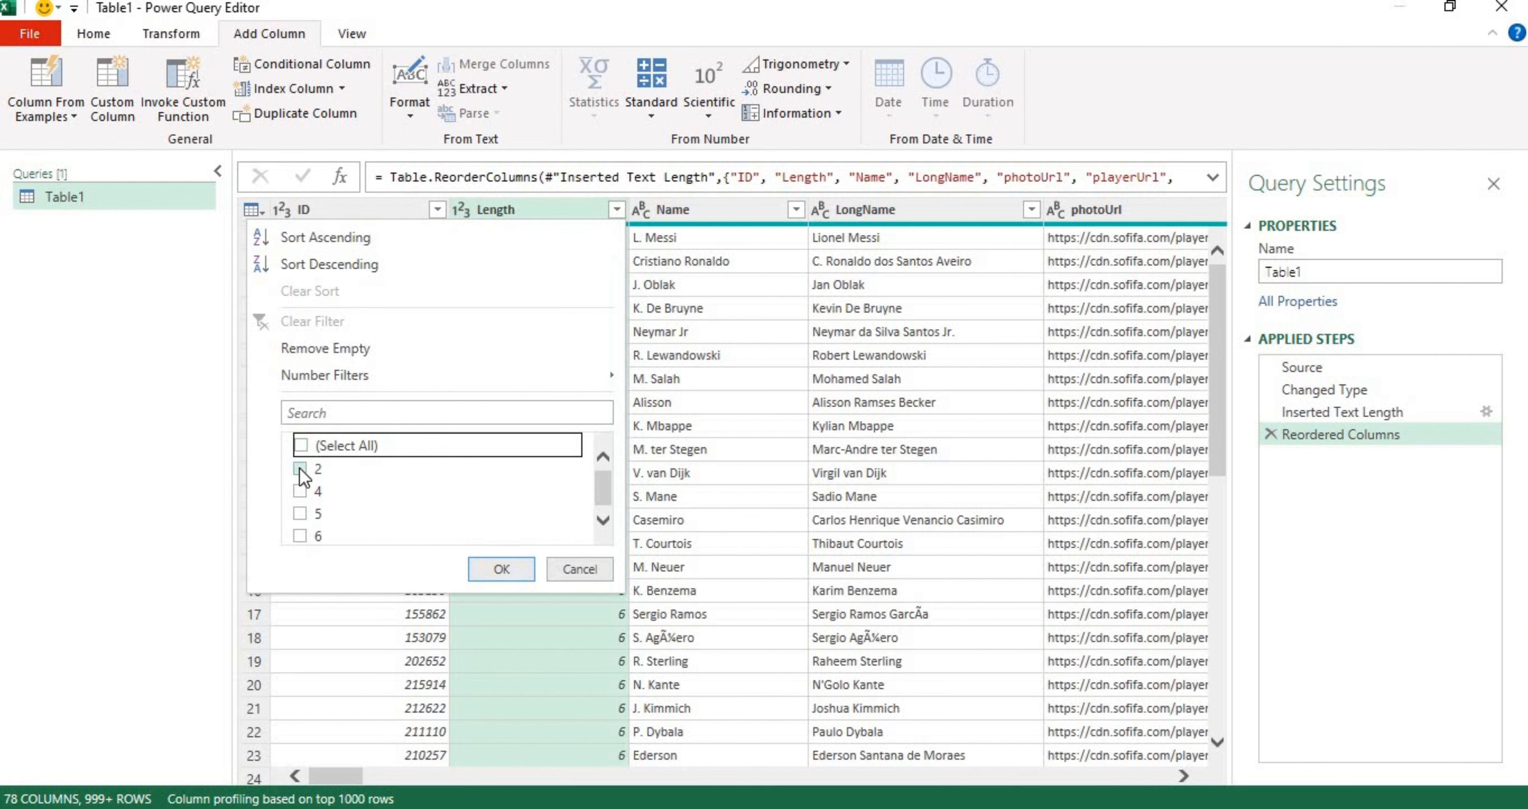
{"action": "left_click", "coordinate": [300, 468]}
{"action": "left_click", "coordinate": [487, 571]}
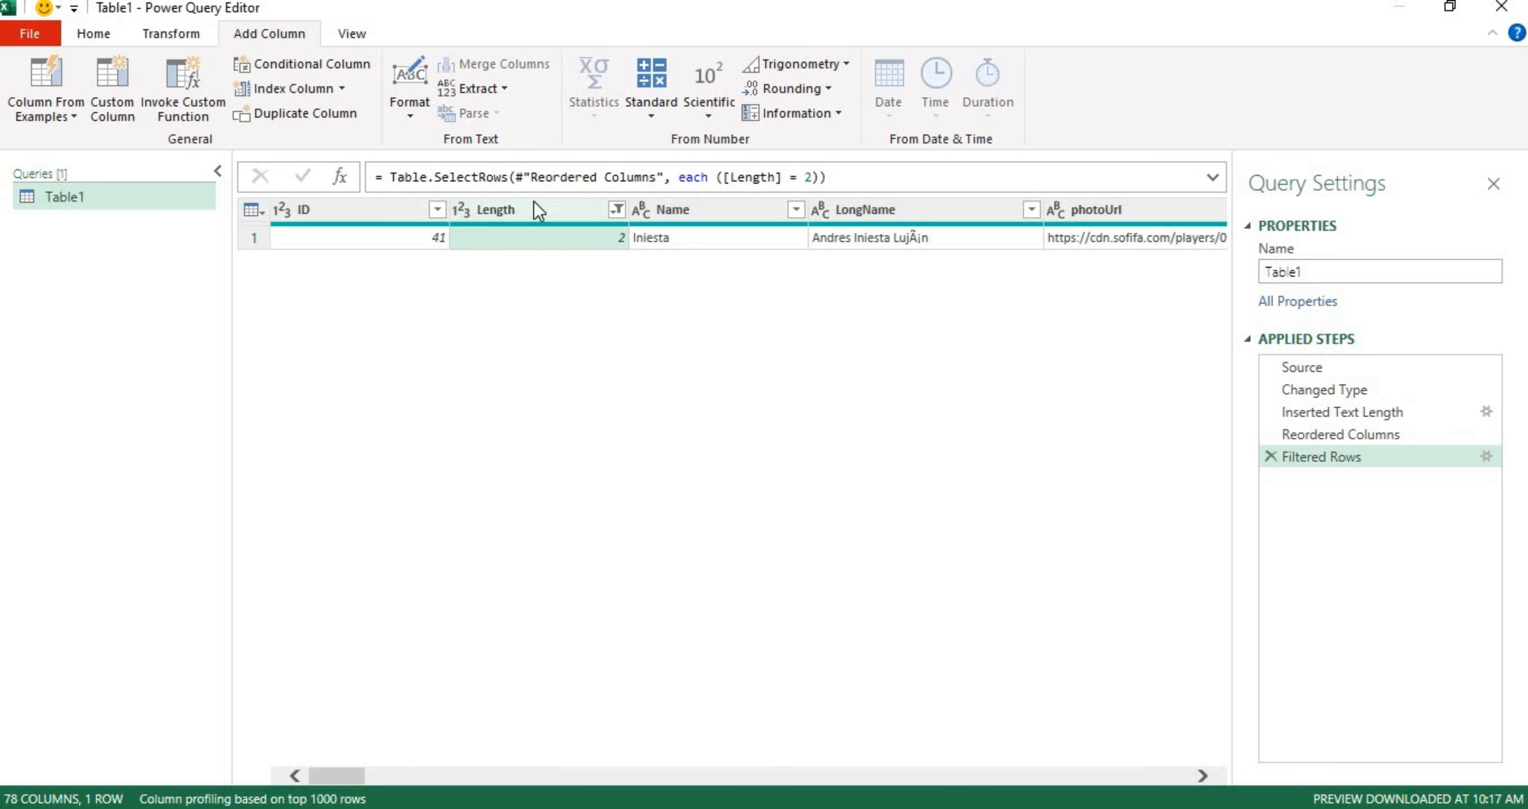
- Change the Length column's filter to show only the rows whose length is 4
{"action": "left_click", "coordinate": [617, 209]}
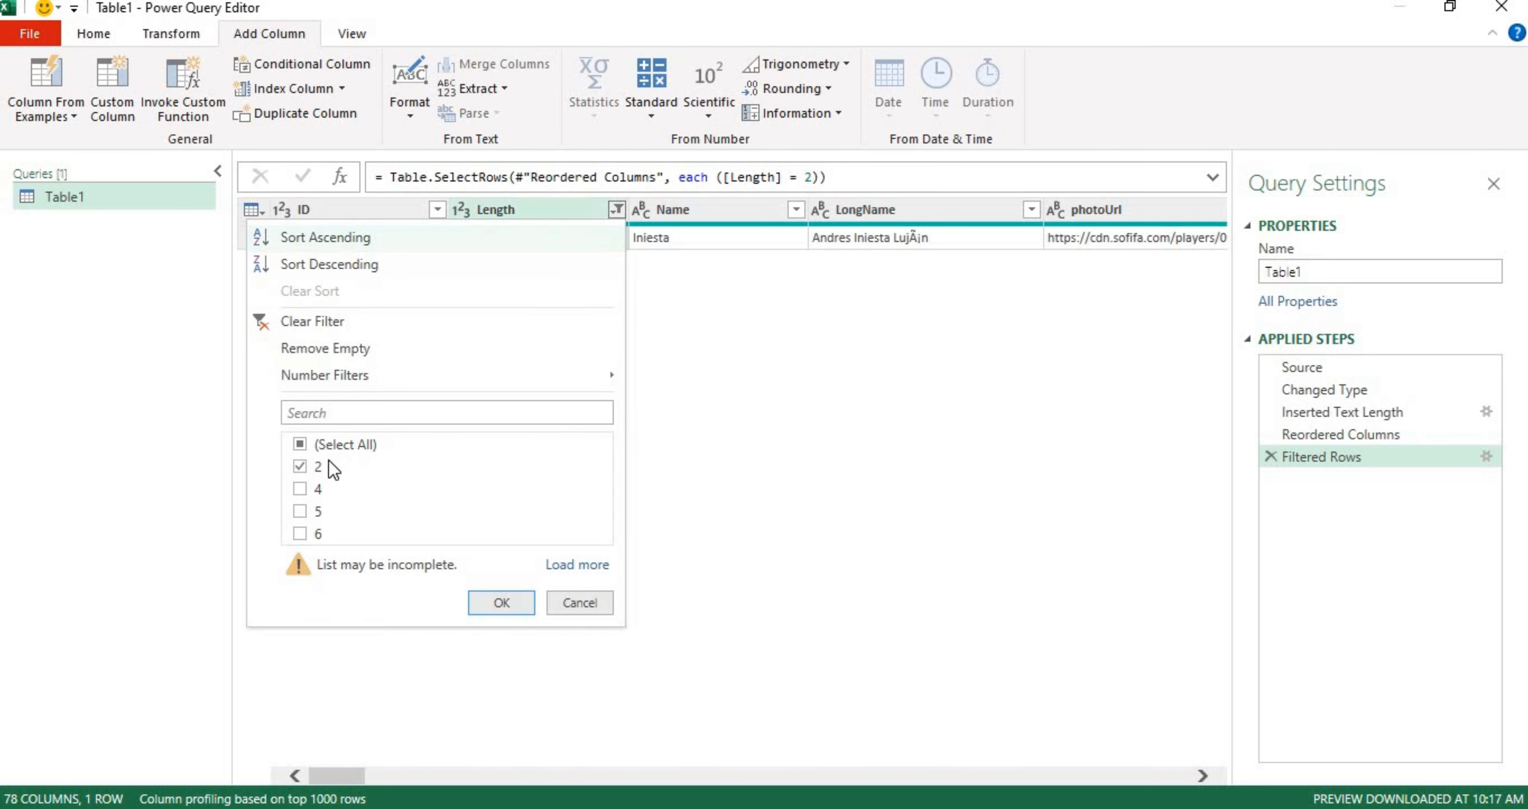
{"action": "left_click", "coordinate": [305, 473]}
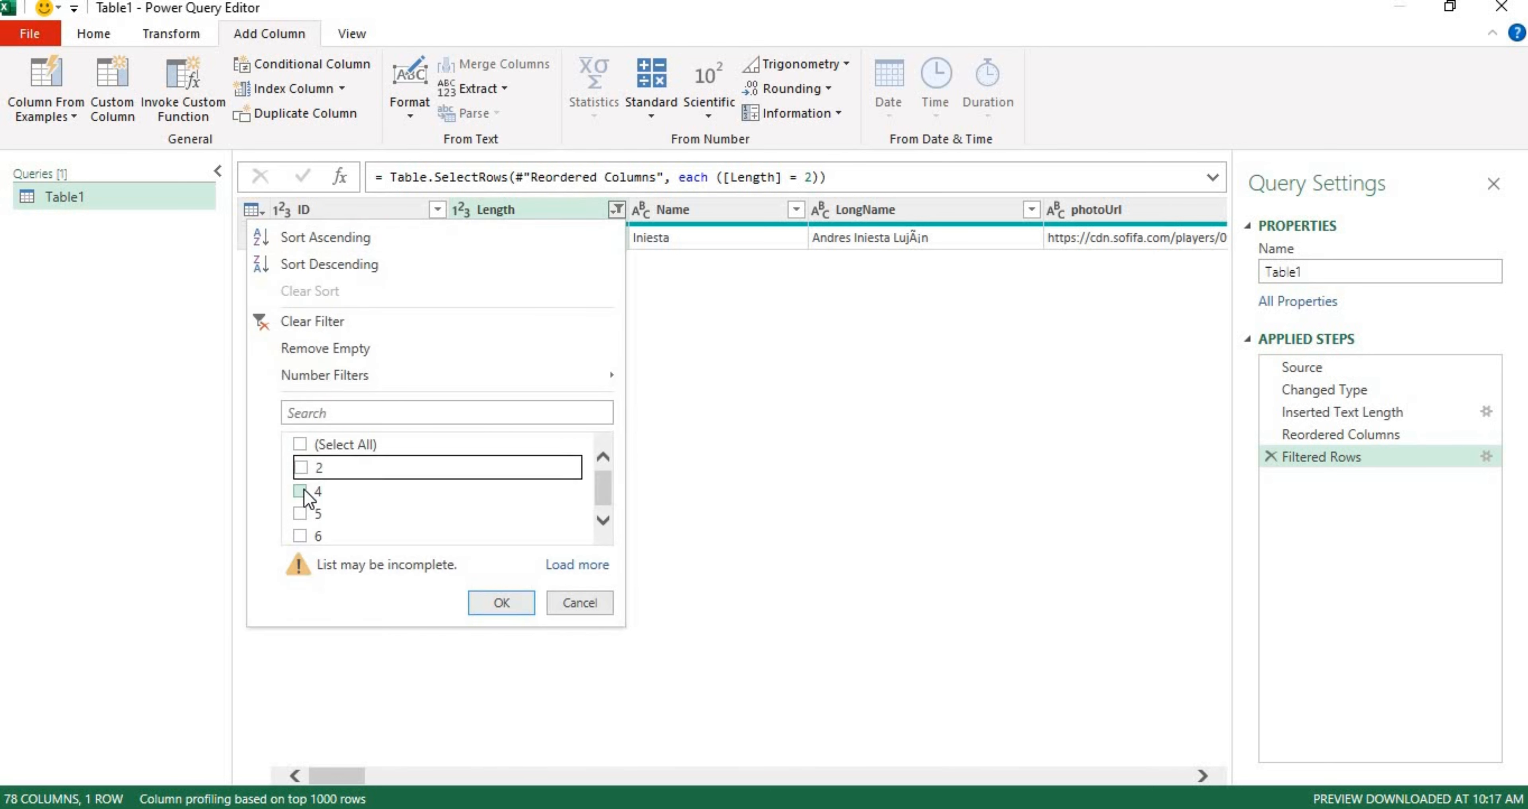
{"action": "left_click", "coordinate": [303, 490]}
{"action": "left_click", "coordinate": [501, 603]}
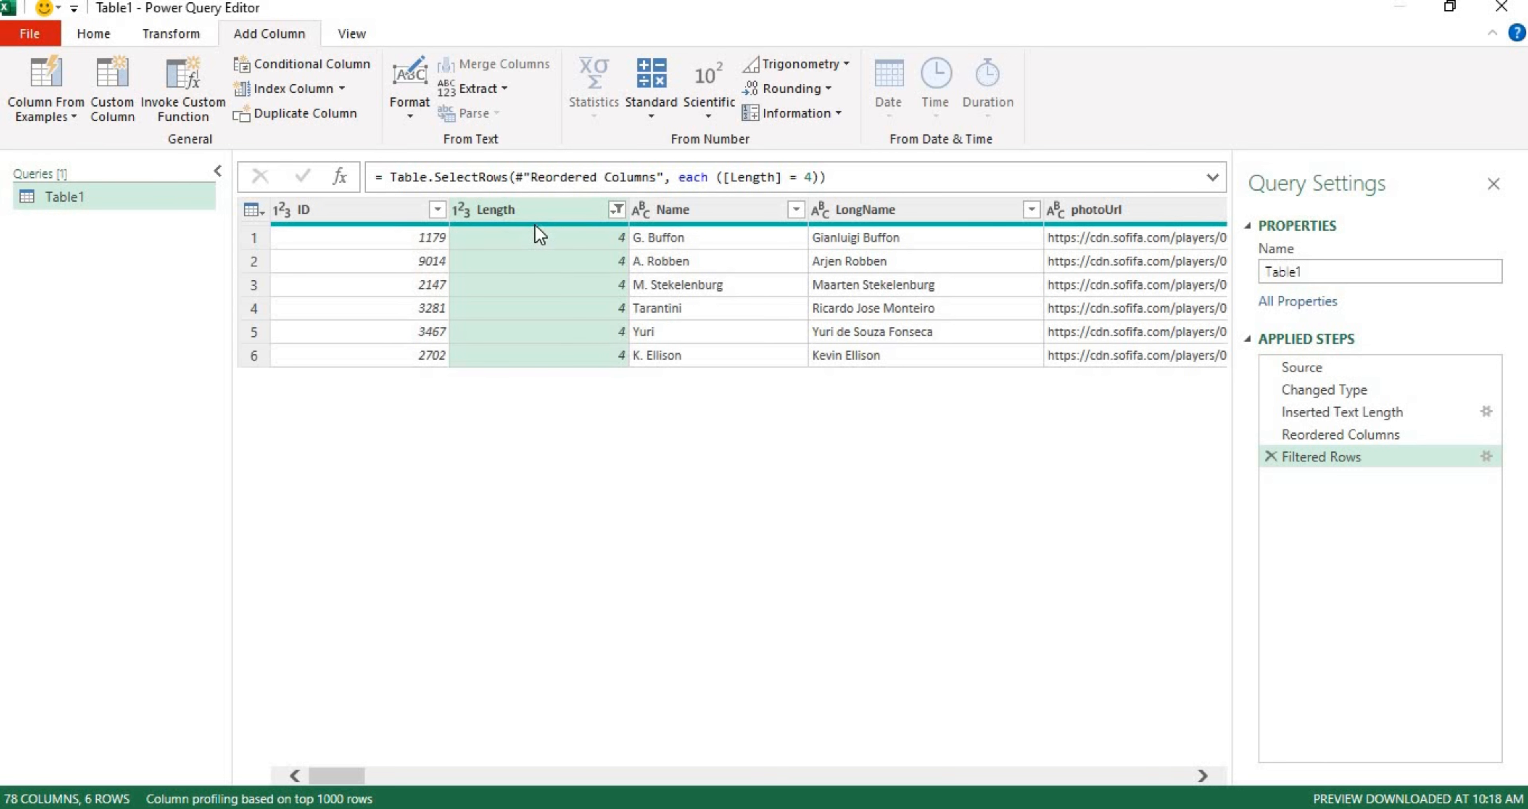
- Change the Length column's filter to show only the rows whose length is 5
{"action": "mouse_move", "coordinate": [535, 226]}
{"action": "left_click", "coordinate": [617, 209]}
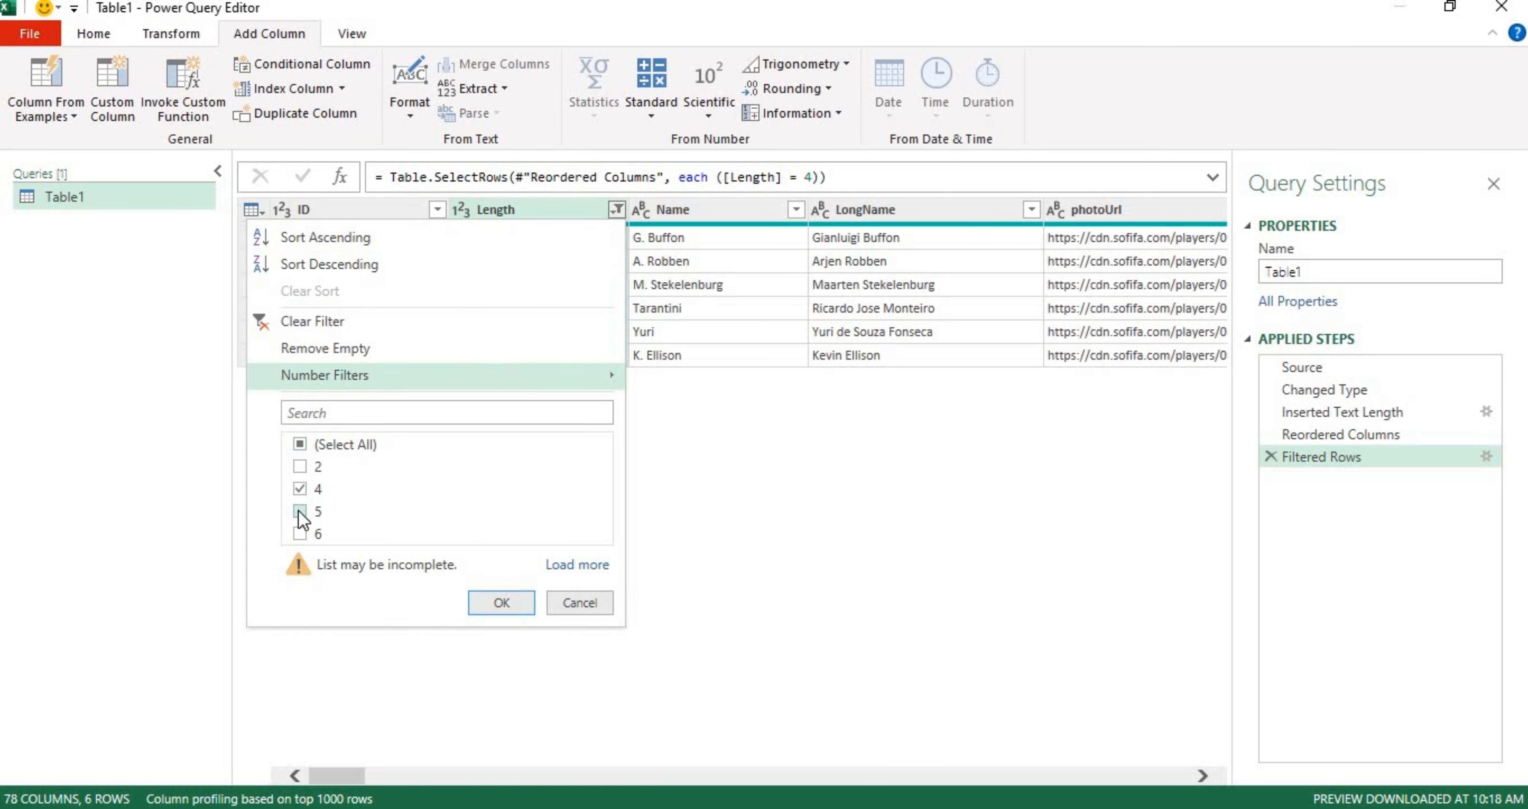
{"action": "left_click", "coordinate": [501, 603]}
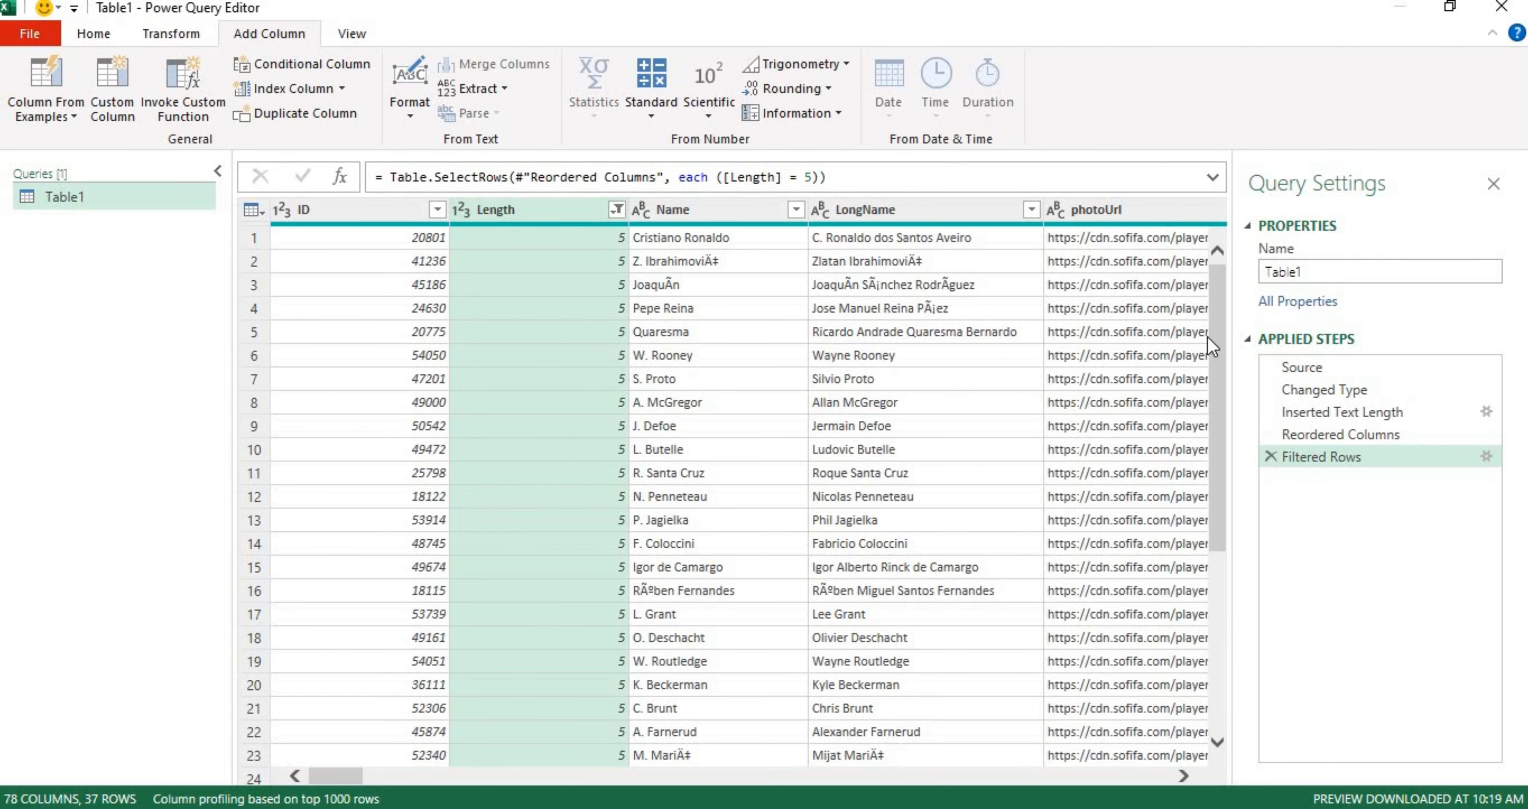
{"action": "left_click_drag", "start_coordinate": [1219, 340], "coordinate": [1171, 268]}
- Reselect all values in the Length column's filter so every row is shown
{"action": "left_click", "coordinate": [616, 209]}
{"action": "left_click", "coordinate": [301, 446]}
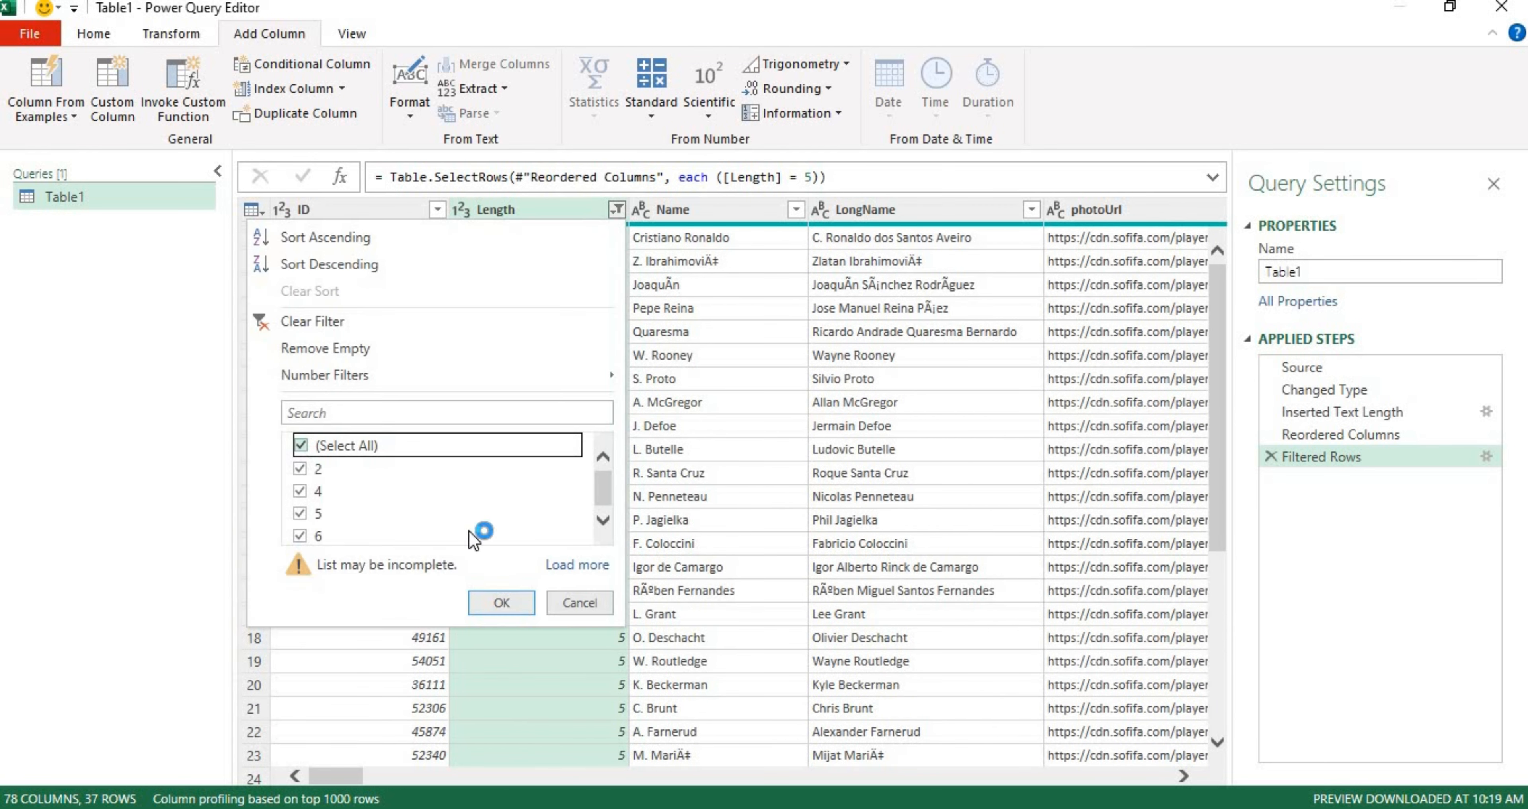
{"action": "left_click", "coordinate": [492, 603]}
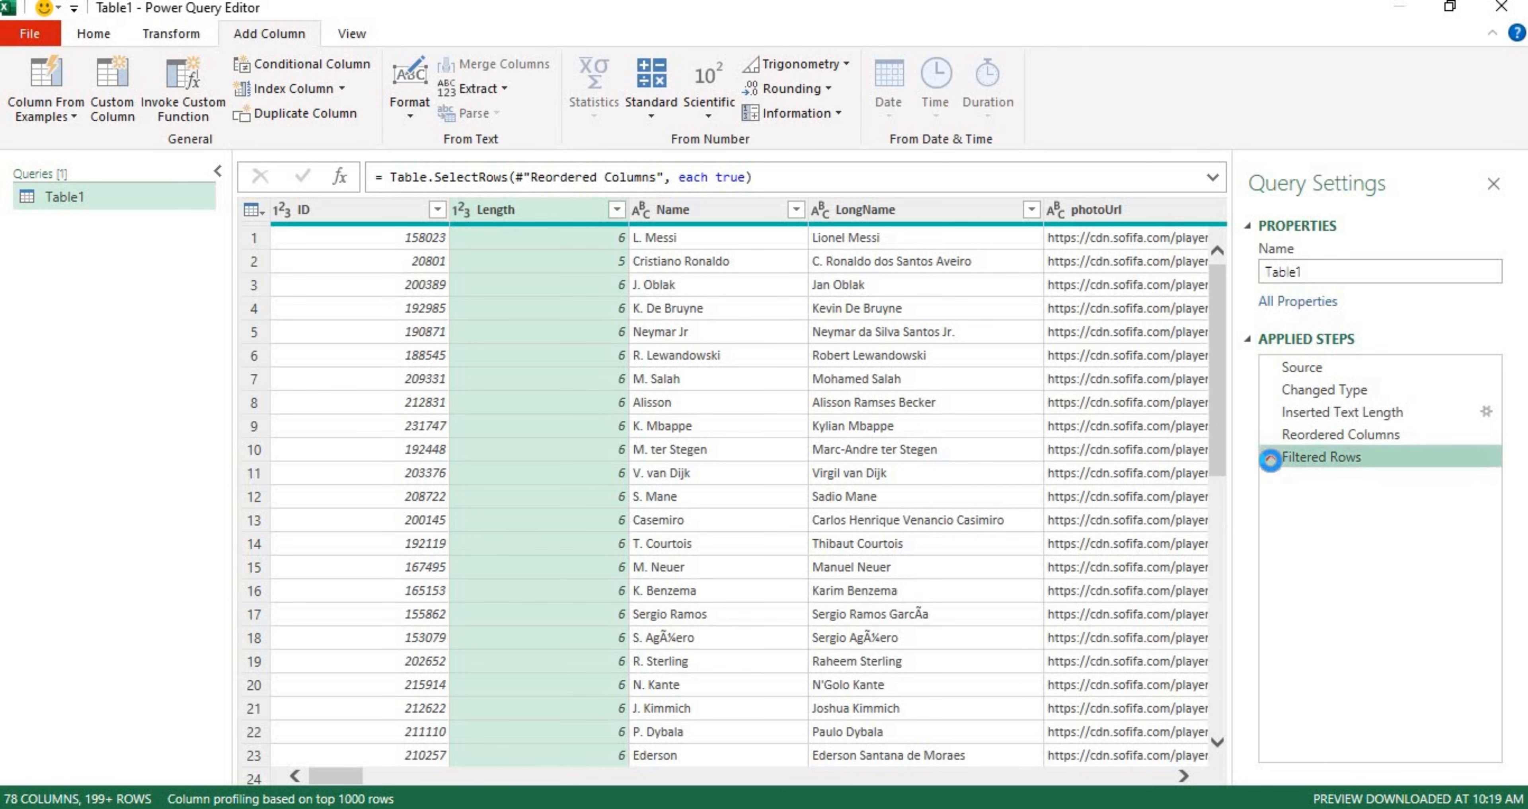
- Delete the Filtered Rows, Reordered Columns and Inserted Text Length steps from the query
{"action": "left_click", "coordinate": [1271, 458]}
{"action": "left_click", "coordinate": [1268, 420]}
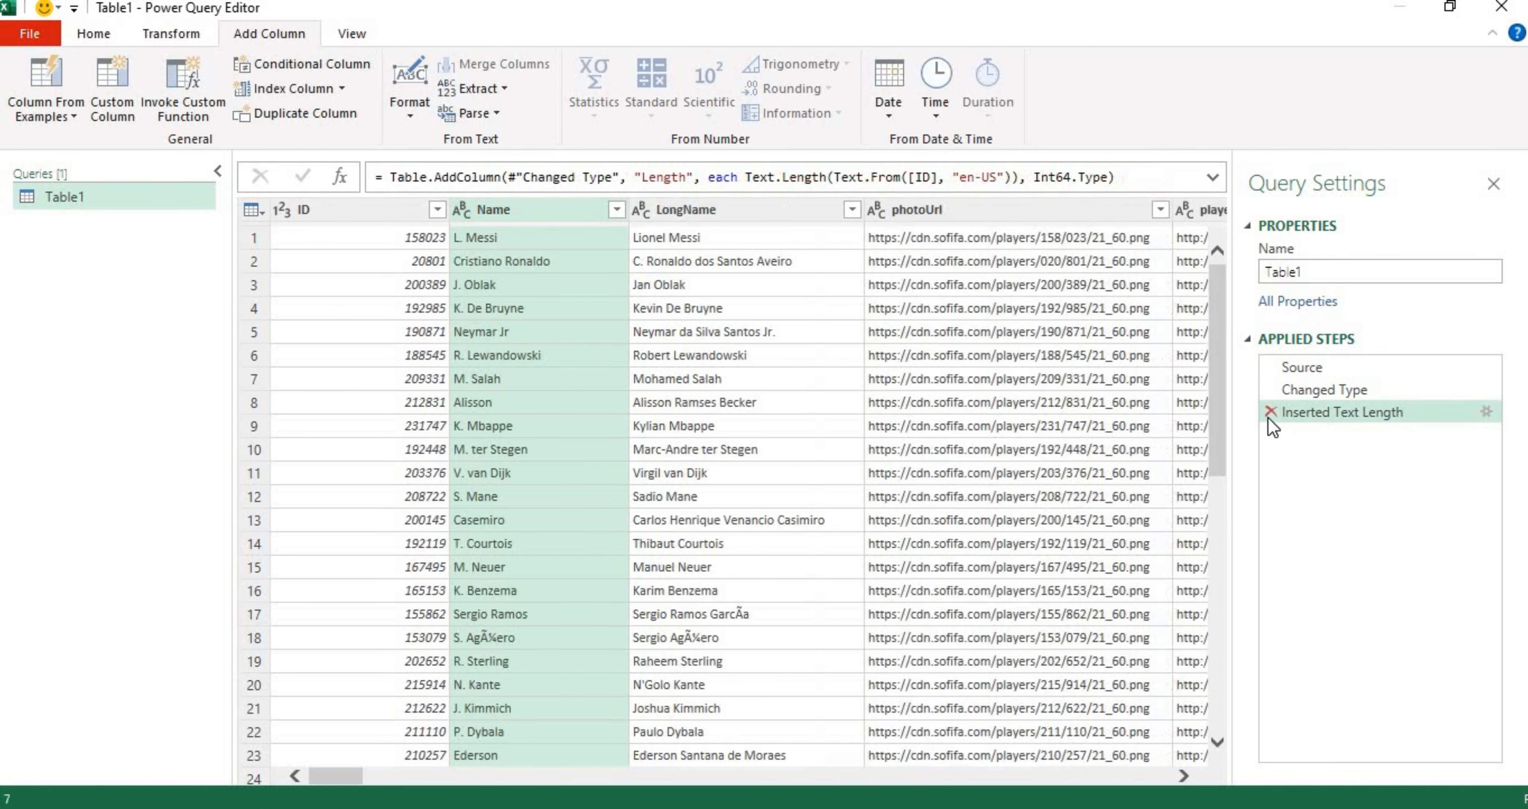
{"action": "left_click", "coordinate": [1268, 416]}
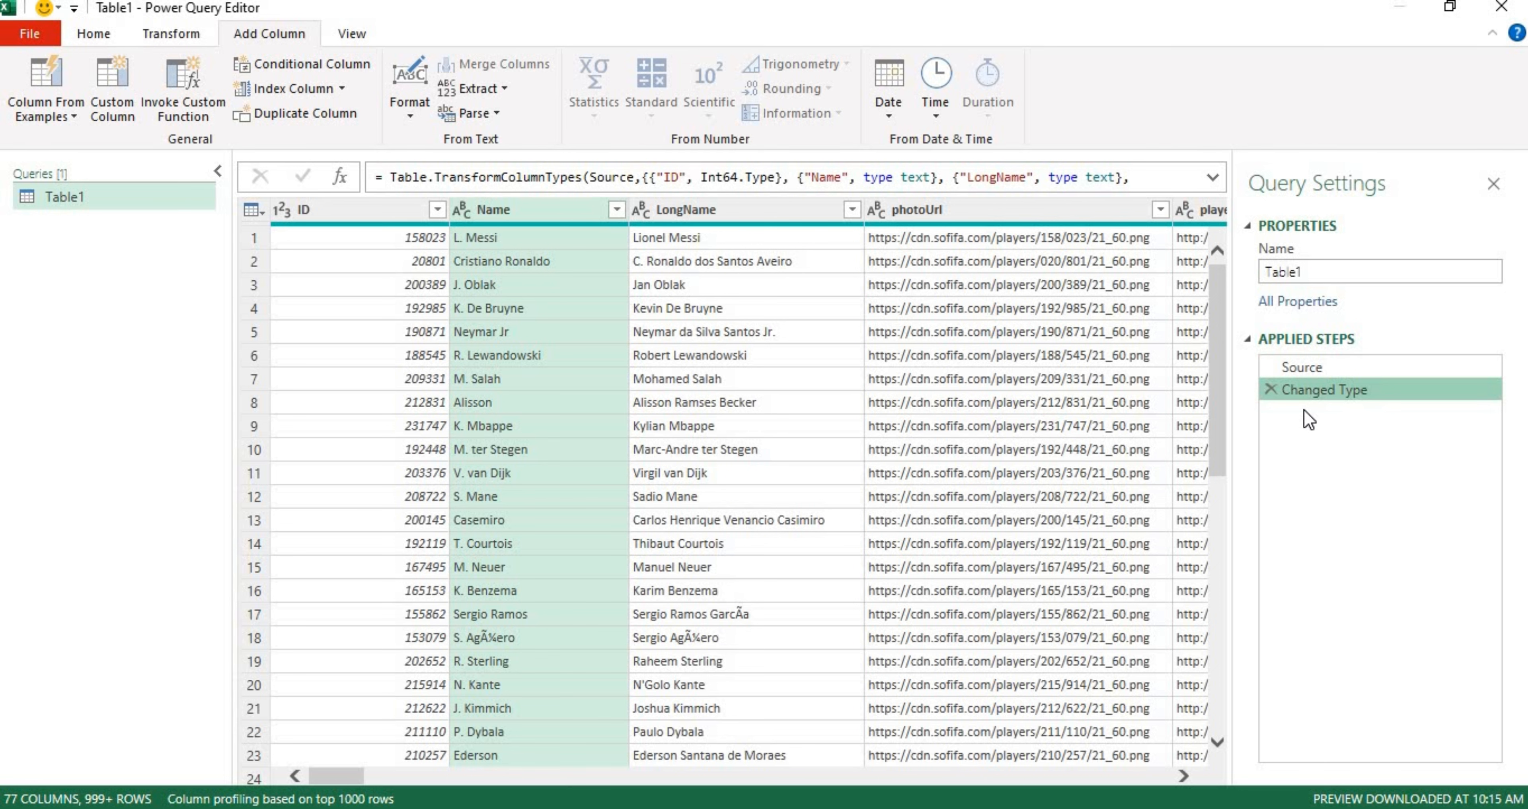
- Examine the distinct values of the Name column and compare the Name column with the LongName column
{"action": "left_click", "coordinate": [481, 213]}
{"action": "left_click", "coordinate": [687, 212]}
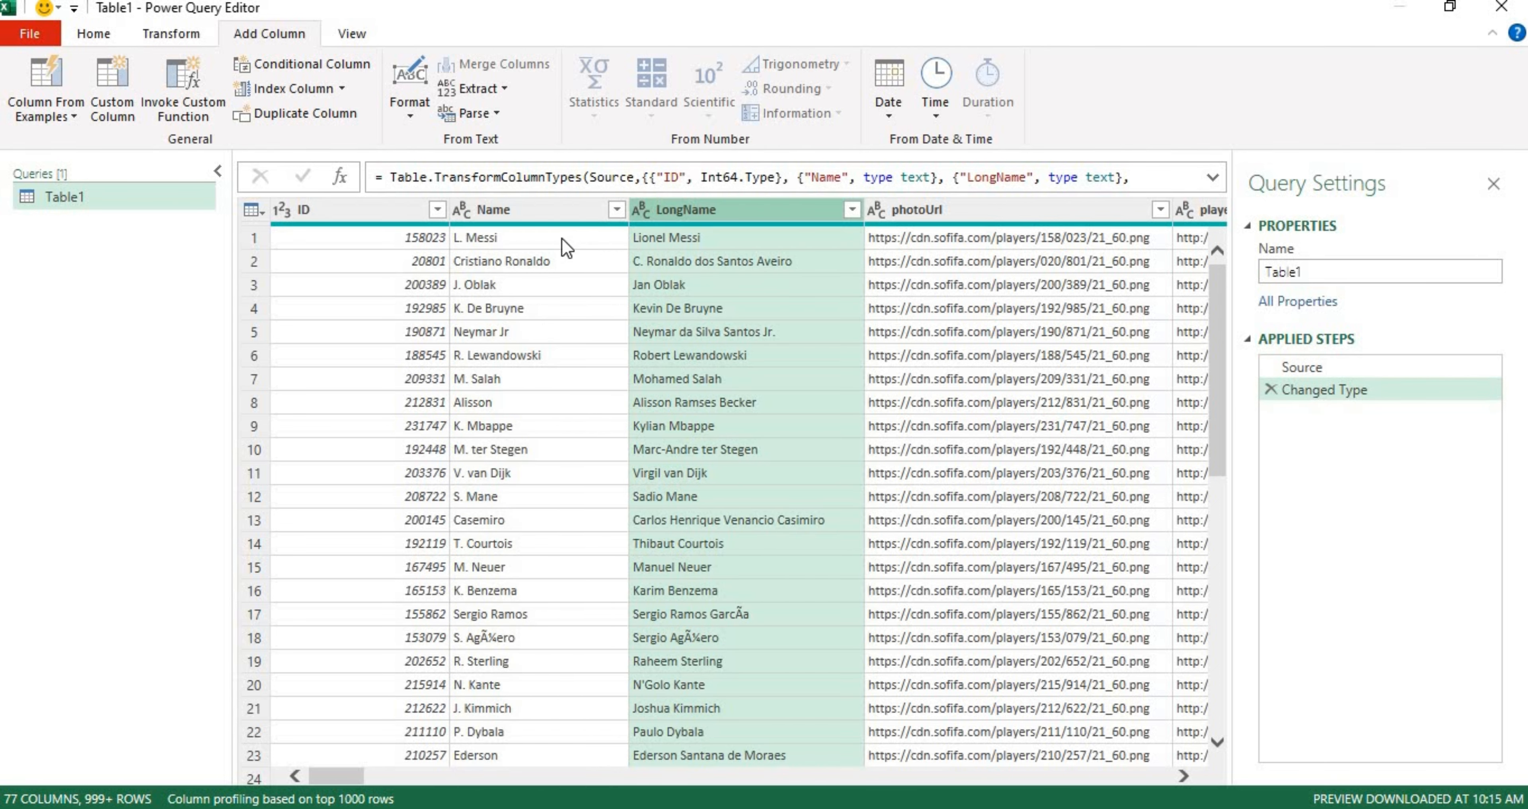
{"action": "left_click", "coordinate": [530, 214]}
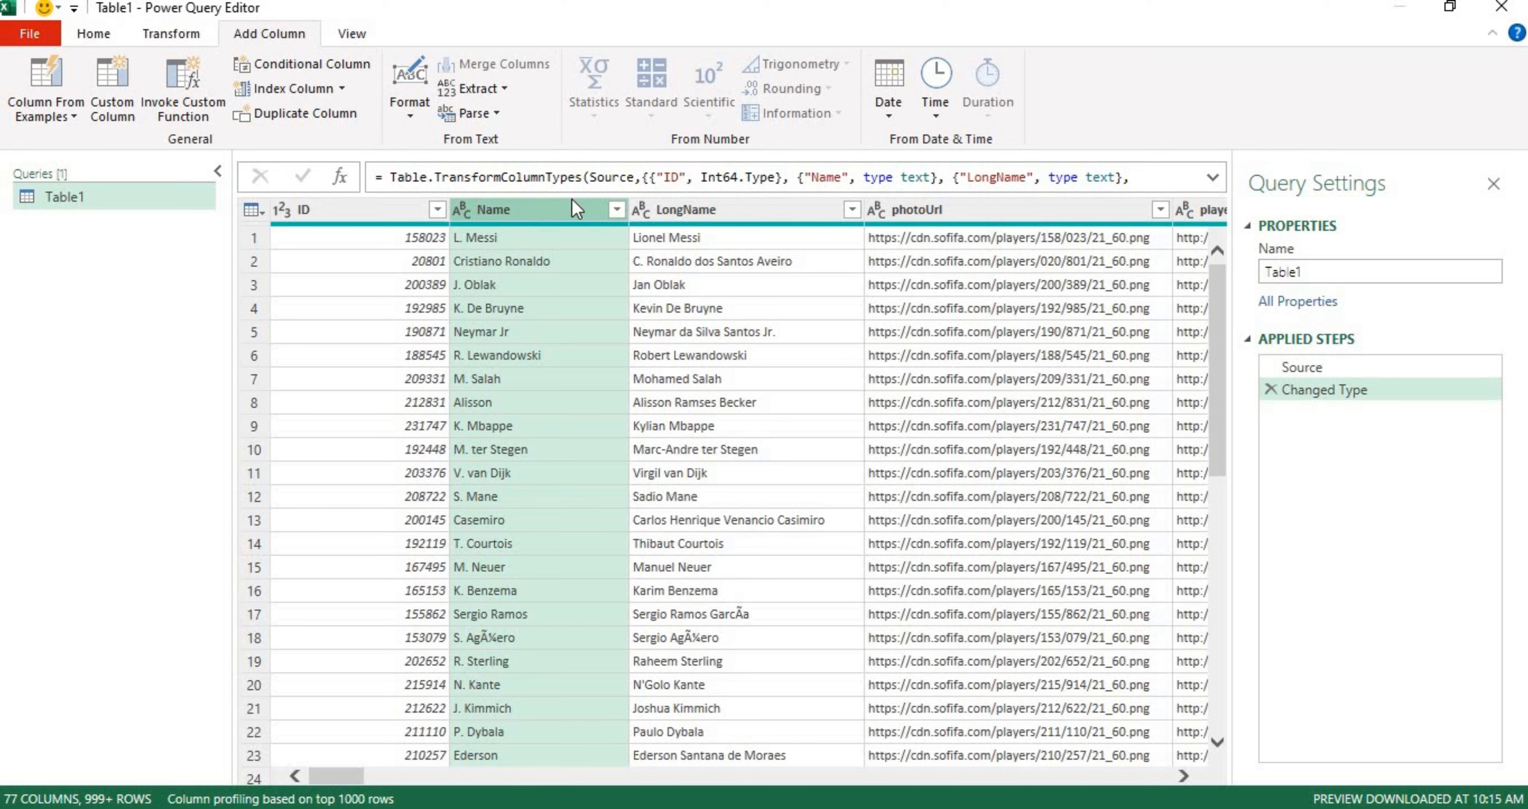
{"action": "left_click", "coordinate": [615, 210]}
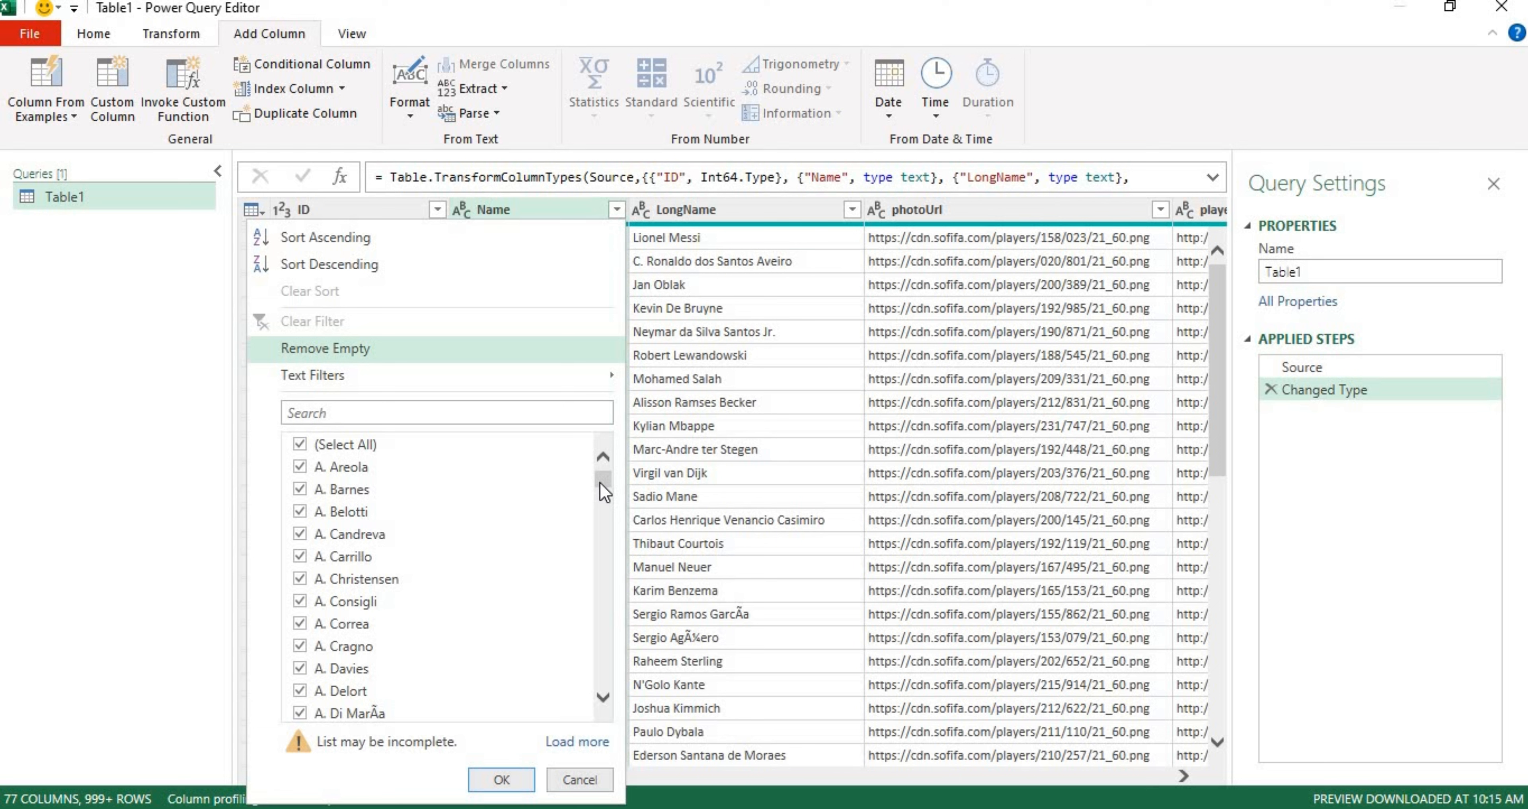
{"action": "left_click_drag", "start_coordinate": [601, 483], "coordinate": [601, 510]}
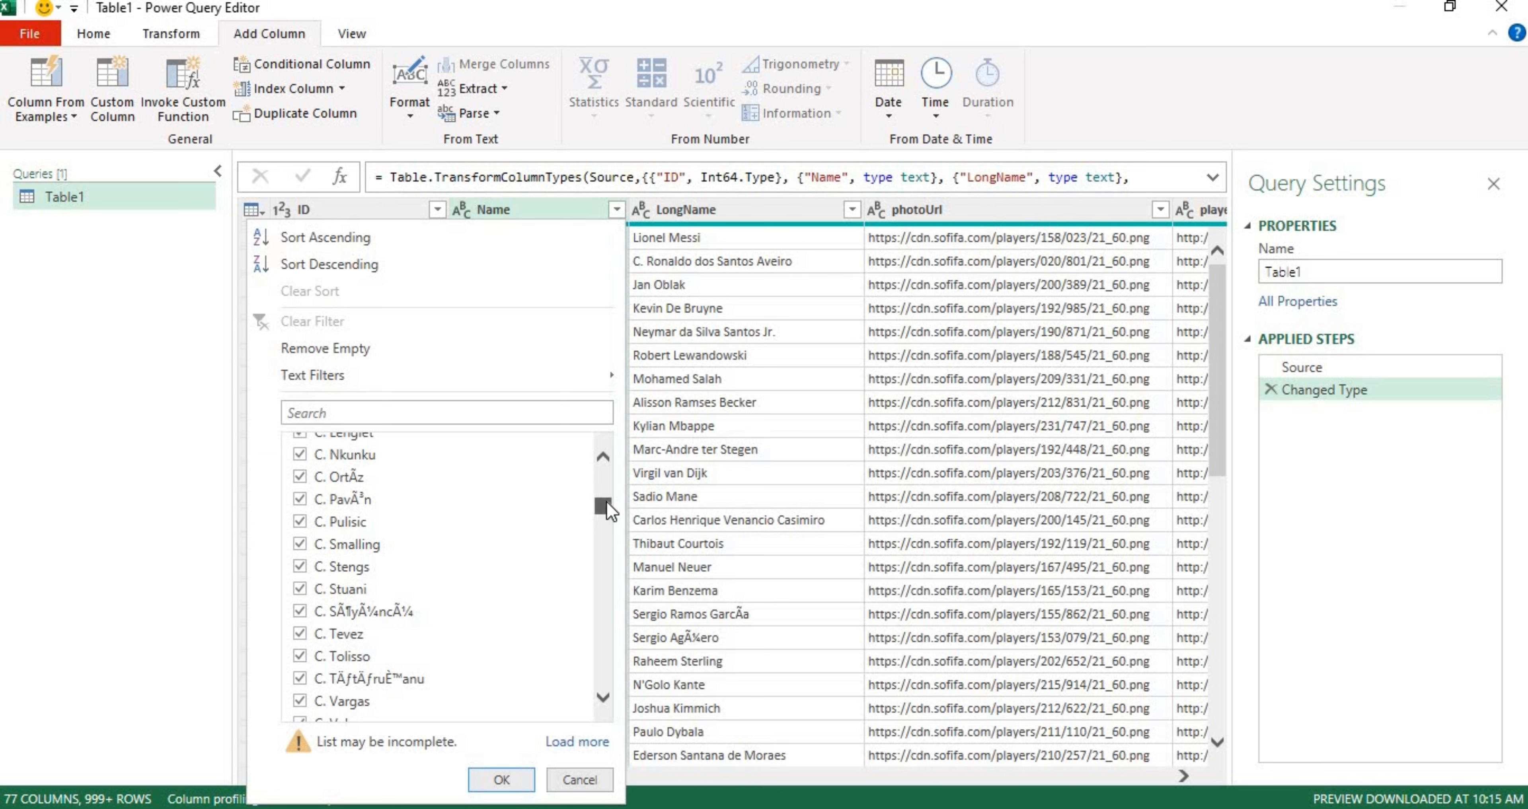
{"action": "left_click_drag", "start_coordinate": [606, 502], "coordinate": [608, 460]}
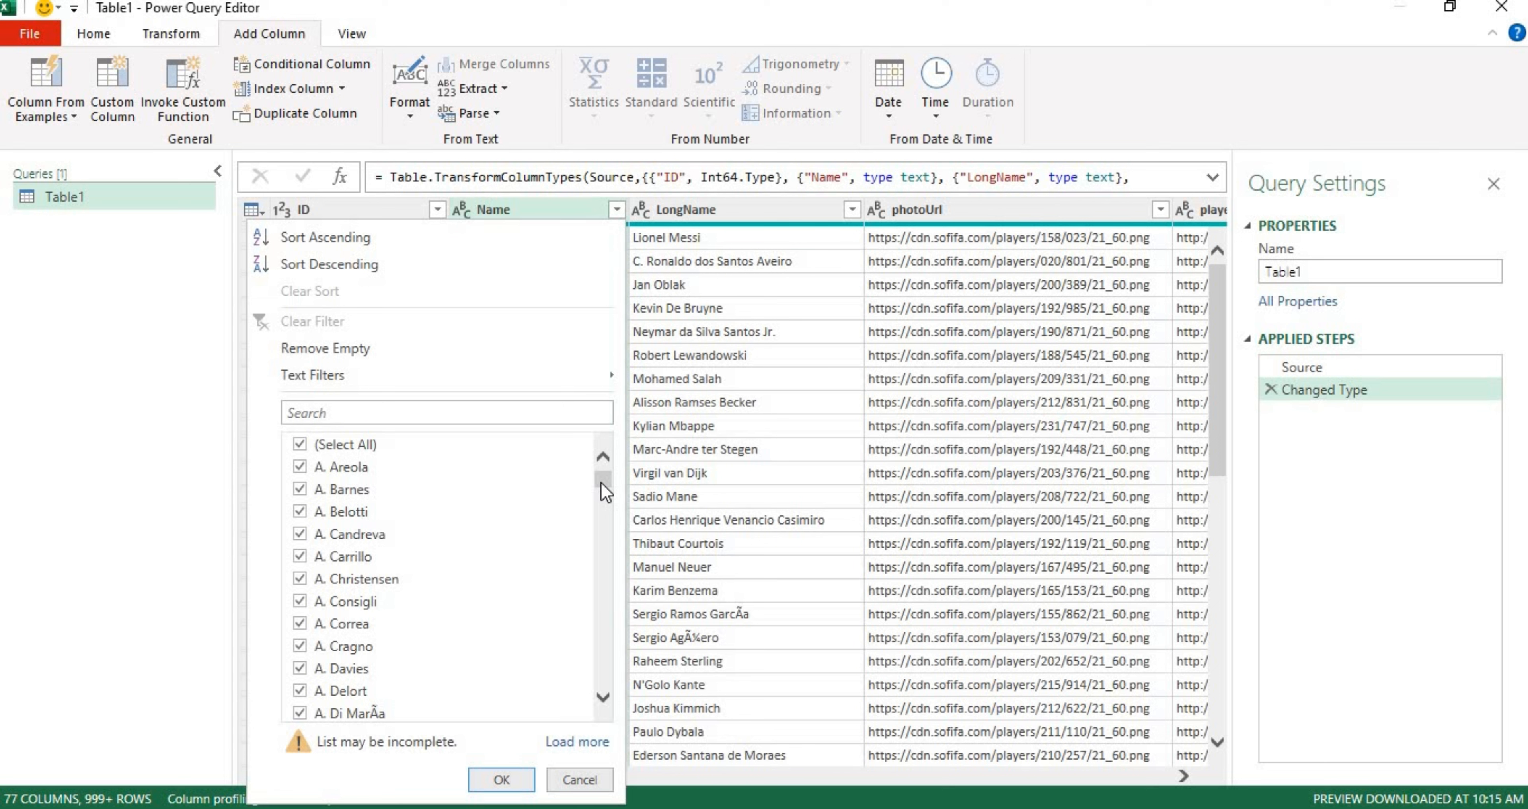
{"action": "left_click_drag", "start_coordinate": [601, 483], "coordinate": [601, 491]}
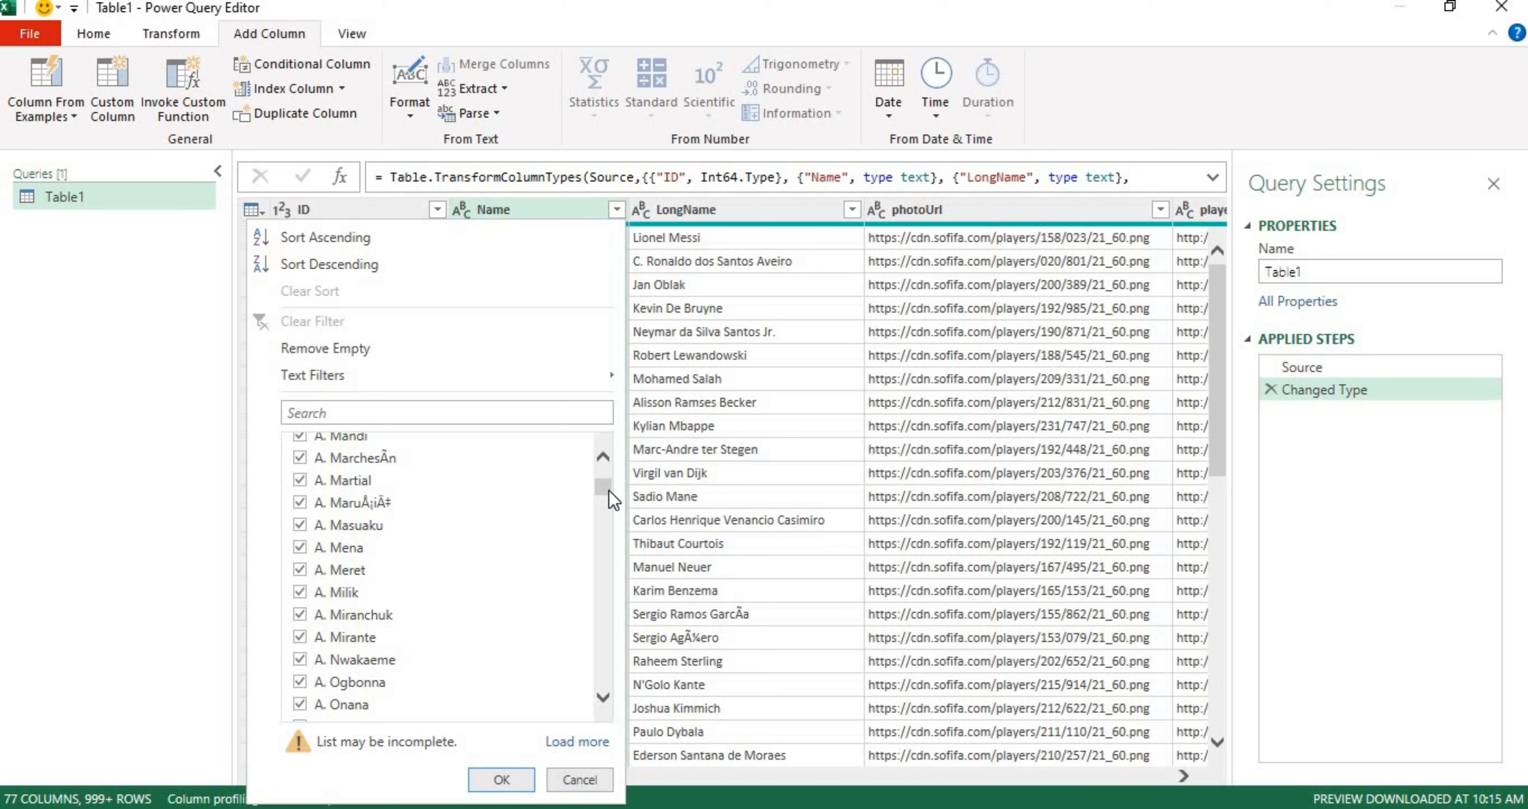
{"action": "left_click", "coordinate": [660, 372]}
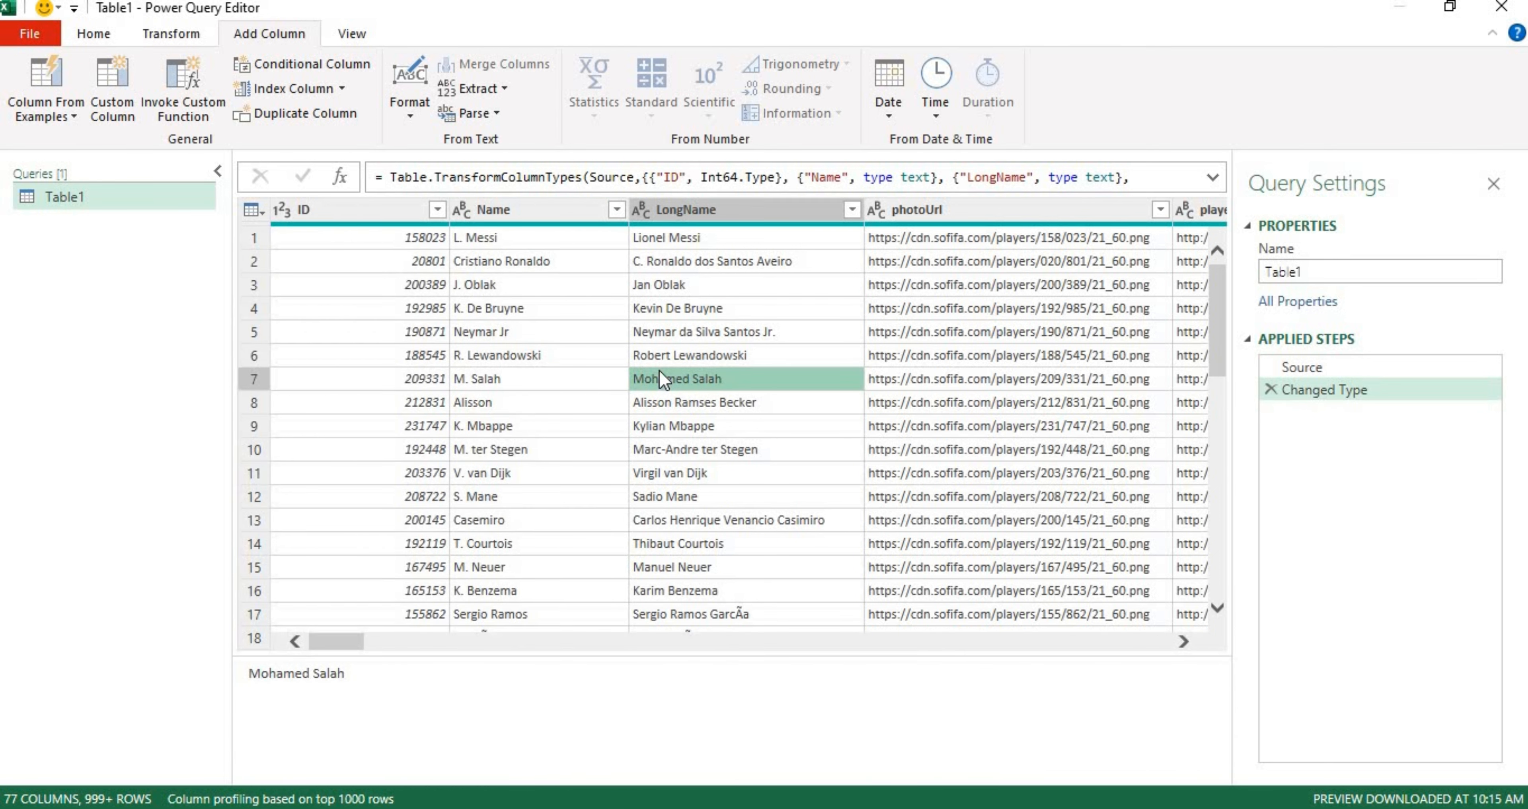
{"action": "left_click", "coordinate": [481, 209]}
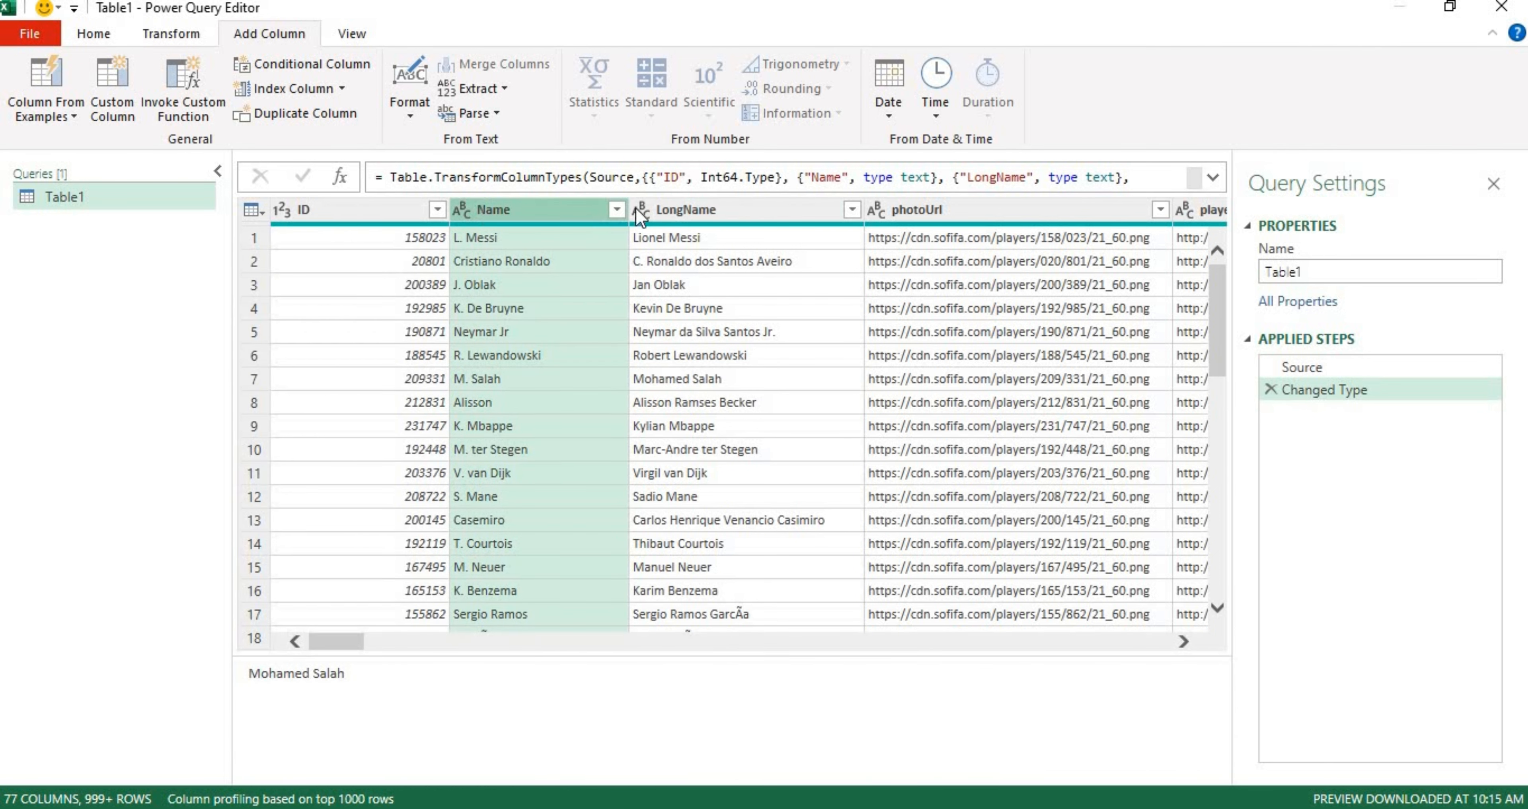
{"action": "left_click", "coordinate": [754, 203]}
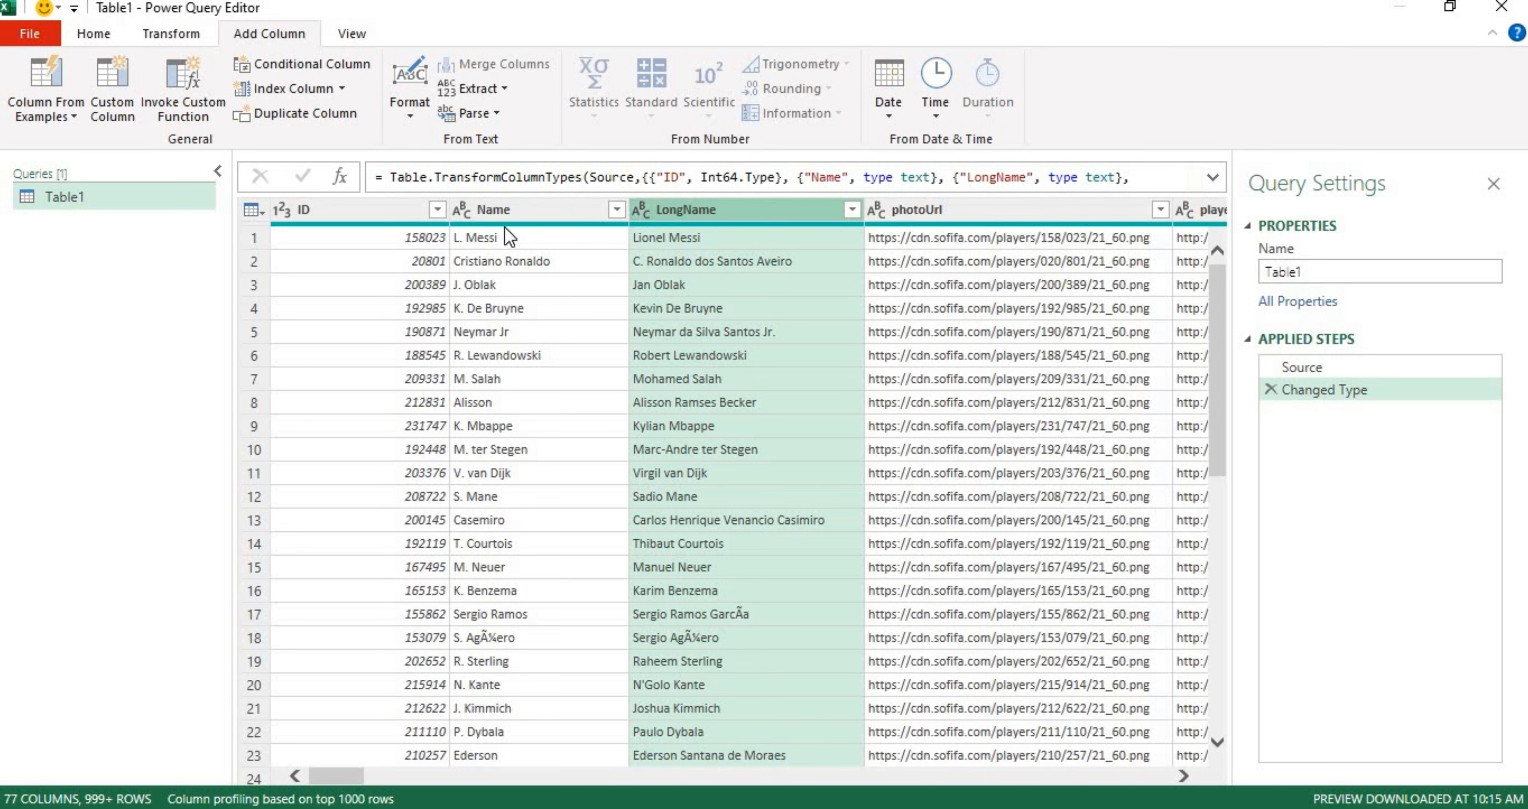
{"action": "left_click", "coordinate": [496, 213]}
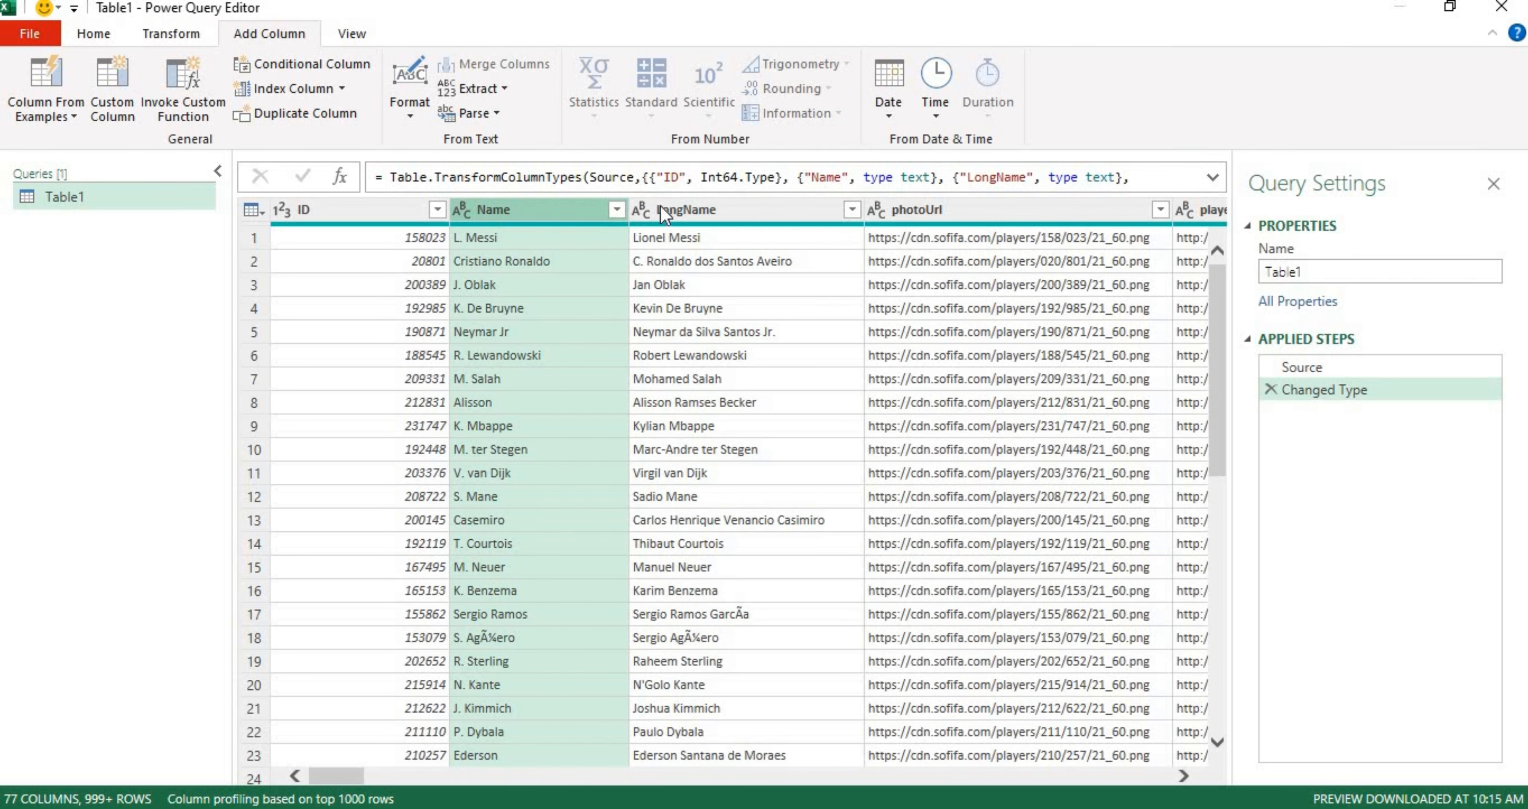
{"action": "left_click", "coordinate": [680, 209]}
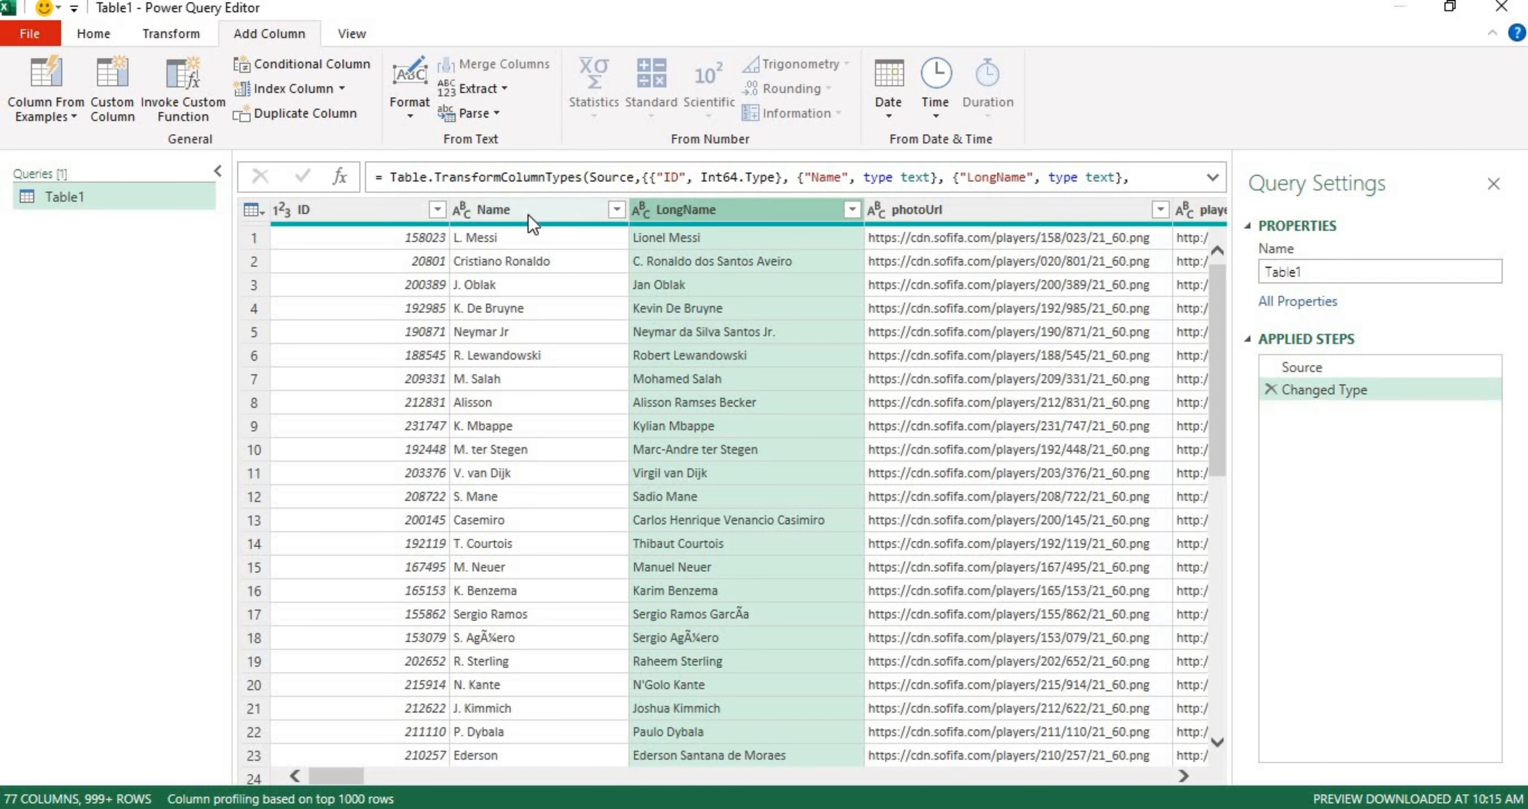
{"action": "left_click_drag", "start_coordinate": [528, 208], "coordinate": [619, 212]}
{"action": "left_click", "coordinate": [700, 214]}
- Look through the distinct values of the playerUrl column, keeping all of them selected in the filter
{"action": "left_click_drag", "start_coordinate": [349, 773], "coordinate": [380, 782]}
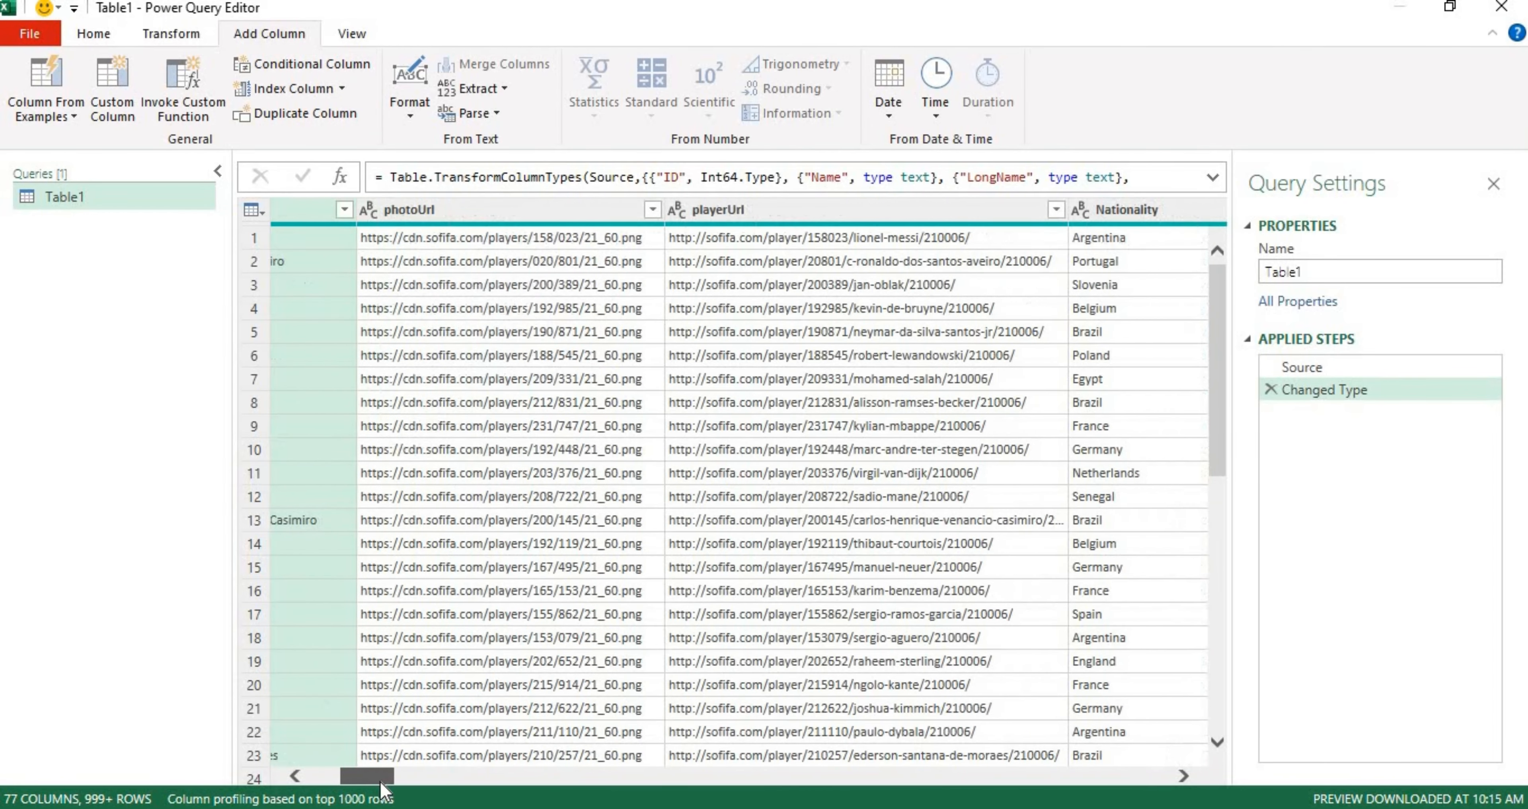
{"action": "left_click", "coordinate": [796, 213]}
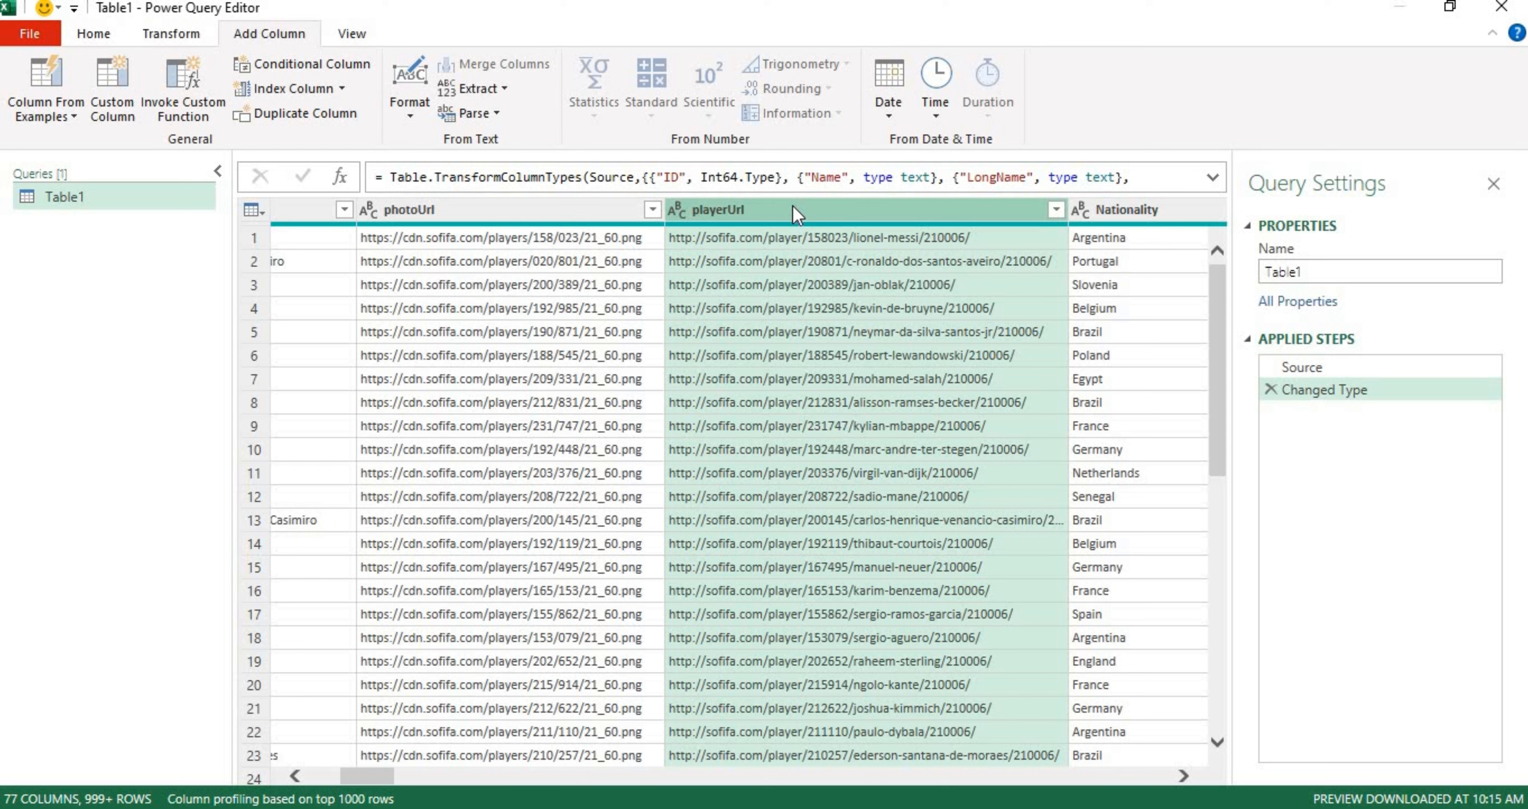
{"action": "left_click", "coordinate": [1059, 210]}
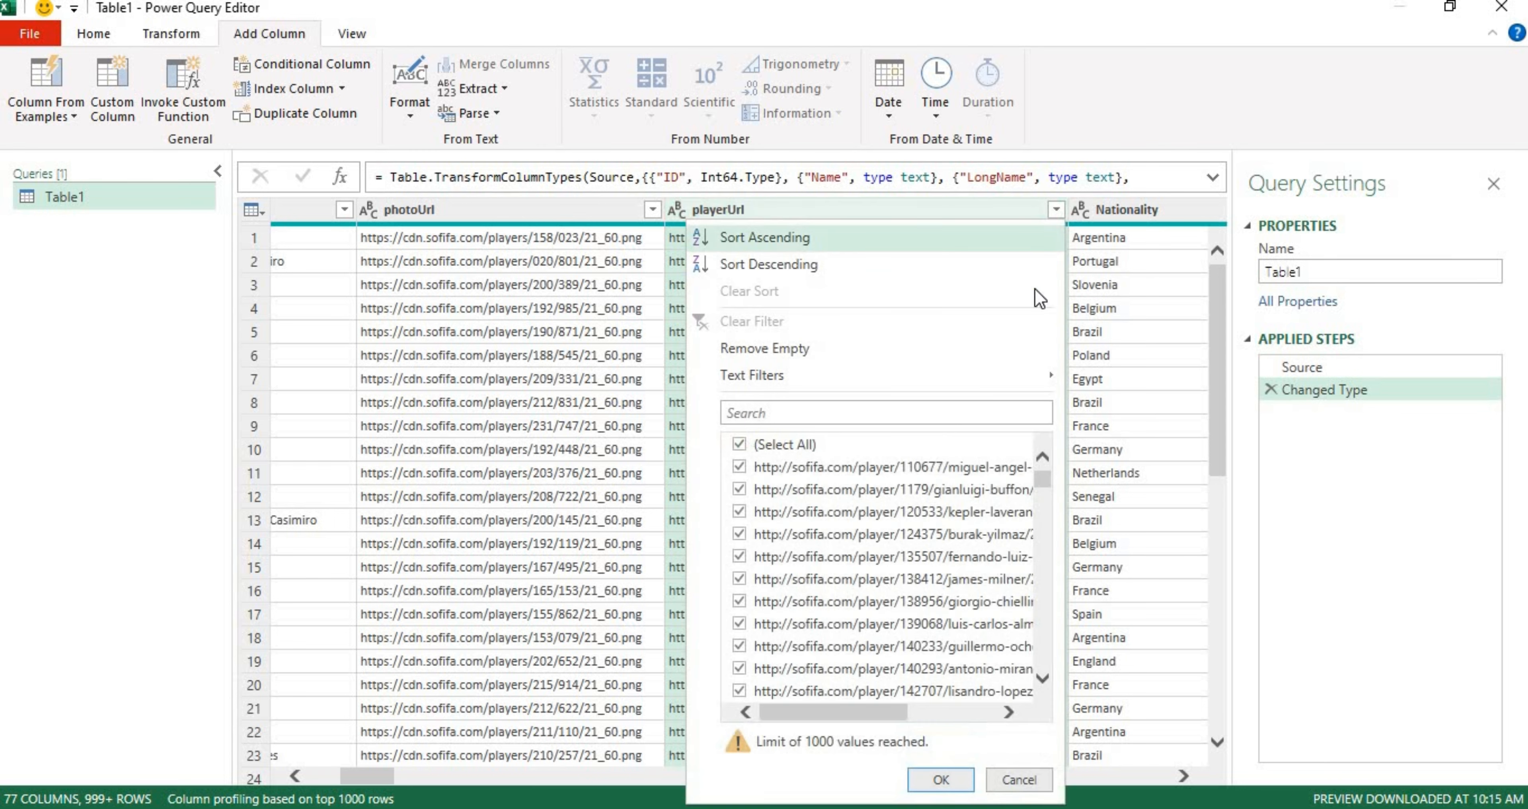
{"action": "scroll", "coordinate": [943, 617], "scroll_direction": "down", "scroll_amount": 5}
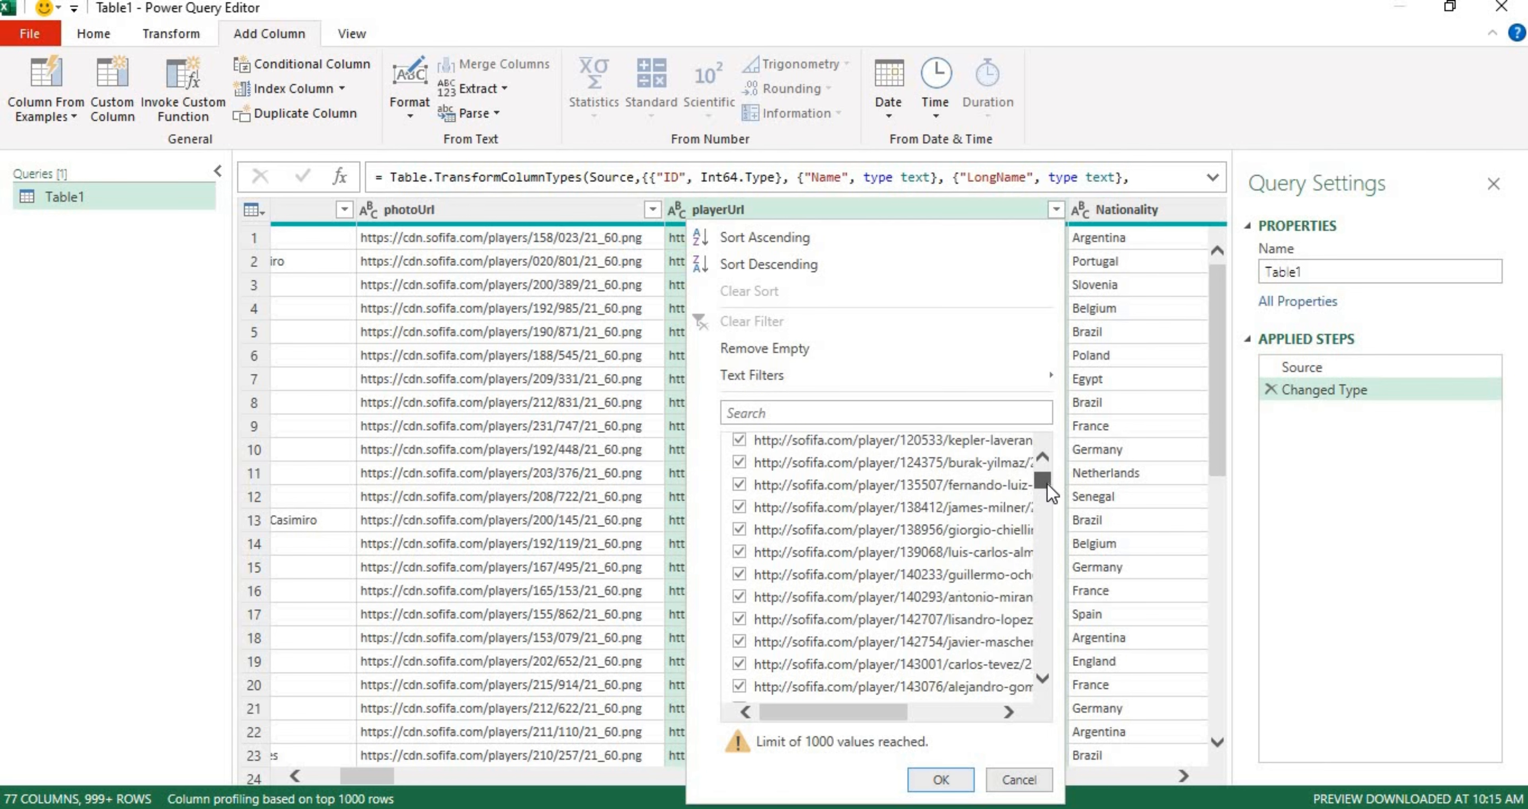
{"action": "left_click_drag", "start_coordinate": [839, 710], "coordinate": [896, 706]}
{"action": "left_click_drag", "start_coordinate": [1042, 484], "coordinate": [1039, 538]}
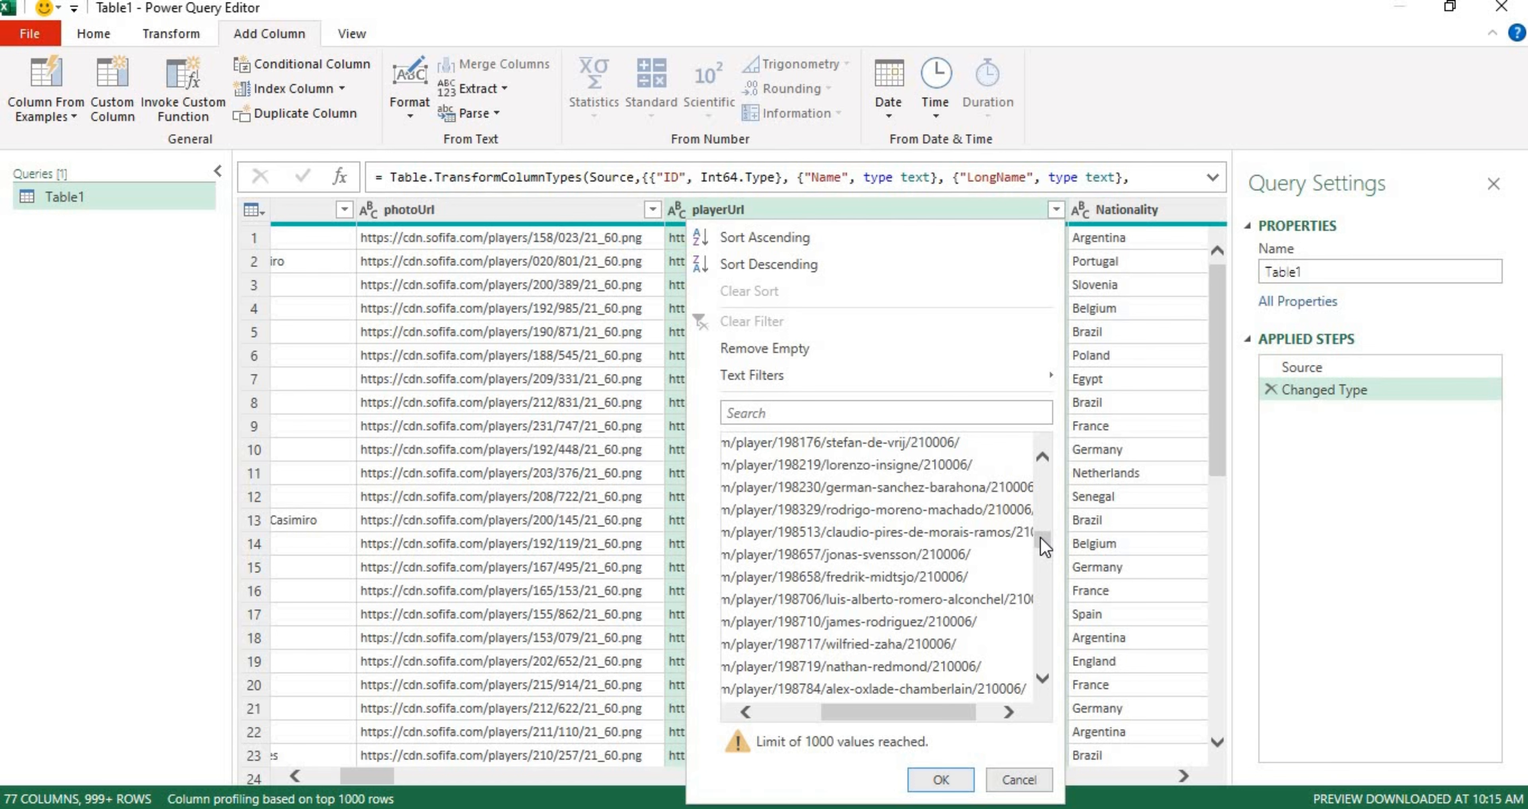
{"action": "left_click", "coordinate": [941, 779]}
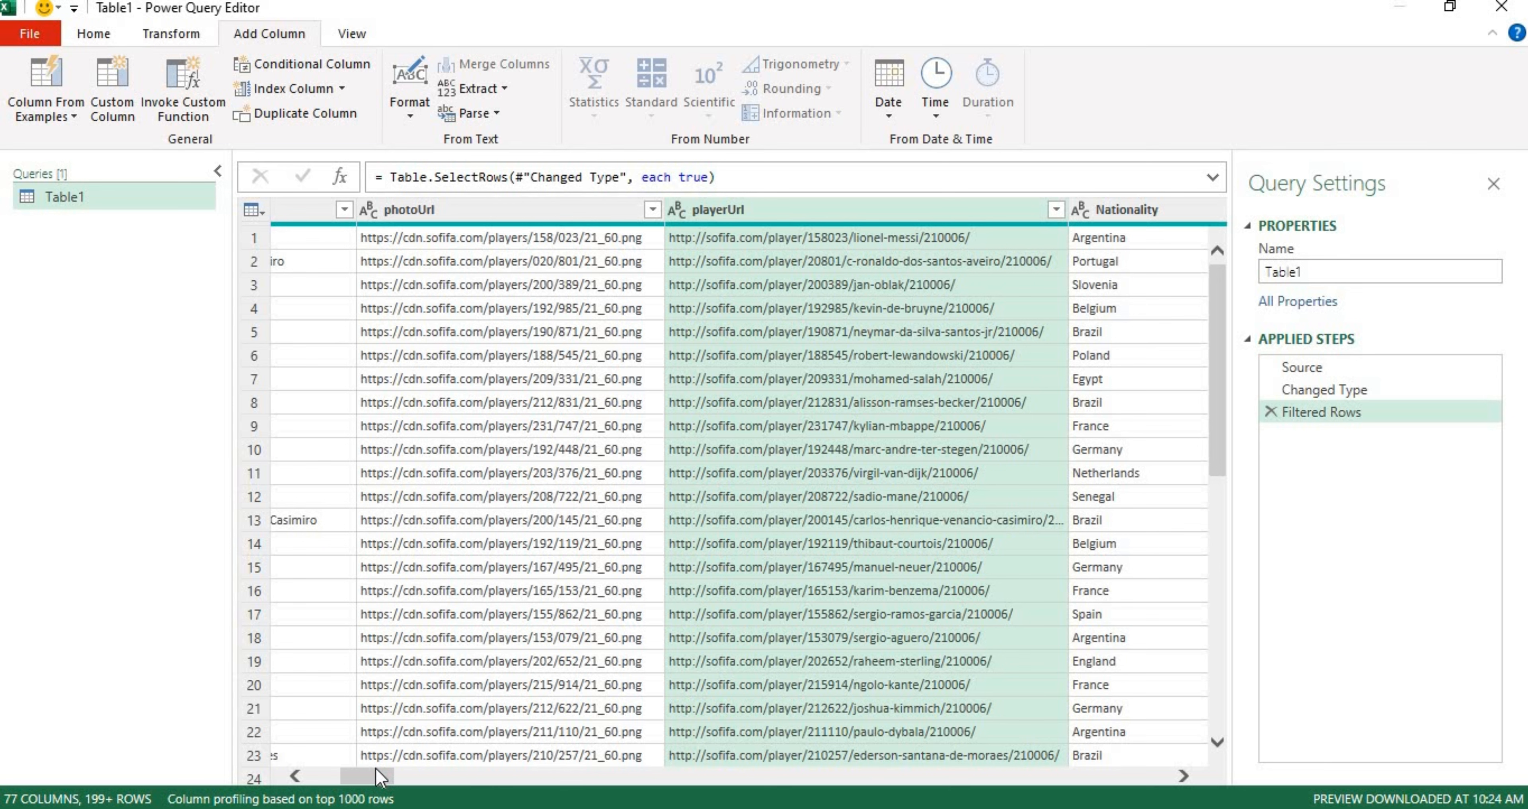
- Remove the Name, LongName and photoUrl columns from the table
{"action": "left_click_drag", "start_coordinate": [376, 769], "coordinate": [324, 769]}
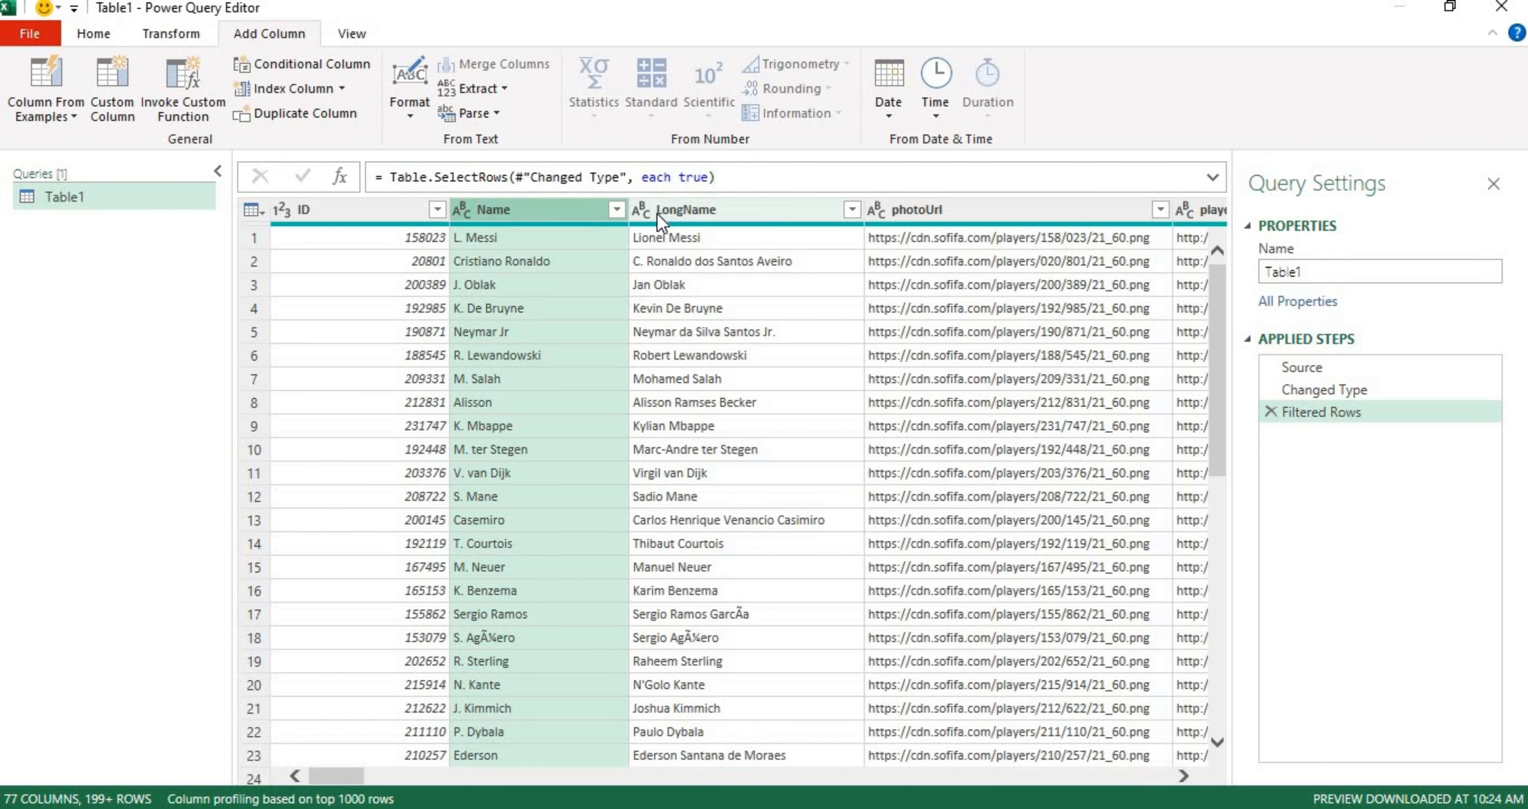
{"action": "left_click", "coordinate": [657, 212]}
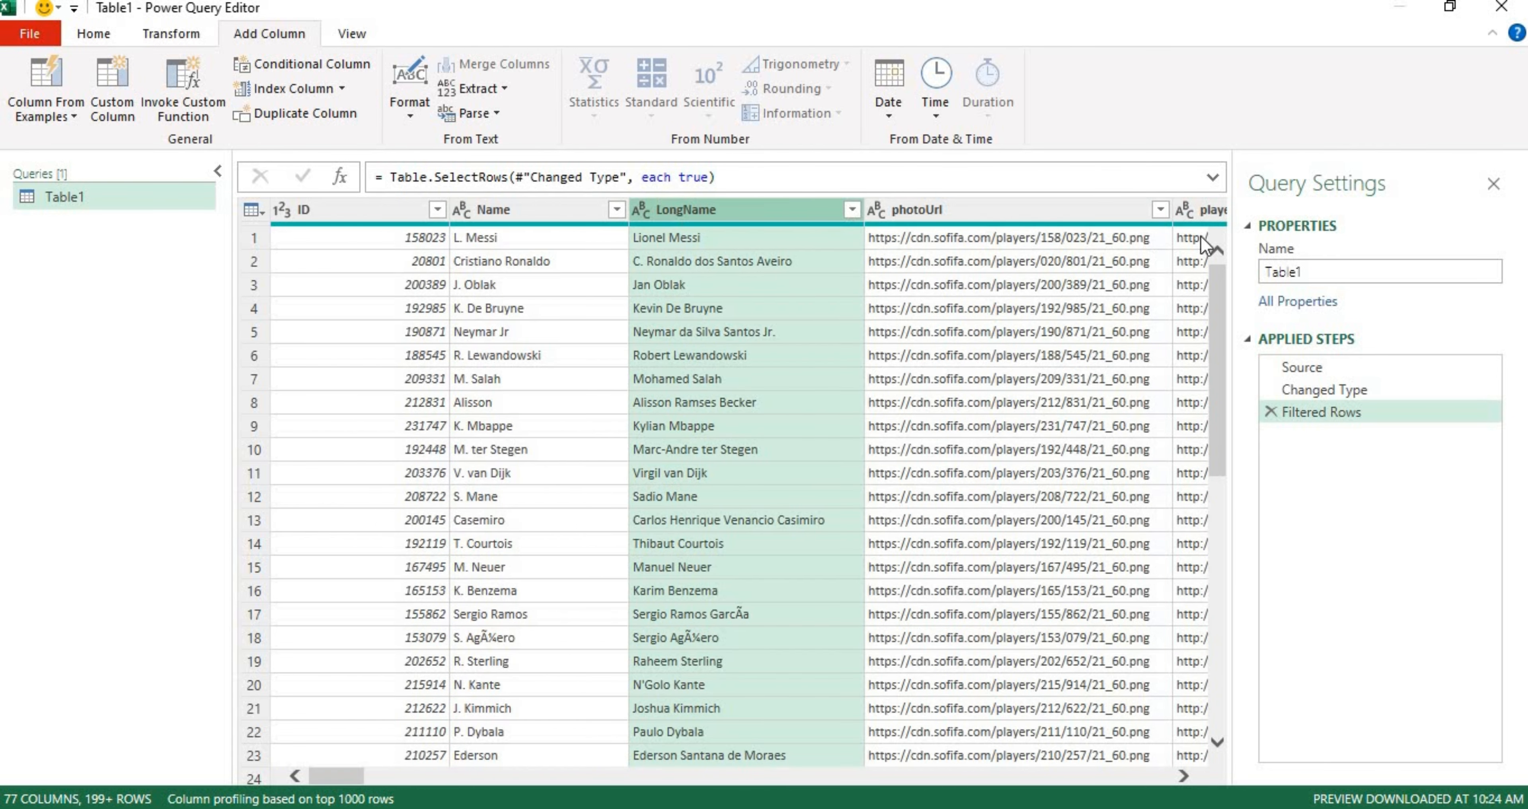
{"action": "left_click", "coordinate": [1201, 212]}
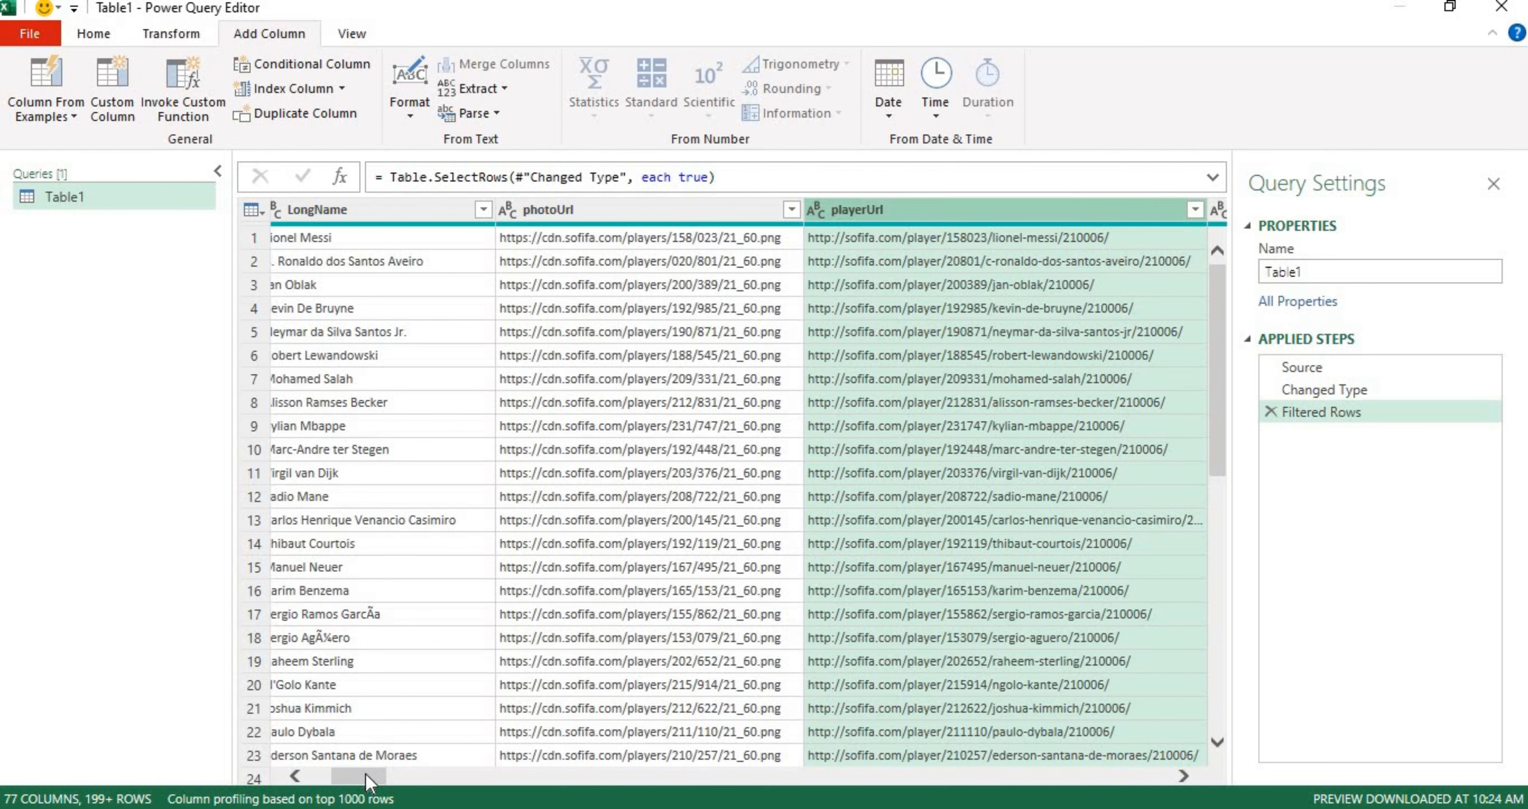
{"action": "left_click_drag", "start_coordinate": [365, 774], "coordinate": [270, 747]}
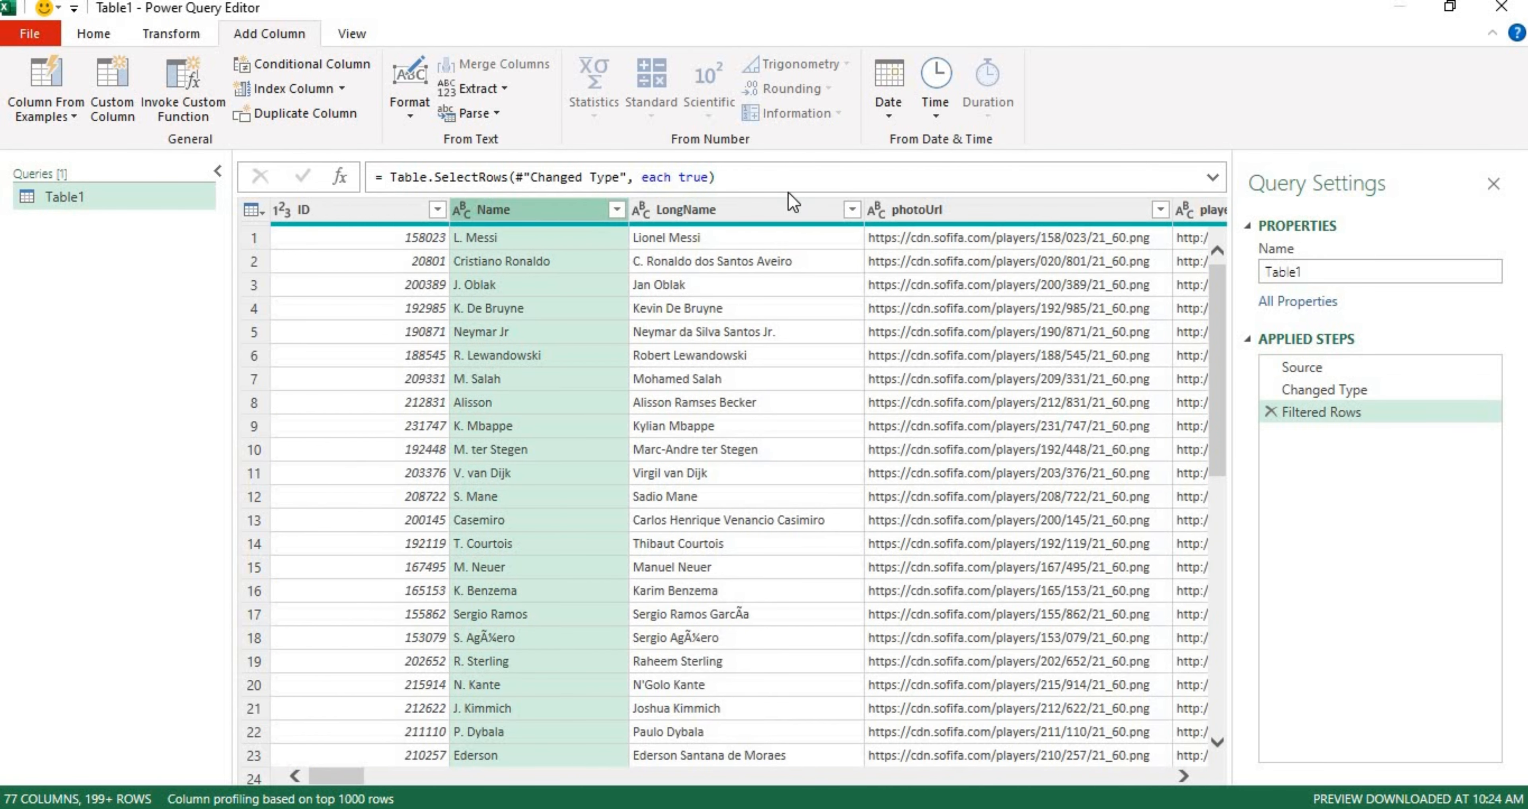
{"action": "left_click", "coordinate": [951, 210]}
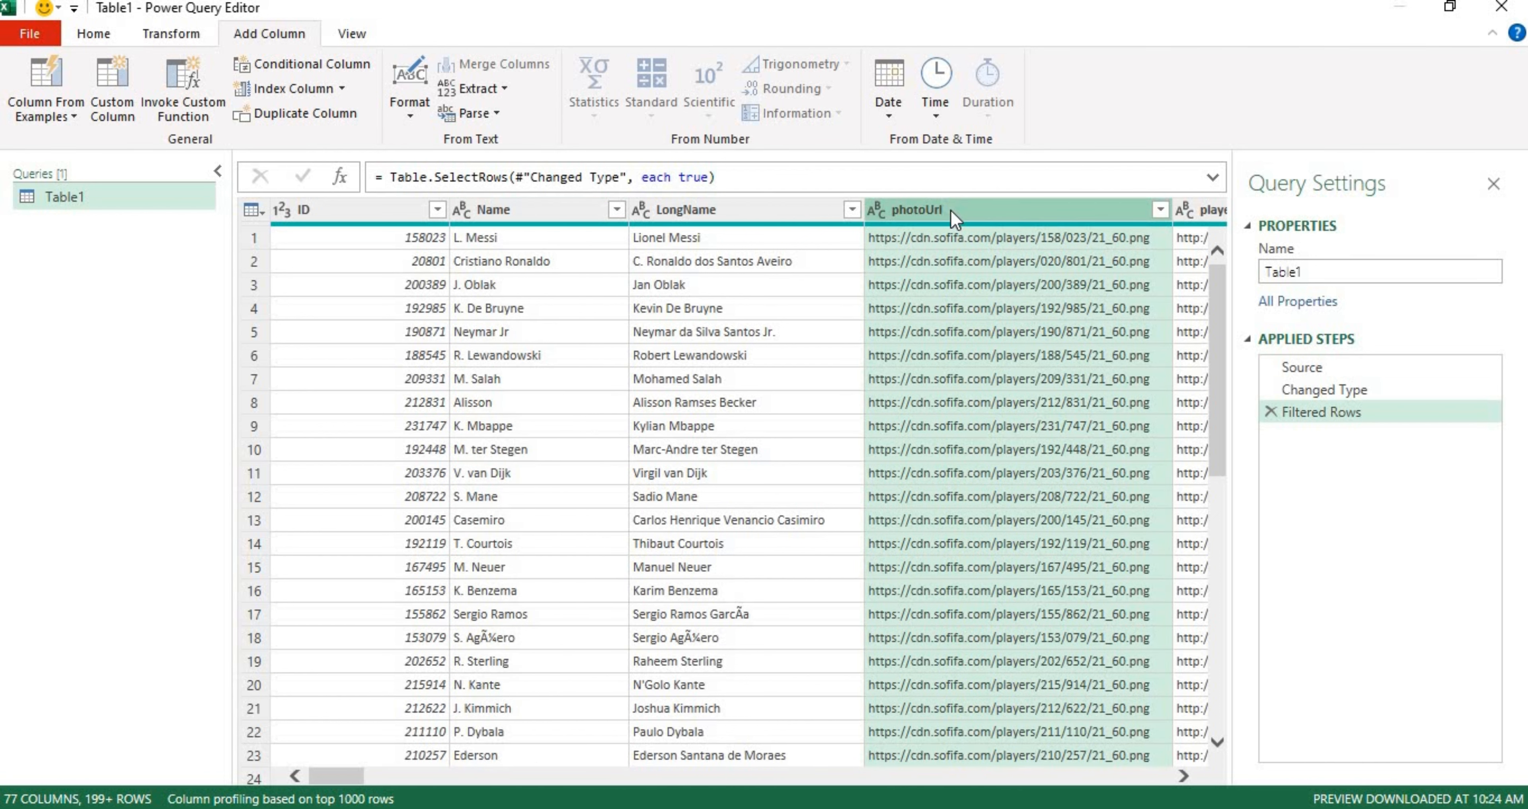
{"action": "left_click", "coordinate": [531, 216]}
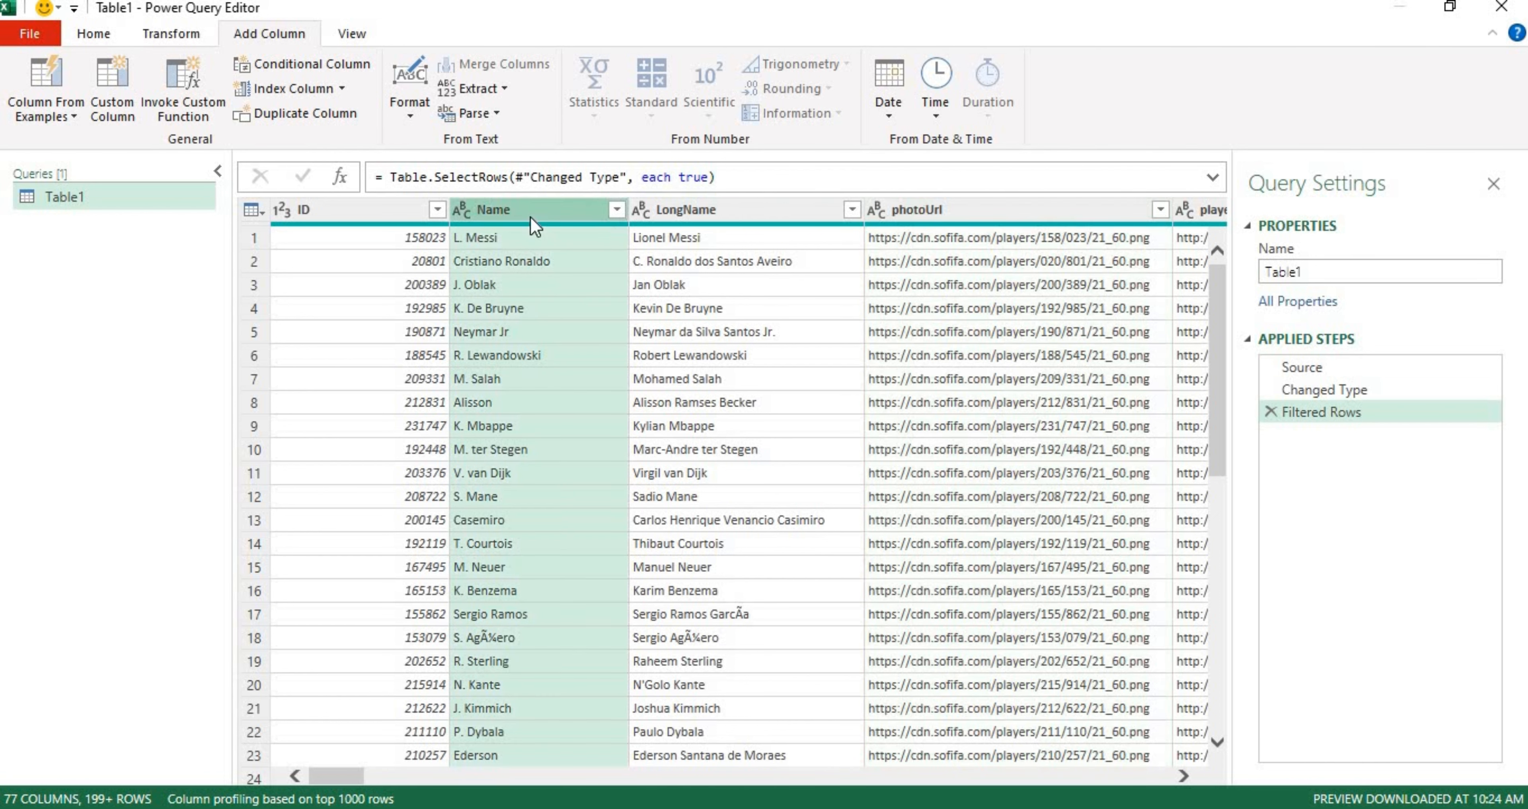
{"action": "left_click", "coordinate": [973, 211], "text": "shift"}
{"action": "right_click", "coordinate": [972, 212]}
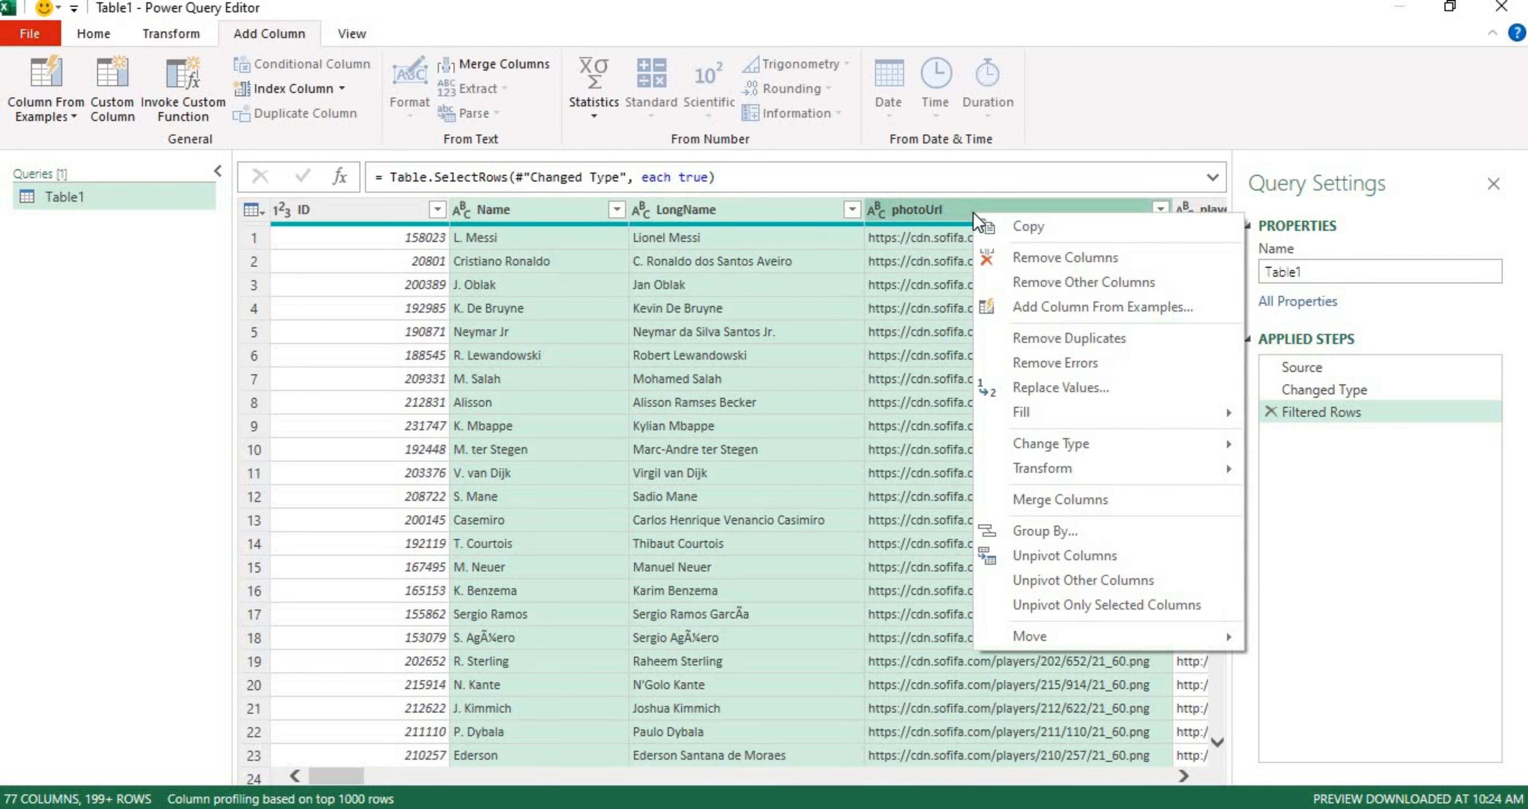
{"action": "left_click", "coordinate": [1016, 261]}
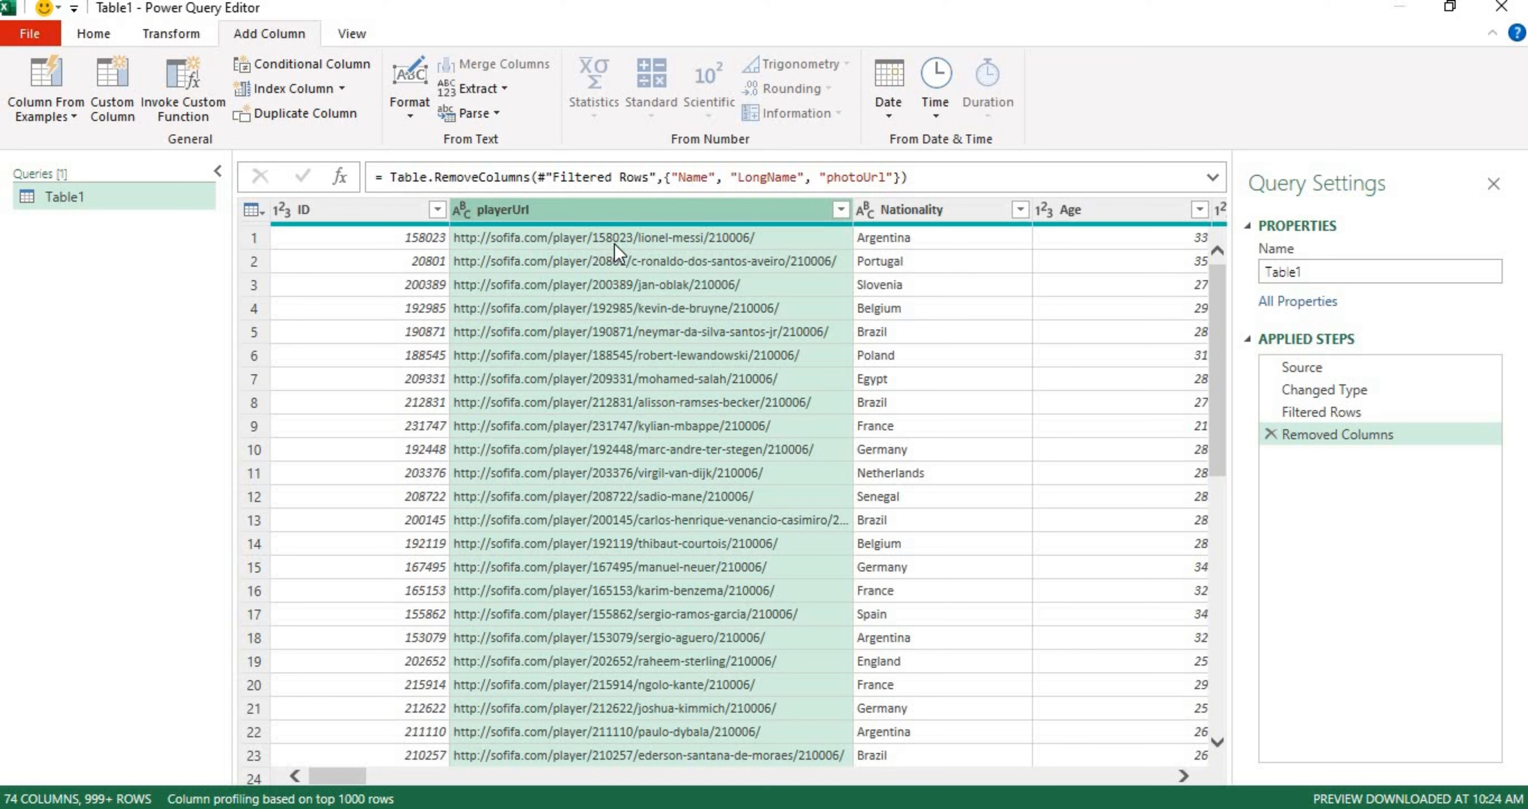
- Start extracting text between delimiters from the playerUrl column into a new column, with / as both the start and end delimiter
{"action": "left_click", "coordinate": [47, 77]}
{"action": "left_click", "coordinate": [391, 212]}
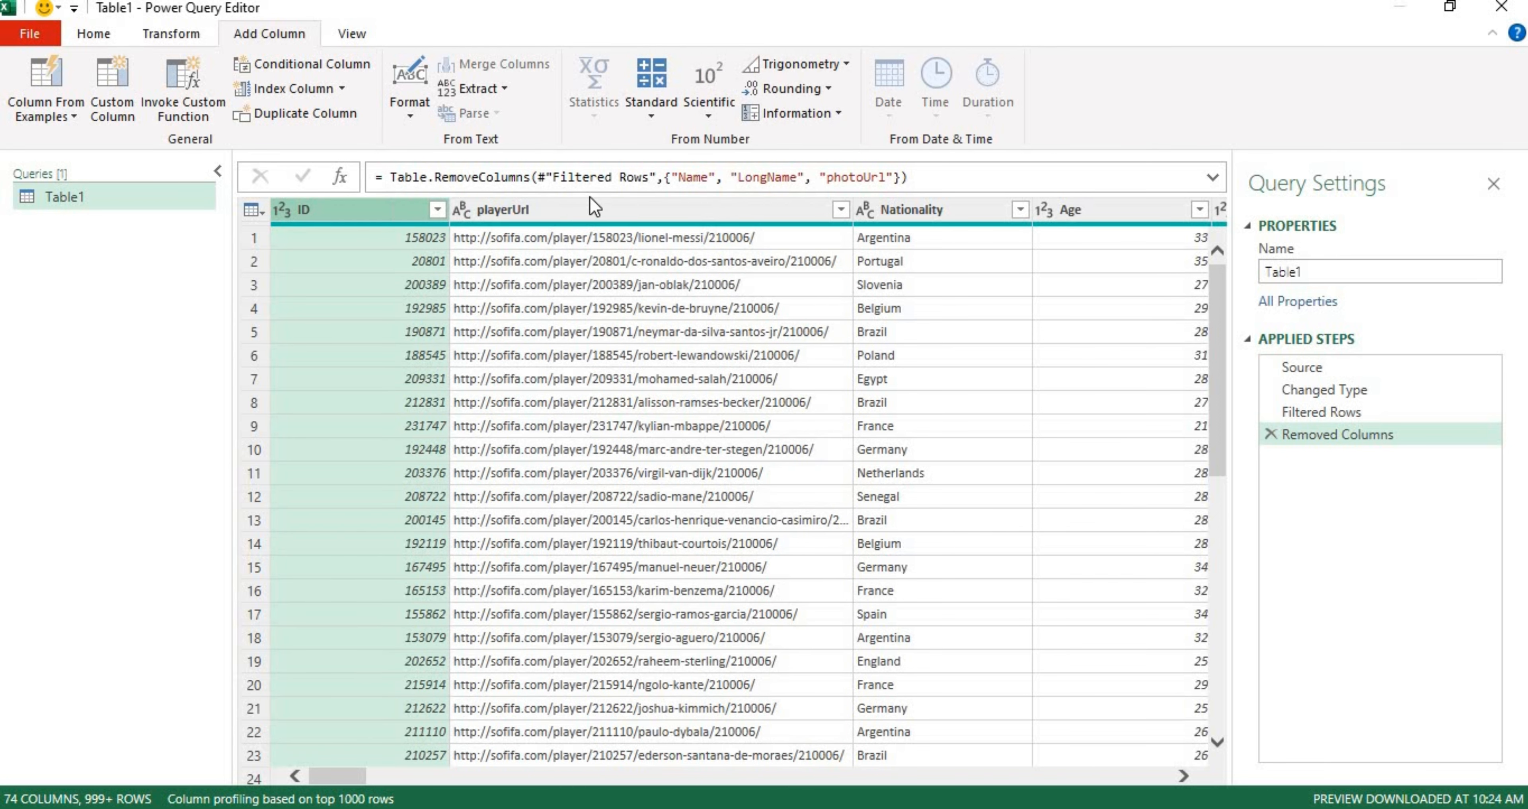
{"action": "left_click", "coordinate": [636, 214]}
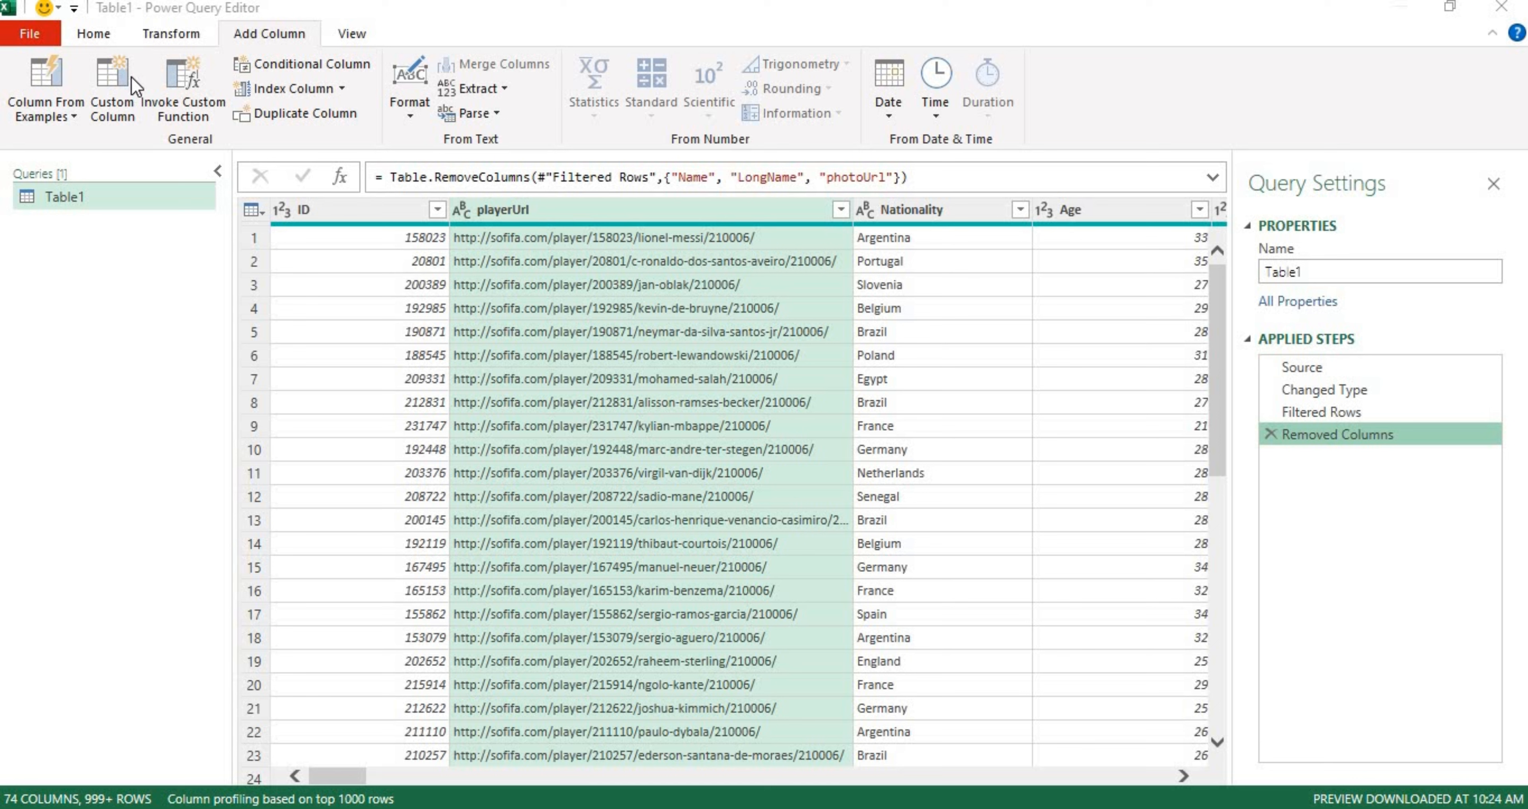
{"action": "left_click", "coordinate": [263, 41]}
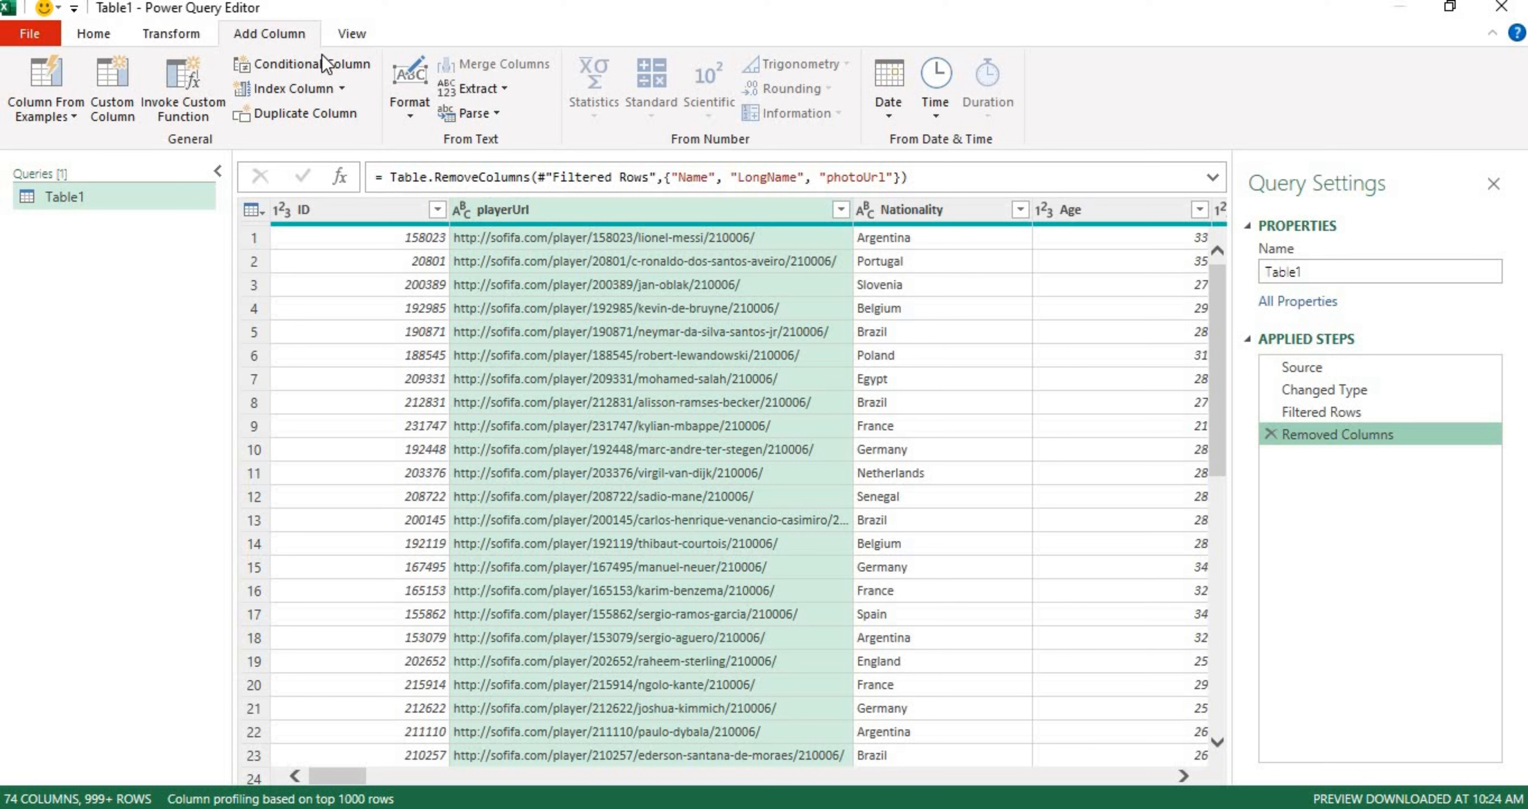
{"action": "left_click", "coordinate": [506, 92]}
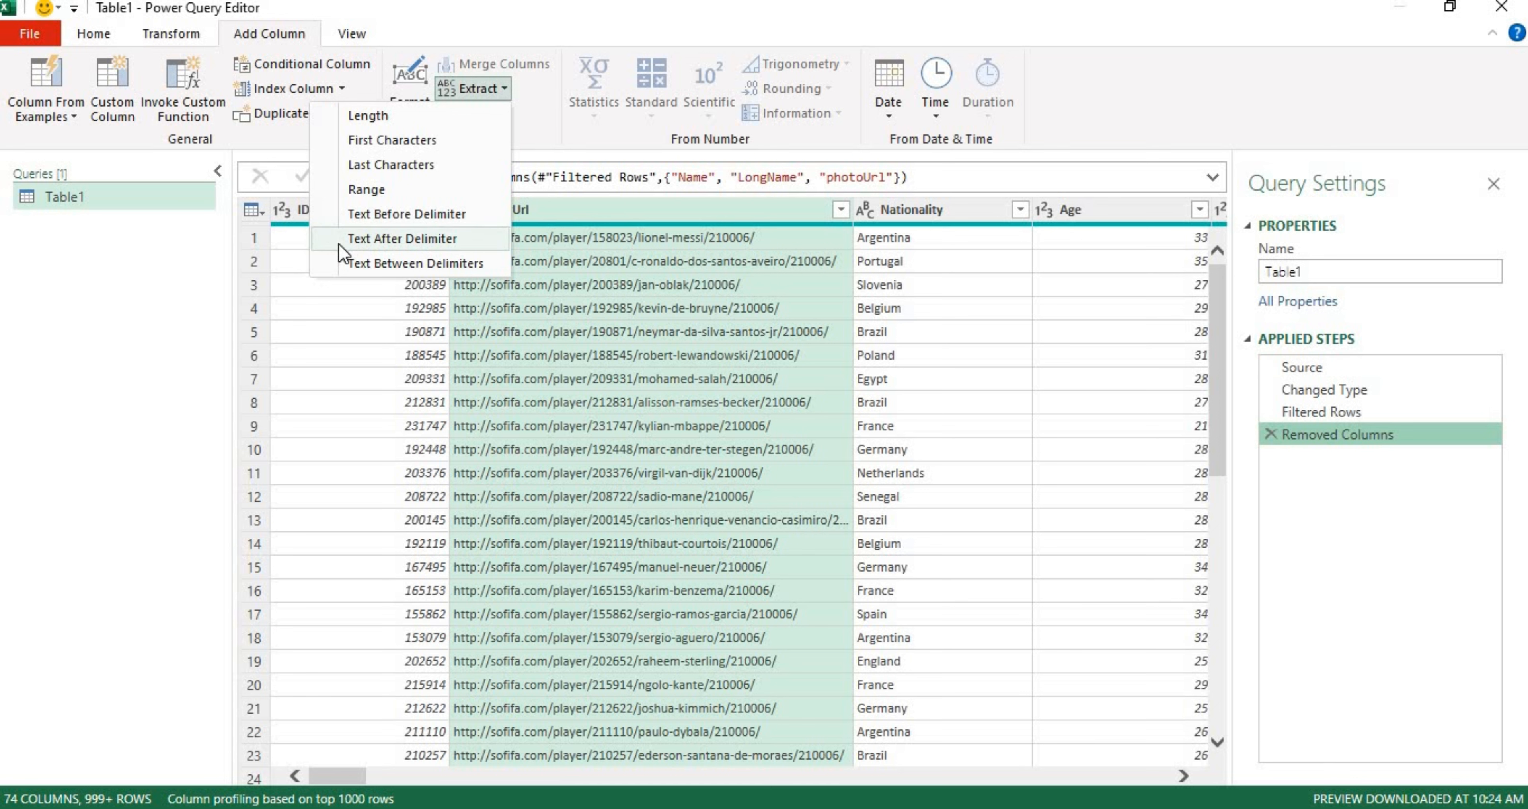
{"action": "left_click", "coordinate": [395, 264]}
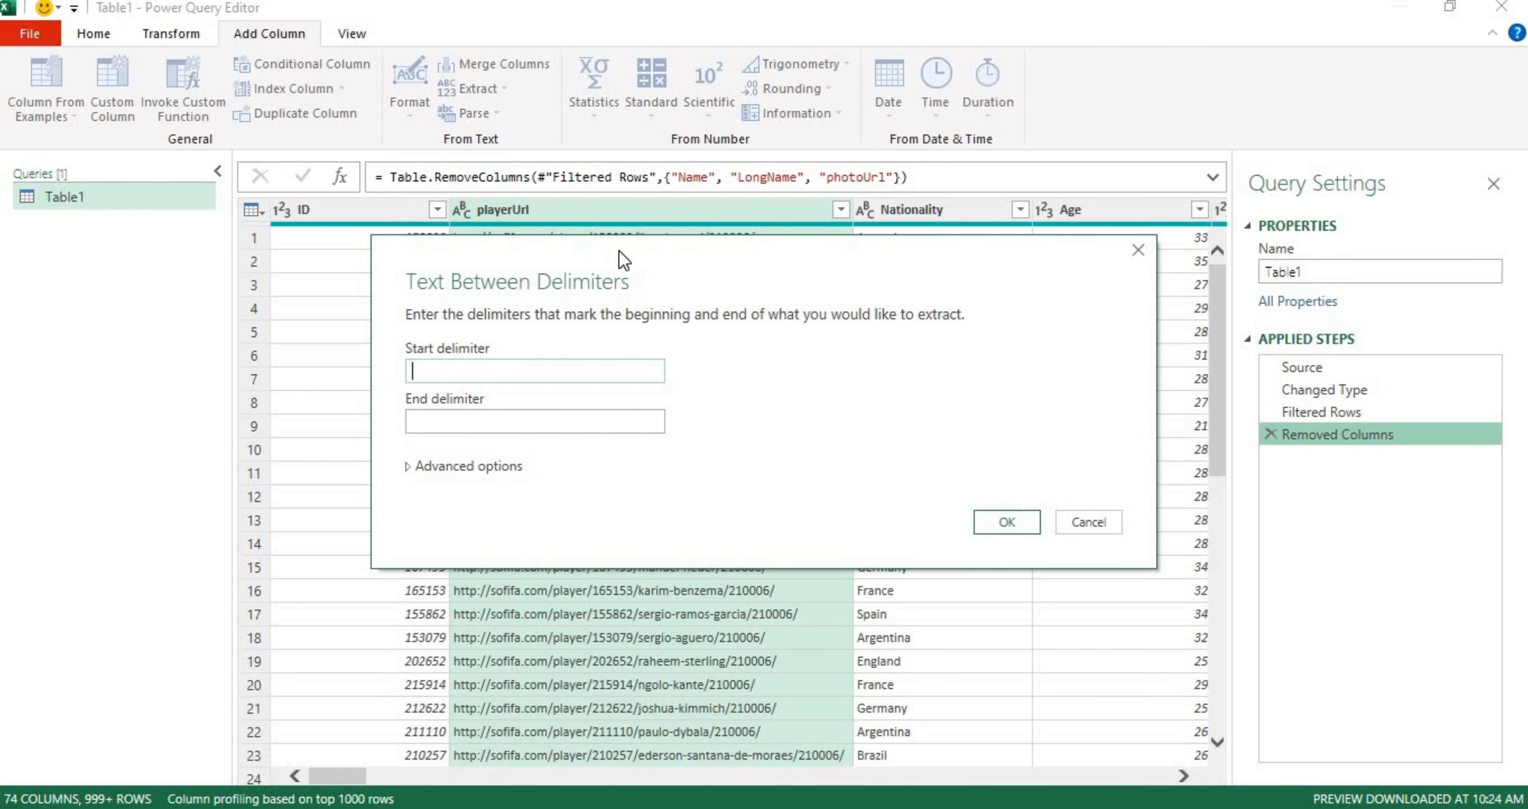
{"action": "left_click_drag", "start_coordinate": [618, 251], "coordinate": [608, 338]}
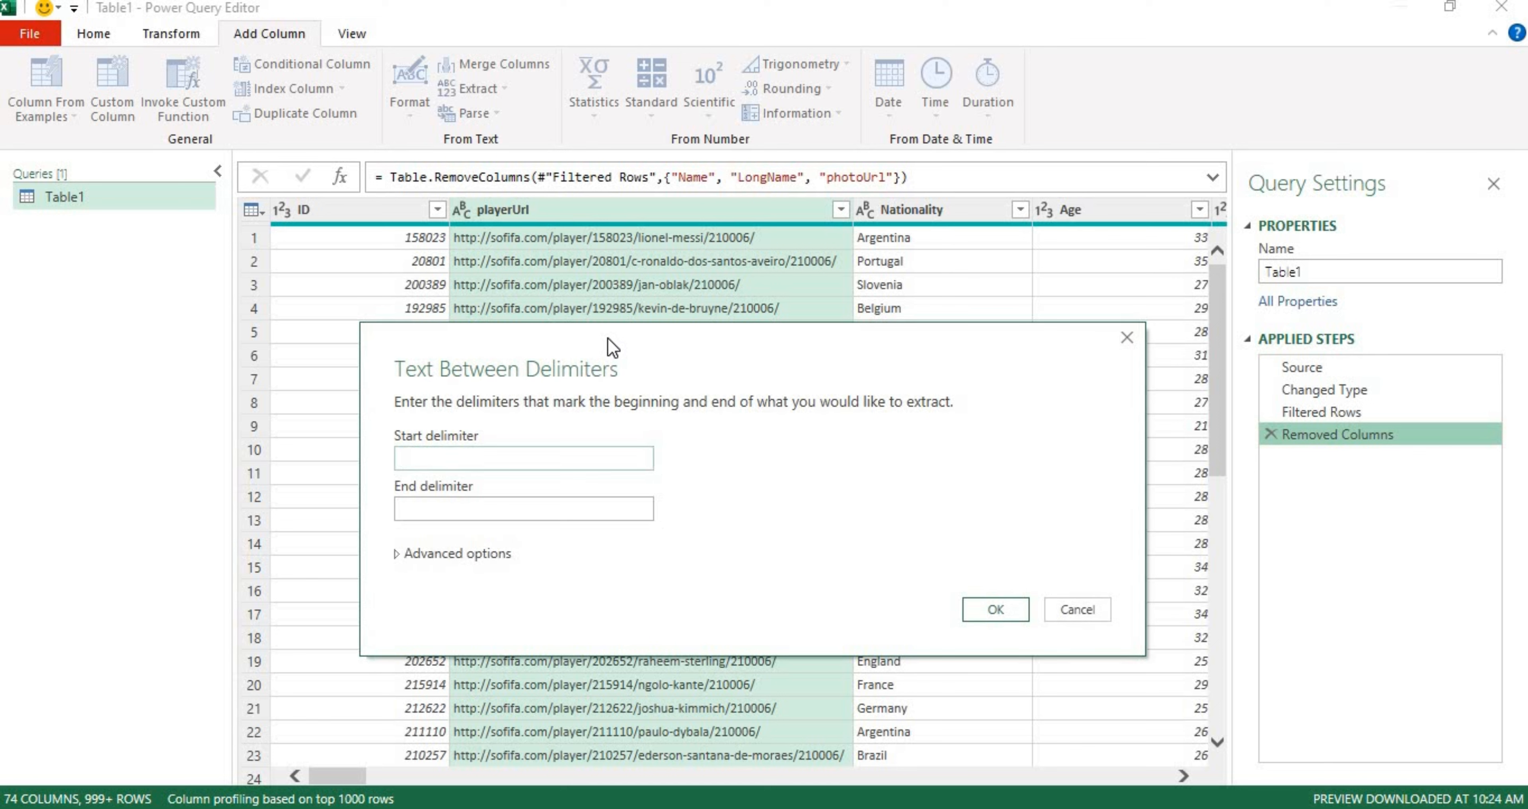
{"action": "left_click", "coordinate": [428, 461]}
{"action": "type", "text": "/"}
{"action": "left_click", "coordinate": [444, 505]}
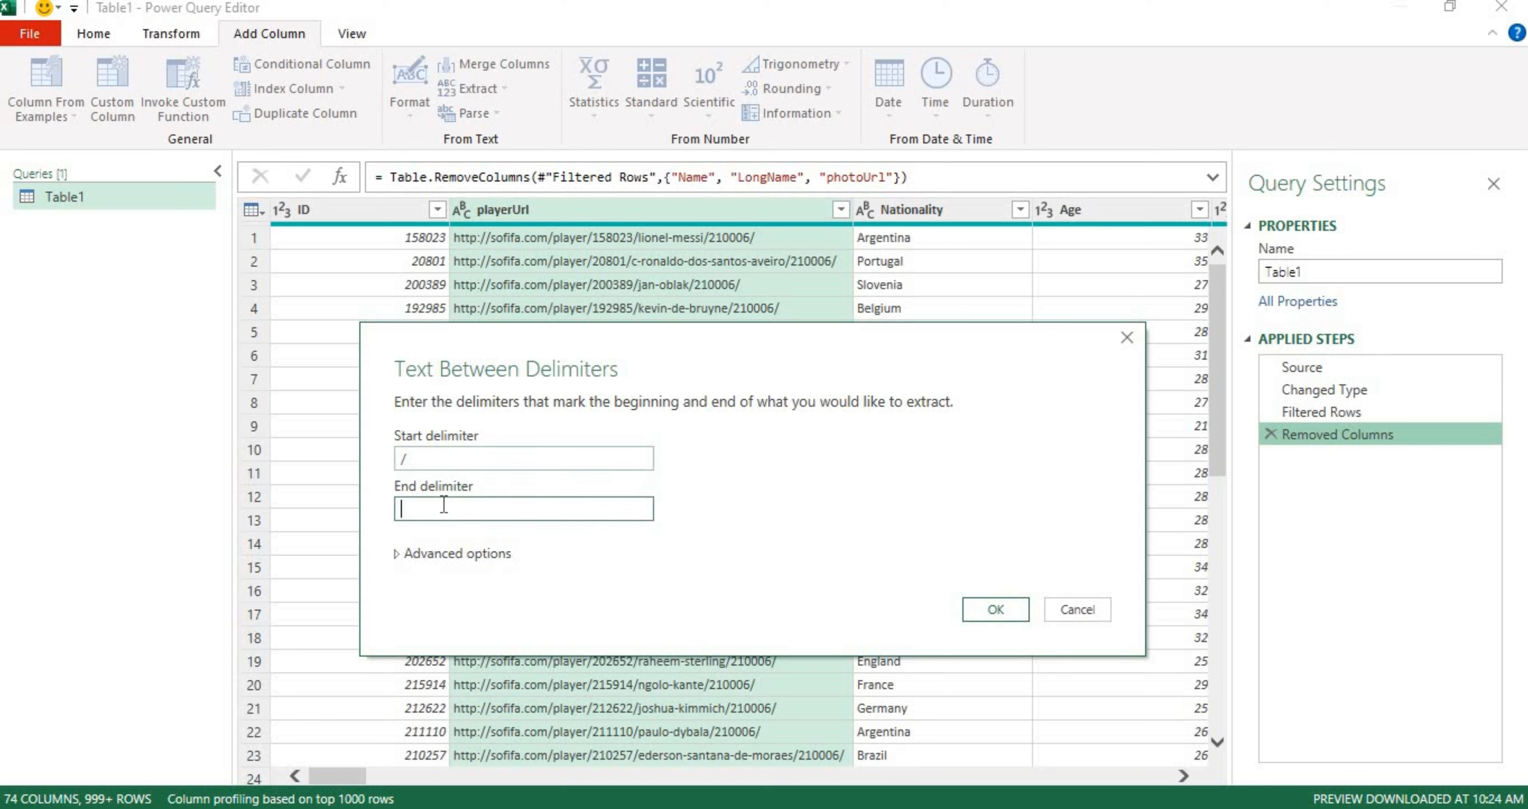
{"action": "type", "text": "/"}
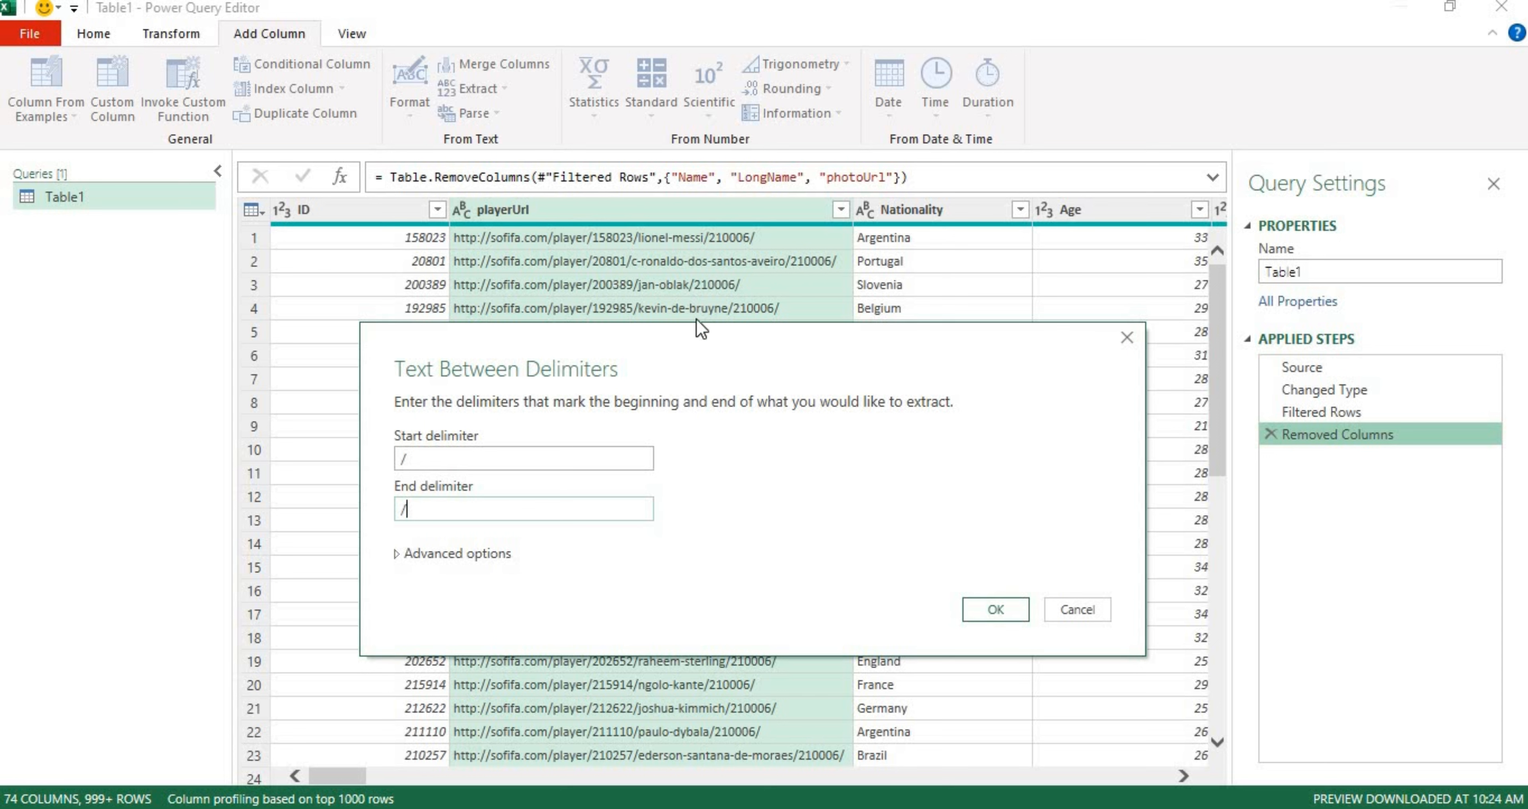
- In the advanced options, scan for the start delimiter from the end of the input and skip 3 start delimiters
{"action": "left_click", "coordinate": [412, 554]}
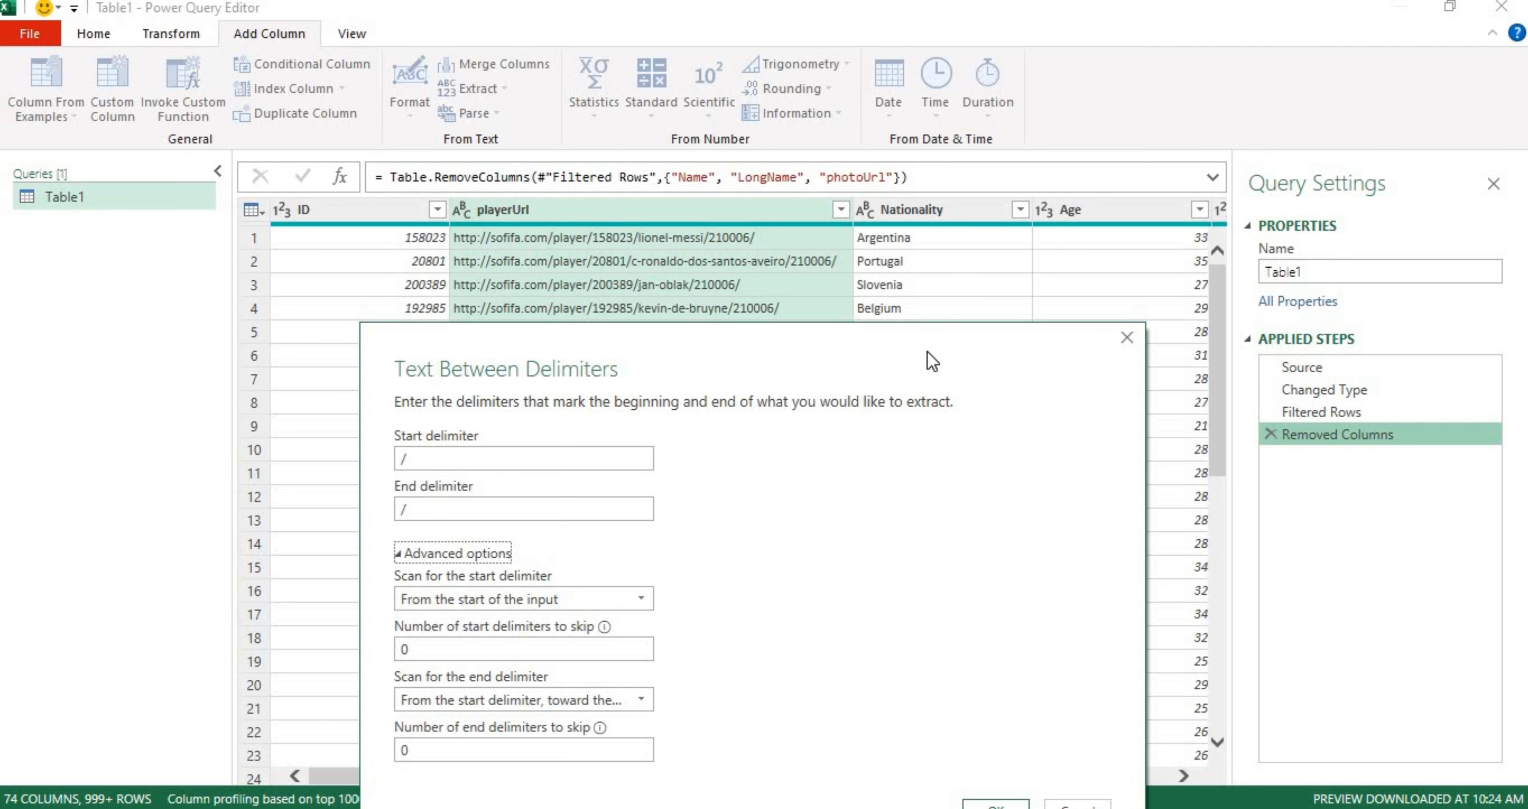
{"action": "left_click_drag", "start_coordinate": [927, 352], "coordinate": [752, 298]}
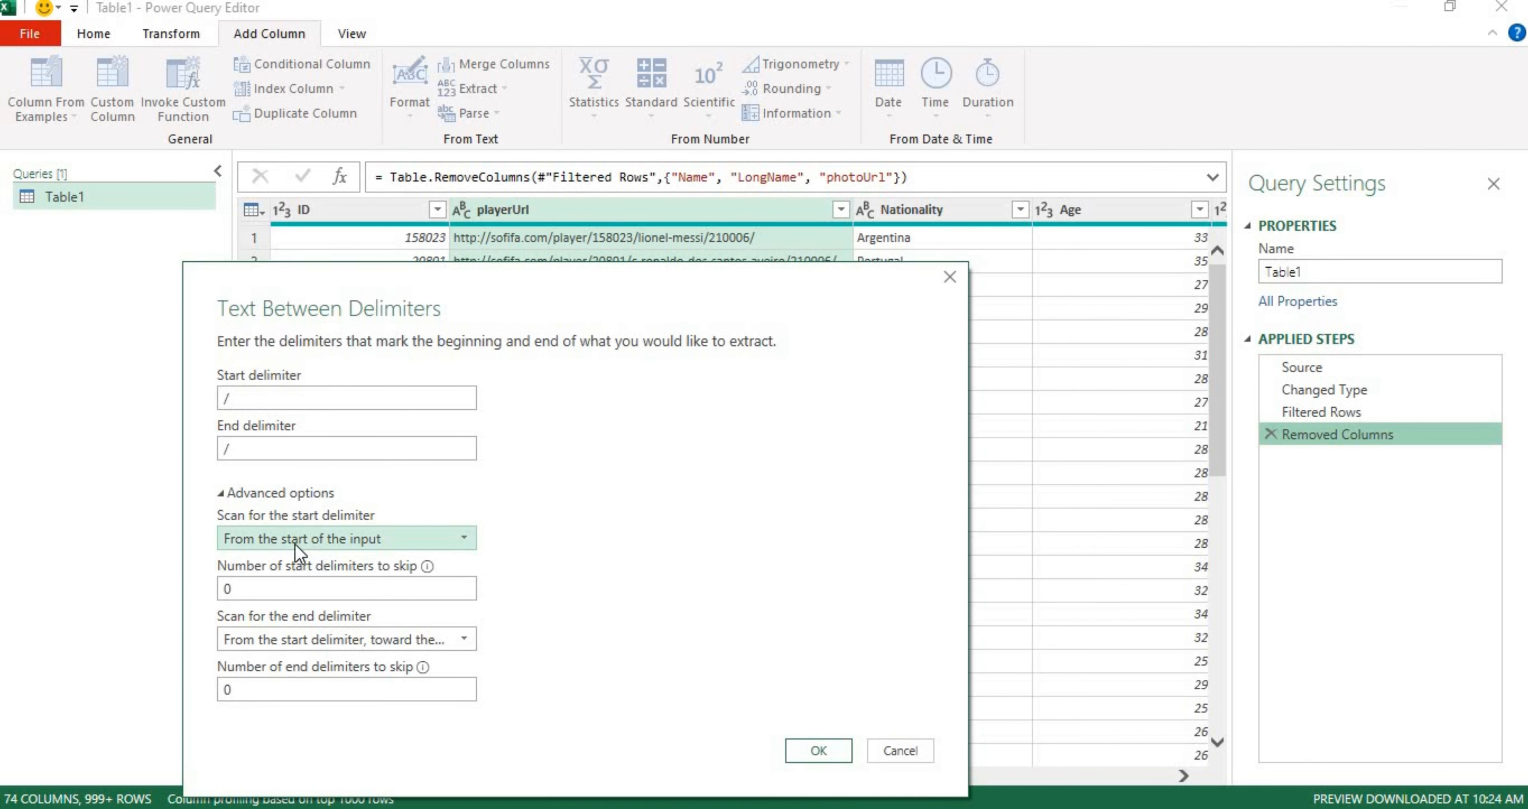
{"action": "left_click", "coordinate": [413, 542]}
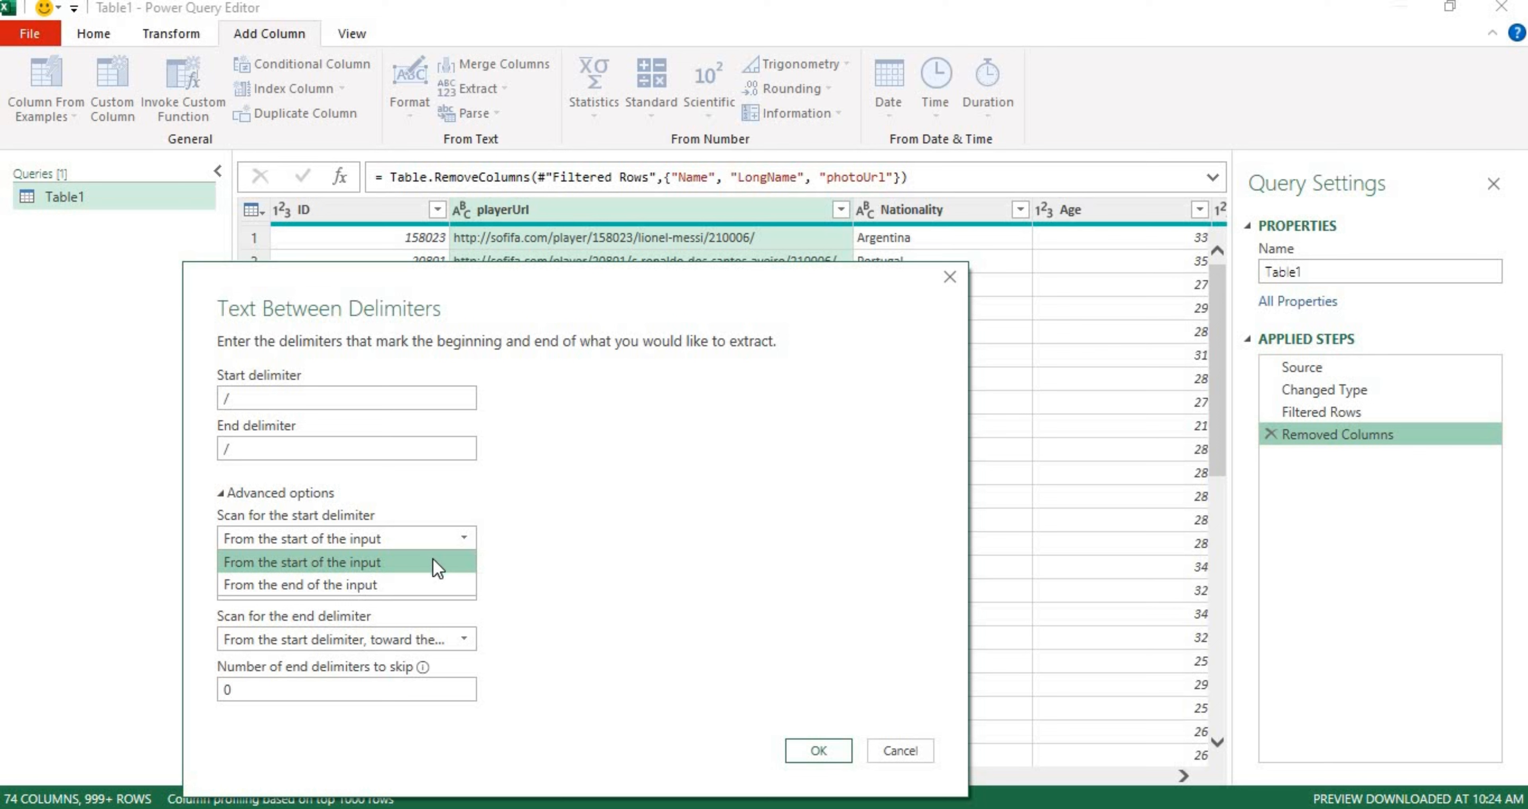
{"action": "left_click", "coordinate": [424, 587]}
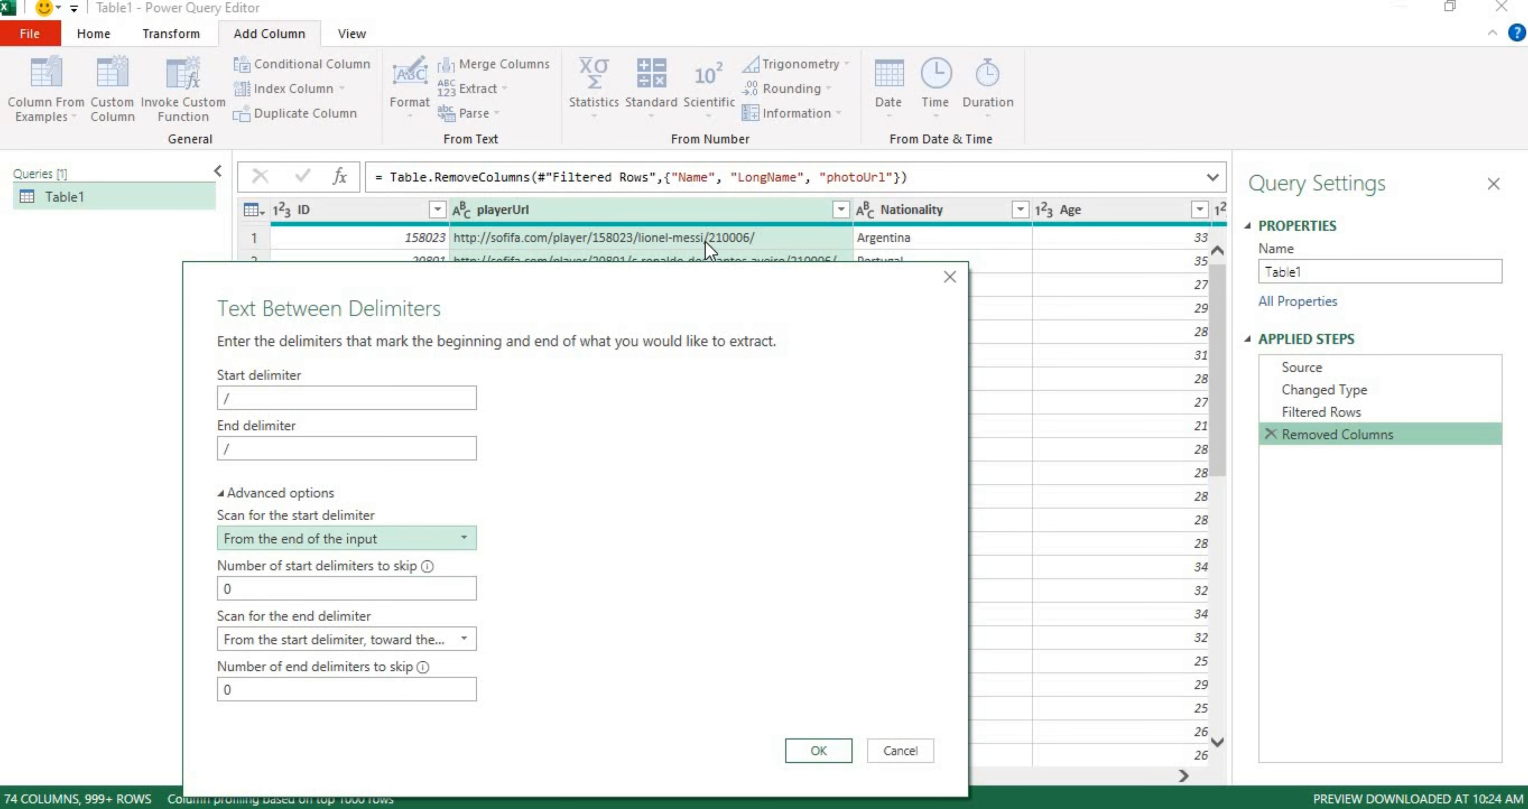
{"action": "left_click", "coordinate": [277, 589]}
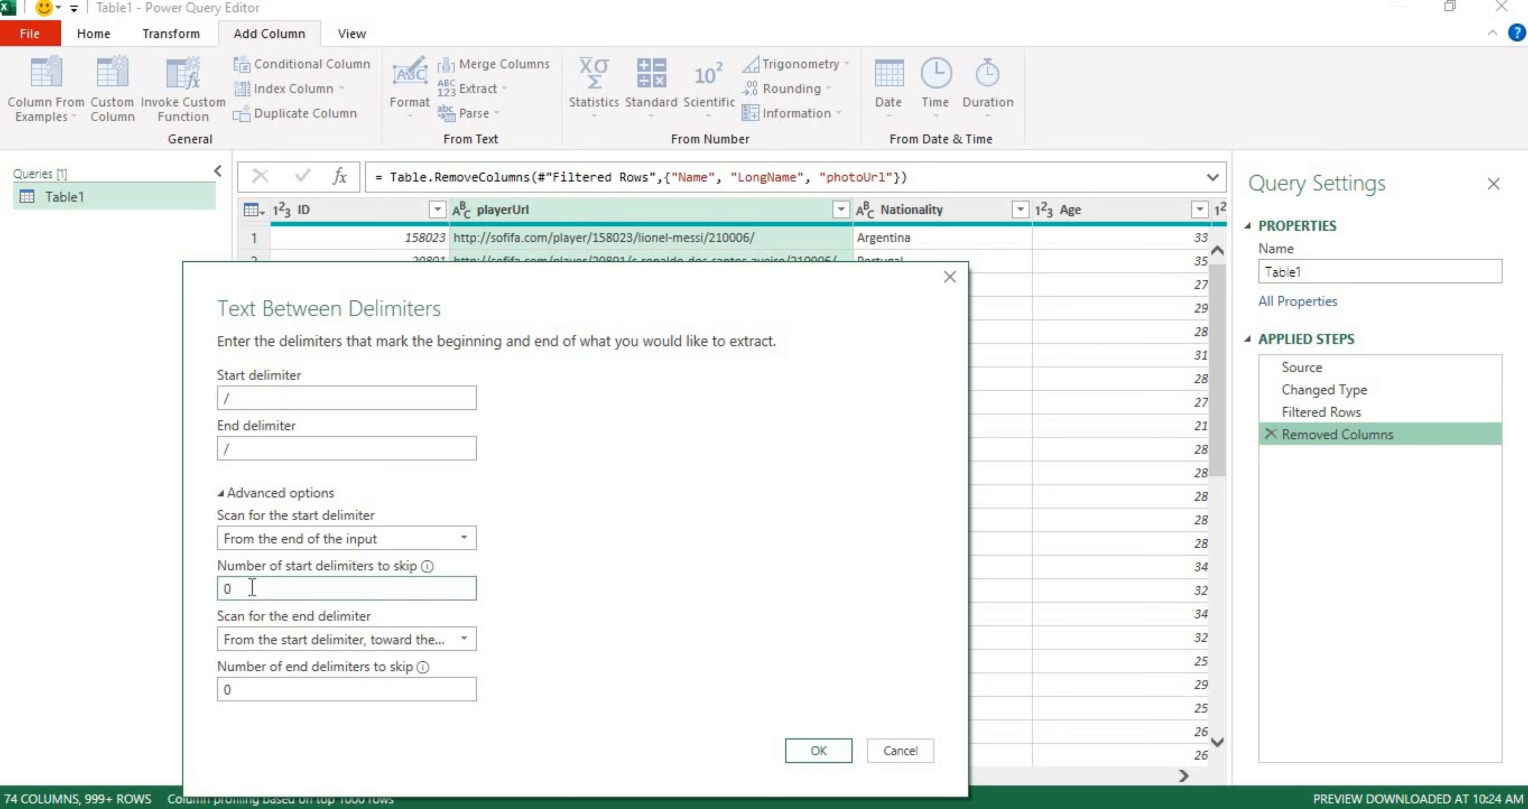
{"action": "key", "text": "BackSpace"}
{"action": "type", "text": "2"}
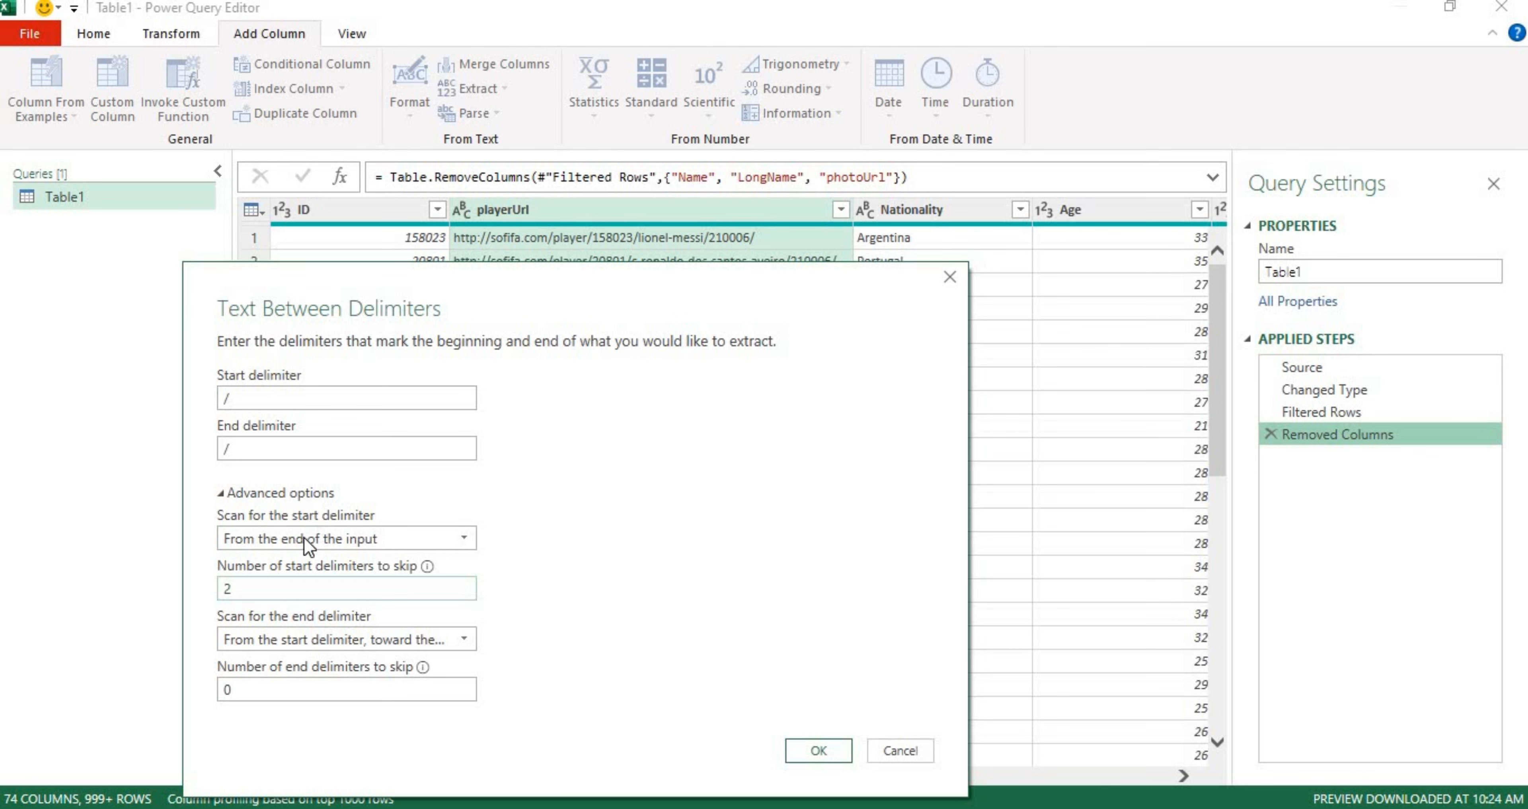
{"action": "key", "text": "BackSpace"}
{"action": "type", "text": "3"}
- Scan for the end delimiter from the start delimiter toward the end of the input, skipping 0, and add the extracted column
{"action": "left_click", "coordinate": [450, 632]}
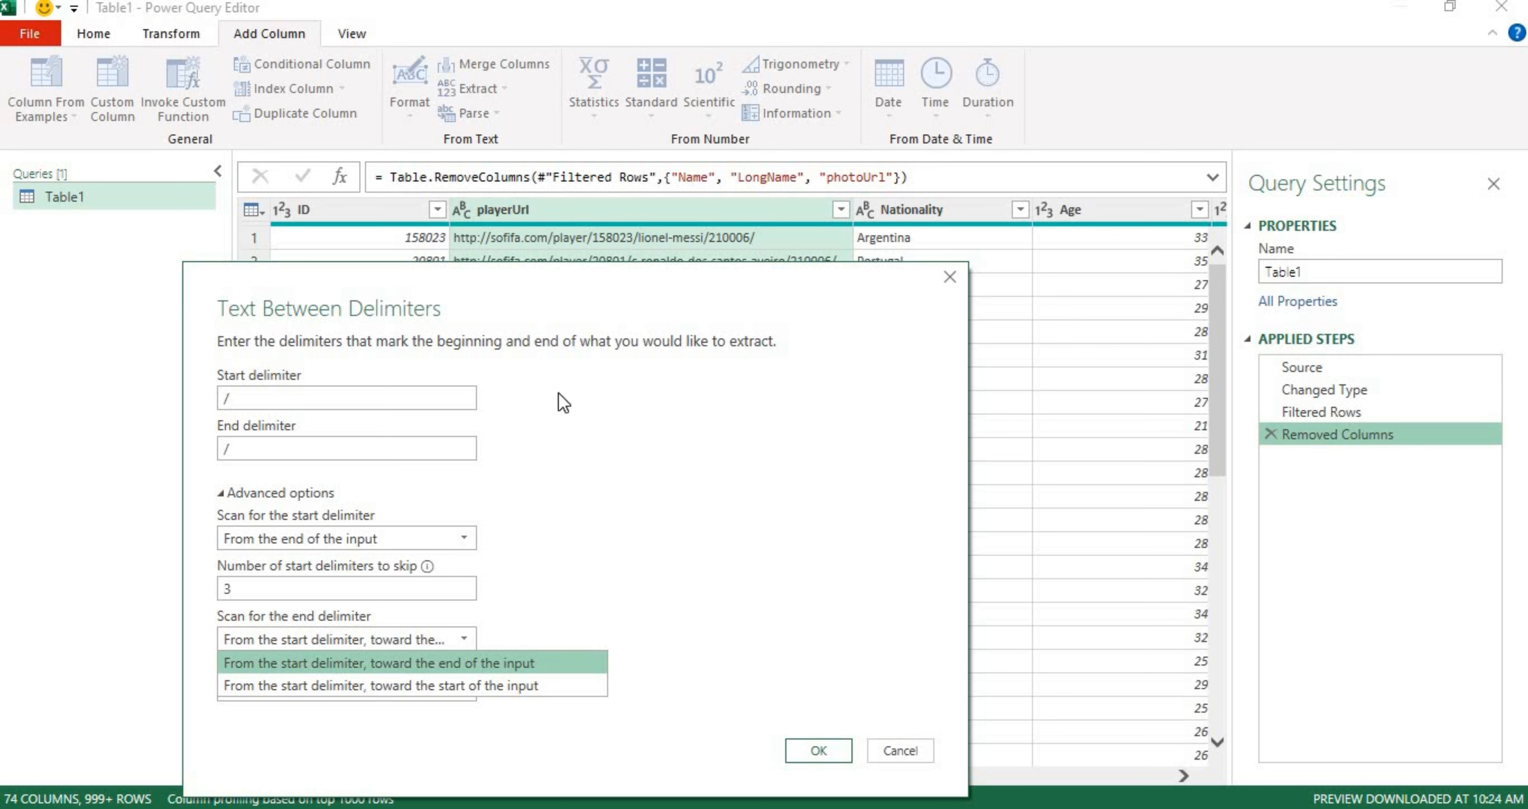
{"action": "left_click", "coordinate": [380, 665]}
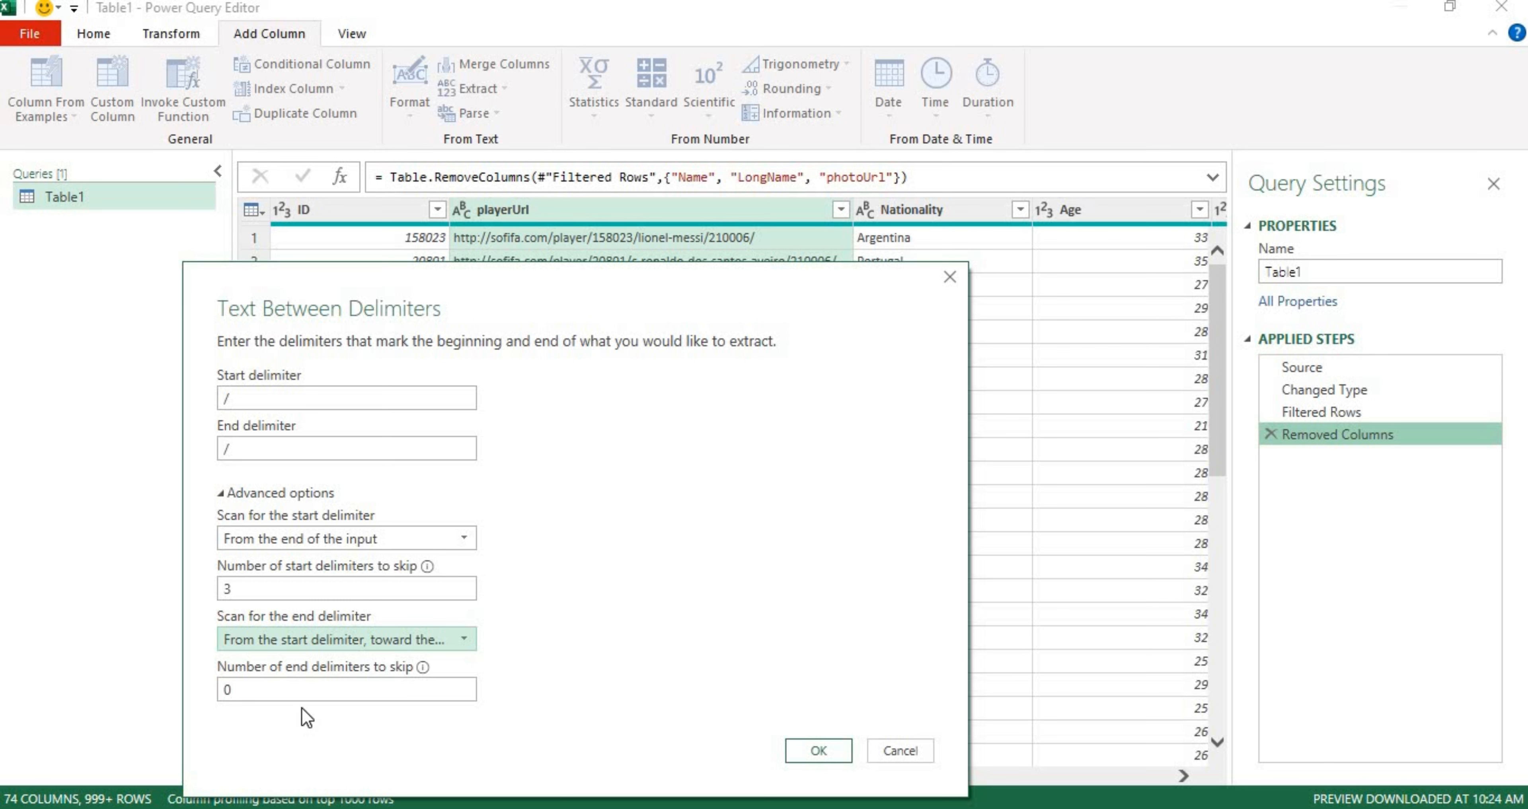
{"action": "left_click", "coordinate": [307, 690]}
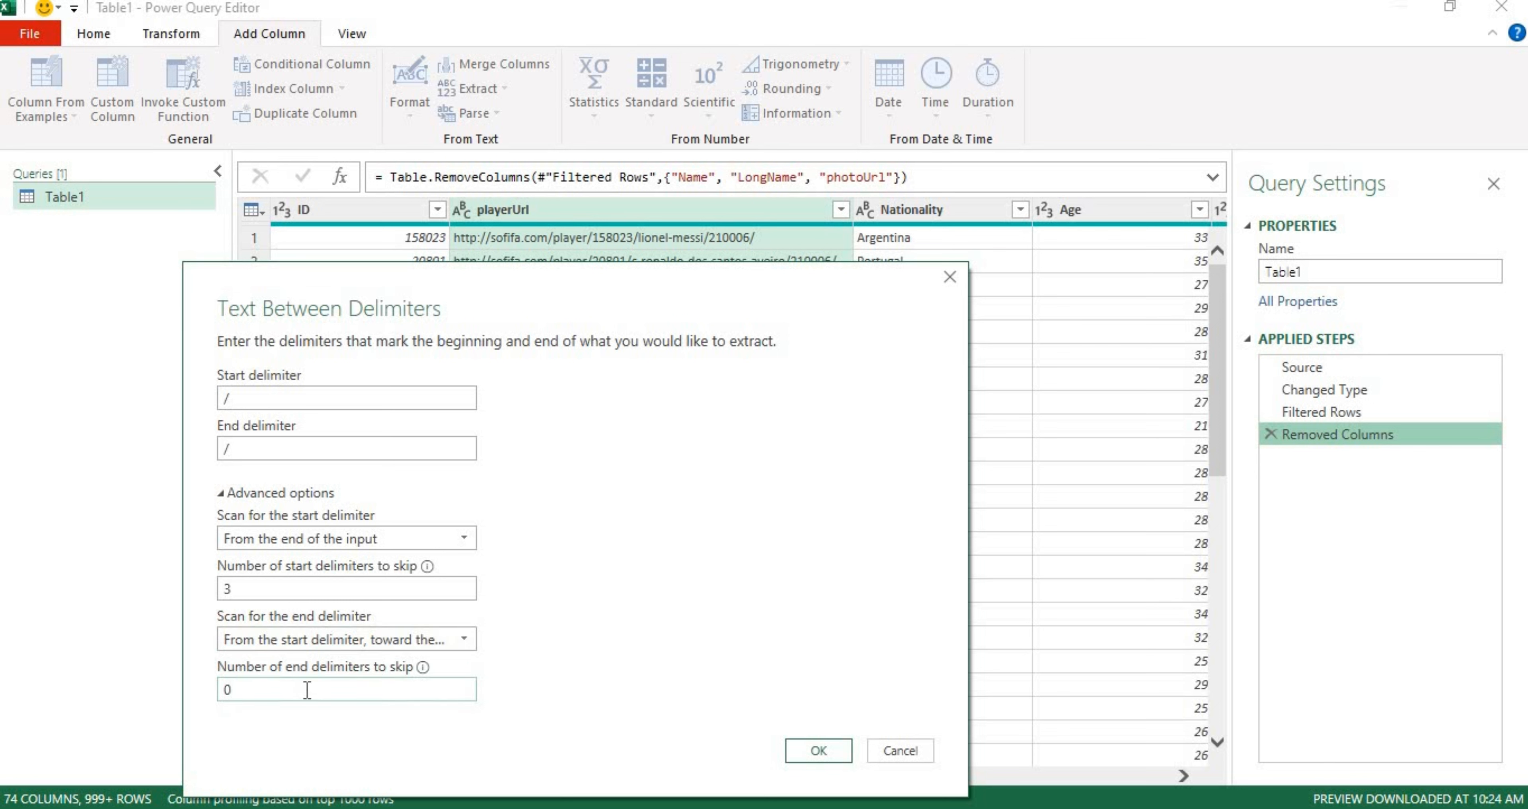
{"action": "left_click", "coordinate": [812, 751]}
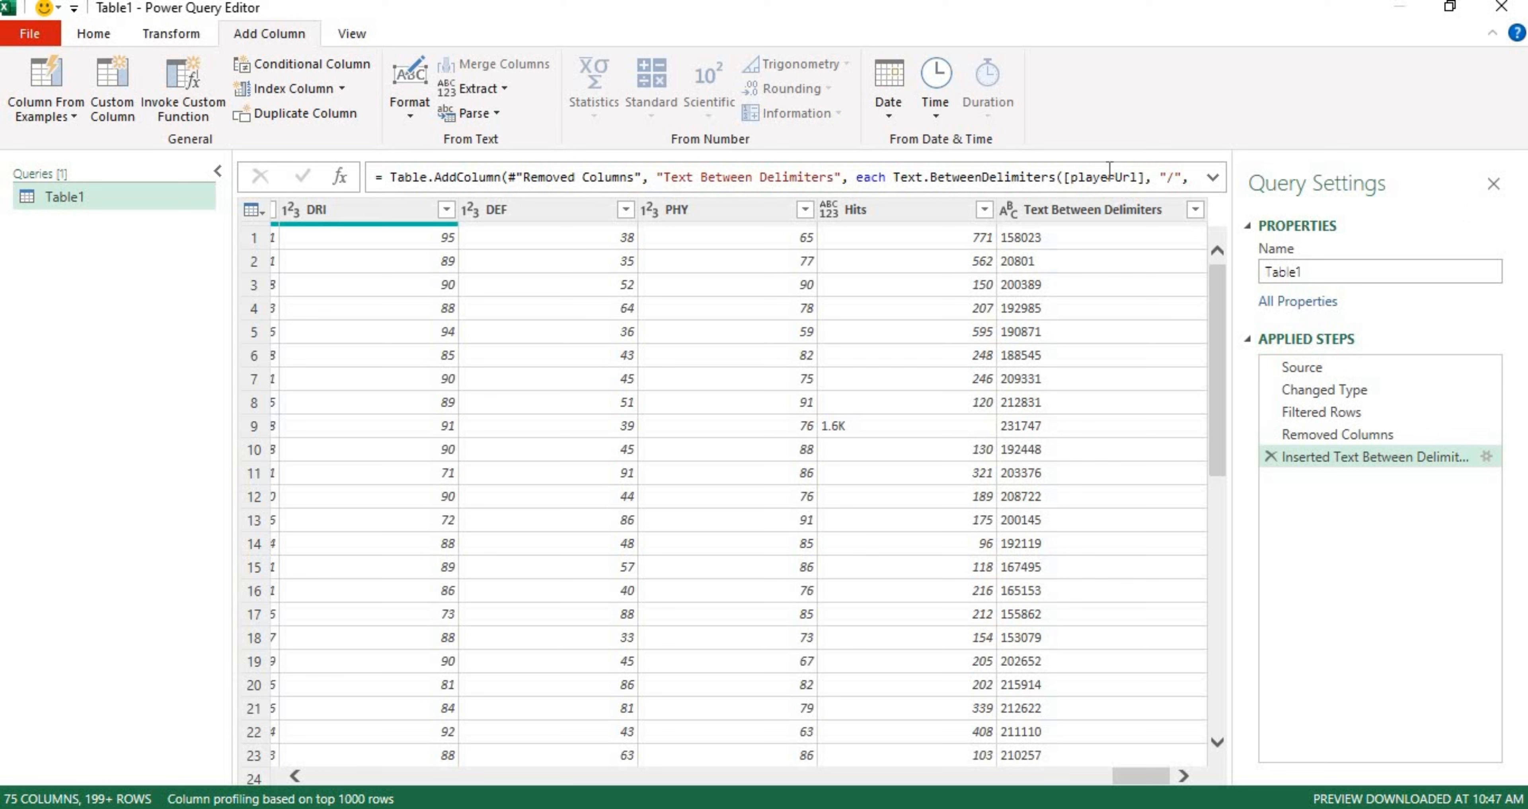
{"action": "left_click", "coordinate": [1102, 218]}
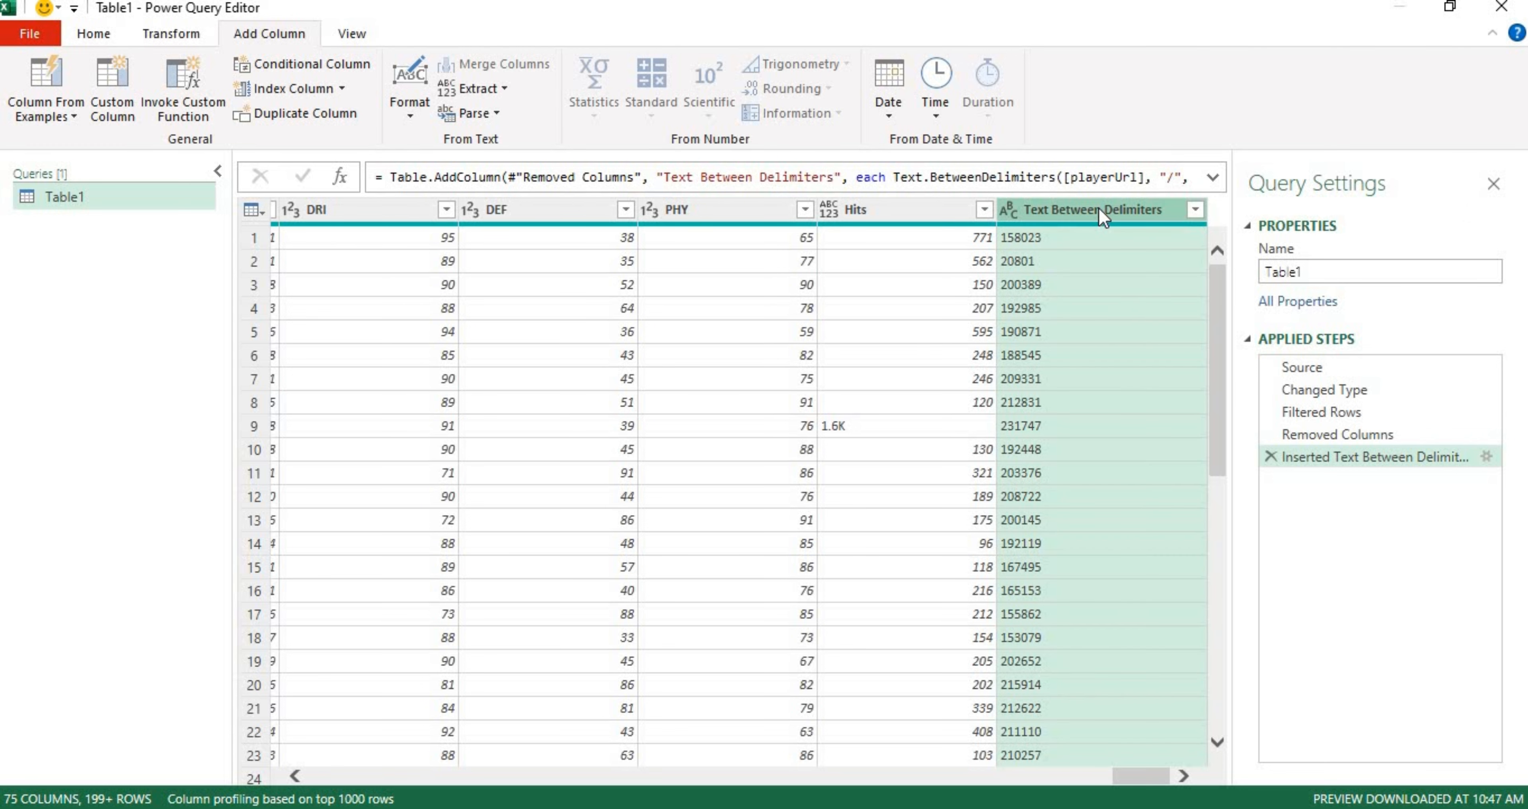
- Edit the Inserted Text Between Delimiters step so that it skips 2 start delimiters
{"action": "left_click", "coordinate": [1484, 454]}
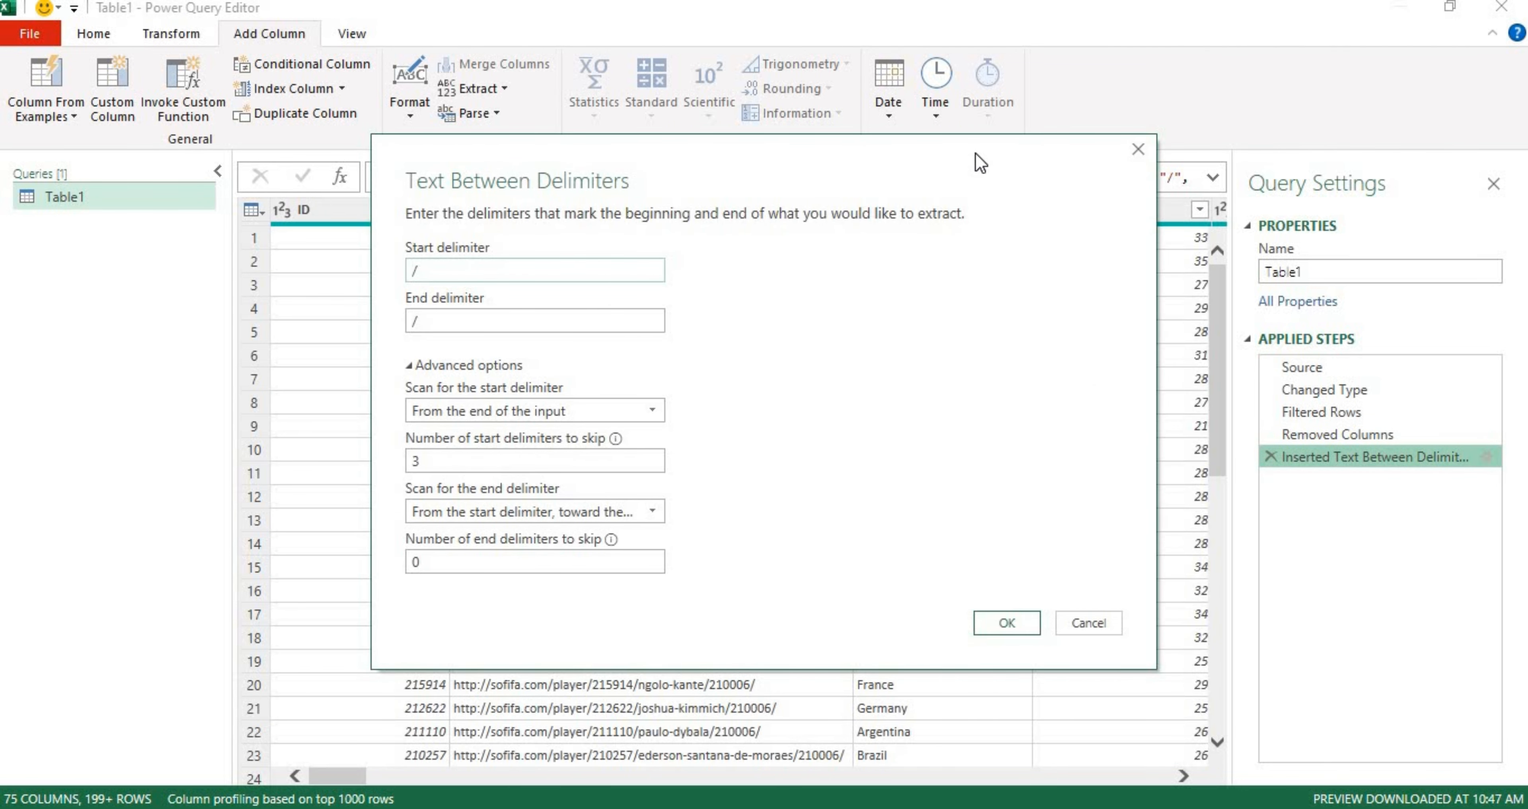
{"action": "left_click_drag", "start_coordinate": [975, 153], "coordinate": [948, 289]}
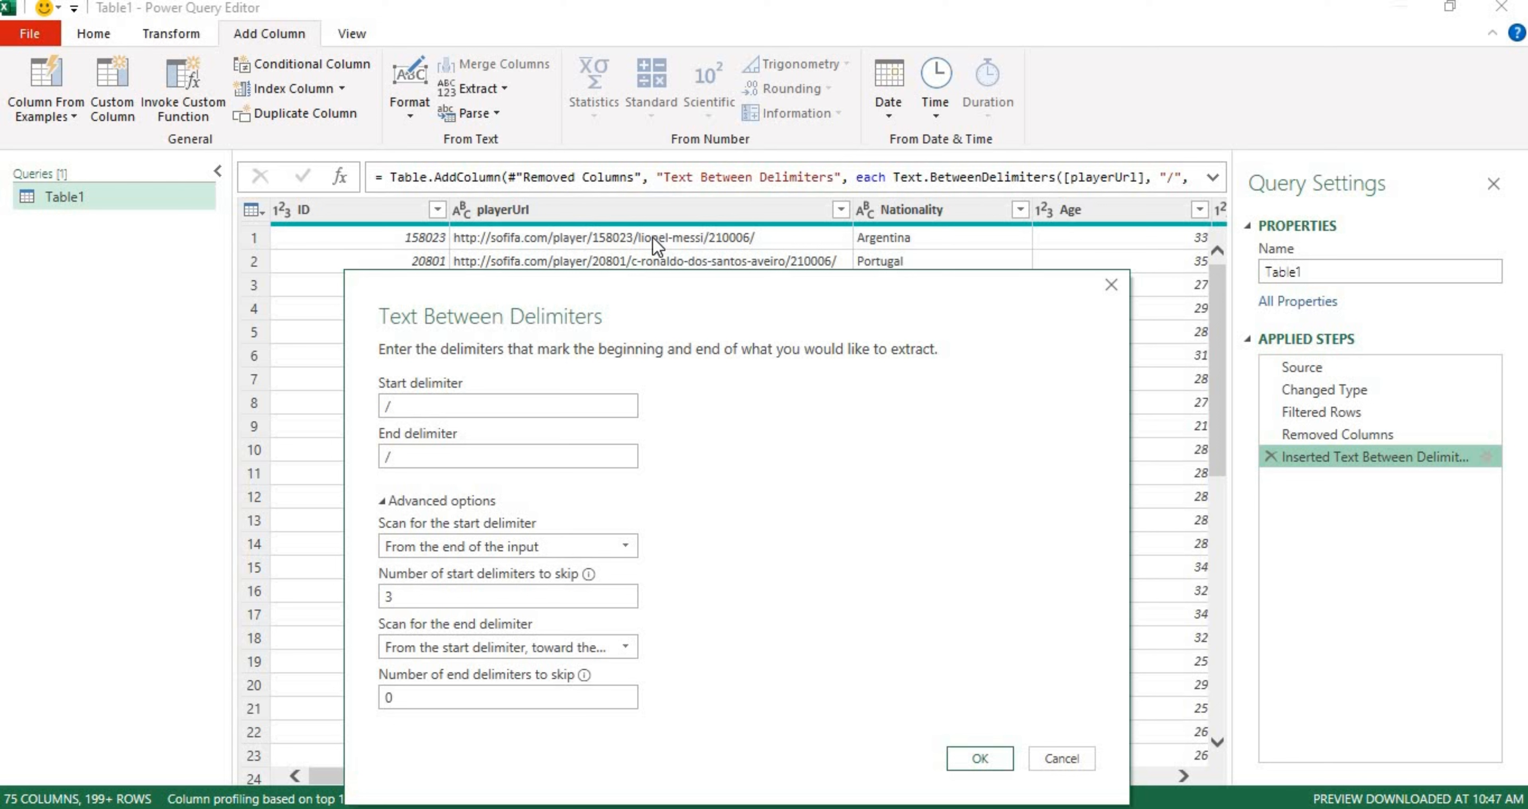
{"action": "left_click", "coordinate": [429, 599]}
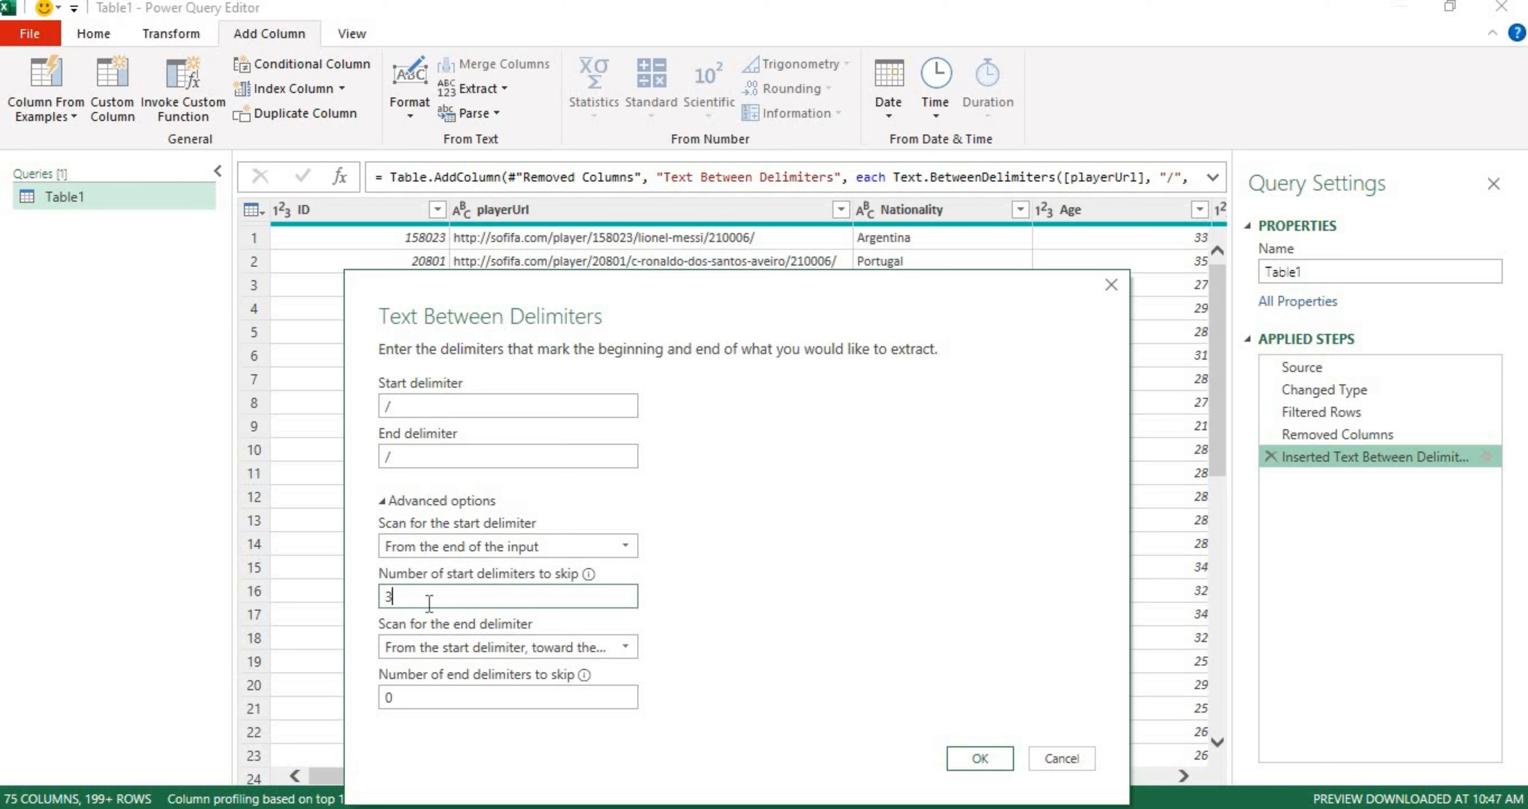
{"action": "key", "text": "BackSpace"}
{"action": "type", "text": "2"}
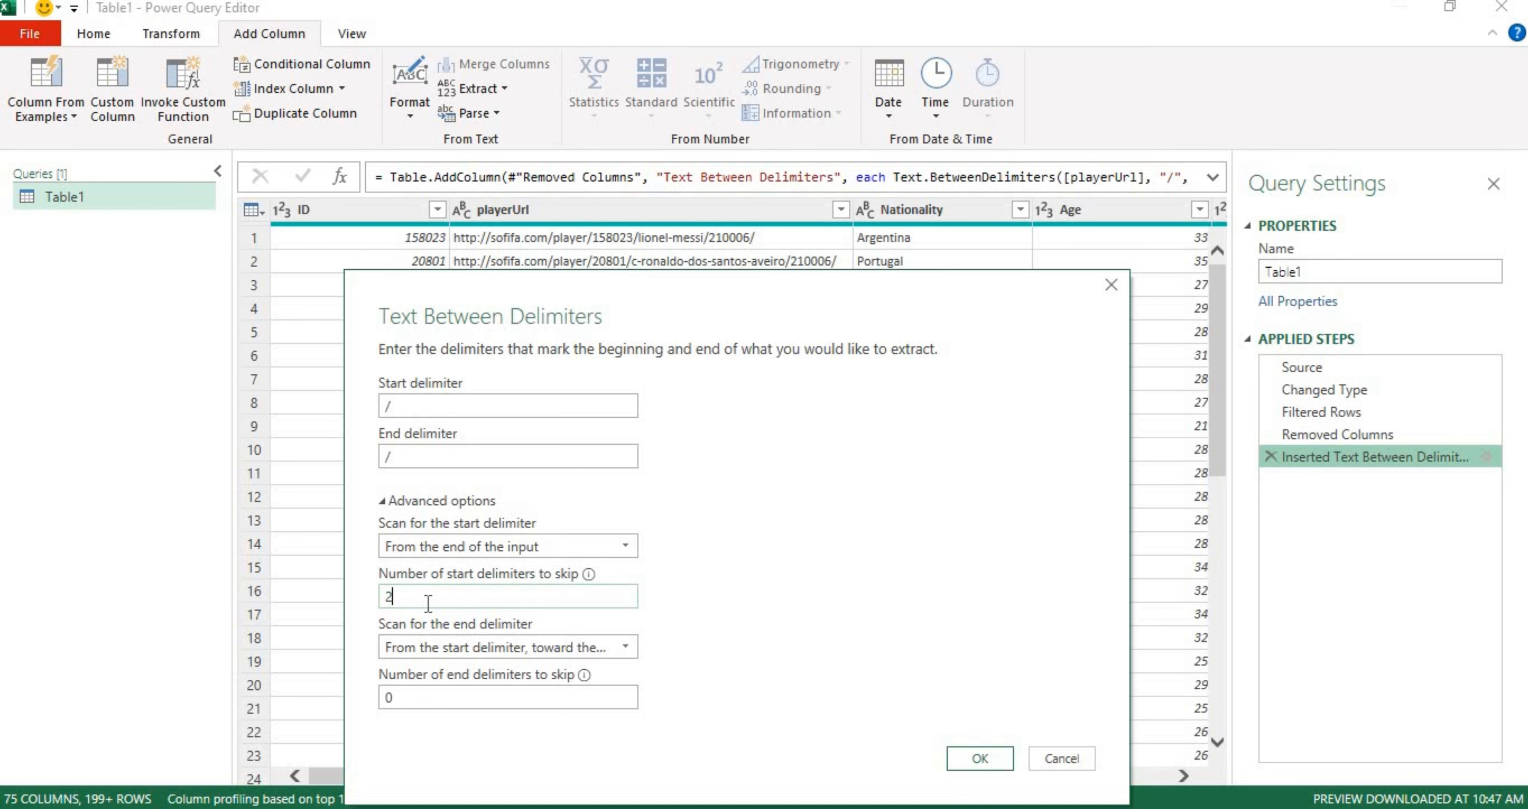
{"action": "key", "text": "Return"}
{"action": "left_click_drag", "start_coordinate": [333, 770], "coordinate": [1140, 776]}
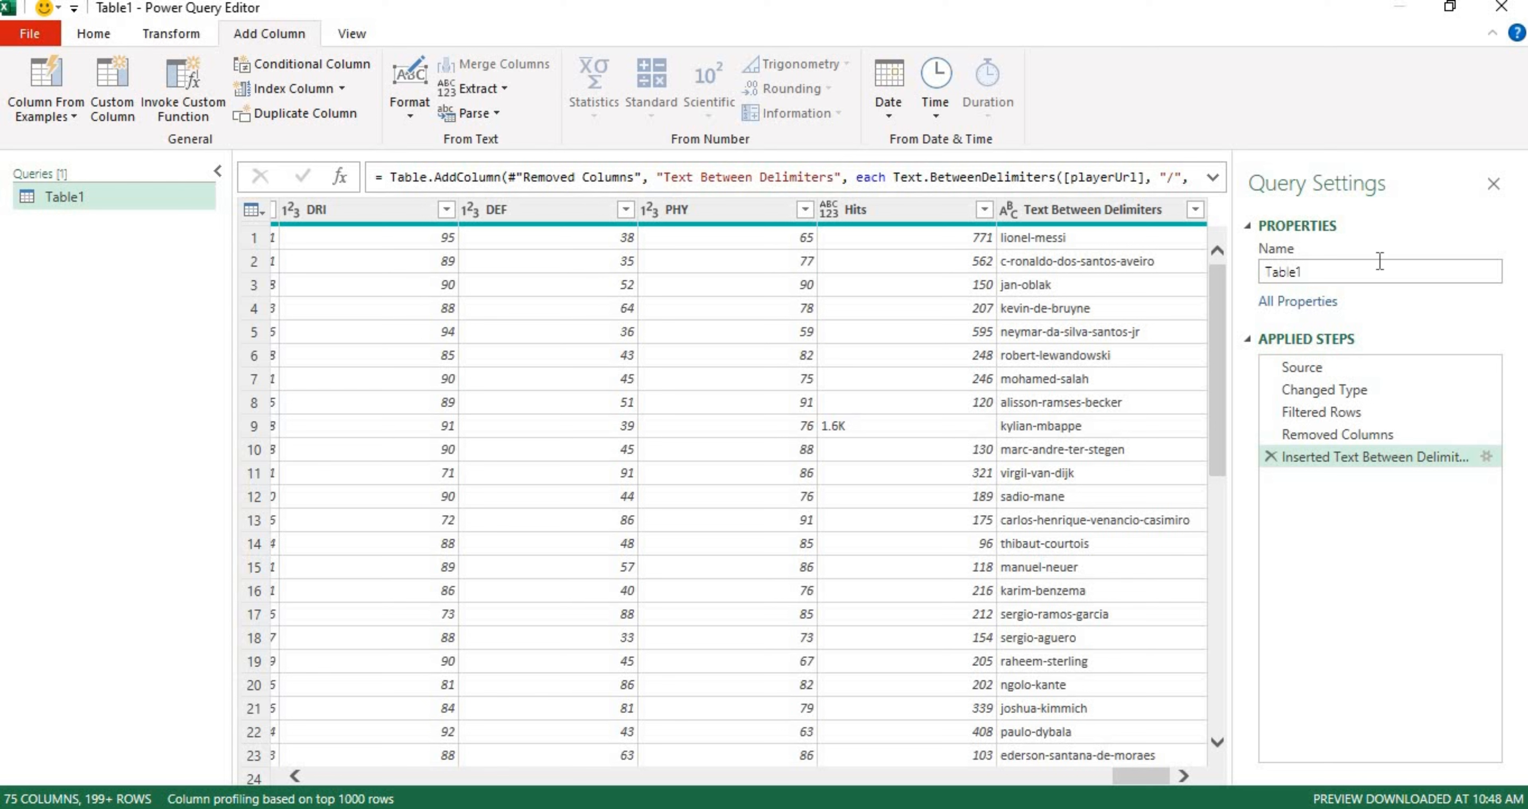
- Rename the Text Between Delimiters column to Name and move it to the beginning of the table
{"action": "double_click", "coordinate": [1090, 218]}
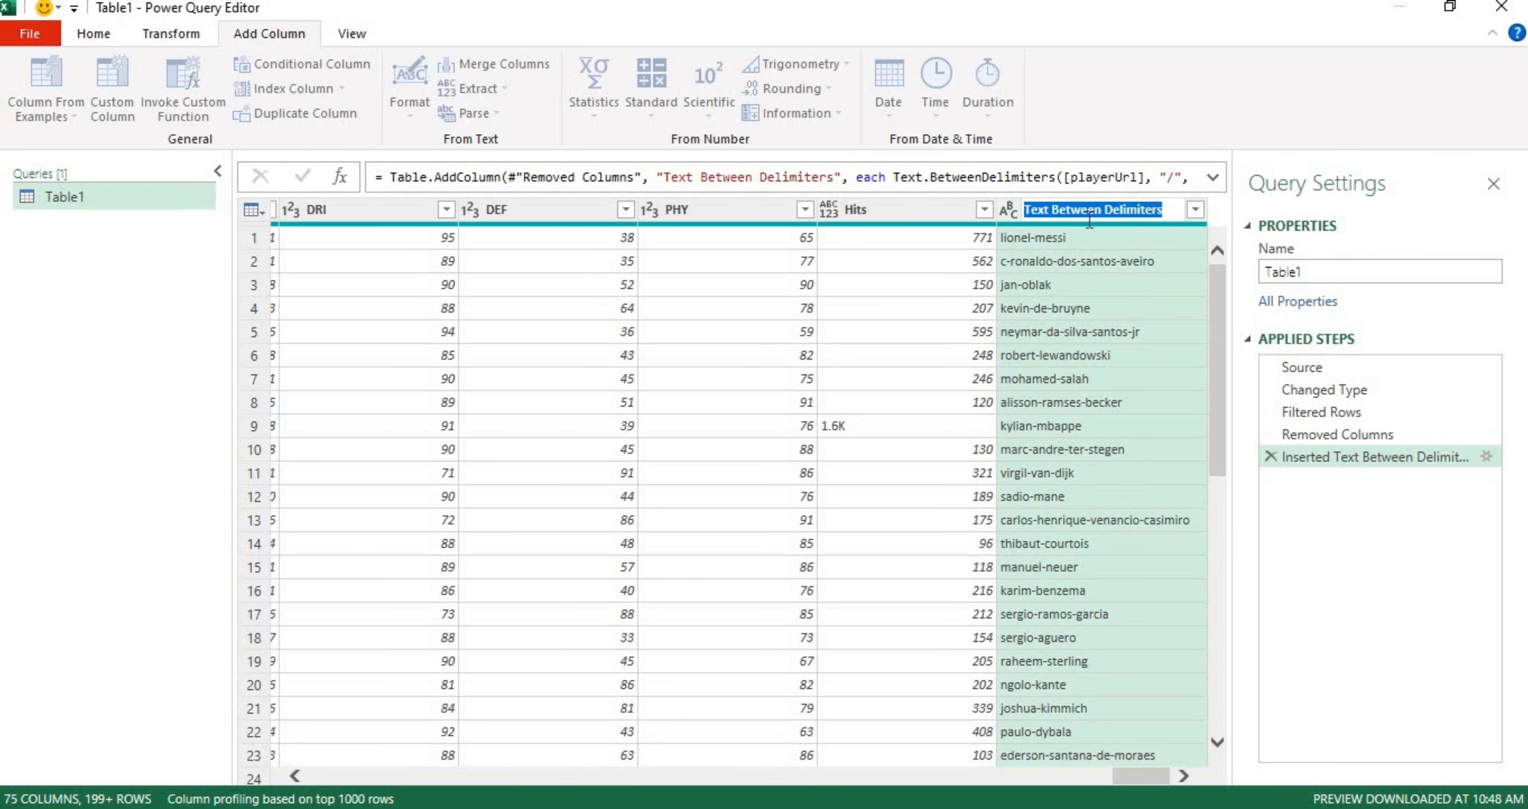
{"action": "type", "text": "Name"}
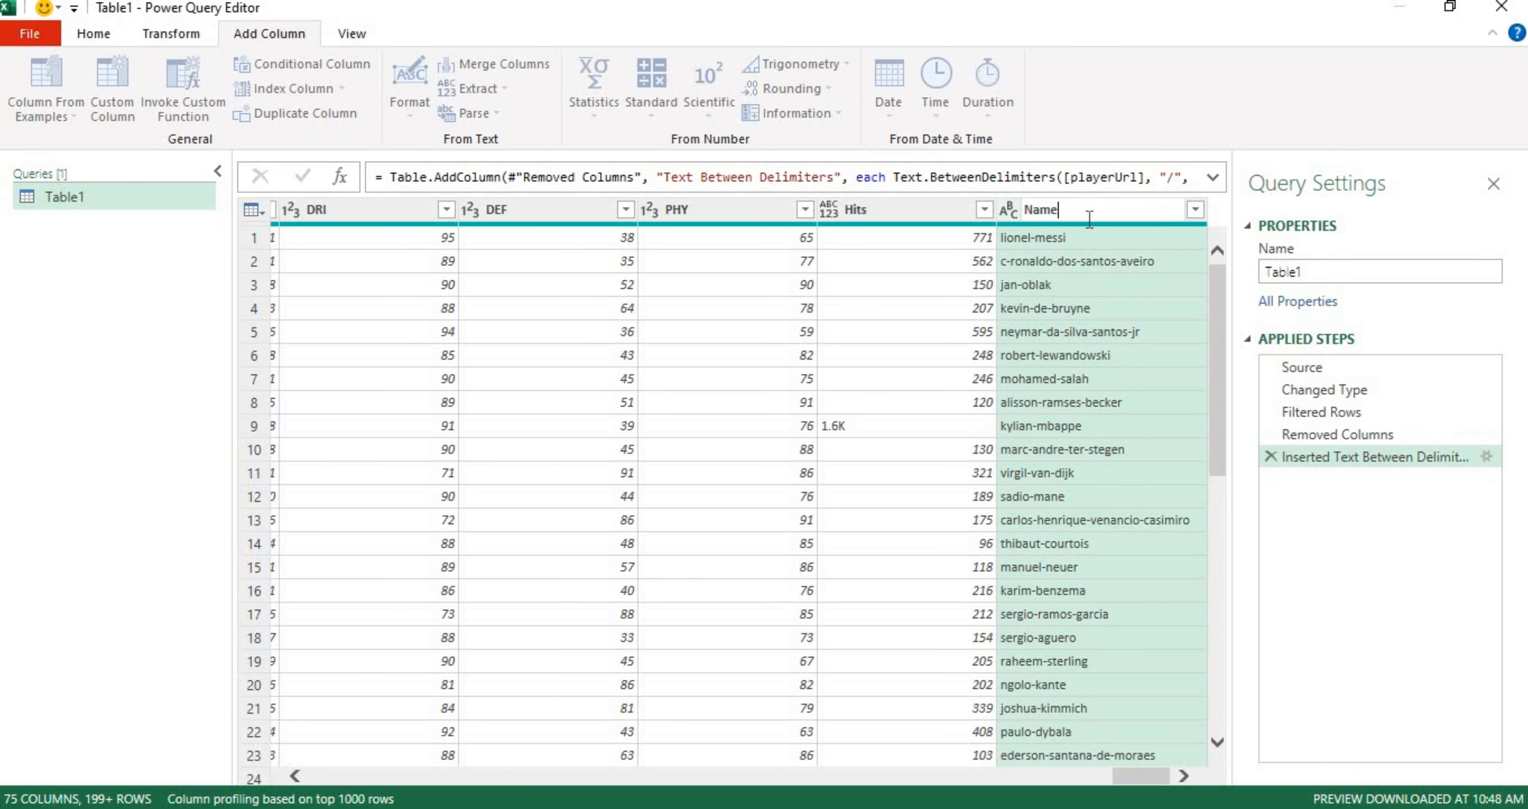
{"action": "key", "text": "Return"}
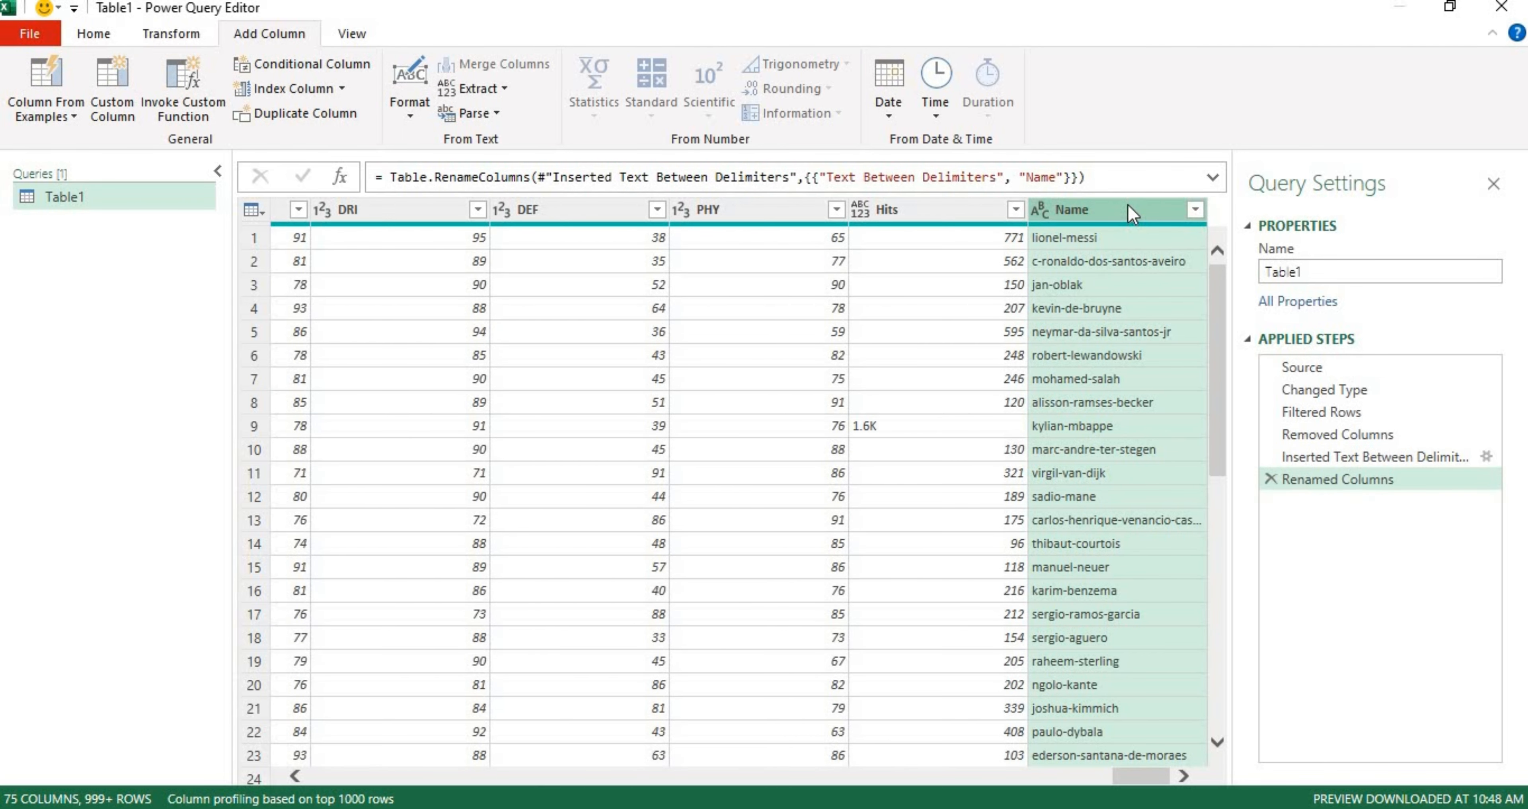
{"action": "right_click", "coordinate": [1128, 205]}
{"action": "mouse_move", "coordinate": [1190, 706]}
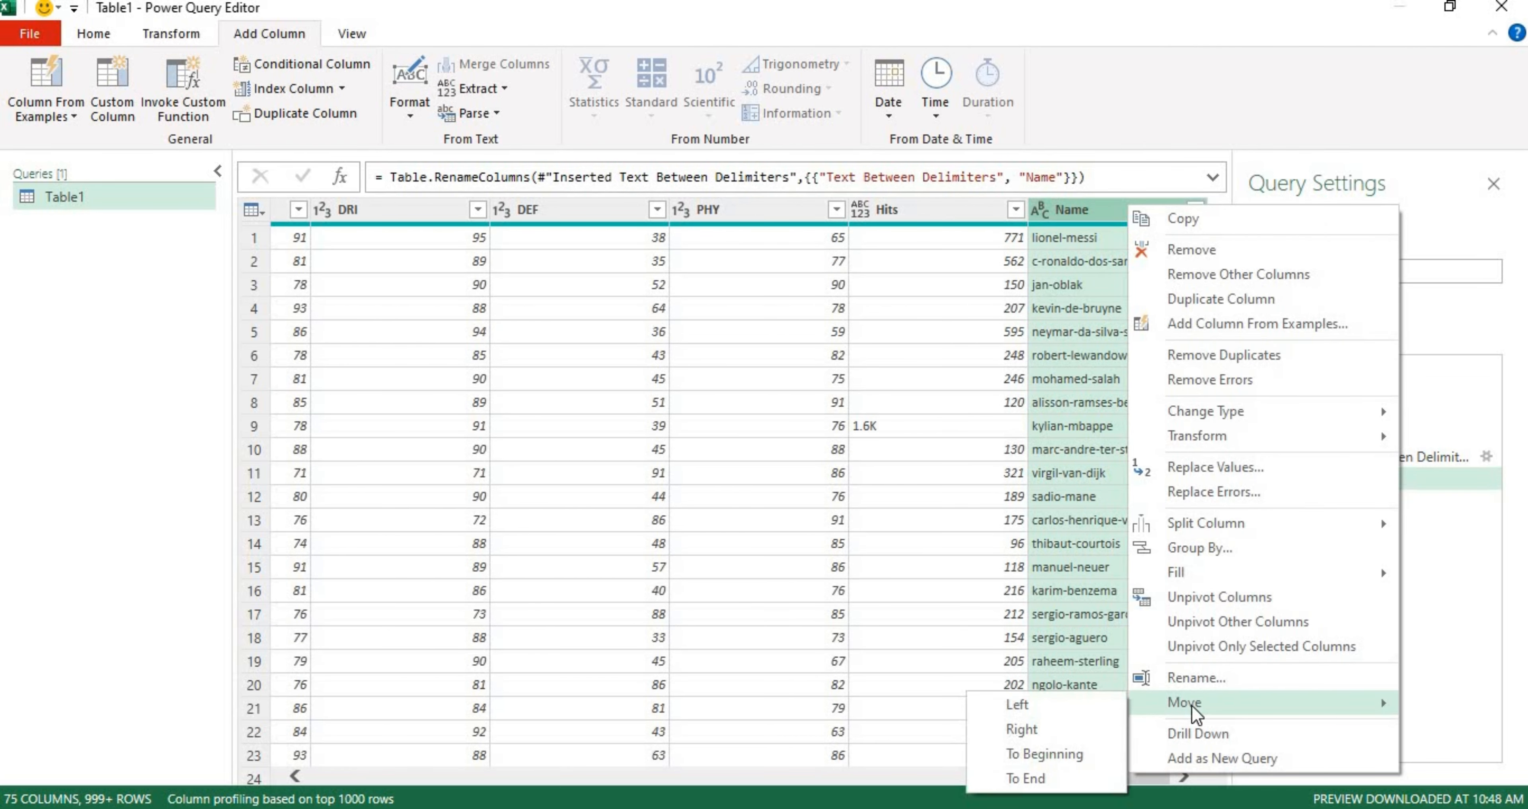
{"action": "left_click", "coordinate": [1075, 755]}
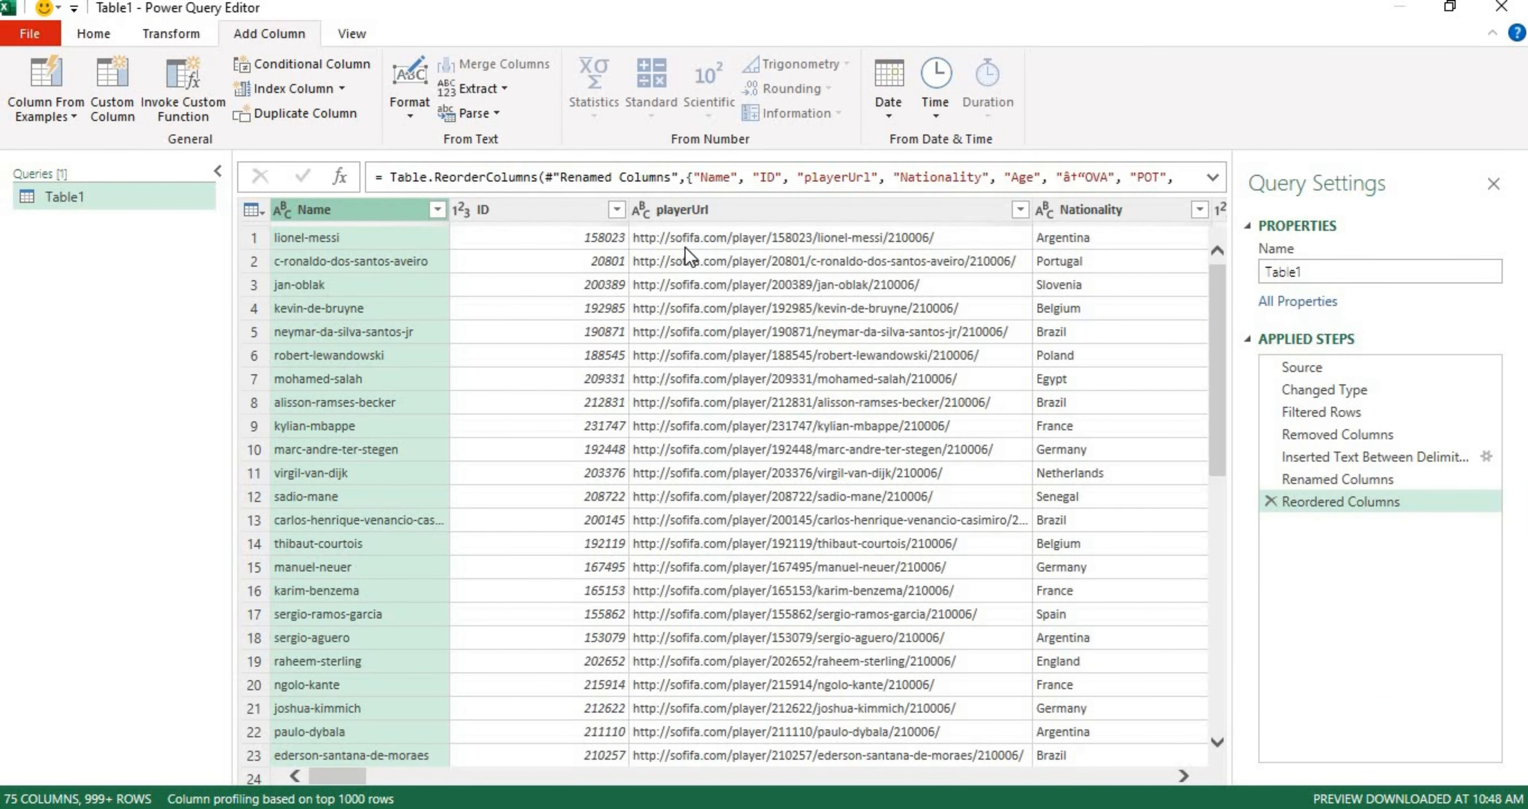
{"action": "left_click", "coordinate": [690, 215]}
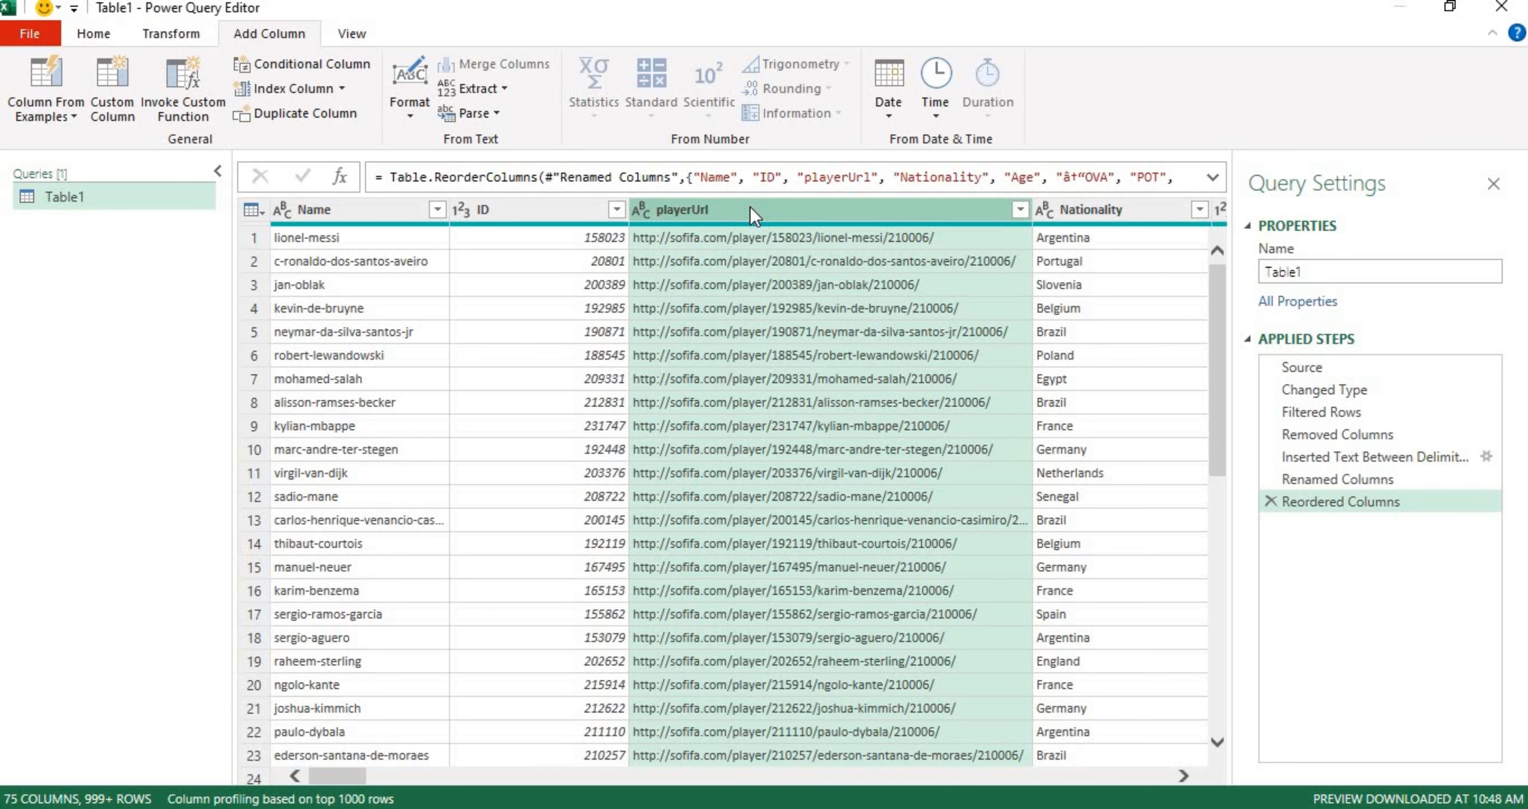
{"action": "left_click", "coordinate": [555, 210]}
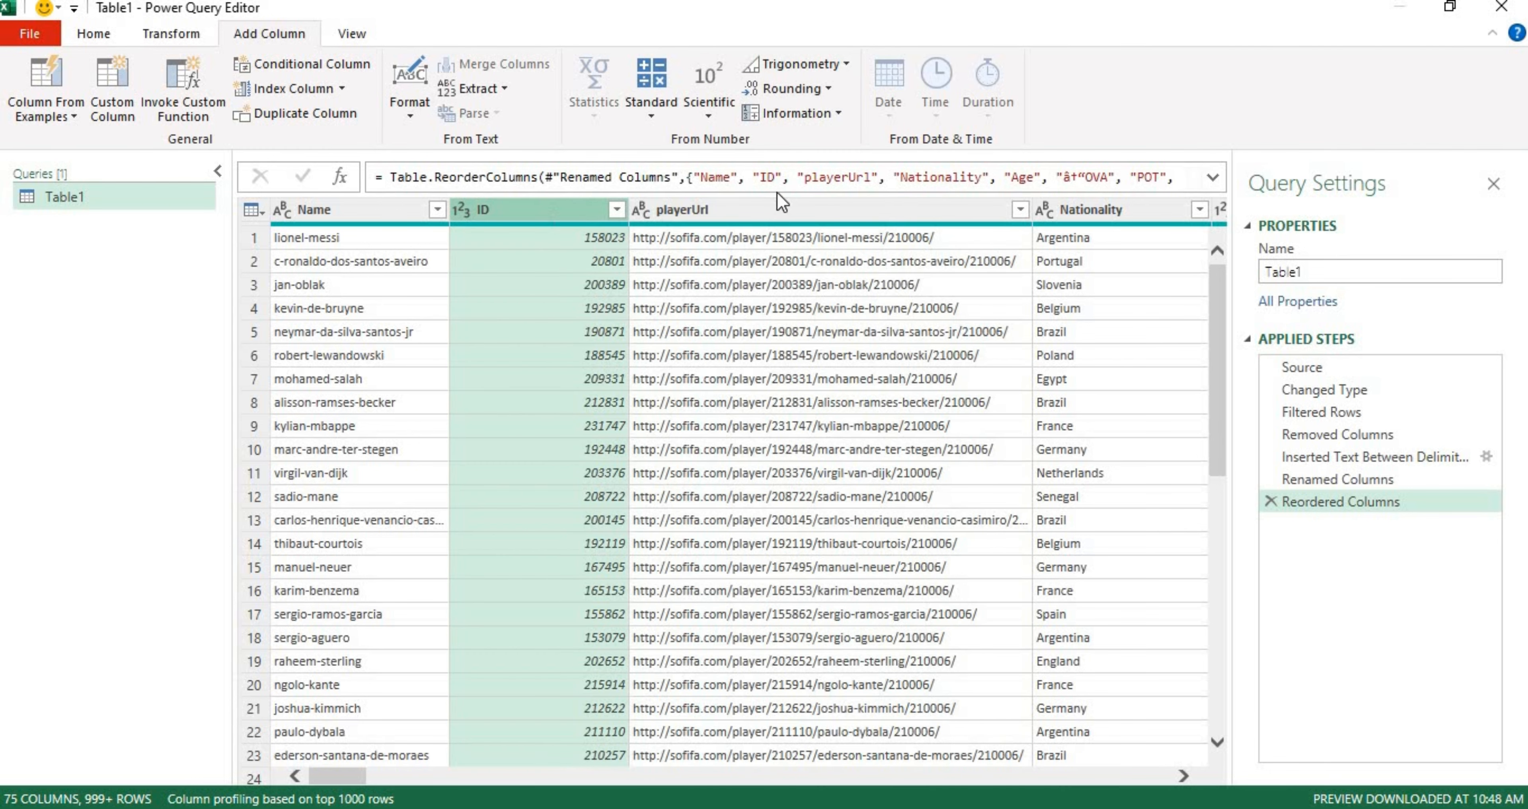
{"action": "left_click", "coordinate": [892, 234]}
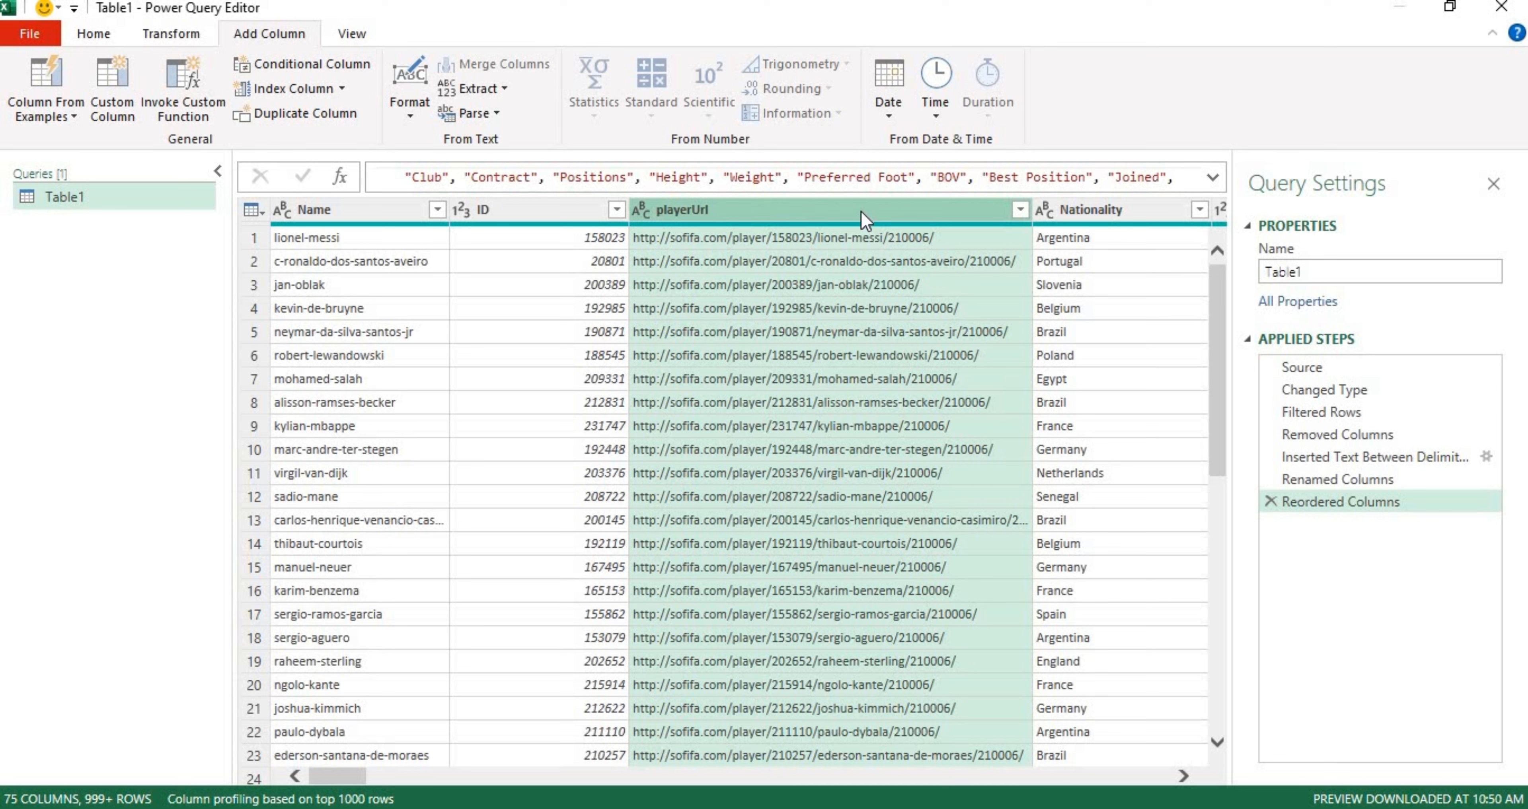
{"action": "left_click", "coordinate": [502, 100]}
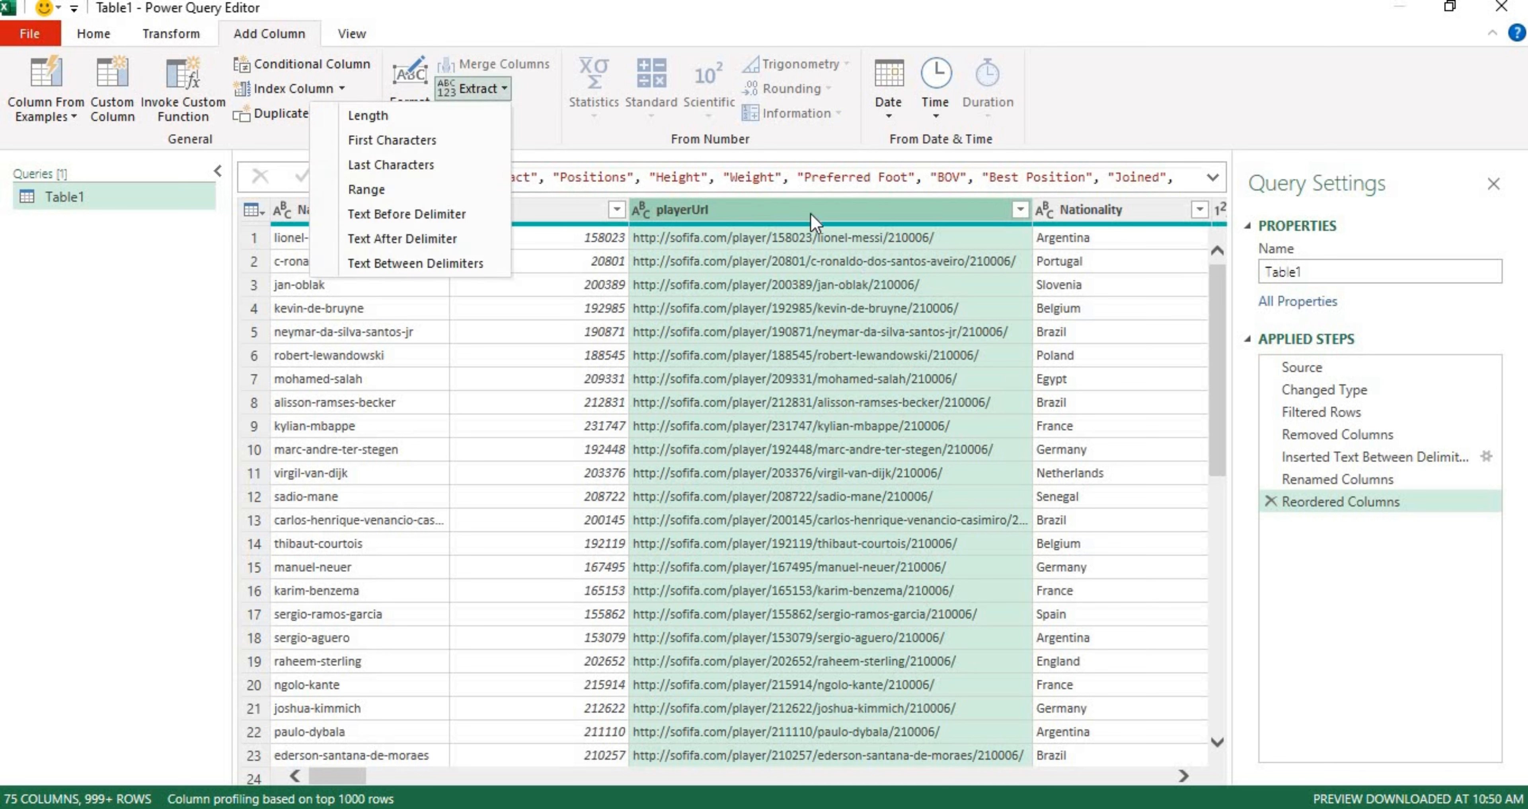
{"action": "left_click", "coordinate": [811, 227]}
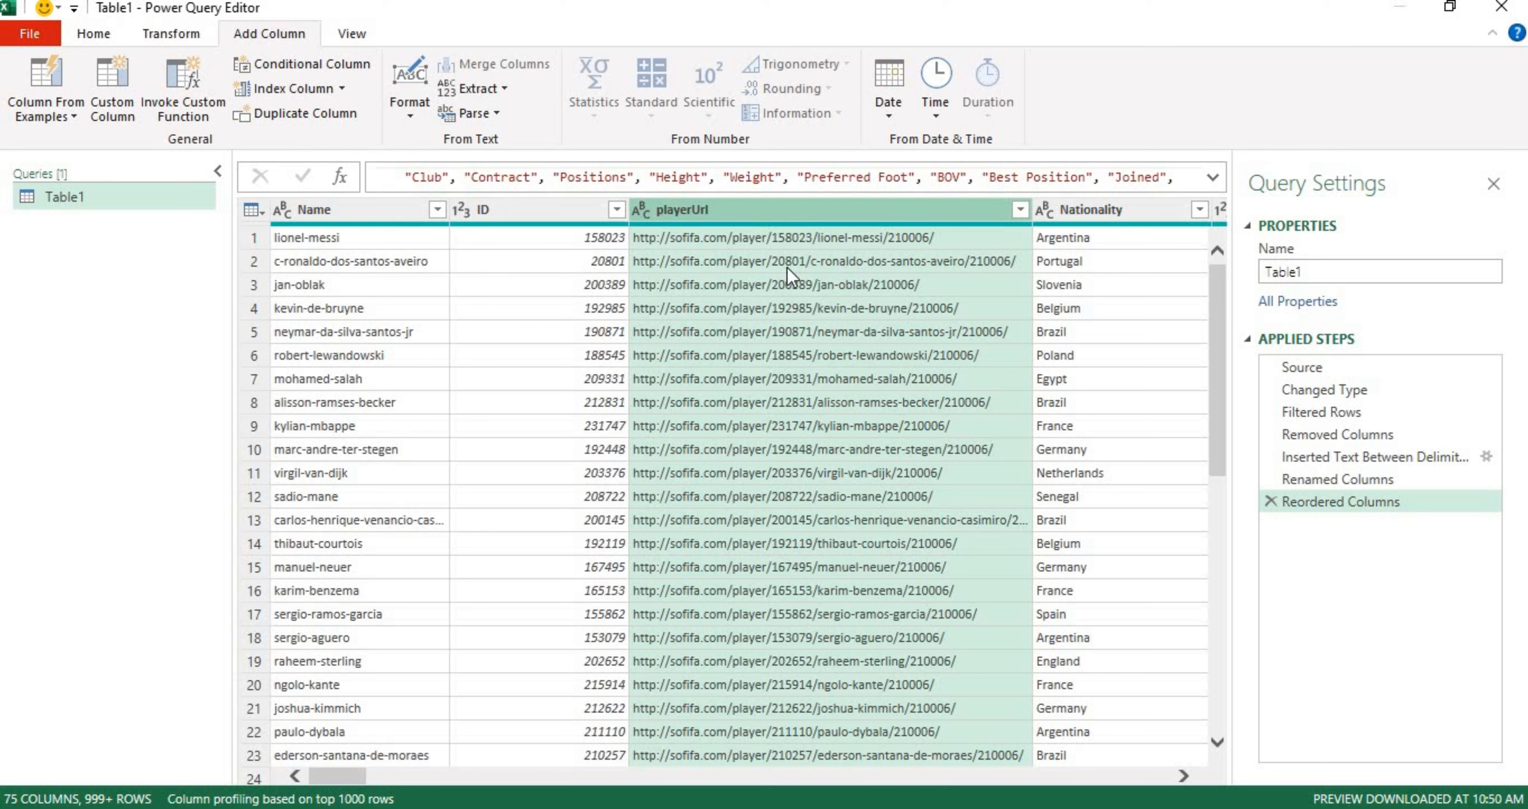
{"action": "left_click", "coordinate": [142, 35]}
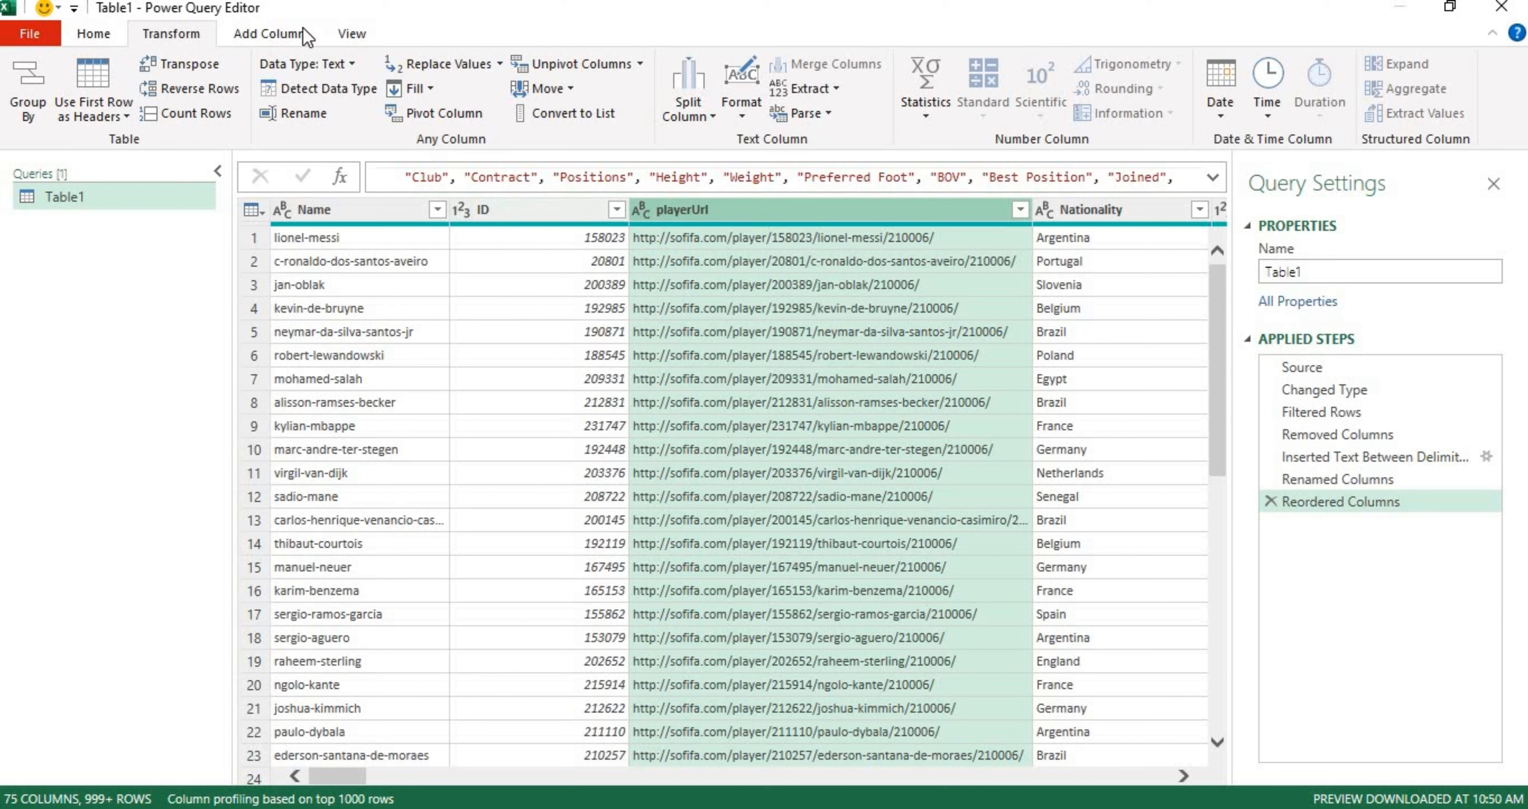
- Start extracting the text between delimiters in place in the playerUrl column, with / as both the start and end delimiter
{"action": "left_click", "coordinate": [829, 95]}
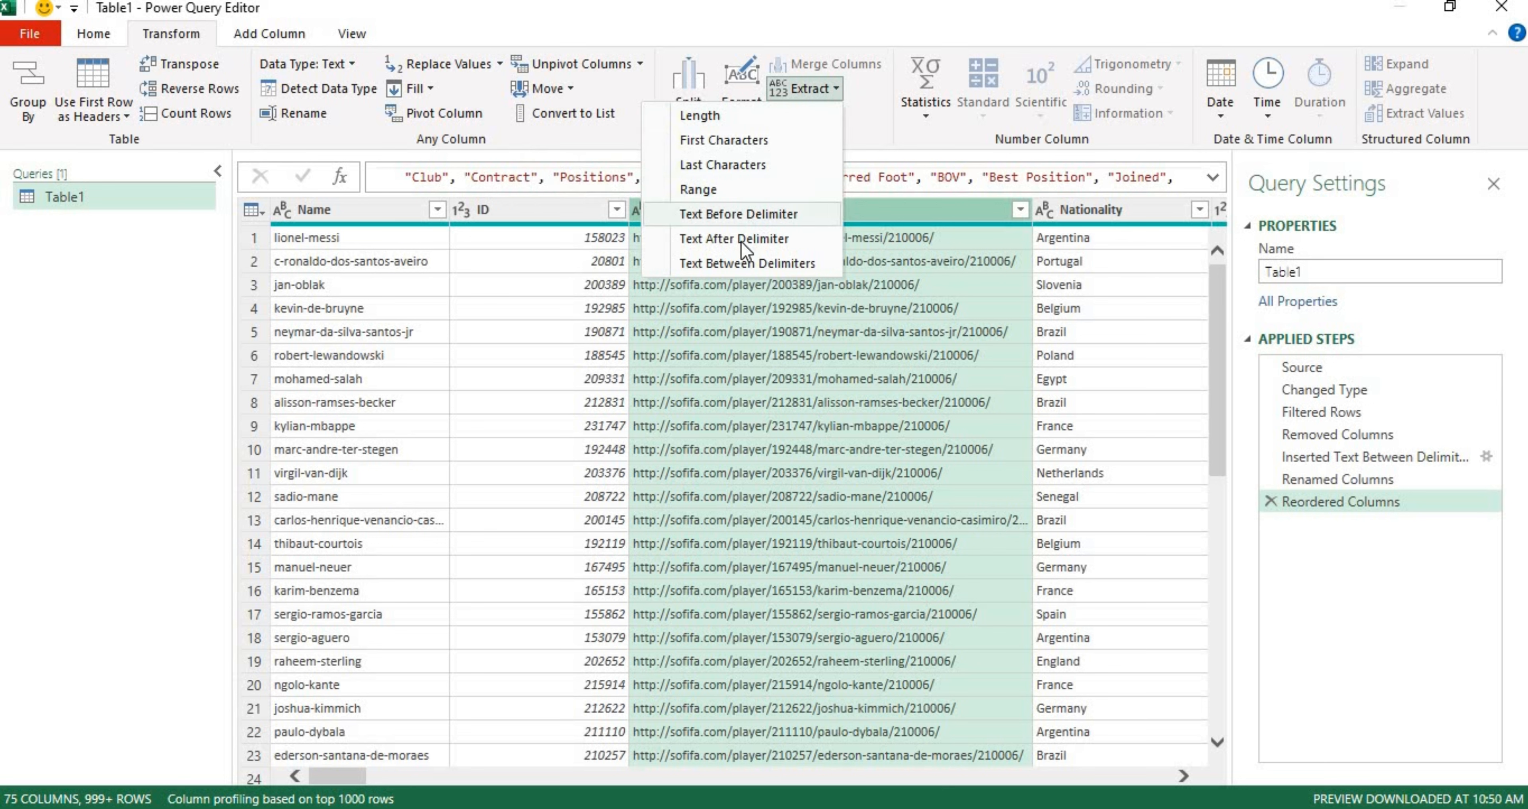
{"action": "left_click", "coordinate": [752, 264]}
{"action": "type", "text": "/"}
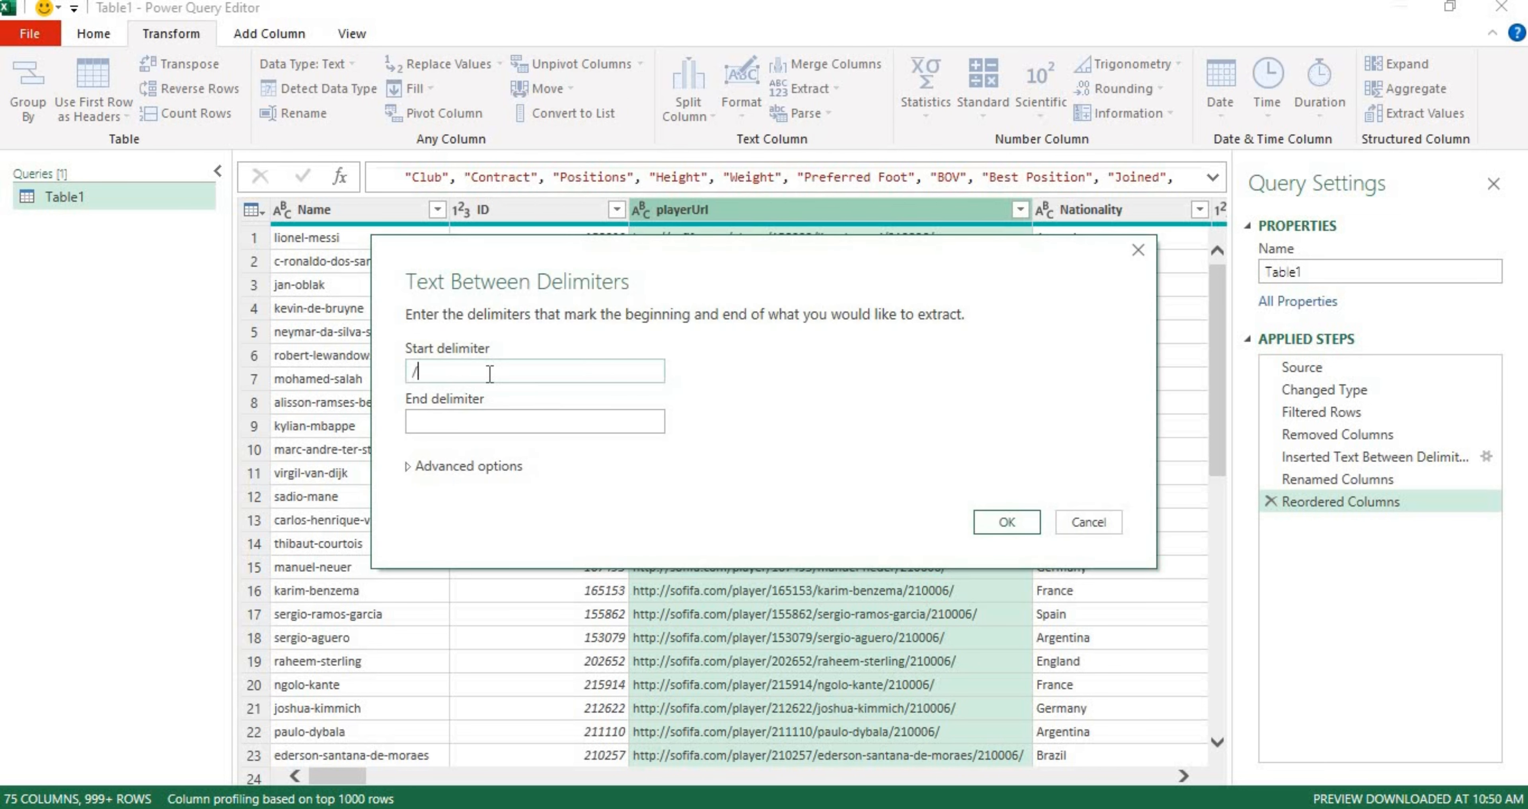
{"action": "left_click", "coordinate": [480, 415]}
{"action": "type", "text": "/"}
- Scan for the start delimiter from the end of the input, skip 3 start delimiters, keep the end-delimiter defaults, and apply the extraction
{"action": "left_click", "coordinate": [439, 468]}
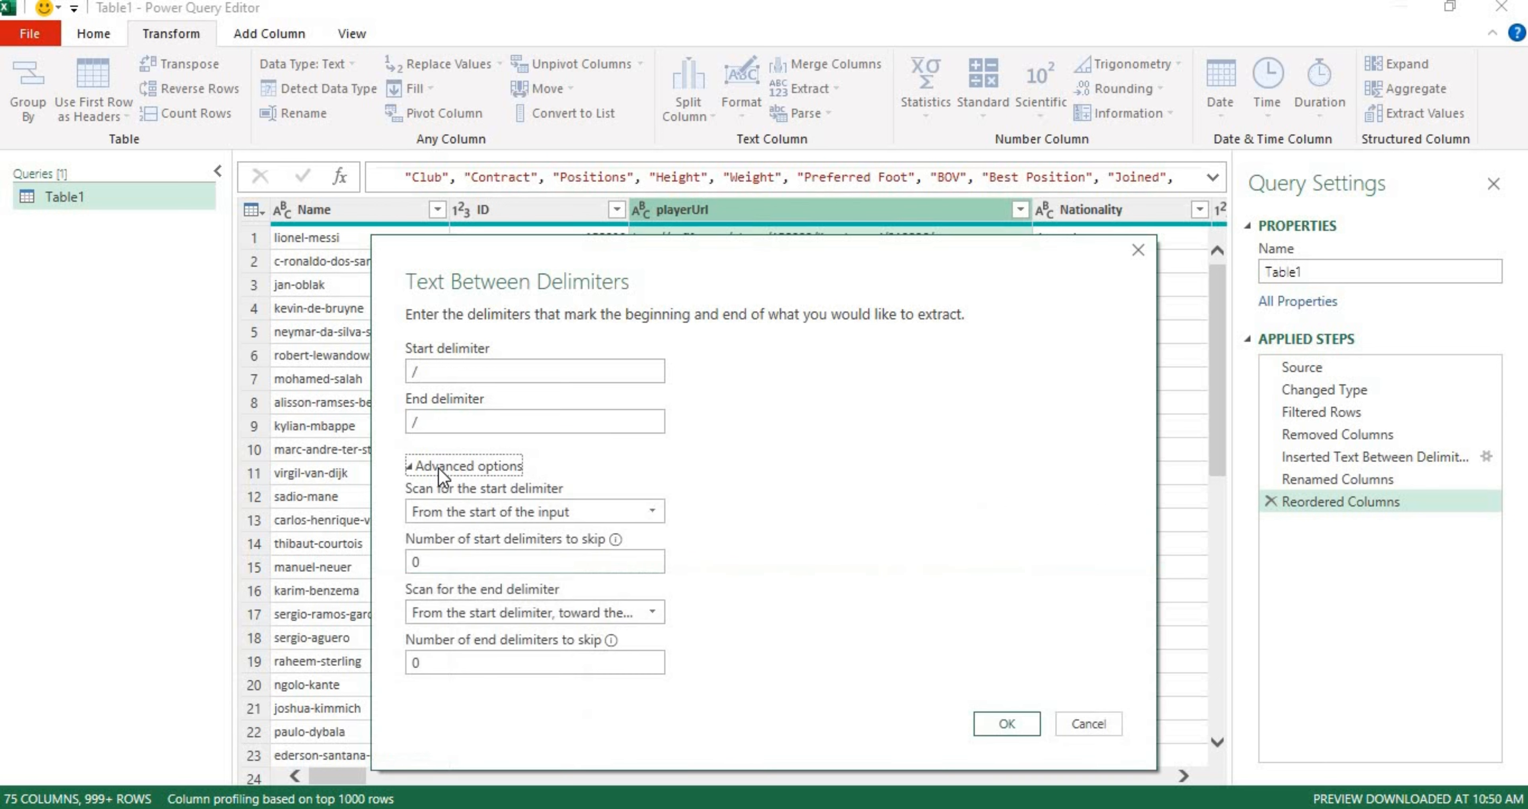
{"action": "left_click", "coordinate": [604, 513]}
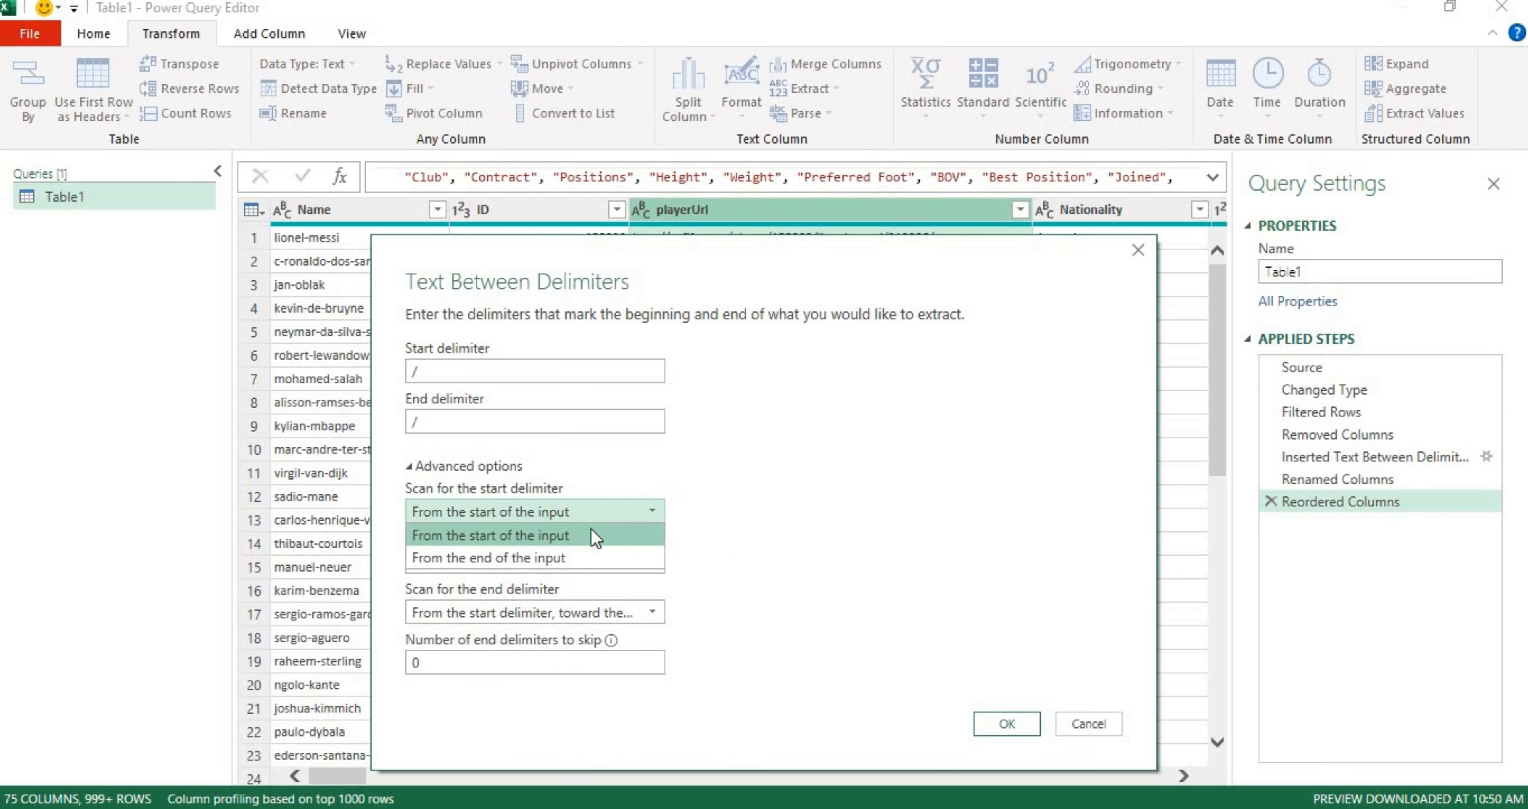
{"action": "left_click", "coordinate": [590, 556]}
{"action": "left_click", "coordinate": [541, 553]}
{"action": "key", "text": "BackSpace"}
{"action": "type", "text": "3"}
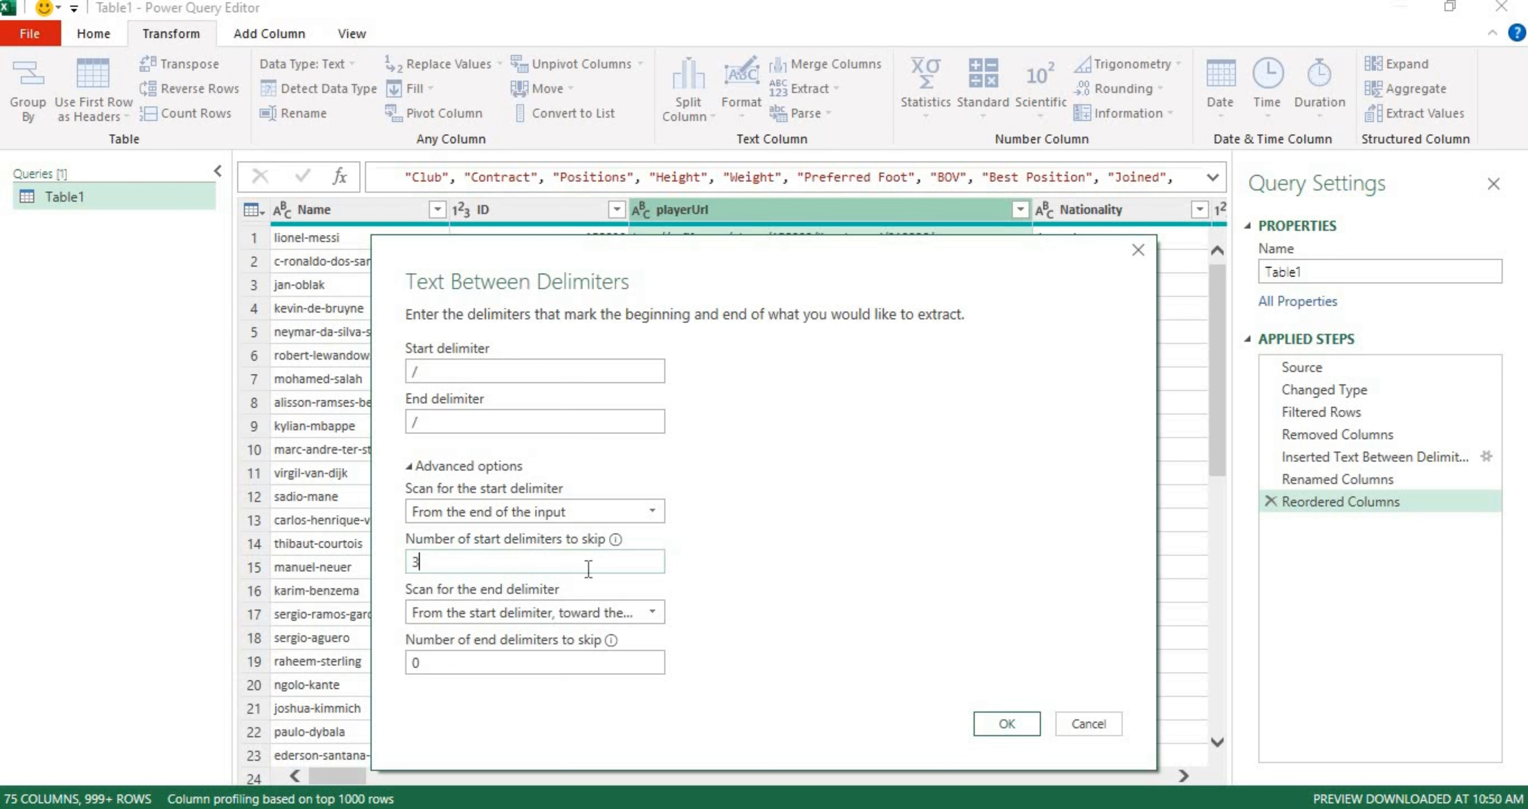
{"action": "left_click", "coordinate": [636, 605]}
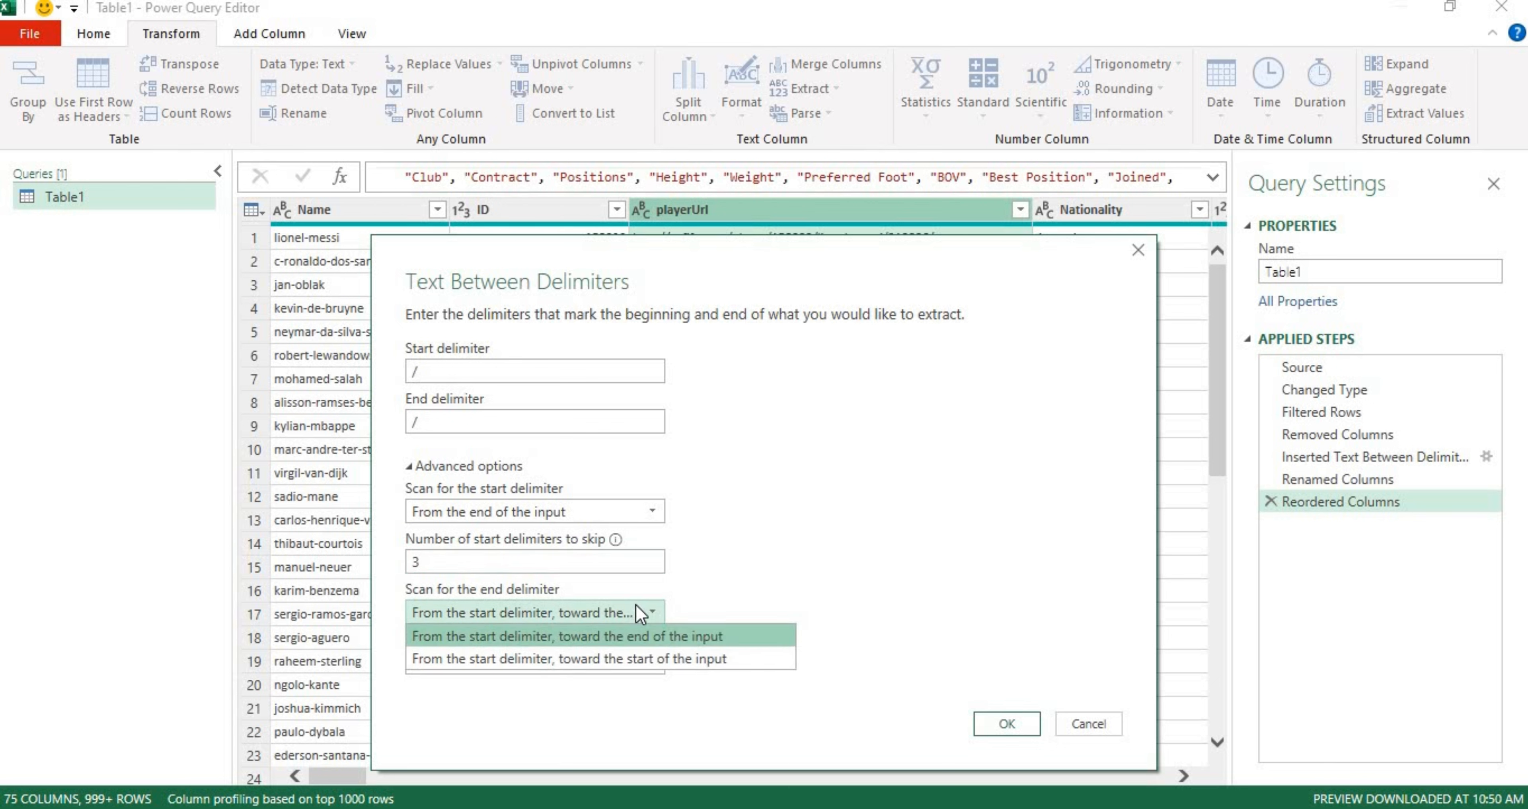
{"action": "left_click", "coordinate": [617, 619]}
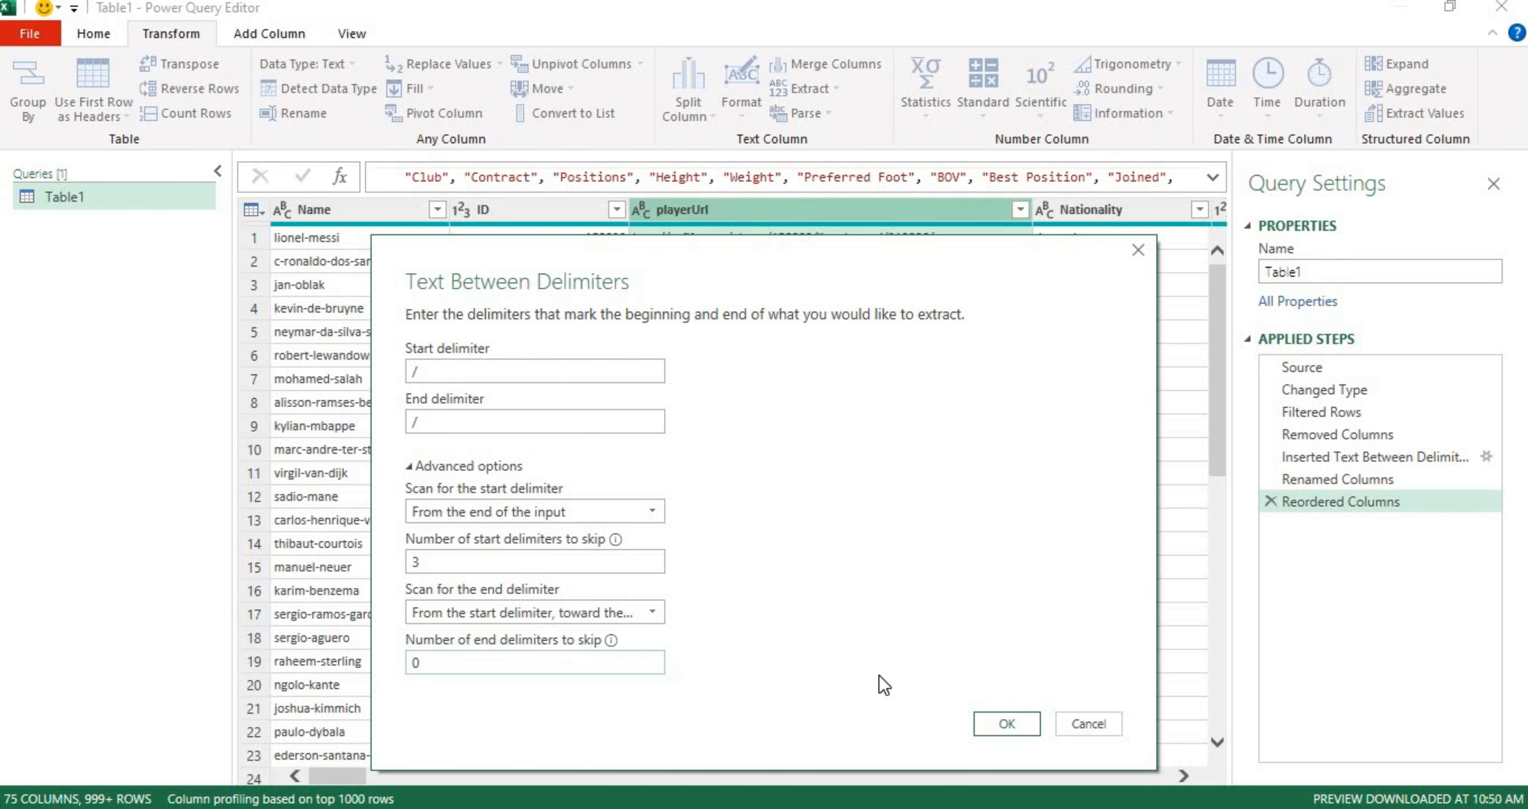
{"action": "left_click", "coordinate": [999, 723]}
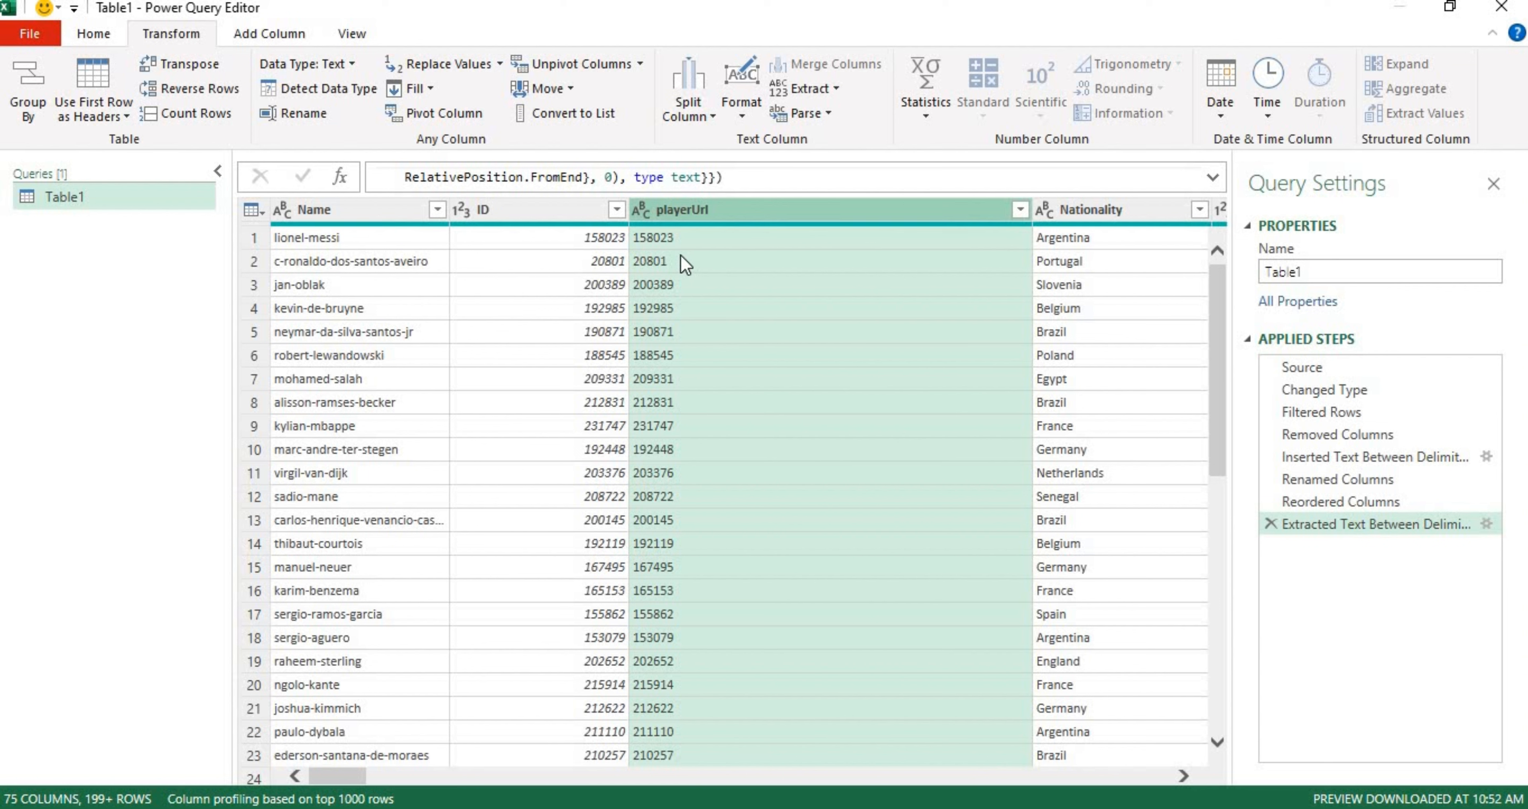
- Rename the playerUrl column to ID2
{"action": "double_click", "coordinate": [688, 208]}
{"action": "left_click", "coordinate": [689, 209]}
{"action": "type", "text": "id"}
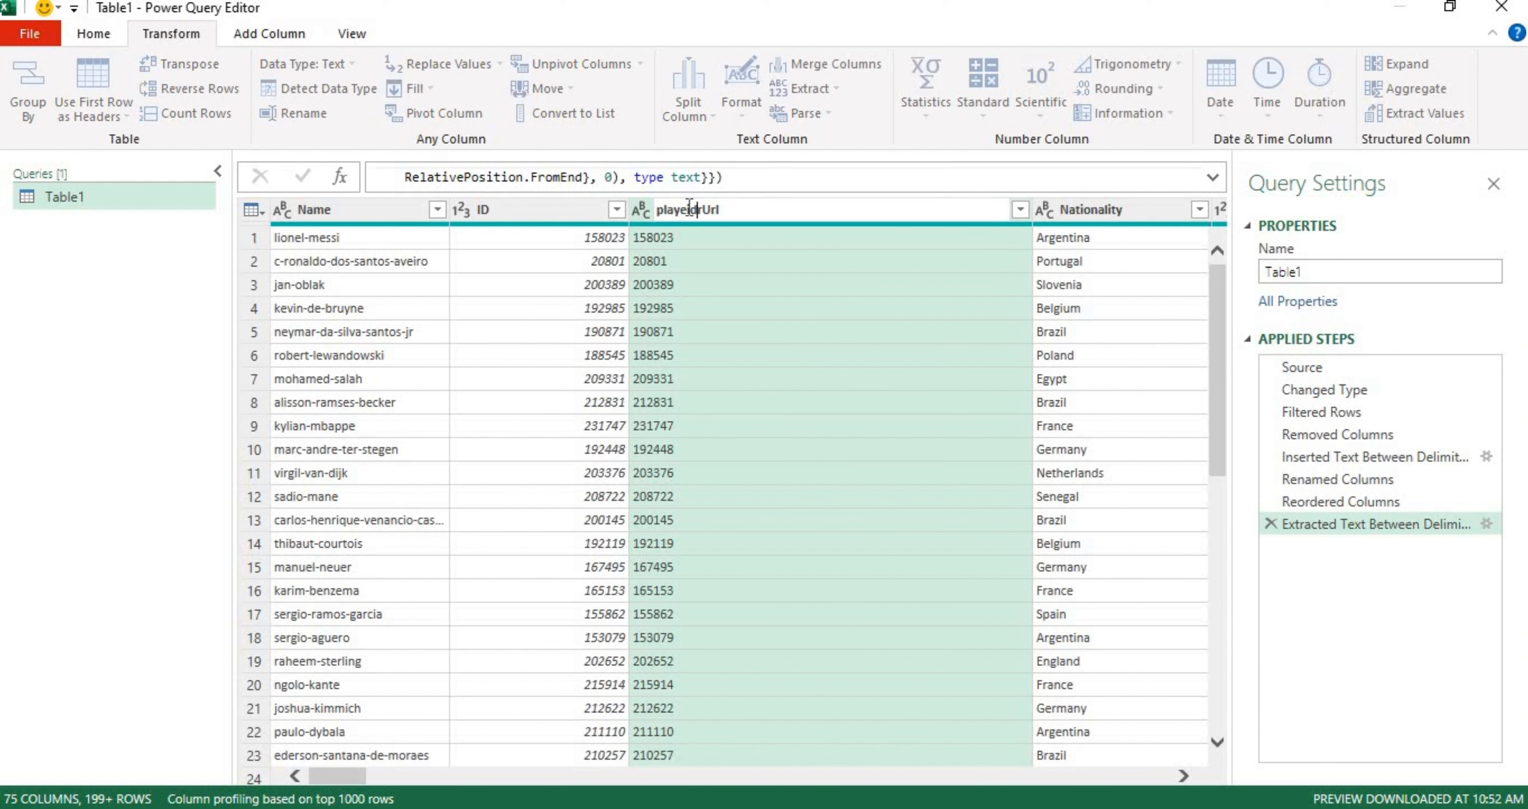
{"action": "double_click", "coordinate": [690, 209]}
{"action": "type", "text": "playerUrl"}
{"action": "key", "text": "Return"}
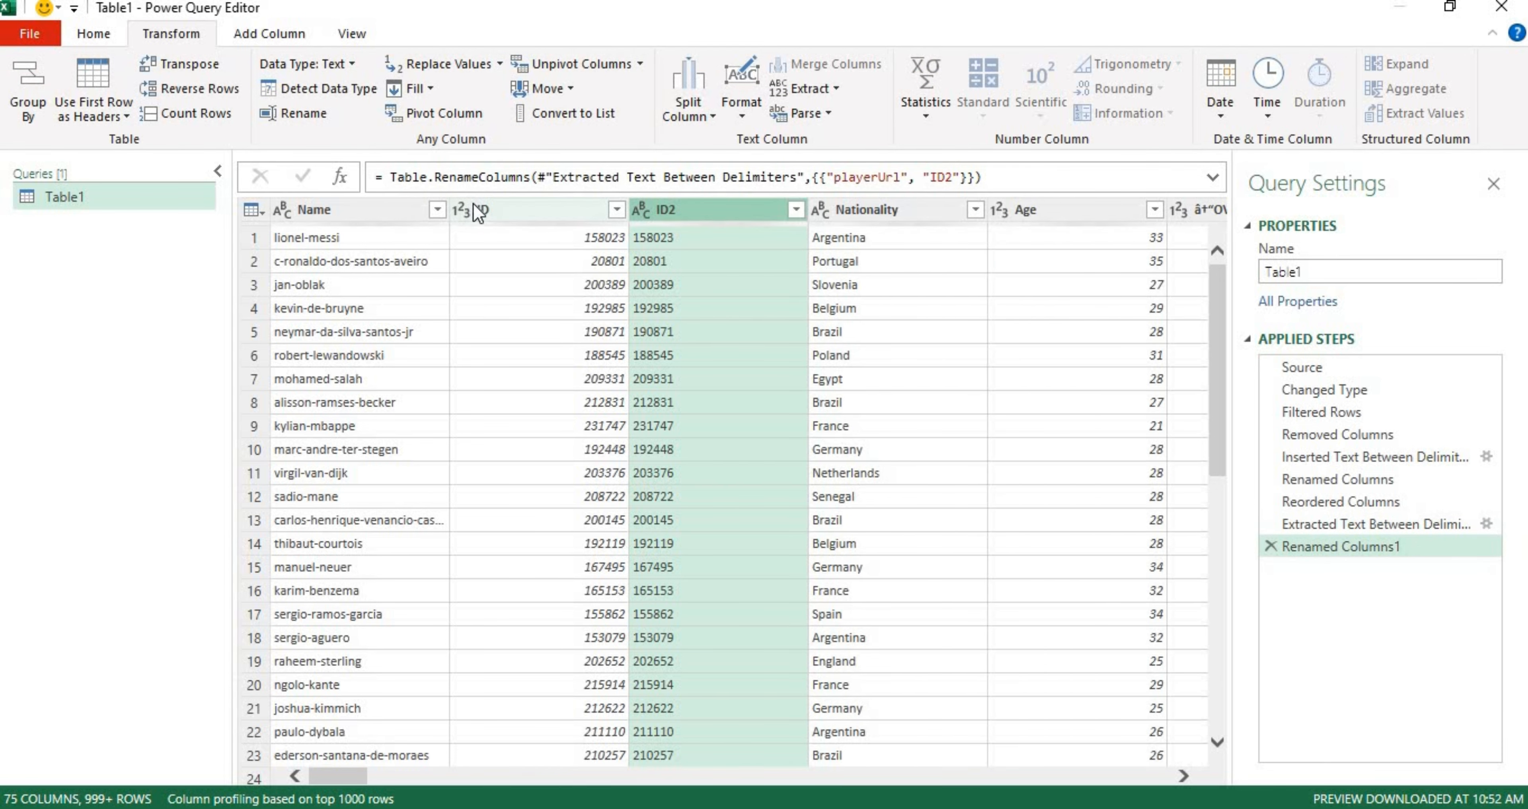
{"action": "left_click", "coordinate": [514, 215]}
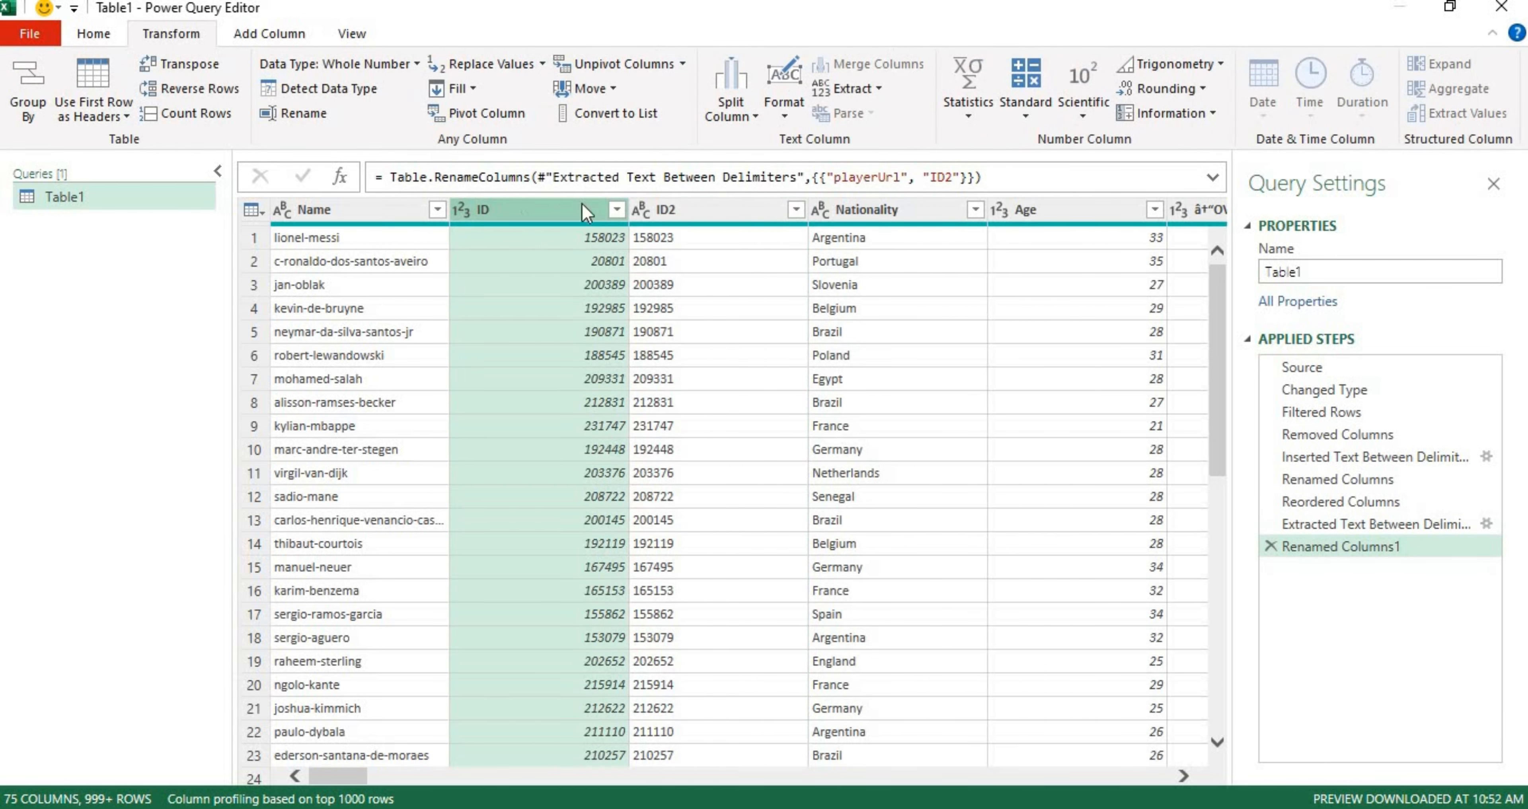
{"action": "left_click", "coordinate": [668, 214]}
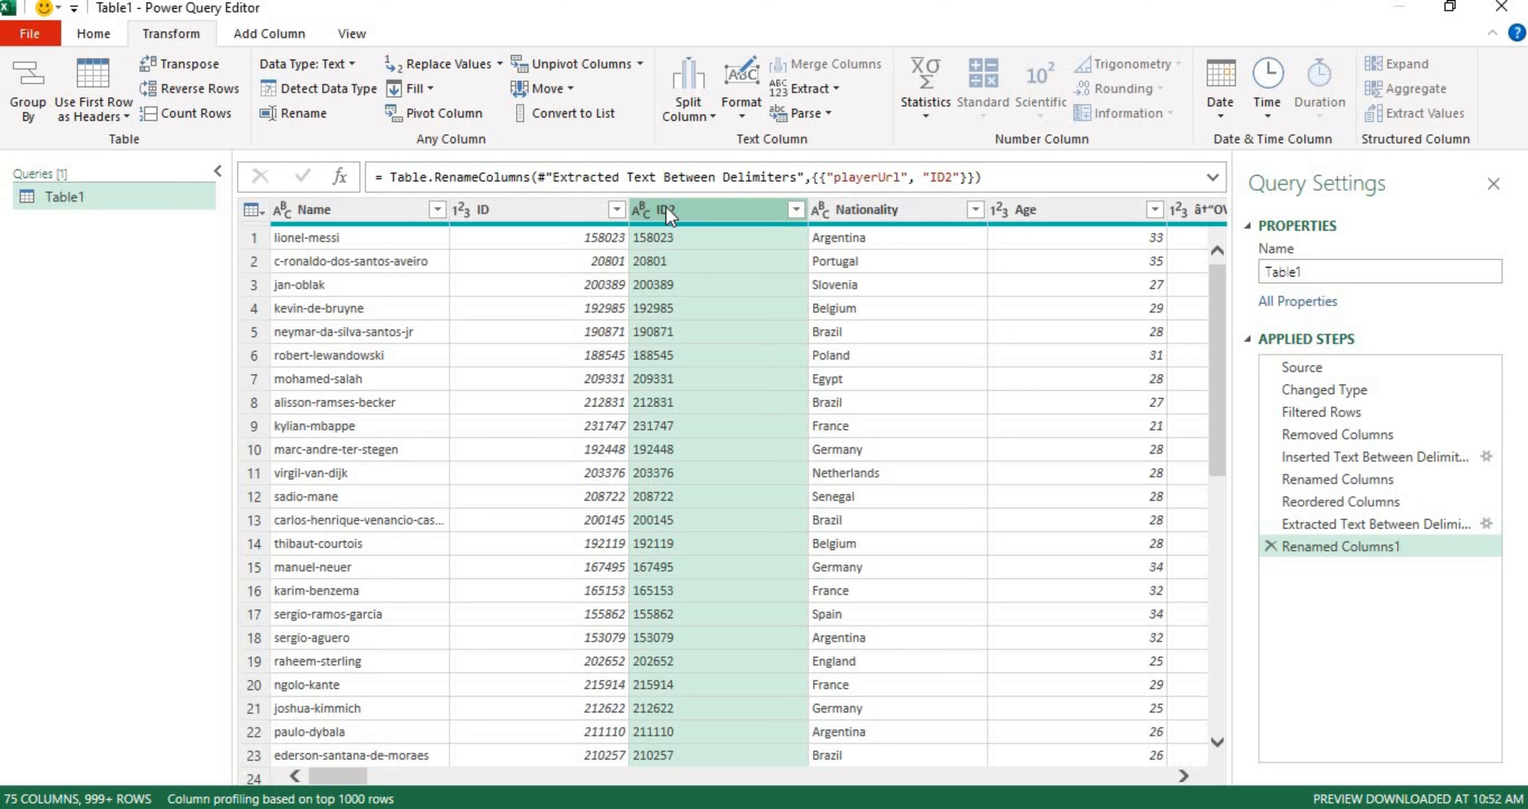
{"action": "left_click", "coordinate": [301, 41]}
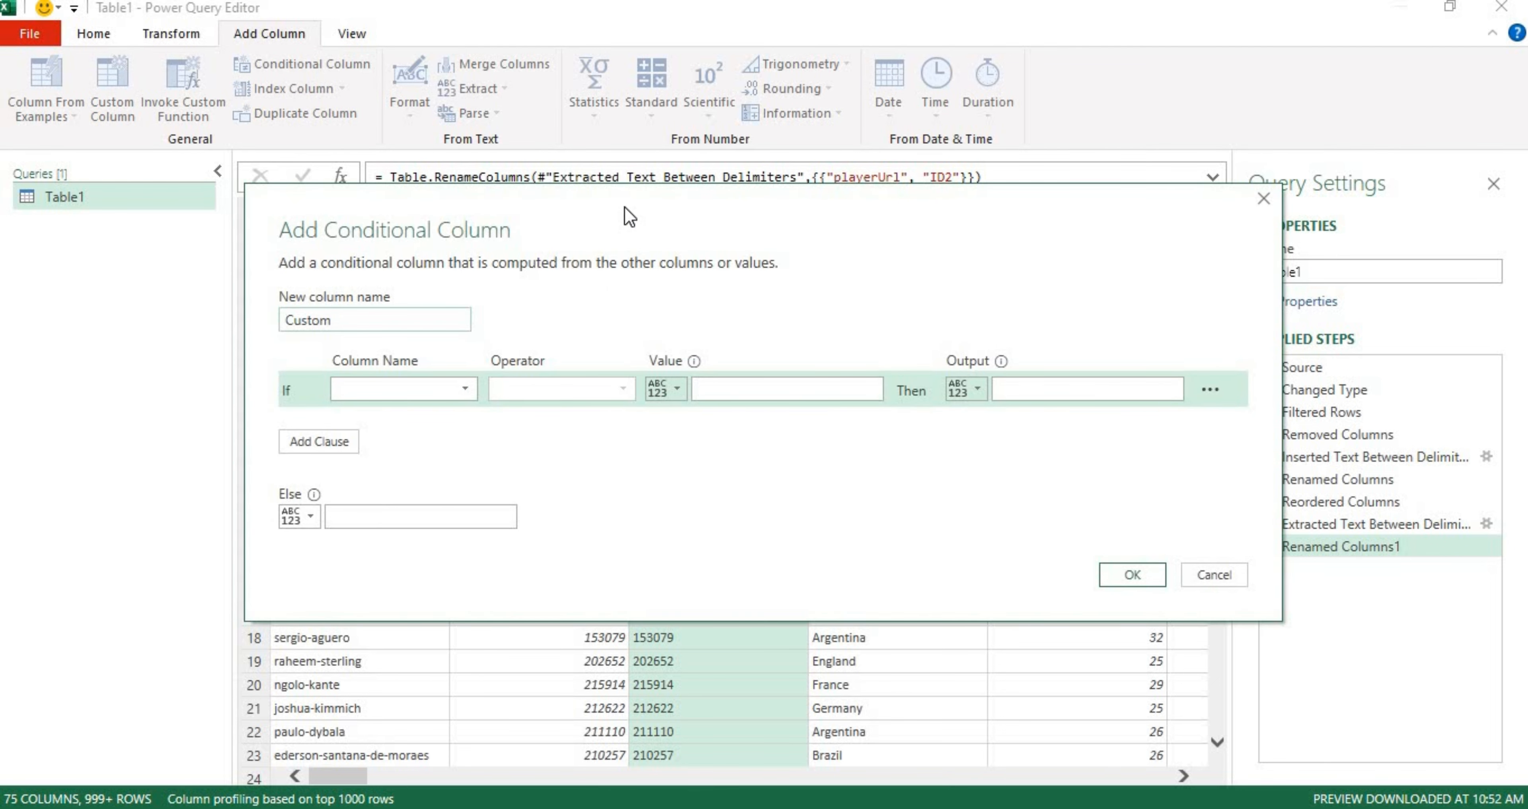
{"action": "left_click_drag", "start_coordinate": [629, 216], "coordinate": [596, 334]}
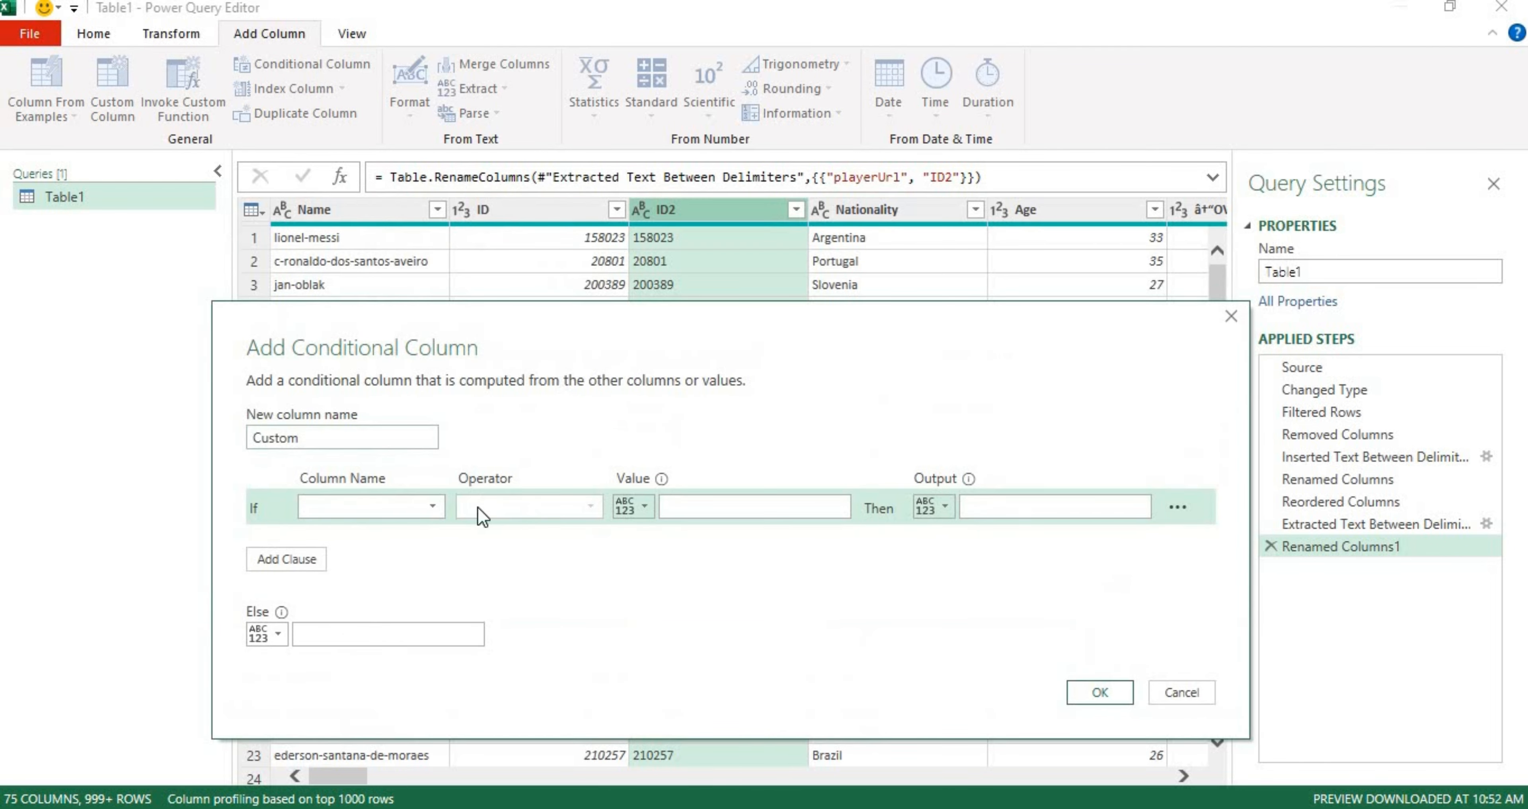
{"action": "left_click", "coordinate": [444, 514]}
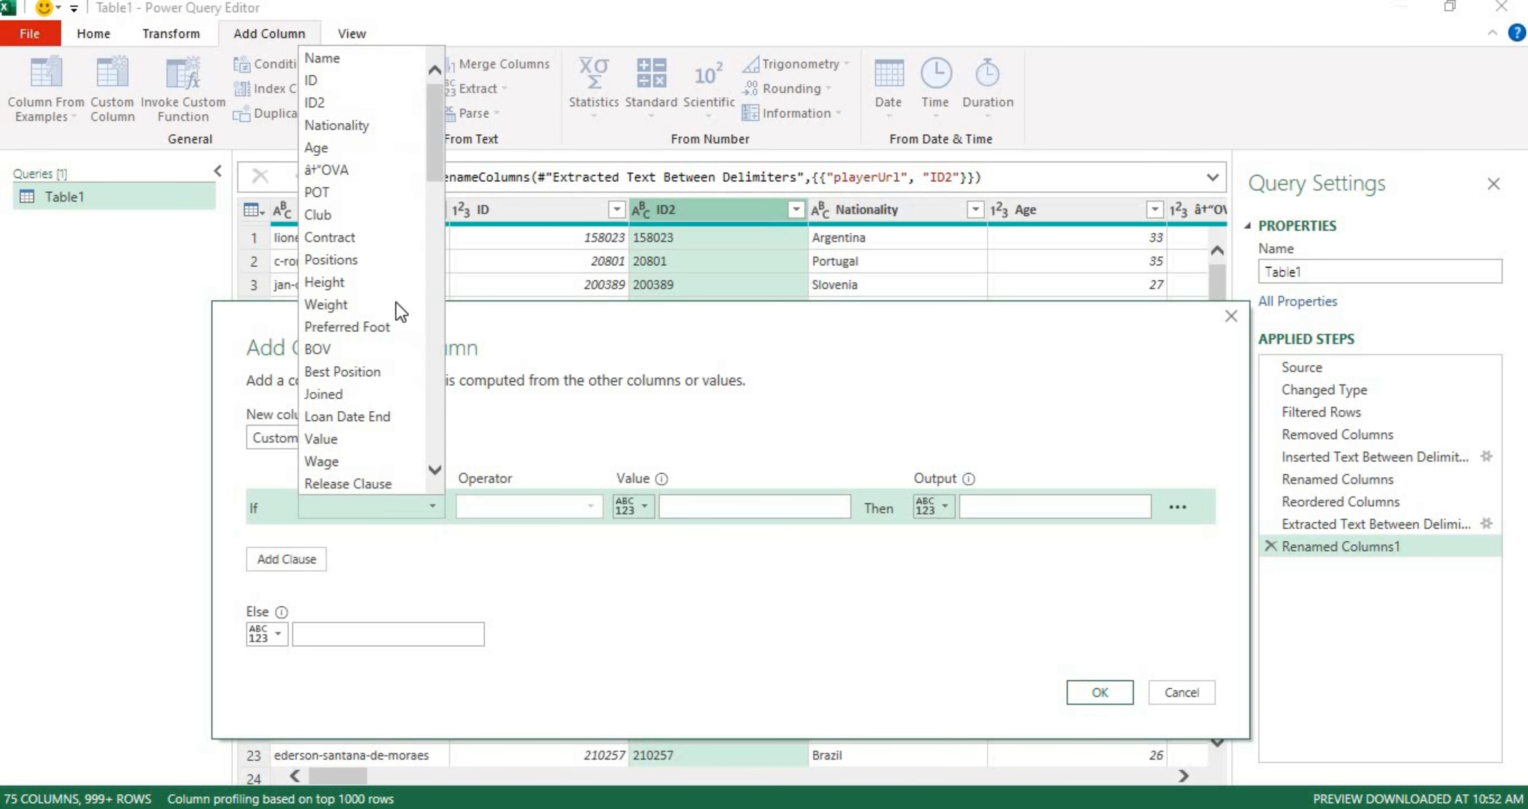
{"action": "left_click", "coordinate": [373, 81]}
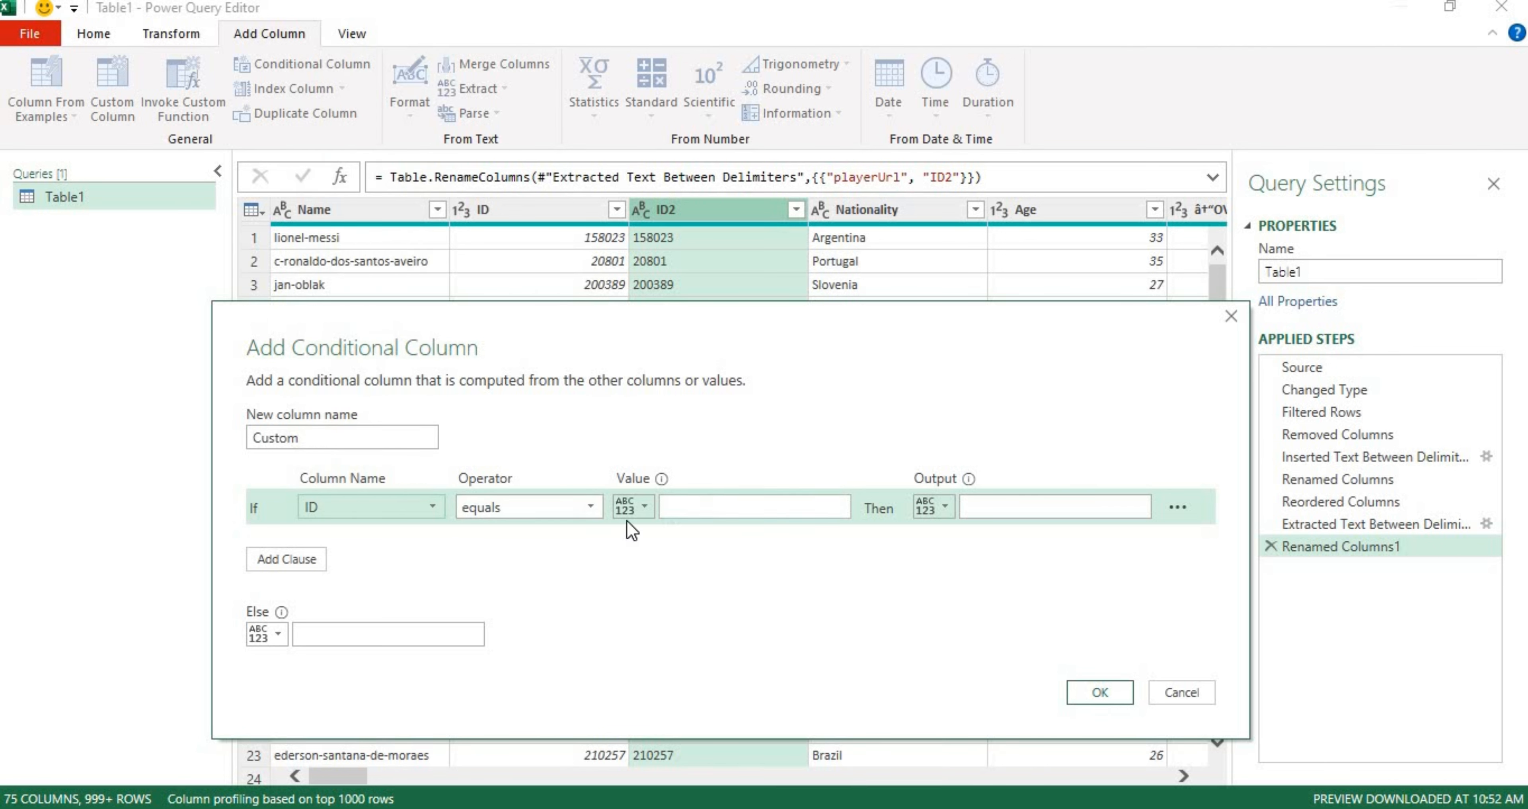
{"action": "left_click", "coordinate": [633, 512]}
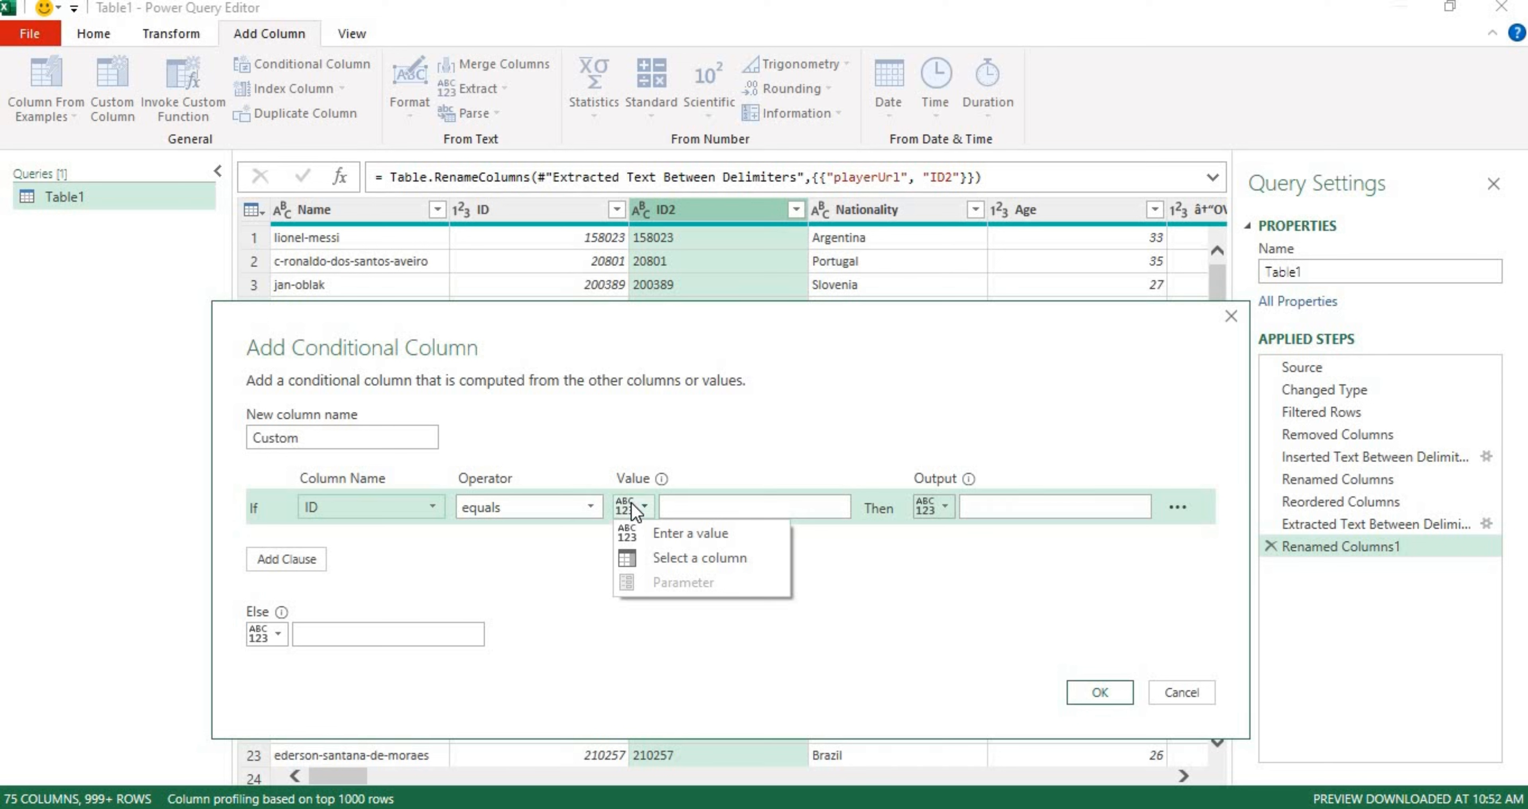
{"action": "left_click", "coordinate": [631, 504]}
{"action": "left_click", "coordinate": [633, 504]}
{"action": "left_click", "coordinate": [635, 508]}
{"action": "left_click", "coordinate": [635, 508]}
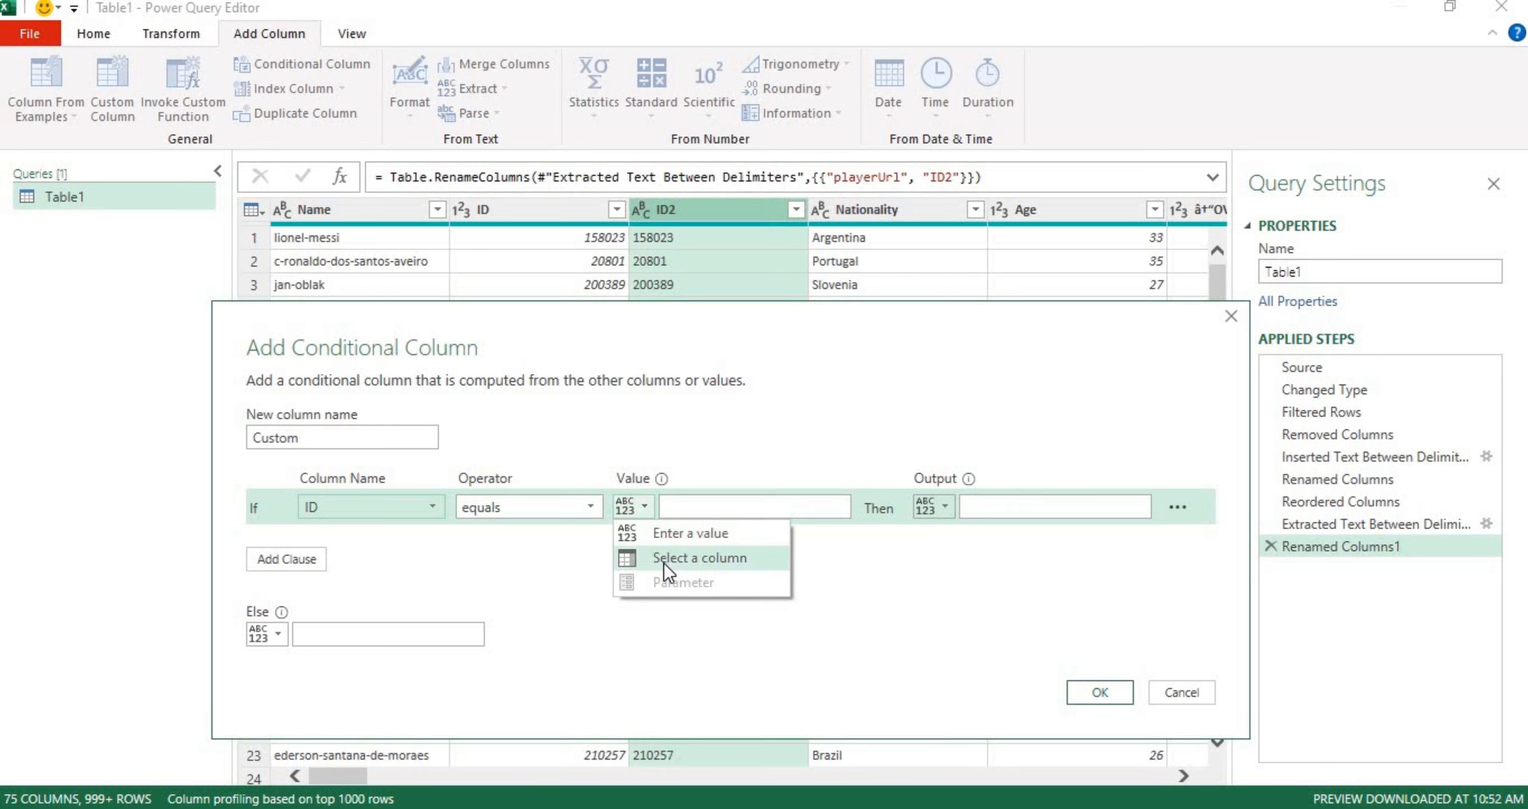
{"action": "left_click", "coordinate": [665, 564]}
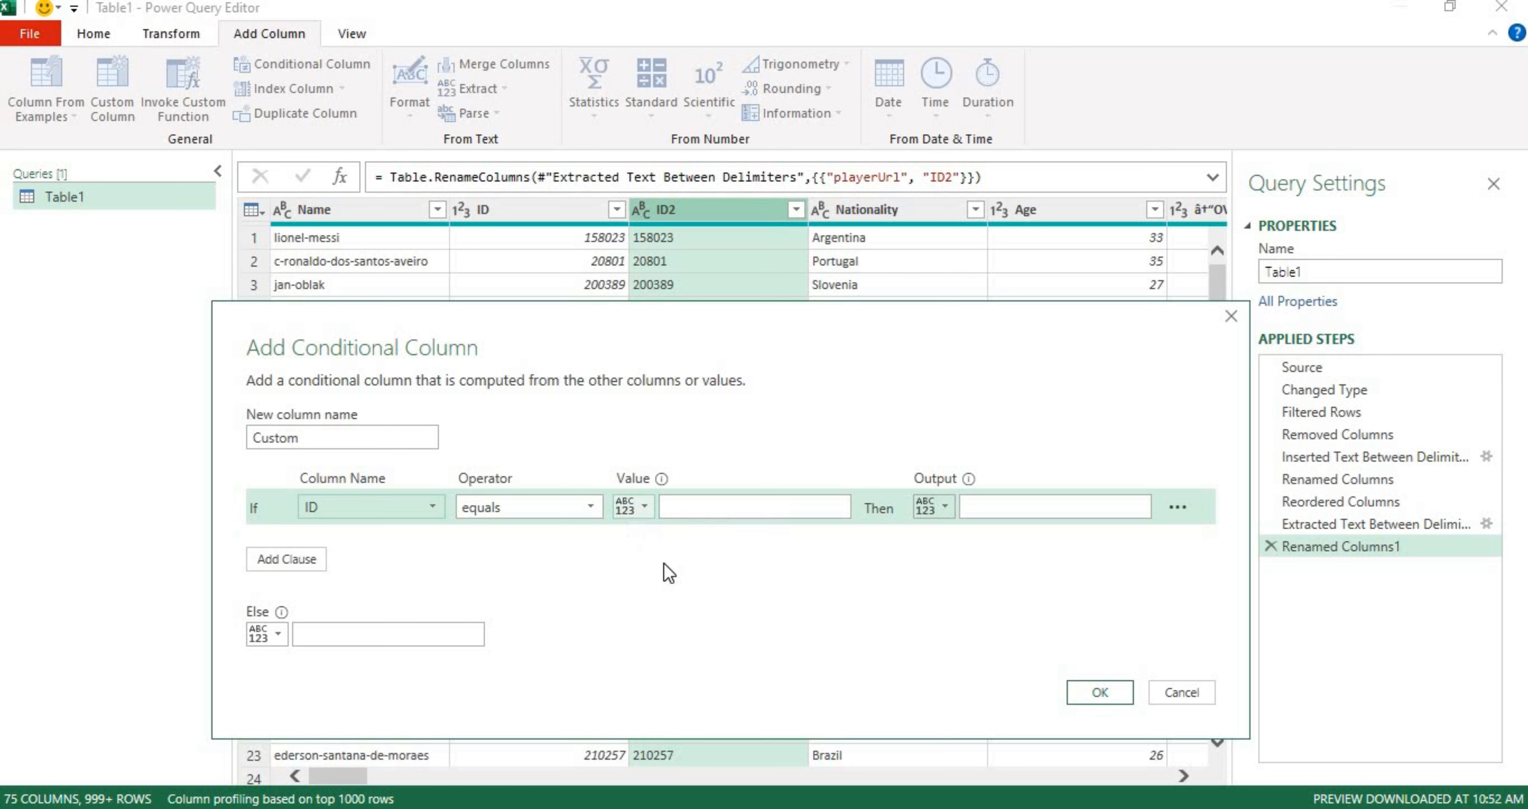
{"action": "left_click", "coordinate": [810, 506]}
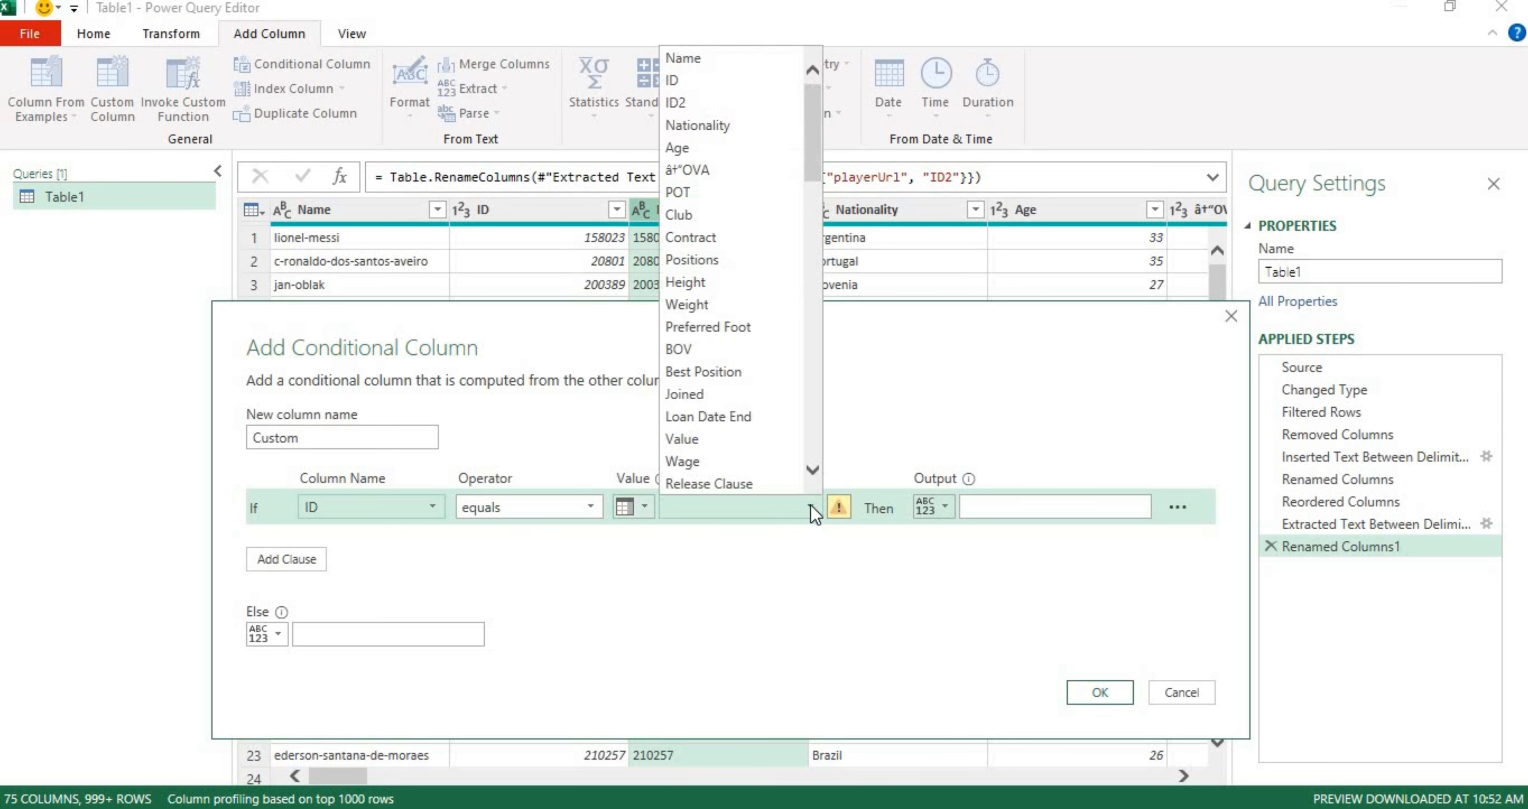
{"action": "left_click", "coordinate": [719, 100]}
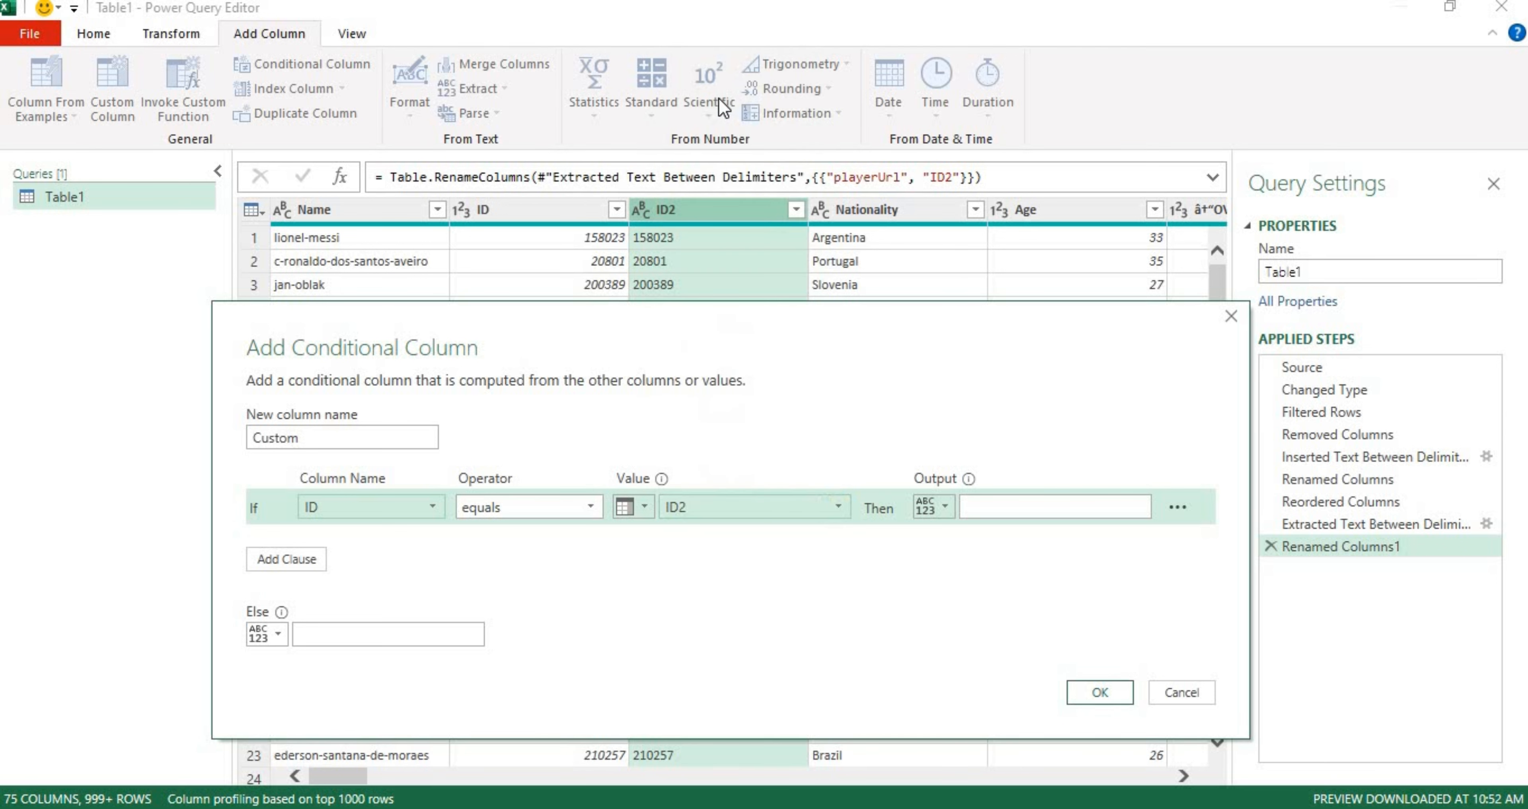
{"action": "left_click", "coordinate": [1062, 500]}
{"action": "type", "text": "F"}
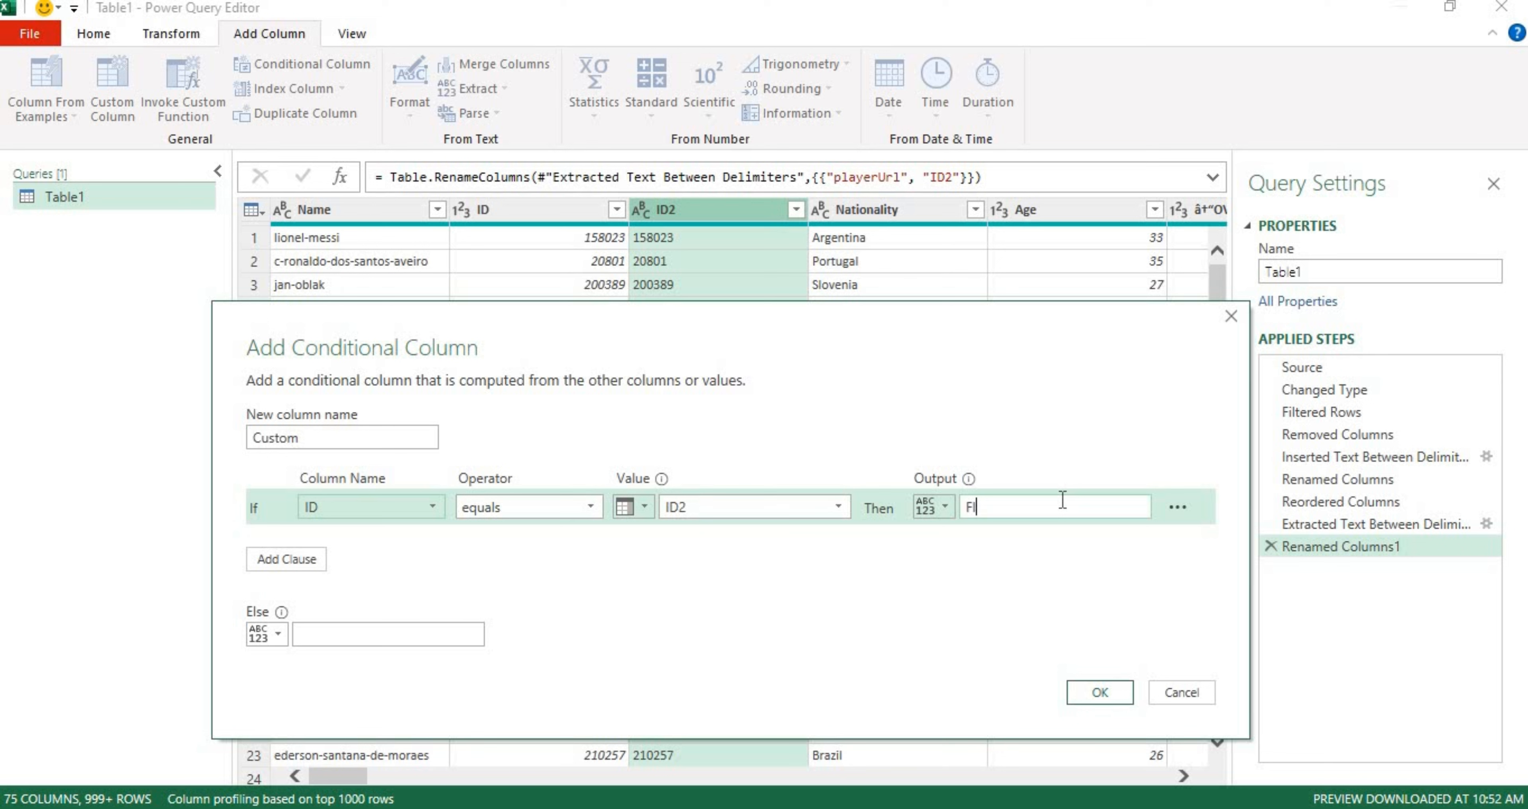
{"action": "type", "text": "a"}
{"action": "key", "text": "BackSpace"}
{"action": "type", "text": "ALSE"}
{"action": "left_click", "coordinate": [468, 624]}
{"action": "type", "text": "TRUE"}
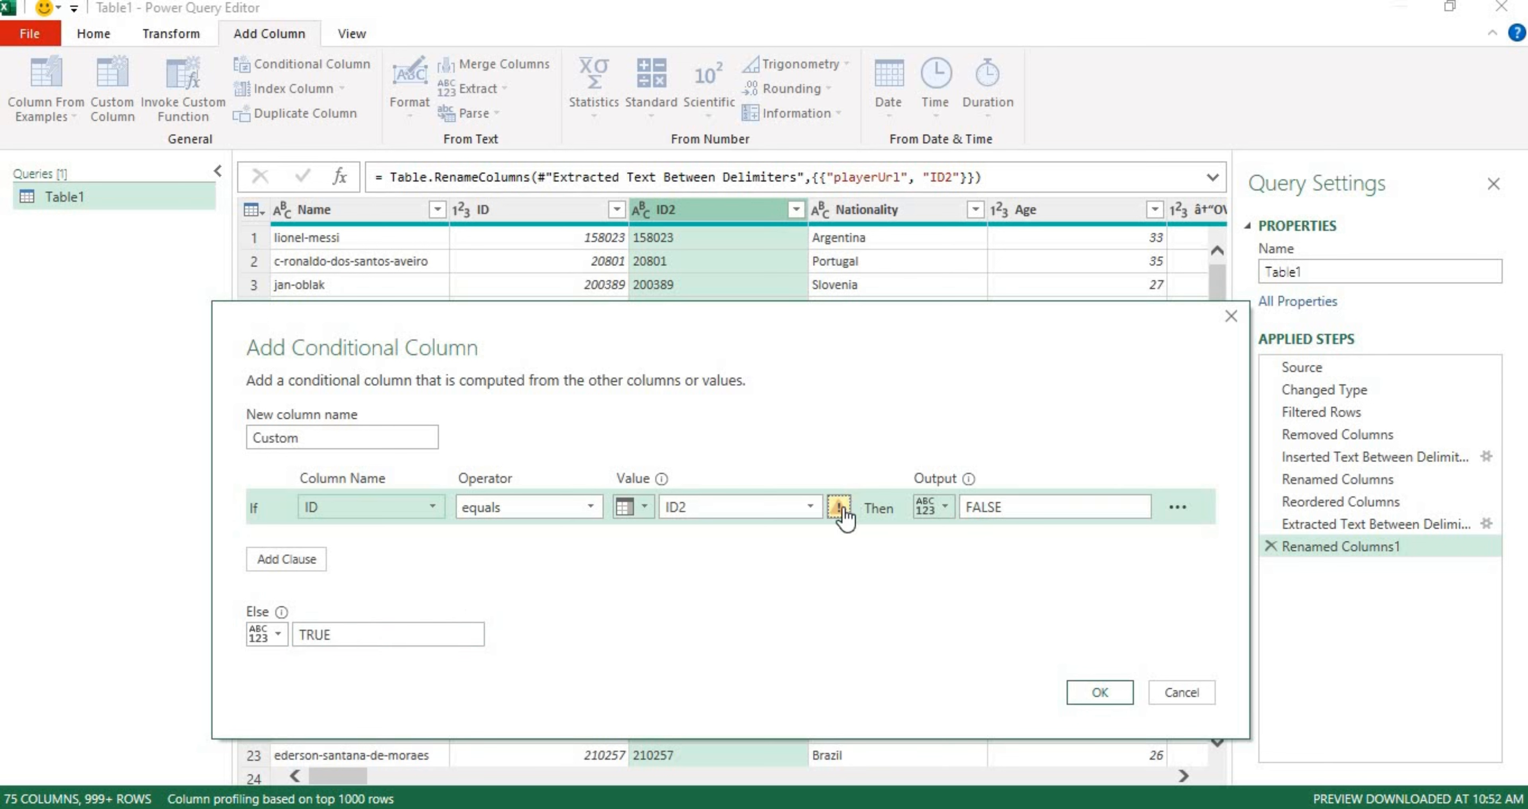
{"action": "mouse_move", "coordinate": [838, 520]}
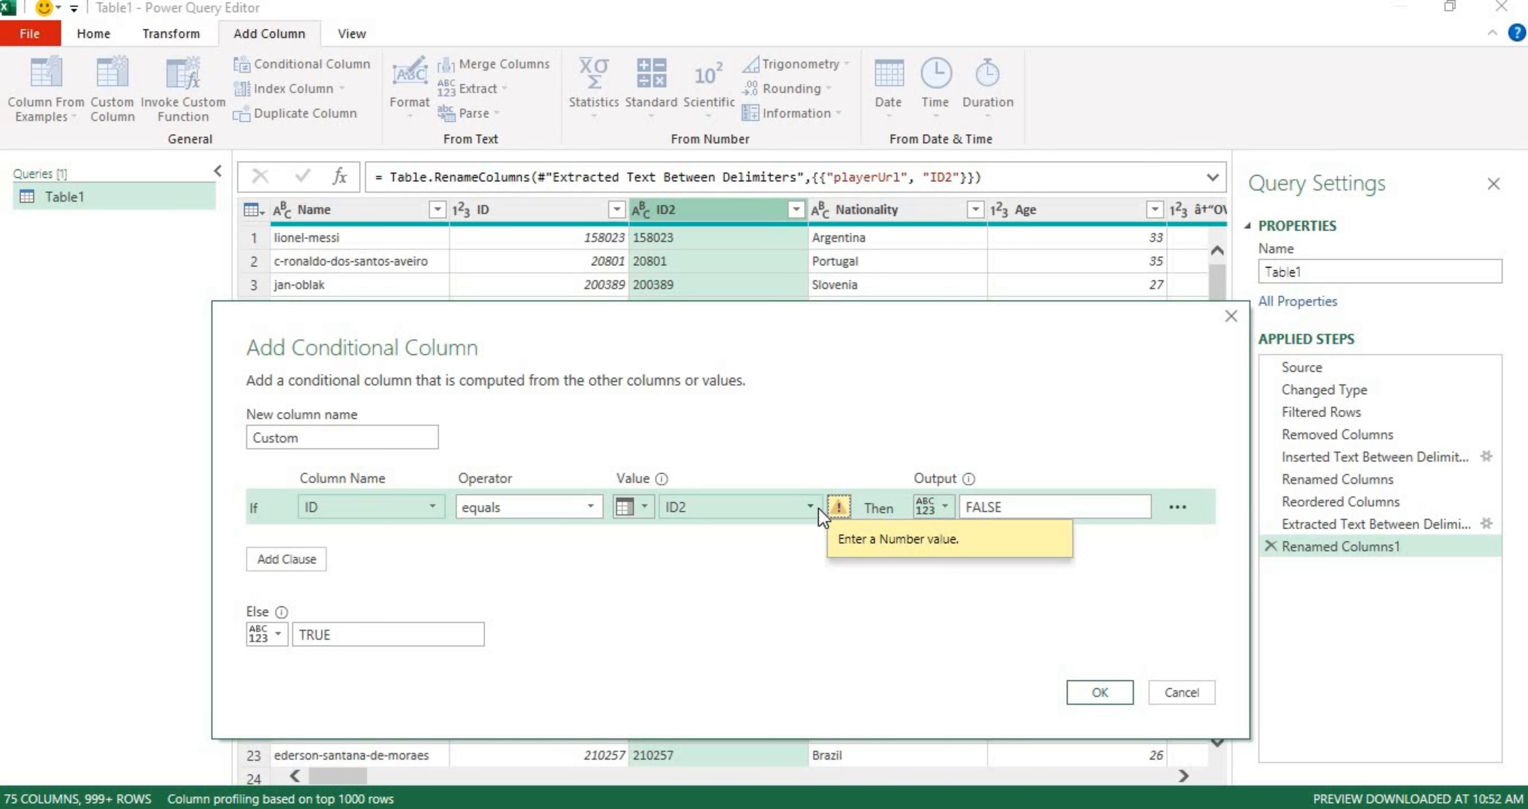
{"action": "left_click", "coordinate": [818, 509]}
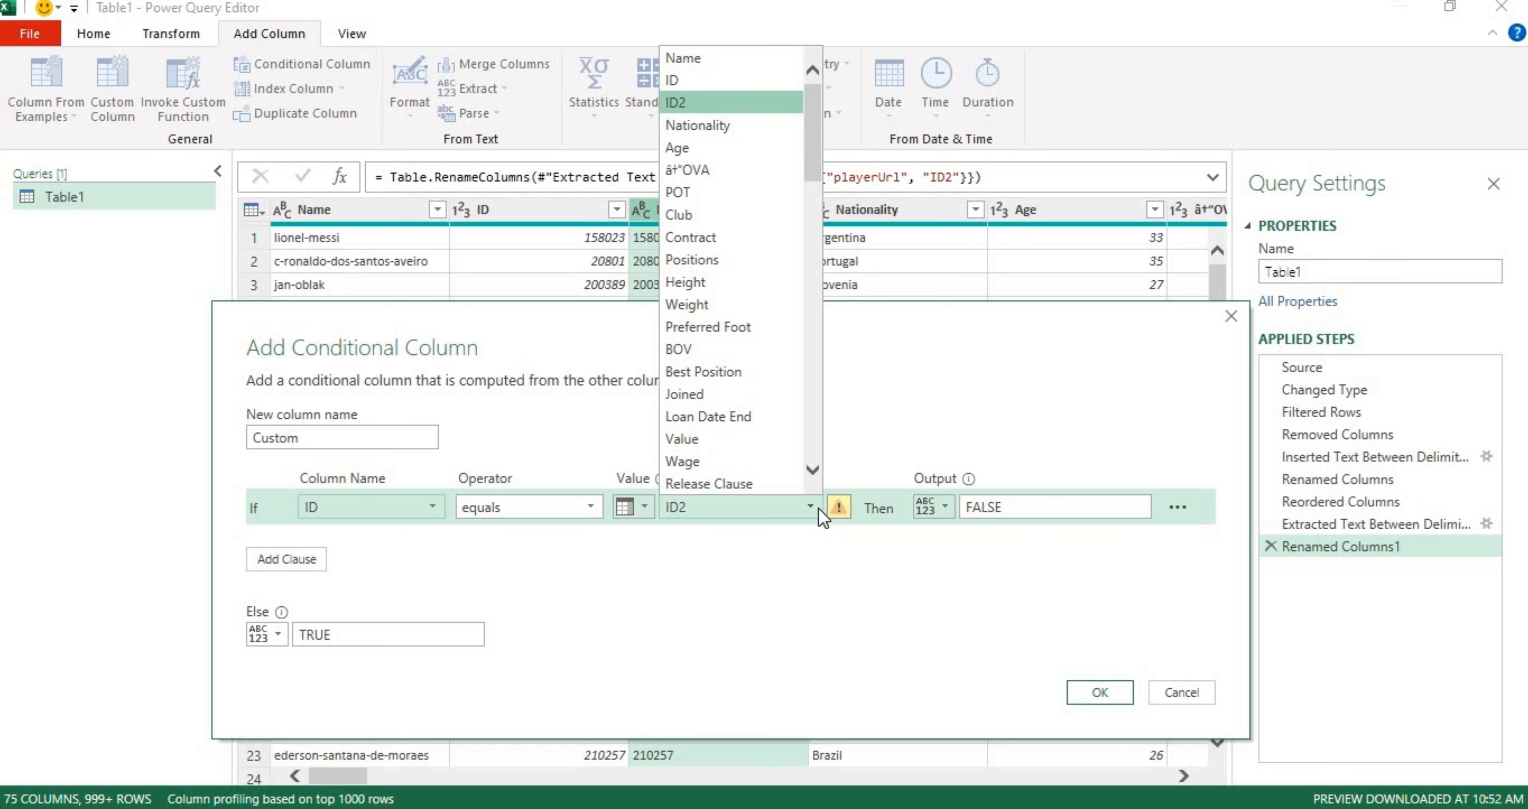
{"action": "left_click", "coordinate": [736, 104]}
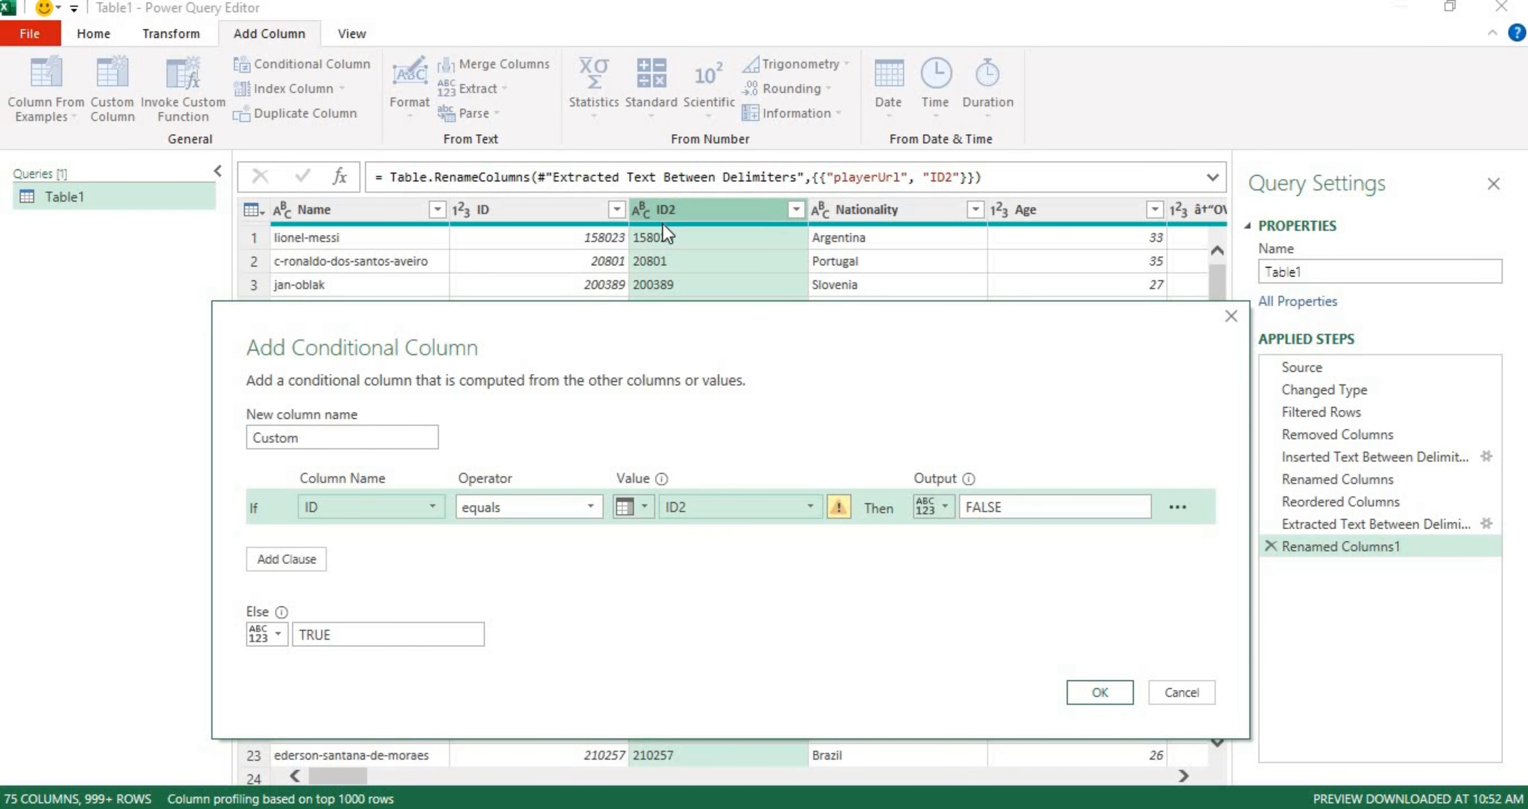
{"action": "left_click", "coordinate": [1231, 313]}
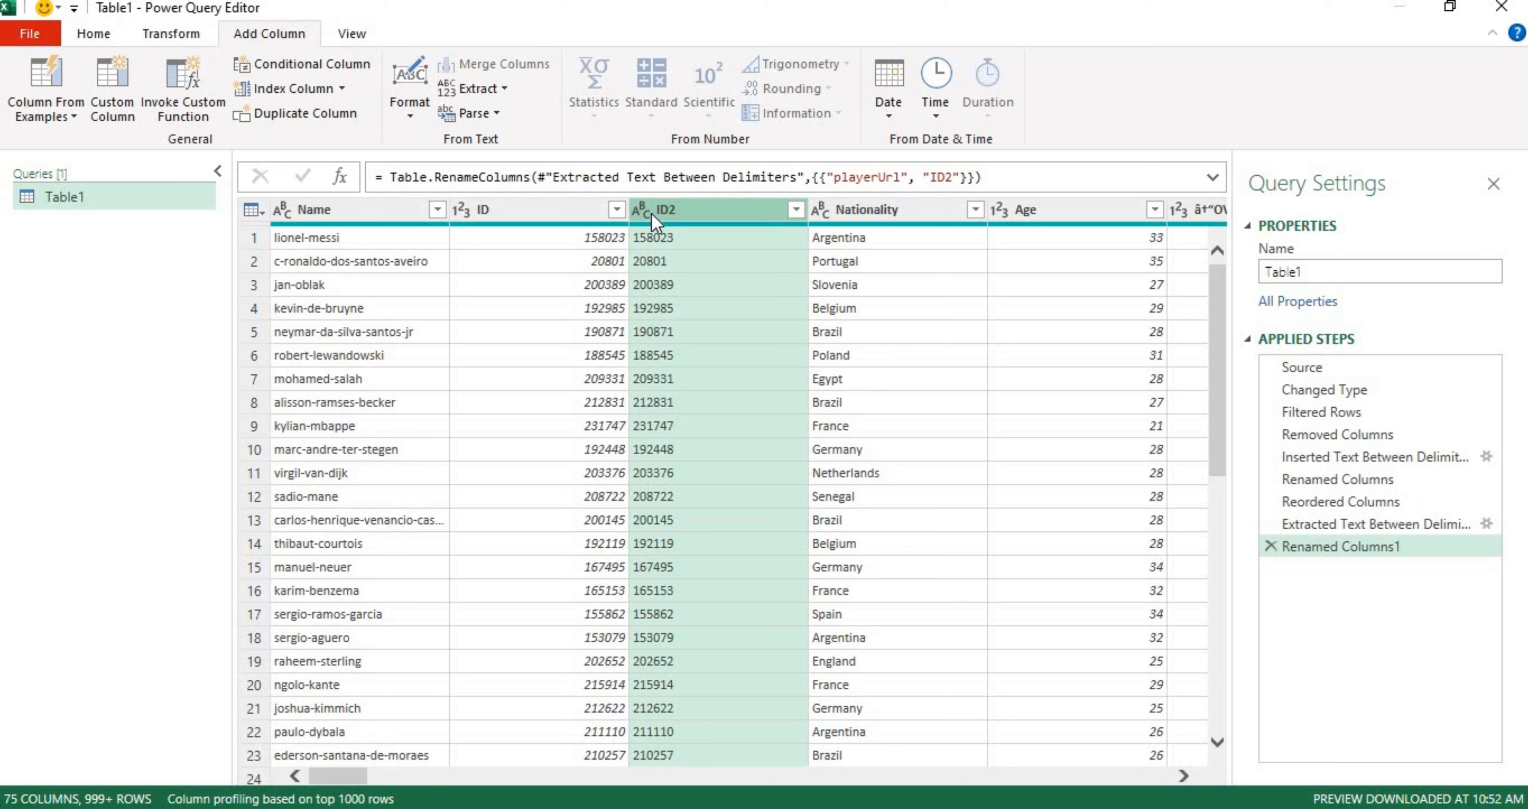
- Change the data type of the ID2 column to Whole Number
{"action": "left_click", "coordinate": [112, 34]}
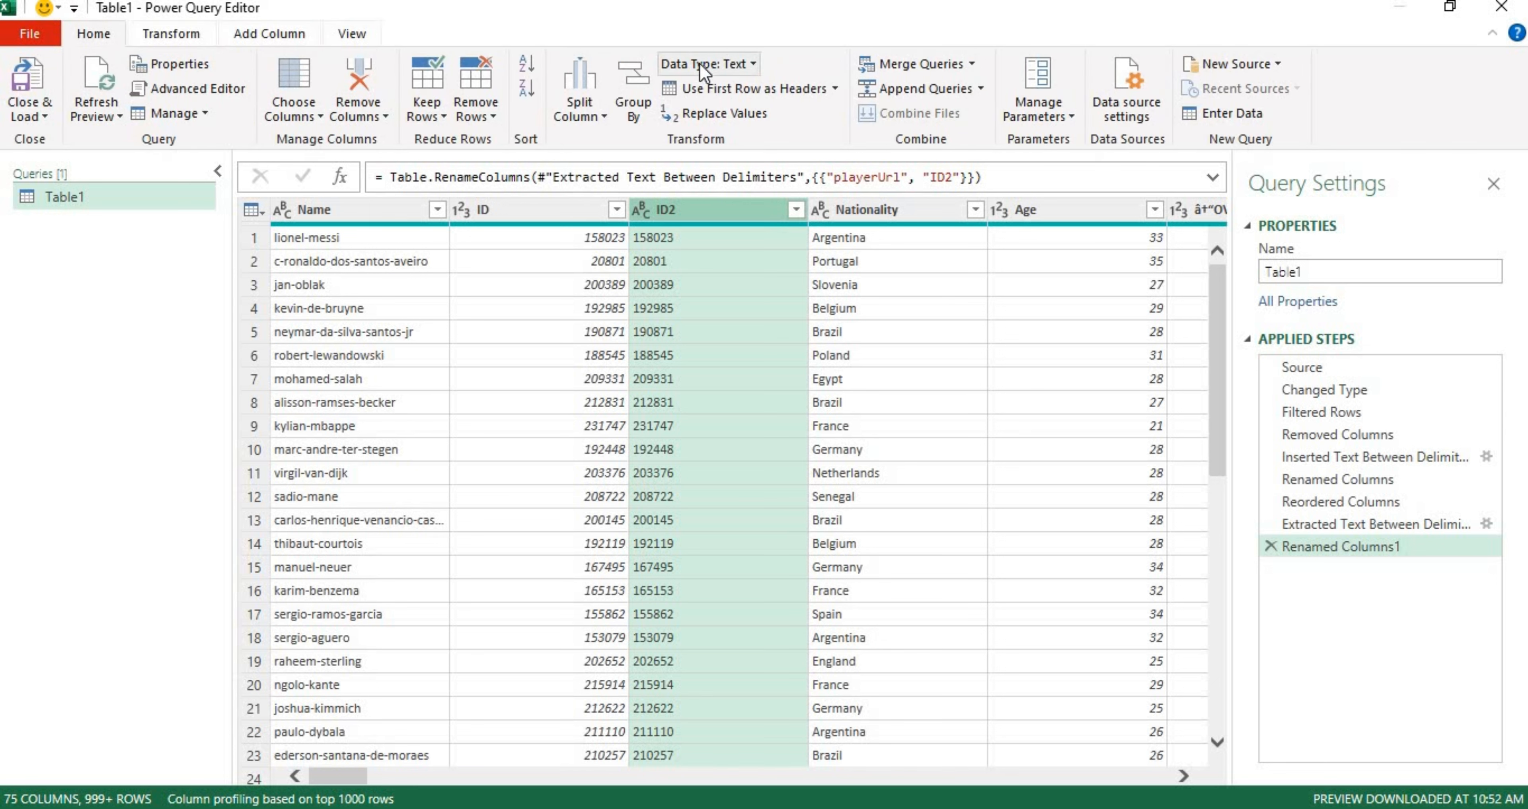
{"action": "left_click", "coordinate": [752, 62]}
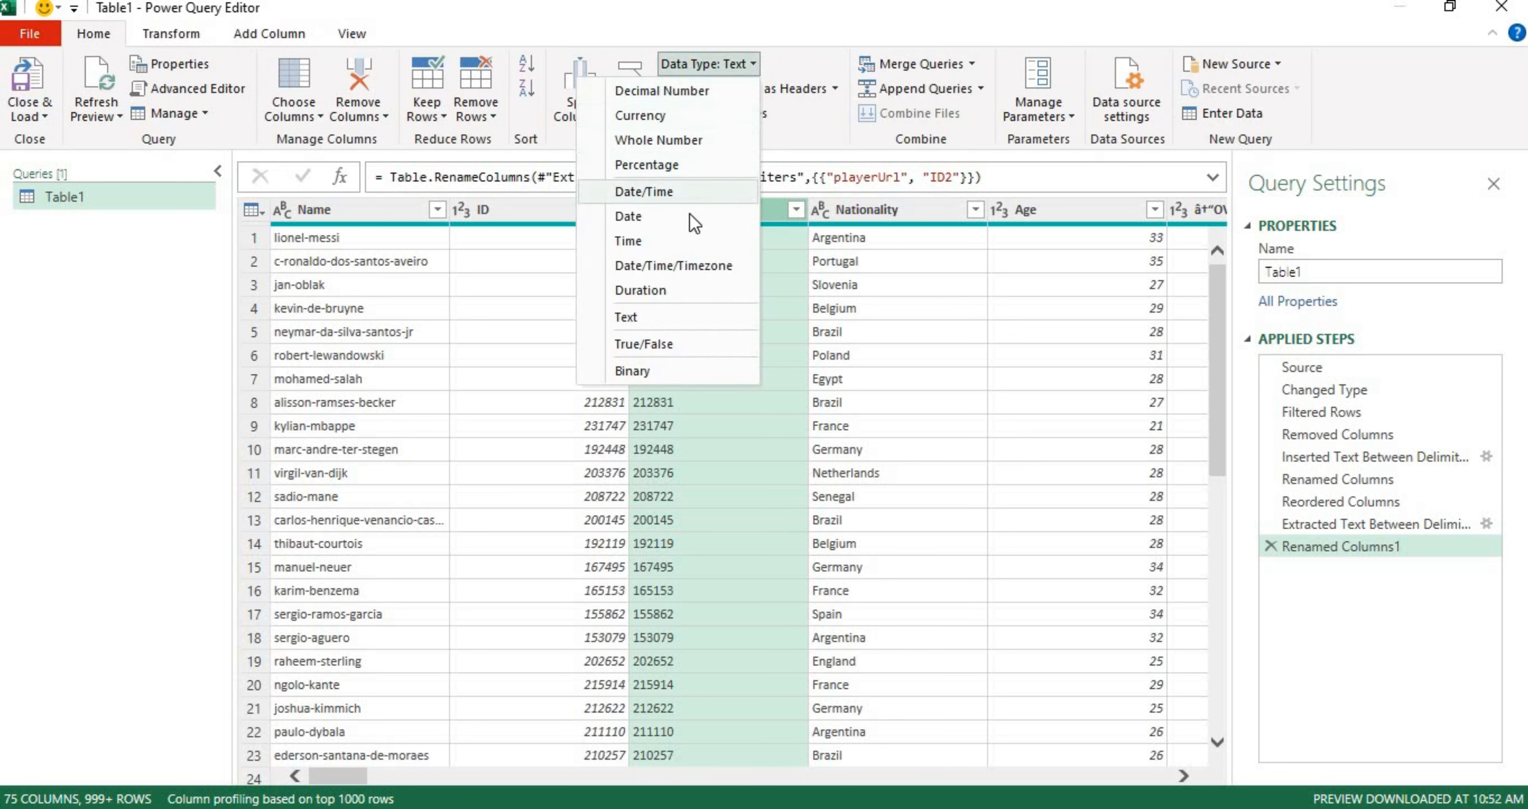
{"action": "left_click", "coordinate": [670, 143]}
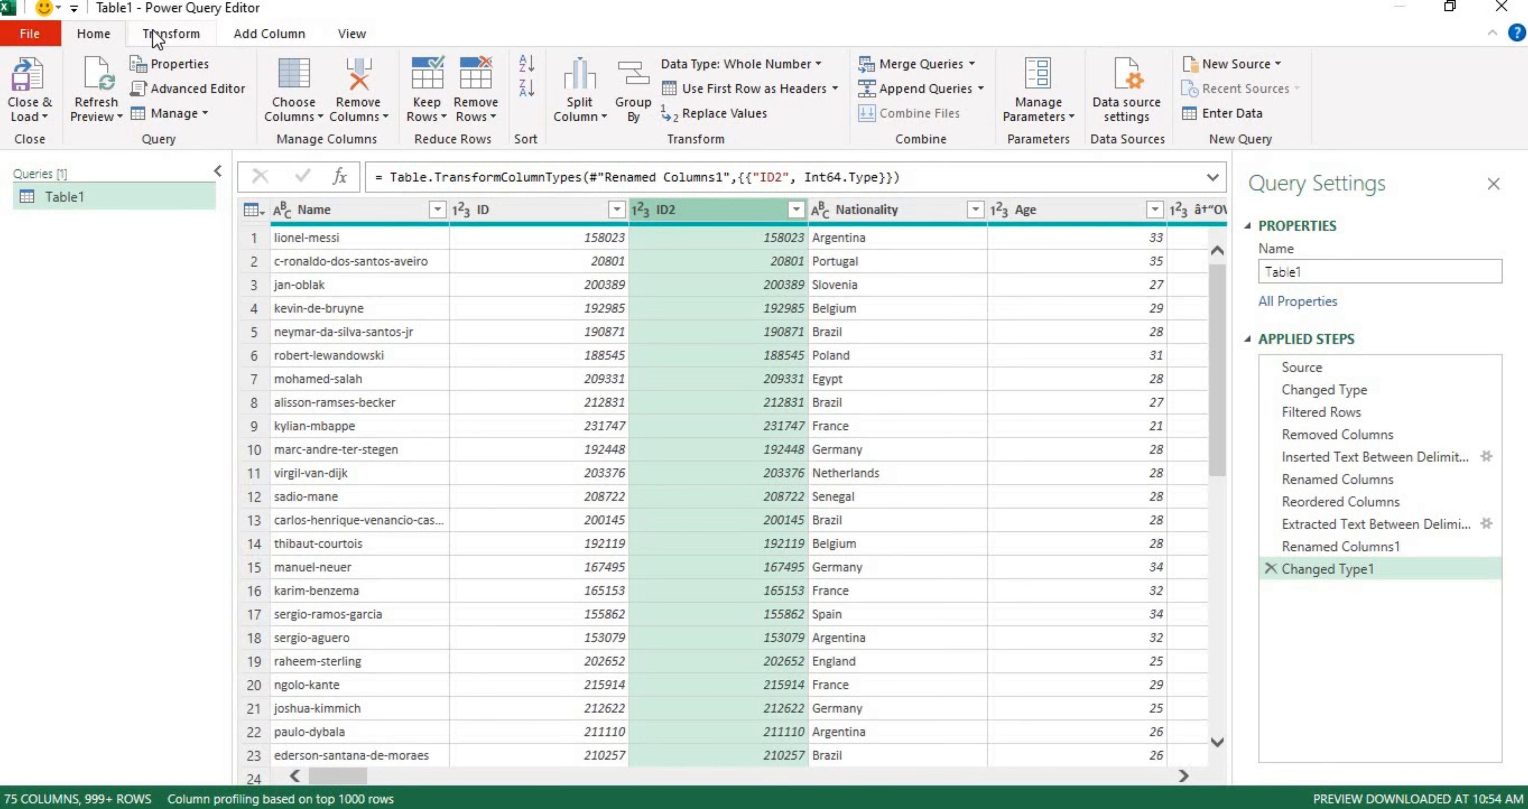
- Start a conditional column whose condition tests whether the ID column equals the values of the ID2 column
{"action": "left_click", "coordinate": [265, 34]}
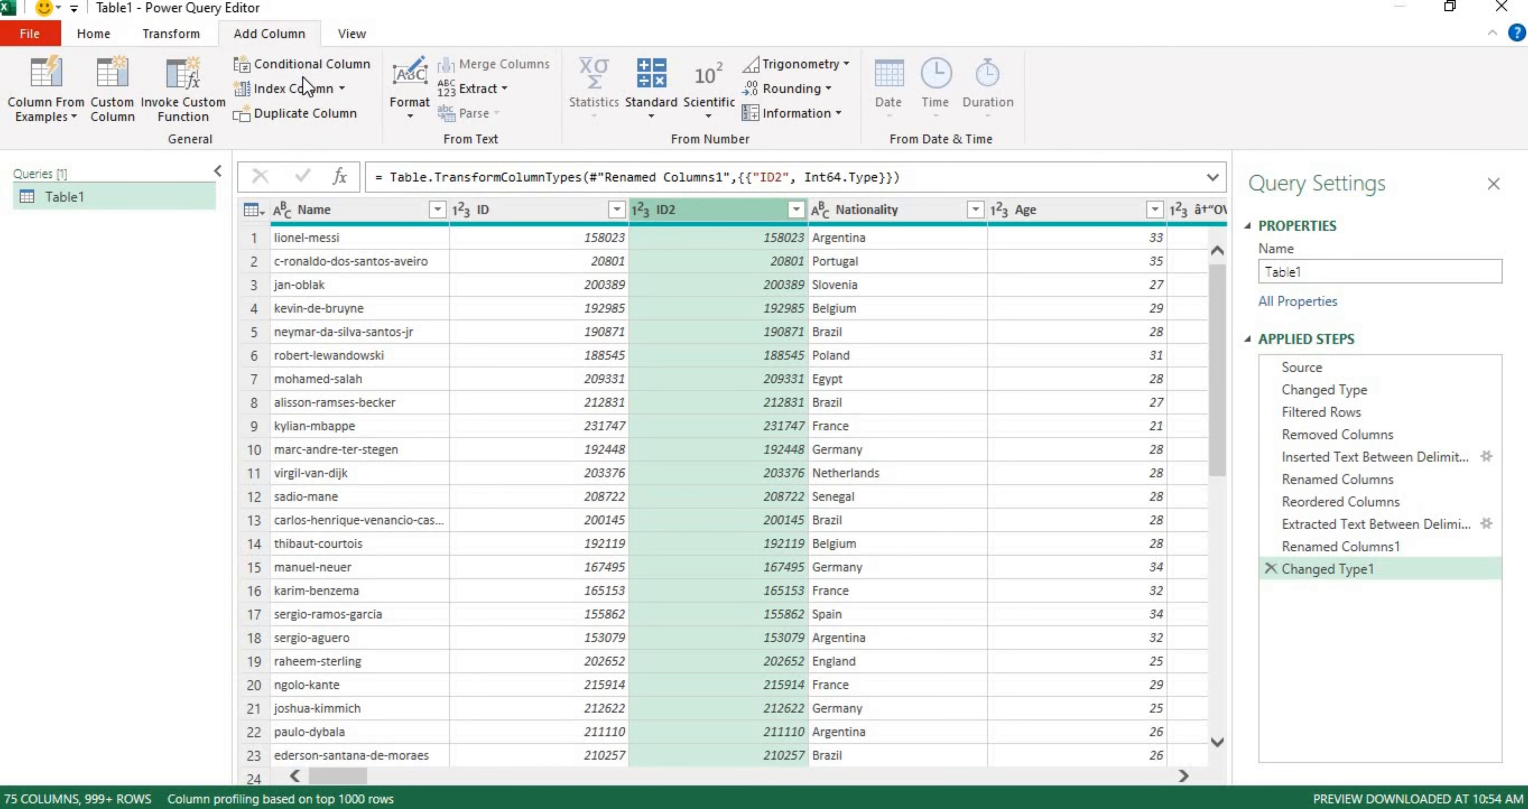
{"action": "left_click", "coordinate": [291, 65]}
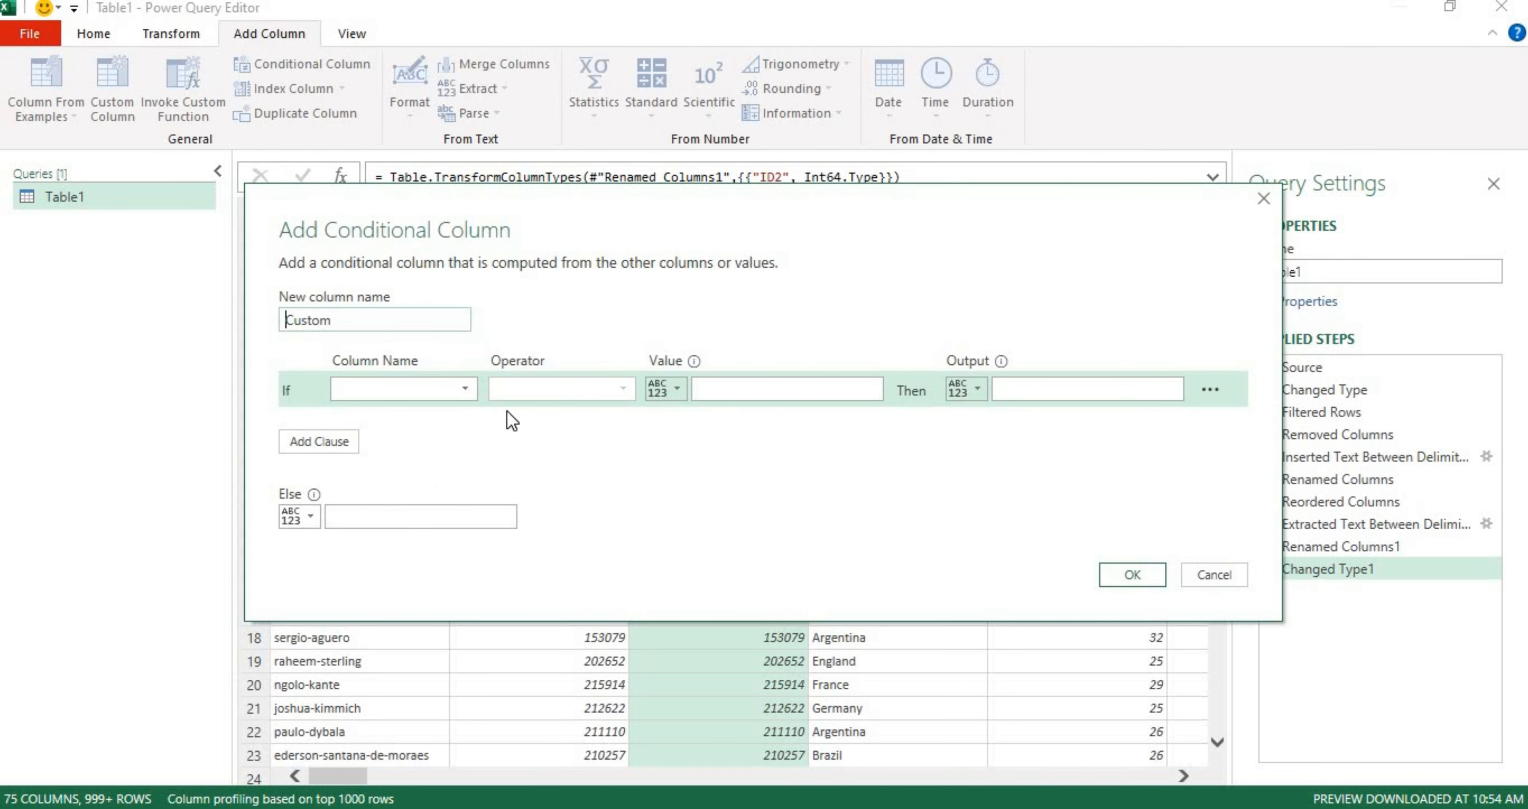
{"action": "left_click", "coordinate": [468, 392]}
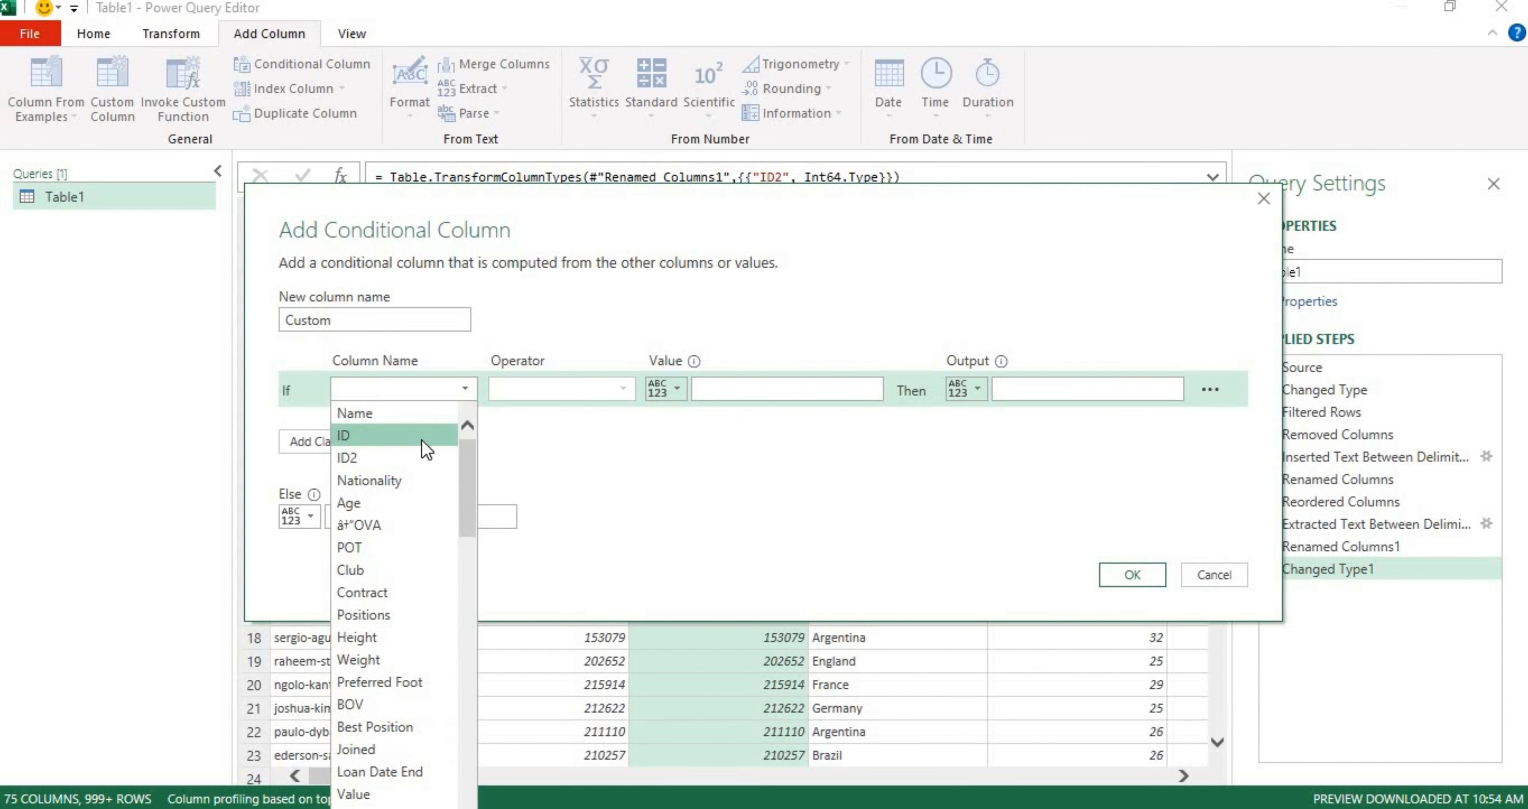
{"action": "left_click", "coordinate": [424, 436]}
{"action": "left_click", "coordinate": [677, 390]}
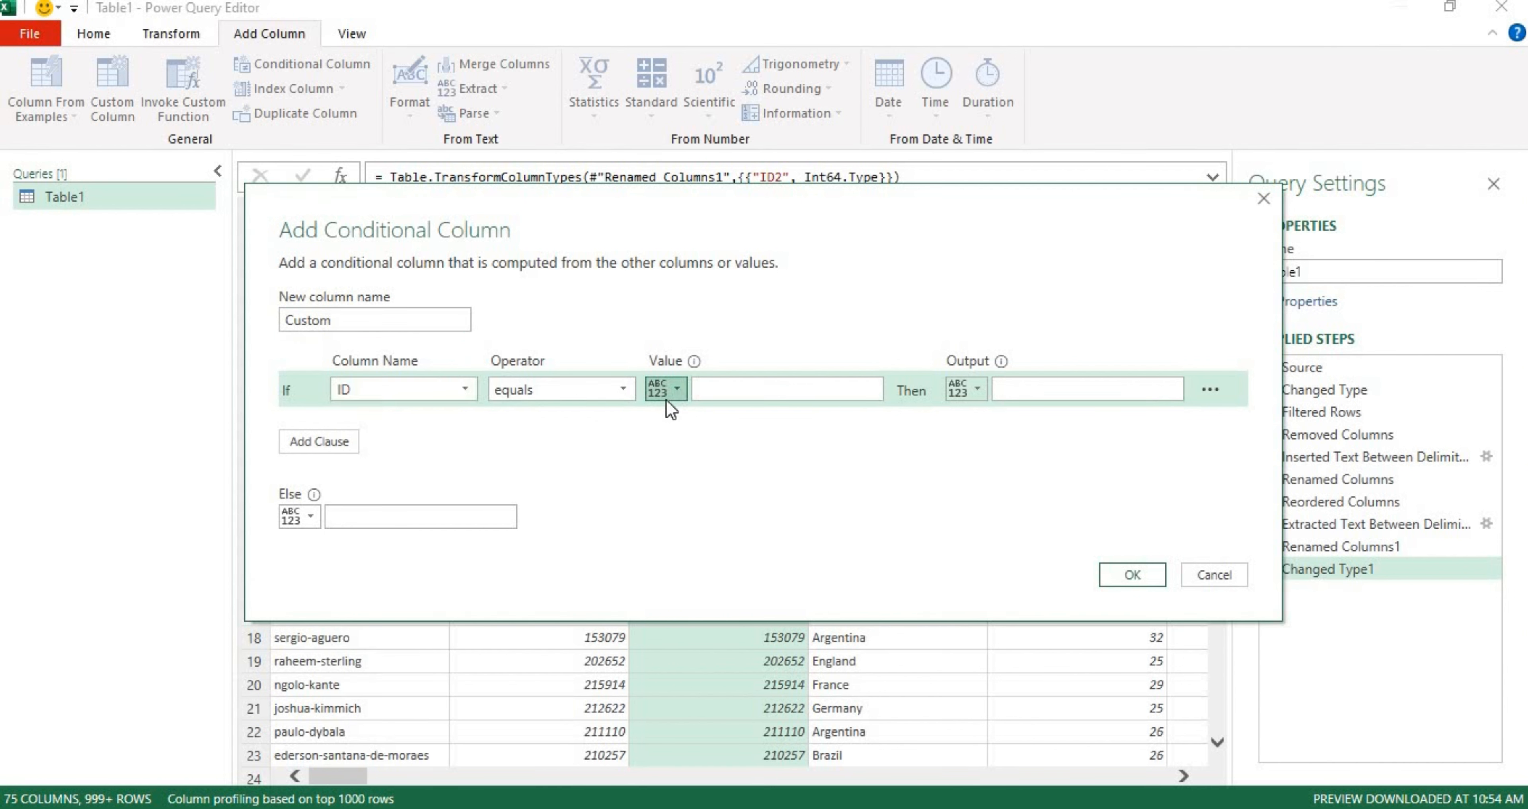
{"action": "left_click", "coordinate": [709, 439]}
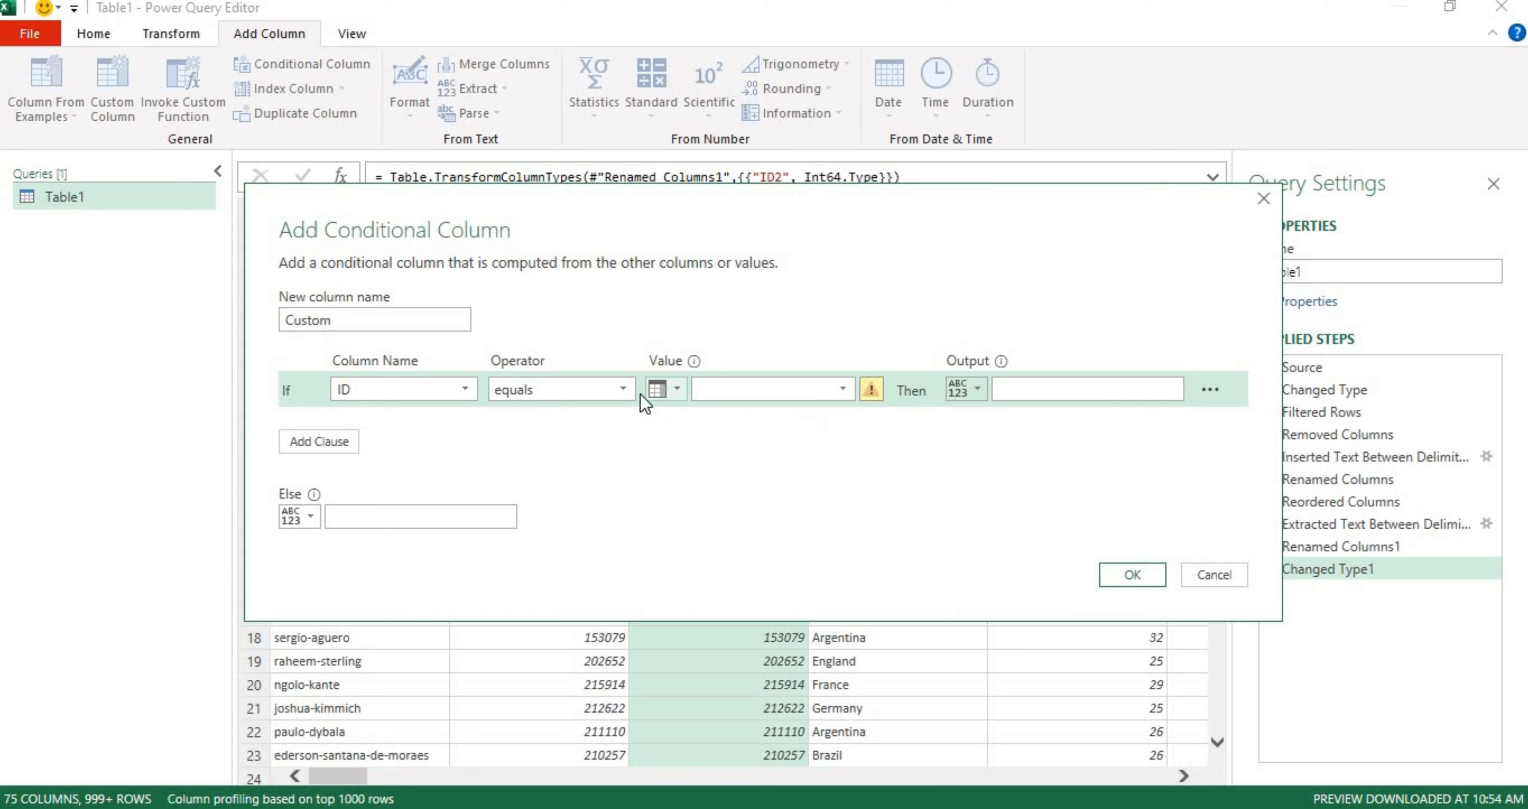
{"action": "left_click", "coordinate": [840, 392]}
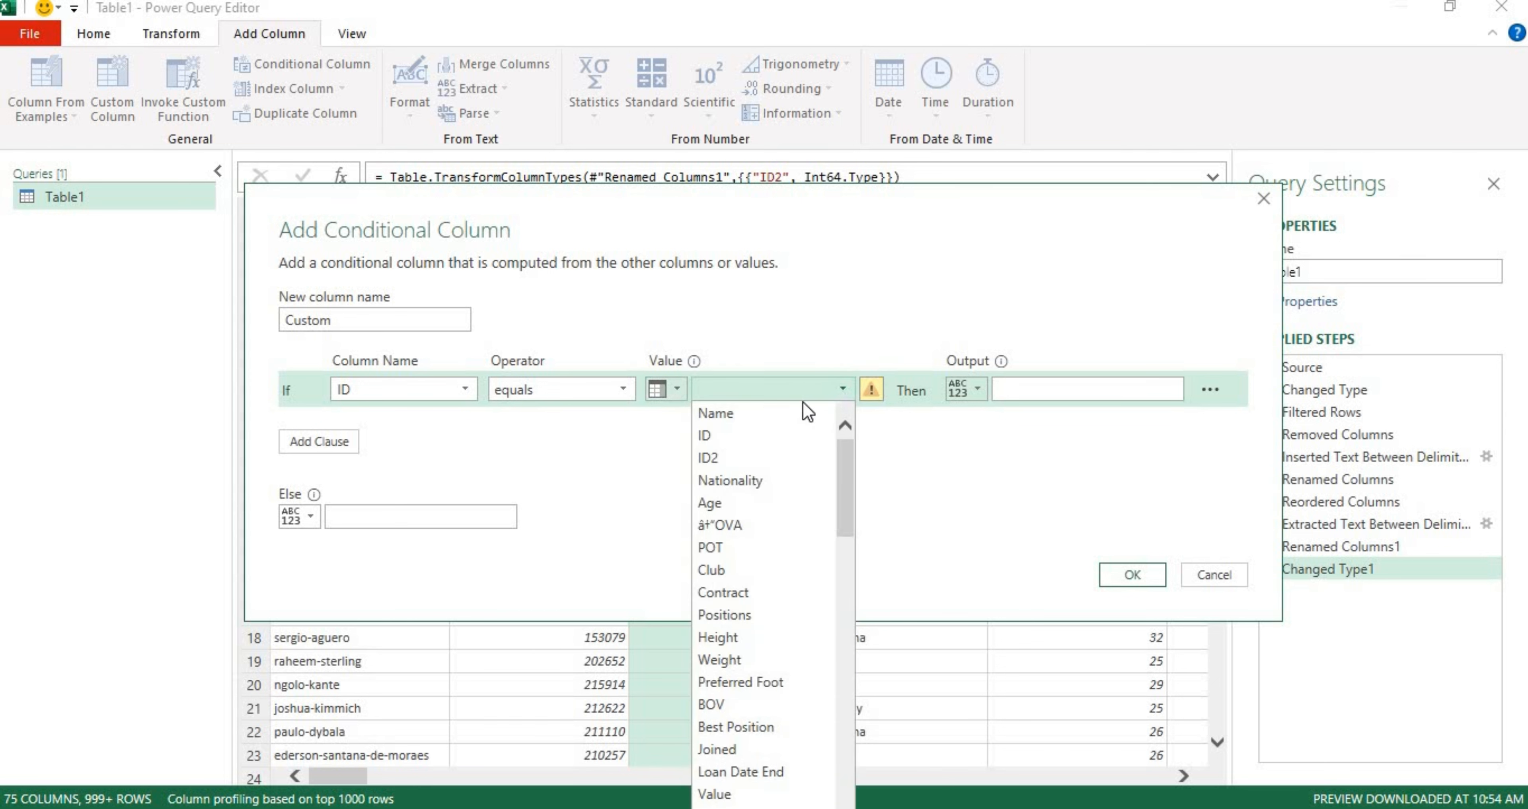
{"action": "left_click", "coordinate": [781, 458]}
- Set the conditional column to output TRUE when the condition is met and FALSE otherwise, and create it
{"action": "left_click", "coordinate": [1030, 391]}
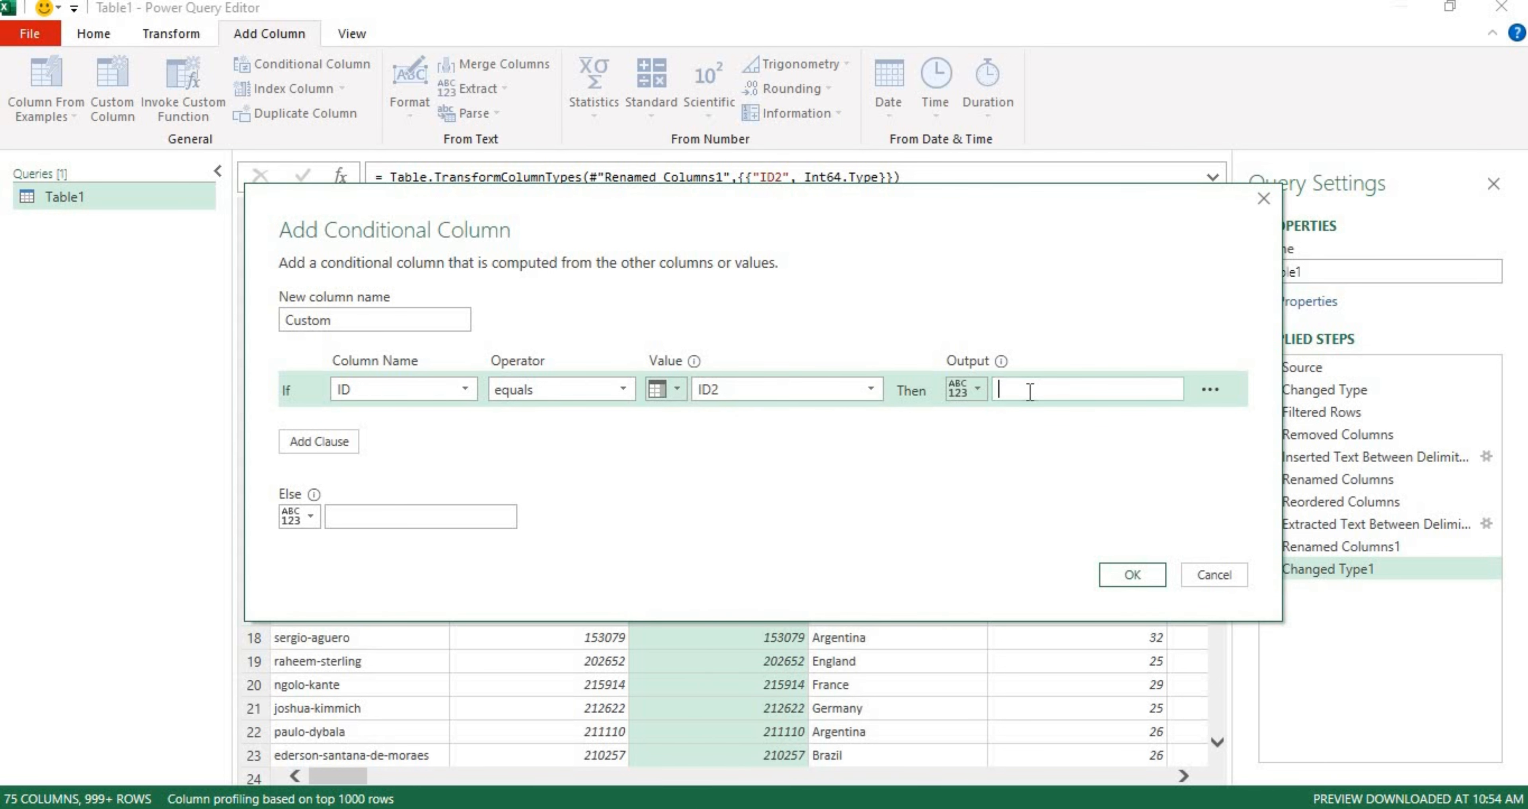
{"action": "type", "text": "TRUE"}
{"action": "left_click", "coordinate": [370, 522]}
{"action": "type", "text": "FALSE"}
{"action": "key", "text": "Return"}
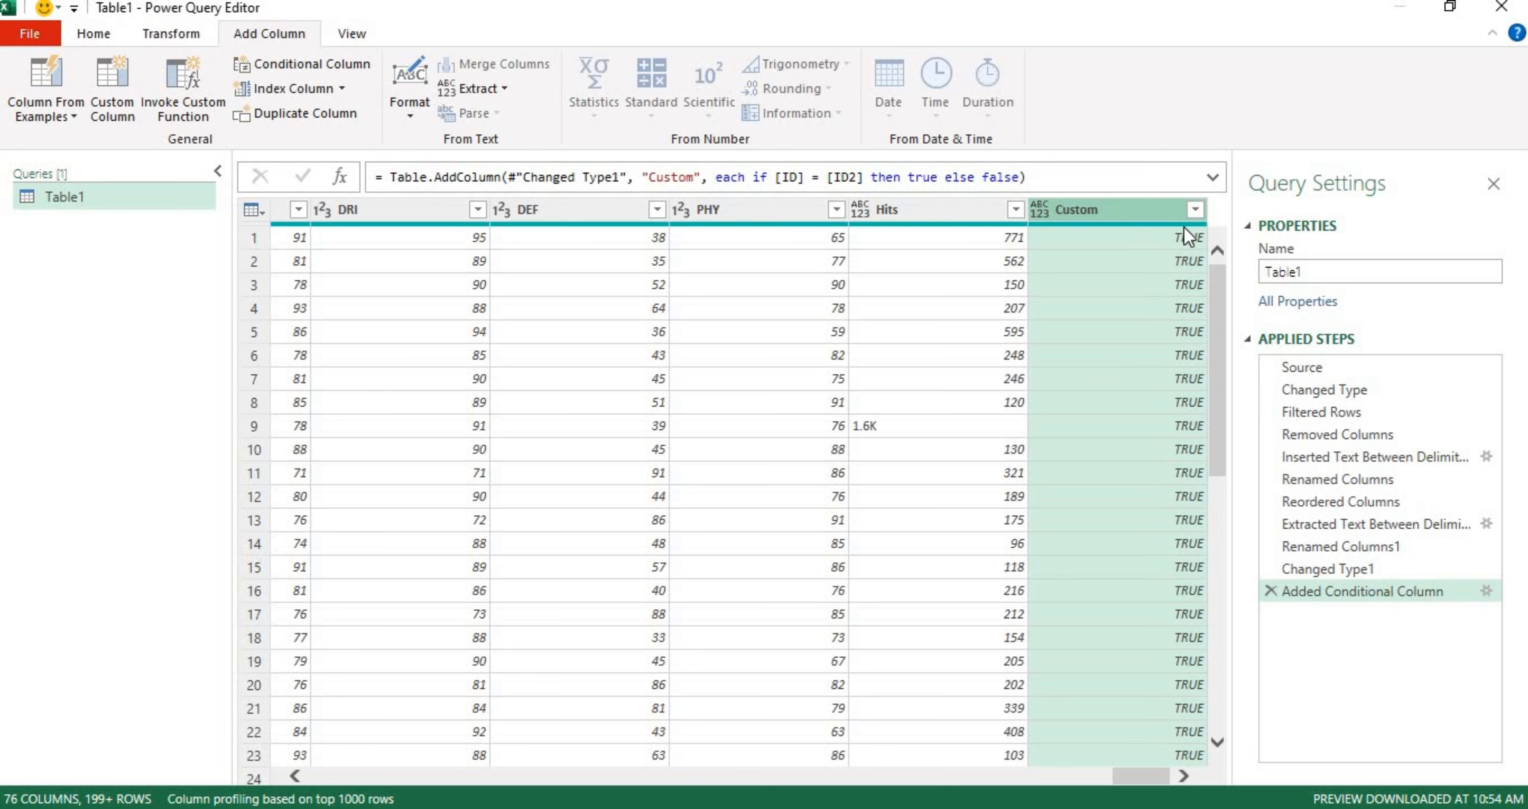
- Load the complete list of distinct values in the Custom column's filter to check for mismatched IDs
{"action": "left_click", "coordinate": [1168, 497]}
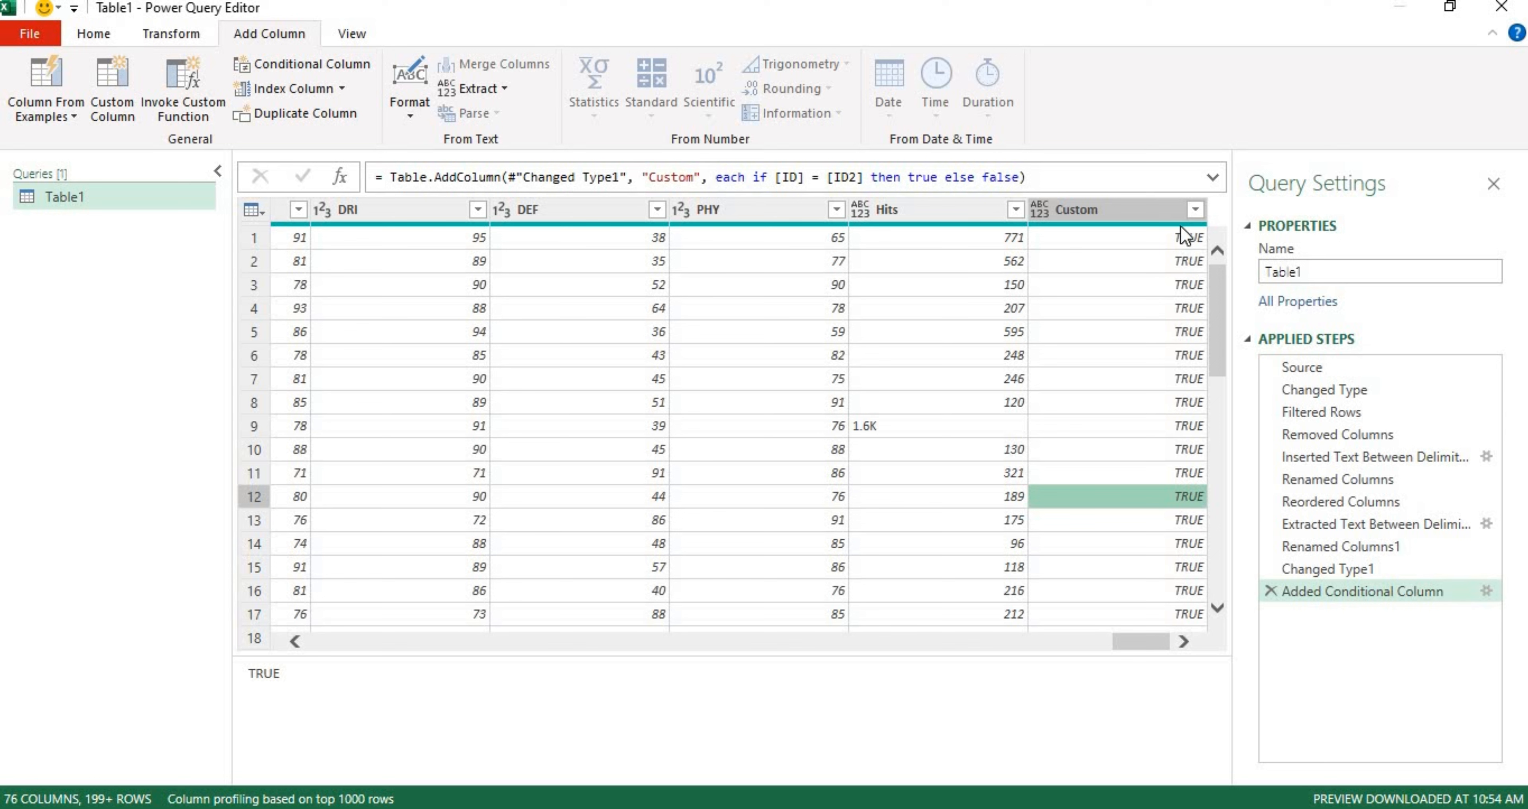
{"action": "left_click", "coordinate": [1196, 210]}
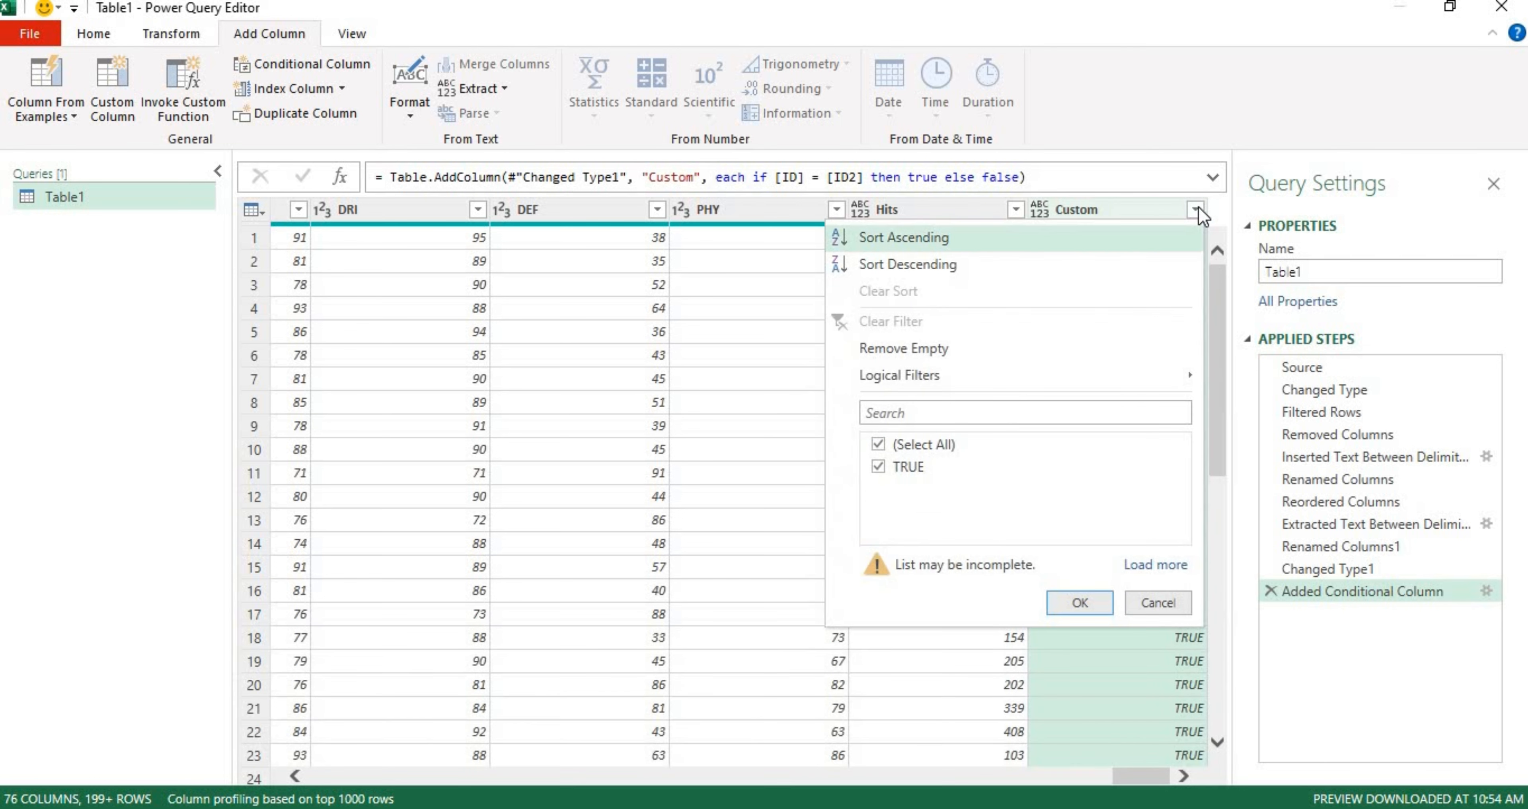
{"action": "left_click", "coordinate": [1174, 563]}
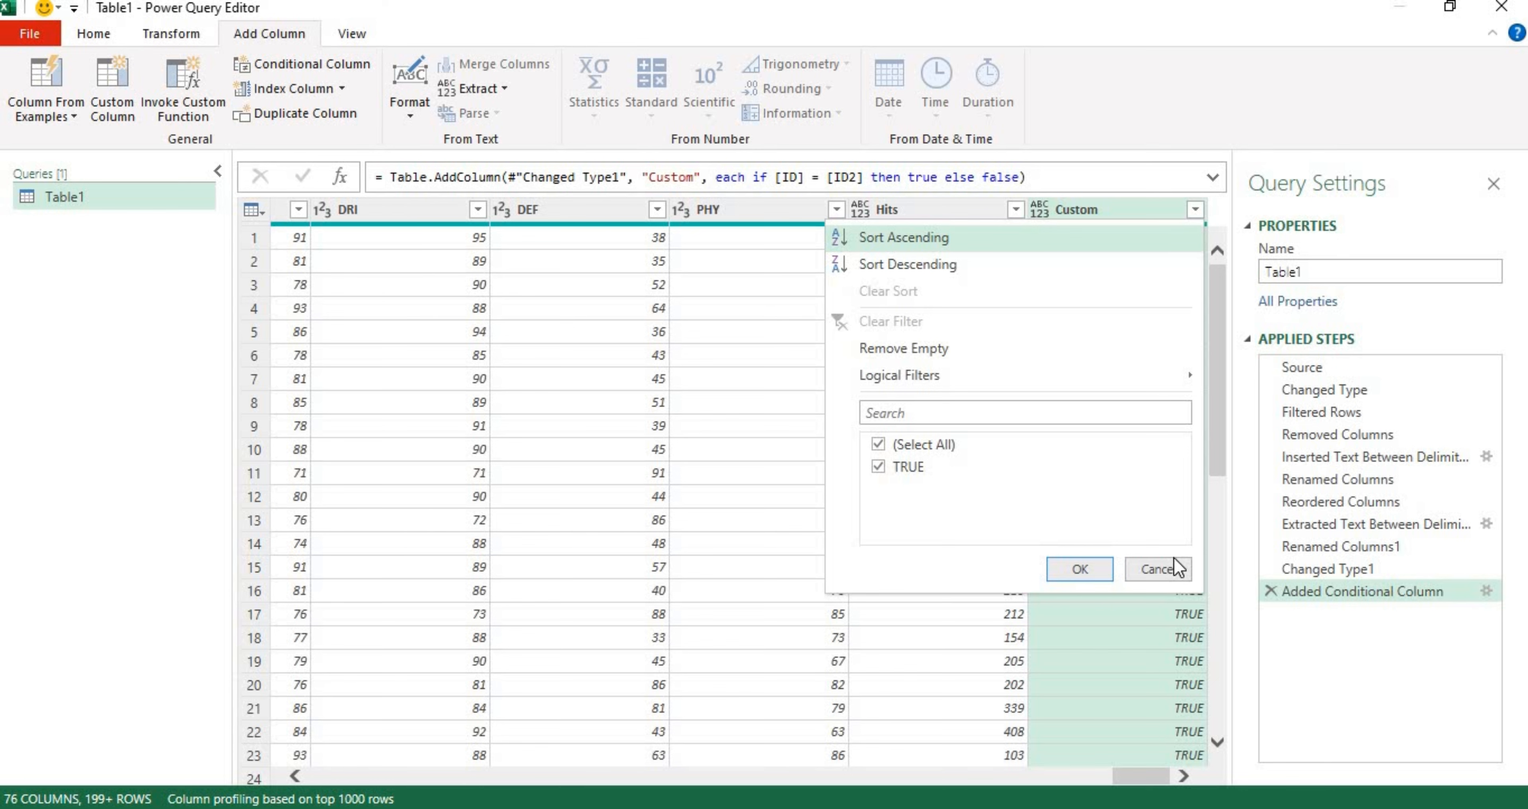
{"action": "left_click", "coordinate": [1066, 580]}
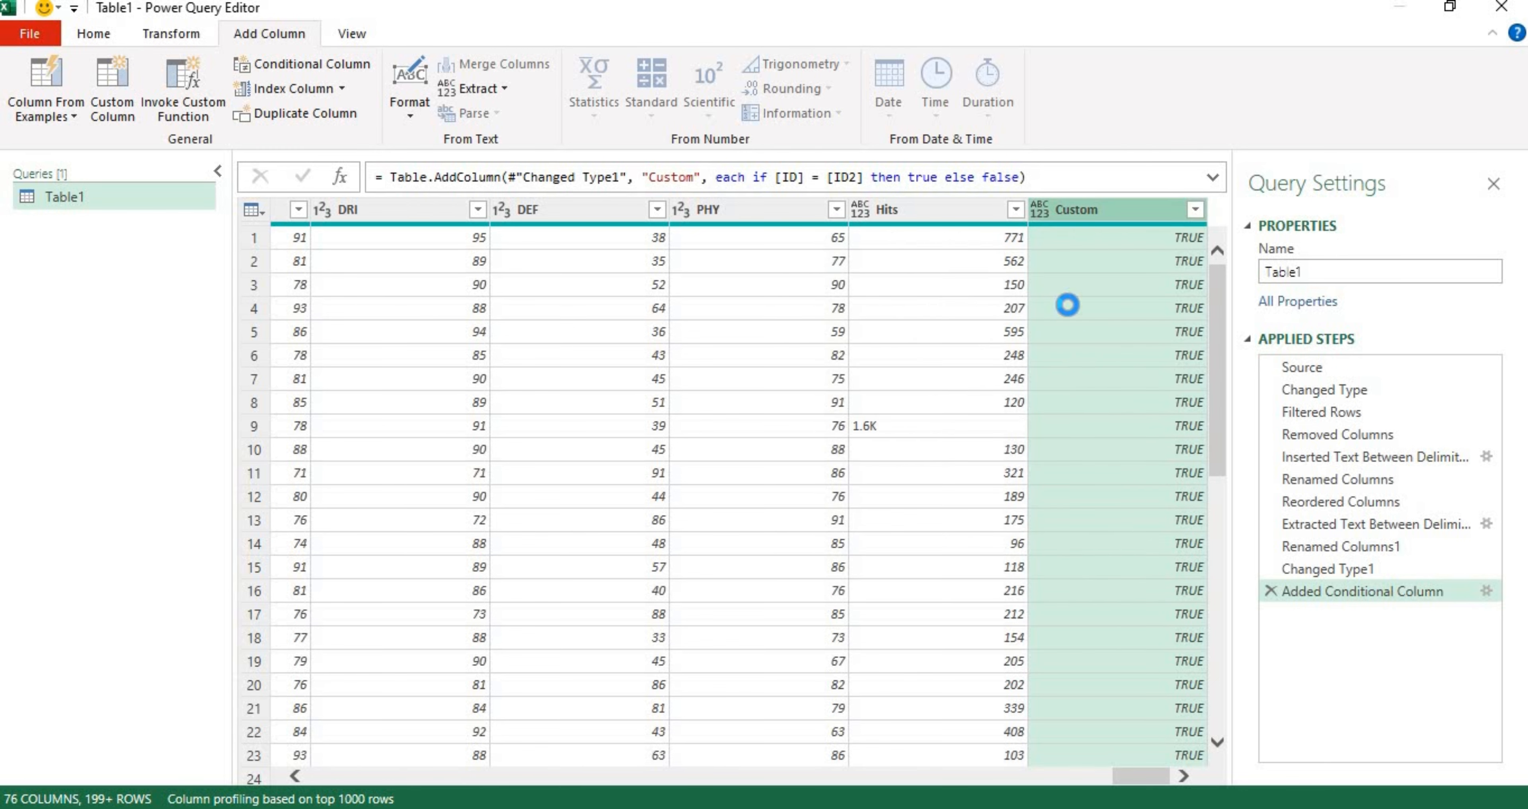
- Remove the Custom check column and the ID2 column from the table
{"action": "right_click", "coordinate": [1094, 208]}
{"action": "left_click", "coordinate": [1156, 252]}
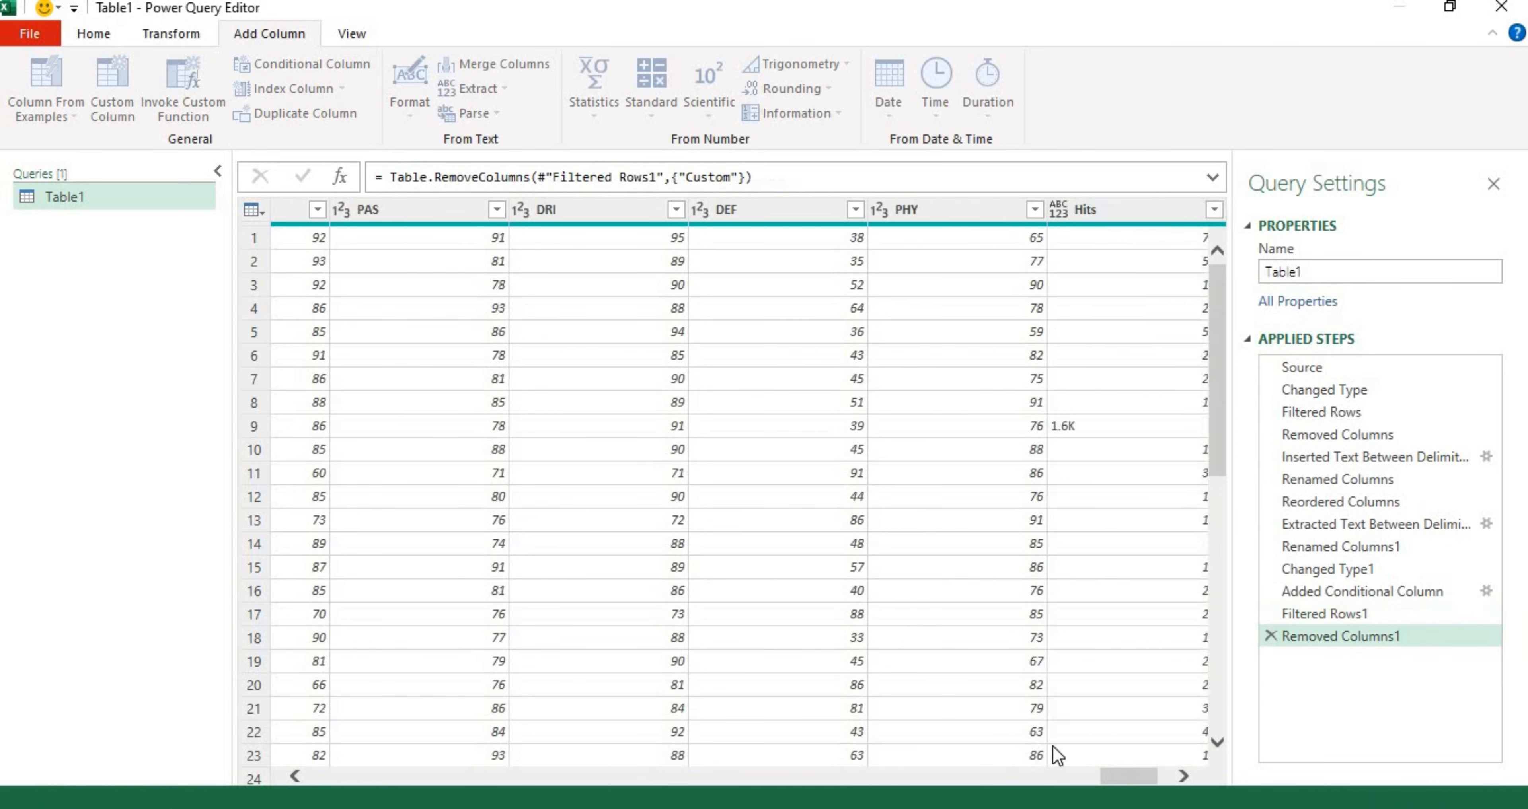
{"action": "left_click_drag", "start_coordinate": [1132, 778], "coordinate": [275, 498]}
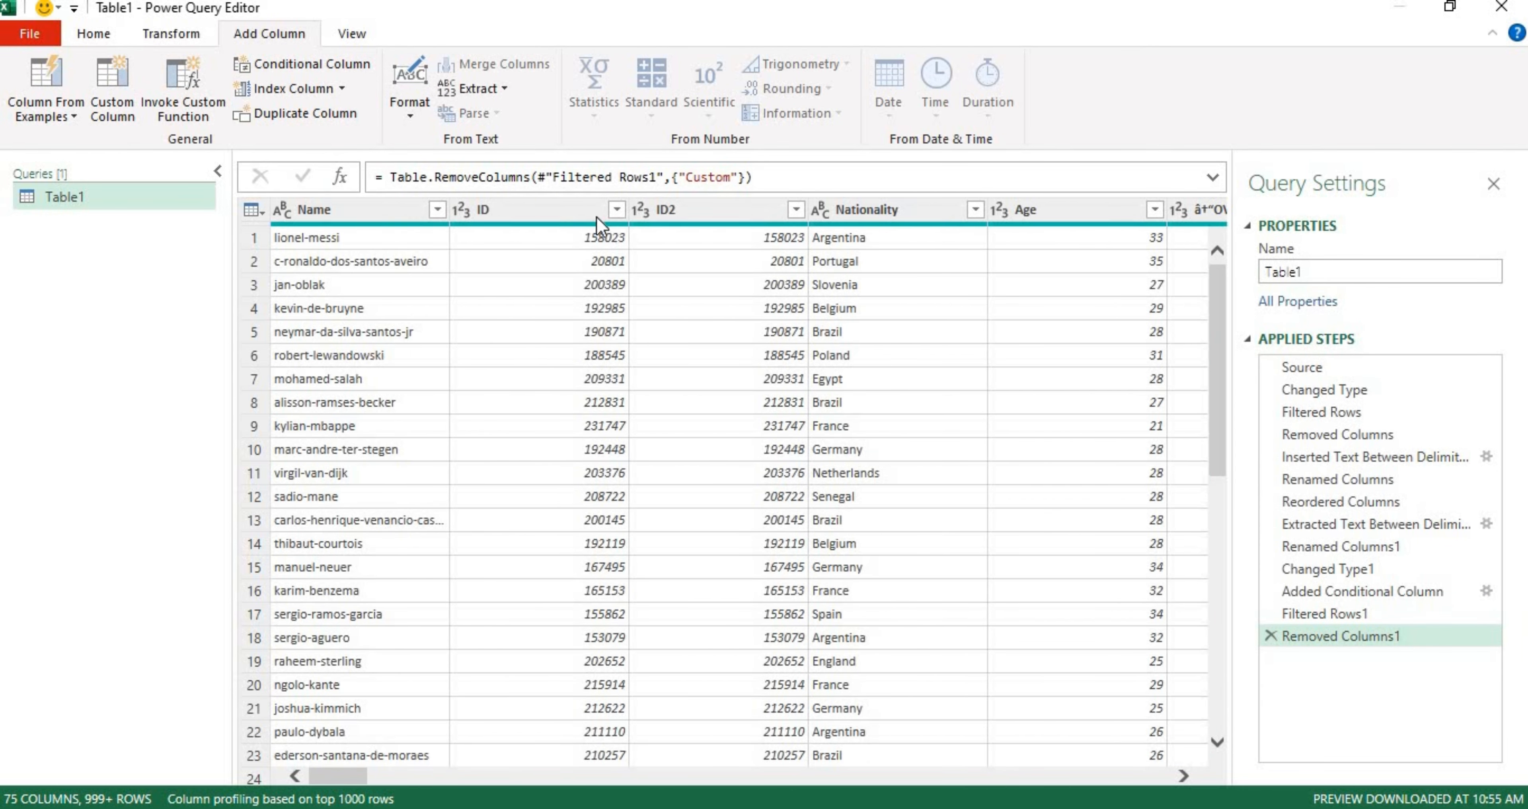
{"action": "left_click", "coordinate": [678, 224]}
{"action": "right_click", "coordinate": [678, 222]}
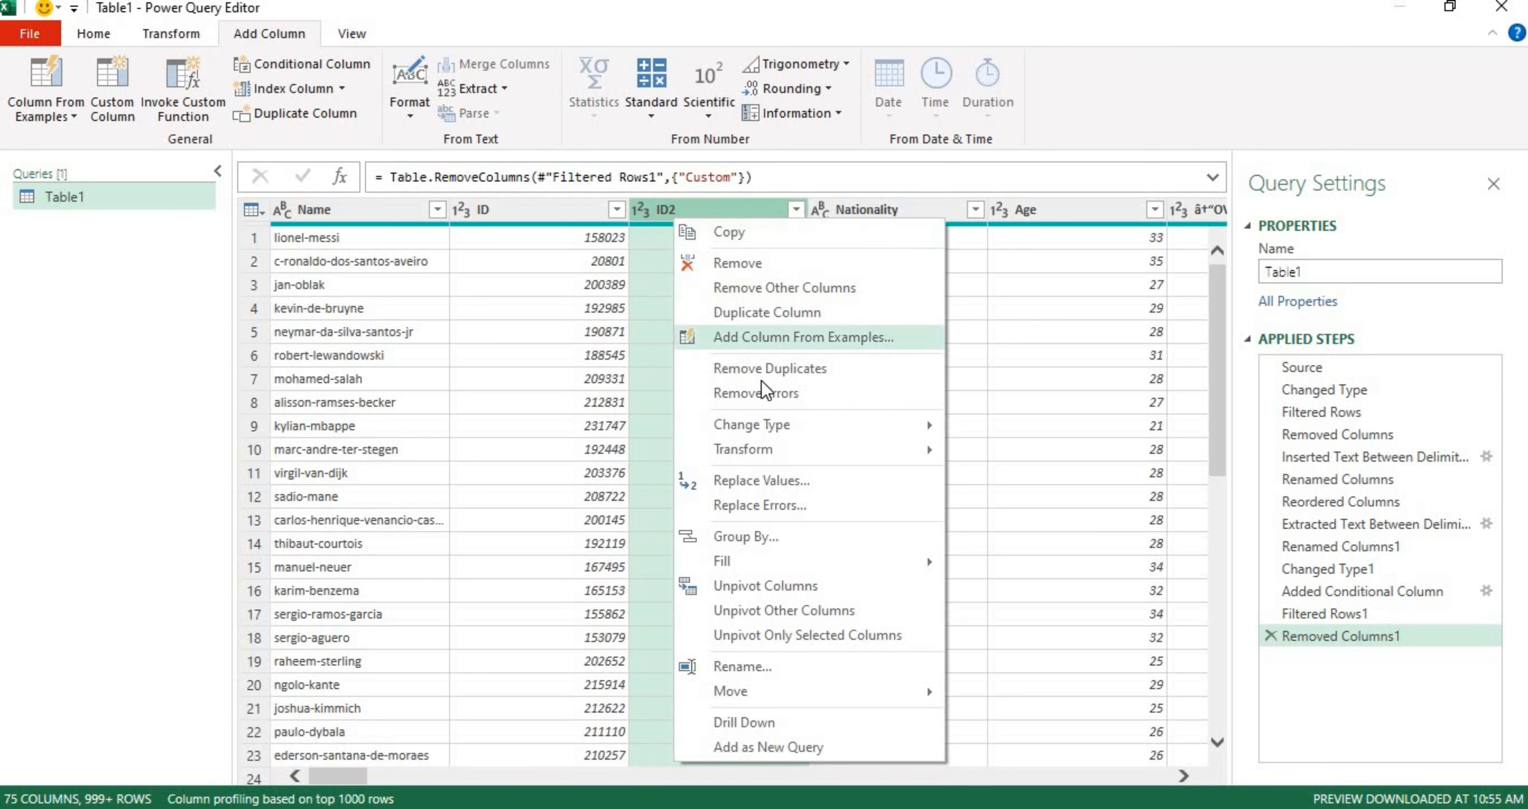
{"action": "left_click", "coordinate": [731, 265]}
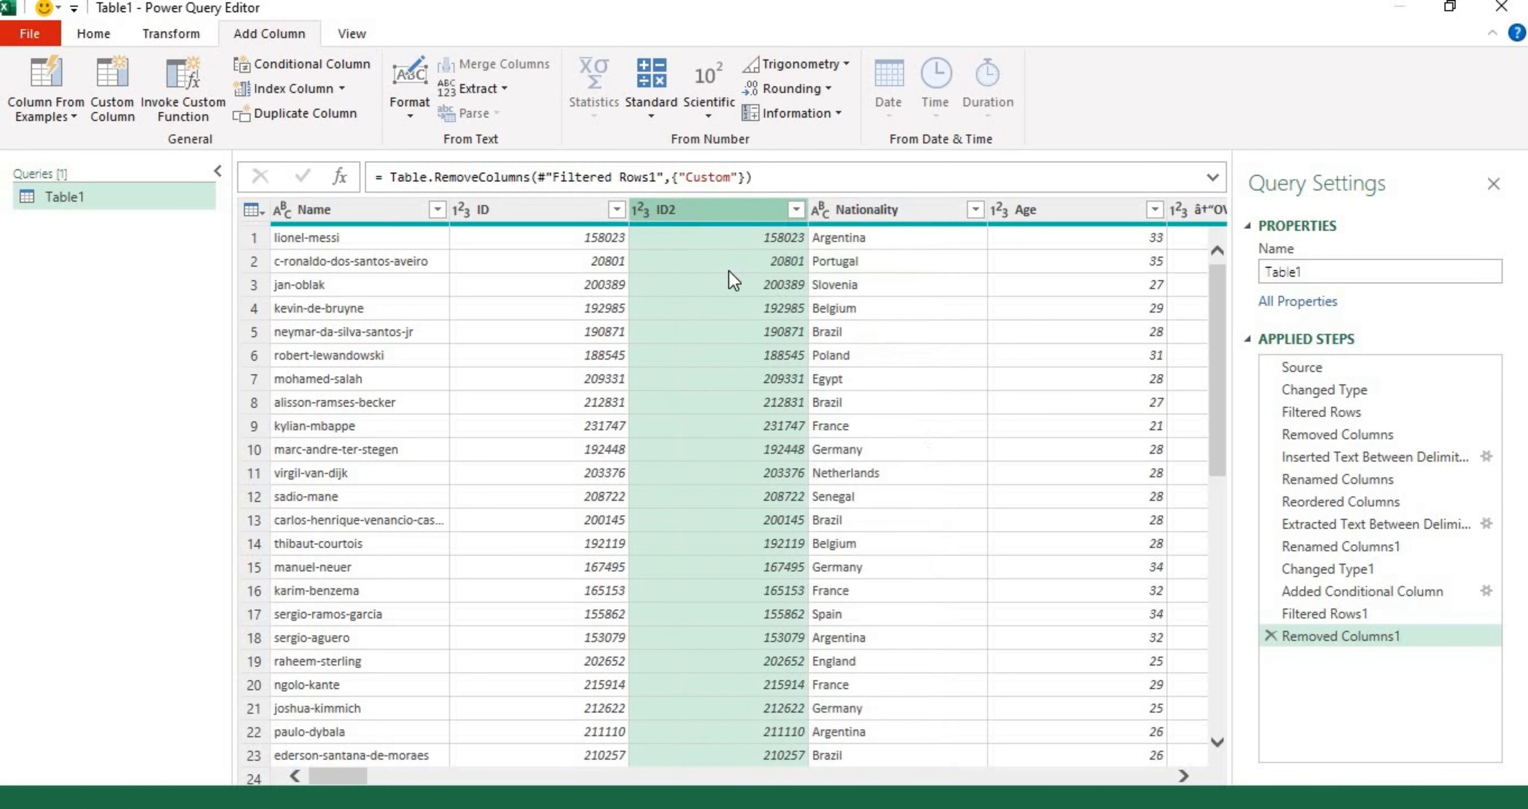
- Examine the distinct values of the Name column in its filter list, keeping all values selected
{"action": "left_click", "coordinate": [359, 210]}
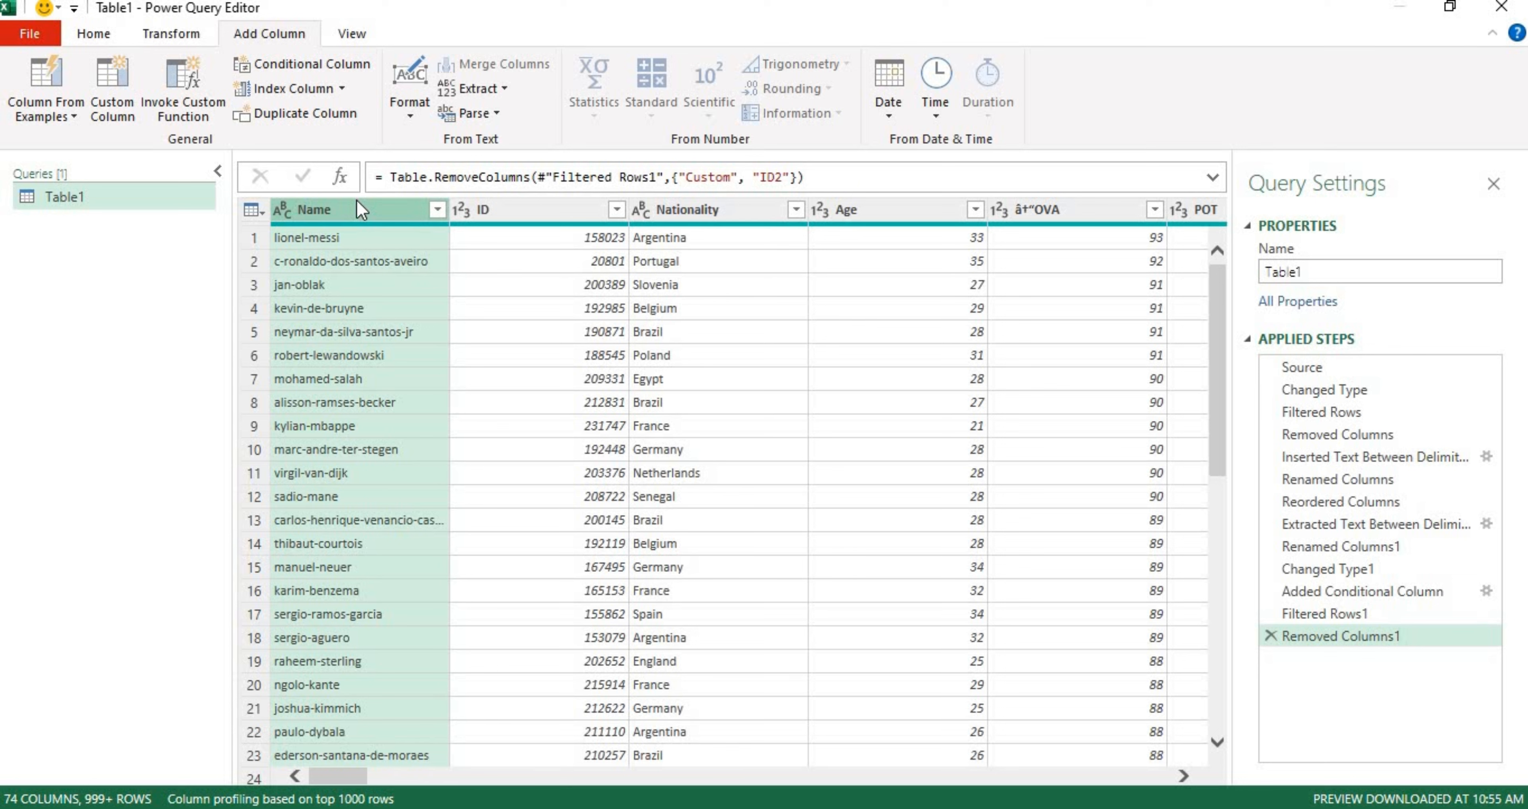
{"action": "left_click", "coordinate": [438, 209]}
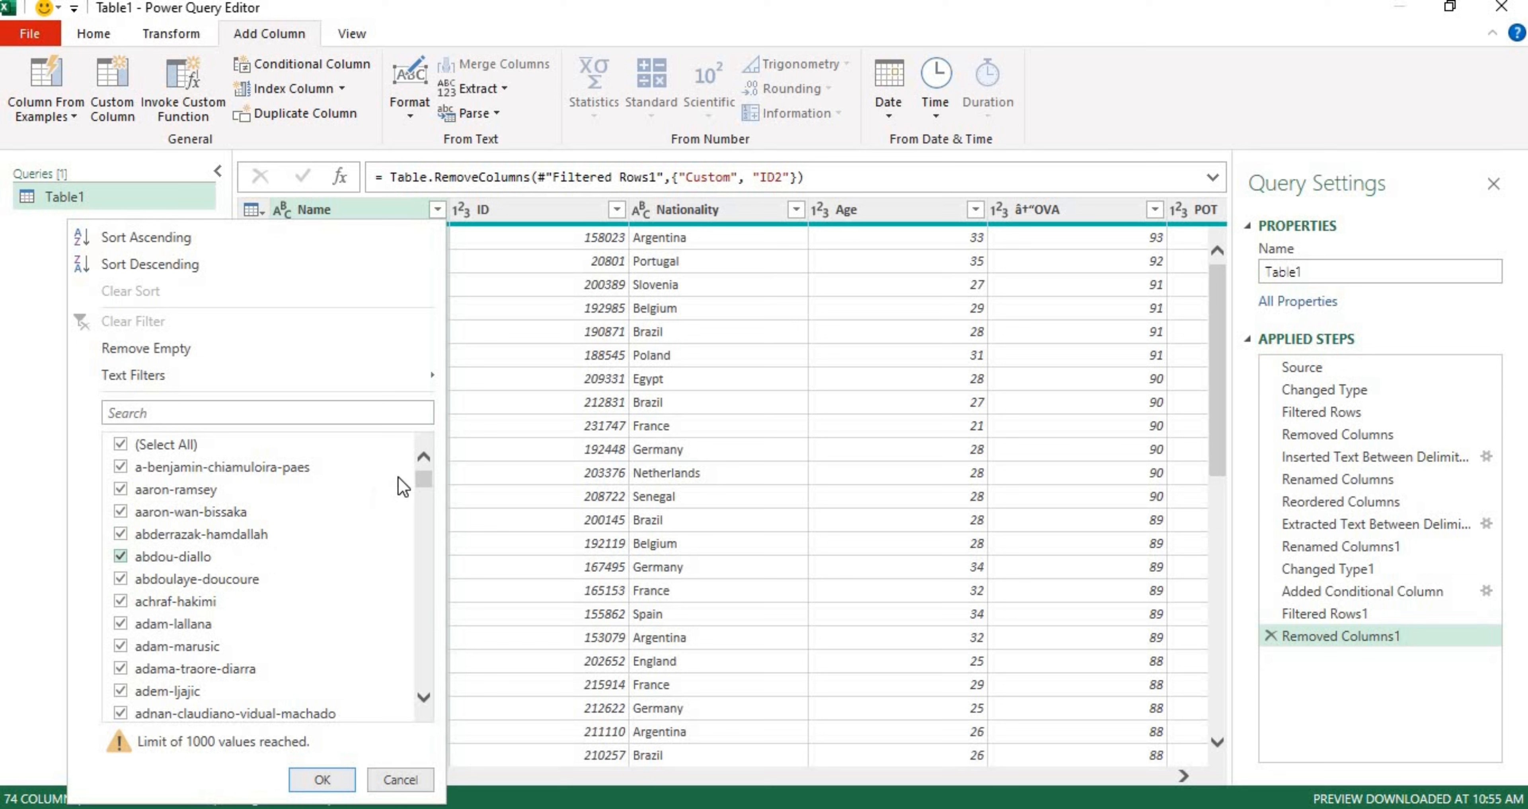
{"action": "left_click_drag", "start_coordinate": [421, 477], "coordinate": [393, 715]}
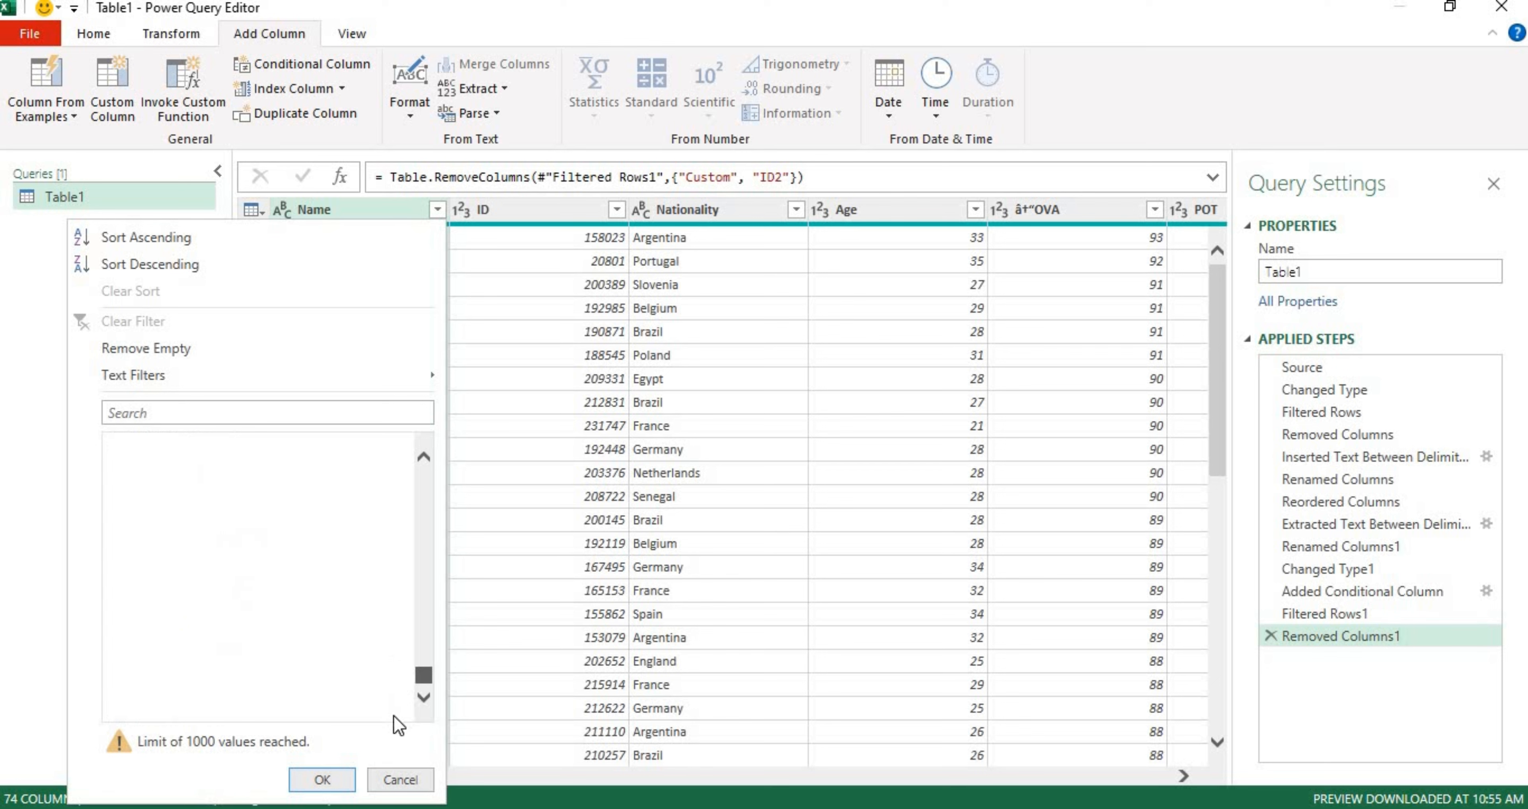
{"action": "left_click", "coordinate": [322, 780]}
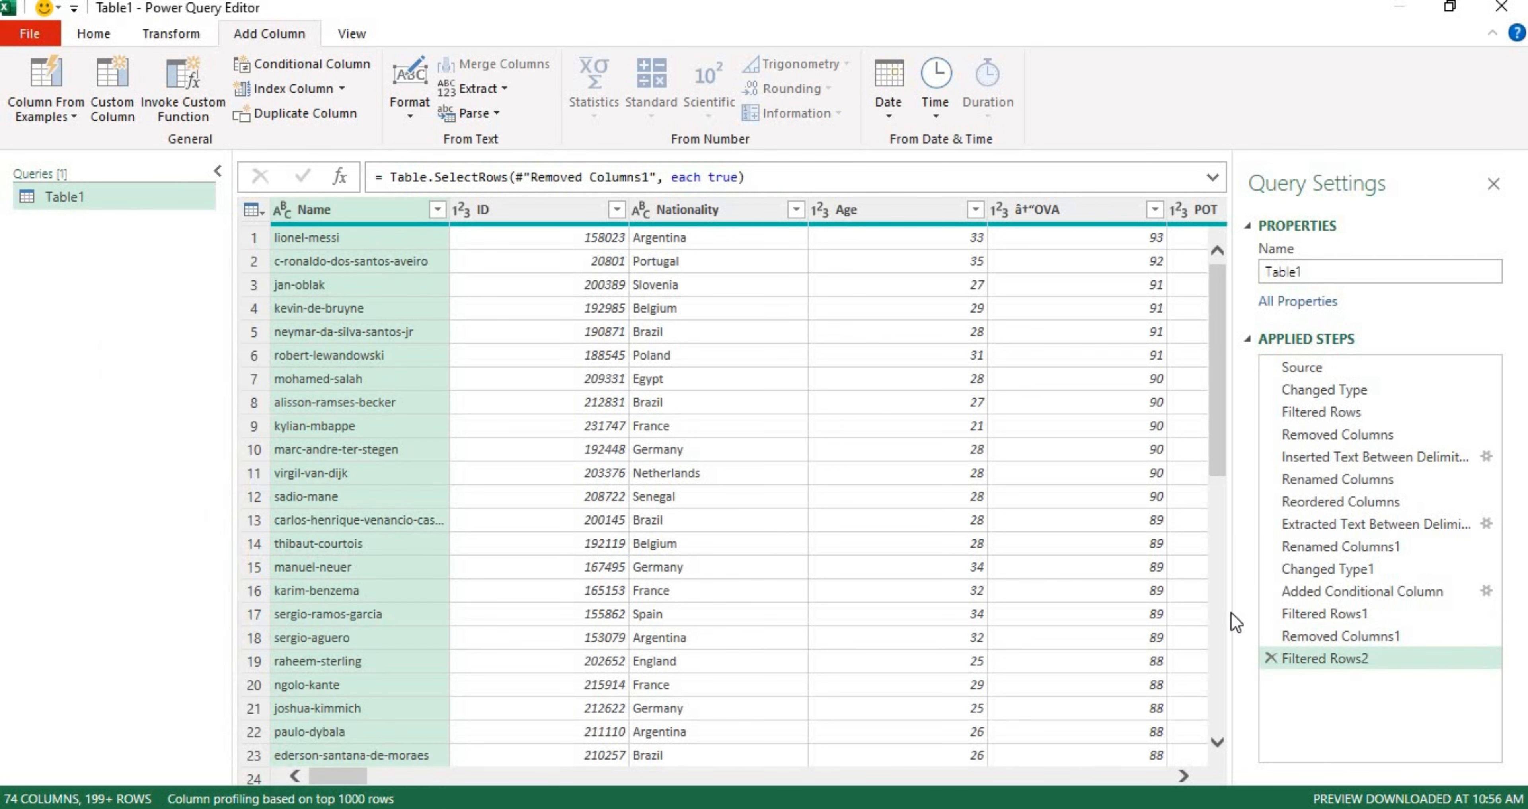
- Delete the redundant Filtered Rows2 and Filtered Rows1 steps from the query's applied steps
{"action": "left_click", "coordinate": [1271, 657]}
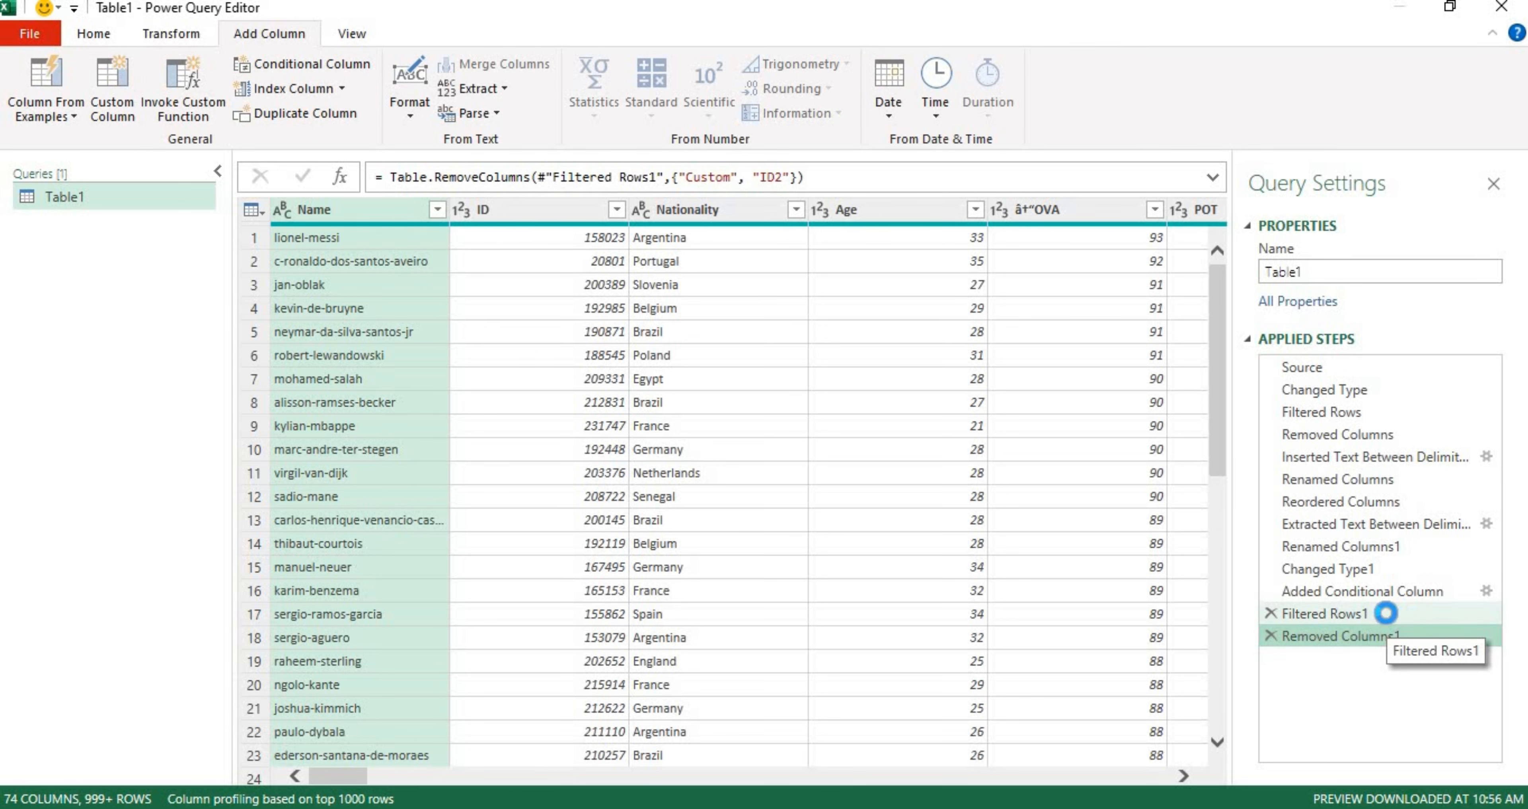
{"action": "left_click", "coordinate": [1281, 616]}
{"action": "left_click", "coordinate": [1271, 615]}
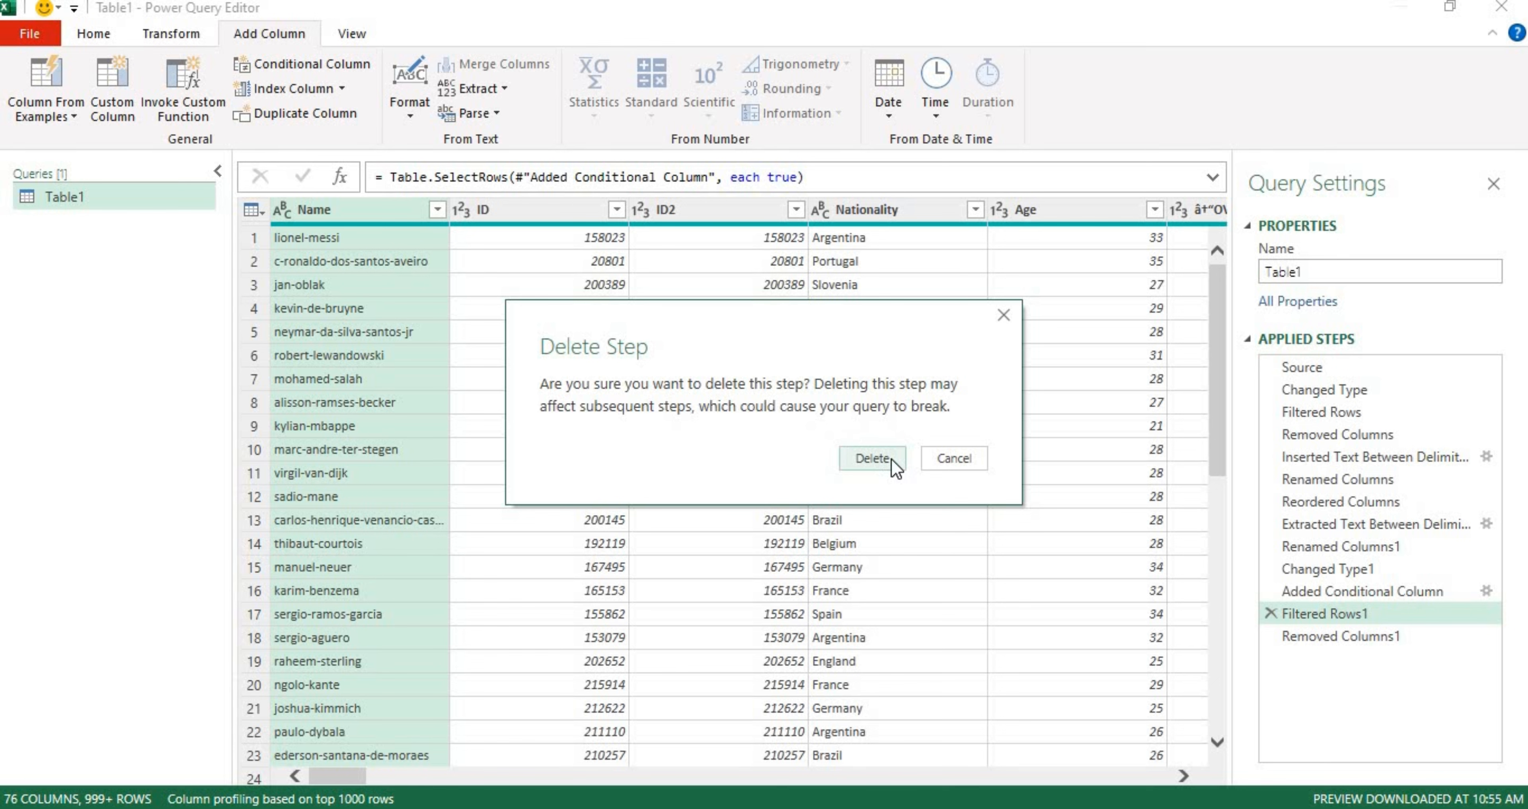
{"action": "left_click", "coordinate": [892, 460]}
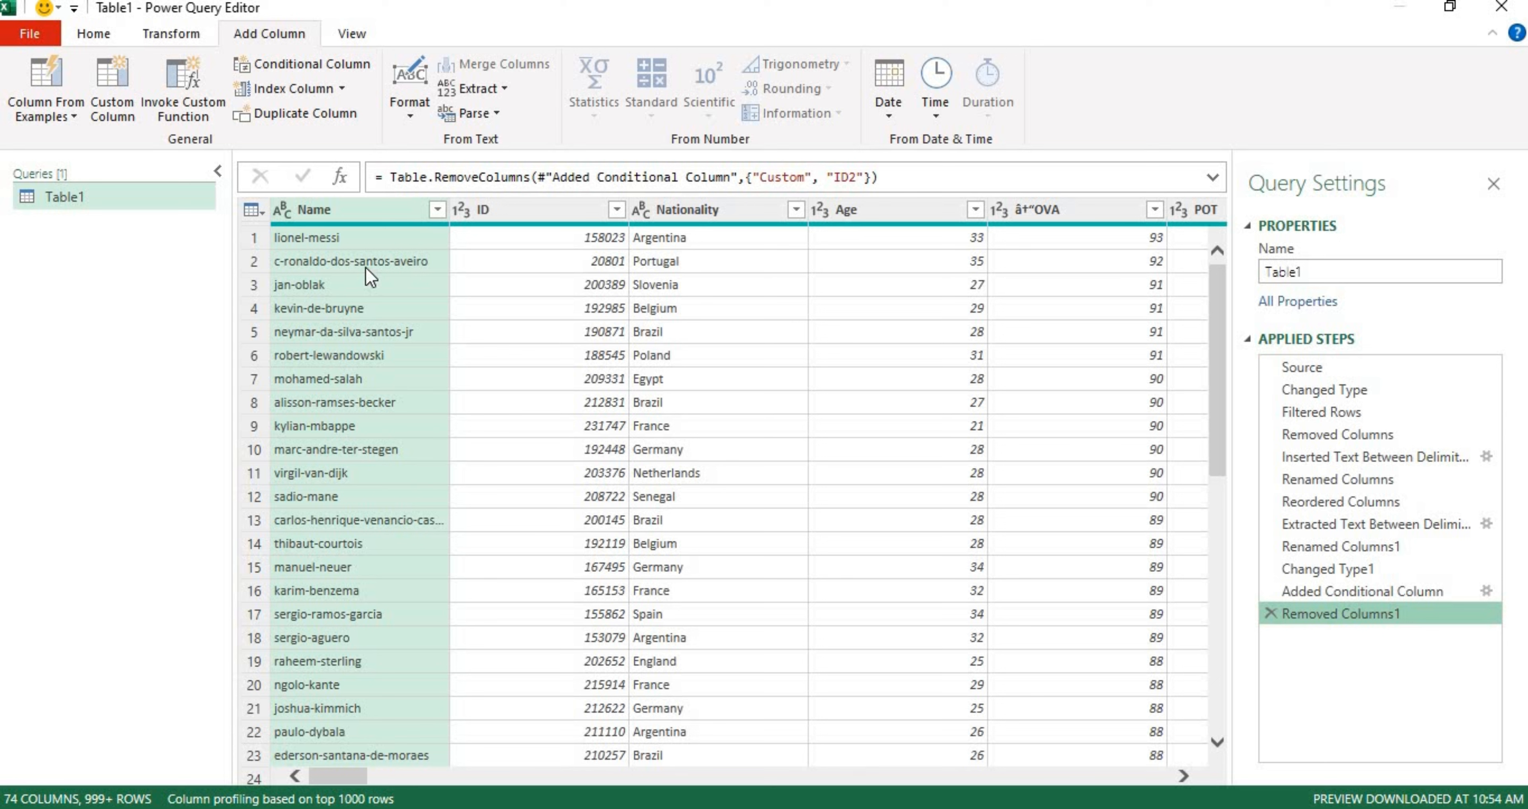
- Replace every hyphen (-) in the Name column with an empty value
{"action": "left_click", "coordinate": [347, 217]}
{"action": "right_click", "coordinate": [349, 223]}
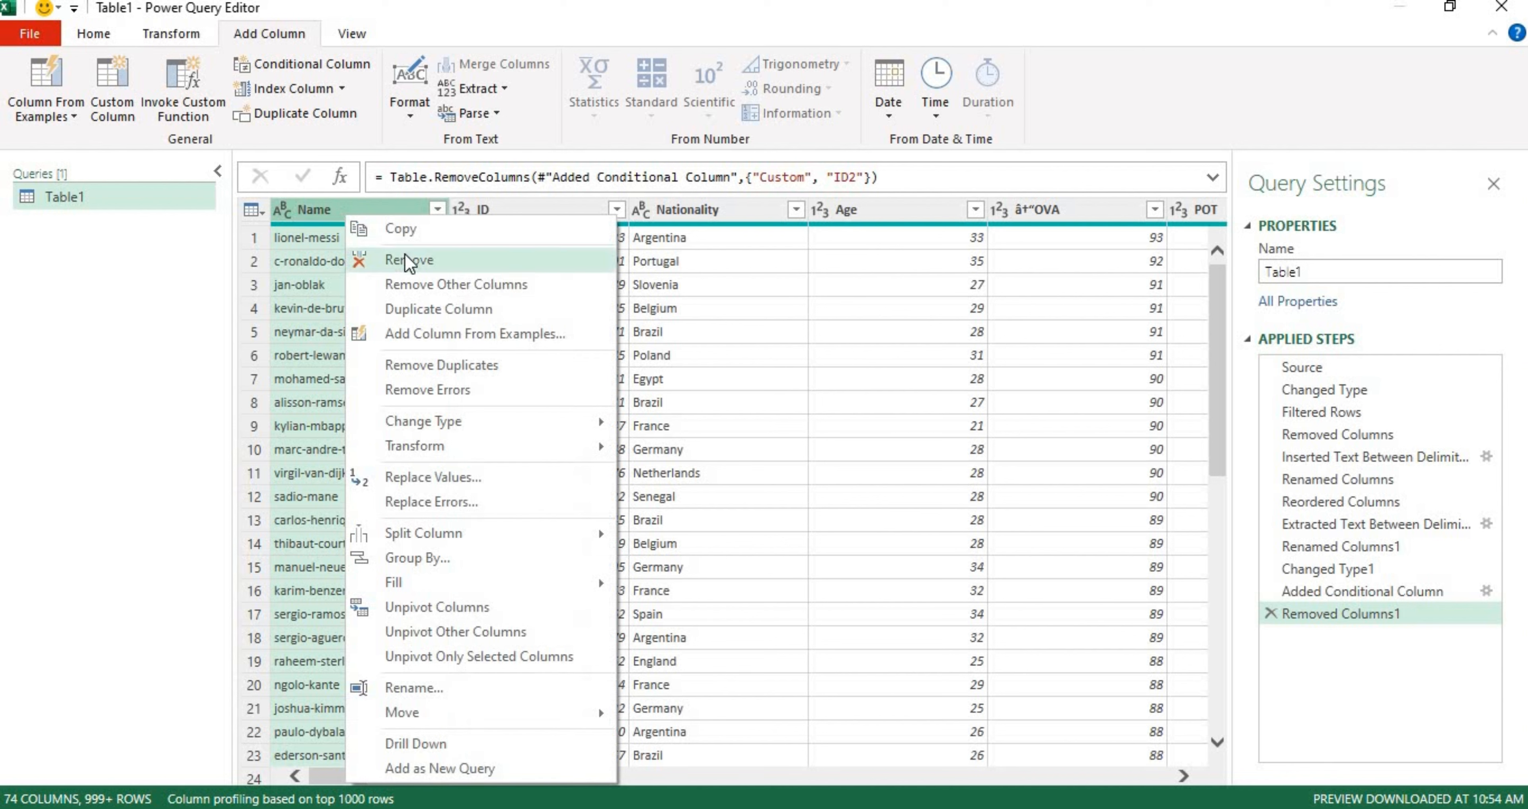
{"action": "left_click", "coordinate": [432, 477]}
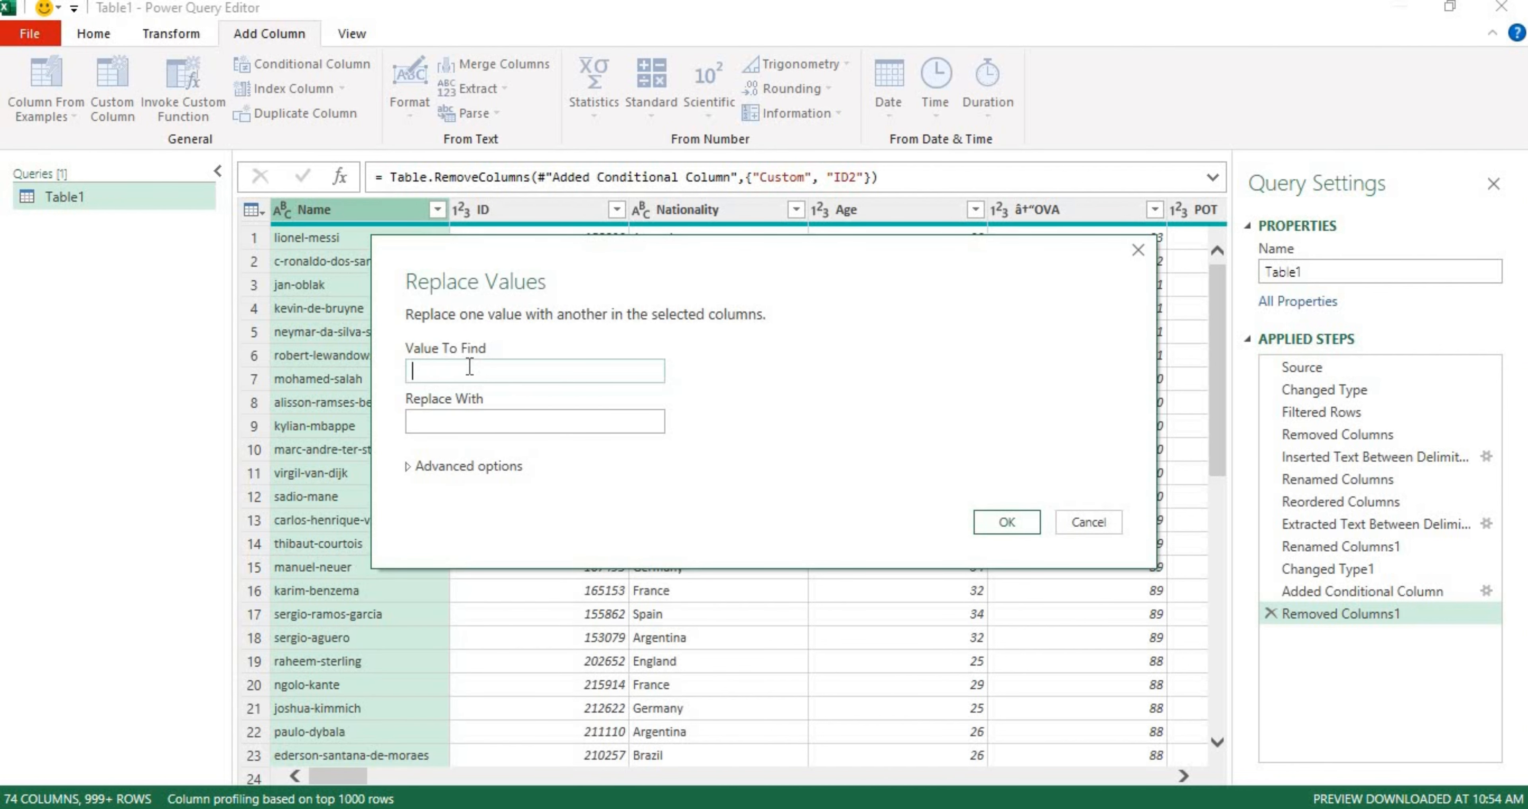
{"action": "type", "text": "-"}
{"action": "left_click", "coordinate": [999, 531]}
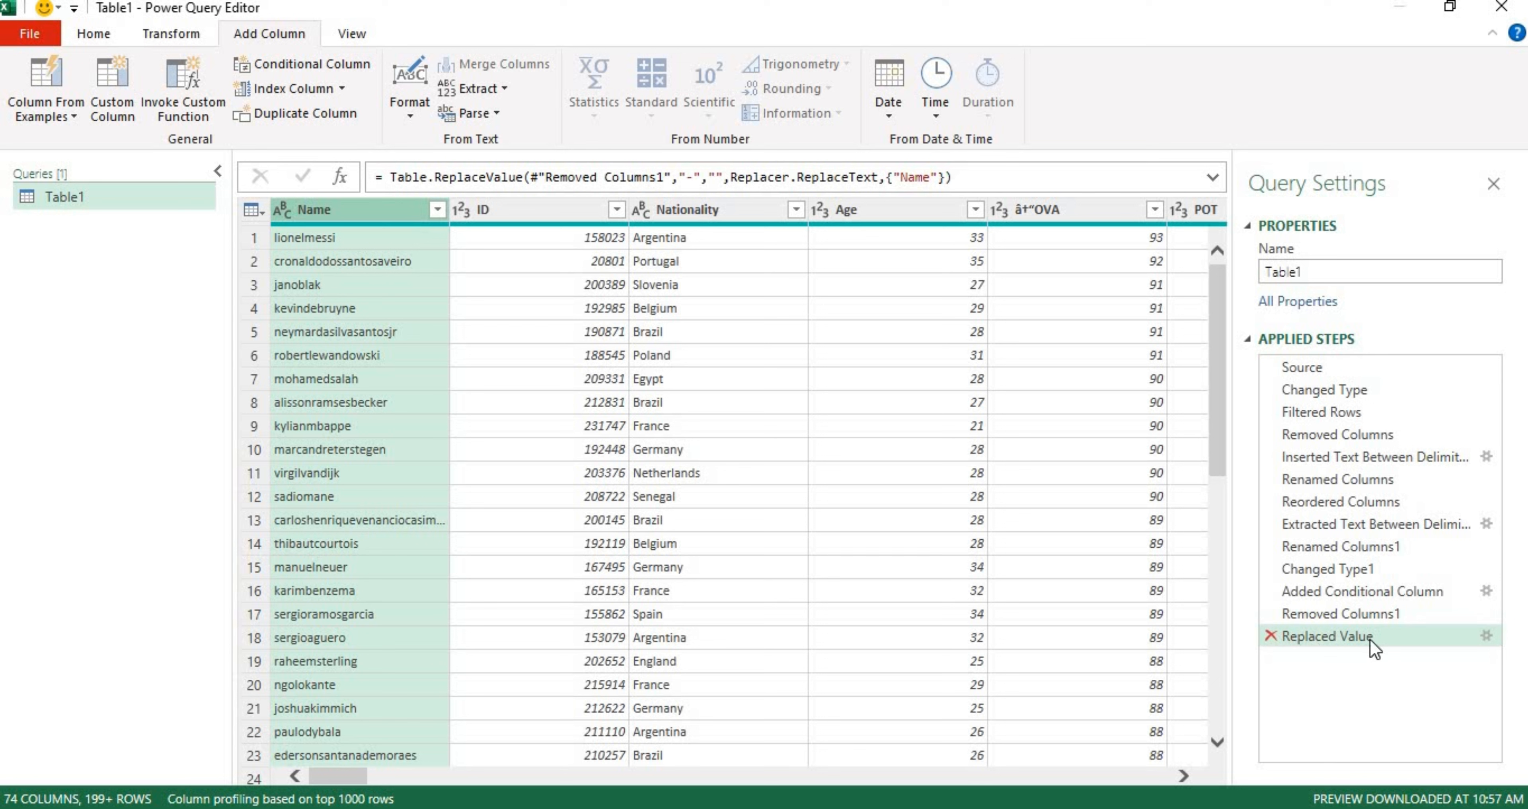
- Edit the Replaced Value step so that hyphens in the Name column are replaced with a space
{"action": "left_click", "coordinate": [1488, 638]}
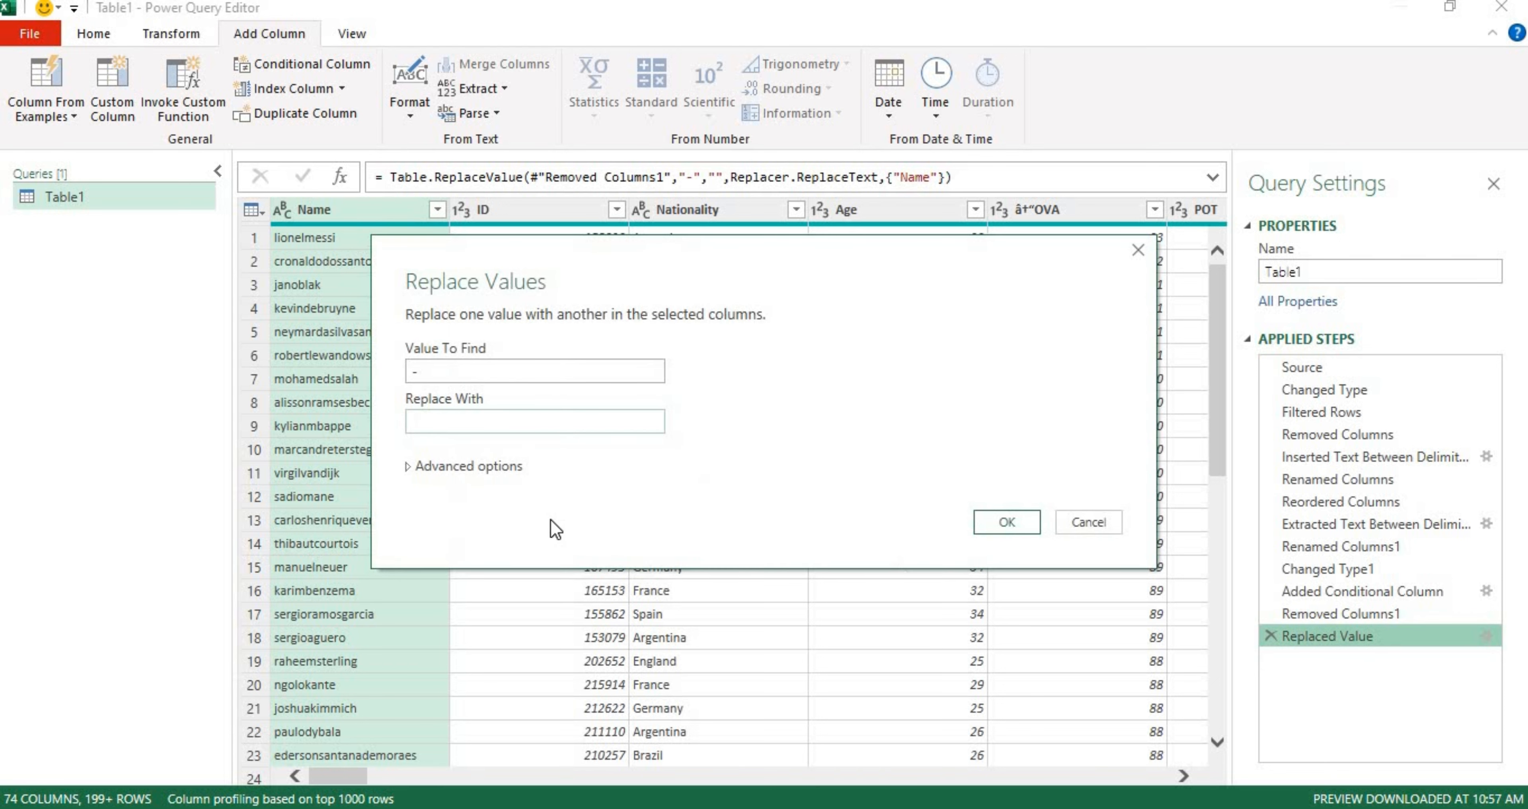
{"action": "left_click", "coordinate": [465, 369]}
{"action": "left_click", "coordinate": [457, 421]}
{"action": "left_click", "coordinate": [1011, 522]}
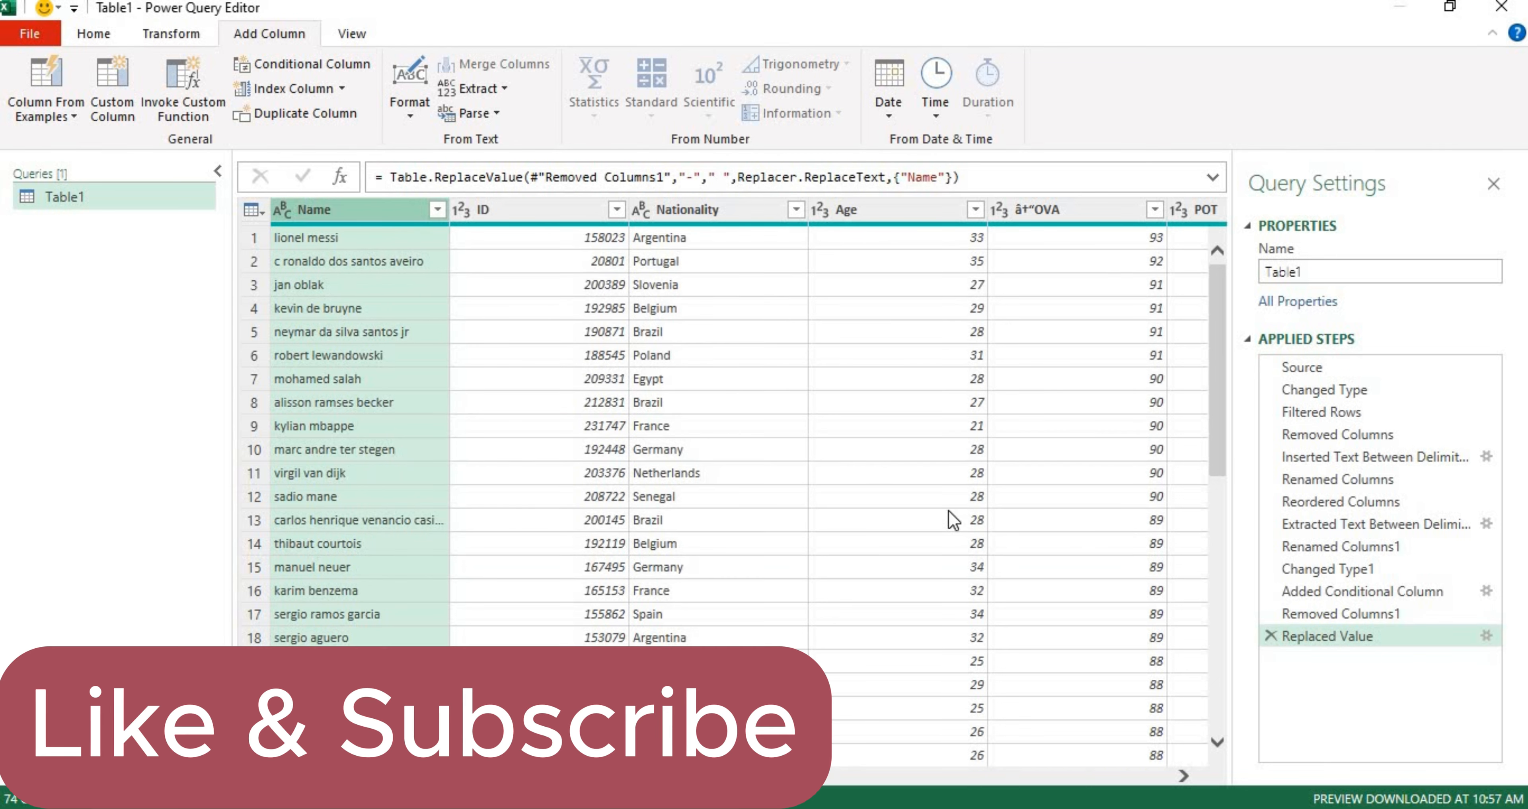
- Capitalize each word in the Name column
{"action": "right_click", "coordinate": [388, 217]}
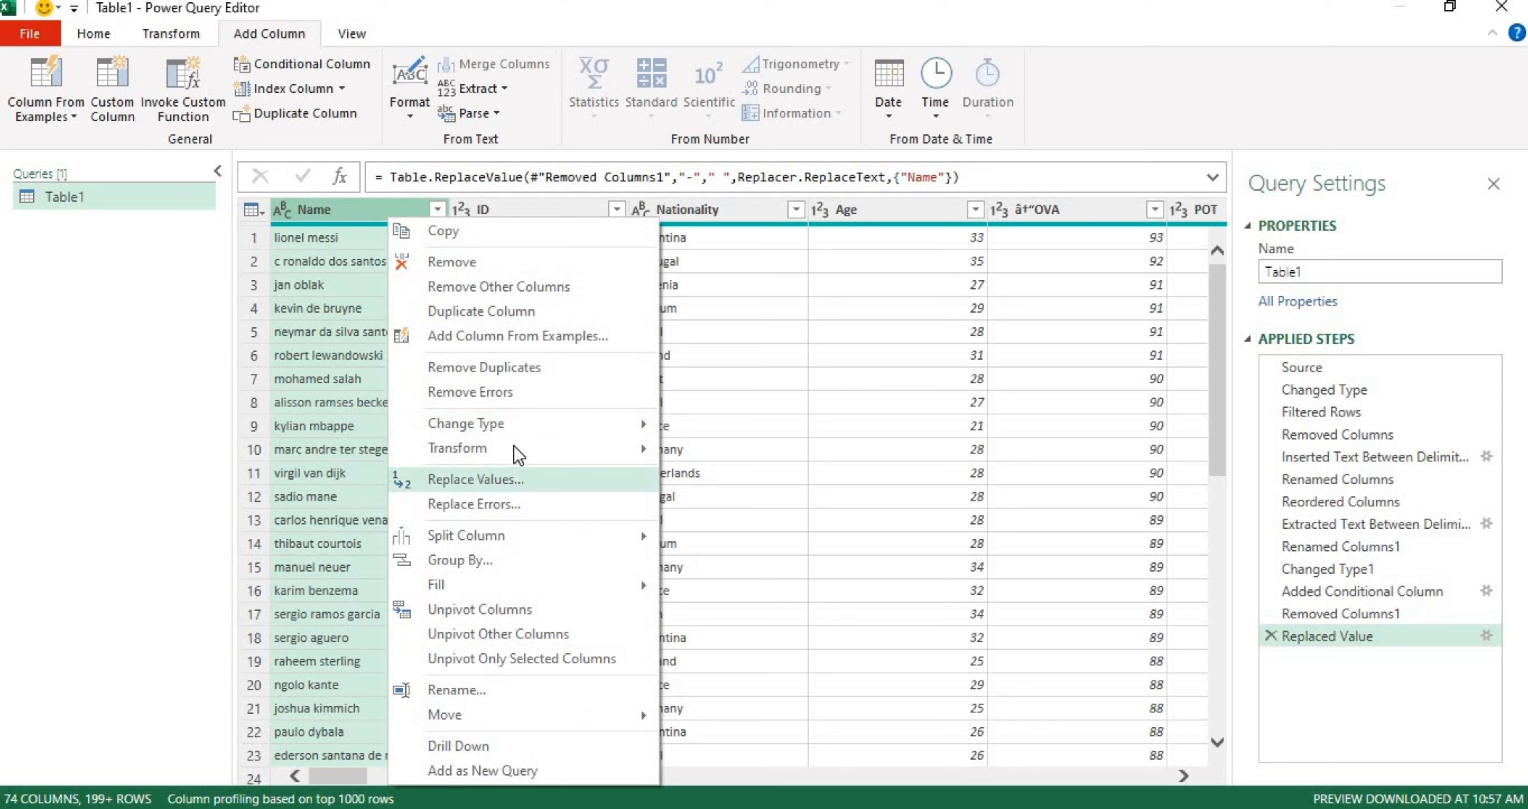
{"action": "mouse_move", "coordinate": [517, 446]}
{"action": "mouse_move", "coordinate": [584, 448]}
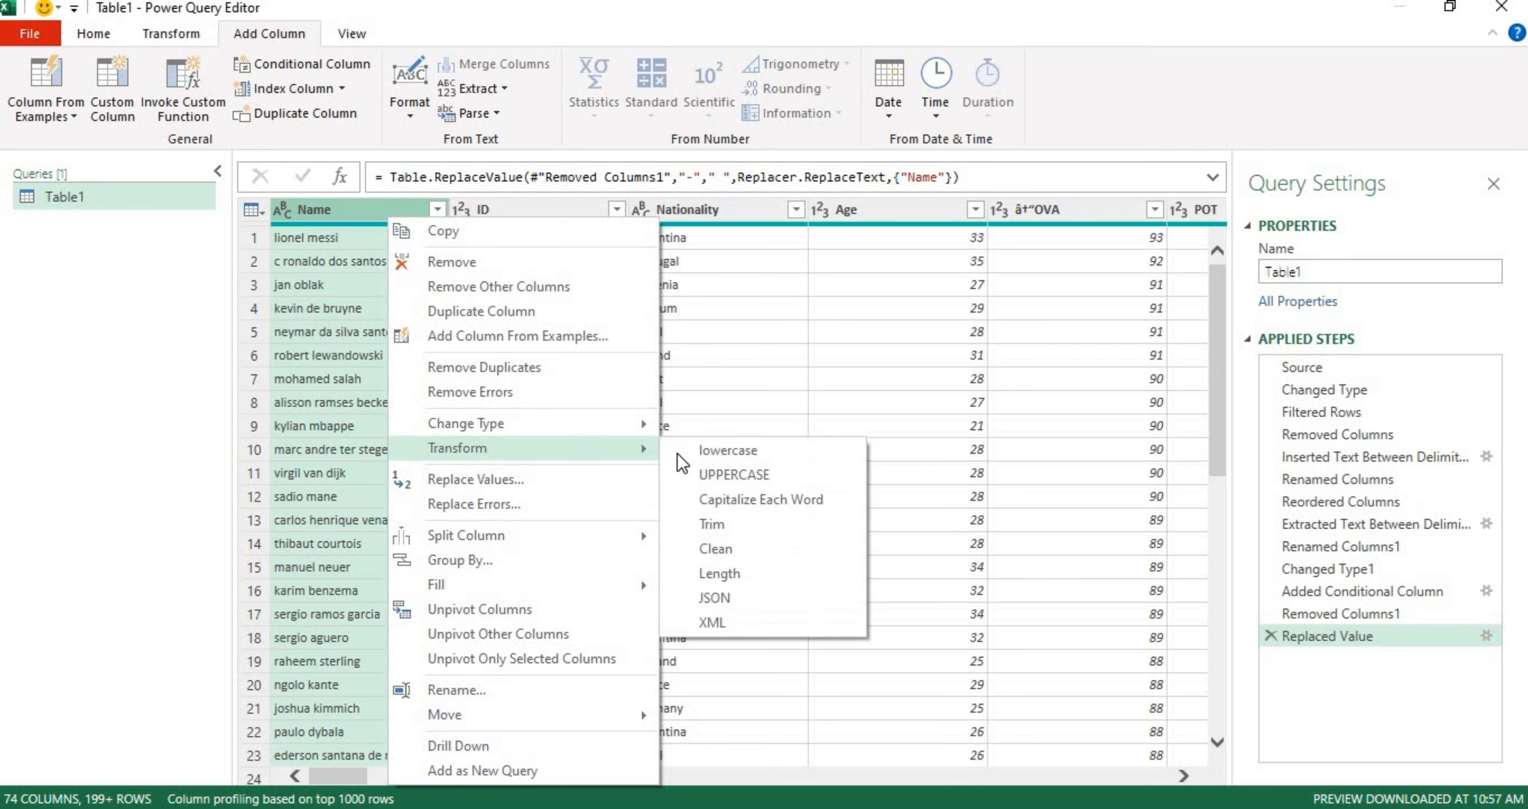
{"action": "left_click", "coordinate": [736, 499]}
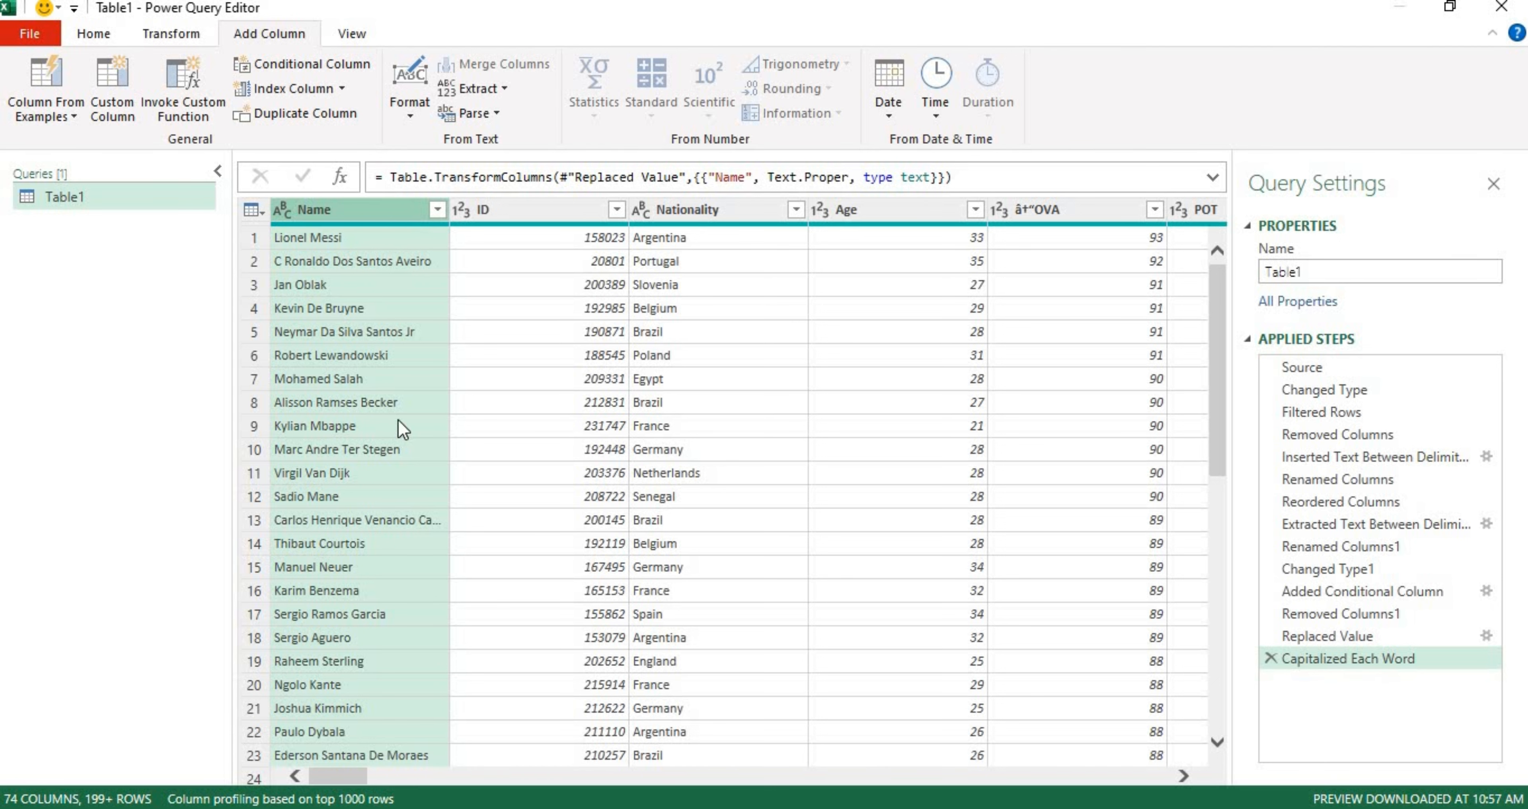
- Add 2 to every value in the Age column, transforming the existing column in place
{"action": "left_click", "coordinate": [533, 208]}
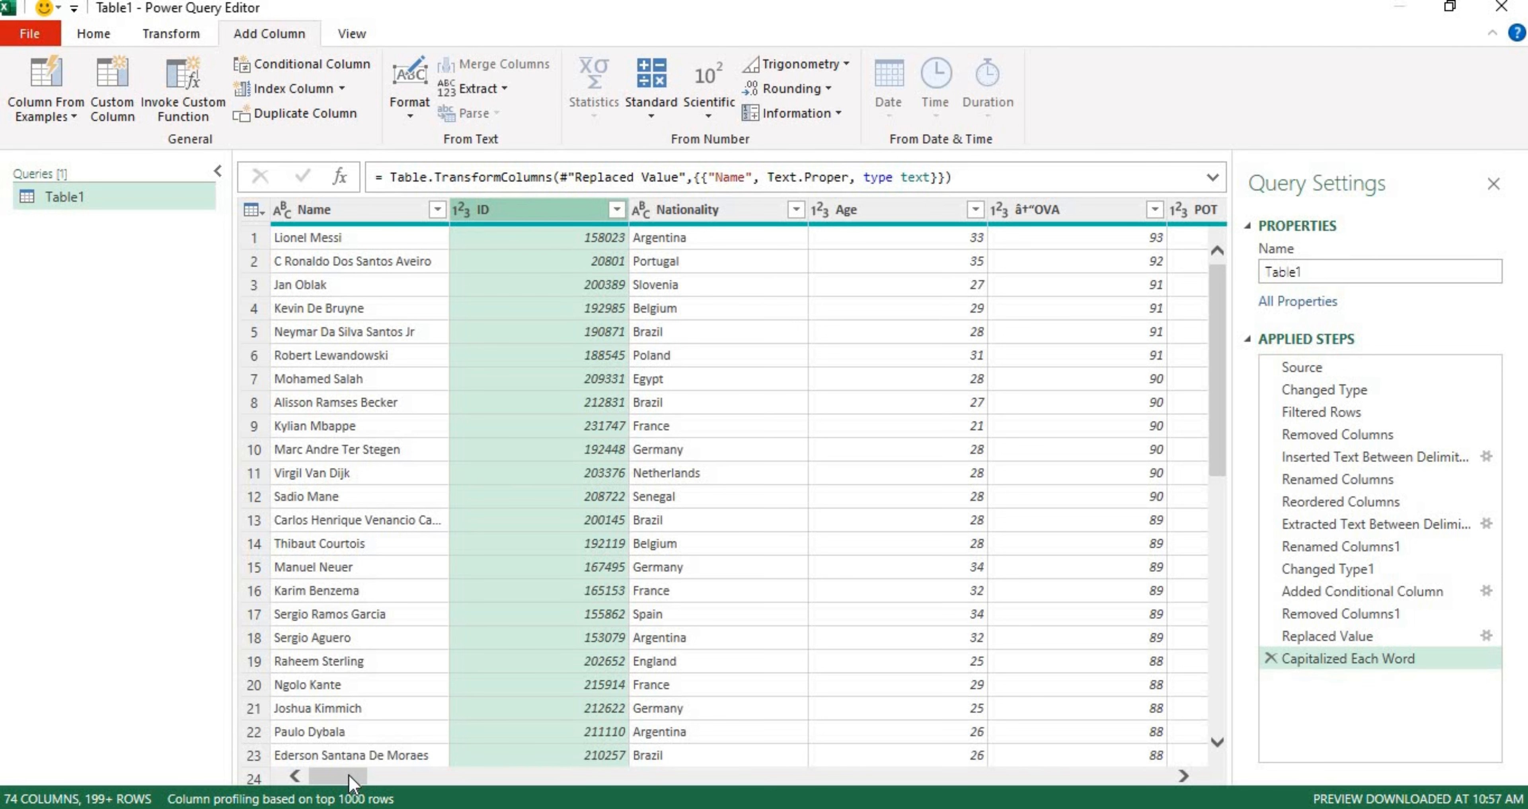
{"action": "left_click_drag", "start_coordinate": [349, 775], "coordinate": [369, 773]}
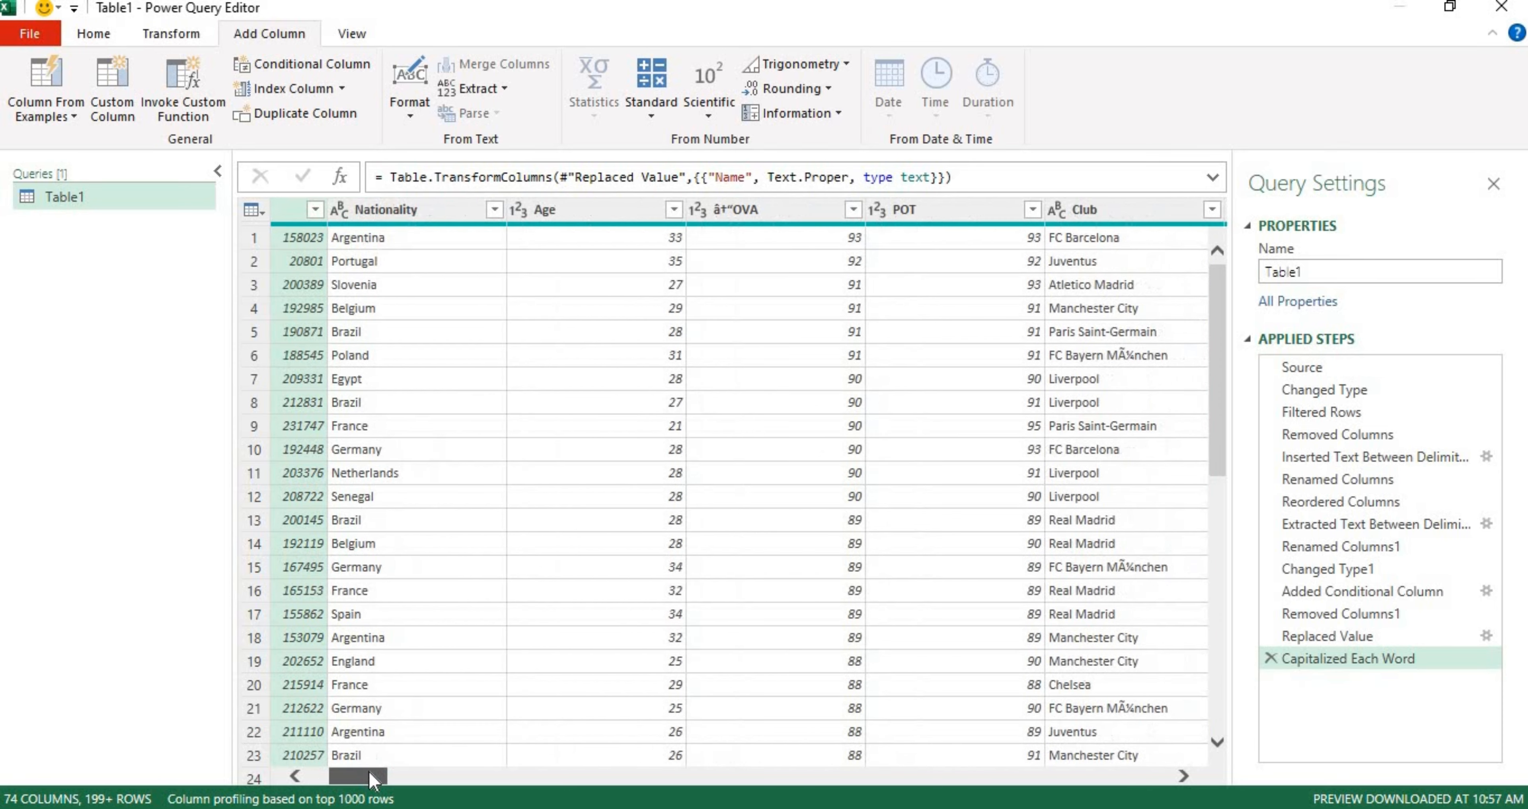
{"action": "left_click", "coordinate": [580, 212]}
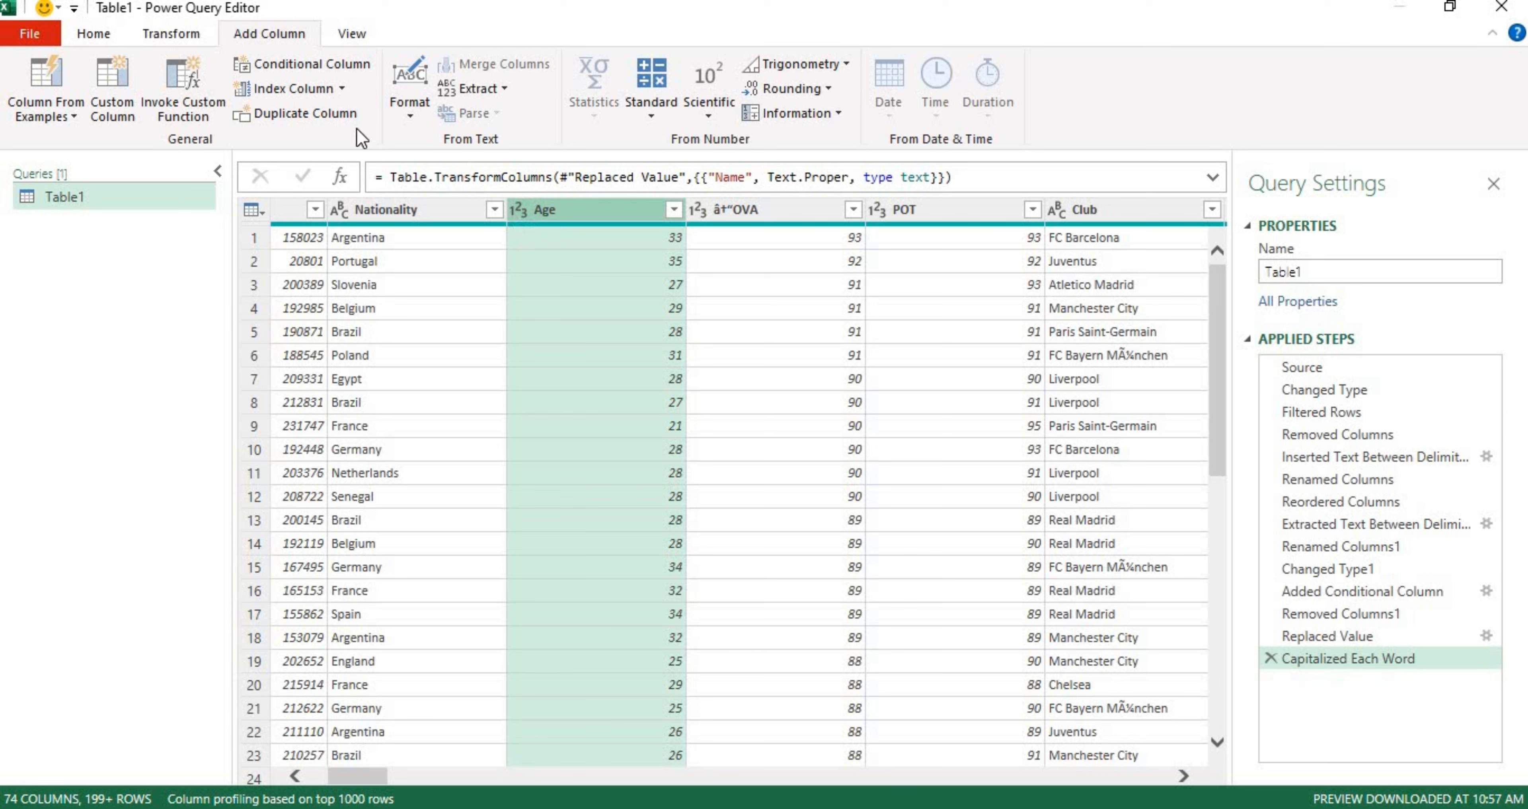
{"action": "left_click", "coordinate": [172, 36]}
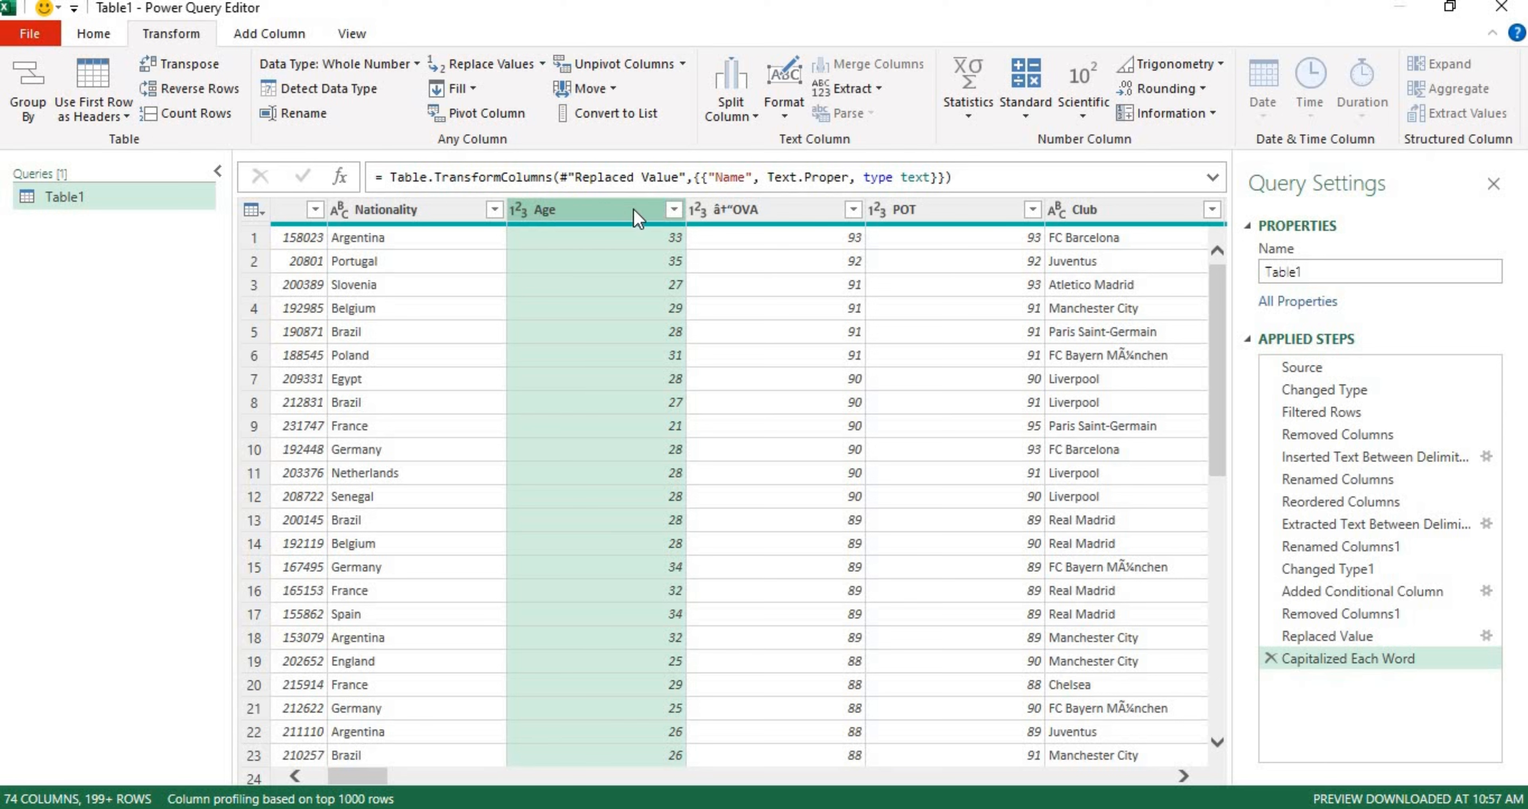
{"action": "left_click", "coordinate": [273, 34]}
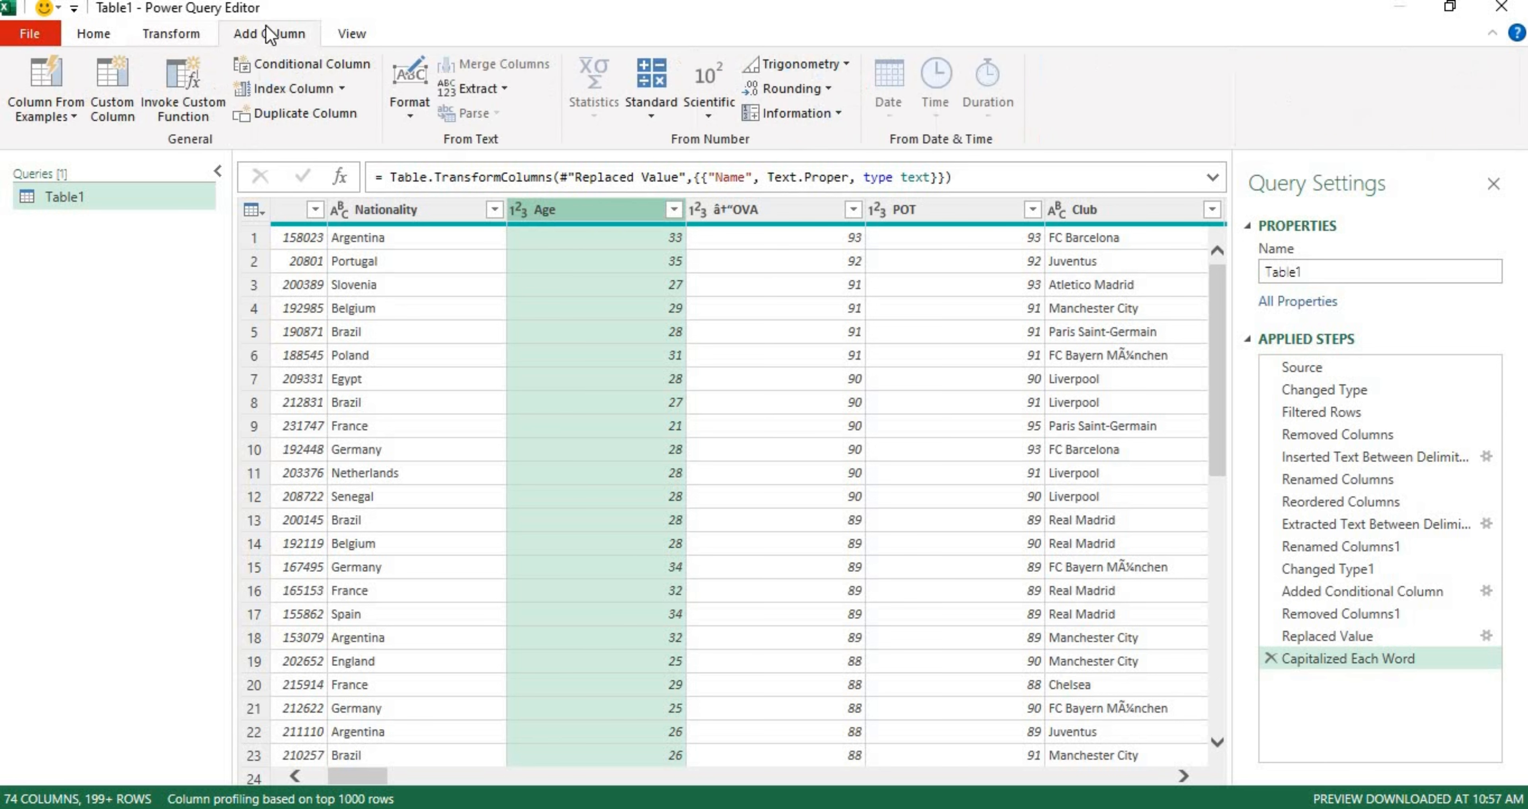
{"action": "left_click", "coordinate": [182, 39]}
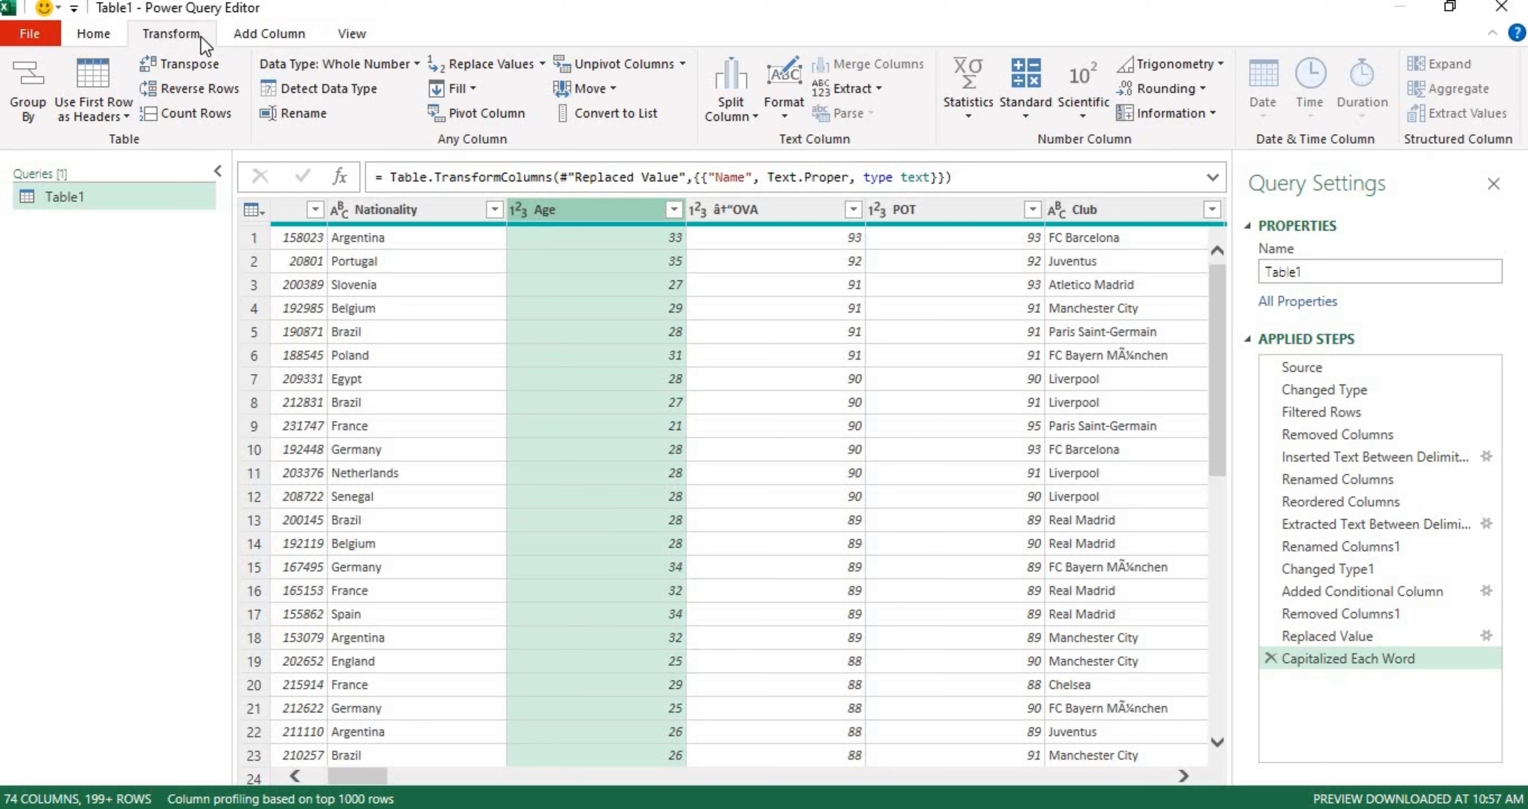
{"action": "left_click", "coordinate": [814, 177]}
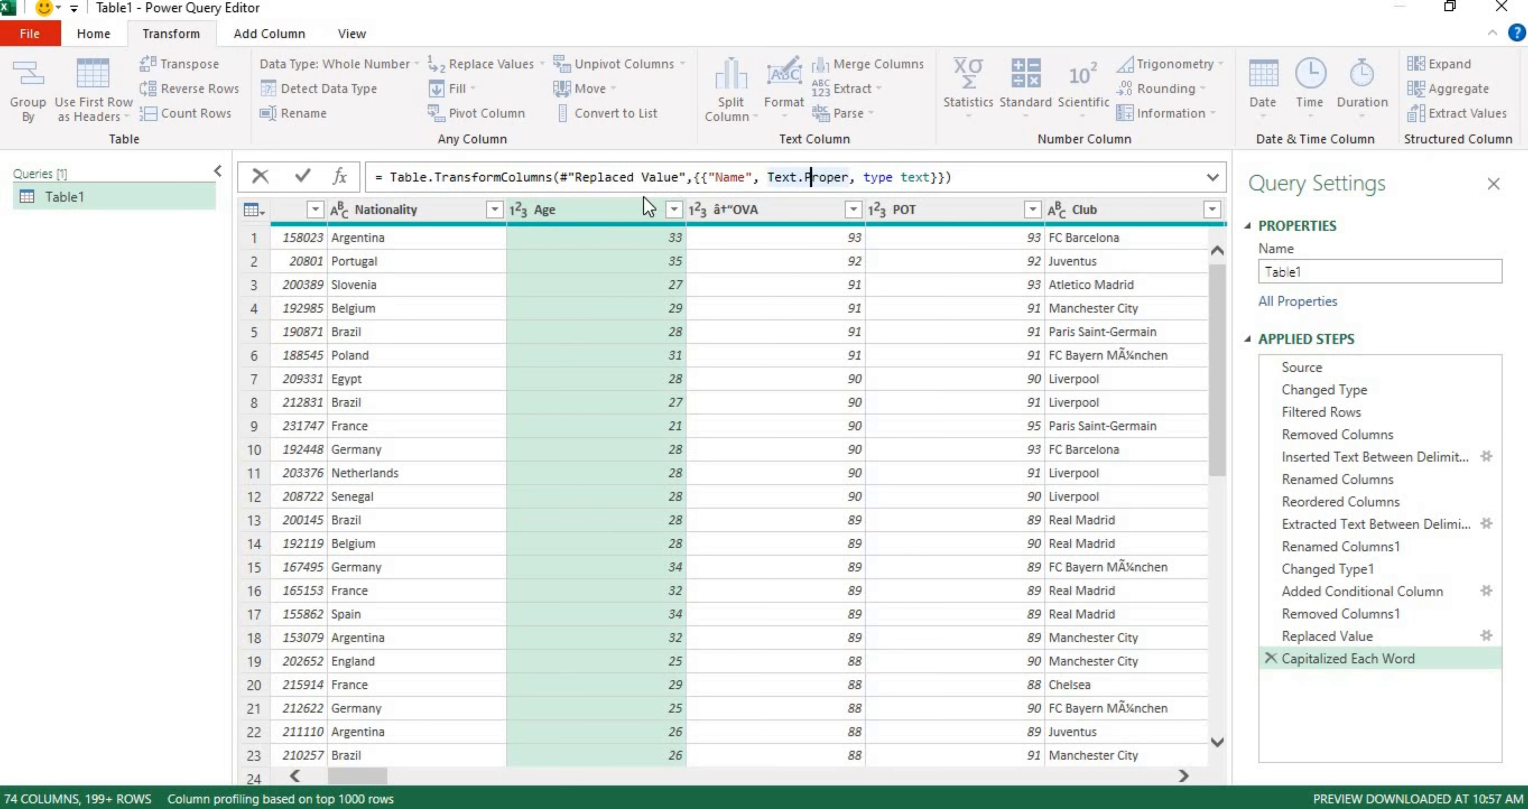
{"action": "left_click", "coordinate": [622, 202]}
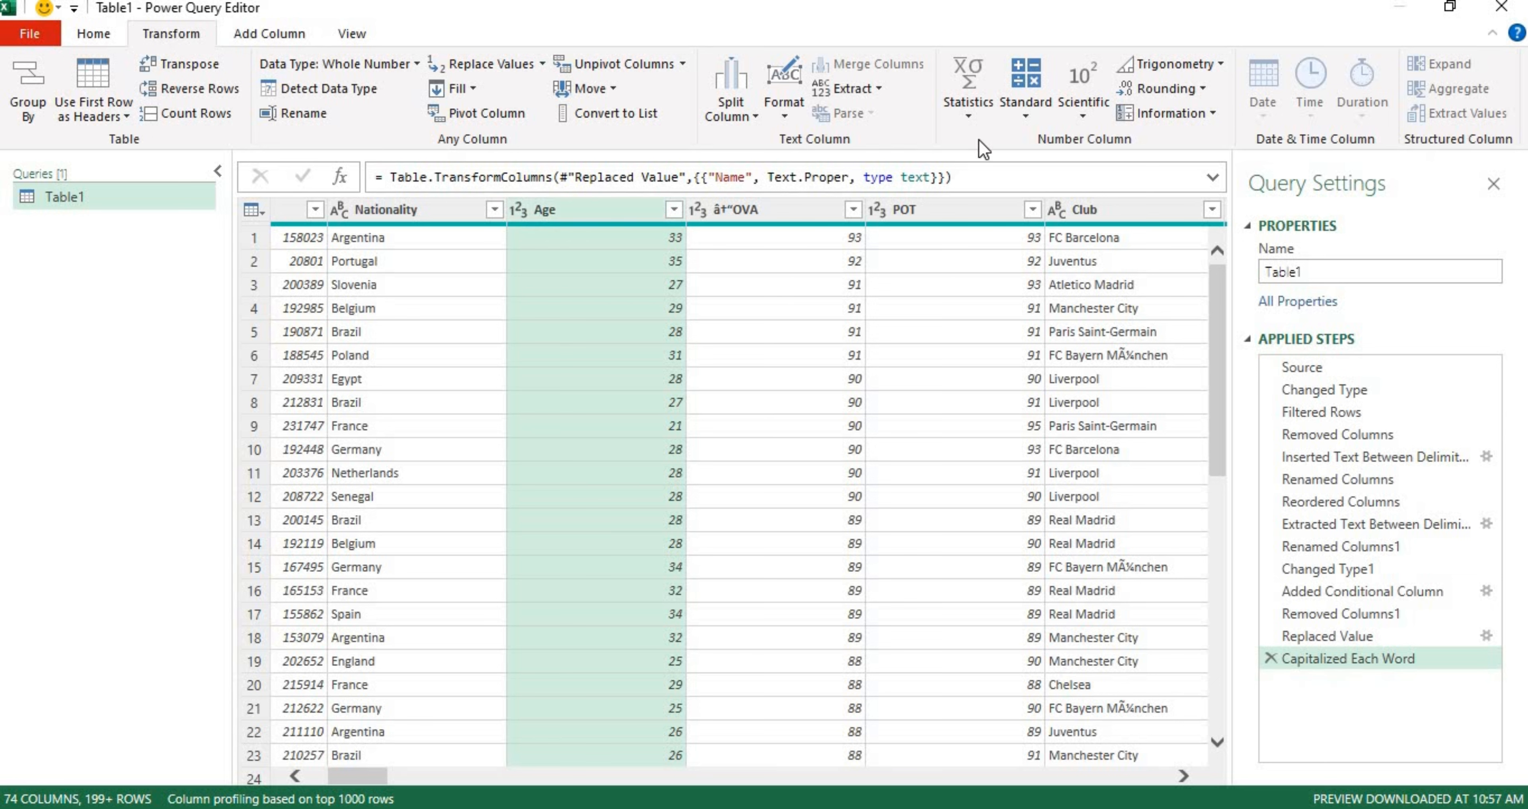
{"action": "left_click", "coordinate": [1028, 116]}
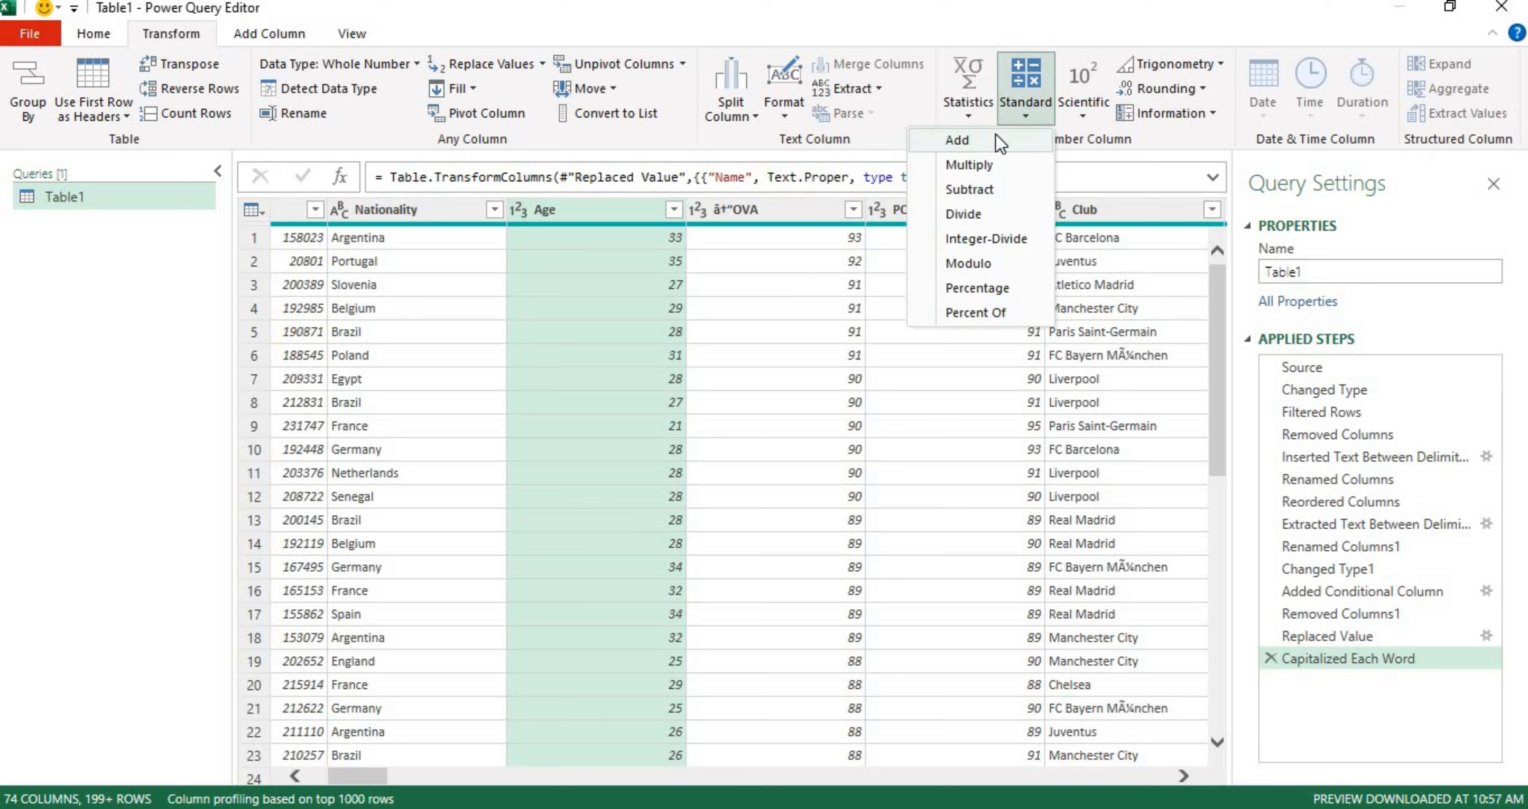
{"action": "left_click", "coordinate": [961, 138]}
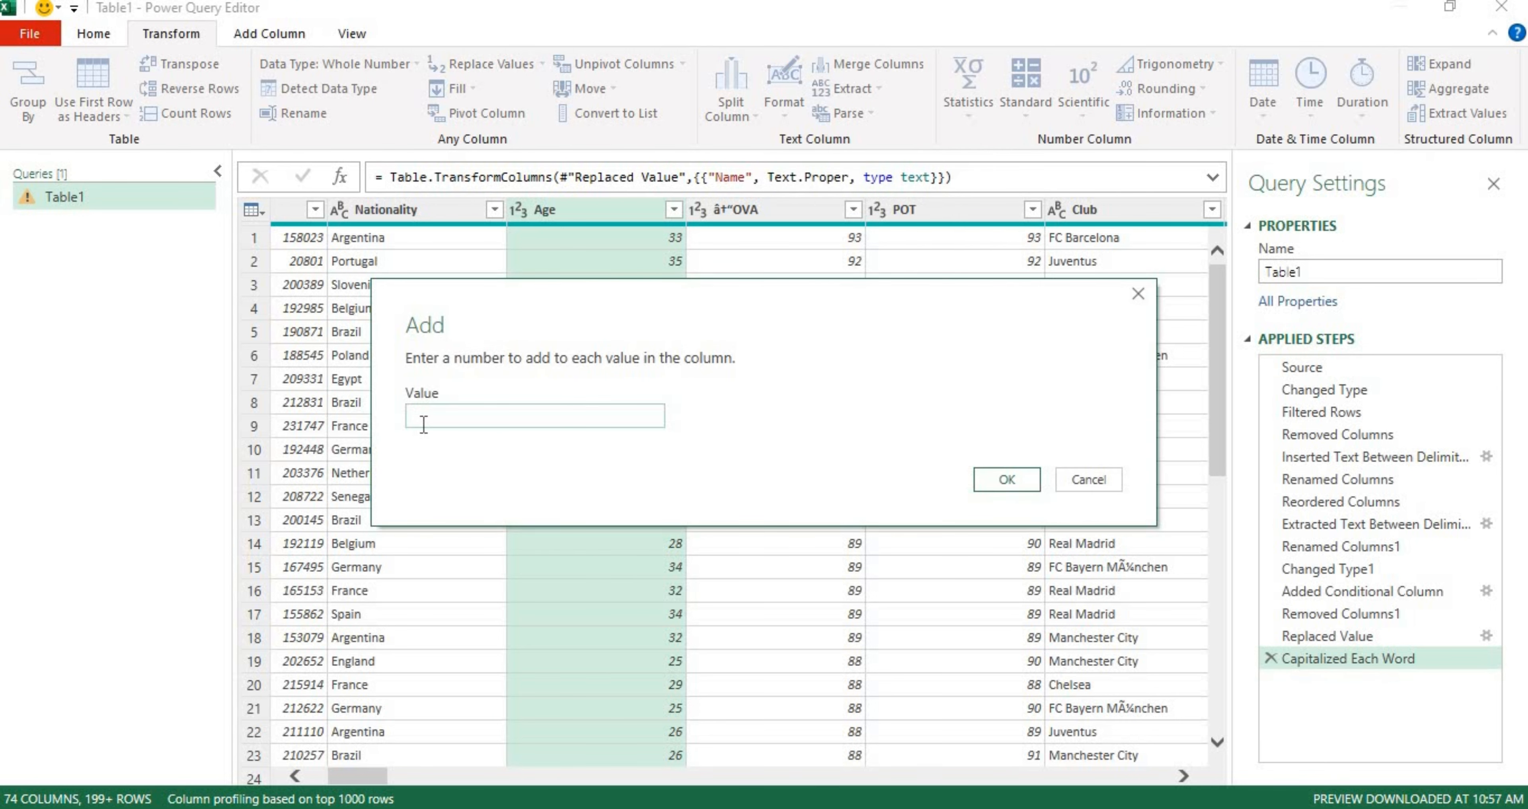
{"action": "type", "text": "2"}
{"action": "key", "text": "Return"}
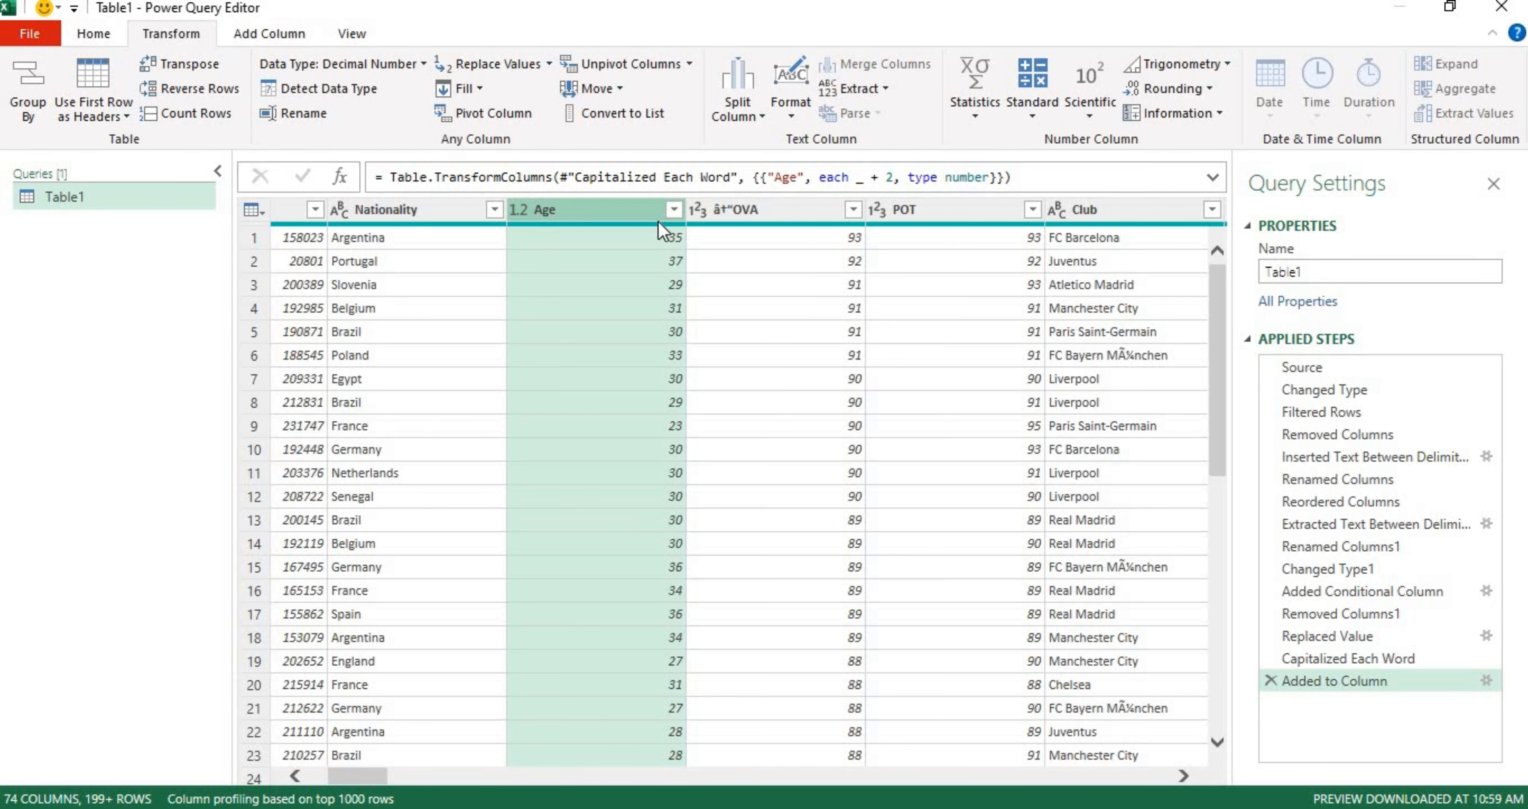
- Rename the column between Age and POT as OVA by removing the stray characters in front of its name
{"action": "left_click", "coordinate": [755, 214]}
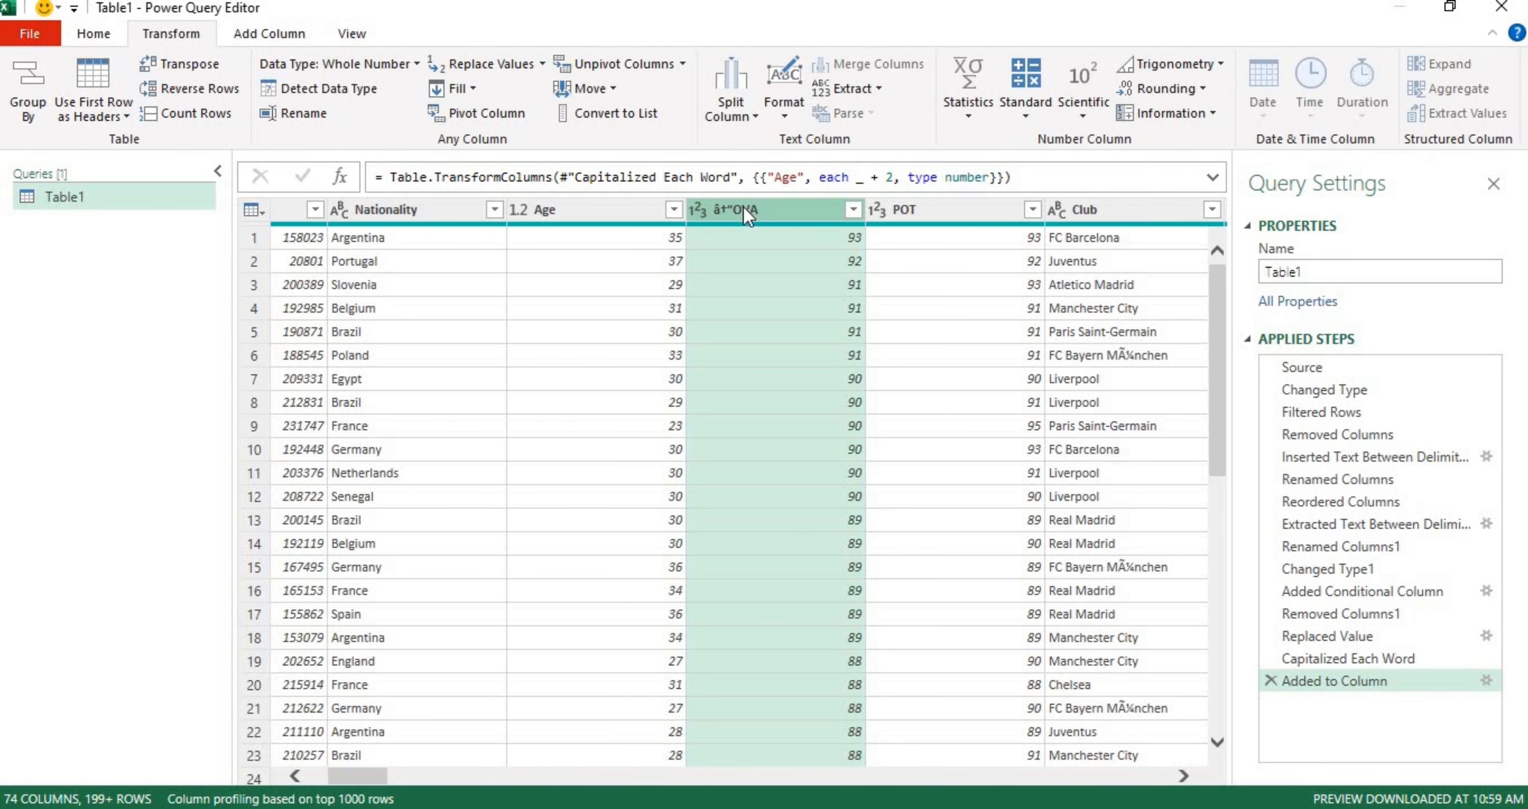
{"action": "double_click", "coordinate": [739, 211]}
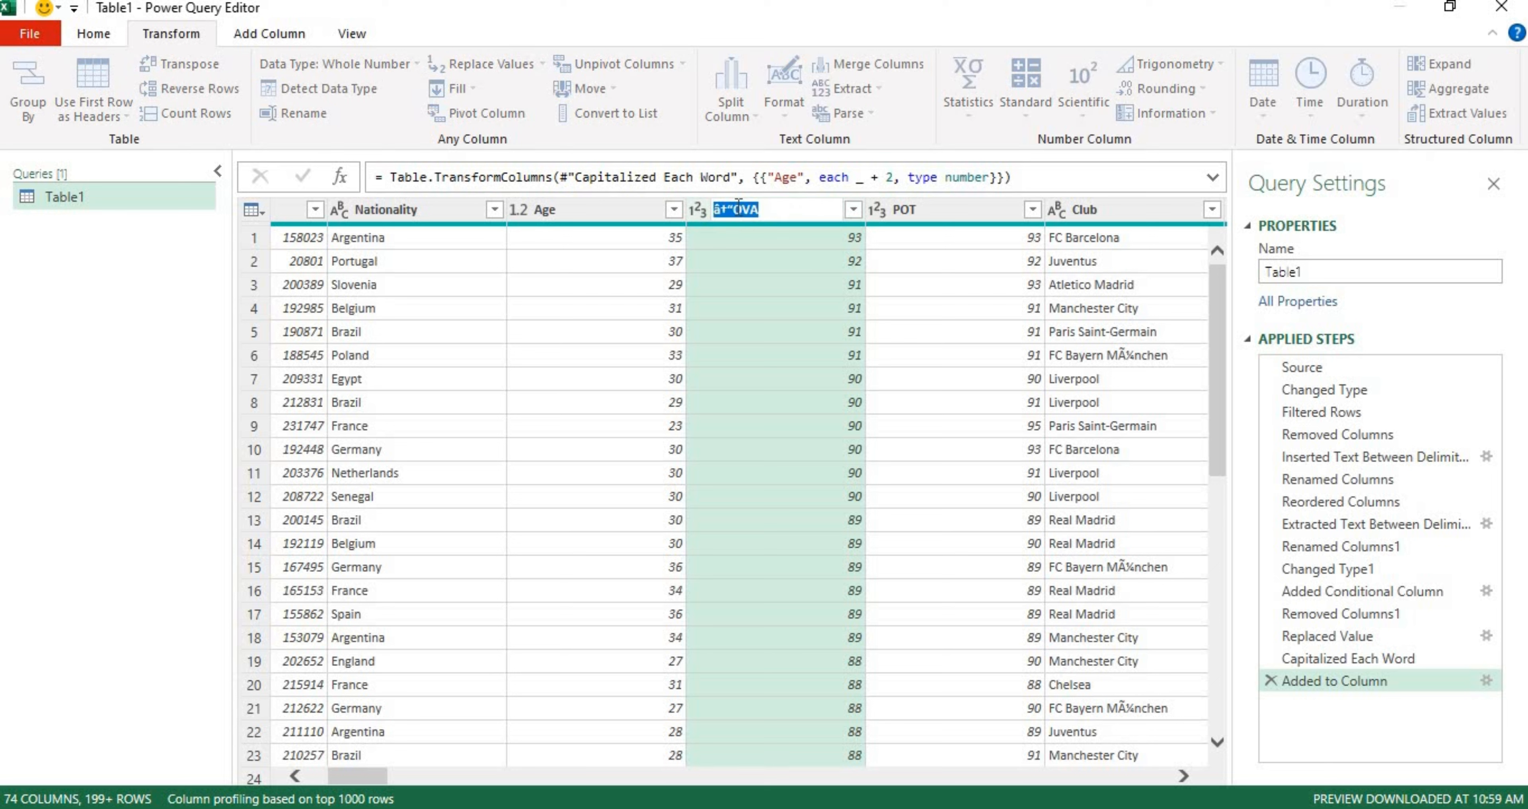
{"action": "left_click", "coordinate": [738, 209]}
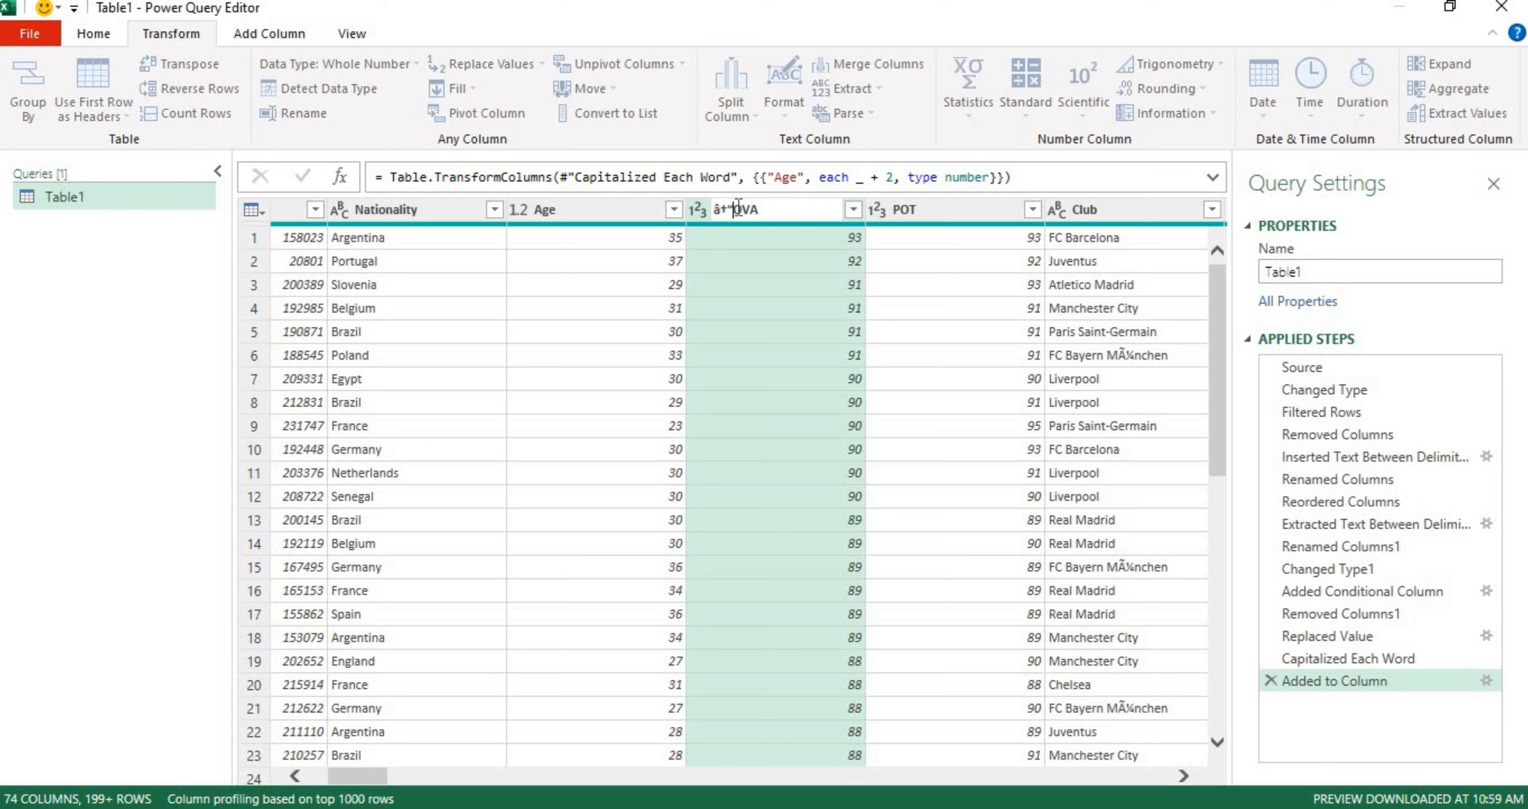
{"action": "key", "text": "BackSpace"}
{"action": "key", "text": "BackSpace"}
{"action": "key", "text": "BackSpace"}
{"action": "key", "text": "Return"}
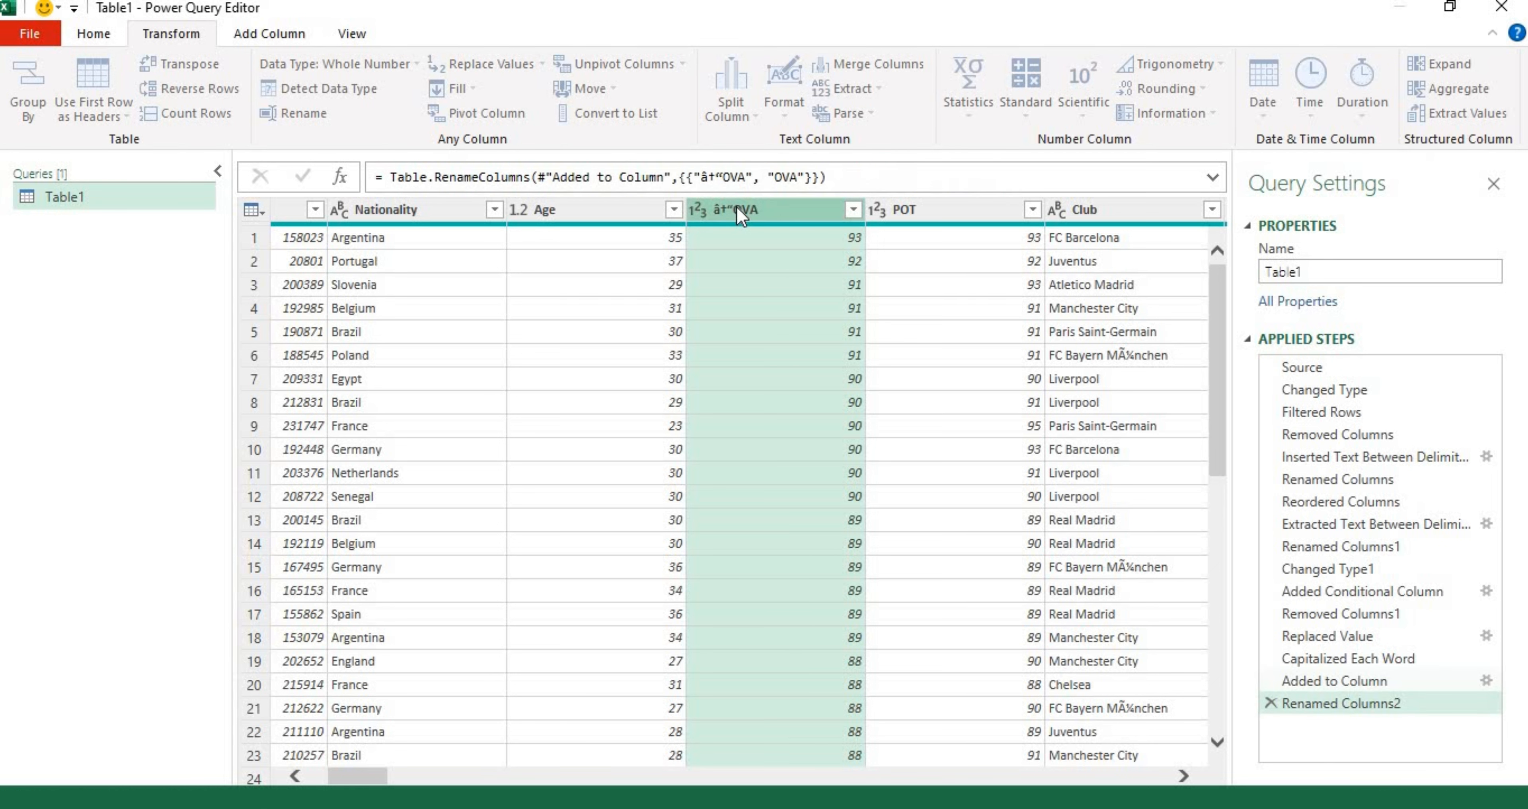
- Review the distinct values in the OVA column's filter list and delete the redundant Filtered Rows1 step
{"action": "left_click", "coordinate": [853, 209]}
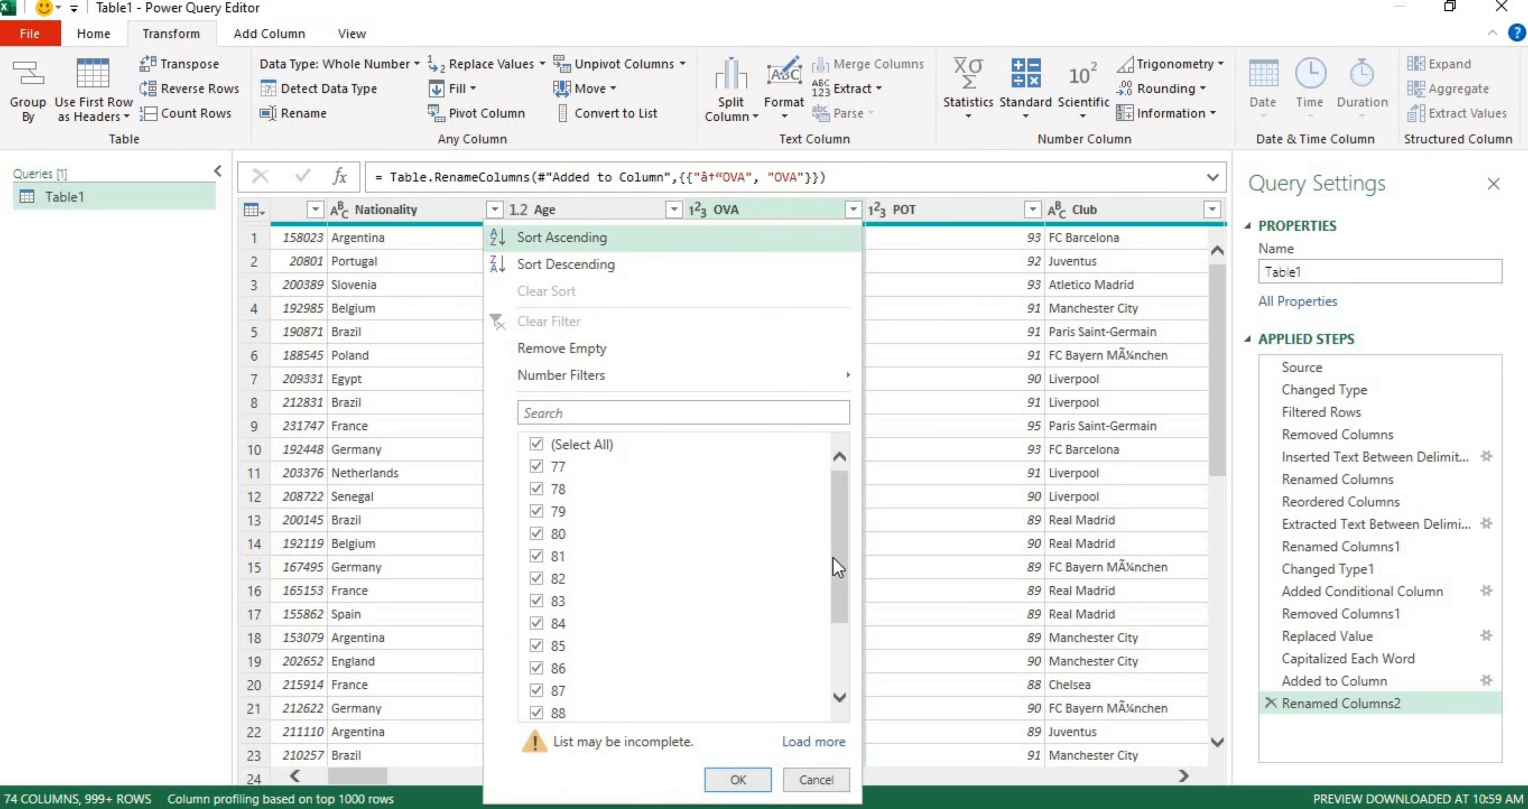
{"action": "left_click_drag", "start_coordinate": [833, 558], "coordinate": [833, 677]}
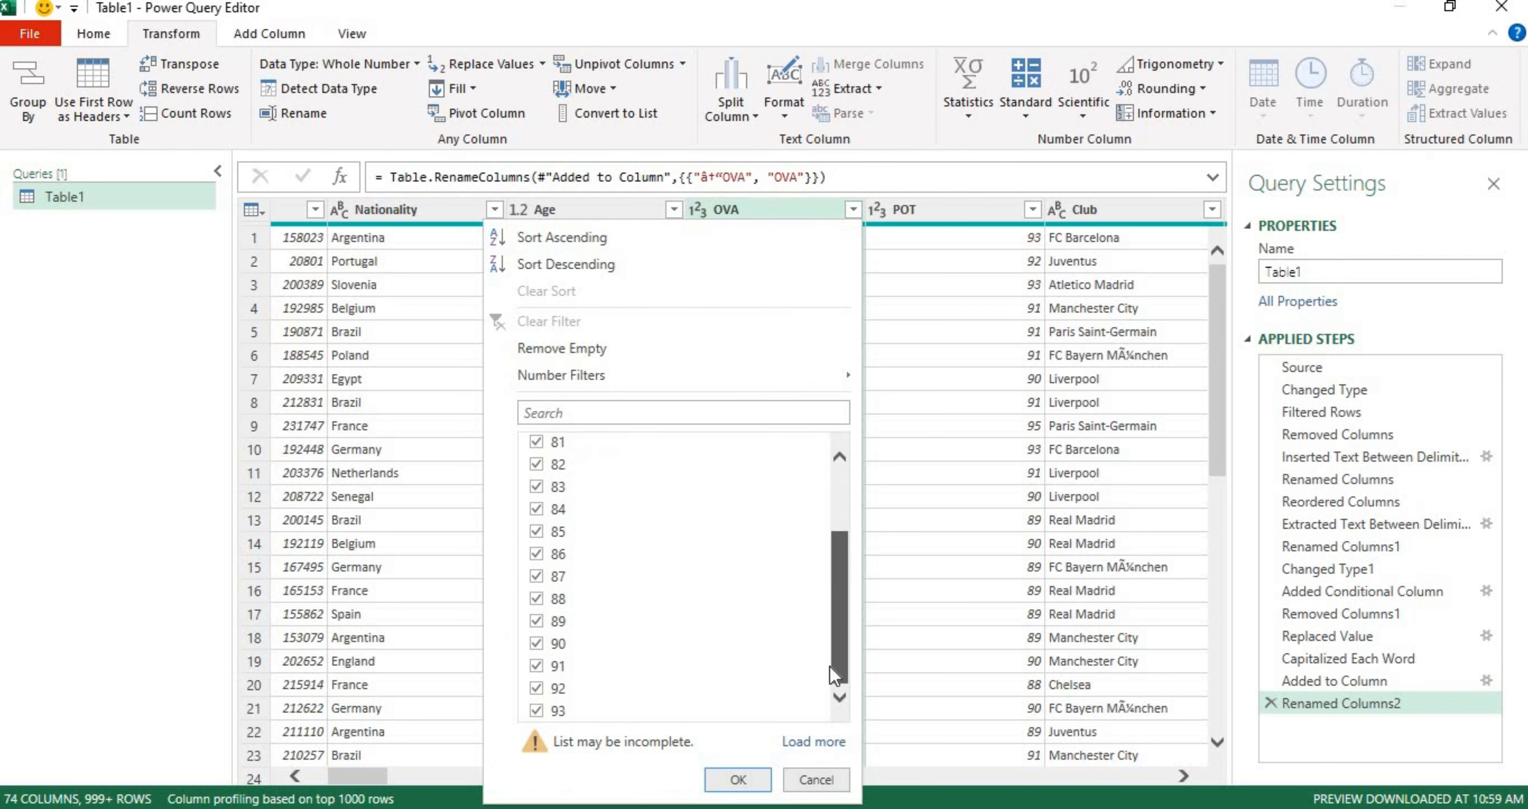
{"action": "left_click", "coordinate": [737, 779]}
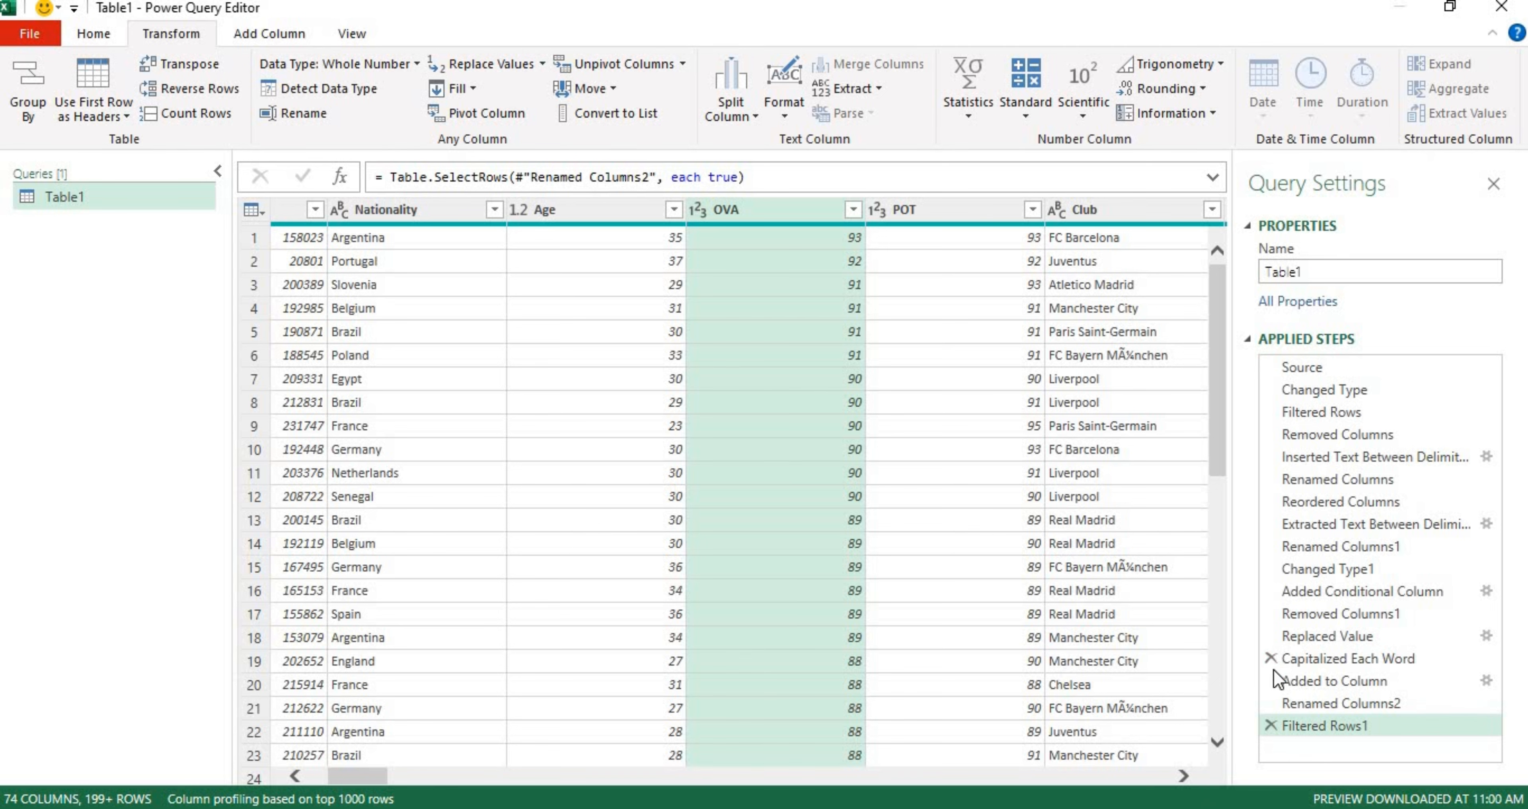
{"action": "left_click", "coordinate": [1270, 725]}
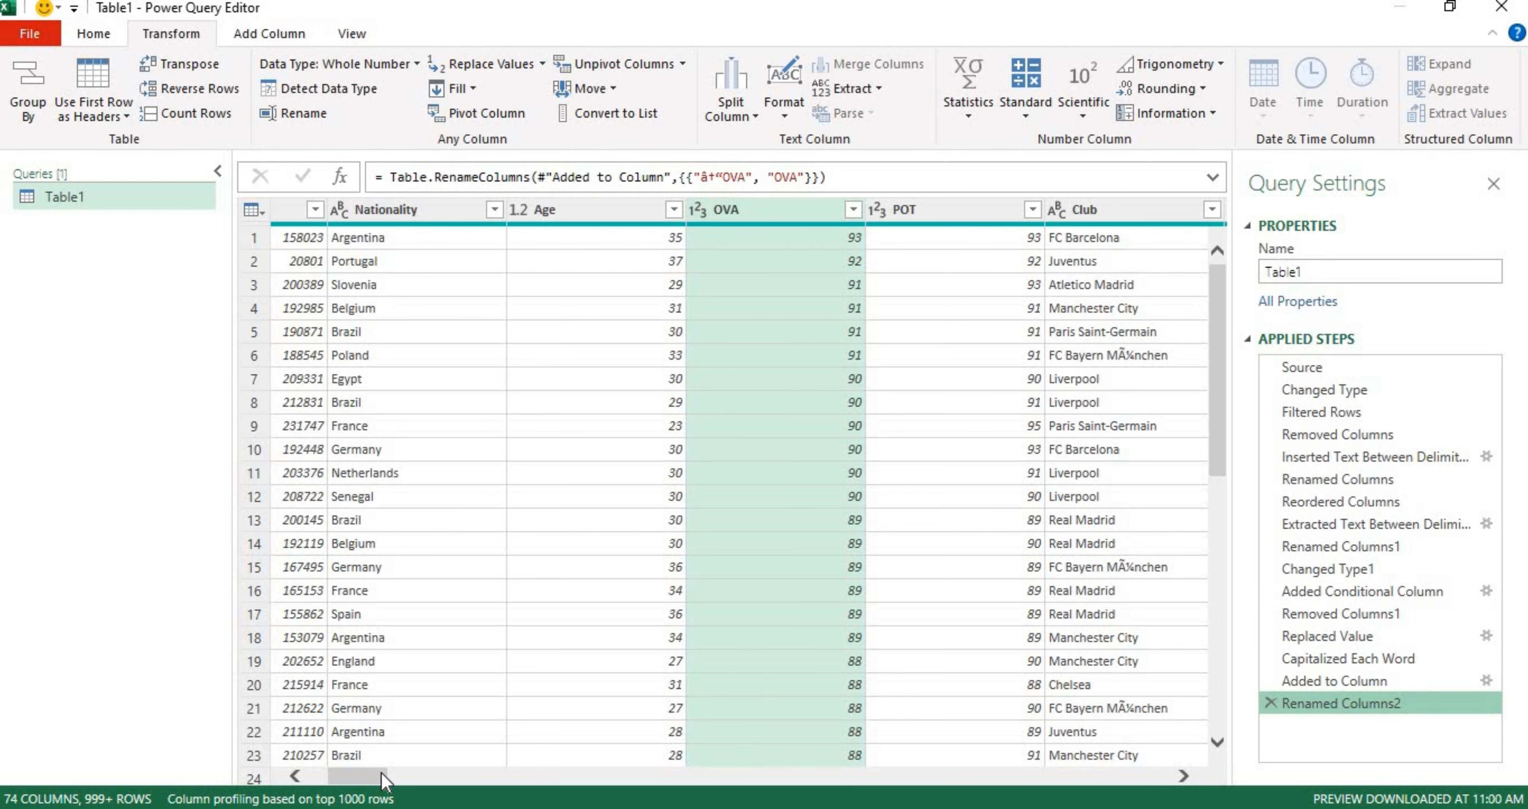
- Examine the Club column's filter list and its FC Bayern cells for wrongly encoded characters
{"action": "left_click_drag", "start_coordinate": [380, 774], "coordinate": [408, 772]}
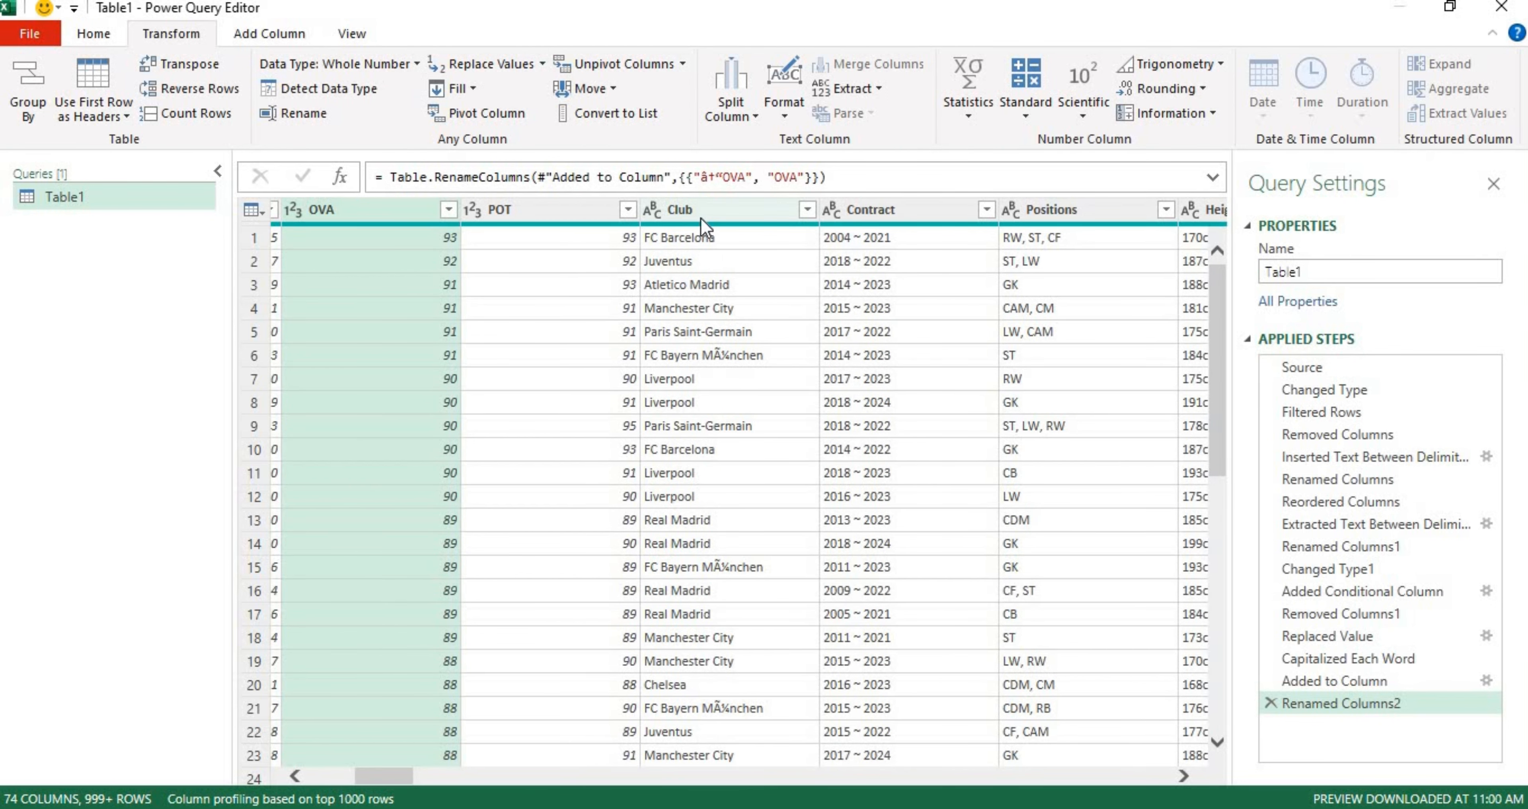
{"action": "left_click", "coordinate": [688, 210]}
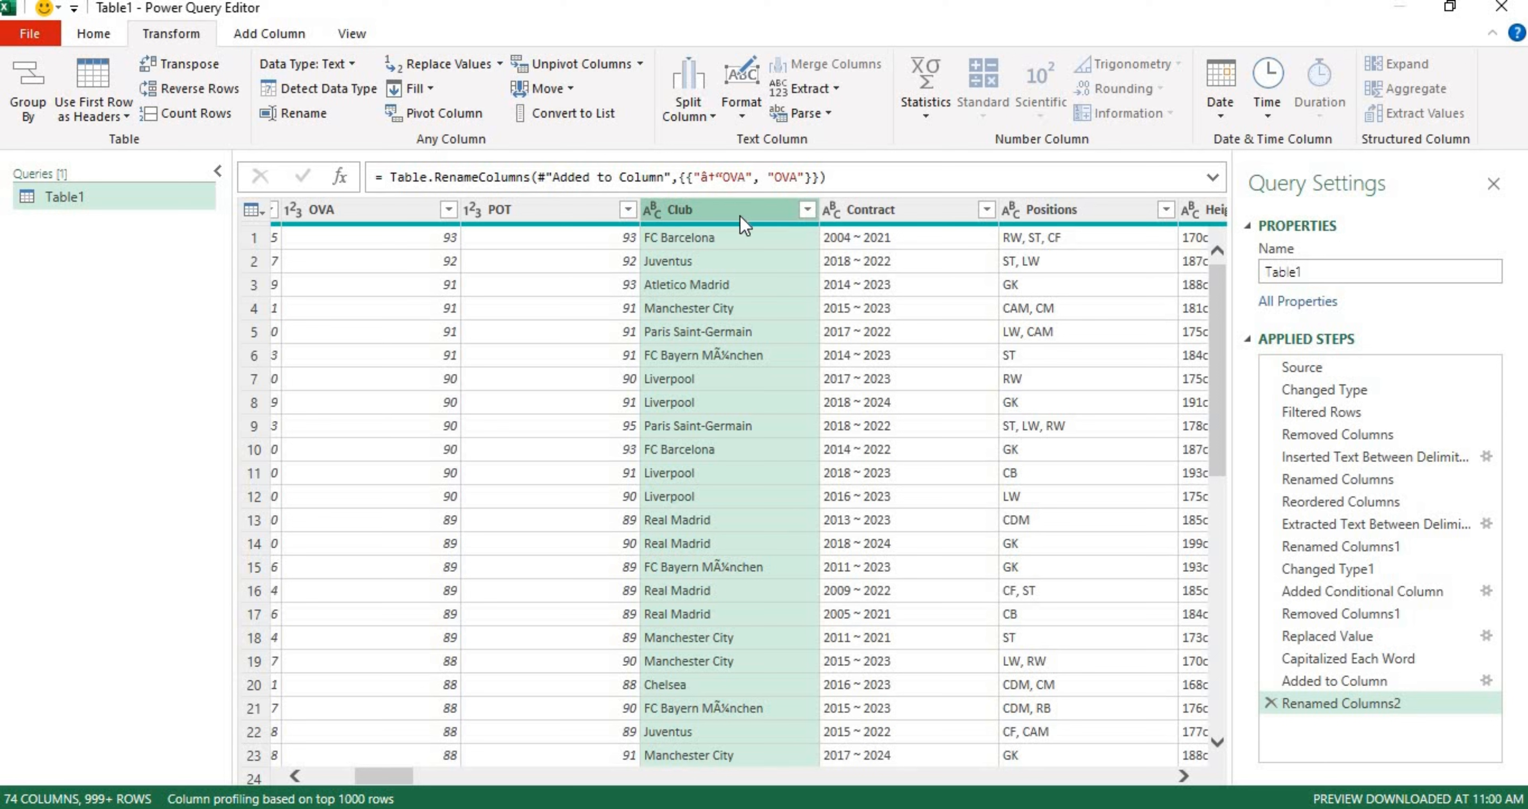
{"action": "left_click", "coordinate": [806, 210]}
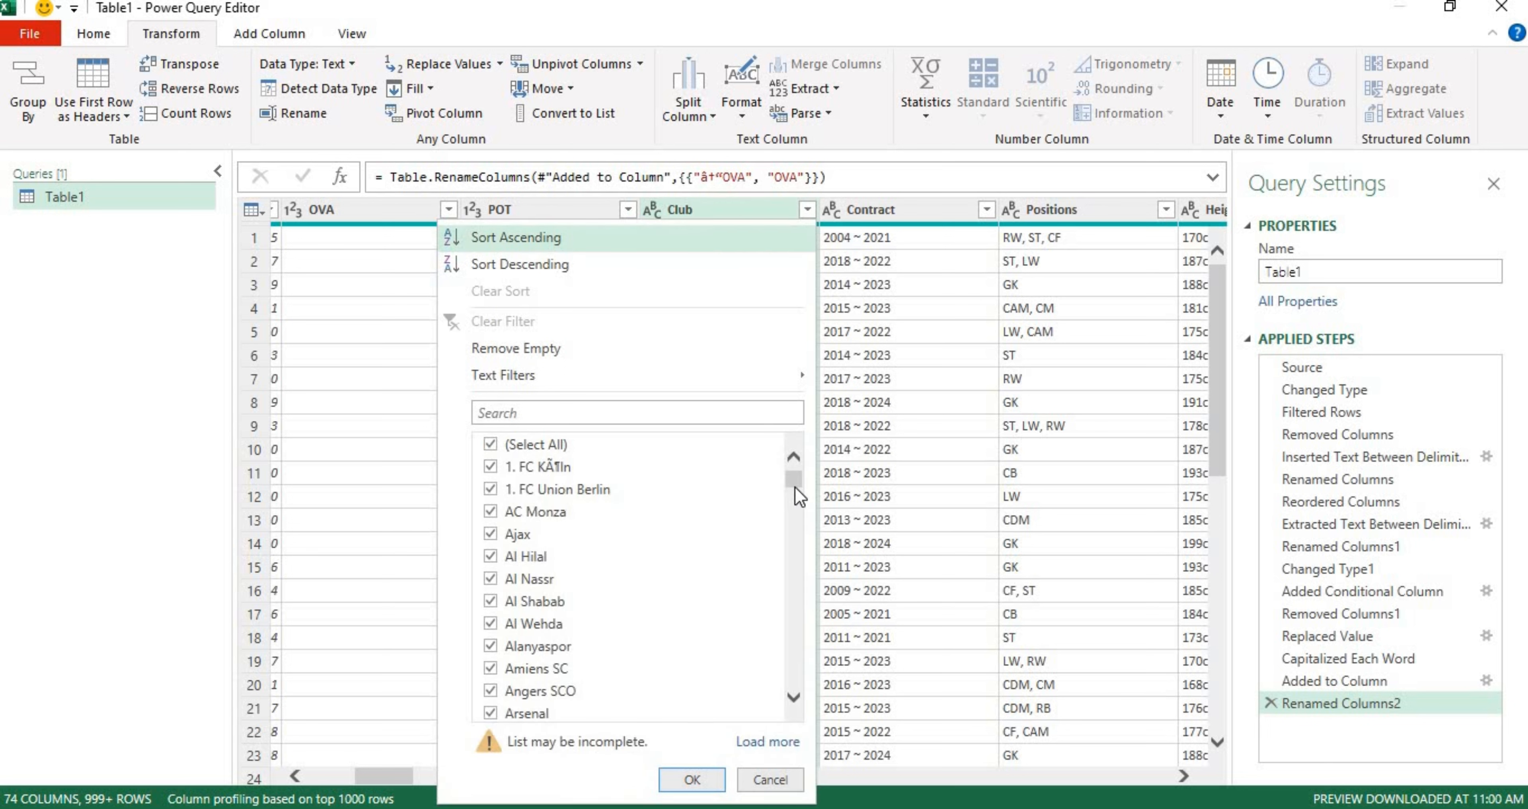
{"action": "mouse_move", "coordinate": [795, 487]}
{"action": "left_mouse_down"}
{"action": "mouse_move", "coordinate": [787, 544]}
{"action": "mouse_move", "coordinate": [781, 472]}
{"action": "left_mouse_up"}
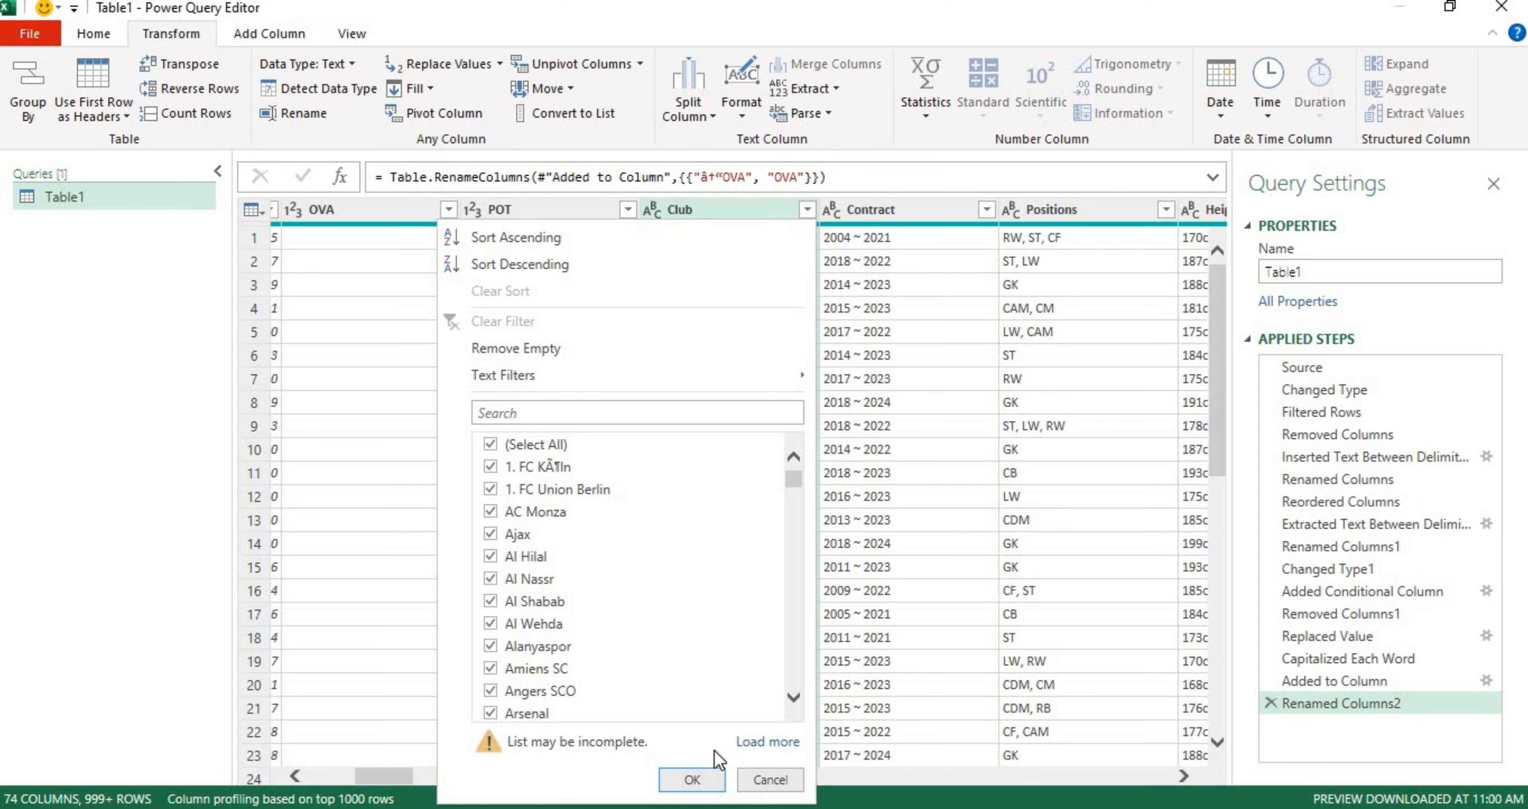
{"action": "left_click", "coordinate": [691, 779]}
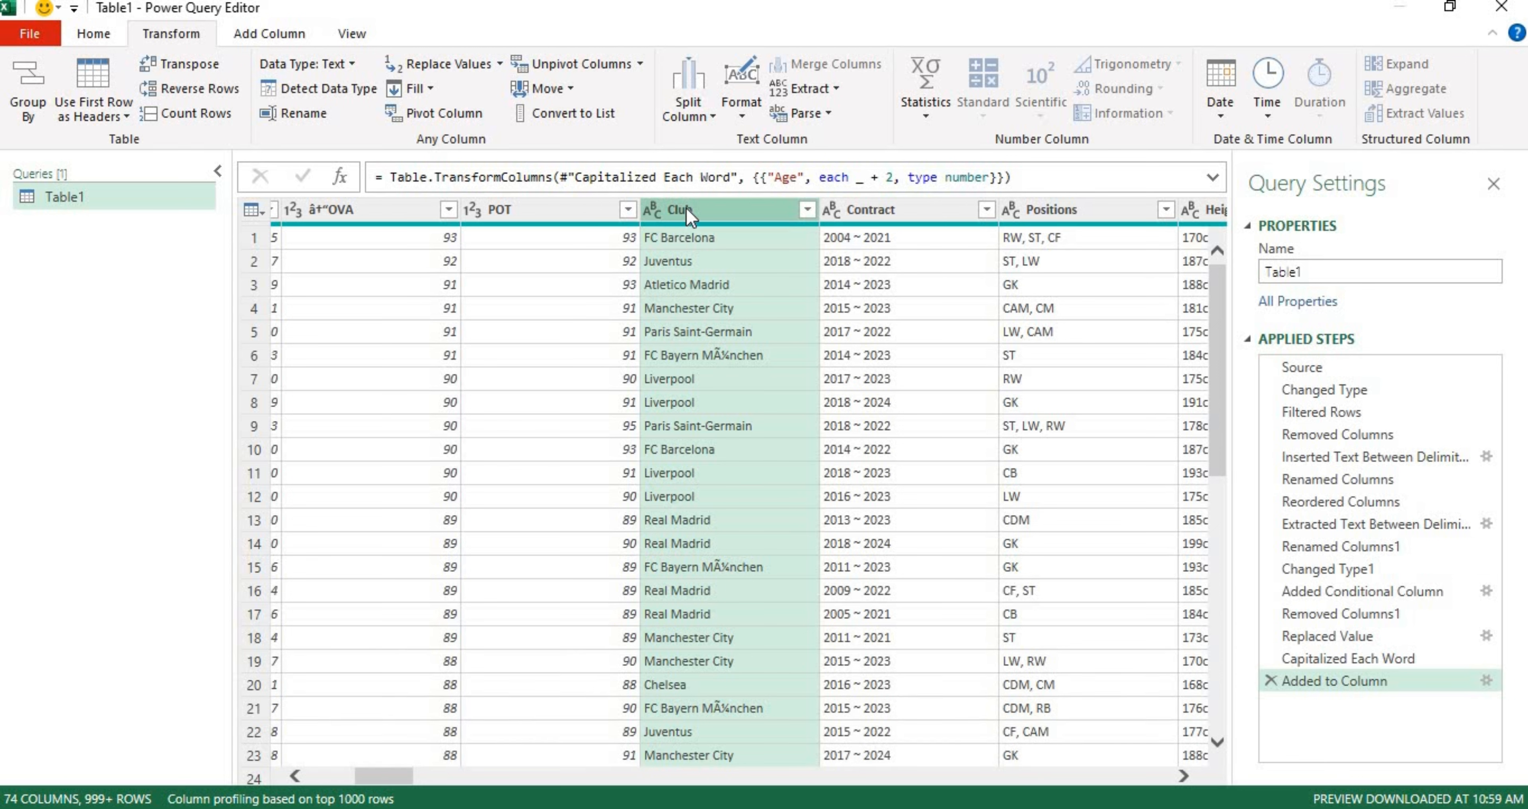
{"action": "left_click", "coordinate": [723, 361]}
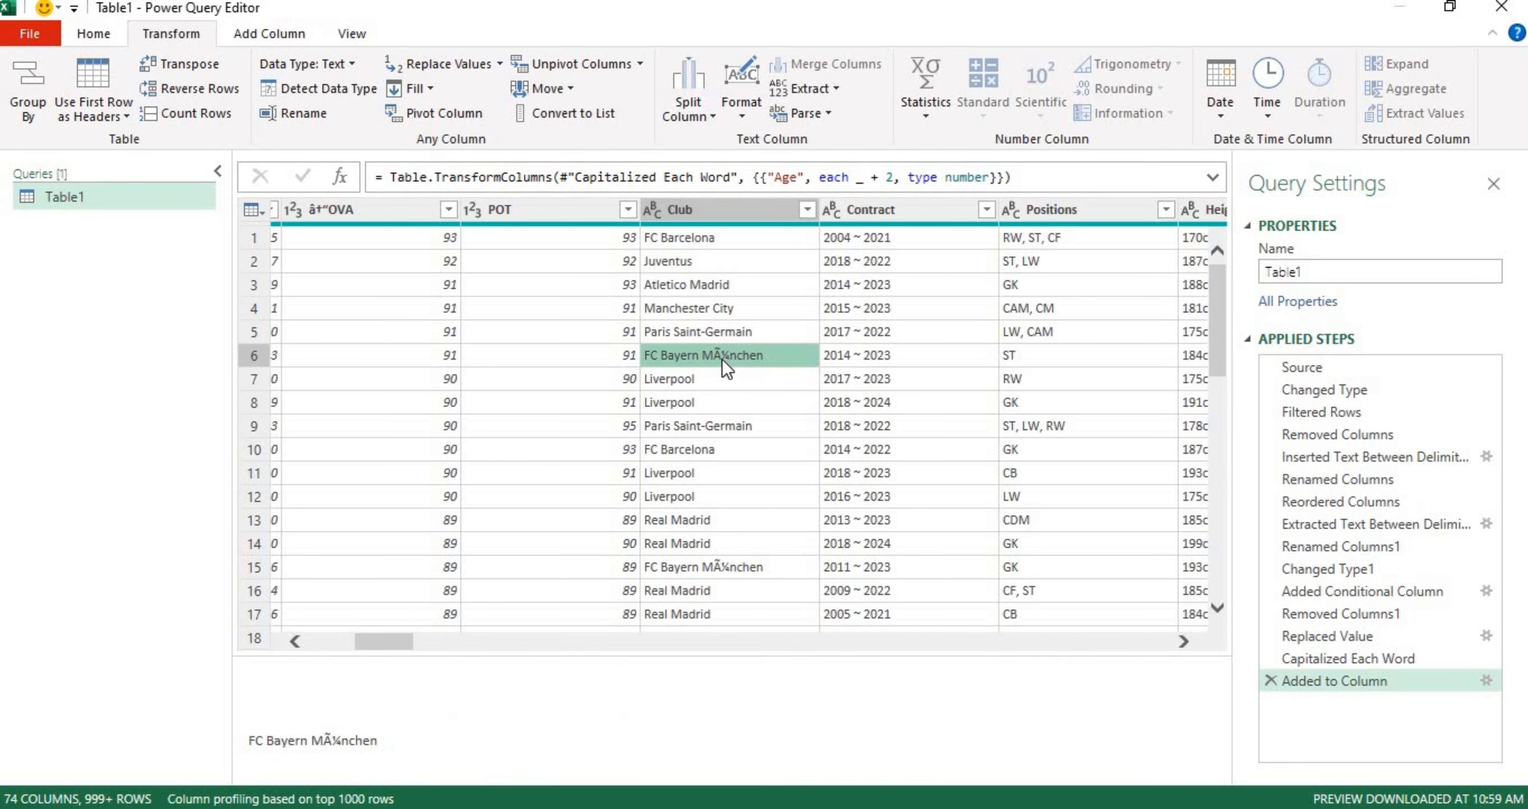
{"action": "left_click", "coordinate": [734, 204]}
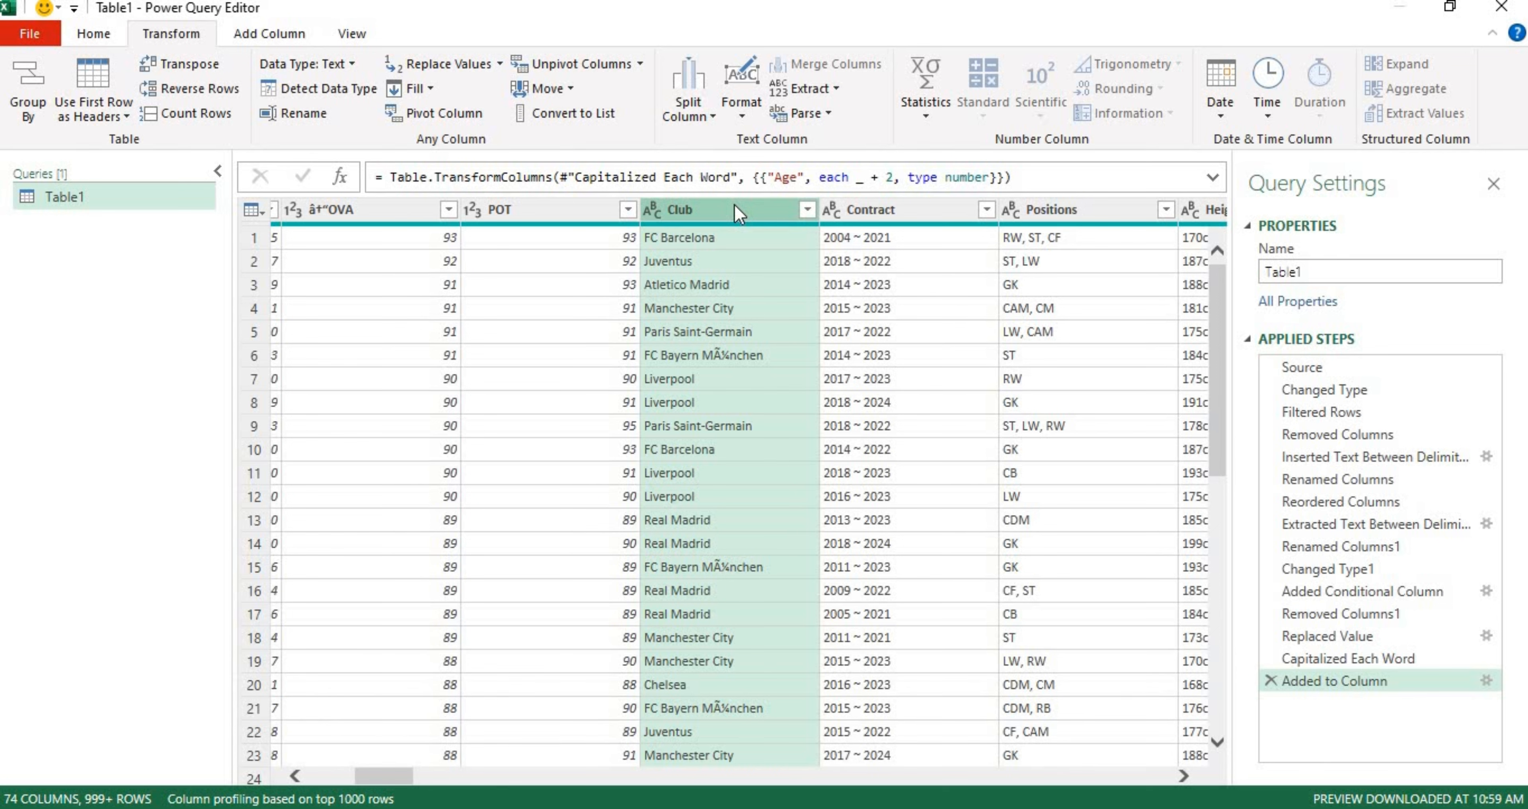
{"action": "right_click", "coordinate": [734, 204]}
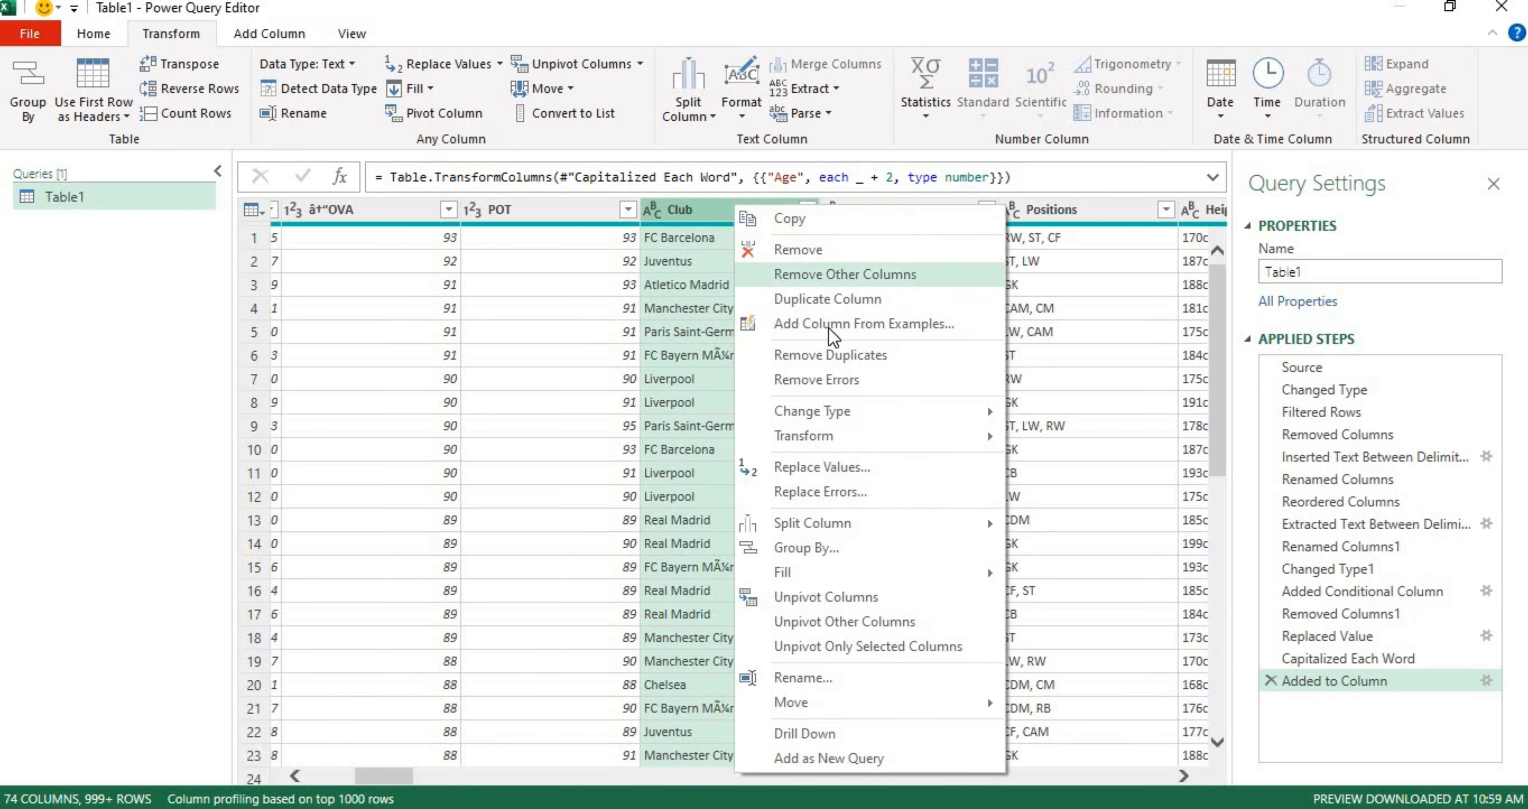
{"action": "left_click", "coordinate": [709, 354]}
{"action": "left_click", "coordinate": [715, 359]}
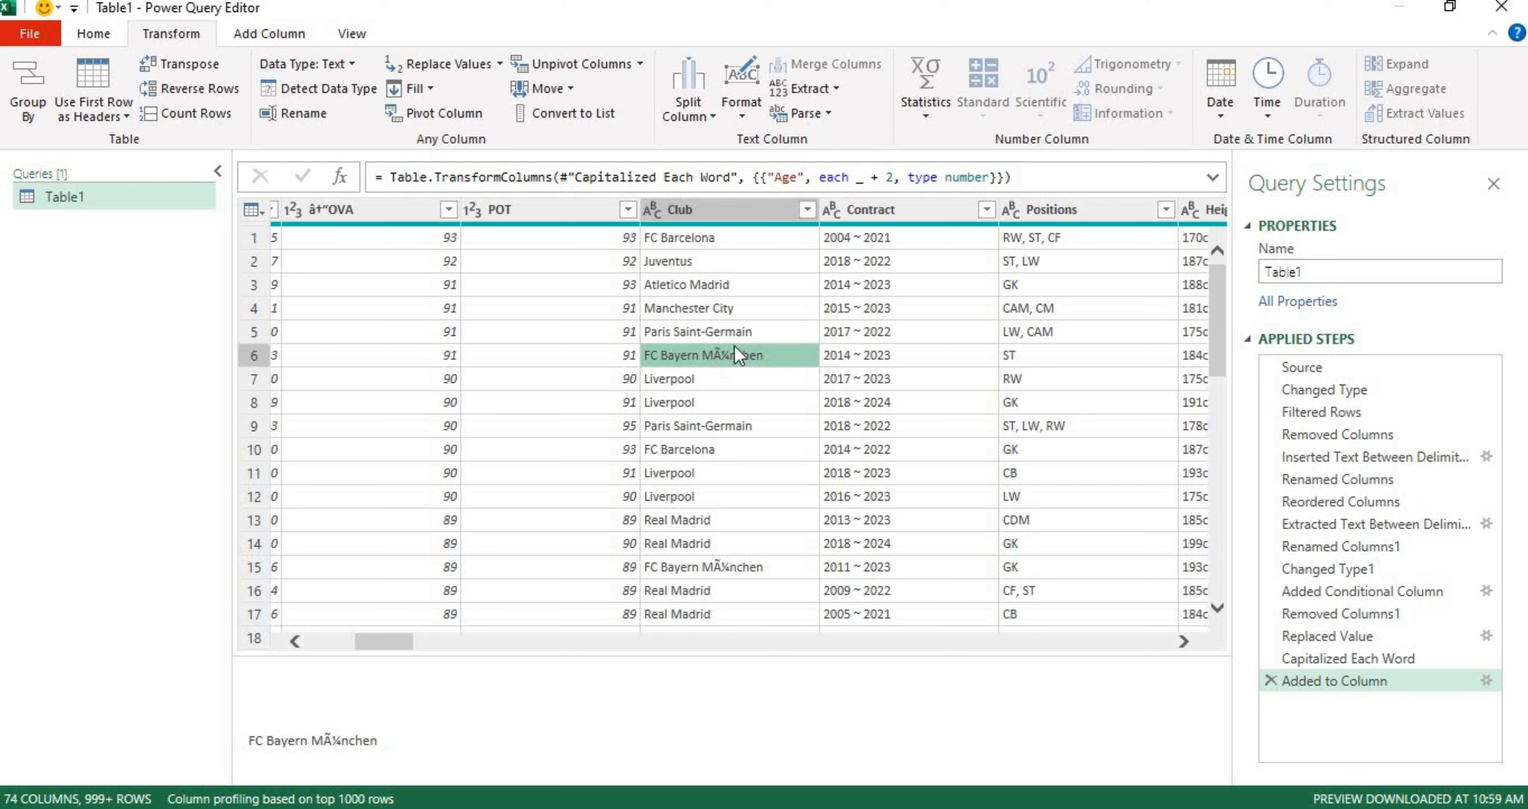
{"action": "left_click", "coordinate": [720, 571]}
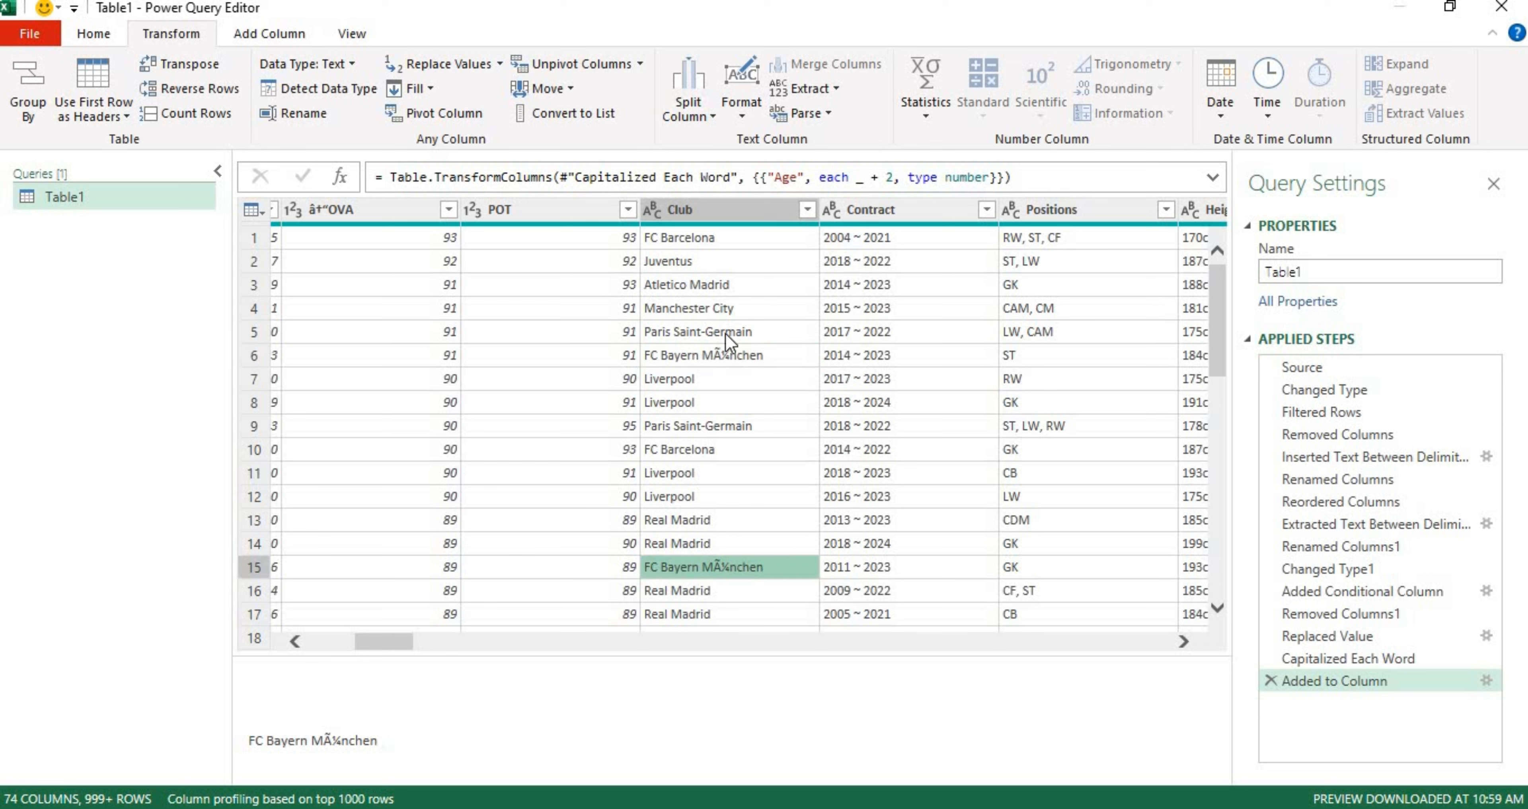
- Replace the characters Ã¼ with ü throughout the Club column
{"action": "left_click", "coordinate": [682, 209]}
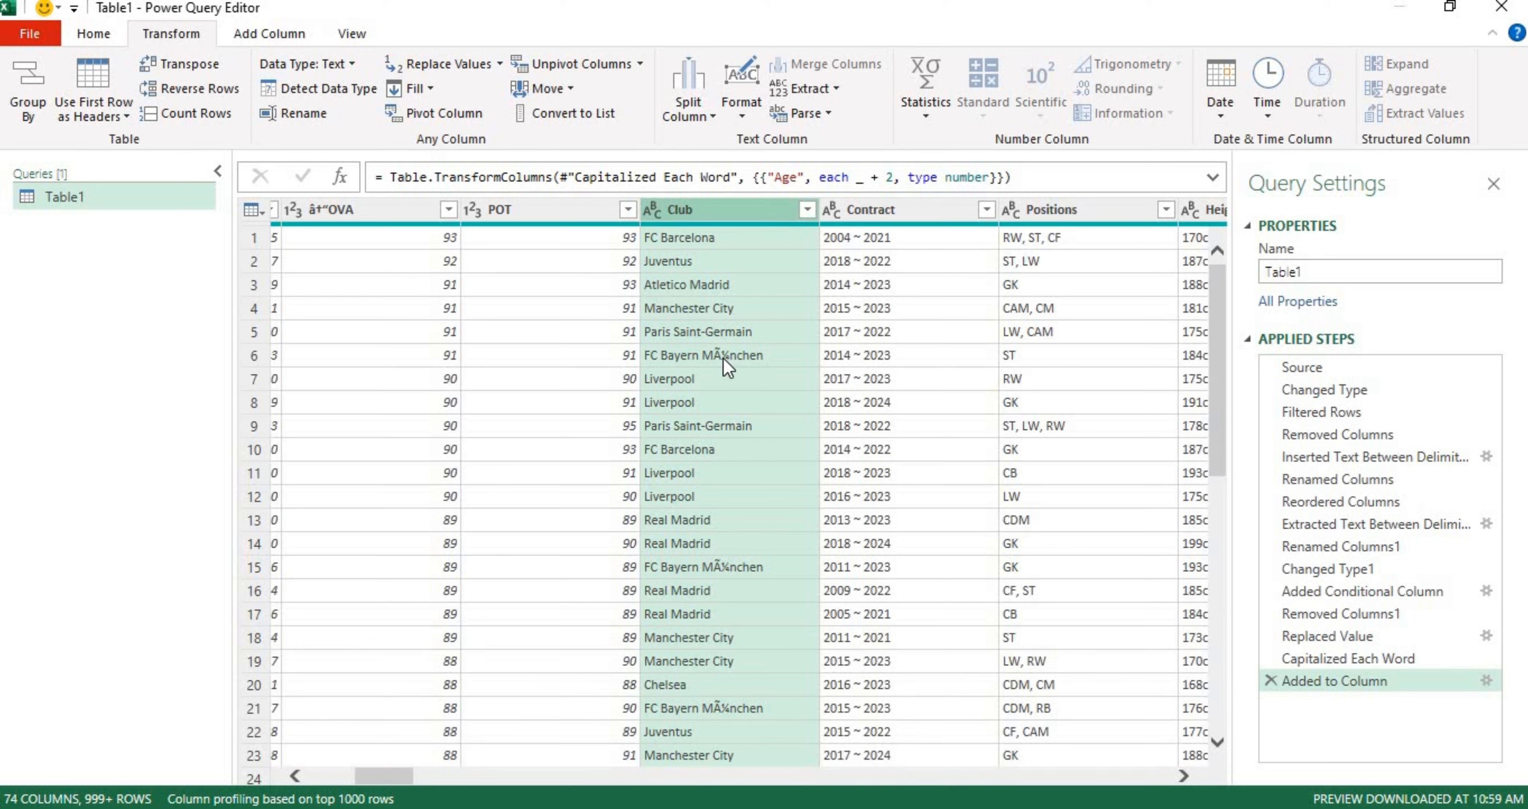
{"action": "right_click", "coordinate": [751, 216]}
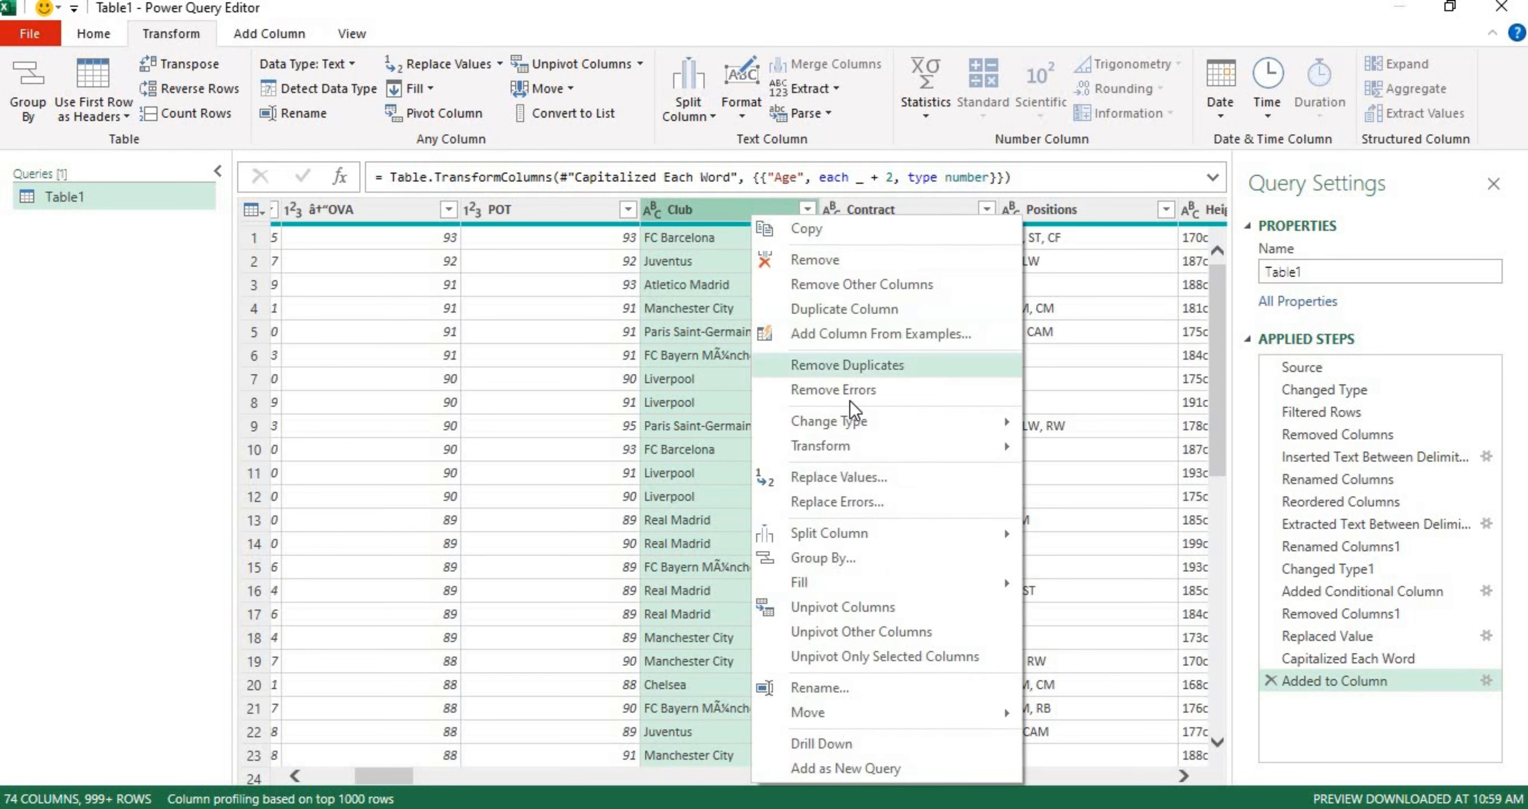
{"action": "left_click", "coordinate": [854, 474]}
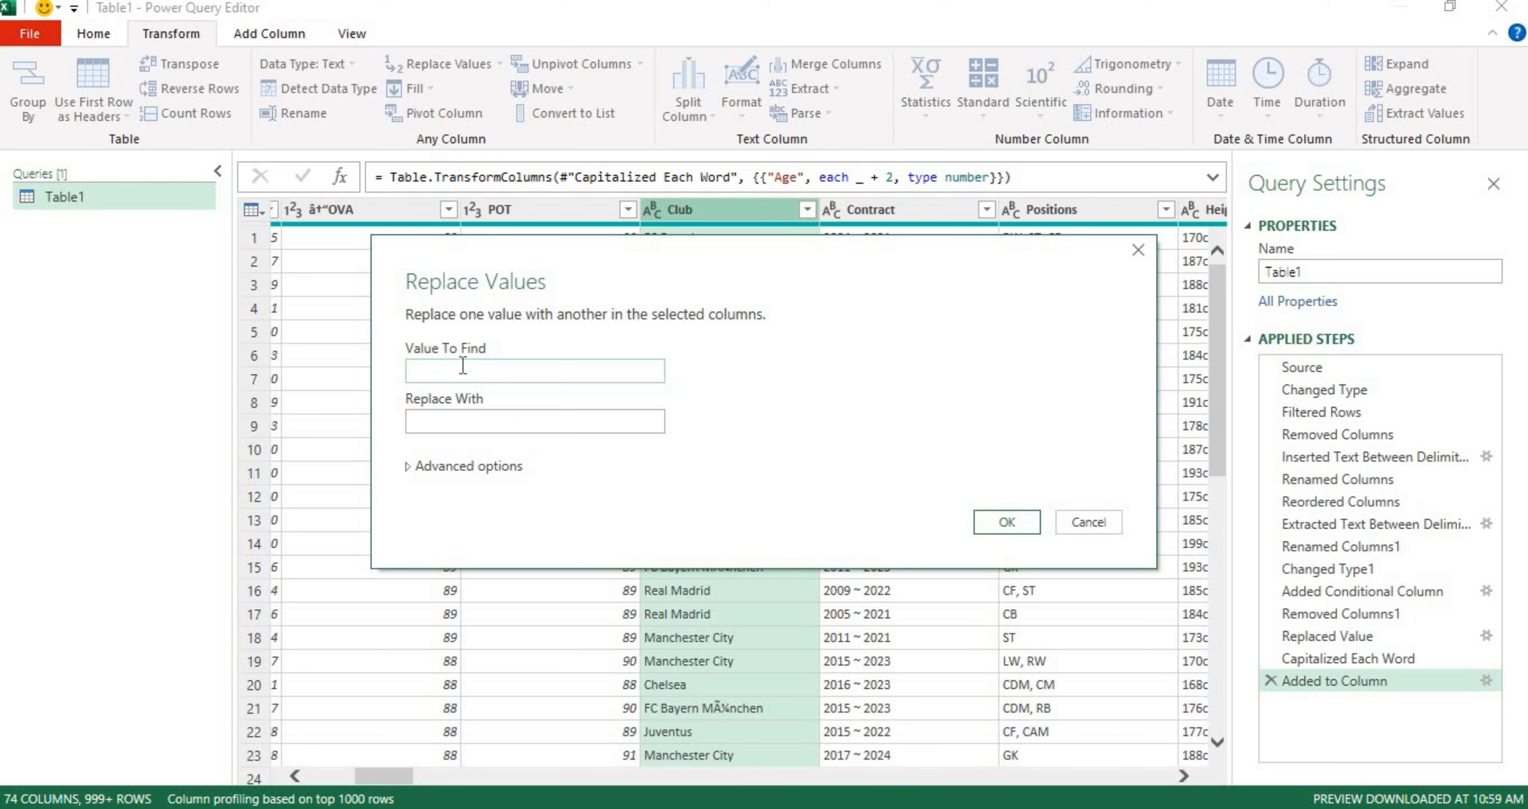
{"action": "type", "text": "Ã¼"}
{"action": "key", "text": "Tab"}
{"action": "type", "text": "ü"}
{"action": "left_click", "coordinate": [1019, 529]}
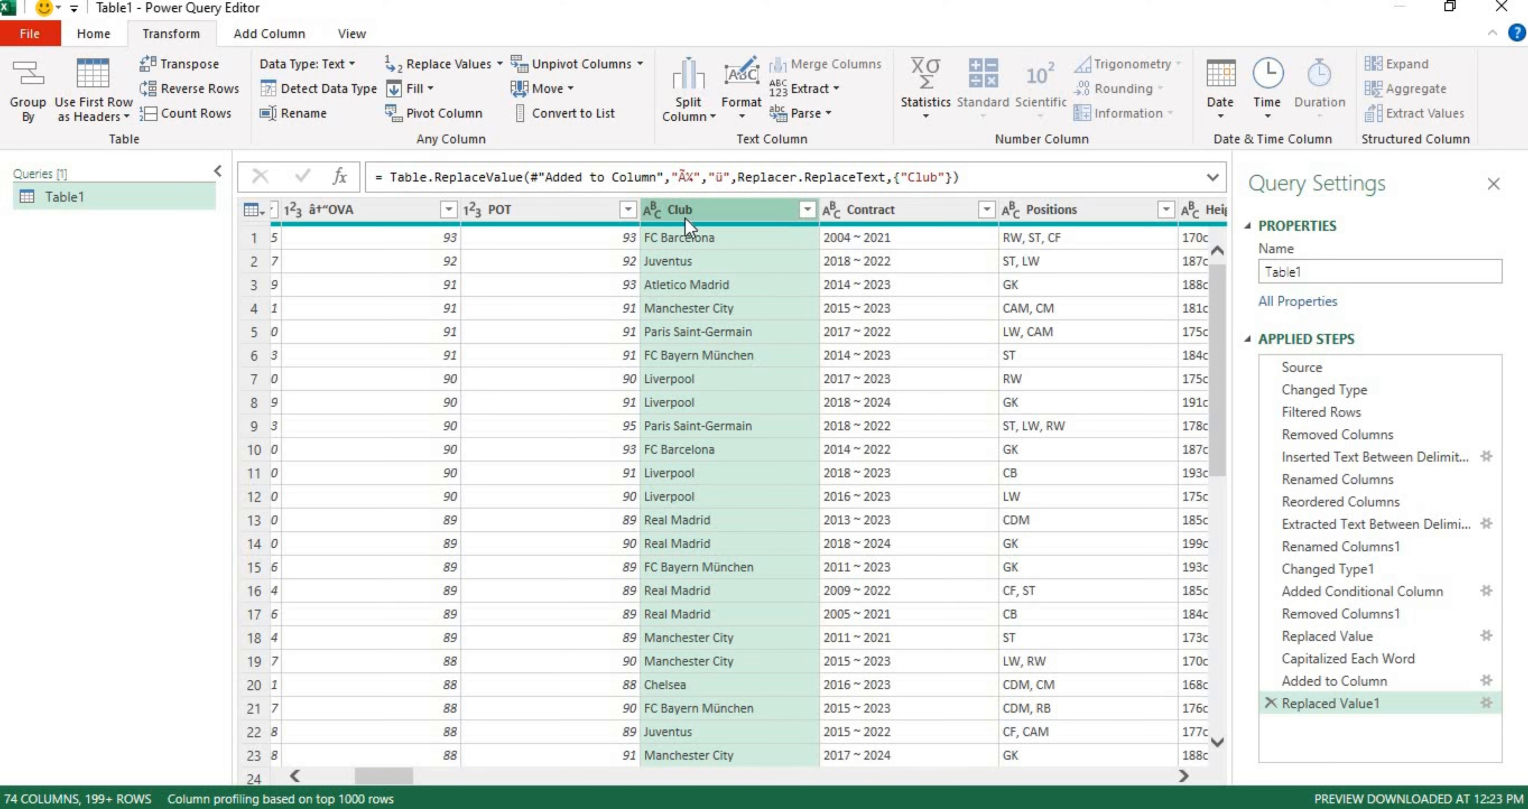
- Filter the Club column to the wrongly encoded 1. FC KÃ¶ln only and inspect the matching cells
{"action": "left_click", "coordinate": [806, 210]}
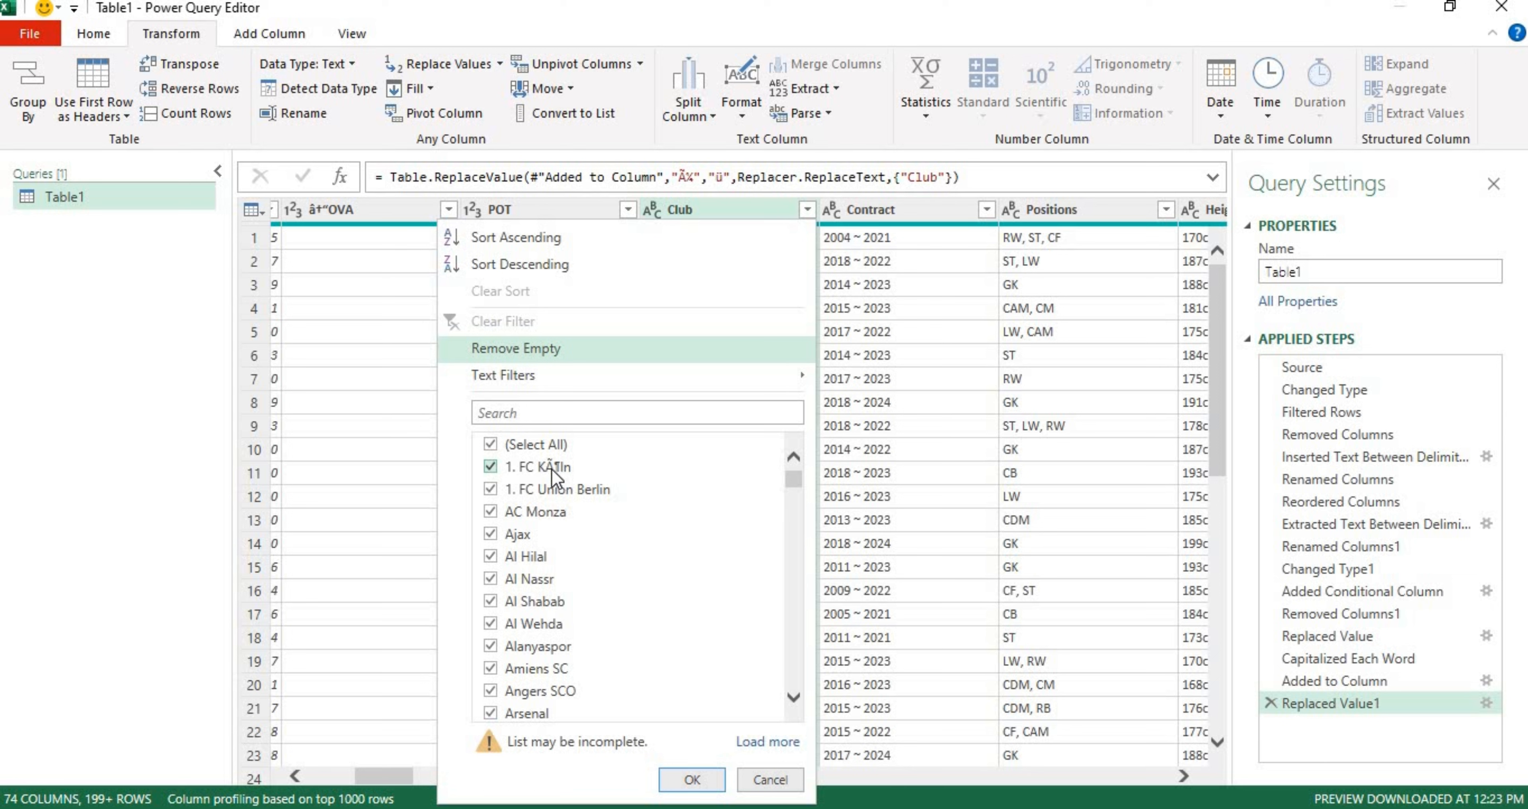
{"action": "left_click", "coordinate": [490, 445]}
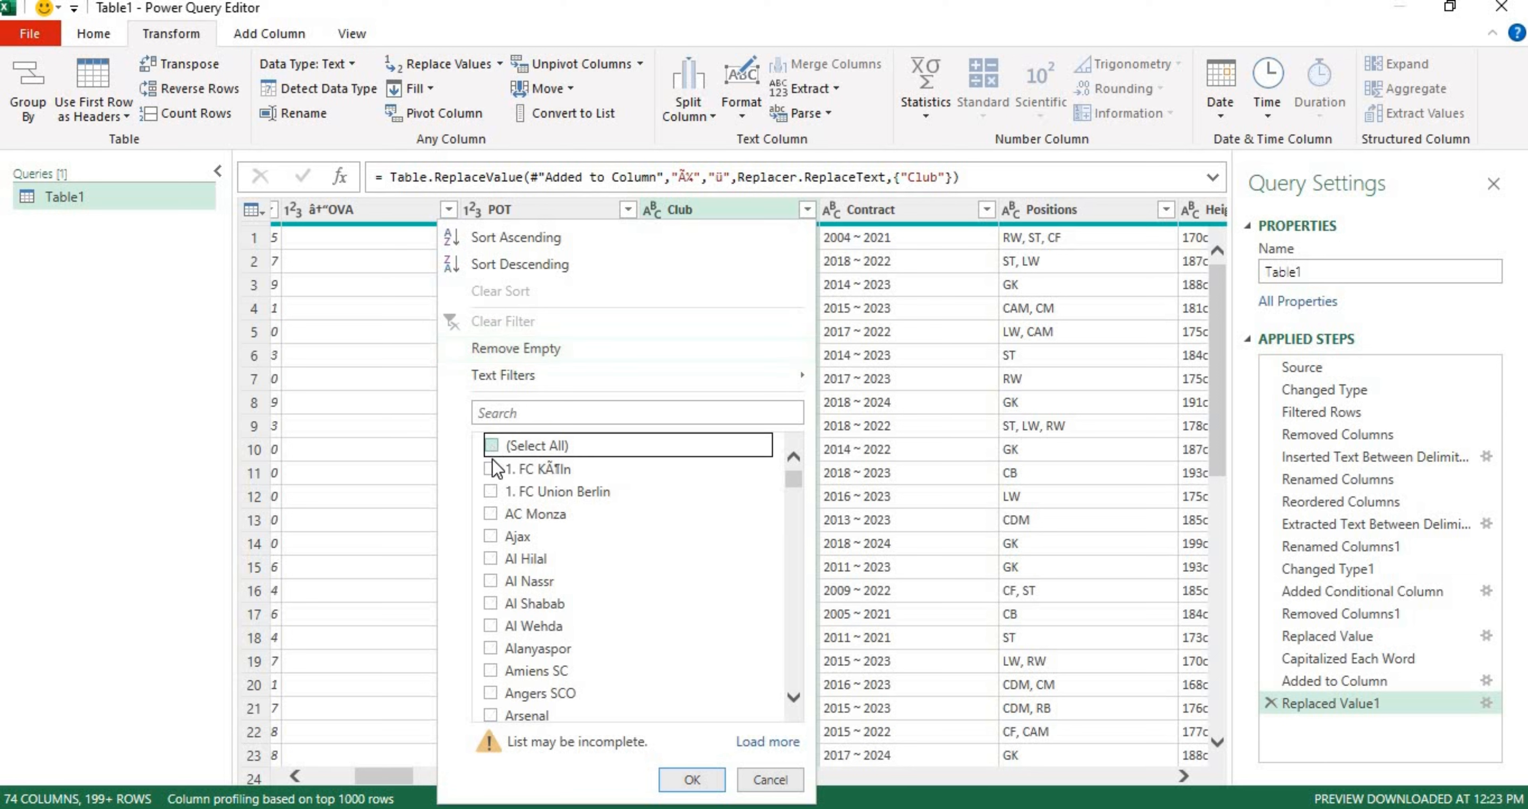
{"action": "left_click", "coordinate": [489, 468]}
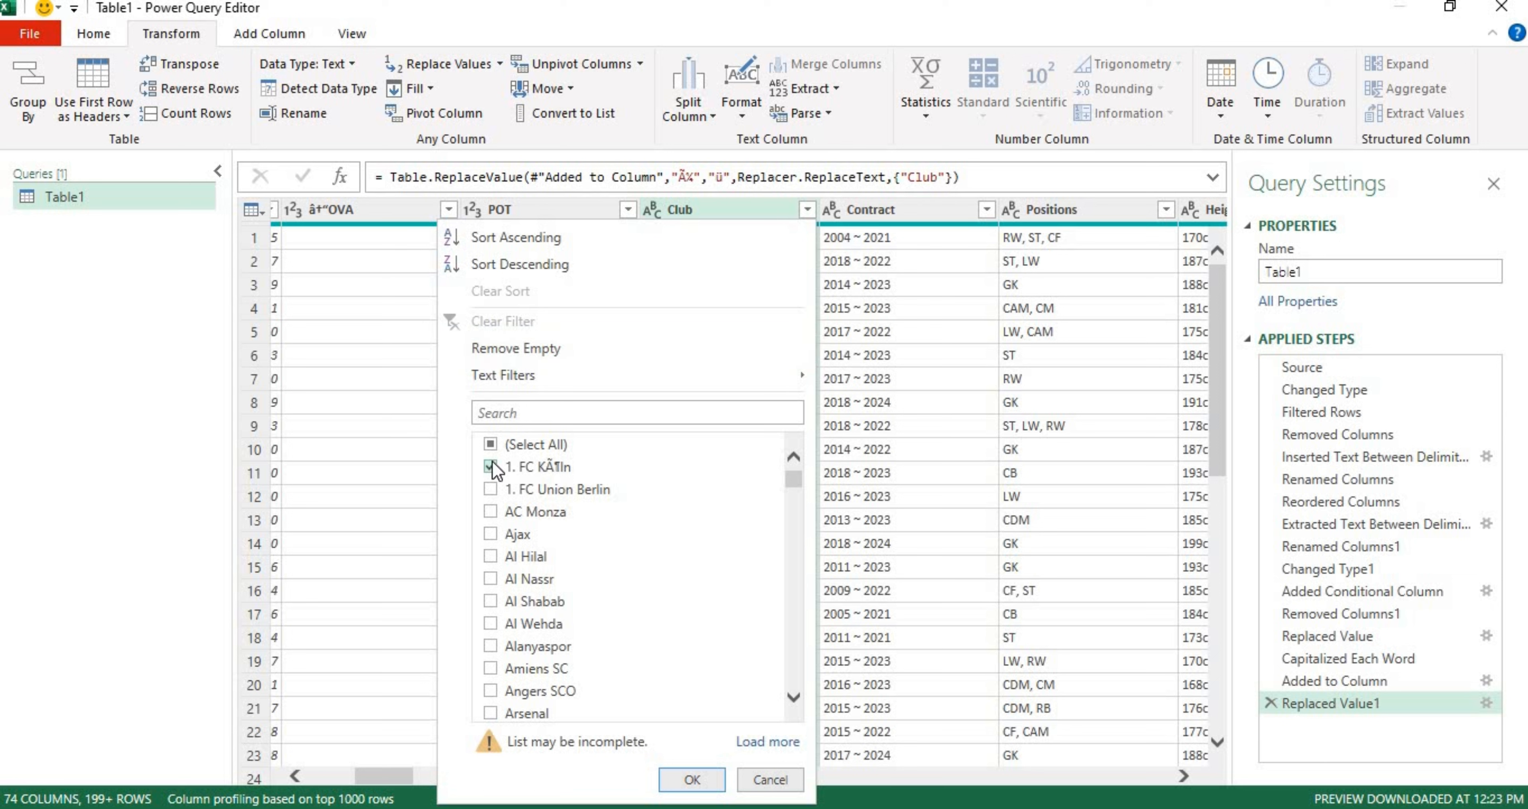
{"action": "key", "text": "Return"}
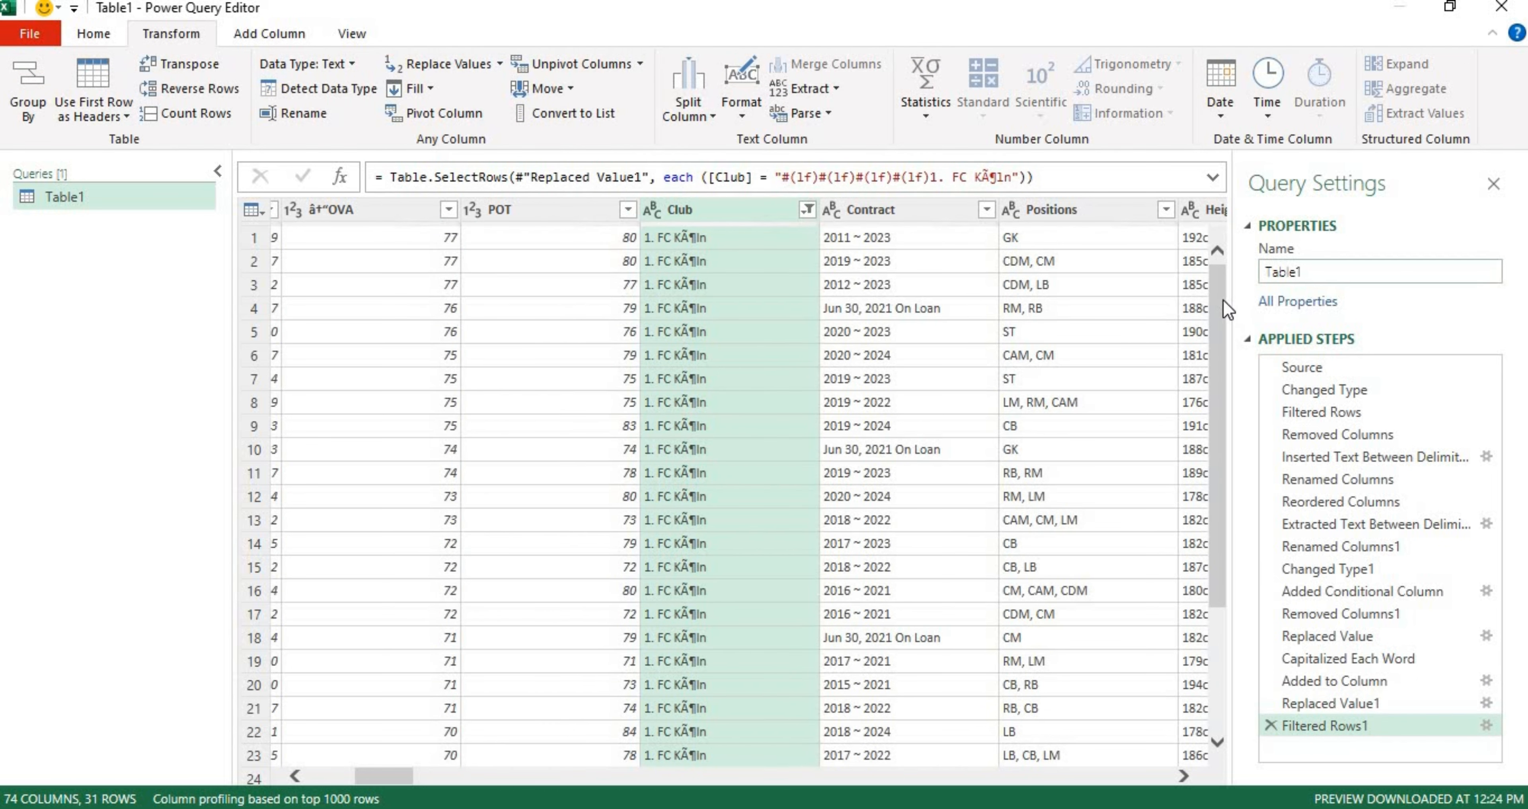
{"action": "left_click_drag", "start_coordinate": [1223, 299], "coordinate": [1216, 367]}
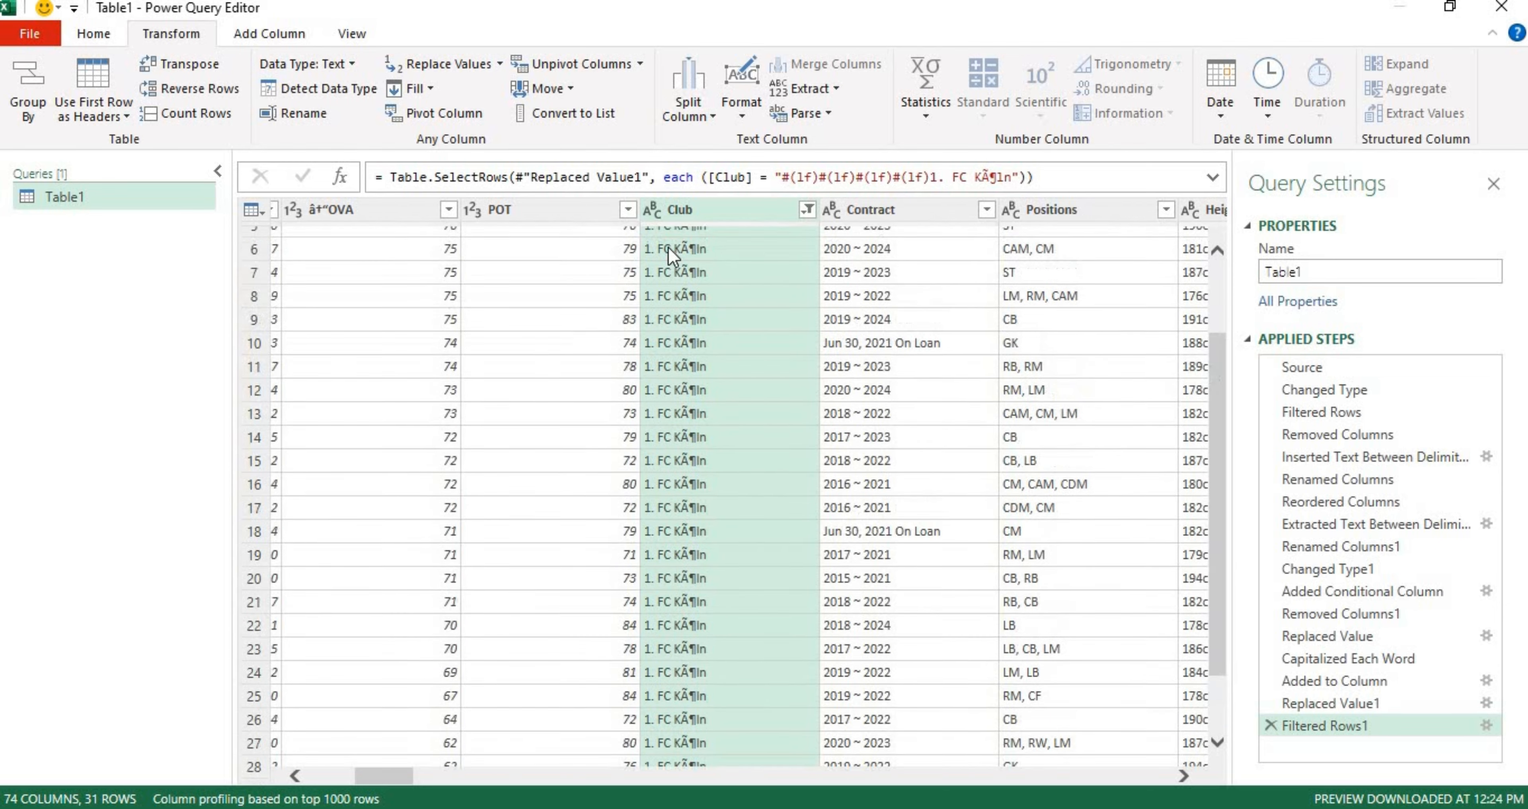
{"action": "left_click", "coordinate": [792, 252]}
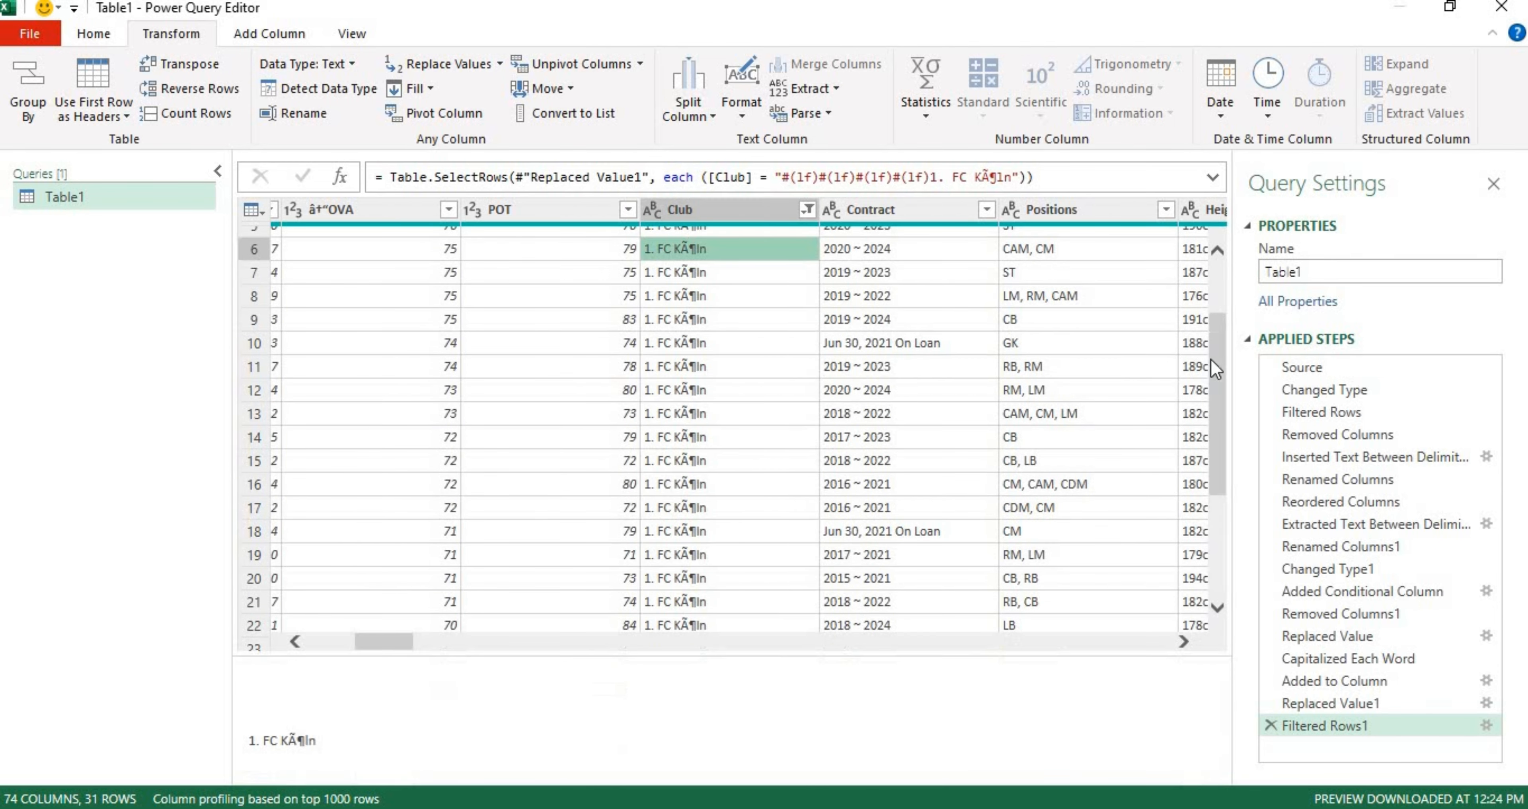
{"action": "left_click_drag", "start_coordinate": [1222, 364], "coordinate": [1218, 299]}
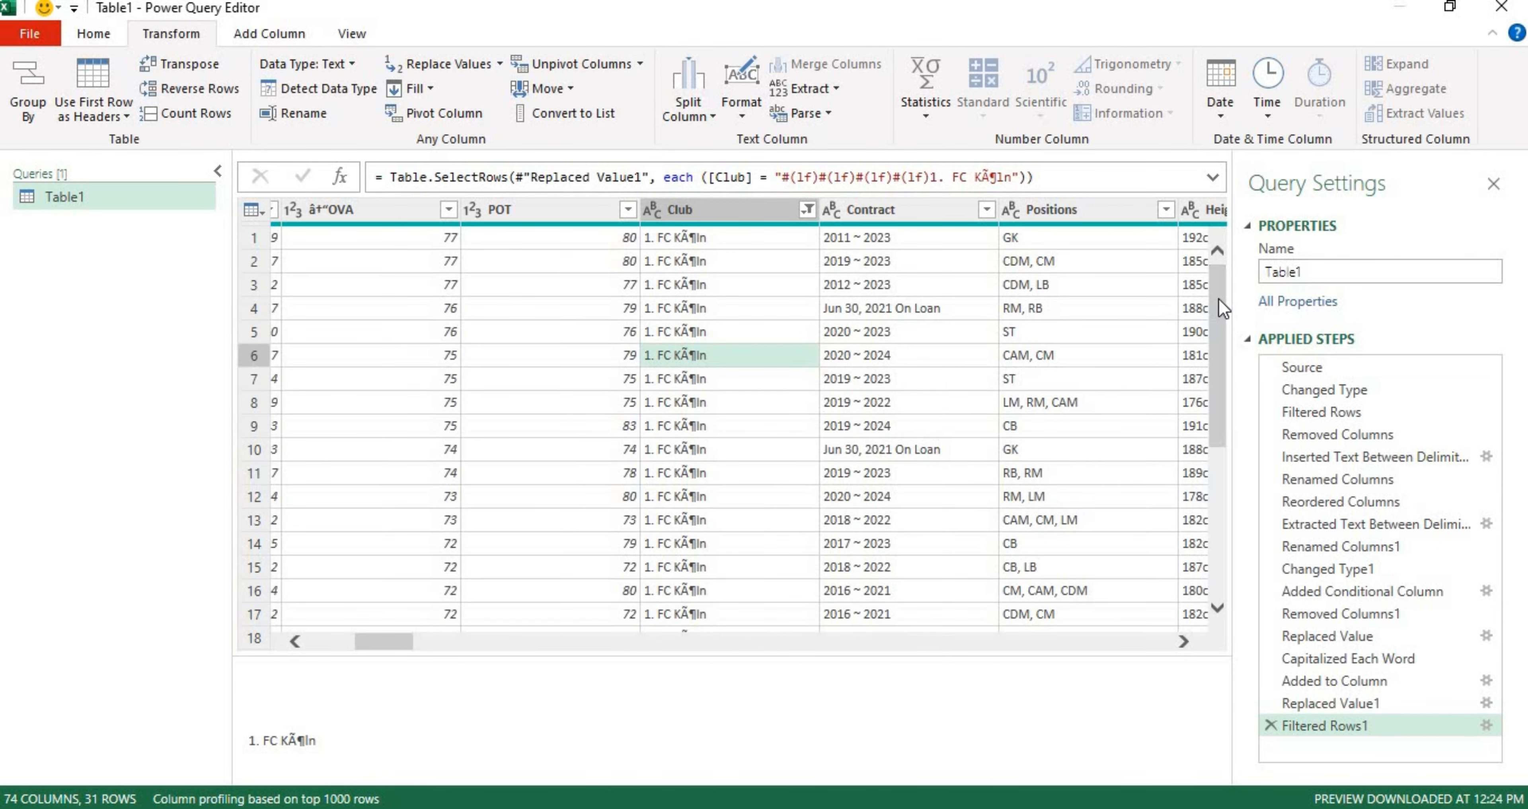
- Inspect a 1. FC KÃ¶ln cell in full and delete the Filtered Rows1 step to restore all clubs
{"action": "left_click", "coordinate": [709, 212]}
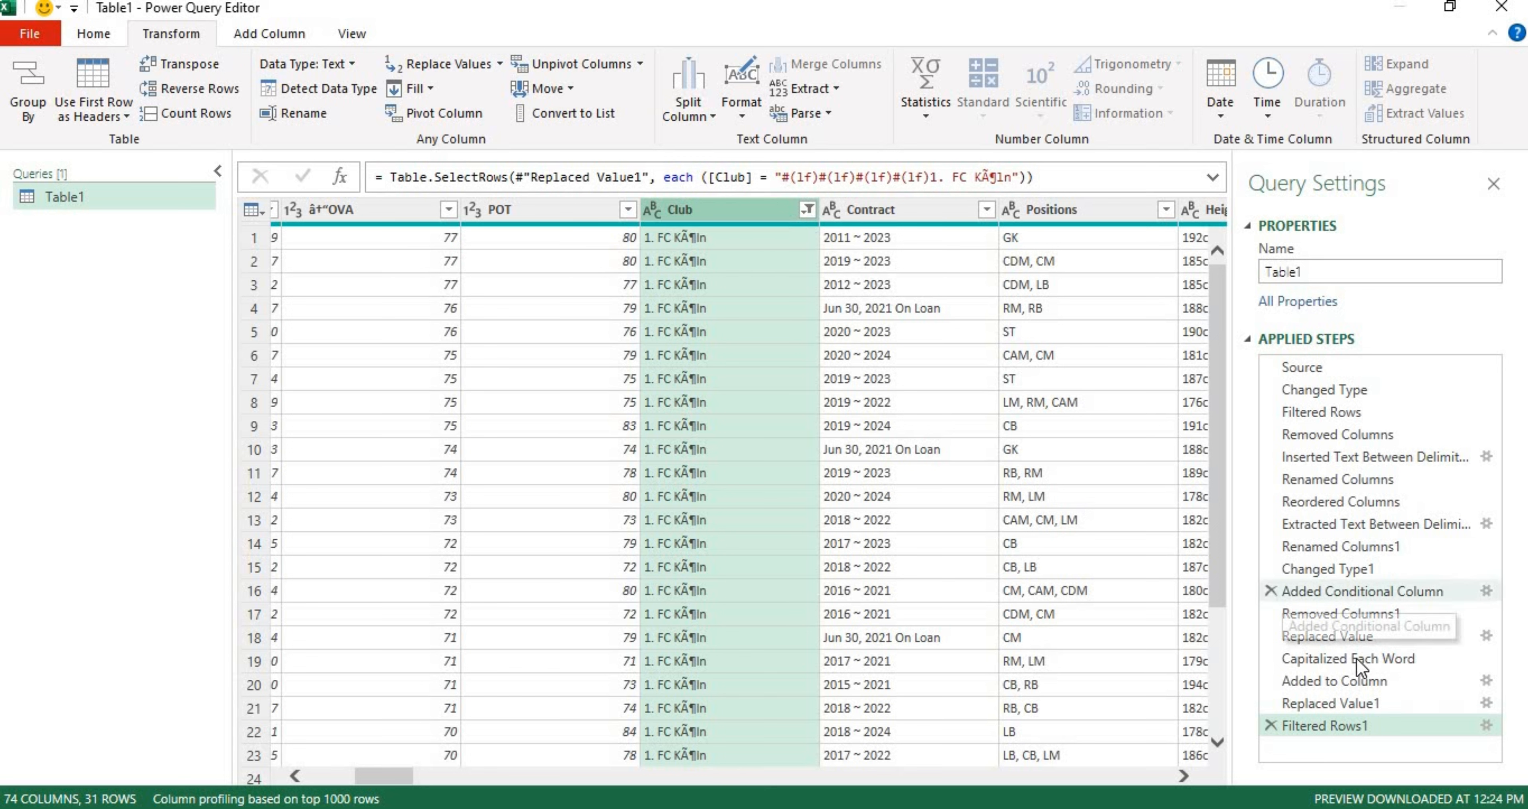
{"action": "left_click", "coordinate": [1362, 677]}
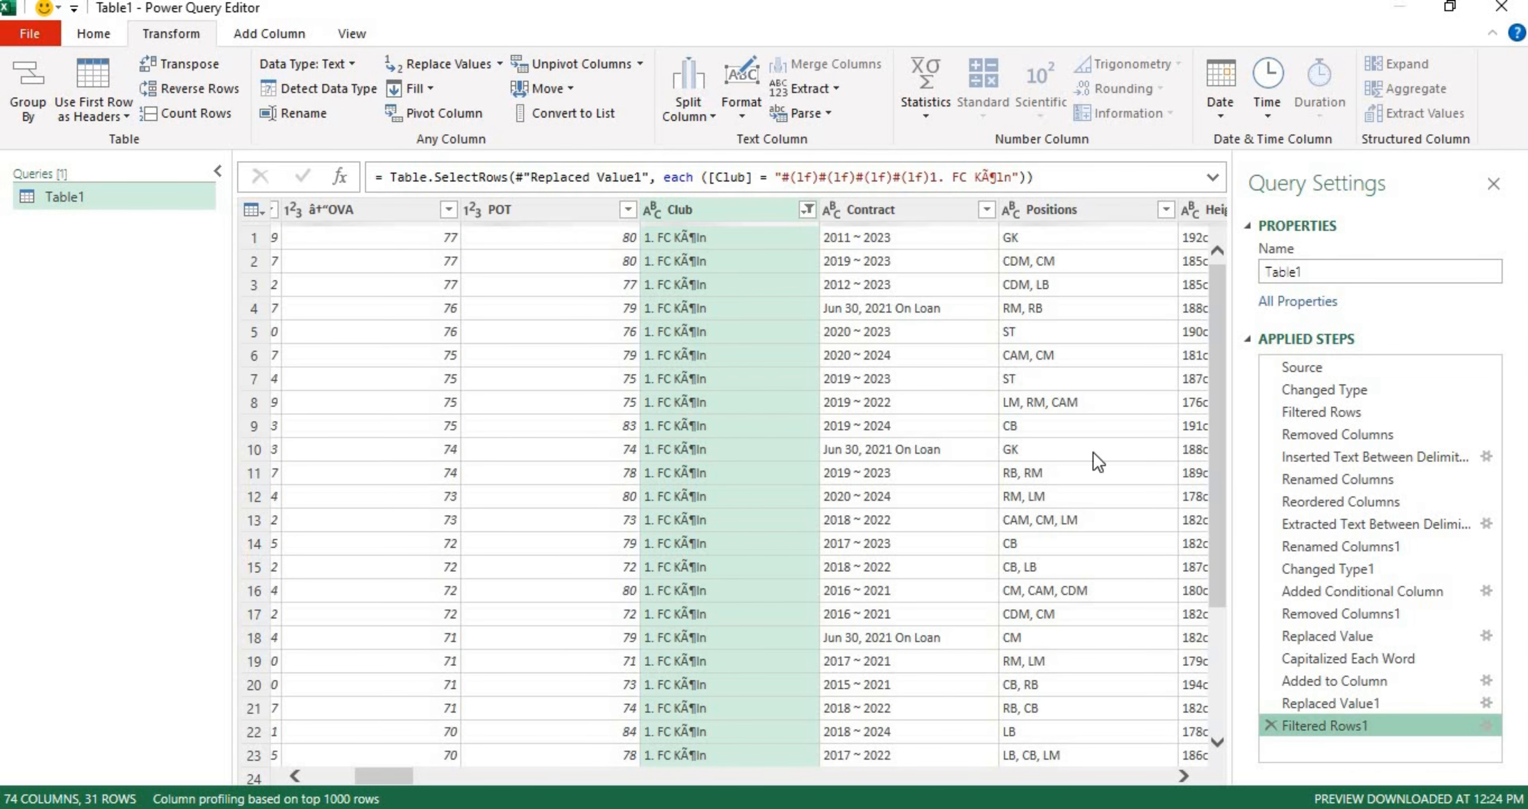
{"action": "left_click", "coordinate": [758, 237]}
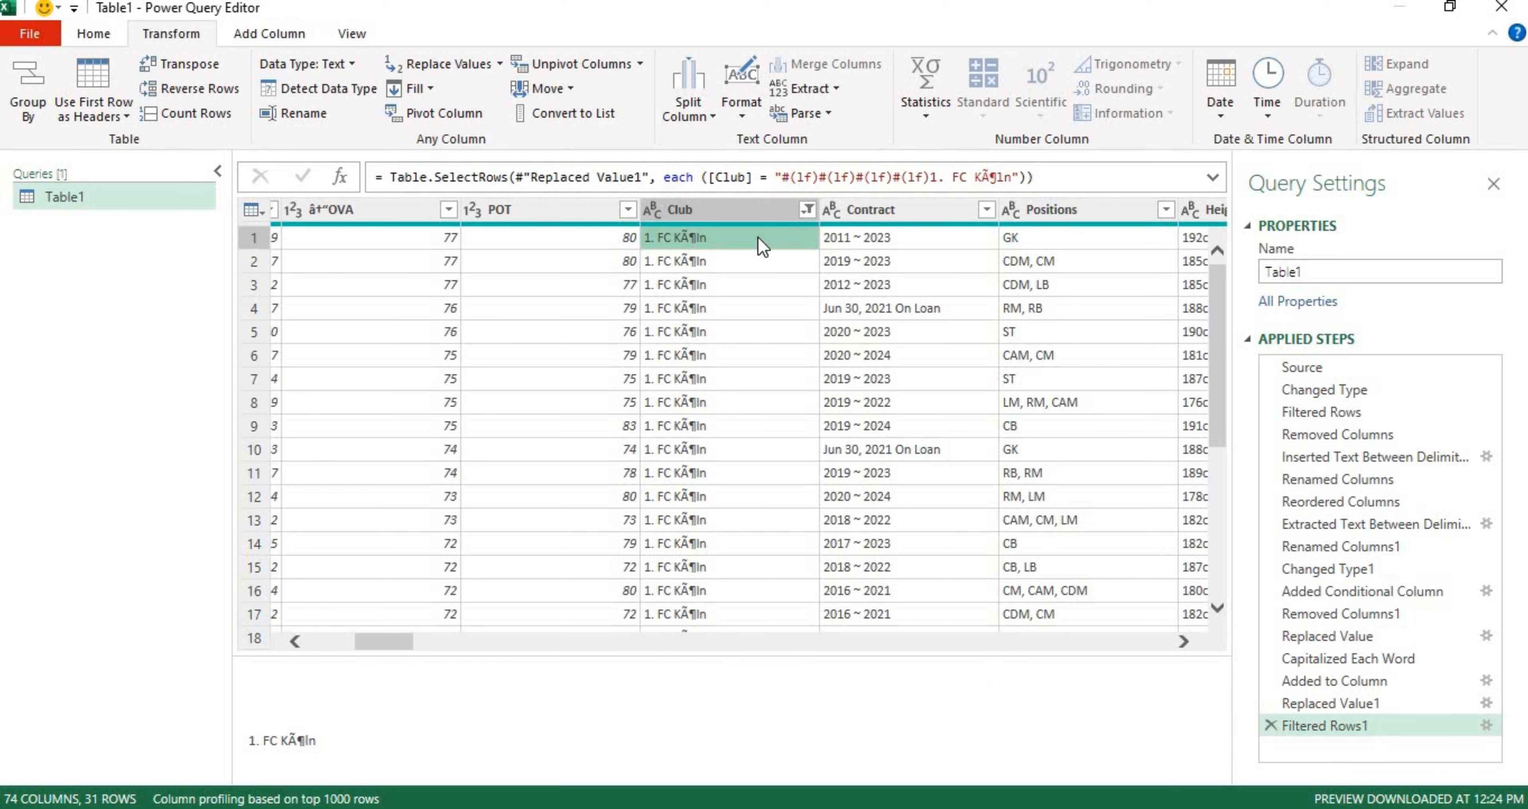
{"action": "left_click", "coordinate": [1269, 725]}
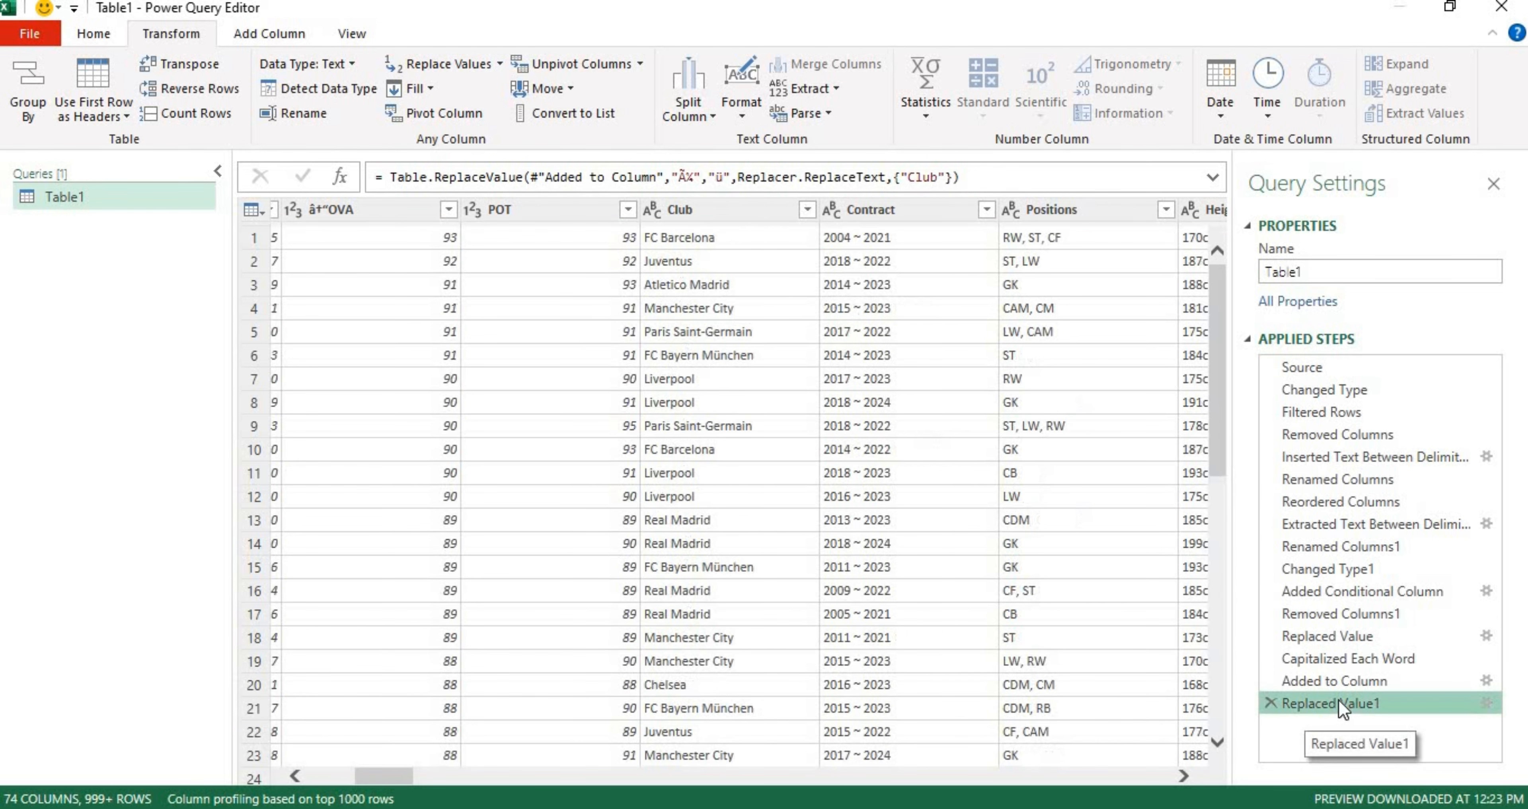
- Replace the characters Ã¶ with ö throughout the Club column
{"action": "left_click", "coordinate": [716, 216]}
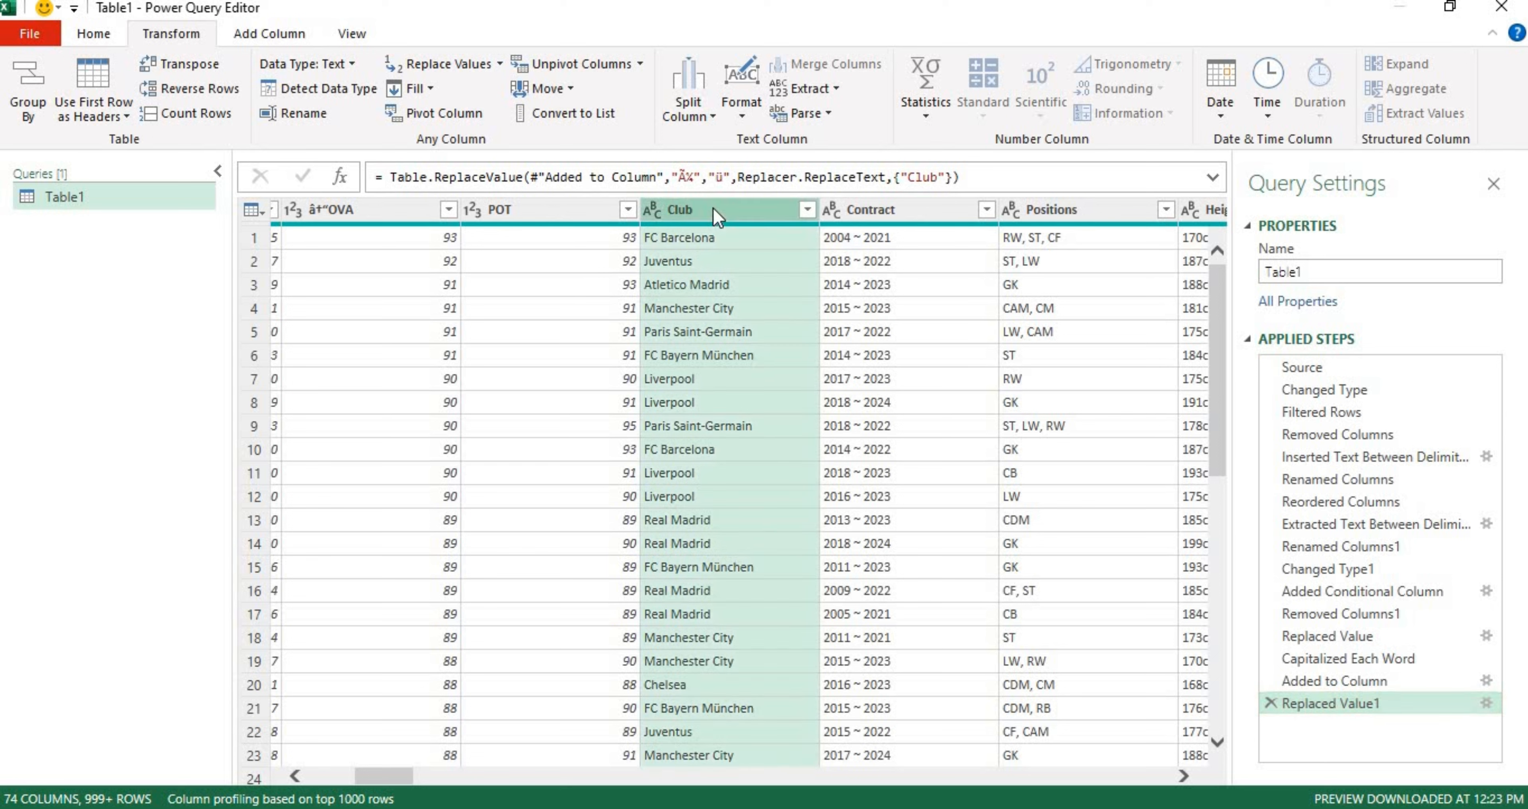
{"action": "right_click", "coordinate": [717, 217]}
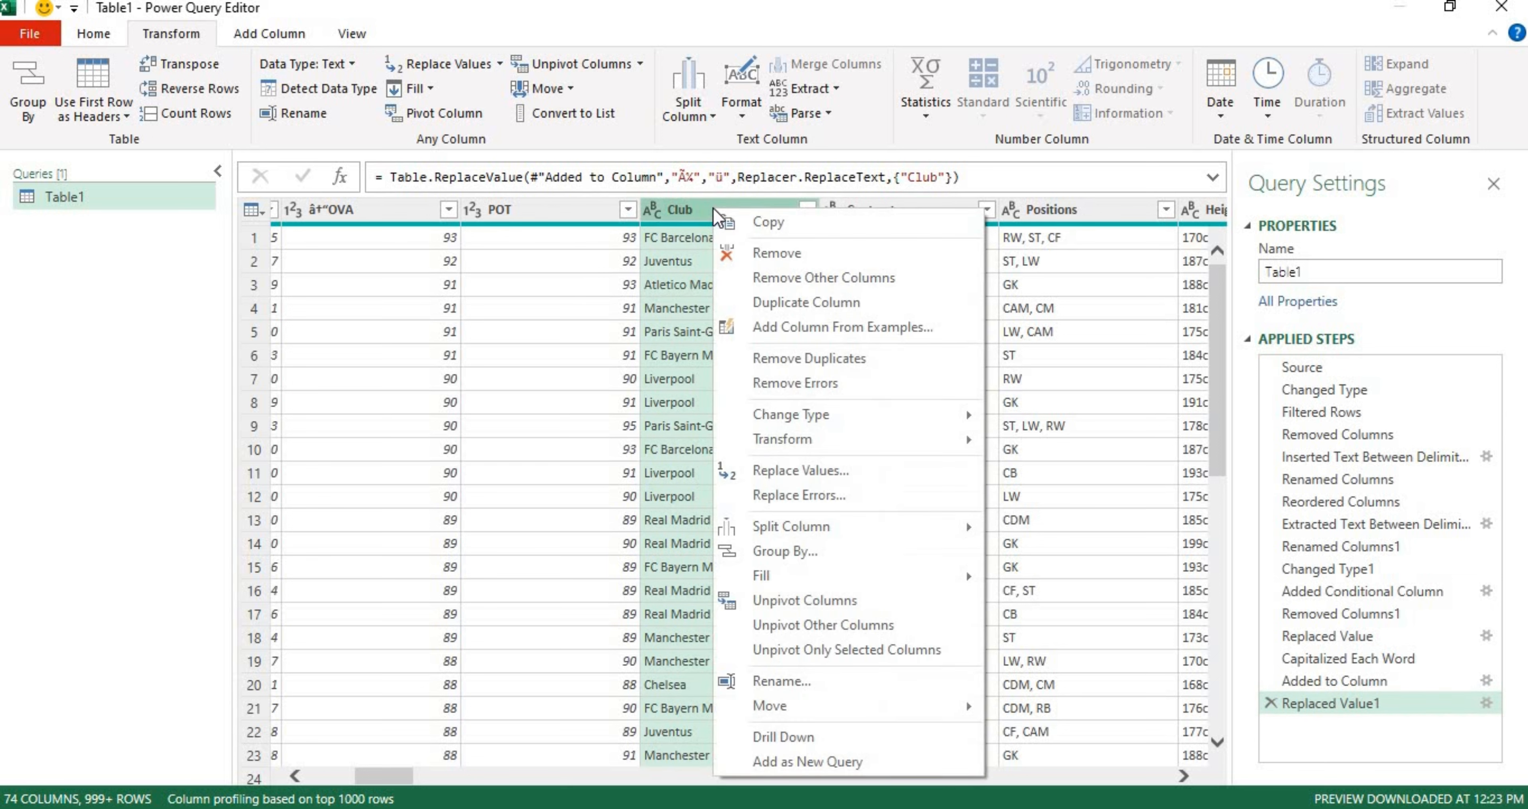
{"action": "left_click", "coordinate": [845, 472]}
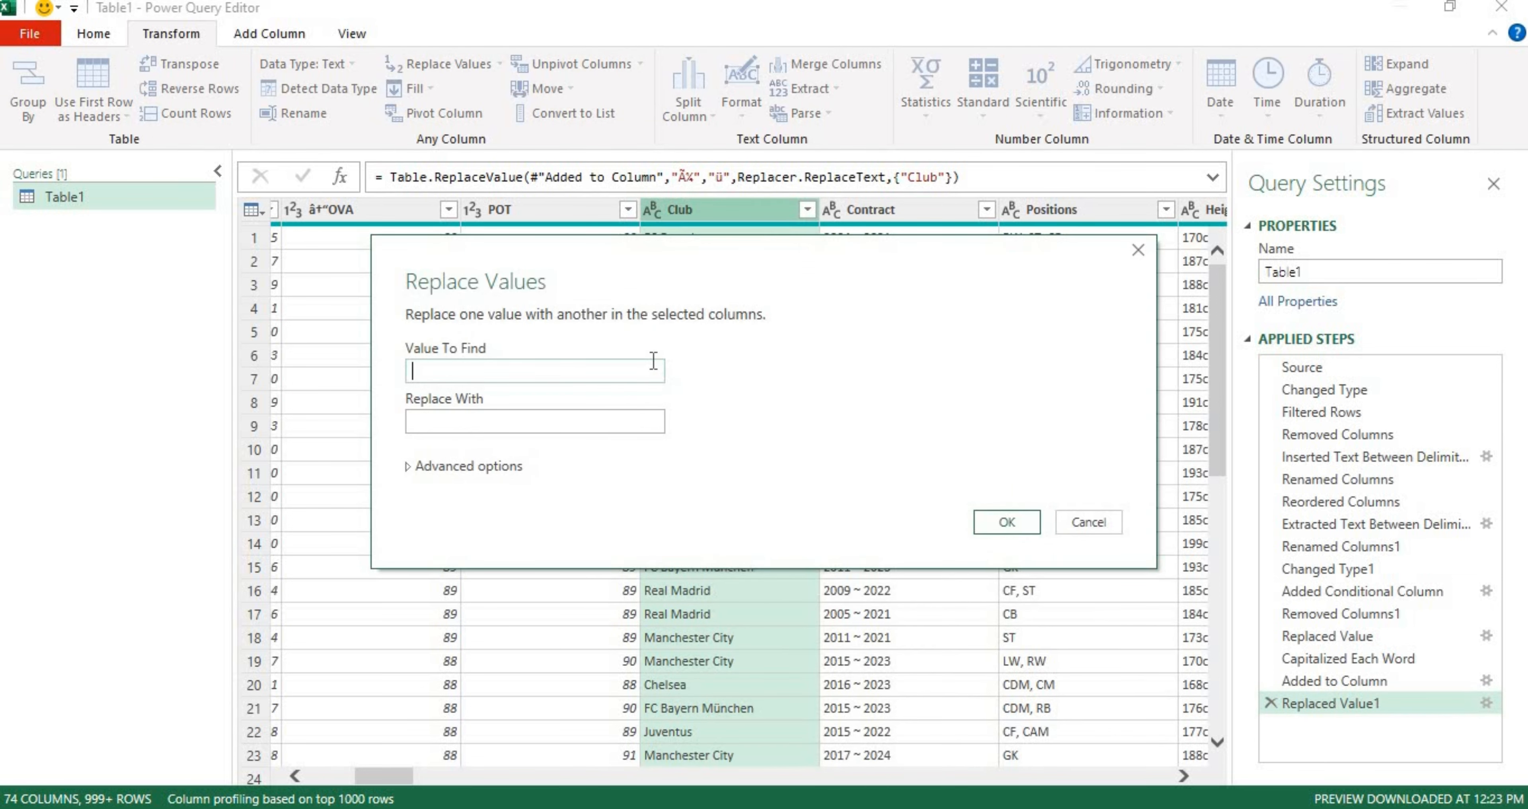
{"action": "type", "text": "\""}
{"action": "key", "text": "BackSpace"}
{"action": "double_click", "coordinate": [414, 372]}
{"action": "double_click", "coordinate": [414, 423]}
{"action": "left_click_drag", "start_coordinate": [455, 372], "coordinate": [389, 380]}
{"action": "left_click_drag", "start_coordinate": [440, 367], "coordinate": [389, 381]}
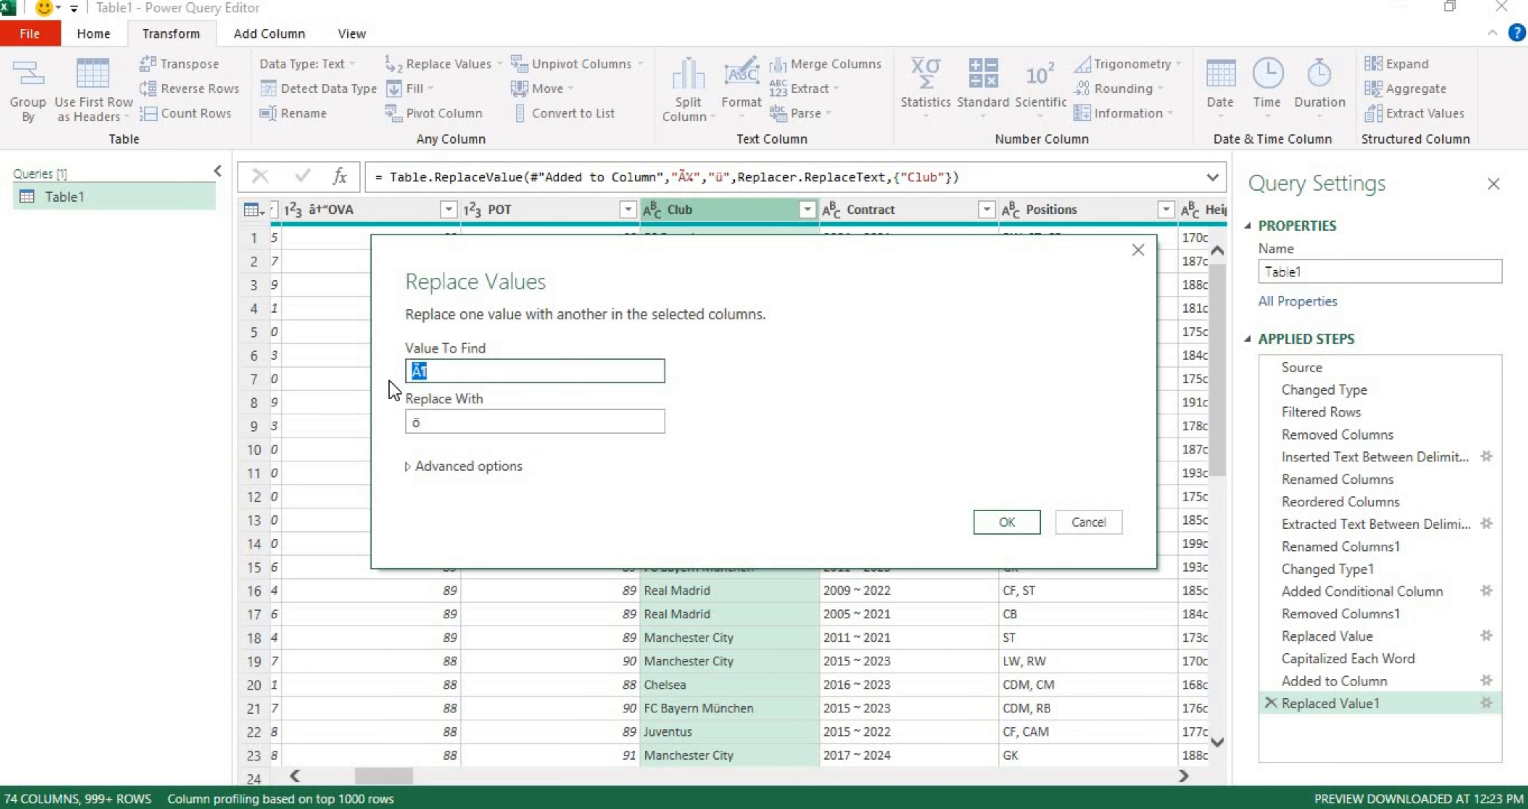
{"action": "left_click", "coordinate": [425, 418]}
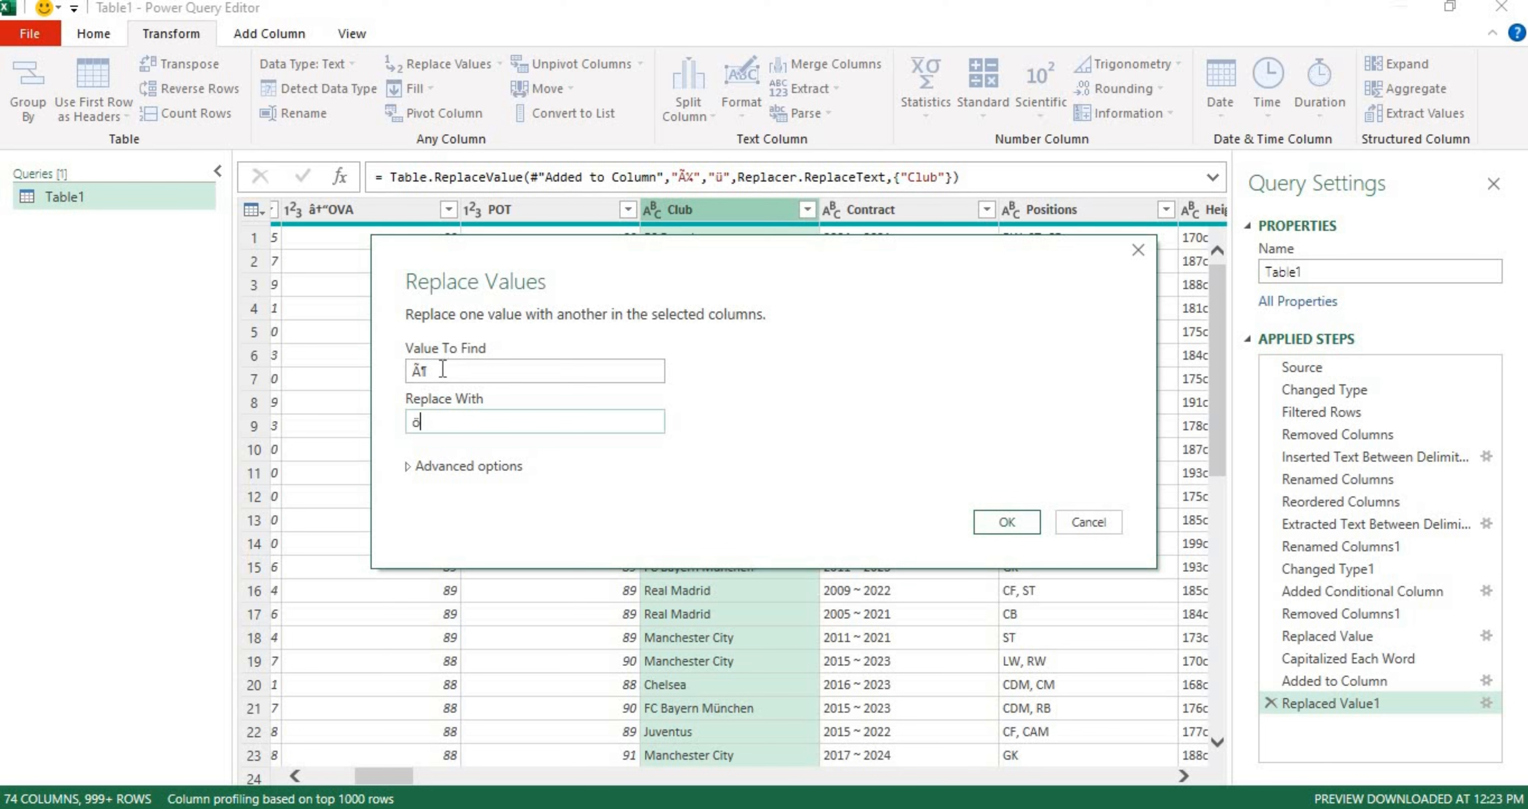
{"action": "key", "text": "shift+Tab"}
{"action": "left_click", "coordinate": [442, 372]}
{"action": "key", "text": "Tab"}
{"action": "left_click", "coordinate": [1037, 521]}
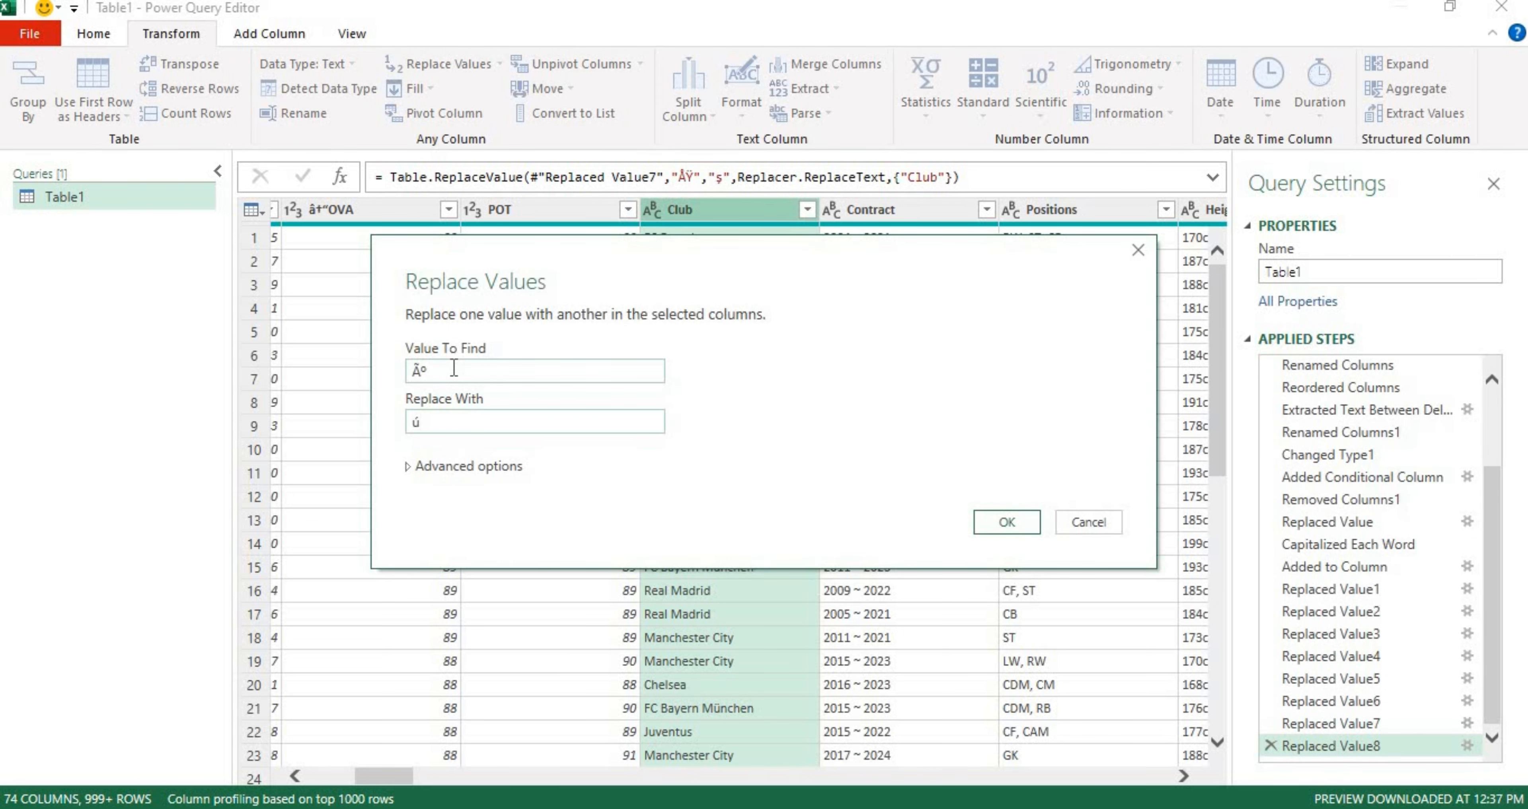
- Replace the characters Ãº with ú throughout the Club column
{"action": "left_click_drag", "start_coordinate": [442, 371], "coordinate": [393, 375]}
{"action": "left_click_drag", "start_coordinate": [449, 424], "coordinate": [398, 429]}
{"action": "left_click", "coordinate": [442, 363]}
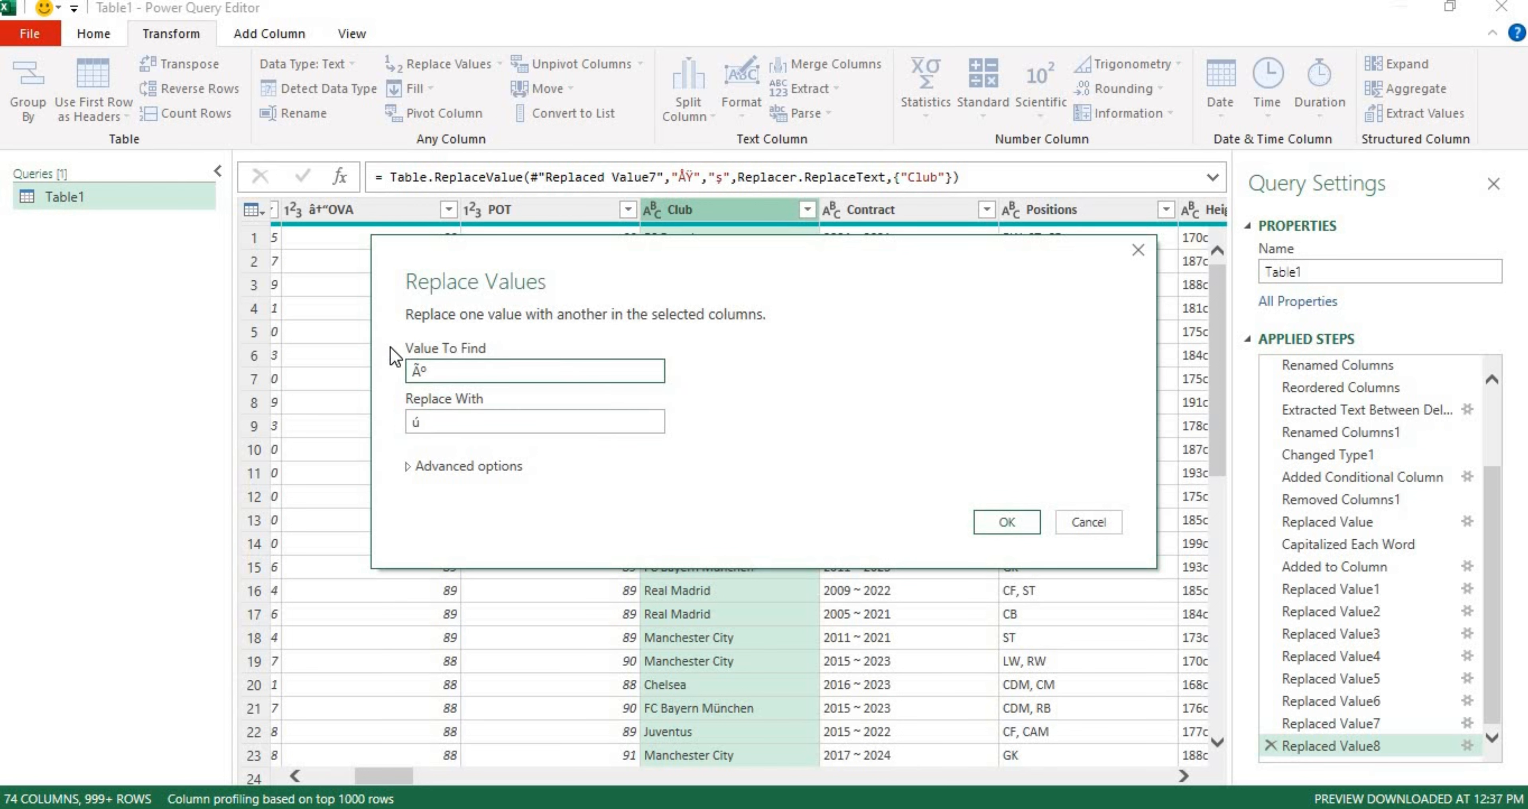
{"action": "double_click", "coordinate": [409, 373]}
{"action": "left_click", "coordinate": [415, 372]}
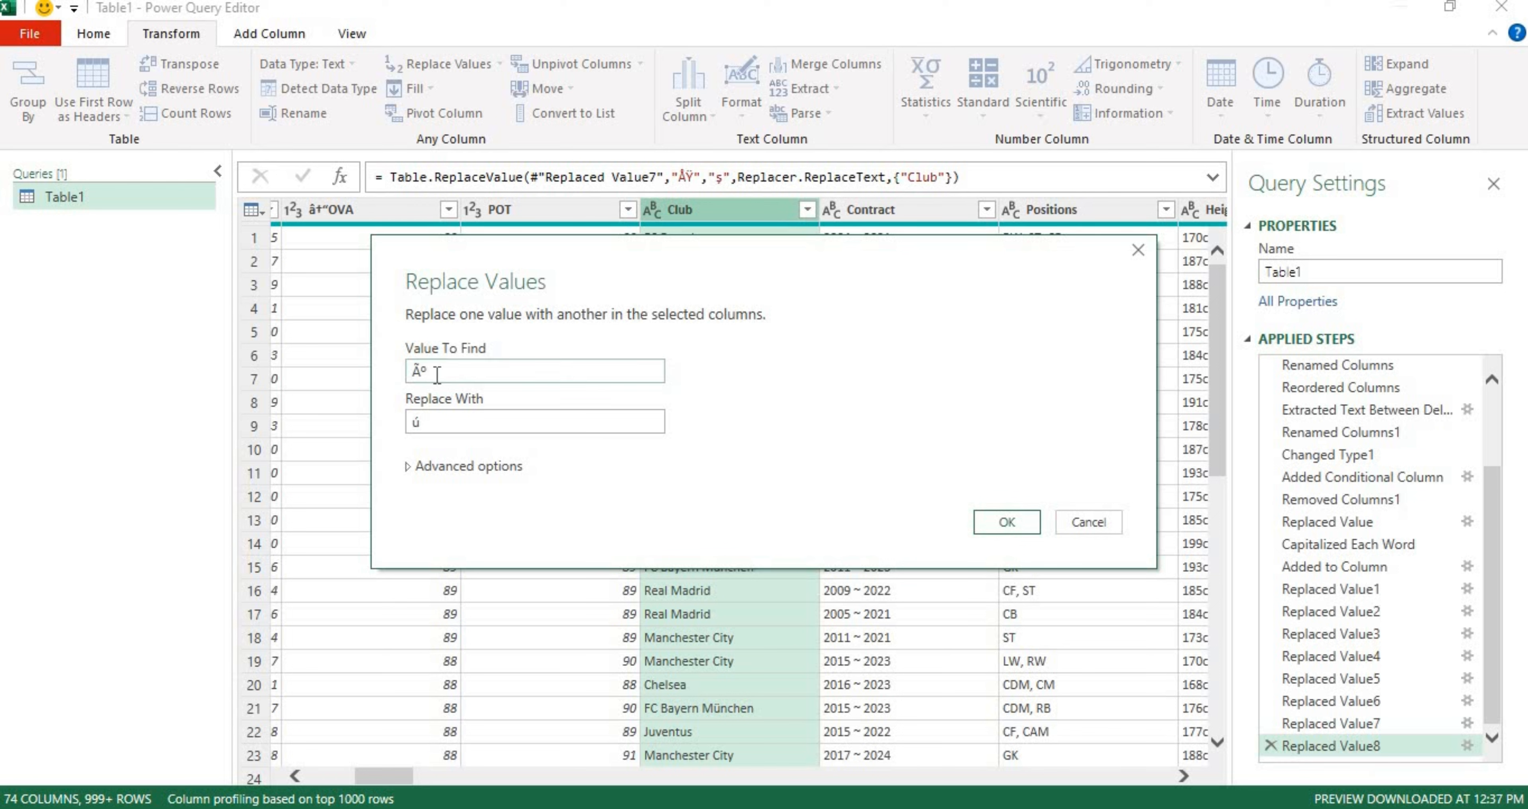
{"action": "double_click", "coordinate": [414, 373]}
{"action": "left_click", "coordinate": [446, 425]}
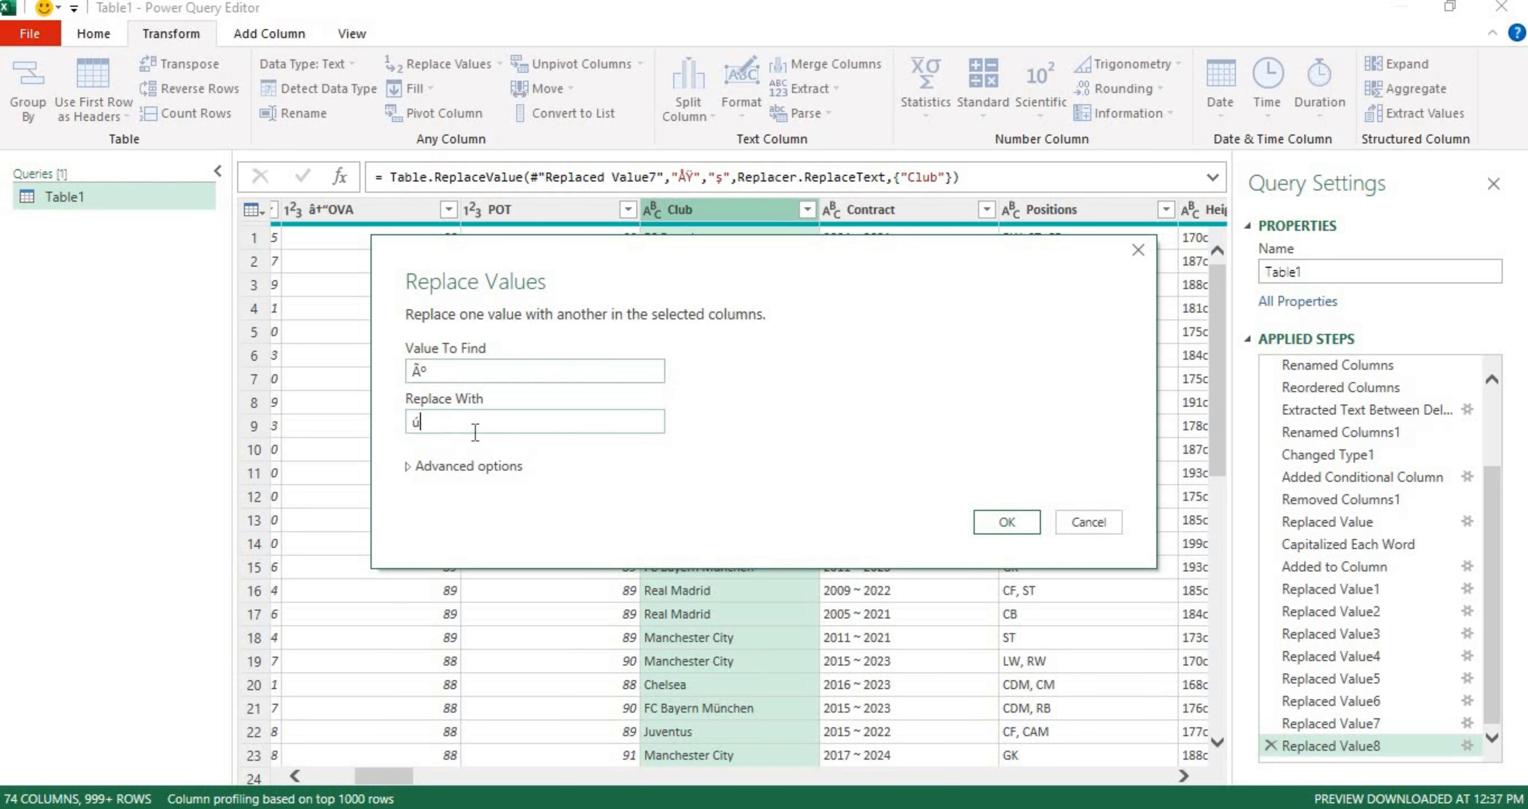
{"action": "left_click", "coordinate": [1007, 522]}
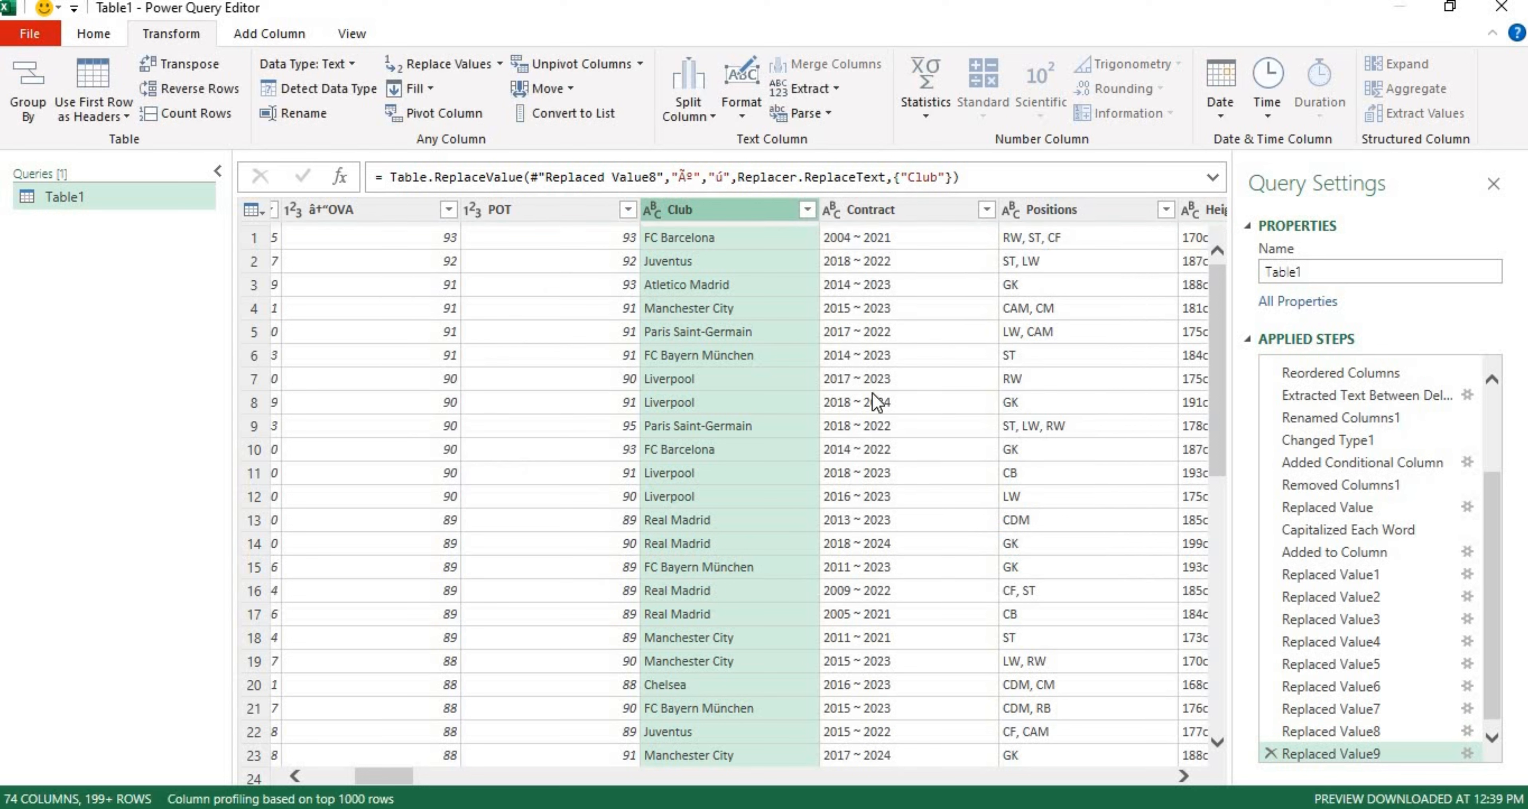
- Review the Club column's filter list from start to end for wrongly encoded names, keeping every club selected
{"action": "left_click", "coordinate": [807, 209]}
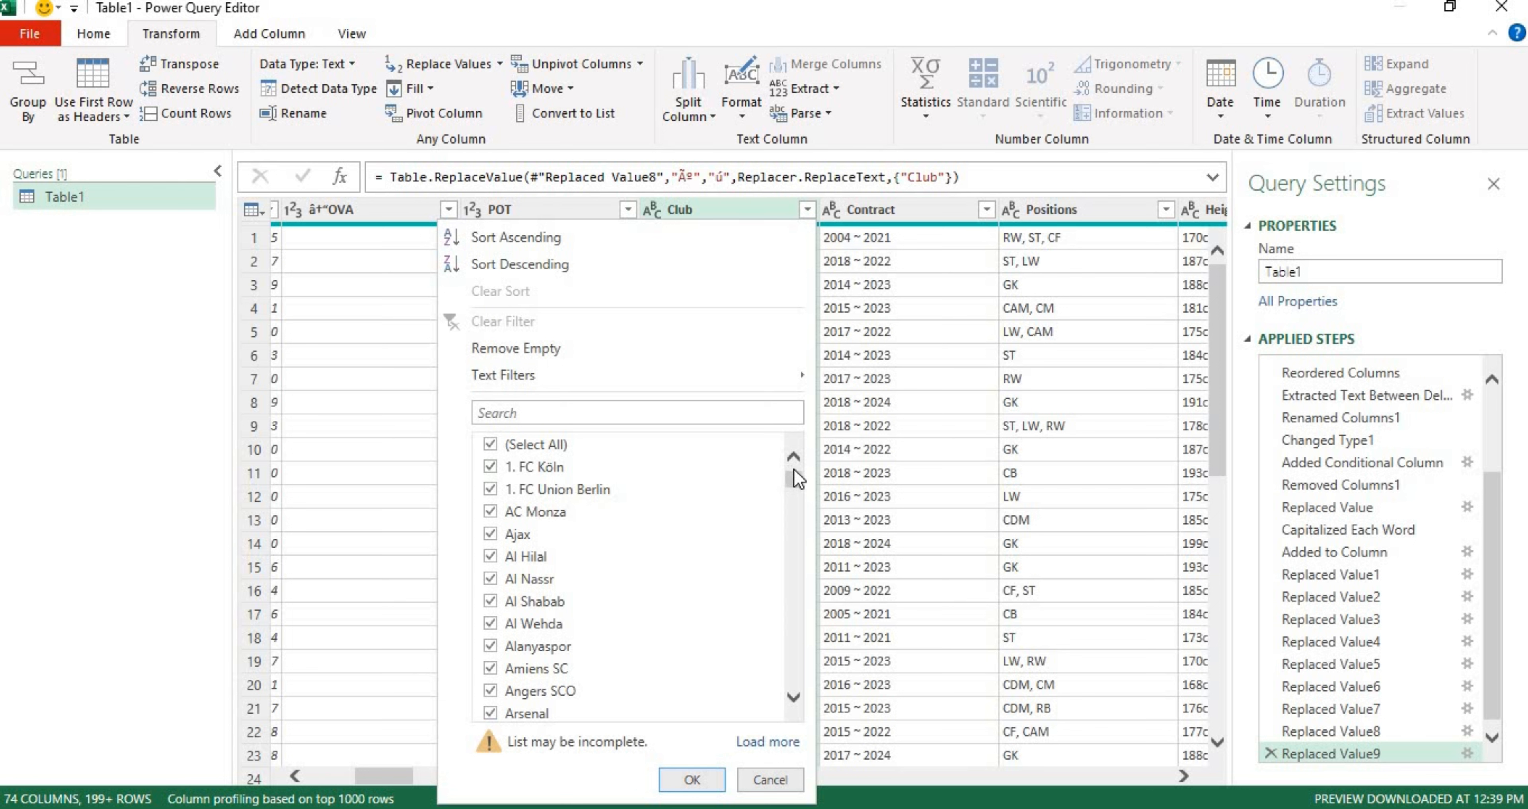
{"action": "left_click_drag", "start_coordinate": [798, 487], "coordinate": [782, 691]}
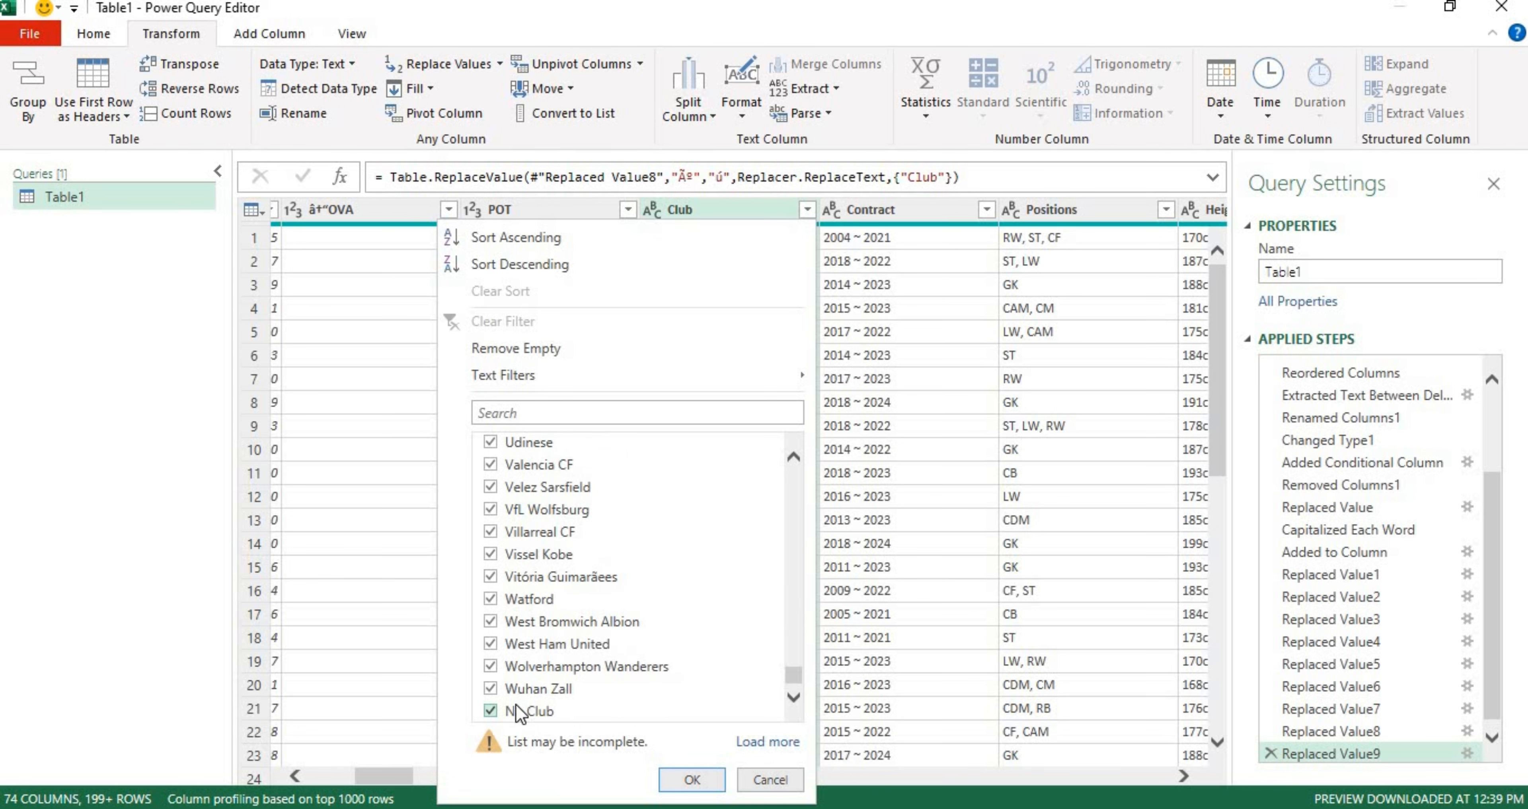
{"action": "left_click", "coordinate": [718, 784]}
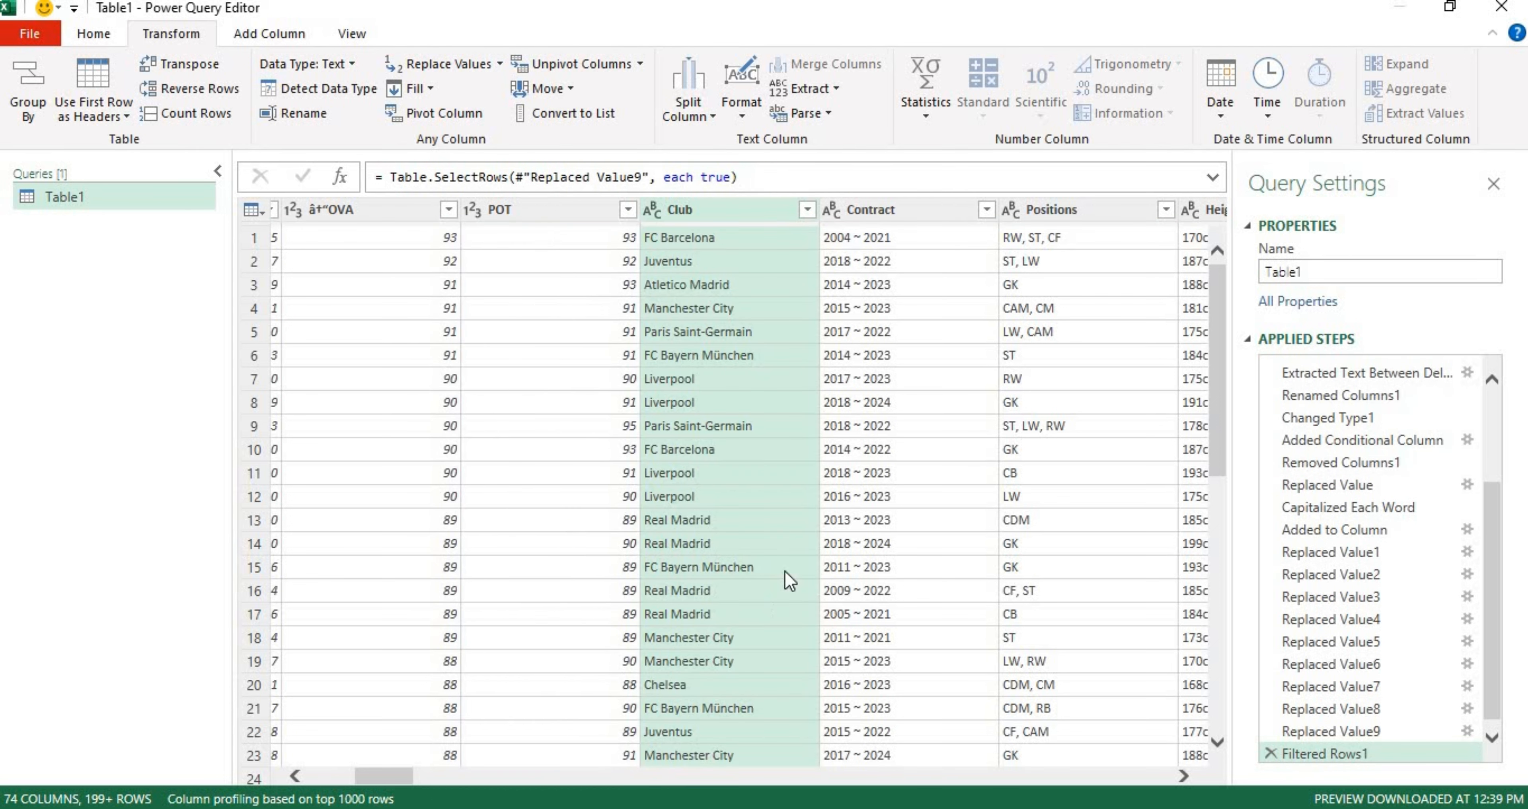
- Split the Contract column at each occurrence of the custom delimiter ~
{"action": "left_click", "coordinate": [860, 217]}
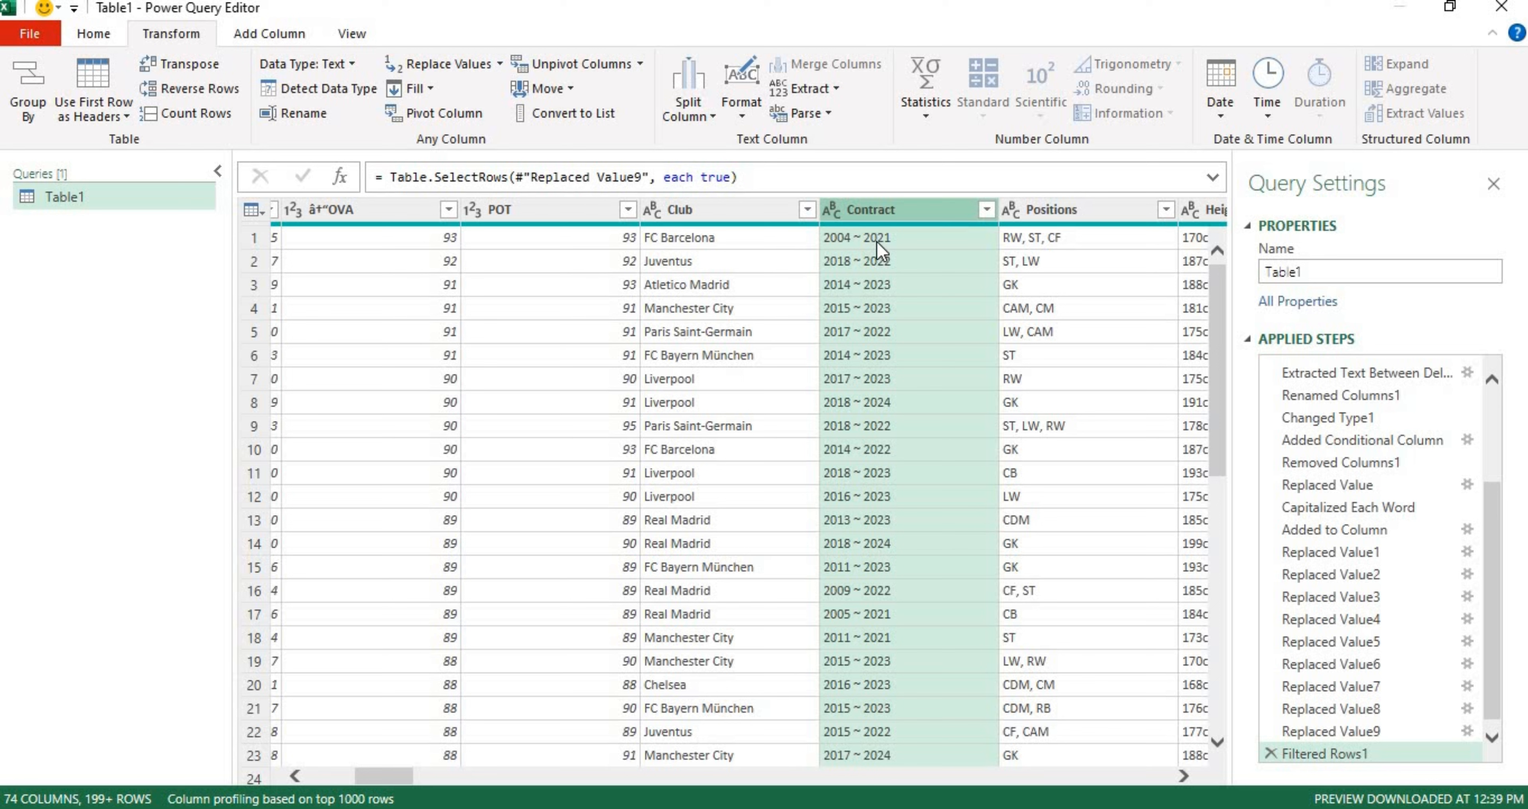
{"action": "right_click", "coordinate": [958, 218]}
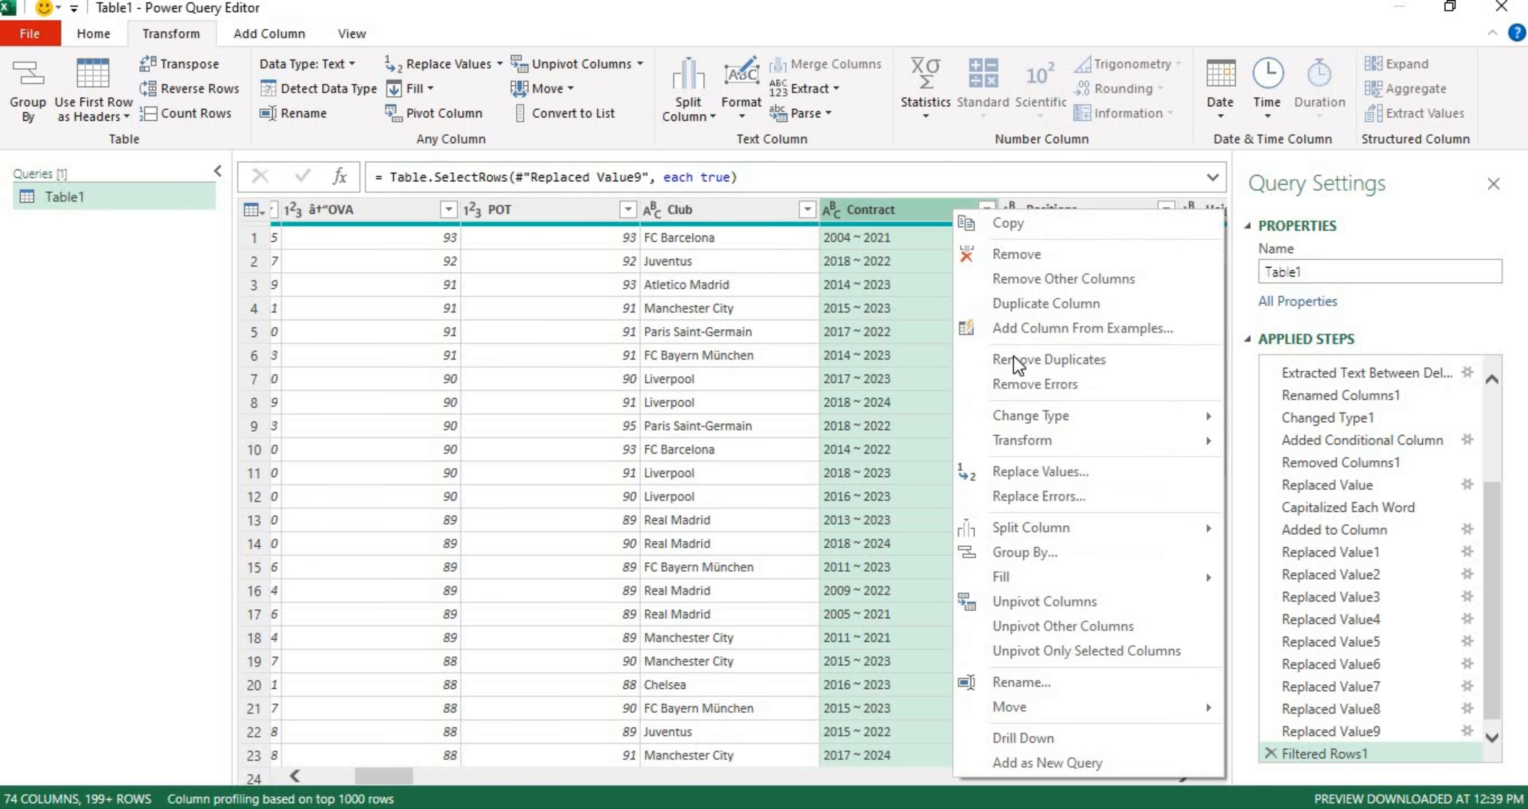
{"action": "mouse_move", "coordinate": [1039, 530]}
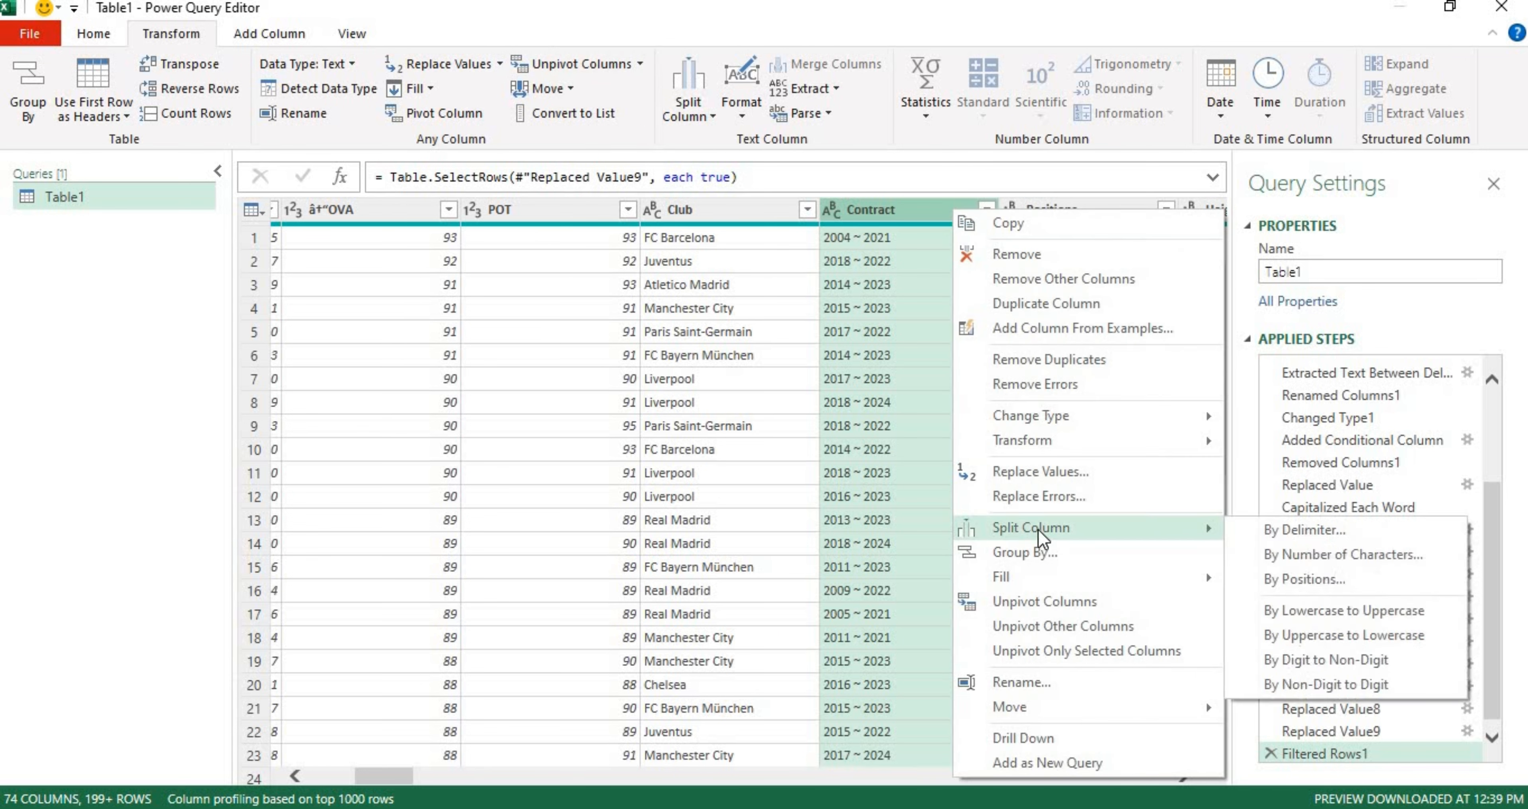
{"action": "left_click", "coordinate": [1309, 530]}
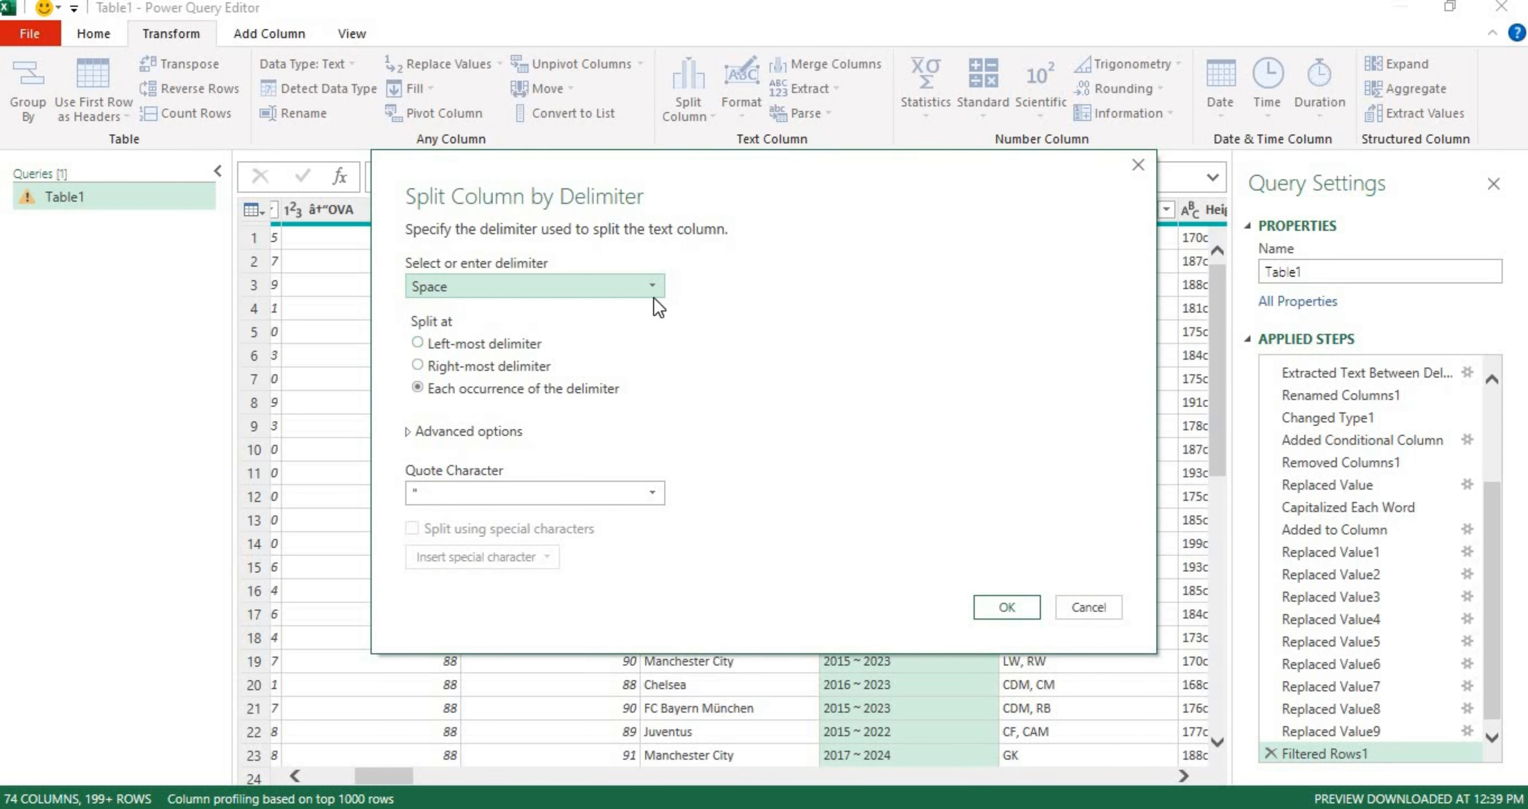
{"action": "left_click", "coordinate": [652, 288]}
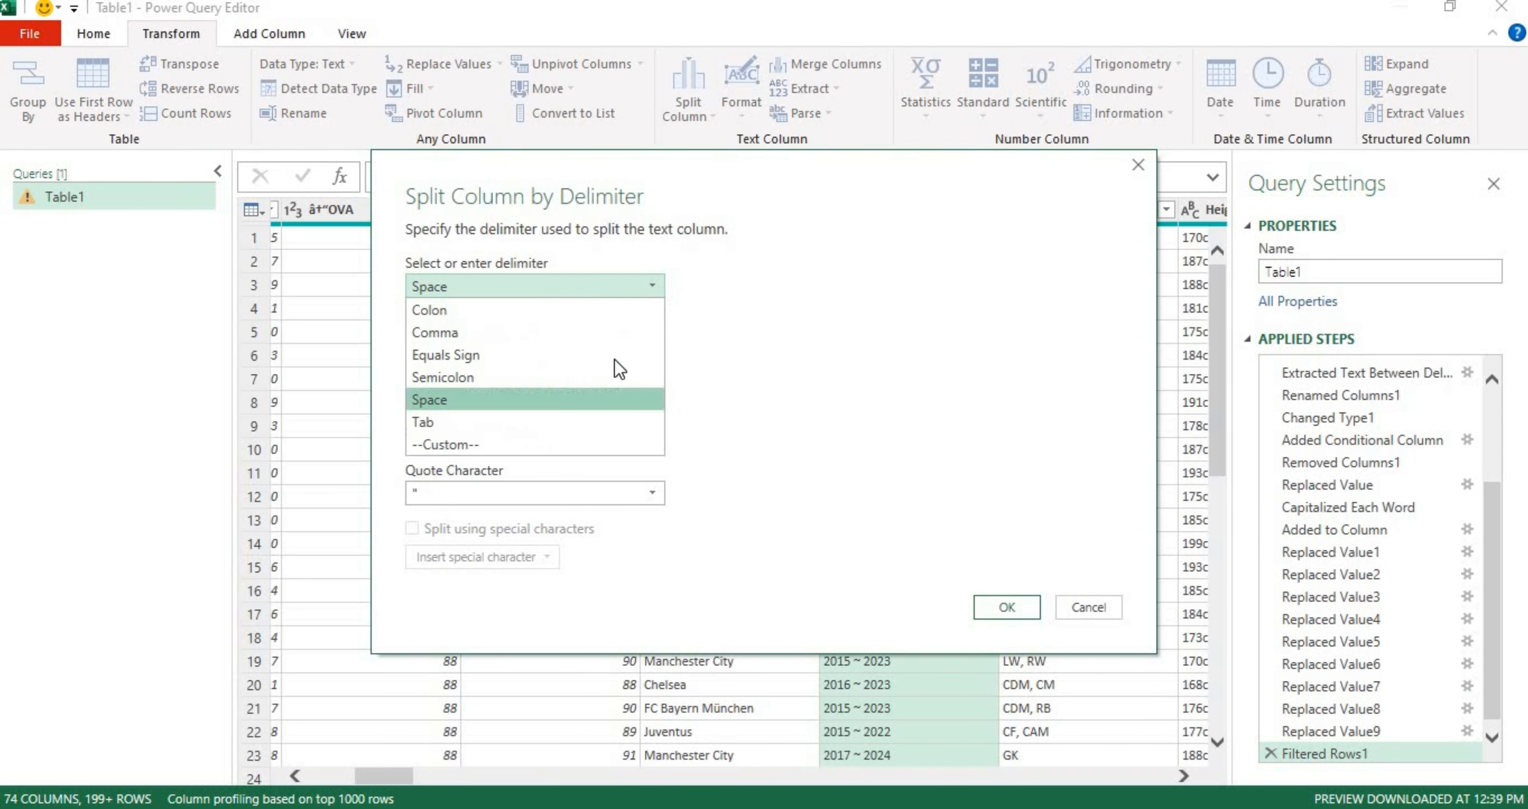
{"action": "left_click", "coordinate": [614, 445]}
{"action": "left_click", "coordinate": [519, 322]}
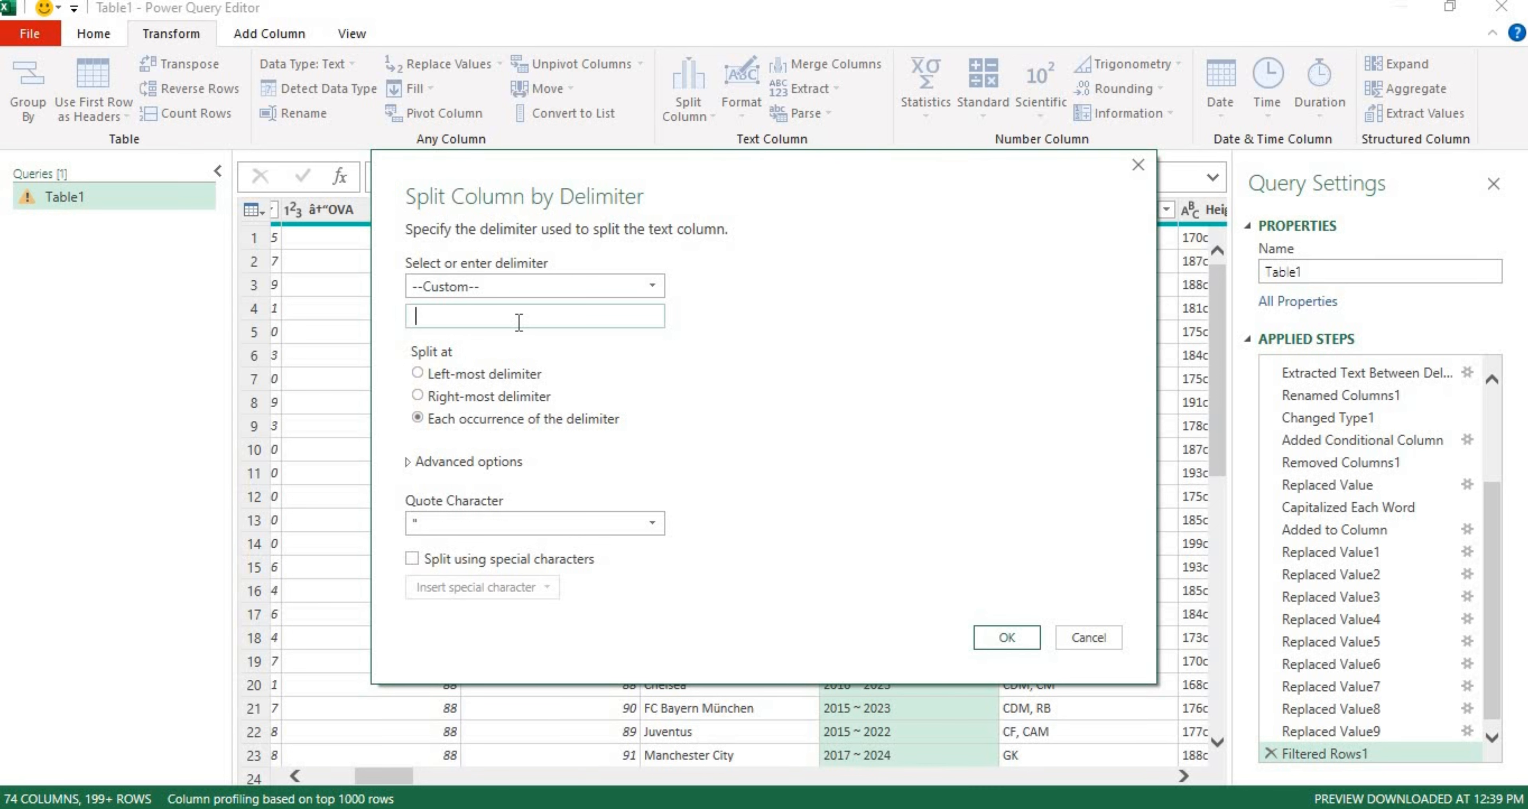
{"action": "type", "text": "~"}
{"action": "left_click_drag", "start_coordinate": [732, 196], "coordinate": [679, 388]}
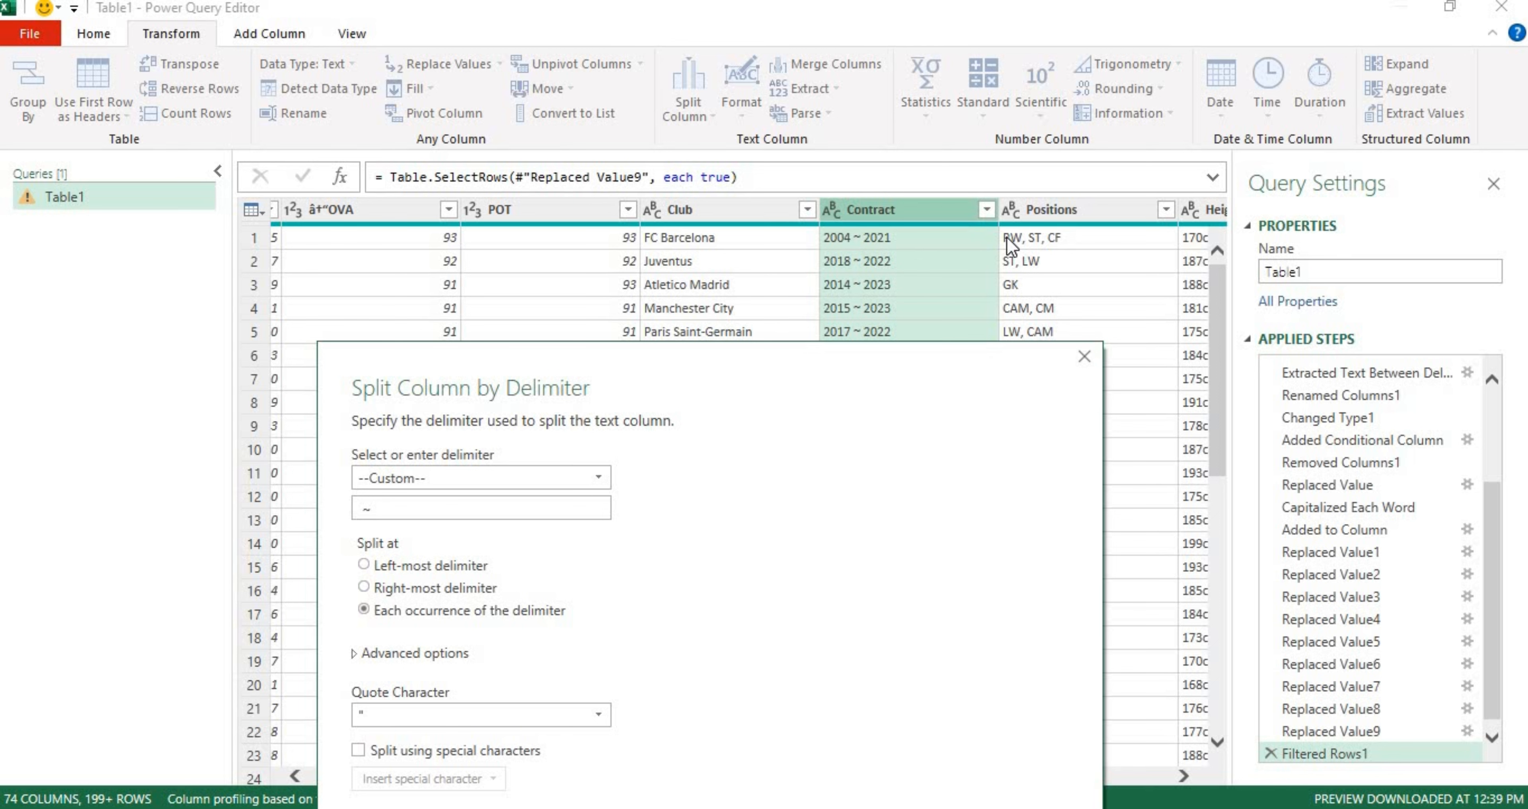
{"action": "left_click_drag", "start_coordinate": [795, 375], "coordinate": [803, 312]}
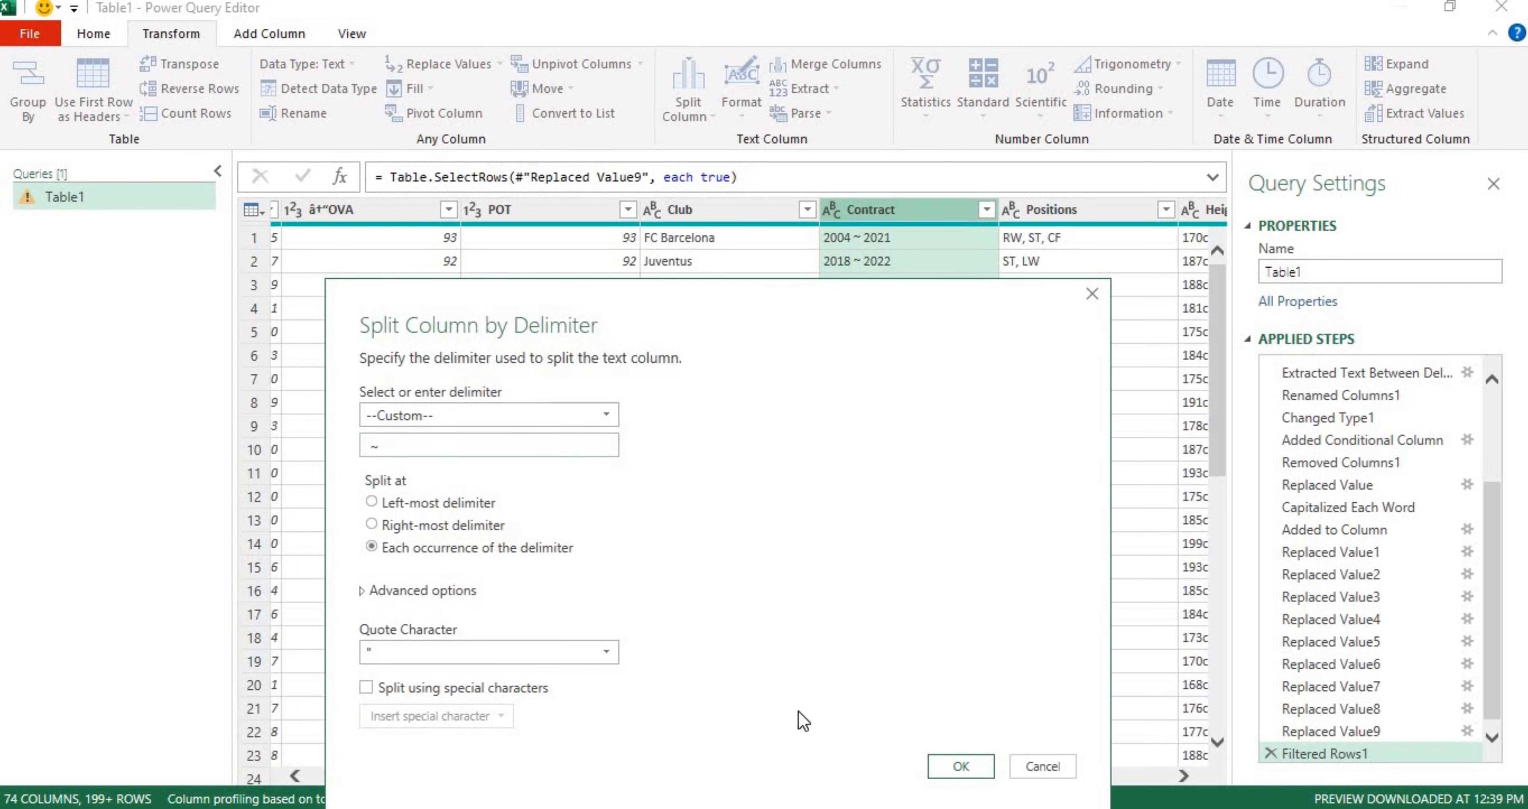
{"action": "left_click", "coordinate": [961, 767]}
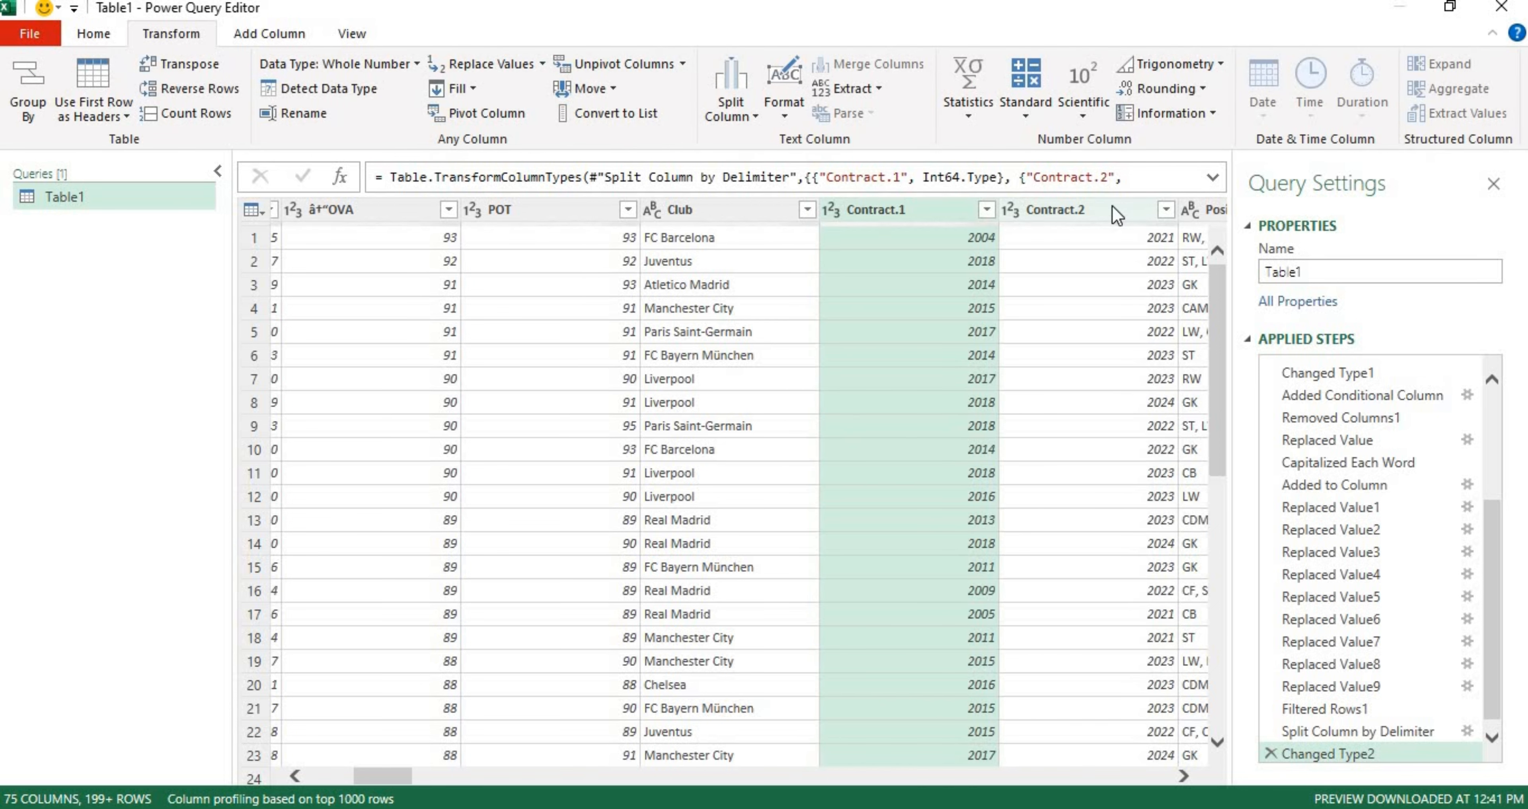
- Check the years in the Contract.1 and Contract.2 columns produced by the split
{"action": "left_click", "coordinate": [1068, 209]}
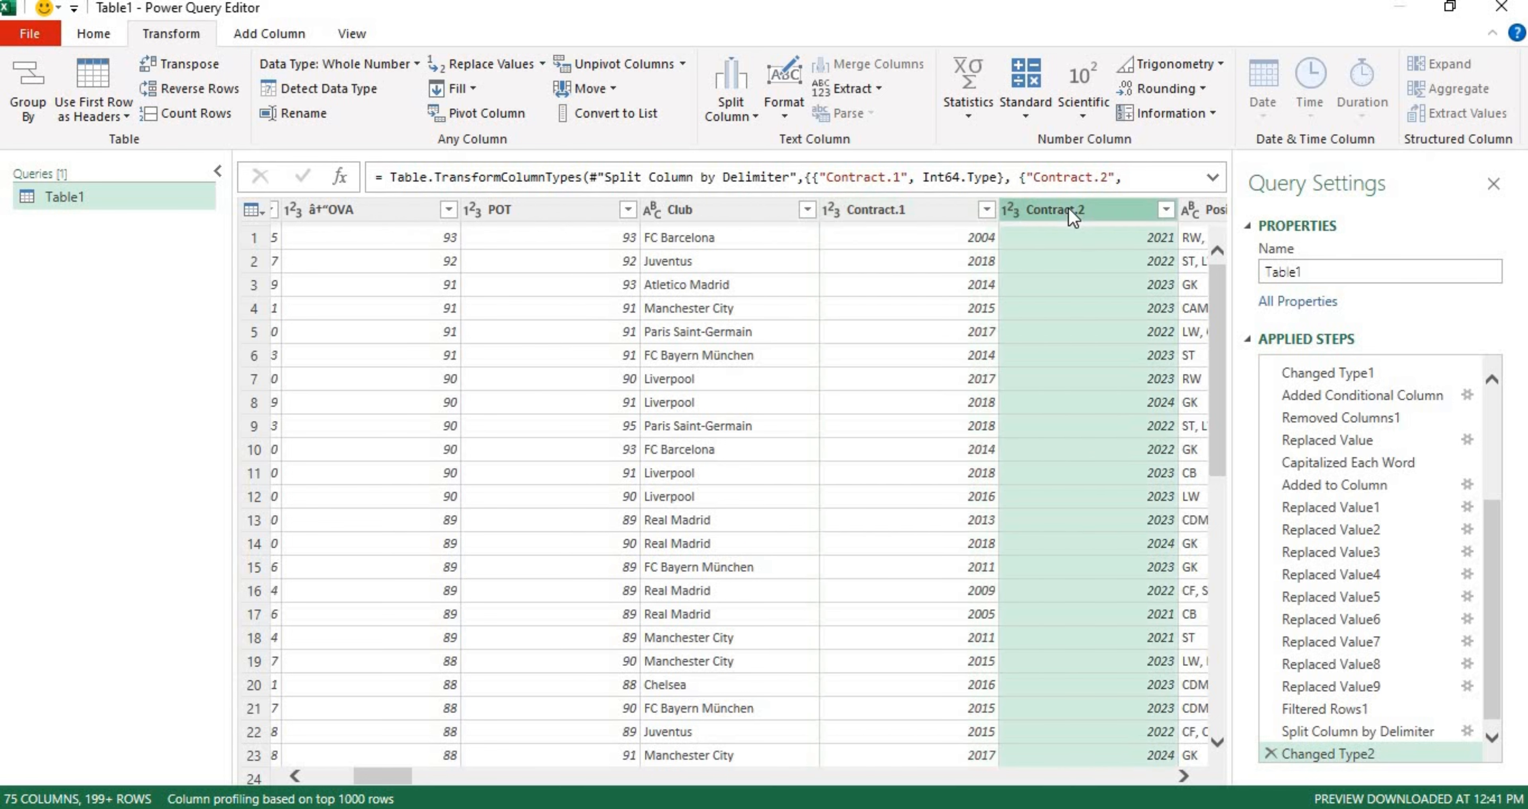
{"action": "left_click", "coordinate": [918, 210]}
{"action": "left_click", "coordinate": [1093, 214]}
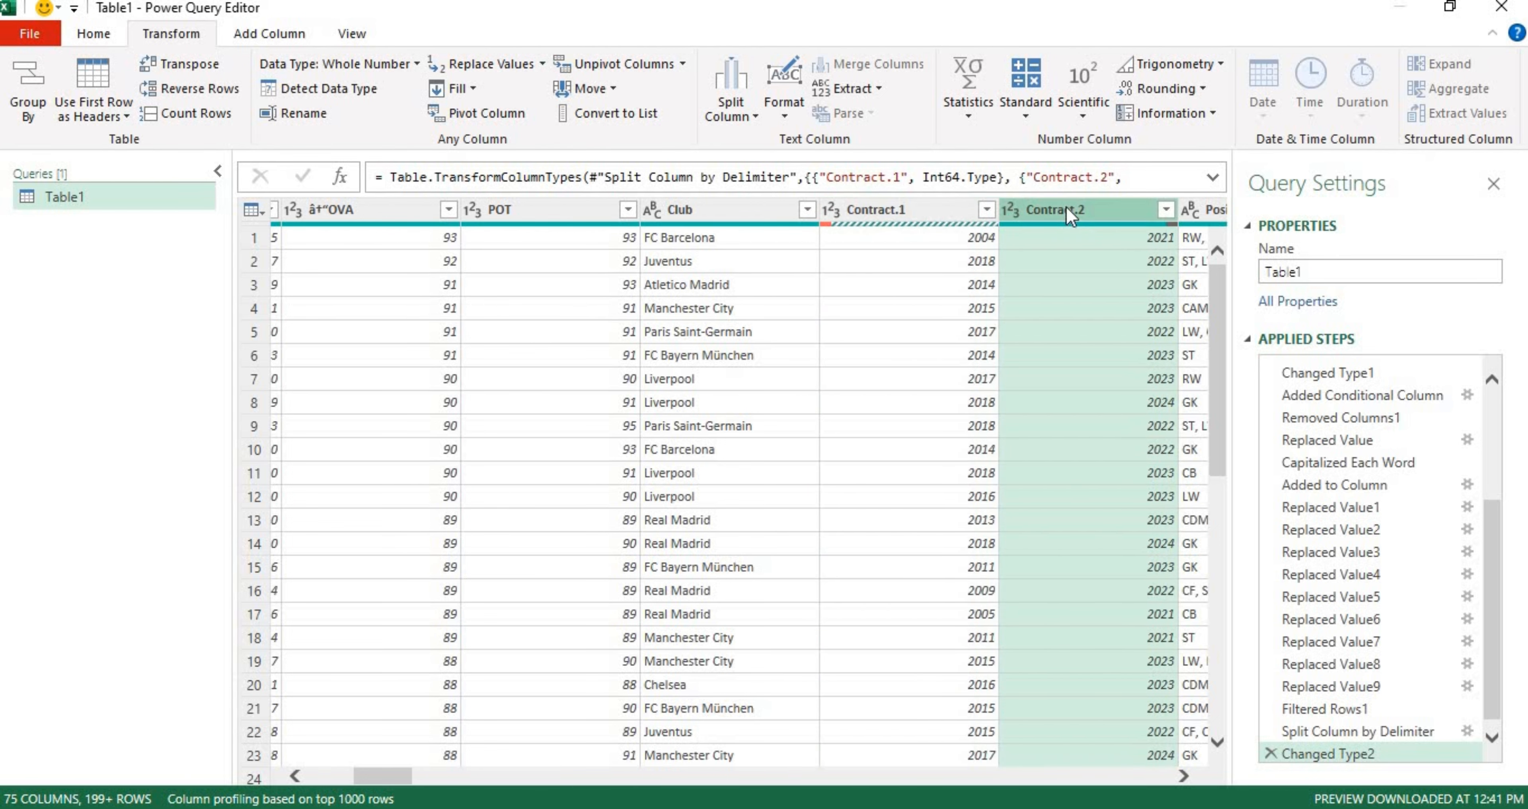
- Rename the Contract.1 column as Contract Began
{"action": "left_click", "coordinate": [919, 214]}
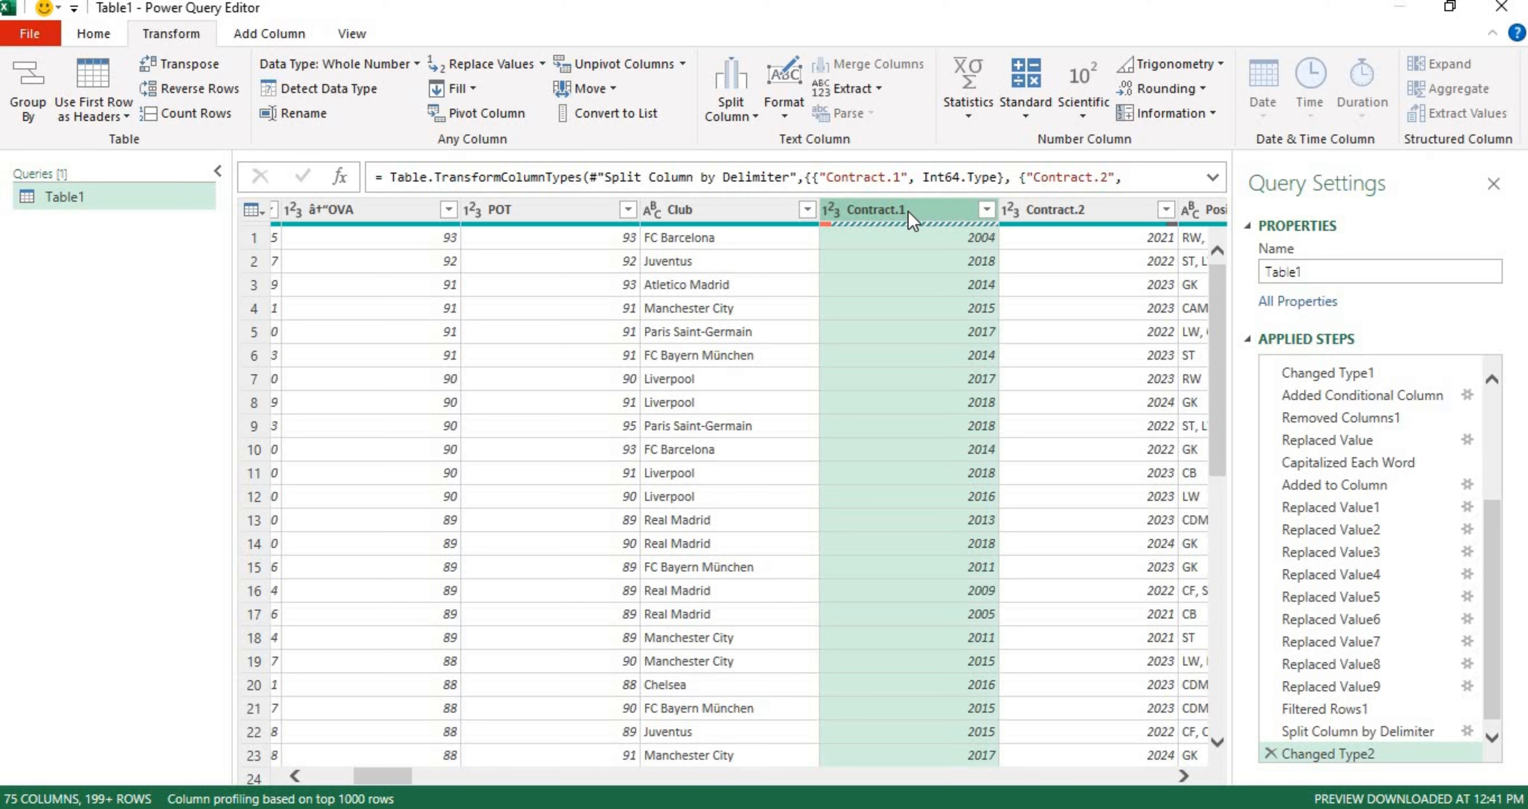
{"action": "double_click", "coordinate": [909, 212]}
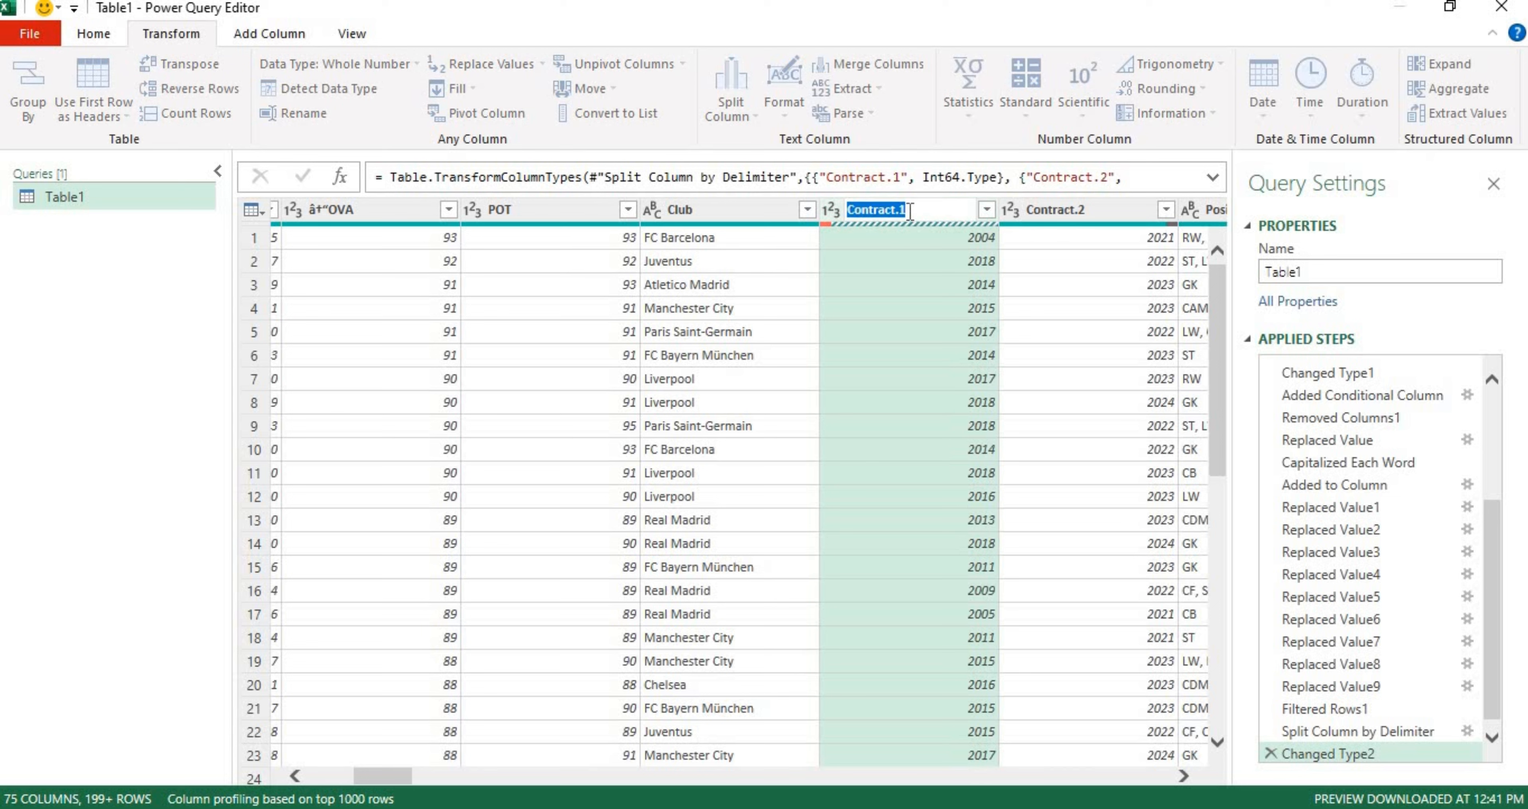
{"action": "type", "text": "Contract Began"}
{"action": "key", "text": "Return"}
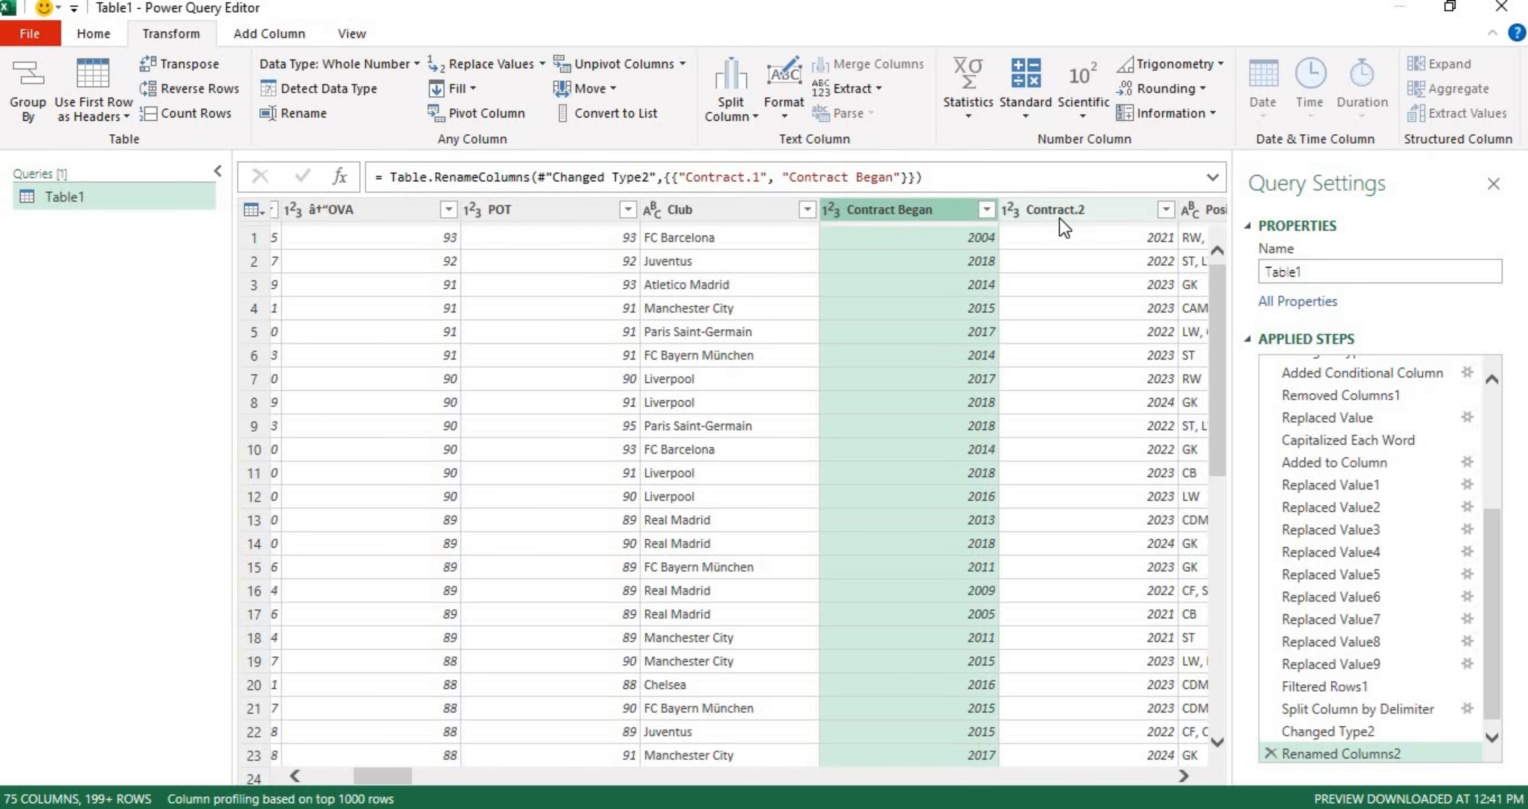
- Rename the Contract.2 column as Contract Ends
{"action": "left_click", "coordinate": [1061, 215]}
{"action": "double_click", "coordinate": [1062, 213]}
{"action": "type", "text": "Con"}
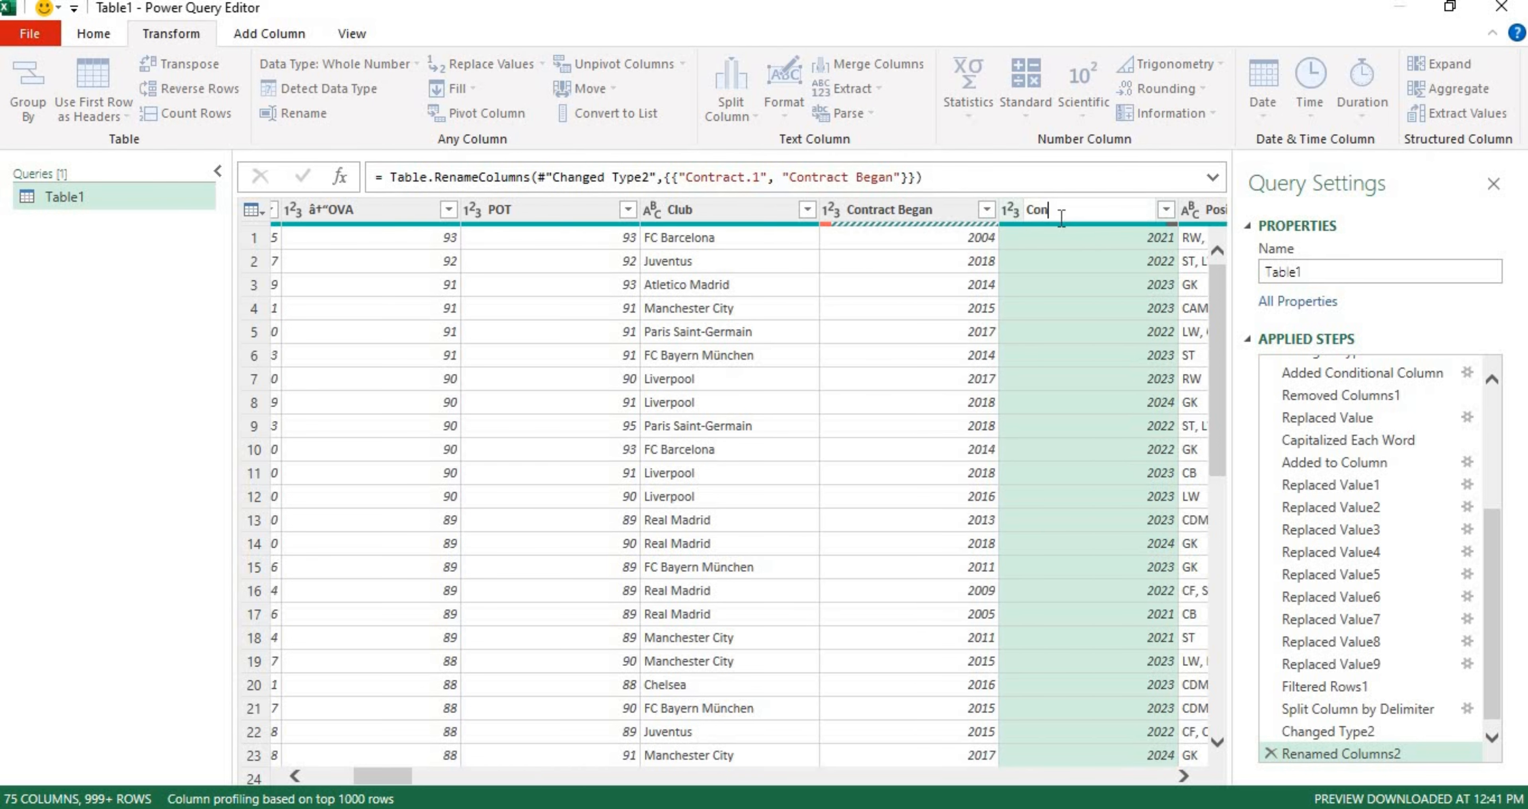
{"action": "type", "text": "tract Ends"}
{"action": "key", "text": "Return"}
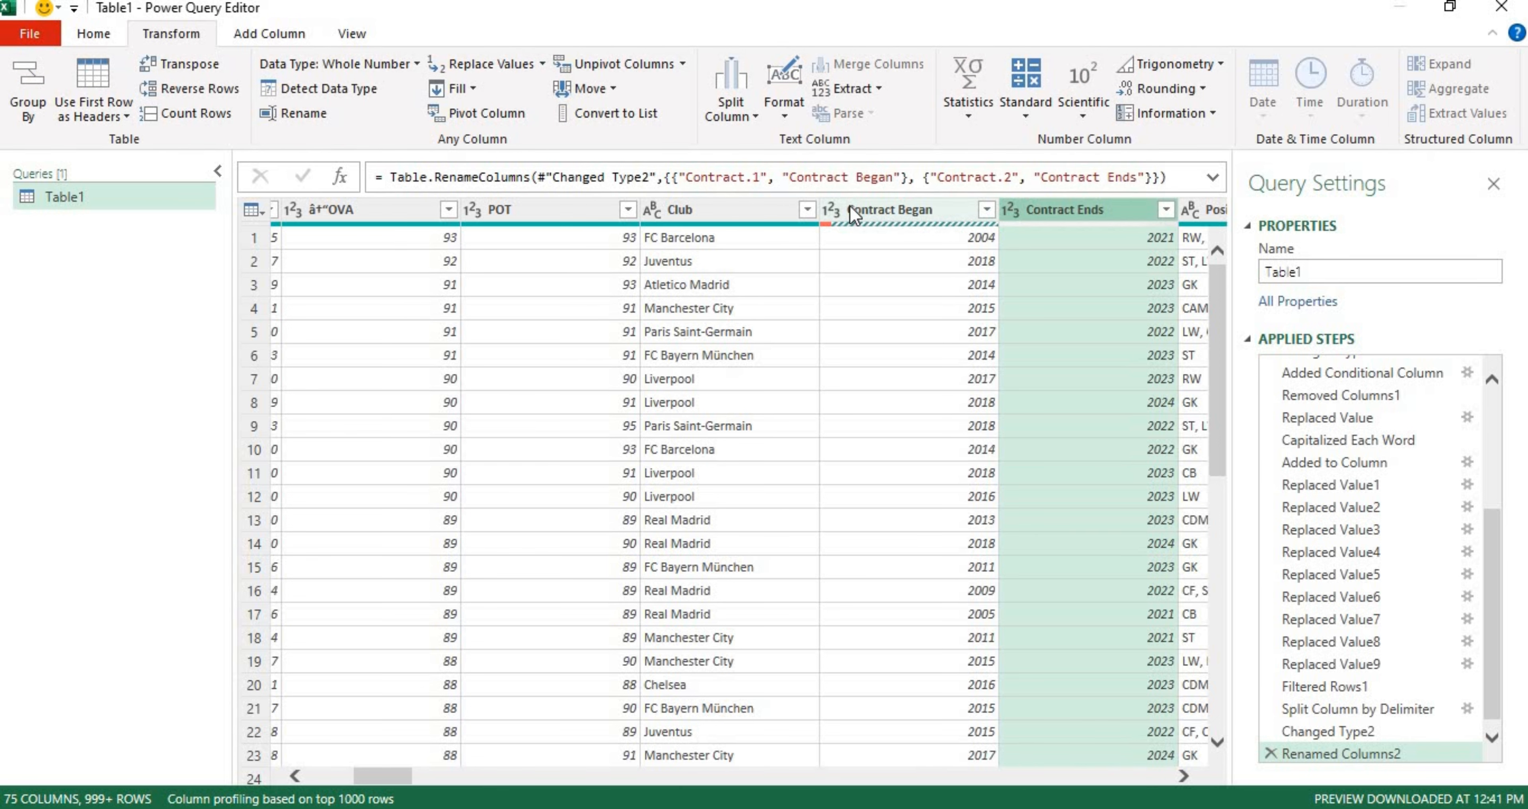
- Select the Contract Began column and turn on the column quality display in the data preview
{"action": "left_click", "coordinate": [859, 211]}
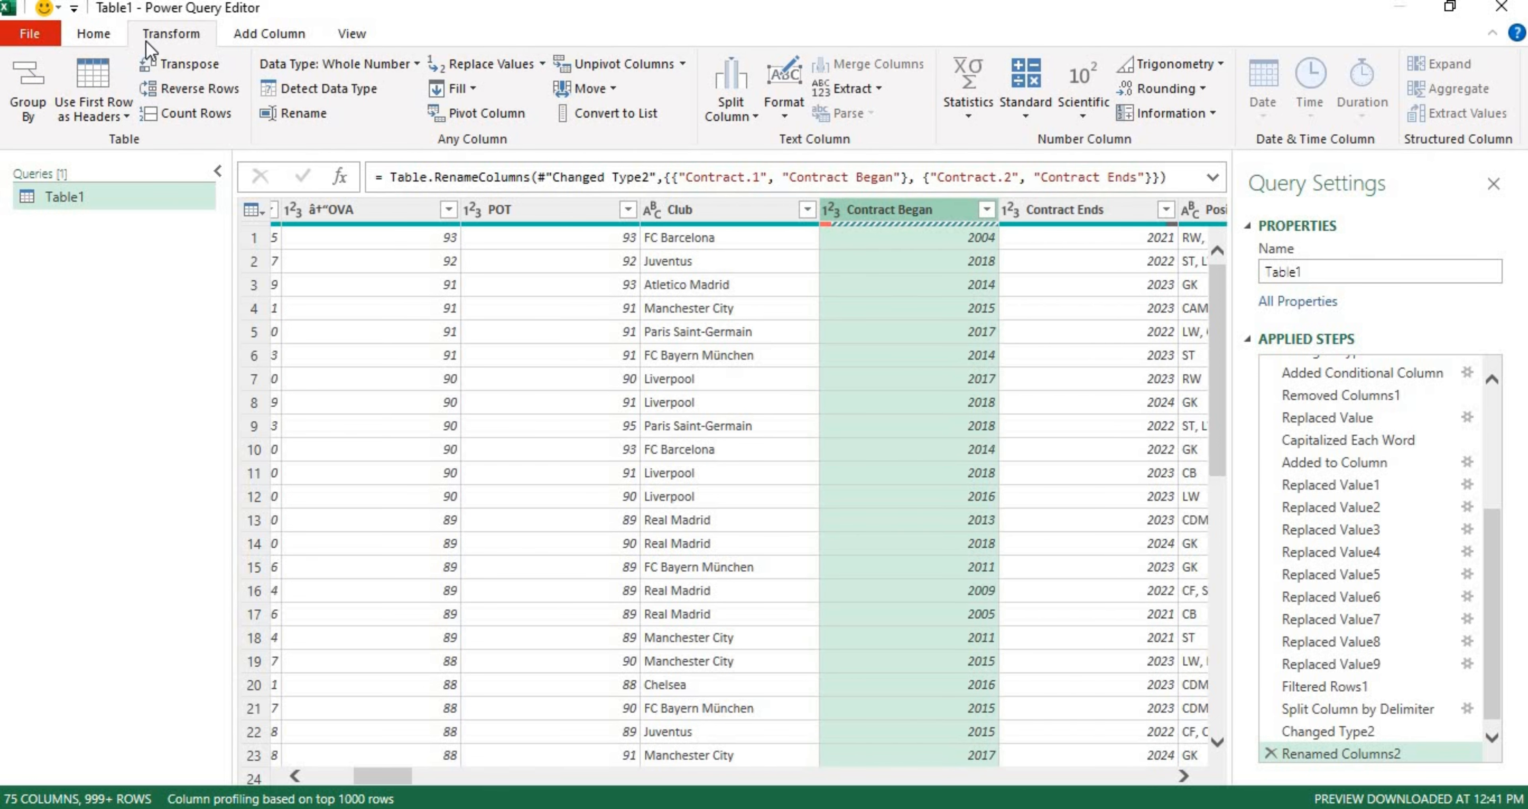
{"action": "left_click", "coordinate": [348, 38]}
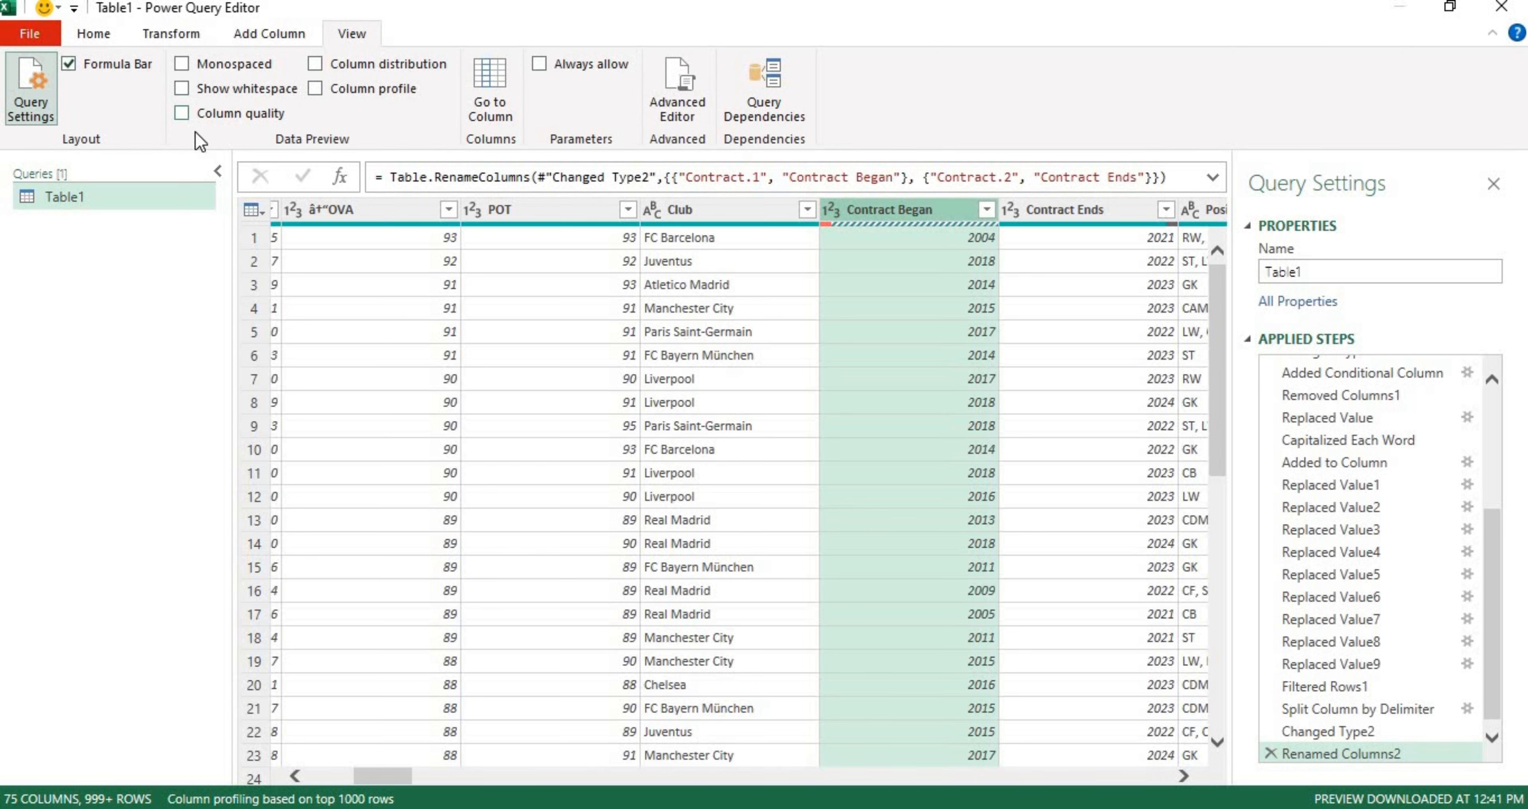
{"action": "left_click", "coordinate": [183, 113]}
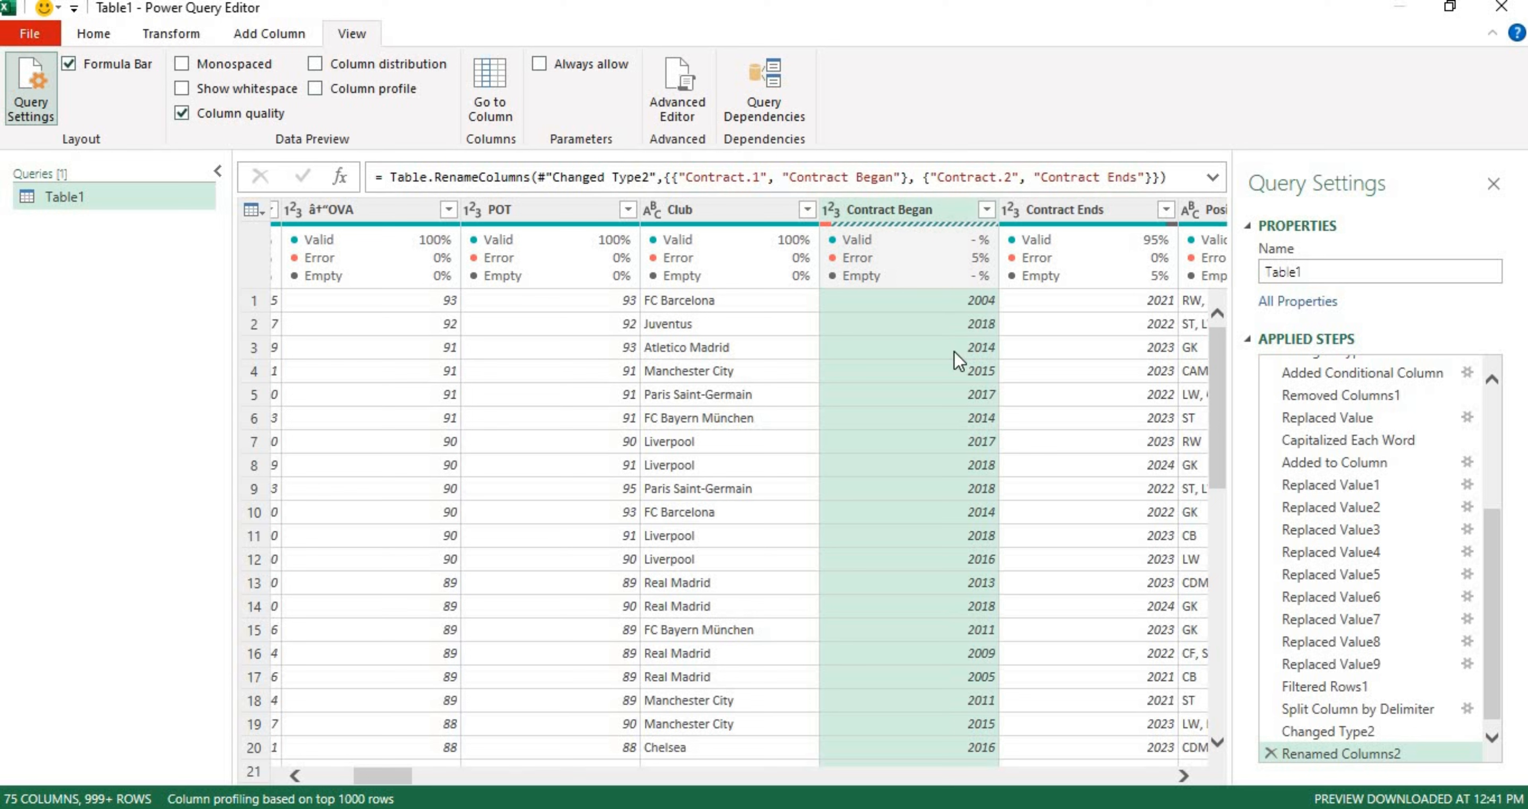
- Load the full filter list of the Contract Began column and review its years for faulty entries, keeping every value selected
{"action": "left_click", "coordinate": [986, 211]}
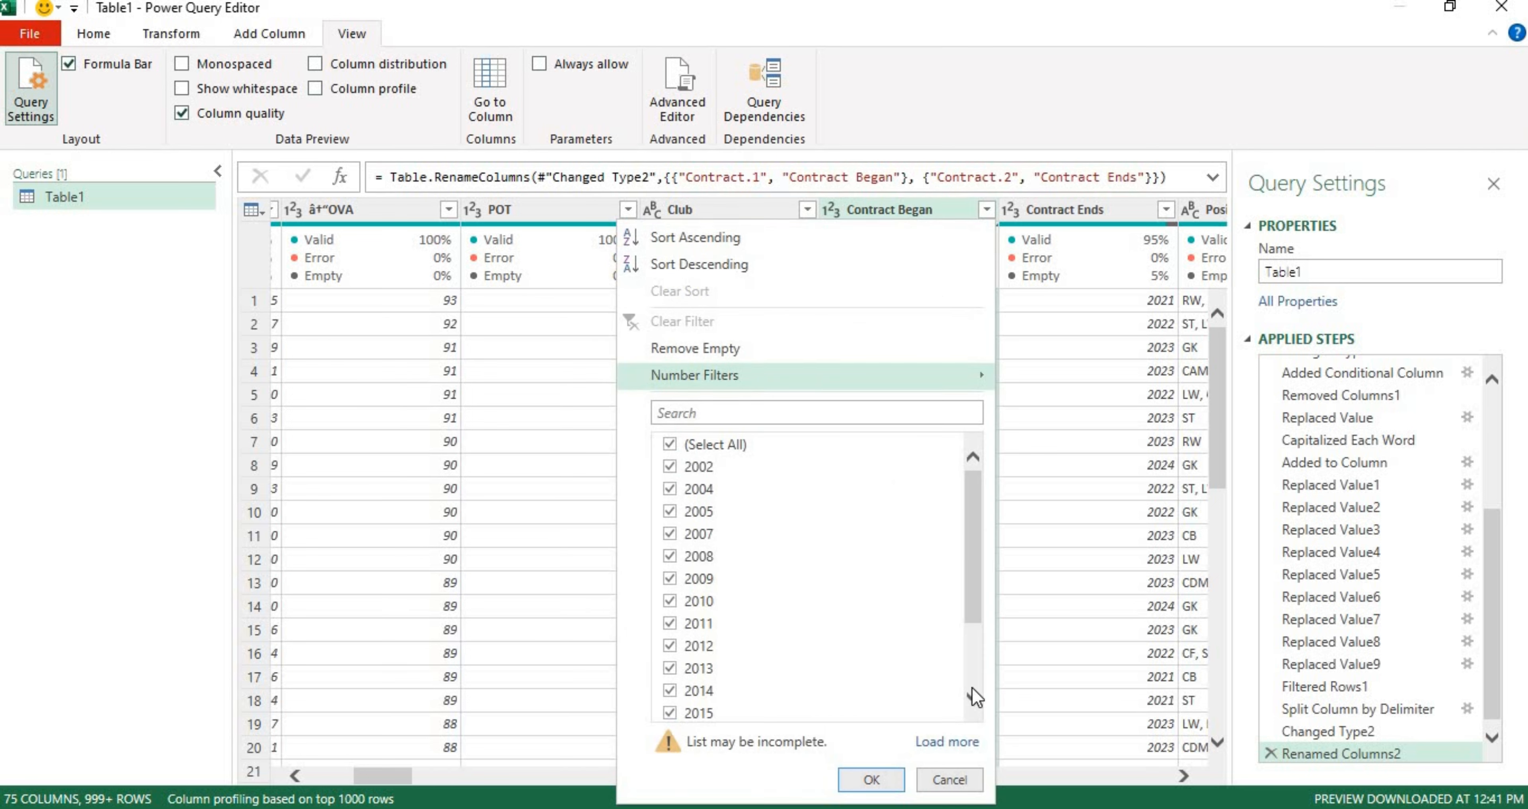
{"action": "left_click", "coordinate": [945, 739]}
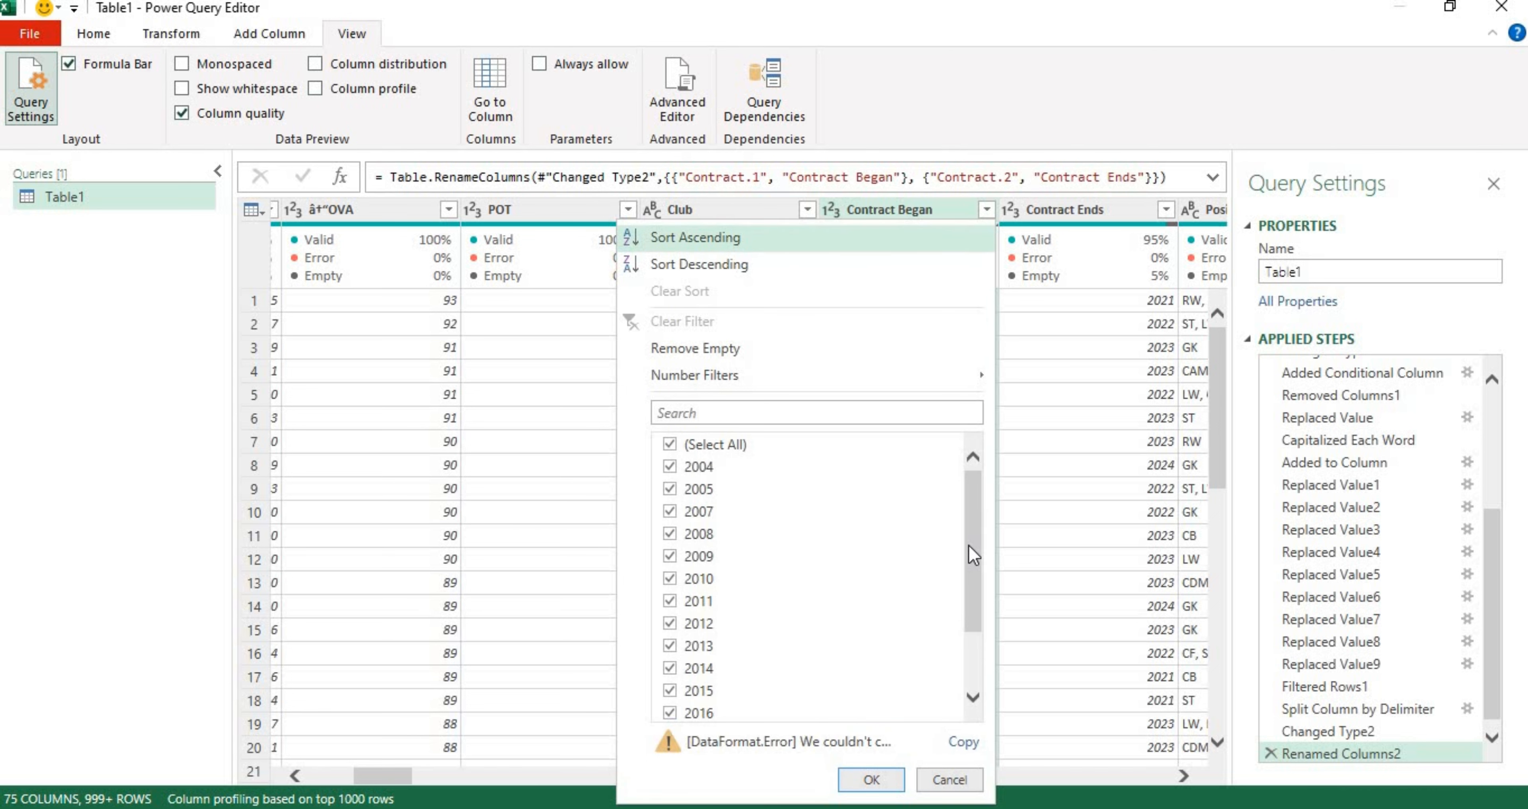
{"action": "left_click_drag", "start_coordinate": [968, 546], "coordinate": [949, 719]}
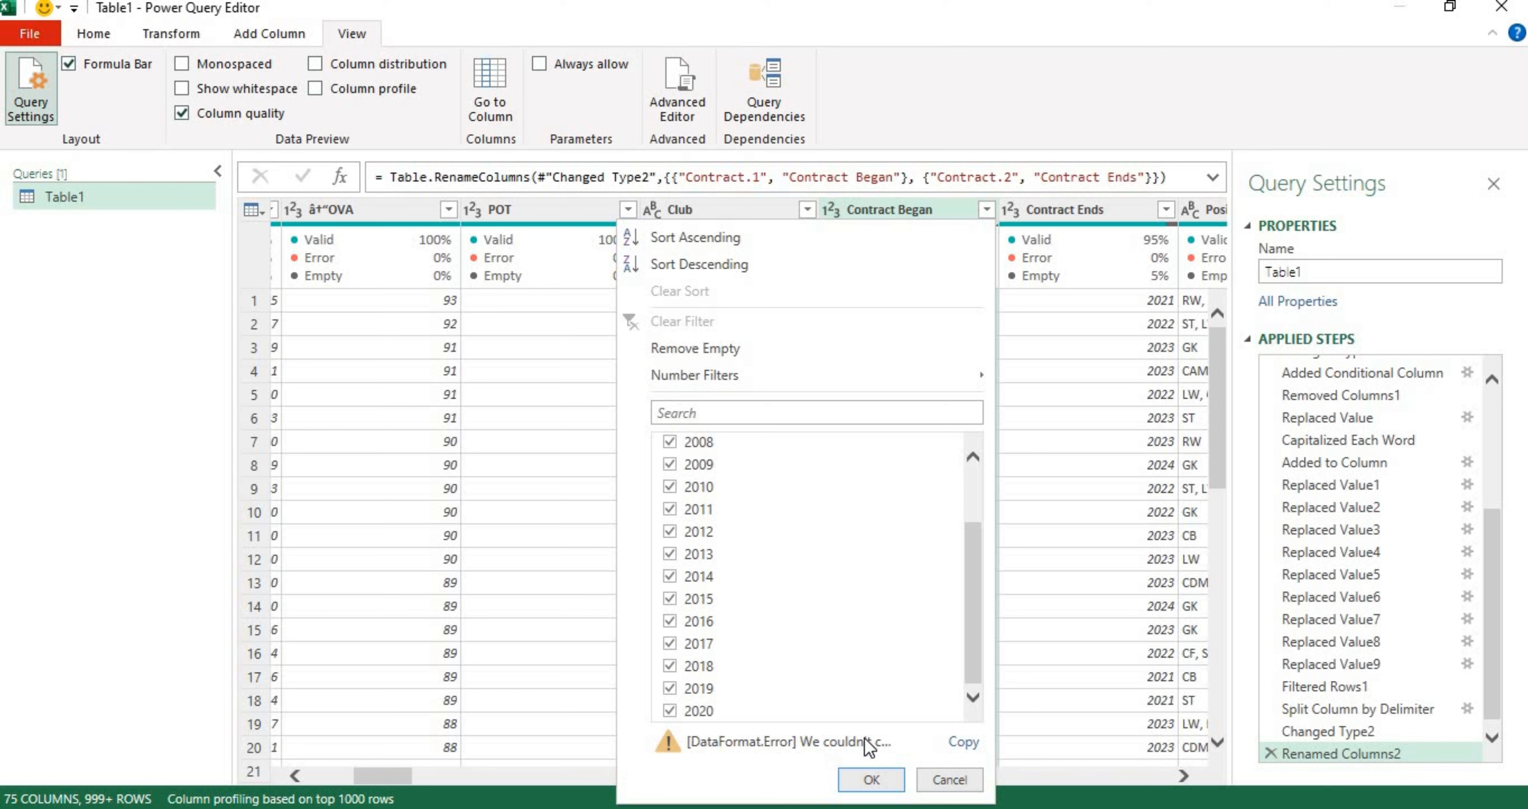
{"action": "left_click", "coordinate": [870, 780]}
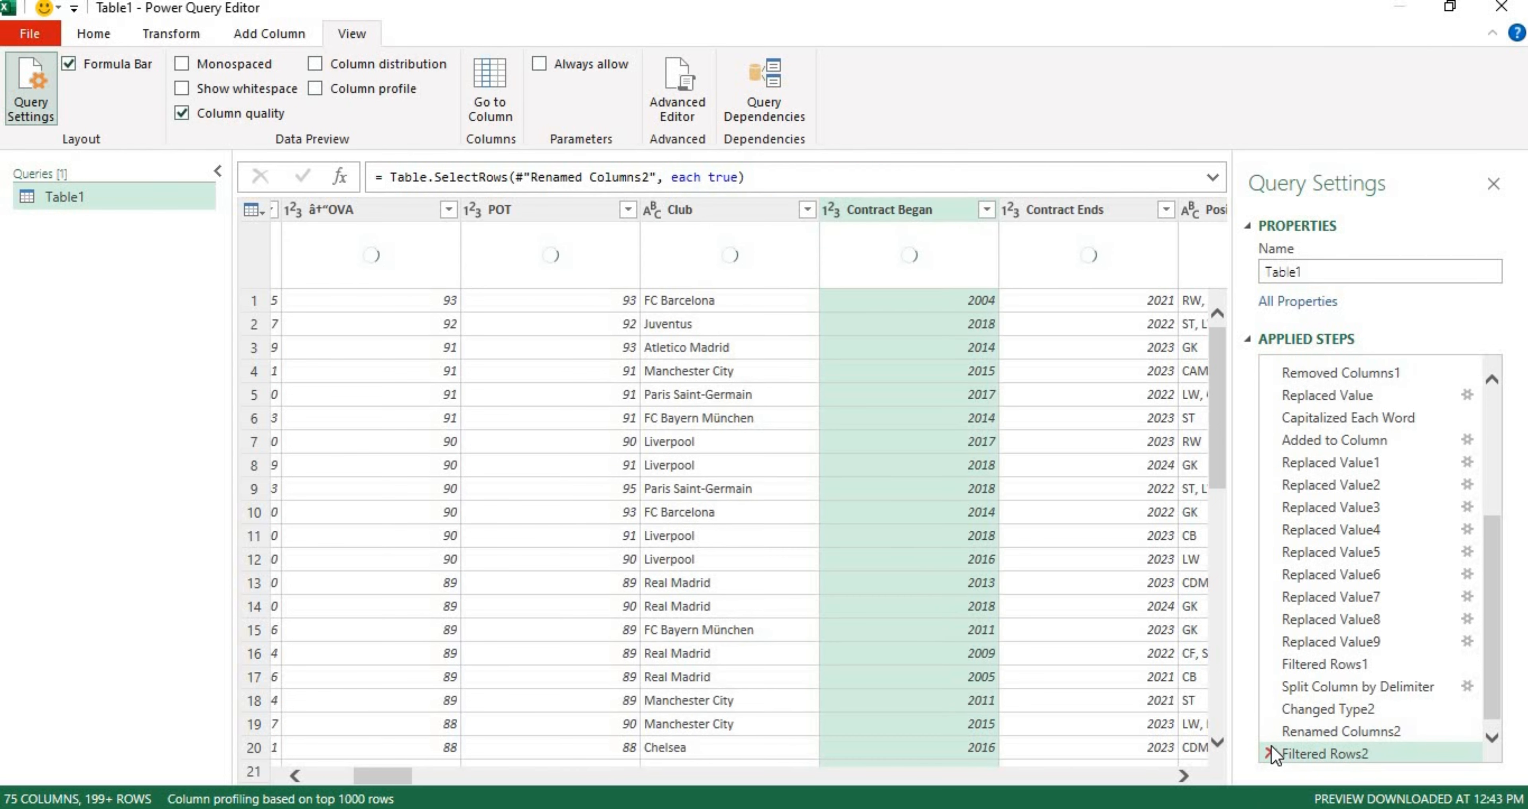
- Delete the applied steps Filtered Rows2, Renamed Columns2, Changed Type2 and Split Column by Delimiter to restore the single Contract column
{"action": "left_click", "coordinate": [1271, 748]}
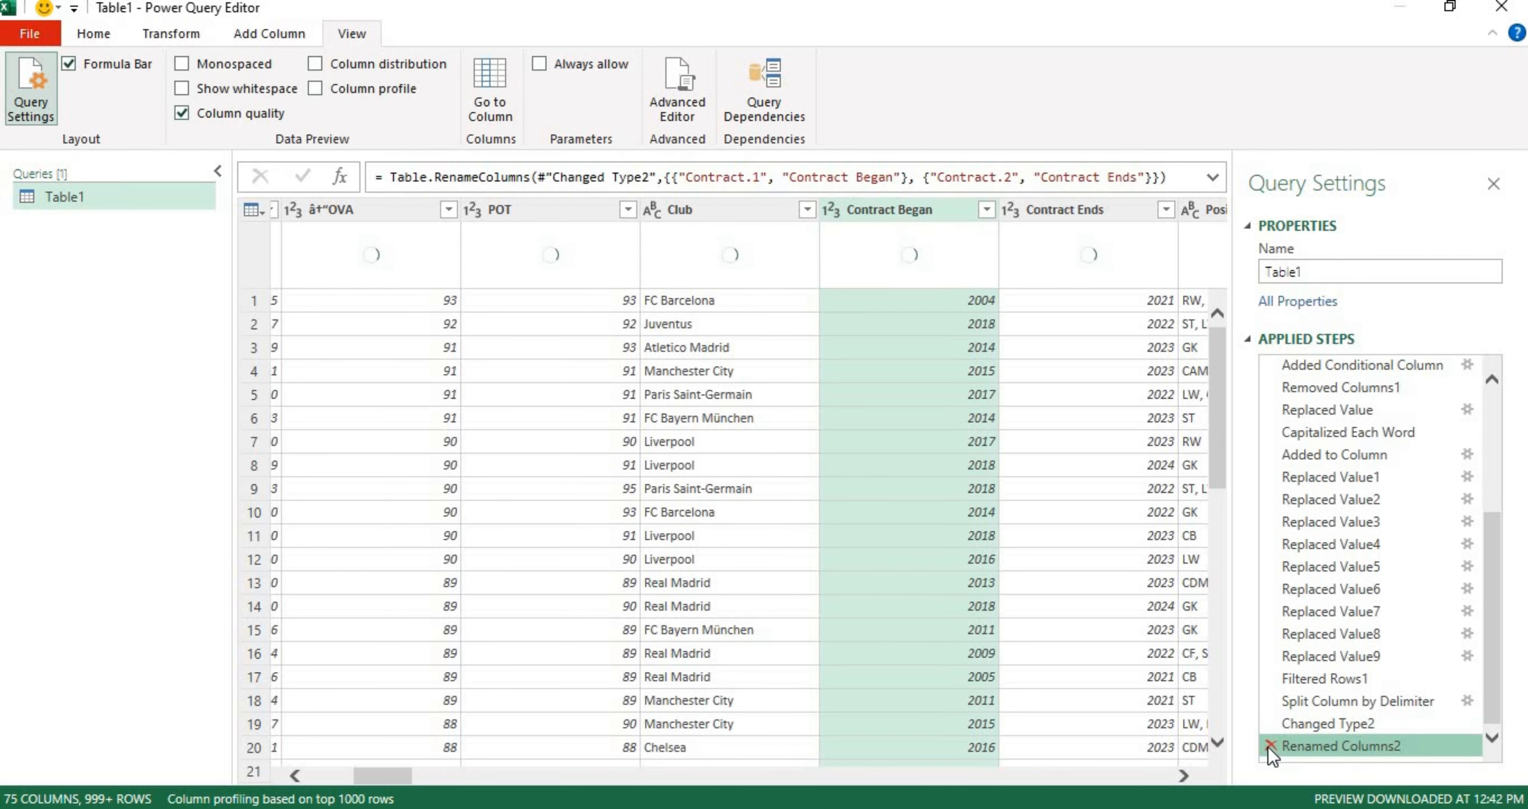
{"action": "left_click", "coordinate": [1269, 746]}
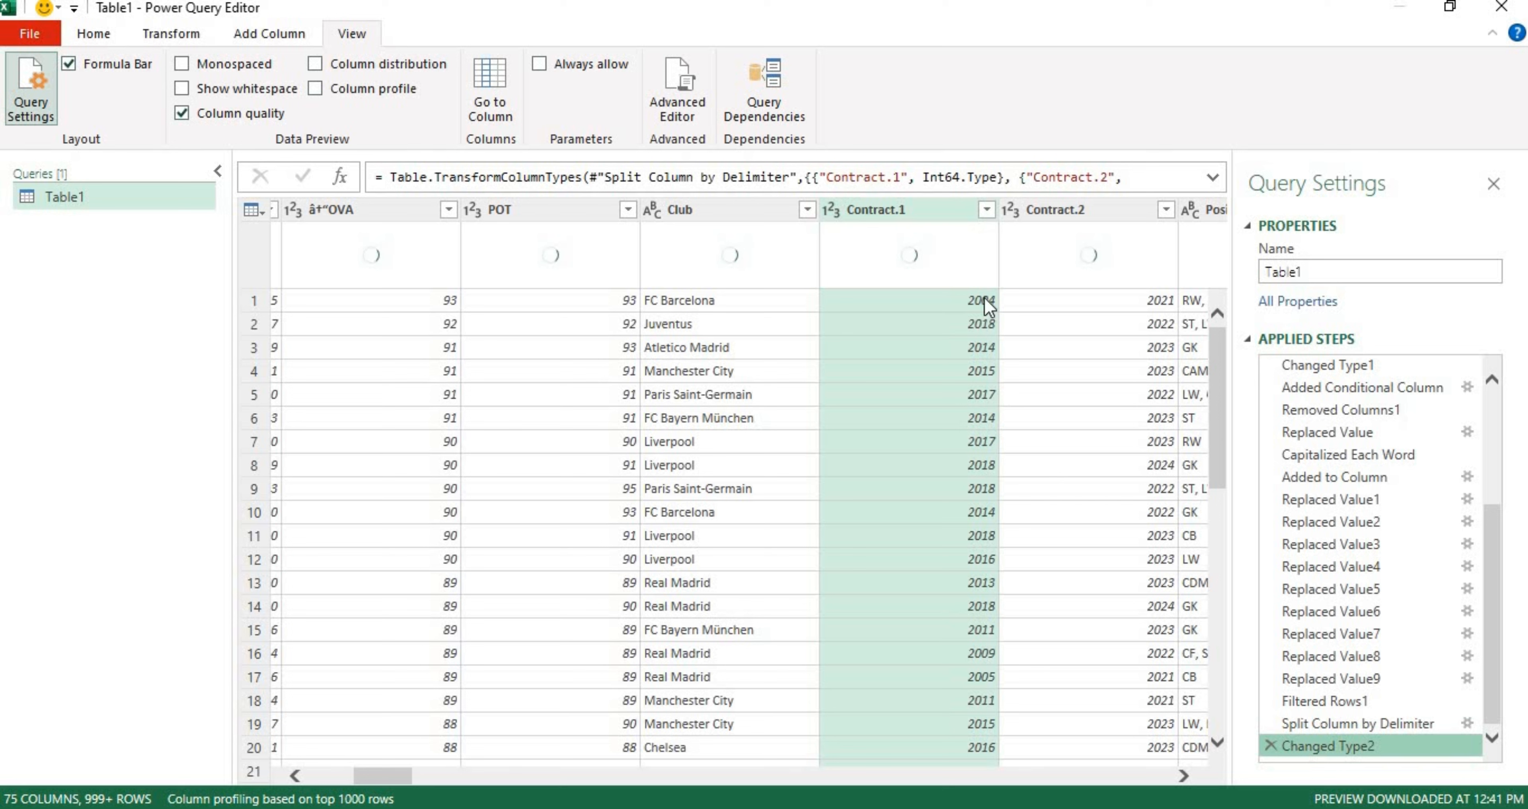
{"action": "left_click", "coordinate": [1269, 746]}
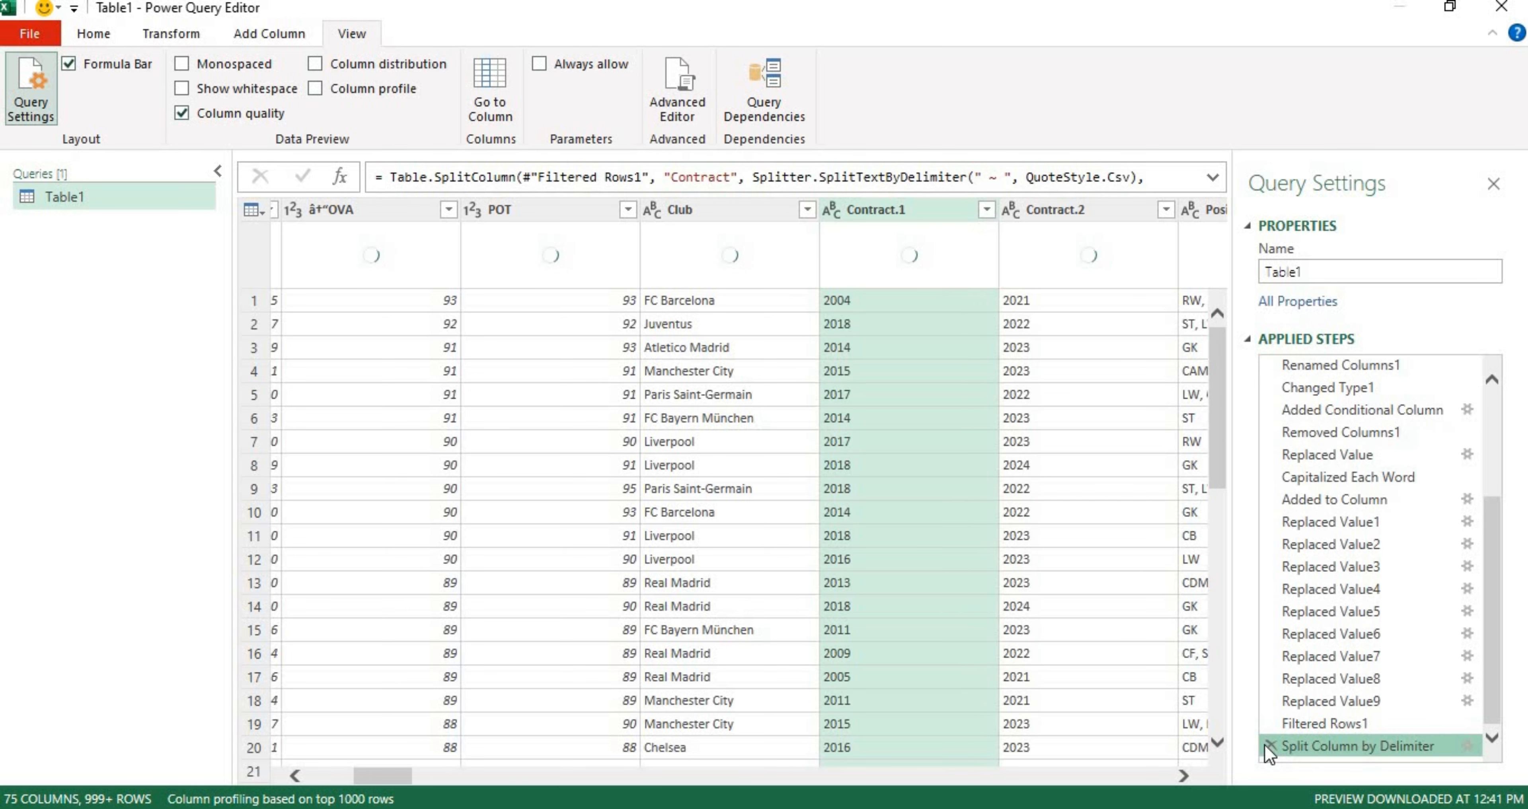
{"action": "left_click", "coordinate": [1269, 746]}
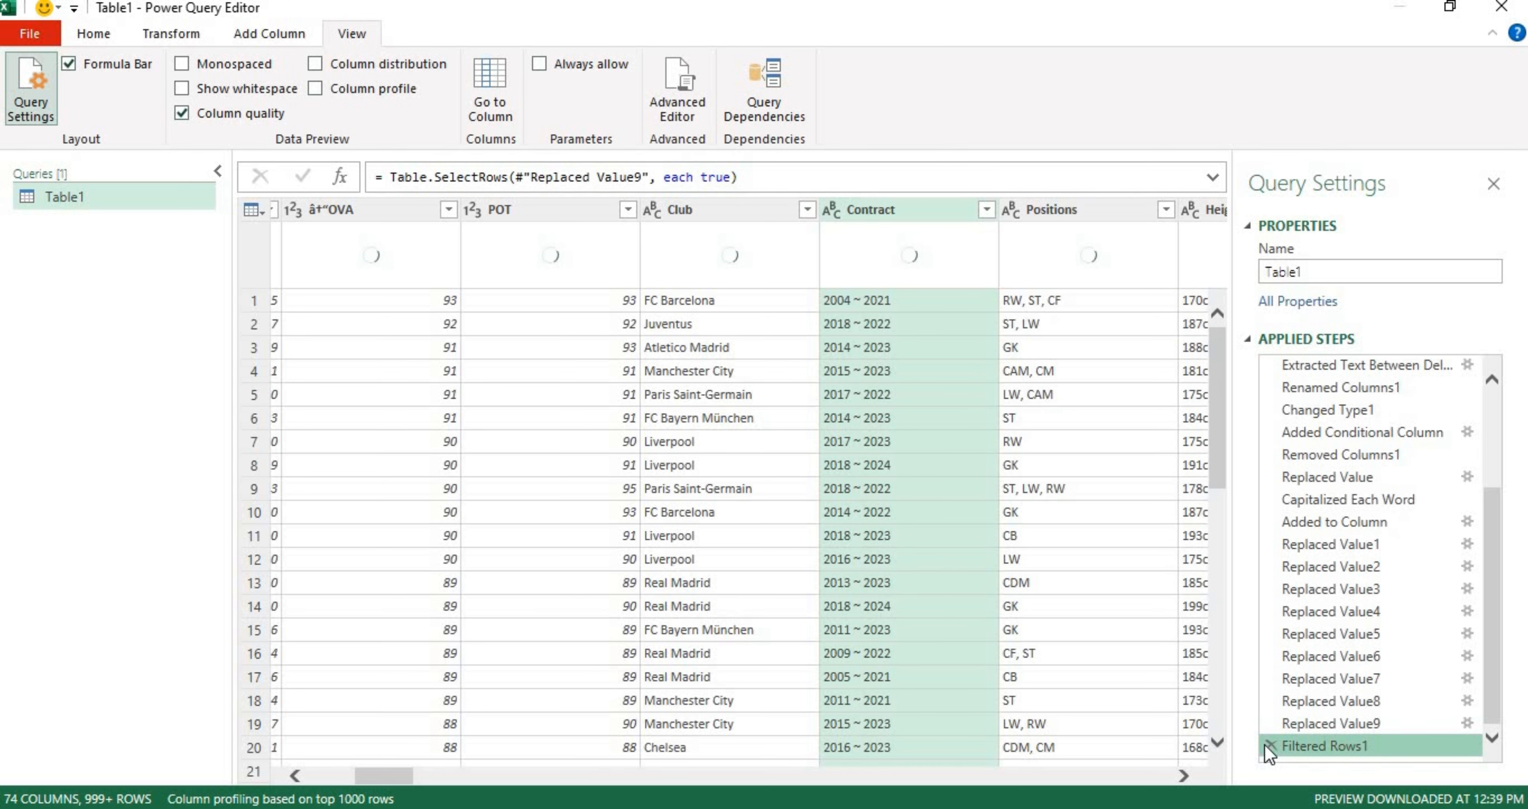
- Review the complete filter list of the Contract column for entries that are not year ranges, and delete the Filtered Rows1 applied step
{"action": "left_click", "coordinate": [986, 209]}
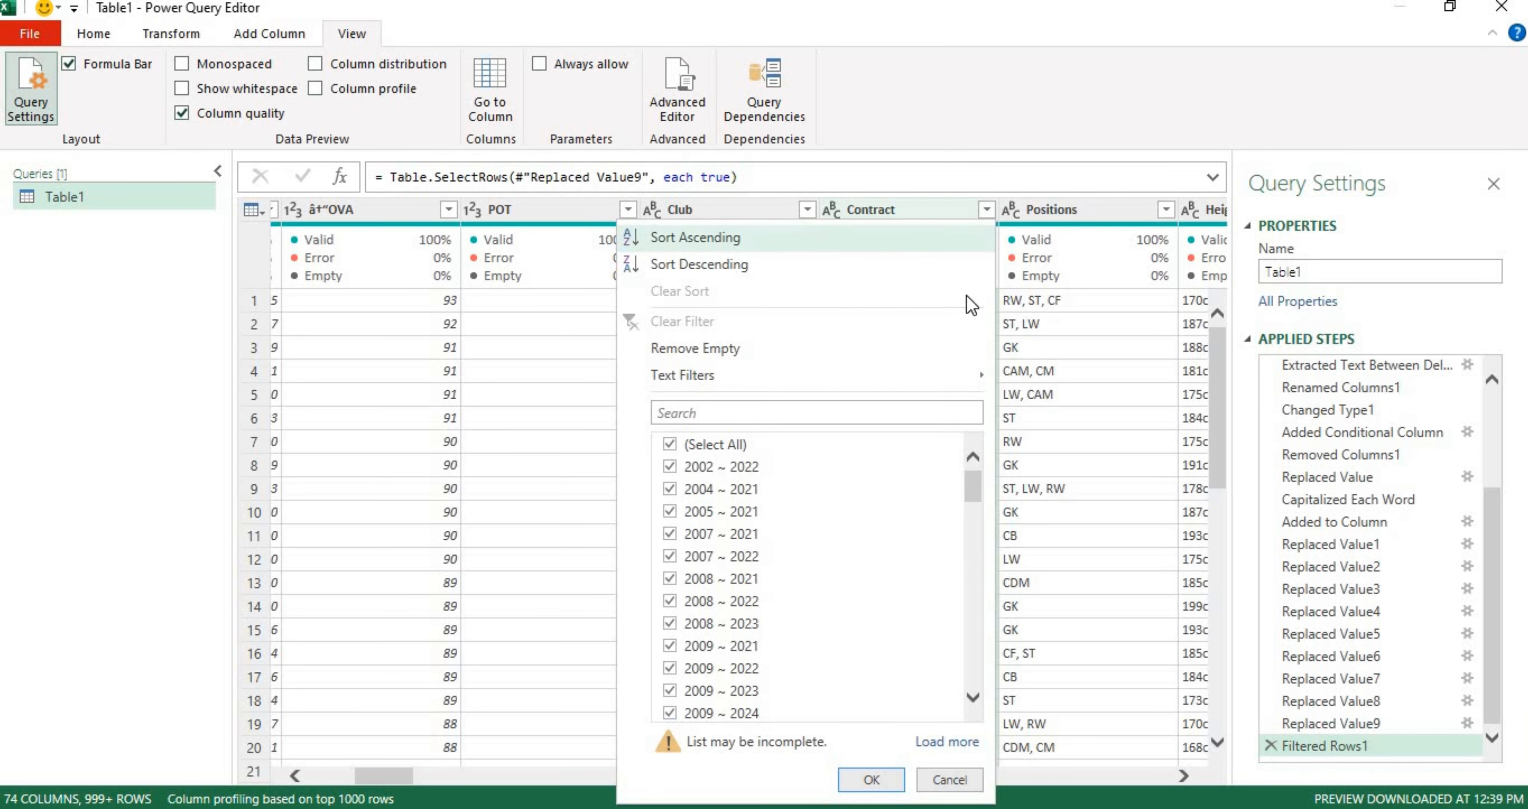
{"action": "left_click", "coordinate": [949, 750]}
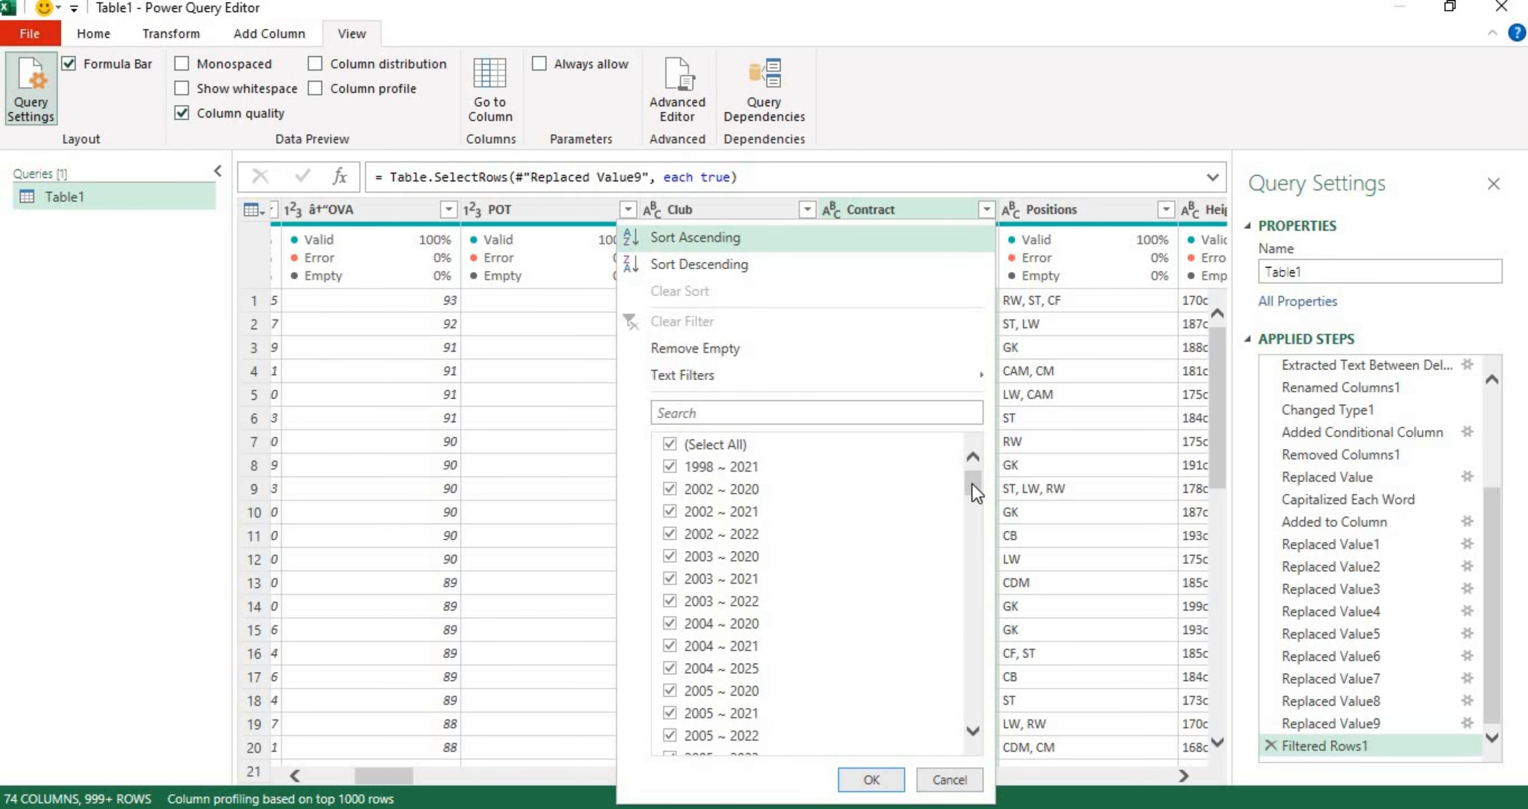
{"action": "left_click_drag", "start_coordinate": [971, 483], "coordinate": [966, 680]}
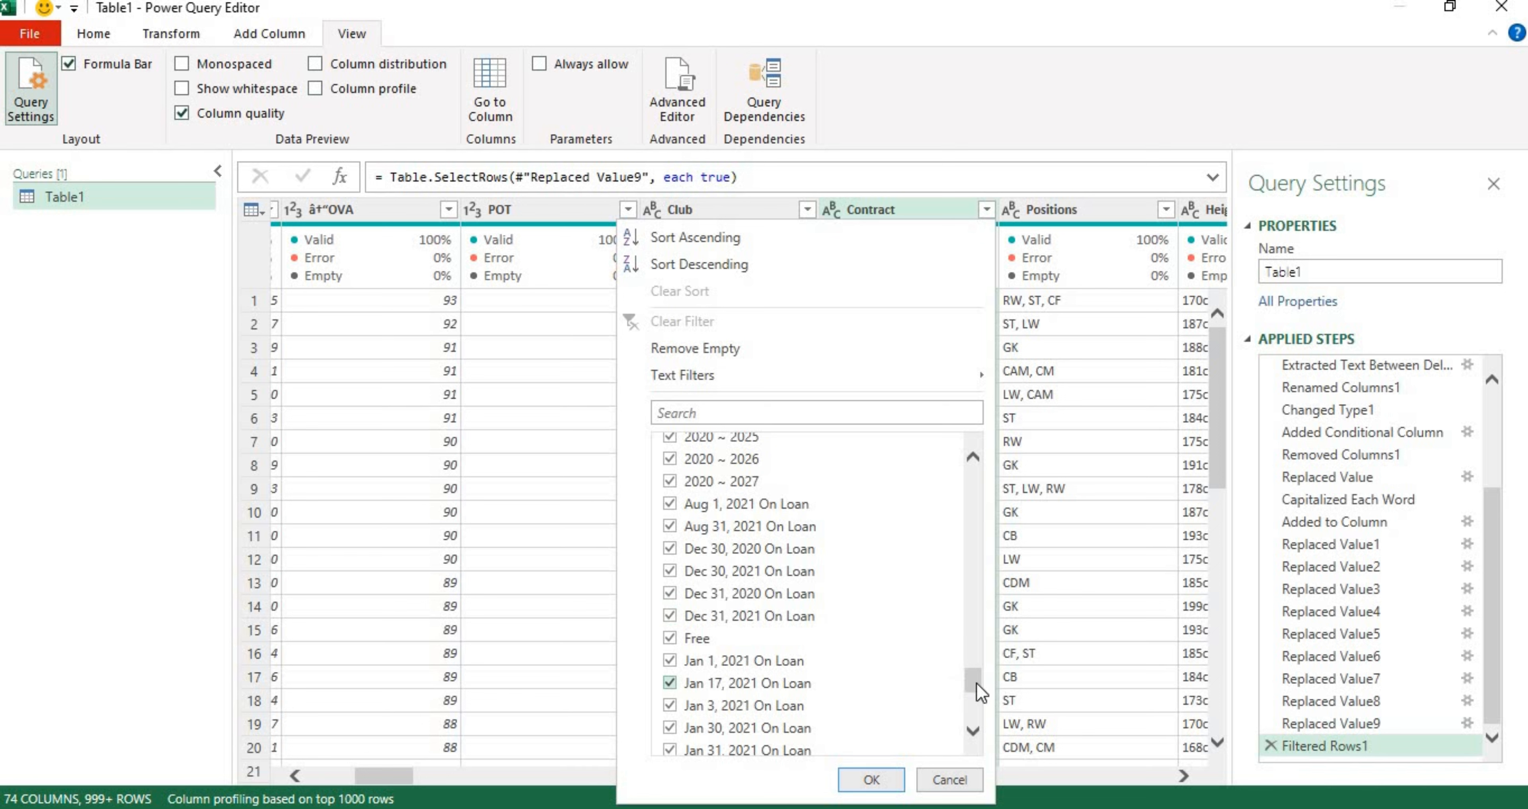
{"action": "left_click_drag", "start_coordinate": [977, 684], "coordinate": [978, 730]}
{"action": "left_click_drag", "start_coordinate": [975, 618], "coordinate": [877, 542]}
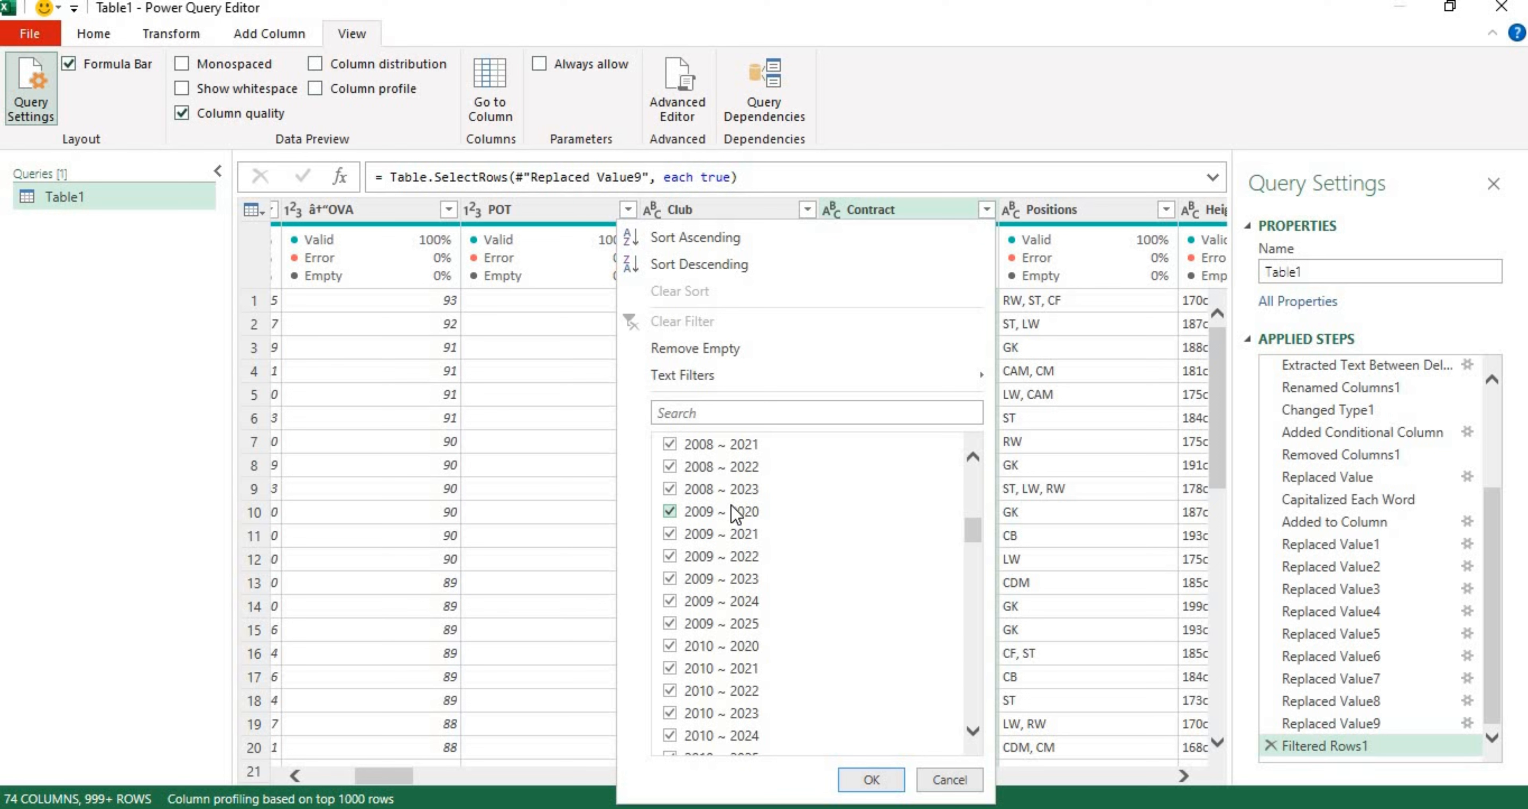
{"action": "left_click", "coordinate": [892, 783]}
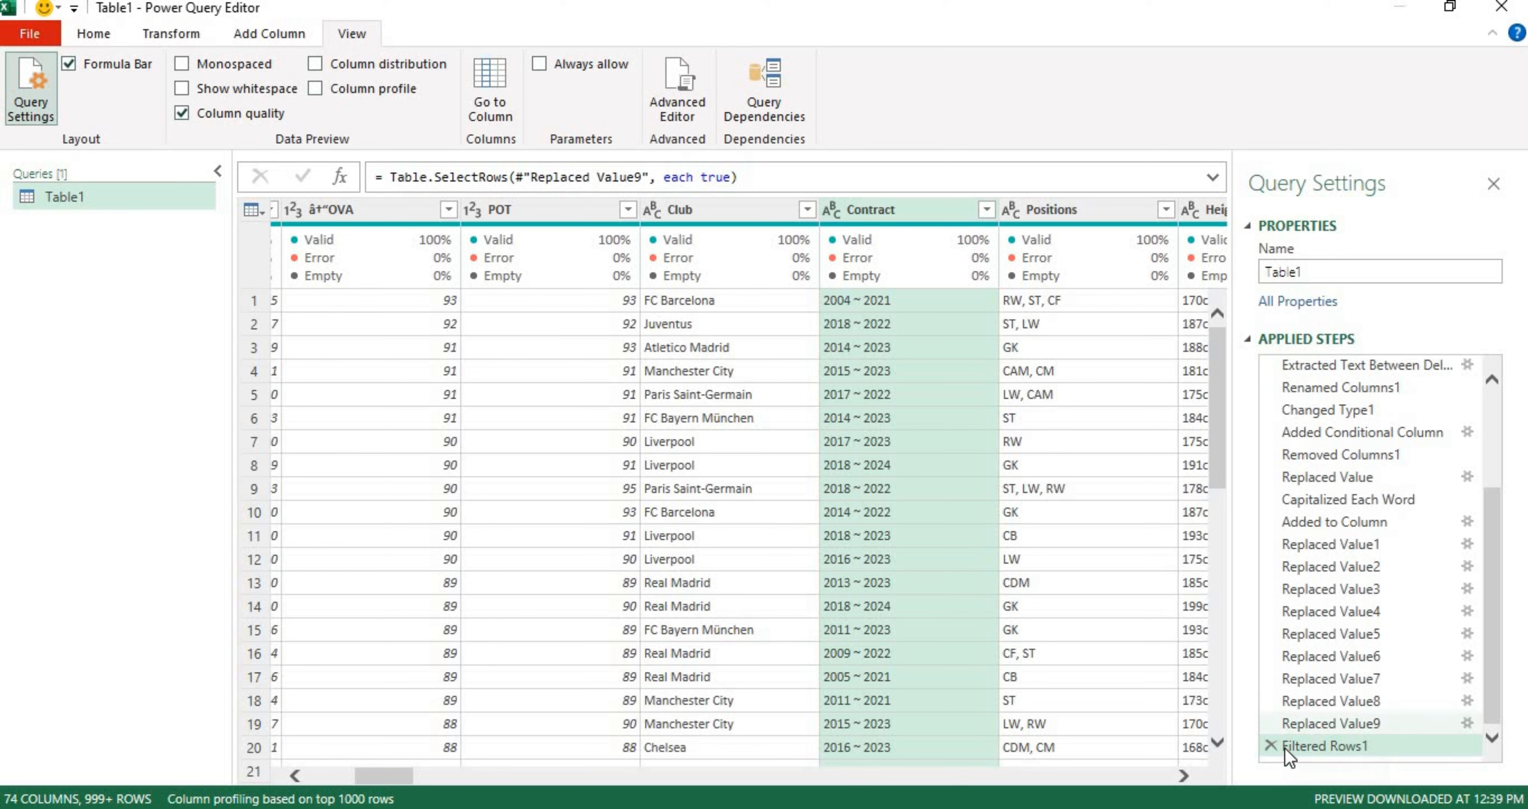
{"action": "left_click", "coordinate": [1271, 747]}
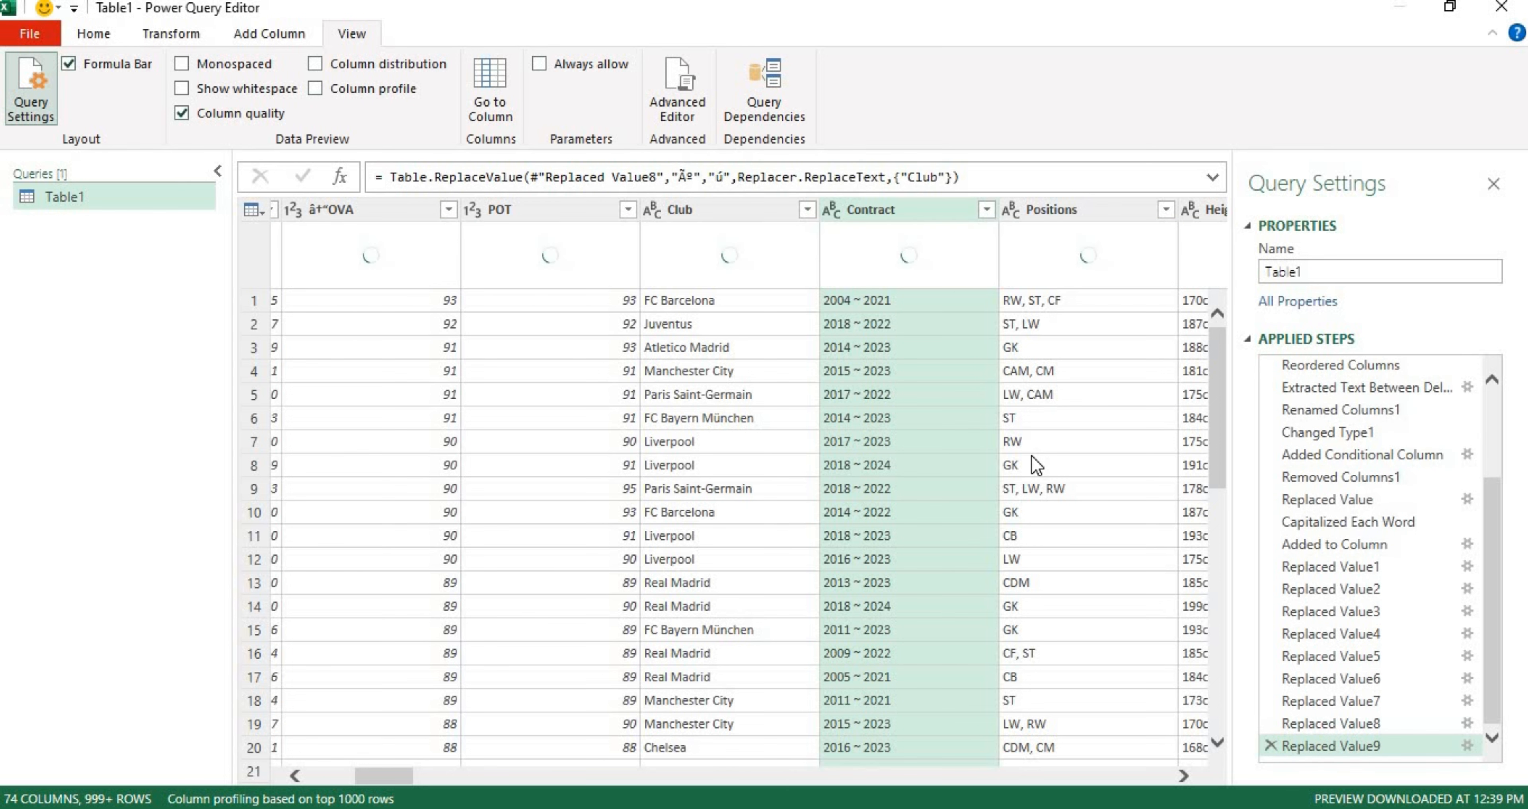
- Start a new conditional column whose first condition tests the Contract column
{"action": "left_click", "coordinate": [116, 34]}
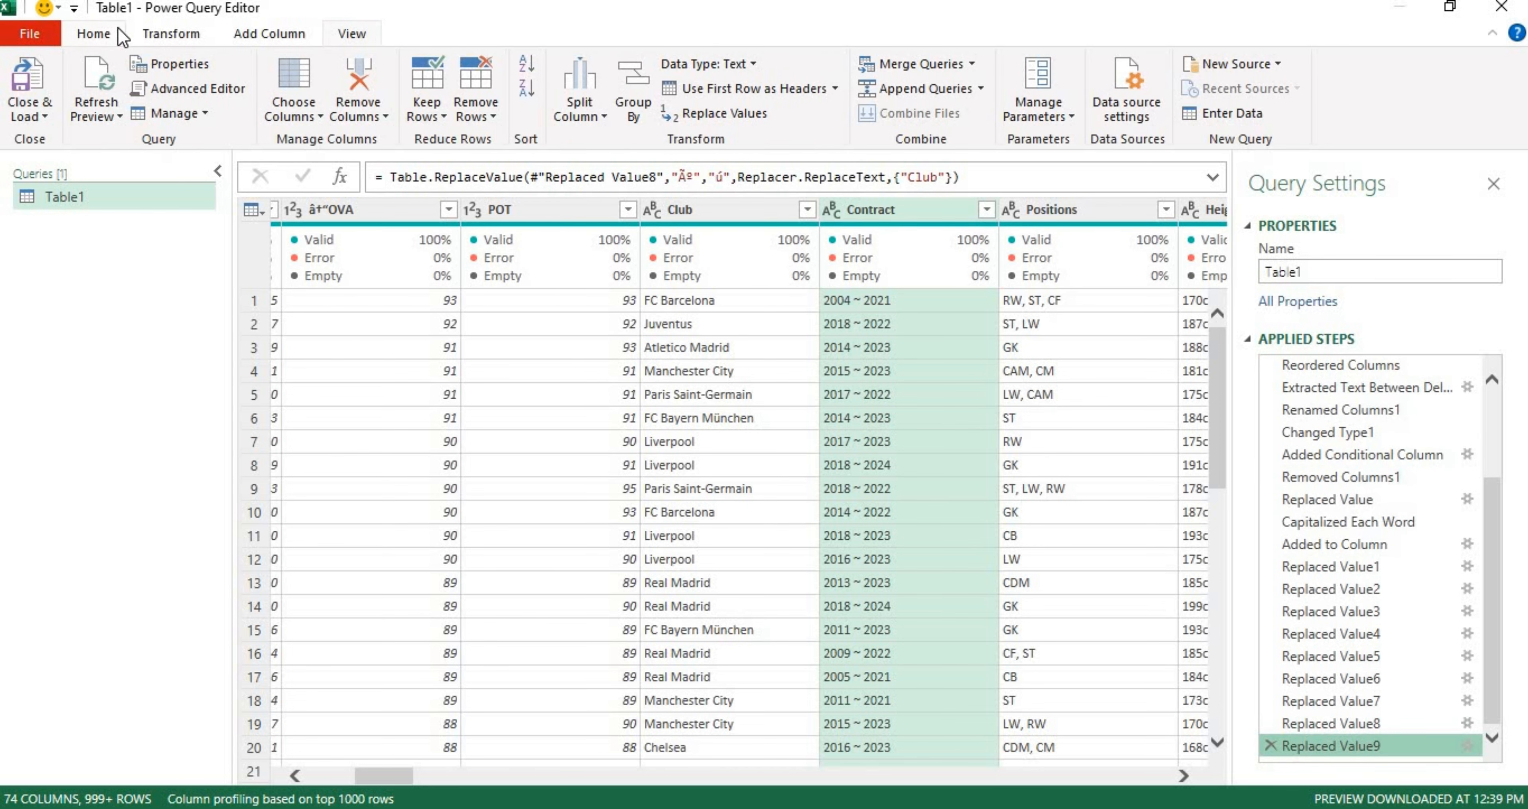
{"action": "left_click", "coordinate": [241, 35]}
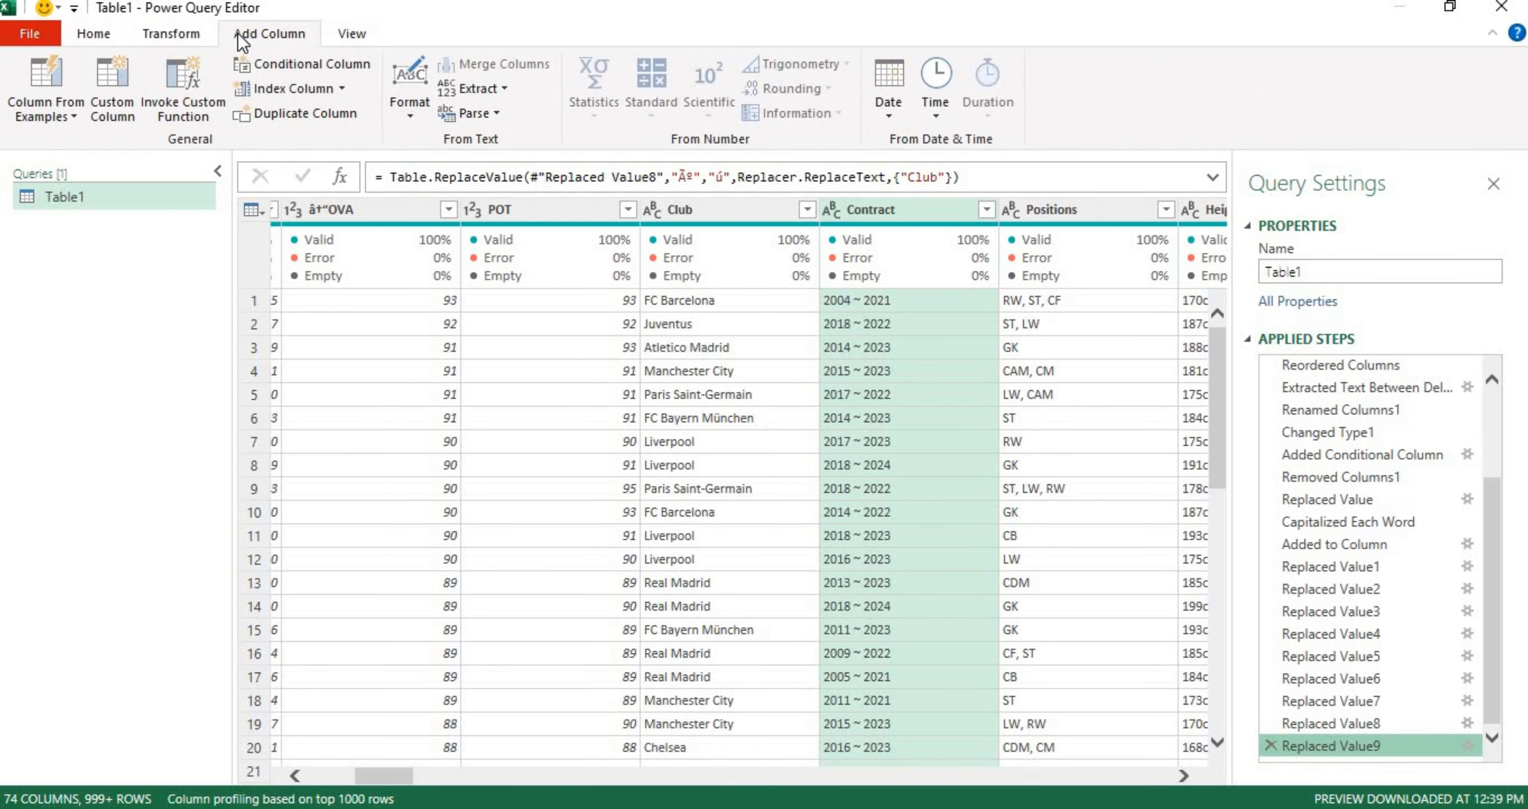
{"action": "left_click", "coordinate": [268, 62]}
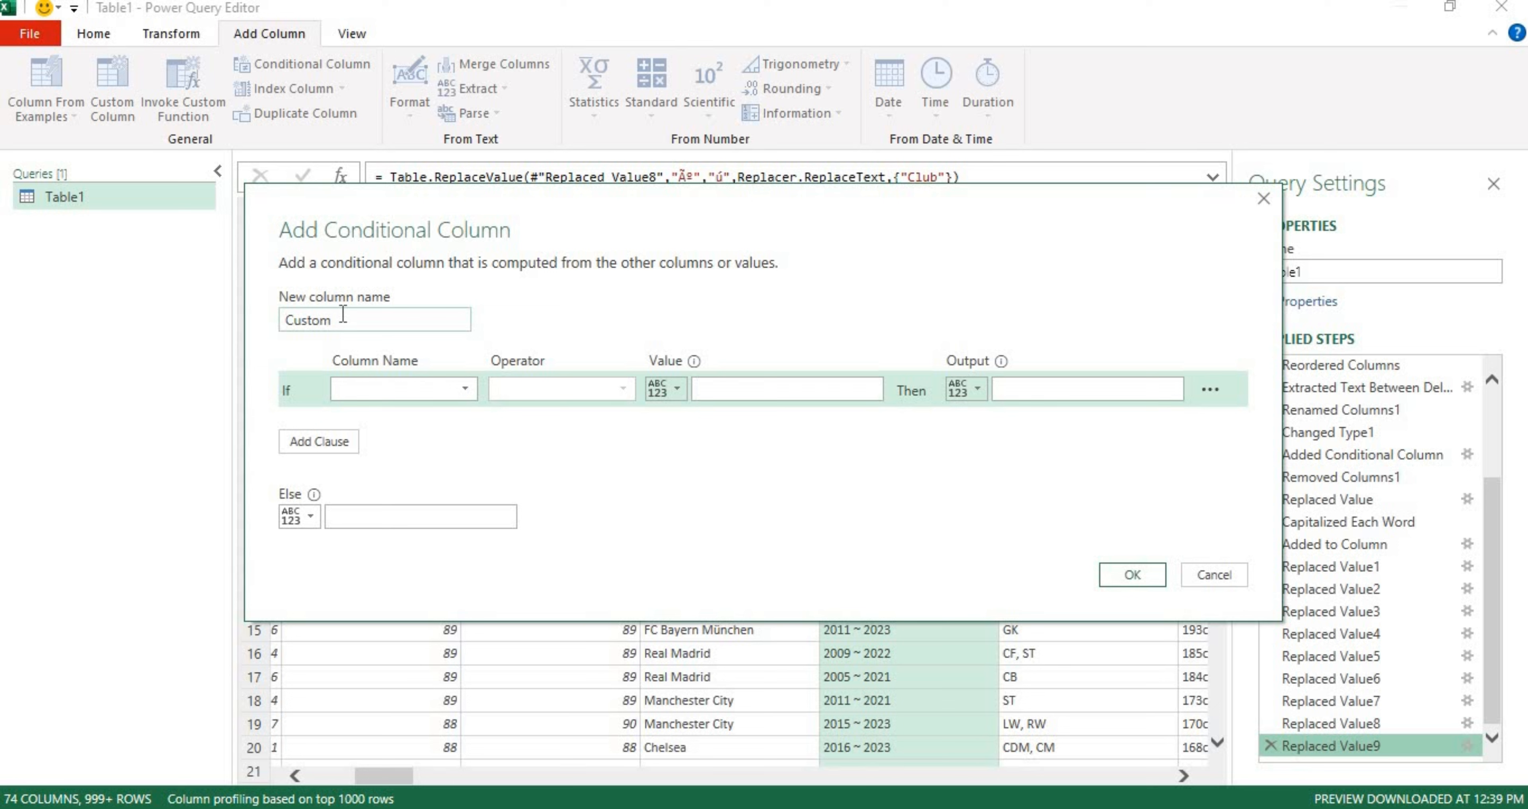
{"action": "left_click", "coordinate": [466, 390]}
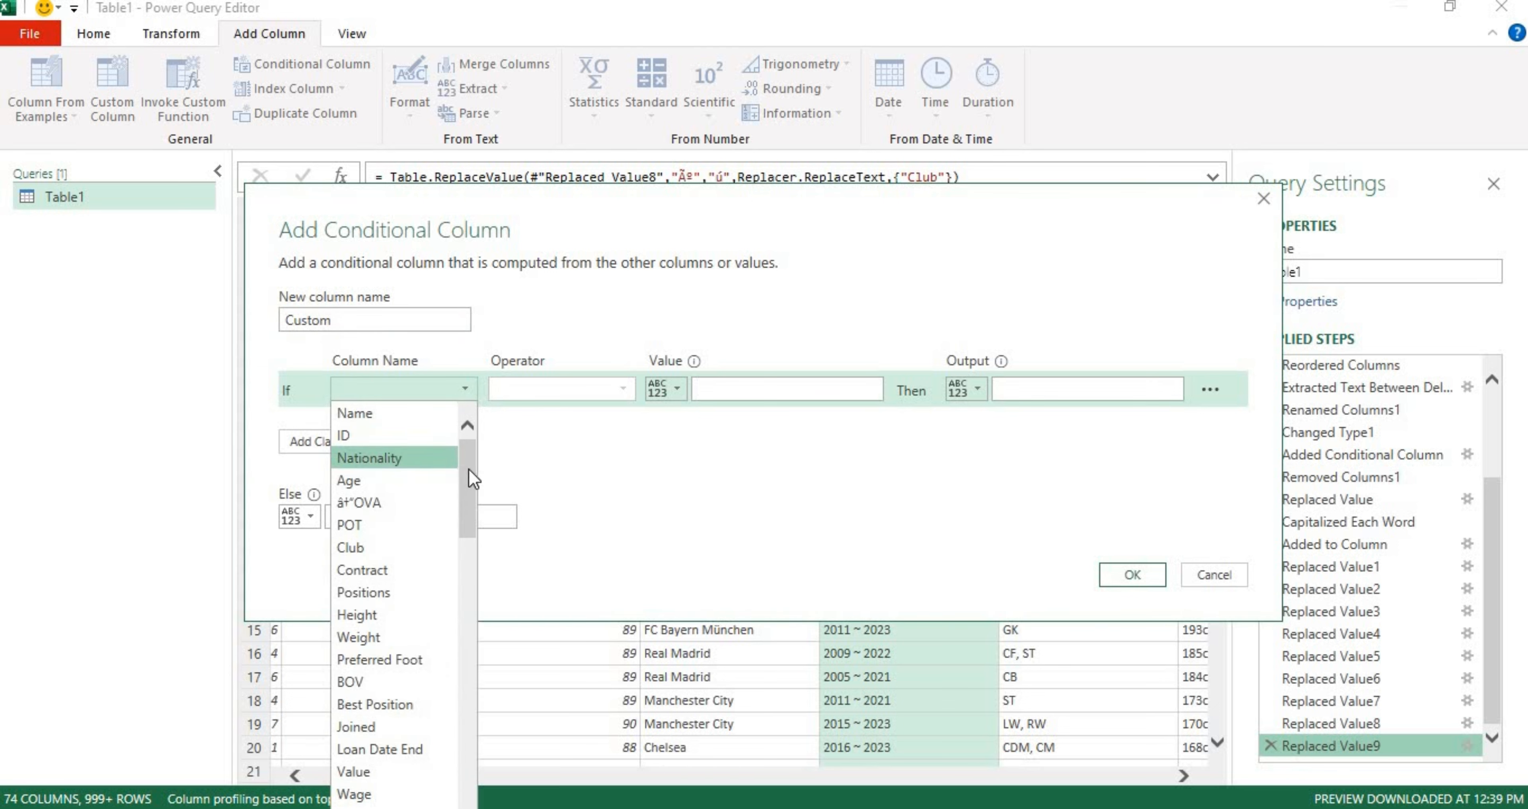
{"action": "left_click_drag", "start_coordinate": [468, 470], "coordinate": [467, 629]}
{"action": "left_click", "coordinate": [969, 291]}
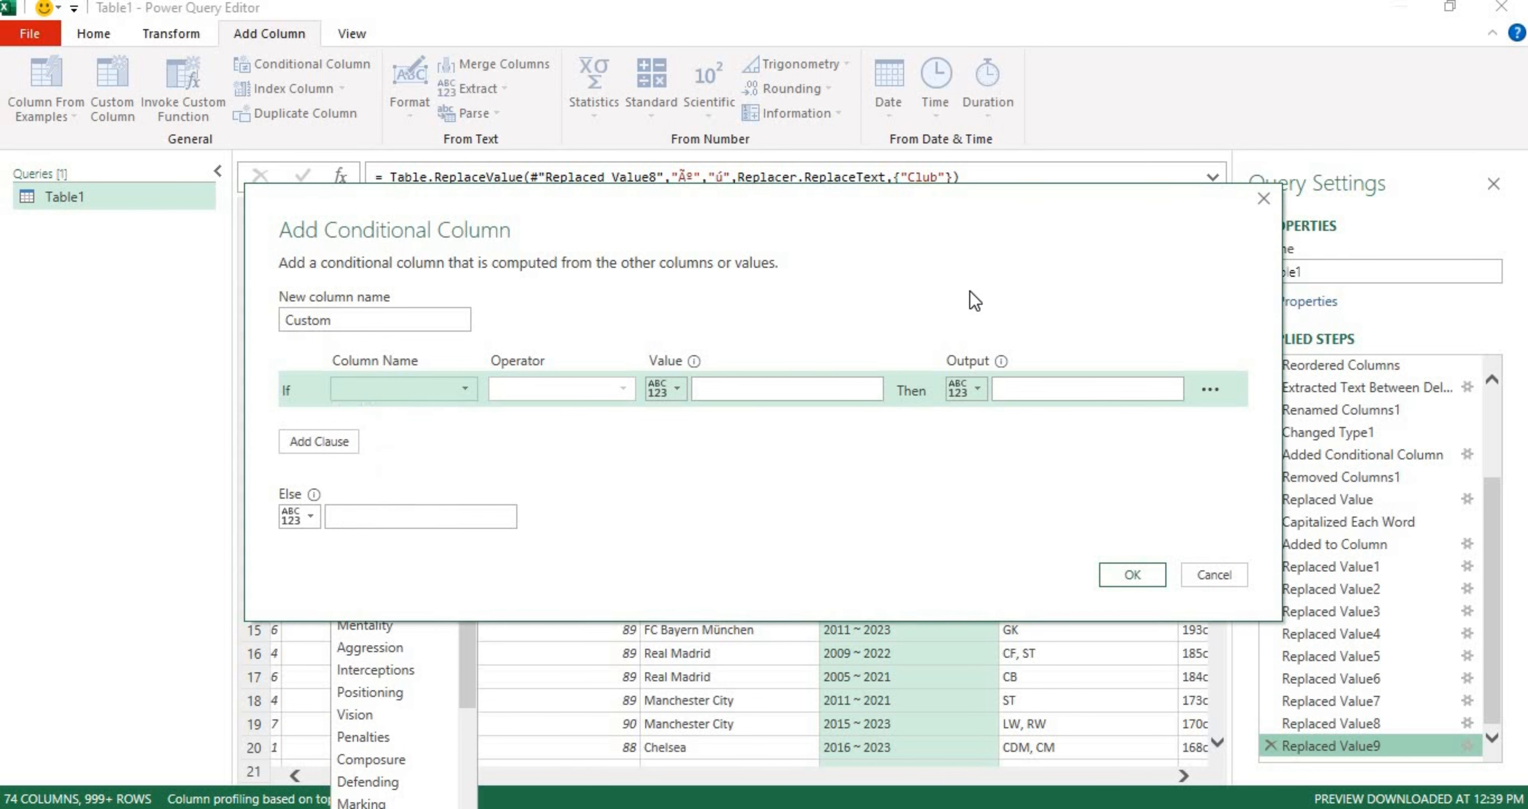
{"action": "left_click_drag", "start_coordinate": [973, 236], "coordinate": [938, 222]}
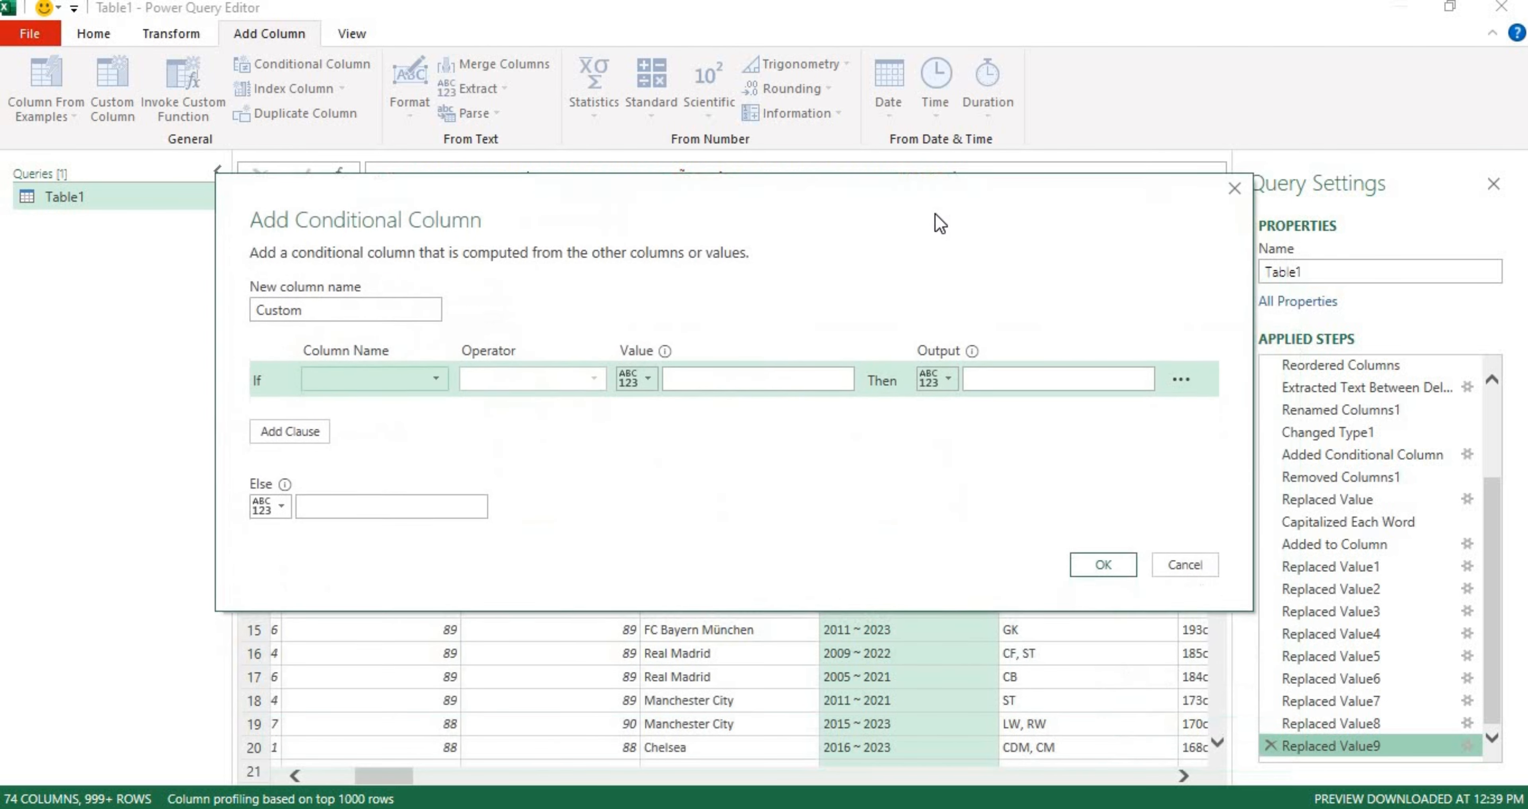
{"action": "left_click", "coordinate": [438, 372]}
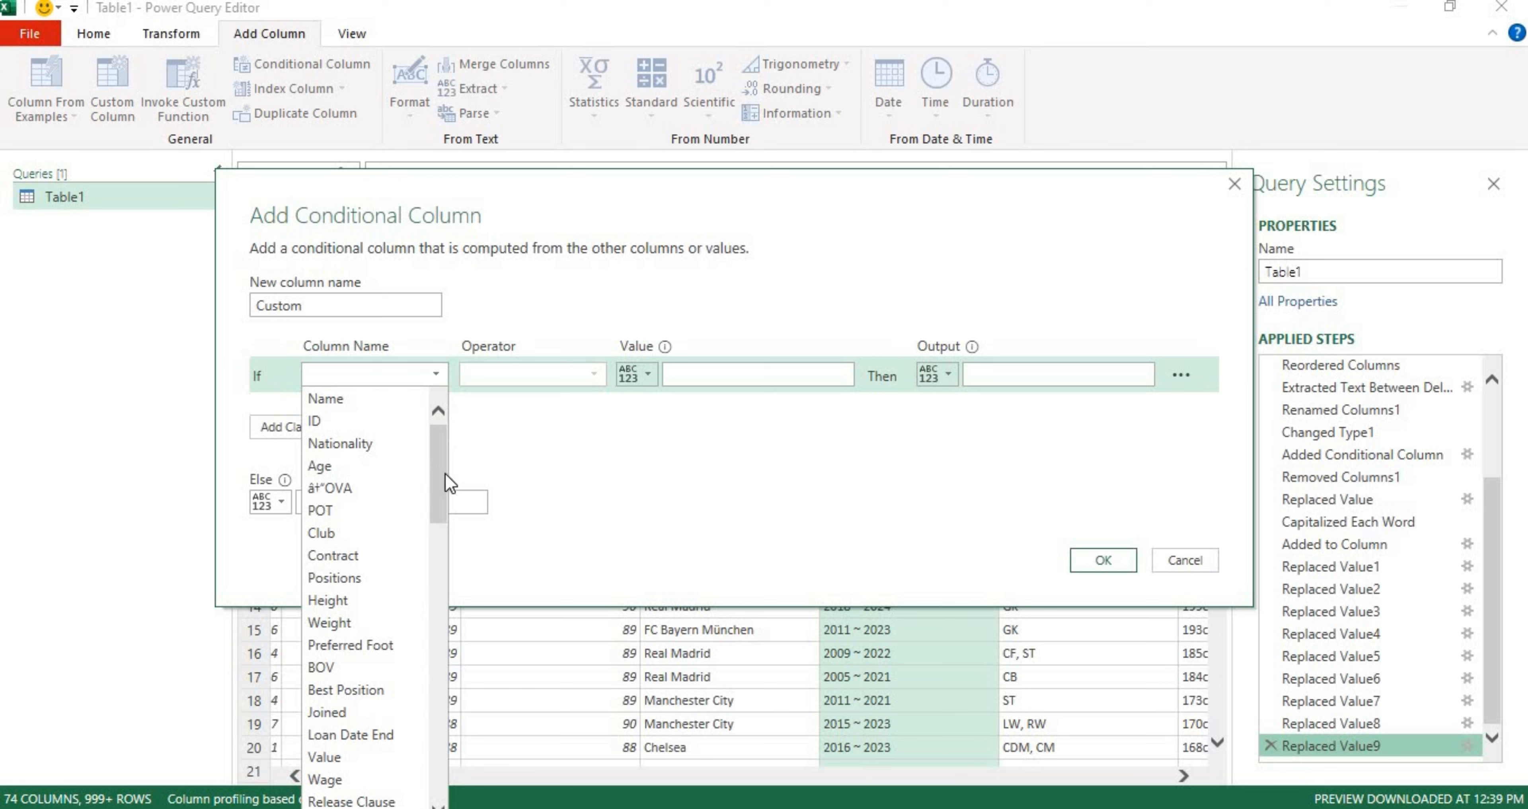
{"action": "mouse_move", "coordinate": [443, 485]}
{"action": "left_mouse_down"}
{"action": "mouse_move", "coordinate": [439, 544]}
{"action": "mouse_move", "coordinate": [436, 465]}
{"action": "left_mouse_up"}
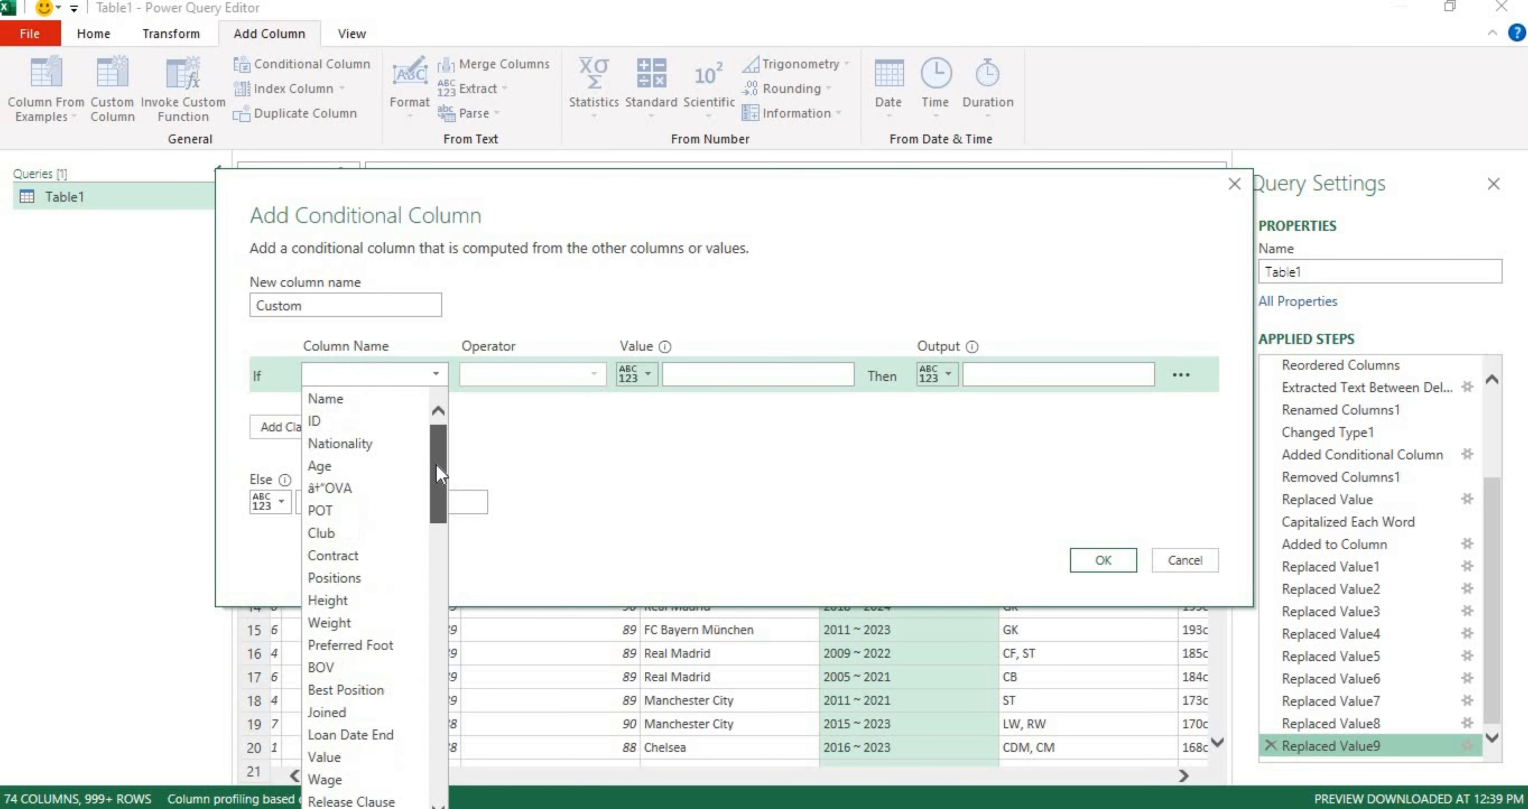
{"action": "left_click", "coordinate": [364, 556]}
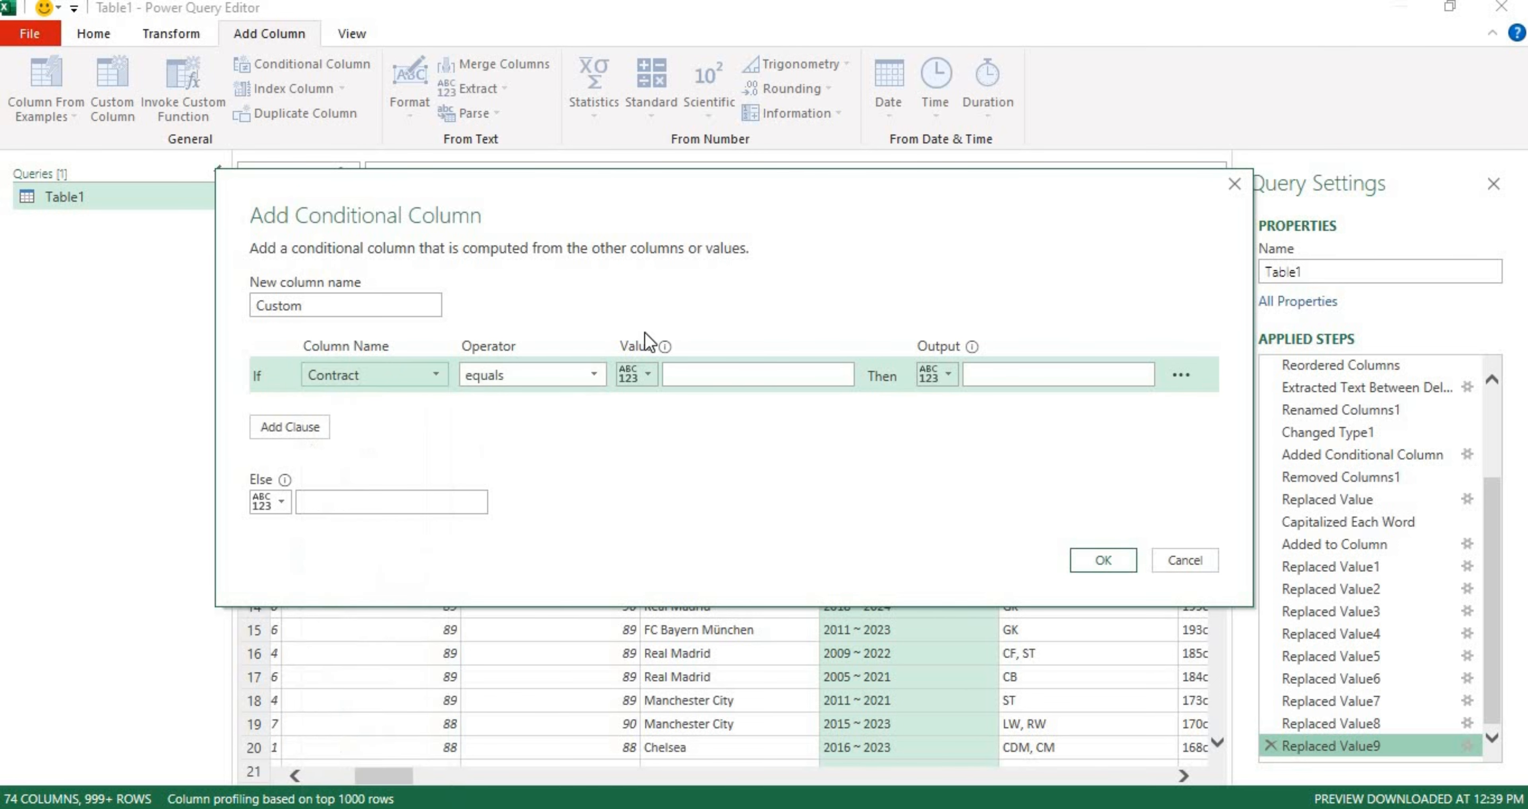
- Set the first condition to contains with the value Loan and give it the output Loan
{"action": "left_click", "coordinate": [593, 372]}
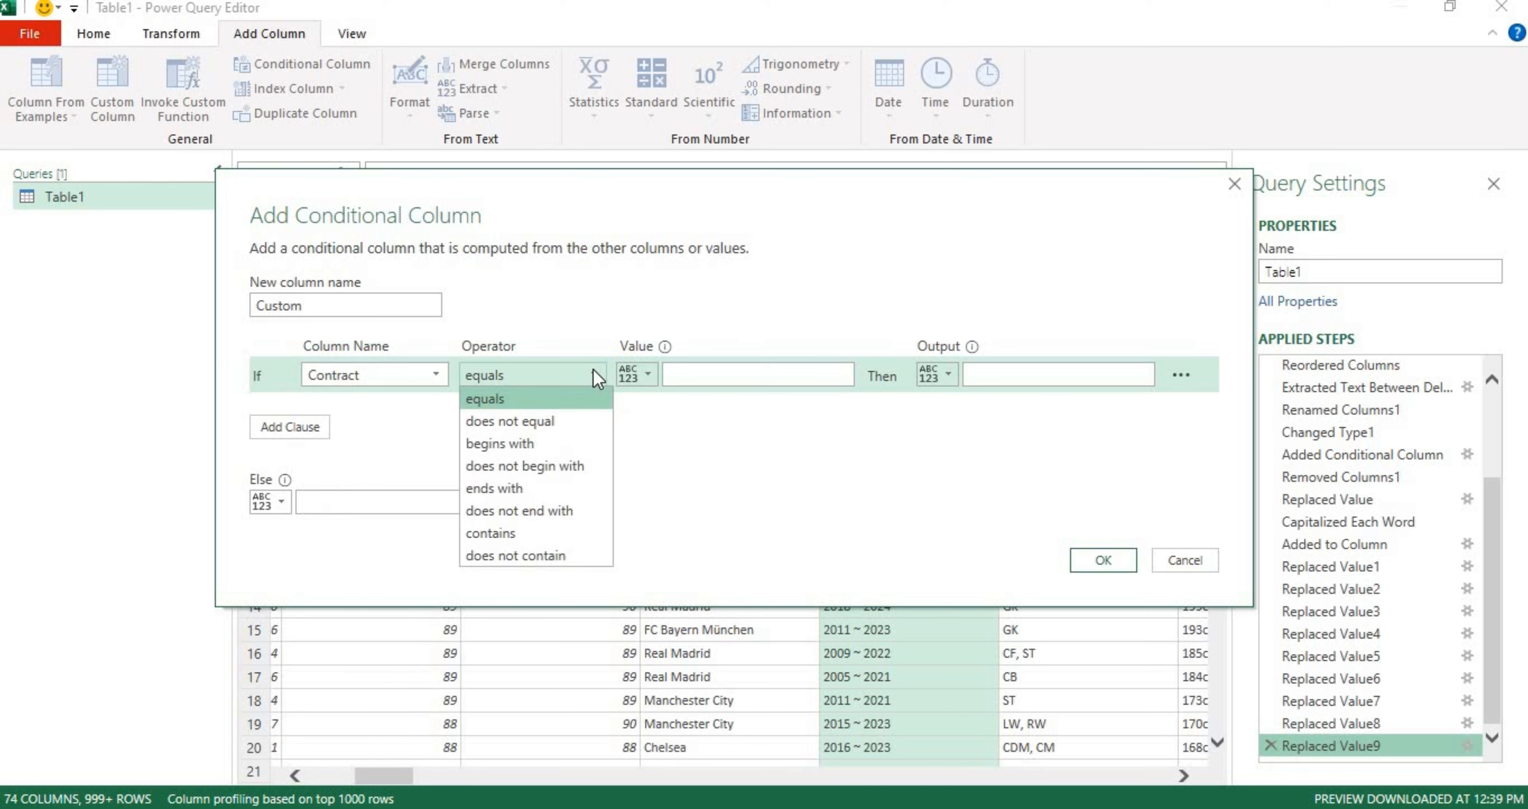
{"action": "left_click", "coordinate": [522, 528]}
{"action": "left_click", "coordinate": [690, 381]}
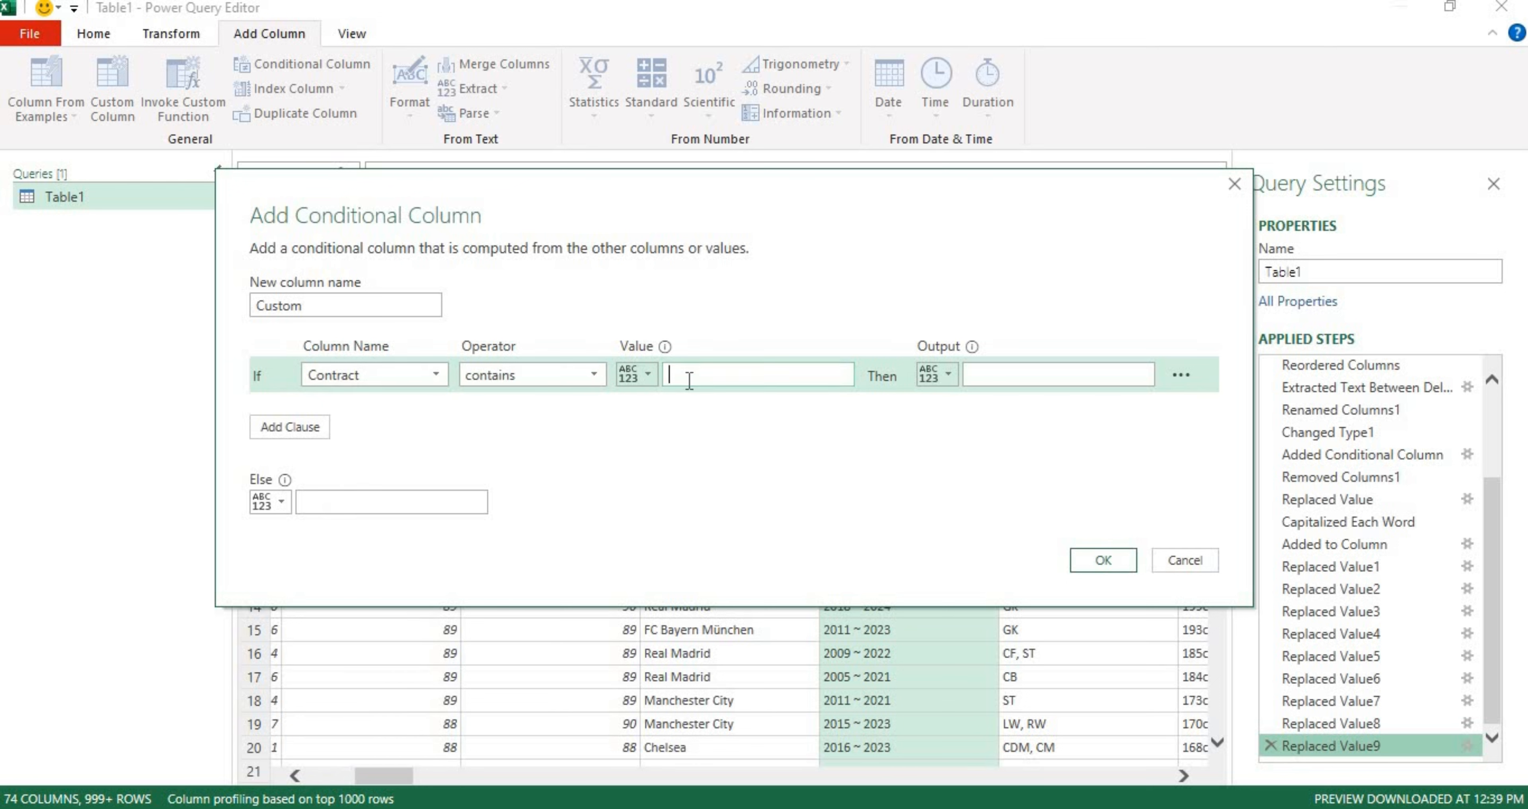
{"action": "type", "text": "Loan"}
{"action": "left_click", "coordinate": [1102, 370]}
{"action": "type", "text": "Loan"}
- Add a second condition that outputs Free when the Contract column contains Free
{"action": "left_click", "coordinate": [300, 429]}
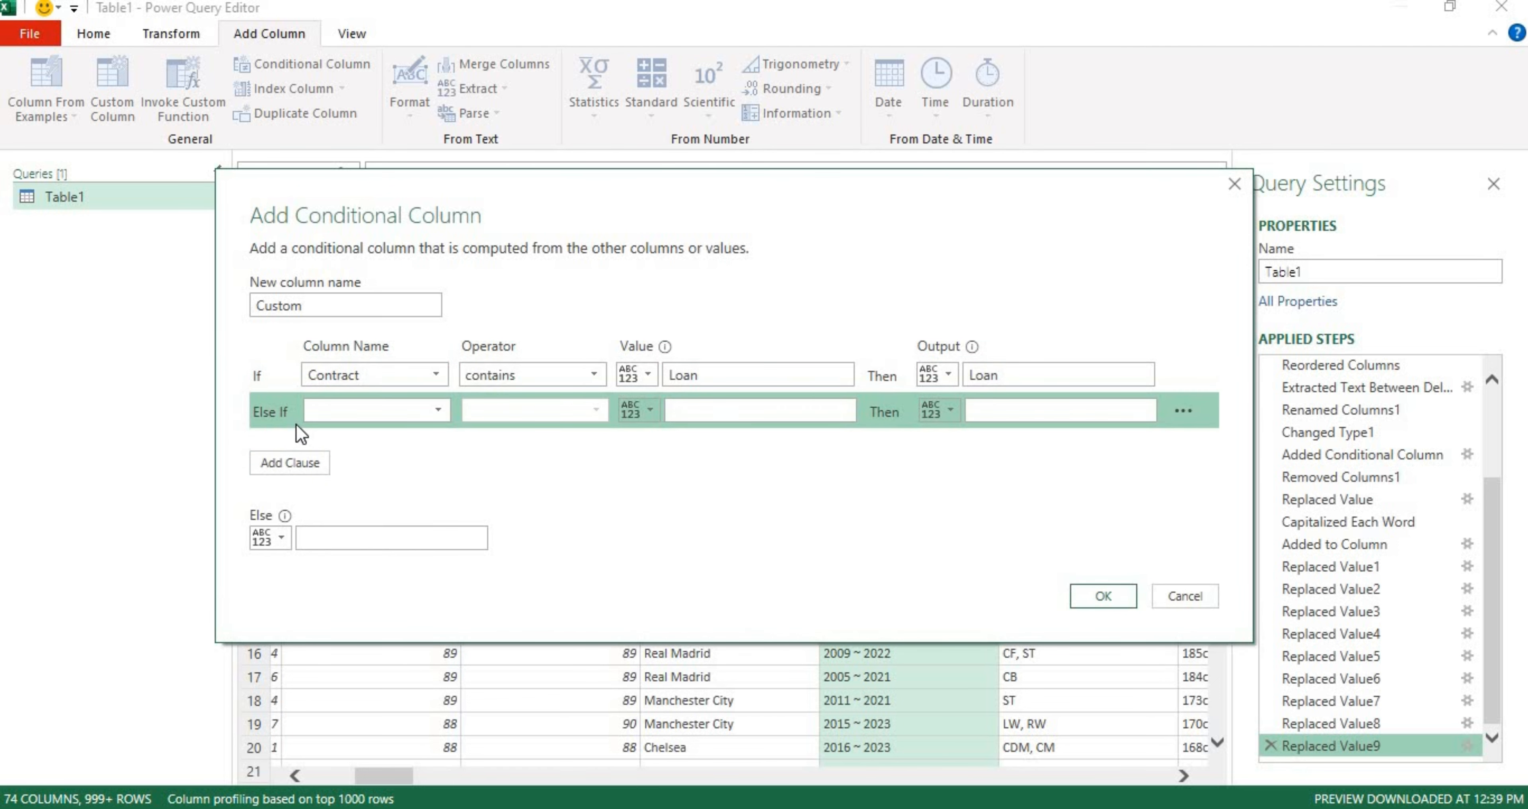
{"action": "left_click", "coordinate": [438, 413]}
{"action": "left_click", "coordinate": [365, 597]}
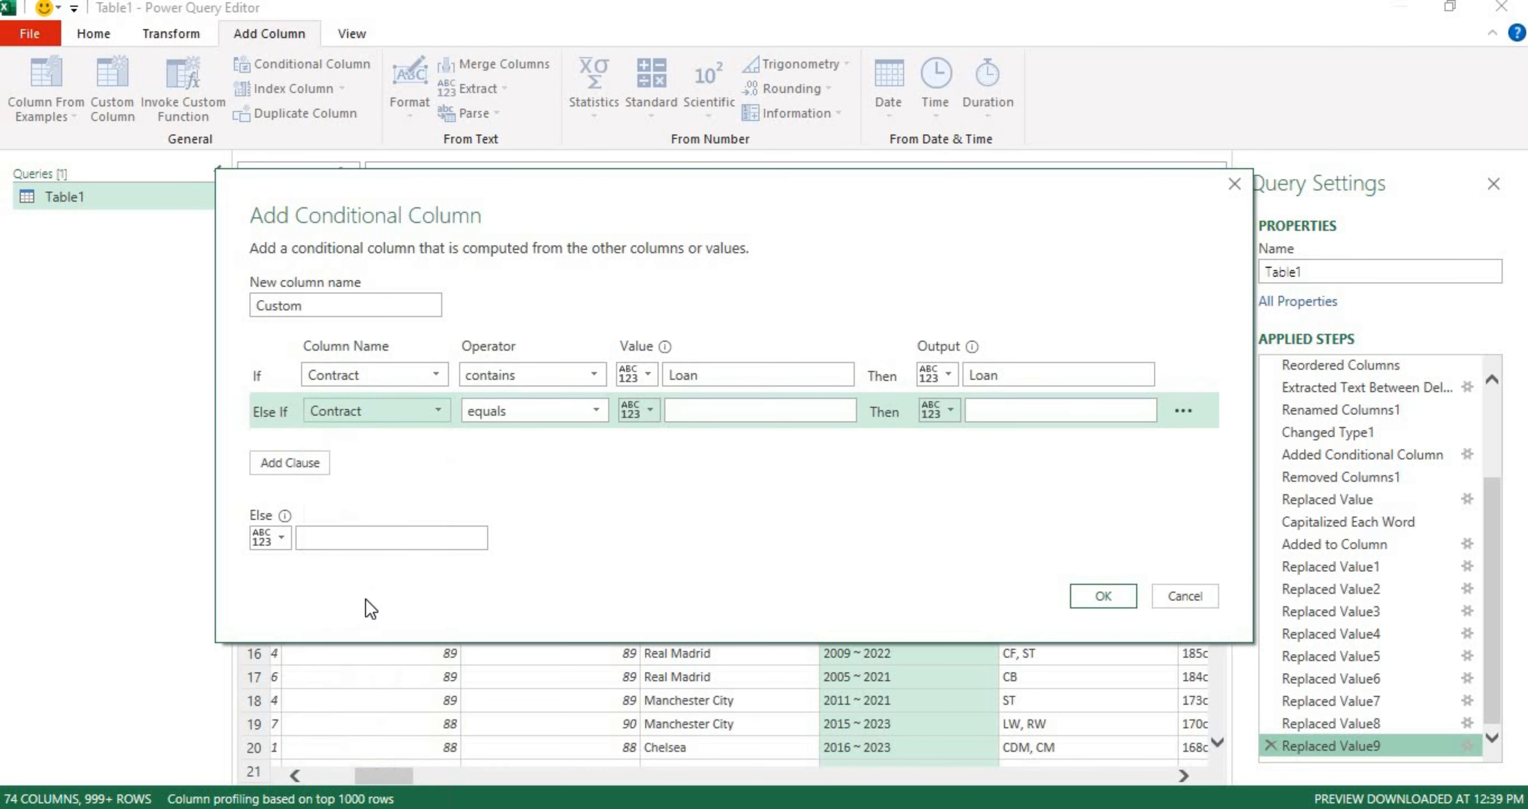
{"action": "left_click", "coordinate": [596, 410]}
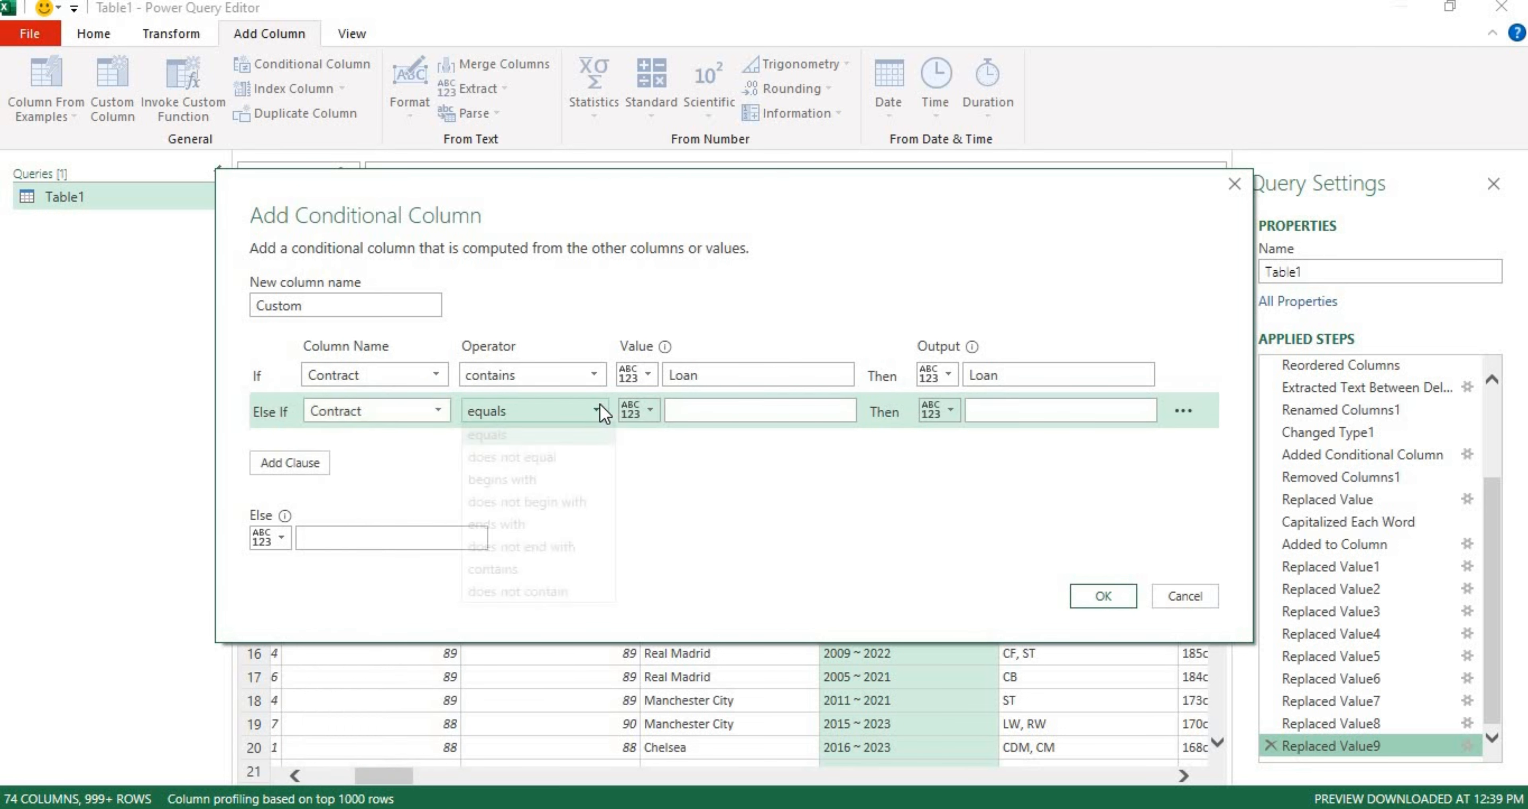
{"action": "left_click", "coordinate": [543, 569]}
{"action": "left_click", "coordinate": [688, 411]}
{"action": "type", "text": "F"}
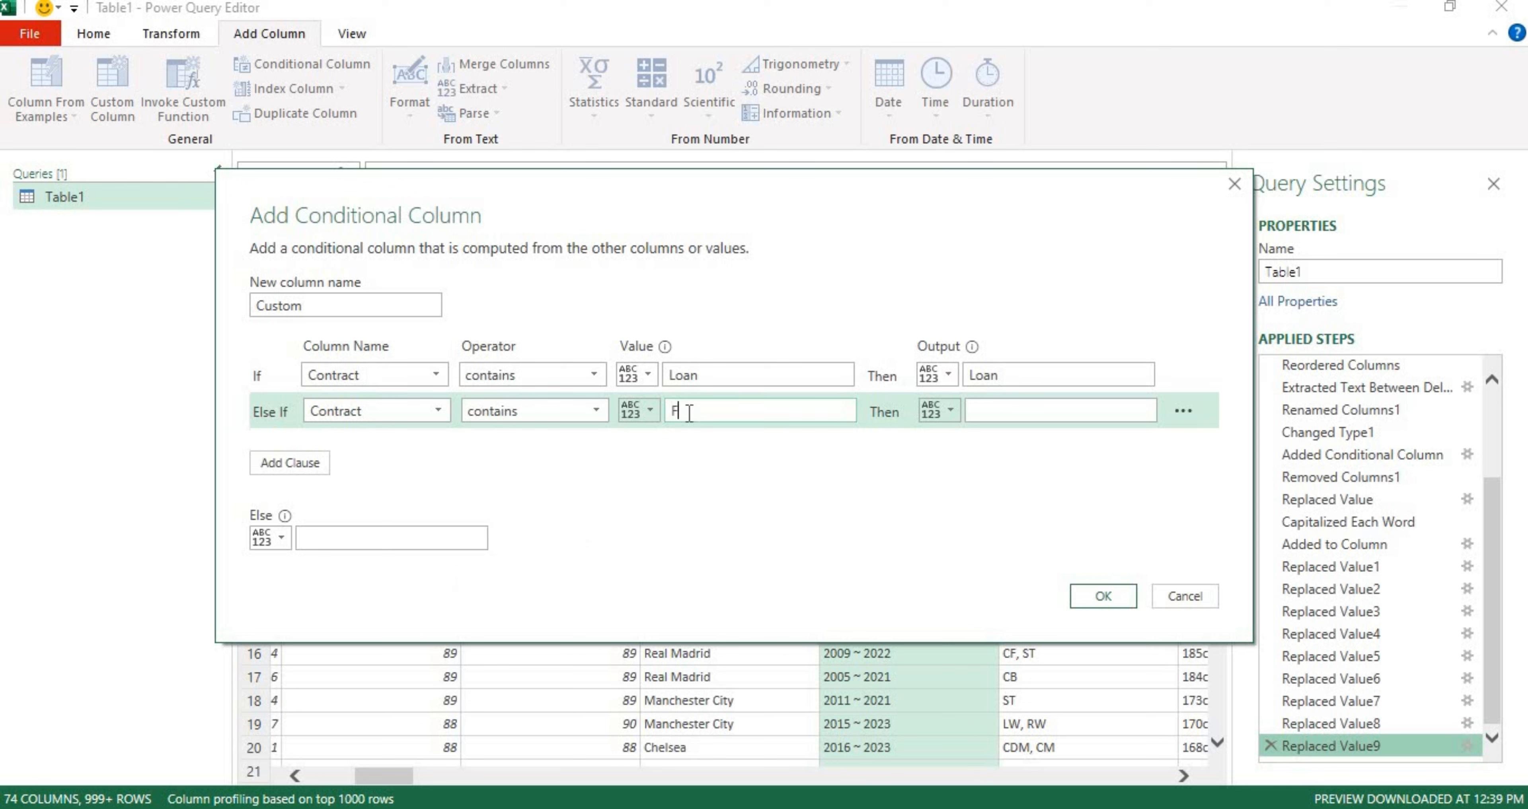
{"action": "type", "text": "ree"}
{"action": "left_click", "coordinate": [1112, 415]}
{"action": "type", "text": "Free"}
{"action": "left_click", "coordinate": [1017, 415]}
- Create the conditional column with Contract as the fallback output, and review its distinct values in the filter list
{"action": "left_click", "coordinate": [325, 538]}
{"action": "type", "text": "Contract"}
{"action": "key", "text": "Return"}
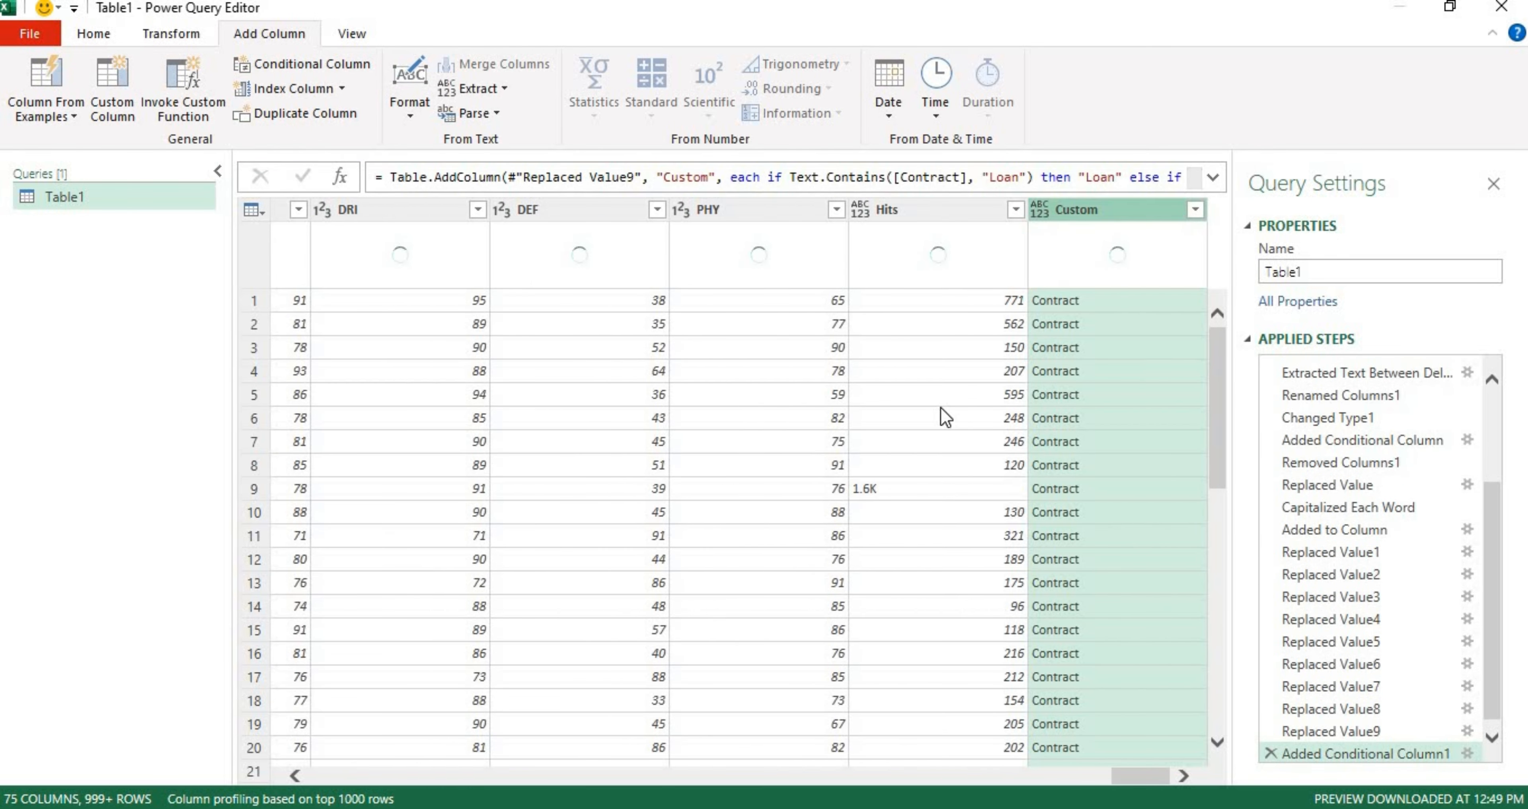
{"action": "left_click", "coordinate": [1194, 210]}
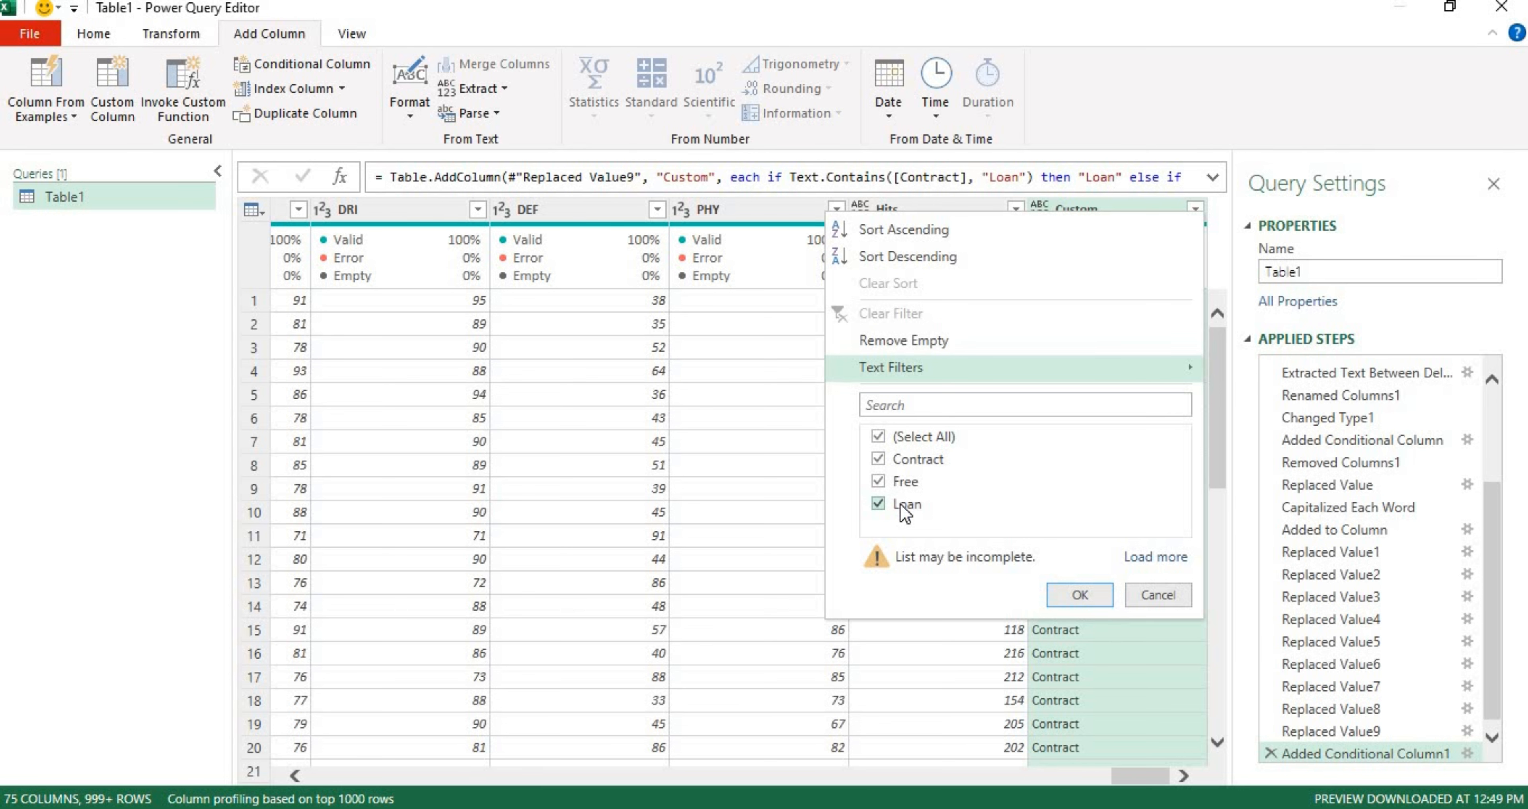
{"action": "left_click", "coordinate": [1091, 594]}
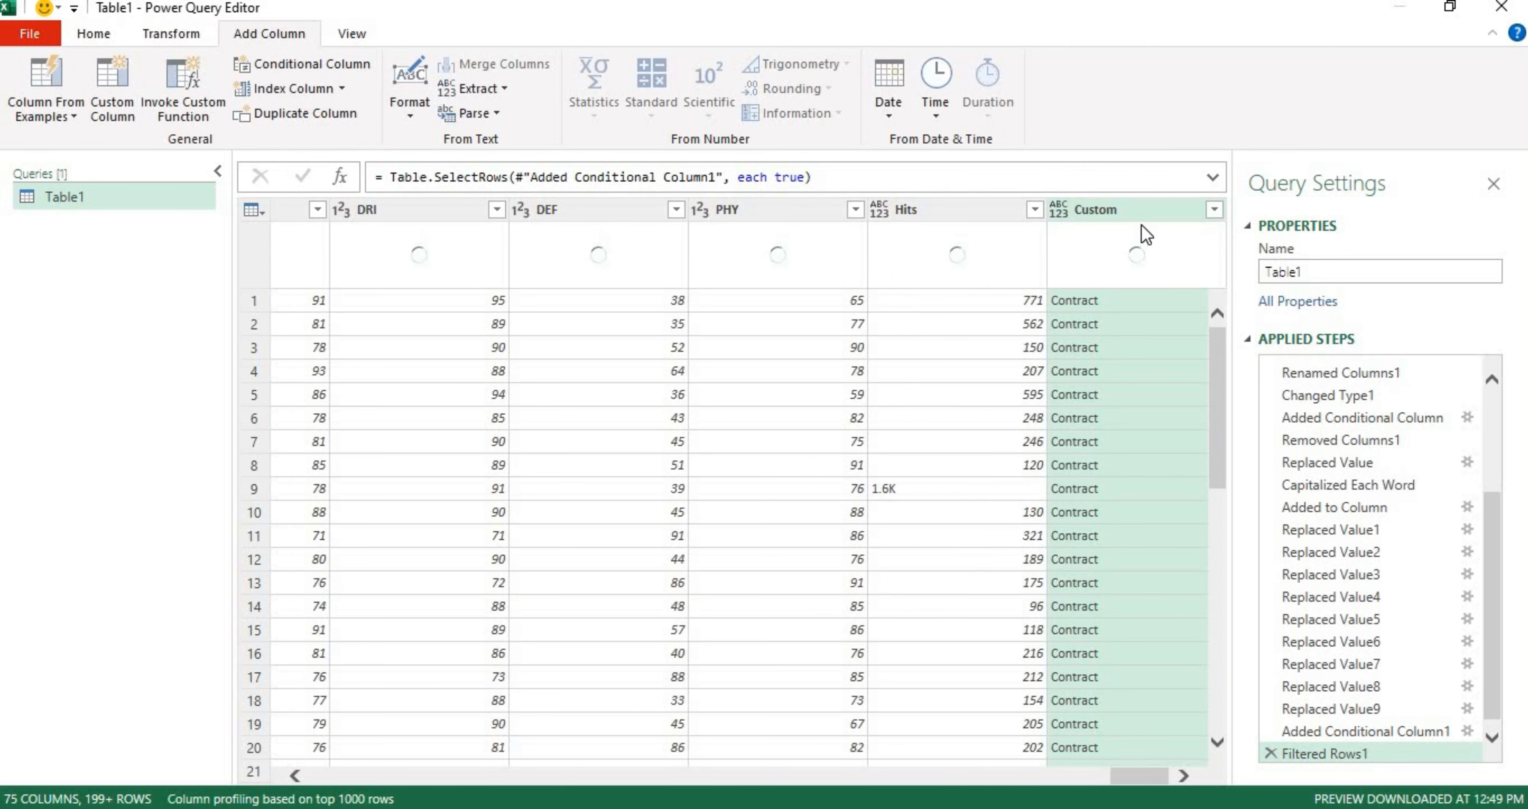
- Move the Custom column between the Club and Contract columns
{"action": "left_click", "coordinate": [1139, 218]}
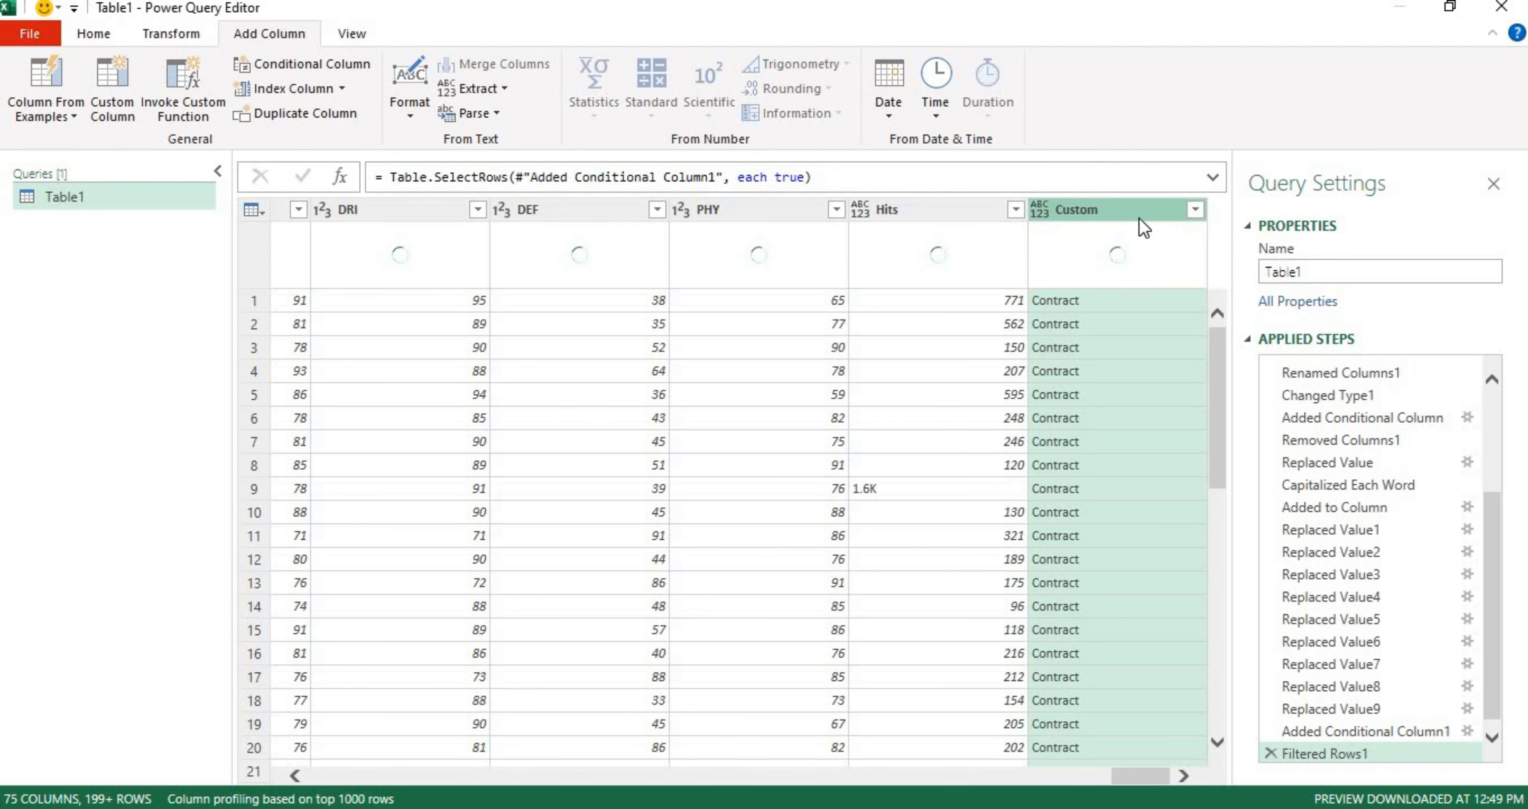
{"action": "right_click", "coordinate": [1136, 209]}
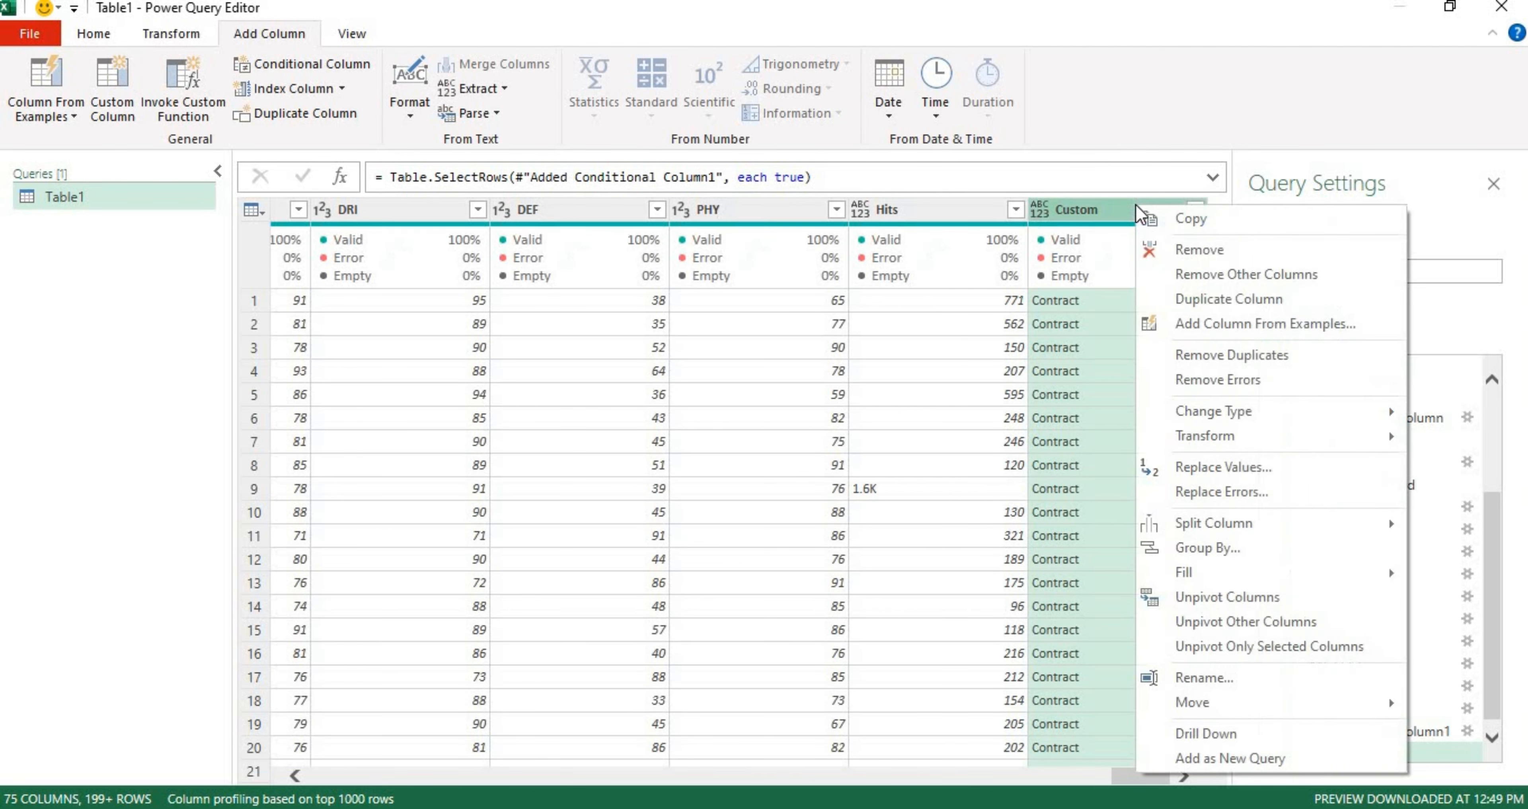
{"action": "mouse_move", "coordinate": [1180, 703]}
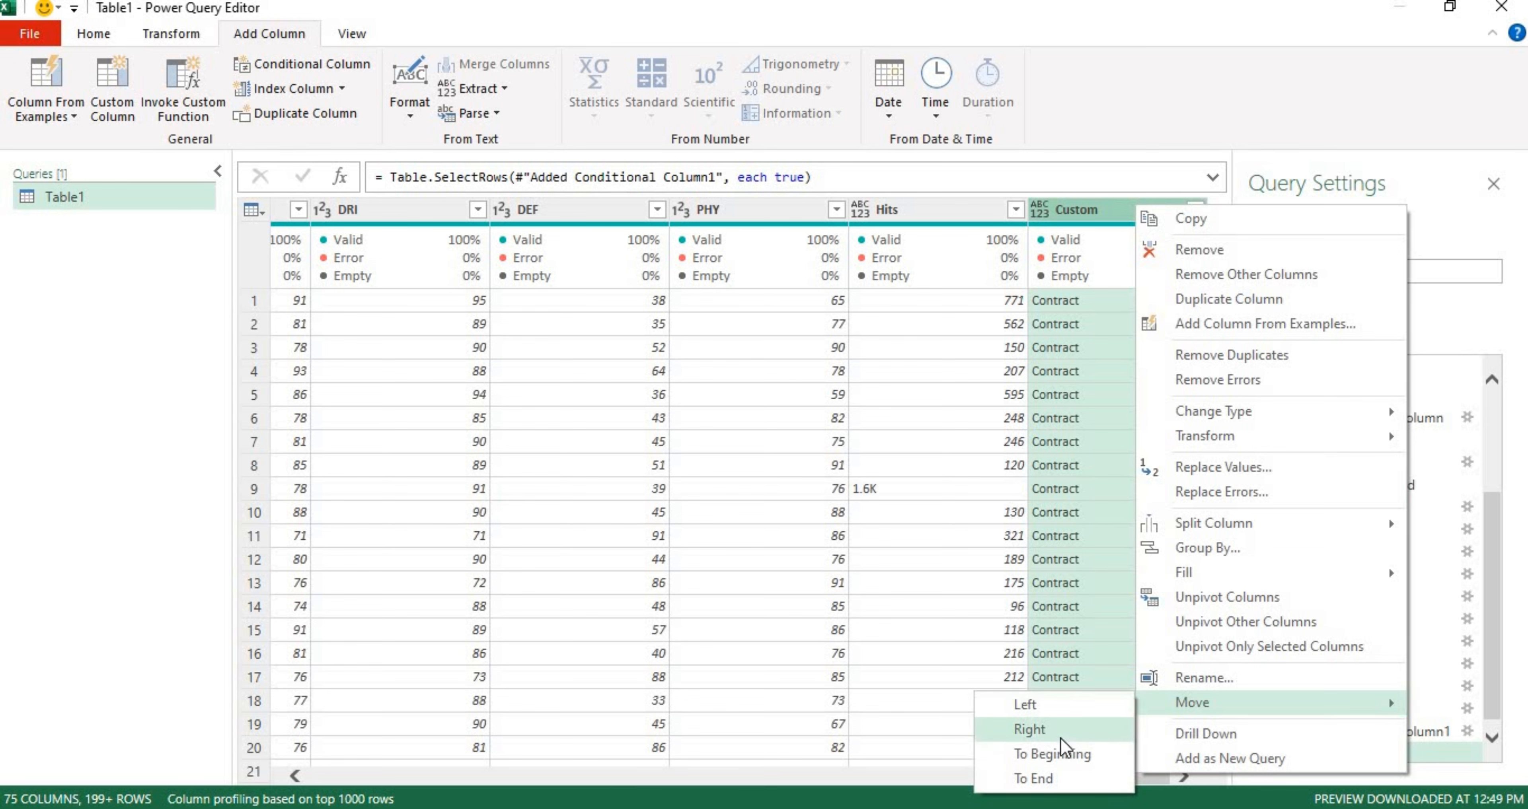
{"action": "left_click", "coordinate": [1064, 752]}
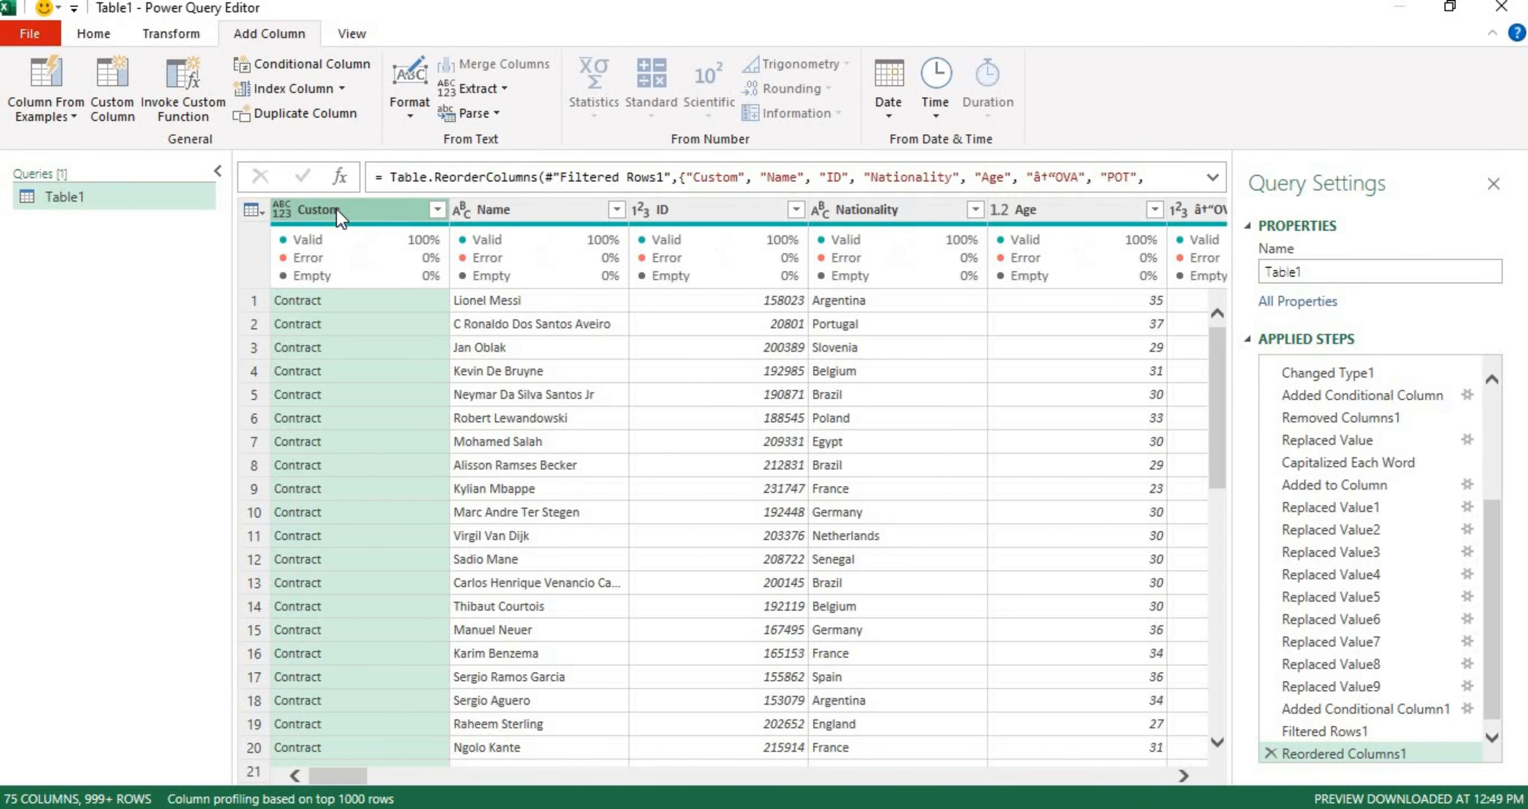
{"action": "left_click_drag", "start_coordinate": [338, 214], "coordinate": [1033, 255]}
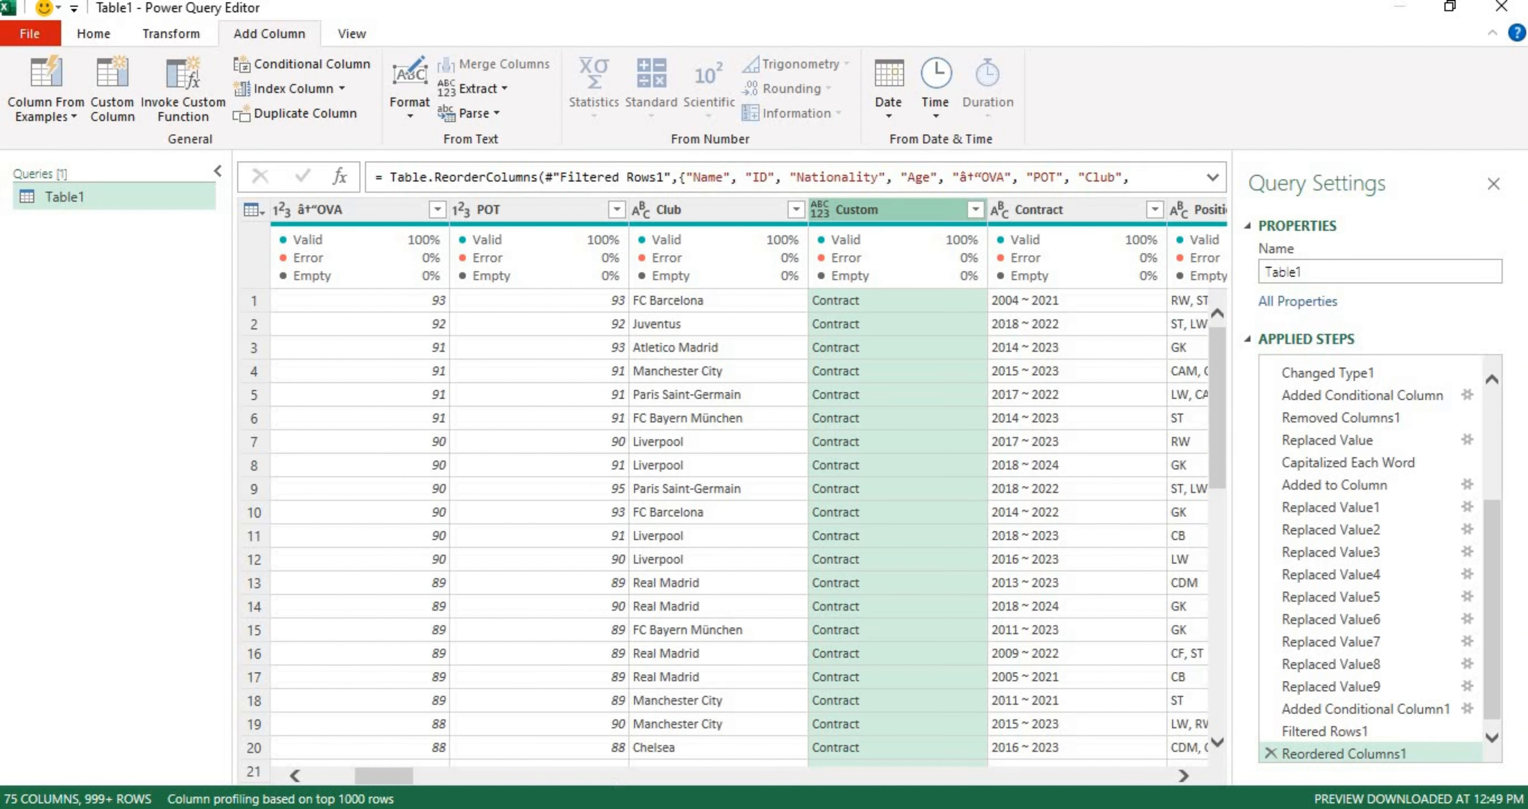
- Rename the column between Age and POT as OVA
{"action": "left_click", "coordinate": [299, 772]}
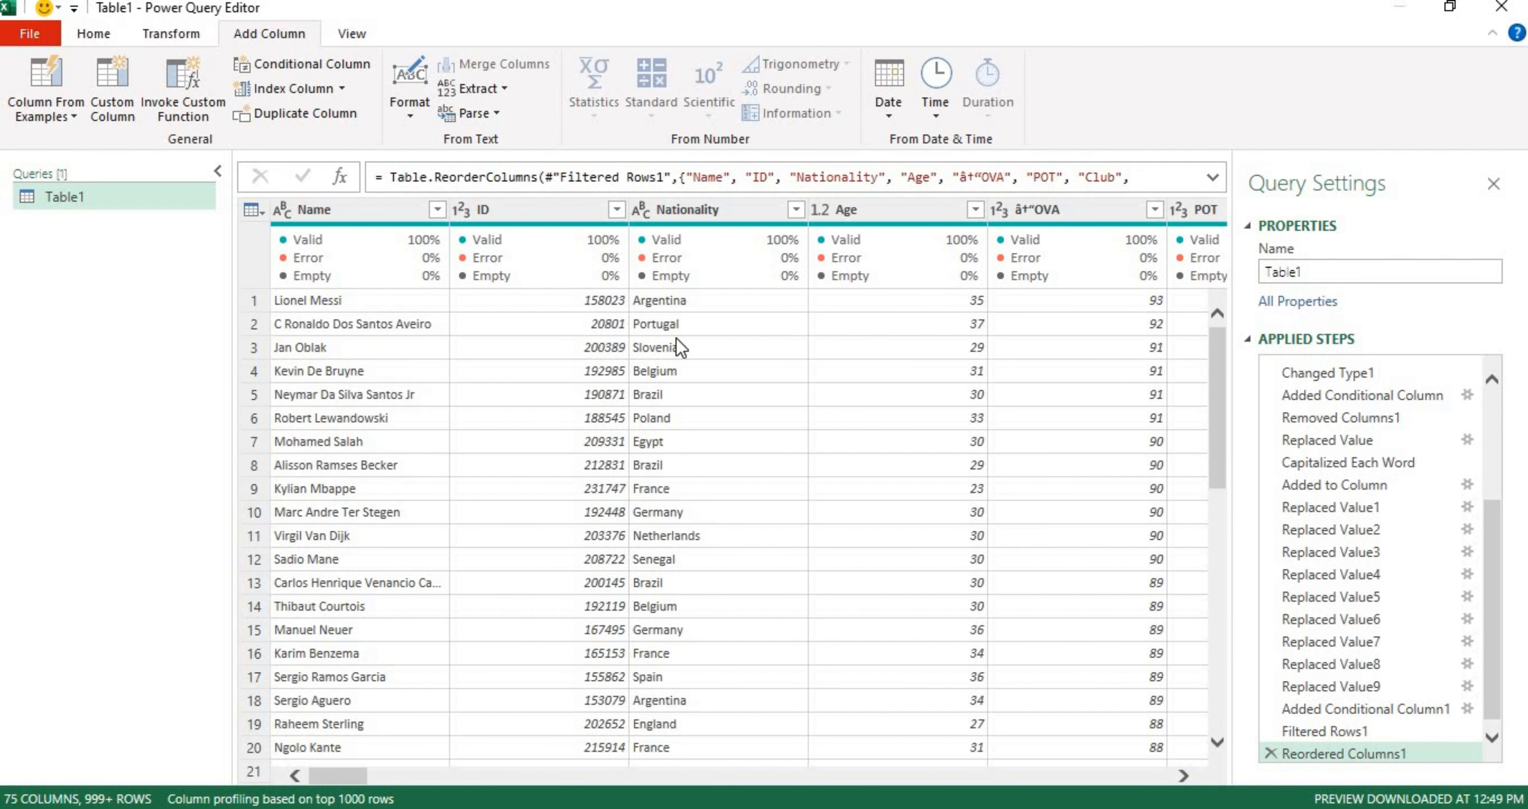
{"action": "double_click", "coordinate": [1038, 209]}
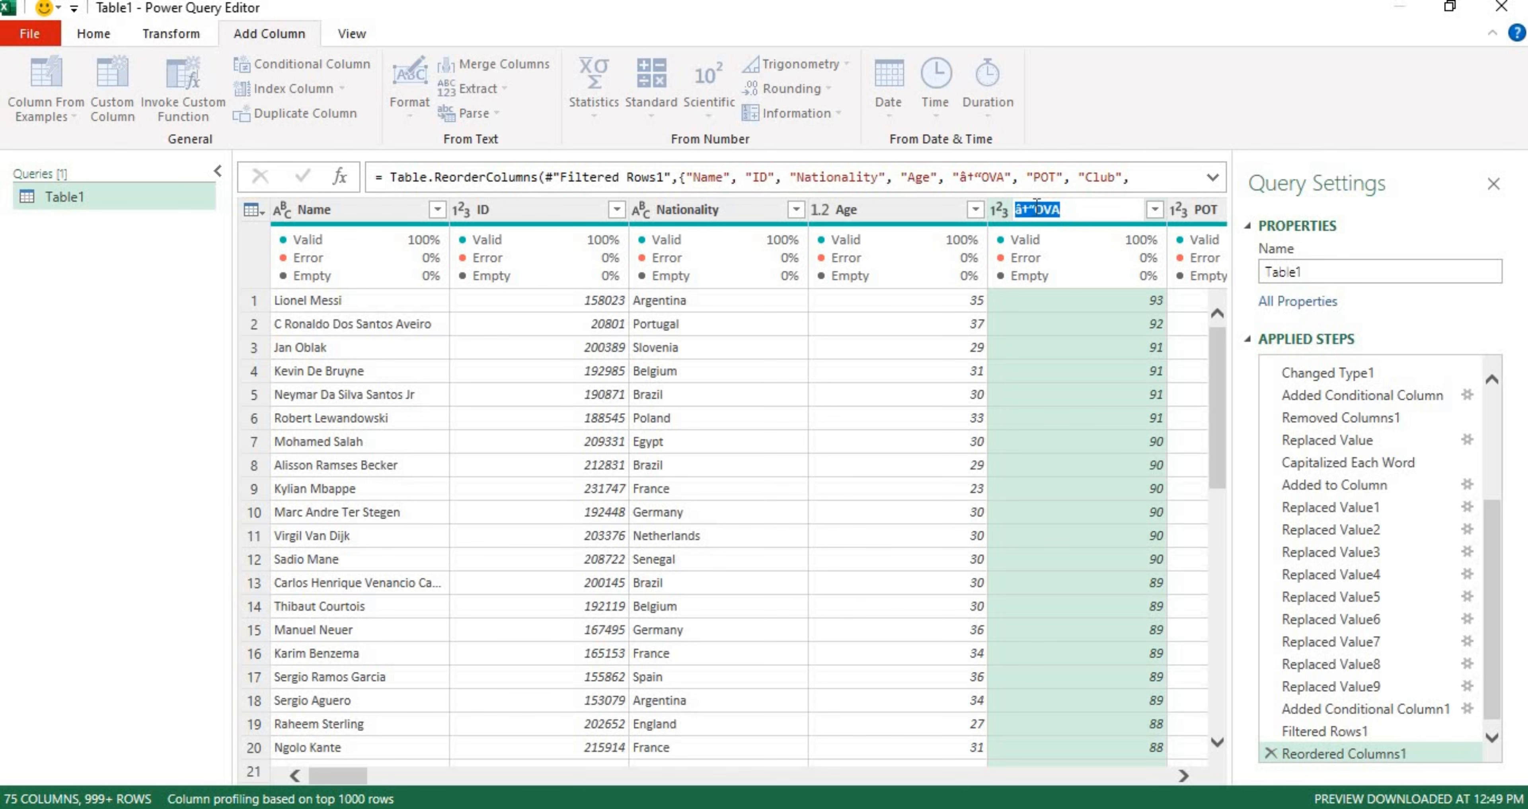
{"action": "type", "text": "OVA"}
{"action": "key", "text": "Return"}
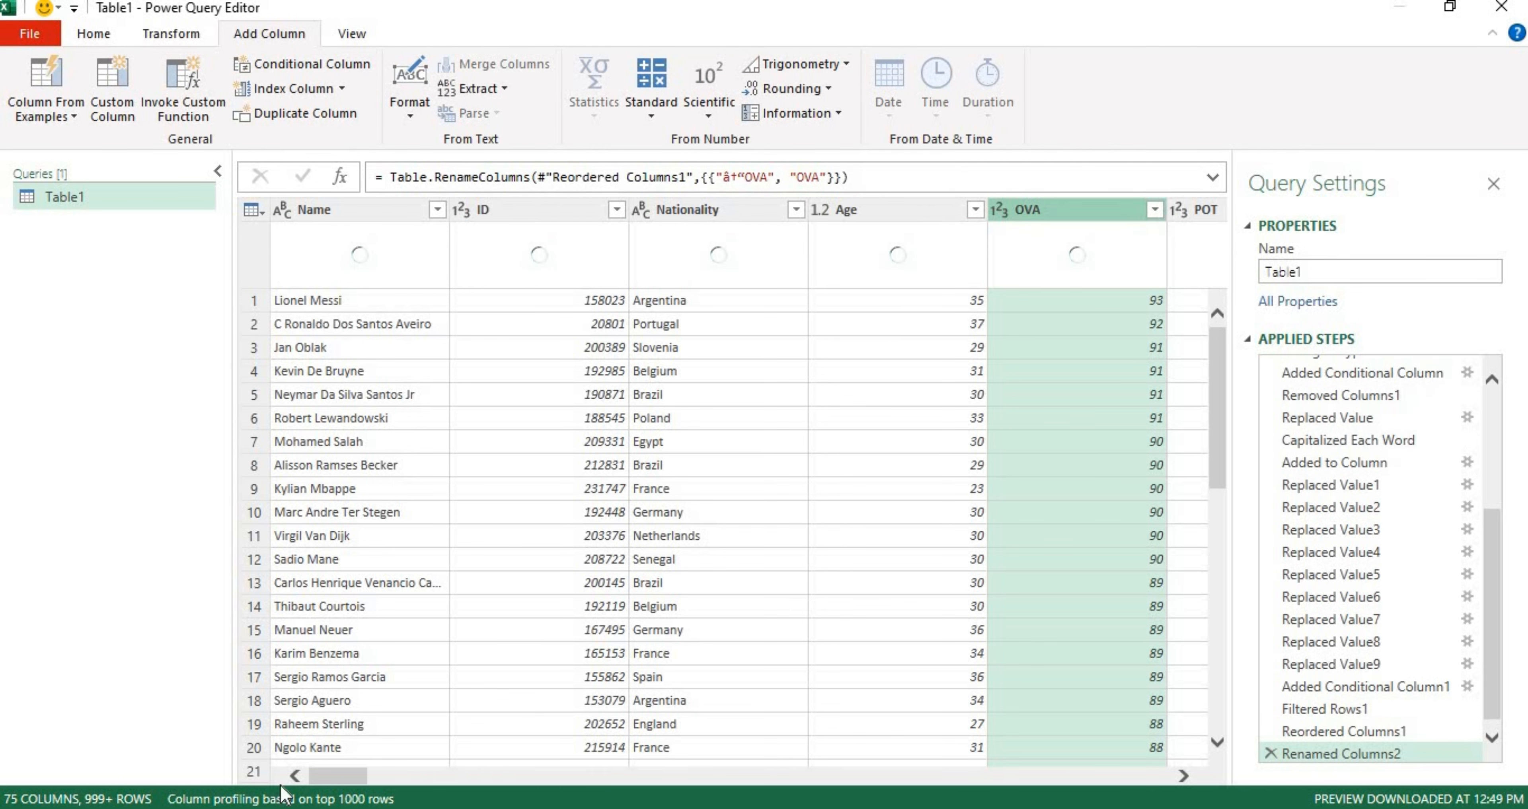
{"action": "left_click_drag", "start_coordinate": [330, 773], "coordinate": [387, 782]}
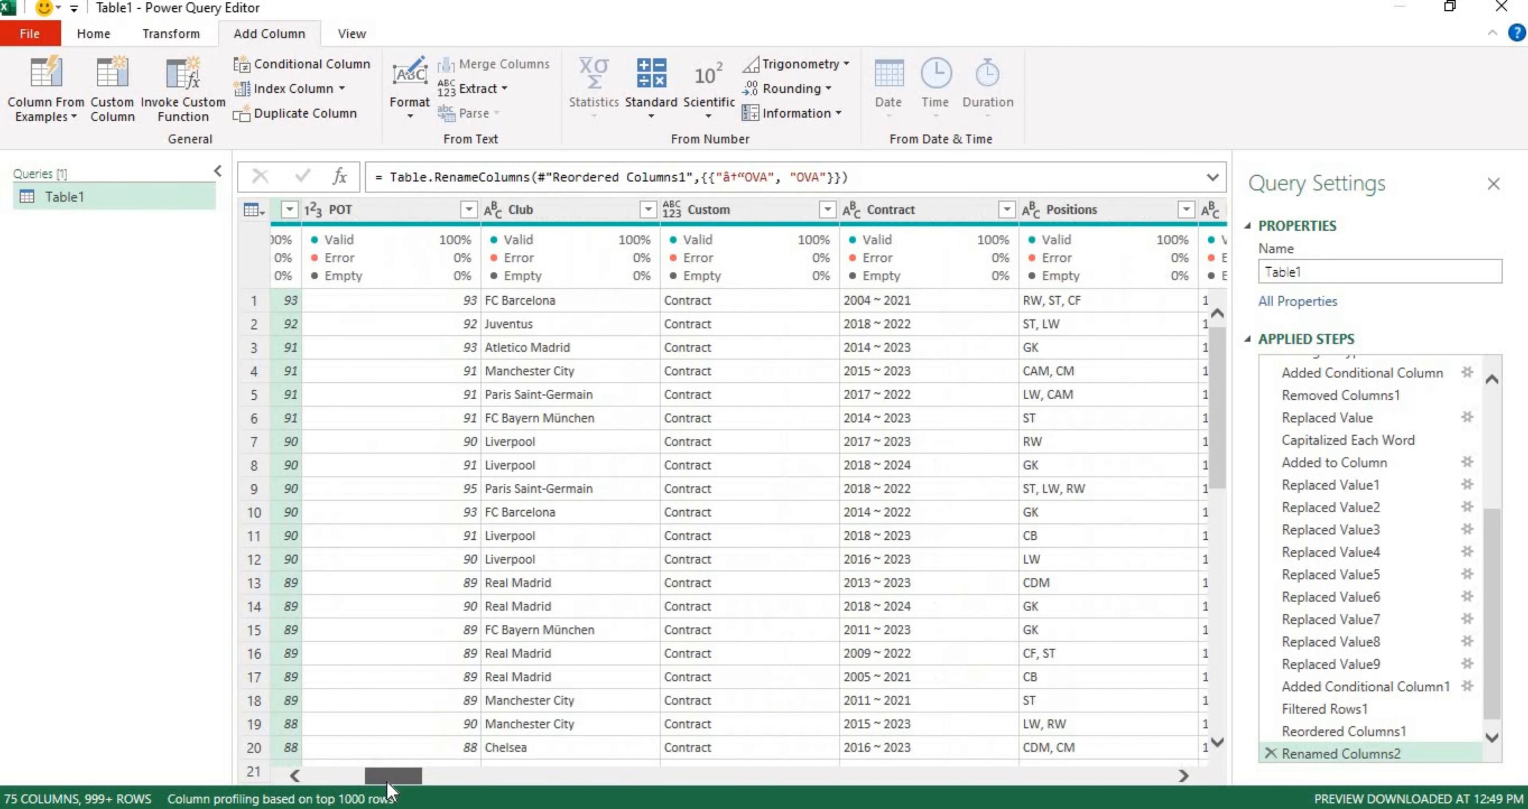
{"action": "left_click", "coordinate": [916, 212]}
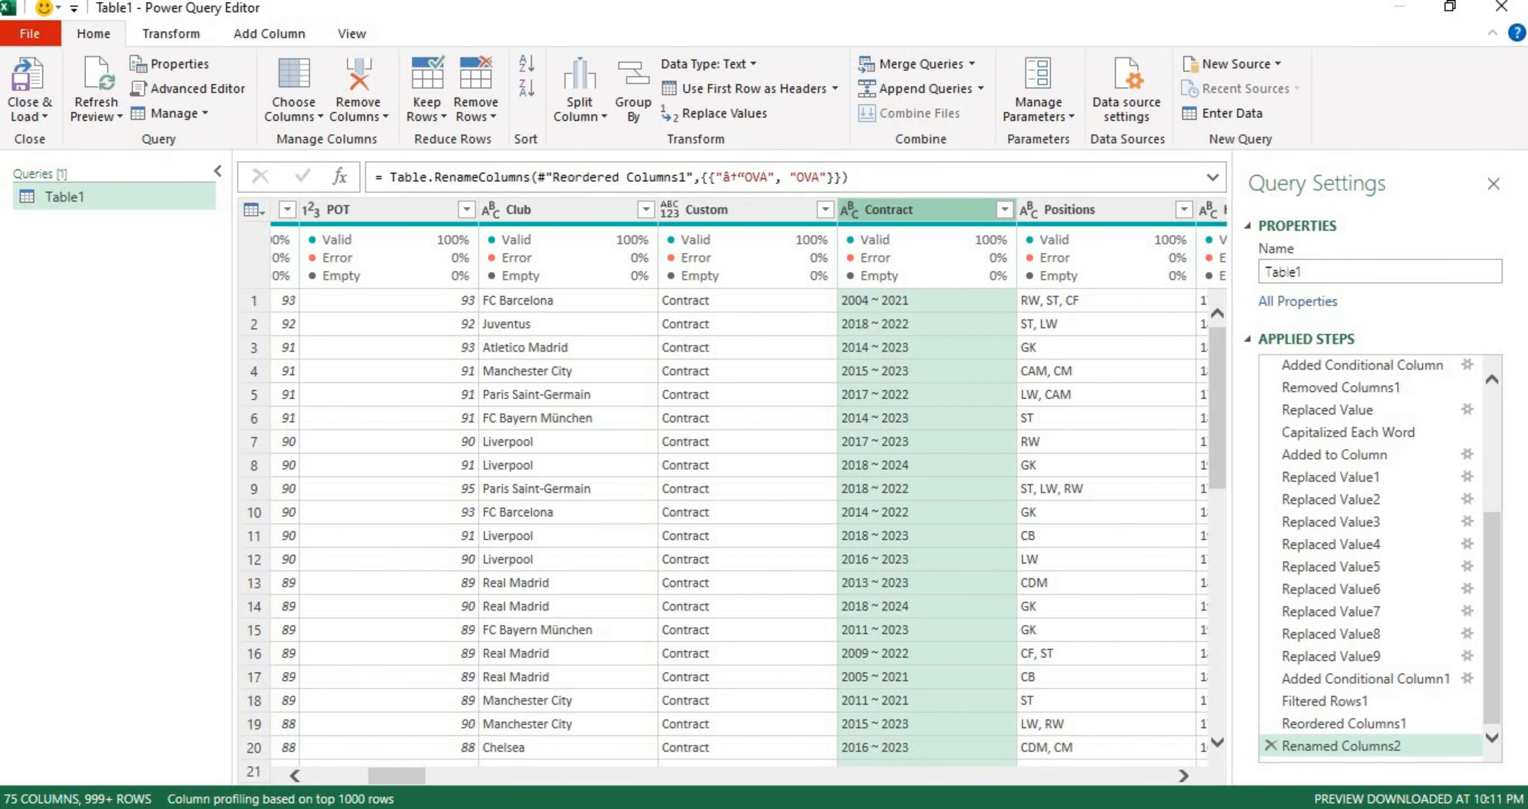
{"action": "left_click", "coordinate": [291, 31]}
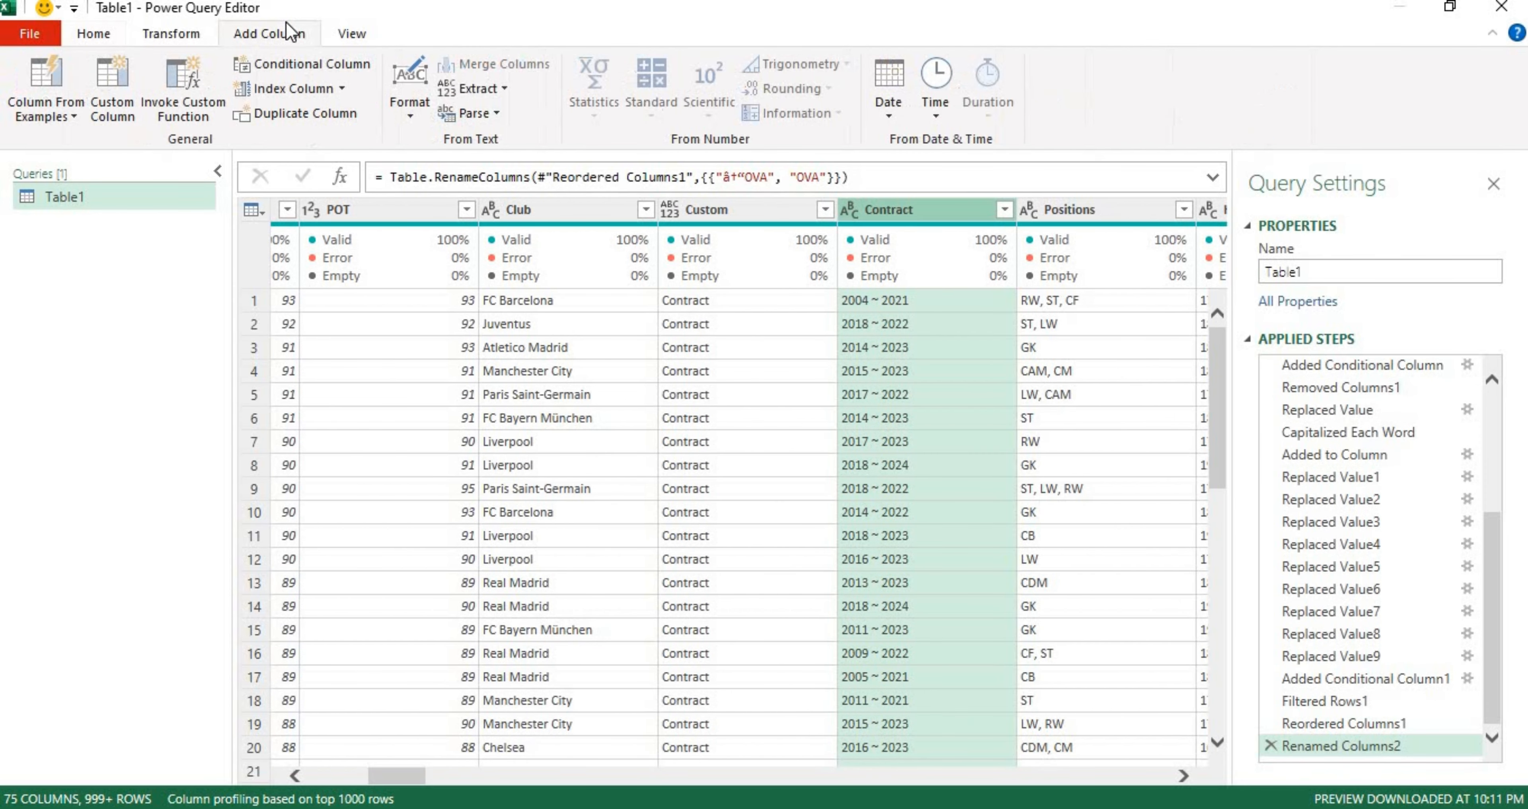
{"action": "left_click", "coordinate": [321, 69]}
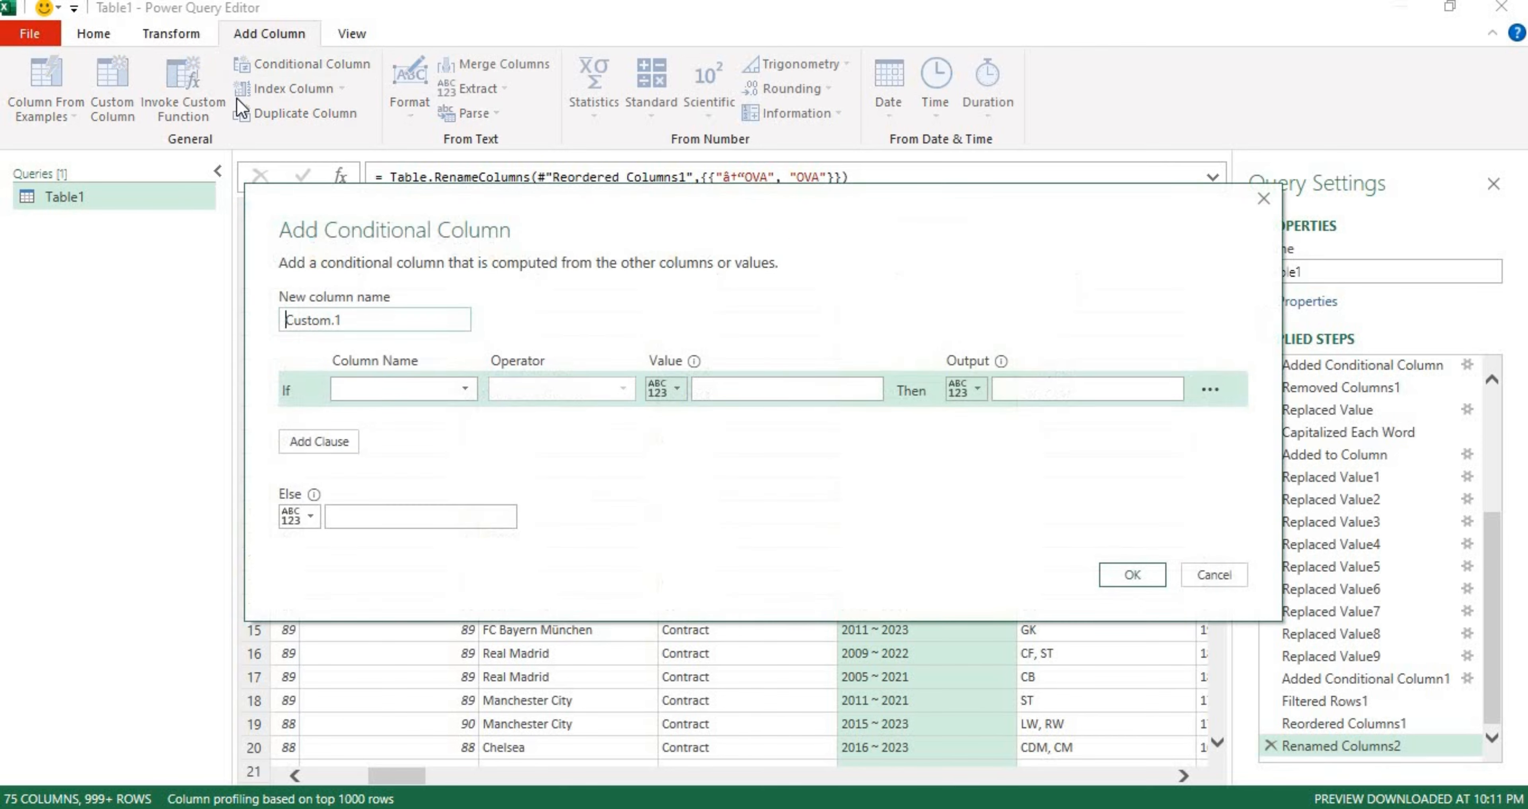
{"action": "left_click", "coordinate": [469, 391]}
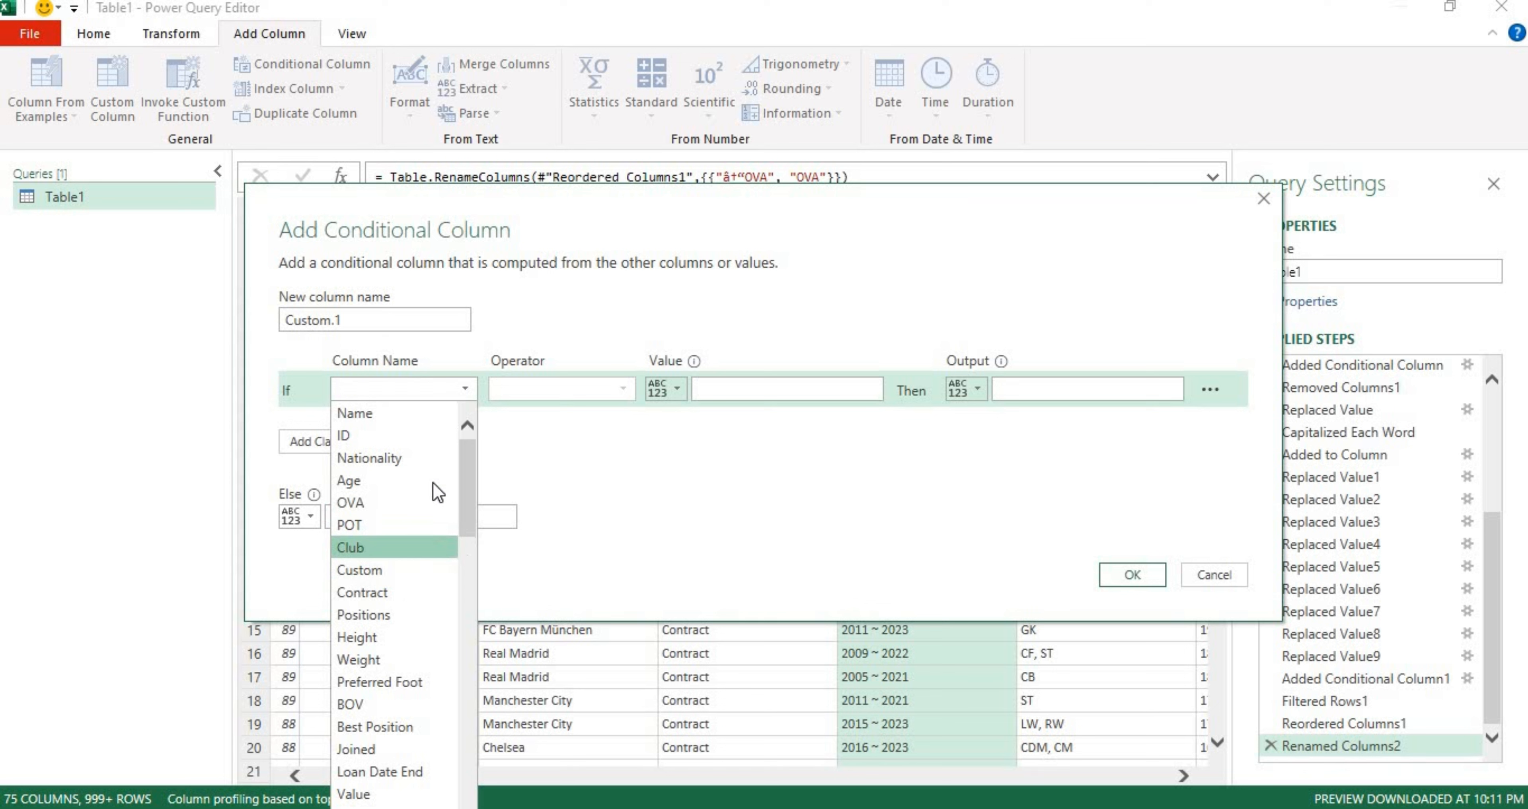
{"action": "left_click", "coordinate": [387, 591]}
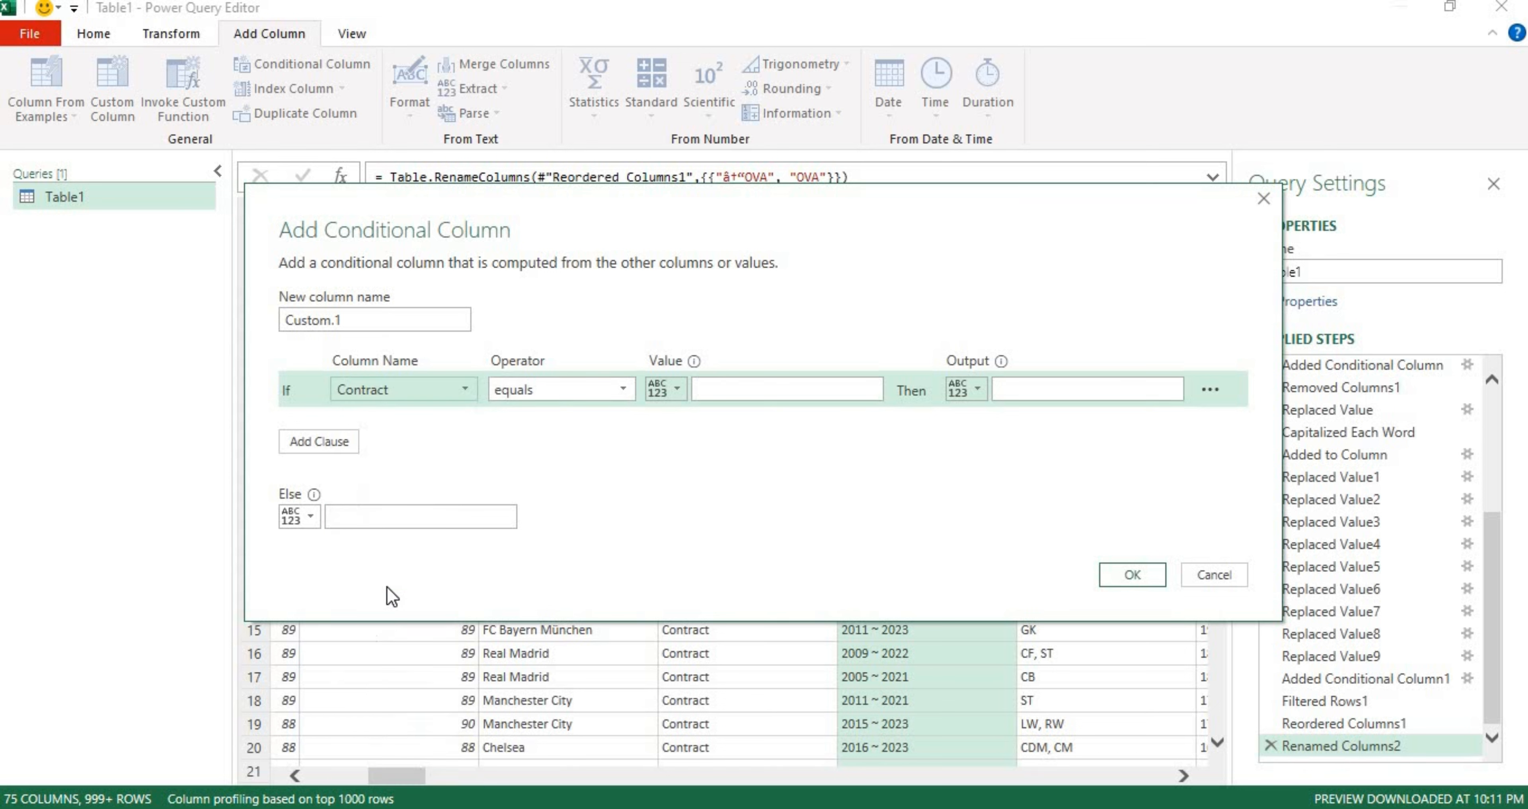
{"action": "left_click", "coordinate": [623, 395]}
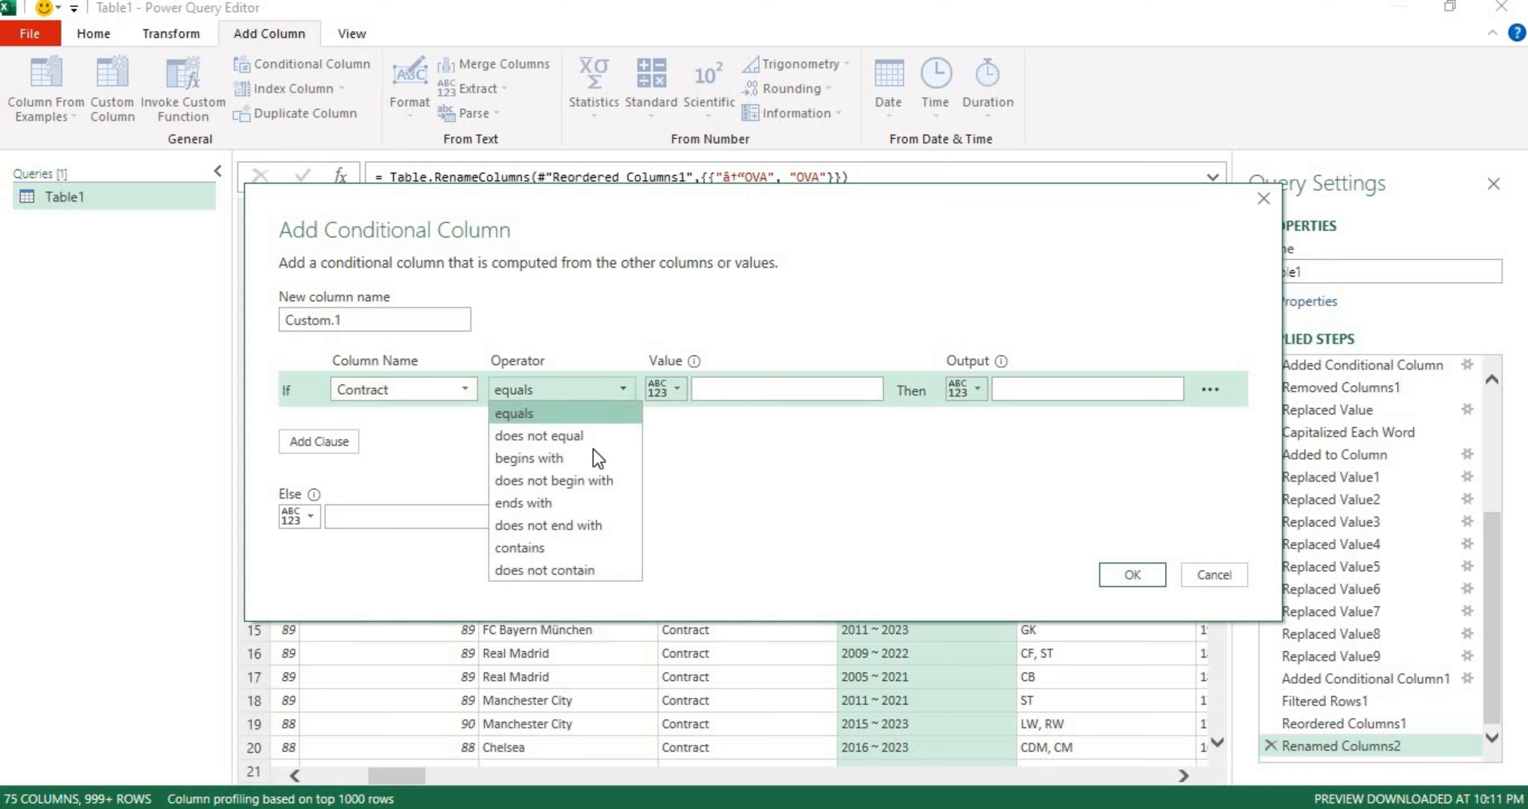
{"action": "left_click", "coordinate": [580, 546]}
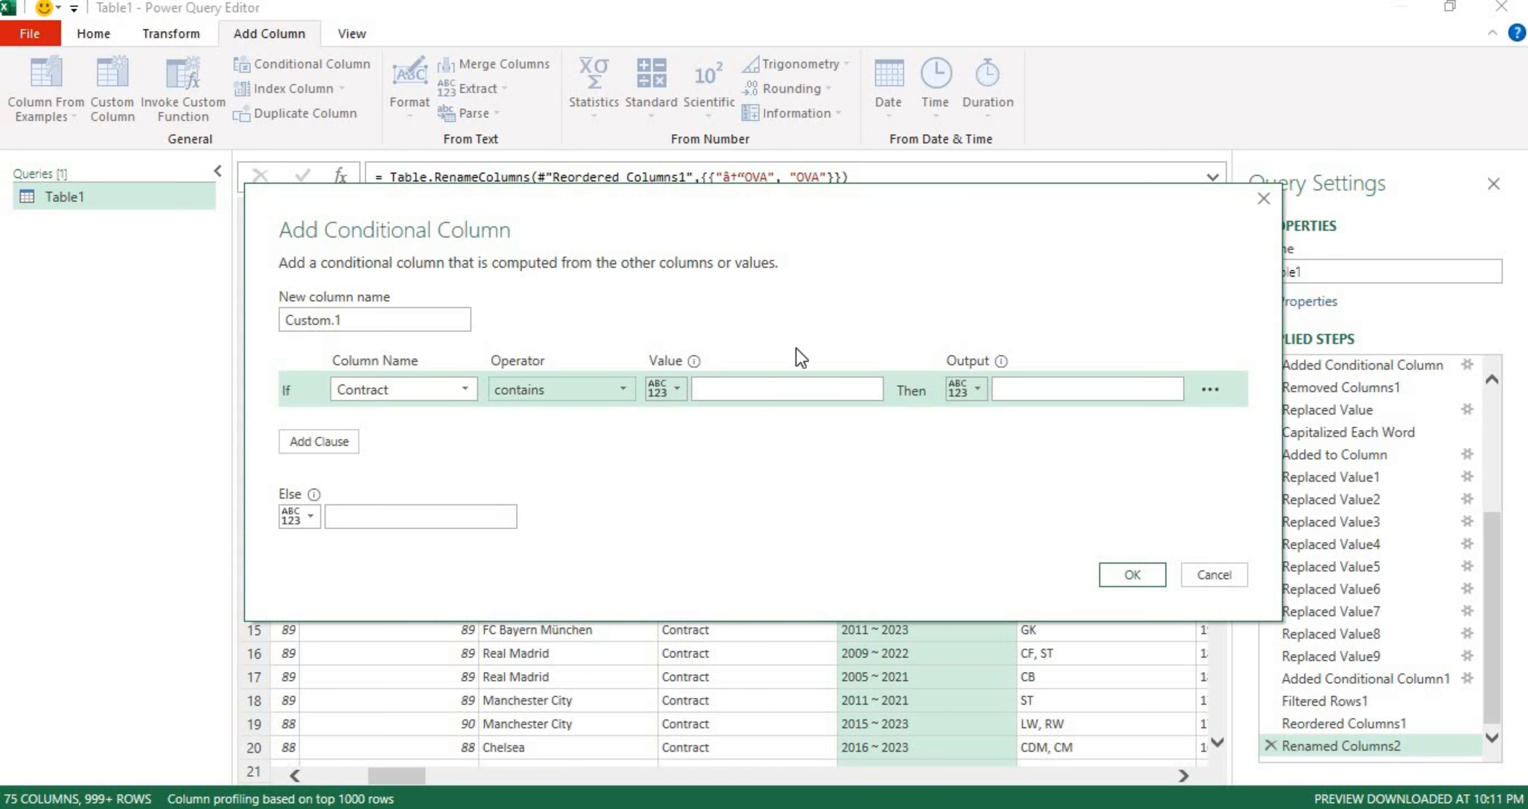
{"action": "left_click", "coordinate": [768, 390]}
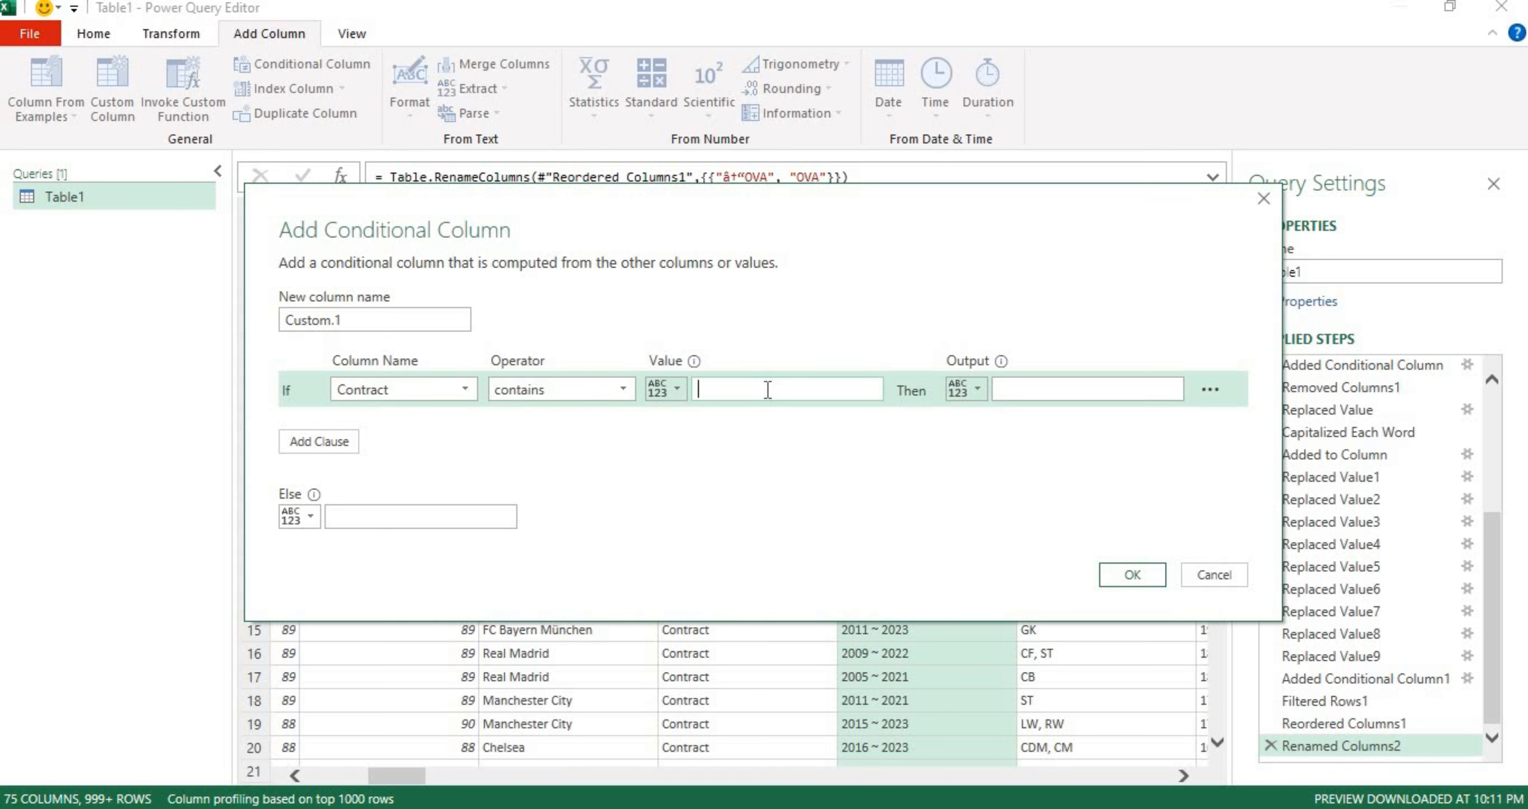
{"action": "type", "text": "`"}
{"action": "type", "text": "~"}
{"action": "left_click", "coordinate": [978, 390]}
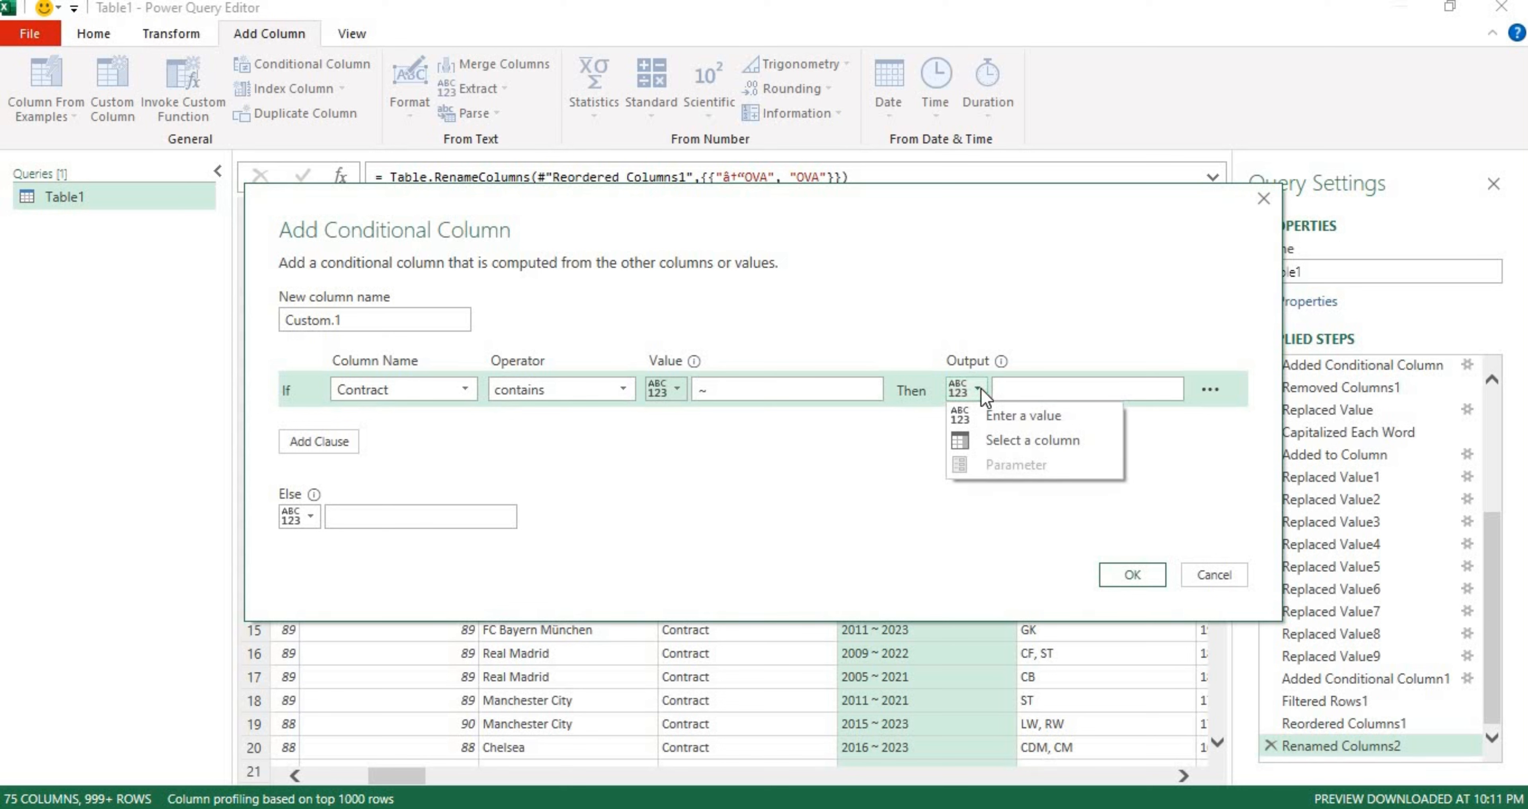
{"action": "left_click", "coordinate": [1001, 441]}
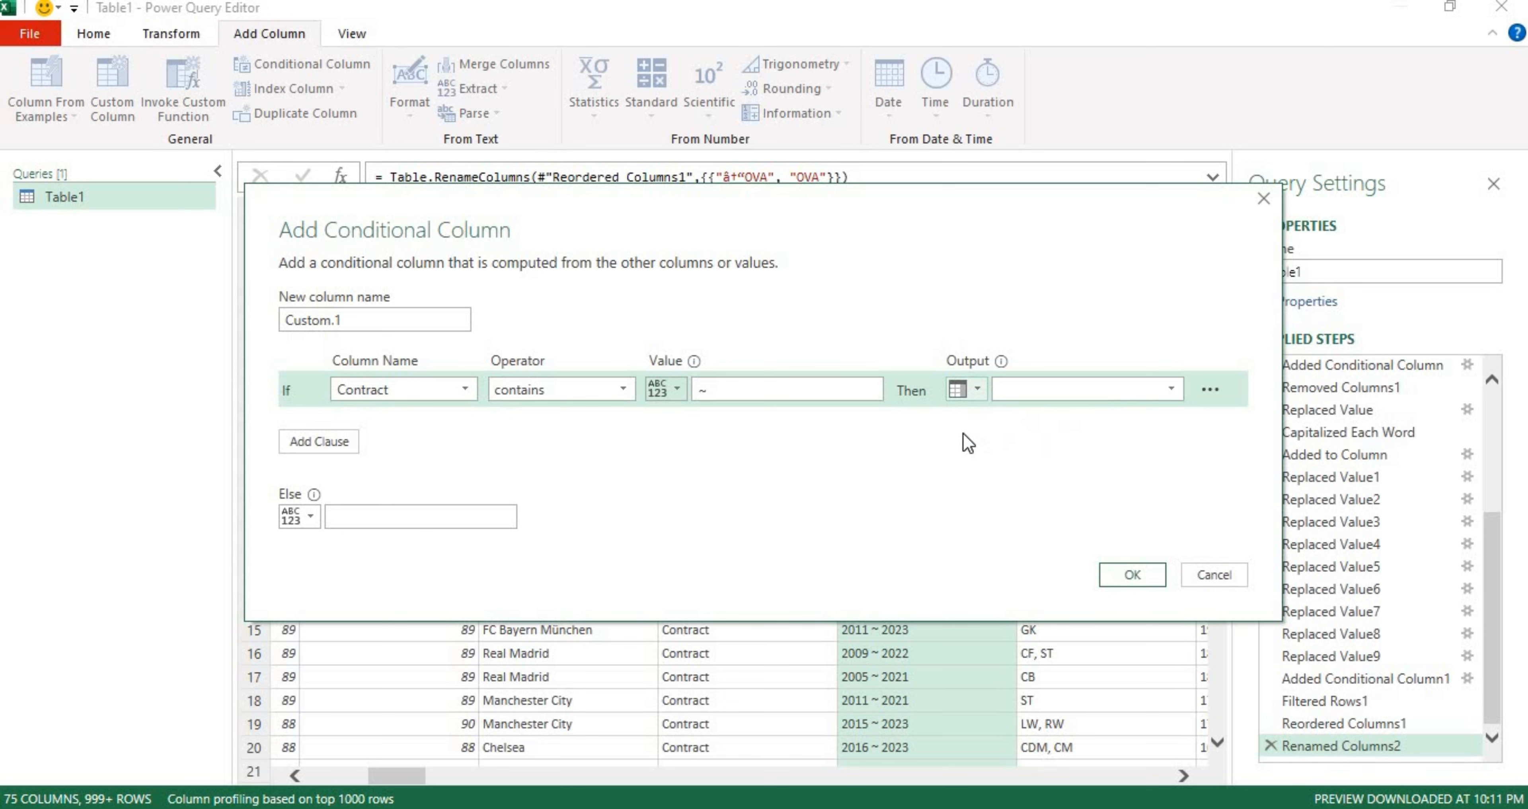
{"action": "left_click", "coordinate": [1178, 392]}
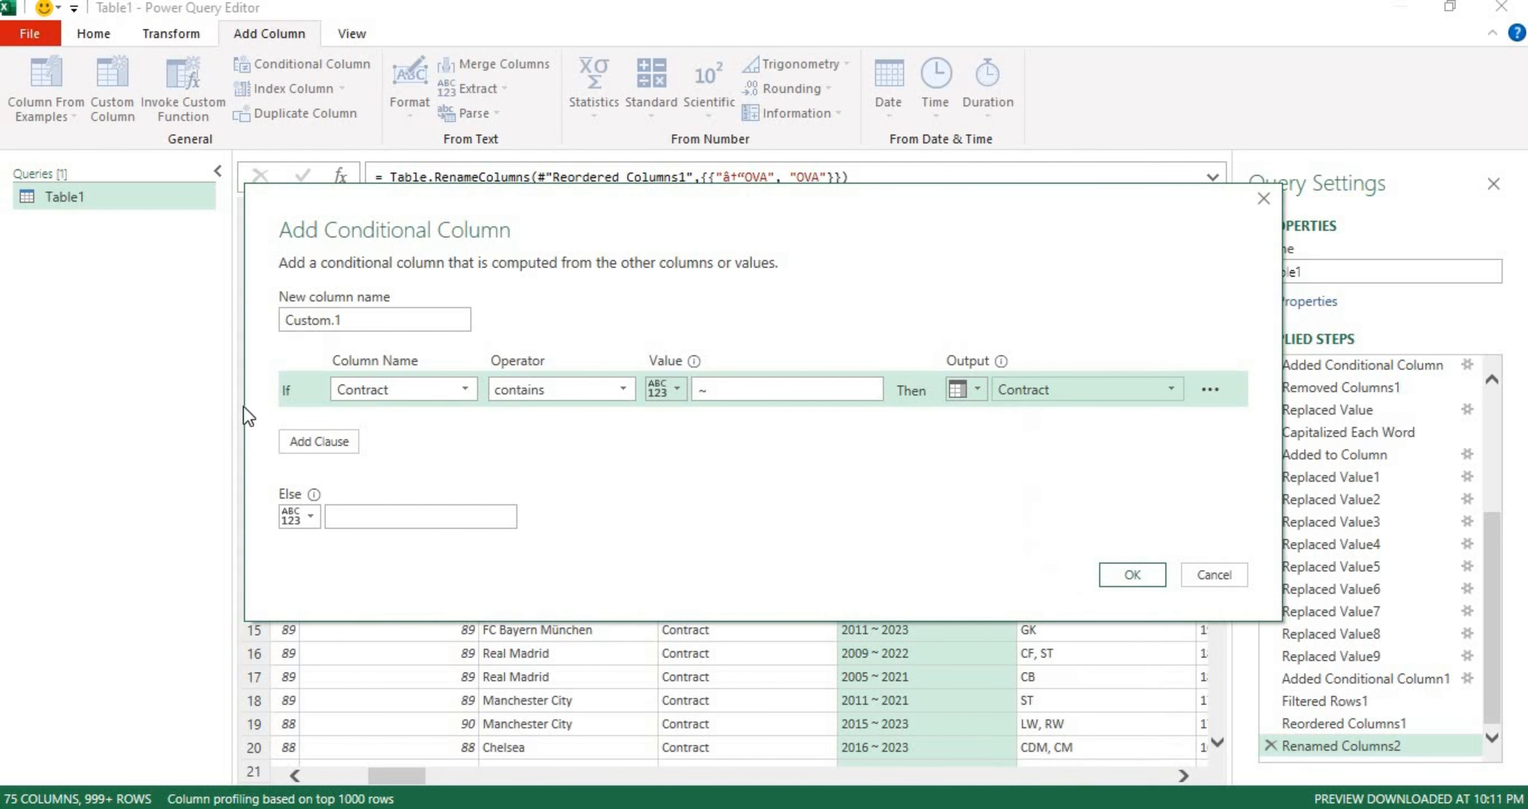
{"action": "left_click", "coordinate": [314, 443]}
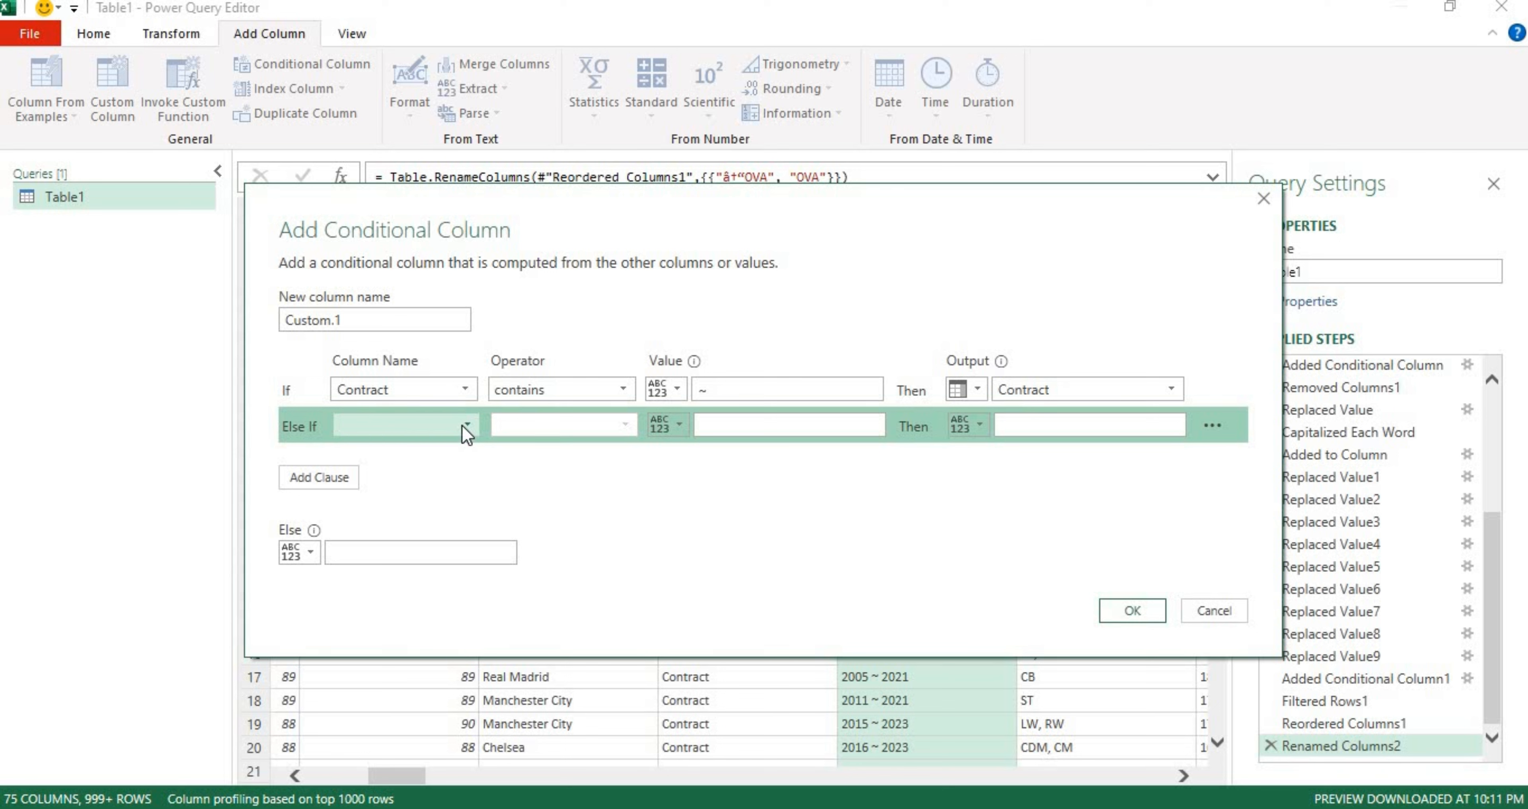
{"action": "left_click", "coordinate": [467, 426]}
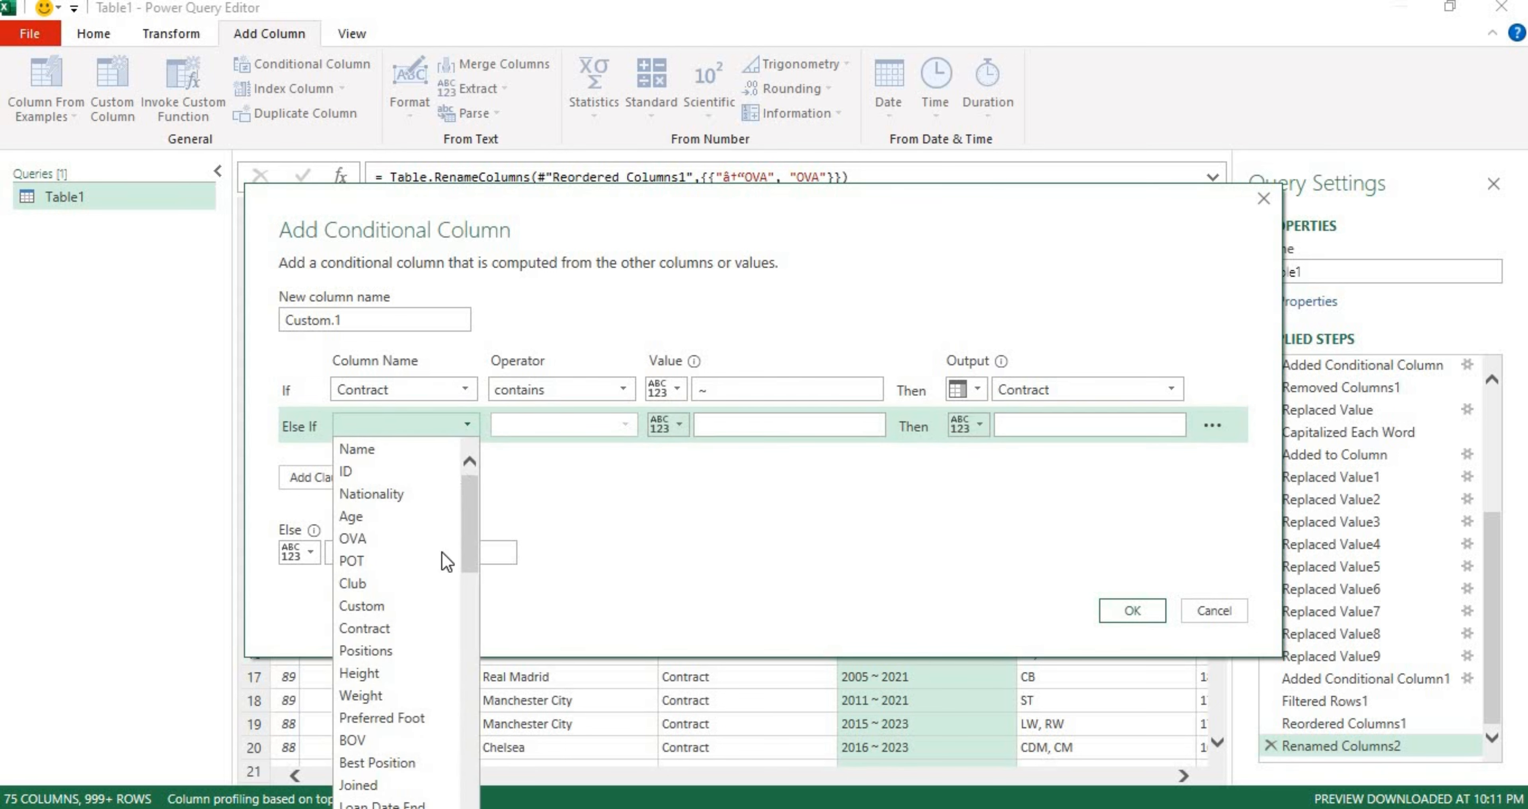
{"action": "left_click", "coordinate": [401, 620]}
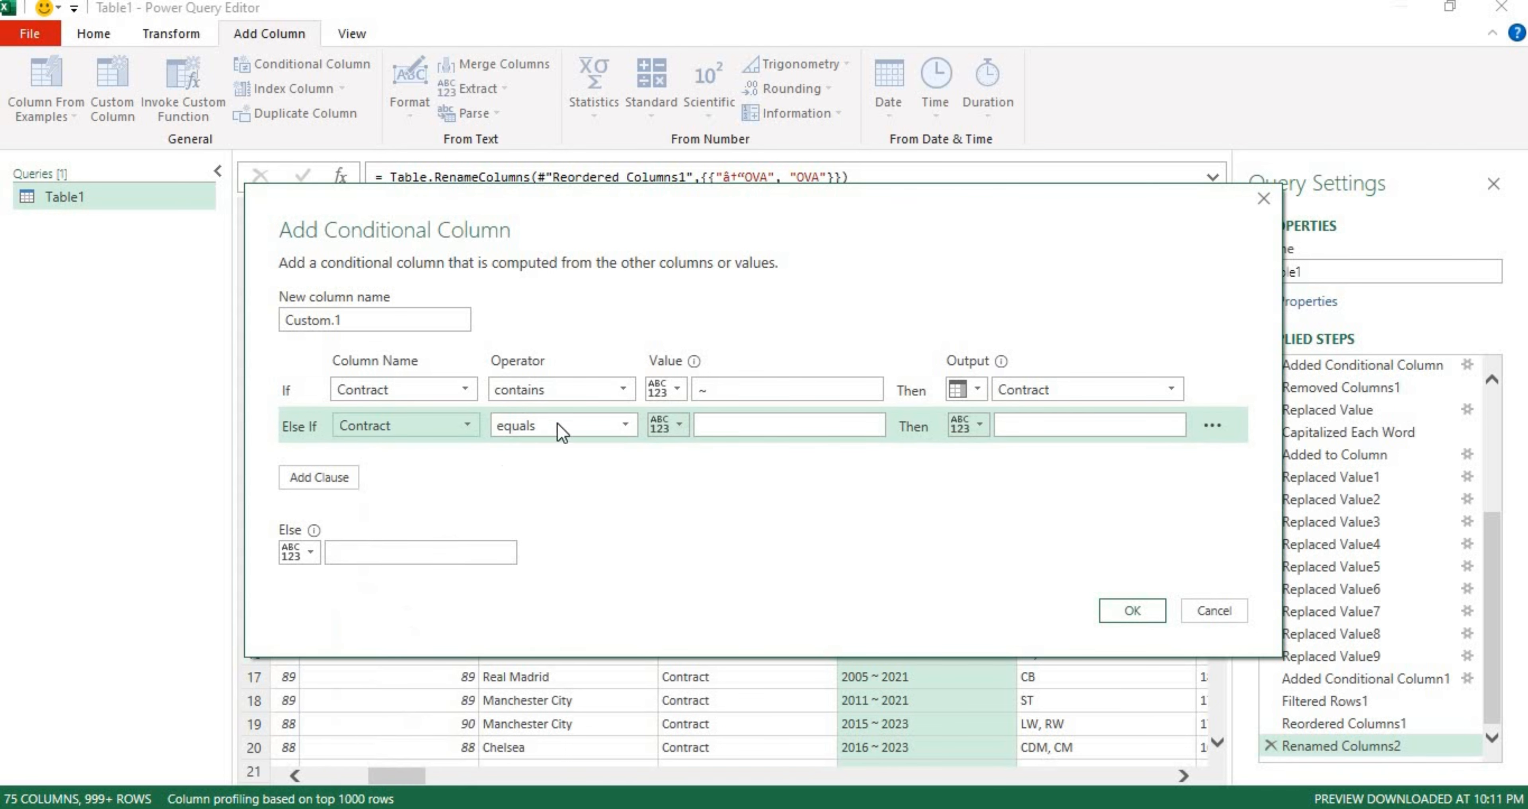
{"action": "left_click", "coordinate": [626, 425]}
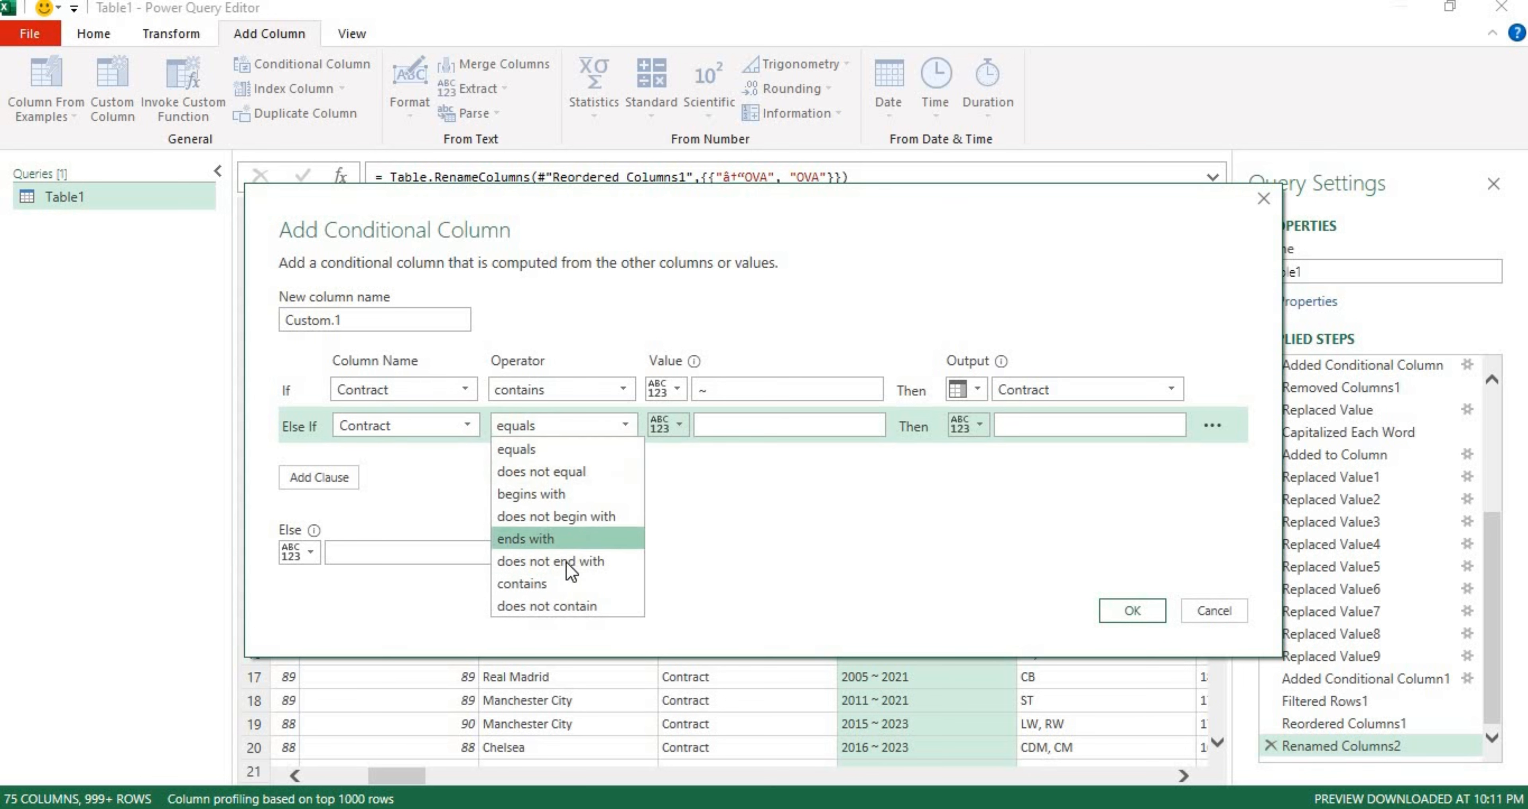
{"action": "left_click", "coordinate": [570, 584]}
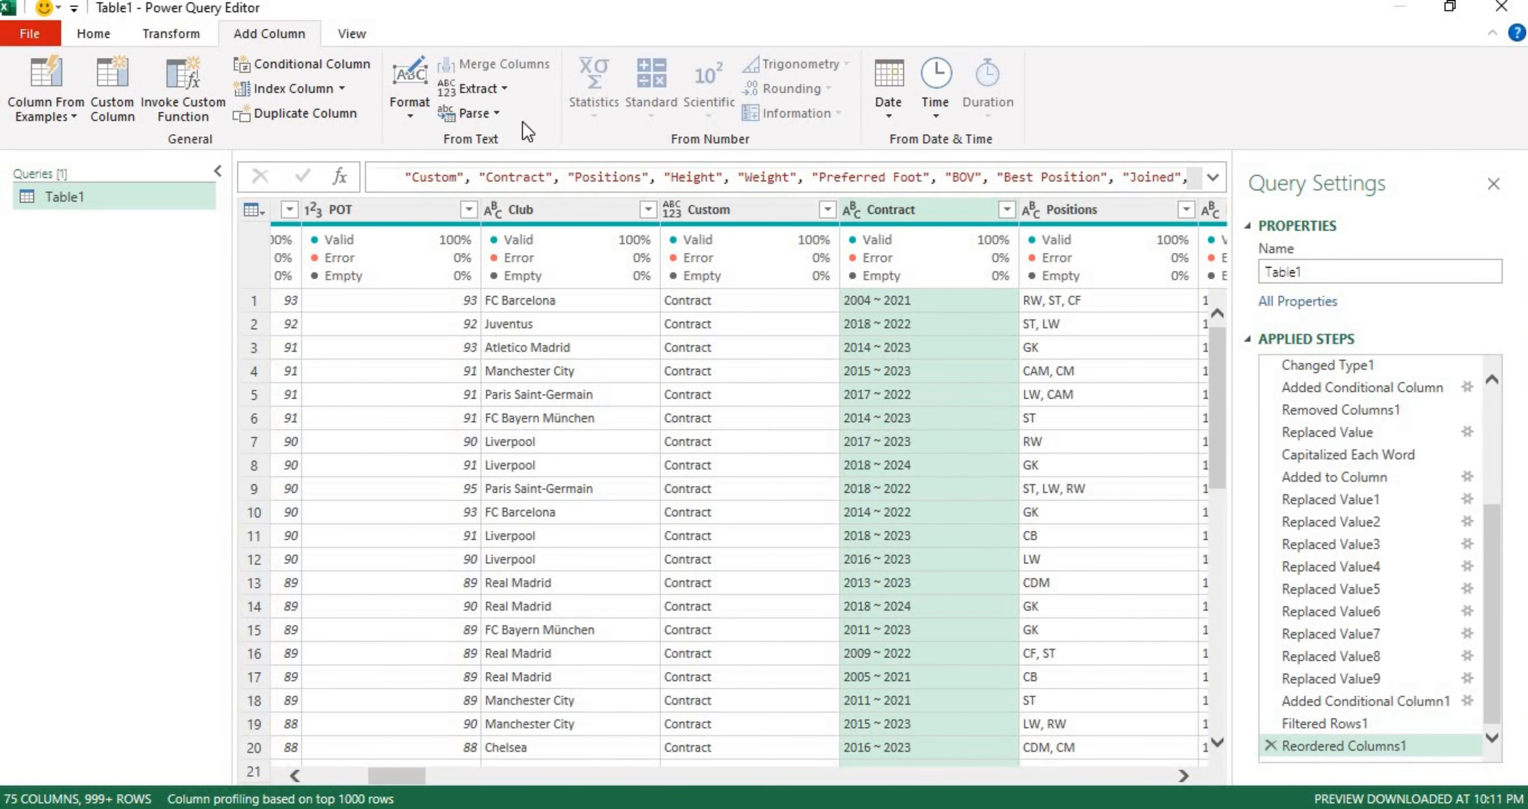
- Set up a conditional column that outputs the Contract column's value when Contract contains ~
{"action": "left_click", "coordinate": [317, 64]}
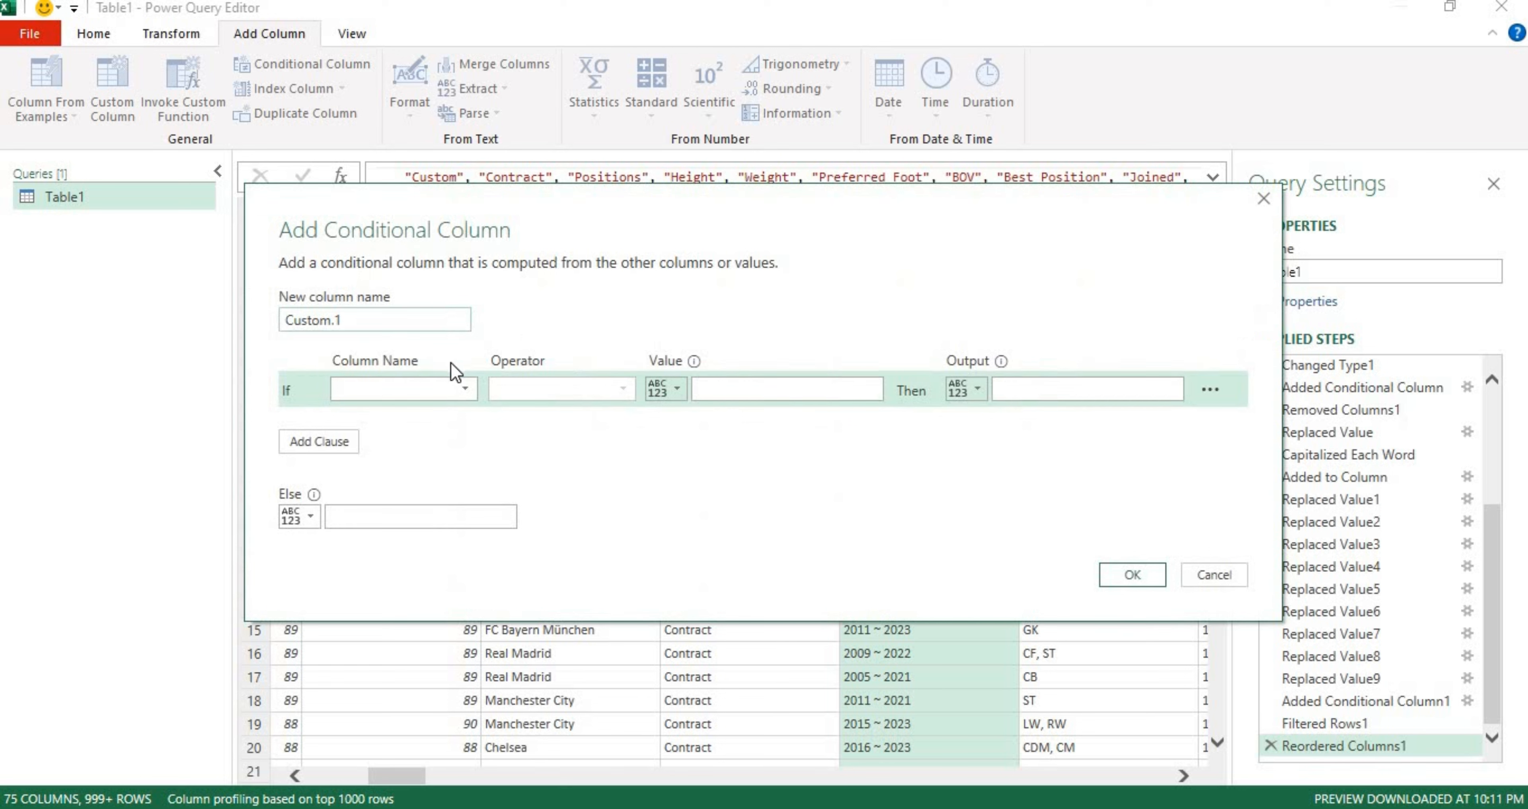
{"action": "left_click", "coordinate": [467, 397]}
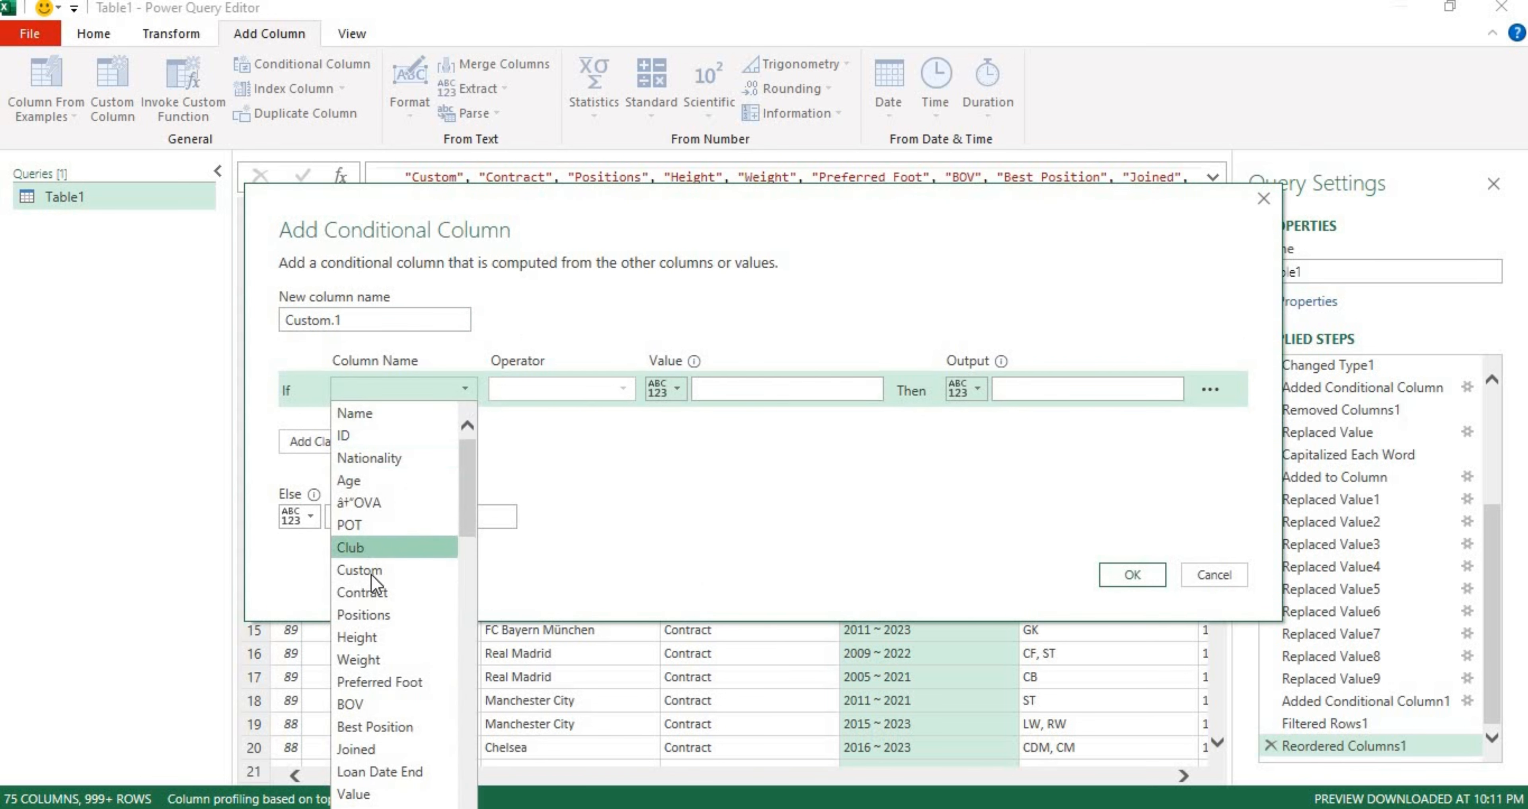
{"action": "left_click", "coordinate": [379, 590]}
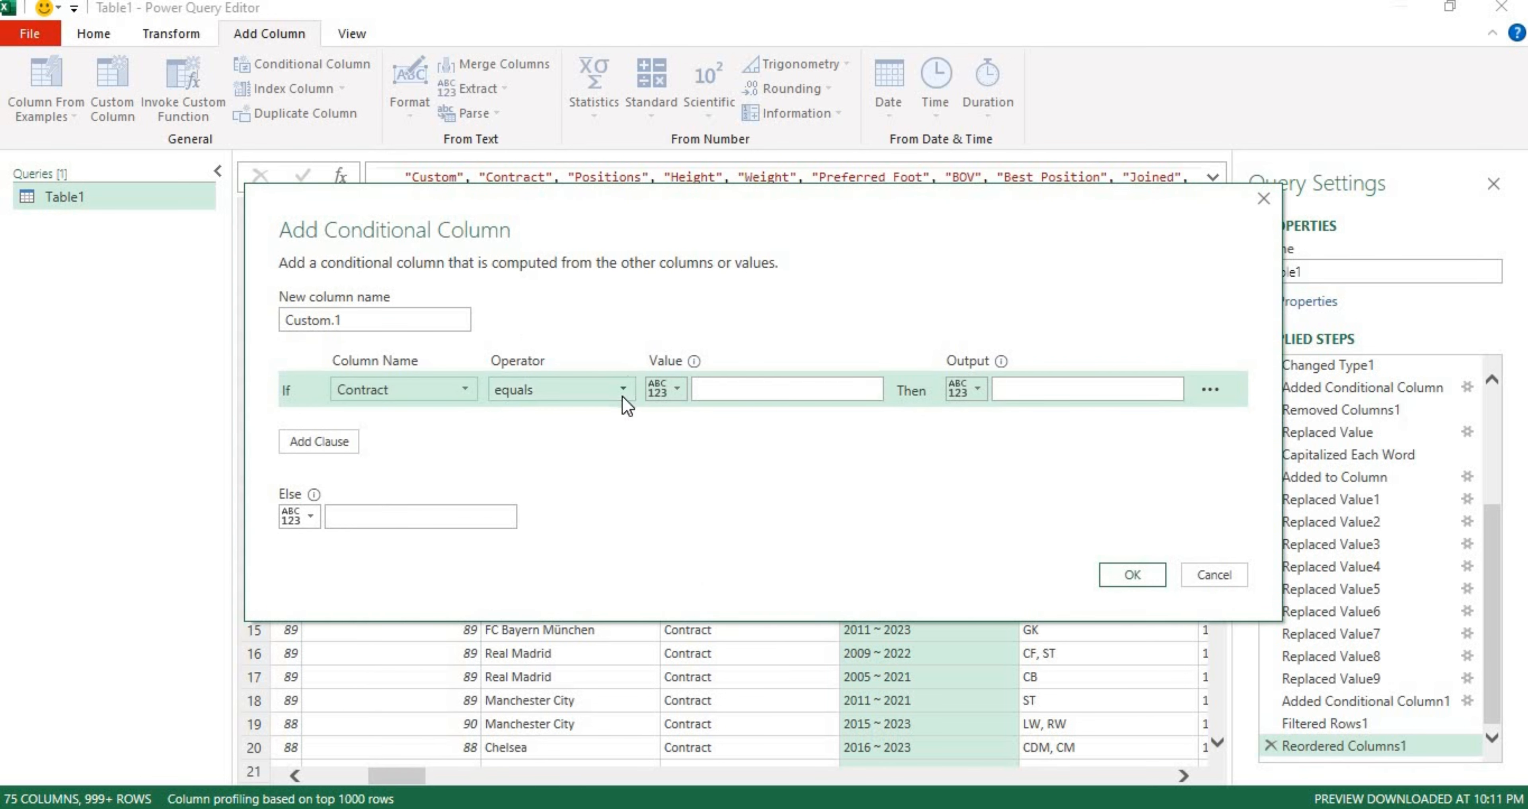
{"action": "left_click", "coordinate": [623, 391]}
{"action": "left_click", "coordinate": [576, 547]}
{"action": "left_click", "coordinate": [733, 399]}
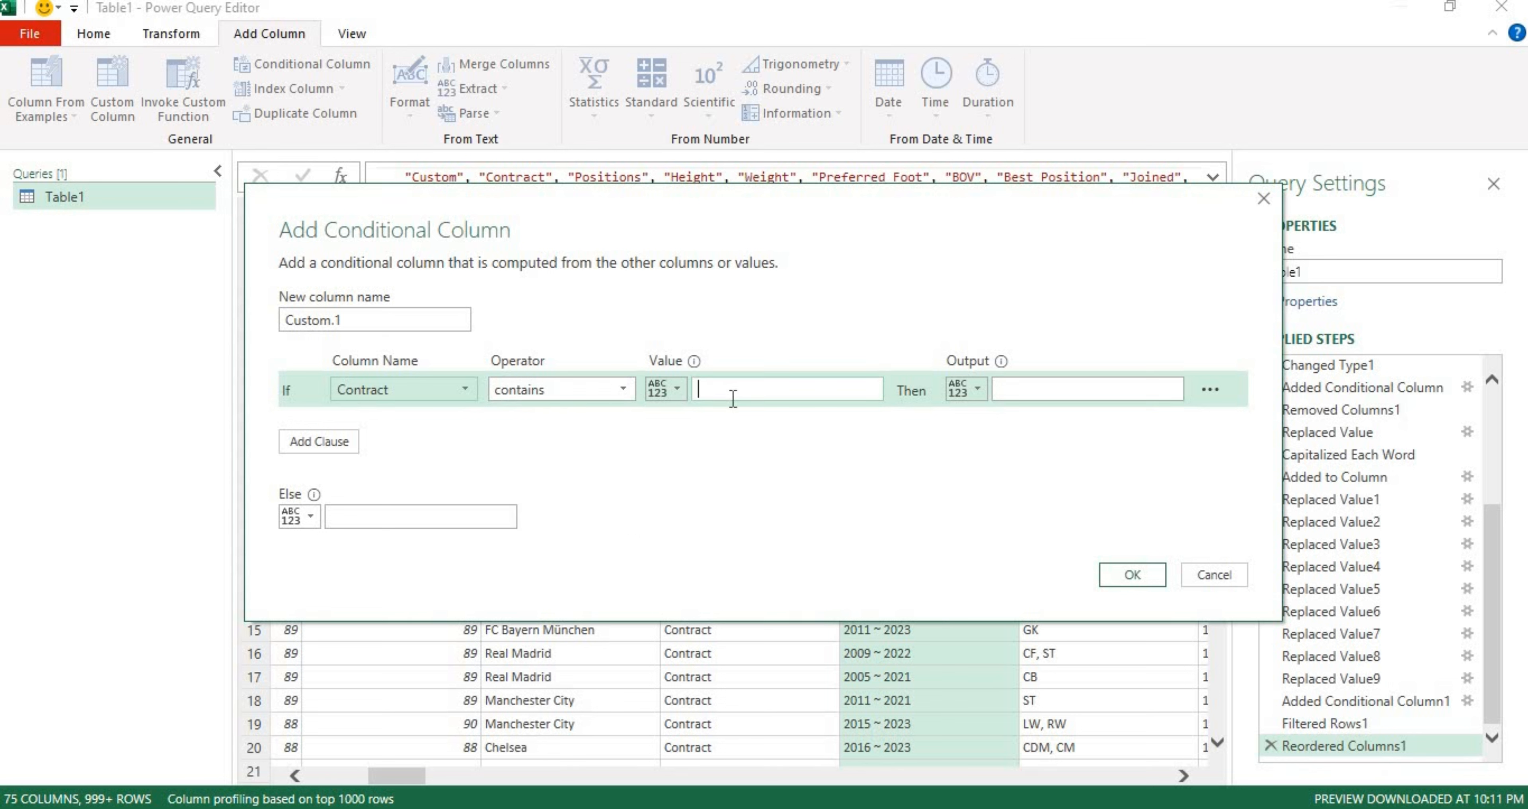
{"action": "left_click", "coordinate": [975, 393]}
{"action": "left_click", "coordinate": [996, 440]}
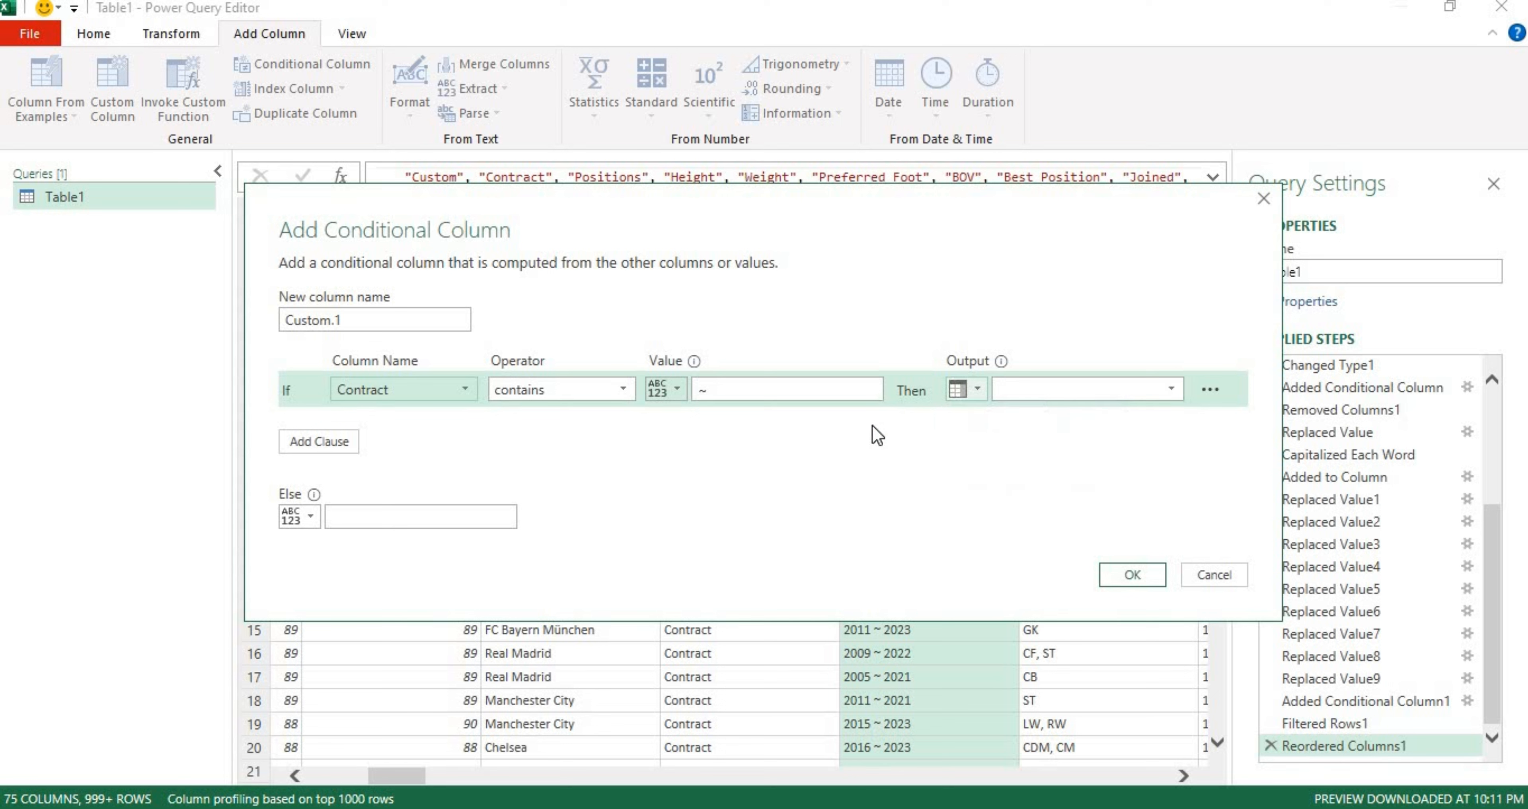
{"action": "left_click", "coordinate": [1172, 391]}
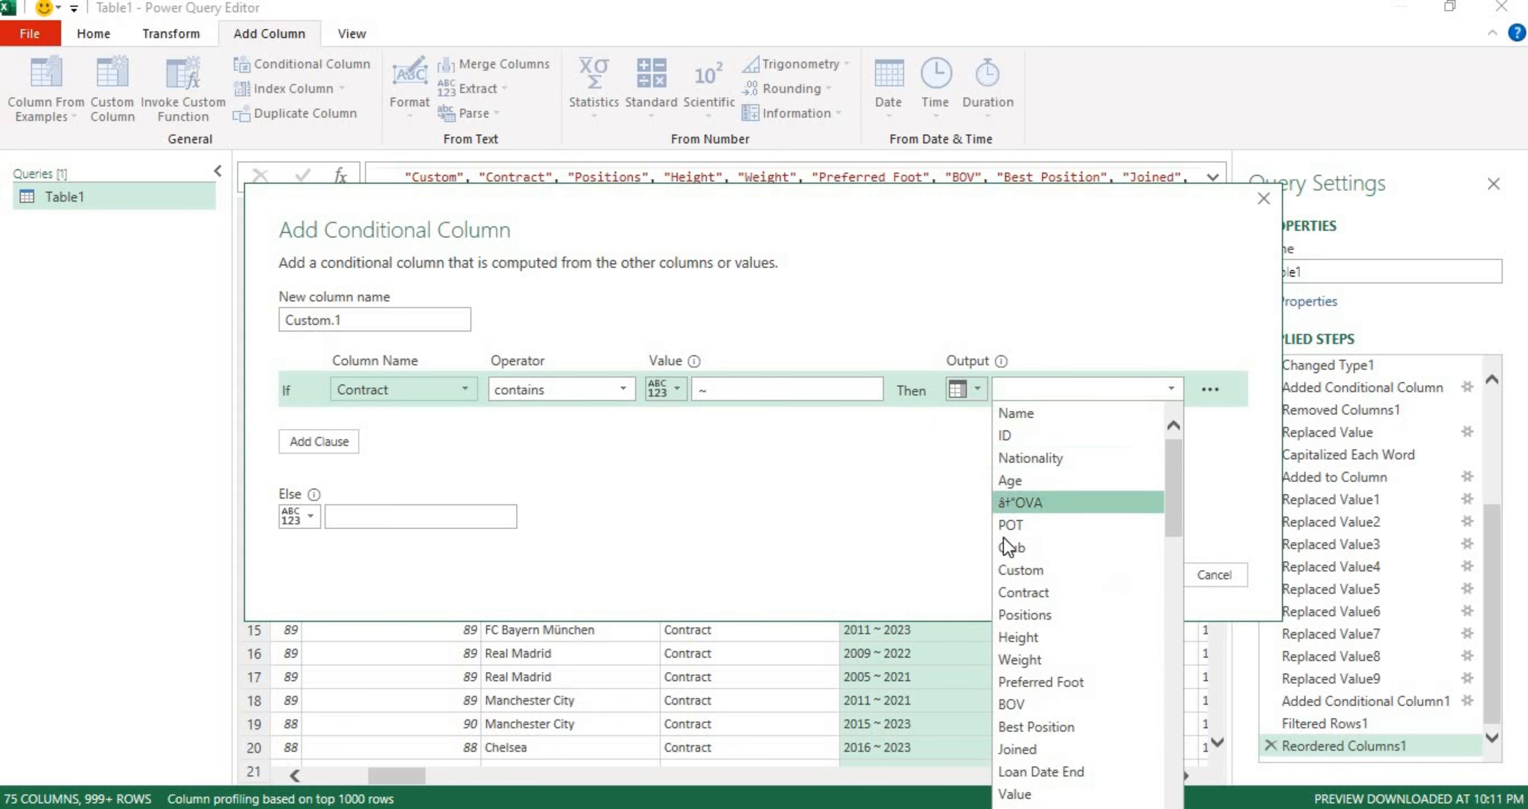
{"action": "left_click", "coordinate": [1041, 582]}
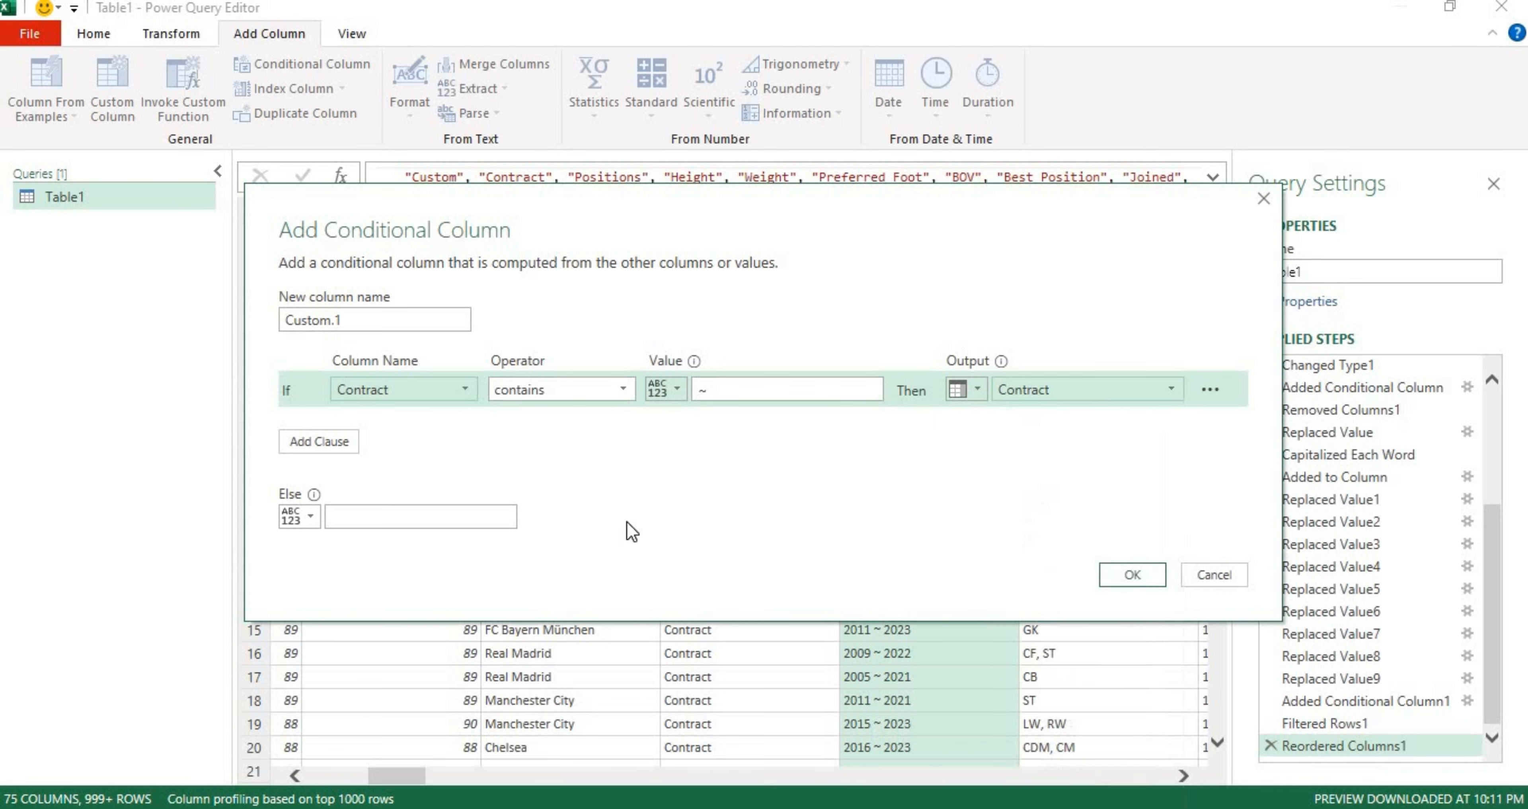
{"action": "left_click", "coordinate": [343, 440]}
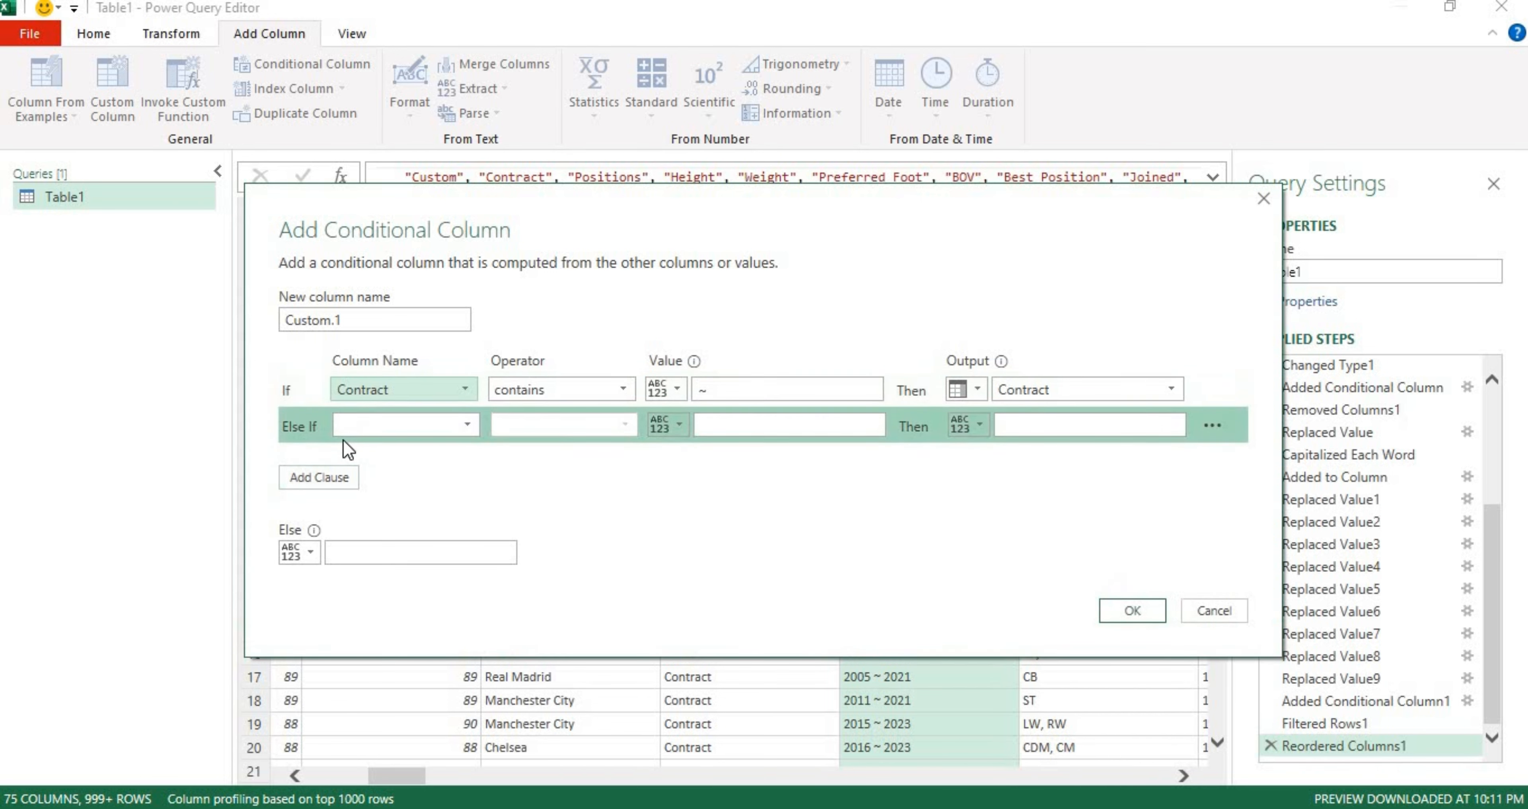
{"action": "left_click", "coordinate": [466, 431]}
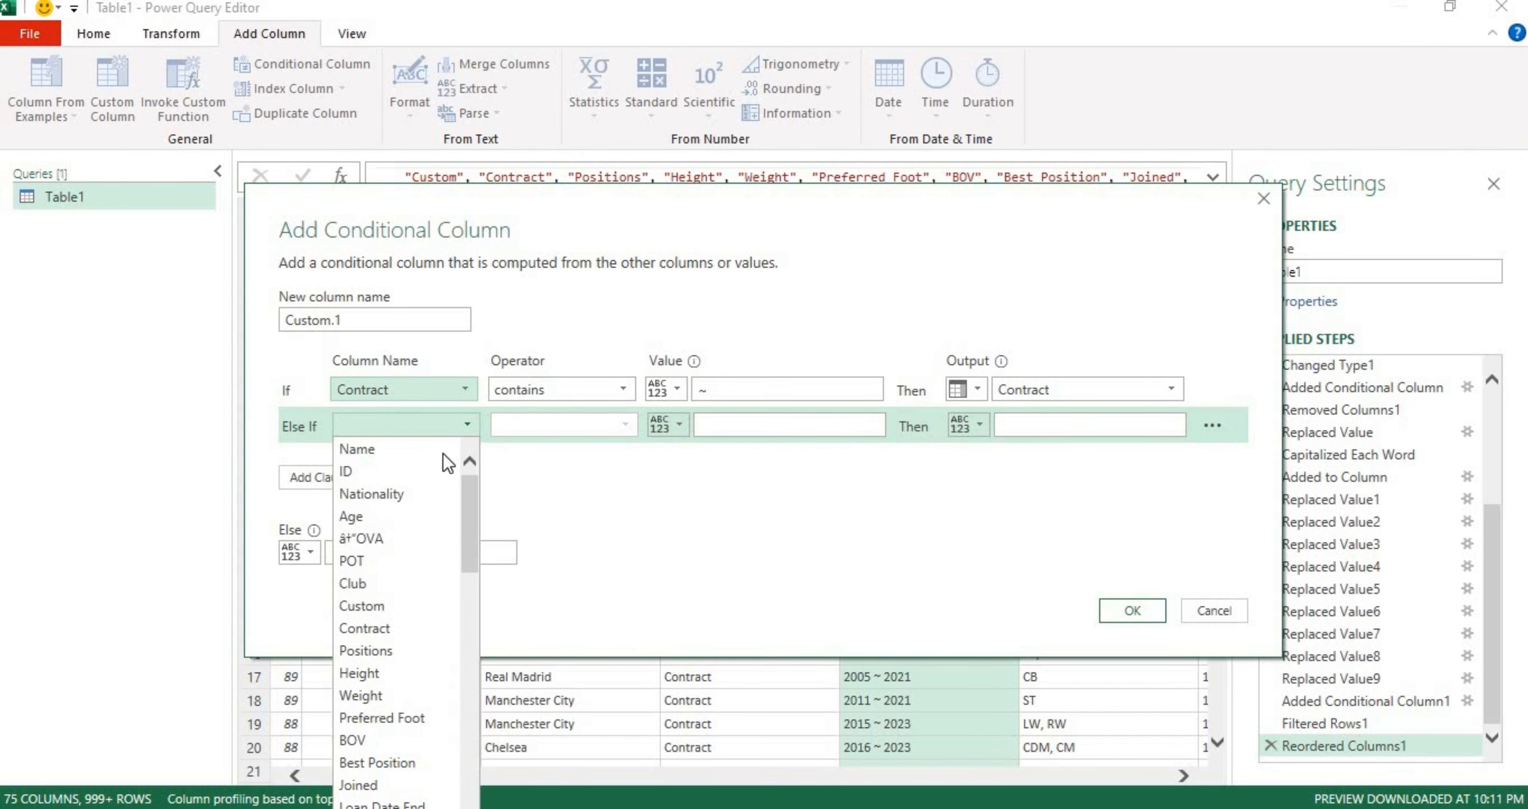
{"action": "left_click", "coordinate": [393, 628]}
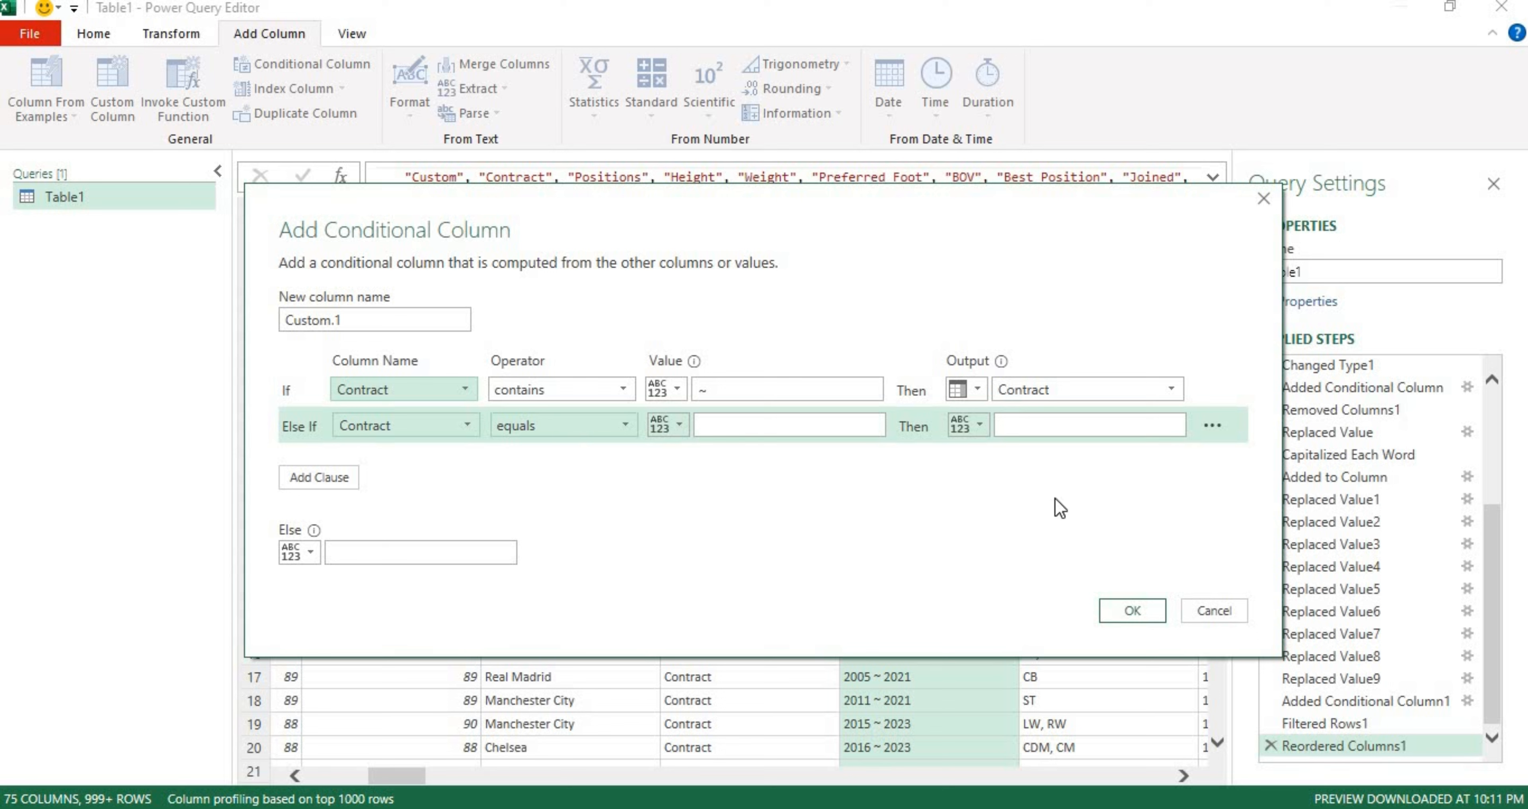
{"action": "left_click", "coordinate": [1218, 430]}
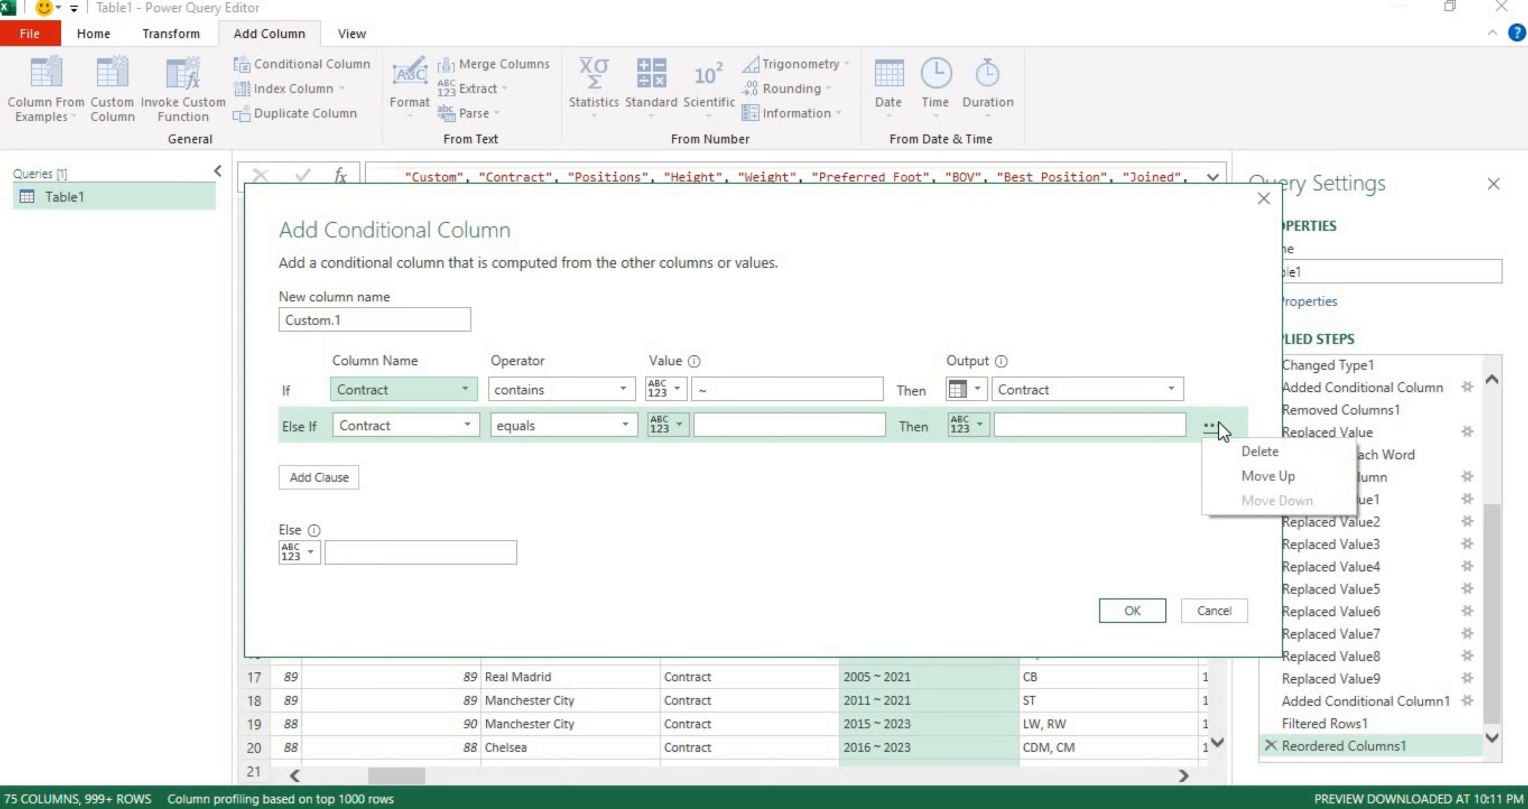
{"action": "left_click", "coordinate": [1242, 458]}
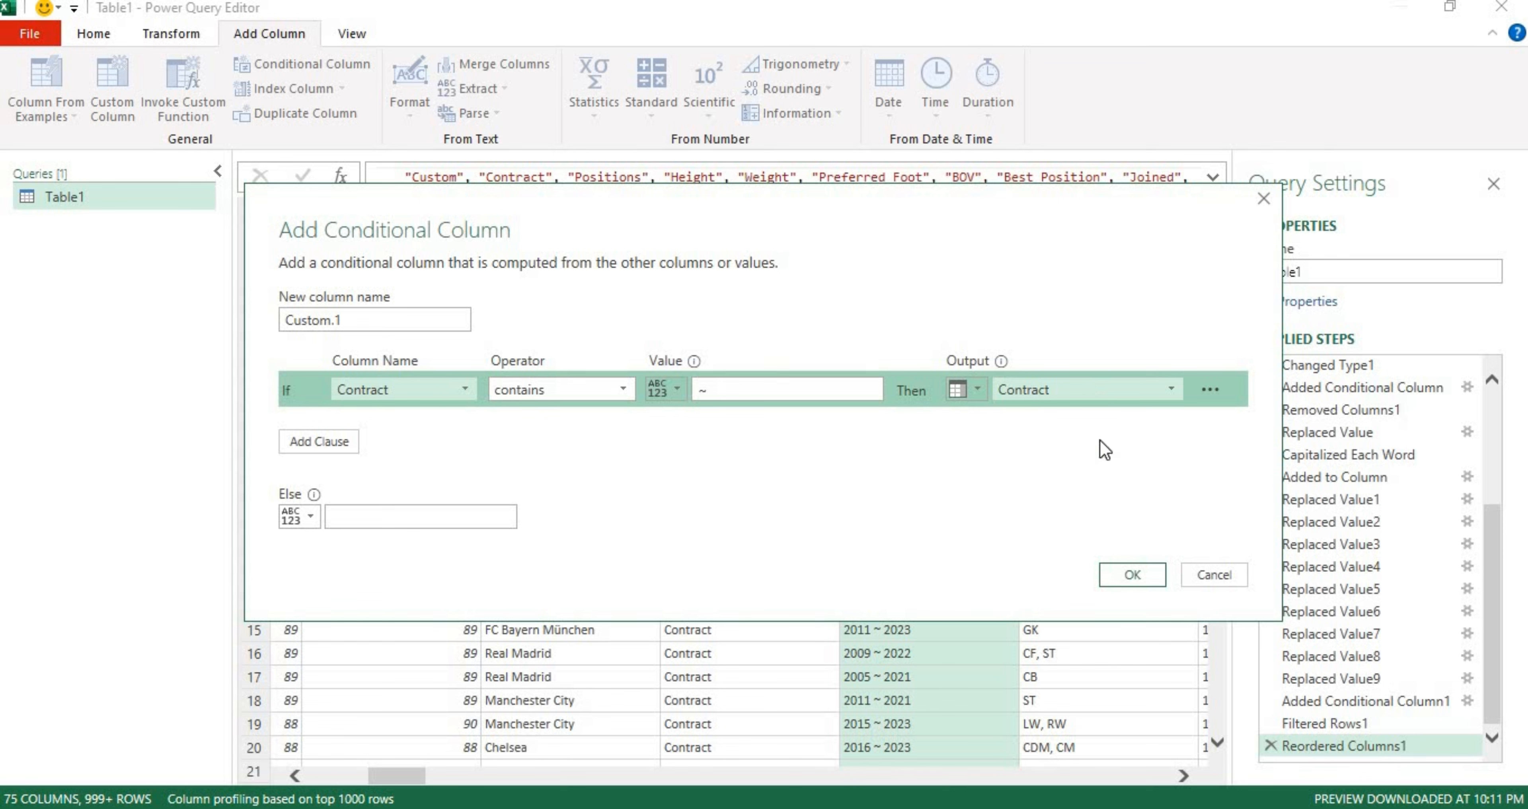
- Create the conditional column without a fallback output, and move it between the Custom and Contract columns
{"action": "left_click", "coordinate": [1131, 576]}
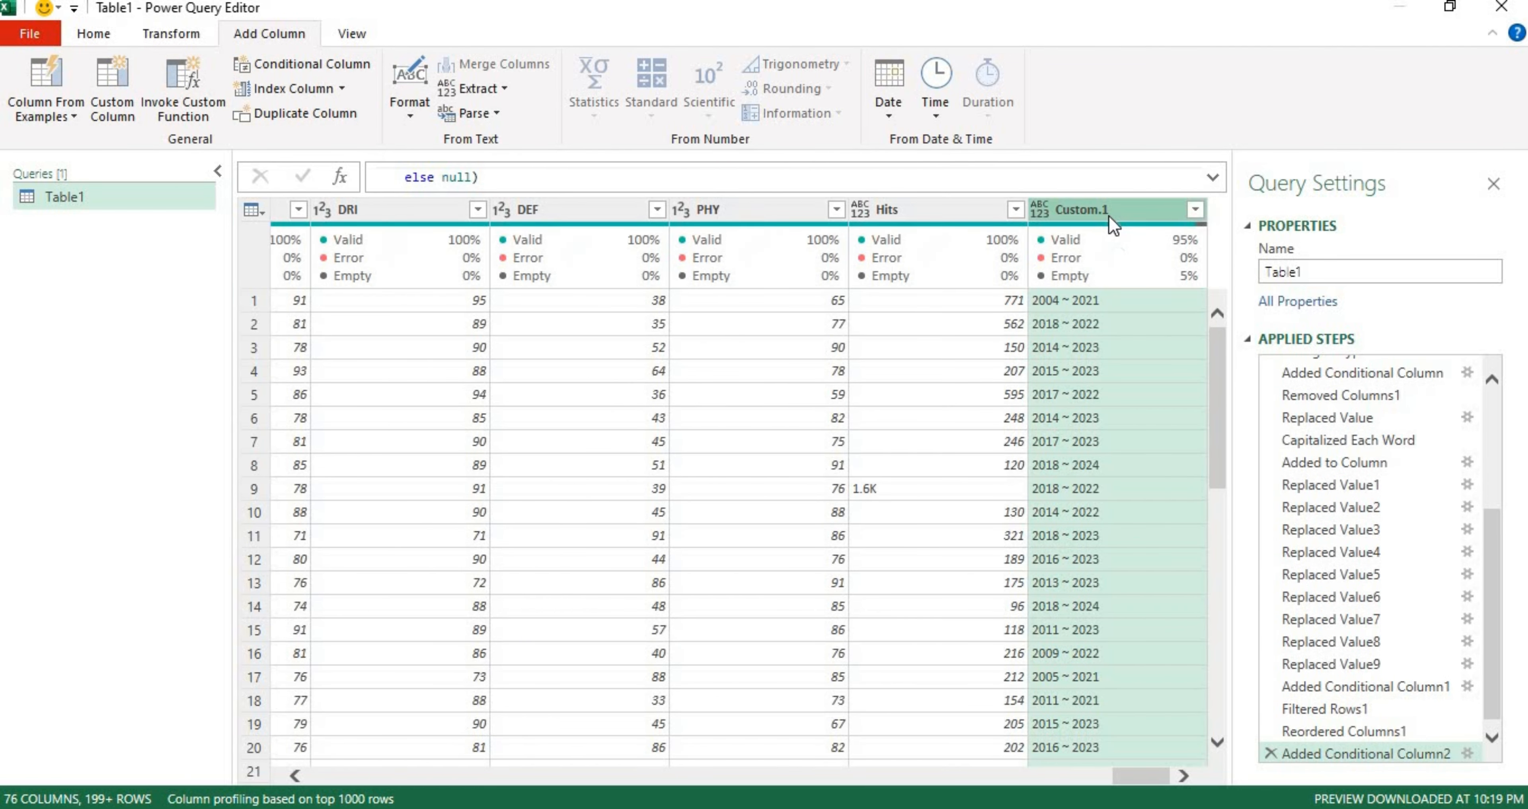
{"action": "right_click", "coordinate": [1109, 215]}
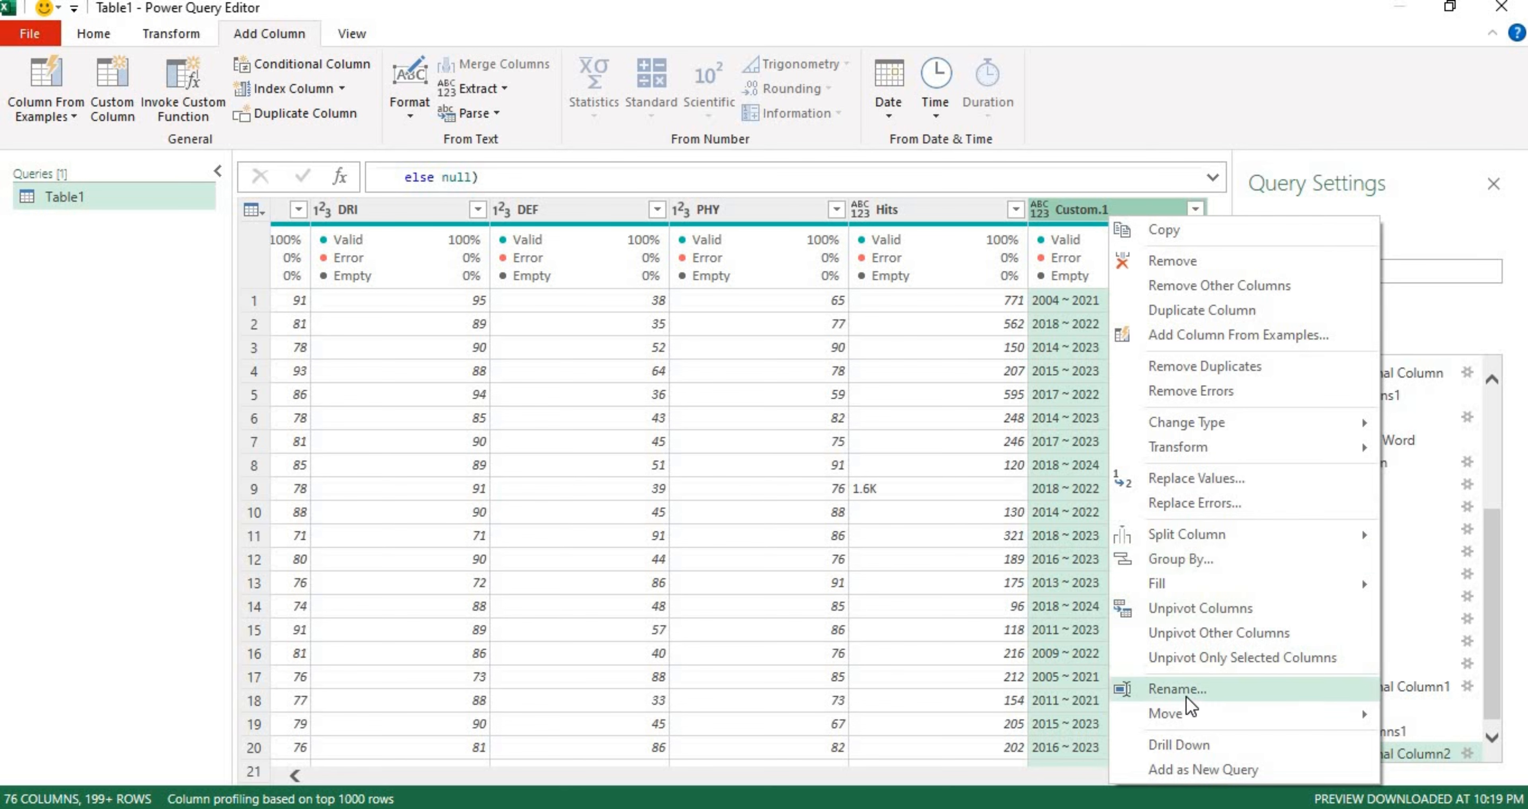
{"action": "mouse_move", "coordinate": [1192, 715]}
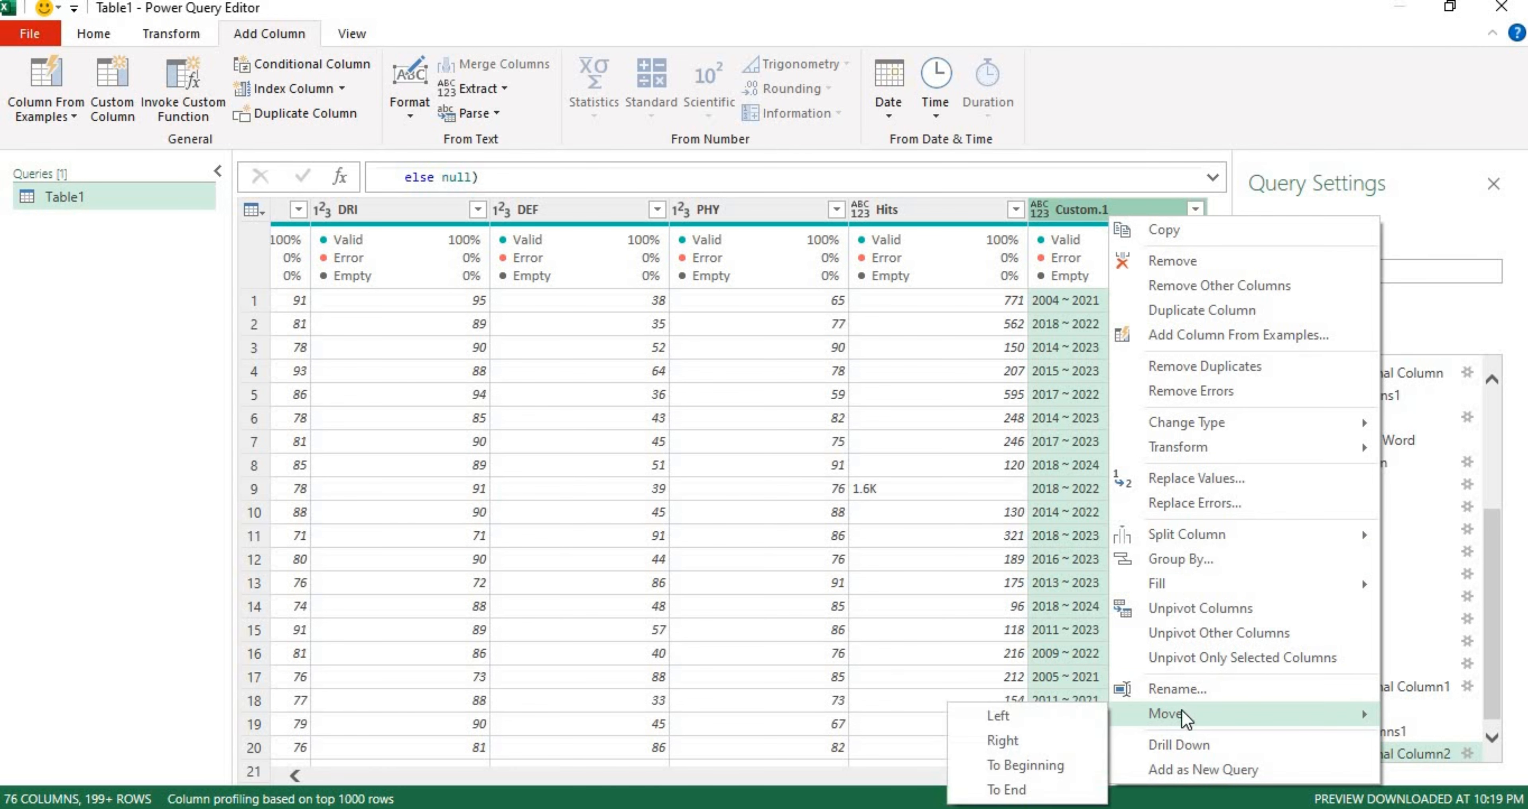
{"action": "left_click", "coordinate": [1050, 769]}
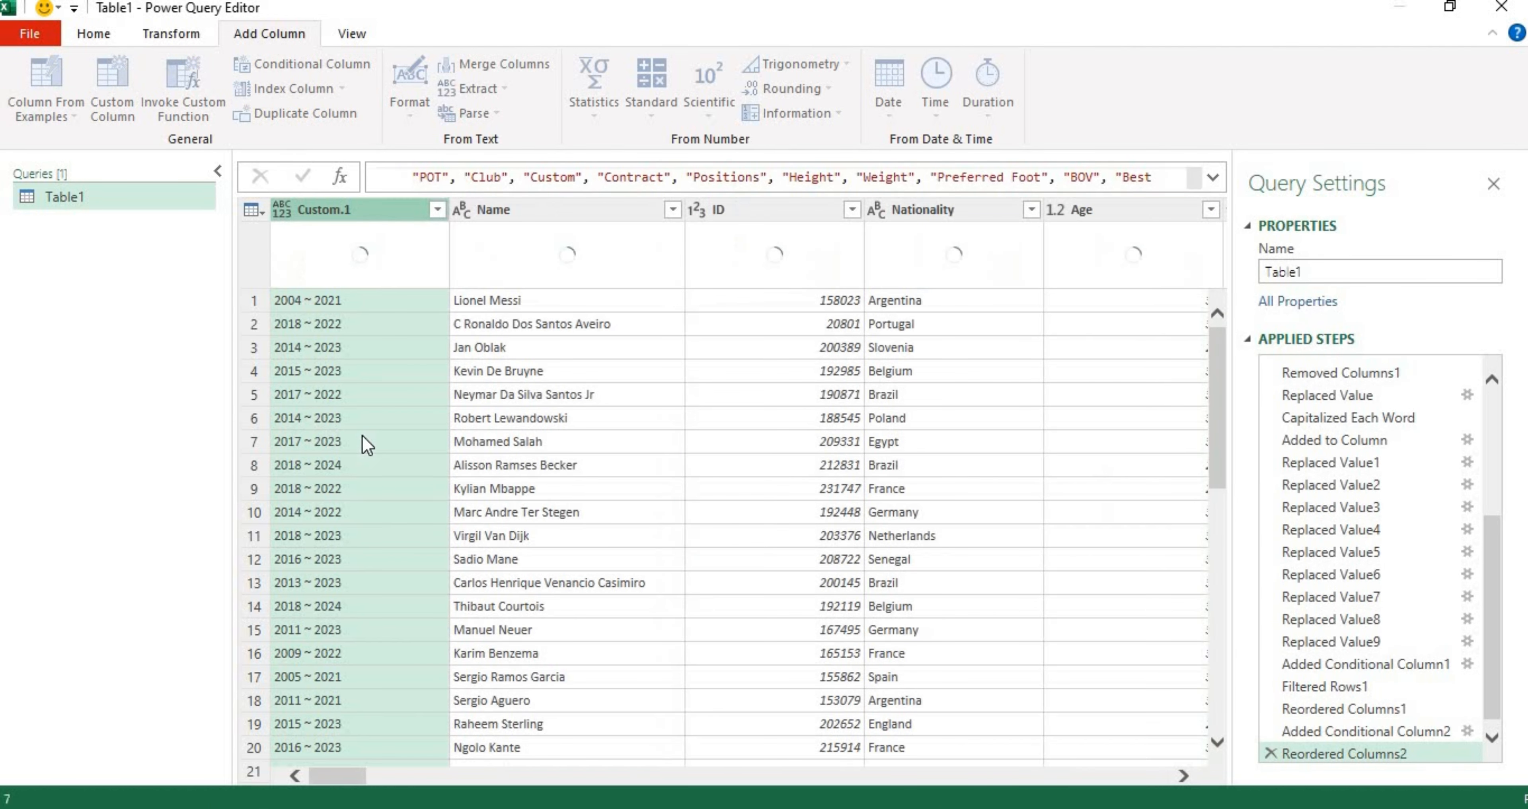
{"action": "left_click_drag", "start_coordinate": [324, 212], "coordinate": [1092, 237]}
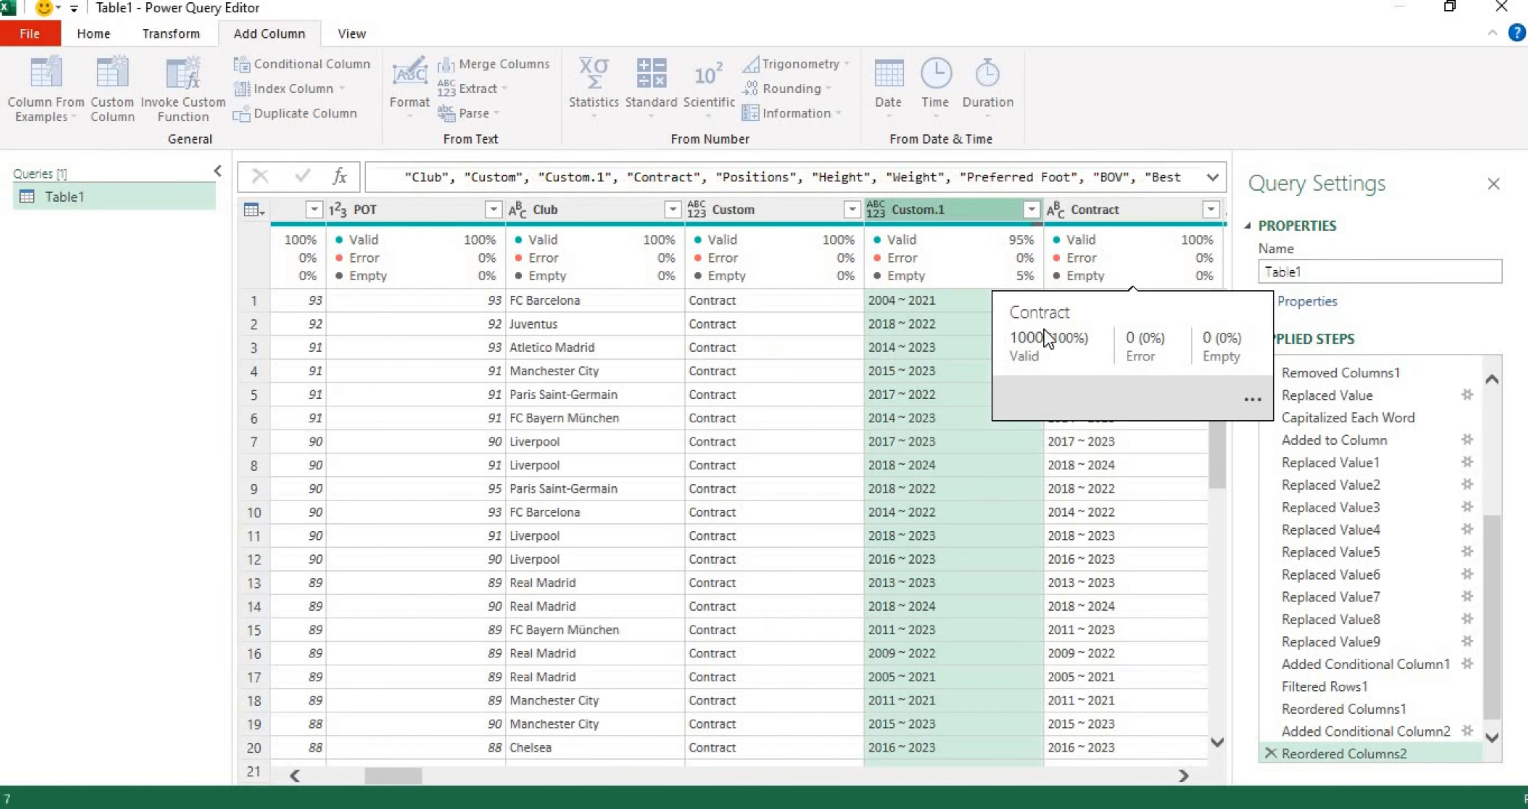
- Review the distinct values in the Custom.1 column's filter list, and delete the resulting filter step
{"action": "double_click", "coordinate": [944, 212]}
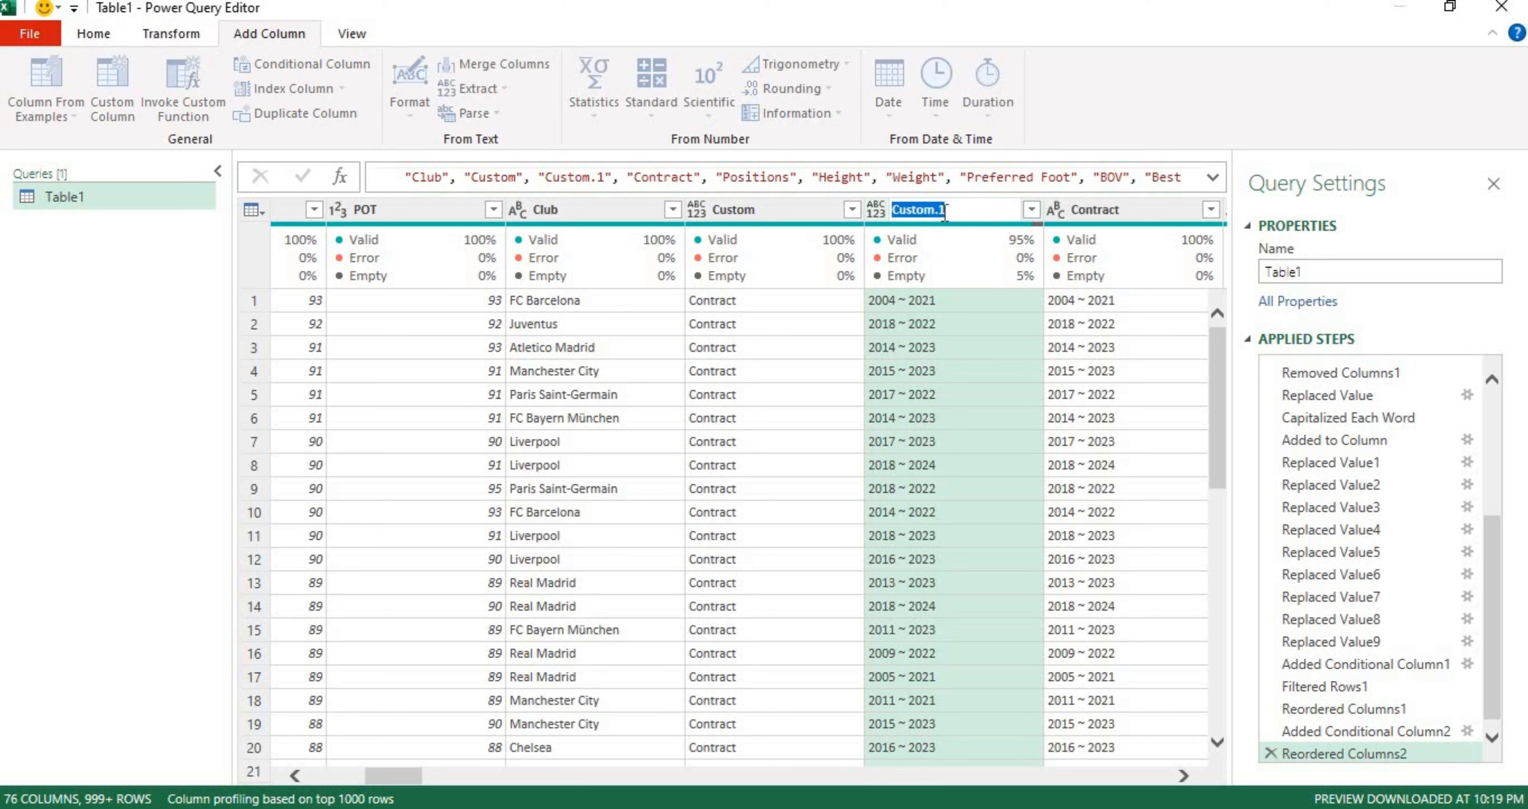
{"action": "key", "text": "Escape"}
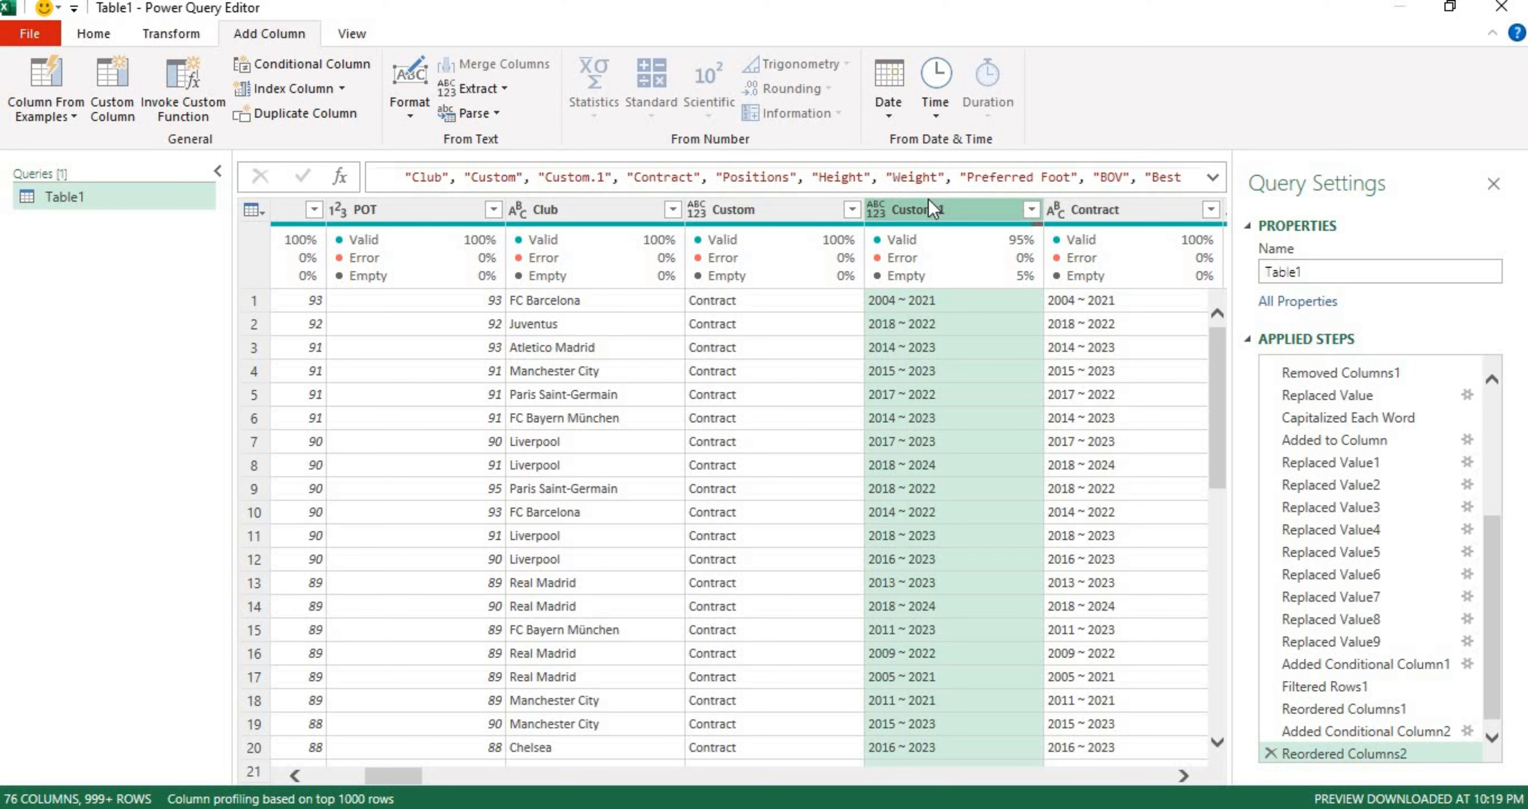
{"action": "left_click", "coordinate": [1032, 211]}
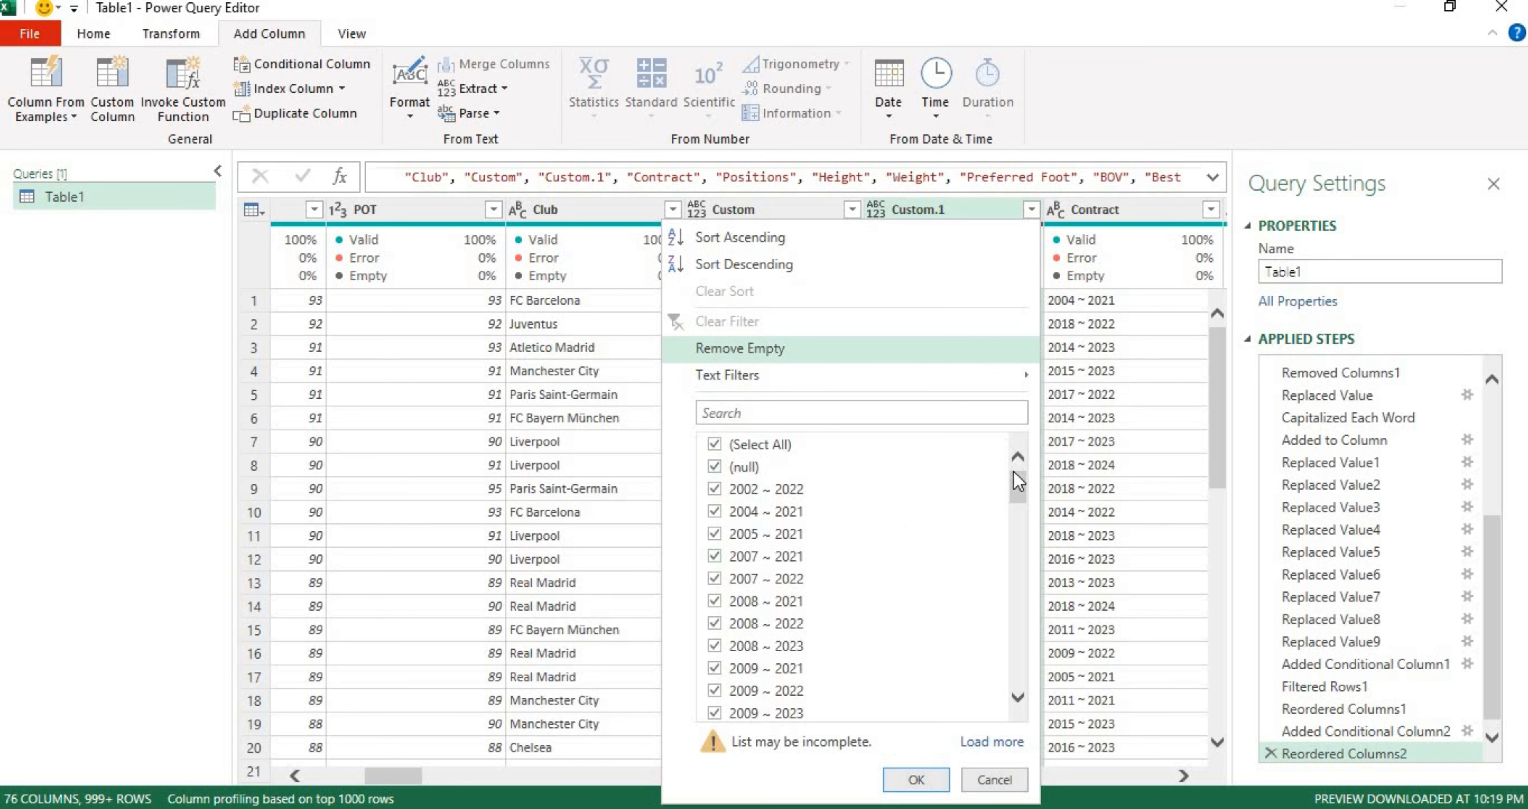
{"action": "left_click_drag", "start_coordinate": [1015, 484], "coordinate": [946, 750]}
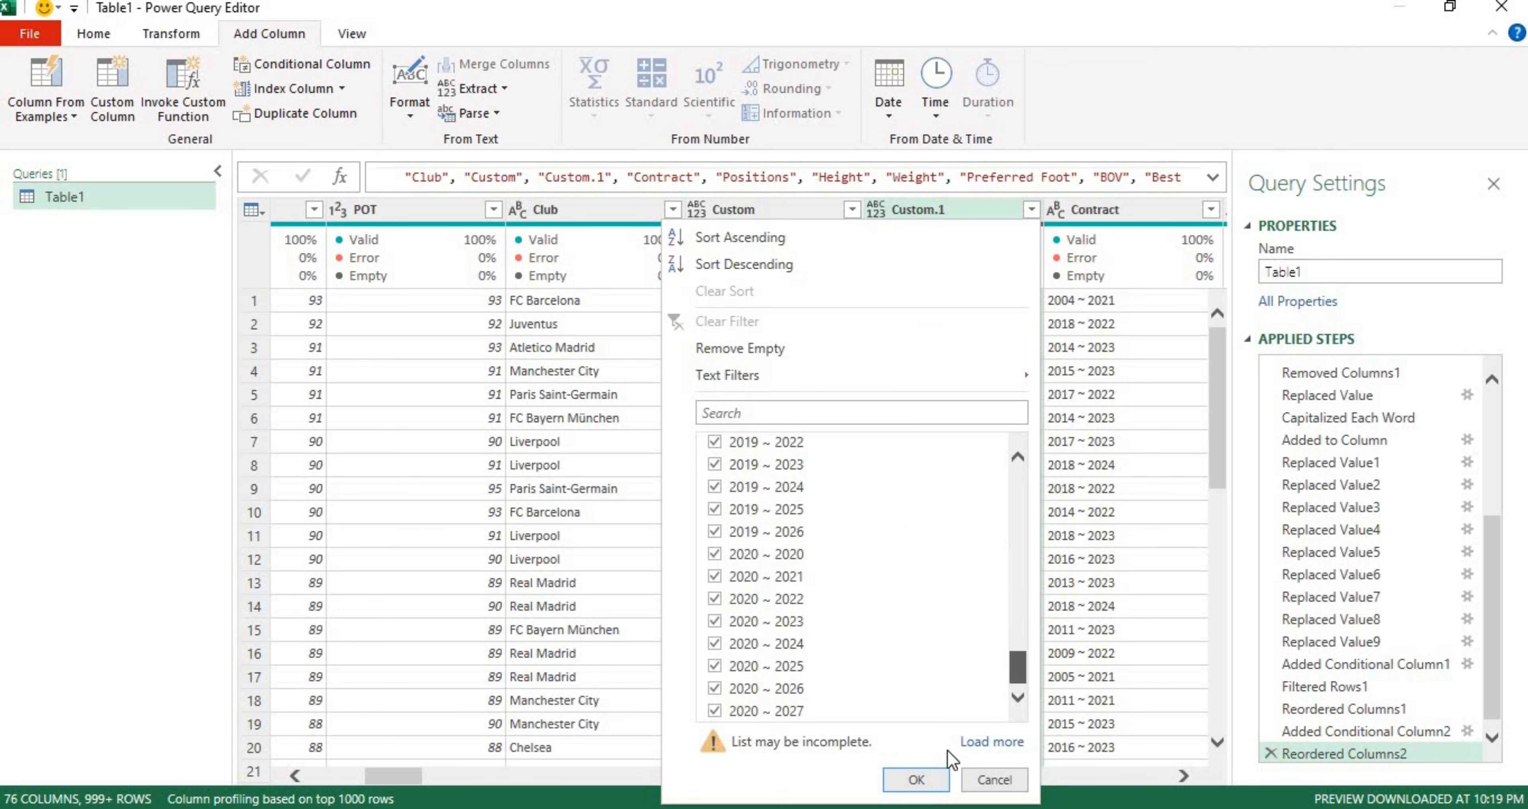
{"action": "left_click", "coordinate": [917, 779]}
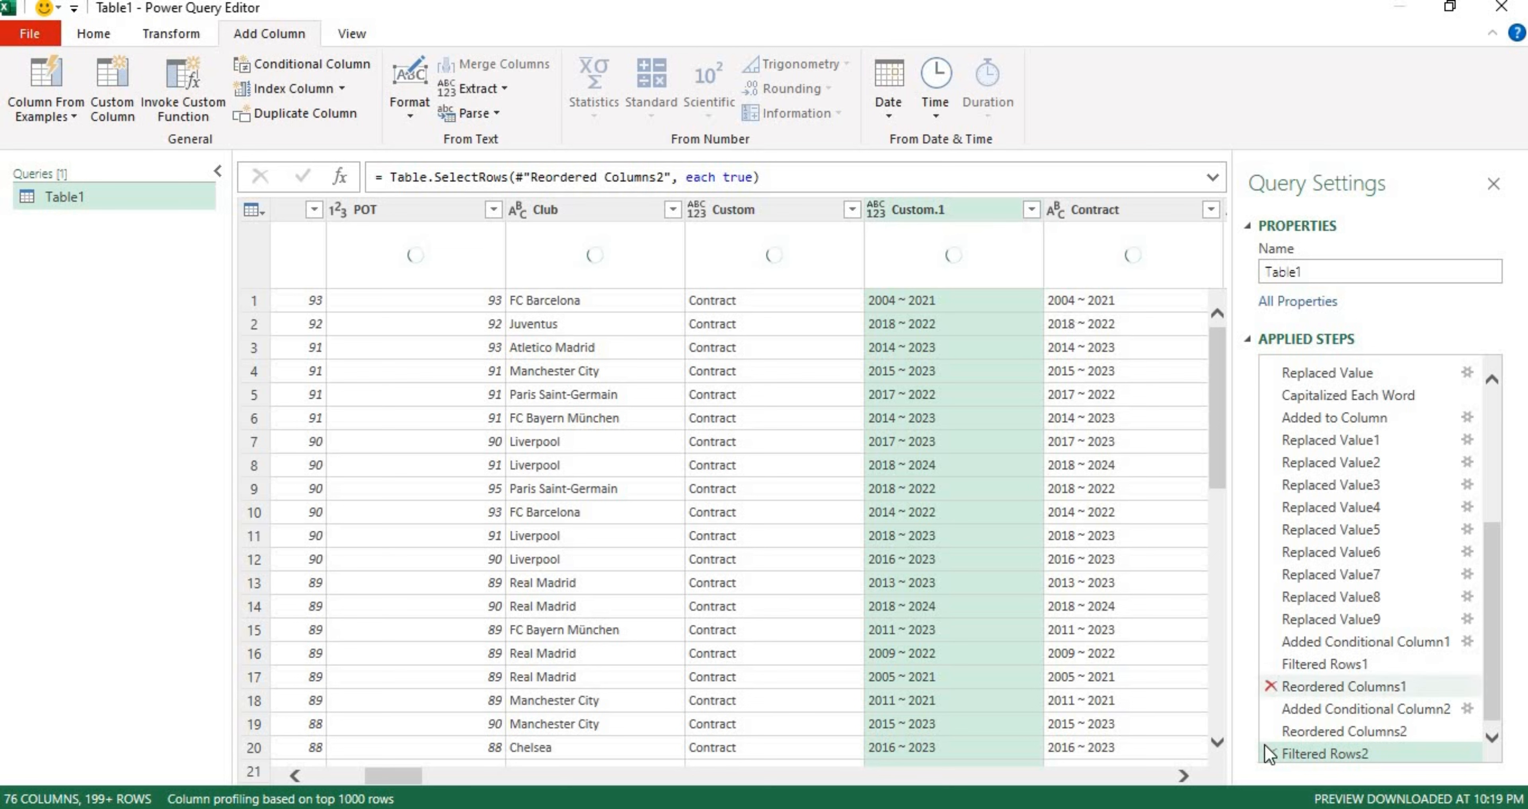
{"action": "left_click", "coordinate": [1271, 751]}
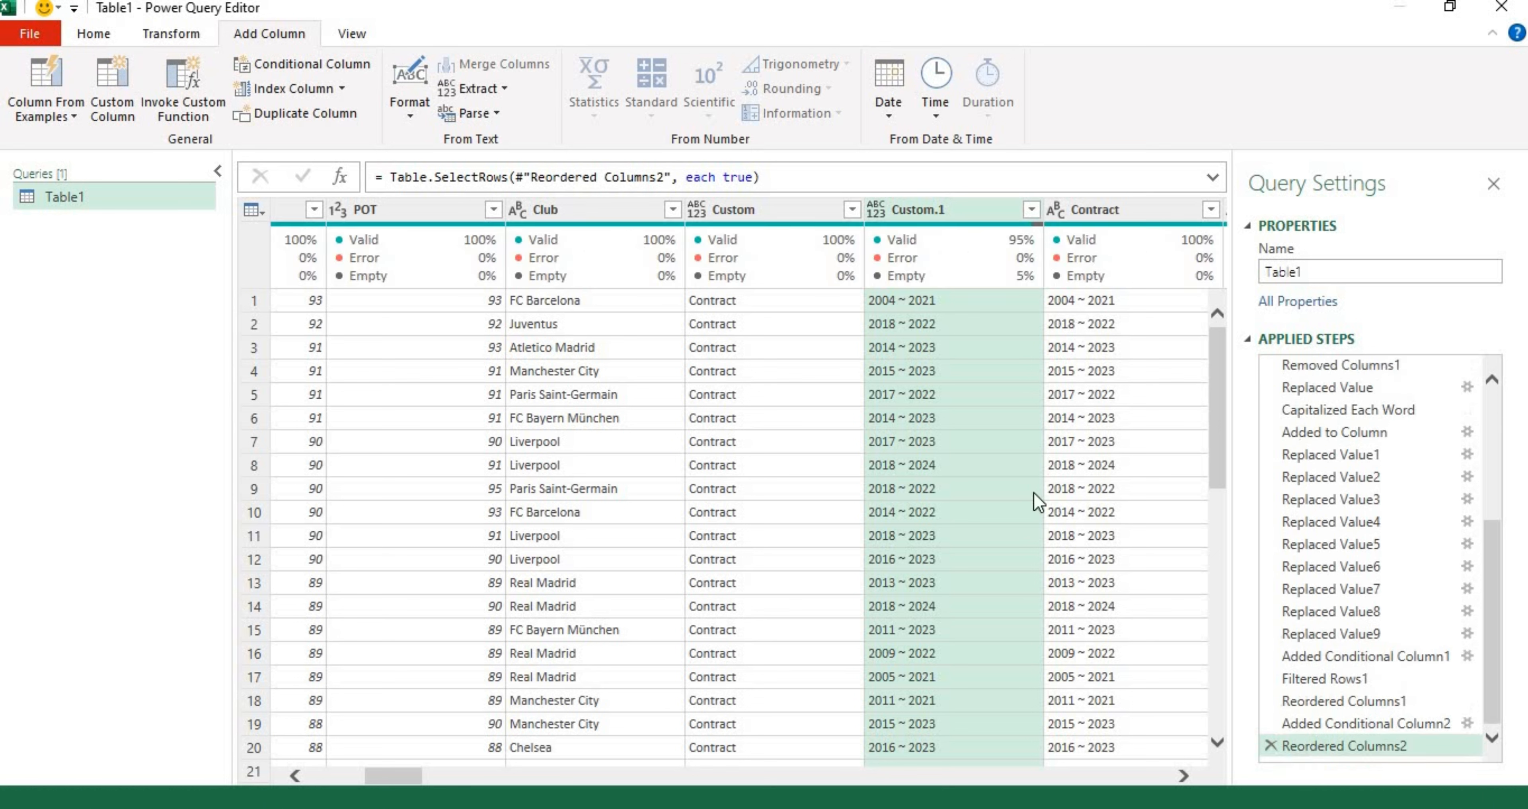
- Split the Custom.1 column at the right-most occurrence of the custom delimiter ~
{"action": "right_click", "coordinate": [935, 212]}
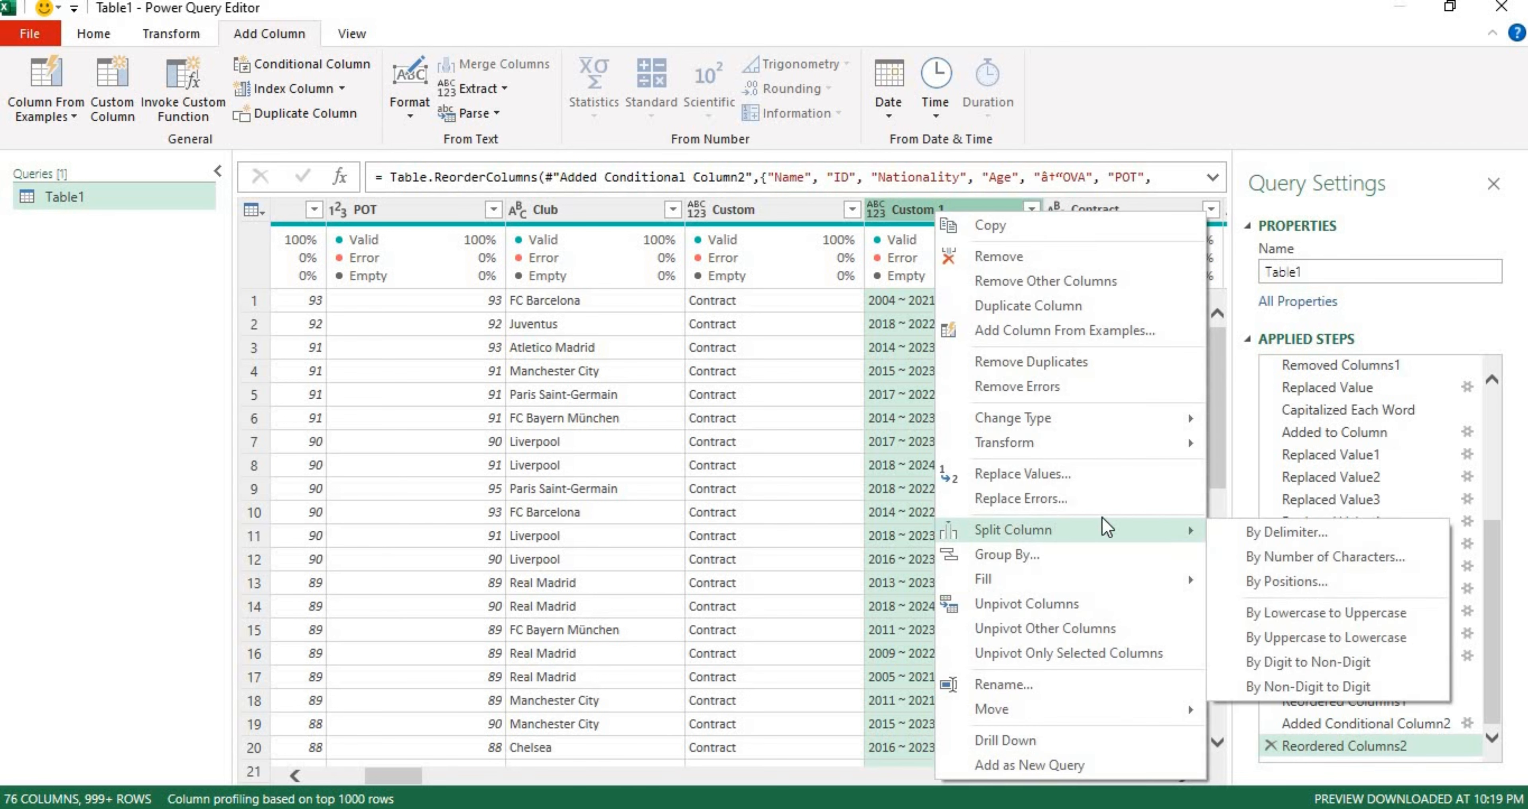
{"action": "mouse_move", "coordinate": [1152, 528]}
{"action": "left_click", "coordinate": [1218, 528]}
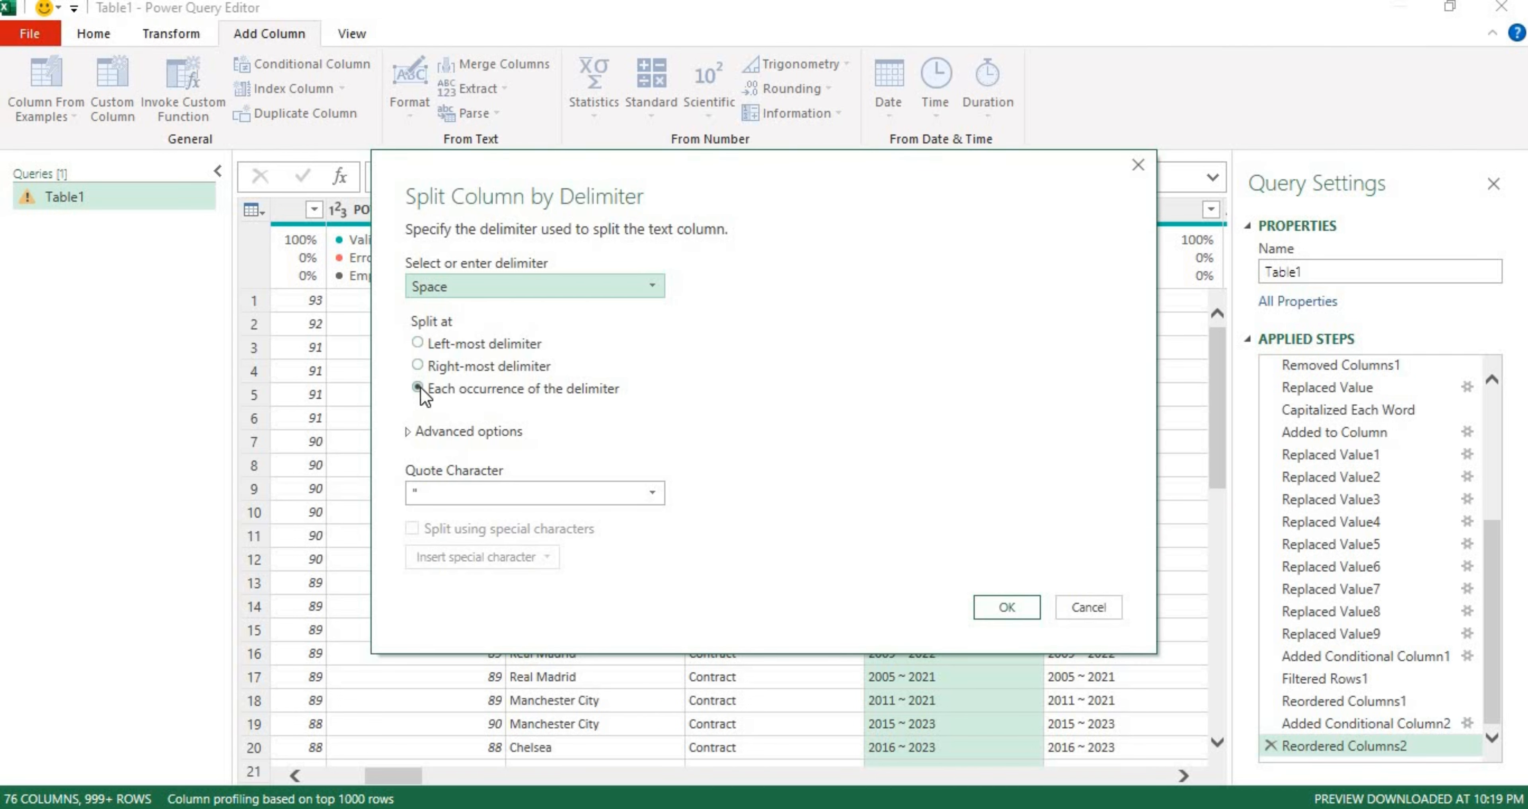
{"action": "left_click", "coordinate": [423, 363]}
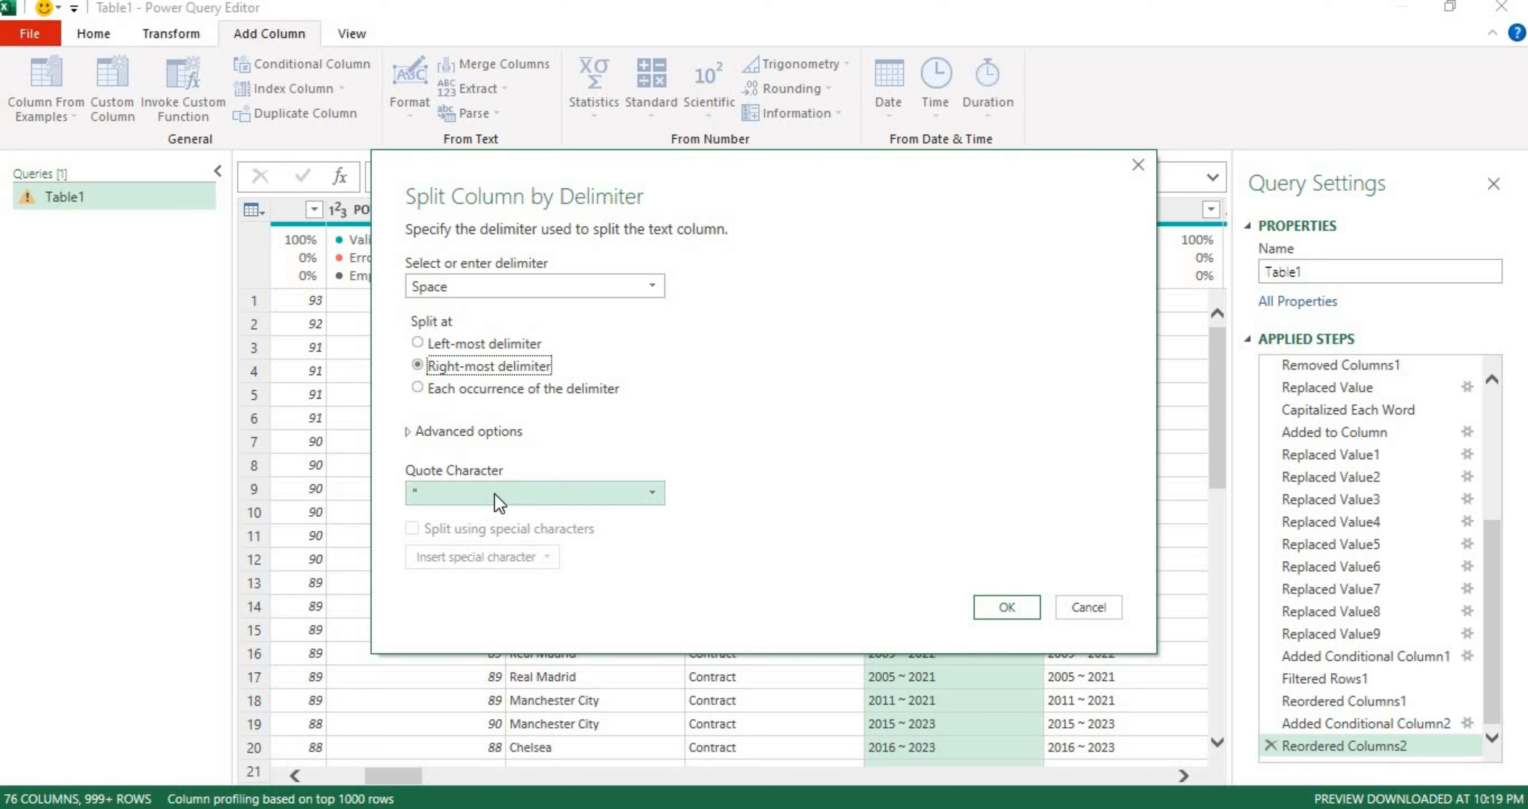
{"action": "left_click", "coordinate": [614, 287]}
{"action": "left_click", "coordinate": [506, 445]}
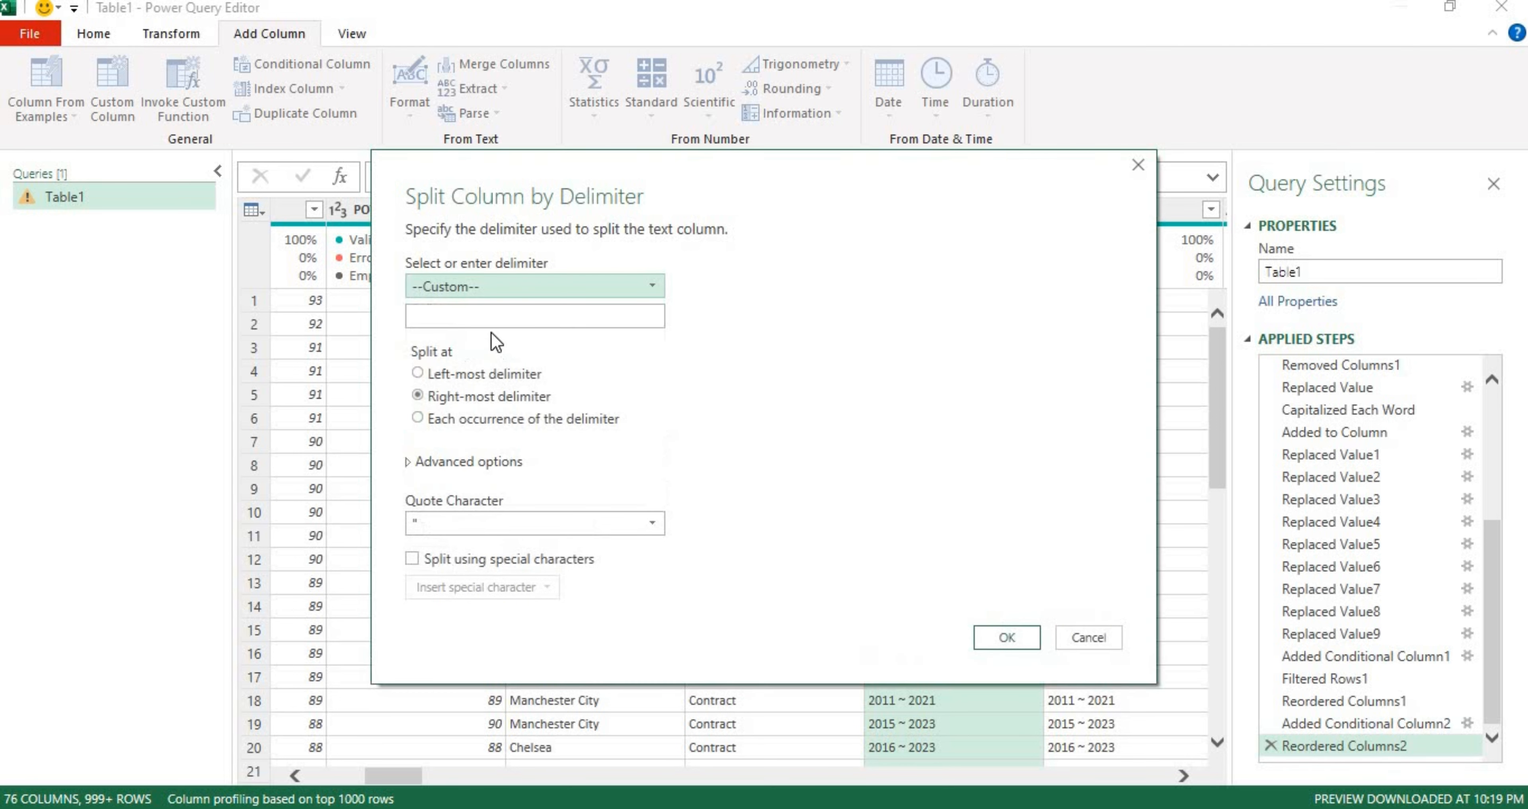
{"action": "left_click", "coordinate": [485, 321]}
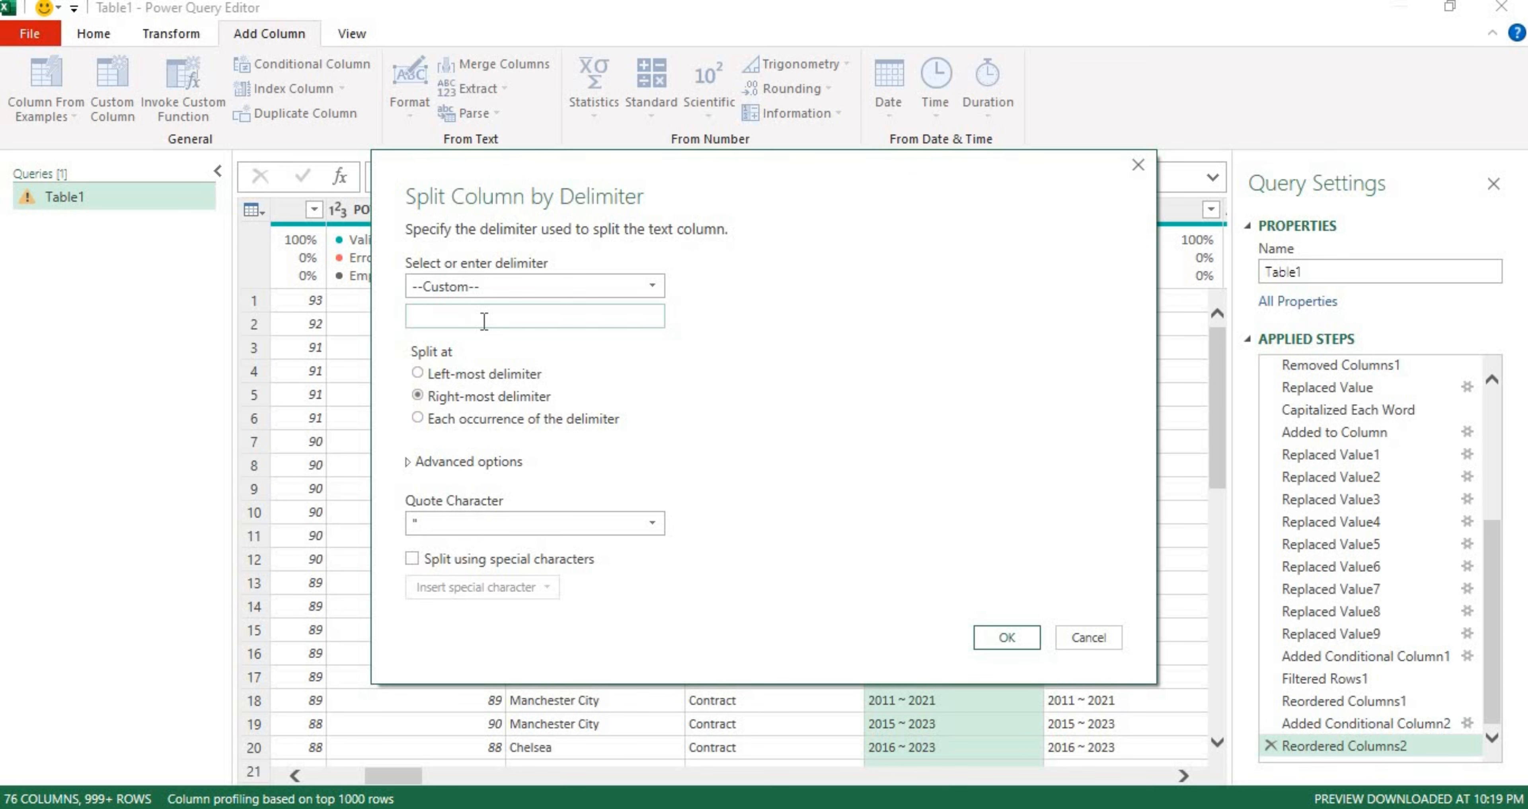
{"action": "type", "text": "~"}
{"action": "left_click", "coordinate": [1008, 639]}
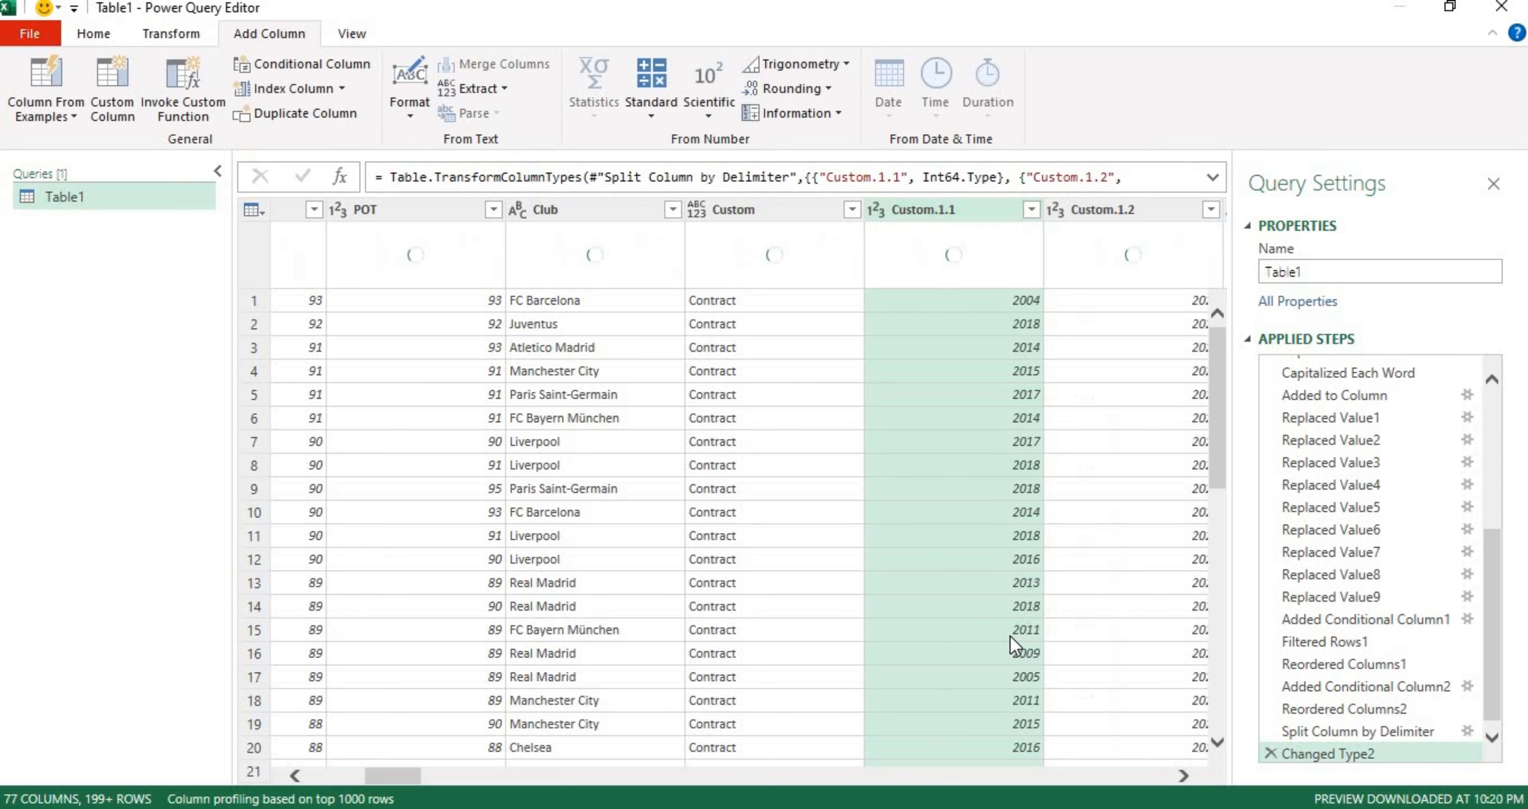
- Rename the split column holding the start years as Contract Begins
{"action": "double_click", "coordinate": [976, 209]}
{"action": "type", "text": "Con"}
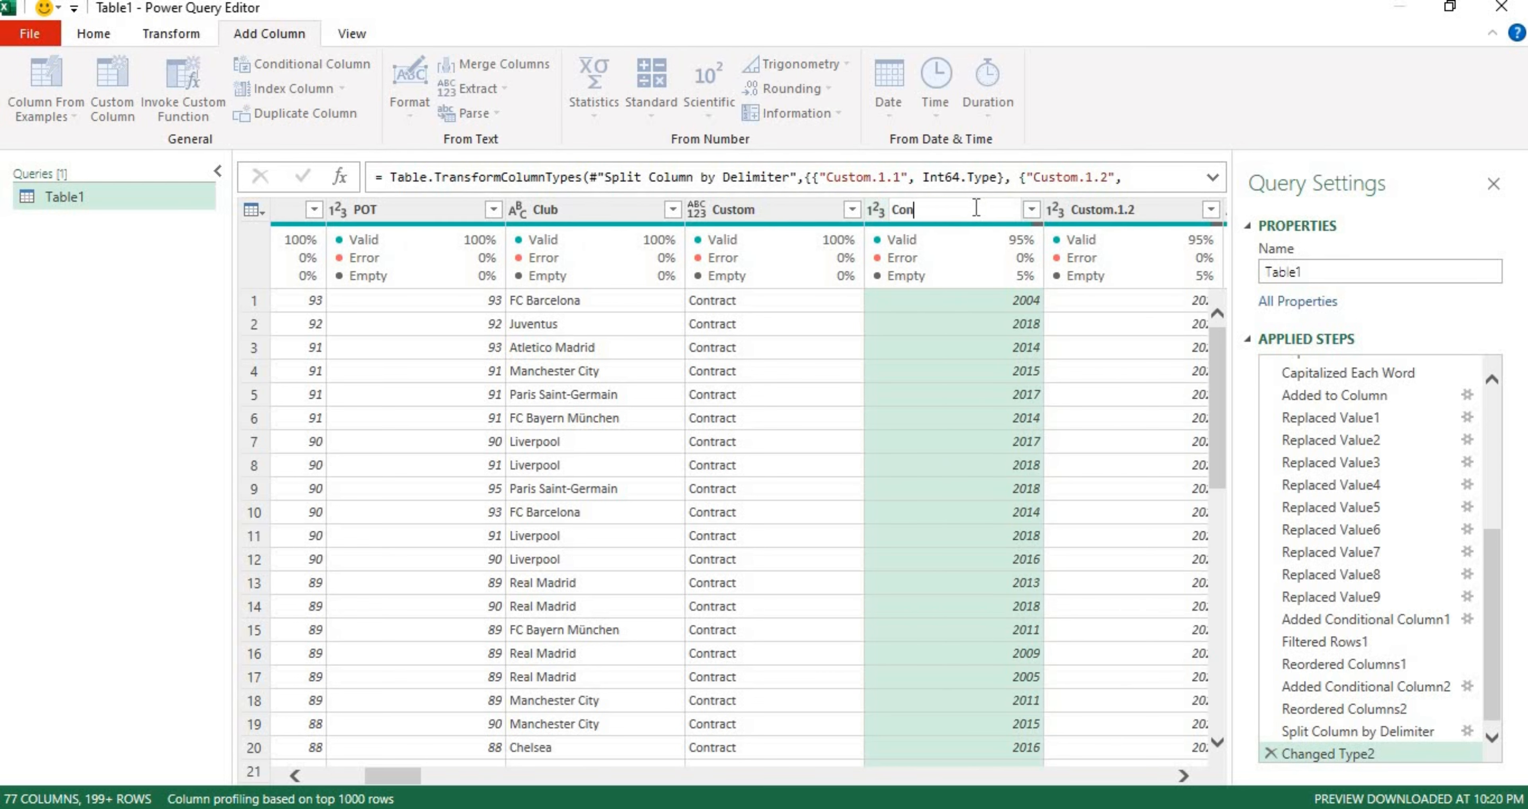
{"action": "type", "text": "tract Begins"}
{"action": "key", "text": "Return"}
- Rename the split column holding the end years as Contract Enda
{"action": "left_click", "coordinate": [1096, 204]}
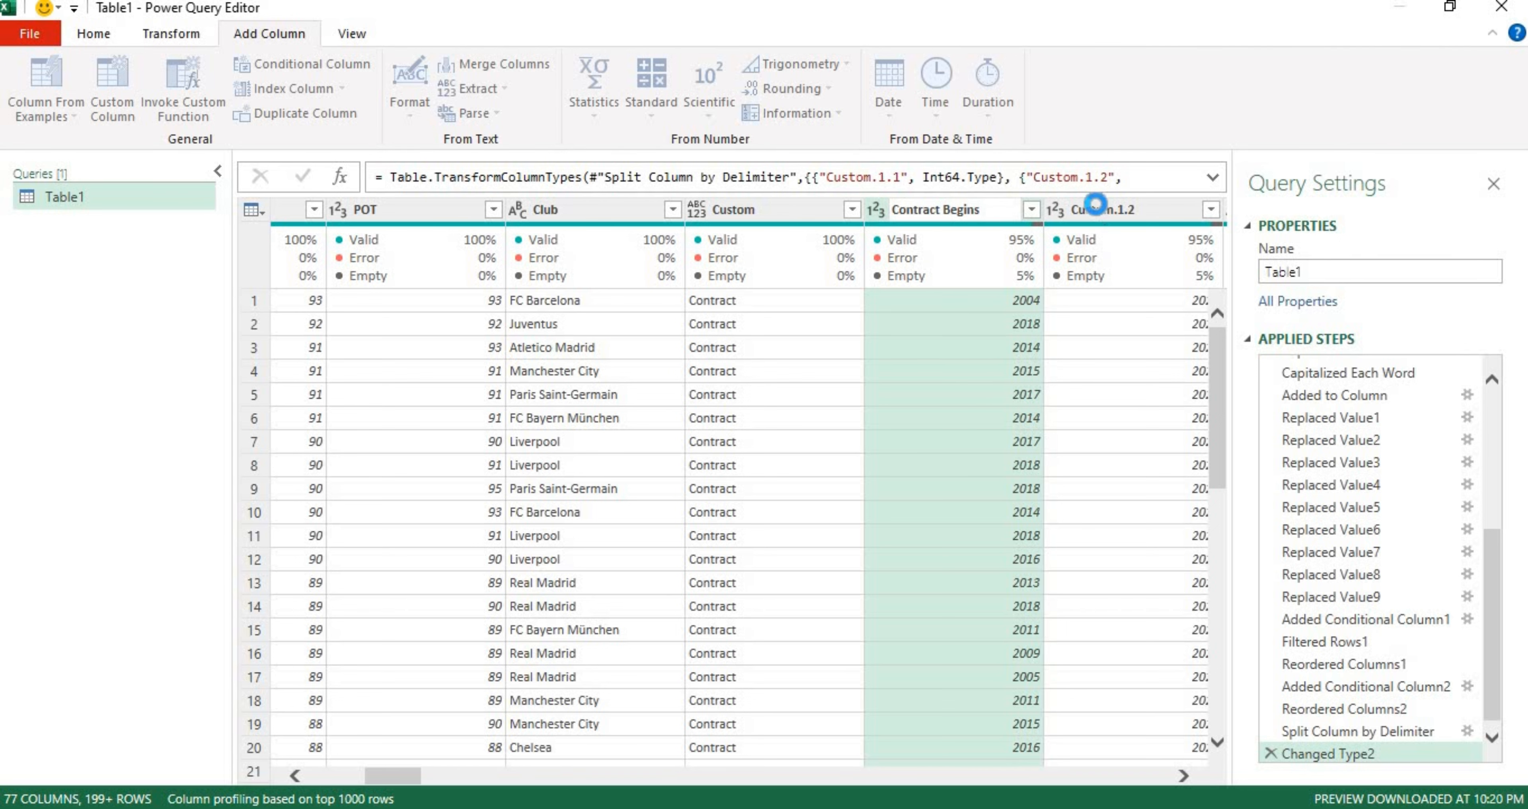
{"action": "double_click", "coordinate": [1097, 209]}
{"action": "type", "text": "Contrac"}
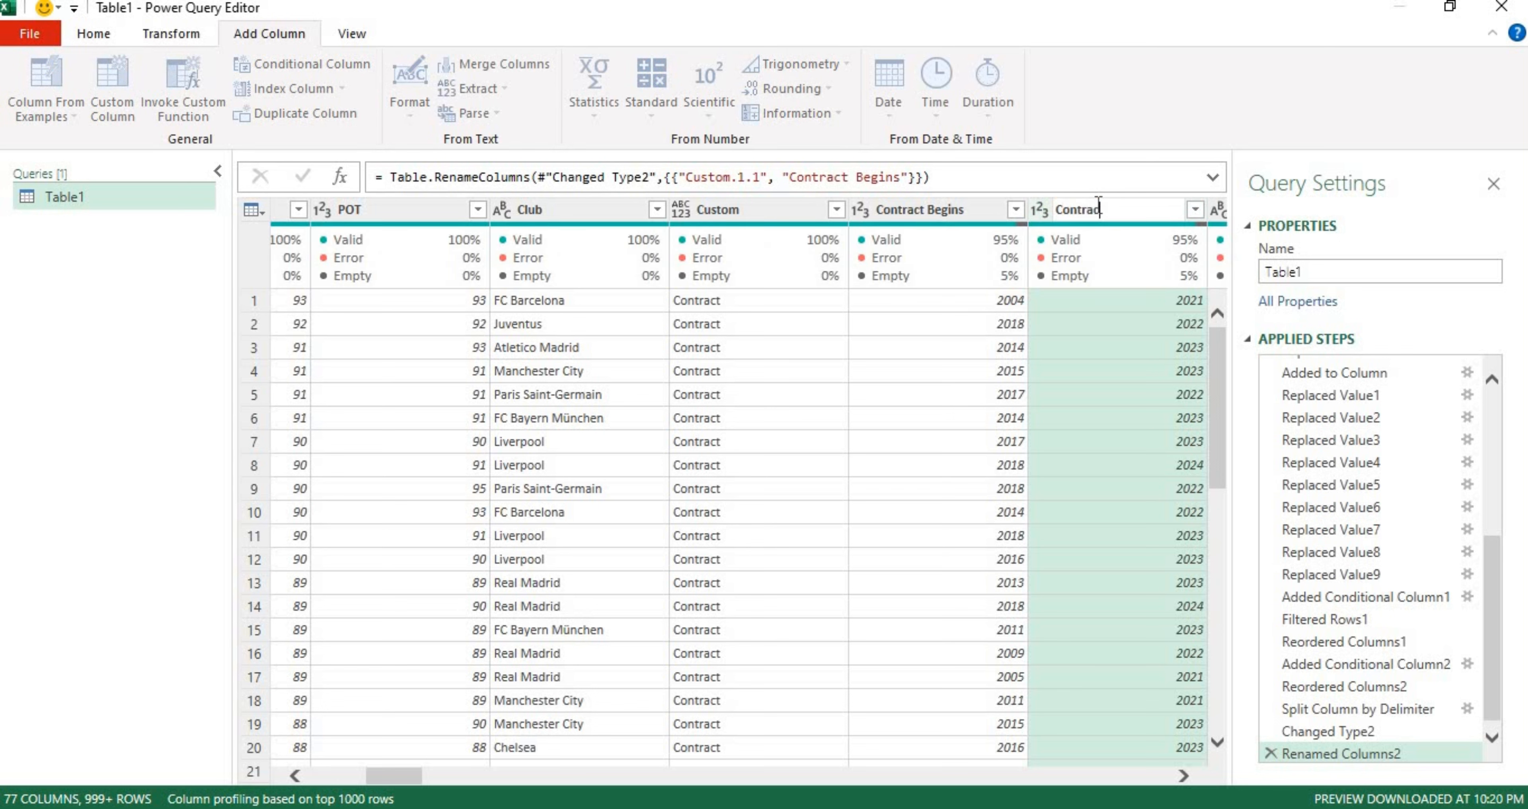
{"action": "type", "text": "t Enda"}
{"action": "key", "text": "Return"}
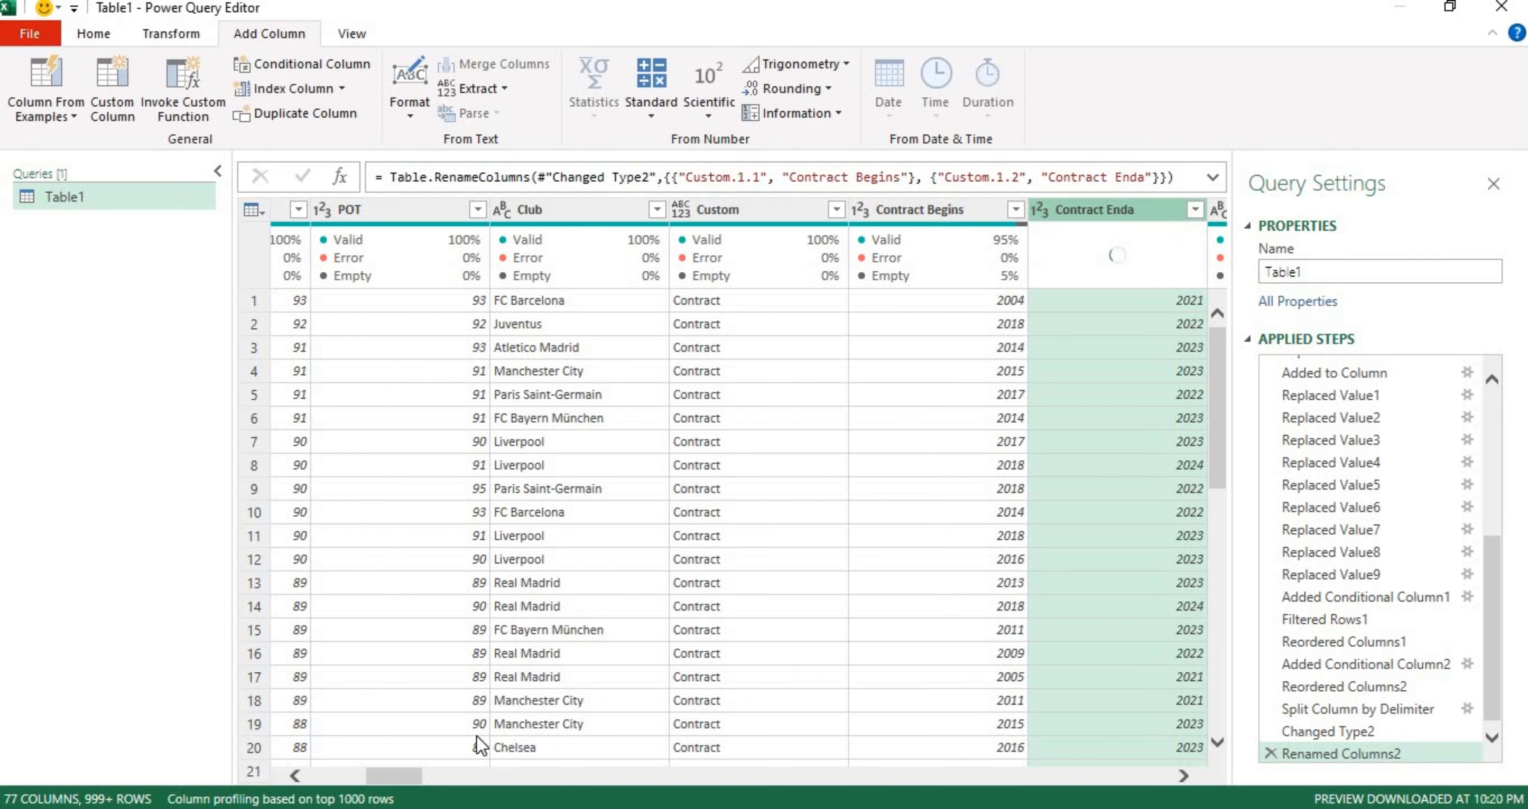
- Start a conditional column that tests whether the Contract column equals Free
{"action": "left_click_drag", "start_coordinate": [379, 774], "coordinate": [421, 777]}
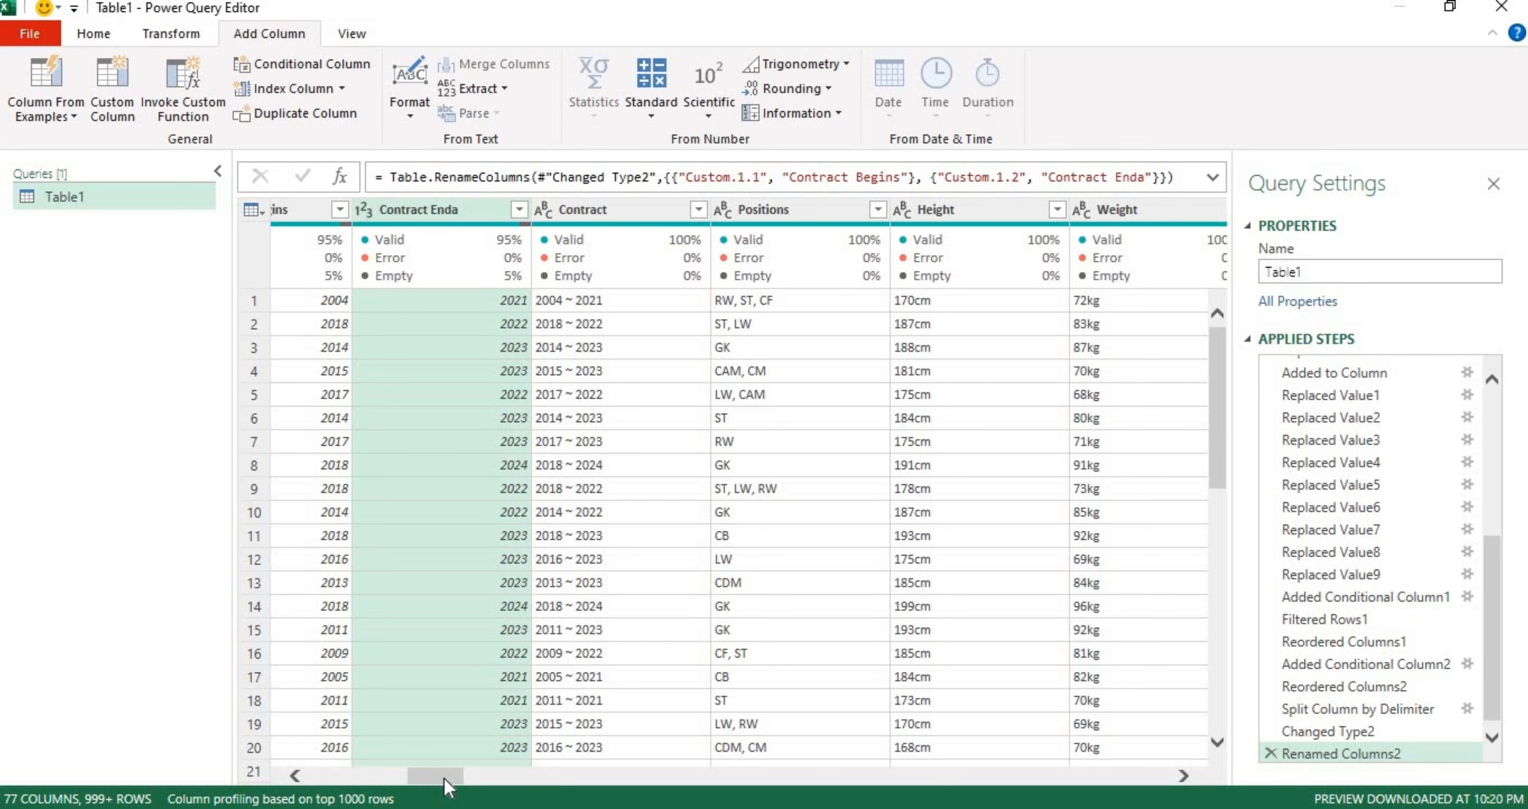
{"action": "left_click", "coordinate": [637, 223]}
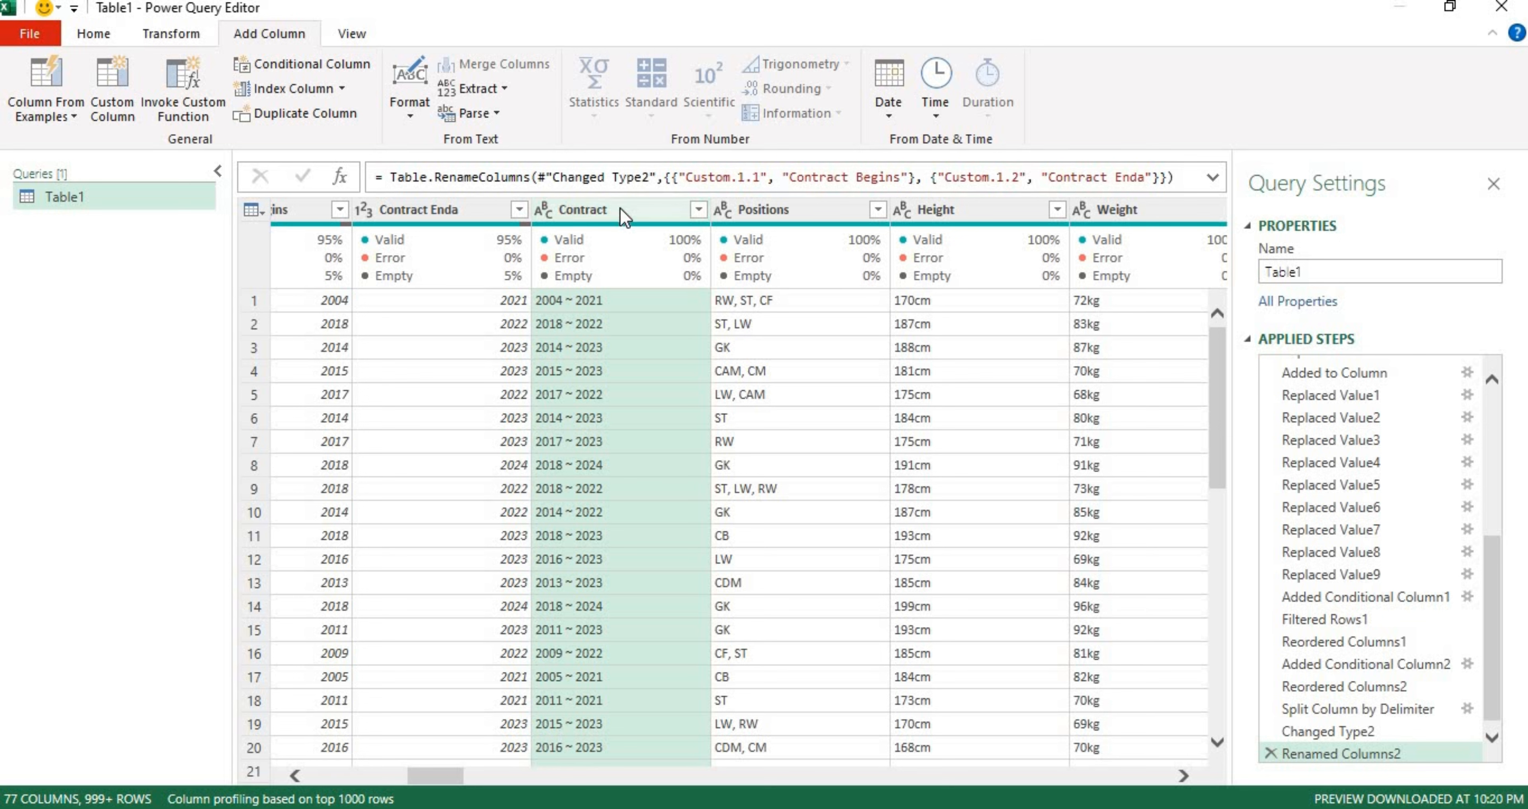
{"action": "right_click", "coordinate": [621, 211]}
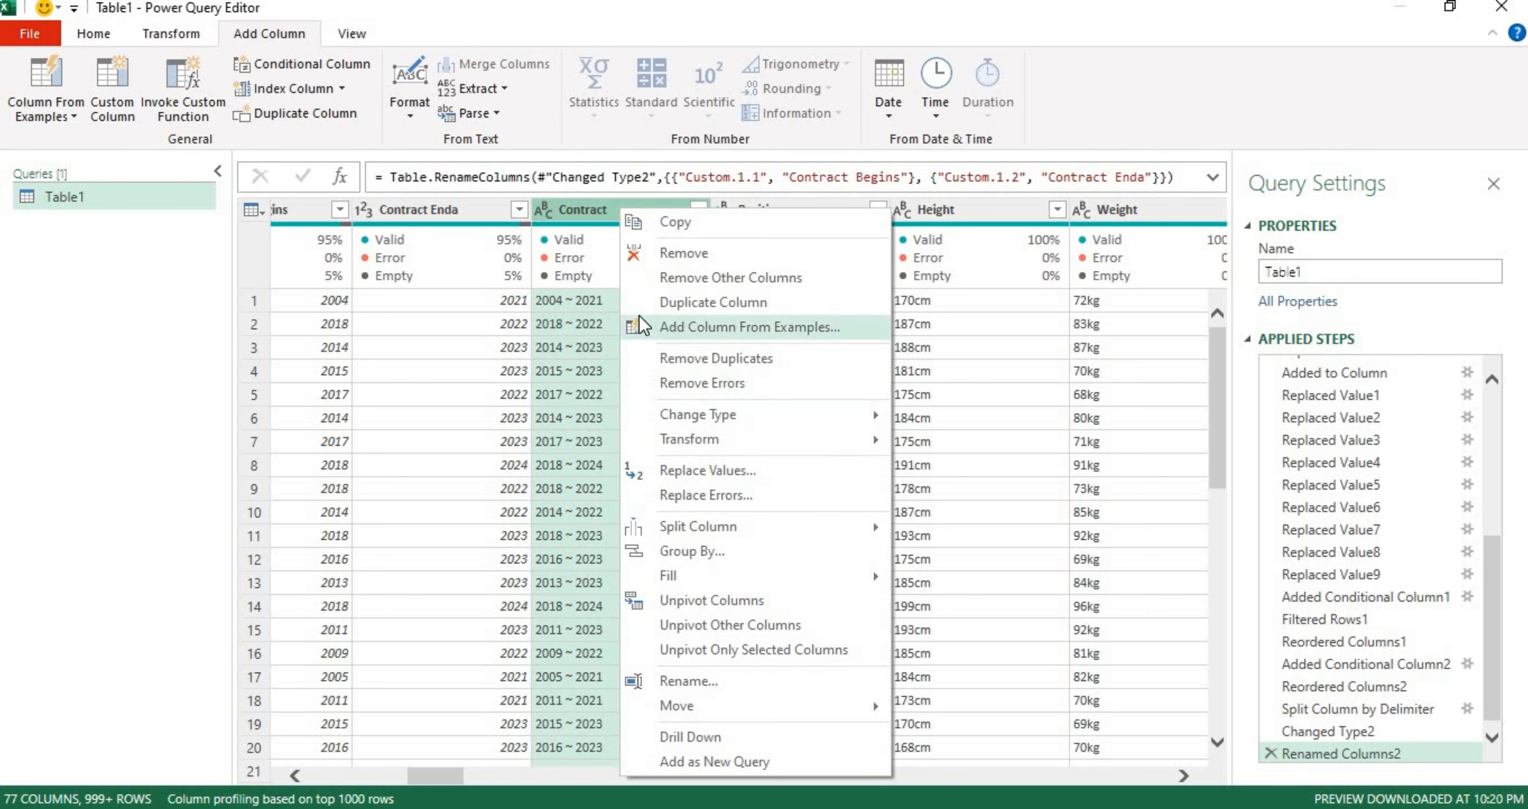
{"action": "left_click", "coordinate": [556, 203]}
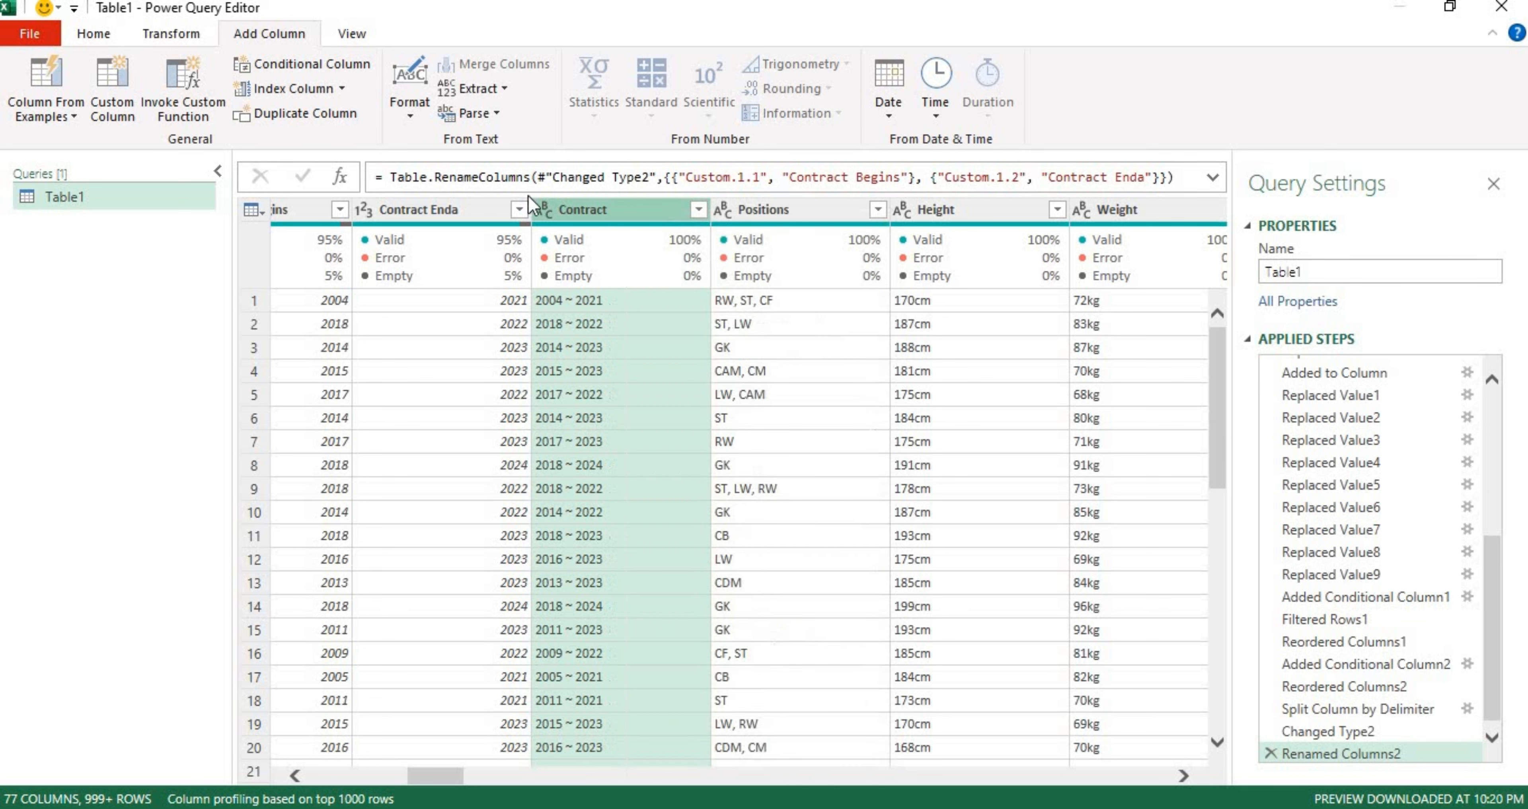
{"action": "left_click", "coordinate": [285, 63]}
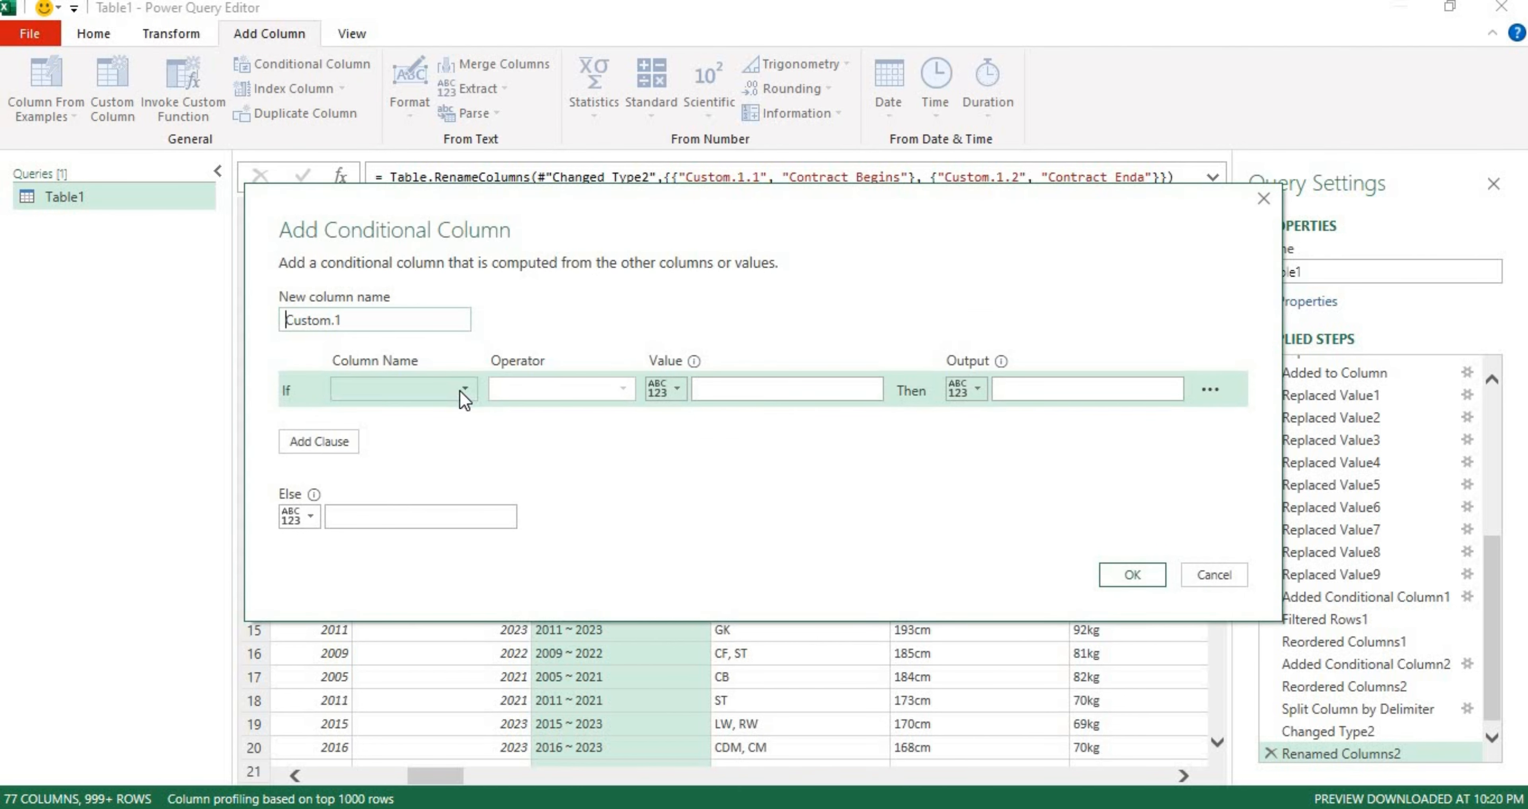
{"action": "left_click", "coordinate": [461, 390]}
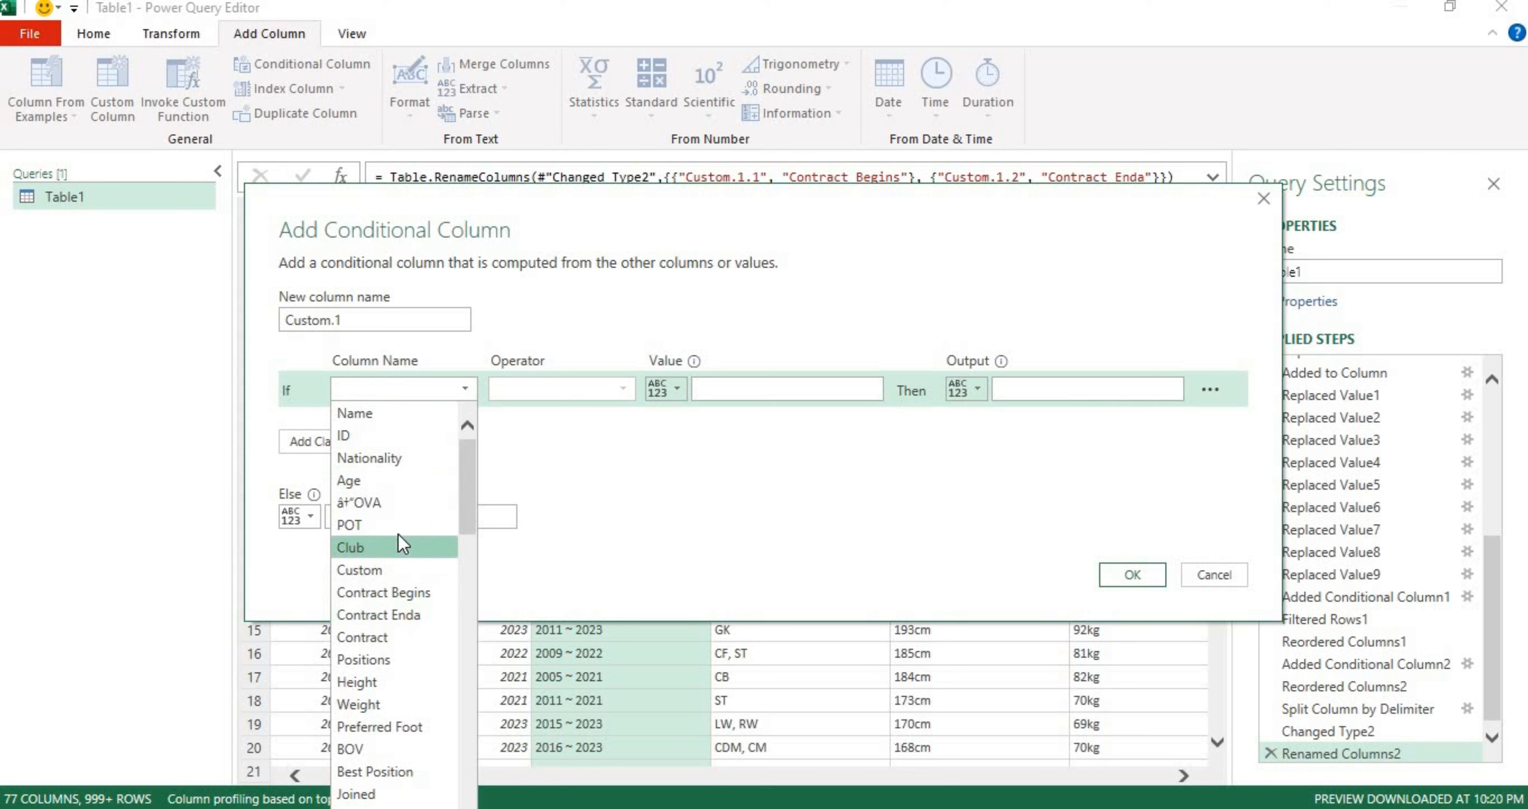
{"action": "left_click", "coordinate": [418, 638]}
{"action": "left_click", "coordinate": [784, 390]}
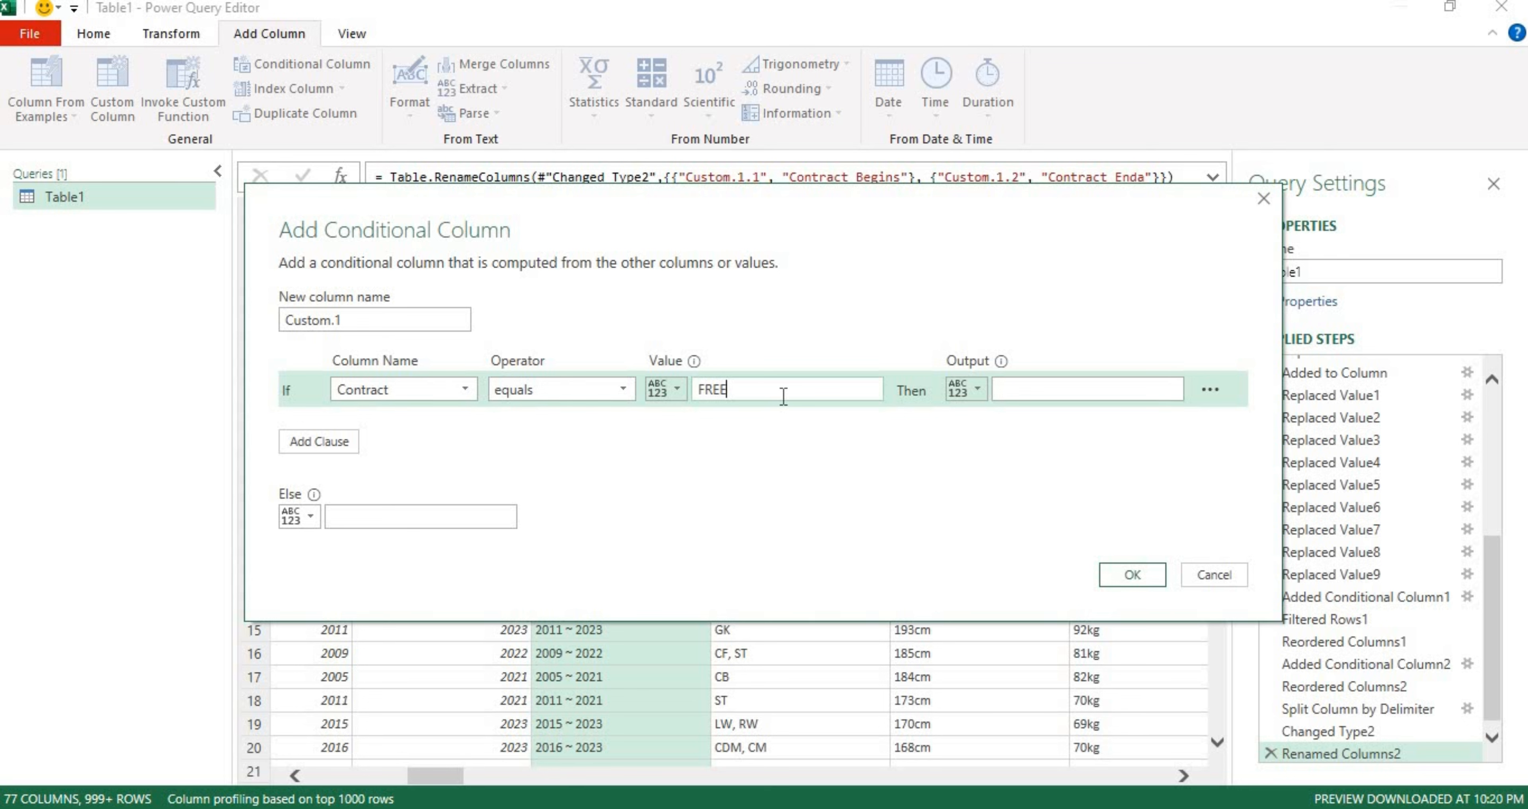
{"action": "type", "text": "Free"}
- Change the condition to test whether the Contract column contains Loan
{"action": "left_click_drag", "start_coordinate": [950, 207], "coordinate": [998, 250]}
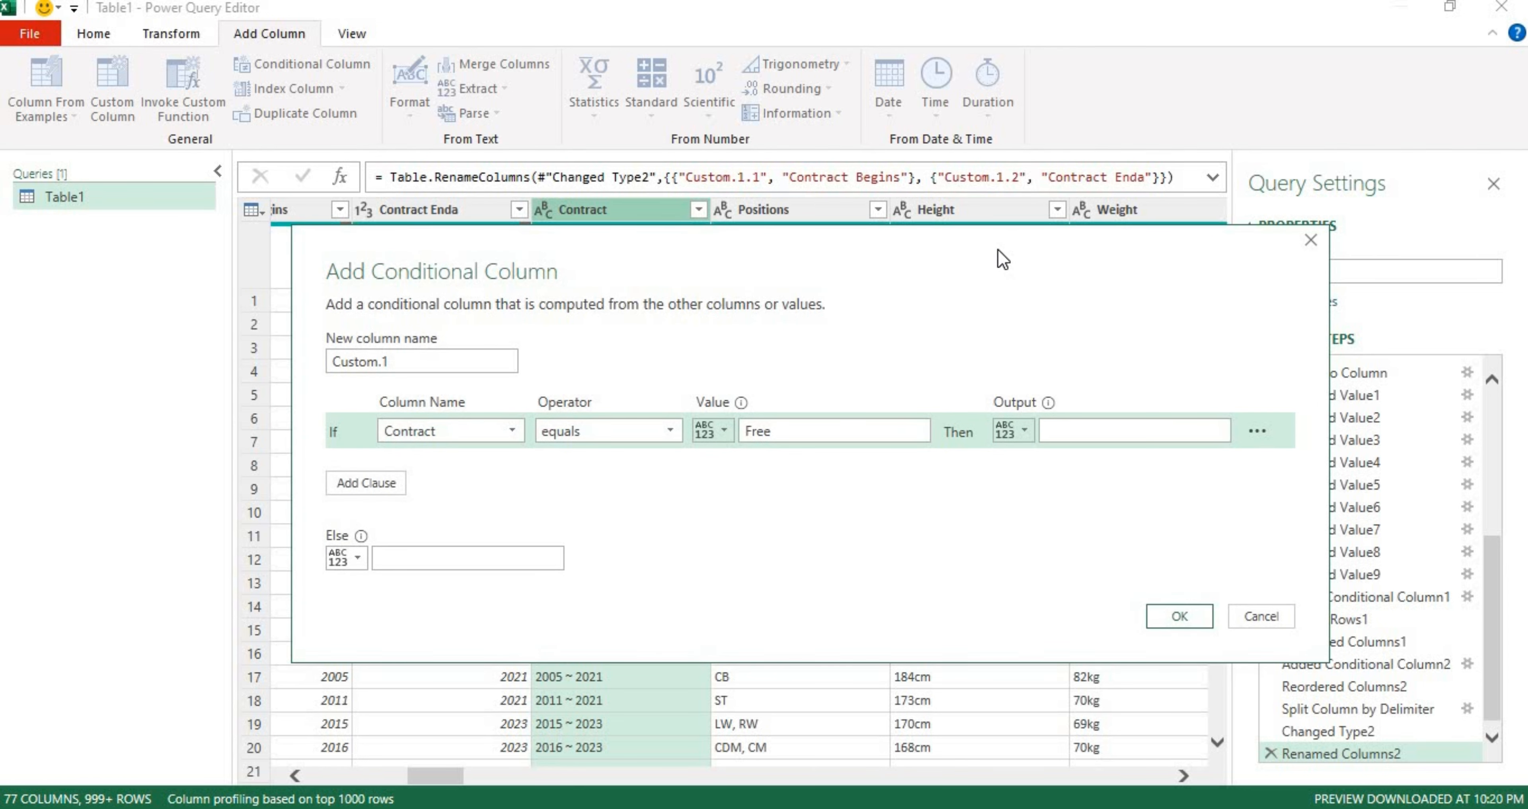
{"action": "left_click", "coordinate": [669, 426]}
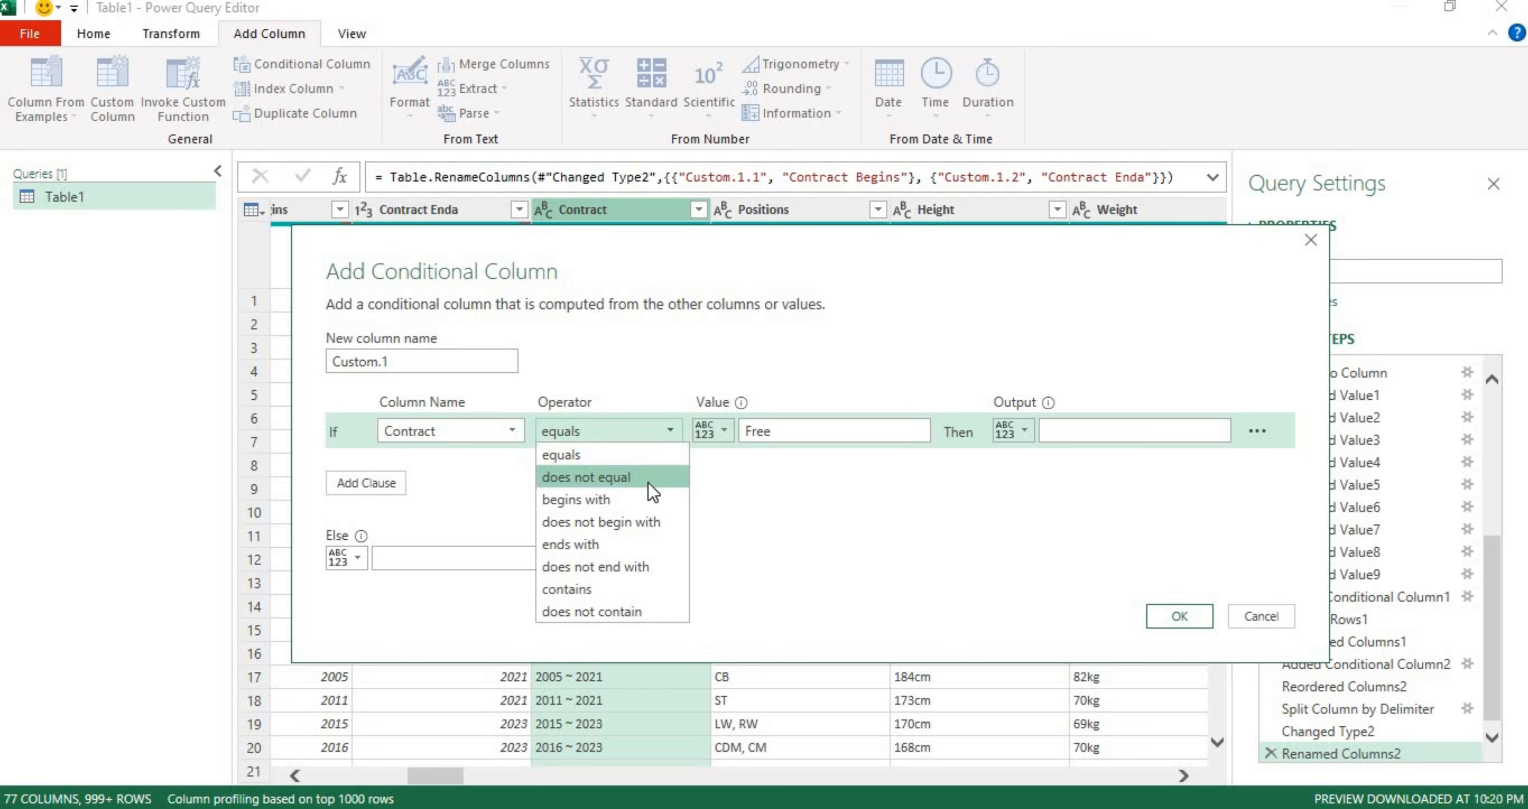
{"action": "left_click", "coordinate": [605, 589]}
{"action": "double_click", "coordinate": [767, 434]}
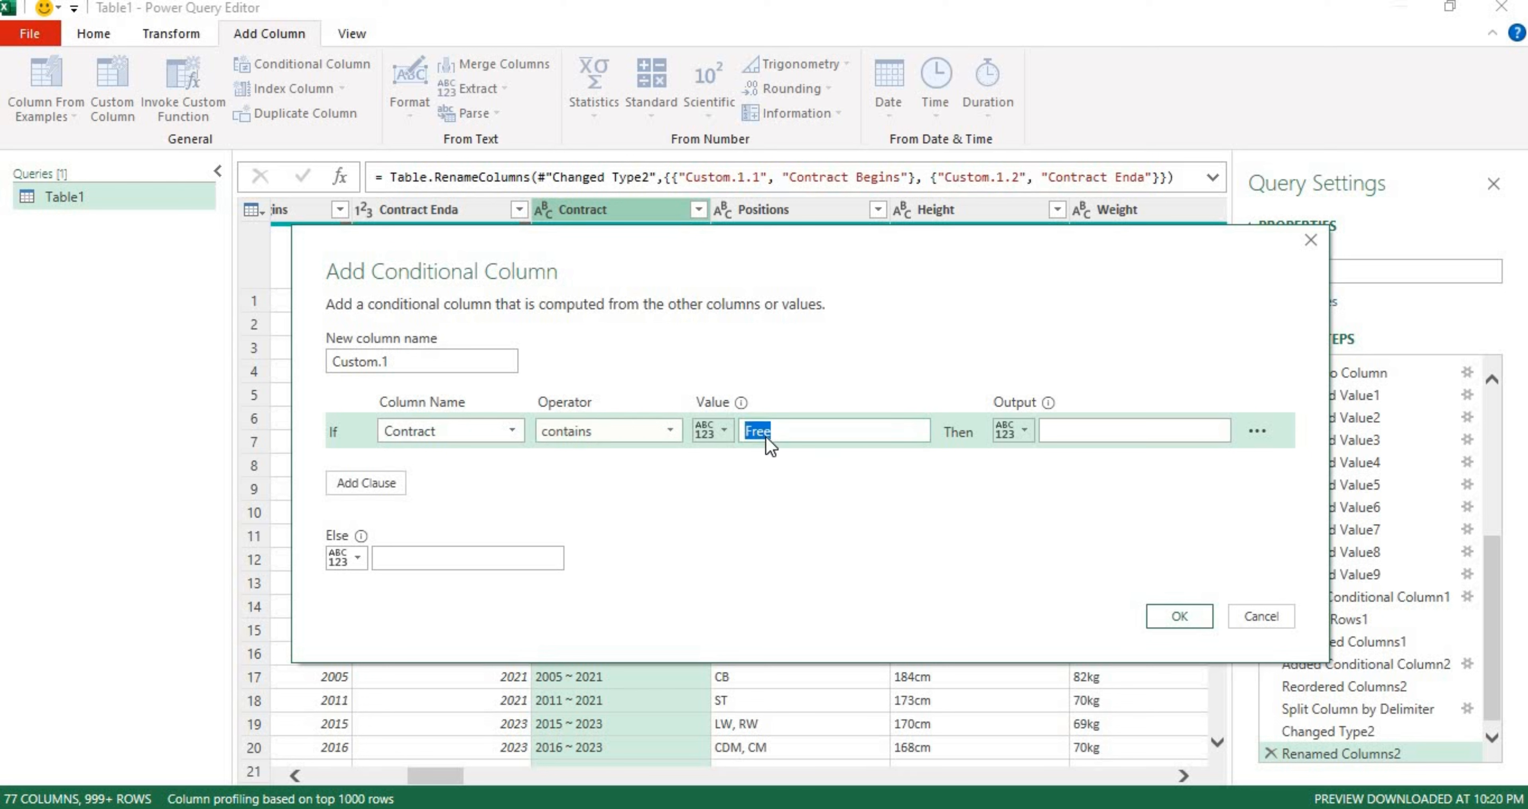
{"action": "type", "text": "Loan"}
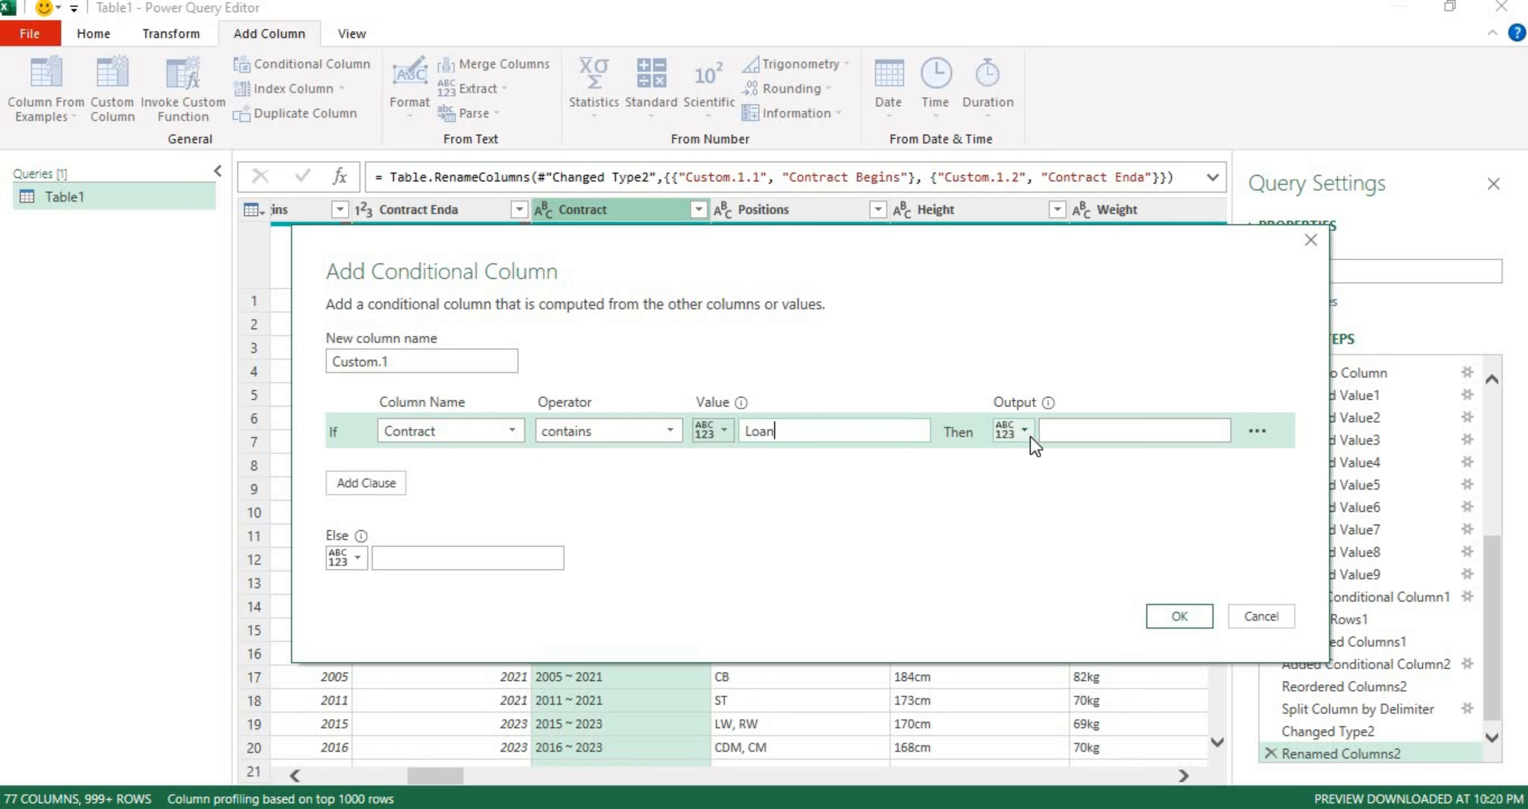
- Output the Contract column's own values for matching rows and create the conditional column Custom.1
{"action": "left_click", "coordinate": [1024, 432]}
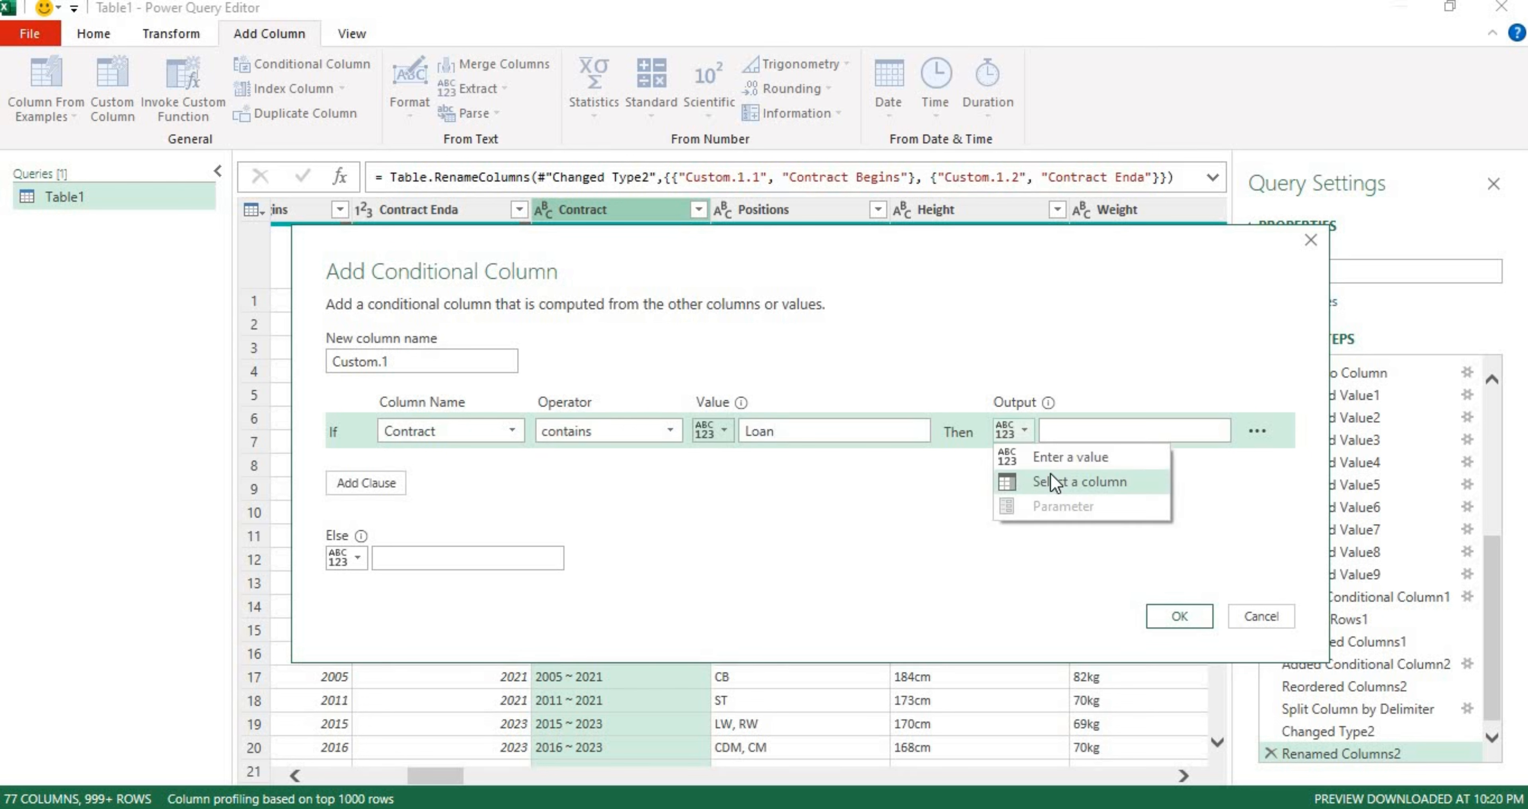
{"action": "left_click", "coordinate": [1061, 482]}
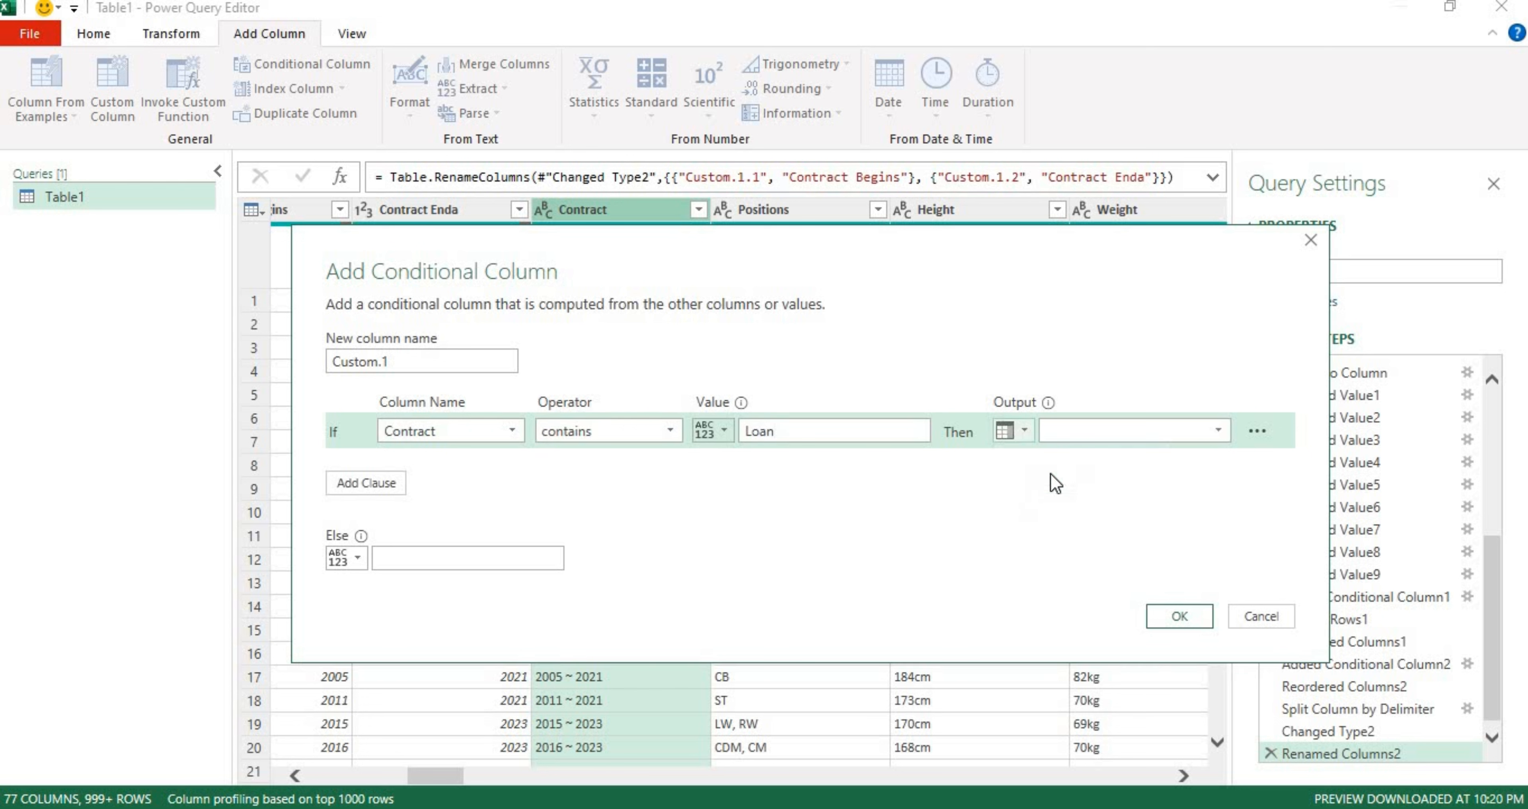
{"action": "left_click", "coordinate": [1207, 428]}
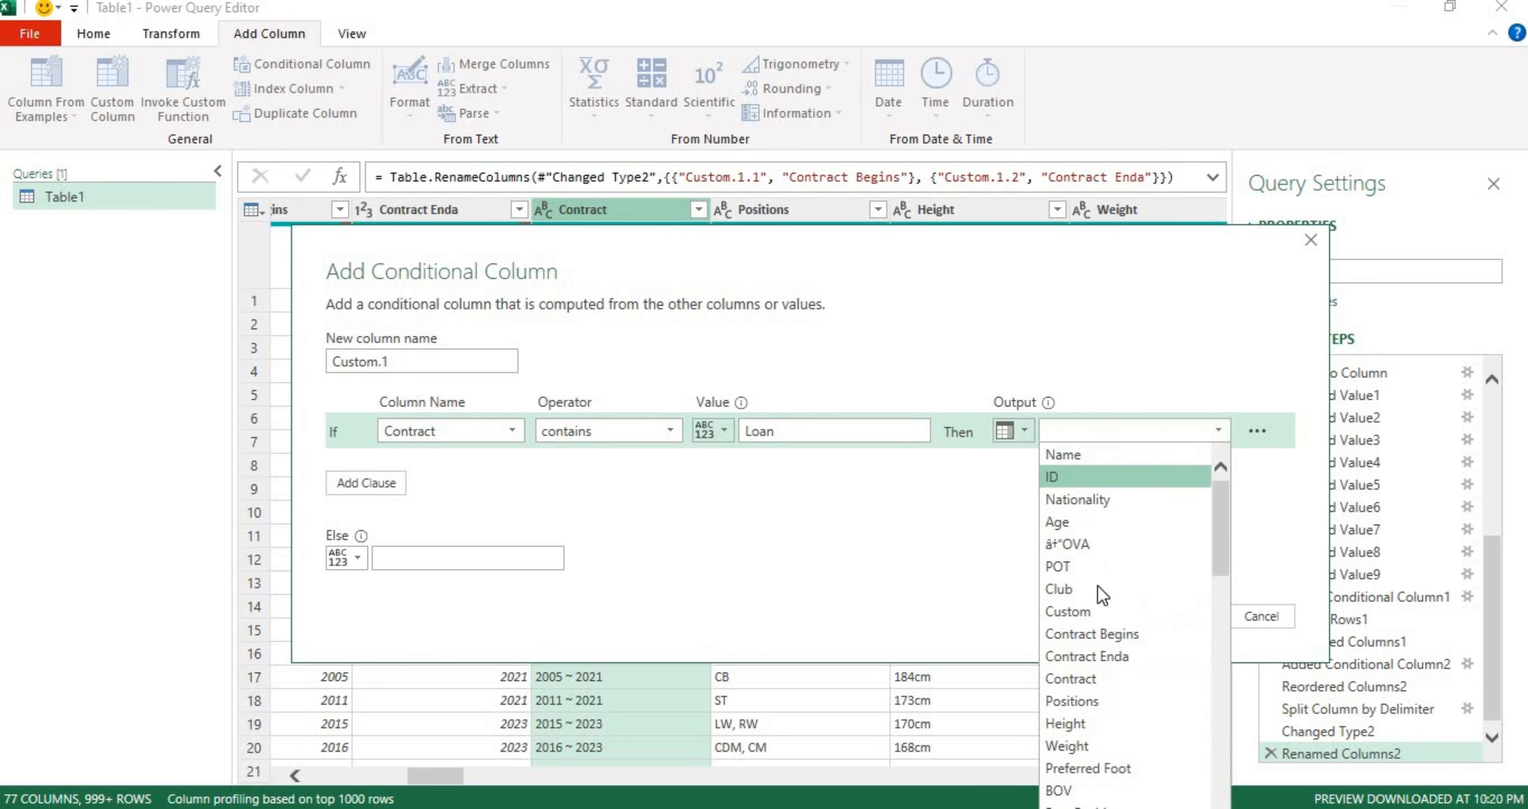
{"action": "left_click", "coordinate": [1071, 683]}
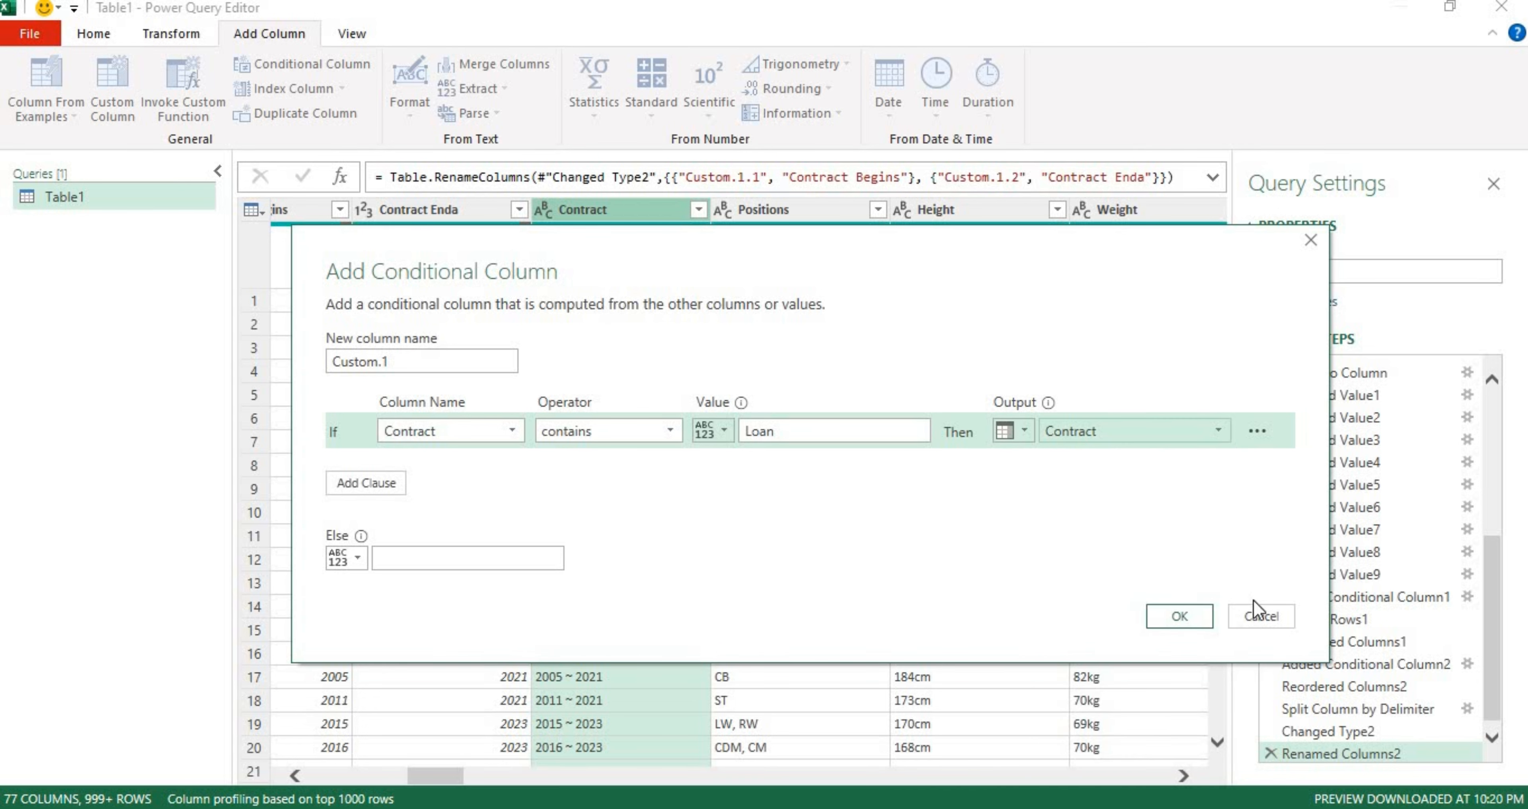
{"action": "left_click", "coordinate": [1179, 616]}
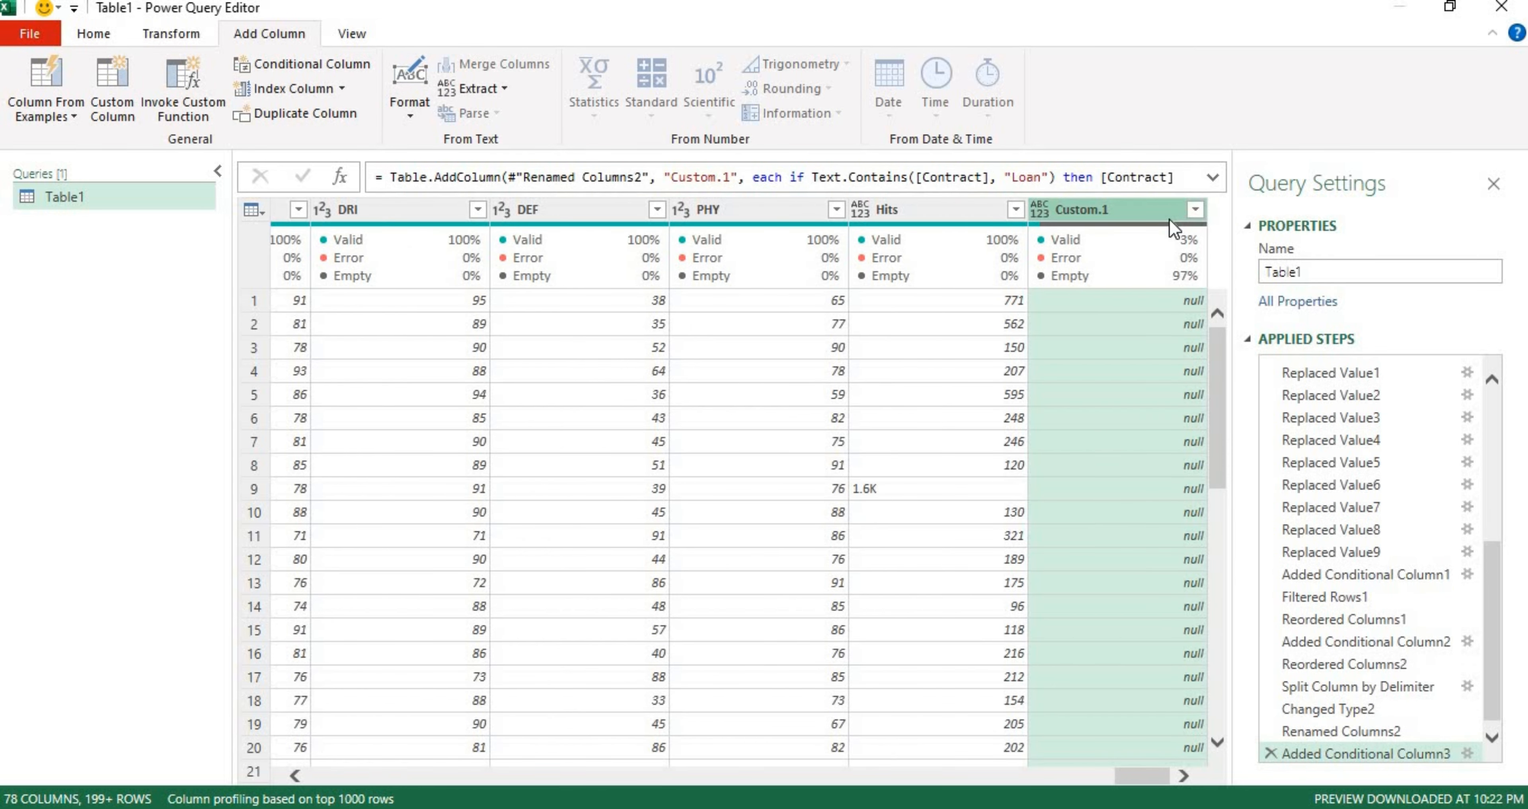
- Review the distinct values in the new Custom.1 loan column's filter list, deleting the filter step left by each check
{"action": "left_click", "coordinate": [1195, 210]}
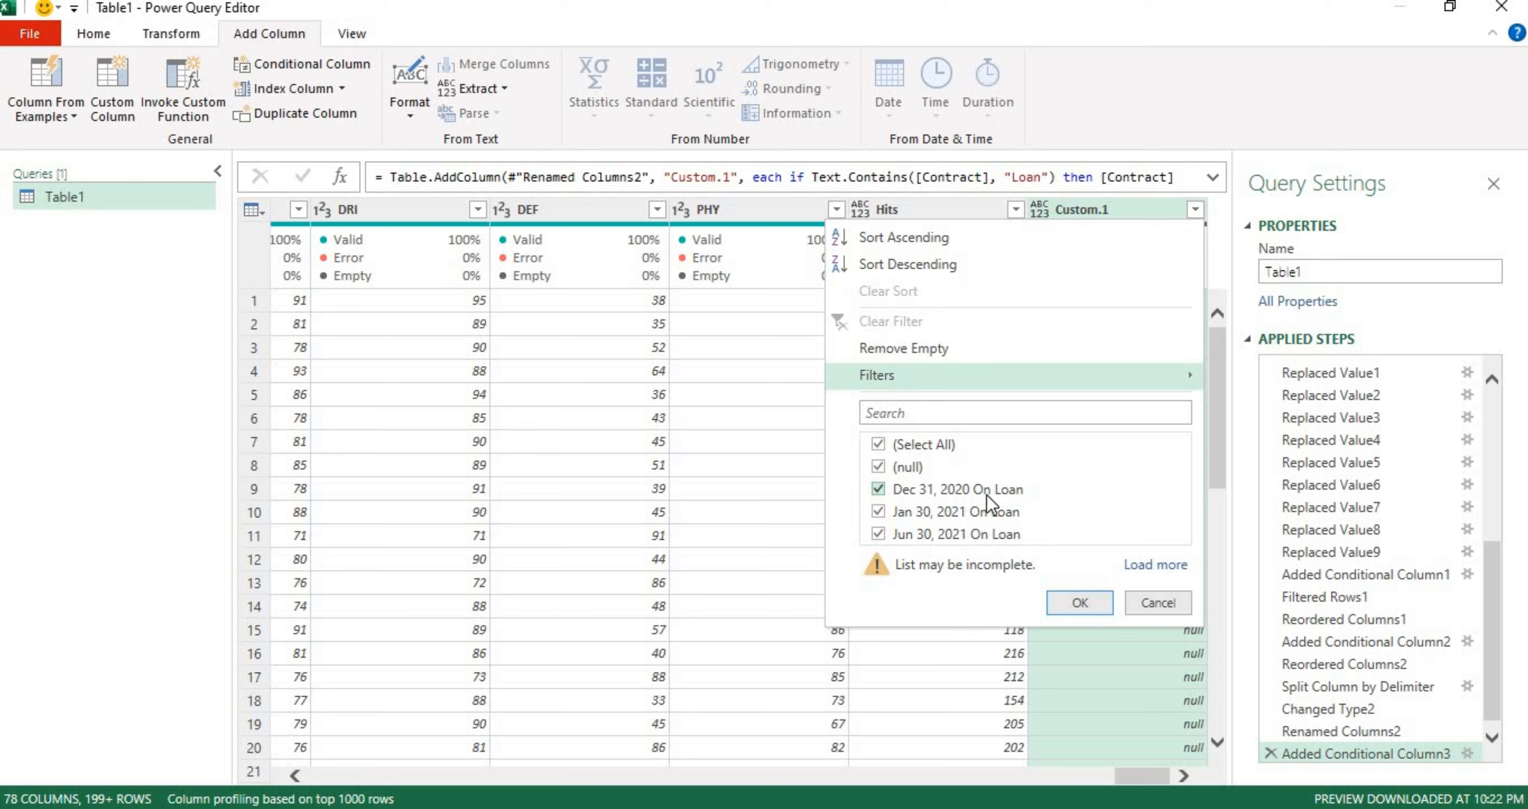
{"action": "left_click", "coordinate": [1079, 603]}
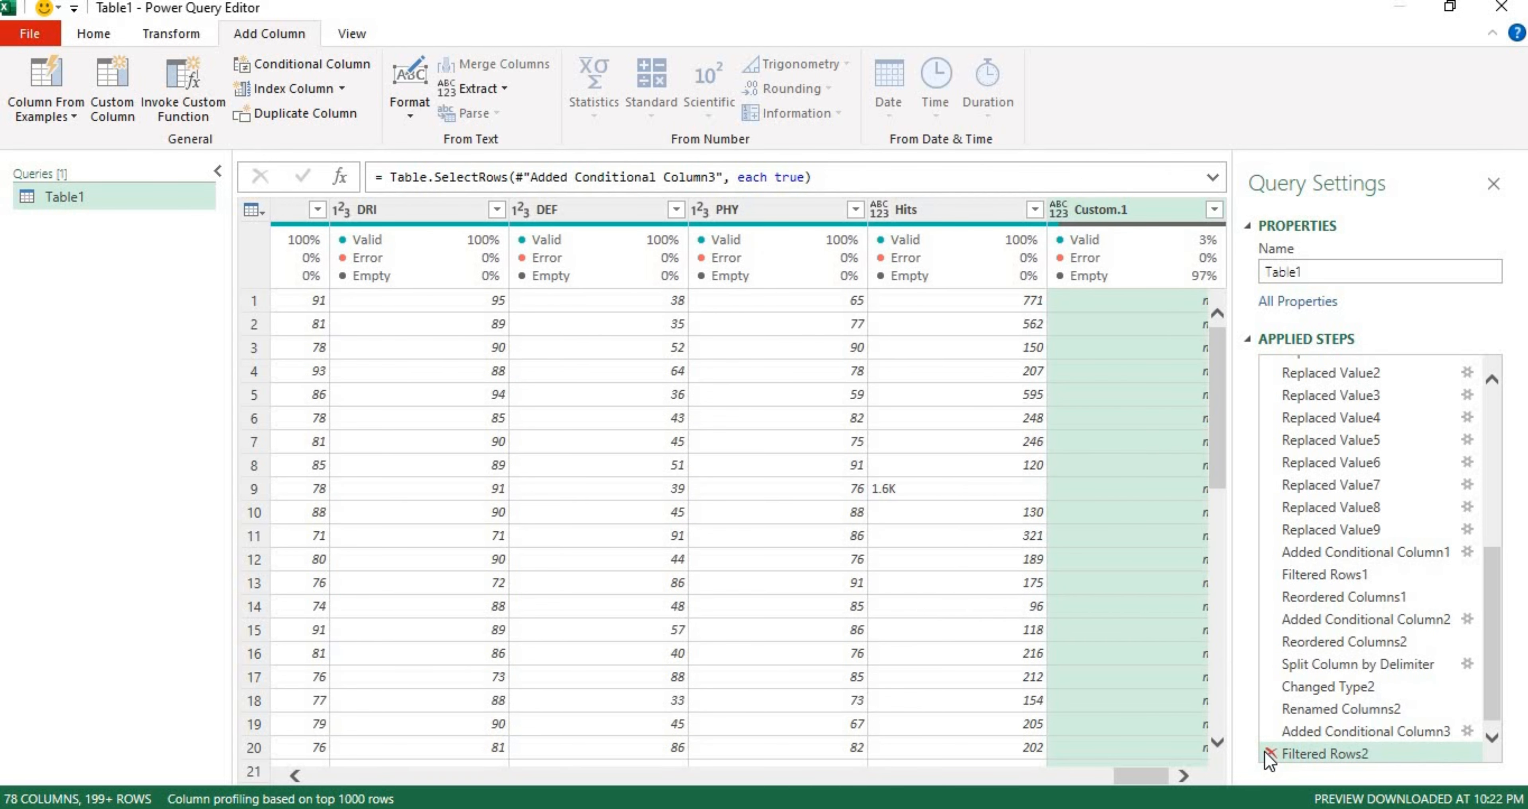
{"action": "left_click", "coordinate": [1270, 754]}
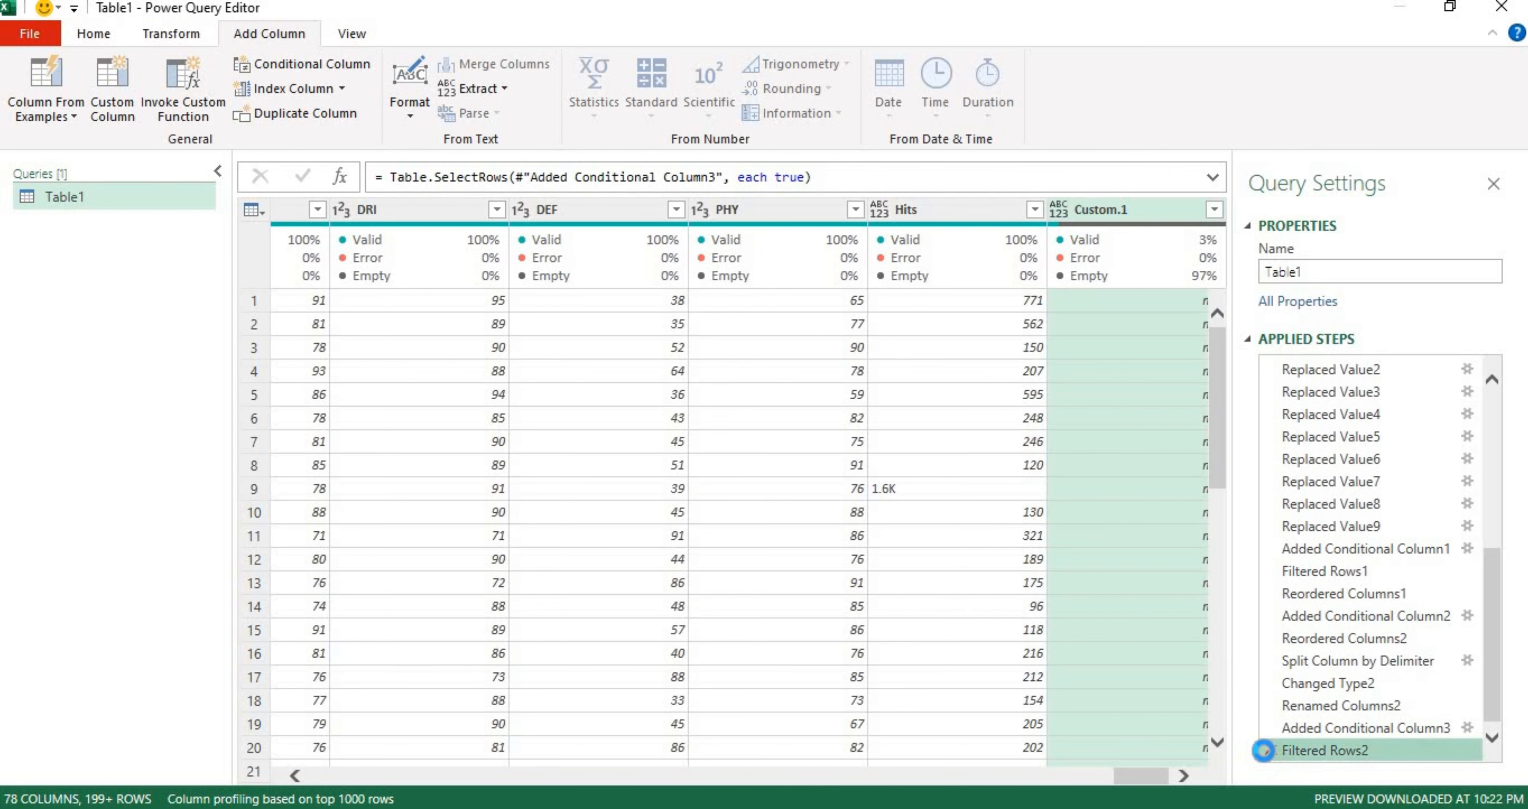
{"action": "left_click", "coordinate": [1212, 211]}
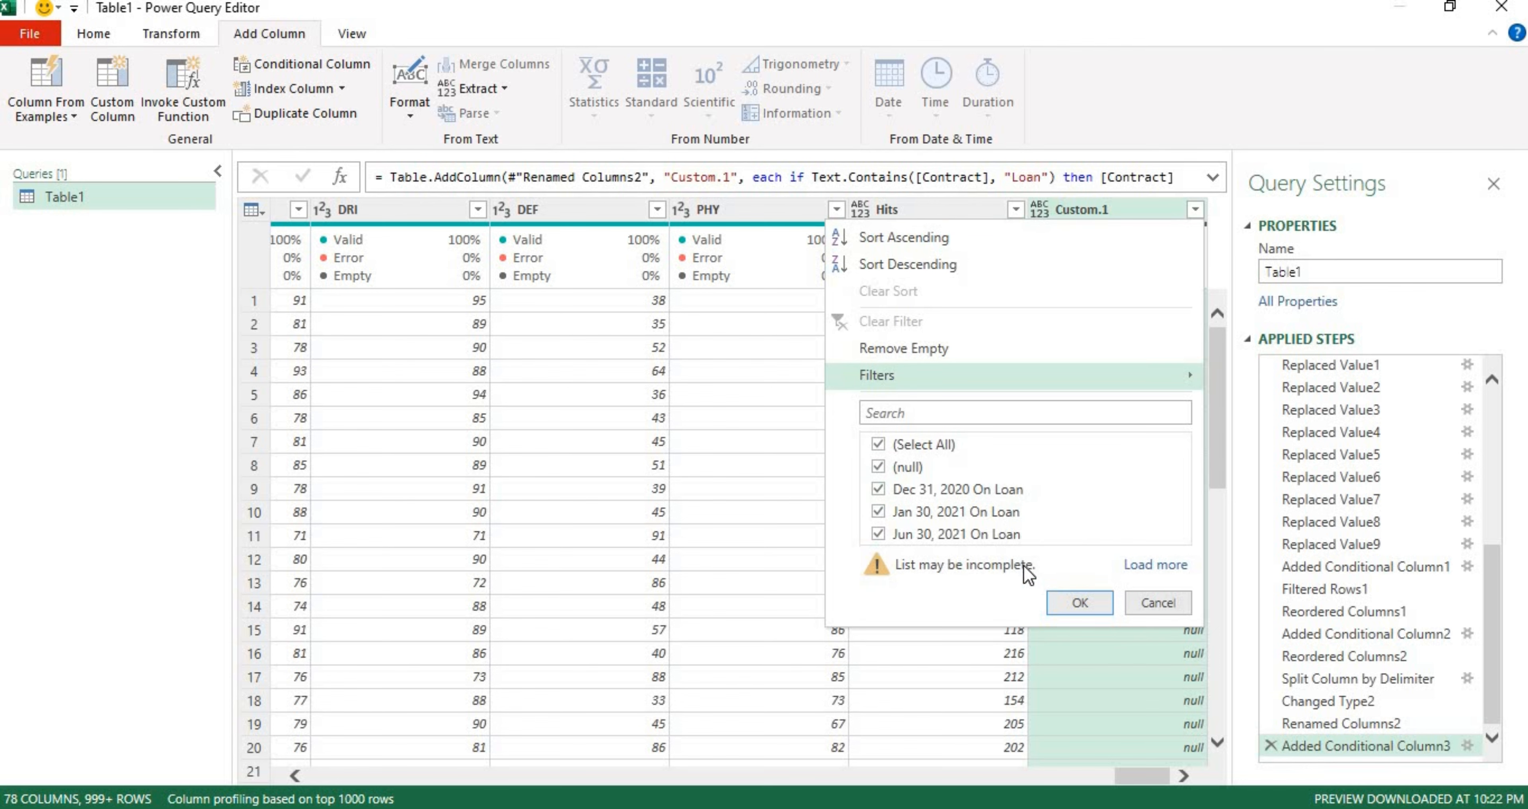
{"action": "left_click", "coordinate": [1062, 603]}
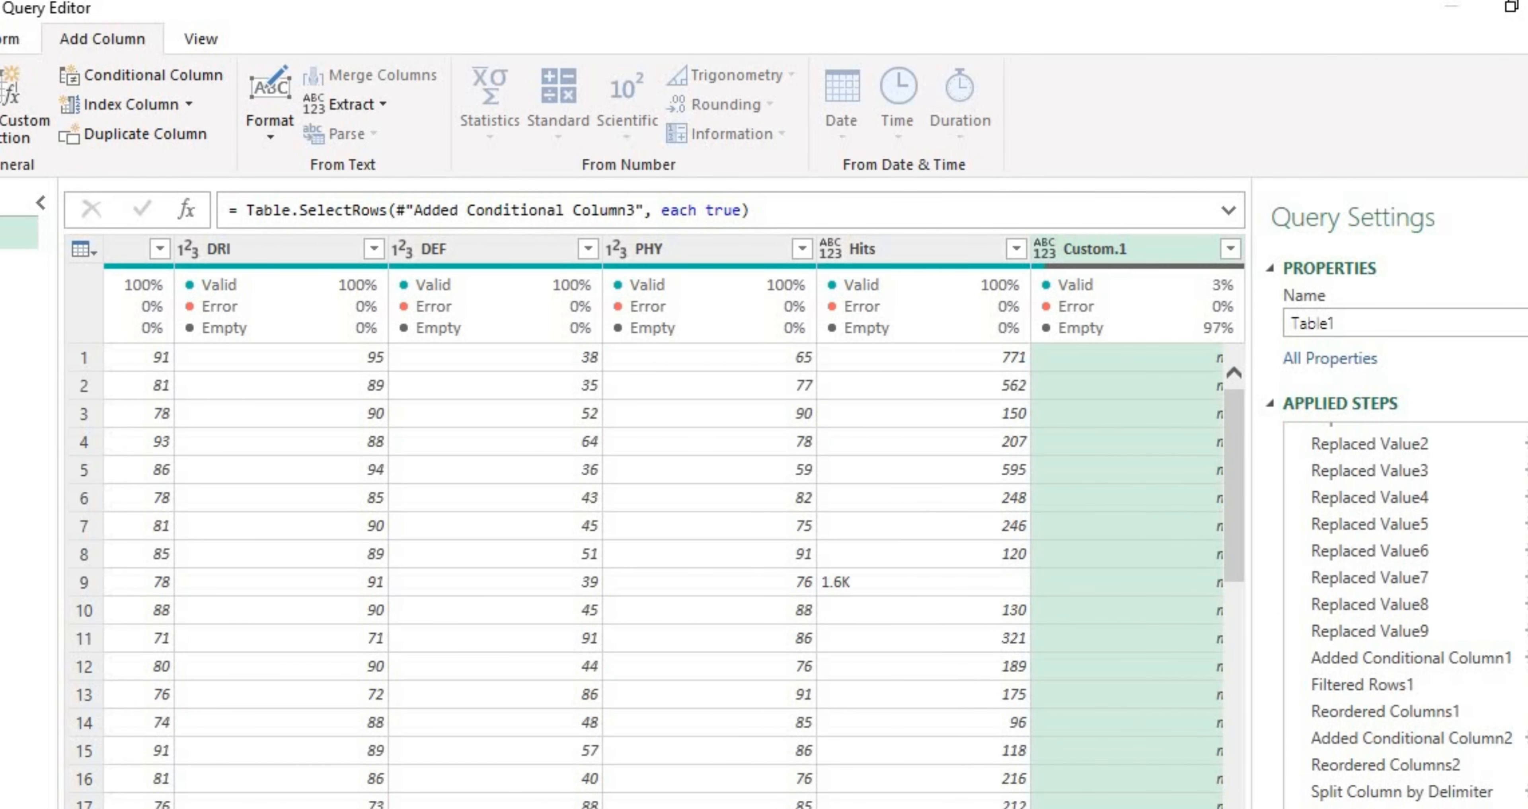
{"action": "left_click", "coordinate": [1299, 807]}
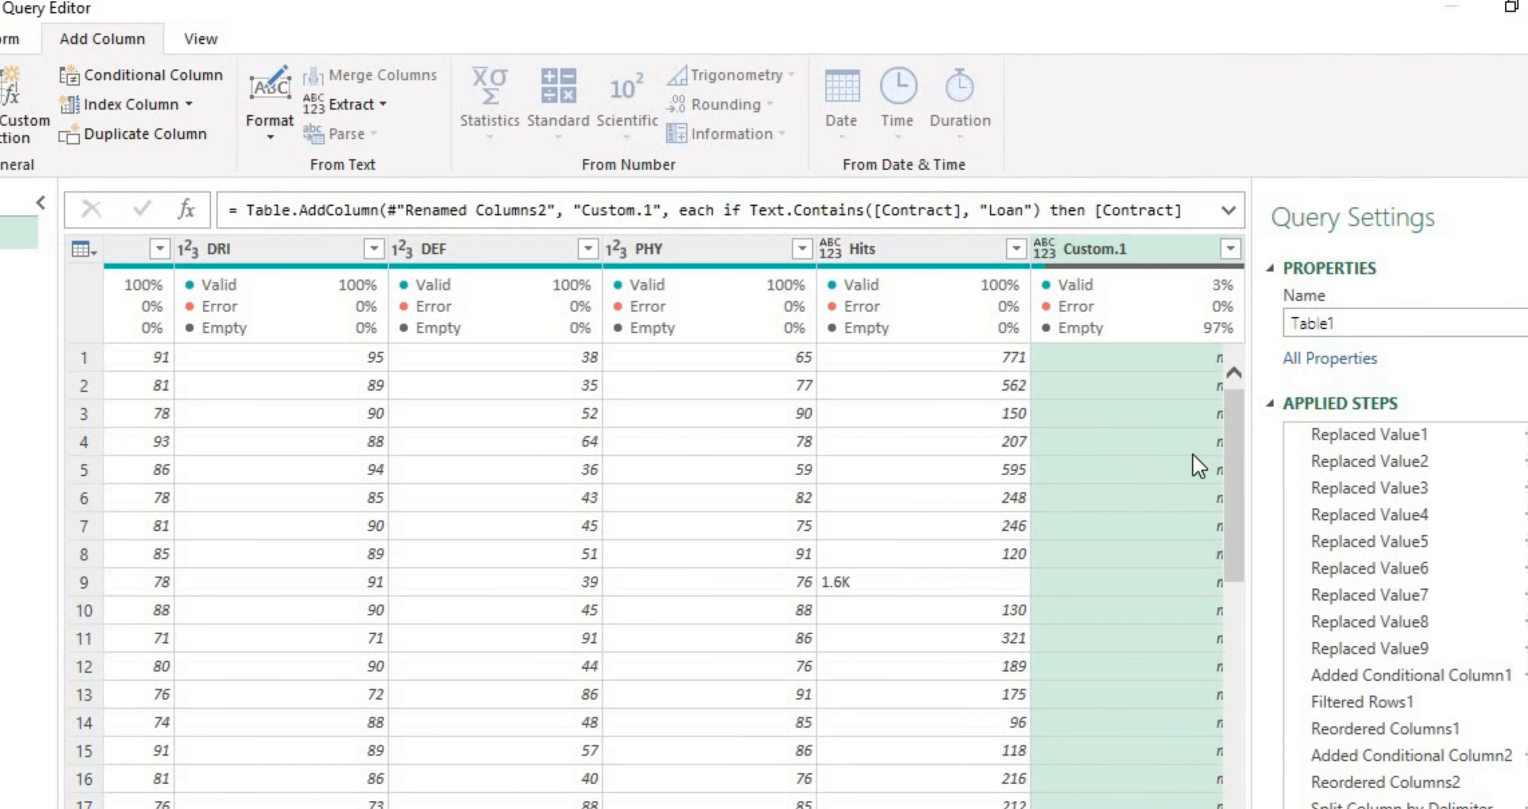
{"action": "right_click", "coordinate": [1172, 252]}
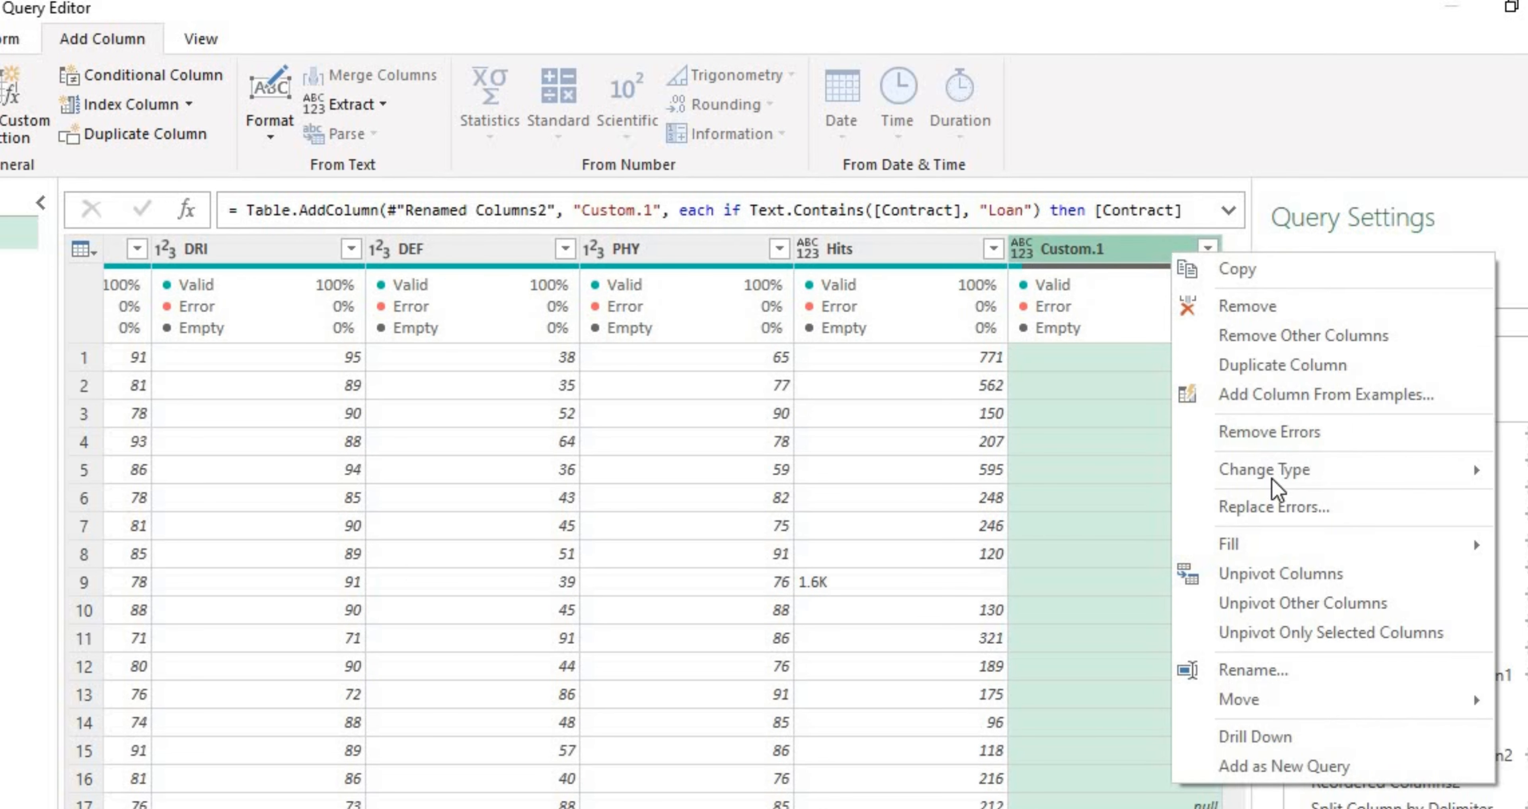
{"action": "left_click", "coordinate": [1269, 508]}
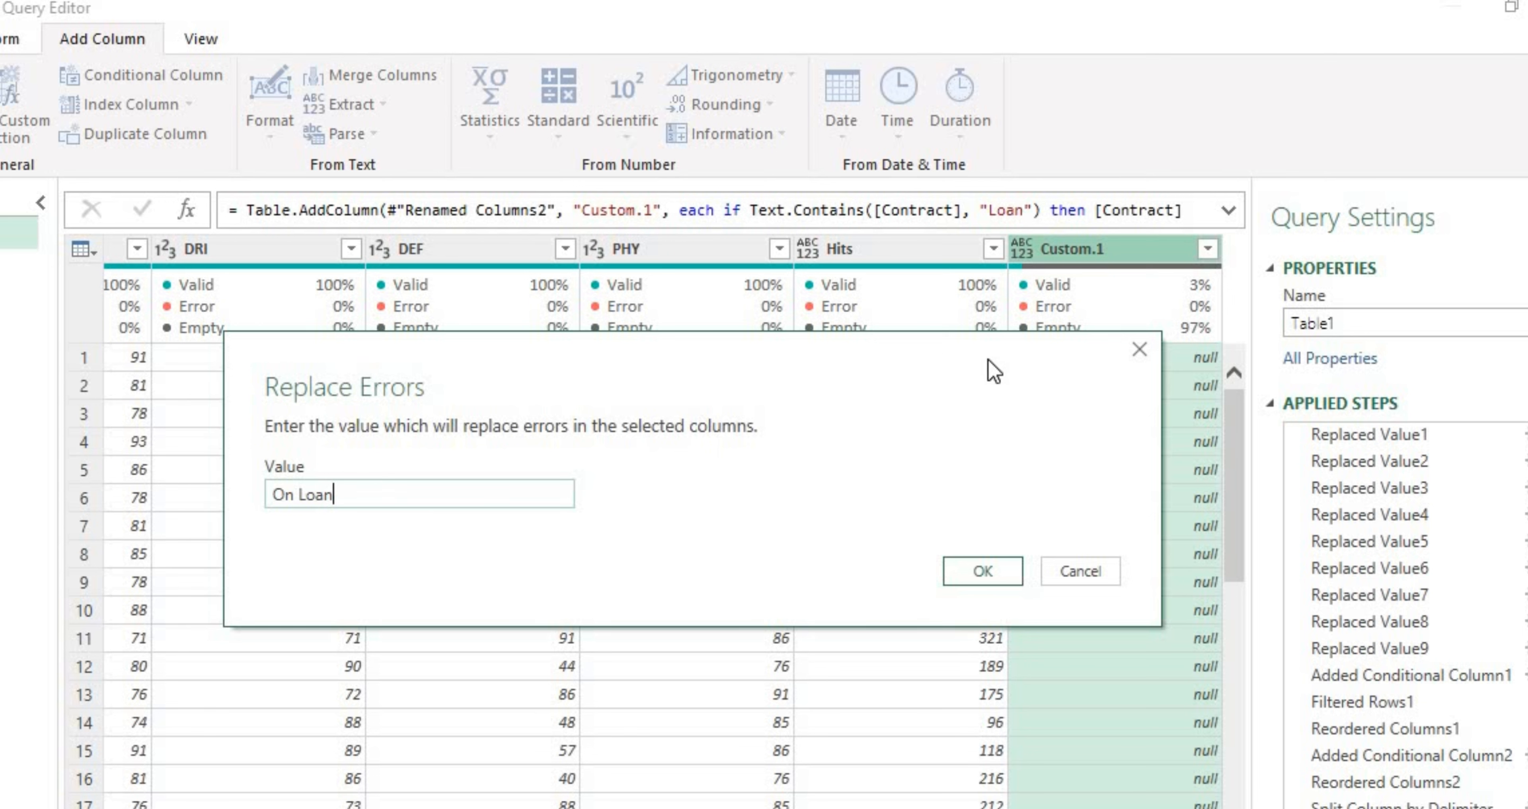
{"action": "left_click", "coordinate": [1132, 349]}
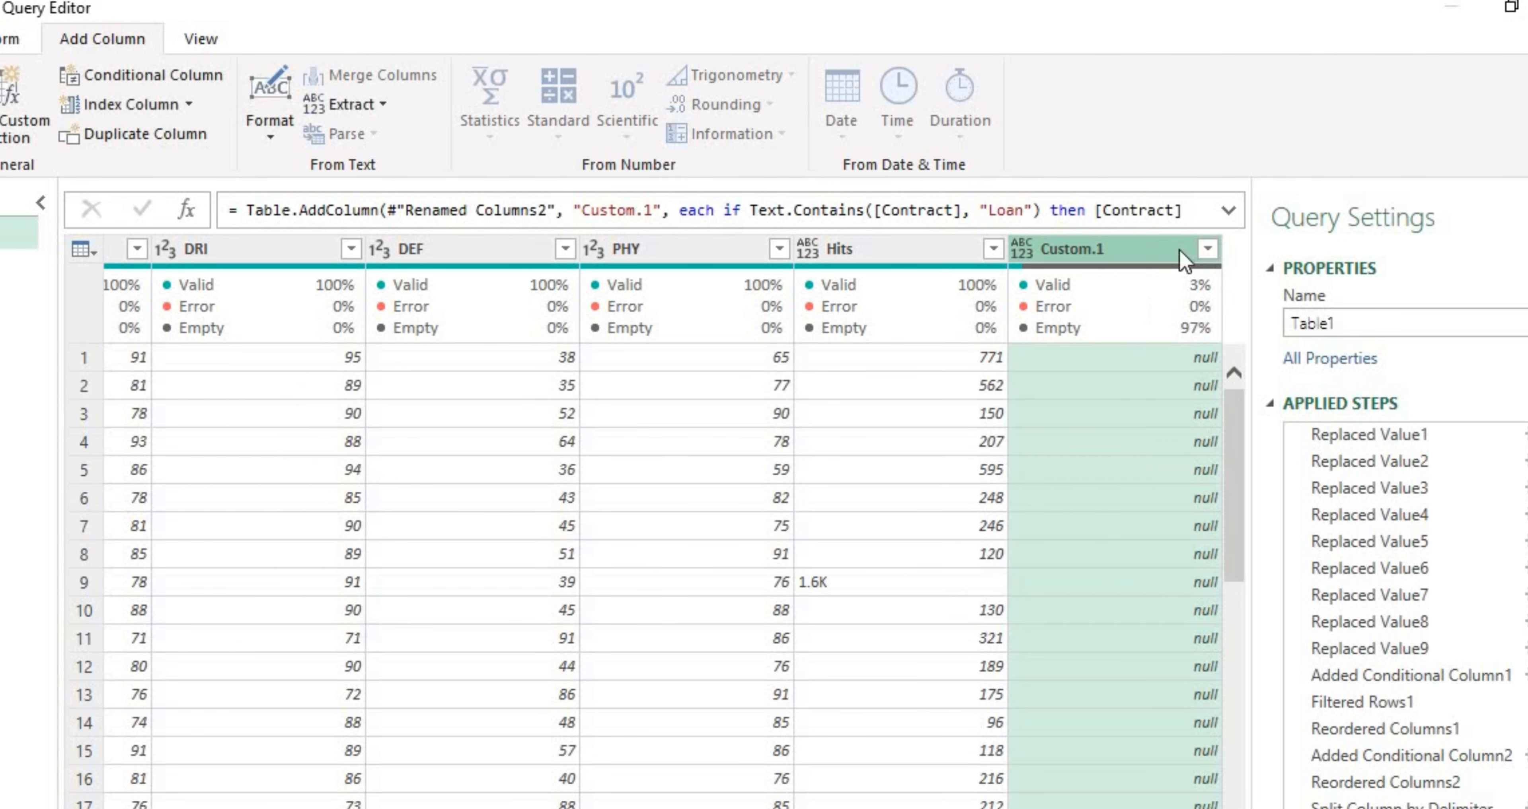
{"action": "right_click", "coordinate": [1188, 252]}
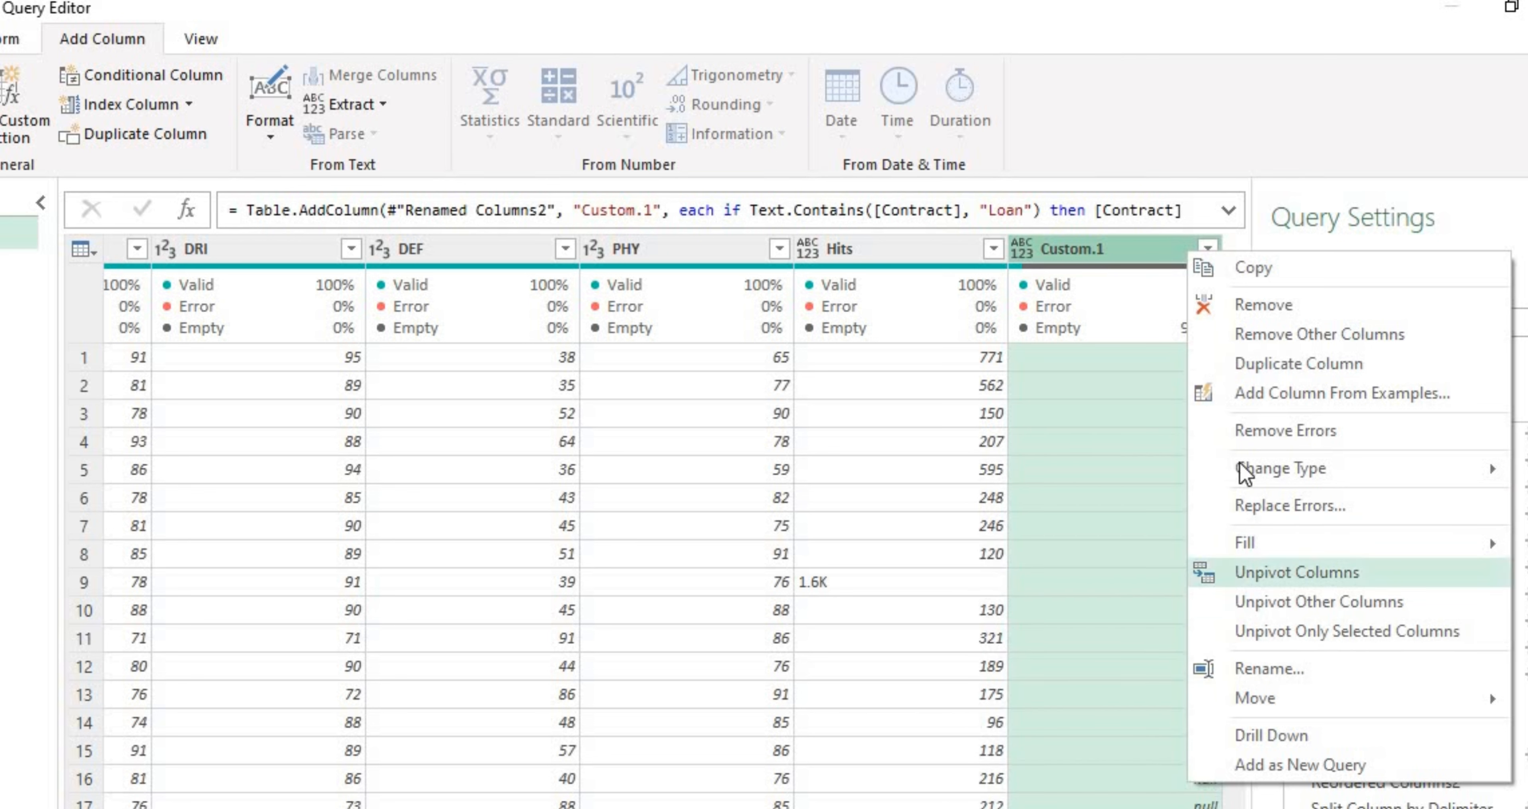
{"action": "left_click", "coordinate": [1050, 245]}
- Replace On Loan with an empty value in the Custom.1 column and check the column's filter list
{"action": "left_click", "coordinate": [0, 39]}
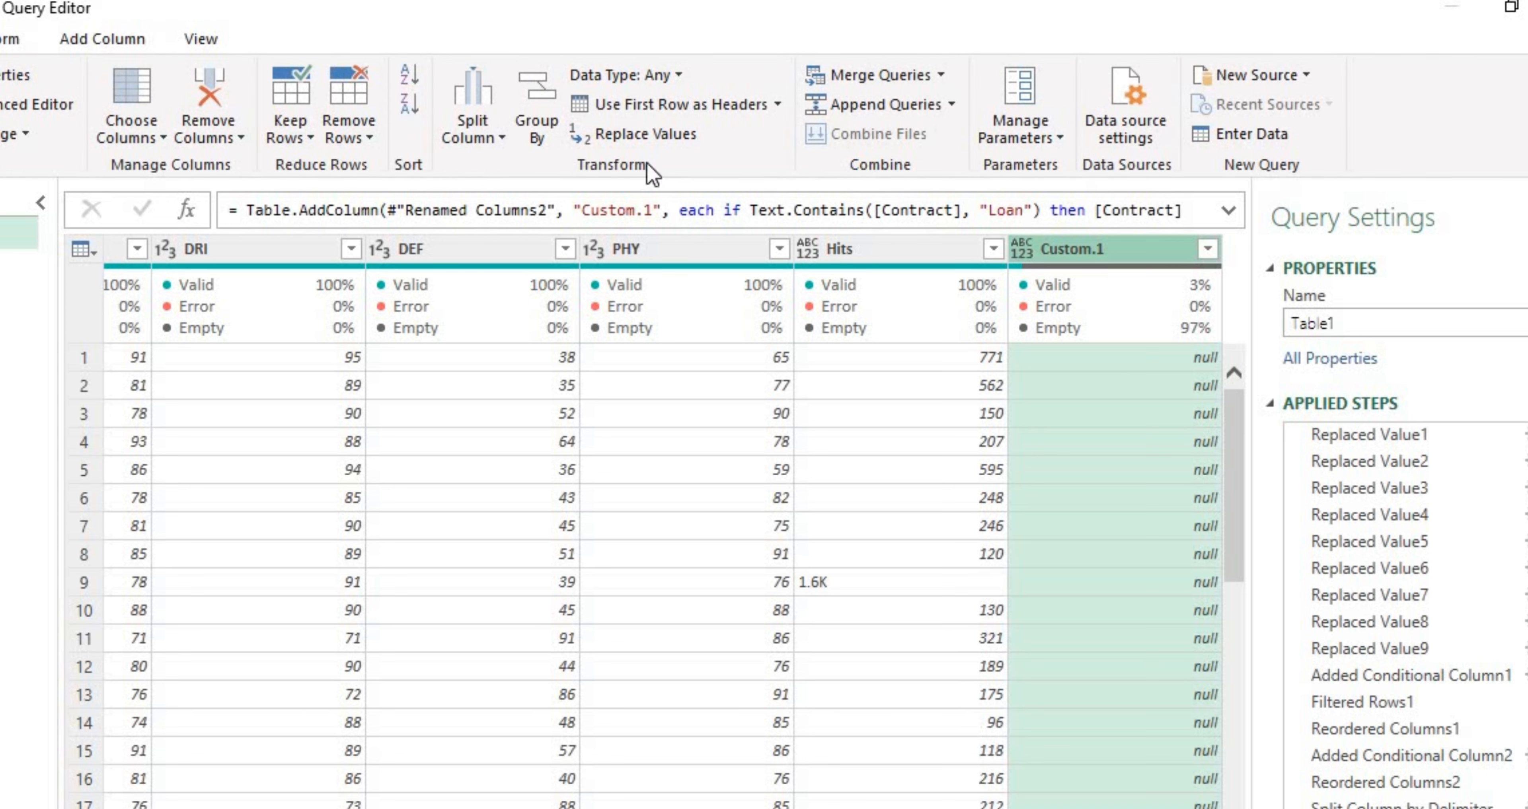
{"action": "left_click", "coordinate": [605, 137]}
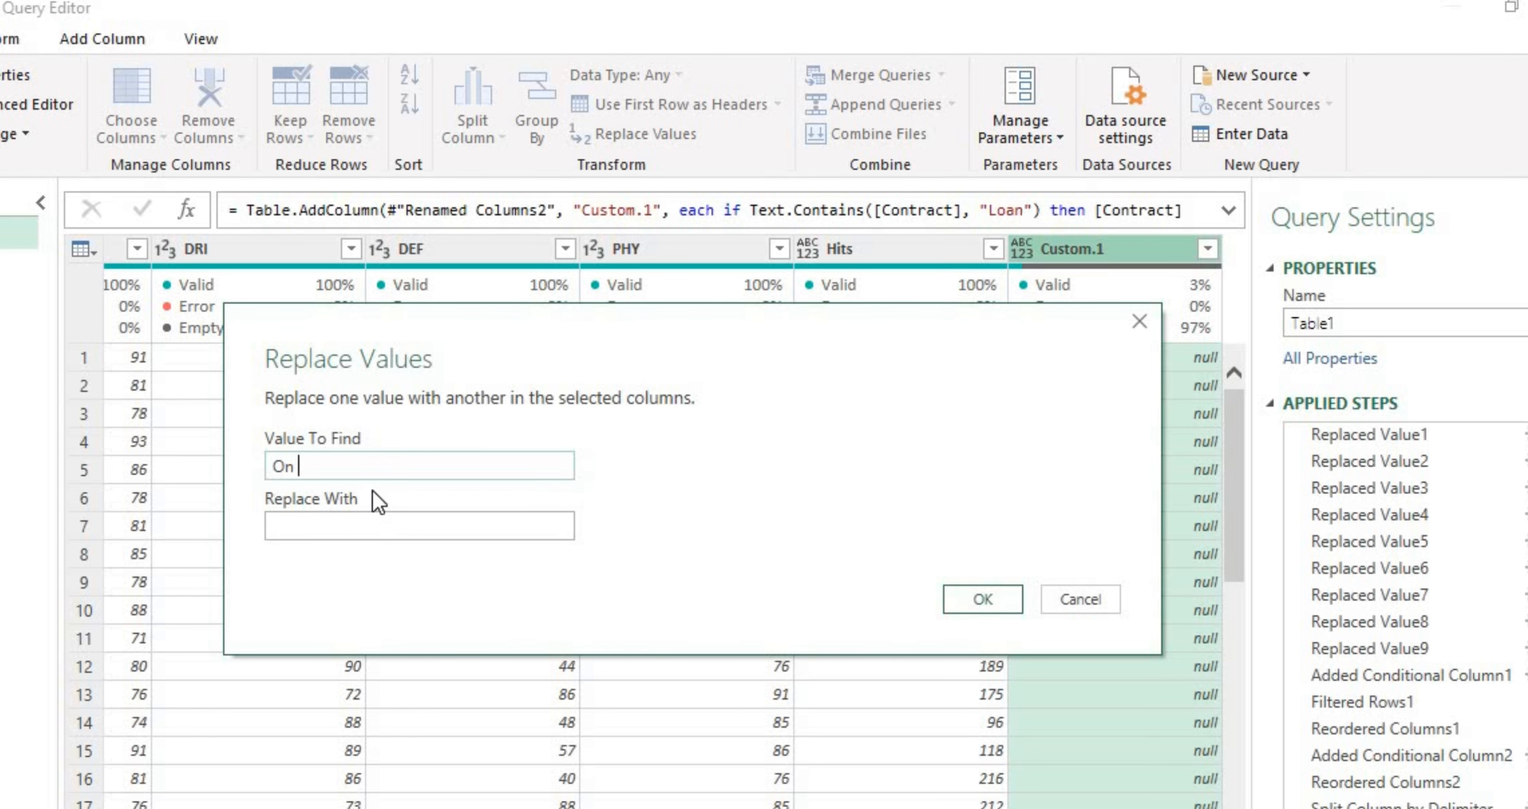
{"action": "left_click", "coordinate": [984, 599]}
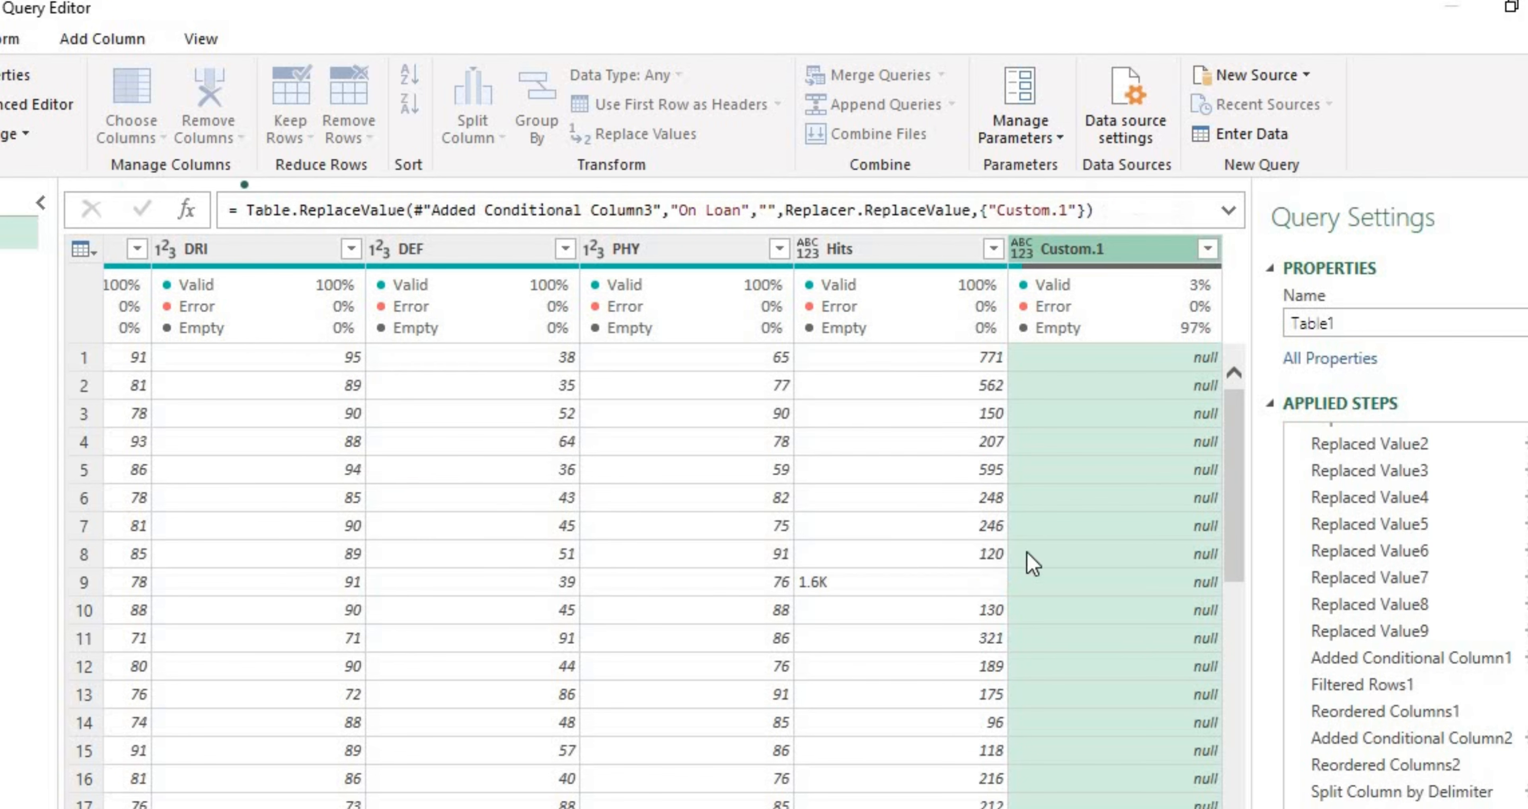
{"action": "left_click", "coordinate": [1208, 248]}
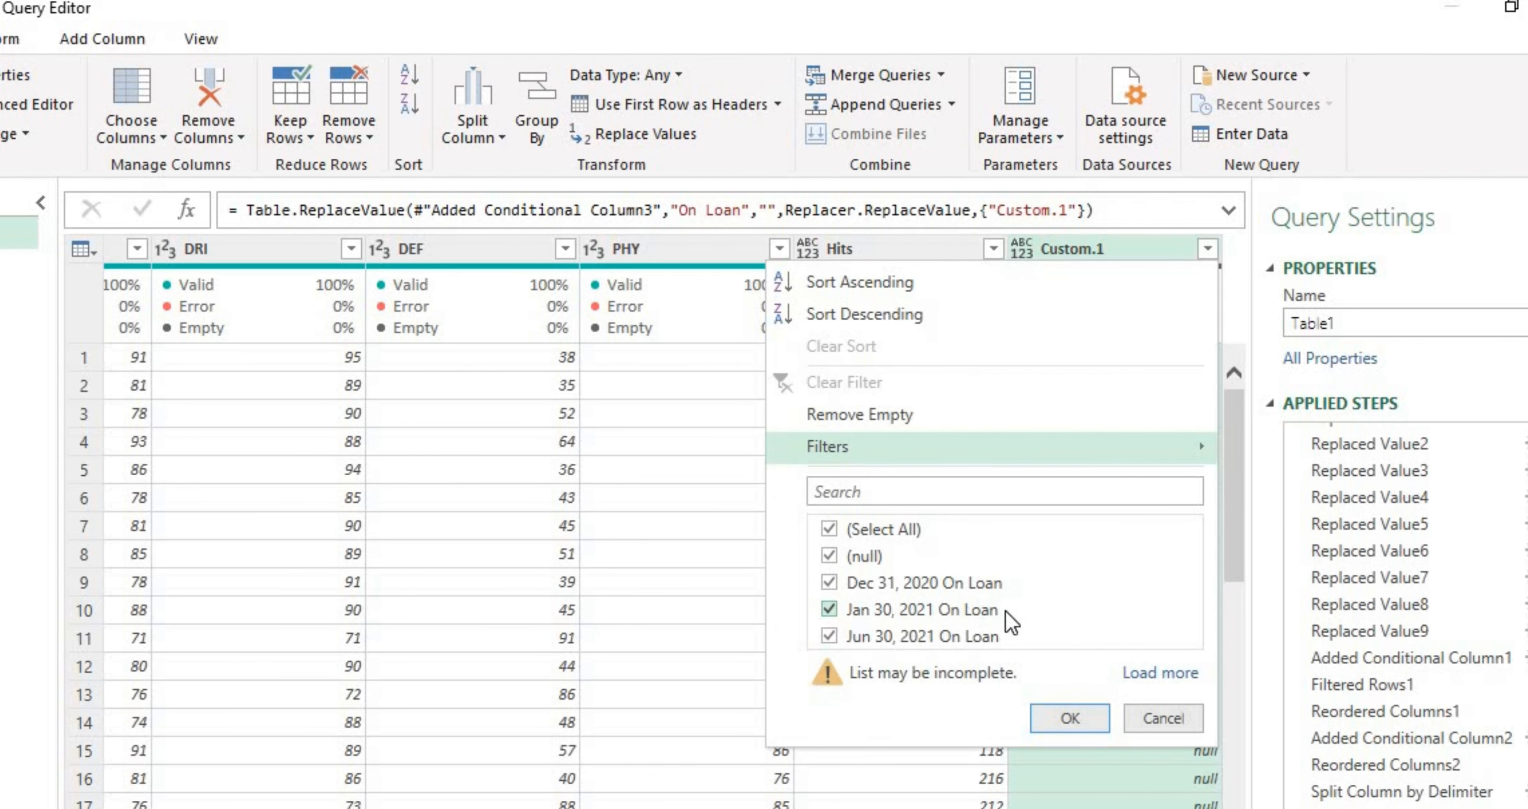
{"action": "left_click", "coordinate": [1064, 719]}
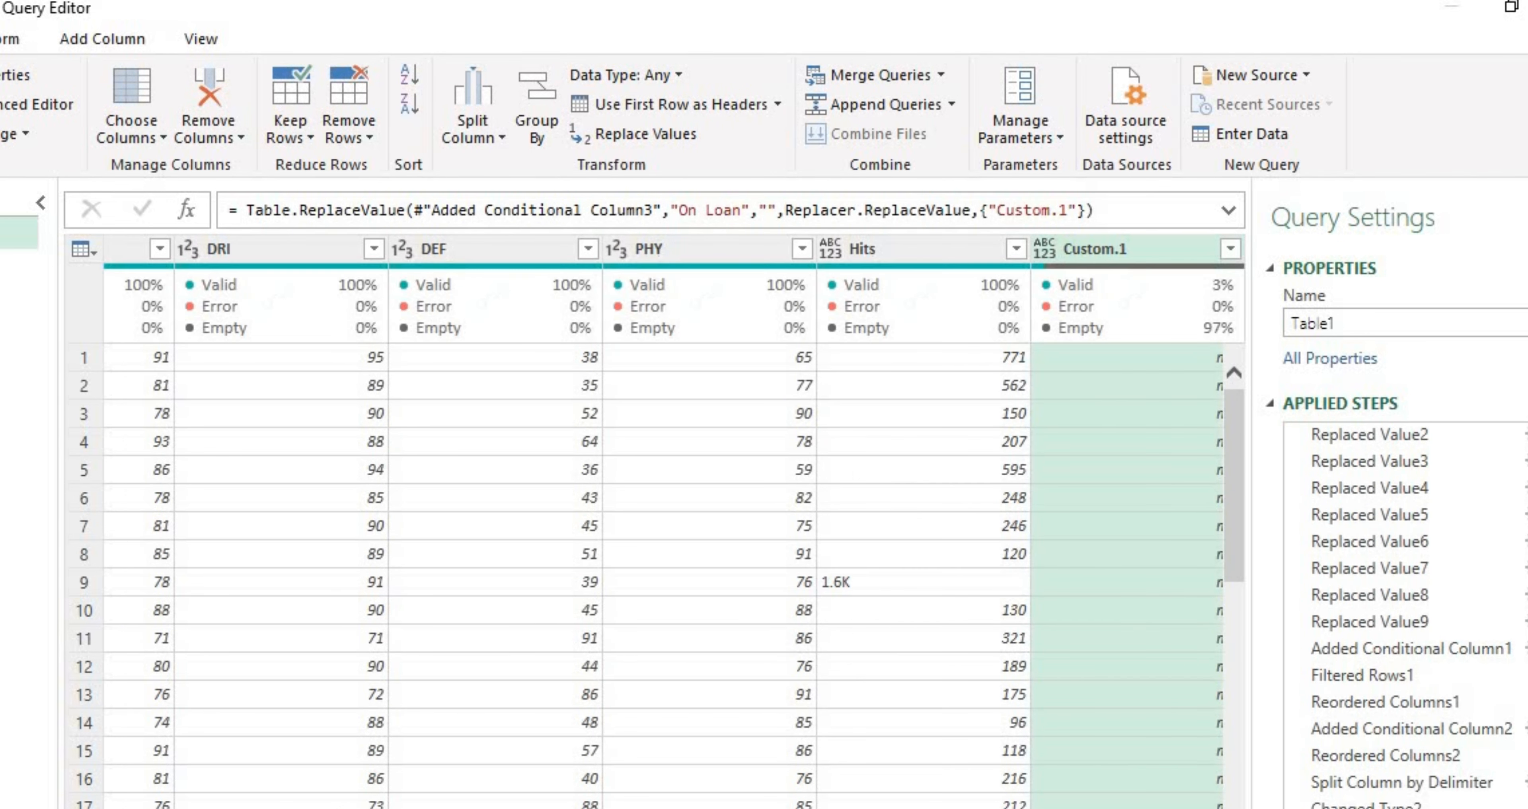
- Edit the existing "On Loan" replacement on the Custom.1 column to find " On Loan" and replace it with a single space
{"action": "double_click", "coordinate": [1398, 807]}
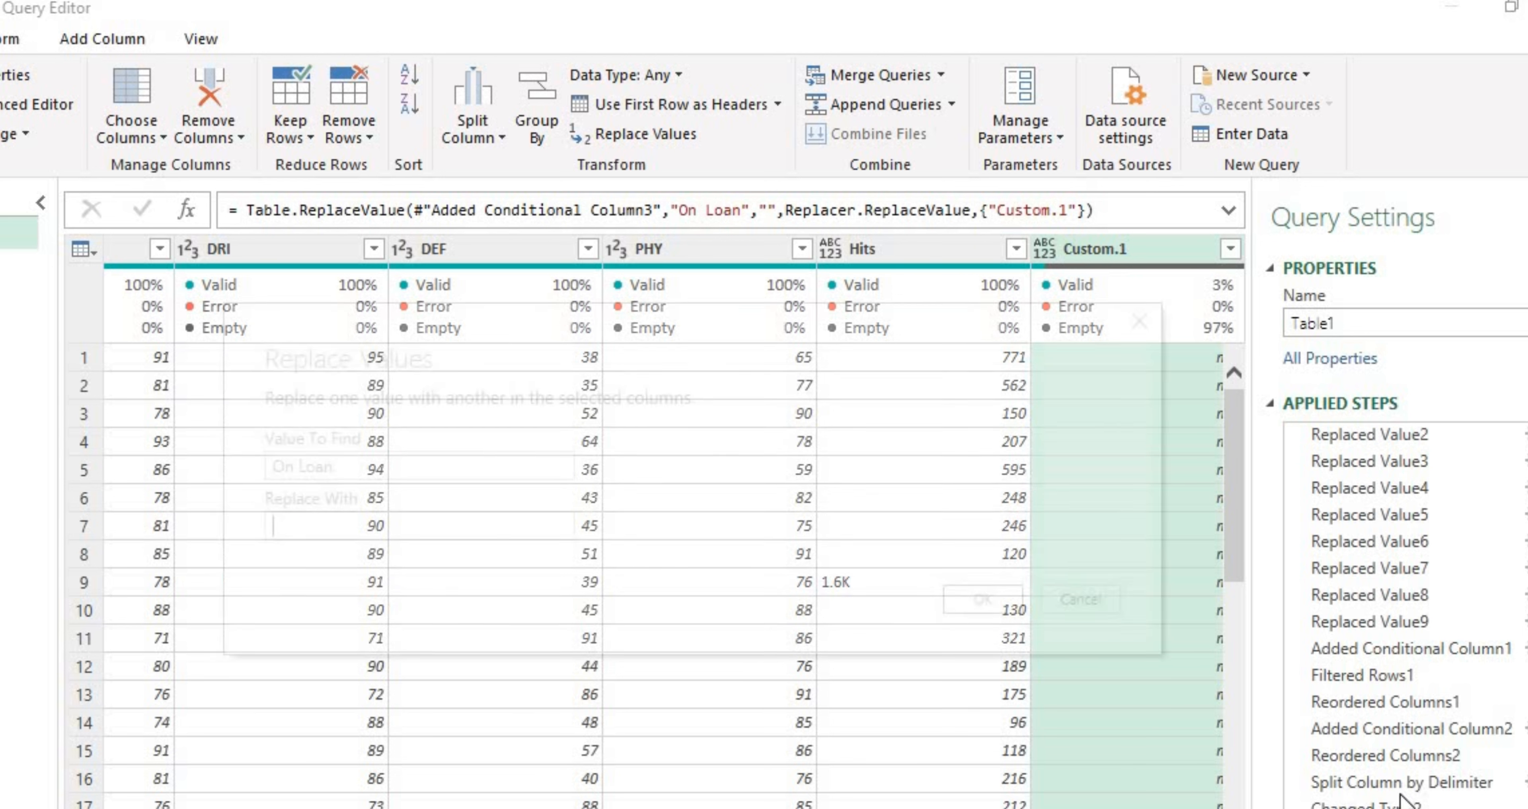
{"action": "left_click", "coordinate": [277, 460]}
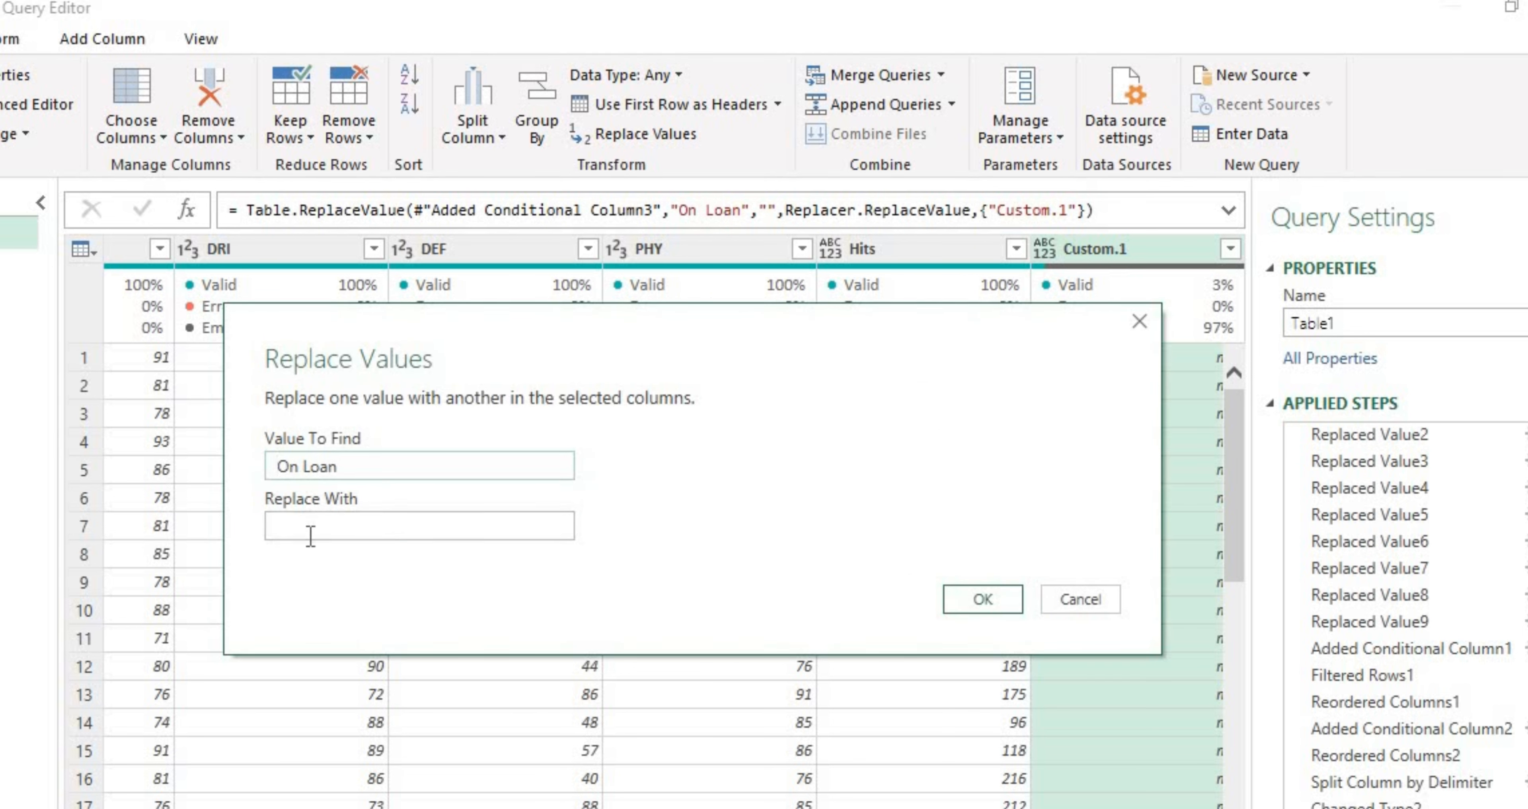
{"action": "left_click", "coordinate": [307, 521]}
{"action": "left_click", "coordinate": [973, 599]}
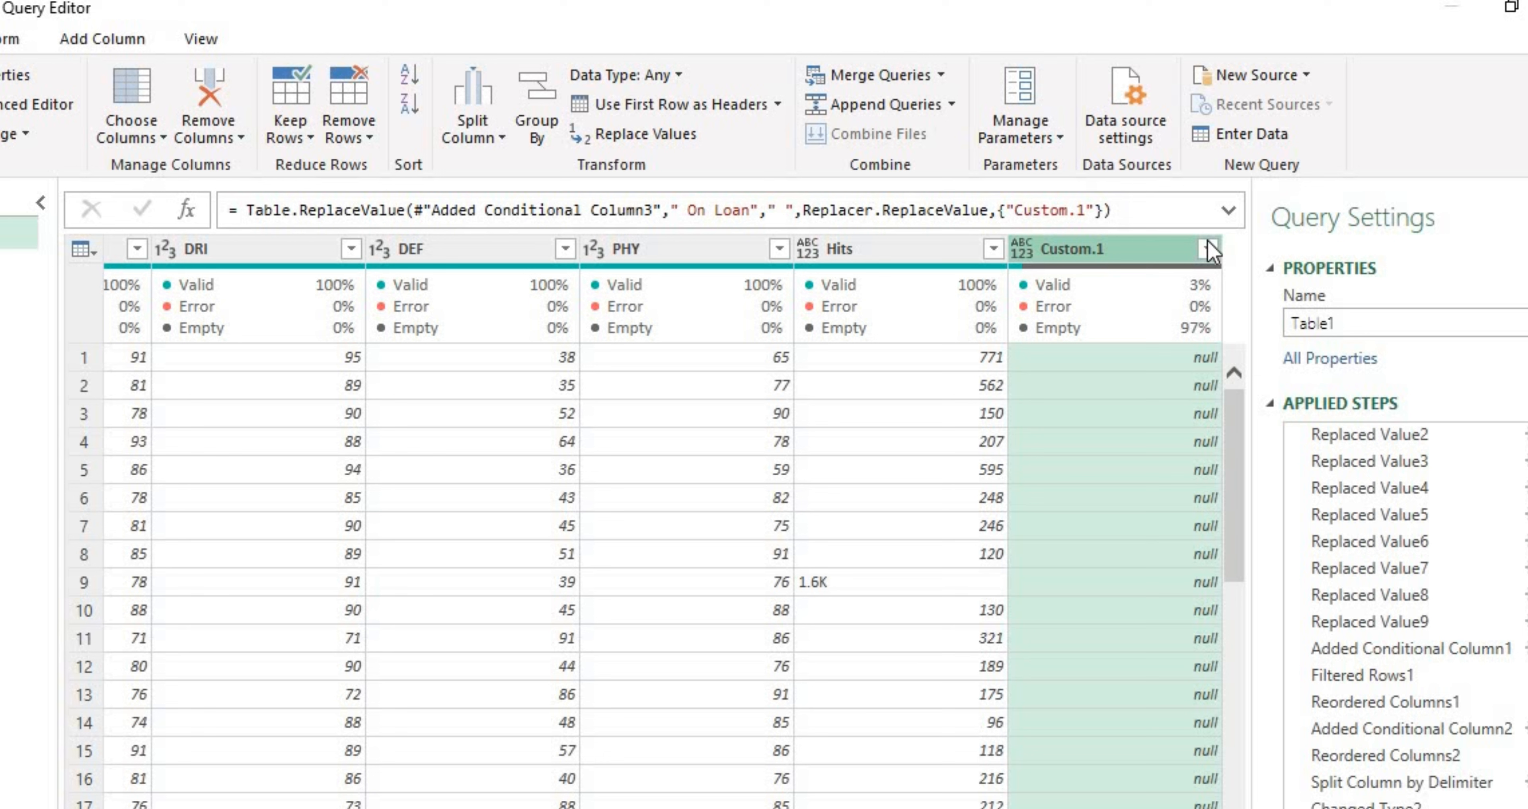
- Filter the Custom.1 column to "Dec 31, 2020 On Loan" and copy the value from its first row
{"action": "left_click", "coordinate": [1207, 249]}
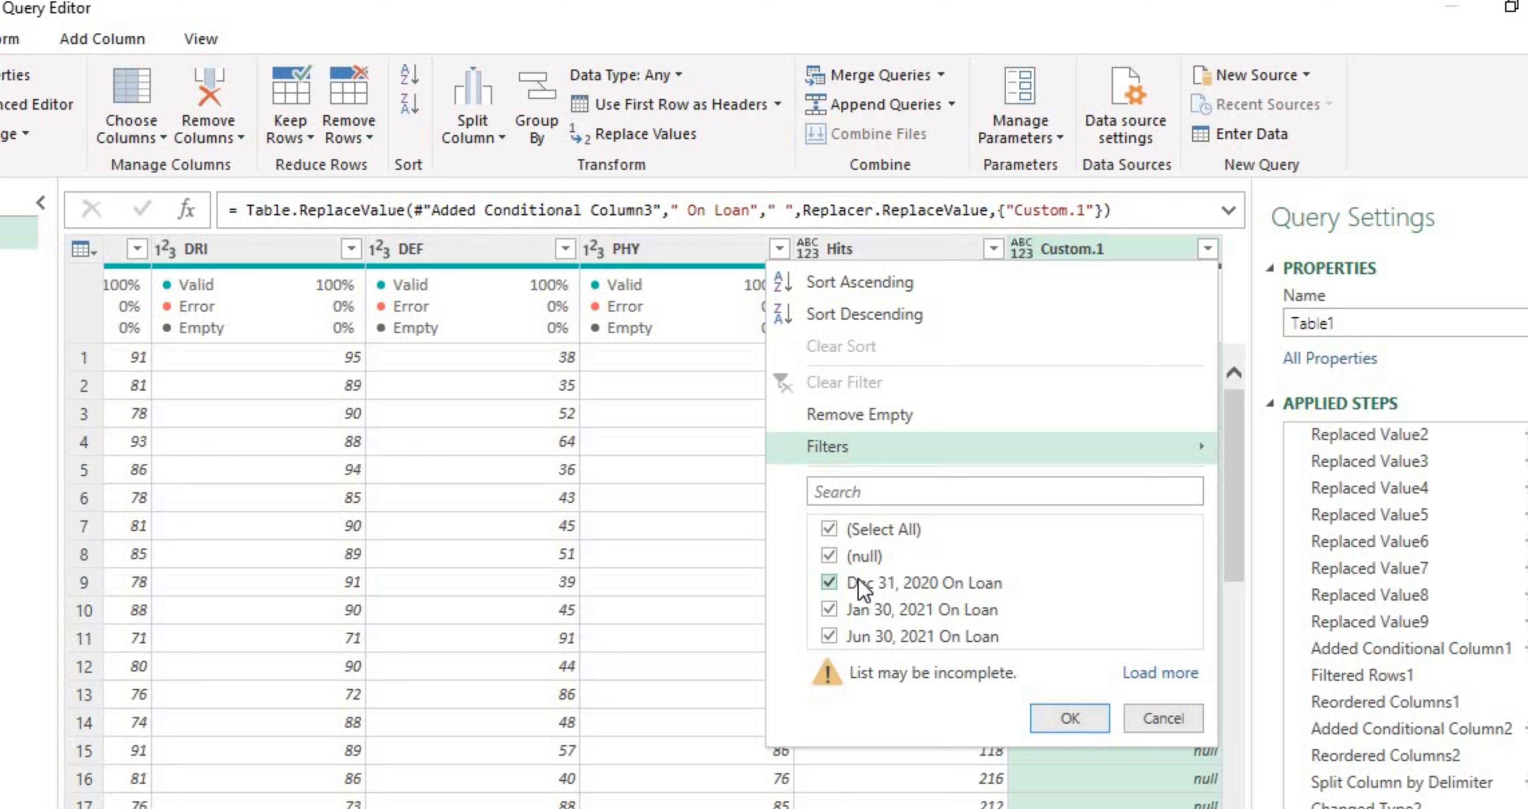
{"action": "left_click", "coordinate": [829, 529]}
{"action": "left_click", "coordinate": [830, 585]}
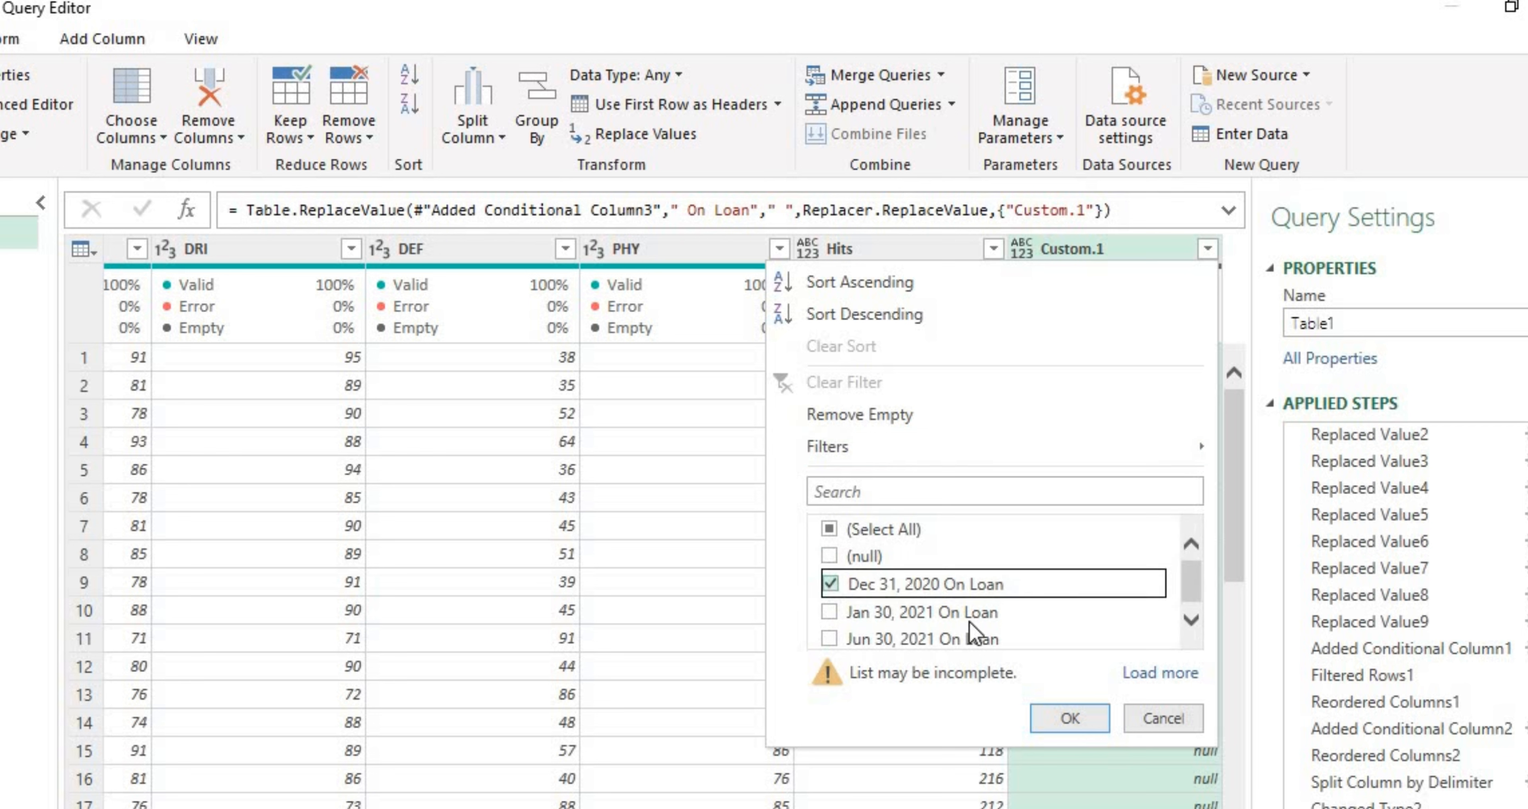
{"action": "left_click", "coordinate": [1066, 719]}
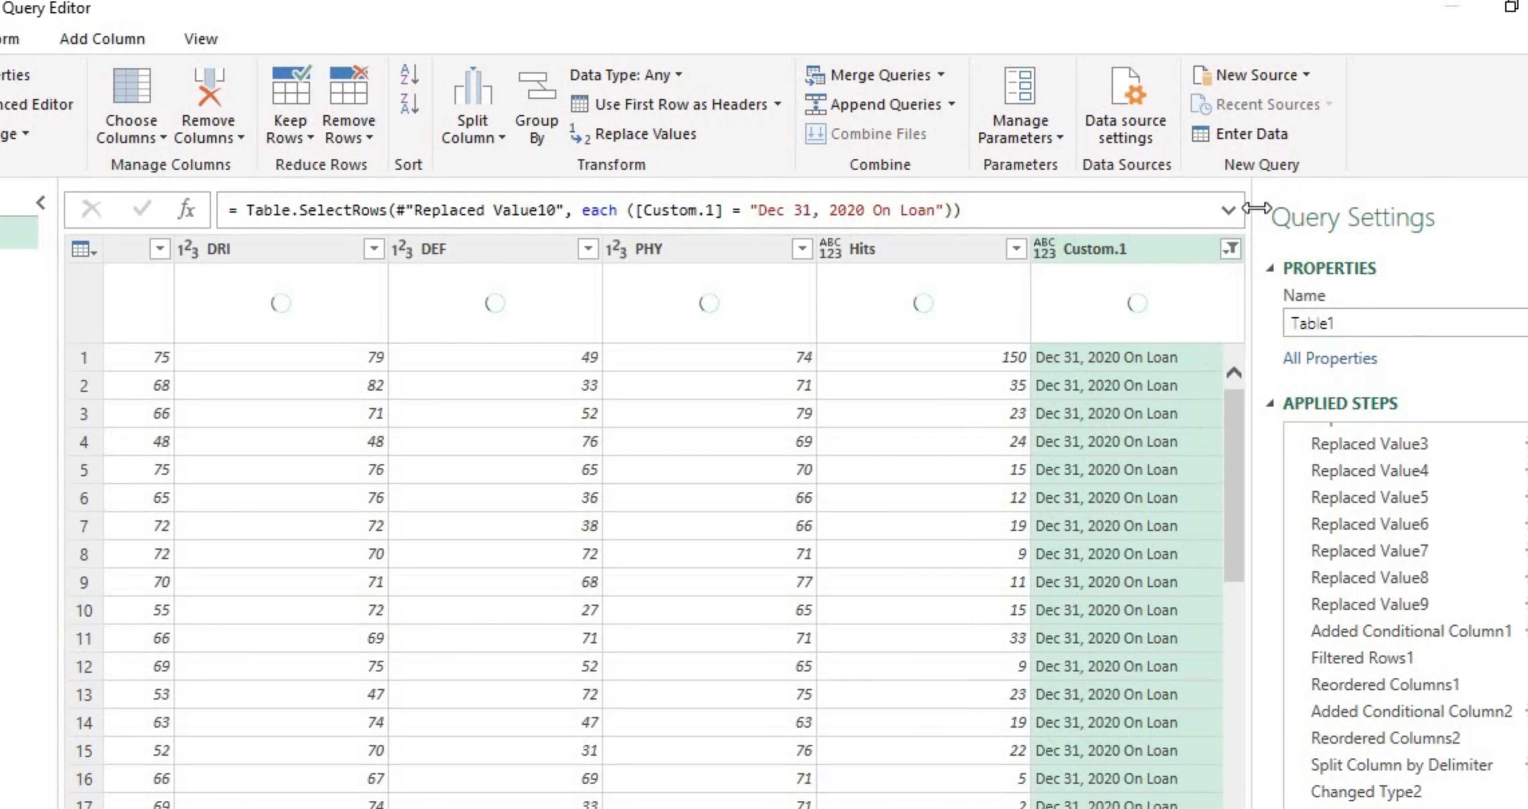
{"action": "left_click", "coordinate": [1146, 356]}
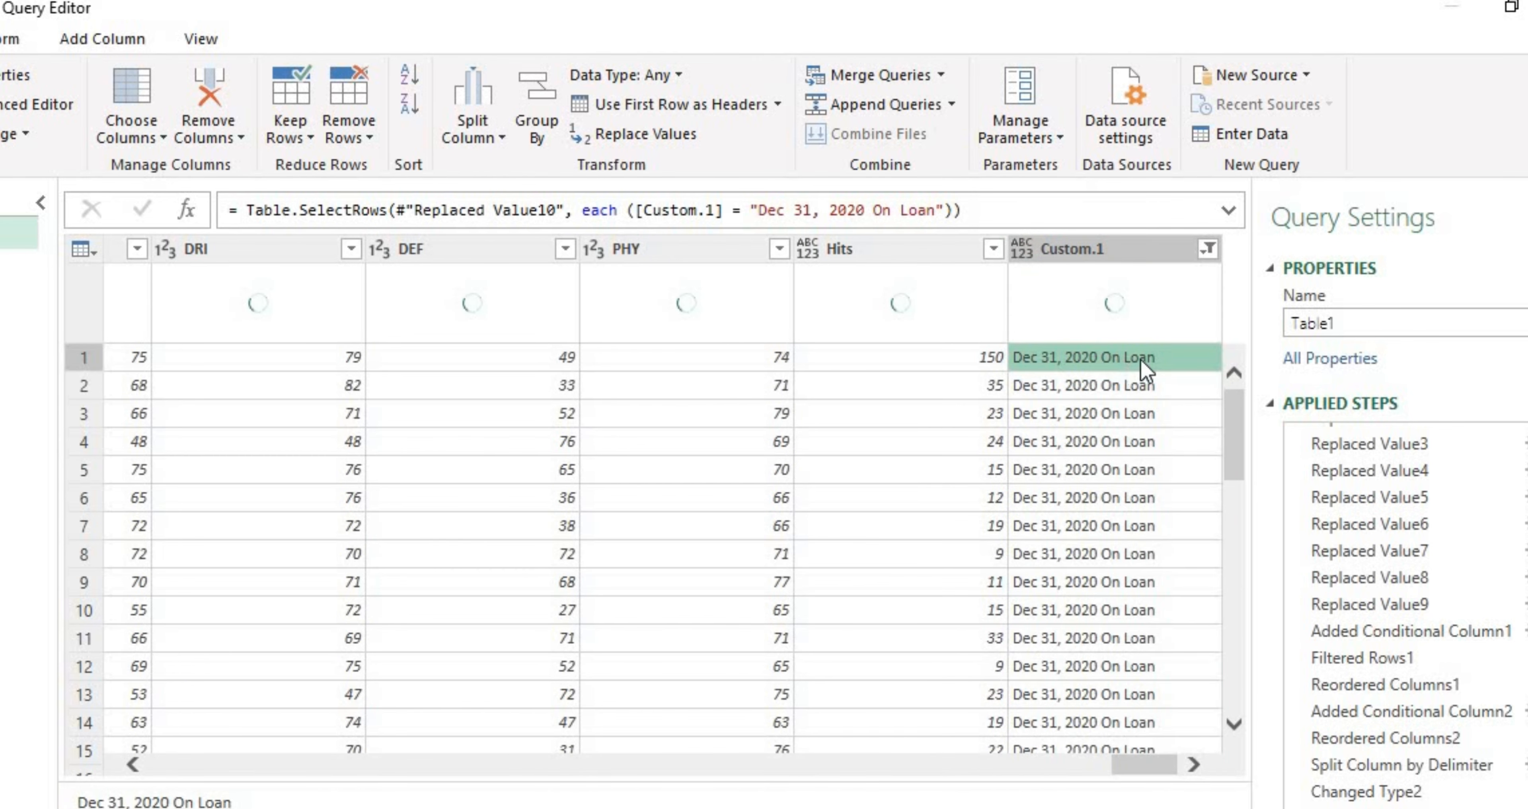
{"action": "right_click", "coordinate": [1145, 361]}
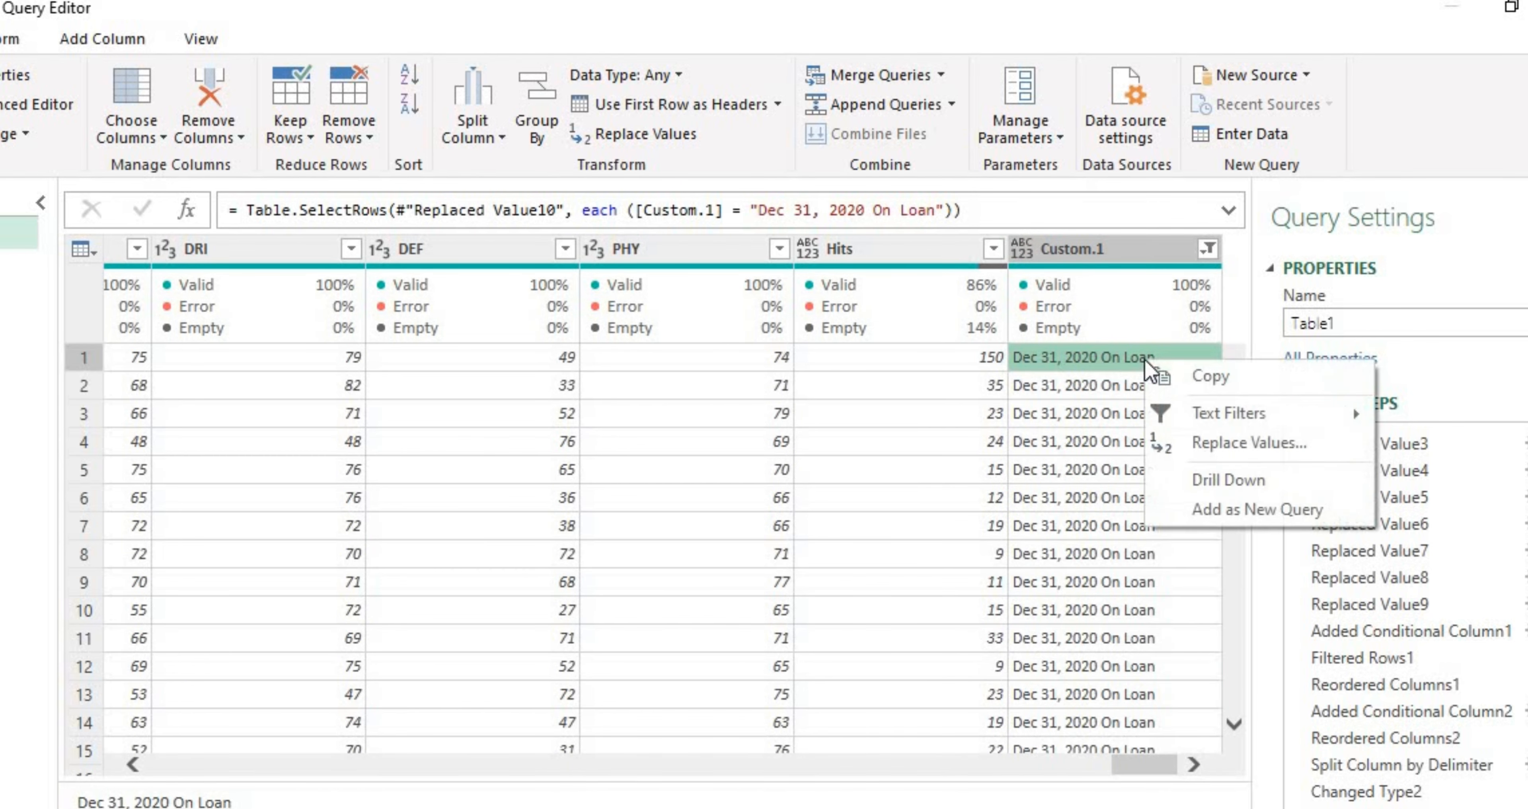
{"action": "left_click", "coordinate": [1207, 377]}
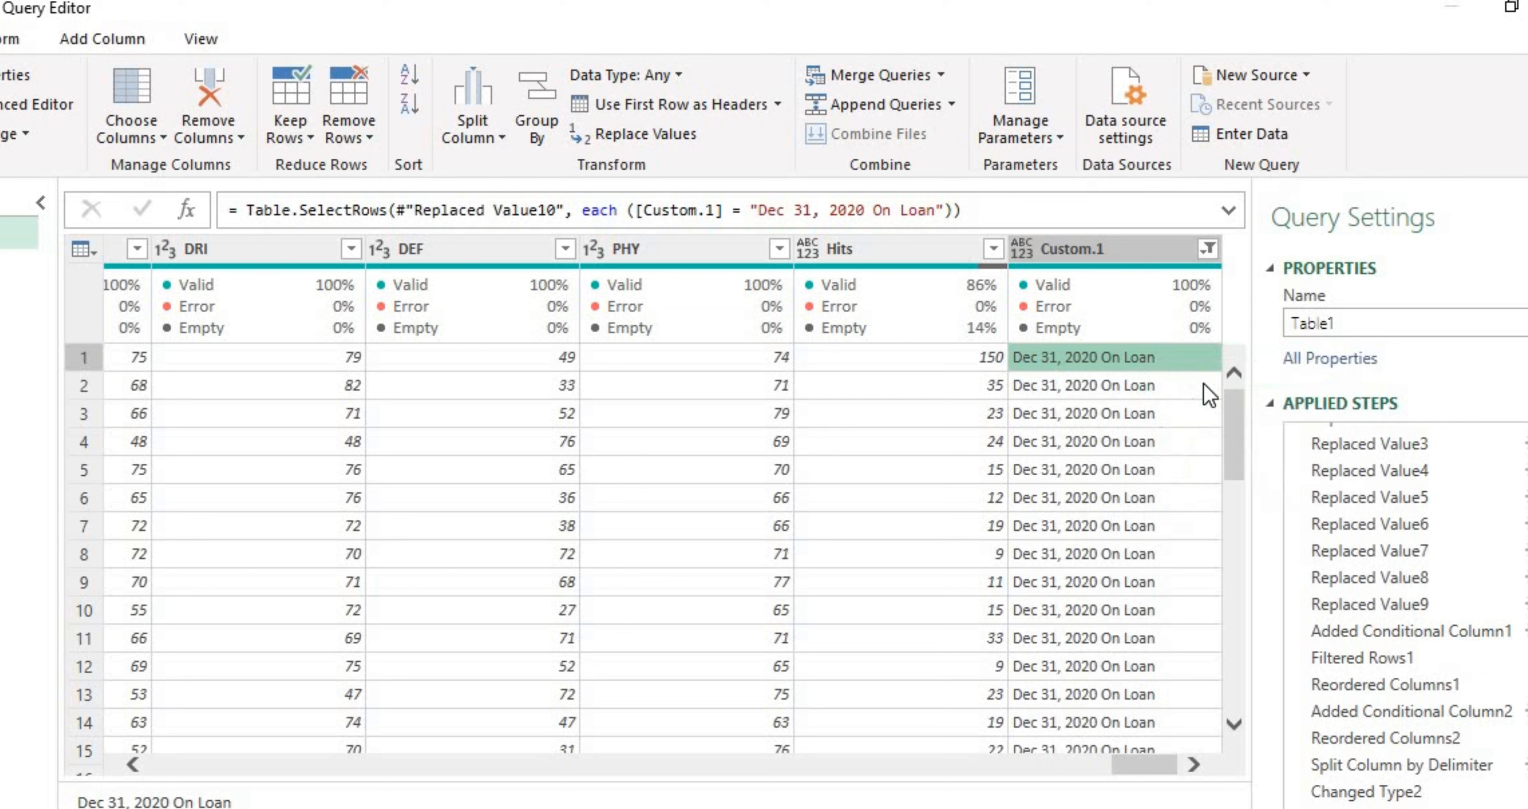
- Replace the text "On Loan" with nothing in the filtered Custom.1 column
{"action": "left_click", "coordinate": [1161, 254]}
{"action": "right_click", "coordinate": [1159, 252]}
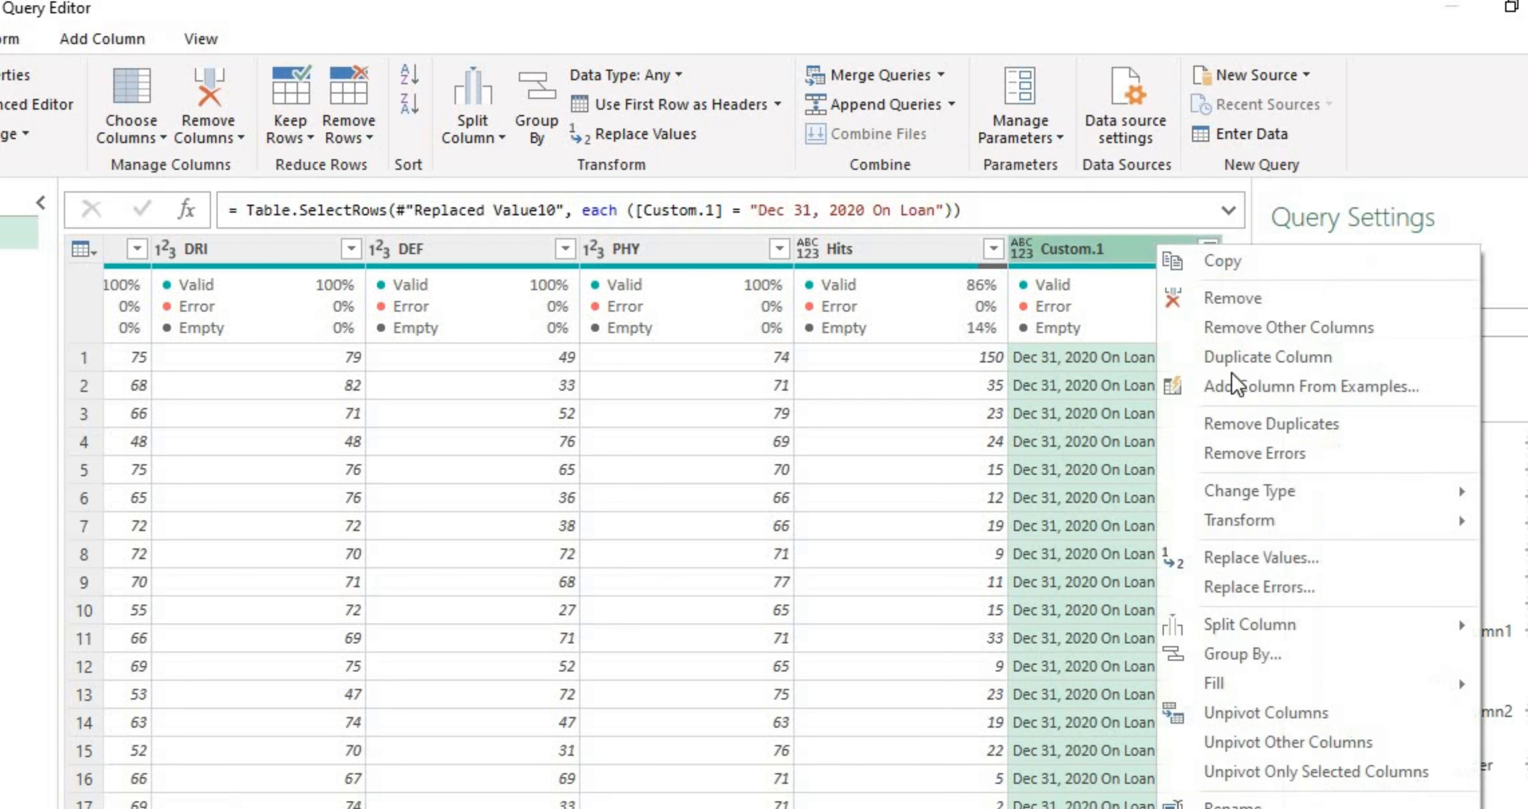
{"action": "left_click", "coordinate": [1318, 560]}
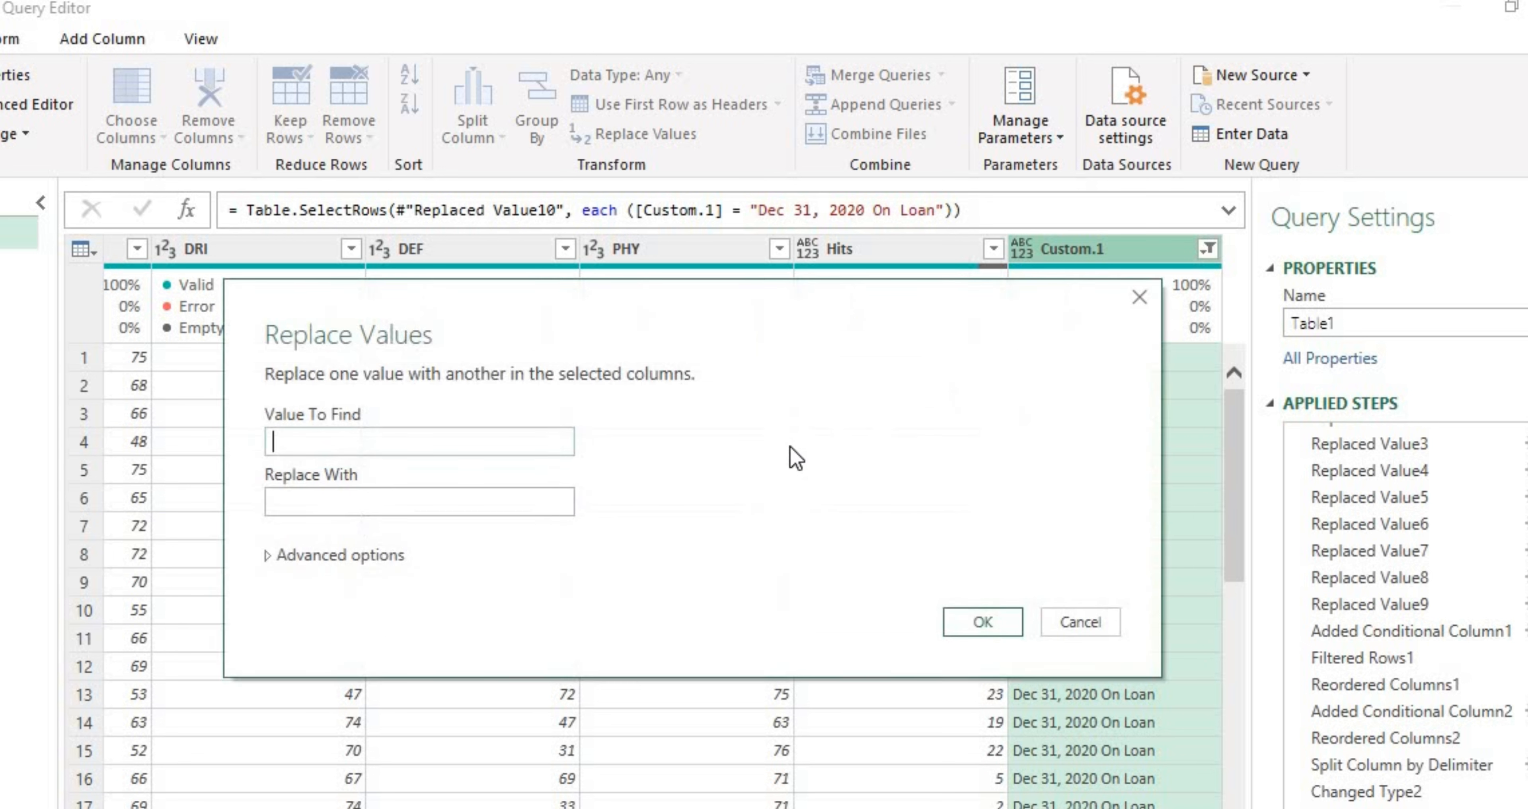
{"action": "key", "text": "ctrl+v"}
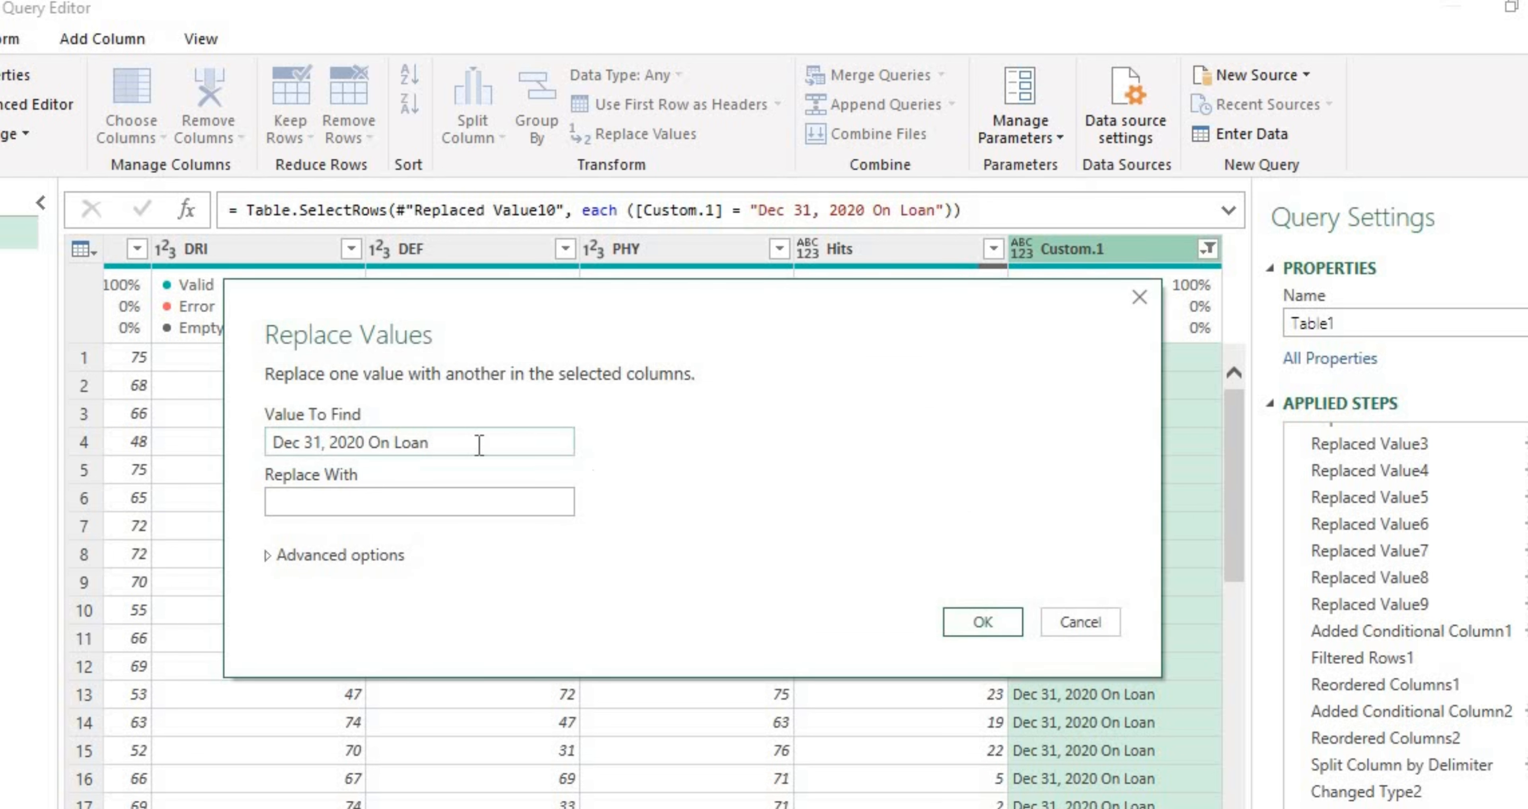
{"action": "left_click", "coordinate": [376, 442]}
{"action": "key", "text": "BackSpace"}
{"action": "key", "text": "BackSpace"}
{"action": "key", "text": "BackSpace"}
{"action": "key", "text": "BackSpace"}
{"action": "key", "text": "BackSpace"}
{"action": "key", "text": "BackSpace"}
{"action": "key", "text": "BackSpace"}
{"action": "key", "text": "BackSpace"}
{"action": "key", "text": "BackSpace"}
{"action": "key", "text": "BackSpace"}
{"action": "key", "text": "BackSpace"}
{"action": "key", "text": "BackSpace"}
{"action": "key", "text": "BackSpace"}
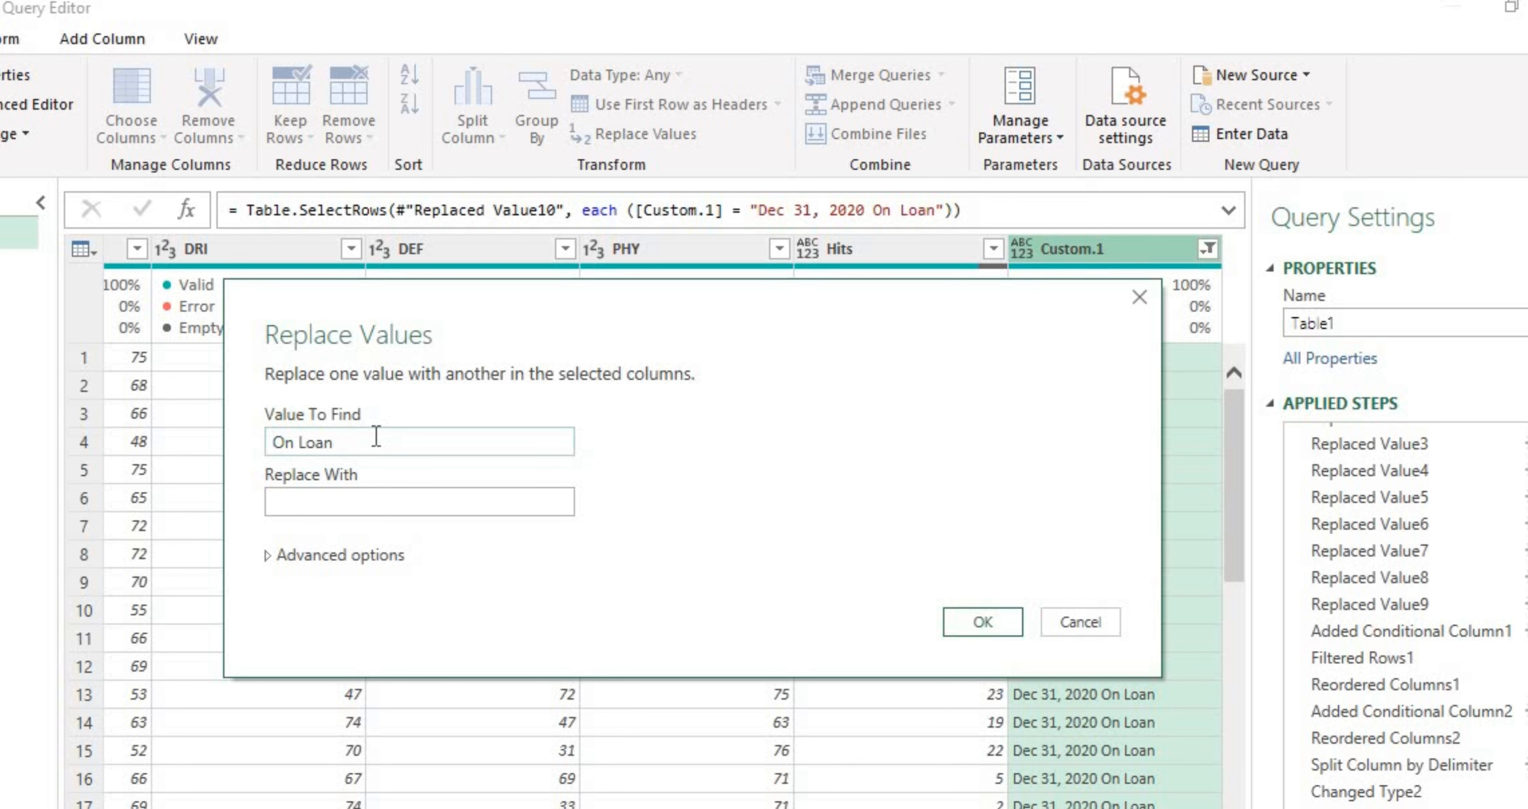
{"action": "key", "text": "Return"}
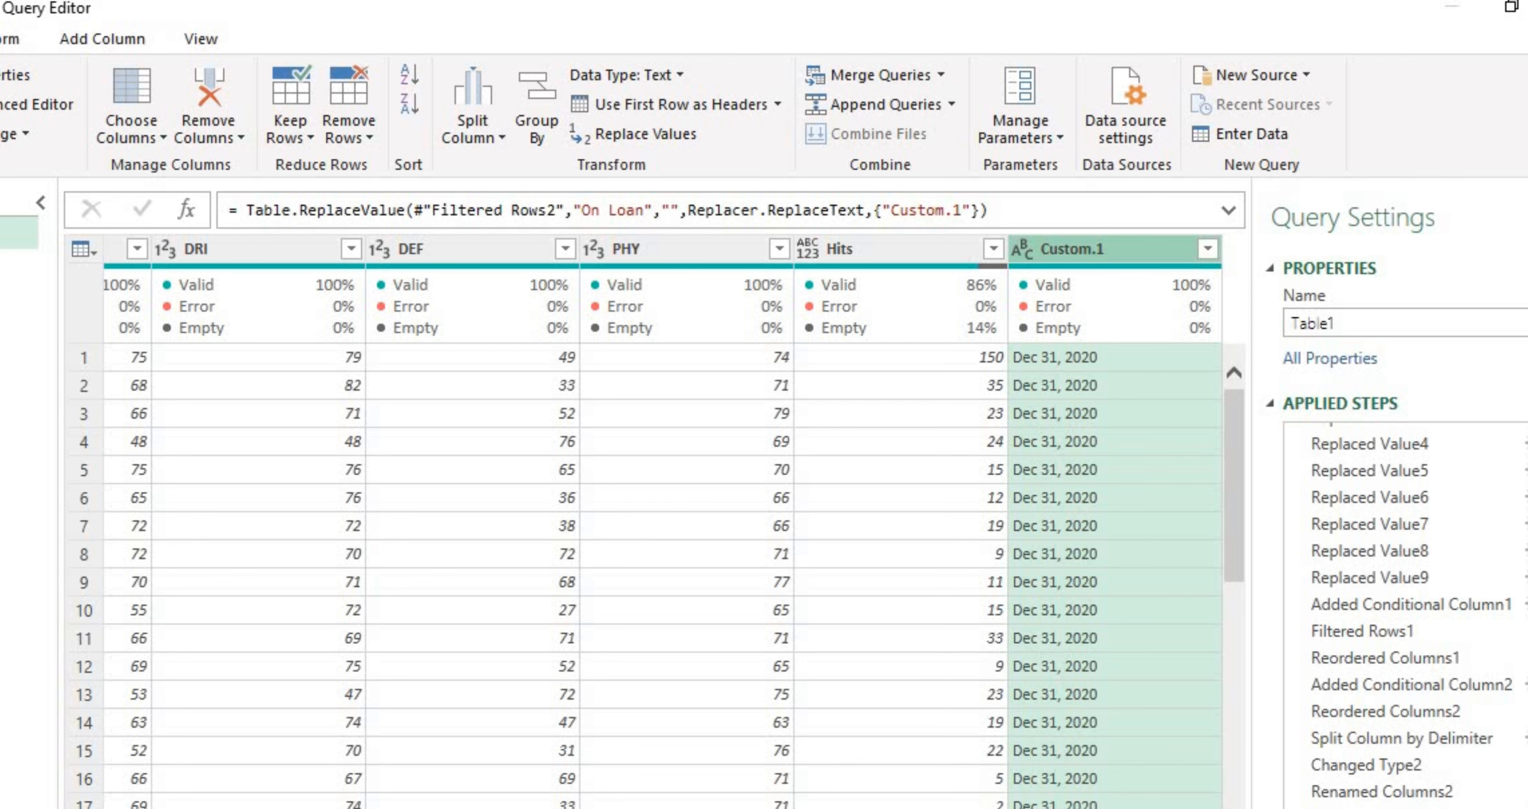
- Delete the last text replacement and the Custom.1 row filter from the applied steps
{"action": "key", "text": "Delete"}
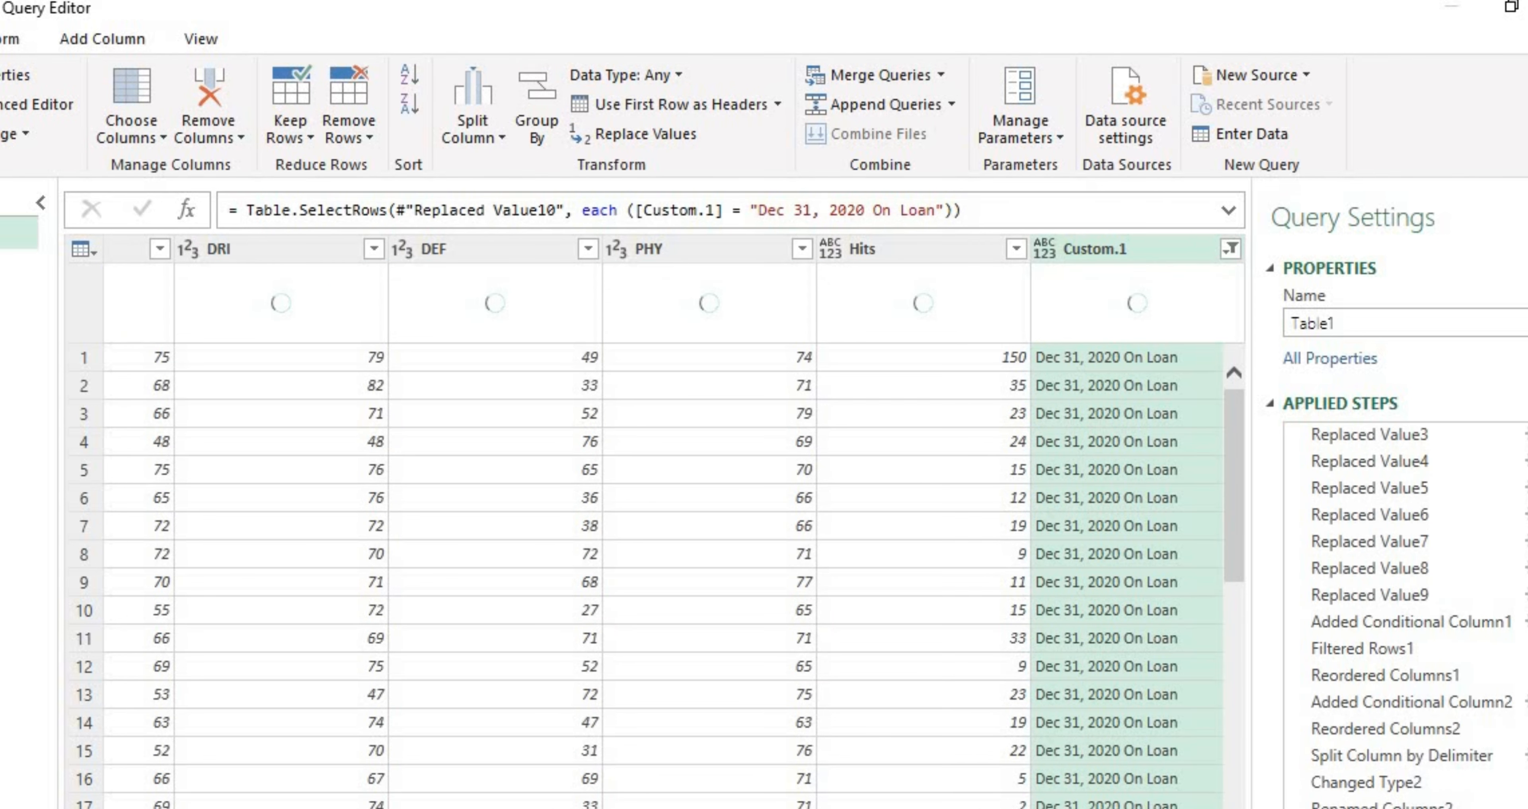
{"action": "key", "text": "Delete"}
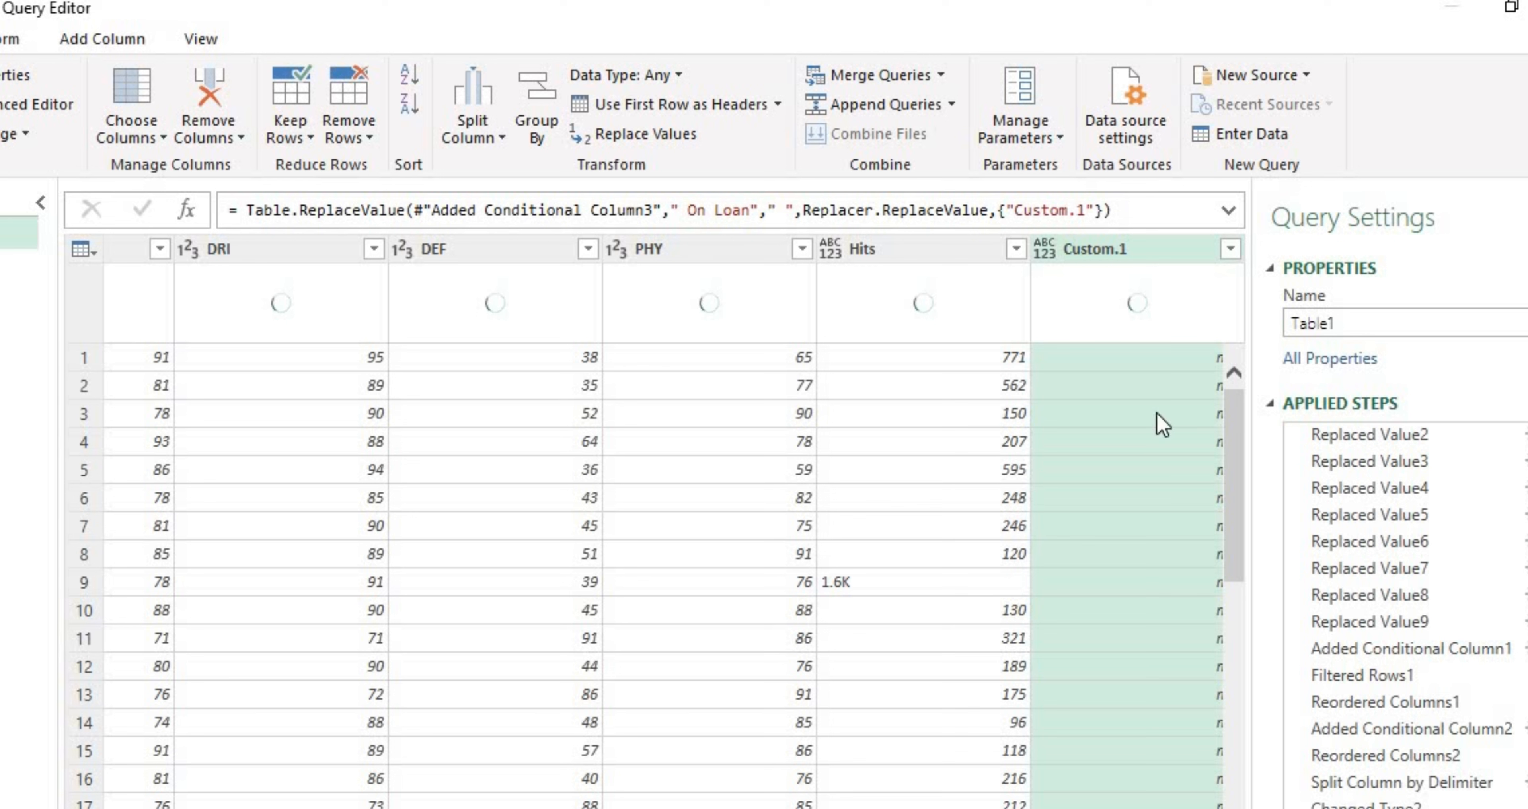
- Replace null values with 0 in the Custom.1 column
{"action": "right_click", "coordinate": [1142, 261]}
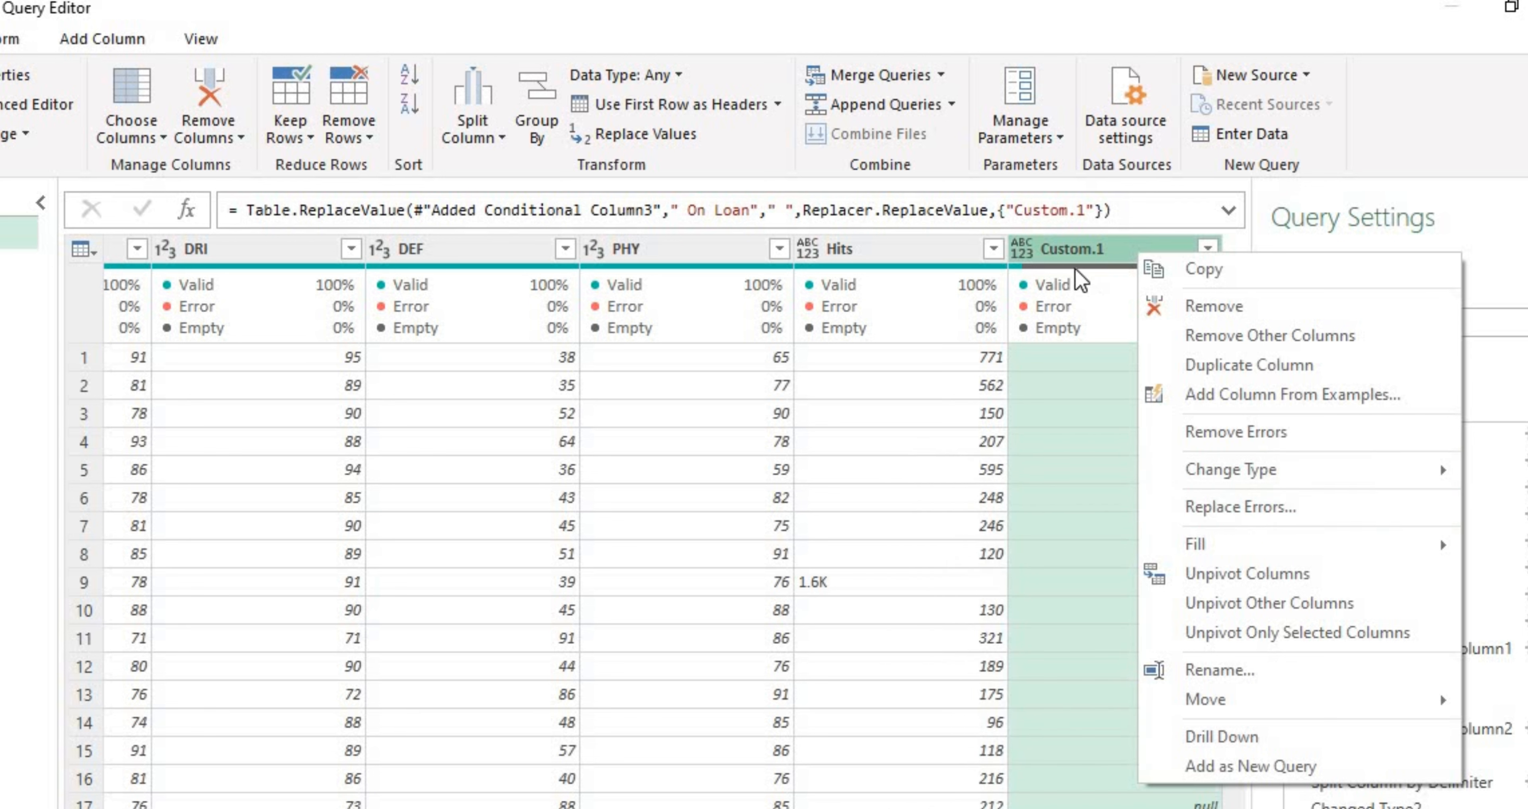
{"action": "left_click", "coordinate": [1078, 279]}
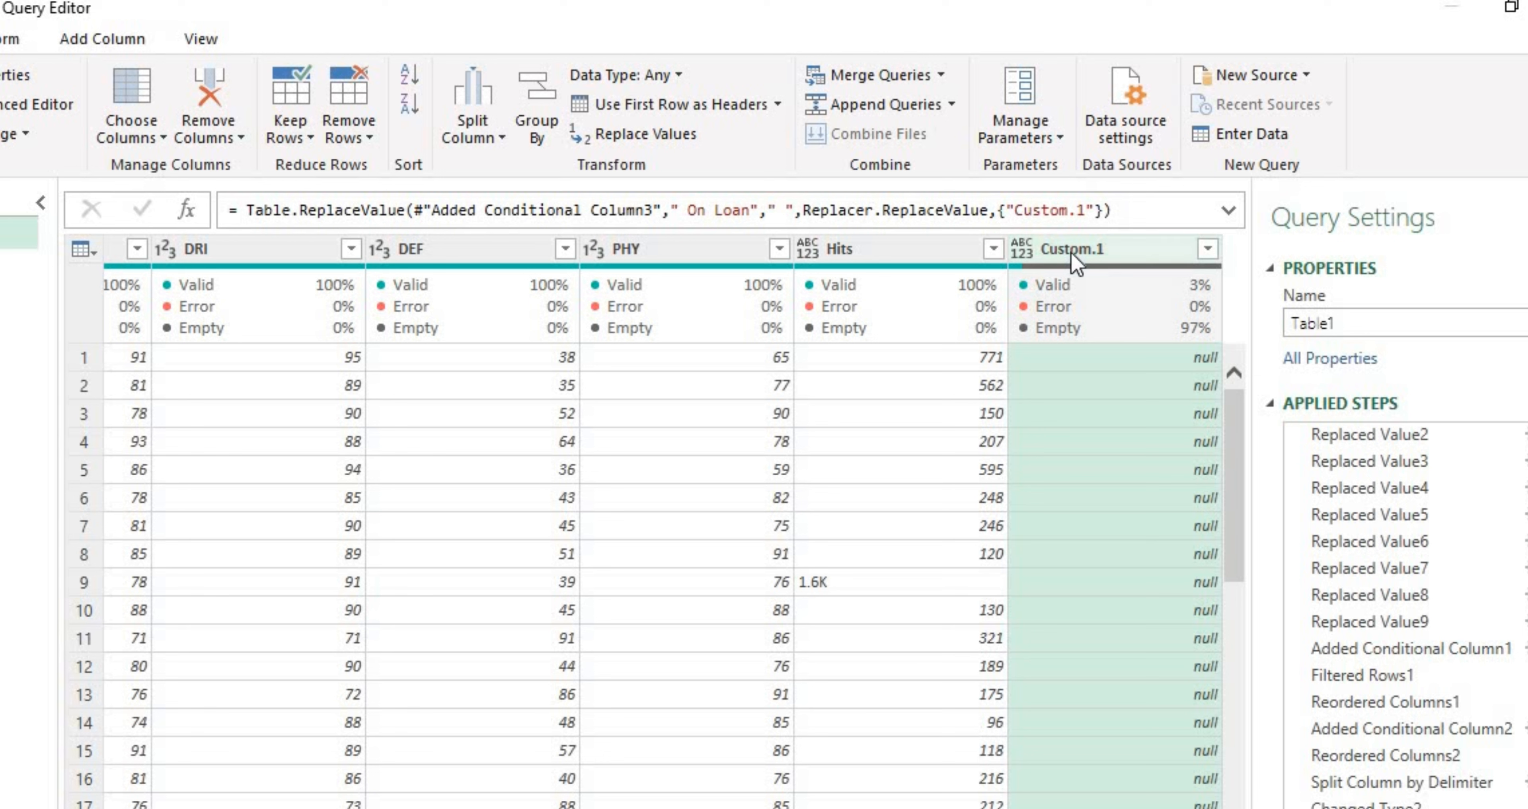
{"action": "right_click", "coordinate": [1076, 261]}
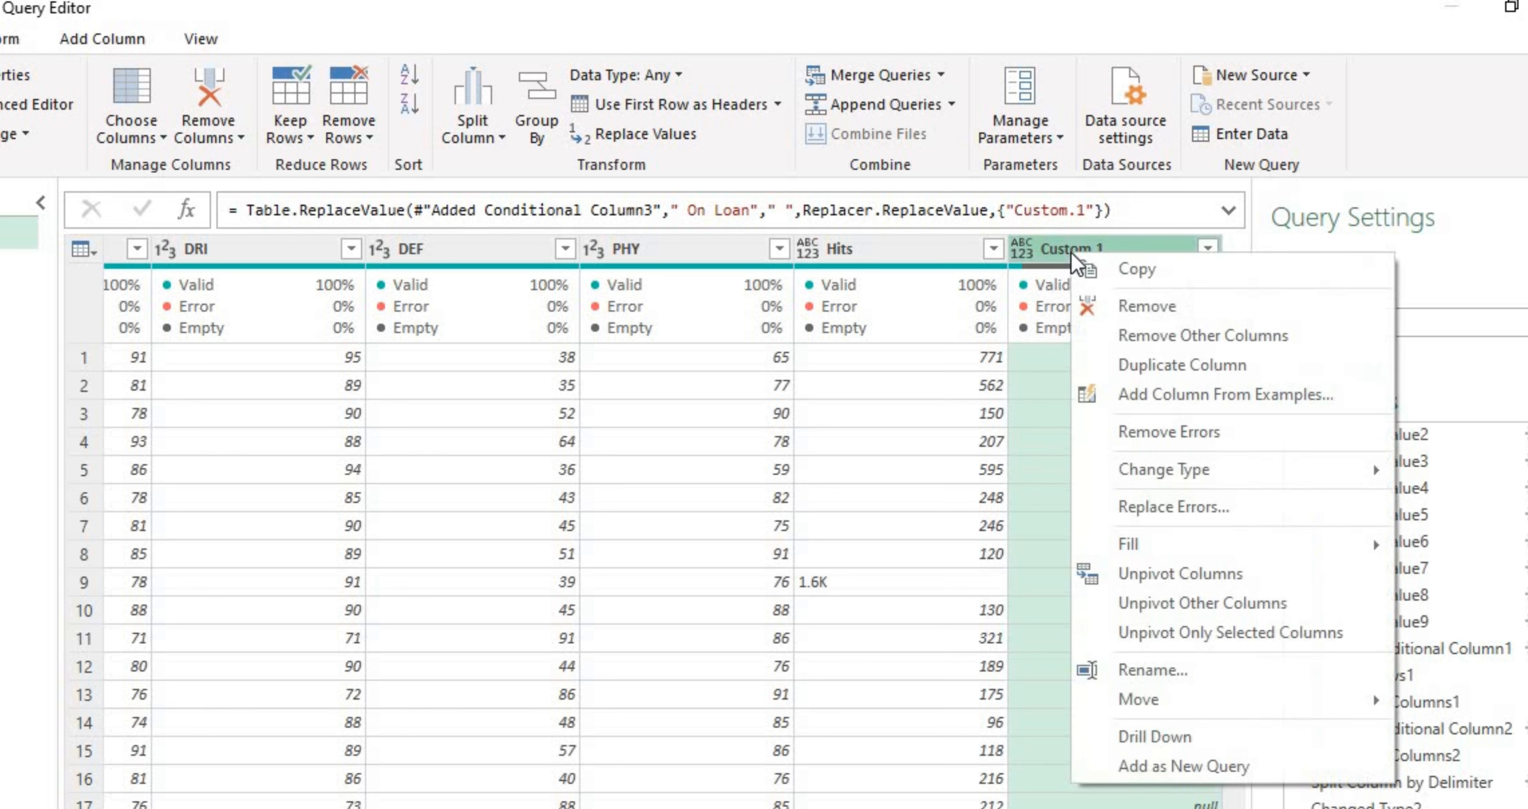
{"action": "left_click", "coordinate": [1067, 248]}
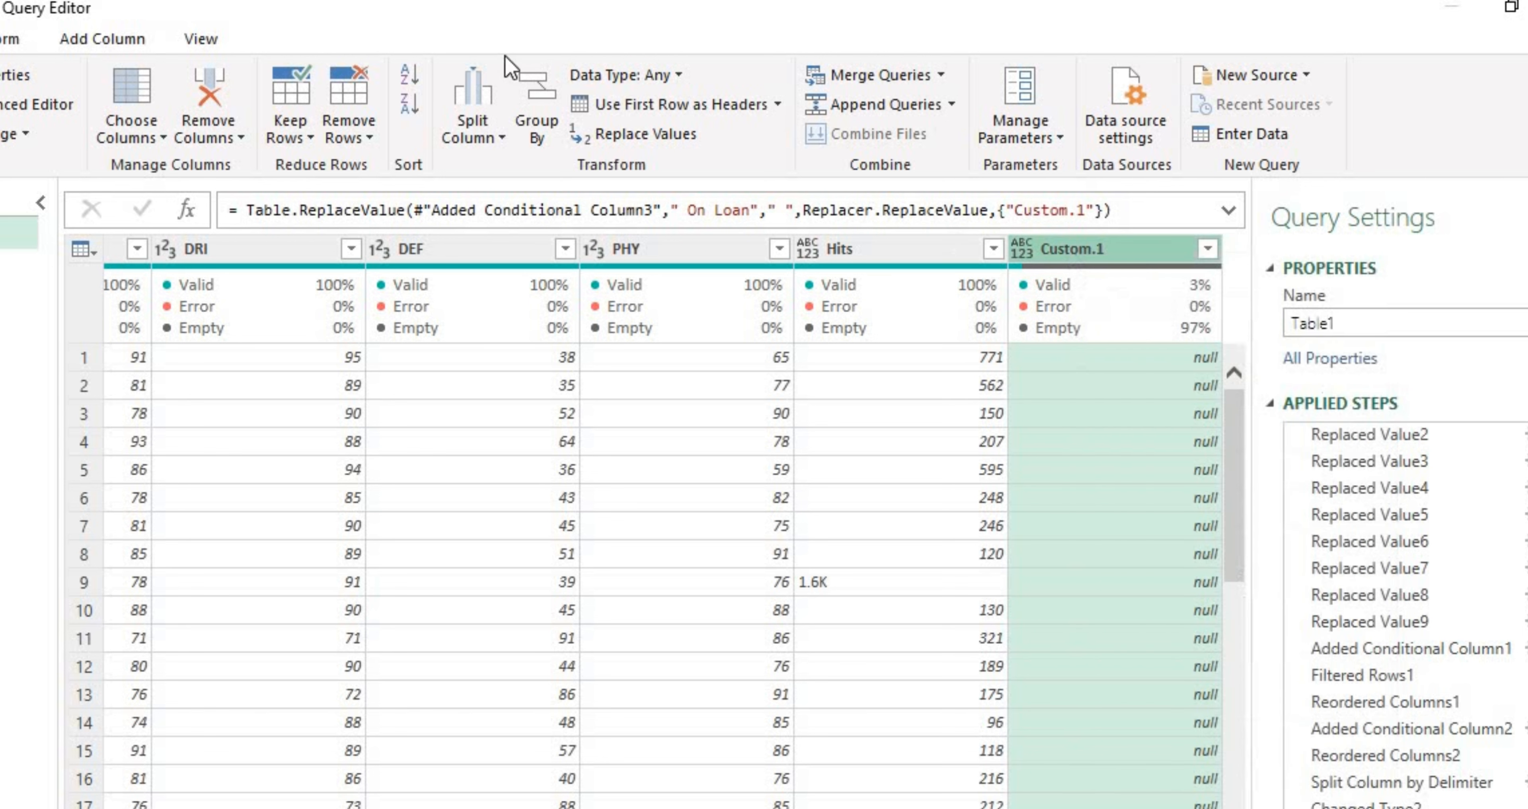
{"action": "left_click", "coordinate": [639, 126]}
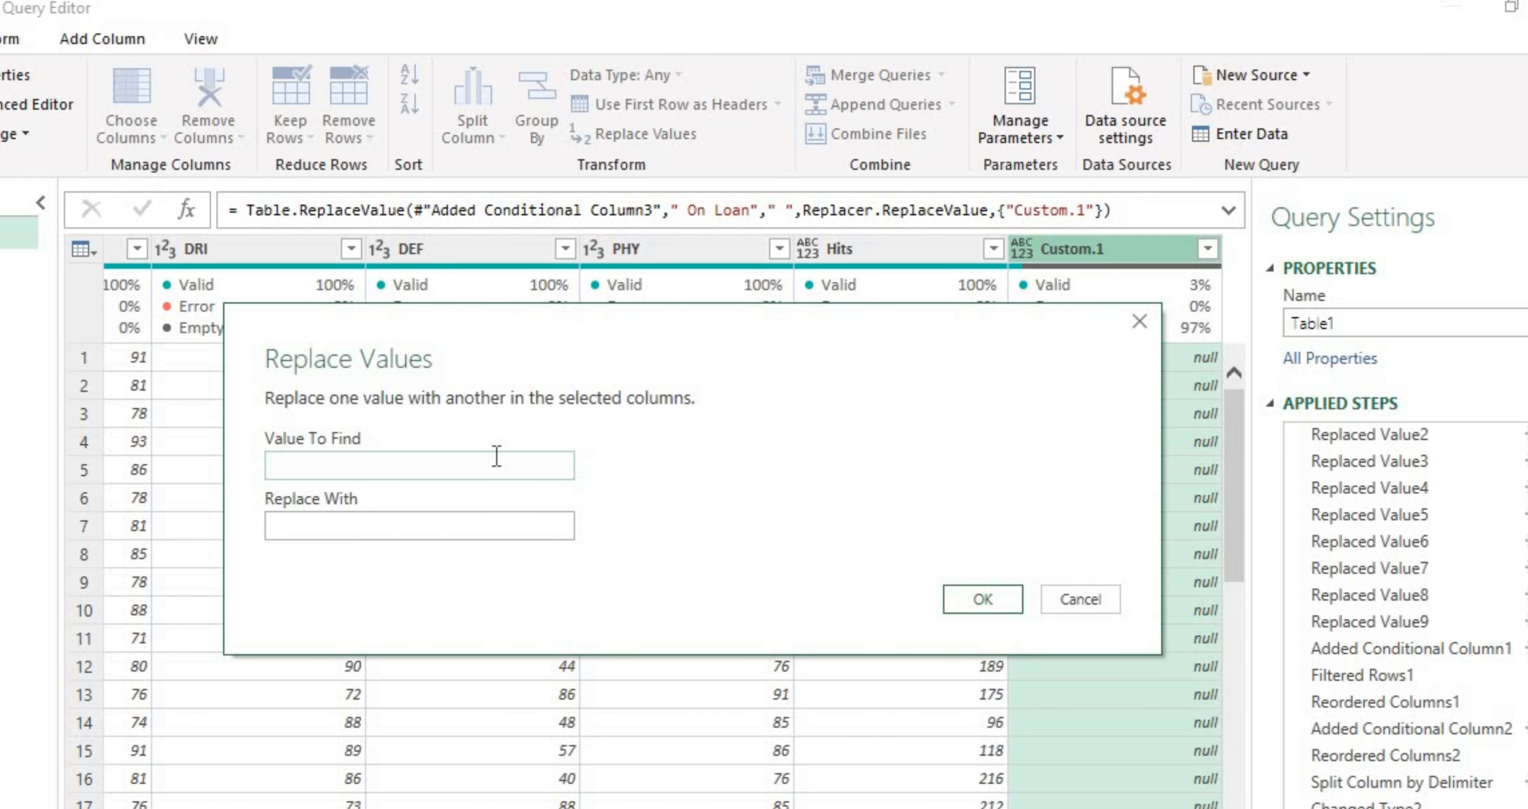
{"action": "left_click", "coordinate": [497, 518]}
{"action": "key", "text": "Return"}
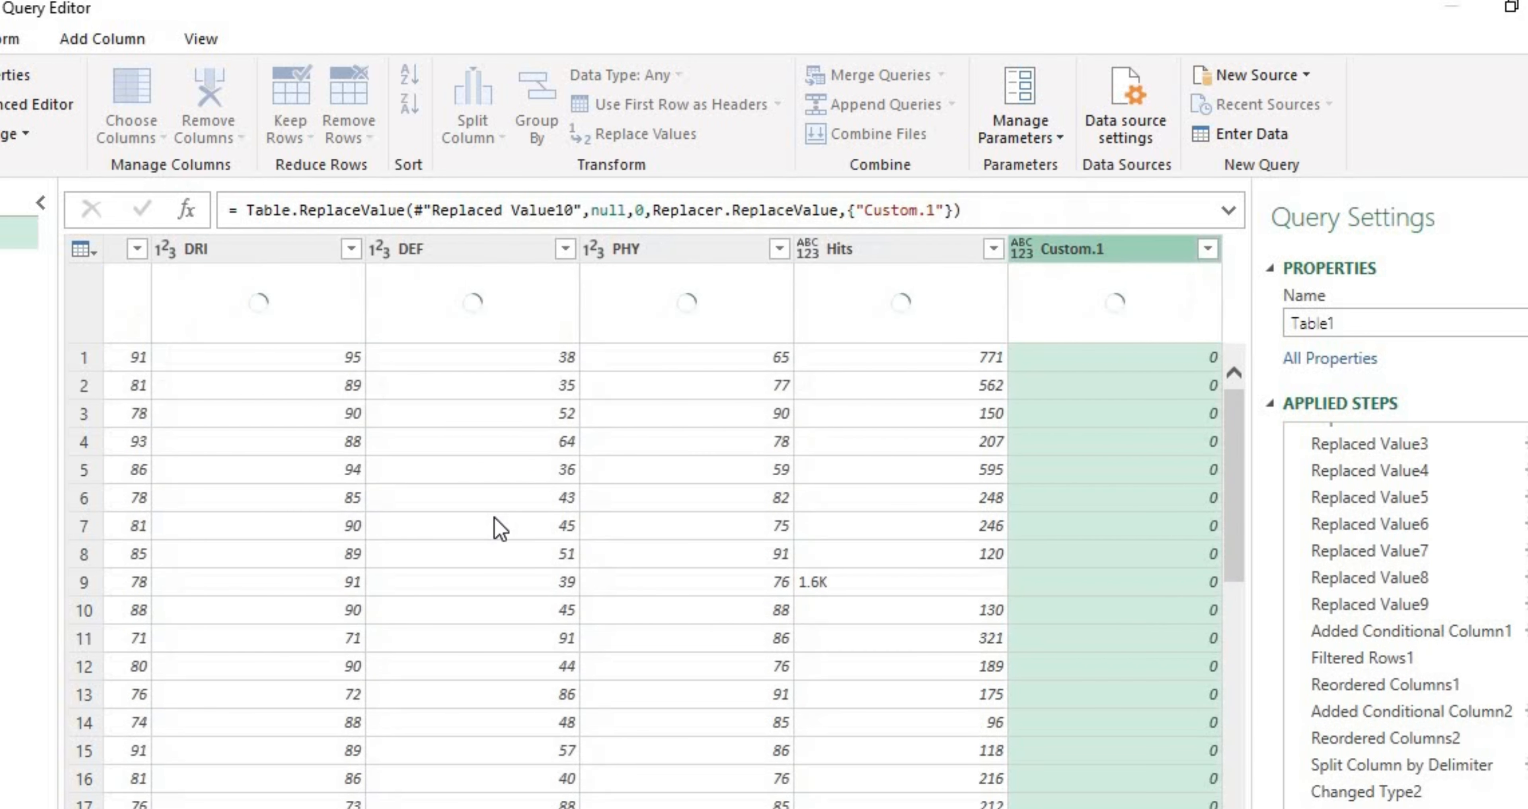
{"action": "right_click", "coordinate": [1123, 251]}
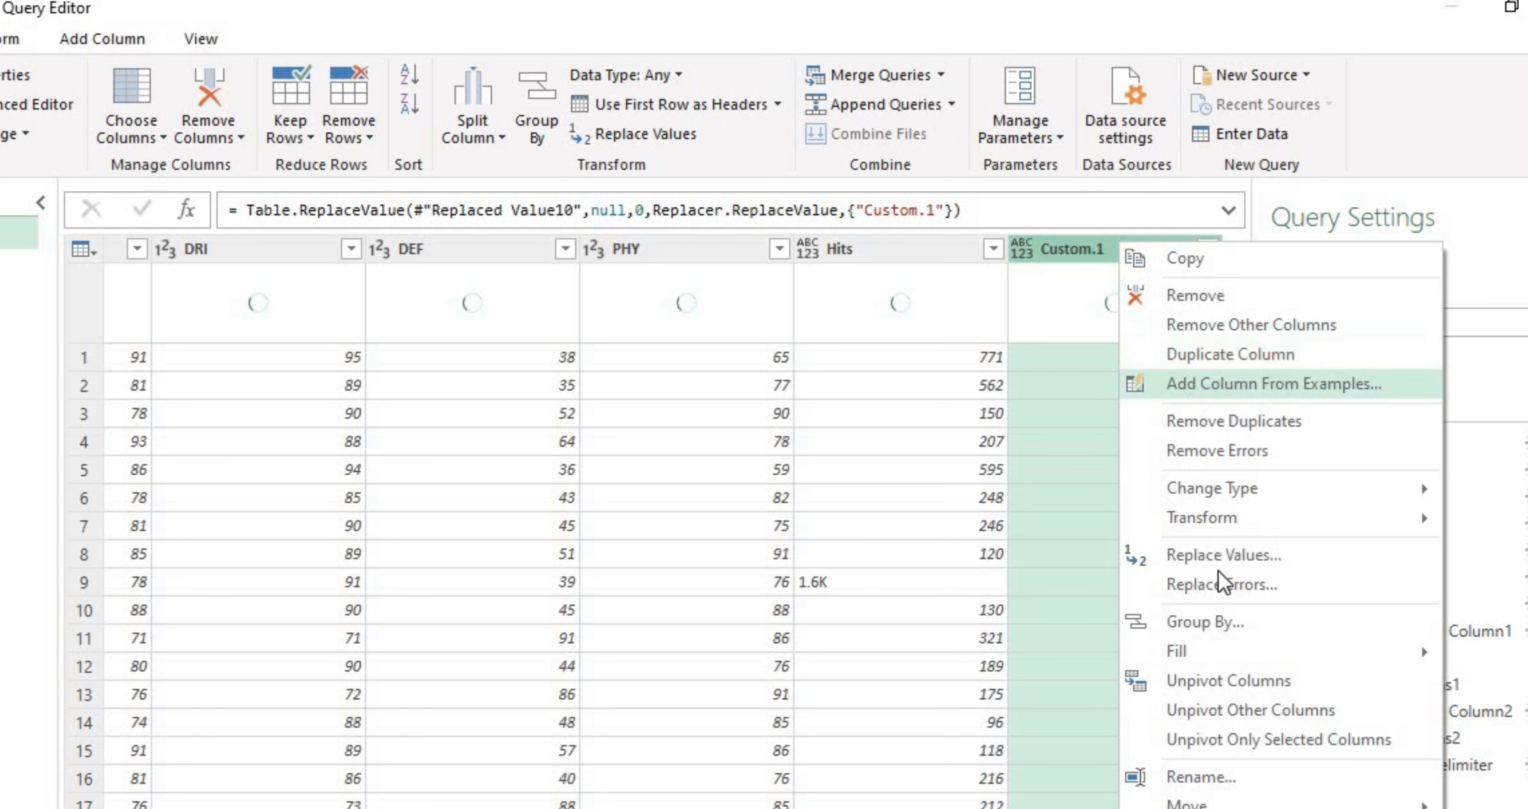
{"action": "left_click", "coordinate": [1213, 558]}
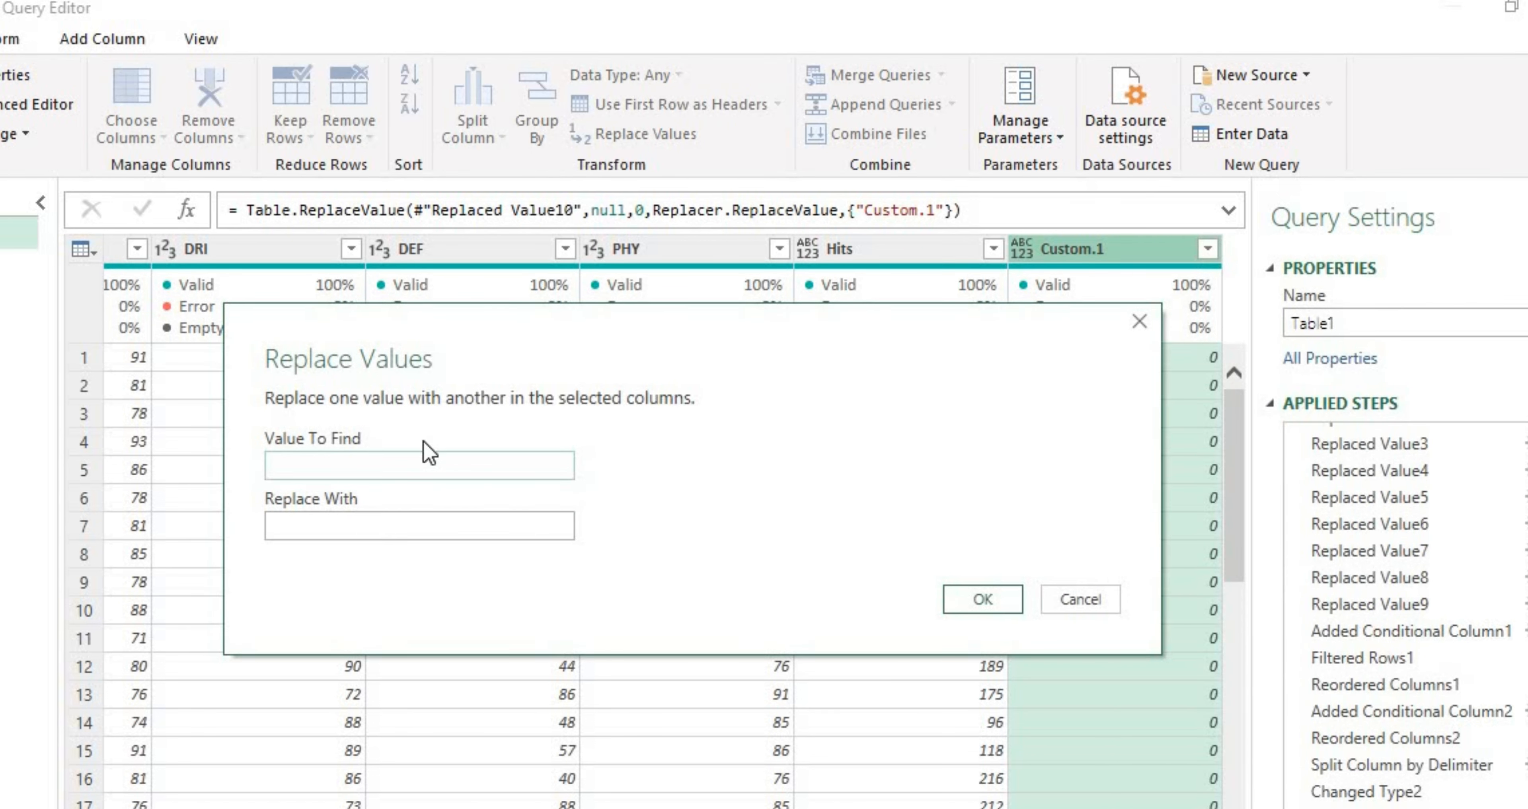
{"action": "key", "text": "ctrl+v"}
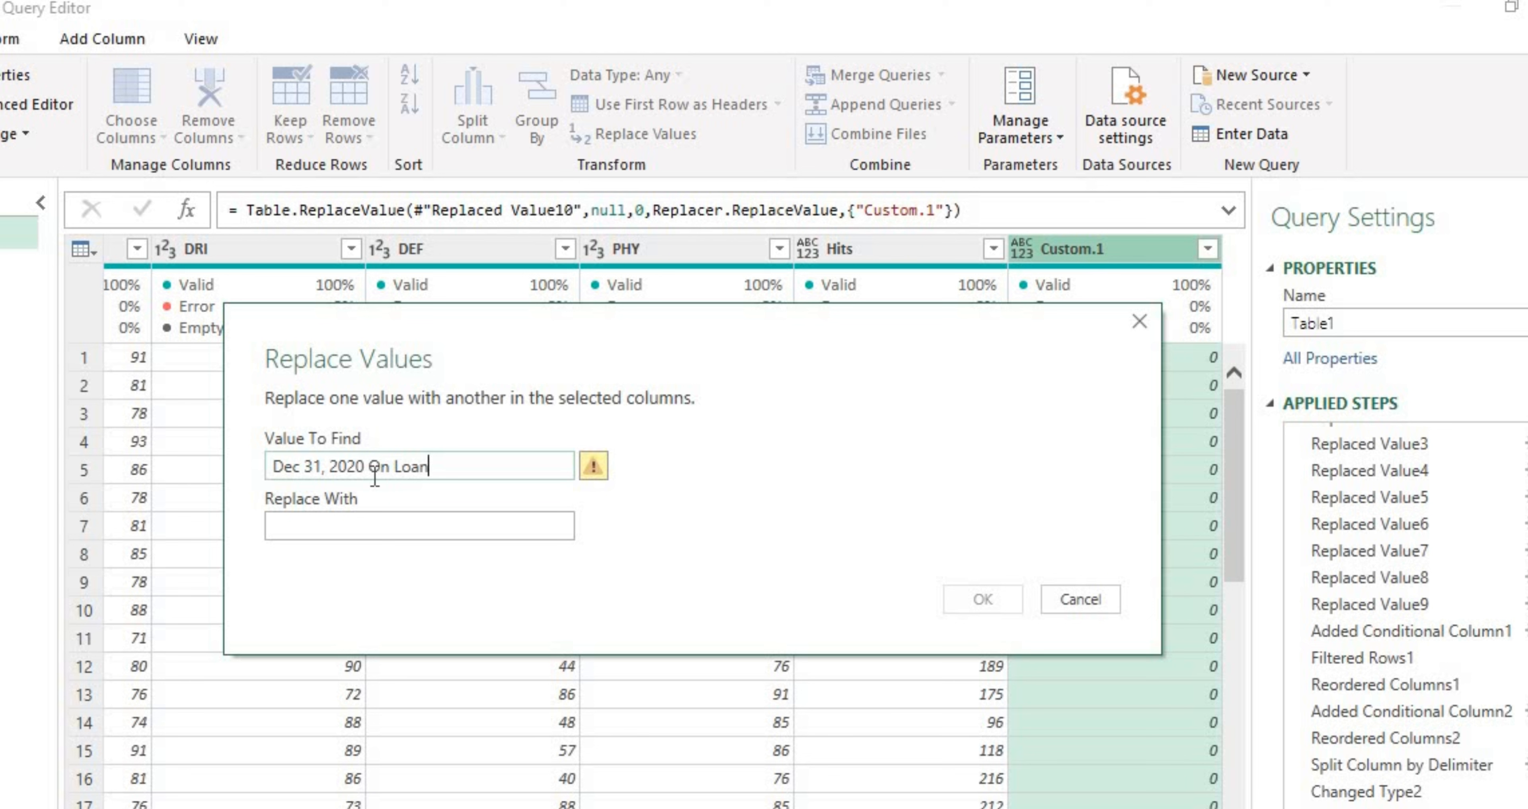
{"action": "left_click", "coordinate": [374, 474]}
{"action": "key", "text": "BackSpace"}
{"action": "key", "text": "BackSpace"}
{"action": "key", "text": "BackSpace"}
{"action": "key", "text": "BackSpace"}
{"action": "key", "text": "BackSpace"}
{"action": "key", "text": "BackSpace"}
{"action": "key", "text": "BackSpace"}
{"action": "key", "text": "BackSpace"}
{"action": "key", "text": "BackSpace"}
{"action": "key", "text": "BackSpace"}
{"action": "key", "text": "BackSpace"}
{"action": "key", "text": "BackSpace"}
{"action": "key", "text": "BackSpace"}
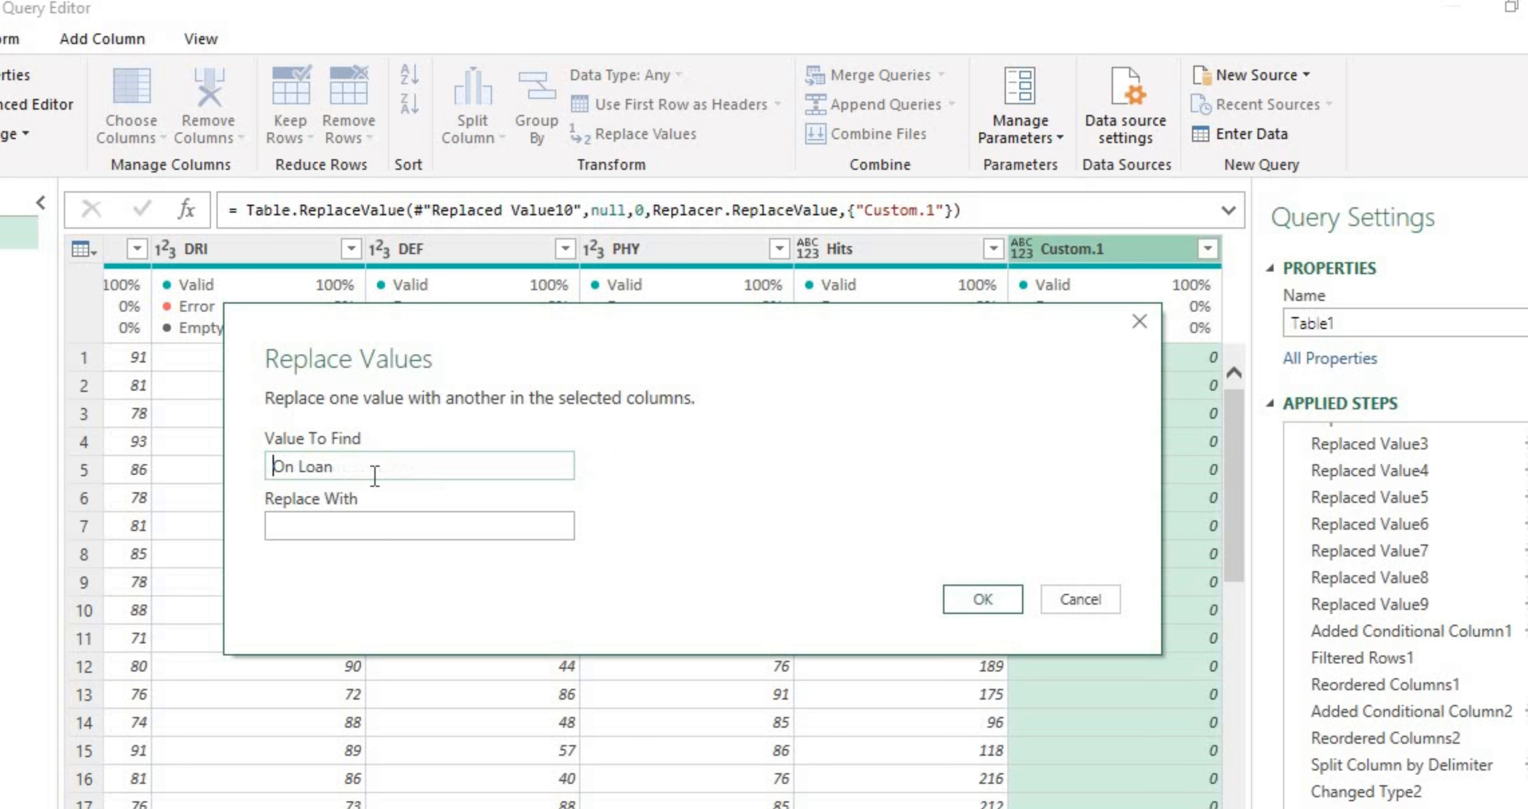
{"action": "left_click", "coordinate": [436, 530]}
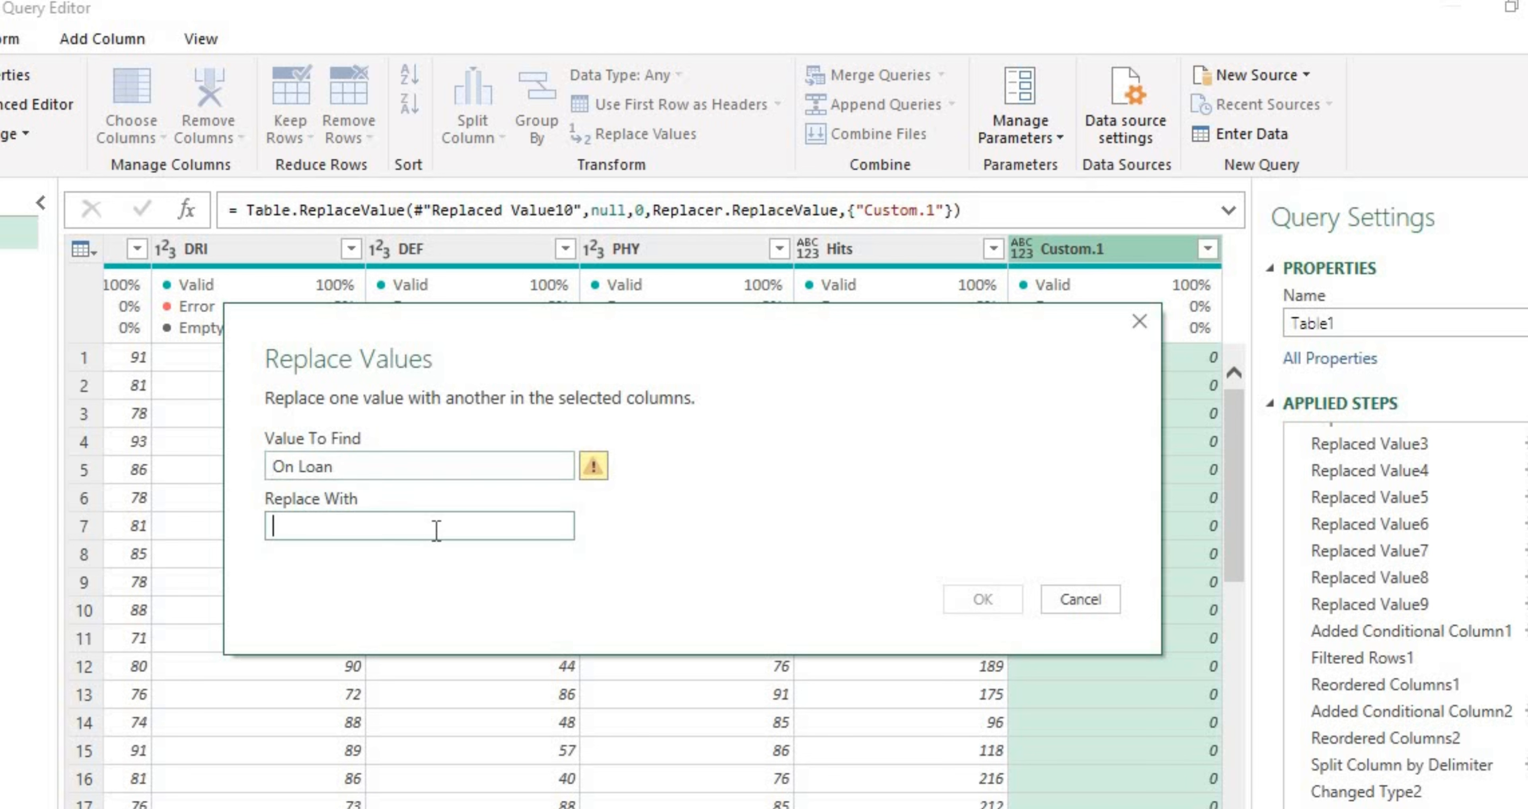
{"action": "left_click", "coordinate": [444, 474]}
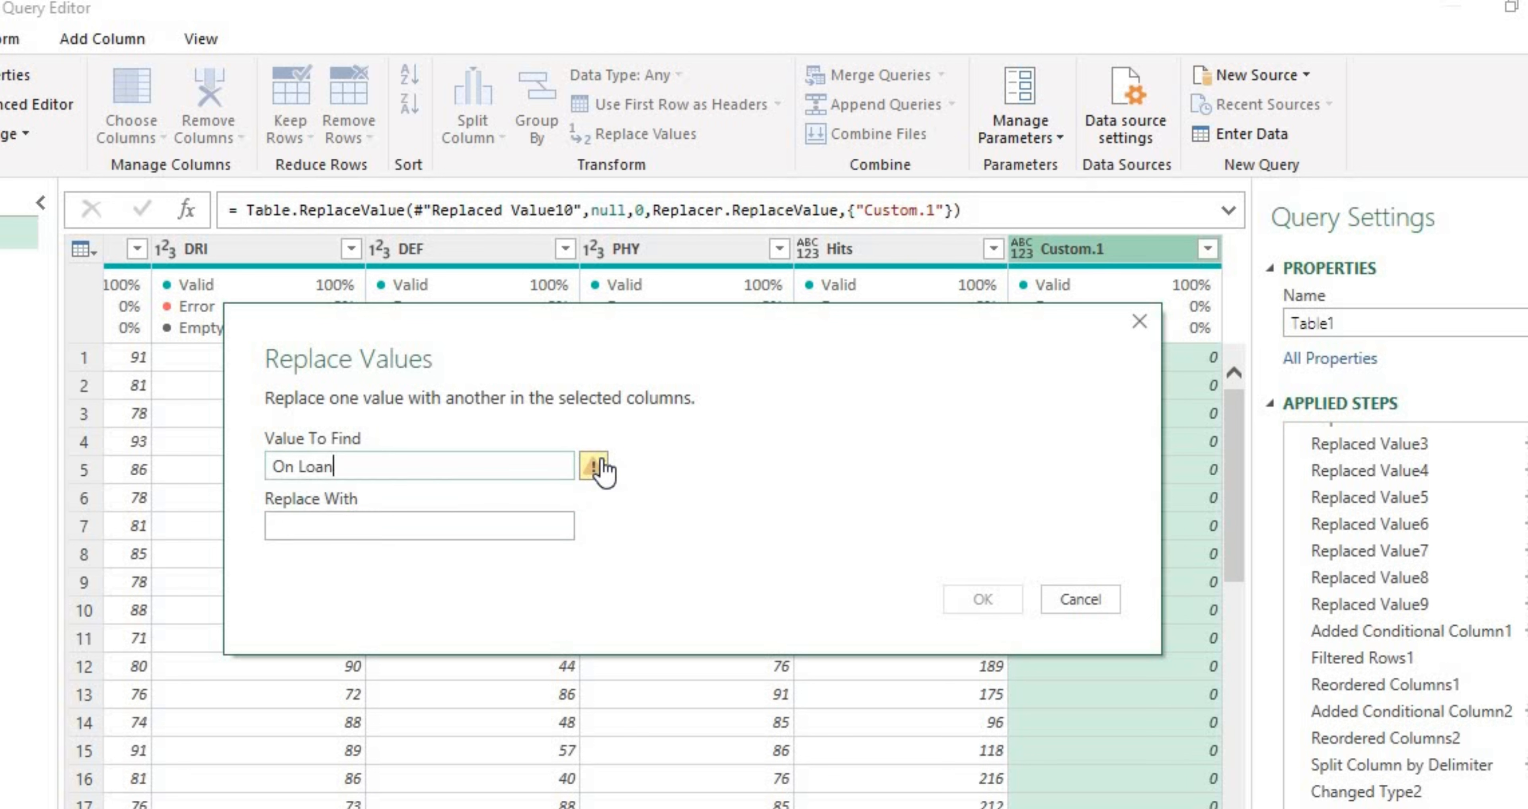
{"action": "mouse_move", "coordinate": [600, 461]}
{"action": "left_click", "coordinate": [1139, 322]}
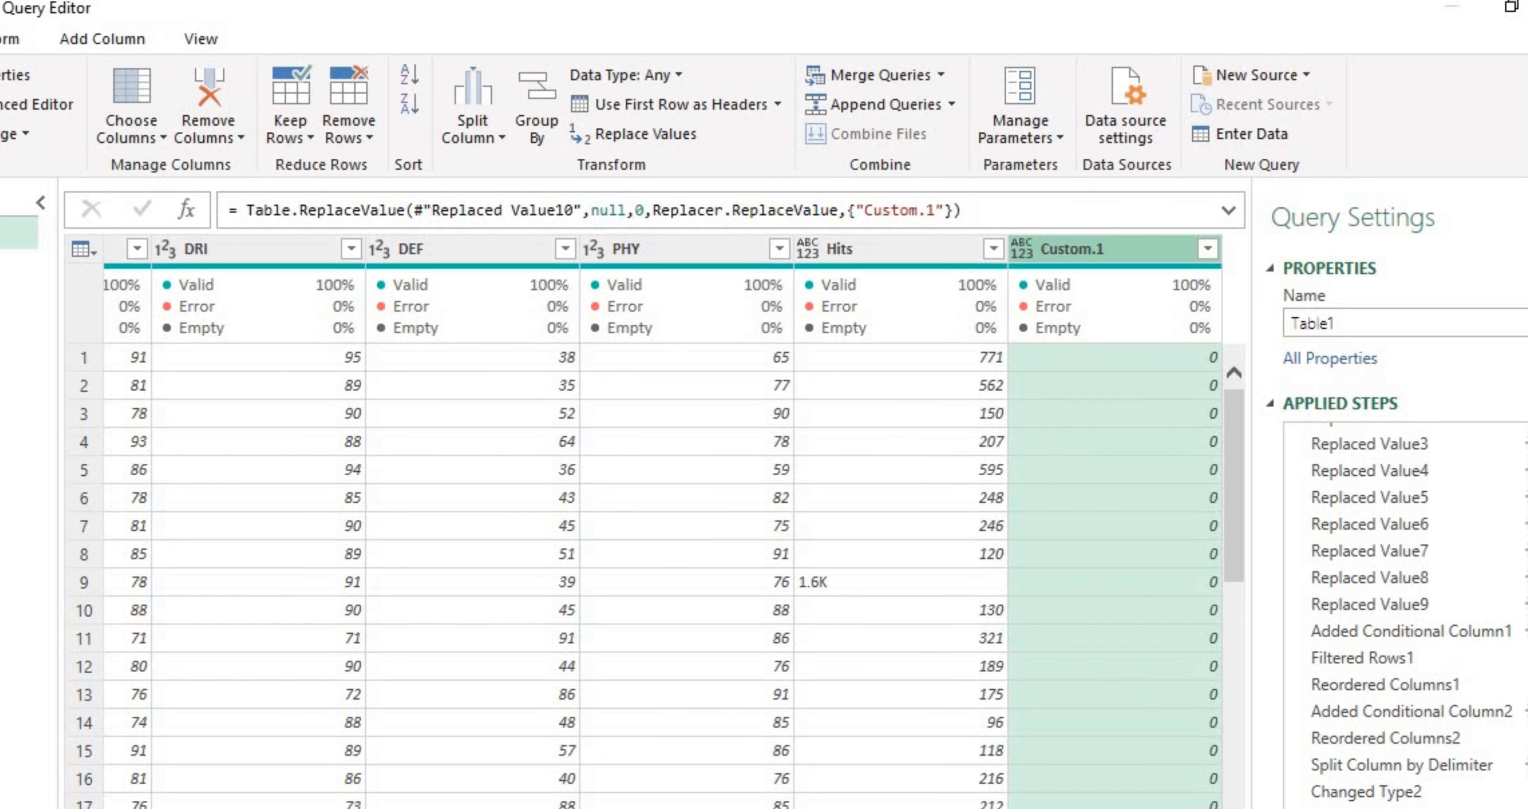
- Edit the null replacement on the Custom.1 column so that it substitutes "none"
{"action": "left_click", "coordinate": [1525, 807]}
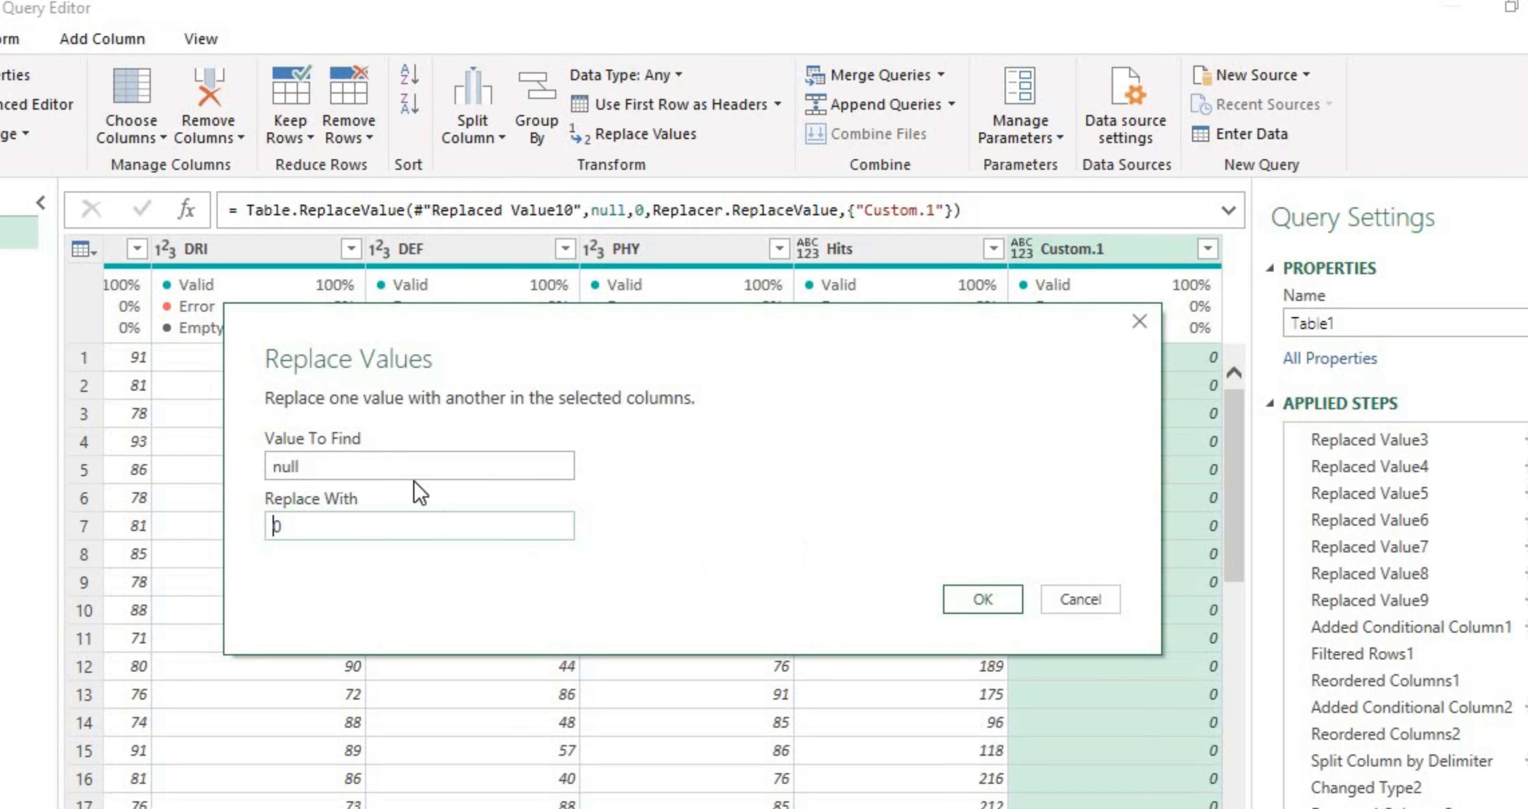
{"action": "left_click", "coordinate": [333, 529]}
{"action": "key", "text": "BackSpace"}
{"action": "type", "text": "none"}
{"action": "key", "text": "Return"}
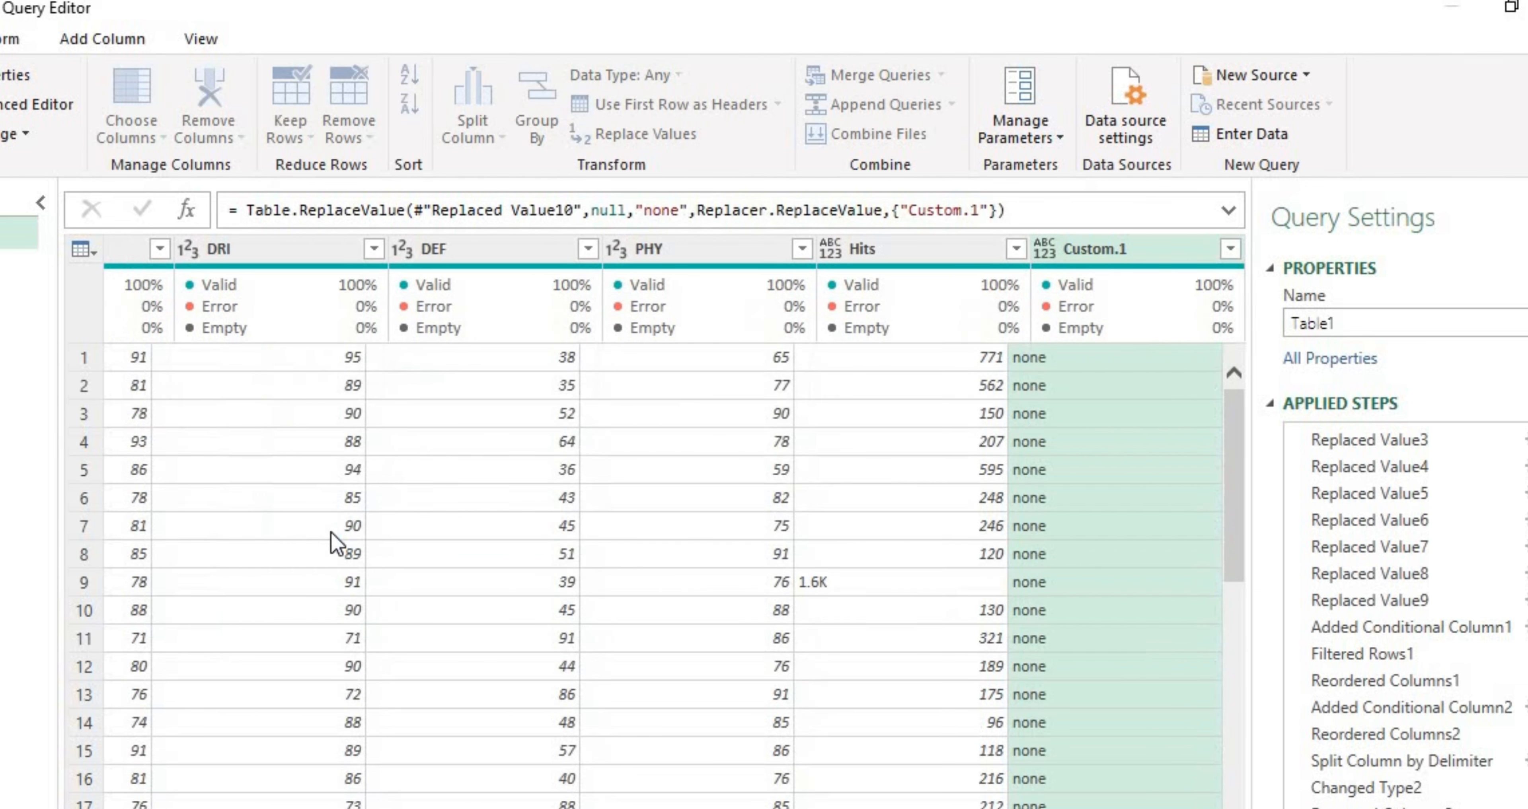
- Replace the text "On Loan" with nothing in the Custom.1 column
{"action": "right_click", "coordinate": [1149, 253]}
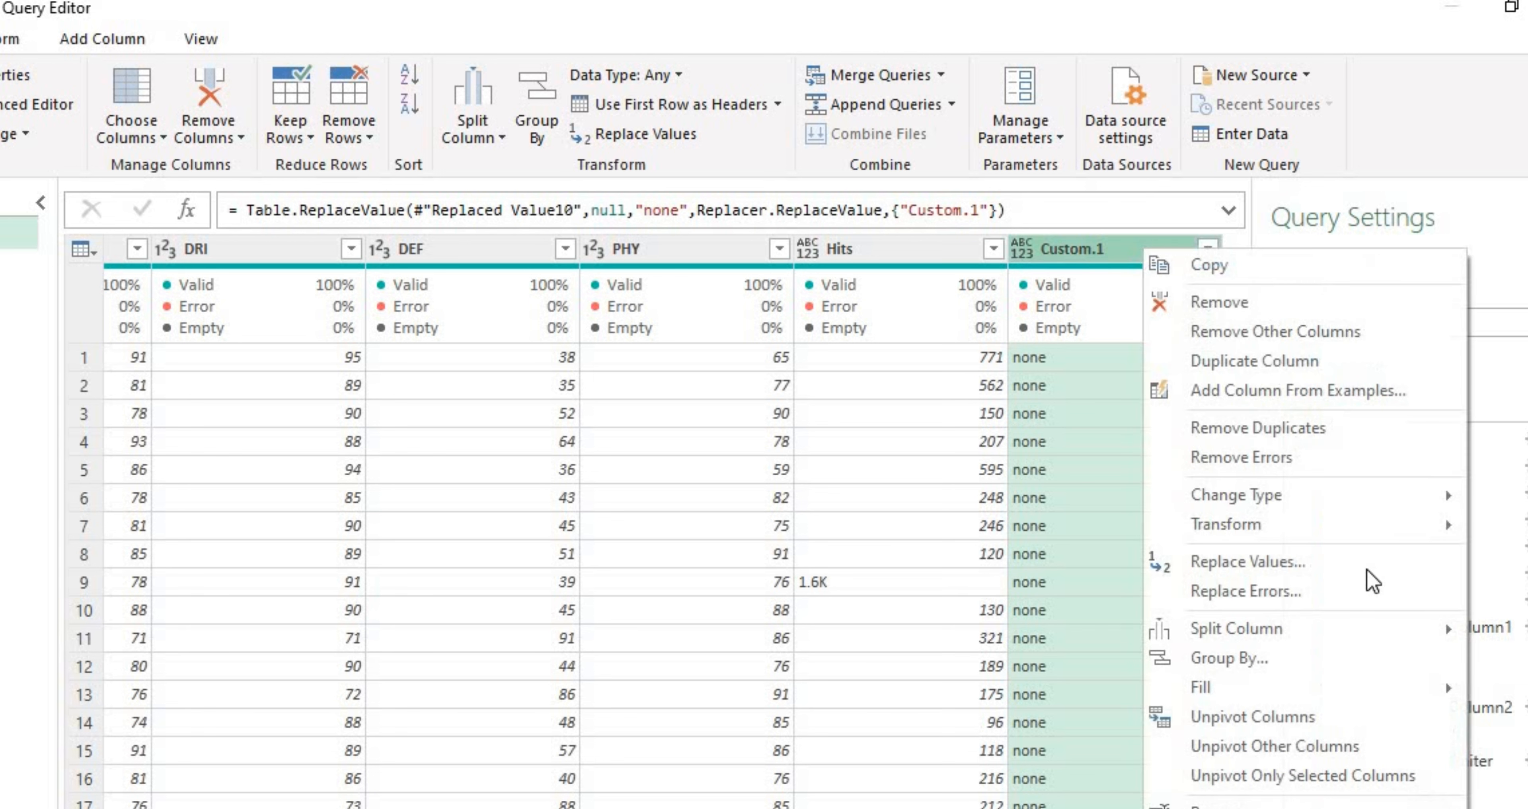
{"action": "left_click", "coordinate": [1343, 568]}
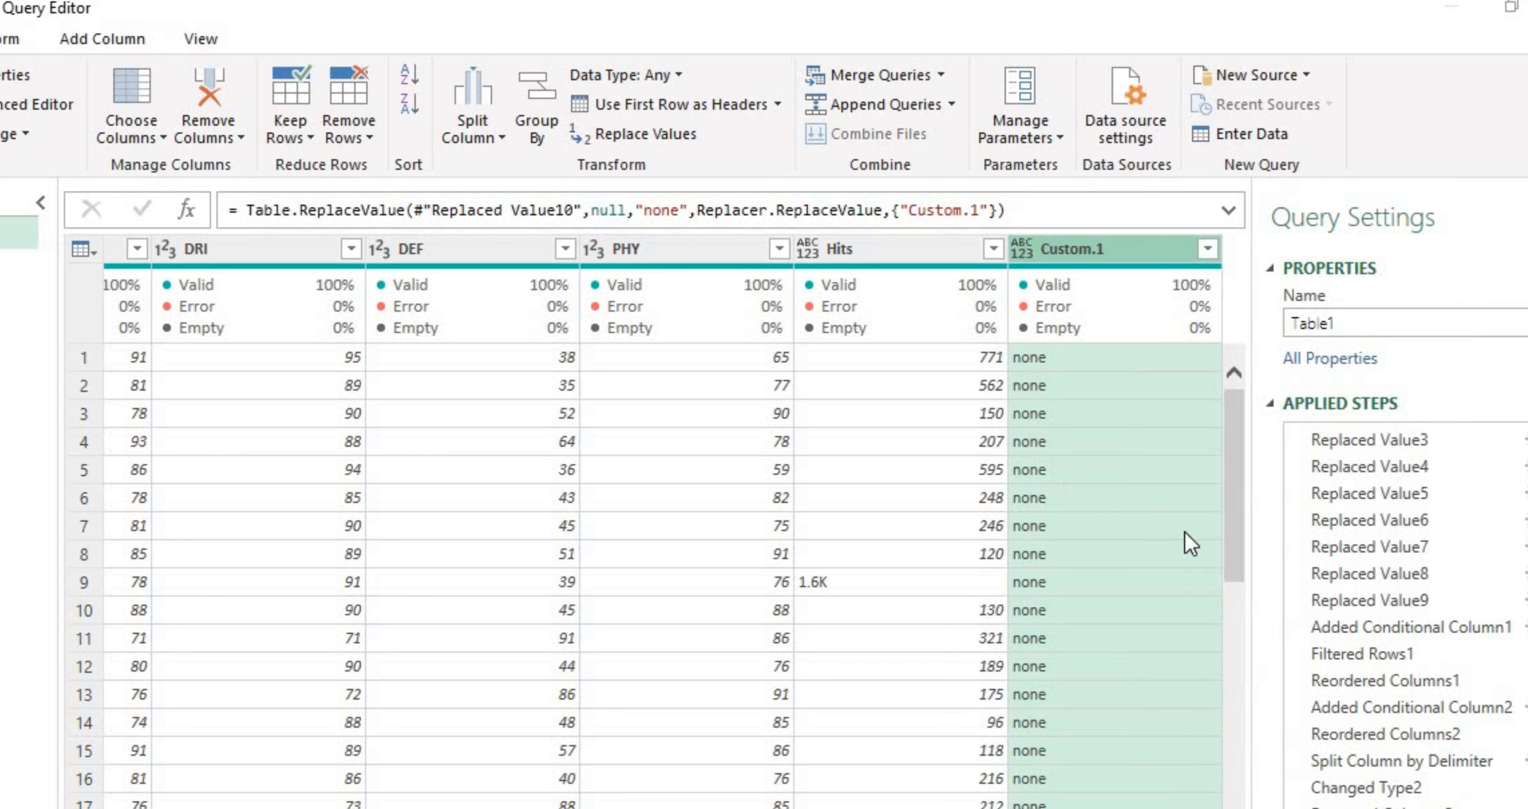
{"action": "type", "text": "Dec 31, 2020 On Loan"}
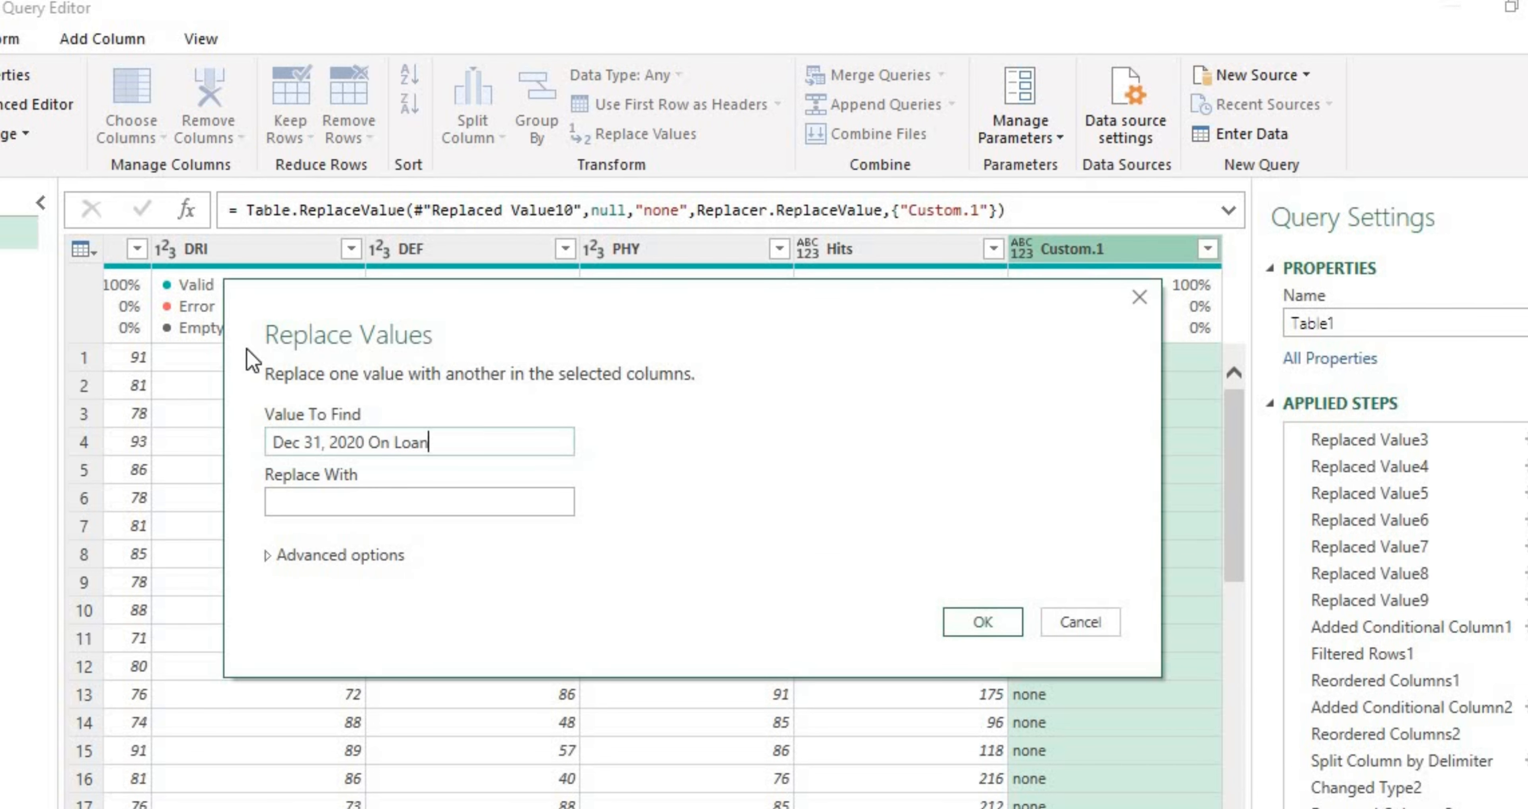
{"action": "left_click", "coordinate": [369, 442]}
{"action": "key", "text": "BackSpace"}
{"action": "key", "text": "BackSpace"}
{"action": "key", "text": "BackSpace"}
{"action": "key", "text": "BackSpace"}
{"action": "key", "text": "BackSpace"}
{"action": "key", "text": "BackSpace"}
{"action": "key", "text": "BackSpace"}
{"action": "key", "text": "BackSpace"}
{"action": "key", "text": "BackSpace"}
{"action": "key", "text": "BackSpace"}
{"action": "key", "text": "BackSpace"}
{"action": "key", "text": "BackSpace"}
{"action": "key", "text": "BackSpace"}
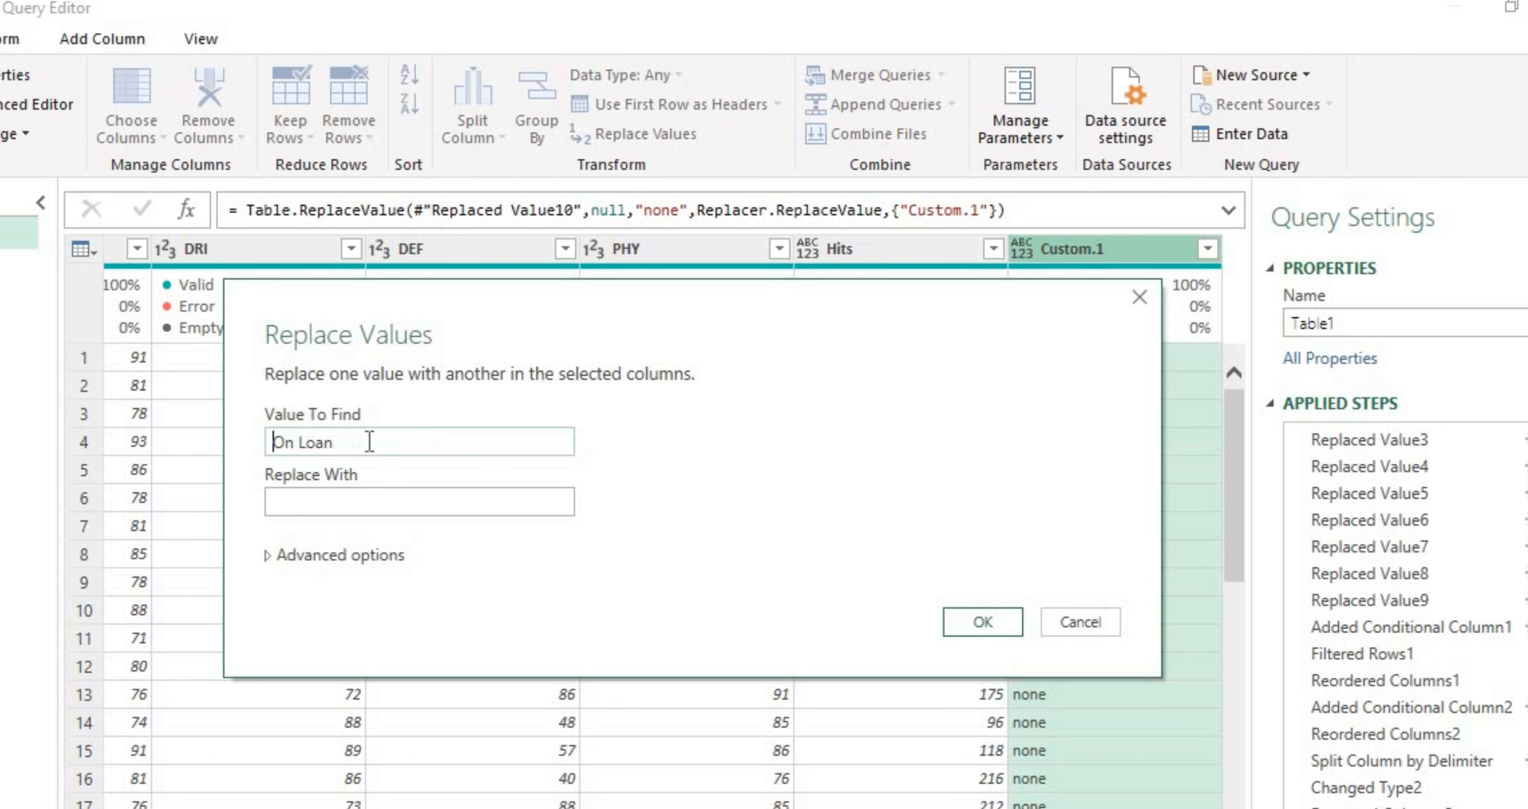
{"action": "left_click", "coordinate": [369, 442]}
{"action": "key", "text": "Return"}
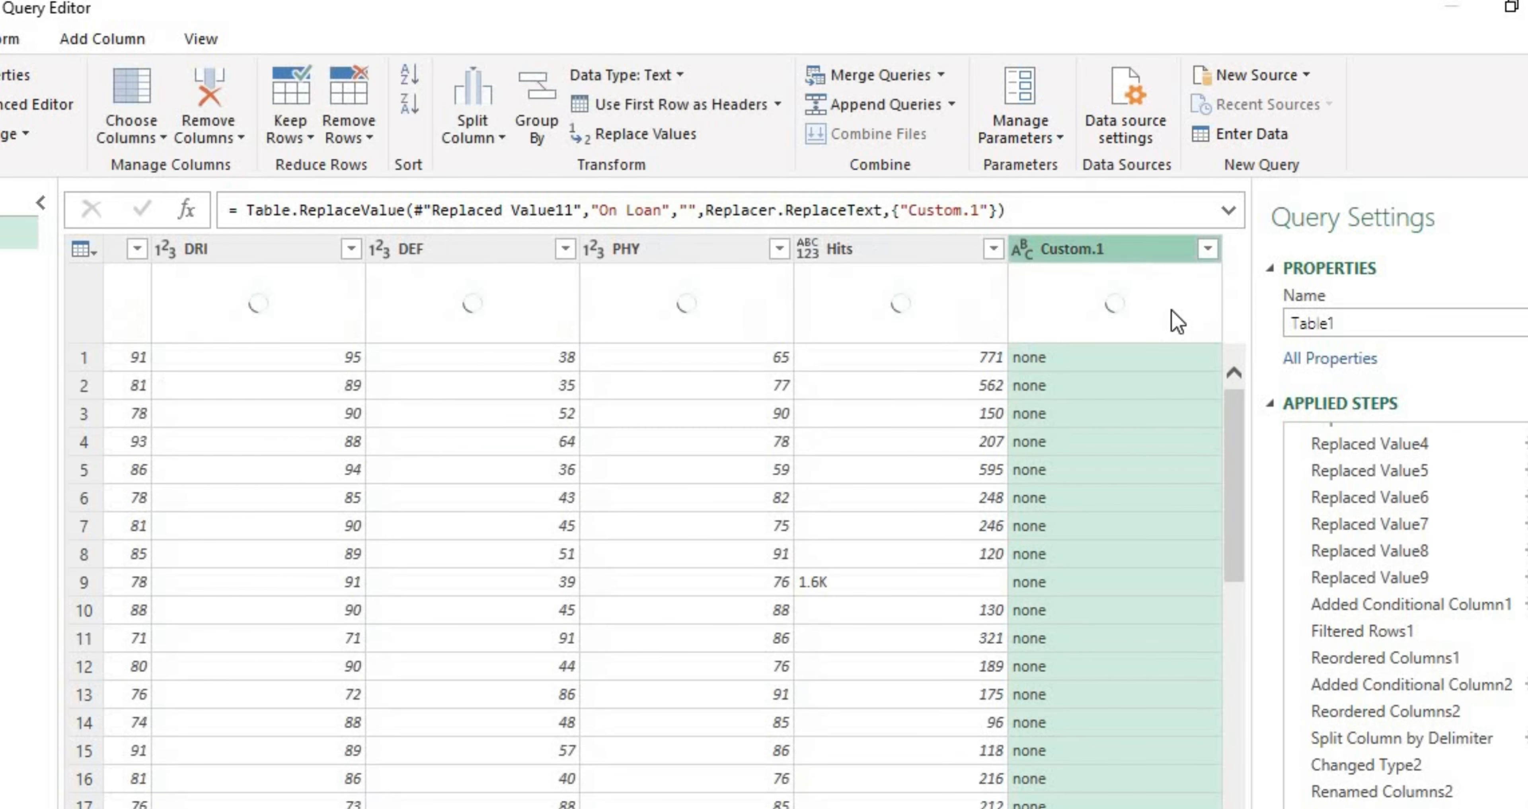
- Check the distinct values of the cleaned loan date column in its filter list, keeping every value selected
{"action": "left_click", "coordinate": [1207, 250]}
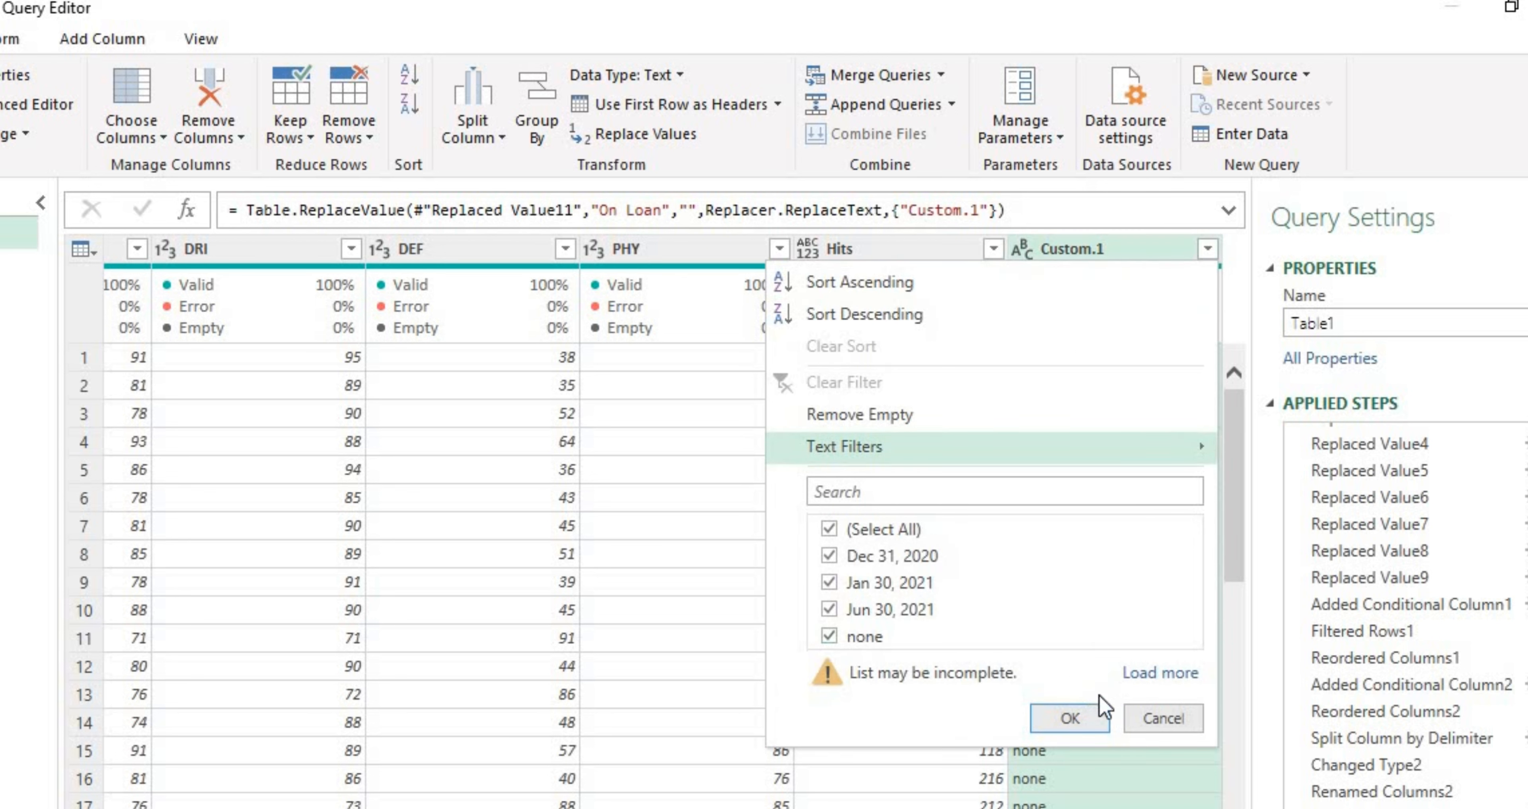
{"action": "left_click", "coordinate": [1071, 719]}
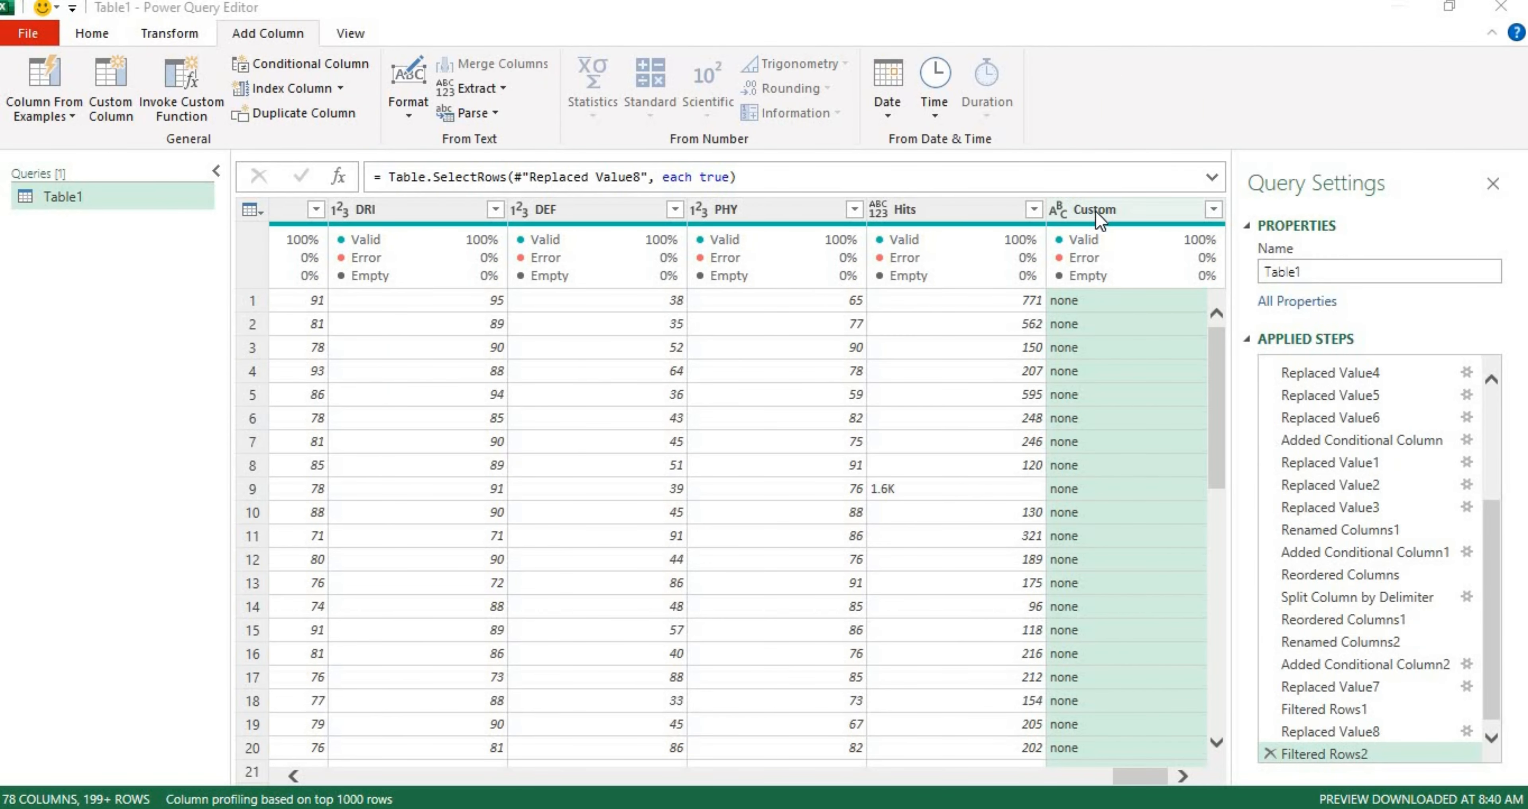
{"action": "left_click", "coordinate": [1210, 206]}
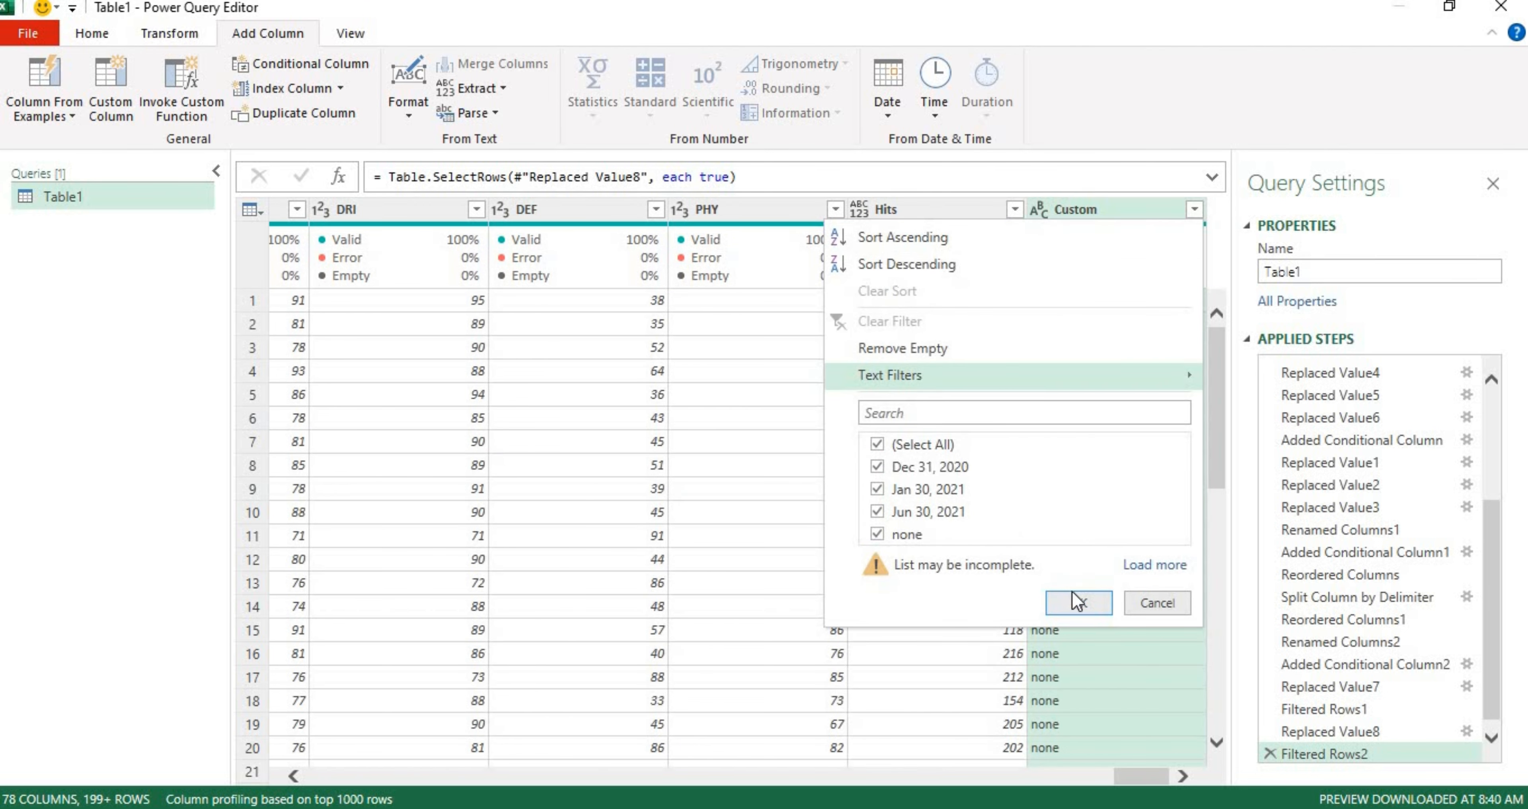
{"action": "left_click", "coordinate": [1077, 603]}
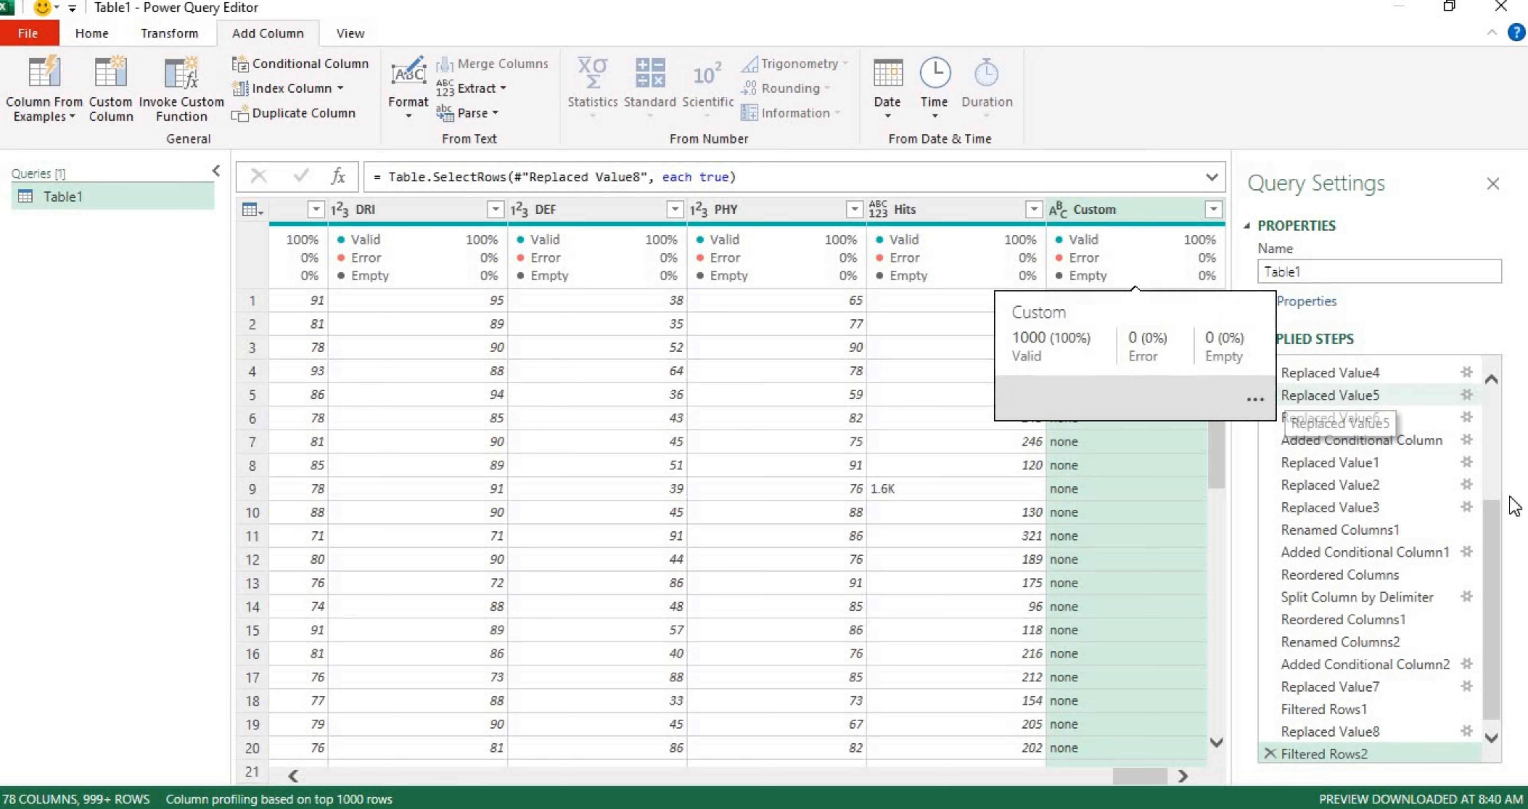
{"action": "left_click_drag", "start_coordinate": [1496, 536], "coordinate": [1519, 617]}
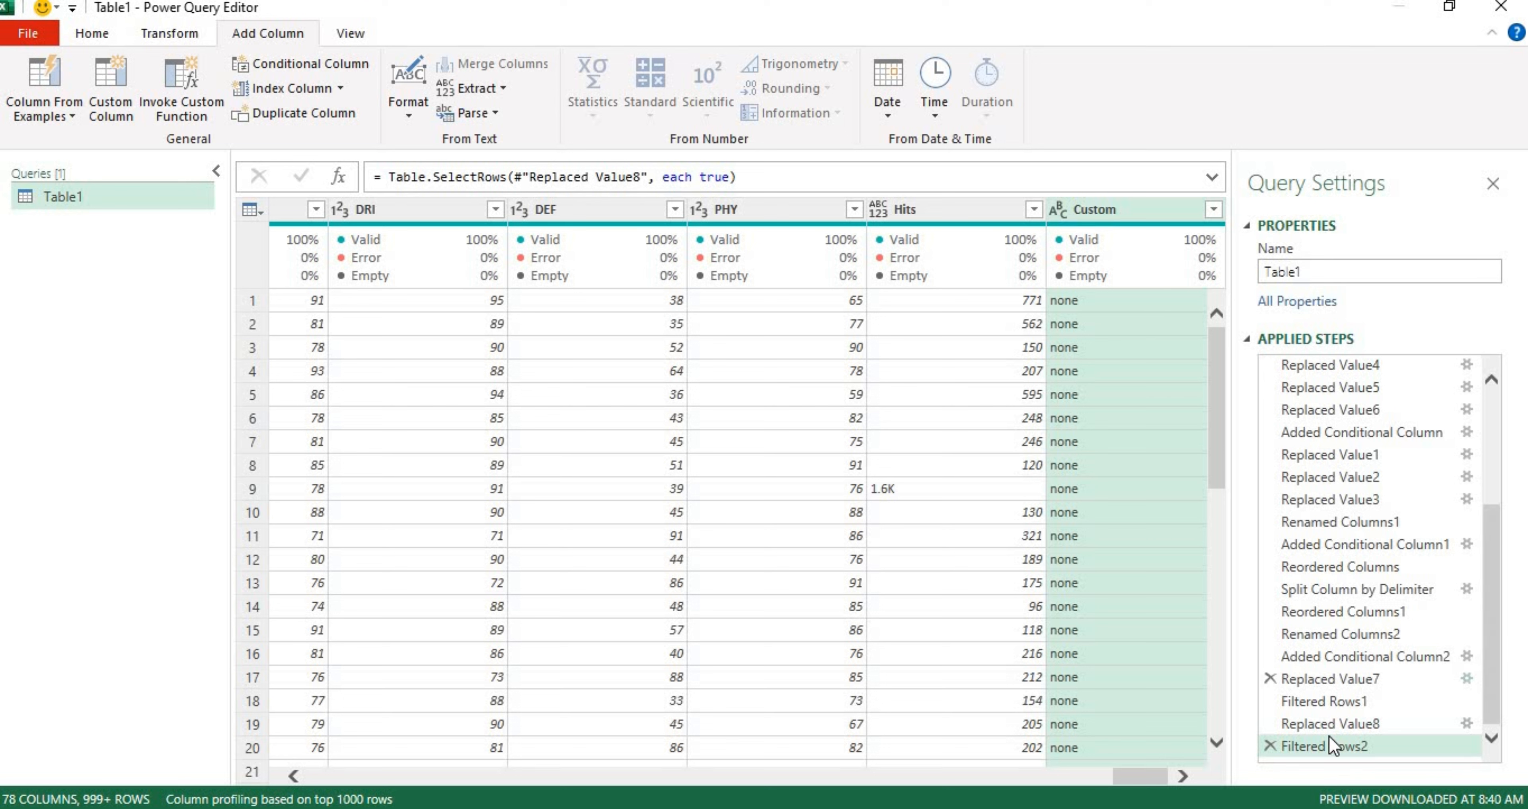
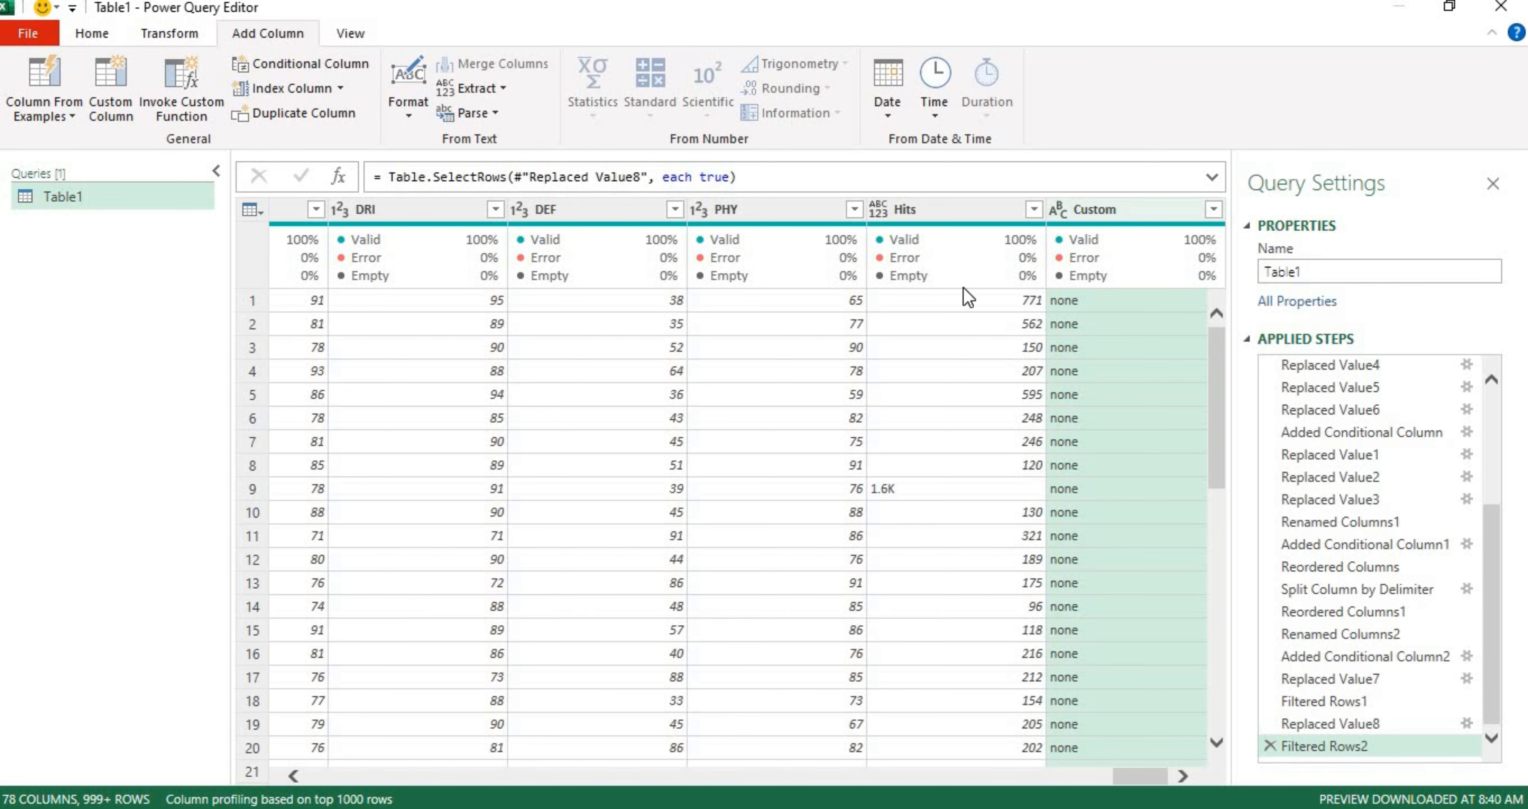
- Go to the Loan Date End column and examine its distinct values in the filter list
{"action": "left_click_drag", "start_coordinate": [1152, 784], "coordinate": [671, 793]}
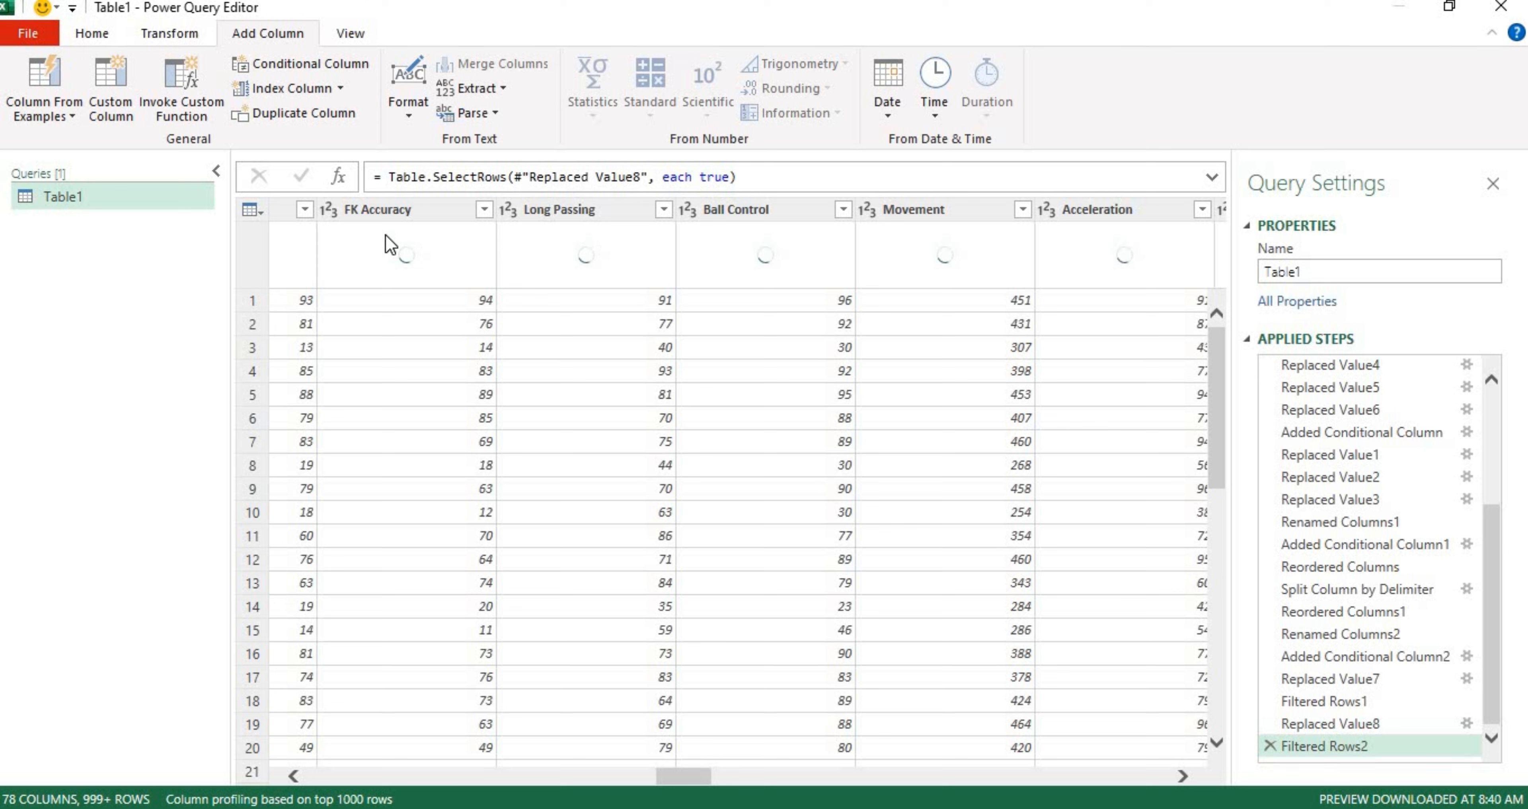
{"action": "left_click", "coordinate": [348, 35]}
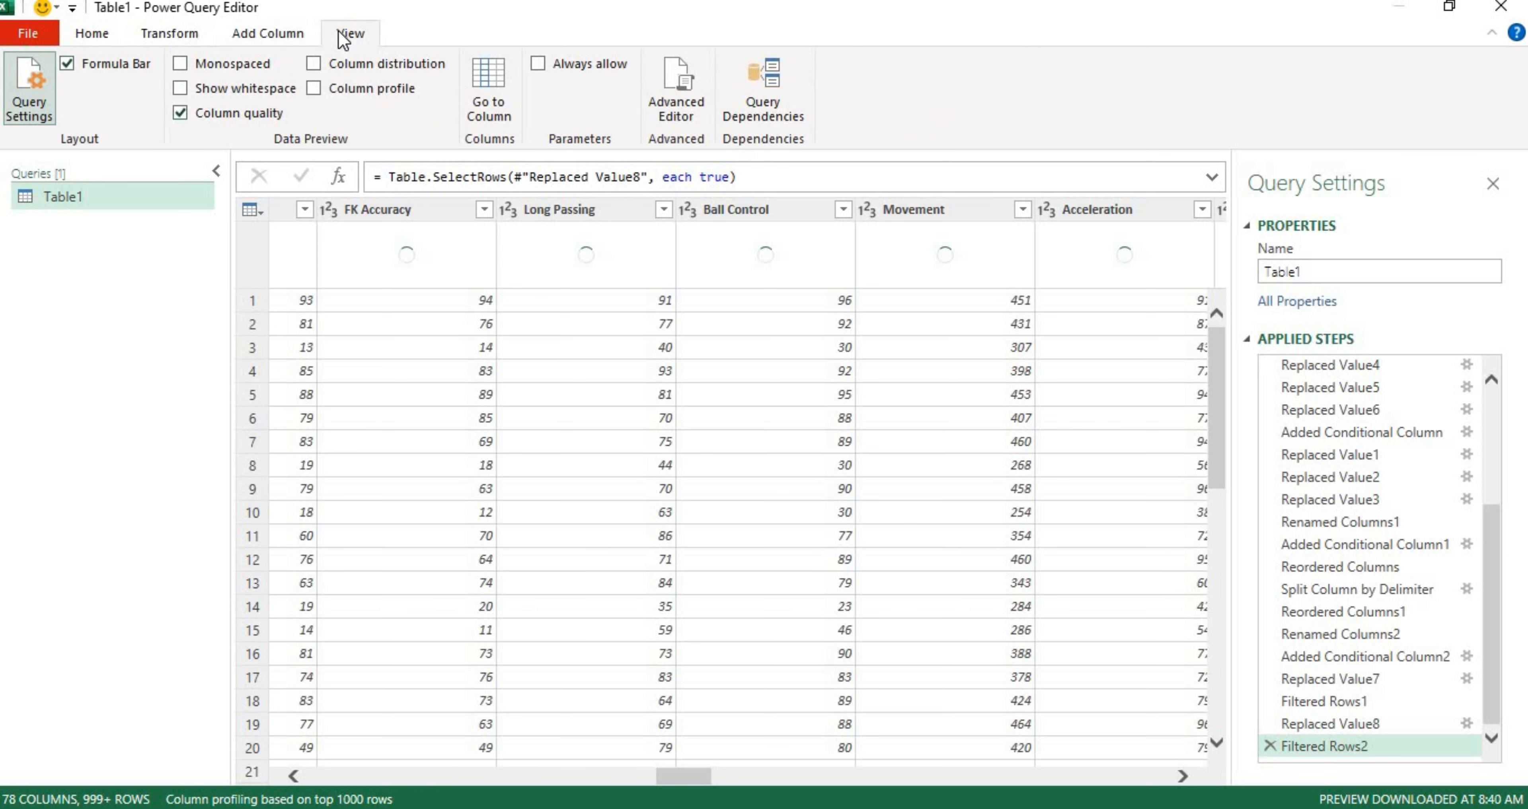
{"action": "left_click", "coordinate": [480, 75]}
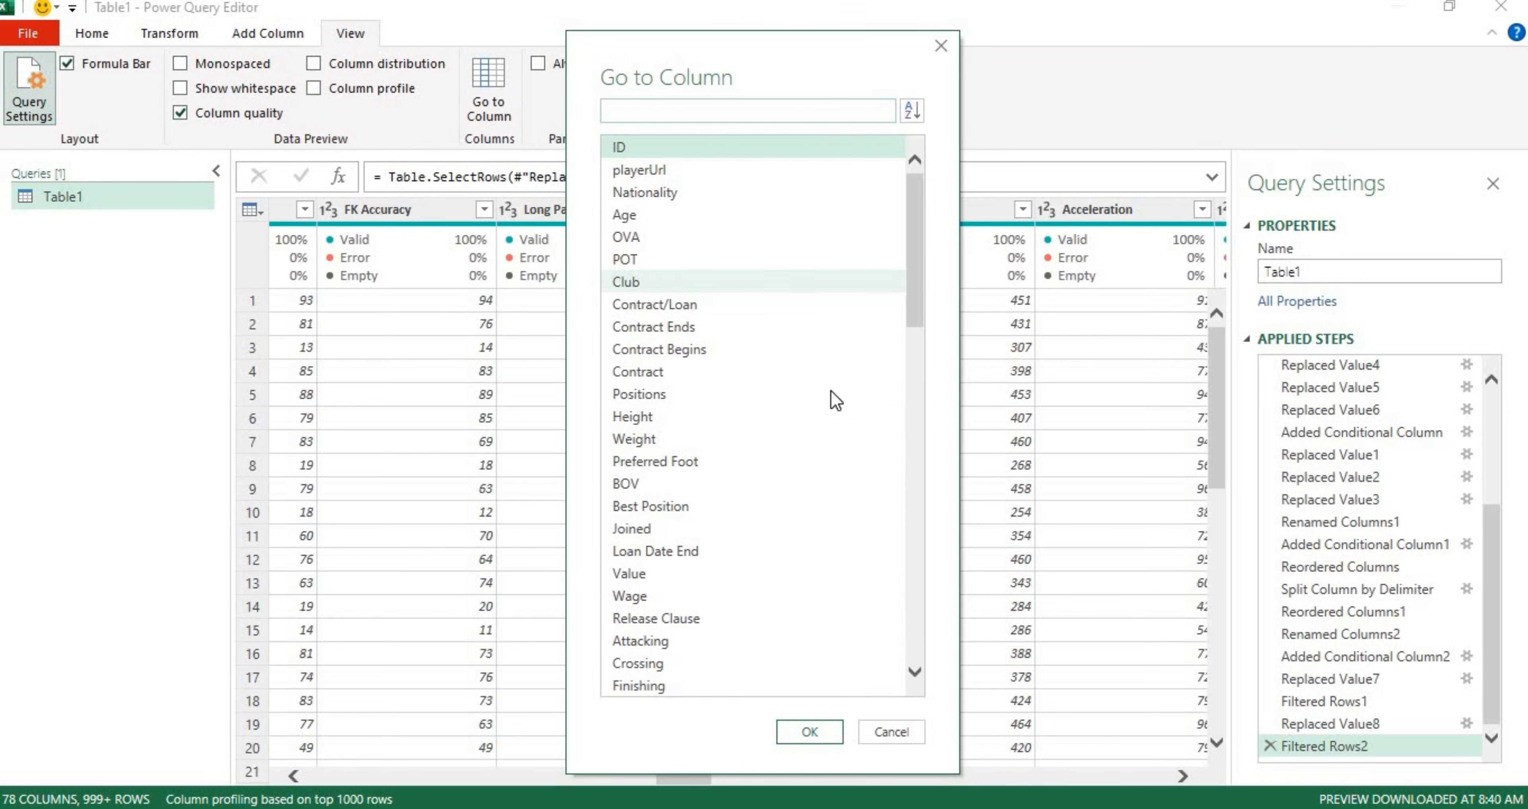
{"action": "left_click", "coordinate": [693, 556]}
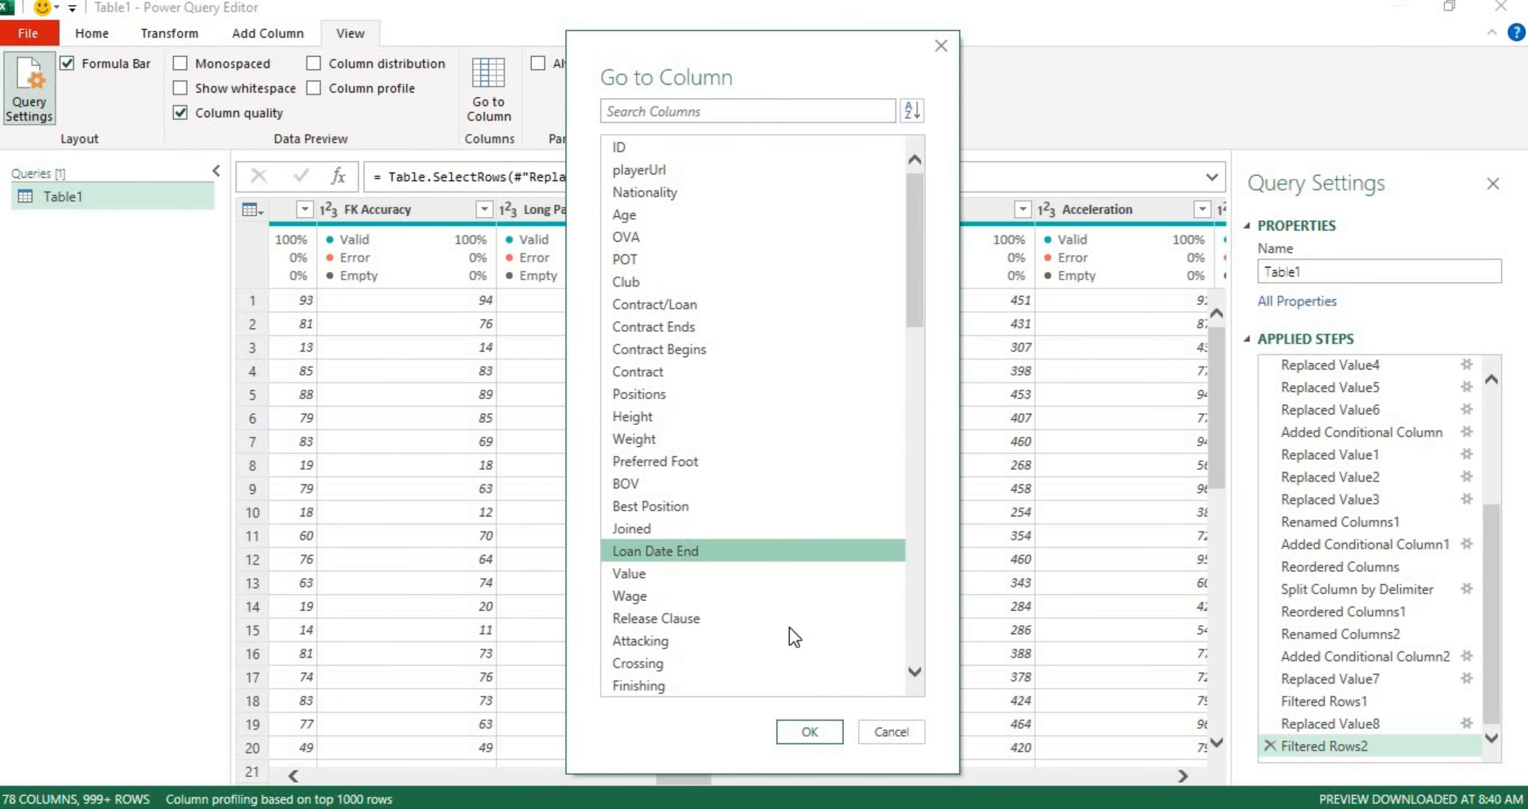
{"action": "left_click", "coordinate": [809, 731]}
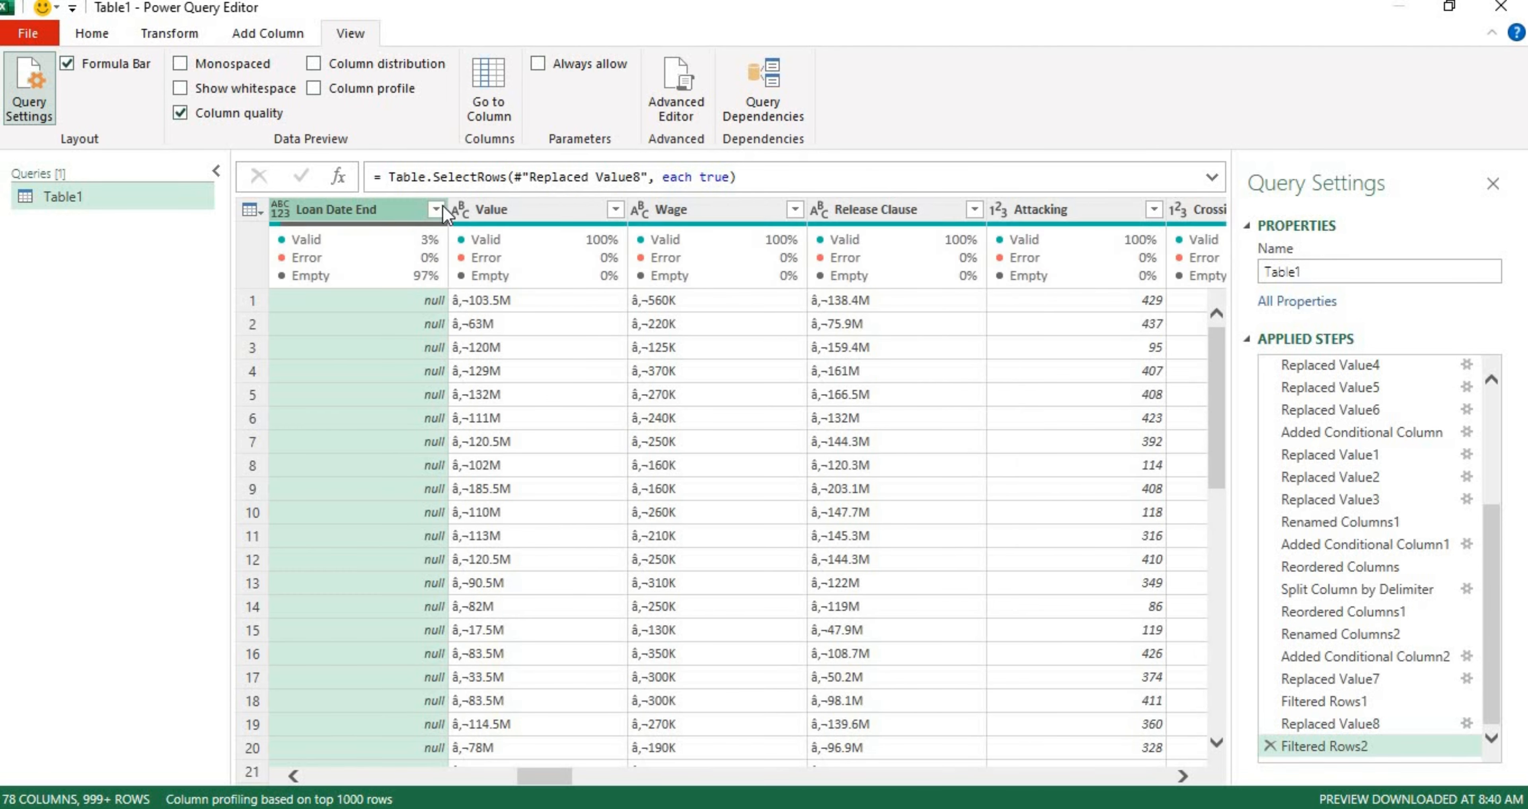
{"action": "left_click", "coordinate": [438, 211]}
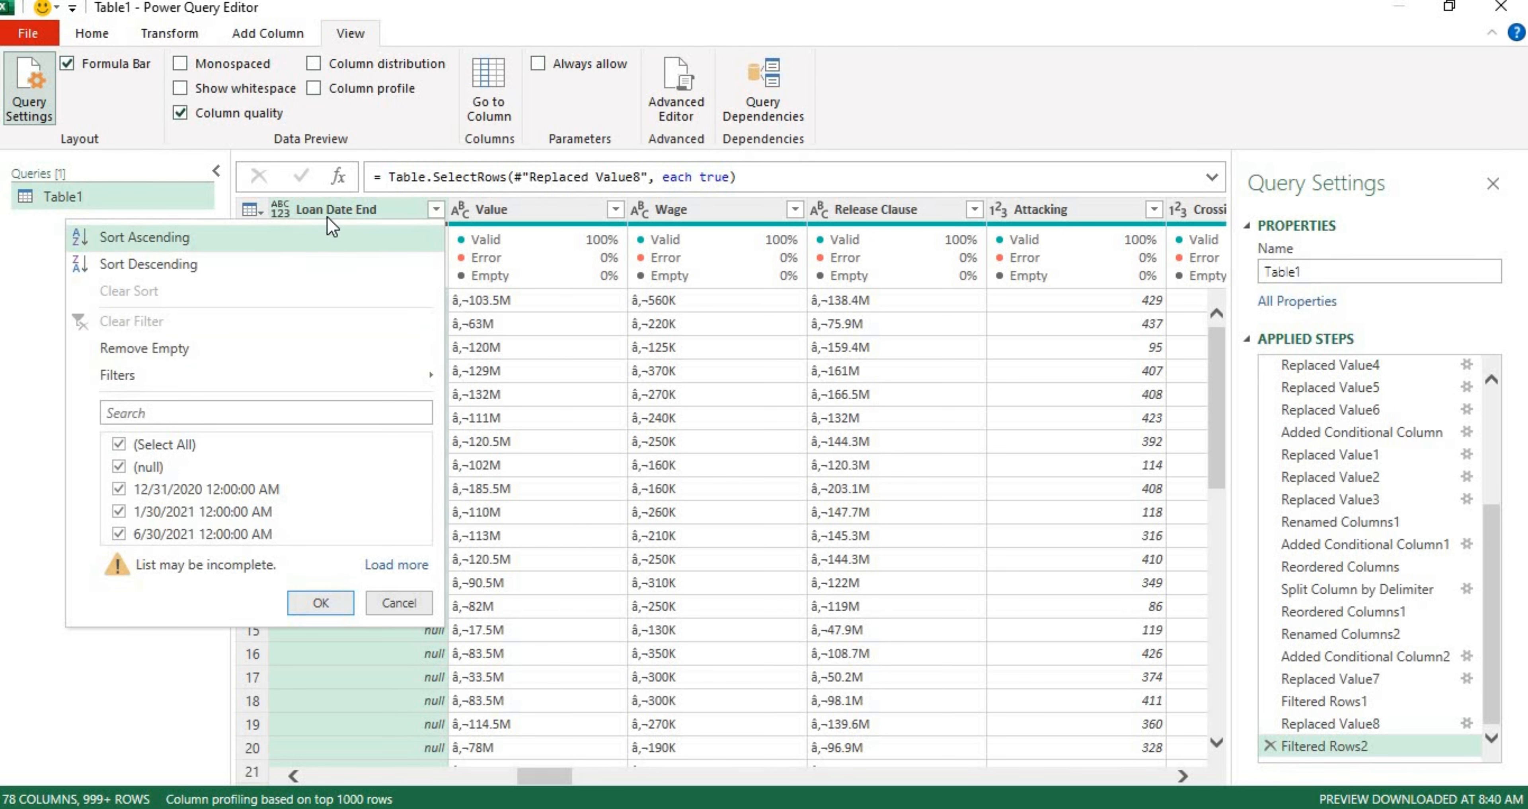
{"action": "left_click", "coordinate": [338, 210]}
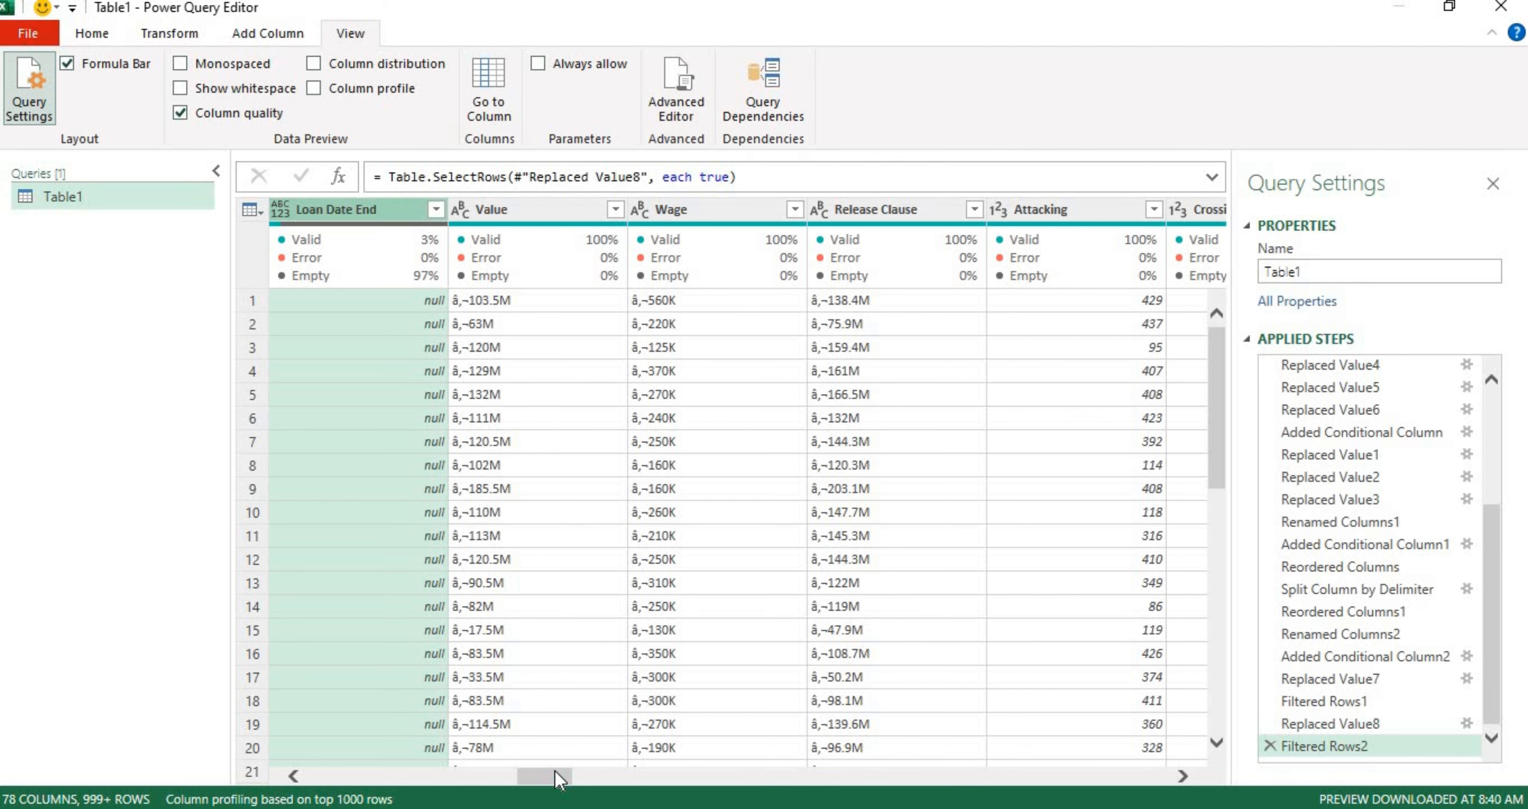
- Split the Custom column at each occurrence of a custom delimiter consisting of a comma and a space
{"action": "left_click_drag", "start_coordinate": [555, 771], "coordinate": [1224, 777]}
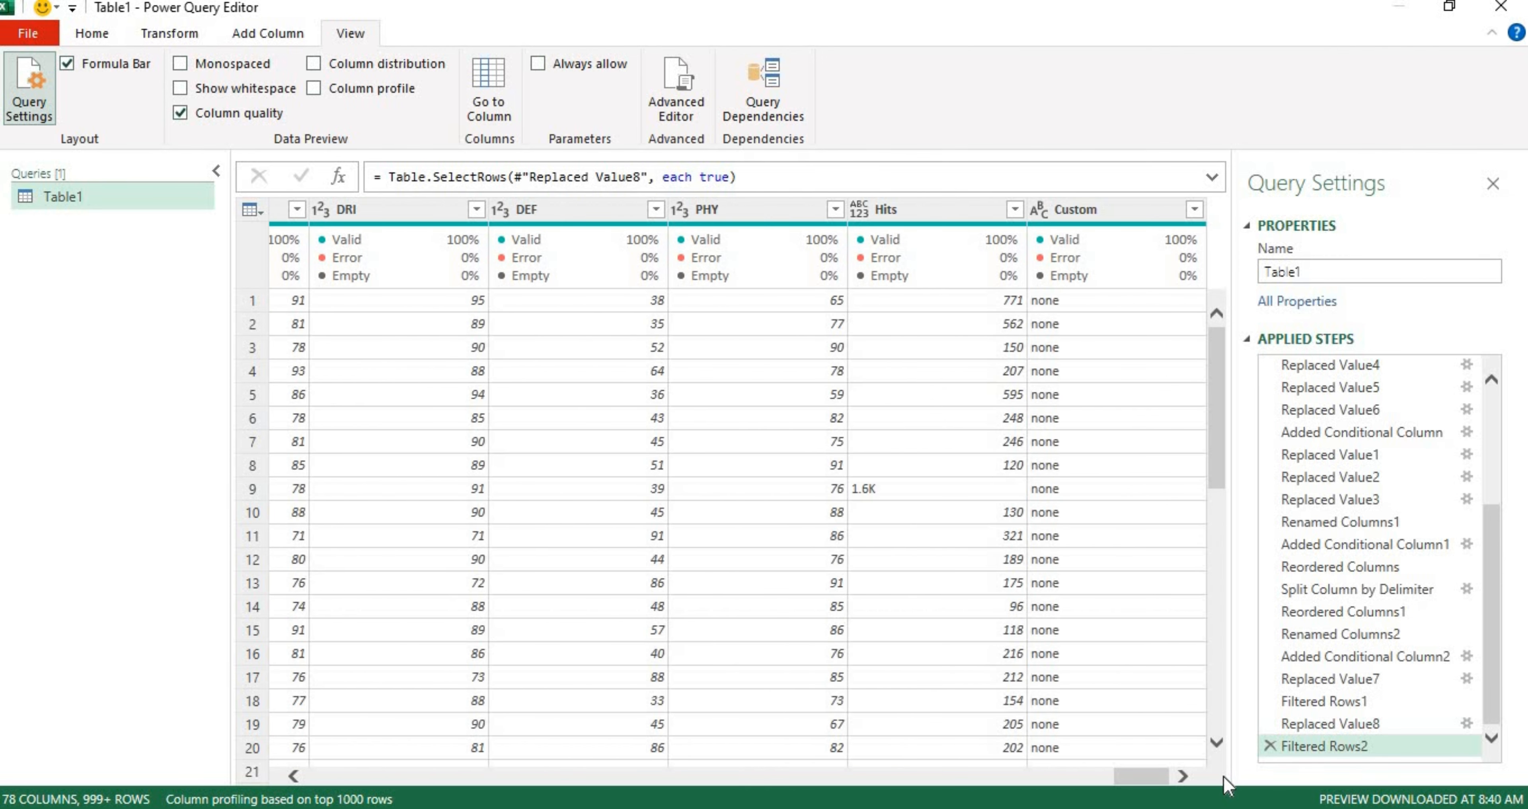
{"action": "left_click", "coordinate": [1101, 217]}
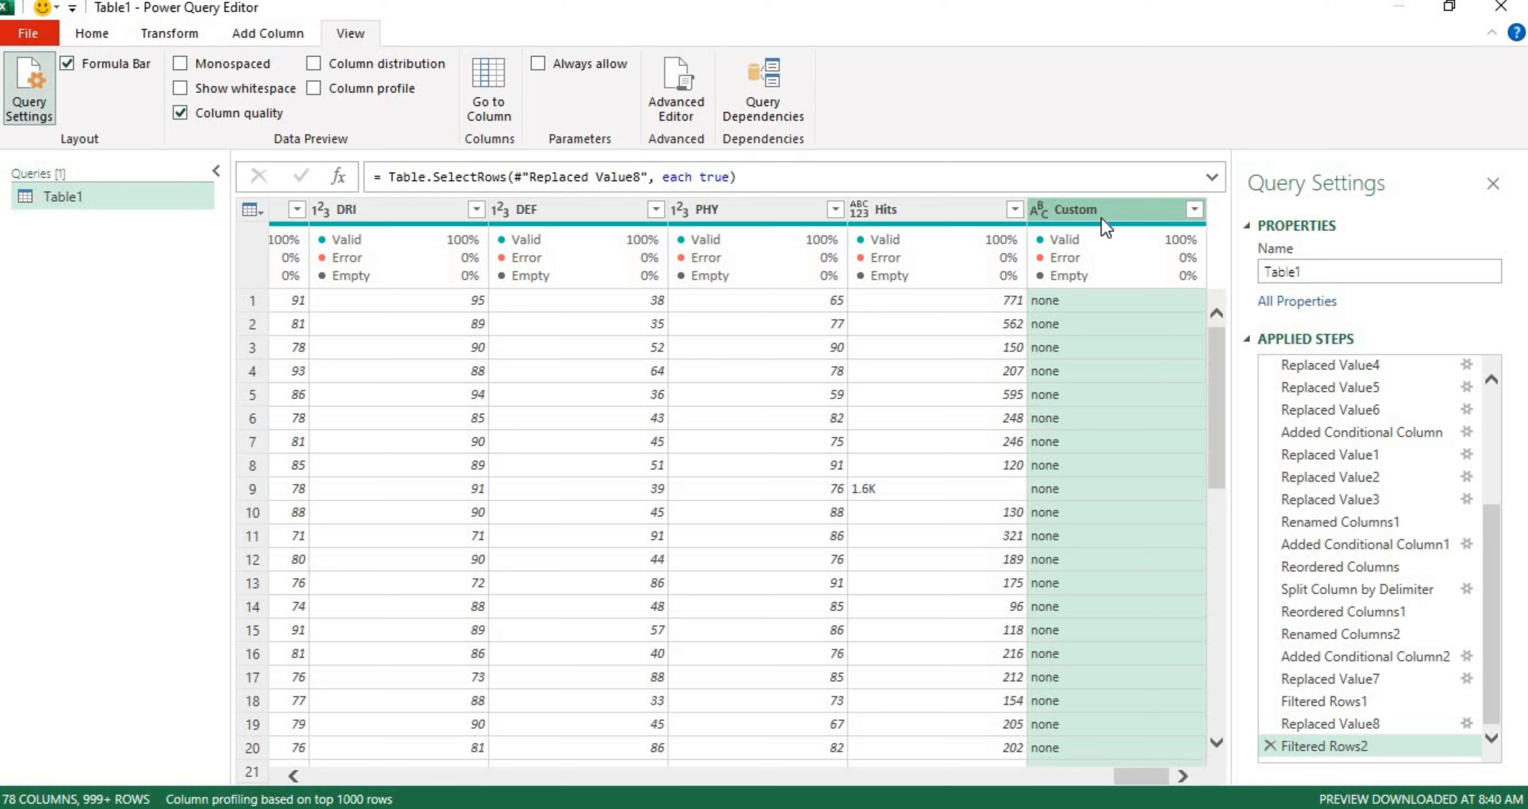
{"action": "right_click", "coordinate": [1101, 218]}
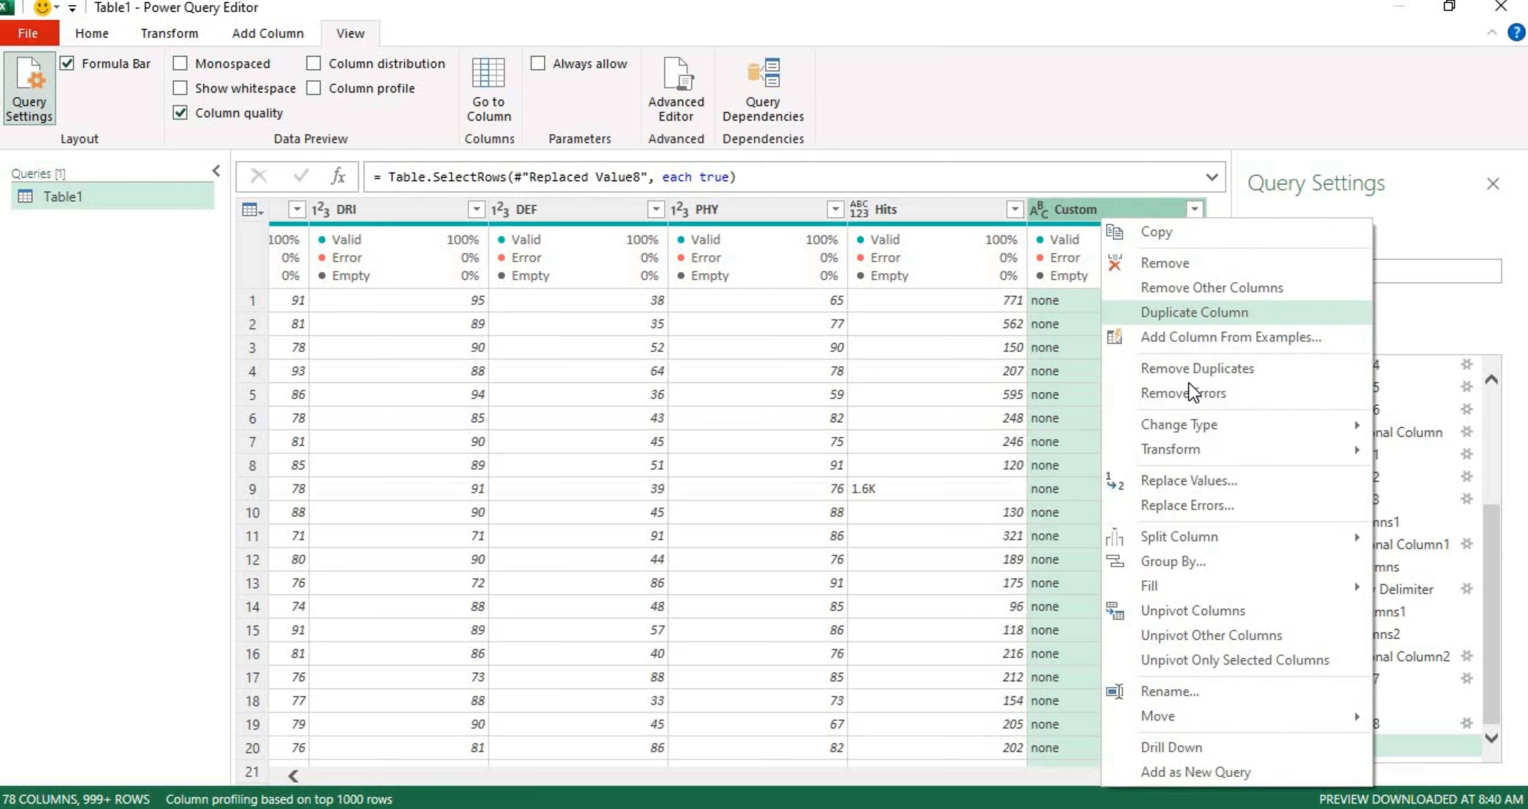
{"action": "left_click", "coordinate": [1192, 211]}
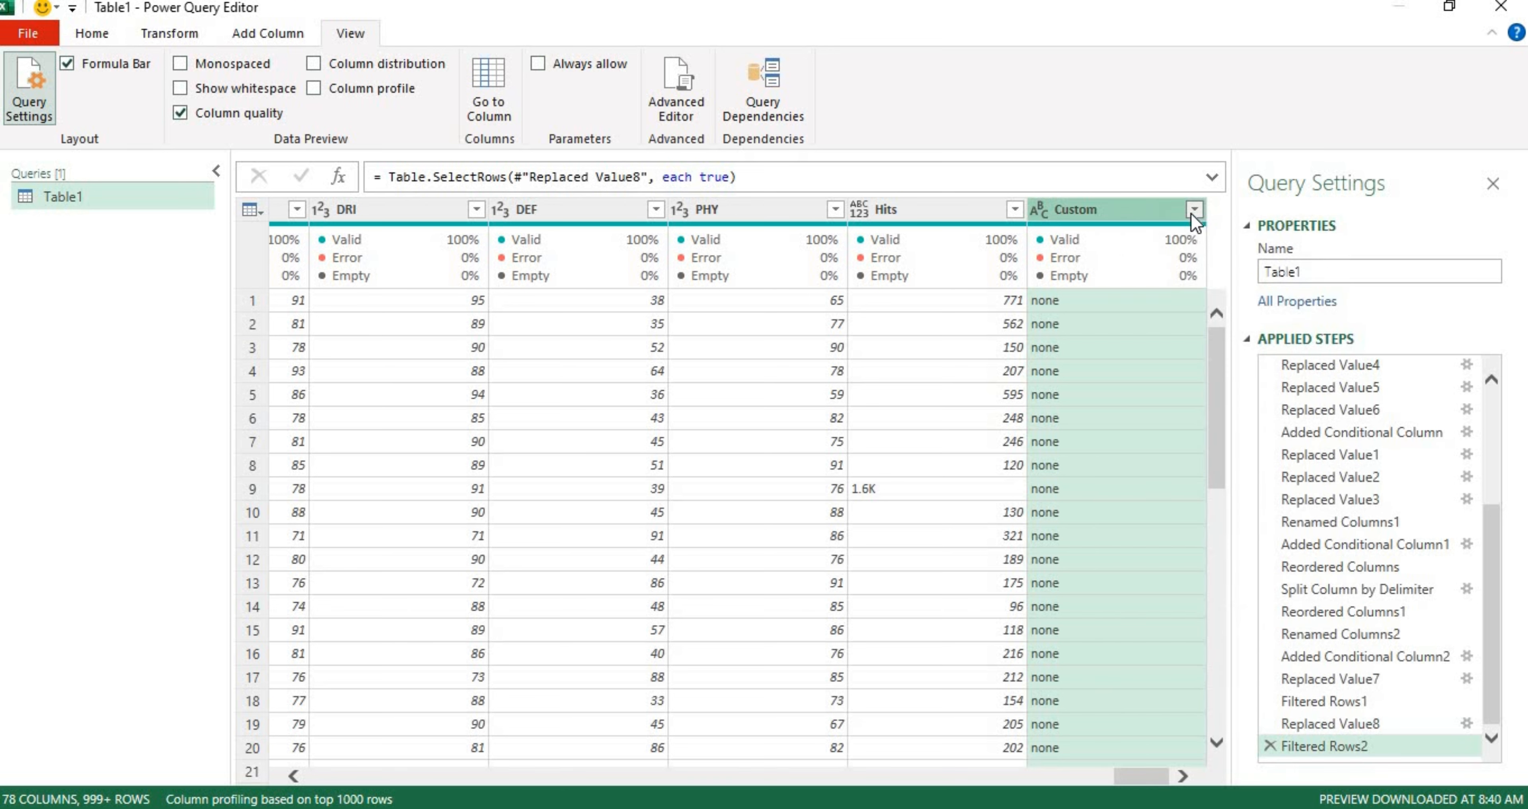
{"action": "left_click", "coordinate": [1192, 212]}
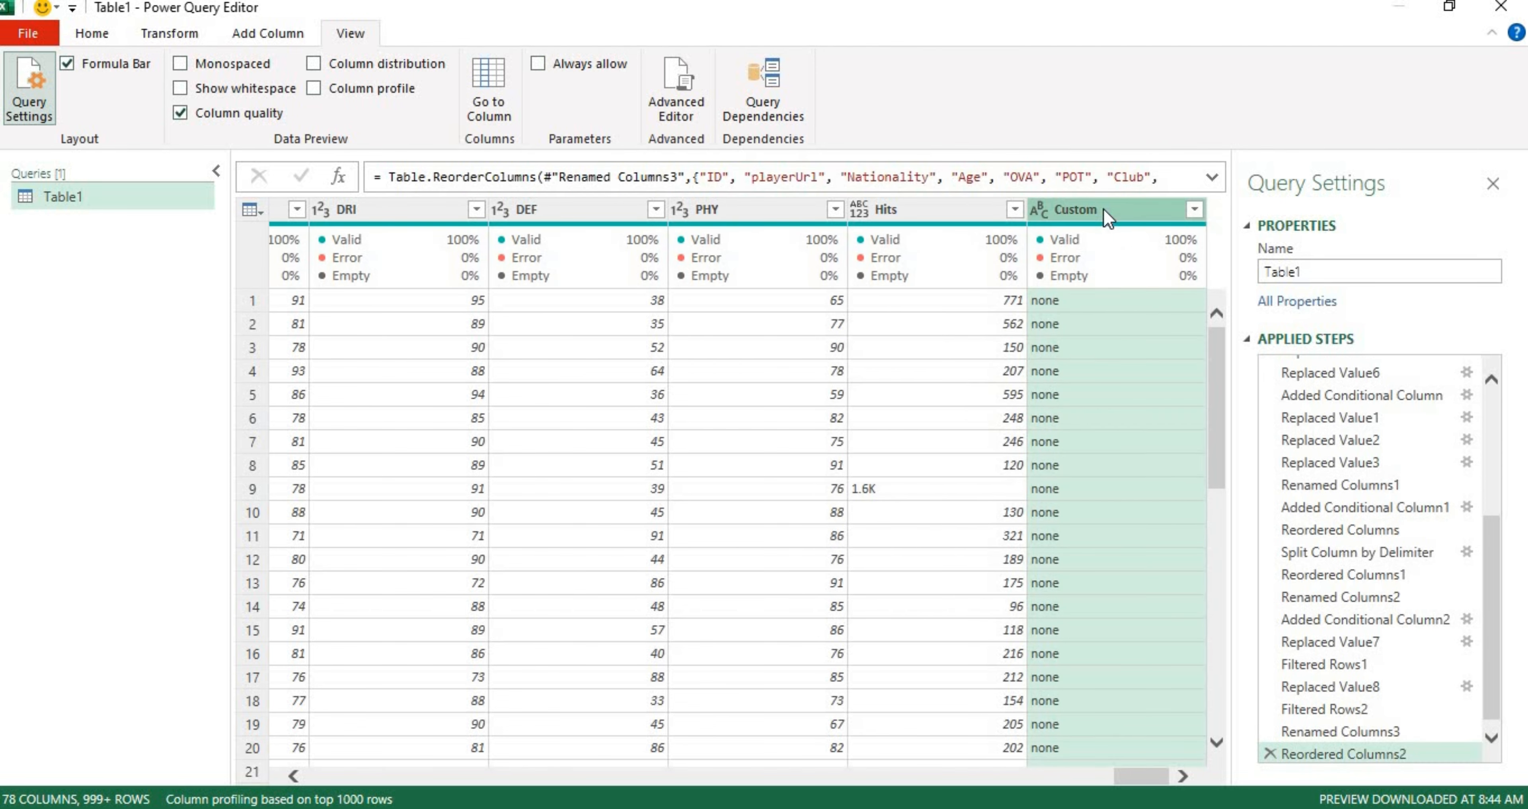
{"action": "right_click", "coordinate": [1090, 208]}
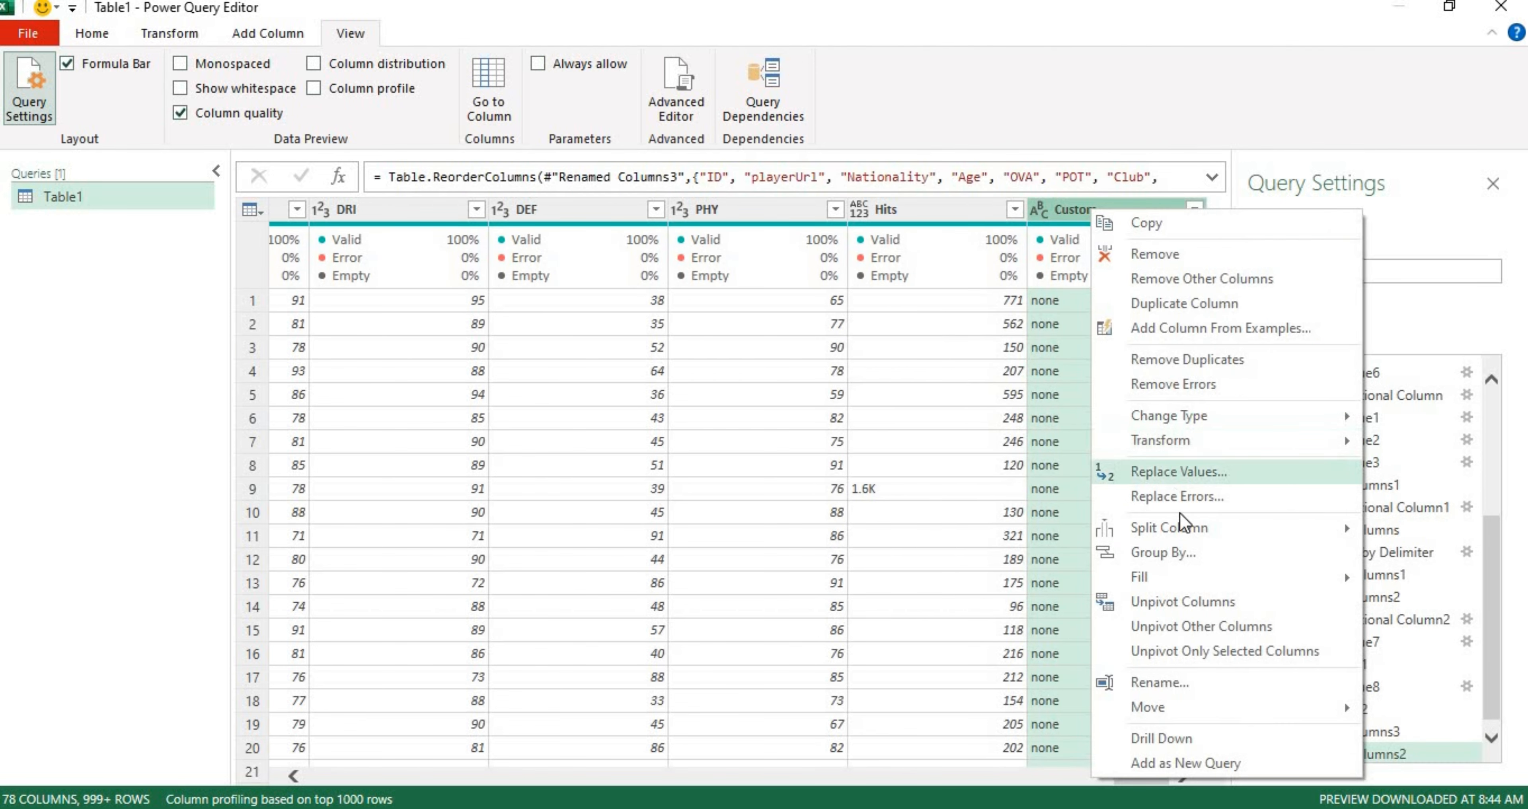
{"action": "mouse_move", "coordinate": [1184, 534]}
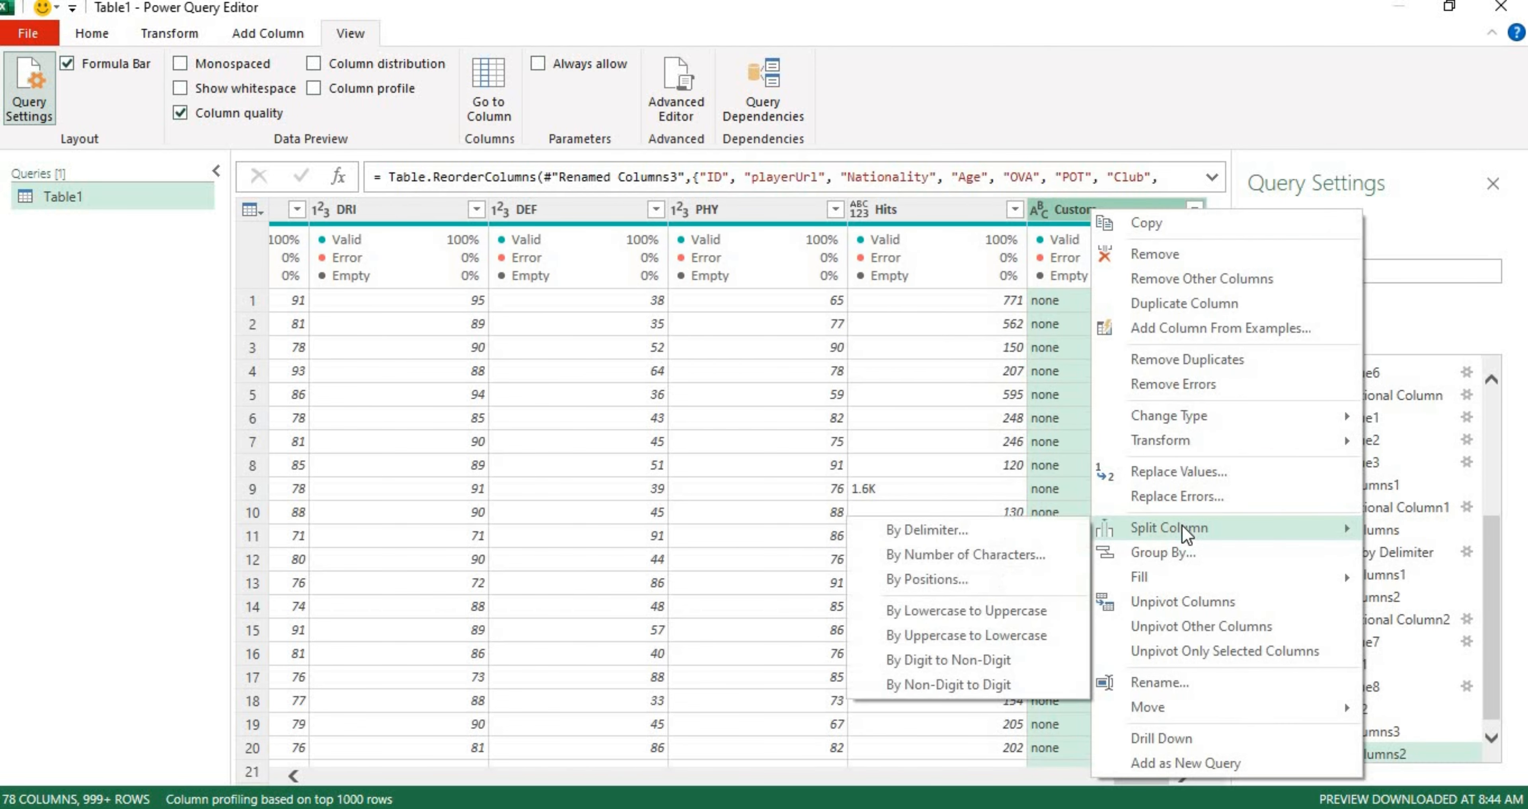
{"action": "left_click", "coordinate": [968, 532]}
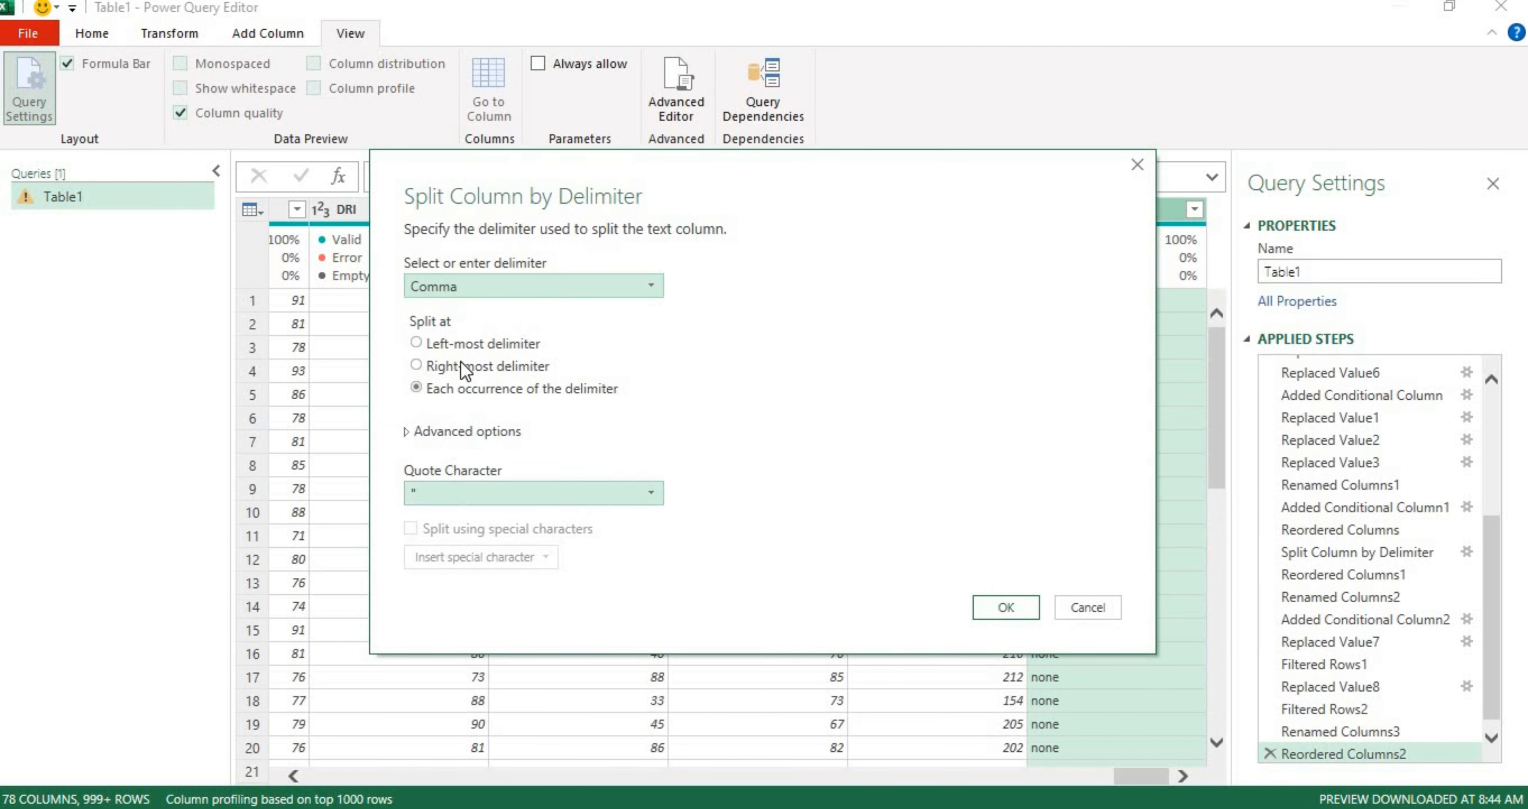
{"action": "left_click", "coordinate": [550, 289]}
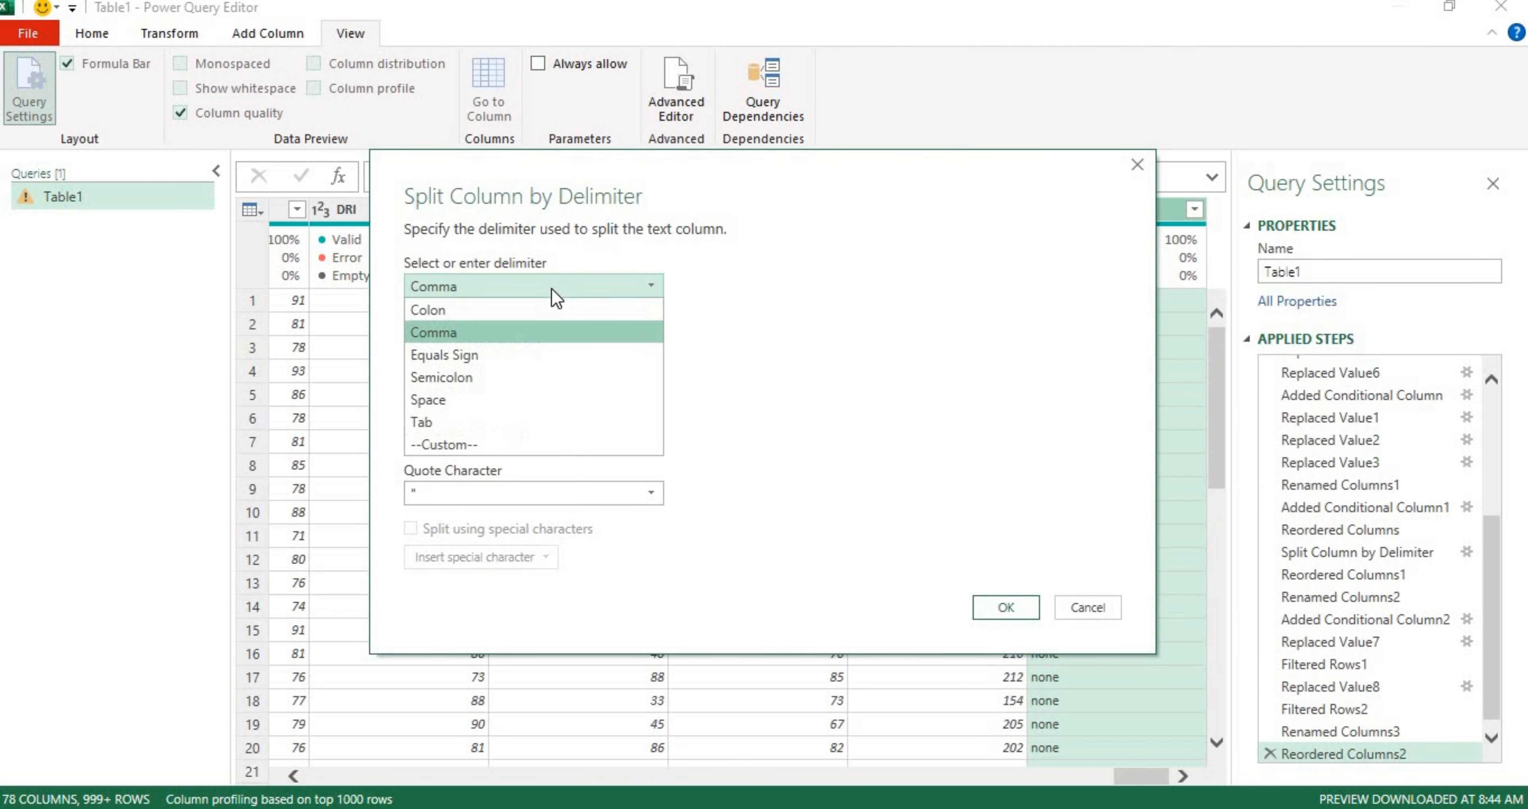
{"action": "left_click", "coordinate": [493, 437]}
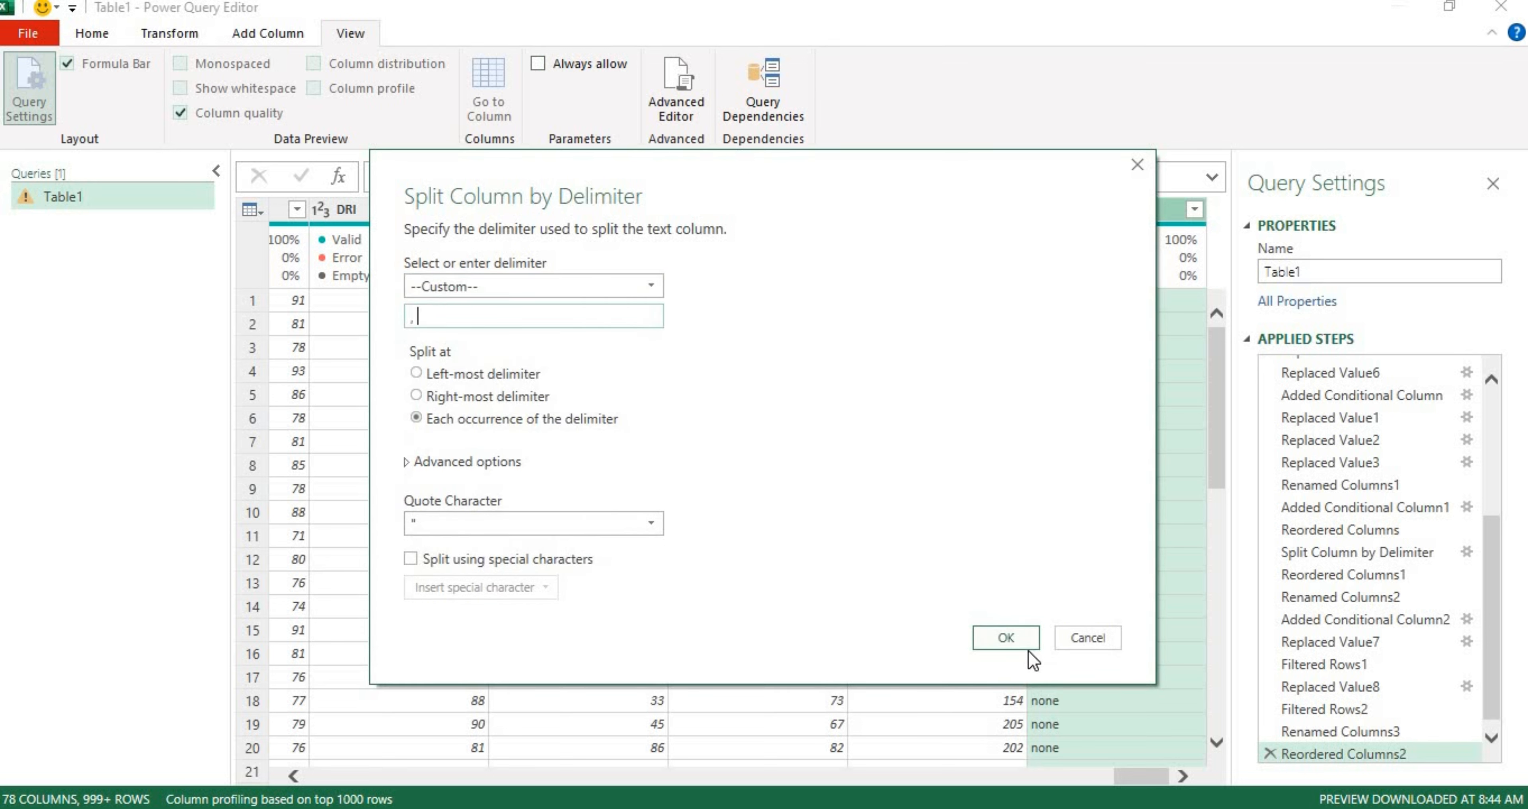
{"action": "left_click", "coordinate": [1015, 640]}
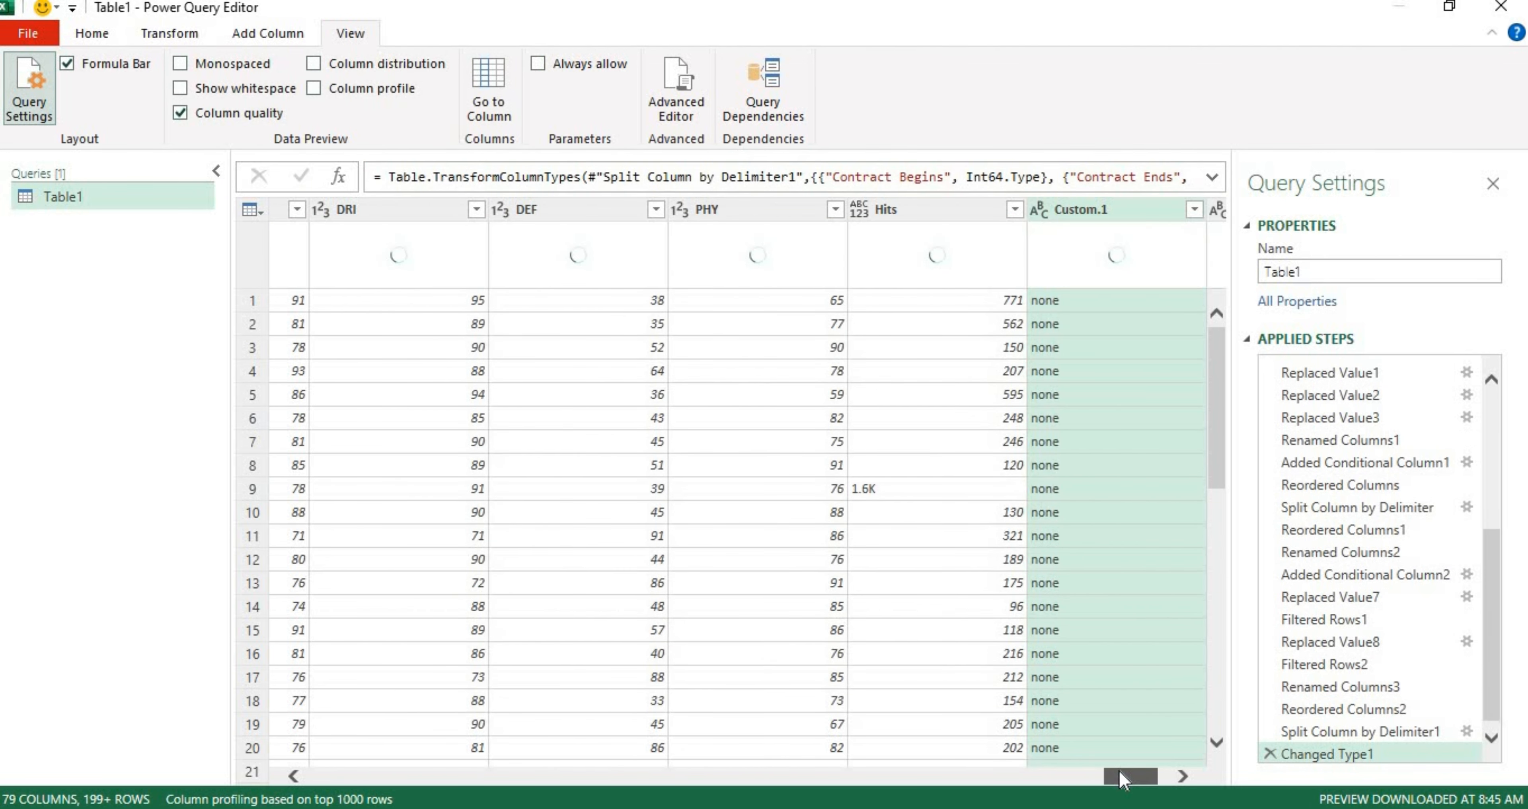
- Check the distinct values of the Custom.2 column in its filter list, keeping every value selected
{"action": "left_click_drag", "start_coordinate": [1119, 772], "coordinate": [1131, 772]}
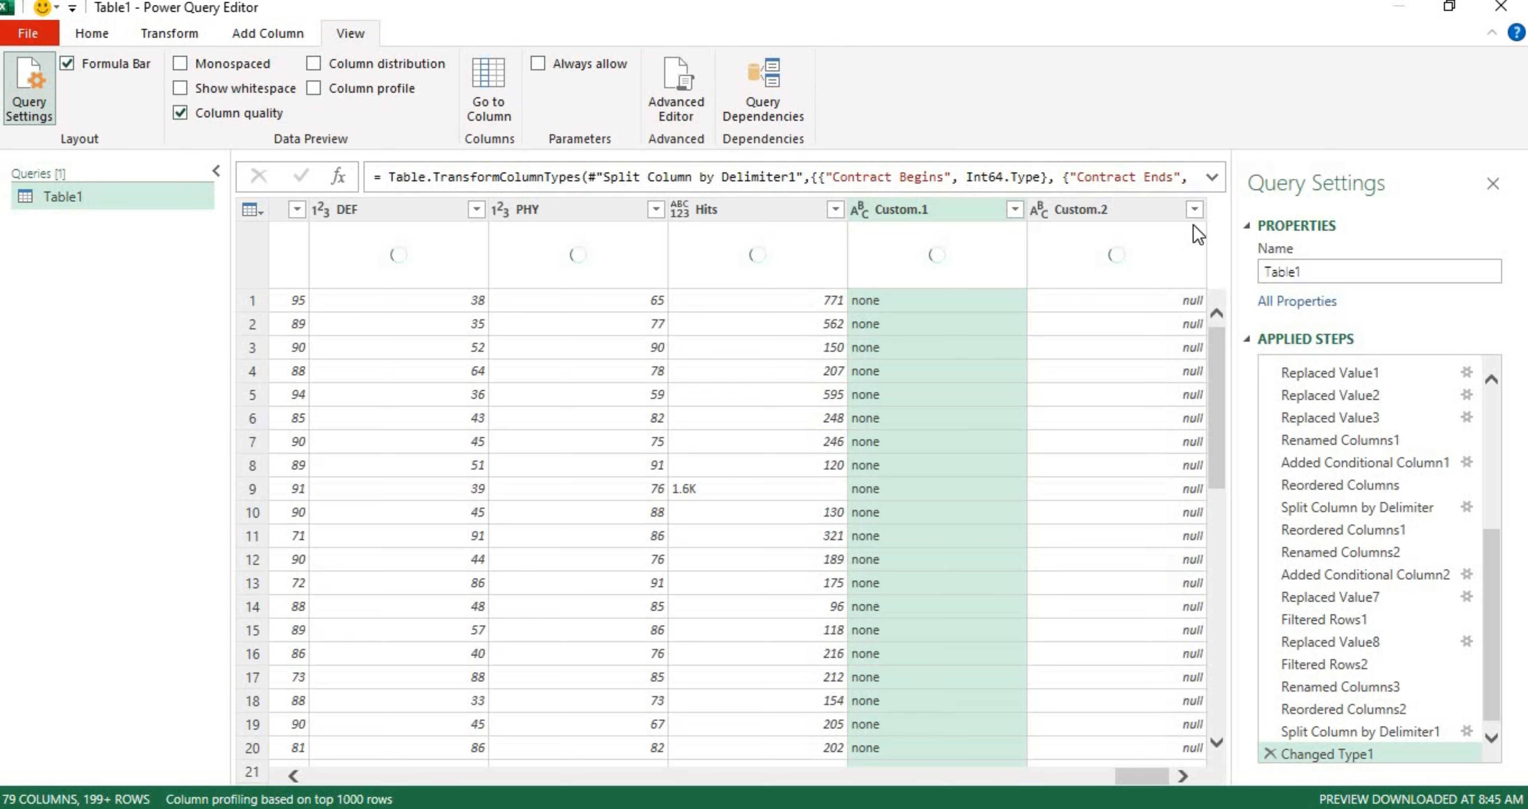
{"action": "left_click", "coordinate": [1194, 214]}
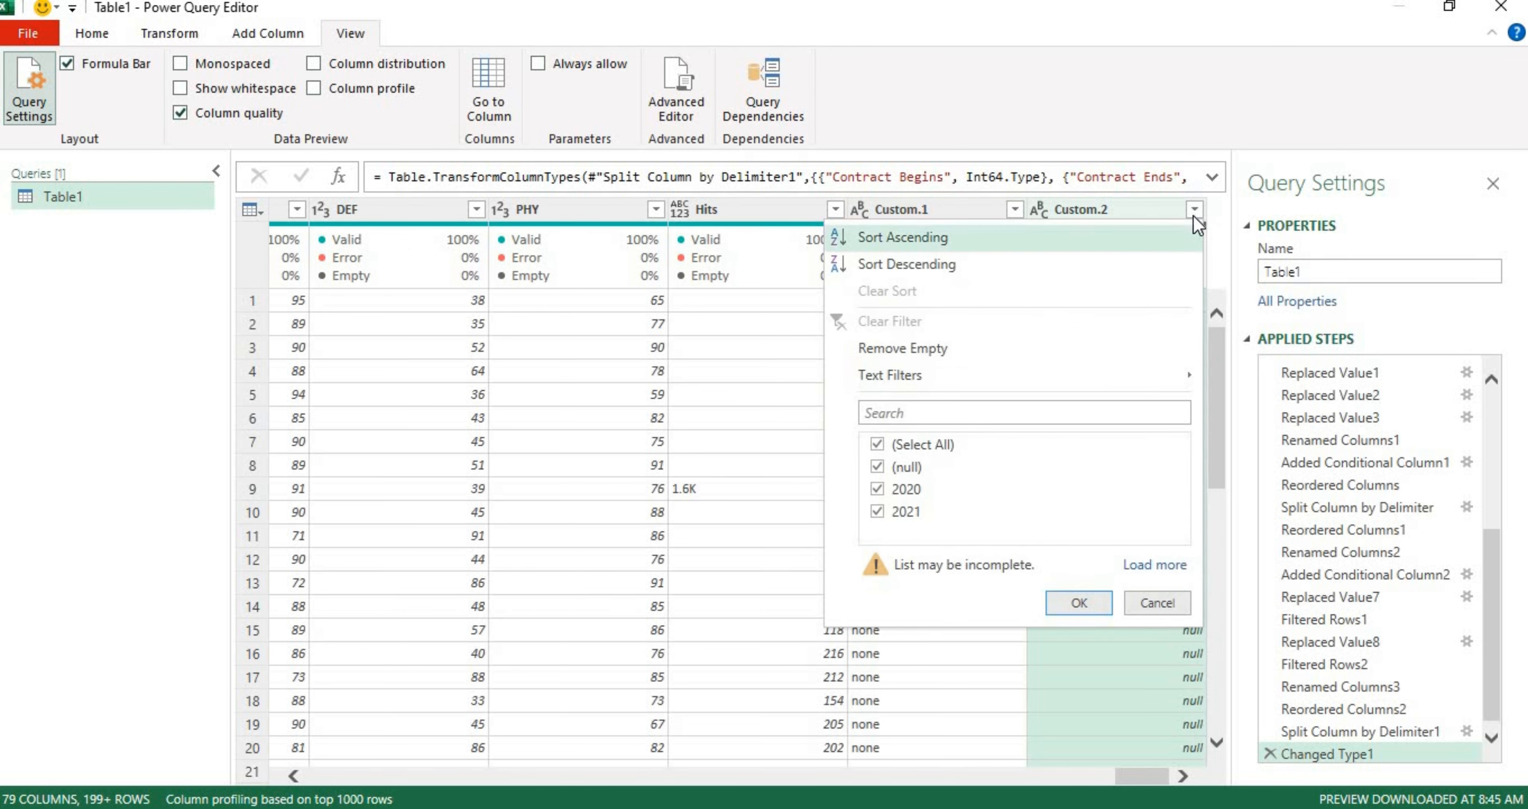
{"action": "left_click", "coordinate": [1095, 600]}
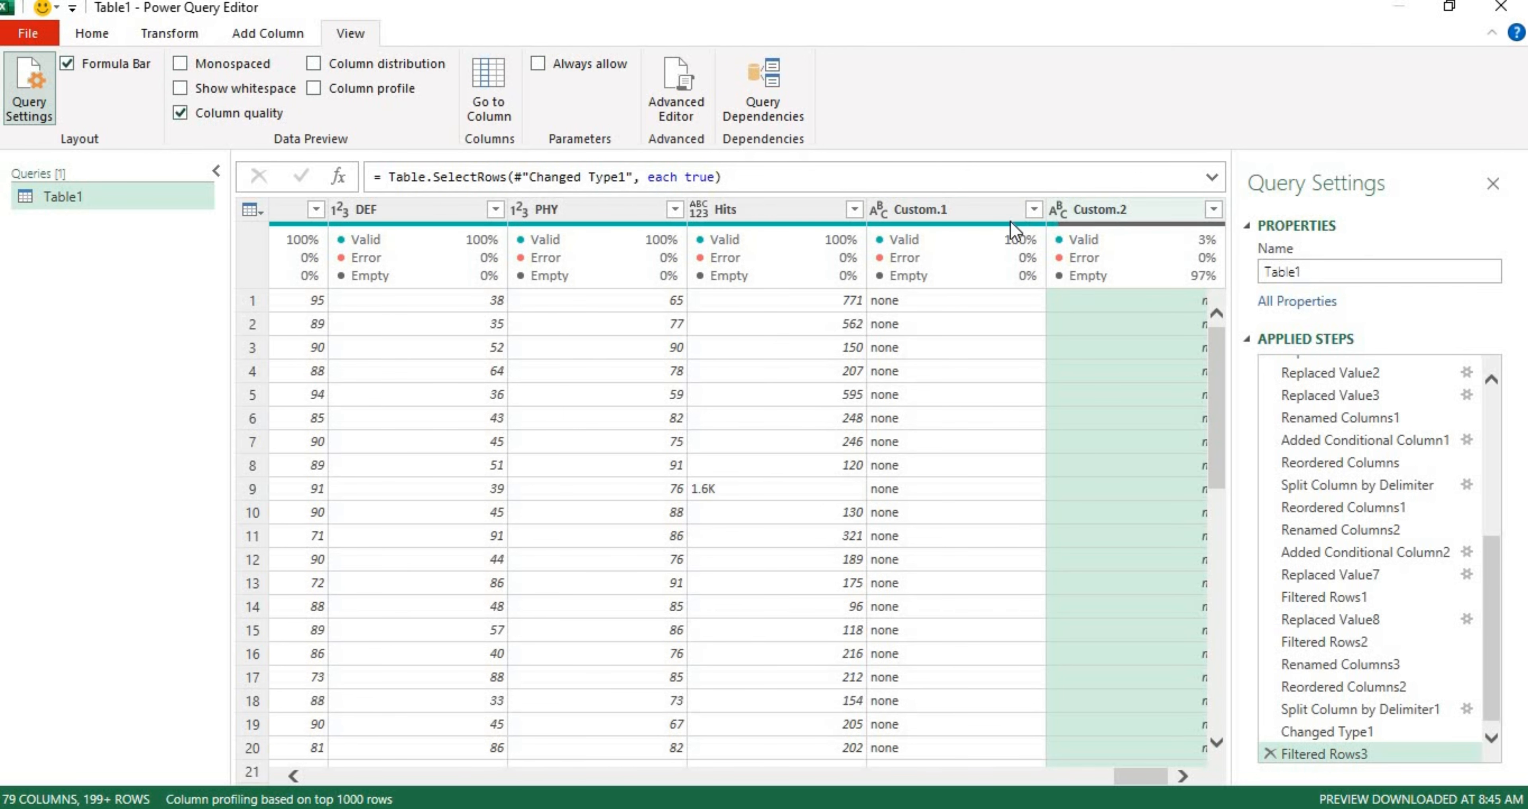
- Remove the Custom.1 column from the table
{"action": "left_click", "coordinate": [964, 217]}
{"action": "right_click", "coordinate": [962, 215]}
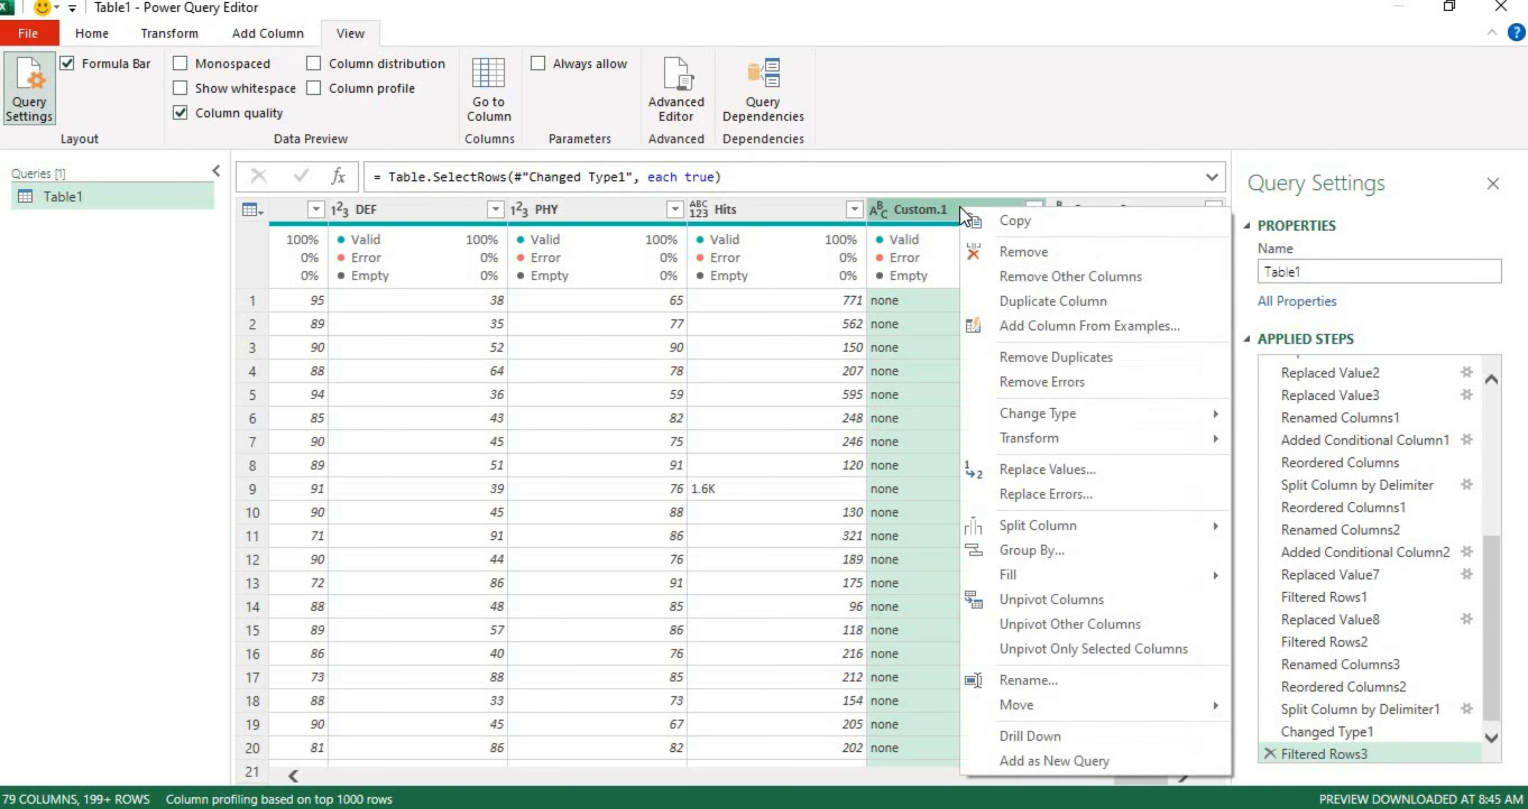
{"action": "left_click", "coordinate": [1015, 252]}
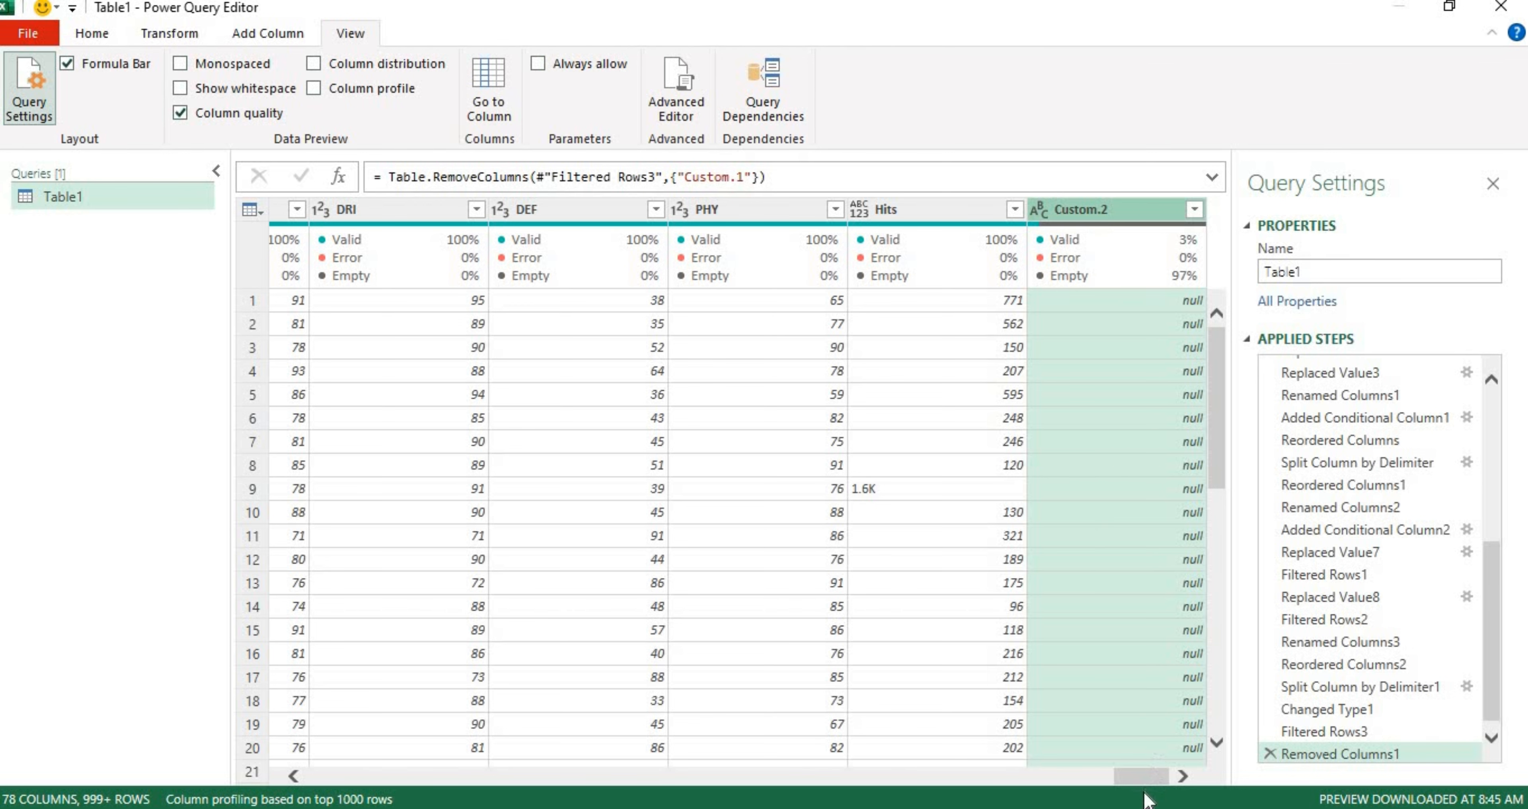
{"action": "left_click_drag", "start_coordinate": [1136, 776], "coordinate": [411, 777]}
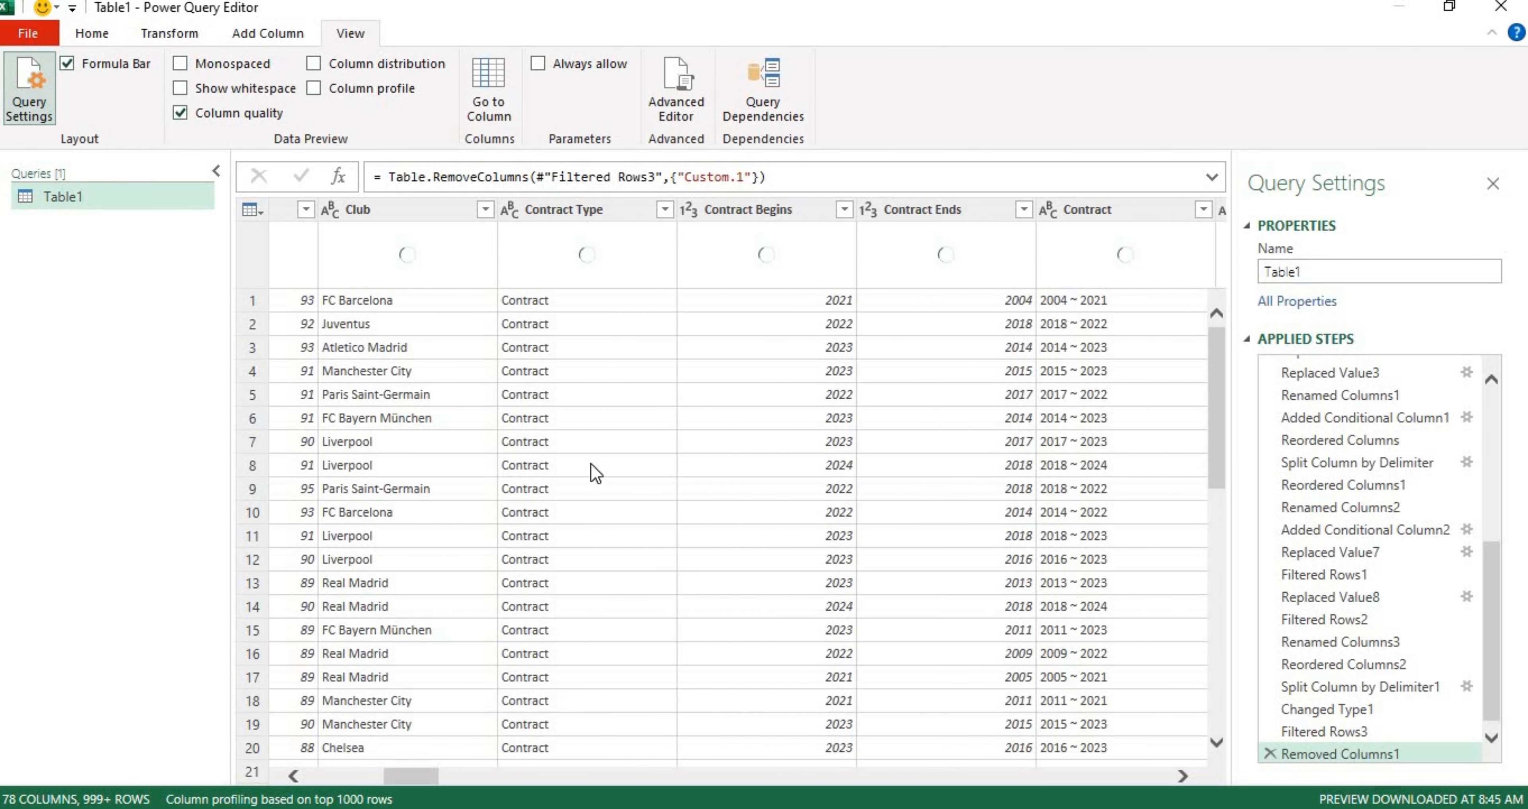
- Merge the Contract Begins column with the Custom.2 loan year column using no separator, naming the result "Contract/Loan Begins"
{"action": "left_click", "coordinate": [746, 215]}
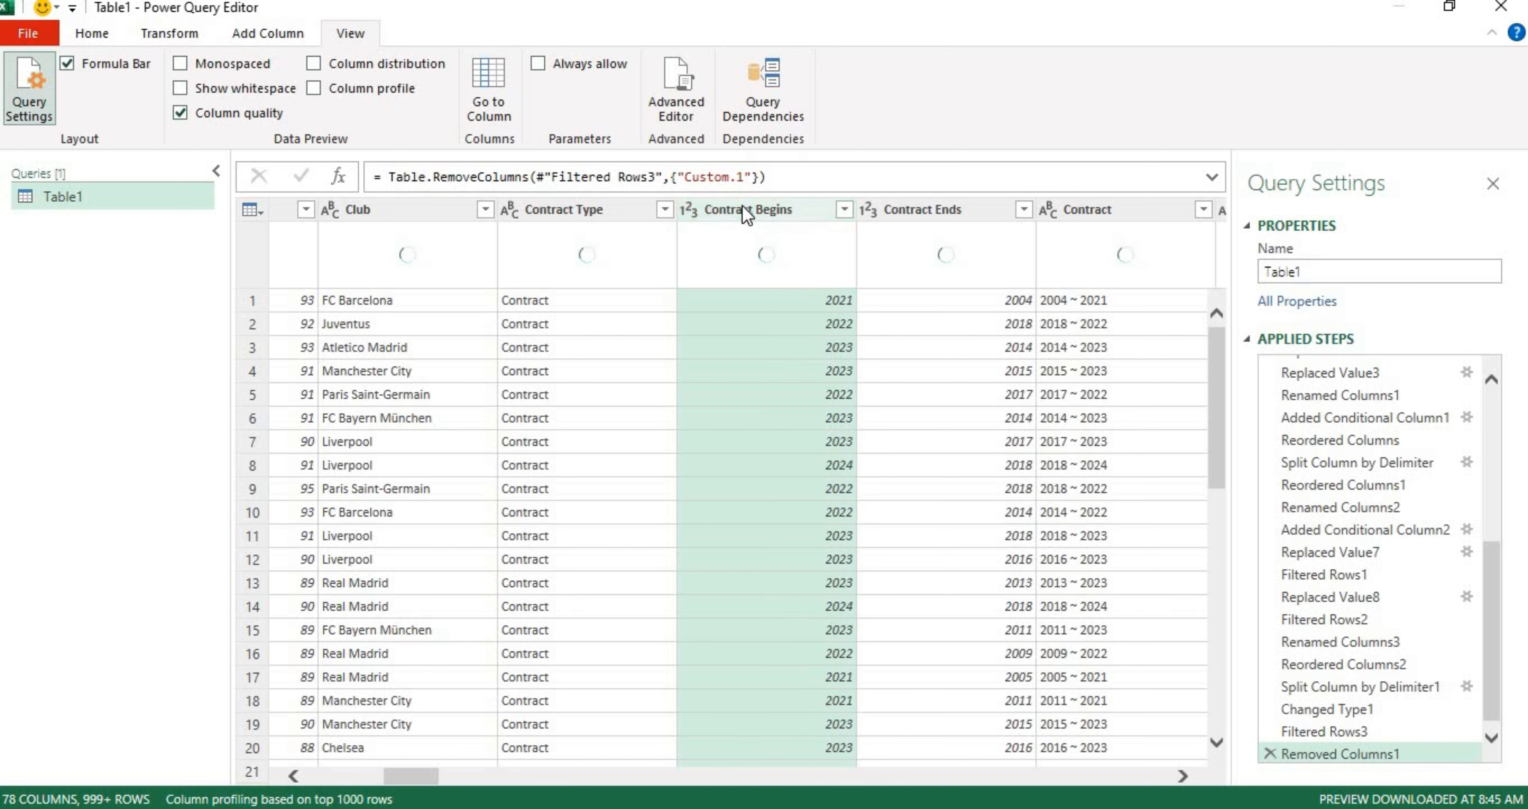
{"action": "right_click", "coordinate": [744, 211]}
{"action": "left_click", "coordinate": [831, 468]}
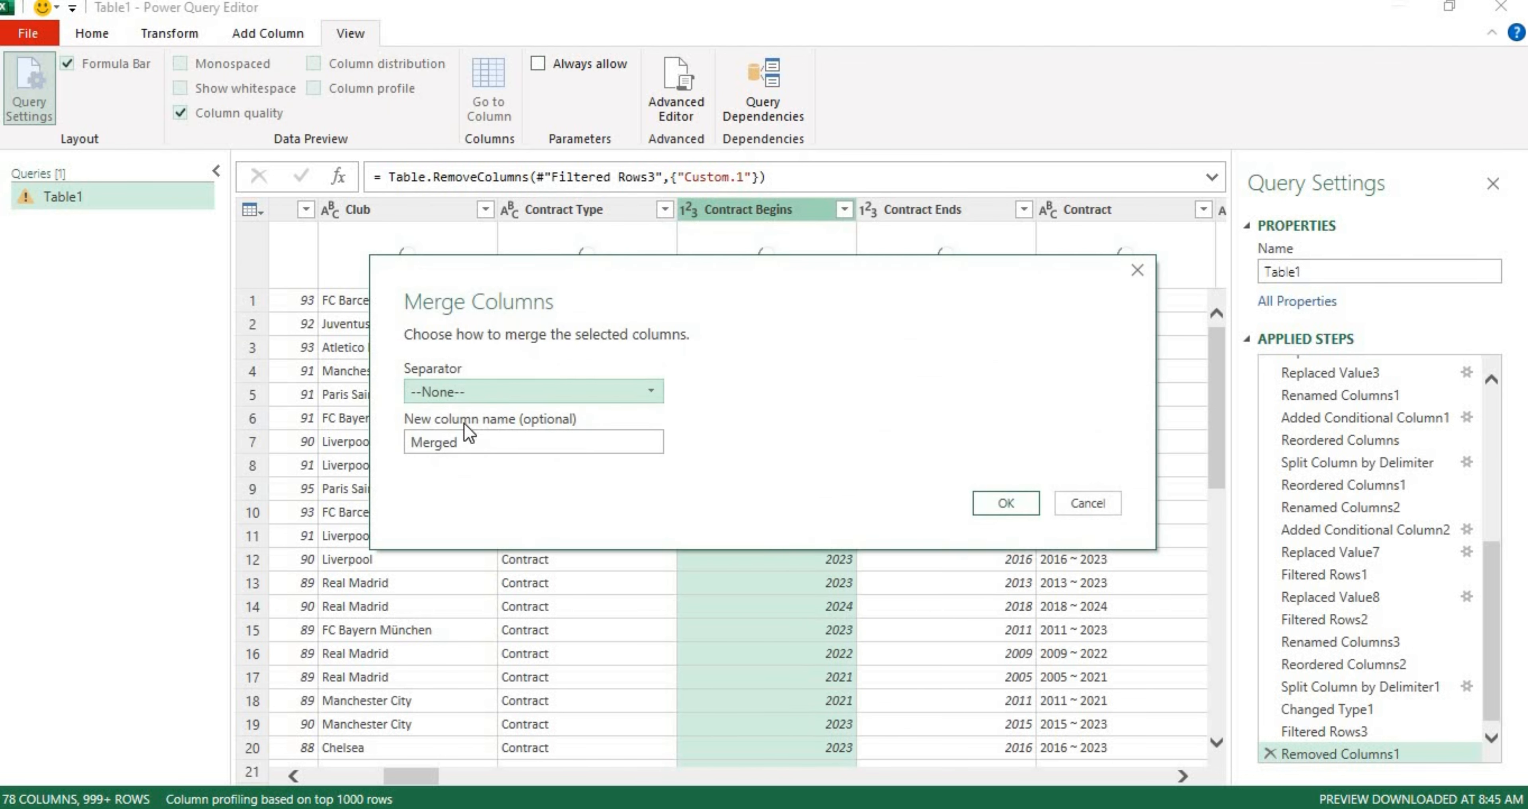
{"action": "double_click", "coordinate": [448, 445]}
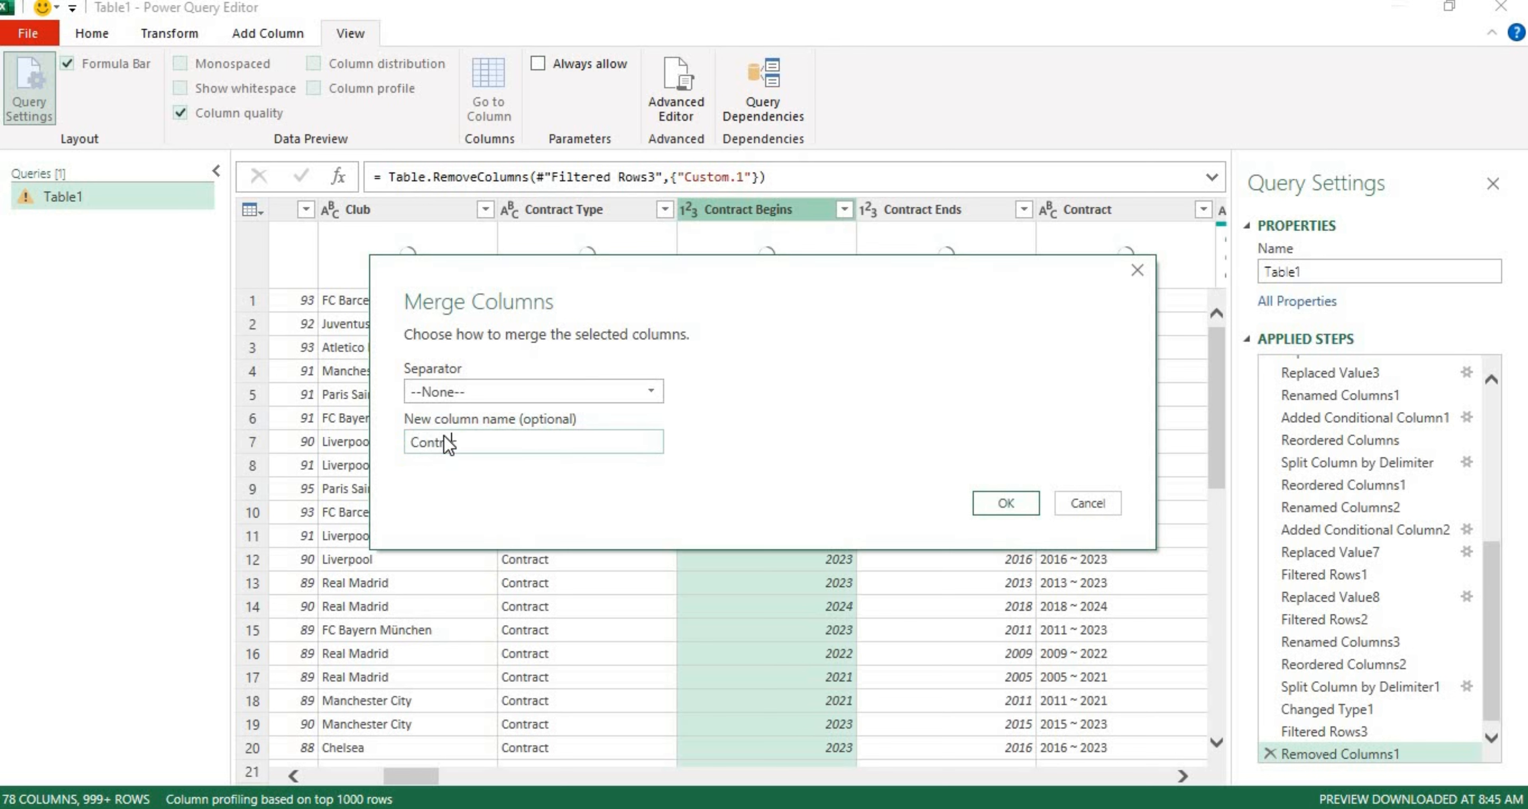
{"action": "type", "text": "Contract/Loan"}
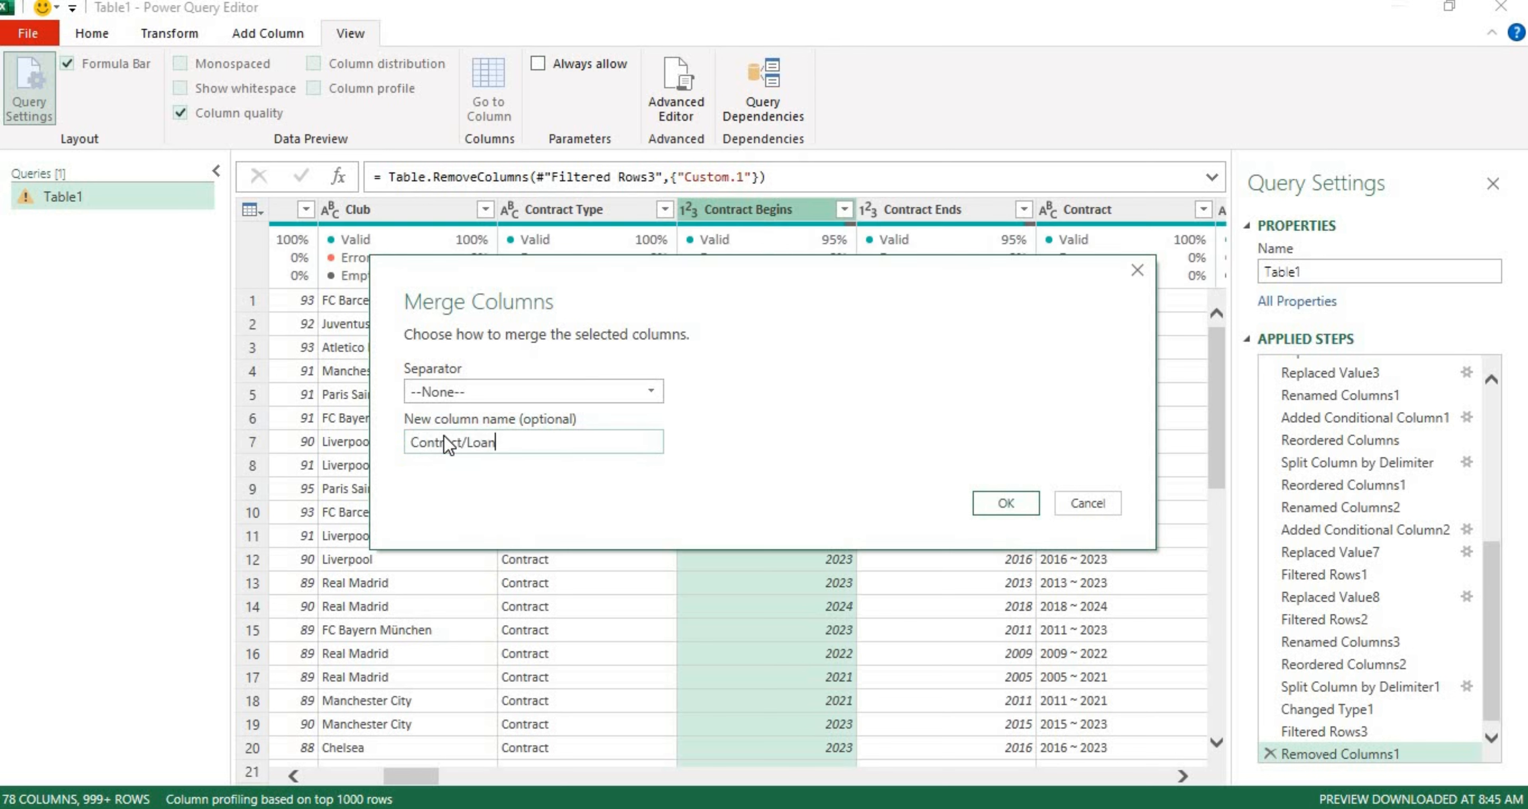
{"action": "type", "text": " Begings"}
{"action": "key", "text": "BackSpace"}
{"action": "key", "text": "BackSpace"}
{"action": "type", "text": "s"}
{"action": "key", "text": "Return"}
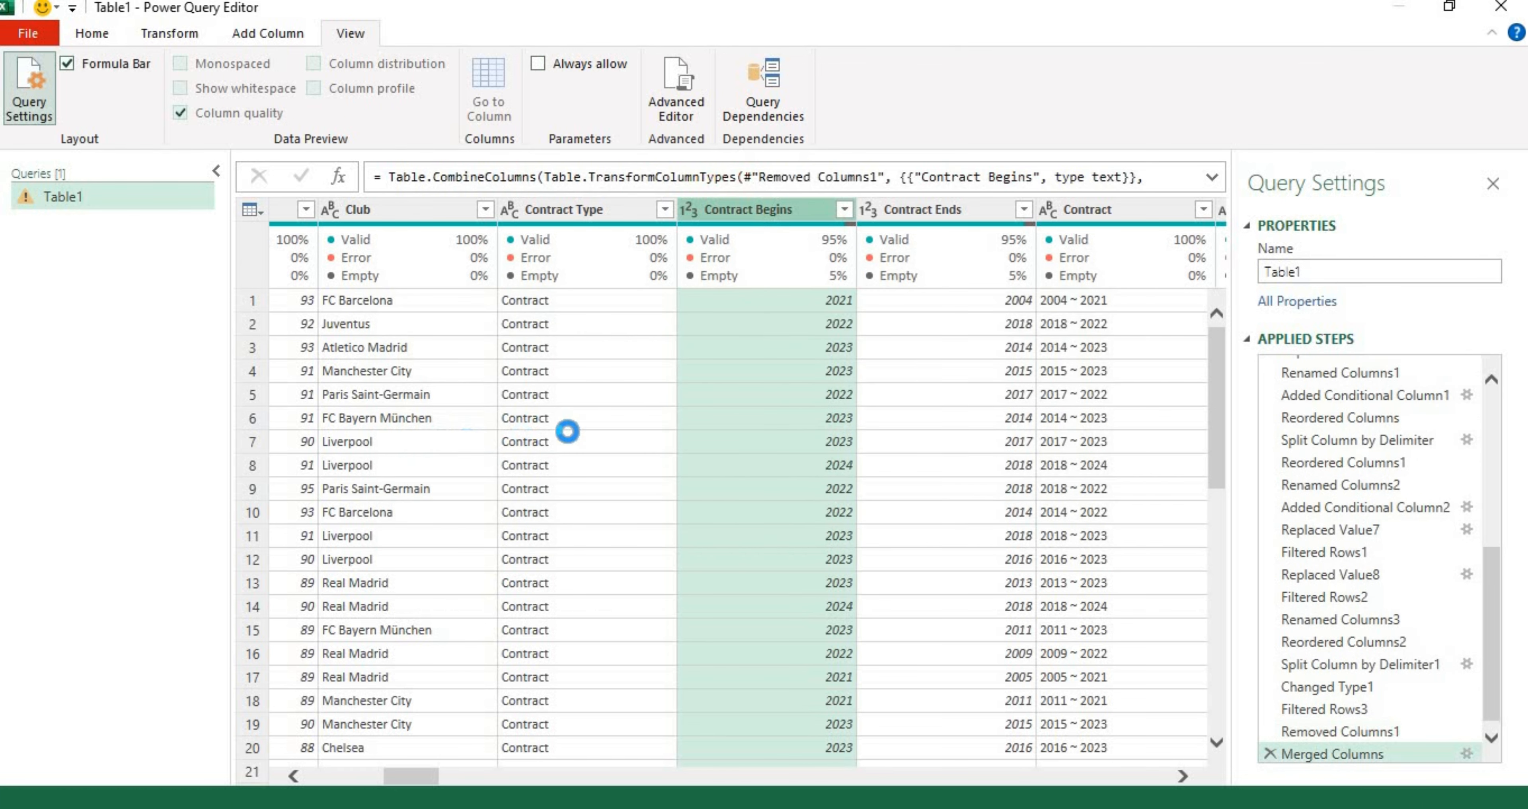
{"action": "left_click", "coordinate": [752, 208]}
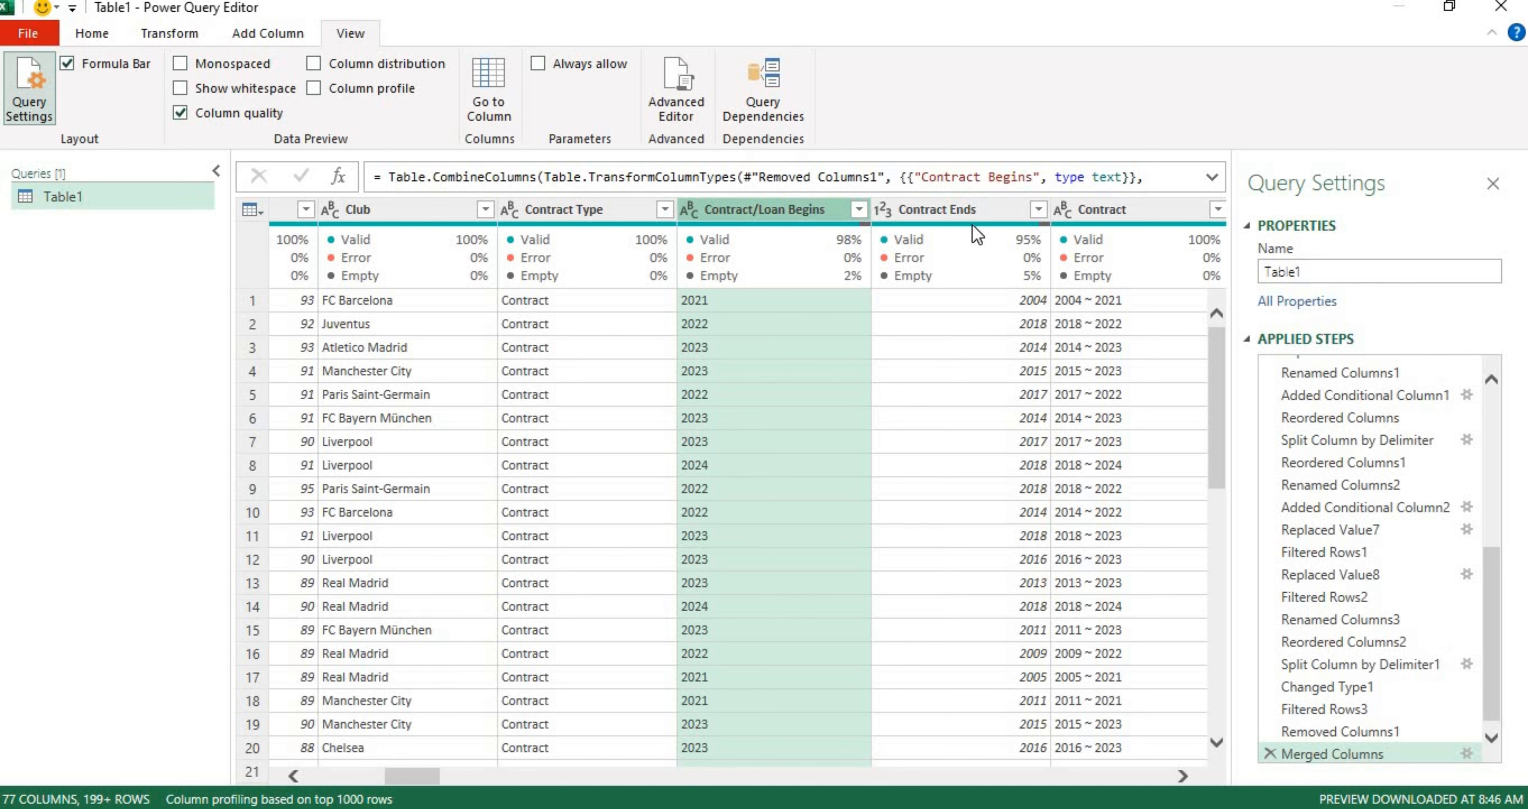
- Examine the distinct values of the Loan Date End column in its filter list, keeping every value selected
{"action": "left_click", "coordinate": [962, 212]}
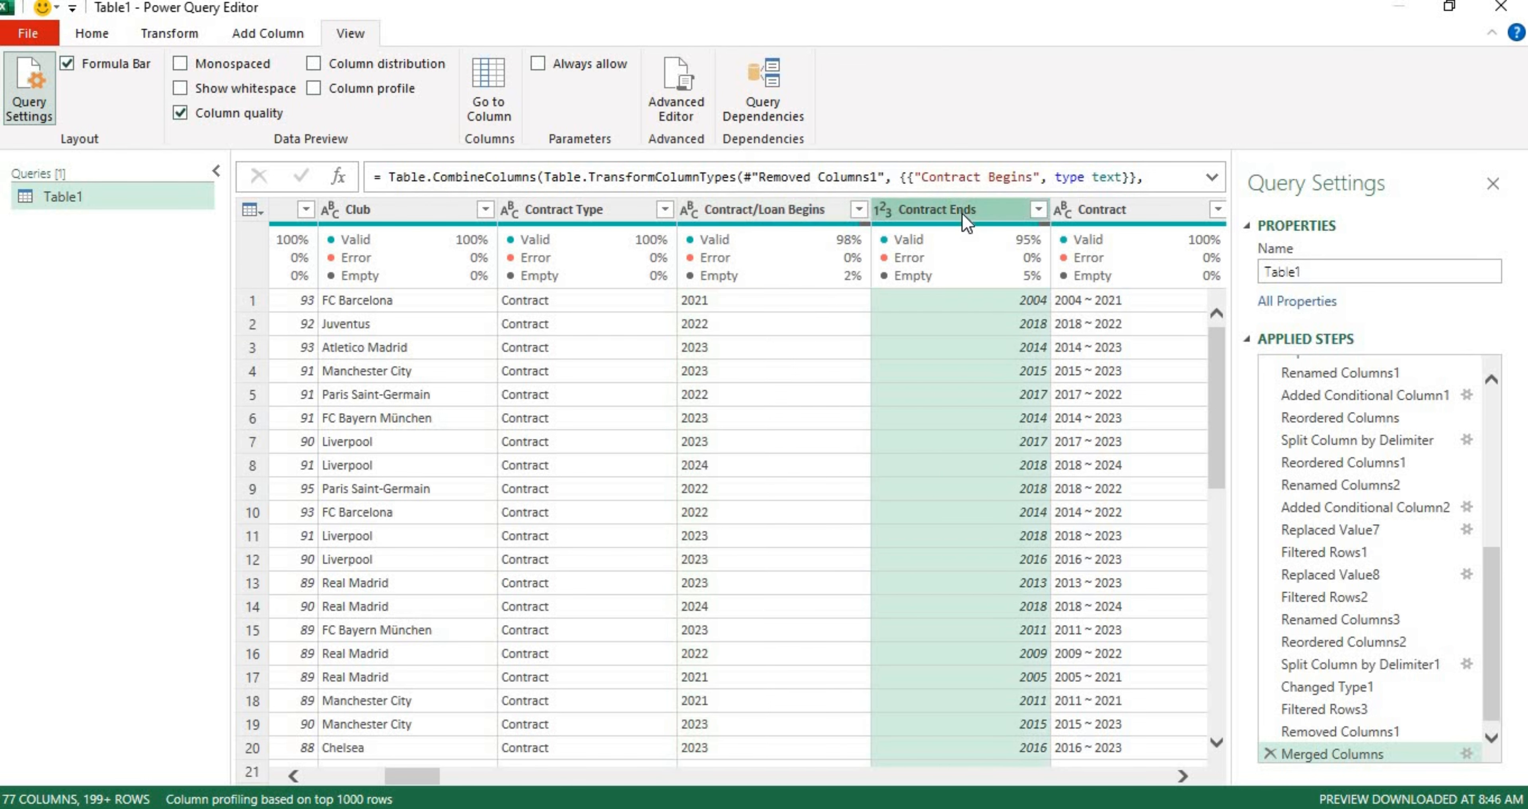
{"action": "left_click", "coordinate": [438, 771]}
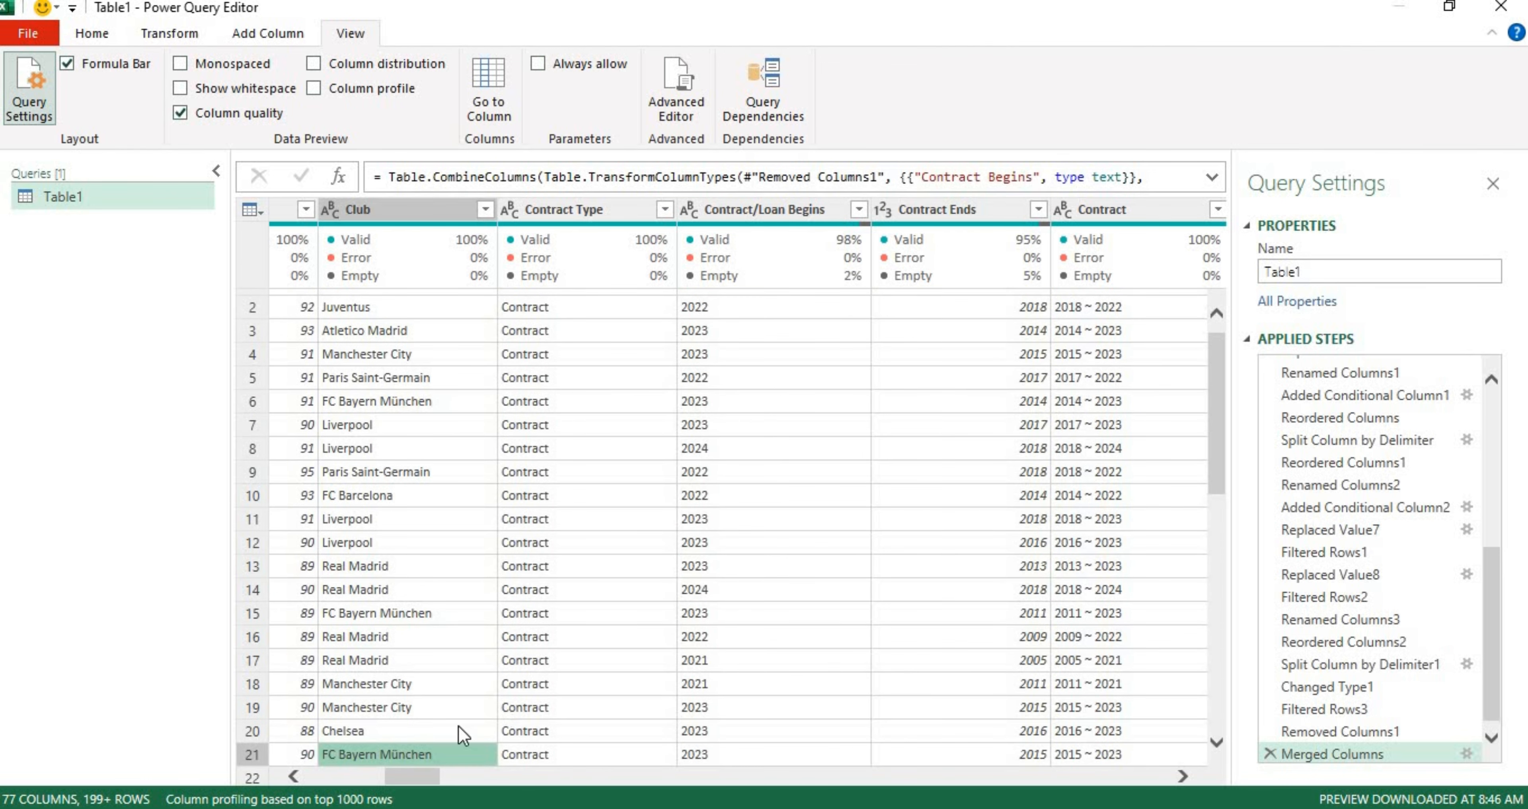
{"action": "left_click_drag", "start_coordinate": [394, 775], "coordinate": [524, 772]}
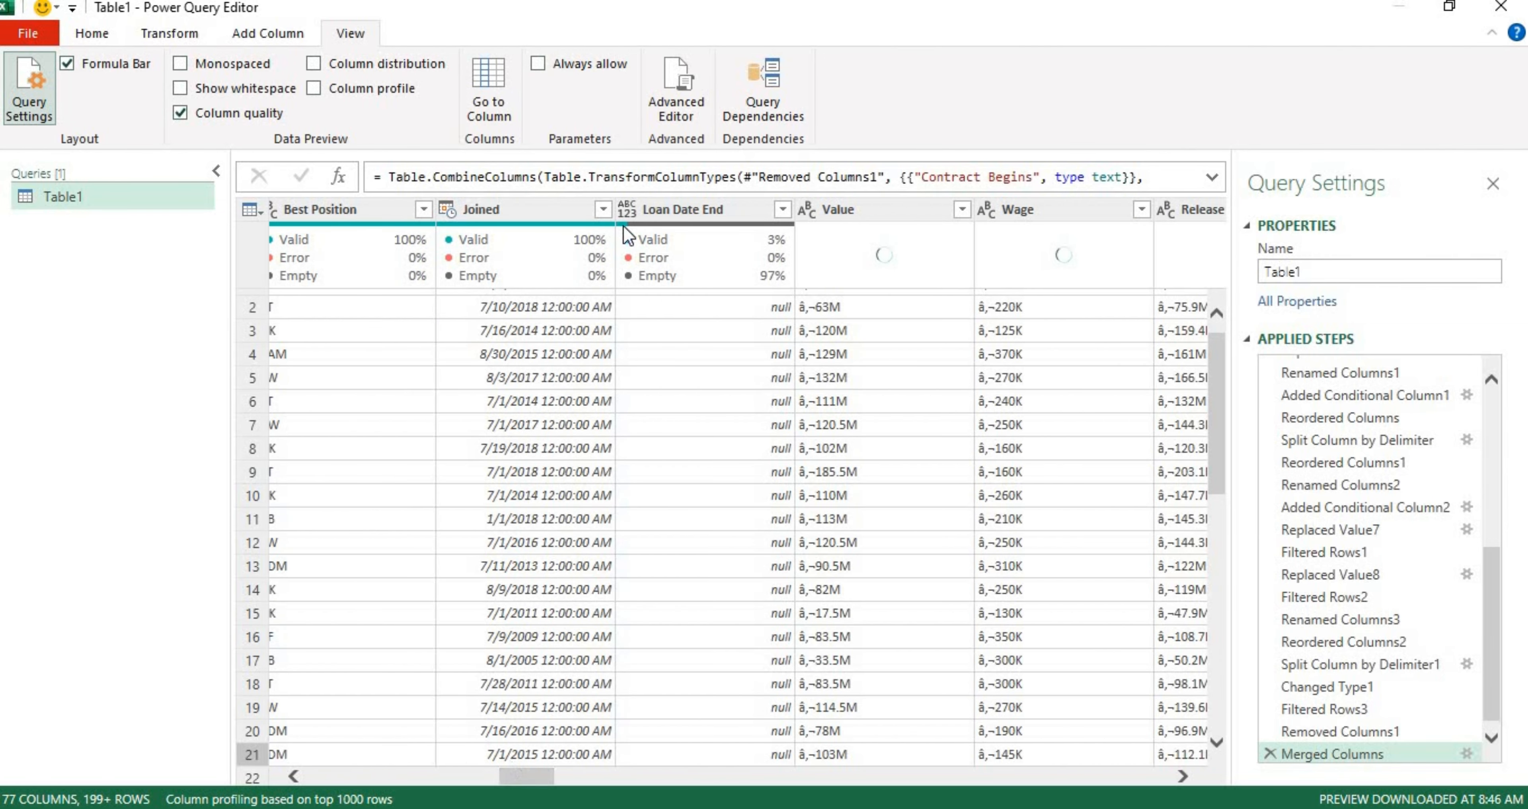
{"action": "left_click", "coordinate": [720, 212]}
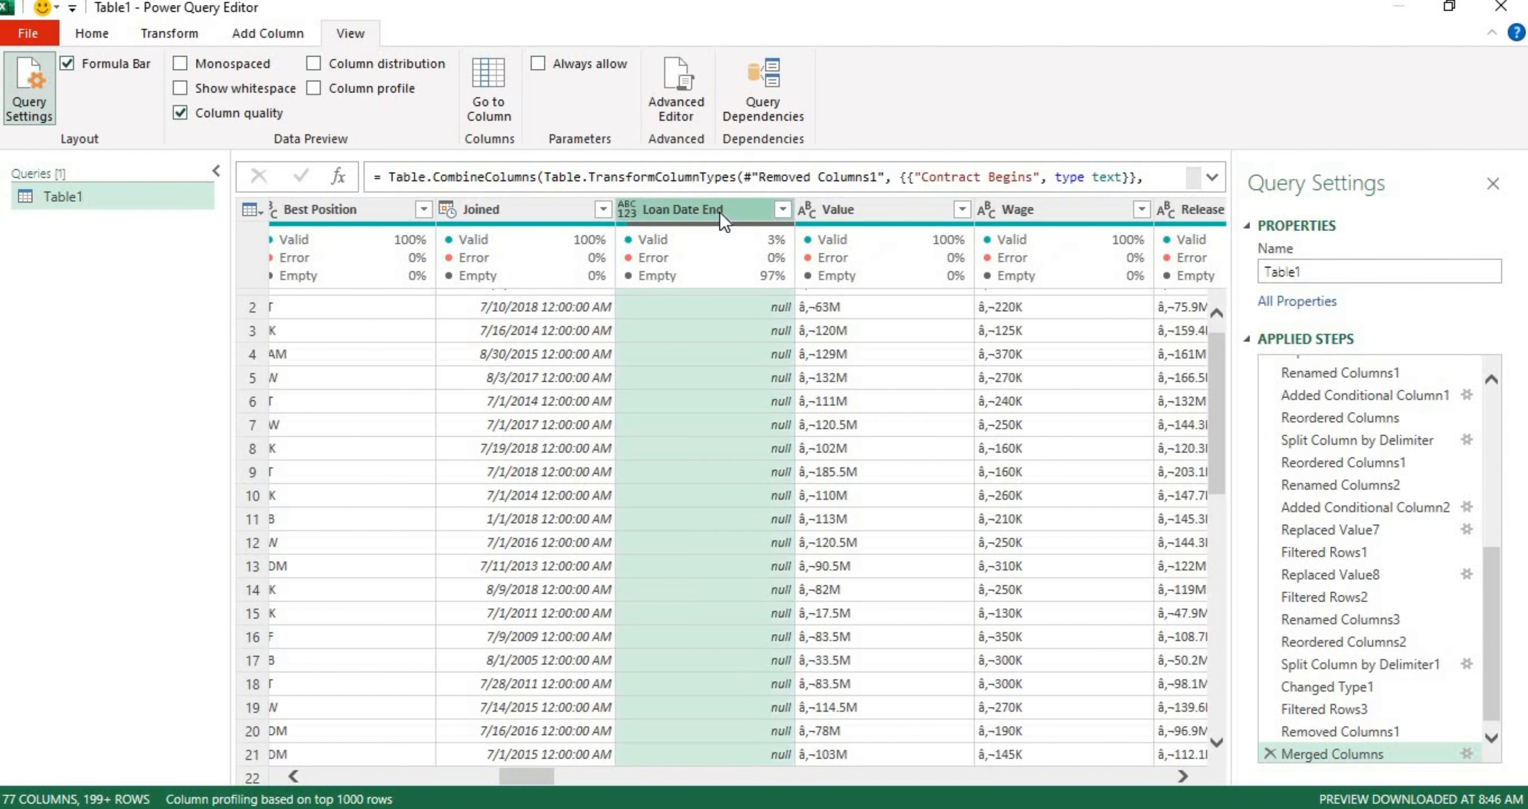
{"action": "left_click", "coordinate": [784, 208]}
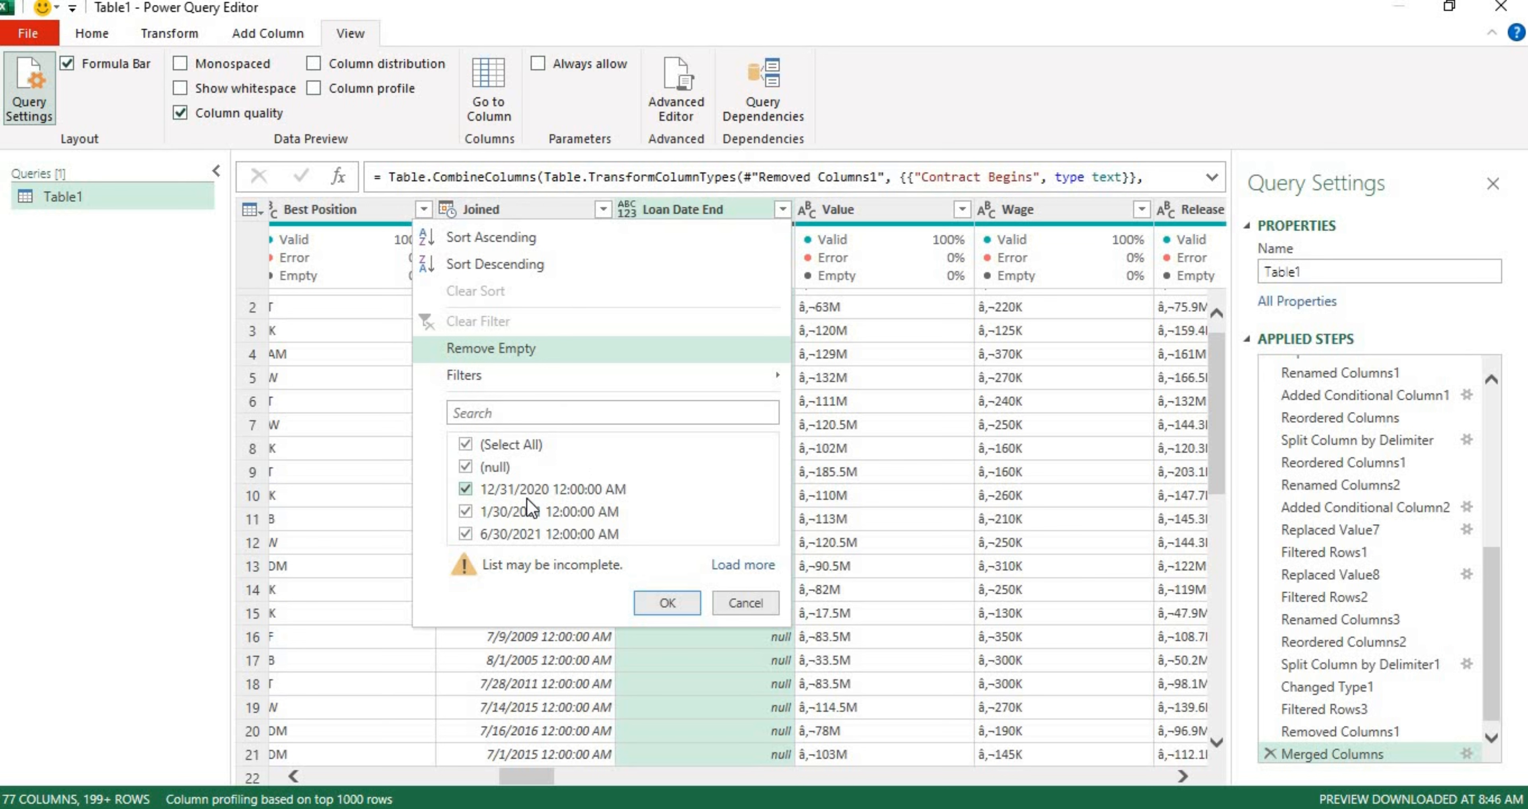
{"action": "left_click", "coordinate": [669, 594]}
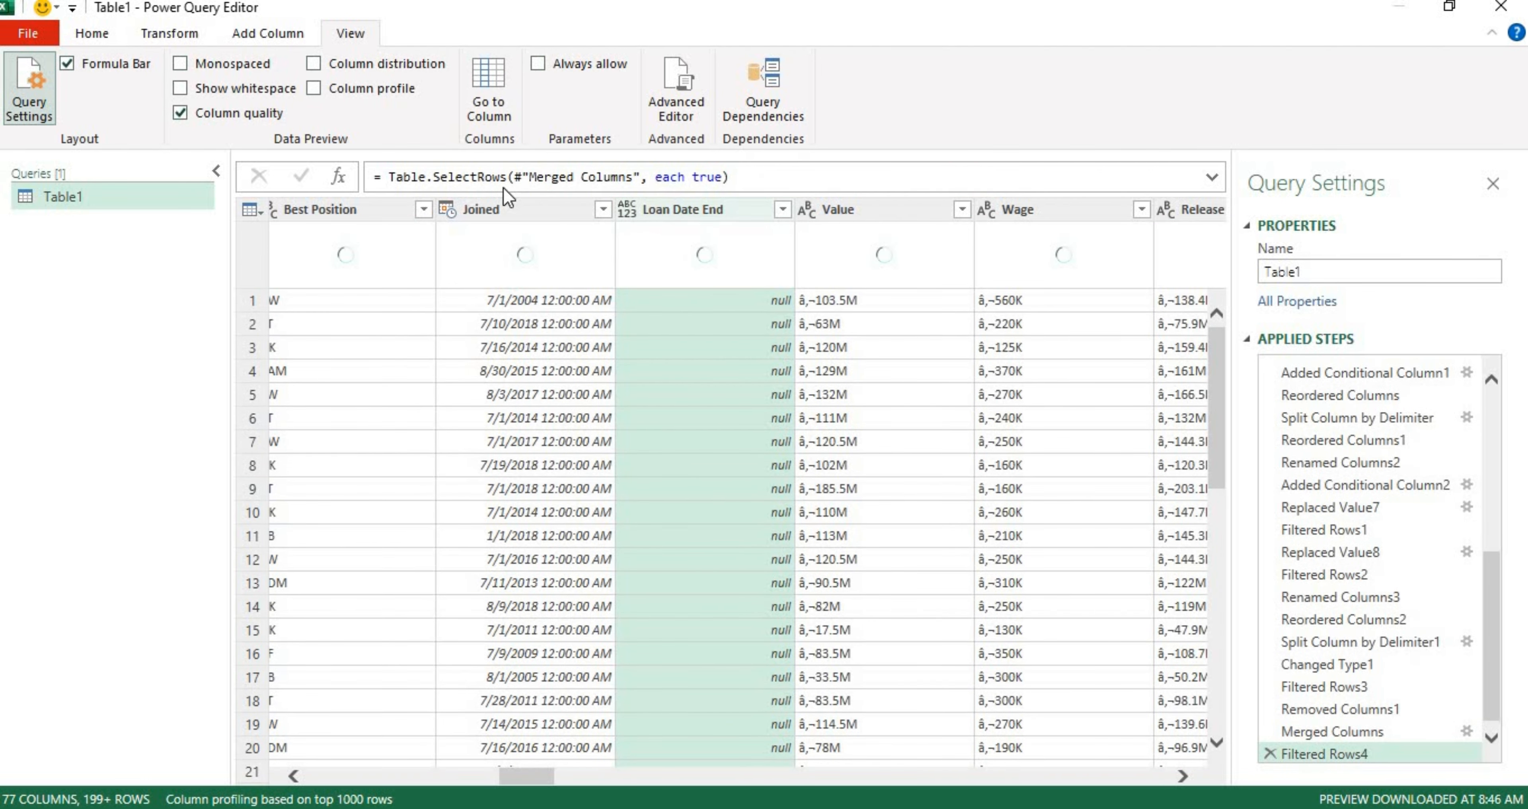
- Change the data type of the Loan Date End column to Date and check its filter values, keeping all of them selected
{"action": "left_click", "coordinate": [166, 36]}
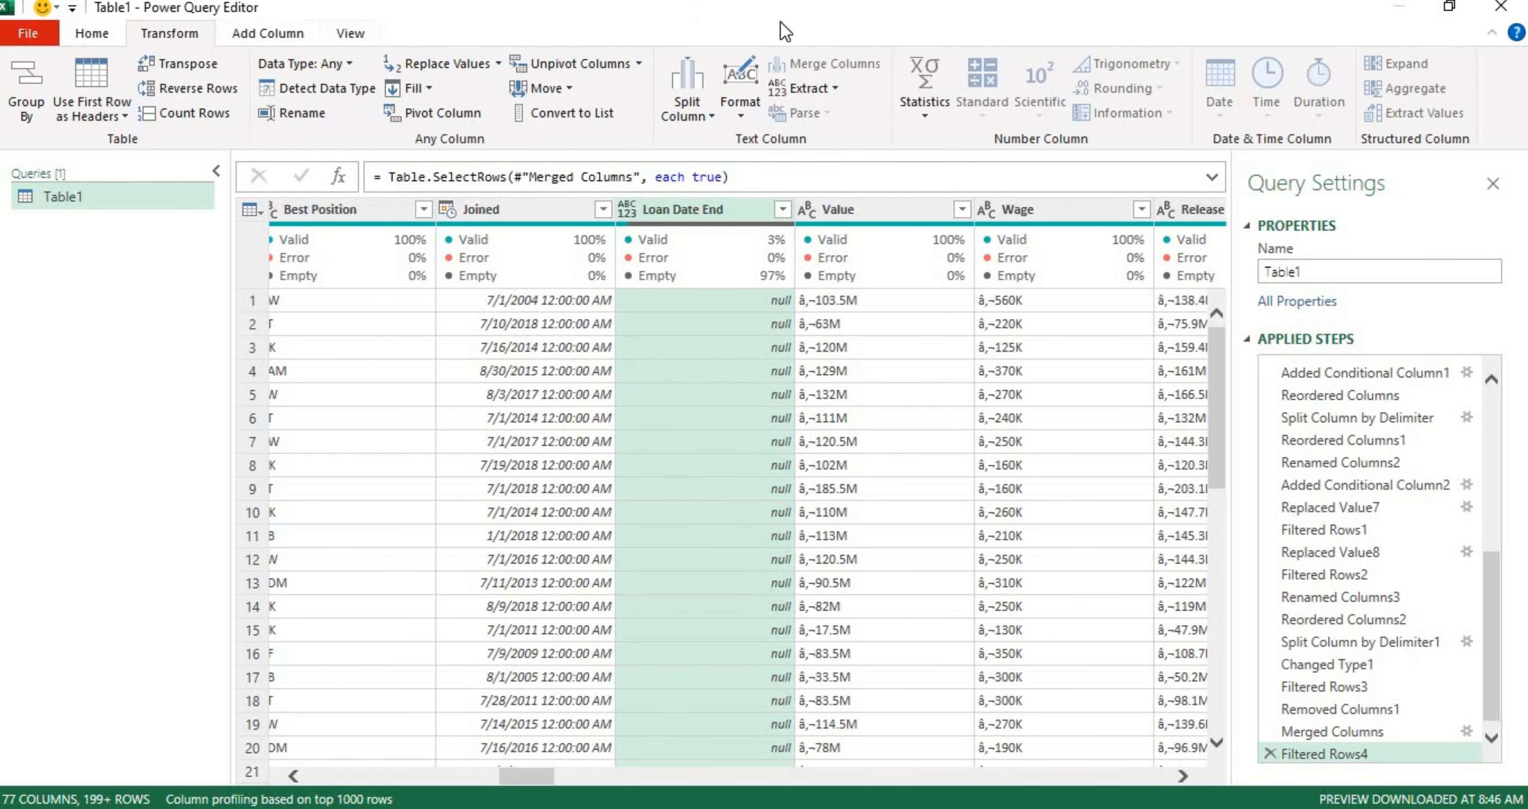
{"action": "left_click", "coordinate": [356, 65]}
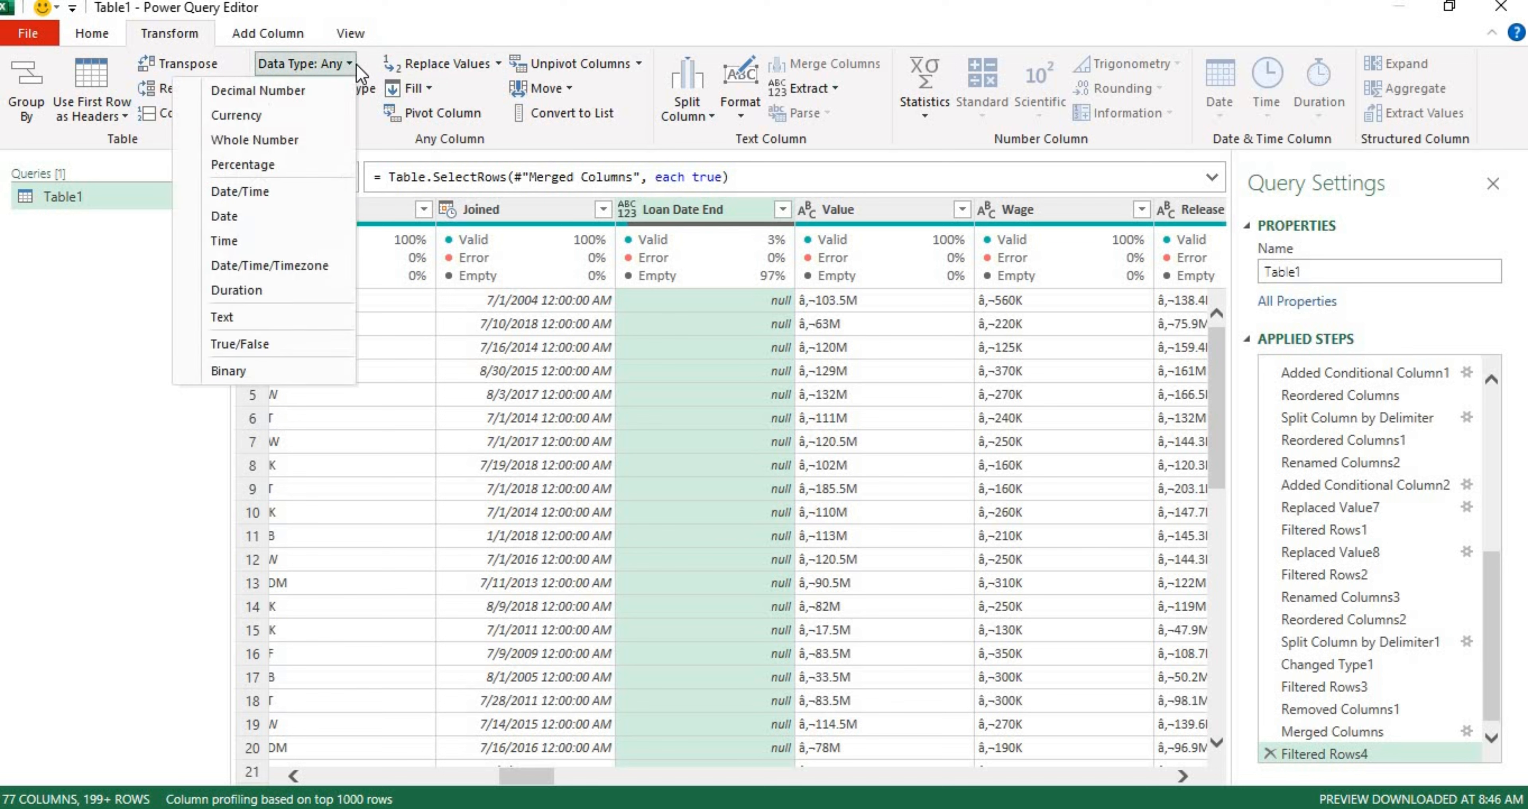
{"action": "left_click", "coordinate": [279, 215]}
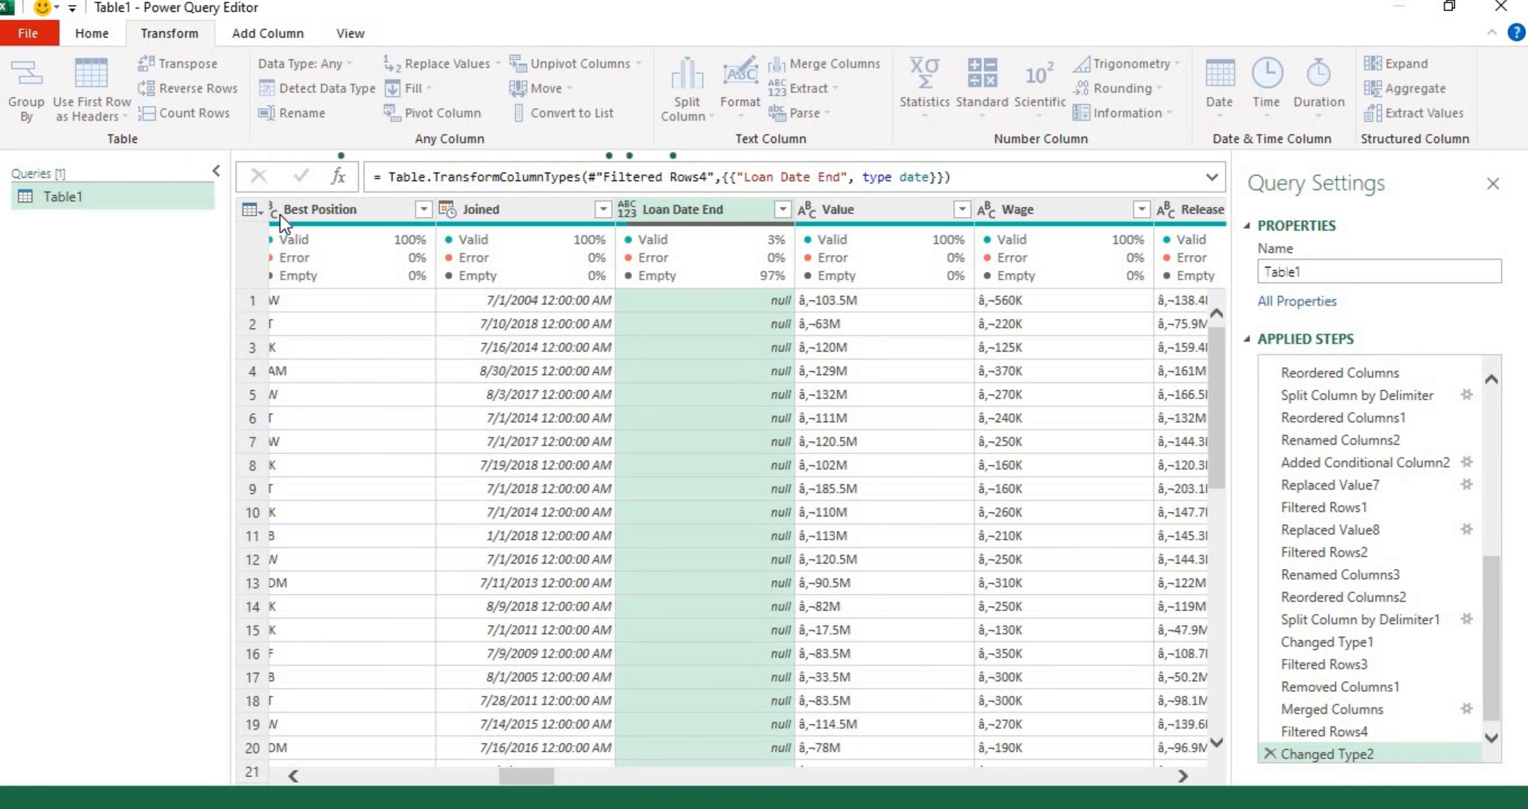
{"action": "left_click", "coordinate": [783, 209]}
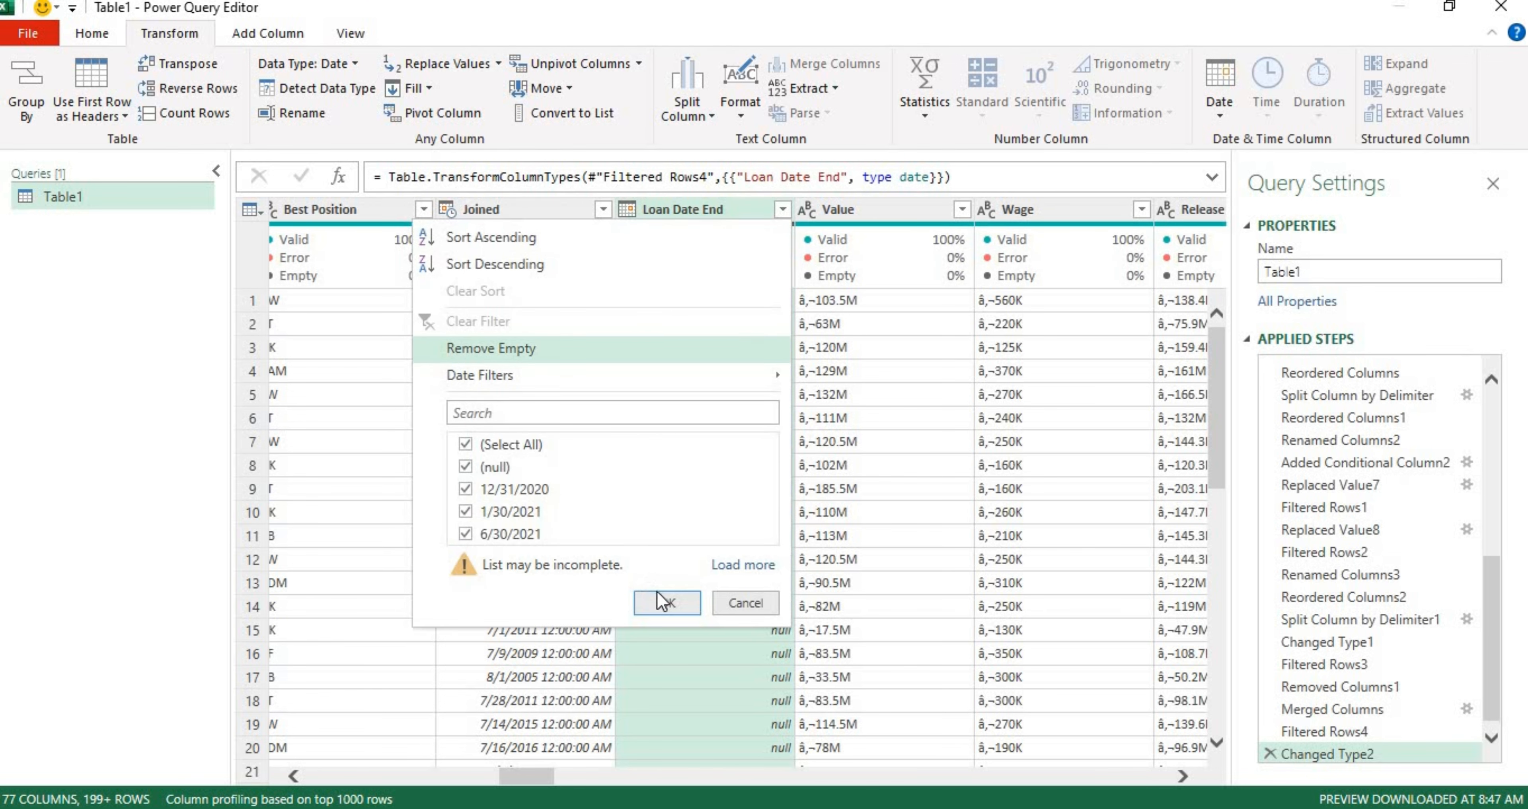
{"action": "left_click", "coordinate": [665, 602]}
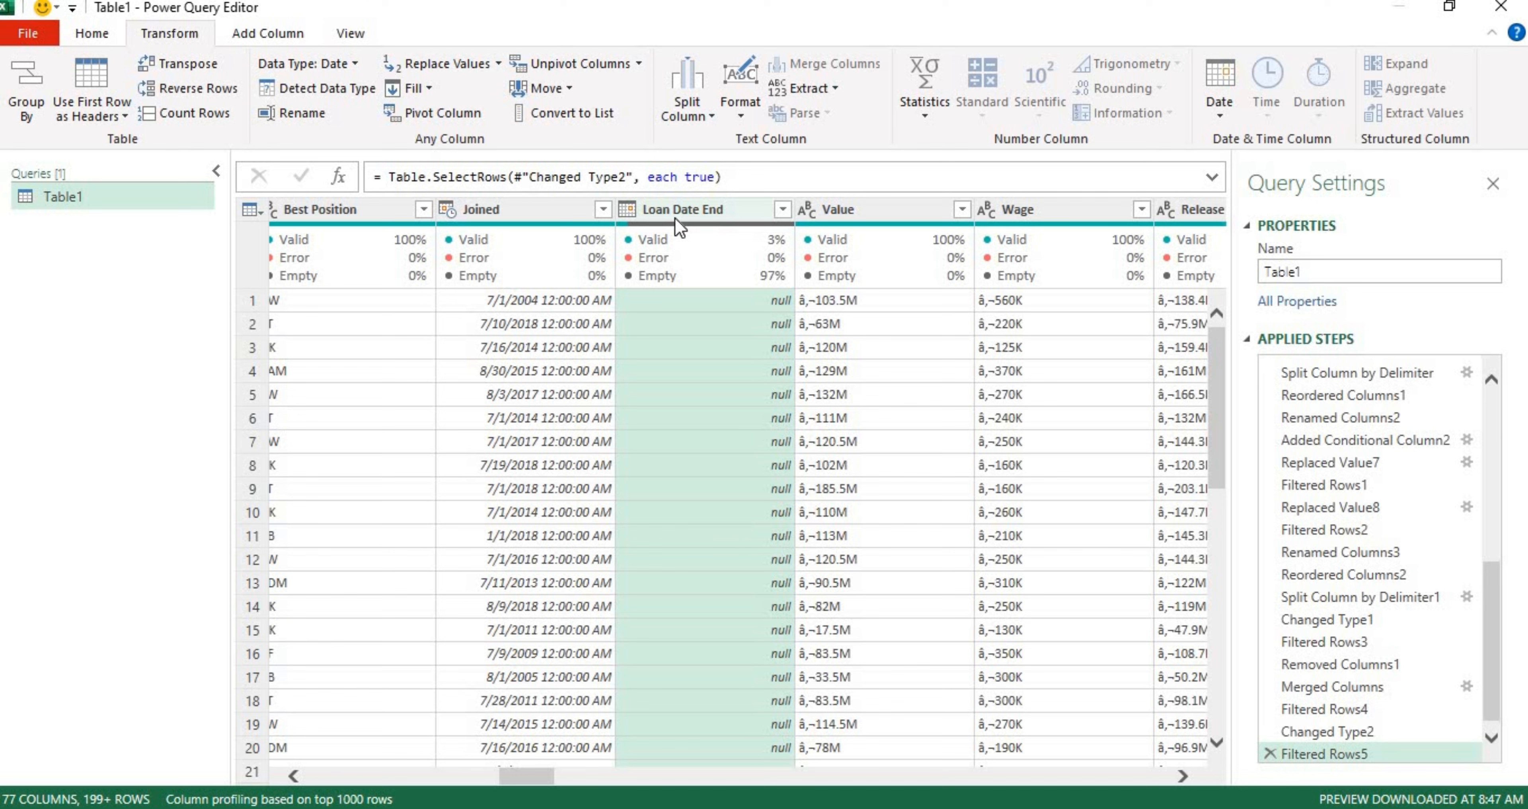
- Split the Loan Date End column by the custom delimiter "/" at the right-most delimiter
{"action": "right_click", "coordinate": [676, 218]}
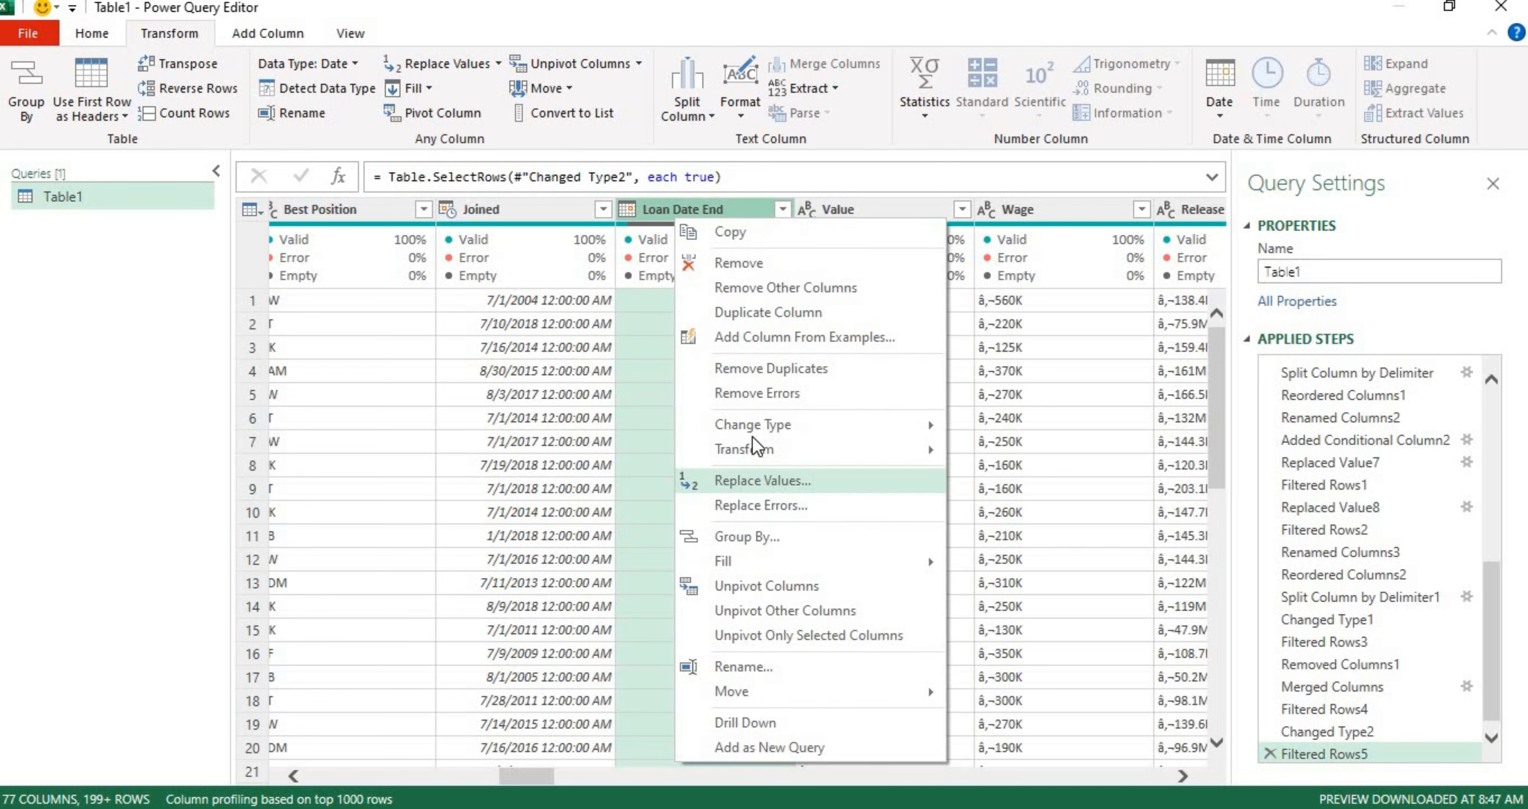
{"action": "mouse_move", "coordinate": [768, 458]}
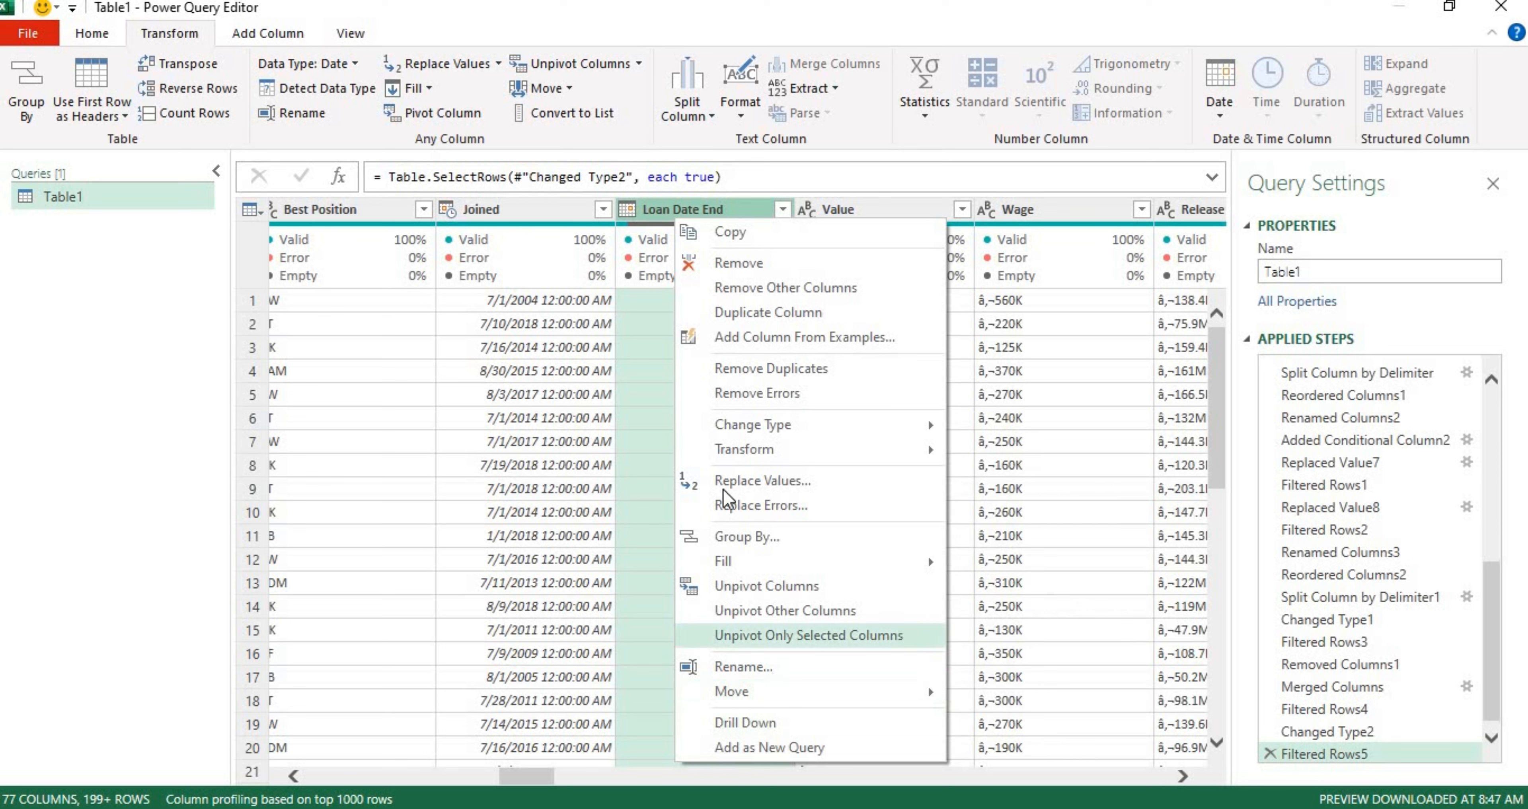
{"action": "left_click", "coordinate": [661, 202]}
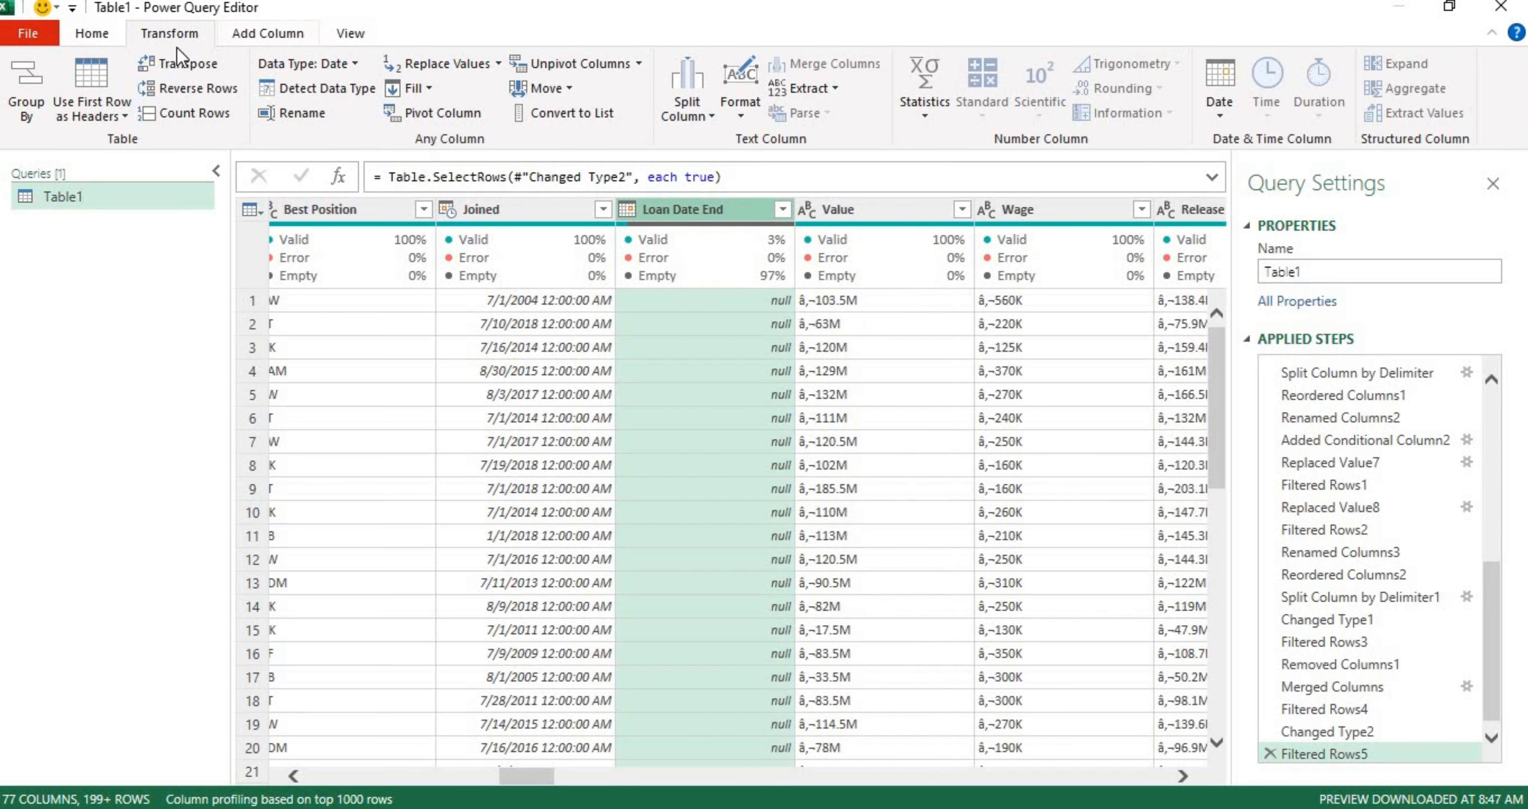
{"action": "left_click", "coordinate": [714, 107]}
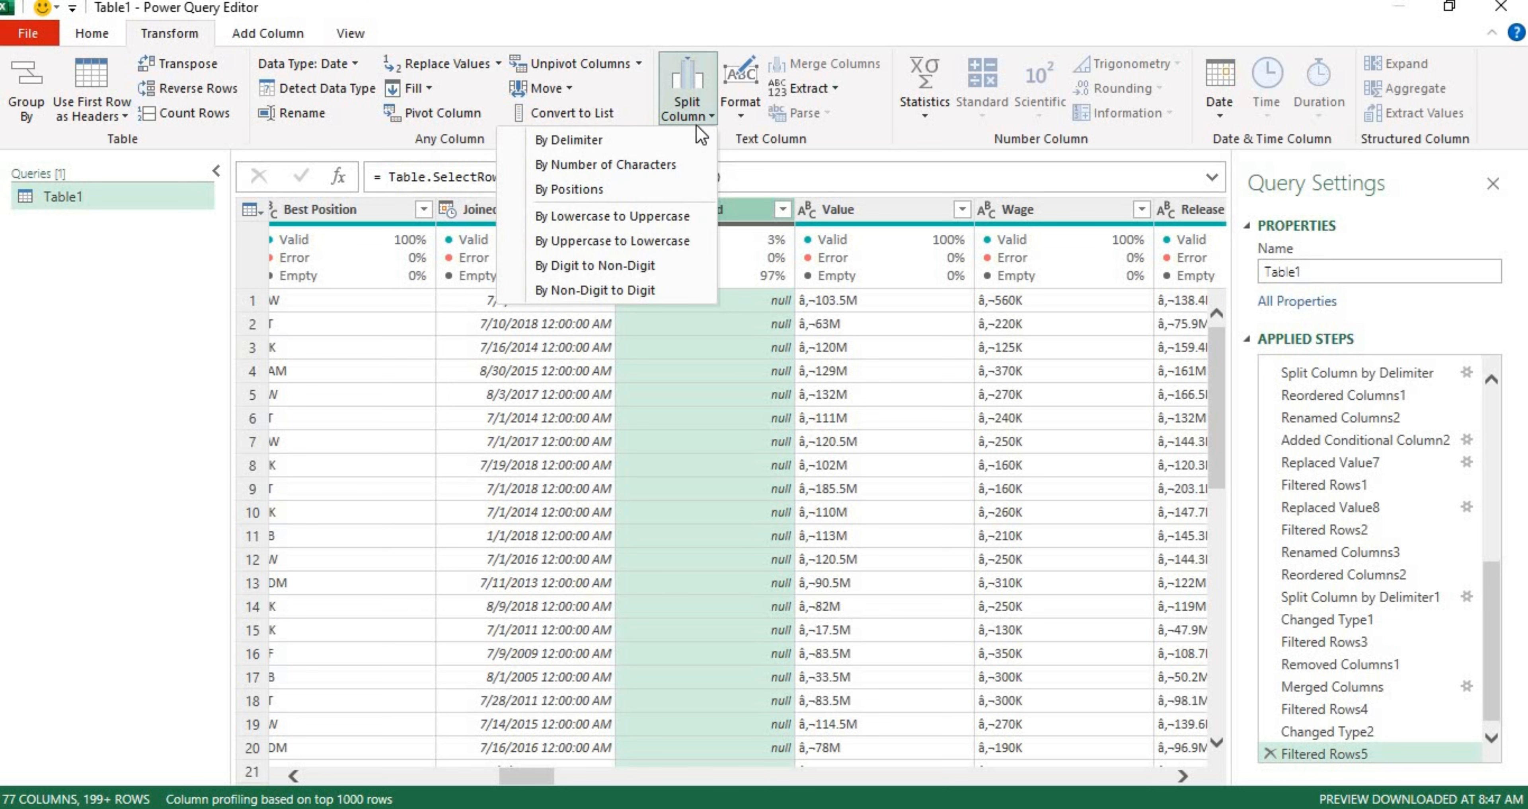
{"action": "left_click", "coordinate": [672, 151]}
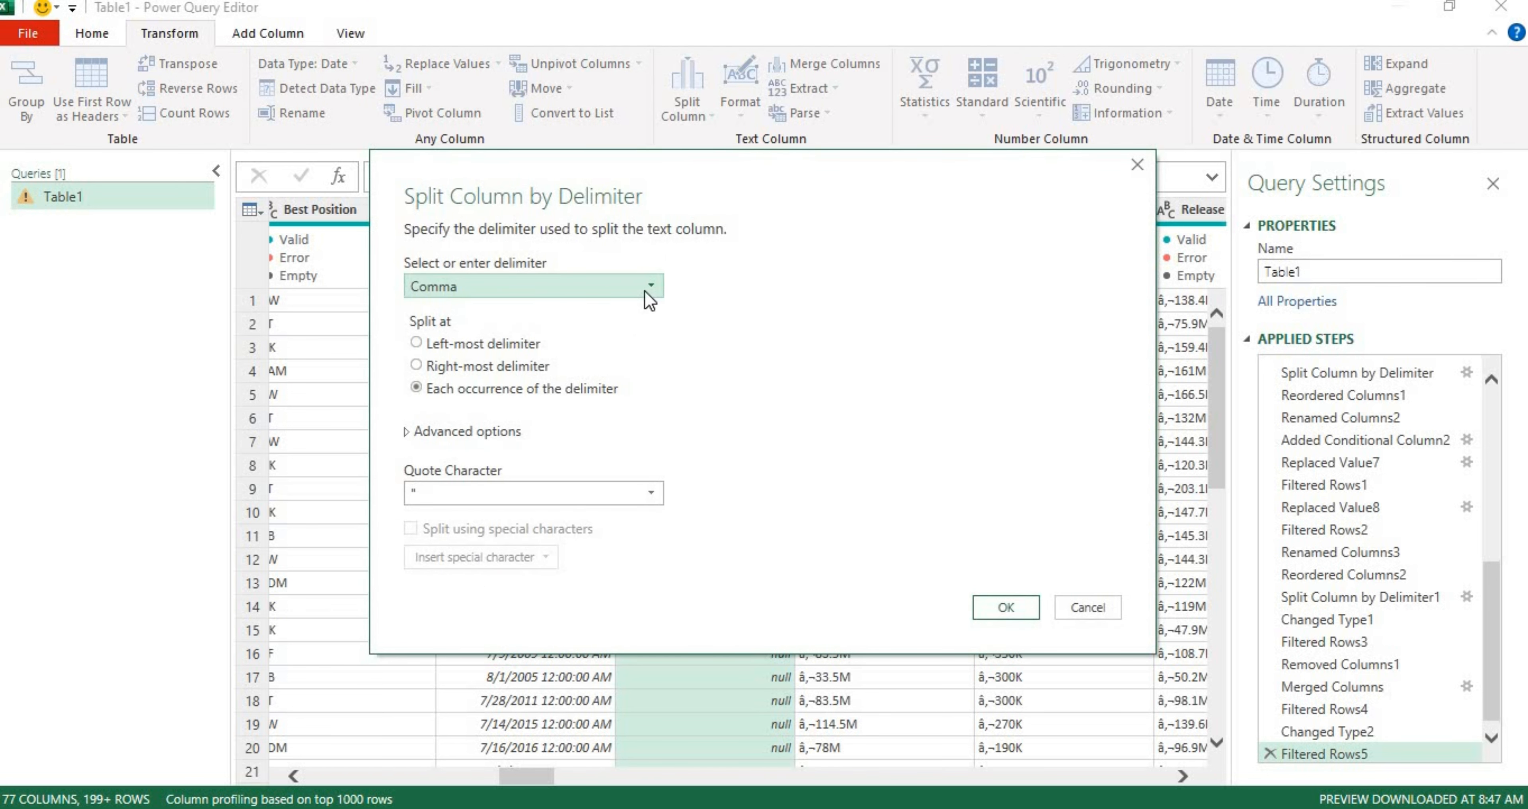
{"action": "left_click", "coordinate": [645, 287]}
{"action": "left_click", "coordinate": [556, 444]}
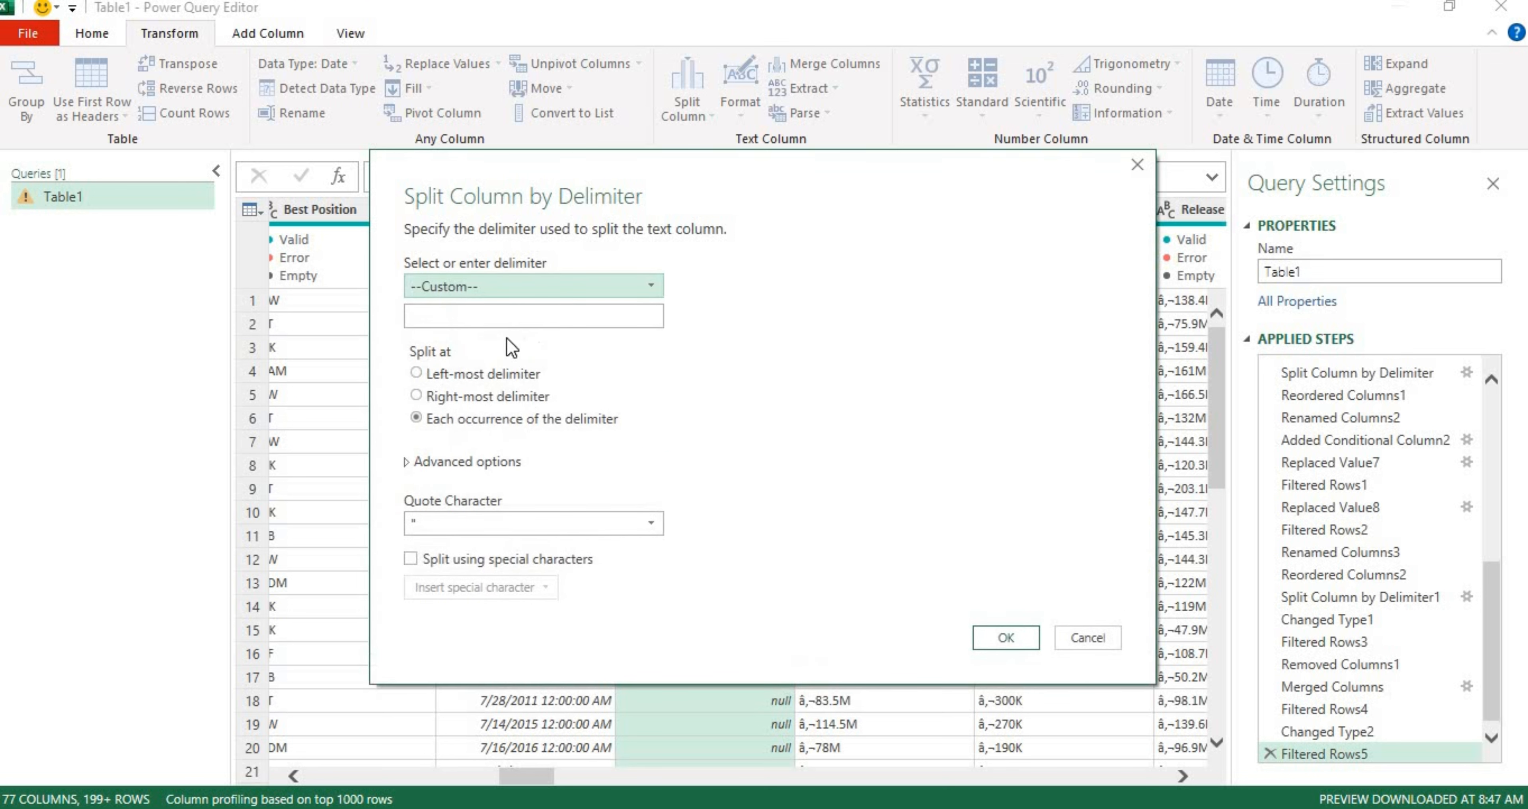
{"action": "left_click", "coordinate": [502, 324]}
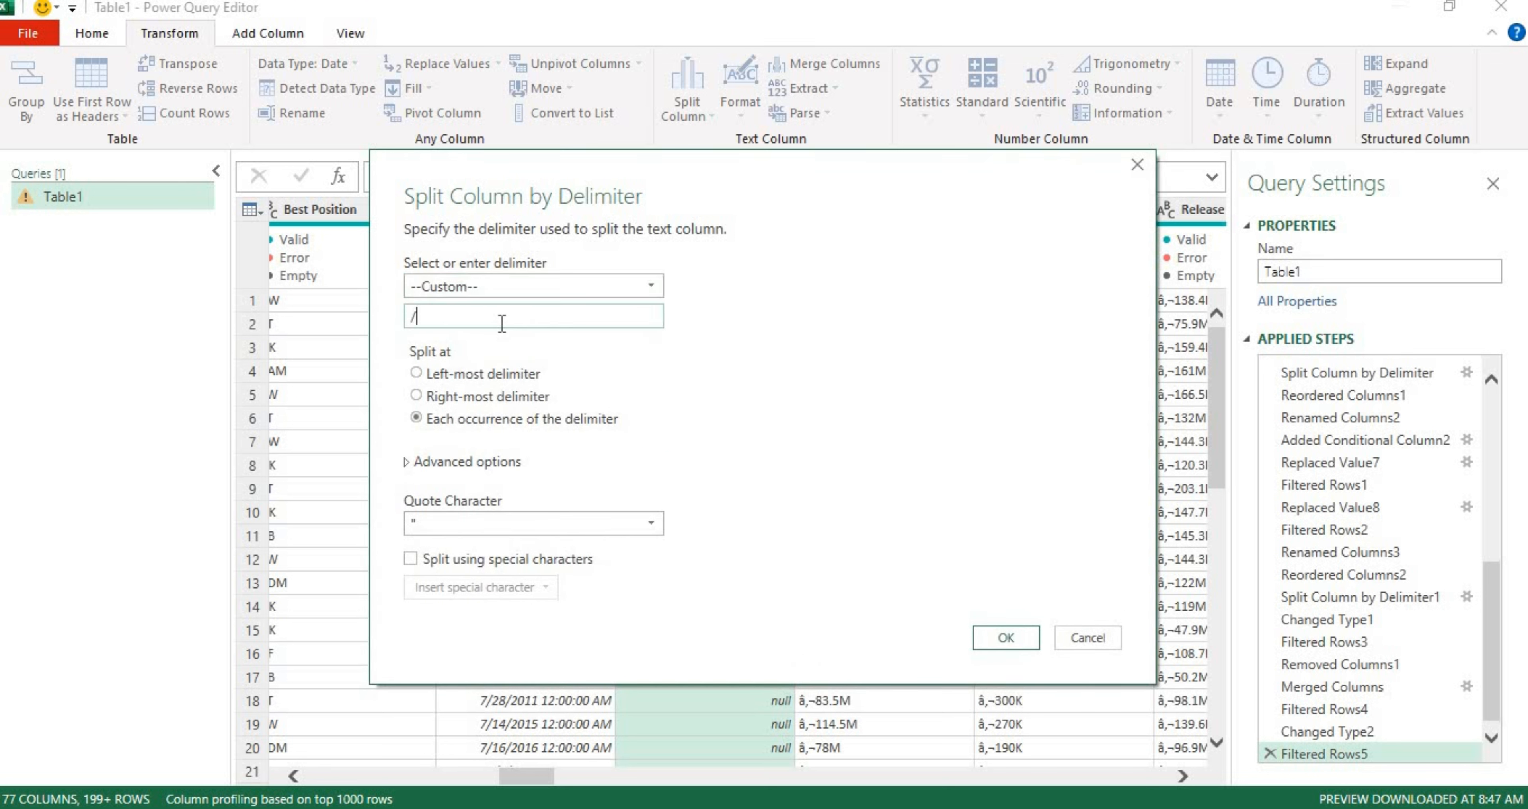
{"action": "left_click", "coordinate": [428, 398]}
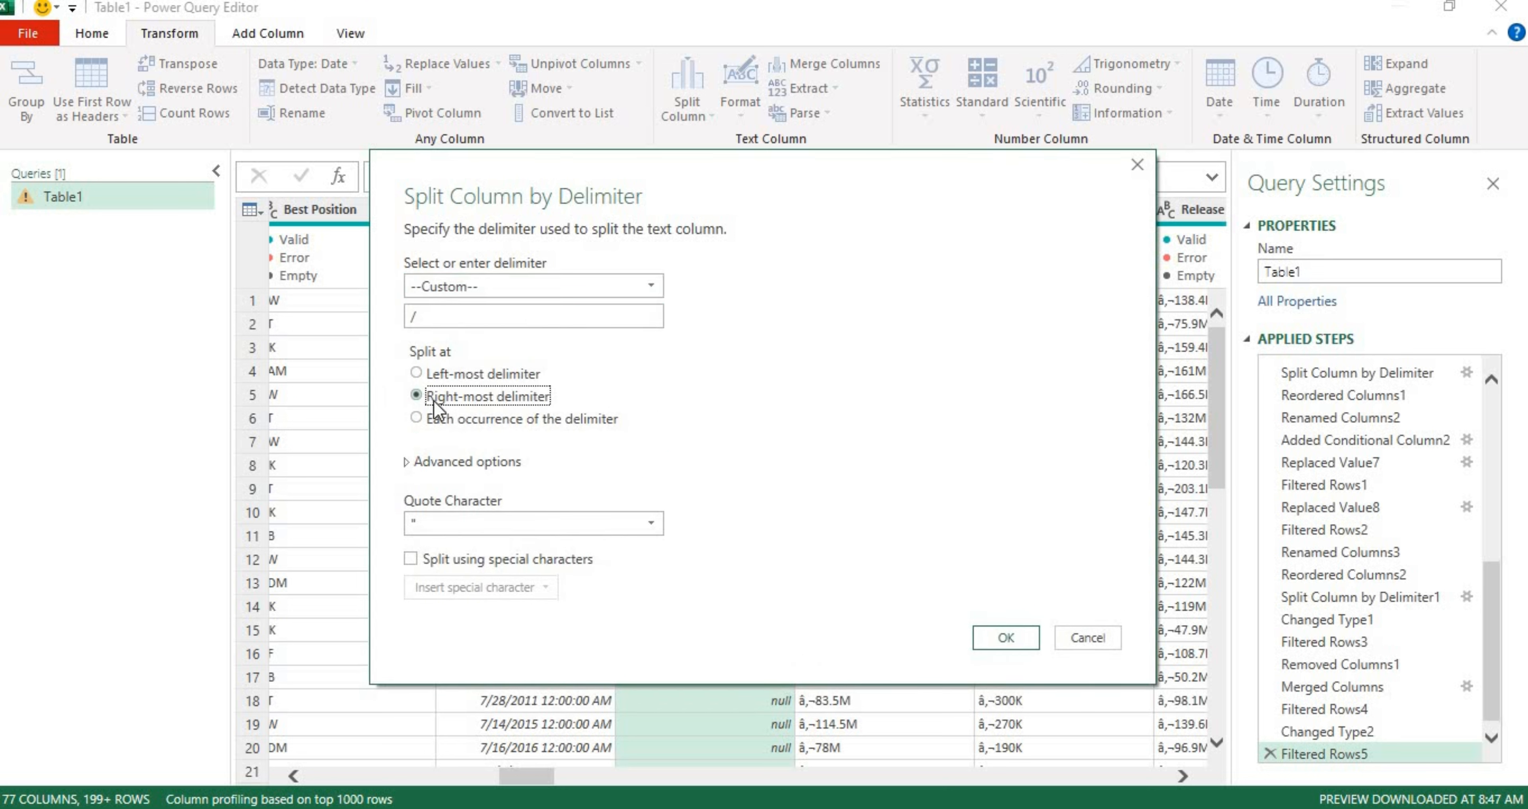
{"action": "left_click", "coordinate": [1008, 637]}
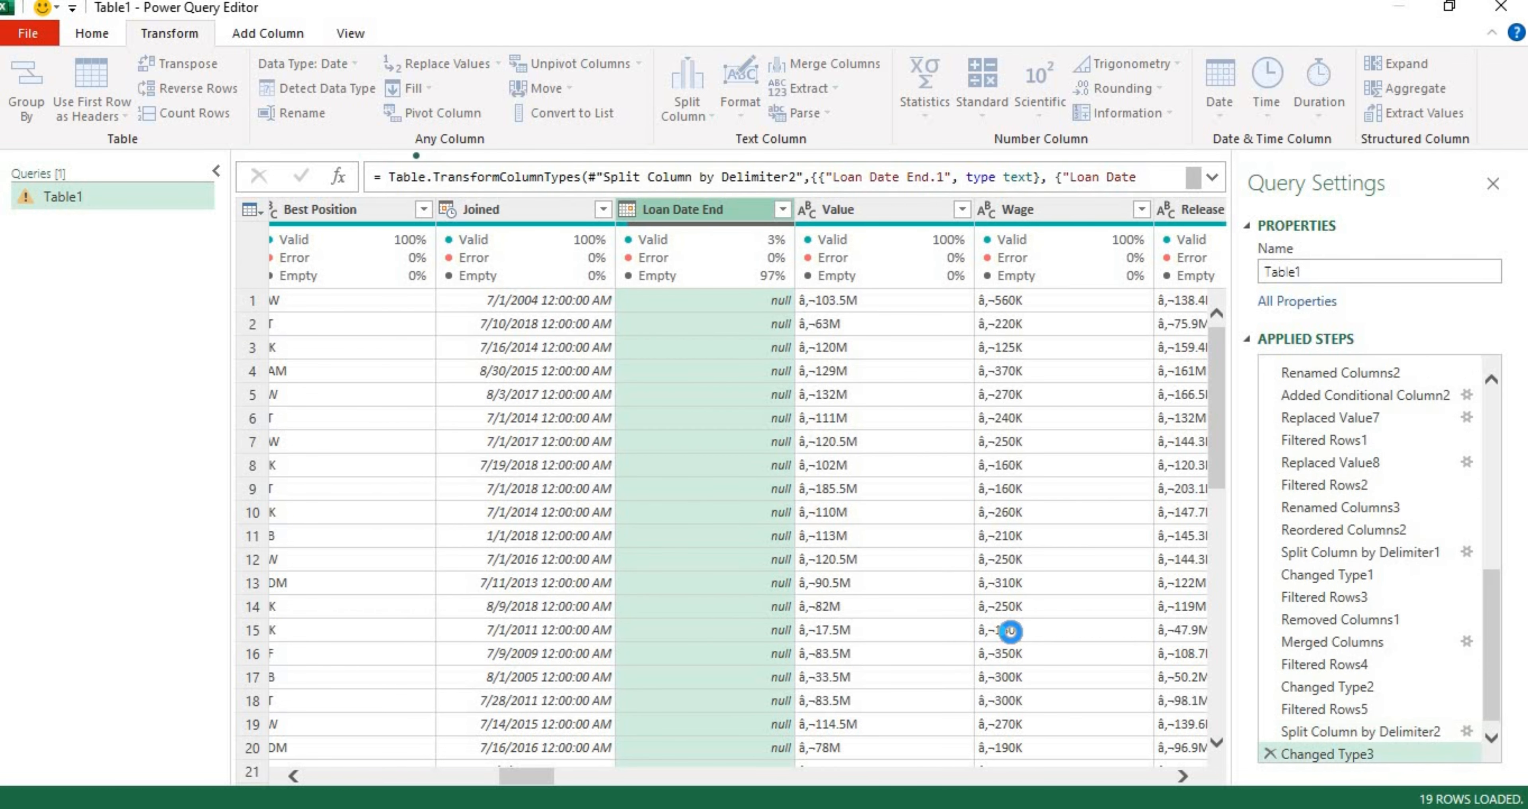
- Check the distinct values of Loan Date End.2, keeping all of them selected, and remove the Loan Date End.1 column
{"action": "left_click", "coordinate": [961, 211]}
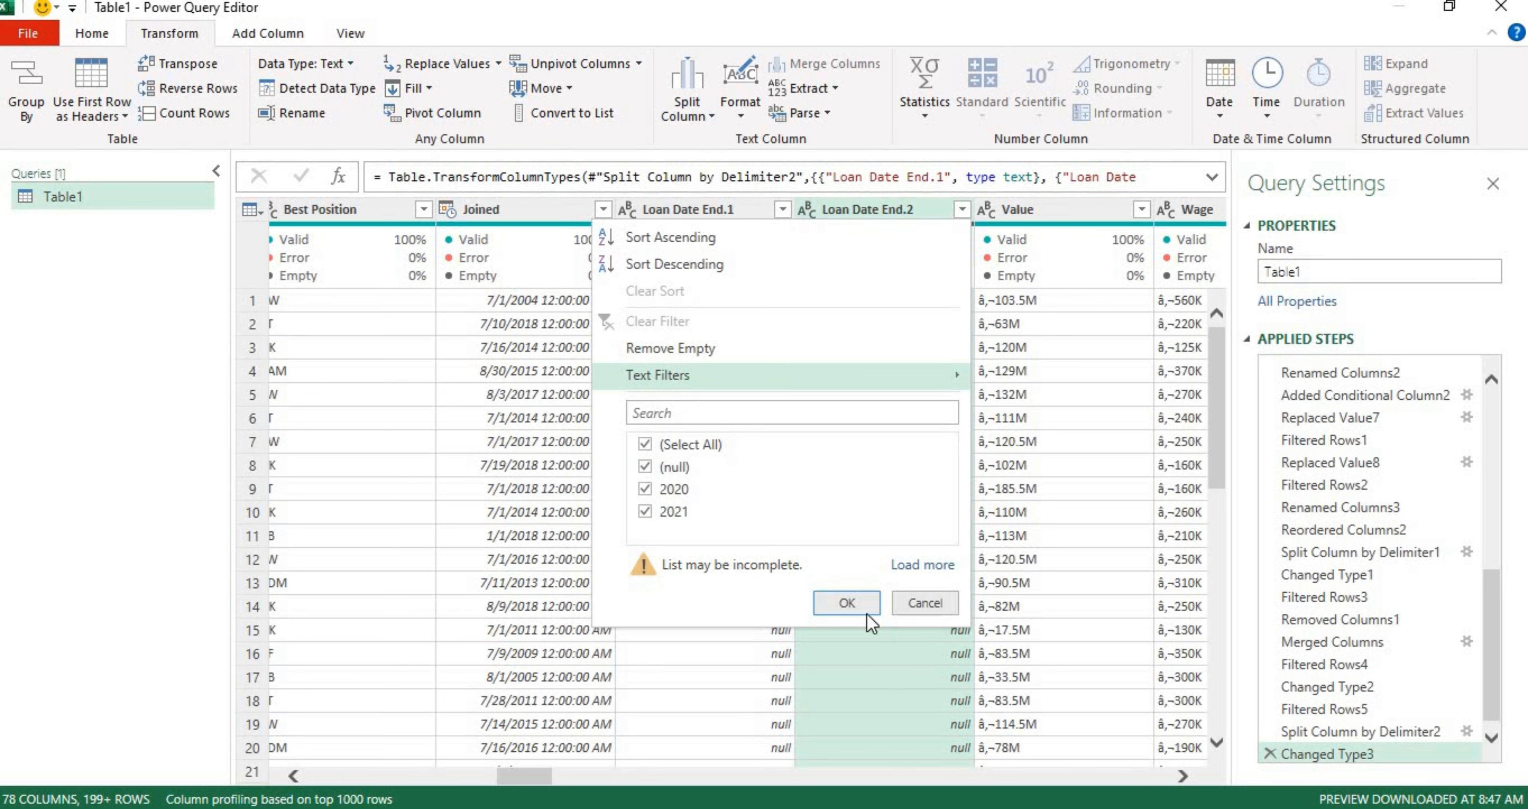
{"action": "left_click", "coordinate": [845, 604]}
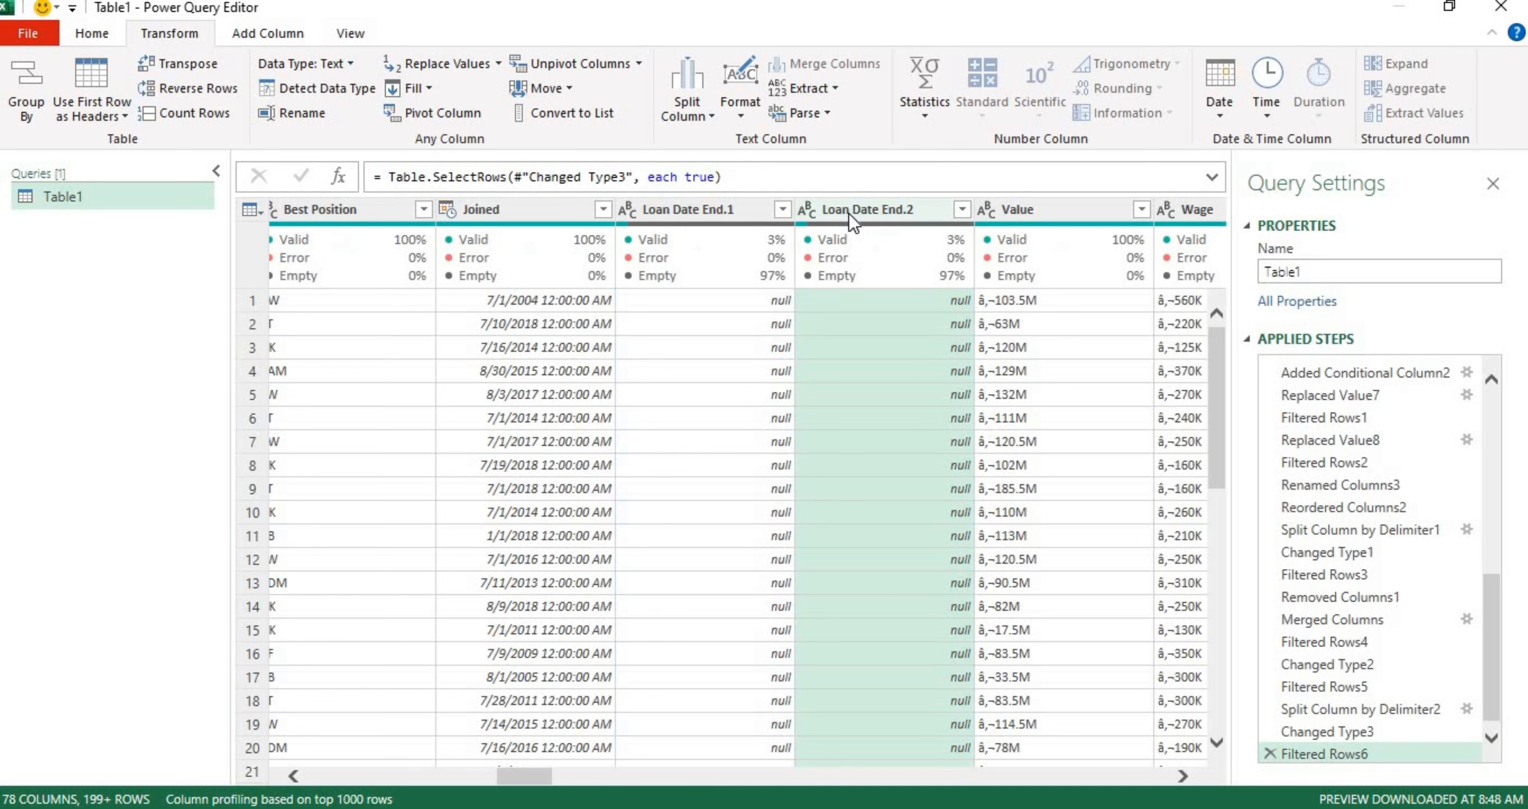
{"action": "left_click", "coordinate": [734, 212]}
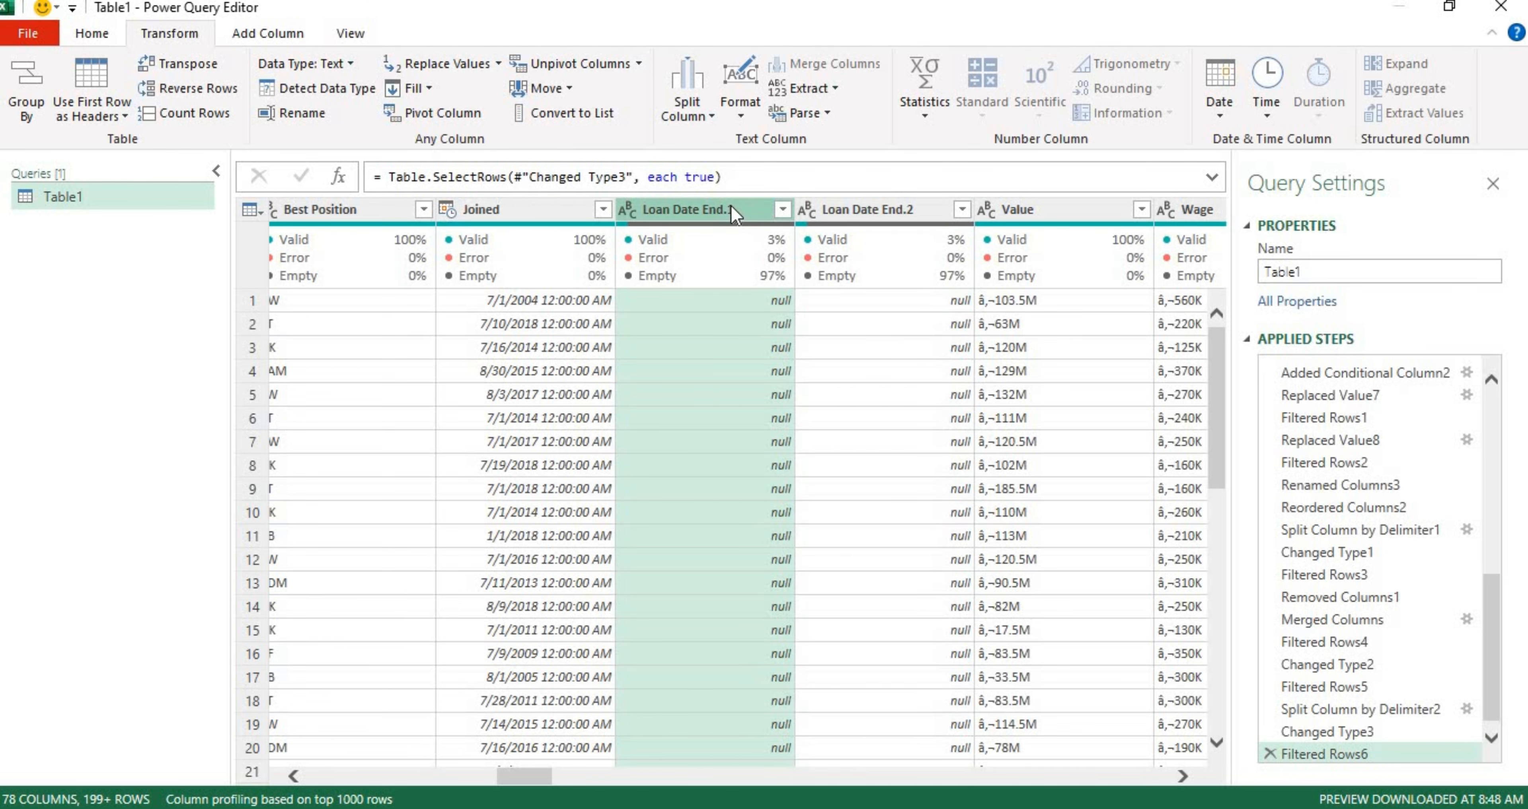
{"action": "right_click", "coordinate": [734, 213]}
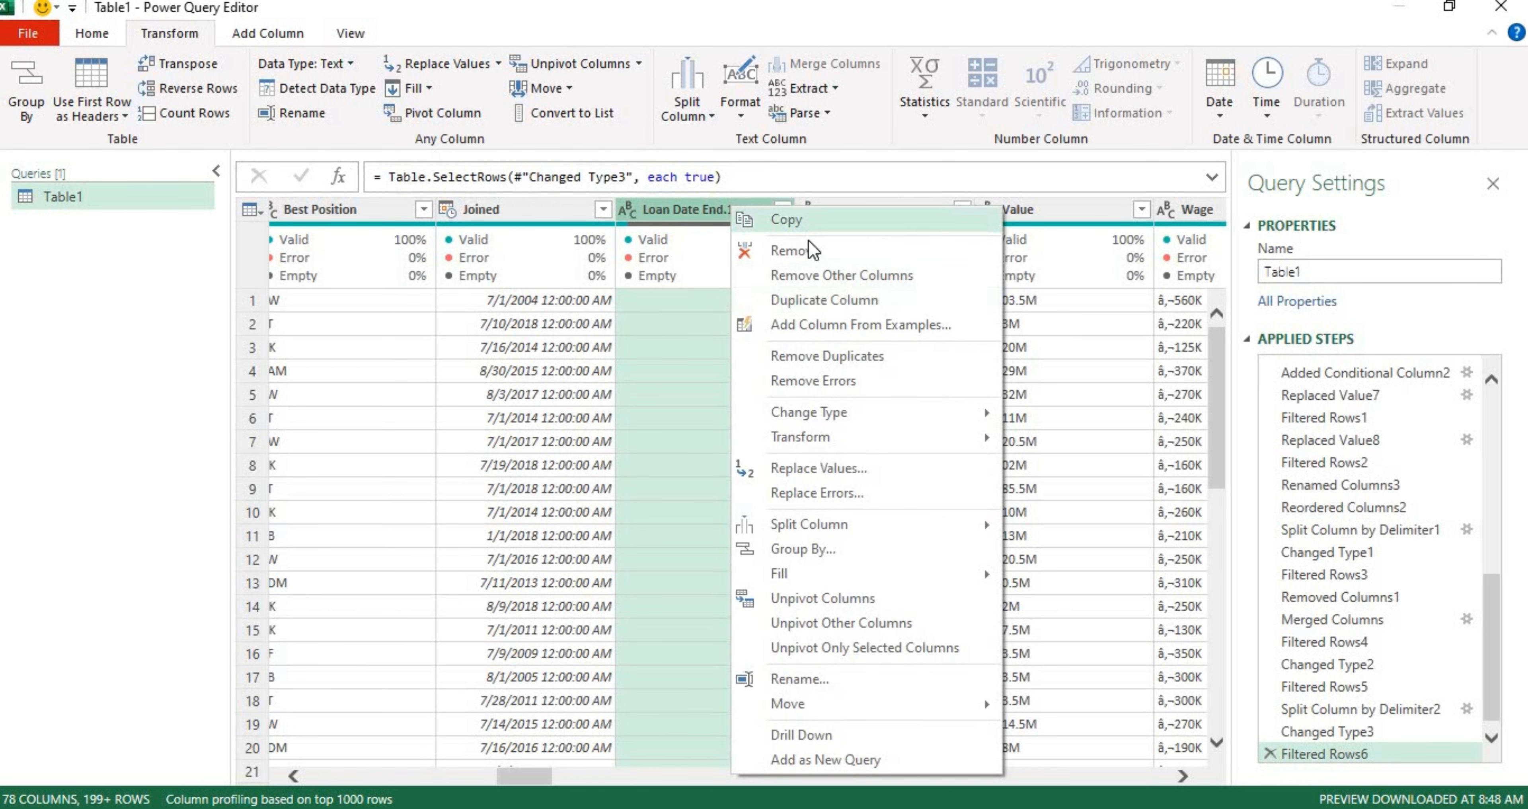
{"action": "left_click", "coordinate": [810, 250]}
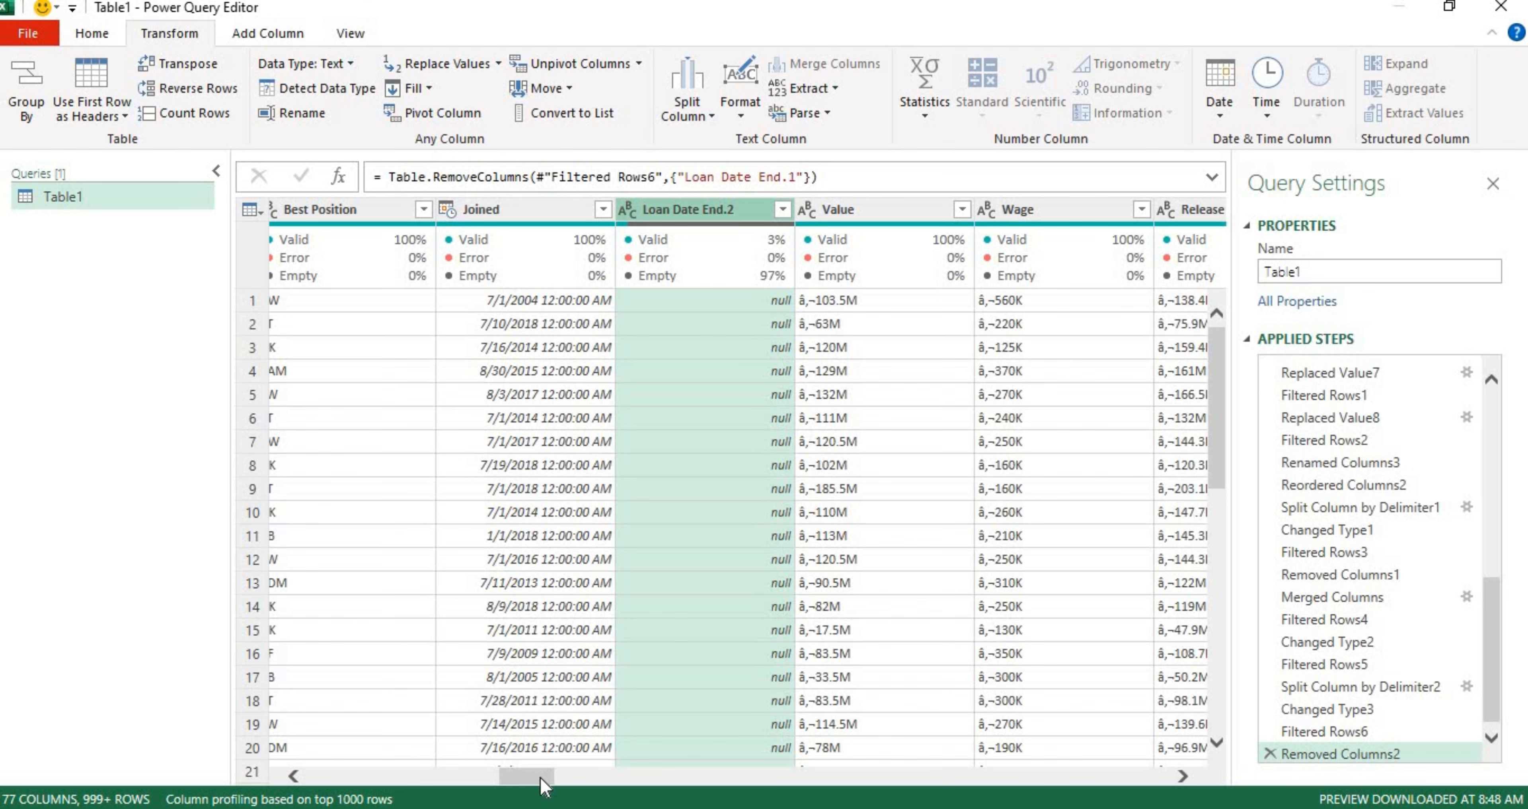
{"action": "left_click_drag", "start_coordinate": [541, 778], "coordinate": [426, 765]}
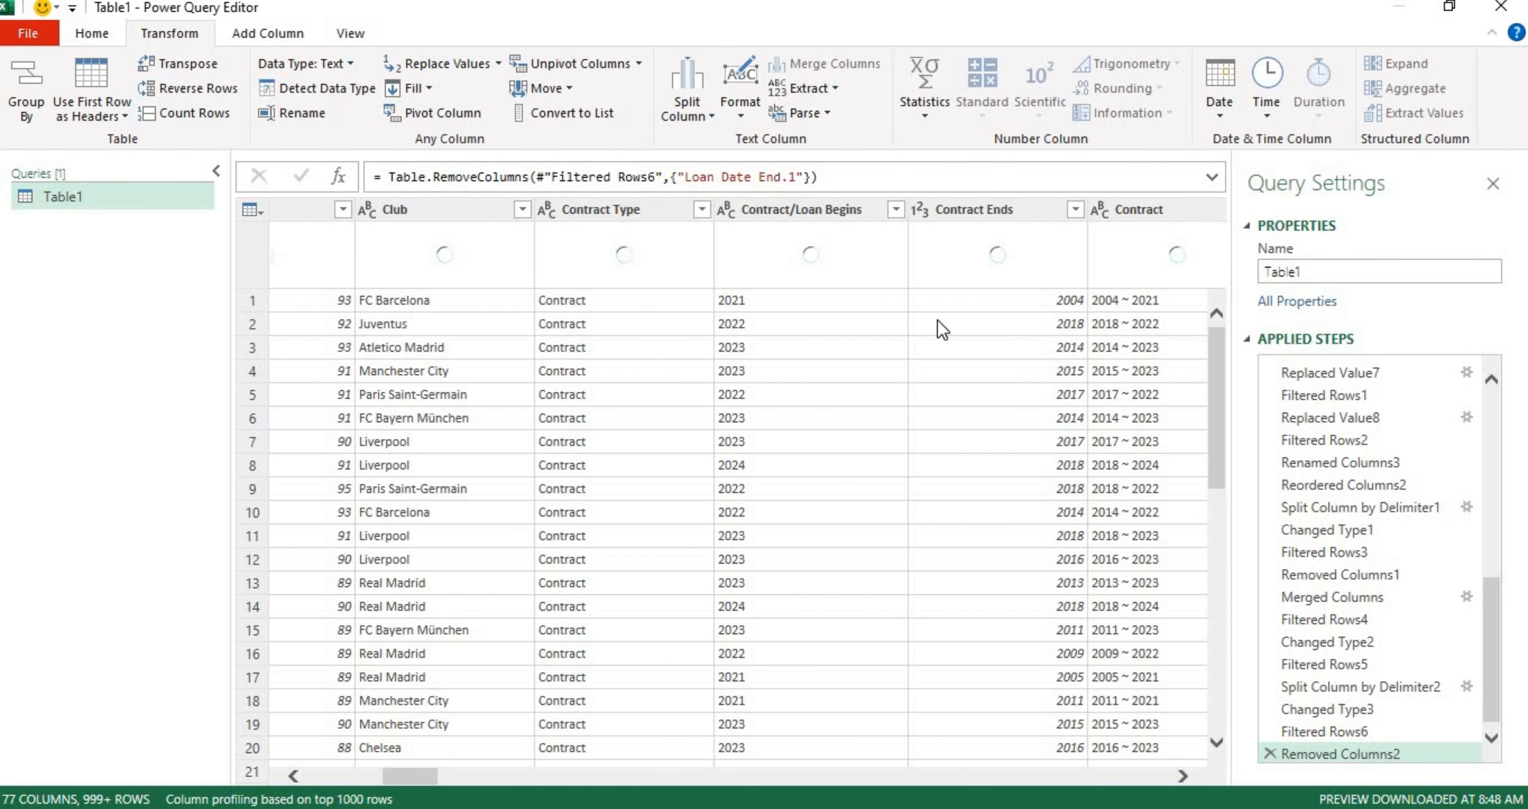
{"action": "left_click", "coordinate": [1016, 207]}
{"action": "double_click", "coordinate": [1016, 208]}
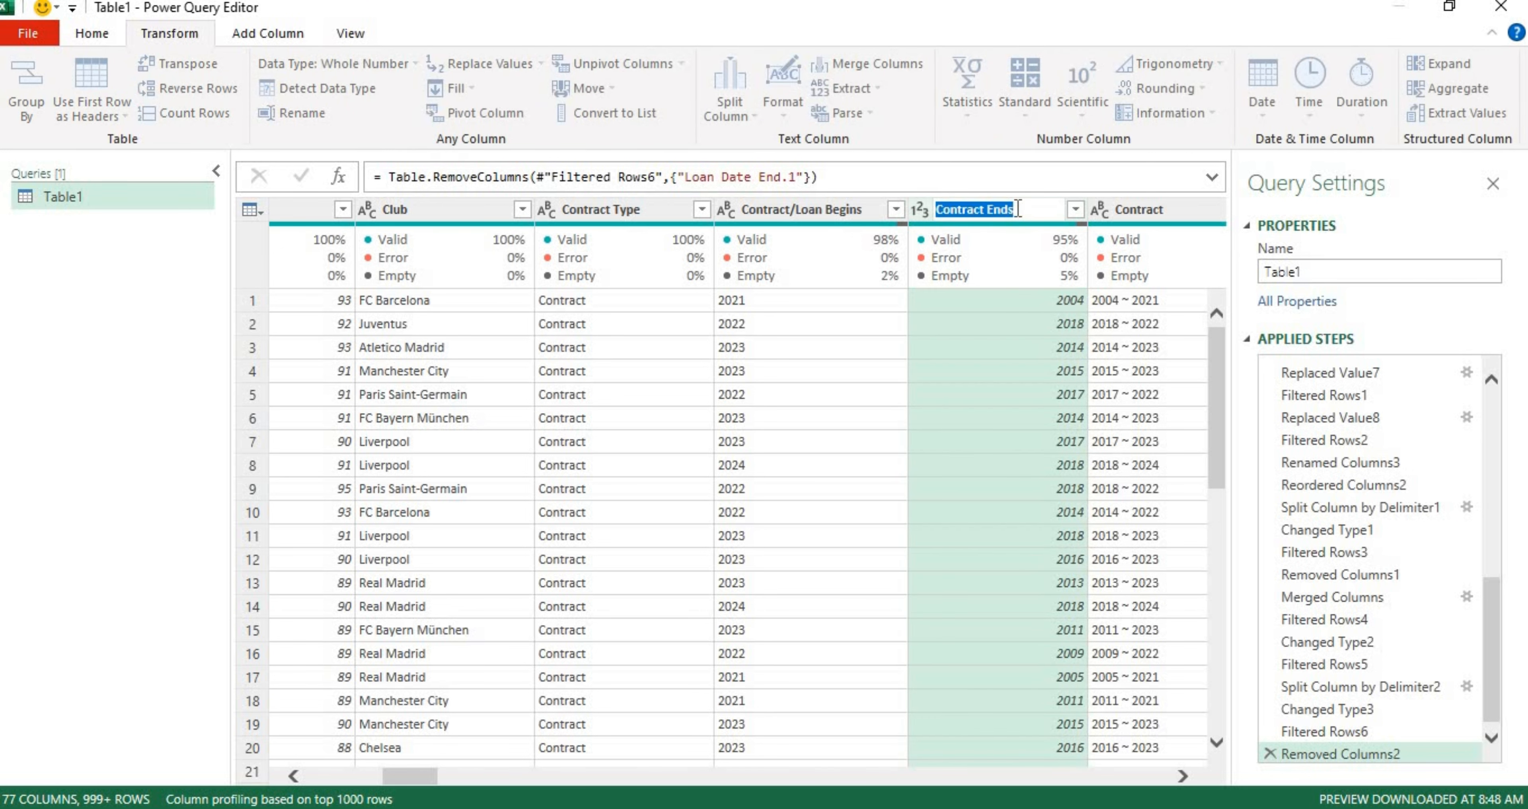
{"action": "right_click", "coordinate": [1017, 209]}
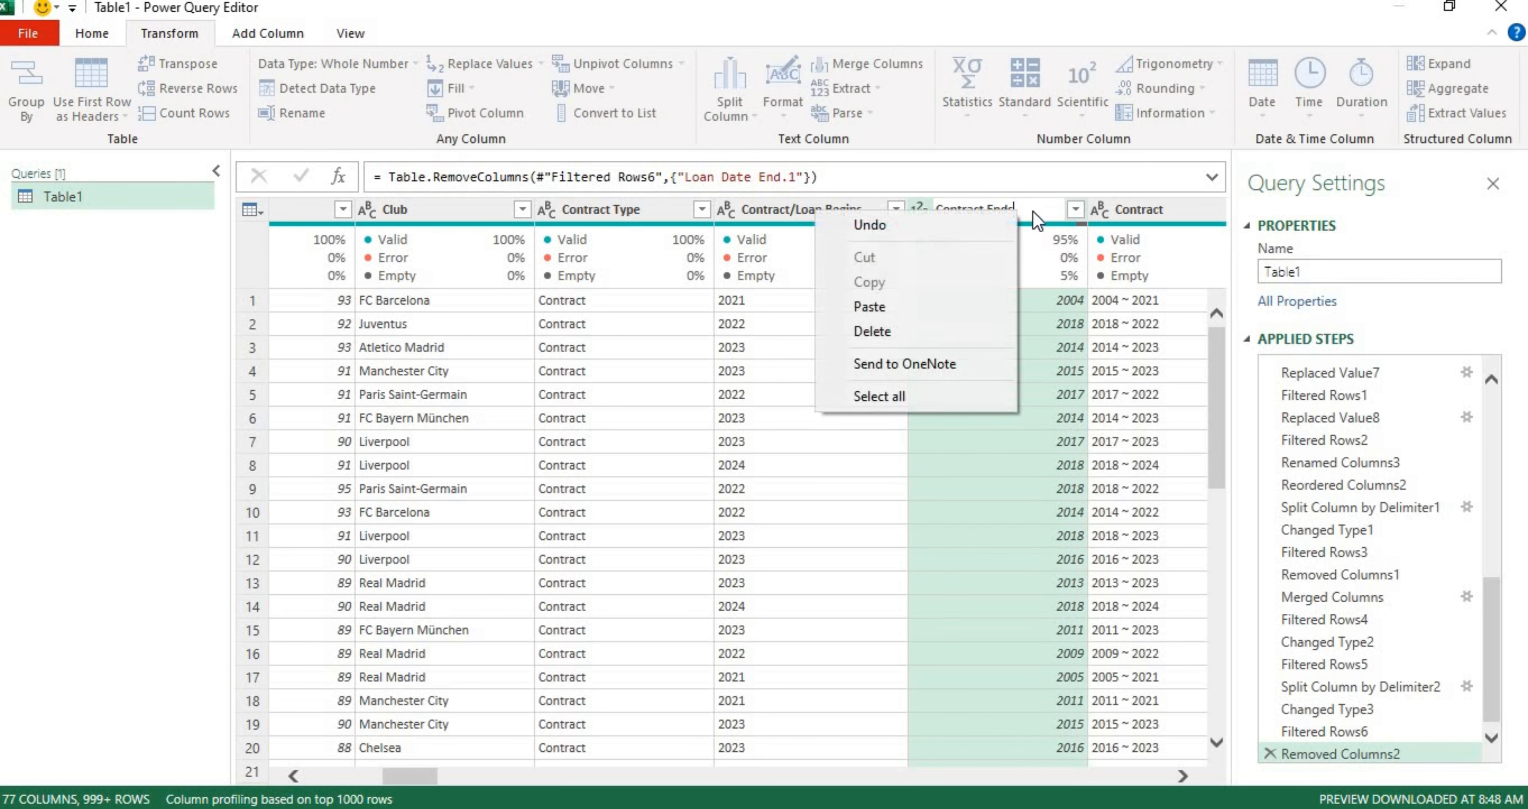
{"action": "left_click", "coordinate": [1026, 232]}
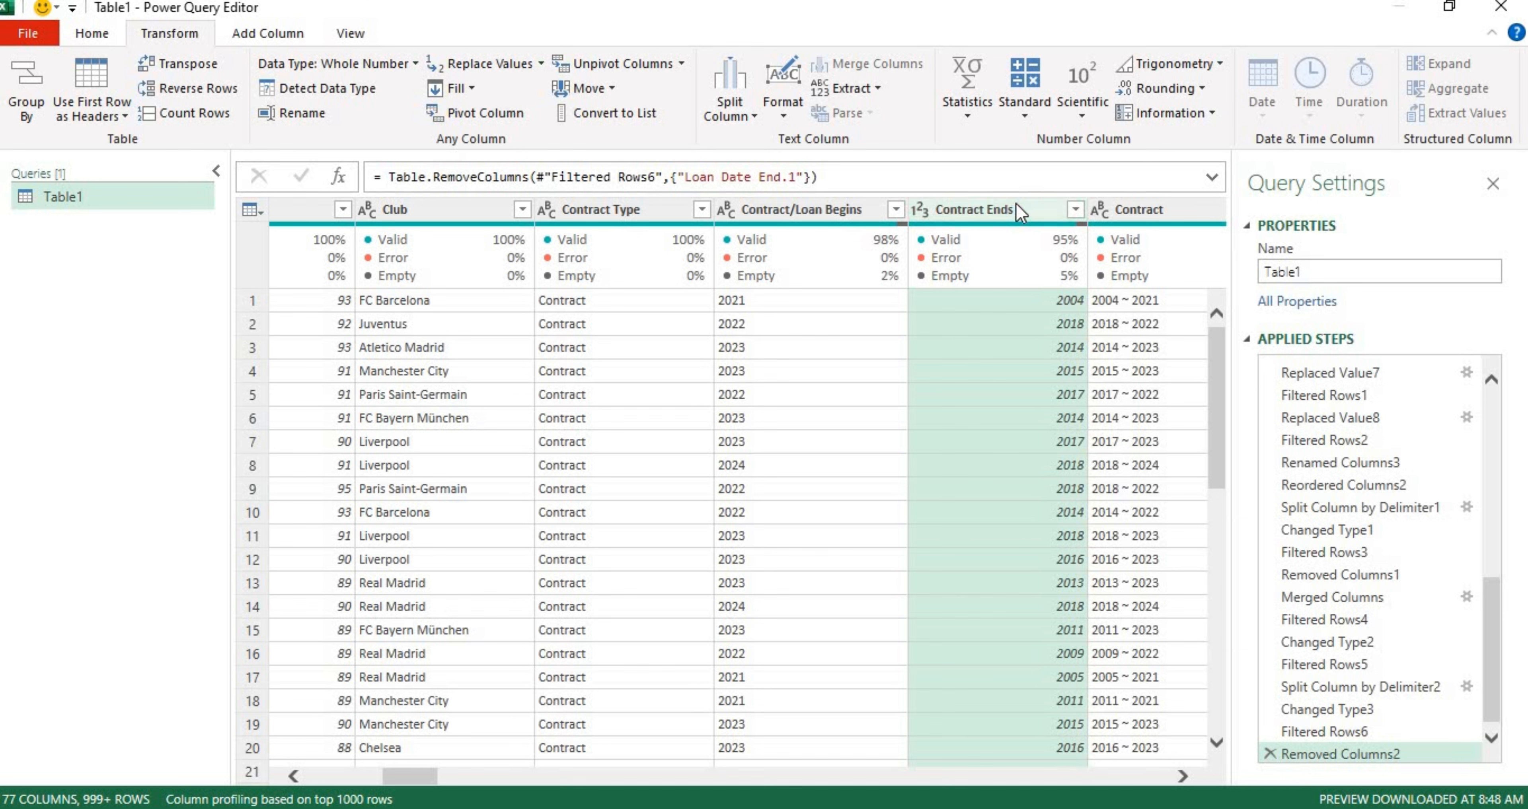
{"action": "right_click", "coordinate": [1016, 208]}
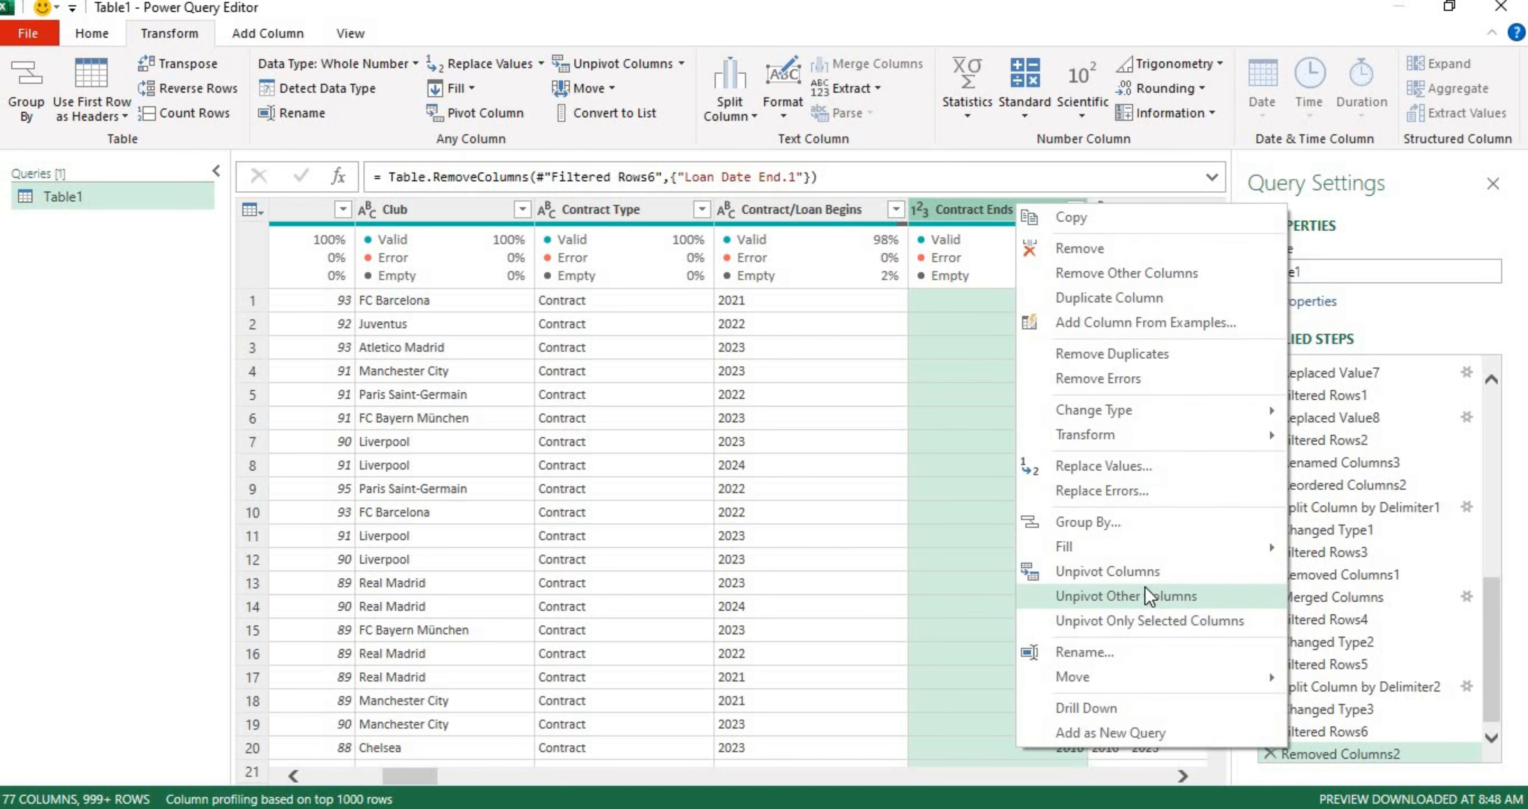
{"action": "key", "text": "Escape"}
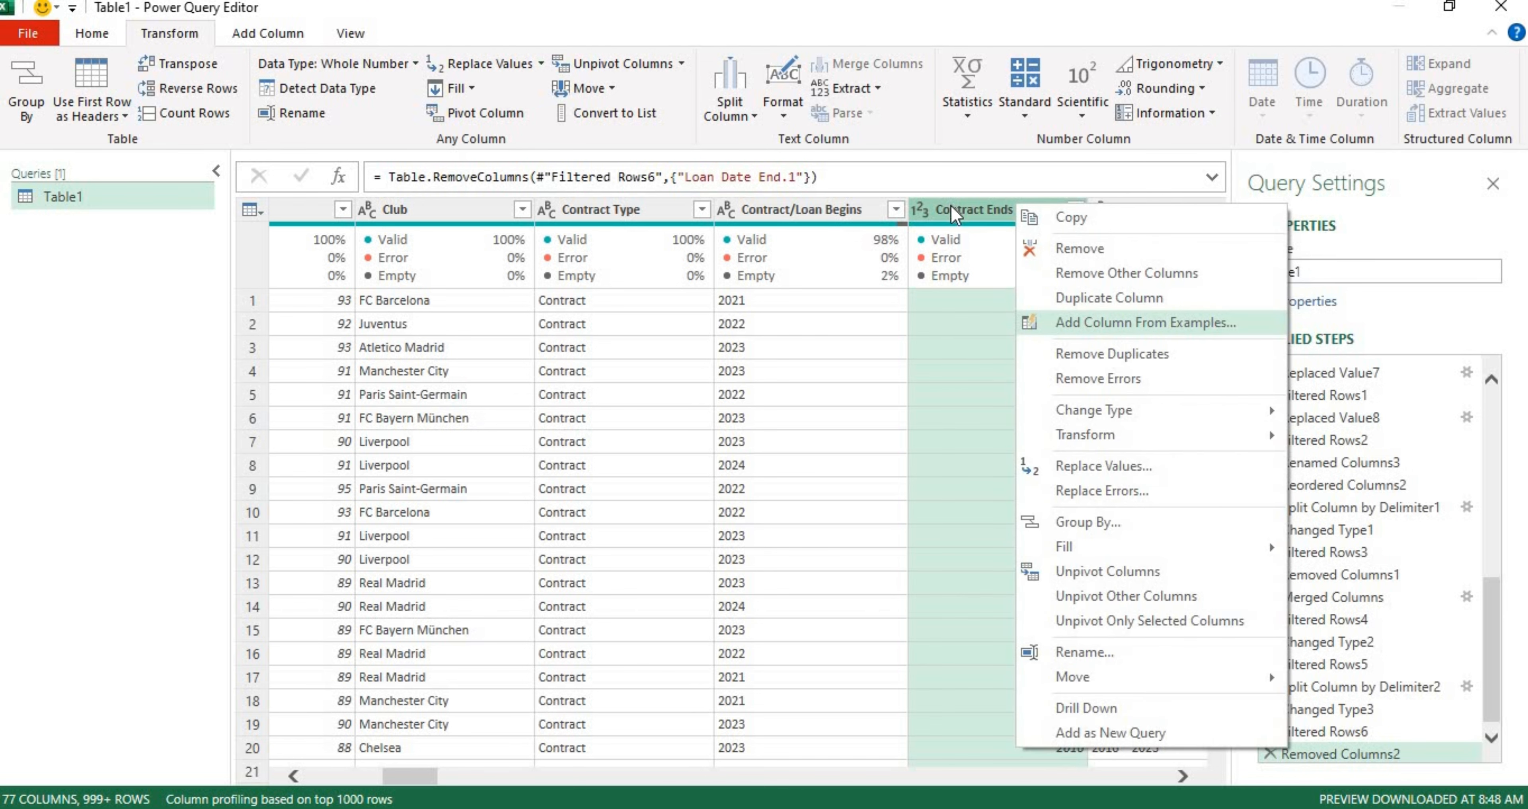
{"action": "key", "text": "Escape"}
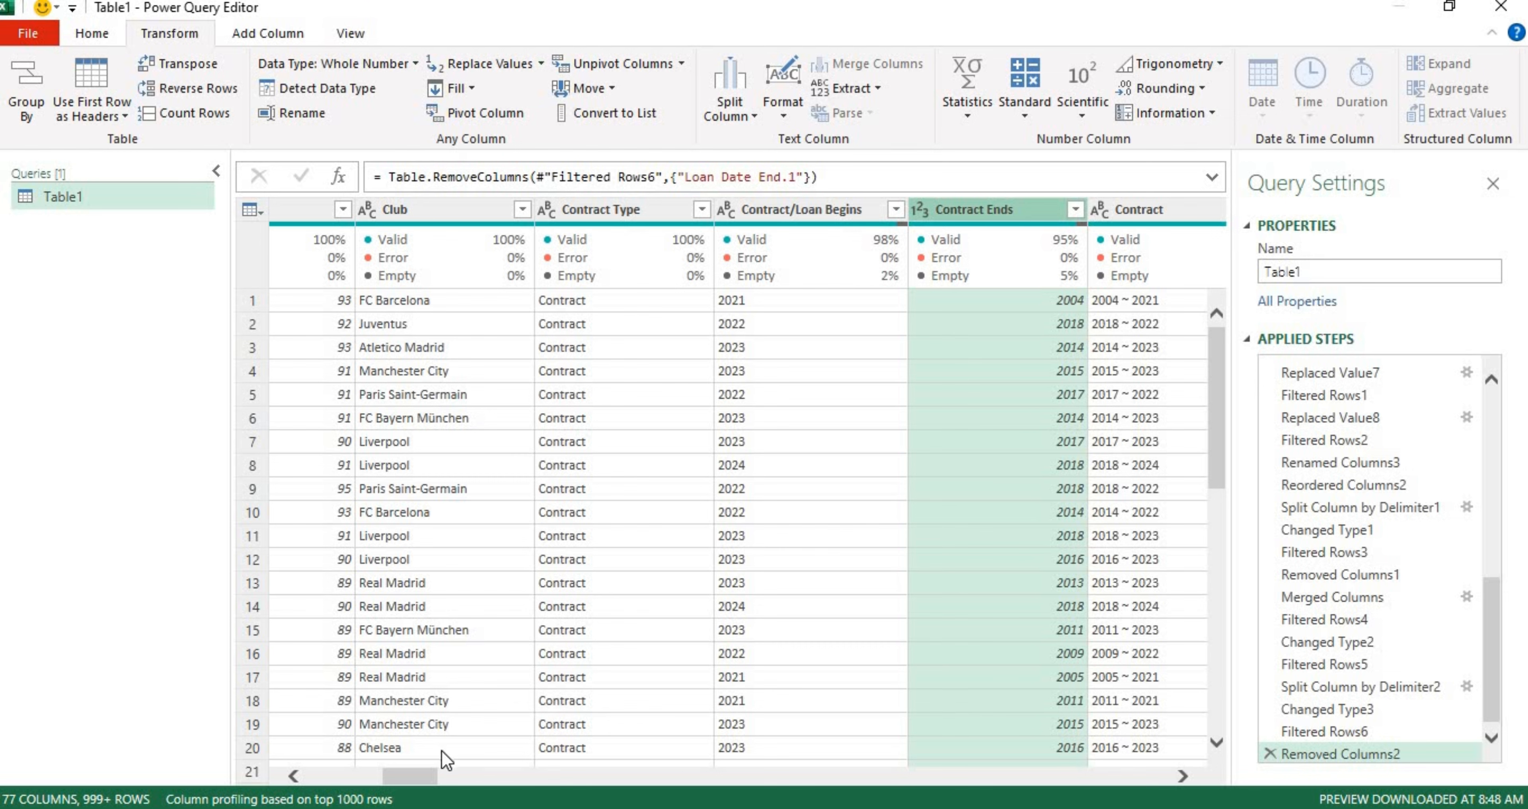
- Merge the Loan Date End.2 and Contract Ends columns without a separator into a column named Contract/Loan Ends
{"action": "left_click_drag", "start_coordinate": [429, 777], "coordinate": [573, 775]}
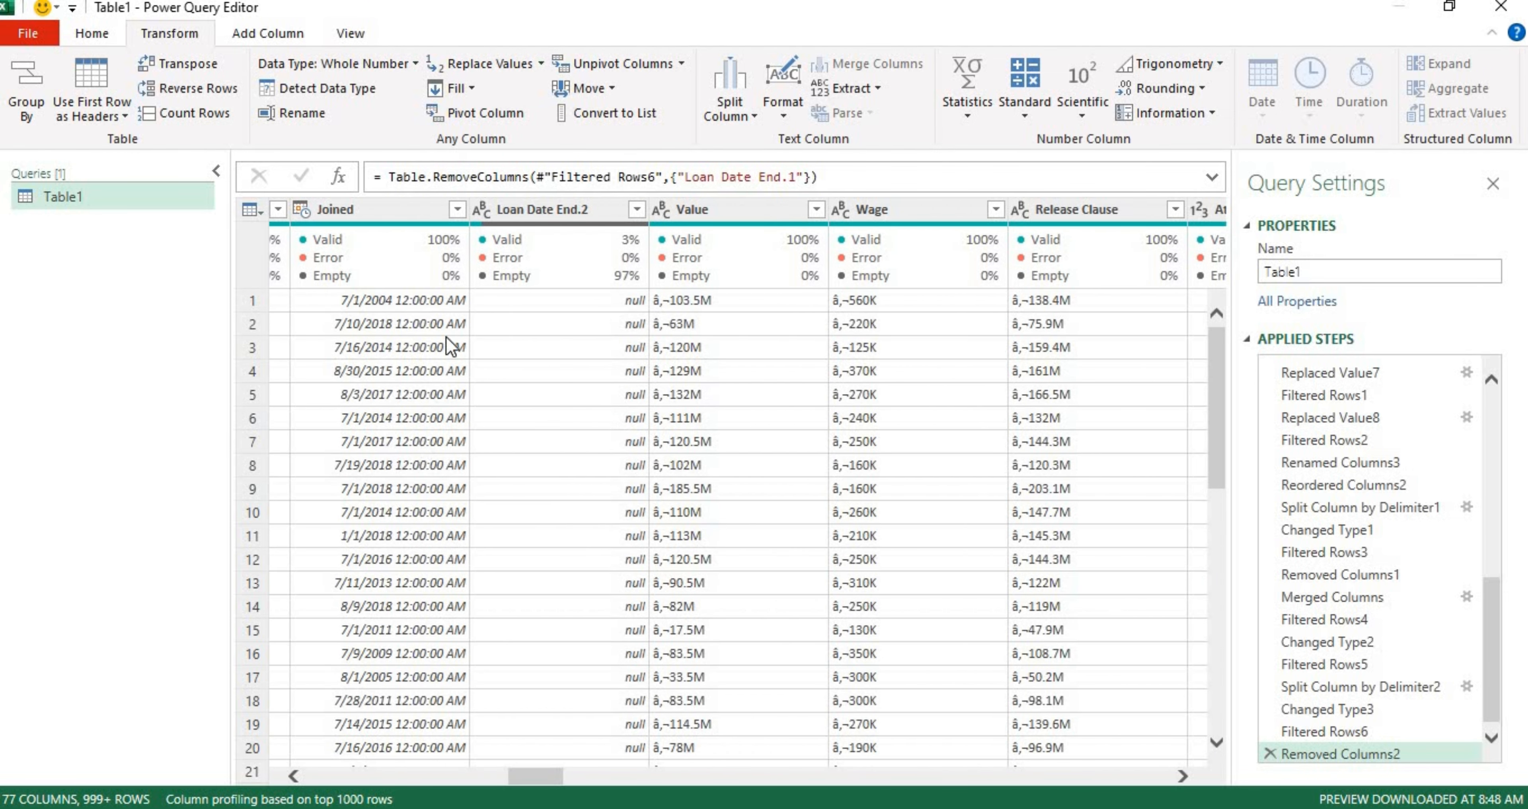
{"action": "left_click", "coordinate": [520, 212]}
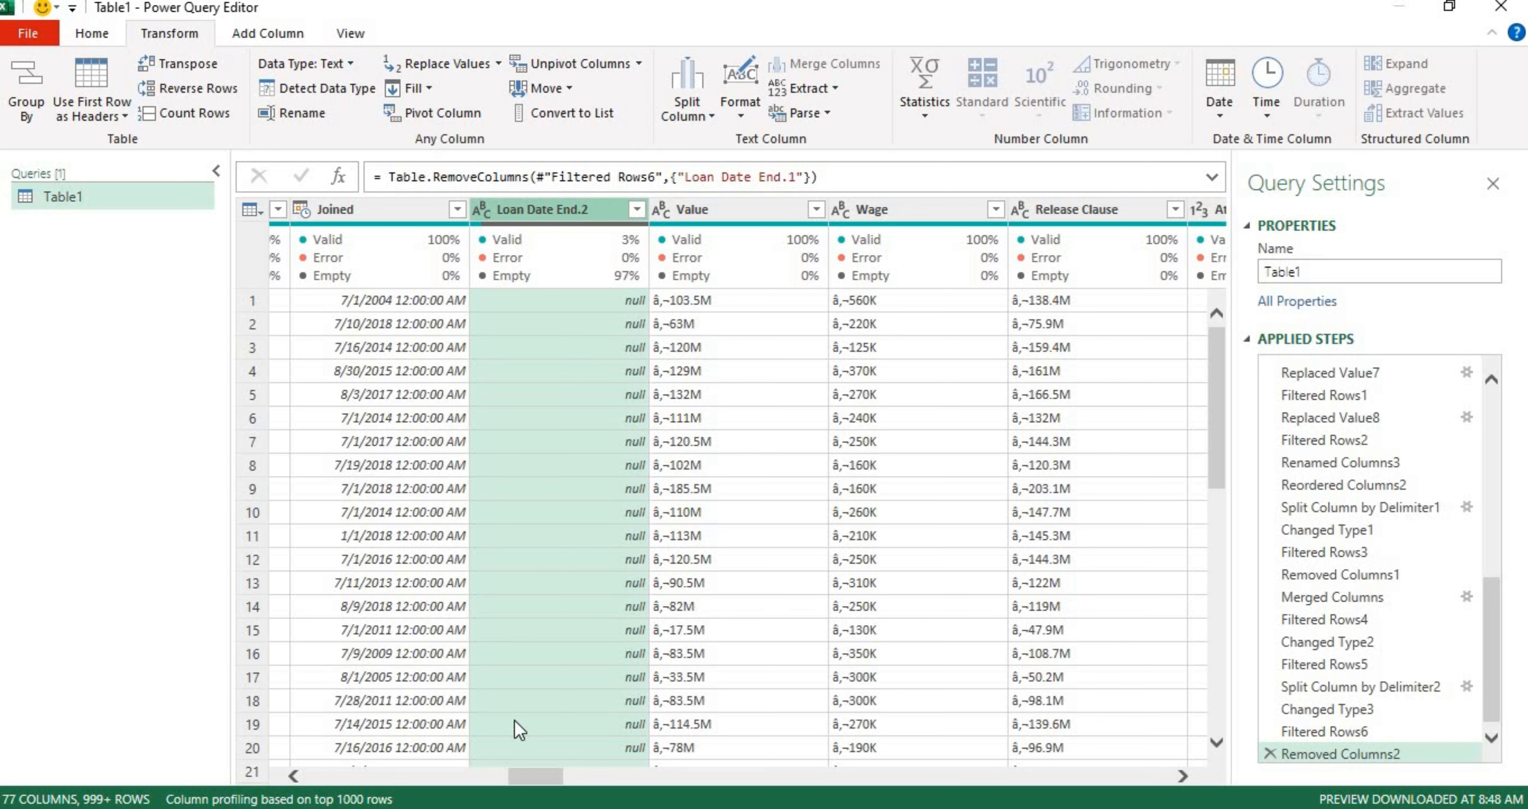
{"action": "left_click_drag", "start_coordinate": [544, 776], "coordinate": [443, 767]}
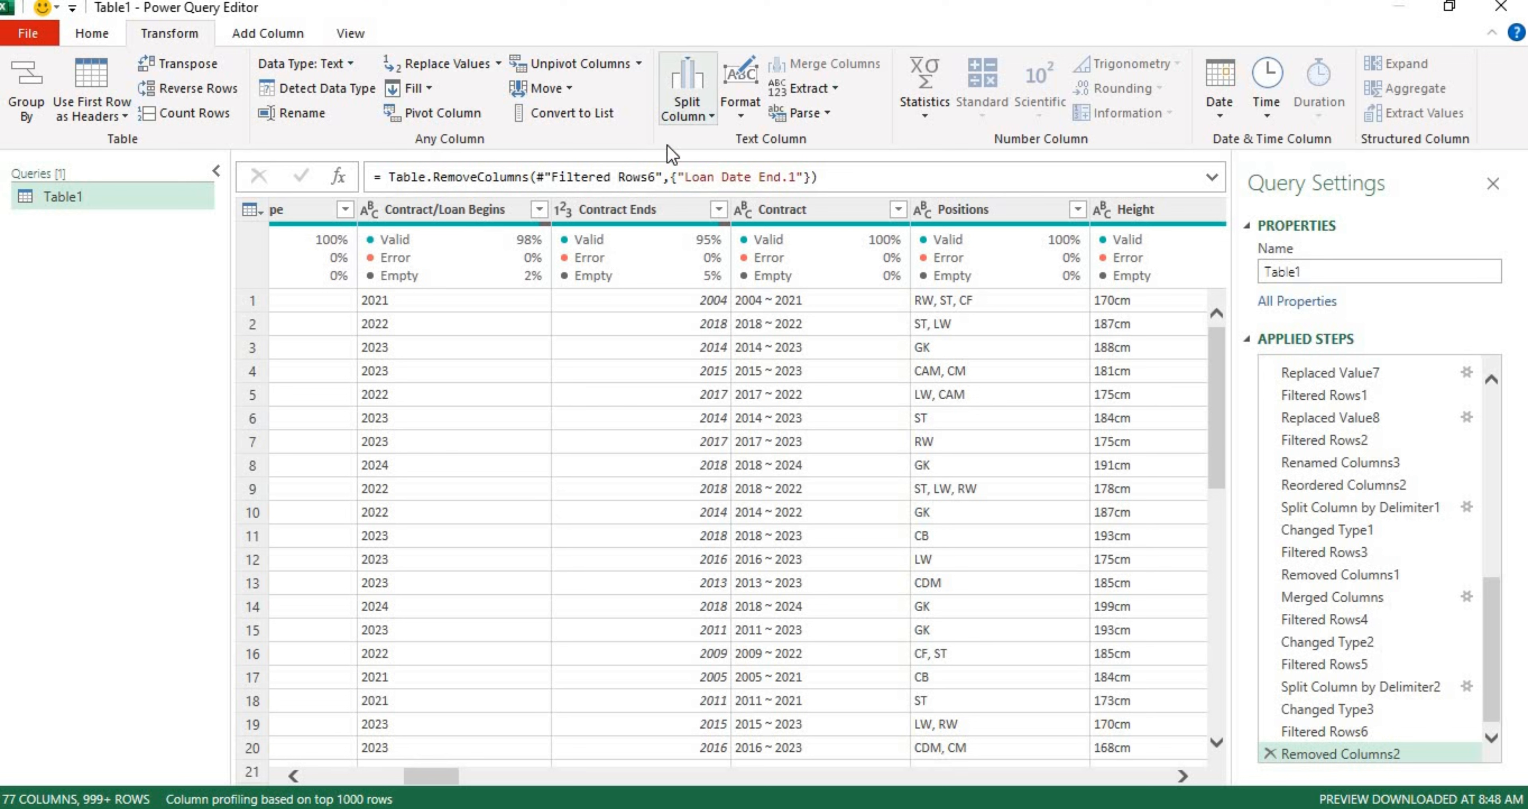
{"action": "left_click", "coordinate": [669, 218]}
{"action": "right_click", "coordinate": [667, 214]}
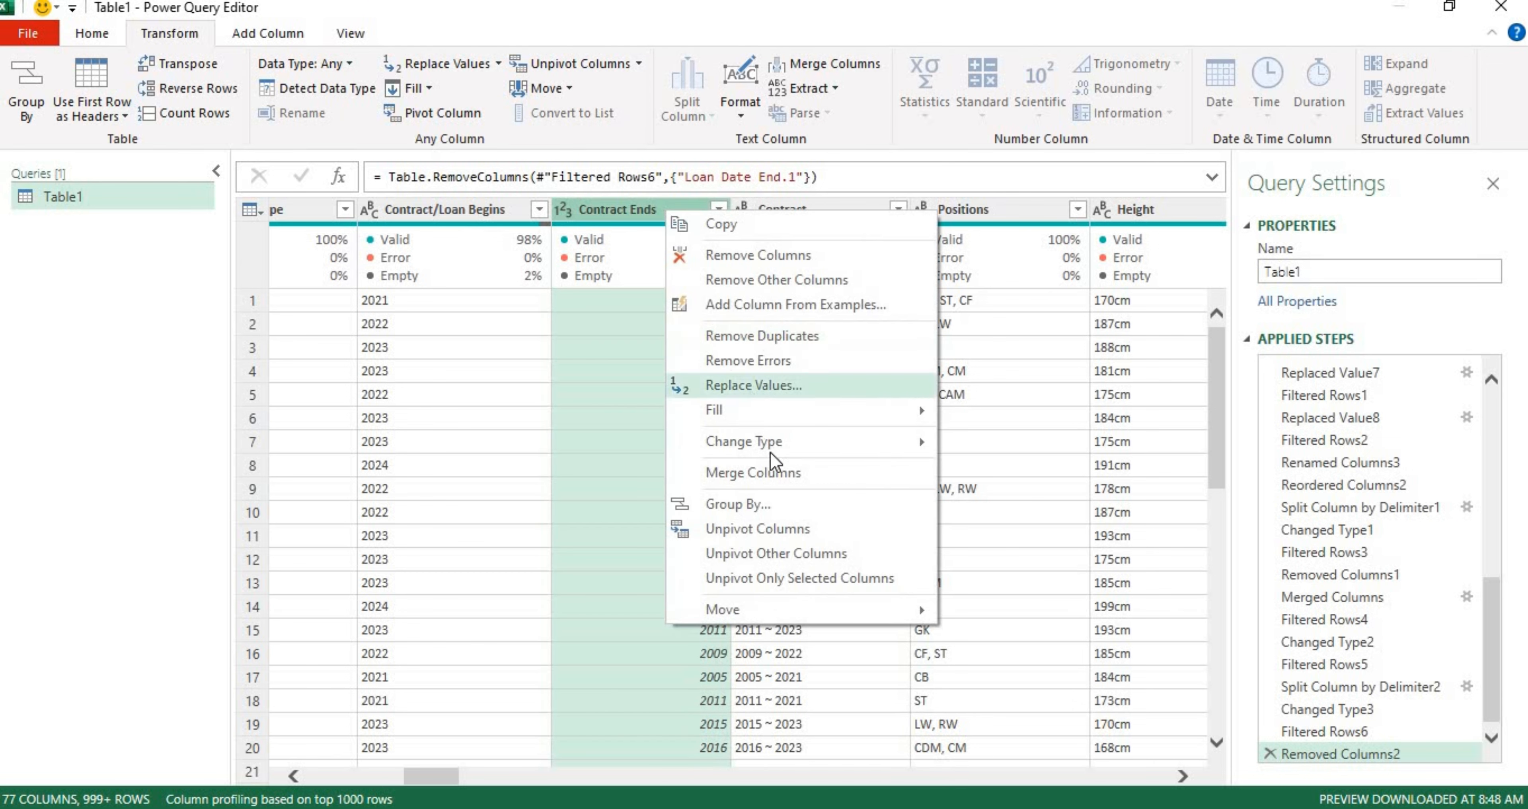
{"action": "left_click", "coordinate": [779, 463]}
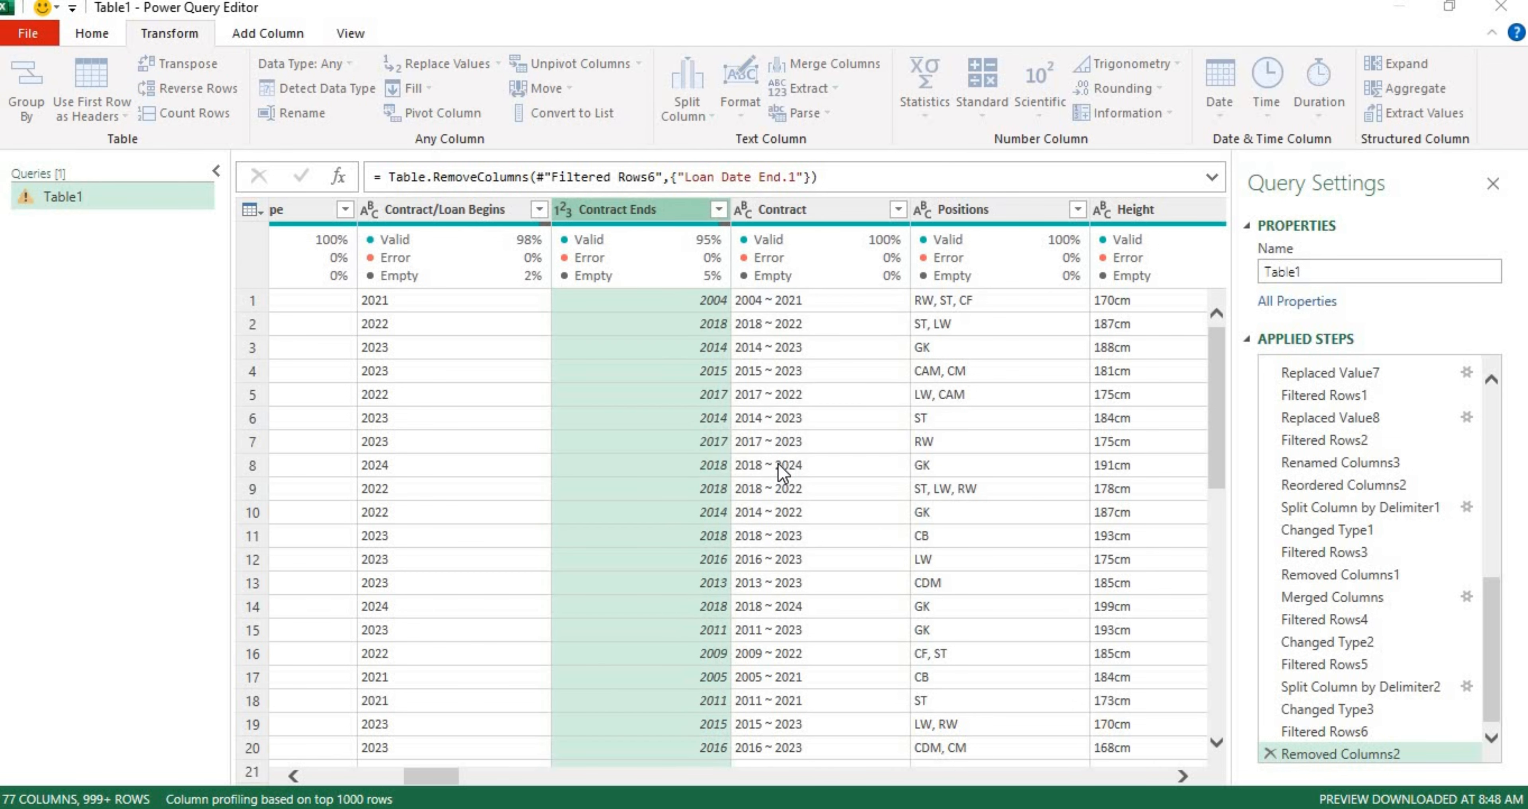
{"action": "double_click", "coordinate": [439, 448]}
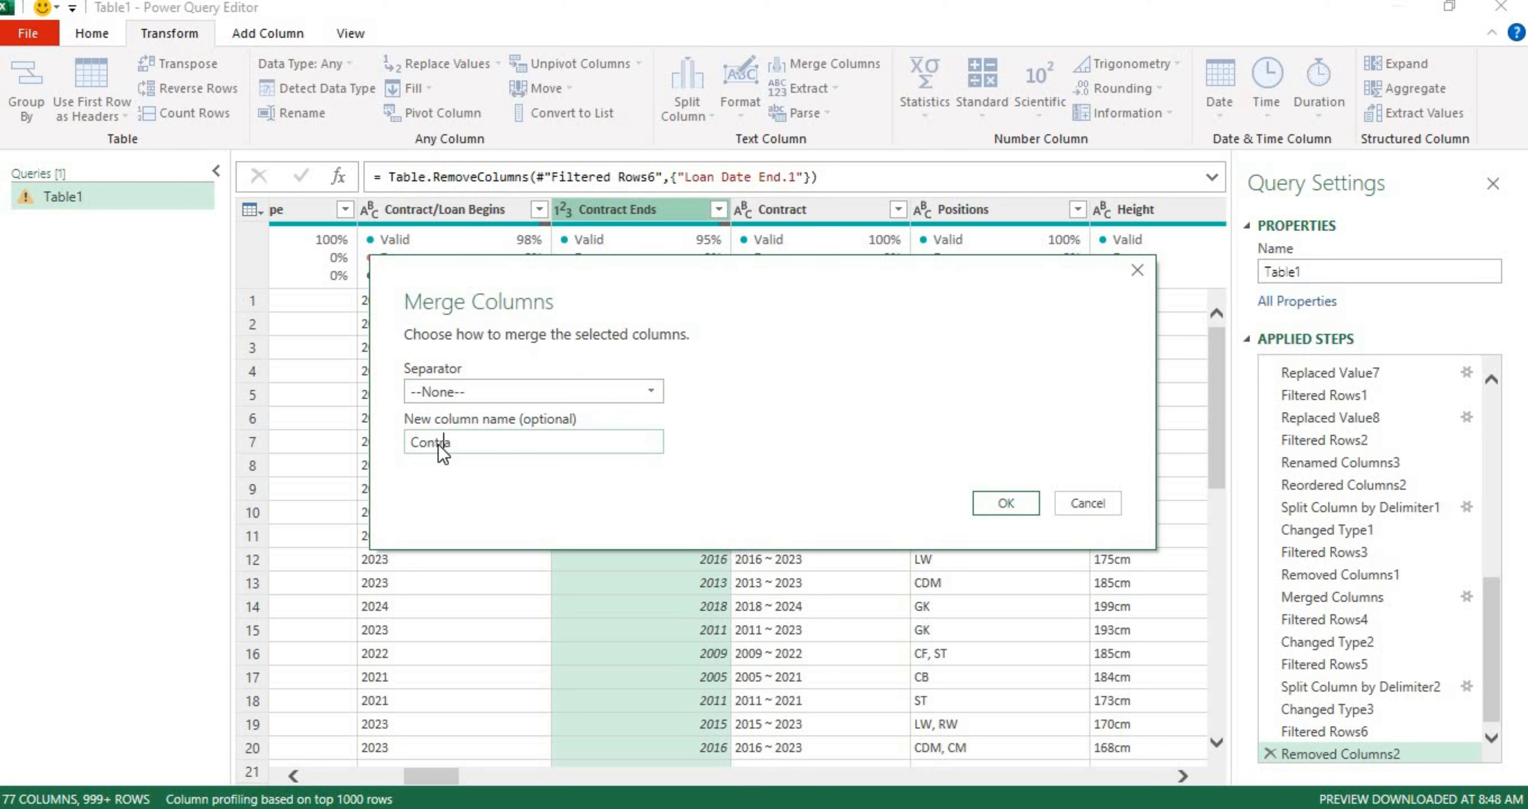
{"action": "type", "text": "Contract/Loan Ends"}
{"action": "key", "text": "Return"}
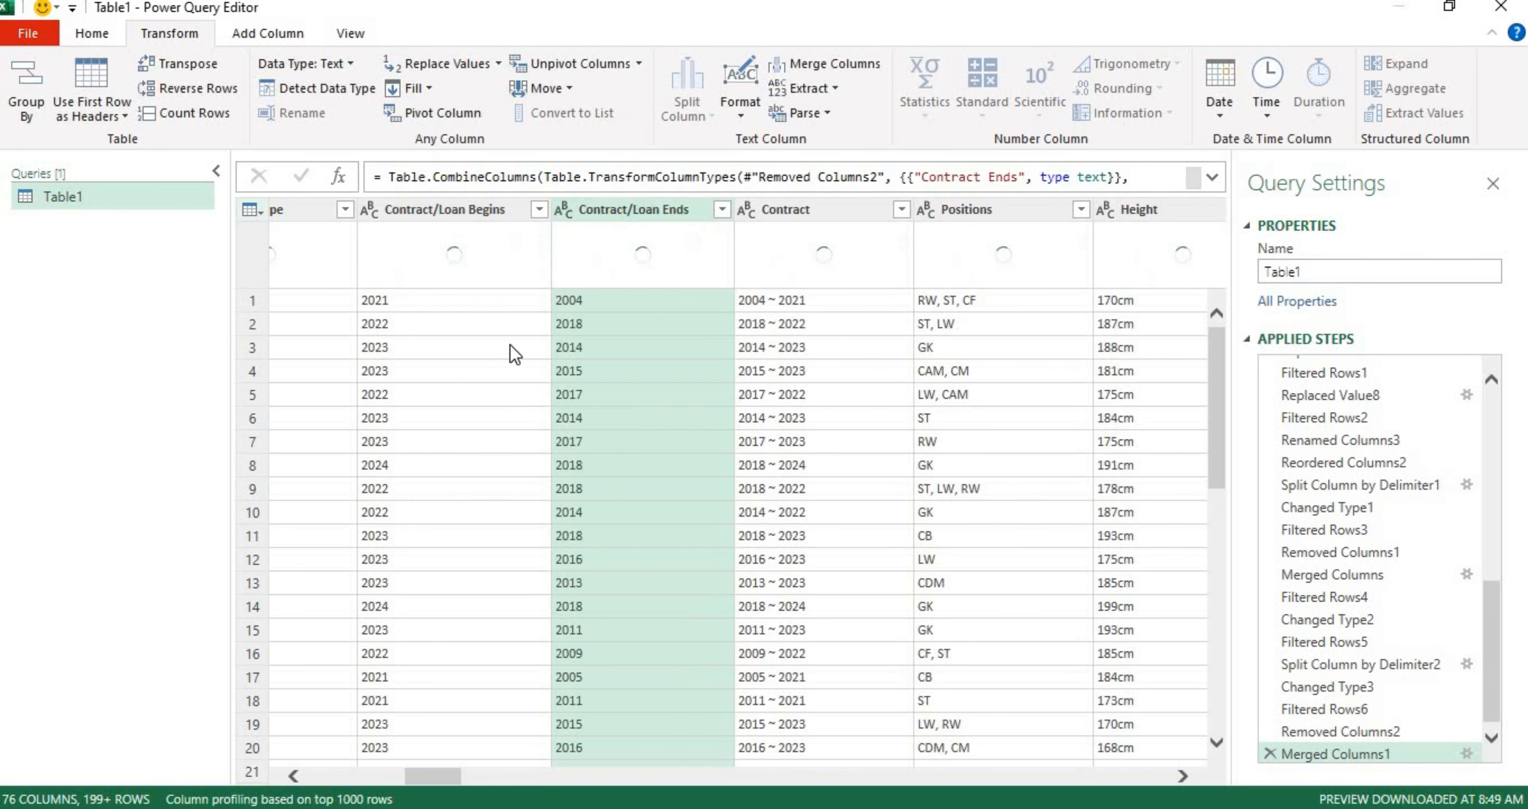
- Change the Contract/Loan Begins column's data type to Date and reduce its dates to the year only
{"action": "left_click", "coordinate": [486, 215]}
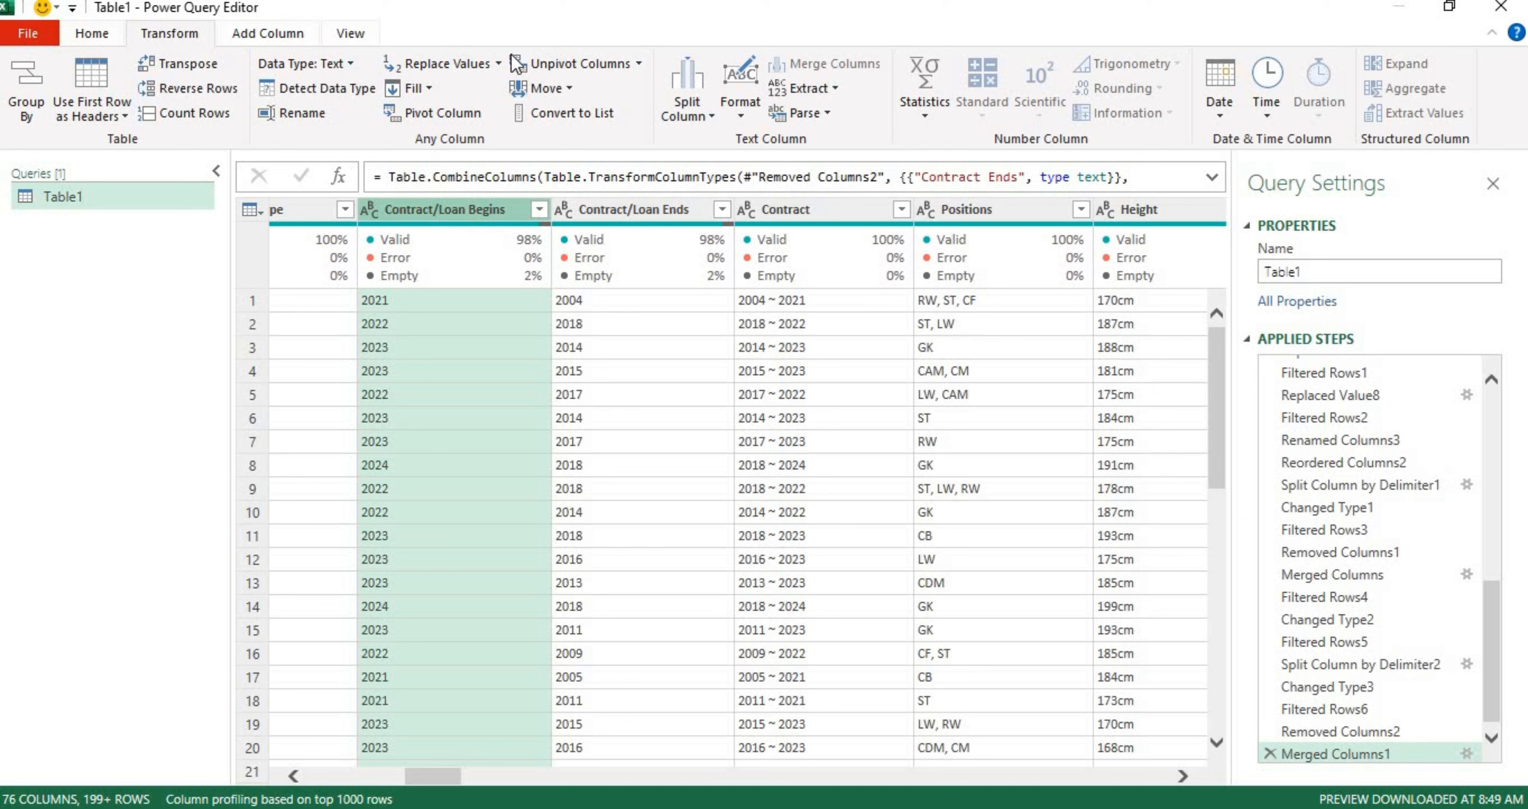
{"action": "left_click", "coordinate": [111, 30]}
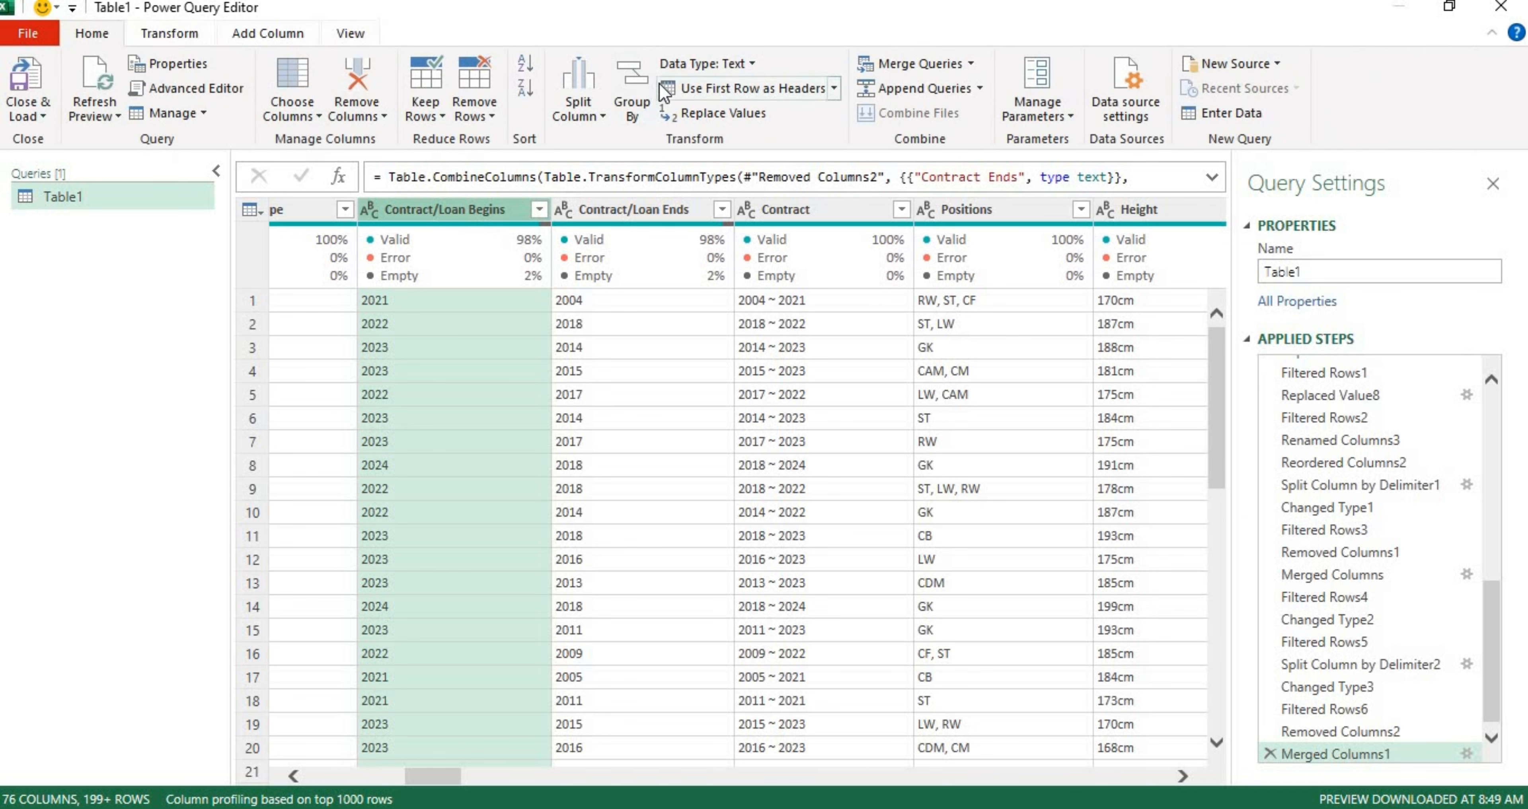
{"action": "left_click", "coordinate": [758, 60]}
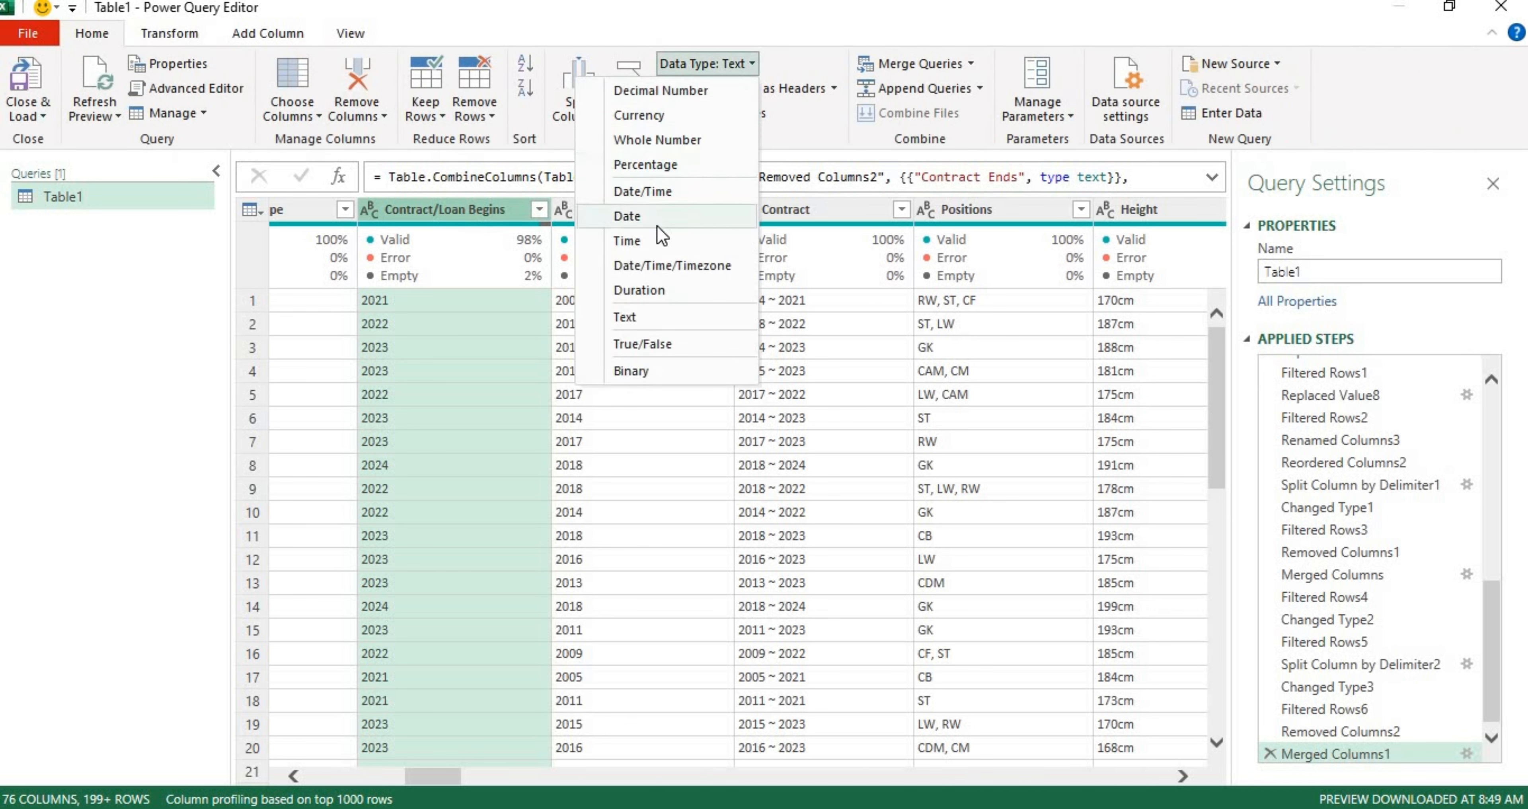
{"action": "left_click", "coordinate": [660, 236]}
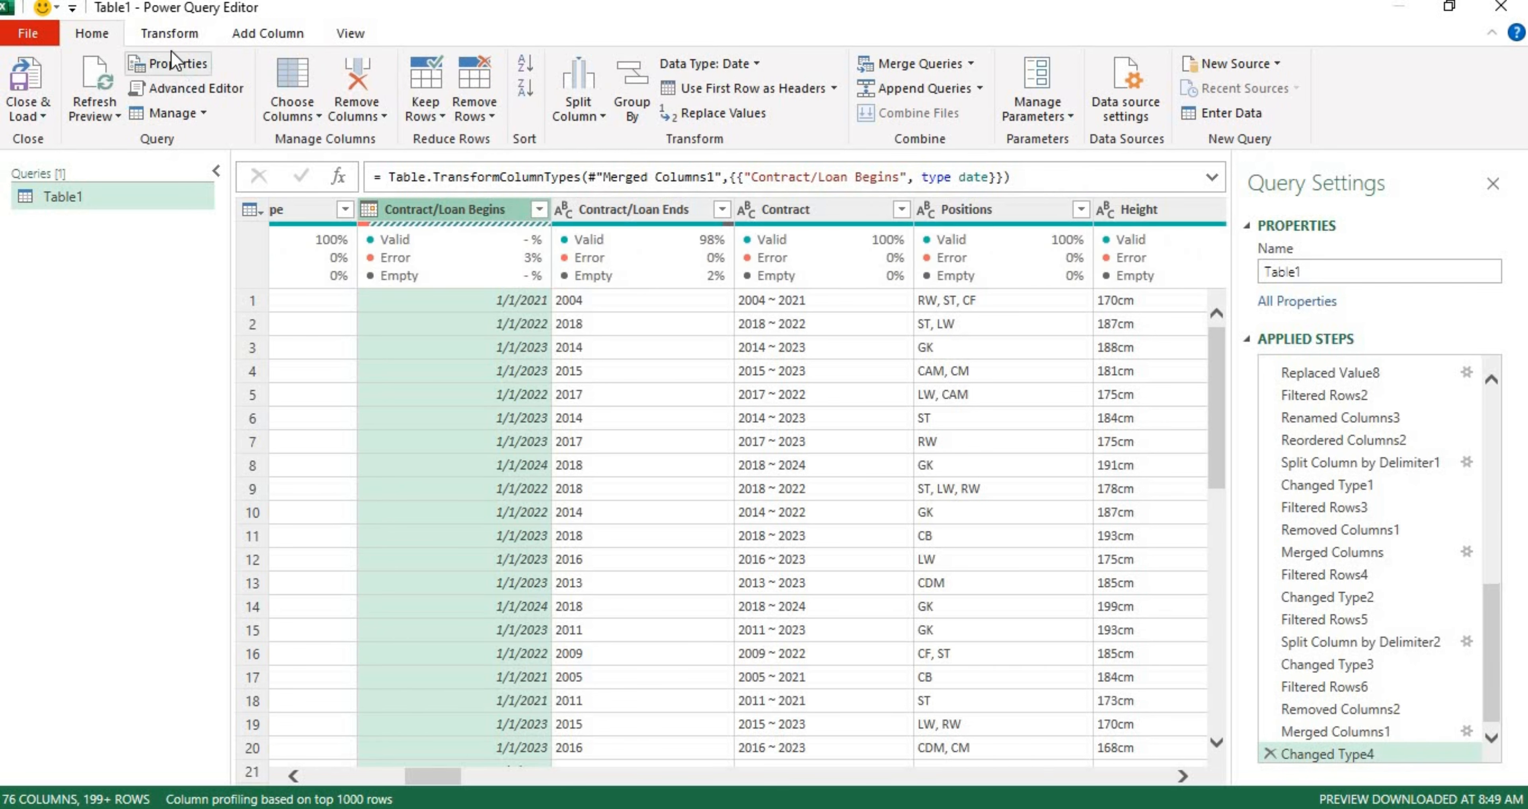
{"action": "left_click", "coordinate": [164, 35]}
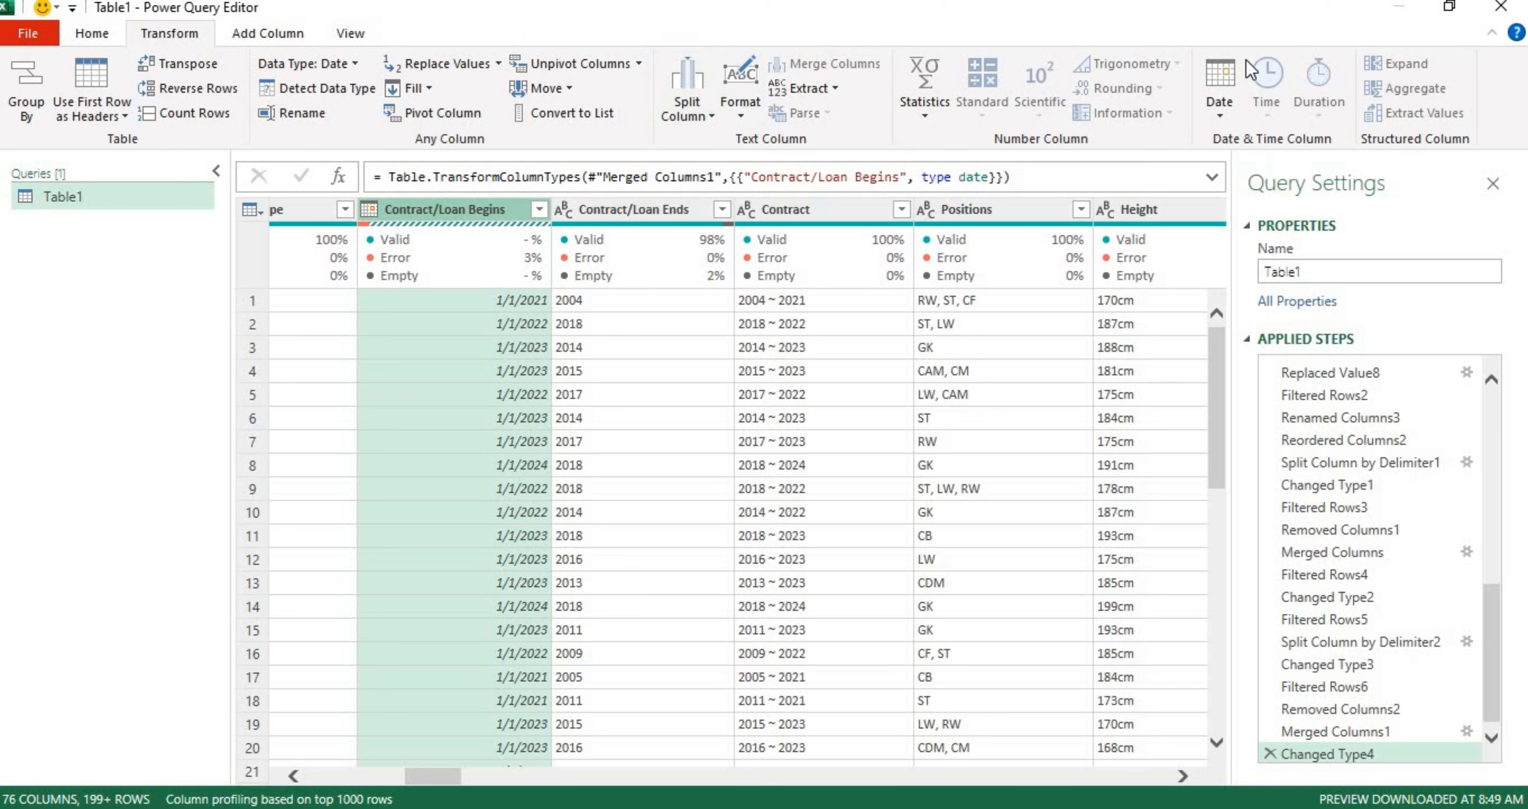
{"action": "left_click", "coordinate": [1231, 123]}
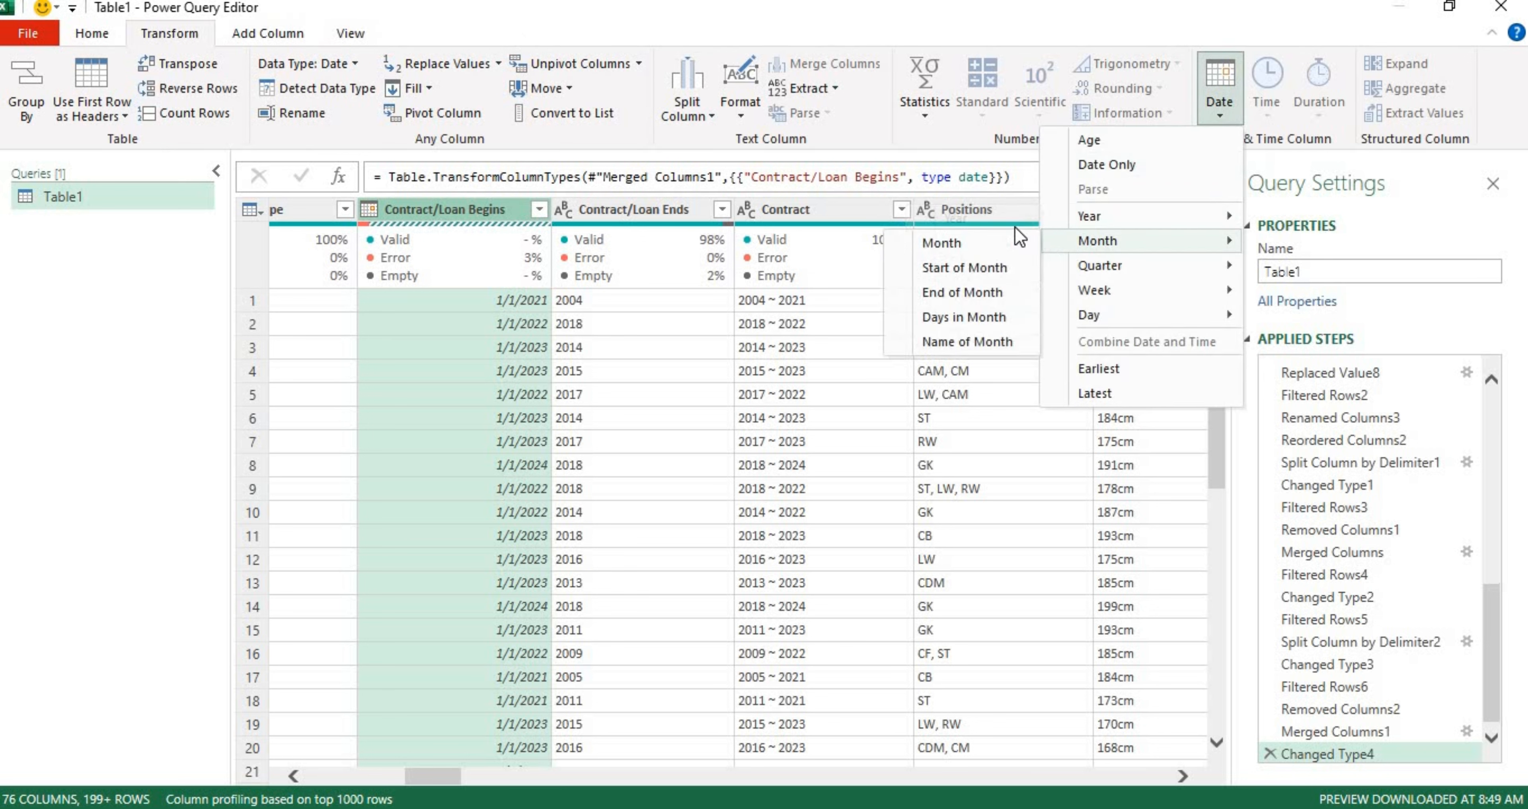
{"action": "mouse_move", "coordinate": [1097, 217]}
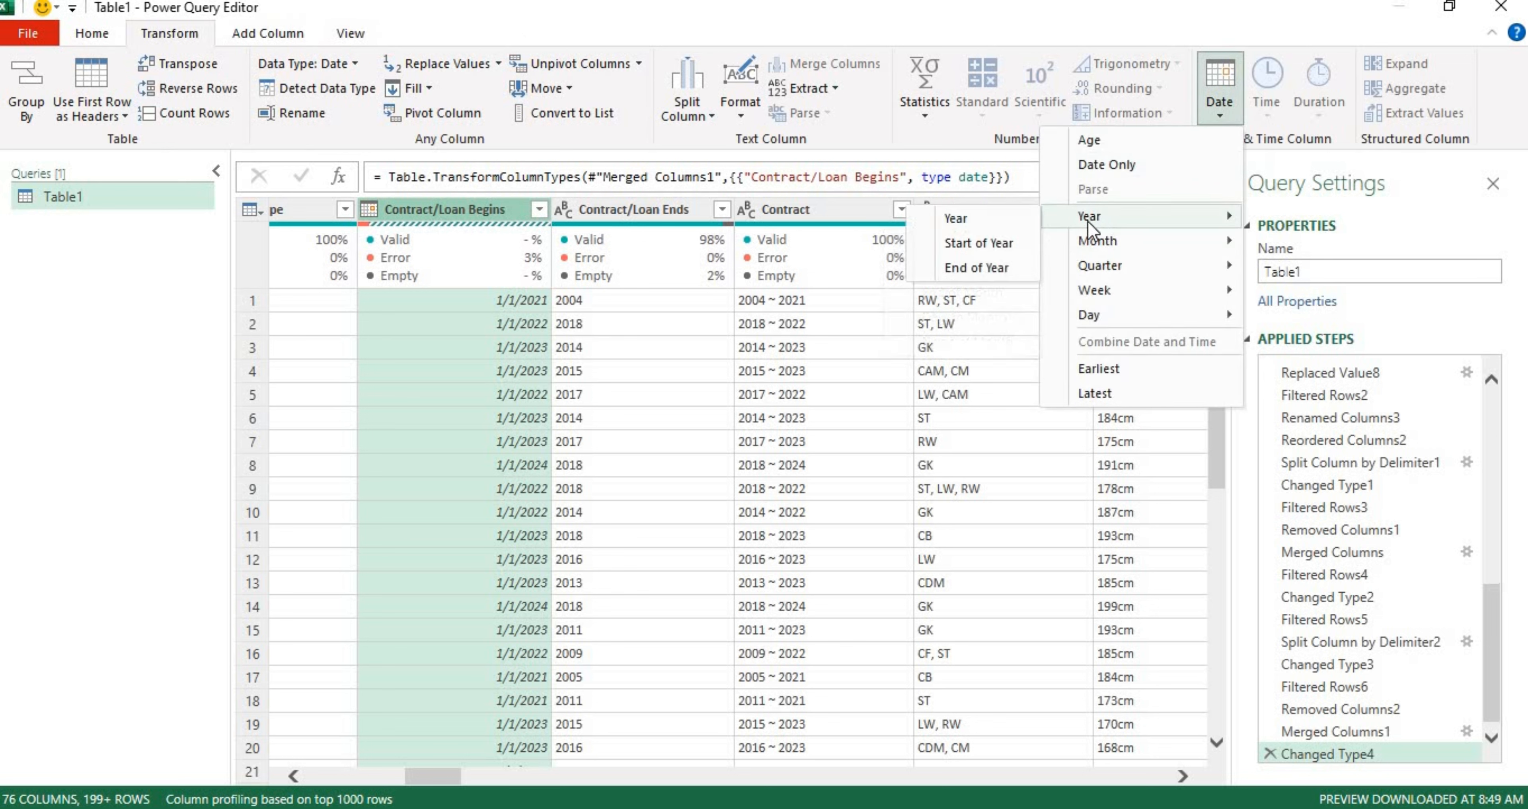
{"action": "left_click", "coordinate": [1016, 224]}
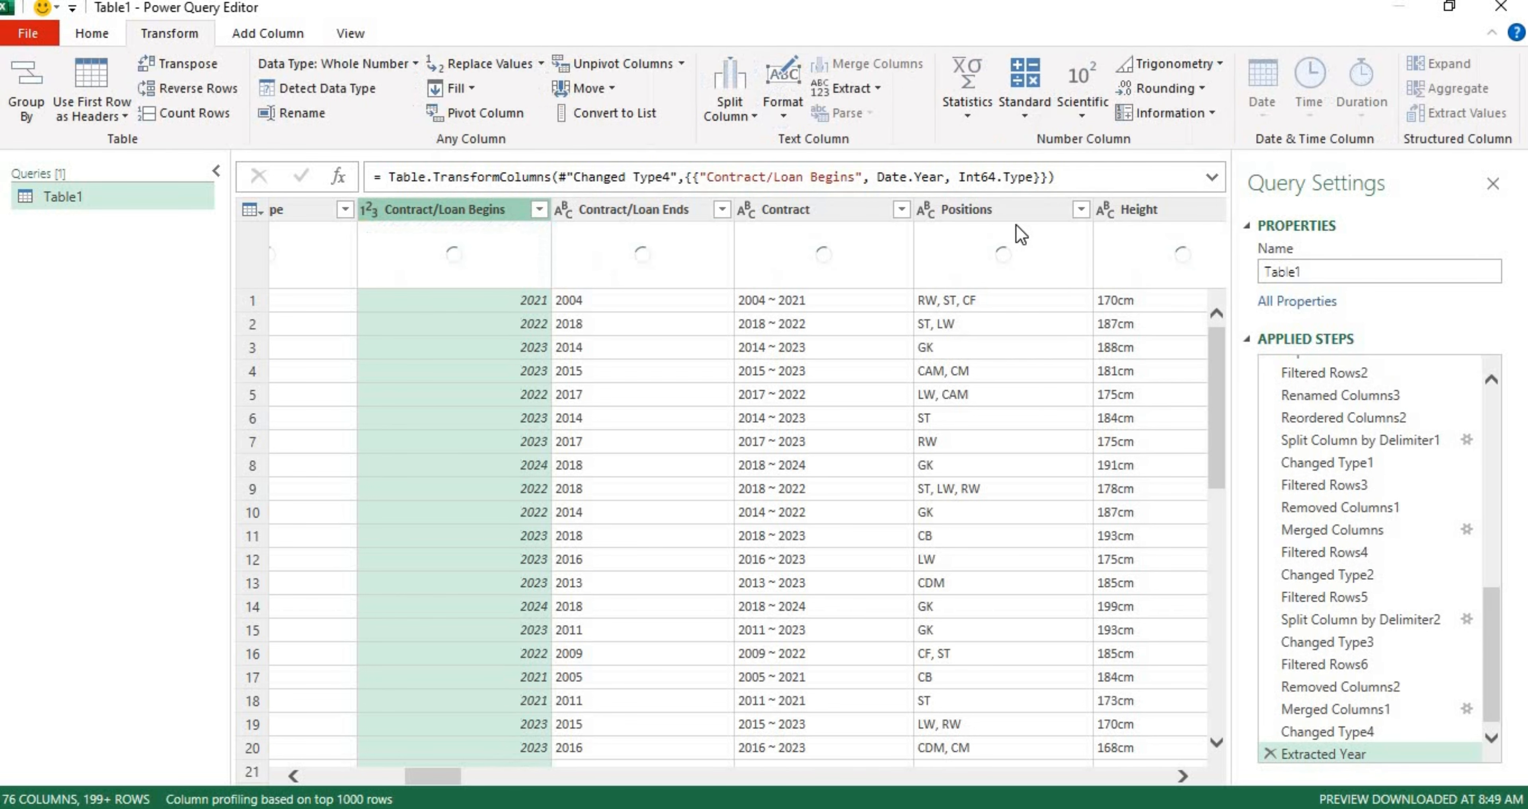
- Convert the Contract/Loan Ends column to the Date type and extract only the year from it
{"action": "left_click", "coordinate": [637, 208]}
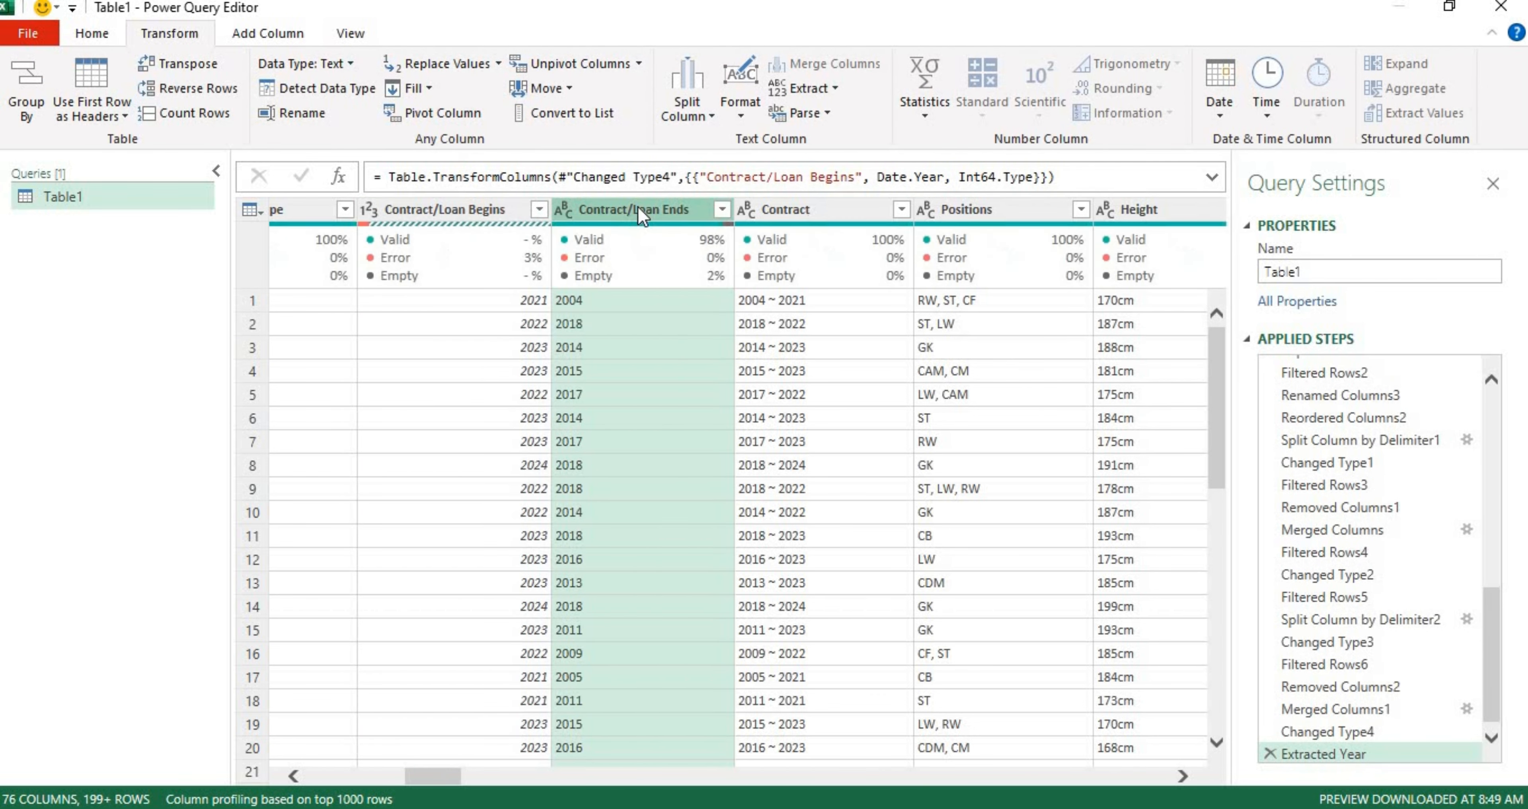
{"action": "left_click", "coordinate": [341, 66]}
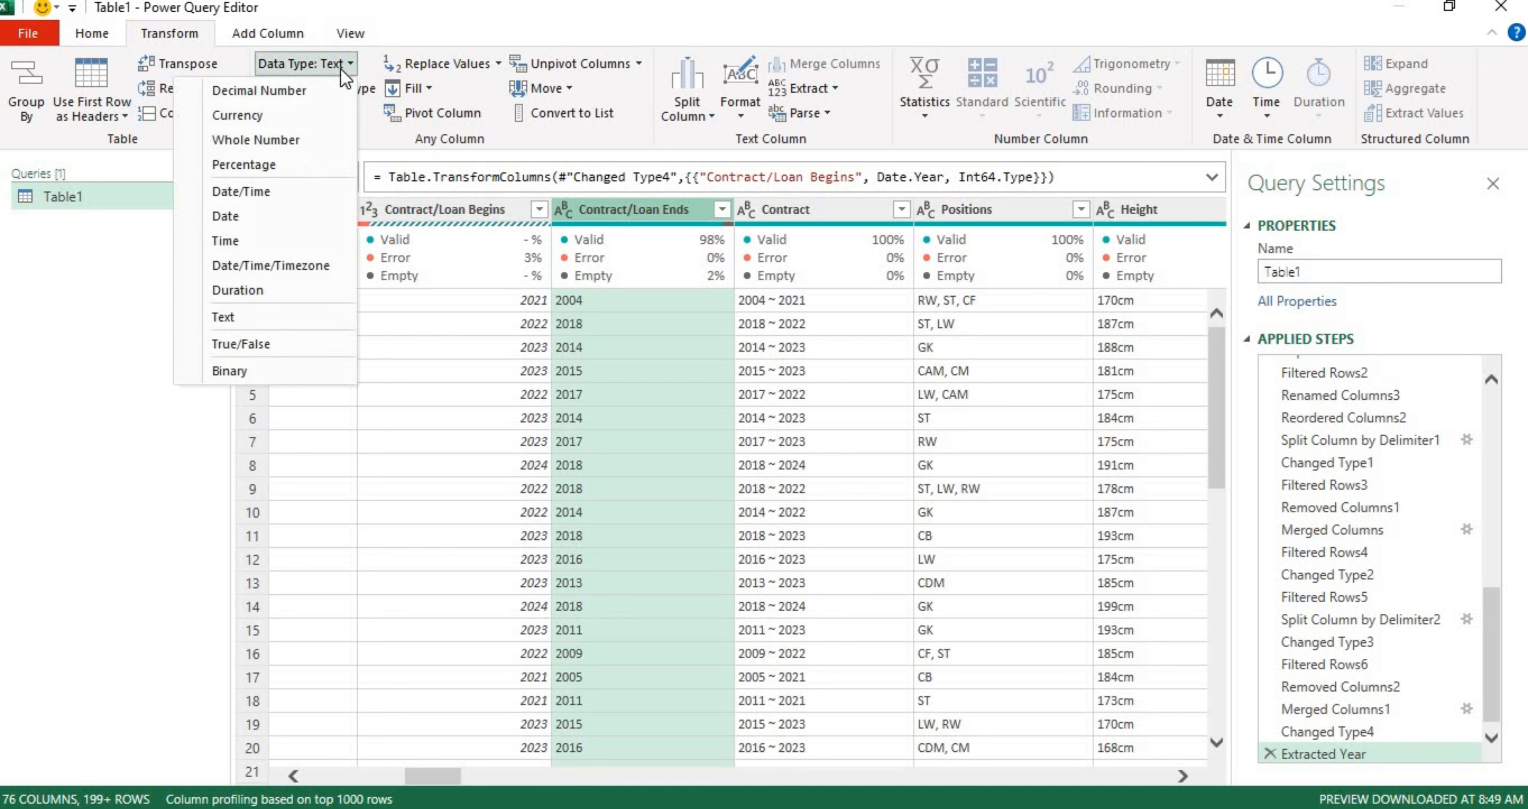
{"action": "left_click", "coordinate": [262, 215]}
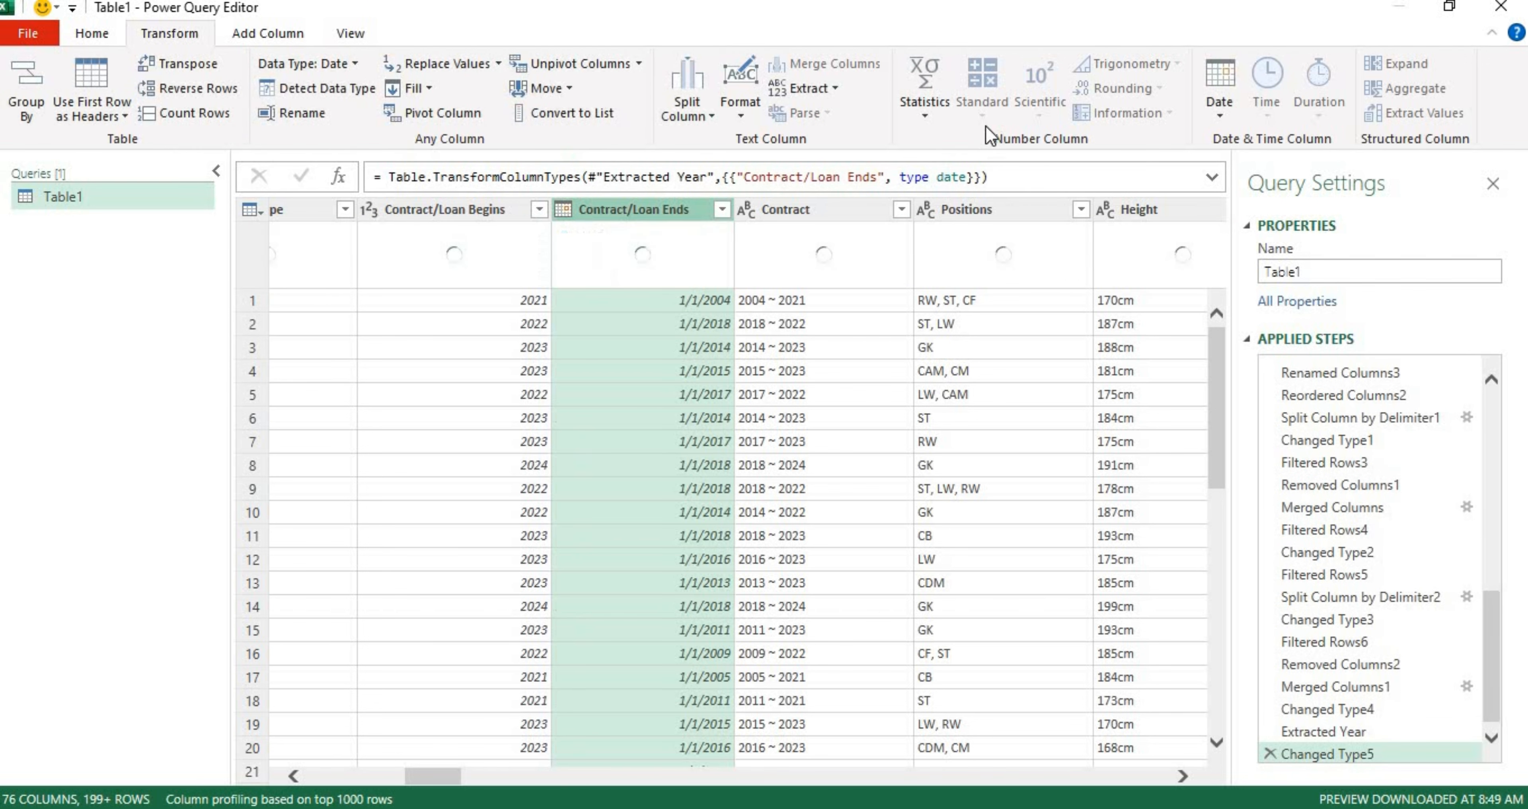
{"action": "left_click", "coordinate": [1224, 114]}
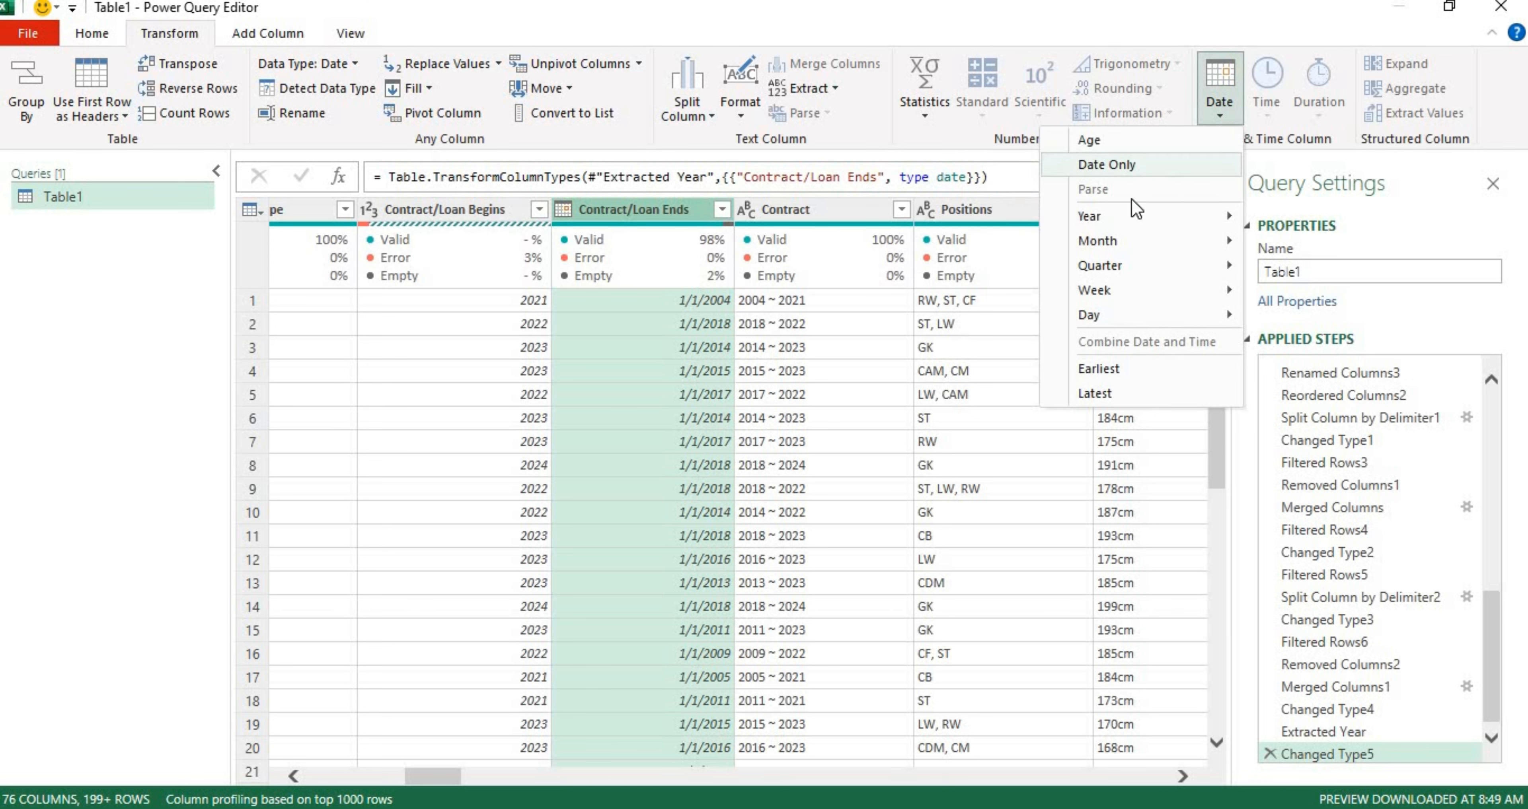
{"action": "mouse_move", "coordinate": [1137, 215]}
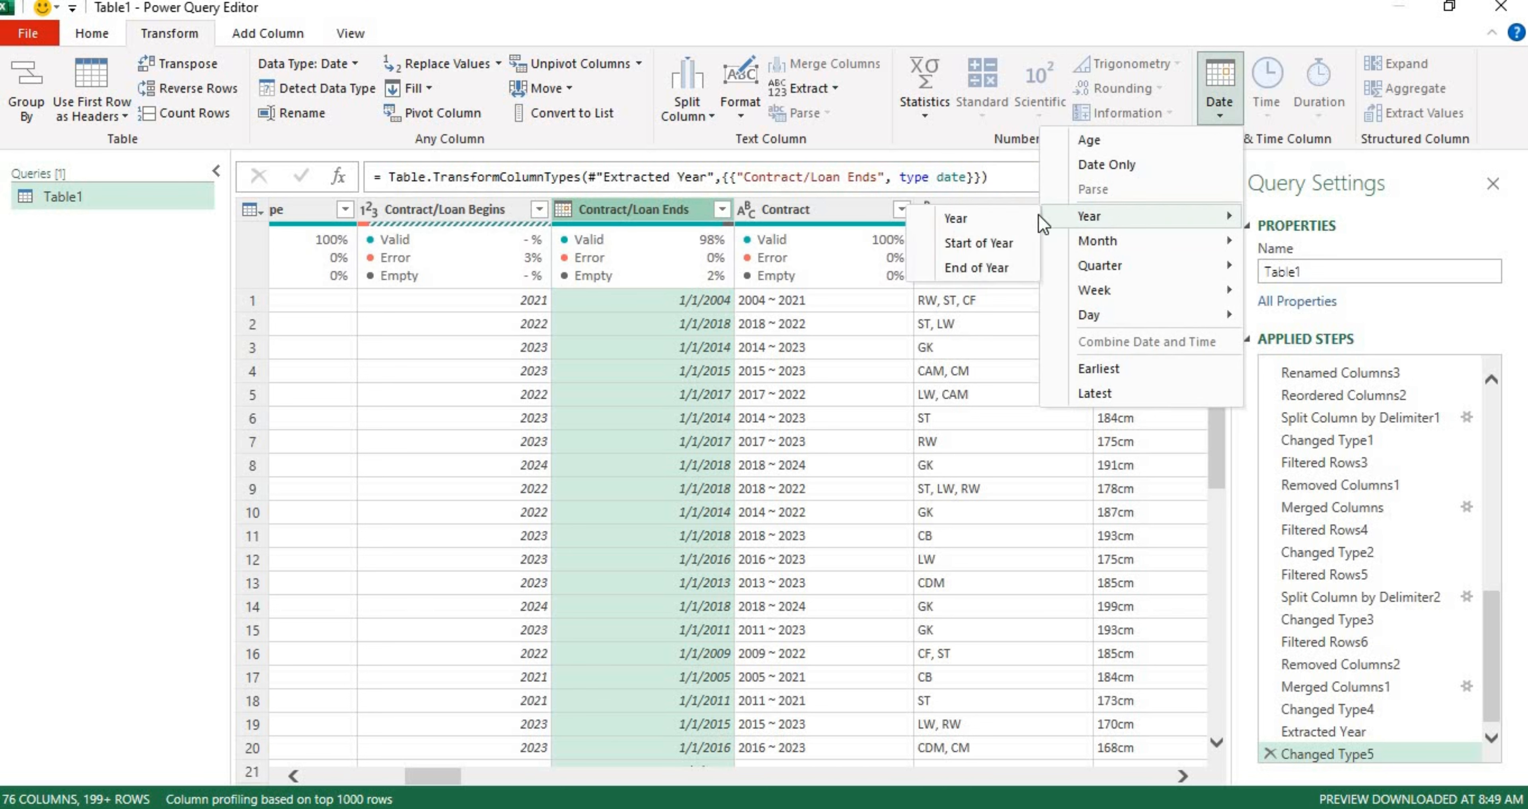
{"action": "left_click", "coordinate": [997, 216]}
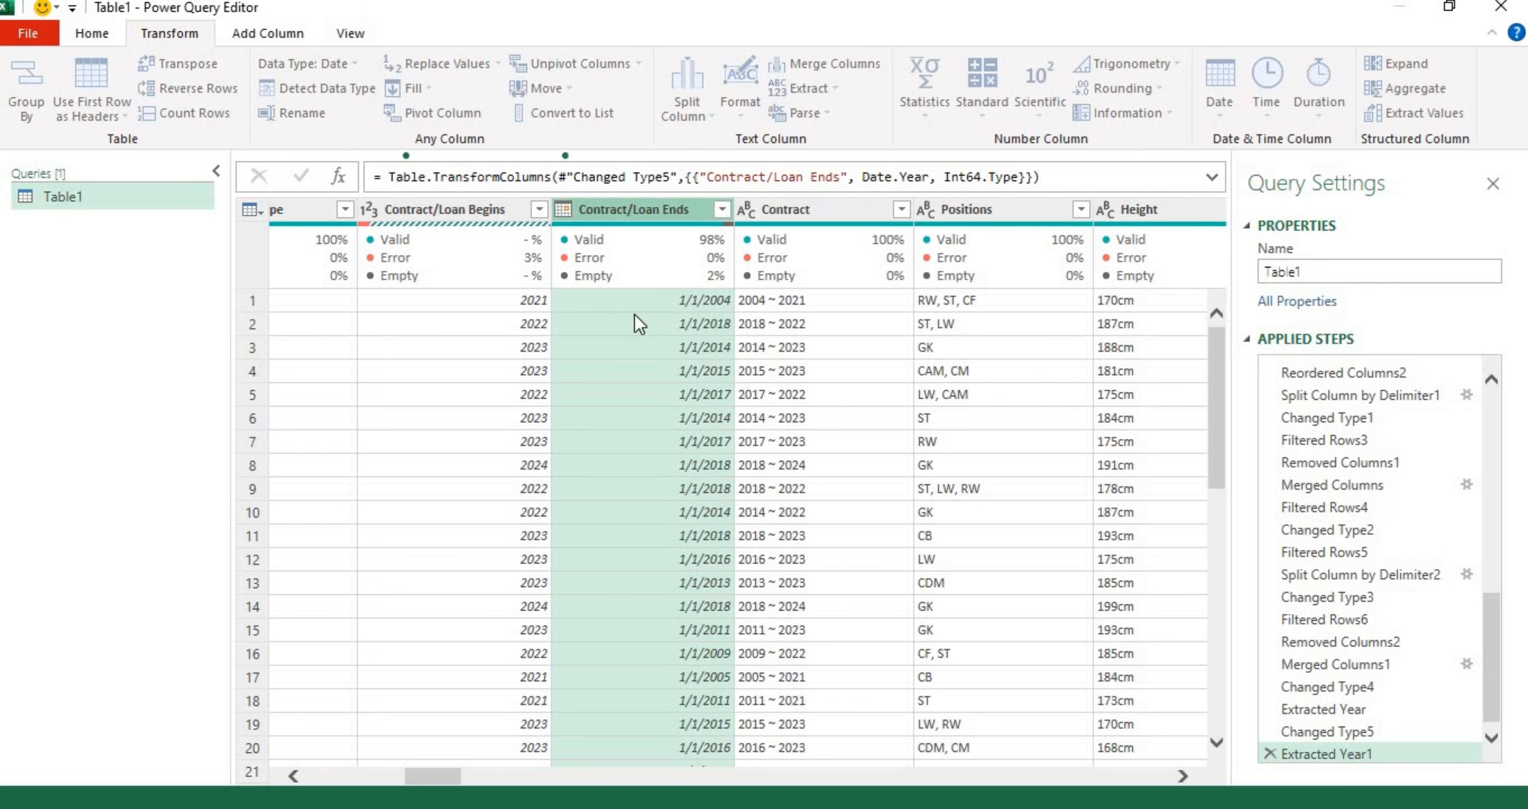
- Load the complete list of distinct values for Contract/Loan Begins and examine it without applying a filter
{"action": "left_click", "coordinate": [541, 210]}
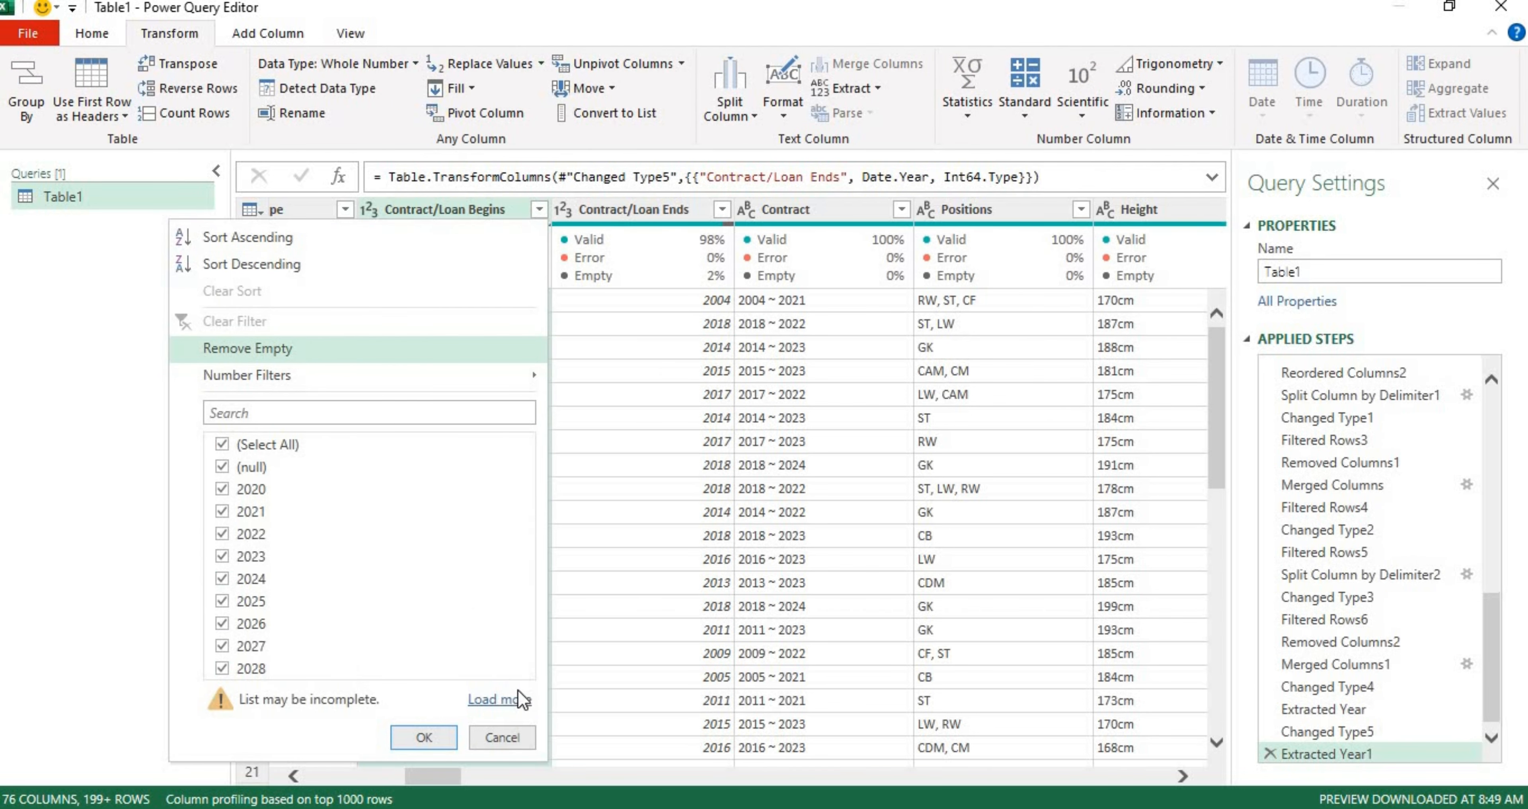
{"action": "left_click", "coordinate": [518, 694]}
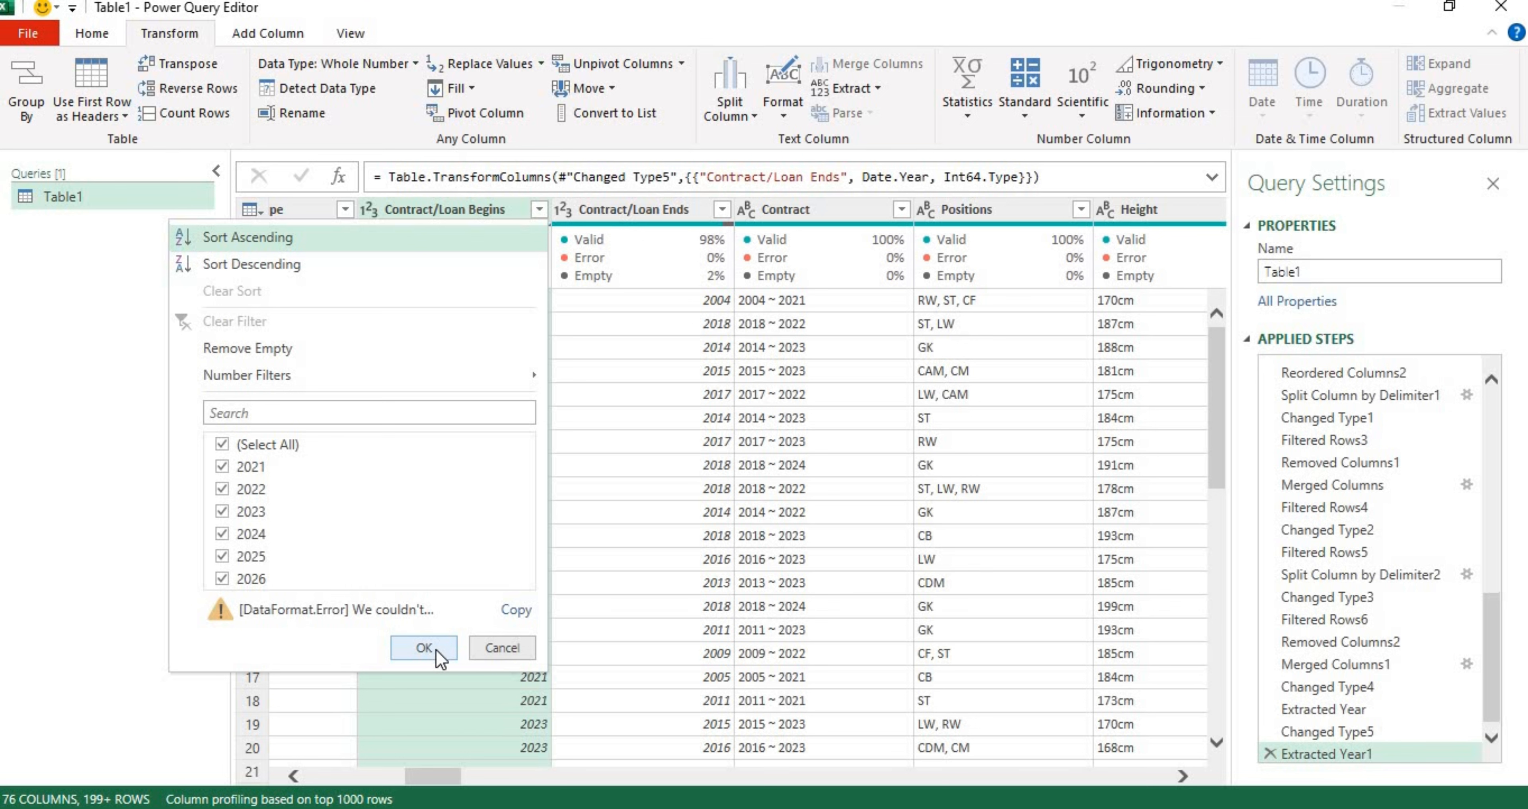
{"action": "left_click", "coordinate": [570, 347]}
{"action": "left_click", "coordinate": [474, 212]}
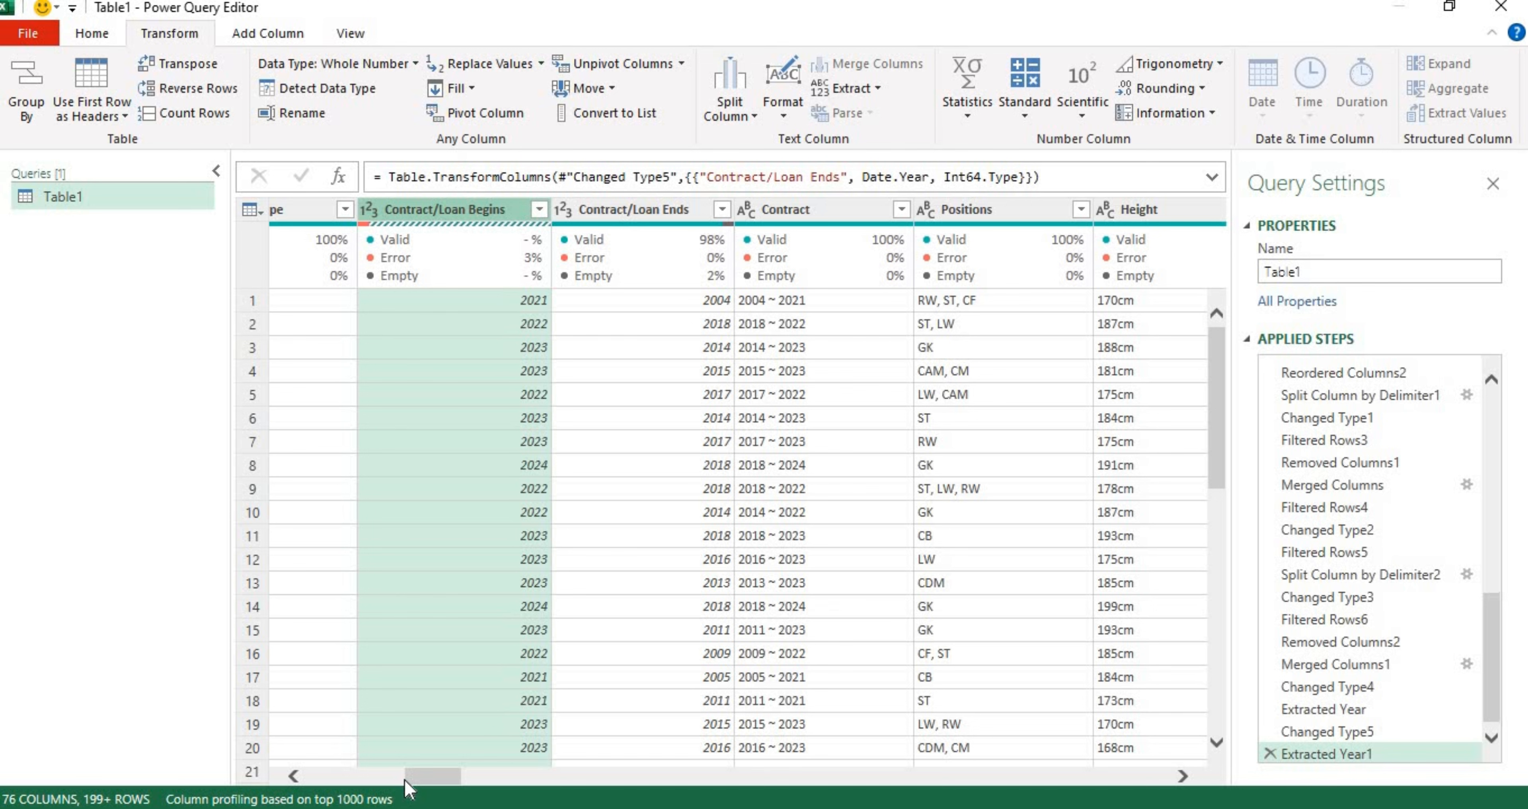
- Filter the Contract Type column to show only the Free rows
{"action": "left_click_drag", "start_coordinate": [406, 779], "coordinate": [389, 779]}
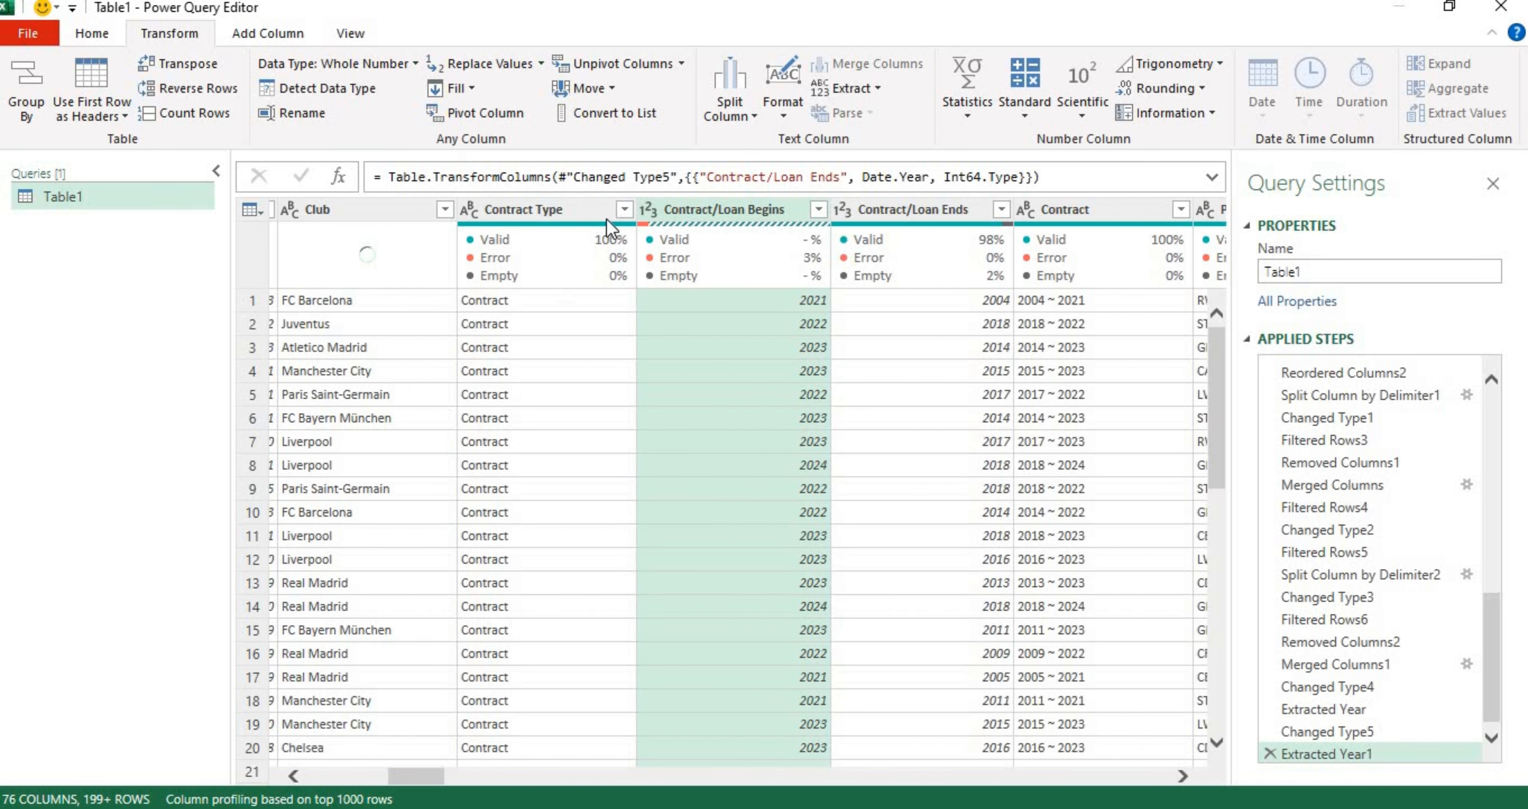
{"action": "left_click", "coordinate": [624, 210]}
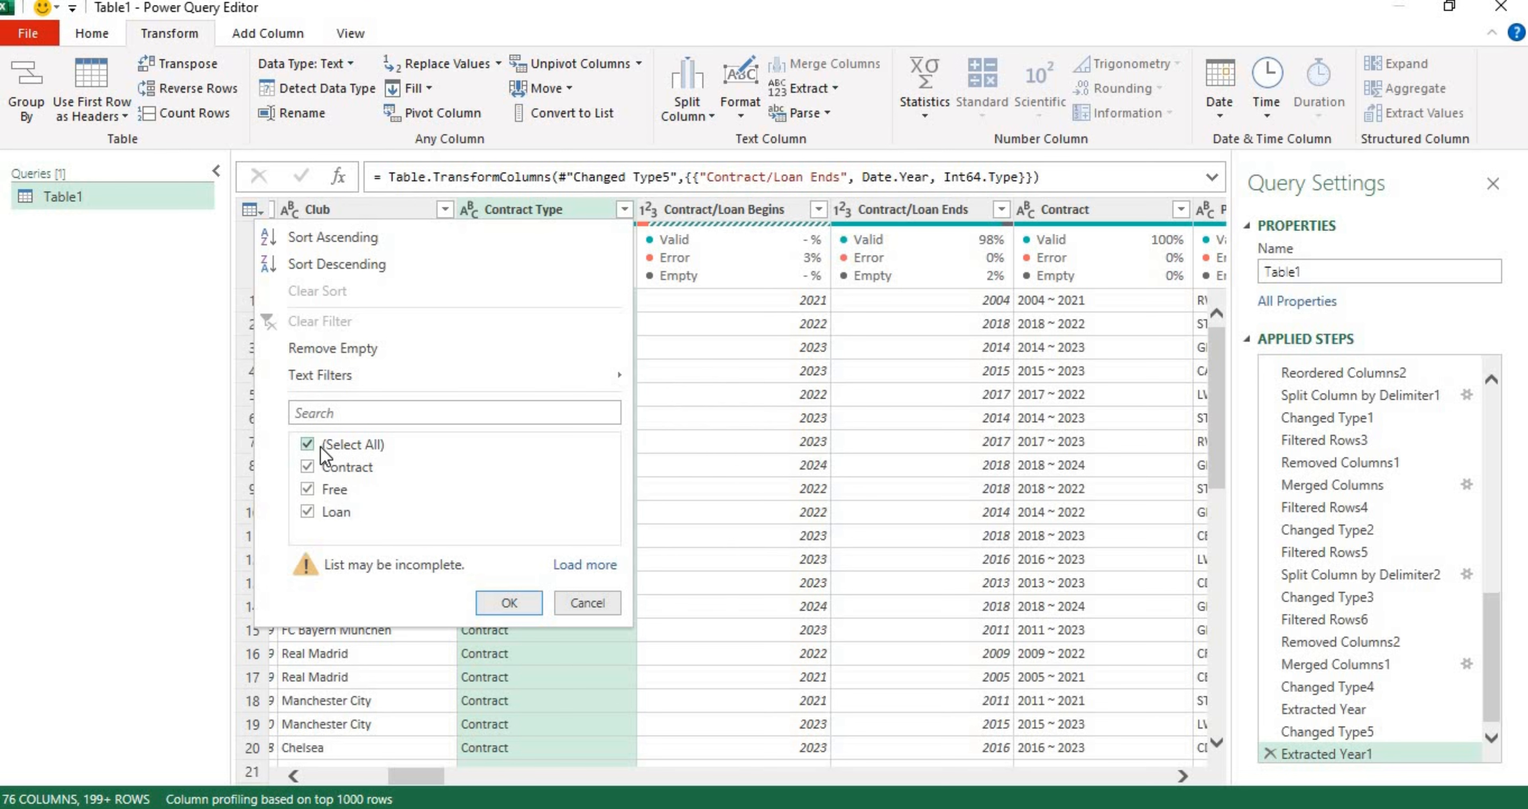
{"action": "left_click", "coordinate": [308, 489]}
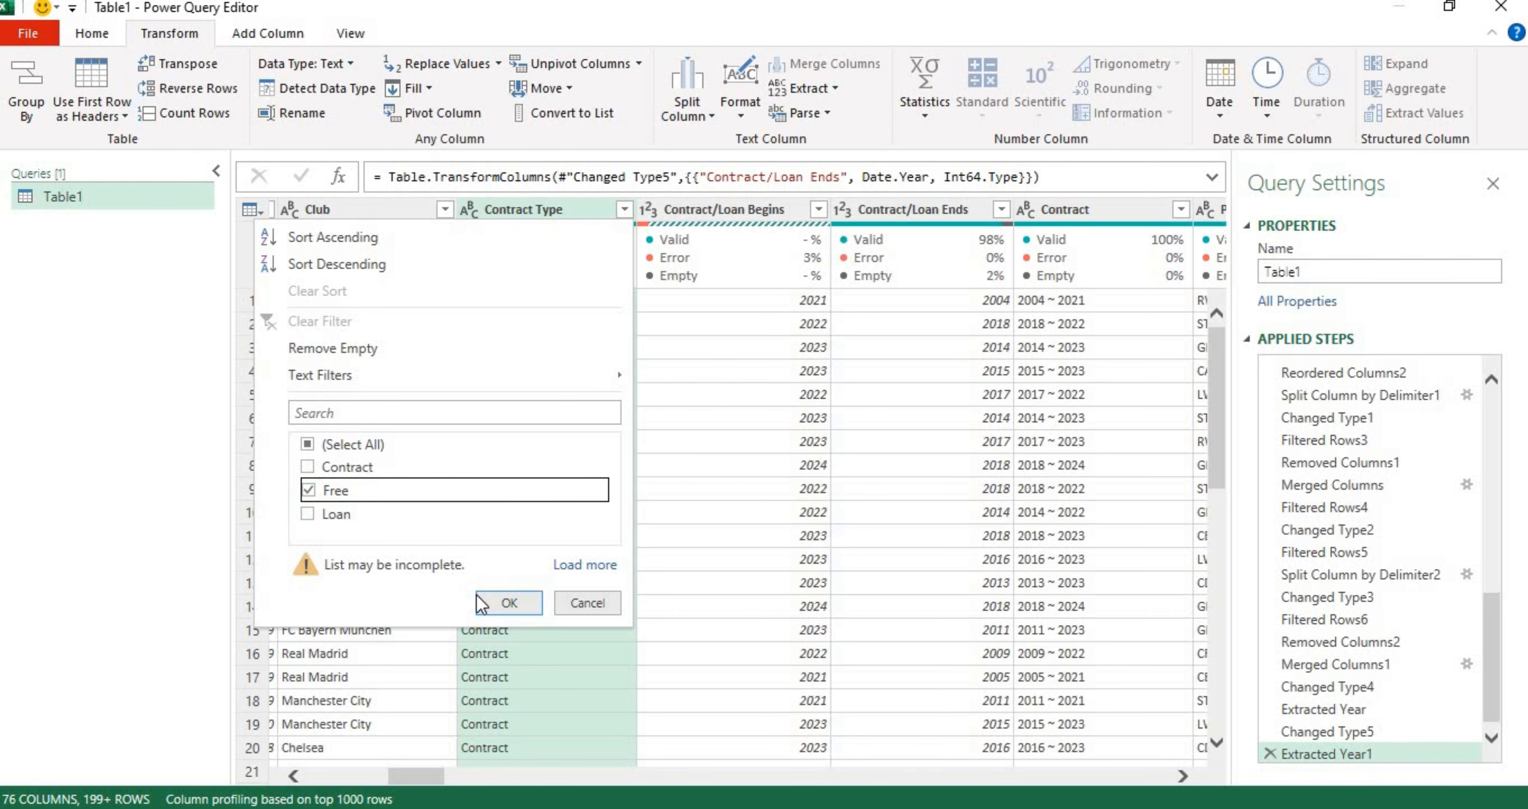
{"action": "left_click", "coordinate": [497, 603]}
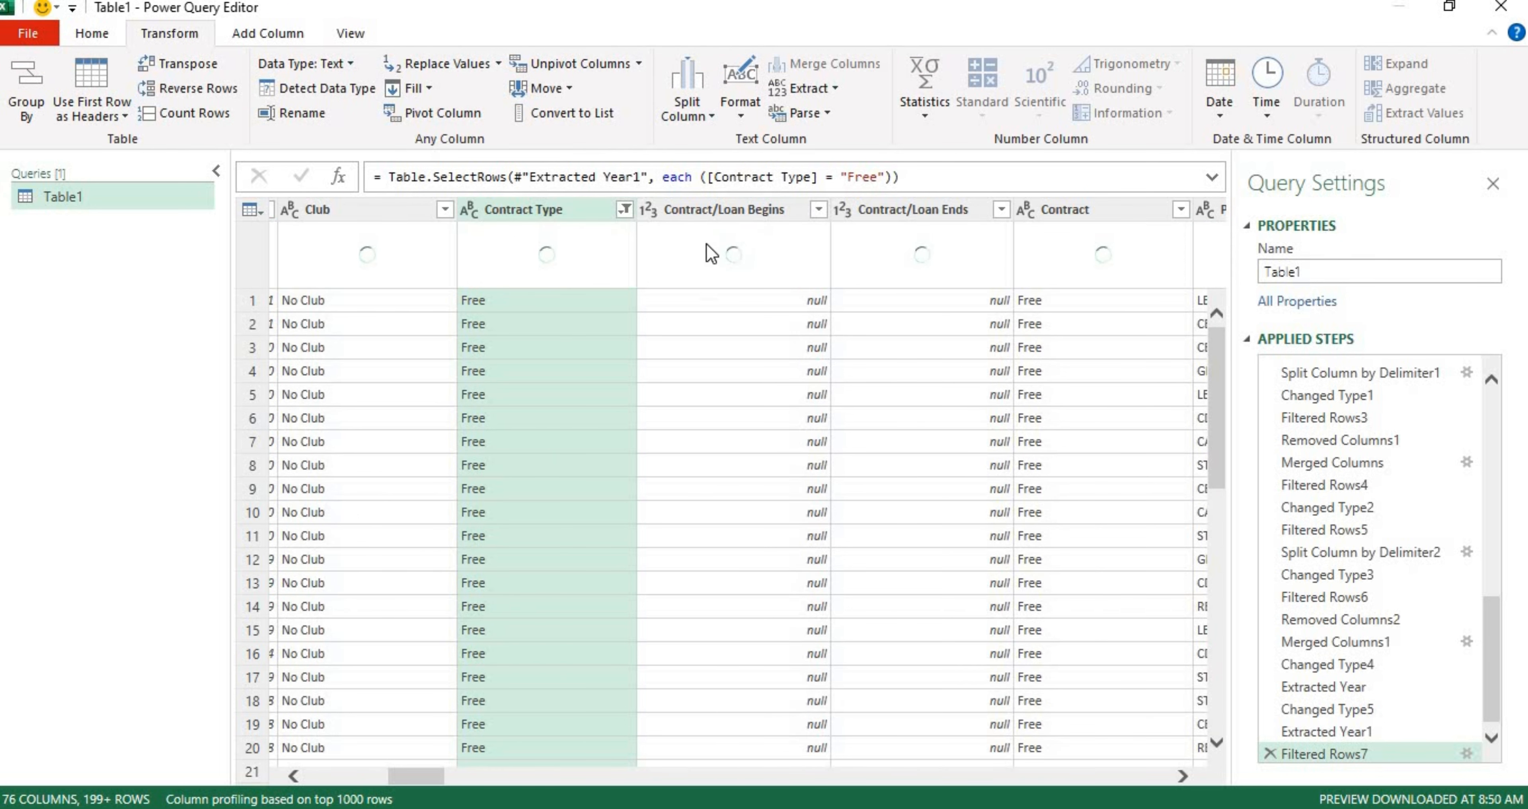
- Examine the Contract/Loan Begins, Contract/Loan Ends and Club values of the Free contract rows
{"action": "left_click", "coordinate": [699, 211]}
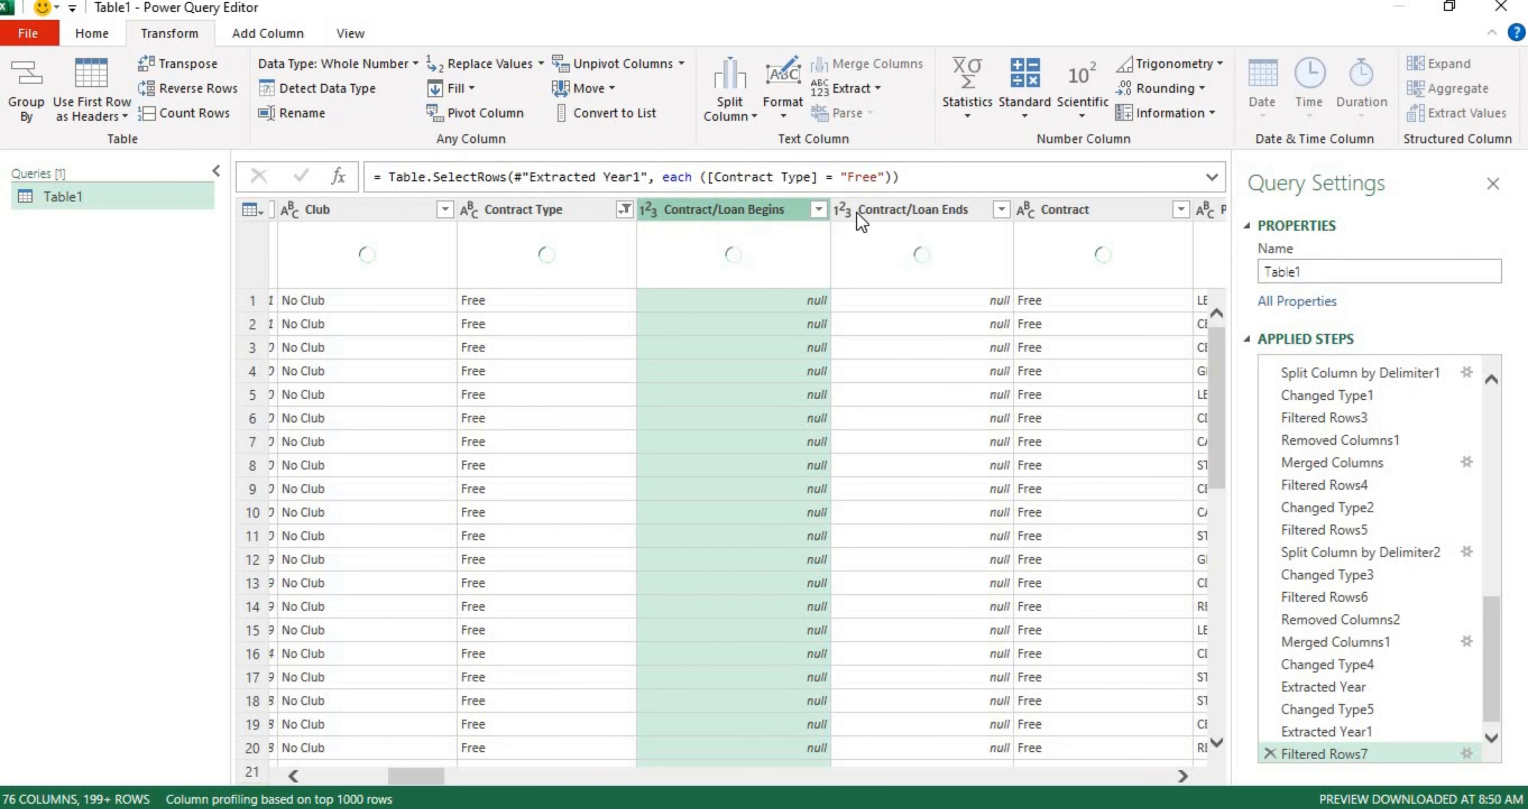
{"action": "left_click", "coordinate": [899, 208]}
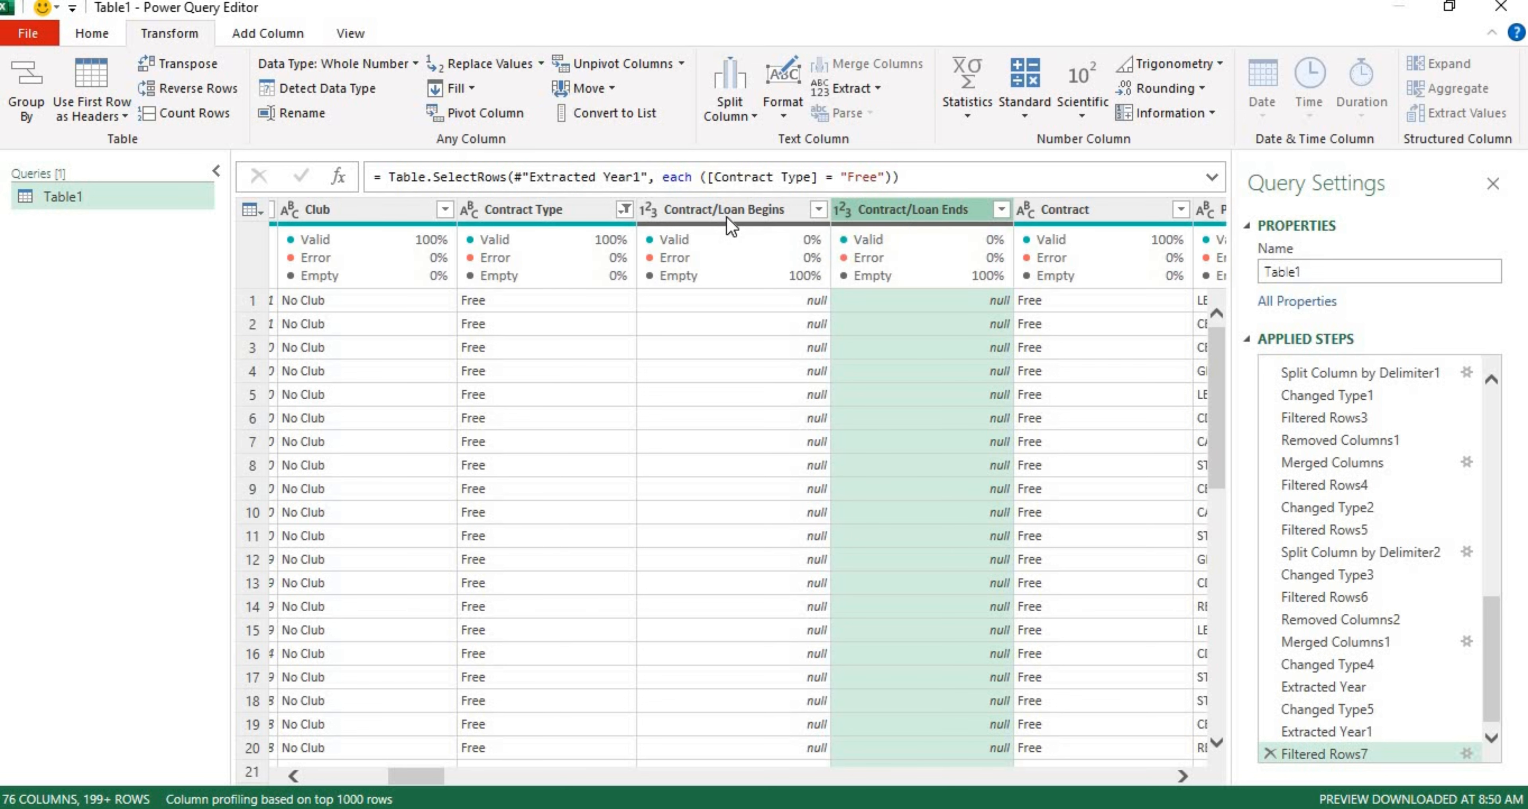
{"action": "left_click", "coordinate": [730, 220]}
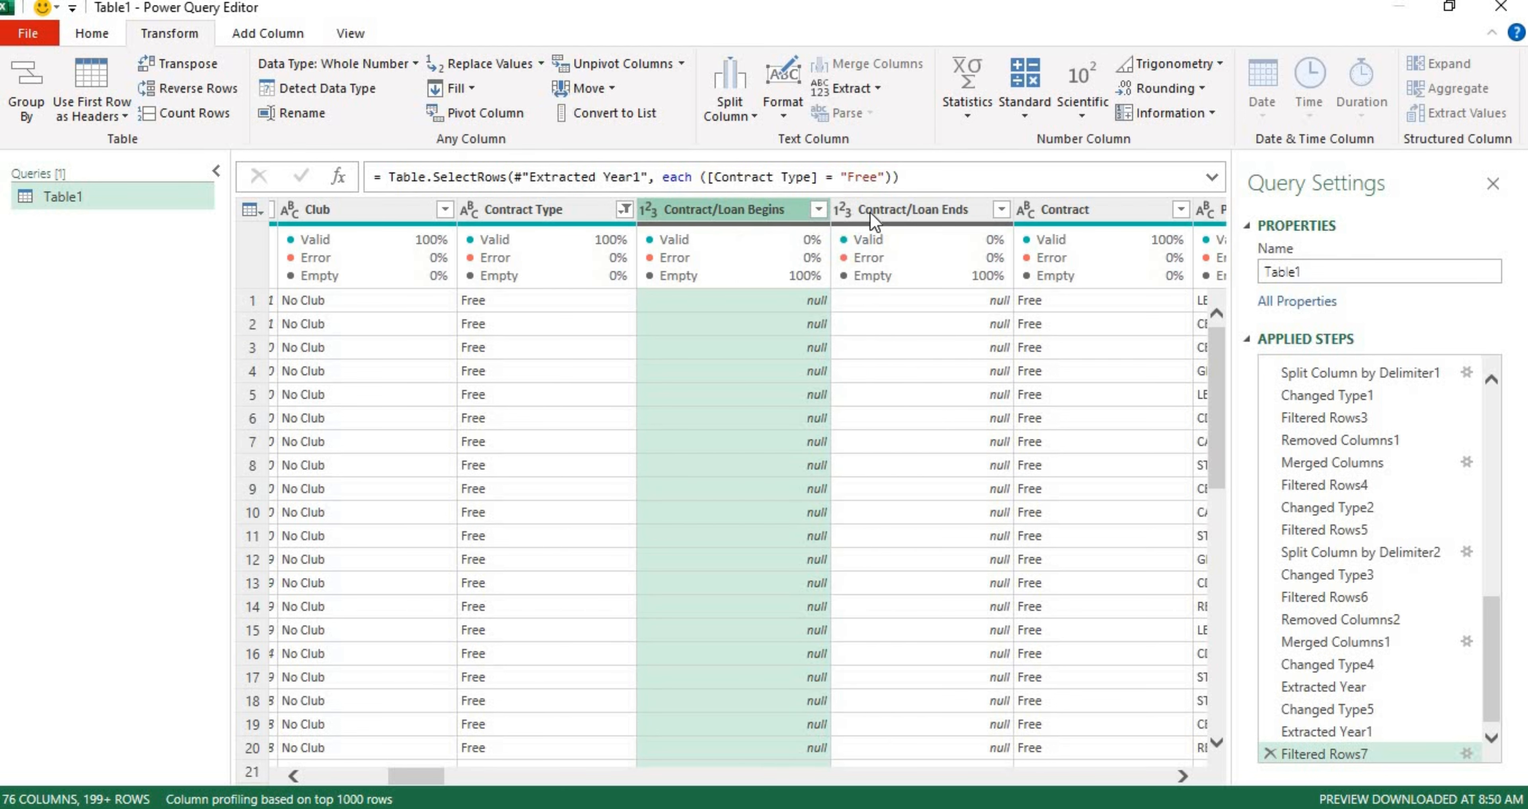
{"action": "left_click", "coordinate": [898, 212]}
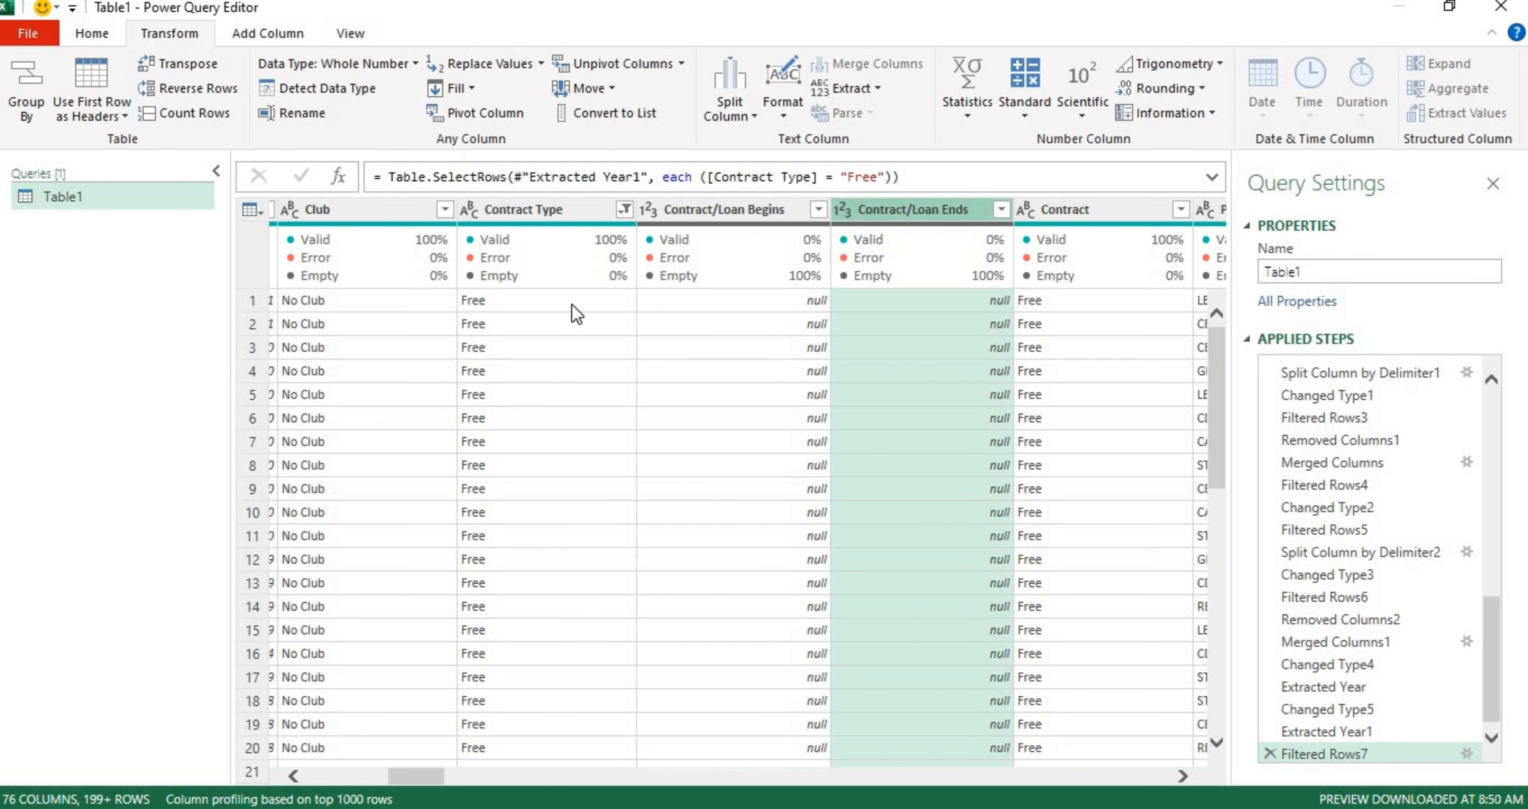
{"action": "left_click", "coordinate": [513, 301]}
{"action": "left_click", "coordinate": [707, 303]}
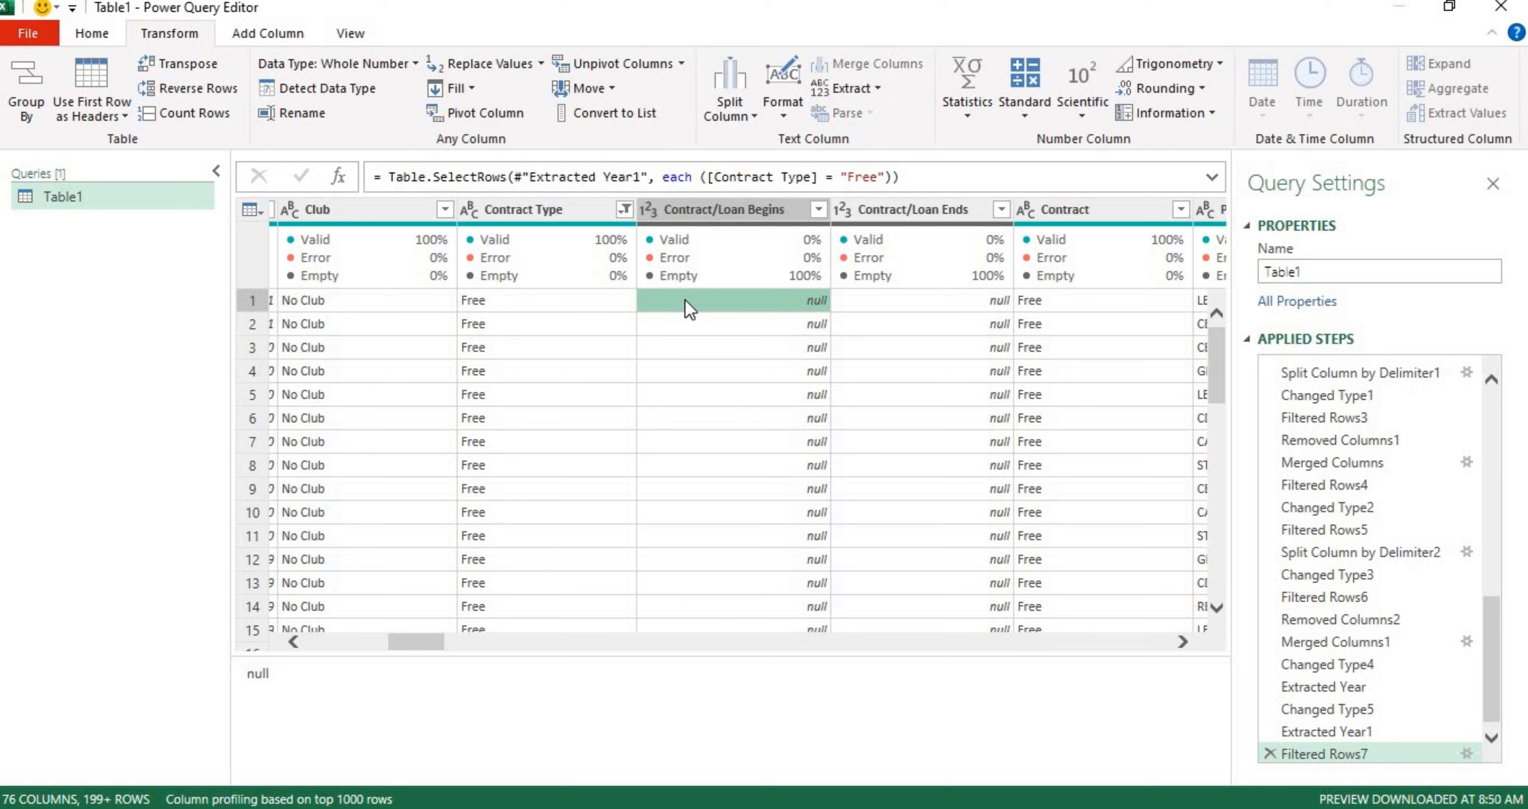
{"action": "left_click", "coordinate": [736, 208]}
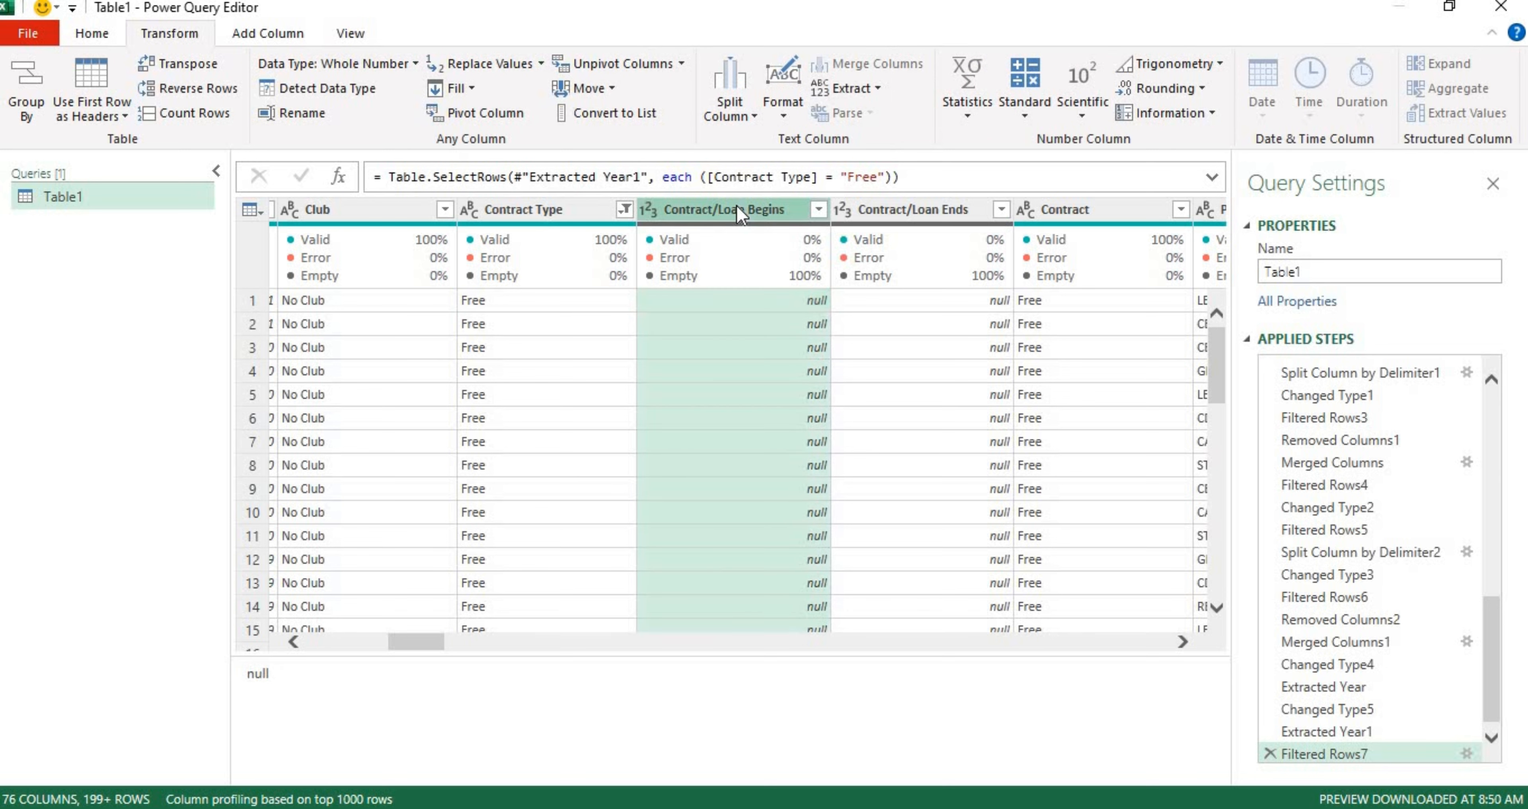
{"action": "left_click", "coordinate": [704, 302]}
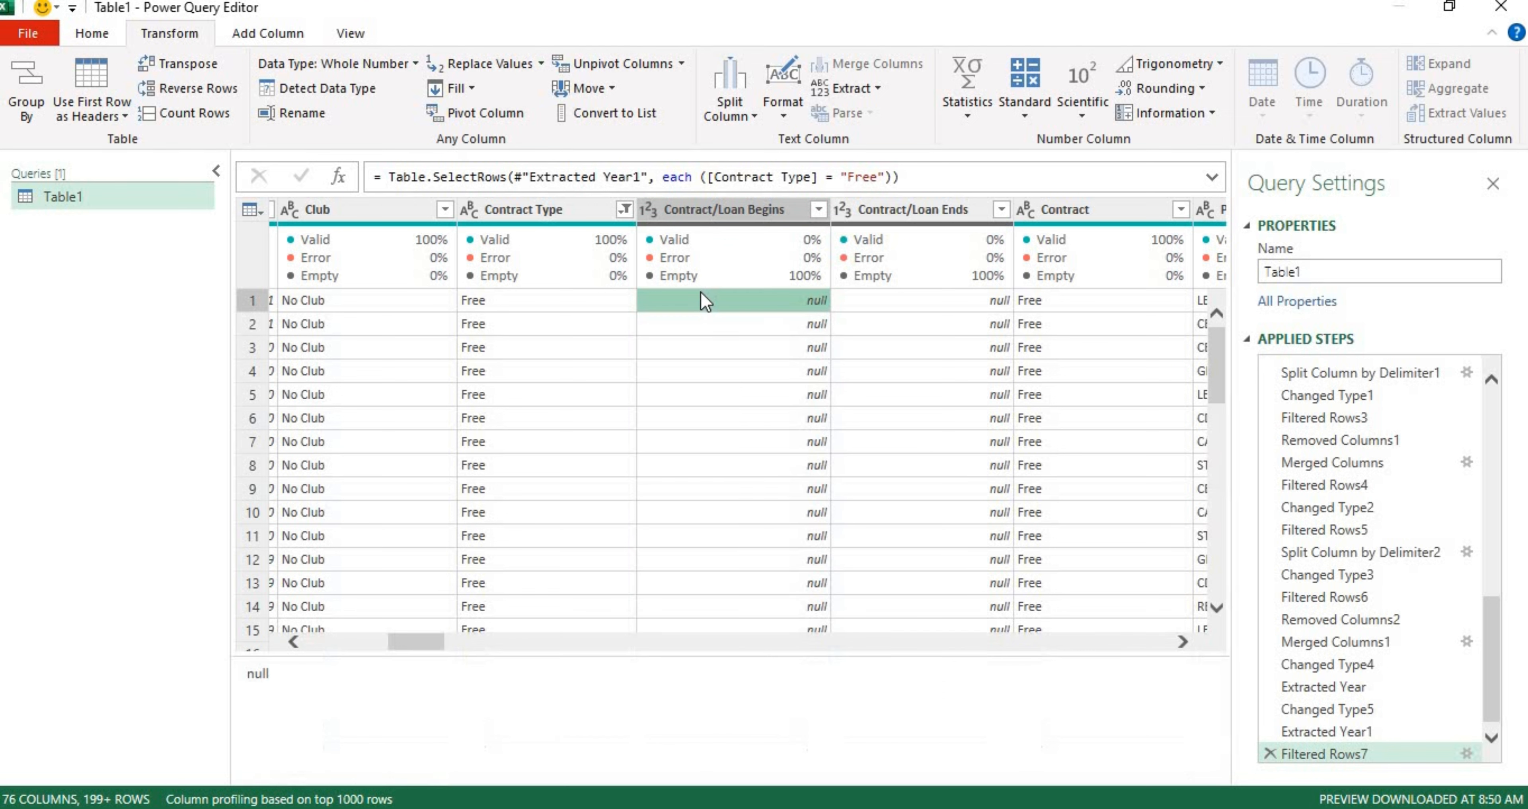
{"action": "left_click", "coordinate": [700, 216]}
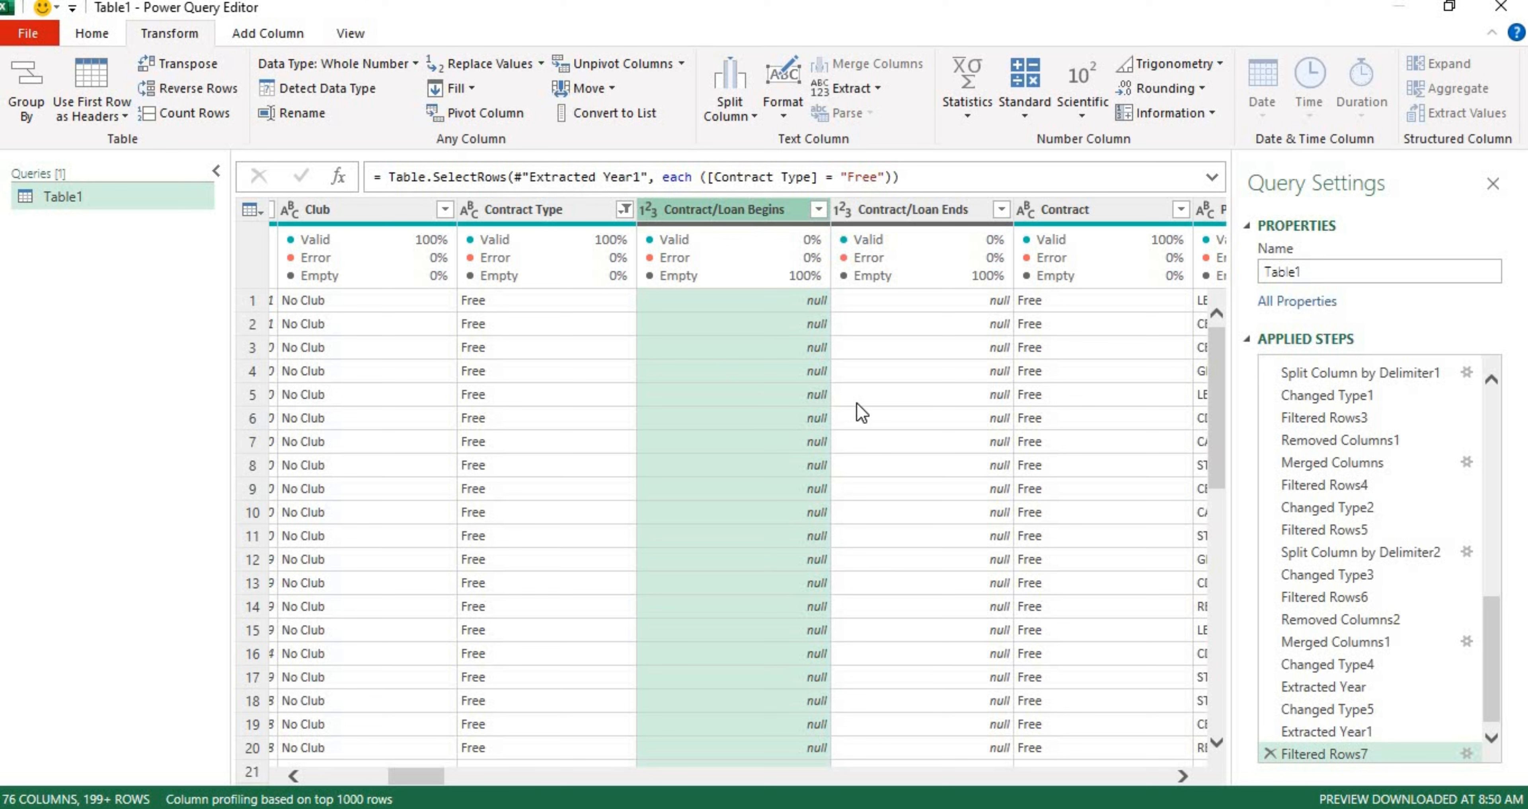
{"action": "mouse_move", "coordinate": [738, 219]}
{"action": "left_click", "coordinate": [342, 218]}
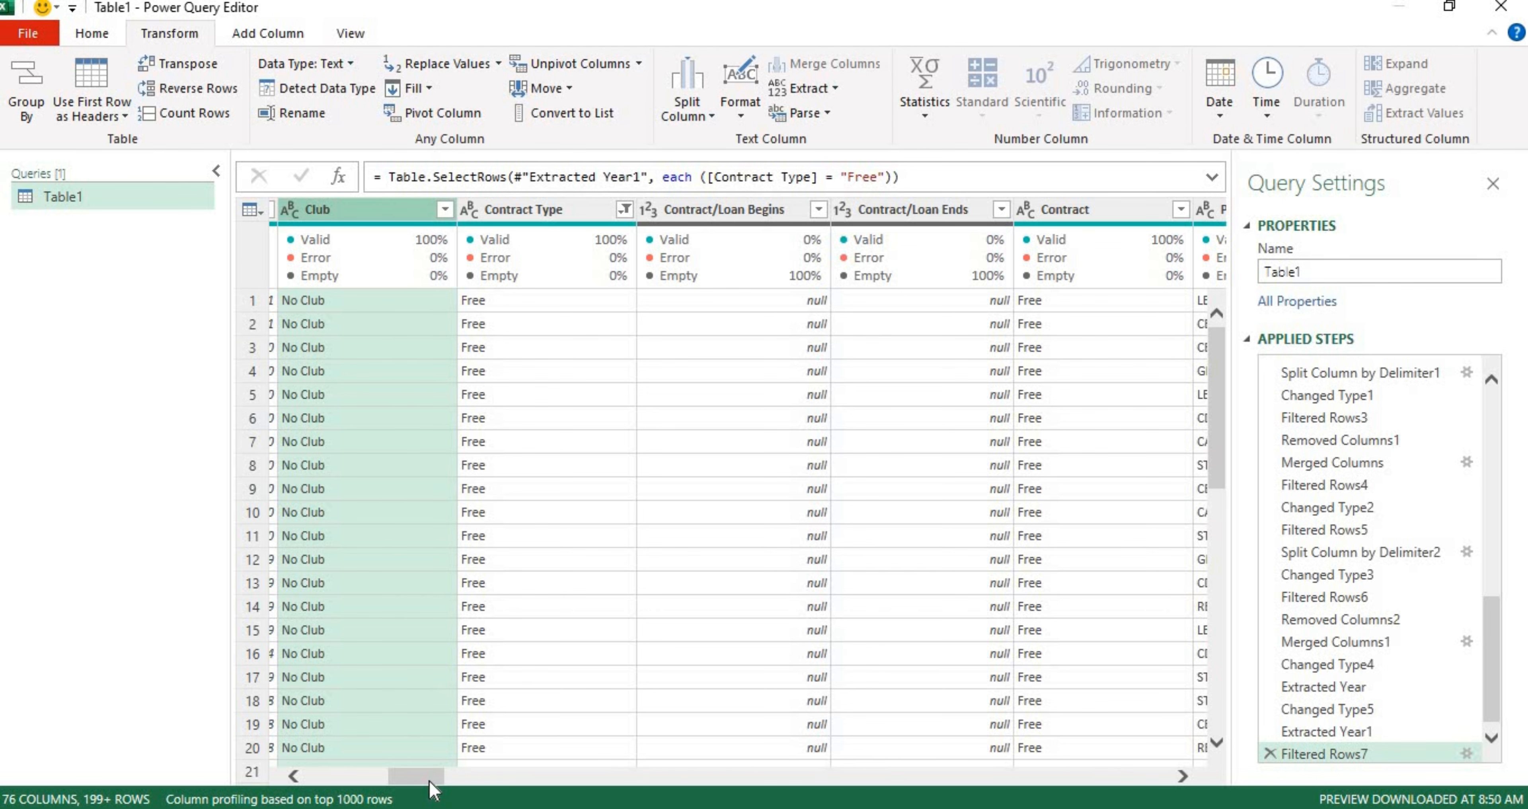
- Delete the applied step that filters Contract Type to Free, restoring all rows
{"action": "scroll", "coordinate": [410, 776], "scroll_direction": "left", "scroll_amount": 5}
{"action": "left_click", "coordinate": [419, 771]}
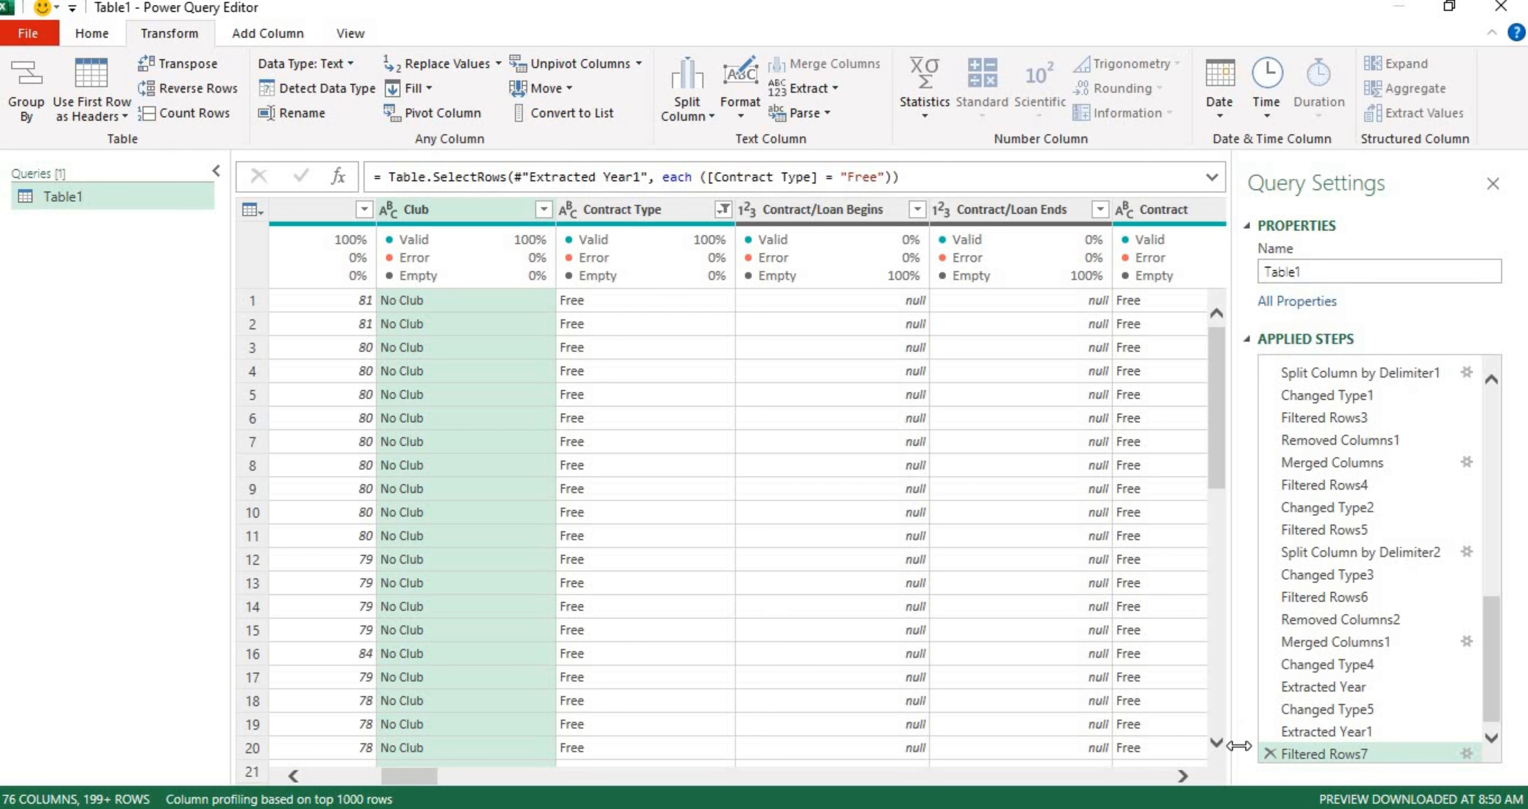
{"action": "left_click", "coordinate": [1265, 758]}
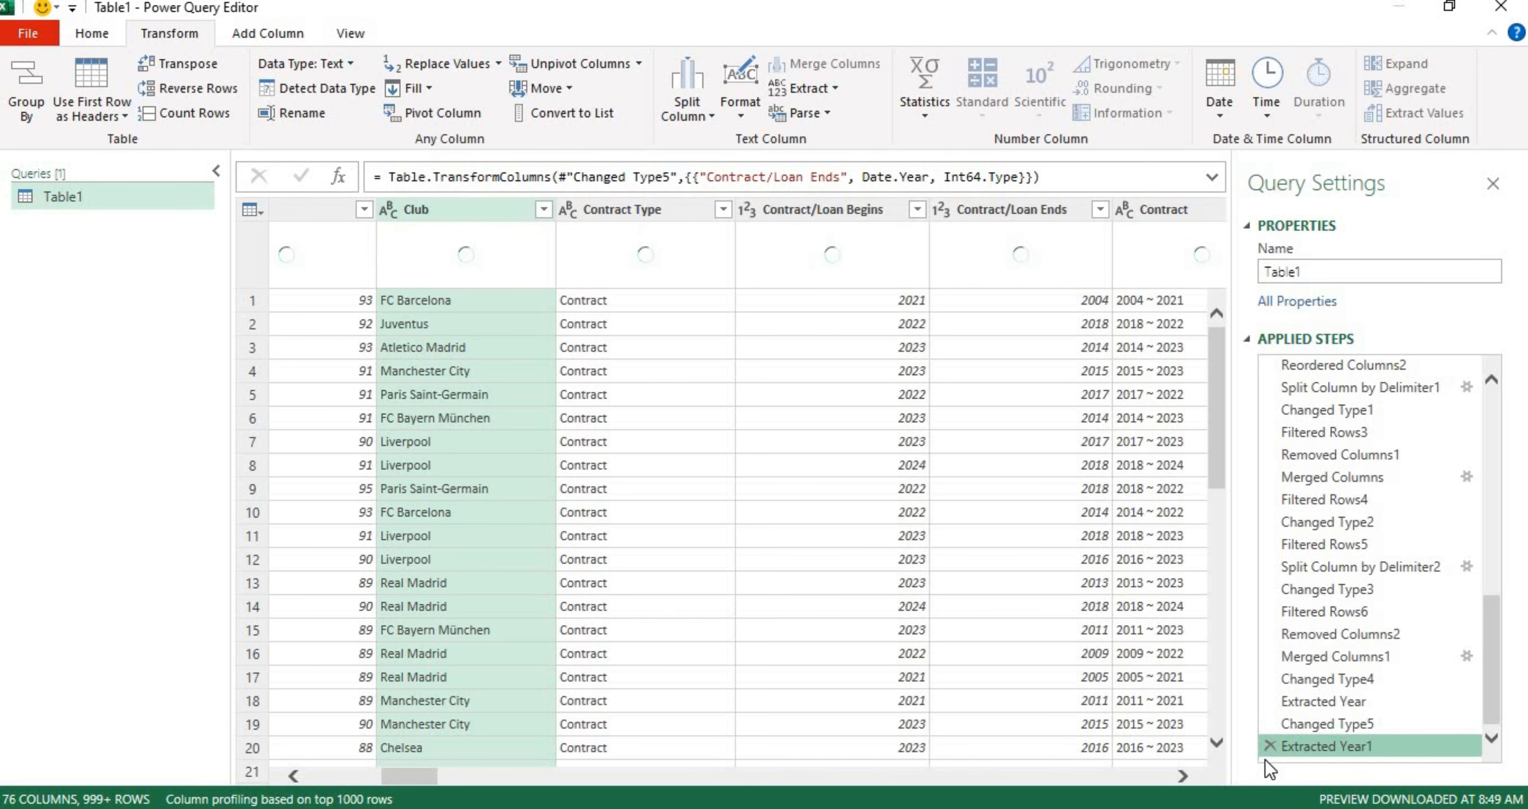
- Remove the original Contract column located between Contract/Loan Ends and Positions
{"action": "left_click", "coordinate": [676, 211]}
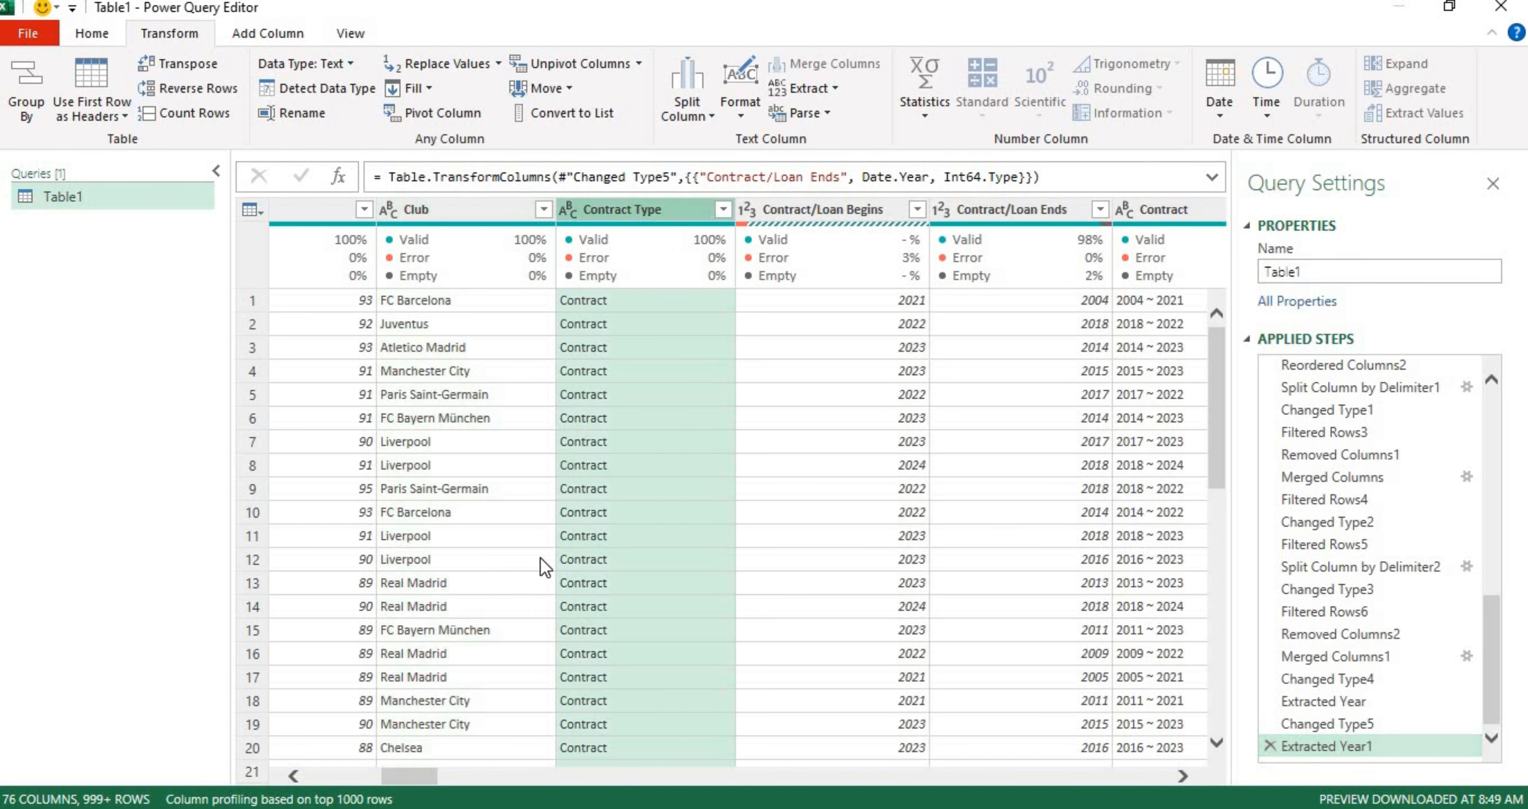
{"action": "left_click_drag", "start_coordinate": [413, 770], "coordinate": [424, 770]}
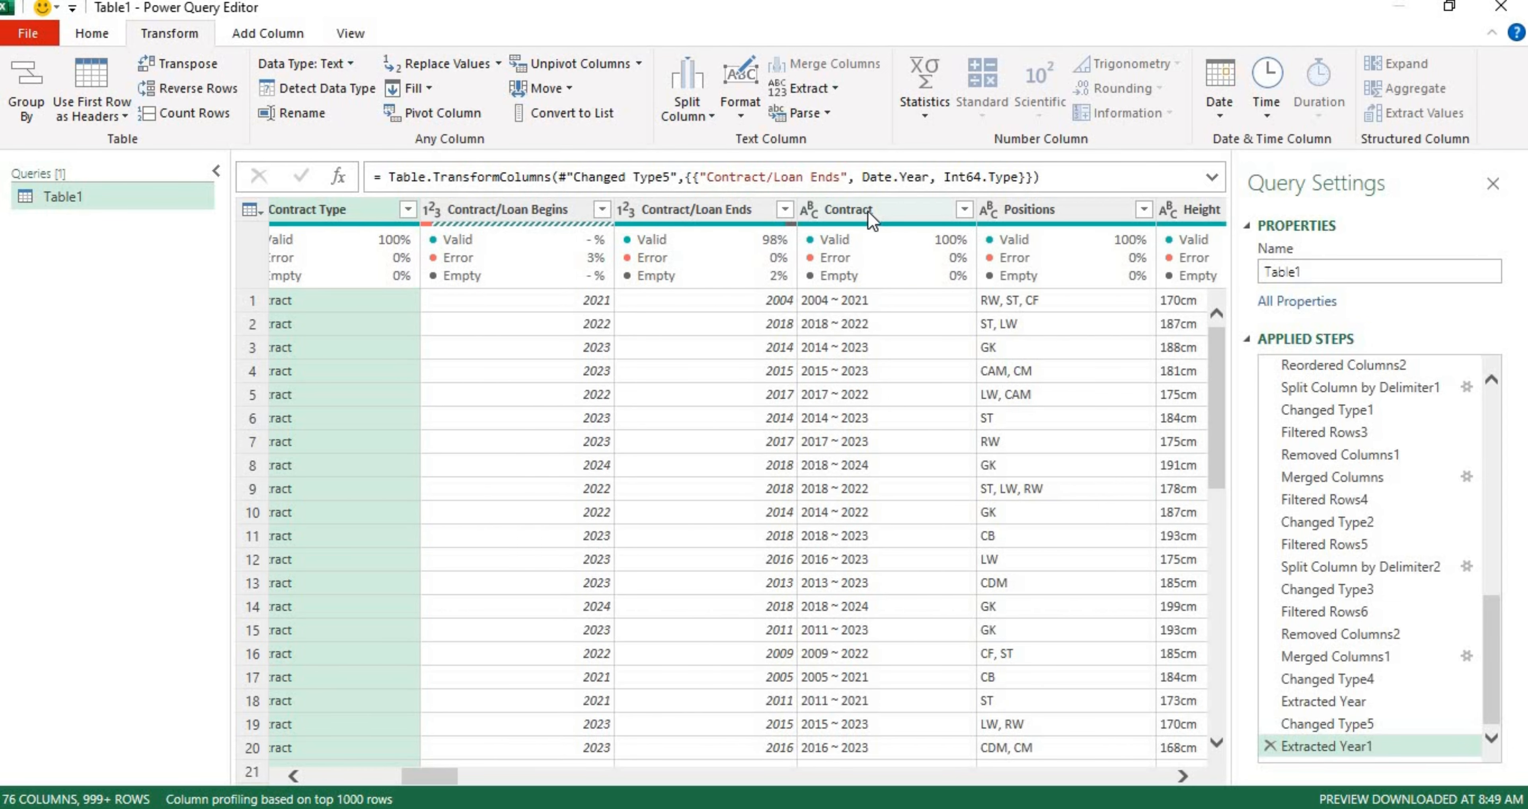
{"action": "left_click", "coordinate": [872, 220]}
{"action": "right_click", "coordinate": [870, 215]}
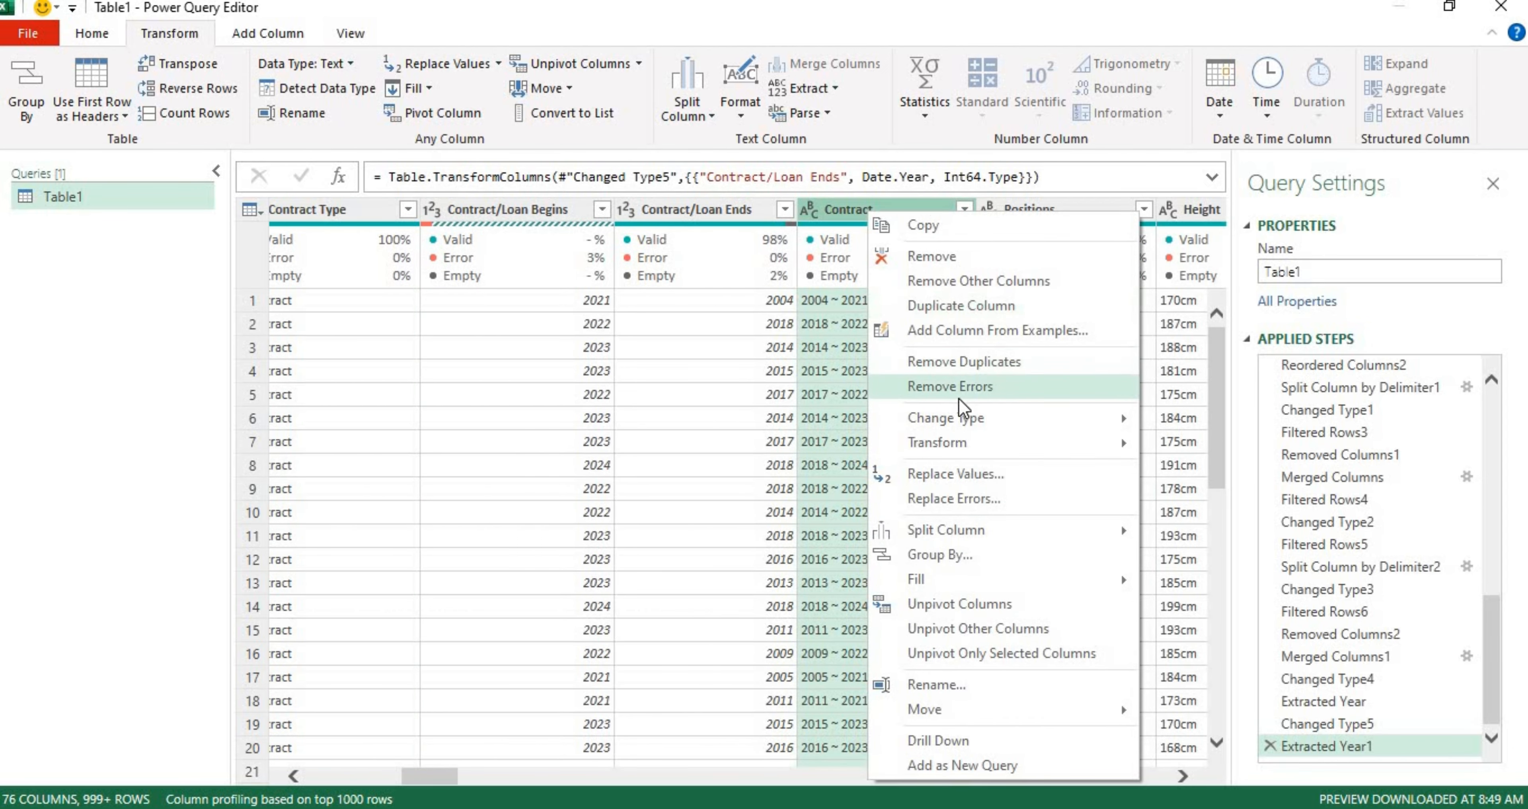
{"action": "left_click", "coordinate": [921, 261]}
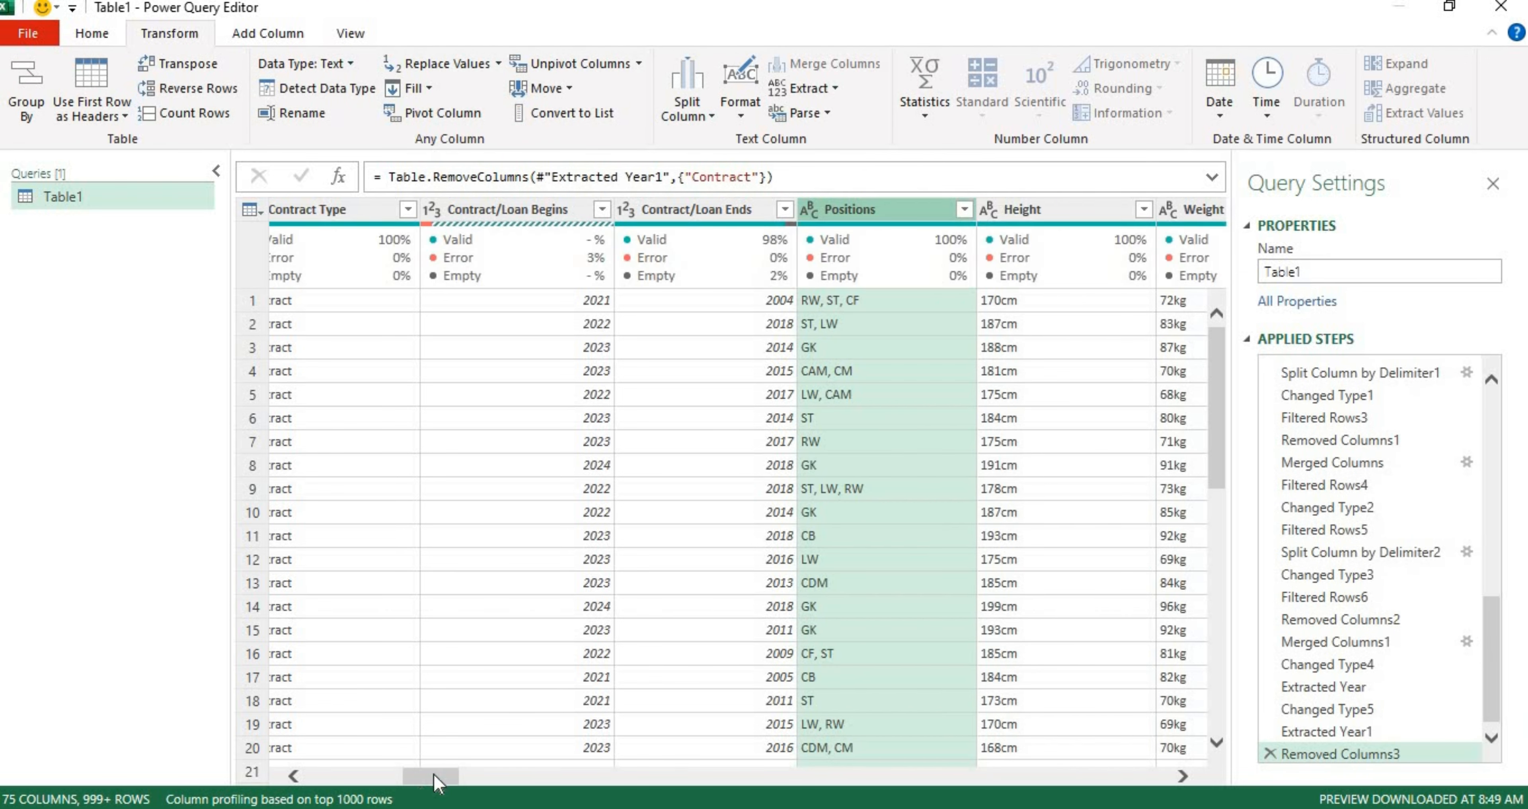
- Examine the Height column's distinct values through to the end of the list, keeping all of them selected
{"action": "left_click_drag", "start_coordinate": [439, 775], "coordinate": [471, 770]}
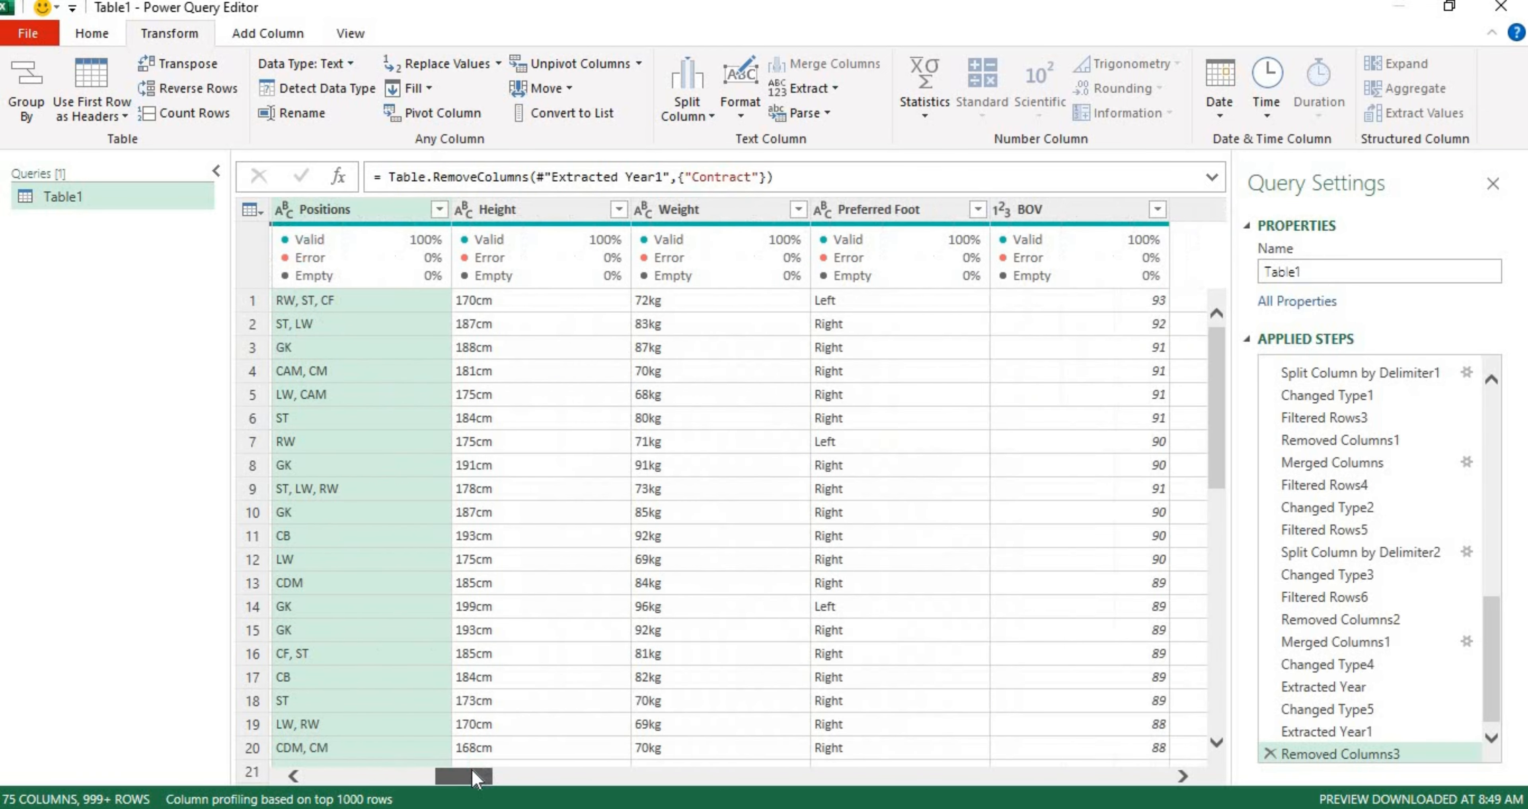
{"action": "left_click", "coordinate": [525, 216]}
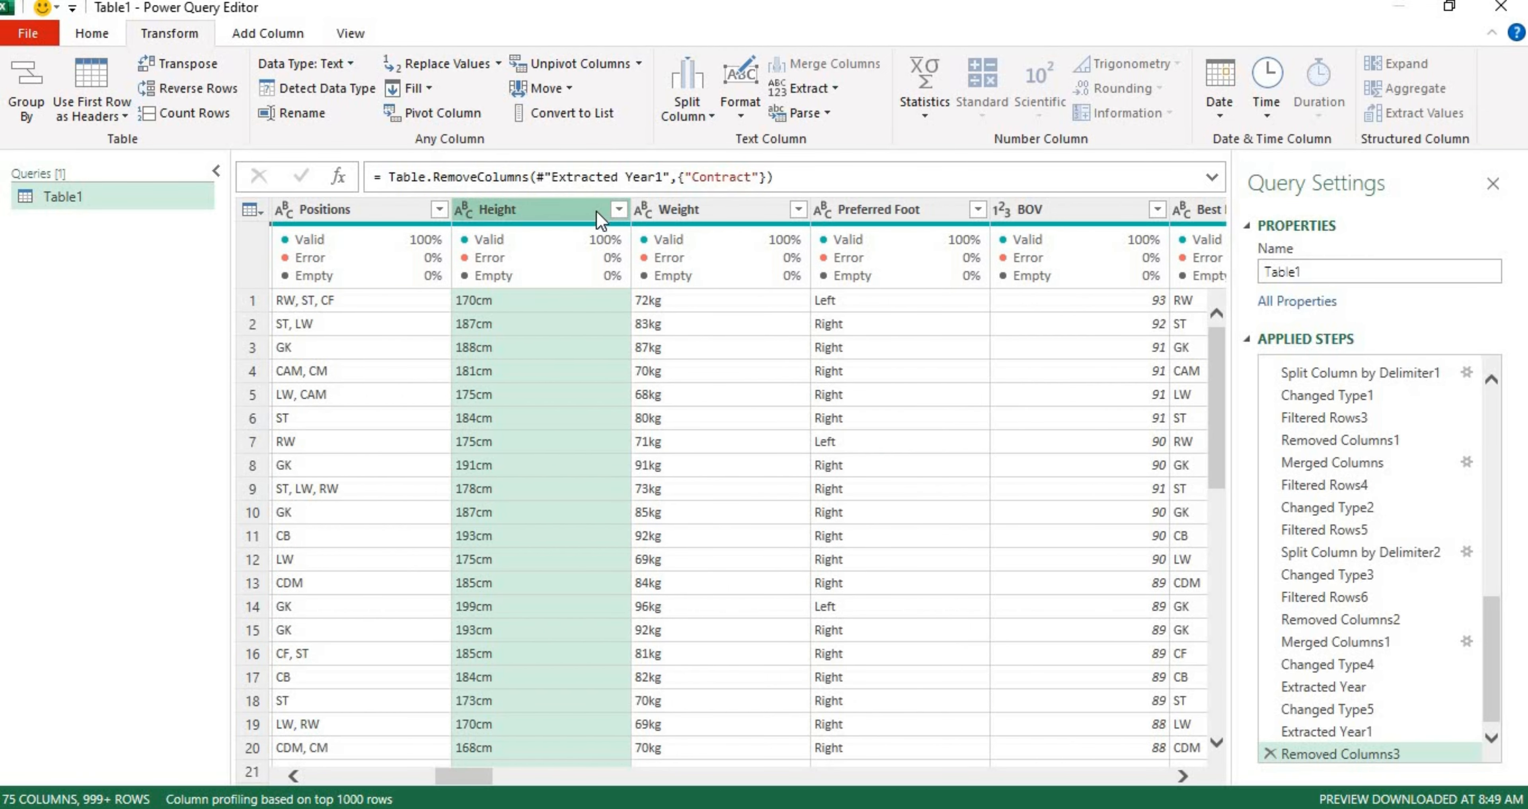
{"action": "left_click", "coordinate": [618, 214]}
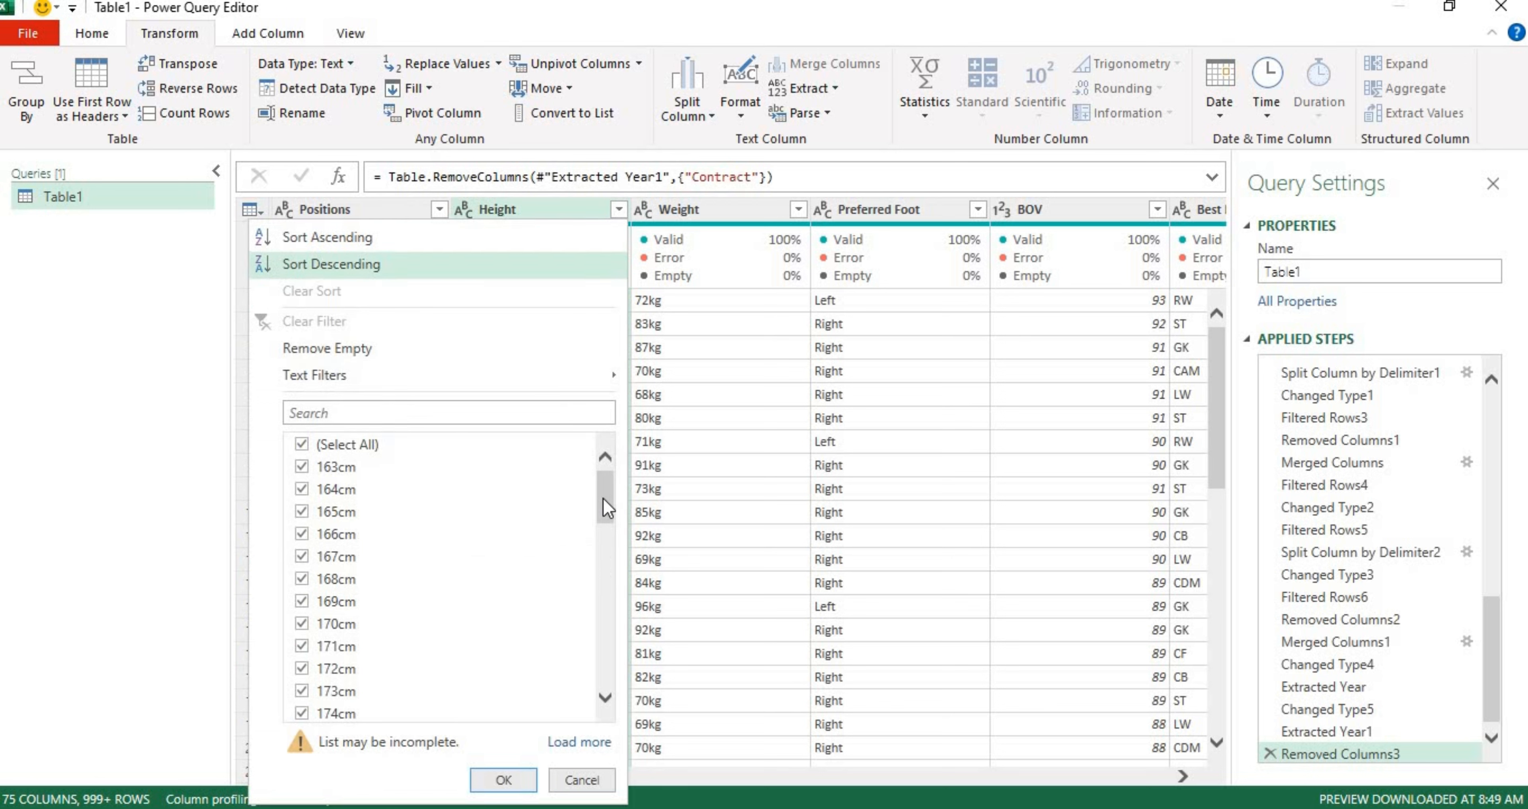
{"action": "left_click_drag", "start_coordinate": [609, 515], "coordinate": [603, 669]}
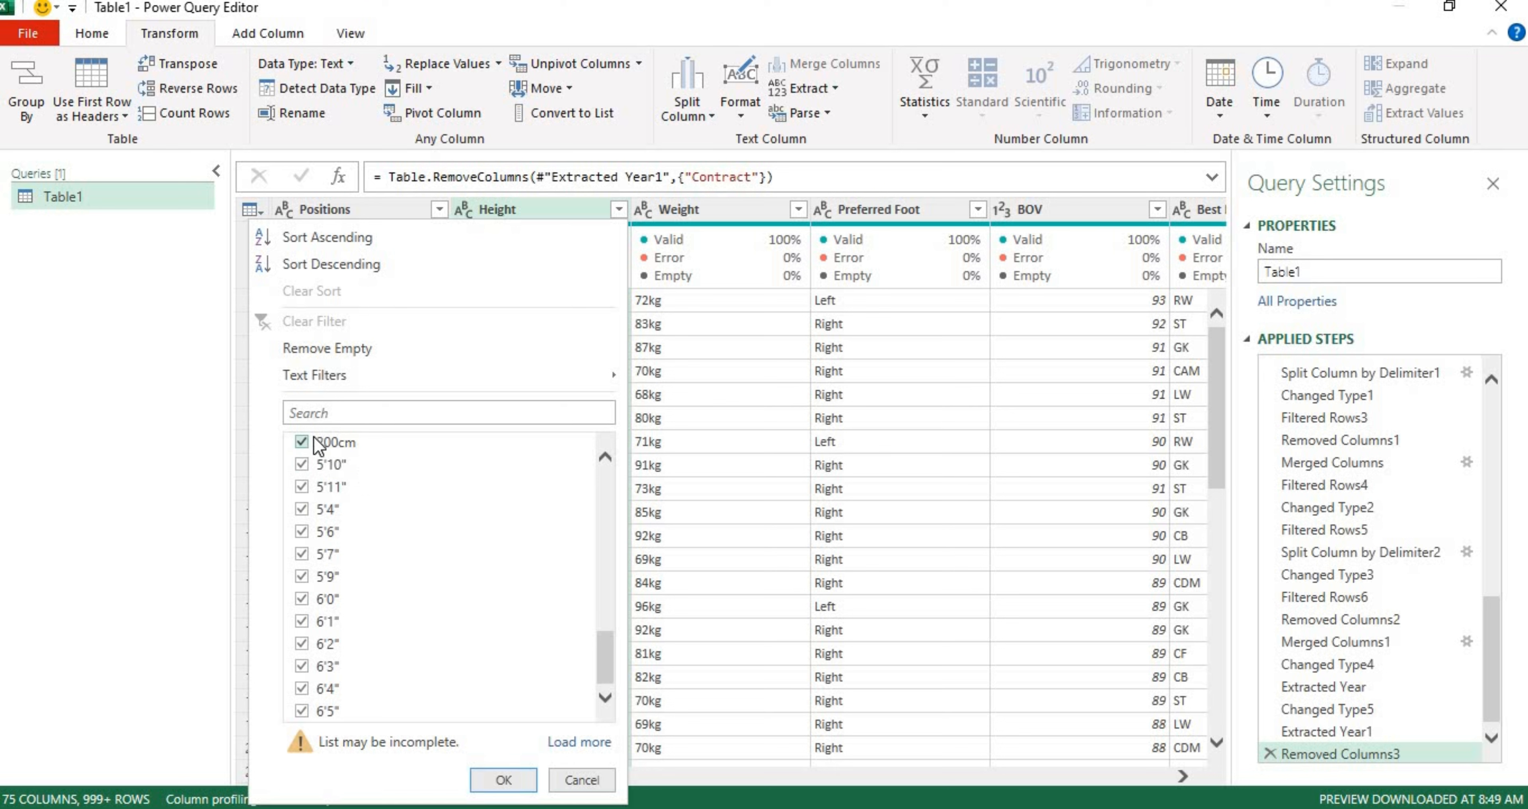
{"action": "left_click", "coordinate": [509, 785]}
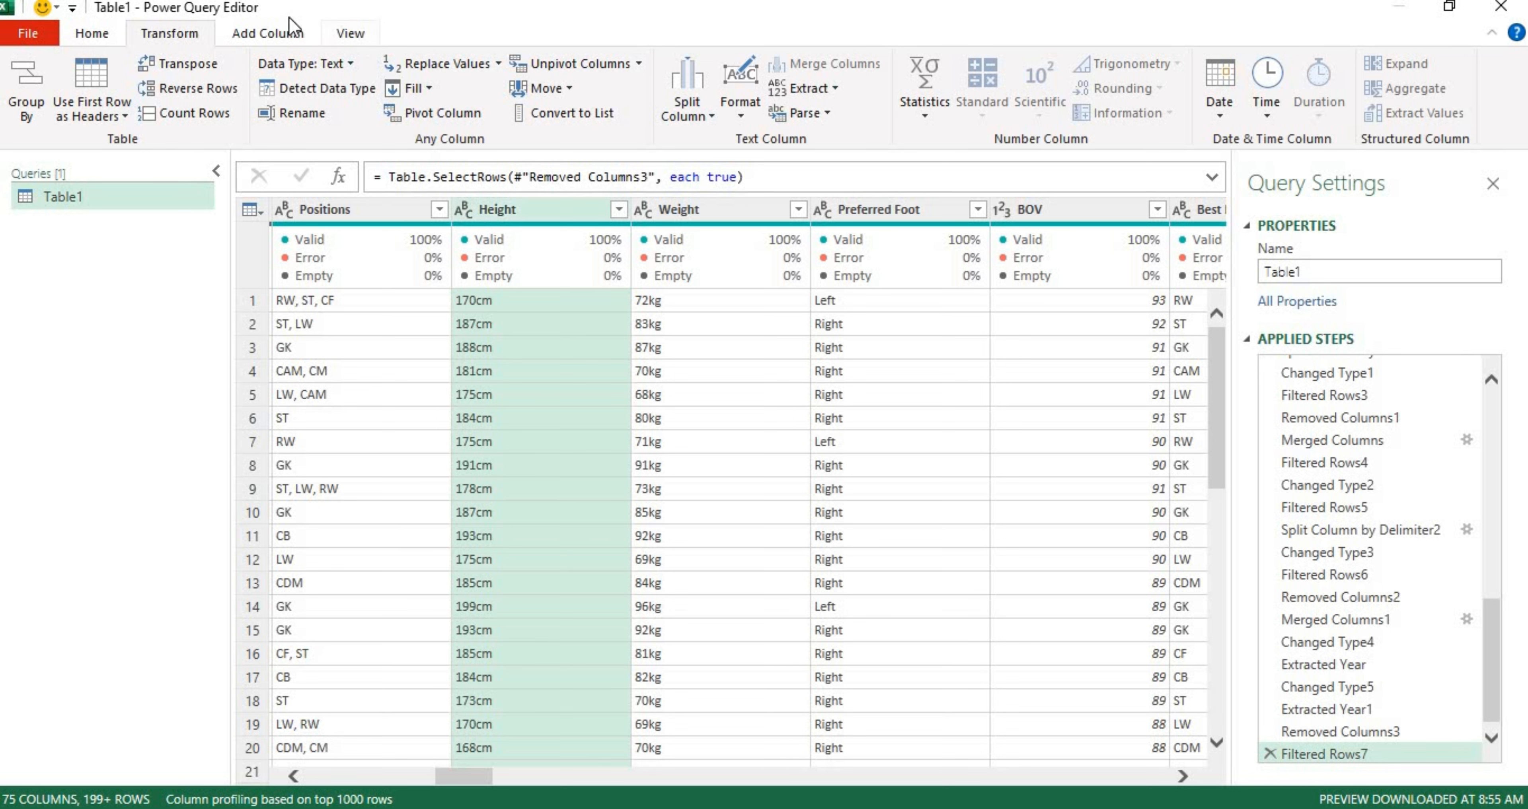
- Start a conditional column with the condition that Height contains "cm"
{"action": "left_click", "coordinate": [285, 36]}
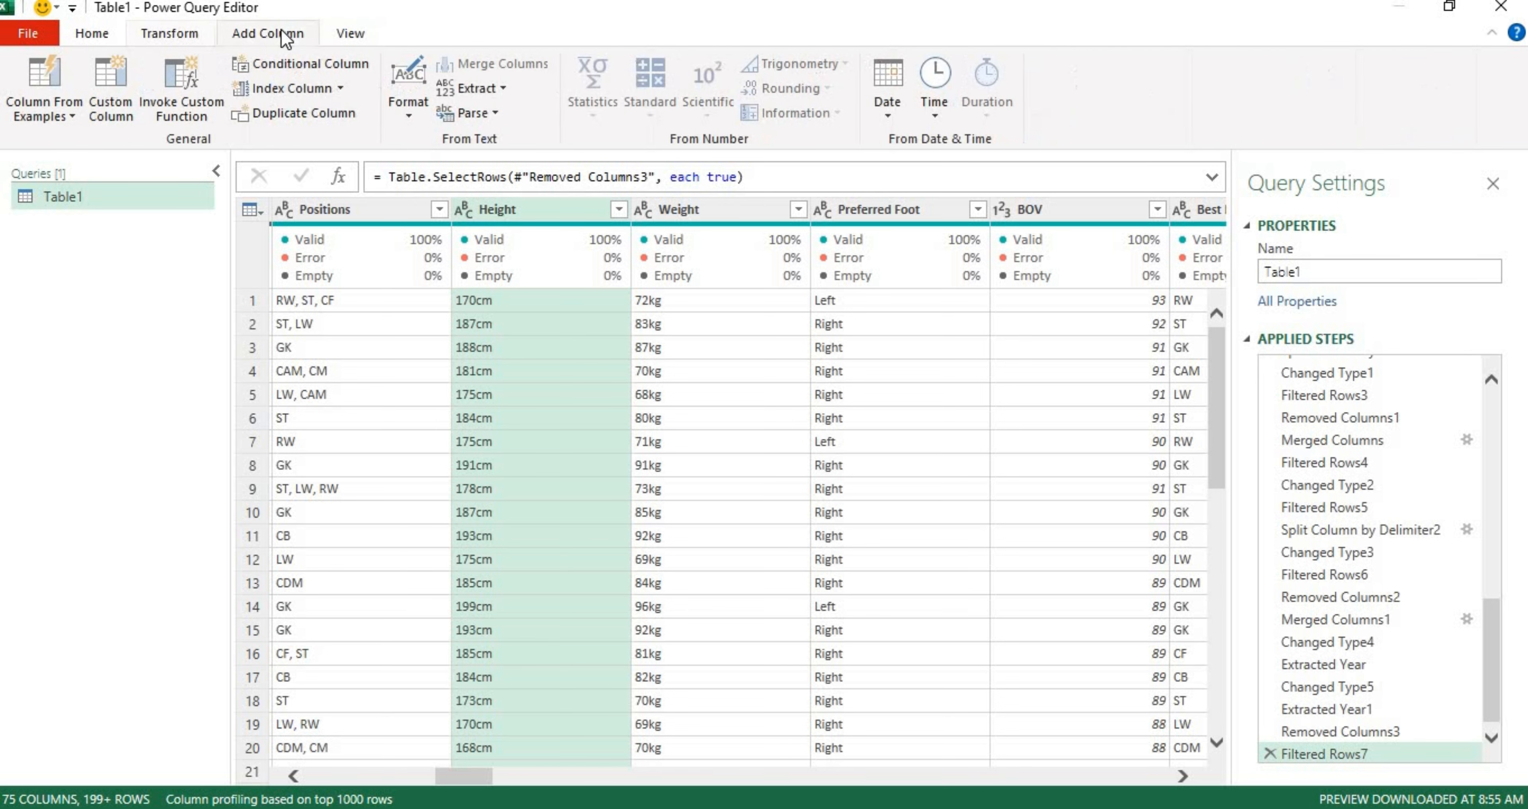
{"action": "left_click", "coordinate": [326, 71]}
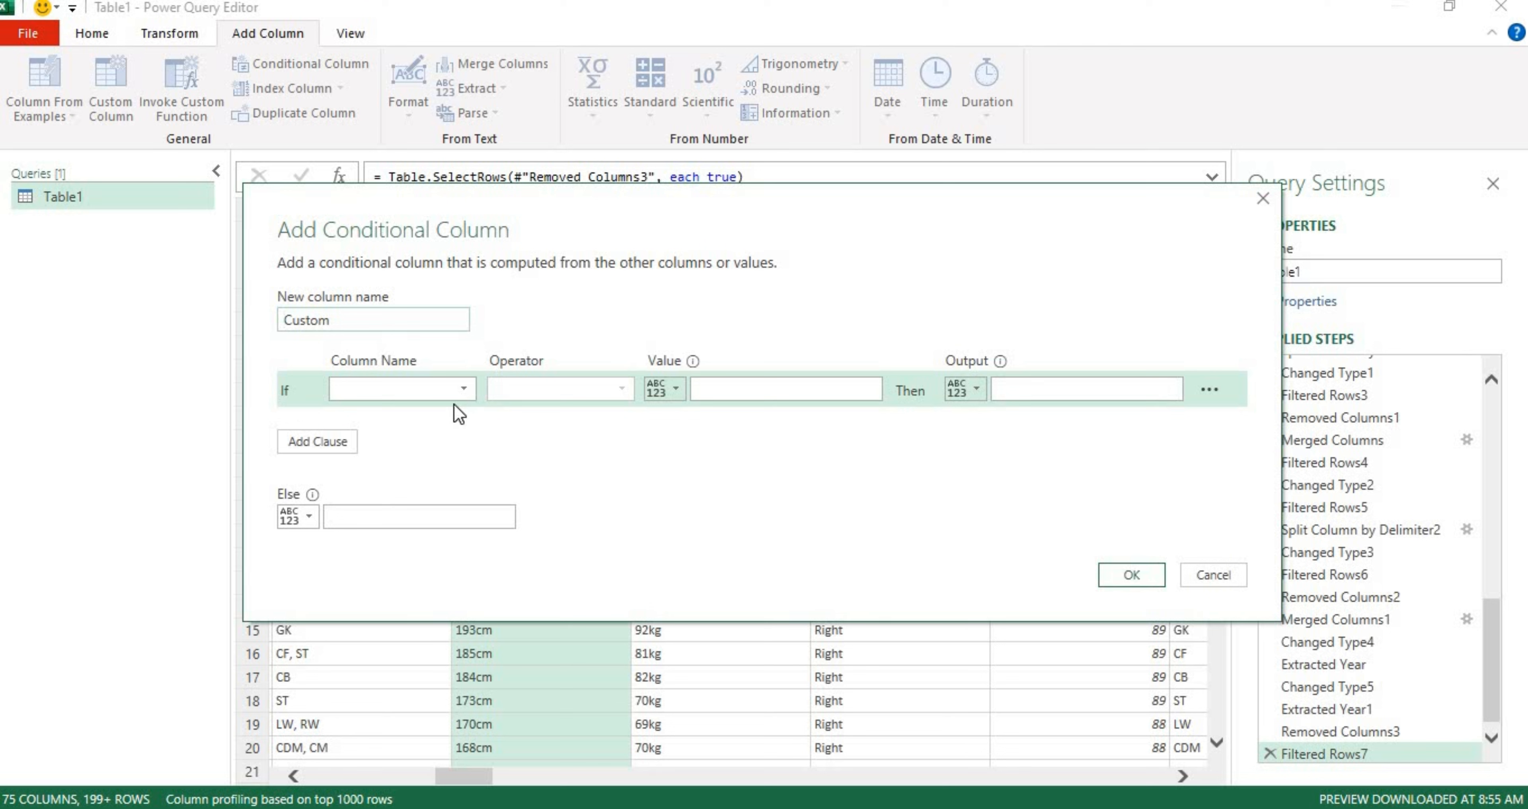
{"action": "left_click", "coordinate": [462, 393]}
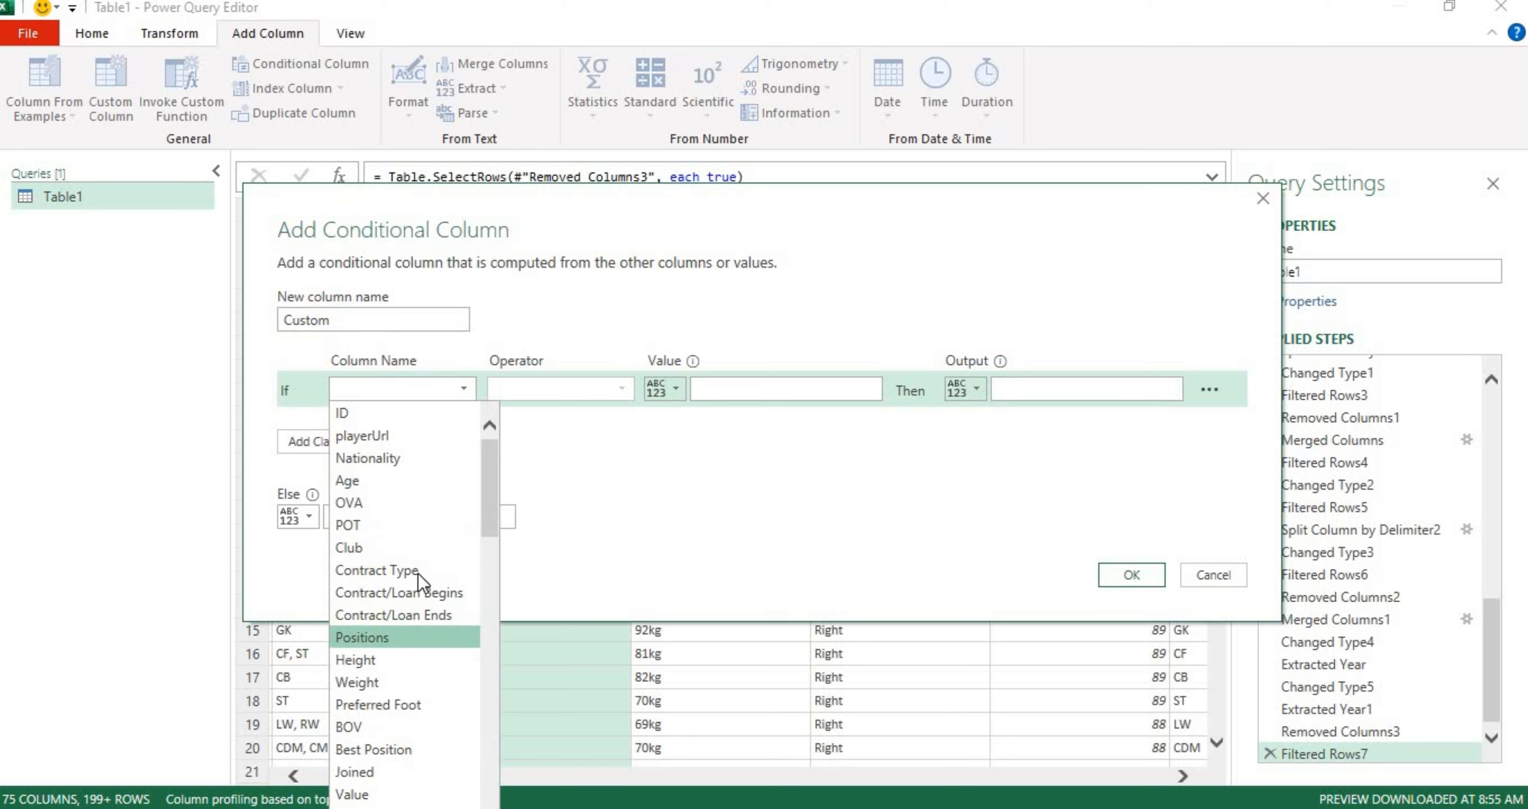
{"action": "left_click", "coordinate": [393, 658]}
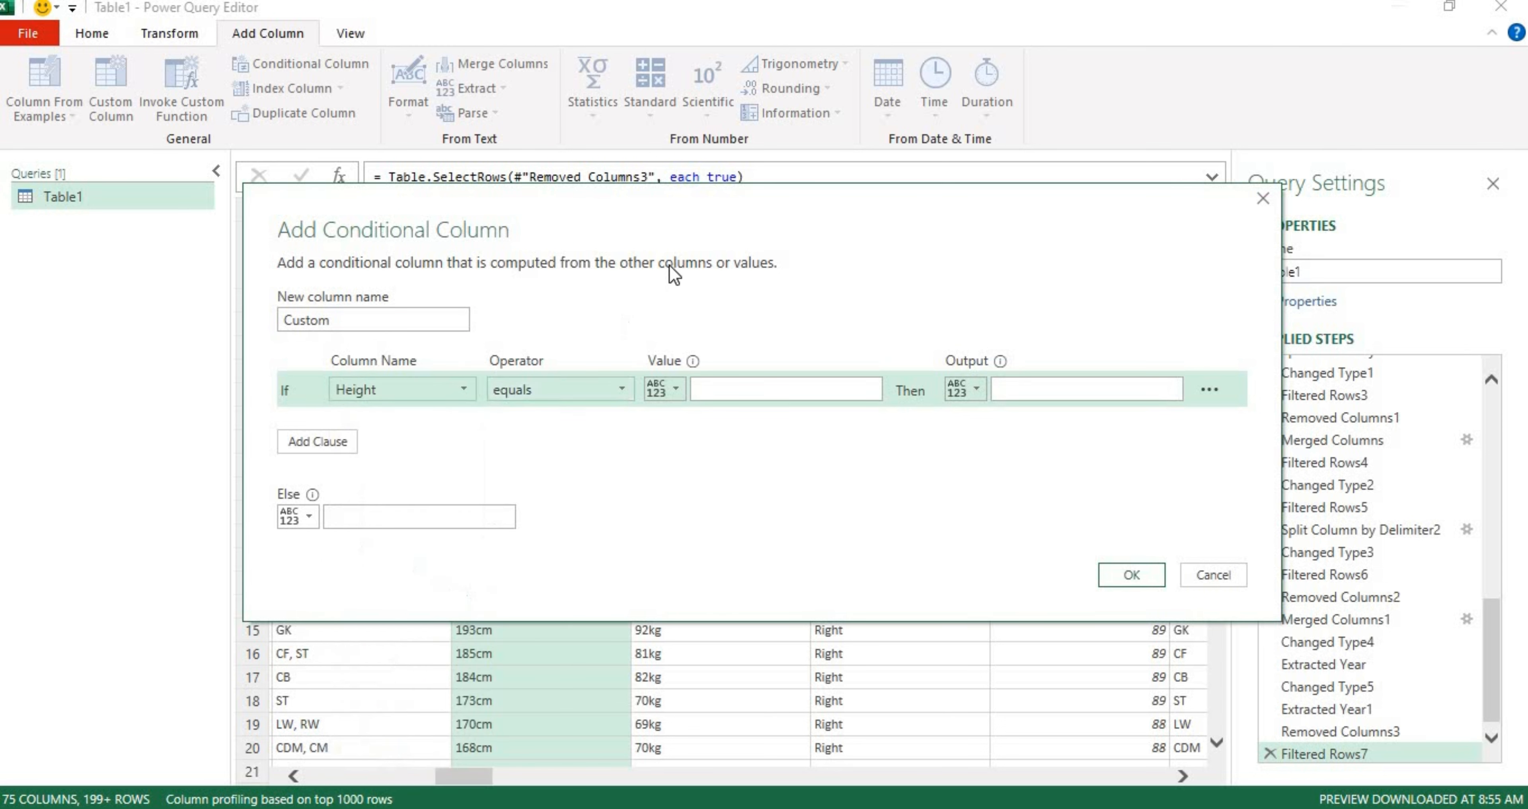
{"action": "left_click", "coordinate": [629, 383]}
{"action": "left_click", "coordinate": [590, 549]}
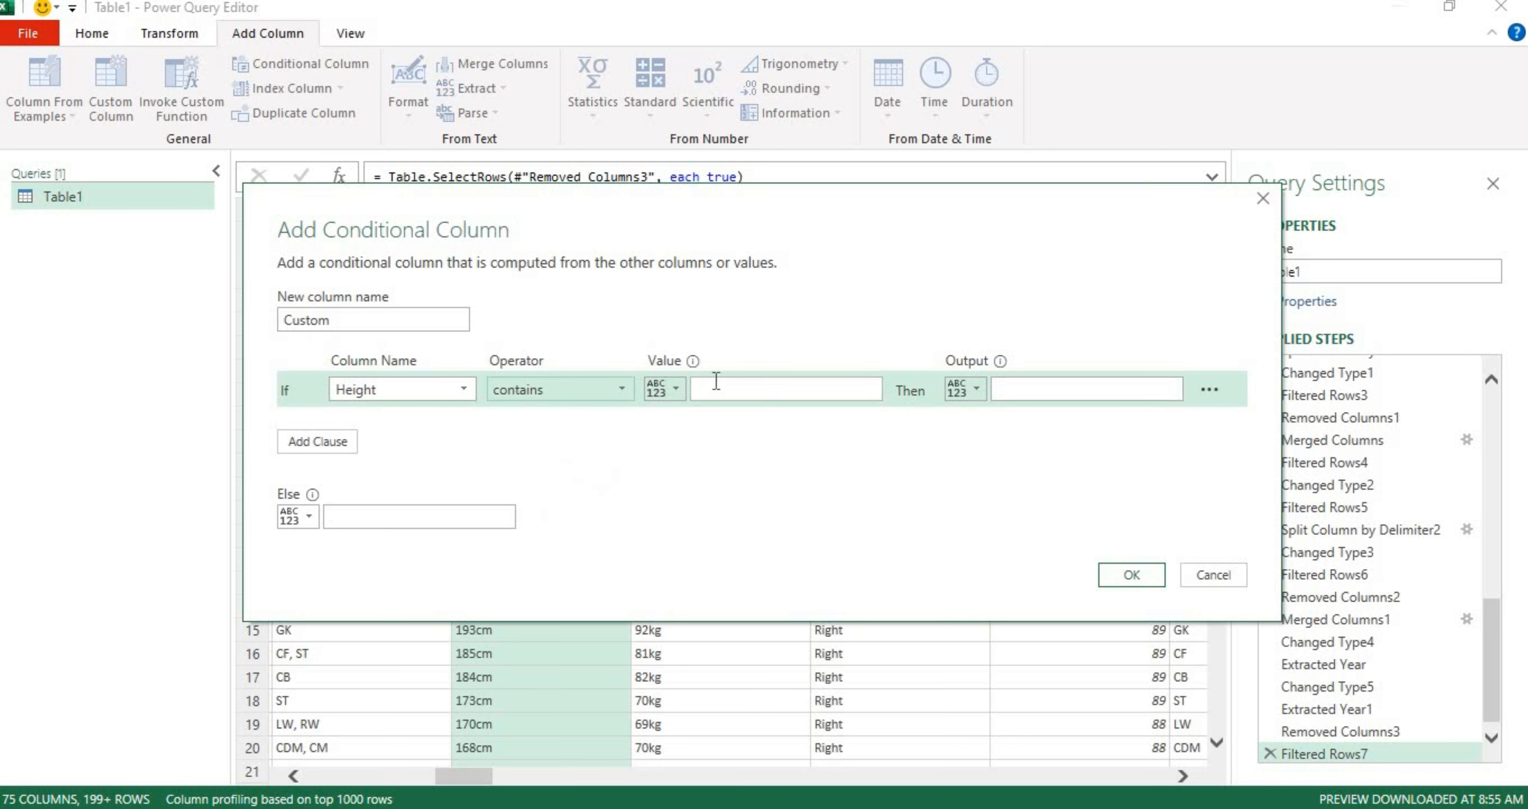
{"action": "left_click", "coordinate": [716, 380]}
{"action": "type", "text": "cm"}
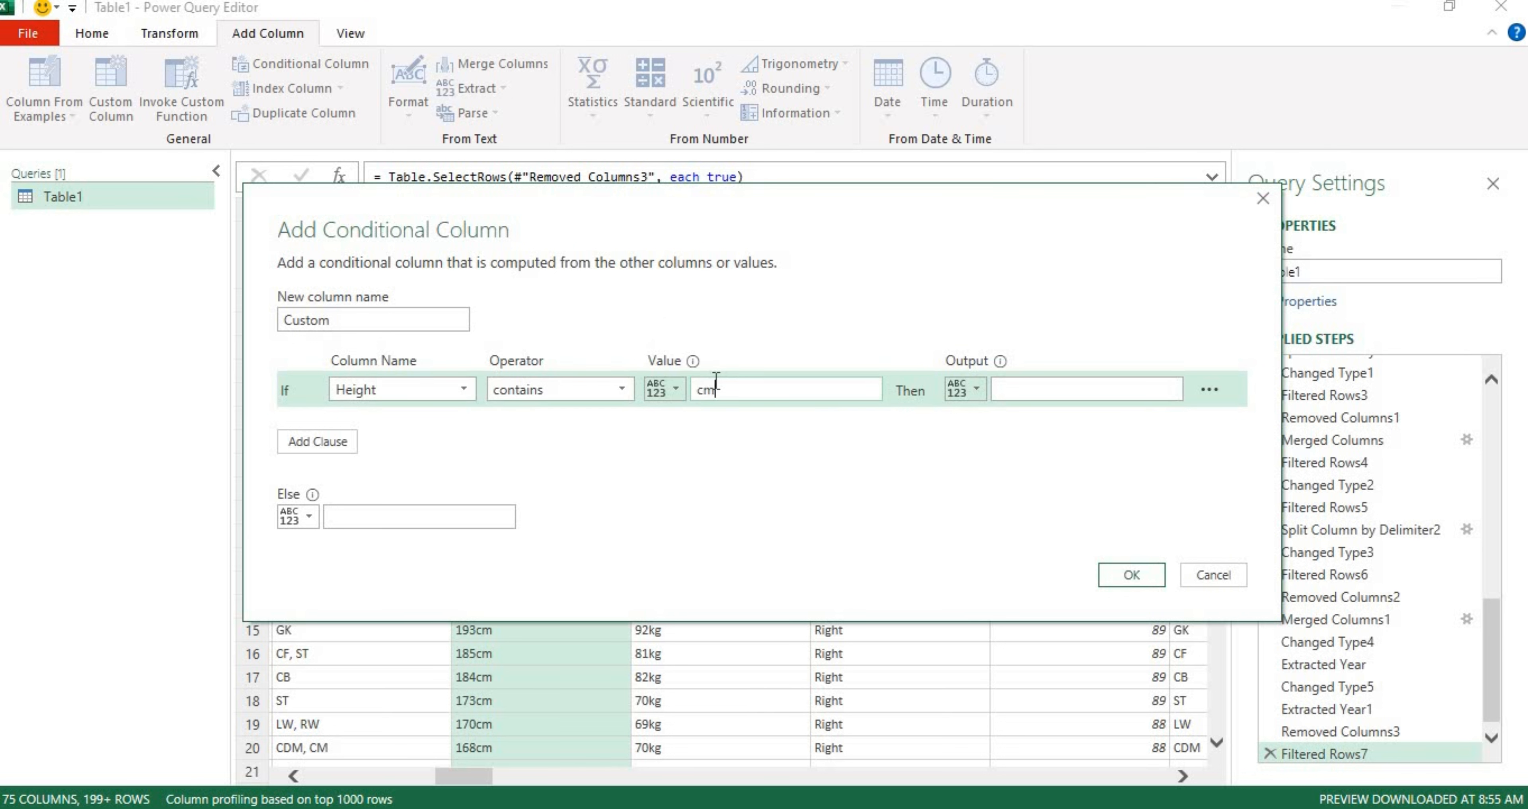
- Leave the condition's output blank, return the Height column otherwise, and create the conditional column under the name Custom
{"action": "left_click", "coordinate": [977, 392]}
{"action": "left_click", "coordinate": [1029, 389]}
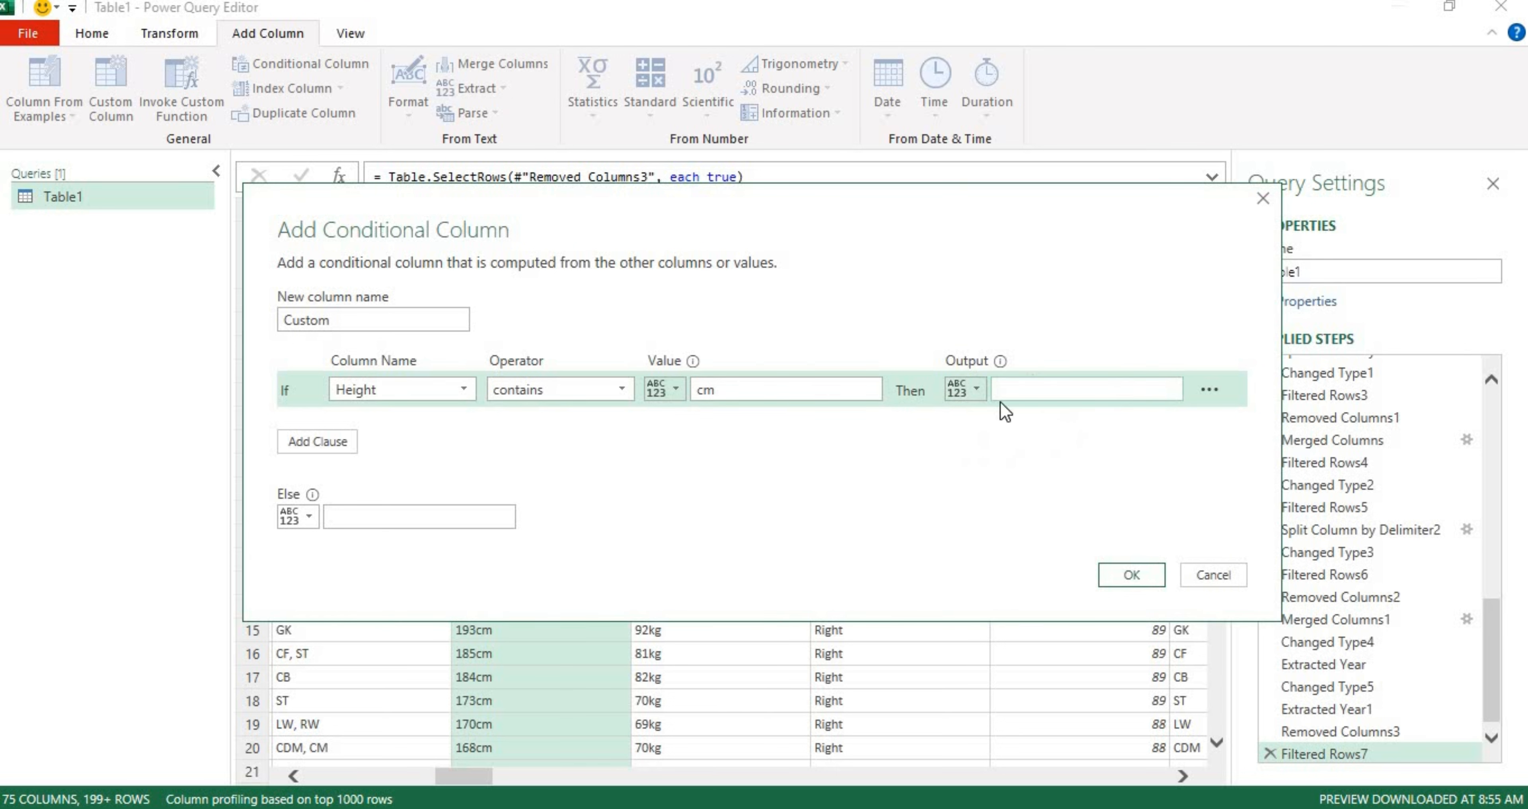
{"action": "left_click", "coordinate": [306, 515]}
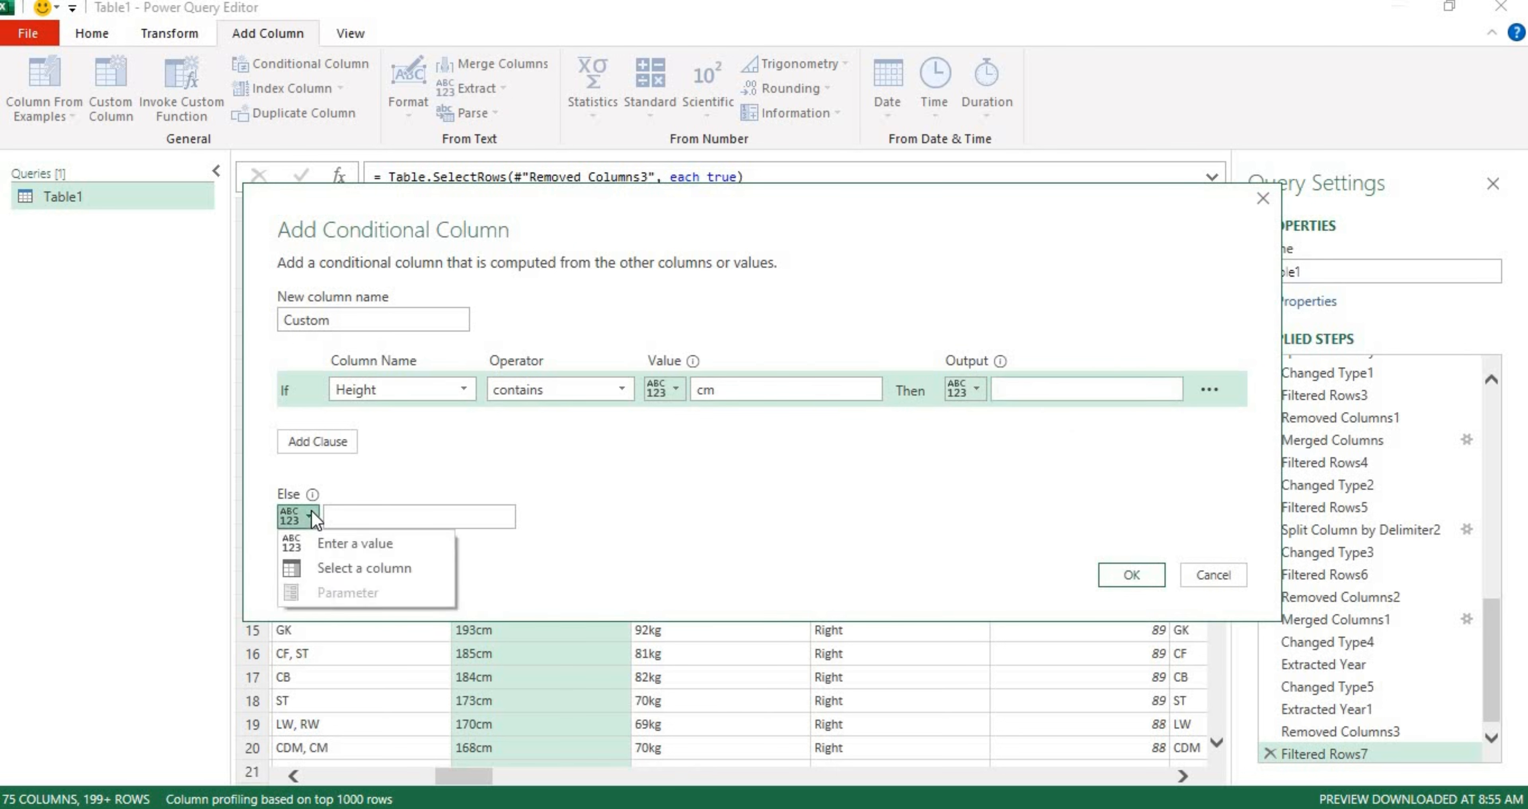
{"action": "left_click", "coordinate": [346, 568]}
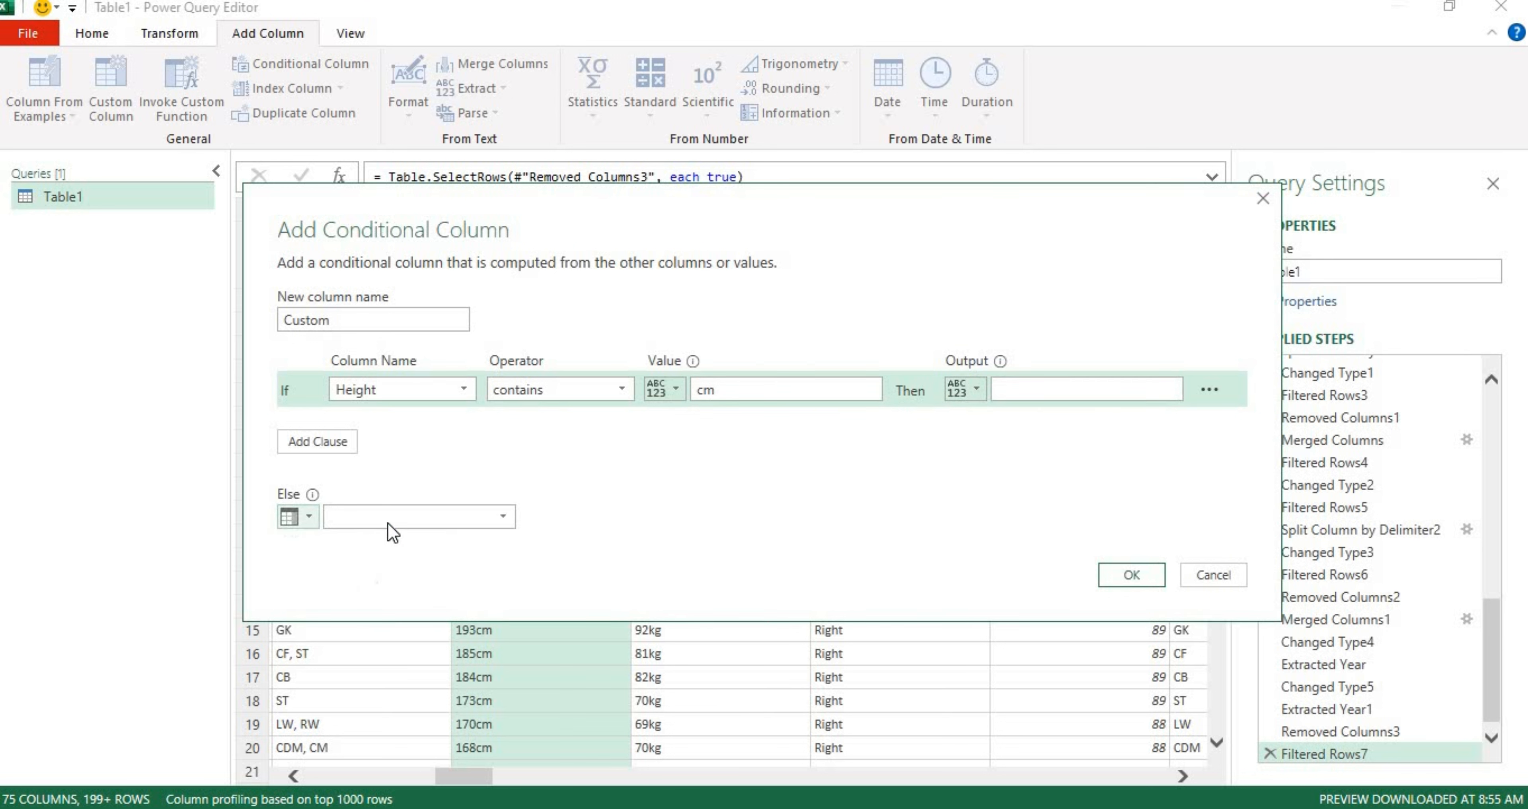
{"action": "left_click", "coordinate": [423, 519]}
{"action": "left_click", "coordinate": [406, 318]}
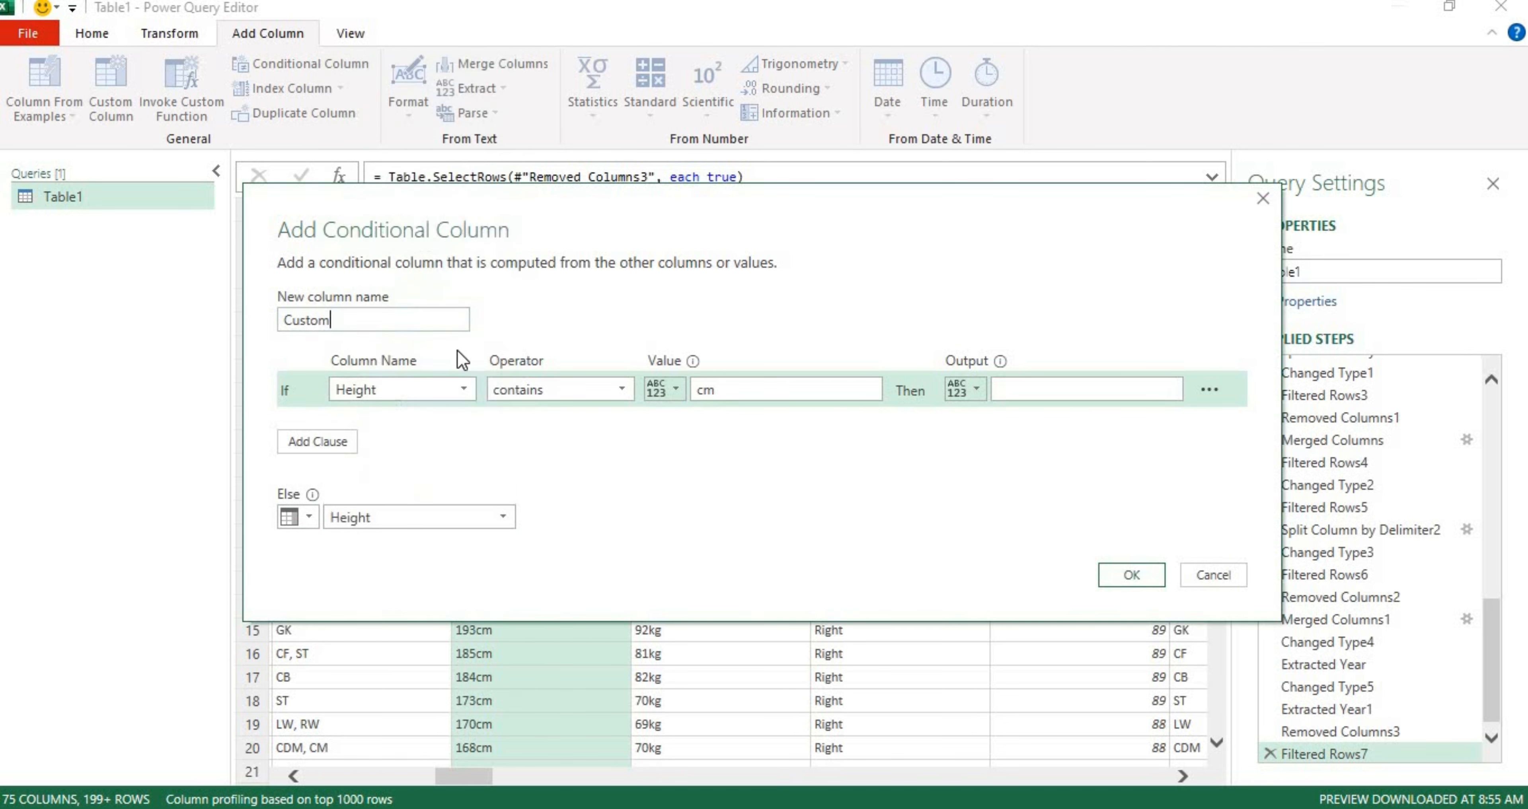
{"action": "left_click", "coordinate": [1131, 575]}
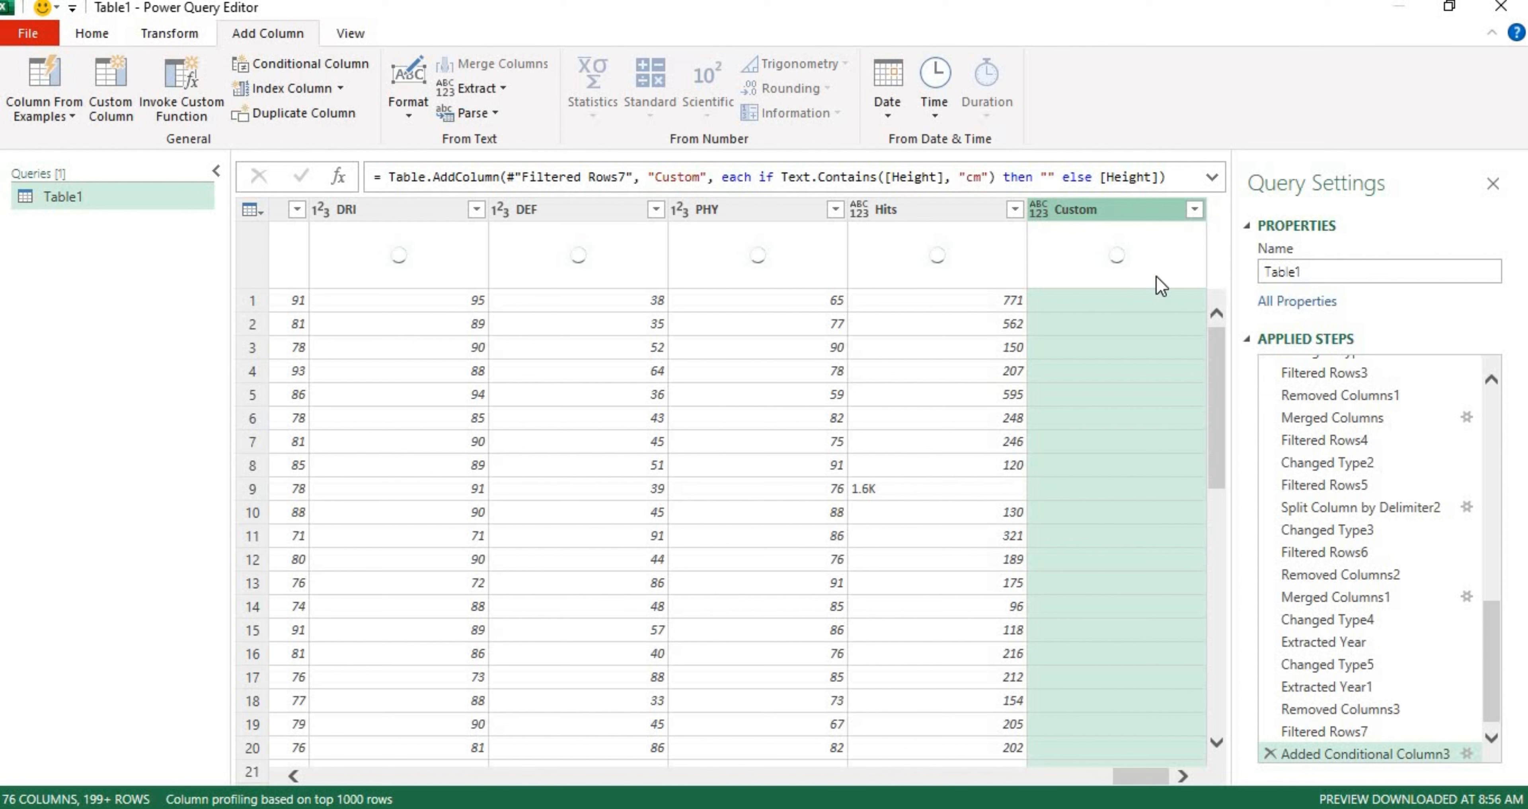
- Check the Custom column's distinct values with all of them selected, and delete the redundant filter step this adds
{"action": "left_click", "coordinate": [1191, 215]}
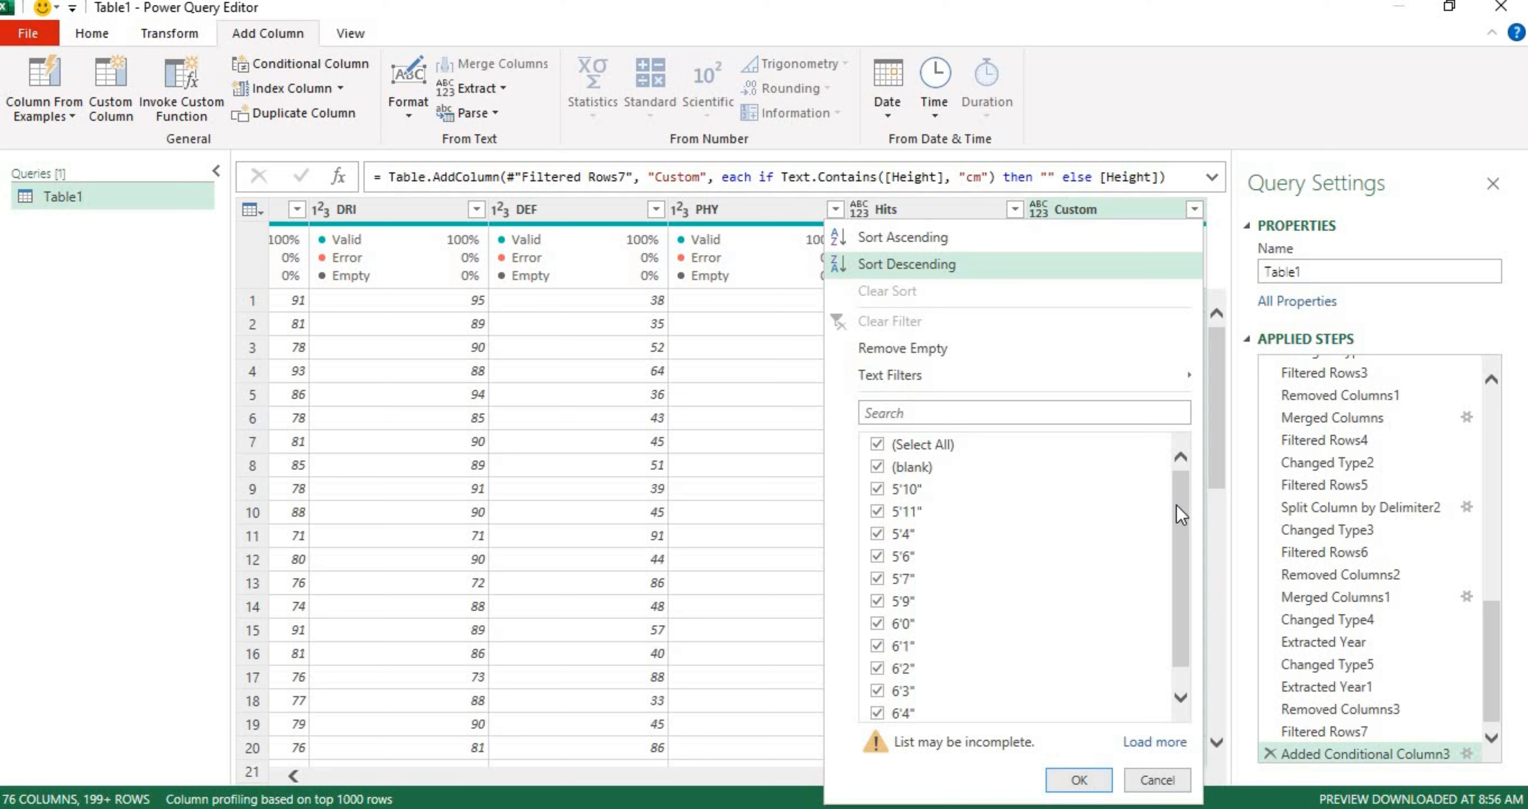
{"action": "key", "text": "Return"}
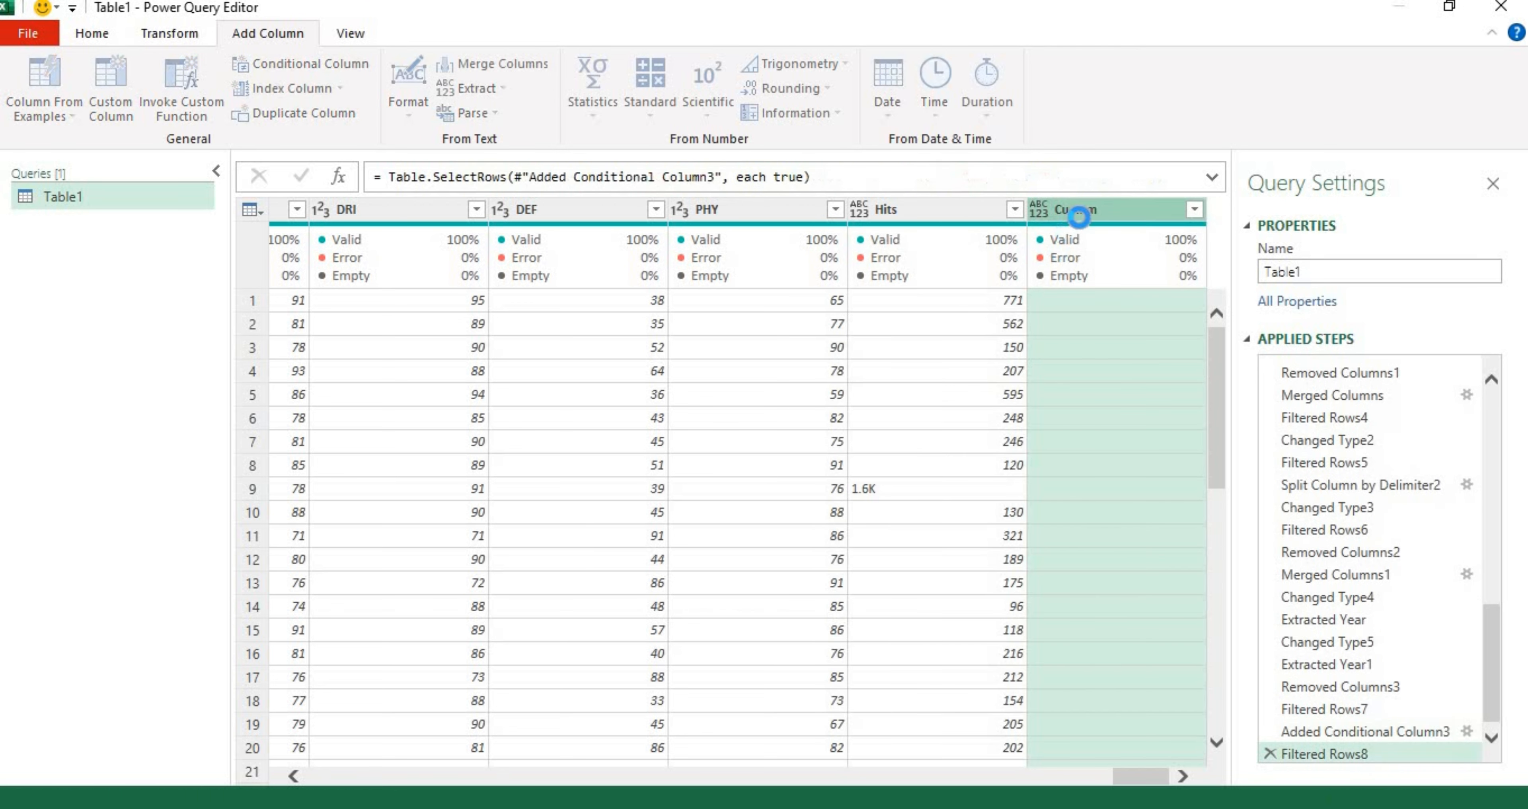
{"action": "left_click", "coordinate": [1269, 754]}
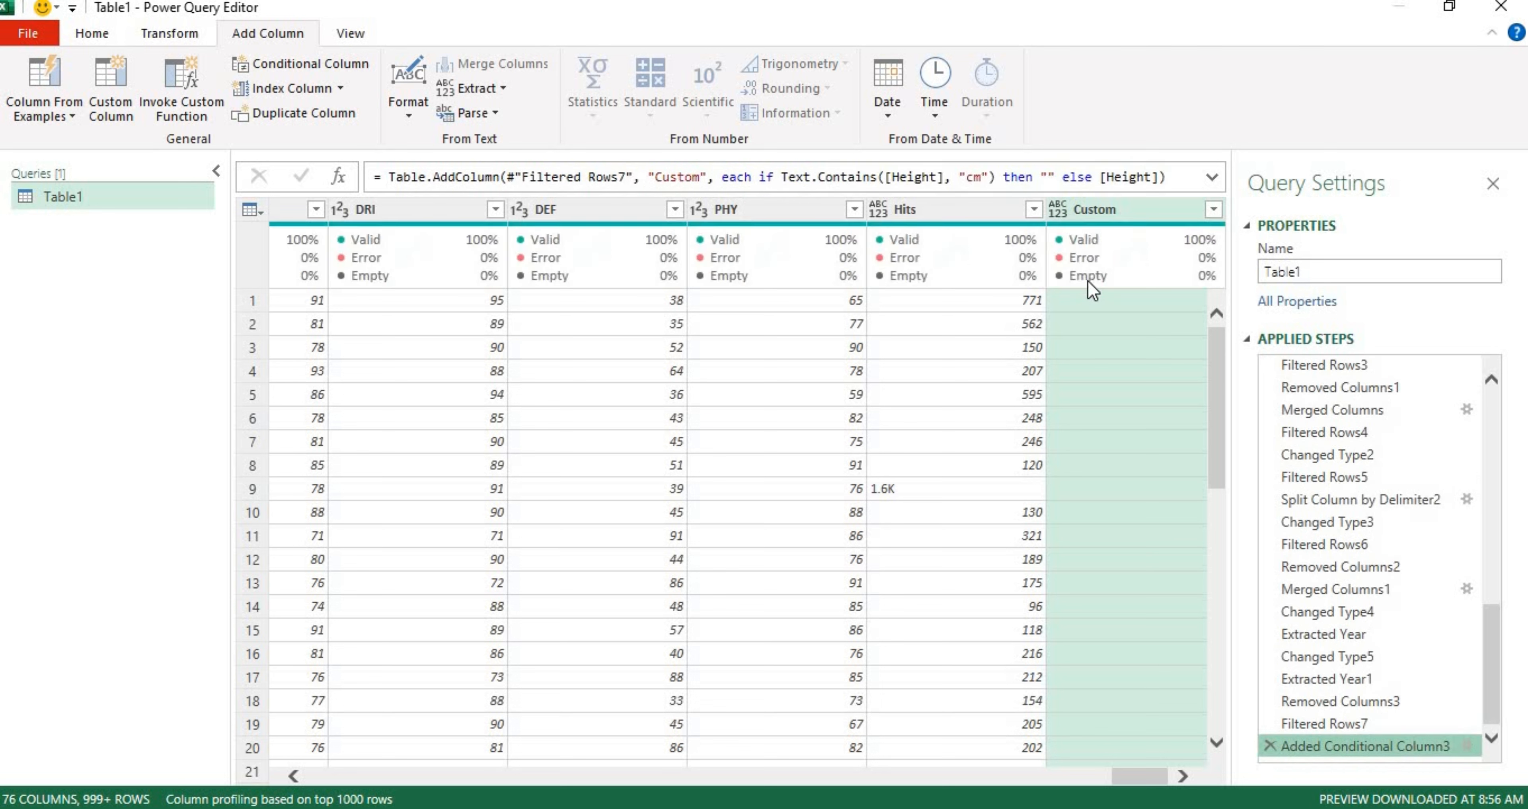
{"action": "mouse_move", "coordinate": [1087, 281]}
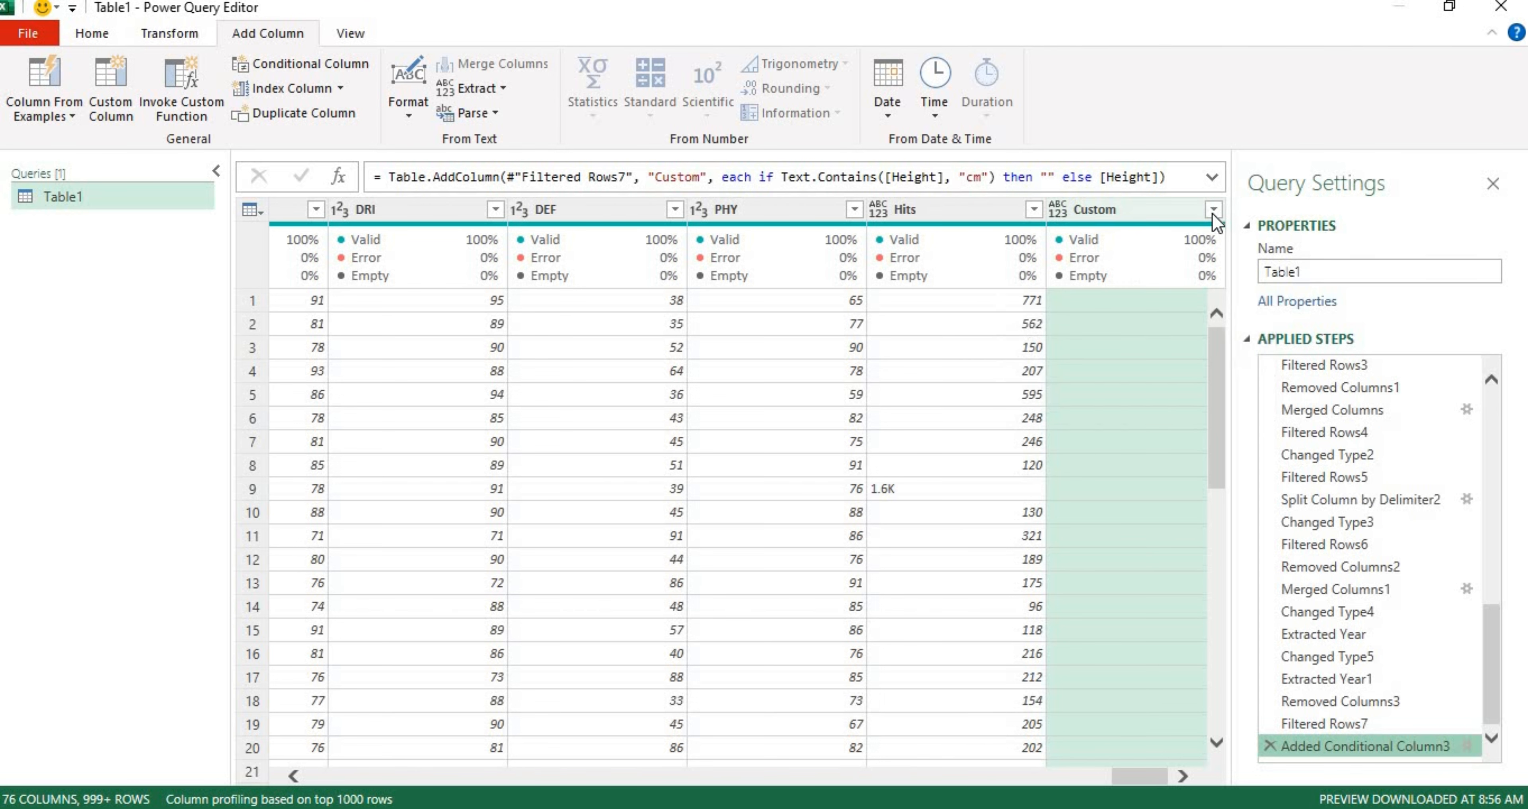
- Keep all of the Custom column's distinct values in its filter, and split the column at each occurrence of the custom delimiter '
{"action": "left_click", "coordinate": [1194, 210]}
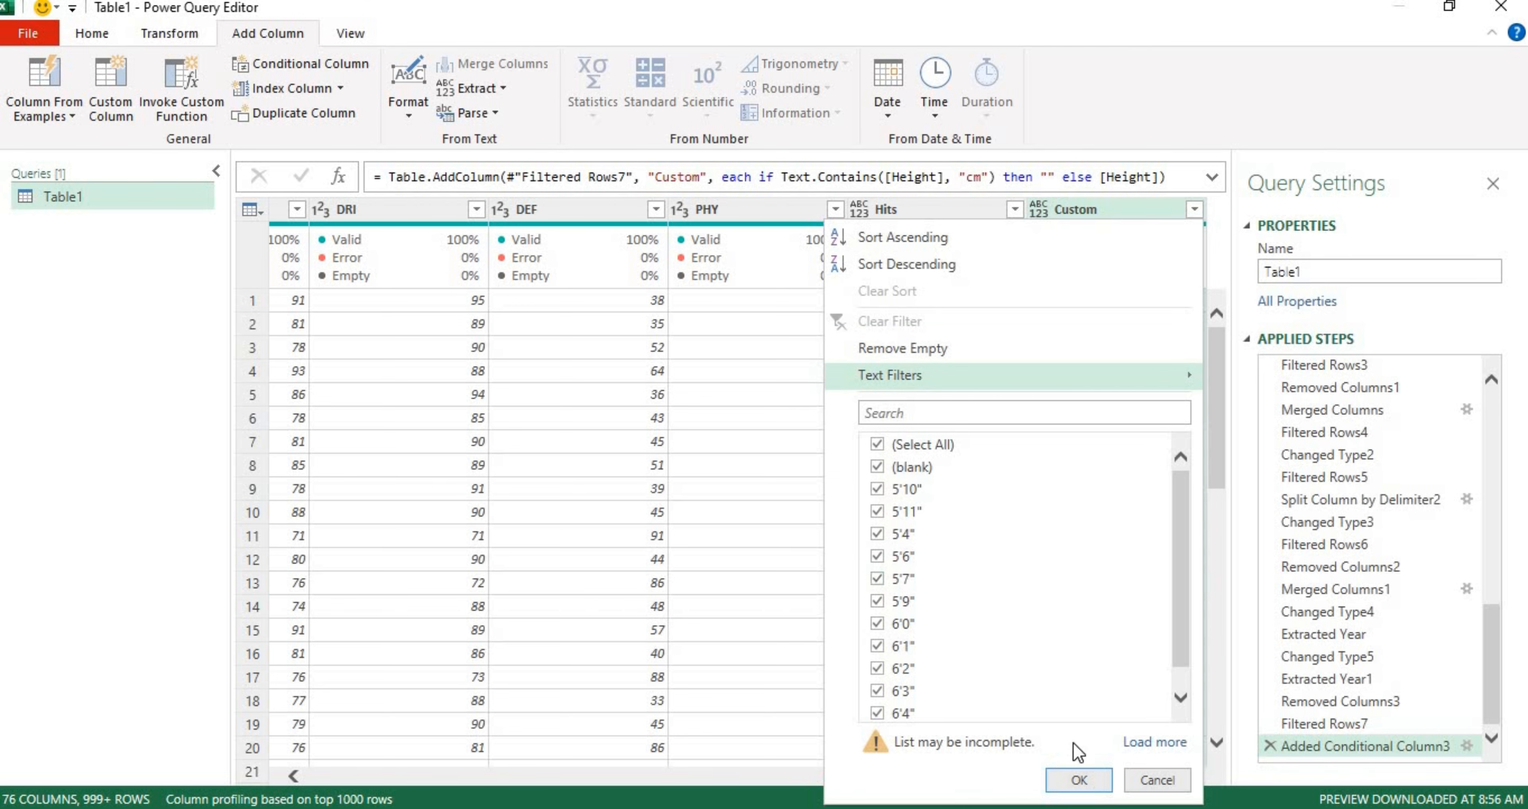
{"action": "left_click", "coordinate": [1078, 781]}
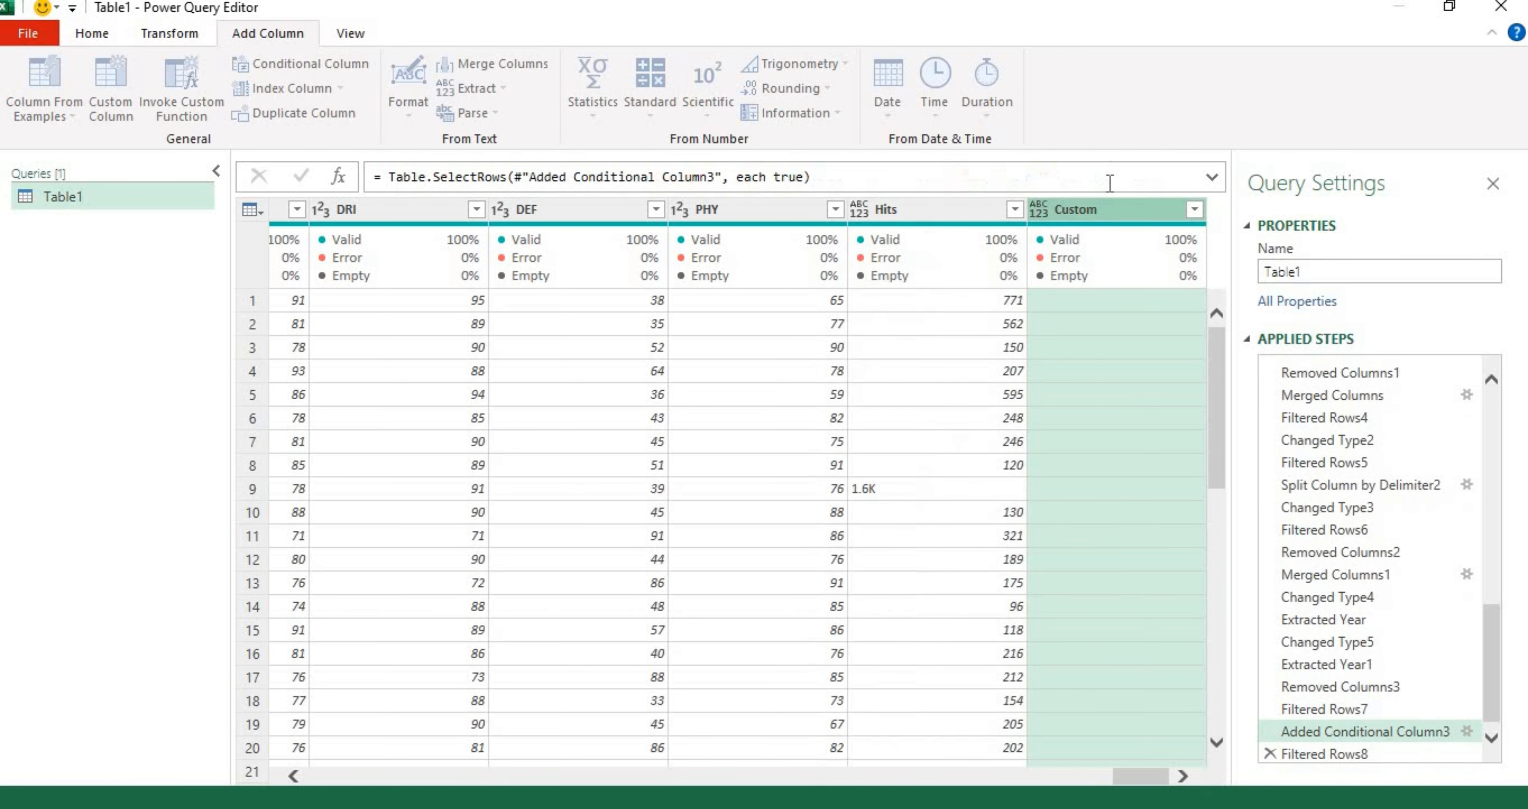
{"action": "left_click", "coordinate": [1105, 212]}
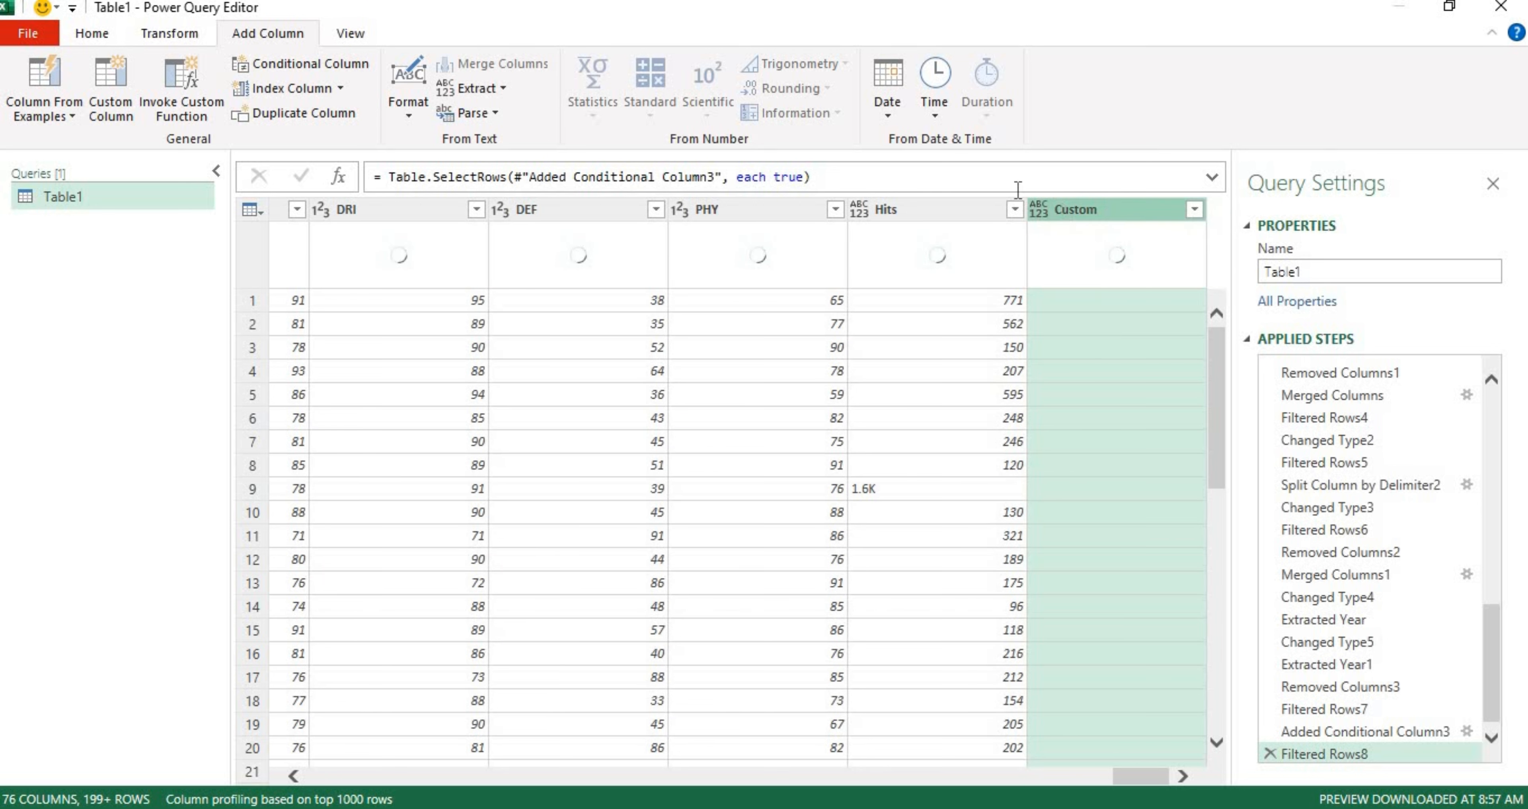
{"action": "right_click", "coordinate": [1115, 219]}
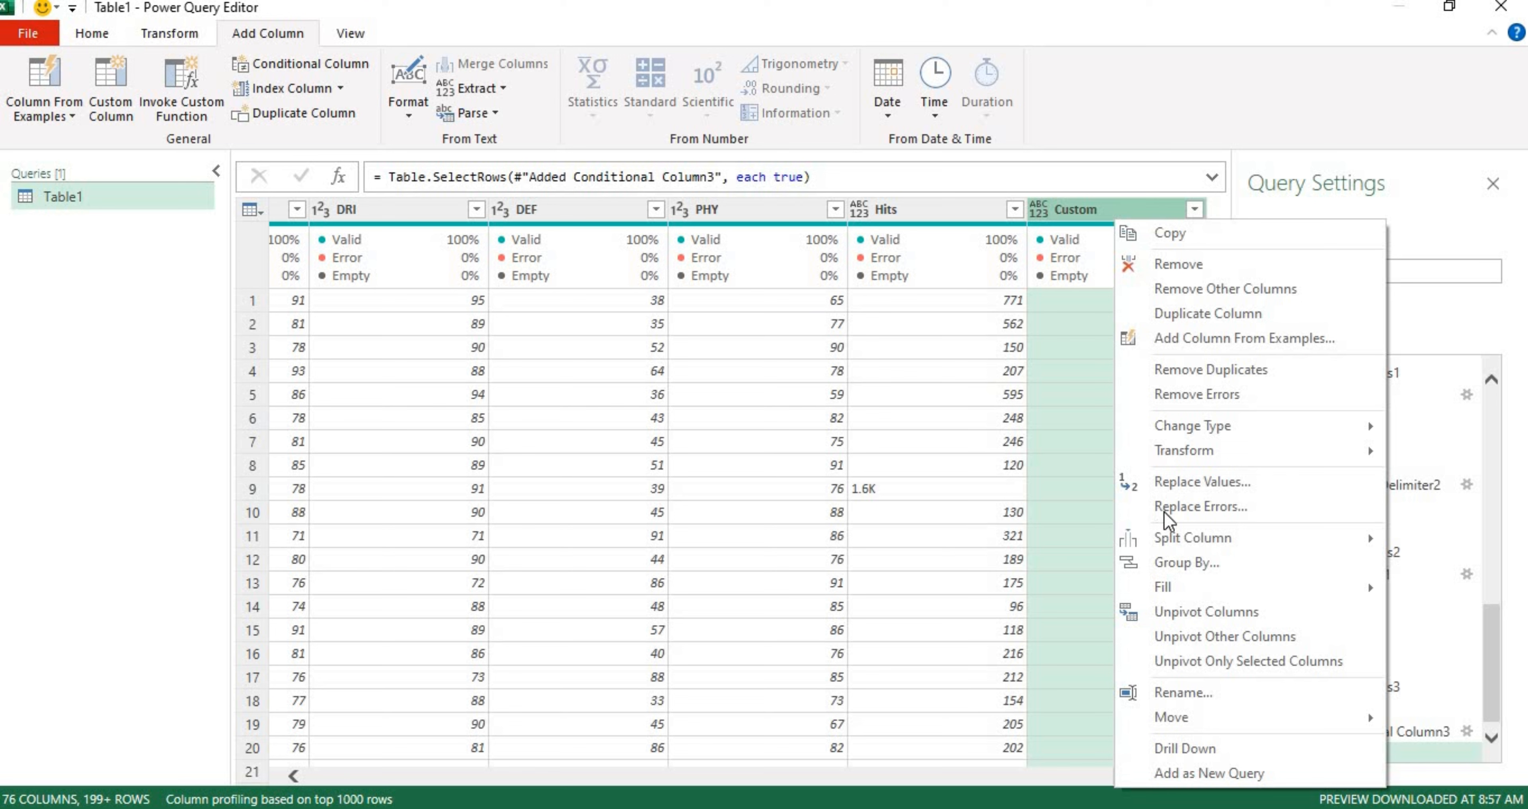
{"action": "mouse_move", "coordinate": [1182, 545]}
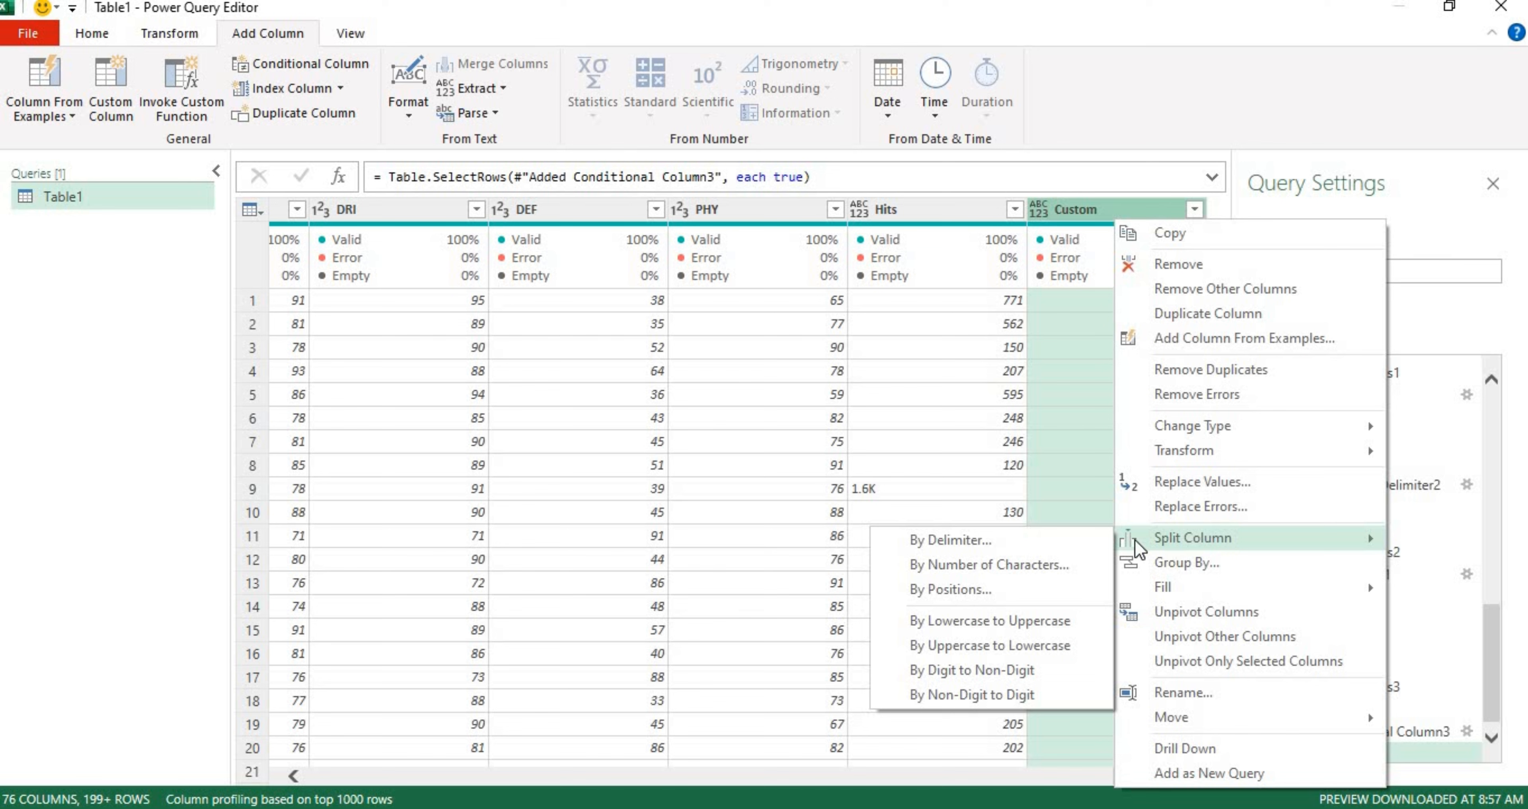
{"action": "left_click", "coordinate": [978, 541]}
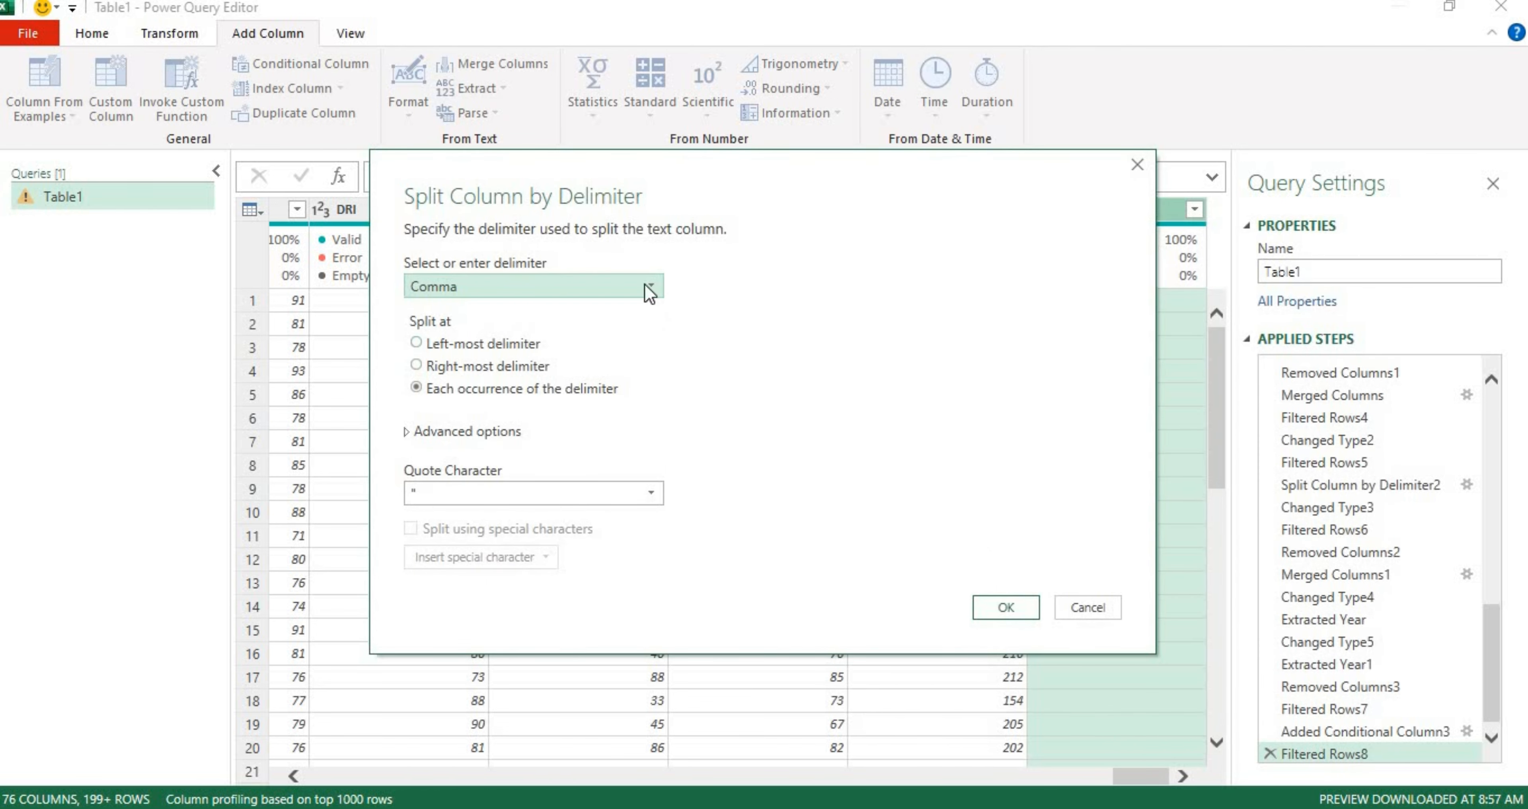
{"action": "left_click", "coordinate": [649, 287]}
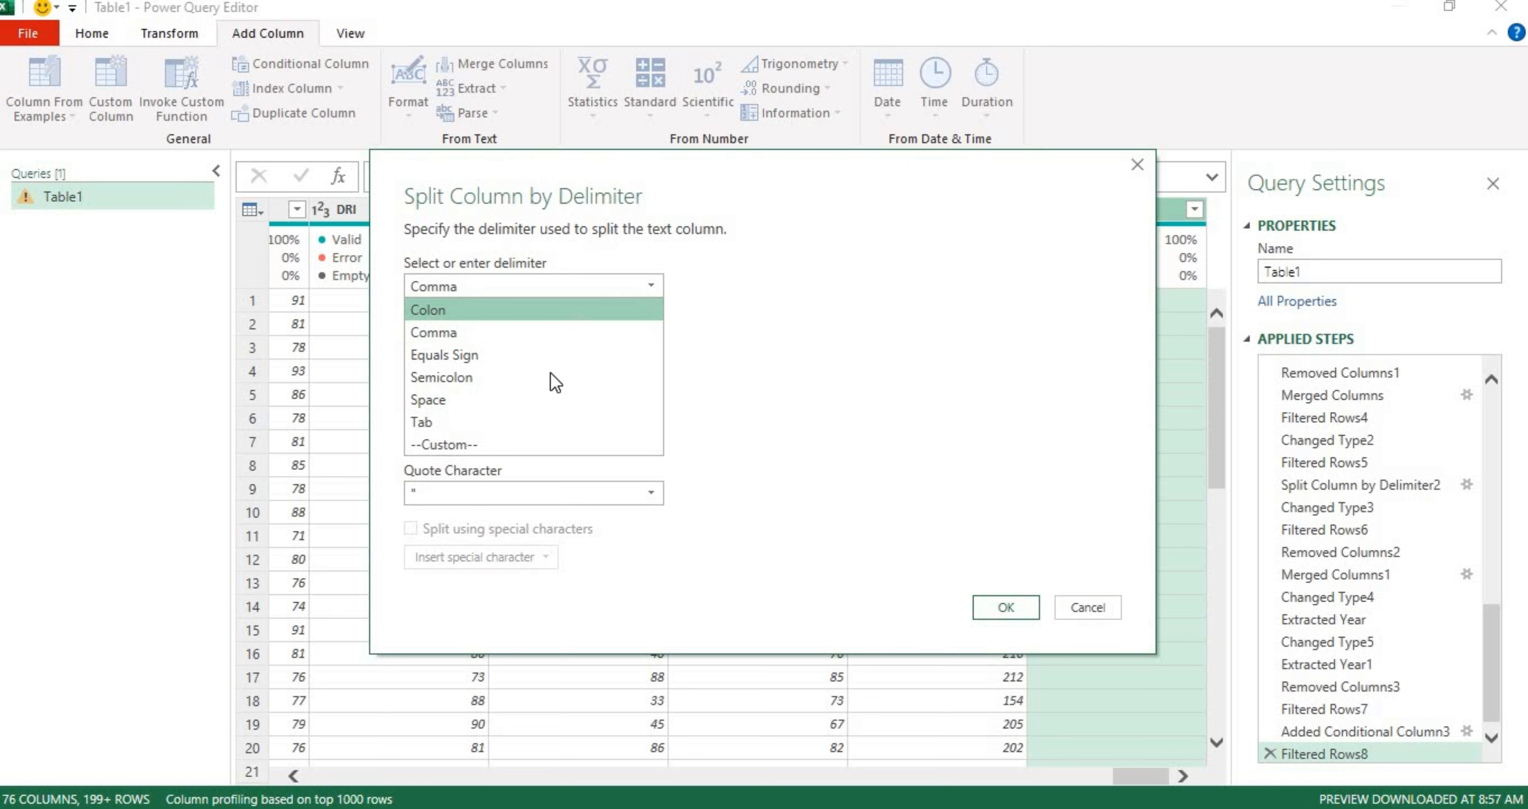
{"action": "left_click", "coordinate": [540, 445]}
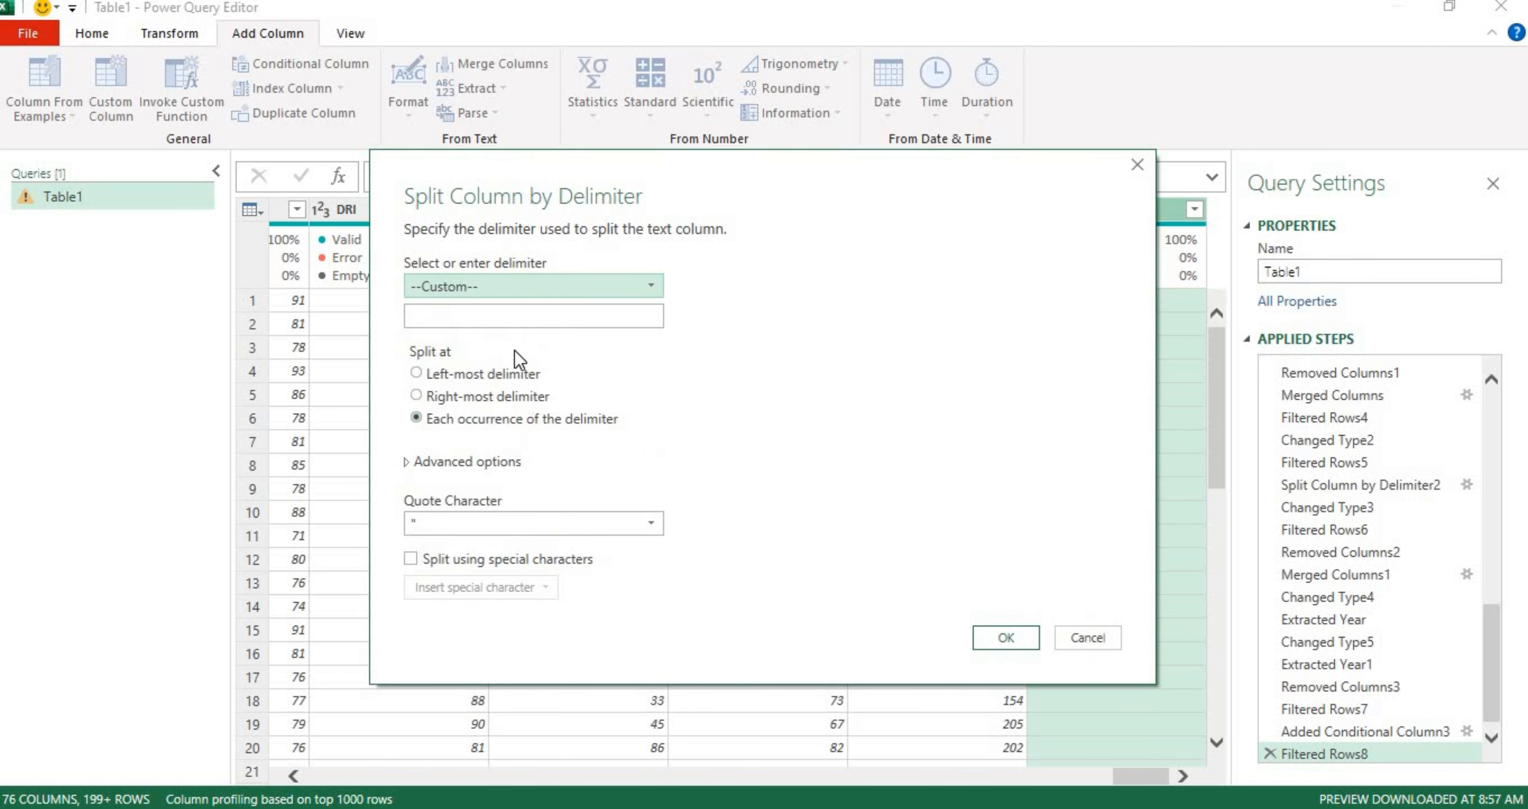
{"action": "left_click", "coordinate": [500, 319]}
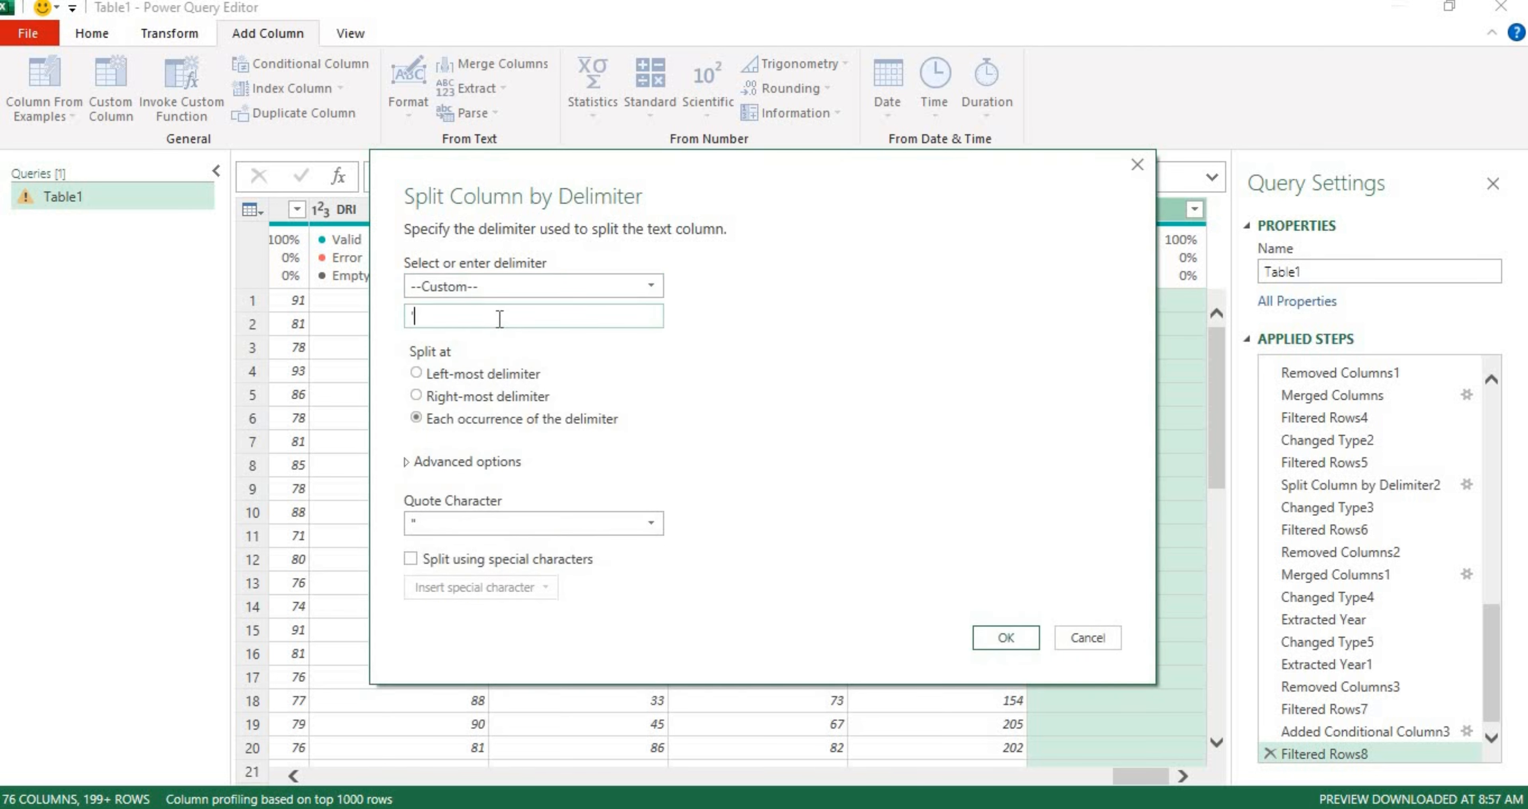
{"action": "left_click", "coordinate": [998, 638]}
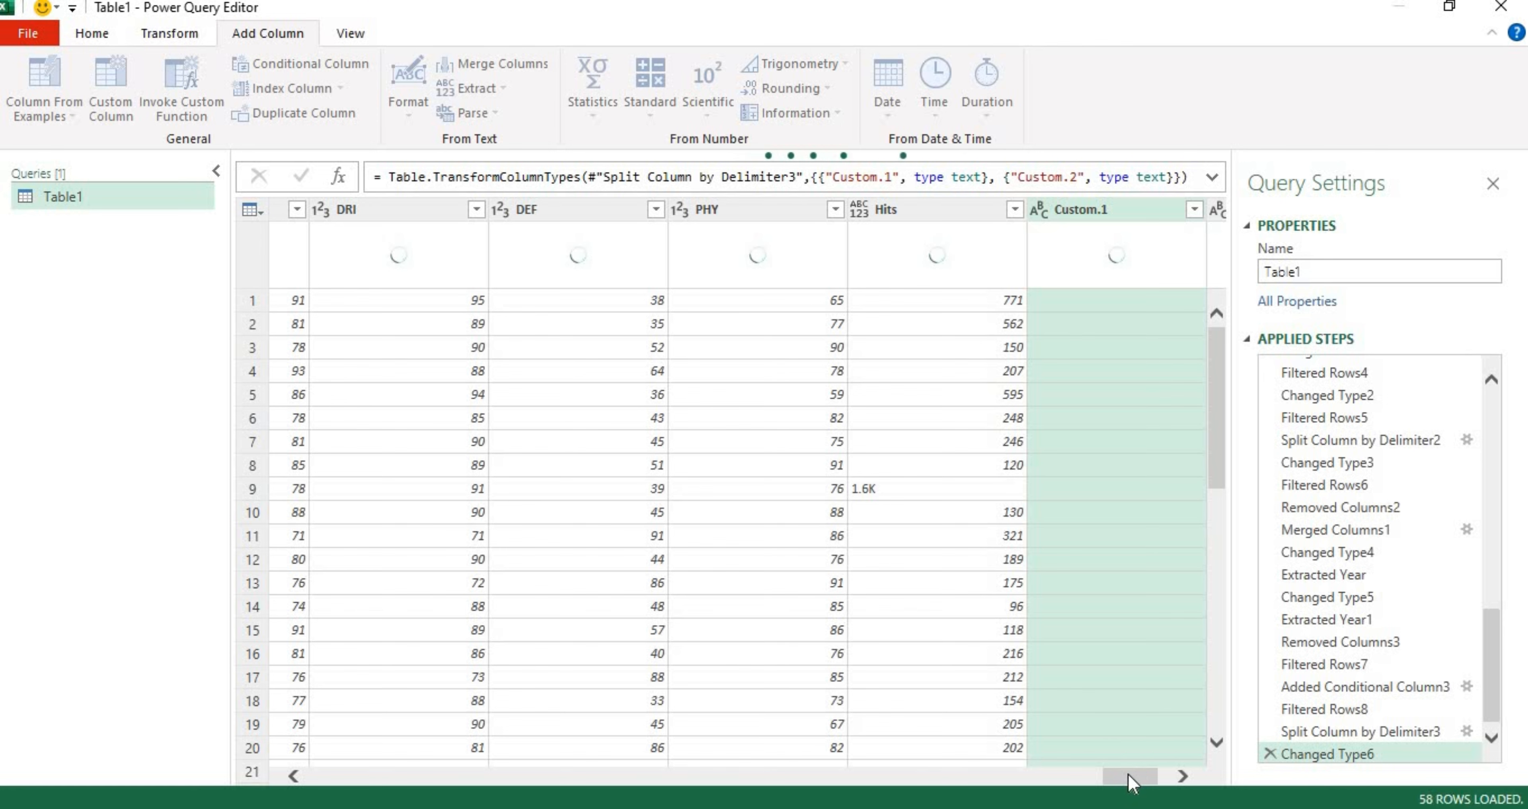
- Change the data type of the Custom.1 and Custom.2 columns to Whole Number
{"action": "left_click_drag", "start_coordinate": [1144, 774], "coordinate": [1169, 774]}
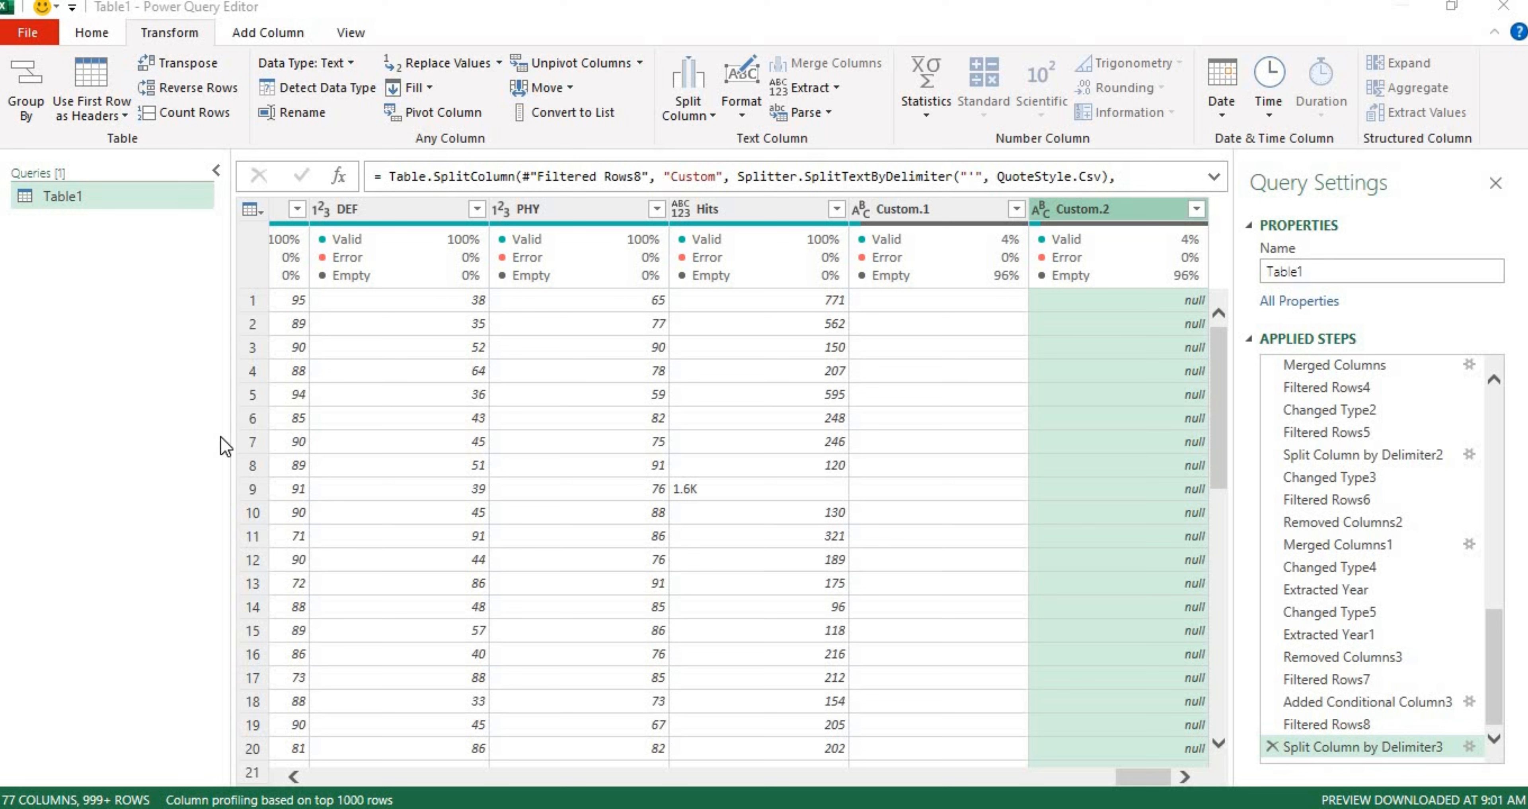
{"action": "left_click", "coordinate": [933, 219]}
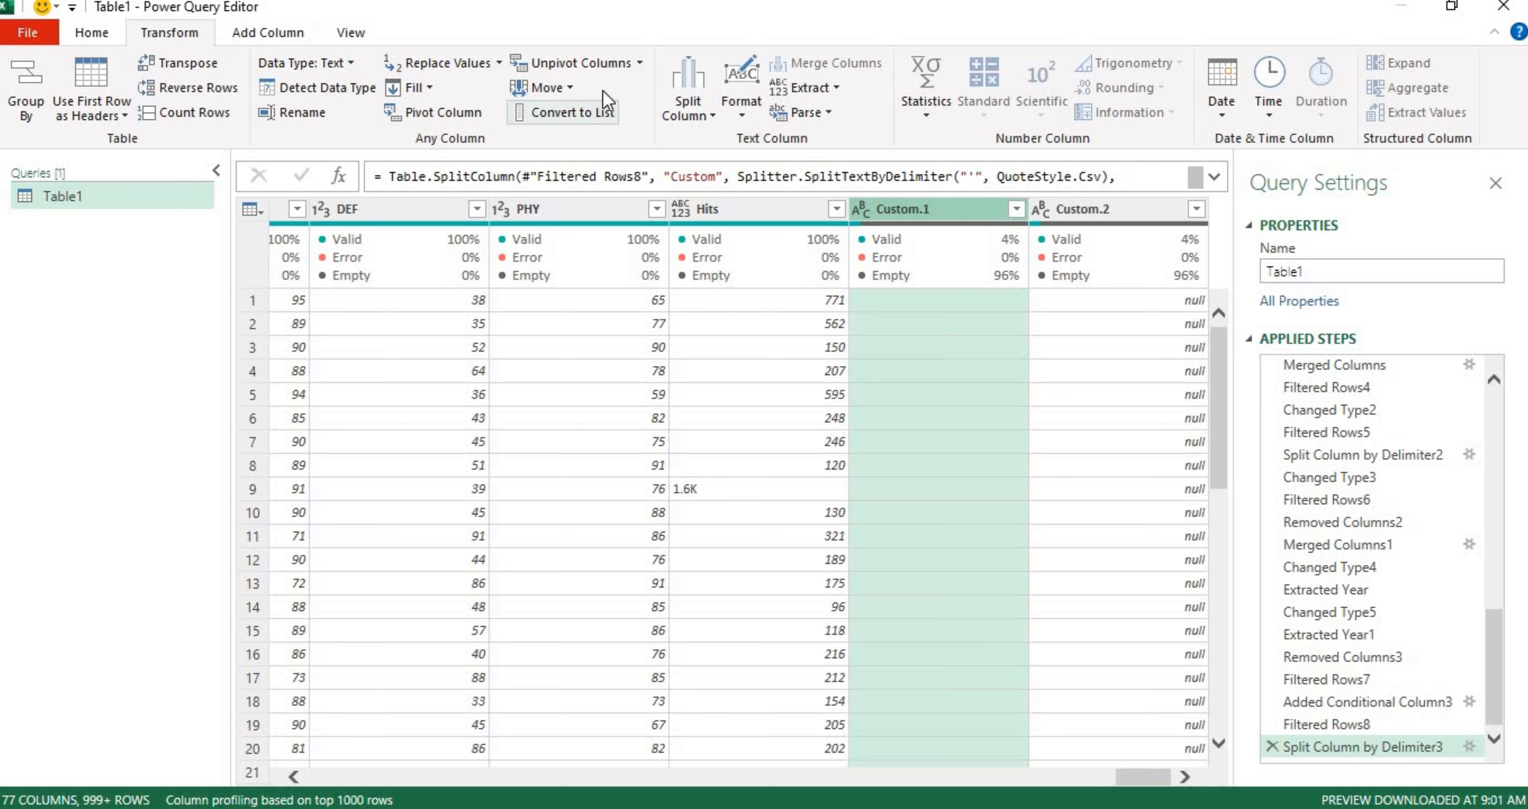
{"action": "left_click", "coordinate": [354, 67]}
{"action": "left_click", "coordinate": [385, 148]}
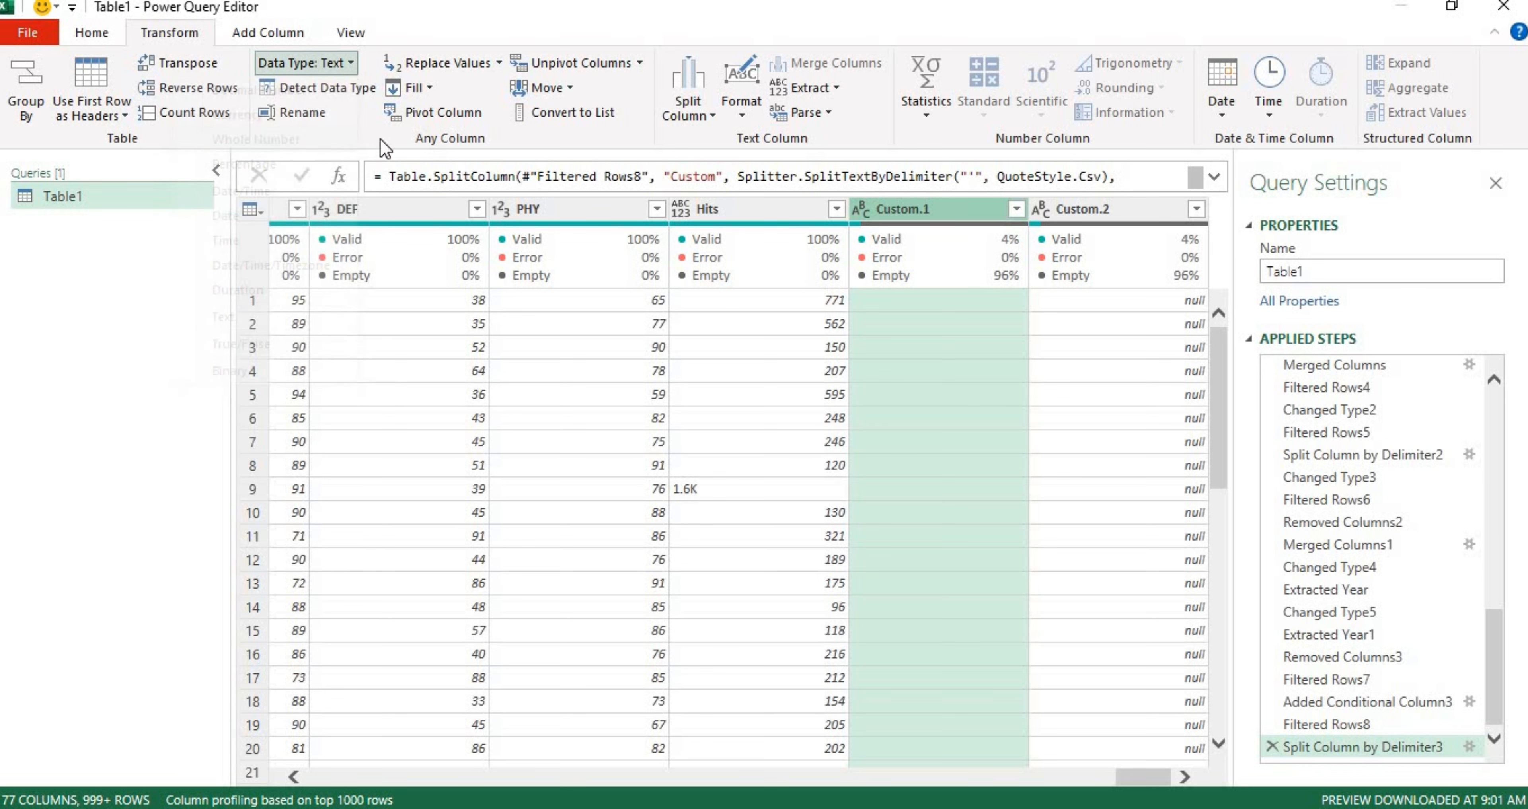
{"action": "left_click", "coordinate": [1083, 218]}
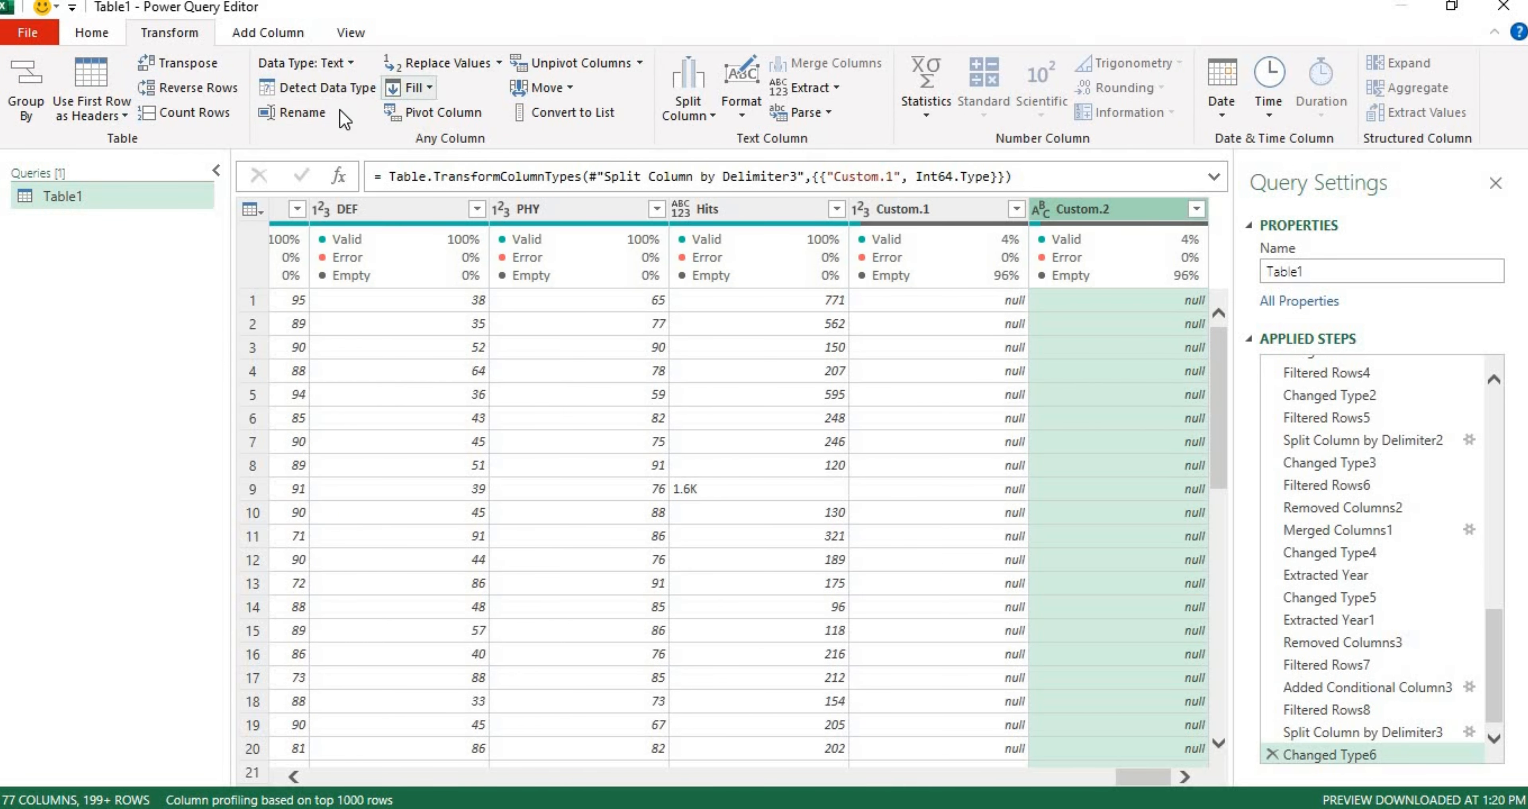
{"action": "left_click", "coordinate": [343, 63]}
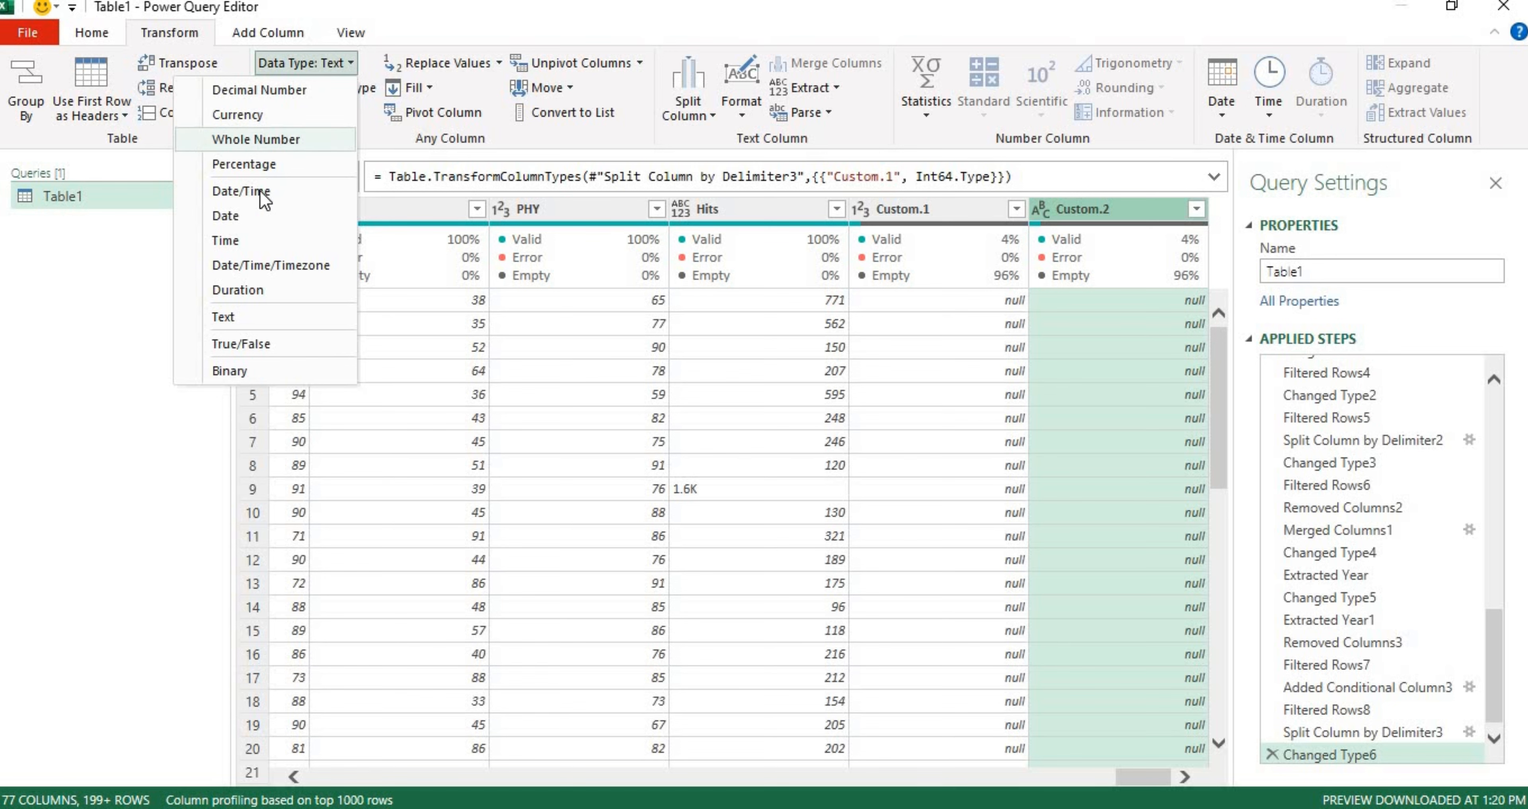
{"action": "left_click", "coordinate": [249, 138]}
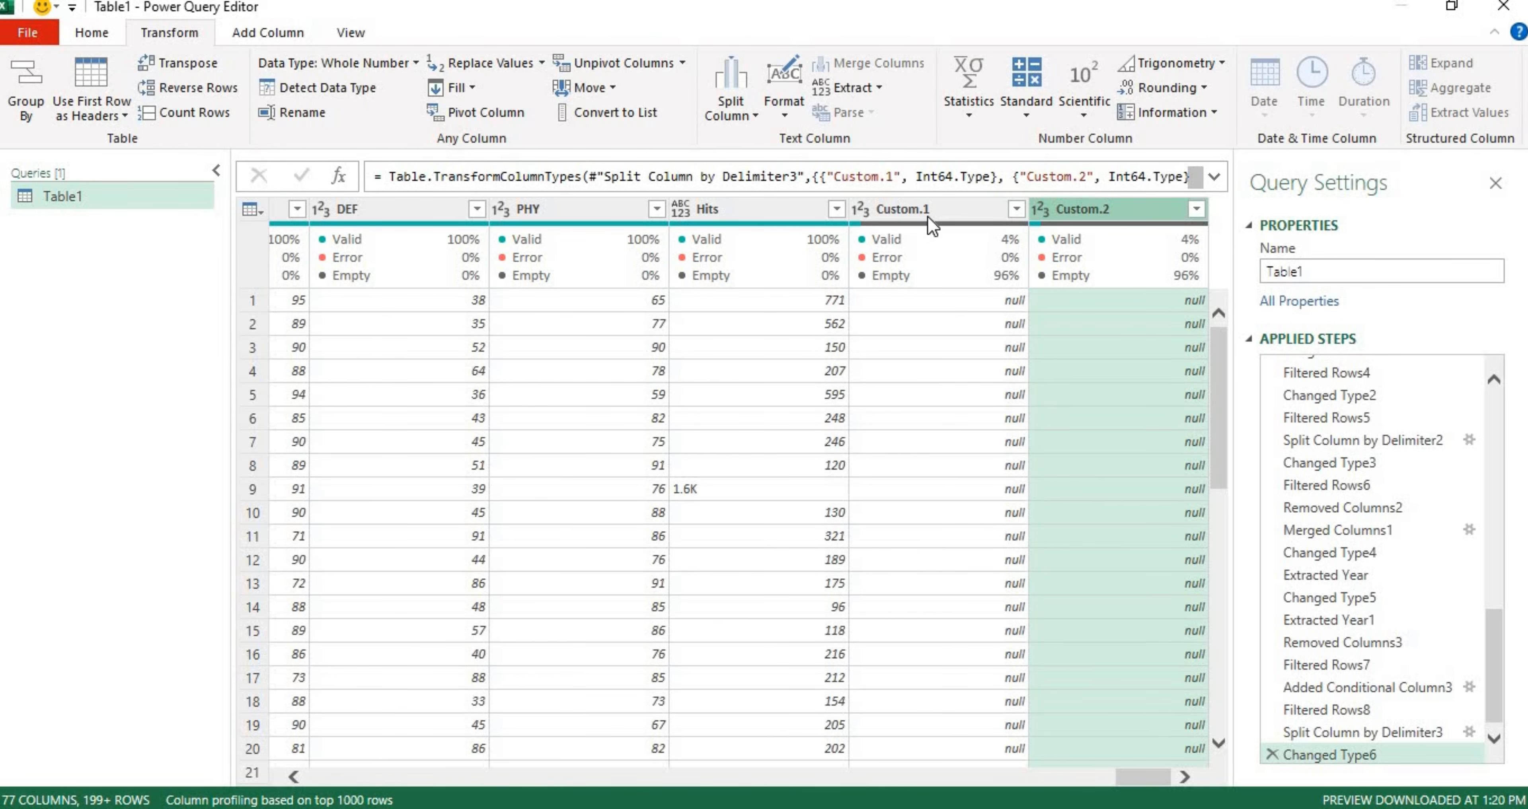
- Multiply the values in the Custom.1 column by 12, and check its distinct values with all of them selected
{"action": "left_click", "coordinate": [930, 219]}
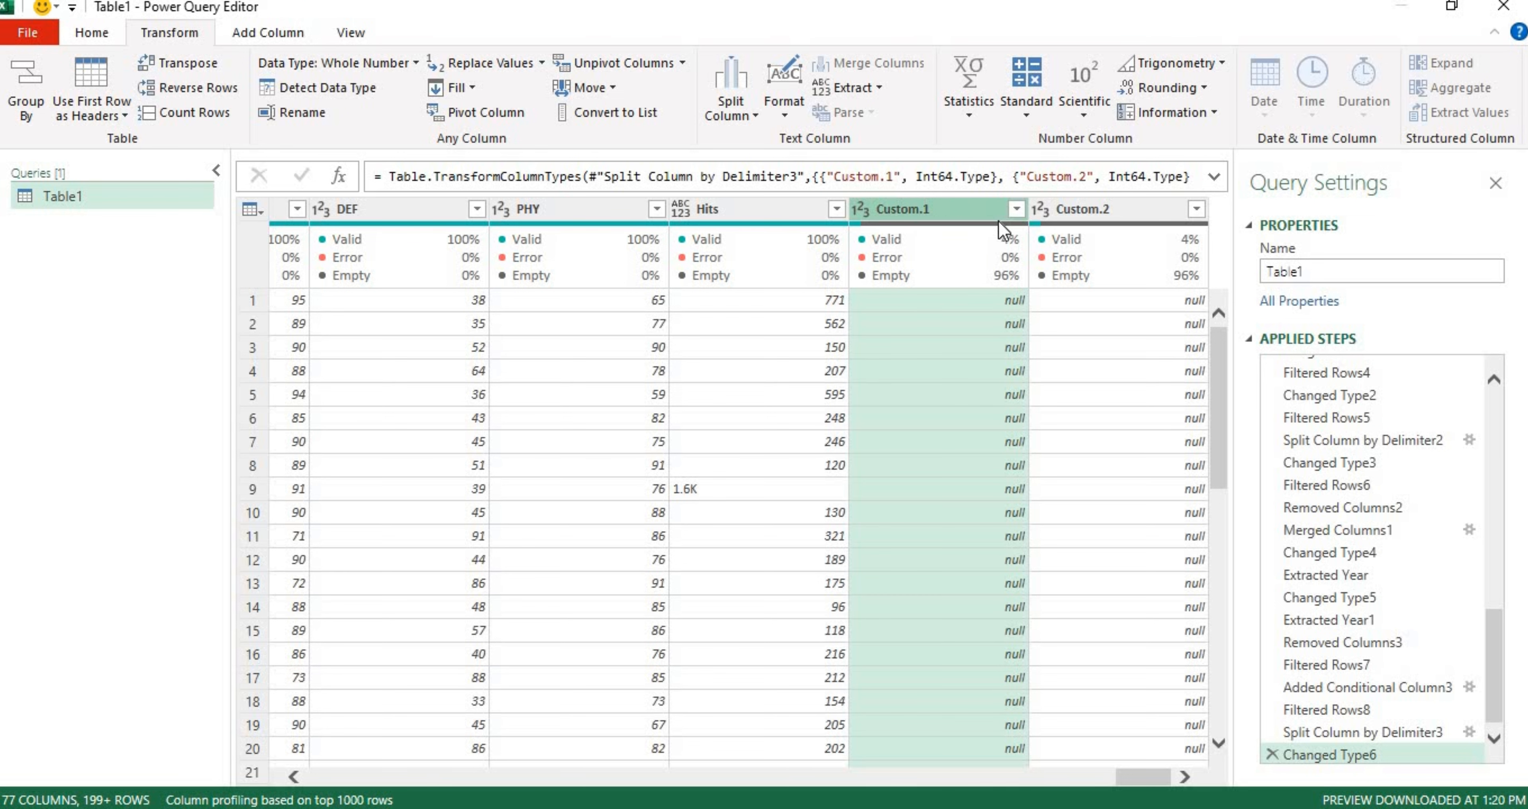
{"action": "left_click", "coordinate": [1068, 215]}
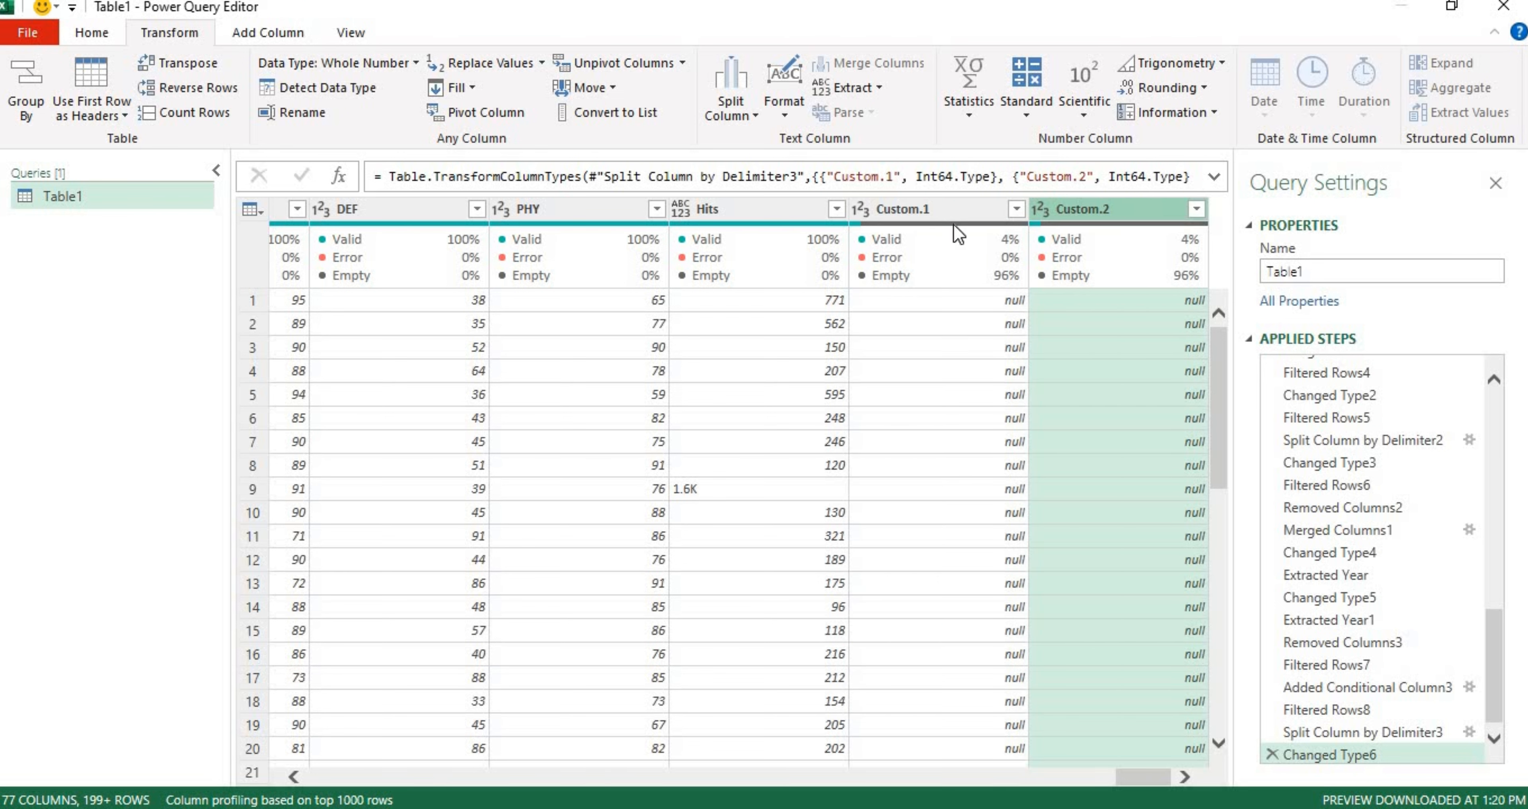
{"action": "left_click", "coordinate": [915, 215]}
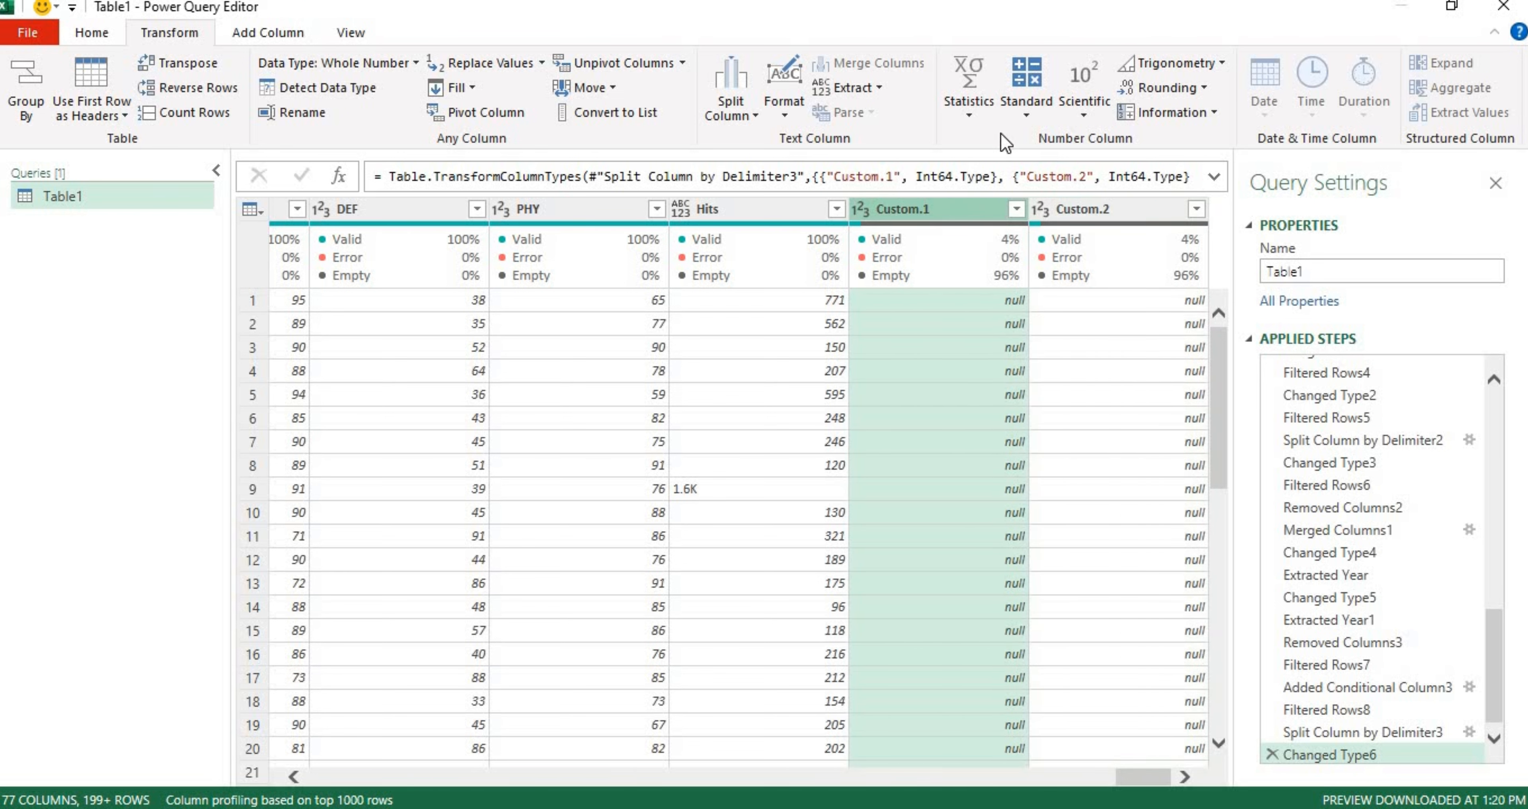
{"action": "left_click", "coordinate": [1027, 107]}
{"action": "left_click", "coordinate": [967, 171]}
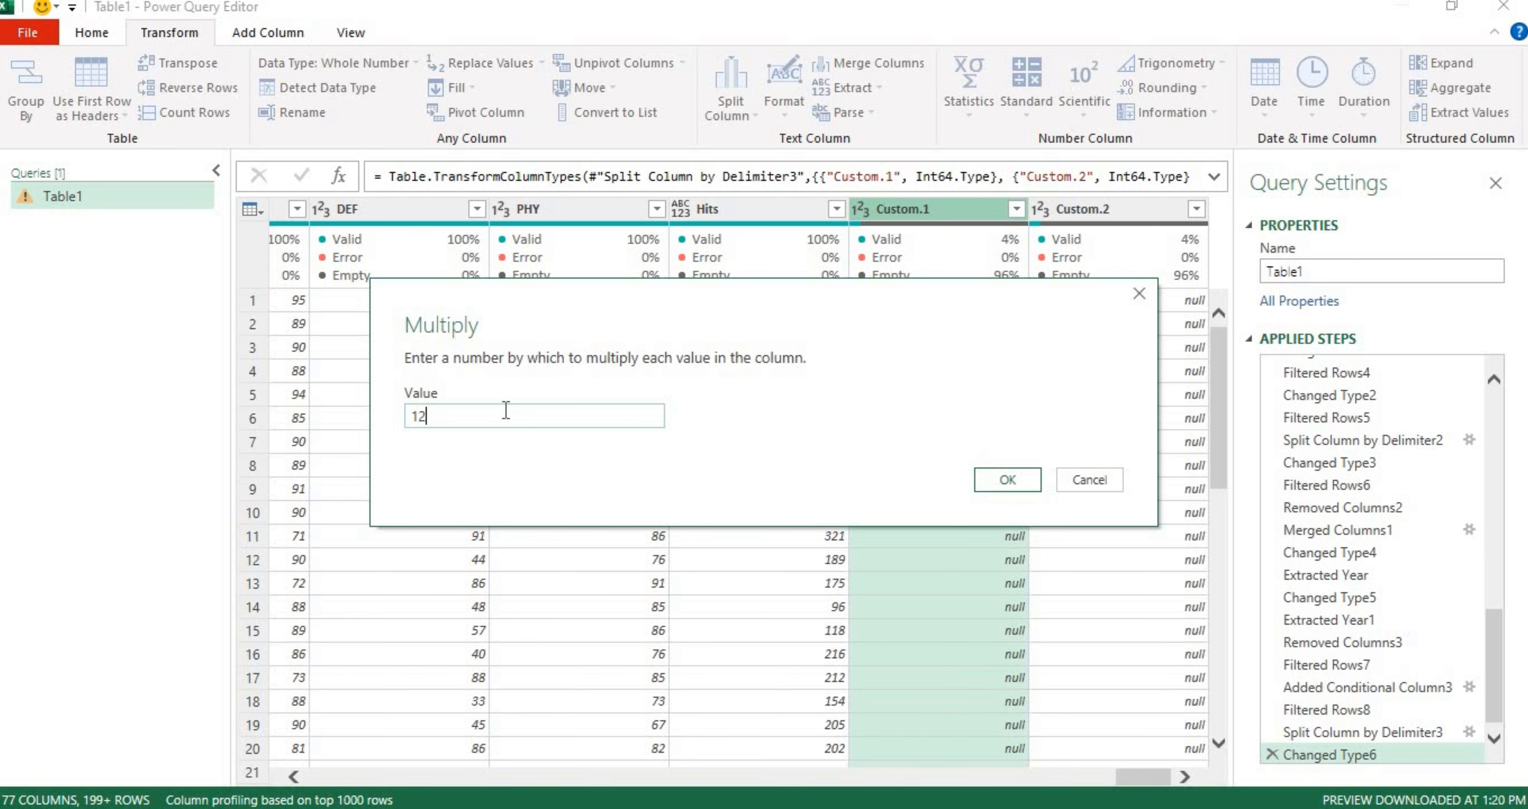
{"action": "type", "text": "12"}
{"action": "key", "text": "Return"}
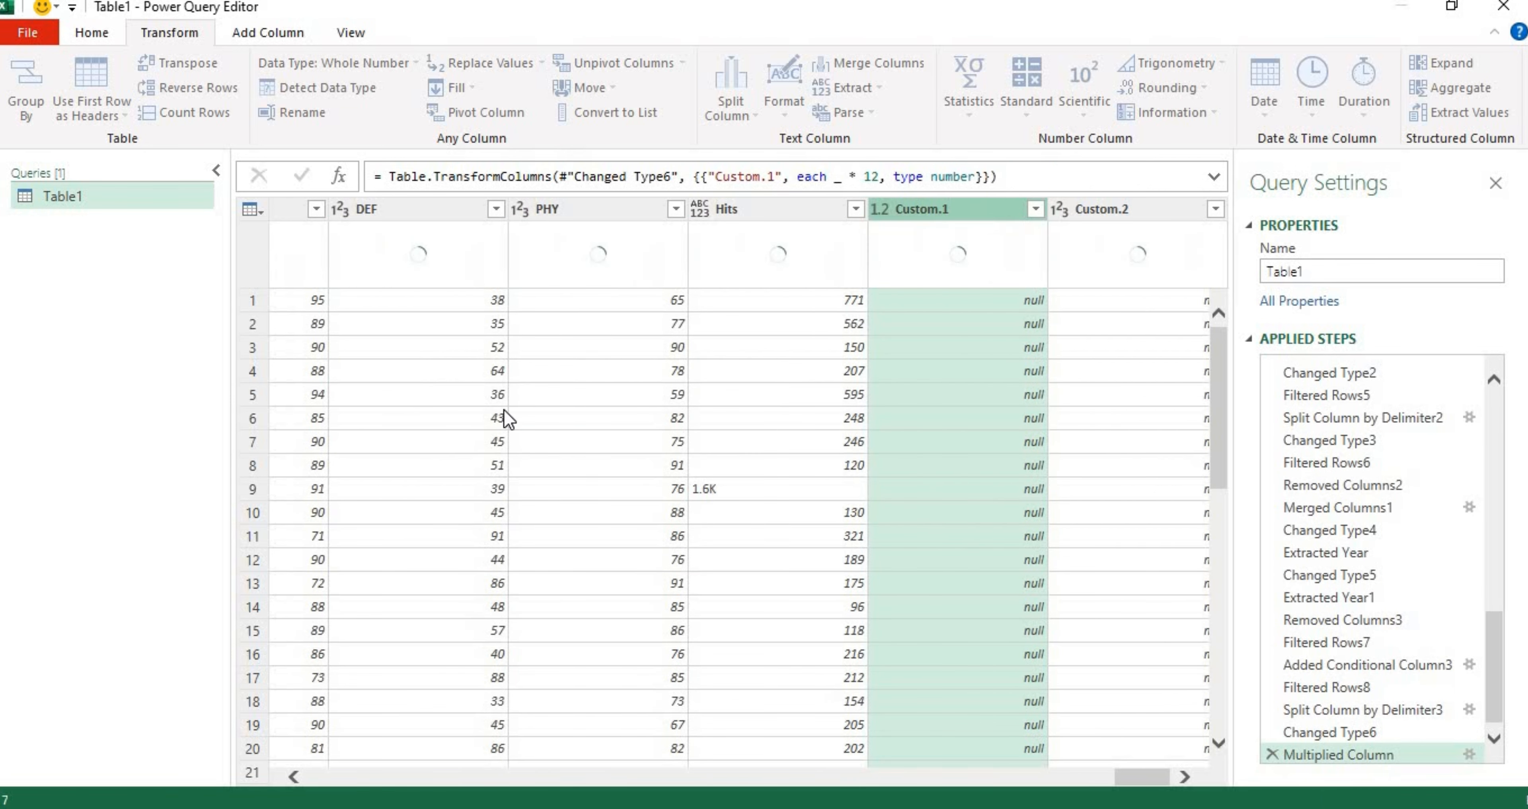
{"action": "left_click", "coordinate": [1035, 209]}
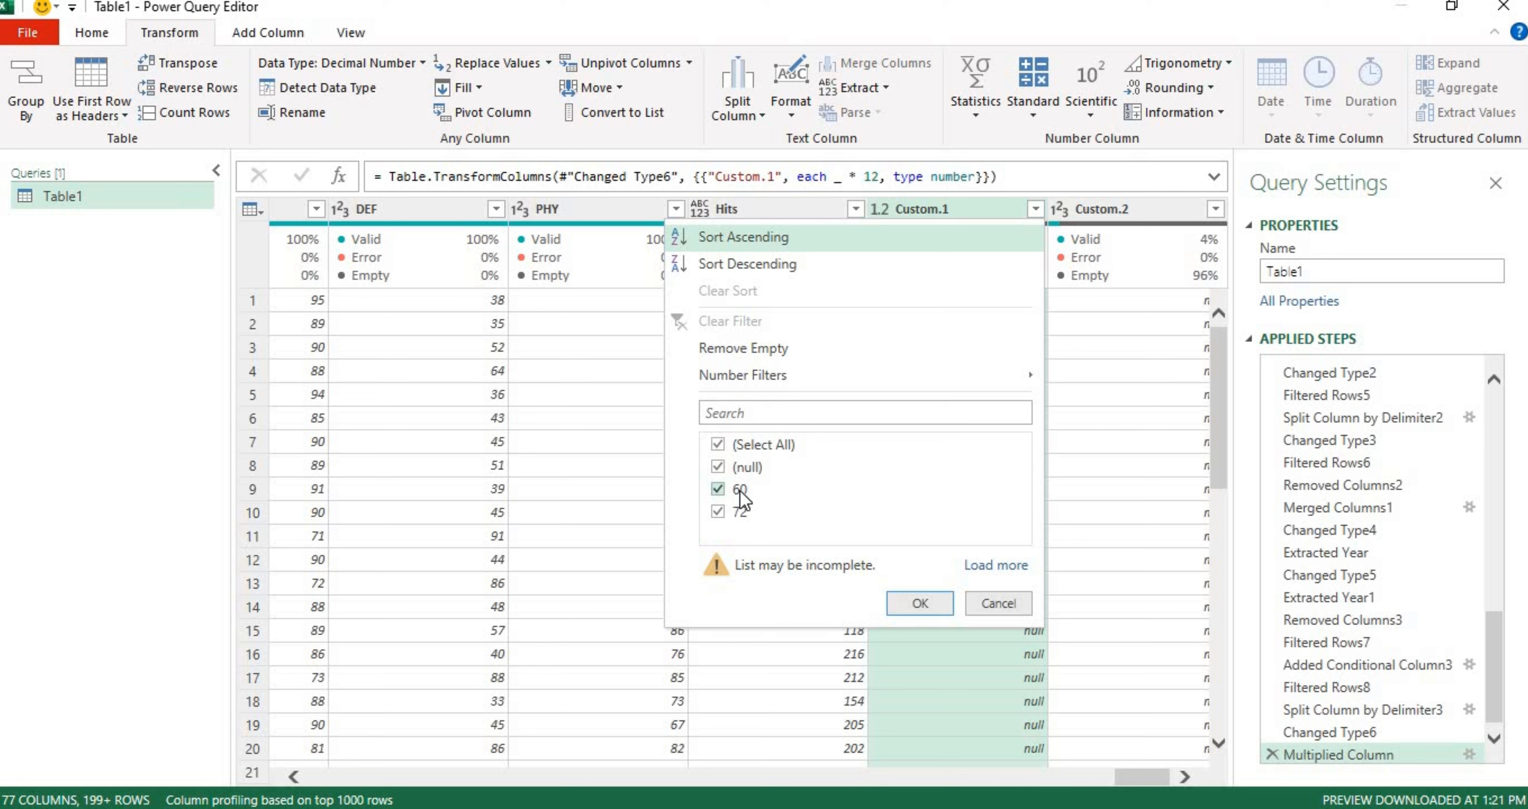
{"action": "left_click", "coordinate": [925, 599]}
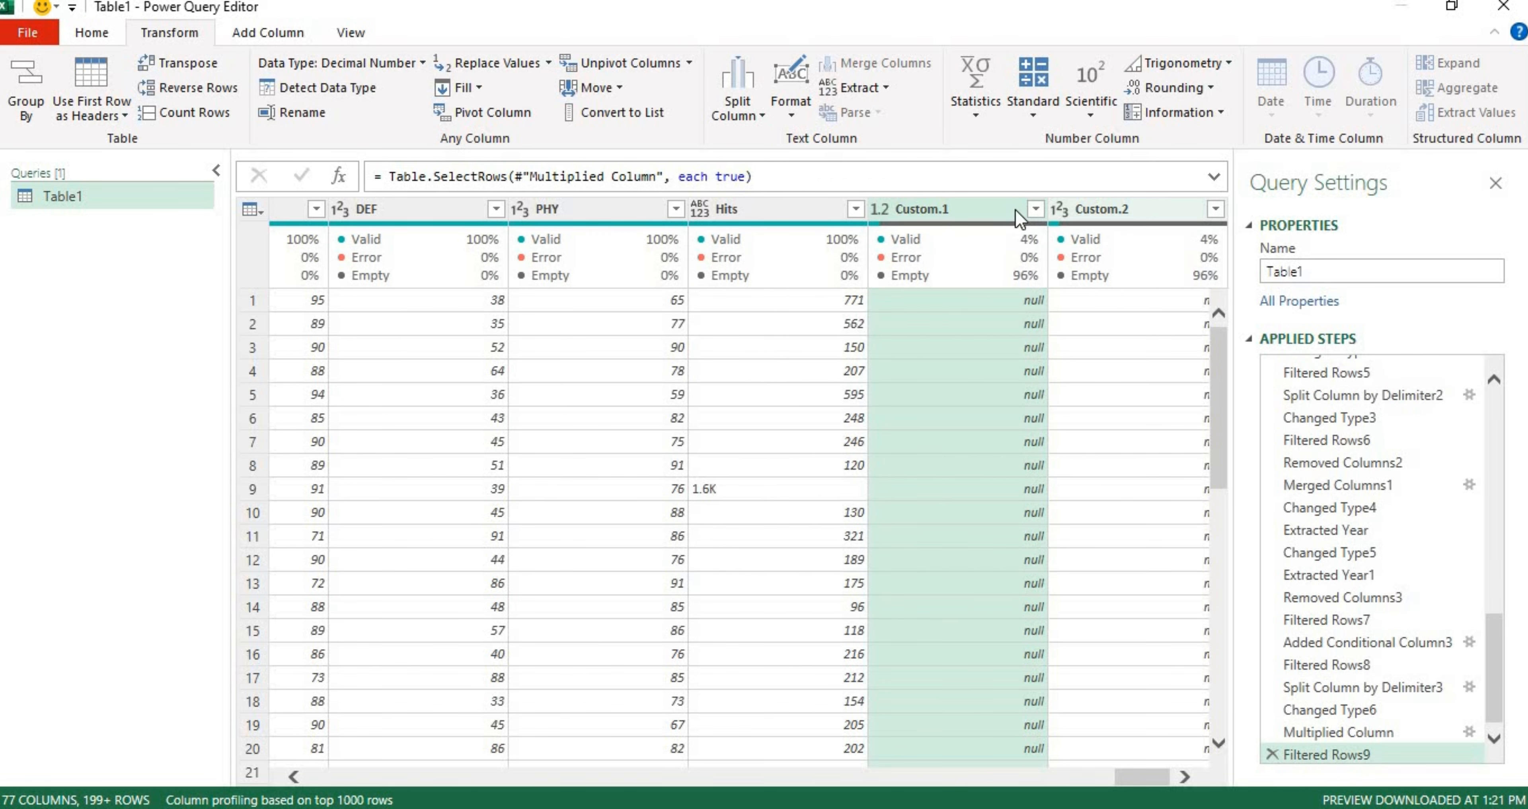
{"action": "left_click", "coordinate": [1111, 207]}
{"action": "right_click", "coordinate": [1110, 205]}
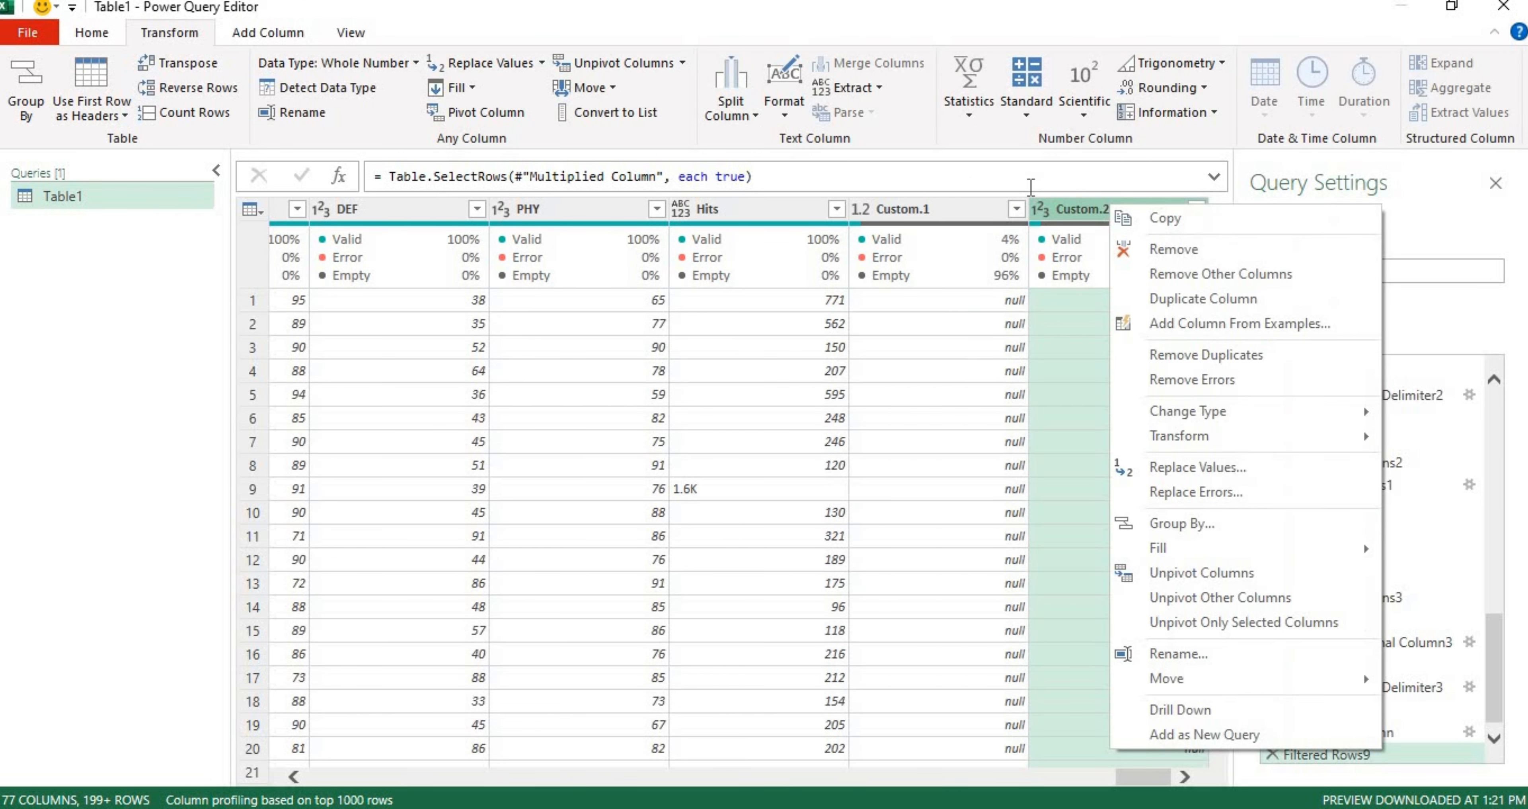
{"action": "left_click", "coordinate": [952, 210]}
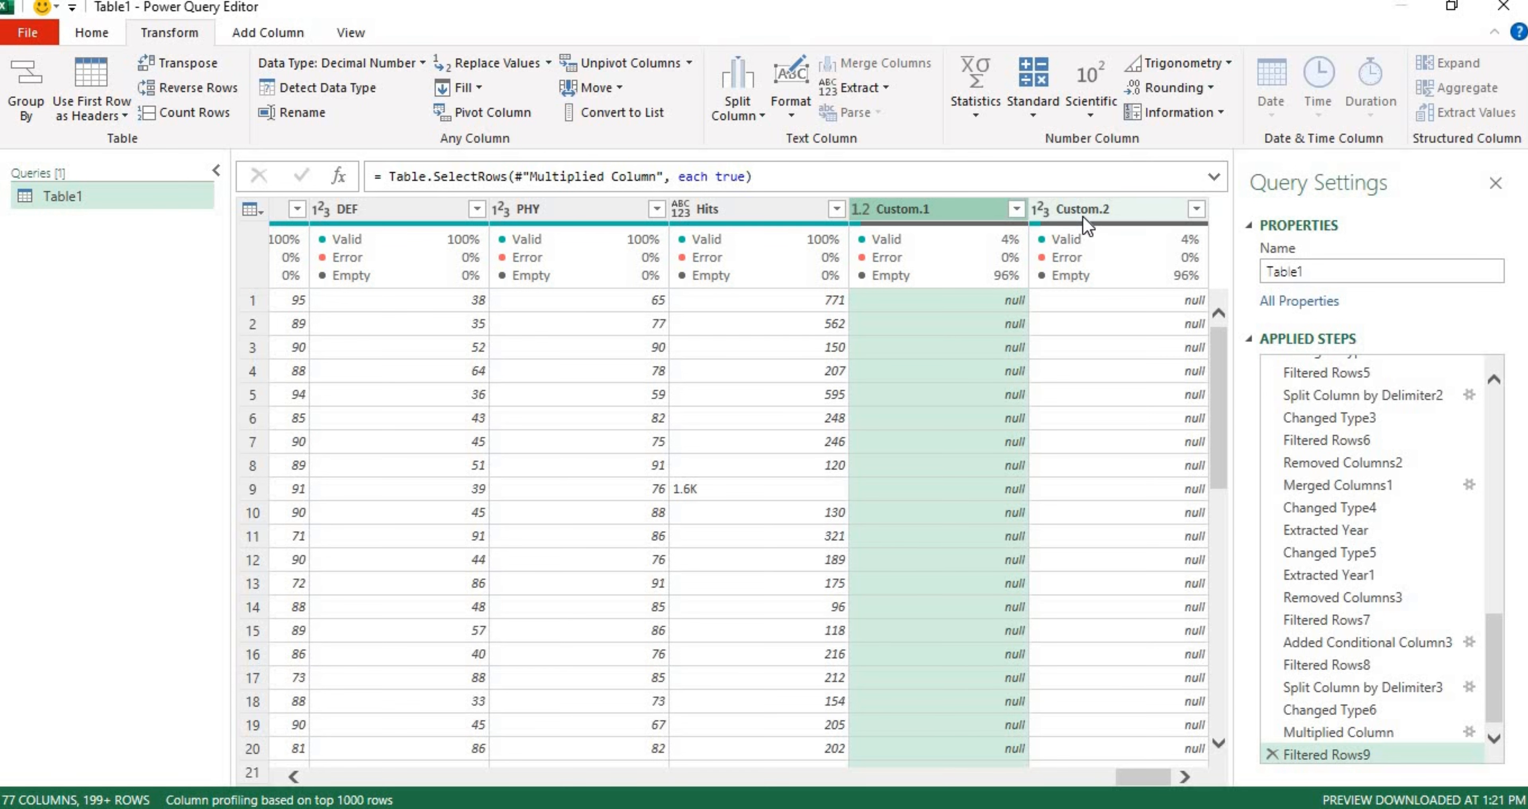
{"action": "left_click", "coordinate": [1083, 216], "text": "ctrl"}
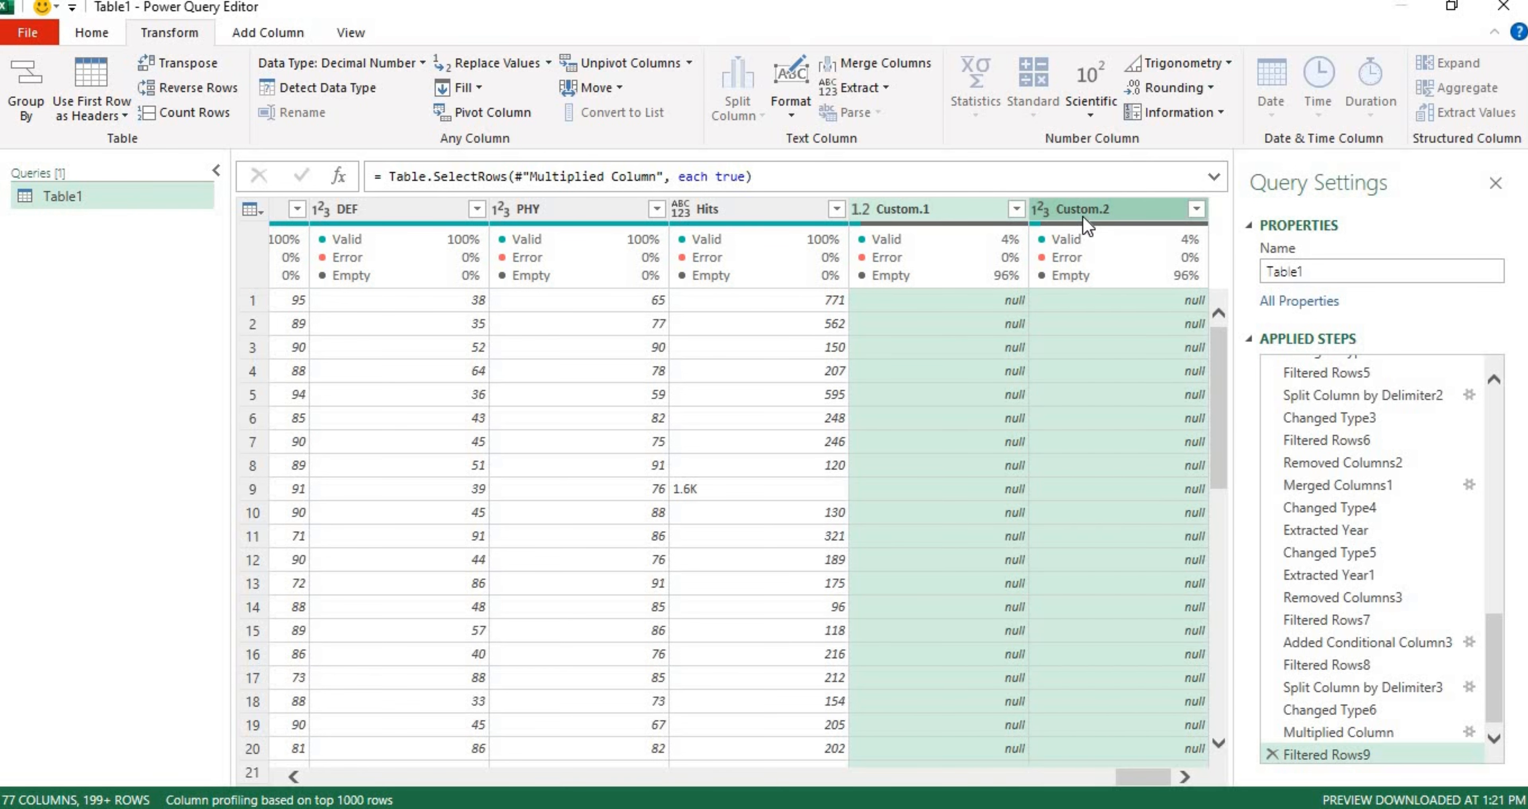
{"action": "right_click", "coordinate": [1083, 217]}
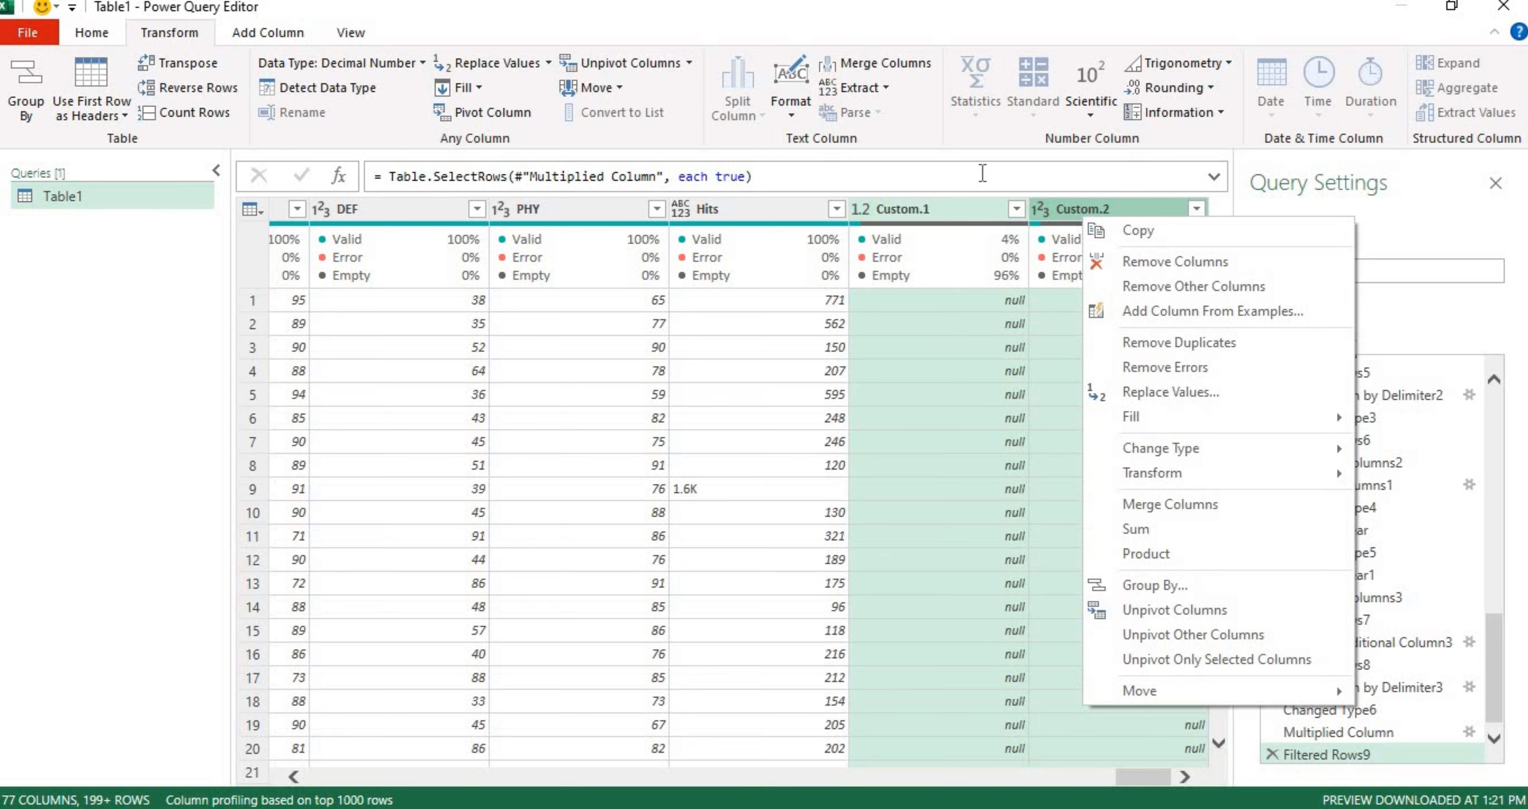
- Add a new column that sums Custom.1 and Custom.2, and check its distinct values with all of them selected
{"action": "left_click", "coordinate": [979, 212]}
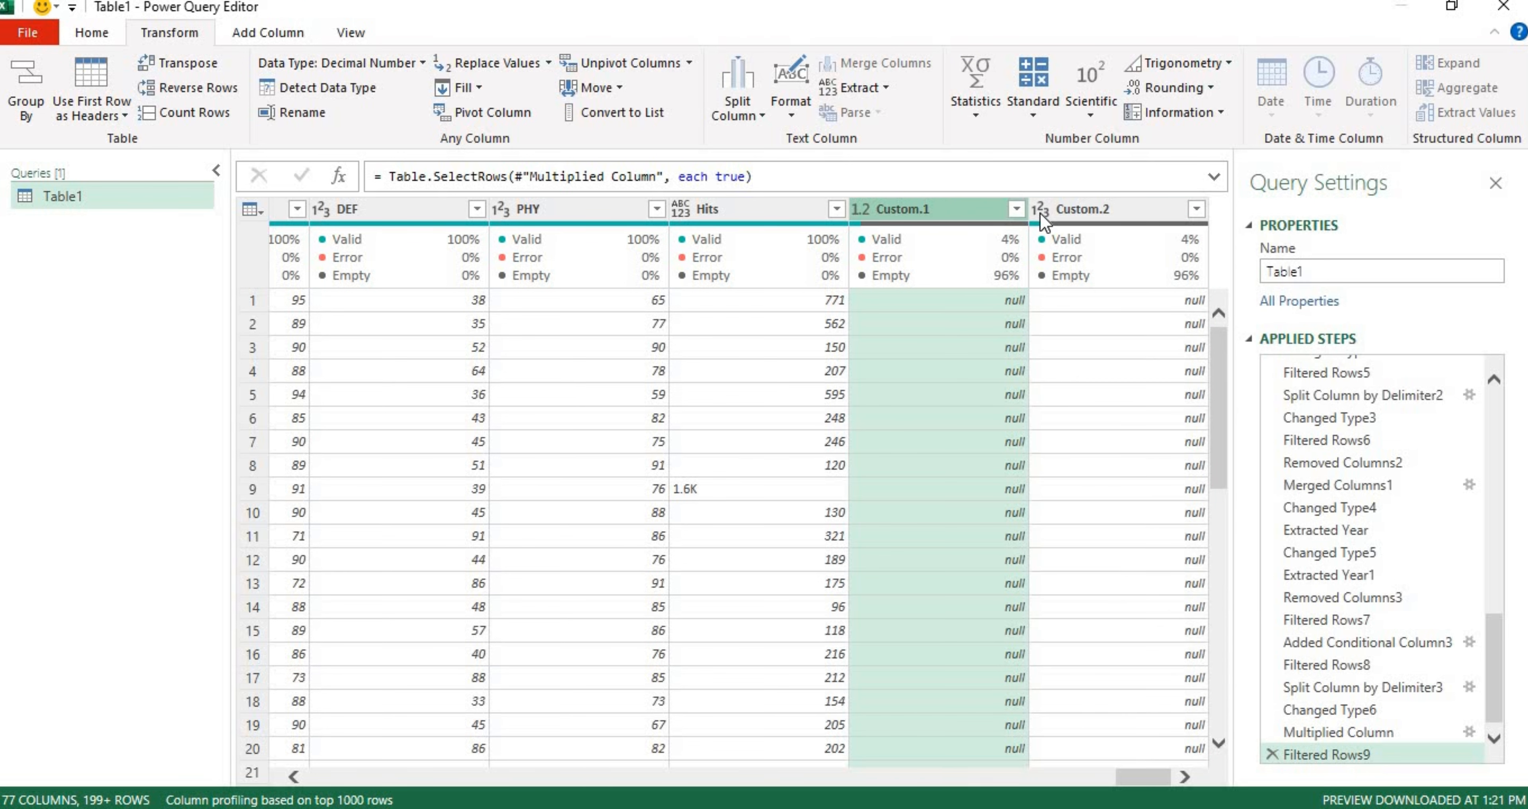
{"action": "left_click", "coordinate": [1061, 216], "text": "ctrl"}
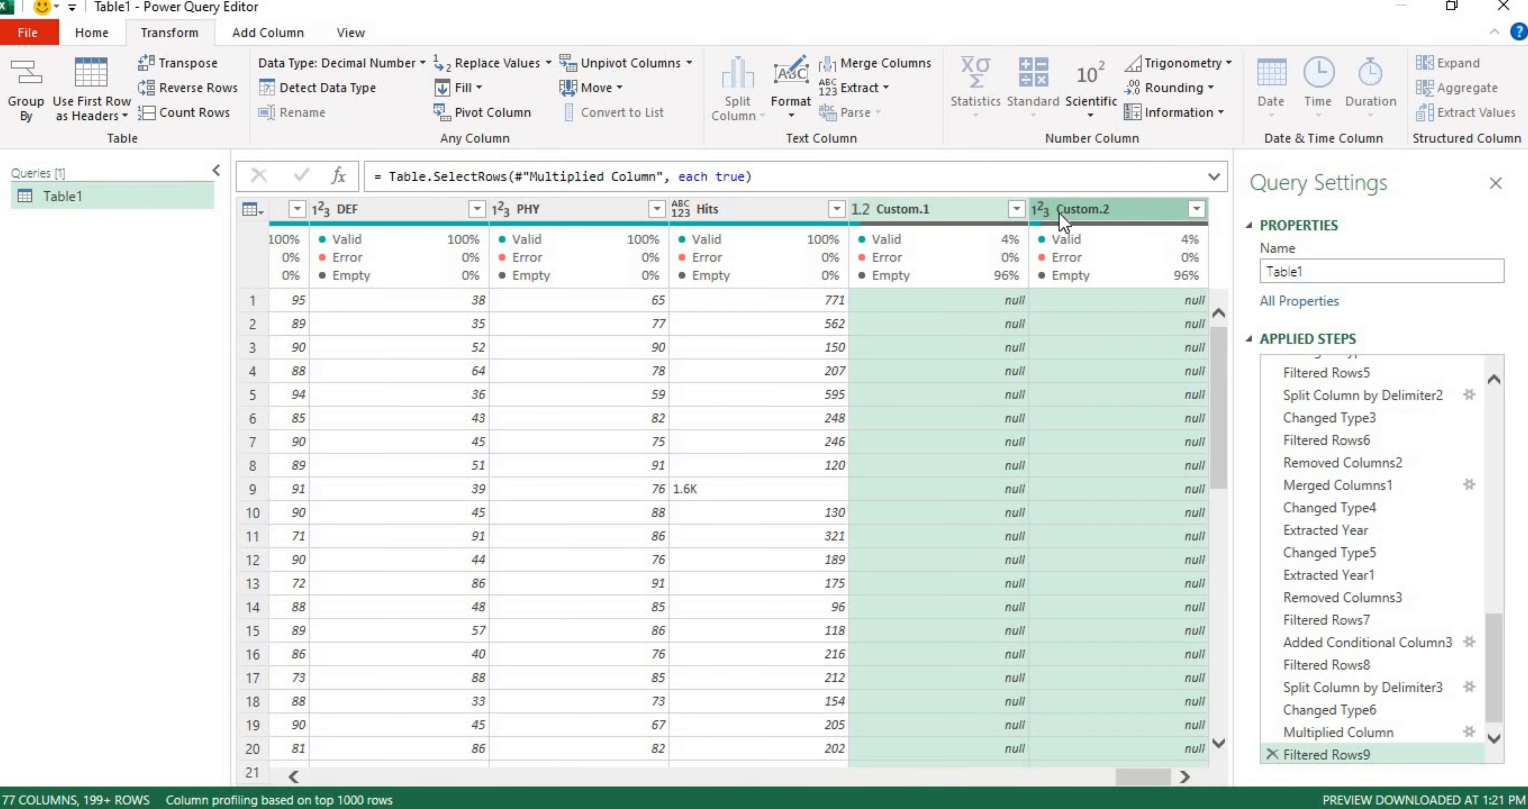
{"action": "left_click", "coordinate": [245, 40]}
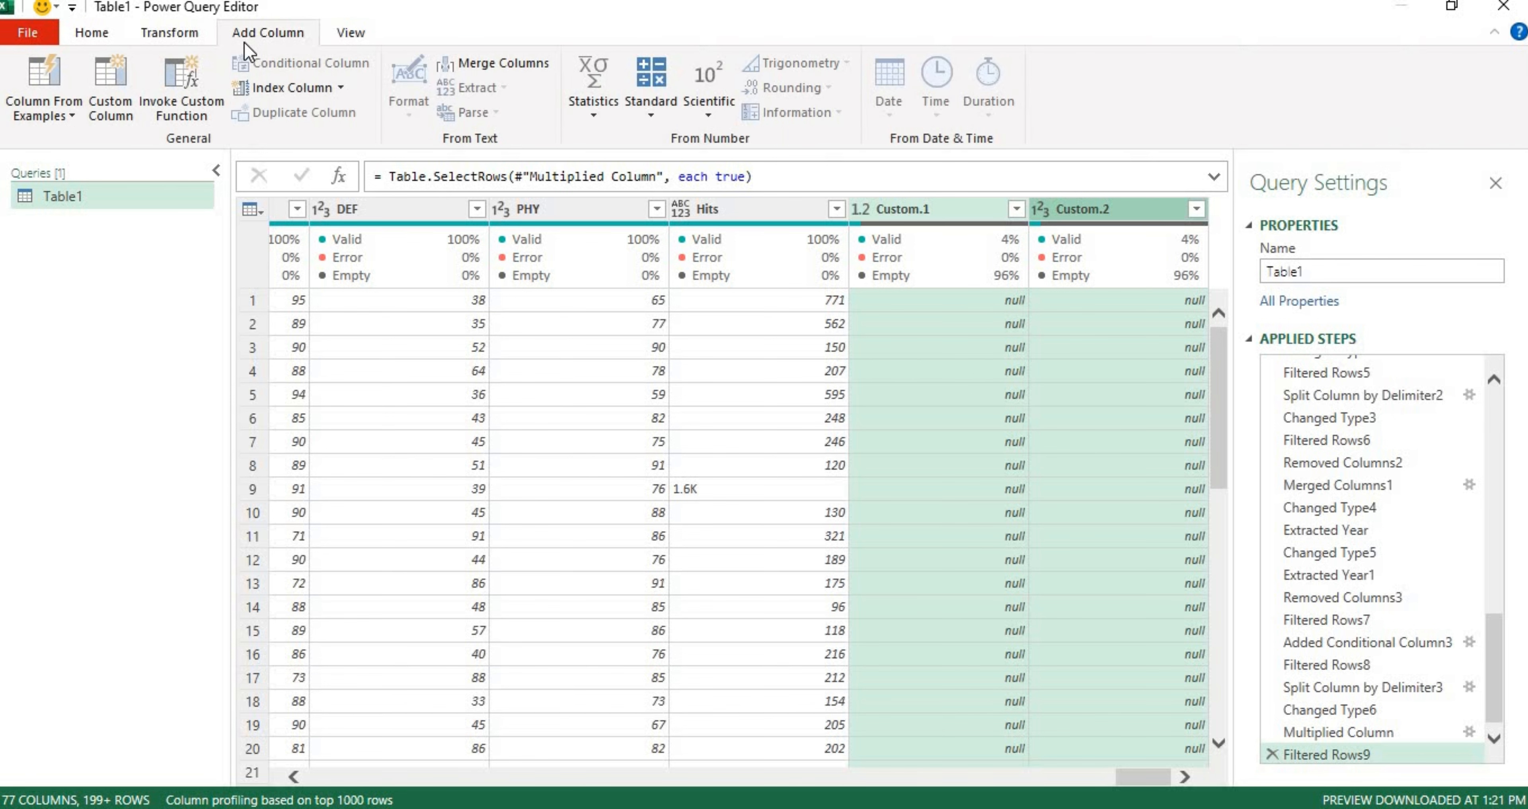
{"action": "left_click", "coordinate": [652, 115]}
{"action": "left_click", "coordinate": [622, 135]}
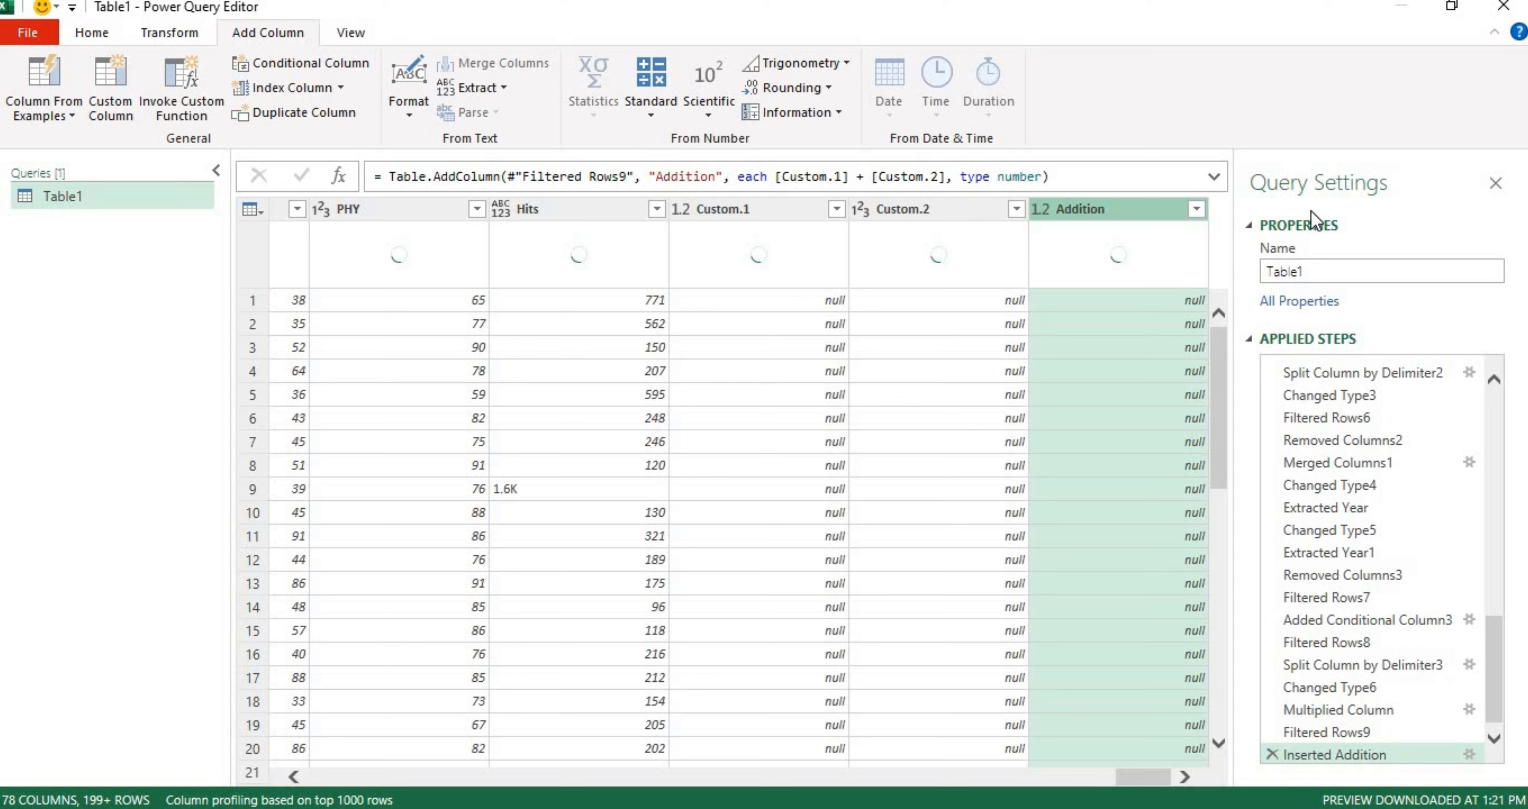
{"action": "left_click", "coordinate": [1196, 209]}
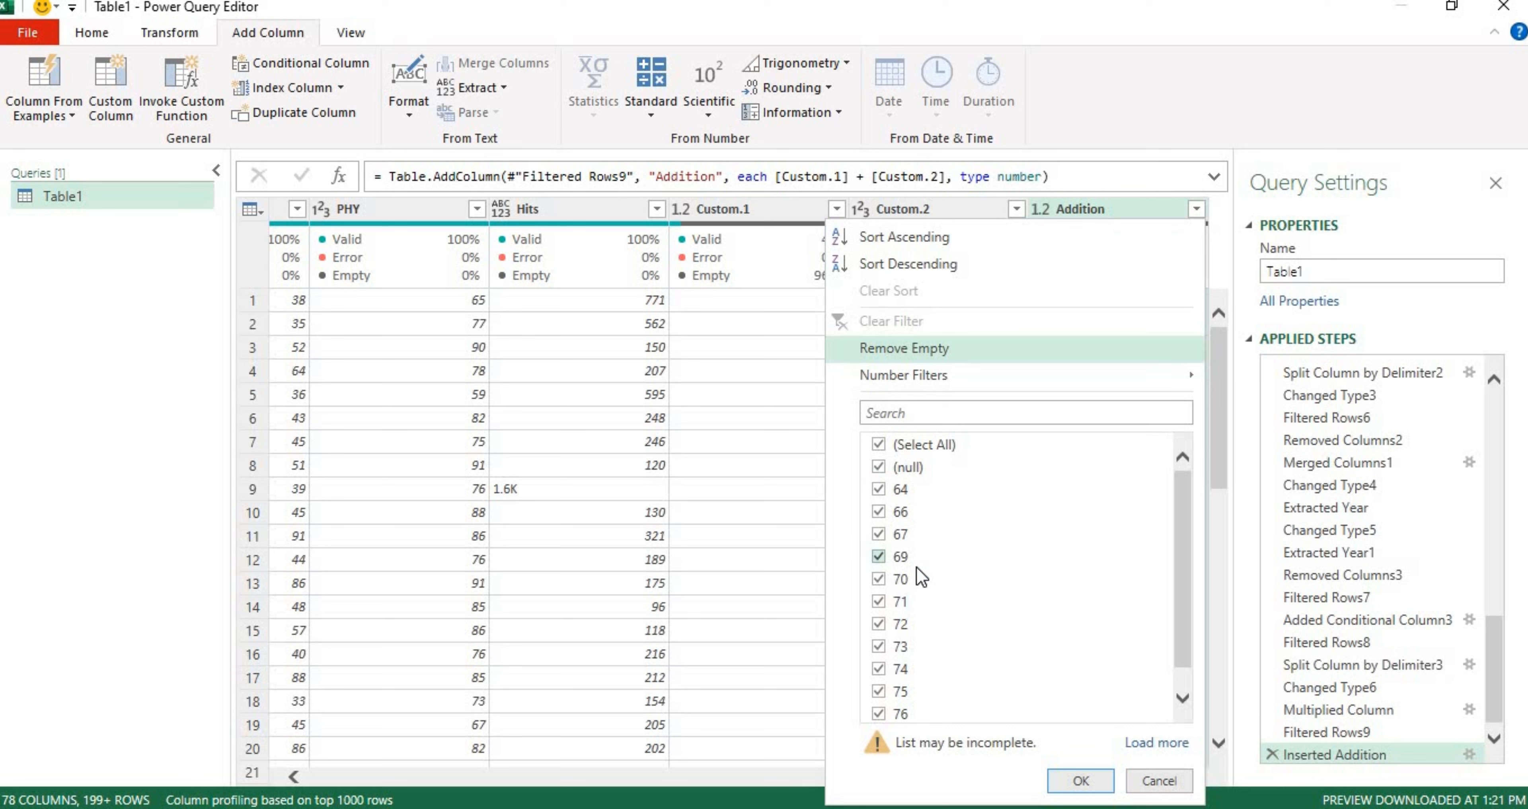
{"action": "left_click", "coordinate": [1091, 777]}
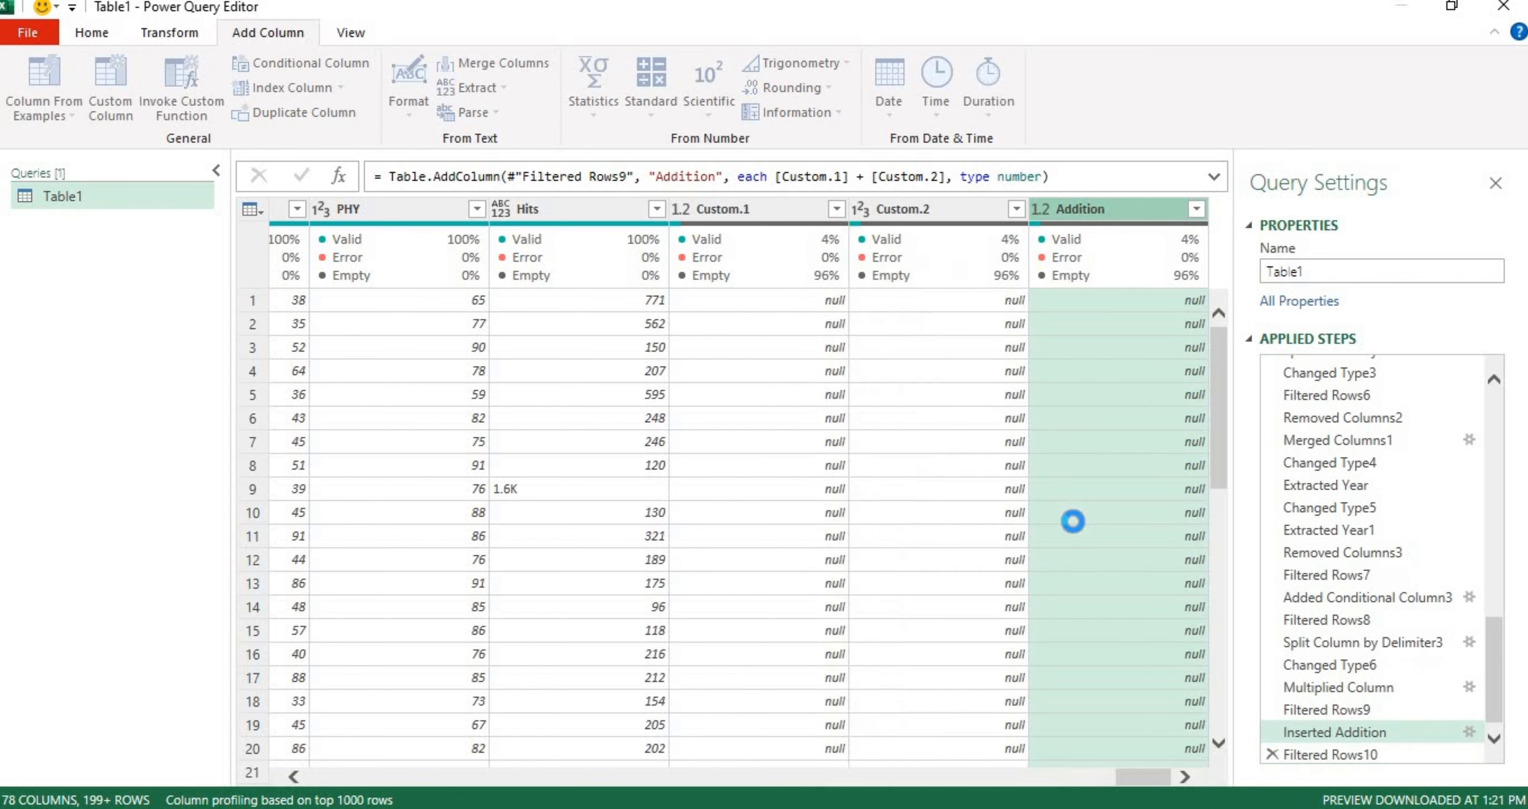
- Remove the Custom.1 and Custom.2 columns from the table
{"action": "left_click", "coordinate": [829, 211]}
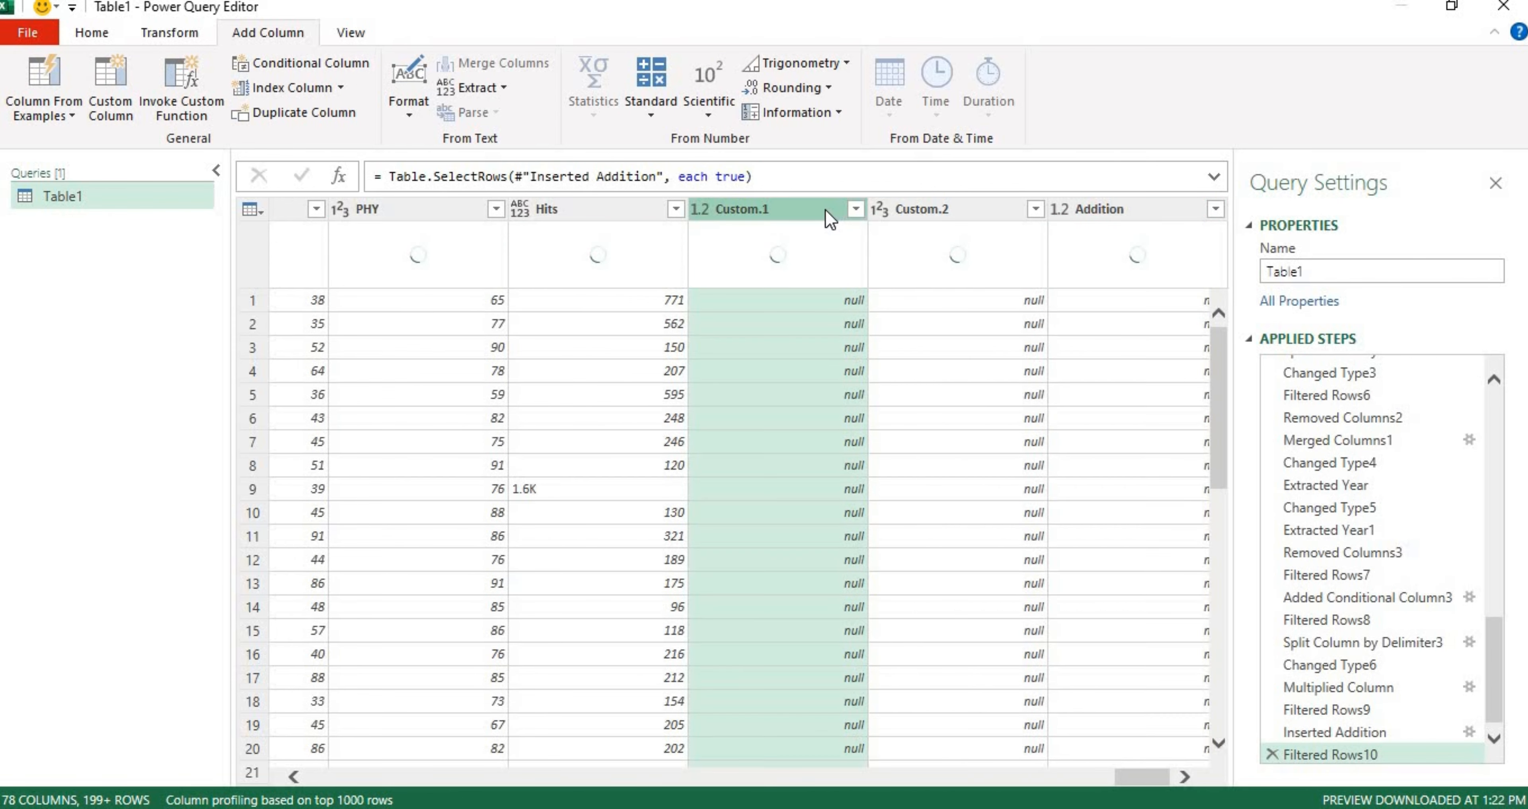
{"action": "left_click", "coordinate": [913, 211], "text": "ctrl"}
{"action": "right_click", "coordinate": [914, 211]}
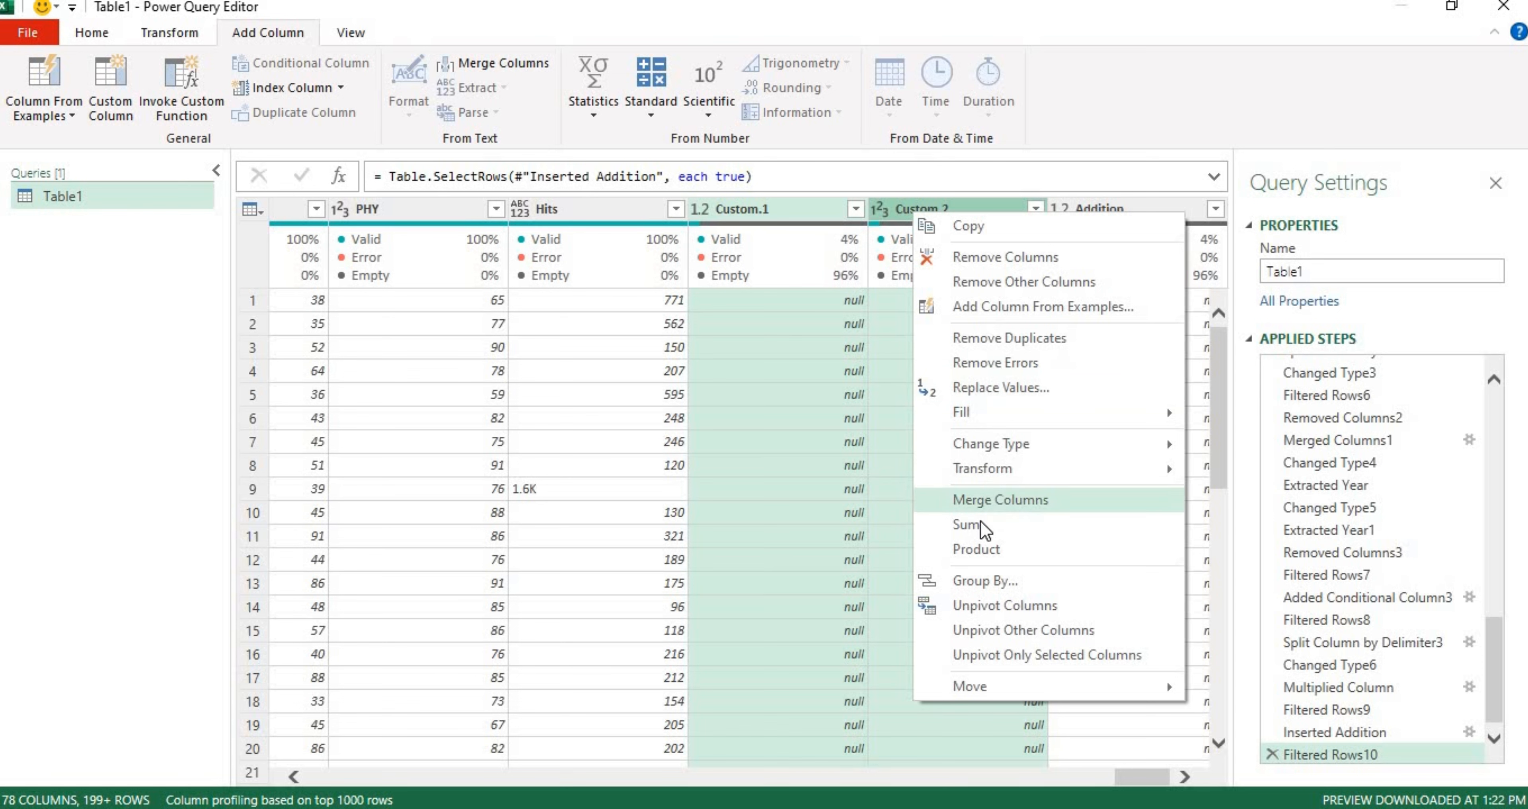
{"action": "left_click", "coordinate": [972, 257]}
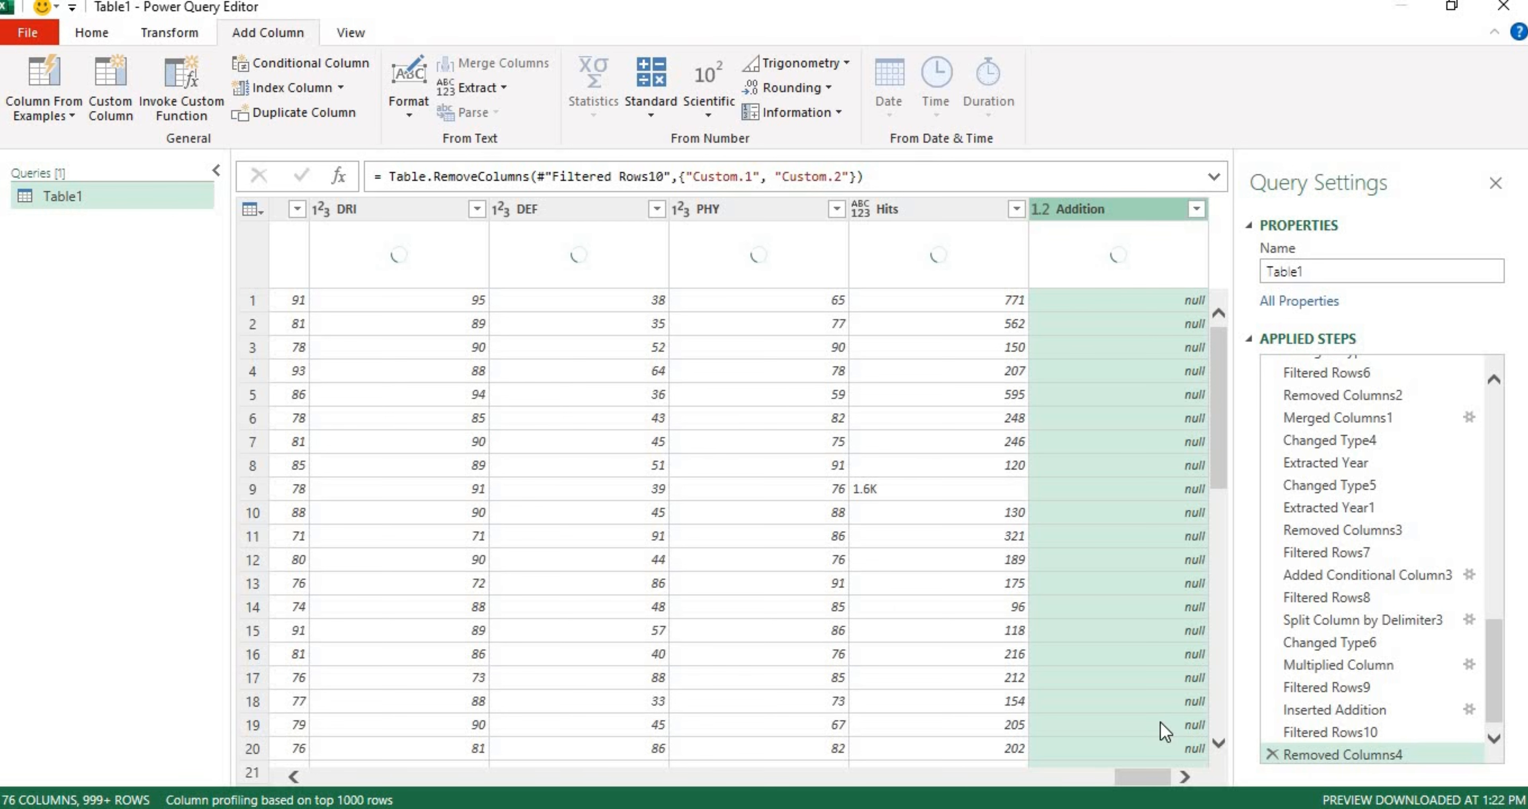
- Check the Height column's distinct values, and begin a conditional column with the condition that Height contains 'cm'
{"action": "left_click_drag", "start_coordinate": [1150, 781], "coordinate": [448, 747]}
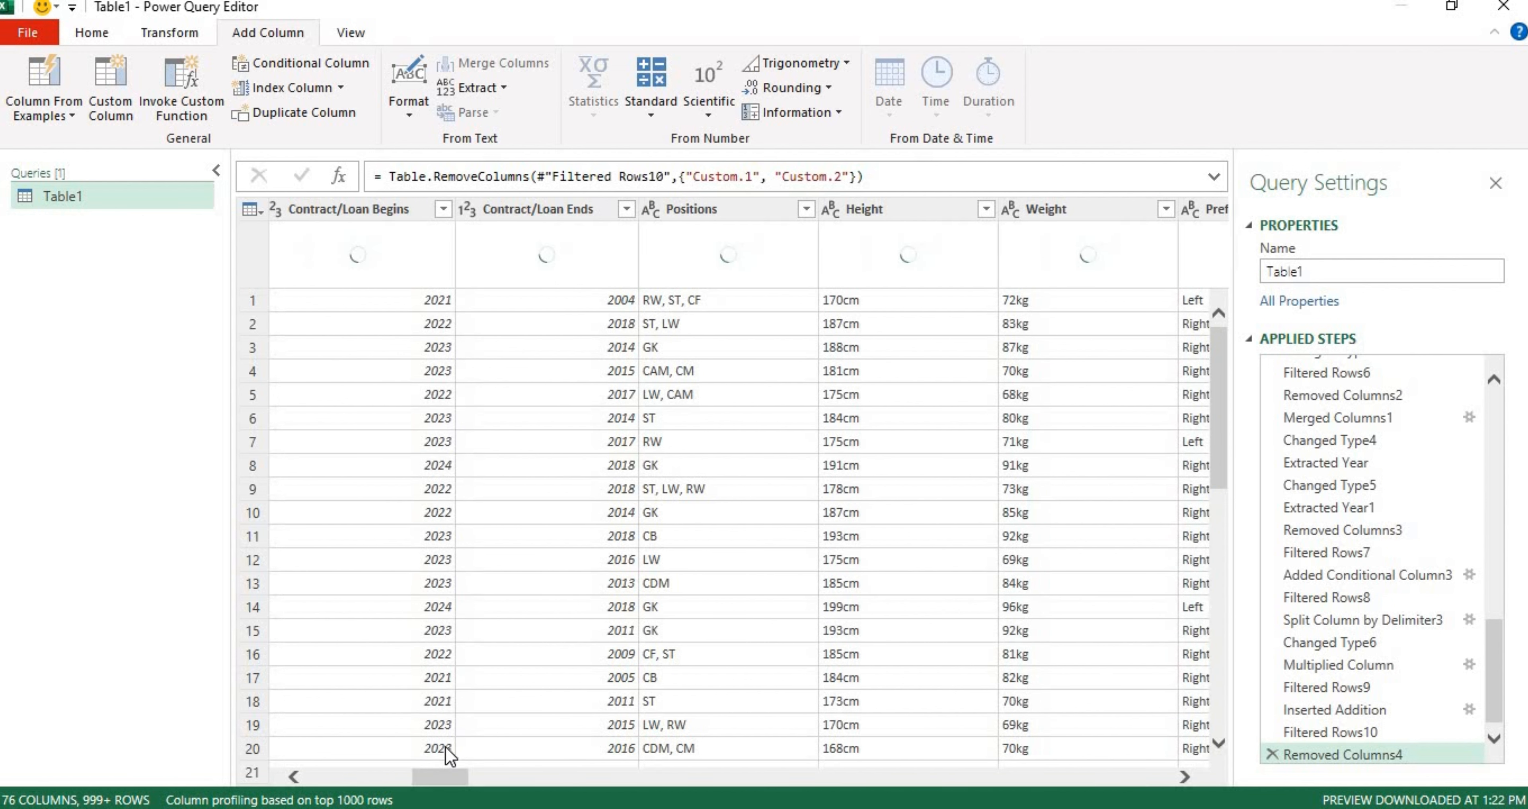
{"action": "left_click", "coordinate": [985, 212]}
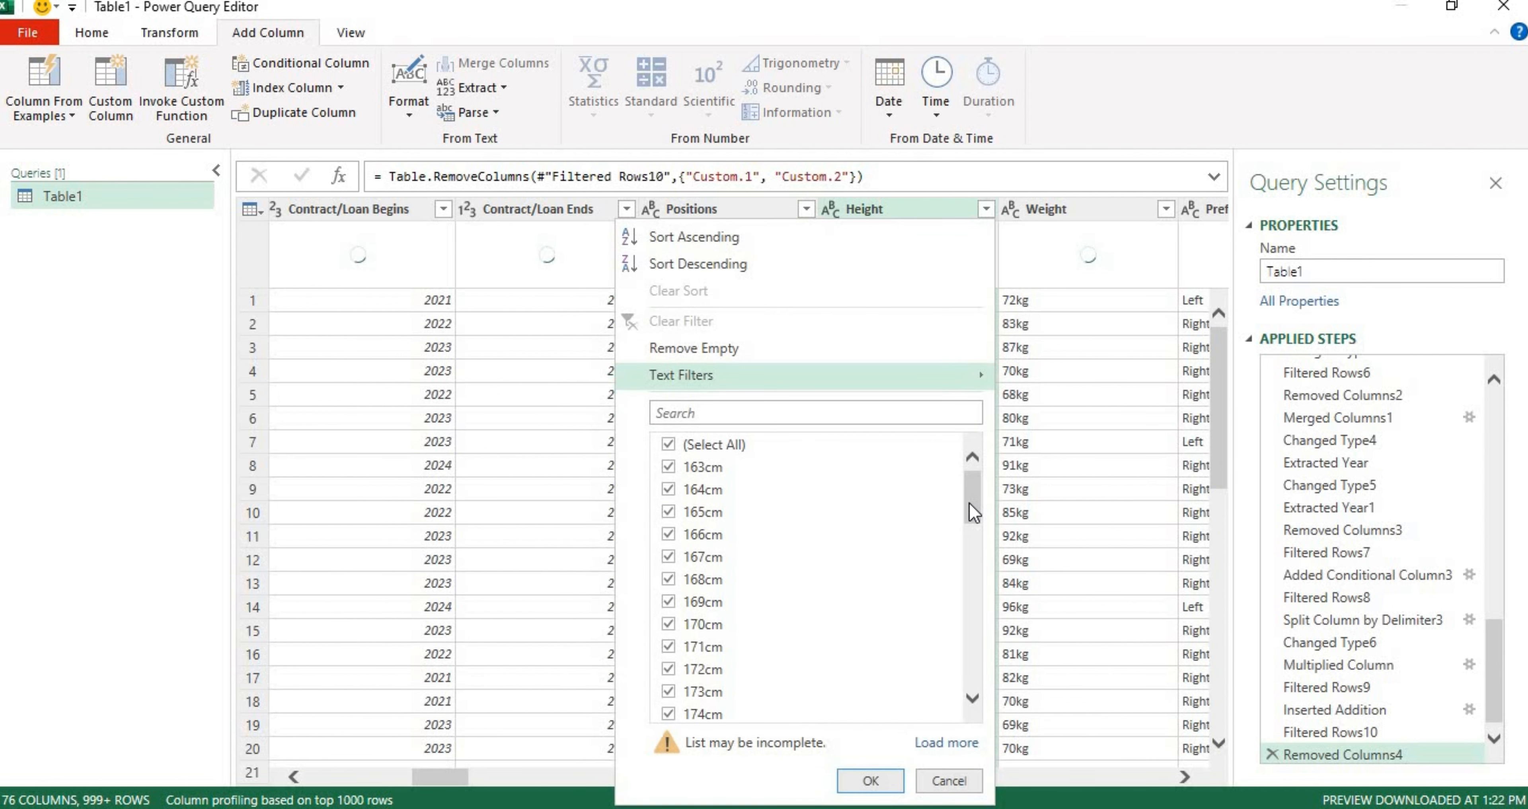
{"action": "left_click_drag", "start_coordinate": [973, 505], "coordinate": [971, 654]}
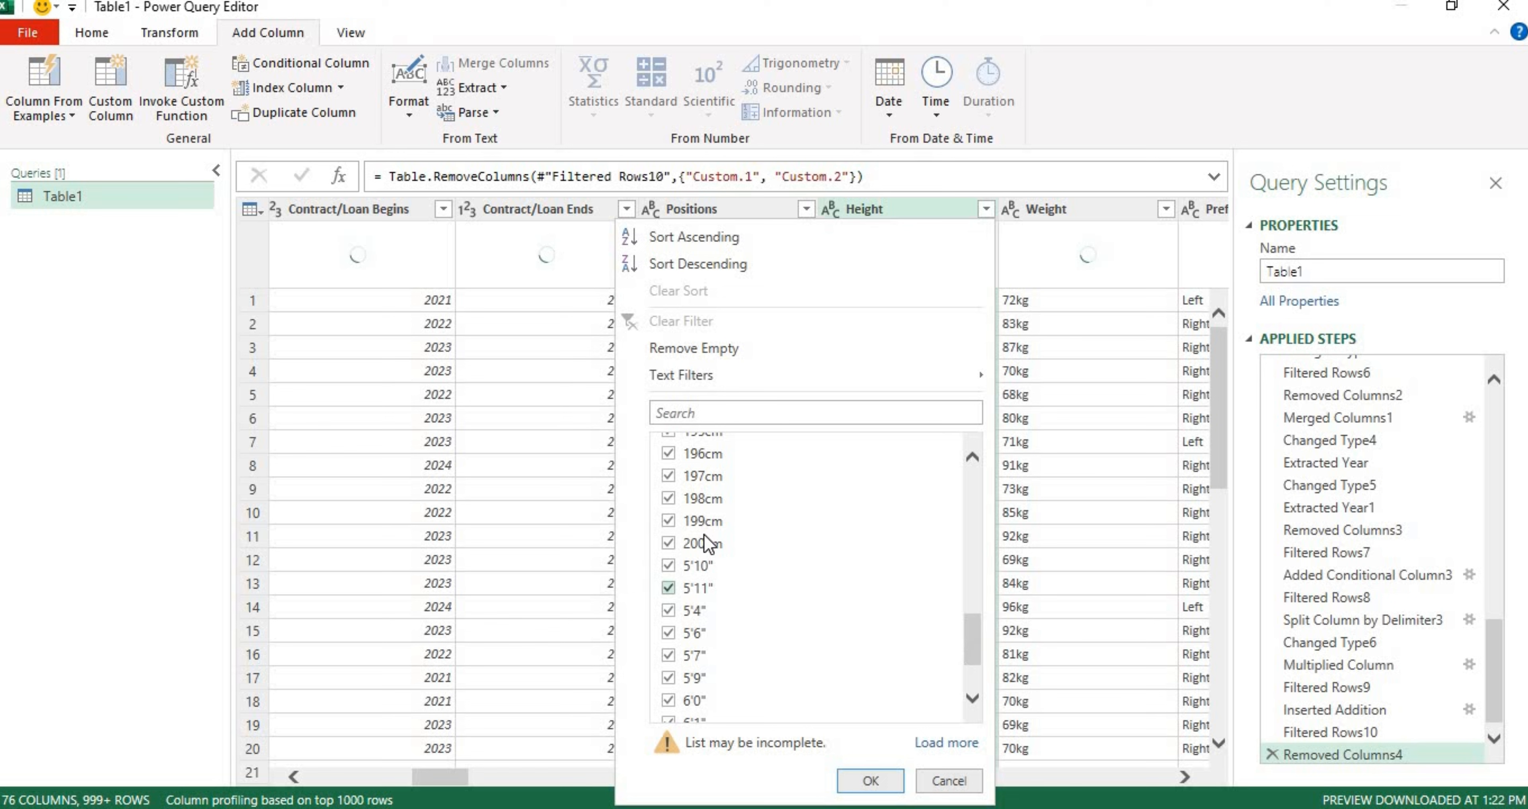
{"action": "left_click", "coordinate": [948, 781]}
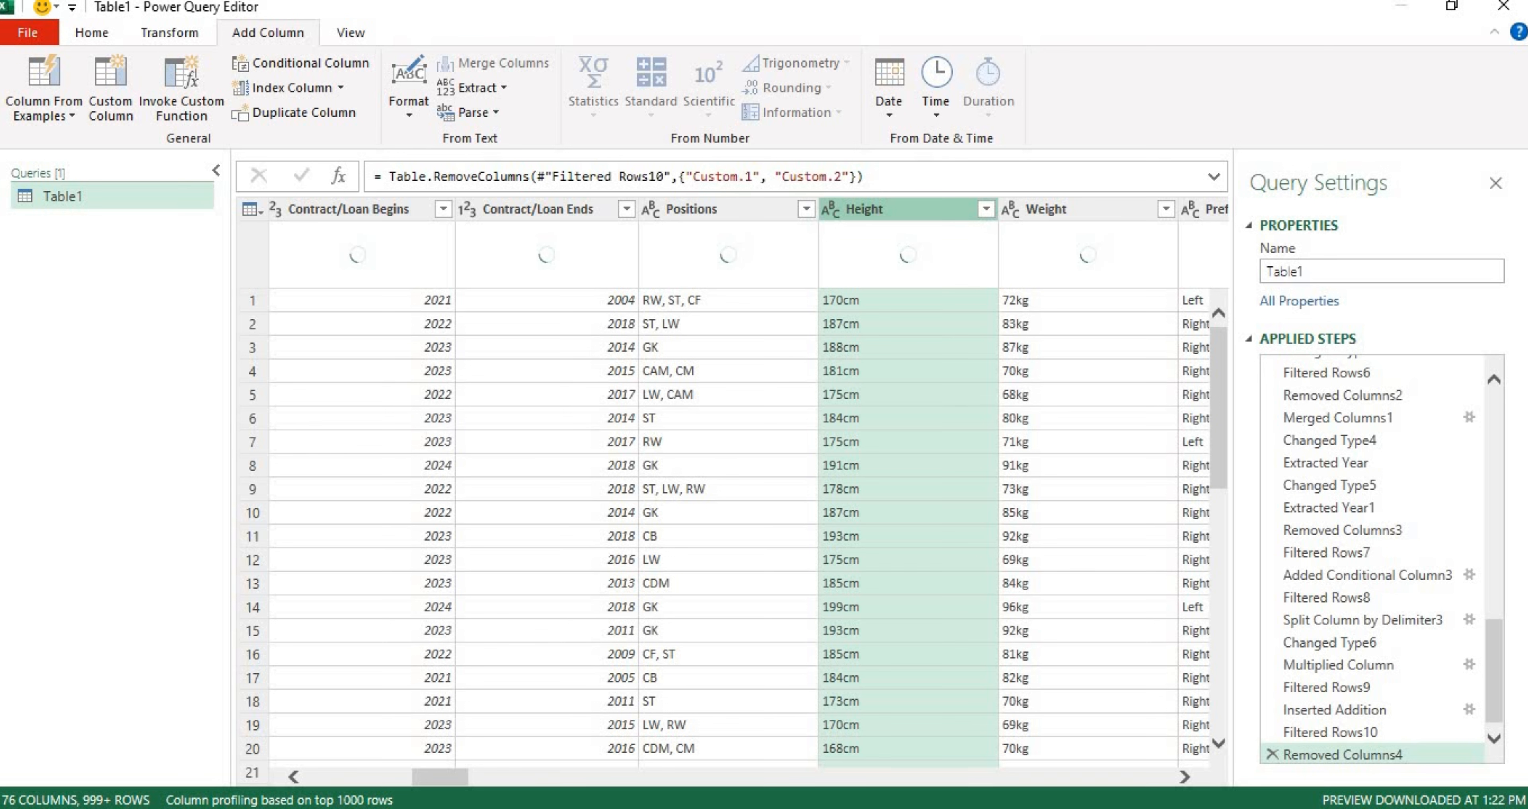
{"action": "left_click", "coordinate": [265, 66]}
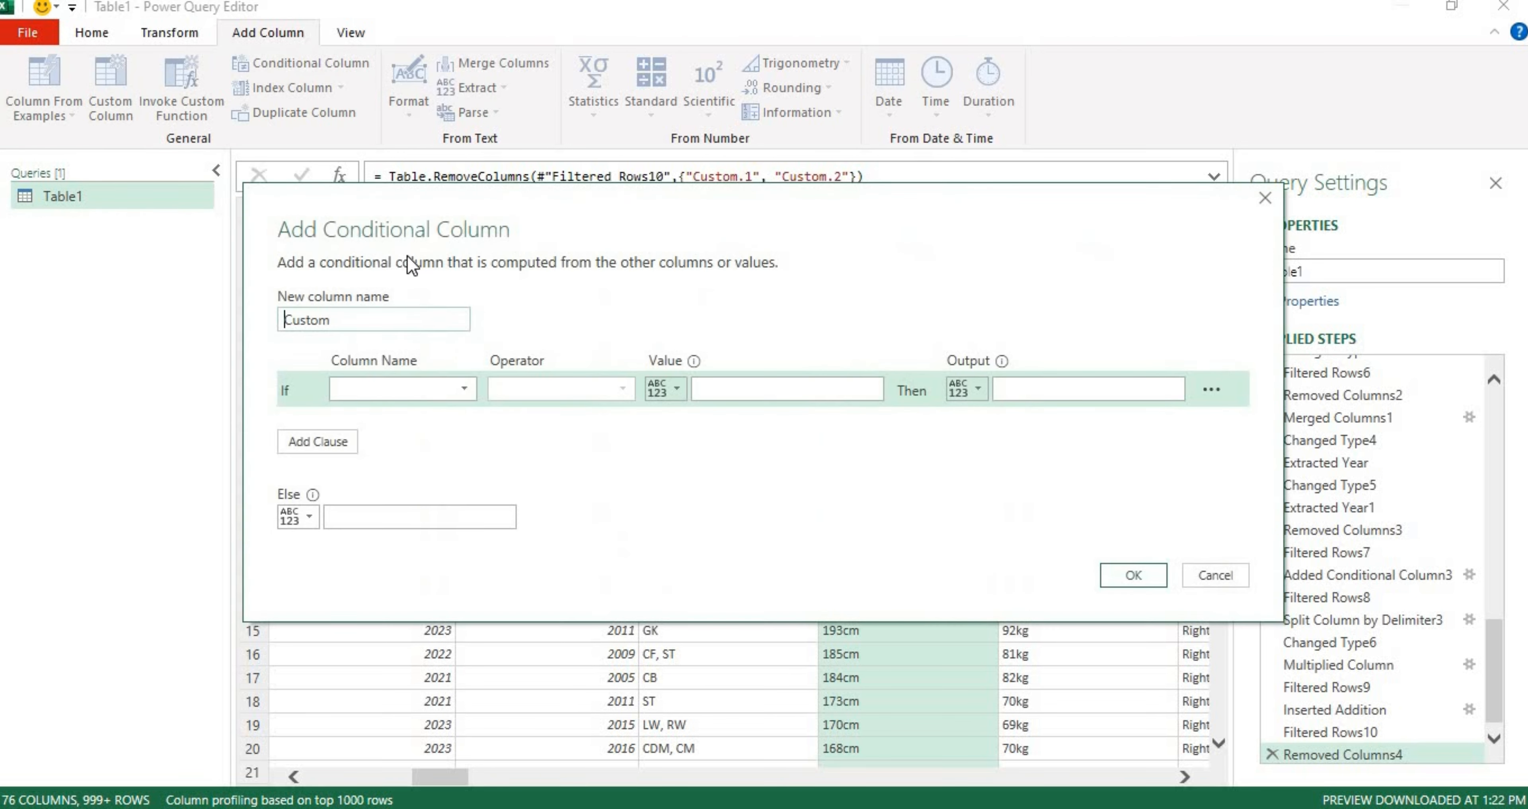
{"action": "left_click", "coordinate": [462, 391]}
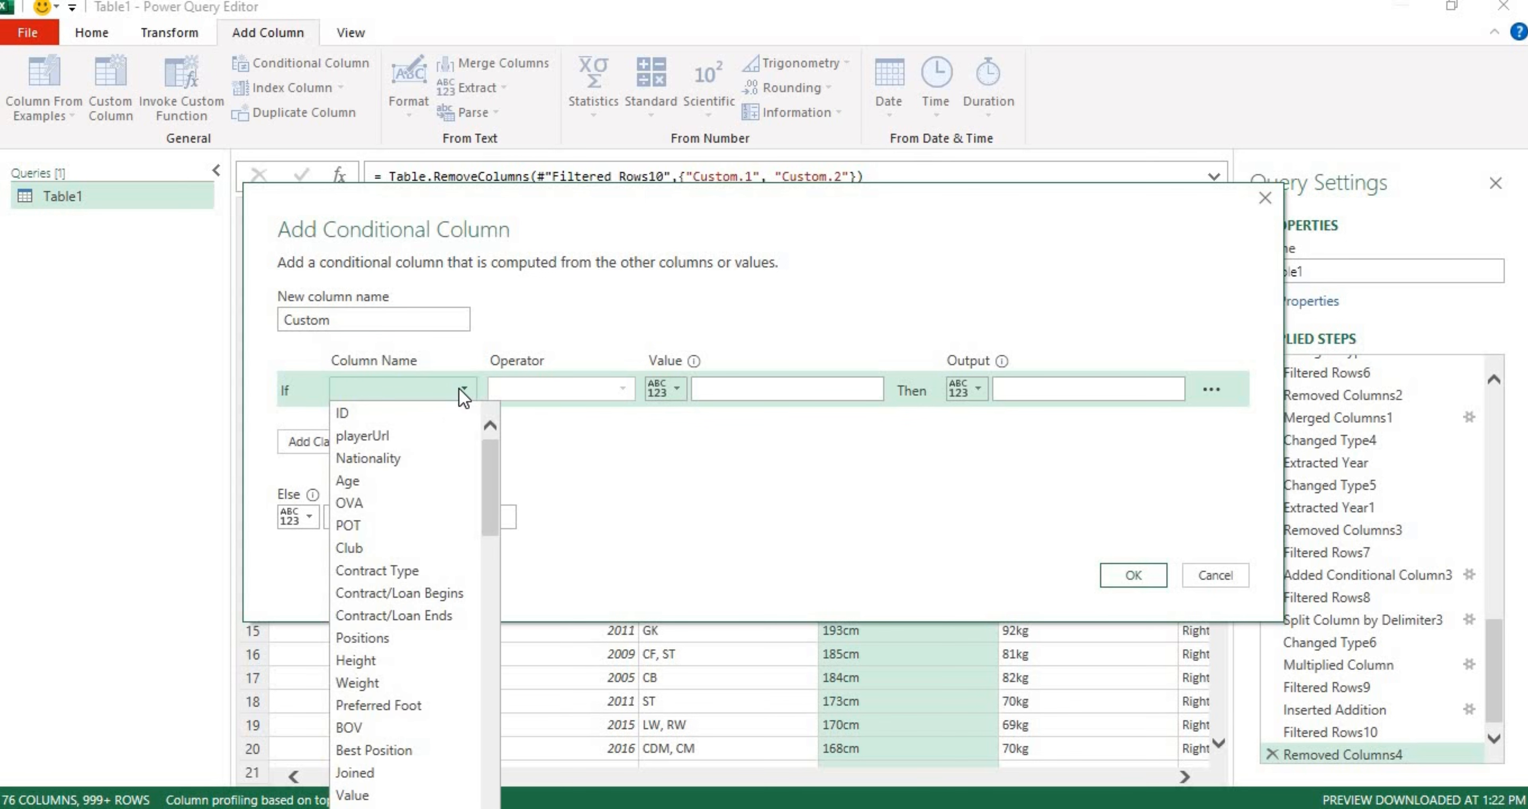
{"action": "left_click", "coordinate": [393, 663]}
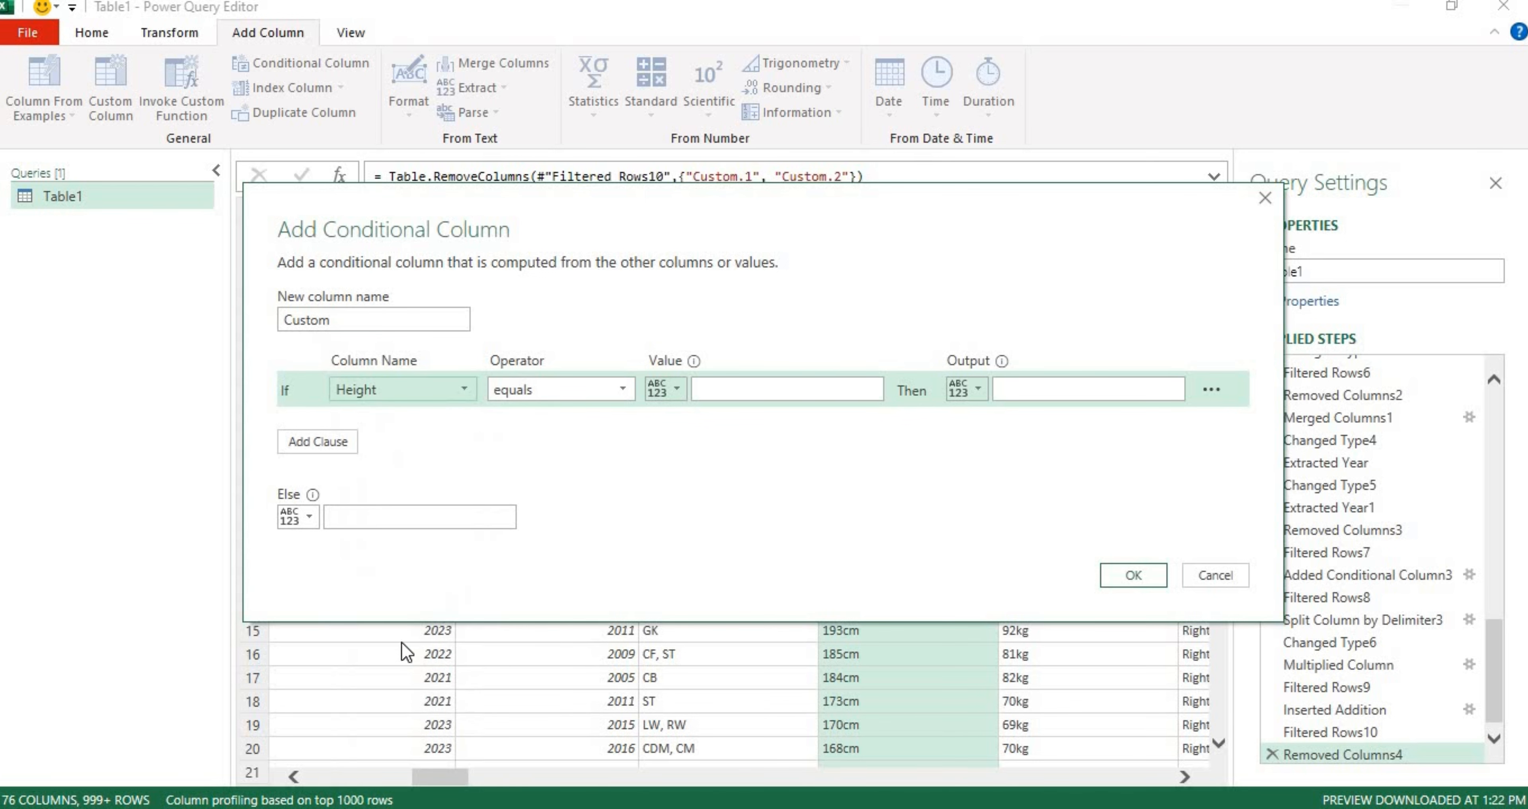
{"action": "left_click", "coordinate": [618, 393]}
{"action": "left_click", "coordinate": [582, 548]}
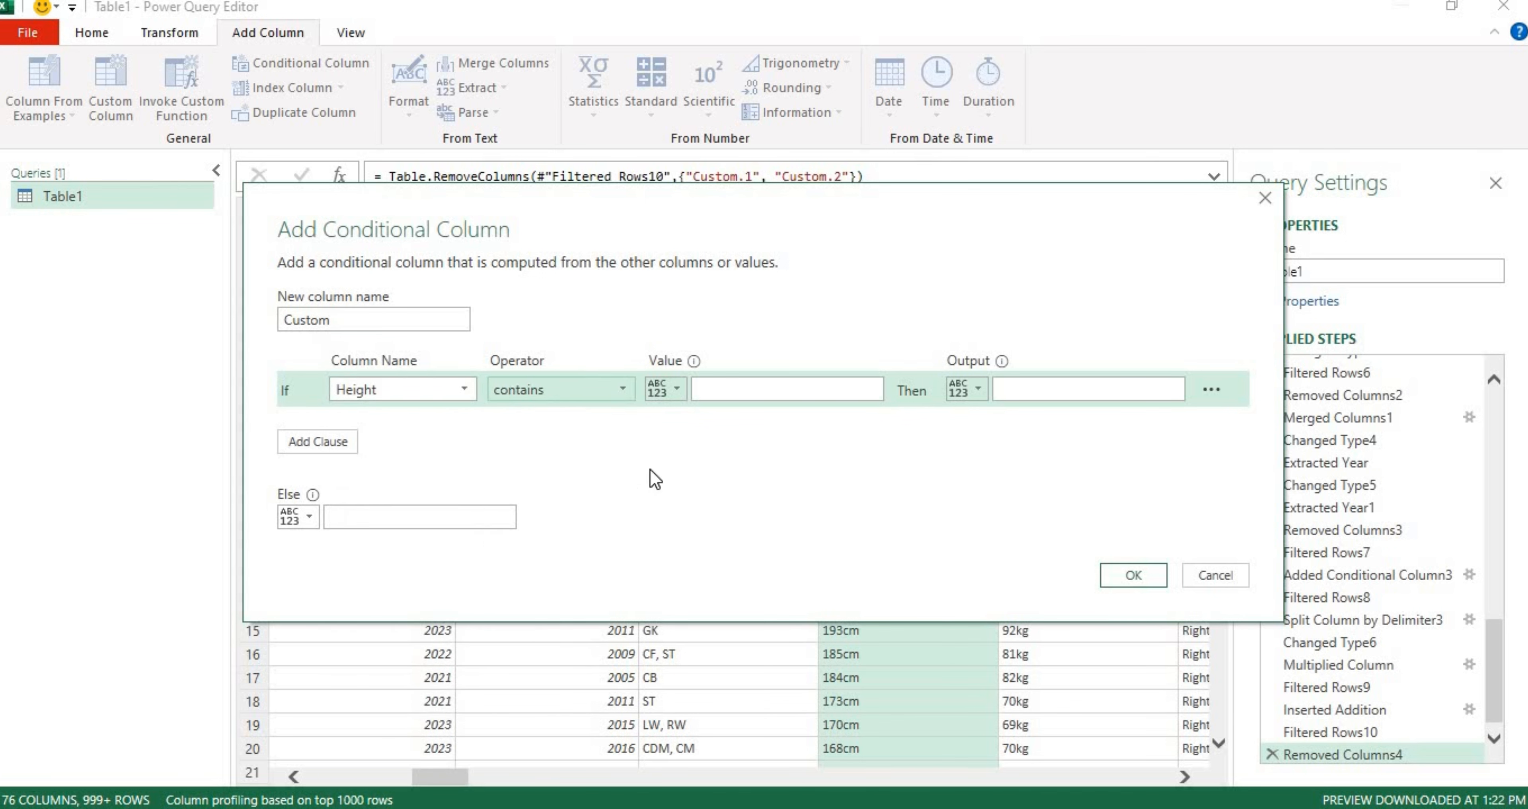
{"action": "left_click", "coordinate": [706, 392]}
{"action": "type", "text": "cm"}
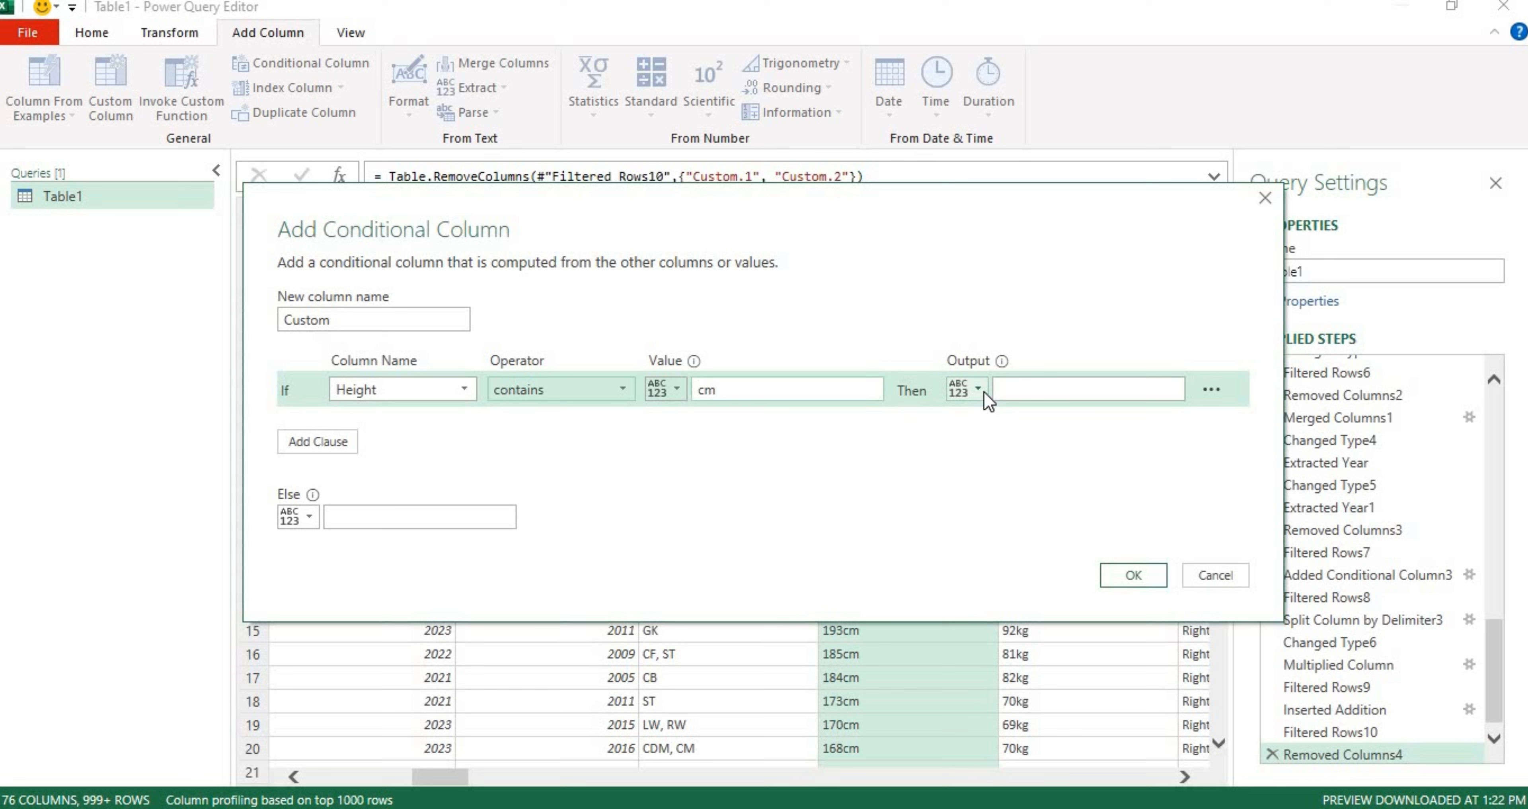
- Output the Height column's value when the condition is met, leave the else value empty, and create the conditional column
{"action": "left_click", "coordinate": [967, 389]}
{"action": "left_click", "coordinate": [985, 445]}
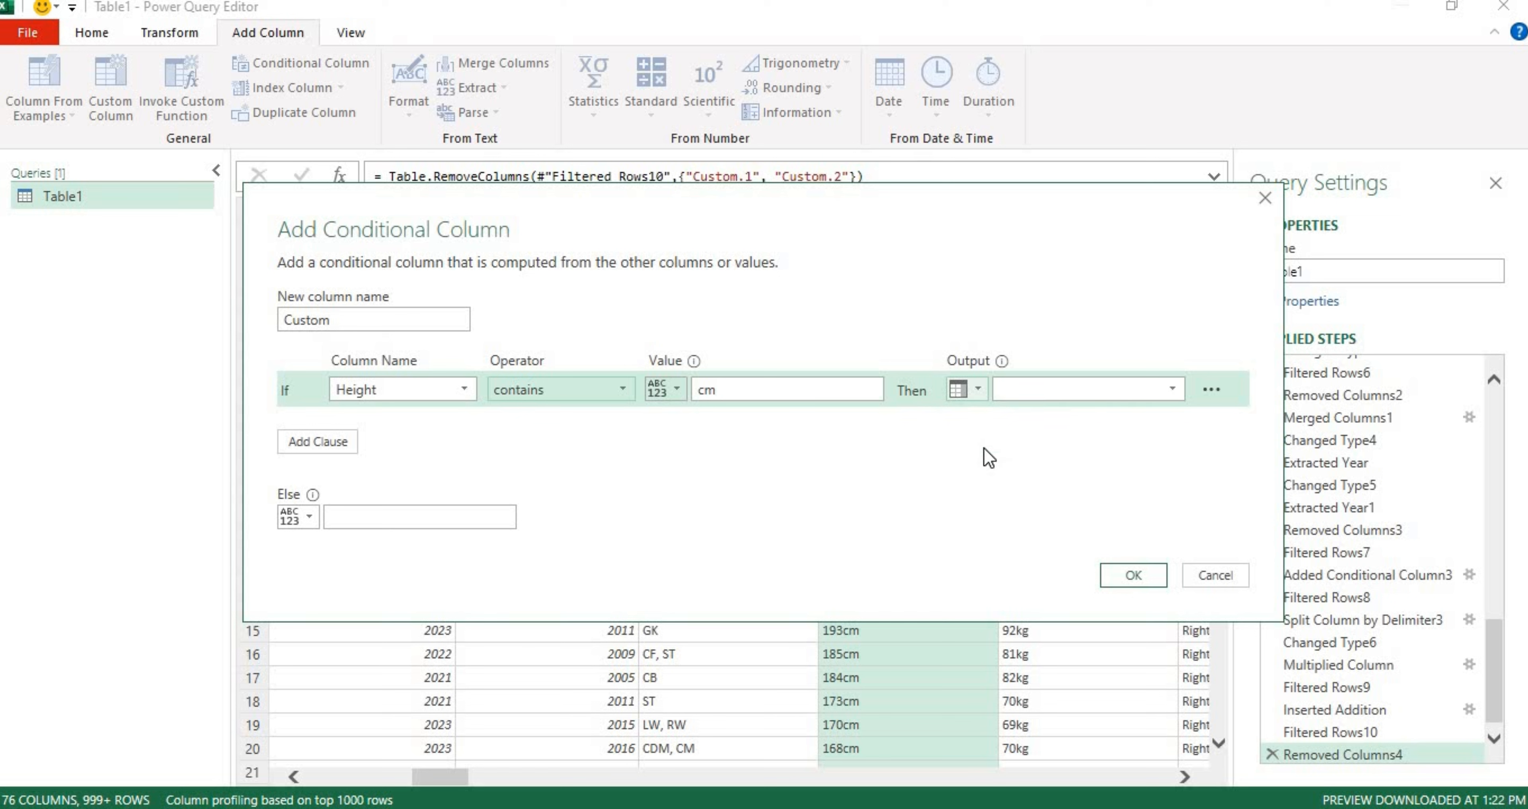
{"action": "left_click", "coordinate": [1153, 393]}
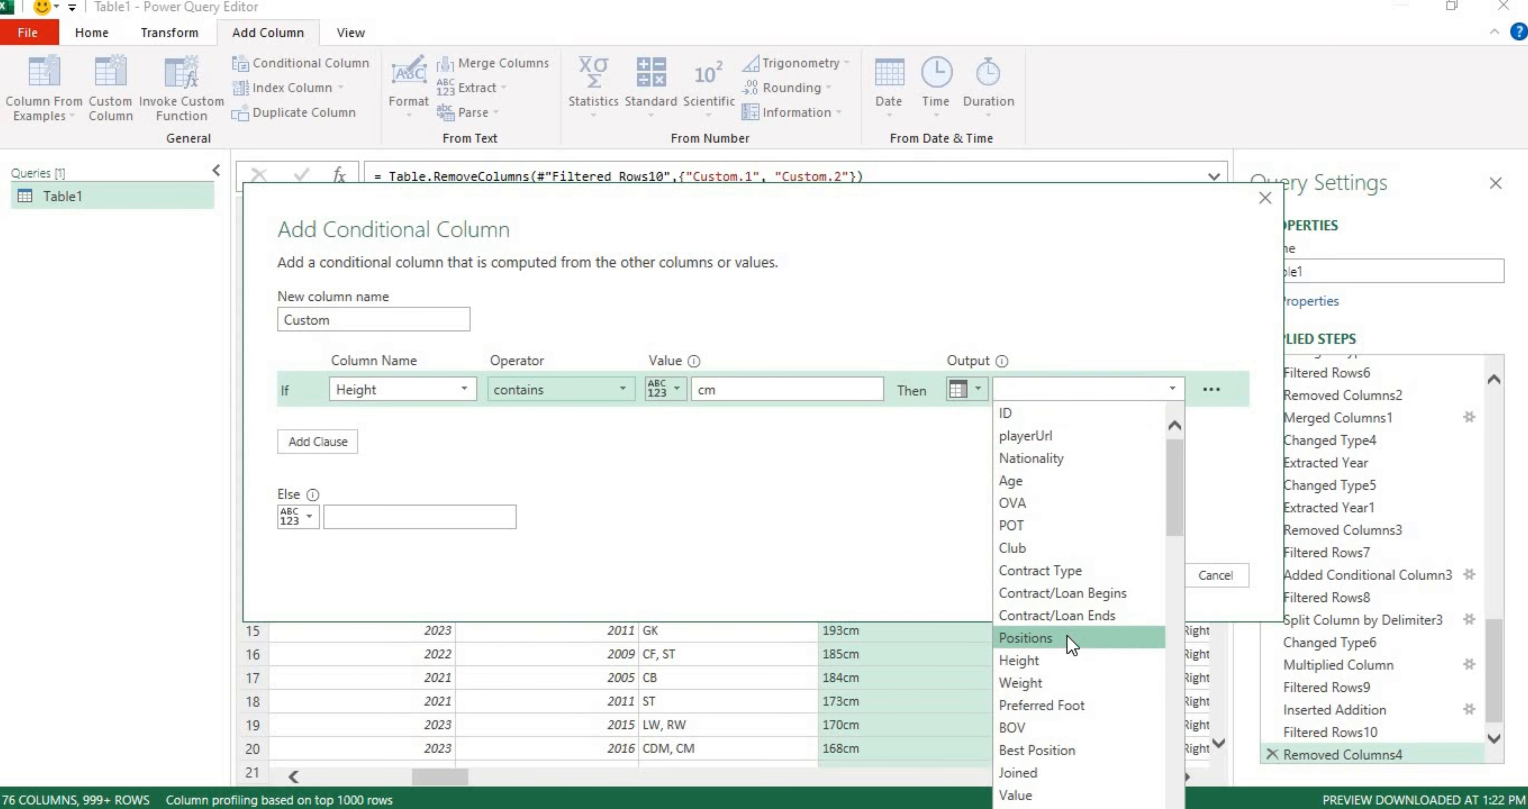
{"action": "left_click", "coordinate": [1066, 664]}
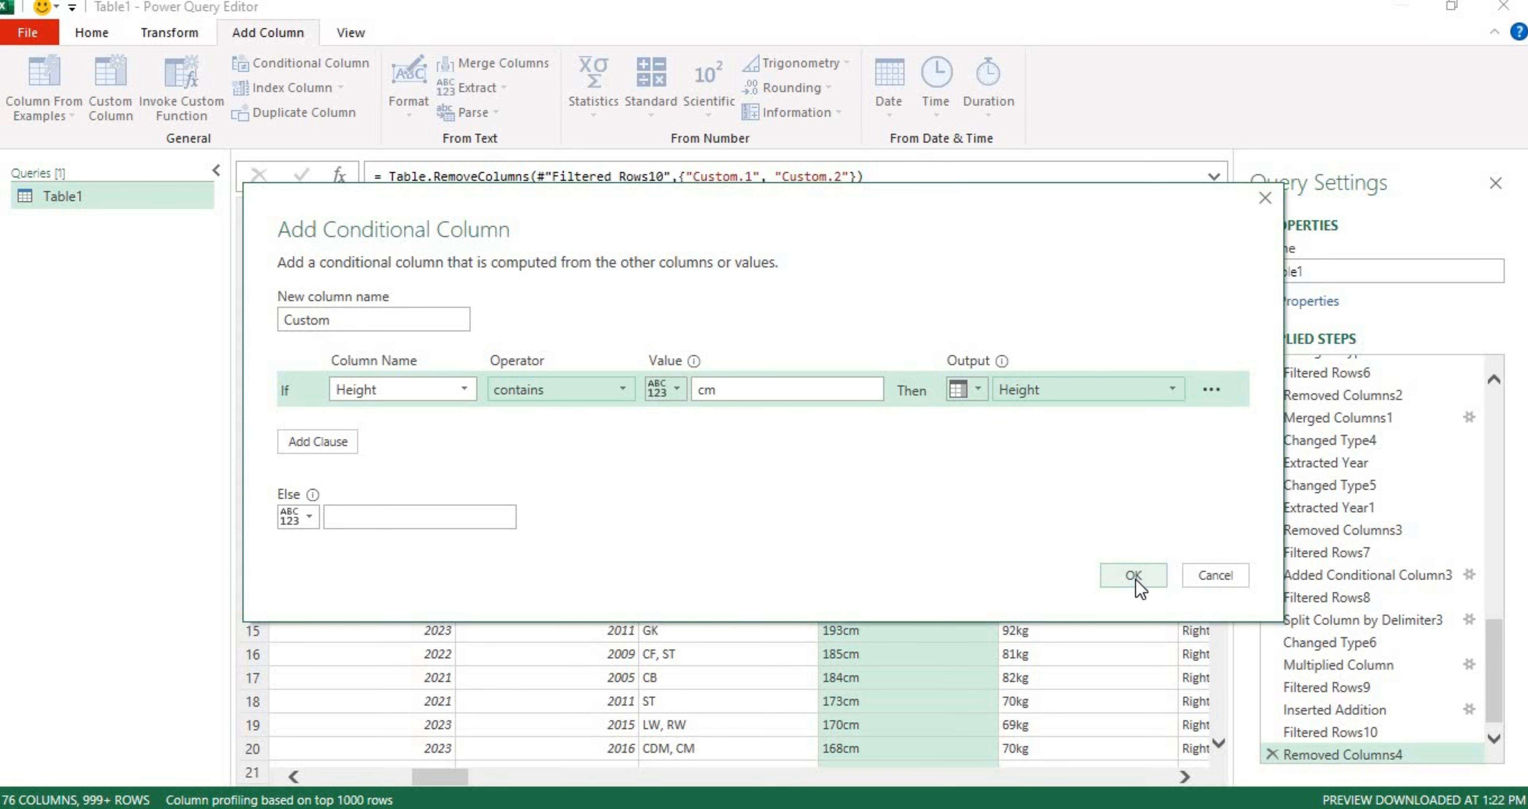
{"action": "left_click", "coordinate": [1134, 575]}
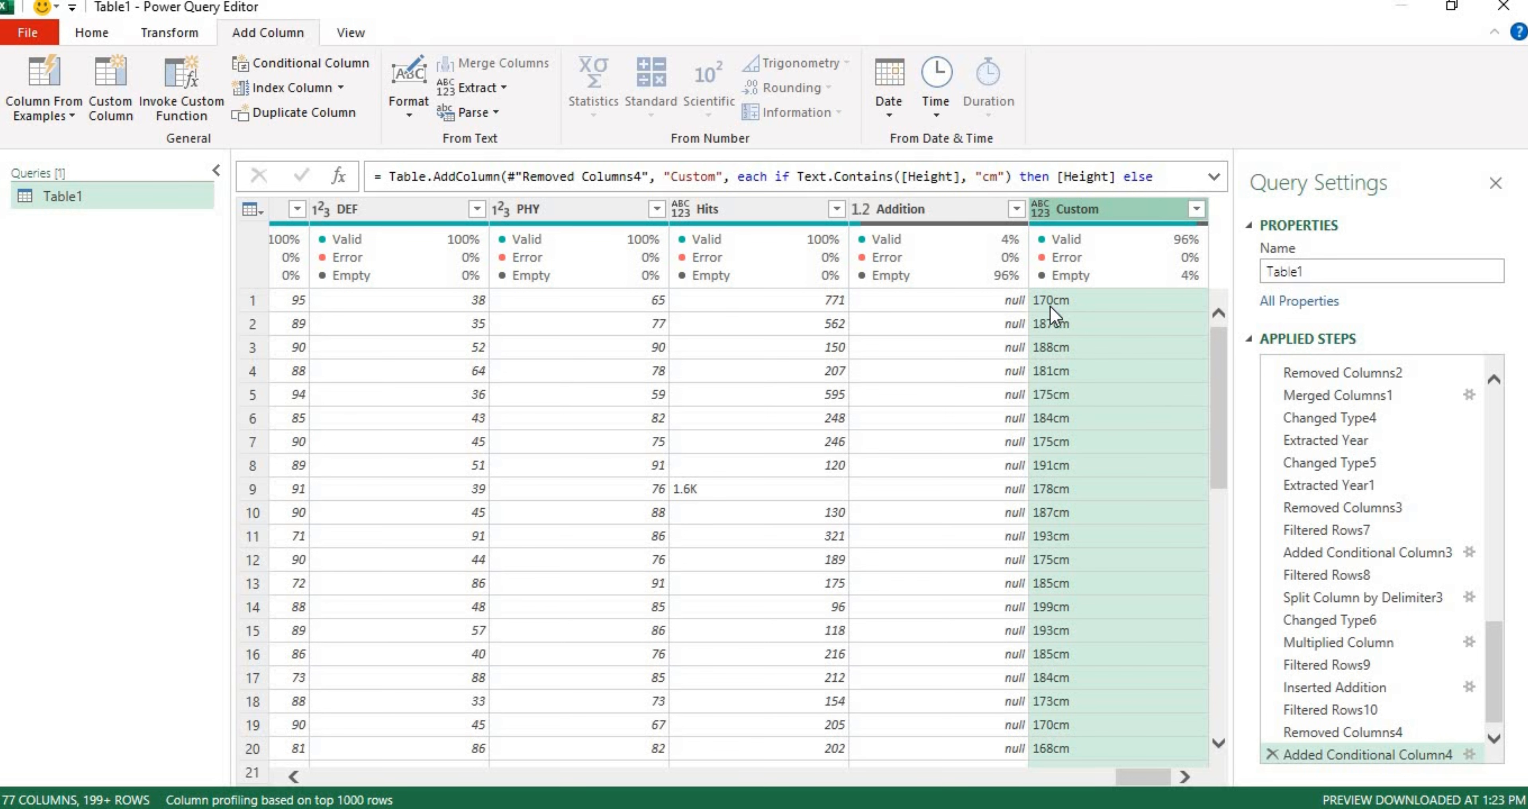
- Replace 'cm' with nothing in the Custom column and change the column's data type to Whole Number
{"action": "right_click", "coordinate": [1076, 213]}
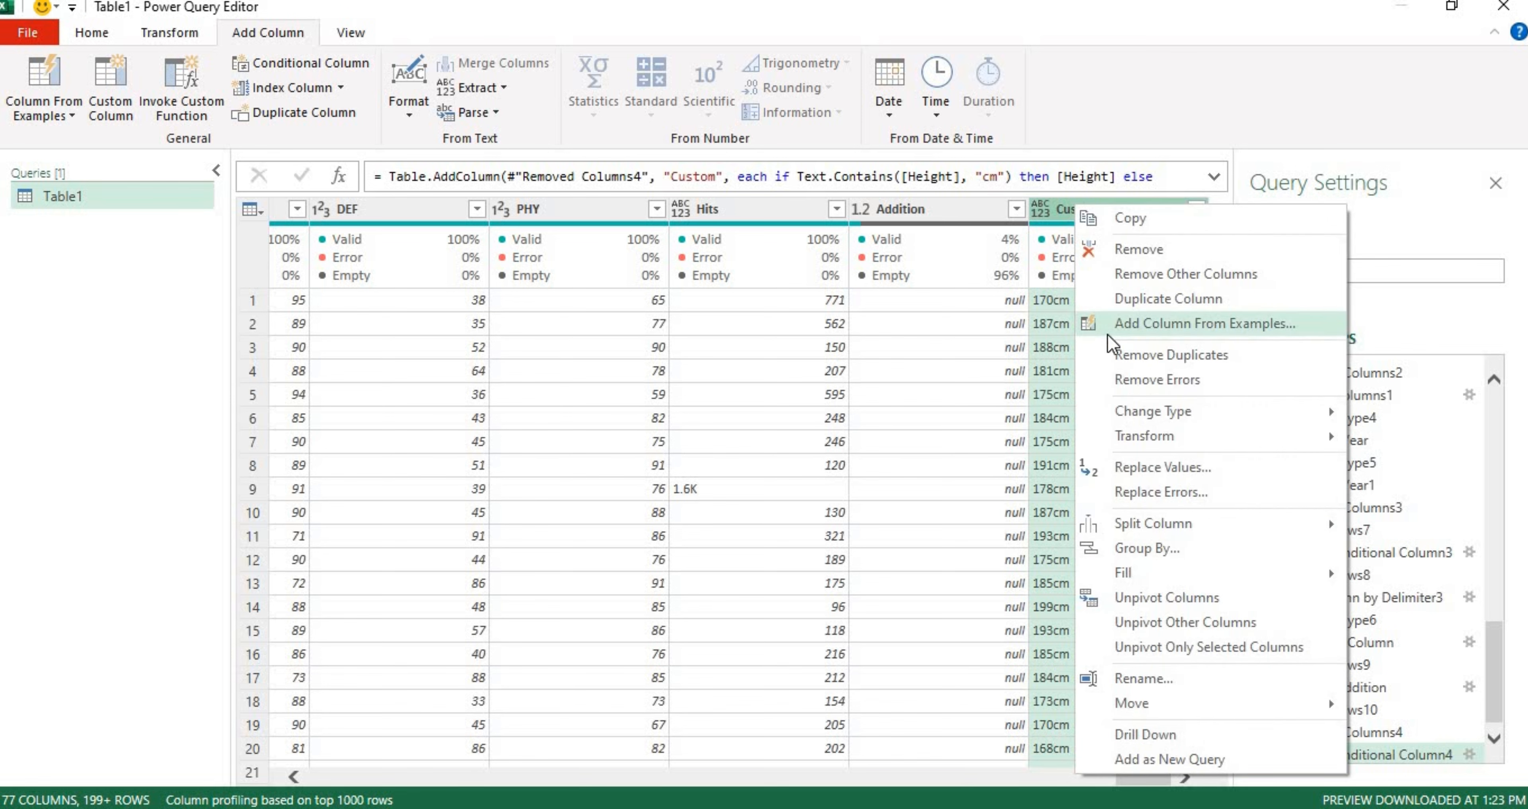
{"action": "left_click", "coordinate": [1155, 468]}
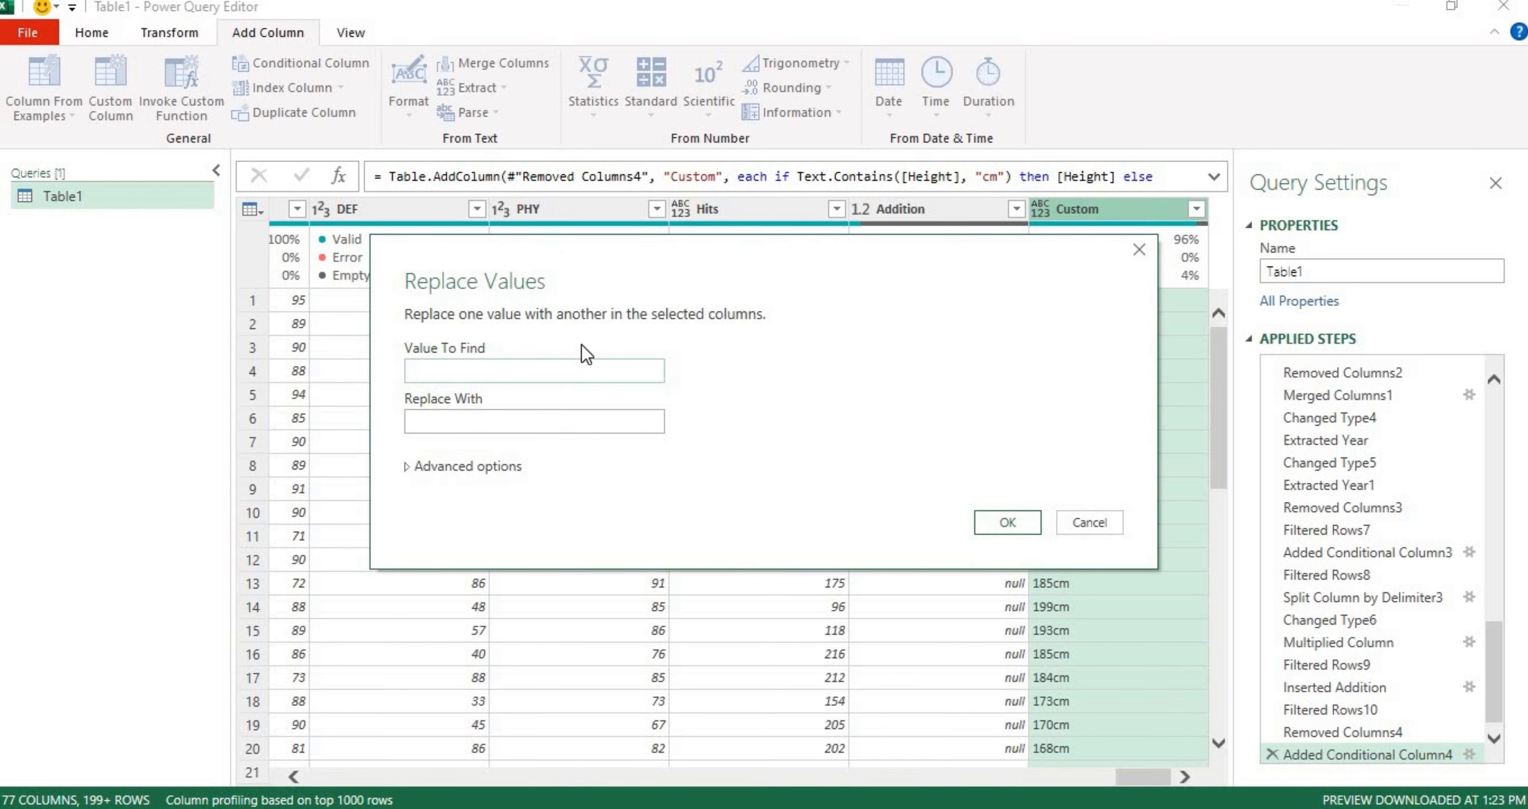
{"action": "type", "text": "cm"}
{"action": "left_click", "coordinate": [1008, 523]}
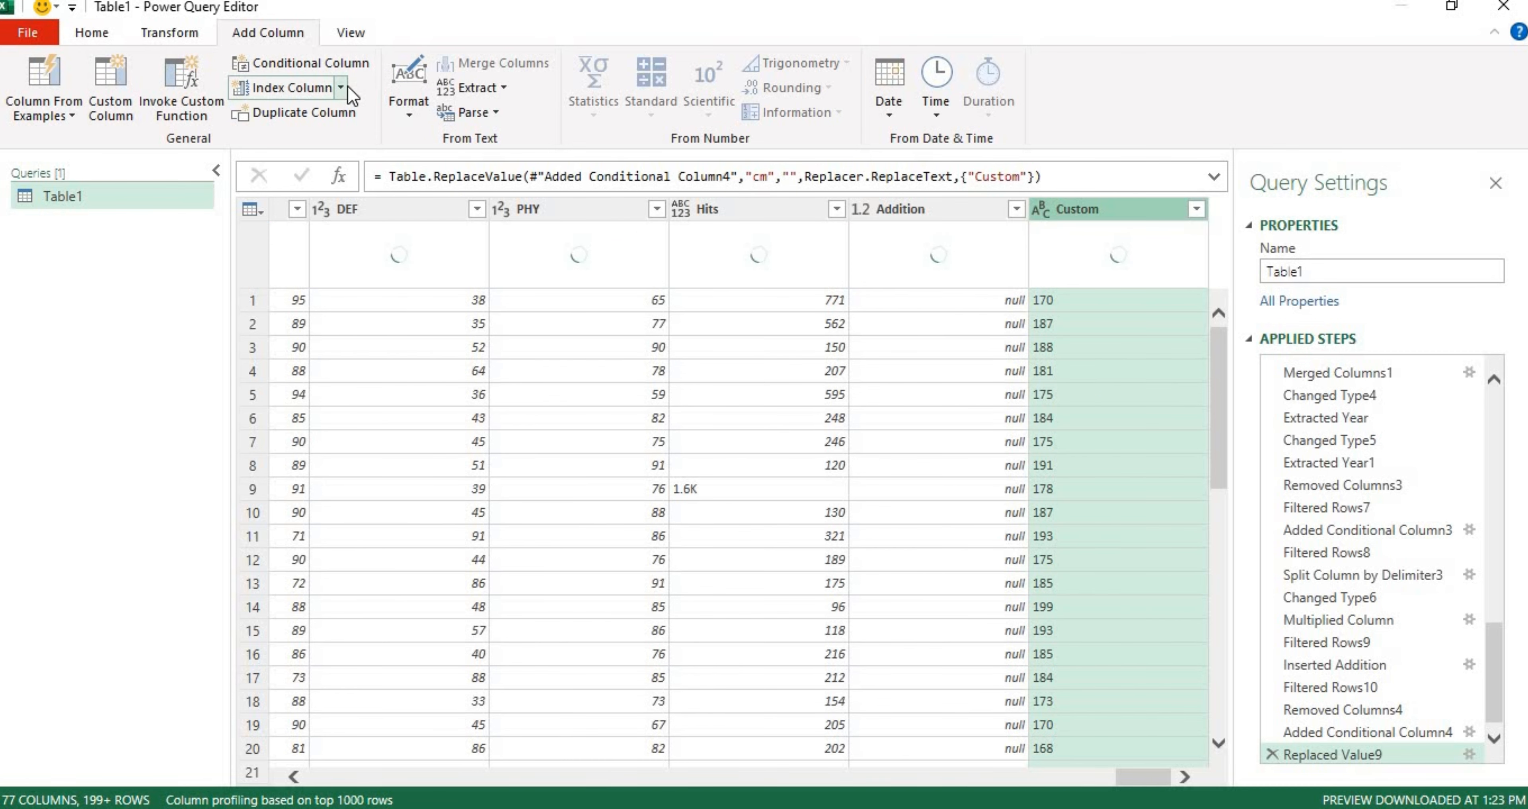
{"action": "left_click", "coordinate": [178, 36]}
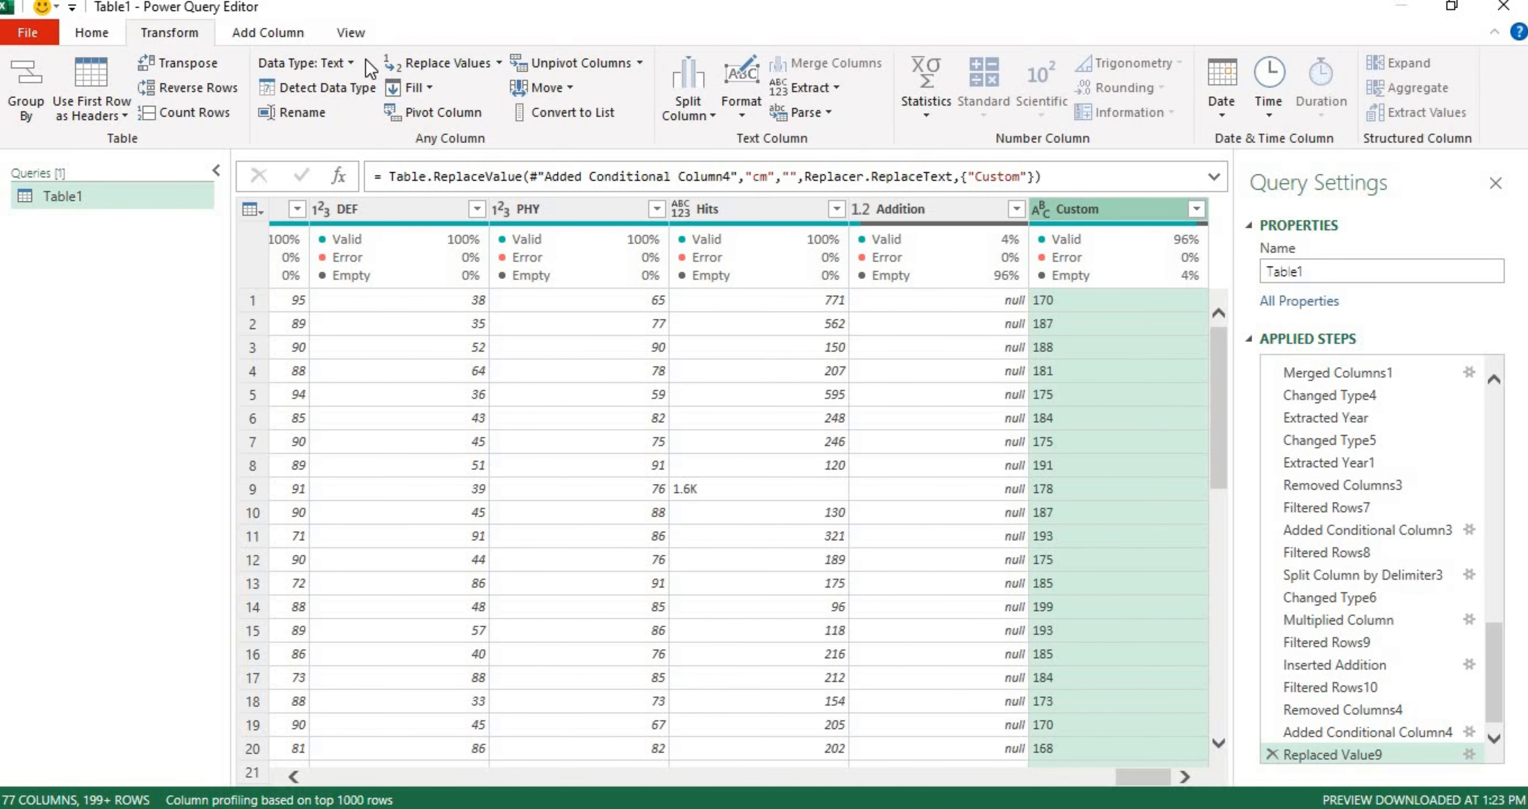
{"action": "left_click", "coordinate": [353, 63]}
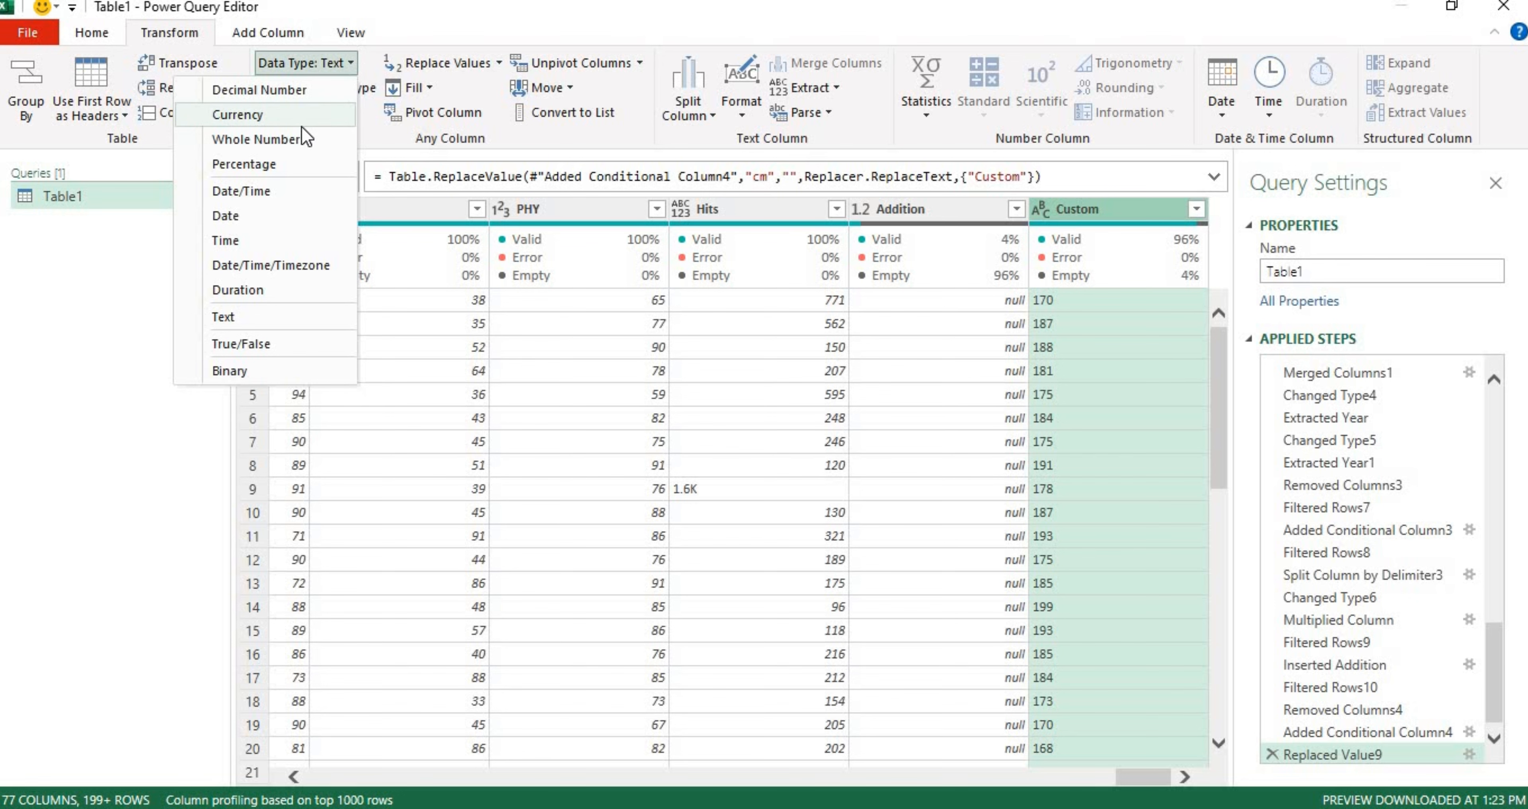
{"action": "left_click", "coordinate": [302, 142]}
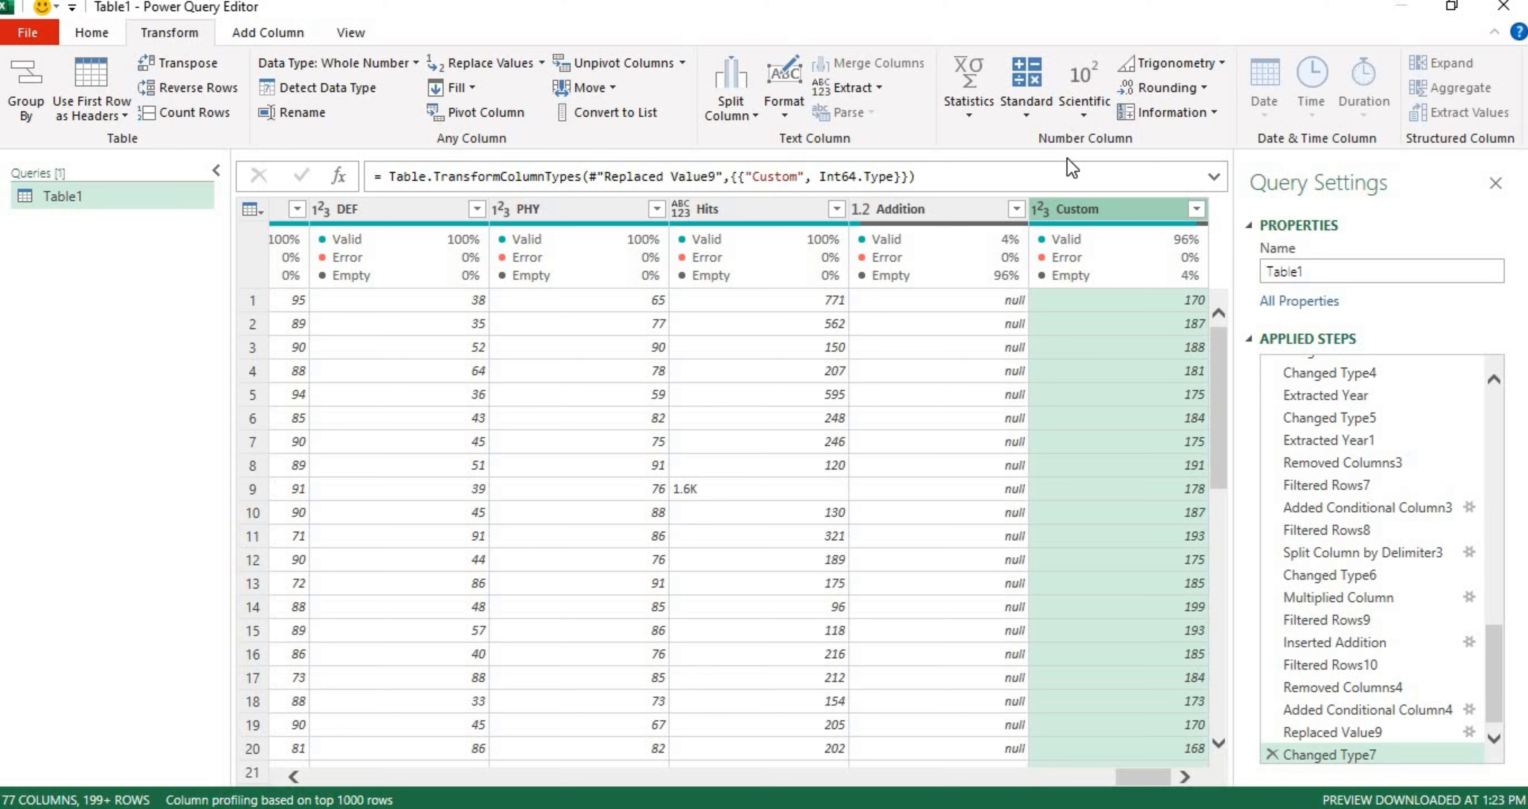
- Multiply the Custom column's values by 0.393701 and round them up
{"action": "left_click", "coordinate": [1035, 127]}
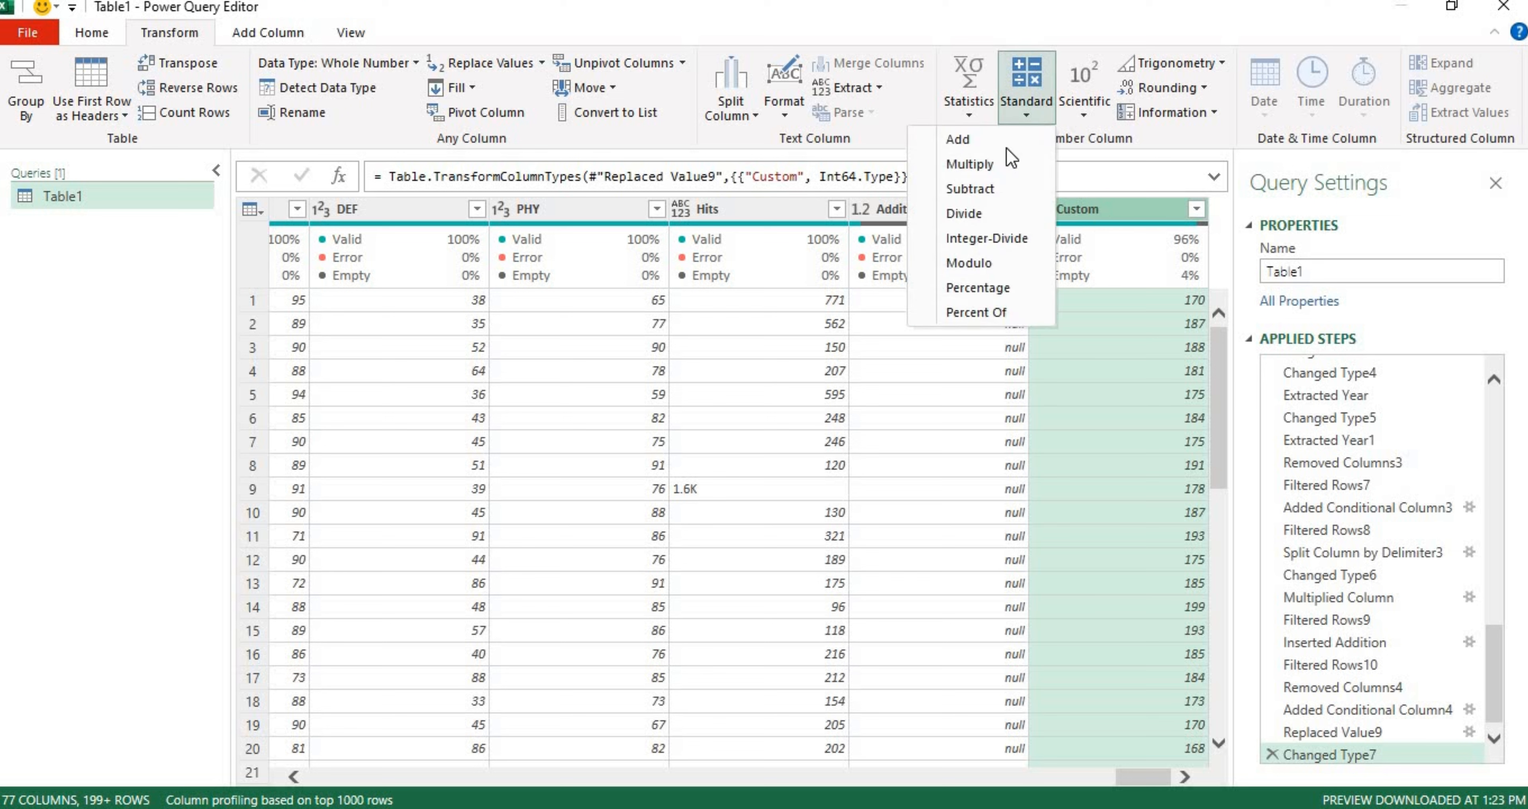
{"action": "left_click", "coordinate": [994, 165]}
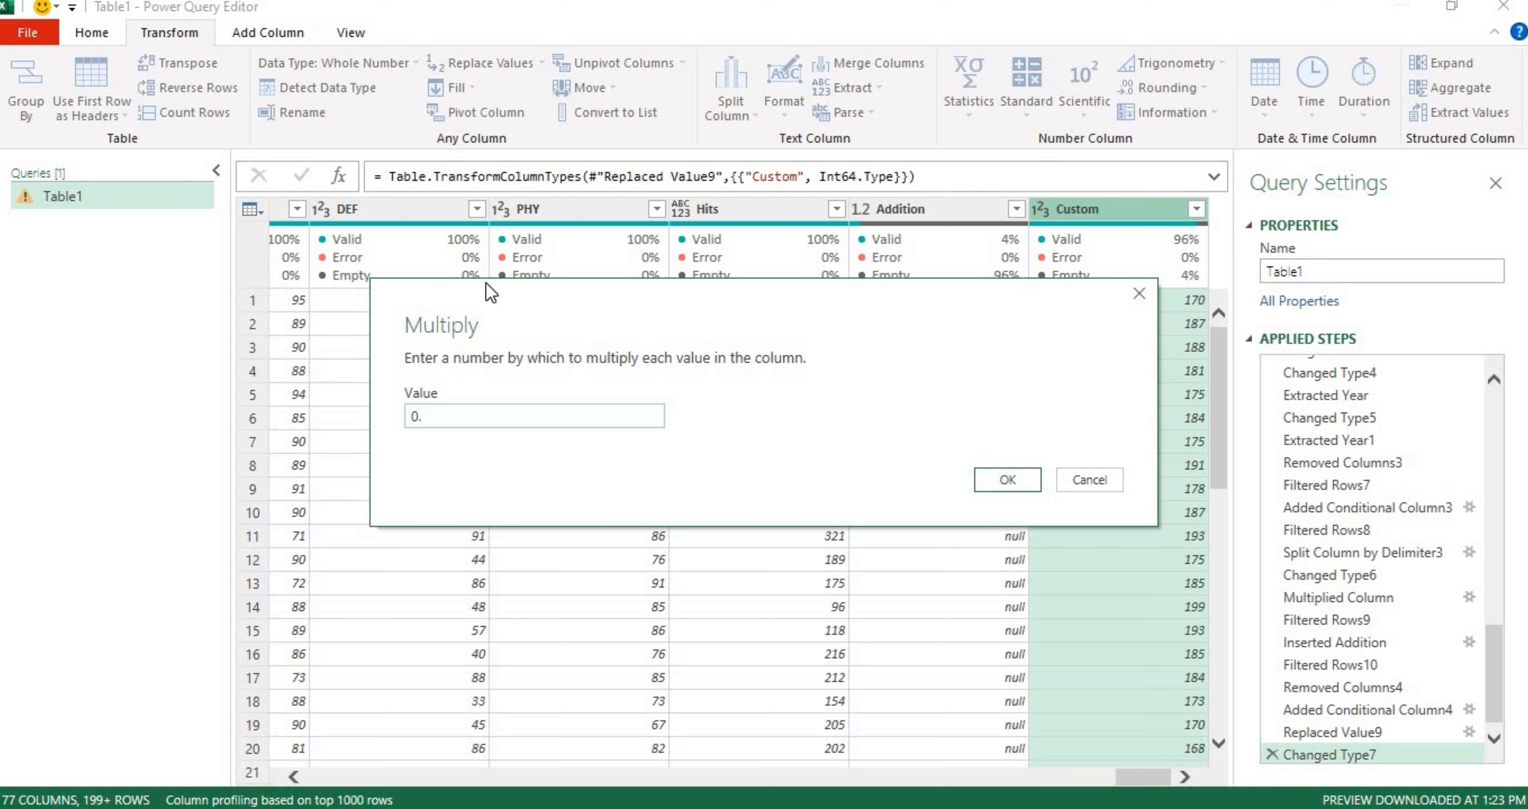
{"action": "type", "text": "0.393701"}
{"action": "key", "text": "Return"}
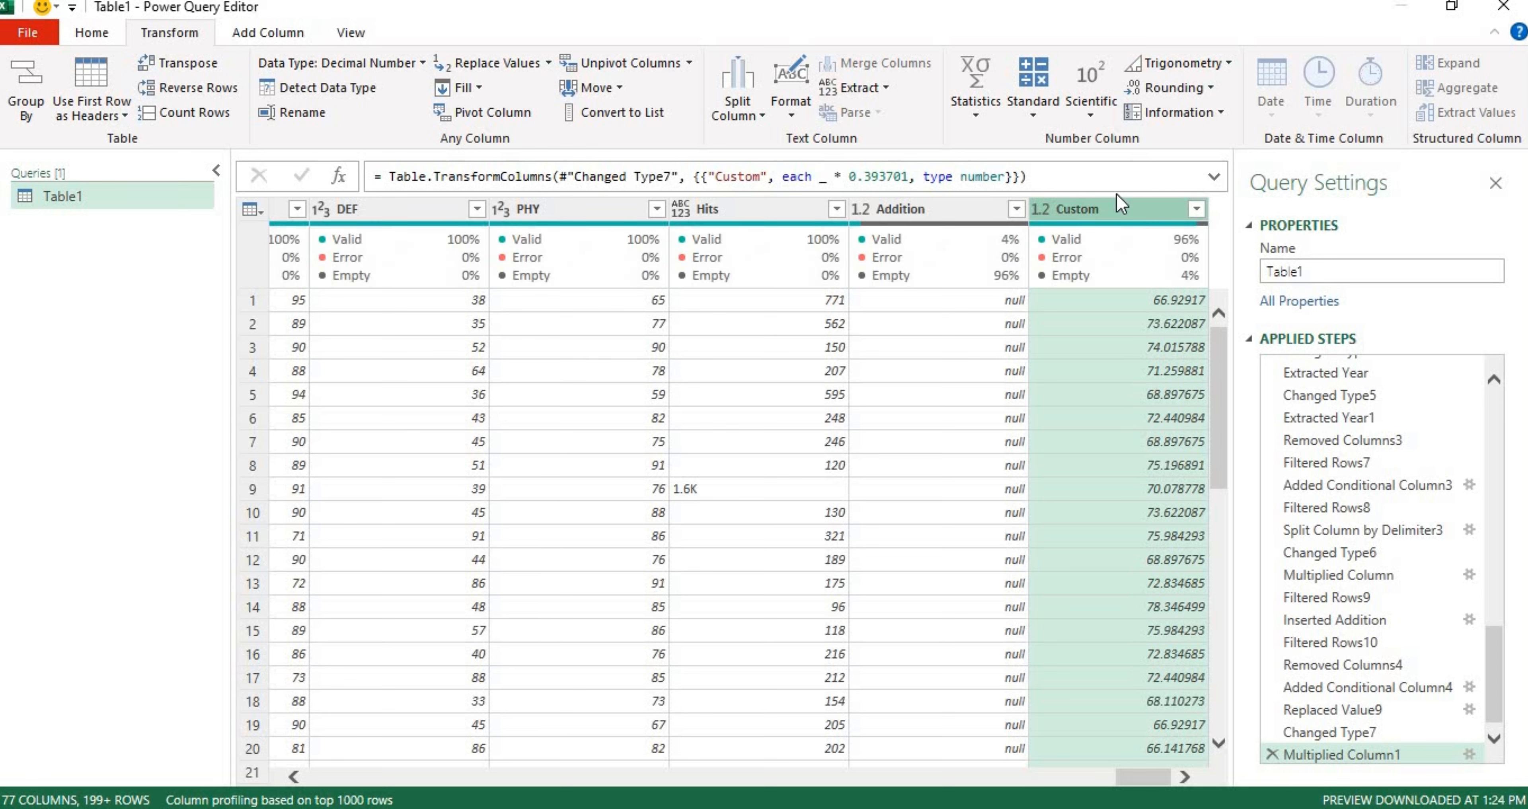
{"action": "left_click", "coordinate": [1206, 86]}
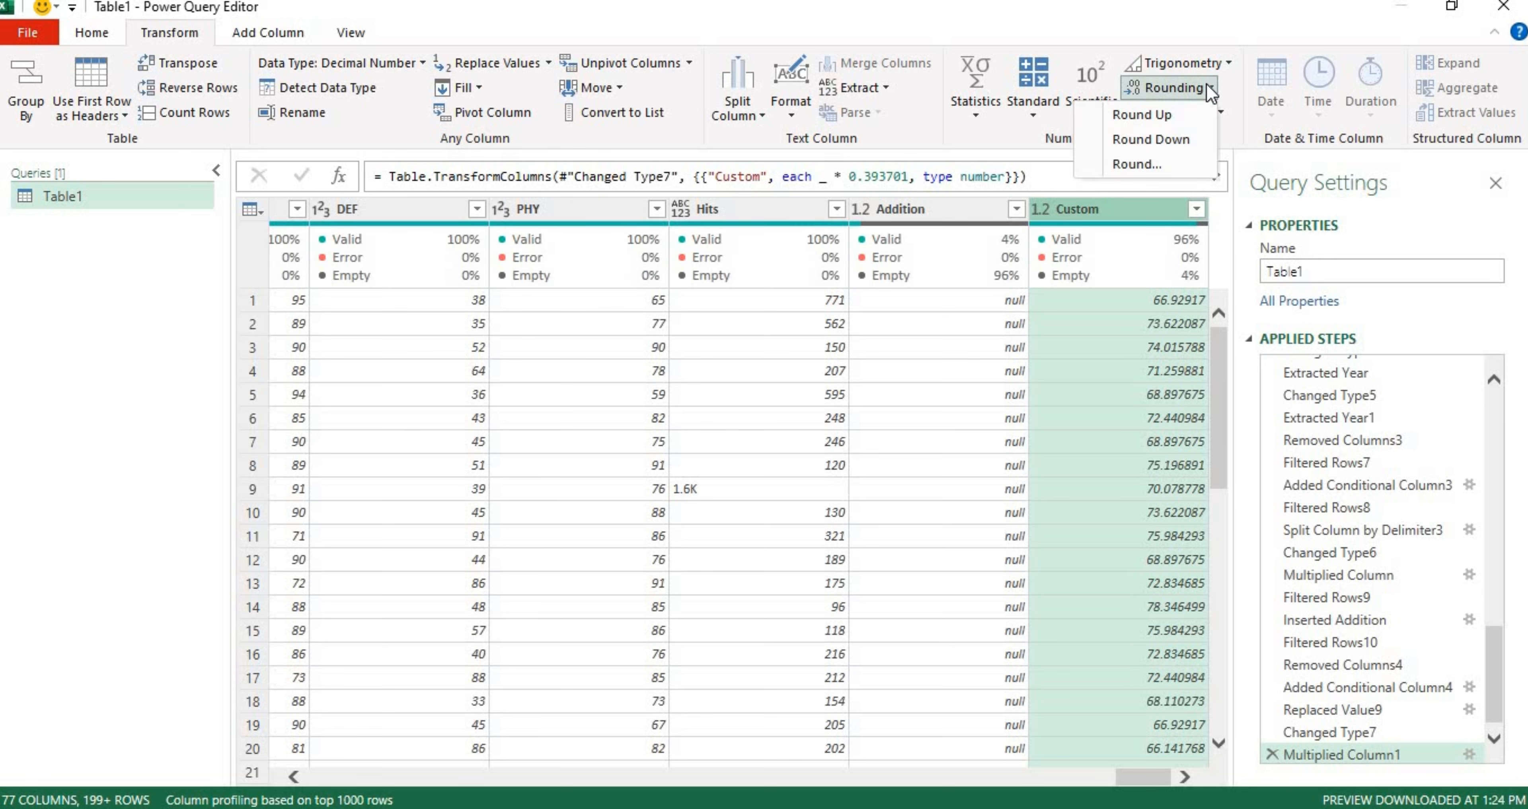
{"action": "left_click", "coordinate": [1160, 117]}
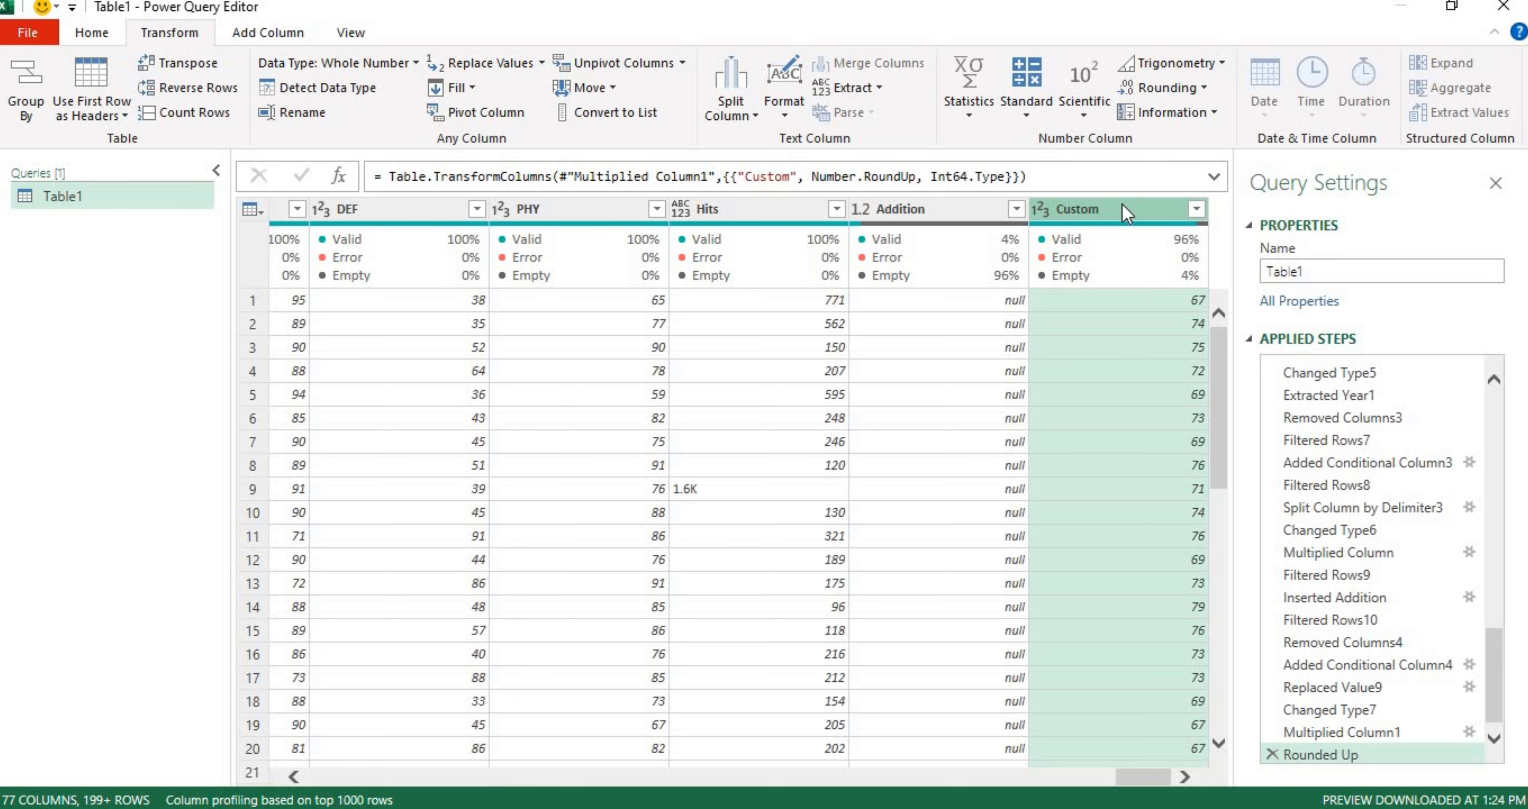
- Merge the Addition and Custom columns, in that order and without a separator, into a column named 'New Height'
{"action": "left_click", "coordinate": [951, 214]}
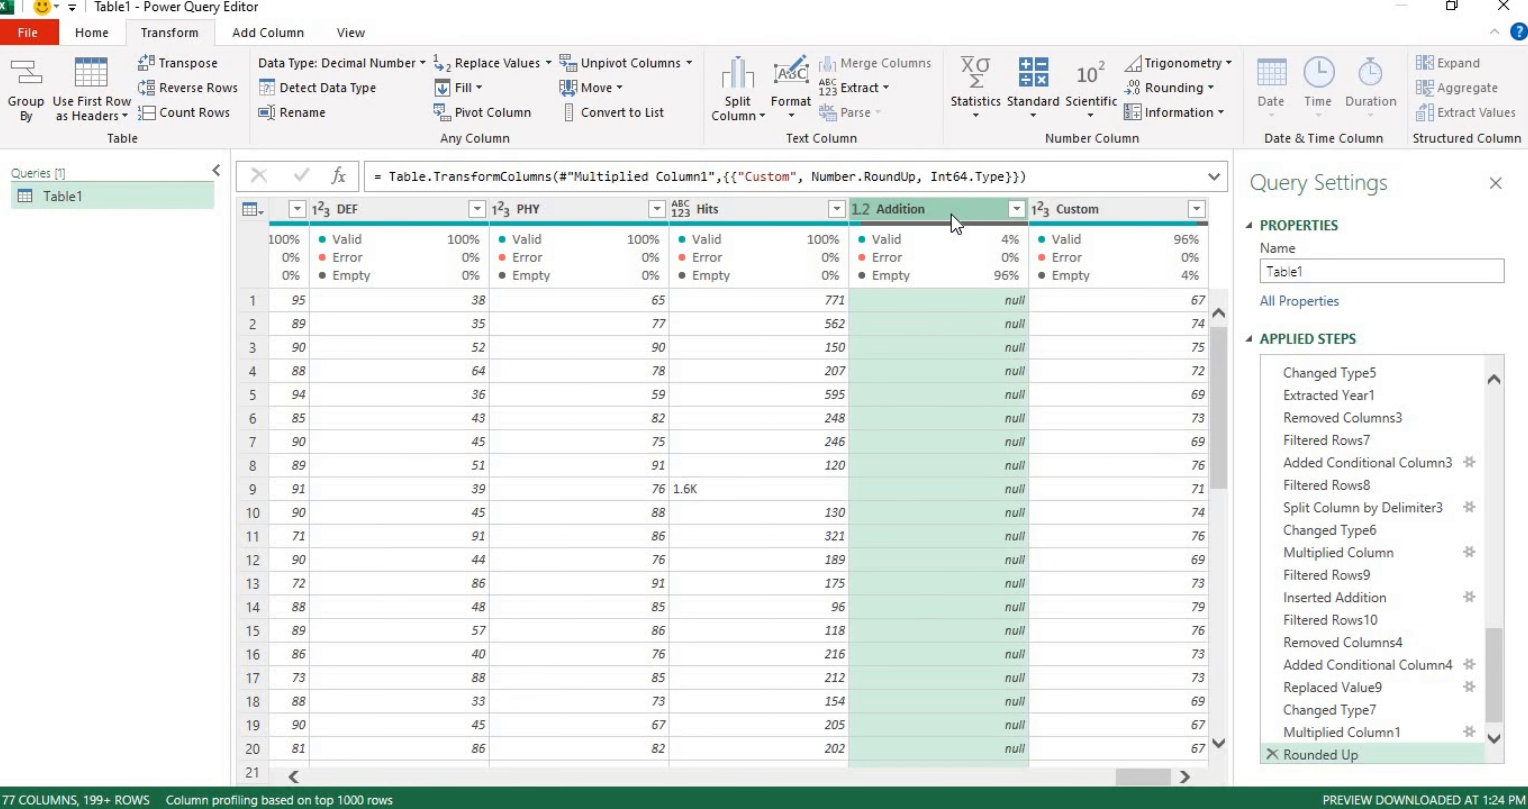
{"action": "left_click", "coordinate": [1065, 206]}
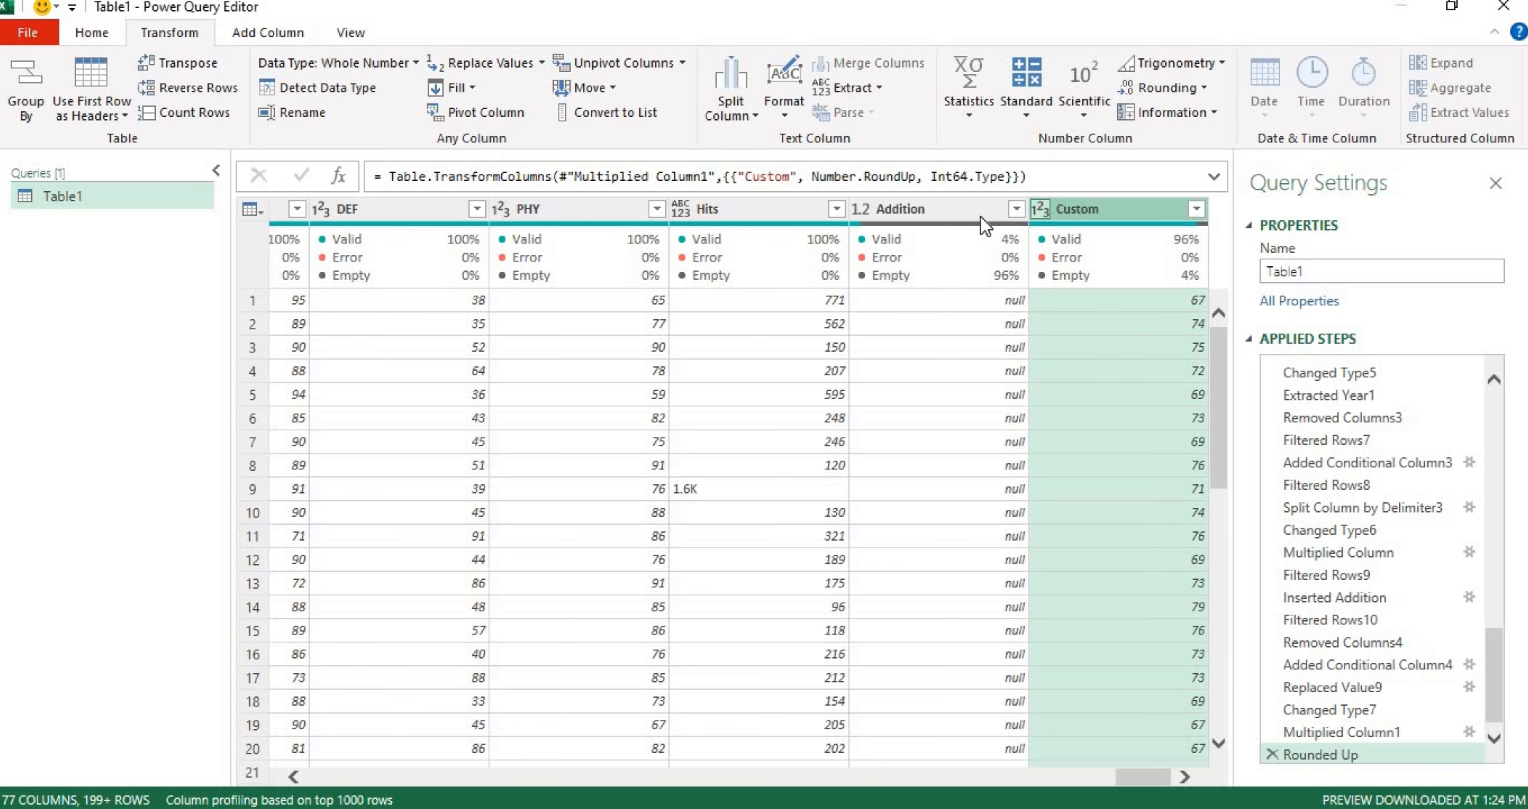
{"action": "left_click", "coordinate": [974, 218]}
{"action": "left_click", "coordinate": [1069, 206]}
{"action": "left_click", "coordinate": [963, 210]}
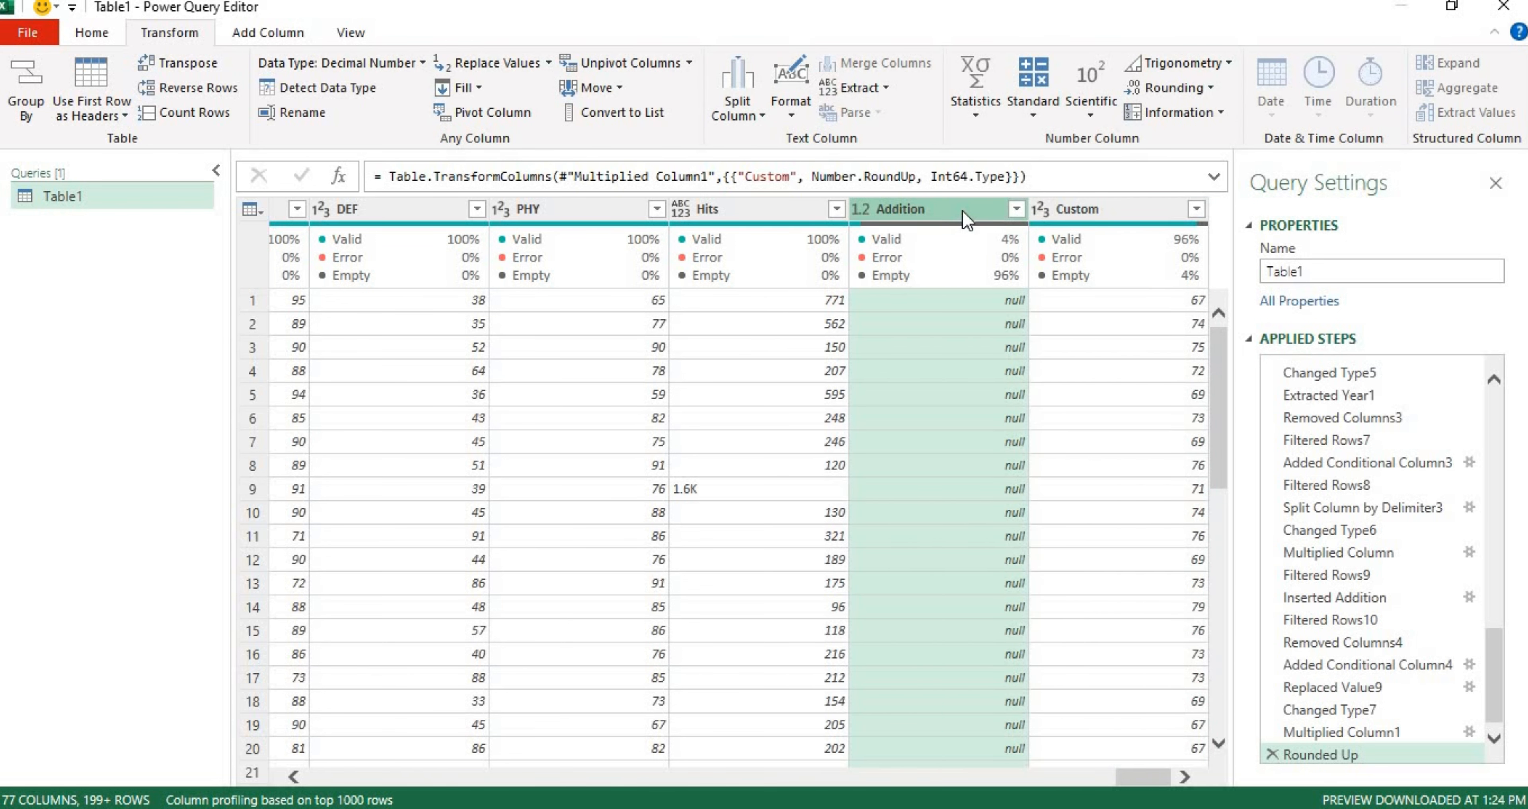
{"action": "left_click", "coordinate": [1103, 211], "text": "ctrl"}
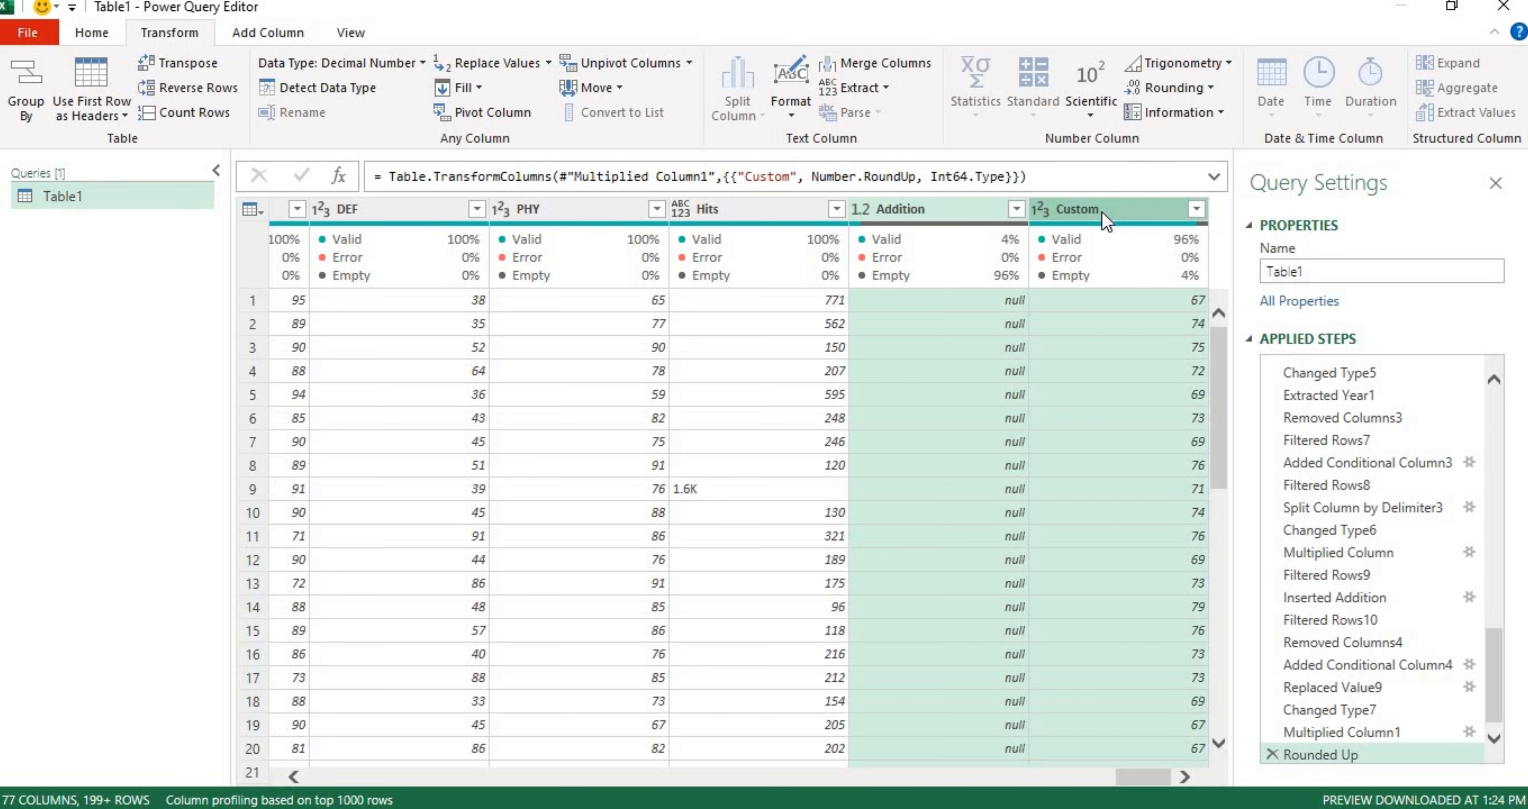
{"action": "right_click", "coordinate": [1102, 211]}
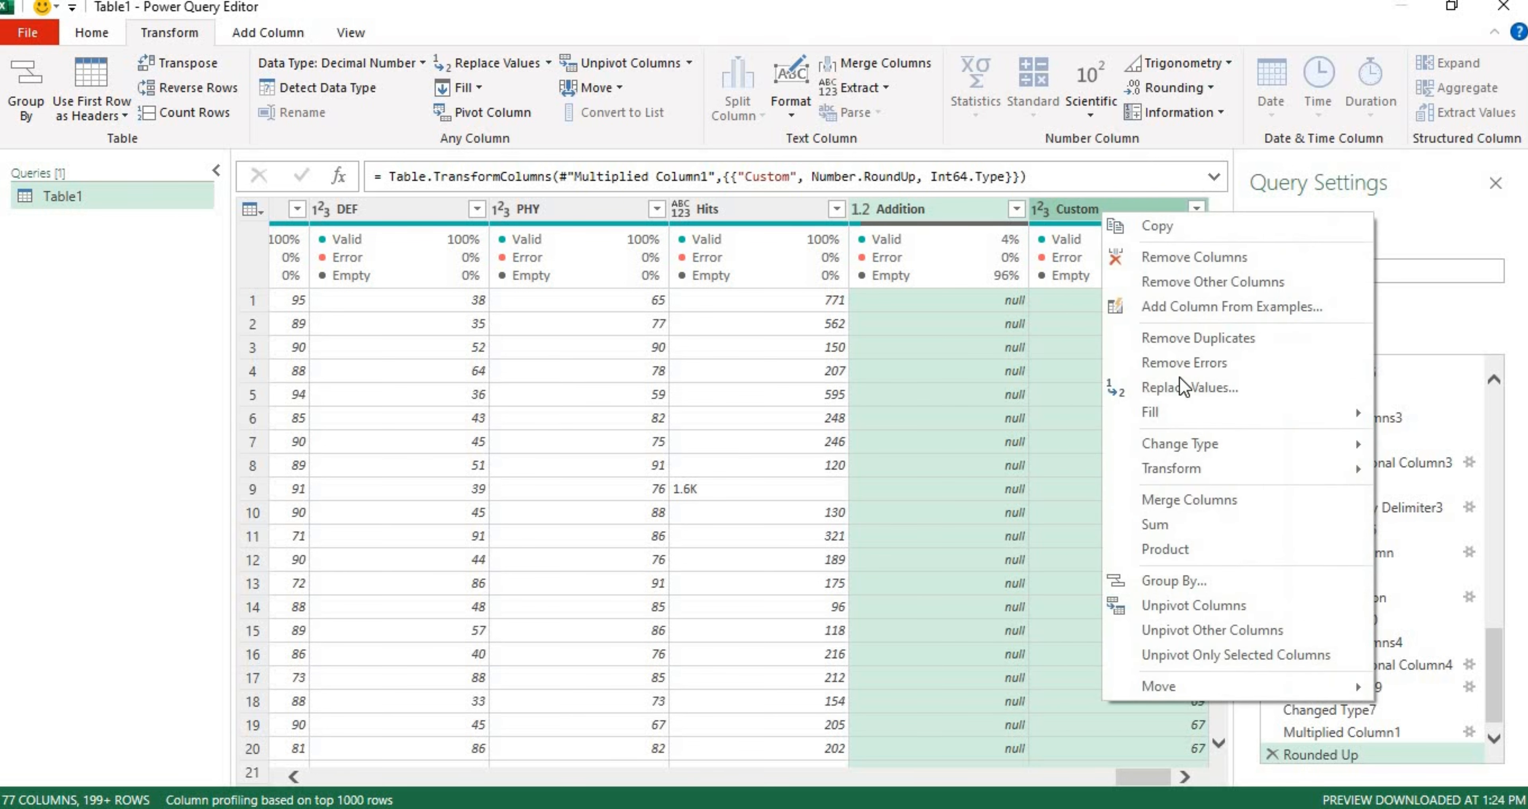
{"action": "left_click", "coordinate": [1199, 499]}
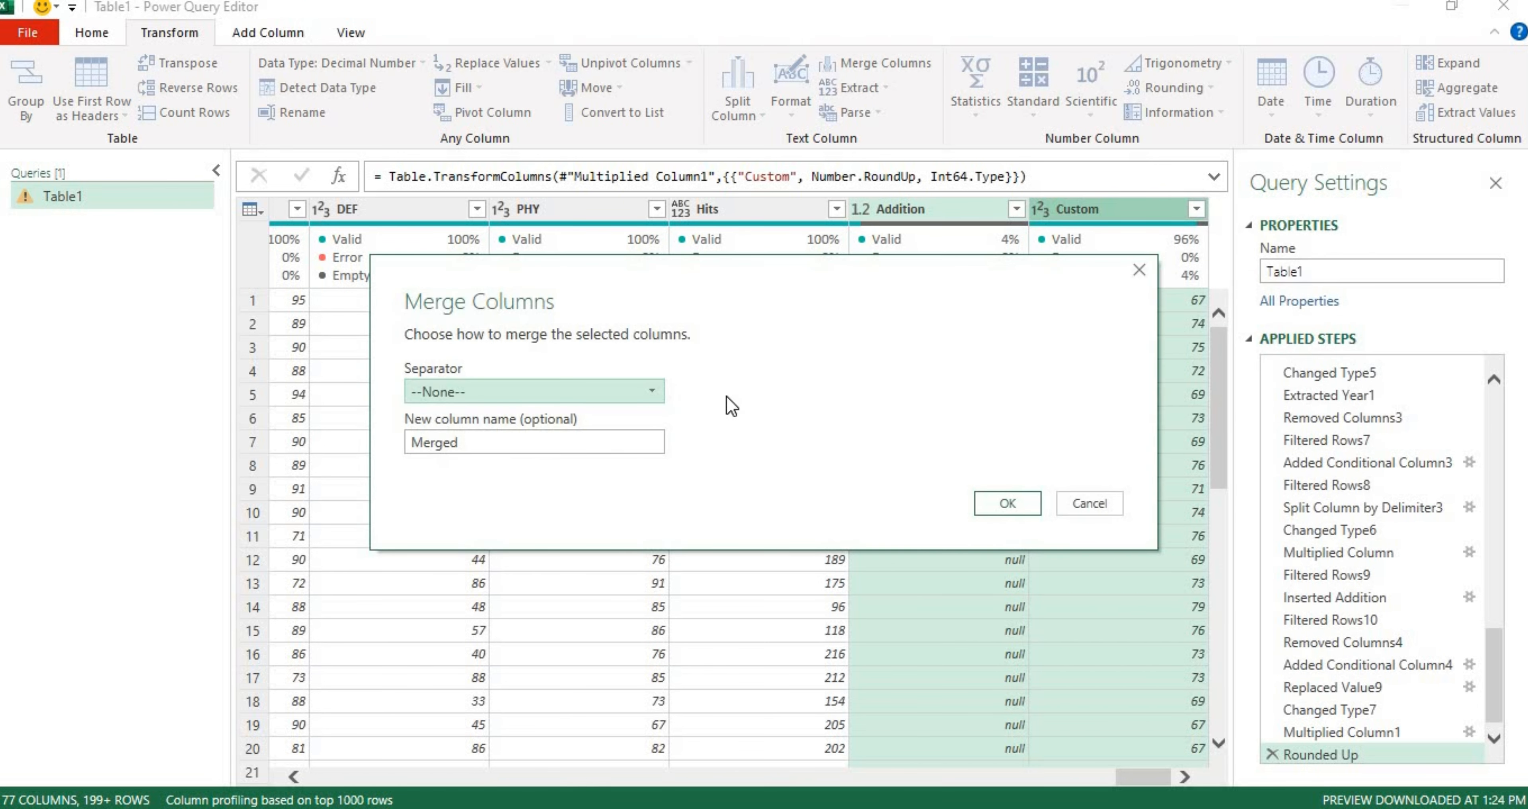
{"action": "double_click", "coordinate": [423, 443]}
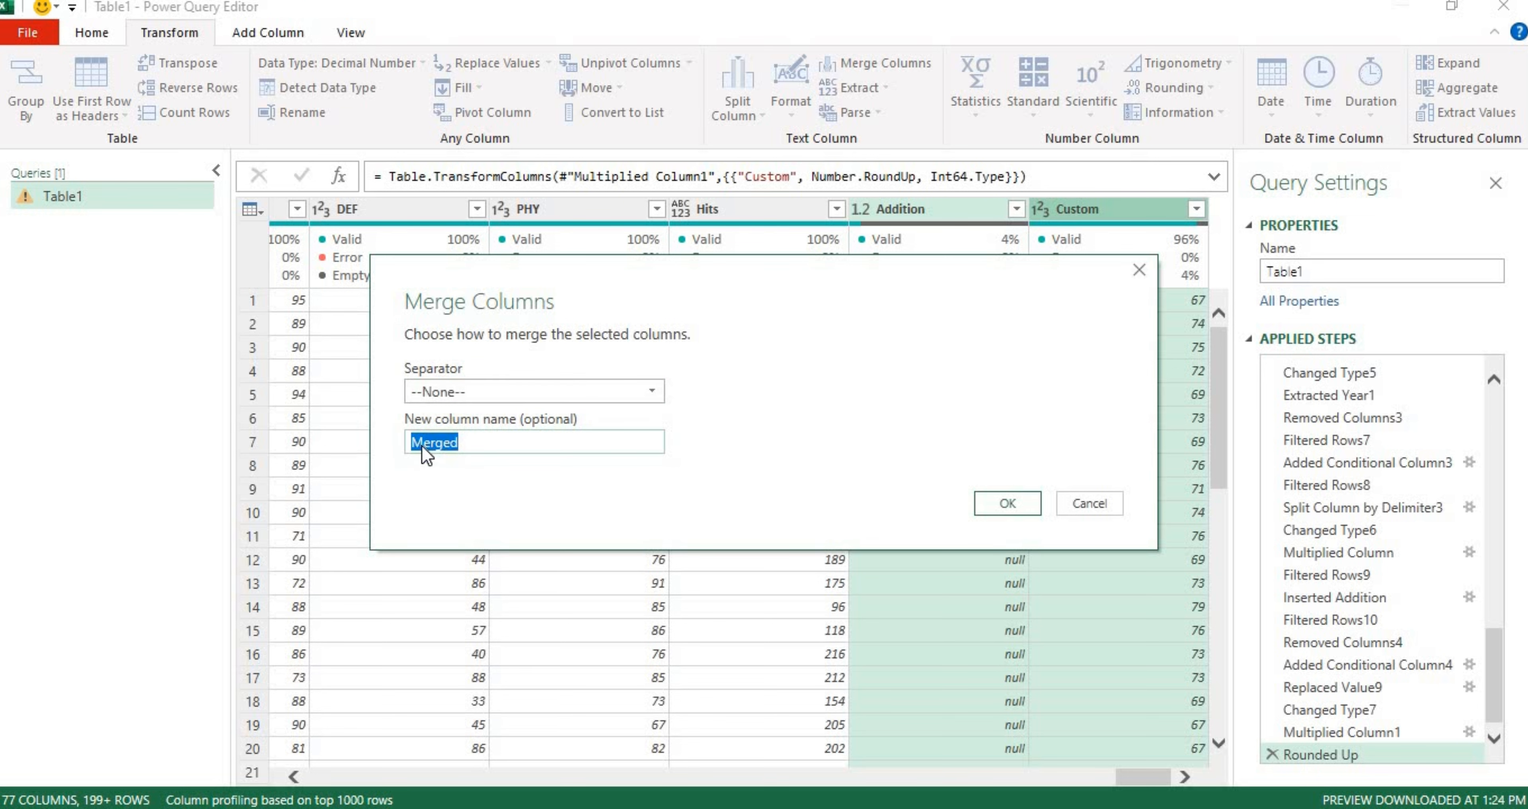
{"action": "type", "text": "New Height"}
{"action": "key", "text": "Return"}
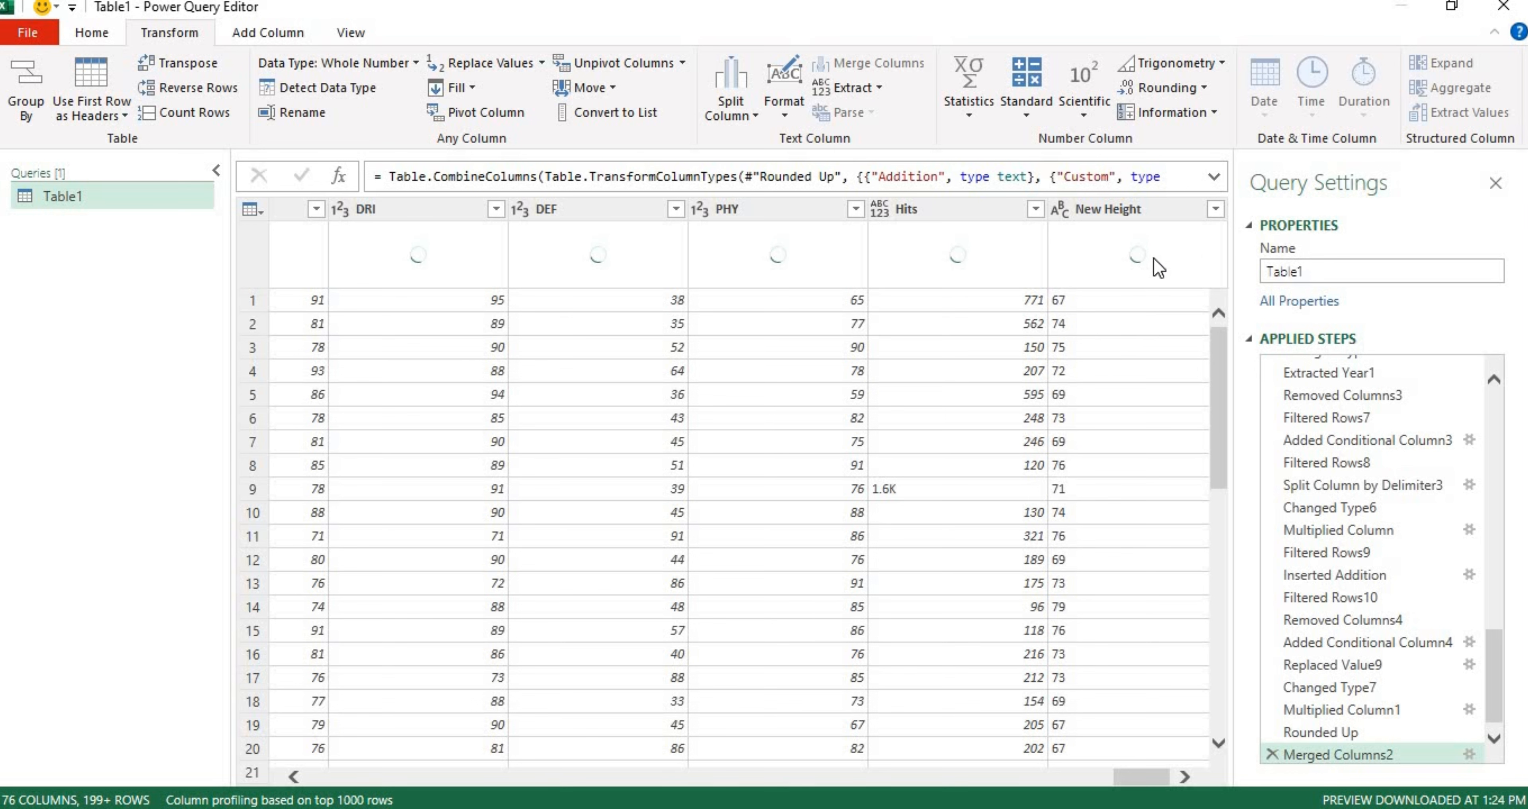
- Keep all values in the New Height column's filter and change the column's data type to Whole Number
{"action": "left_click", "coordinate": [1216, 213]}
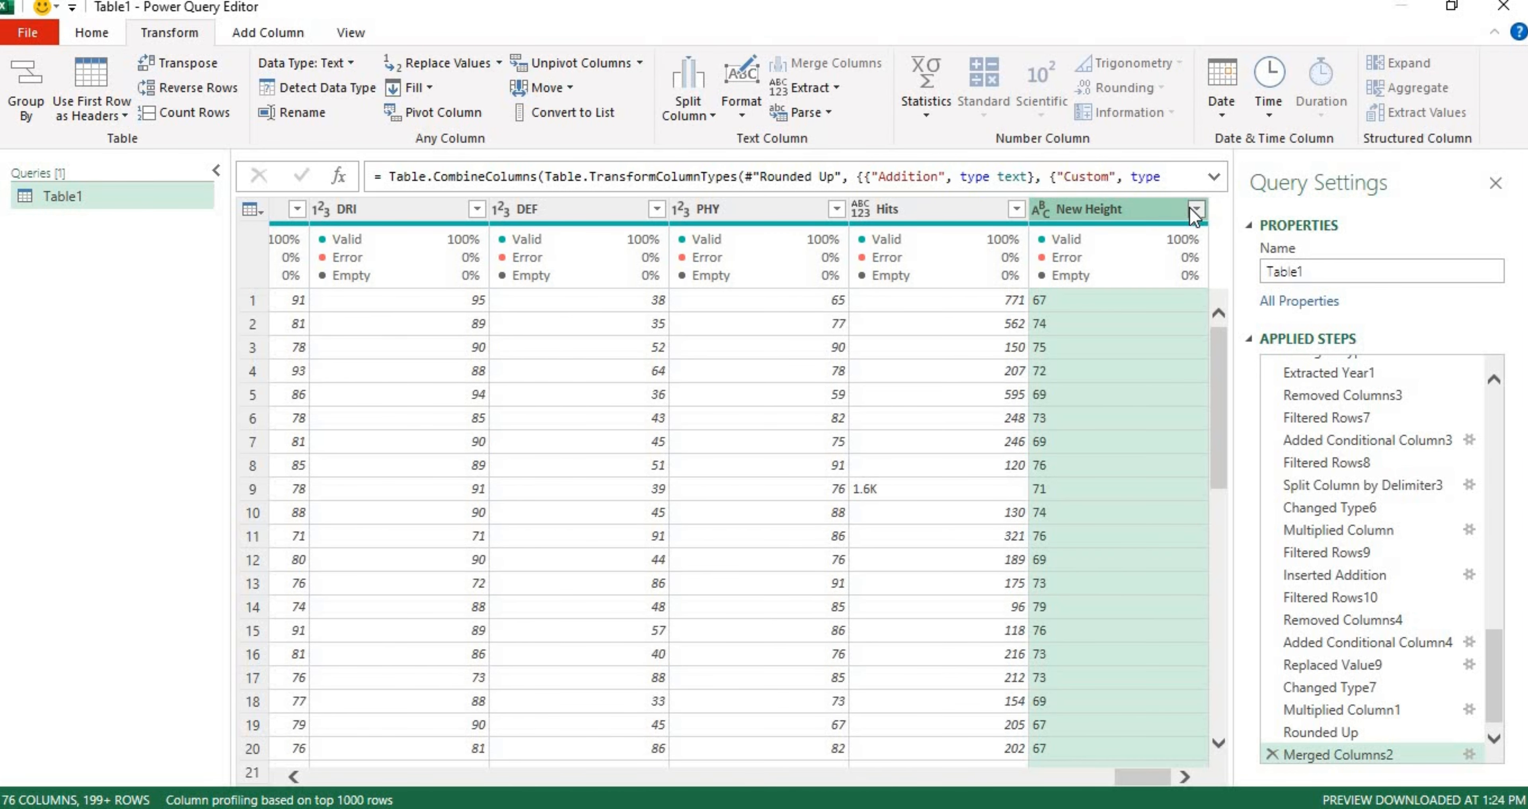
{"action": "left_click", "coordinate": [1195, 209]}
{"action": "mouse_move", "coordinate": [1181, 508]}
{"action": "left_mouse_down"}
{"action": "mouse_move", "coordinate": [1184, 645]}
{"action": "mouse_move", "coordinate": [1189, 484]}
{"action": "left_mouse_up"}
{"action": "left_click", "coordinate": [1078, 782]}
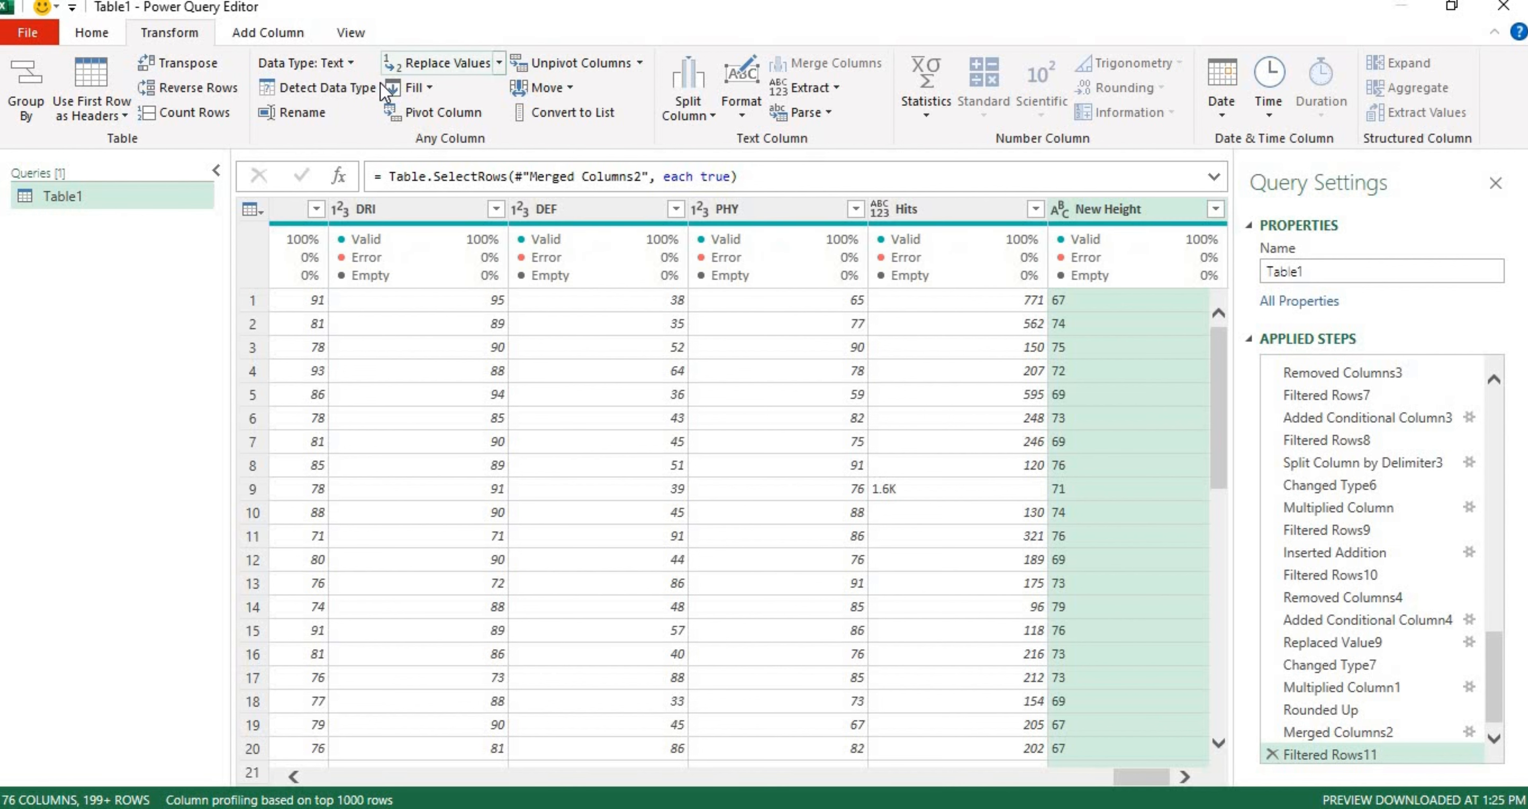
{"action": "left_click", "coordinate": [348, 61]}
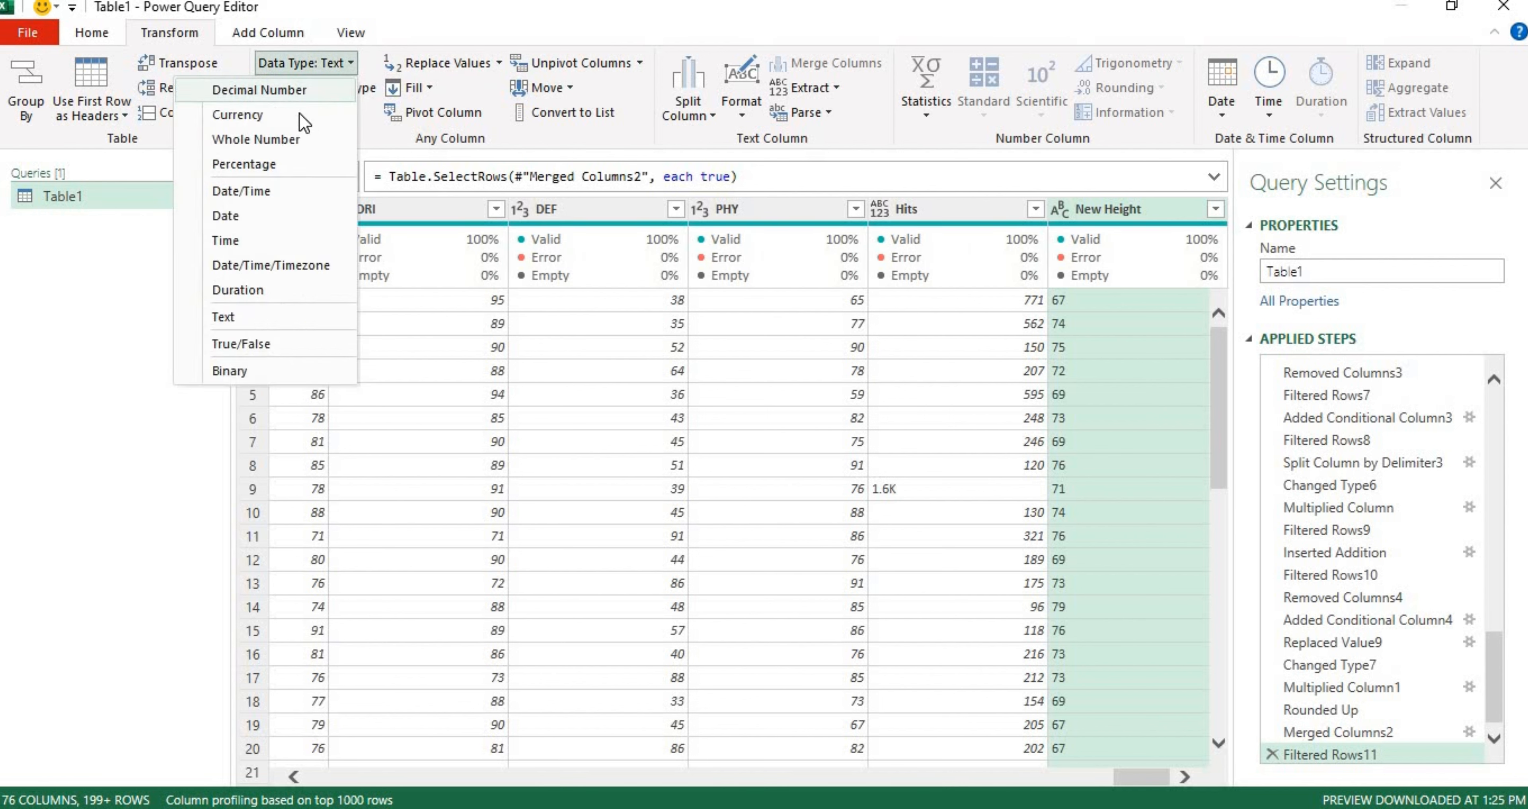
{"action": "left_click", "coordinate": [294, 137]}
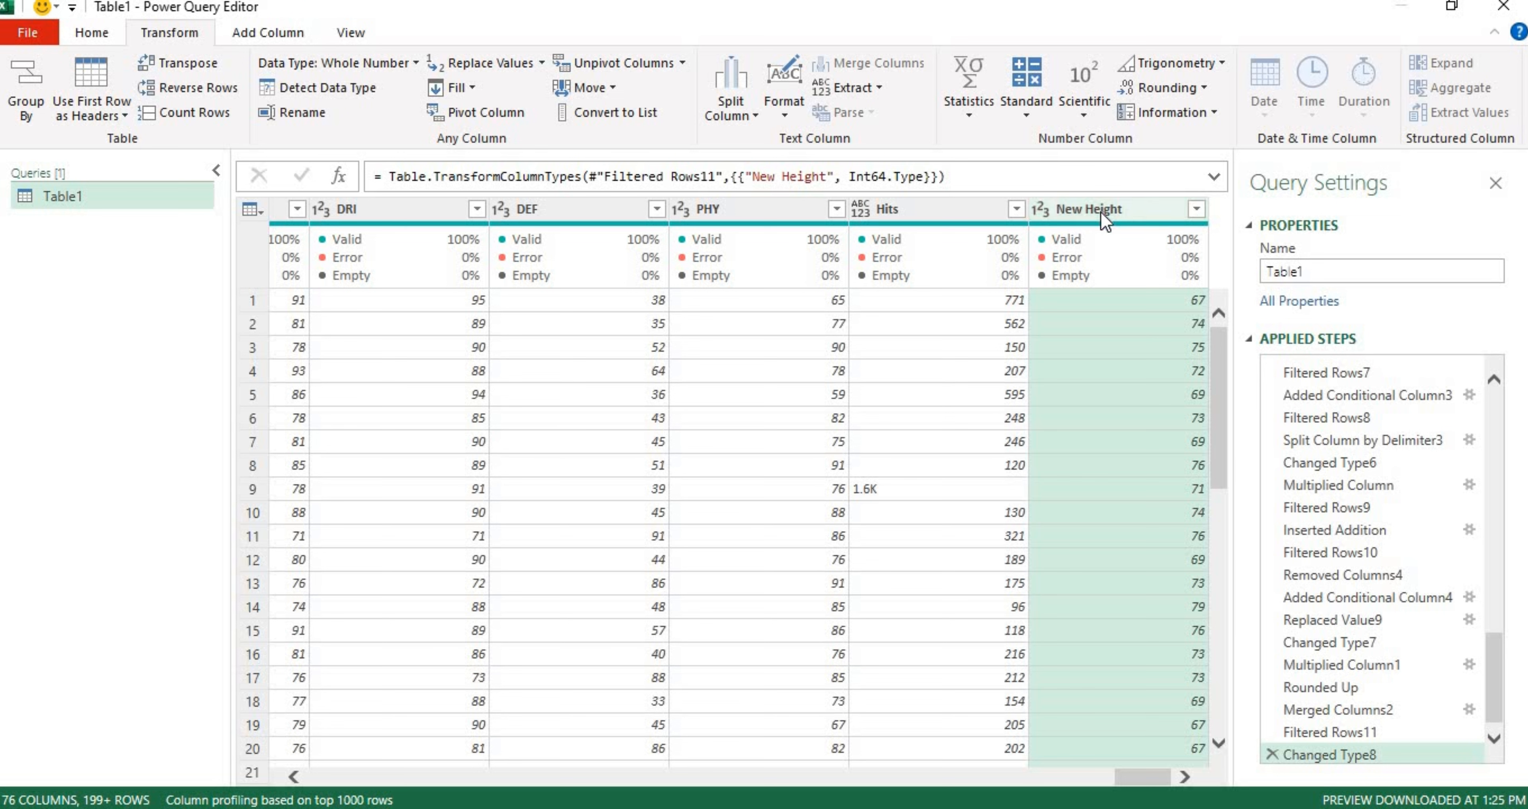
- Move the New Height column to the beginning of the table, and reposition it between the Height and Weight columns
{"action": "right_click", "coordinate": [1101, 212]}
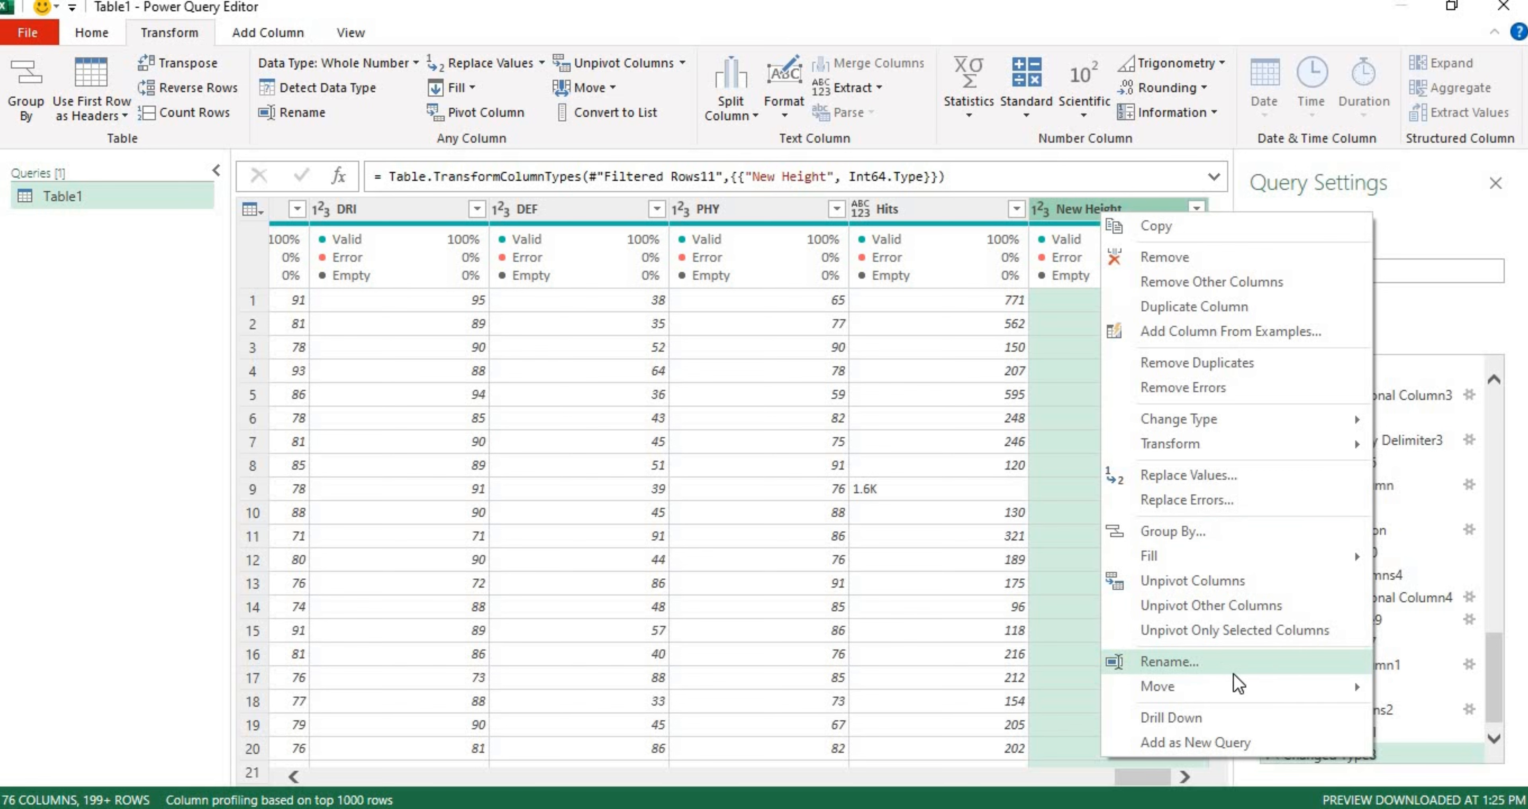
{"action": "mouse_move", "coordinate": [1245, 690]}
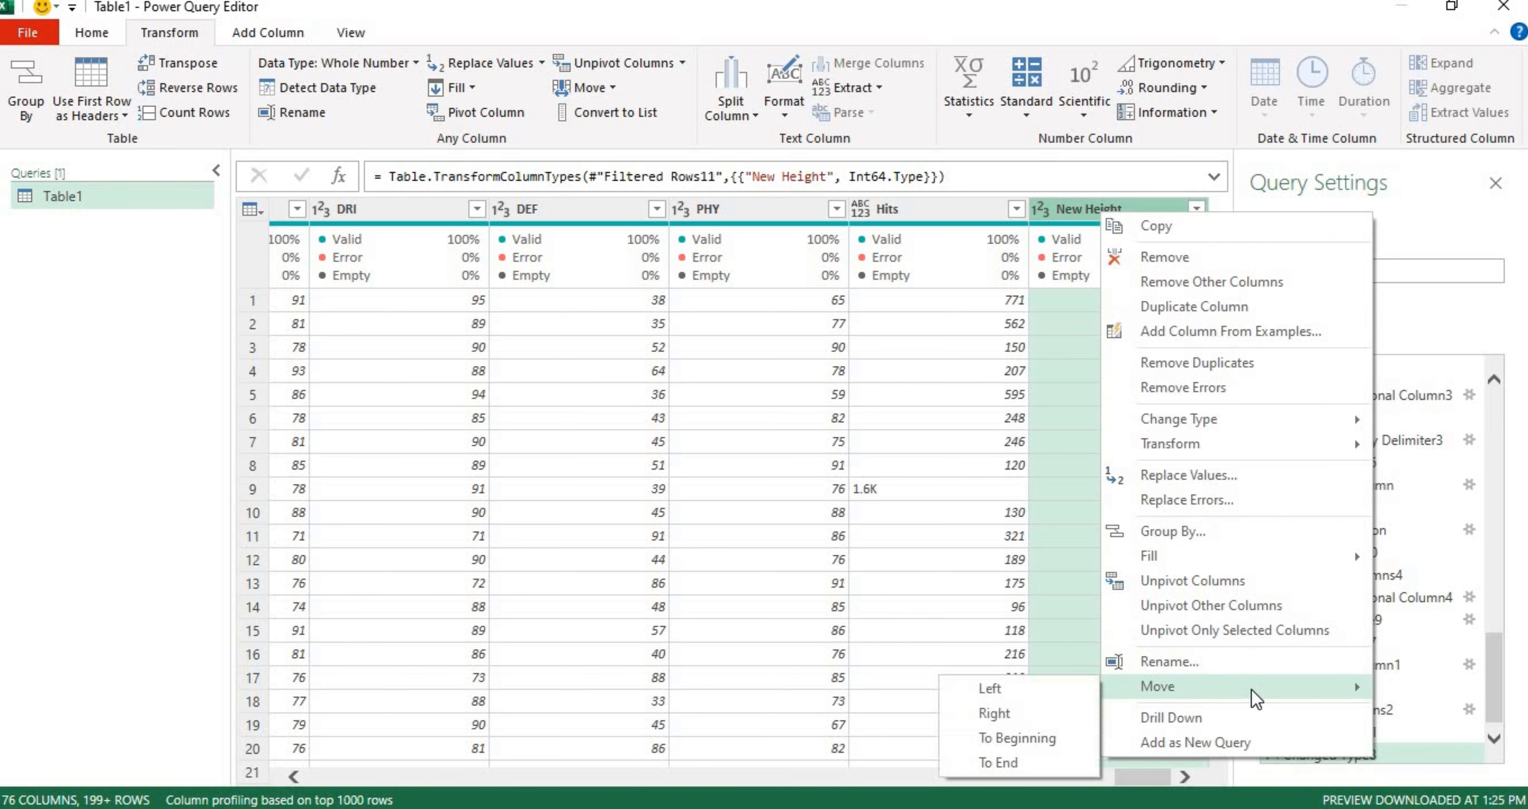
{"action": "left_click", "coordinate": [1037, 735]}
{"action": "mouse_move", "coordinate": [446, 197]}
{"action": "left_mouse_down"}
{"action": "mouse_move", "coordinate": [785, 204]}
{"action": "mouse_move", "coordinate": [1198, 247]}
{"action": "mouse_move", "coordinate": [1128, 250]}
{"action": "mouse_move", "coordinate": [1236, 286]}
{"action": "mouse_move", "coordinate": [1279, 314]}
{"action": "mouse_move", "coordinate": [1268, 329]}
{"action": "mouse_move", "coordinate": [1322, 326]}
{"action": "mouse_move", "coordinate": [1314, 335]}
{"action": "mouse_move", "coordinate": [1245, 249]}
{"action": "mouse_move", "coordinate": [1301, 346]}
{"action": "mouse_move", "coordinate": [1248, 346]}
{"action": "mouse_move", "coordinate": [1315, 343]}
{"action": "mouse_move", "coordinate": [1132, 349]}
{"action": "left_mouse_up"}
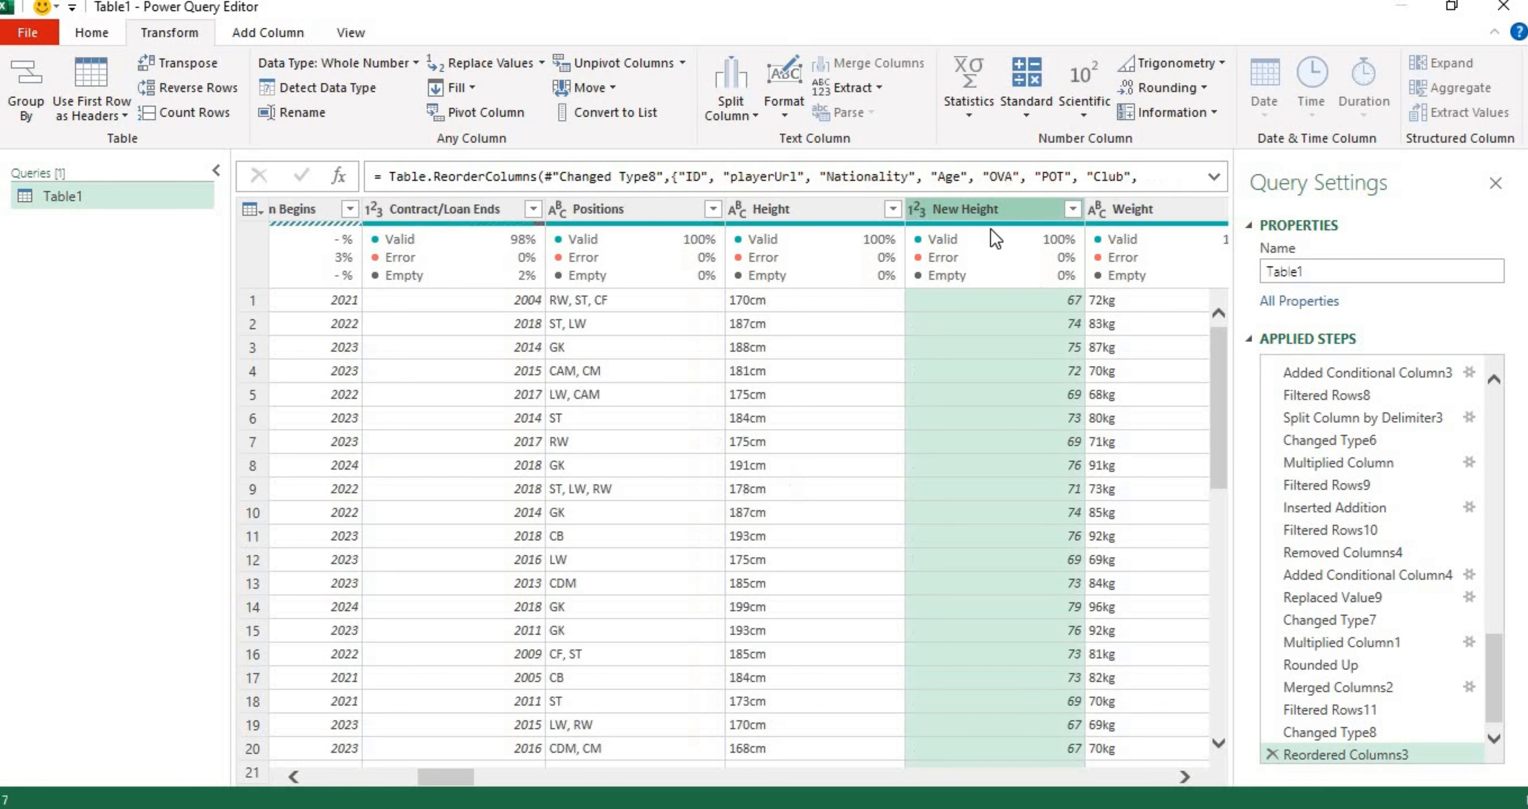
- Remove the original Height column
{"action": "left_click", "coordinate": [848, 214]}
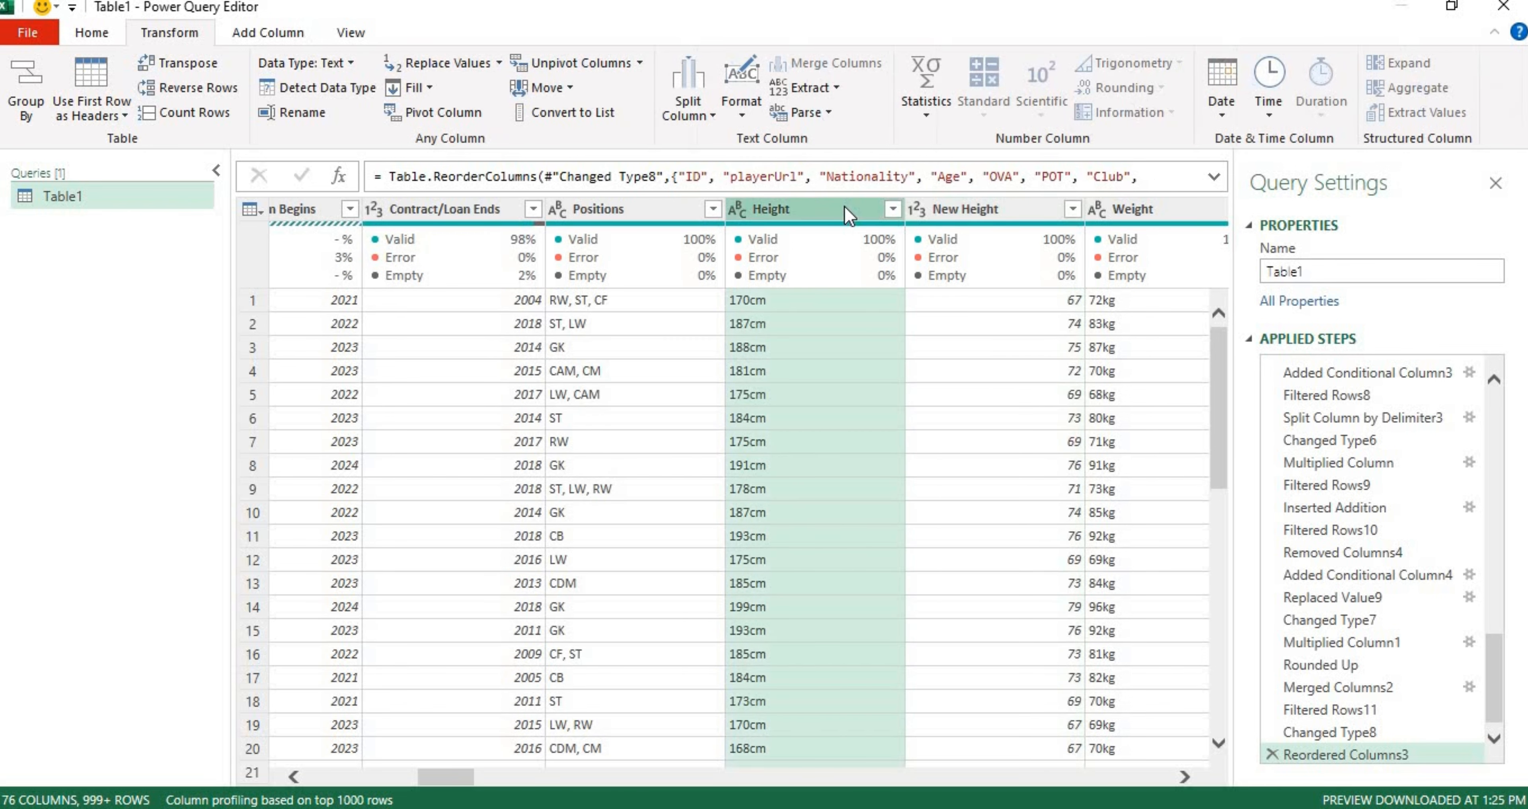
{"action": "right_click", "coordinate": [823, 200]}
{"action": "left_click", "coordinate": [871, 248]}
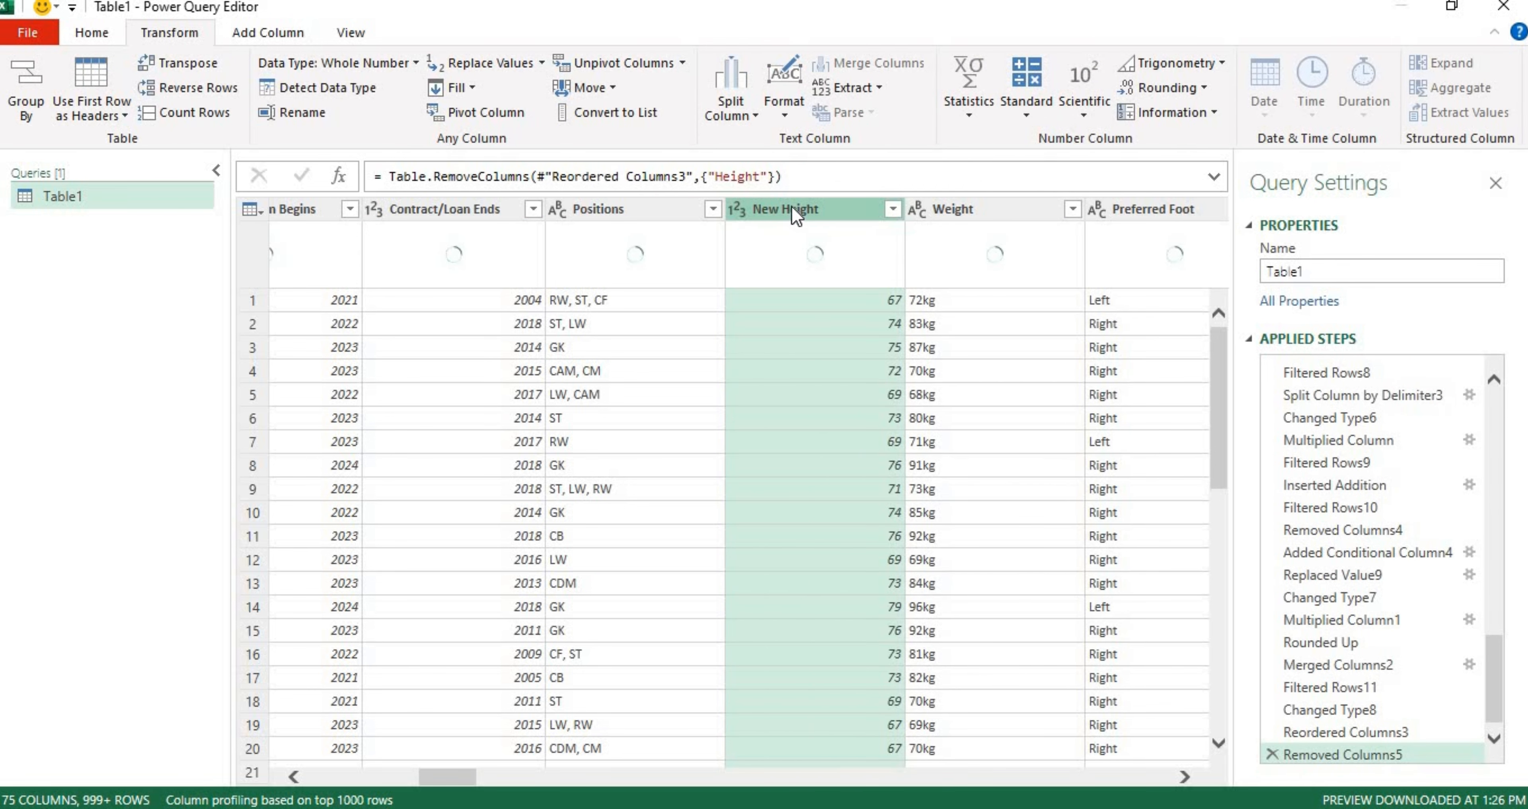
- Rename the New Height column as 'Height (inches)'
{"action": "double_click", "coordinate": [797, 215]}
{"action": "type", "text": "Hei"}
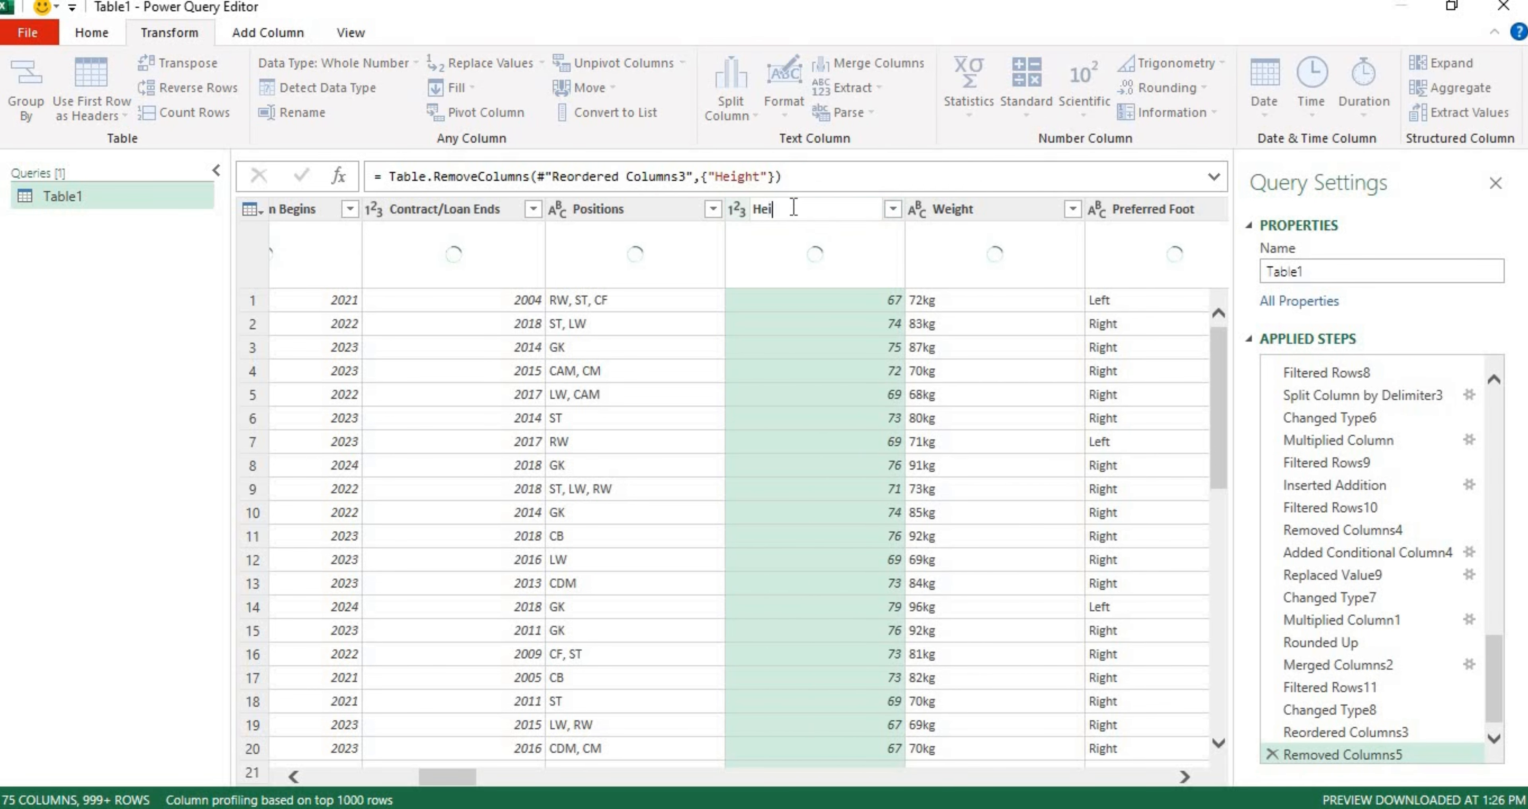
{"action": "type", "text": "ght"}
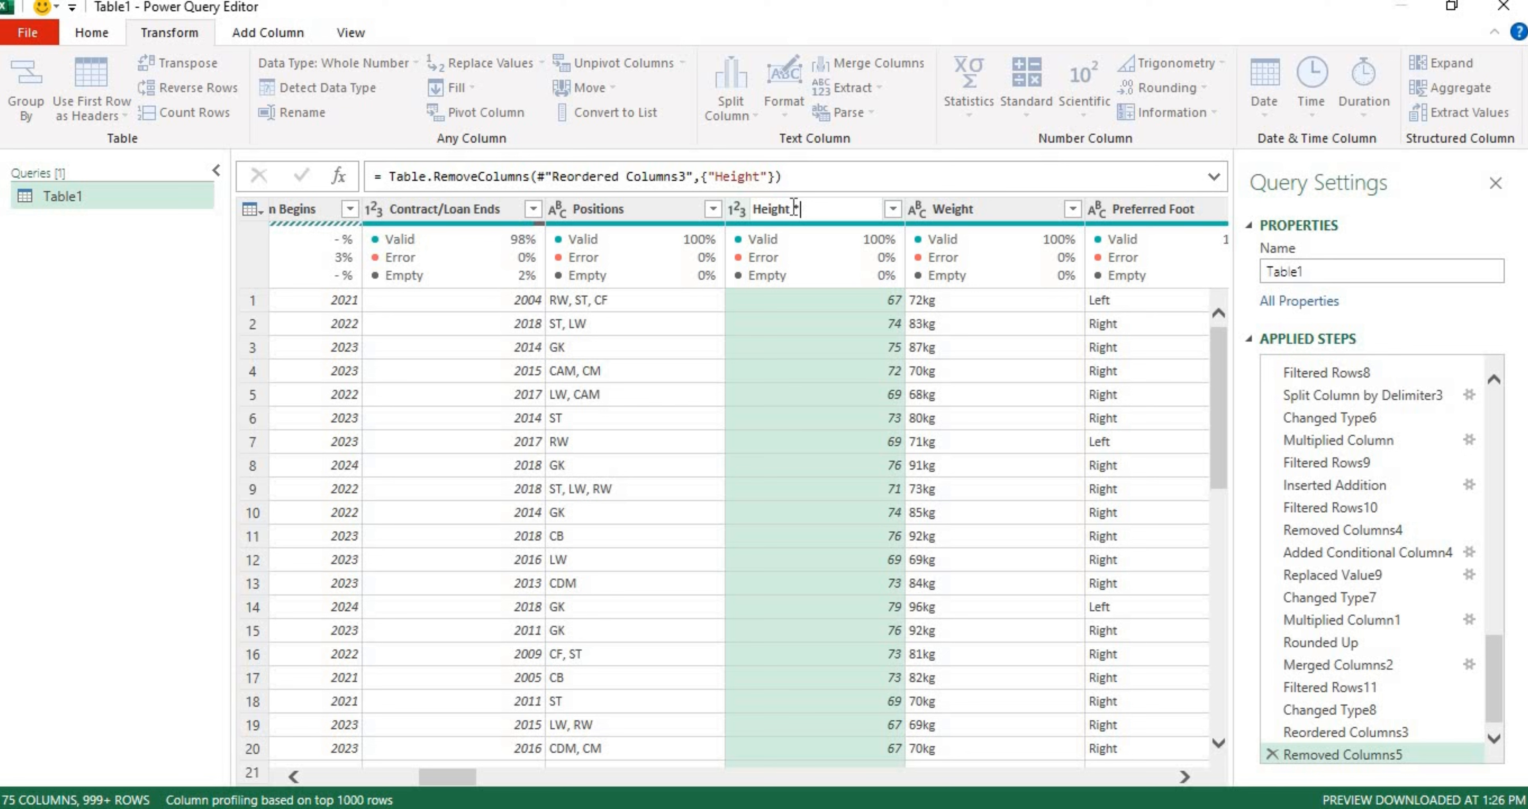
{"action": "type", "text": " (inches)"}
{"action": "key", "text": "Return"}
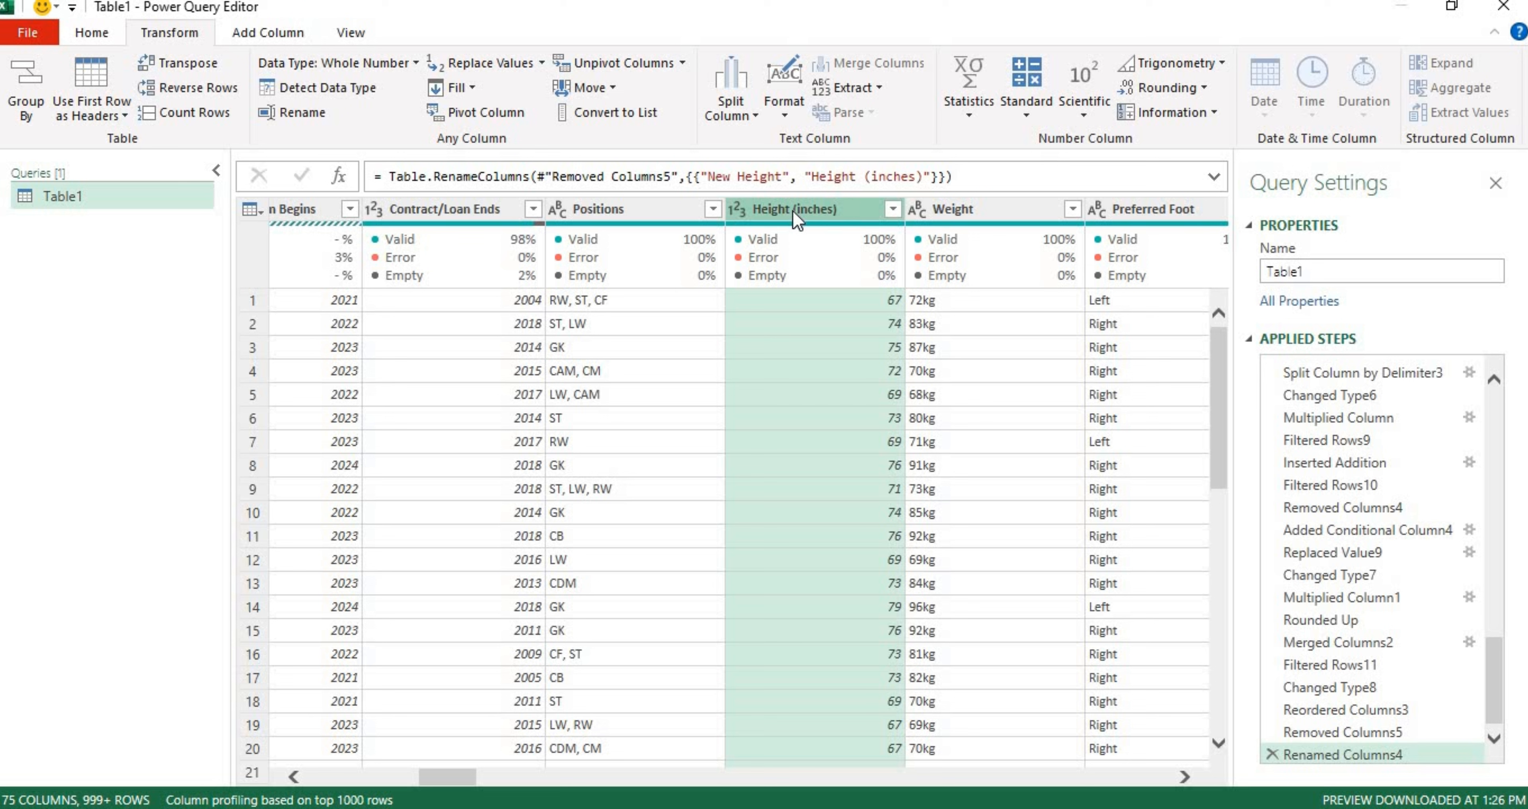
- Examine the values listed in the Height (inches) and Weight column filters, keeping all of them selected
{"action": "mouse_move", "coordinate": [878, 251]}
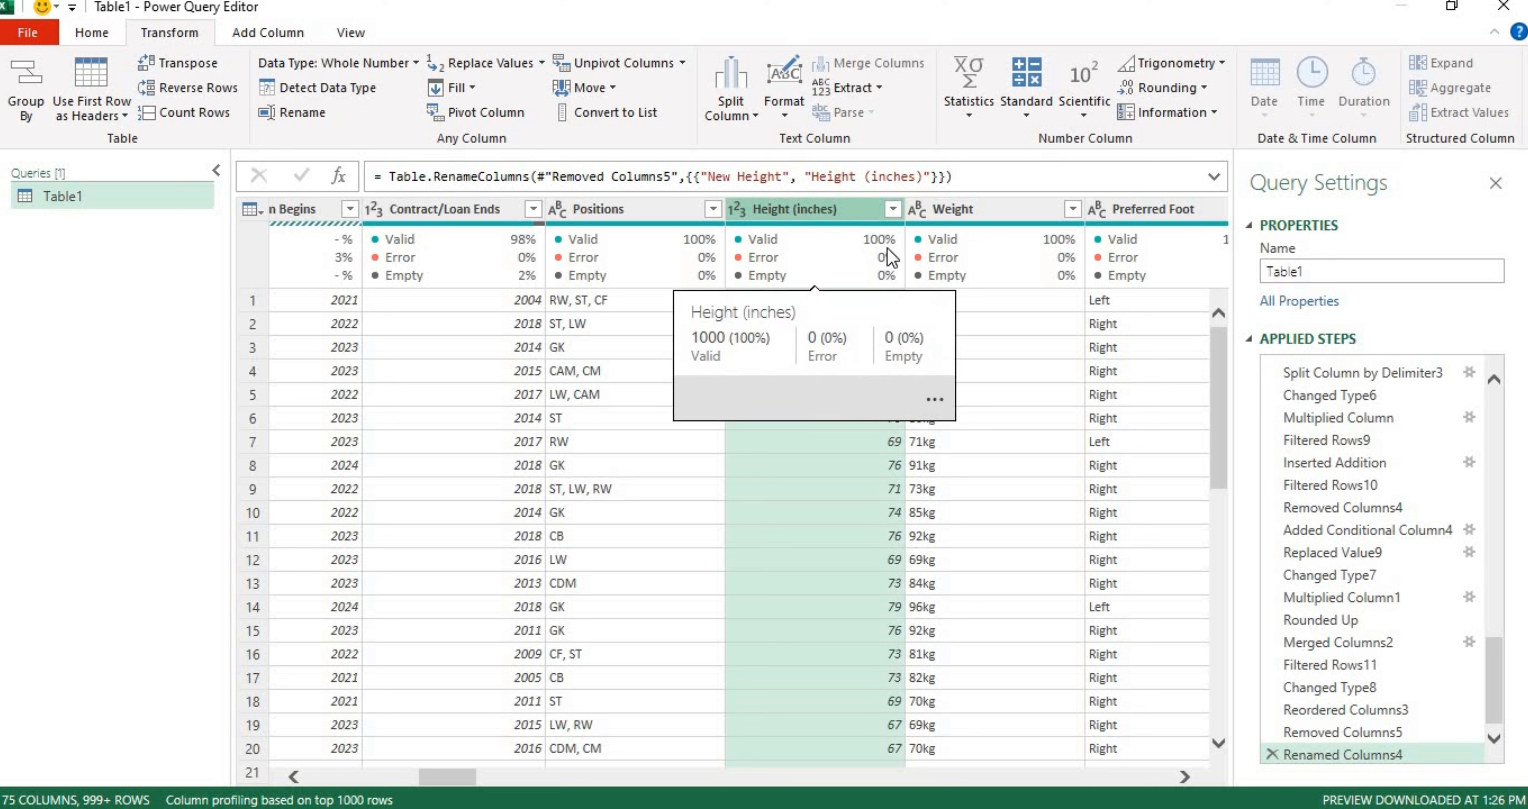
{"action": "left_click", "coordinate": [894, 210]}
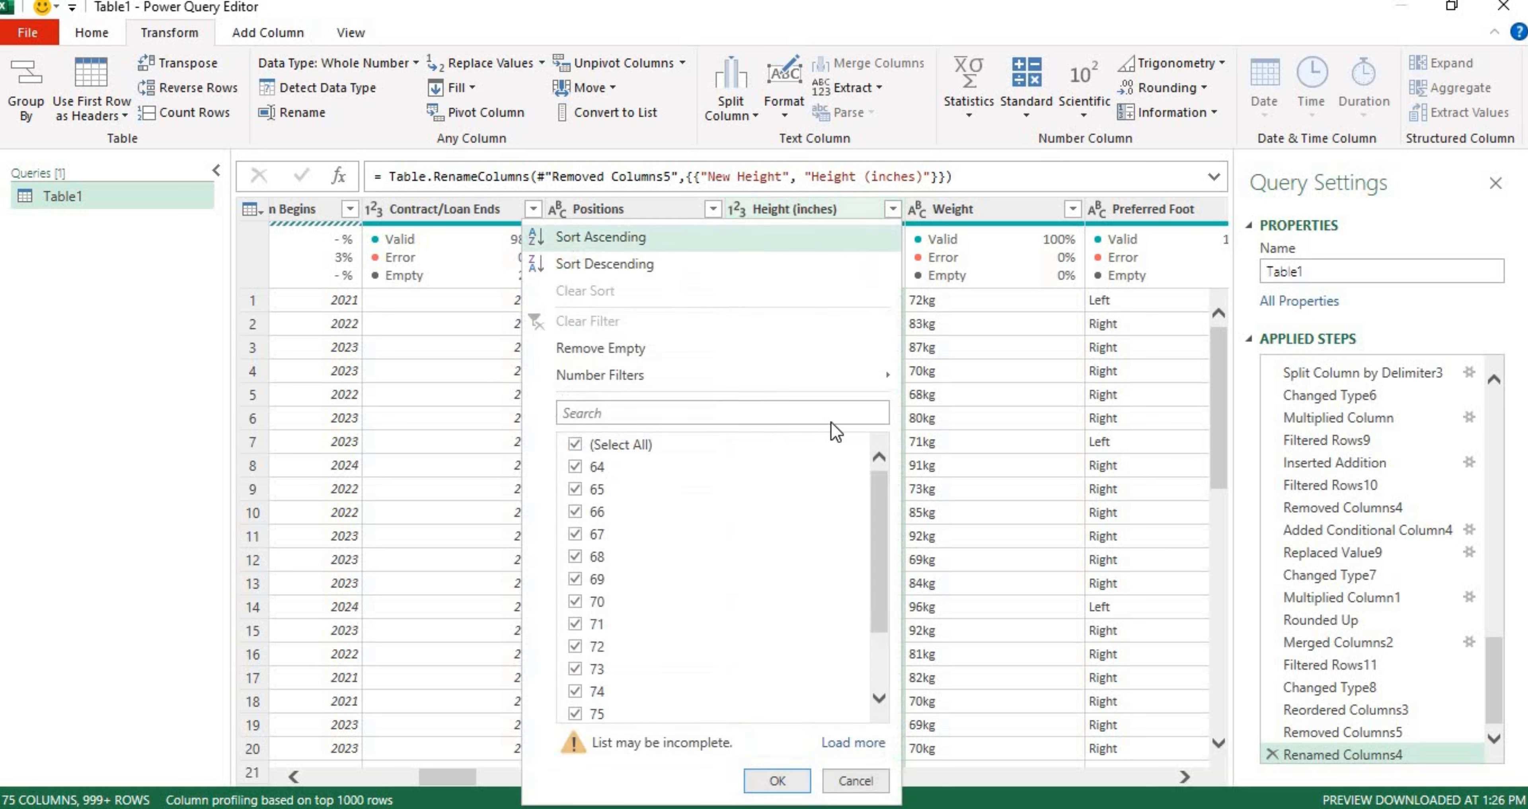
{"action": "left_click_drag", "start_coordinate": [879, 517], "coordinate": [865, 652]}
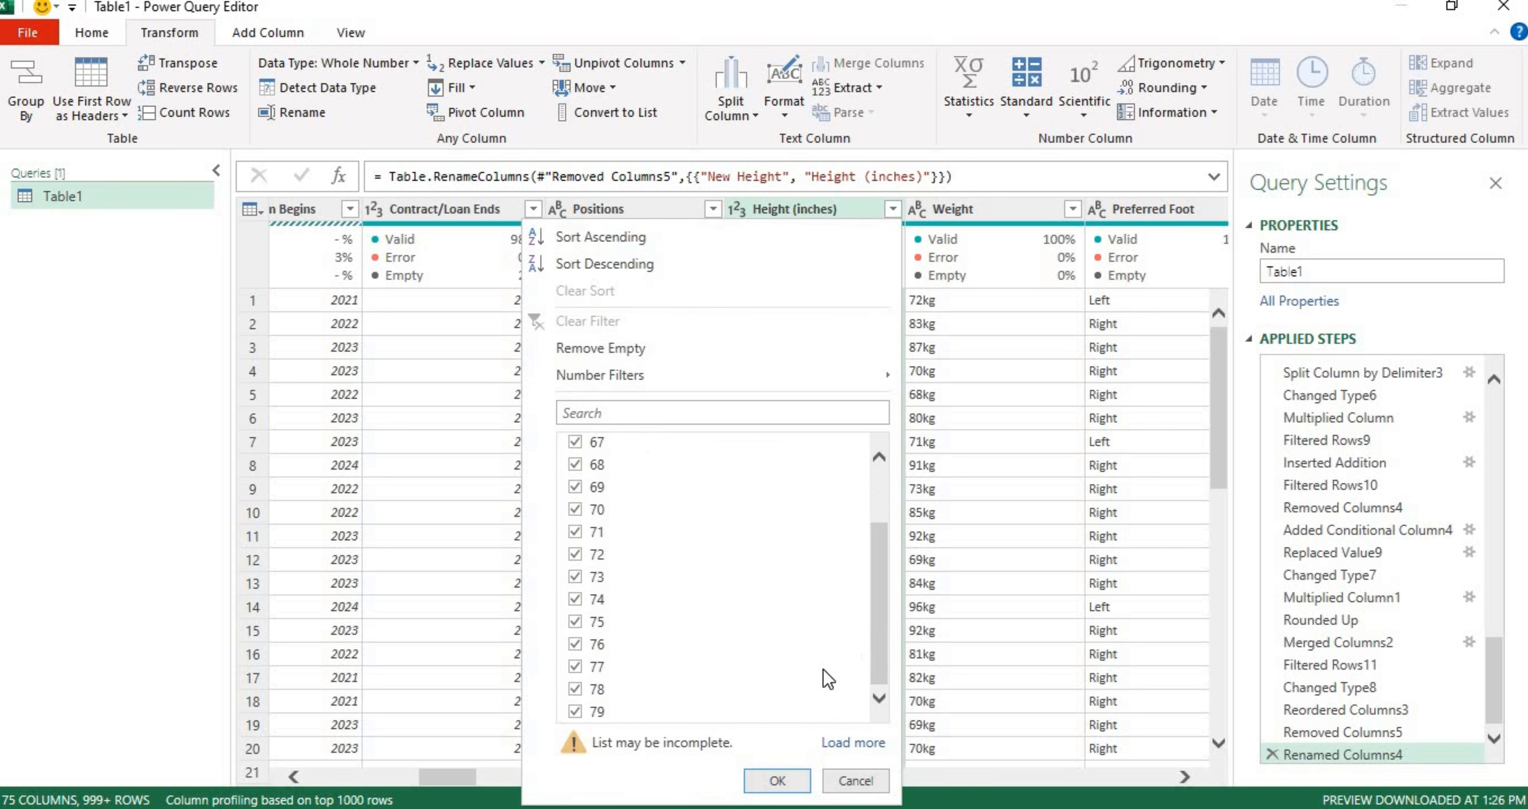
{"action": "left_click", "coordinate": [777, 782]}
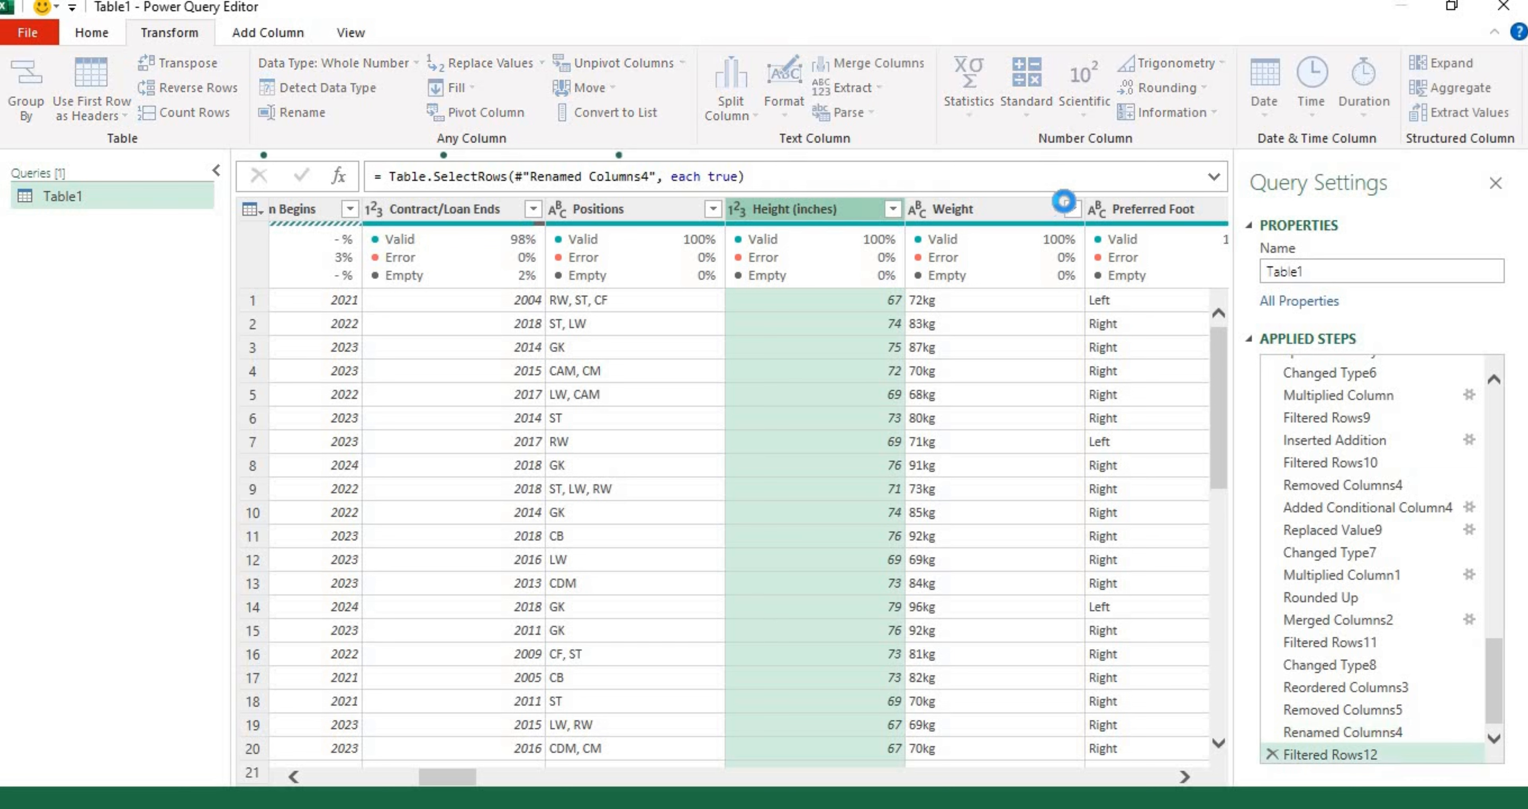
{"action": "left_click", "coordinate": [1073, 210]}
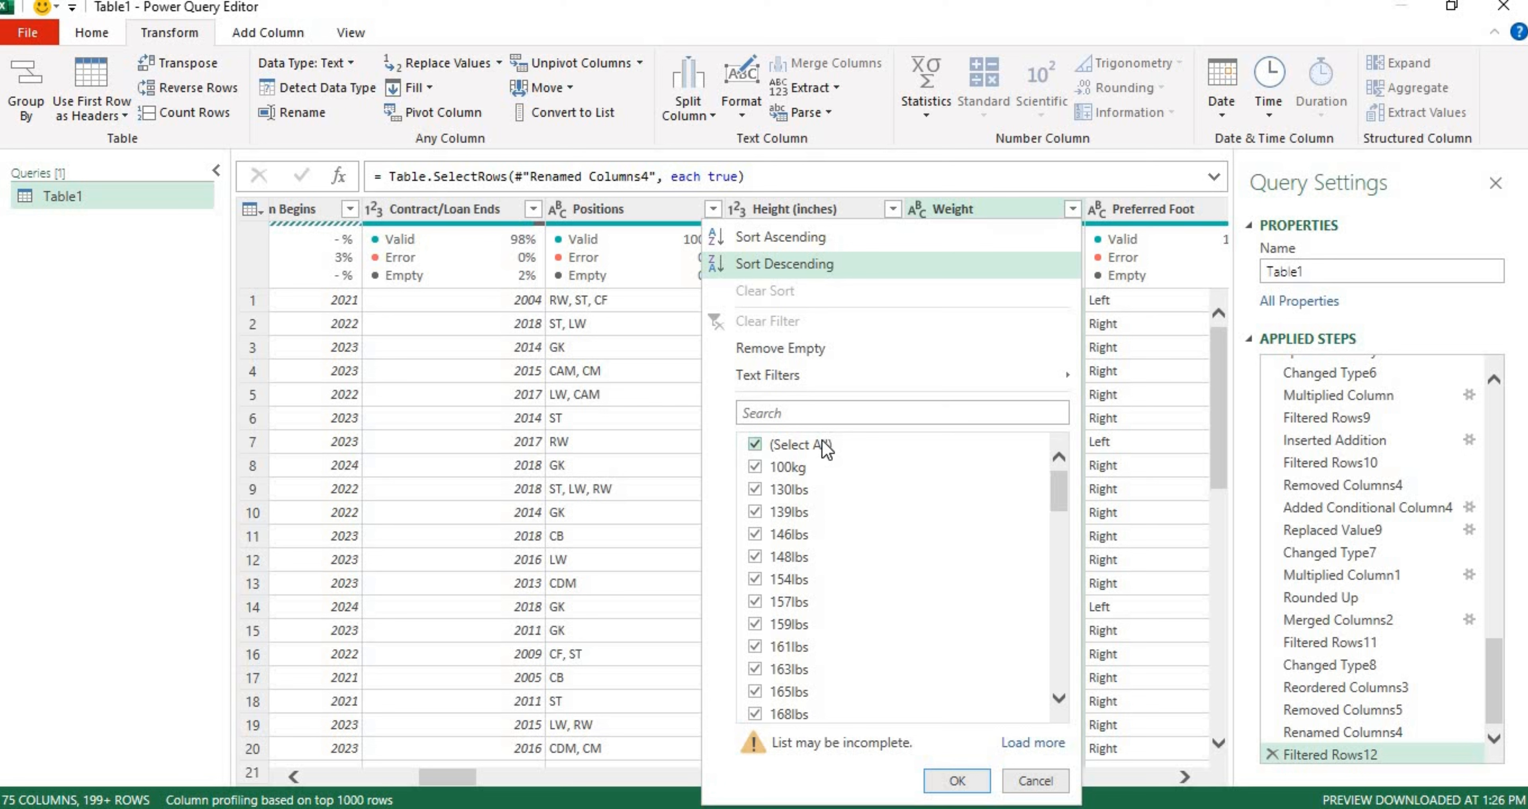
{"action": "left_click", "coordinate": [962, 789]}
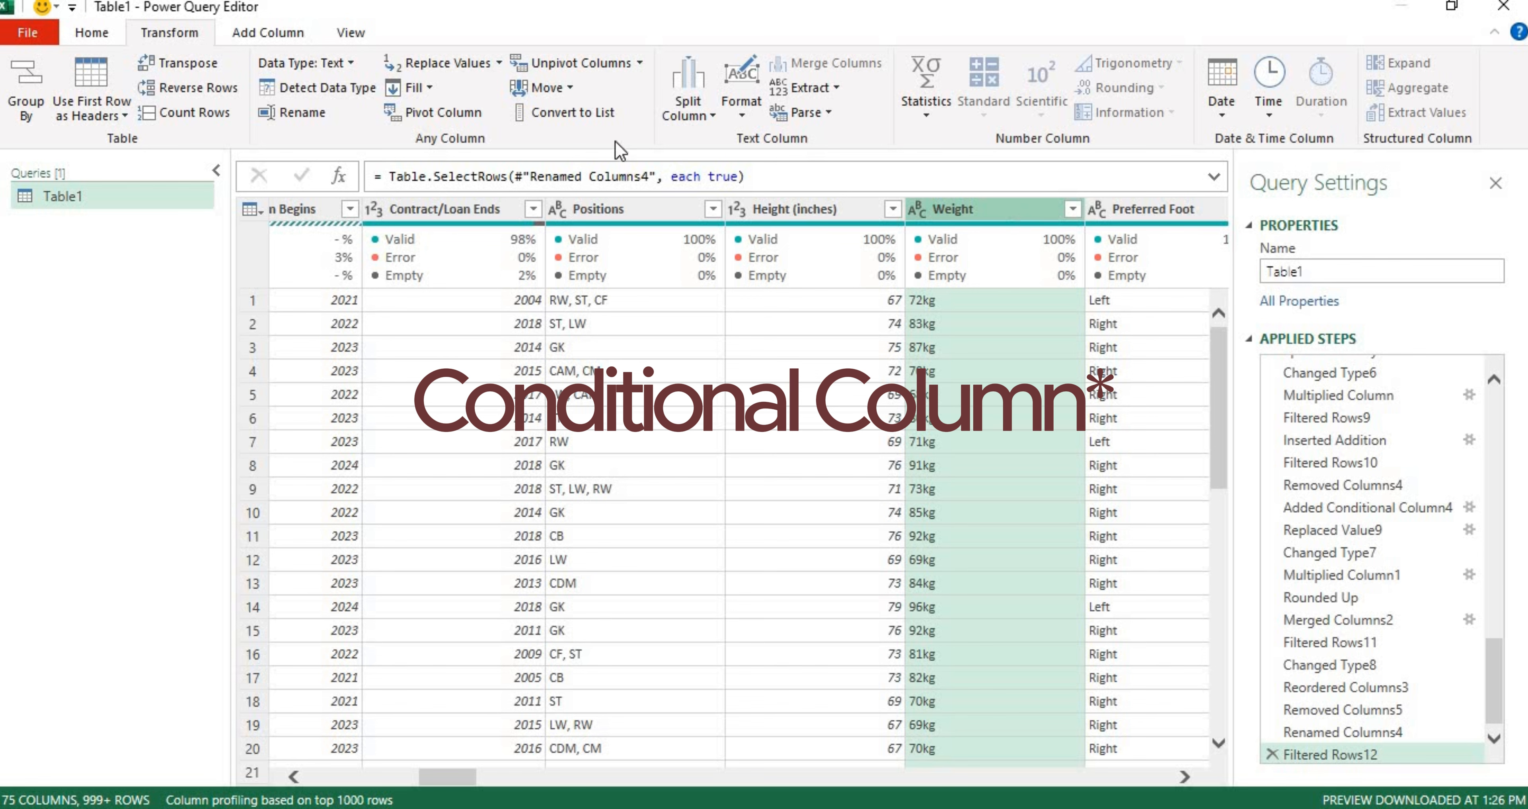
- Start a conditional column whose condition is that the Weight column contains 'kg'
{"action": "left_click", "coordinate": [296, 33]}
{"action": "left_click", "coordinate": [266, 63]}
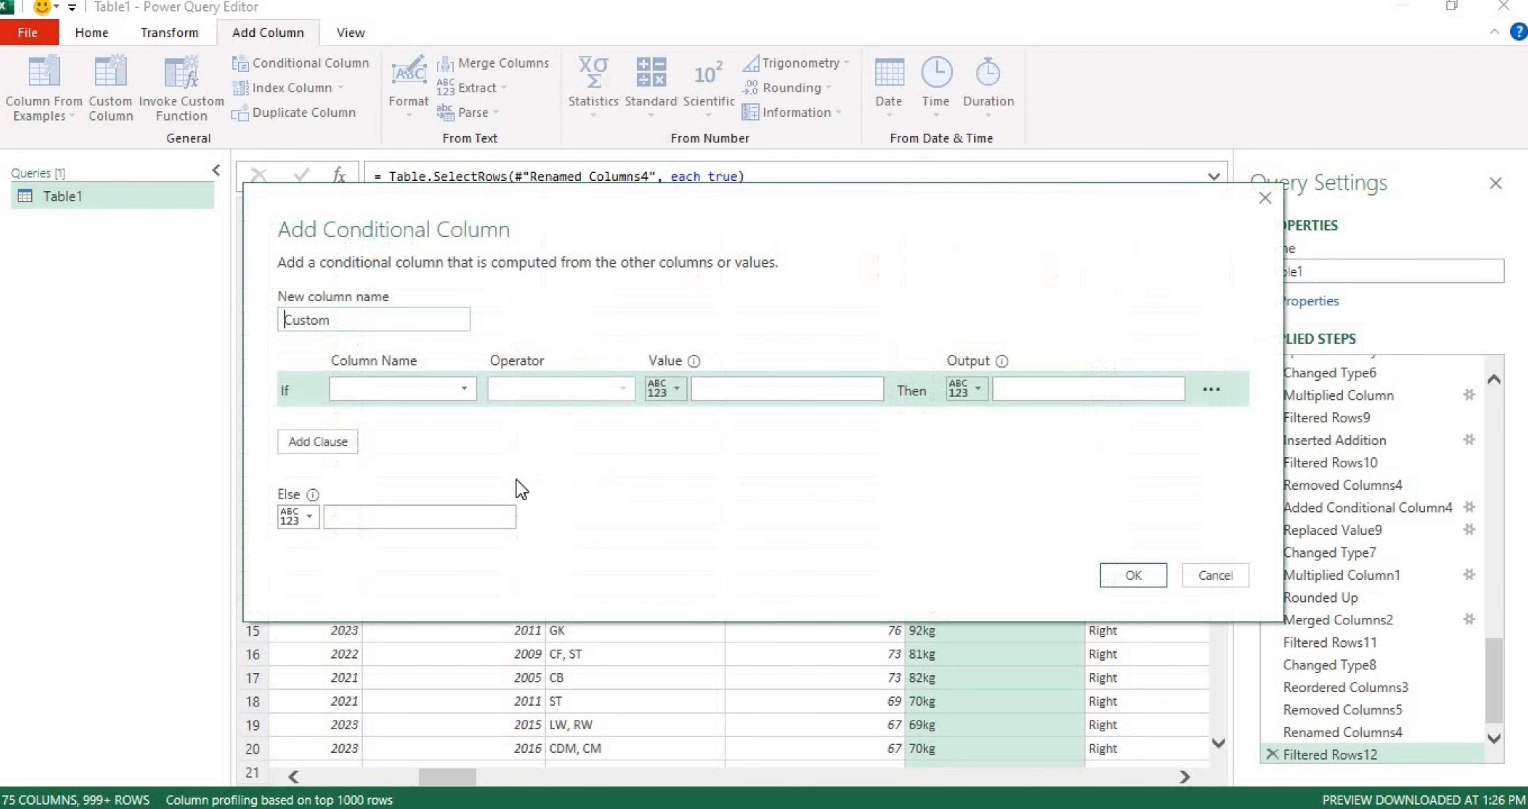
{"action": "left_click", "coordinate": [453, 388]}
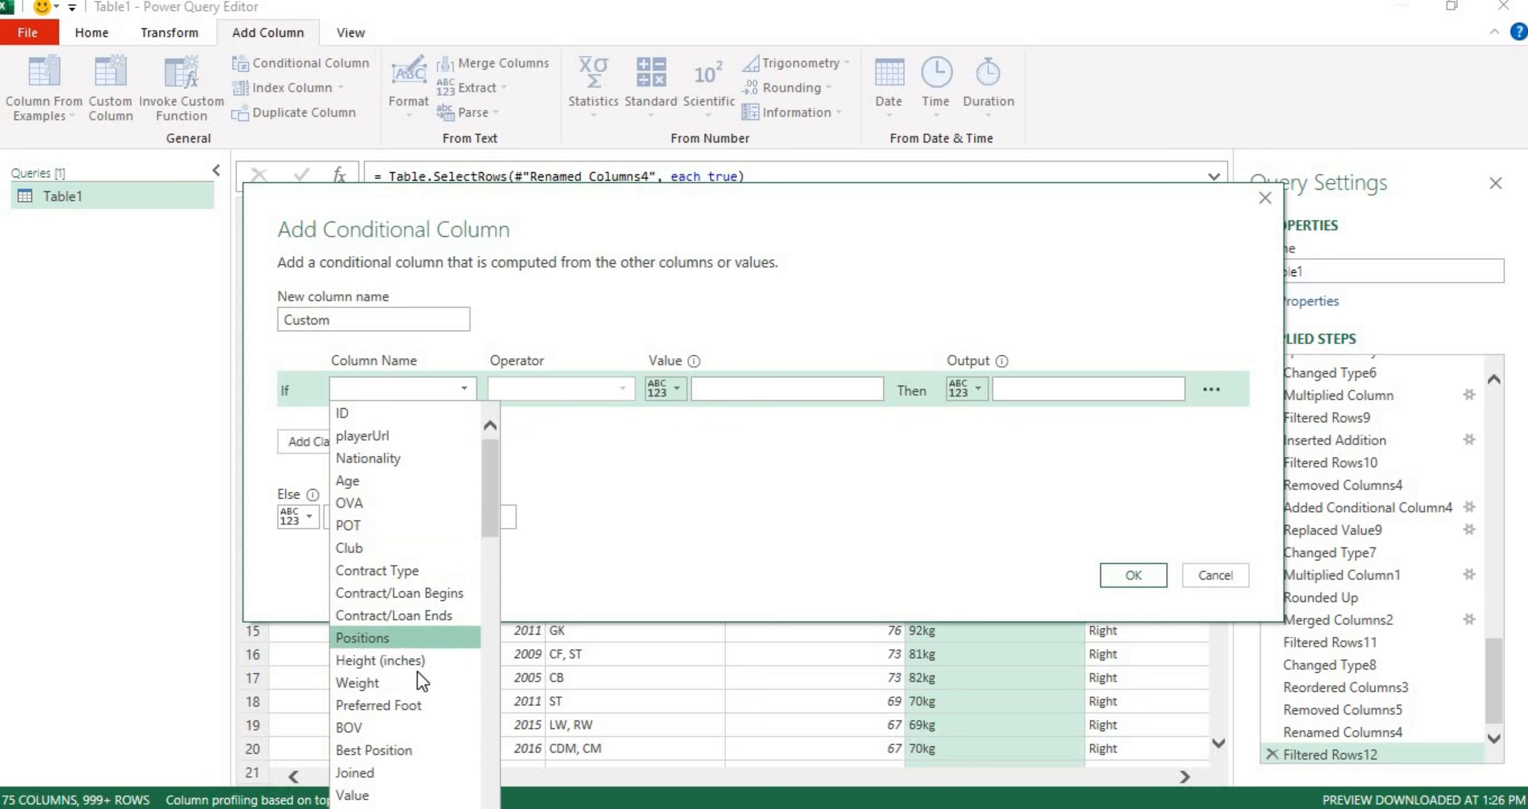
{"action": "left_click", "coordinate": [417, 682]}
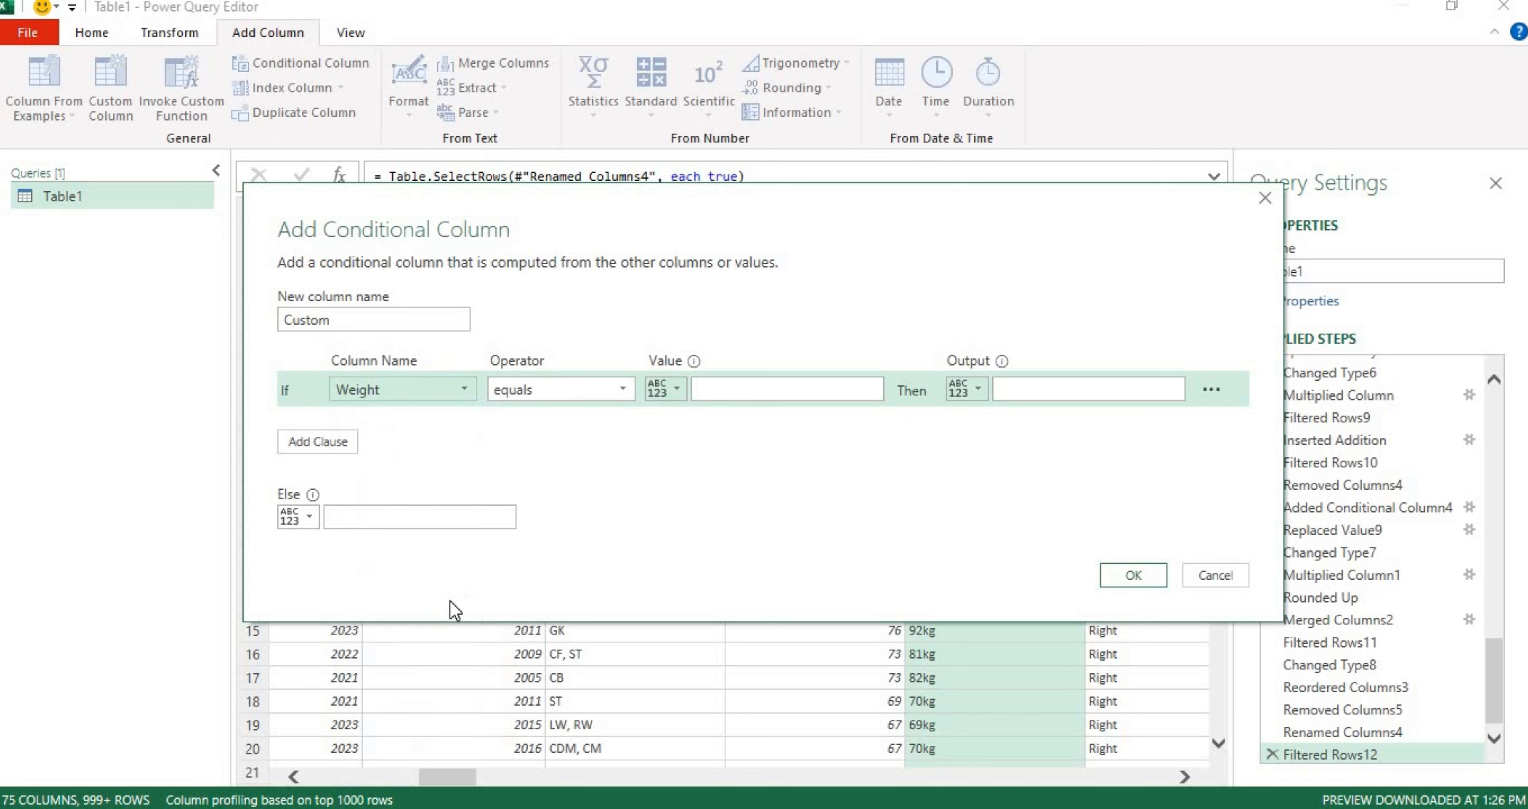
{"action": "left_click", "coordinate": [622, 386]}
{"action": "left_click", "coordinate": [561, 549]}
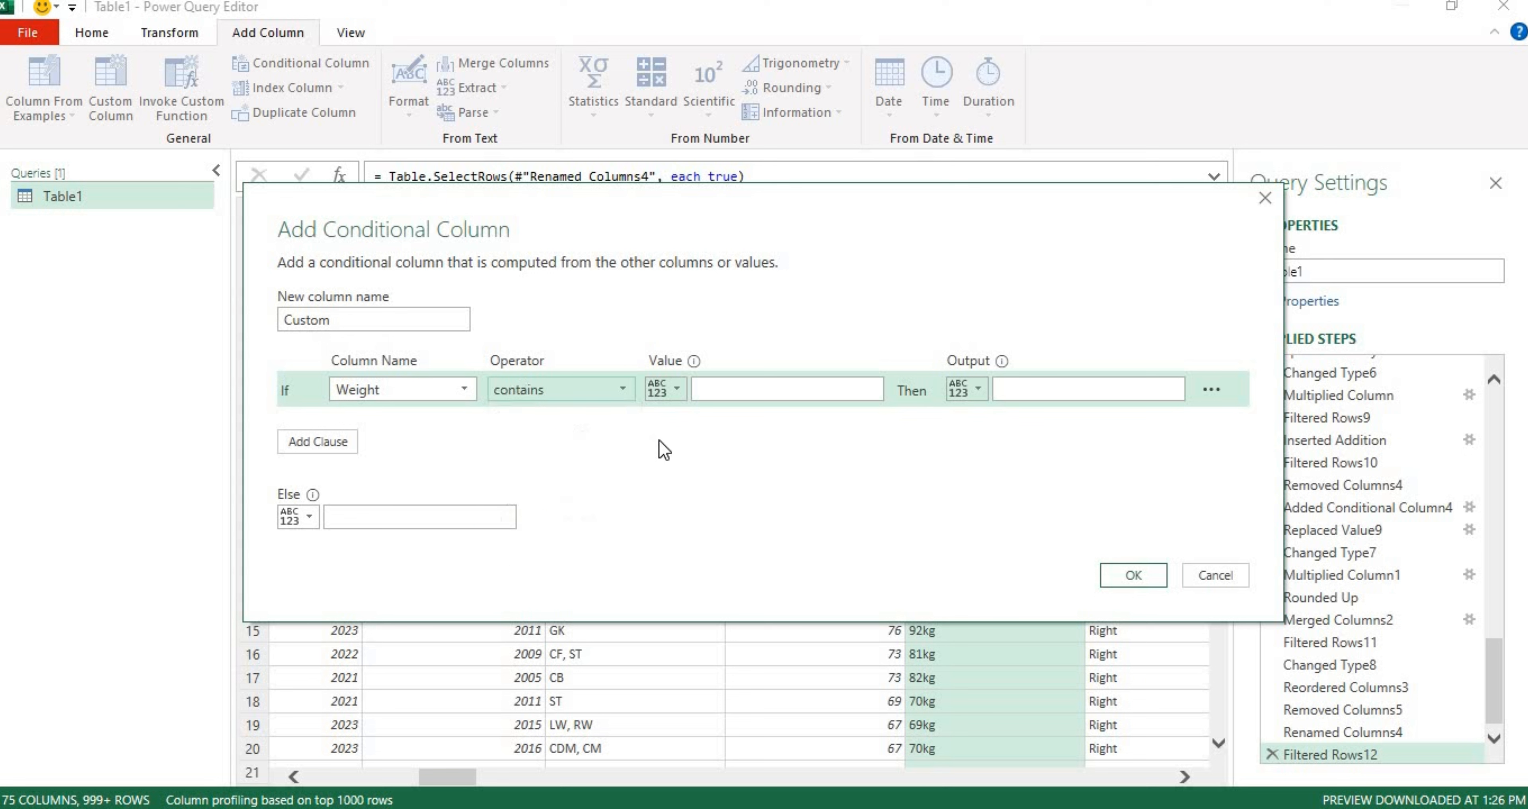
{"action": "left_click", "coordinate": [728, 391]}
{"action": "type", "text": "kg"}
- Use the Weight column as the else value, leave the output empty, and create the conditional column
{"action": "left_click", "coordinate": [308, 508]}
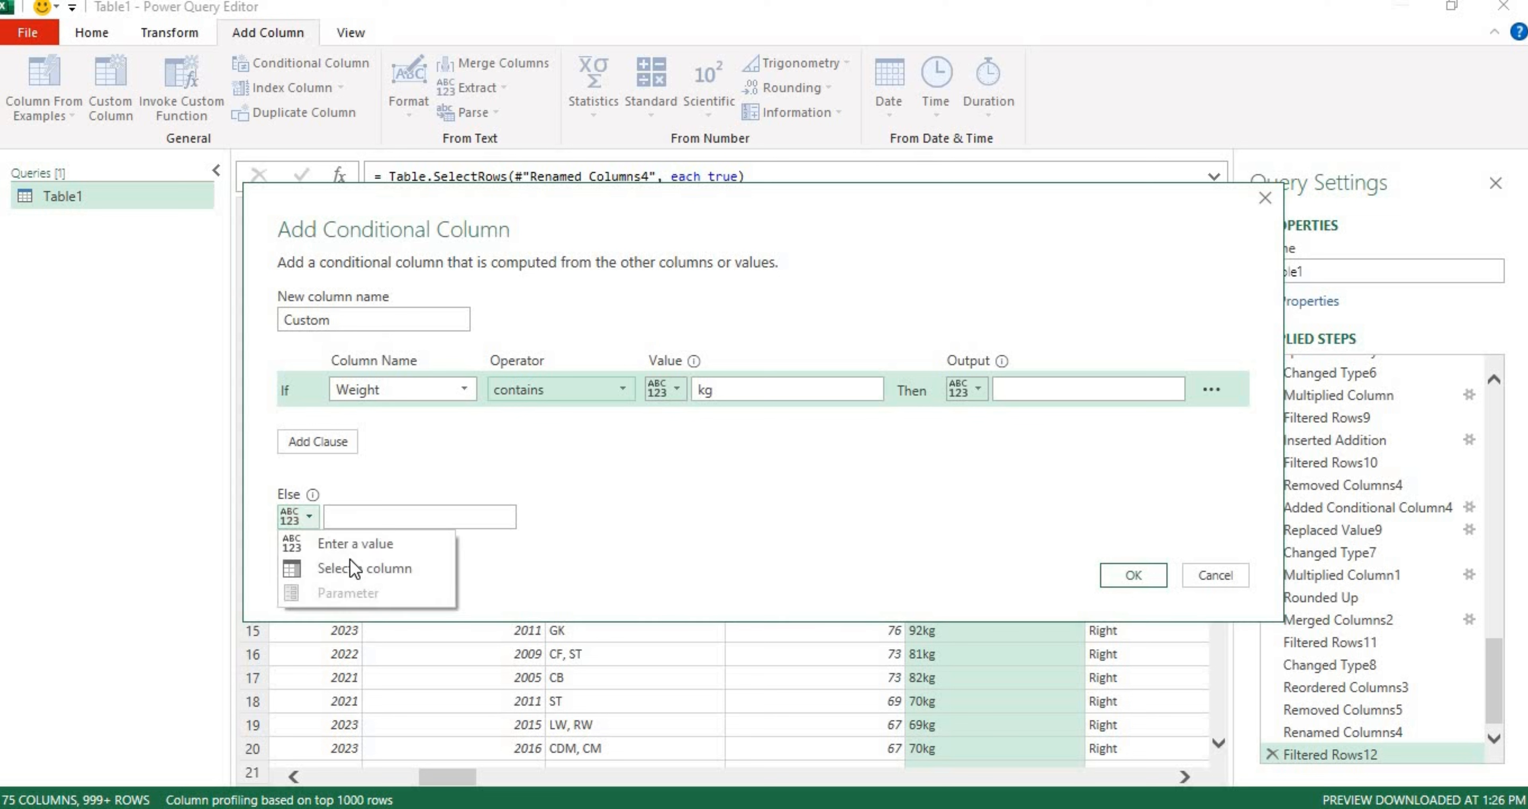
{"action": "left_click", "coordinate": [355, 566]}
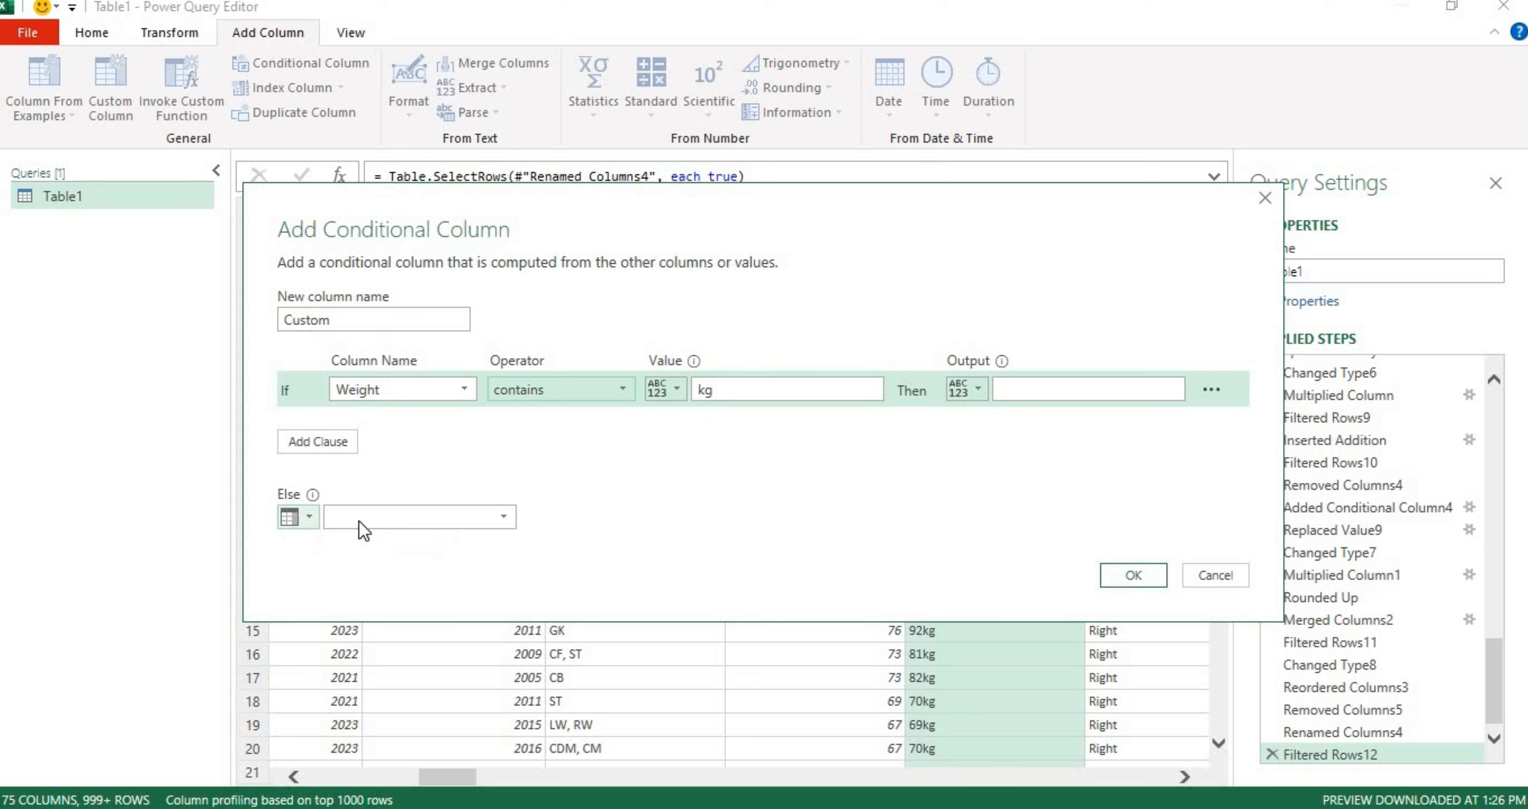
{"action": "left_click", "coordinate": [387, 523]}
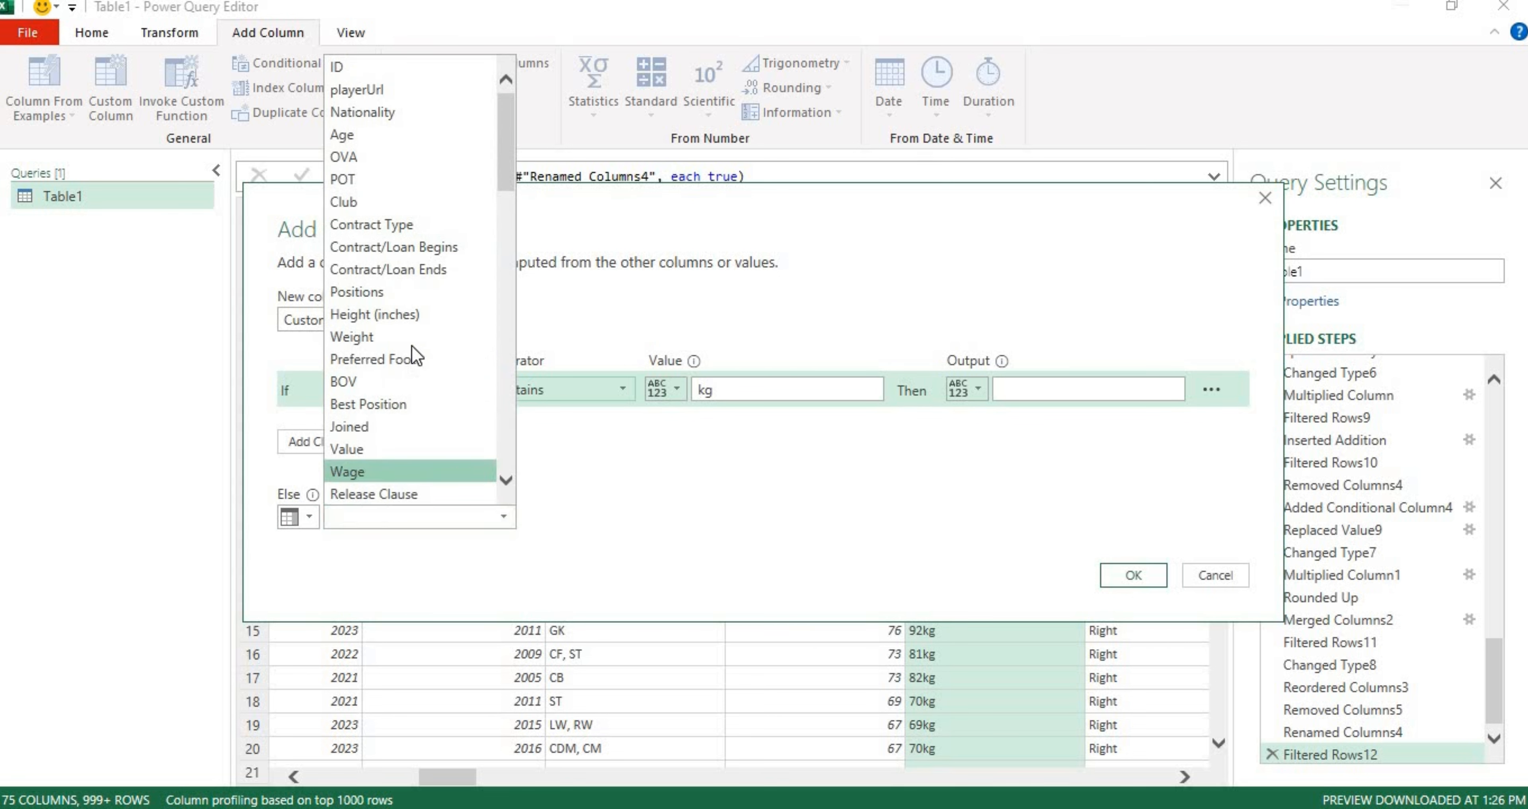
{"action": "left_click", "coordinate": [403, 336]}
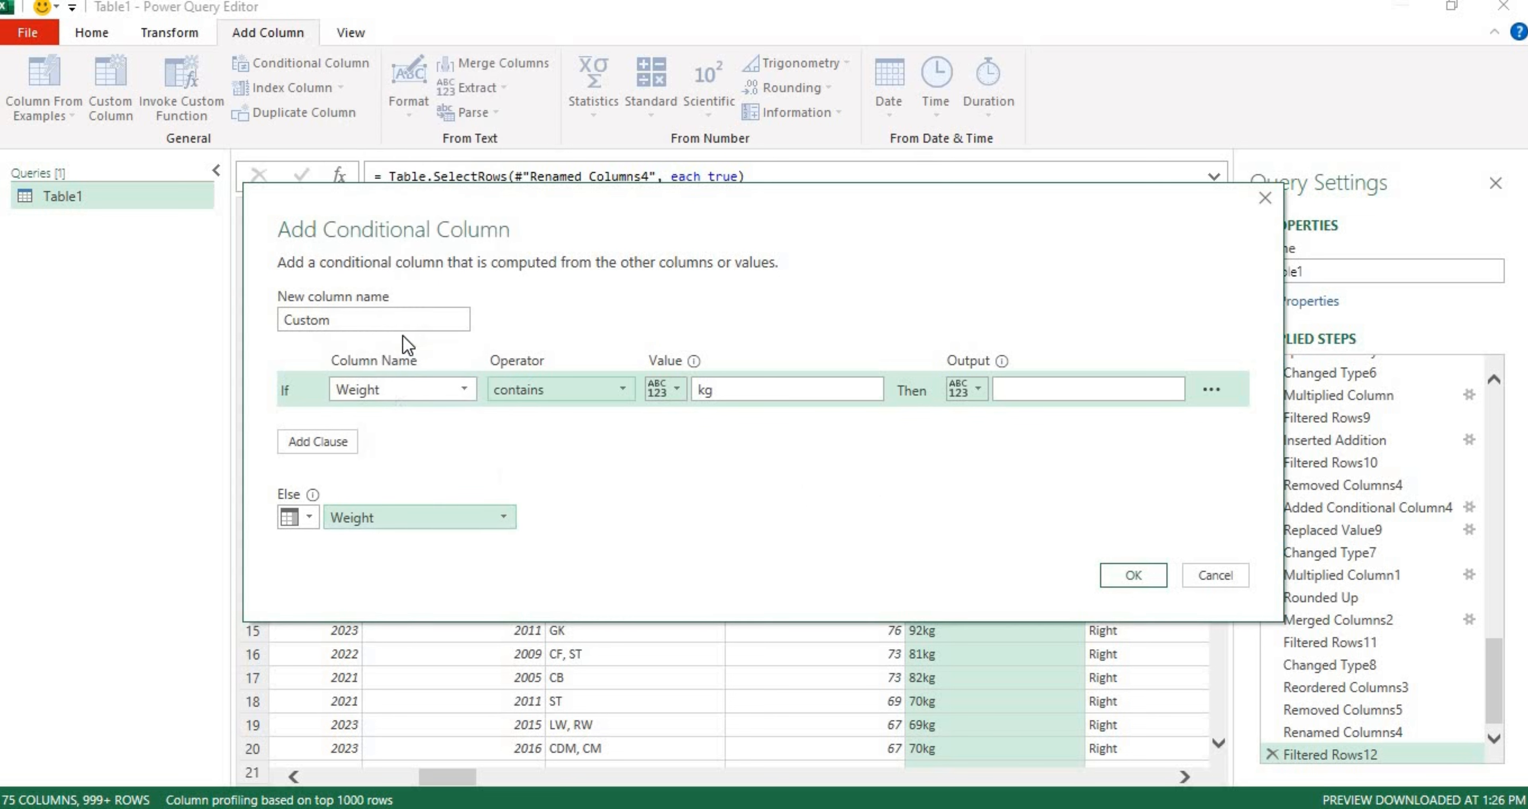
{"action": "left_click", "coordinate": [1104, 576]}
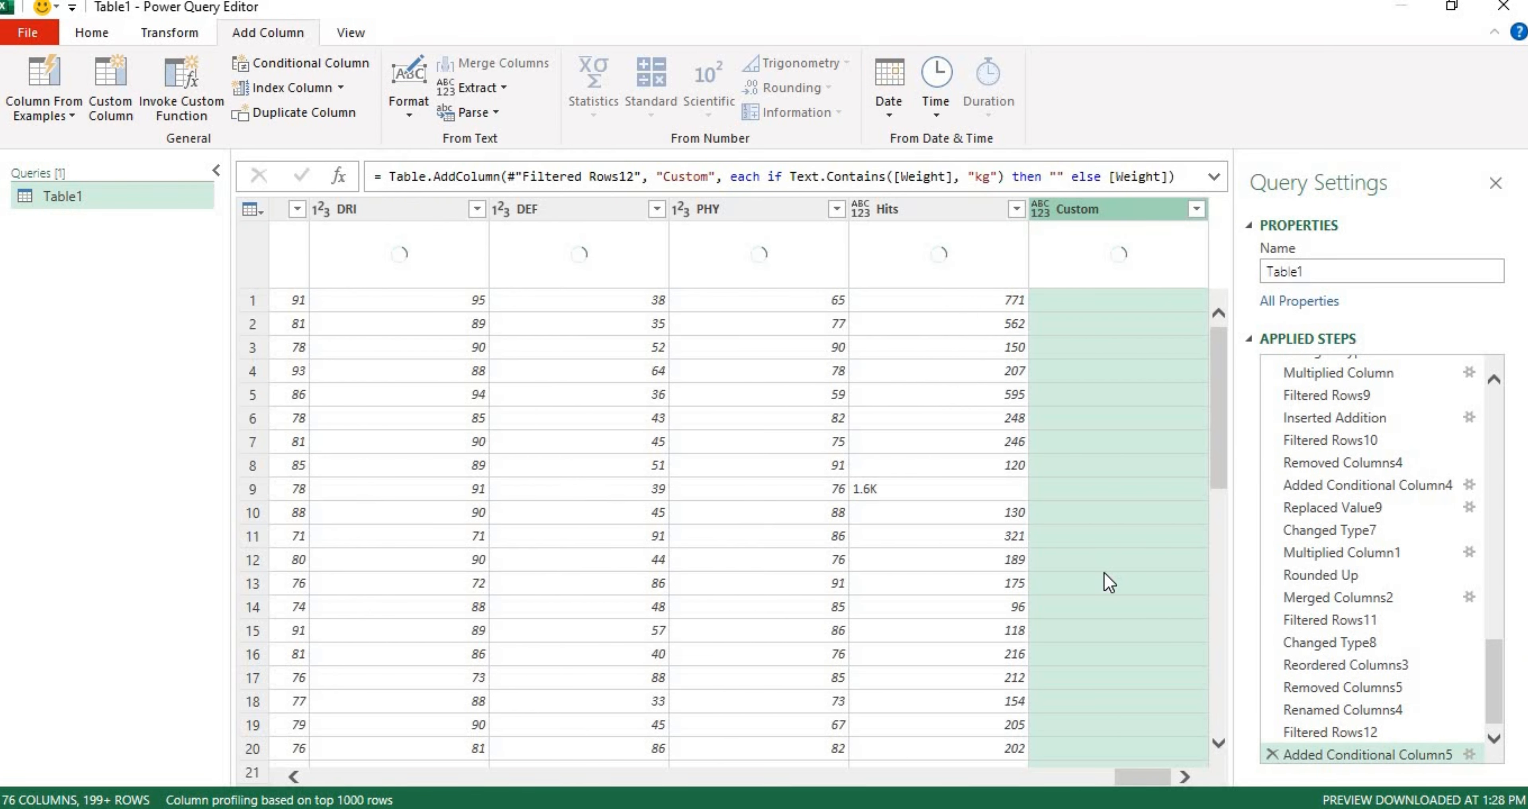
- Check the Custom column's listed values and replace 'lbs' with nothing in that column
{"action": "left_click", "coordinate": [1201, 211]}
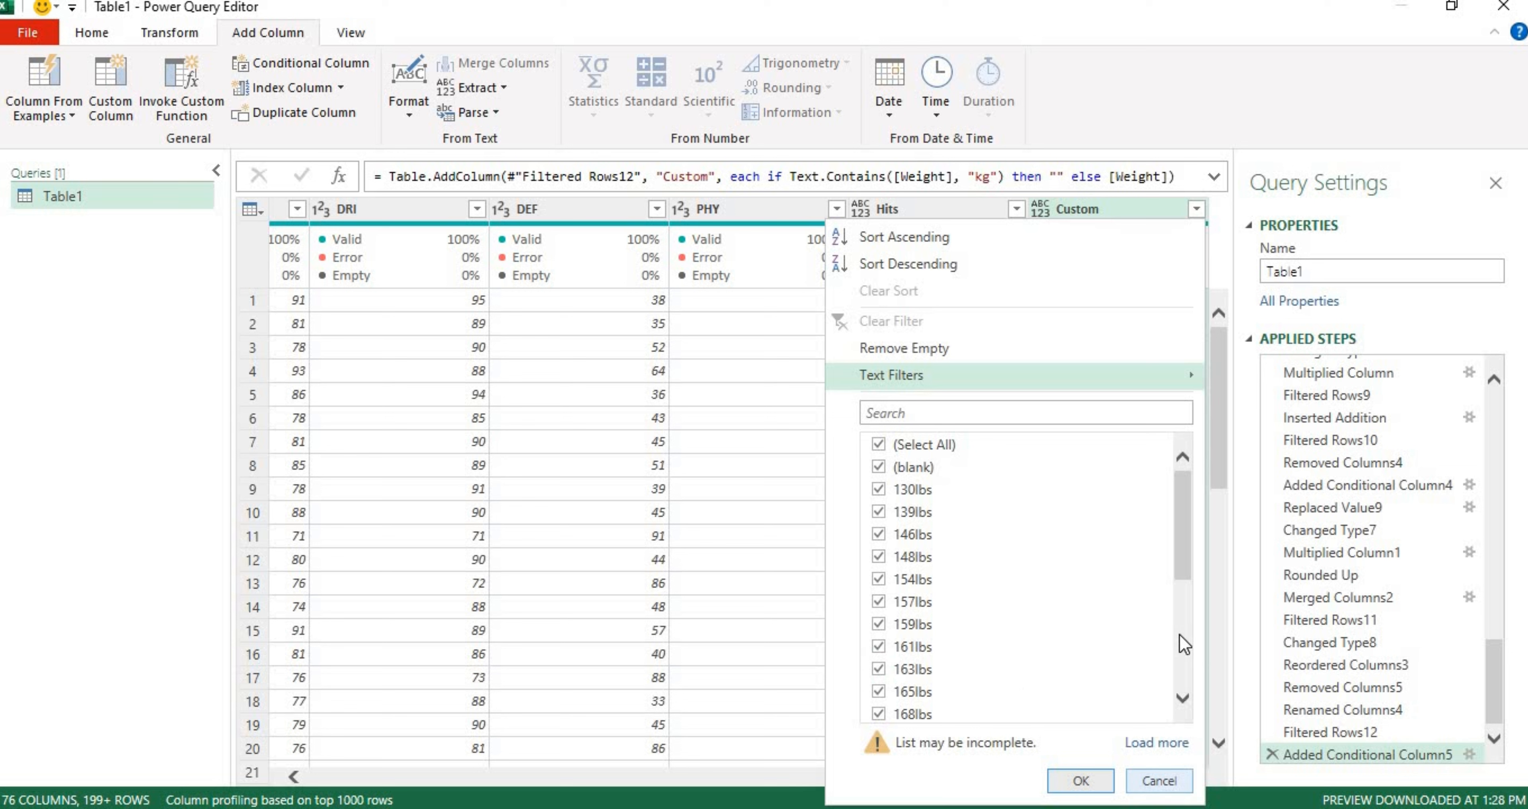
{"action": "left_click", "coordinate": [1155, 782]}
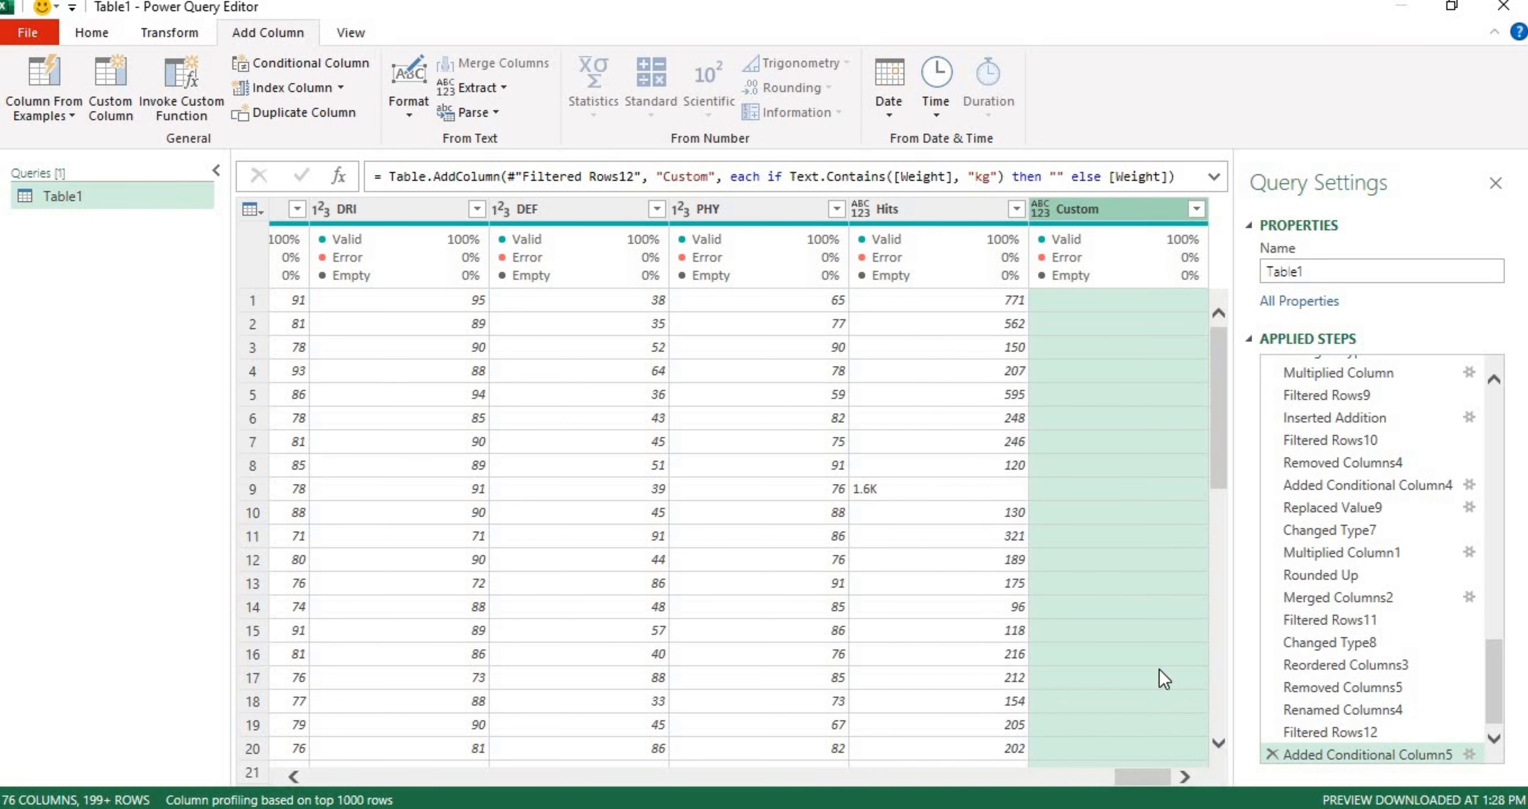
{"action": "right_click", "coordinate": [1121, 212]}
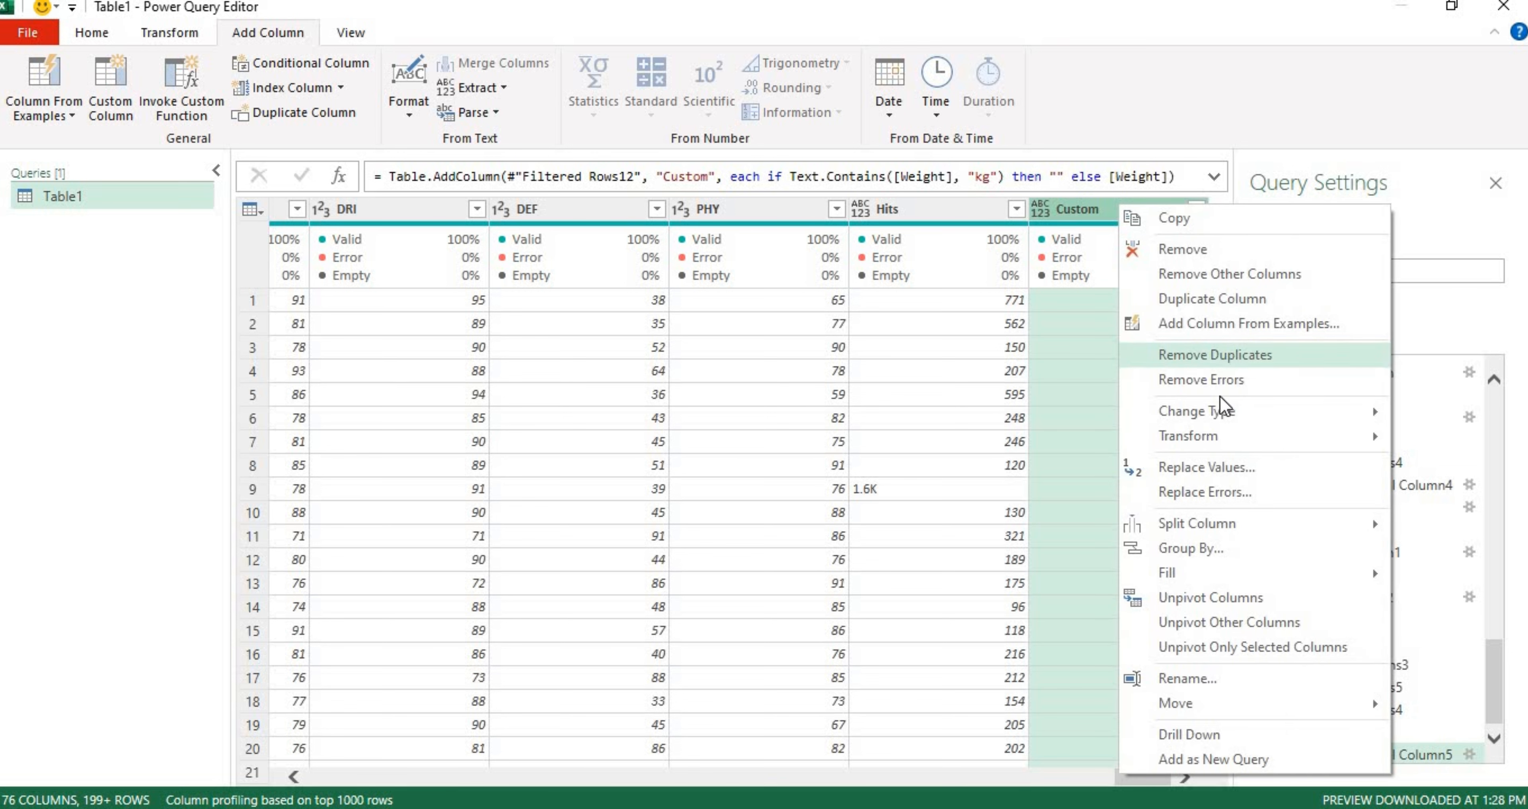
{"action": "left_click", "coordinate": [1222, 474]}
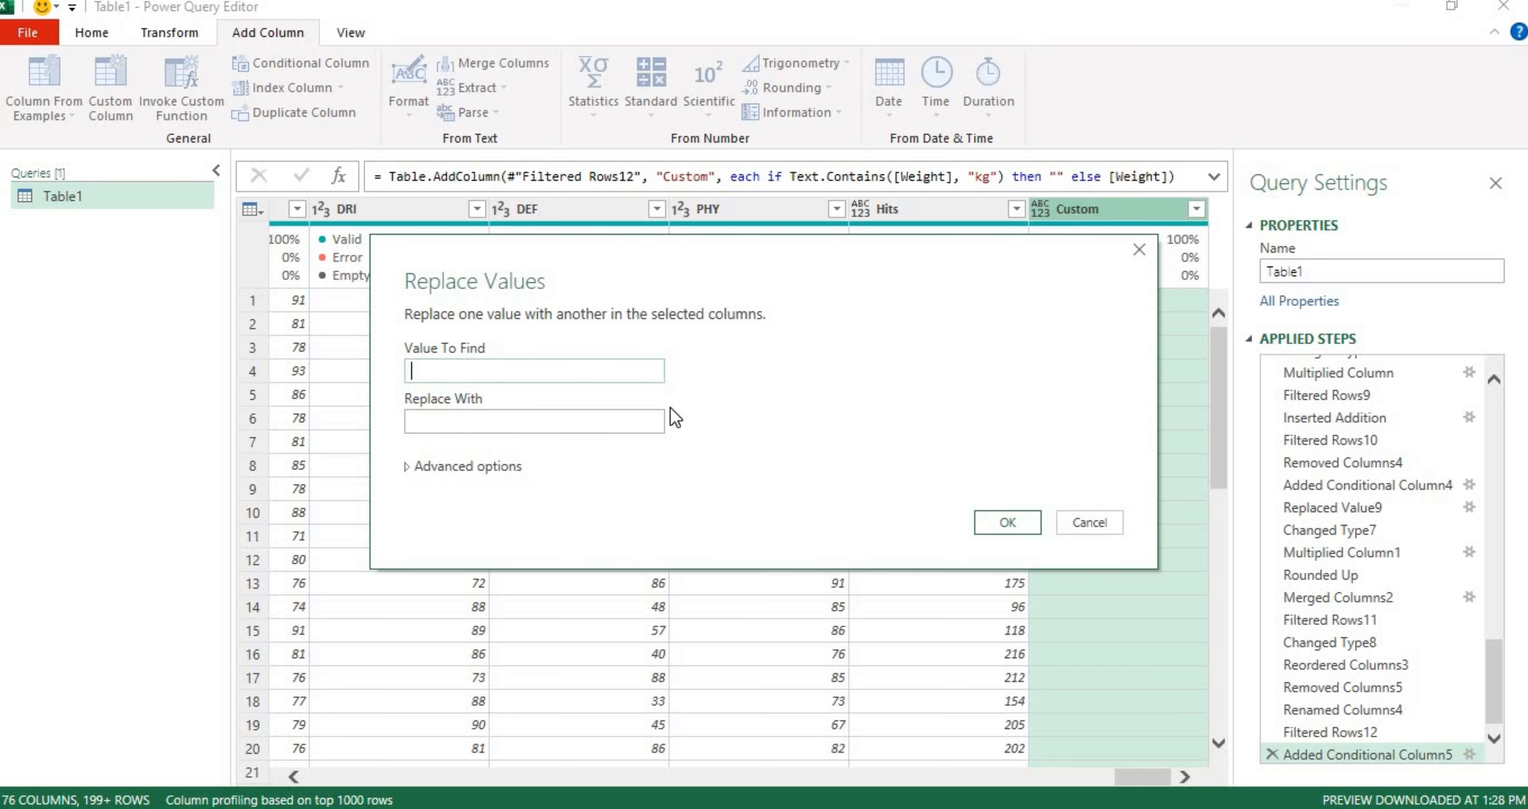
{"action": "type", "text": "lbs"}
{"action": "left_click", "coordinate": [998, 525]}
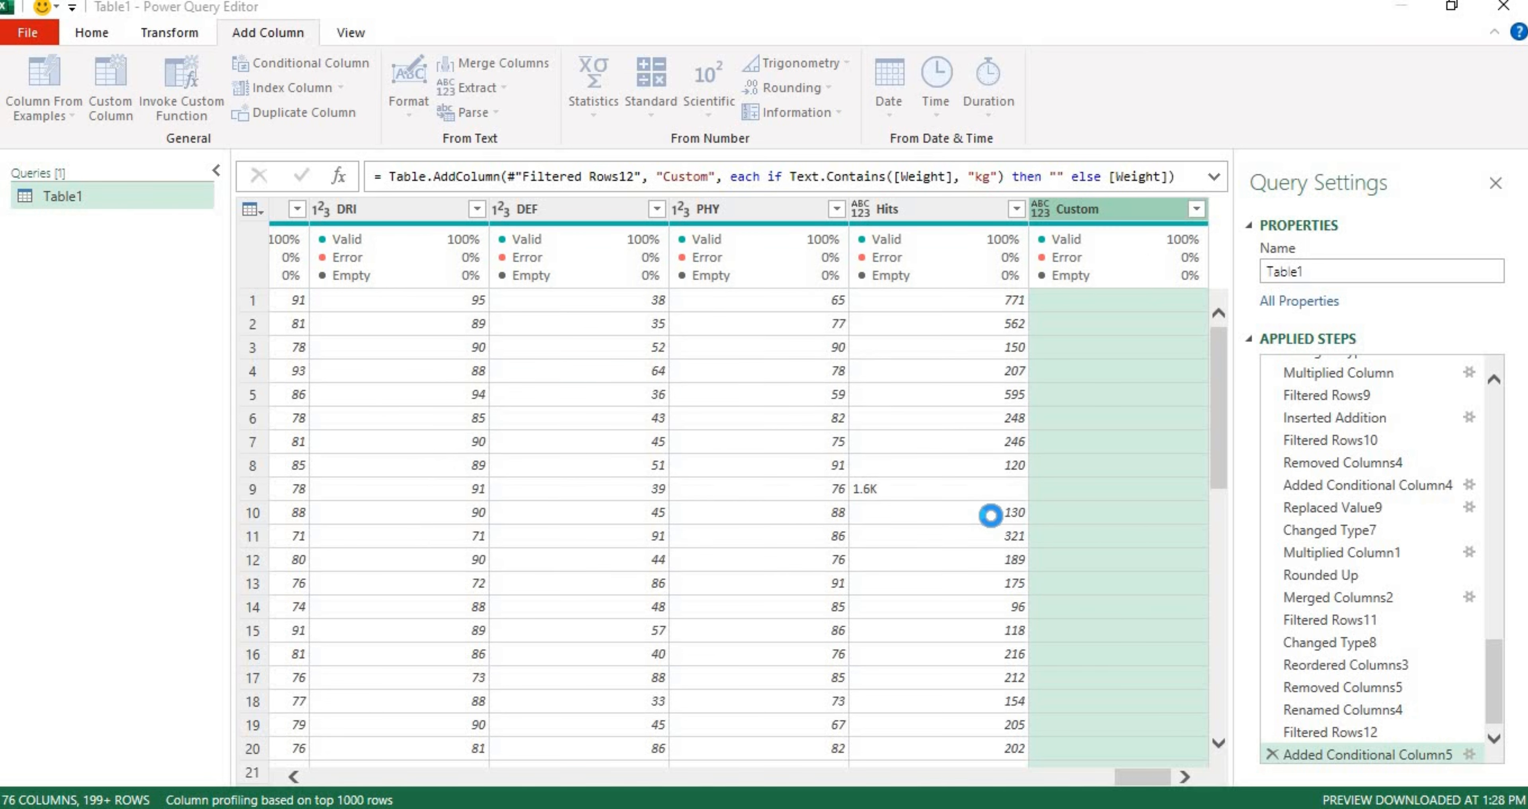
- Check the Custom column's listed values, keeping all of them selected, and change its data type to Whole Number
{"action": "left_click", "coordinate": [1194, 212]}
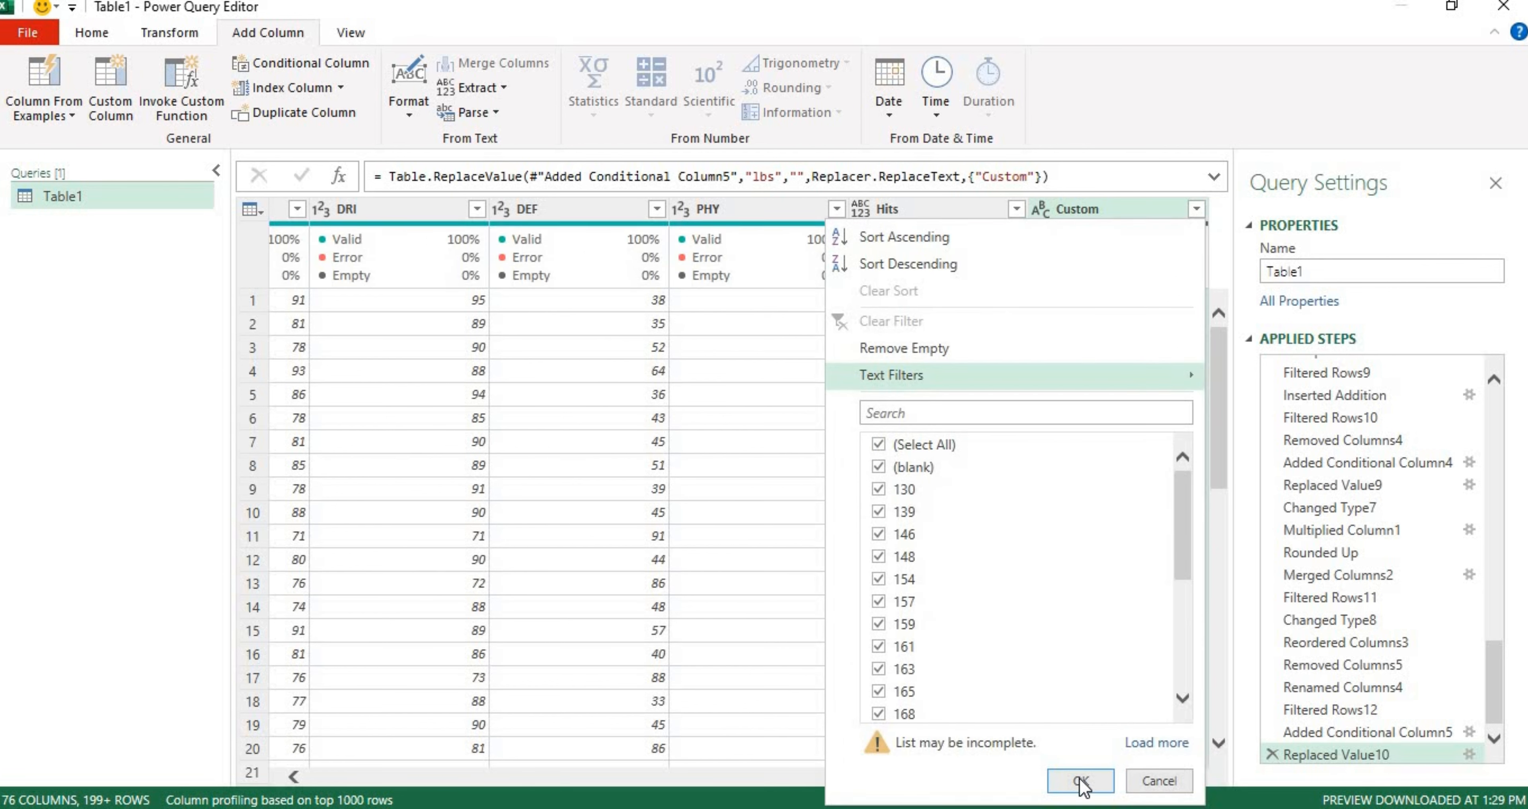
{"action": "key", "text": "Return"}
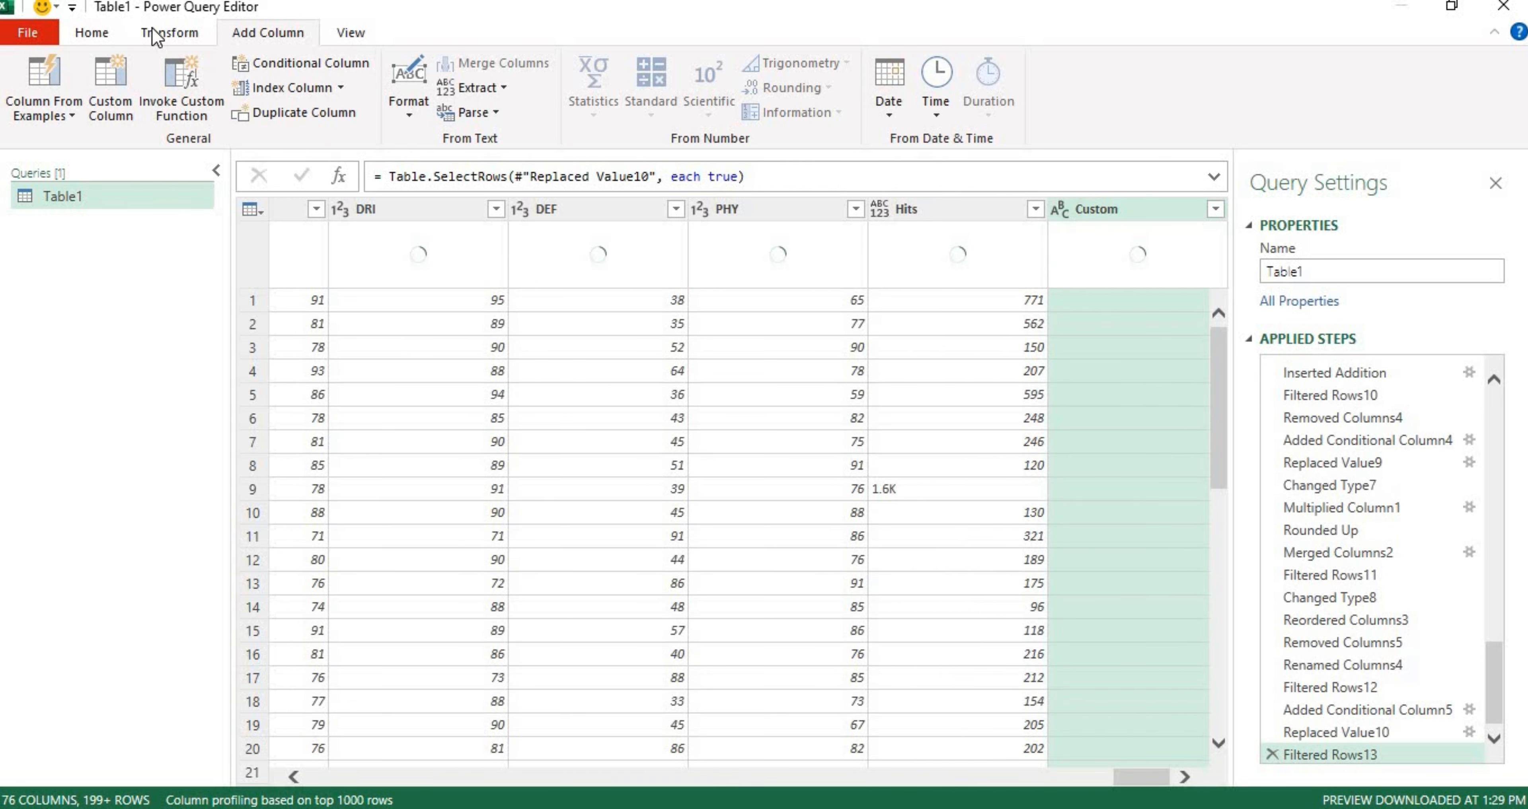
{"action": "left_click", "coordinate": [168, 33]}
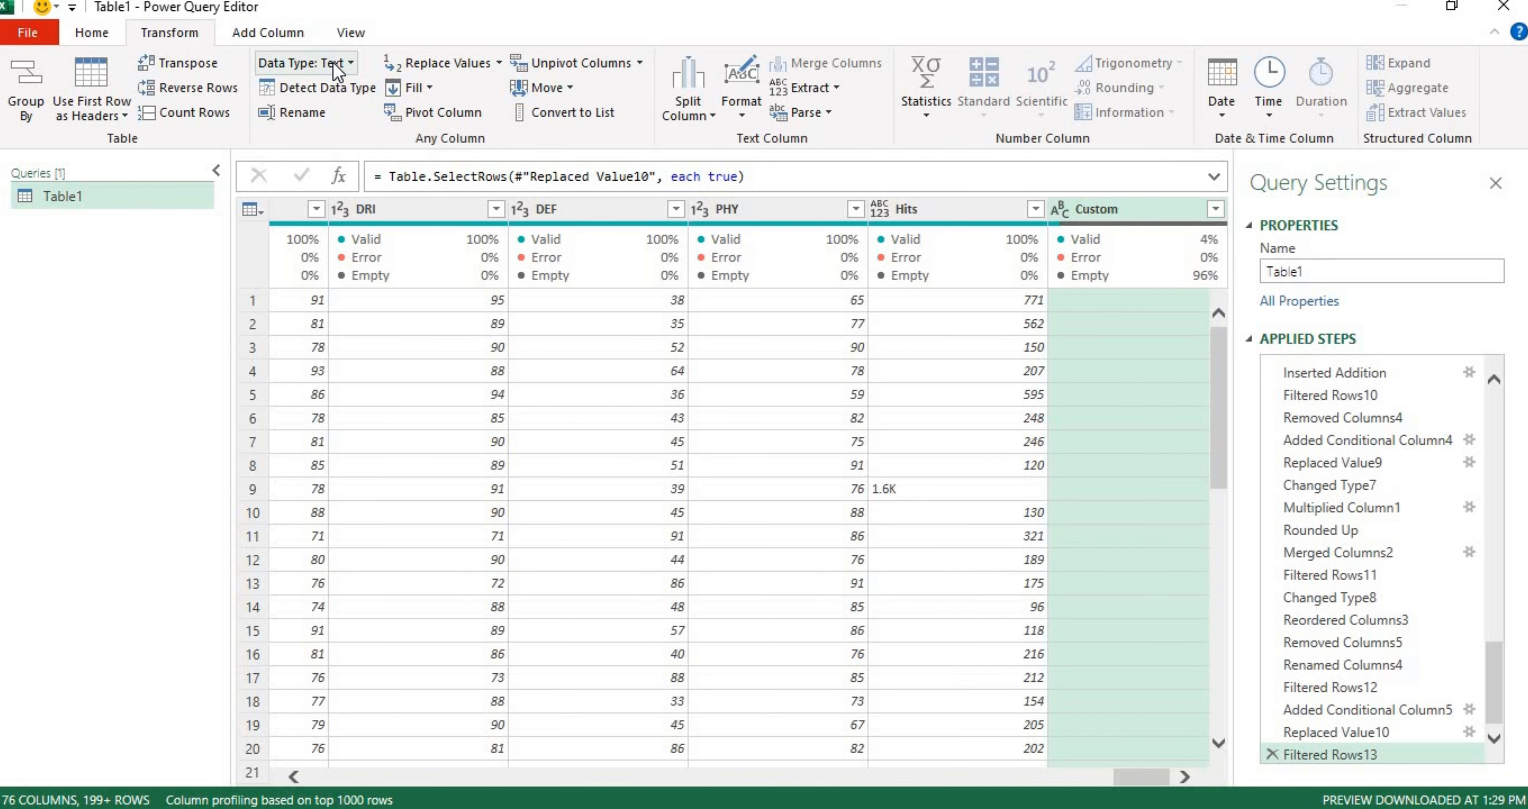
{"action": "left_click", "coordinate": [344, 63]}
{"action": "left_click", "coordinate": [294, 138]}
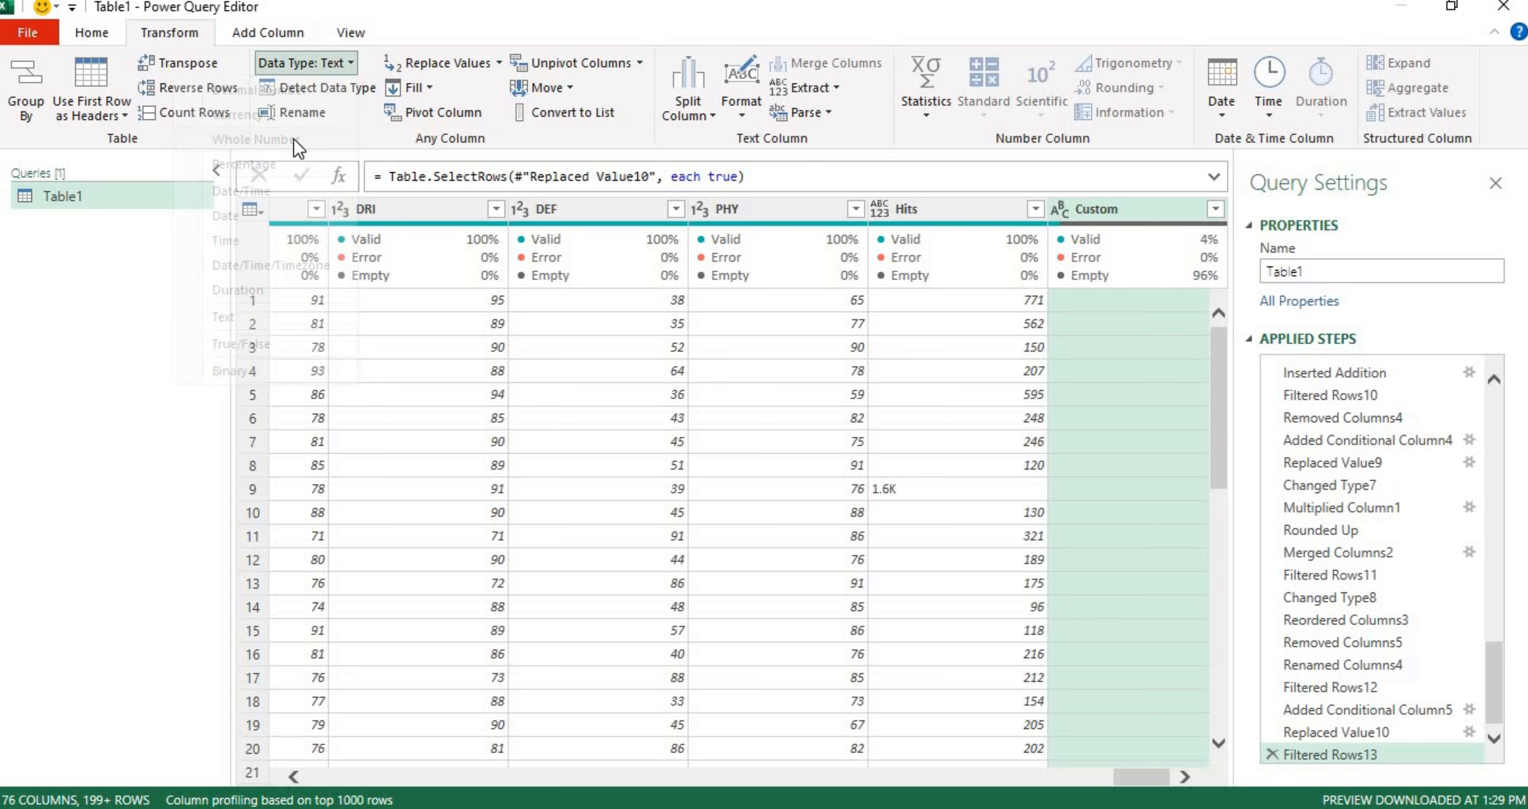
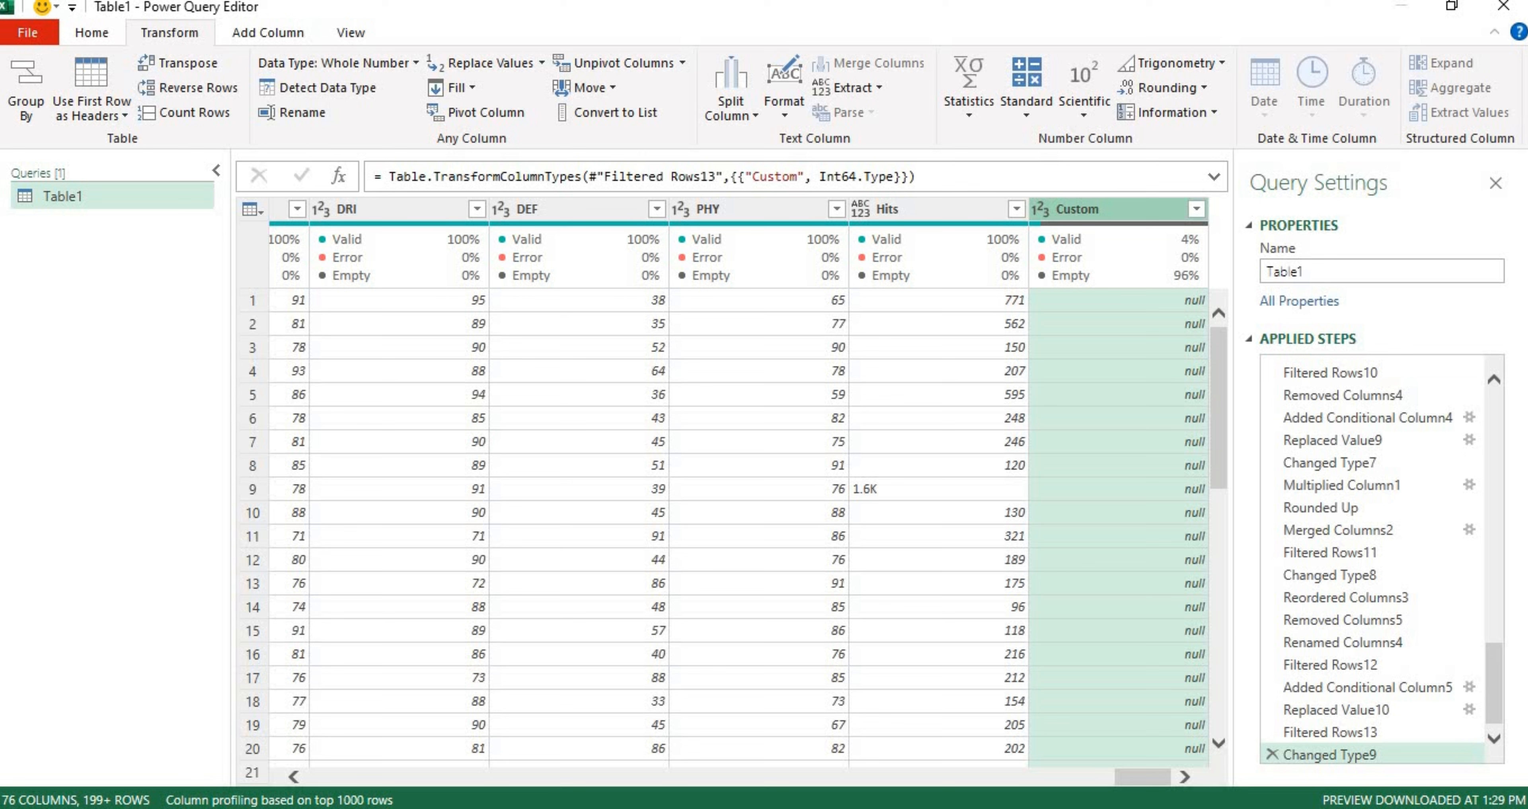
- Multiply the values in the Custom column by 0.453 to convert pounds to kilograms
{"action": "left_click", "coordinate": [1013, 122]}
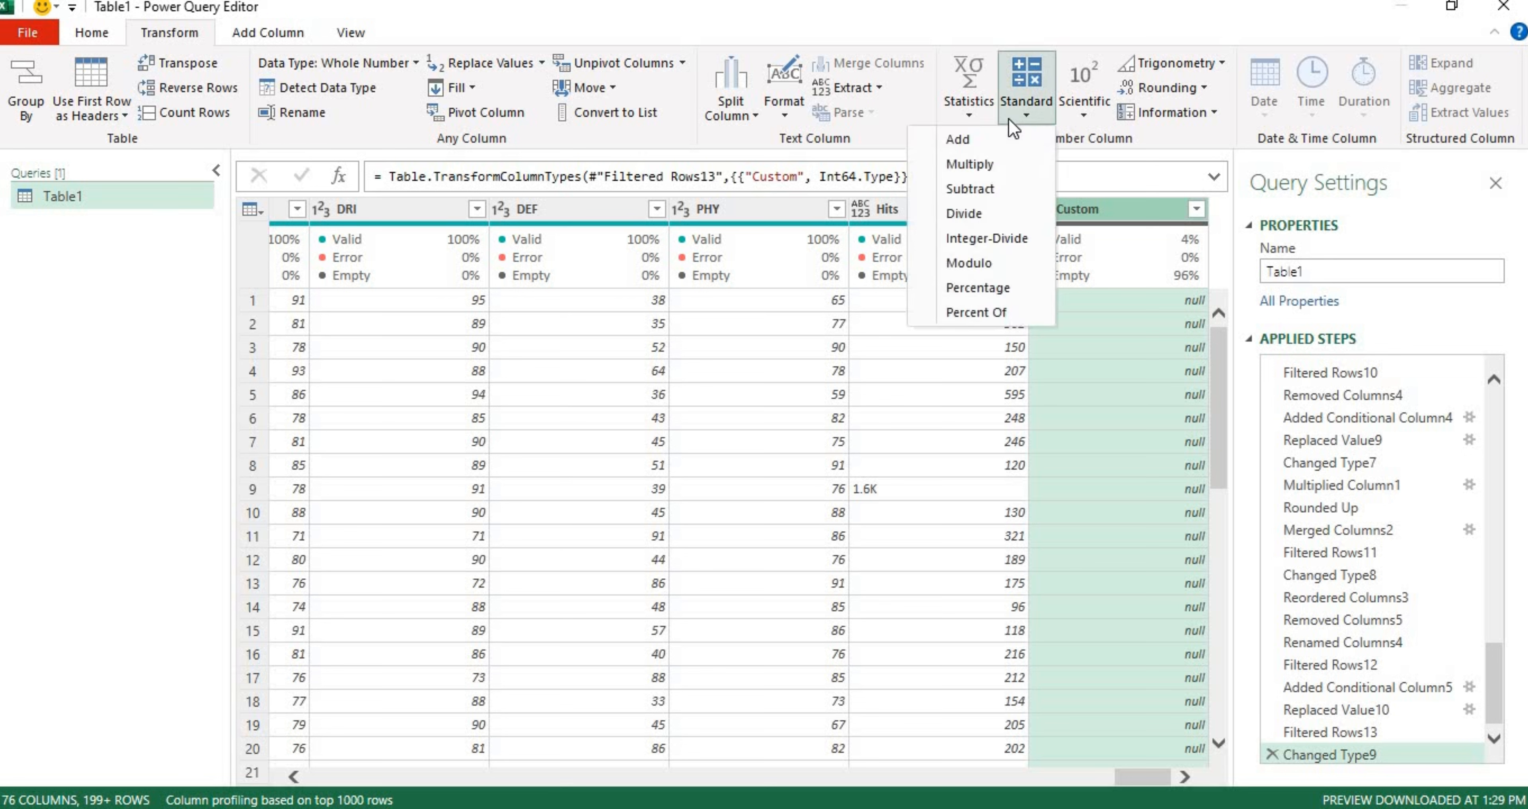
{"action": "left_click", "coordinate": [977, 164]}
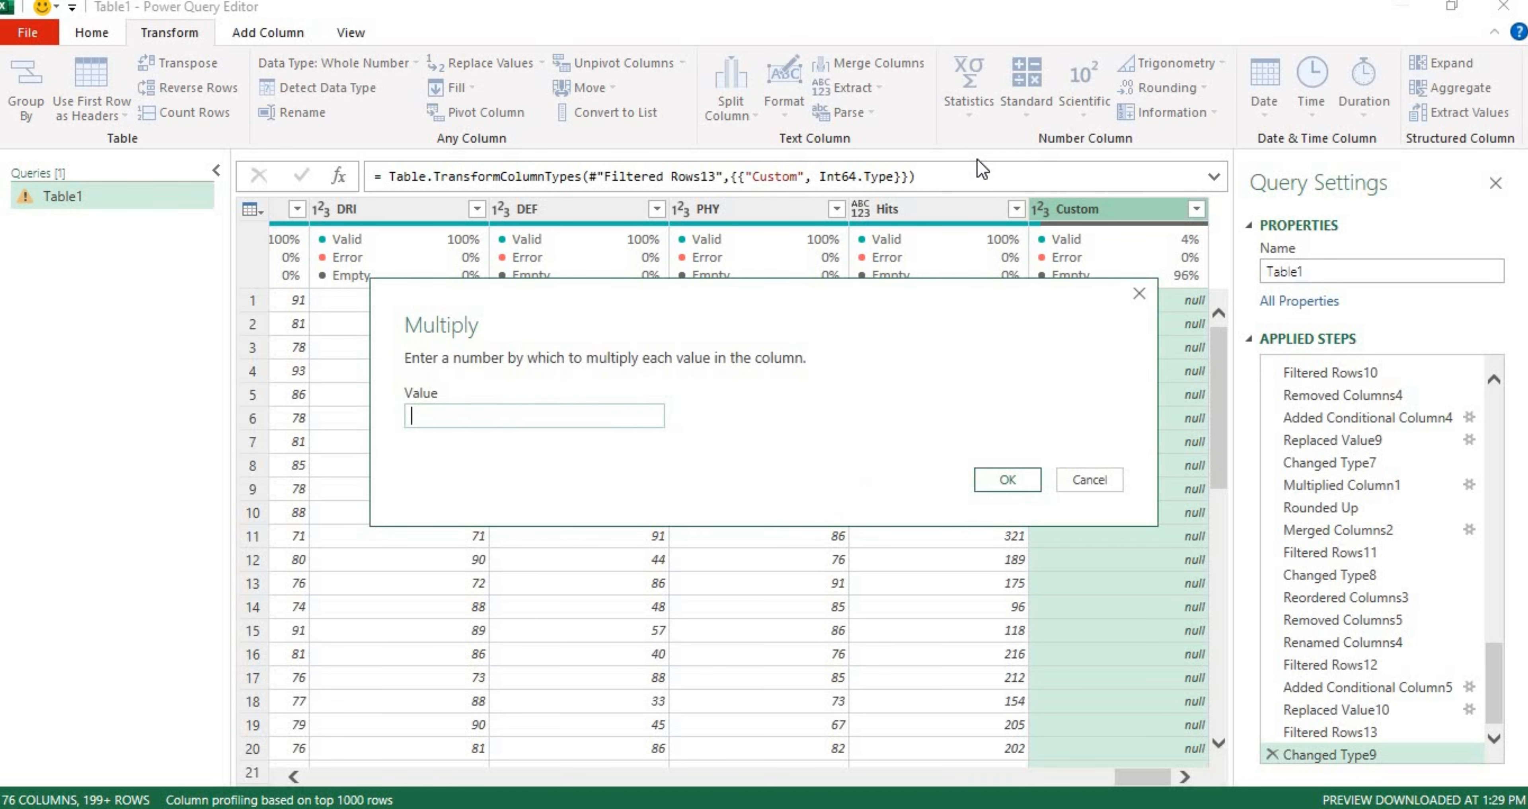
{"action": "type", "text": "0.453"}
{"action": "key", "text": "Return"}
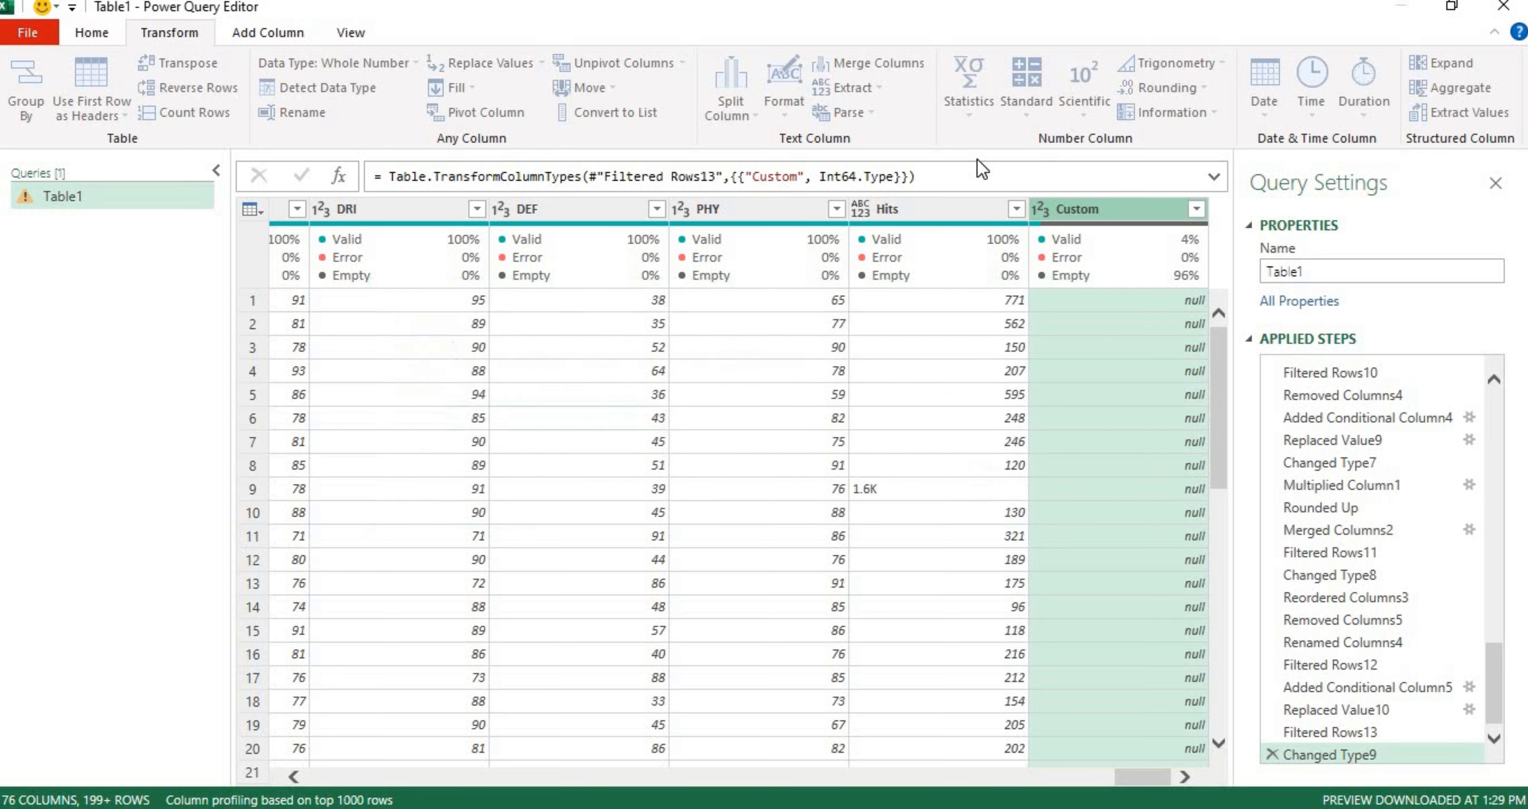
- Review the Custom column's converted values, keeping all of them selected, and round the column up
{"action": "left_click", "coordinate": [1195, 211]}
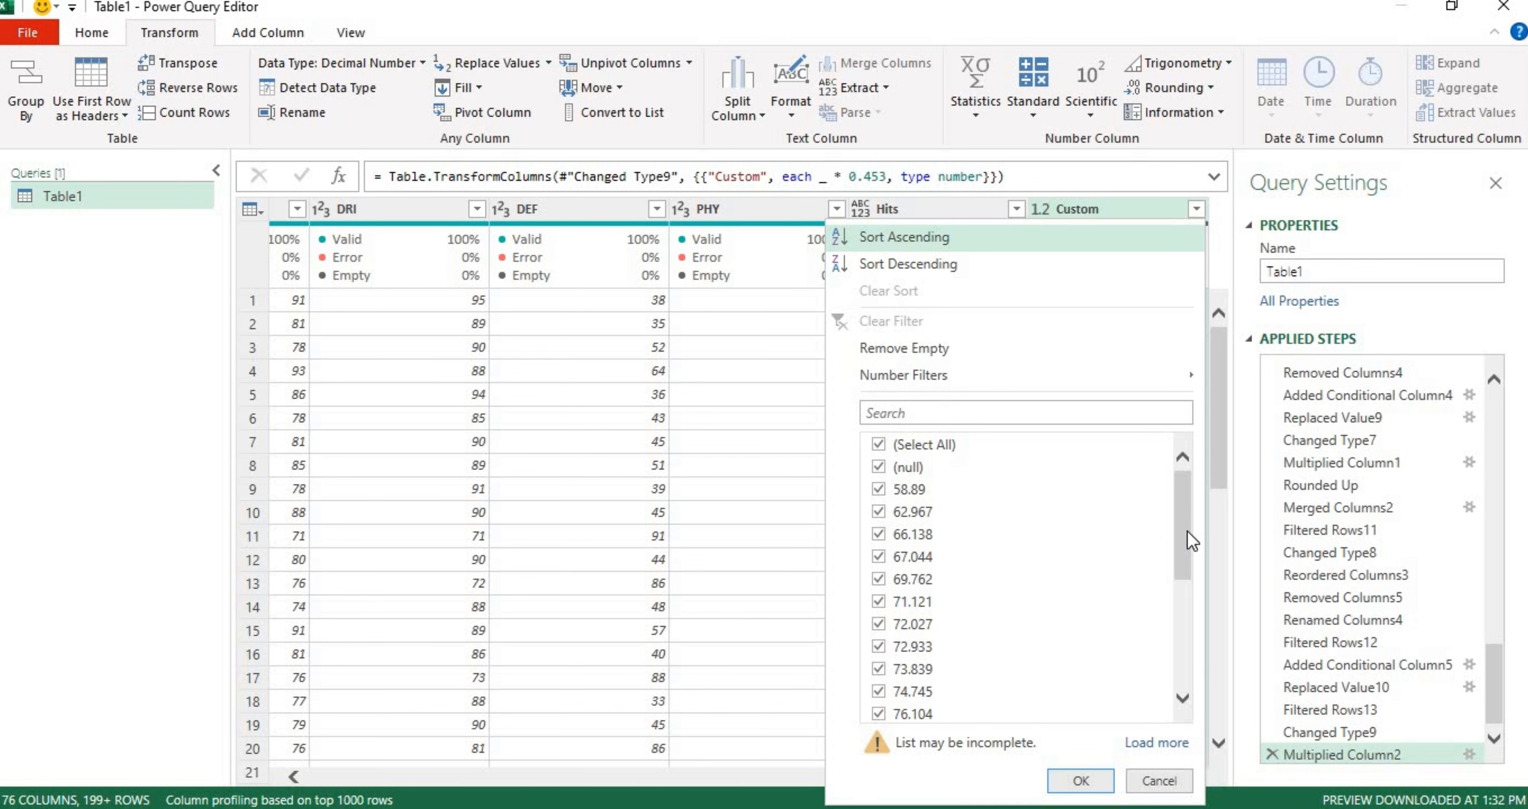
{"action": "left_click_drag", "start_coordinate": [1188, 534], "coordinate": [1162, 677]}
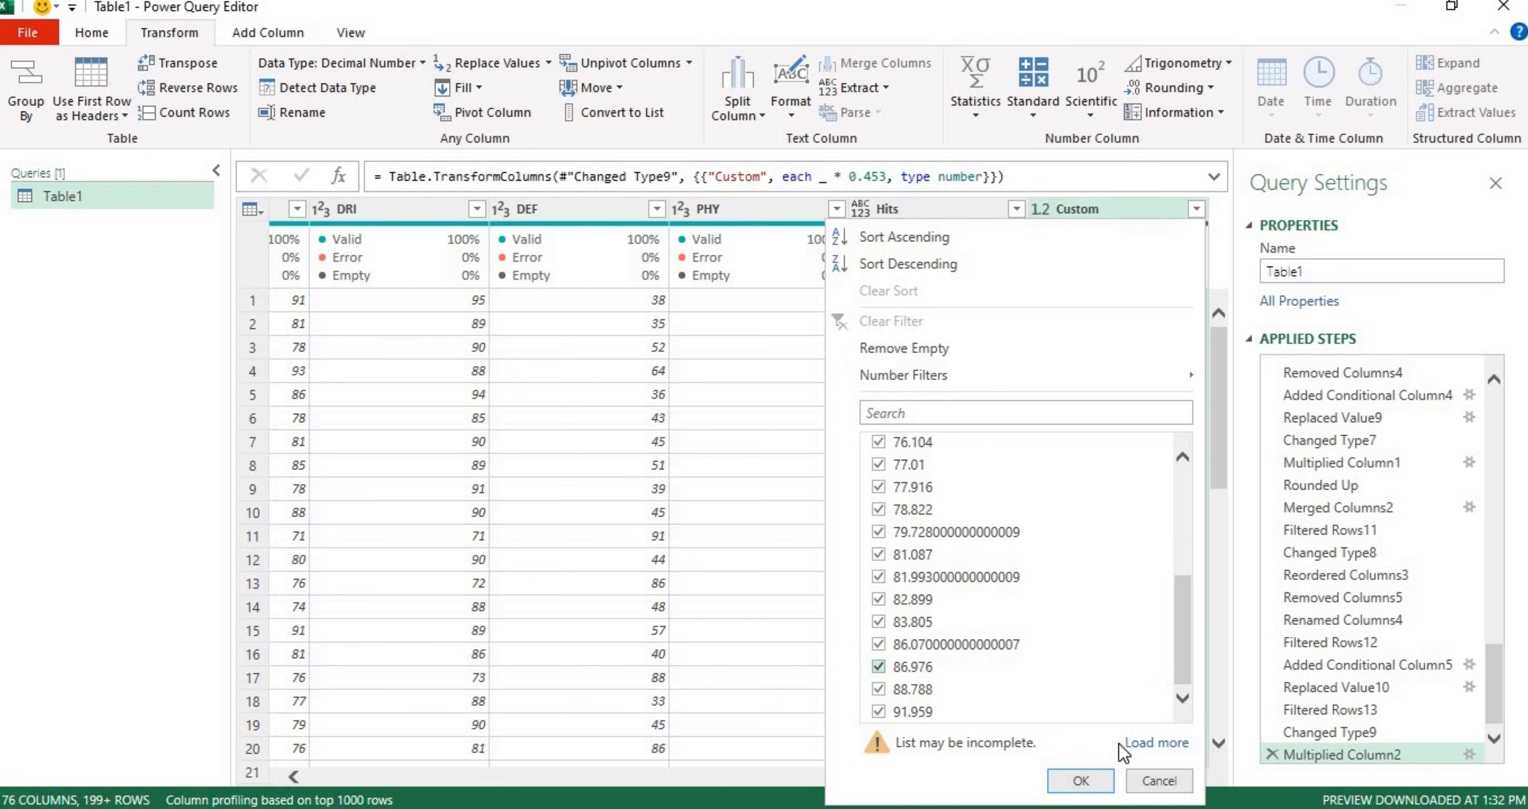
{"action": "left_click", "coordinate": [1081, 781]}
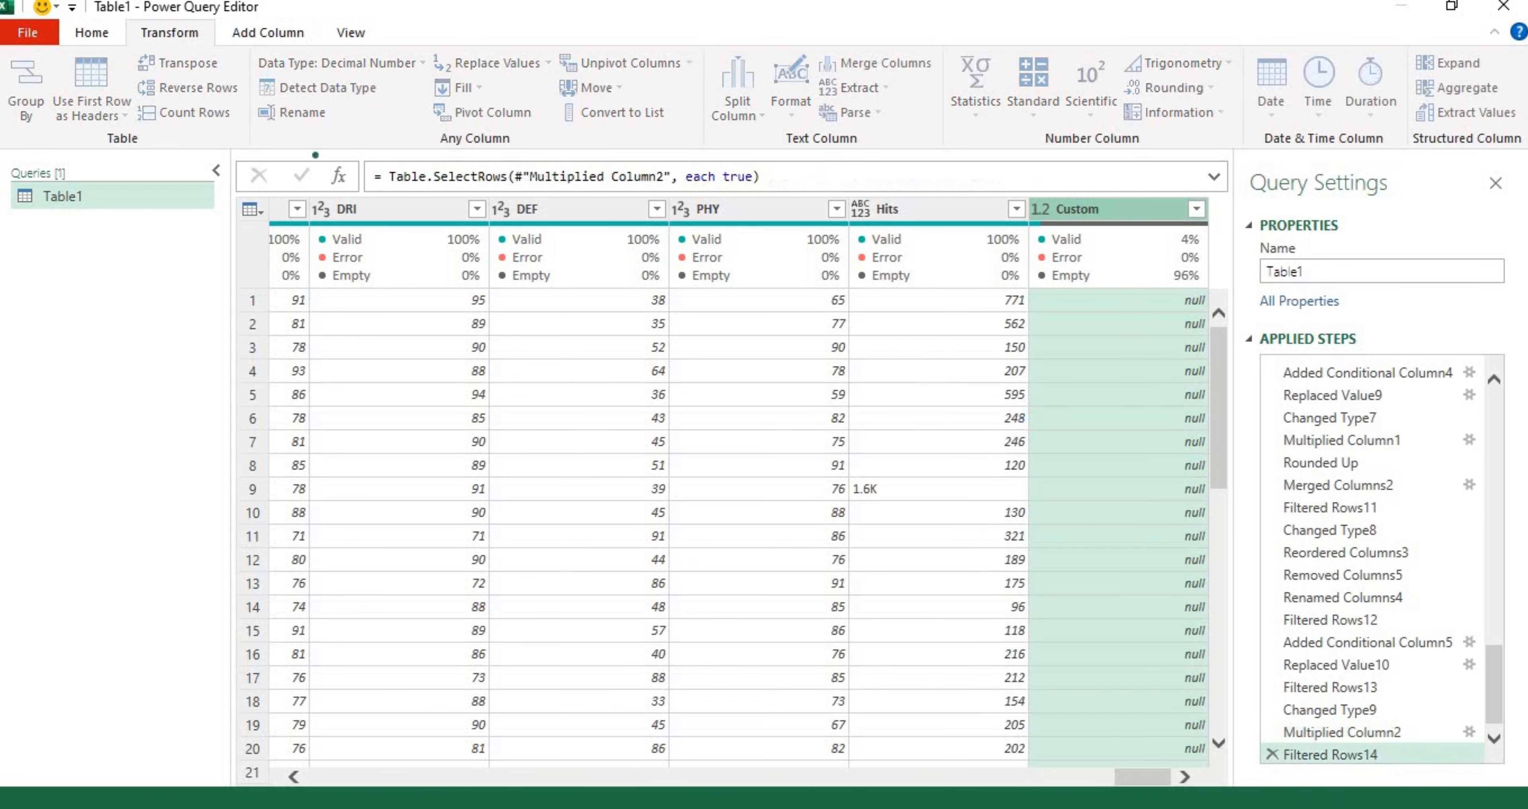
{"action": "left_click", "coordinate": [1210, 87]}
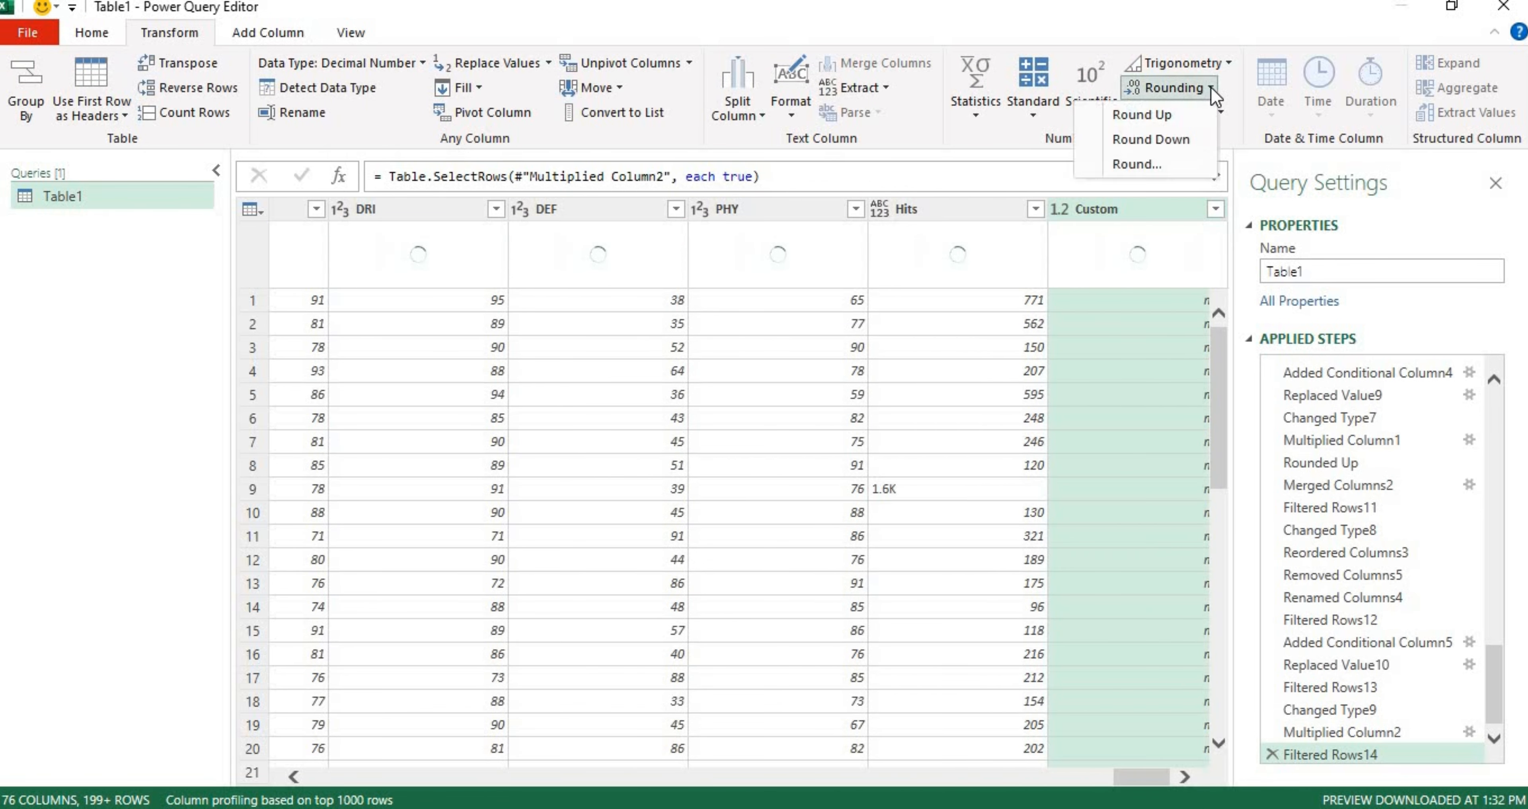
{"action": "left_click", "coordinate": [1164, 117]}
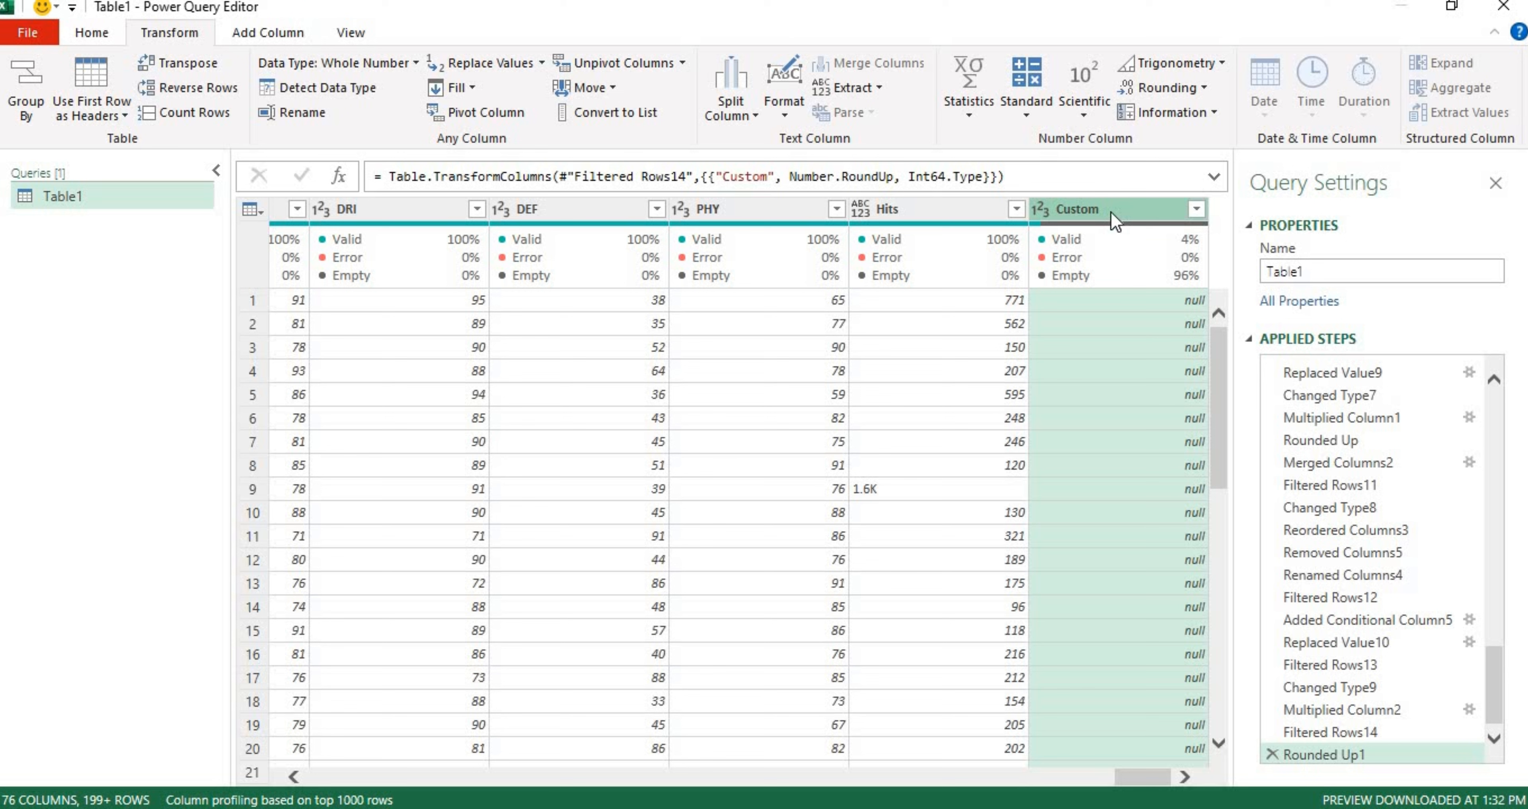
- Move the Custom column to the beginning of the table and reposition it directly after the Weight column
{"action": "right_click", "coordinate": [1115, 221]}
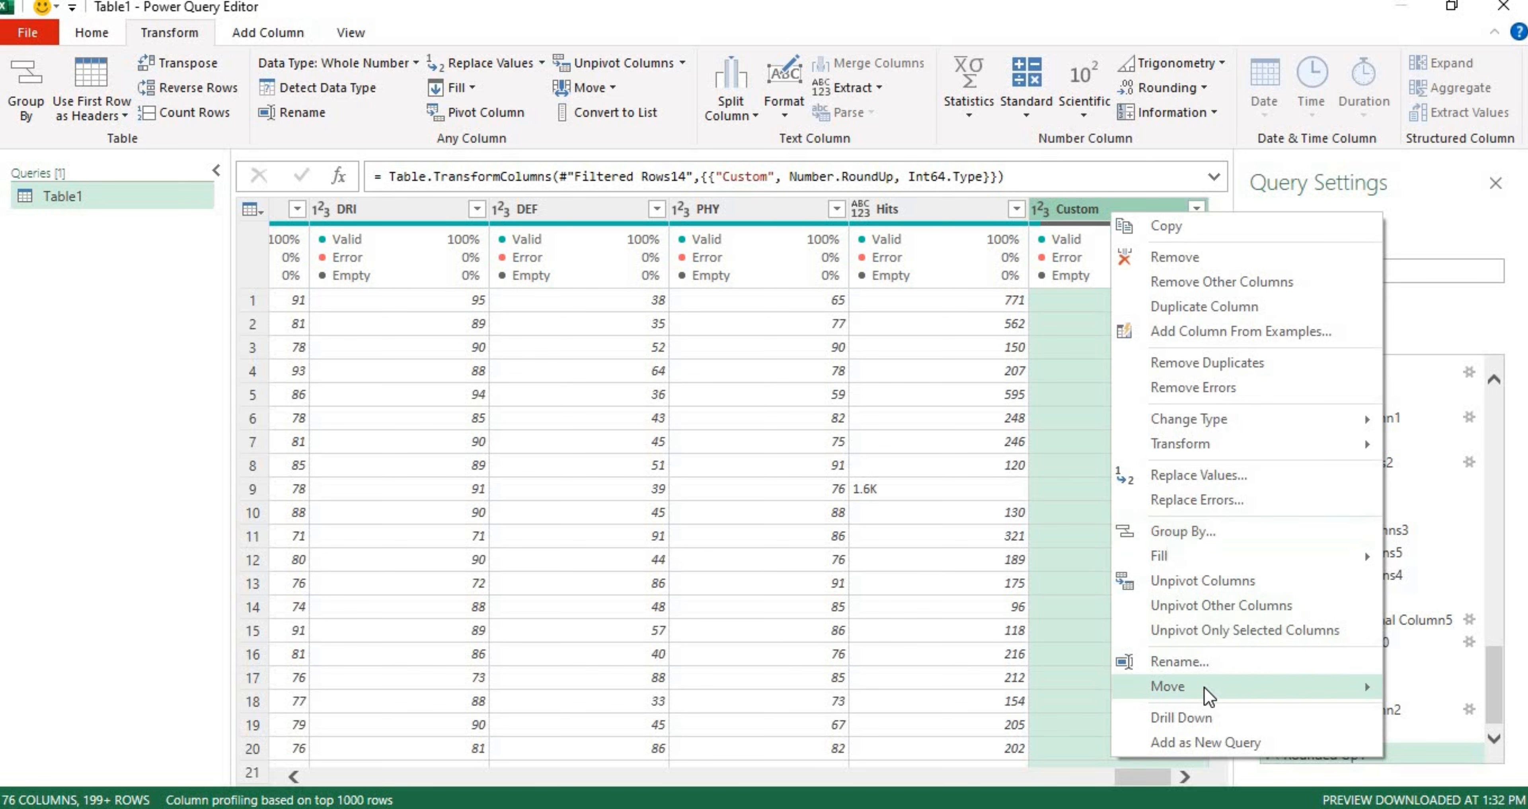
{"action": "mouse_move", "coordinate": [1207, 695]}
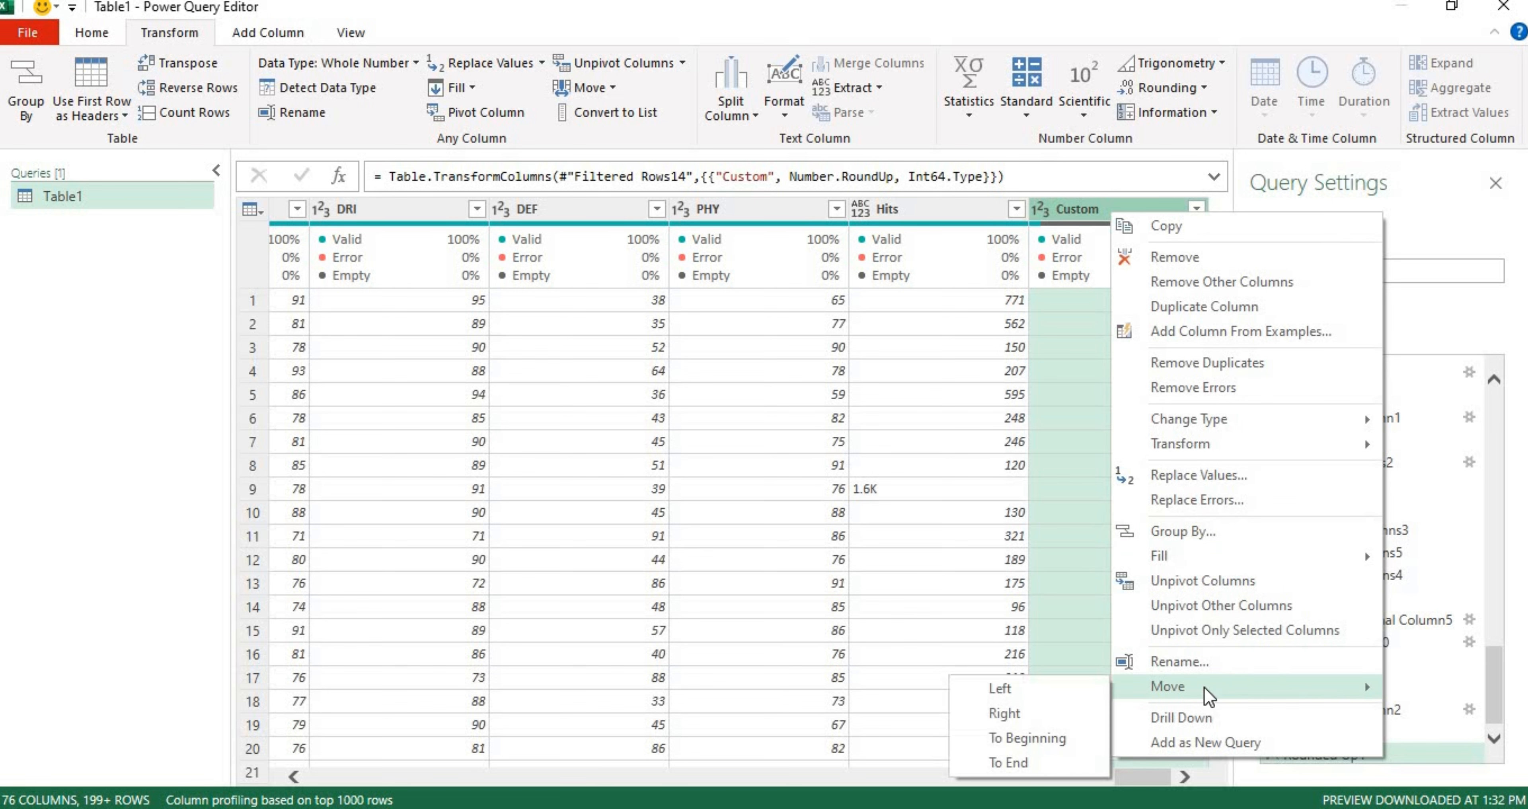
{"action": "left_click", "coordinate": [1056, 738]}
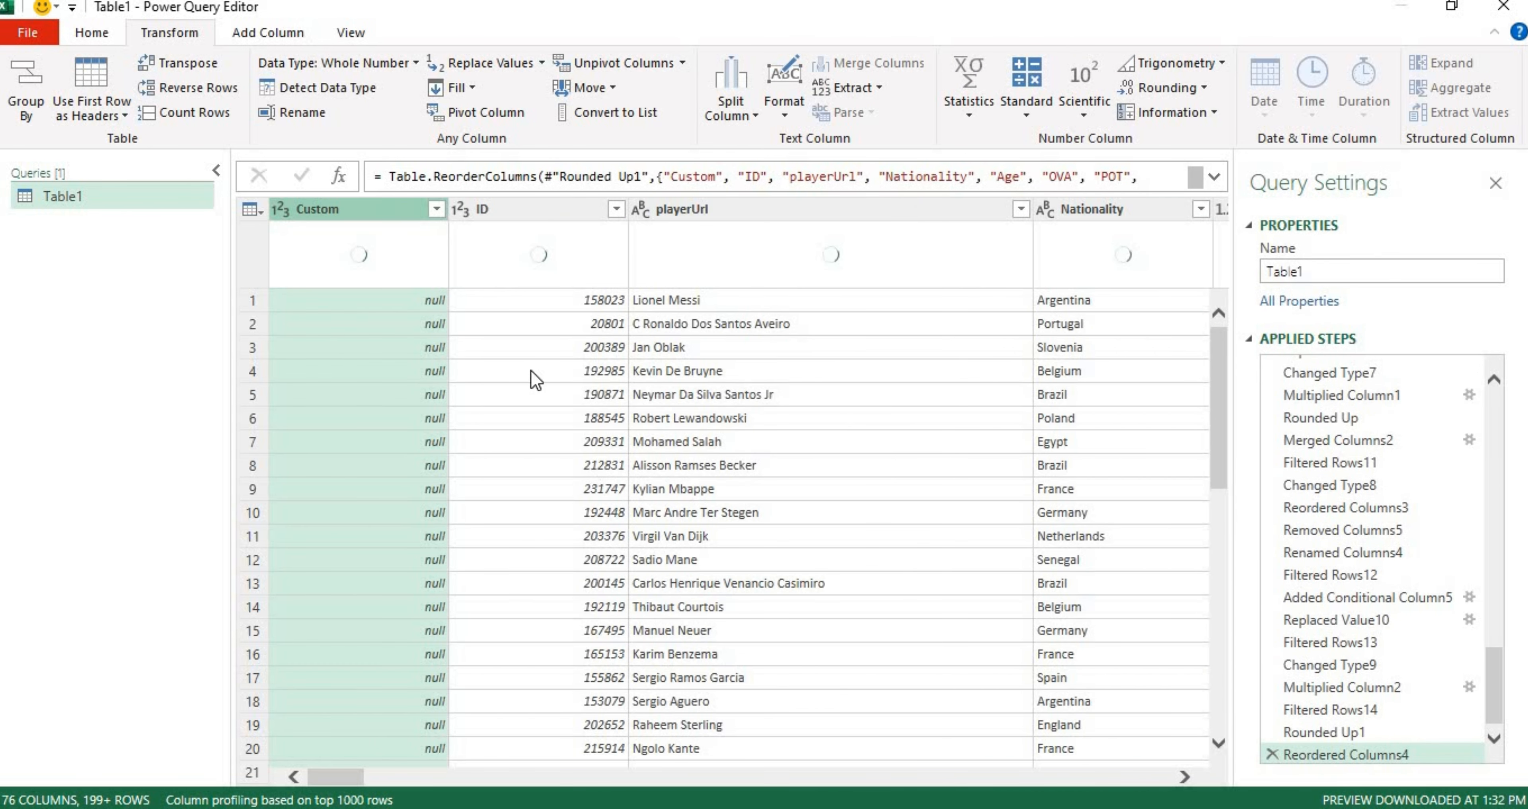
{"action": "left_click_drag", "start_coordinate": [308, 213], "coordinate": [1055, 379]}
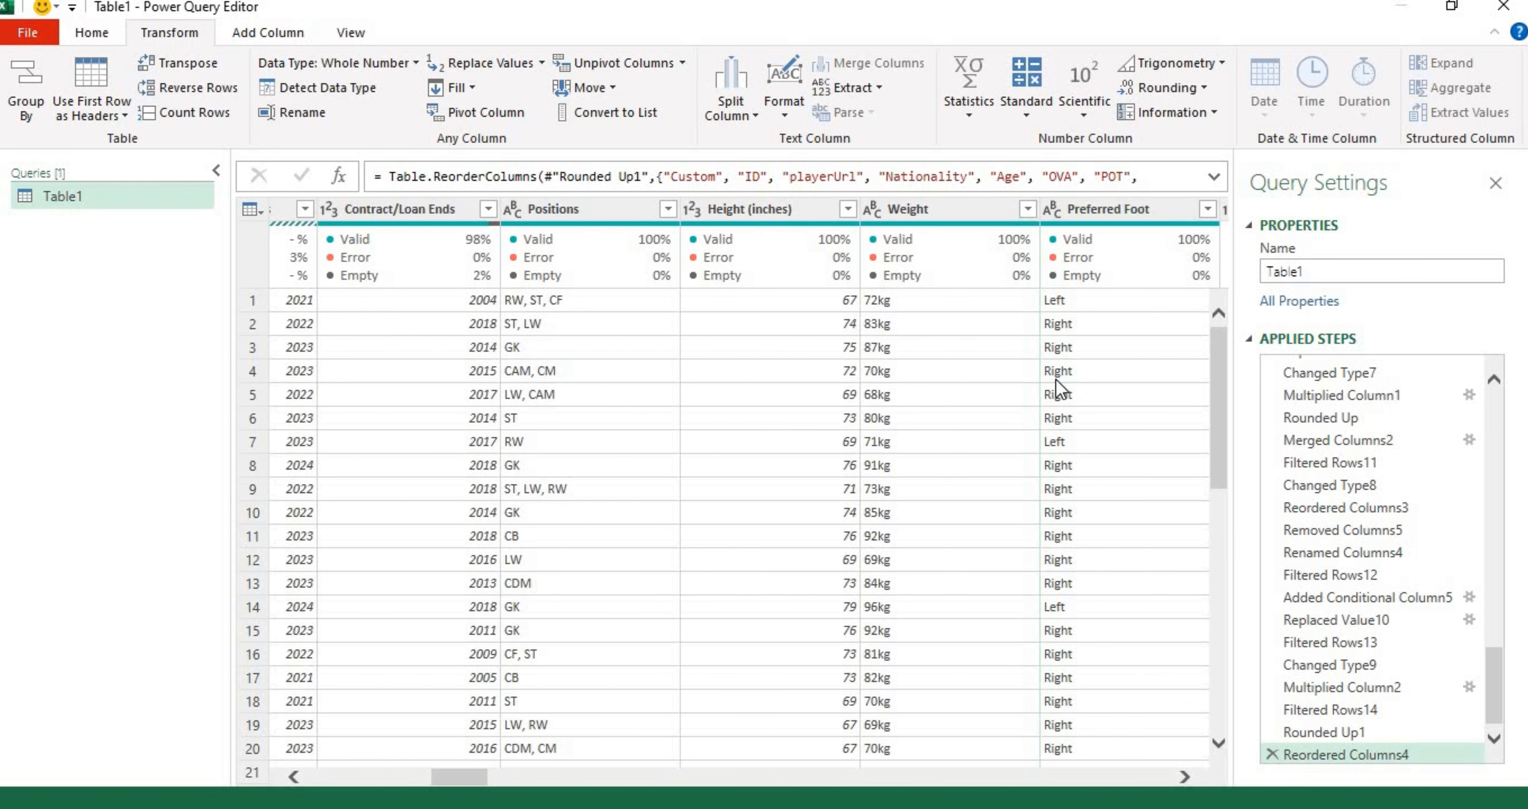
{"action": "left_click", "coordinate": [795, 218]}
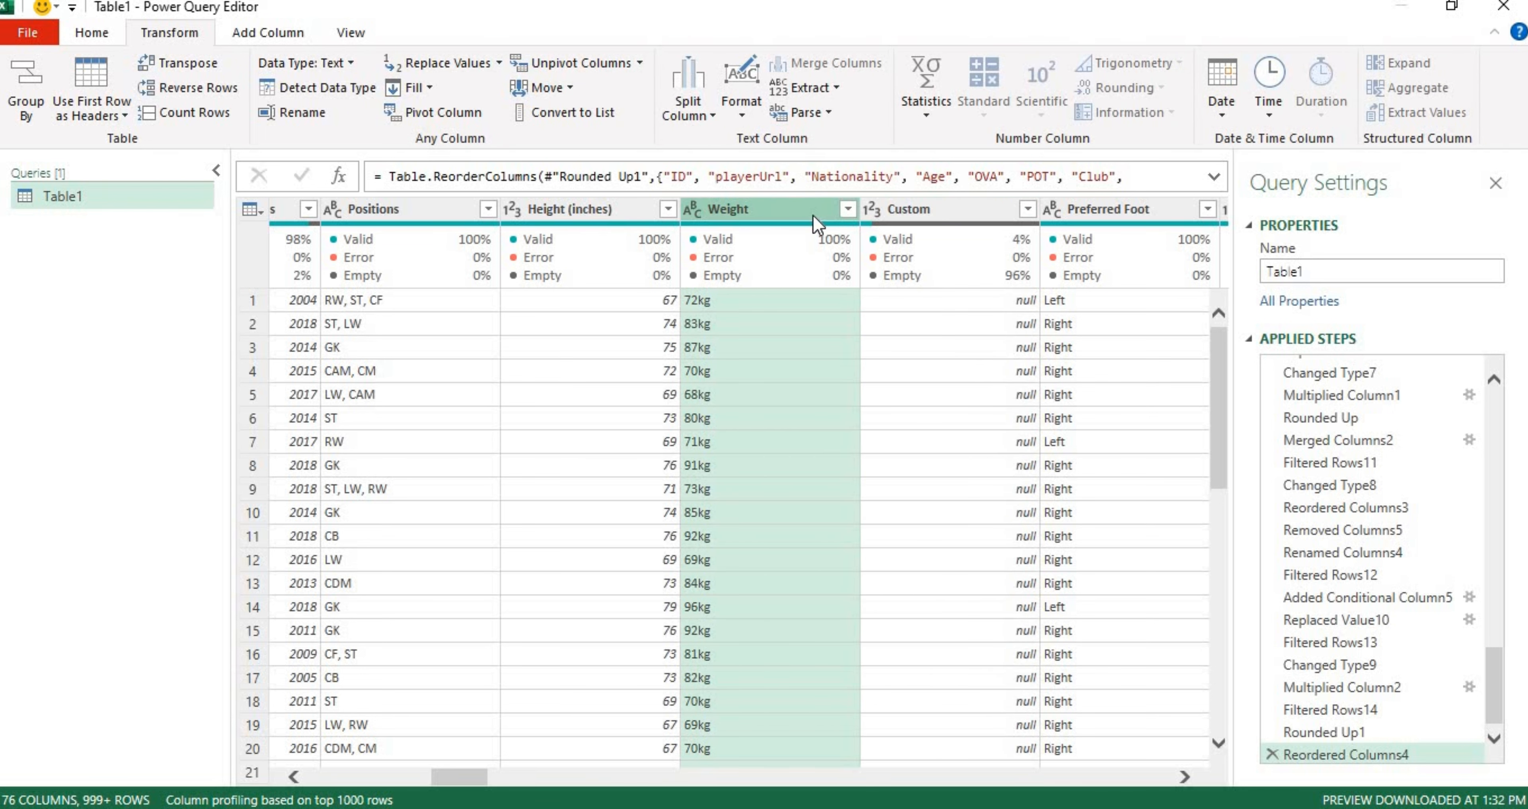
- Check the Weight column's listed values and delete the Reordered Columns4 step
{"action": "left_click", "coordinate": [846, 214]}
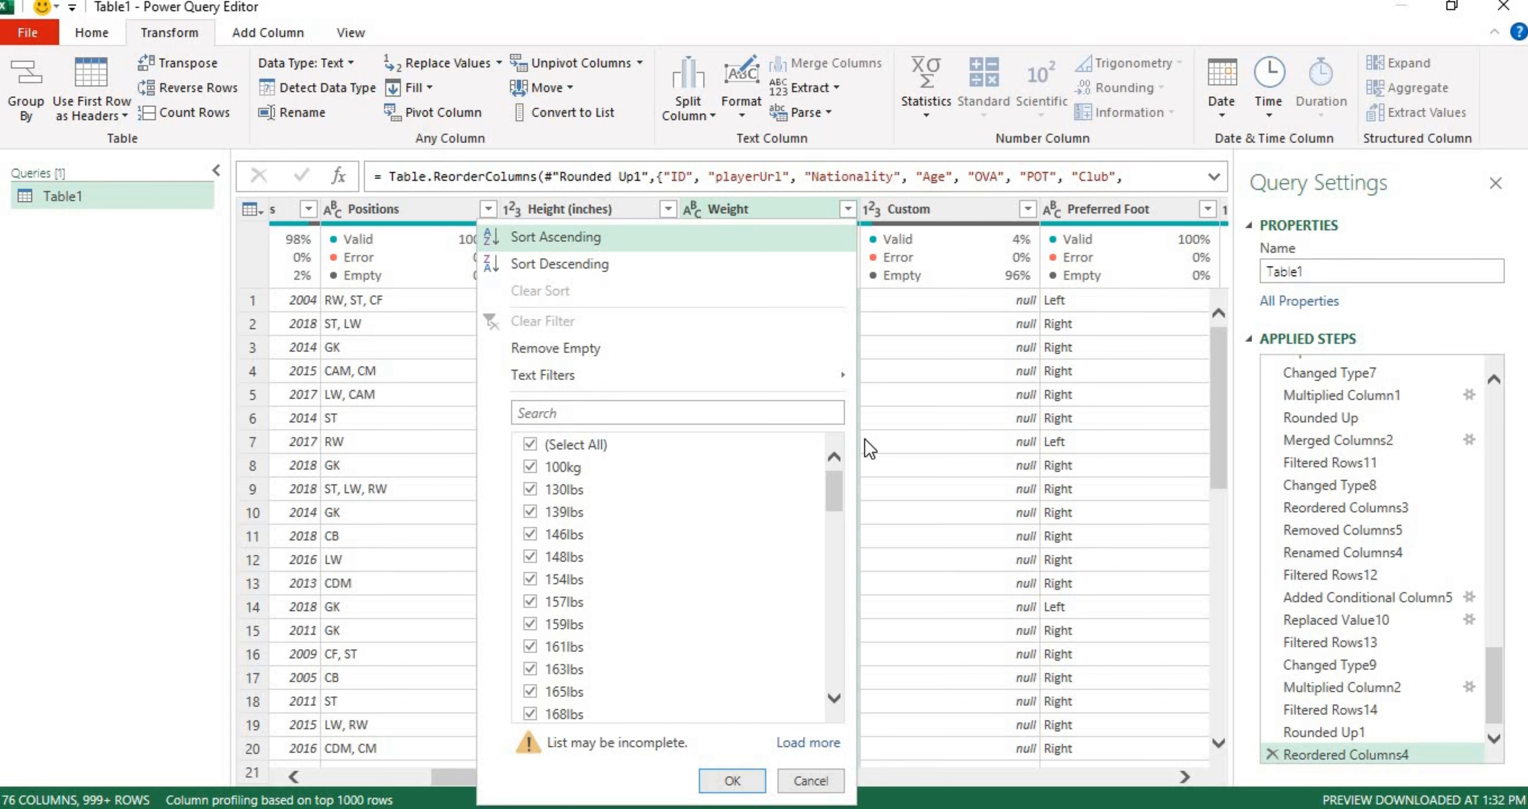
{"action": "left_click", "coordinate": [865, 425]}
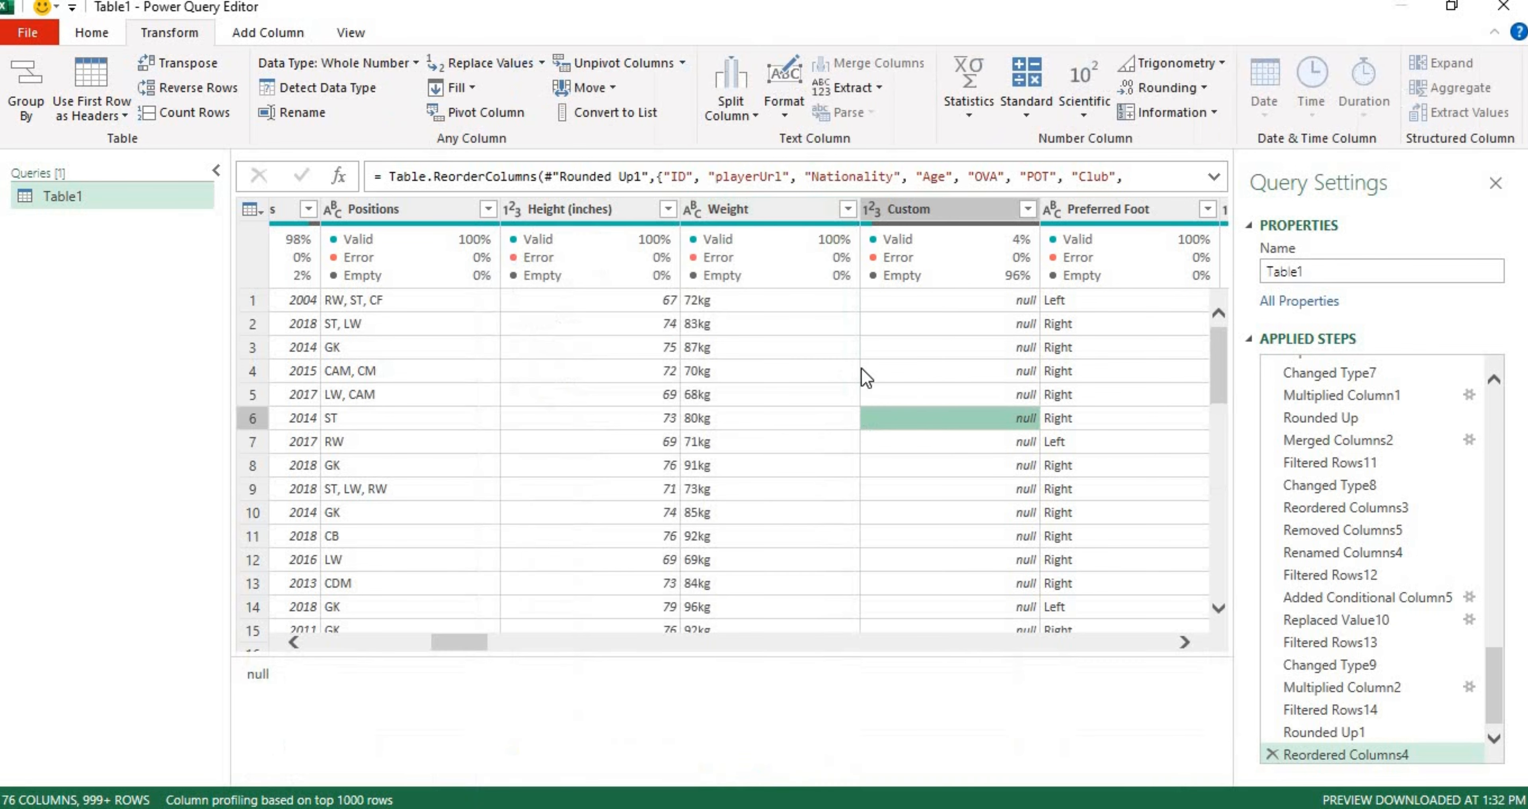
{"action": "left_click", "coordinate": [800, 215]}
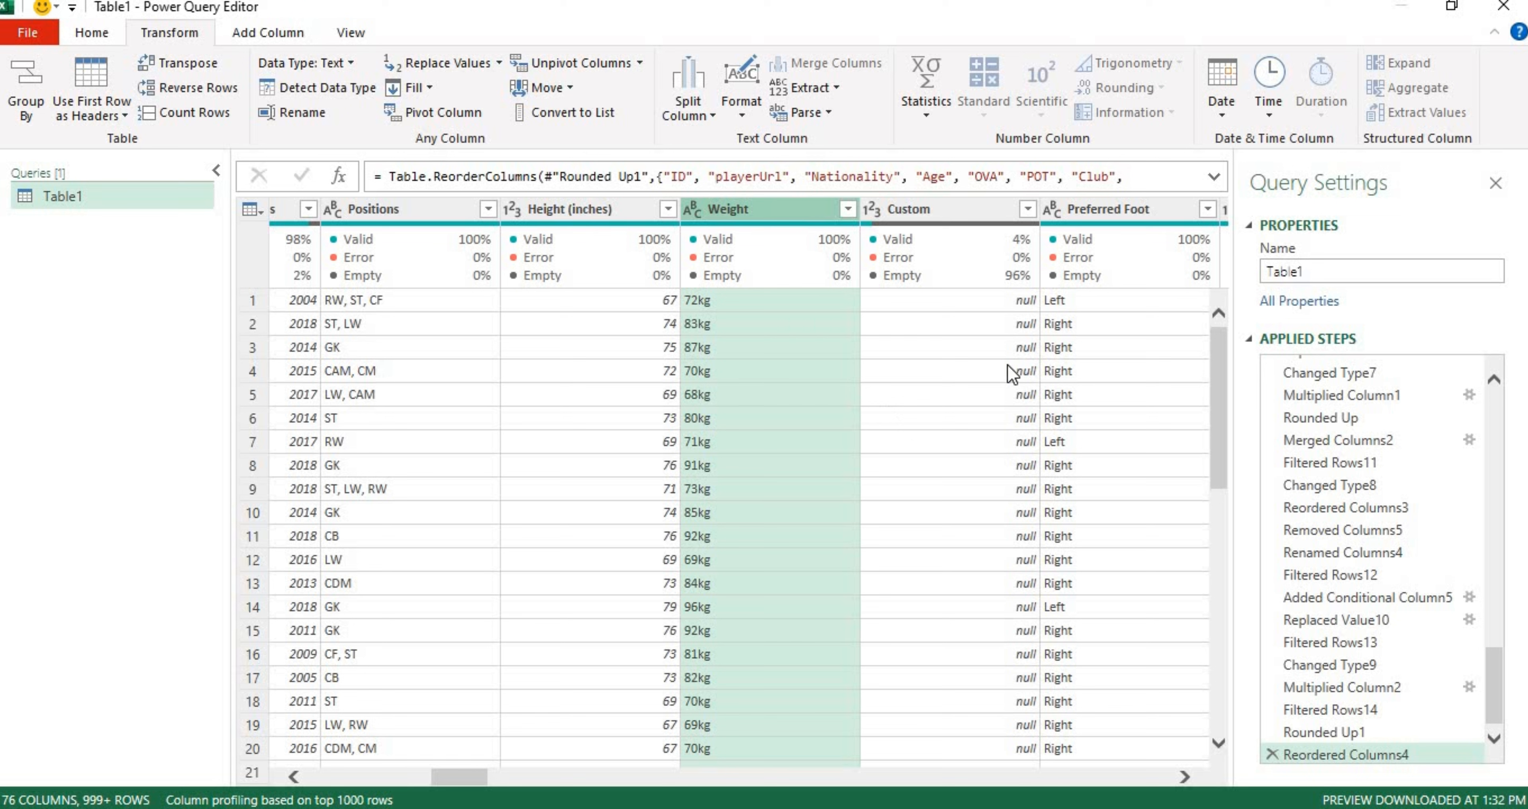
{"action": "left_click", "coordinate": [1276, 754]}
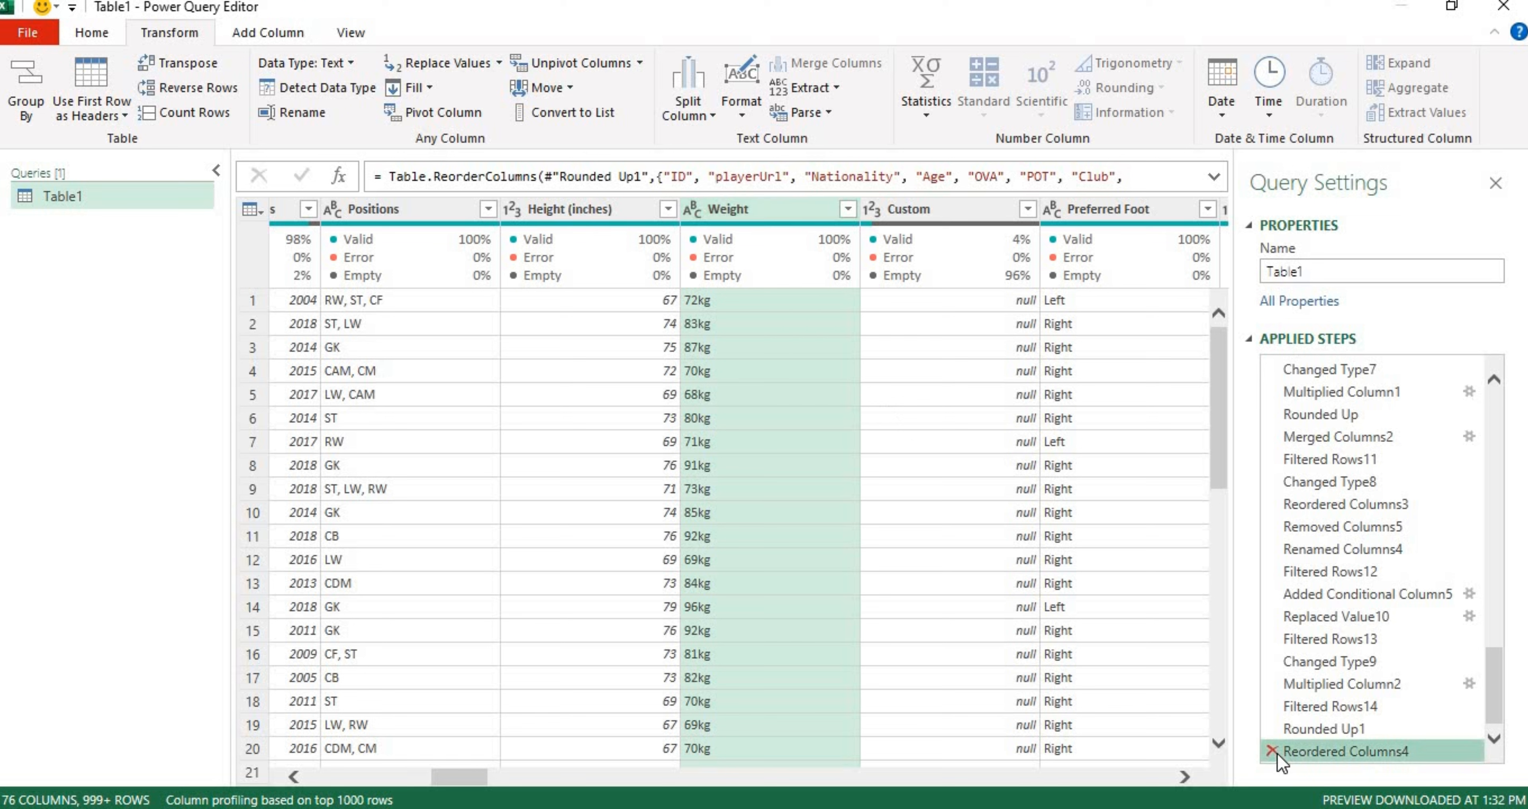
{"action": "left_click", "coordinate": [1274, 752]}
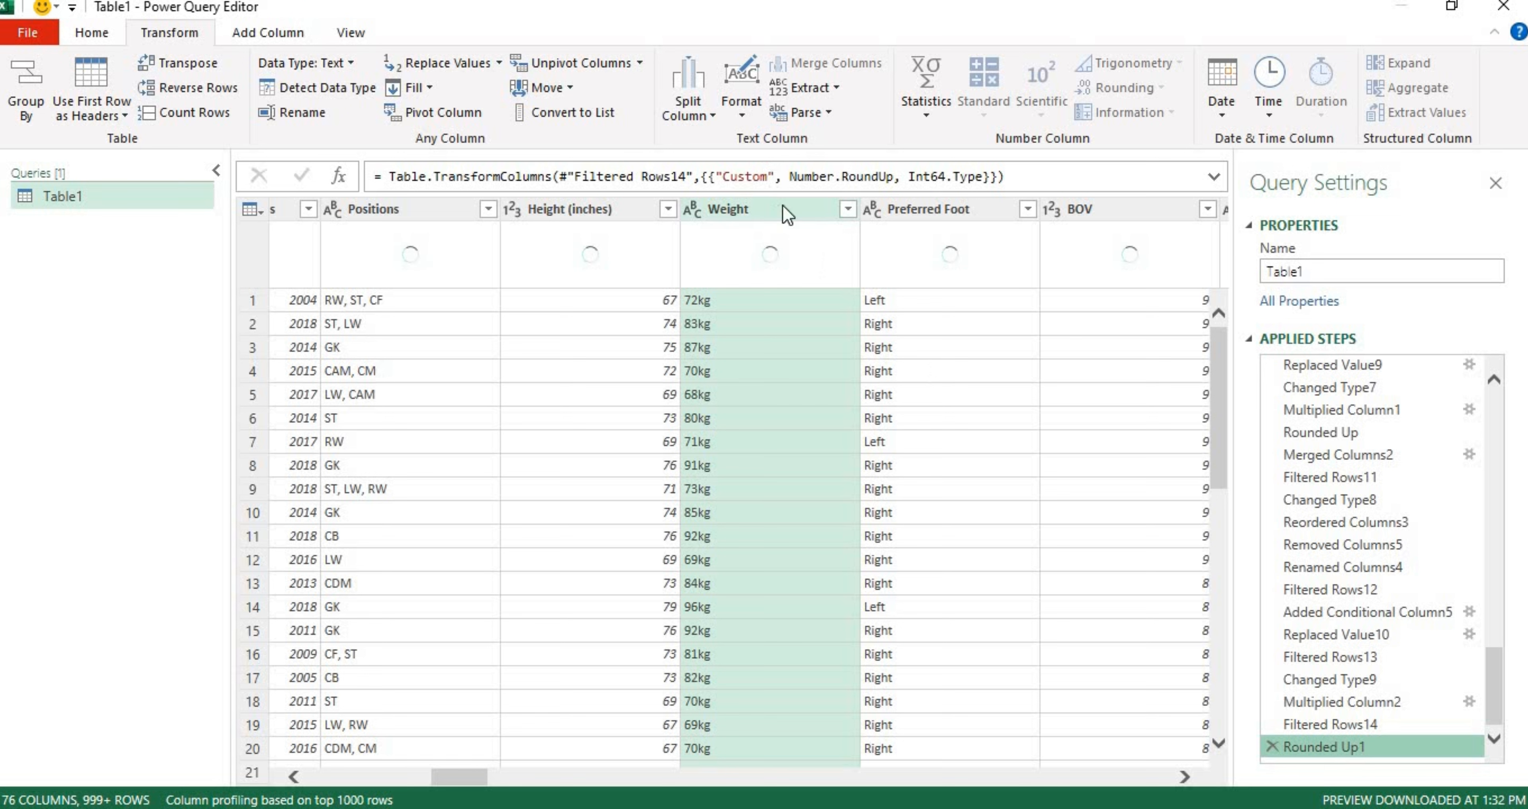
- Start another conditional column whose condition is that the Weight column contains 'kg'
{"action": "left_click", "coordinate": [249, 35]}
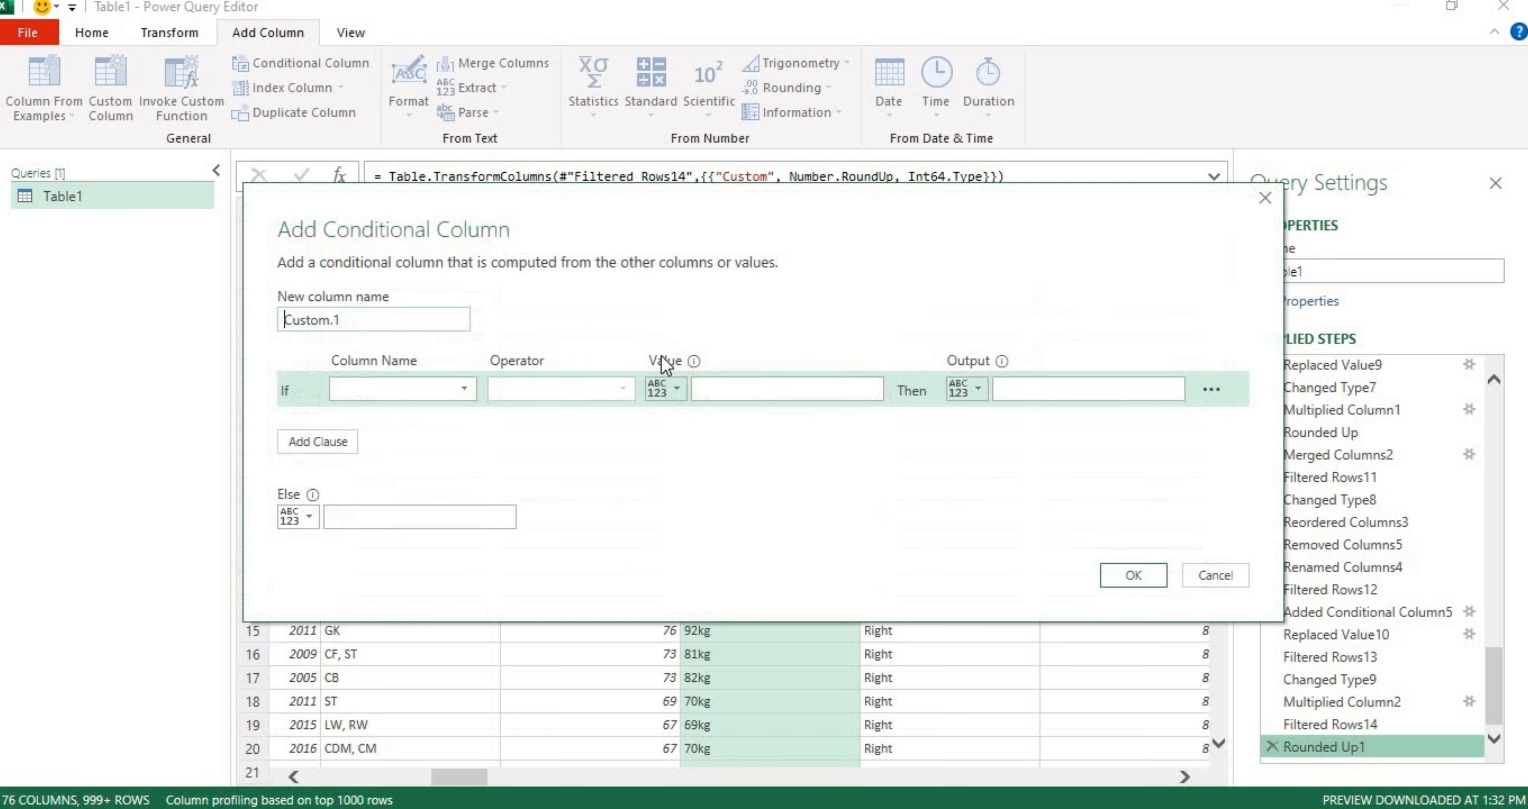
{"action": "left_click", "coordinate": [469, 393]}
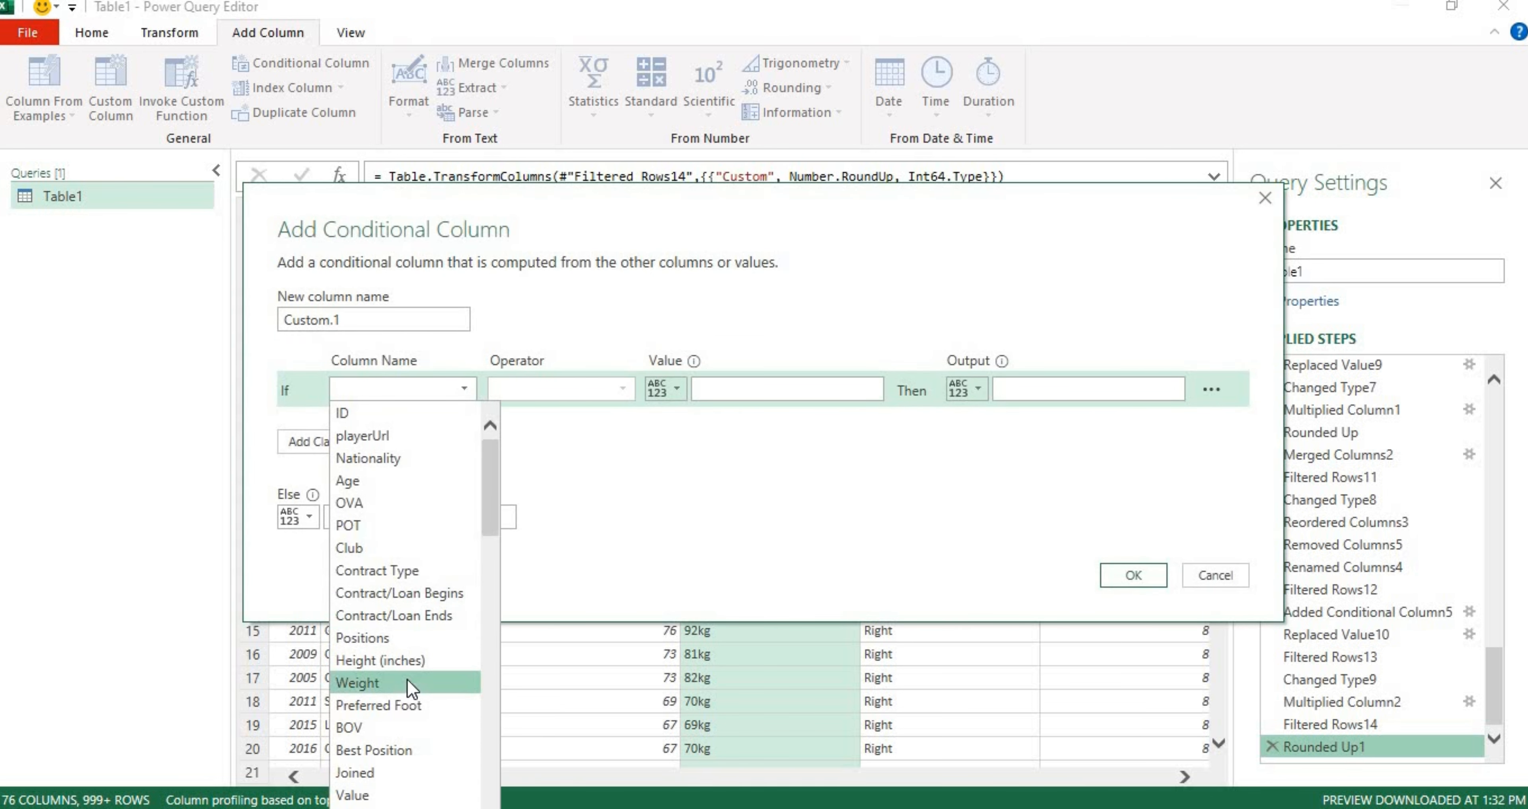
{"action": "left_click", "coordinate": [369, 683]}
{"action": "left_click", "coordinate": [608, 392]}
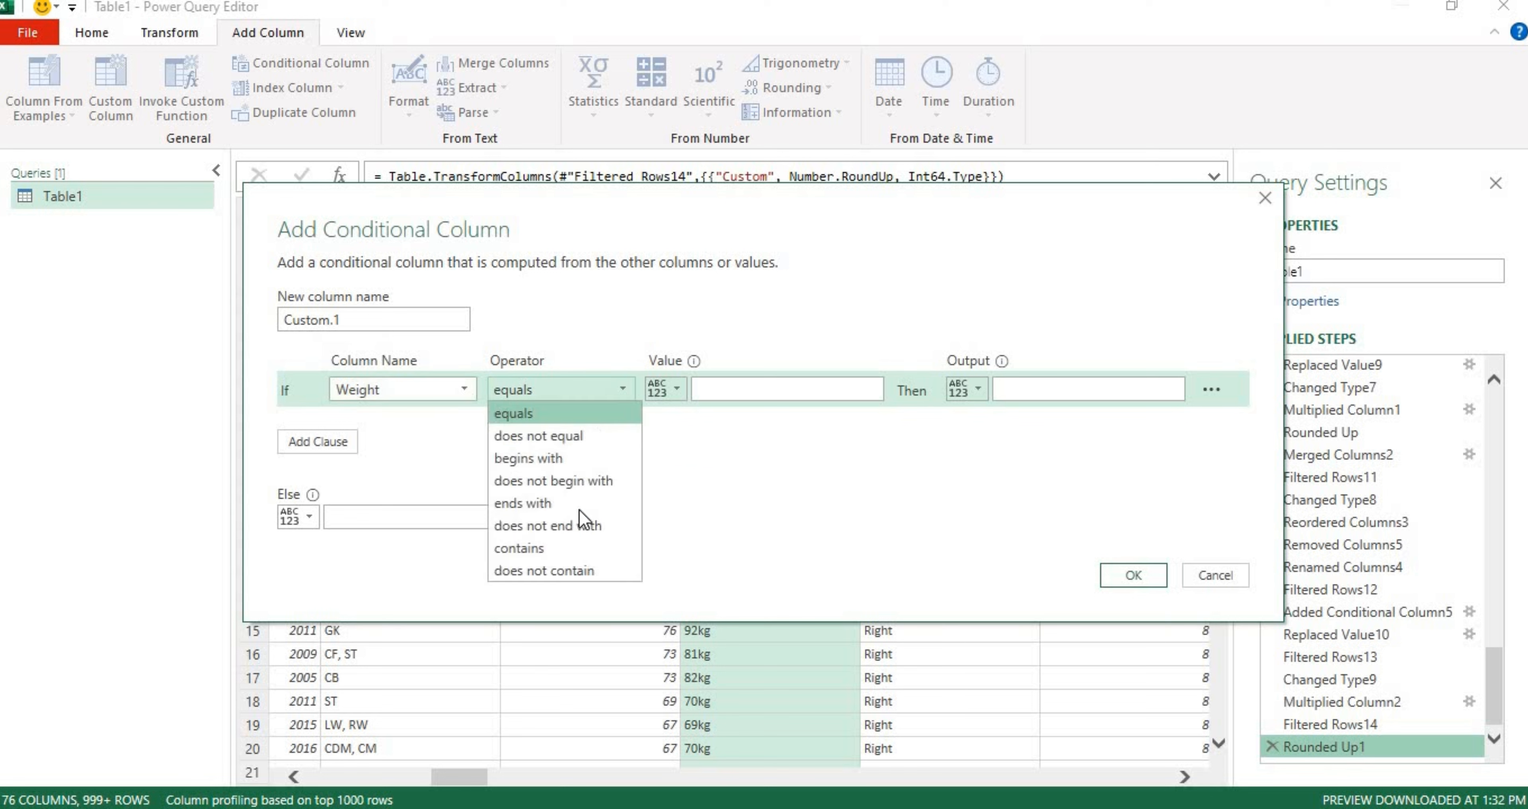
{"action": "left_click", "coordinate": [578, 549]}
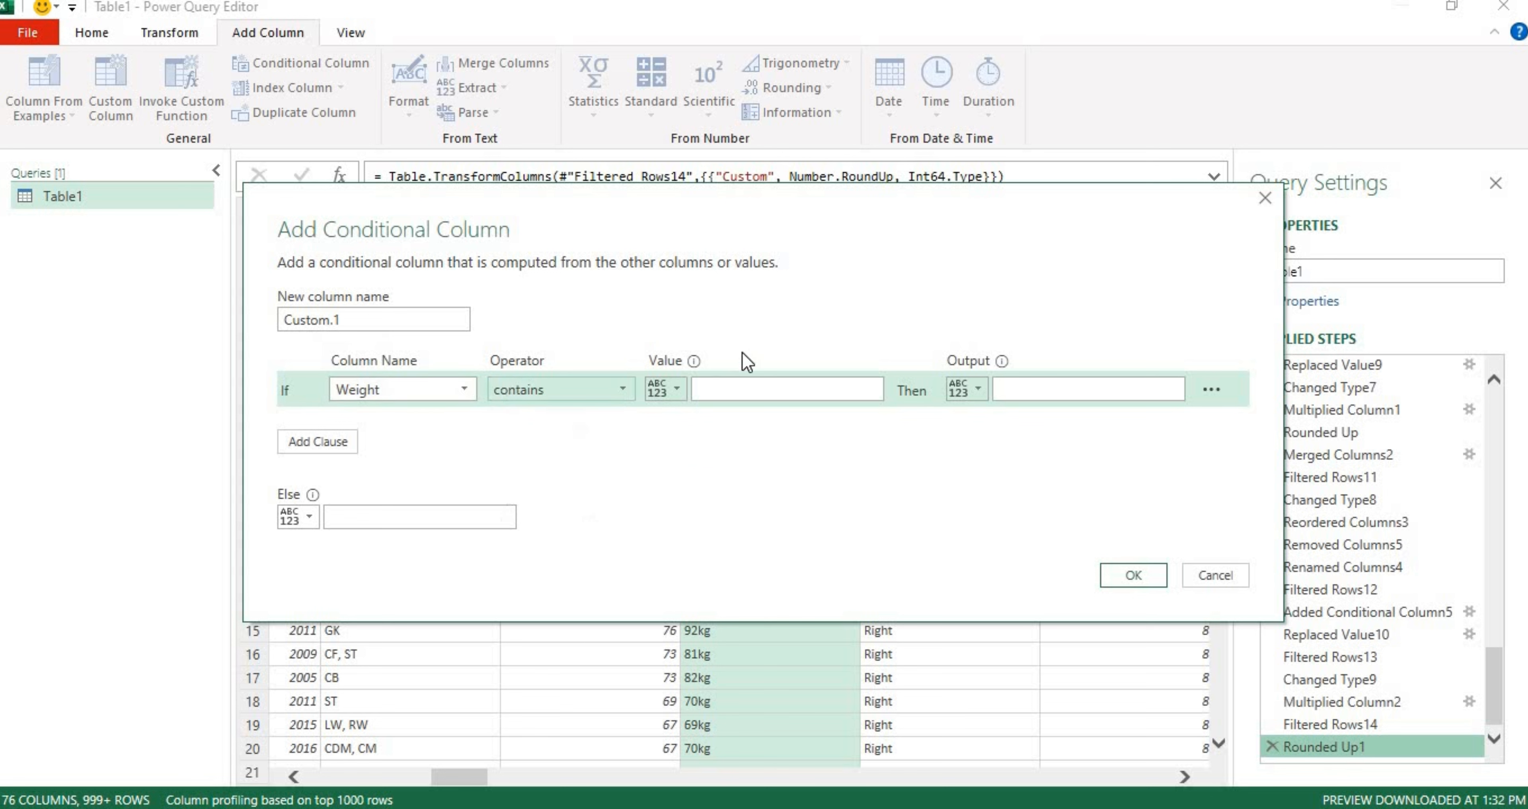
{"action": "left_click", "coordinate": [738, 397]}
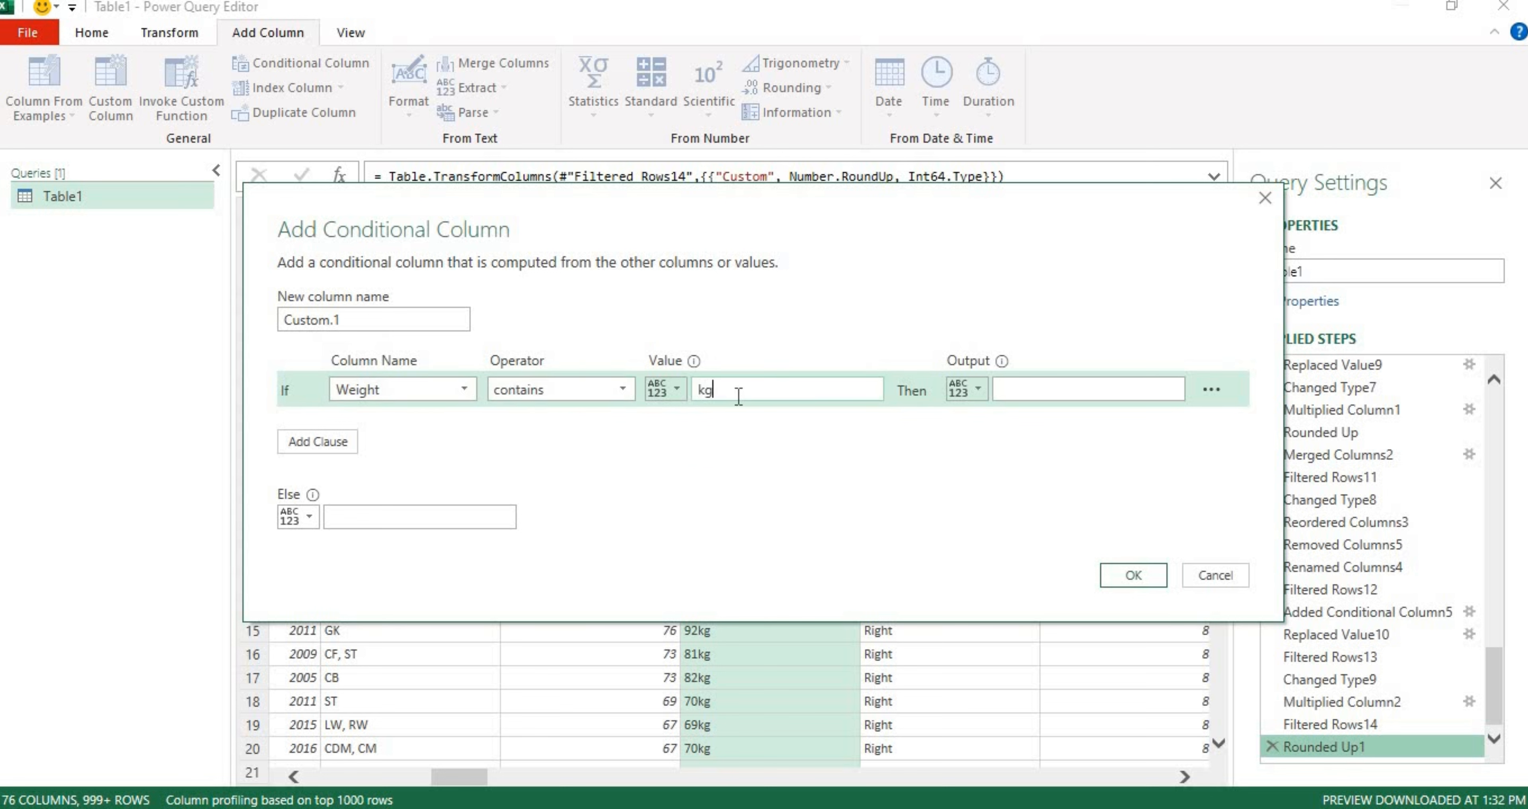
- Use the Weight column as the output, leave the else value empty, and create the Custom.1 conditional column
{"action": "left_click", "coordinate": [978, 388]}
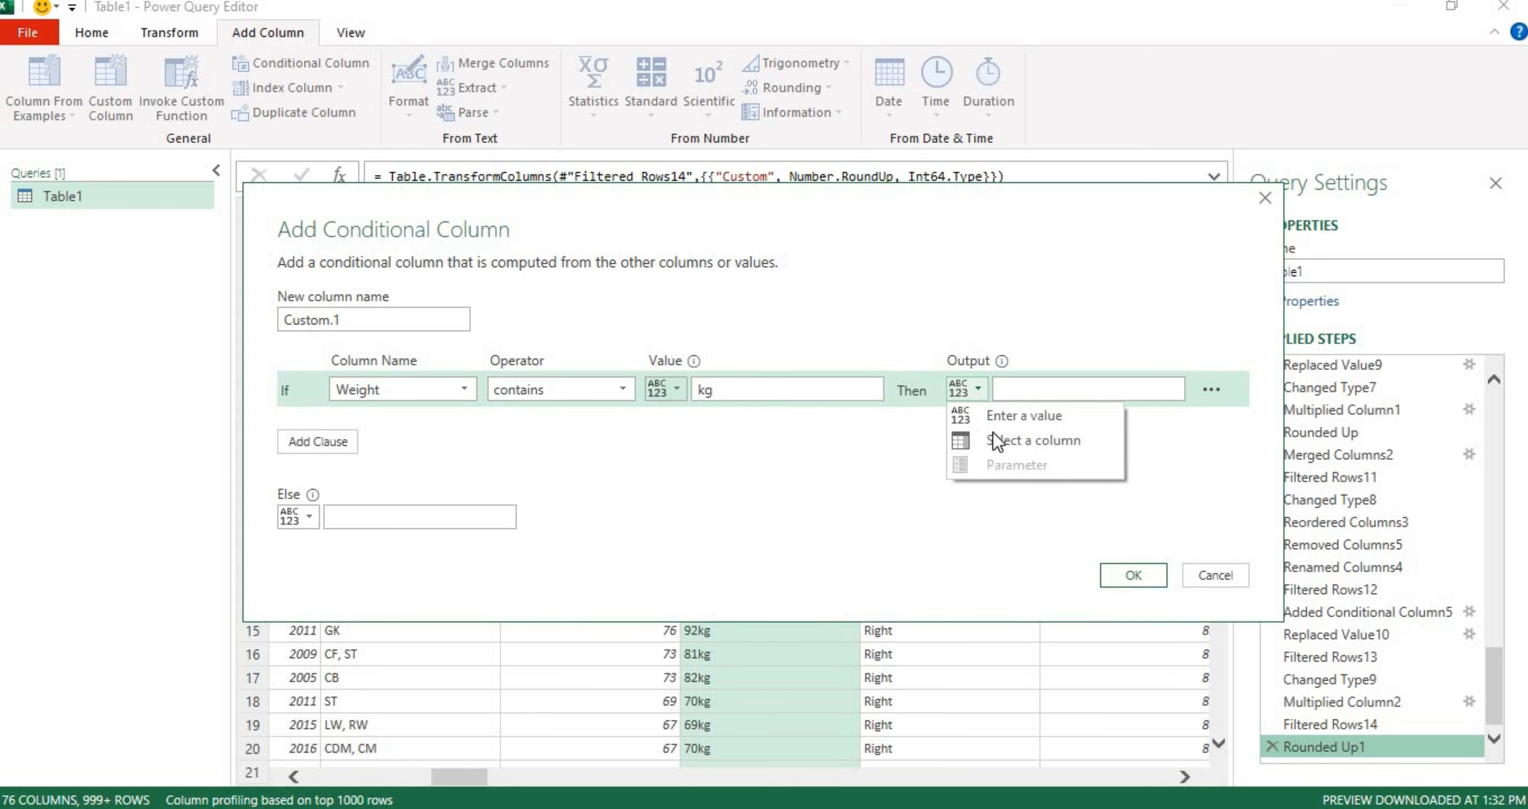
{"action": "left_click", "coordinate": [1001, 447]}
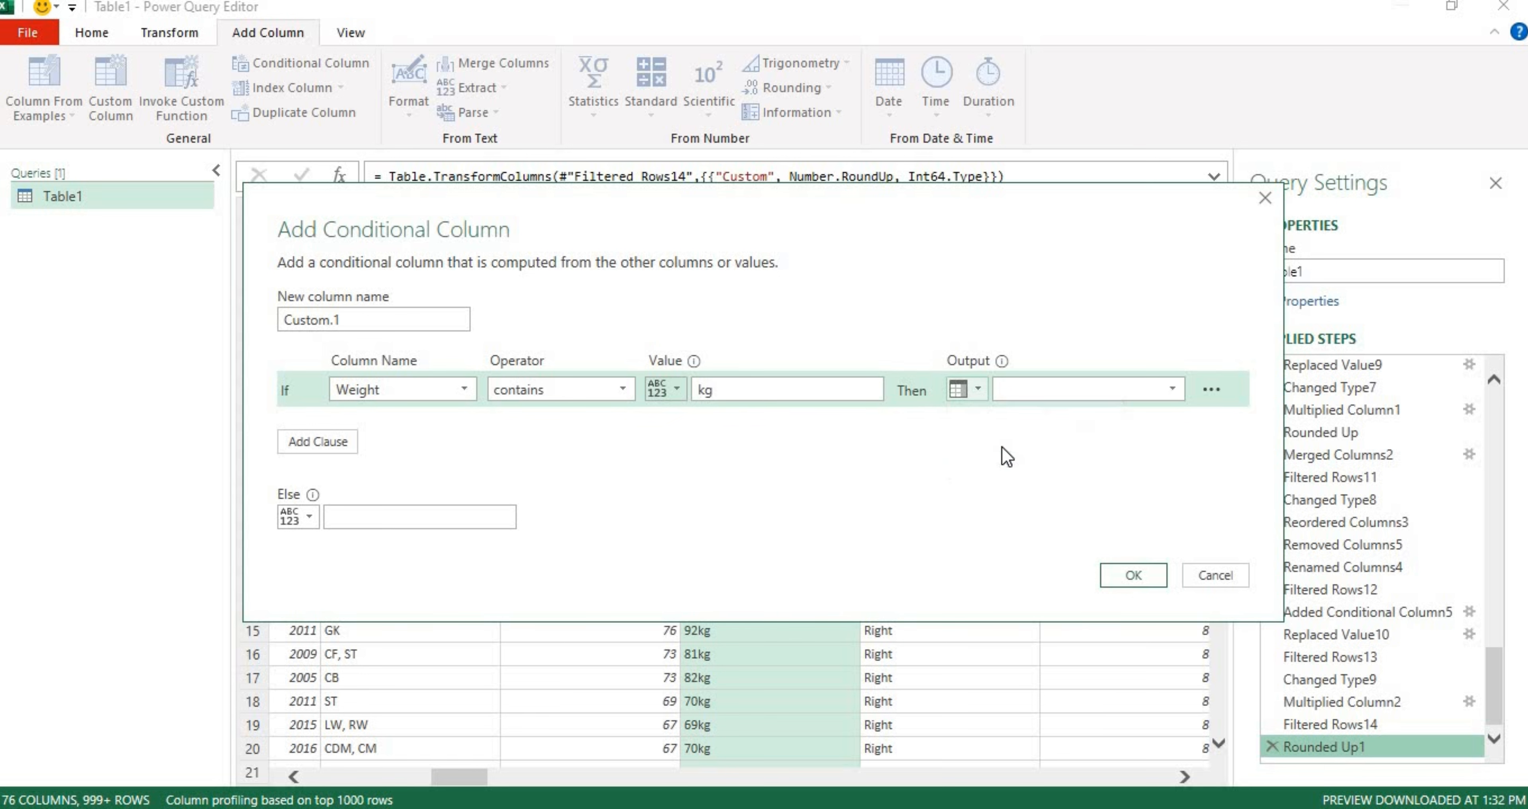
{"action": "left_click", "coordinate": [1081, 390]}
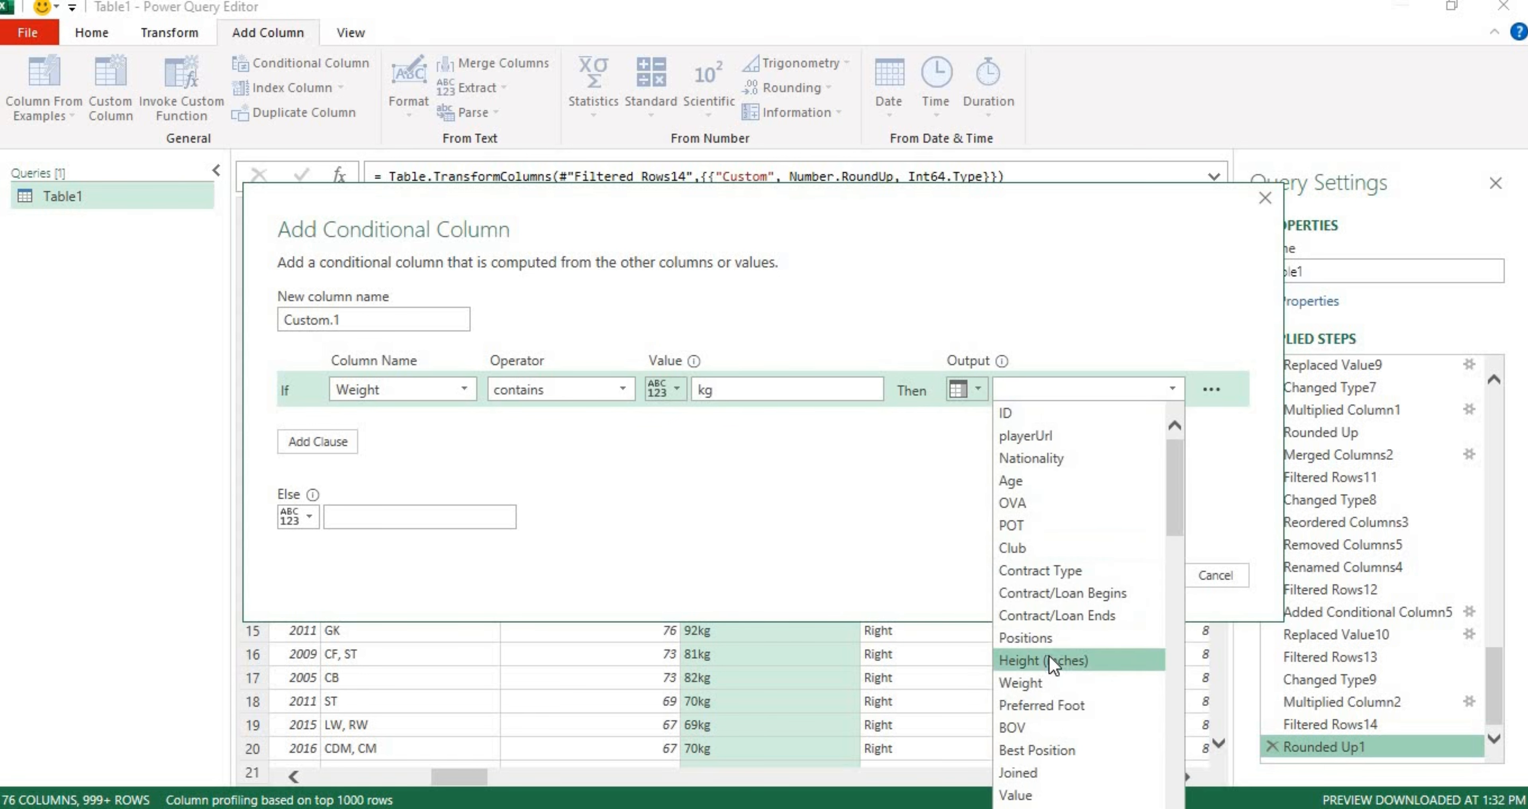
{"action": "left_click", "coordinate": [1051, 682]}
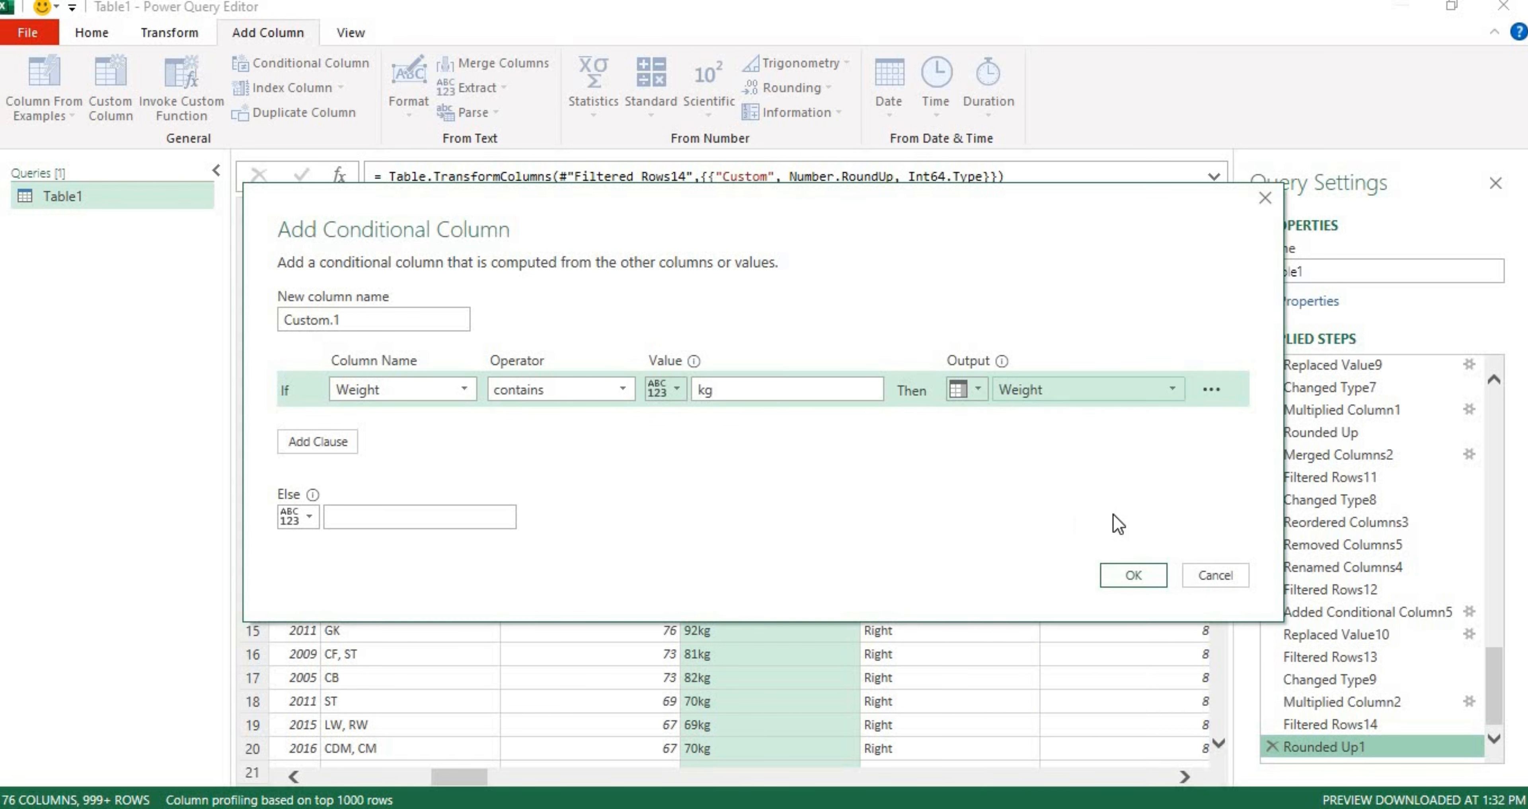
{"action": "left_click", "coordinate": [1130, 574]}
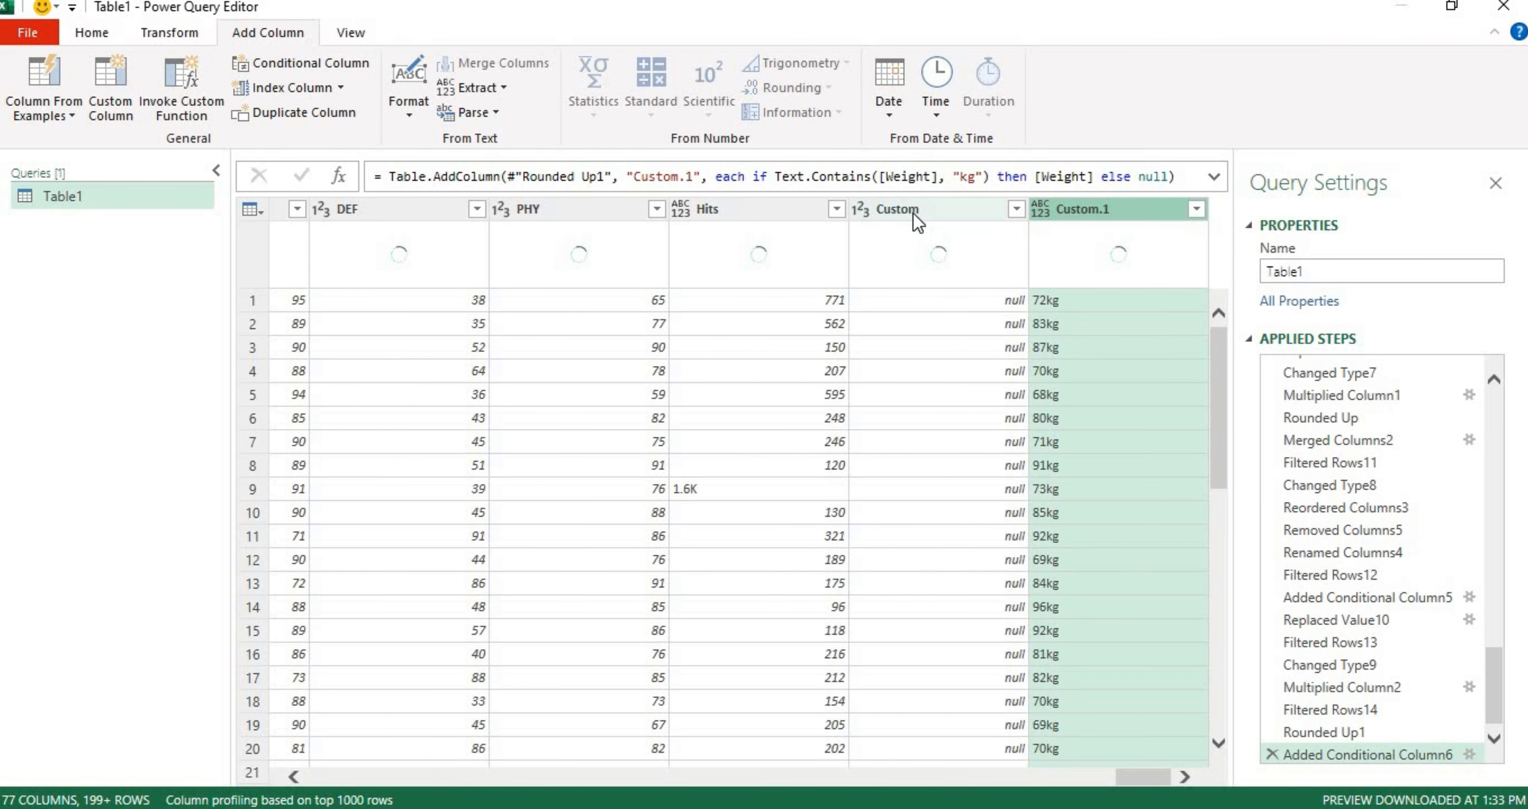
{"action": "left_click", "coordinate": [913, 210]}
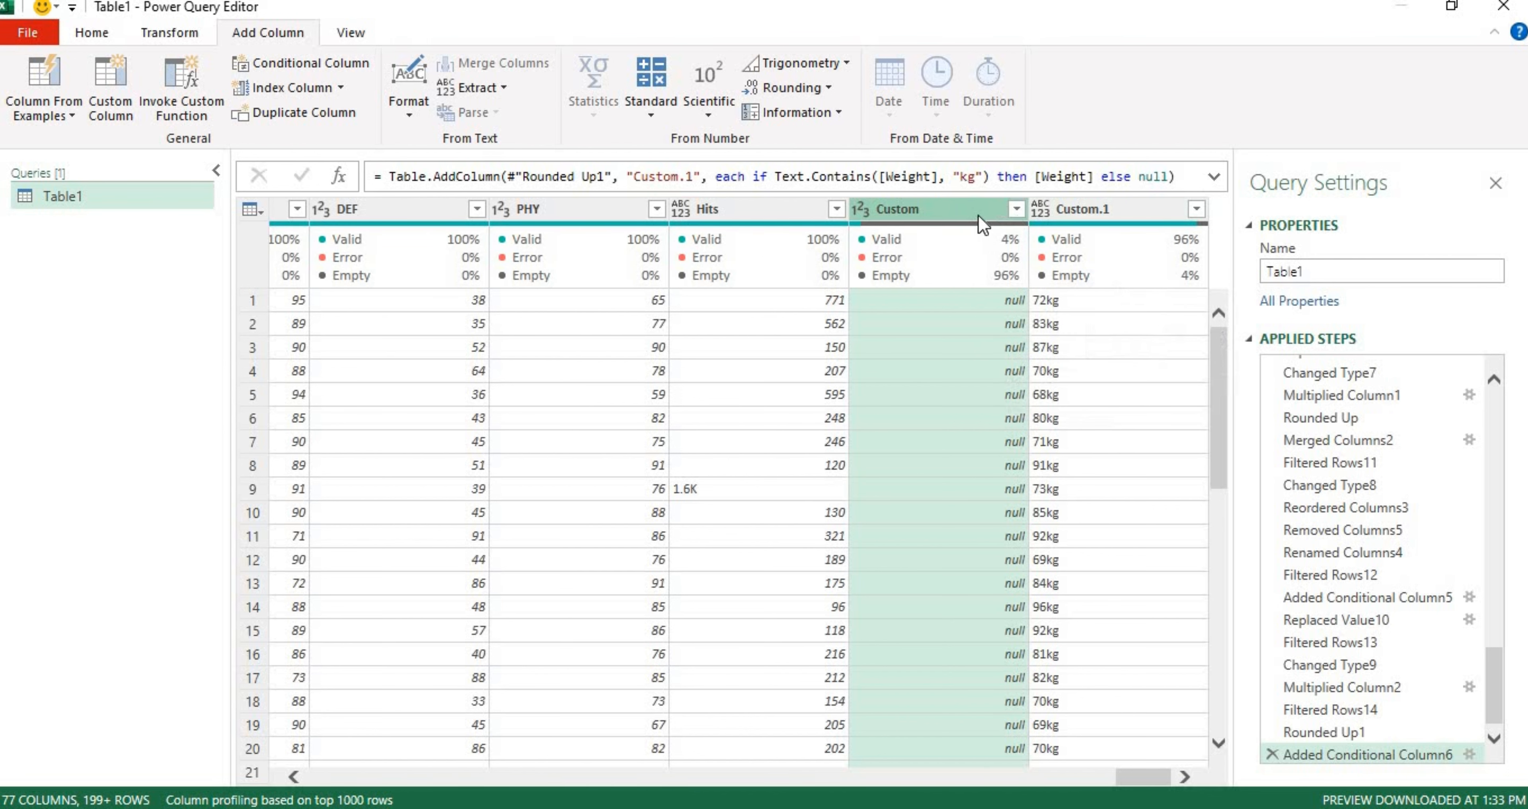
{"action": "left_click", "coordinate": [1074, 210]}
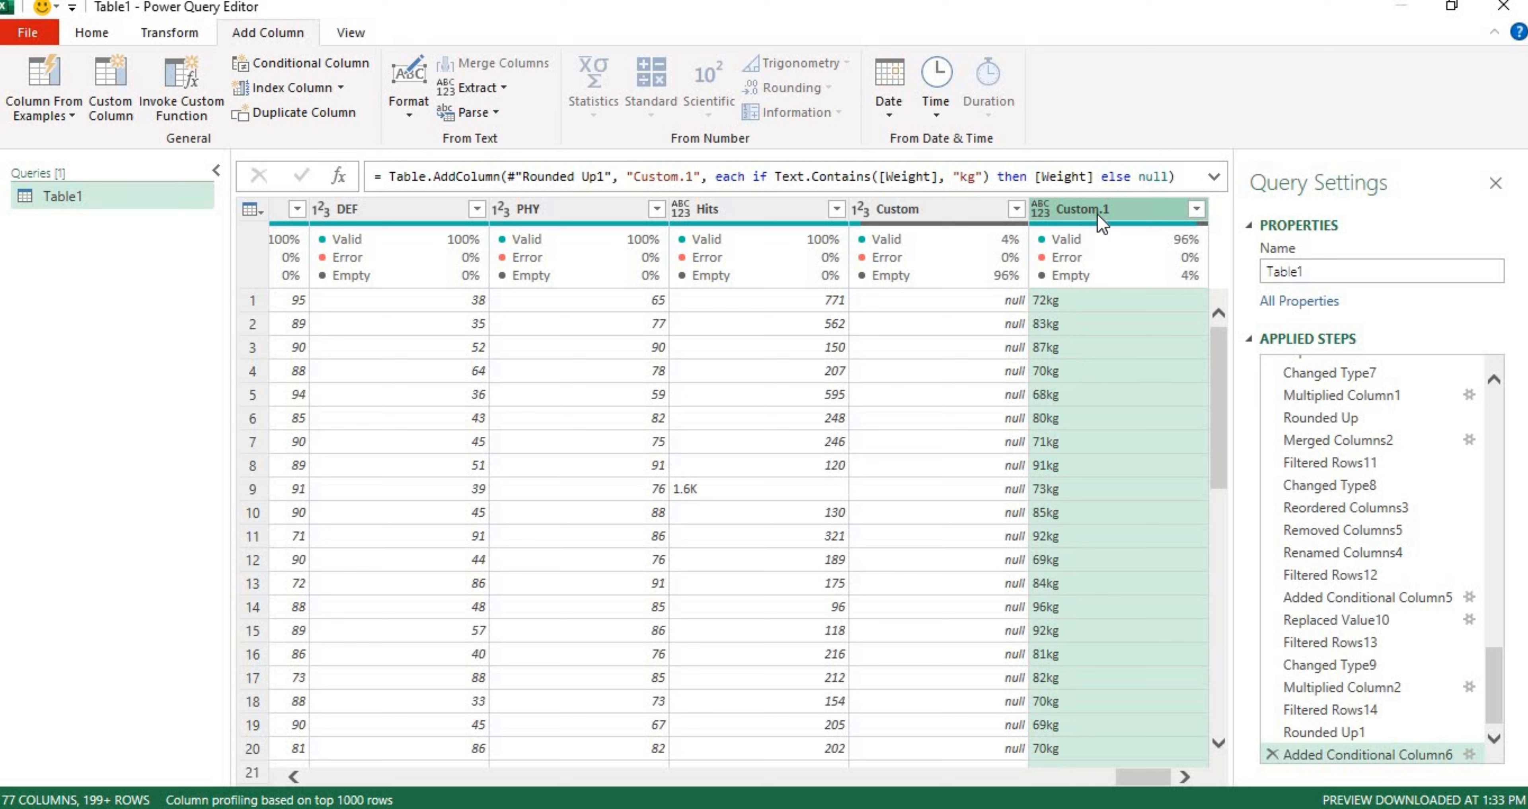
- Check the Custom.1 column's listed filter values and delete the redundant Filtered Rows15 step
{"action": "left_click", "coordinate": [1194, 209]}
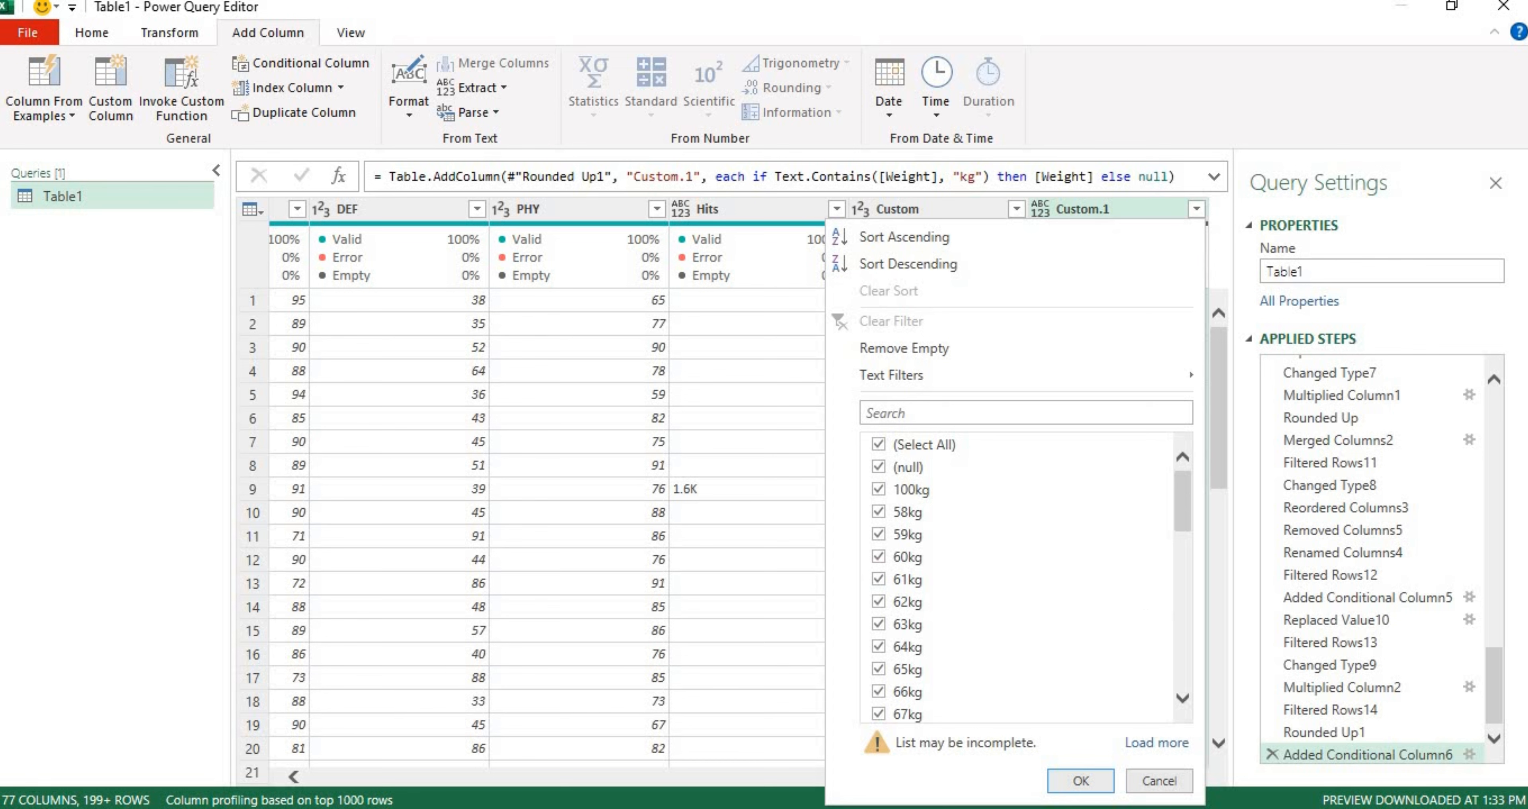
{"action": "left_click", "coordinate": [1077, 781]}
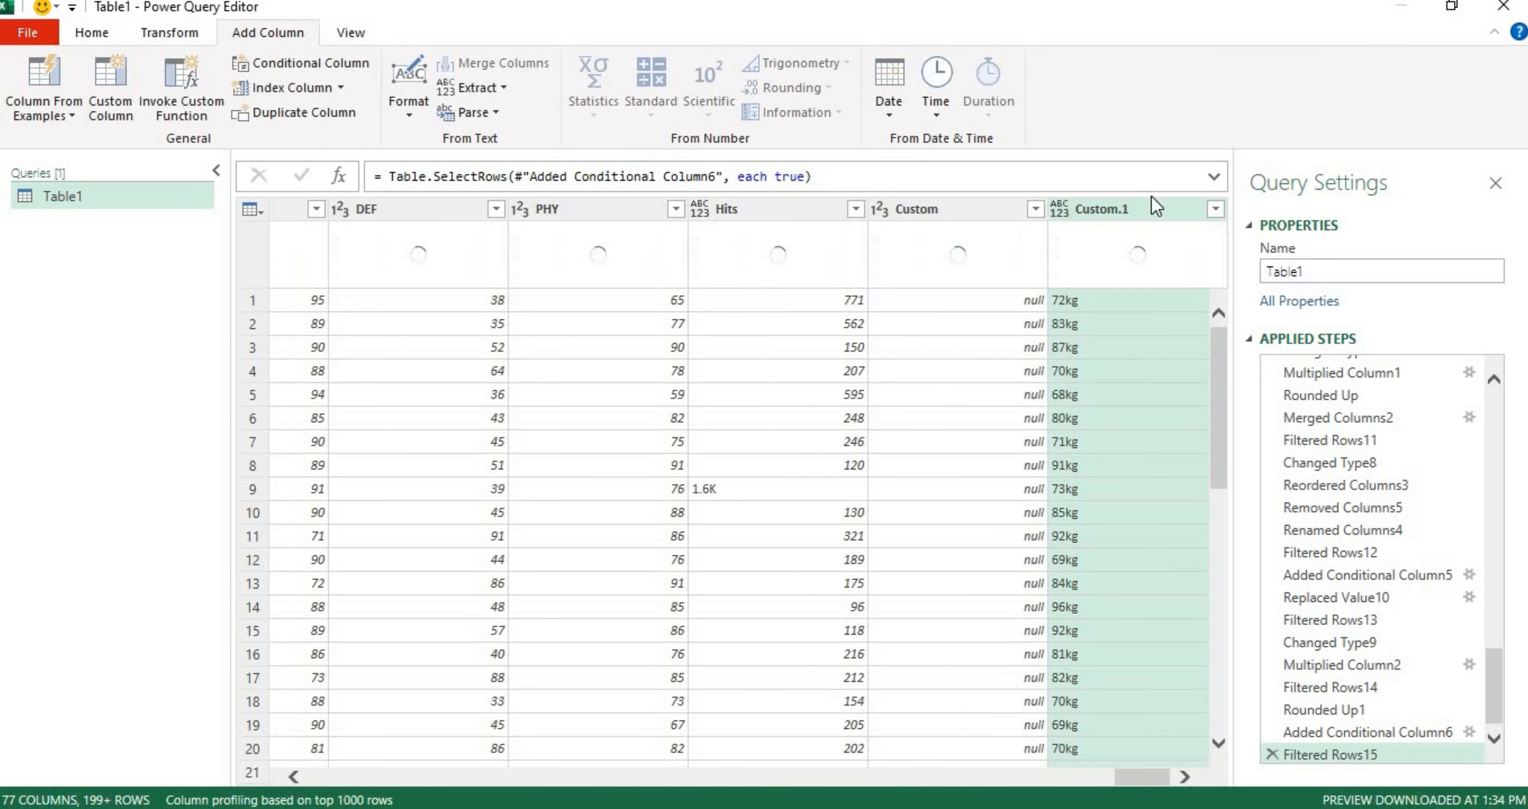
{"action": "left_click", "coordinate": [1273, 754]}
{"action": "left_click", "coordinate": [1274, 753]}
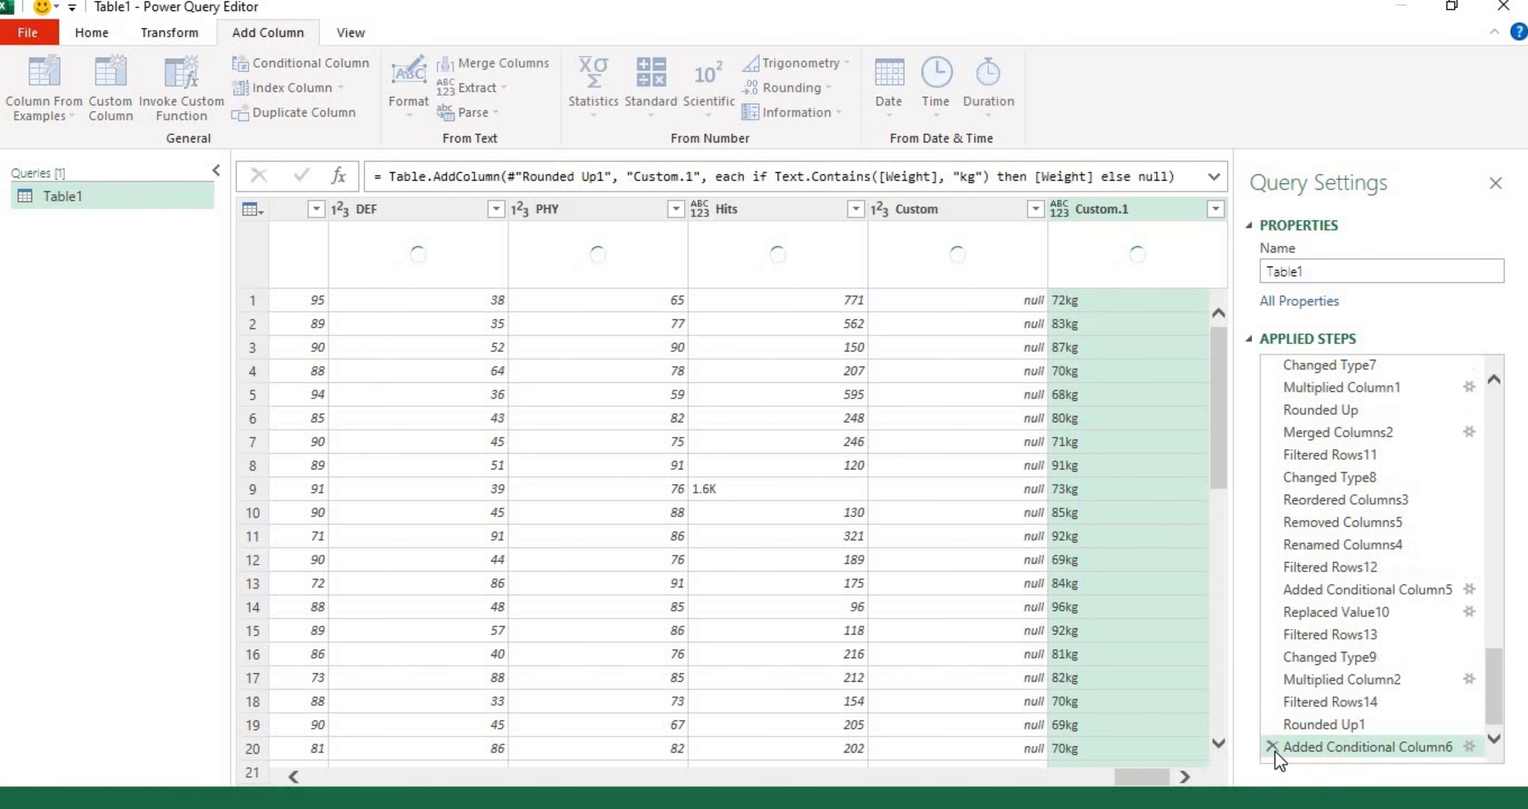
- Replace "kg" with nothing in the Custom.1 column and set the column's data type to Whole Number
{"action": "right_click", "coordinate": [1126, 228]}
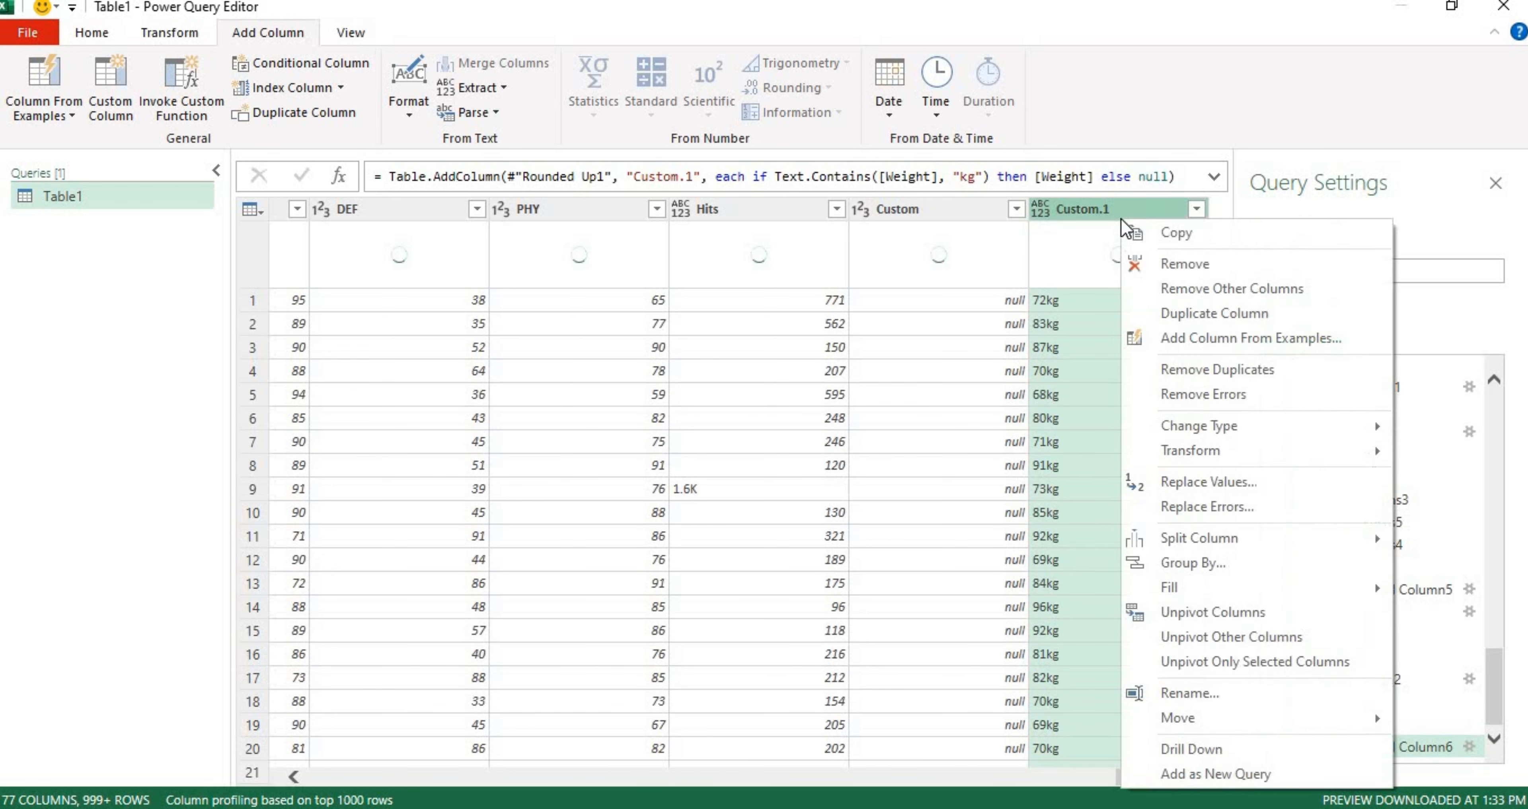
{"action": "left_click", "coordinate": [1191, 481]}
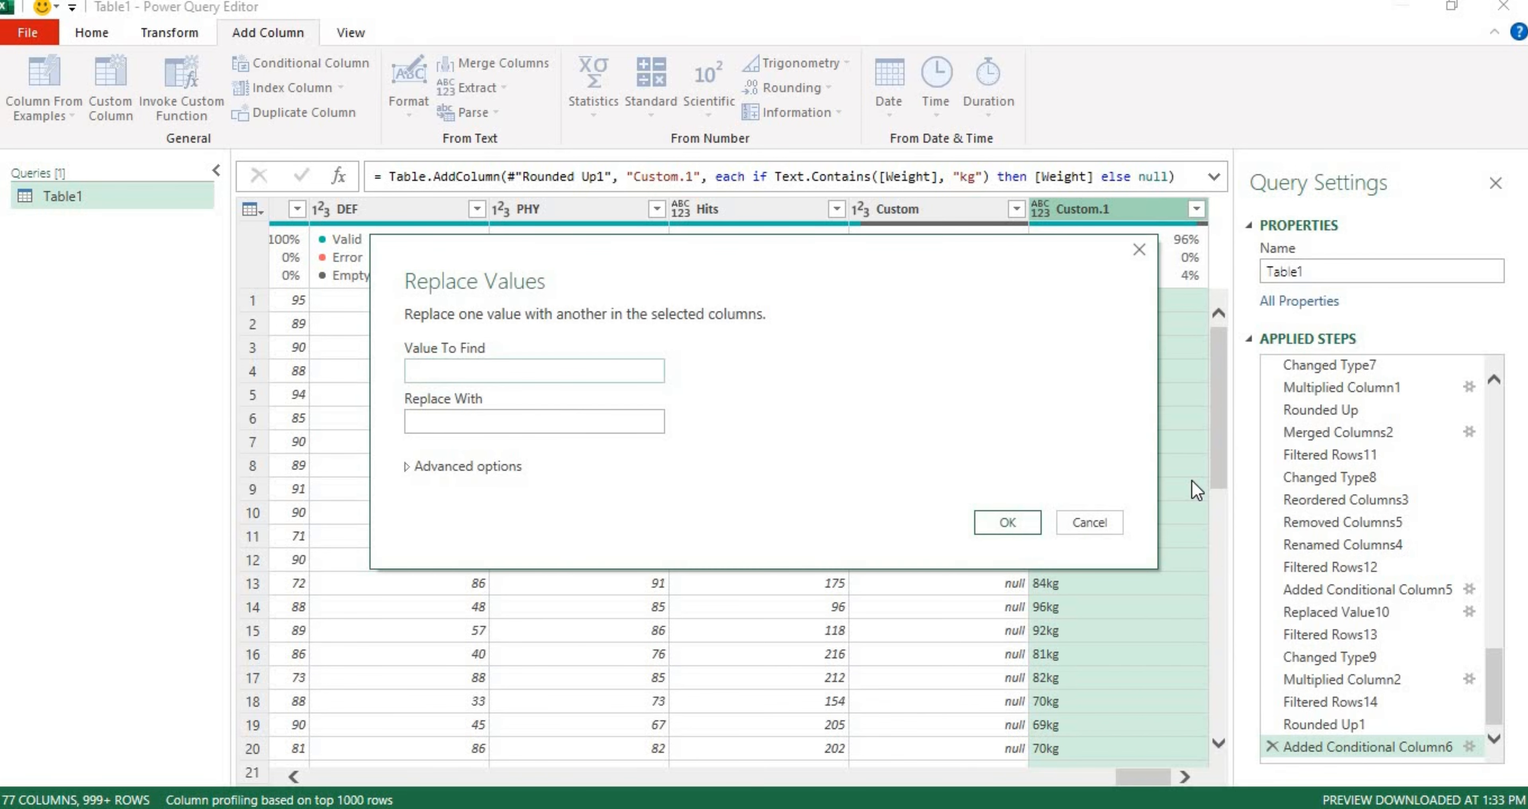
{"action": "type", "text": "kg"}
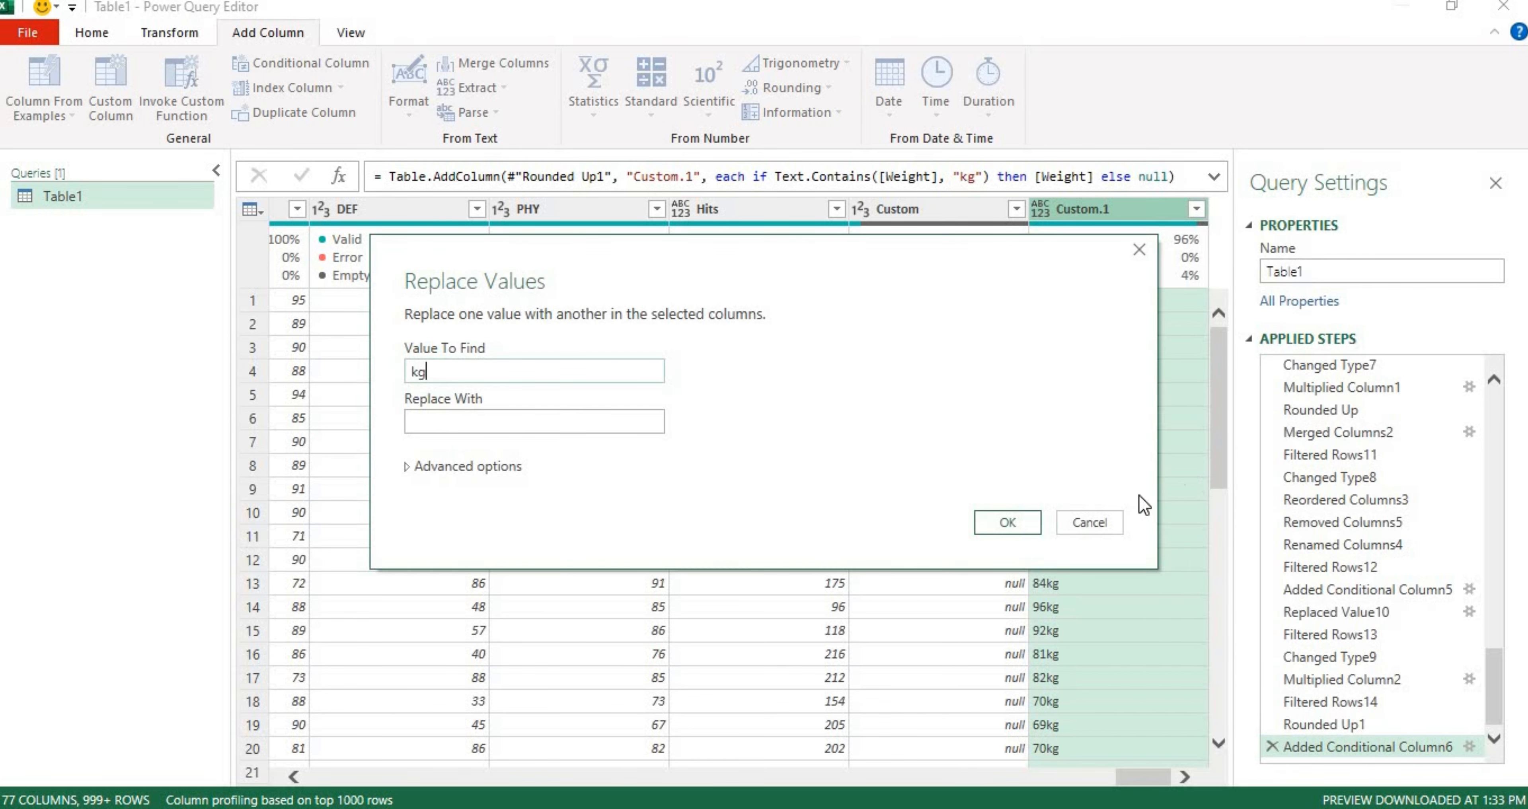
{"action": "left_click", "coordinate": [1031, 520]}
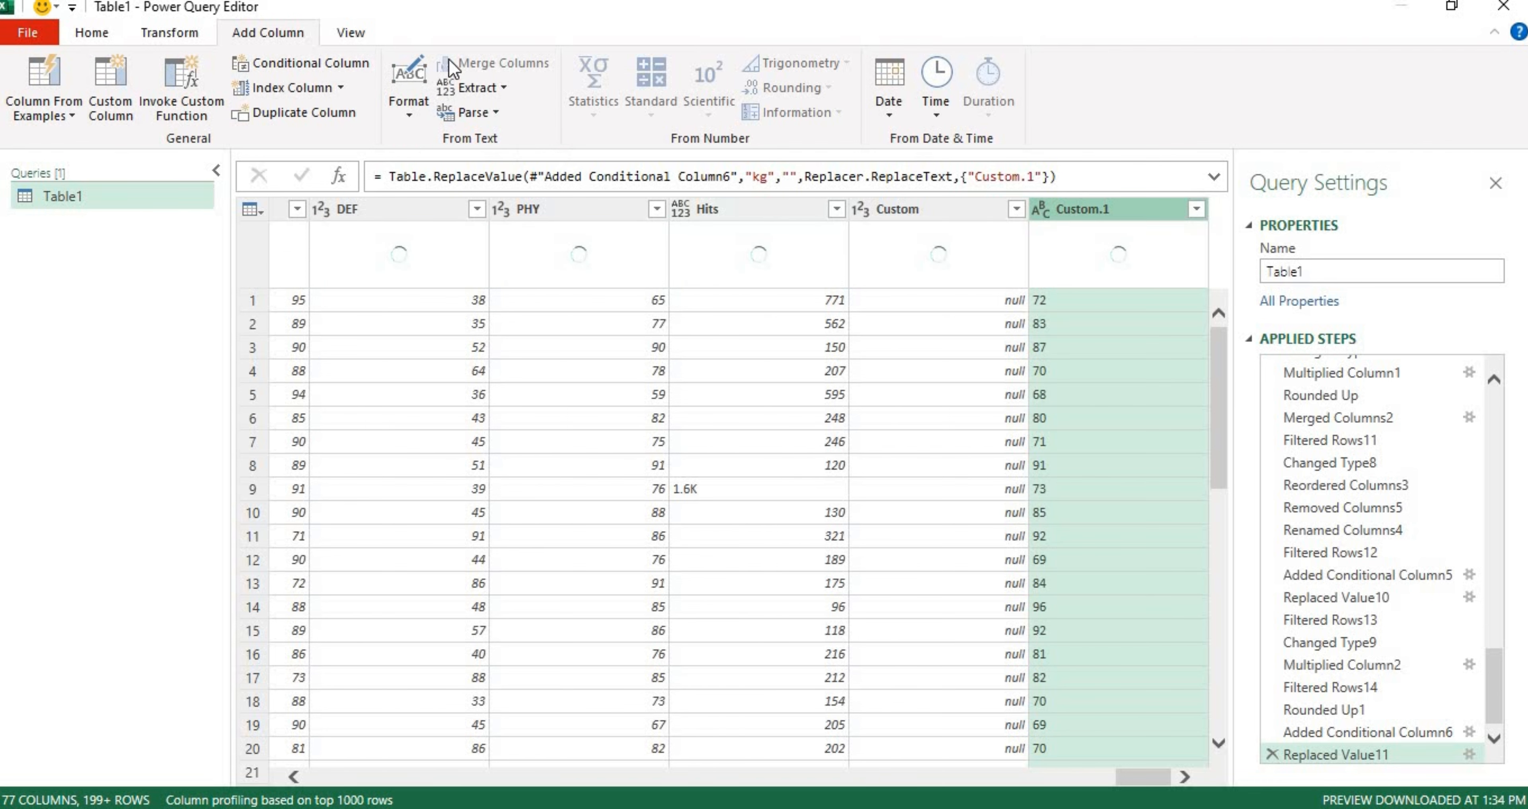
{"action": "left_click", "coordinate": [170, 33]}
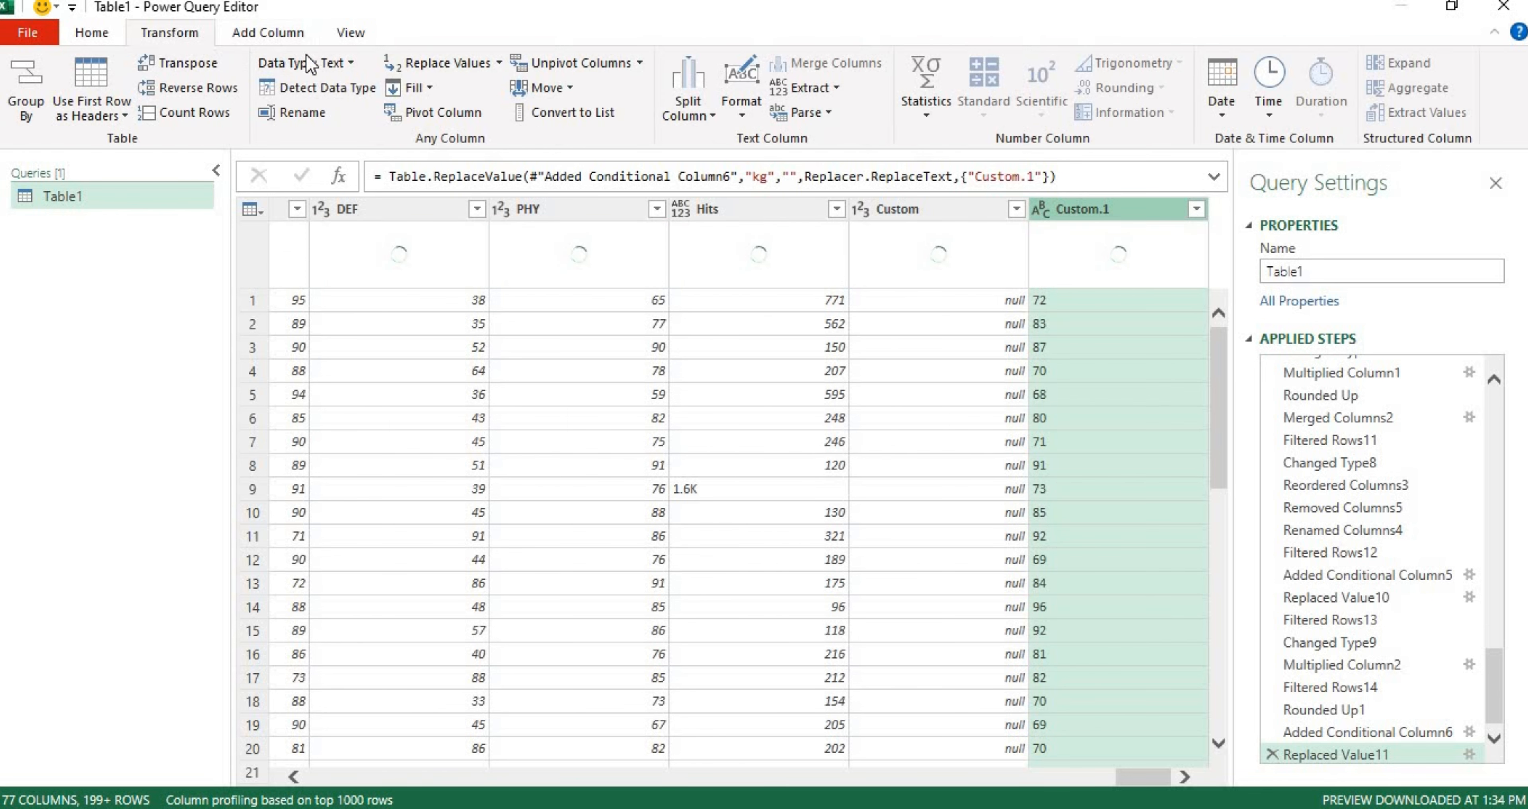
{"action": "left_click", "coordinate": [349, 65]}
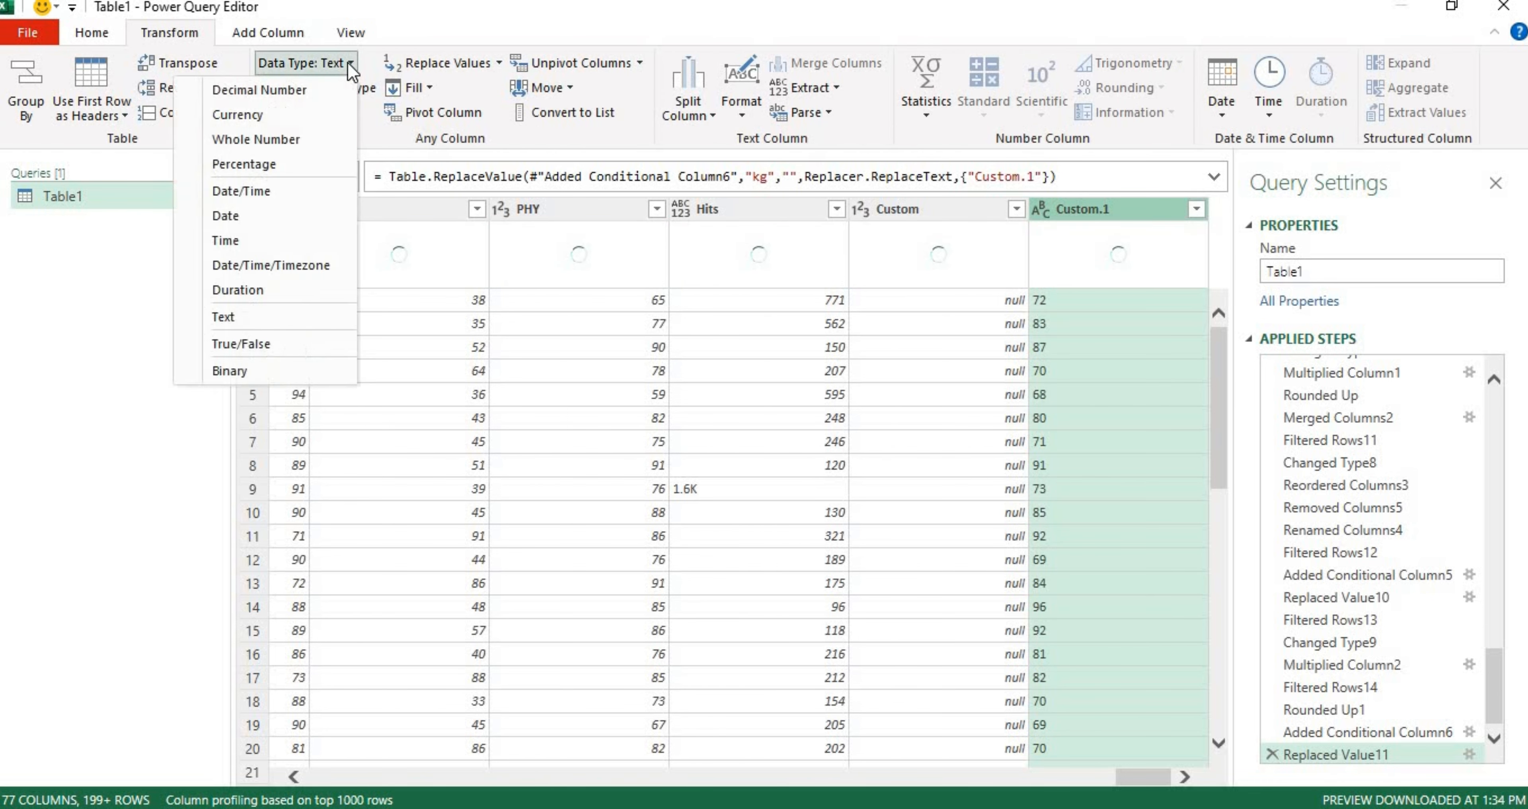
{"action": "left_click", "coordinate": [299, 140]}
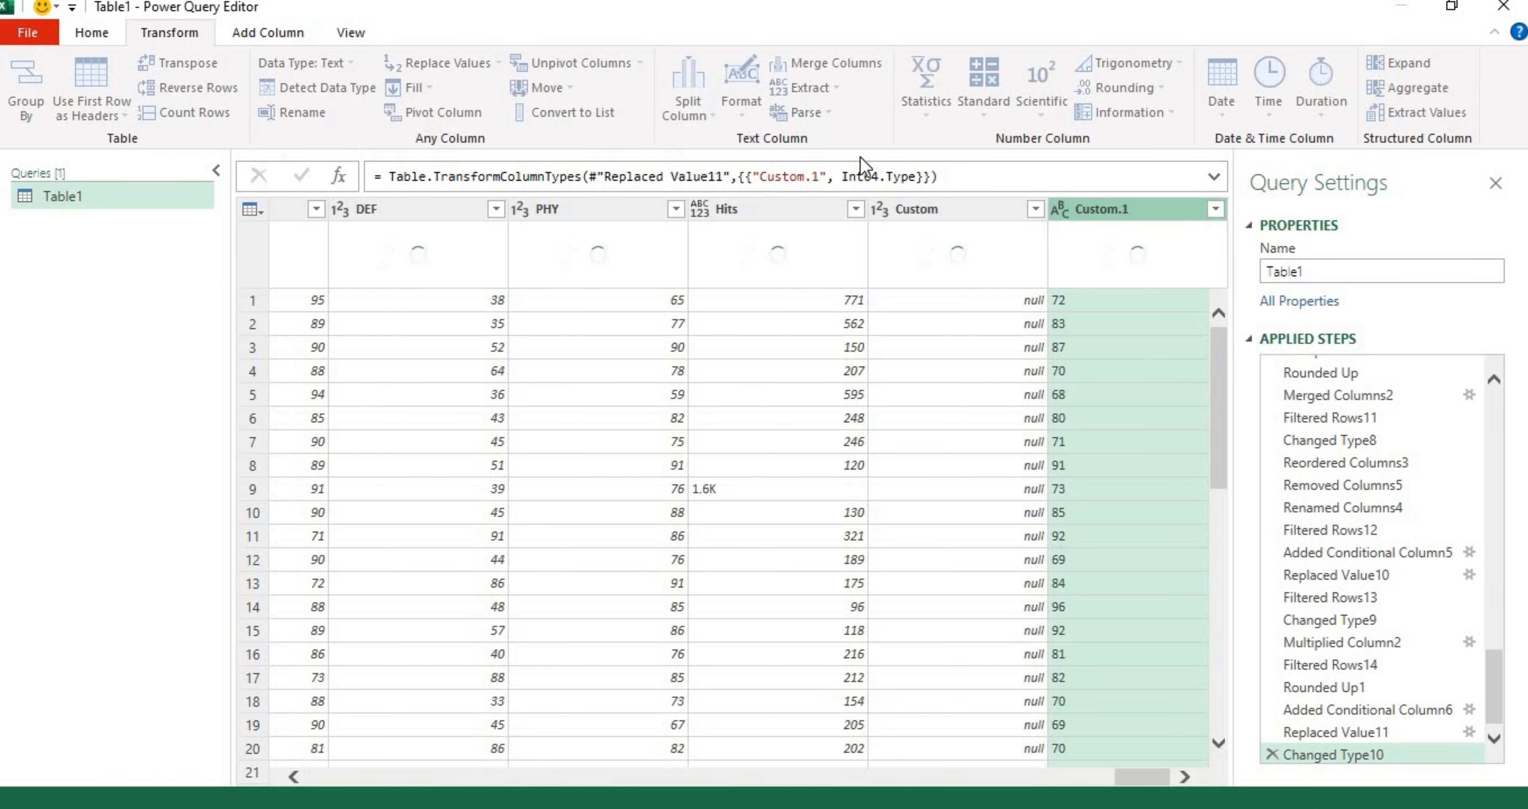
- Merge the Custom and Custom.1 columns without a separator, keeping Merged as the new column name
{"action": "left_click", "coordinate": [918, 214]}
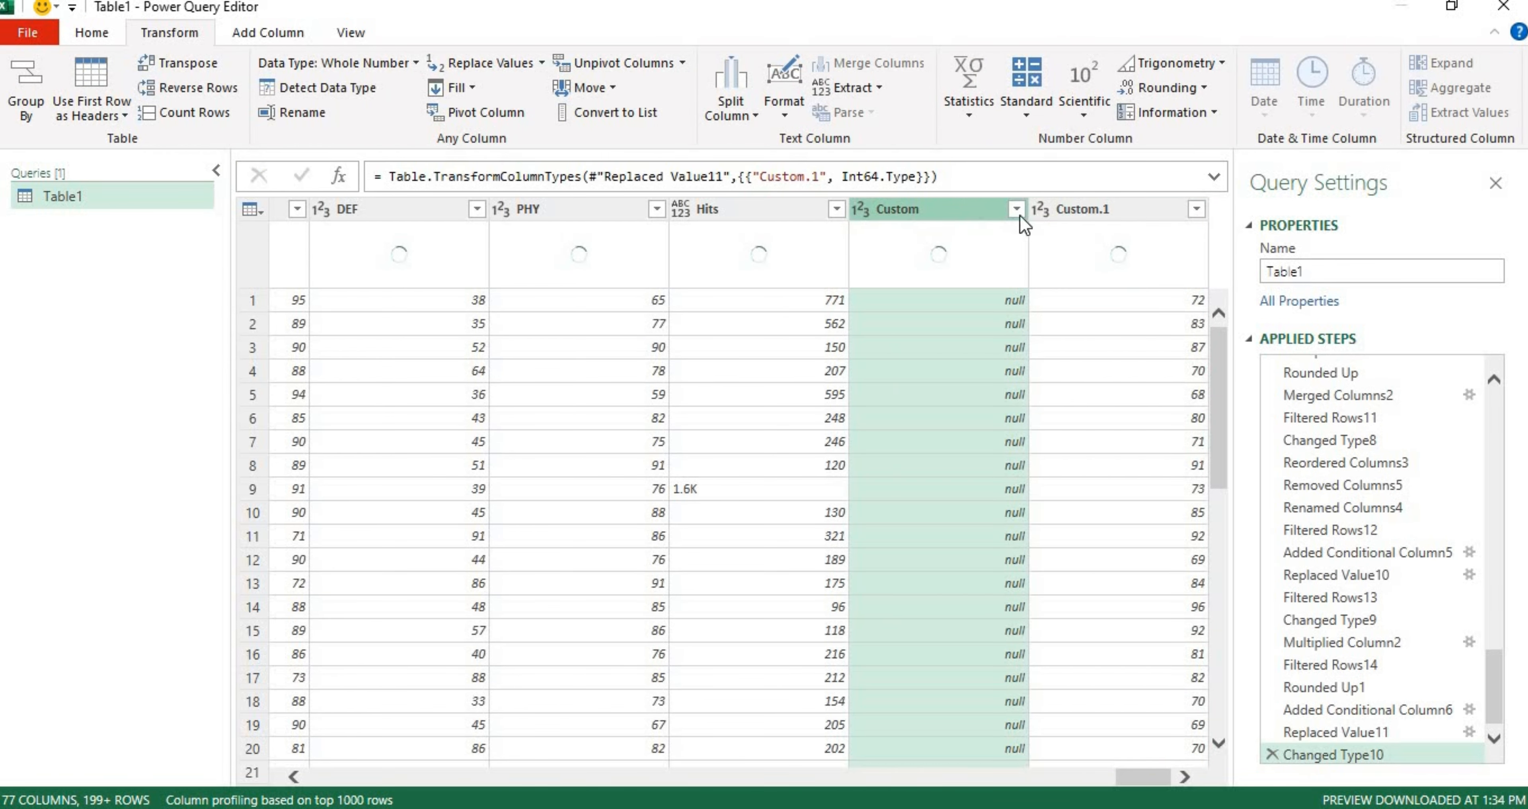
{"action": "left_click", "coordinate": [1069, 209], "text": "ctrl"}
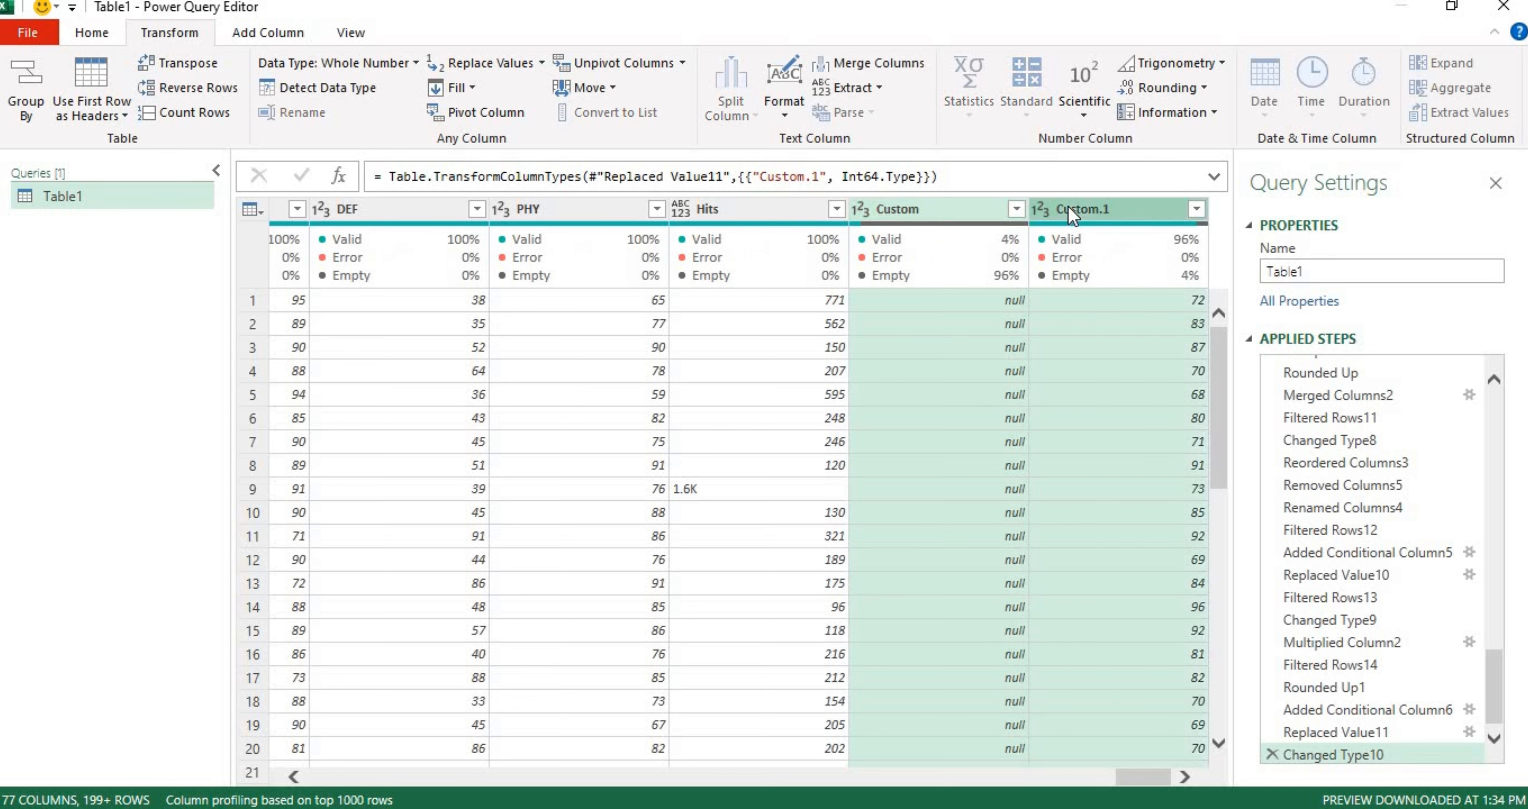
{"action": "right_click", "coordinate": [1068, 209]}
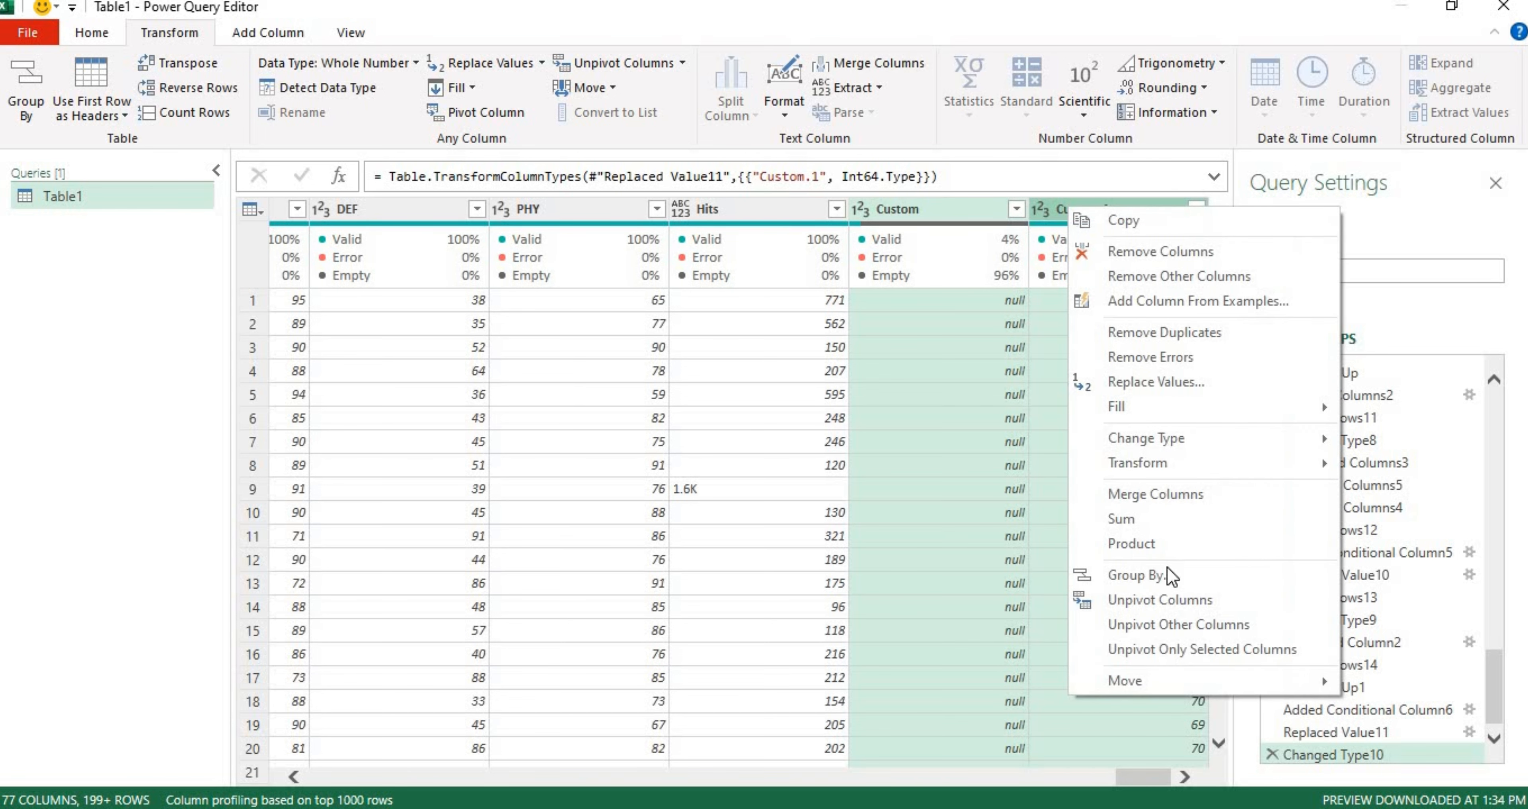
{"action": "left_click", "coordinate": [1139, 503]}
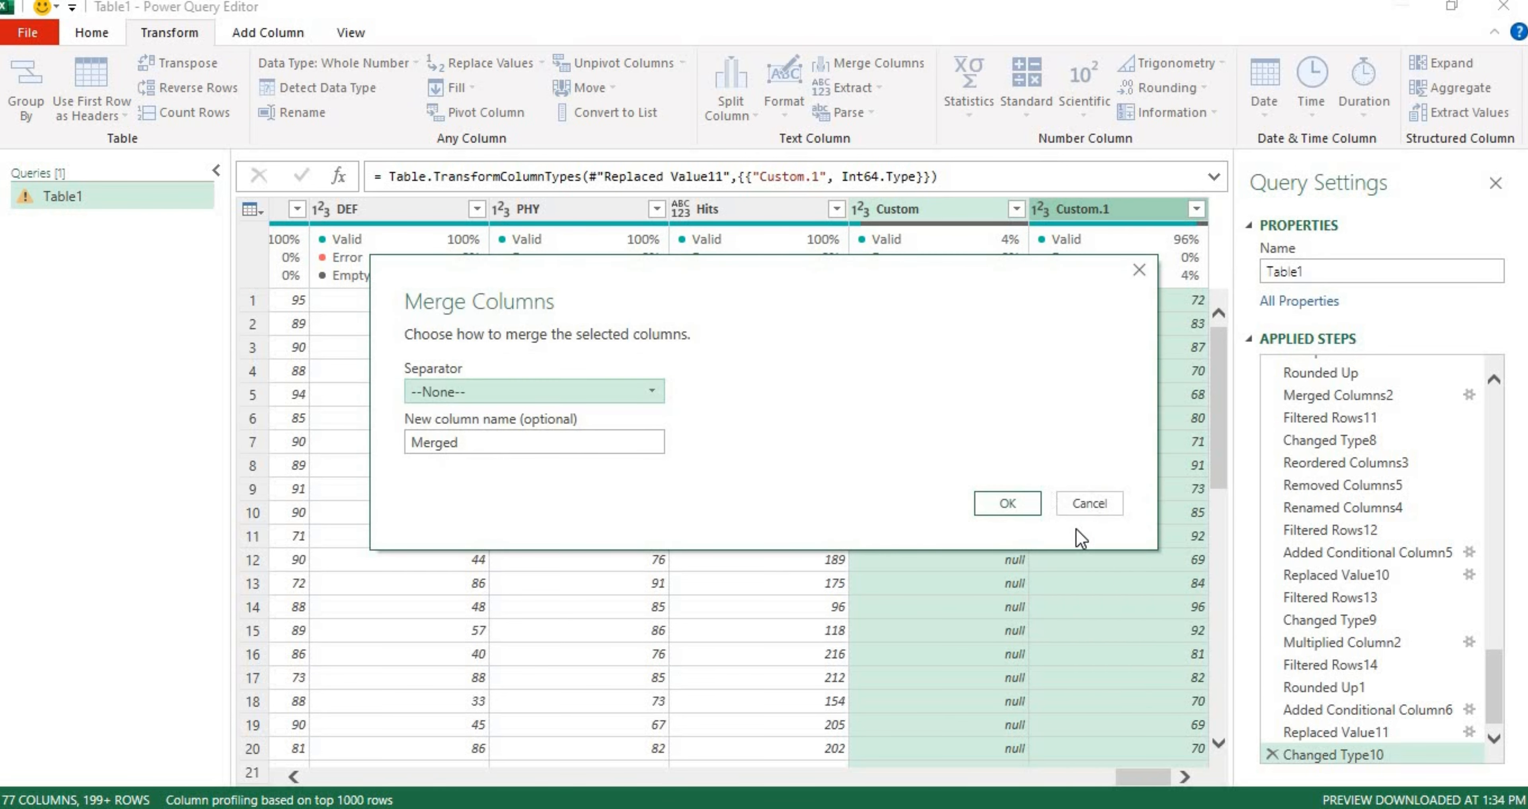
{"action": "left_click", "coordinate": [1016, 512]}
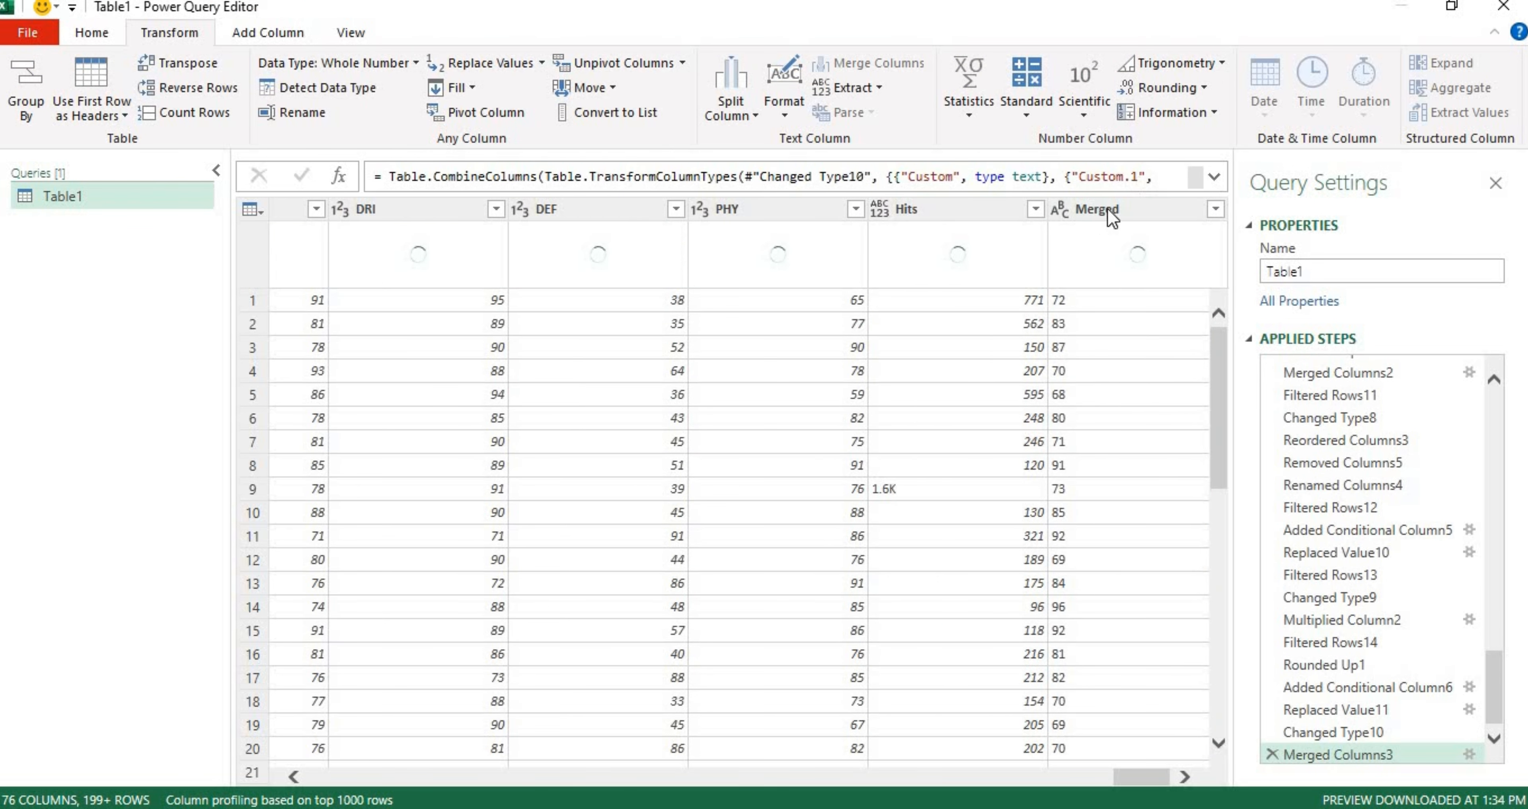
- Set the Merged column's data type to Whole Number
{"action": "left_click", "coordinate": [1104, 210]}
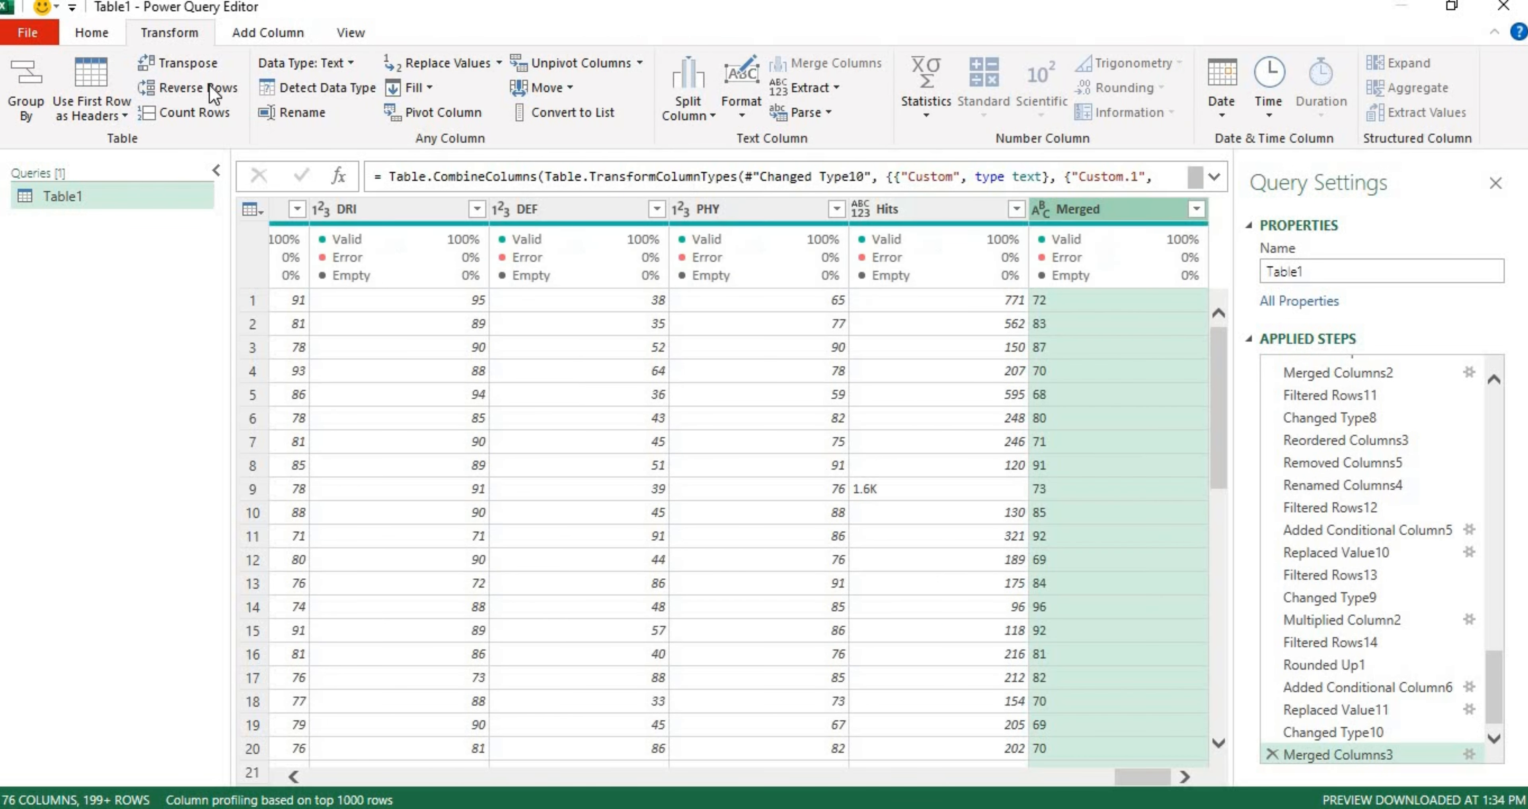
{"action": "left_click", "coordinate": [329, 66]}
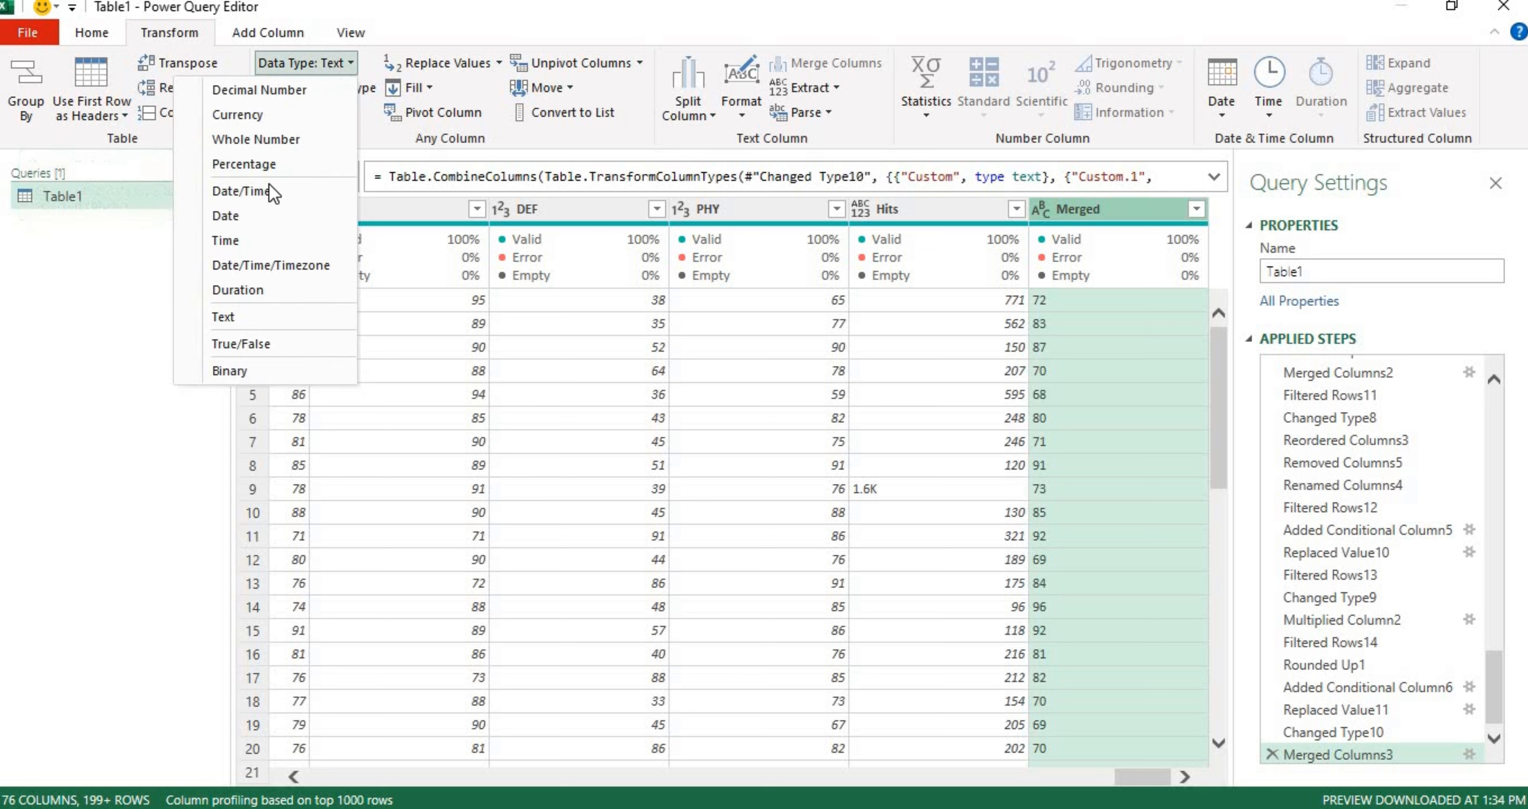
{"action": "left_click", "coordinate": [241, 140]}
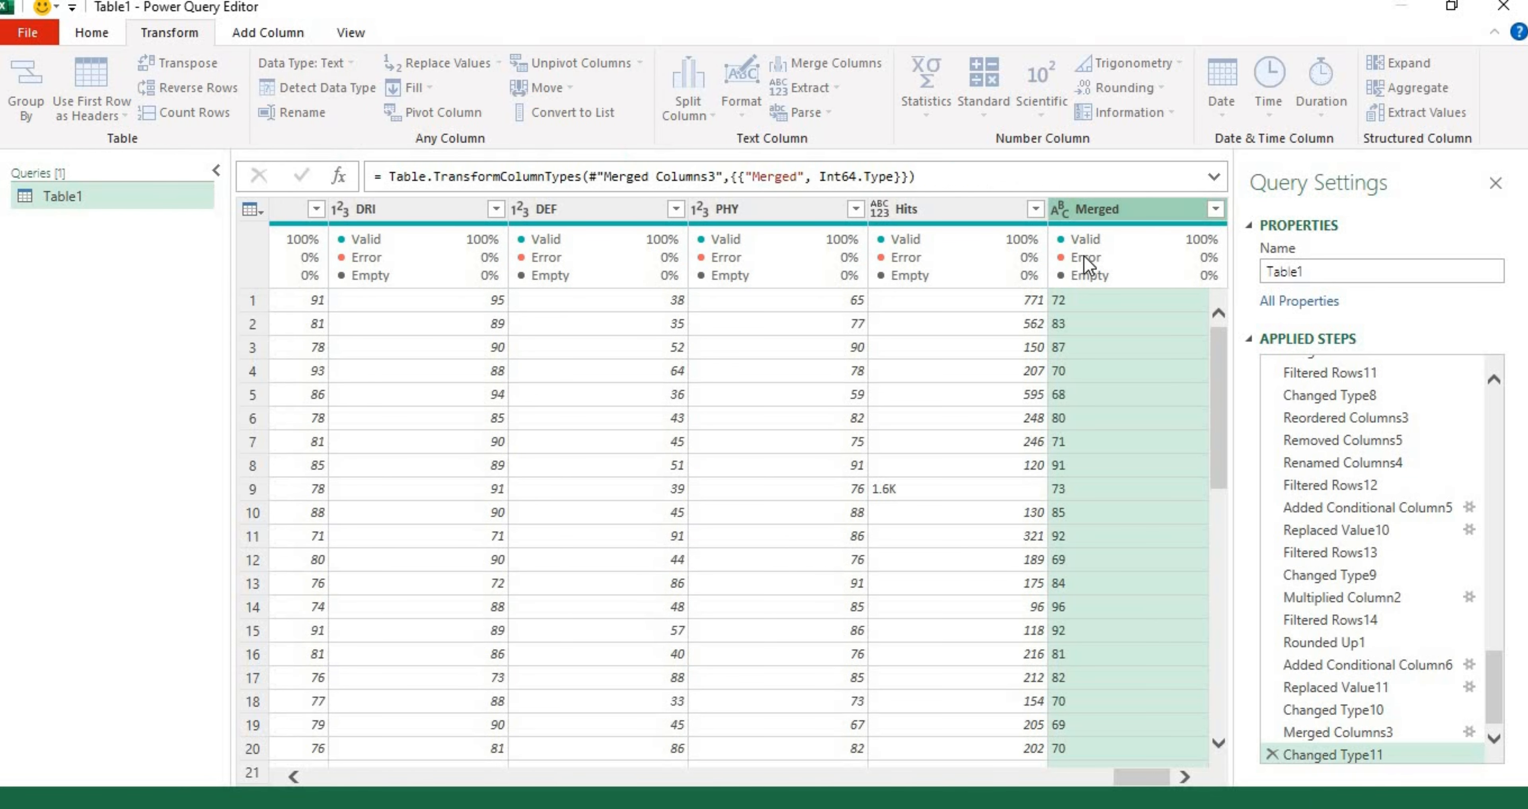
- Move the Merged column to the beginning of the table and reposition it directly before the Weight column
{"action": "right_click", "coordinate": [1086, 216]}
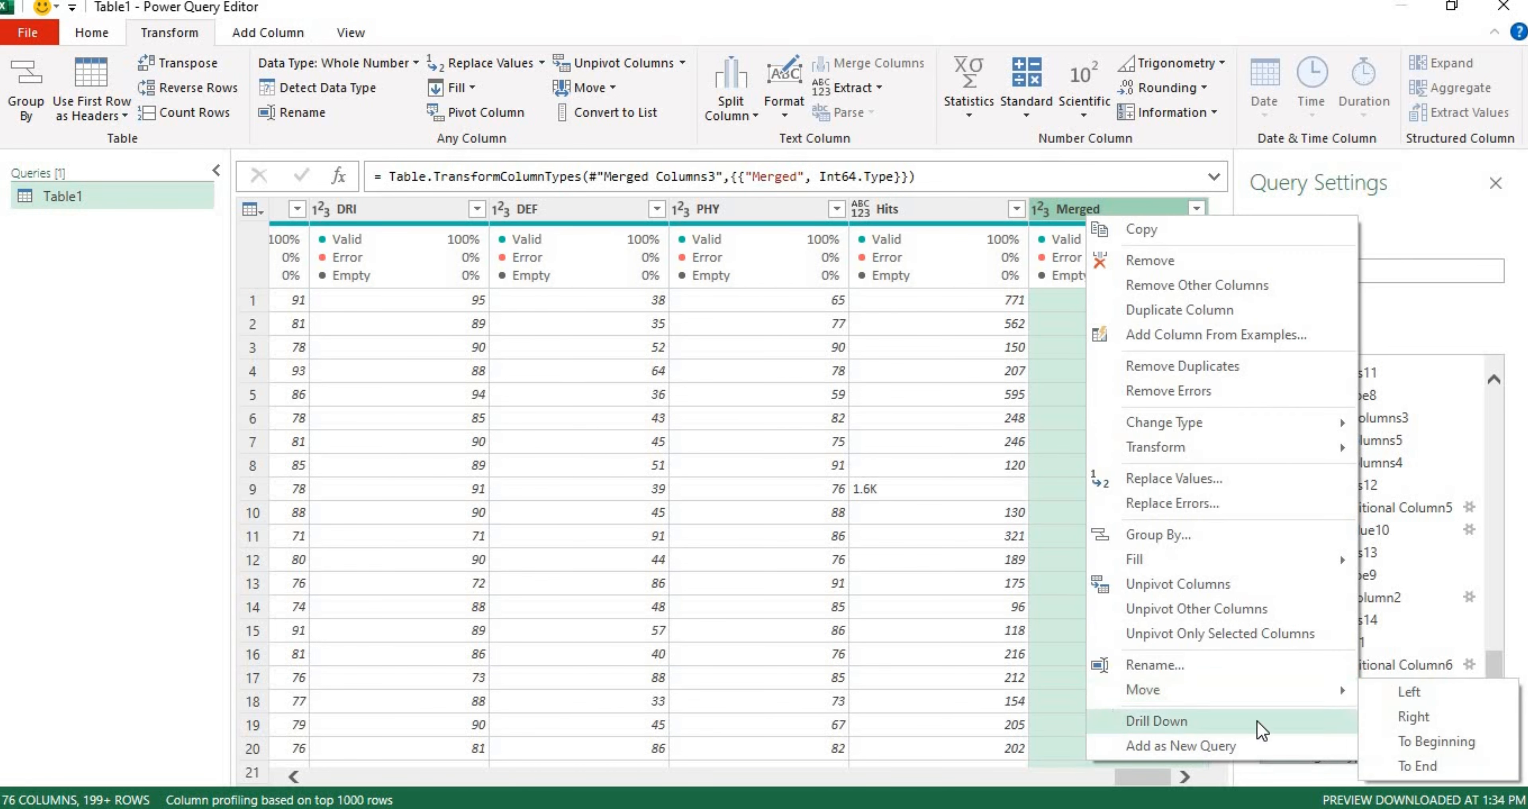
{"action": "left_click", "coordinate": [1448, 742]}
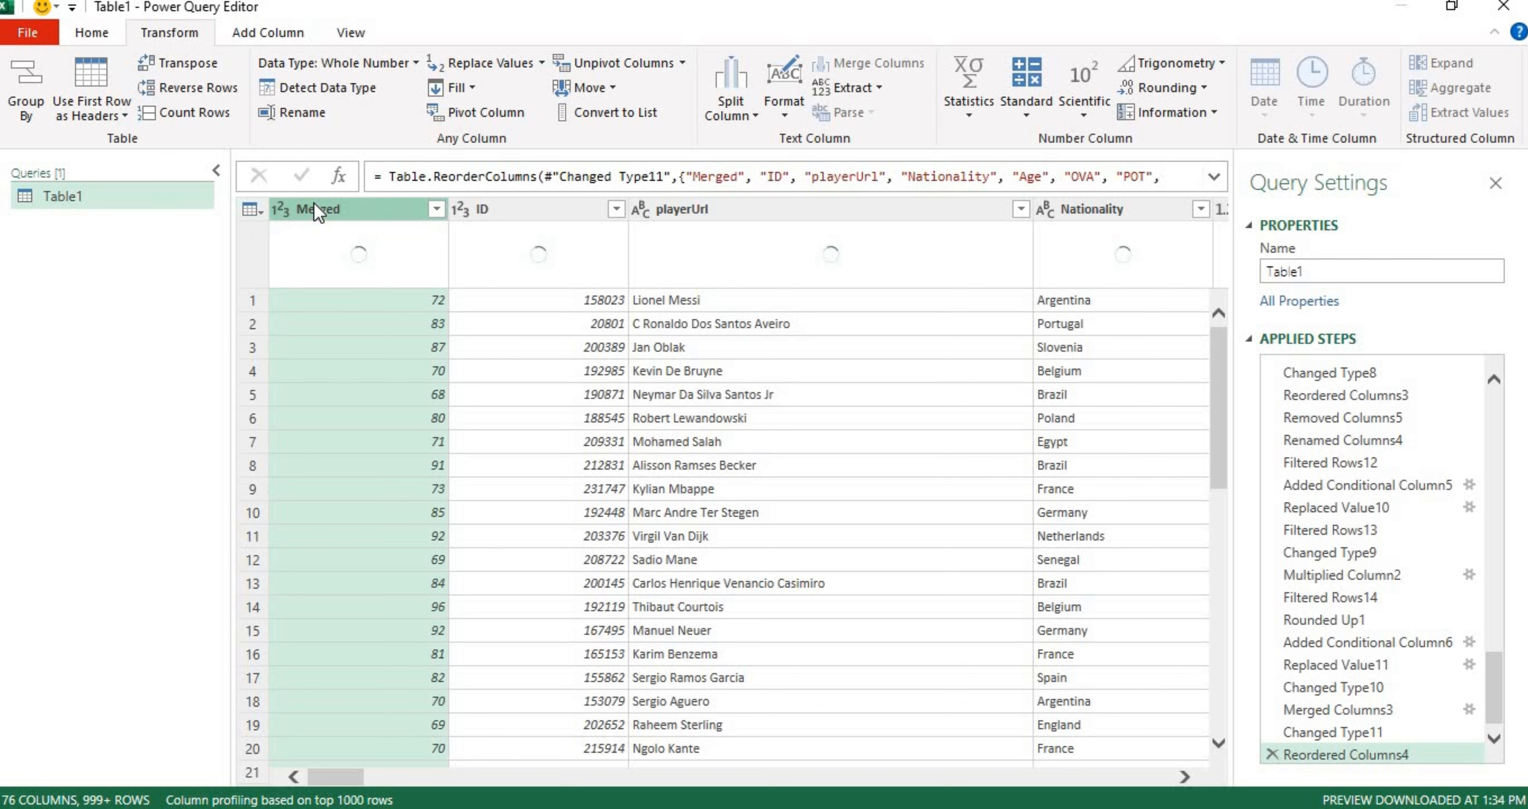
{"action": "left_click_drag", "start_coordinate": [314, 209], "coordinate": [990, 353]}
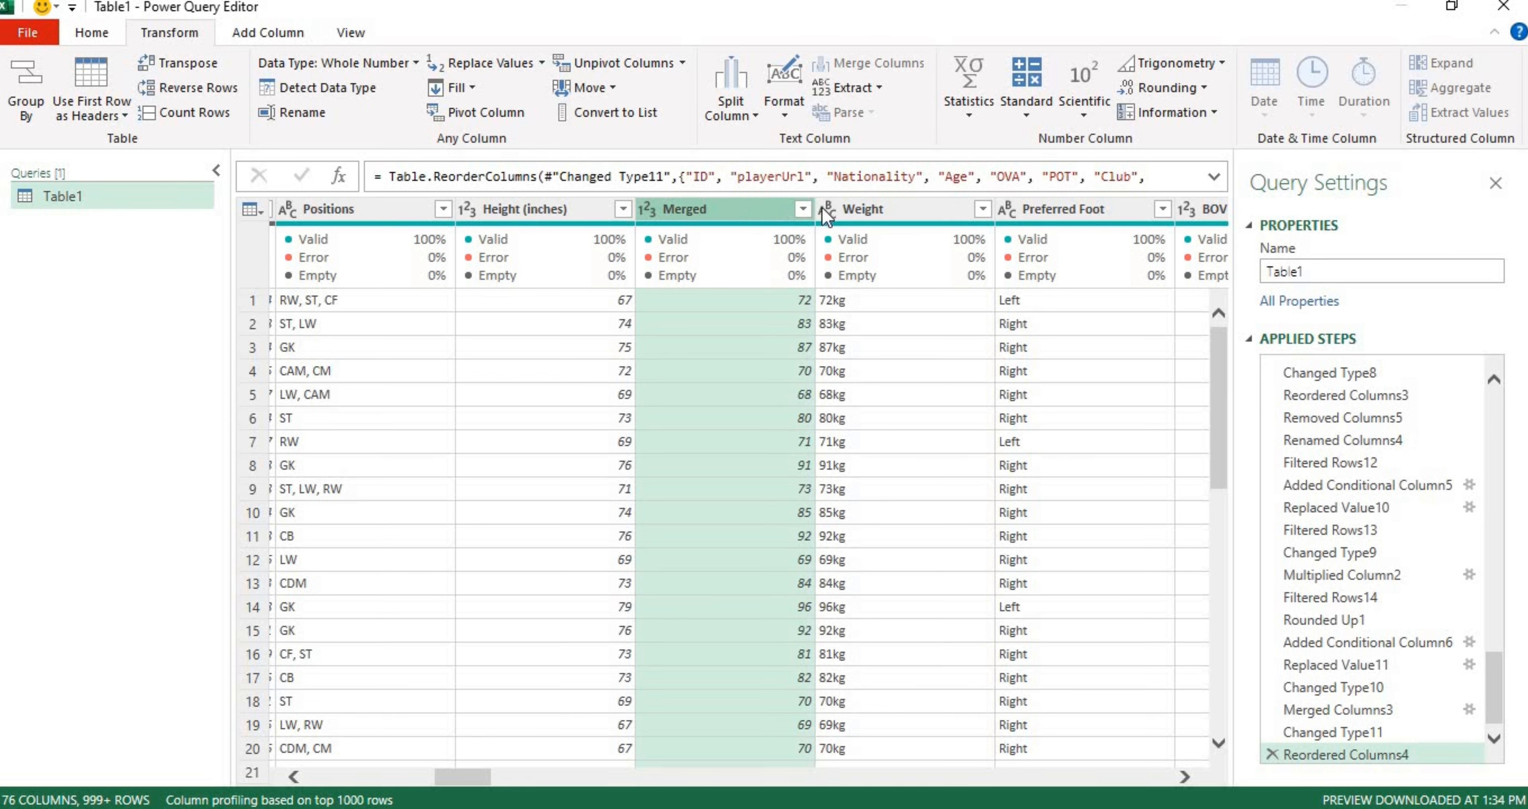
- Remove the original Weight column from the table
{"action": "left_click", "coordinate": [900, 209]}
{"action": "right_click", "coordinate": [900, 209]}
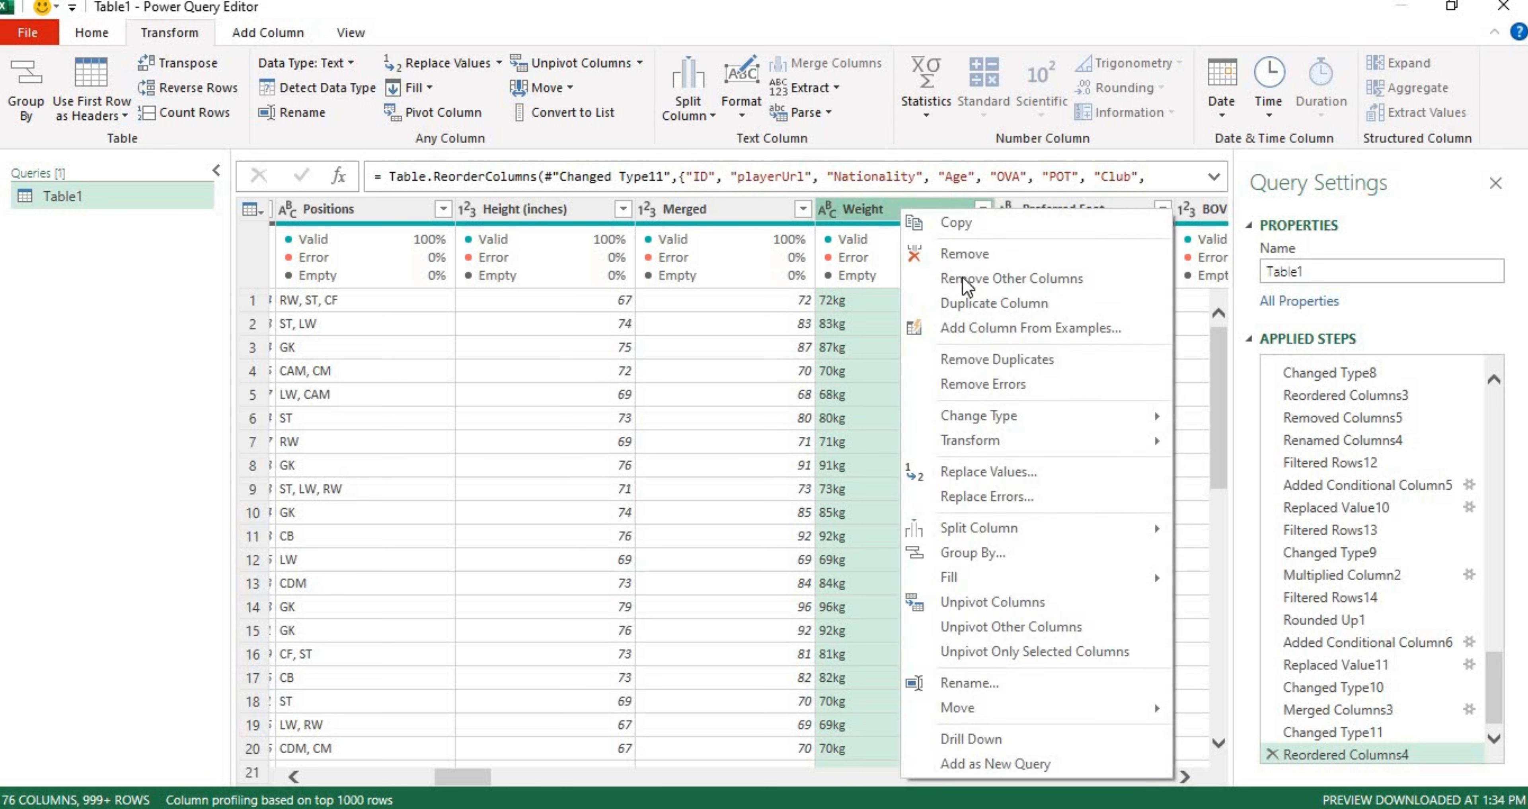
{"action": "left_click", "coordinate": [955, 254]}
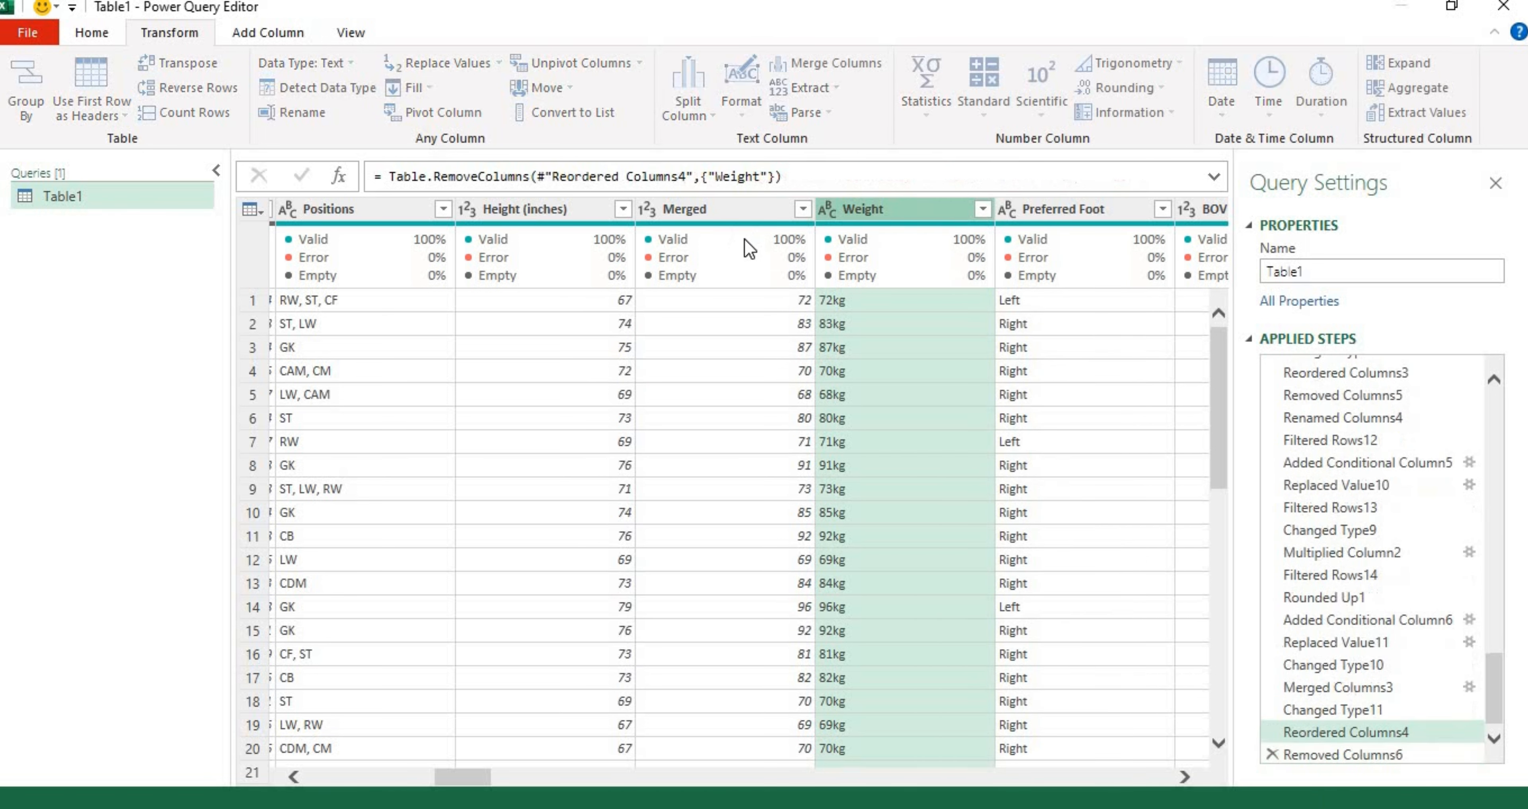
- Rename the Merged column as Weight(KG)
{"action": "left_click", "coordinate": [723, 213]}
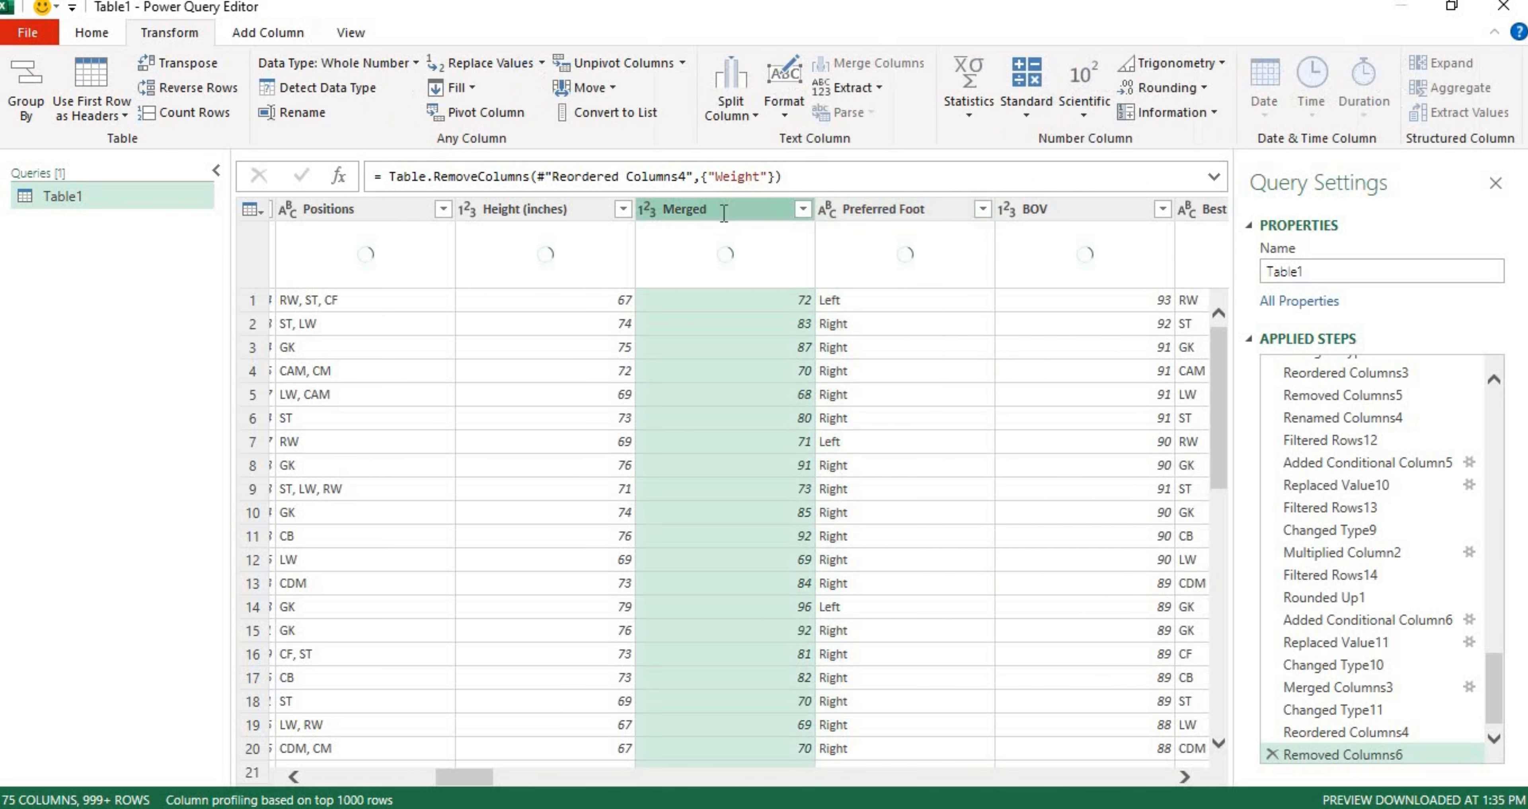
{"action": "double_click", "coordinate": [723, 213]}
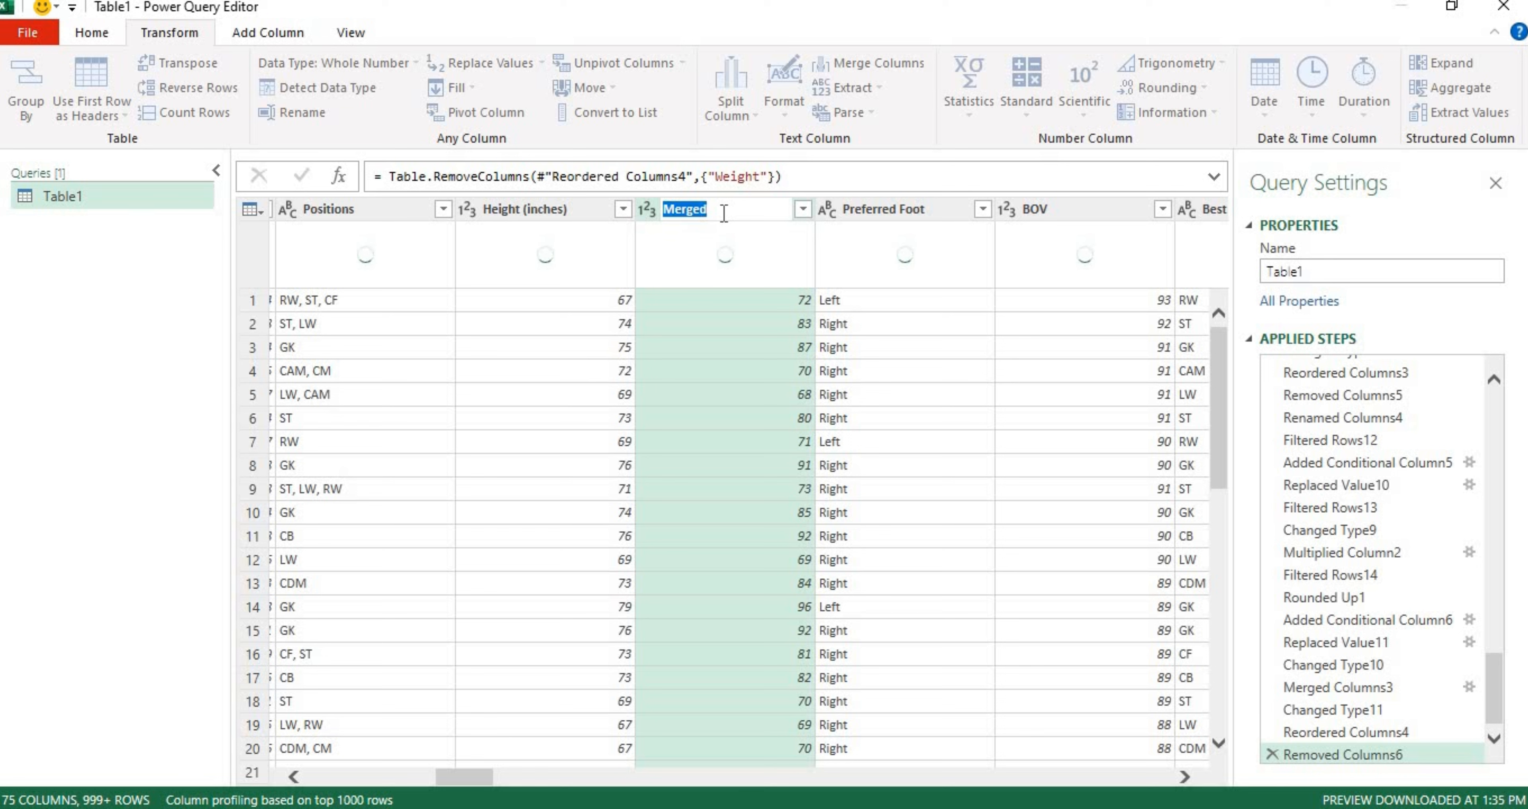
{"action": "type", "text": "Weight(KG"}
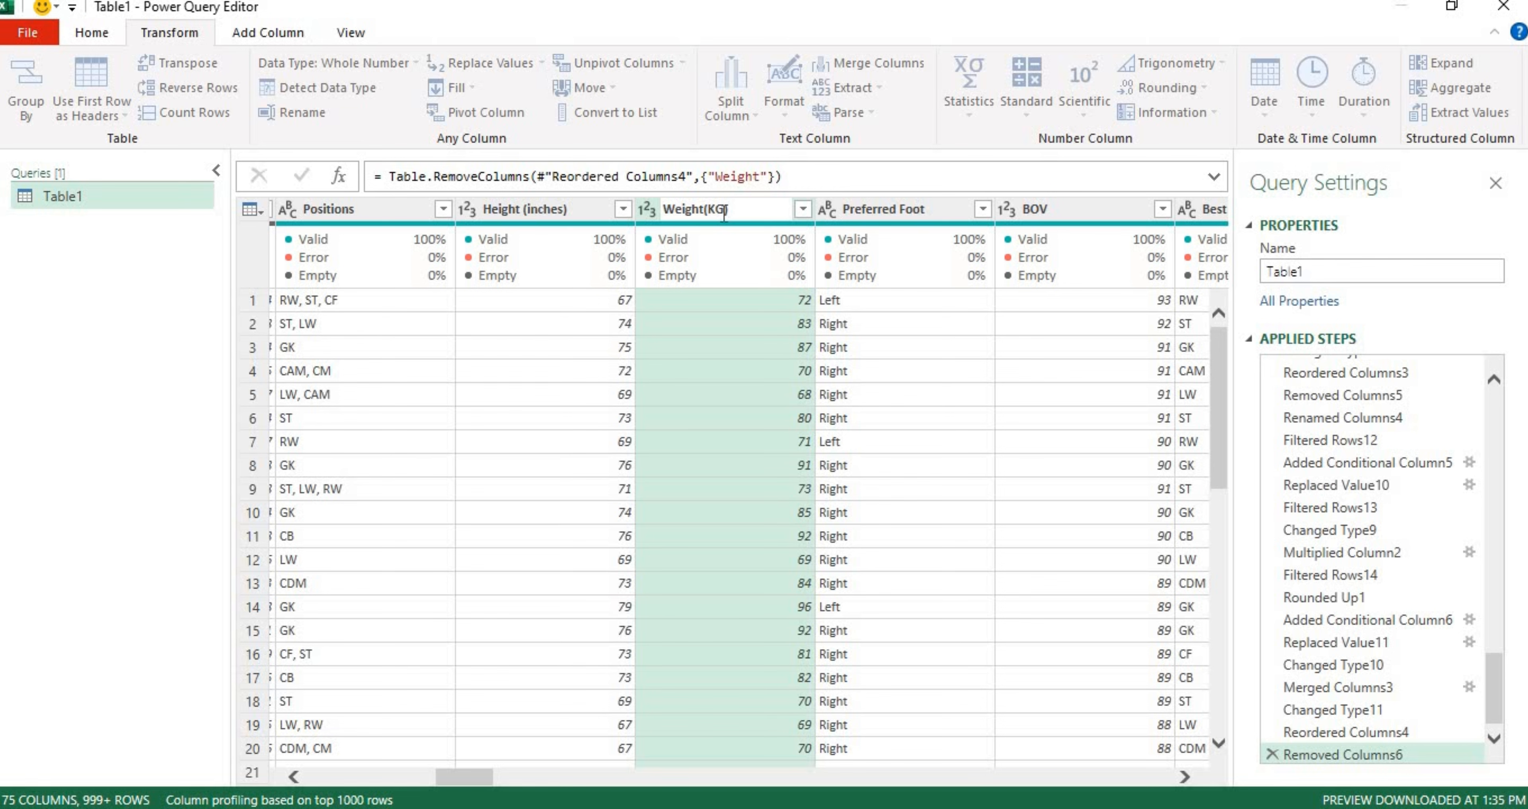
{"action": "type", "text": ")"}
{"action": "key", "text": "Return"}
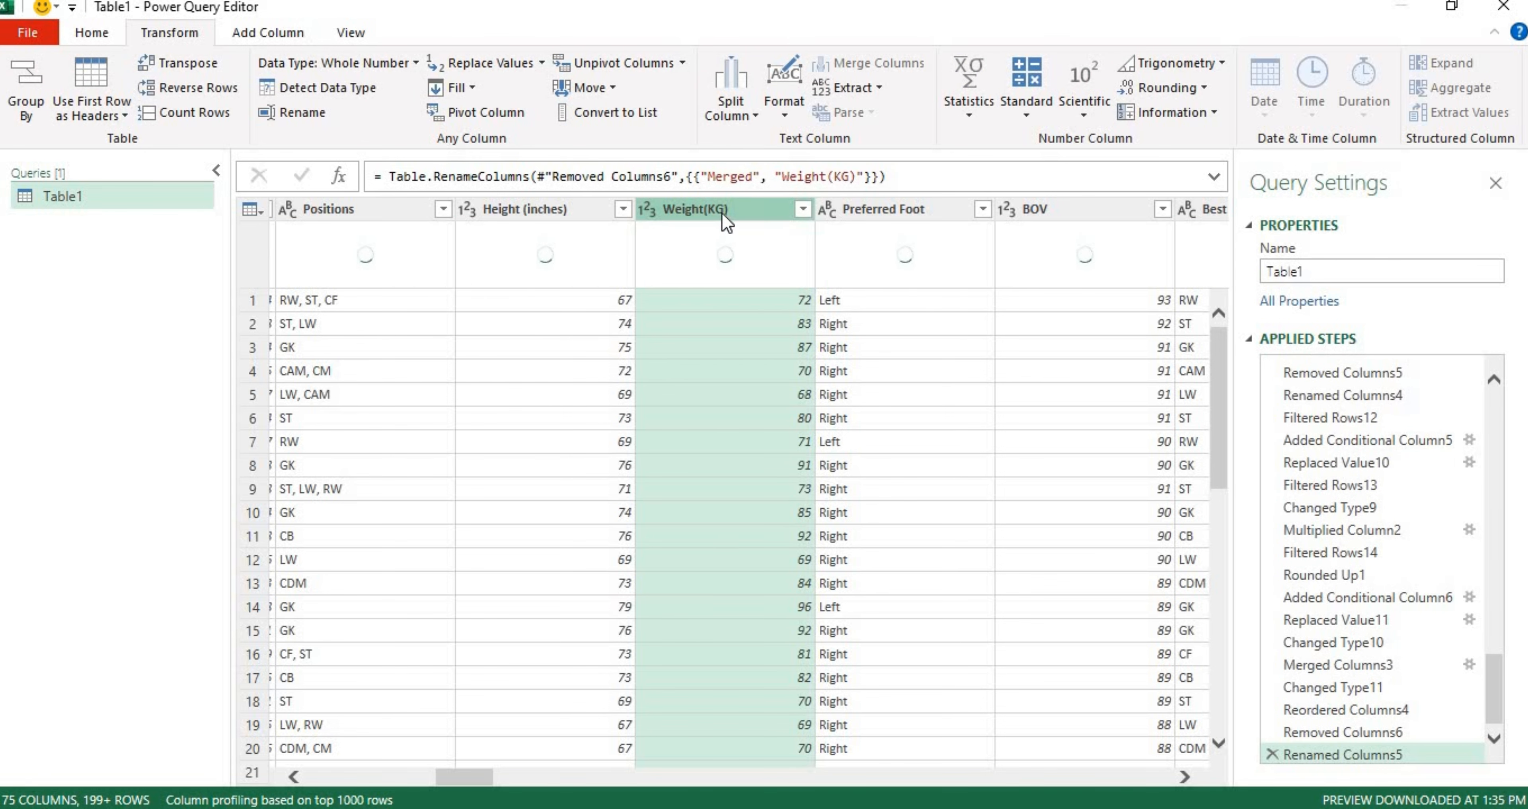
- Check the listed values of the Preferred Foot column without filtering it
{"action": "left_click", "coordinate": [860, 211]}
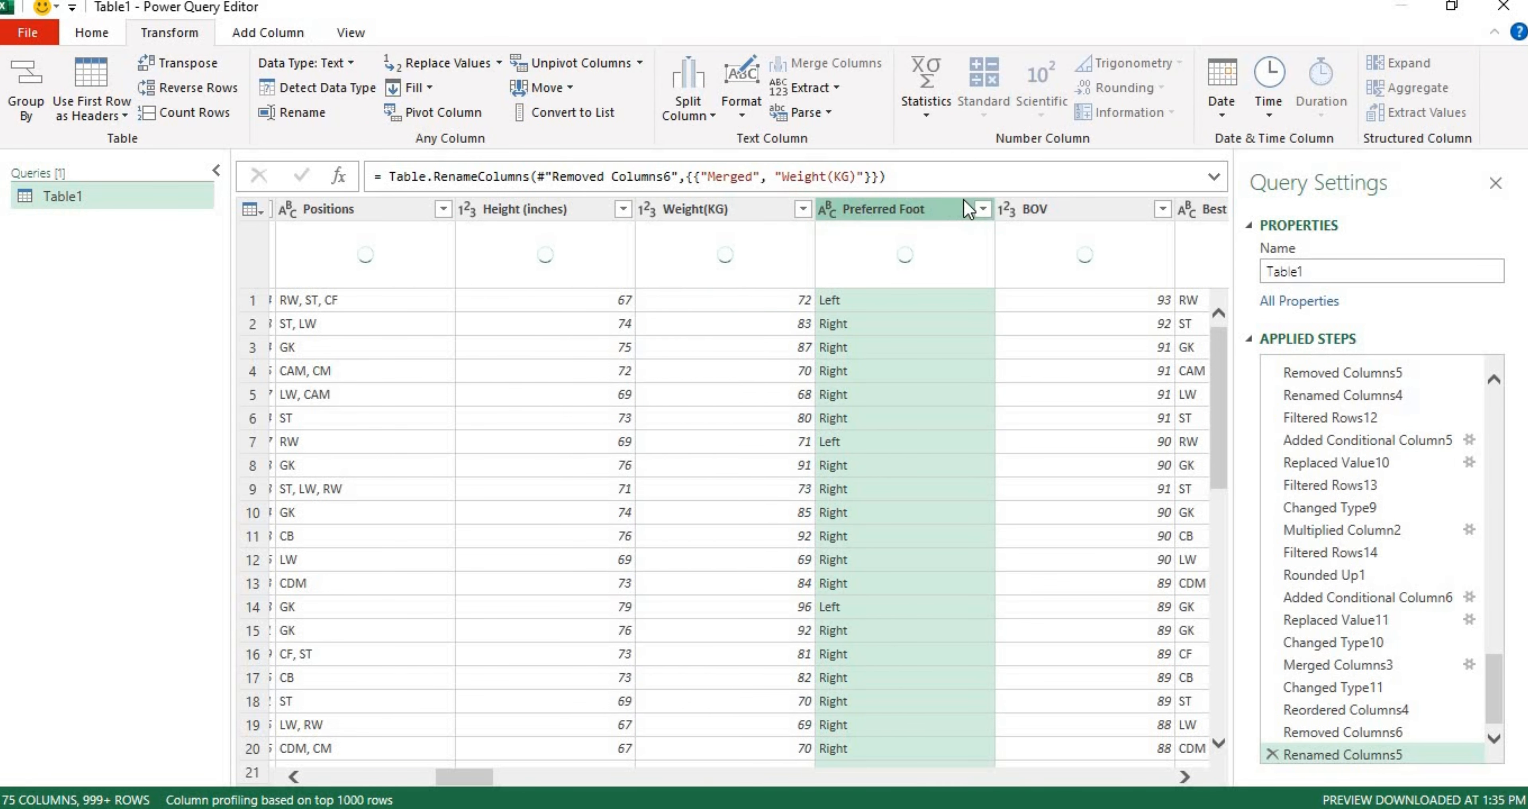
{"action": "left_click", "coordinate": [983, 209]}
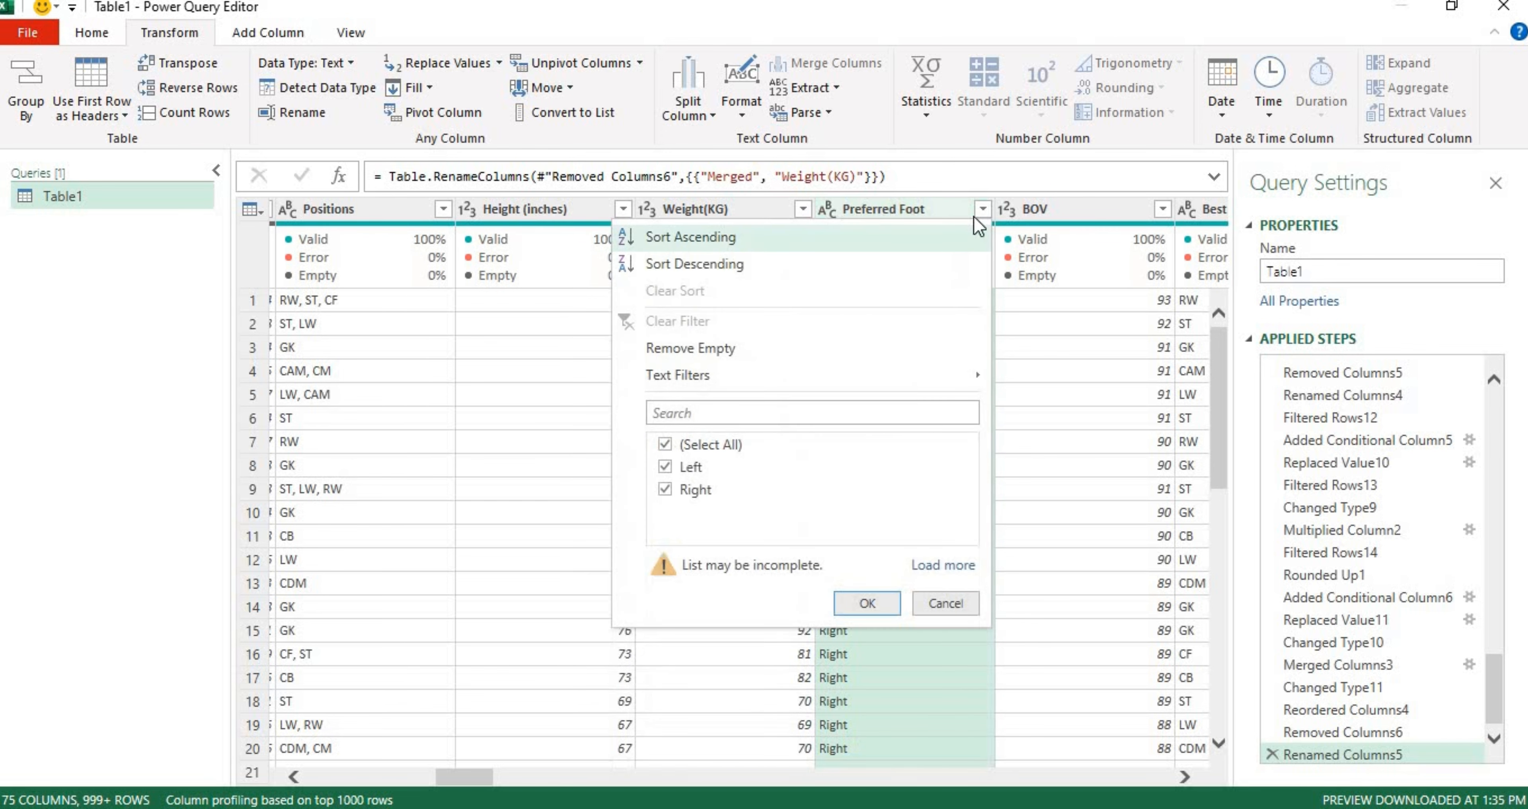
{"action": "left_click", "coordinate": [1014, 523]}
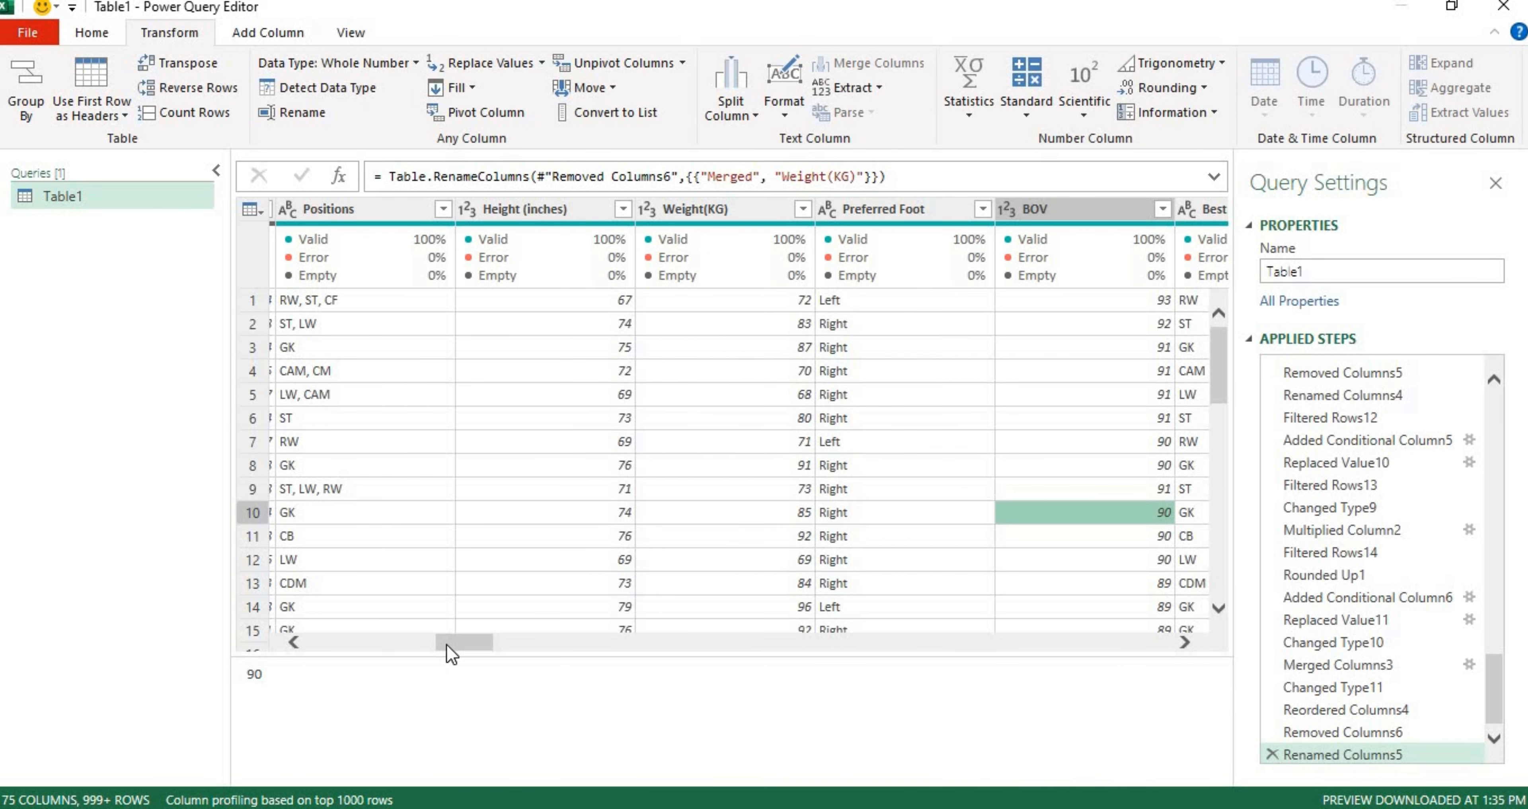
- Look over the Joined column's entries and set its data type to Date
{"action": "left_click_drag", "start_coordinate": [451, 652], "coordinate": [502, 644]}
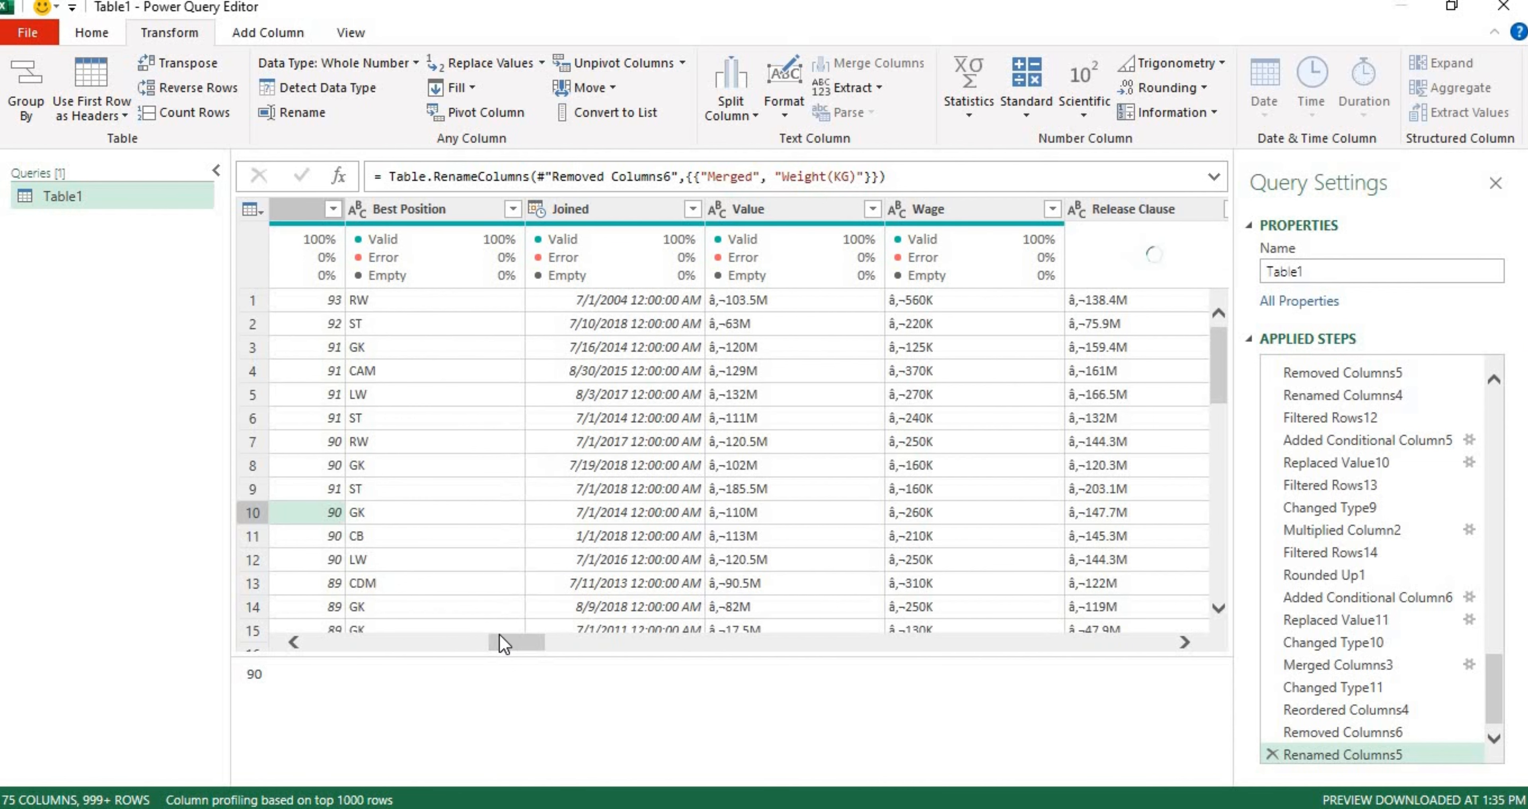
{"action": "left_click", "coordinate": [620, 202]}
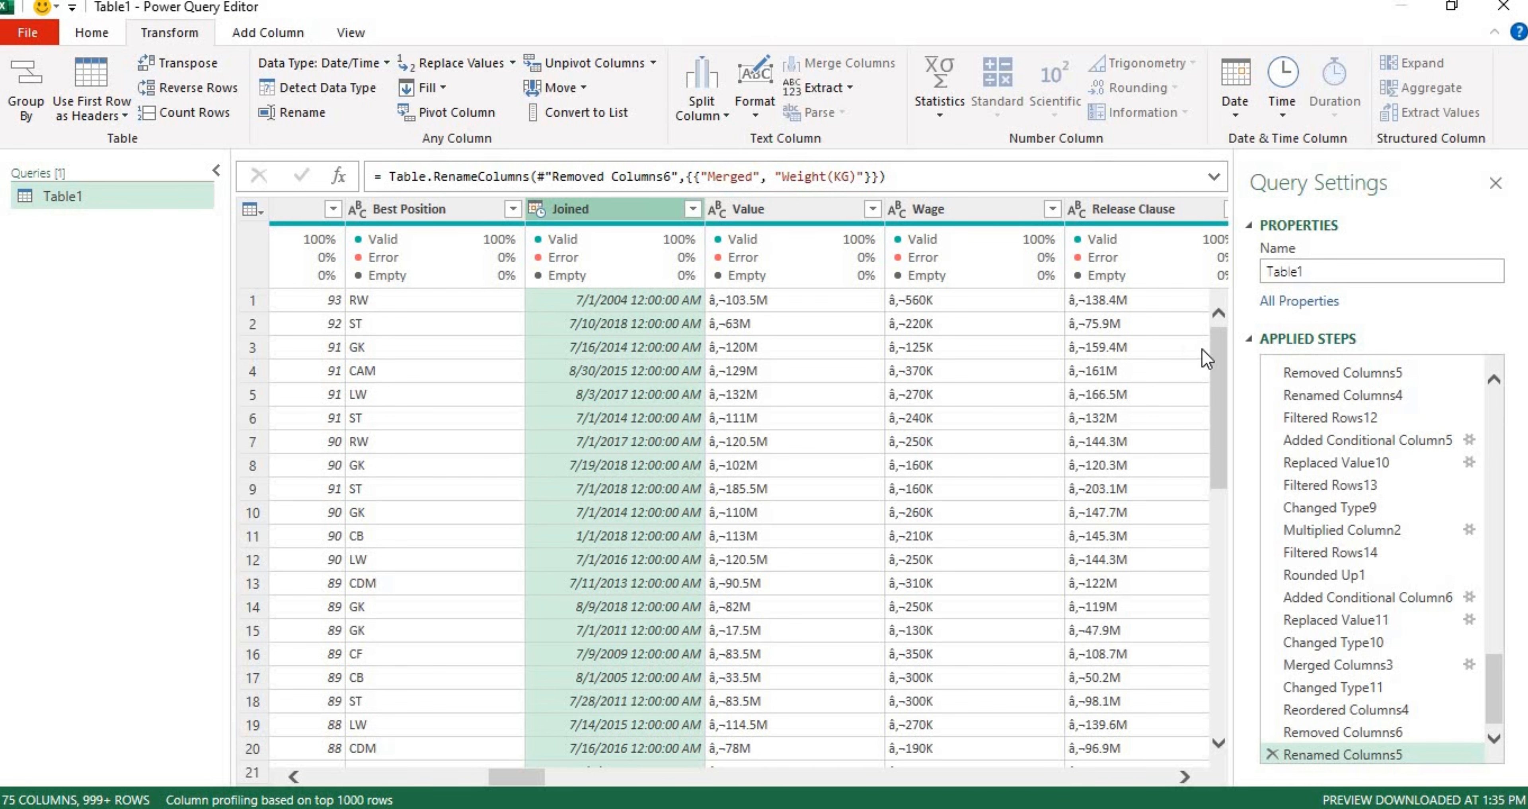
{"action": "left_click_drag", "start_coordinate": [1219, 355], "coordinate": [1219, 566]}
{"action": "left_click_drag", "start_coordinate": [1276, 686], "coordinate": [1203, 293]}
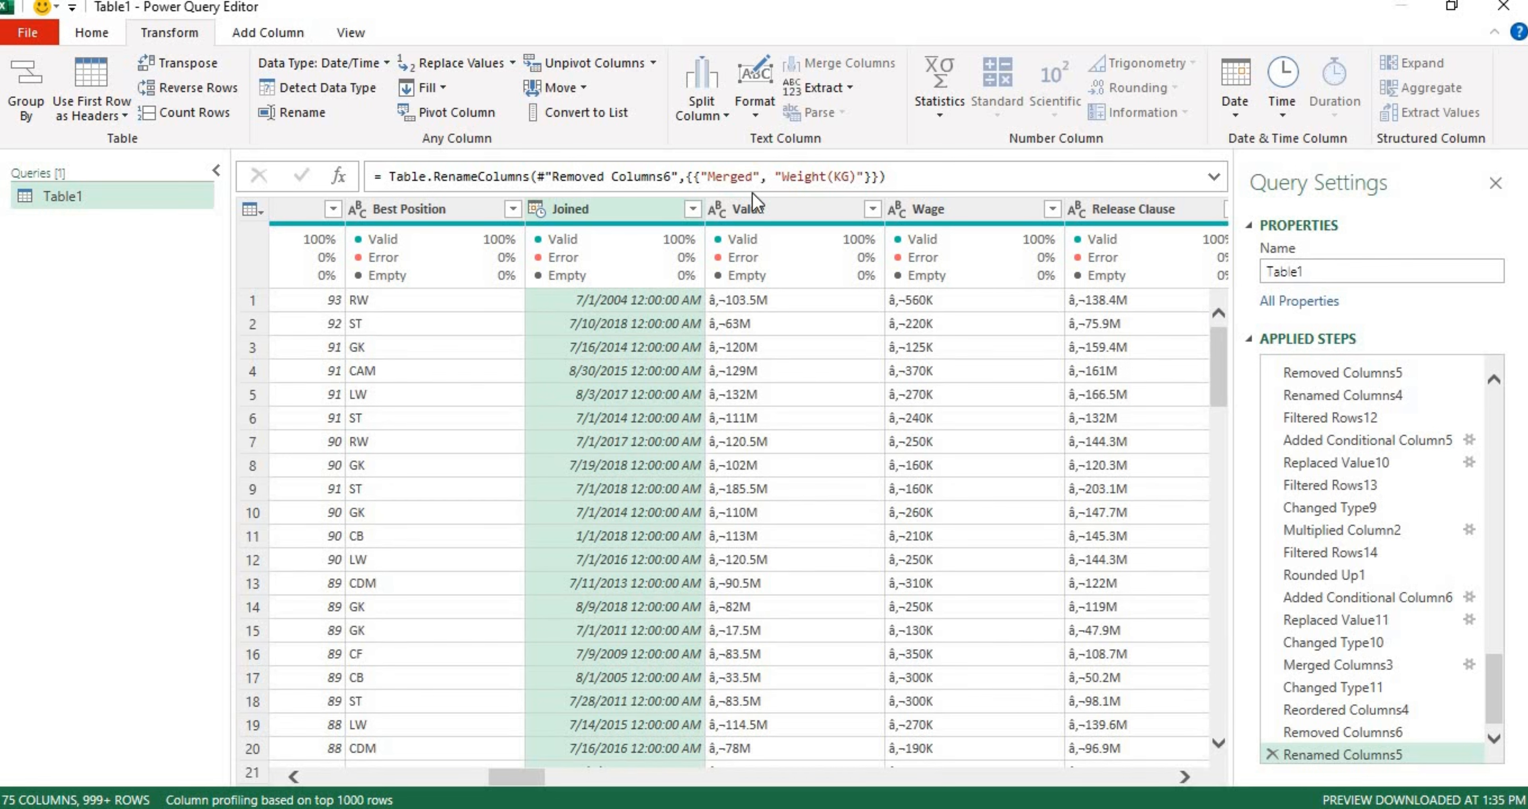
{"action": "left_click", "coordinate": [386, 63]}
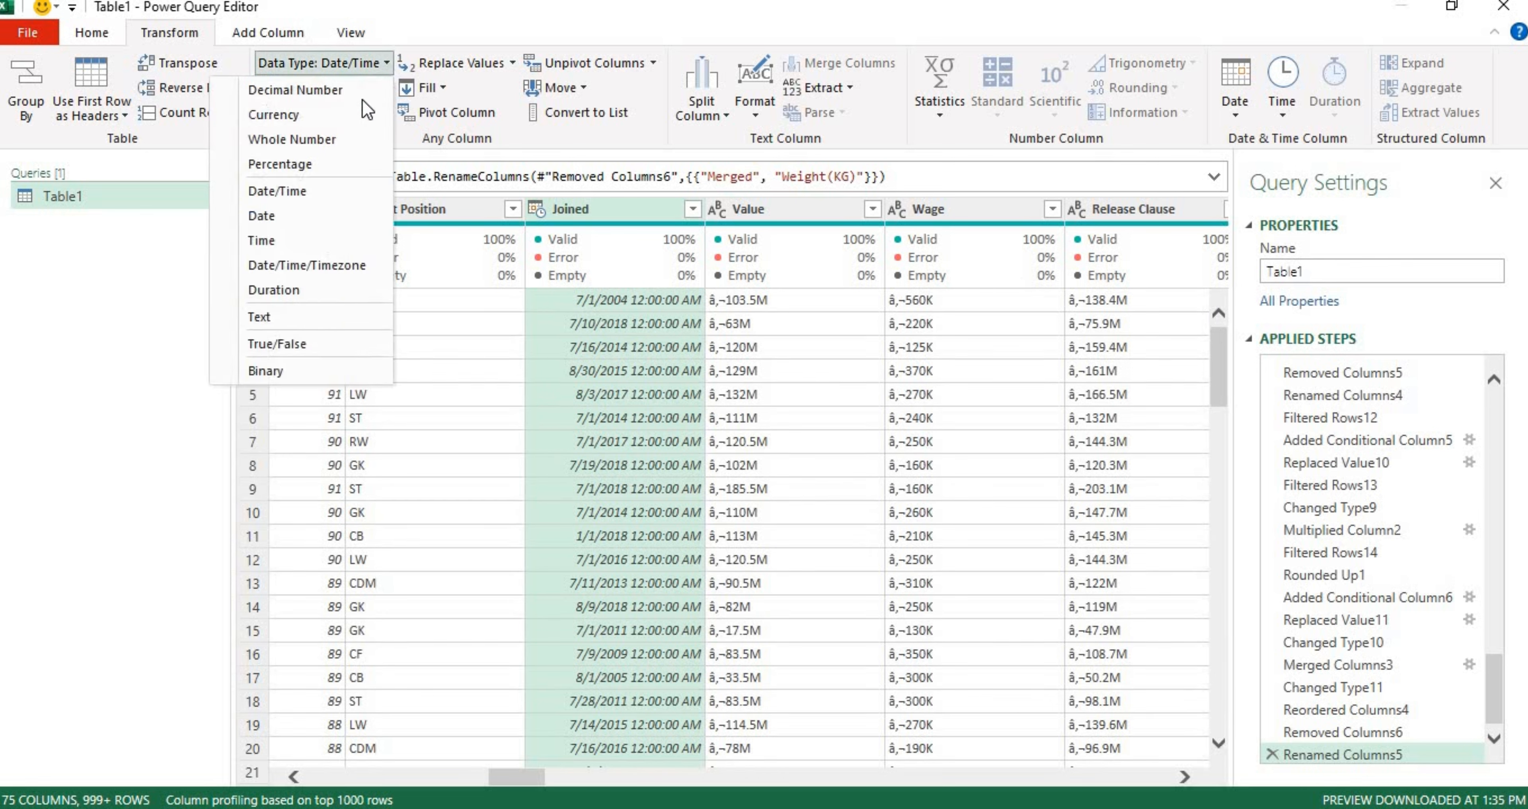
{"action": "left_click", "coordinate": [302, 215]}
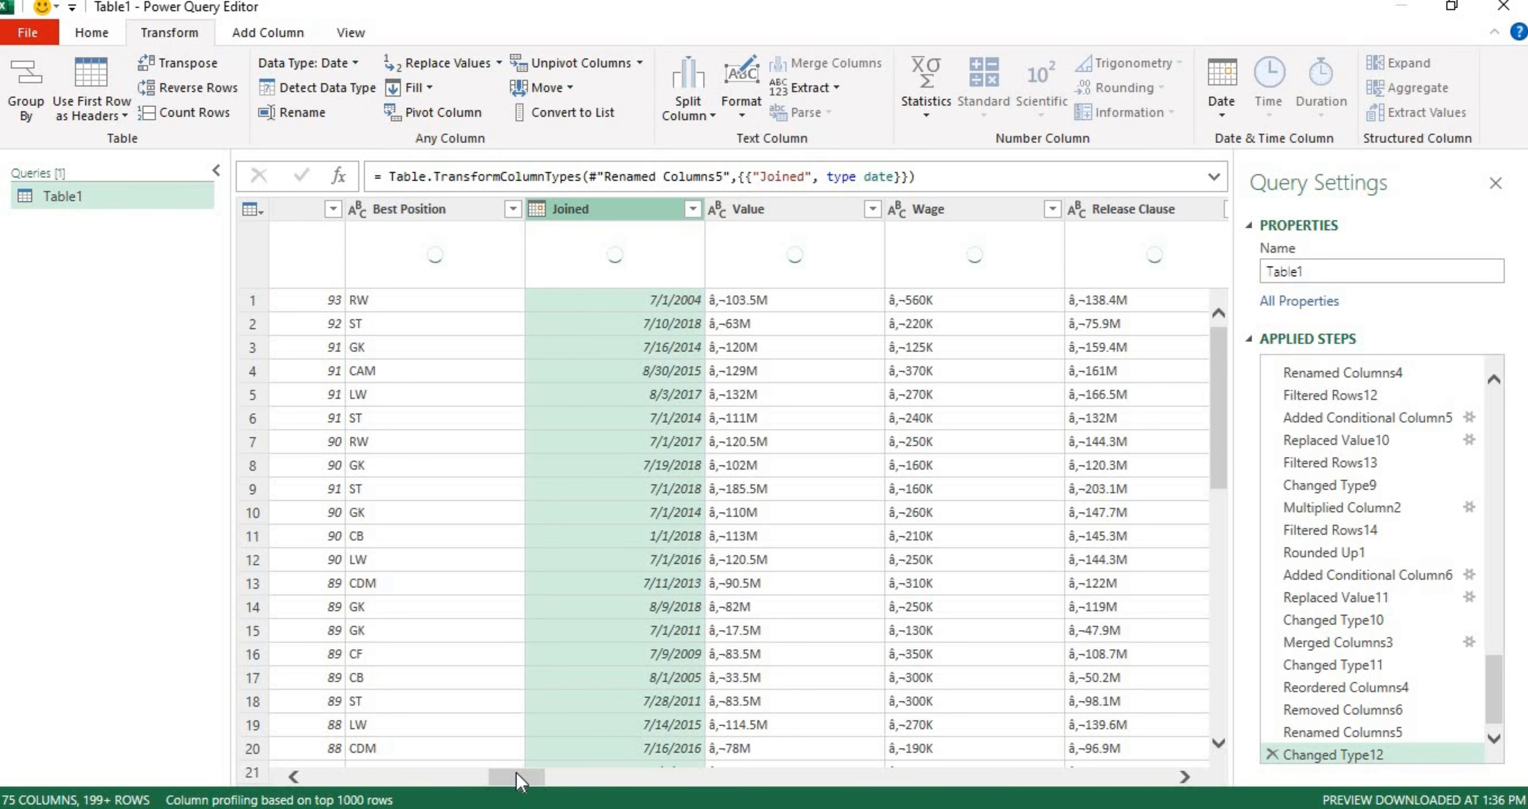
- Load and look through the complete list of Value column entries, keeping all of them selected
{"action": "left_click_drag", "start_coordinate": [515, 773], "coordinate": [532, 772]}
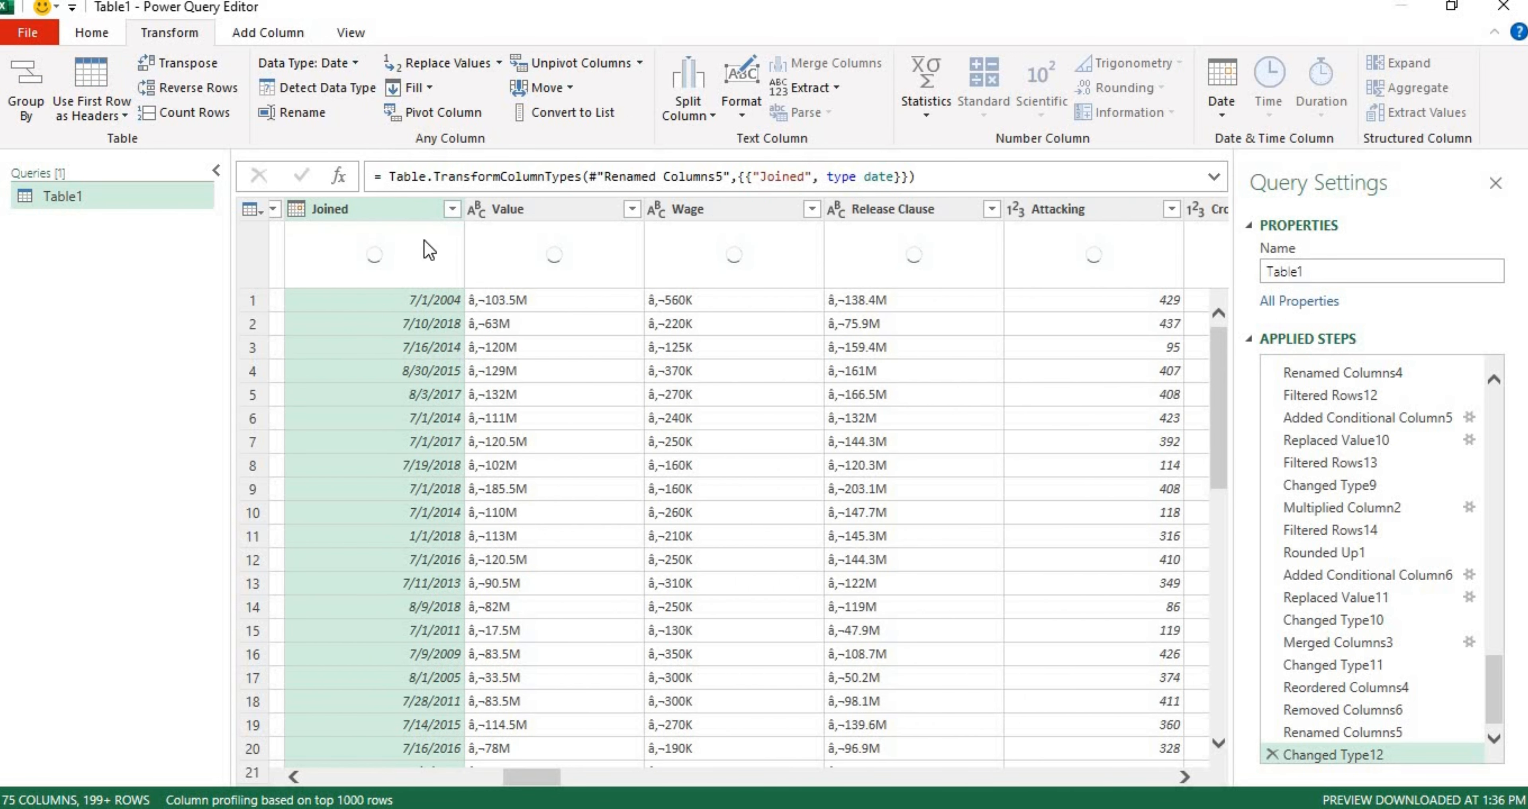
{"action": "left_click", "coordinate": [507, 211]}
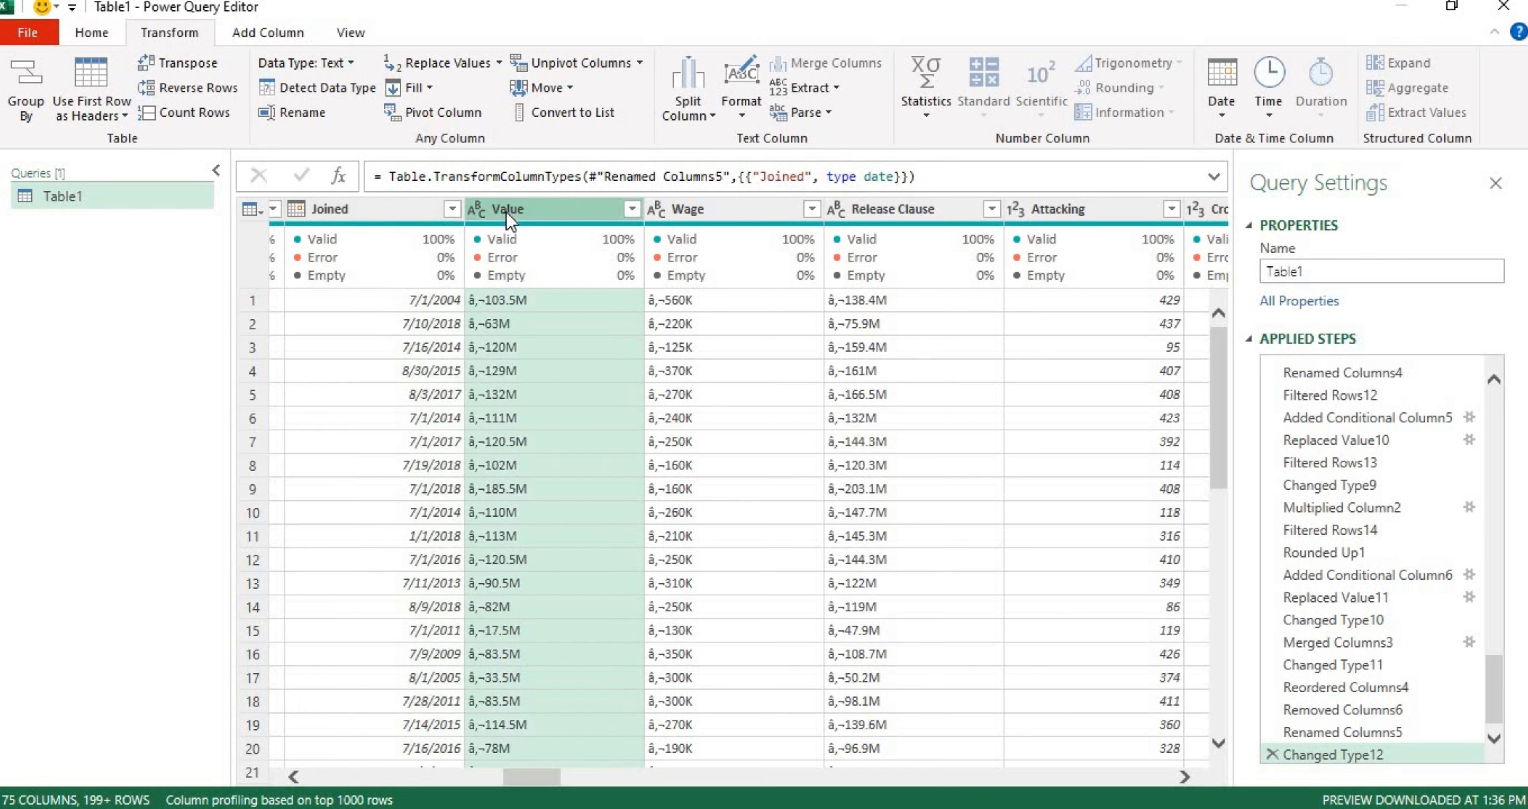
{"action": "left_click", "coordinate": [719, 201]}
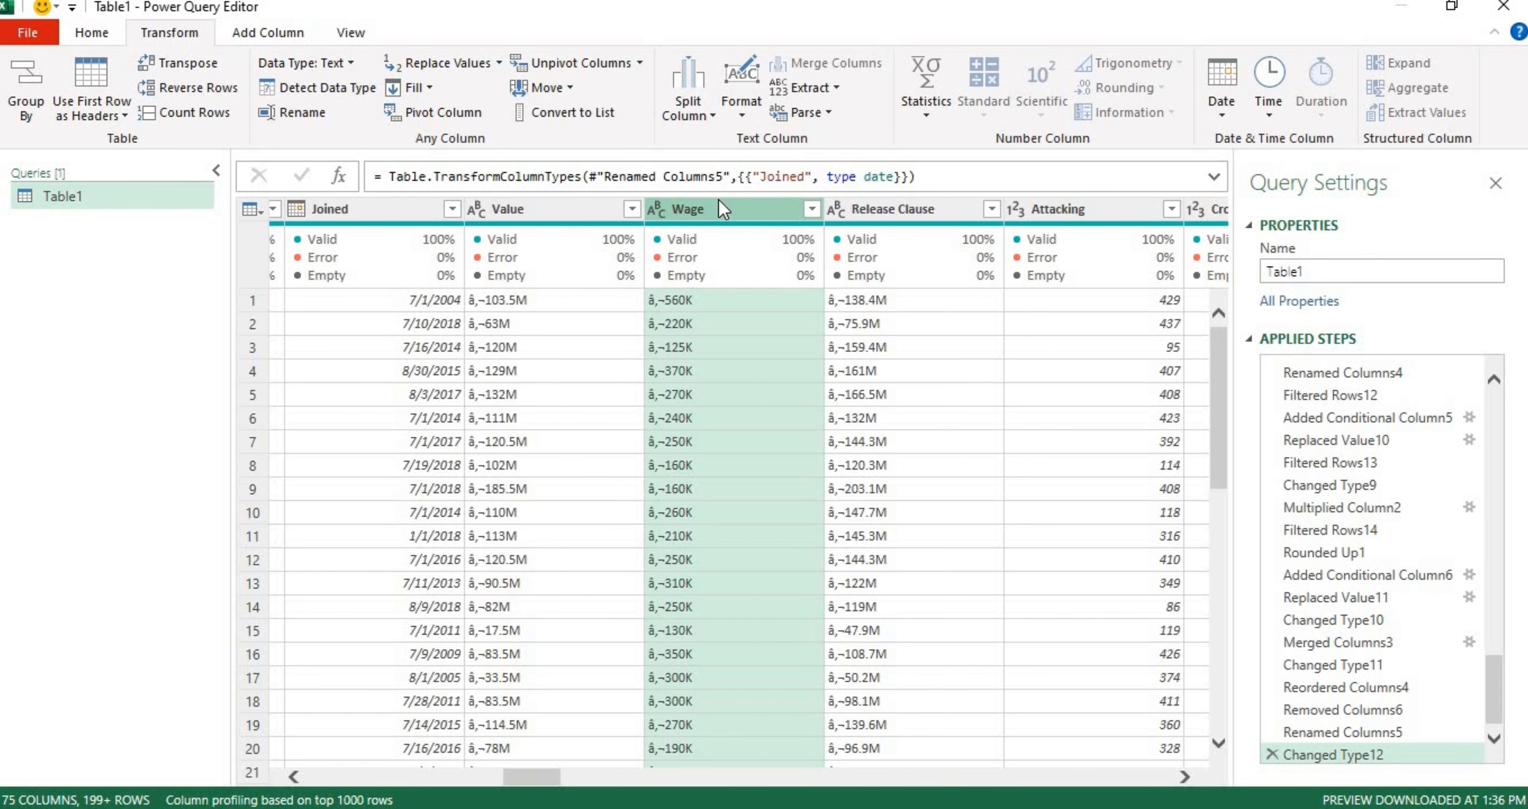
{"action": "left_click", "coordinate": [507, 209]}
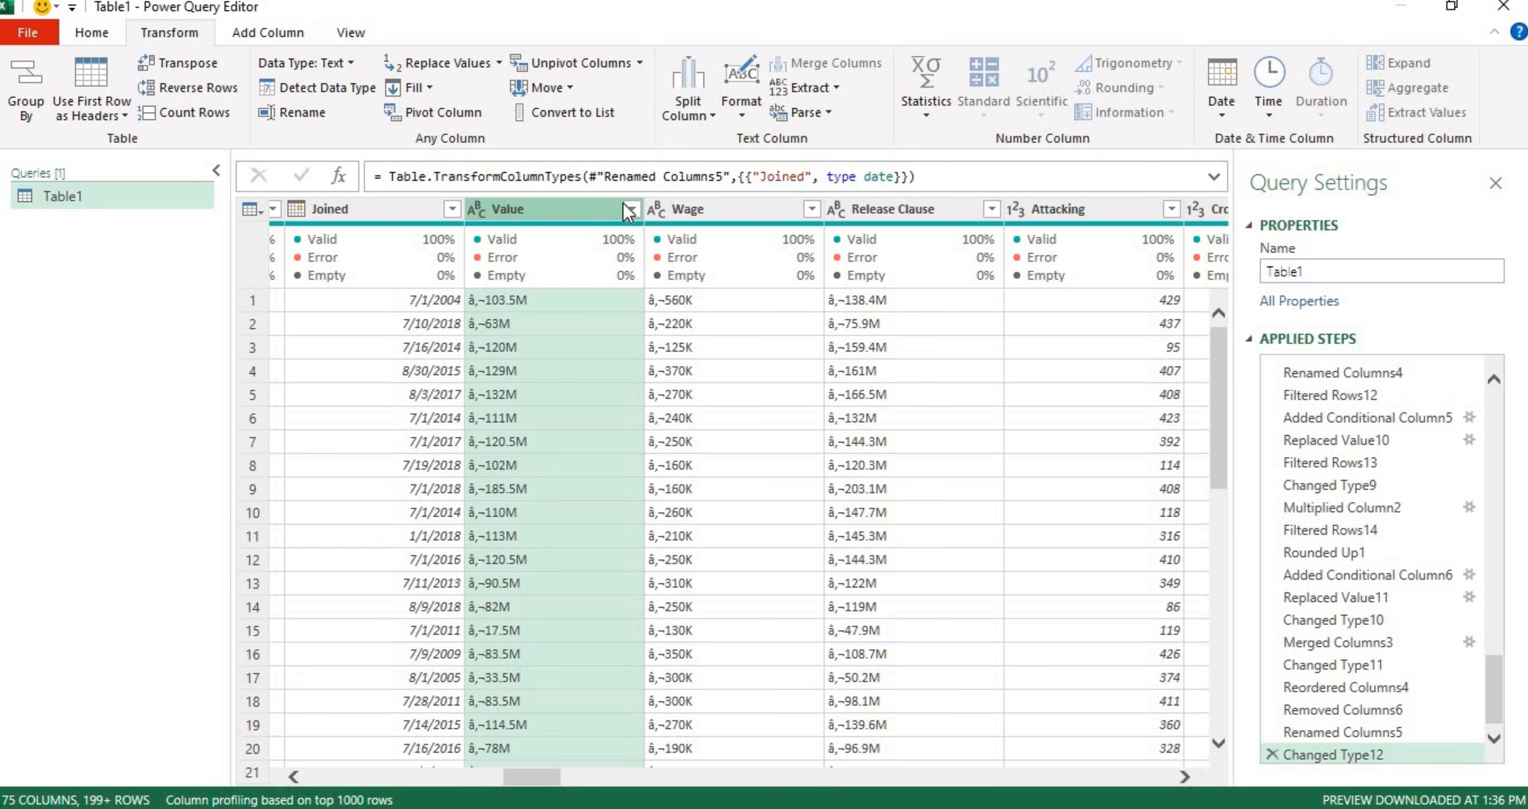
{"action": "left_click", "coordinate": [631, 210]}
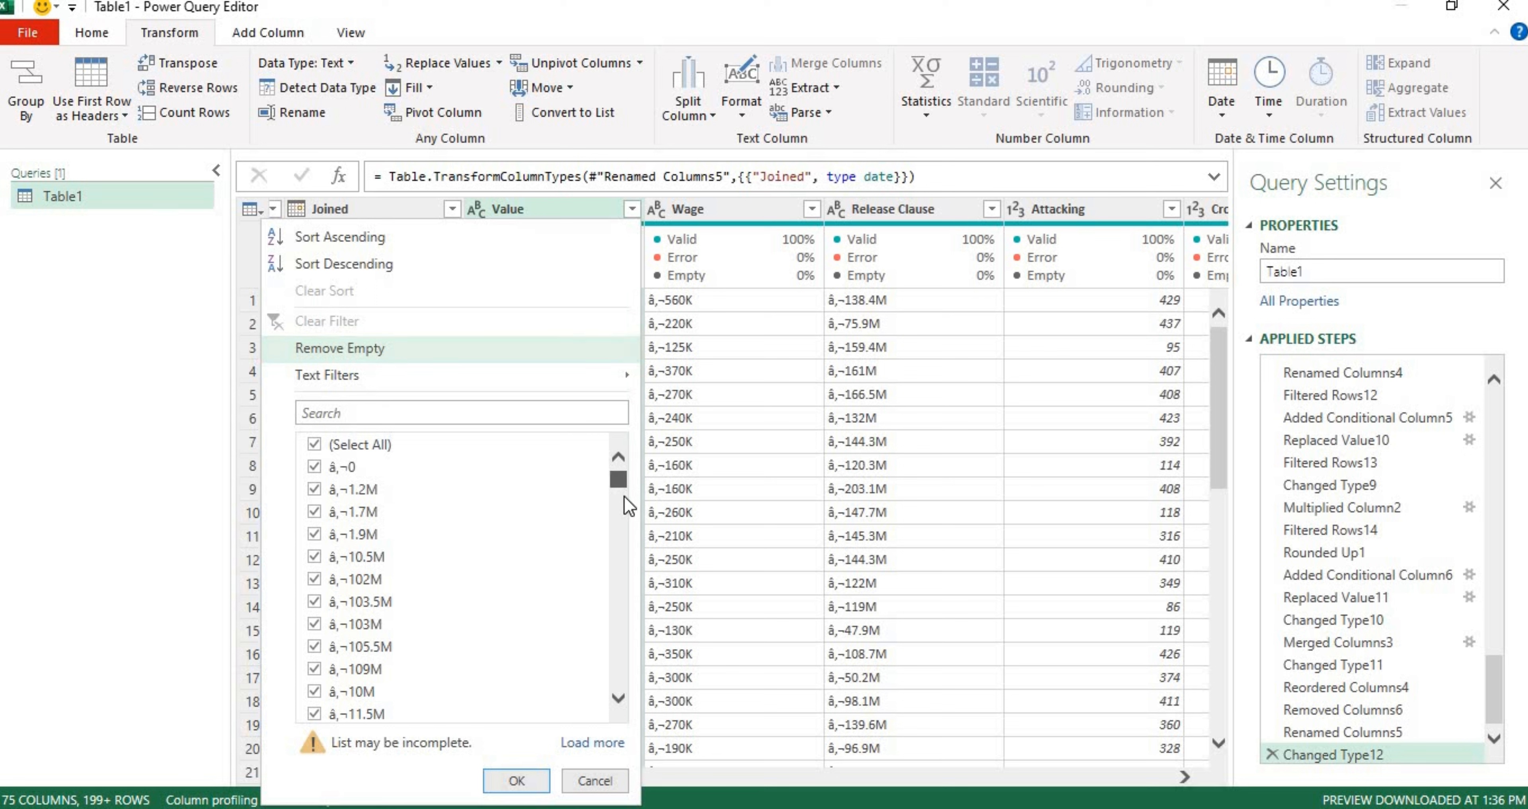
{"action": "left_click_drag", "start_coordinate": [619, 480], "coordinate": [624, 709]}
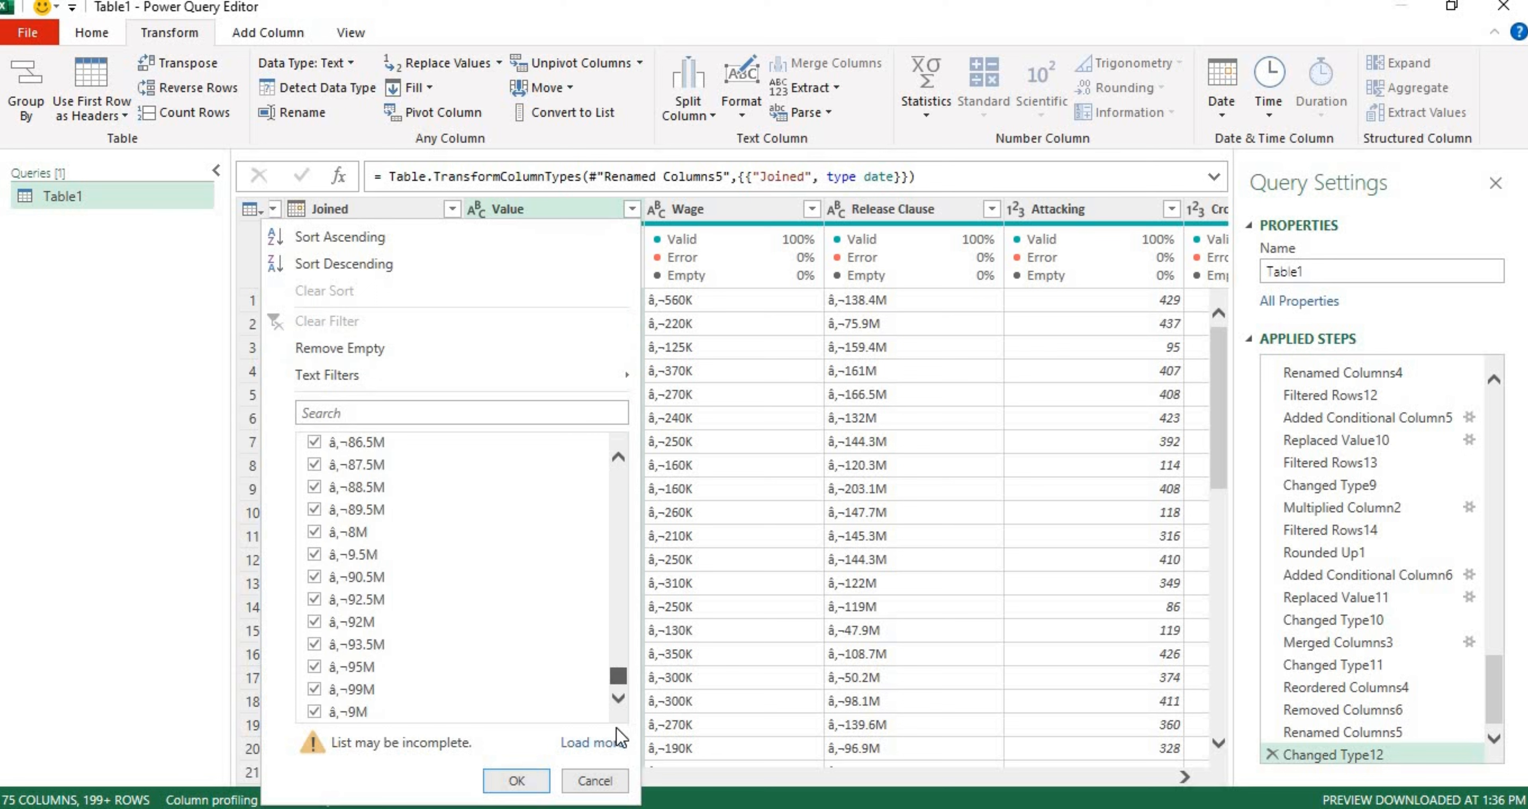
{"action": "left_click", "coordinate": [608, 742]}
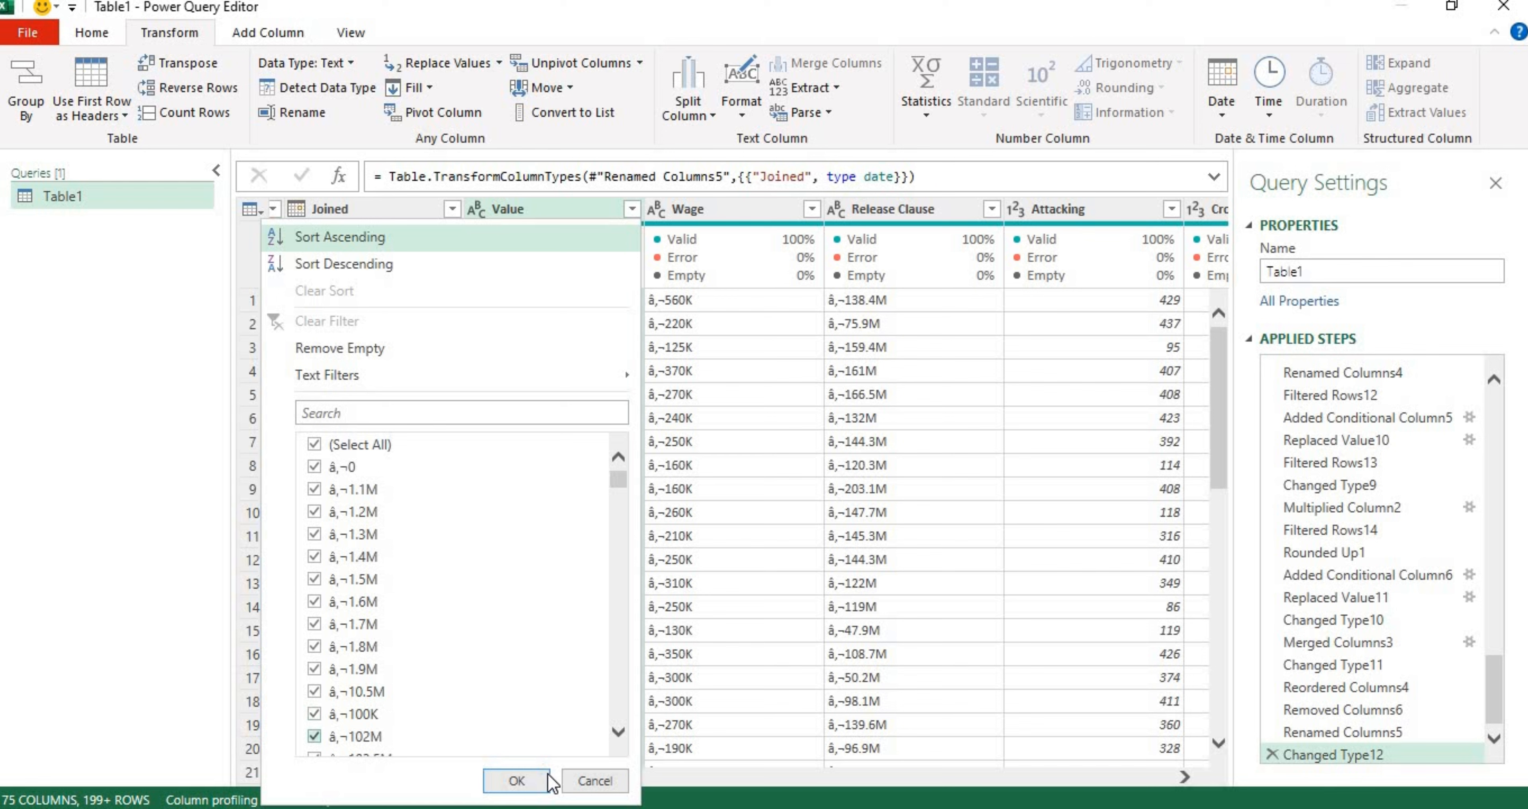
{"action": "left_click", "coordinate": [537, 780]}
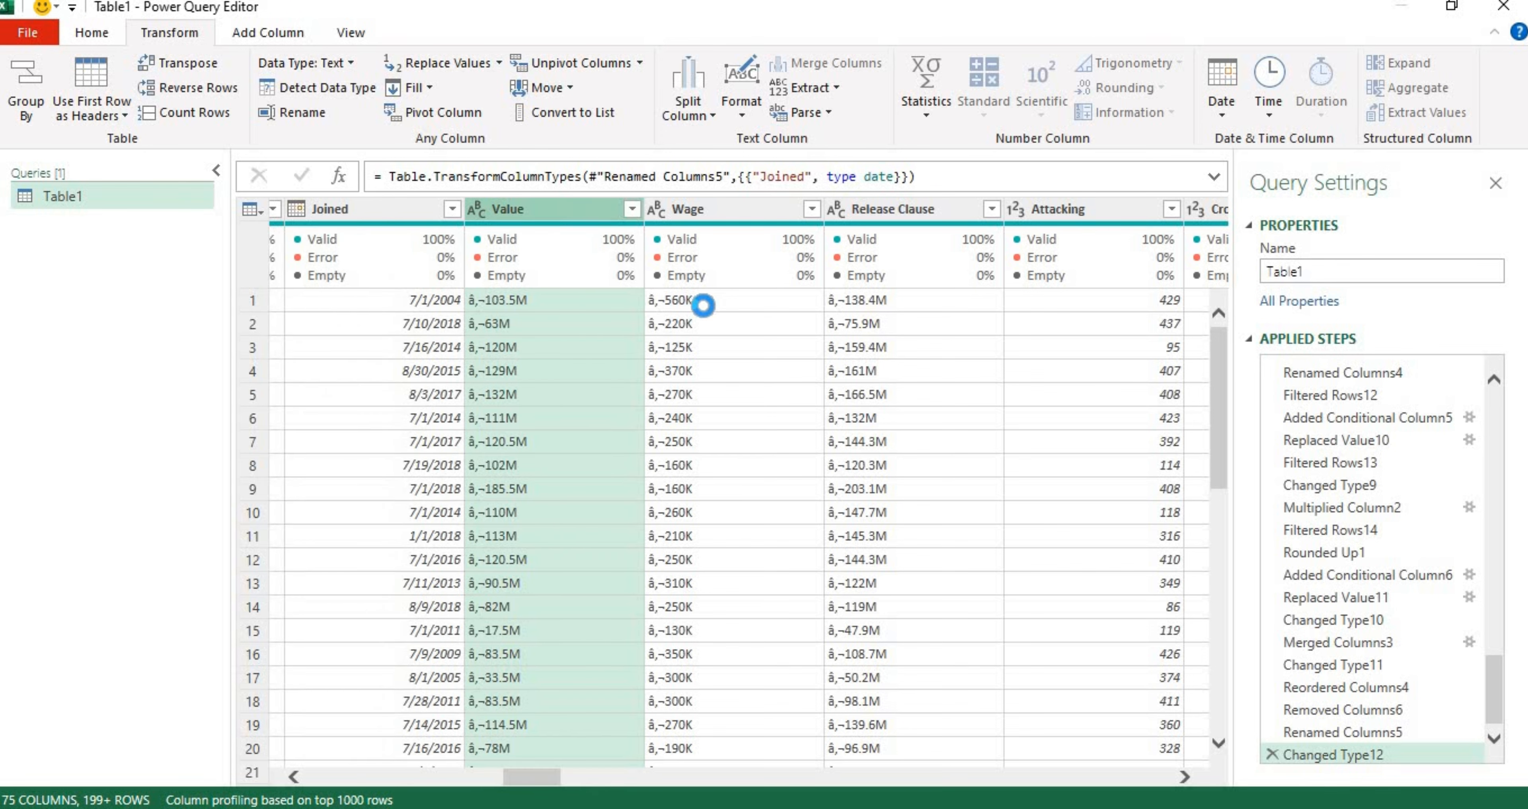
- Look through the listed entries of the Wage and Release Clause columns, keeping every value selected
{"action": "left_click", "coordinate": [813, 210]}
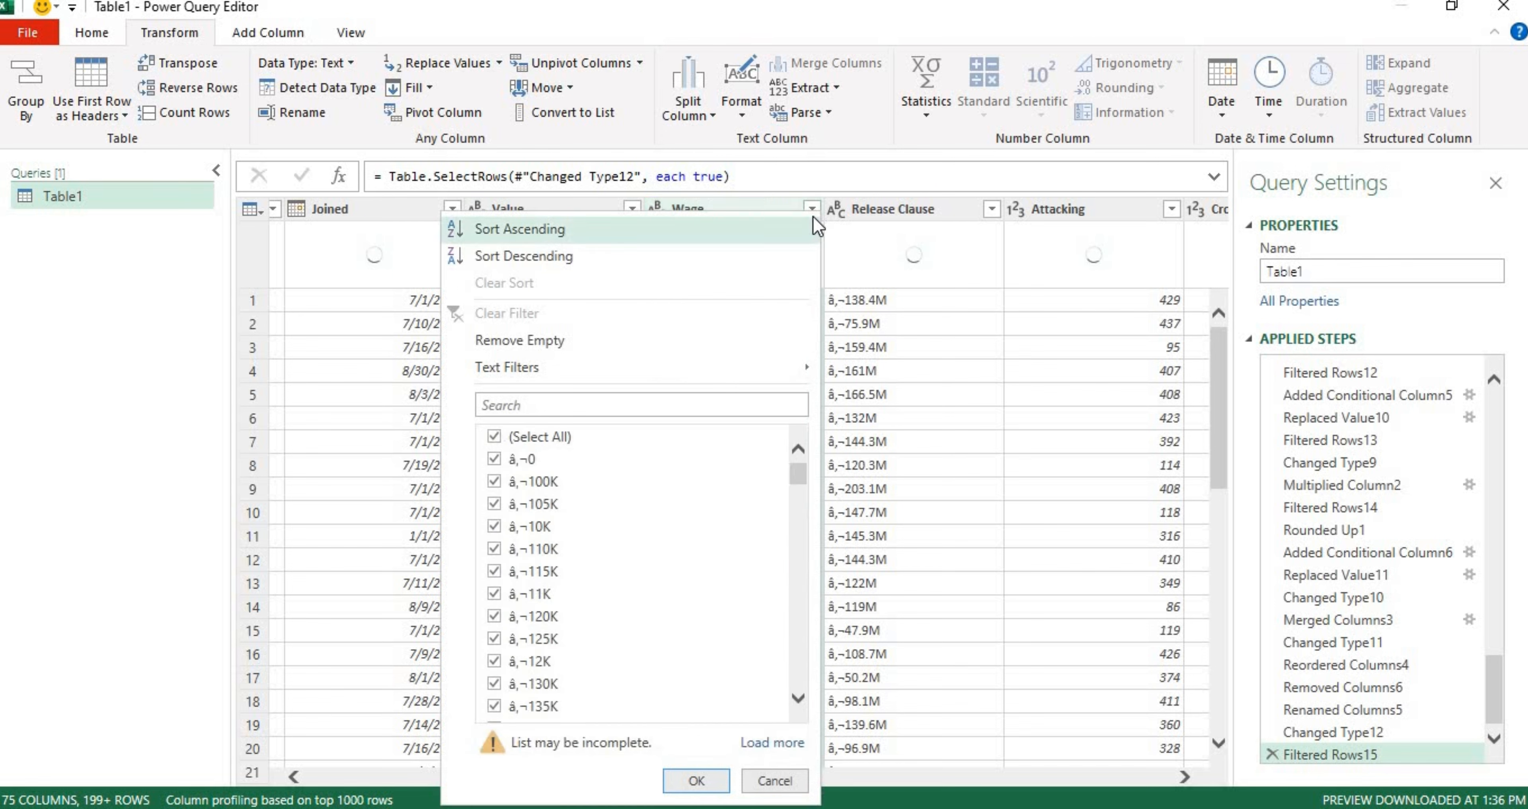
{"action": "left_click_drag", "start_coordinate": [800, 479], "coordinate": [804, 721]}
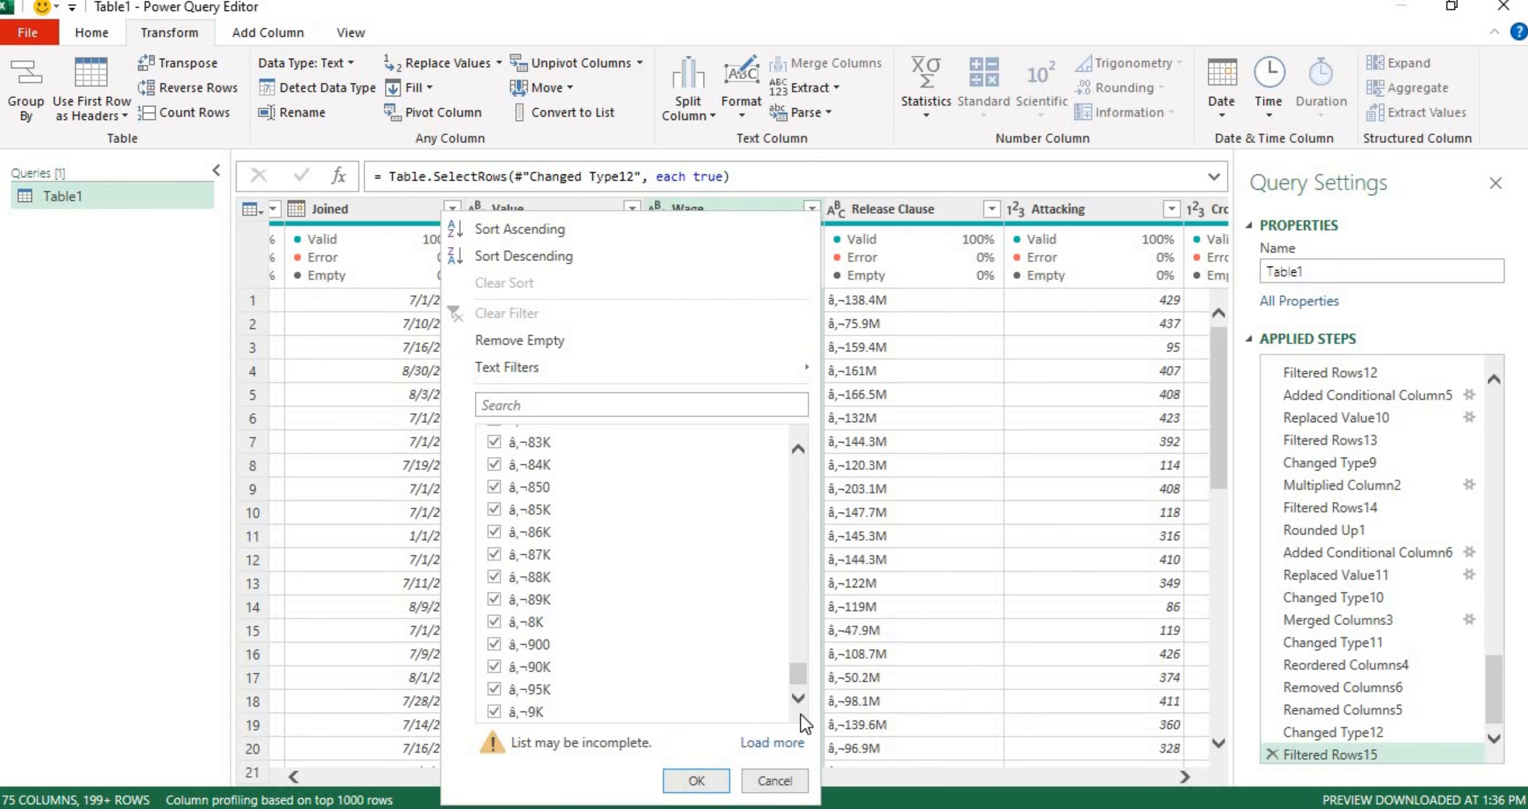
{"action": "left_click", "coordinate": [696, 781]}
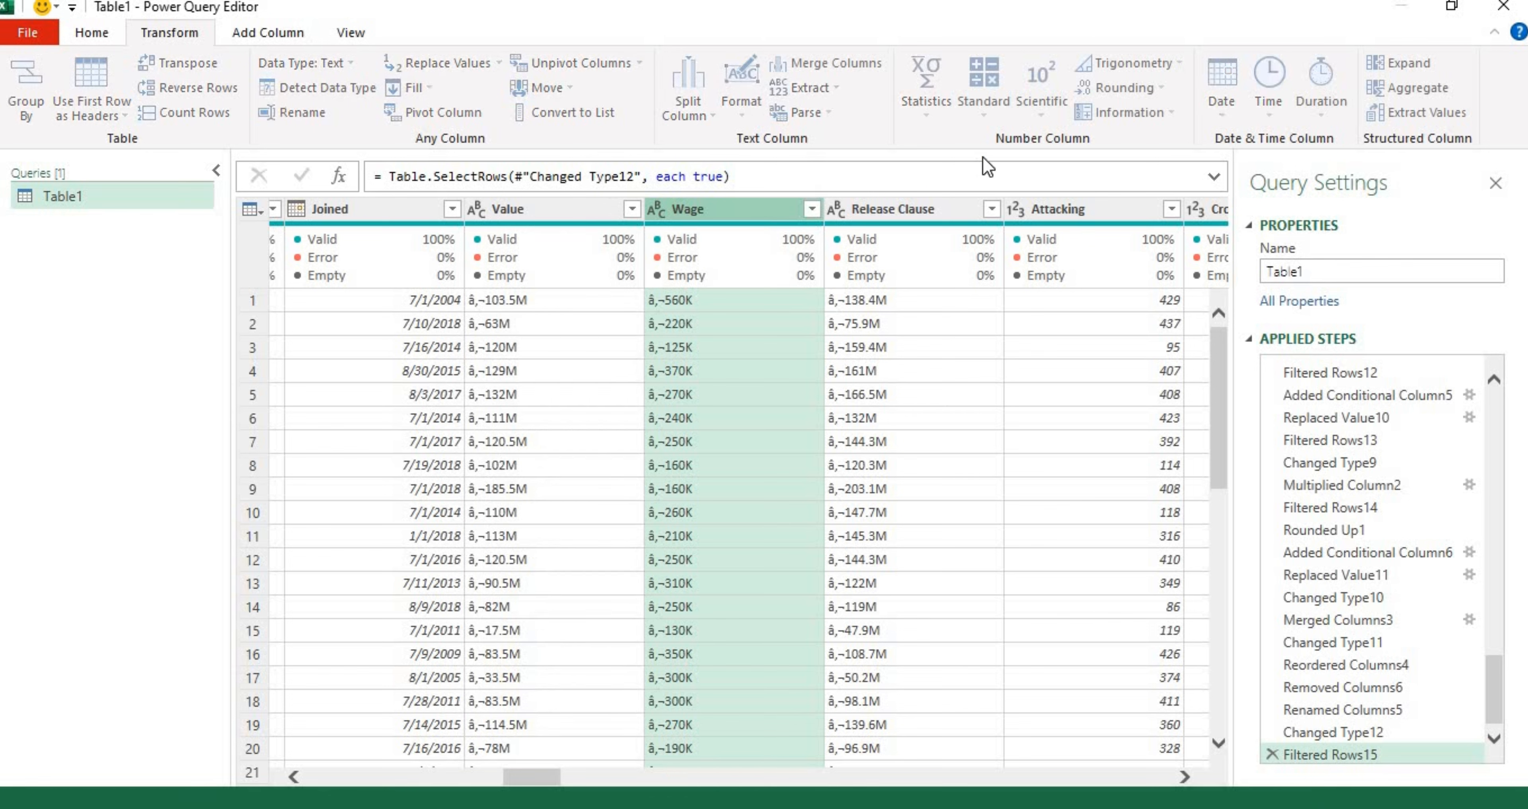
{"action": "left_click", "coordinate": [992, 209]}
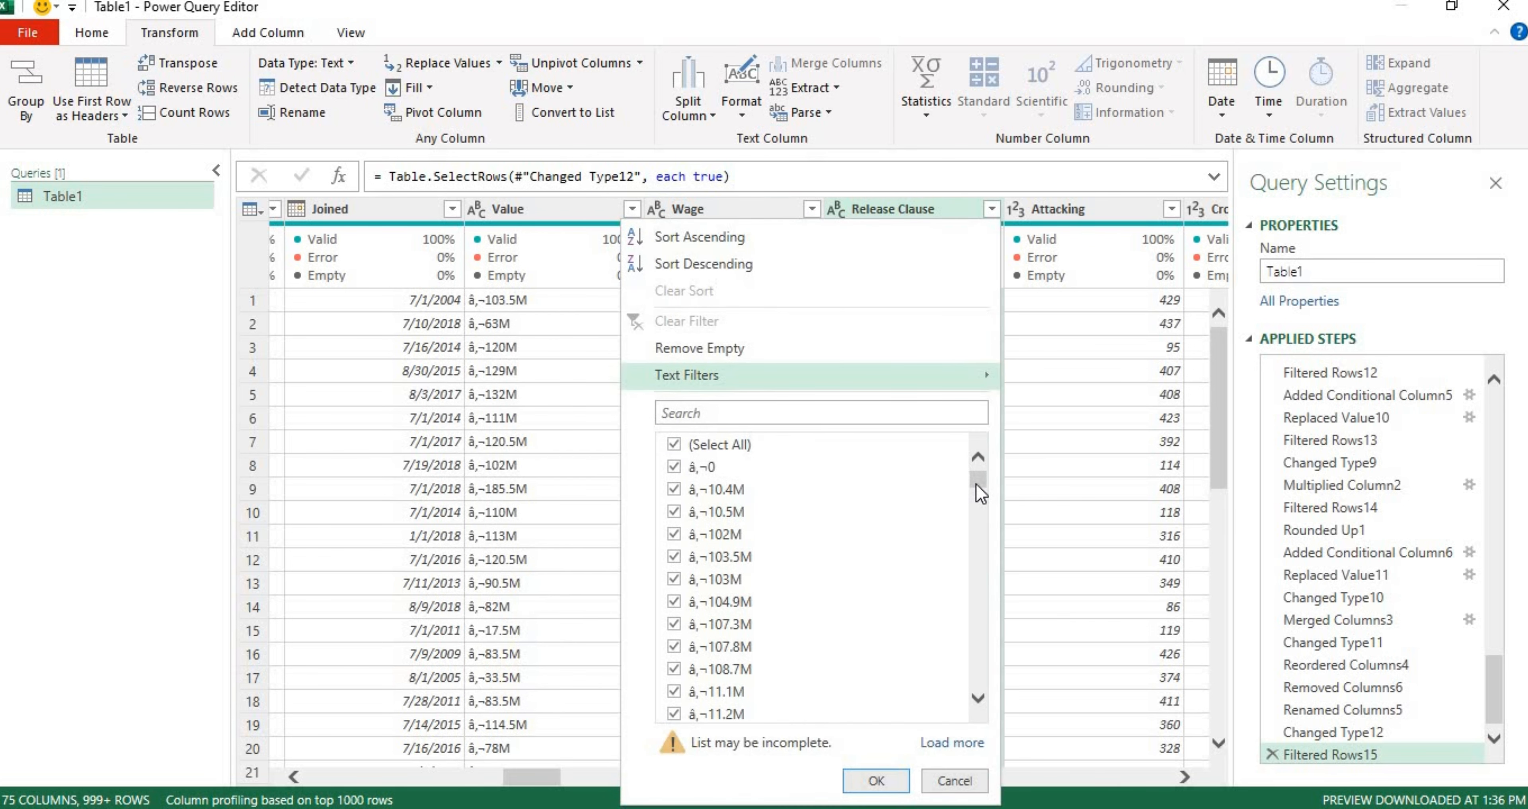
{"action": "left_click_drag", "start_coordinate": [975, 484], "coordinate": [936, 689]}
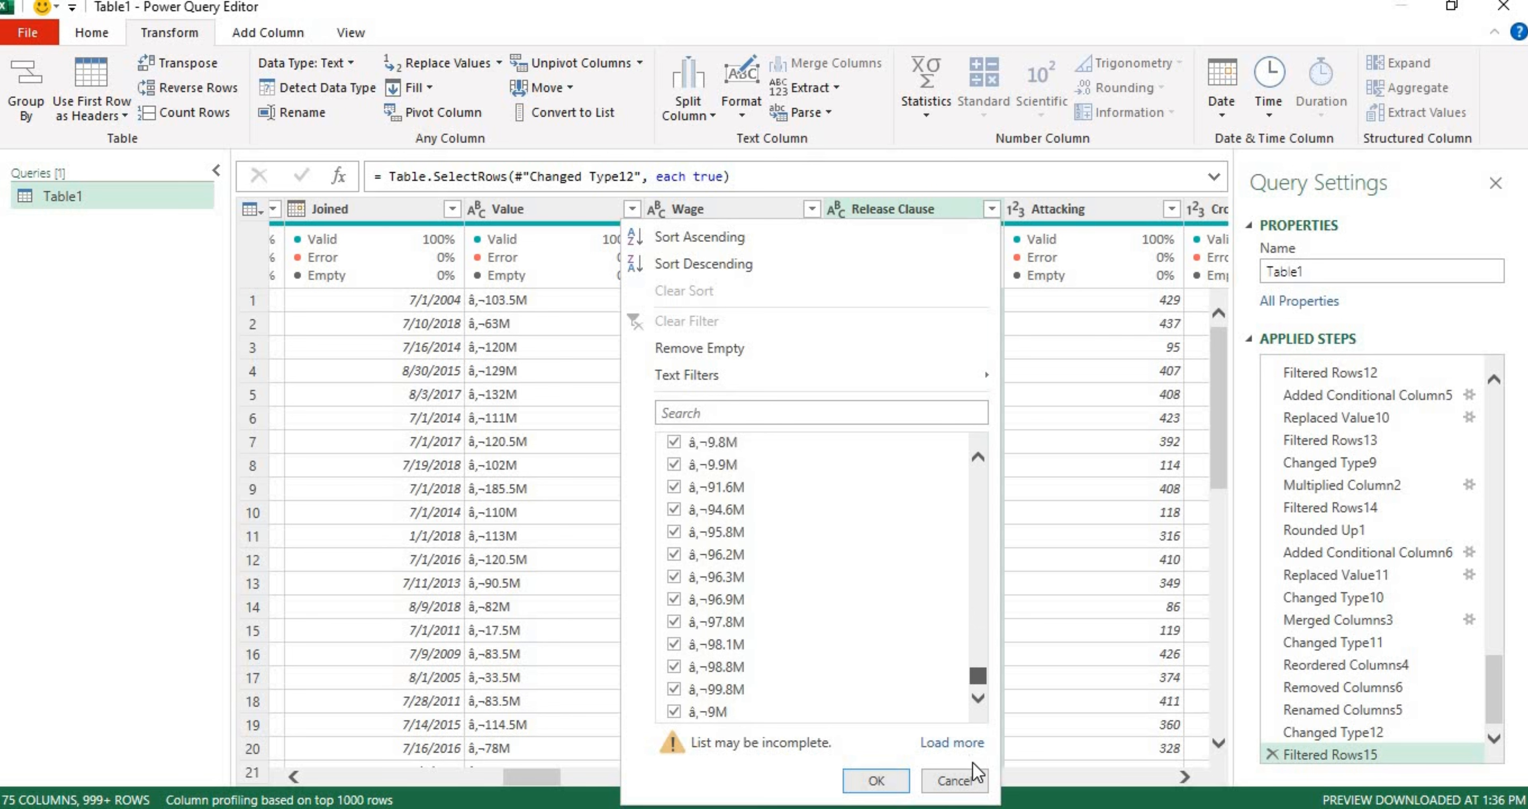
{"action": "left_click", "coordinate": [869, 779]}
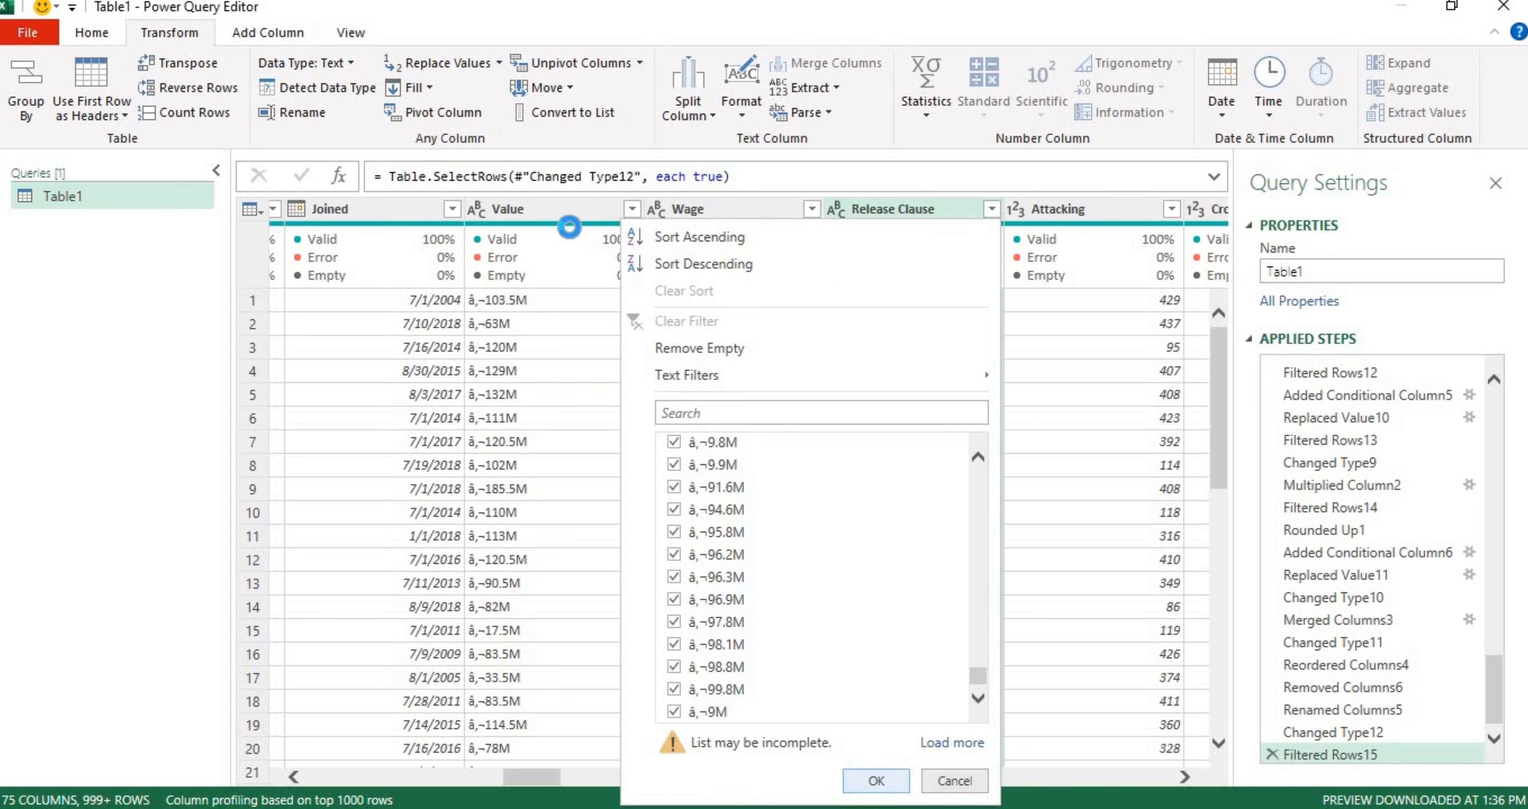
- Strip the garbled currency prefix "â,¬" from the Value column by replacing it with nothing
{"action": "left_click", "coordinate": [549, 215]}
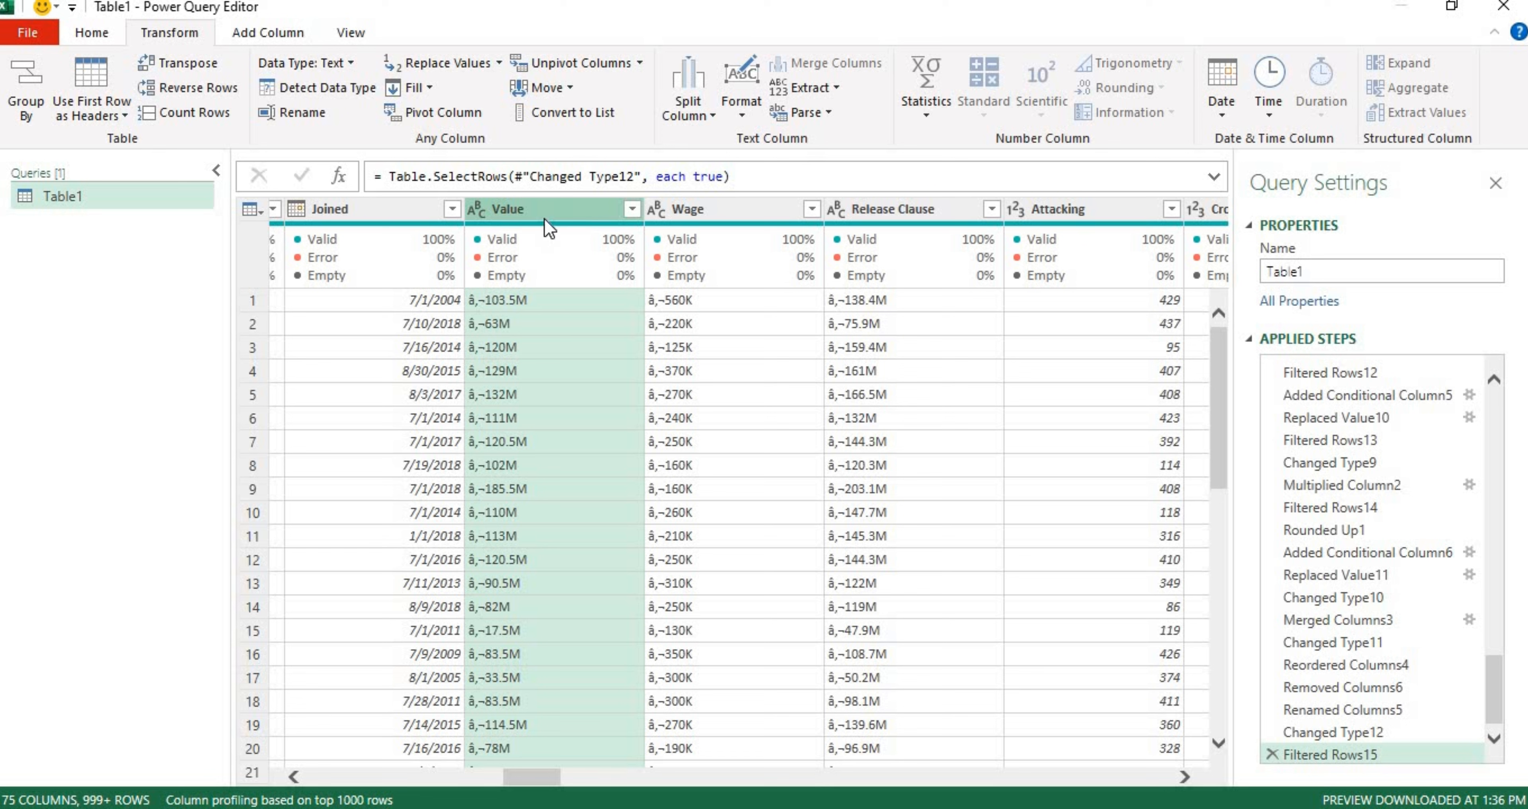
{"action": "left_click", "coordinate": [553, 302]}
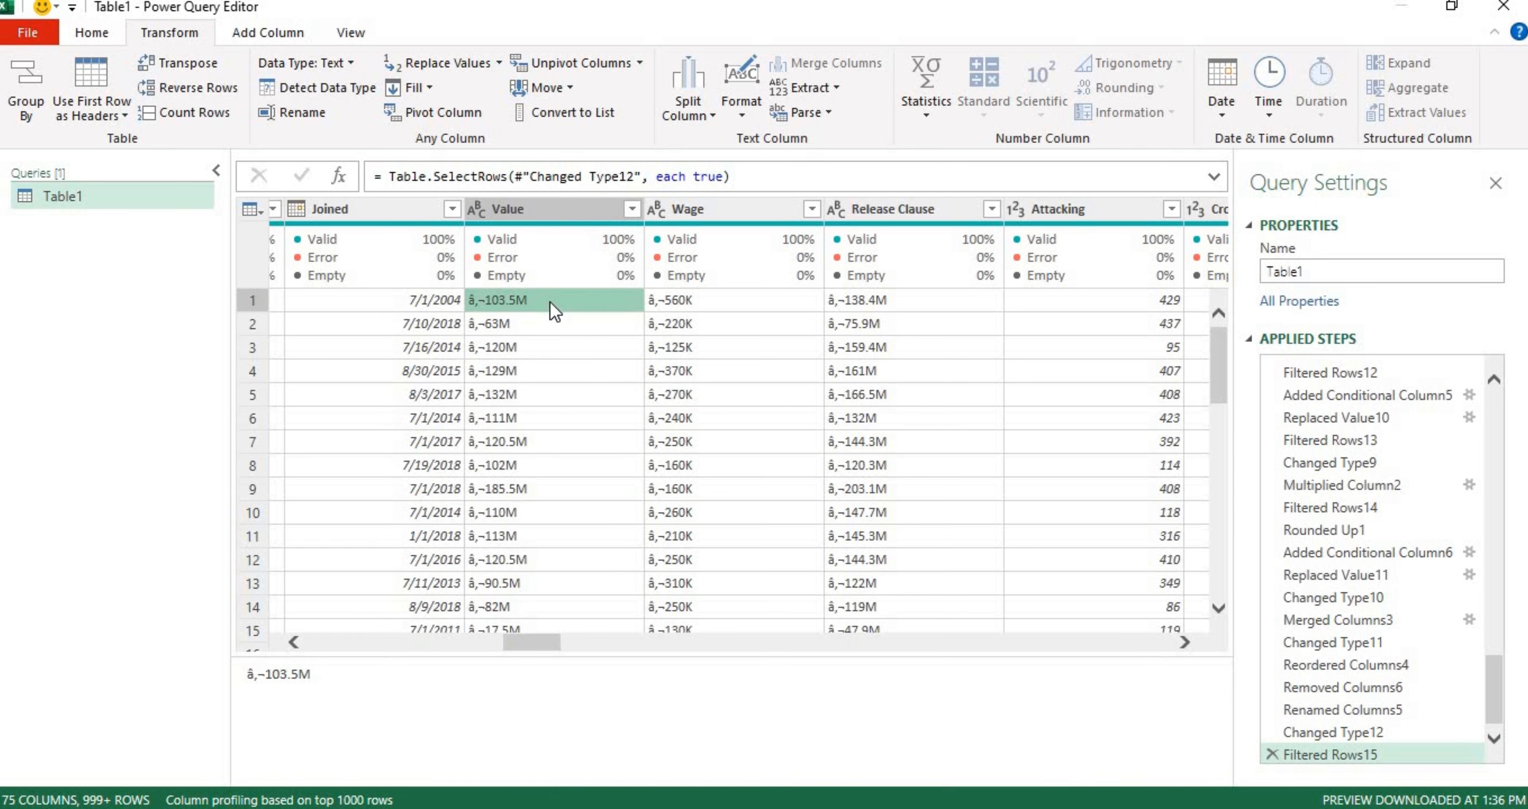
{"action": "right_click", "coordinate": [554, 204]}
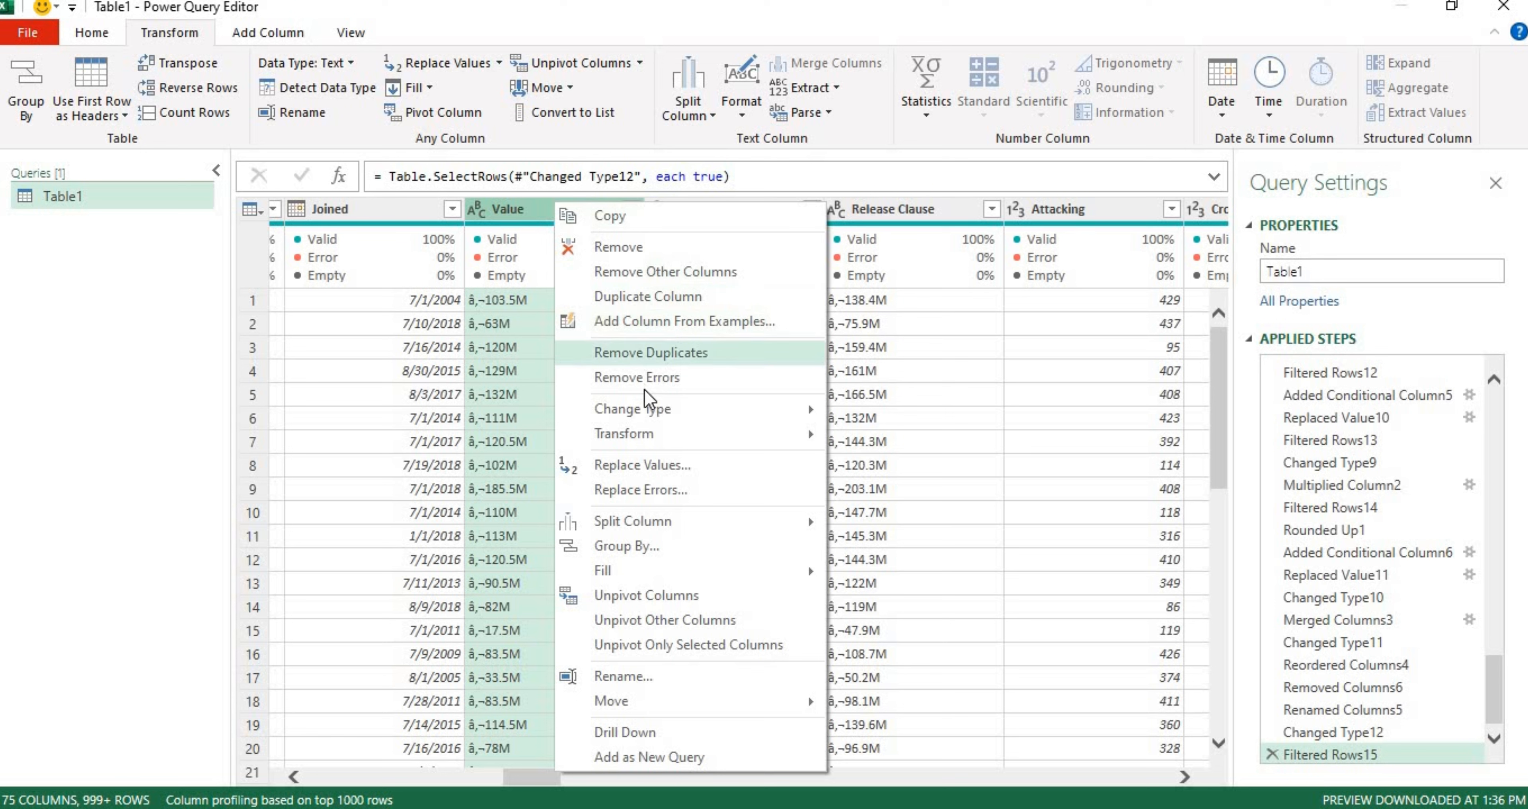
{"action": "key", "text": "Escape"}
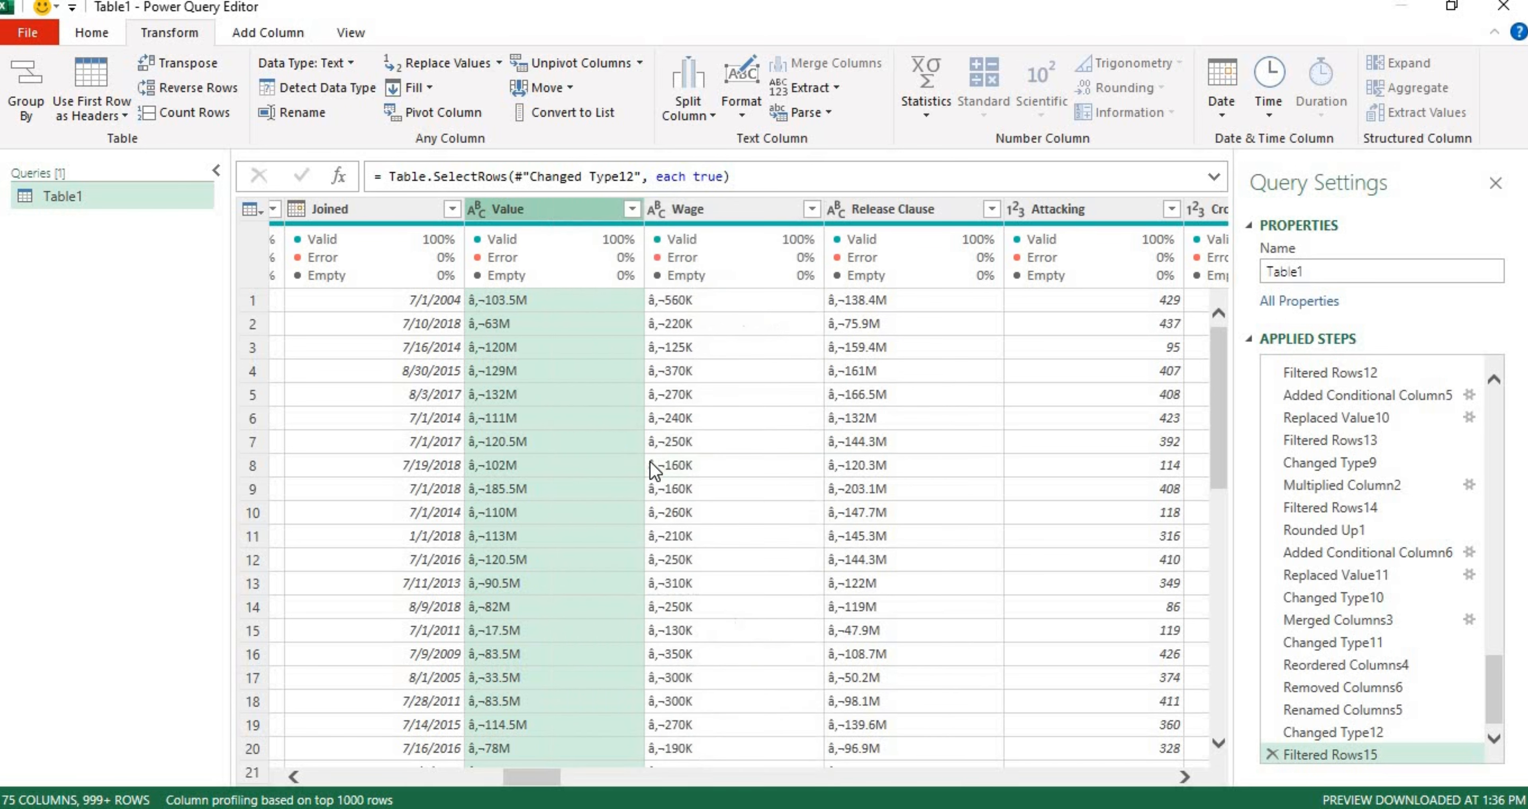
{"action": "type", "text": "â,¬103.5M"}
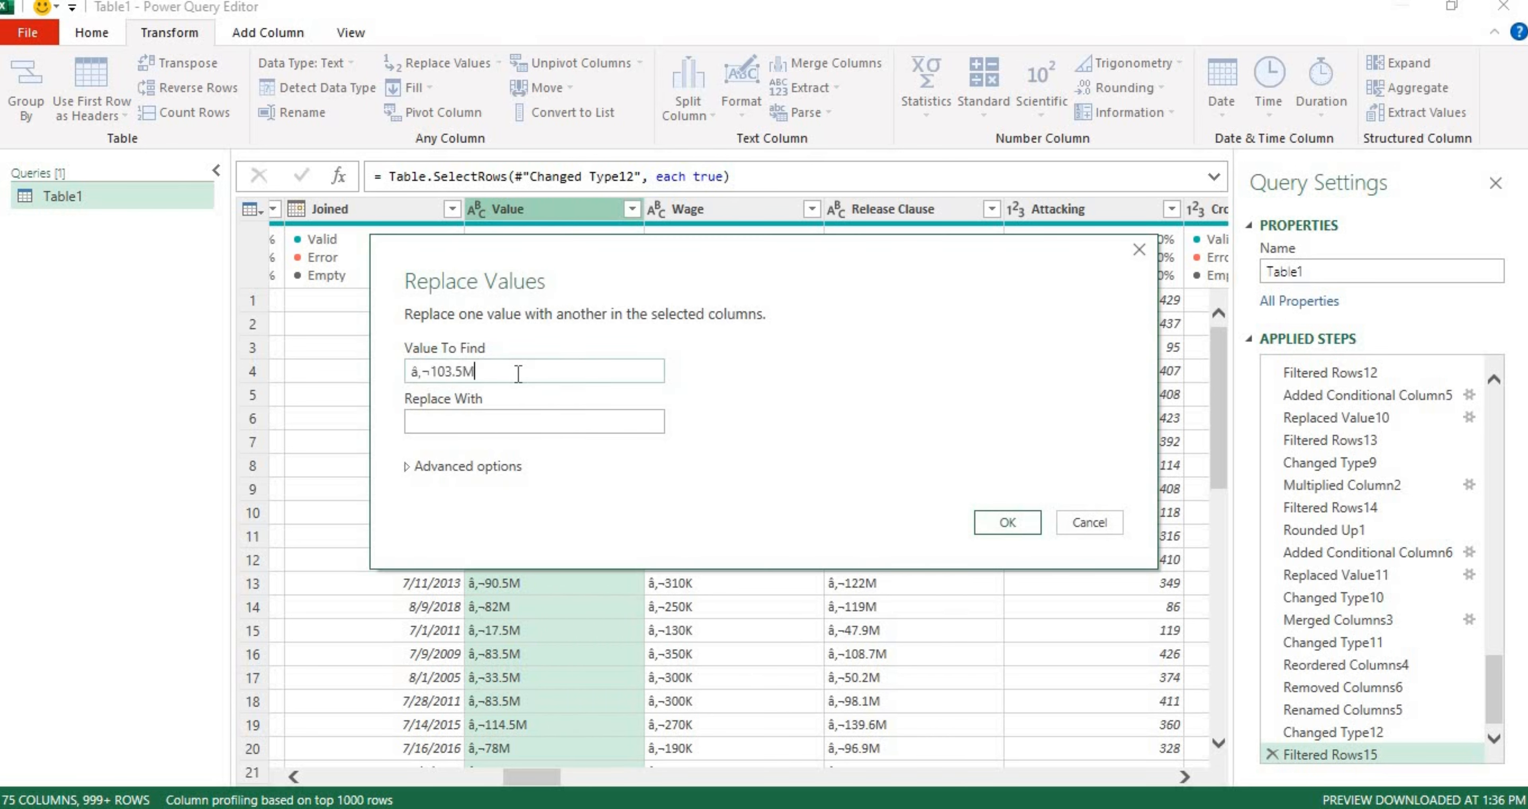
{"action": "key", "text": "BackSpace"}
{"action": "key", "text": "BackSpace"}
{"action": "key", "text": "BackSpace"}
{"action": "key", "text": "BackSpace"}
{"action": "key", "text": "BackSpace"}
{"action": "key", "text": "BackSpace"}
{"action": "left_click", "coordinate": [1008, 523]}
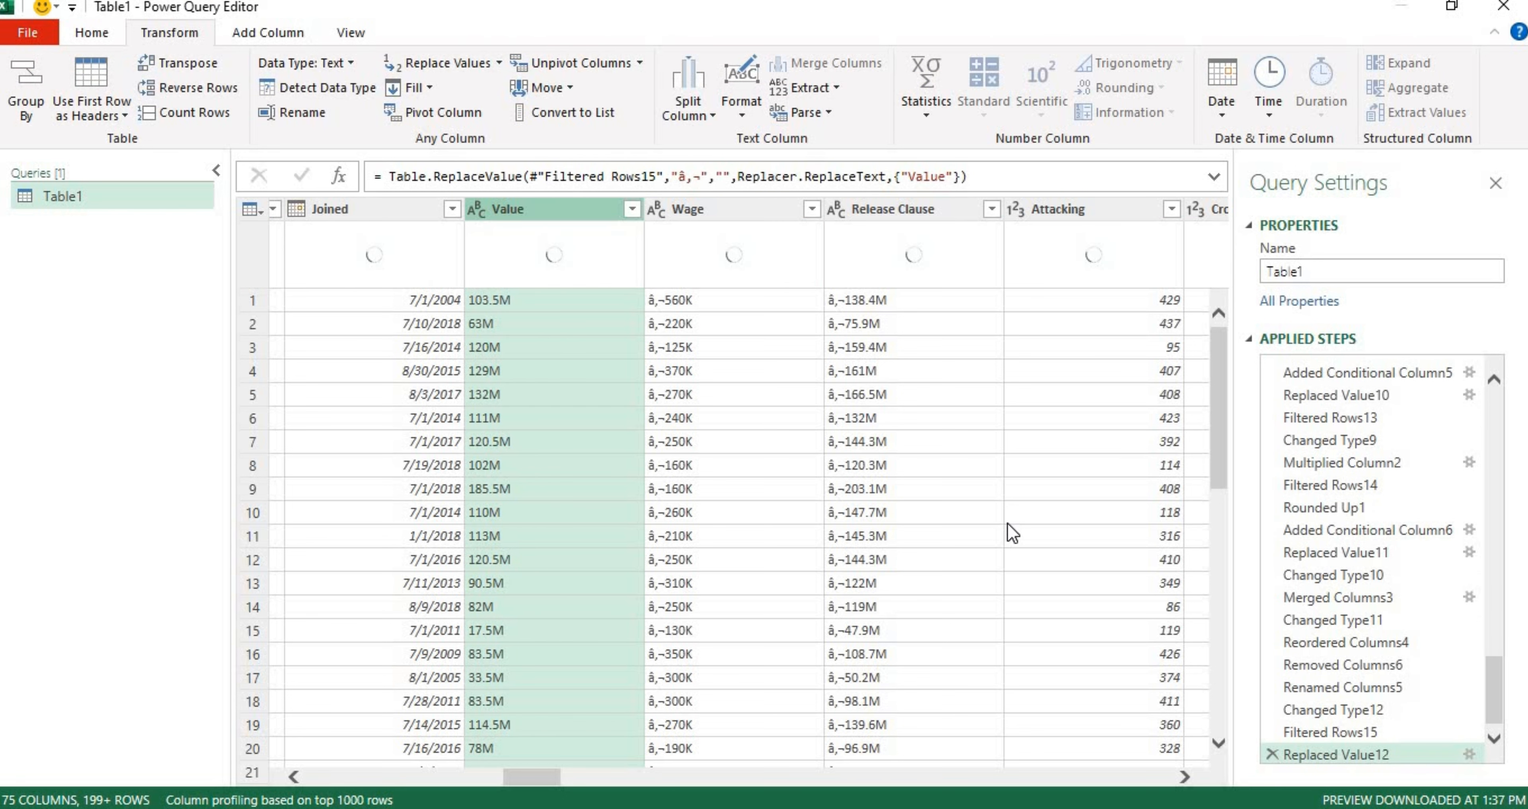
- Replace the "â,¬" prefix with an empty value throughout the Wage column
{"action": "left_click", "coordinate": [729, 208]}
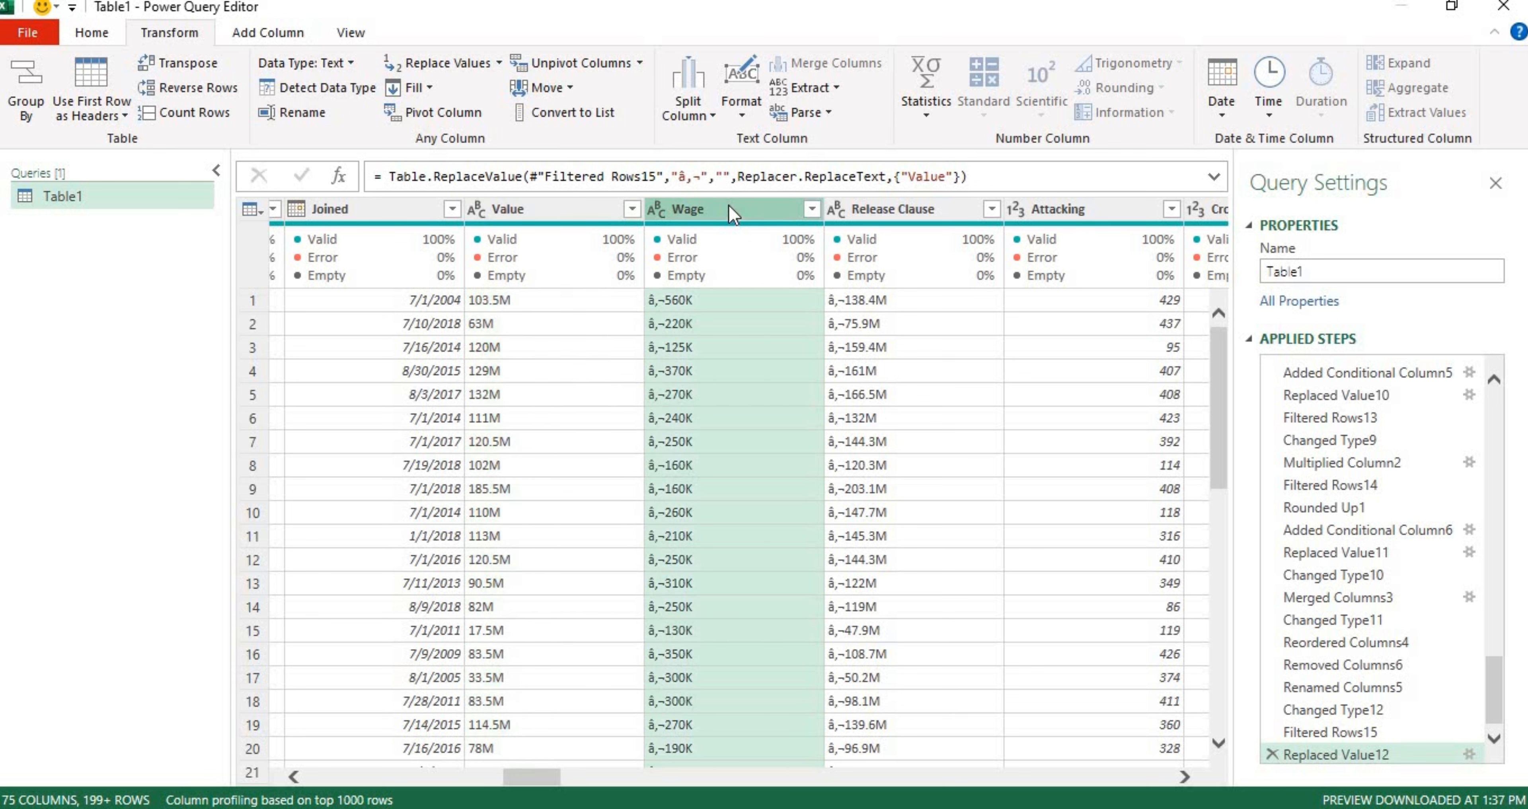
{"action": "scroll", "coordinate": [720, 215], "scroll_direction": "down", "scroll_amount": 1}
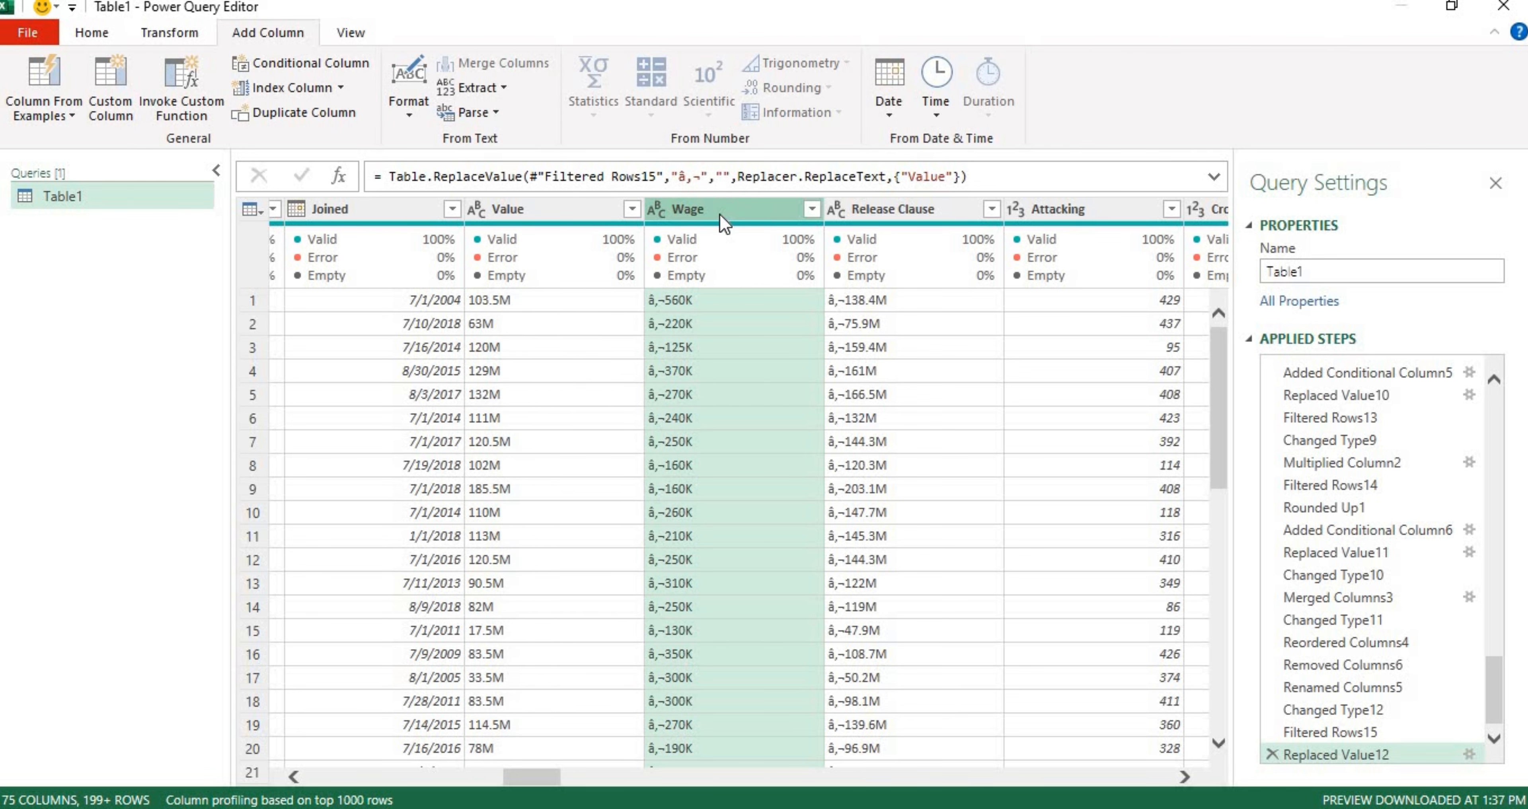
{"action": "right_click", "coordinate": [720, 213]}
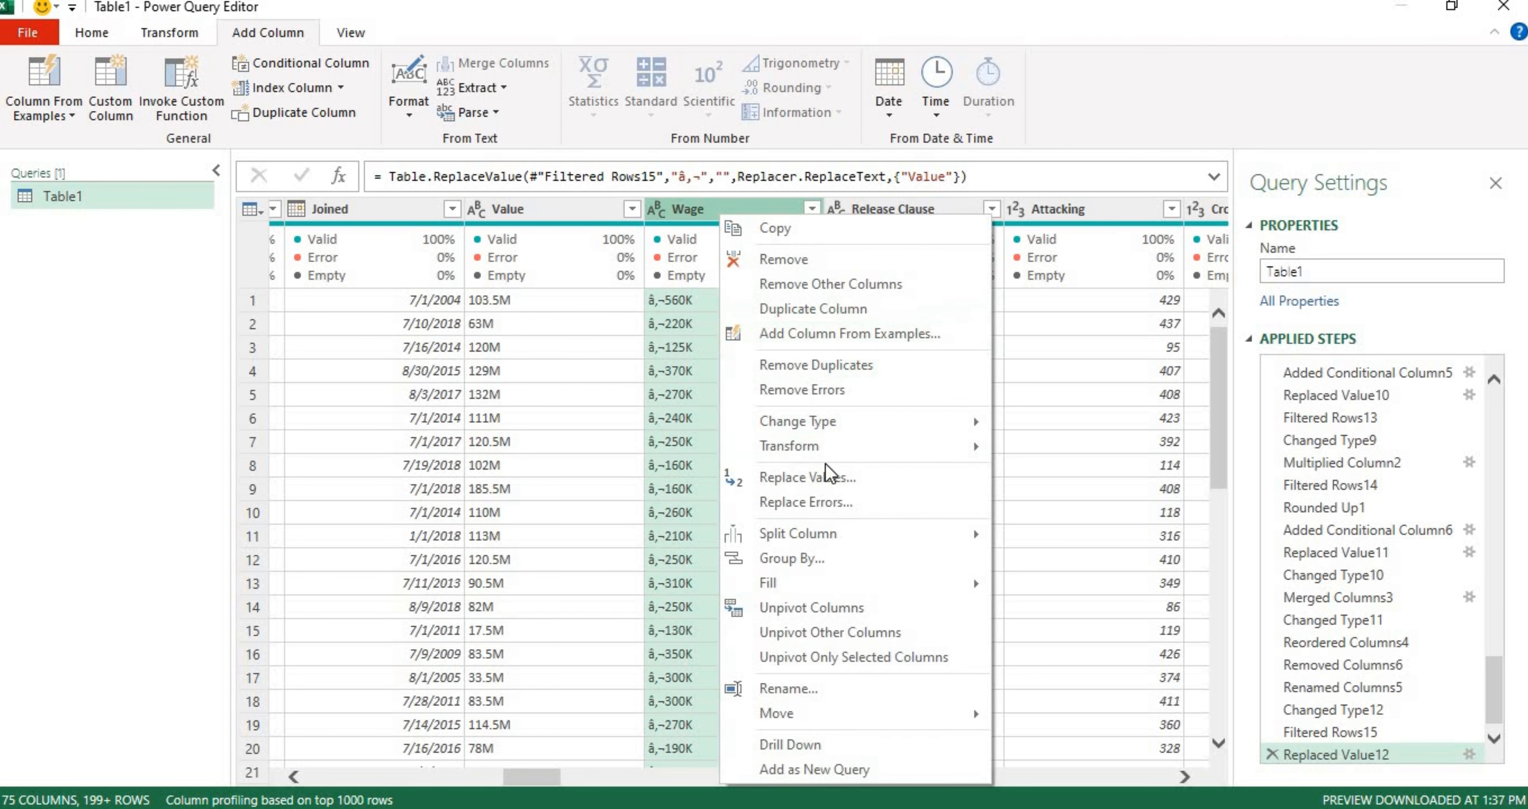
{"action": "left_click", "coordinate": [828, 478]}
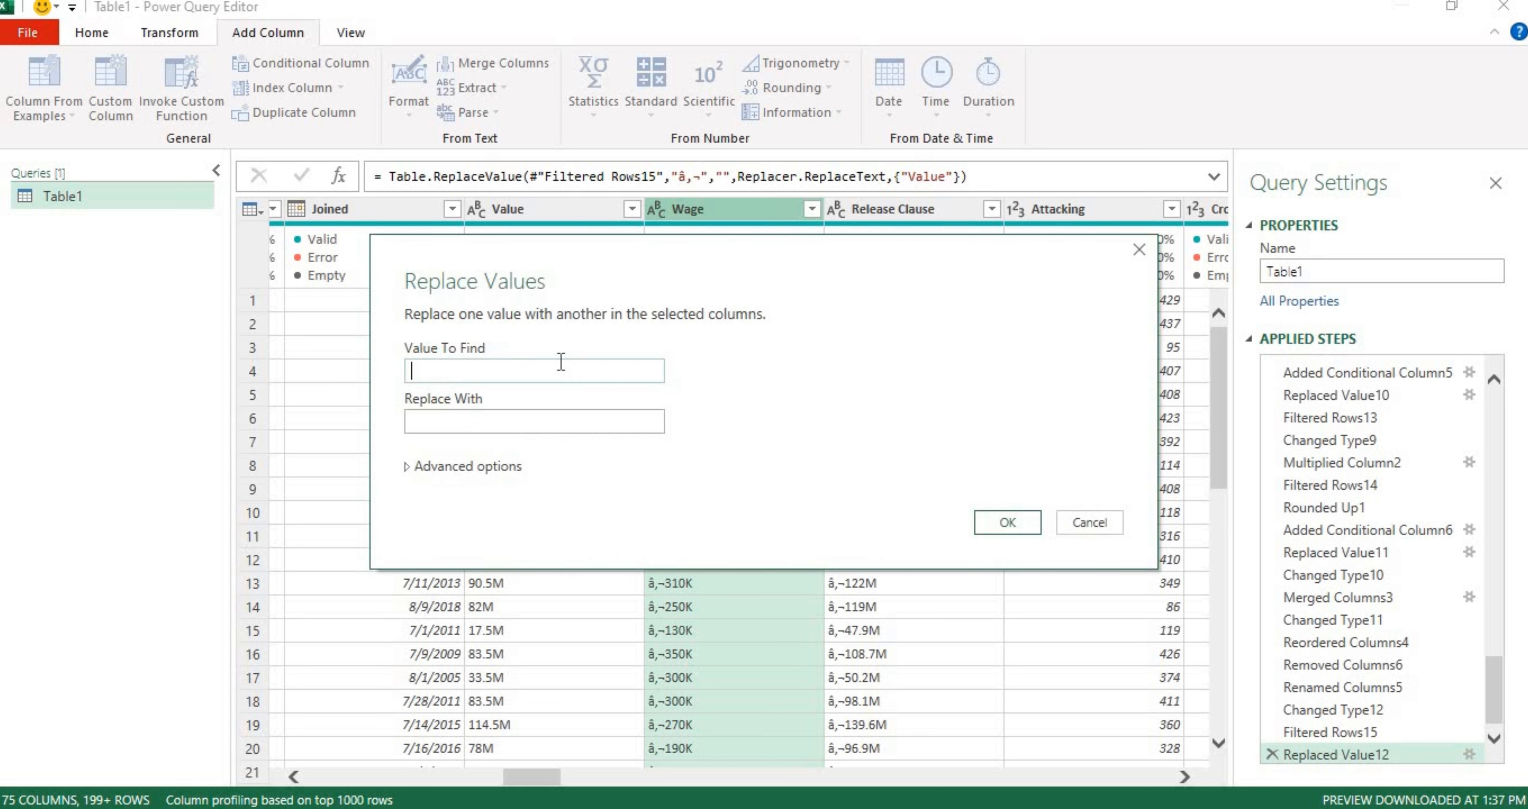
{"action": "type", "text": "â,¬103.5M"}
{"action": "key", "text": "BackSpace"}
{"action": "key", "text": "BackSpace"}
{"action": "key", "text": "BackSpace"}
{"action": "key", "text": "BackSpace"}
{"action": "key", "text": "BackSpace"}
{"action": "key", "text": "BackSpace"}
{"action": "key", "text": "Return"}
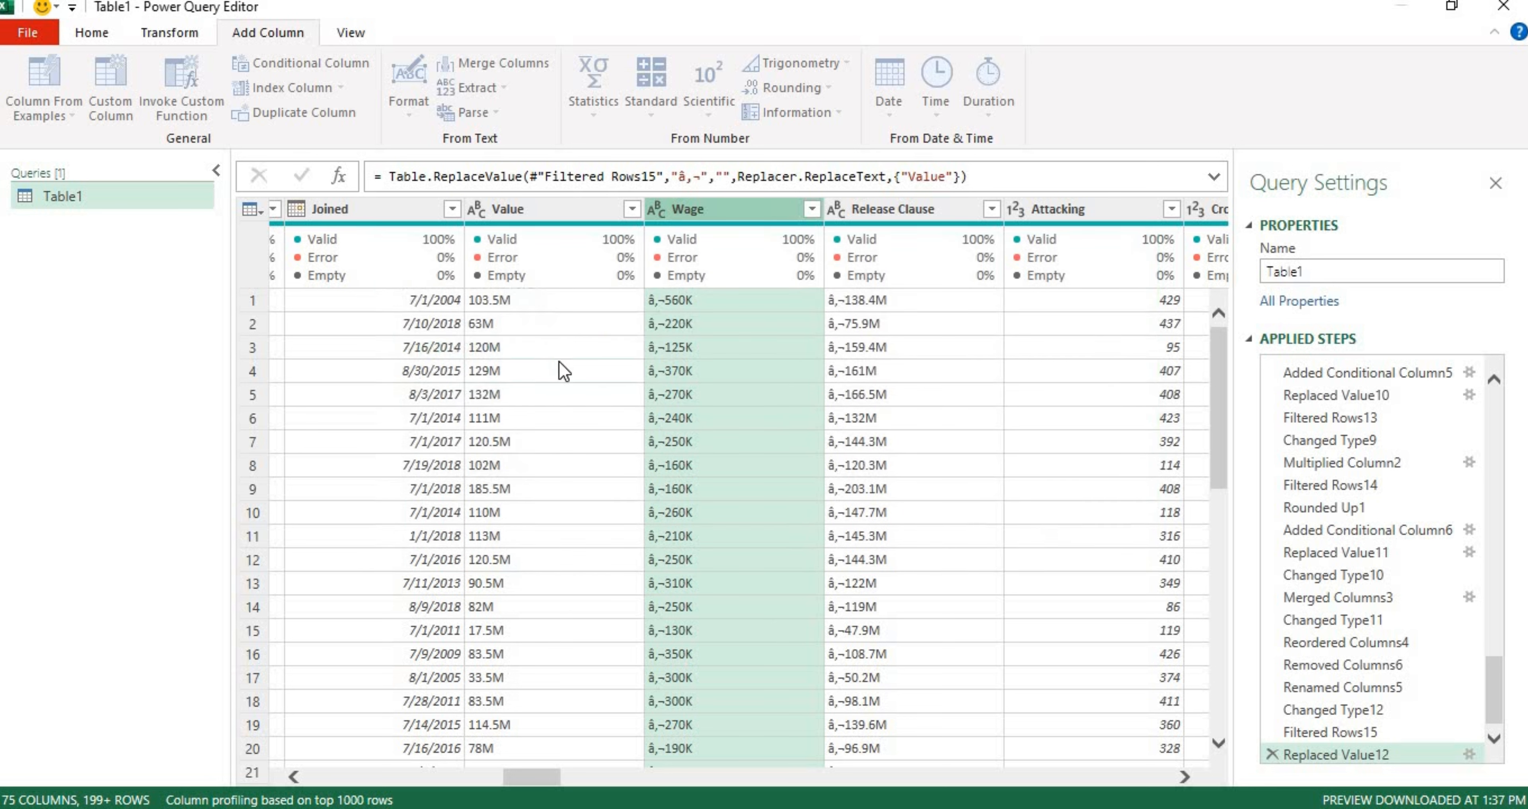
- Remove the "â,¬" characters from the Release Clause column using Replace Values with an empty replacement
{"action": "left_click", "coordinate": [872, 216]}
{"action": "right_click", "coordinate": [872, 218]}
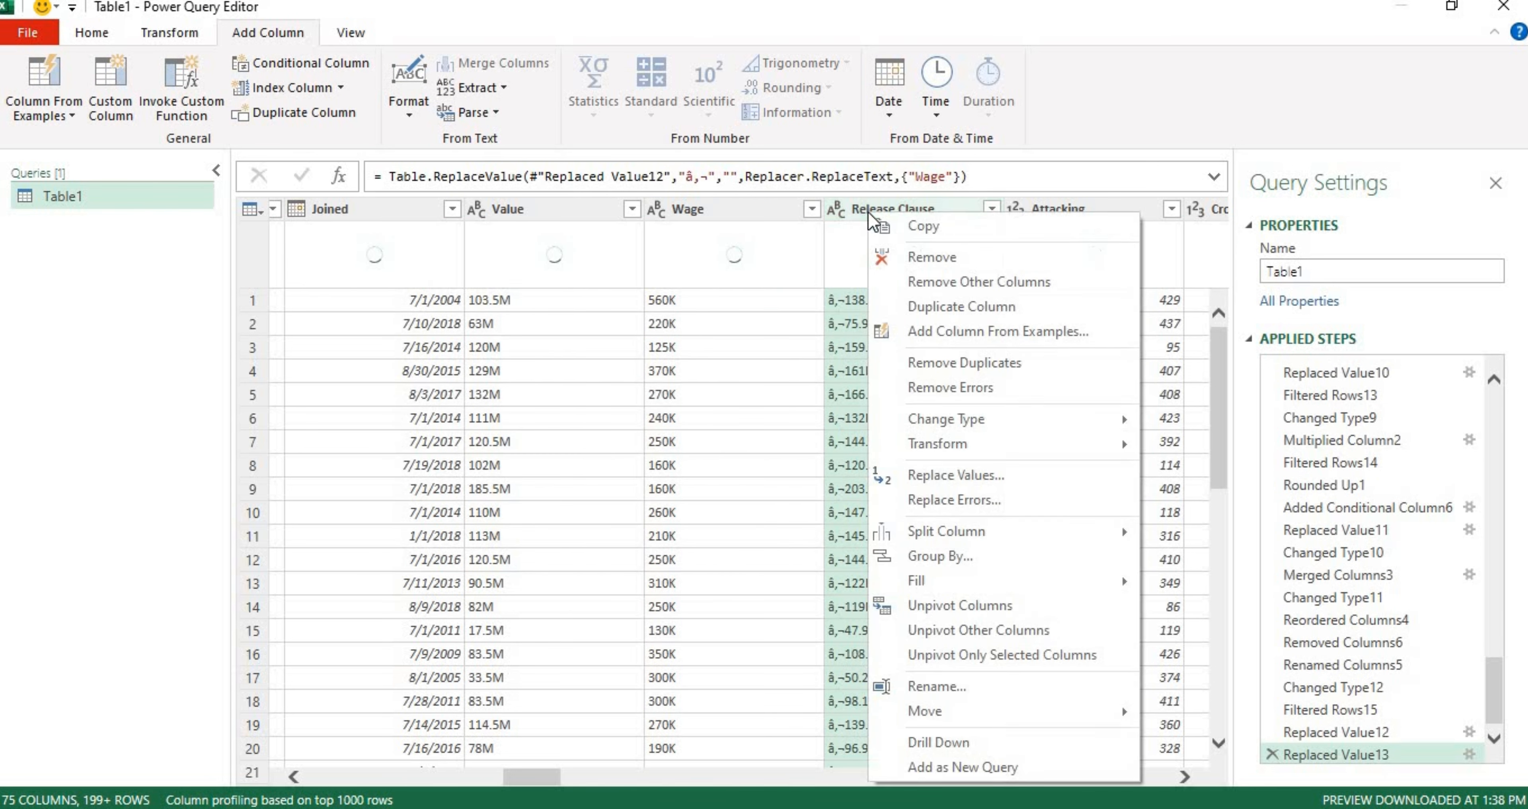
{"action": "left_click", "coordinate": [951, 469]}
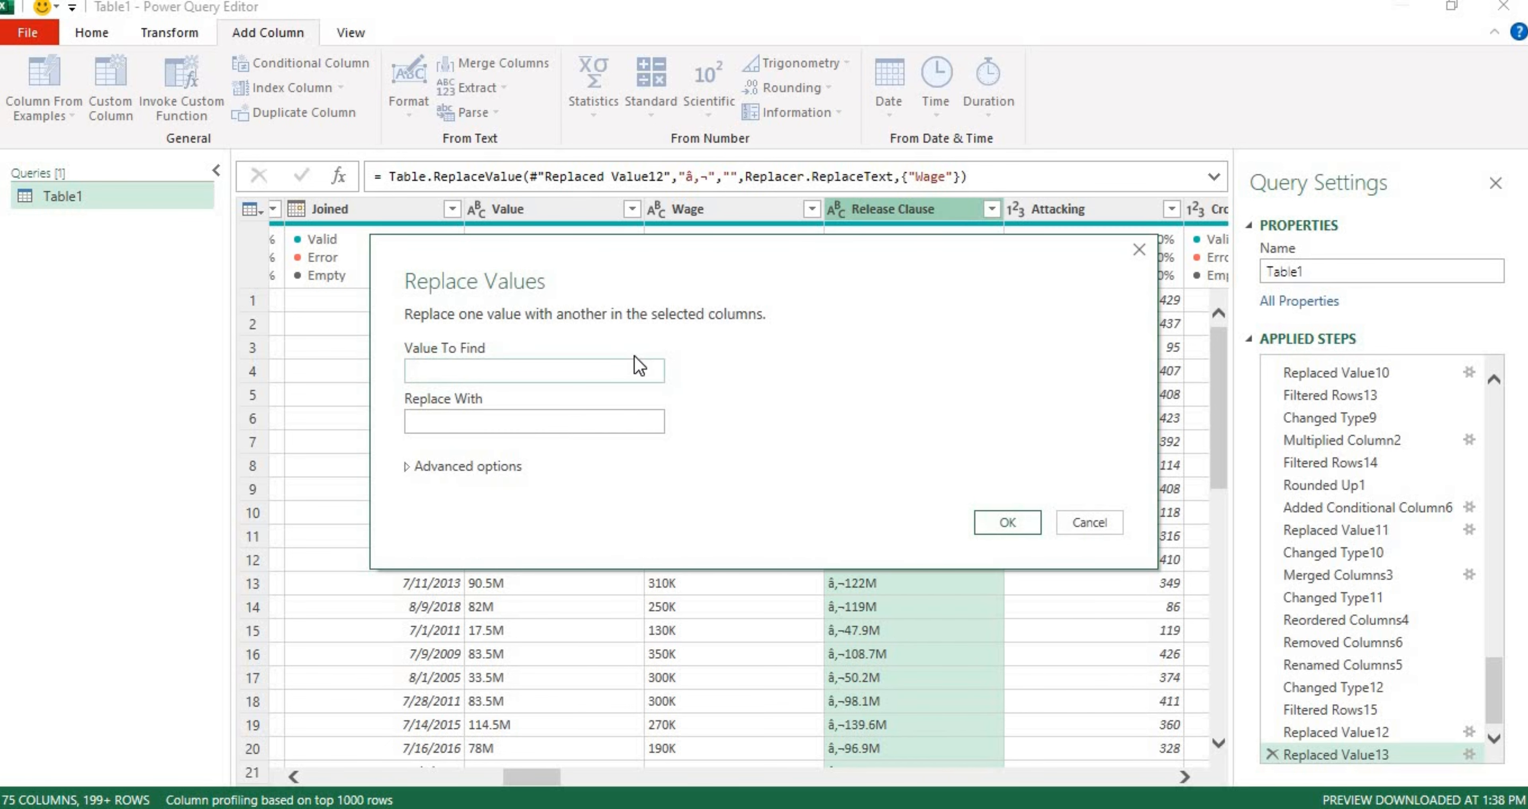
{"action": "type", "text": "â,¬103.5M"}
{"action": "key", "text": "BackSpace"}
{"action": "key", "text": "BackSpace"}
{"action": "key", "text": "BackSpace"}
{"action": "key", "text": "BackSpace"}
{"action": "key", "text": "BackSpace"}
{"action": "key", "text": "BackSpace"}
{"action": "key", "text": "Return"}
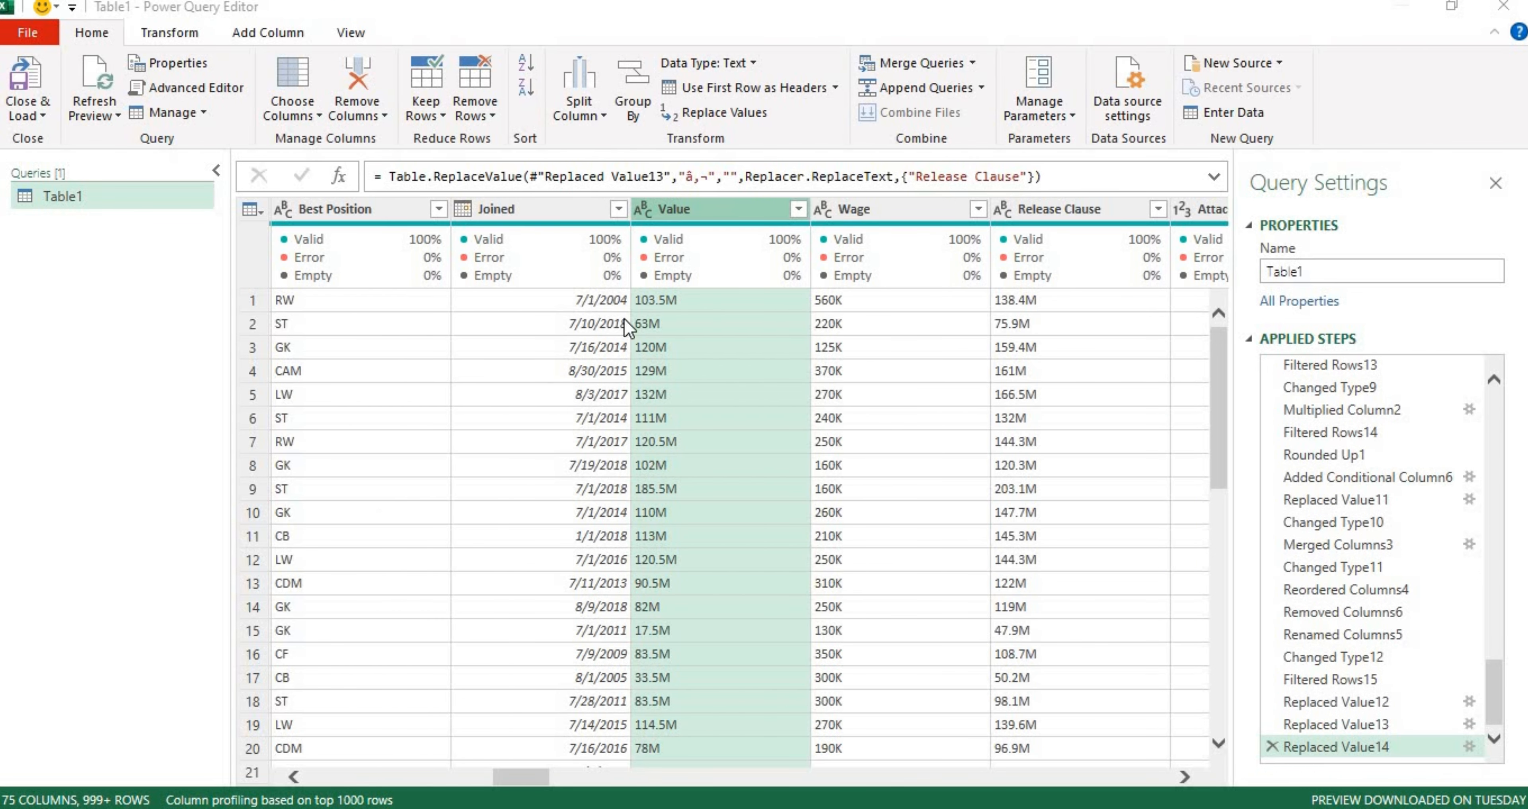
- Load the full list of the cleaned Value column and check its number suffixes, leaving all entries selected
{"action": "left_click", "coordinate": [800, 209]}
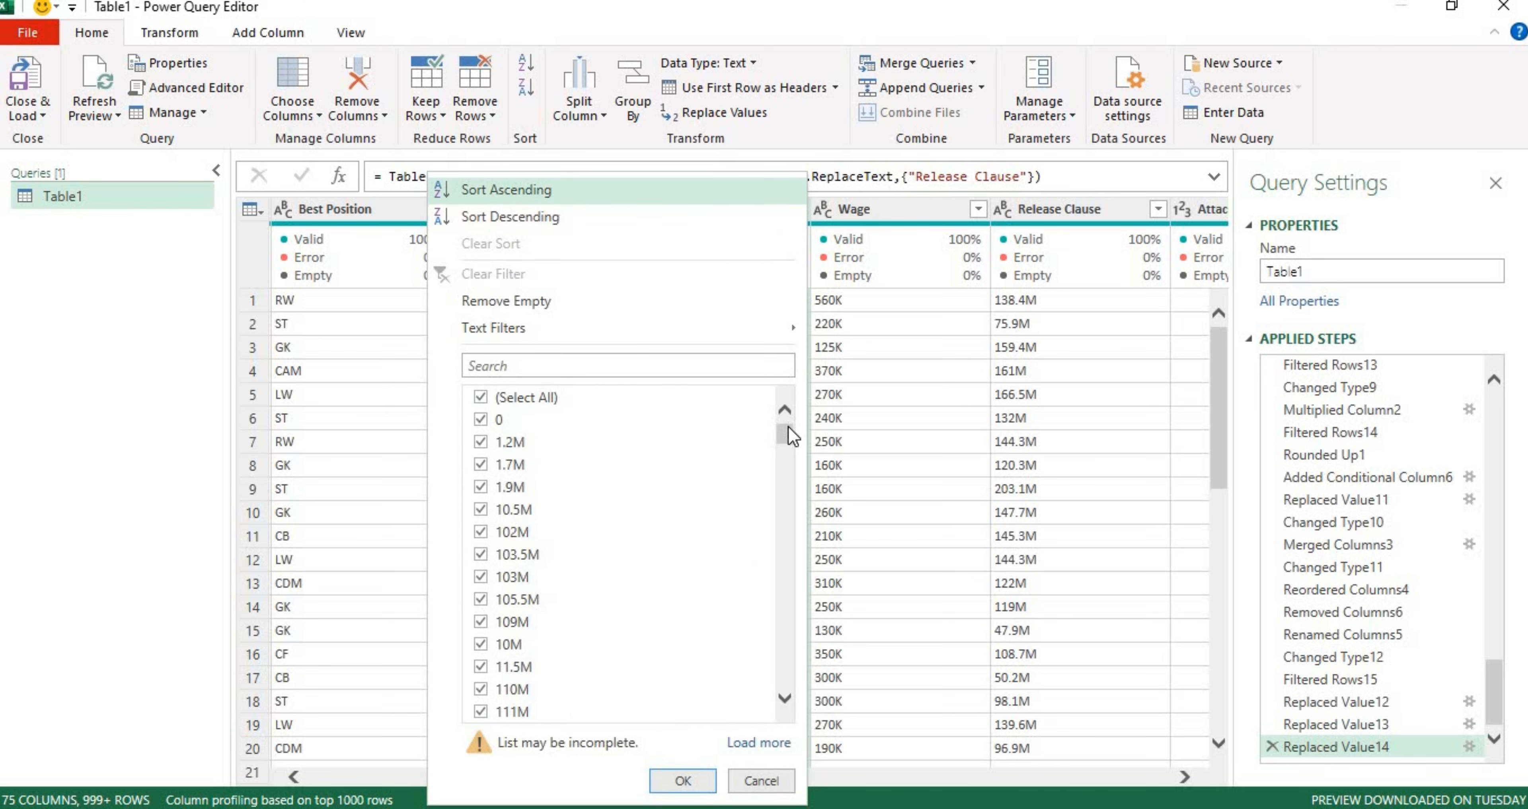
{"action": "left_click_drag", "start_coordinate": [788, 426], "coordinate": [778, 717]}
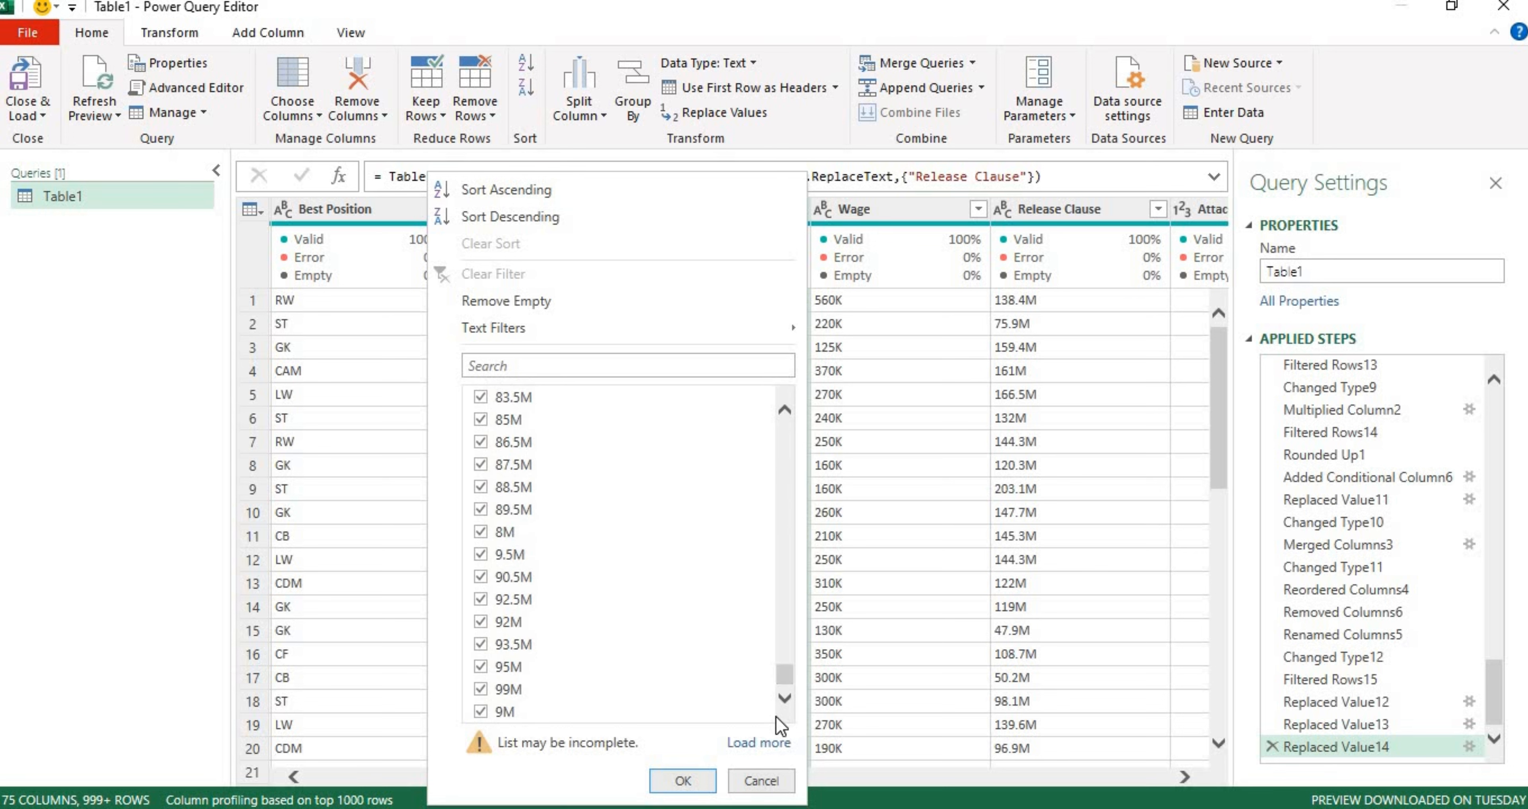
{"action": "left_click", "coordinate": [768, 743]}
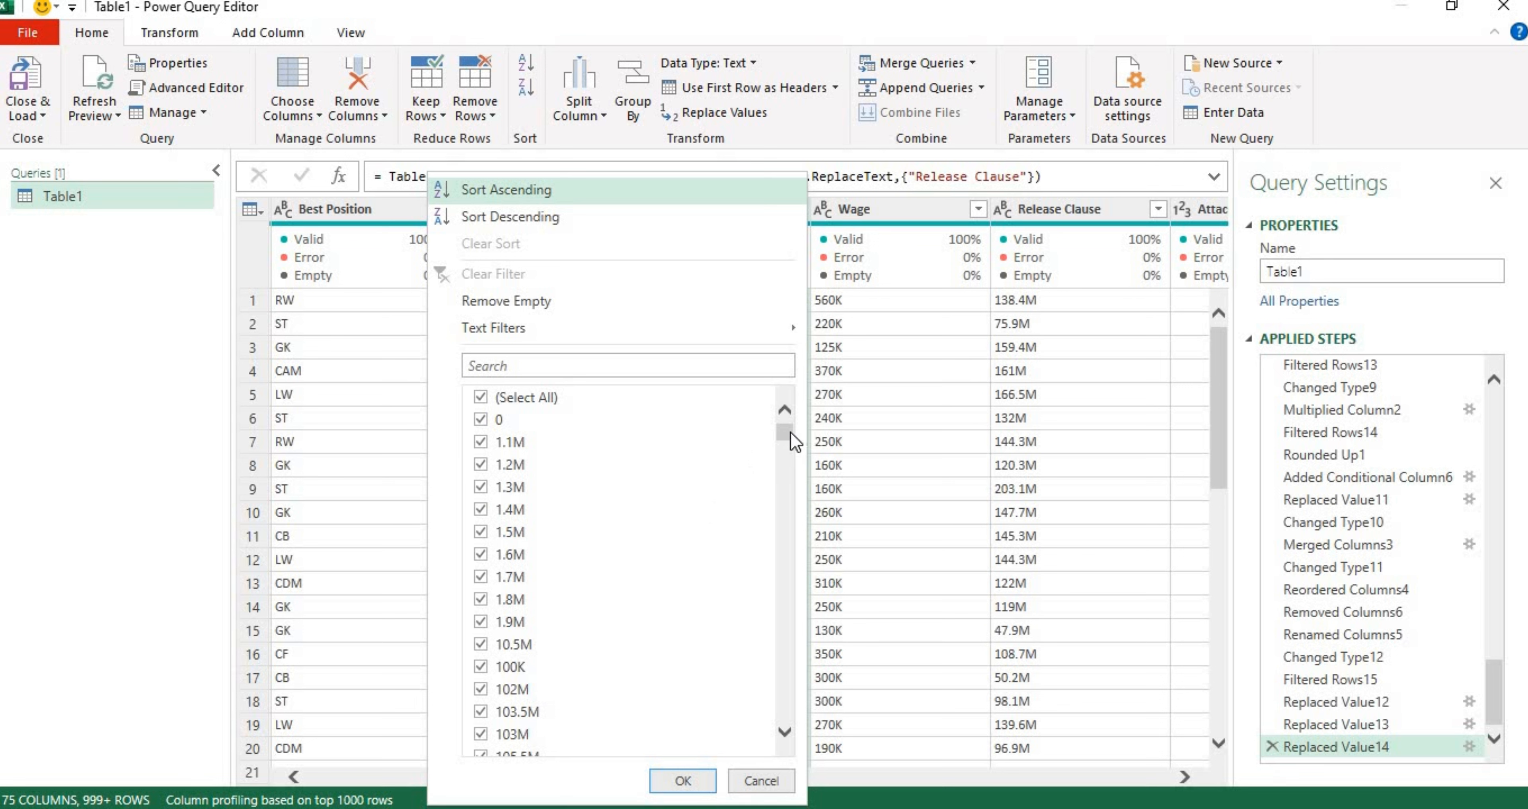
{"action": "left_click_drag", "start_coordinate": [790, 433], "coordinate": [790, 742]}
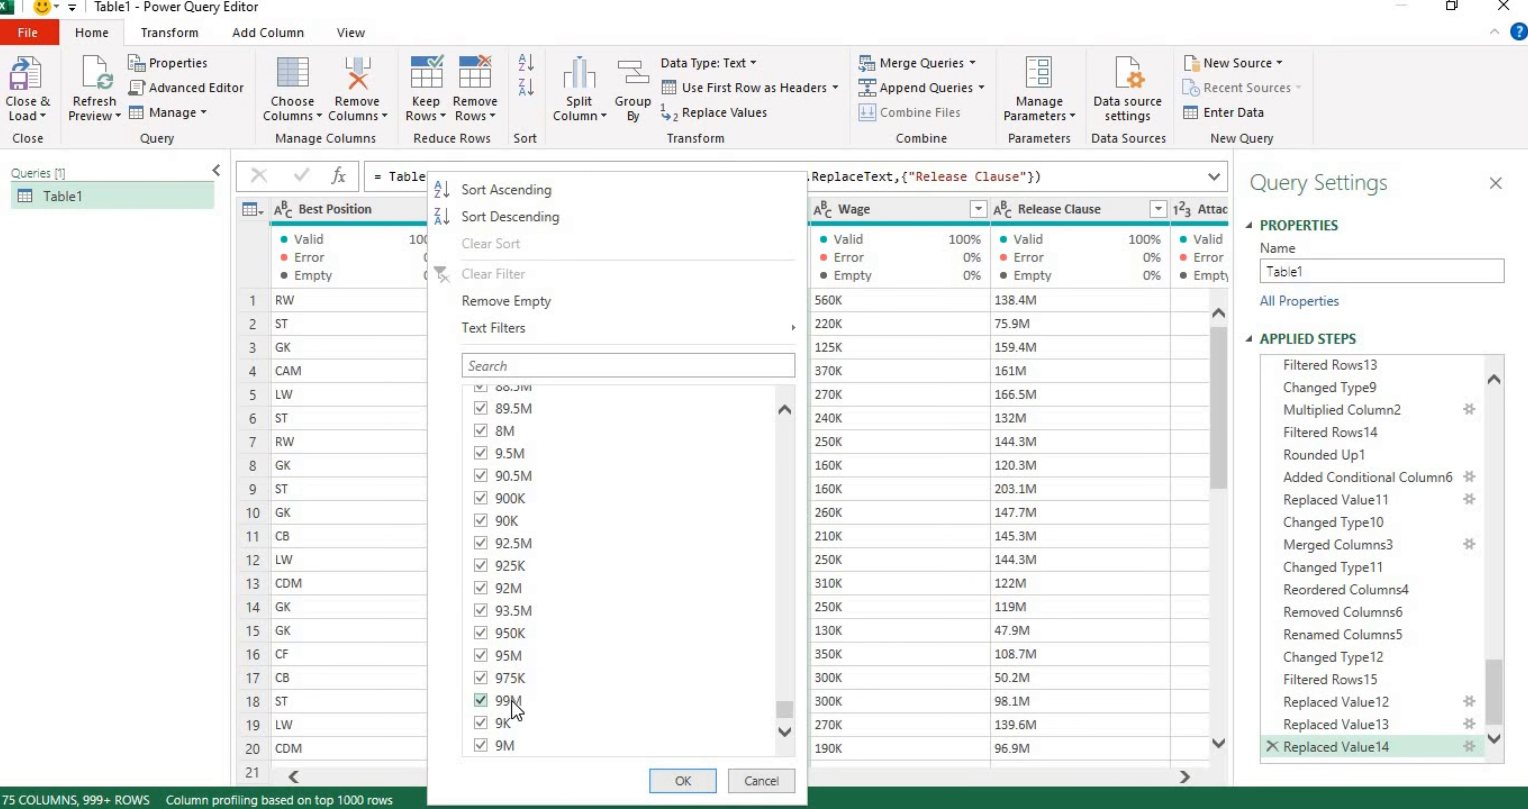
{"action": "left_click", "coordinate": [682, 782]}
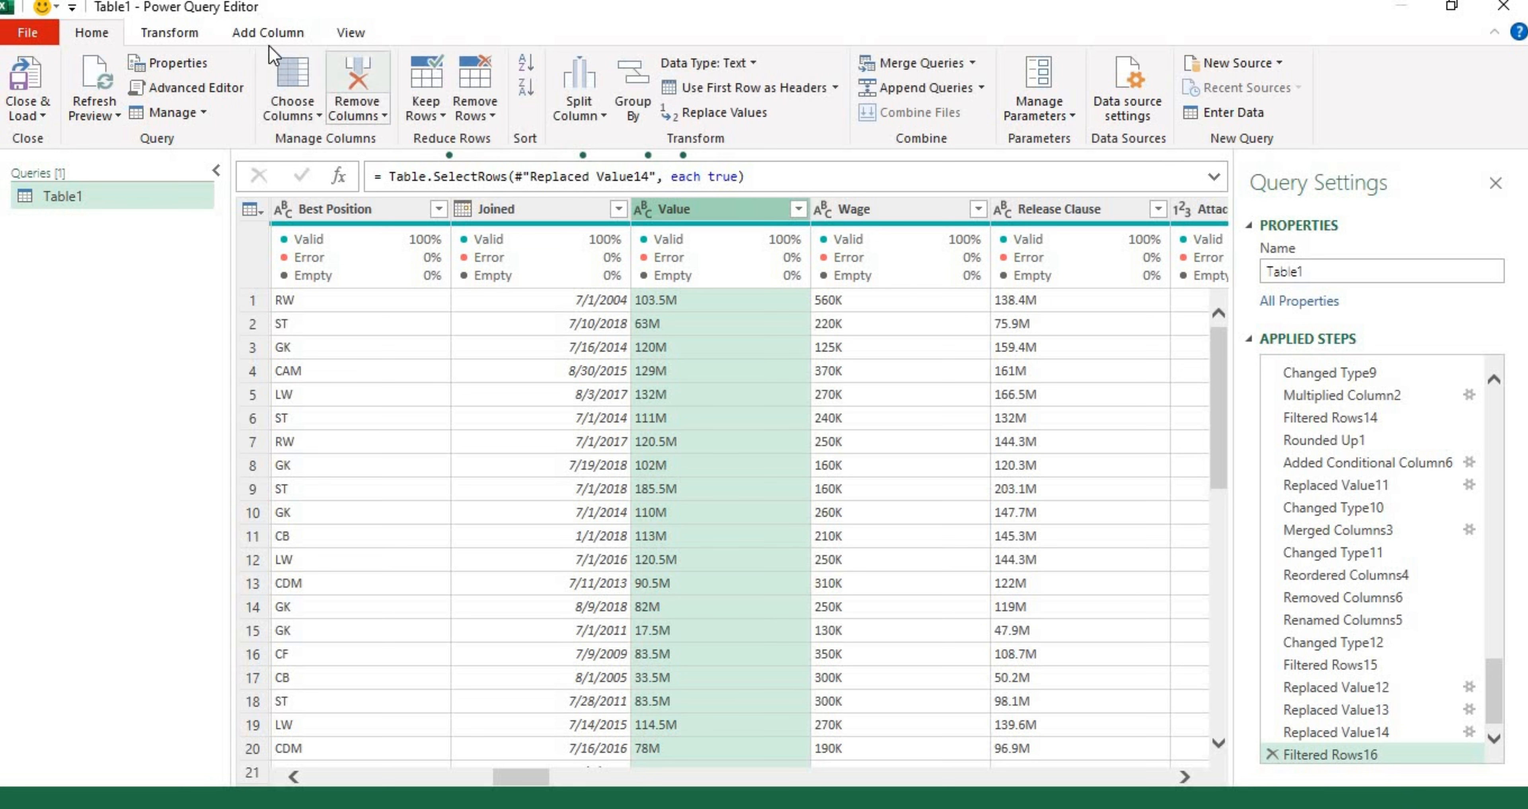
- Add a conditional column named Custom that outputs the Value column's entry whenever Value contains "M"
{"action": "left_click", "coordinate": [262, 39]}
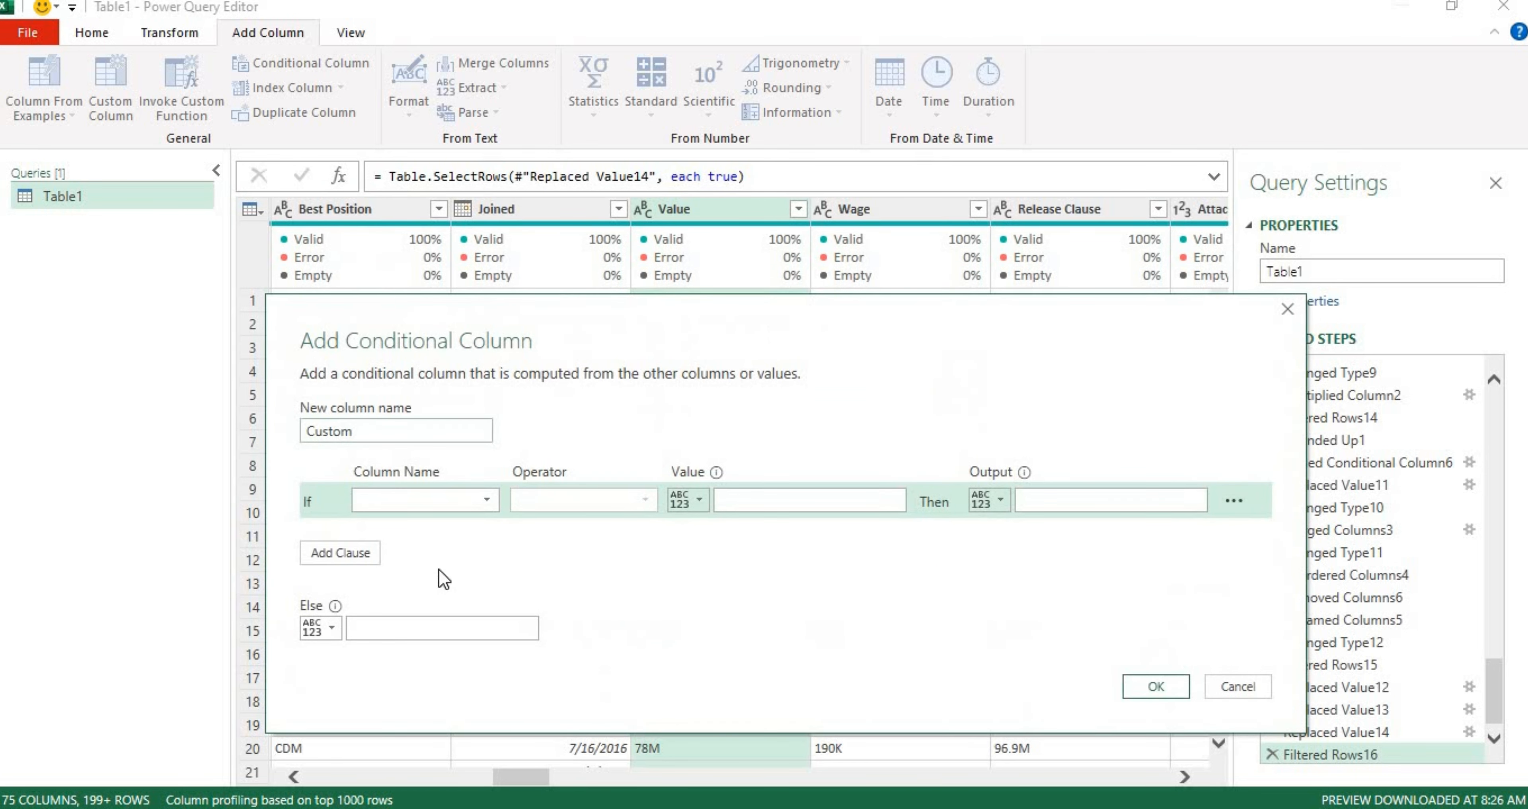
{"action": "left_click", "coordinate": [476, 509]}
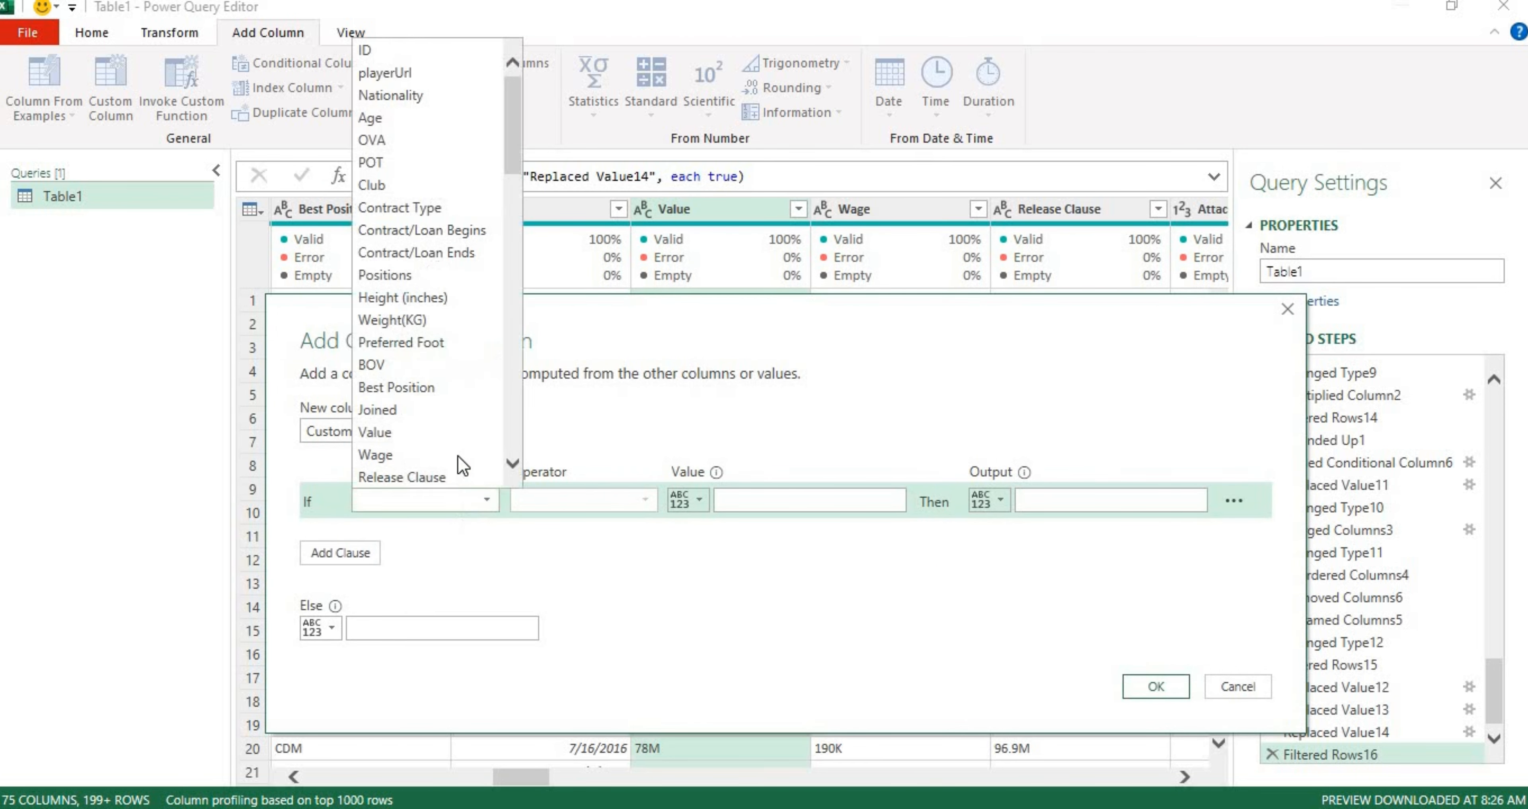
{"action": "left_click", "coordinate": [440, 431]}
{"action": "left_click", "coordinate": [596, 503]}
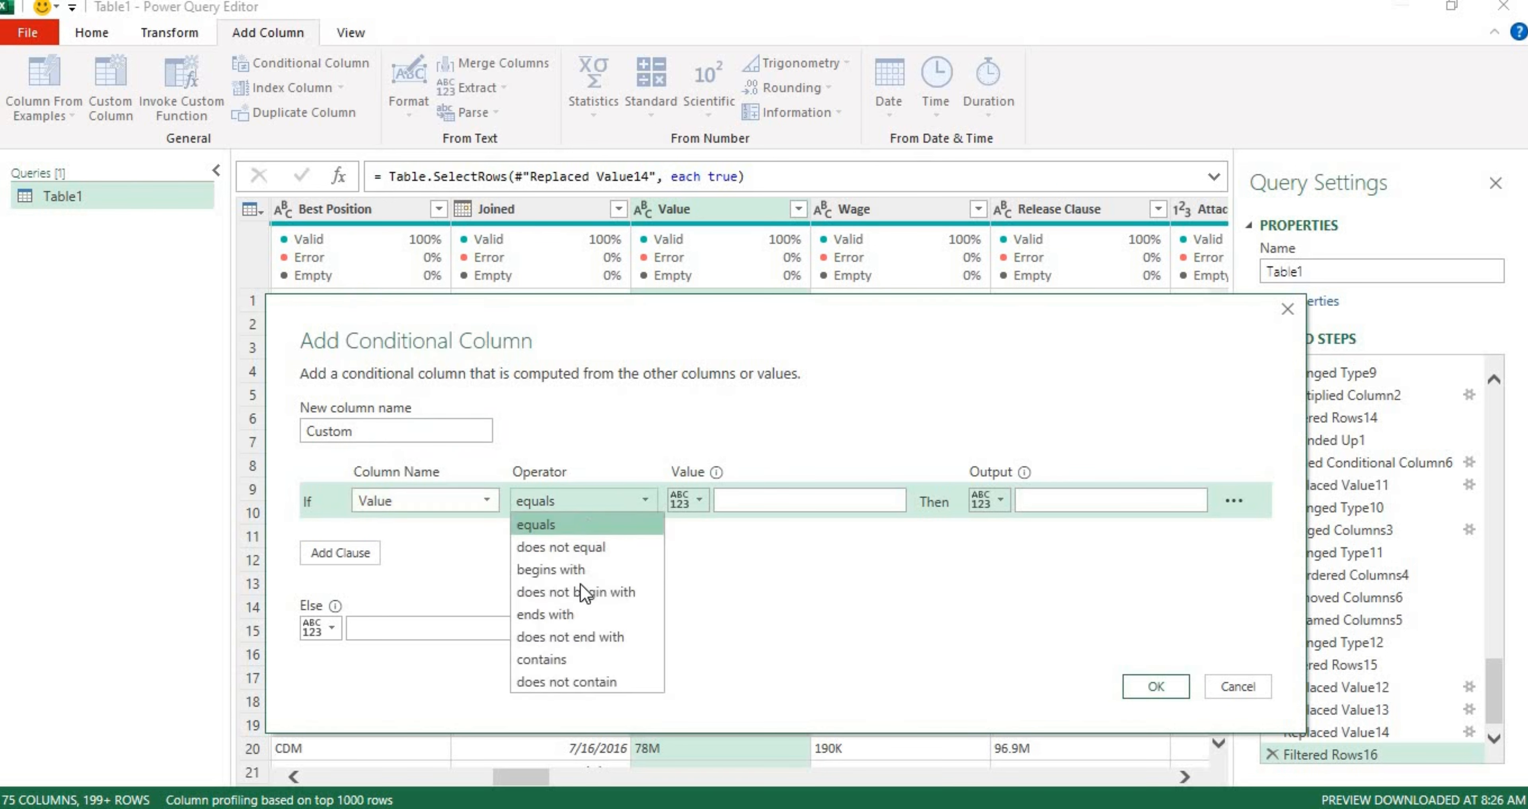
{"action": "left_click", "coordinate": [593, 659]}
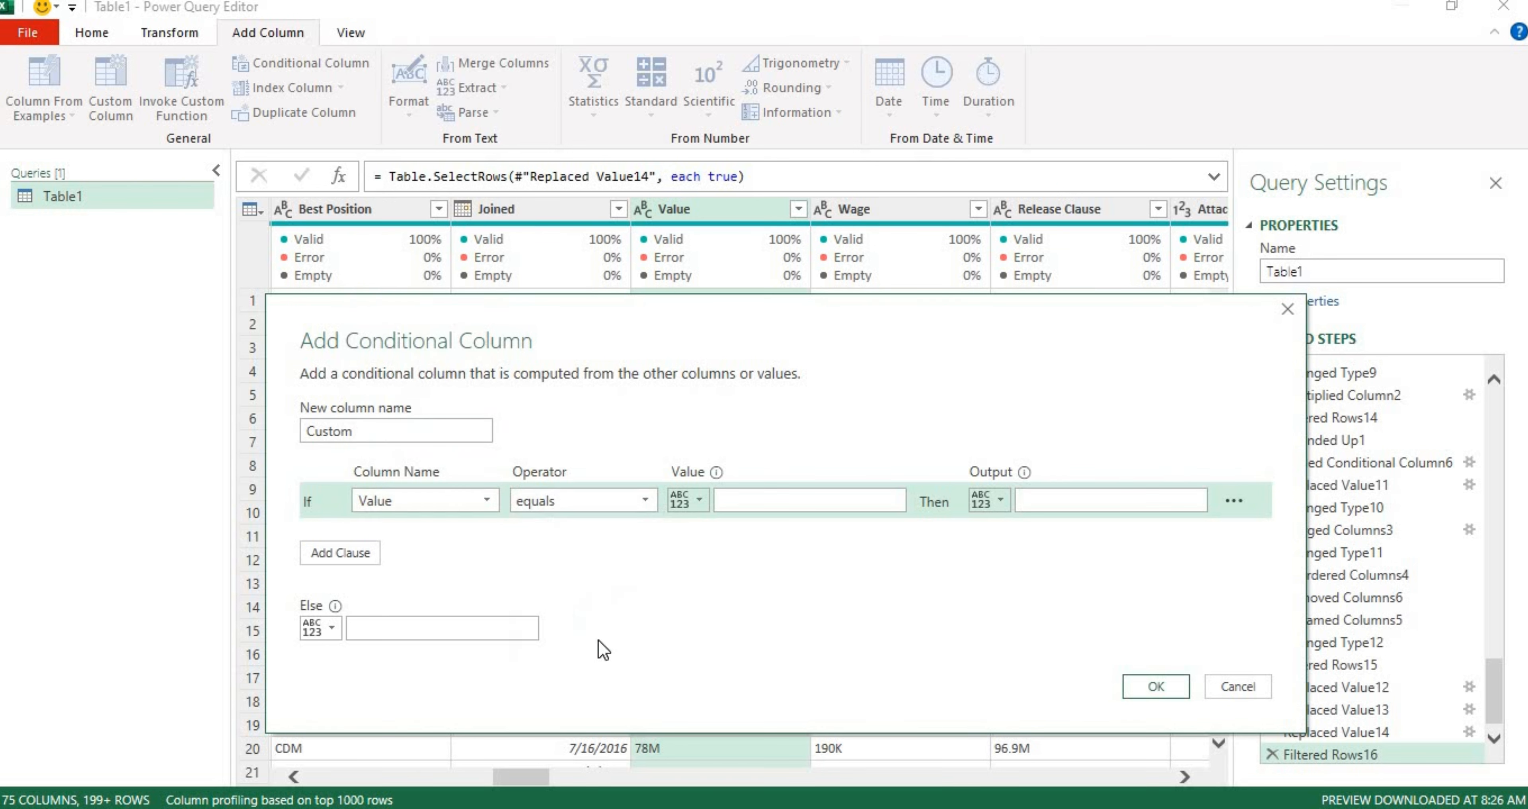
{"action": "left_click", "coordinate": [740, 506]}
{"action": "type", "text": "M"}
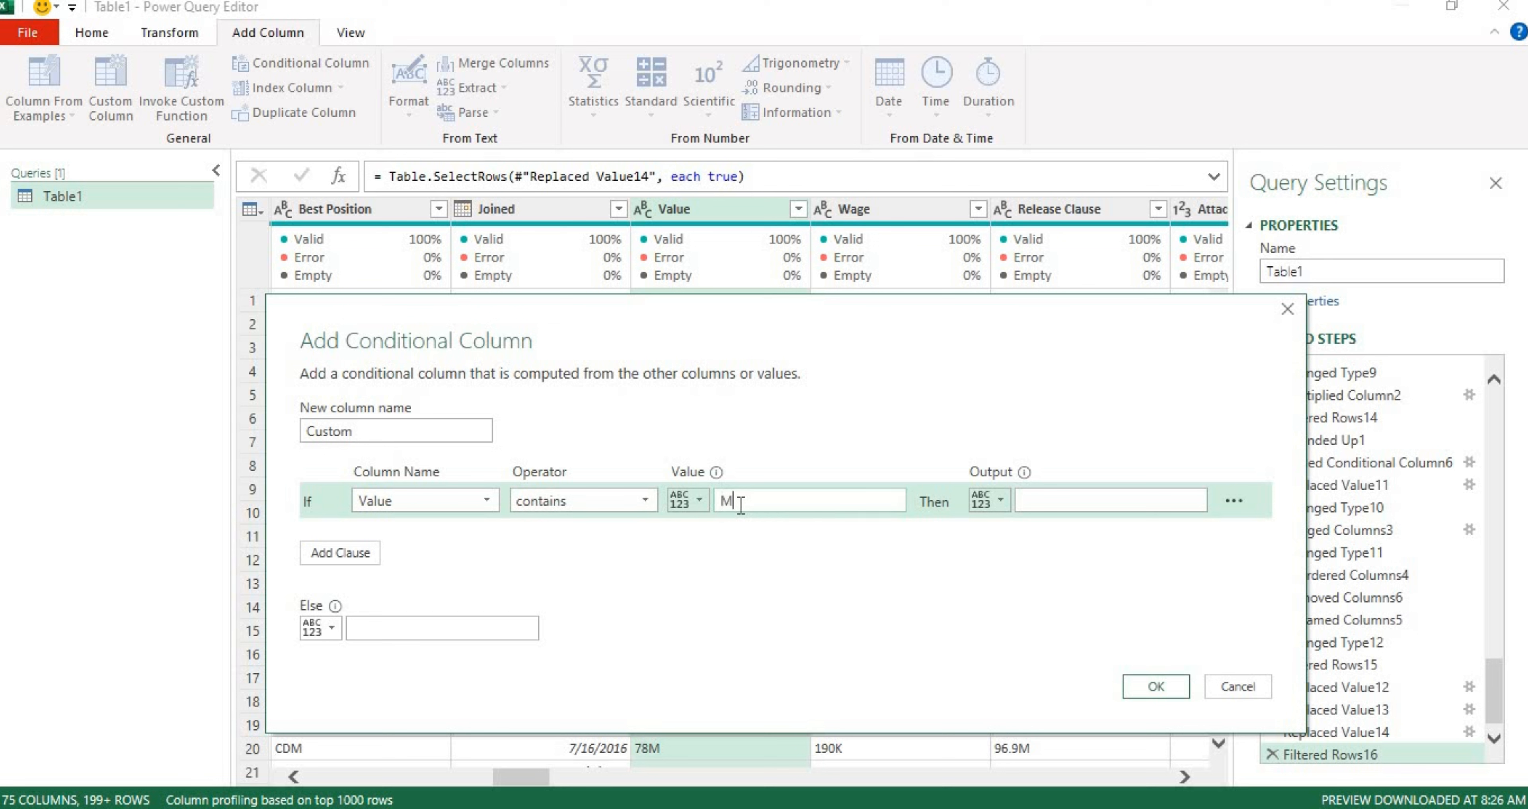
{"action": "left_click", "coordinate": [998, 504]}
{"action": "left_click", "coordinate": [1026, 547]}
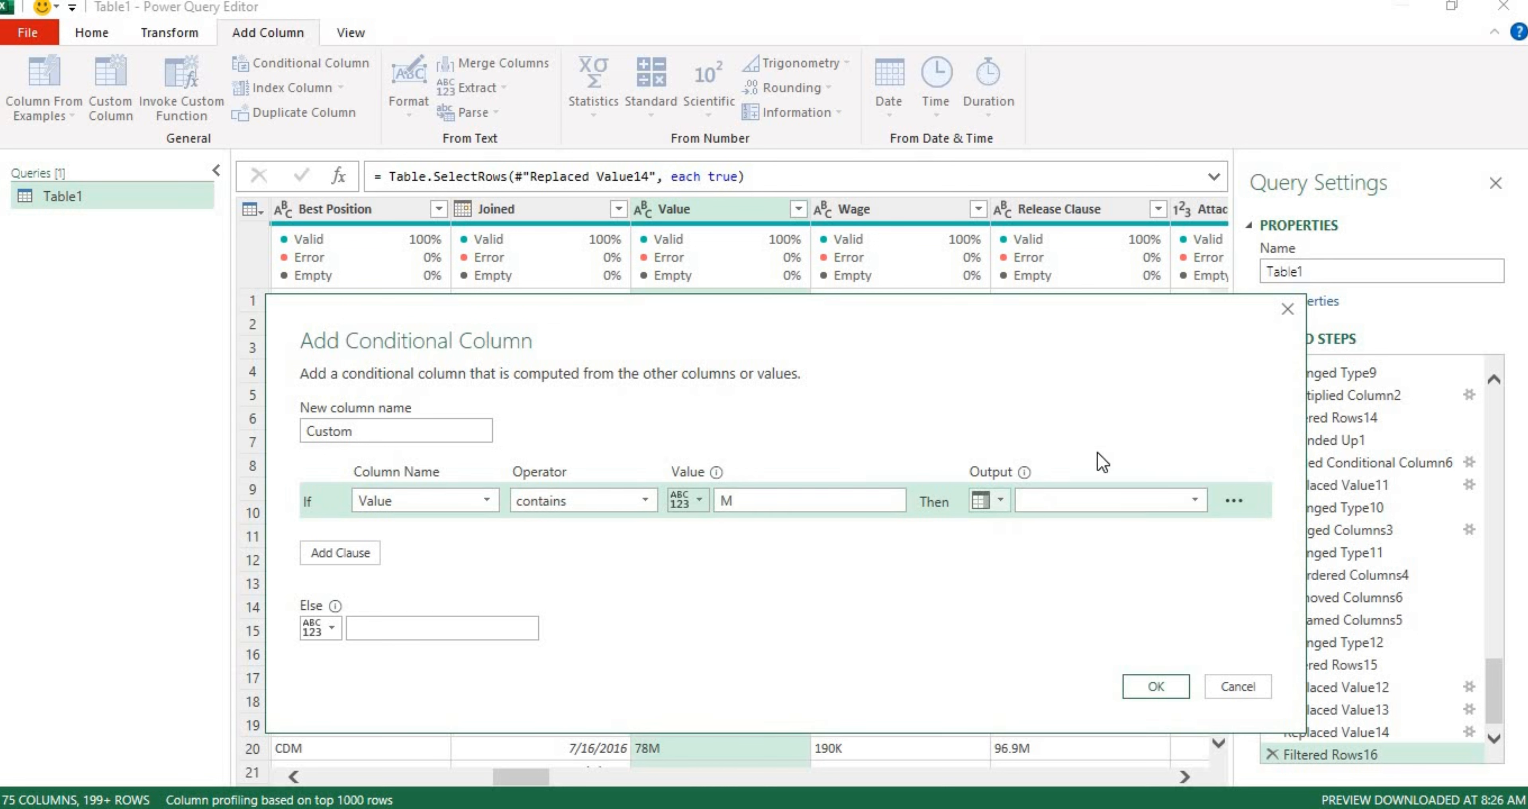
{"action": "left_click", "coordinate": [1108, 500]}
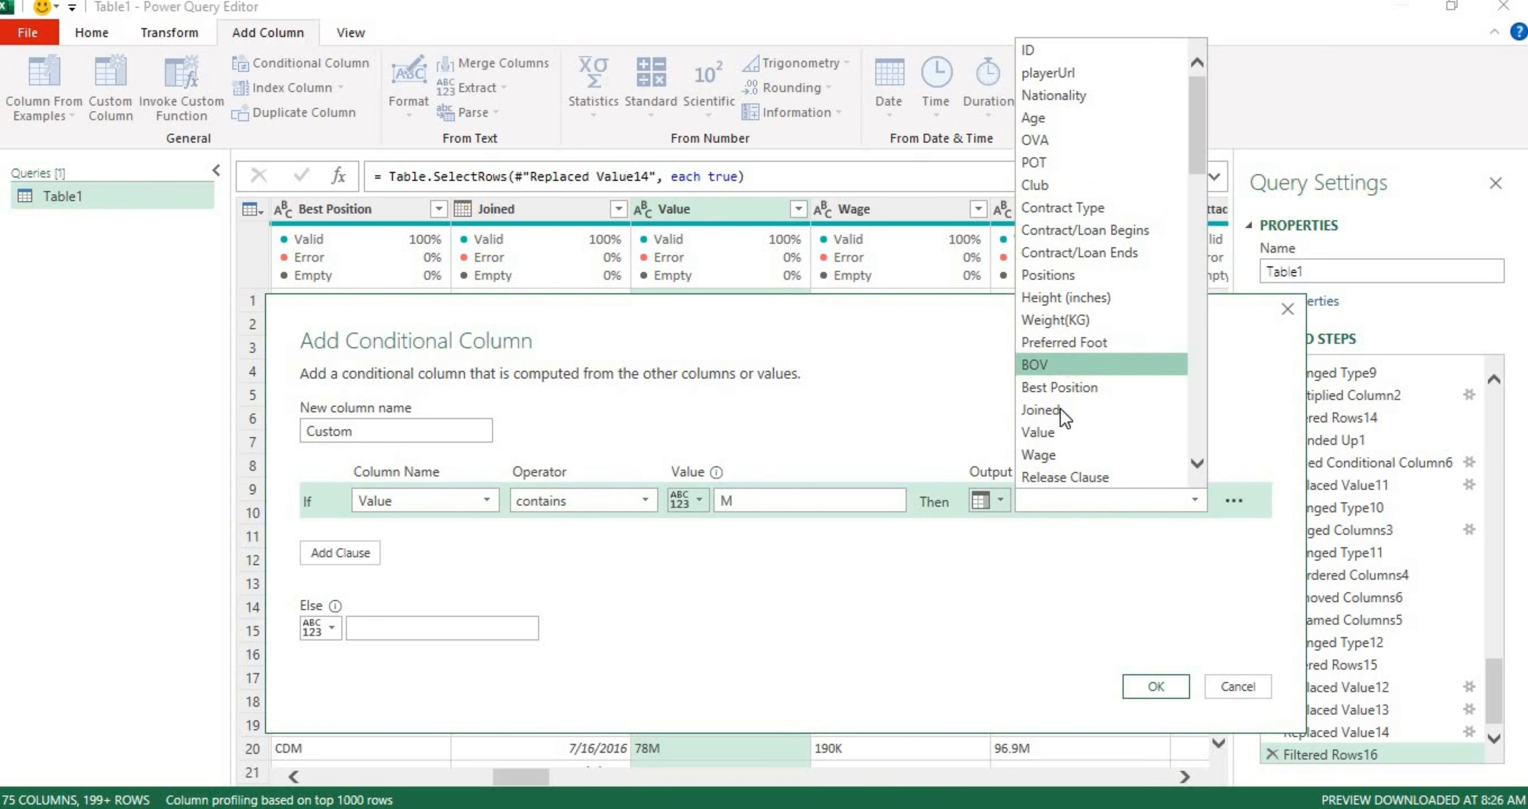
{"action": "left_click", "coordinate": [1057, 433]}
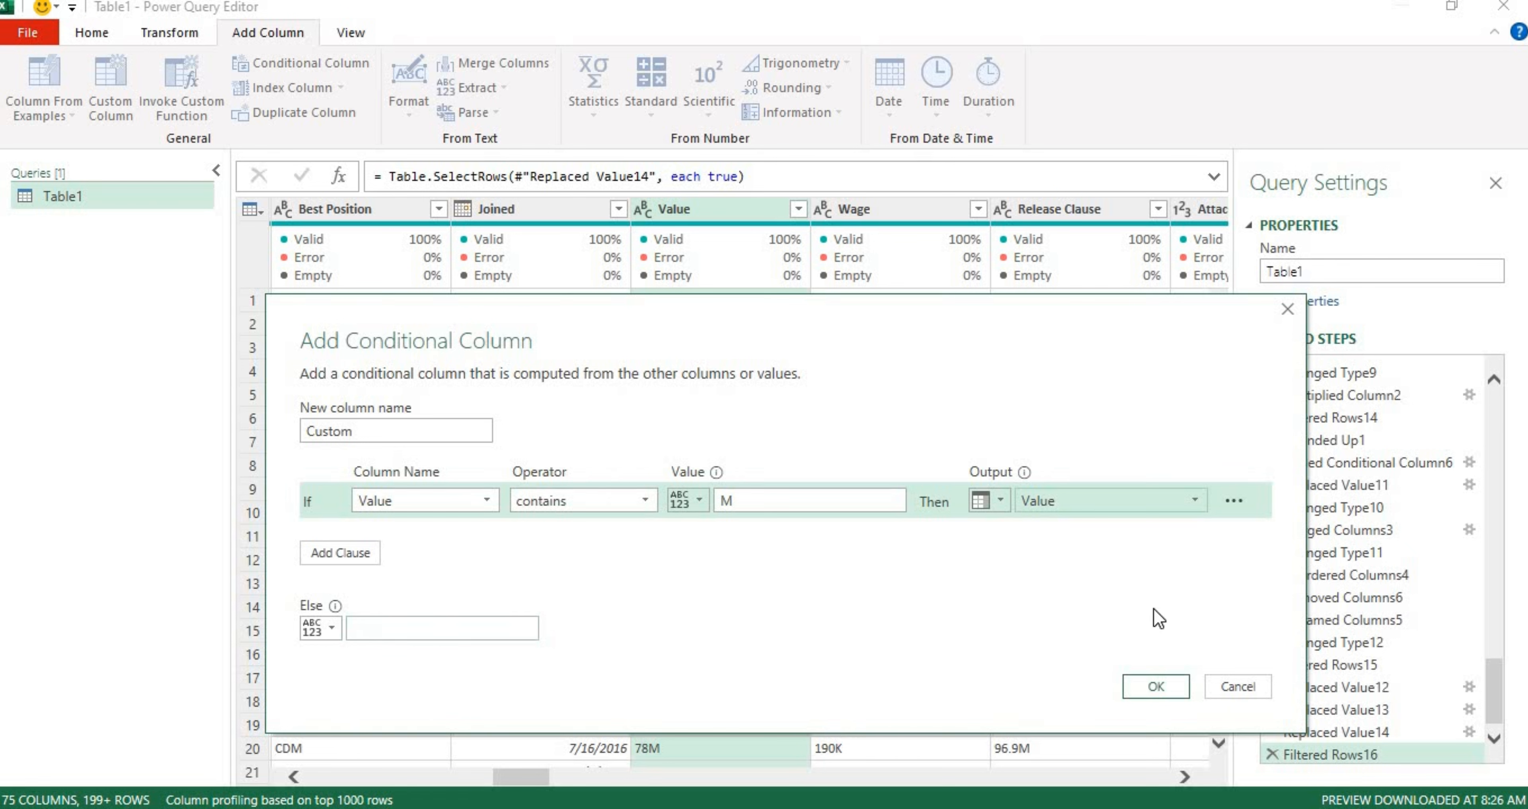
{"action": "left_click", "coordinate": [1156, 688]}
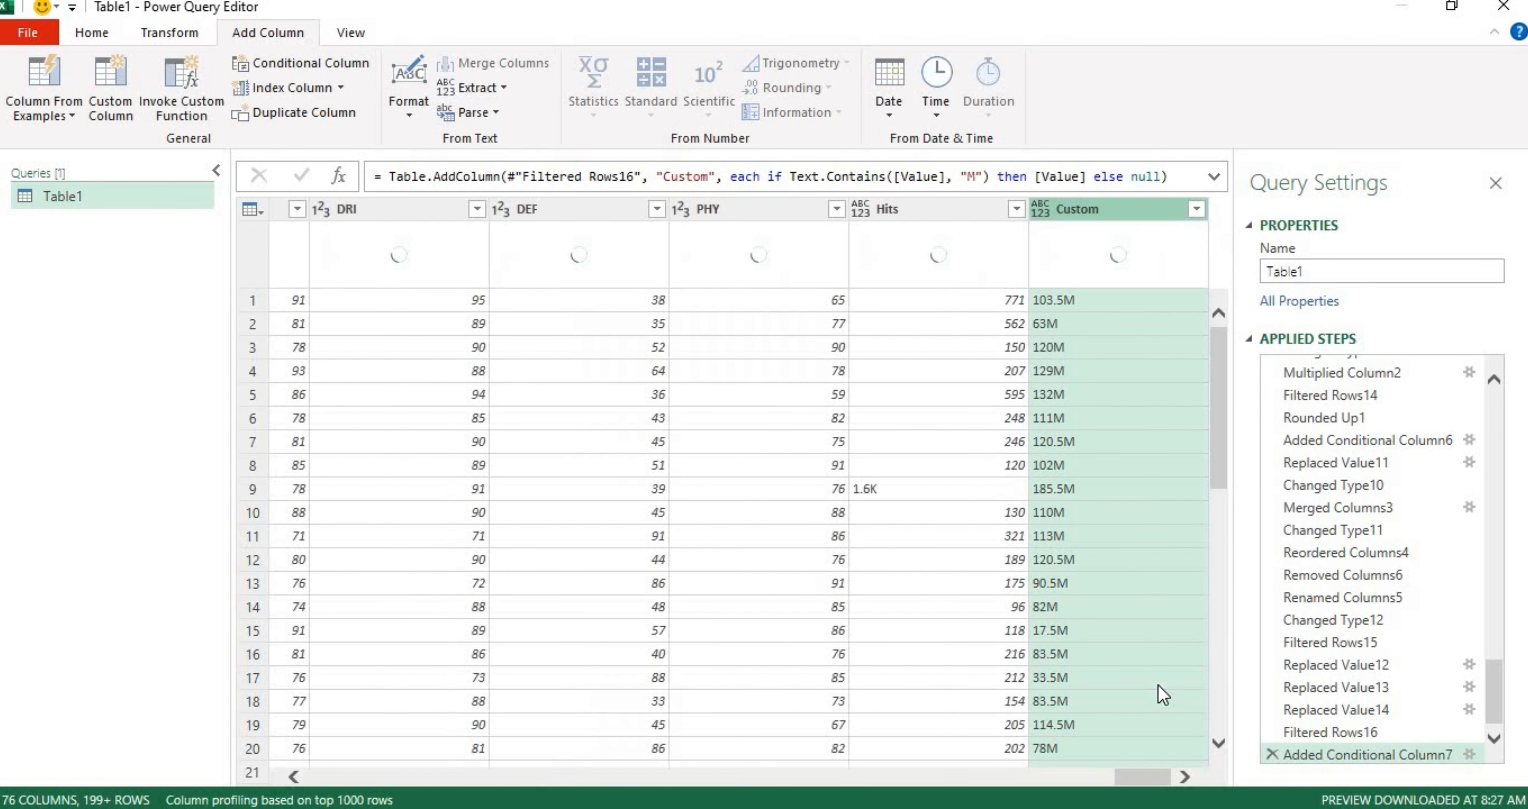
- Strip the "M" suffix from the Custom column by replacing it with nothing
{"action": "right_click", "coordinate": [1131, 214]}
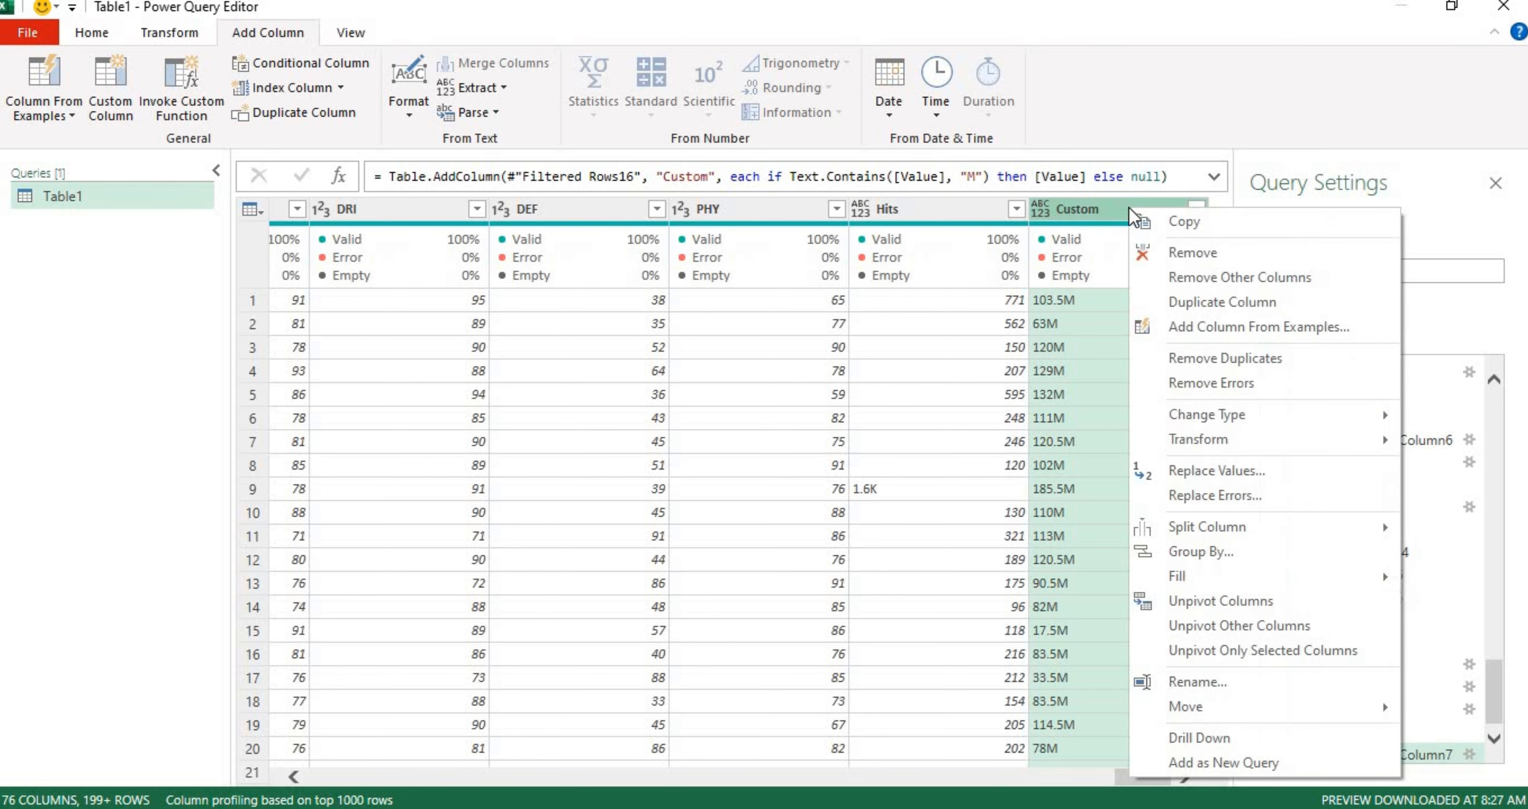
{"action": "left_click", "coordinate": [1226, 475]}
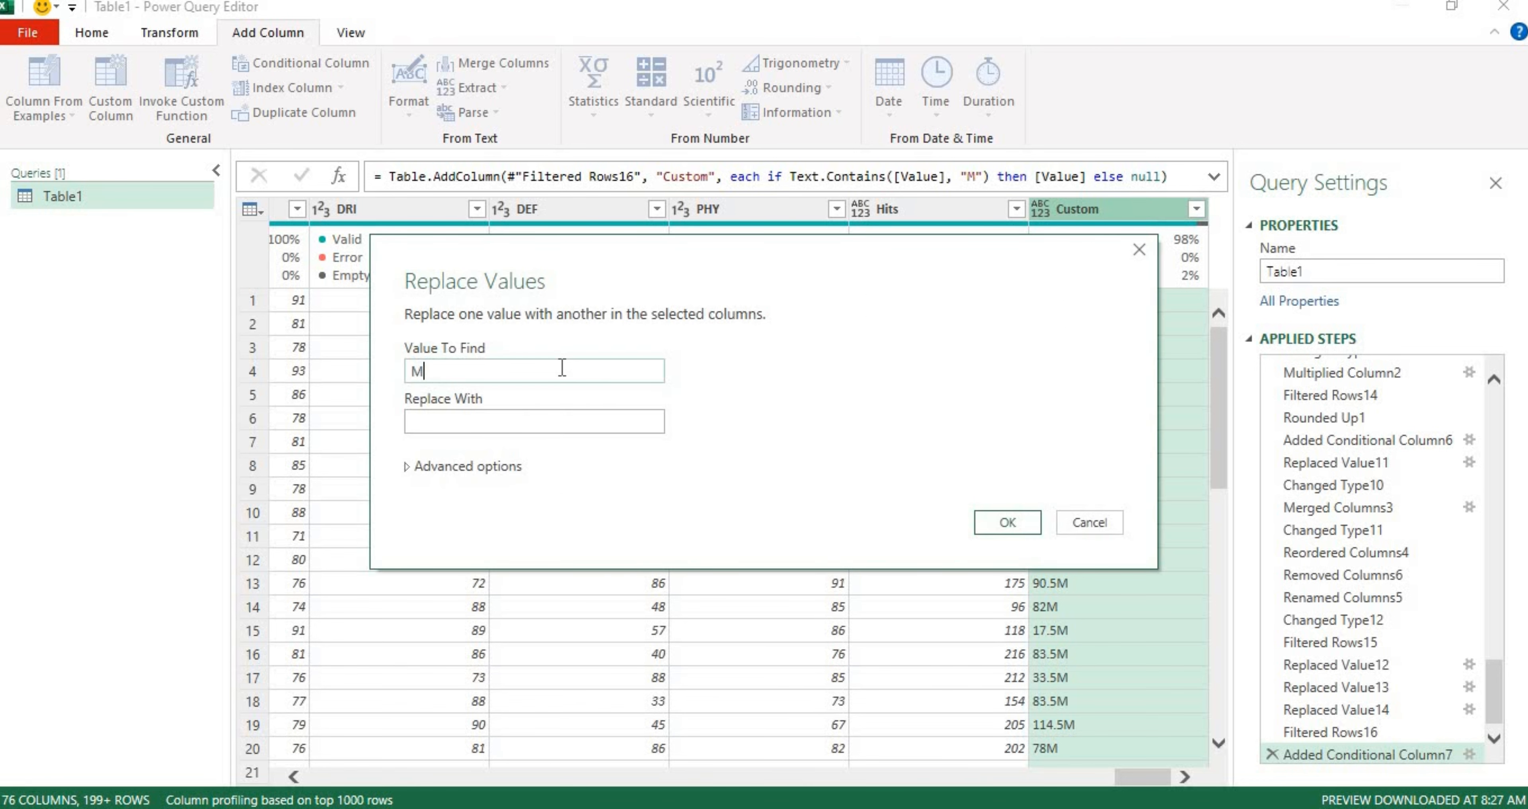
{"action": "key", "text": "Return"}
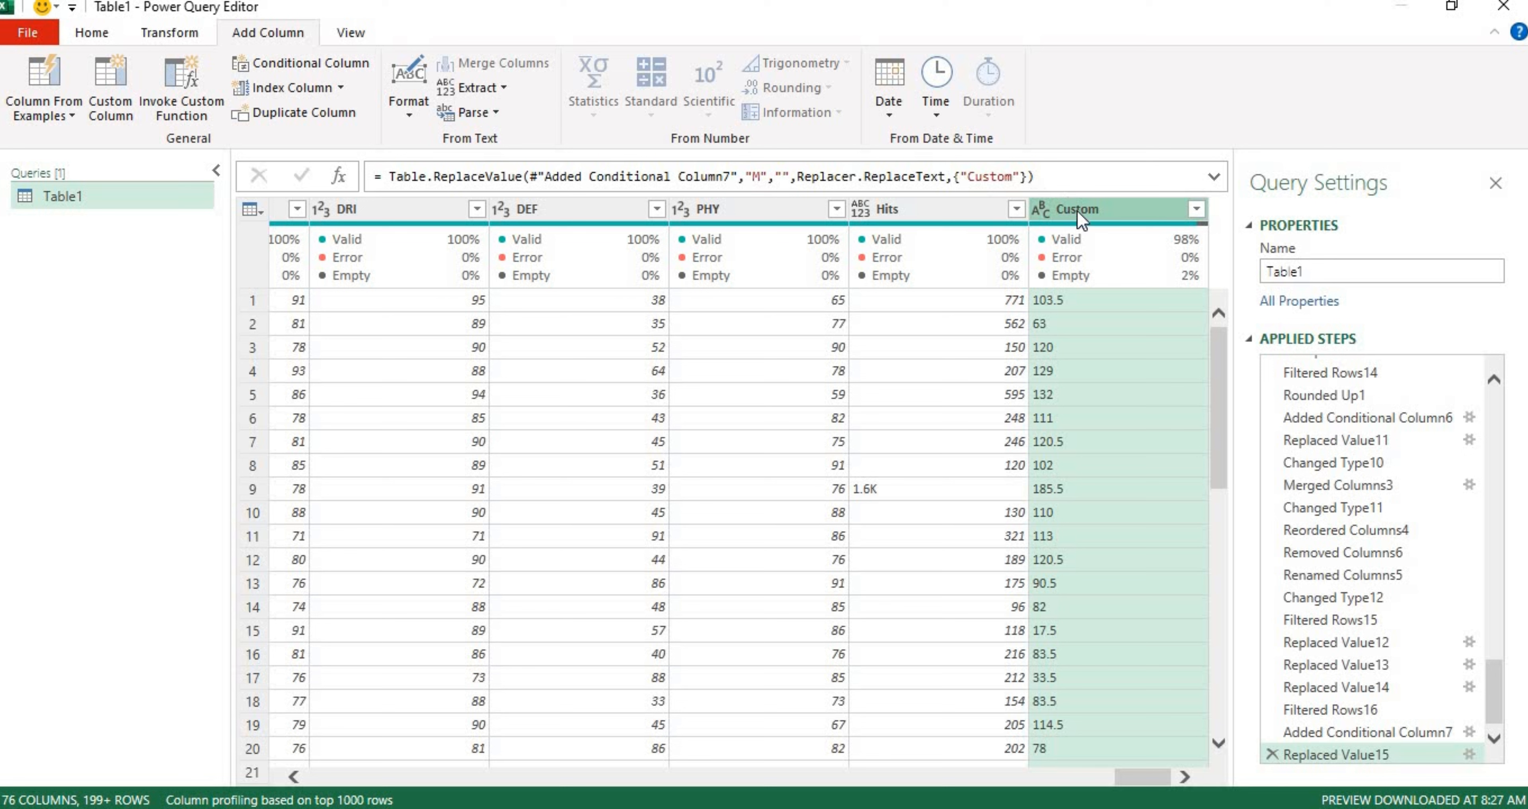
- Try converting the Custom column to Whole Number, and delete that type change from the applied steps
{"action": "left_click", "coordinate": [172, 37]}
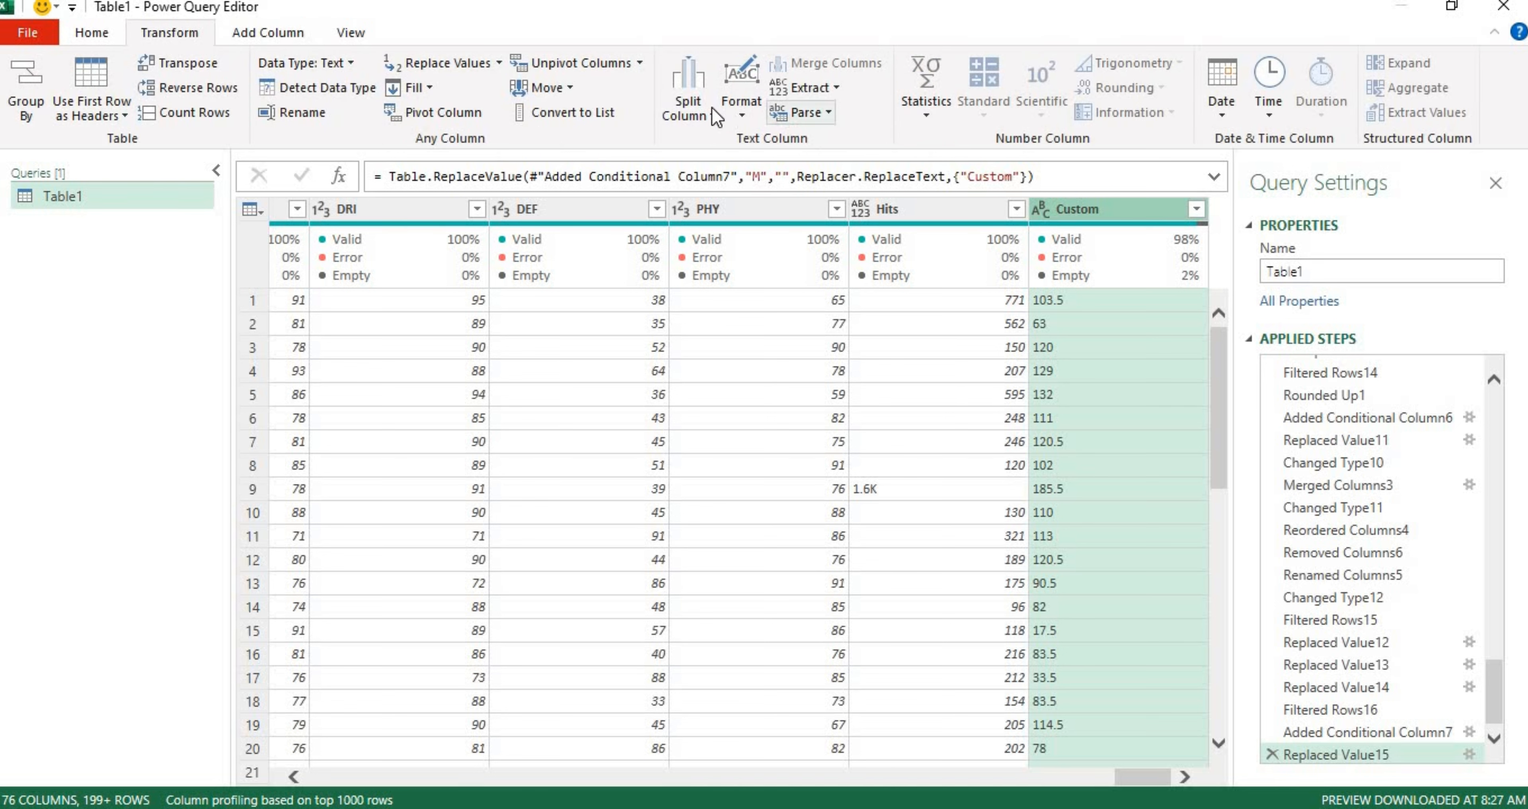
{"action": "left_click", "coordinate": [929, 112]}
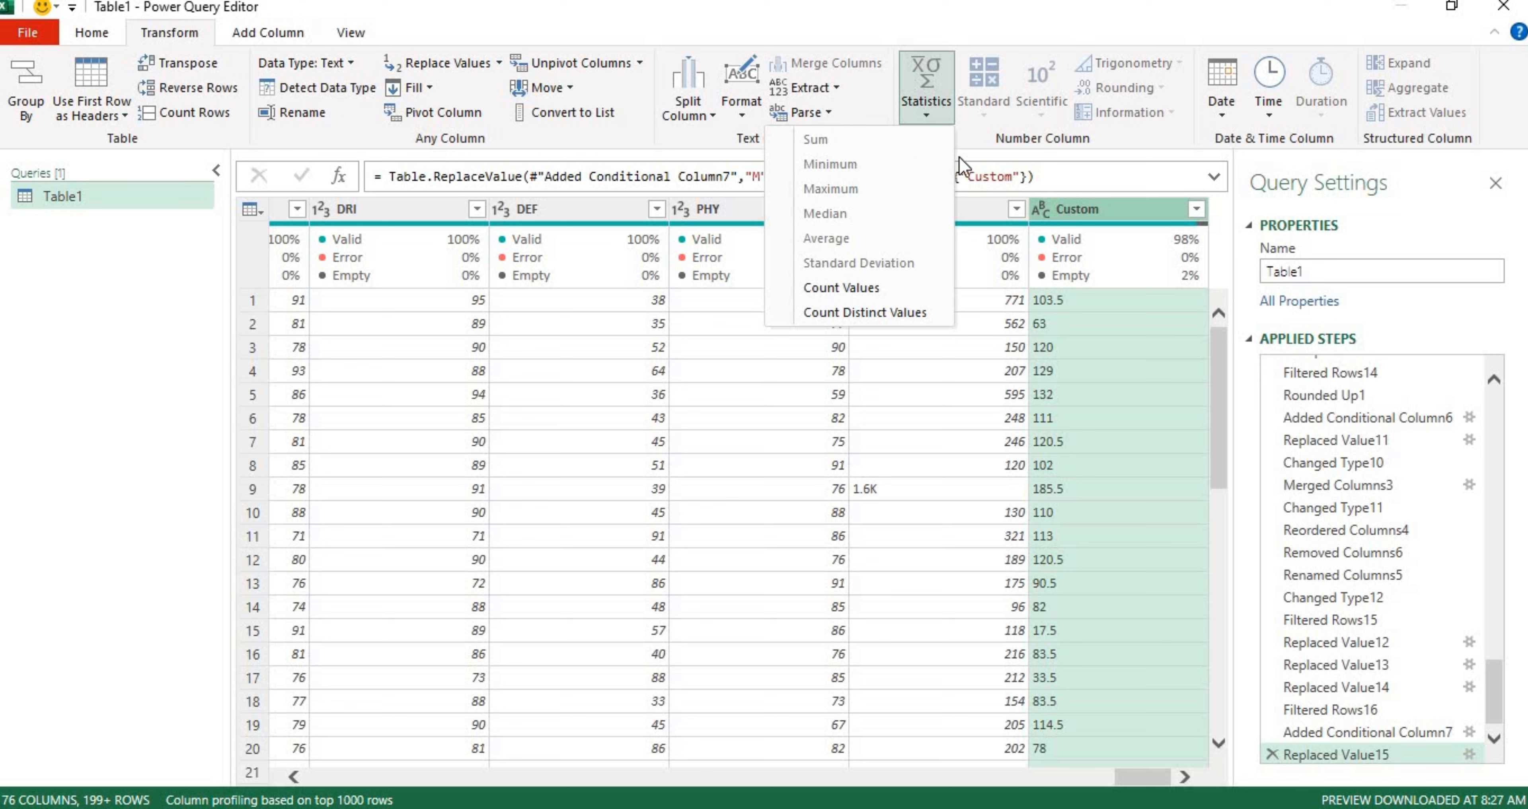
{"action": "left_click", "coordinate": [1079, 200]}
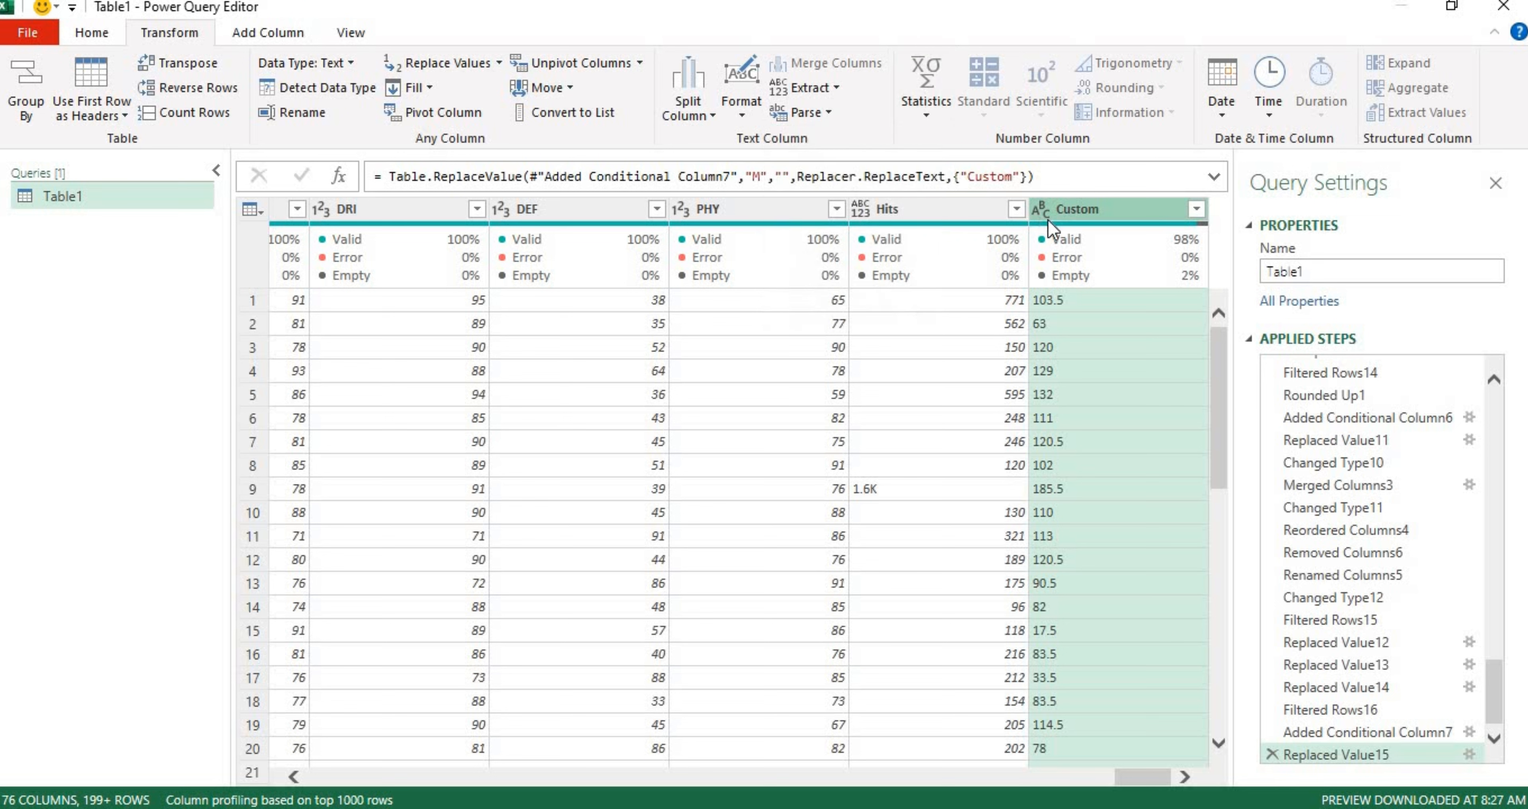
{"action": "left_click", "coordinate": [350, 63]}
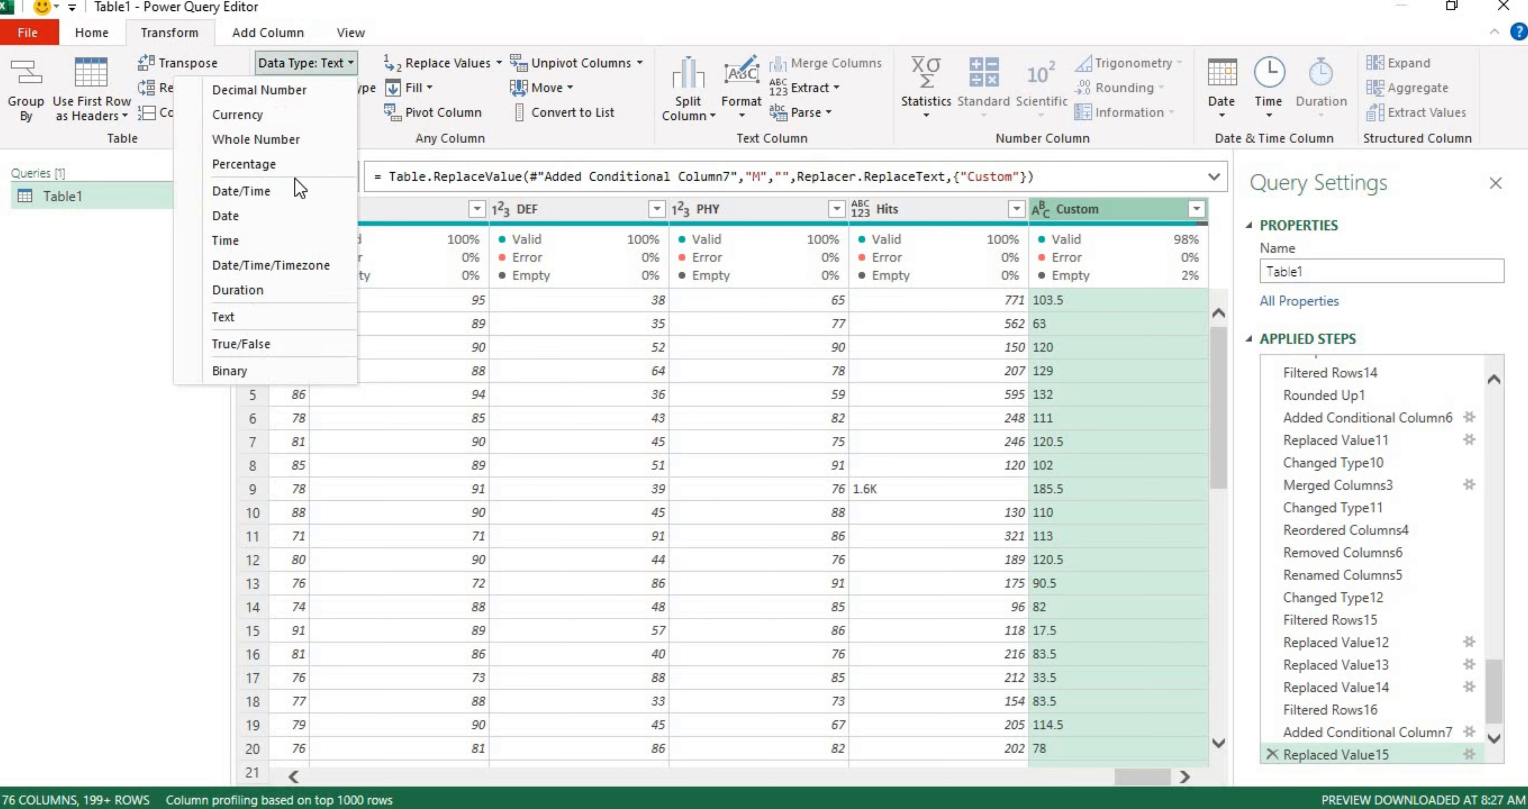
{"action": "left_click", "coordinate": [282, 147]}
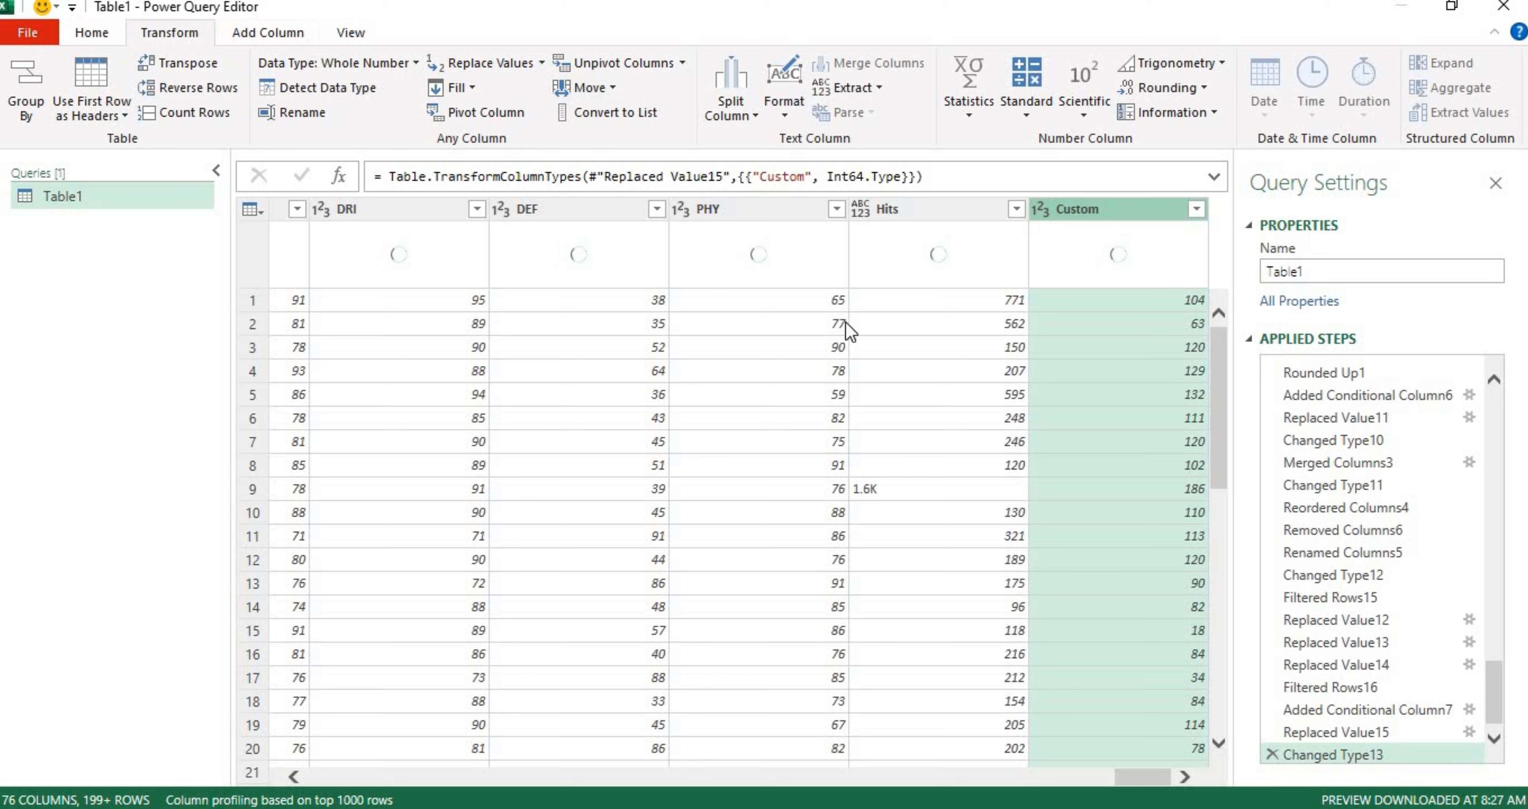
{"action": "left_click", "coordinate": [1272, 755]}
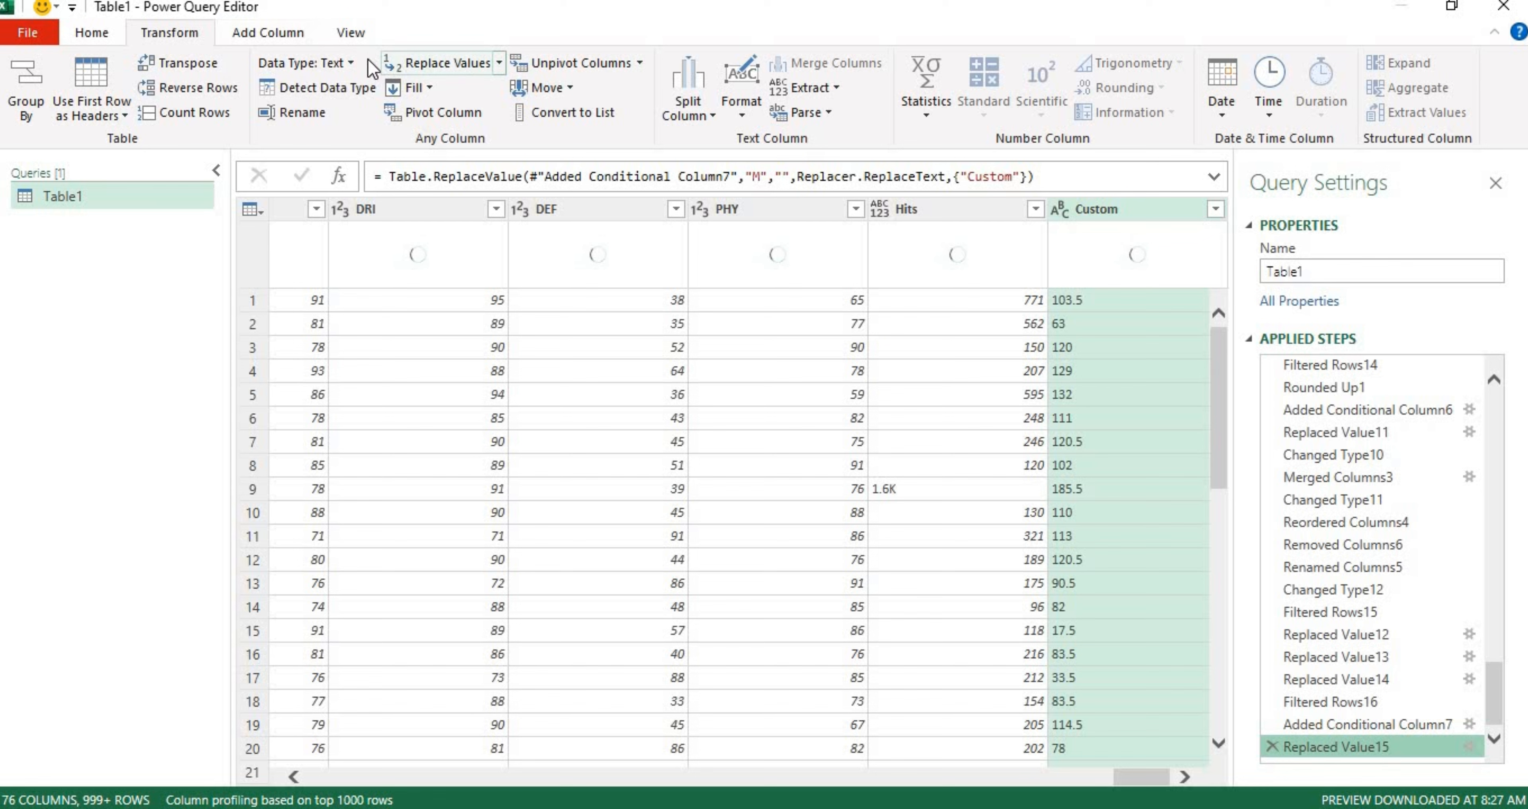
- Change the Custom column's data type to Decimal Number
{"action": "left_click", "coordinate": [350, 62]}
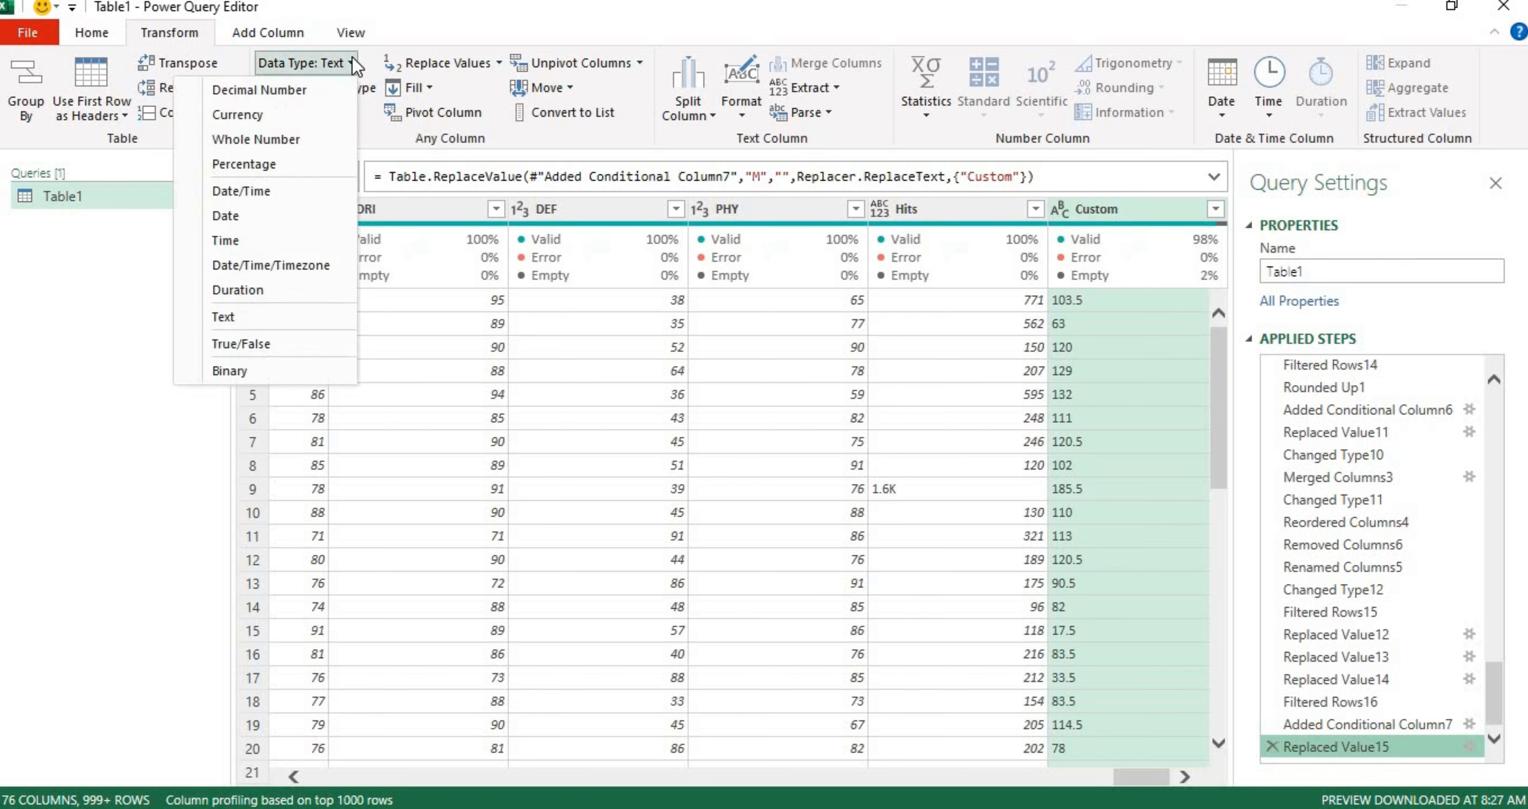
{"action": "left_click", "coordinate": [318, 97]}
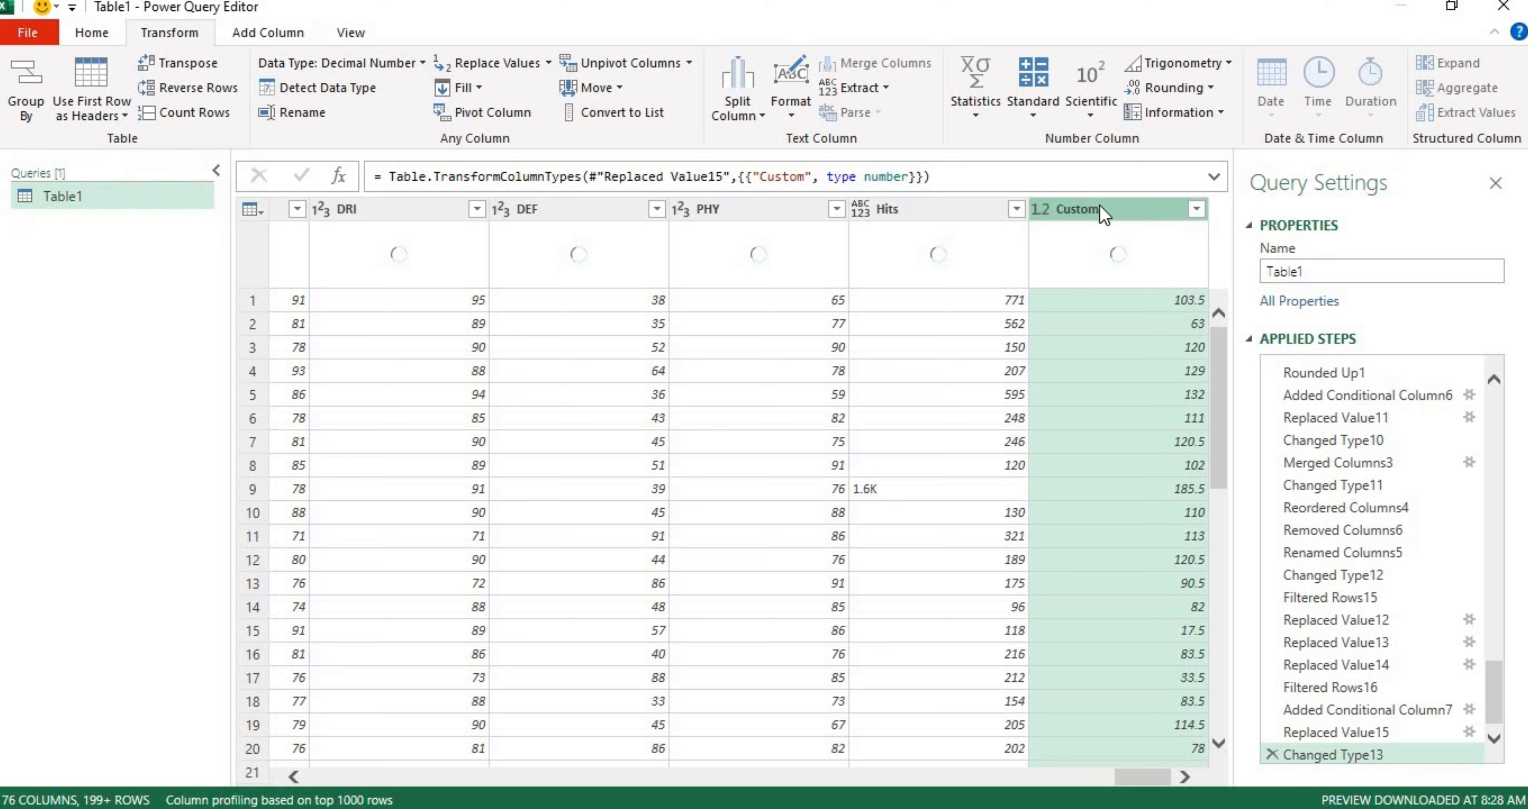
- Multiply the values in the Custom column by a constant factor
{"action": "left_click", "coordinate": [1033, 119]}
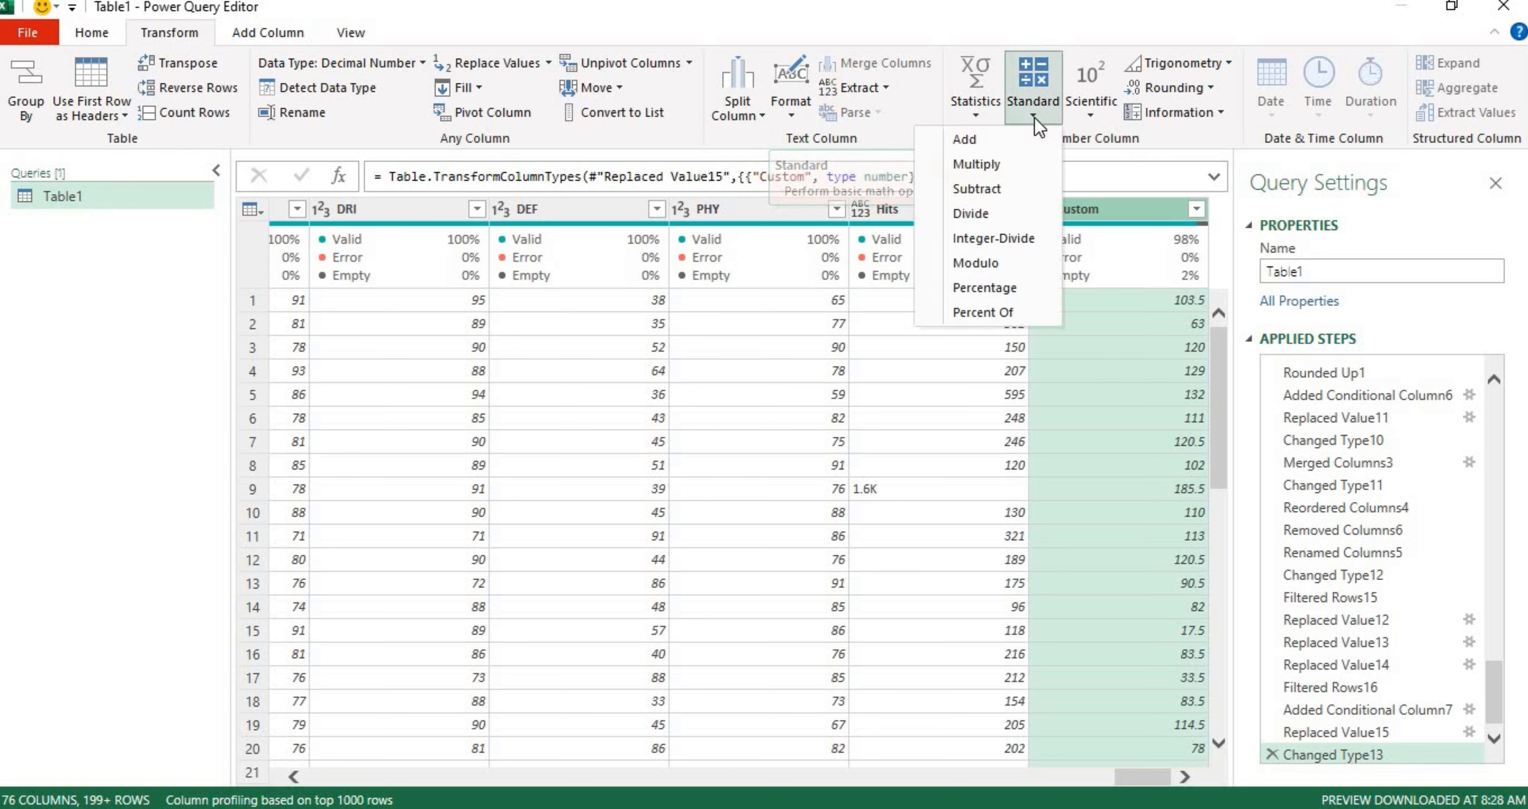
{"action": "left_click", "coordinate": [1011, 167]}
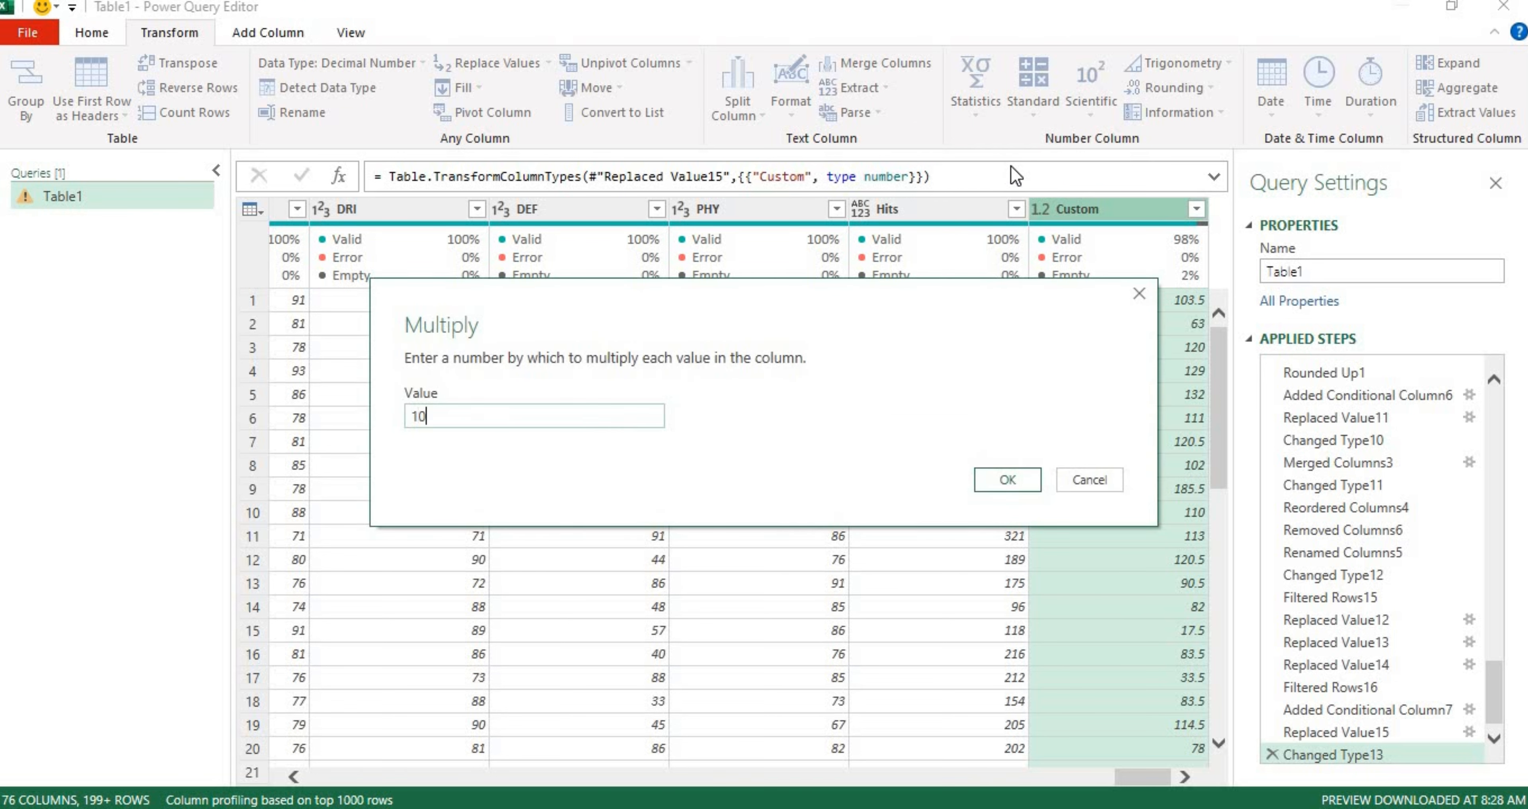
- Multiply every value in the Custom column by 1000000
{"action": "type", "text": "1000000"}
{"action": "key", "text": "Return"}
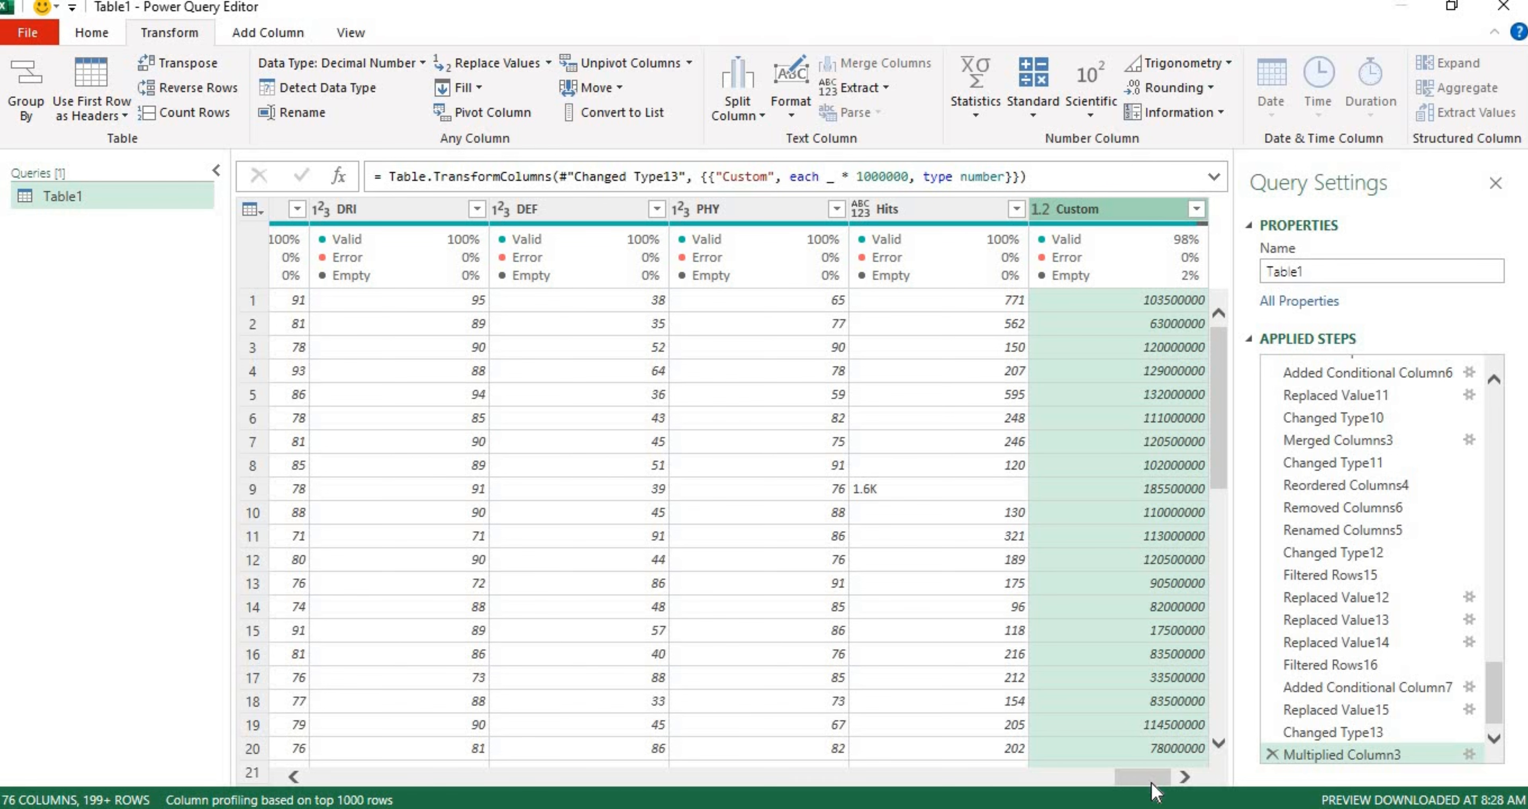
- Start a conditional column whose condition is that the Value column contains "K"
{"action": "left_click_drag", "start_coordinate": [1151, 783], "coordinate": [534, 683]}
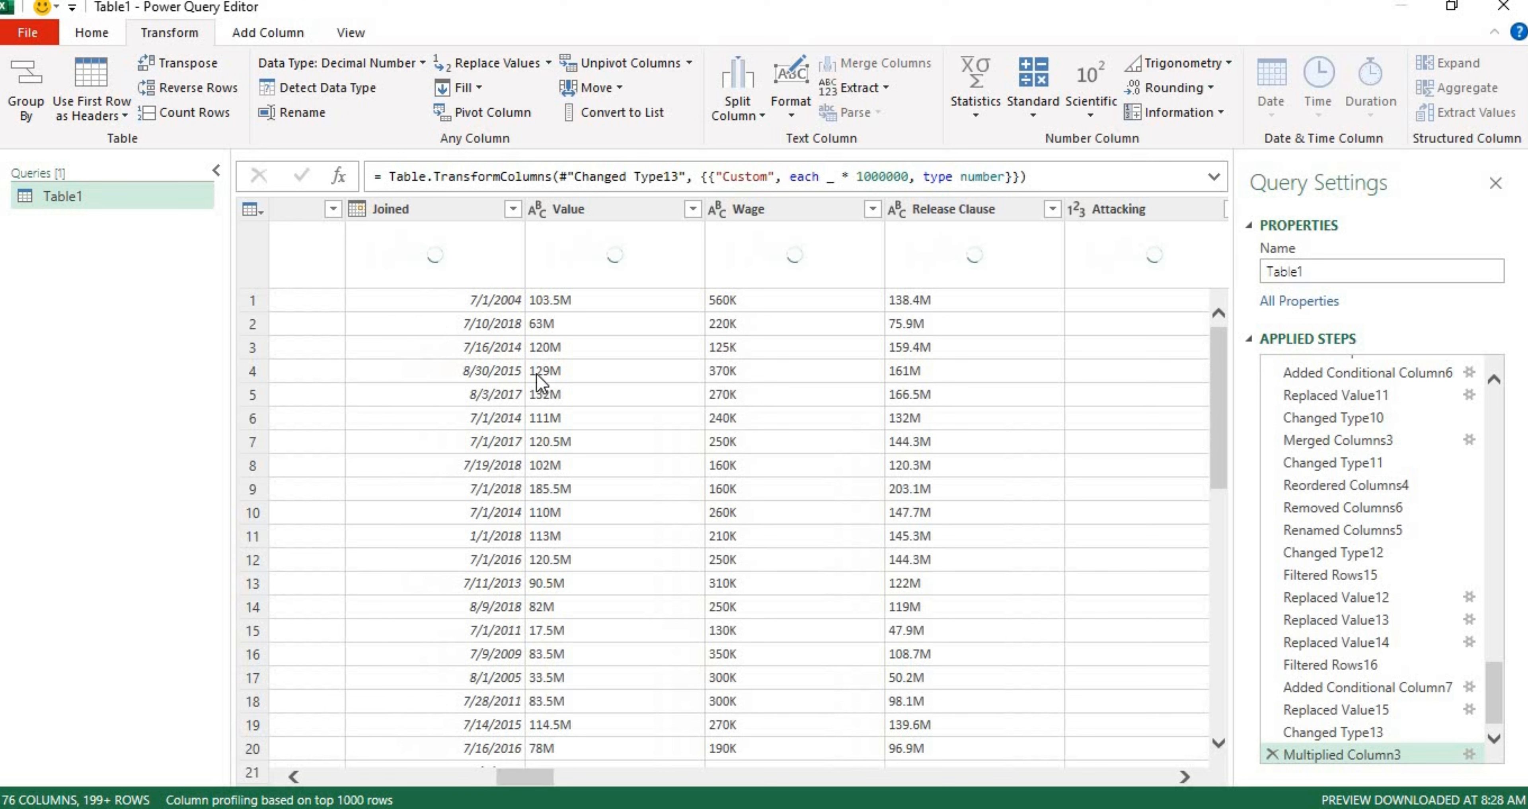
{"action": "left_click", "coordinate": [576, 213]}
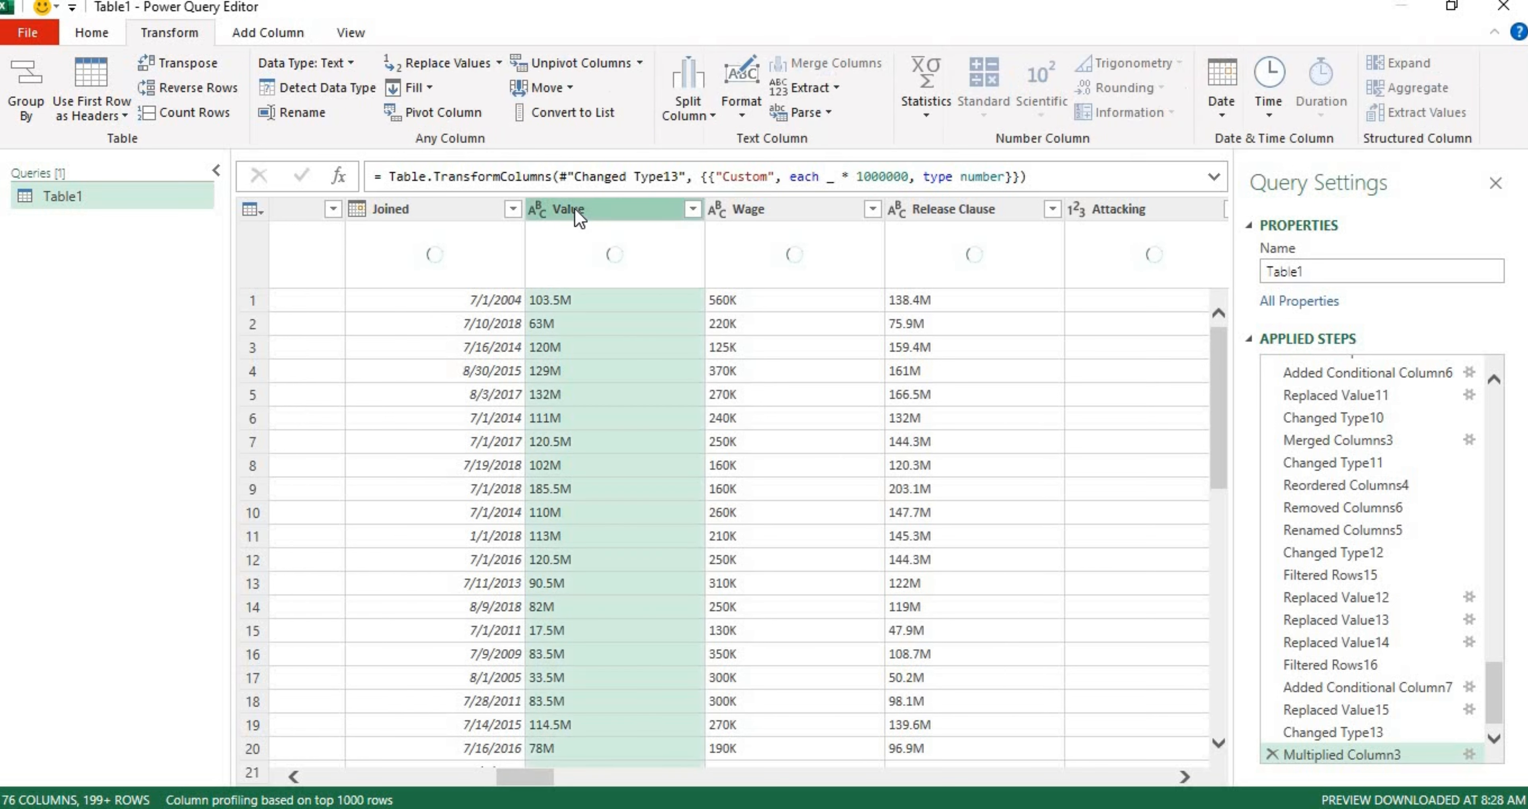
{"action": "left_click", "coordinate": [254, 31]}
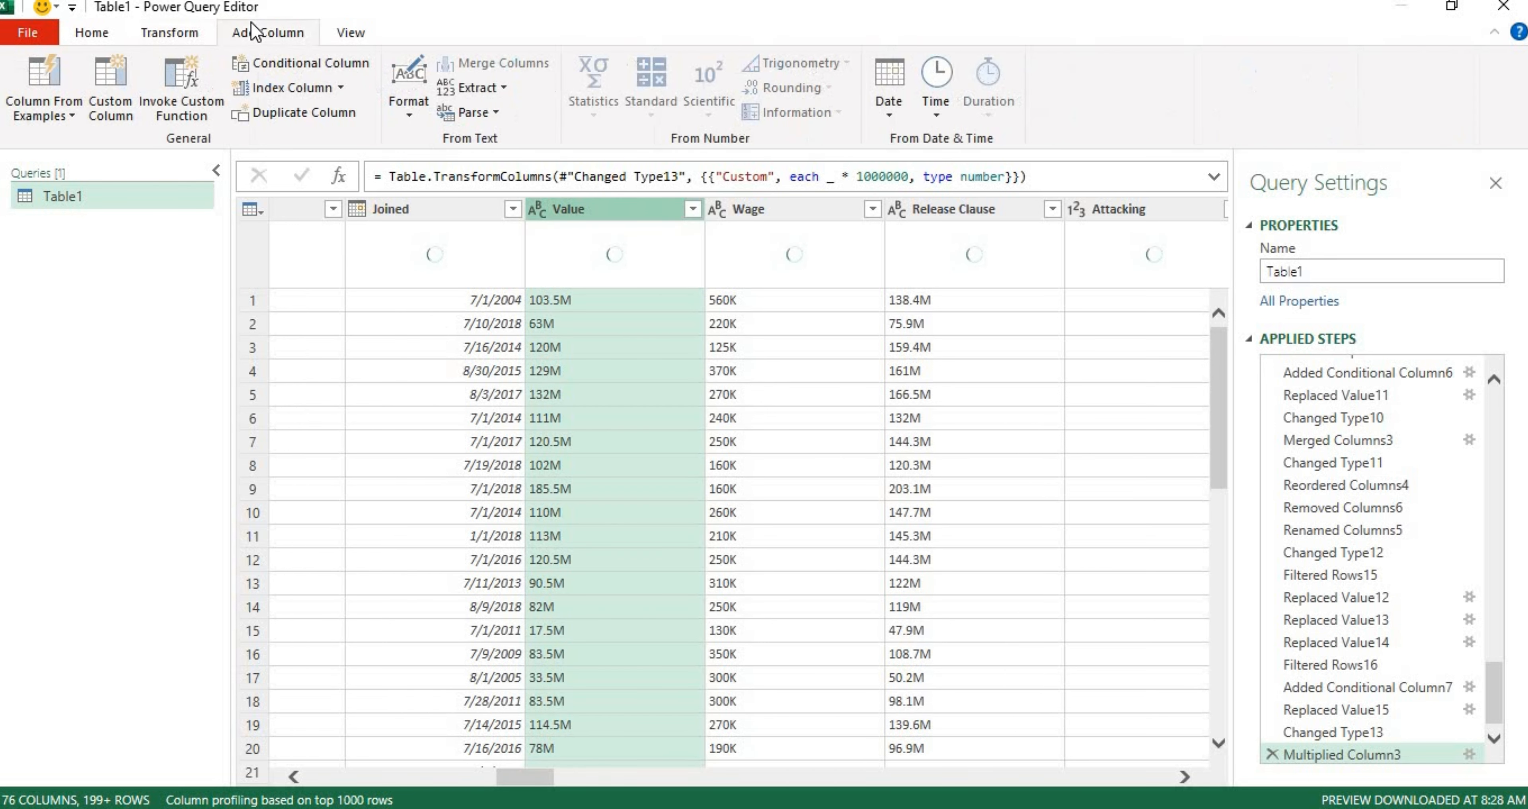
{"action": "left_click", "coordinate": [276, 59]}
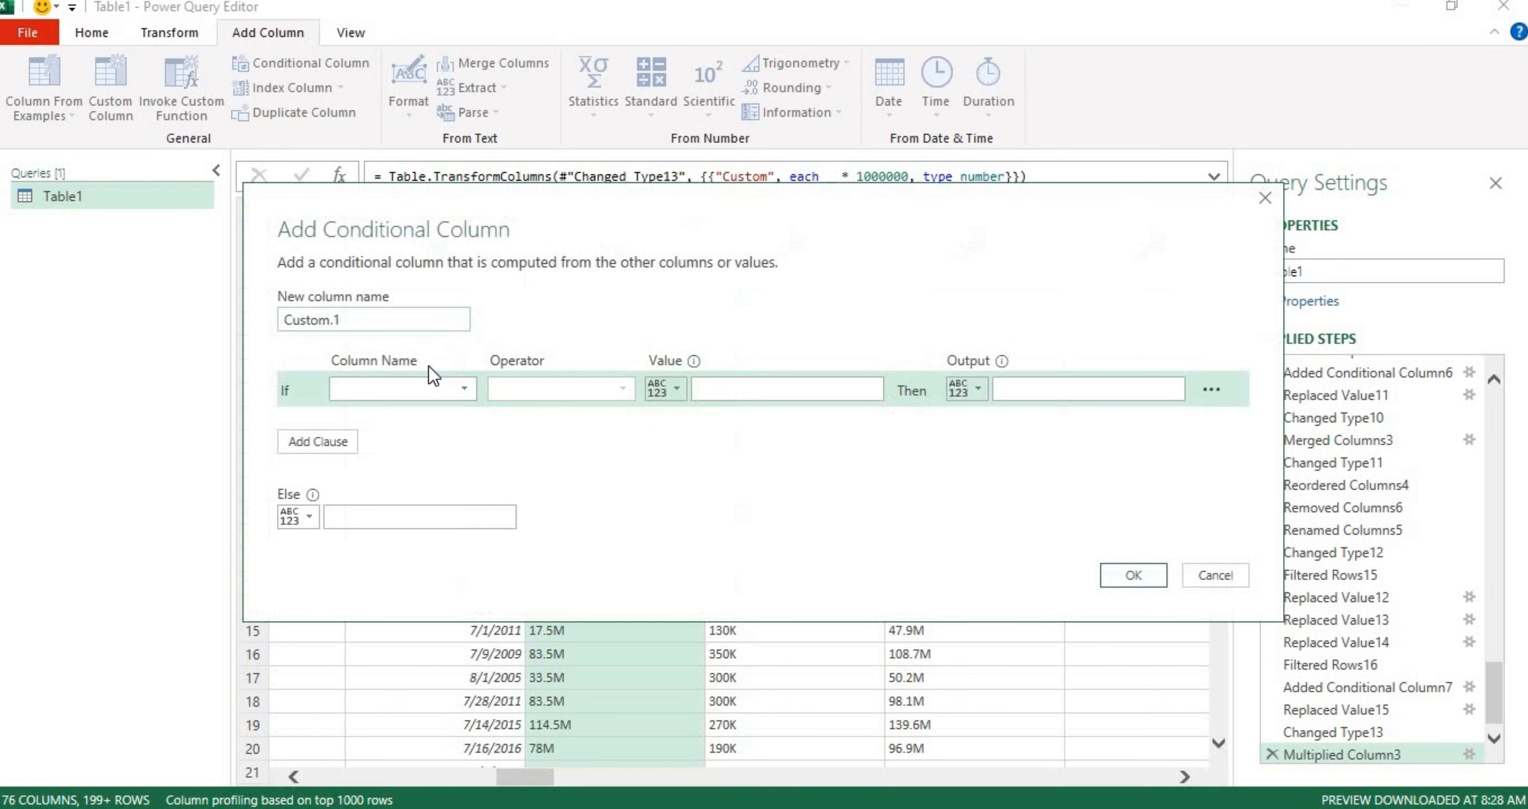
{"action": "left_click", "coordinate": [456, 395]}
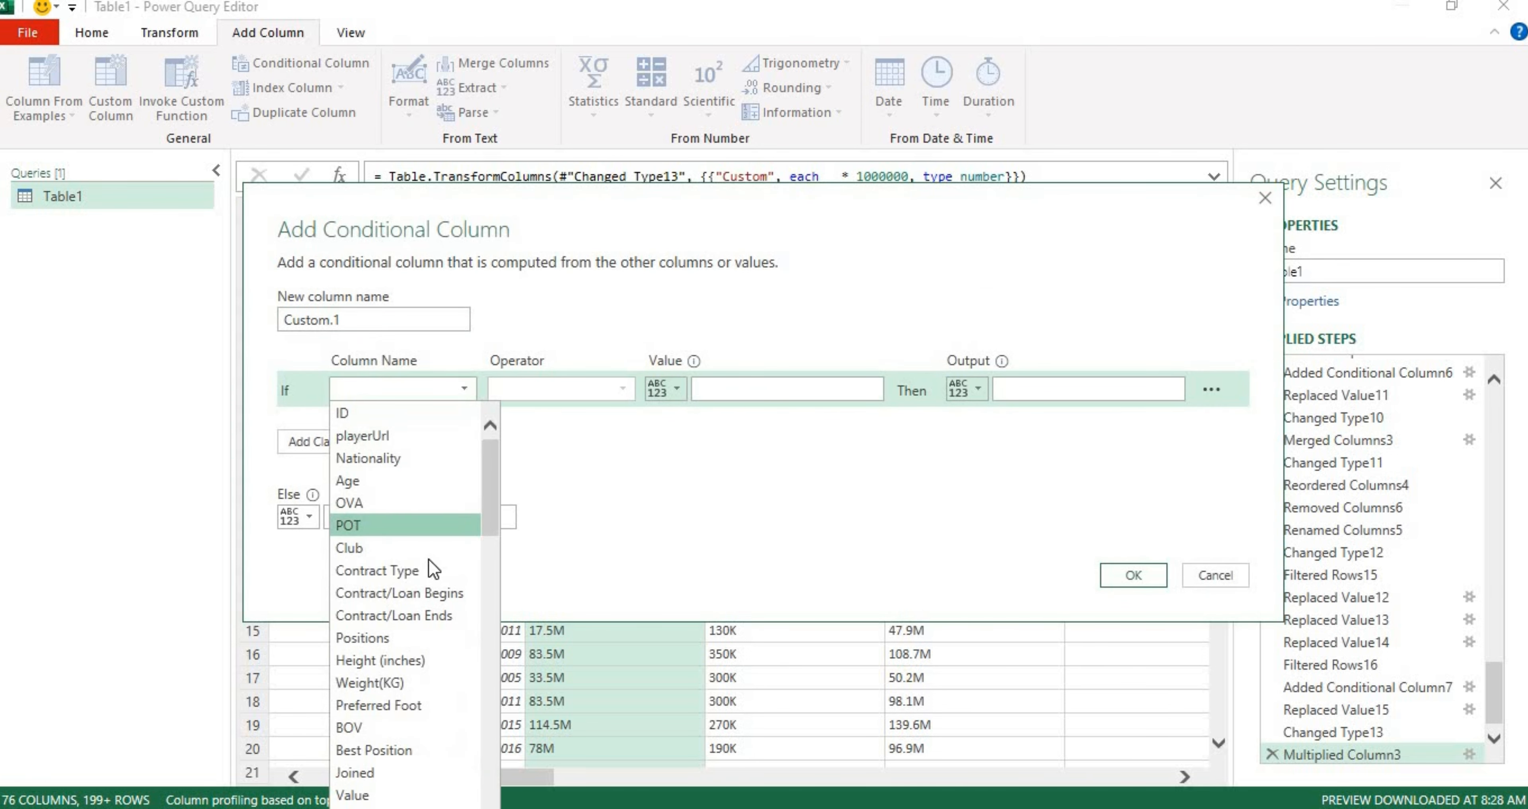
{"action": "left_click", "coordinate": [391, 796]}
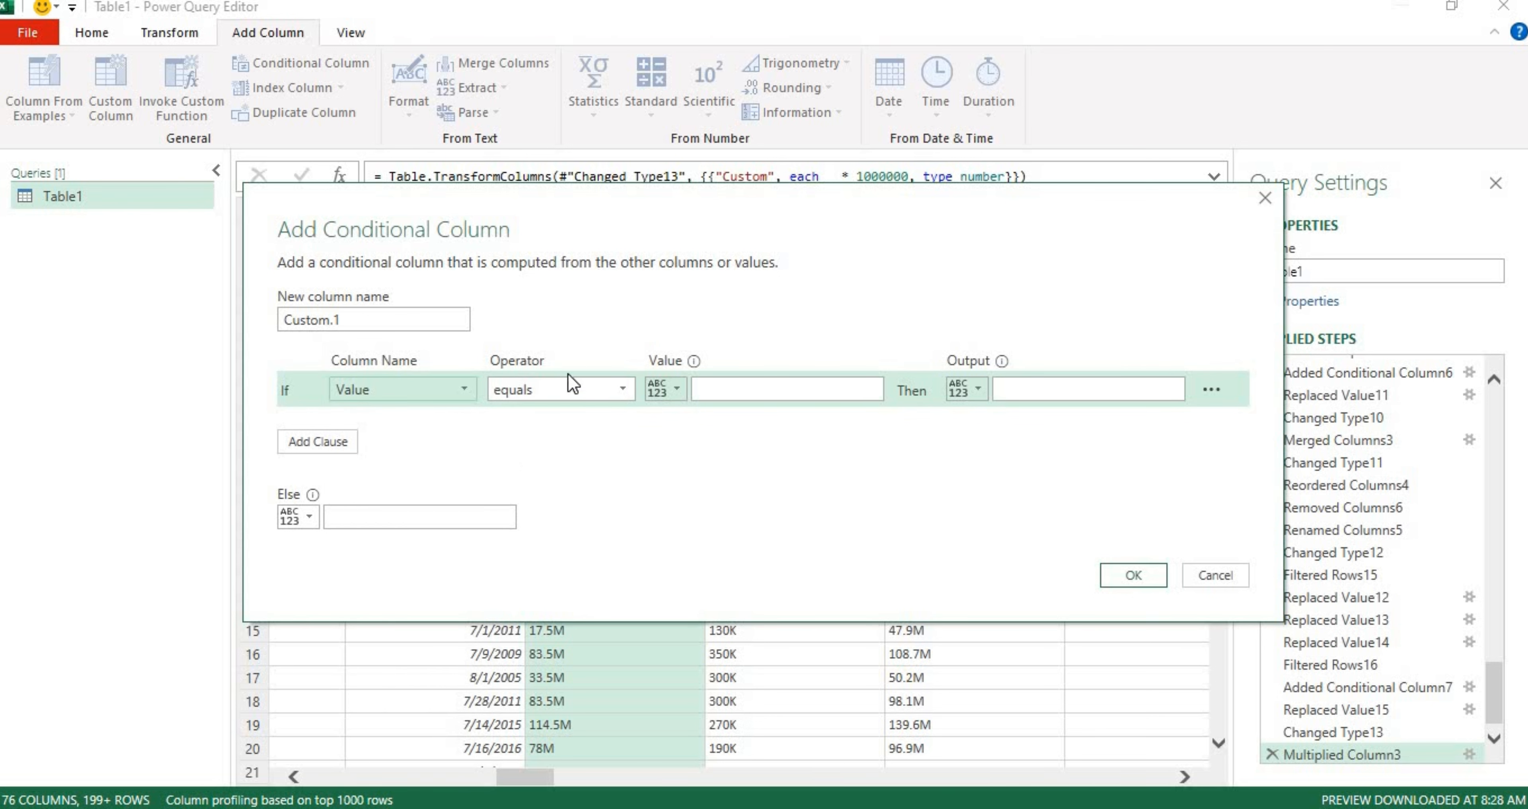
{"action": "left_click", "coordinate": [569, 390]}
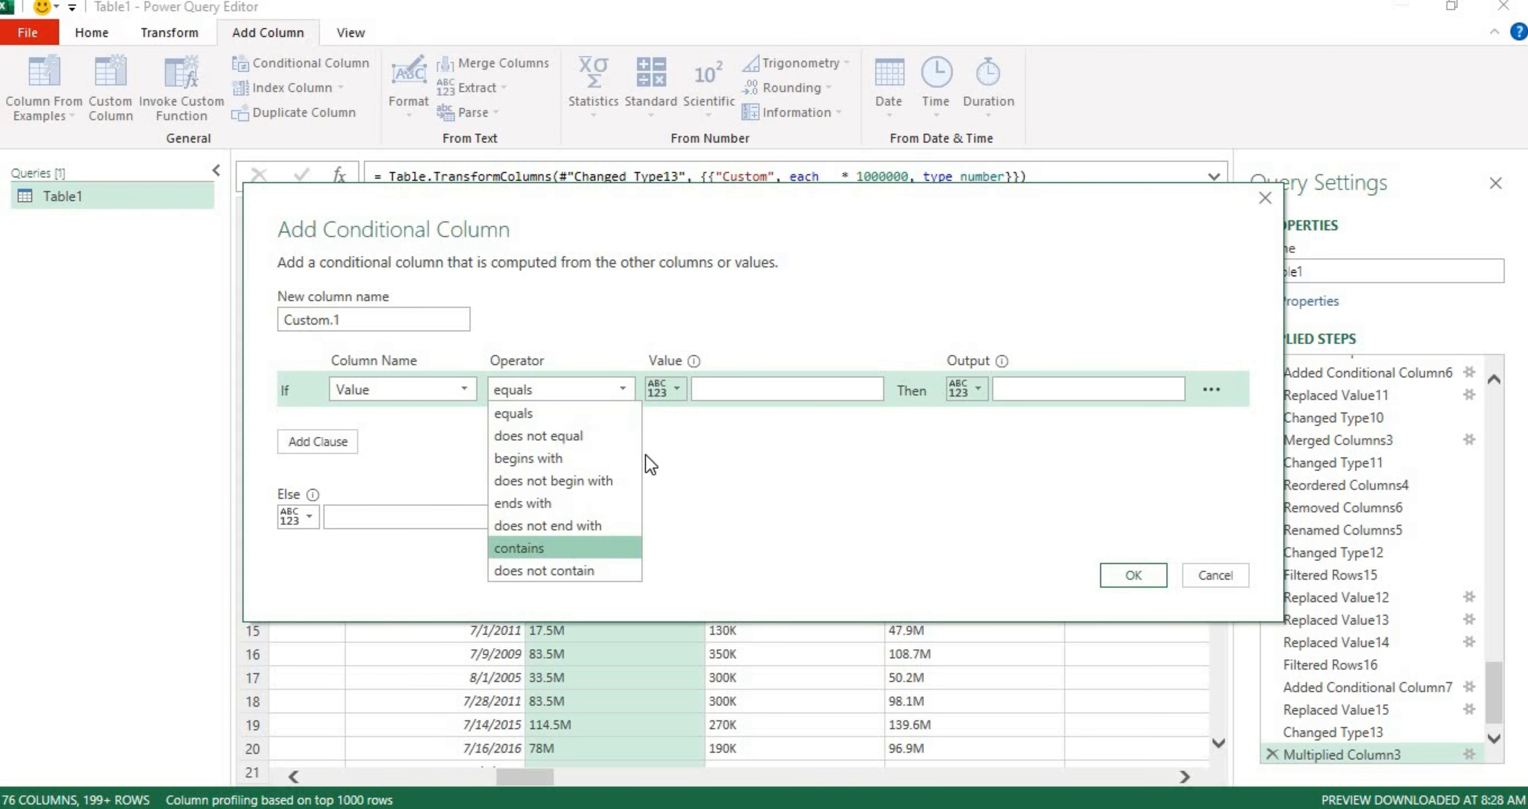
{"action": "left_click", "coordinate": [546, 548]}
{"action": "left_click", "coordinate": [738, 384]}
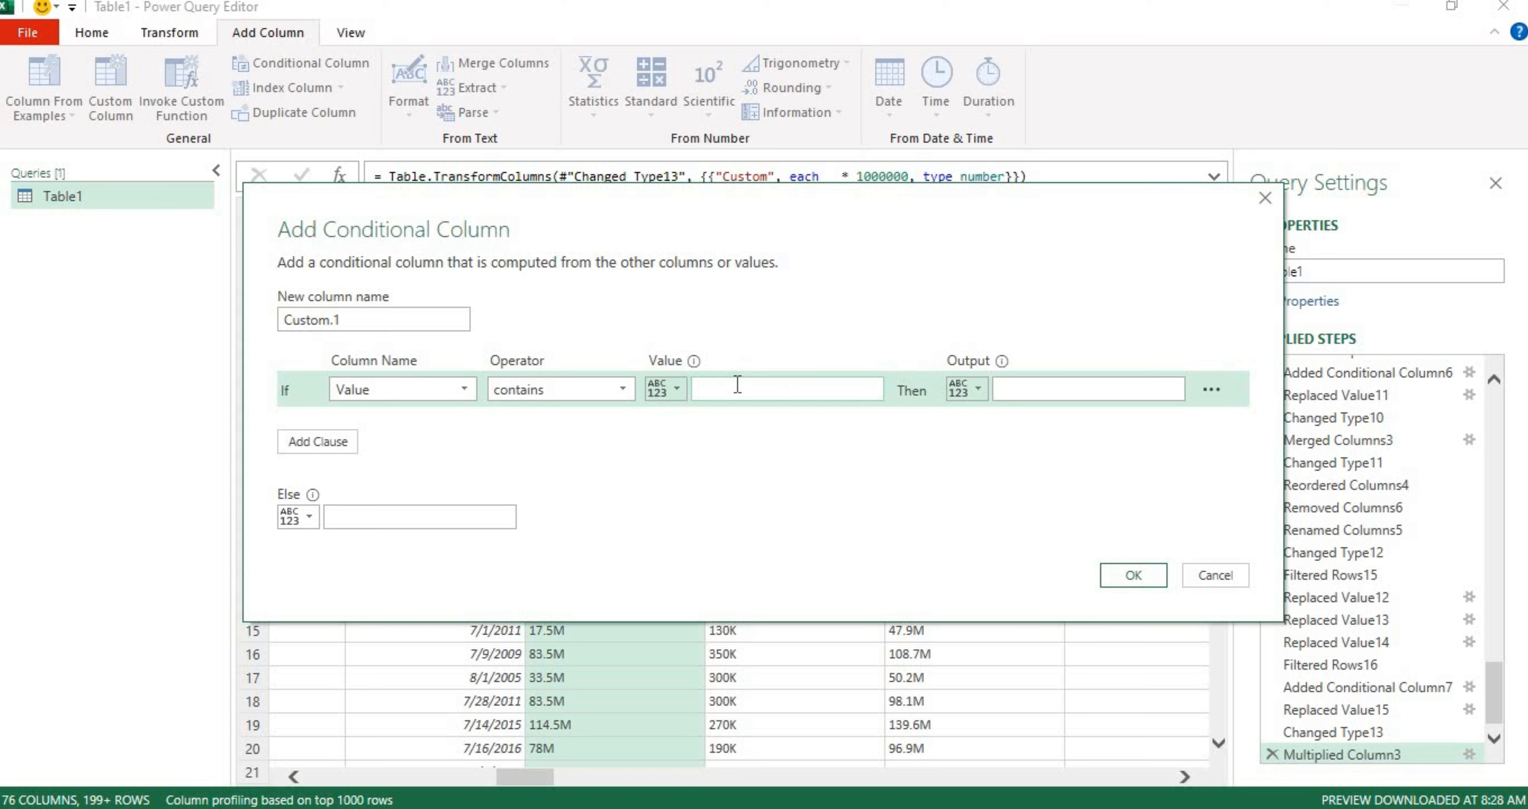
{"action": "type", "text": "K"}
- Make the condition output the Value column and create the conditional column with no Else value
{"action": "left_click", "coordinate": [970, 383]}
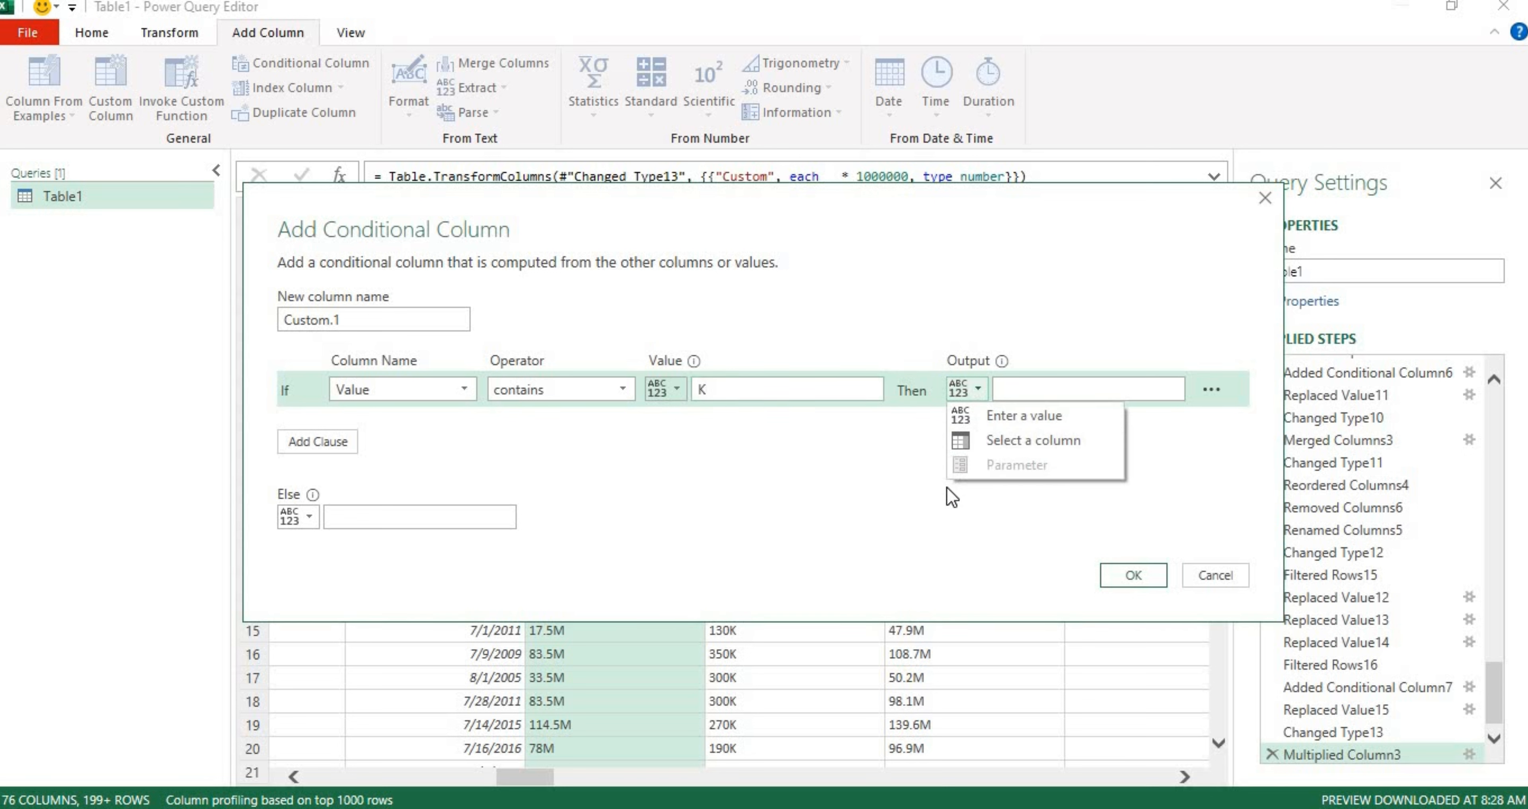
{"action": "left_click", "coordinate": [1049, 444]}
{"action": "left_click", "coordinate": [1074, 383]}
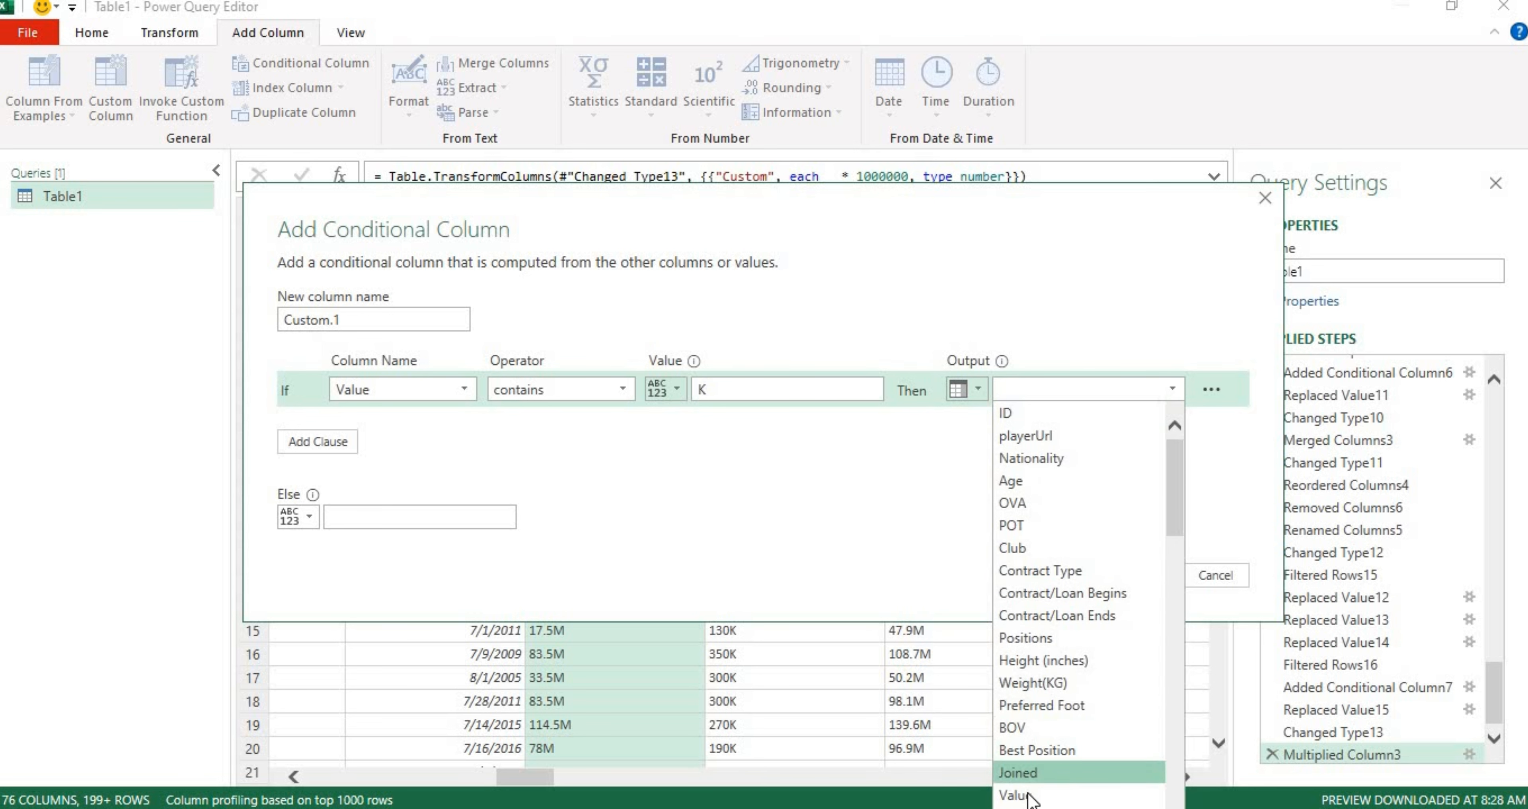
{"action": "left_click", "coordinate": [1015, 795]}
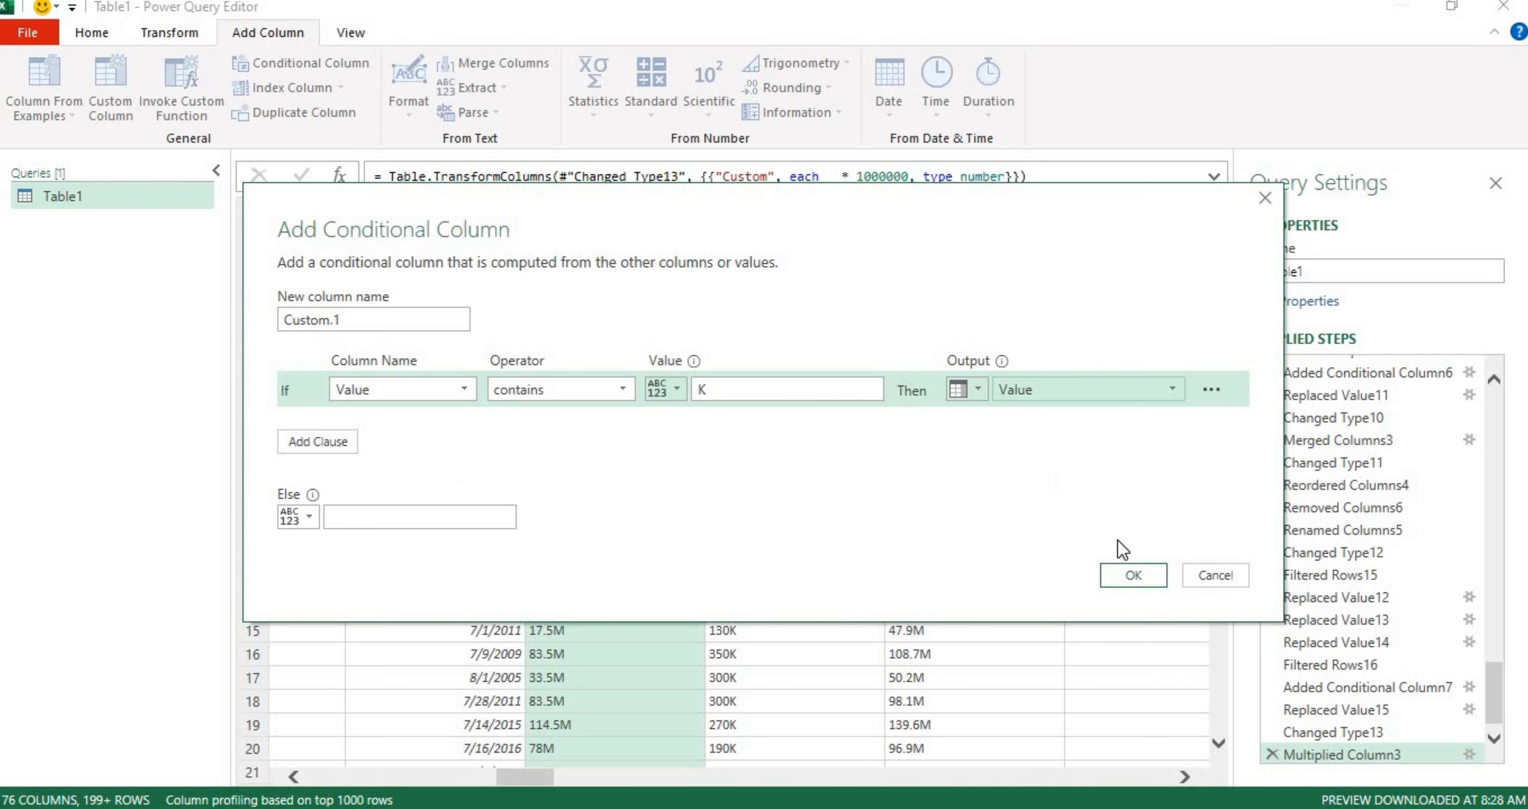
{"action": "left_click", "coordinate": [1138, 575]}
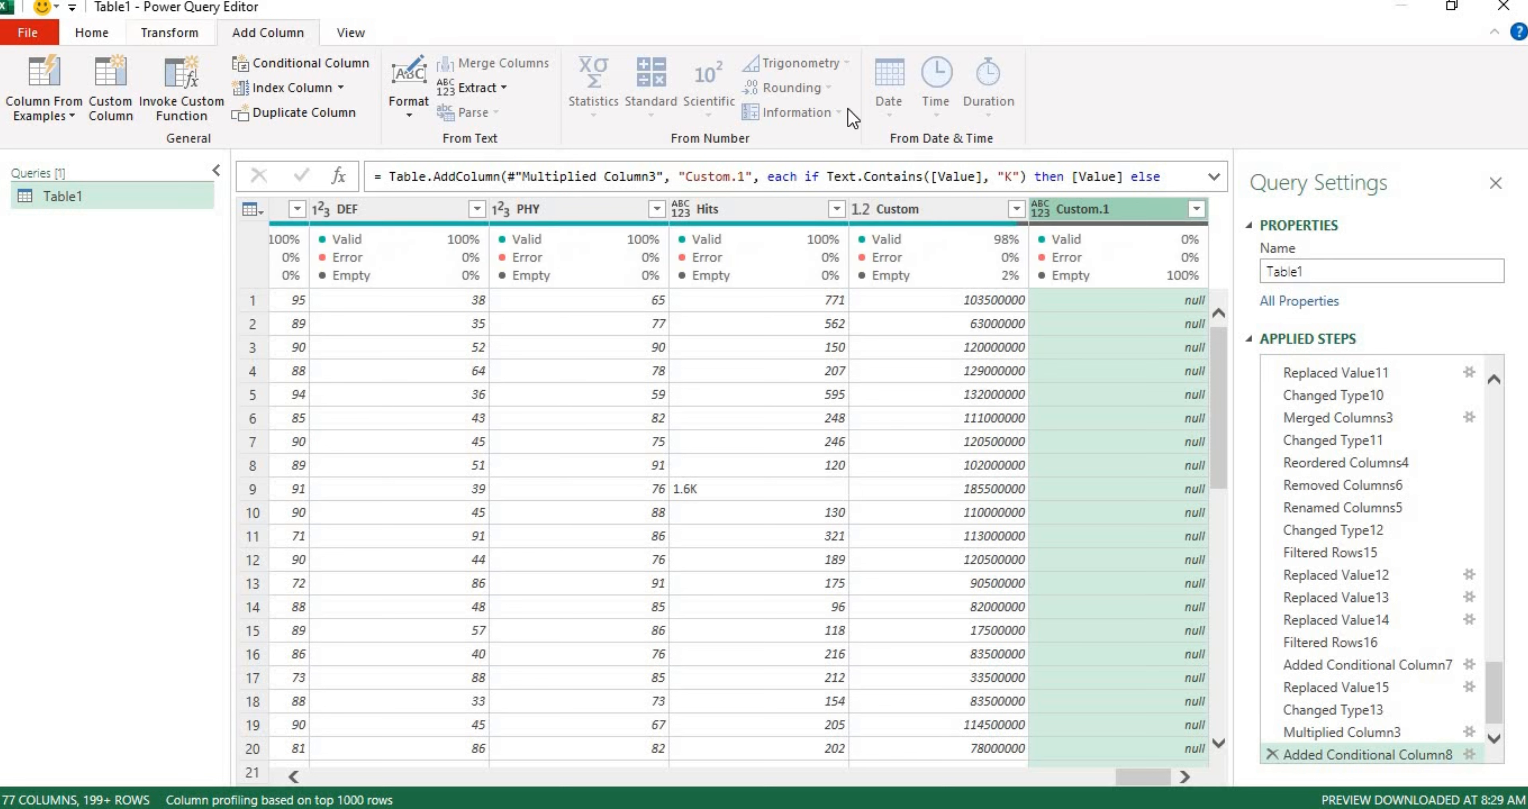
- Load the complete value list in the Custom.1 filter, review it, and apply the filter with all values selected
{"action": "left_click", "coordinate": [1195, 209]}
{"action": "left_click", "coordinate": [1170, 513]}
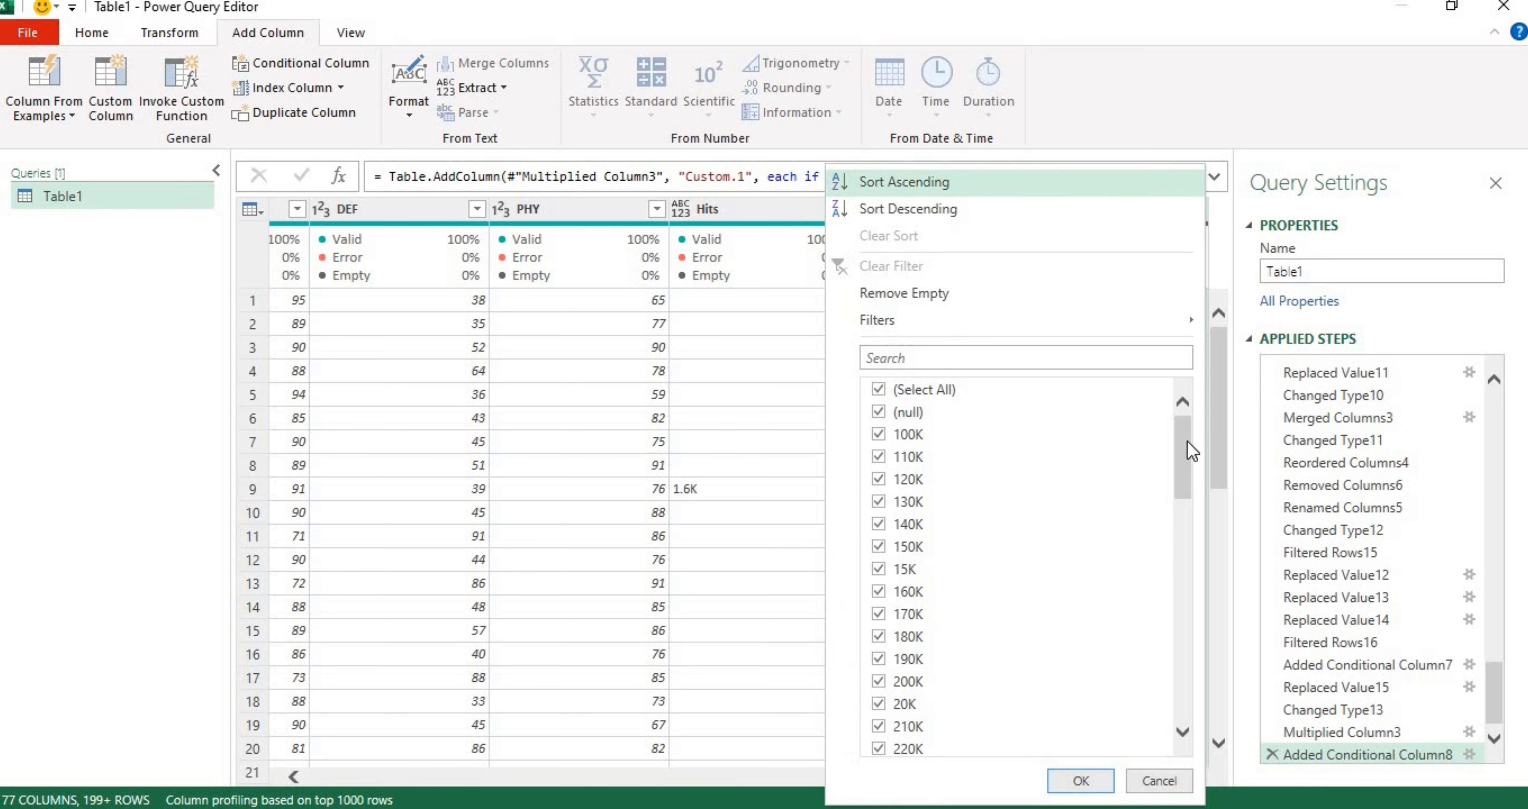
{"action": "left_click_drag", "start_coordinate": [1188, 442], "coordinate": [1156, 742]}
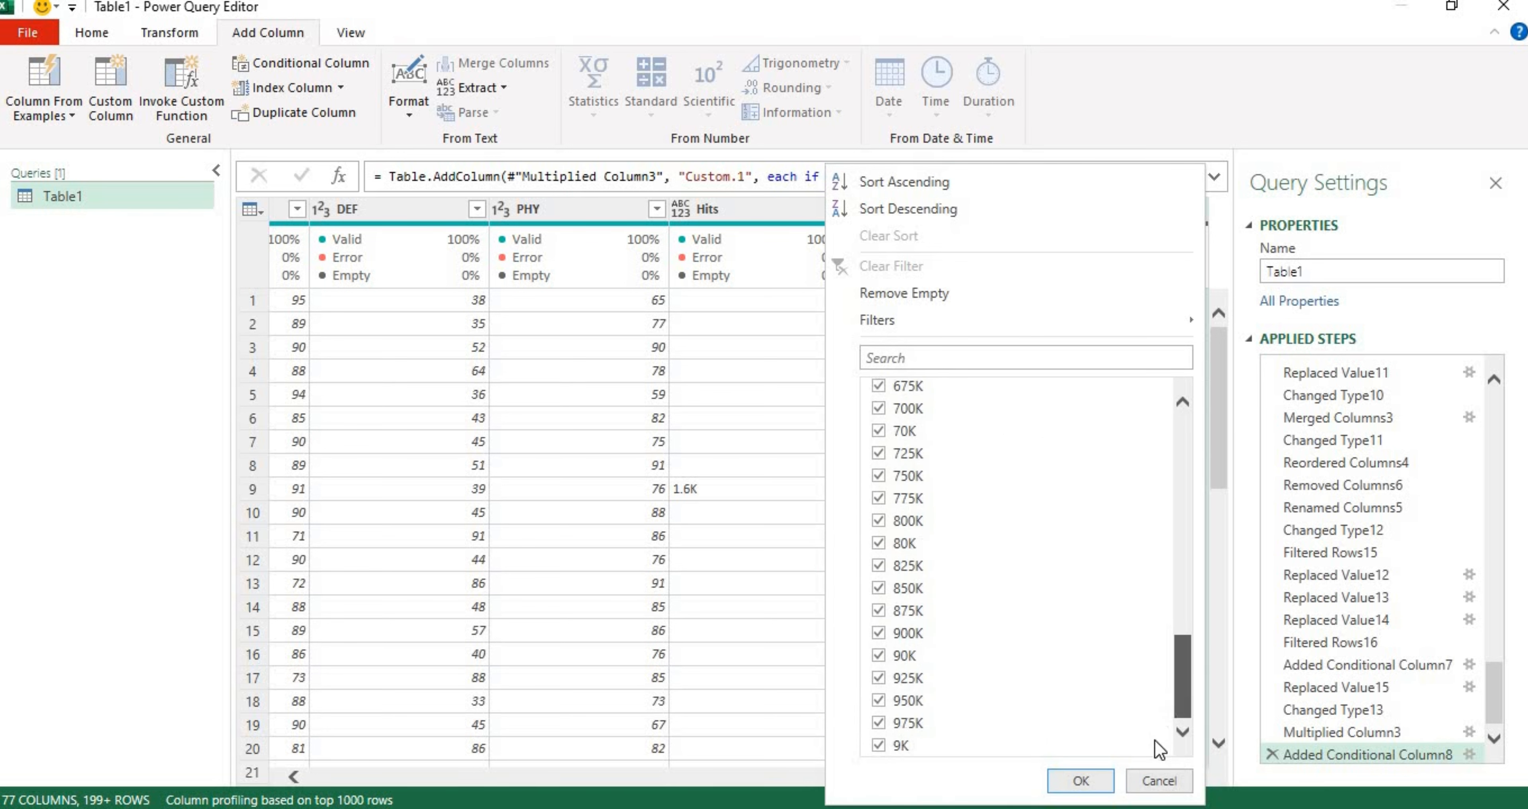
{"action": "scroll", "coordinate": [1169, 535], "scroll_direction": "up", "scroll_amount": 9}
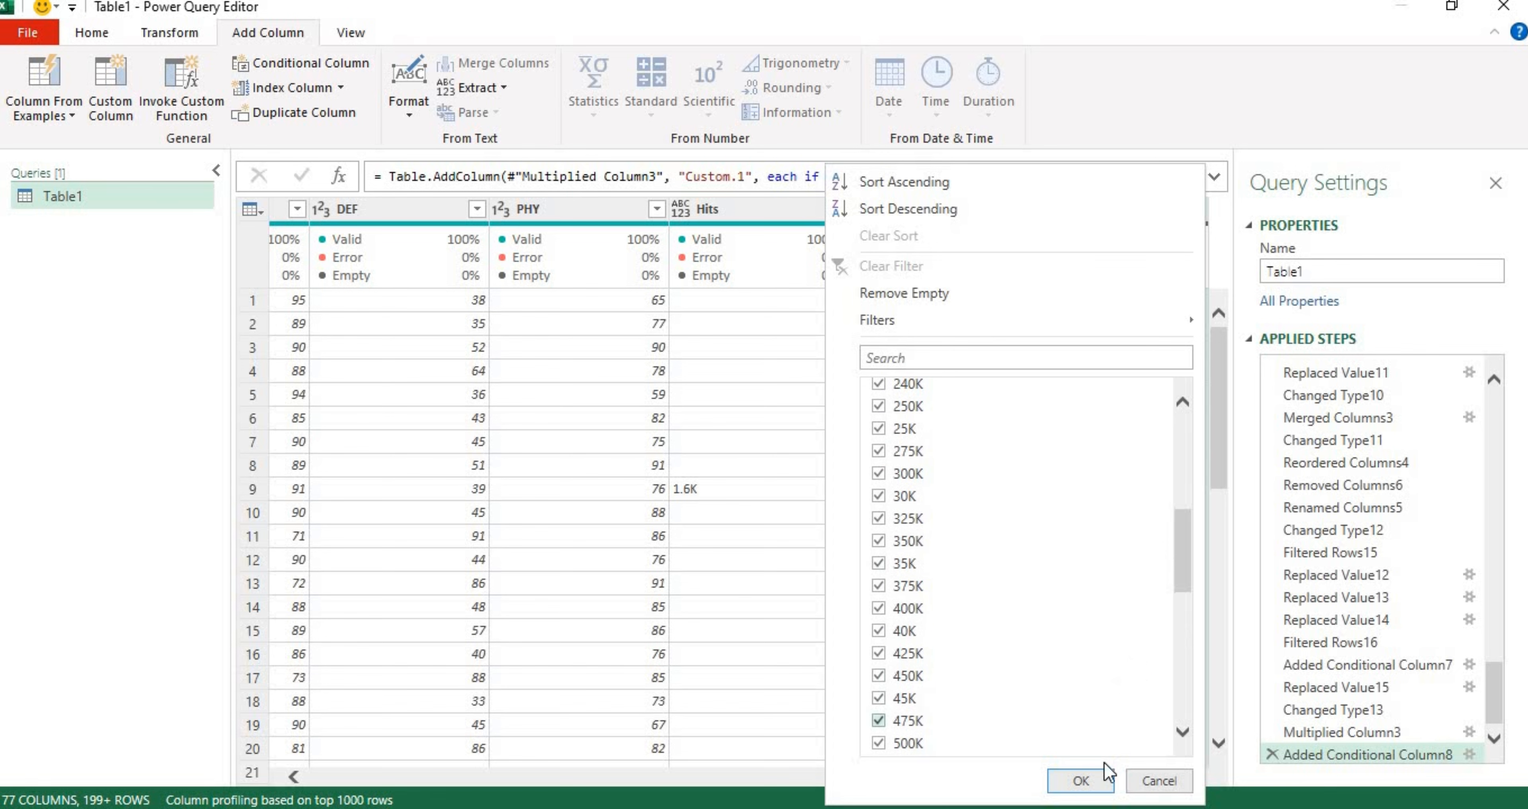
{"action": "left_click", "coordinate": [1096, 779]}
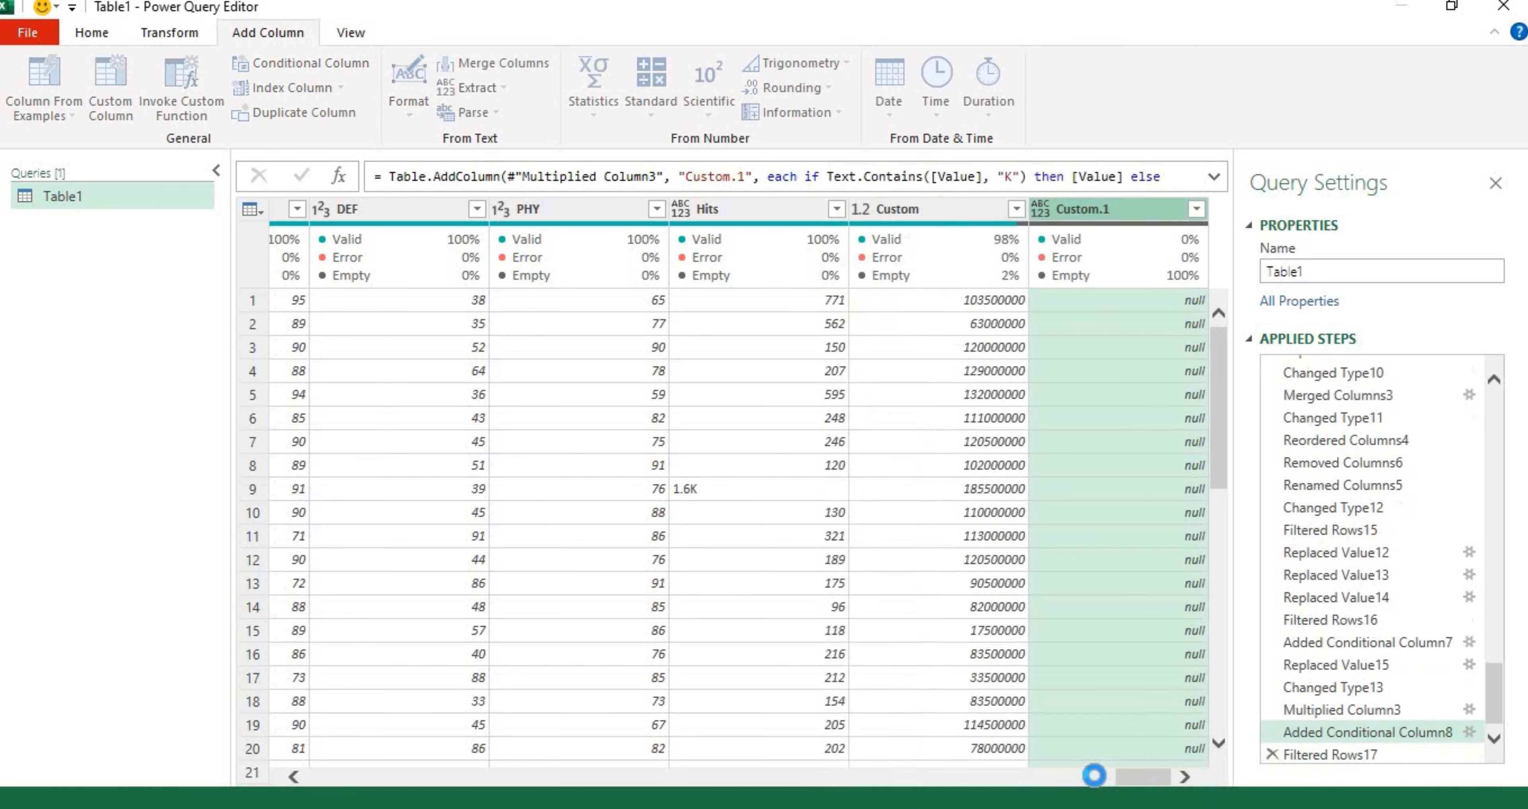
- Replace null values in the Custom.1 column with "none"
{"action": "right_click", "coordinate": [1118, 214]}
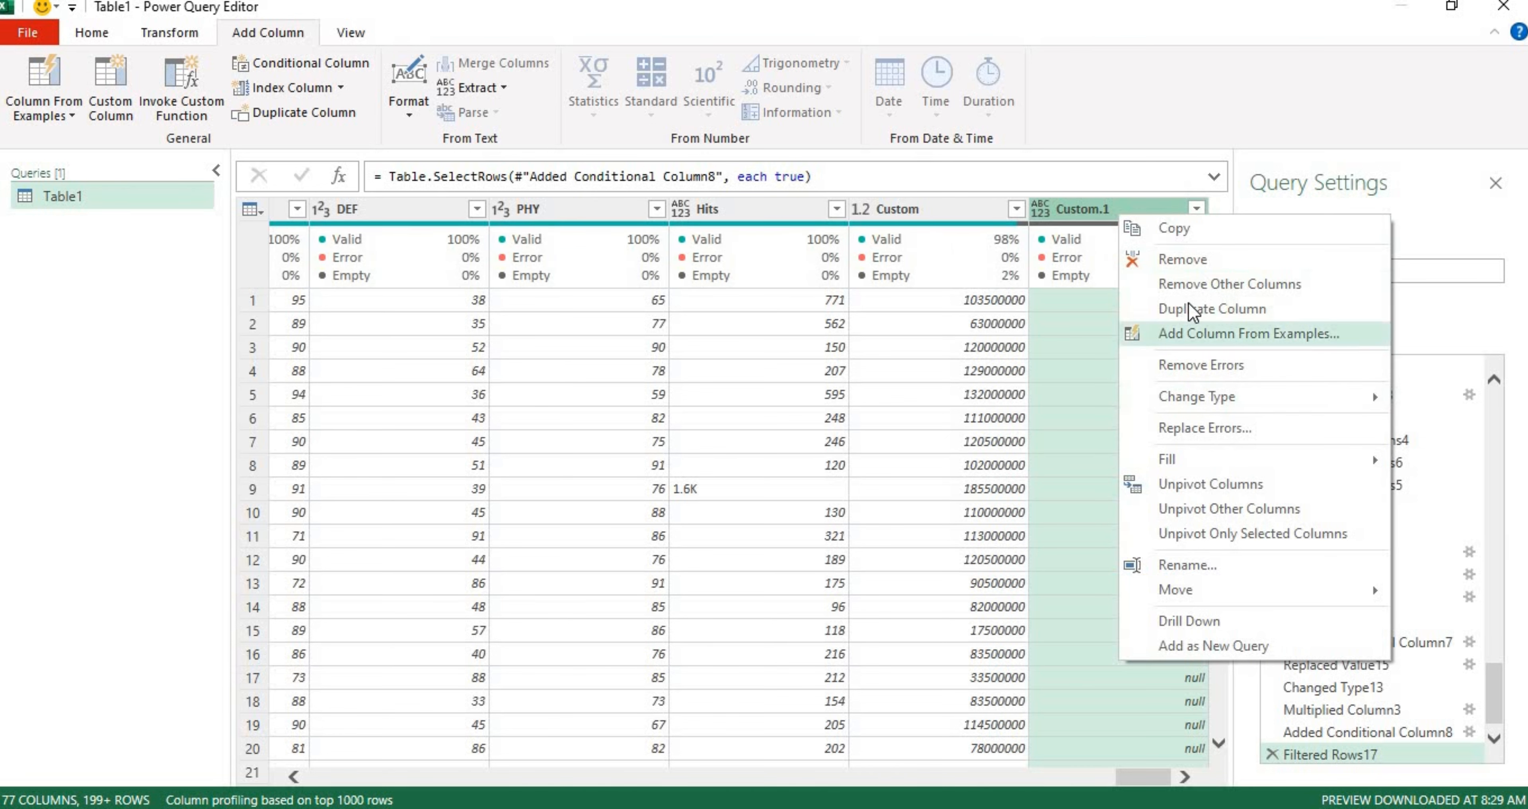
{"action": "left_click", "coordinate": [1074, 220]}
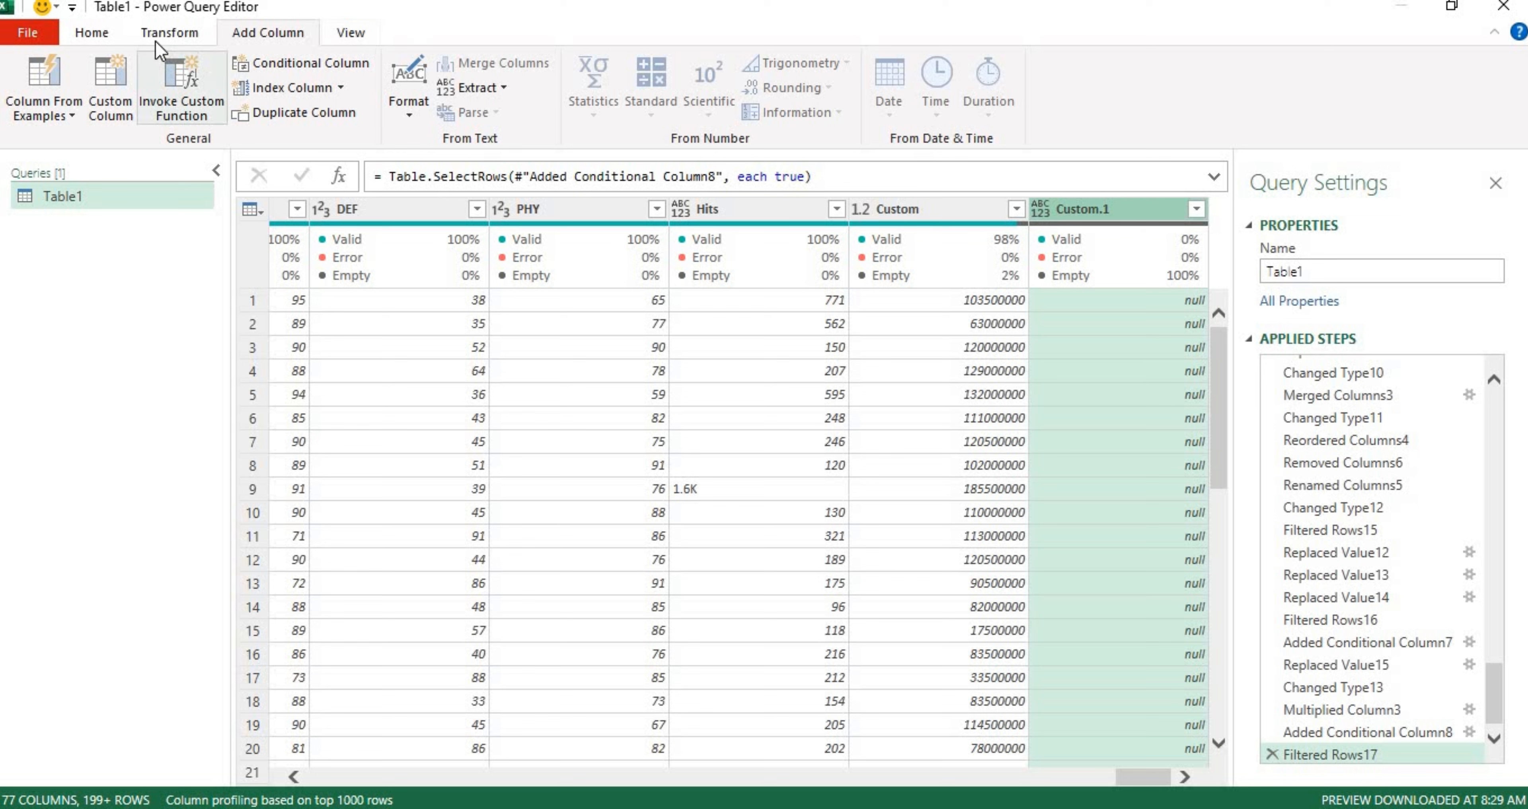
{"action": "left_click", "coordinate": [166, 34]}
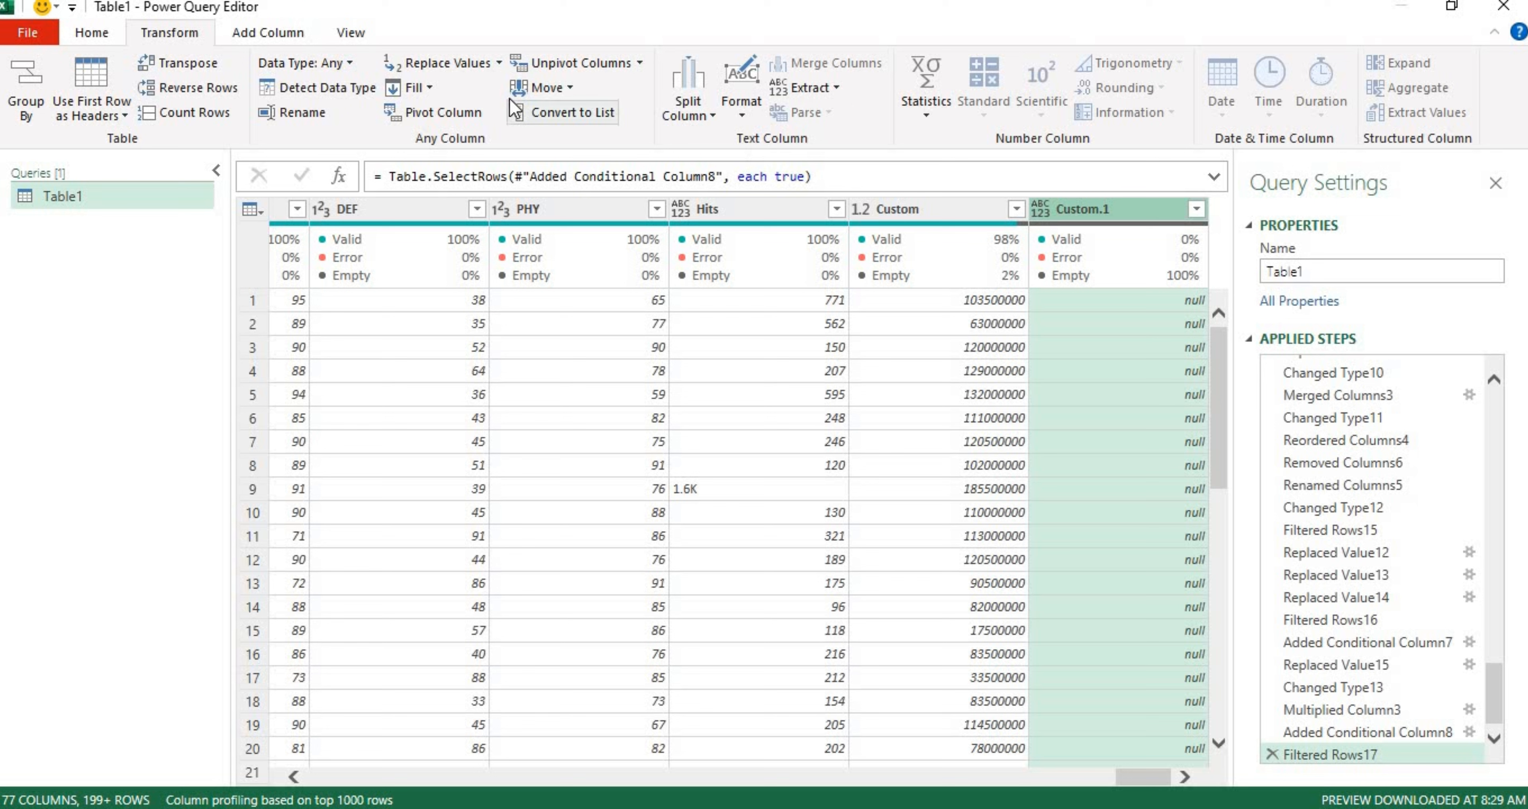
{"action": "left_click", "coordinate": [442, 63]}
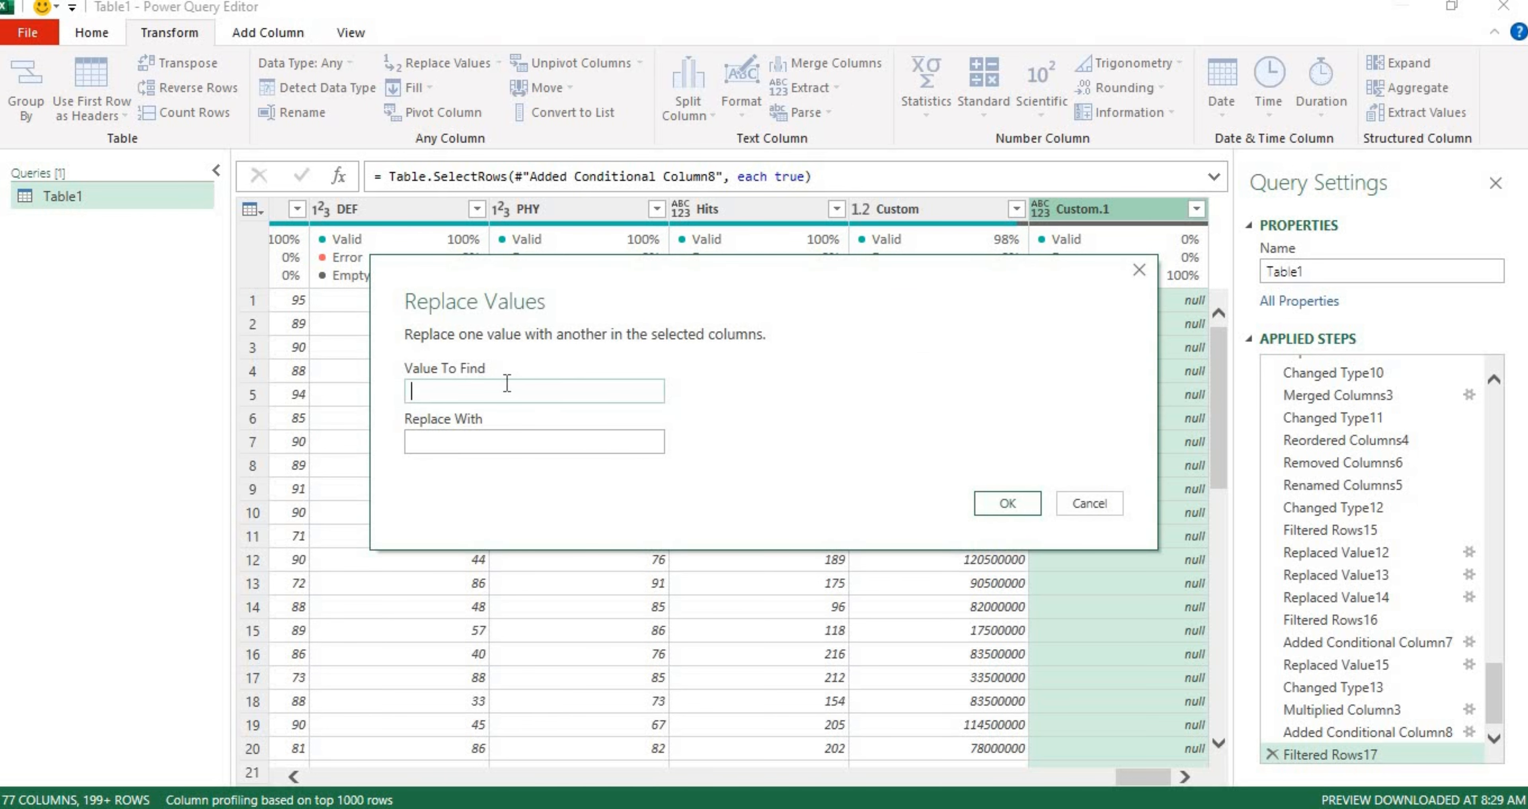
{"action": "key", "text": "BackSpace"}
{"action": "key", "text": "BackSpace"}
{"action": "key", "text": "BackSpace"}
{"action": "left_click", "coordinate": [499, 433]}
{"action": "type", "text": "np"}
{"action": "key", "text": "Return"}
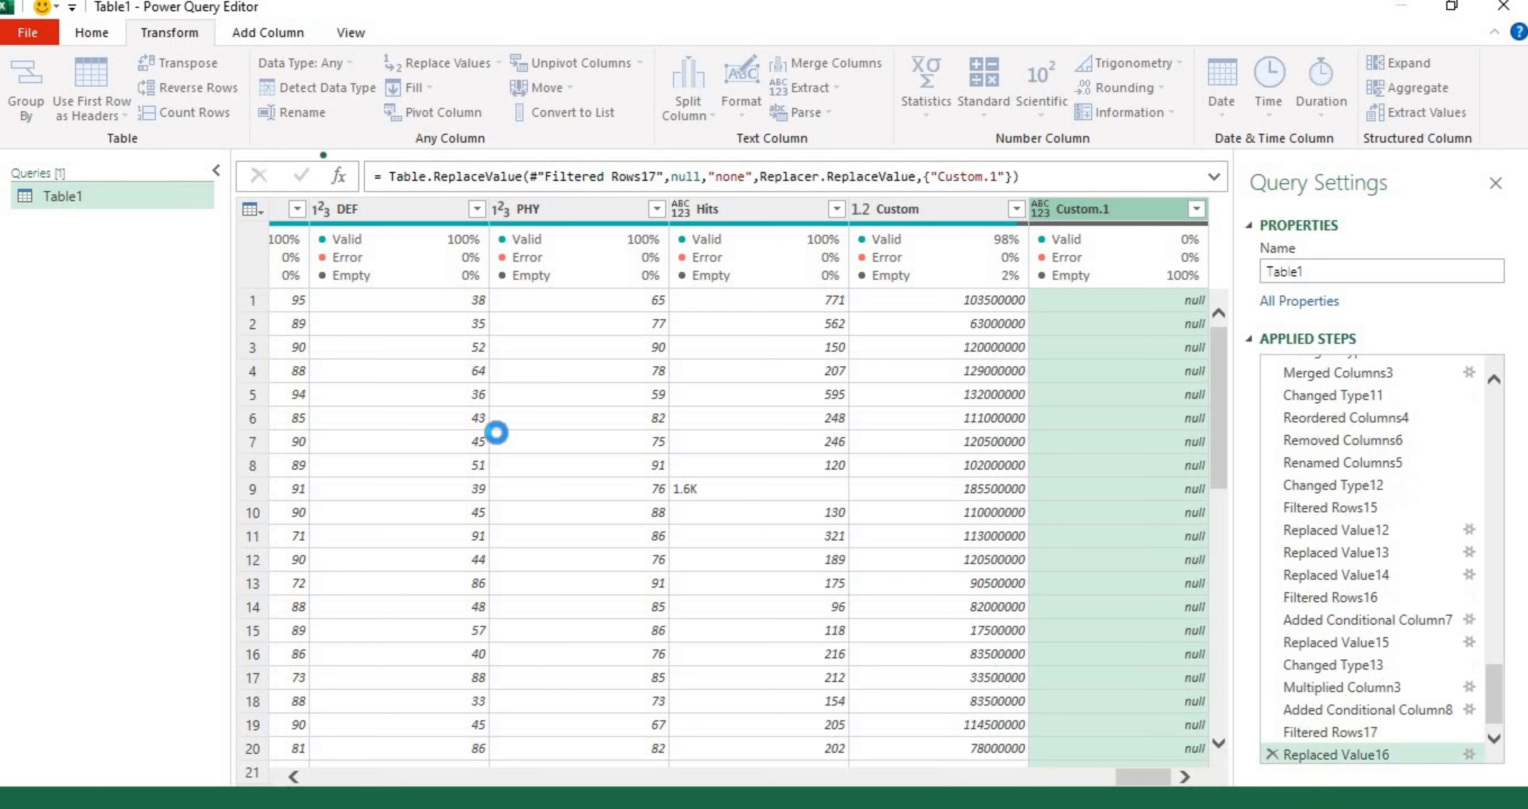
- Strip the letter "K" from the Custom.1 values by replacing it with nothing
{"action": "right_click", "coordinate": [1115, 209]}
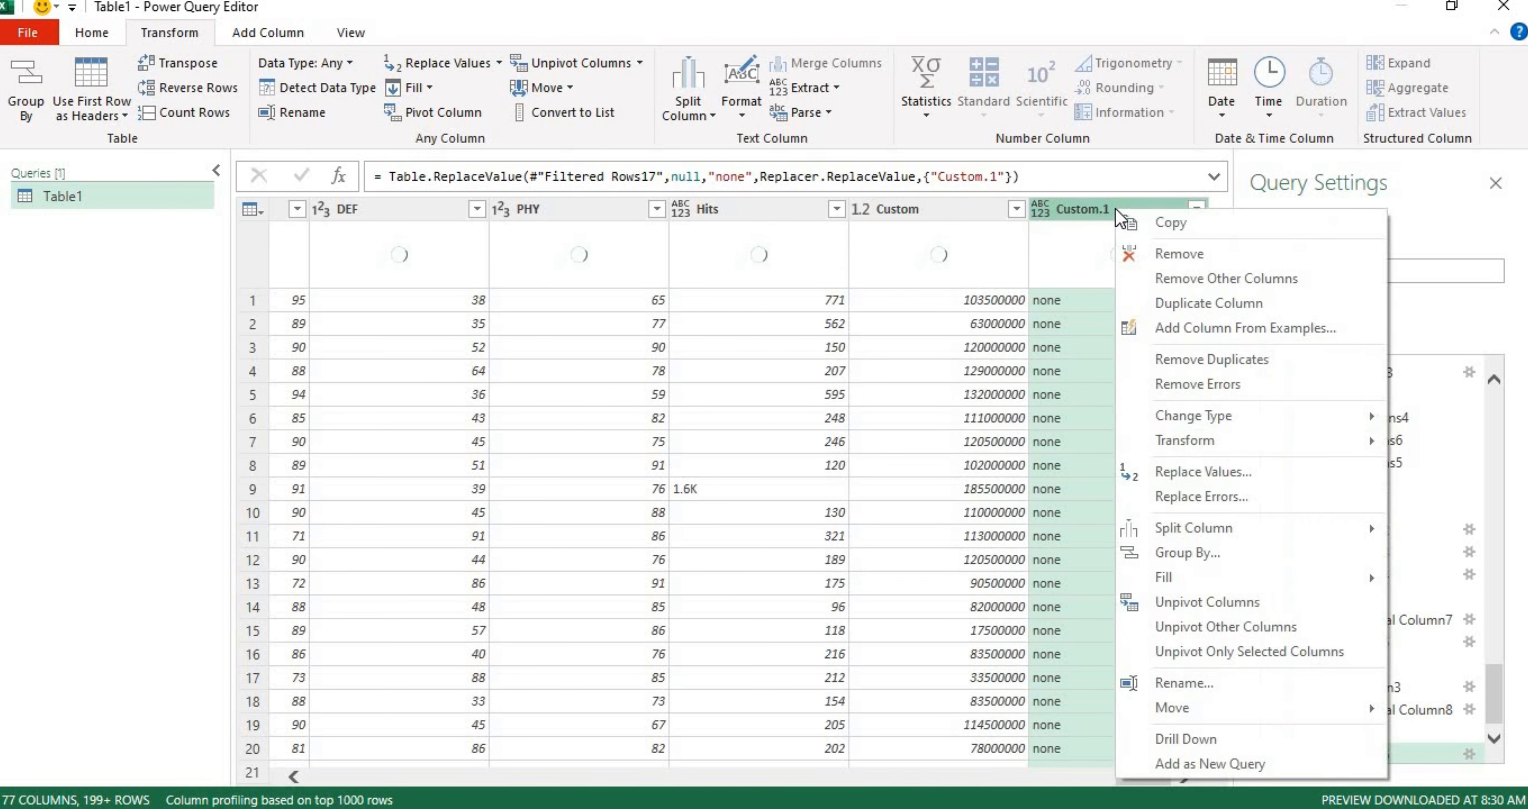
{"action": "left_click", "coordinate": [1231, 473]}
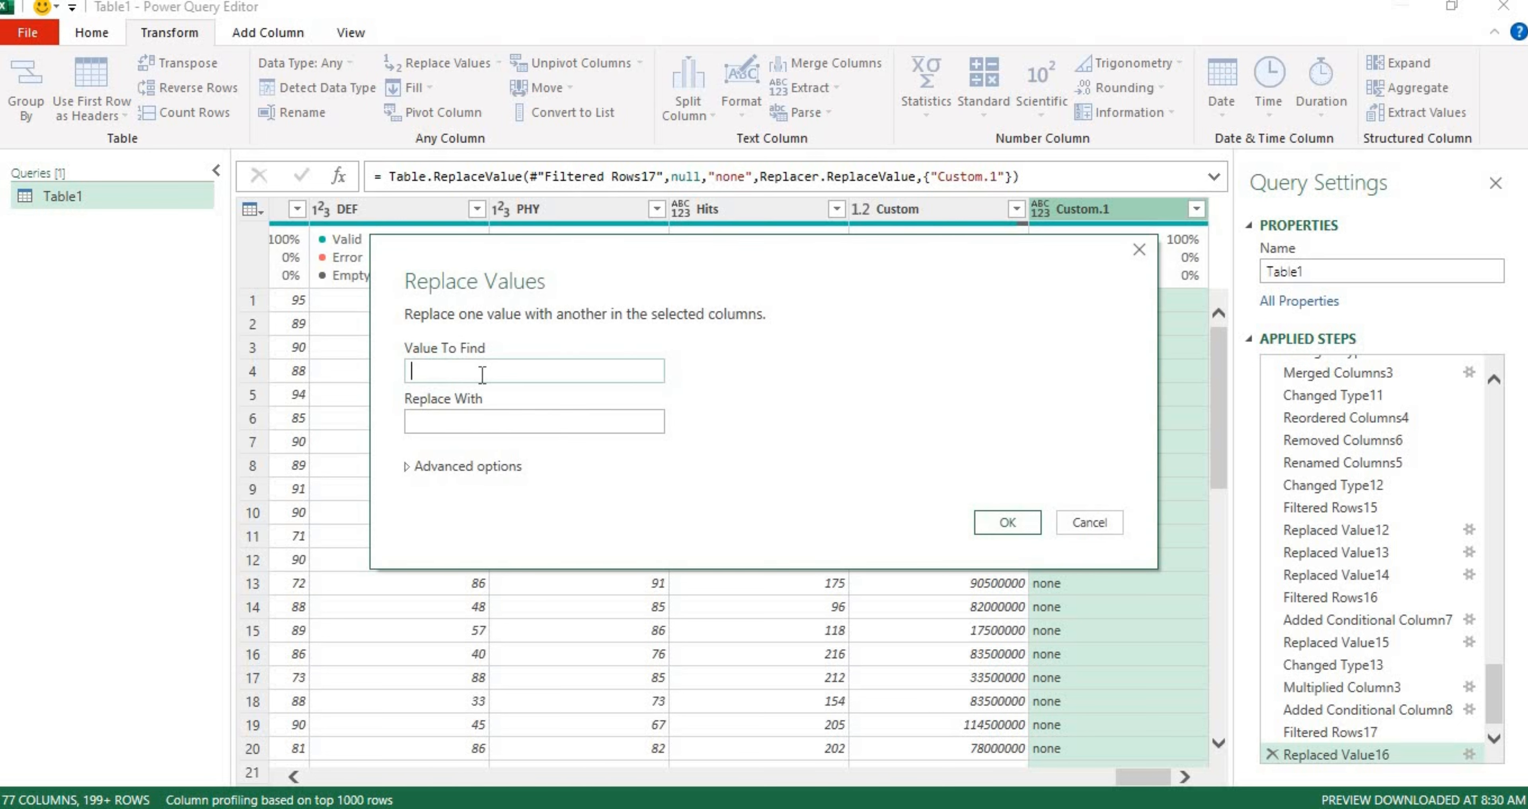
{"action": "key", "text": "Return"}
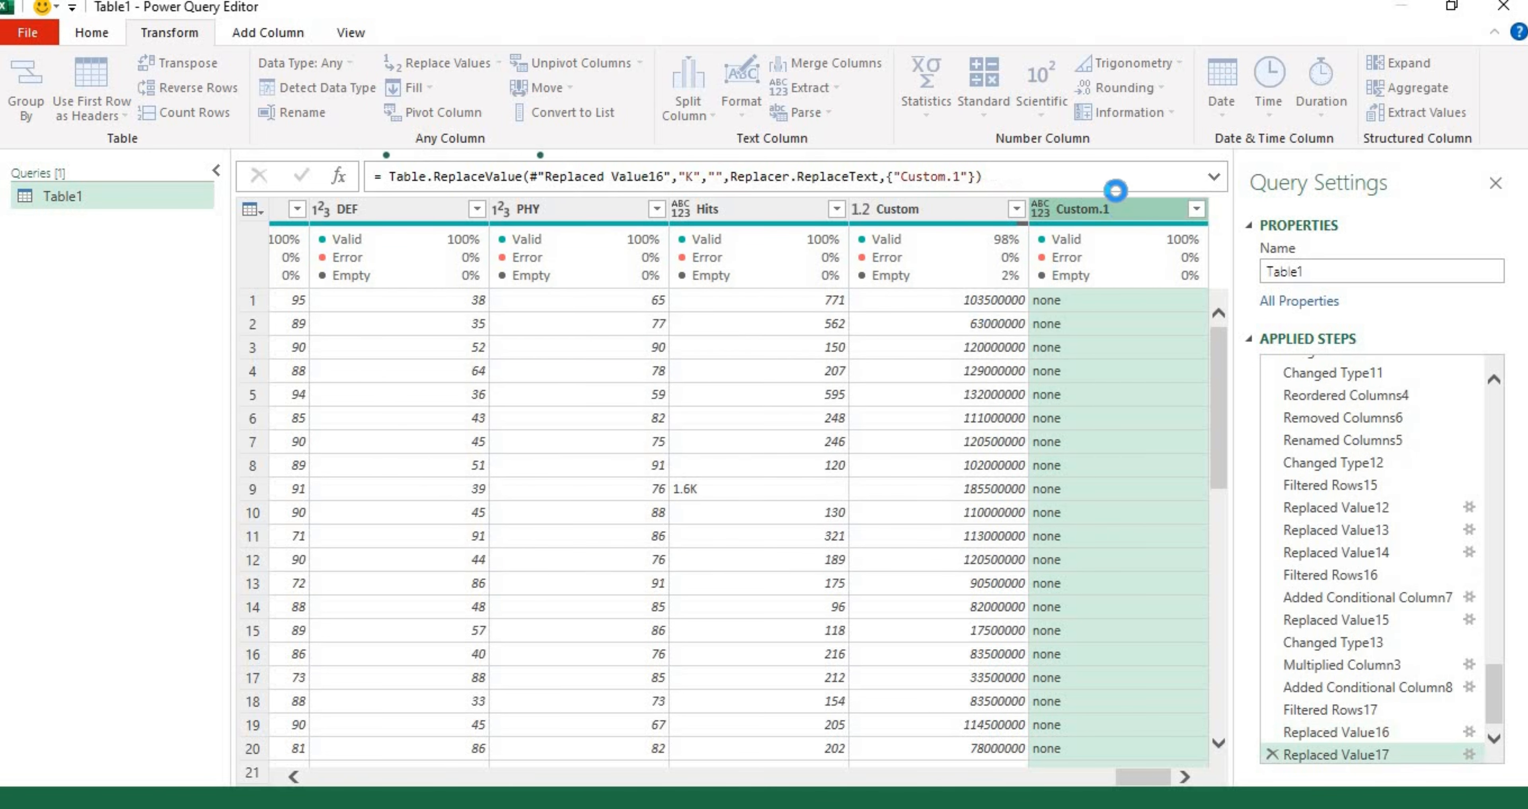
- Replace the text "none" in the Custom.1 column with an empty value
{"action": "right_click", "coordinate": [1115, 211]}
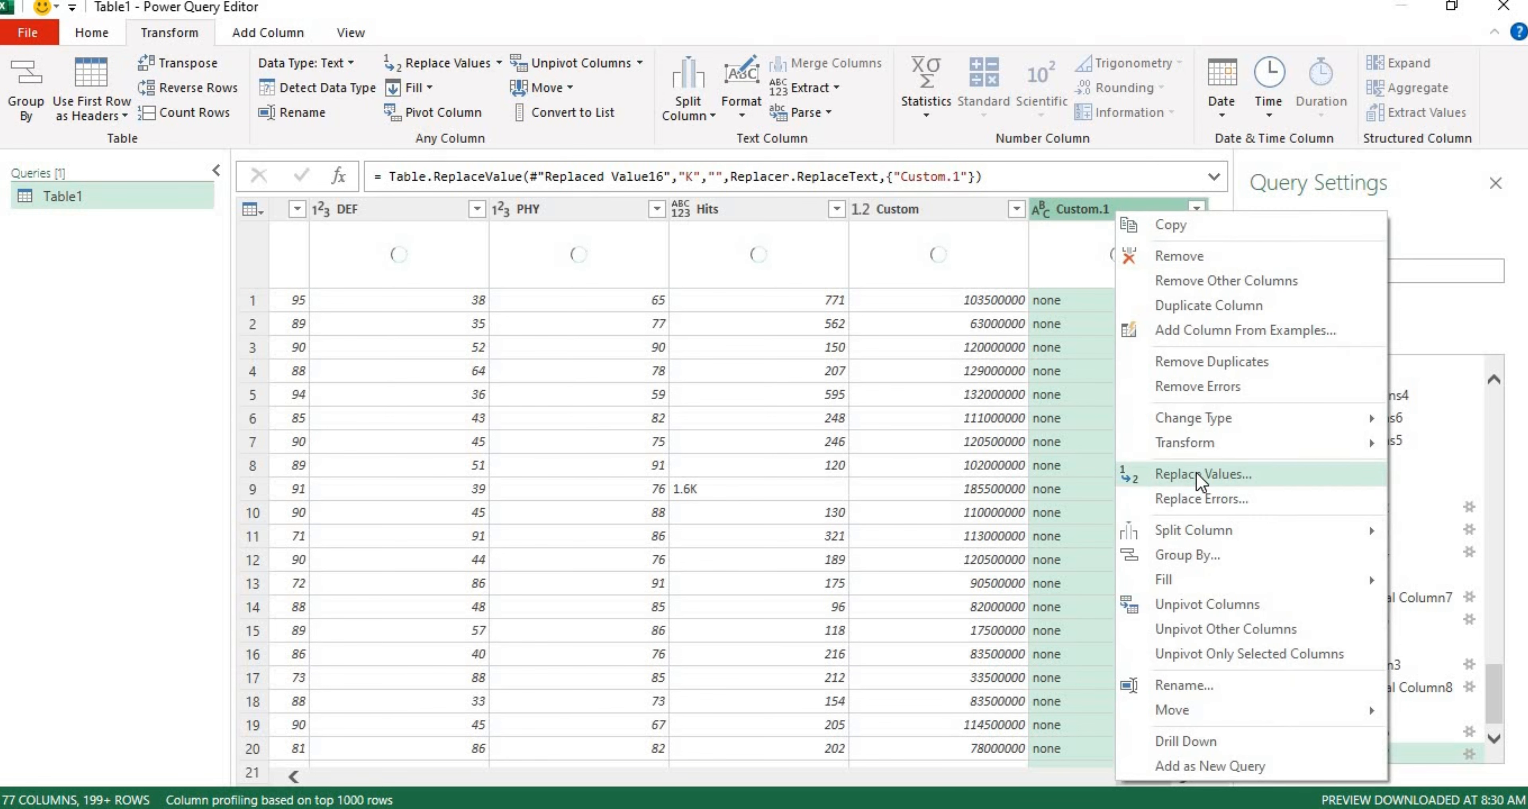
{"action": "left_click", "coordinate": [1198, 473]}
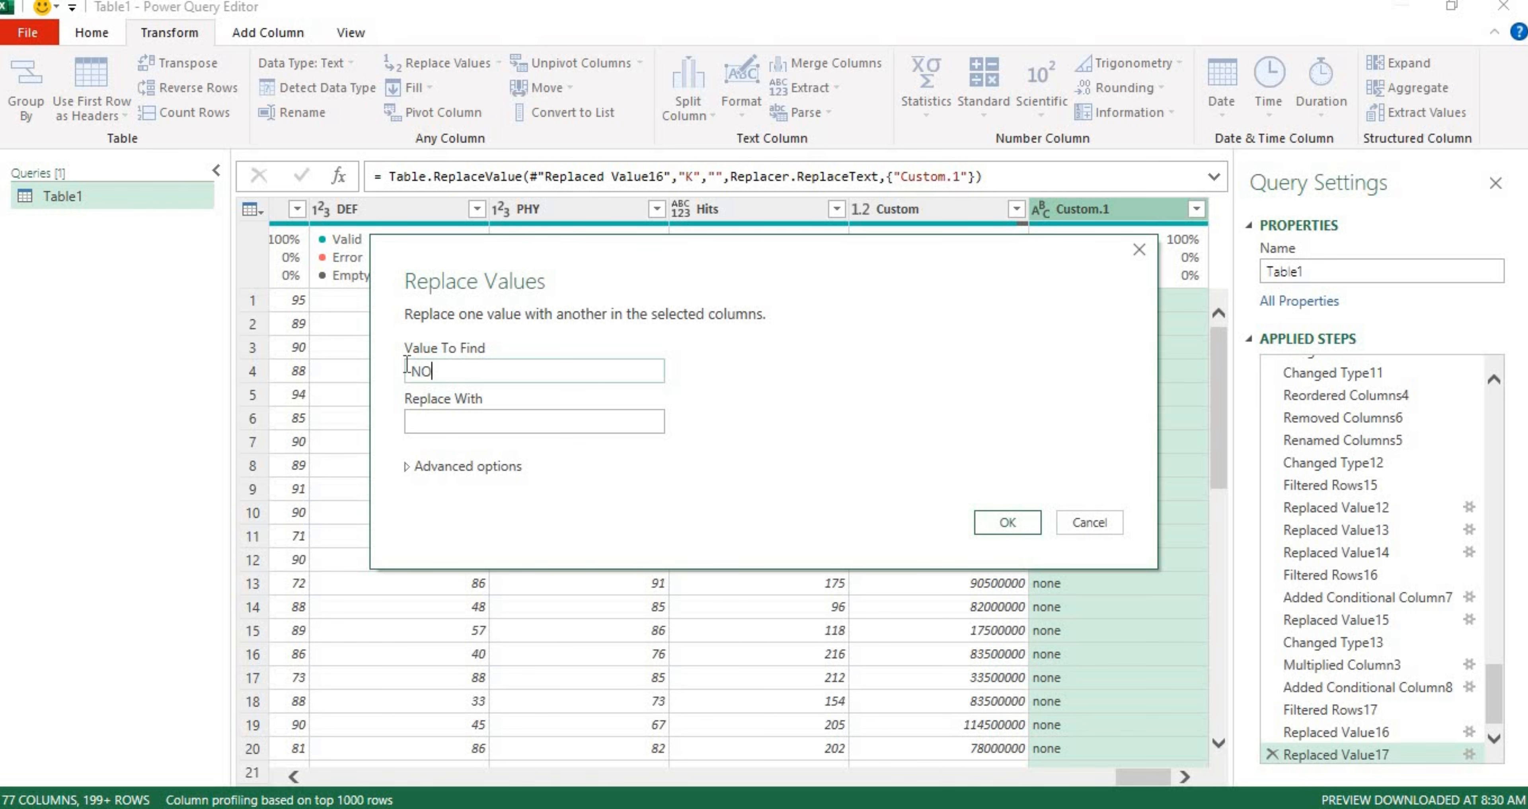
{"action": "key", "text": "Return"}
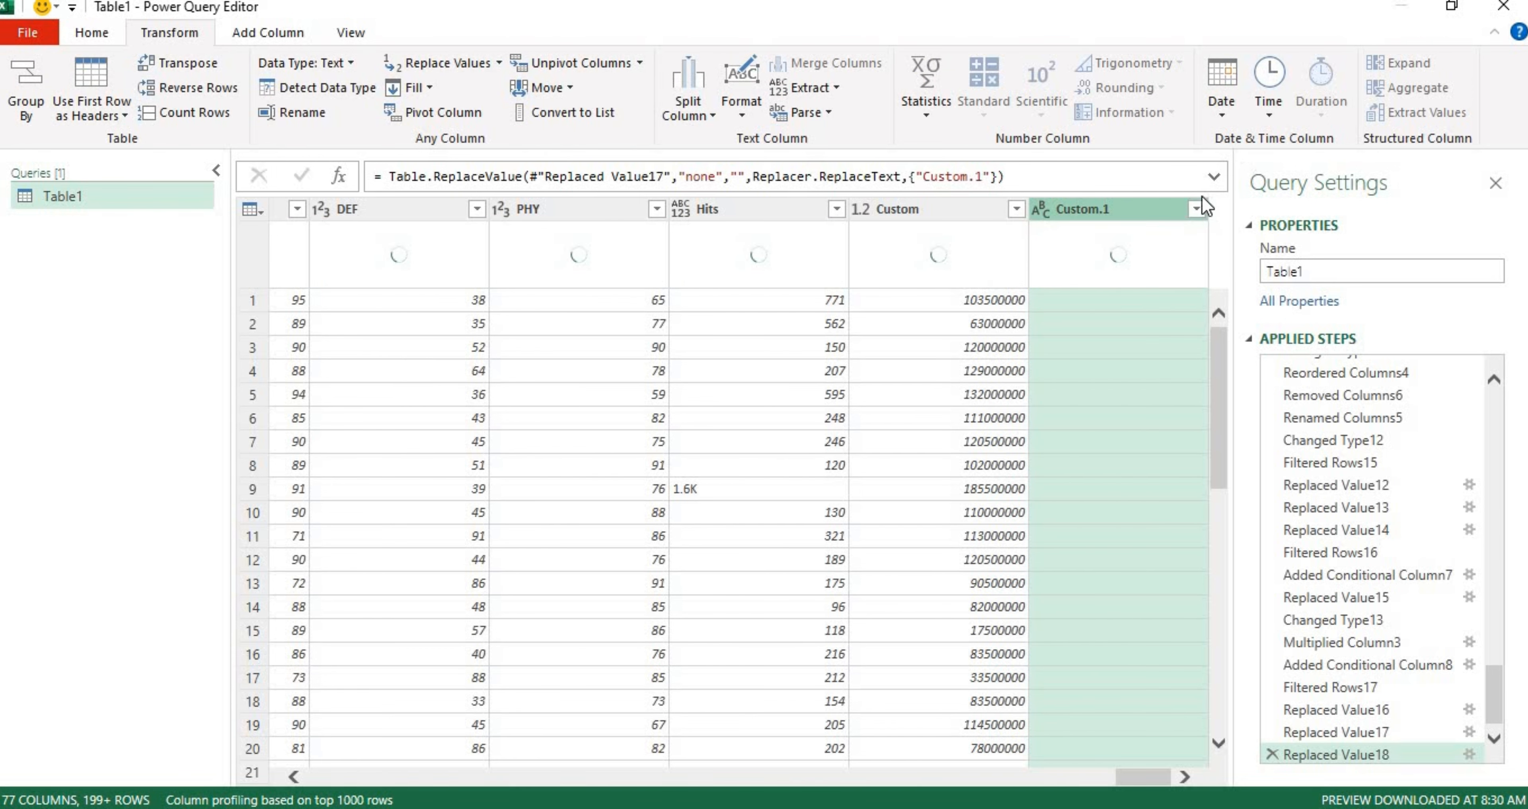
- Check all distinct Custom.1 values in the fully loaded filter list and apply it with everything selected
{"action": "left_click", "coordinate": [1197, 209]}
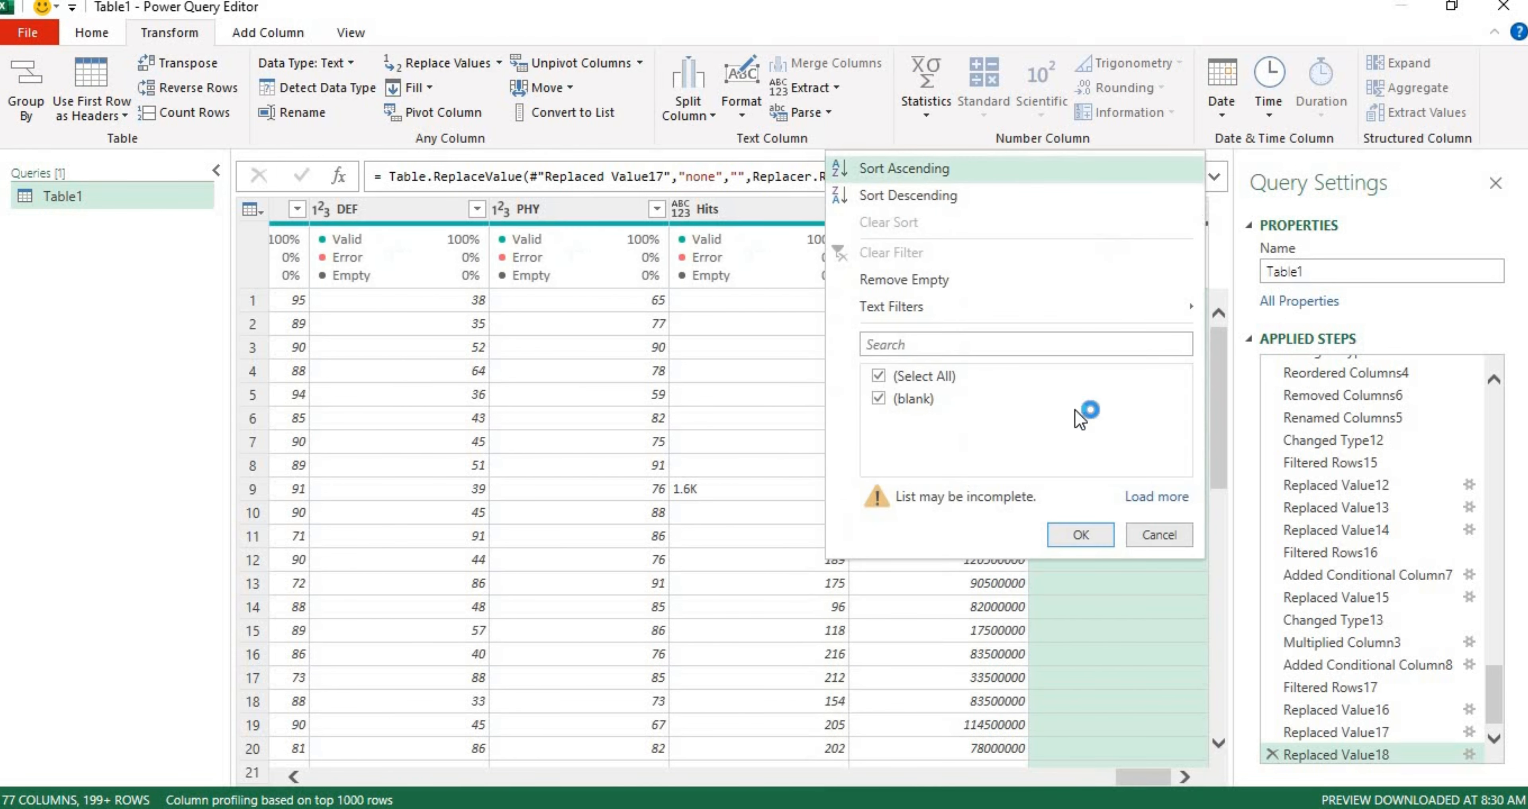
{"action": "left_click", "coordinate": [1137, 498]}
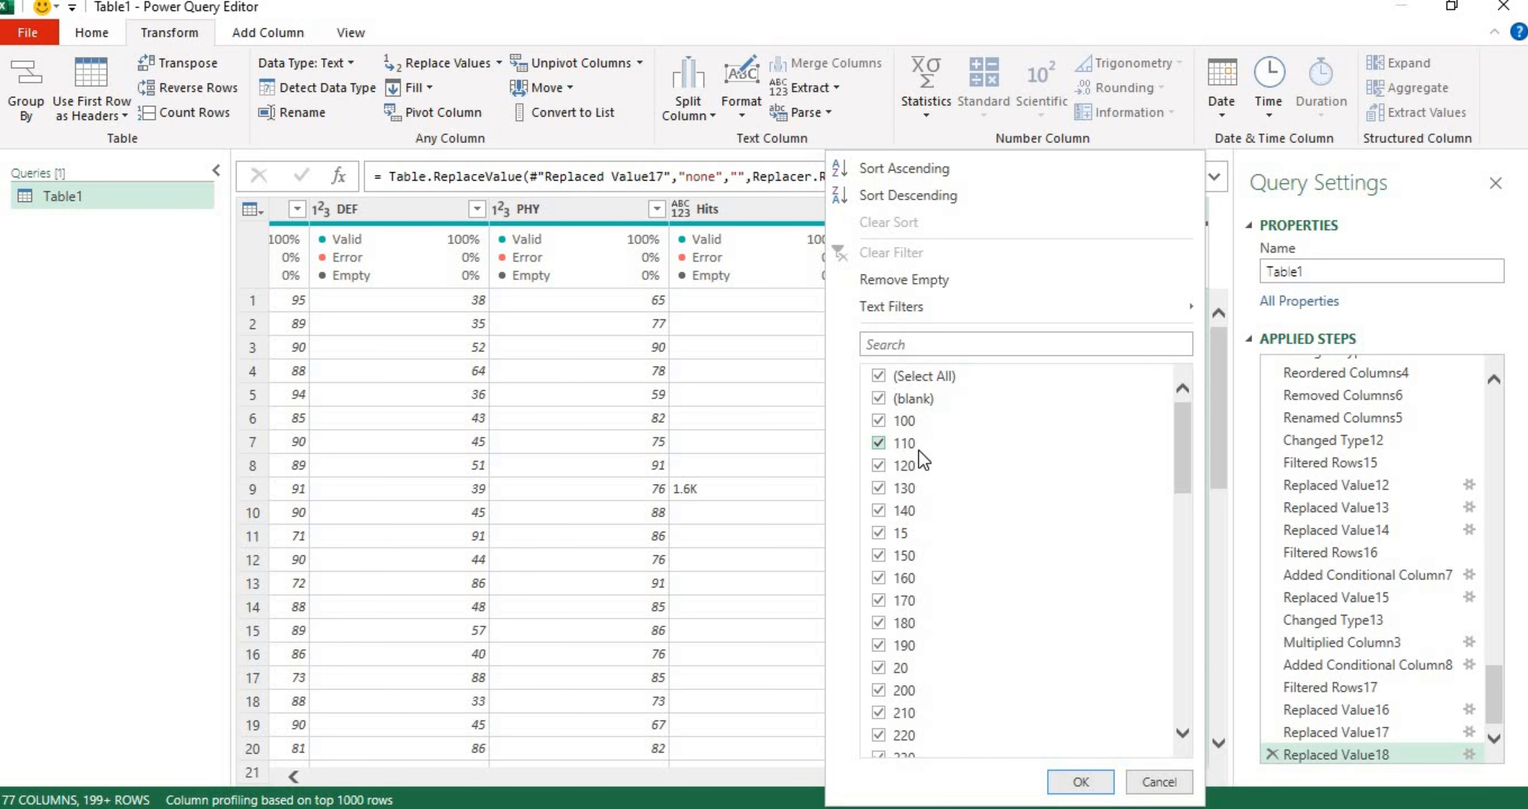
{"action": "left_click", "coordinate": [1080, 783]}
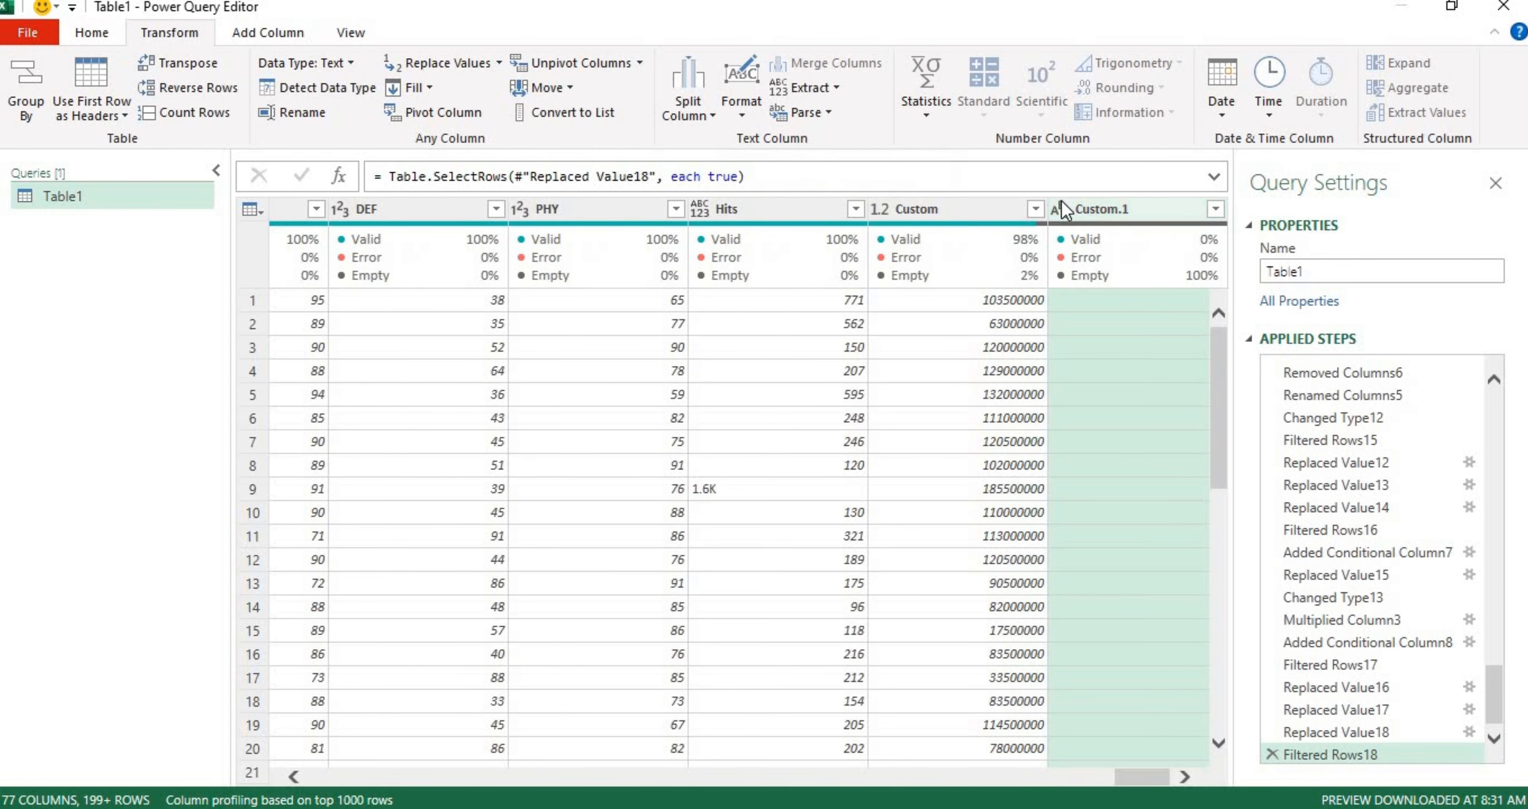
- Convert the Custom.1 column to whole numbers and multiply its values by 1000
{"action": "left_click", "coordinate": [346, 63]}
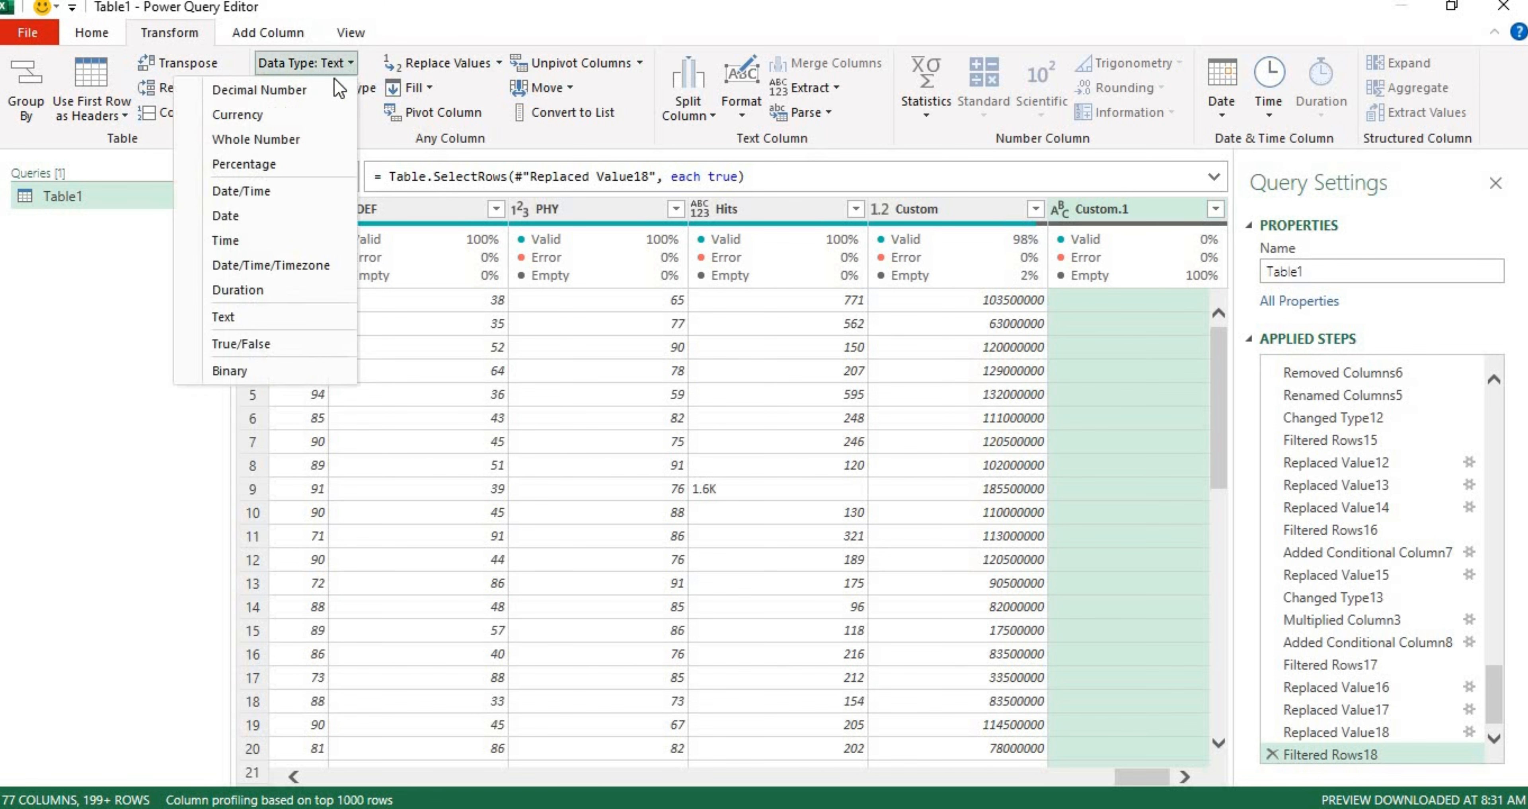
{"action": "left_click", "coordinate": [289, 140]}
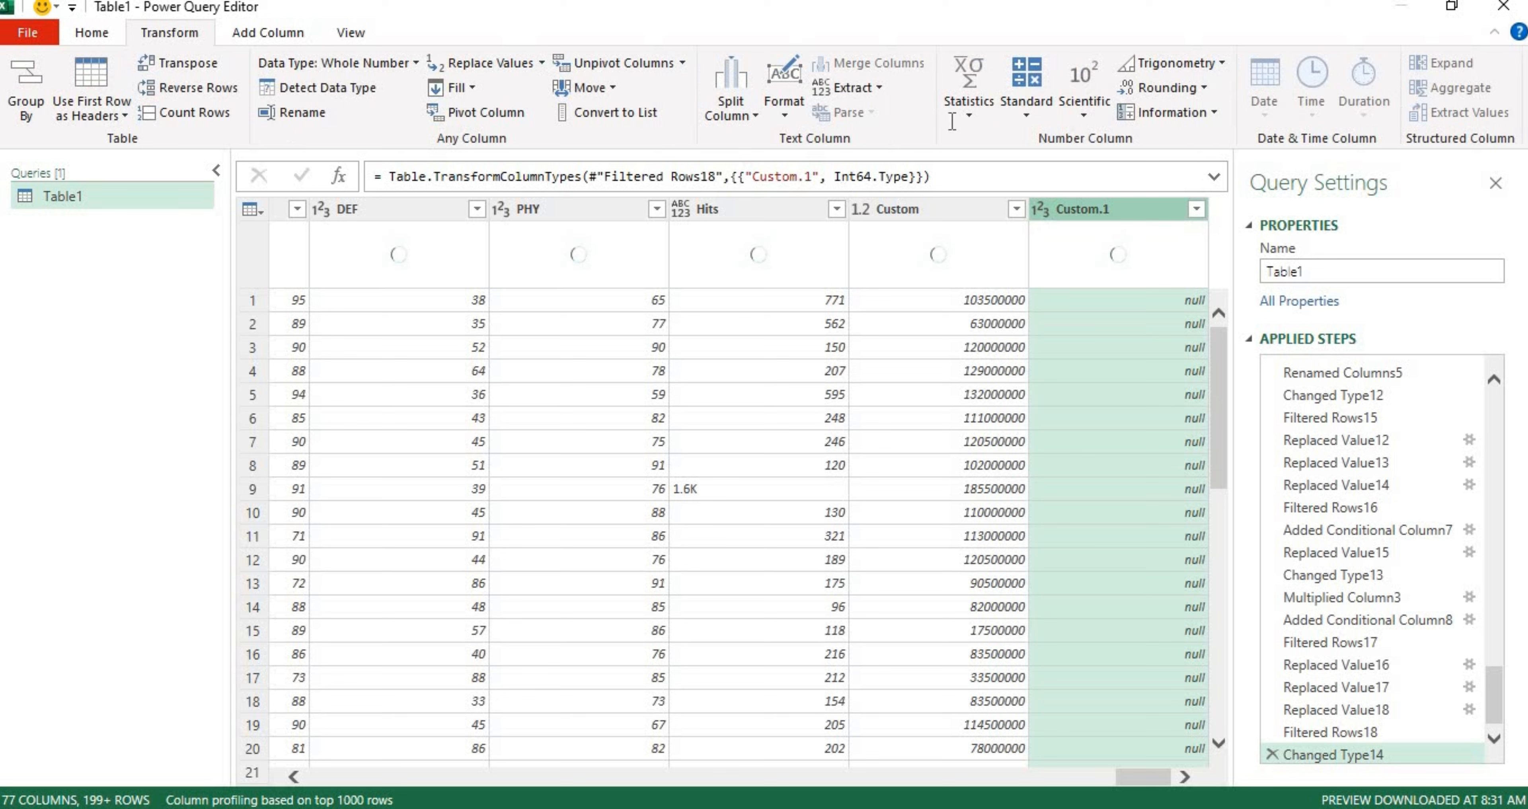
{"action": "left_click", "coordinate": [1026, 112]}
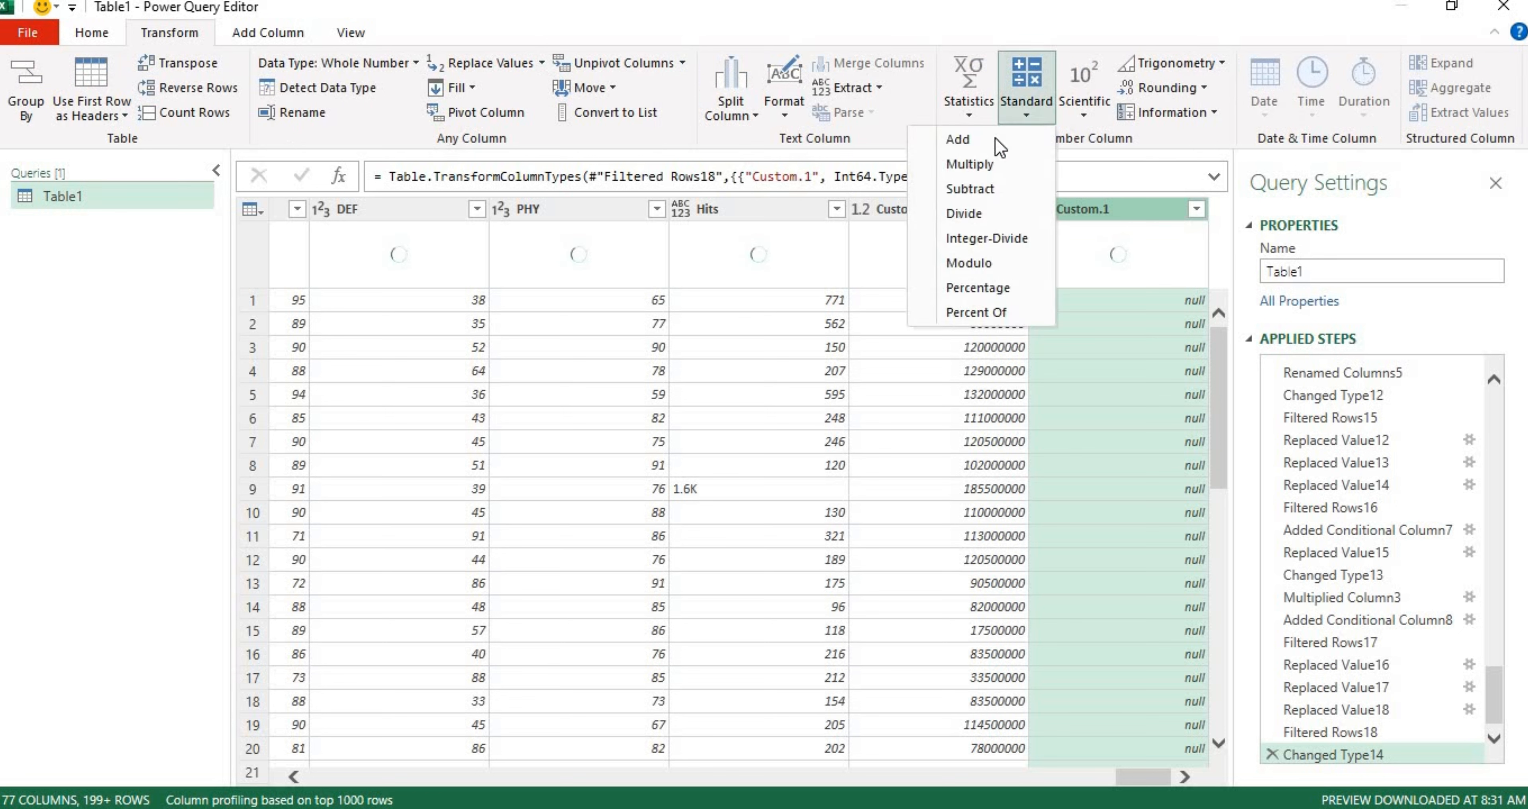
{"action": "left_click", "coordinate": [994, 163]}
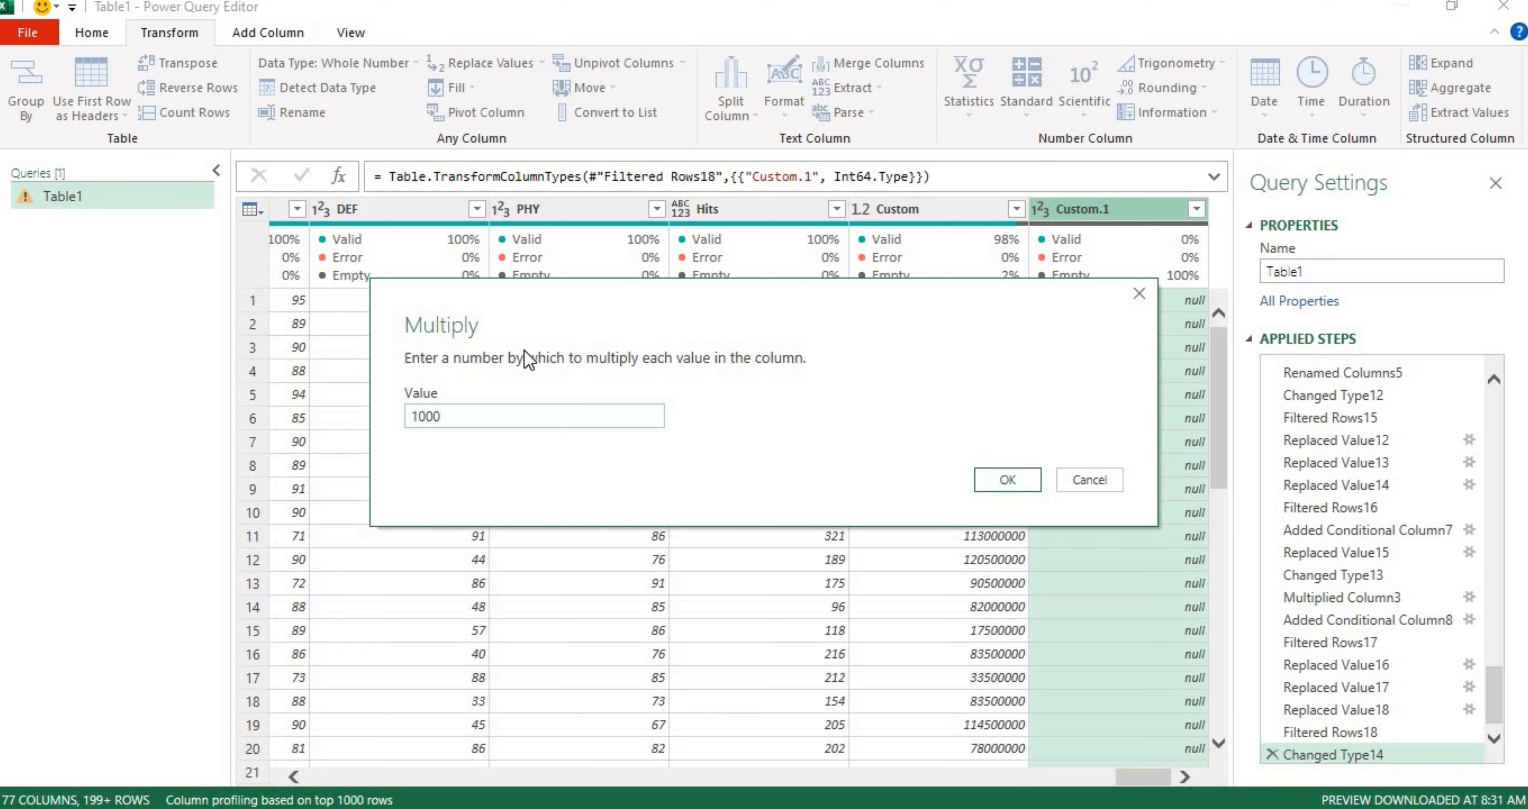
{"action": "key", "text": "Return"}
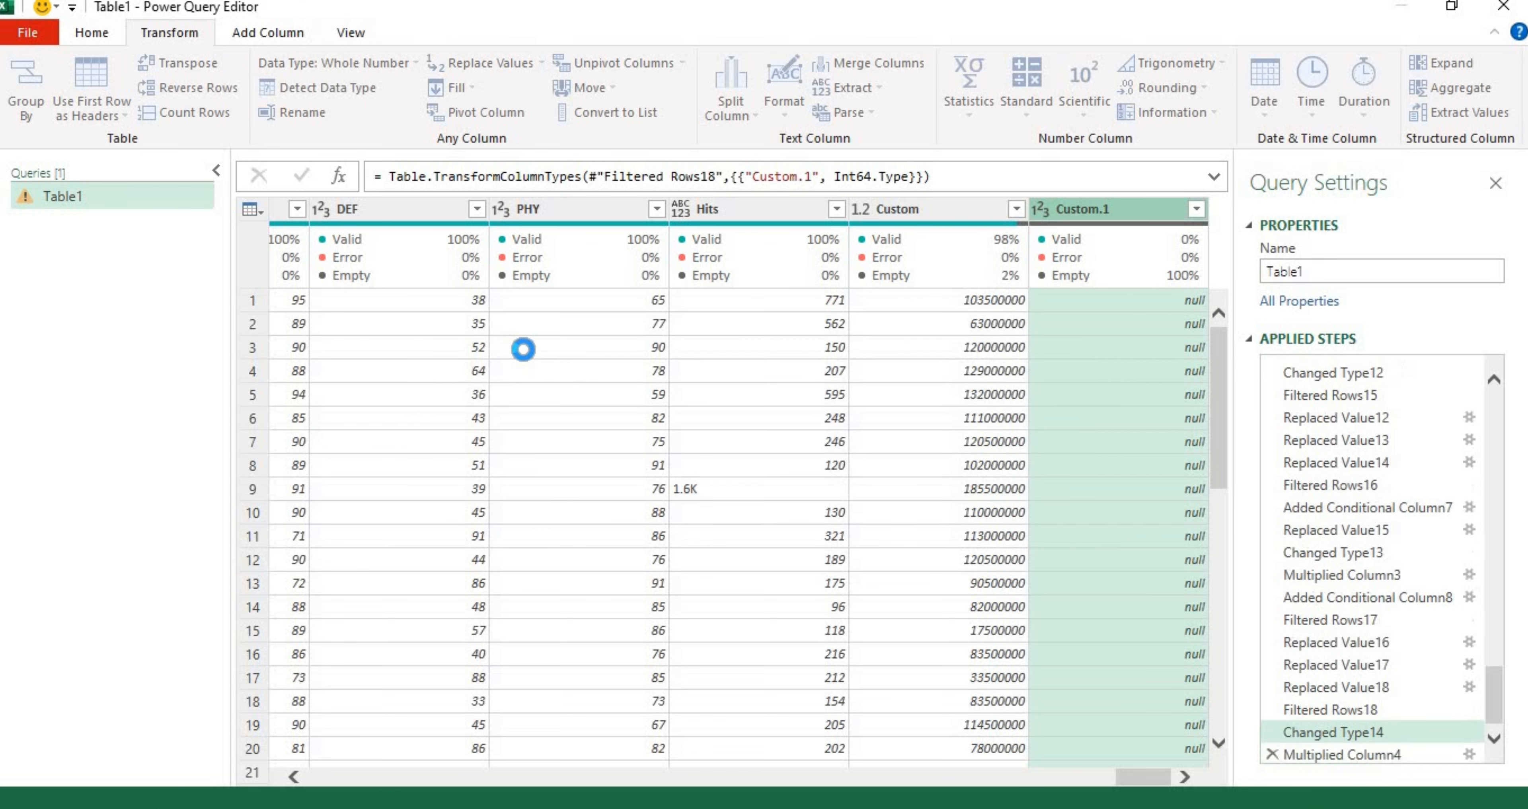
- Load the complete list of distinct Custom.1 values and apply the filter with everything selected
{"action": "left_click", "coordinate": [1197, 209]}
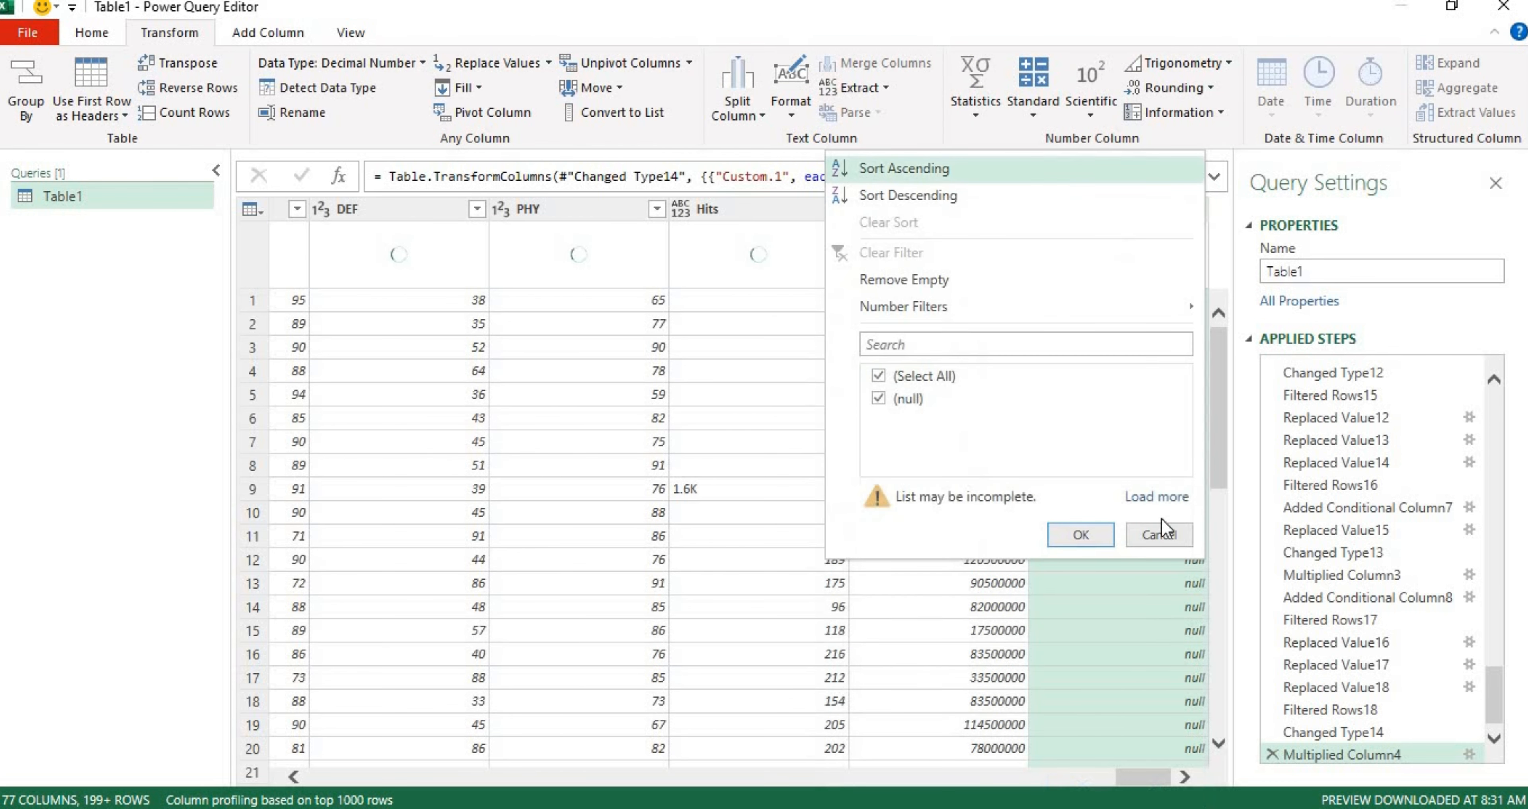
{"action": "left_click", "coordinate": [1160, 501]}
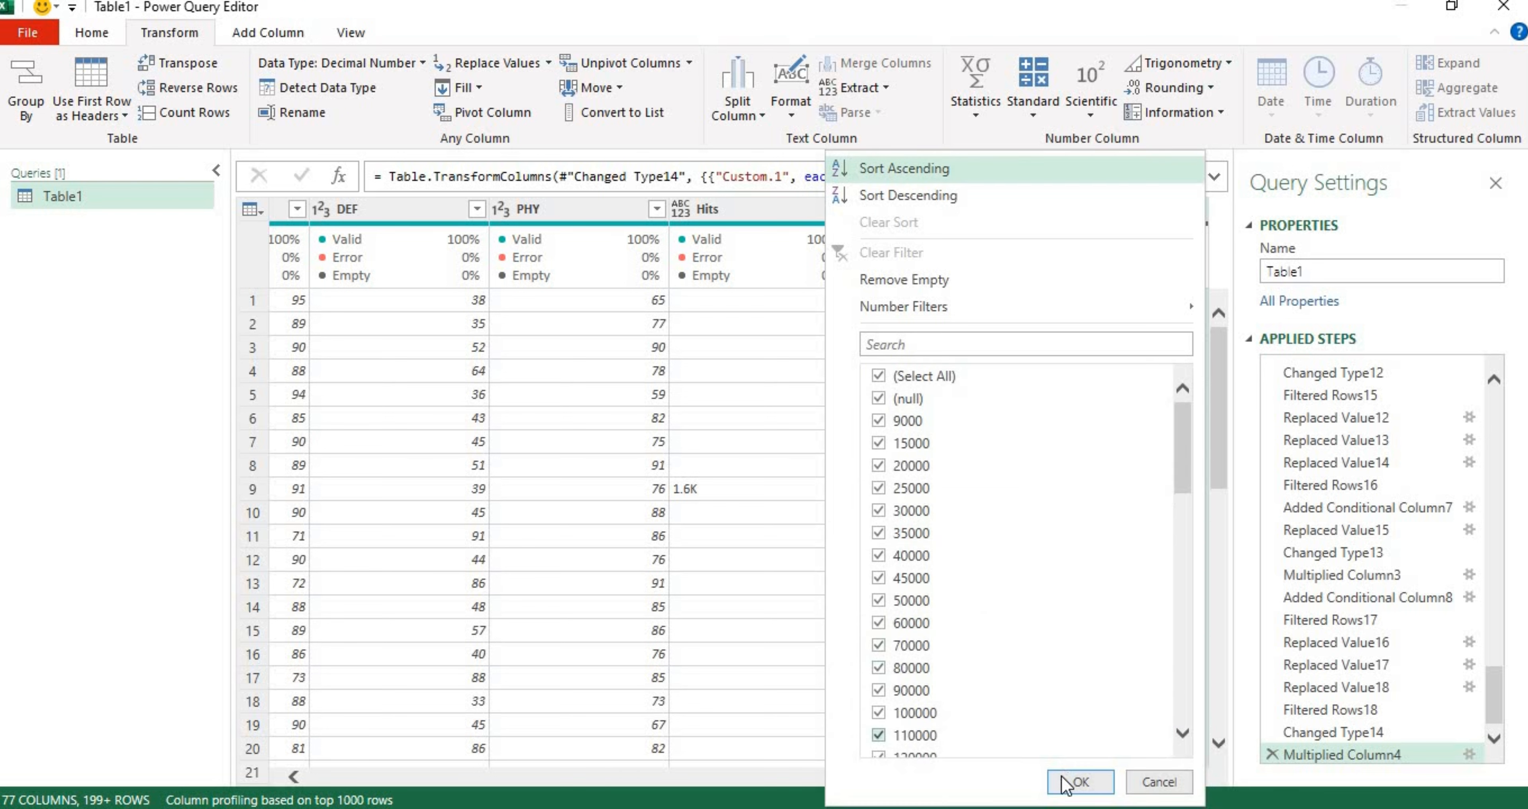
{"action": "key", "text": "Return"}
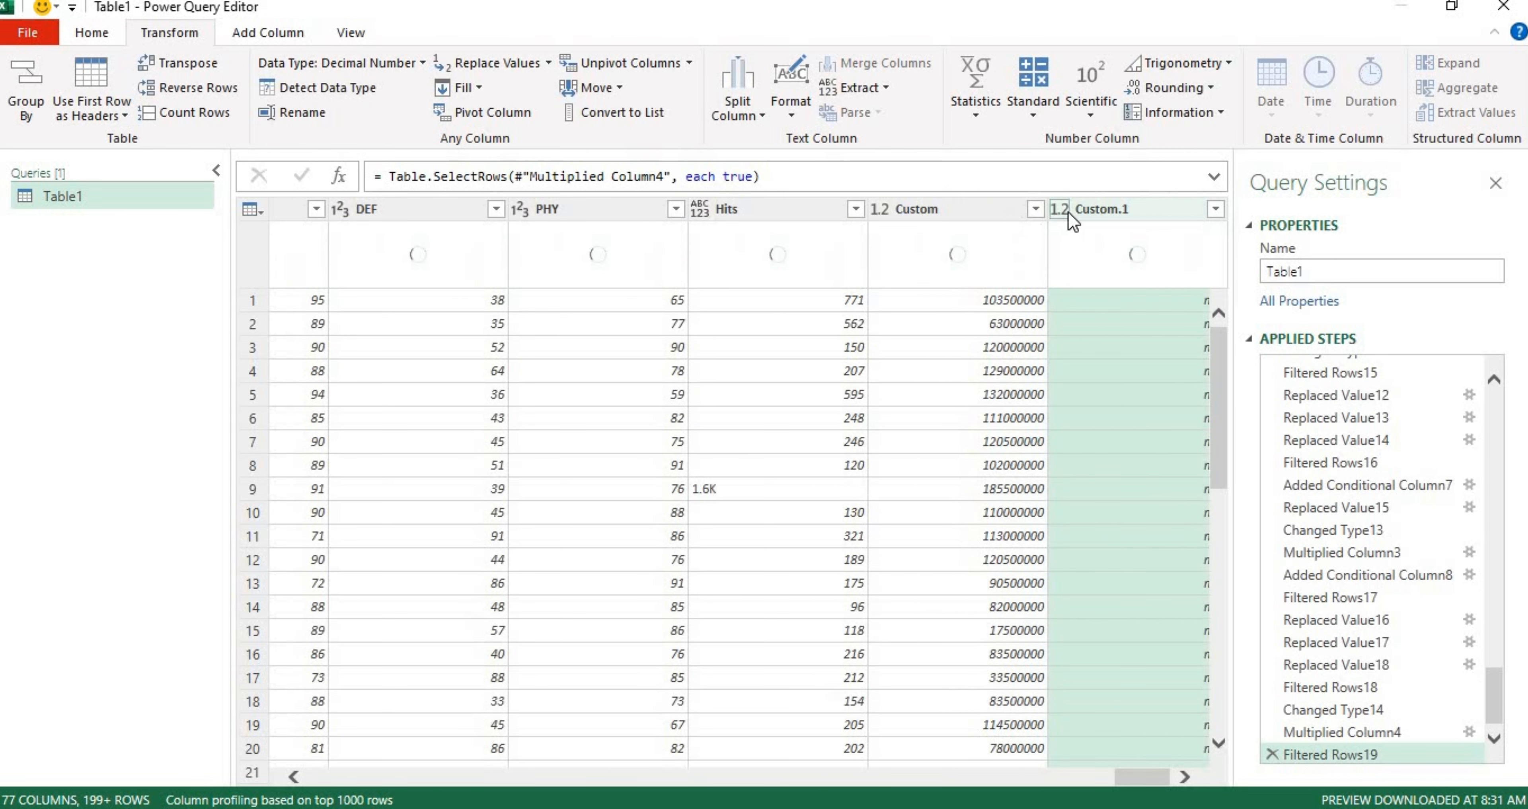
- Merge the Custom and Custom.1 columns without a separator into a column named "New Value"
{"action": "left_click", "coordinate": [995, 212], "text": "ctrl"}
{"action": "right_click", "coordinate": [995, 211]}
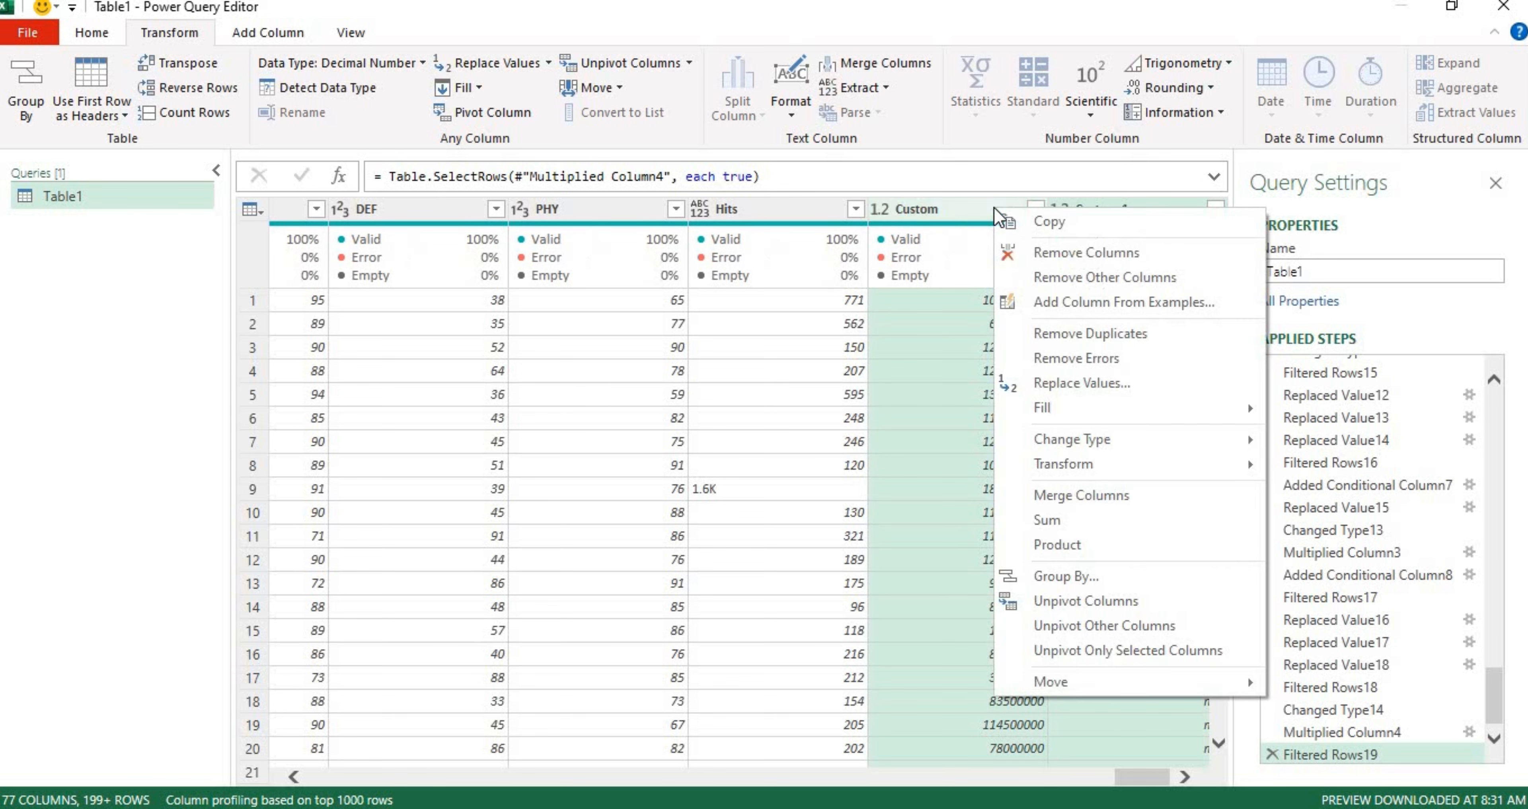
{"action": "left_click", "coordinate": [1135, 507]}
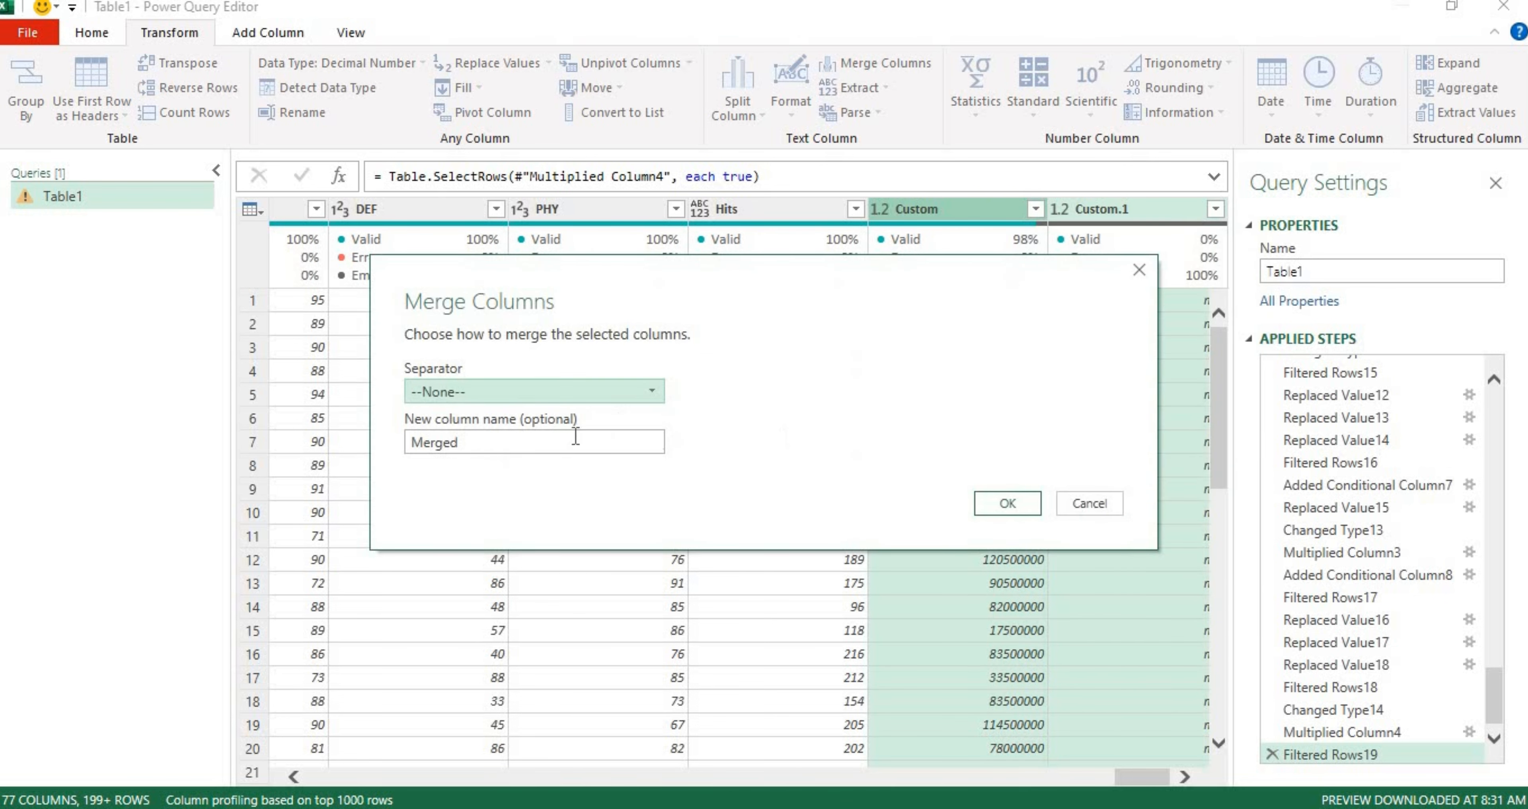
{"action": "double_click", "coordinate": [431, 442]}
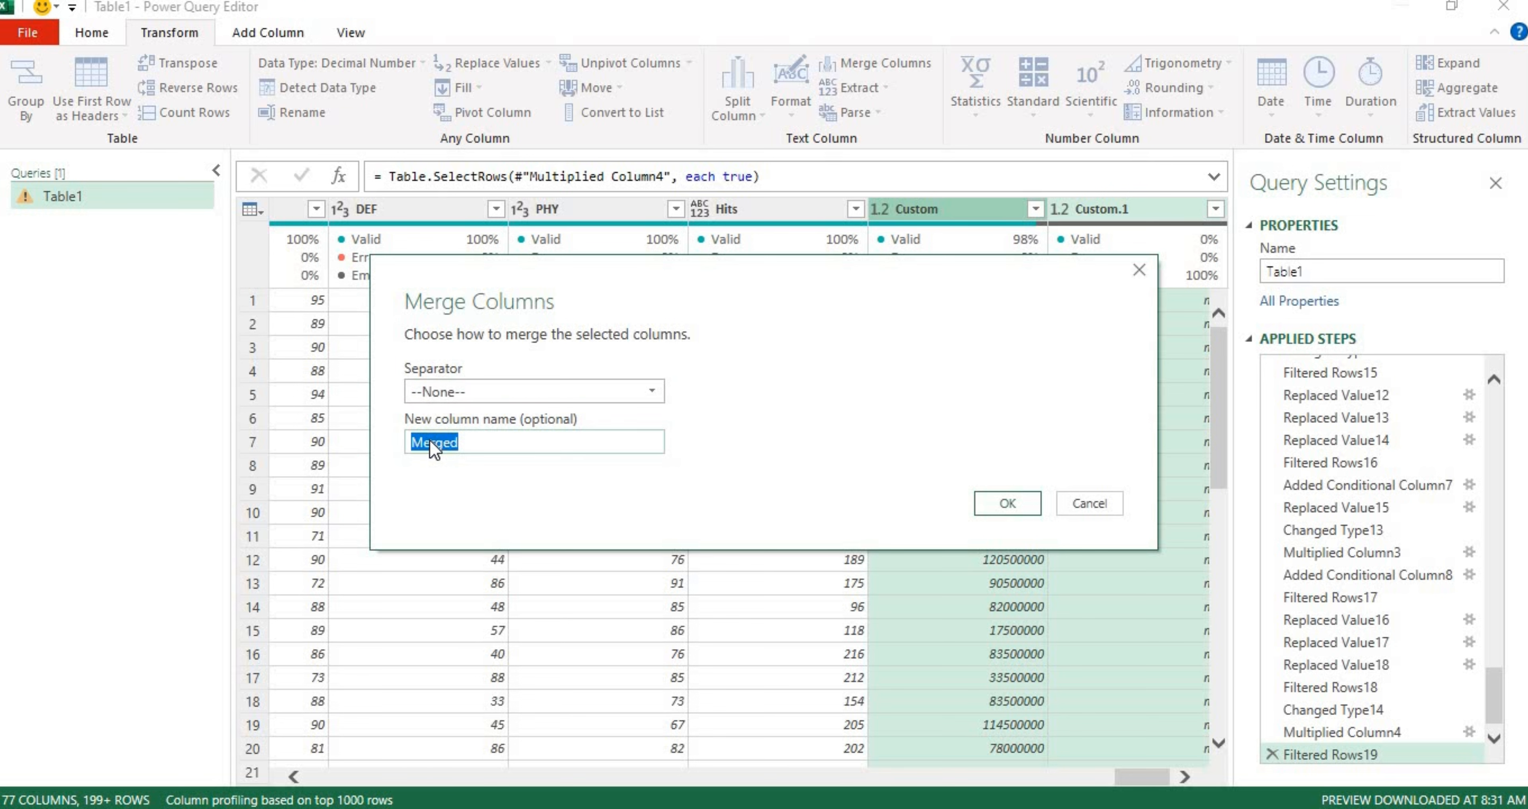
{"action": "type", "text": "New Value"}
{"action": "key", "text": "Return"}
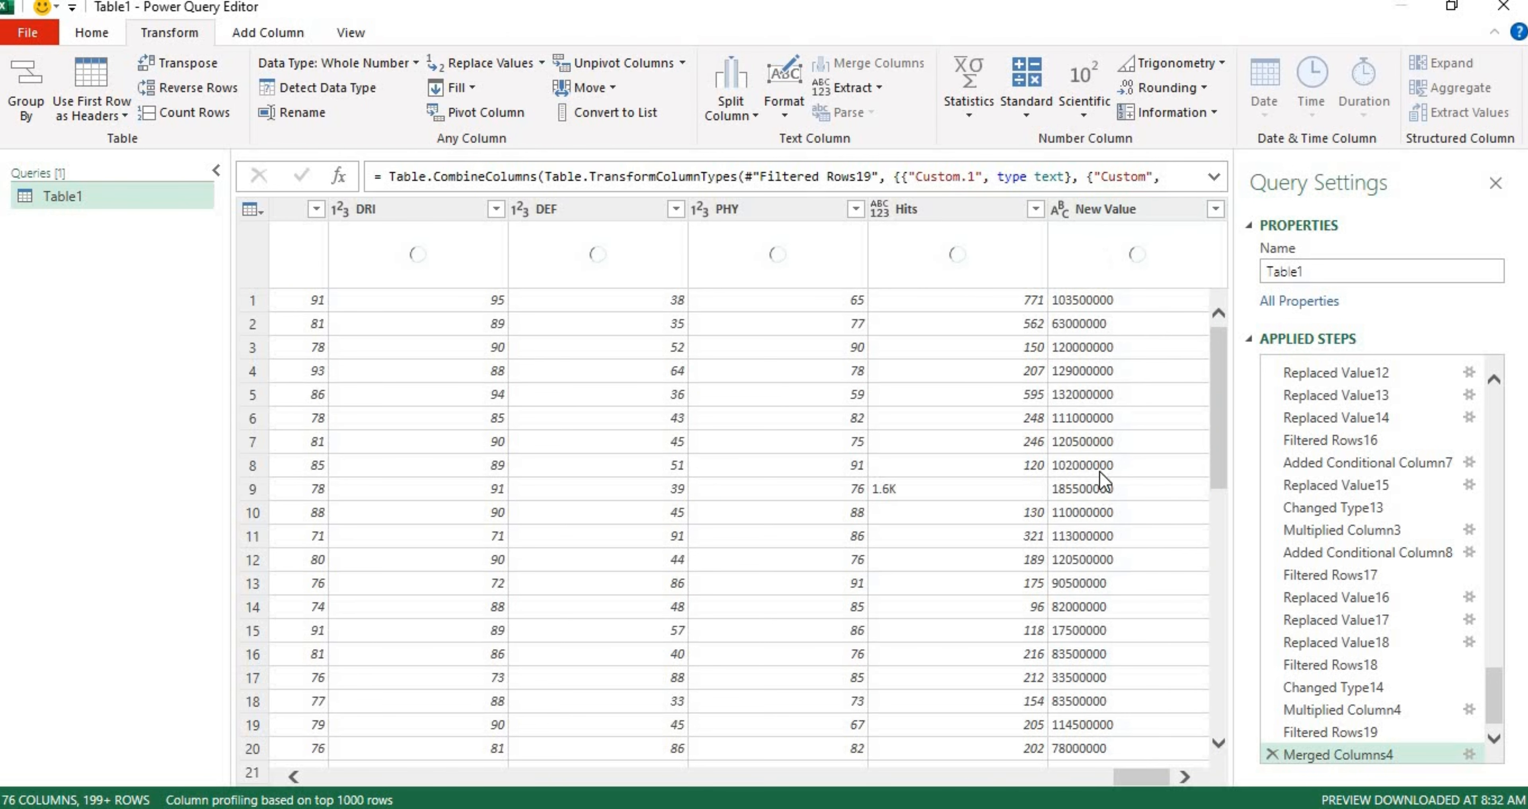
- Change the data type of the merged New Value column to Whole Number
{"action": "left_click_drag", "start_coordinate": [1218, 365], "coordinate": [1201, 309]}
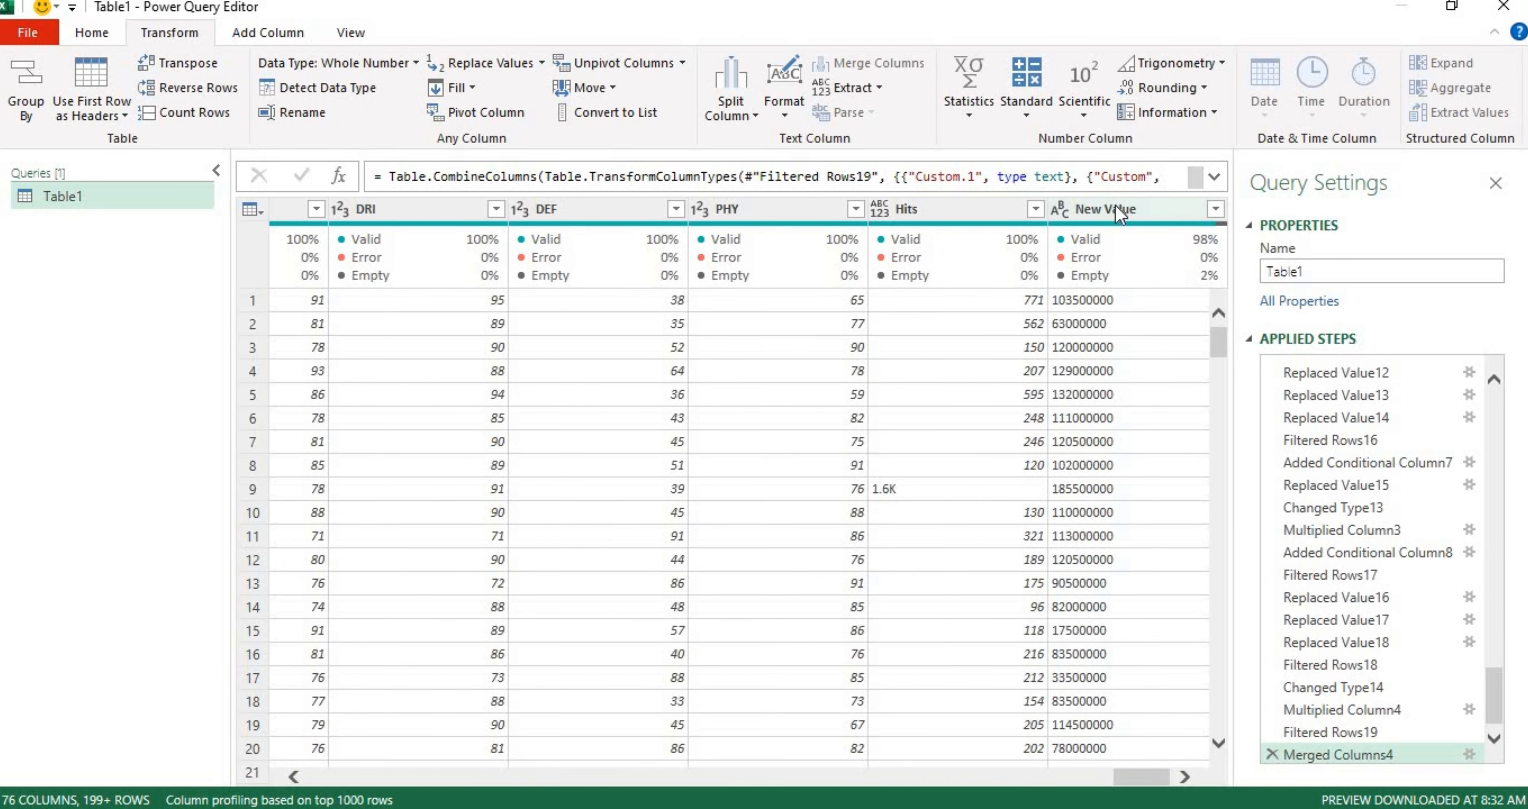
{"action": "left_click", "coordinate": [1118, 210]}
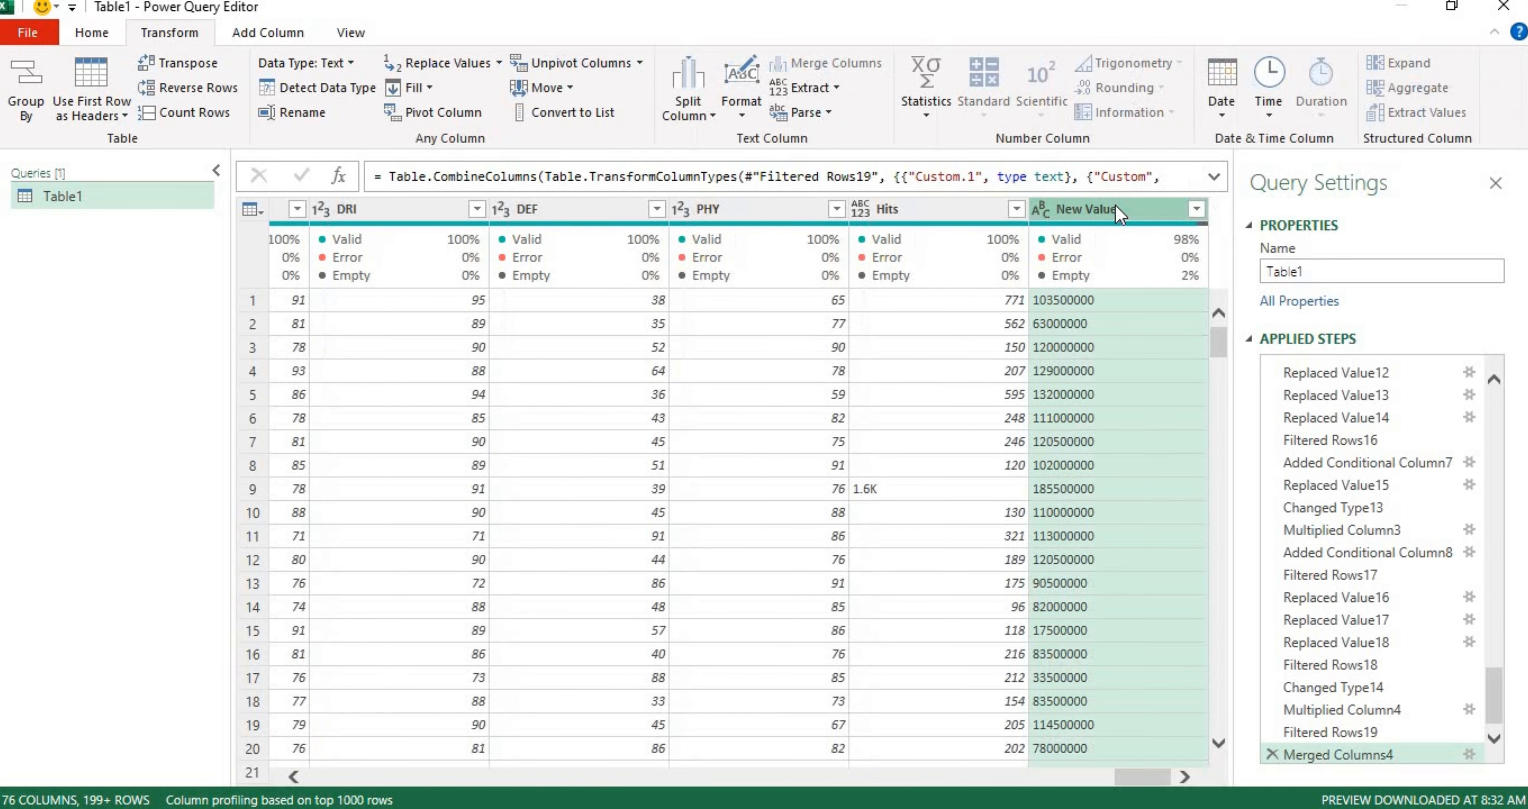
{"action": "left_click", "coordinate": [341, 61]}
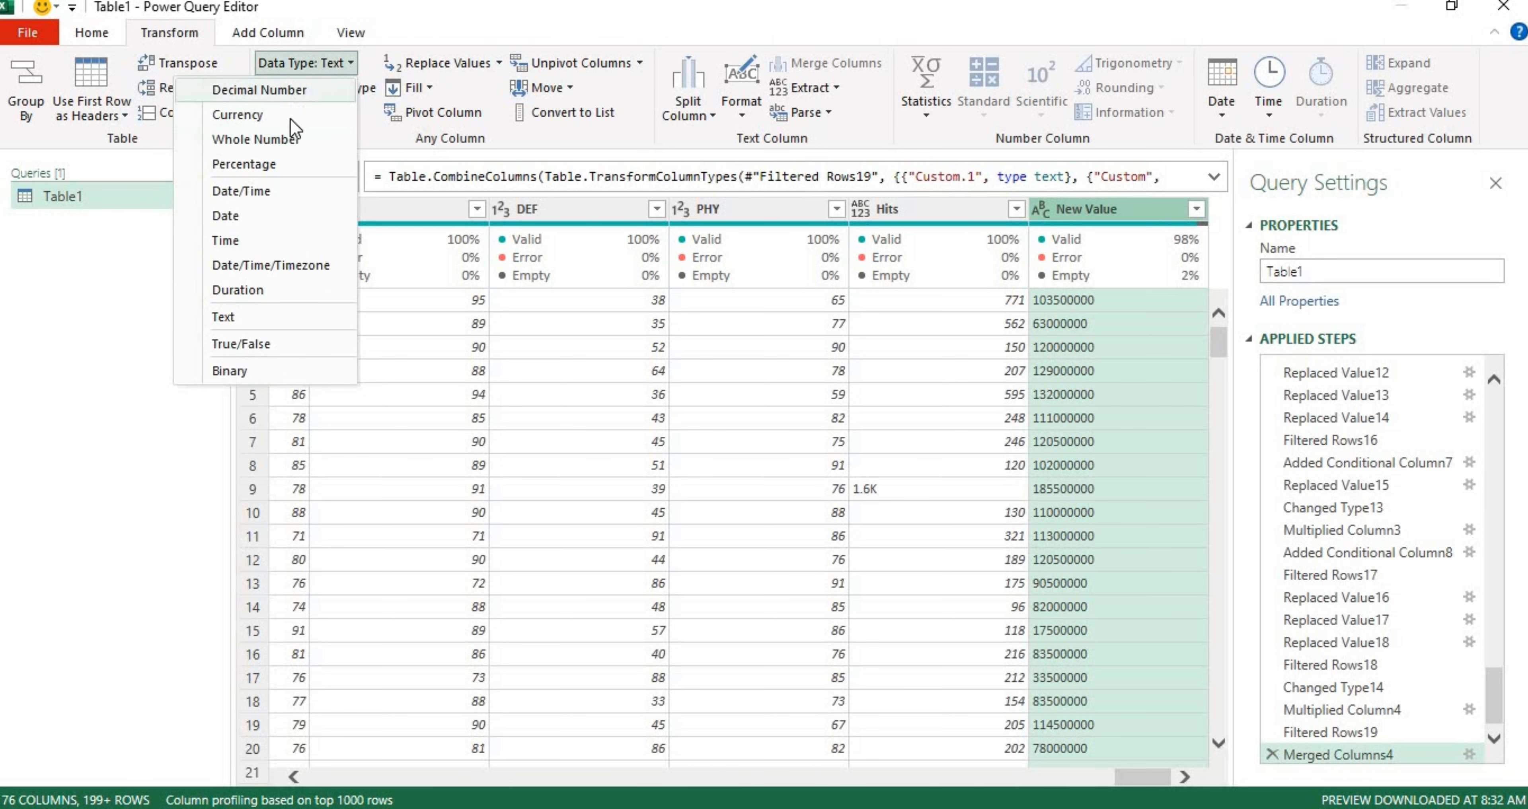
{"action": "left_click", "coordinate": [298, 140]}
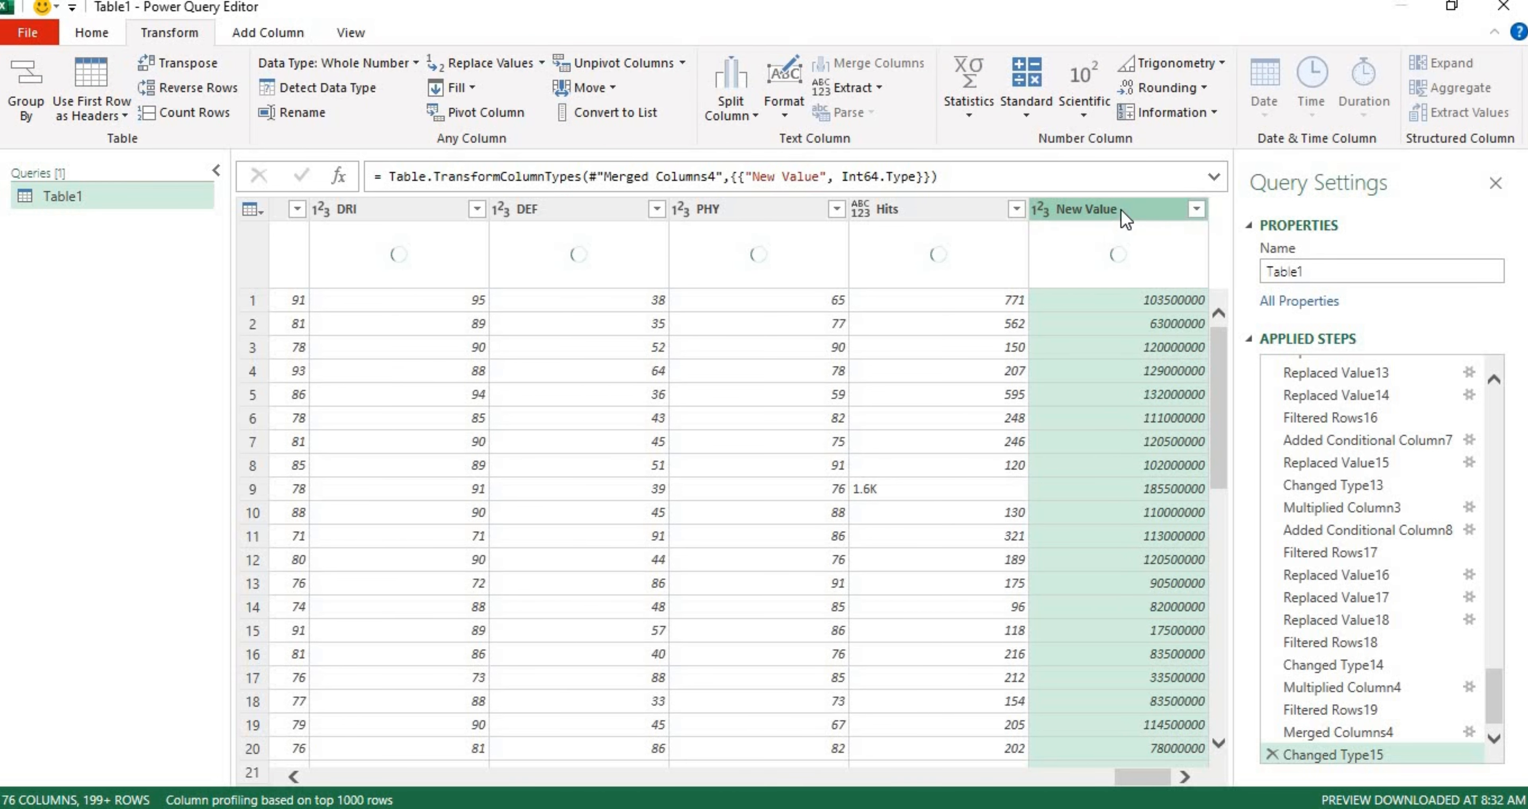
- Move the New Value column between Joined and Value, and remove the original Value column
{"action": "left_click_drag", "start_coordinate": [1125, 220], "coordinate": [1039, 264]}
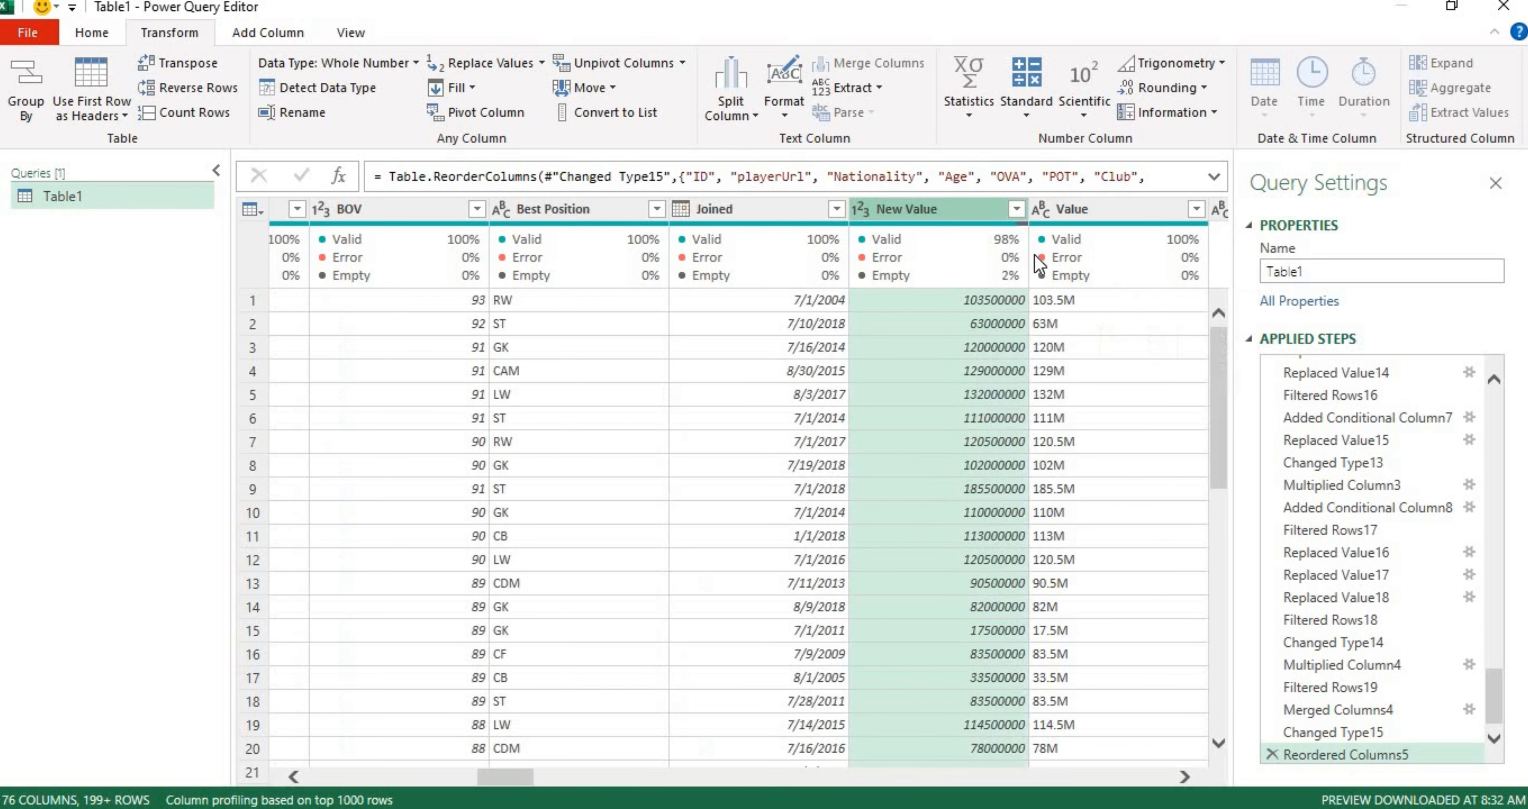
{"action": "left_click", "coordinate": [1090, 215]}
{"action": "right_click", "coordinate": [1089, 214]}
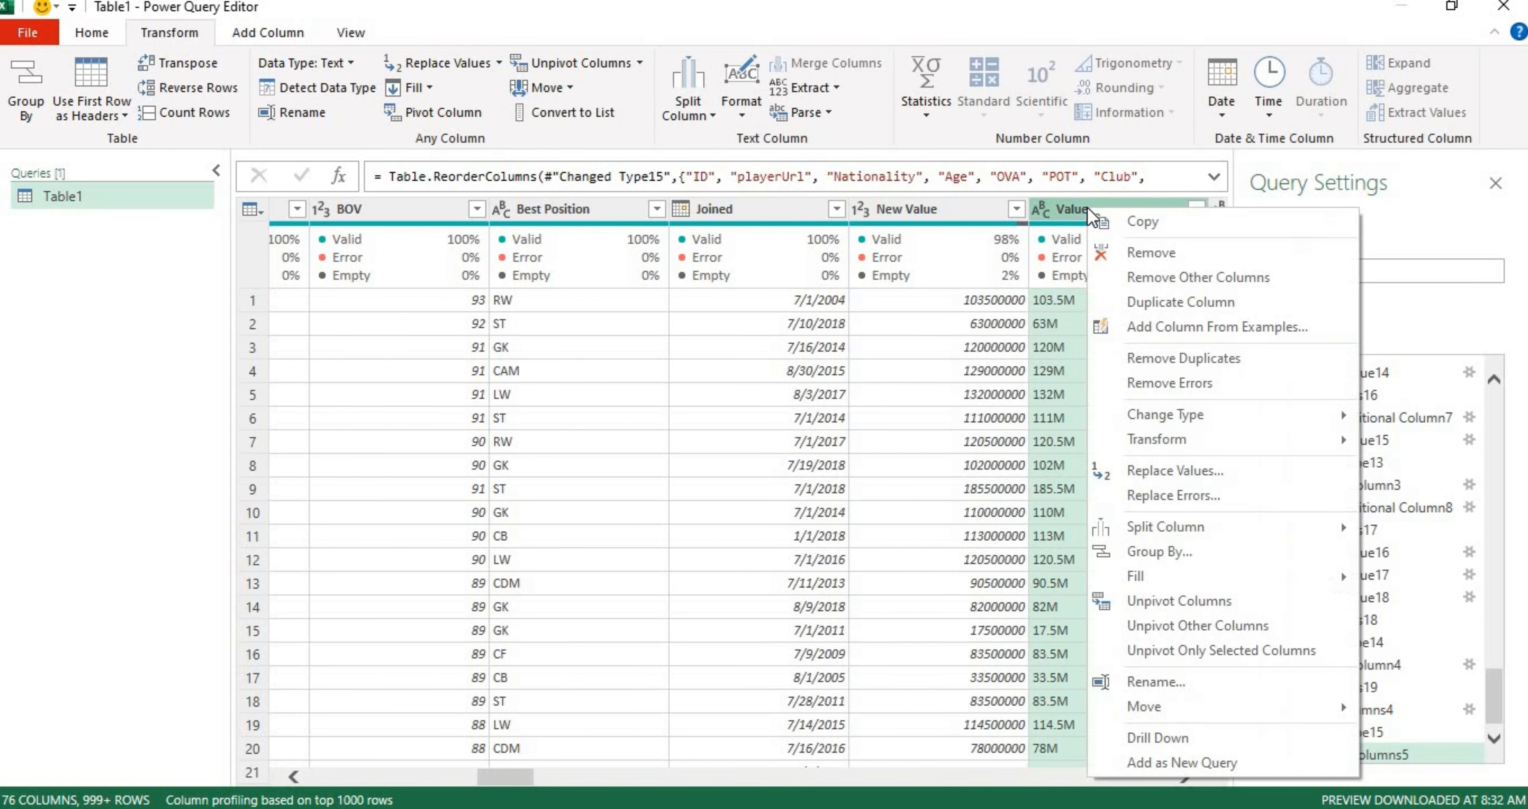
{"action": "left_click", "coordinate": [1164, 257]}
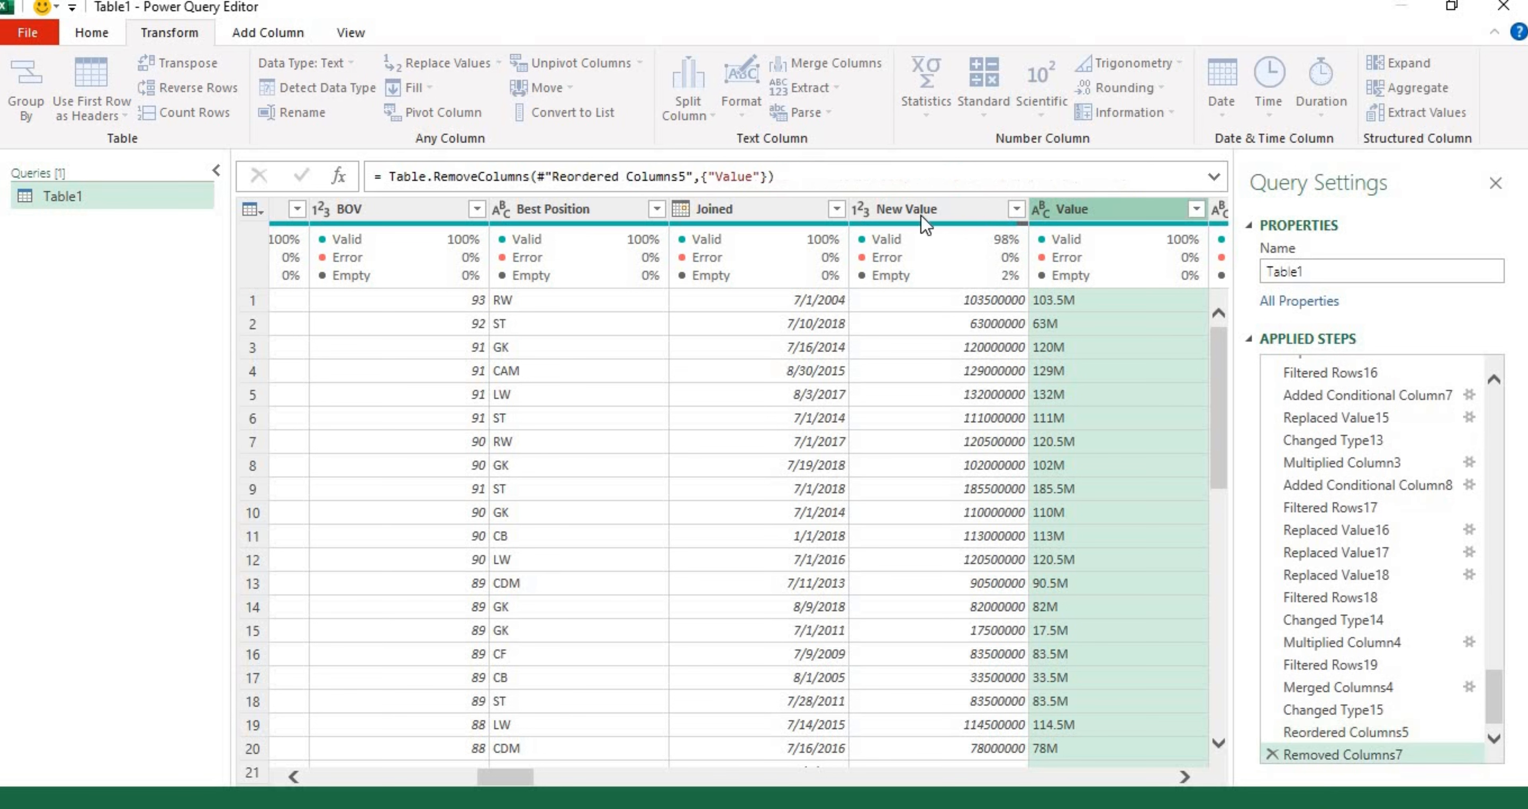
- Rename the New Value column as "Value ($)"
{"action": "double_click", "coordinate": [956, 210]}
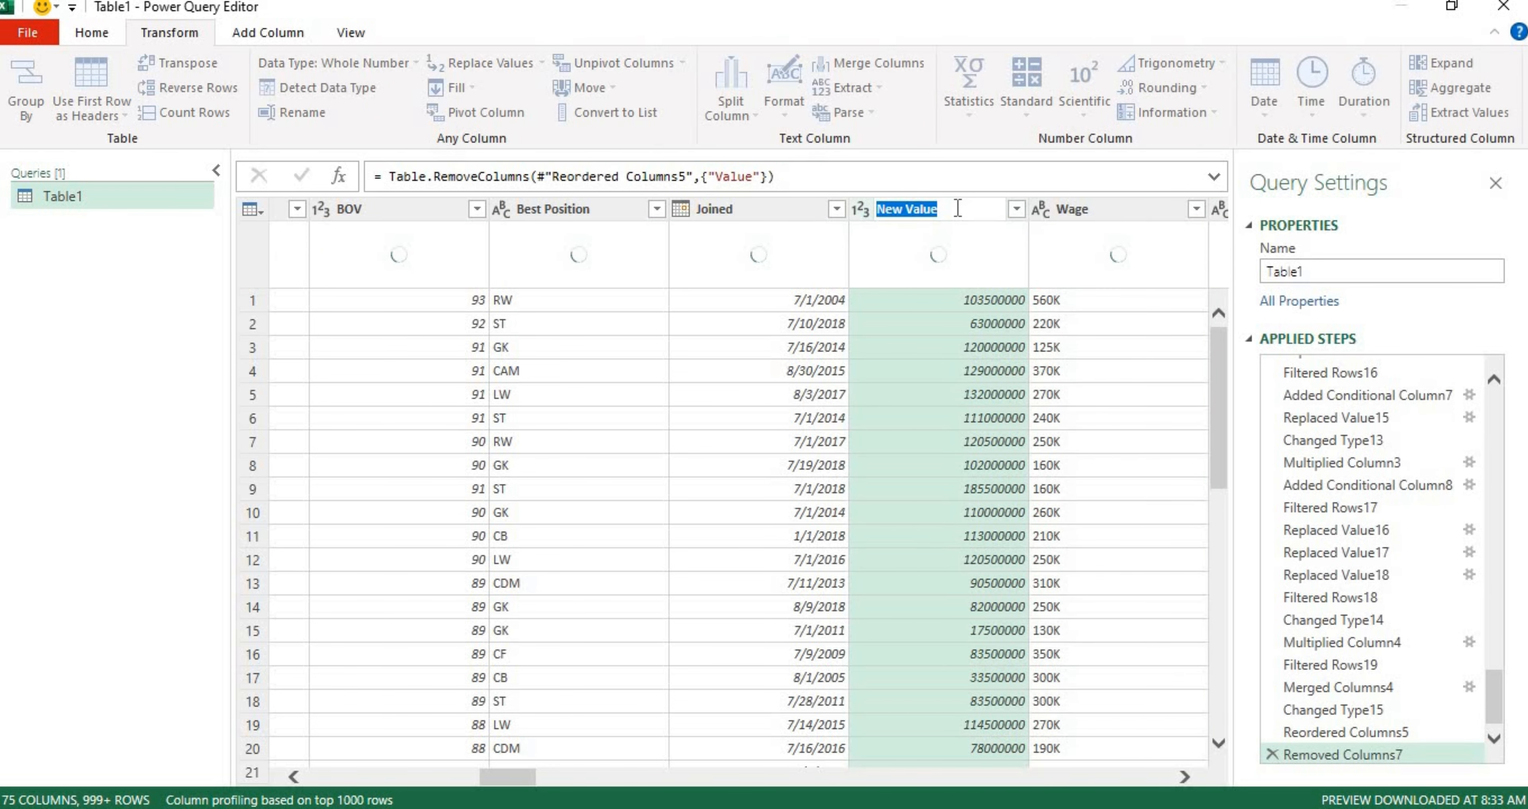
{"action": "left_click", "coordinate": [958, 209]}
{"action": "key", "text": "BackSpace"}
{"action": "key", "text": "BackSpace"}
{"action": "key", "text": "BackSpace"}
{"action": "key", "text": "BackSpace"}
{"action": "key", "text": "BackSpace"}
{"action": "key", "text": "BackSpace"}
{"action": "key", "text": "BackSpace"}
{"action": "key", "text": "BackSpace"}
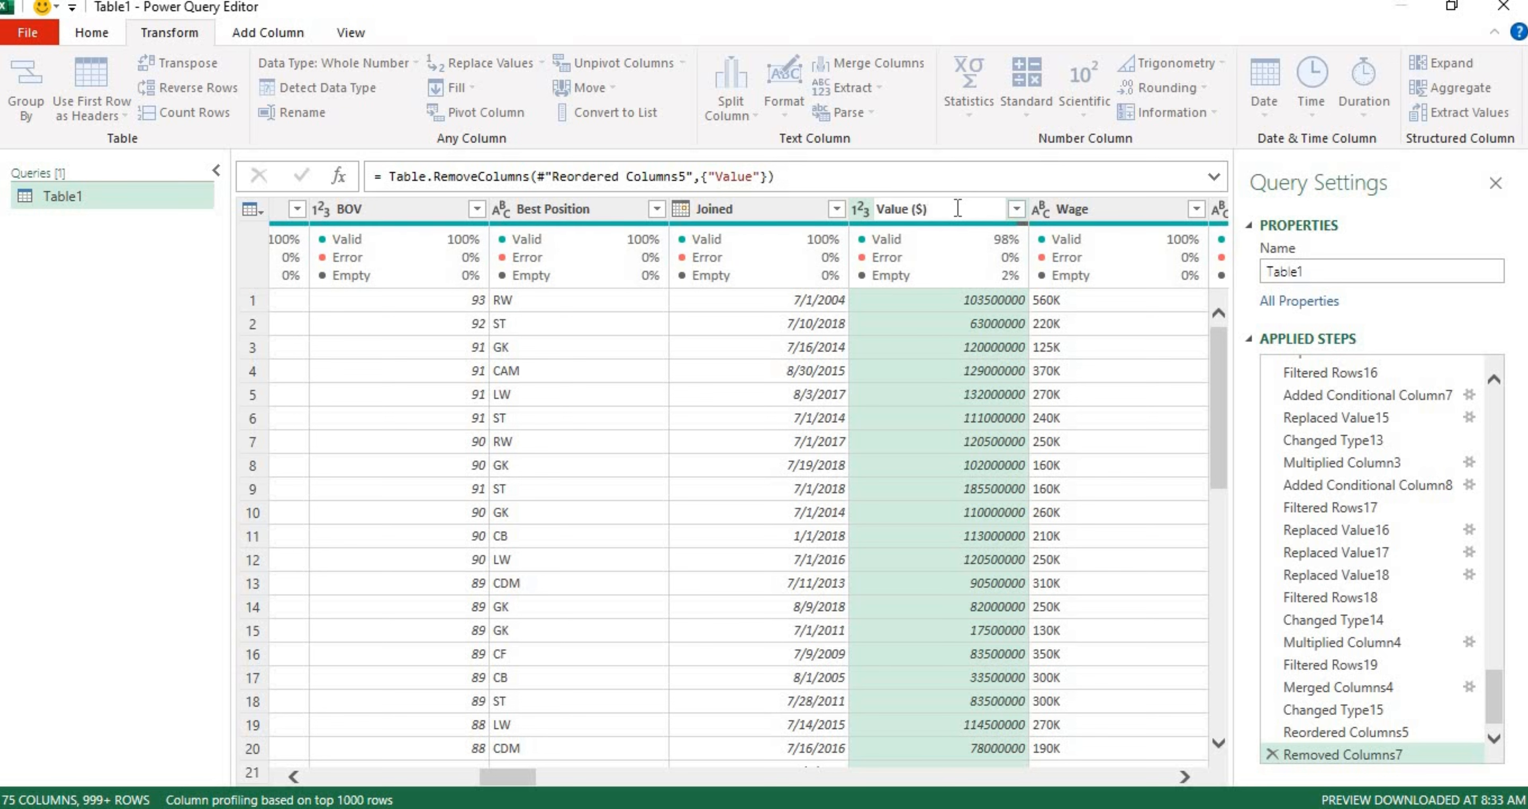
{"action": "key", "text": "Return"}
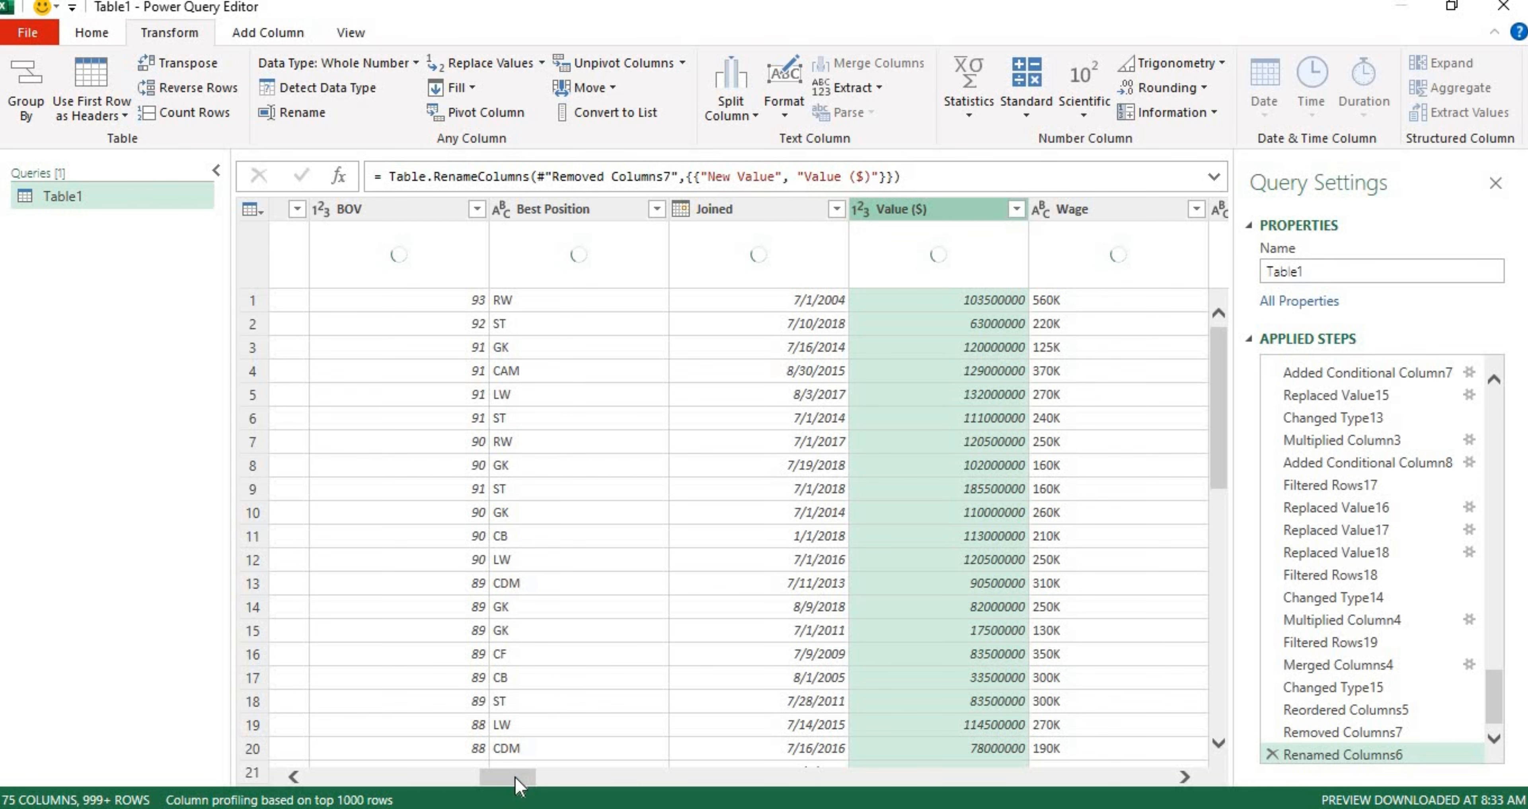
- Review all distinct Wage values in the fully loaded filter list and apply it with everything selected
{"action": "left_click_drag", "start_coordinate": [516, 780], "coordinate": [538, 777]}
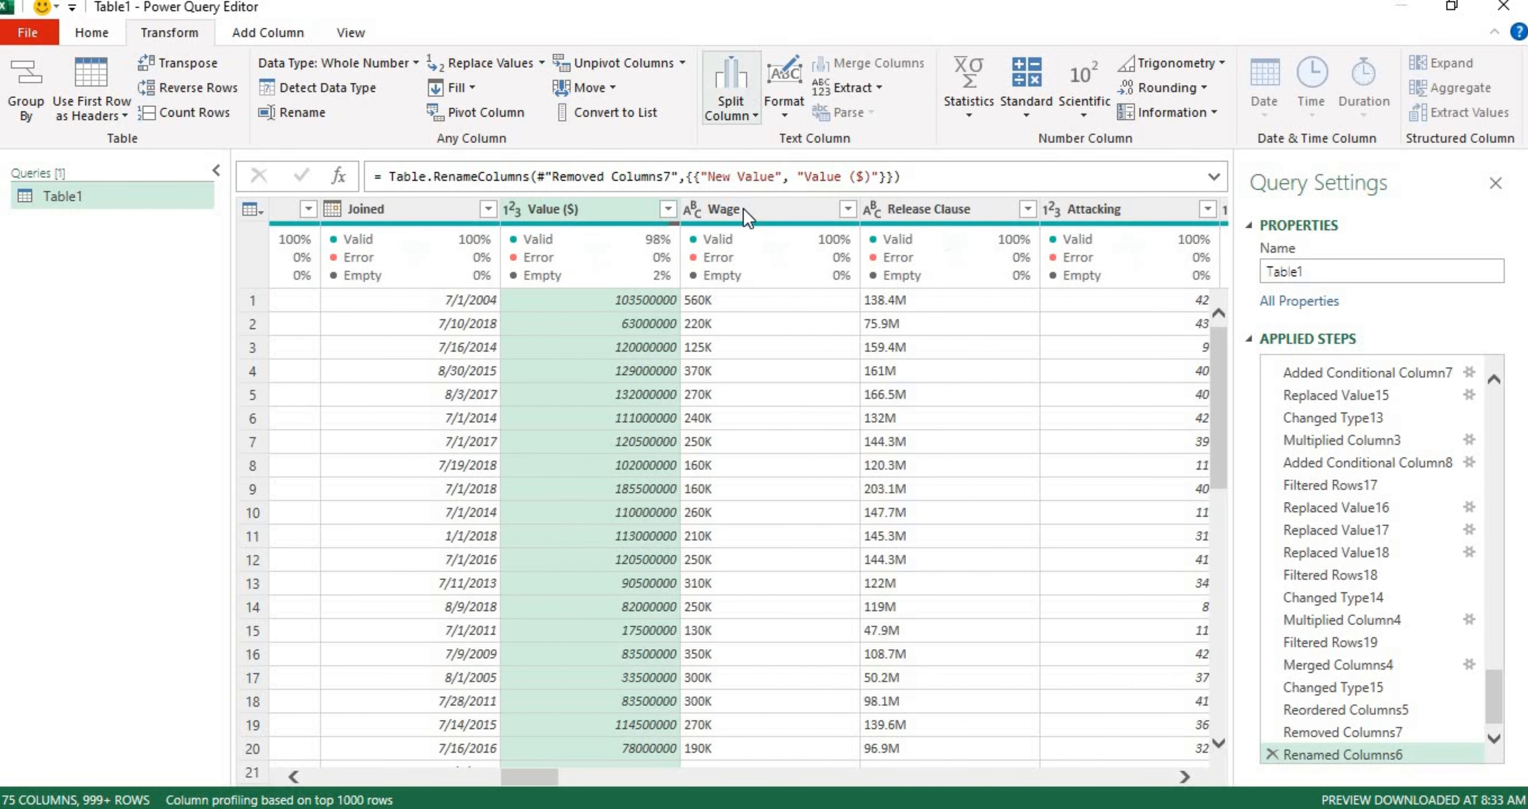
{"action": "left_click", "coordinate": [828, 211]}
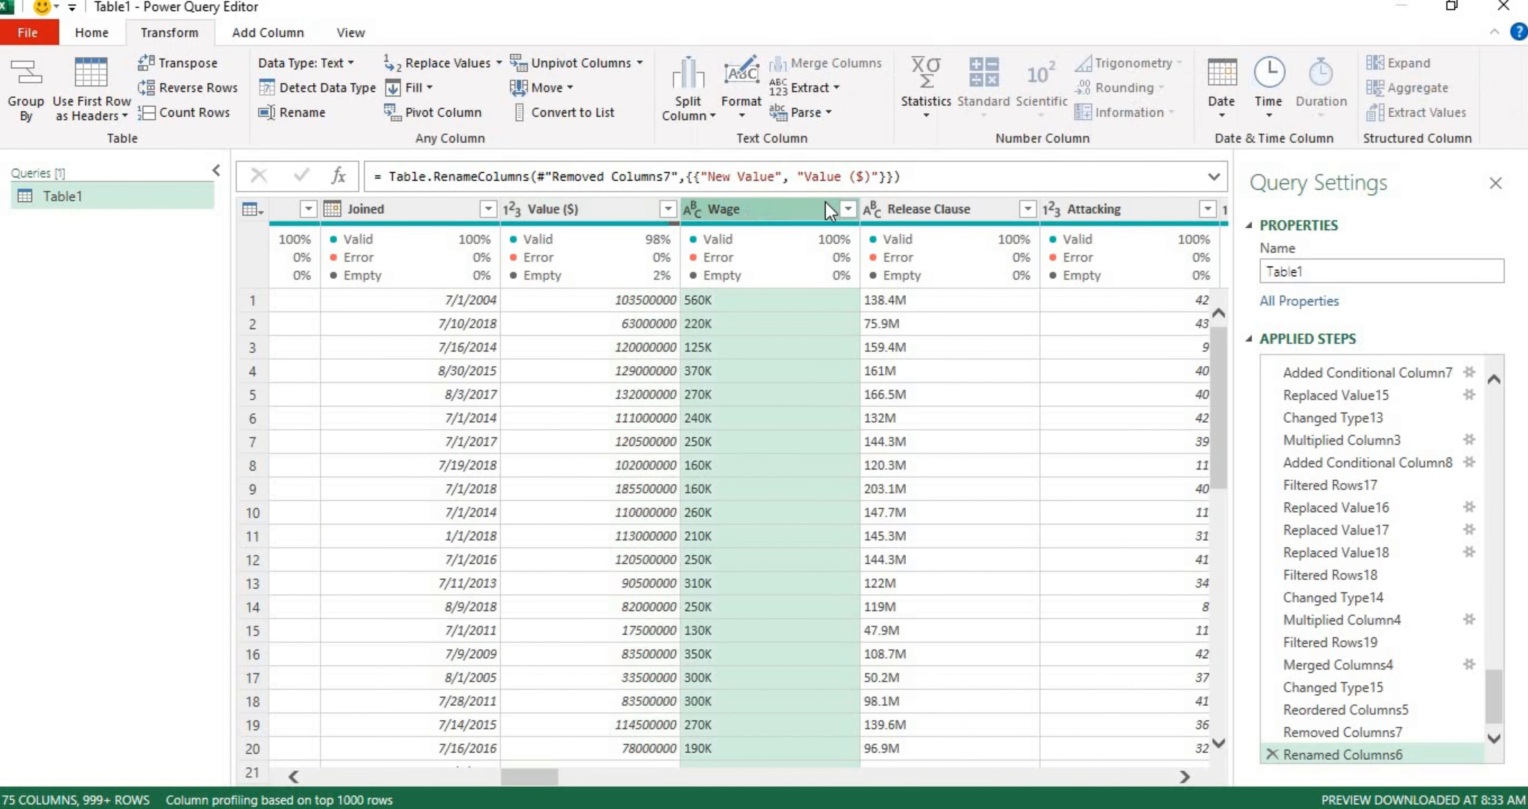
{"action": "left_click", "coordinate": [848, 209]}
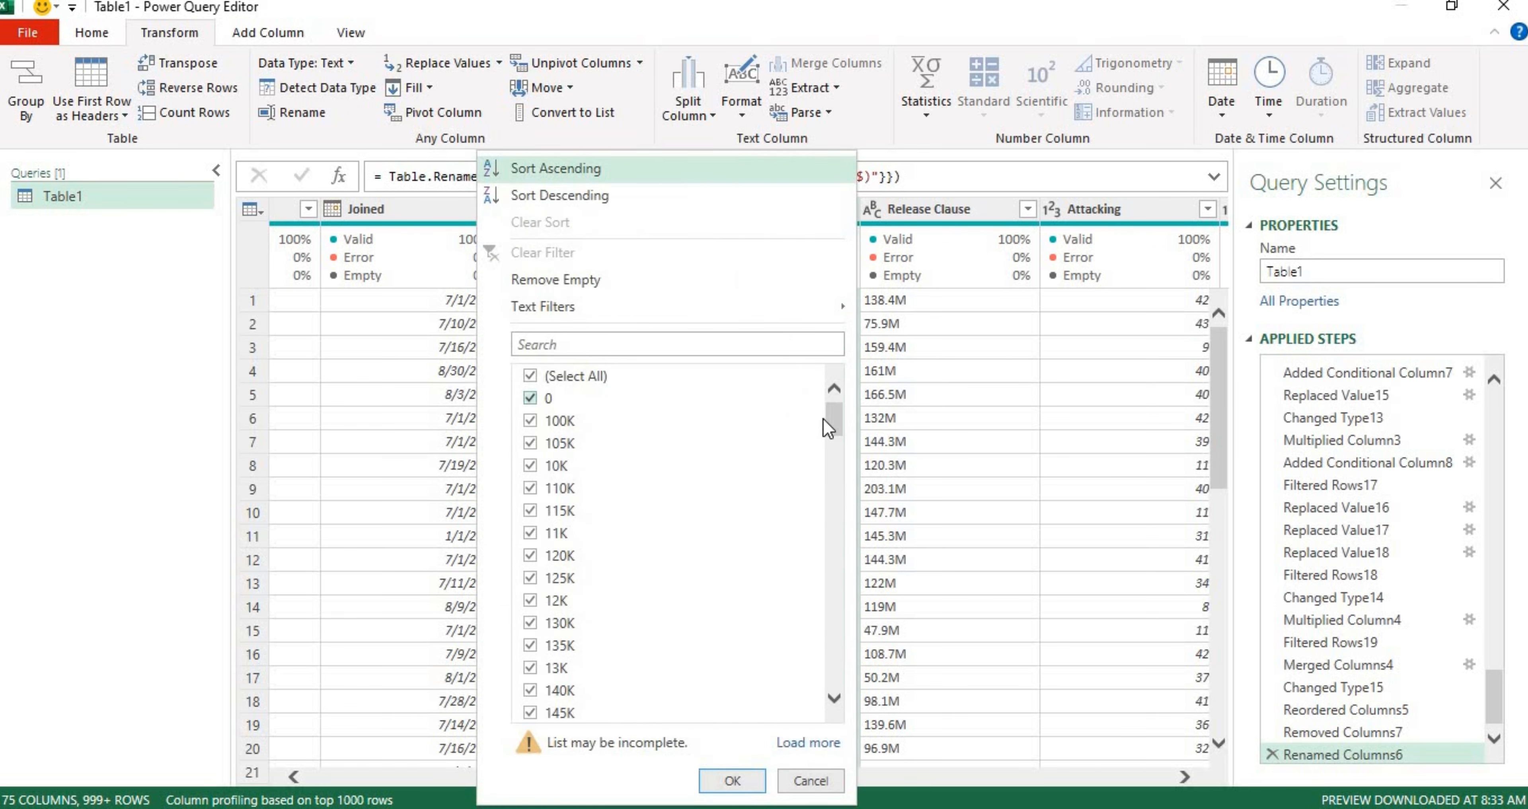
{"action": "left_click_drag", "start_coordinate": [836, 436], "coordinate": [842, 751]}
{"action": "left_click", "coordinate": [801, 742]}
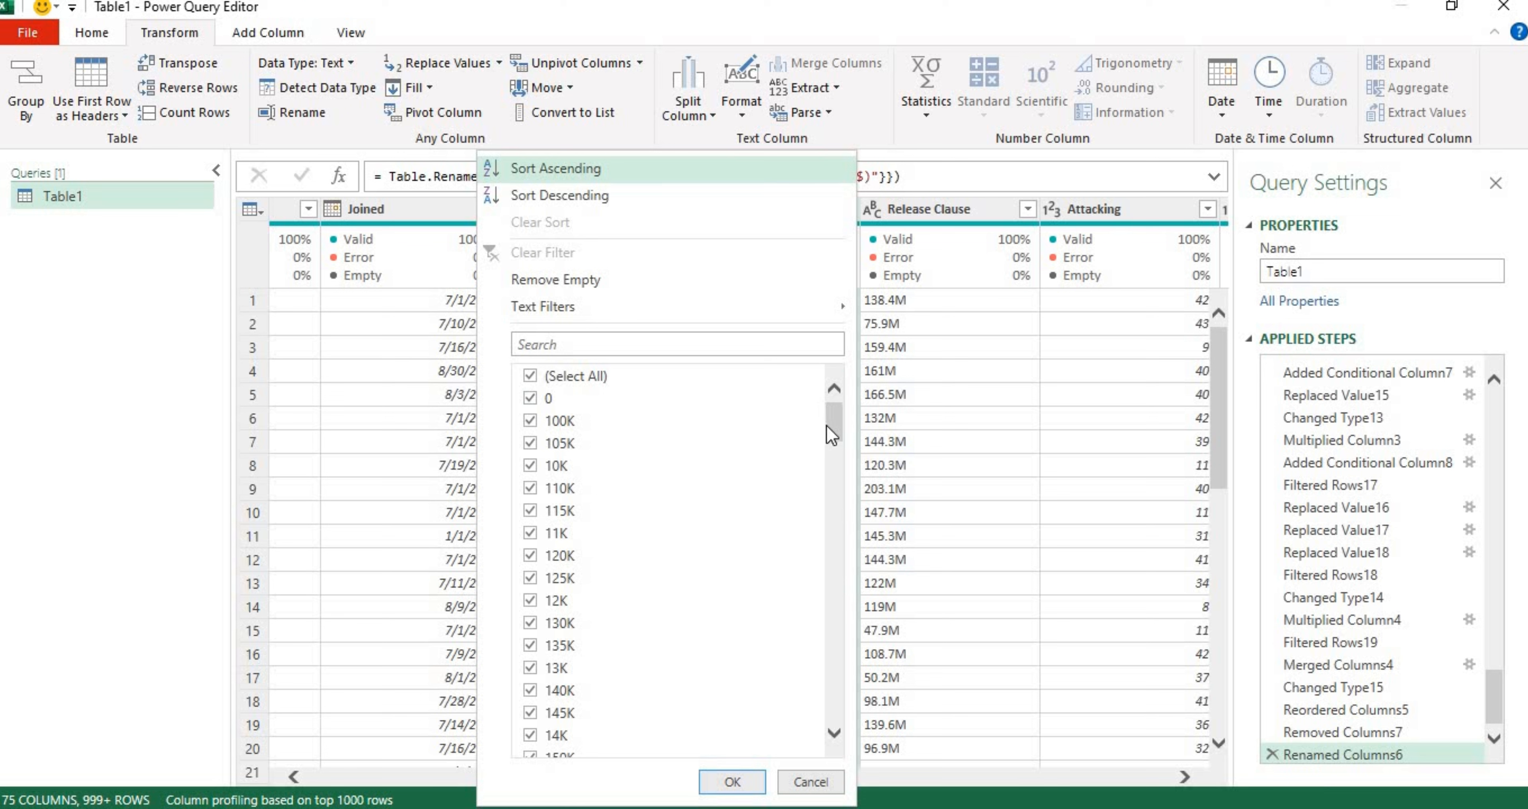
{"action": "left_click_drag", "start_coordinate": [836, 434], "coordinate": [783, 781]}
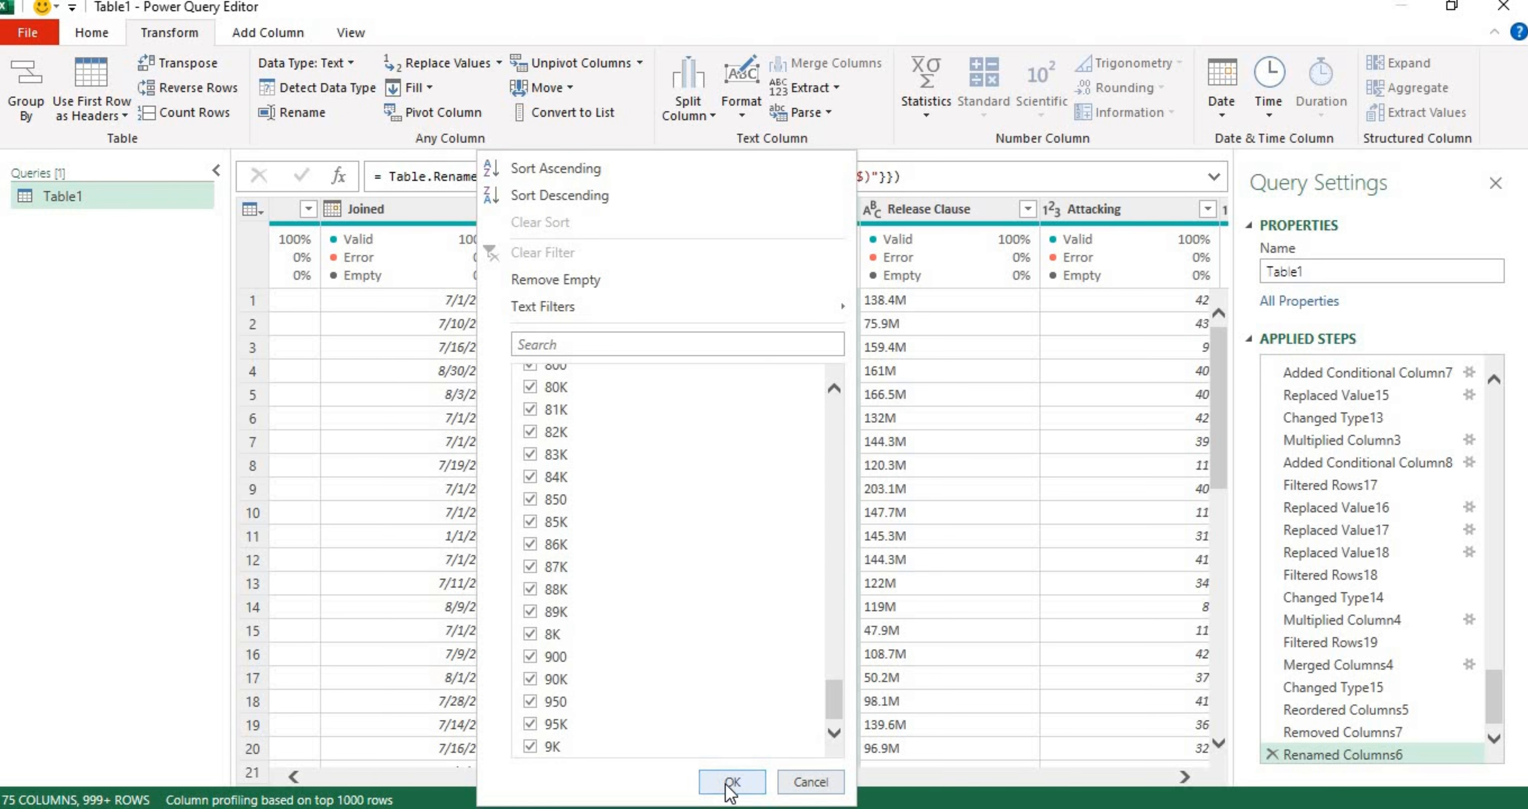
{"action": "left_click", "coordinate": [731, 783]}
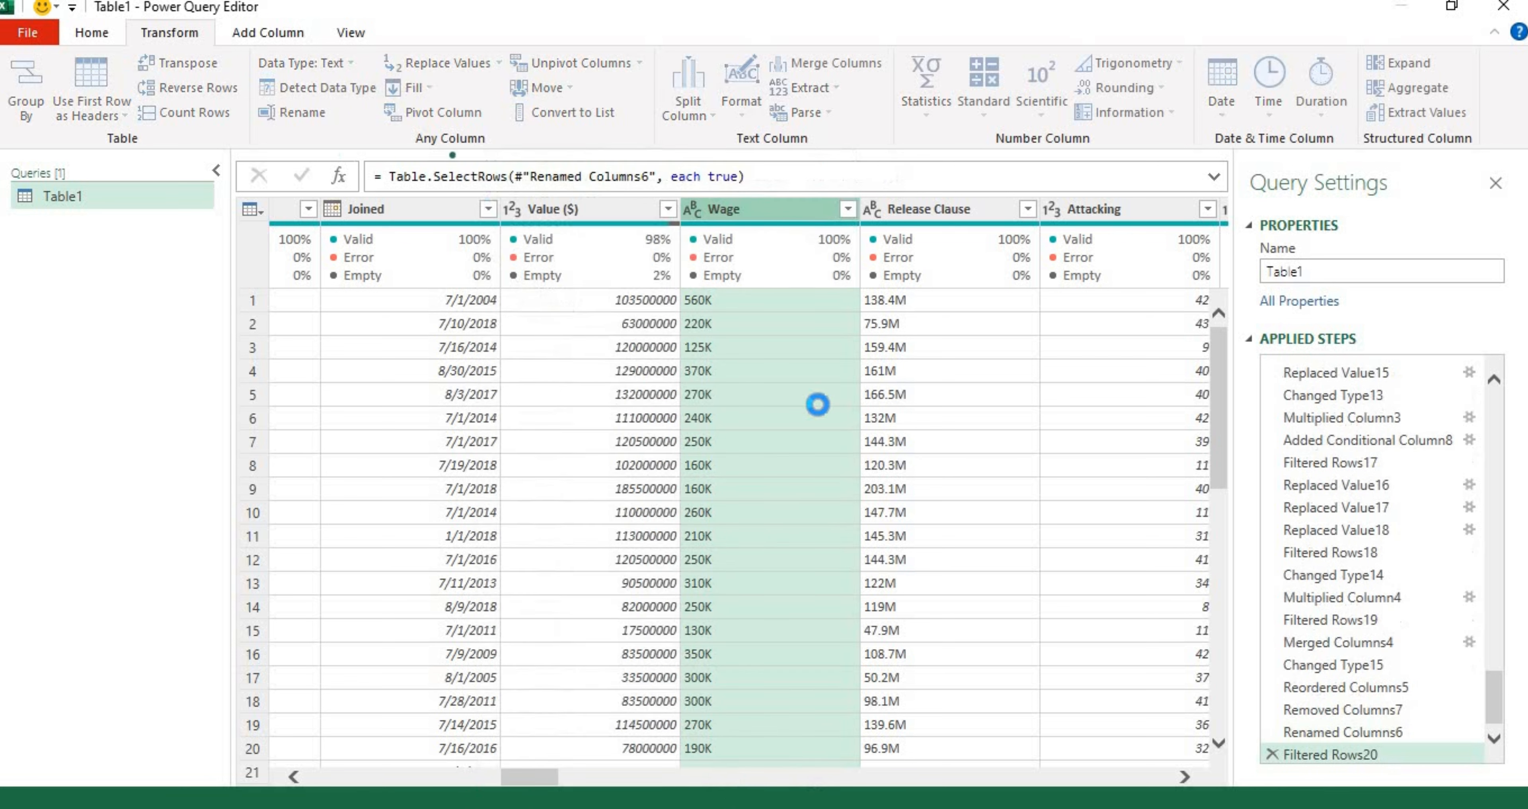
- Strip the letter "K" from the Wage values by replacing it with nothing
{"action": "right_click", "coordinate": [758, 218]}
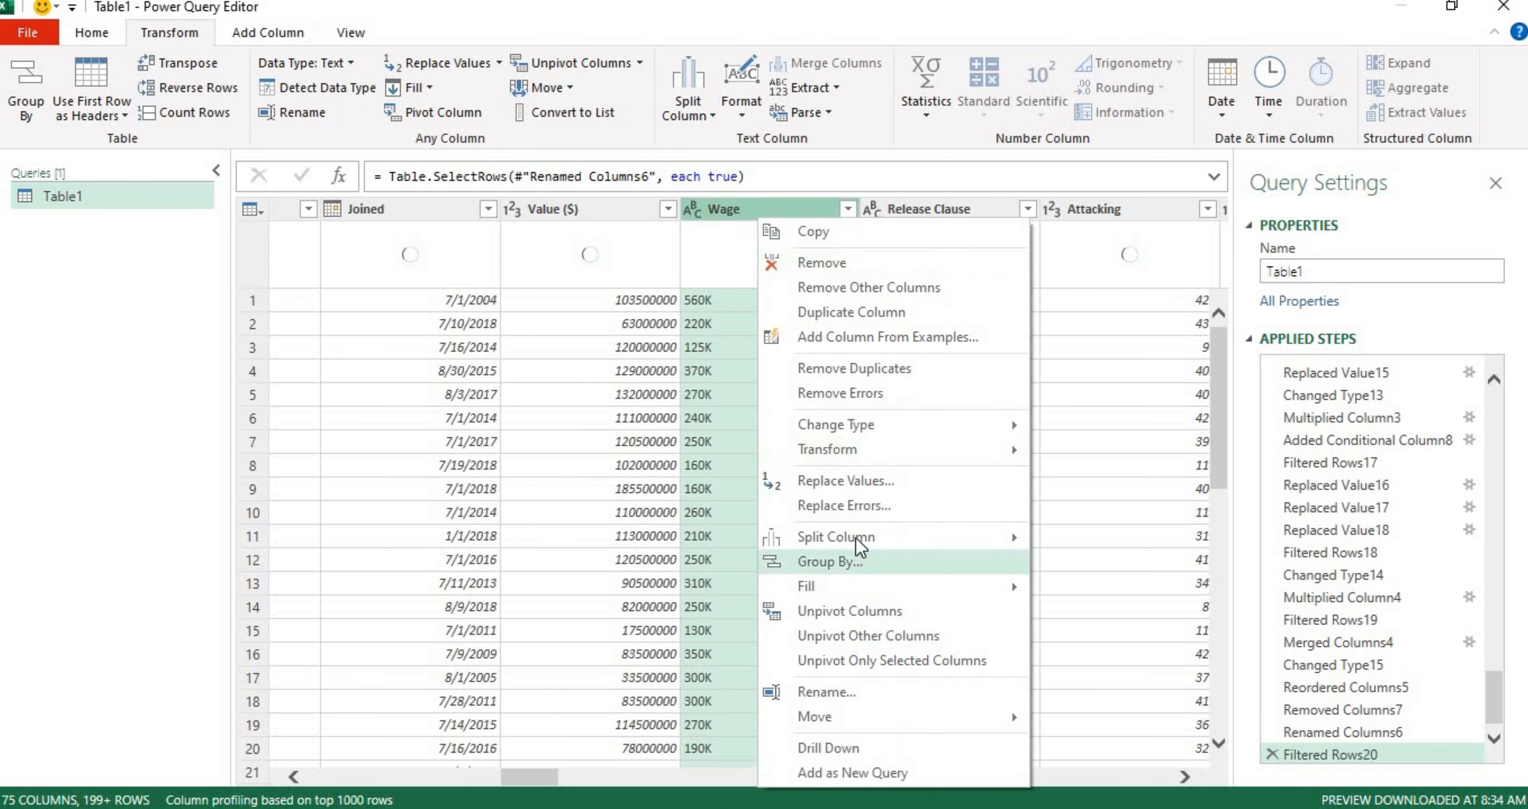
{"action": "left_click", "coordinate": [832, 482]}
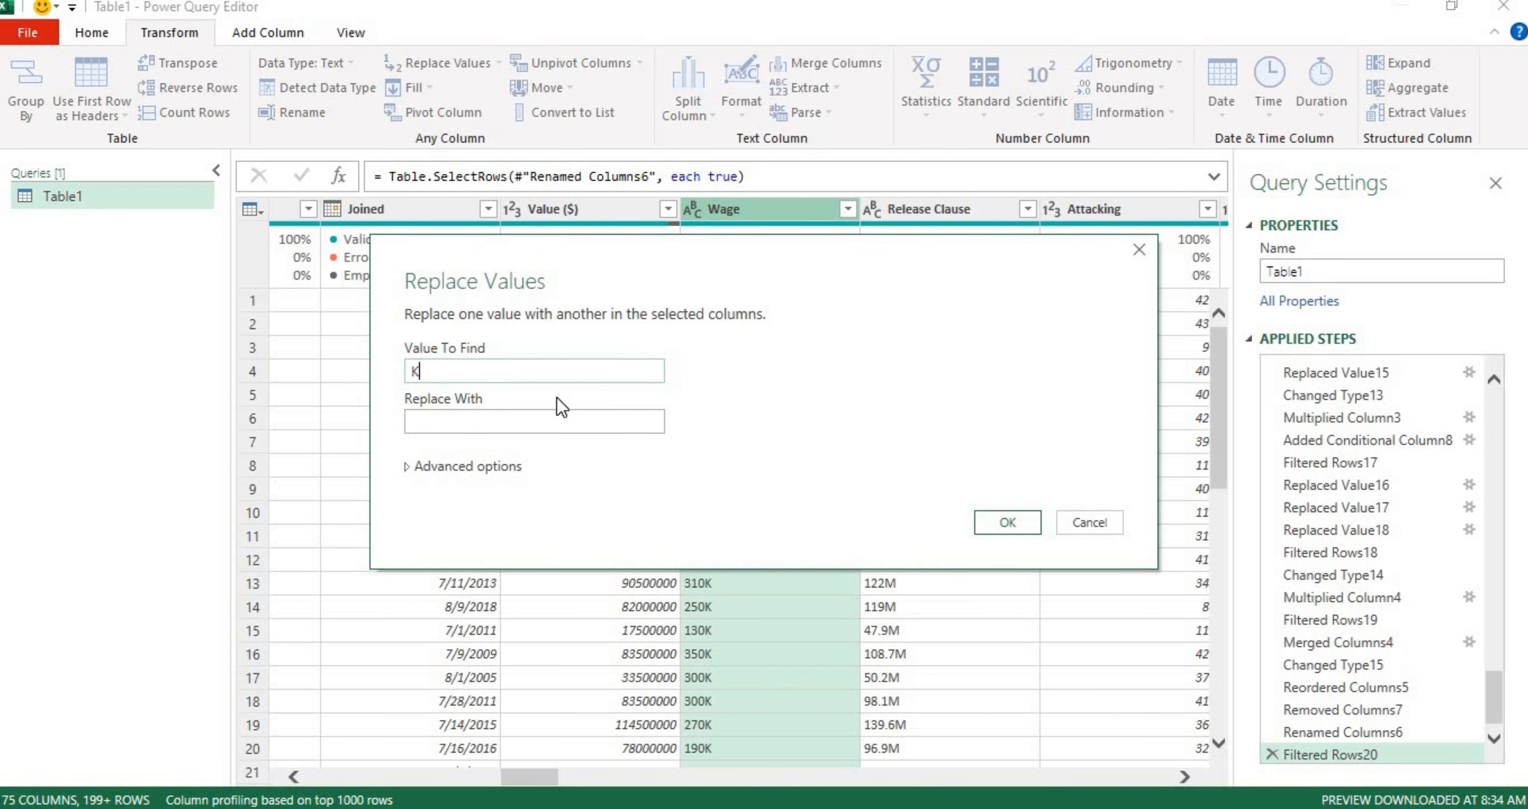
{"action": "left_click", "coordinate": [1007, 522]}
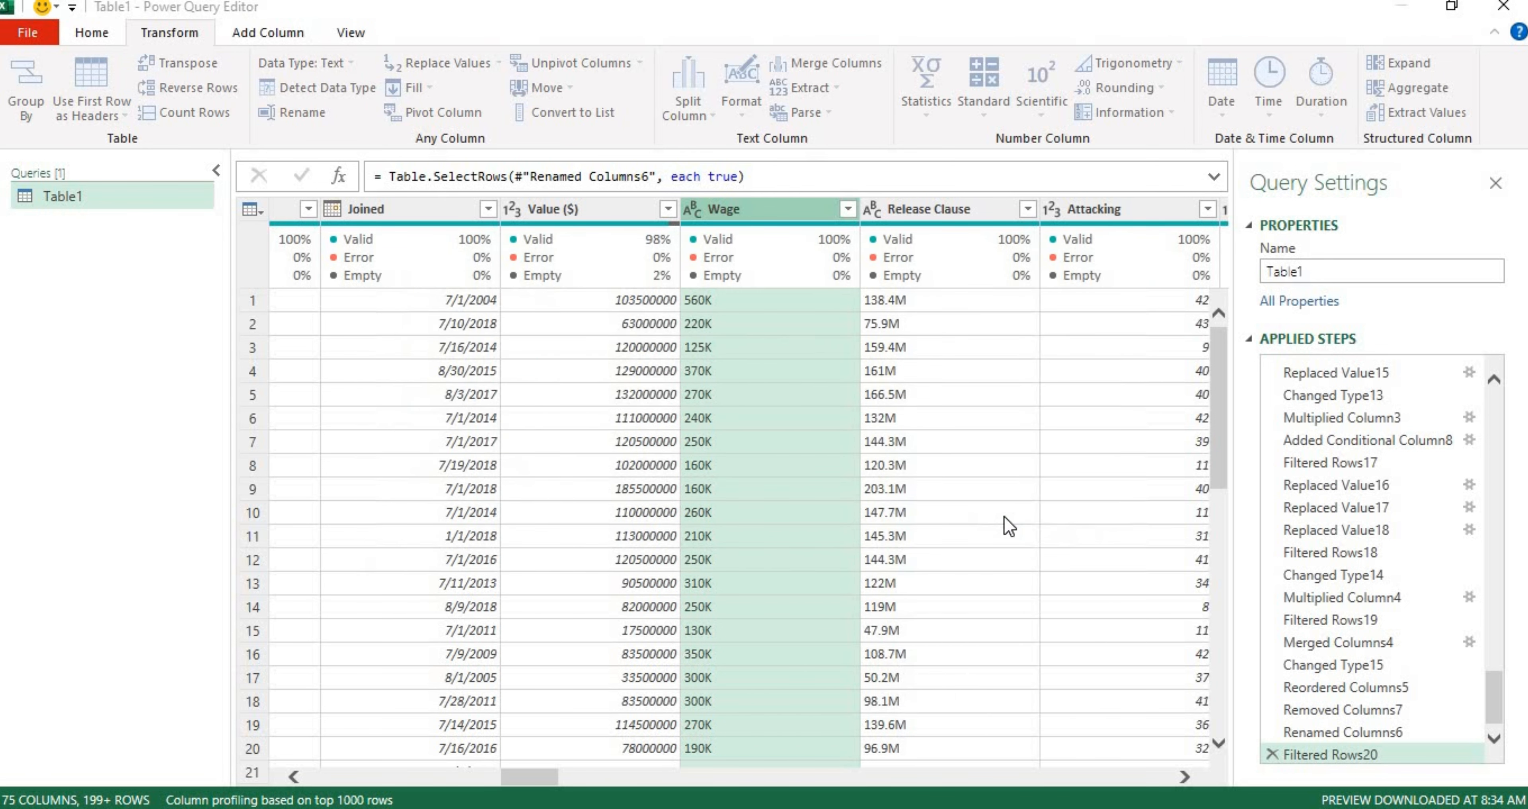
- Convert the Wage column to whole numbers and multiply its values by a constant
{"action": "left_click", "coordinate": [350, 64]}
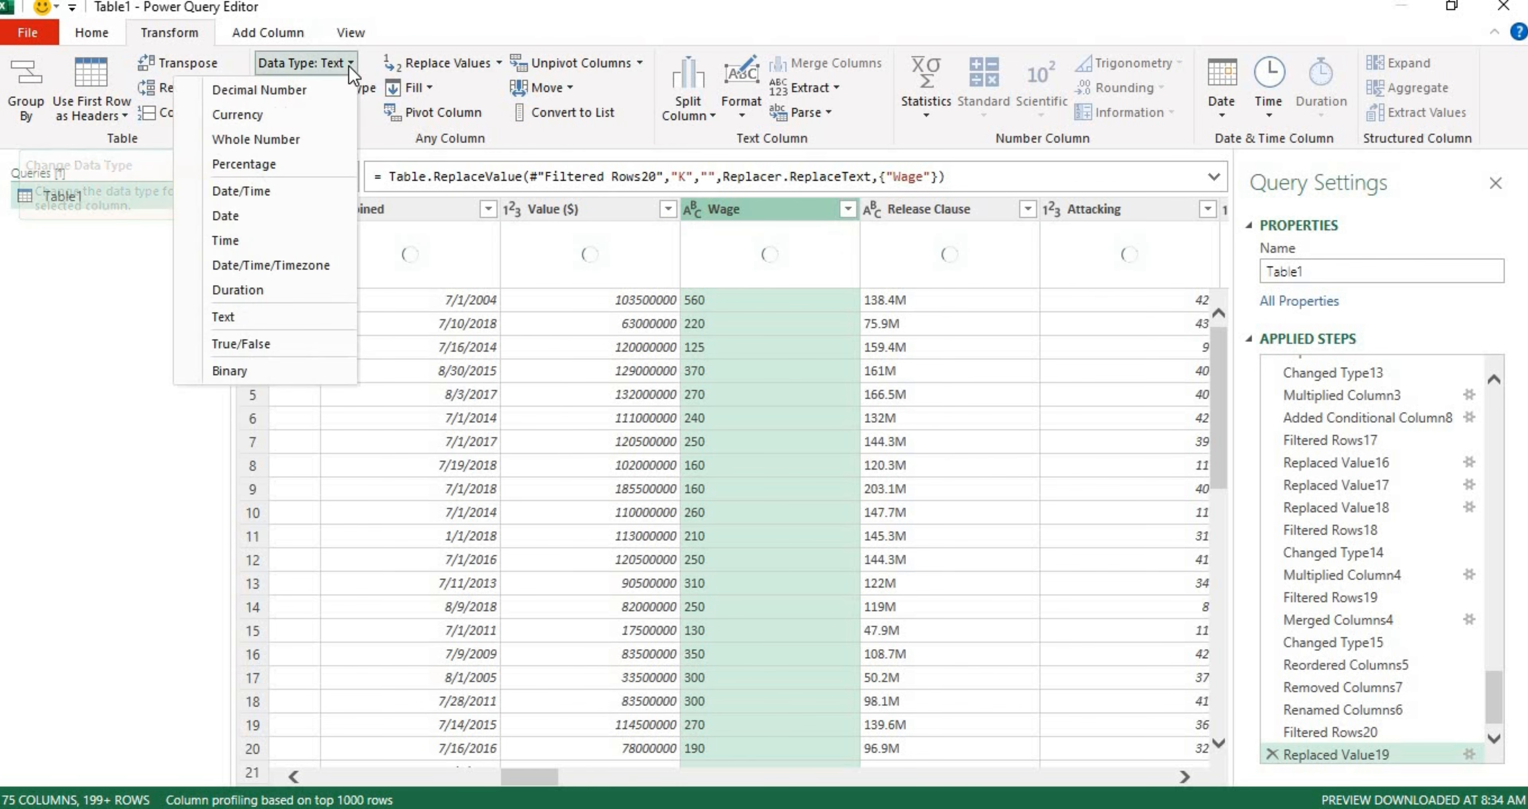
{"action": "left_click", "coordinate": [304, 139]}
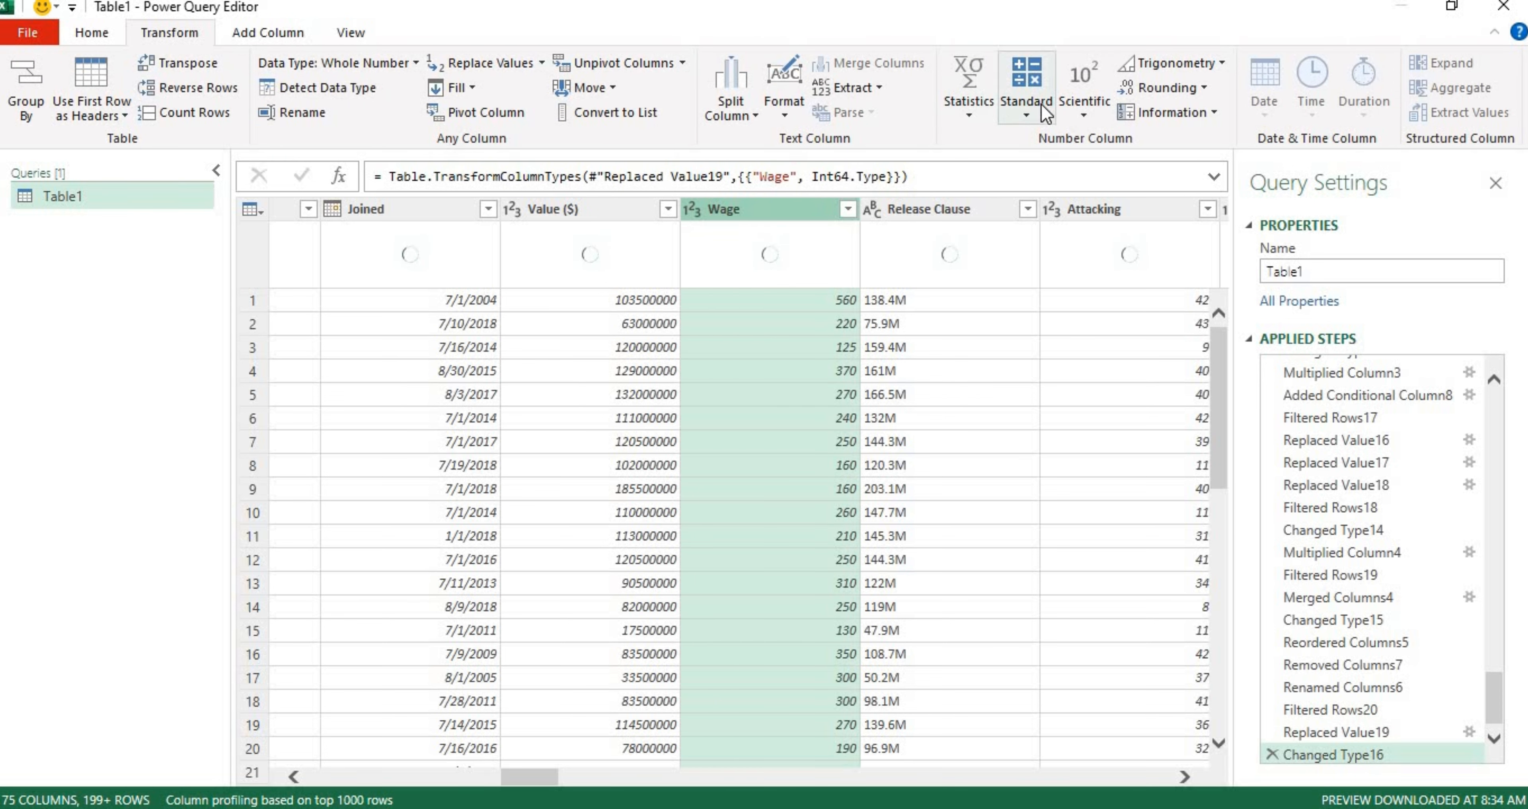
{"action": "left_click", "coordinate": [1035, 112]}
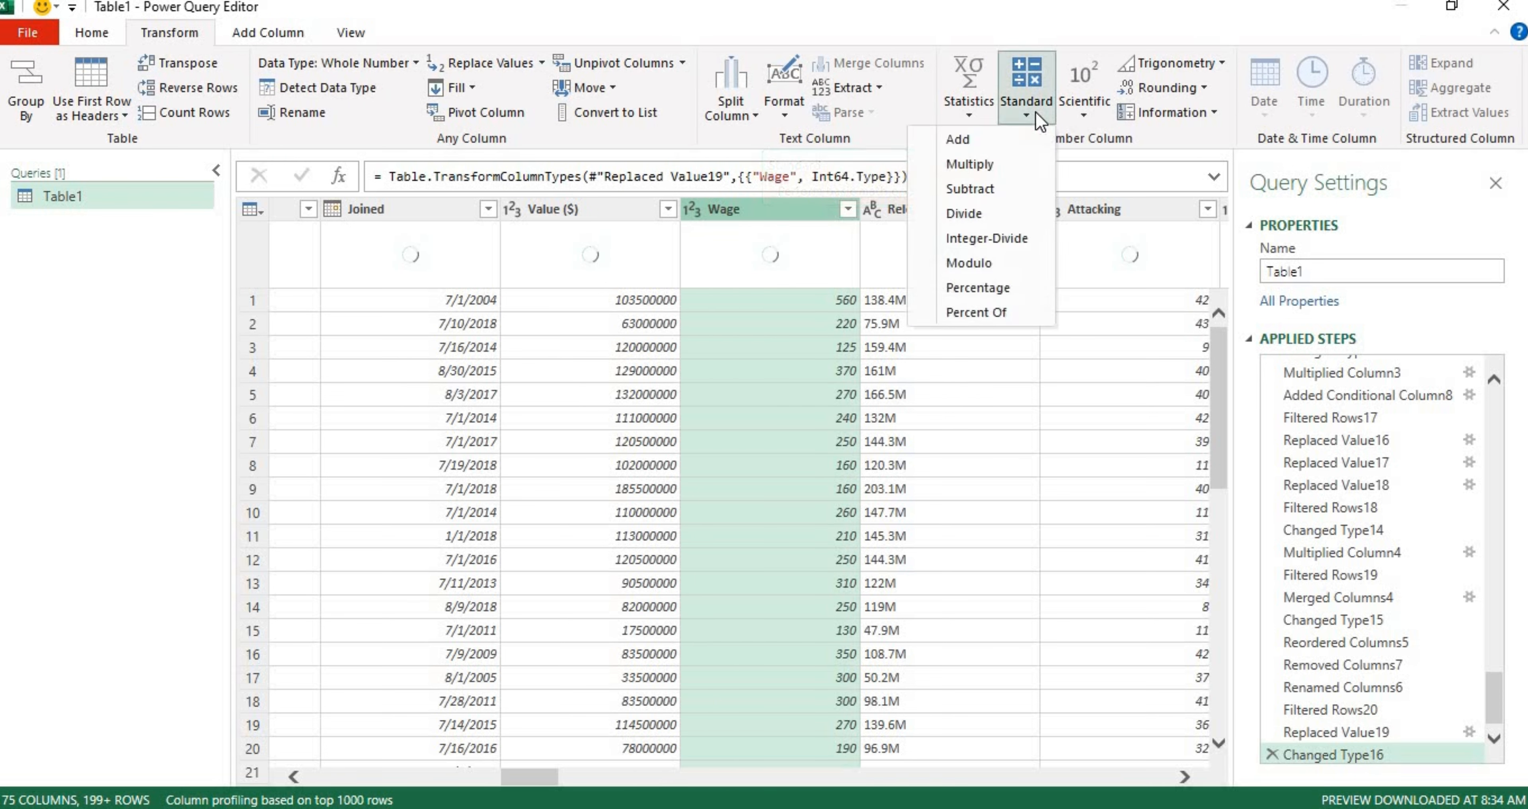
{"action": "left_click", "coordinate": [982, 164]}
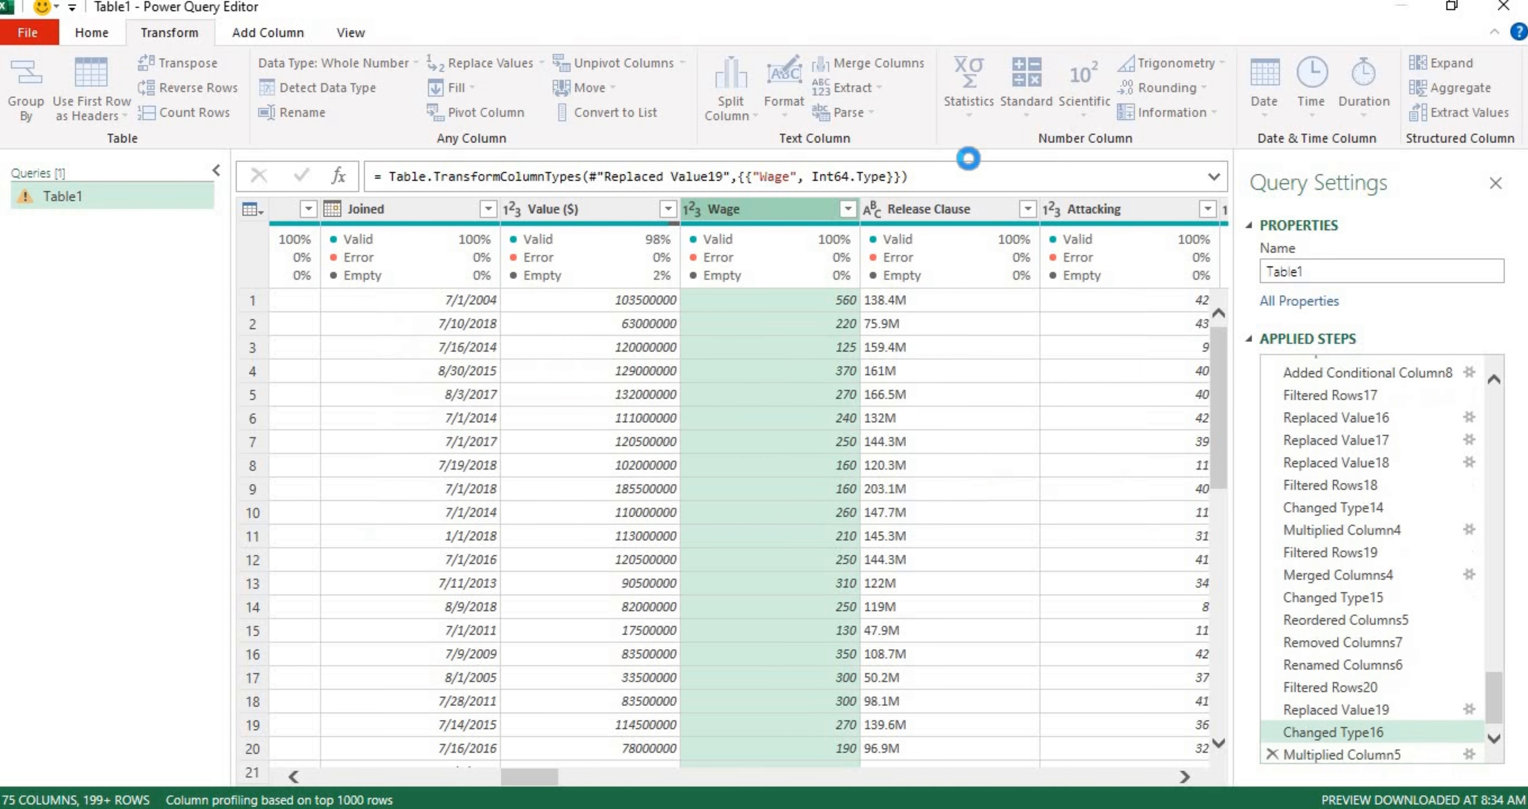
- Rename the Wage column as "Wage($)"
{"action": "double_click", "coordinate": [790, 214]}
{"action": "key", "text": "Return"}
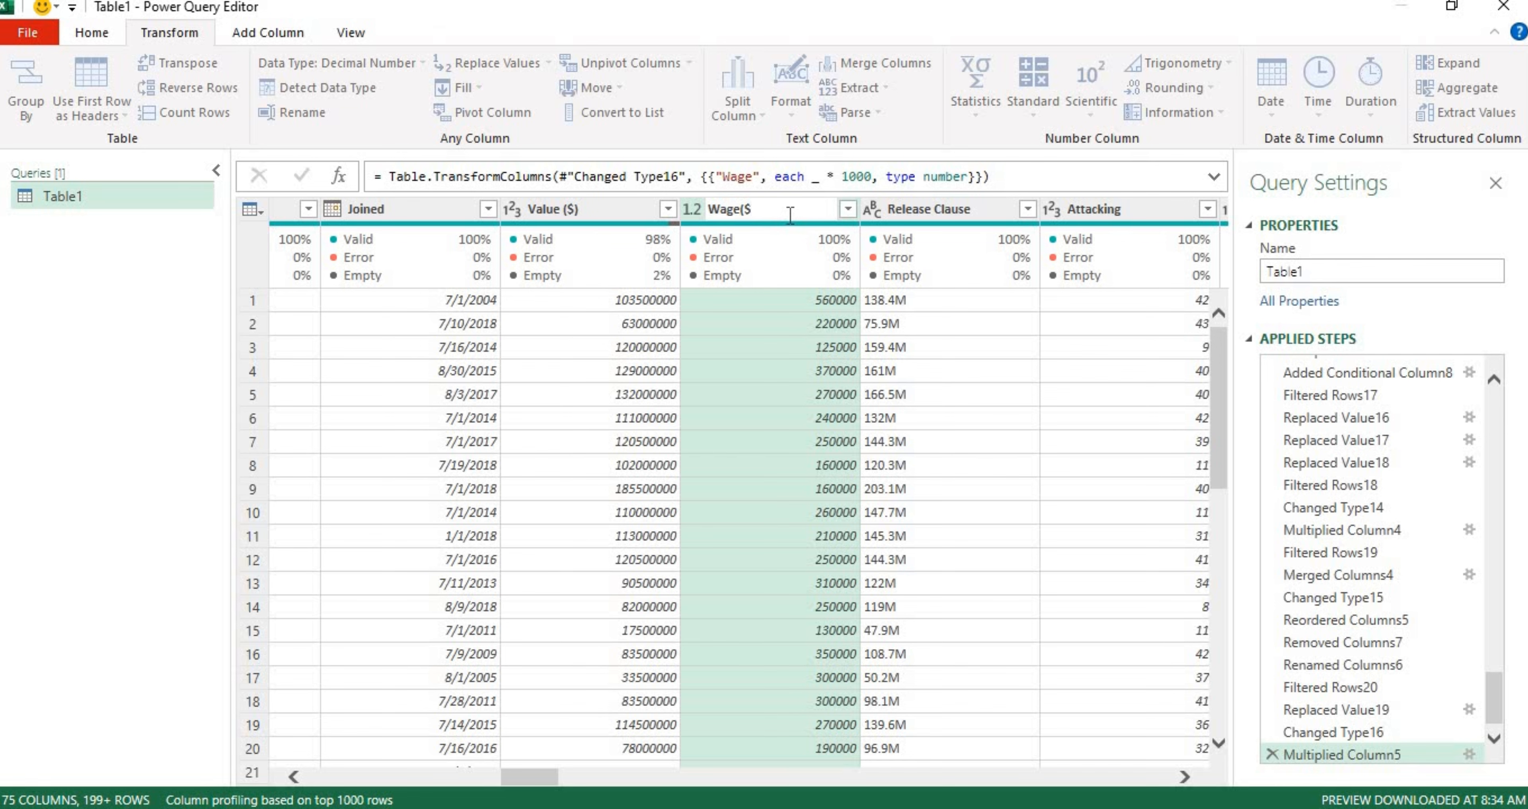
{"action": "key", "text": "Return"}
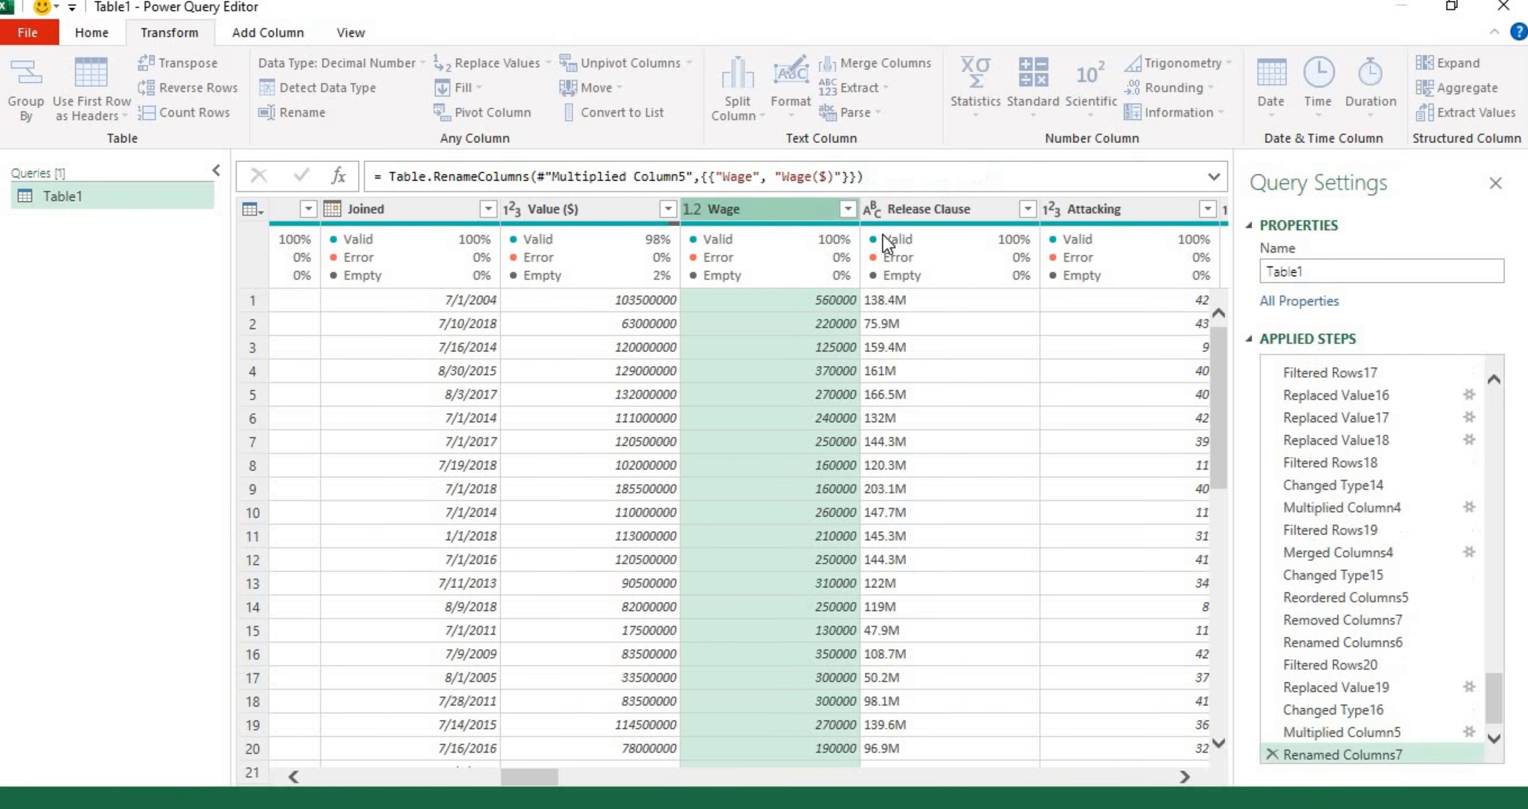
- Review the distinct Release Clause values in the fully loaded filter list and apply it with everything selected
{"action": "left_click", "coordinate": [928, 211]}
{"action": "left_click", "coordinate": [1028, 208]}
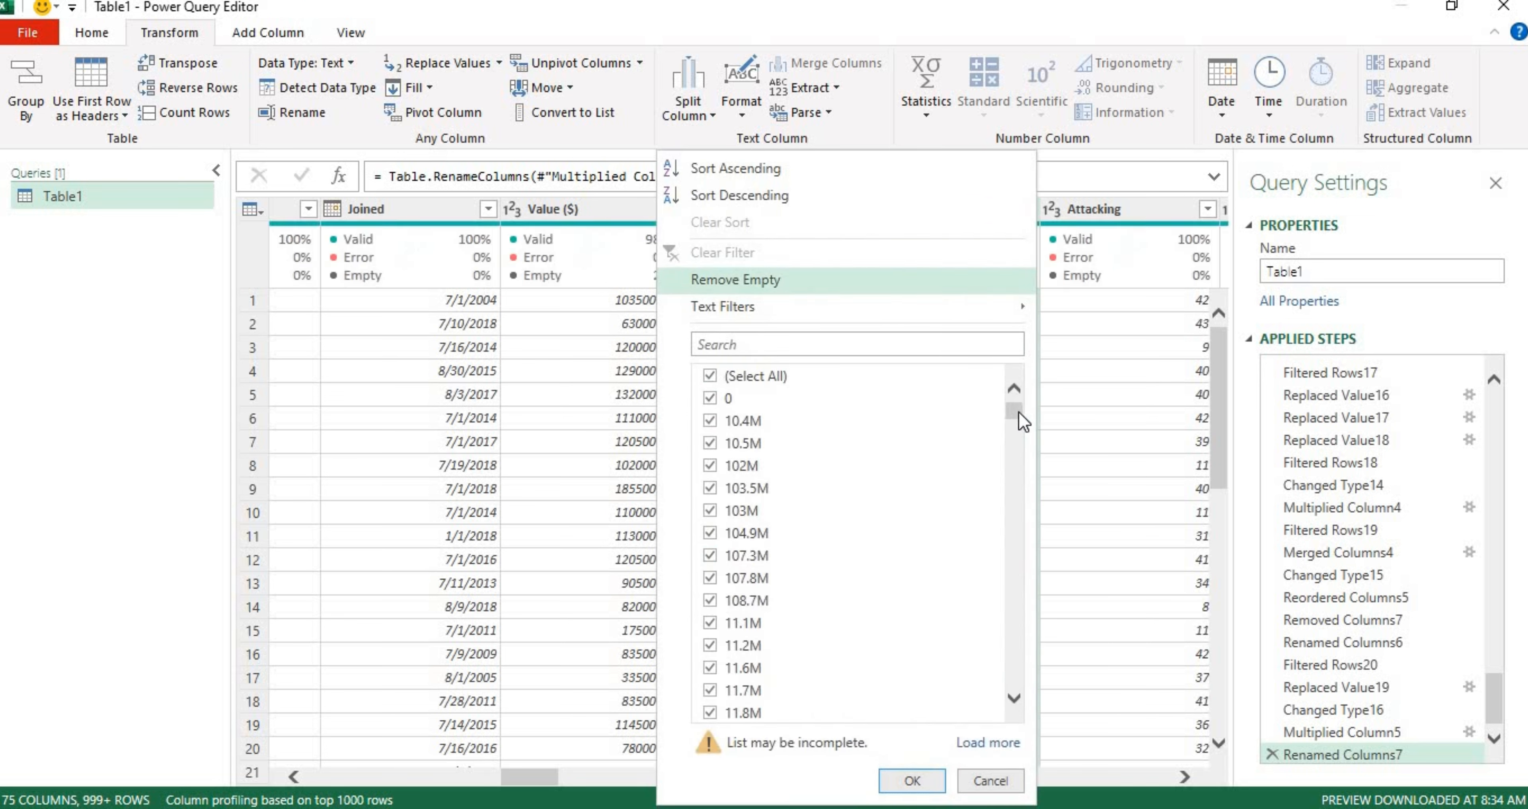
{"action": "left_click_drag", "start_coordinate": [1015, 416], "coordinate": [1025, 555]}
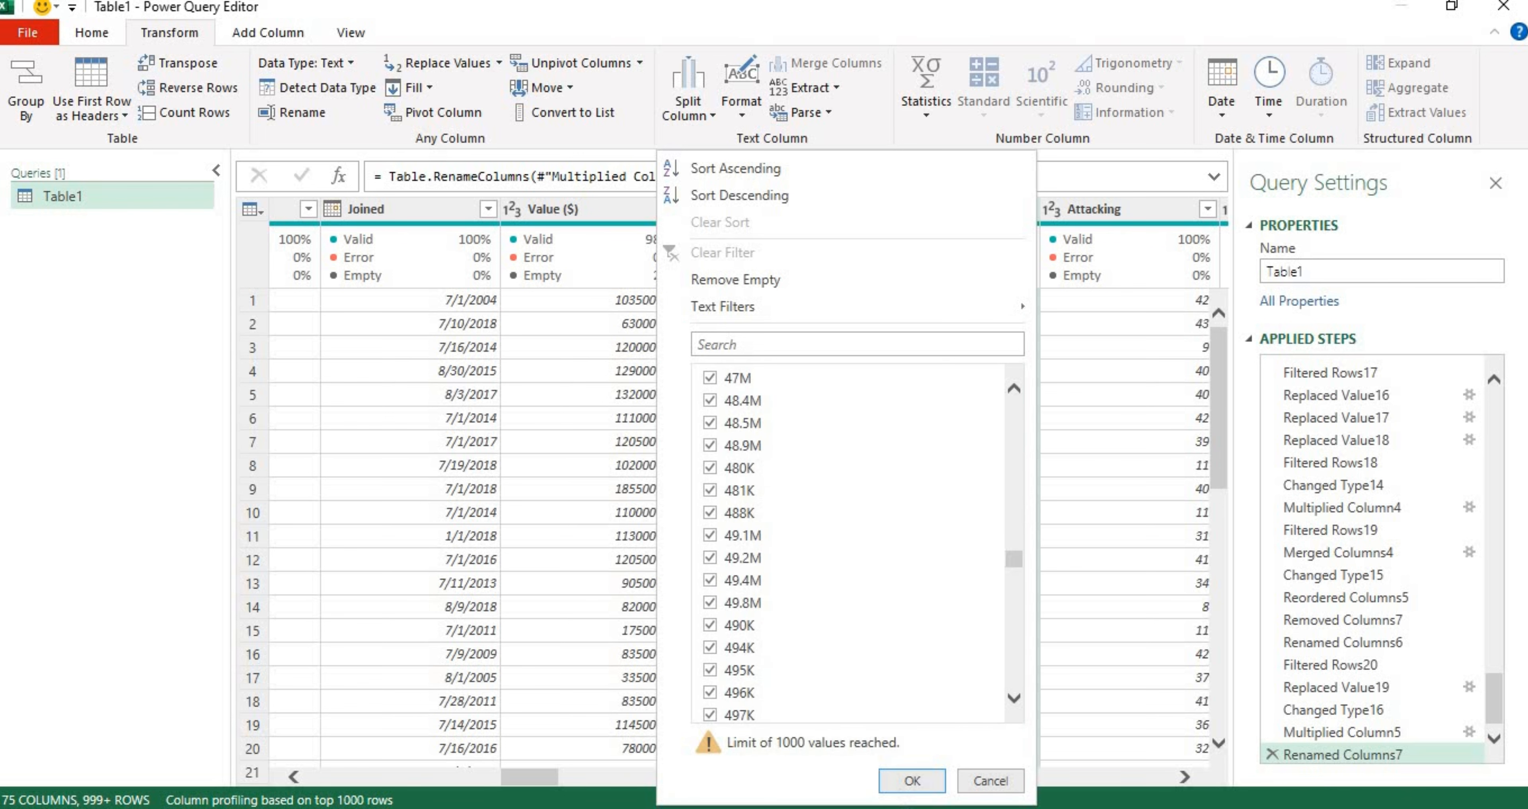
{"action": "left_click", "coordinate": [911, 782]}
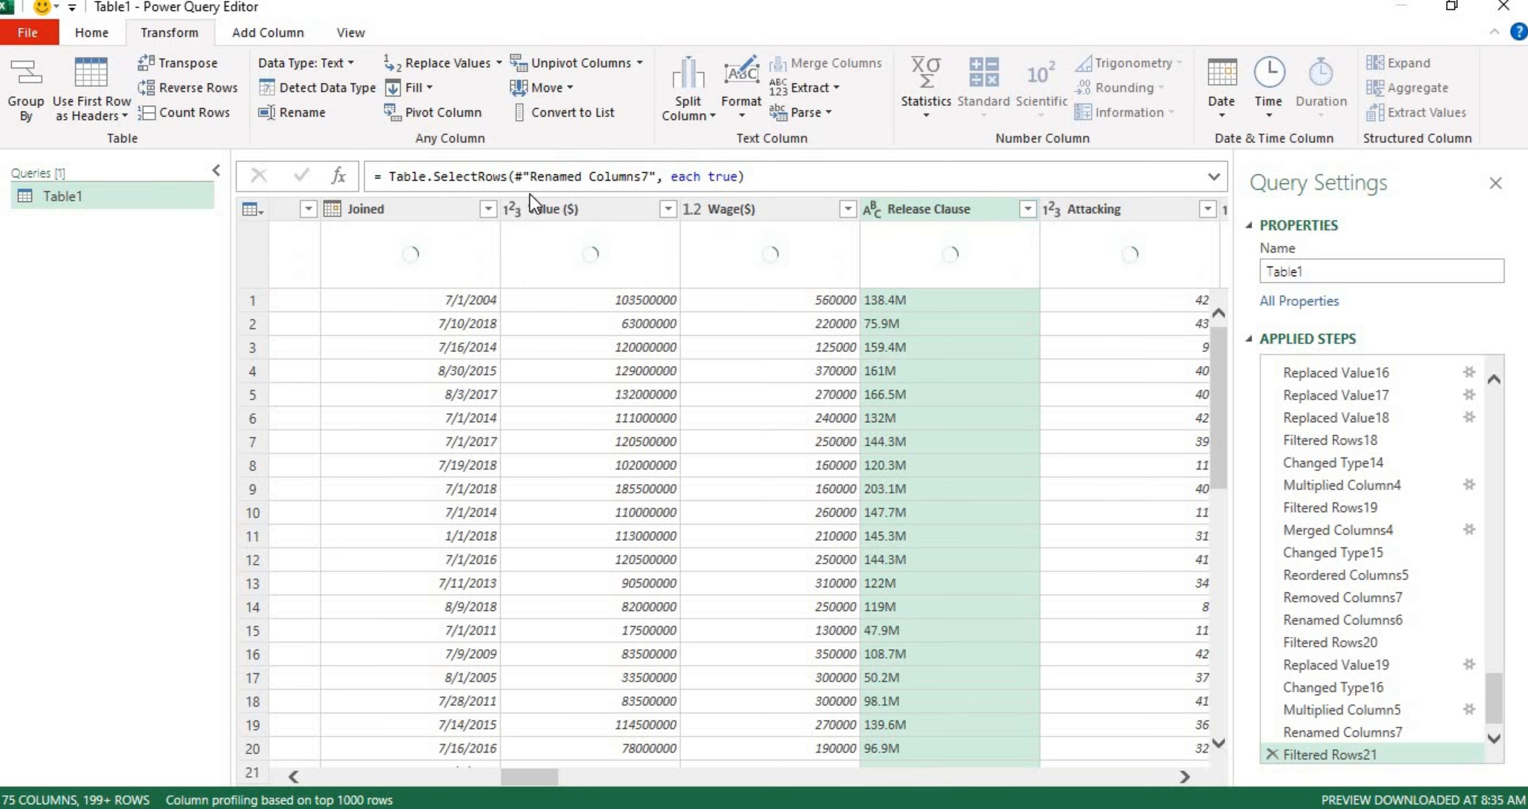
- Examine the Replaced Value19 and Added Conditional Column8 steps, comparing how the Value and Release Clause columns were handled
{"action": "left_click", "coordinate": [545, 210]}
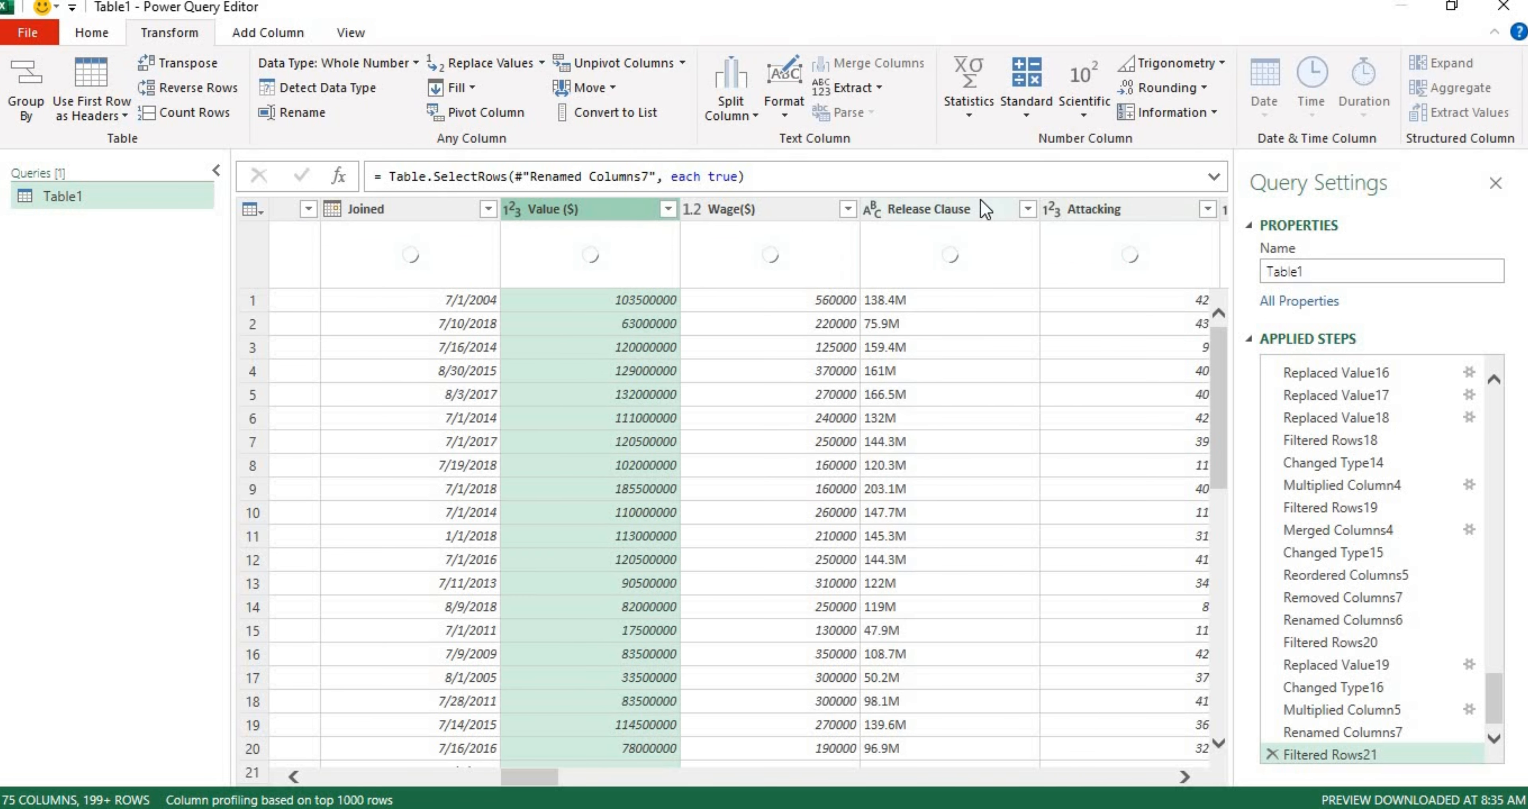
{"action": "left_click", "coordinate": [934, 212]}
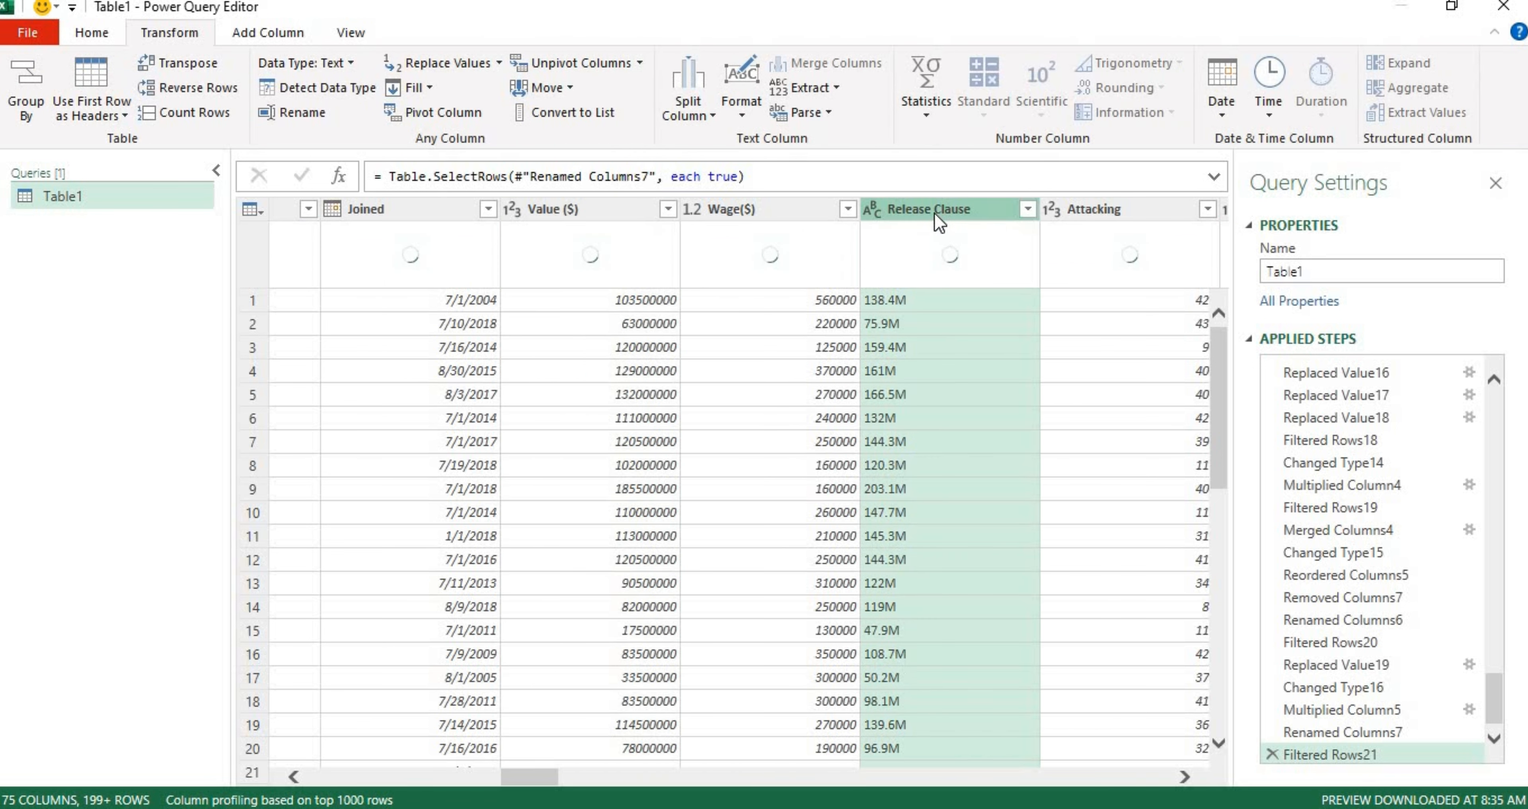
{"action": "left_click", "coordinate": [581, 209]}
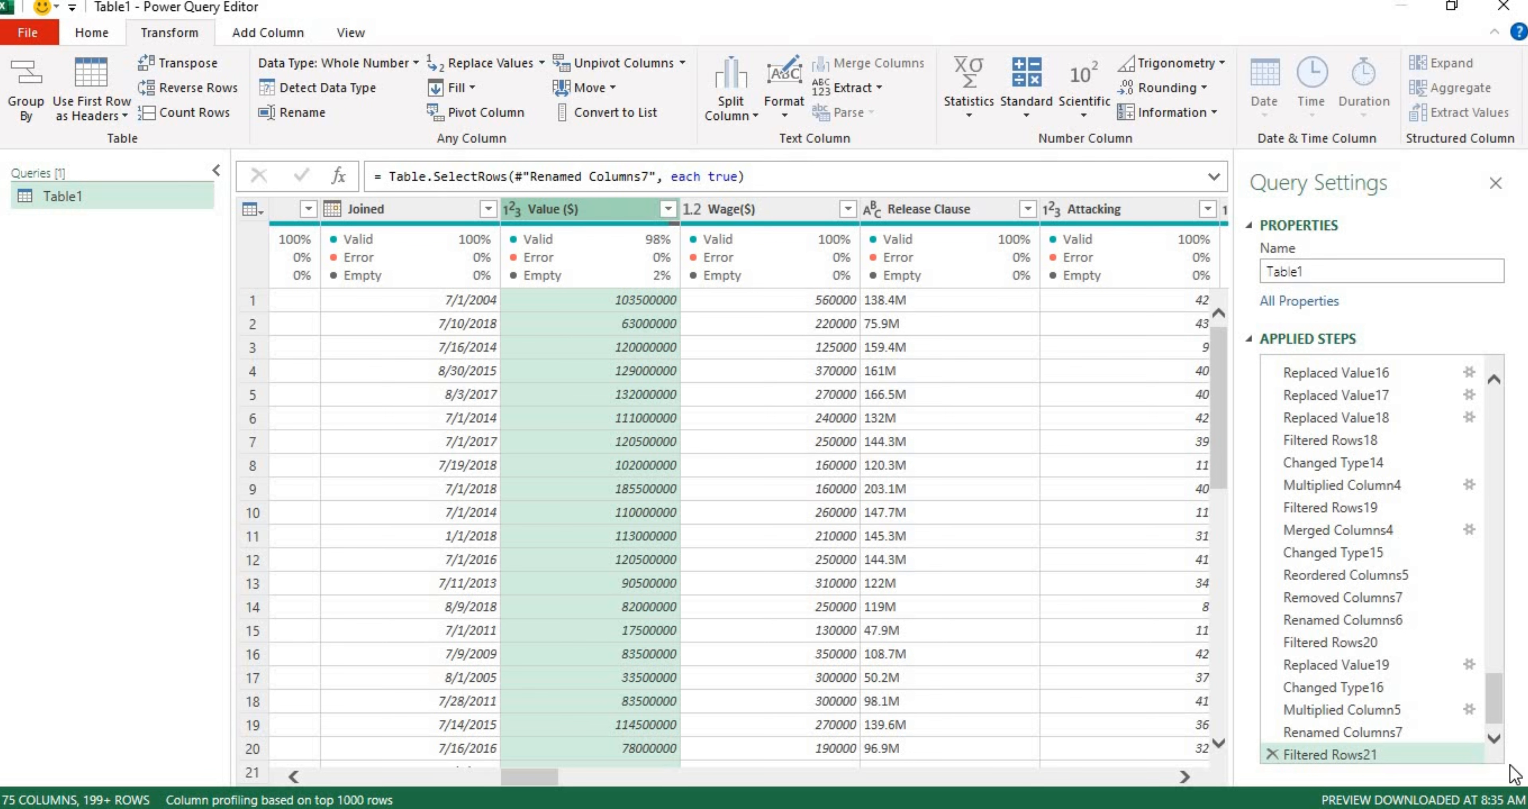
{"action": "left_click", "coordinate": [1365, 667]}
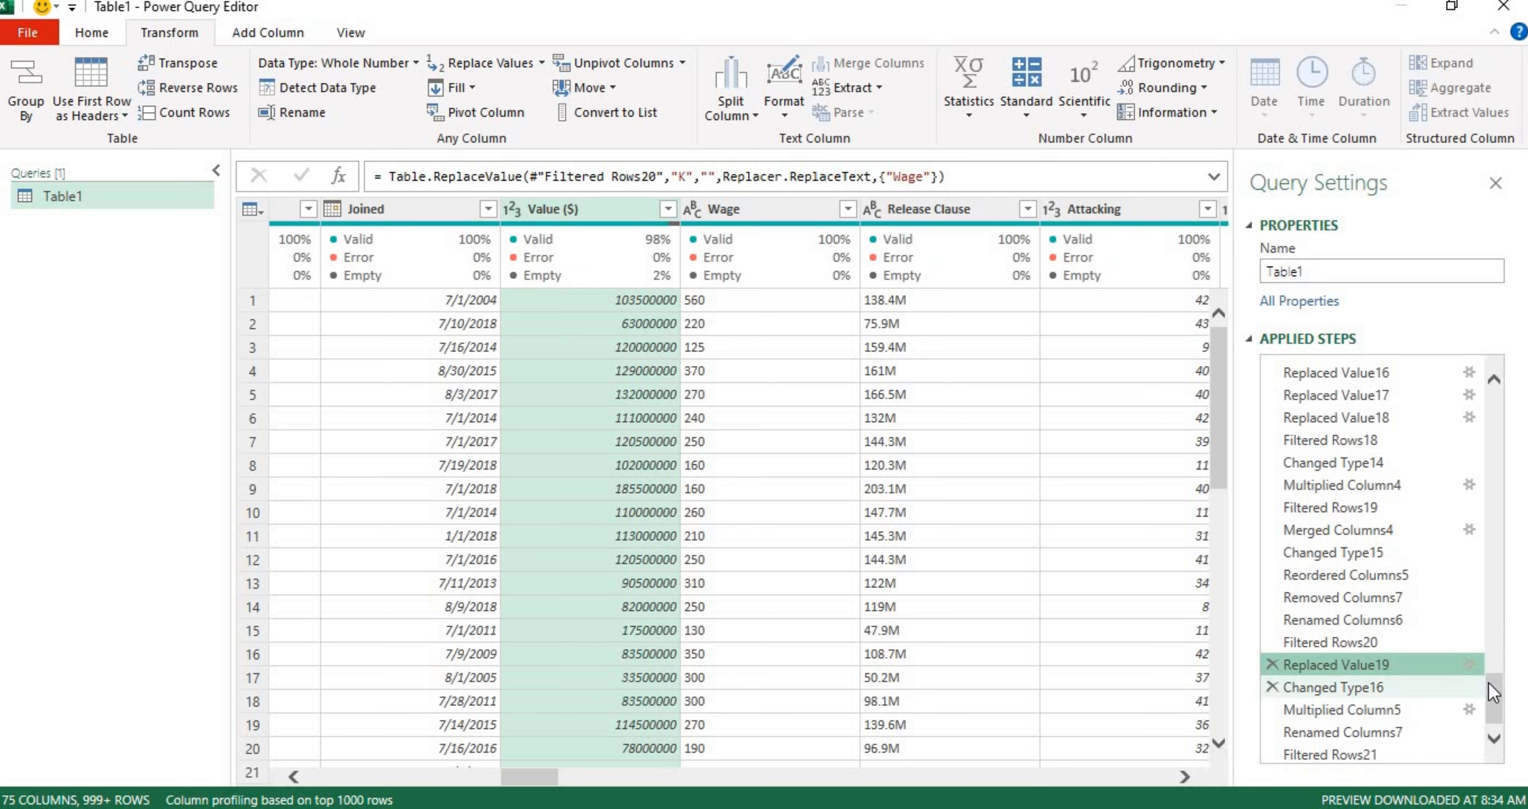
{"action": "mouse_move", "coordinate": [1499, 708]}
{"action": "left_mouse_down"}
{"action": "mouse_move", "coordinate": [1502, 728]}
{"action": "mouse_move", "coordinate": [1500, 684]}
{"action": "left_mouse_up"}
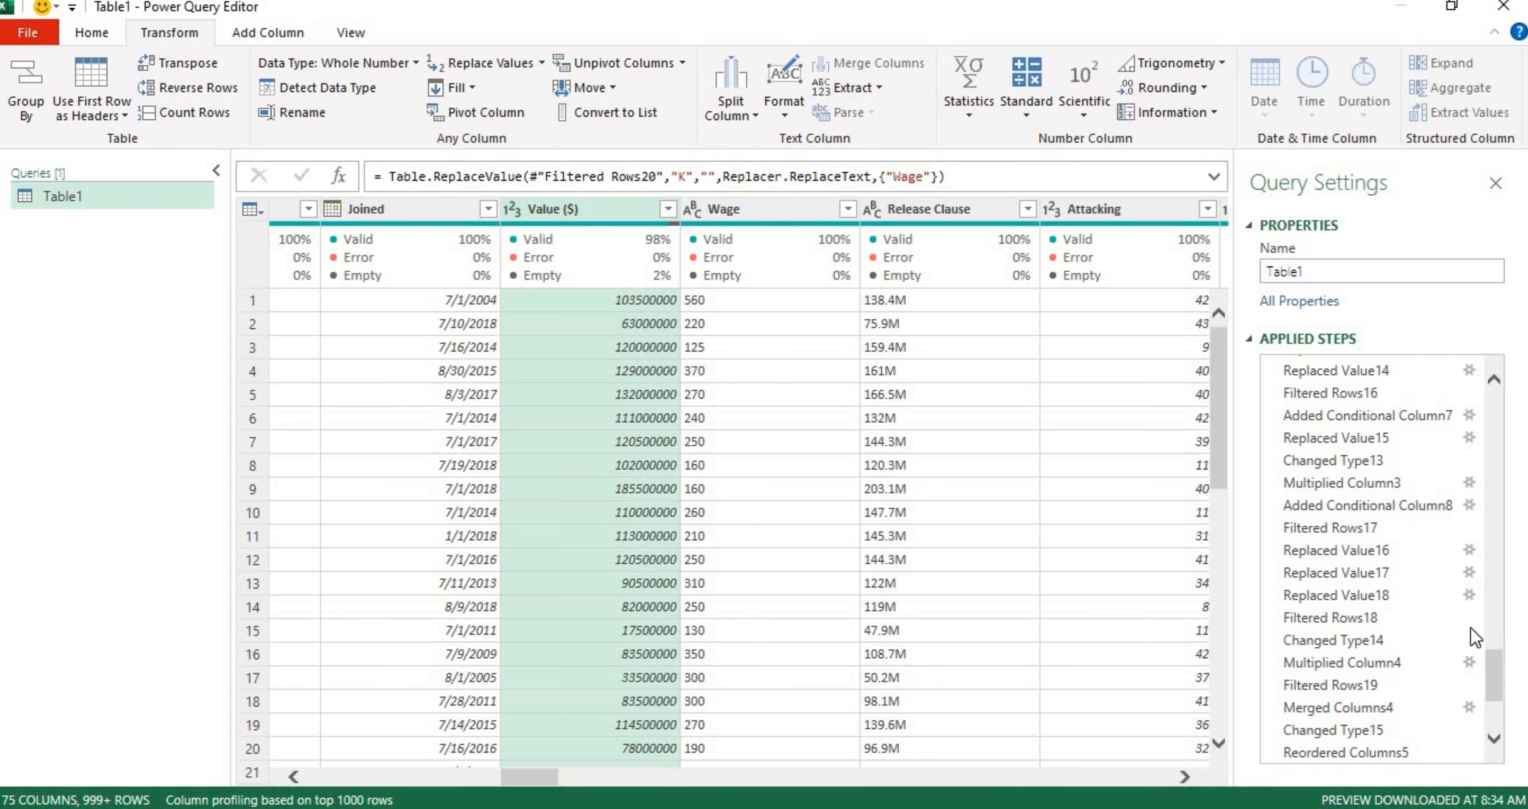
{"action": "left_click", "coordinate": [1405, 506]}
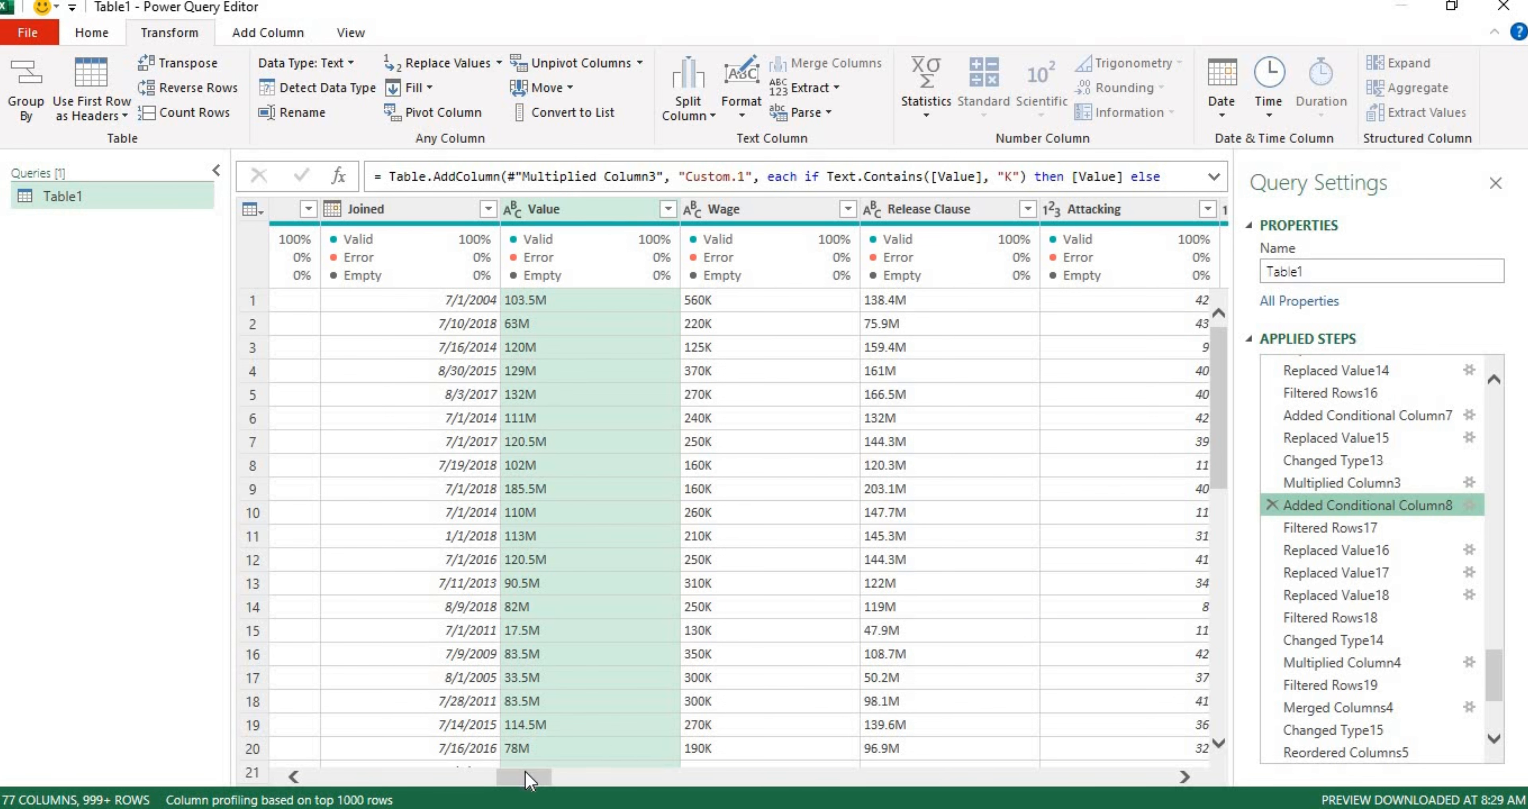
{"action": "left_click", "coordinate": [1358, 751]}
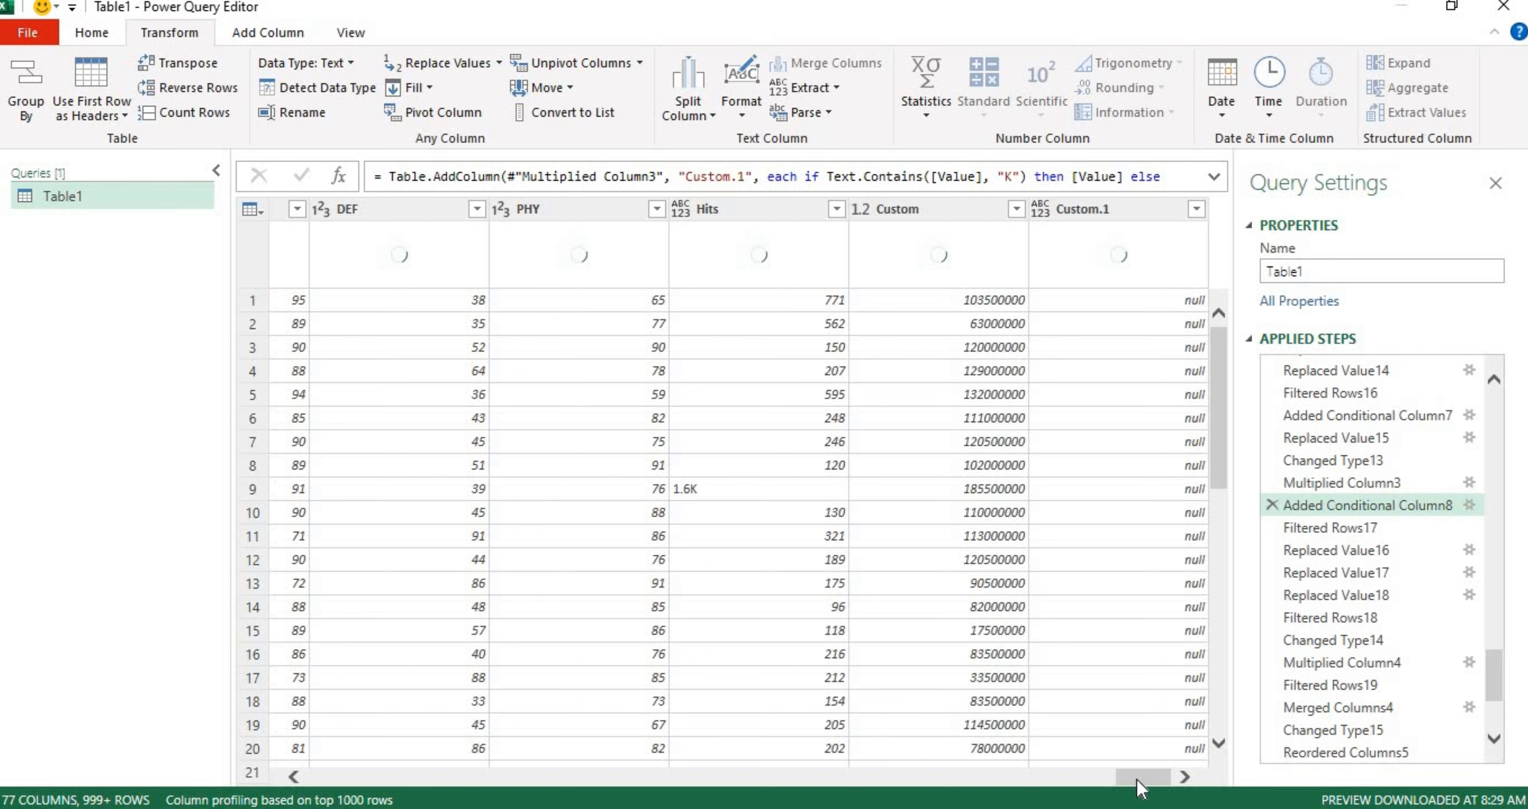
{"action": "left_click_drag", "start_coordinate": [1139, 788], "coordinate": [537, 802]}
{"action": "left_click", "coordinate": [843, 211]}
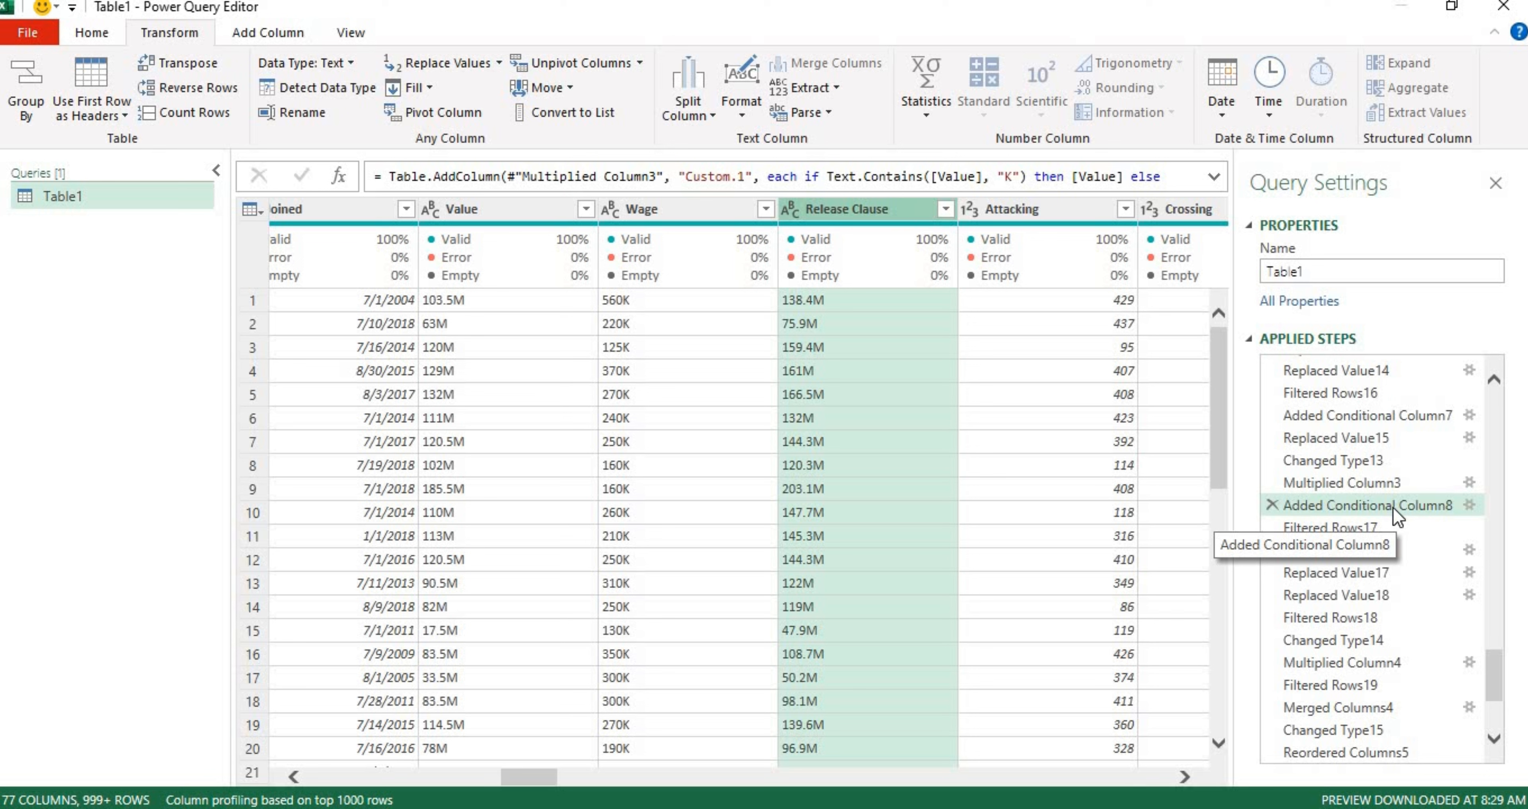
{"action": "left_click", "coordinate": [507, 212]}
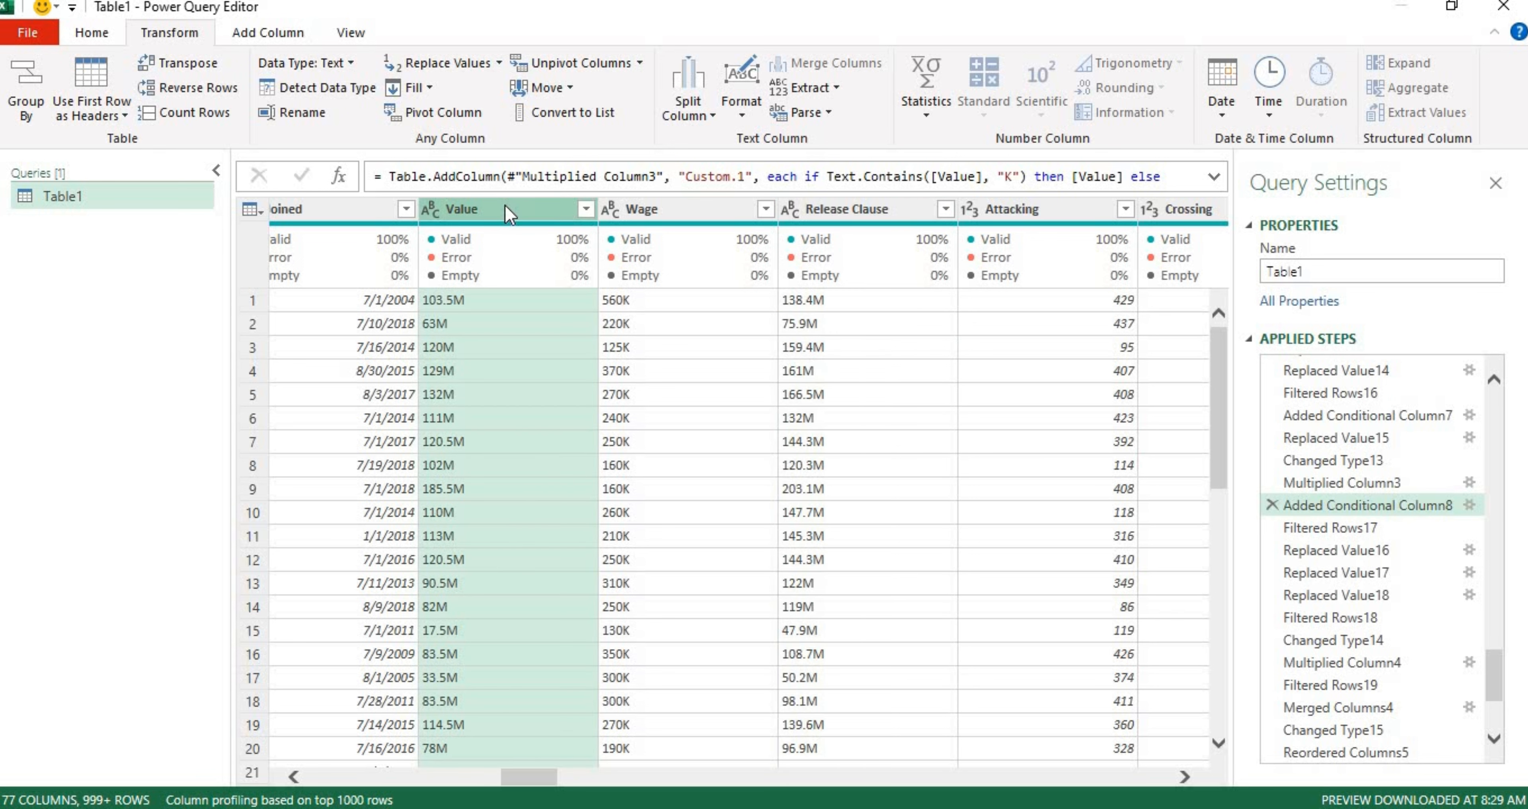
- Copy the entire formula of the Added Conditional Column8 step
{"action": "left_click", "coordinate": [1343, 508]}
{"action": "left_click", "coordinate": [920, 175]}
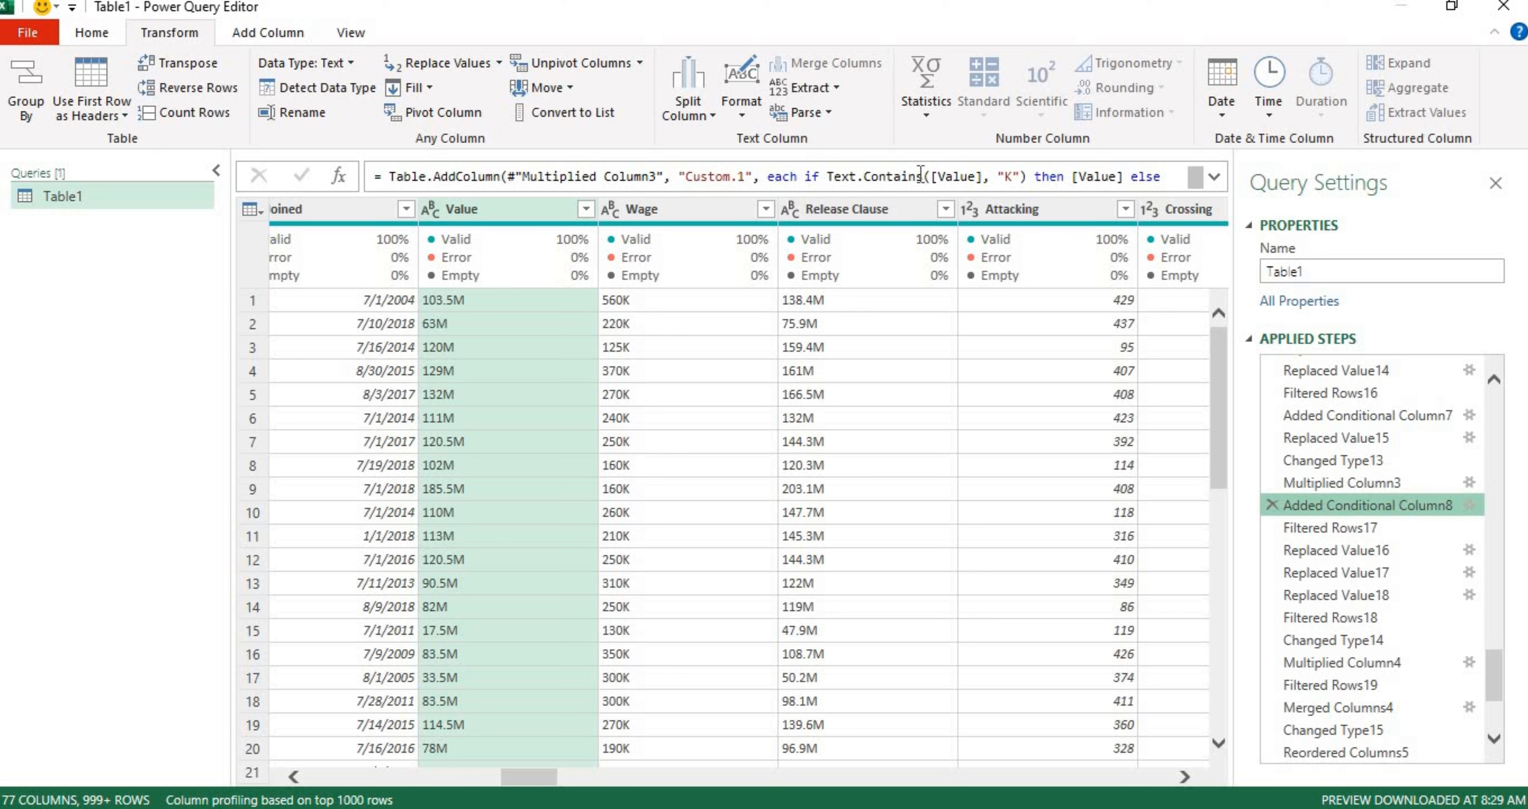
{"action": "key", "text": "ctrl+a"}
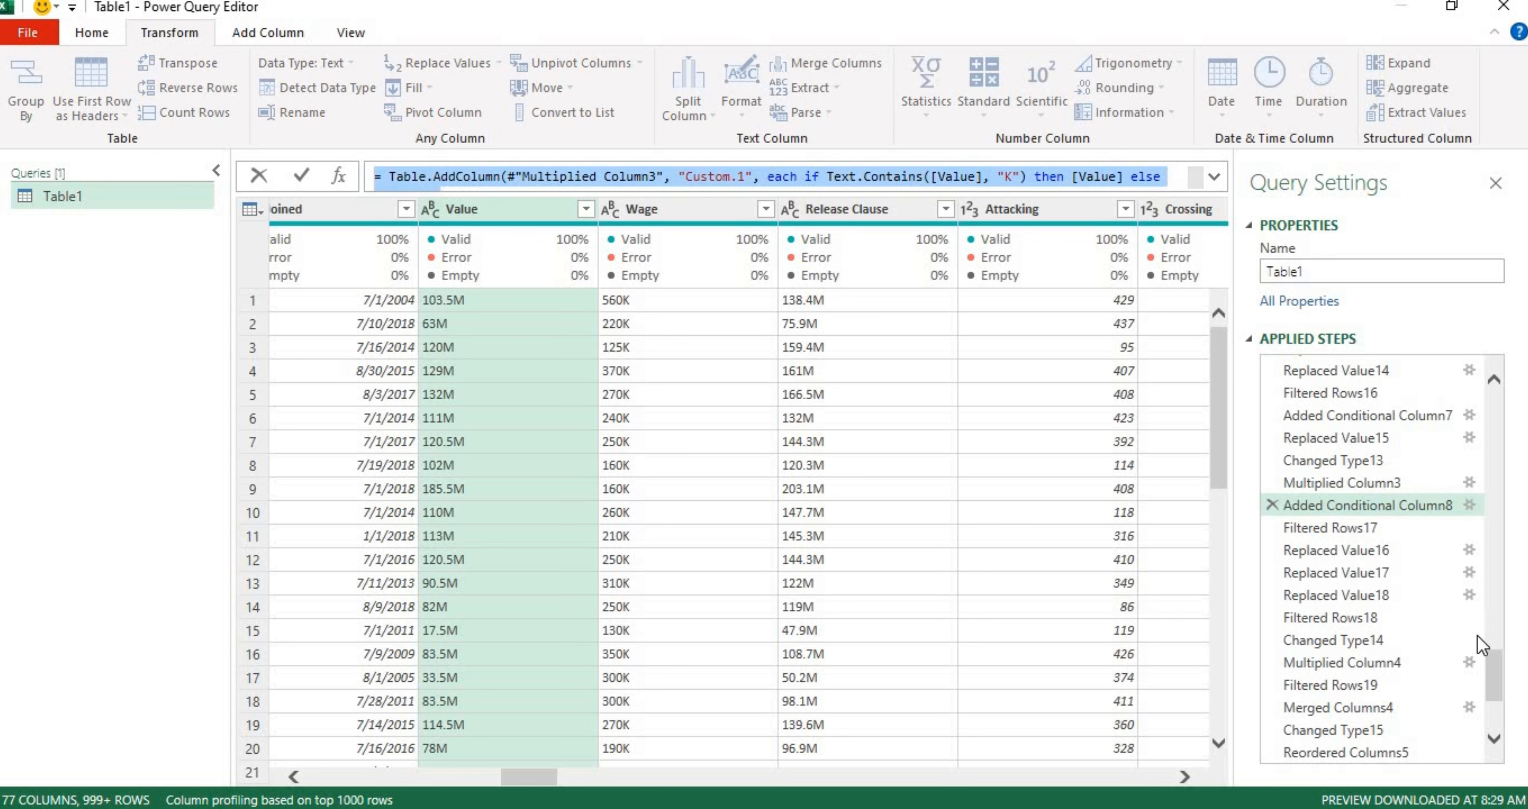
- Inspect the Reordered Columns5 step, comparing the New Value, Value and Release Clause columns
{"action": "left_click", "coordinate": [1384, 748]}
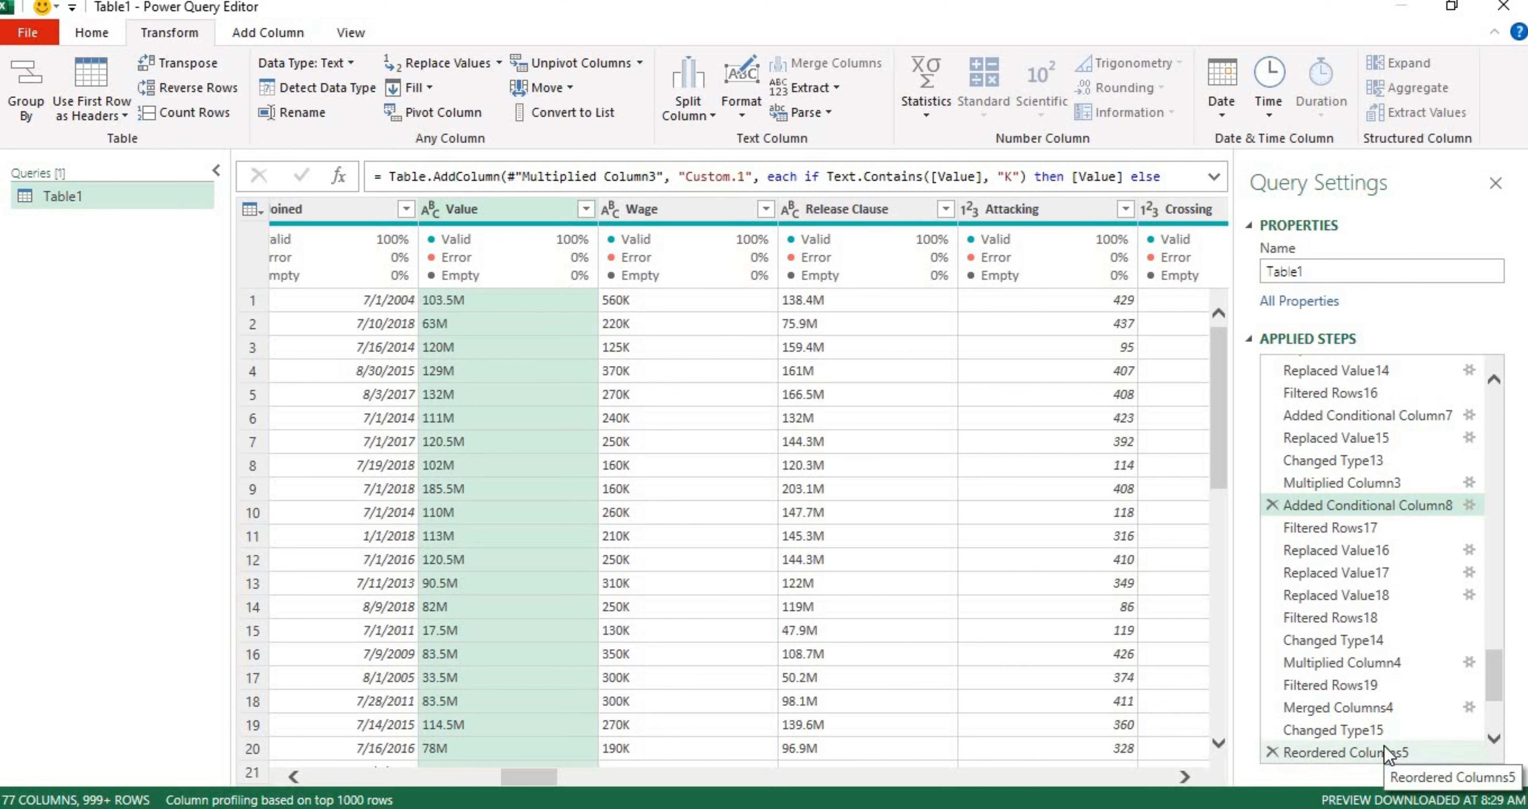
{"action": "left_click", "coordinate": [1384, 752]}
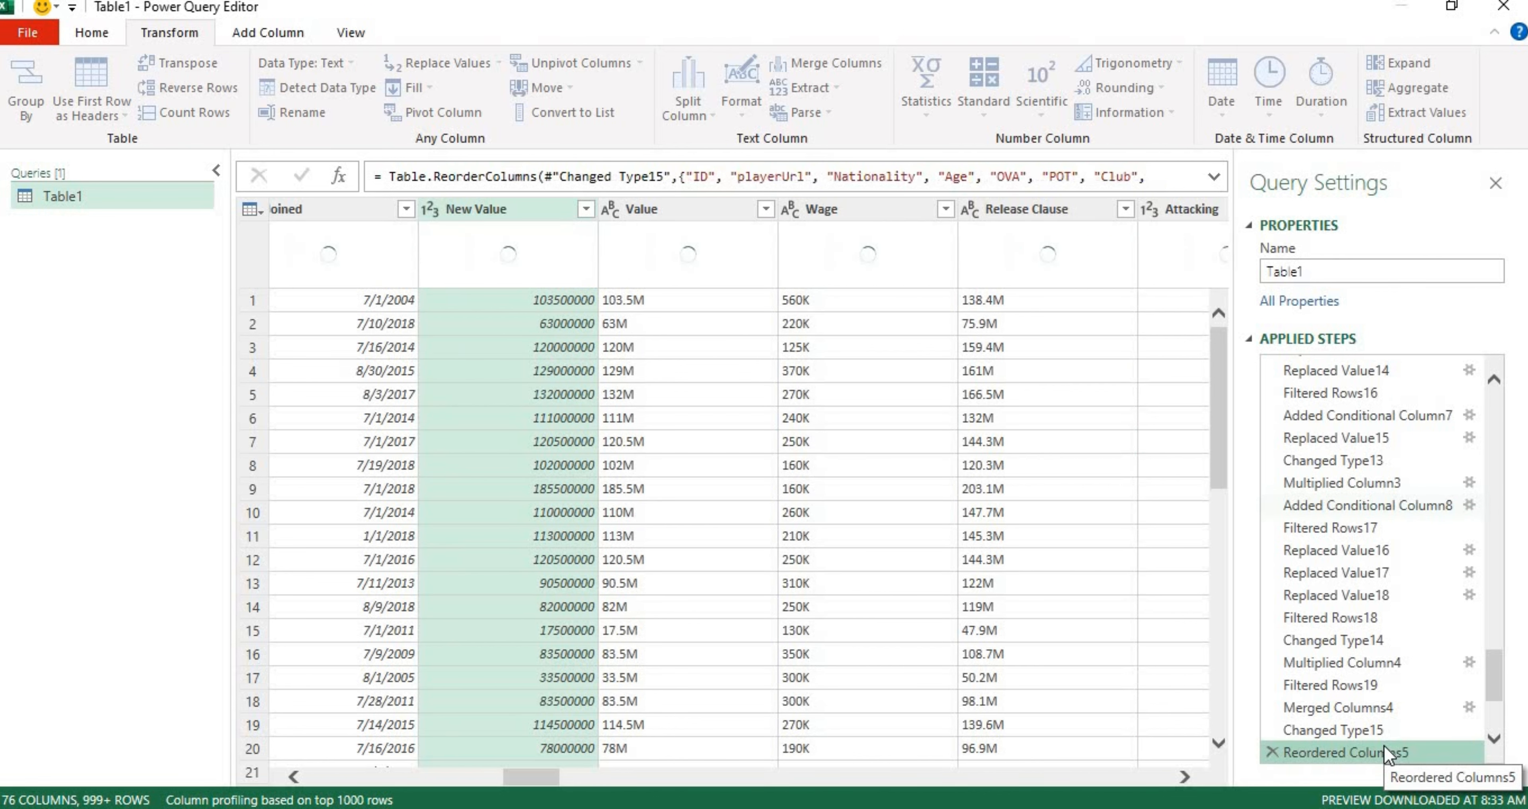
{"action": "left_click", "coordinate": [1014, 212]}
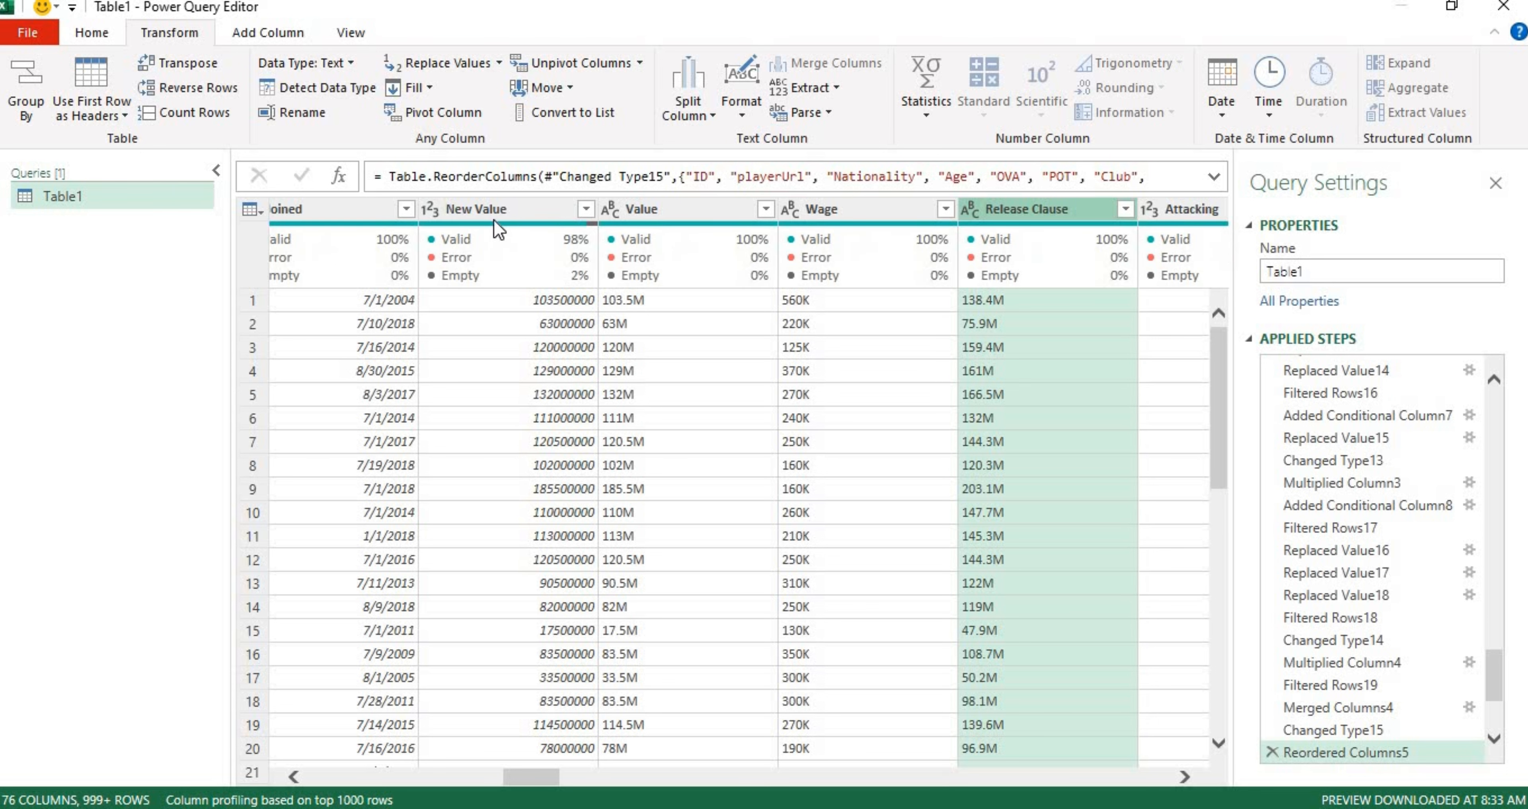
{"action": "left_click", "coordinate": [491, 209]}
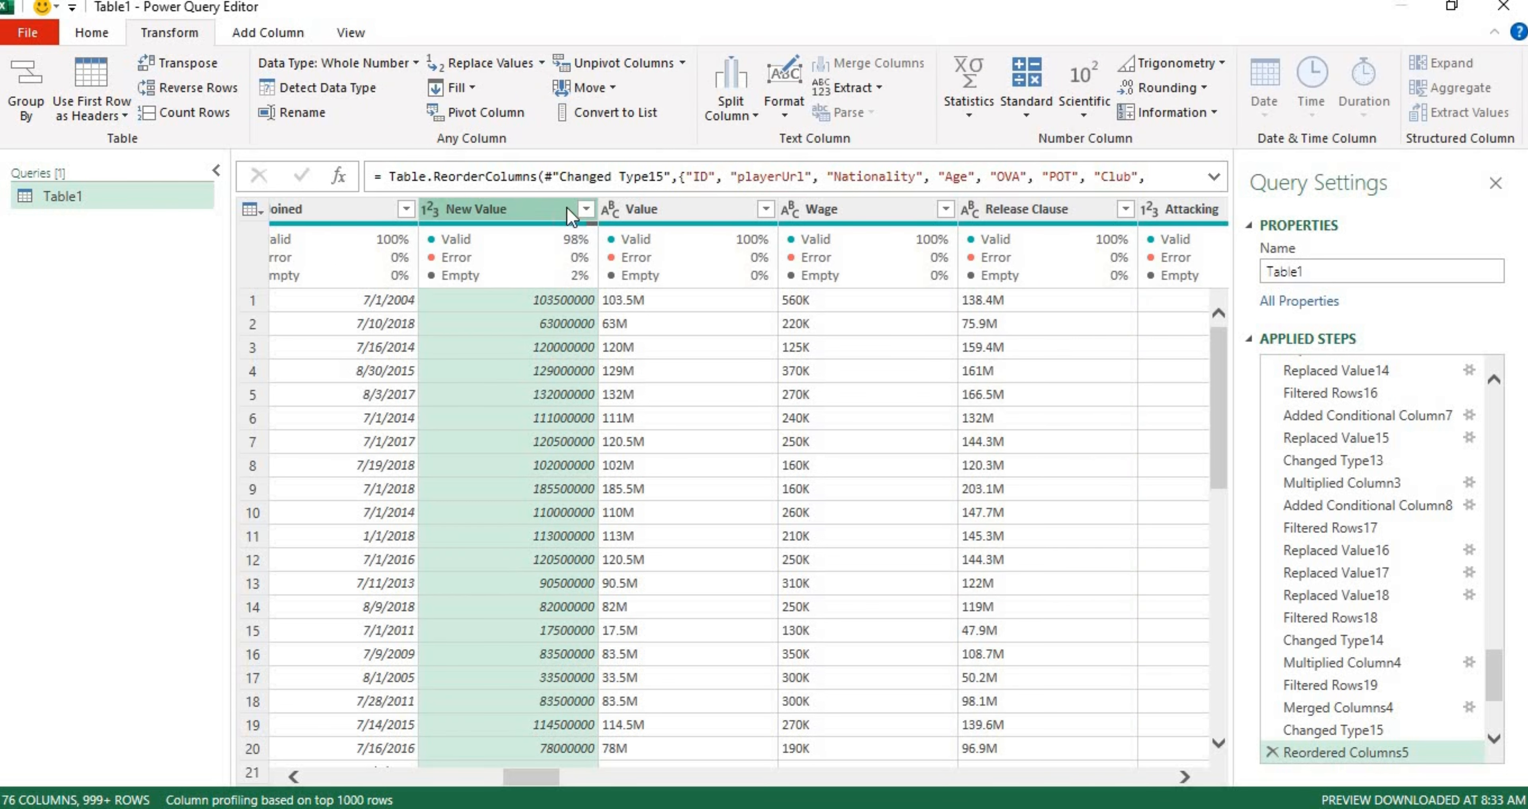
{"action": "left_click", "coordinate": [653, 208]}
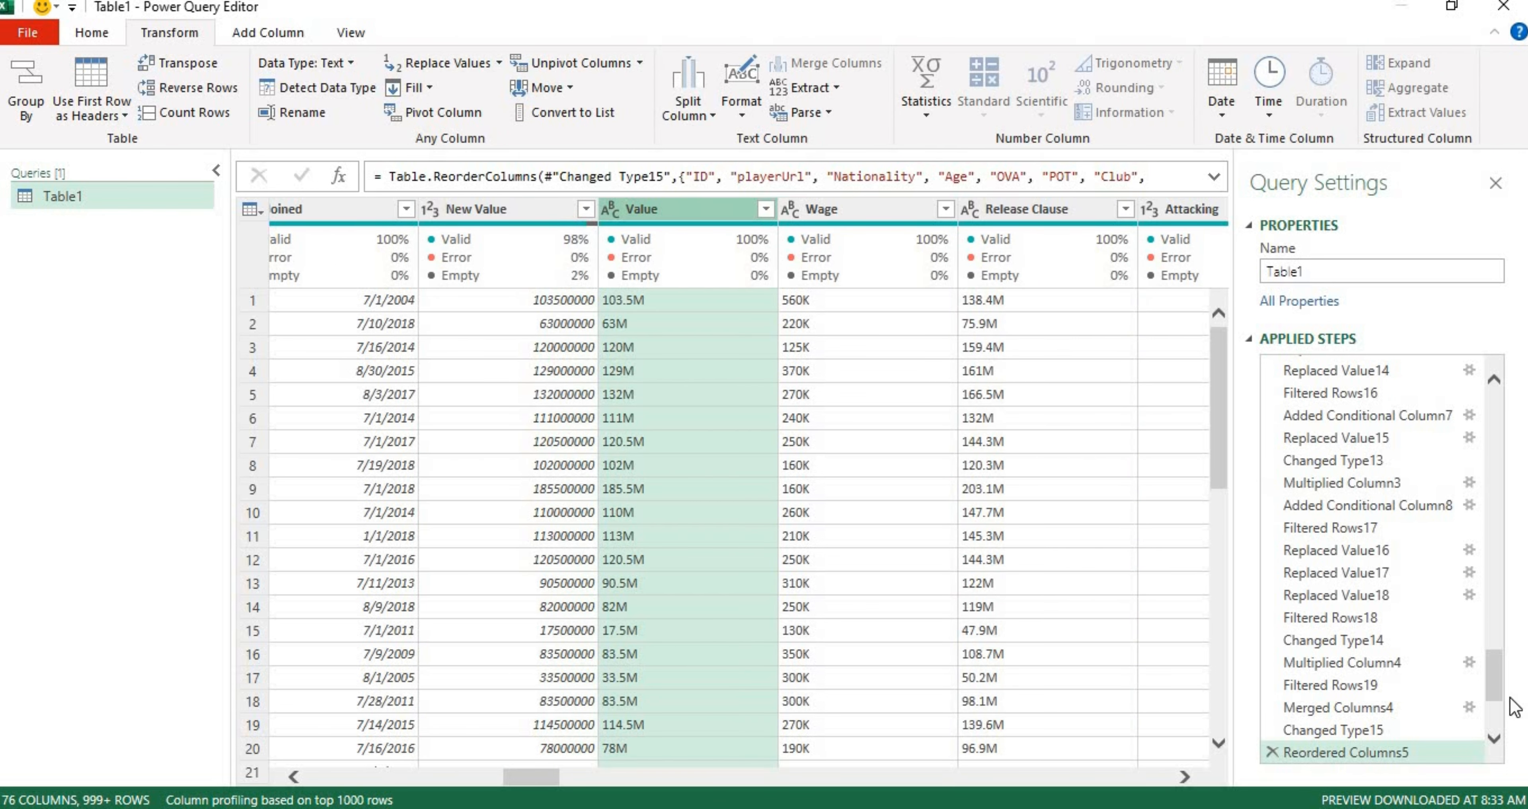
{"action": "left_click_drag", "start_coordinate": [1499, 674], "coordinate": [1492, 733]}
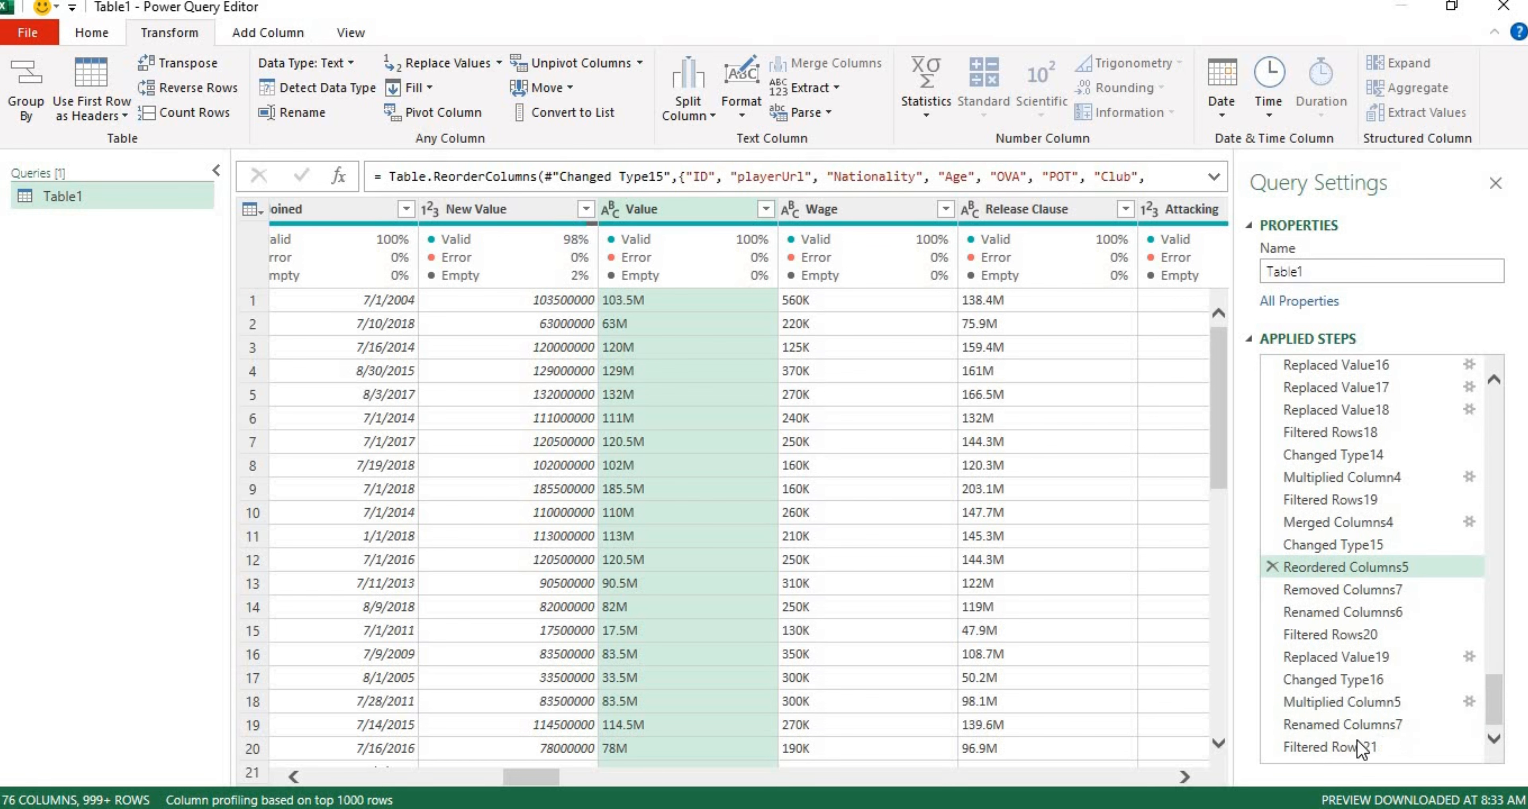
- Return to the latest applied step, Filtered Rows21, and select the Release Clause column
{"action": "left_click", "coordinate": [1355, 742]}
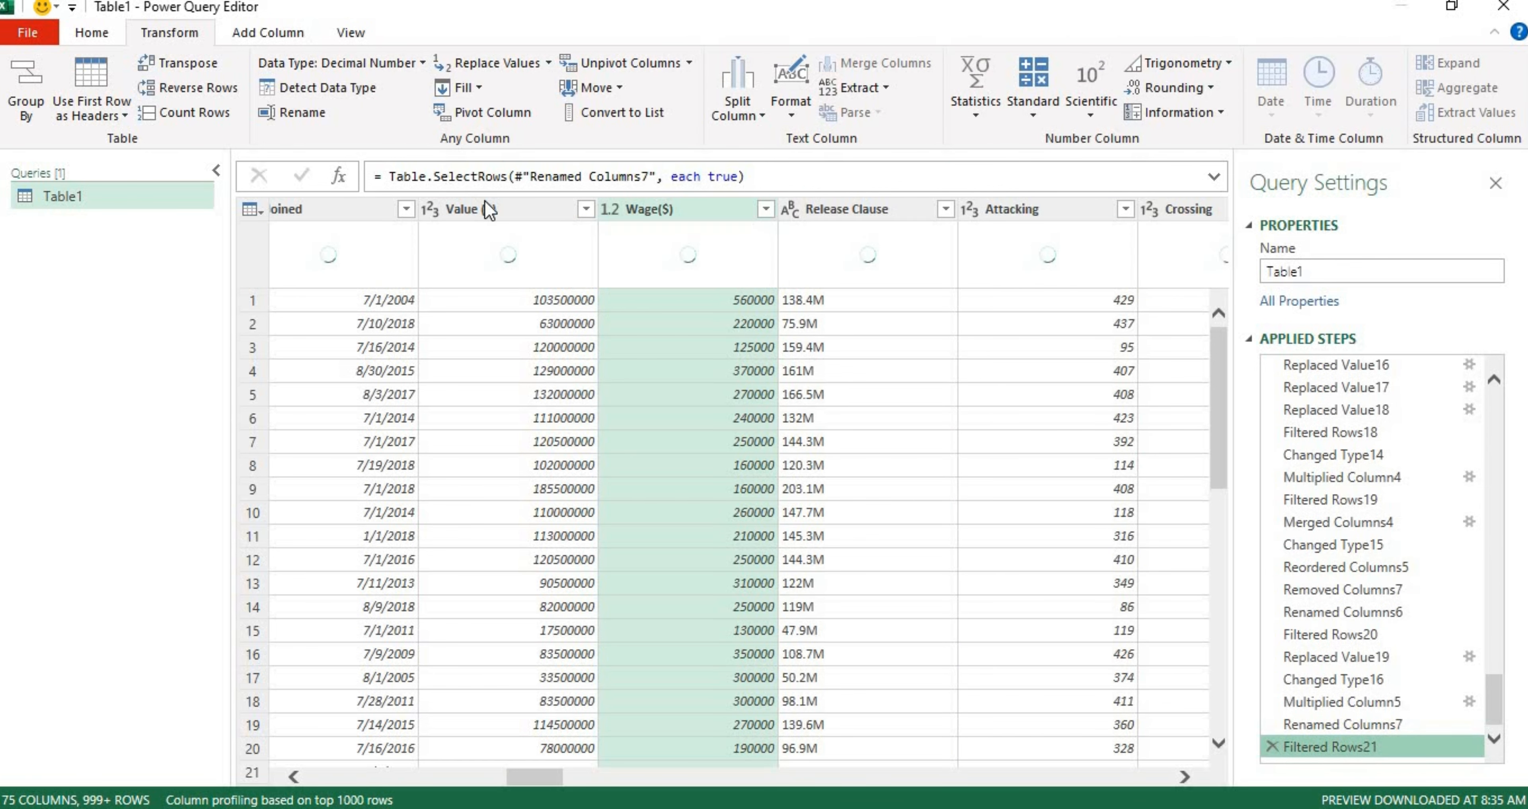
{"action": "left_click", "coordinate": [491, 209]}
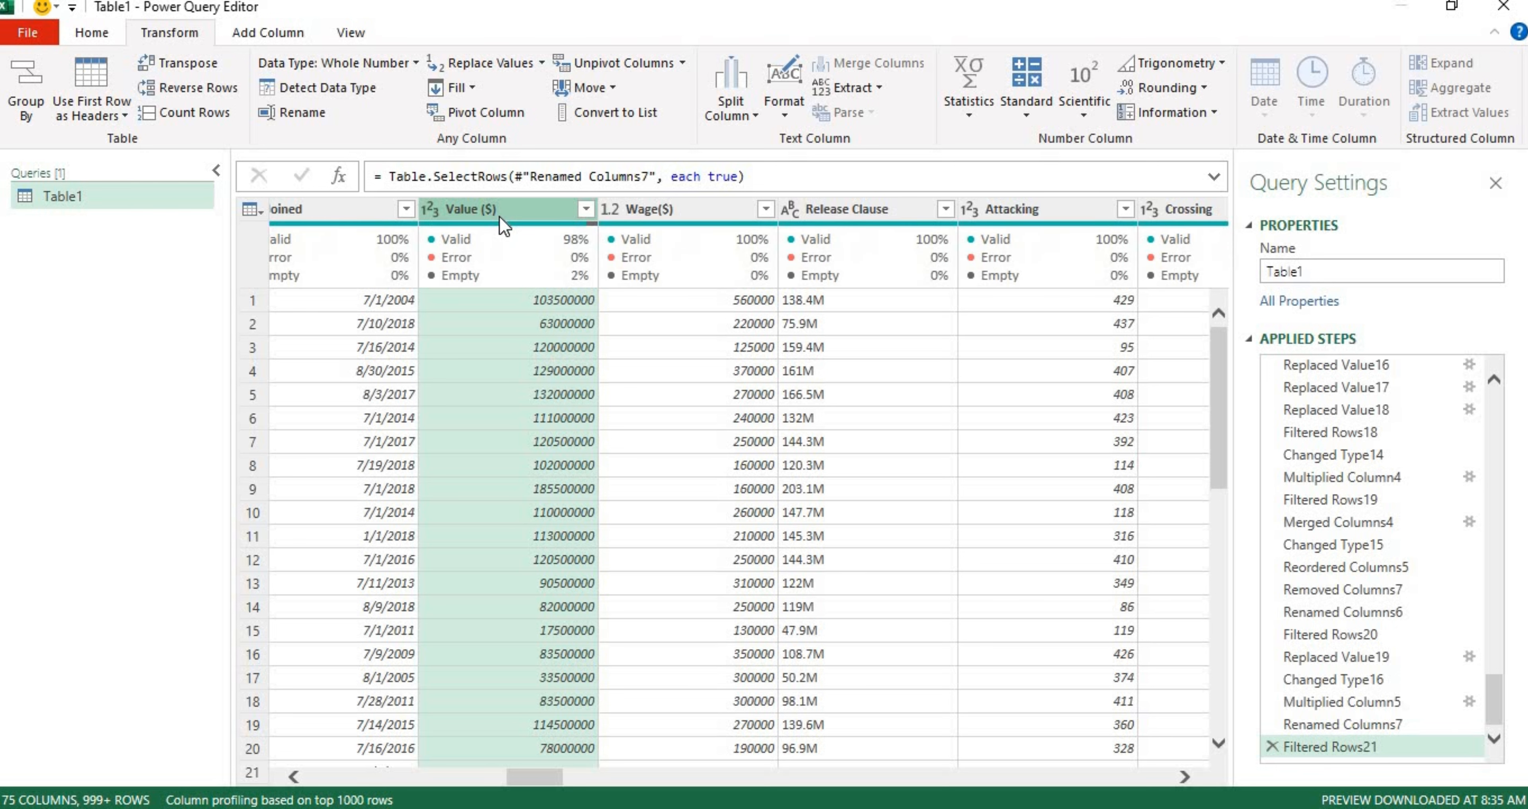
{"action": "left_click", "coordinate": [897, 221]}
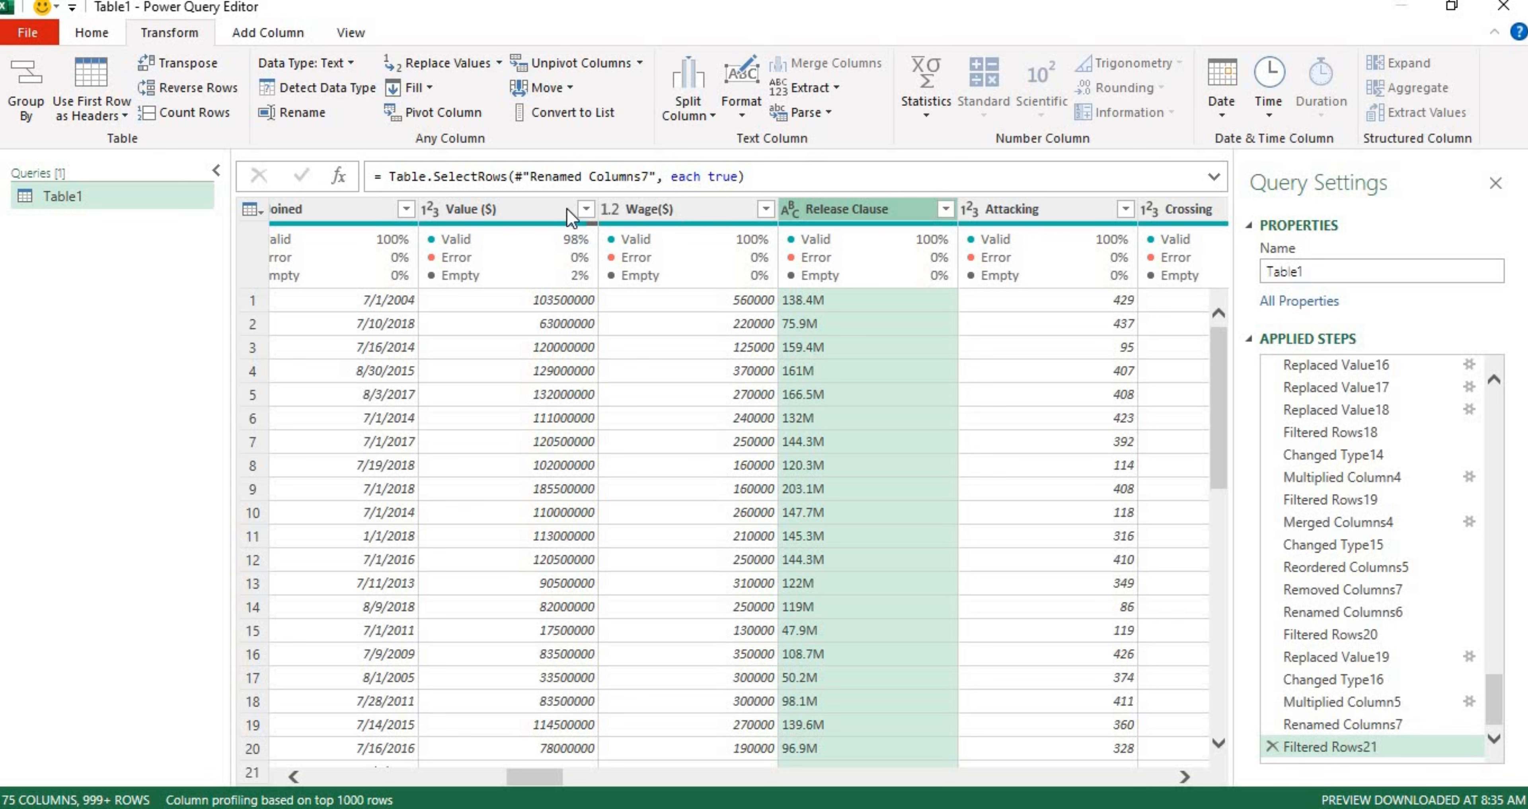
{"action": "left_click", "coordinate": [468, 220]}
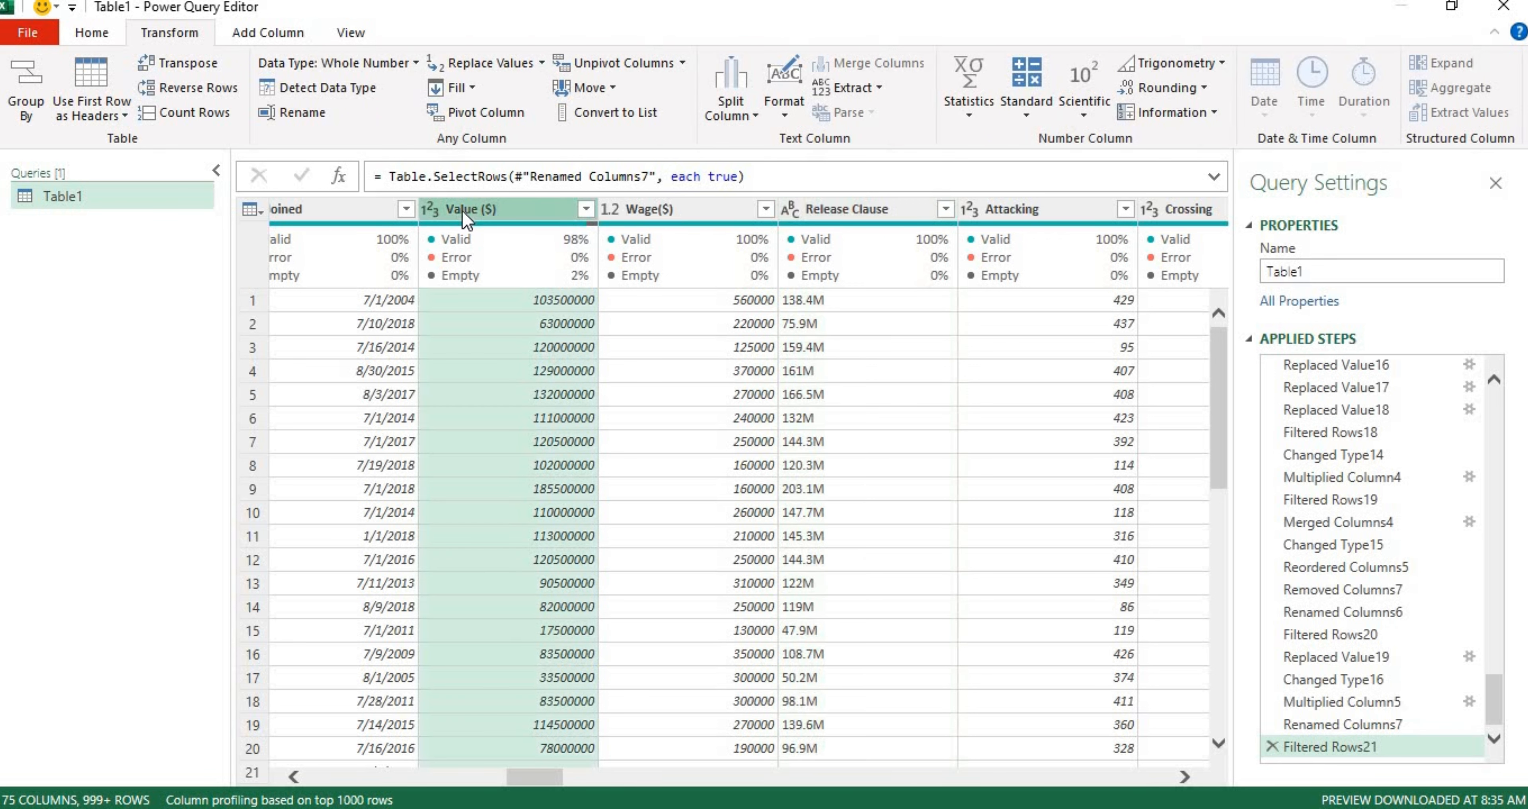
{"action": "left_click", "coordinate": [832, 211]}
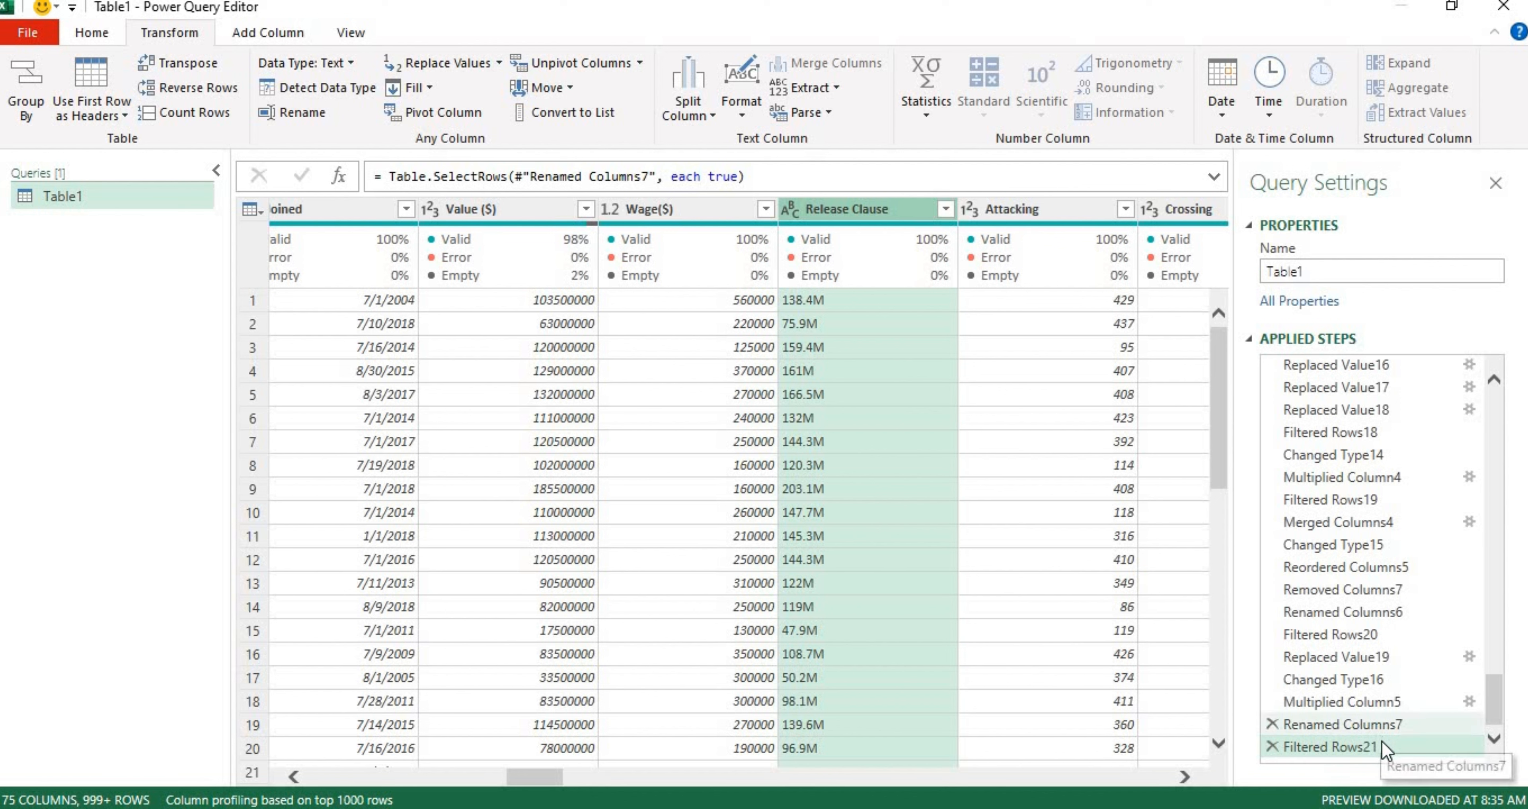
- Start a new custom column and paste the copied Table.AddColumn formula testing Value for "K" as its formula
{"action": "left_click", "coordinate": [274, 35]}
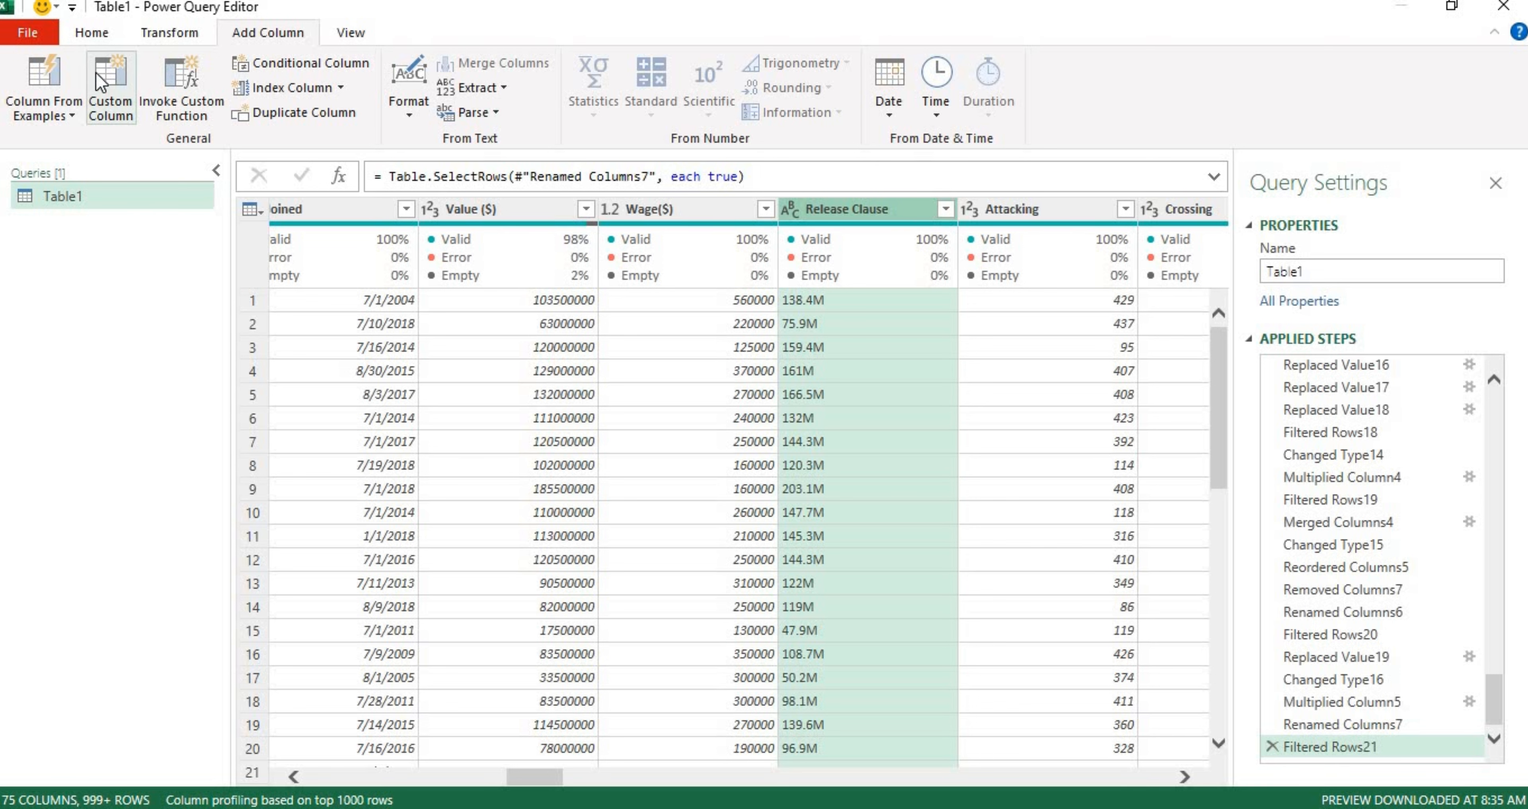
{"action": "left_click", "coordinate": [108, 86]}
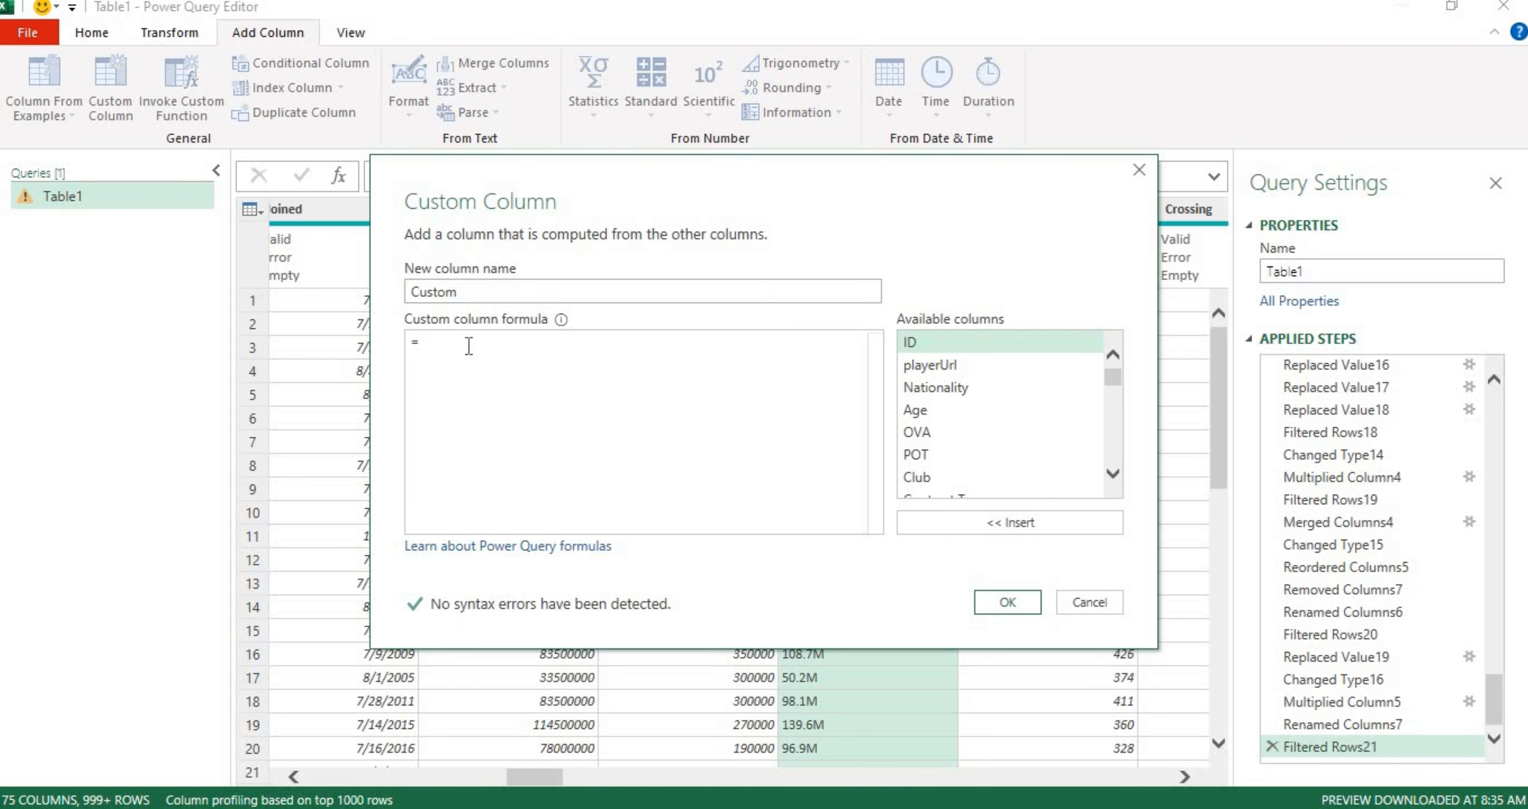
{"action": "type", "text": "Table.AddColumn(#\"Multiplied Column3\", \"Custom.1\", each if Text.Contains([Value], \"K\") then [Value] else null)"}
{"action": "left_click_drag", "start_coordinate": [758, 172], "coordinate": [617, 229]}
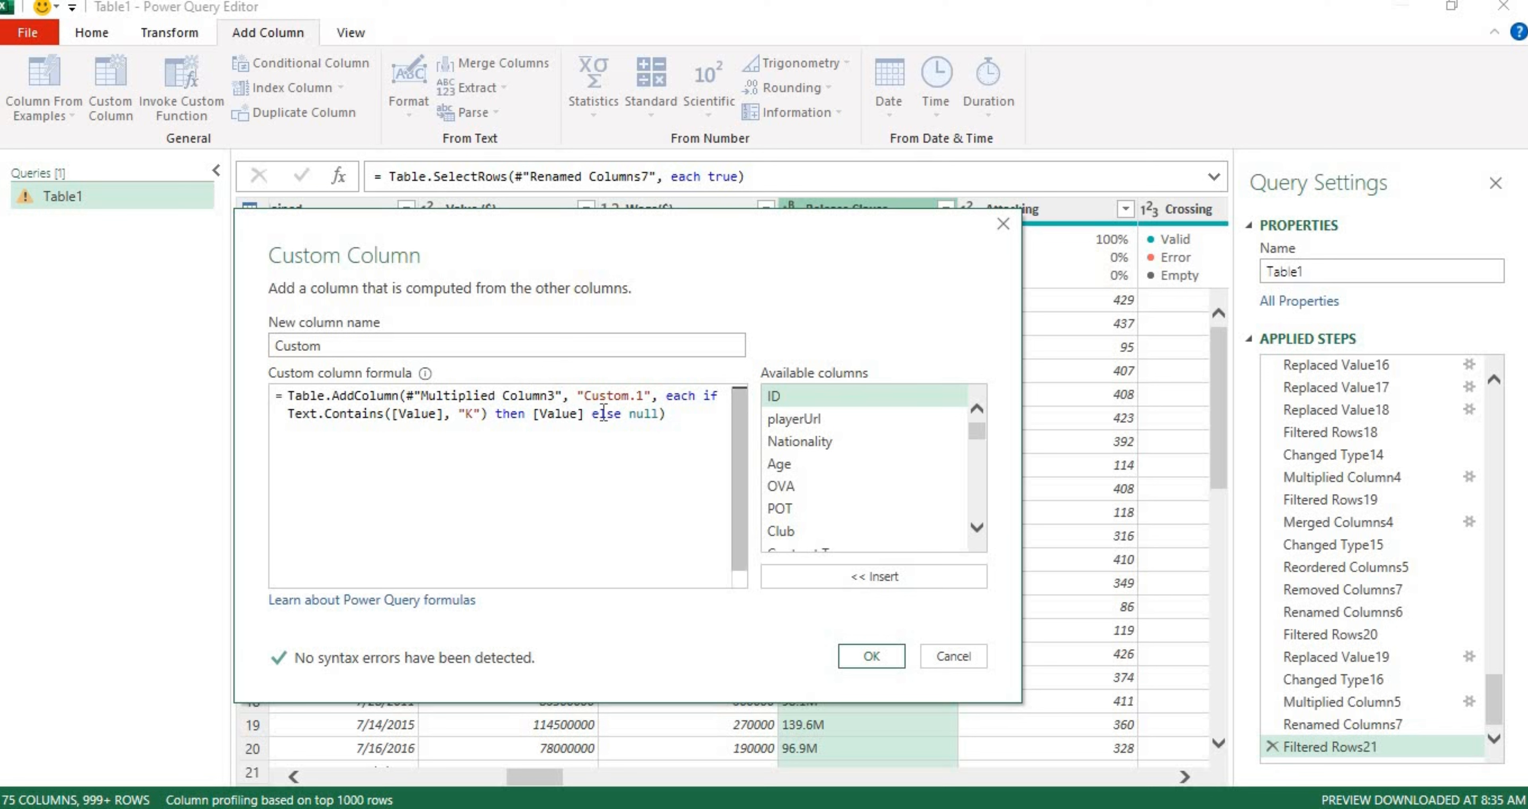
- Set the column name inside the custom column formula to "Custom.2"
{"action": "double_click", "coordinate": [644, 396]}
{"action": "left_click", "coordinate": [645, 398]}
{"action": "type", "text": "N"}
{"action": "key", "text": "BackSpace"}
{"action": "key", "text": "BackSpace"}
{"action": "type", "text": "2"}
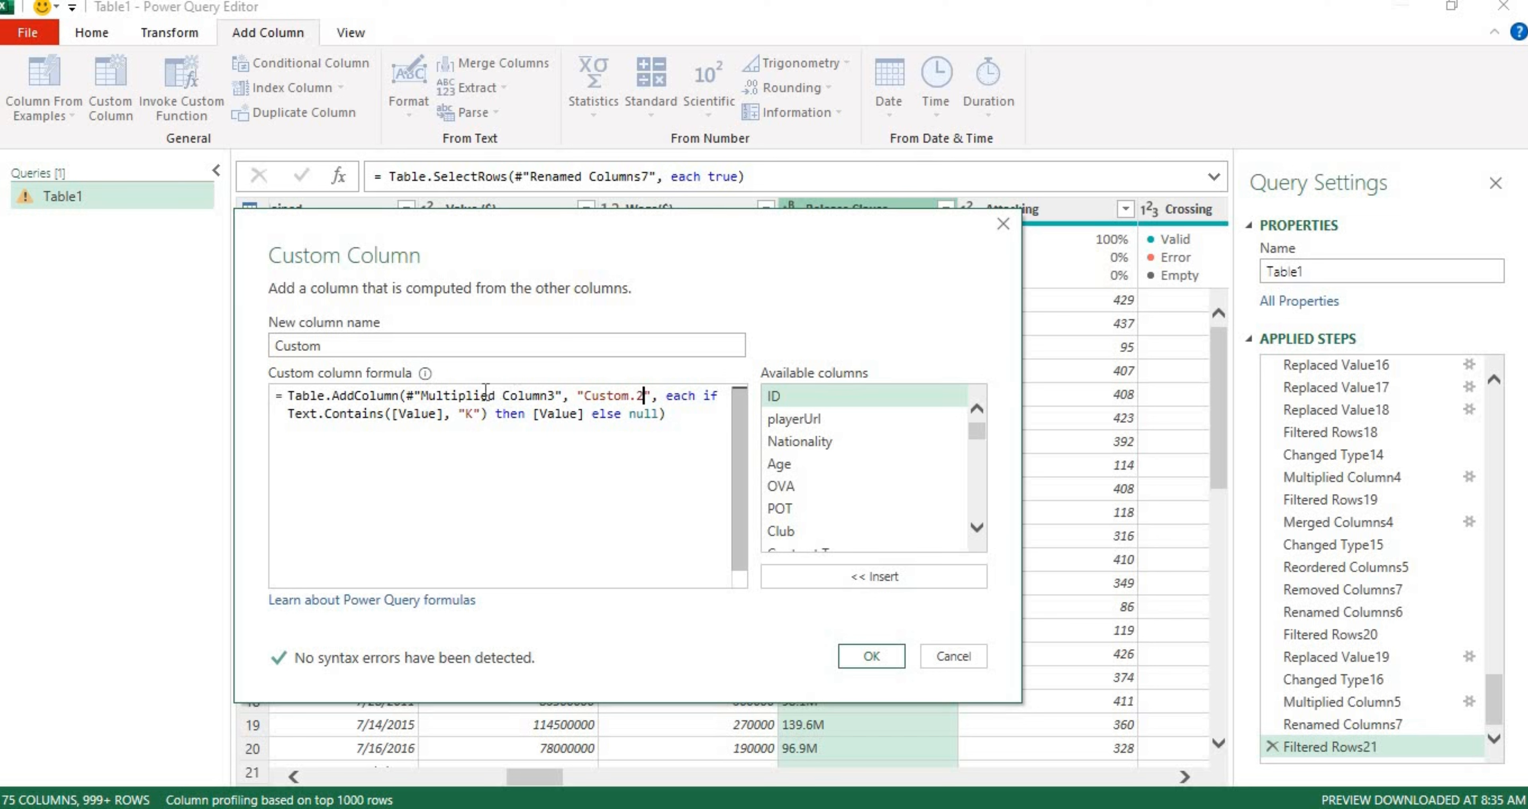
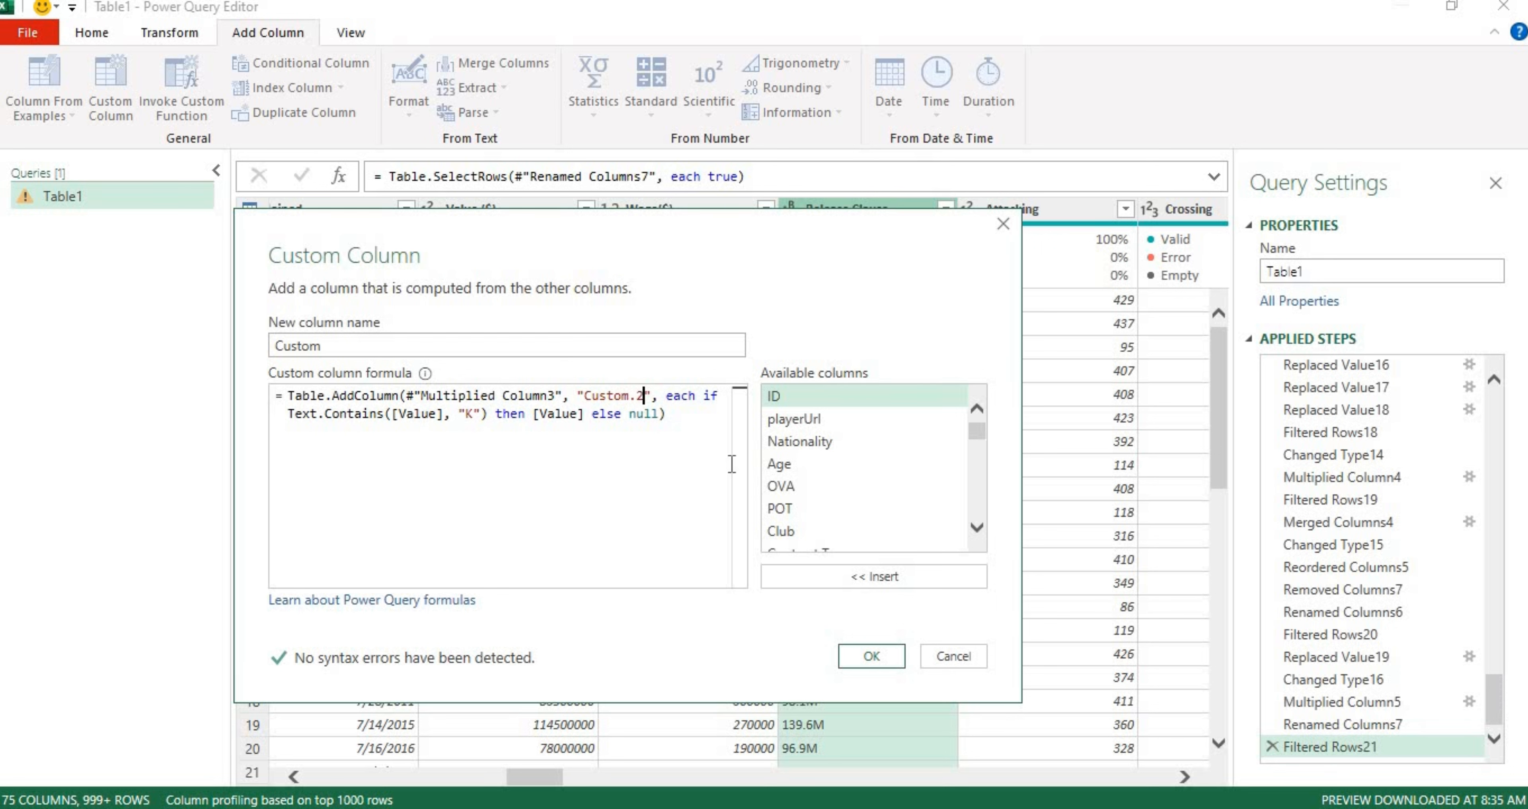
- Change the source step referenced in the custom column formula to "Filtered Rows21"
{"action": "double_click", "coordinate": [555, 397]}
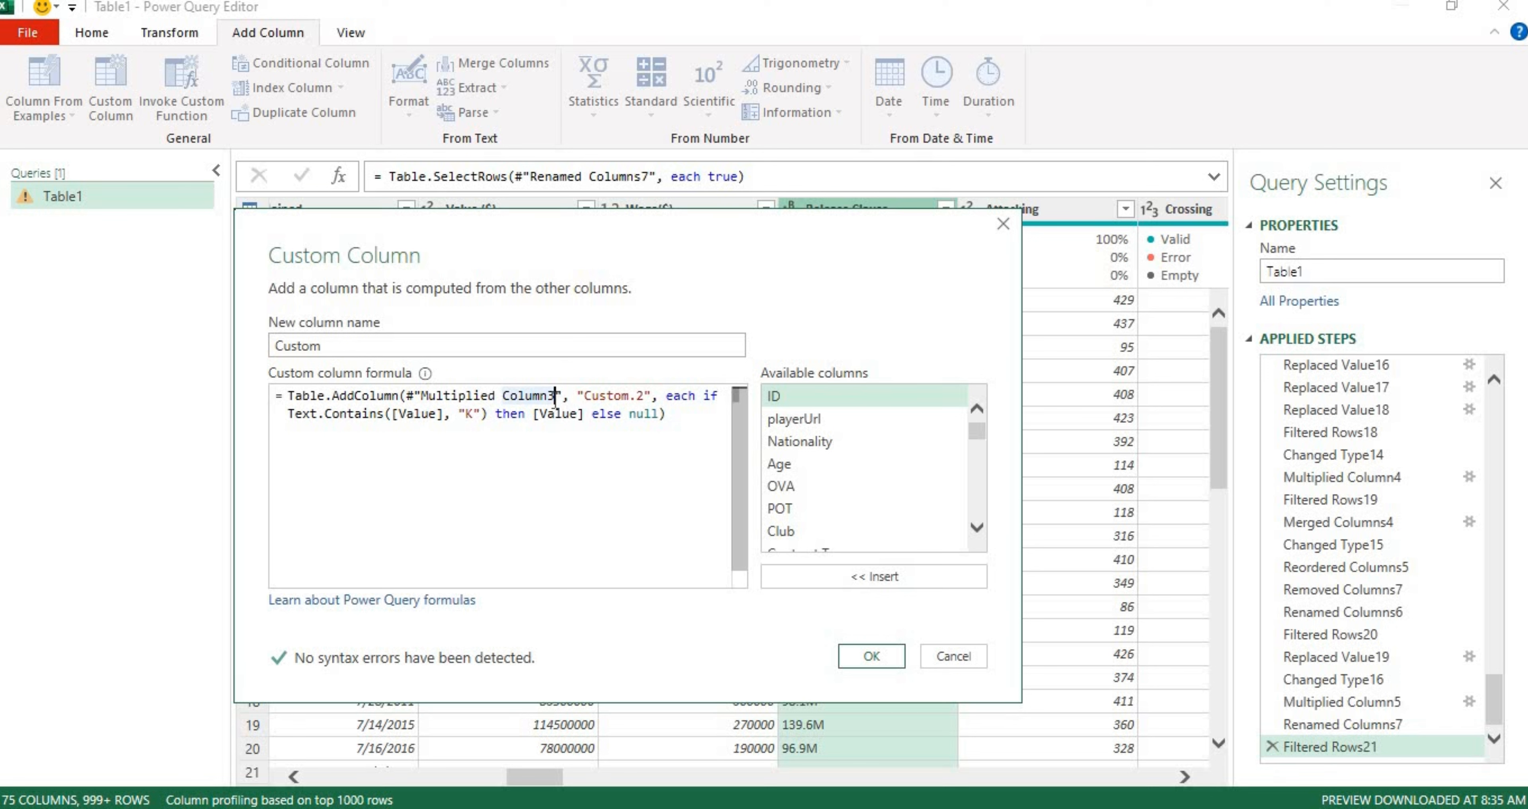
{"action": "left_click_drag", "start_coordinate": [555, 396], "coordinate": [424, 396]}
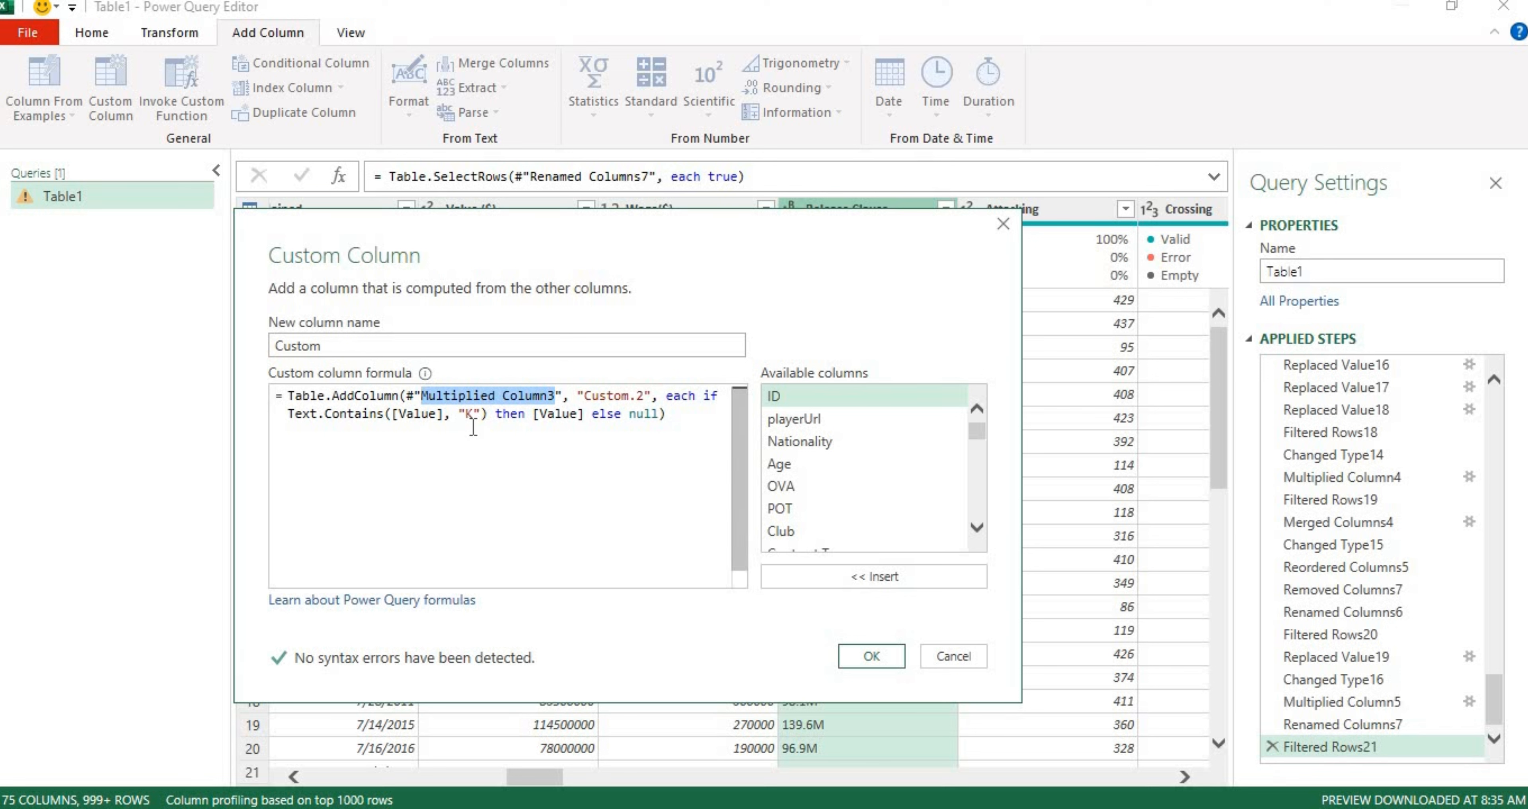
{"action": "type", "text": "fILT"}
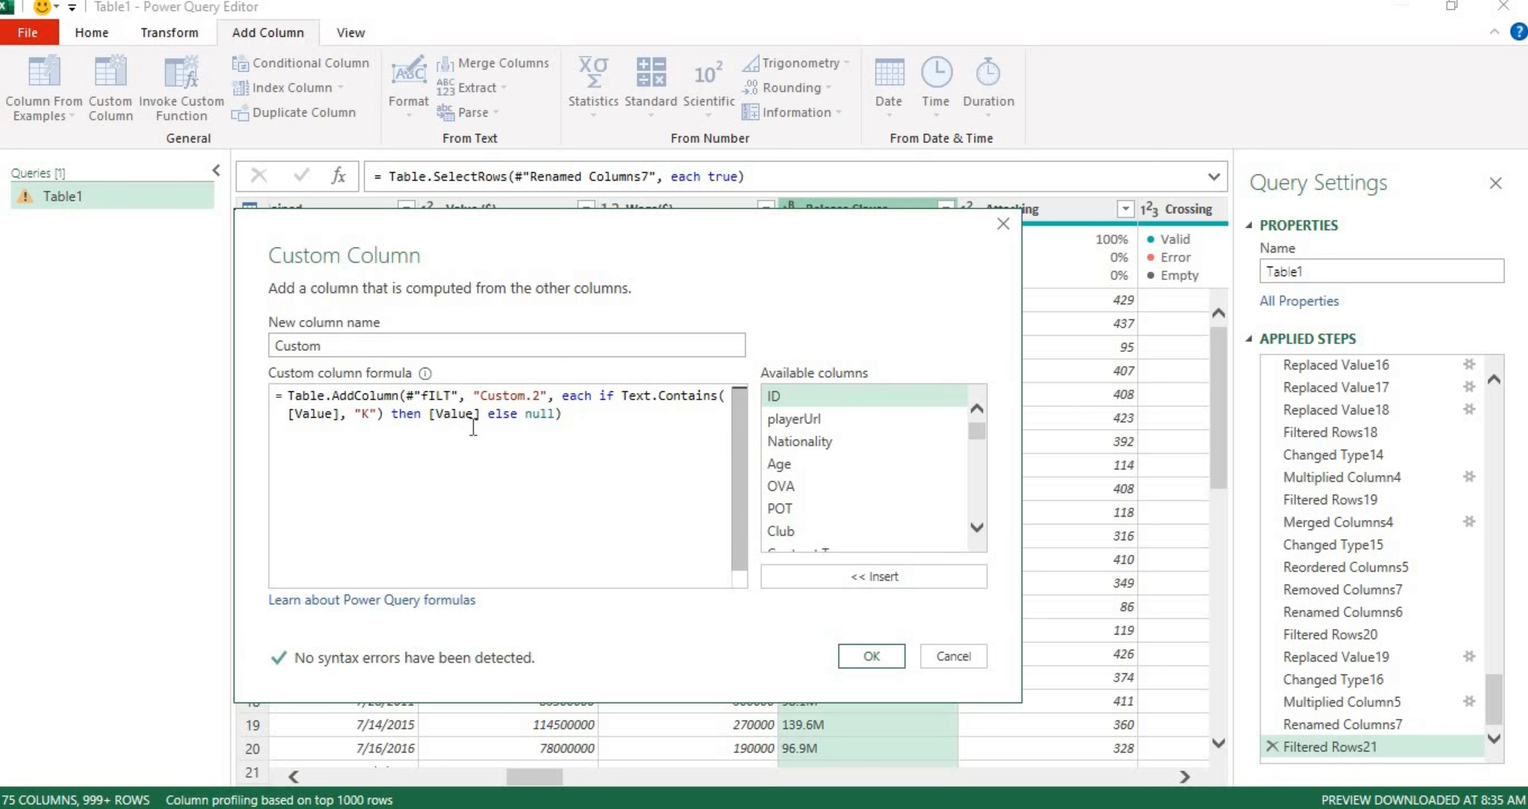
{"action": "key", "text": "BackSpace"}
{"action": "key", "text": "BackSpace"}
{"action": "key", "text": "BackSpace"}
{"action": "key", "text": "BackSpace"}
{"action": "type", "text": "Fi"}
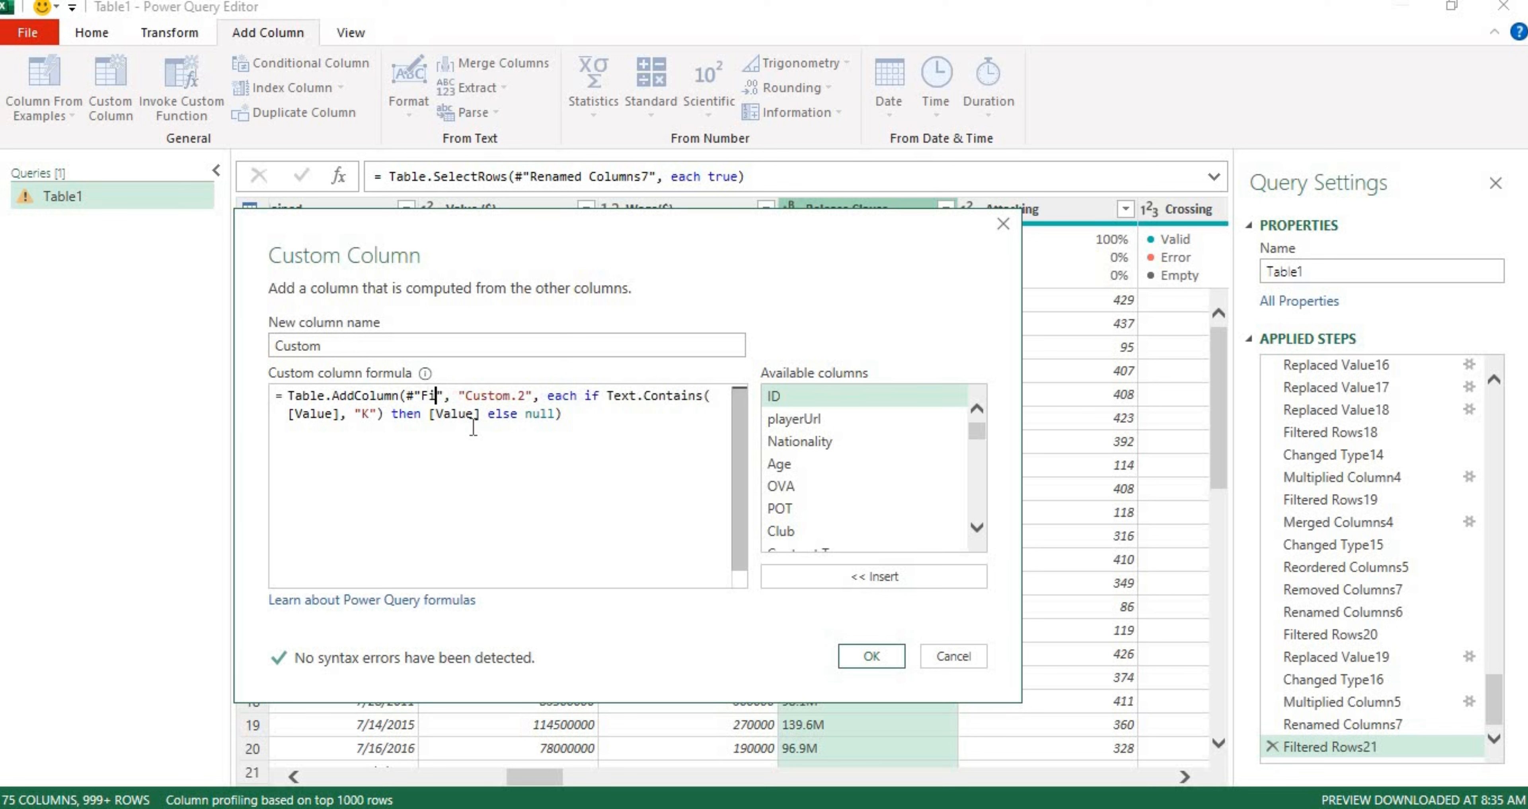
{"action": "type", "text": "ltered"}
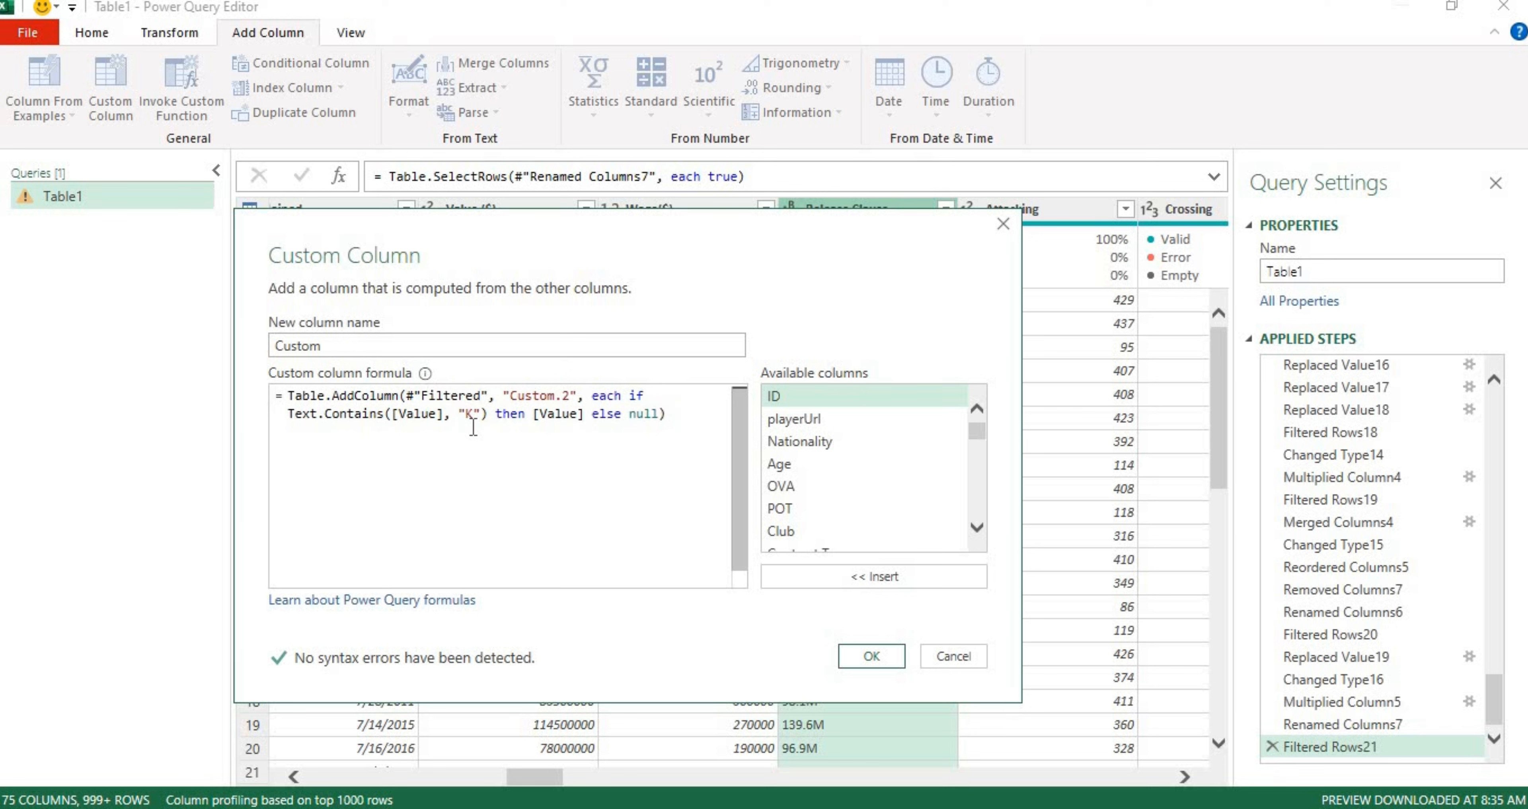
{"action": "type", "text": " Rows"}
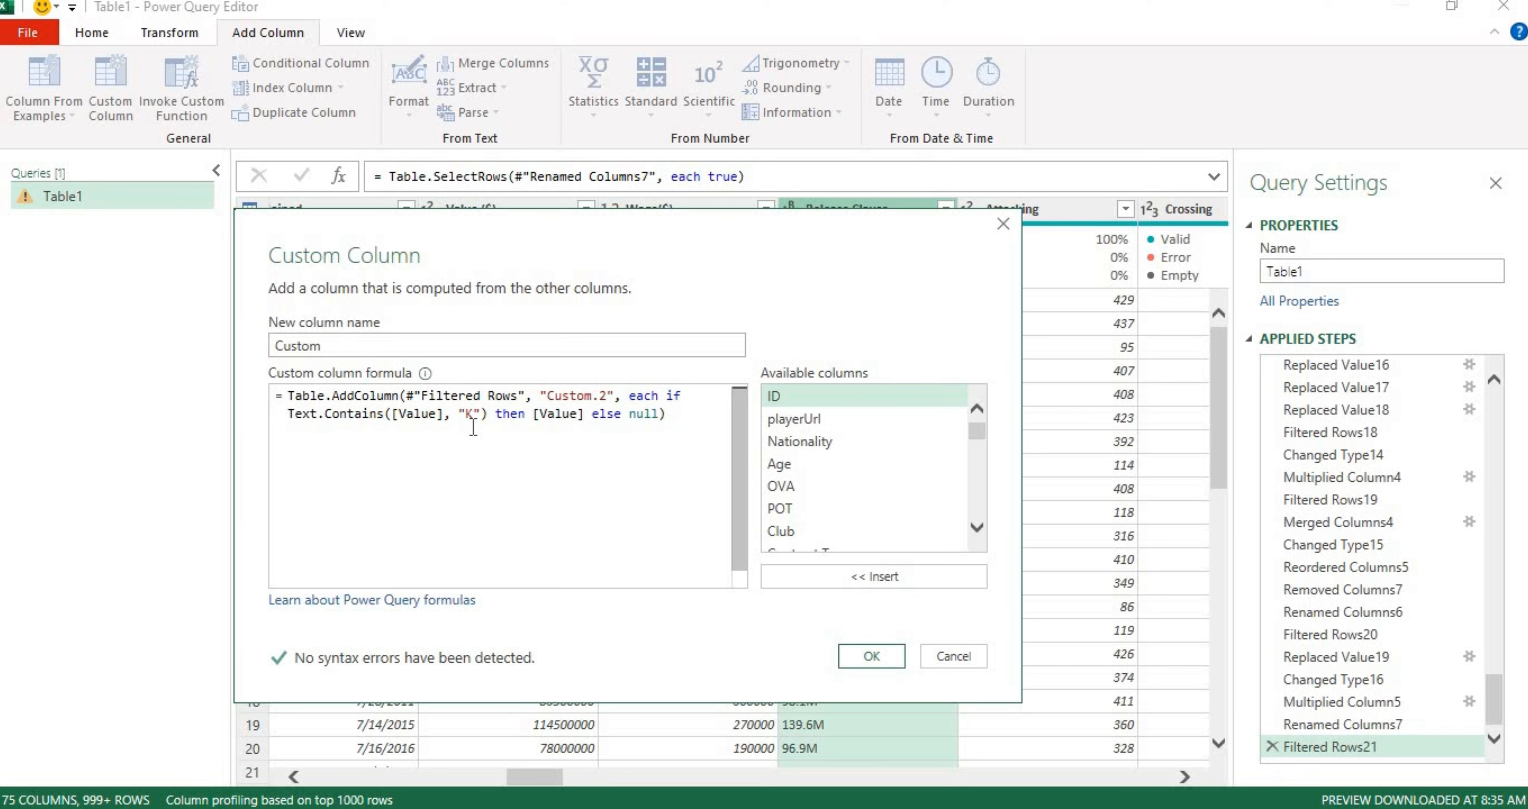
{"action": "type", "text": "21"}
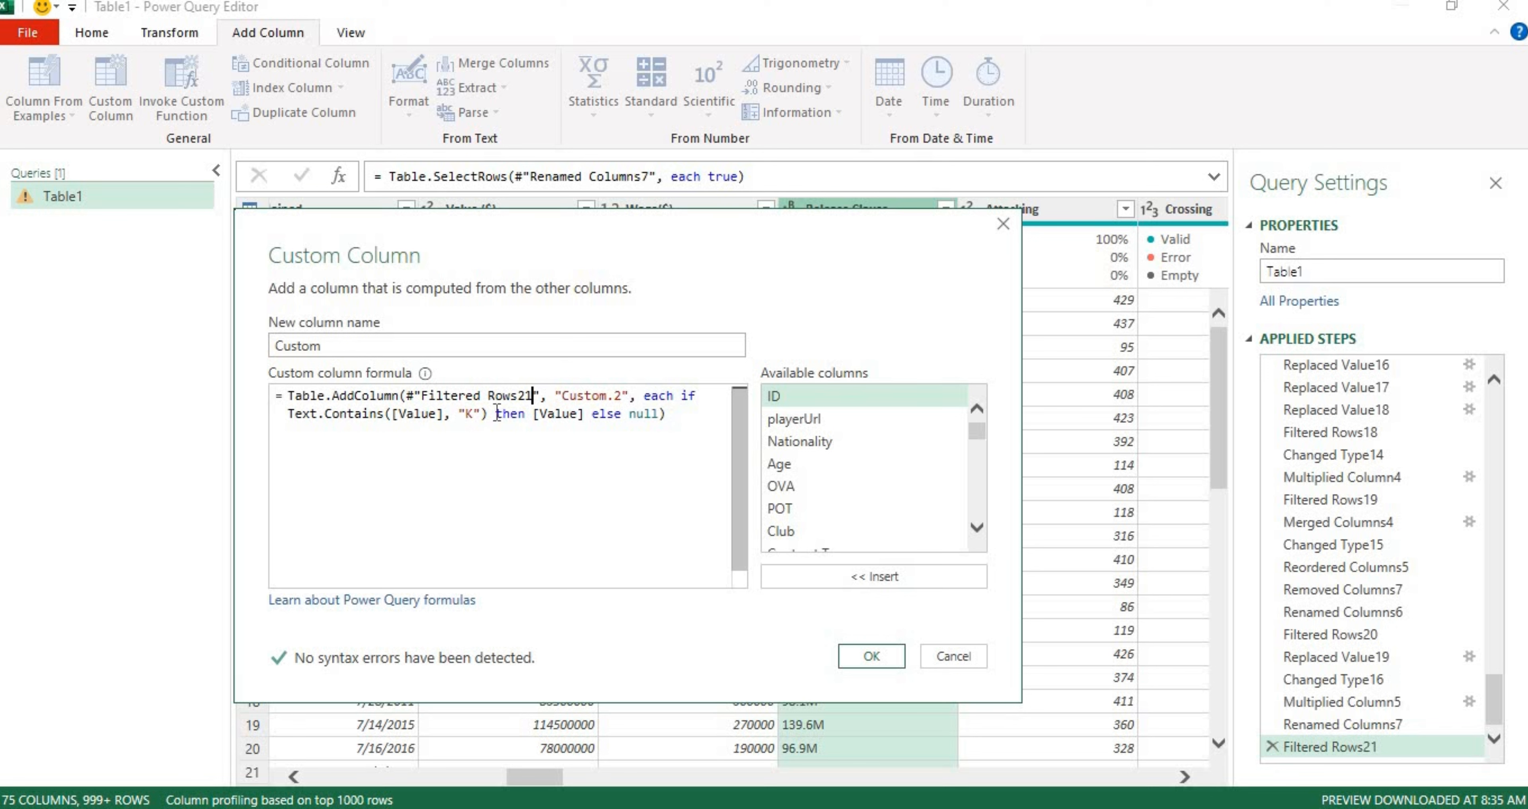
- Replace the [Value] reference inside Text.Contains with the [Release Clause] column
{"action": "left_click", "coordinate": [474, 414]}
{"action": "double_click", "coordinate": [430, 414]}
{"action": "left_click", "coordinate": [442, 420]}
{"action": "key", "text": "BackSpace"}
{"action": "key", "text": "BackSpace"}
{"action": "key", "text": "BackSpace"}
{"action": "key", "text": "BackSpace"}
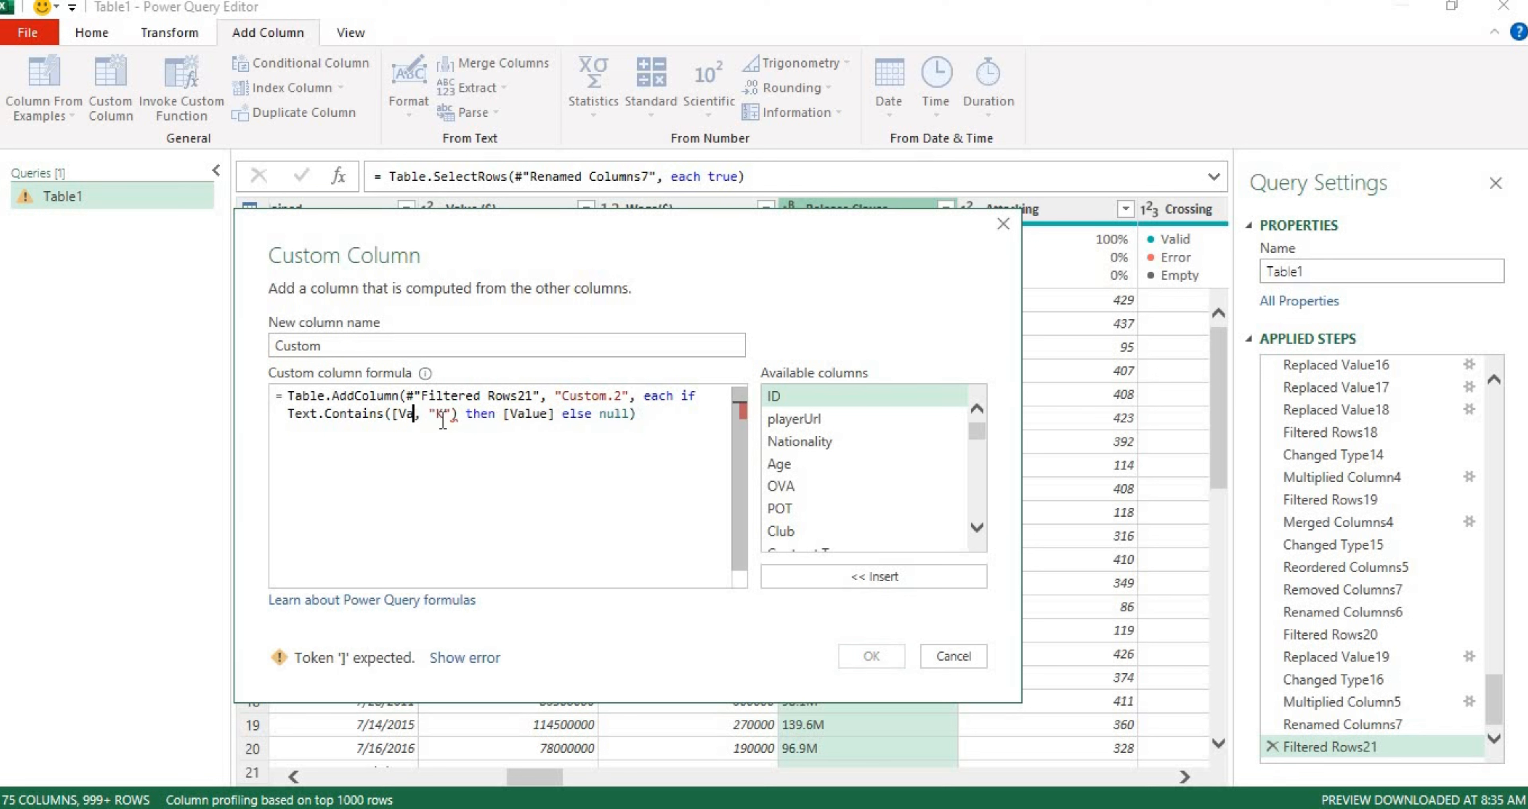
{"action": "key", "text": "BackSpace"}
{"action": "key", "text": "BackSpace"}
{"action": "key", "text": "BackSpace"}
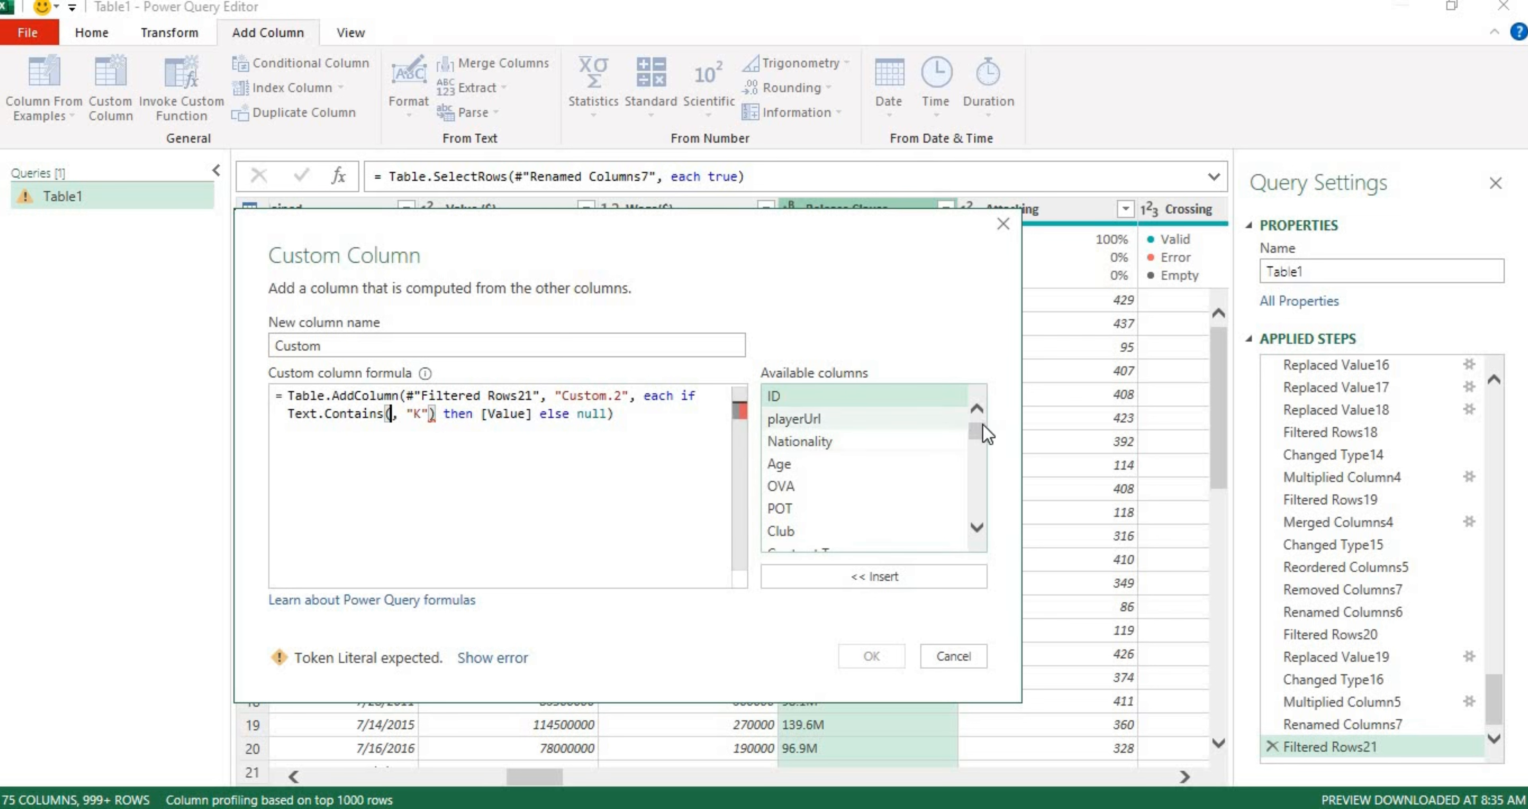
{"action": "mouse_move", "coordinate": [980, 430]}
{"action": "left_mouse_down"}
{"action": "mouse_move", "coordinate": [959, 497]}
{"action": "mouse_move", "coordinate": [971, 431]}
{"action": "mouse_move", "coordinate": [975, 449]}
{"action": "left_mouse_up"}
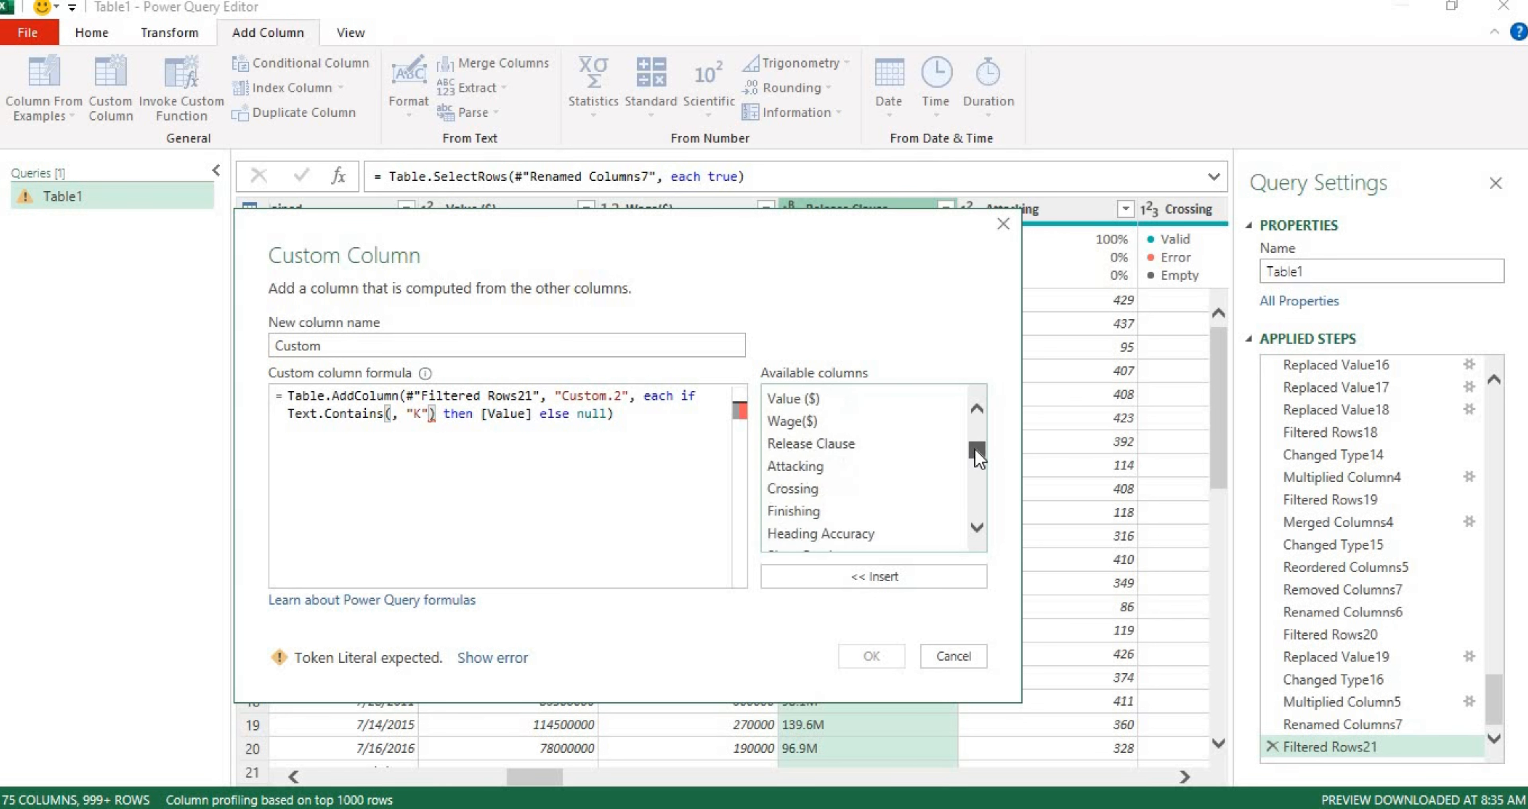
{"action": "double_click", "coordinate": [859, 443]}
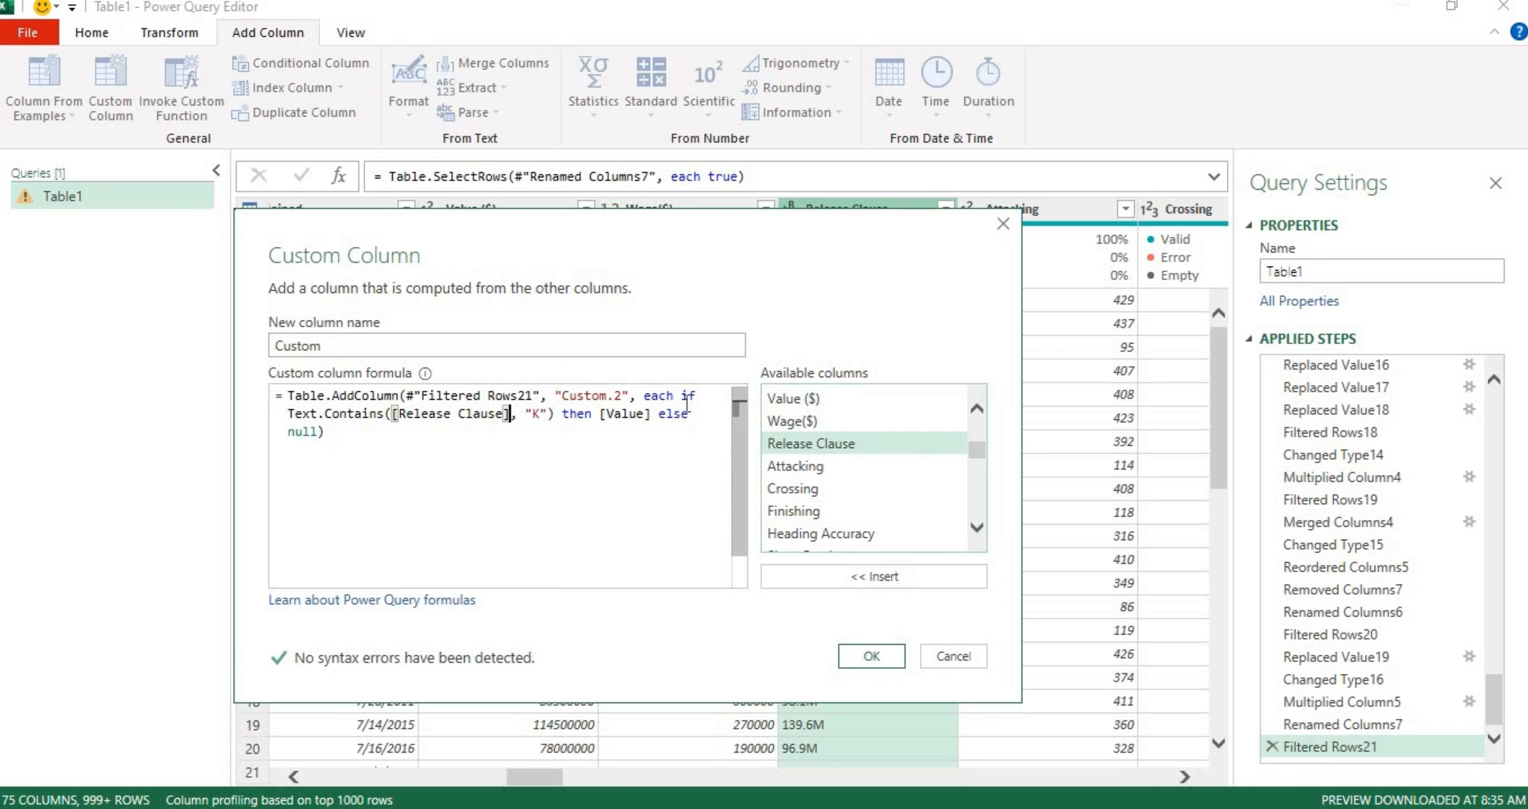
- Replace the [Value] result after "then" in the formula with the [Release Clause] column
{"action": "left_click", "coordinate": [655, 414]}
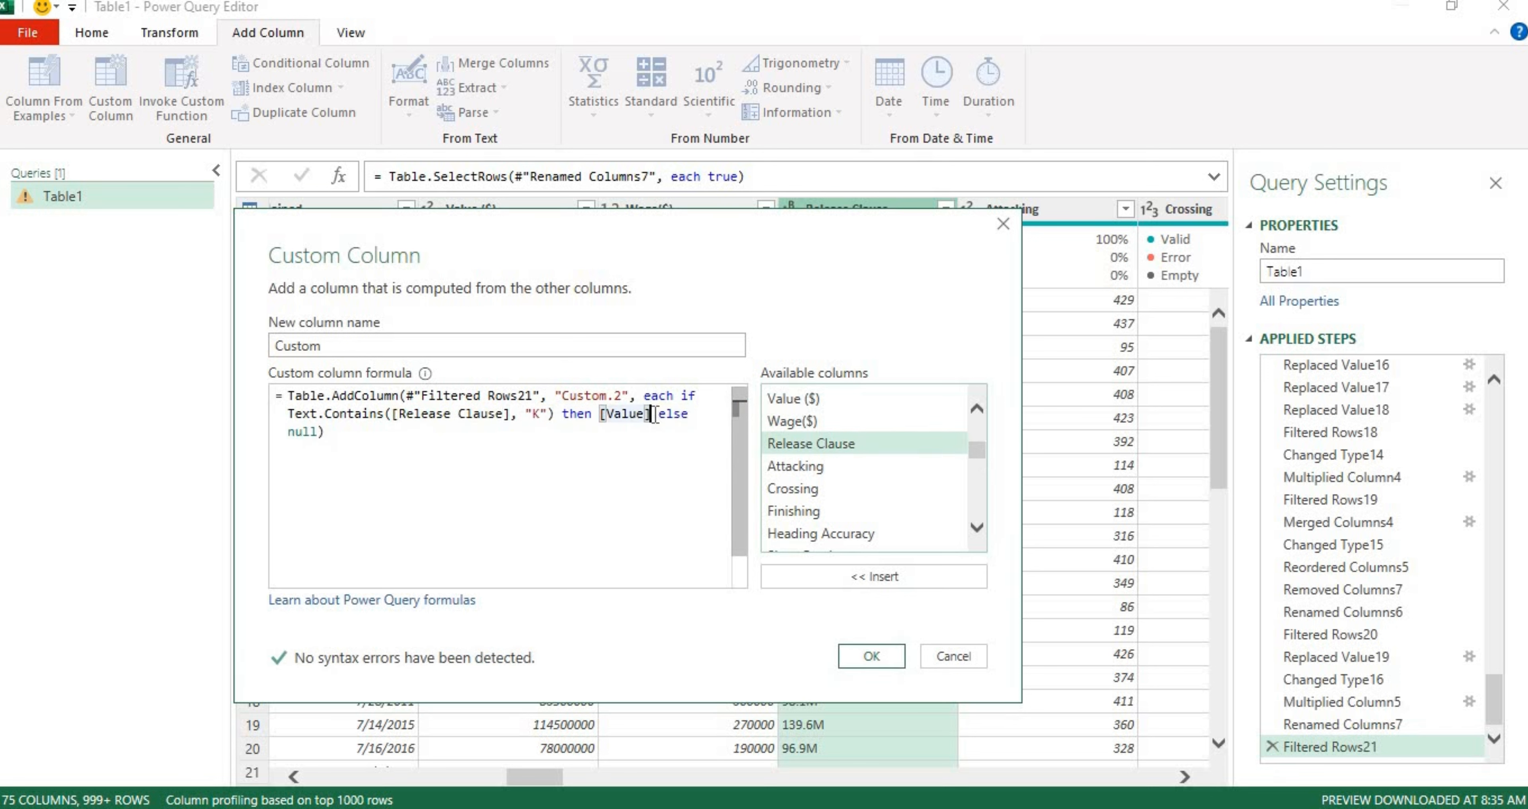
{"action": "key", "text": "BackSpace"}
{"action": "key", "text": "BackSpace"}
{"action": "key", "text": "BackSpace"}
{"action": "key", "text": "BackSpace"}
{"action": "key", "text": "BackSpace"}
{"action": "key", "text": "BackSpace"}
{"action": "key", "text": "BackSpace"}
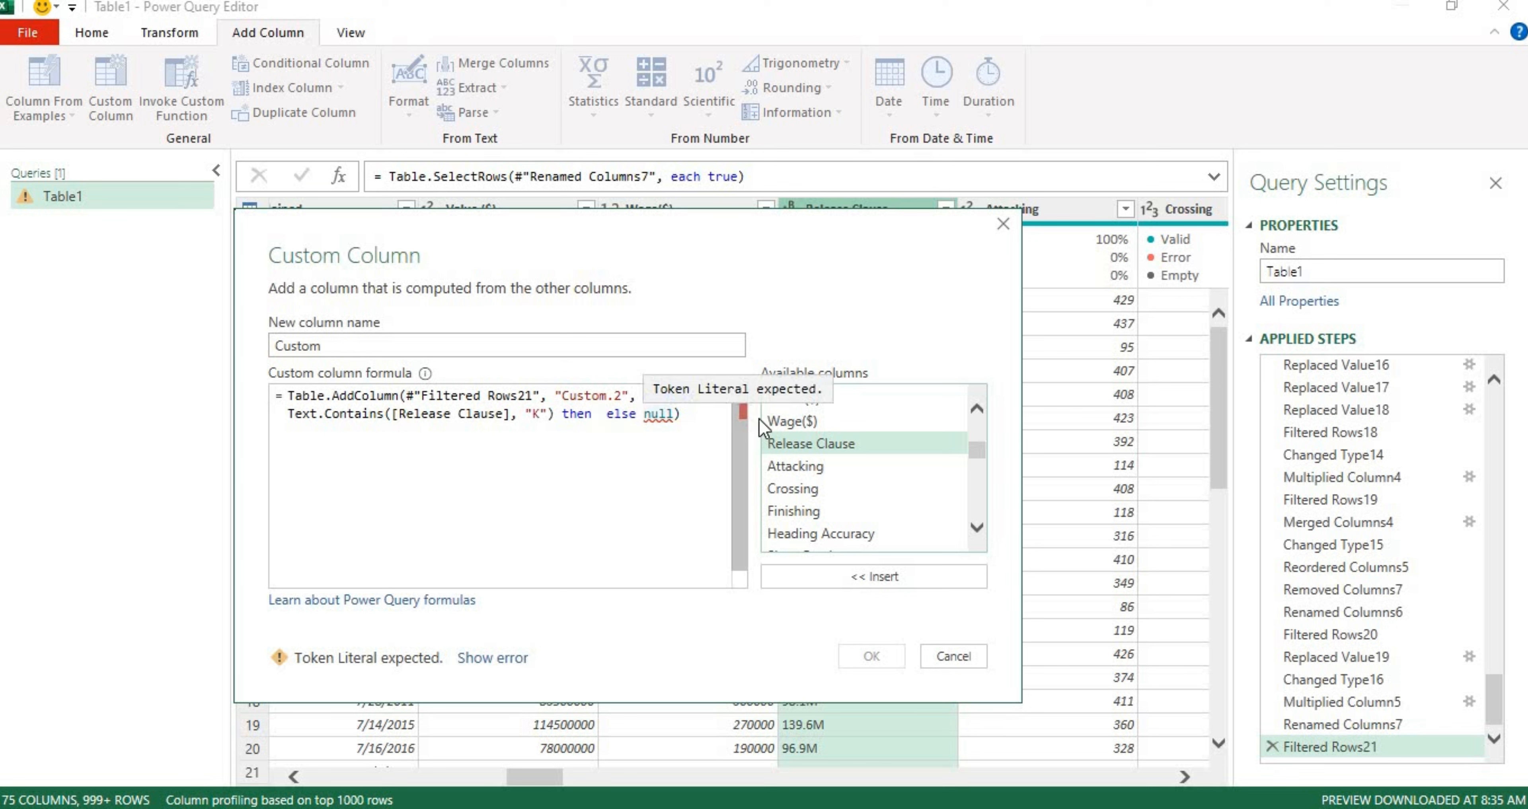
{"action": "double_click", "coordinate": [796, 443]}
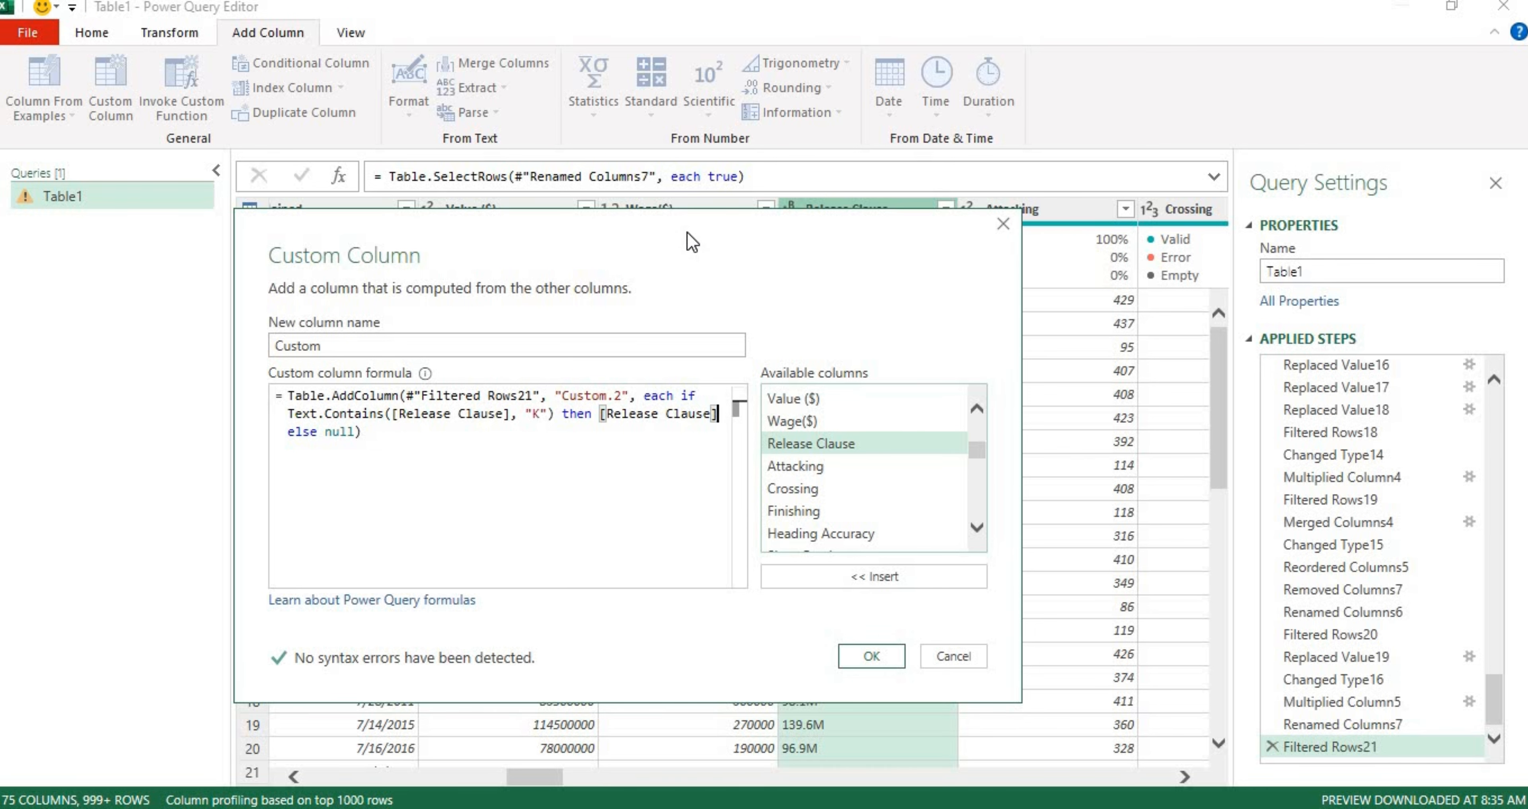
- Review the source step, column name and Release Clause references in the formula, and create the custom column
{"action": "left_click_drag", "start_coordinate": [692, 242], "coordinate": [648, 406]}
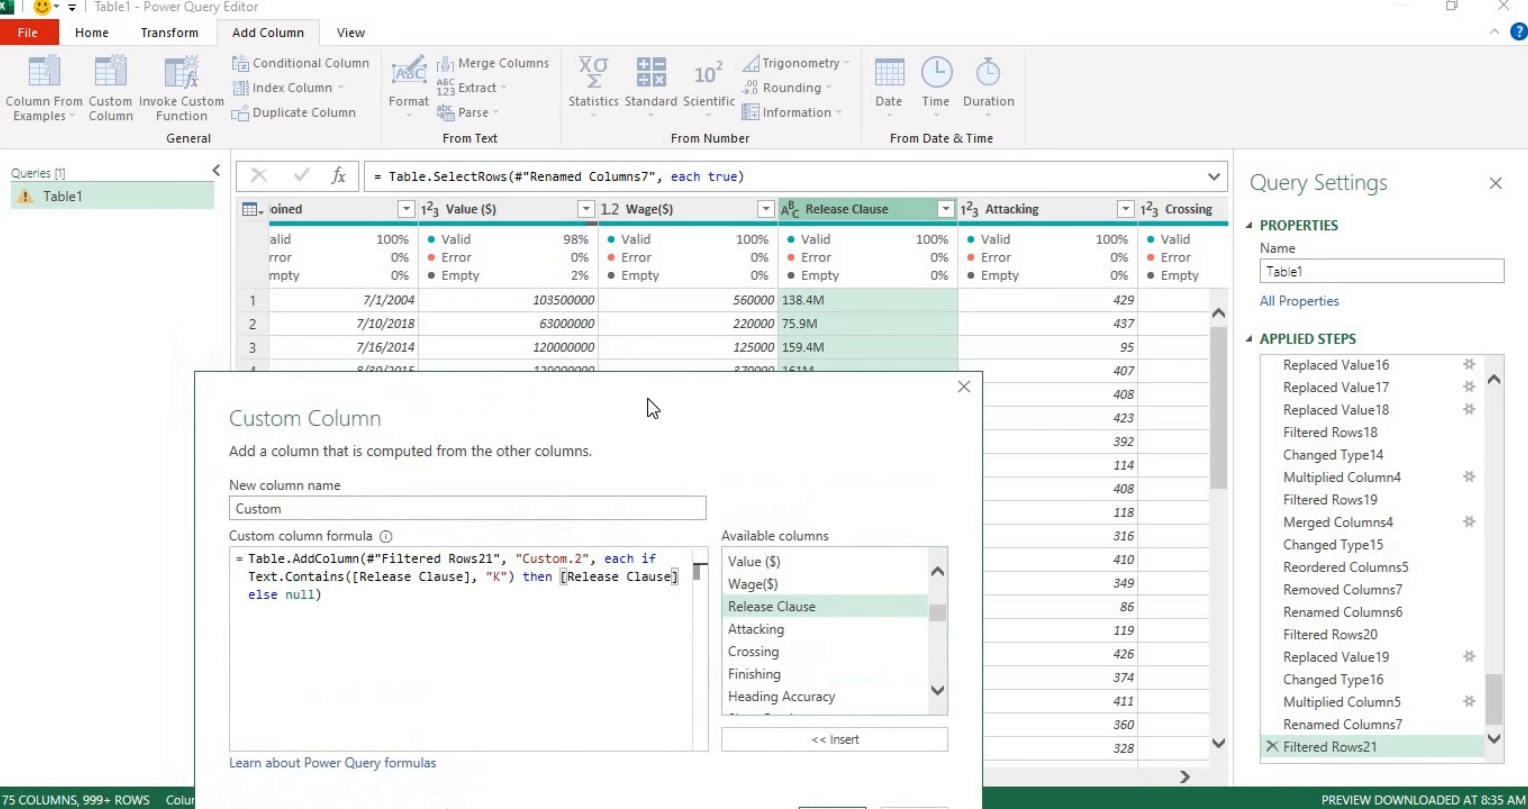
{"action": "left_click_drag", "start_coordinate": [634, 354], "coordinate": [634, 270]}
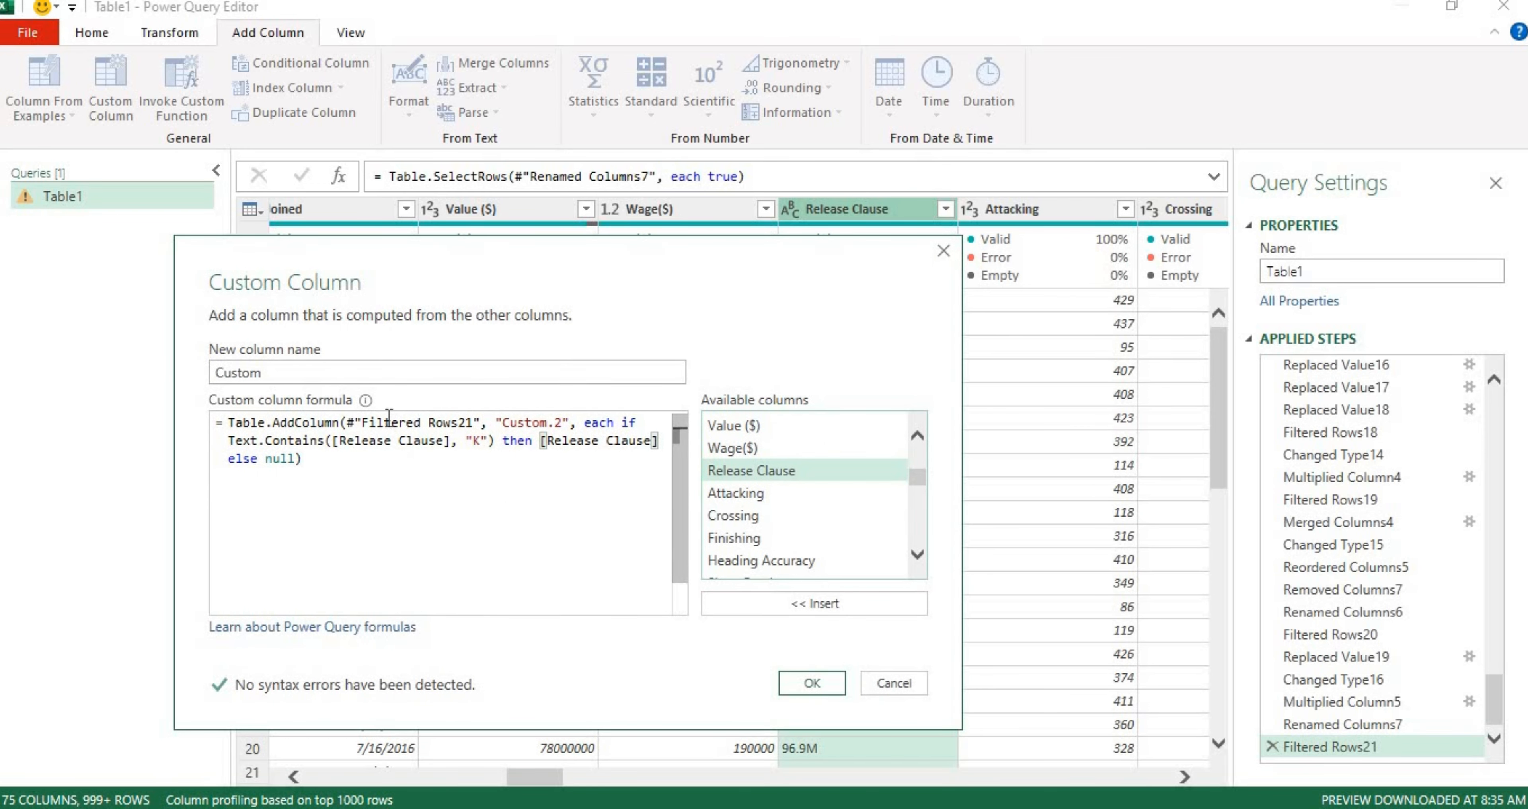
{"action": "left_click", "coordinate": [326, 465]}
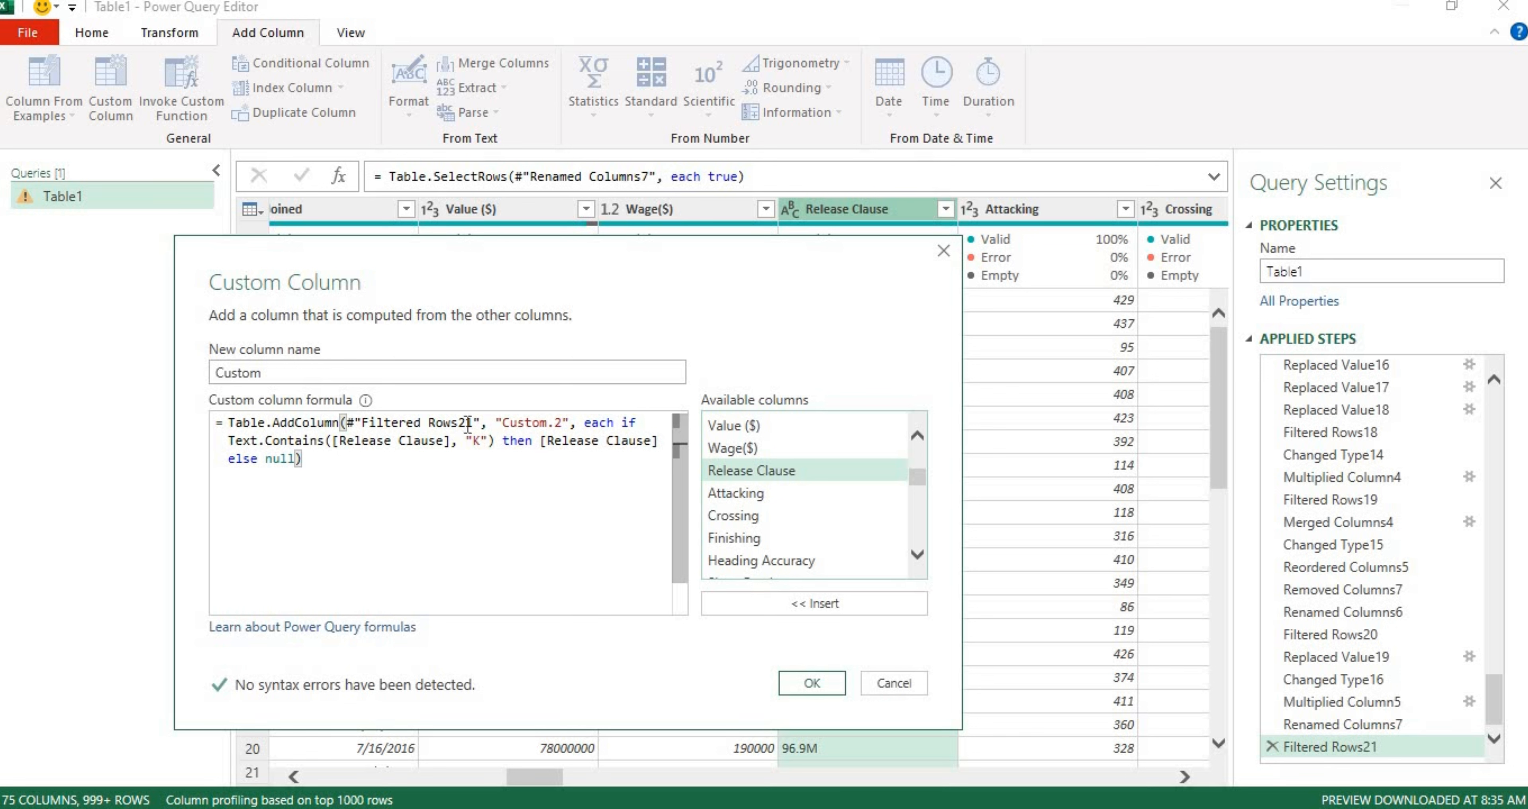
{"action": "left_click_drag", "start_coordinate": [474, 424], "coordinate": [366, 425]}
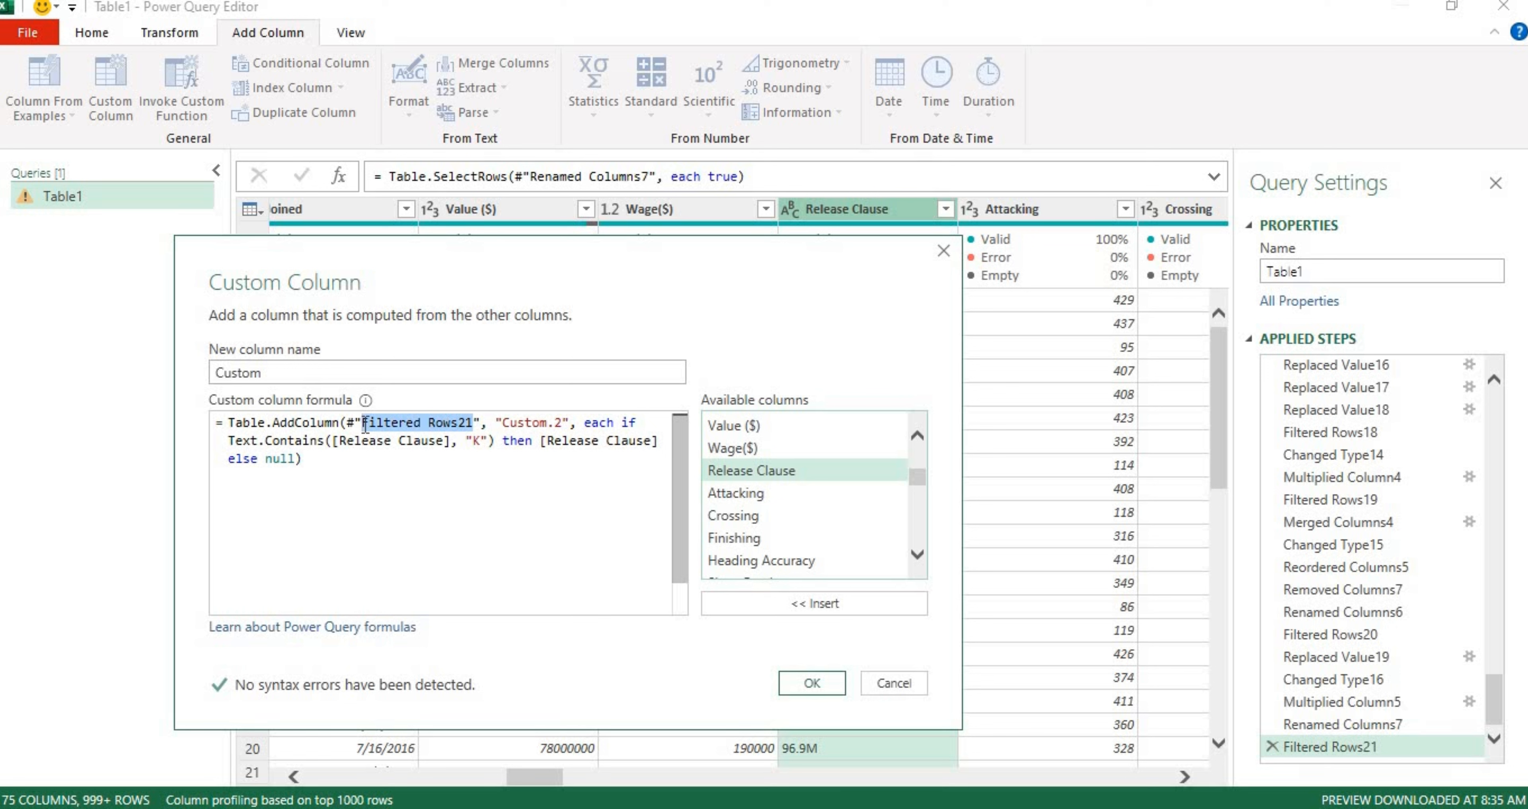
{"action": "double_click", "coordinate": [547, 424]}
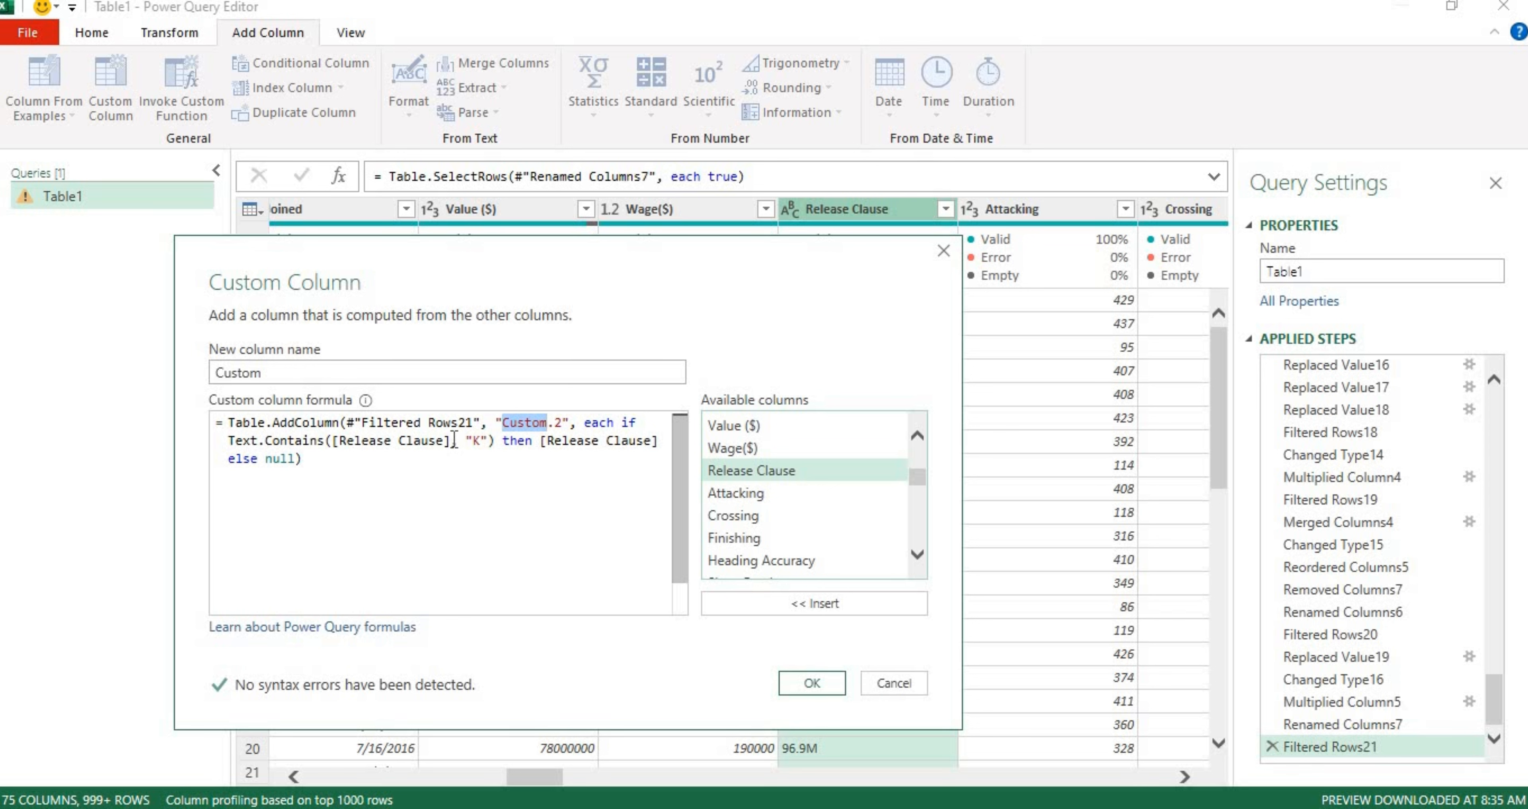
{"action": "left_click_drag", "start_coordinate": [454, 440], "coordinate": [335, 443]}
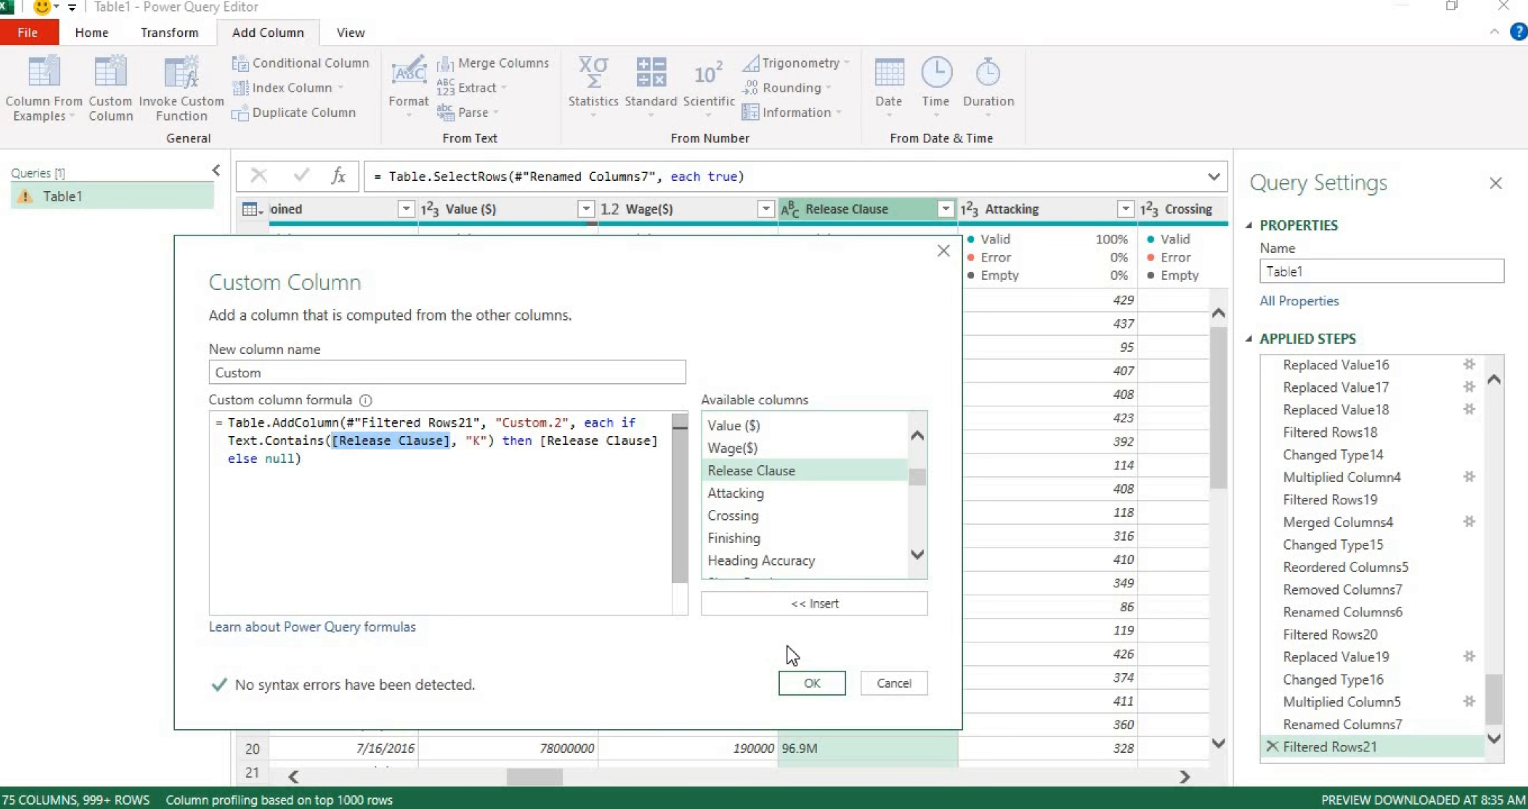
{"action": "left_click", "coordinate": [820, 681]}
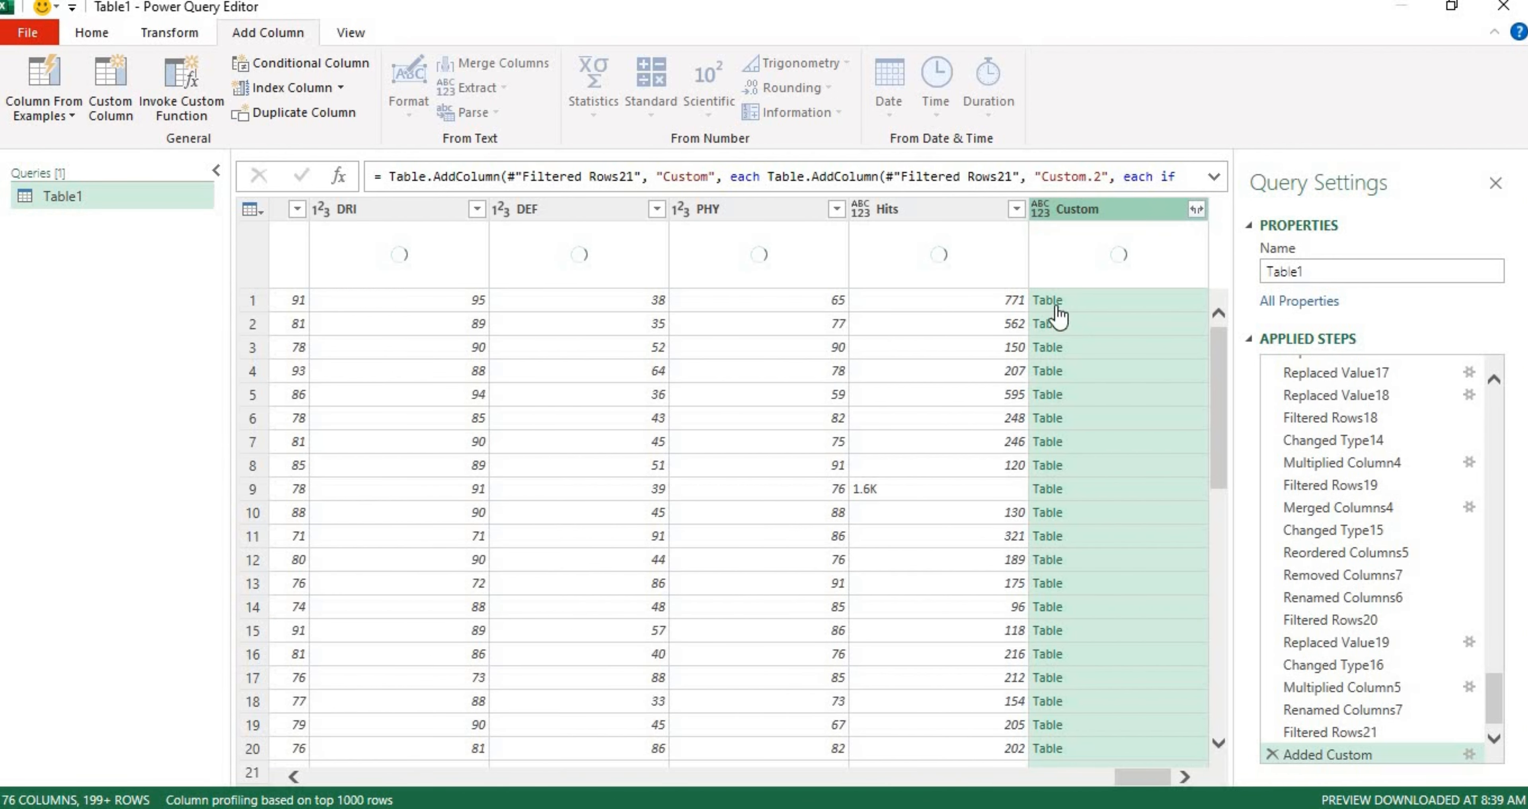
- Drill into the nested table in the first row of the Custom column and bring its Custom.2 column into view
{"action": "left_click", "coordinate": [1048, 306]}
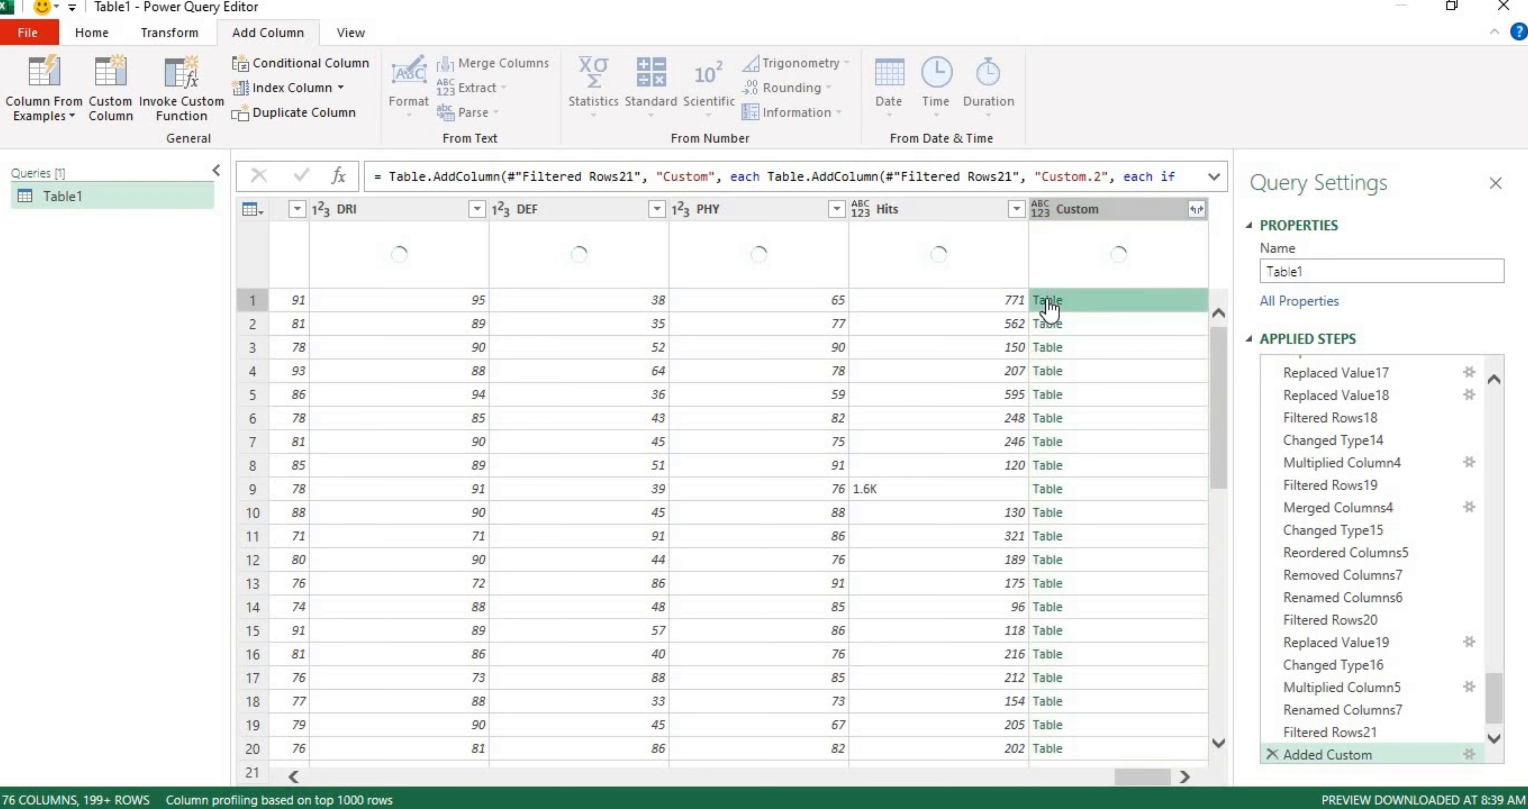
{"action": "left_click", "coordinate": [1048, 301]}
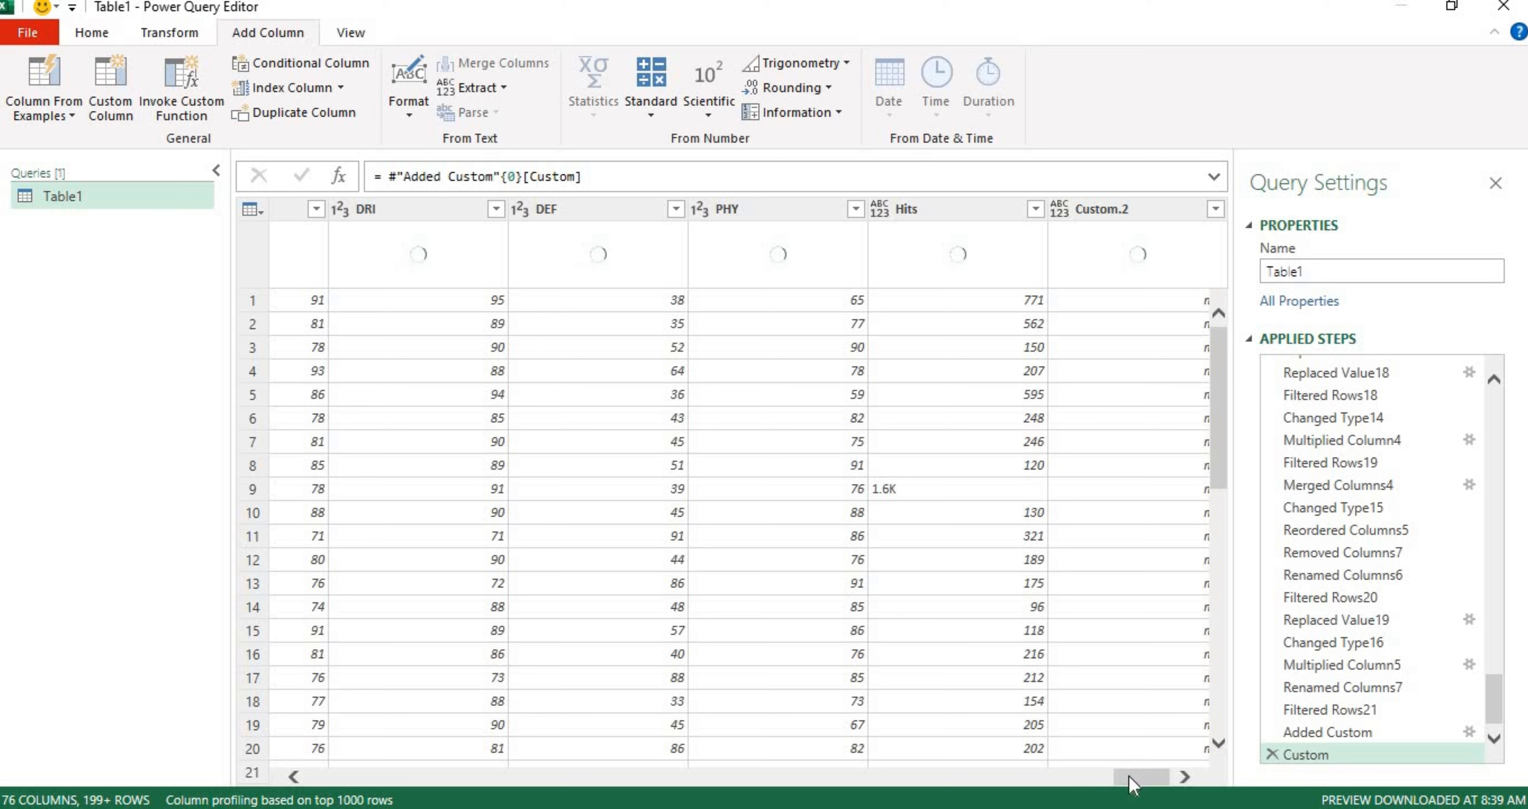
{"action": "left_click_drag", "start_coordinate": [1131, 778], "coordinate": [1192, 755]}
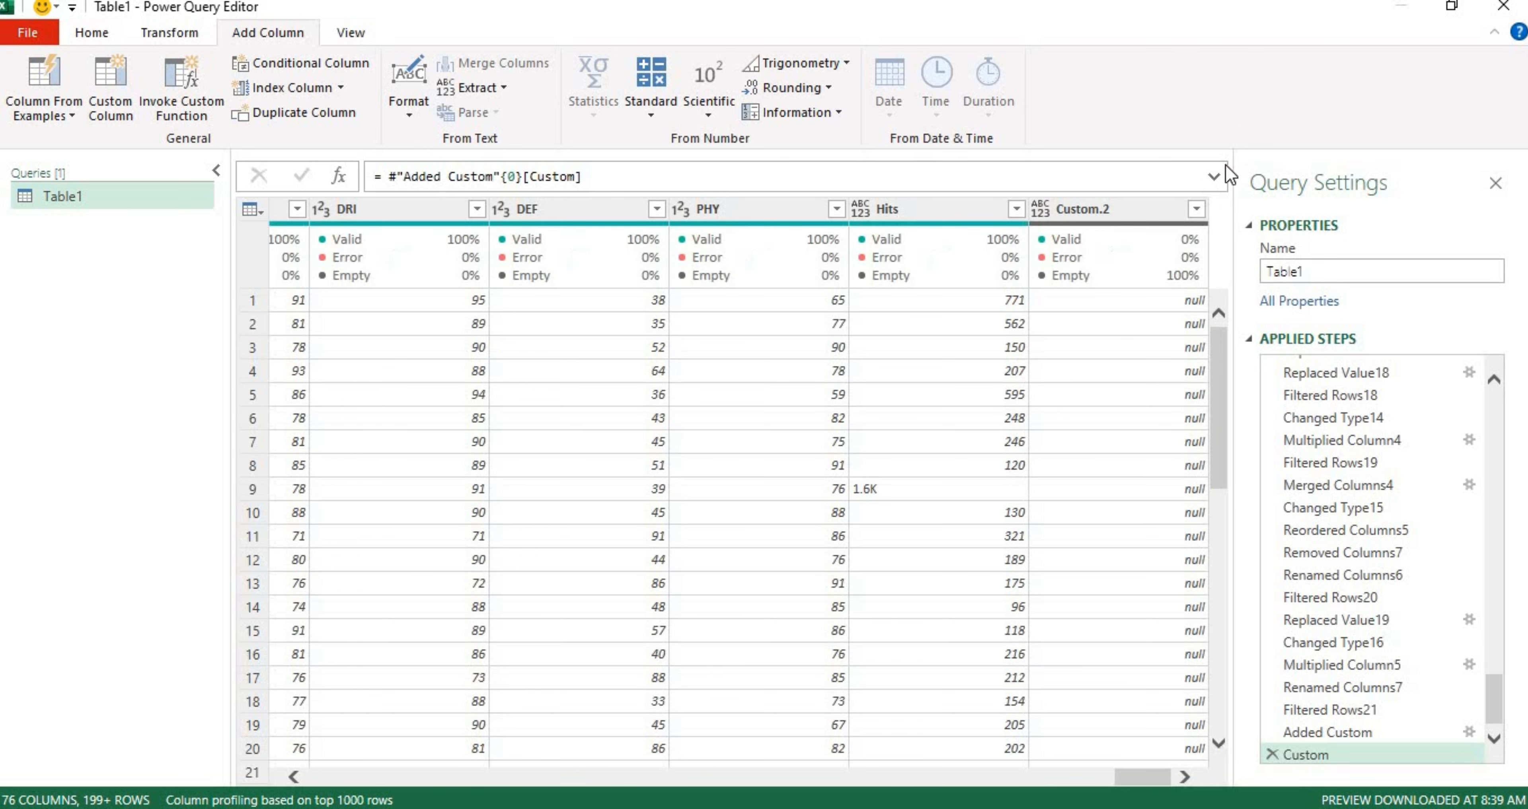
- Load the full list of distinct values in Custom.2, look through it, and apply the filter with all values selected
{"action": "left_click", "coordinate": [1196, 210]}
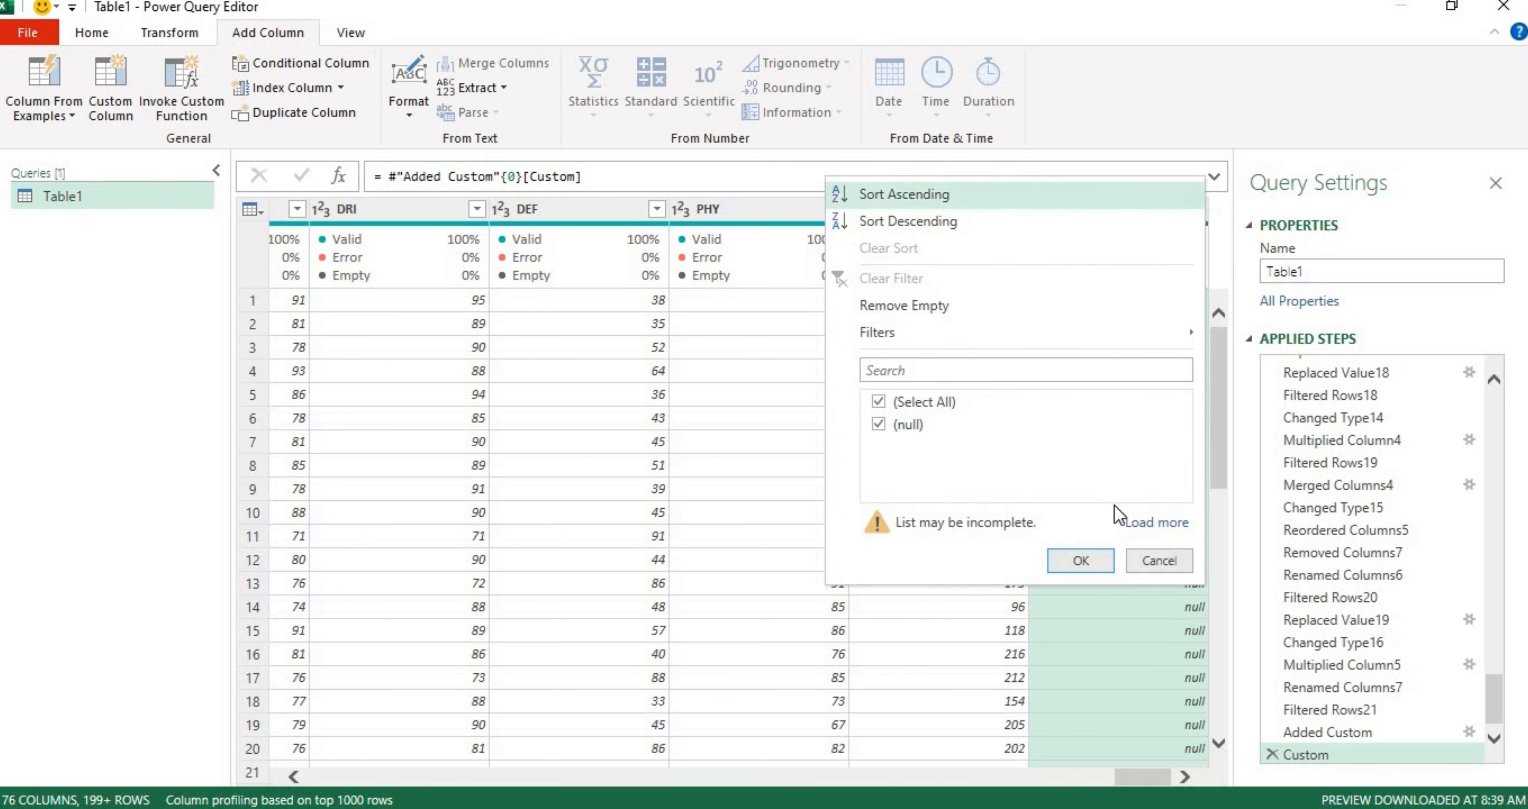
{"action": "left_click", "coordinate": [1153, 530]}
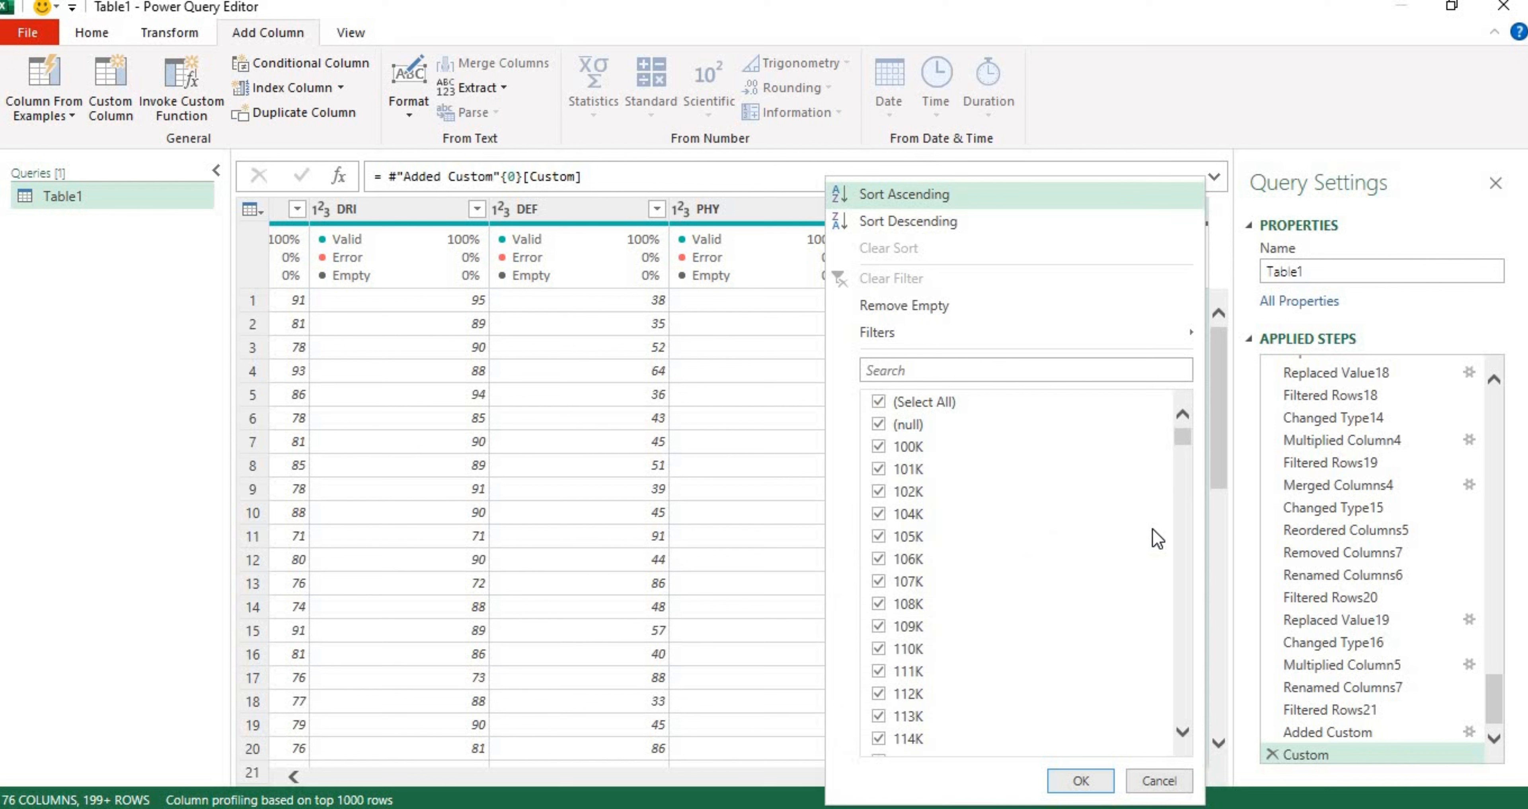
{"action": "left_click_drag", "start_coordinate": [1185, 441], "coordinate": [1168, 767]}
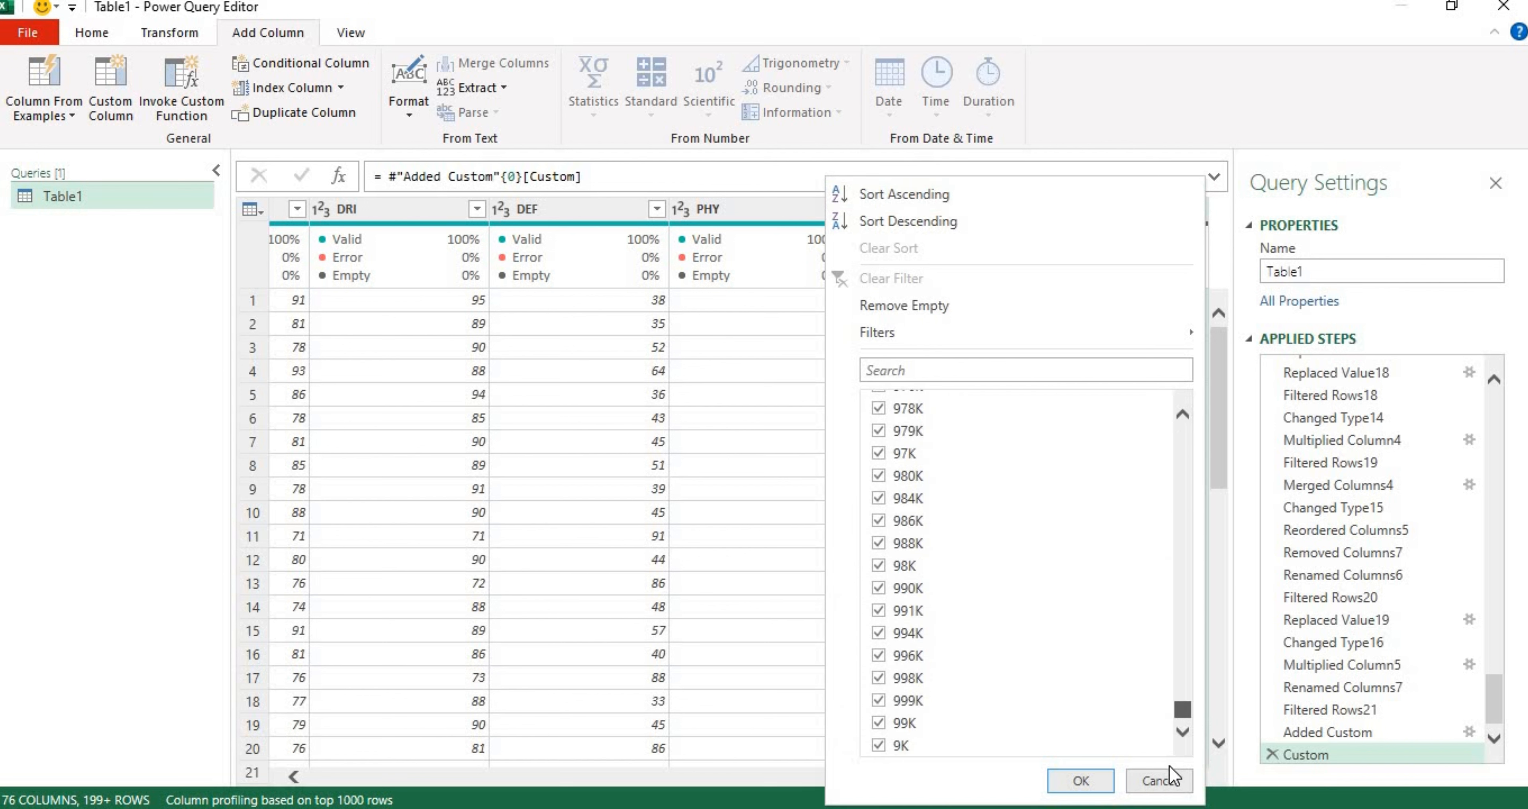
{"action": "left_click_drag", "start_coordinate": [1183, 709], "coordinate": [1179, 419]}
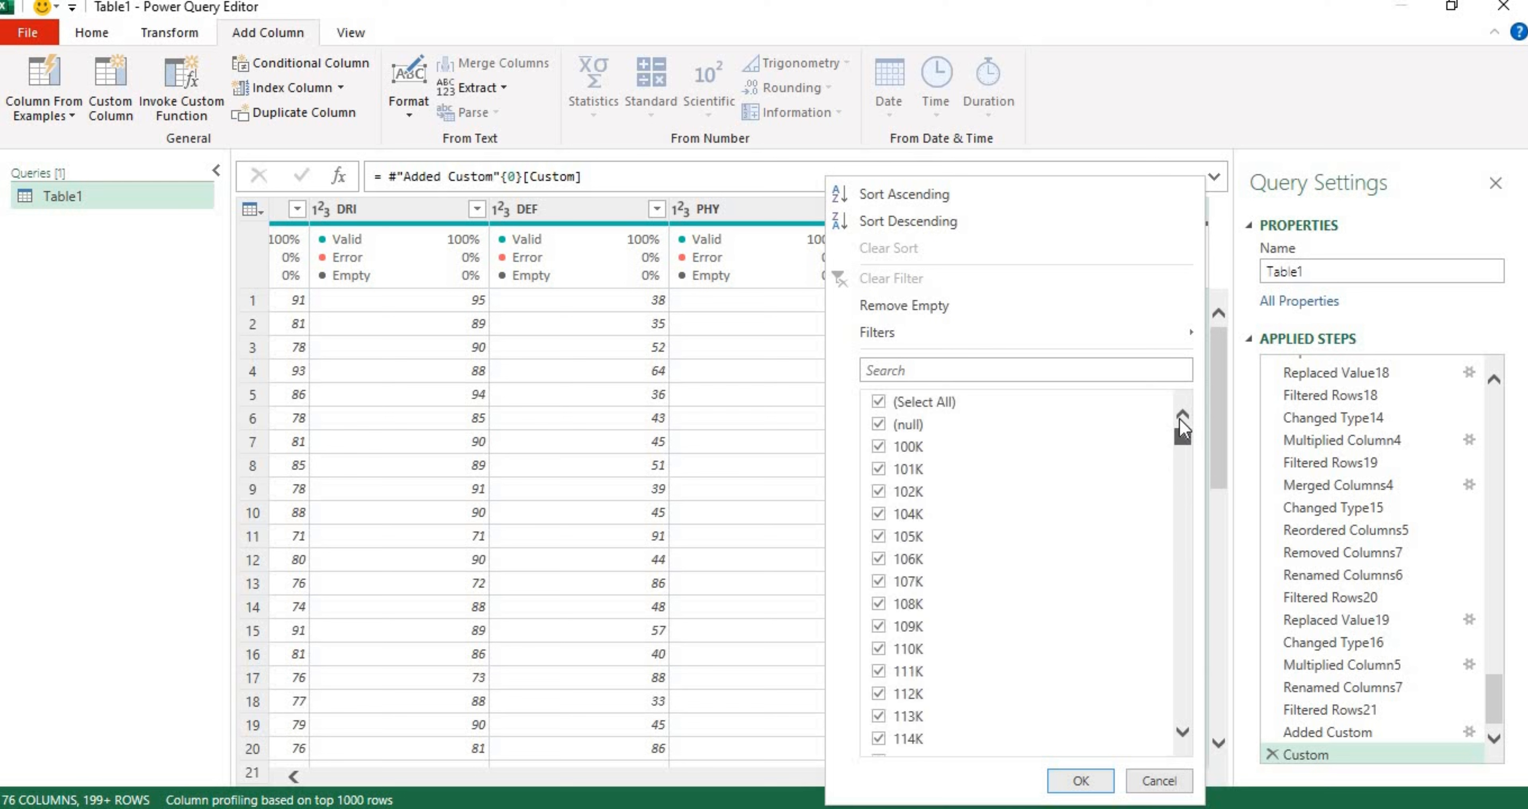
{"action": "left_click", "coordinate": [1081, 781]}
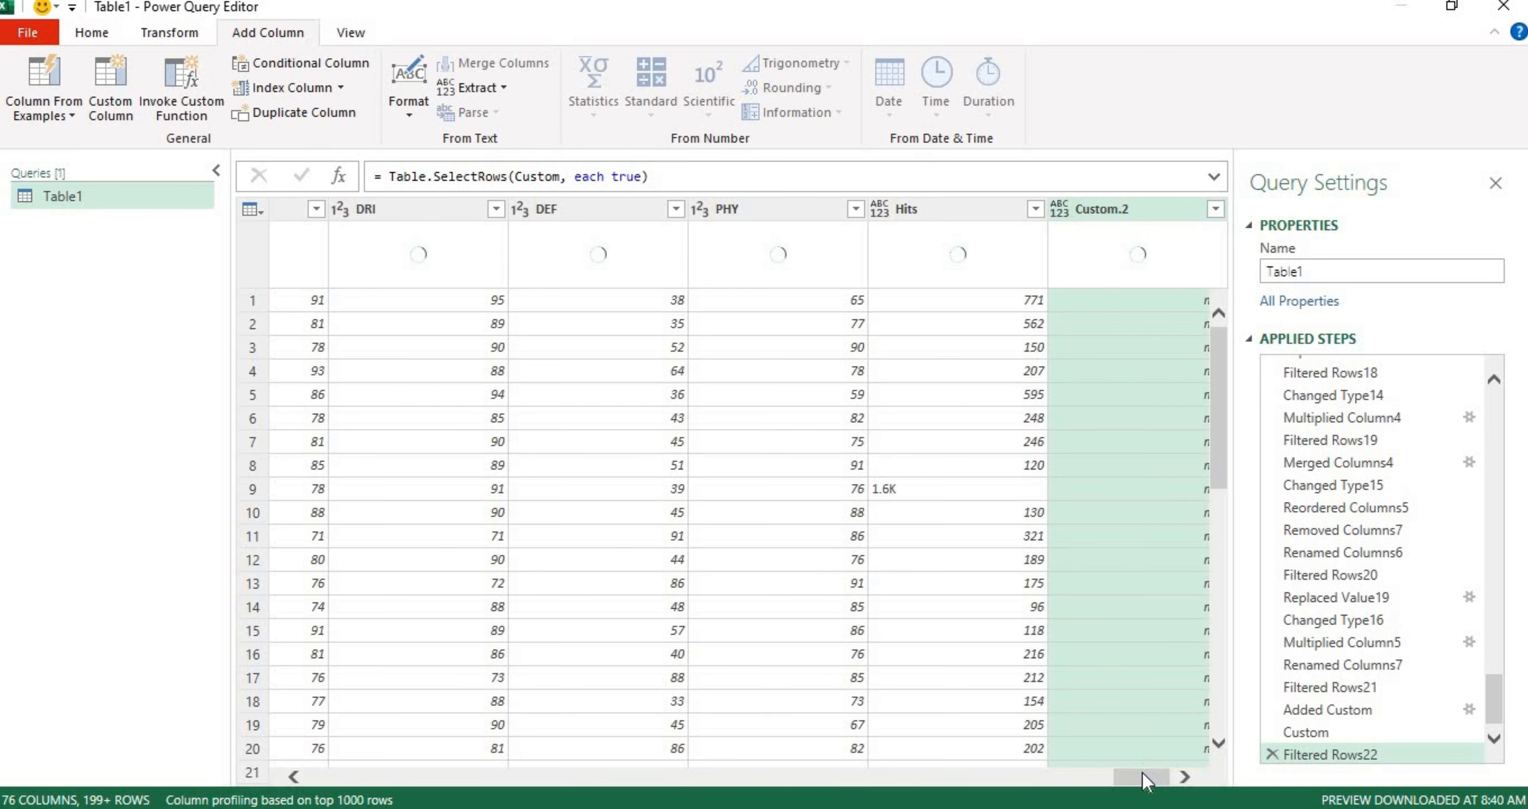
- Replace the null values in the Custom.2 column with "none"
{"action": "left_click", "coordinate": [1184, 775]}
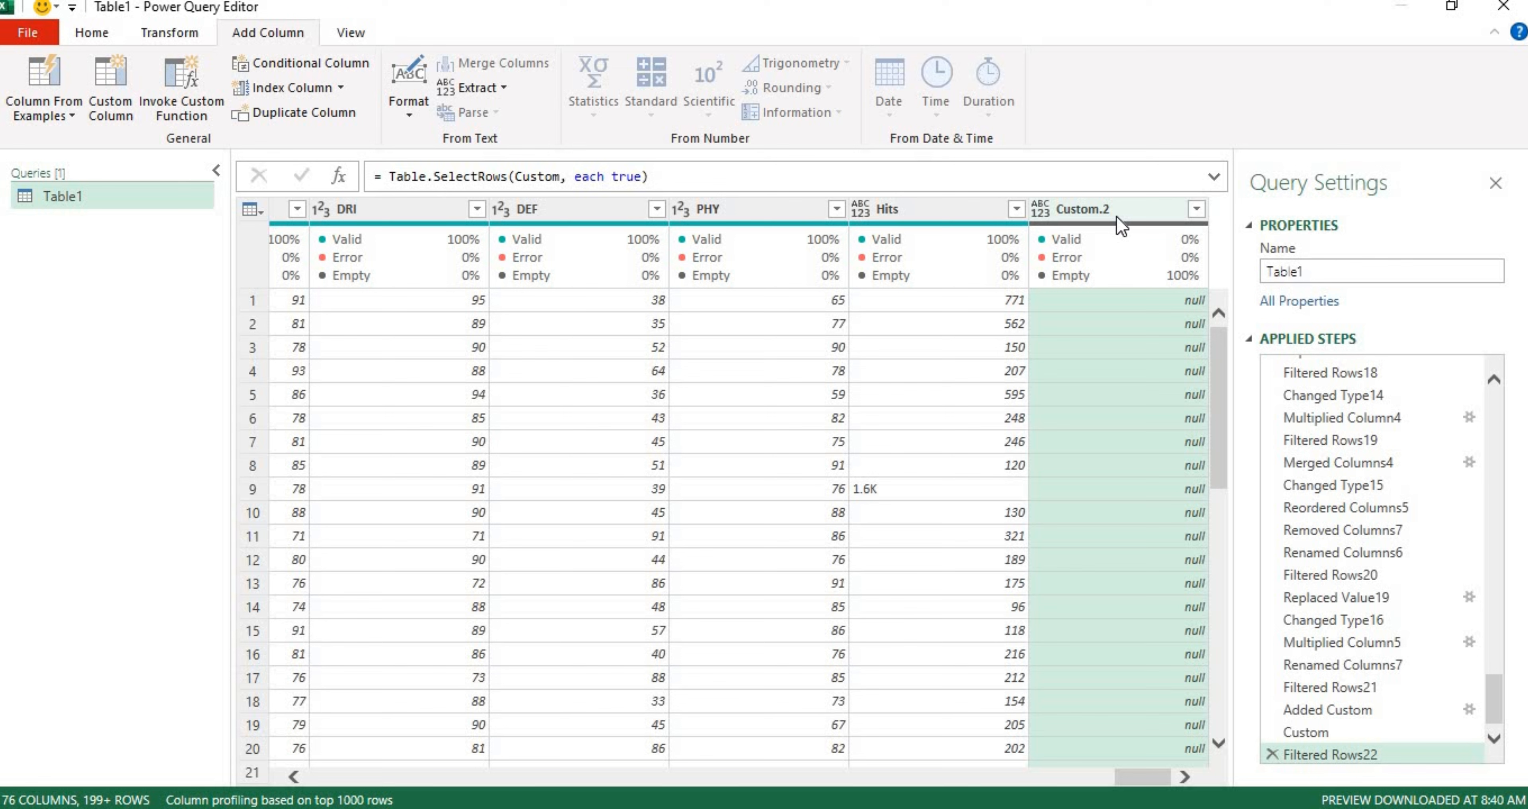
{"action": "right_click", "coordinate": [1116, 216]}
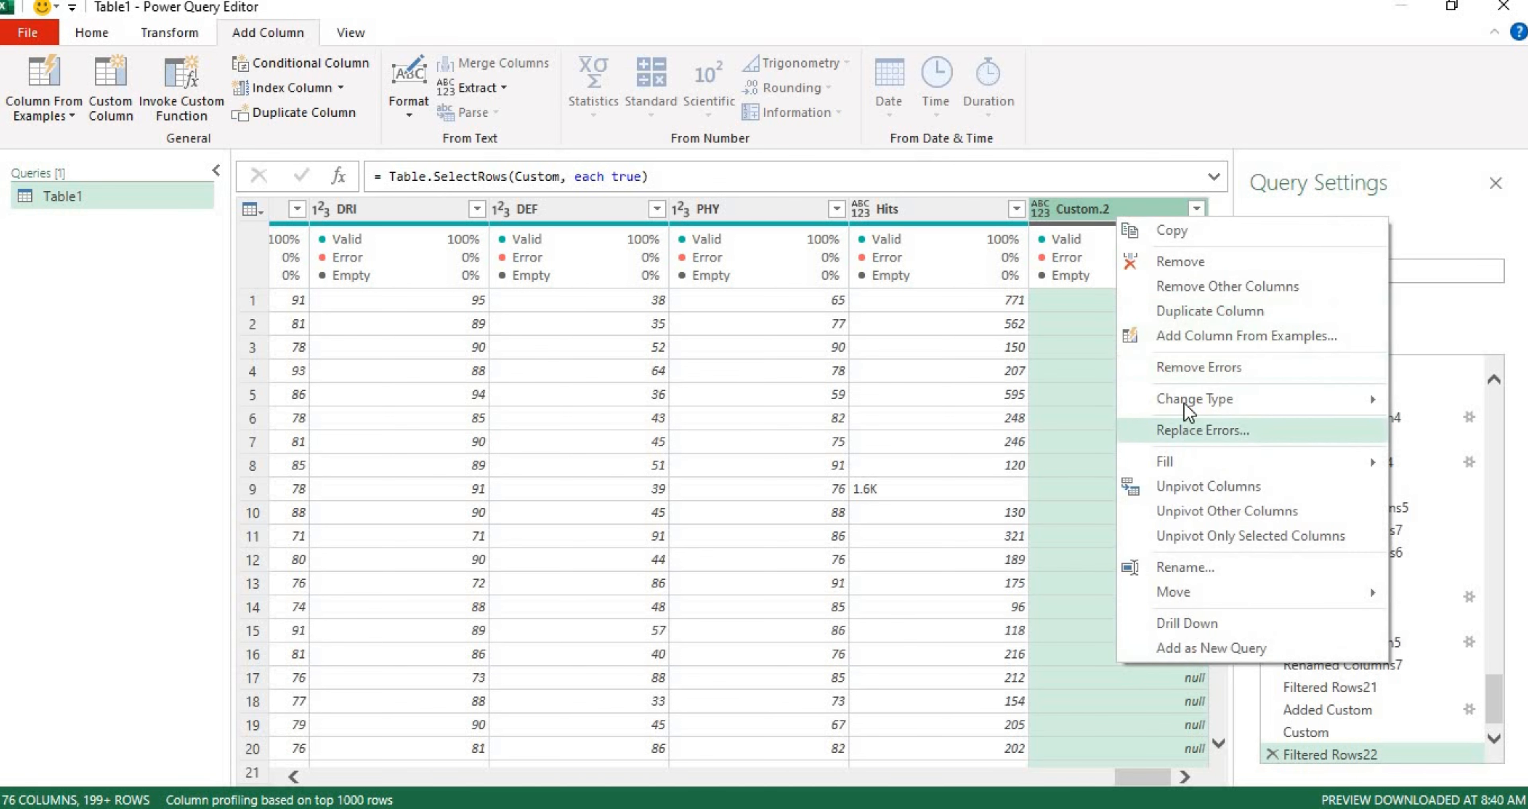
{"action": "left_click", "coordinate": [1091, 210]}
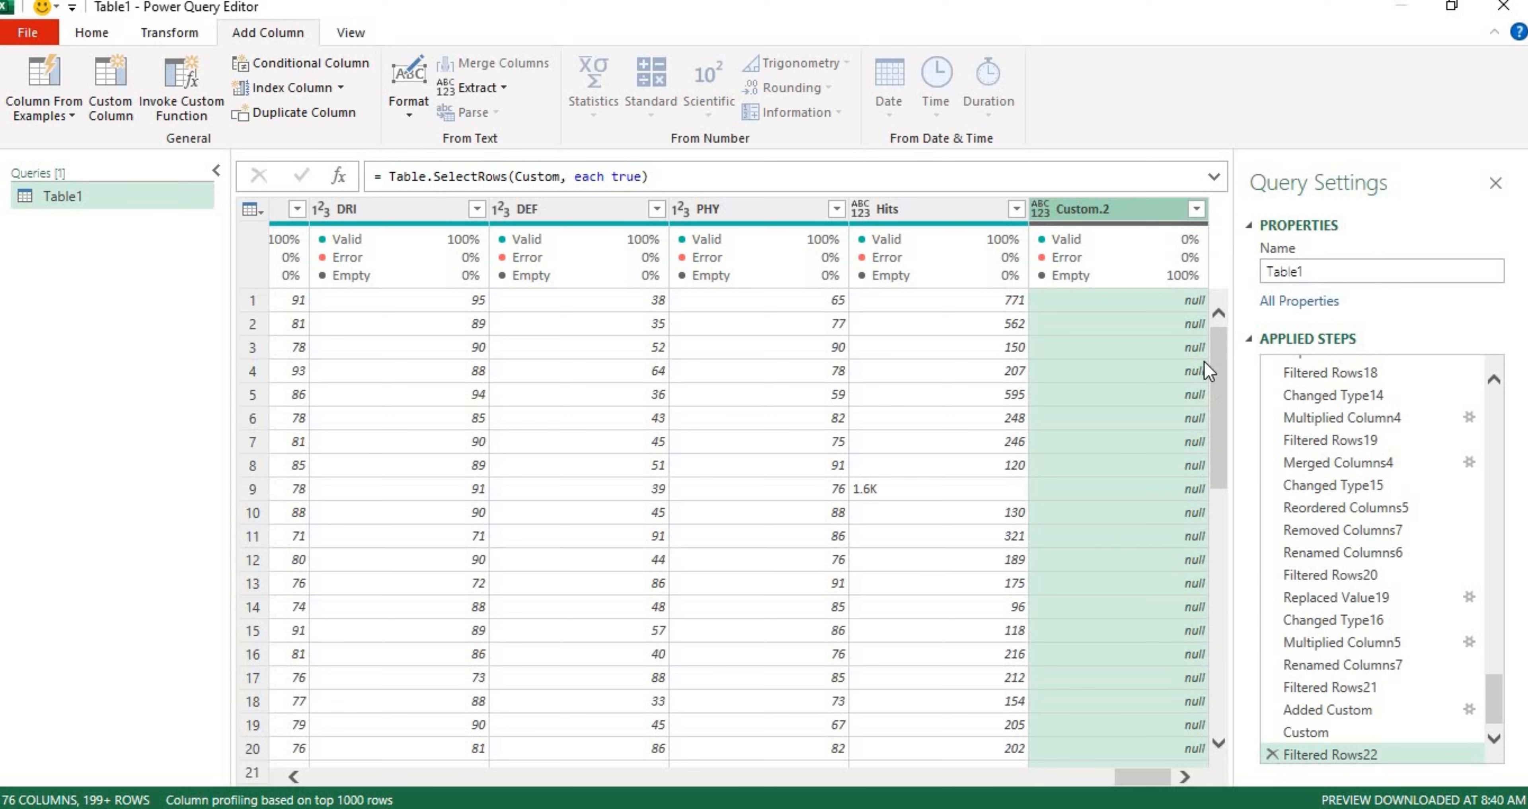
{"action": "left_click", "coordinate": [171, 34]}
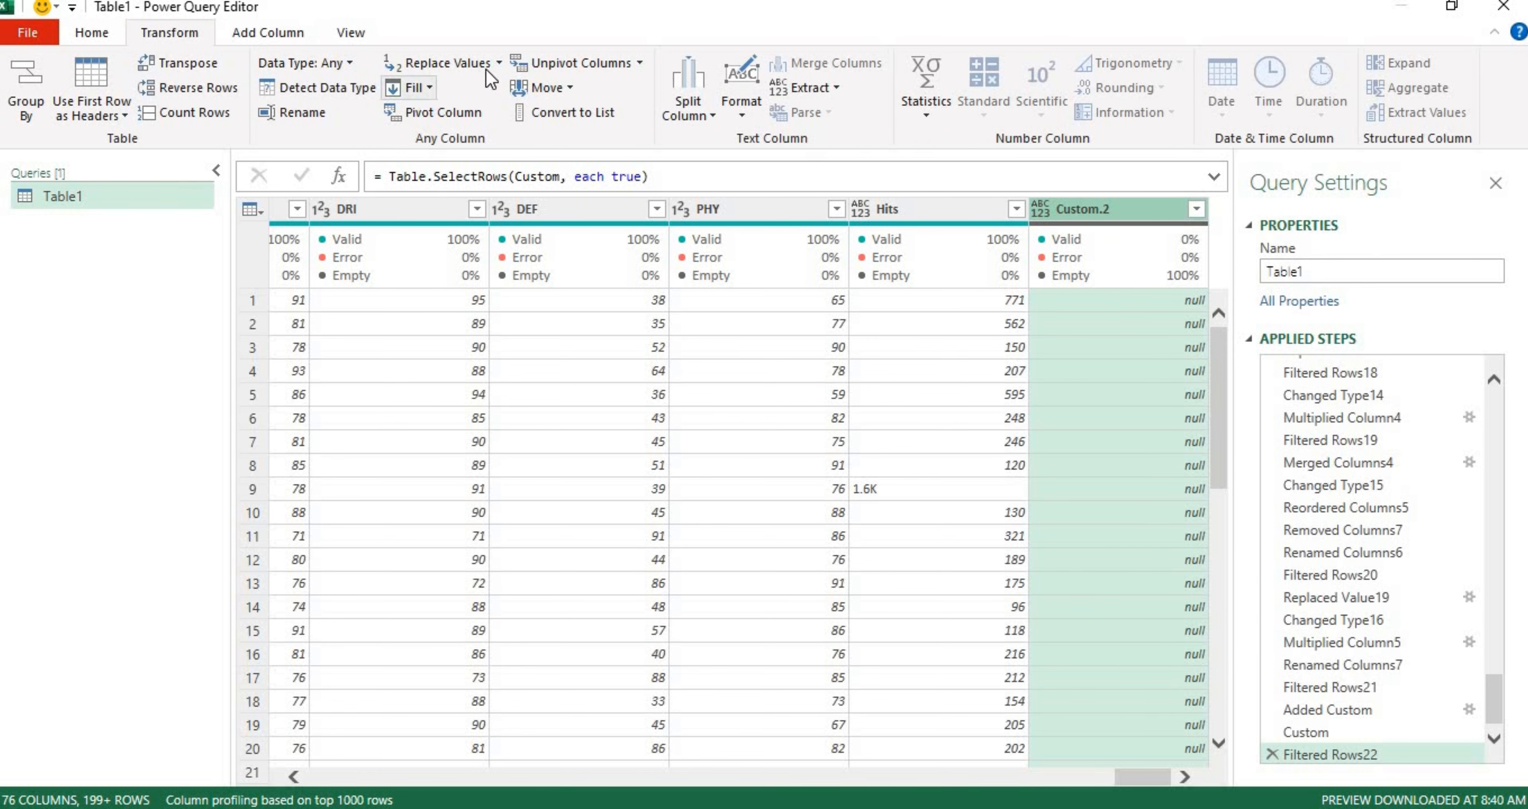
{"action": "left_click", "coordinate": [498, 64]}
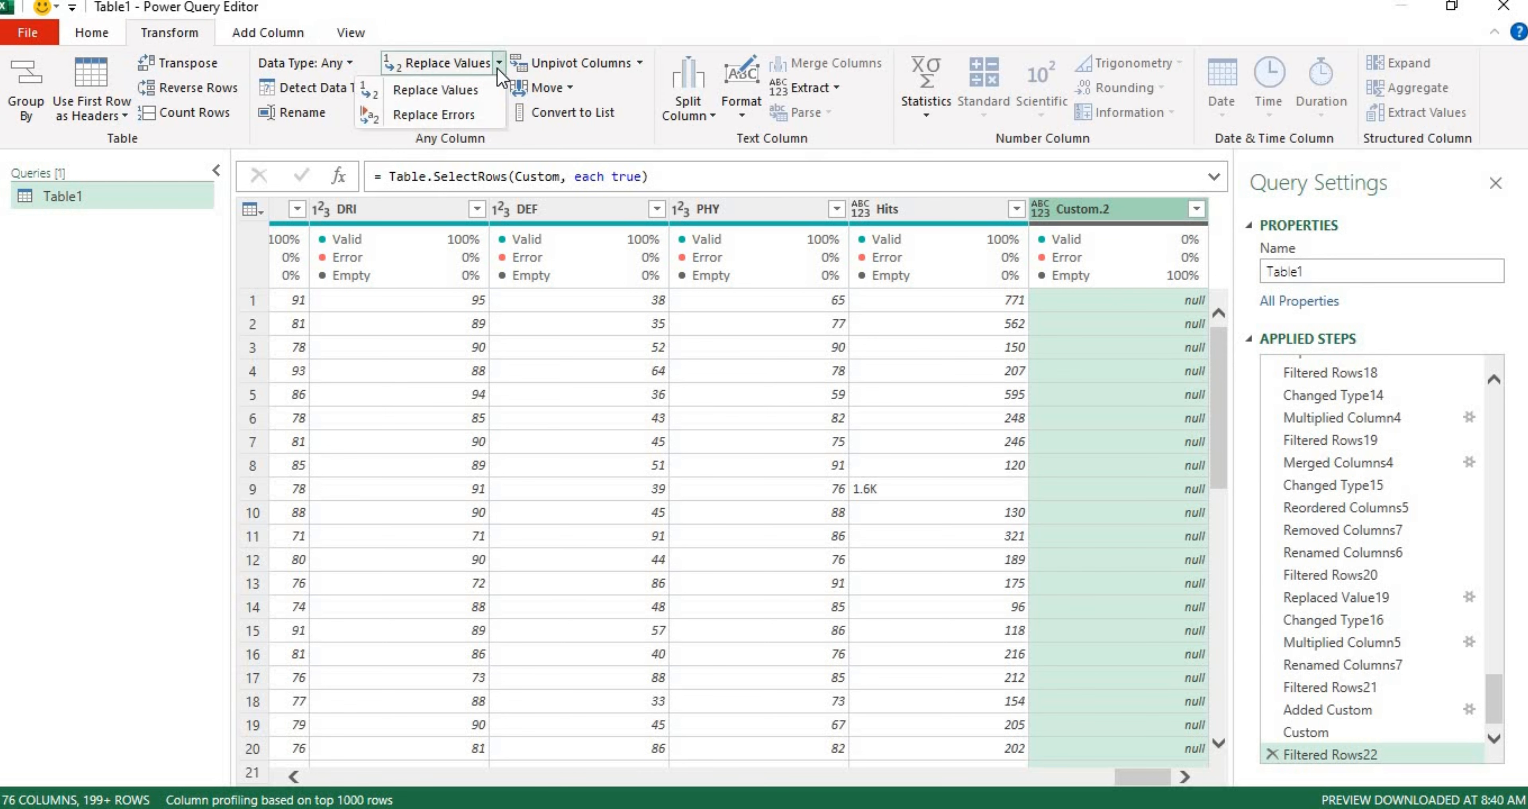
{"action": "left_click", "coordinate": [471, 93]}
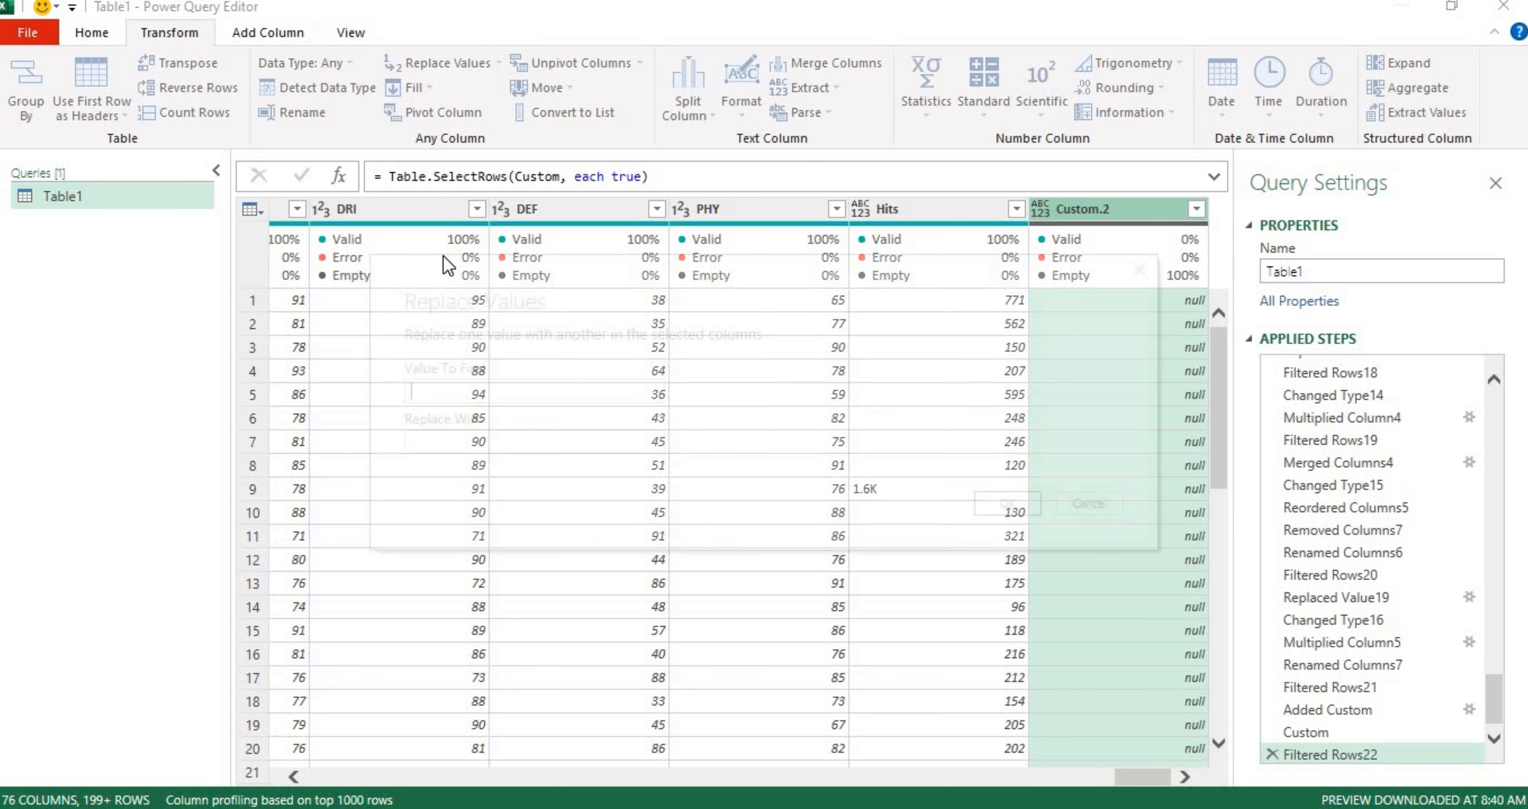
{"action": "type", "text": "nul"}
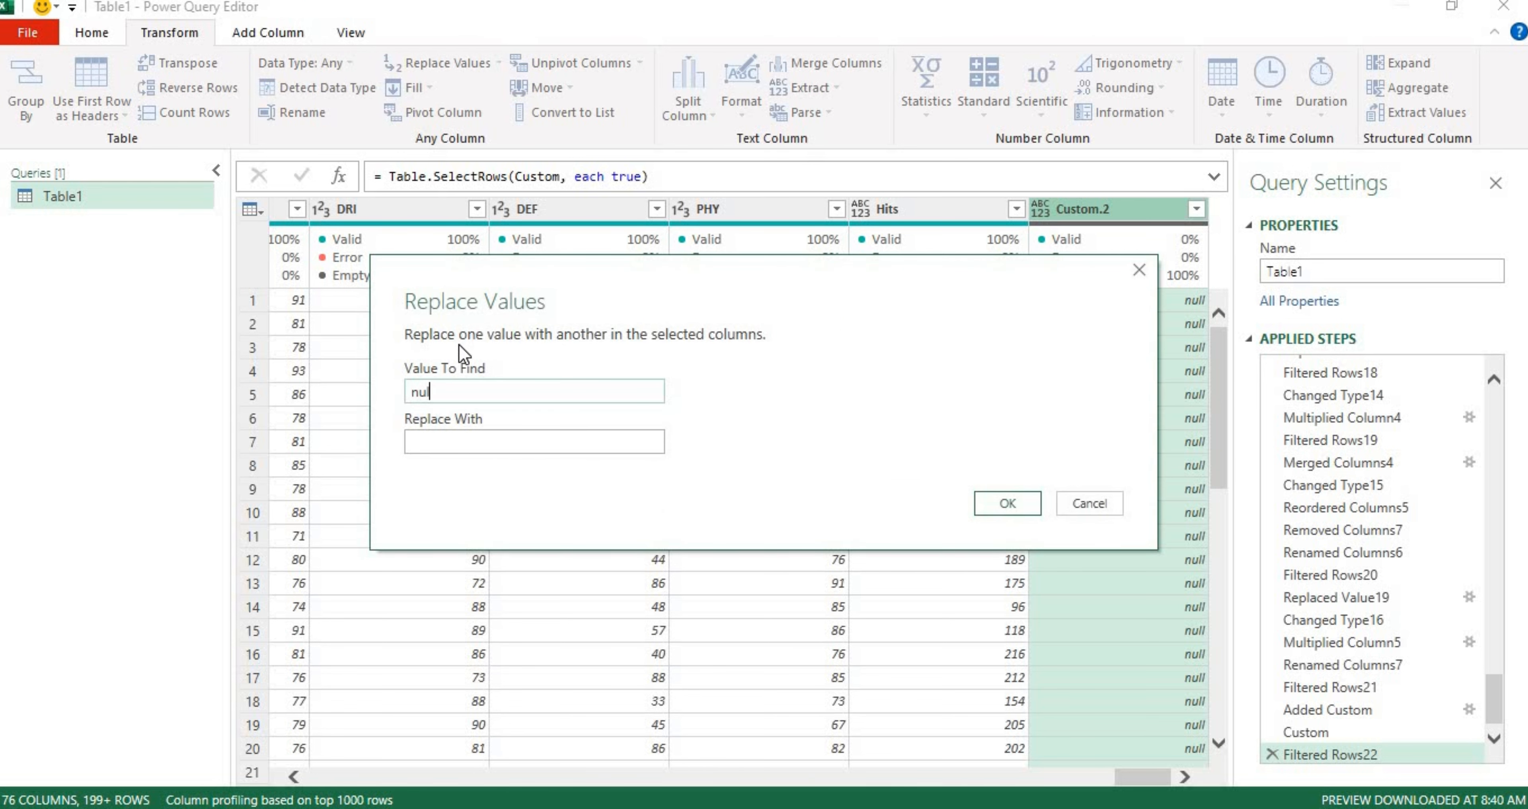
{"action": "type", "text": "l"}
{"action": "left_click", "coordinate": [470, 445]}
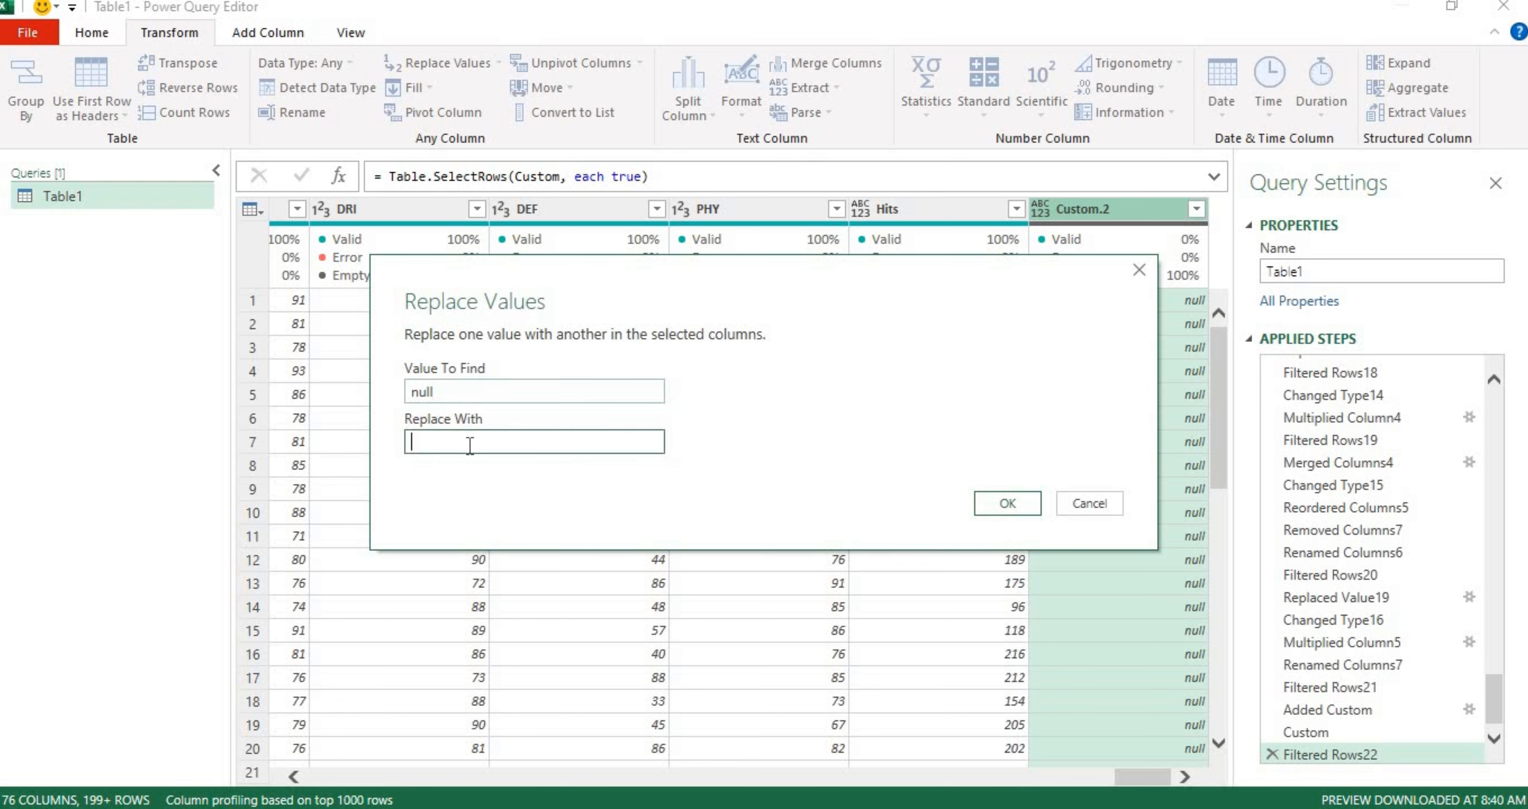
{"action": "type", "text": "none"}
{"action": "key", "text": "Return"}
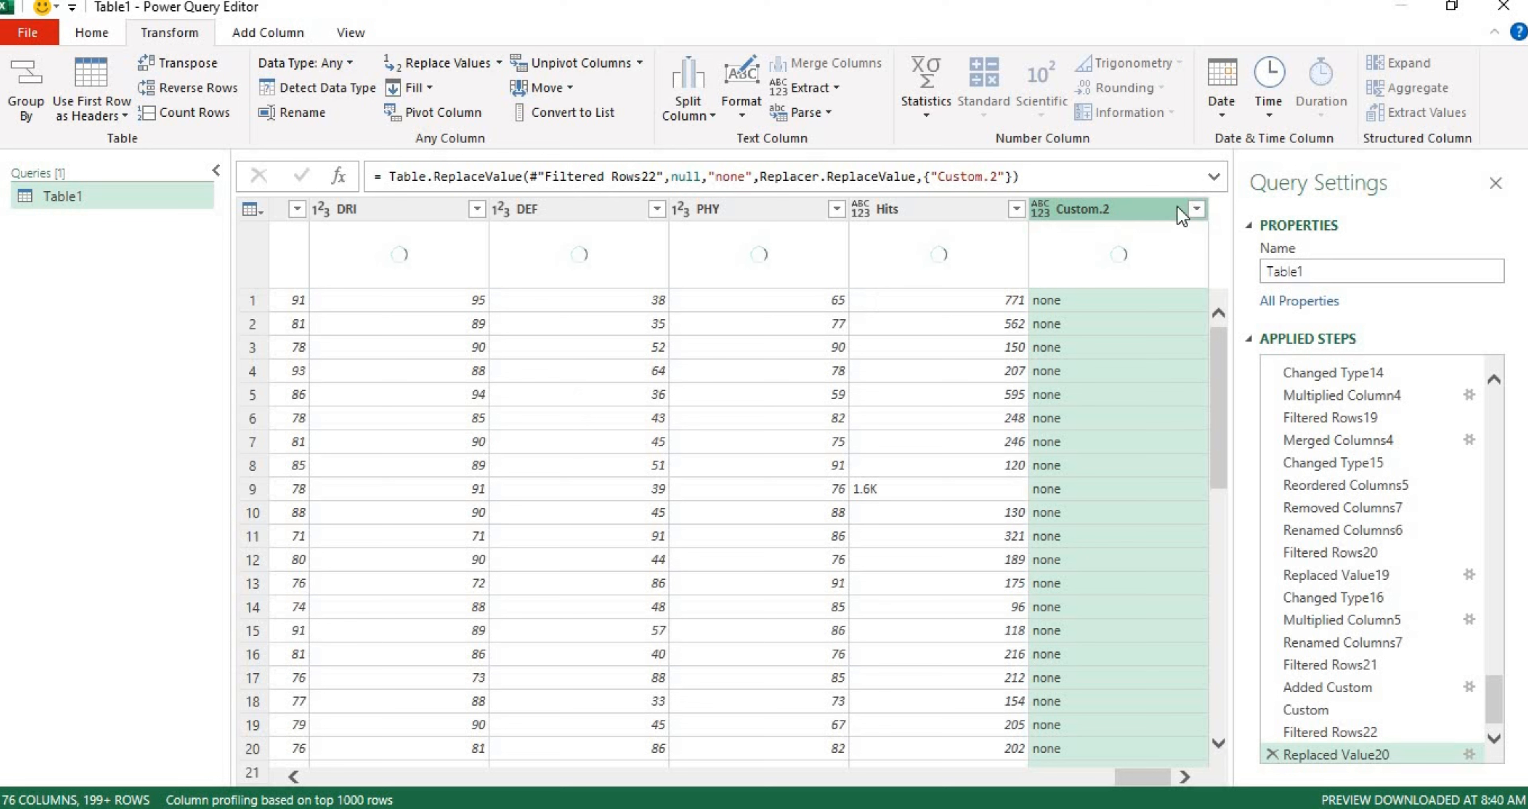
- Strip the letter K from the Custom.2 values by replacing it with nothing
{"action": "right_click", "coordinate": [1148, 213]}
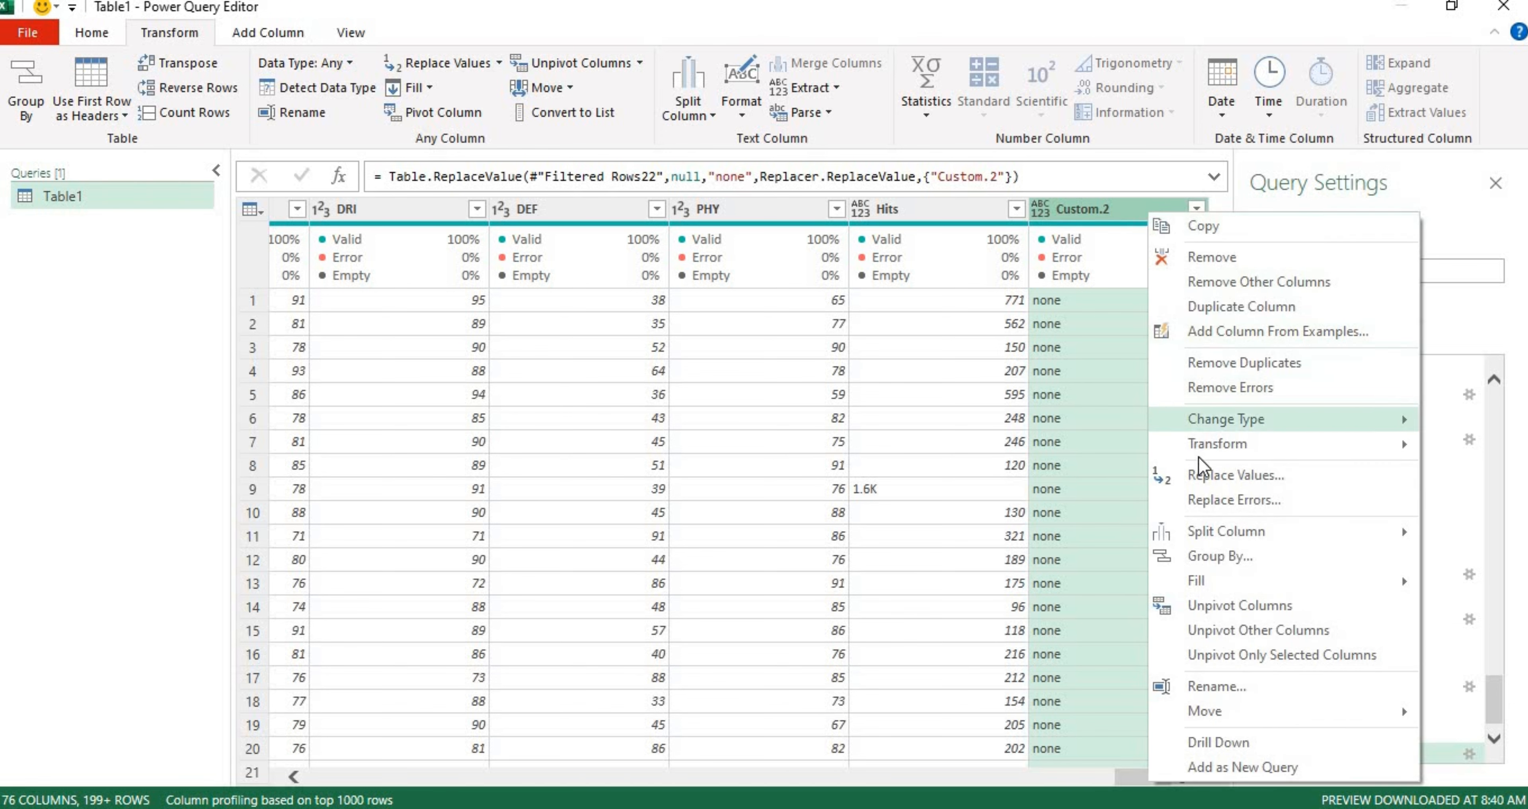
{"action": "left_click", "coordinate": [1201, 475]}
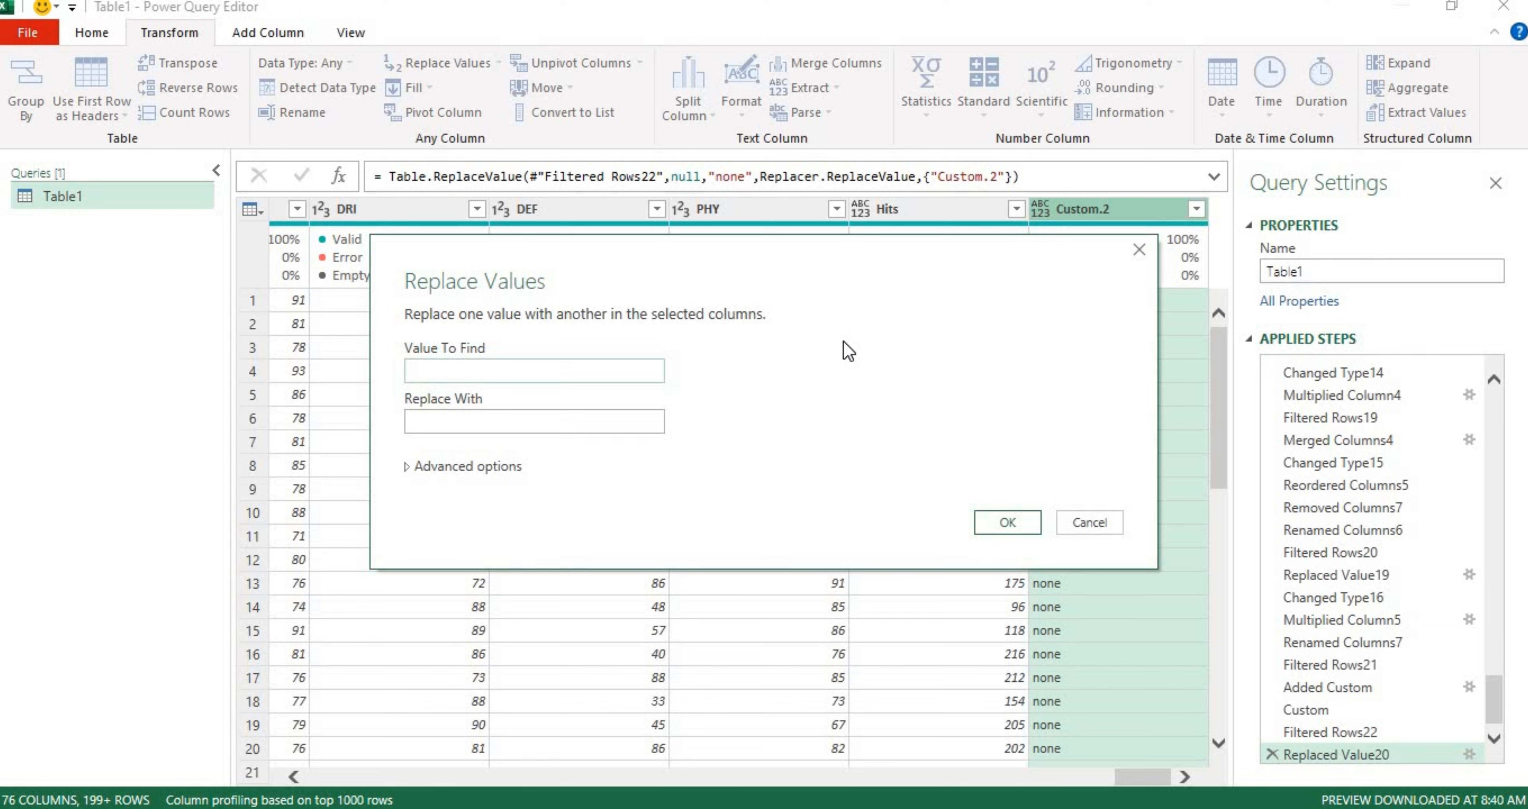
{"action": "type", "text": "K"}
{"action": "key", "text": "Return"}
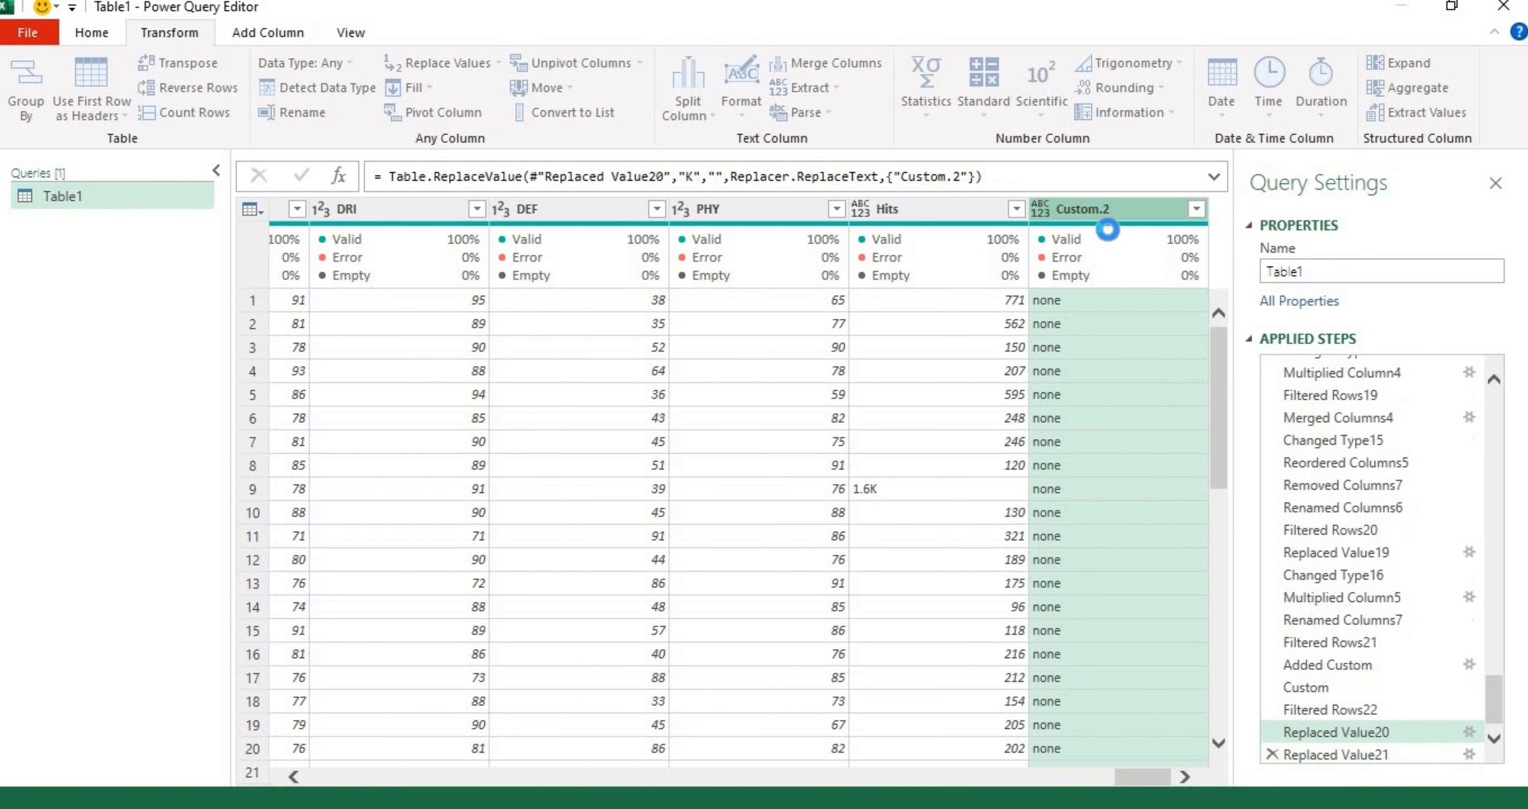
- Replace the text "none" in the Custom.2 column with an empty value
{"action": "right_click", "coordinate": [1091, 211]}
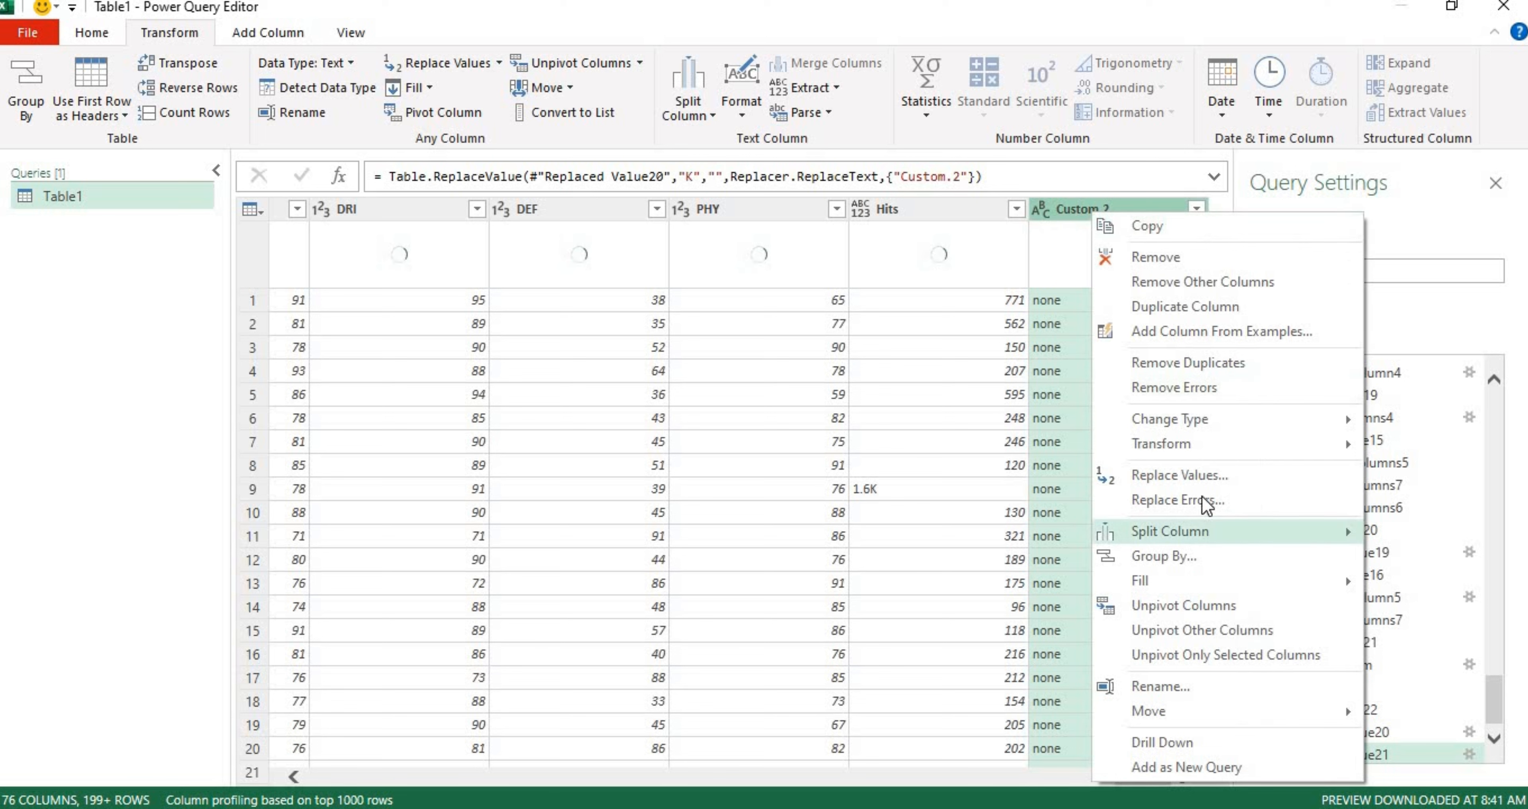
{"action": "left_click", "coordinate": [1195, 480]}
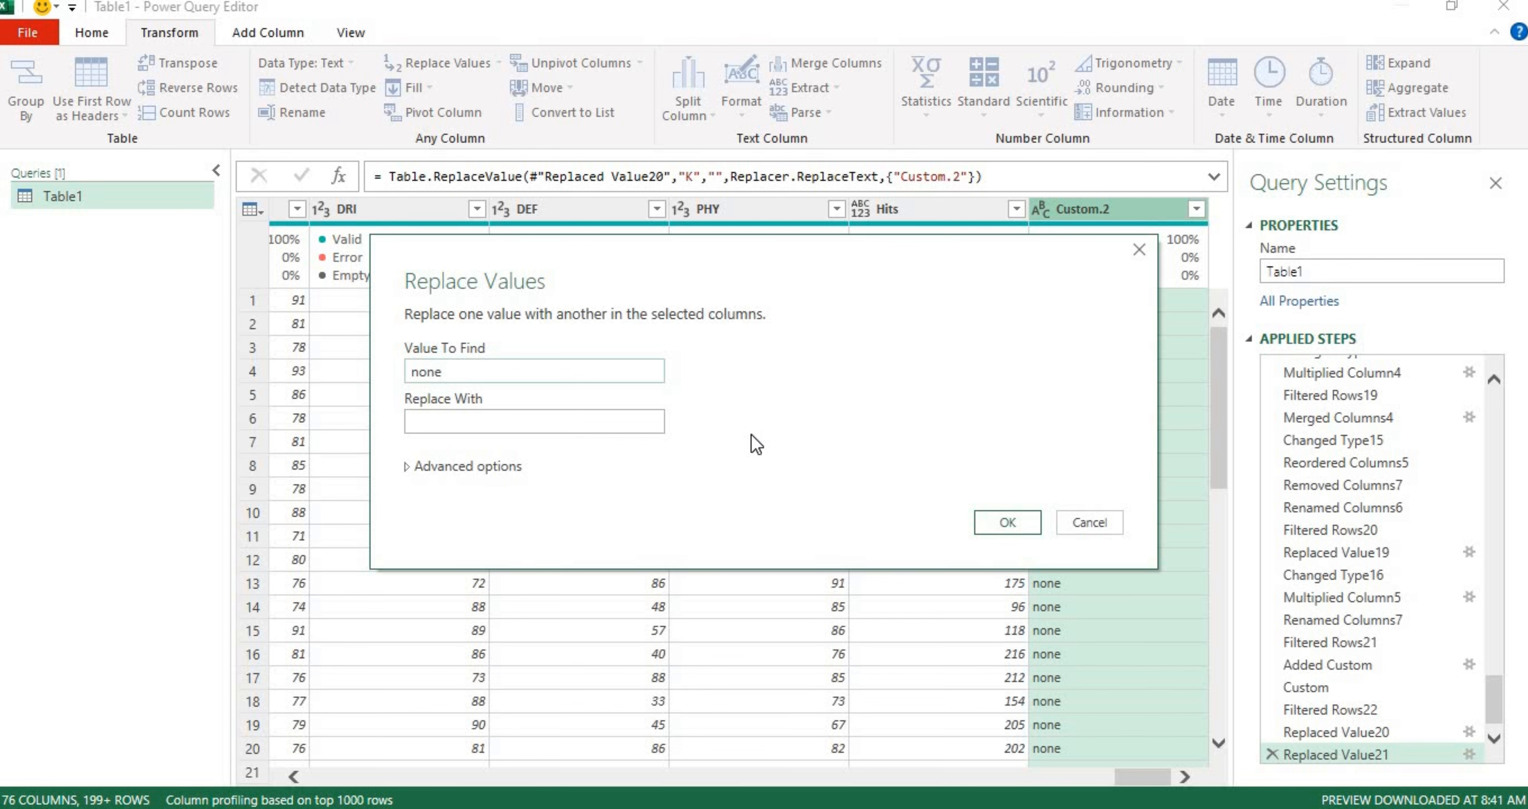
{"action": "type", "text": "none"}
{"action": "key", "text": "Return"}
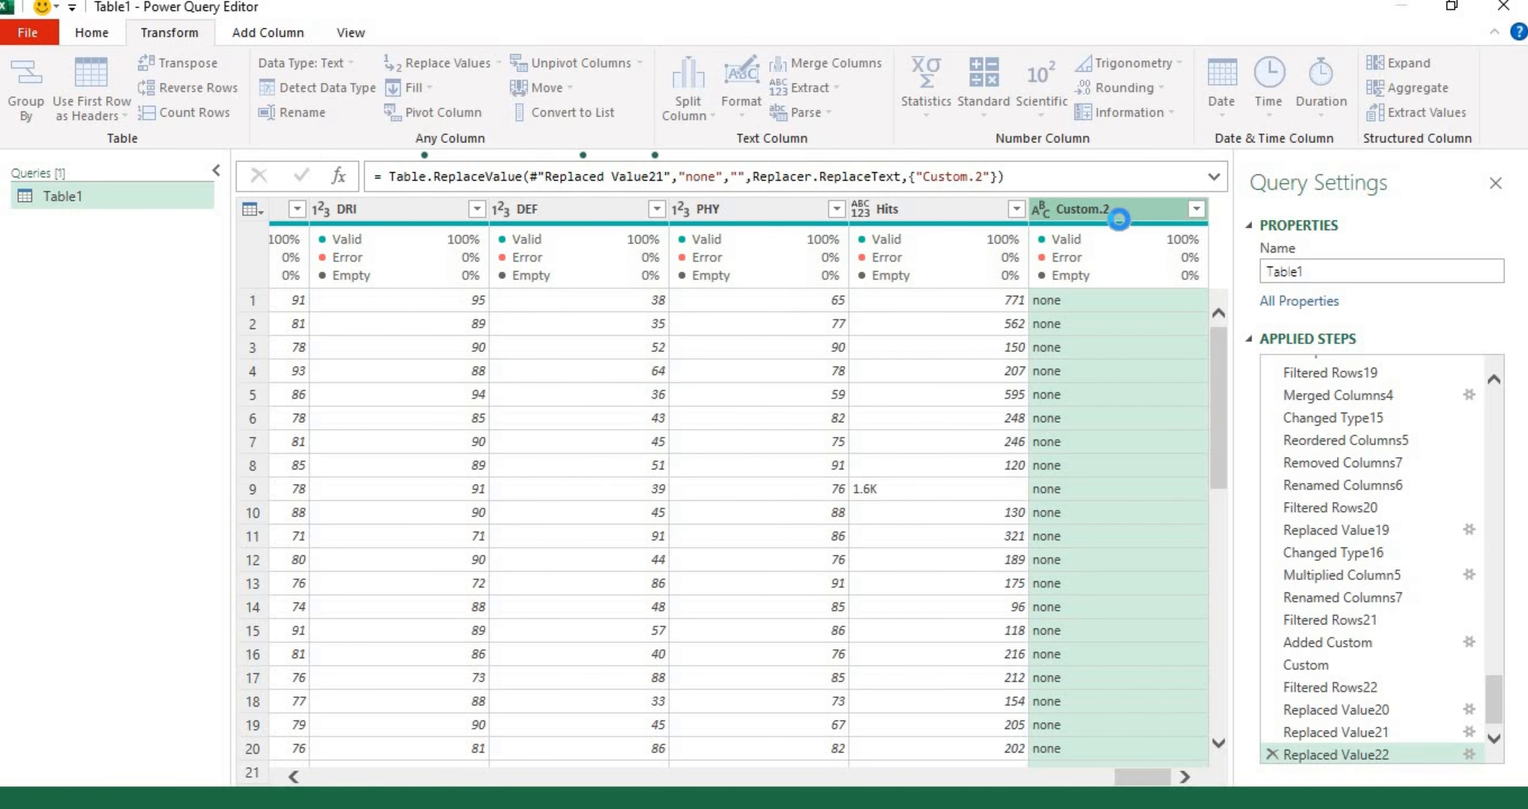
- Load the complete value list of the cleaned Custom.2 column and apply its filter with every value kept
{"action": "left_click", "coordinate": [1203, 212]}
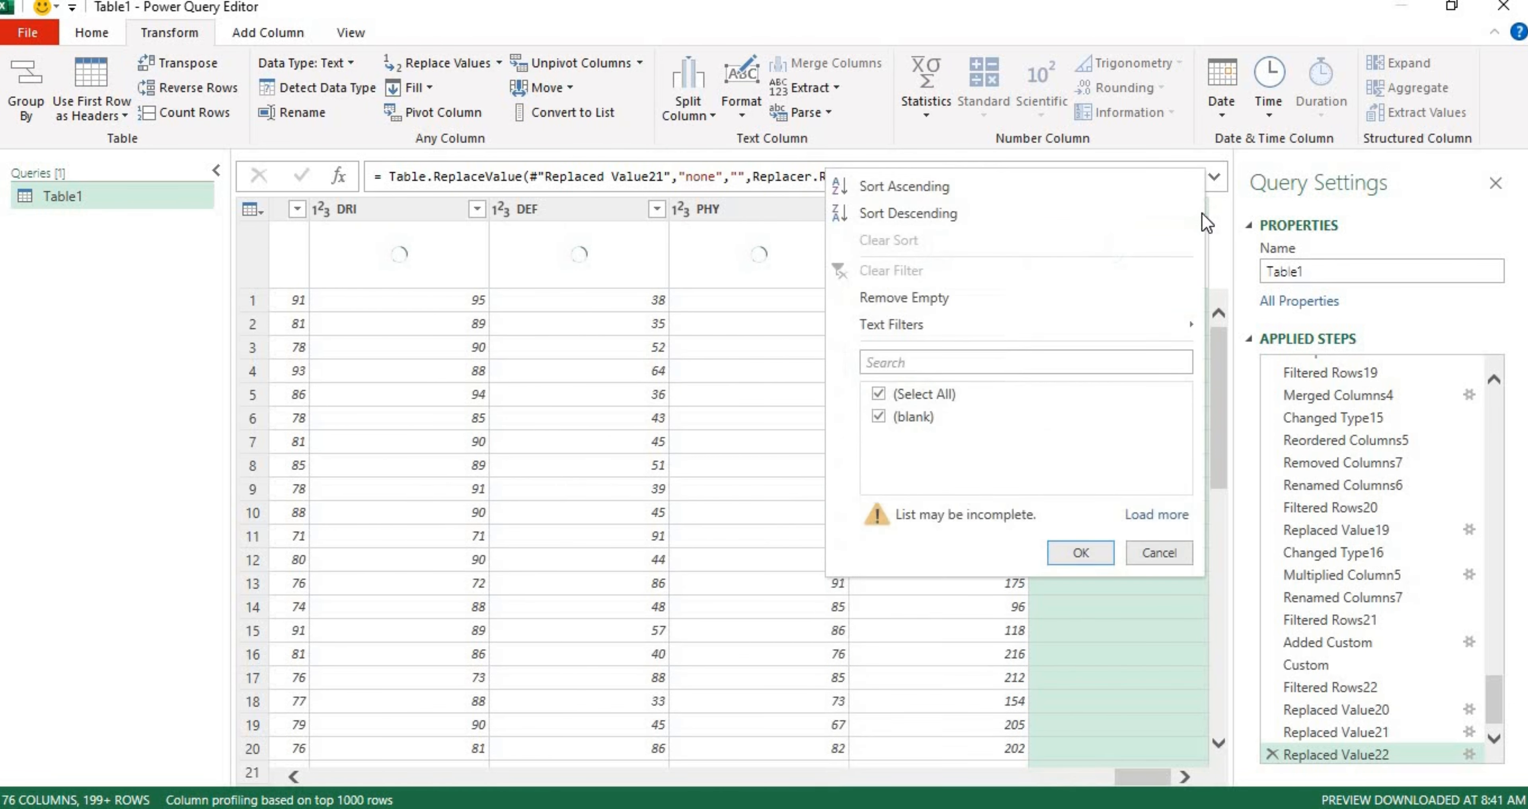
{"action": "left_click", "coordinate": [1164, 516]}
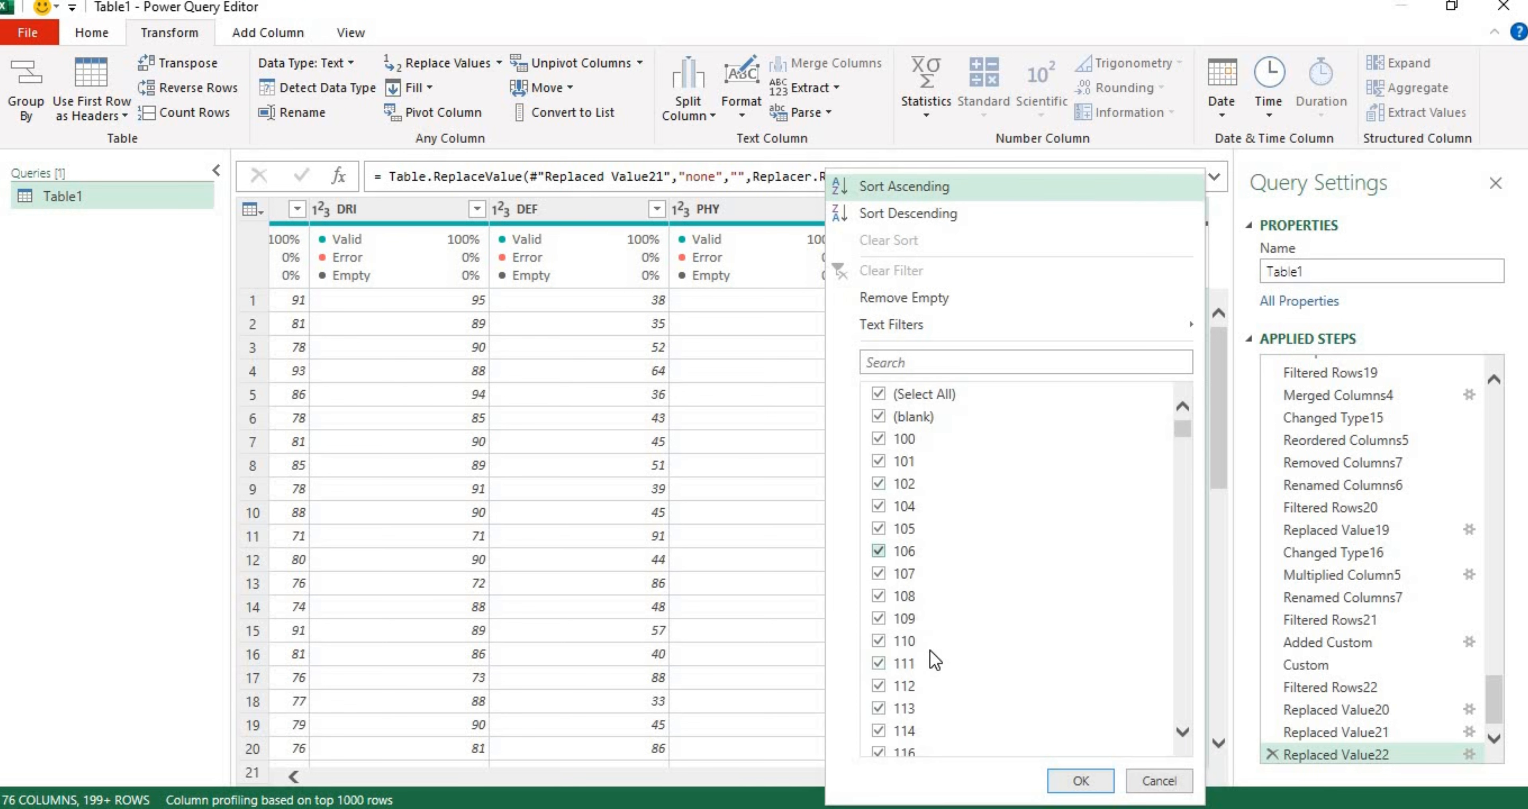
{"action": "left_click", "coordinate": [1061, 789]}
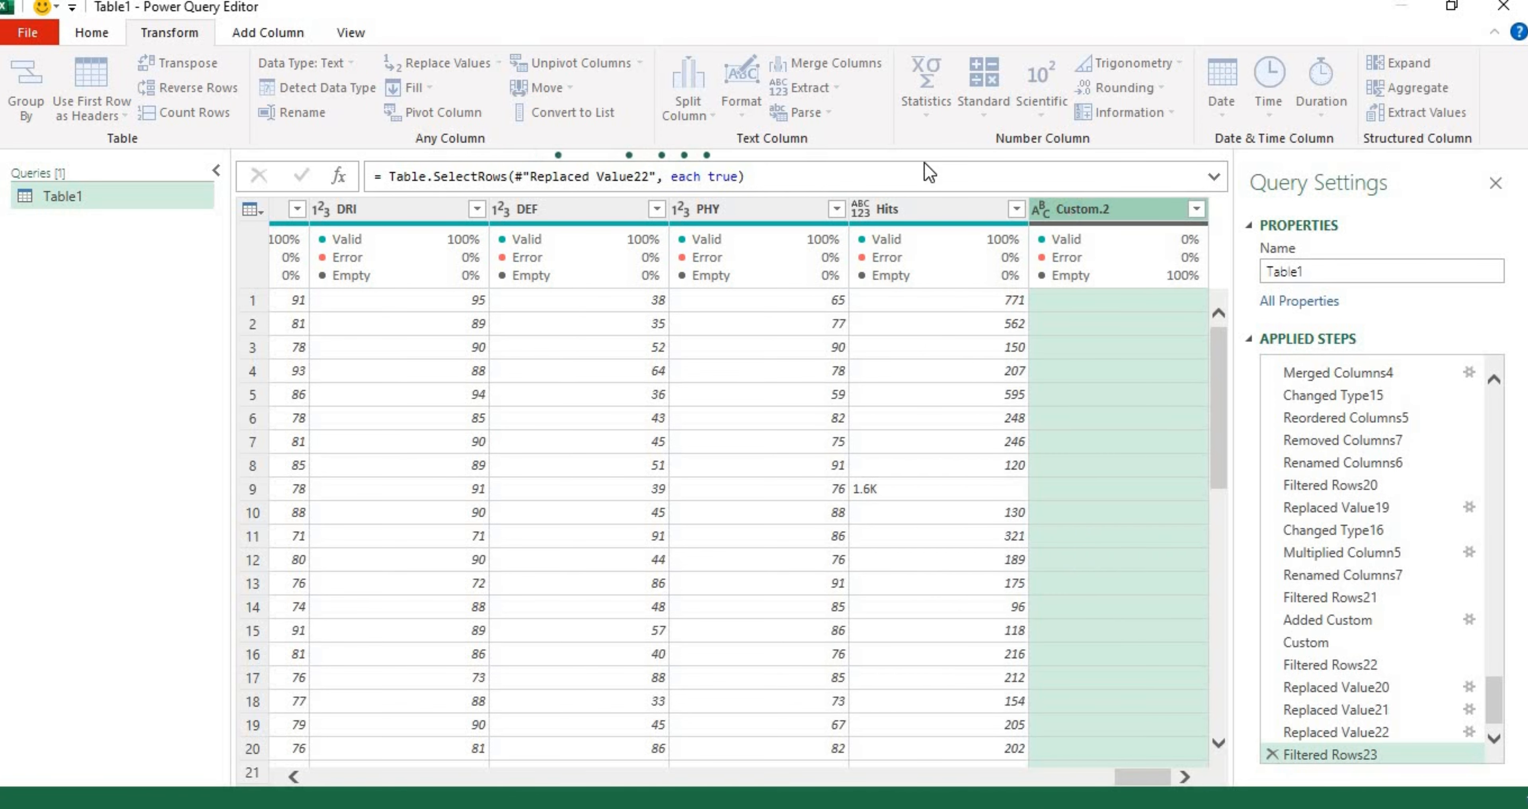
- Change the data type of the Custom.2 column to Whole Number
{"action": "mouse_move", "coordinate": [623, 104]}
{"action": "left_mouse_down"}
{"action": "mouse_move", "coordinate": [219, 62]}
{"action": "mouse_move", "coordinate": [265, 43]}
{"action": "mouse_move", "coordinate": [573, 121]}
{"action": "mouse_move", "coordinate": [957, 254]}
{"action": "mouse_move", "coordinate": [1272, 399]}
{"action": "left_mouse_up"}
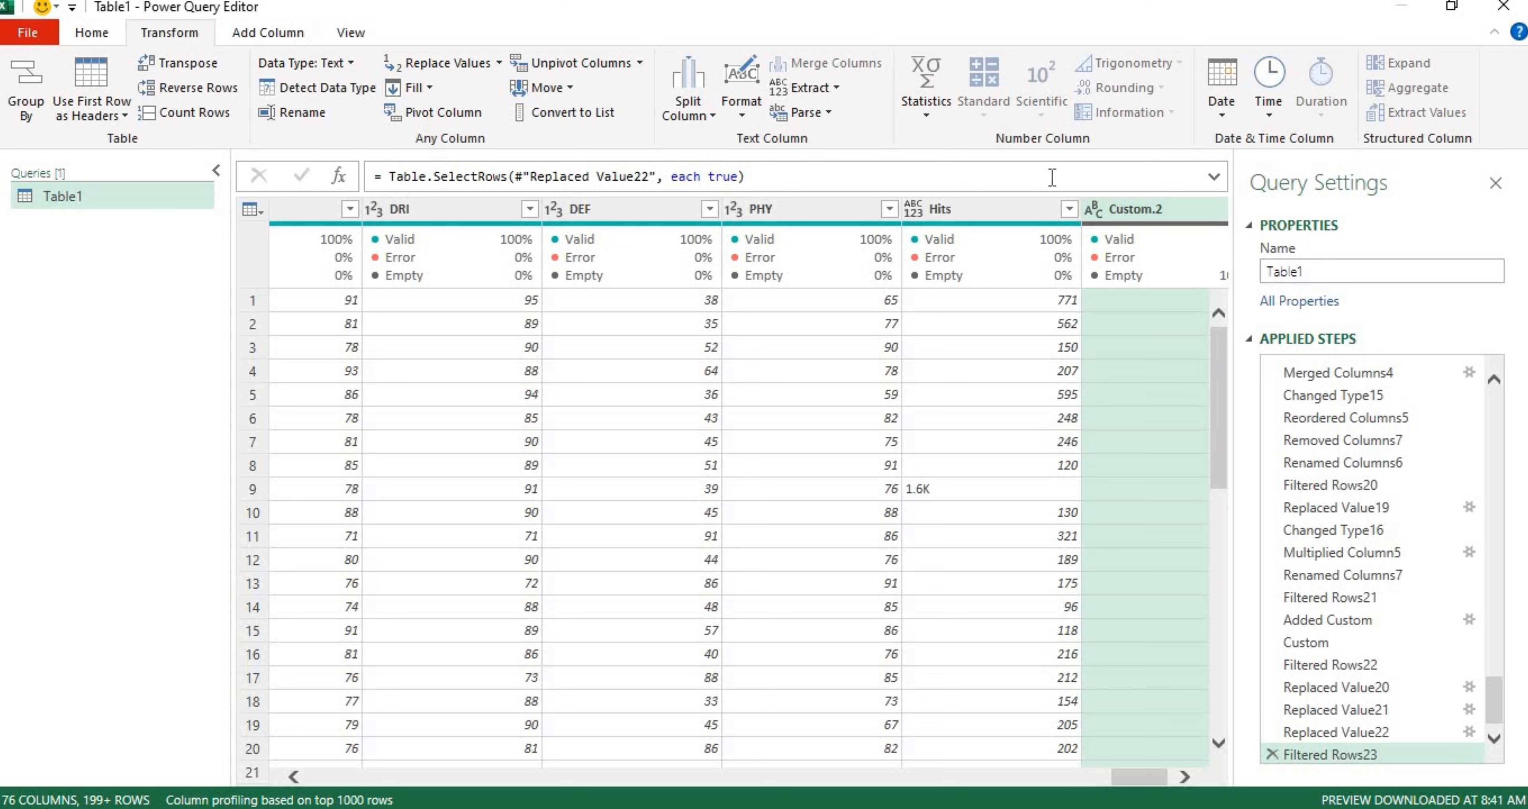
{"action": "left_click", "coordinate": [345, 63]}
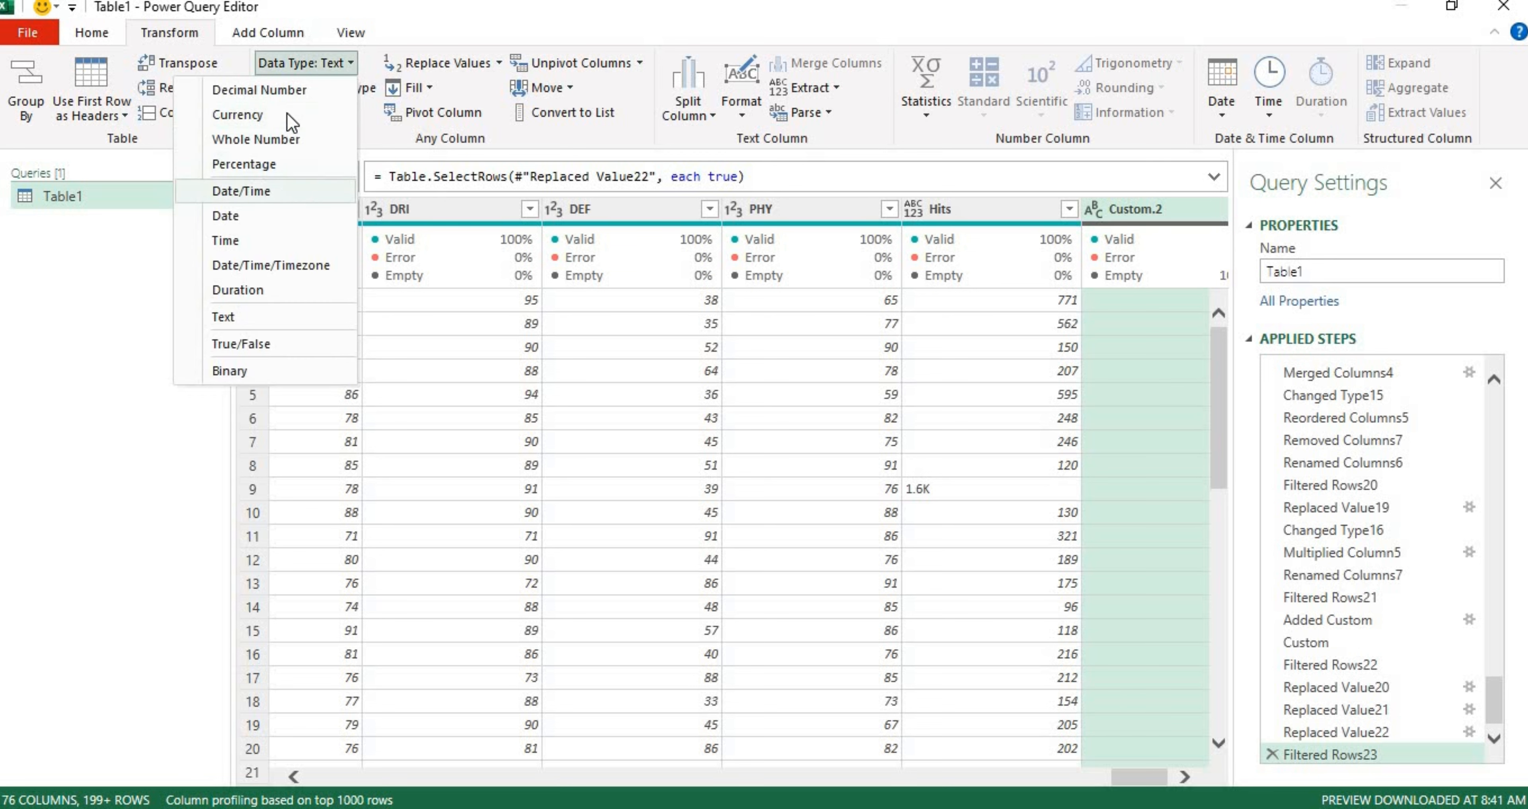
{"action": "left_click", "coordinate": [280, 144]}
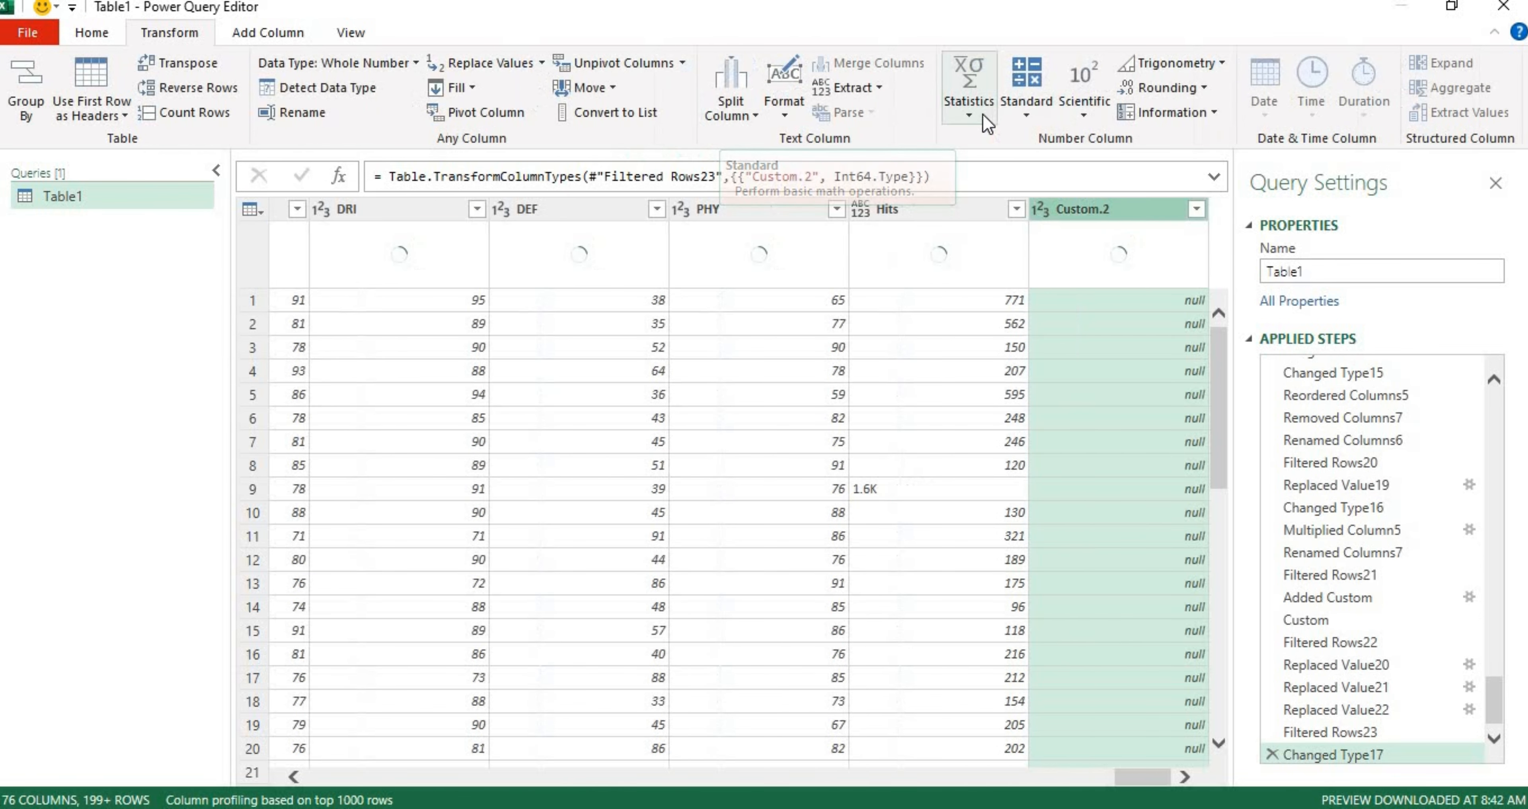
- Multiply every value in the Custom.2 column by 1000
{"action": "left_click", "coordinate": [1024, 115]}
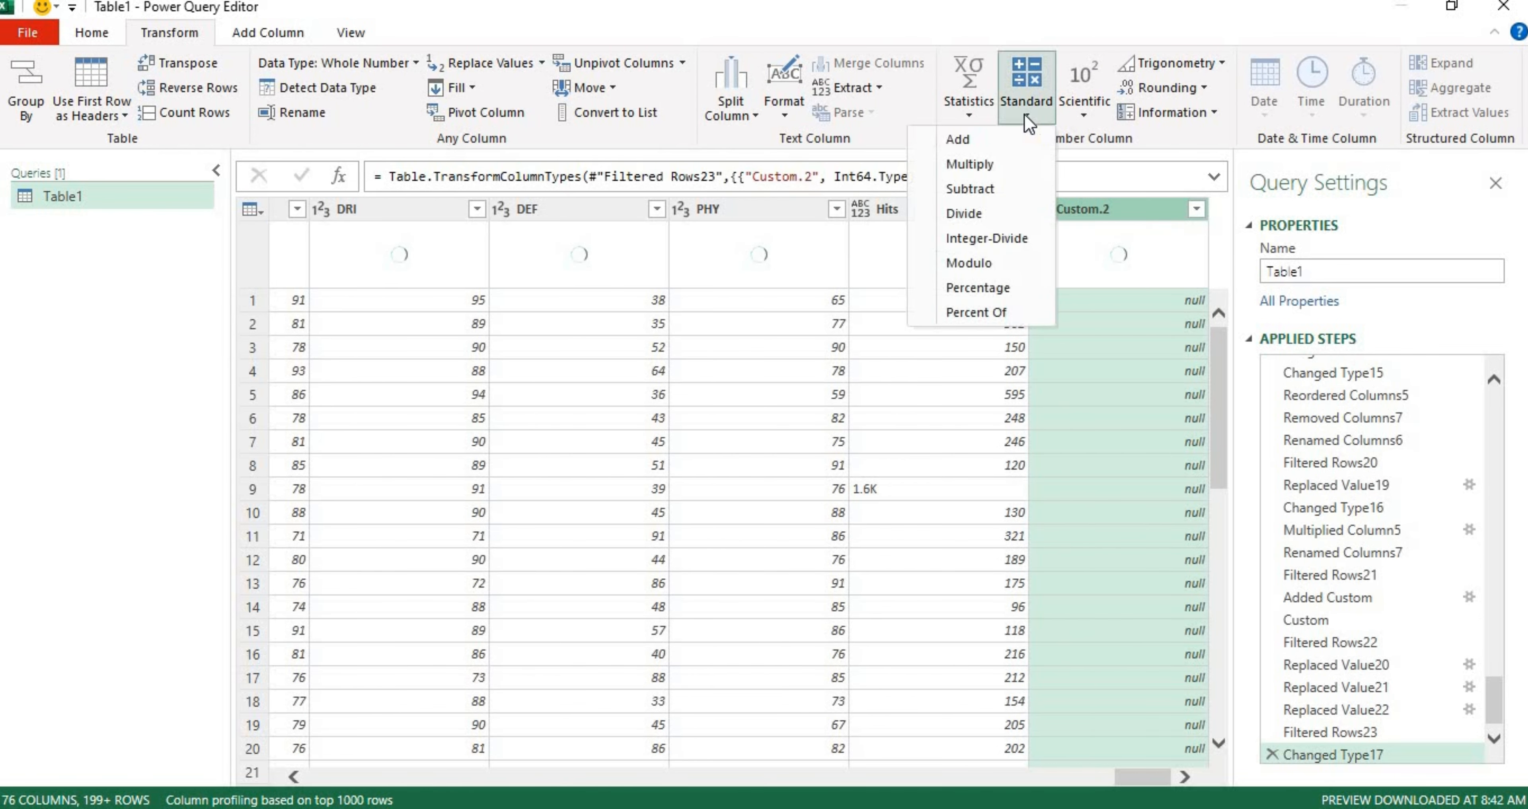
{"action": "left_click", "coordinate": [999, 159]}
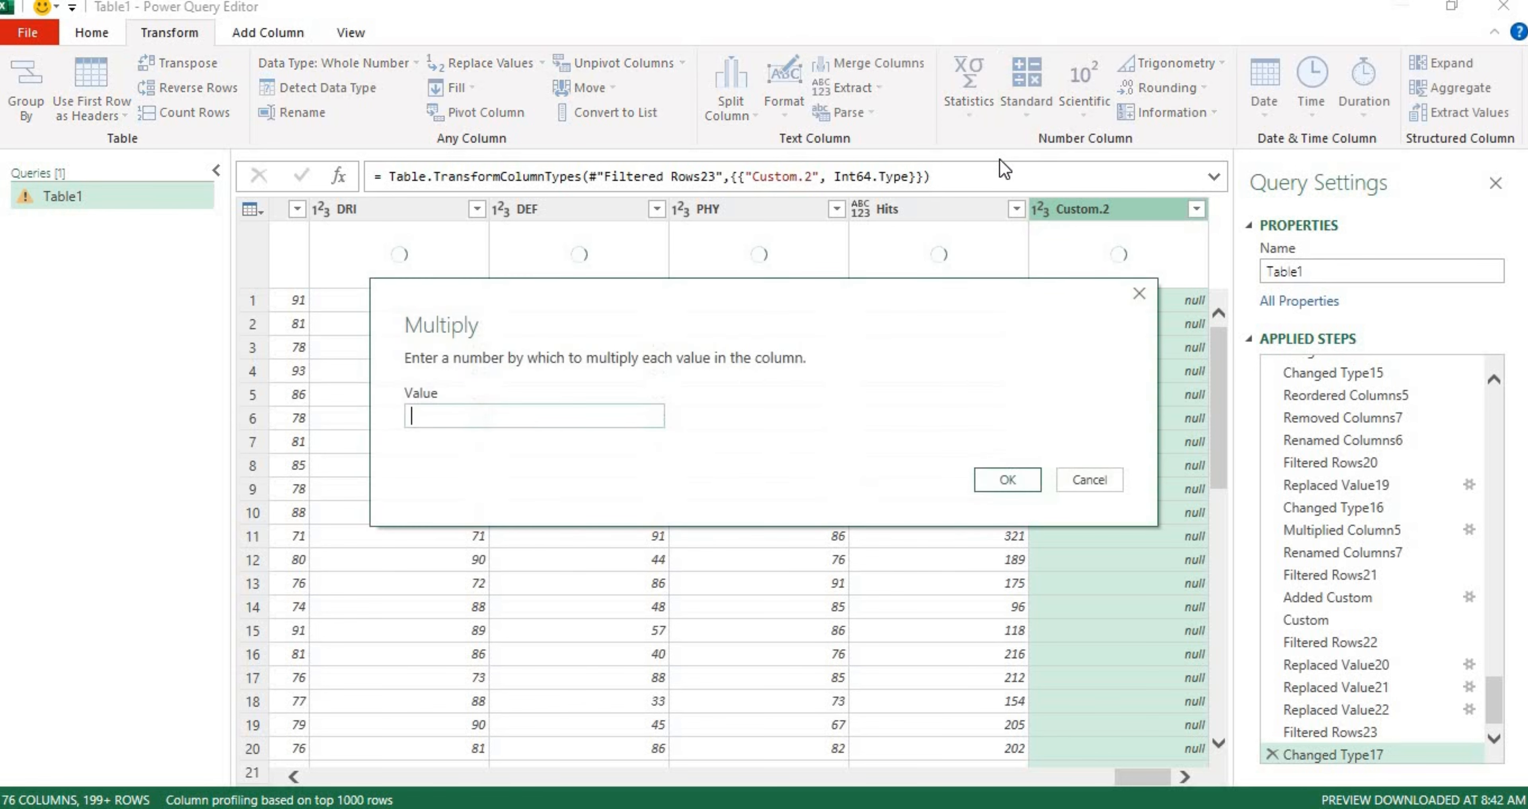
{"action": "type", "text": "1000"}
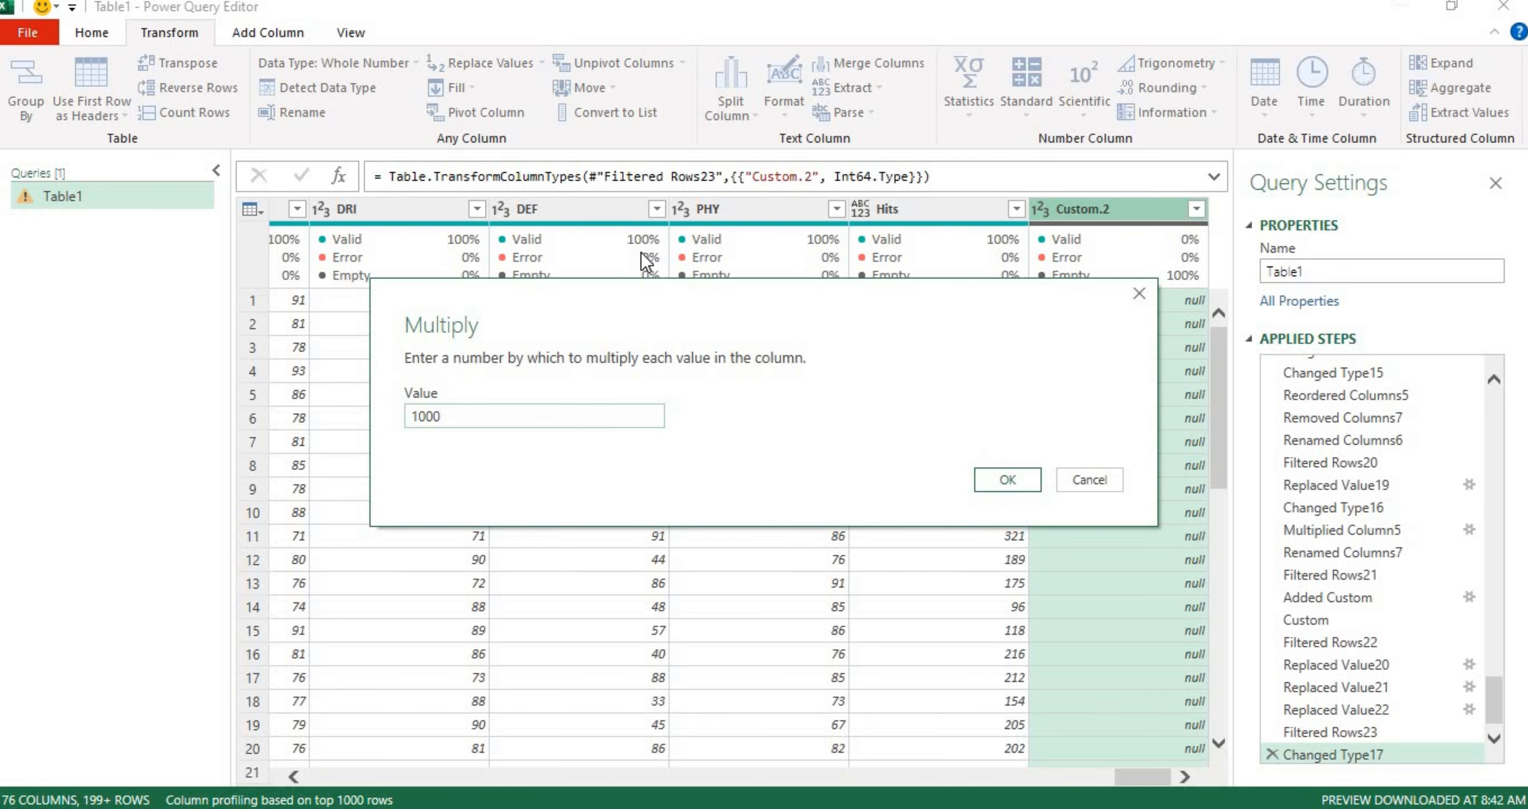
{"action": "key", "text": "Return"}
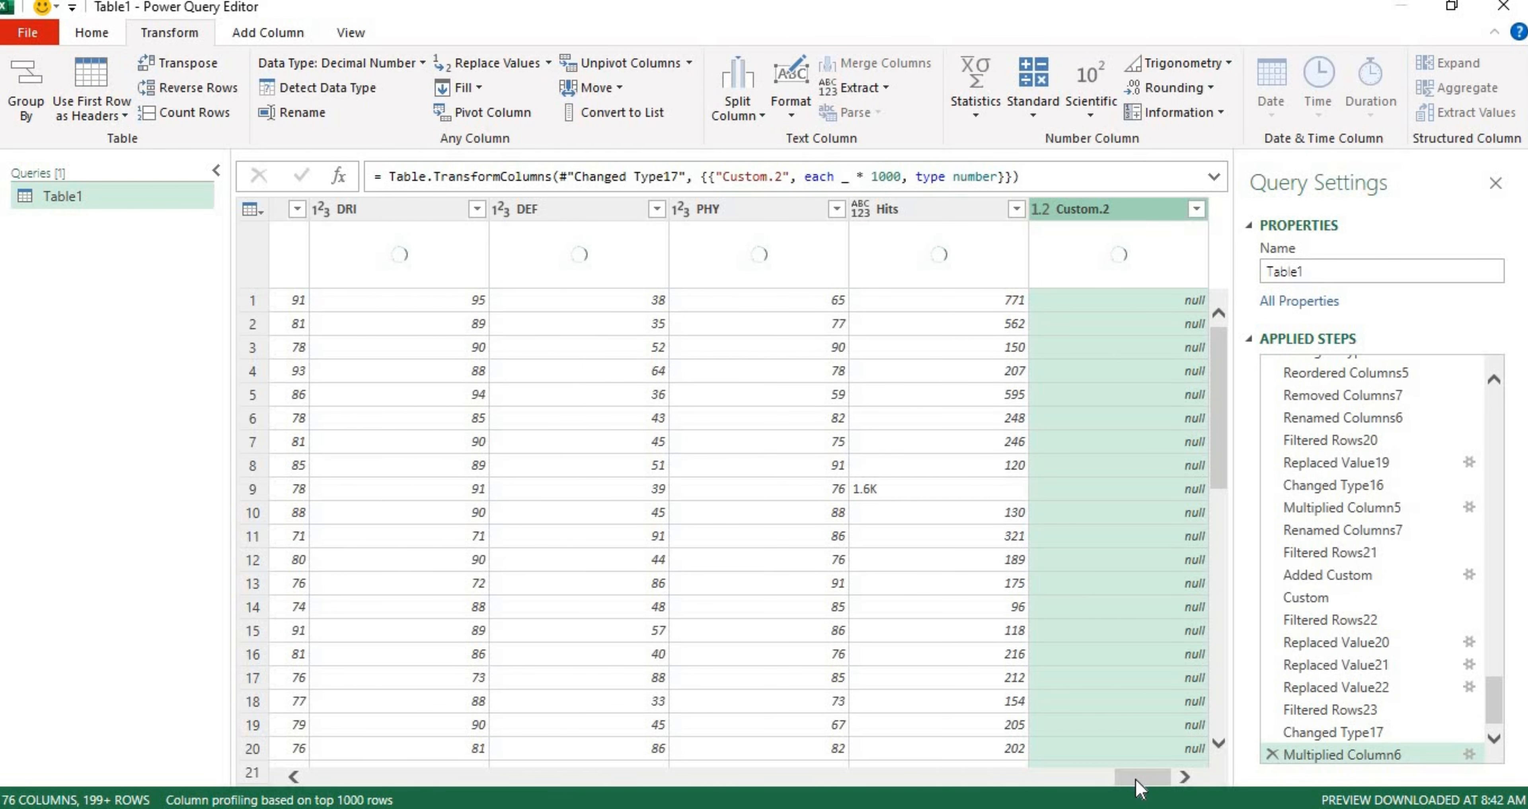
- Go to the Release Clause column using the Go to Column list
{"action": "left_click_drag", "start_coordinate": [808, 745], "coordinate": [310, 711]}
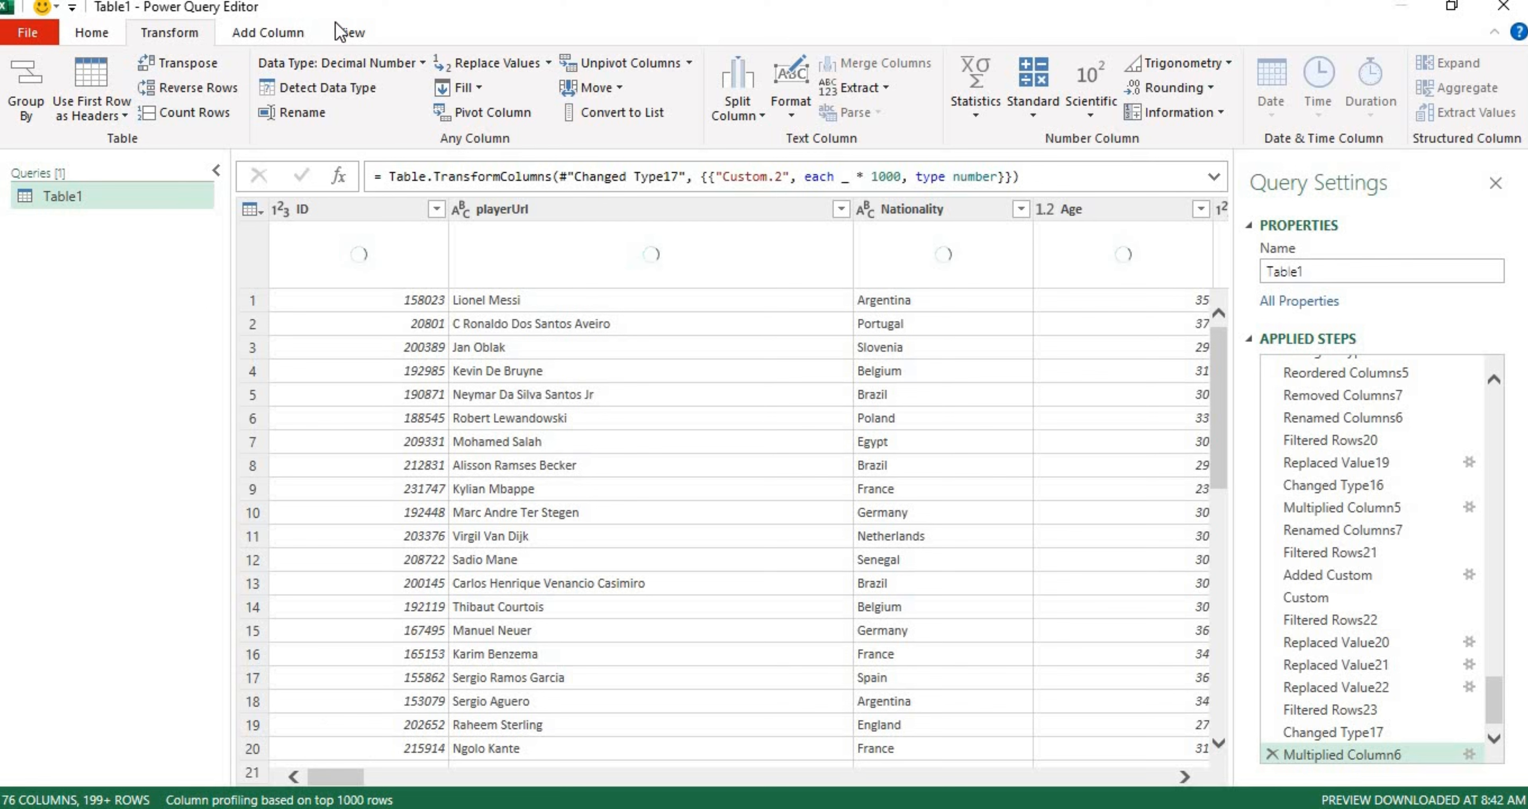
{"action": "left_click", "coordinate": [351, 33]}
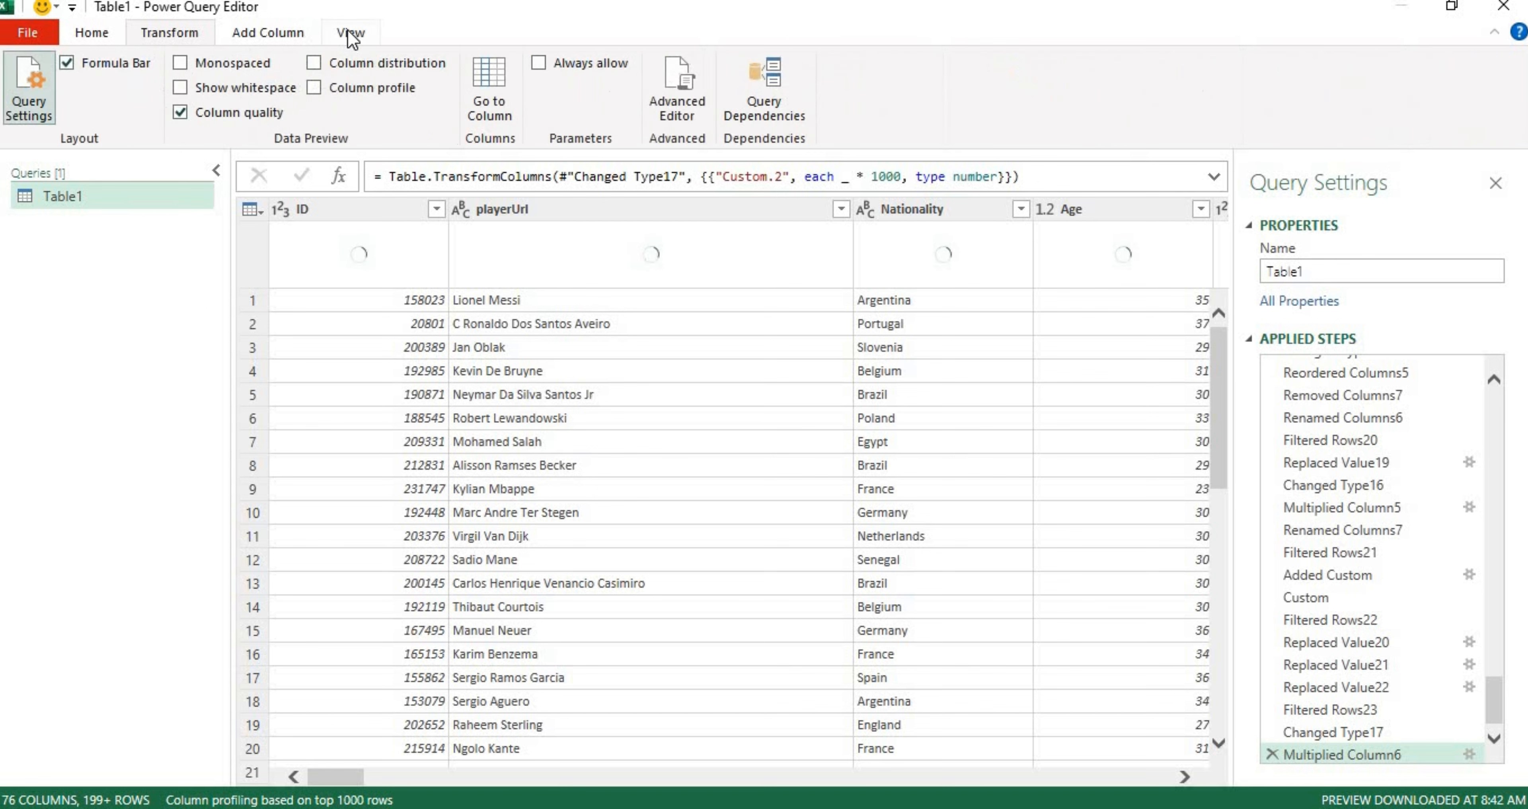
{"action": "left_click", "coordinate": [483, 95]}
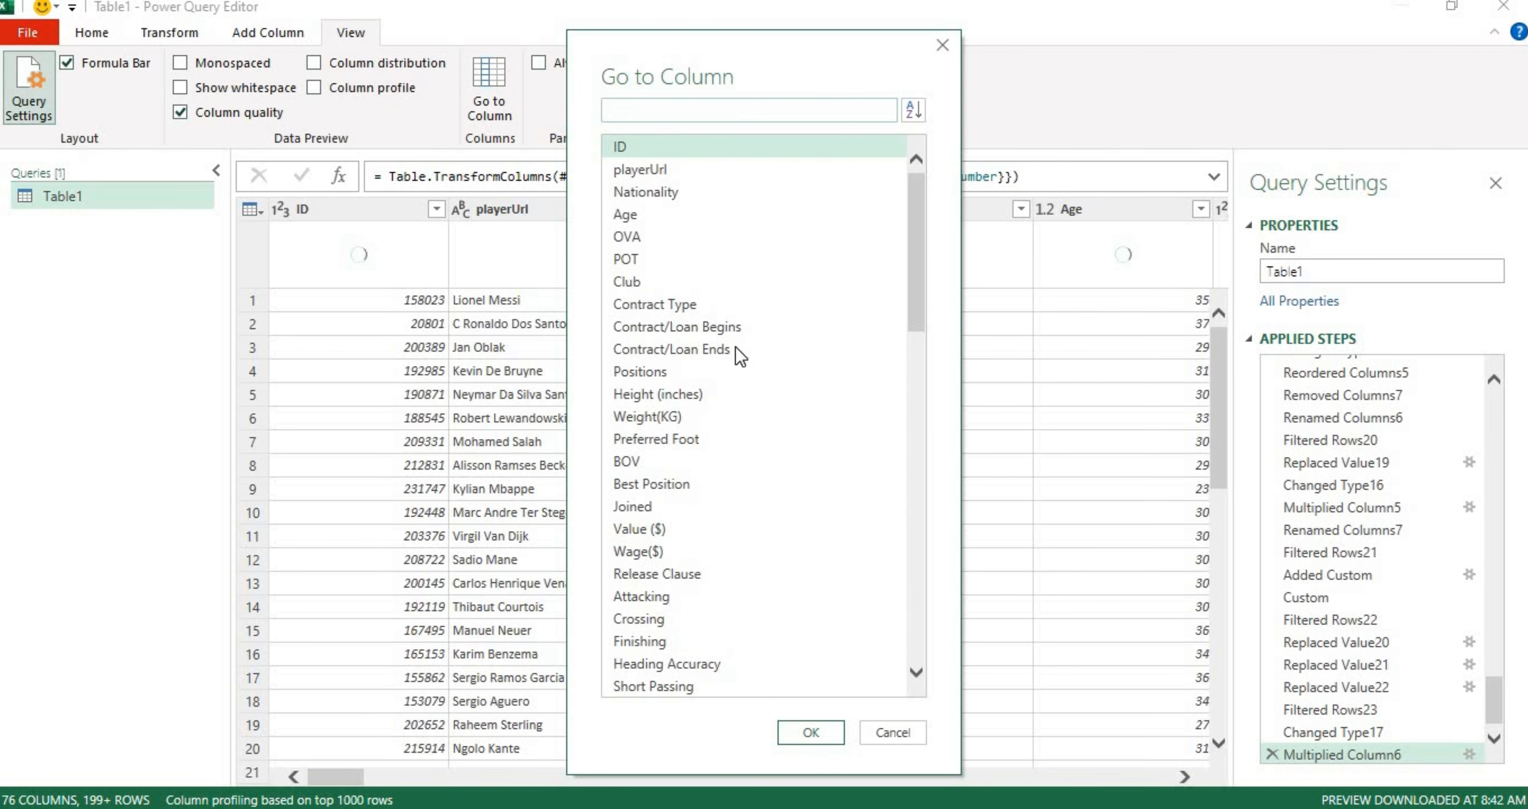
{"action": "left_click", "coordinate": [677, 574]}
{"action": "left_click", "coordinate": [796, 726]}
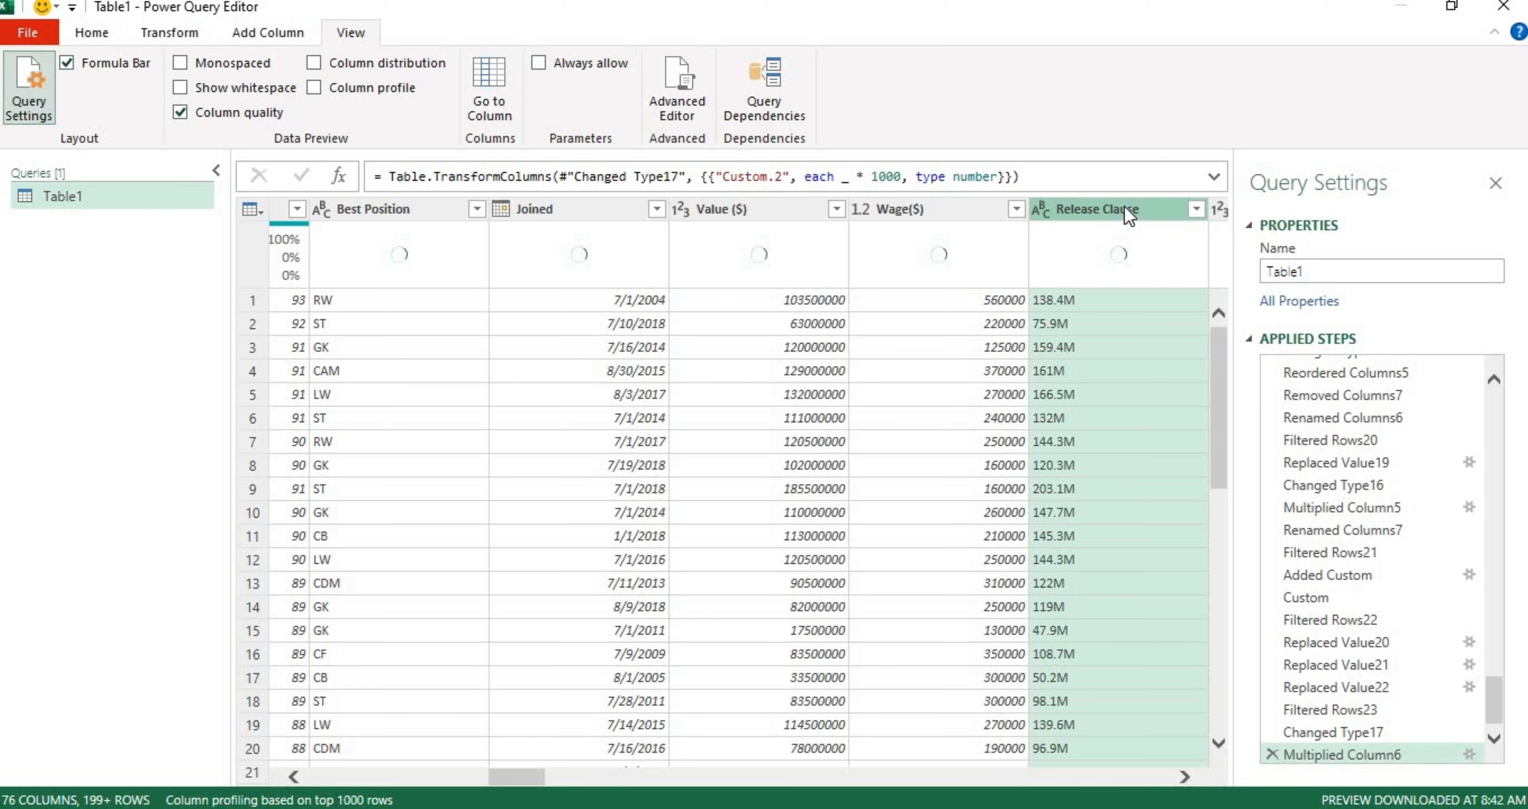
- Start a custom column with the formula = Table.AddColumn(#"Multiplied Column3", "Custom.1", each if Text.Contains([Value], "K") then [Value] else null)
{"action": "left_click", "coordinate": [265, 42]}
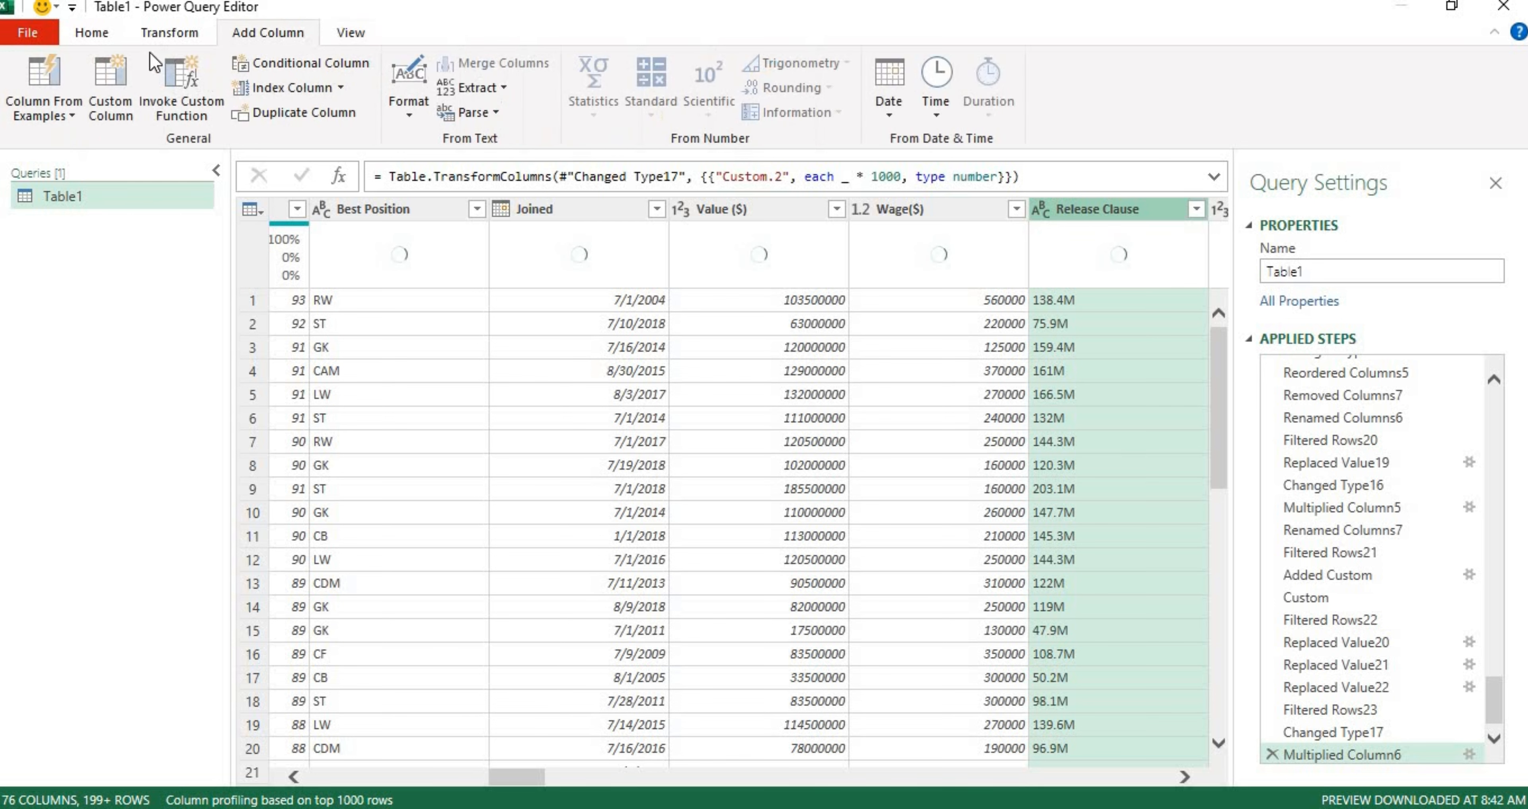
{"action": "left_click", "coordinate": [115, 87]}
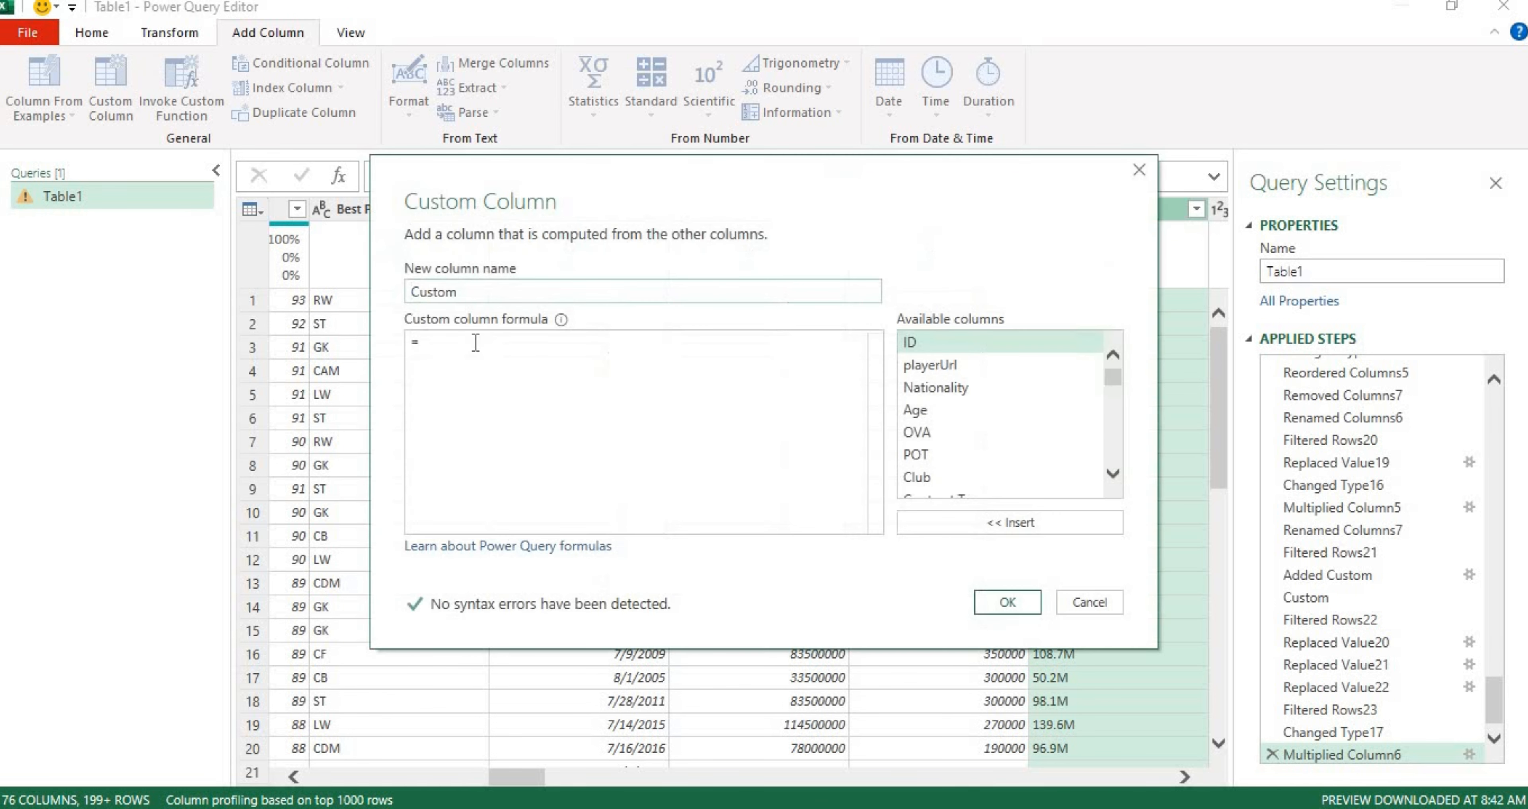
{"action": "type", "text": "= Table.AddColumn(#\"Multiplied Column3\", \"Custom.1\", each if Text.Contains([Value], \"K\") then [Value] else null)"}
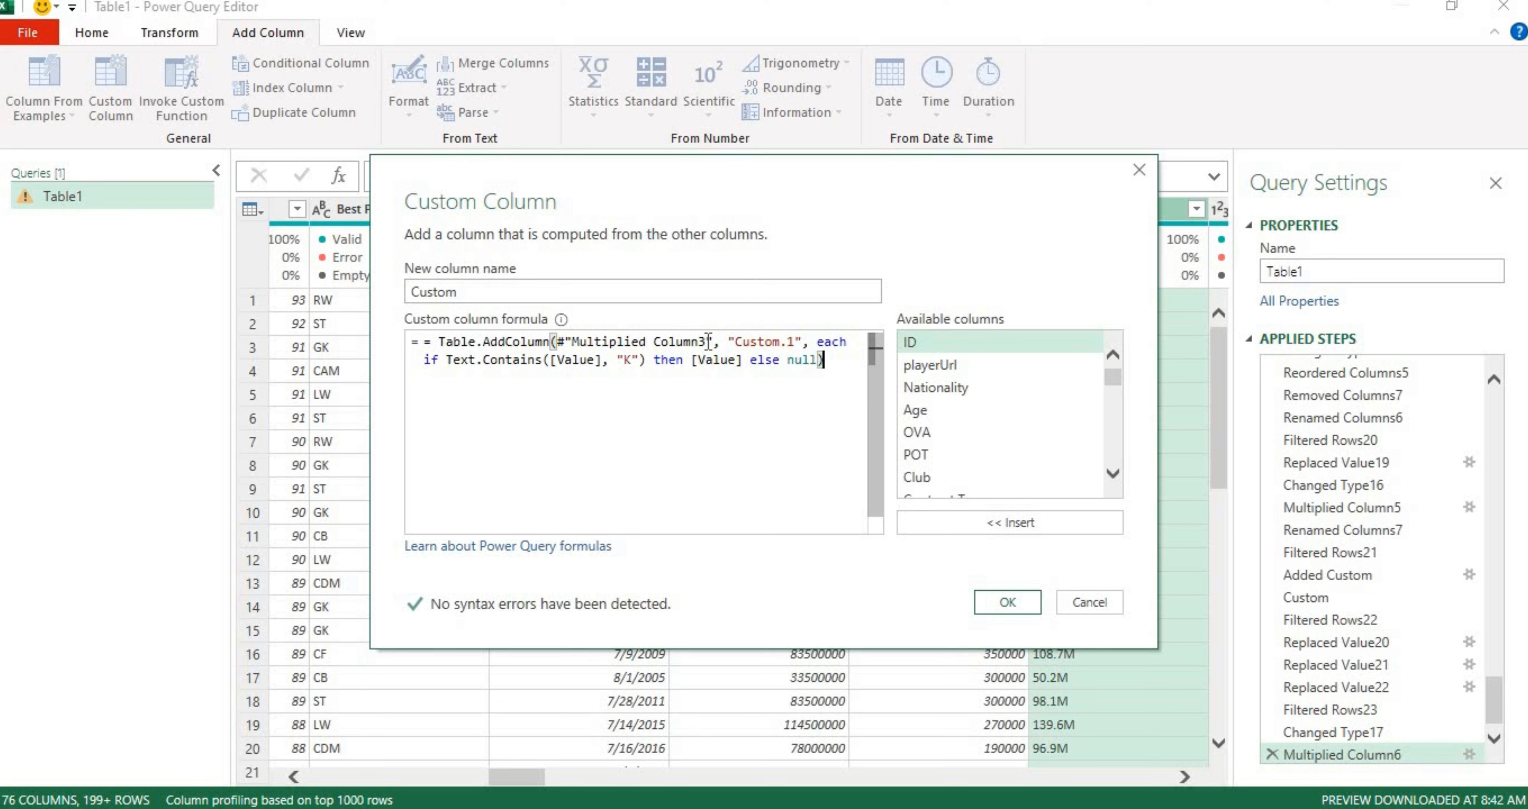
- Change the formula's source step to Multiplied Column6 and its new column name to Custom.3
{"action": "left_click", "coordinate": [710, 342]}
{"action": "key", "text": "BackSpace"}
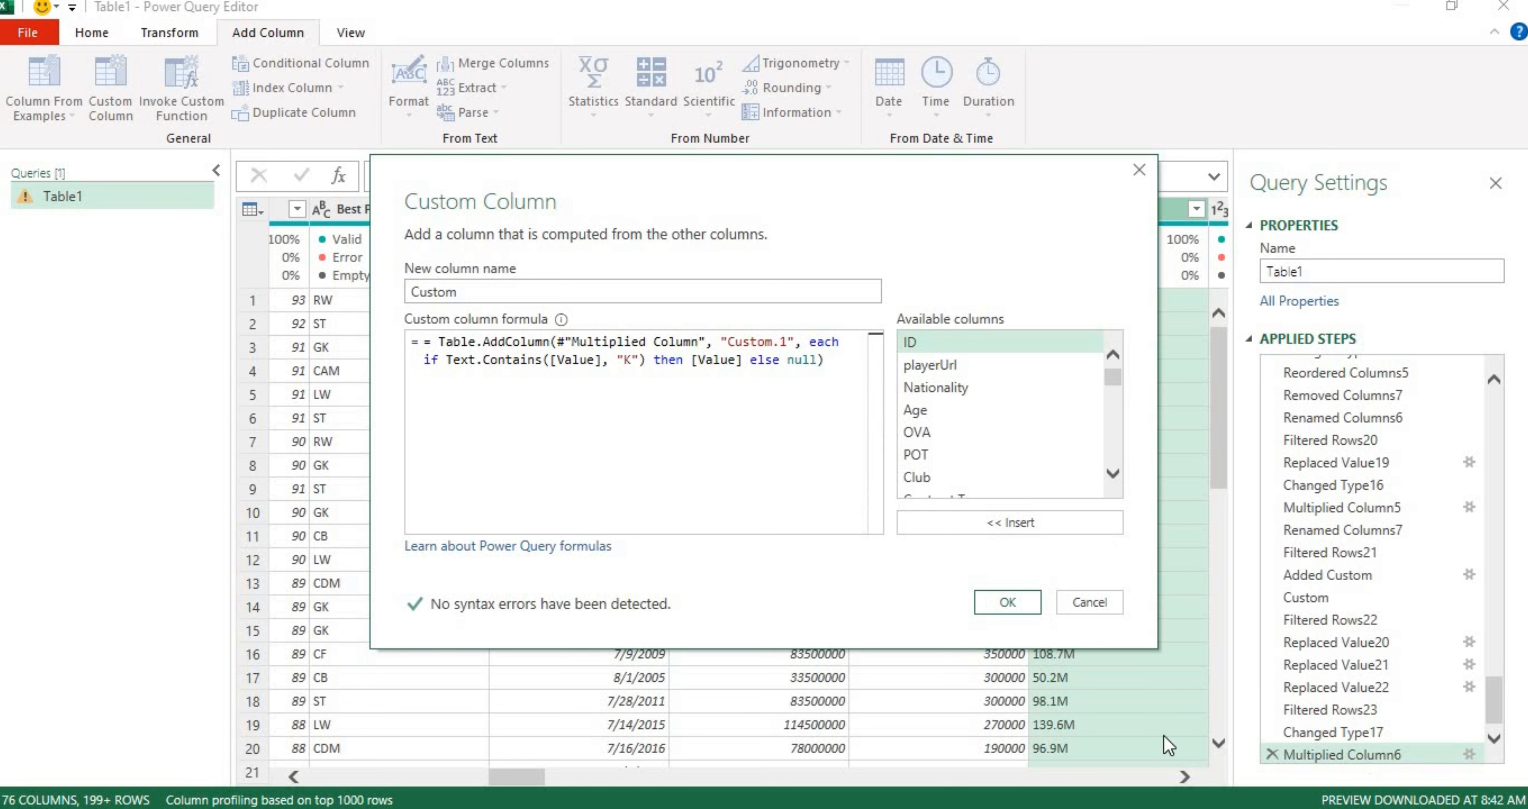
{"action": "type", "text": "6"}
{"action": "left_click", "coordinate": [795, 343]}
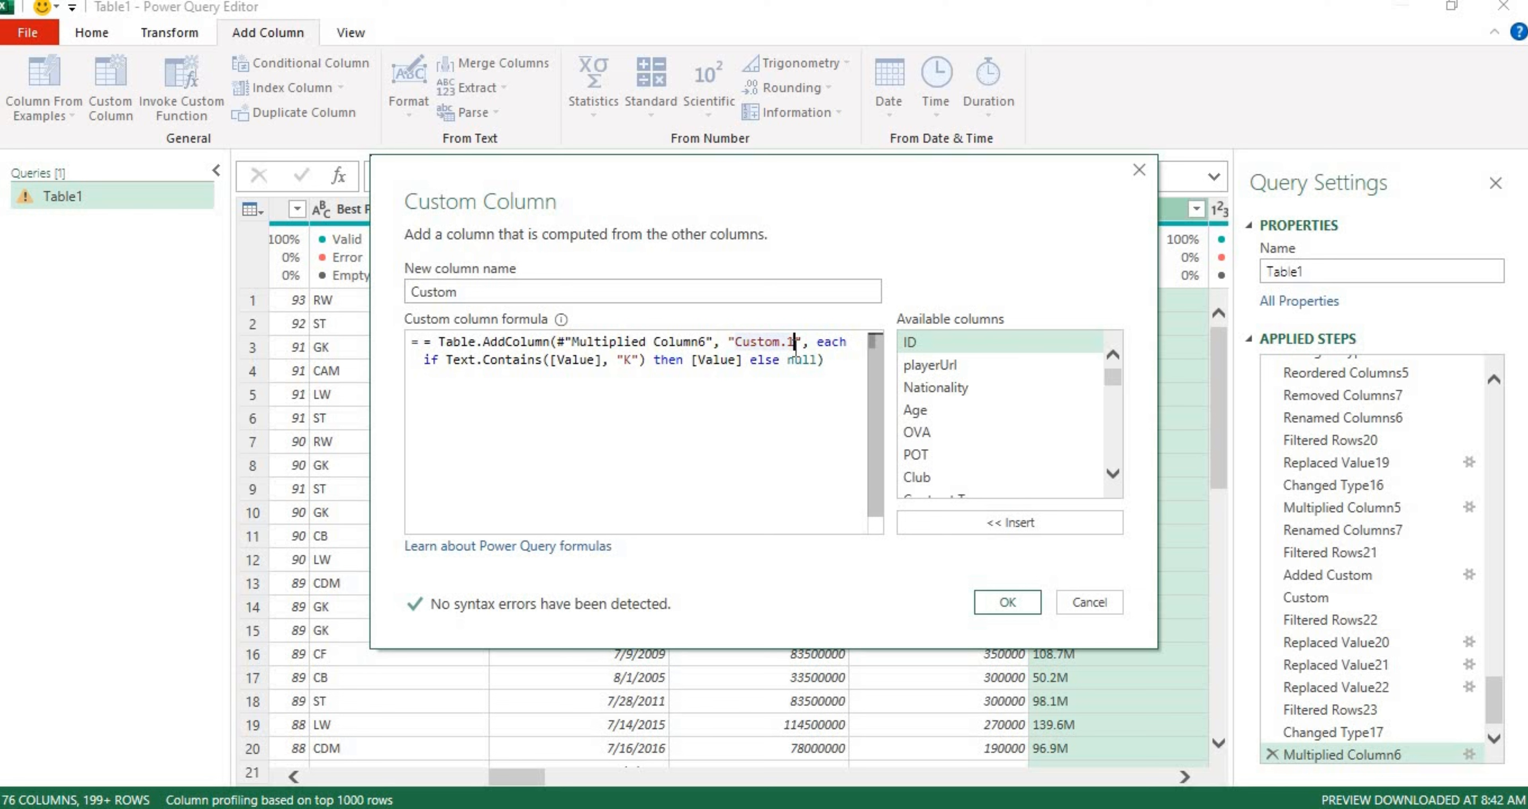
{"action": "key", "text": "BackSpace"}
{"action": "type", "text": "3"}
- Replace [Value] inside the formula's Text.Contains test with the [Release Clause] column
{"action": "left_click", "coordinate": [601, 360]}
{"action": "key", "text": "BackSpace"}
{"action": "key", "text": "BackSpace"}
{"action": "key", "text": "BackSpace"}
{"action": "key", "text": "BackSpace"}
{"action": "key", "text": "BackSpace"}
{"action": "key", "text": "BackSpace"}
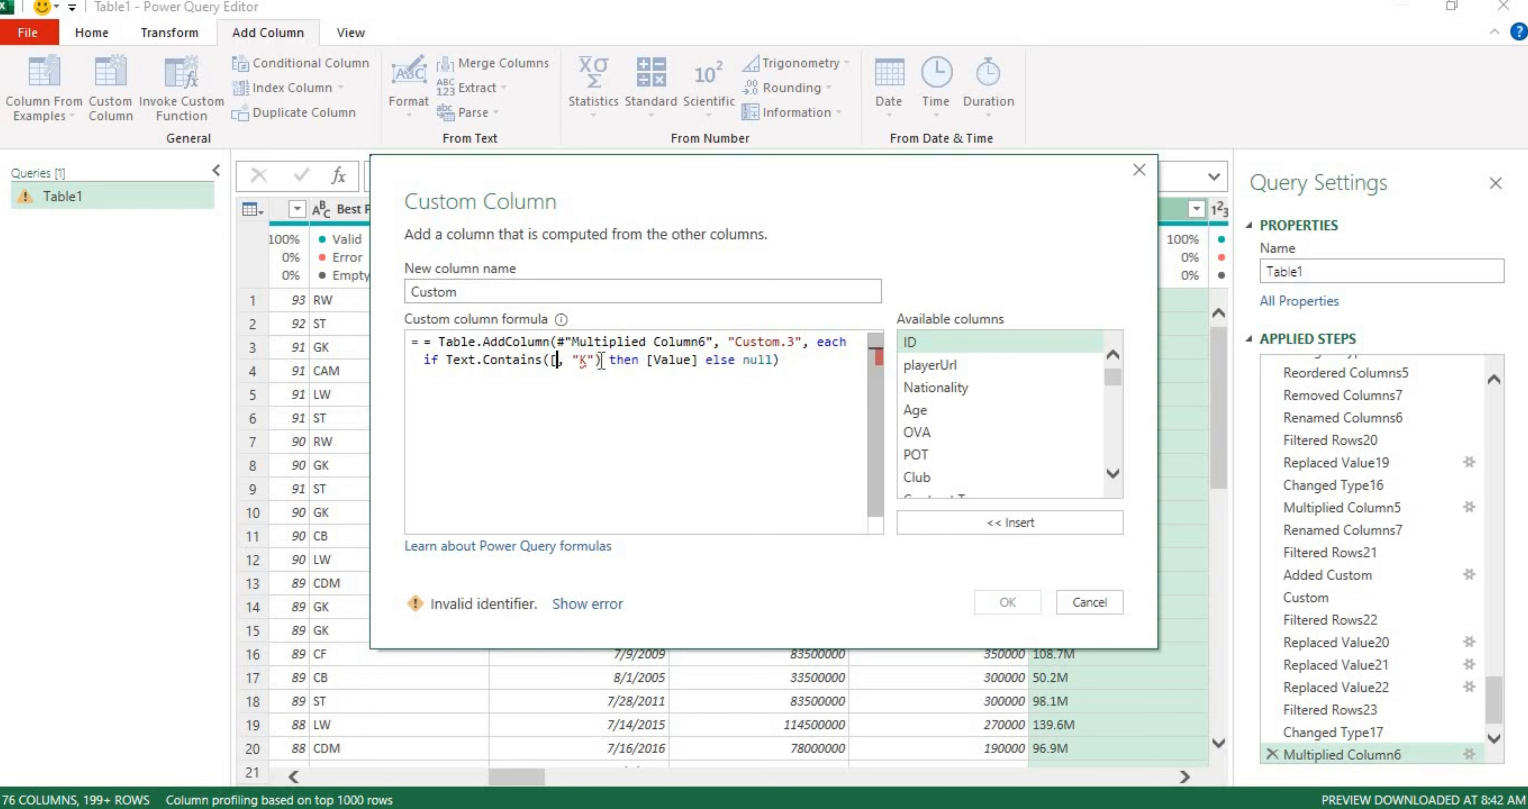
{"action": "key", "text": "BackSpace"}
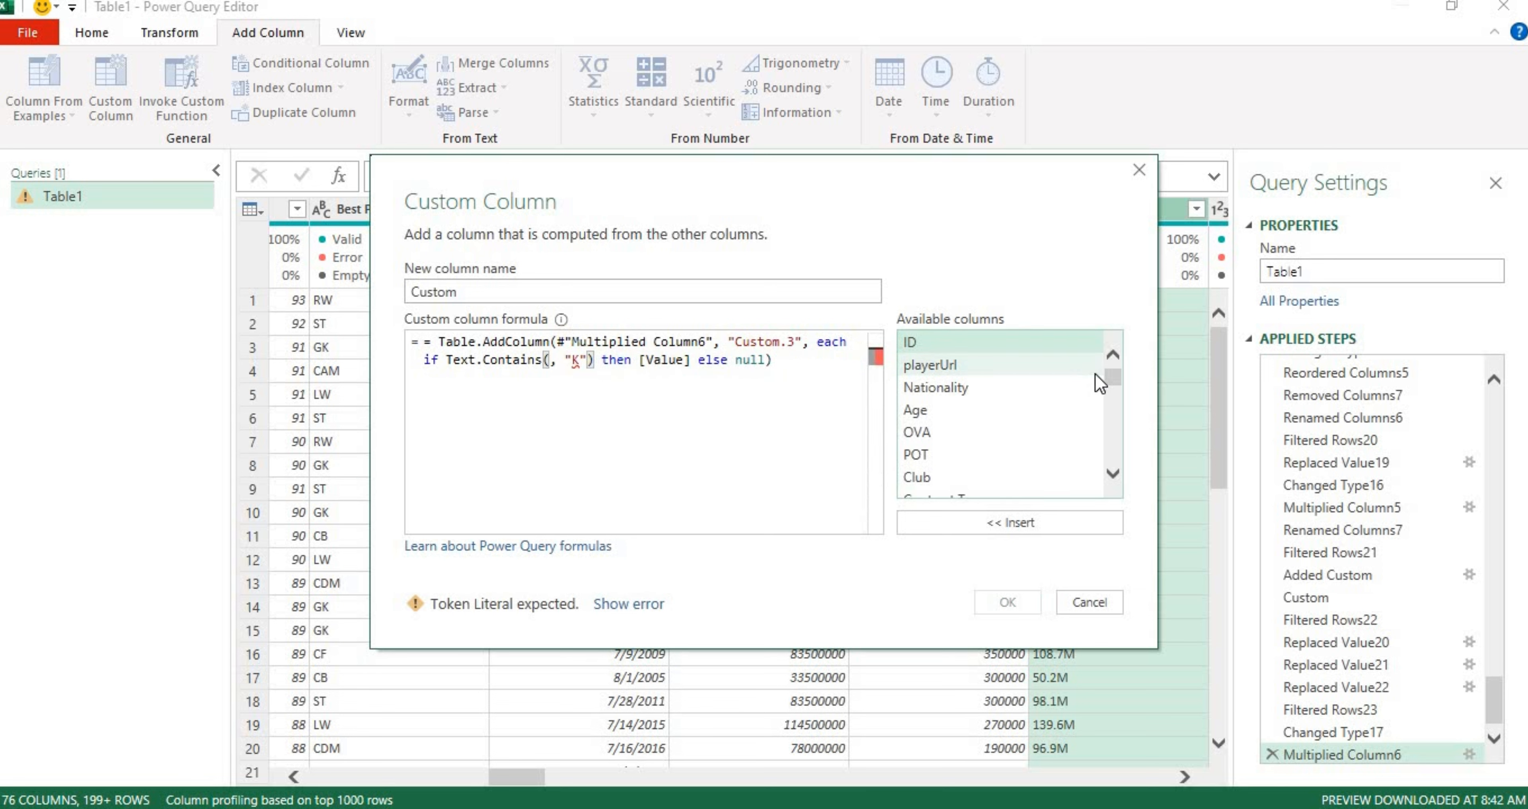
{"action": "left_click_drag", "start_coordinate": [1115, 381], "coordinate": [1115, 394]}
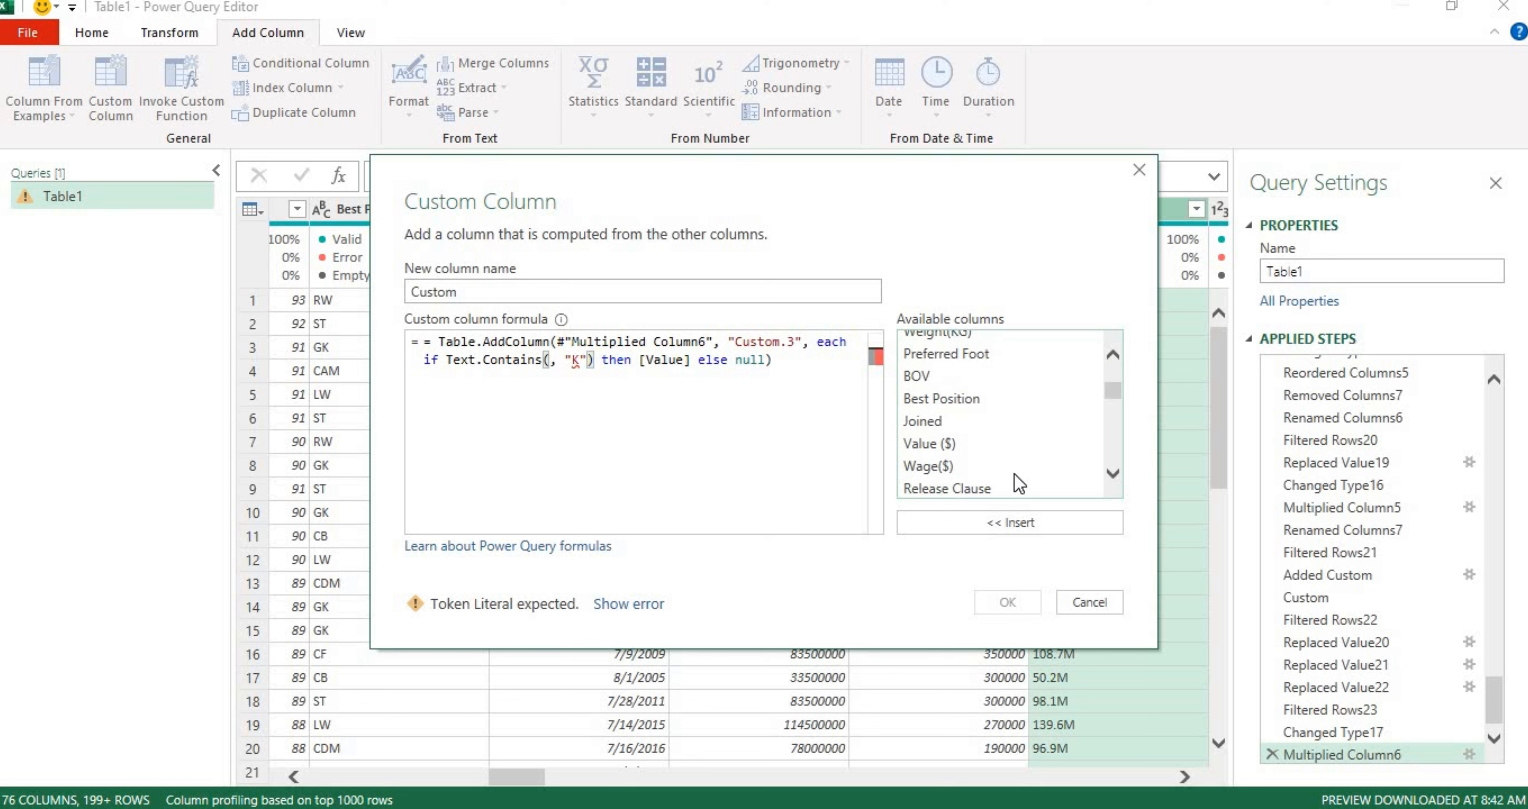
{"action": "double_click", "coordinate": [1008, 489]}
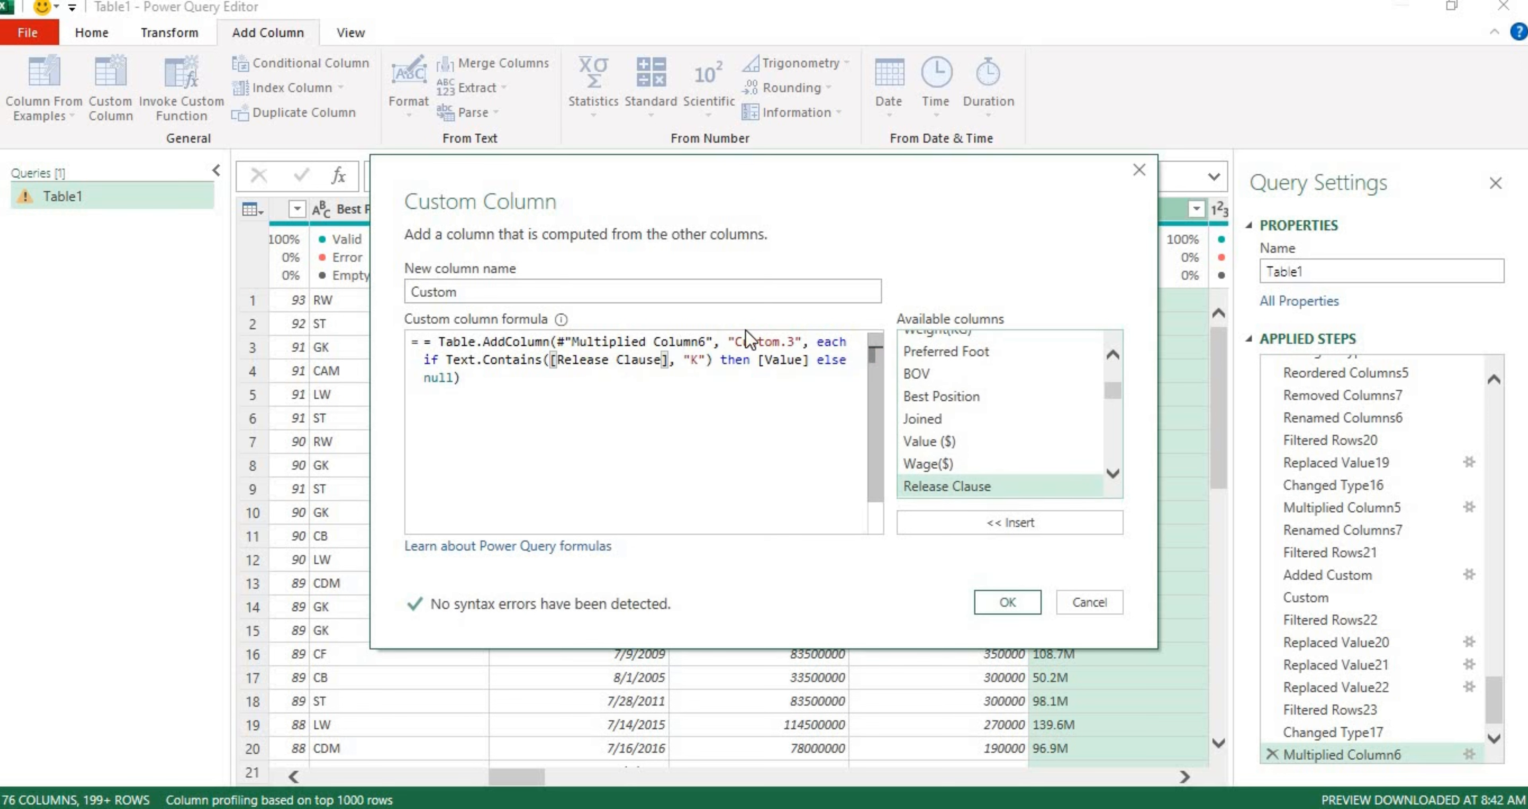
- Replace [Value] after "then" in the formula with the [Release Clause] column
{"action": "left_click", "coordinate": [812, 361]}
{"action": "key", "text": "BackSpace"}
{"action": "key", "text": "BackSpace"}
{"action": "key", "text": "BackSpace"}
{"action": "key", "text": "BackSpace"}
{"action": "key", "text": "BackSpace"}
{"action": "key", "text": "BackSpace"}
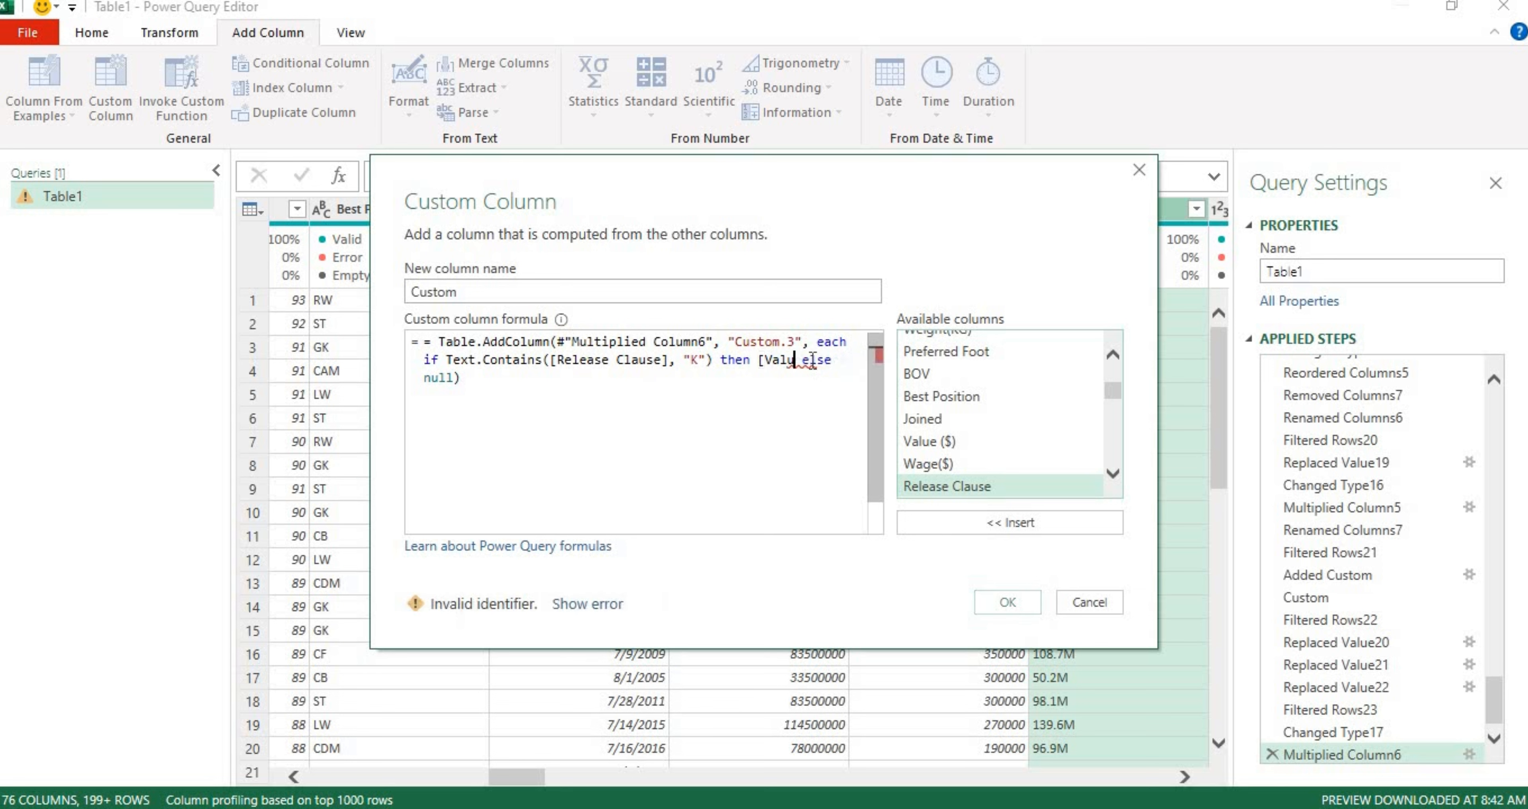
{"action": "key", "text": "BackSpace"}
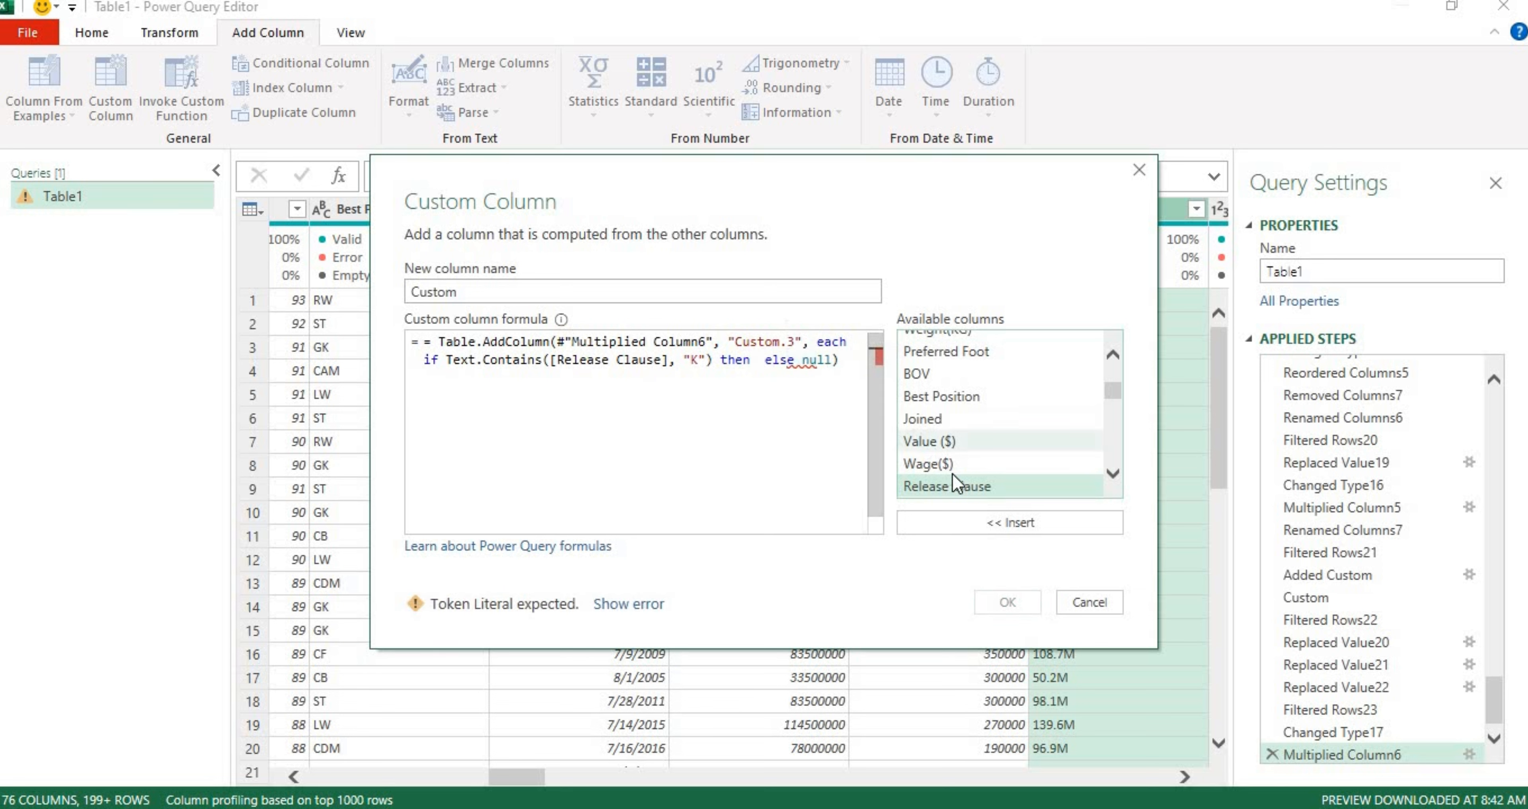
{"action": "double_click", "coordinate": [955, 484]}
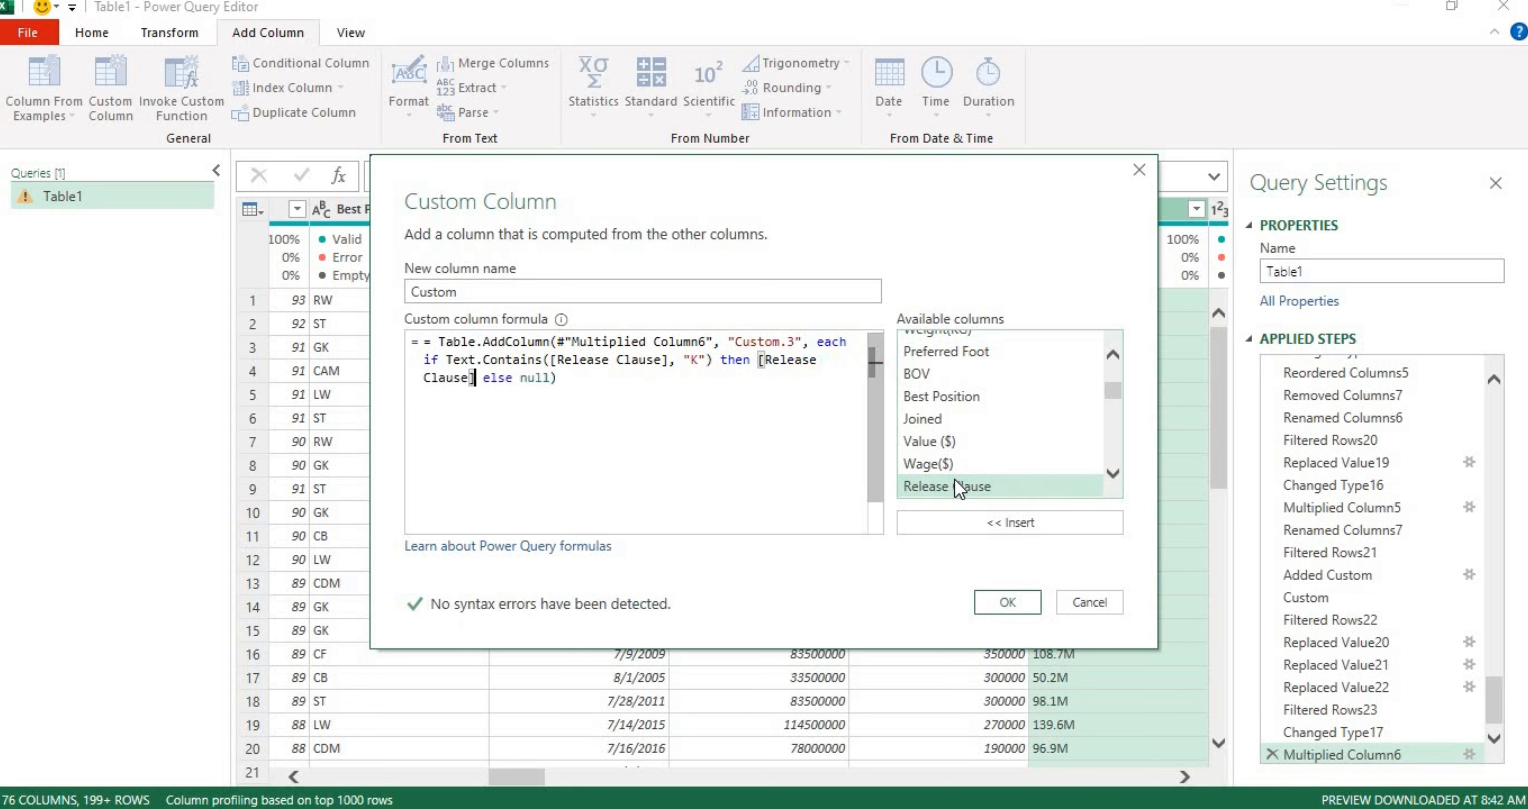
- Change the text that the formula looks for in Release Clause to "M"
{"action": "left_click", "coordinate": [704, 361]}
{"action": "left_click", "coordinate": [698, 360]}
{"action": "key", "text": "BackSpace"}
{"action": "type", "text": "M"}
{"action": "key", "text": "Return"}
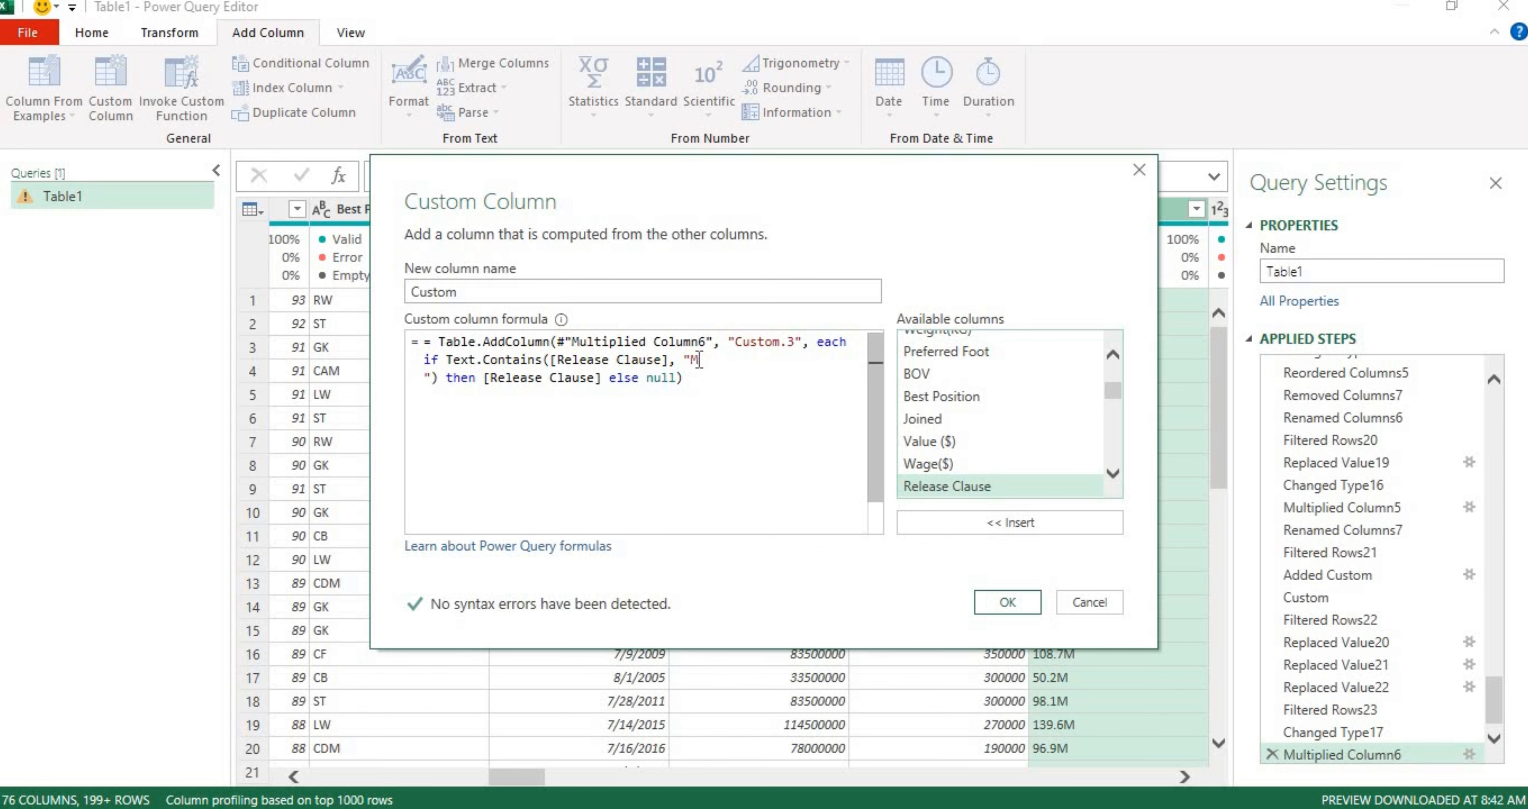
{"action": "key", "text": "BackSpace"}
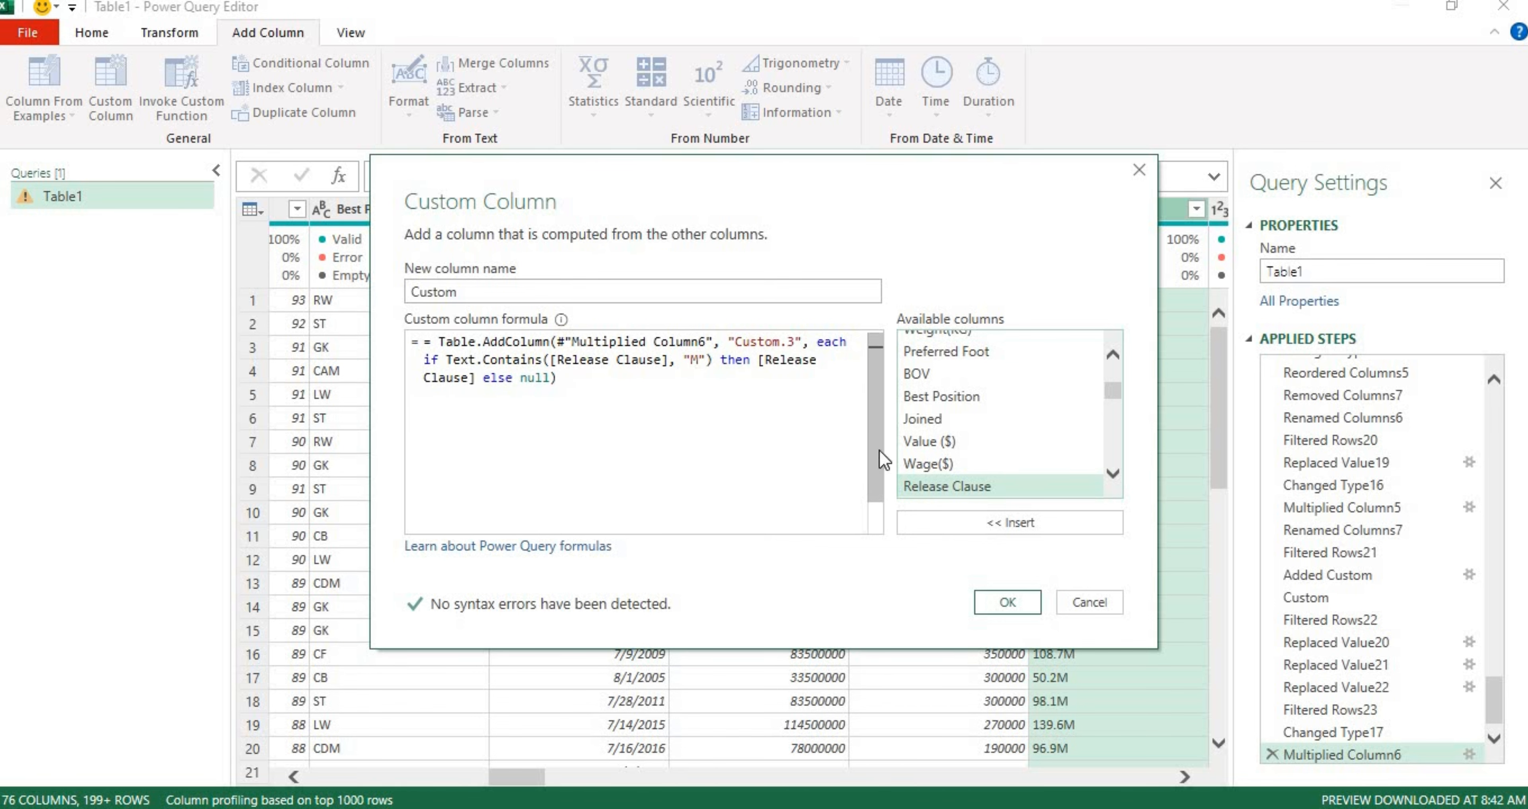
- Add the custom column and drill into the nested table in its first row
{"action": "left_click", "coordinate": [1018, 605]}
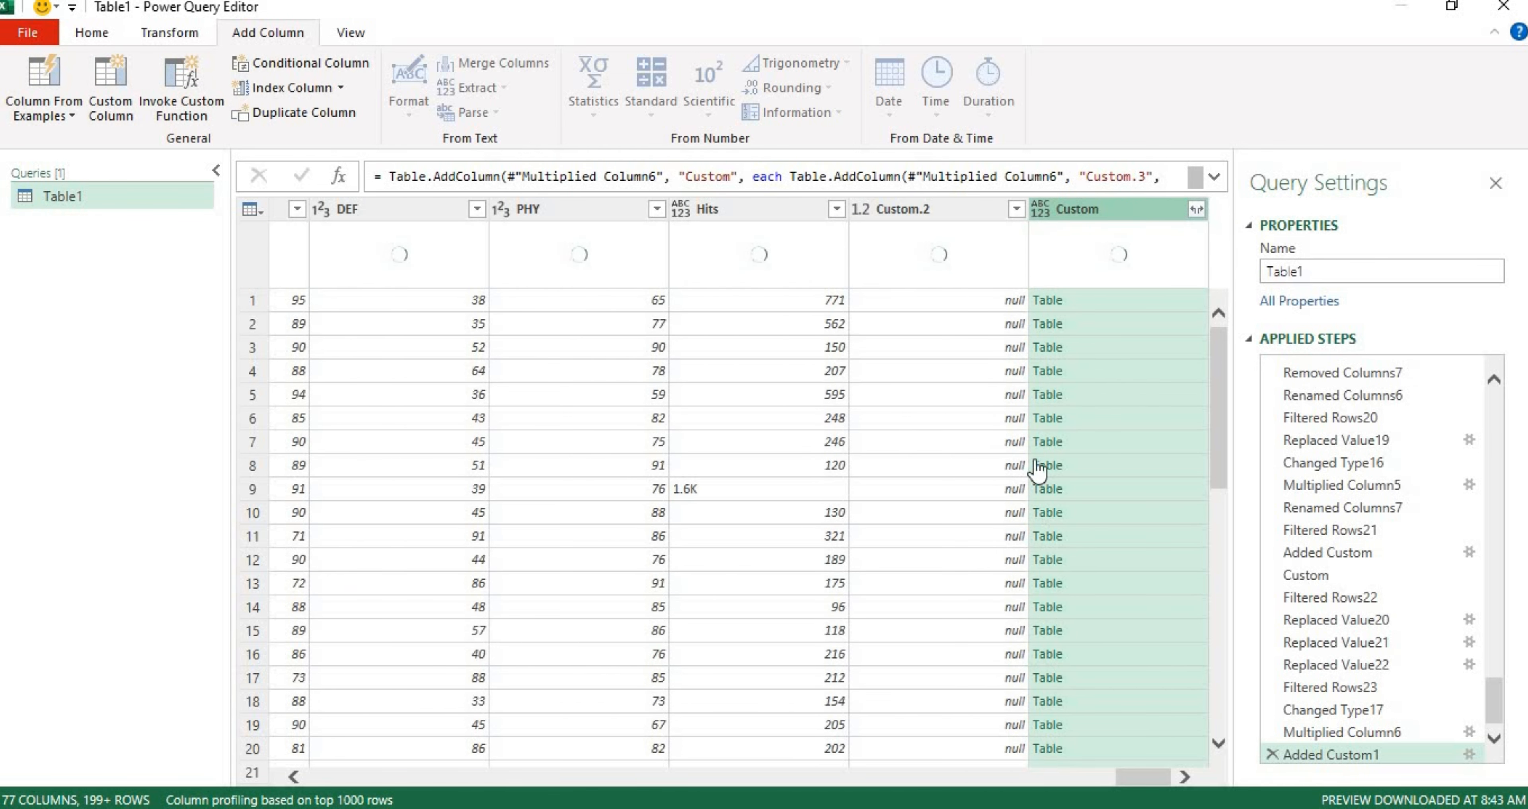
{"action": "left_click", "coordinate": [1047, 304]}
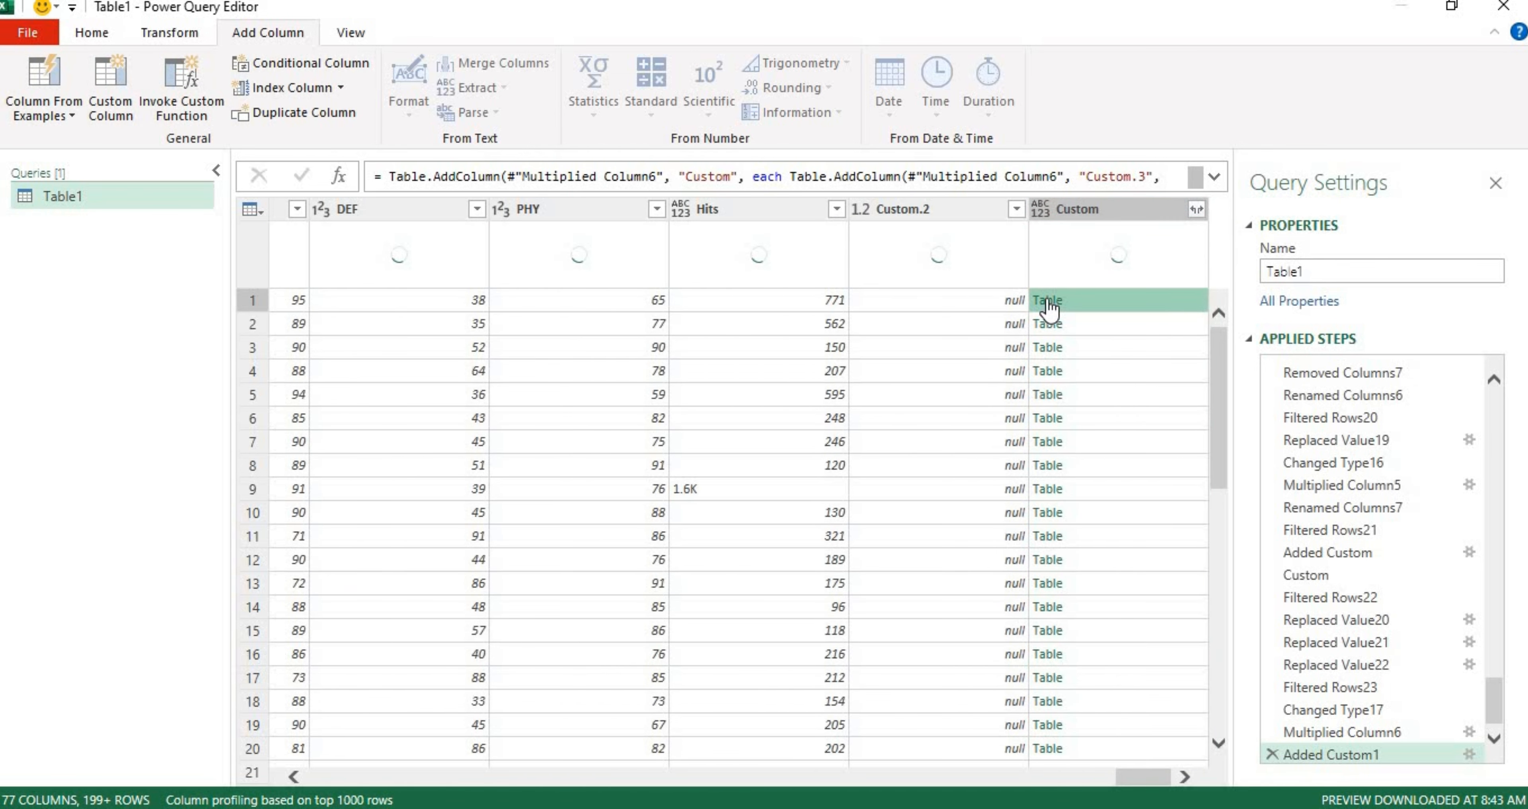
{"action": "left_click", "coordinate": [1047, 301]}
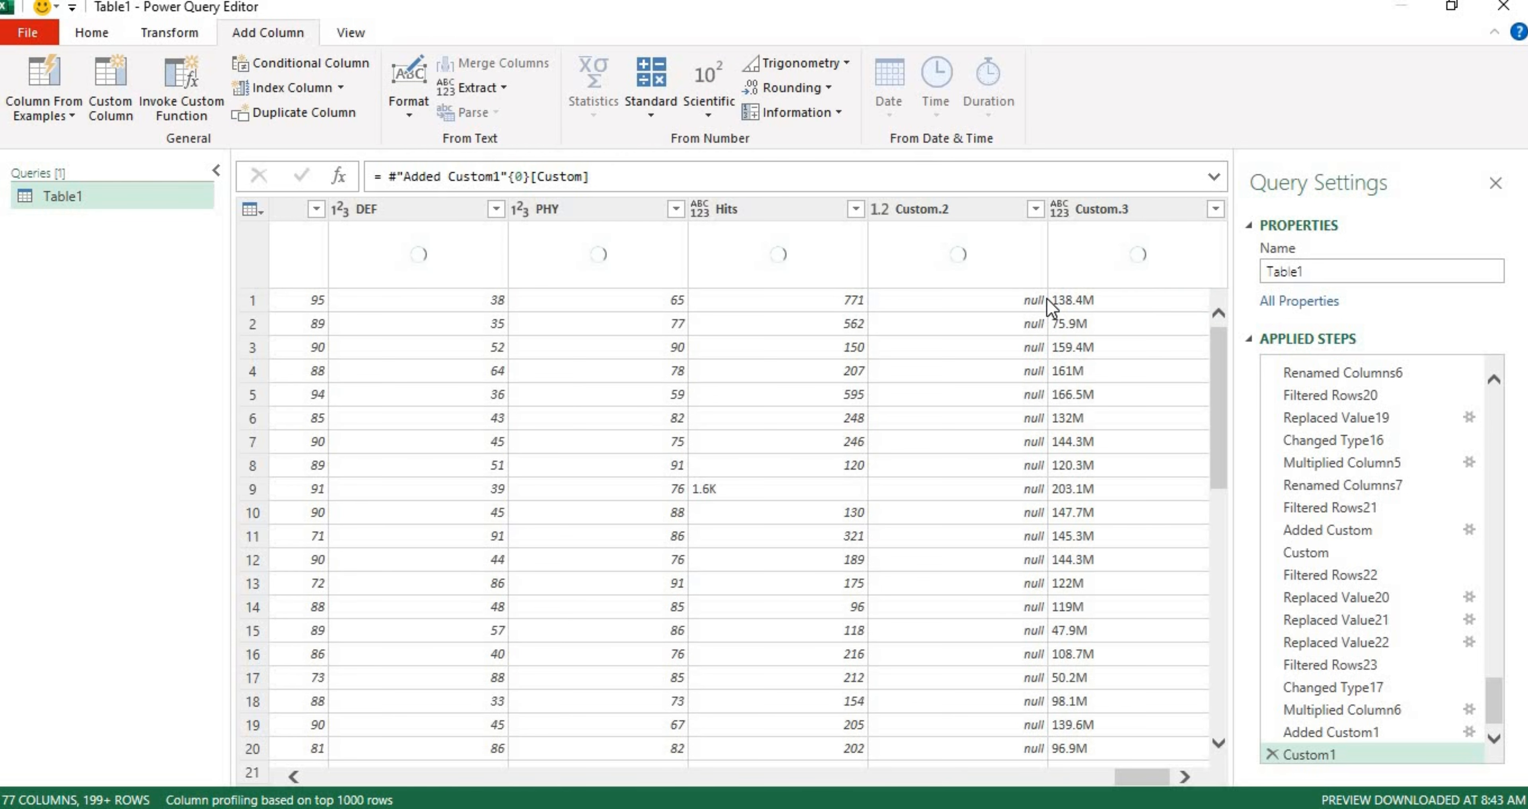
- Replace every M in the Custom.3 column with nothing
{"action": "left_click", "coordinate": [1132, 210]}
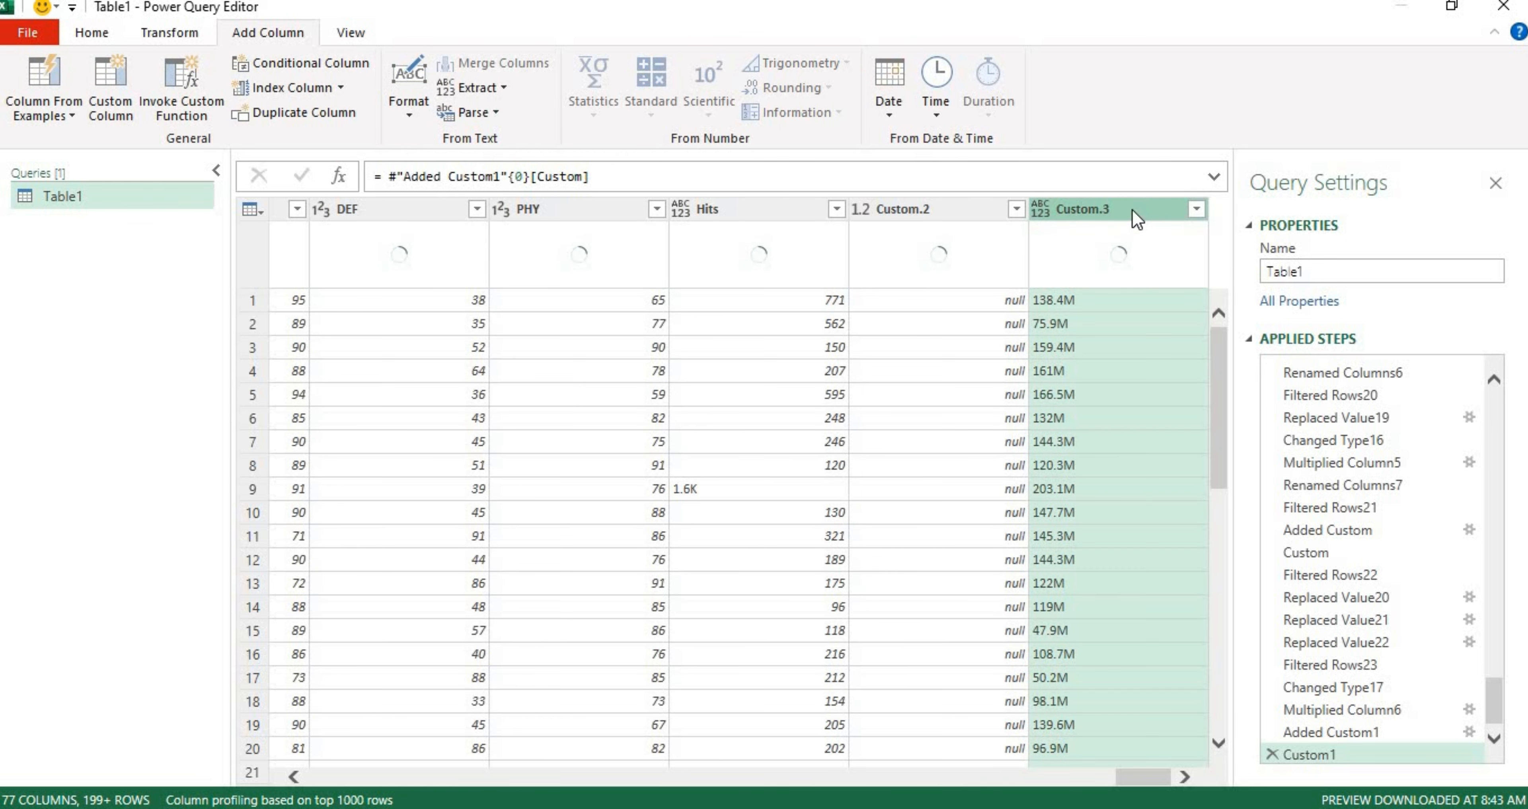
{"action": "right_click", "coordinate": [1133, 210]}
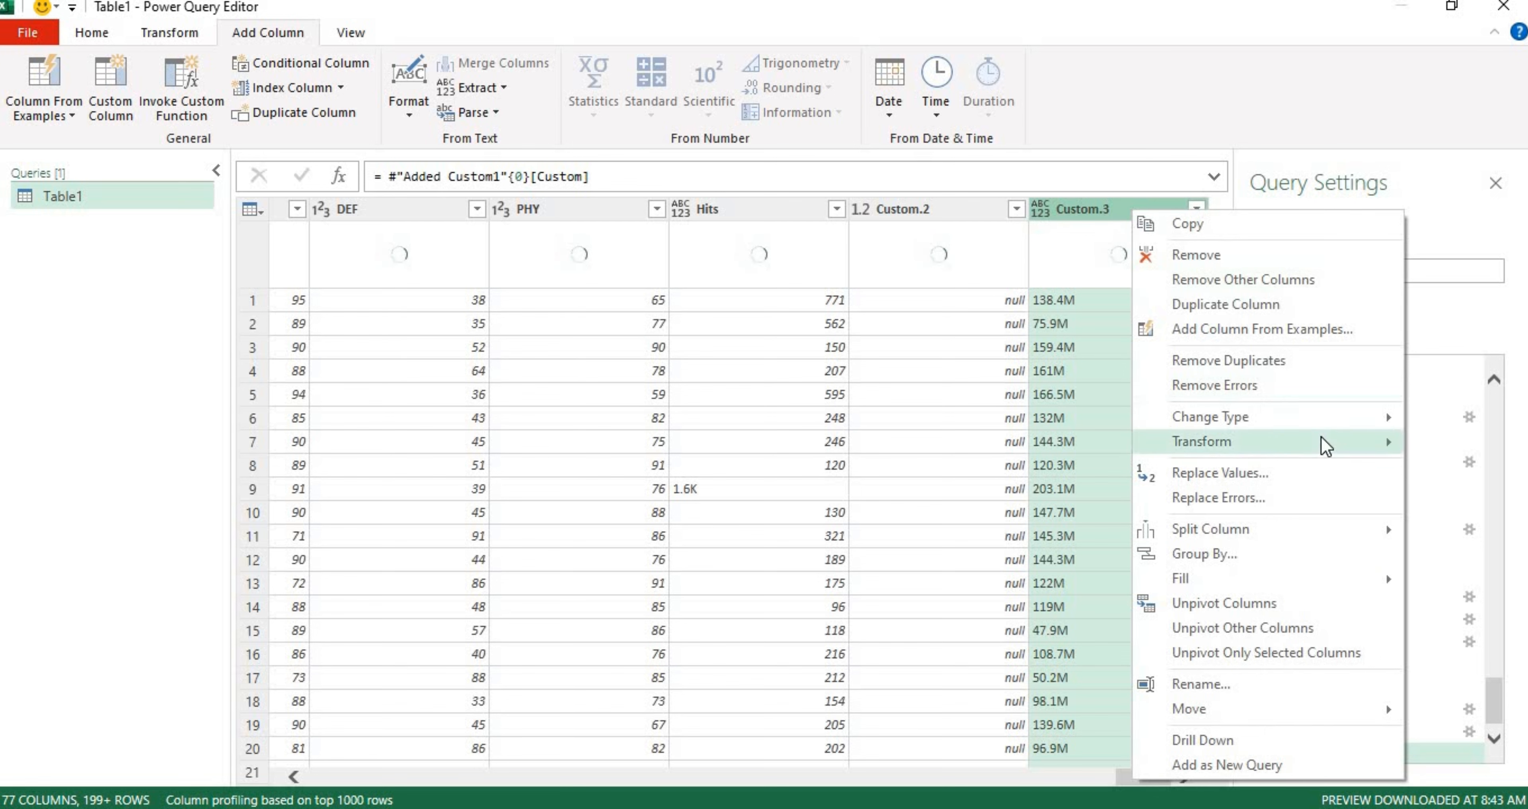
{"action": "left_click", "coordinate": [1214, 482]}
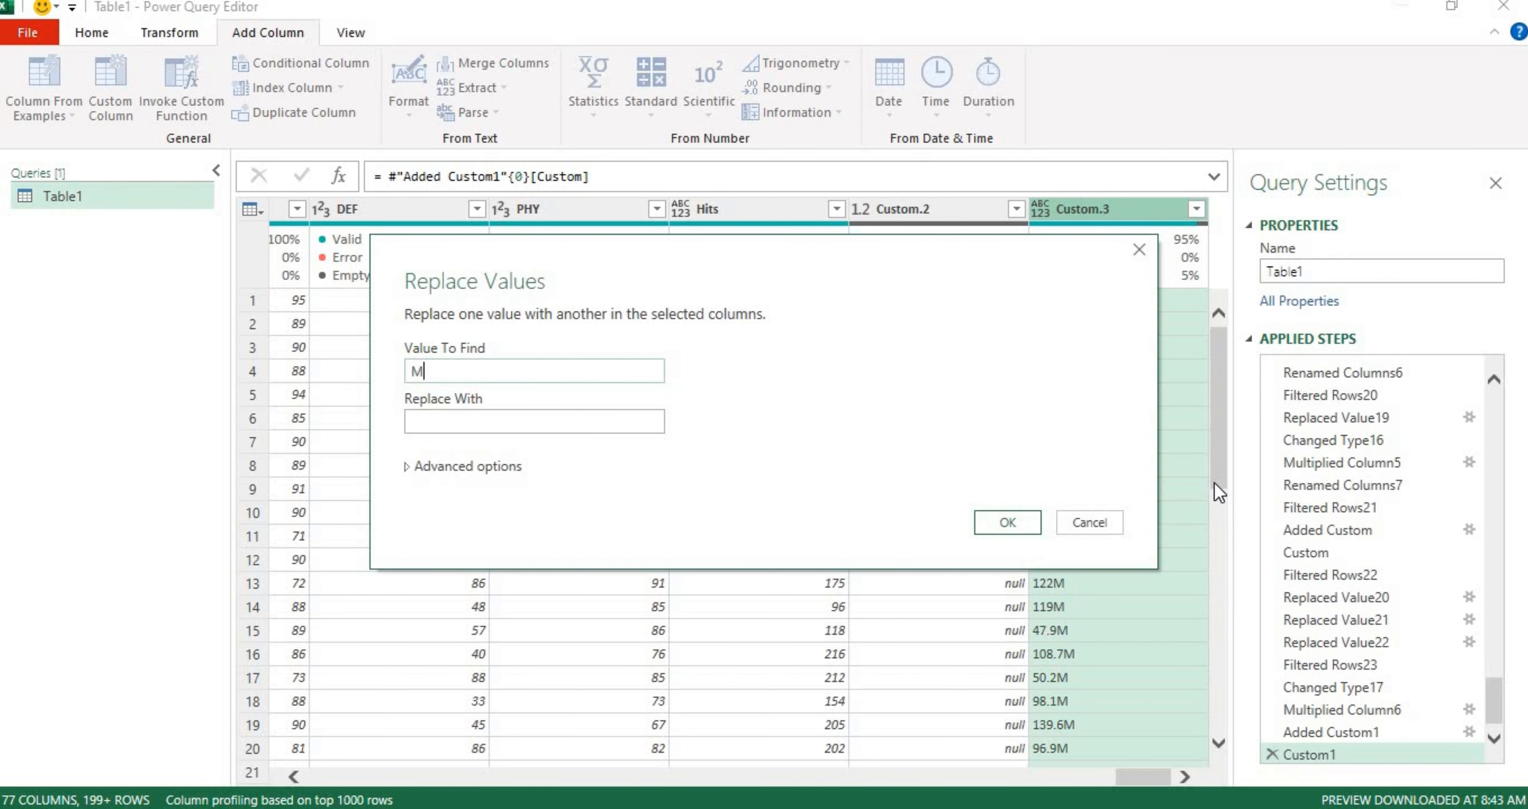
{"action": "type", "text": "M"}
{"action": "key", "text": "Return"}
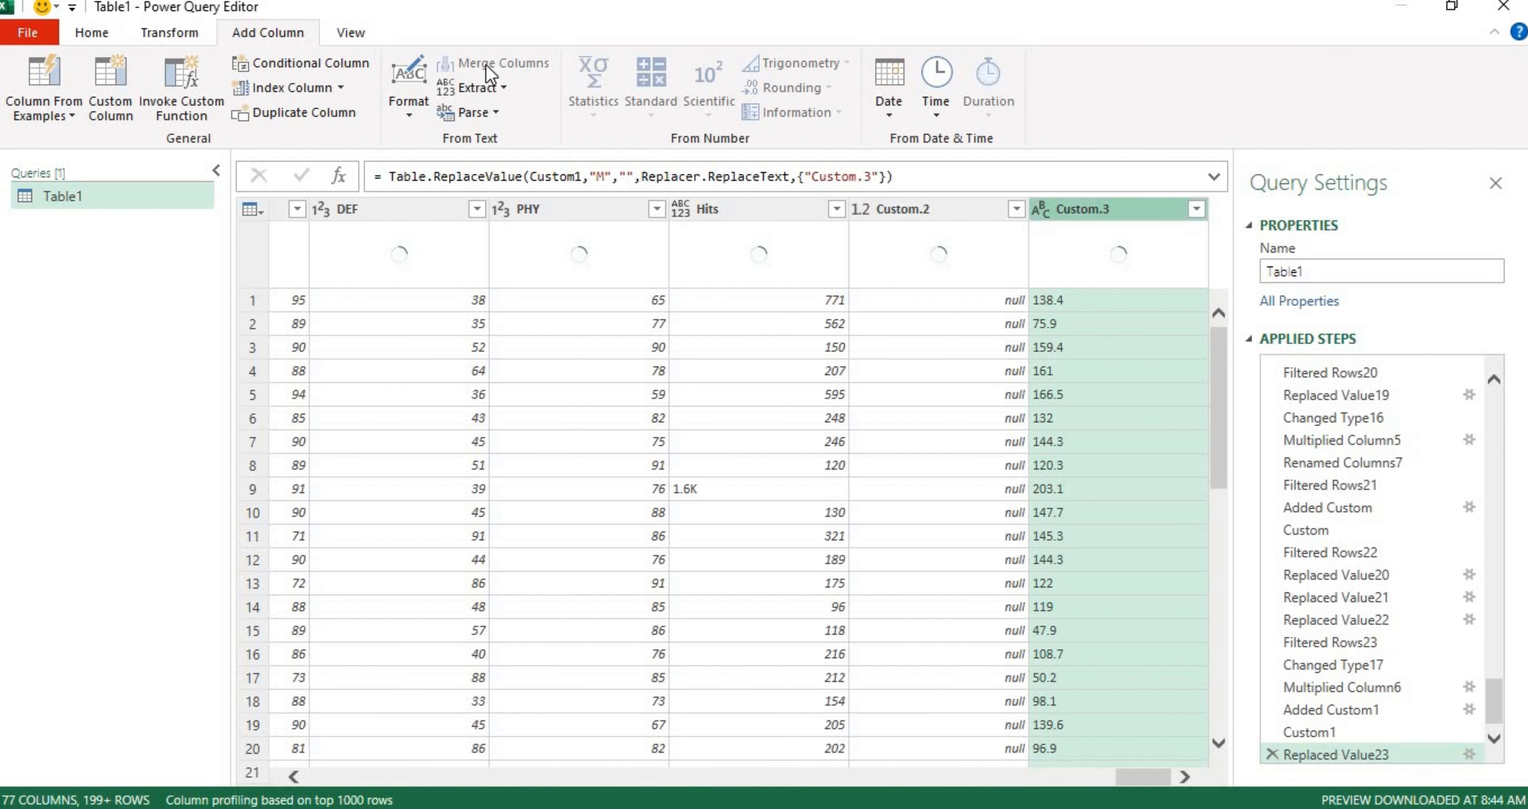
- Try converting the Custom.3 column to Whole Number and remove that type change
{"action": "left_click", "coordinate": [153, 32]}
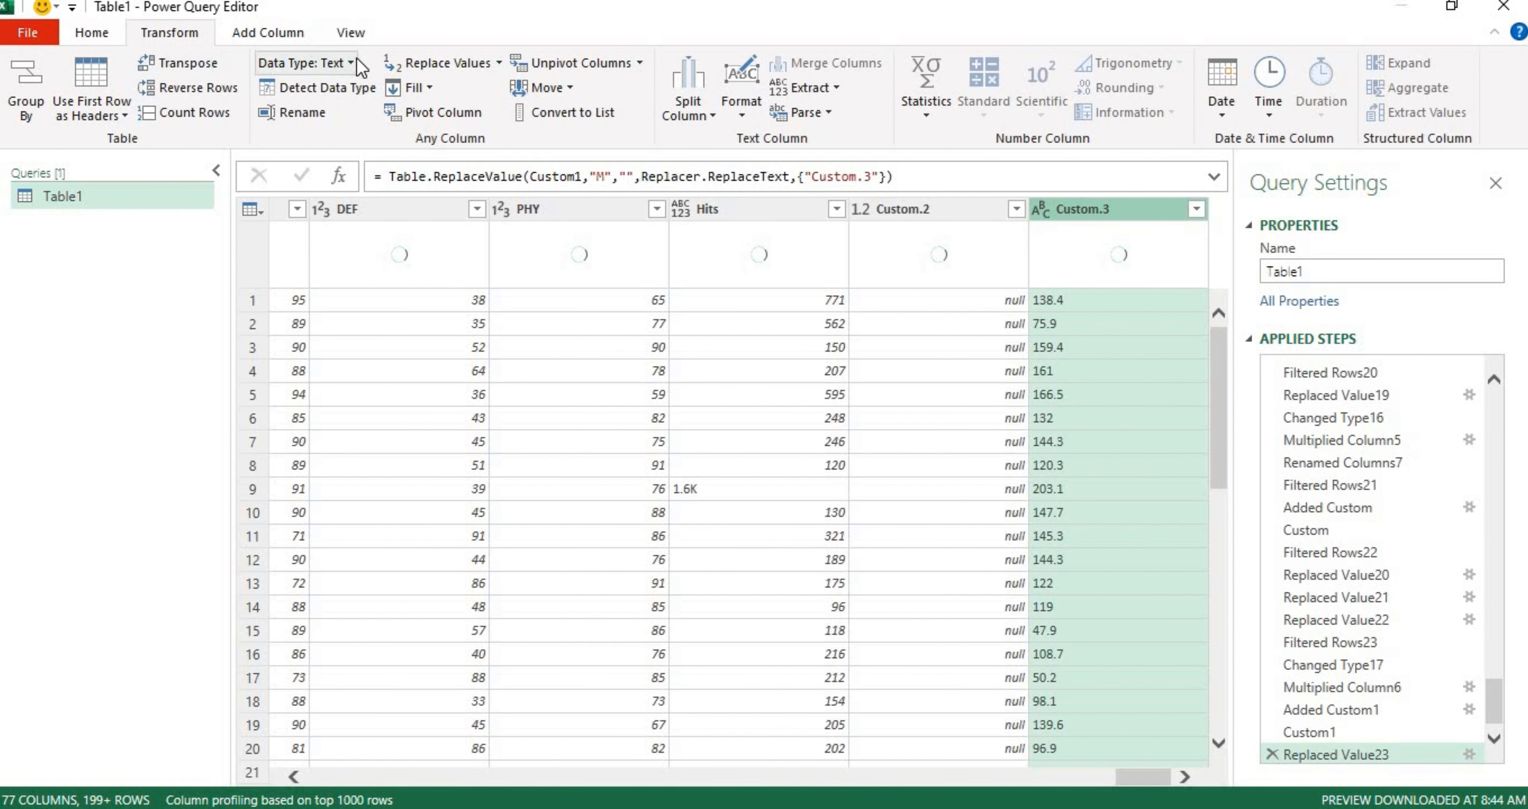
{"action": "left_click", "coordinate": [347, 63]}
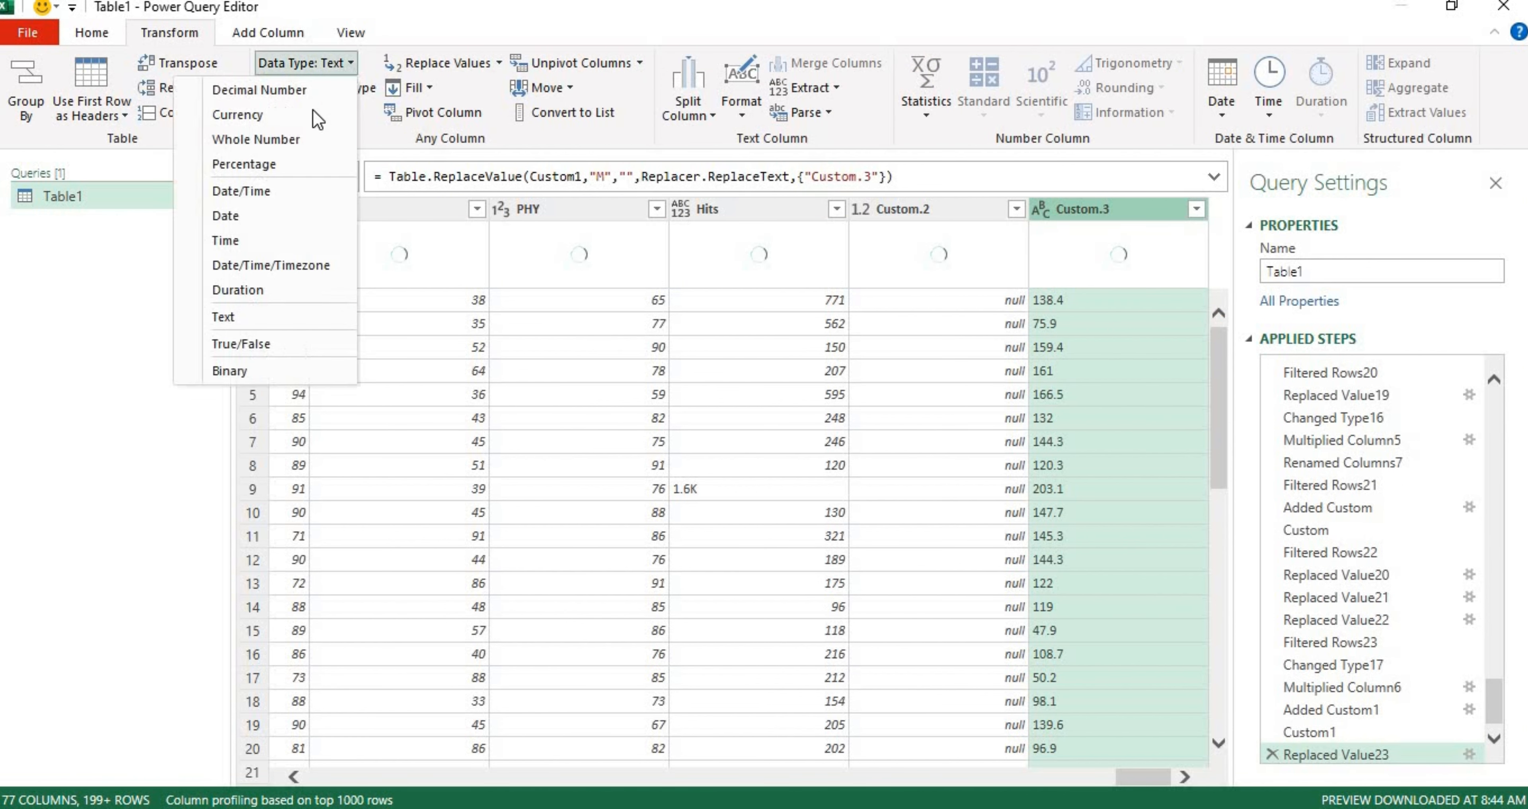
{"action": "left_click", "coordinate": [287, 142]}
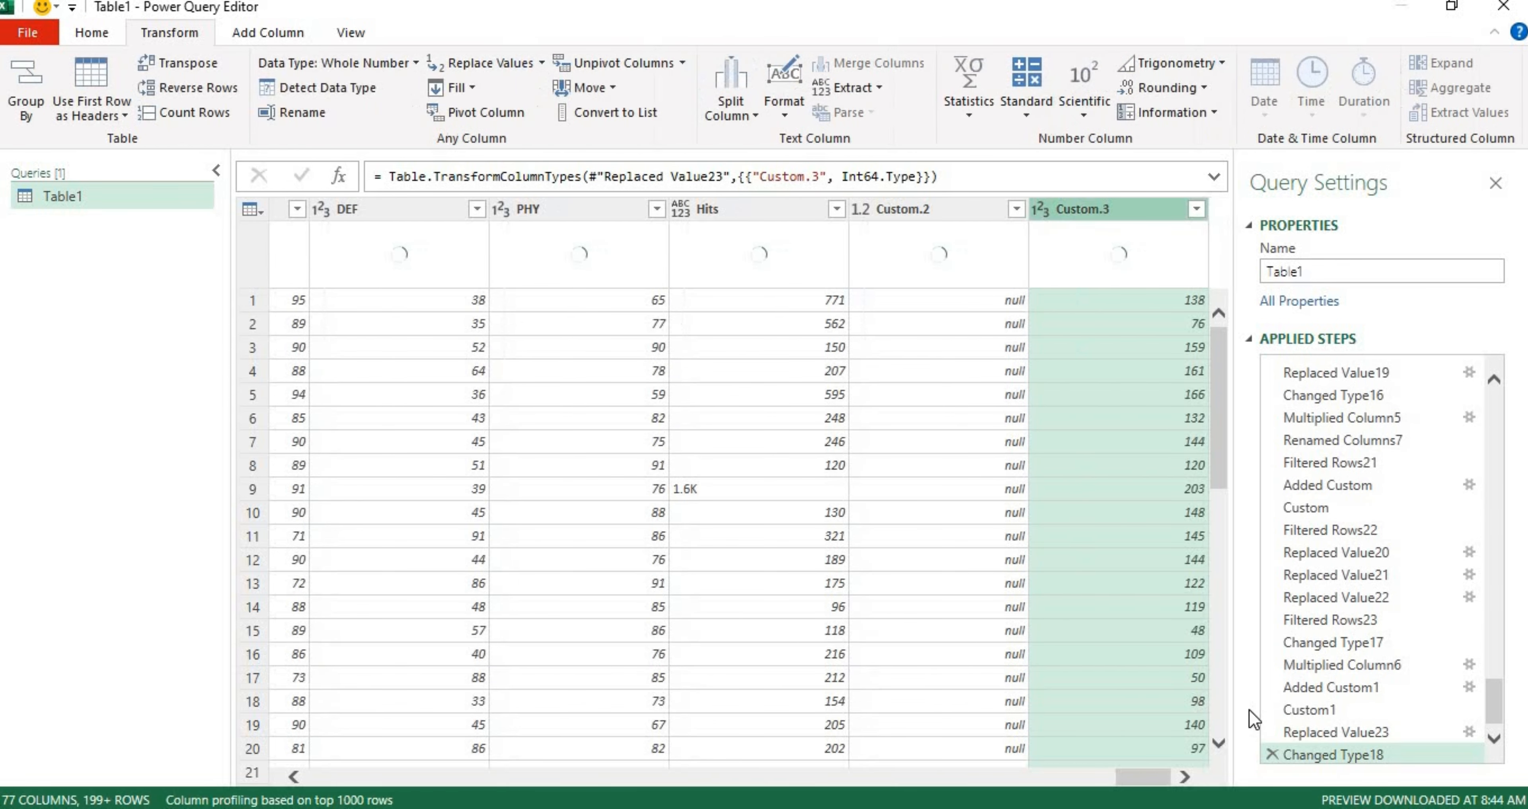
{"action": "left_click", "coordinate": [1271, 754]}
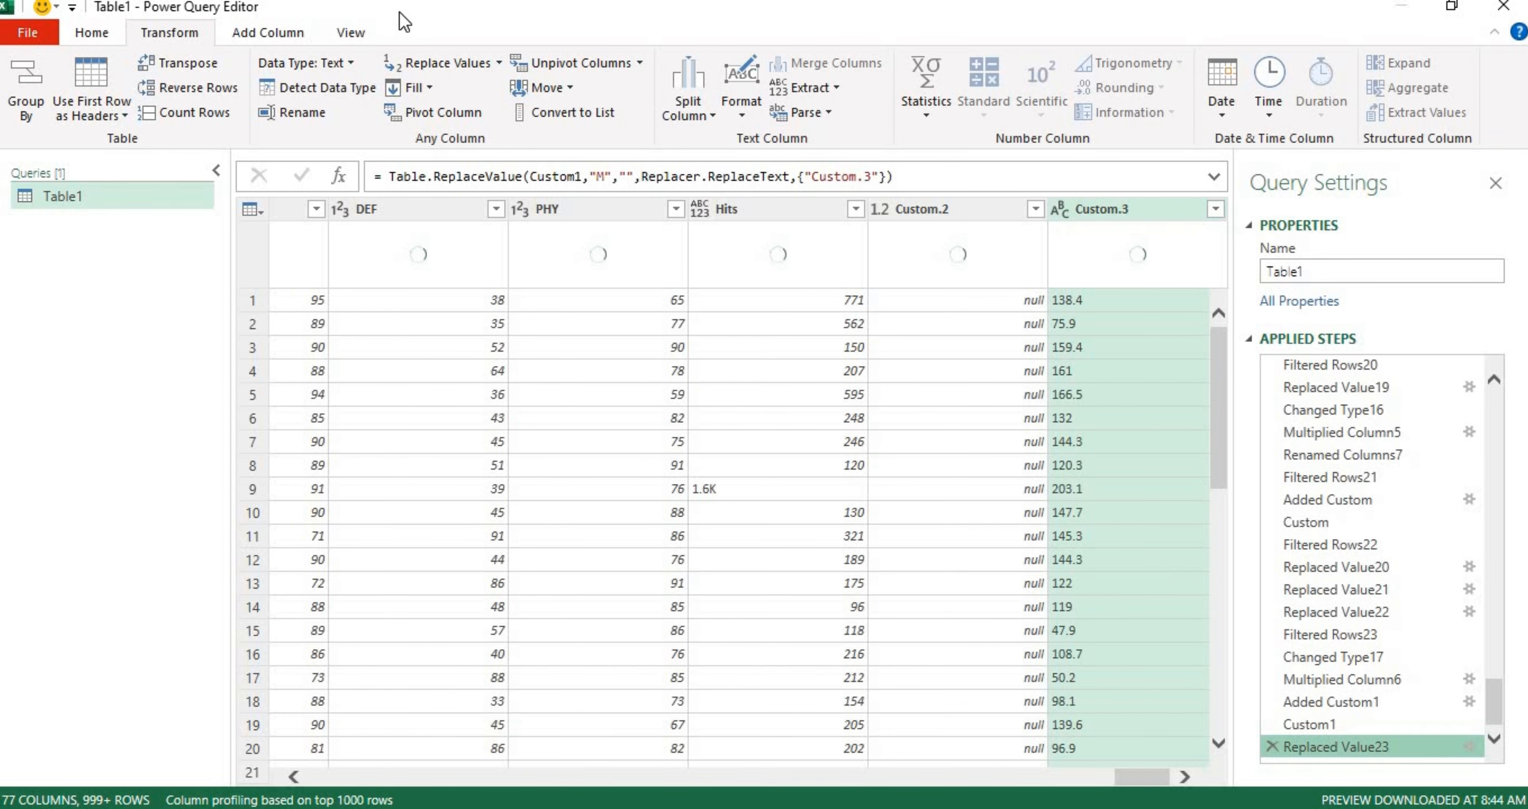
- Set the Custom.3 column's data type to Decimal Number and multiply its values by 100000
{"action": "left_click", "coordinate": [351, 62]}
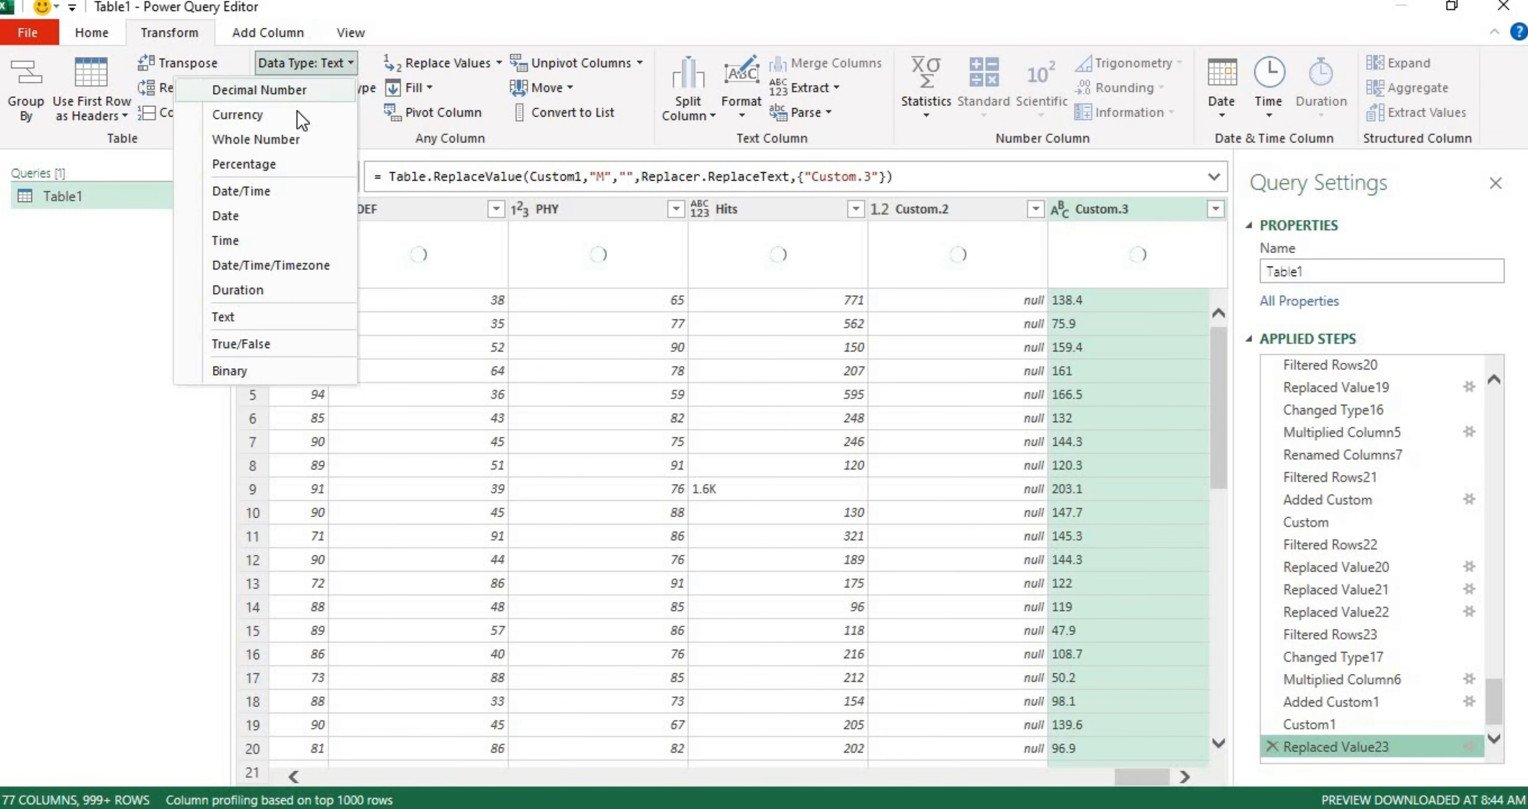
{"action": "left_click", "coordinate": [290, 94]}
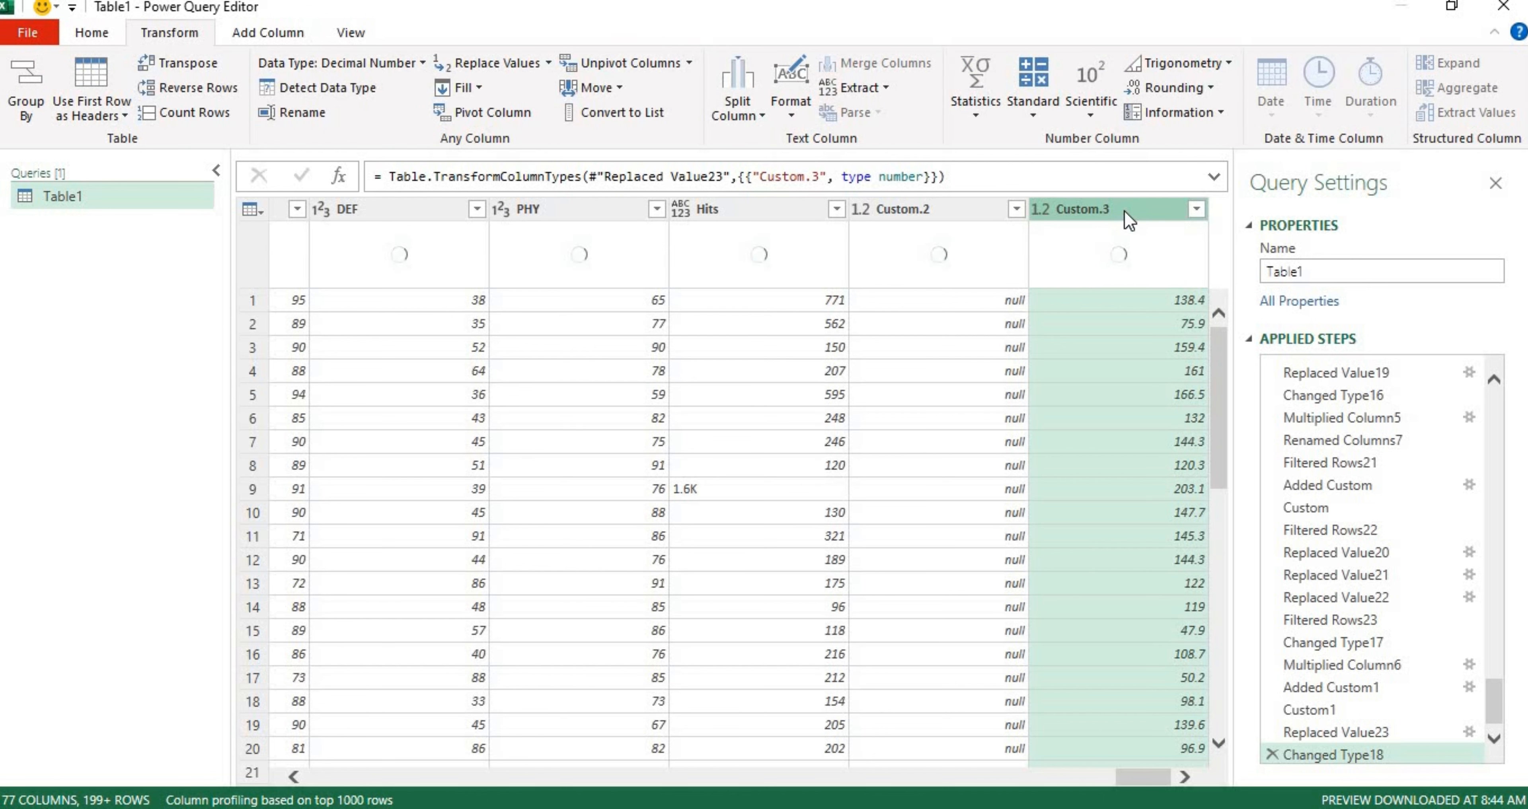
{"action": "left_click", "coordinate": [1024, 114]}
{"action": "left_click", "coordinate": [993, 159]}
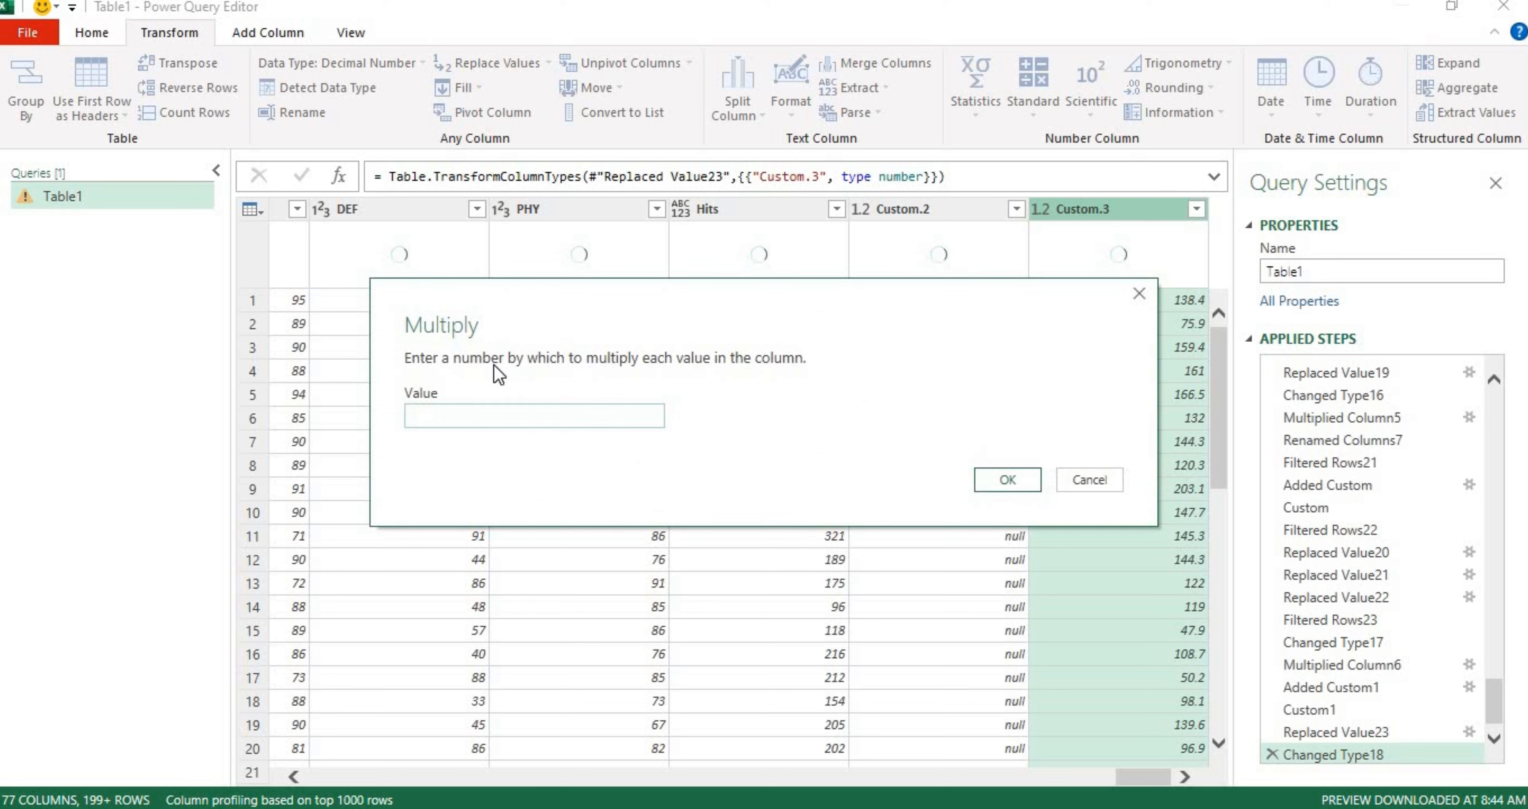
{"action": "type", "text": "100000"}
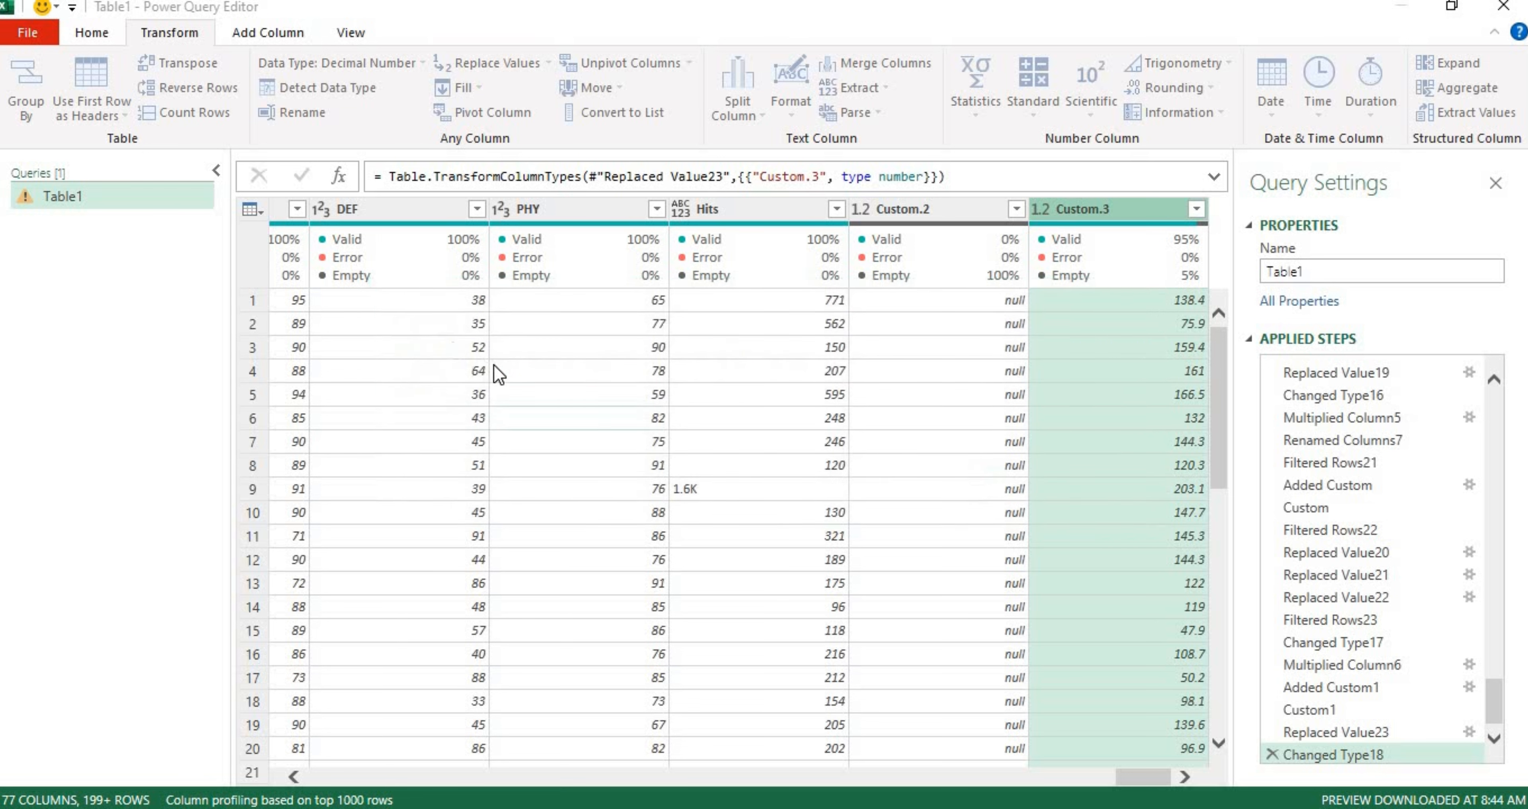
{"action": "key", "text": "Return"}
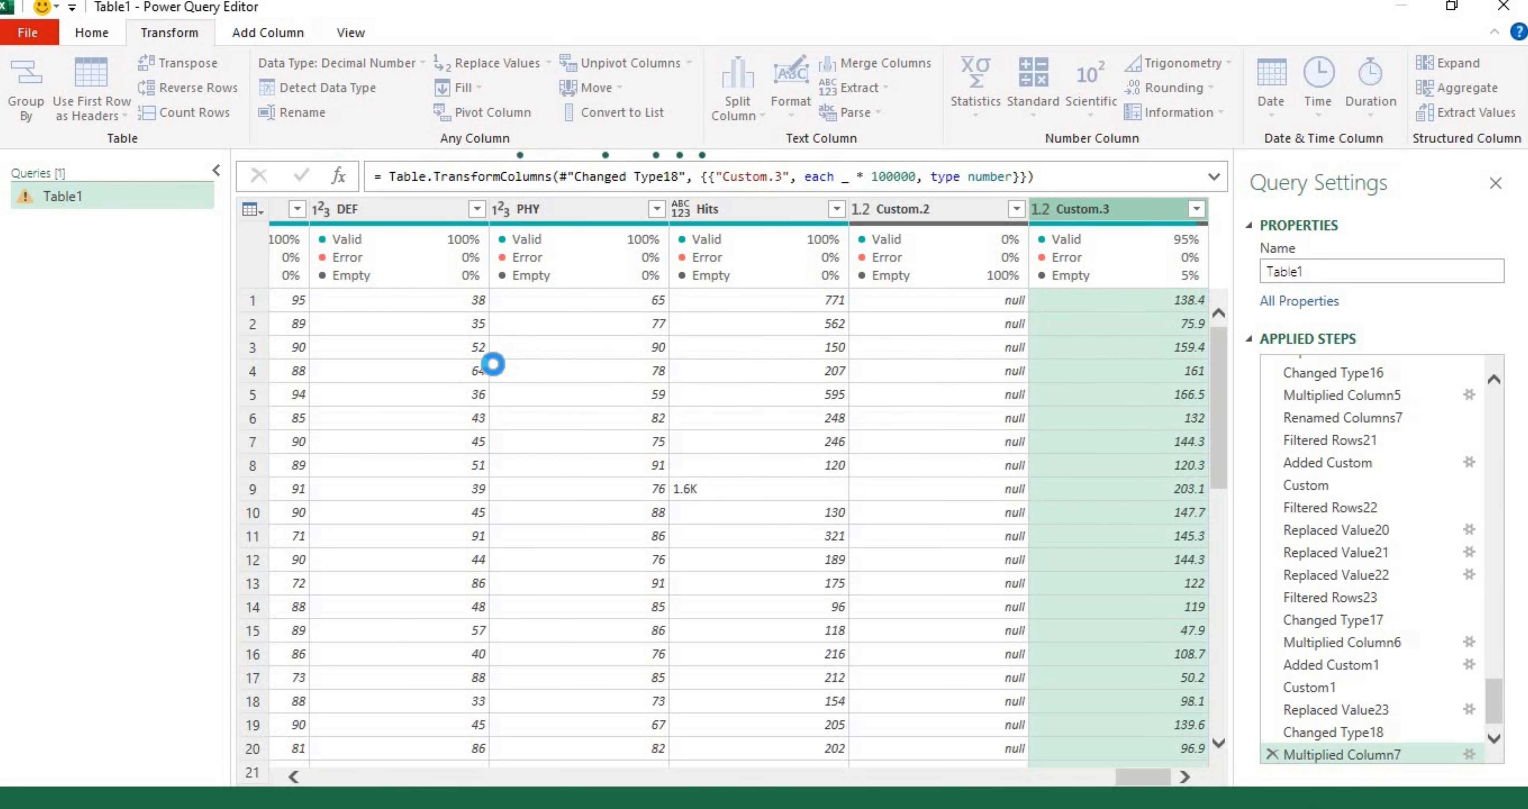
- Merge the Custom.3 and Custom.2 columns without a separator into a column named Merged
{"action": "left_click", "coordinate": [994, 215]}
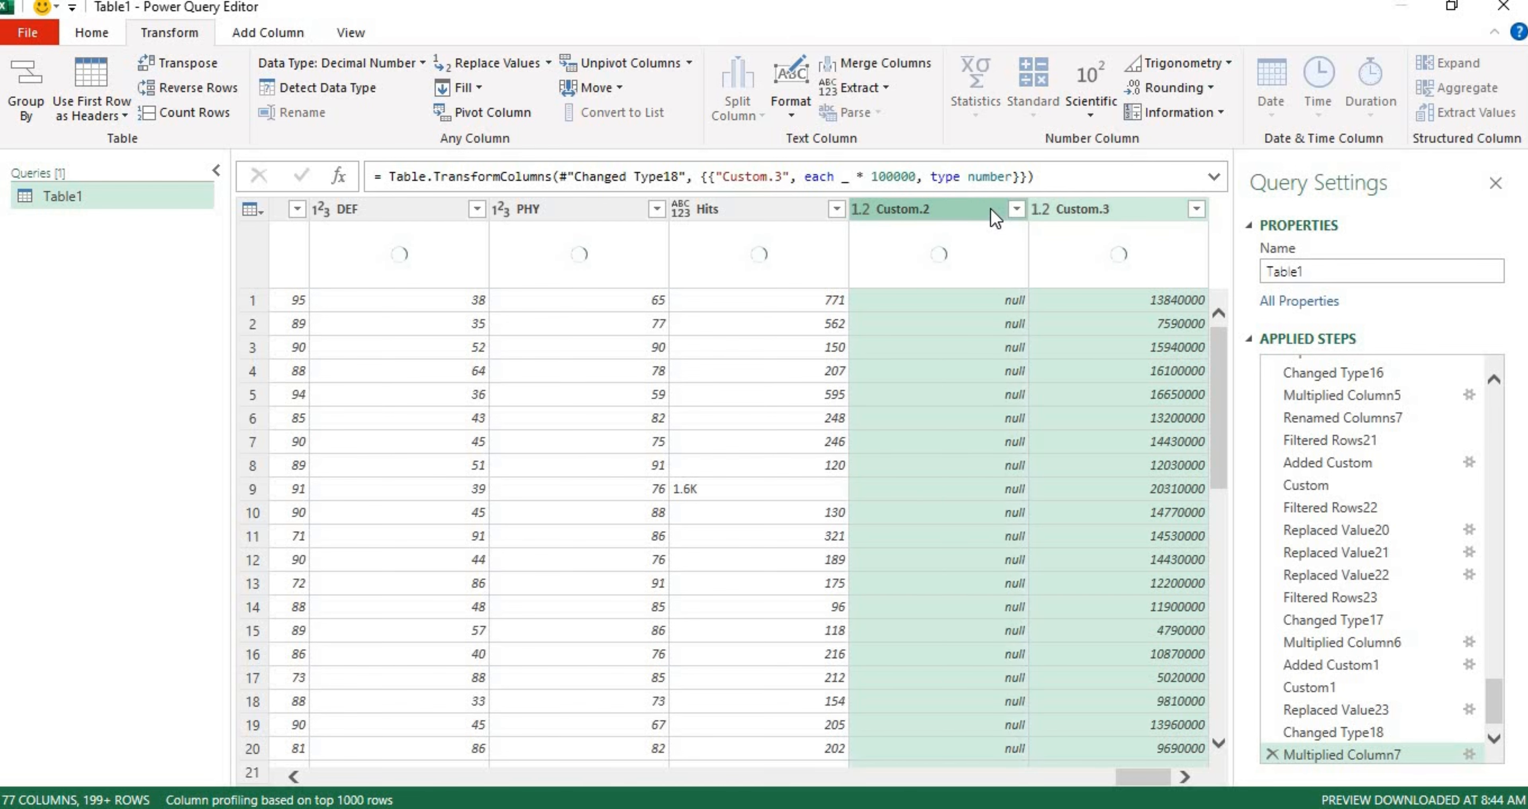
{"action": "right_click", "coordinate": [992, 211]}
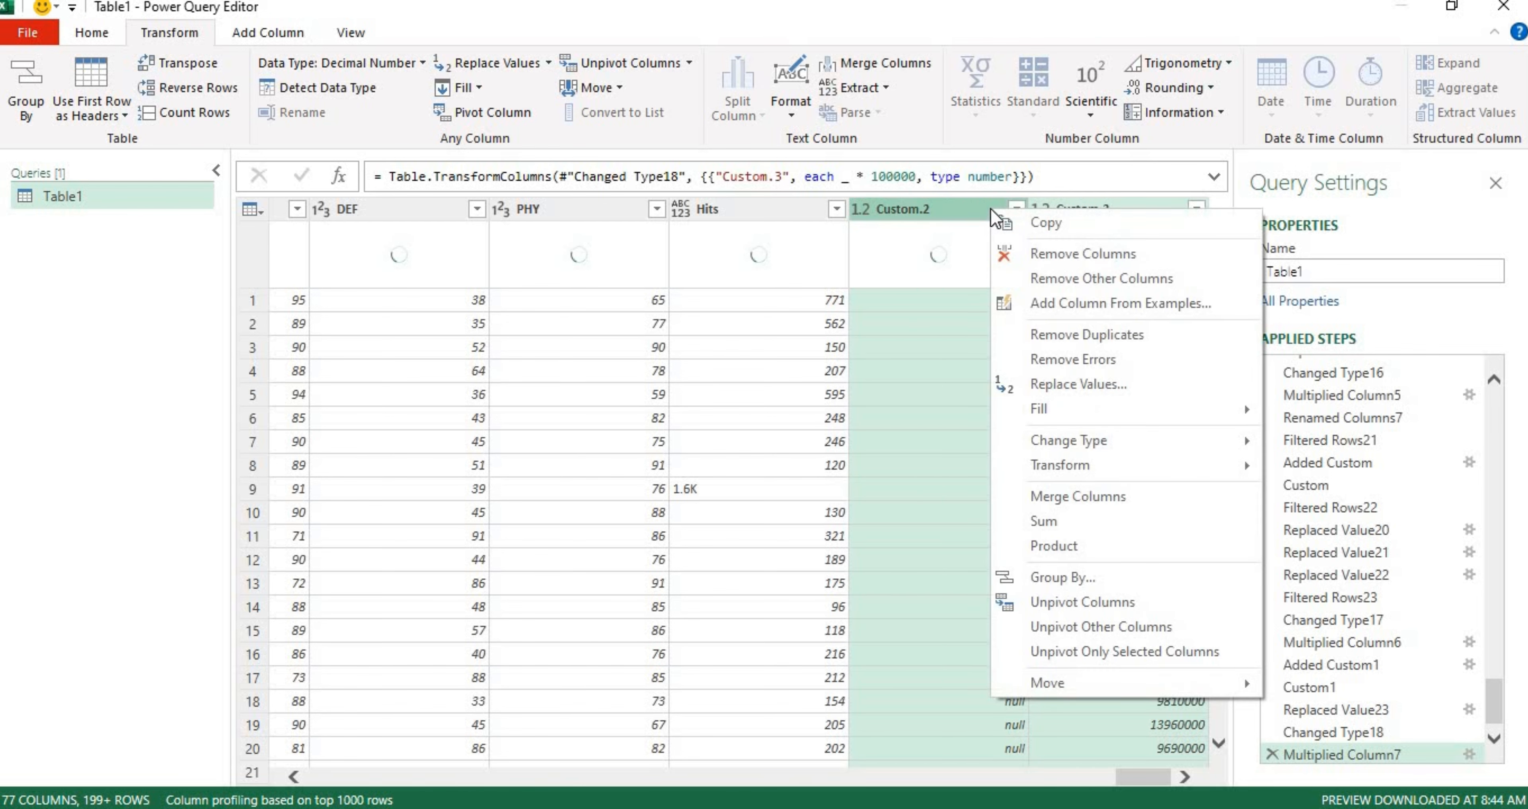
{"action": "left_click", "coordinate": [1124, 507]}
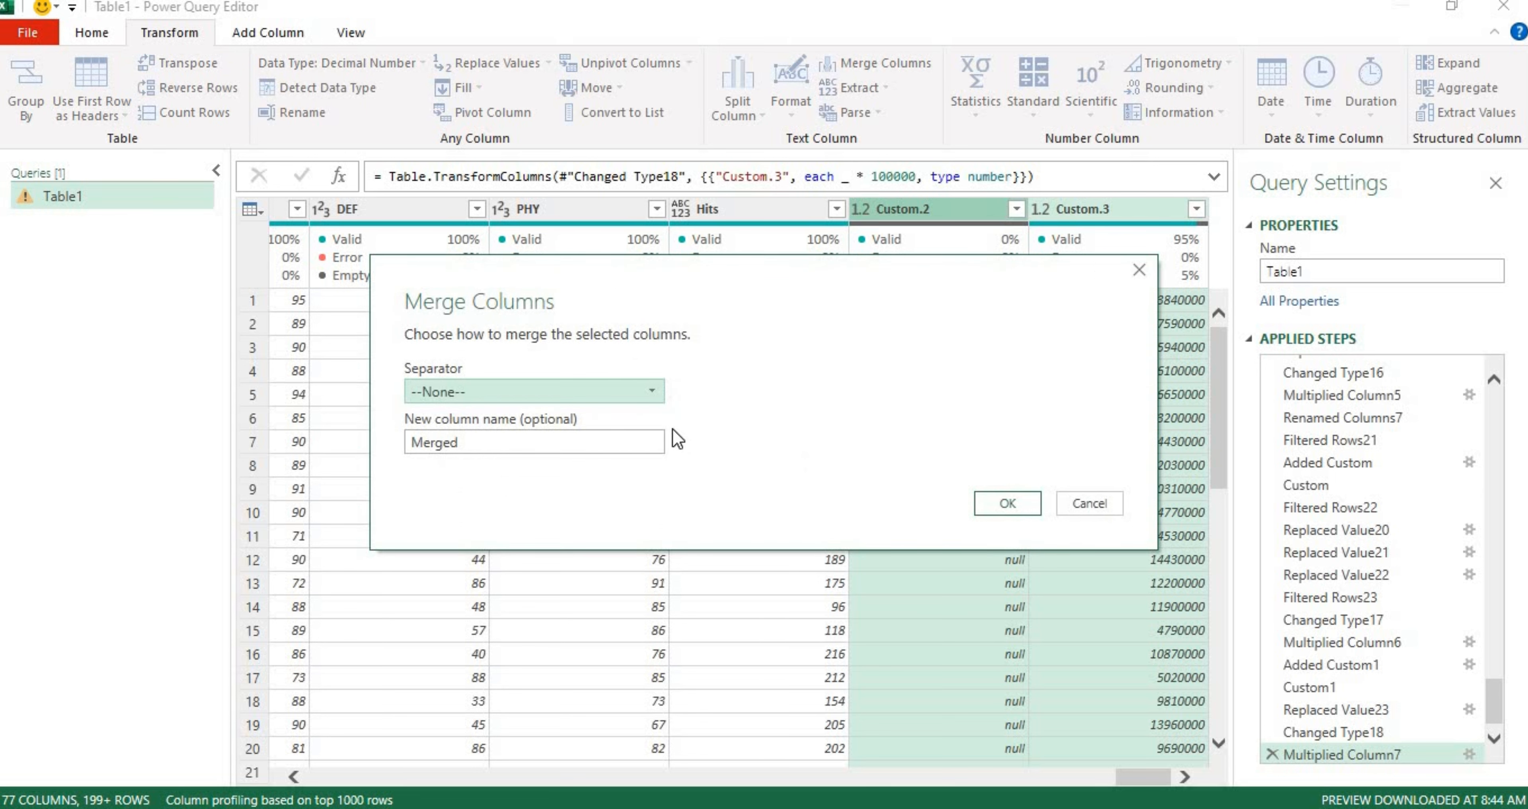
{"action": "left_click", "coordinate": [1008, 503]}
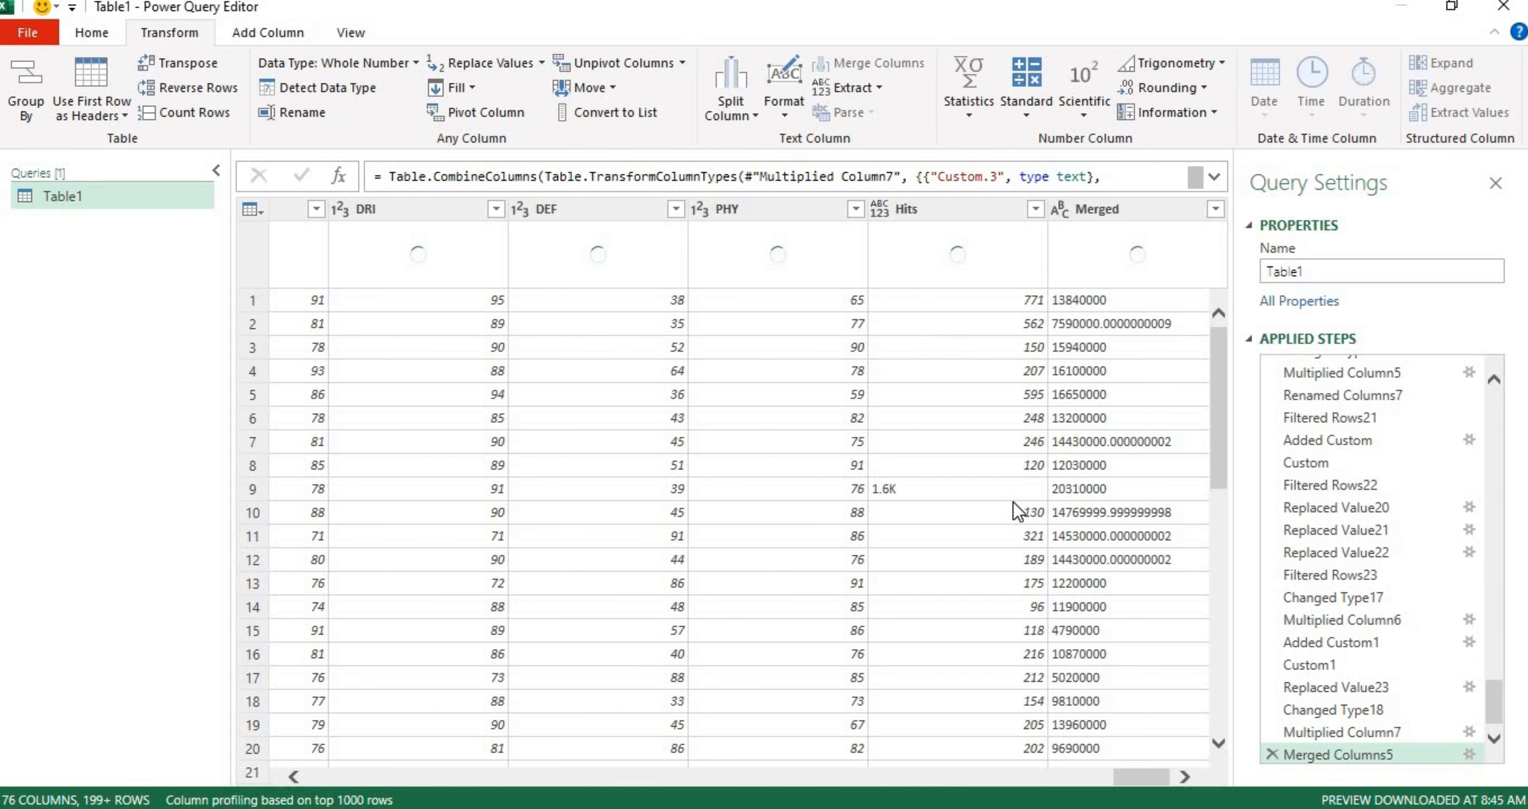
{"action": "left_click", "coordinate": [1149, 214]}
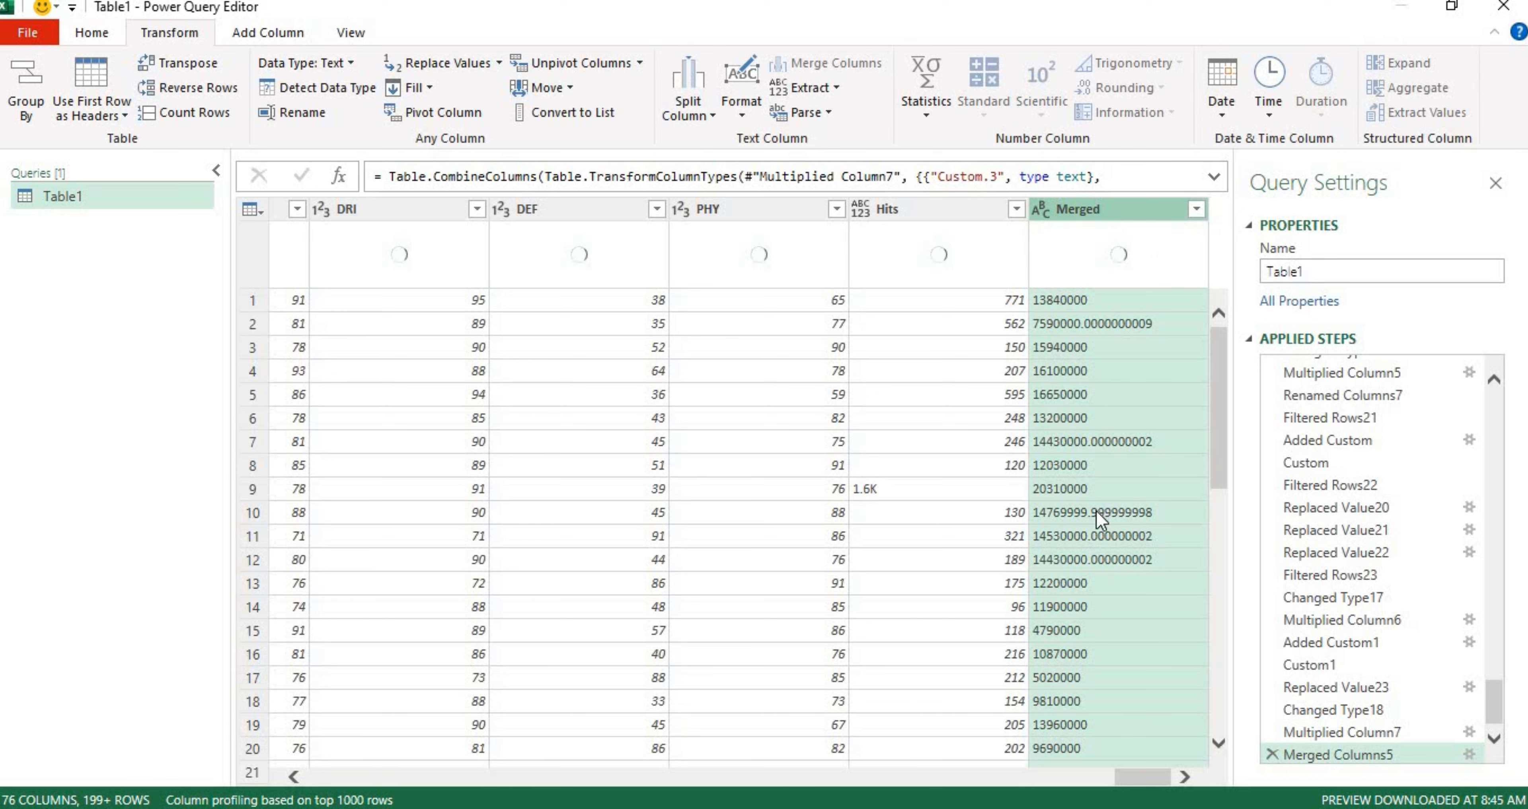
- Go back to the Multiplied Column7 step and inspect the distinct values in the Custom.3 column
{"action": "left_click_drag", "start_coordinate": [1299, 621], "coordinate": [1264, 745]}
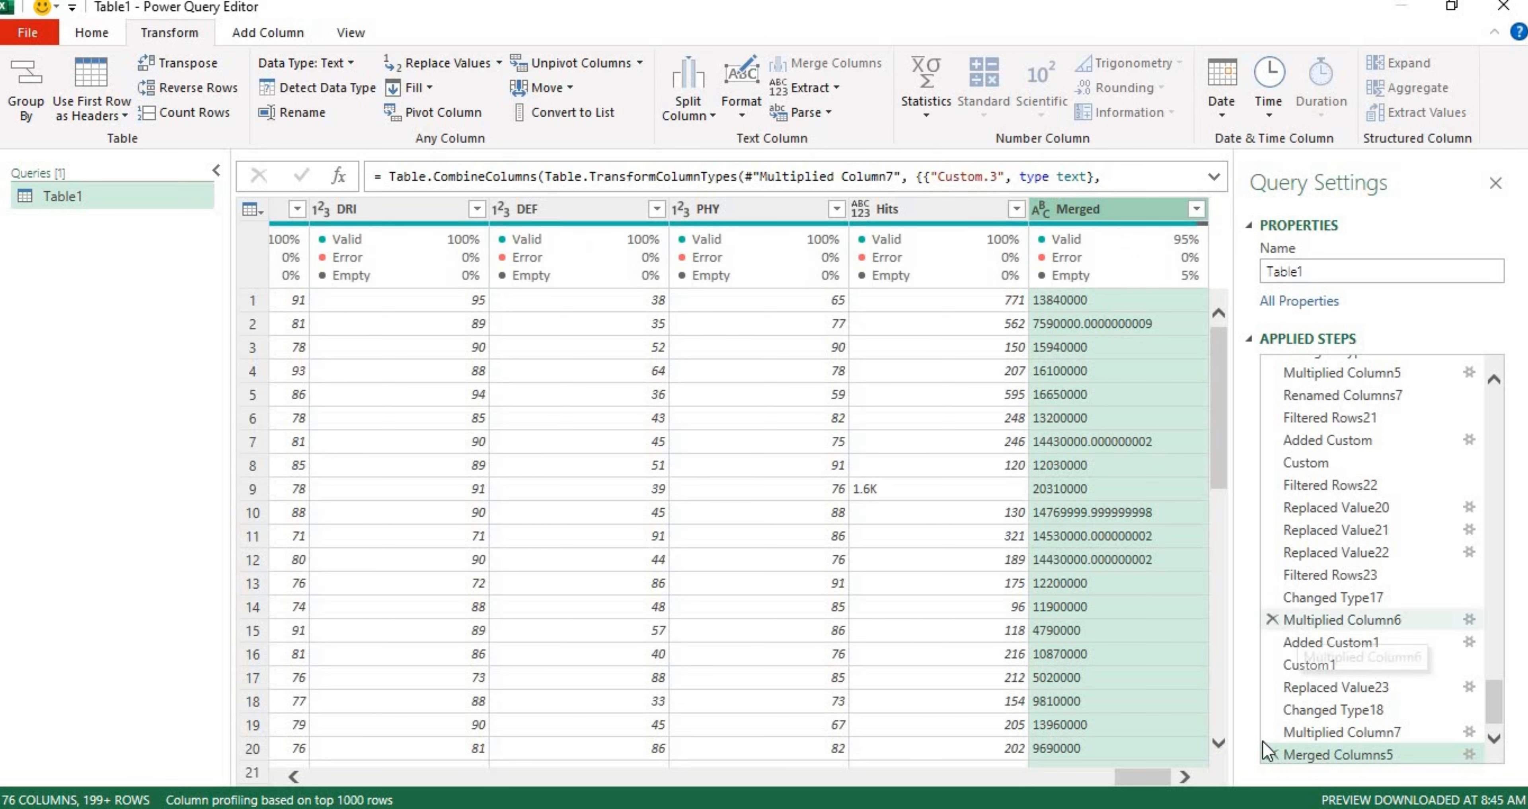
{"action": "left_click", "coordinate": [1325, 712]}
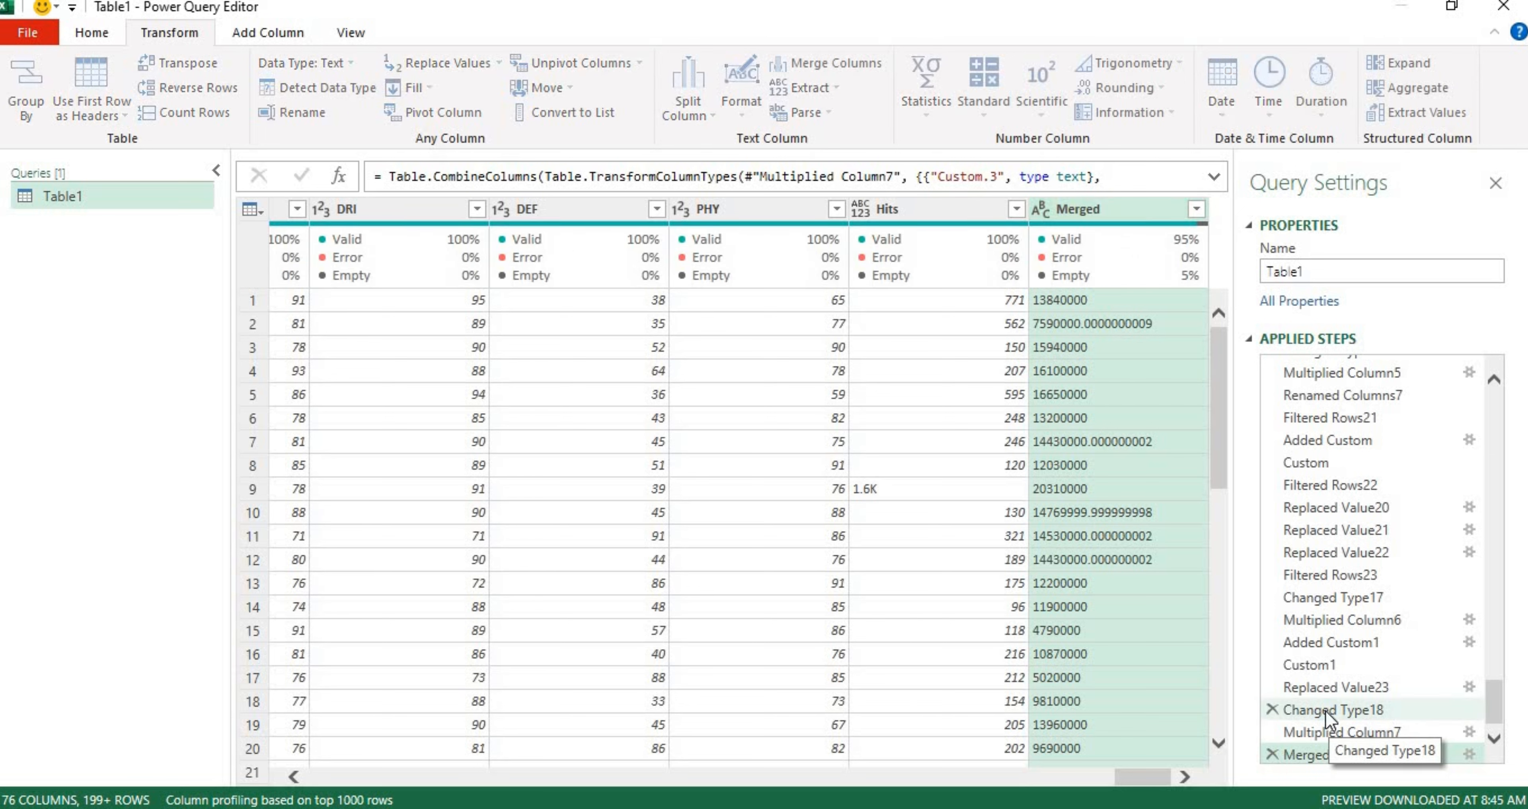
{"action": "left_click", "coordinate": [1328, 734]}
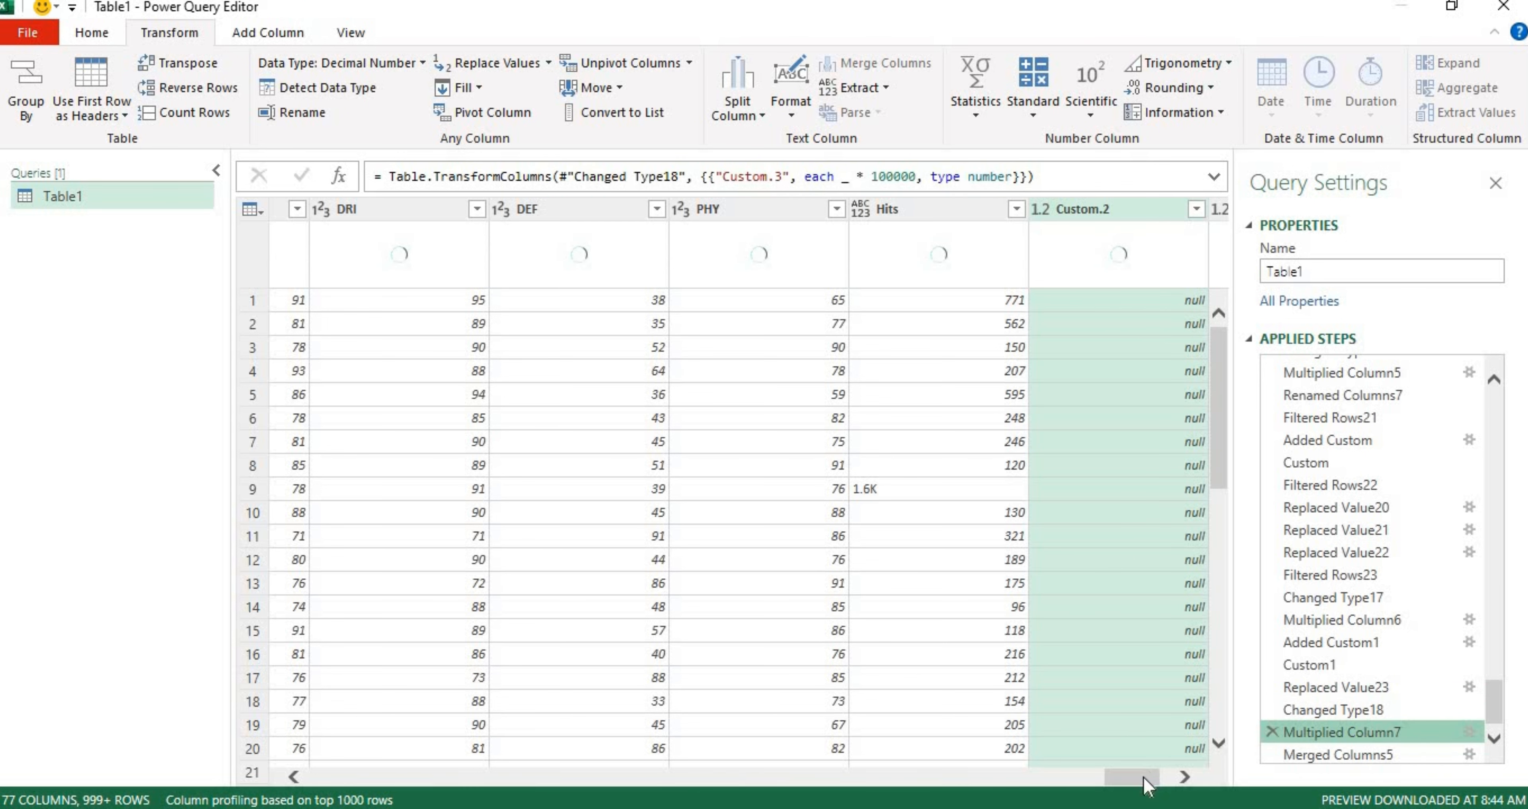
{"action": "left_click_drag", "start_coordinate": [1143, 777], "coordinate": [1203, 784]}
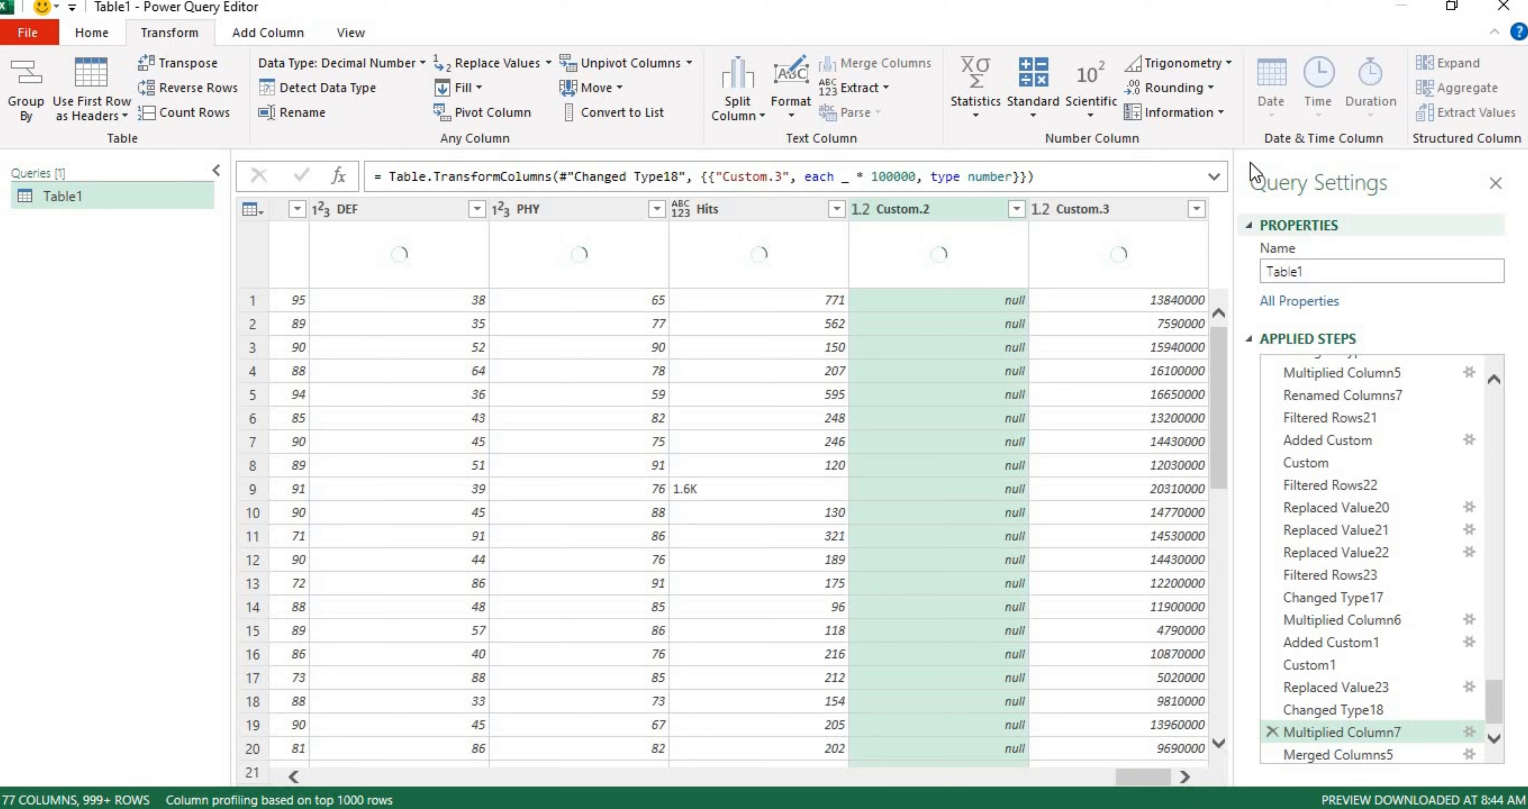
{"action": "left_click", "coordinate": [1199, 209]}
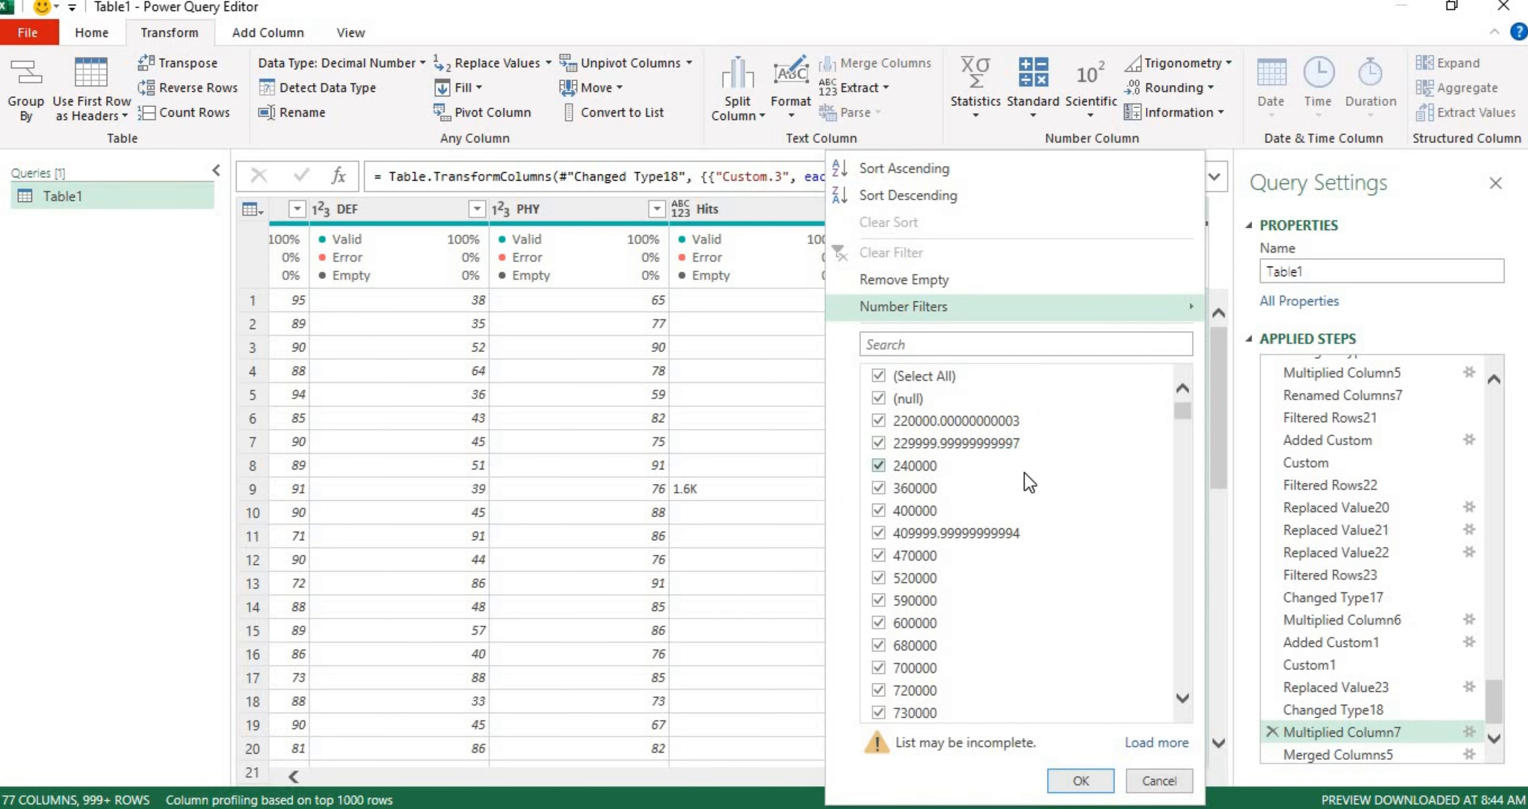
{"action": "left_click", "coordinate": [1079, 782]}
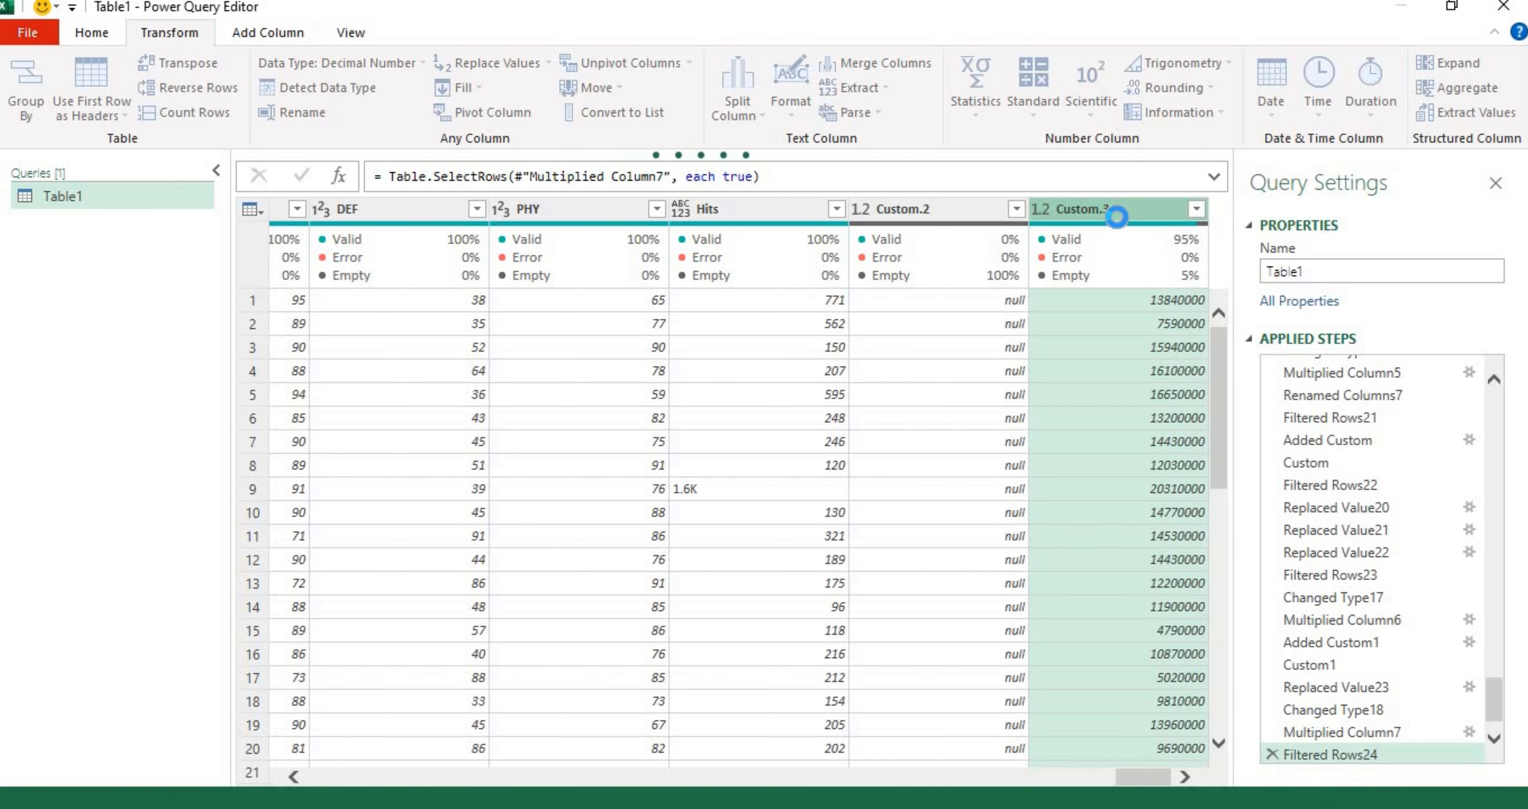
- Compare the distinct Custom.3 values at the Replaced Value23 step with those at the Multiplied Column7 step
{"action": "left_click", "coordinate": [1317, 687]}
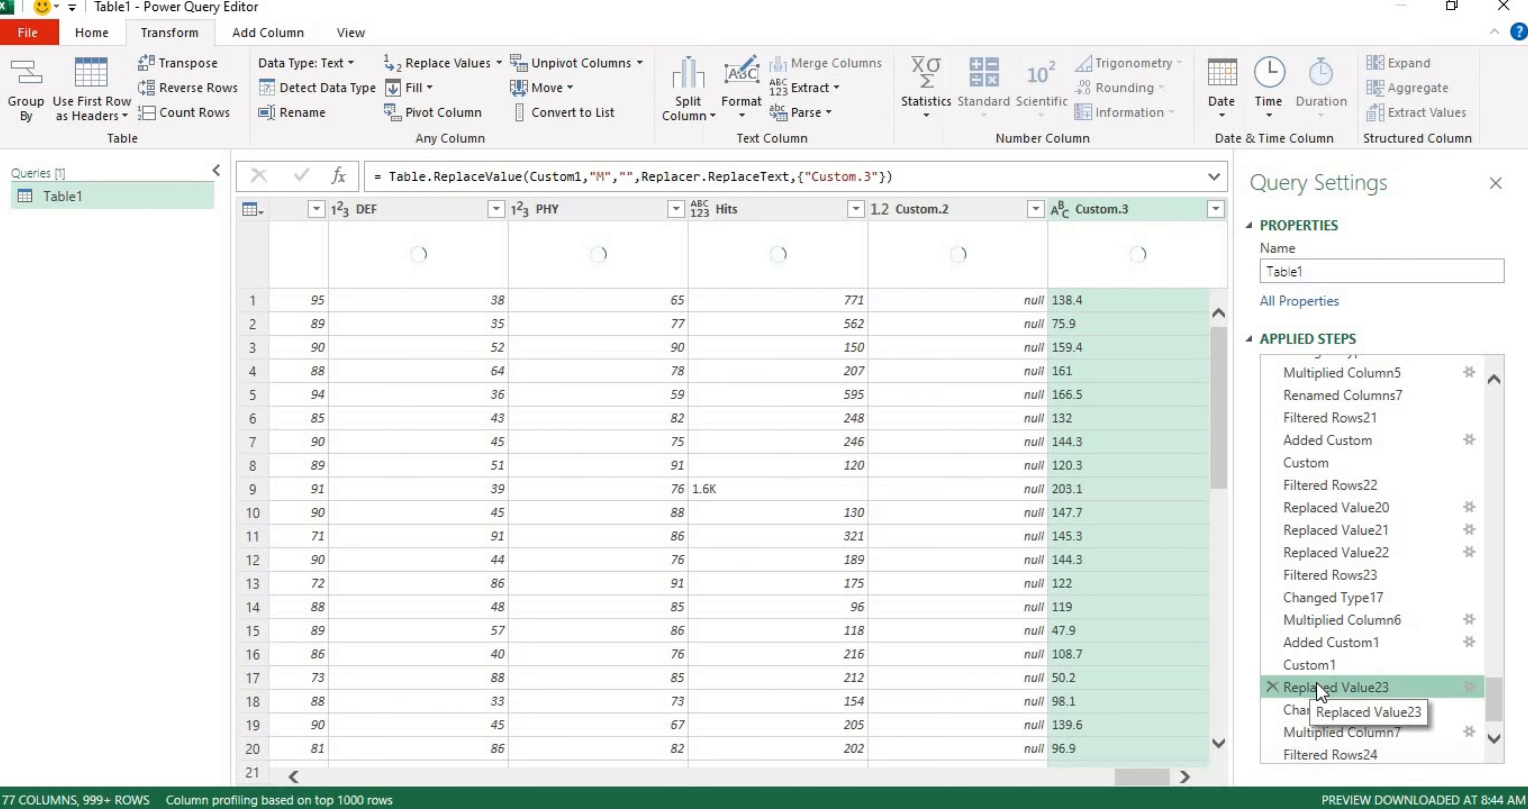
{"action": "left_click", "coordinate": [1214, 209]}
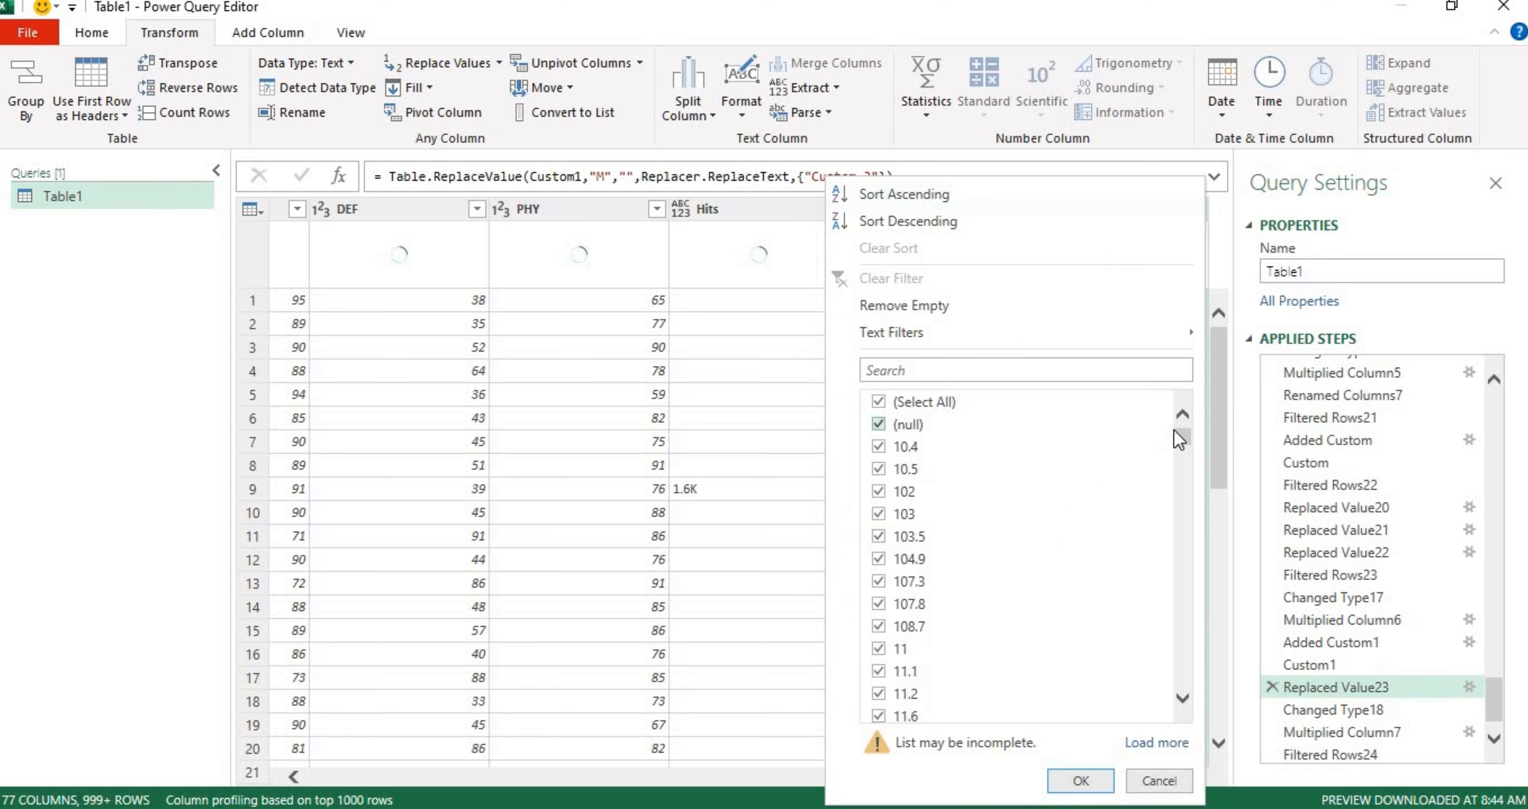
{"action": "left_click_drag", "start_coordinate": [1181, 438], "coordinate": [1177, 437]}
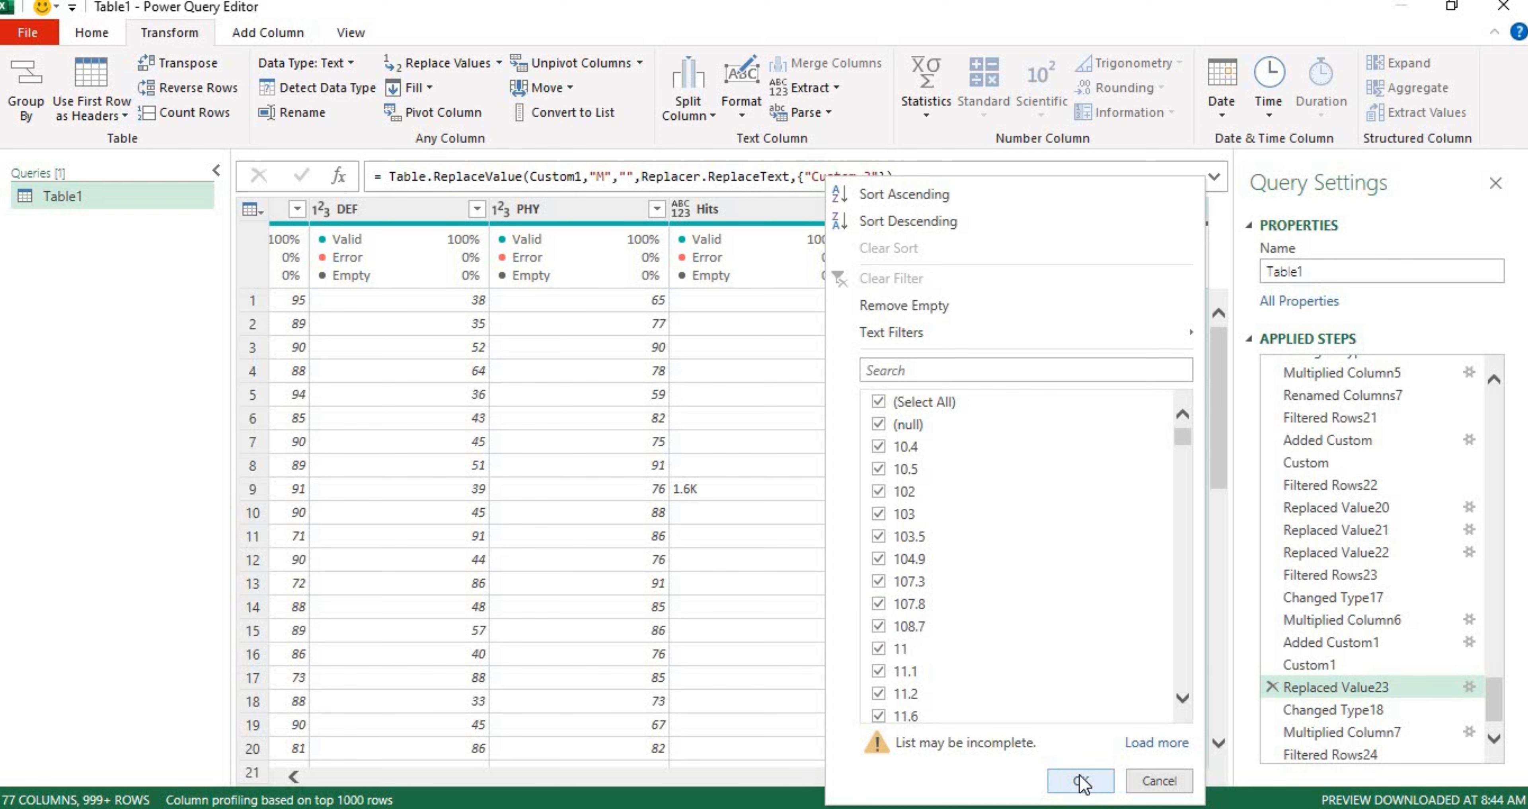
{"action": "left_click", "coordinate": [1352, 733]}
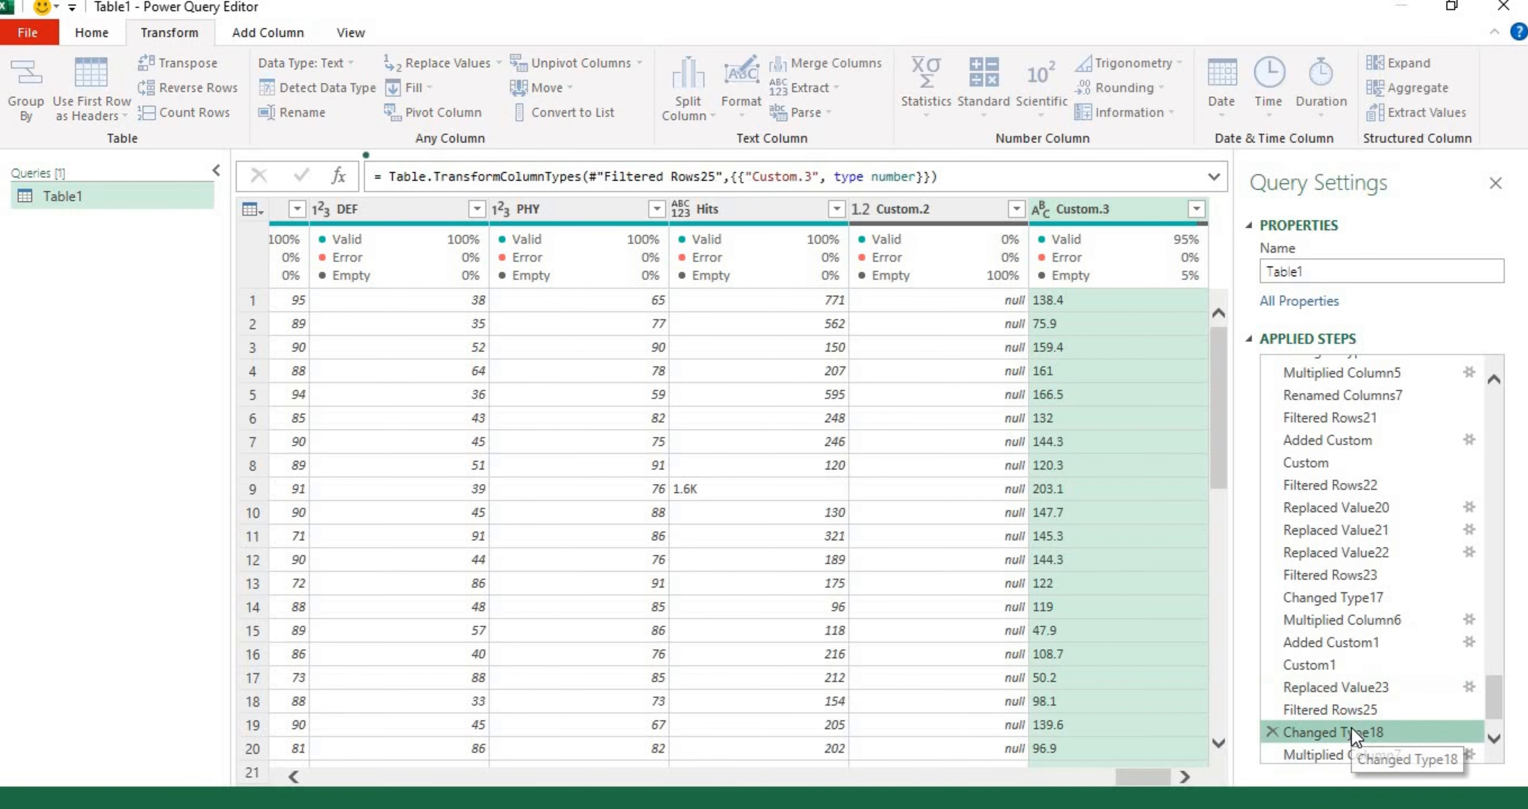
{"action": "left_click", "coordinate": [1344, 755]}
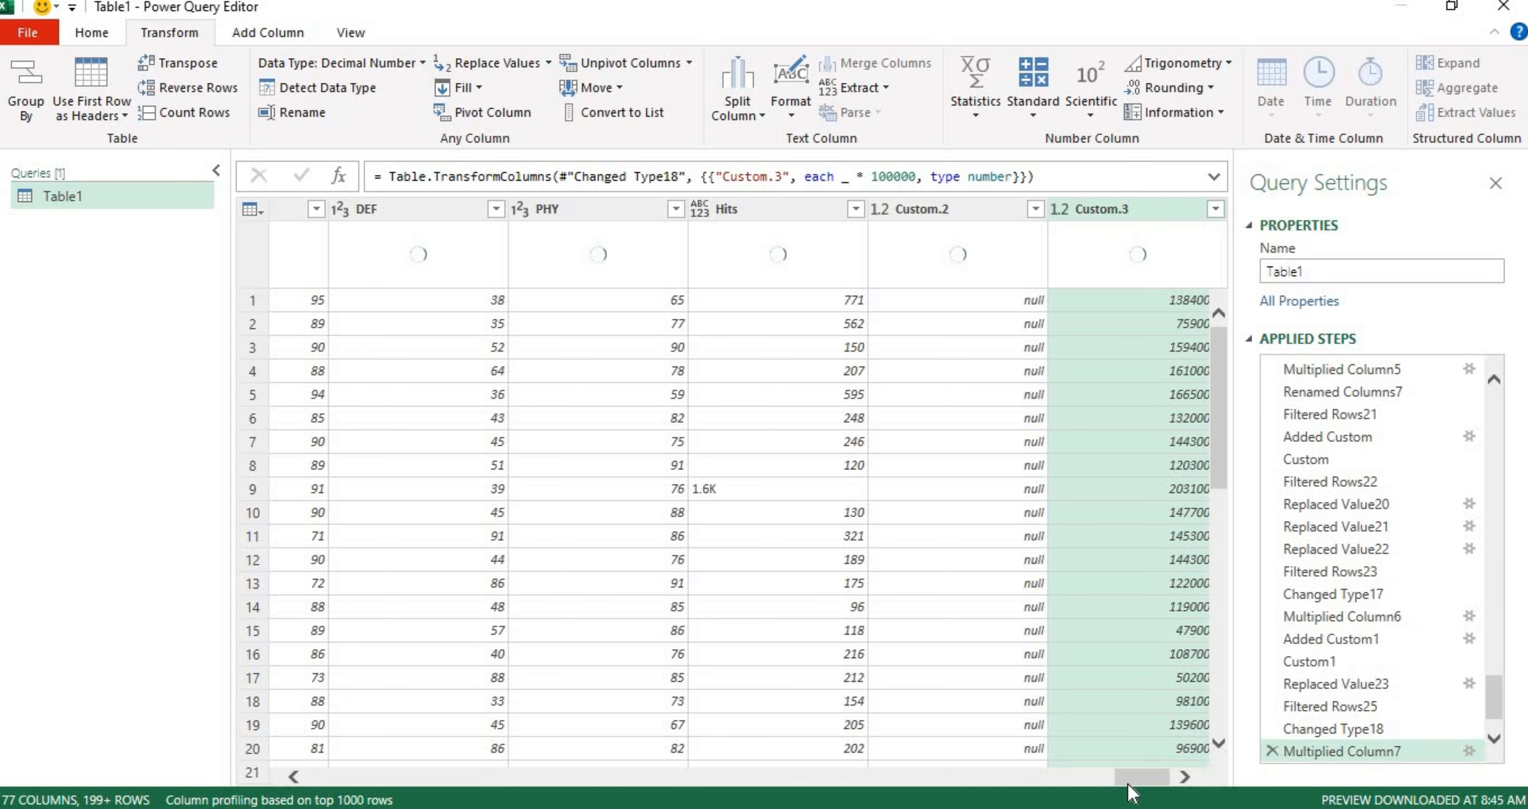
{"action": "left_click_drag", "start_coordinate": [1129, 782], "coordinate": [1167, 784]}
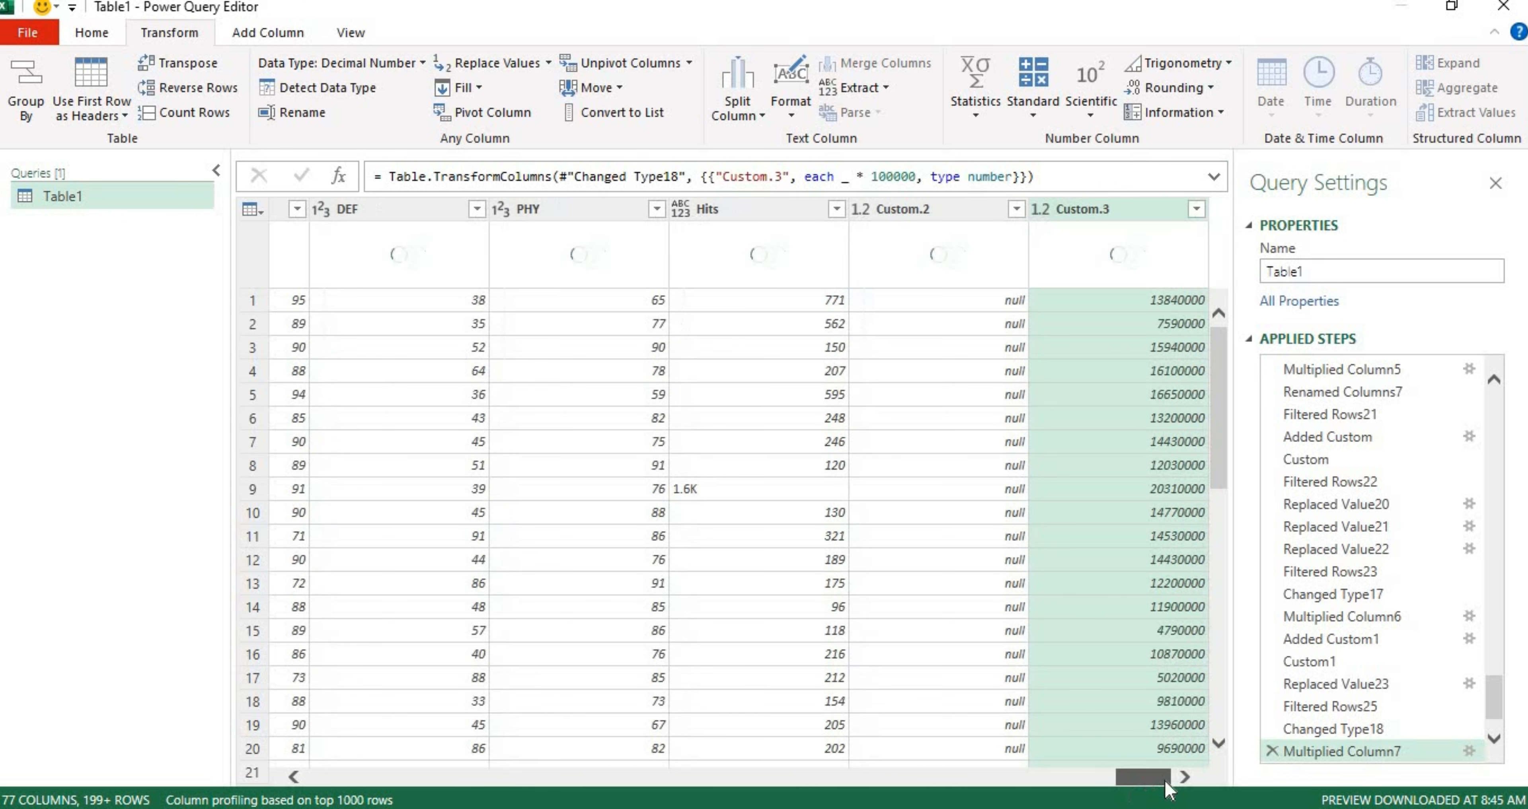
{"action": "left_click", "coordinate": [1196, 209]}
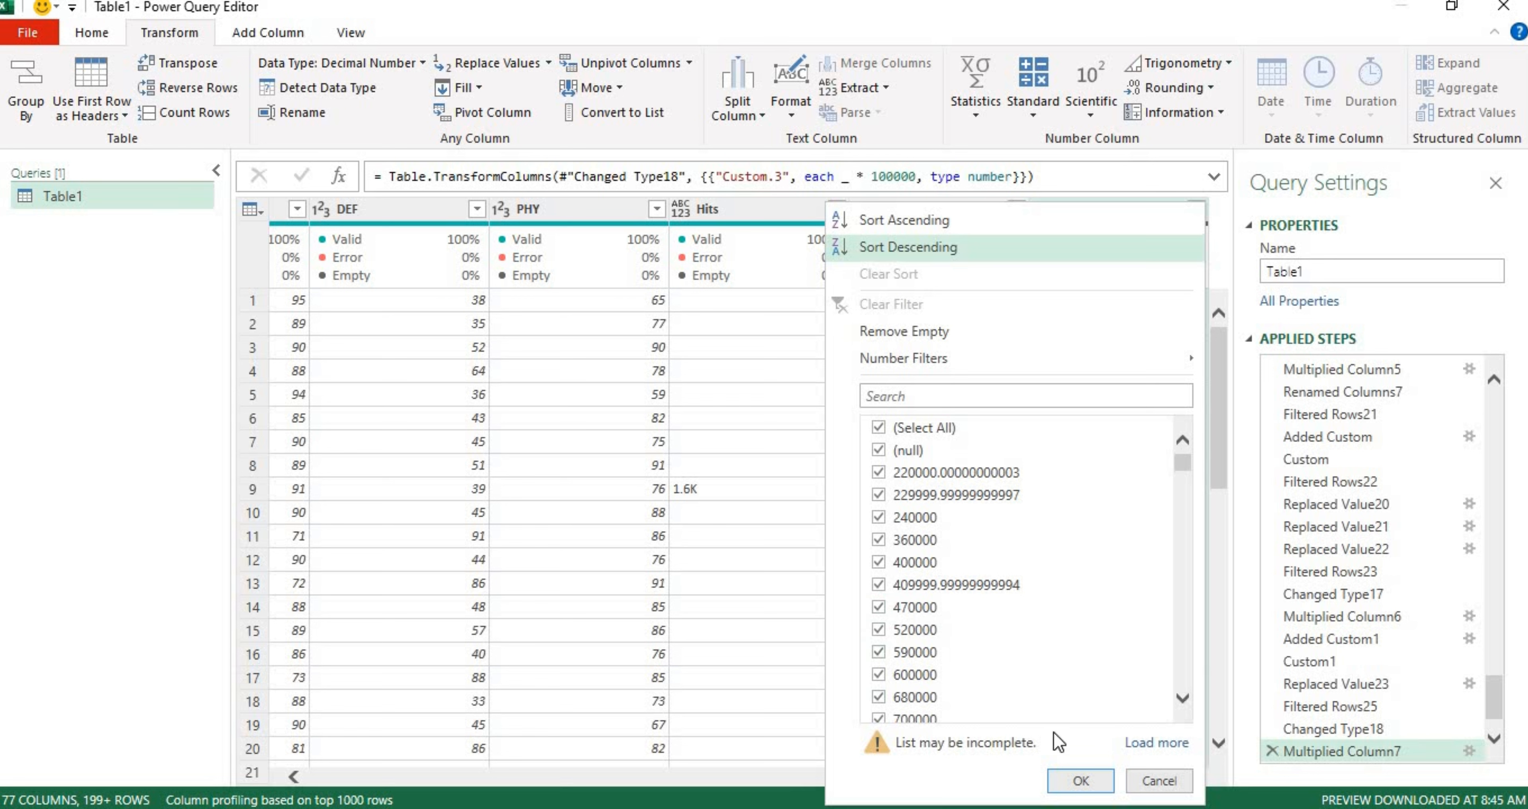
{"action": "left_click", "coordinate": [1078, 781]}
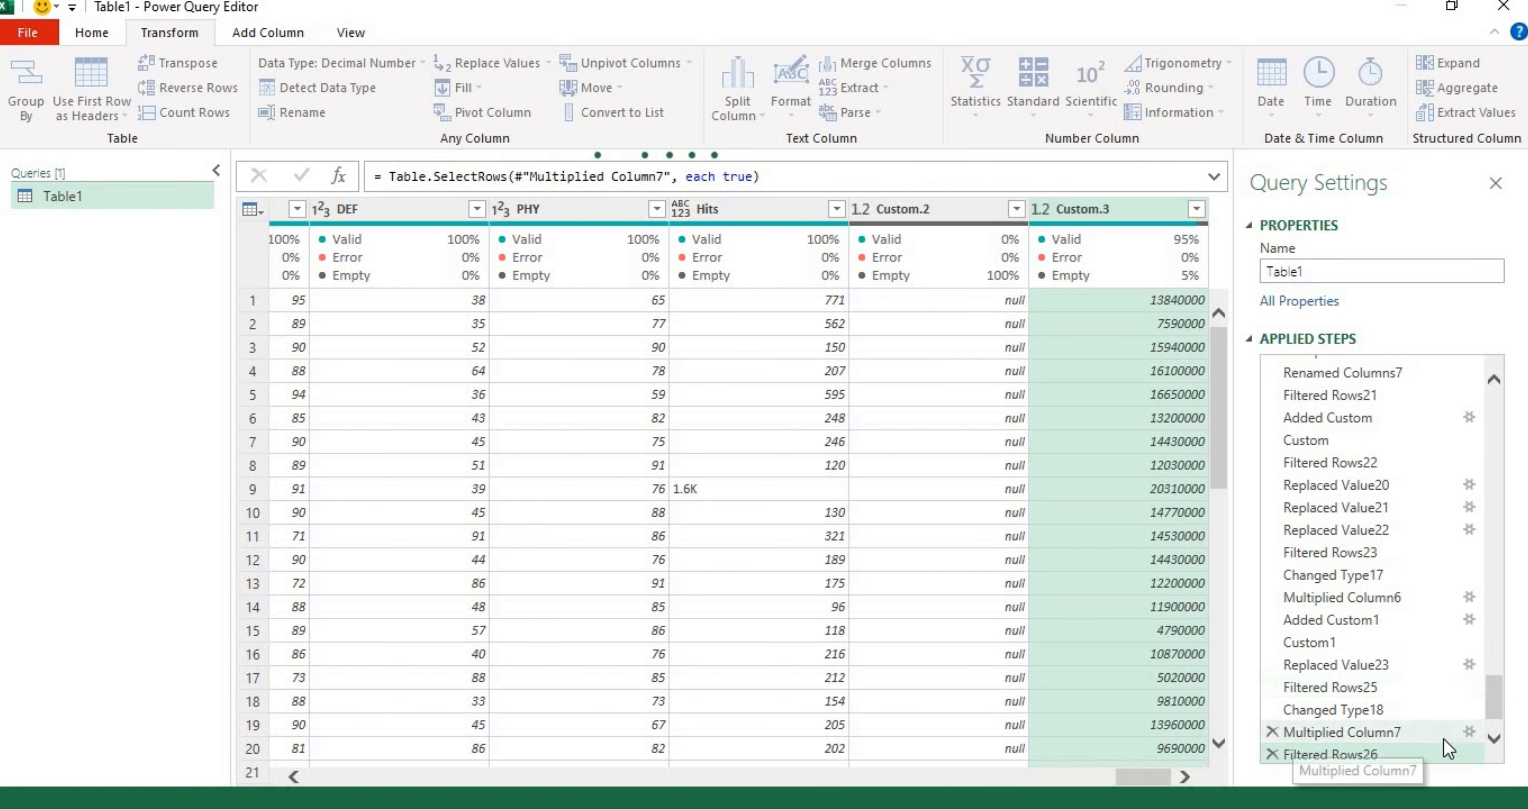
- Set the Custom.3 multiplier in the Multiplied Column7 step to 1000000 and check the column's distinct values
{"action": "left_click", "coordinate": [1469, 732]}
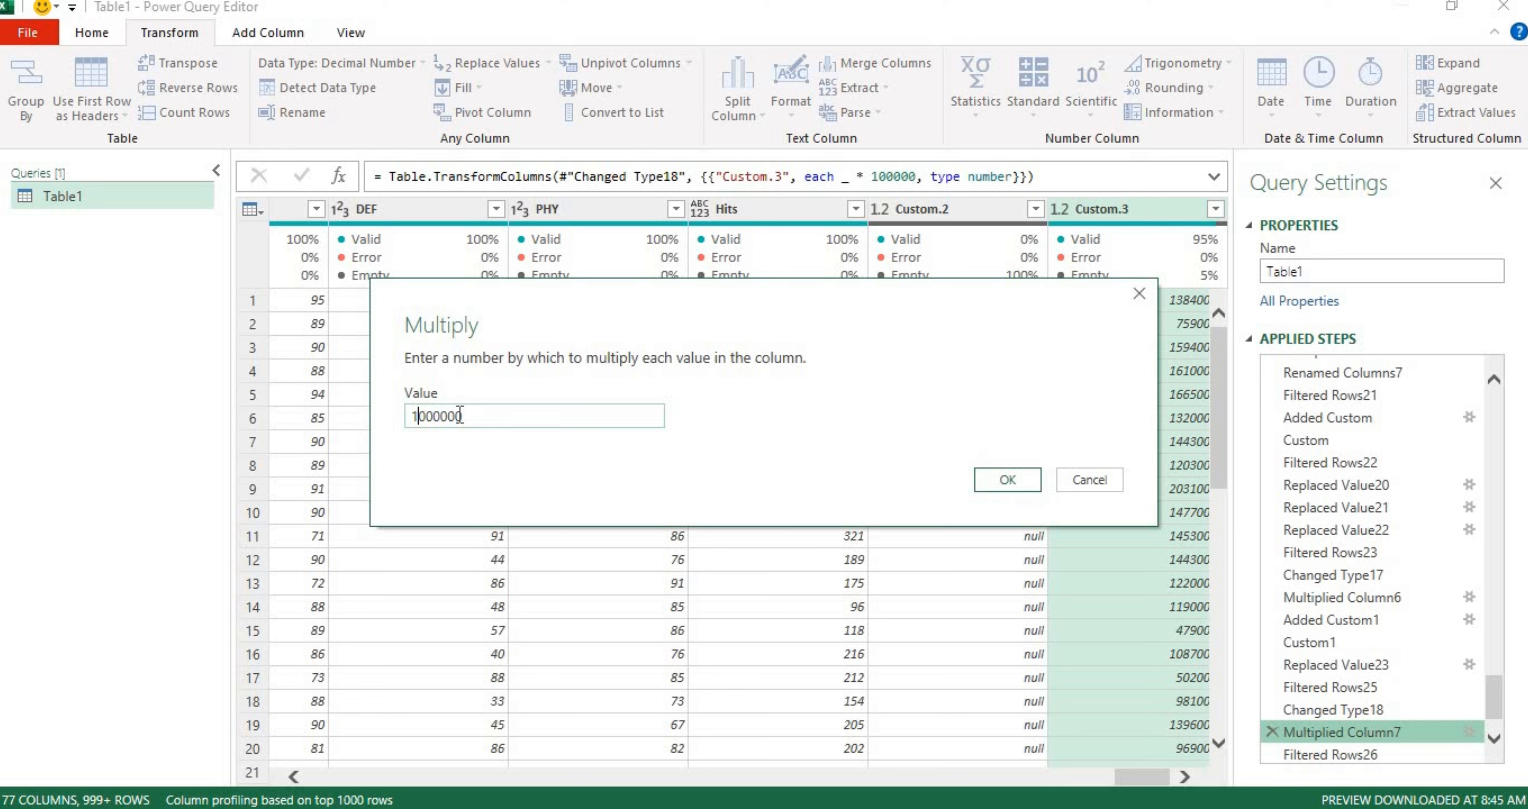
{"action": "key", "text": "Return"}
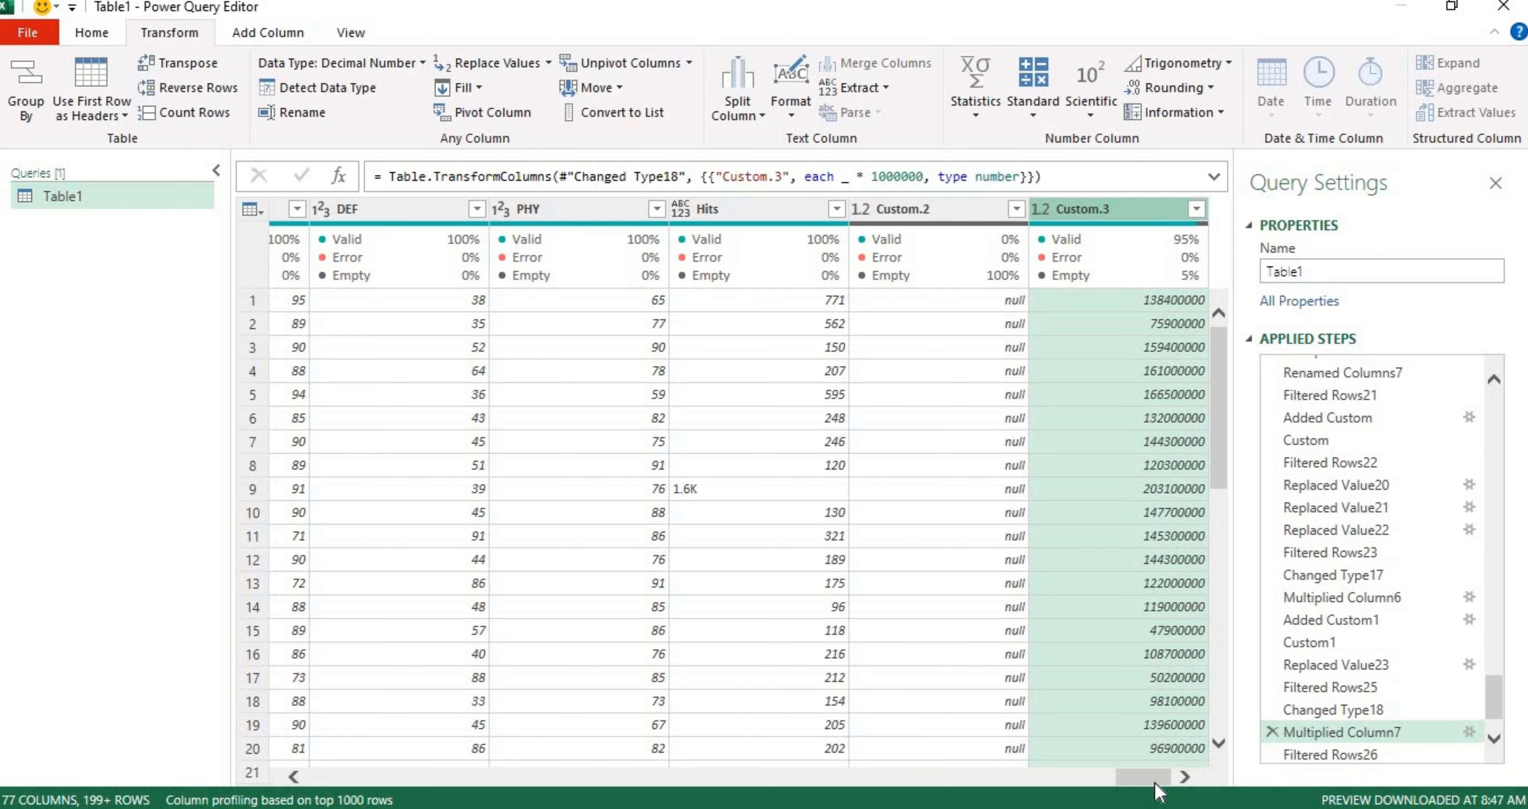
{"action": "left_click", "coordinate": [1201, 211]}
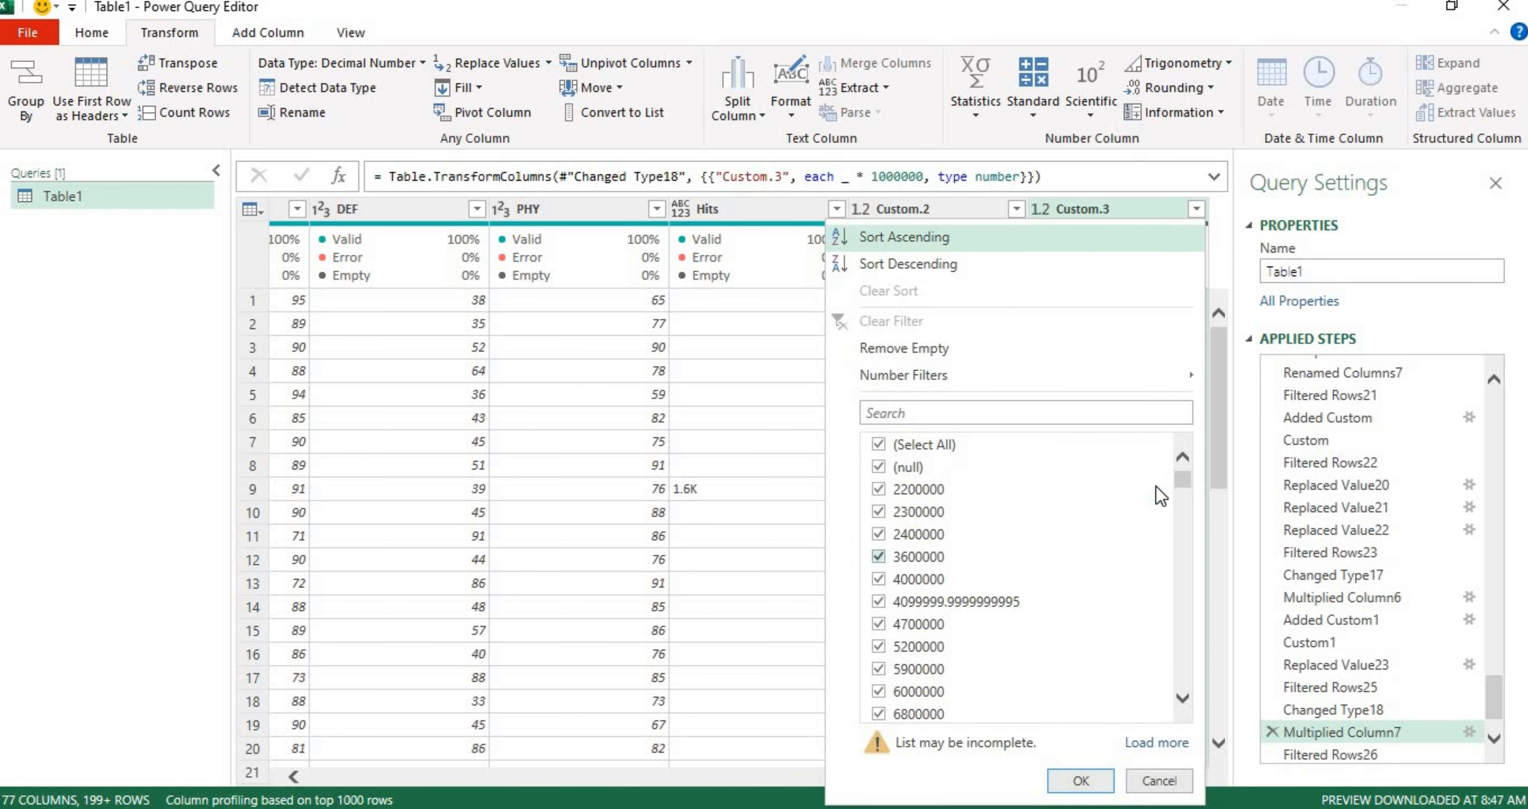
{"action": "left_click_drag", "start_coordinate": [1177, 478], "coordinate": [1180, 514]}
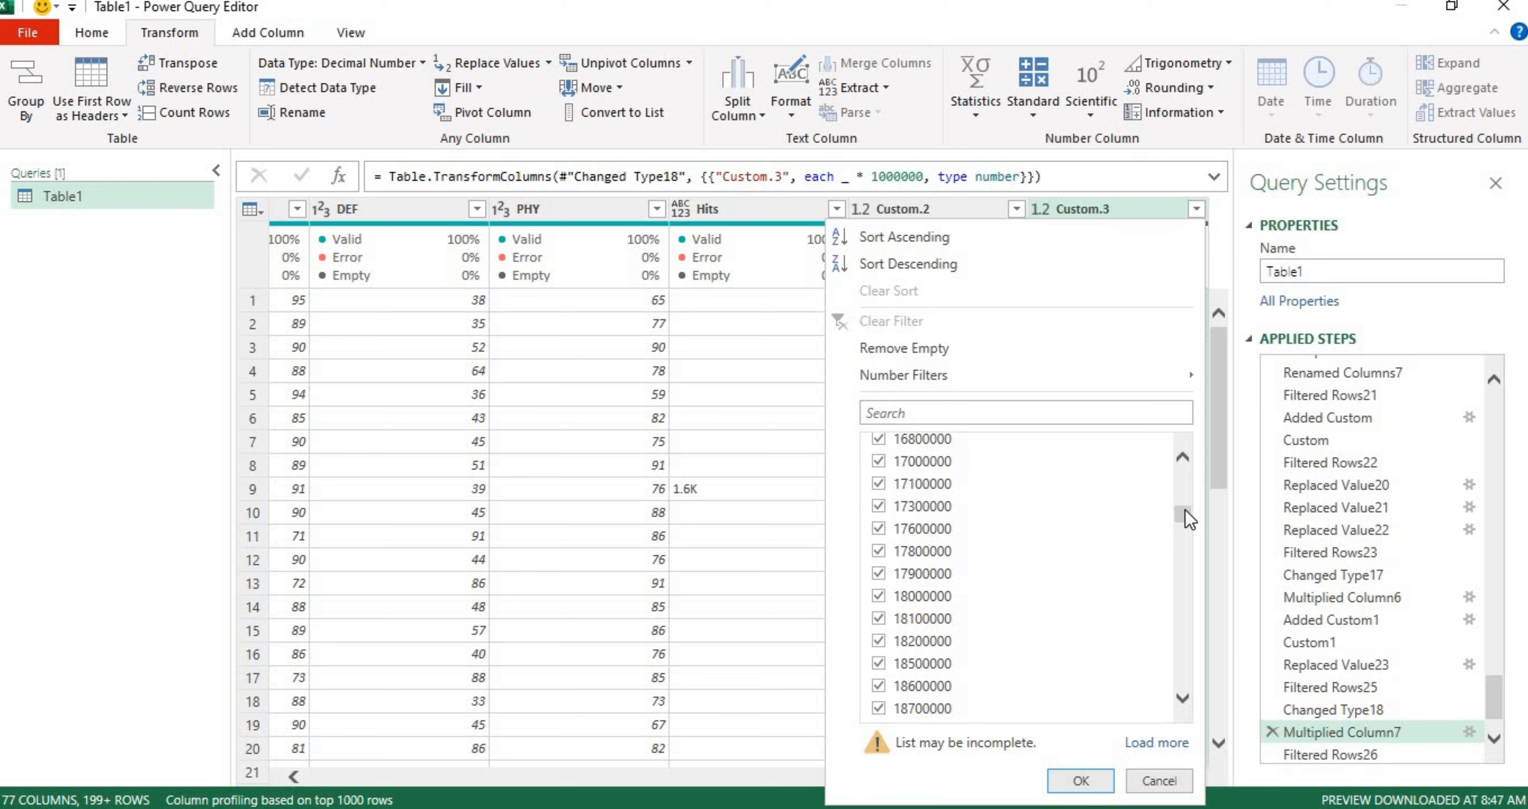
{"action": "left_click_drag", "start_coordinate": [1186, 510], "coordinate": [1185, 511]}
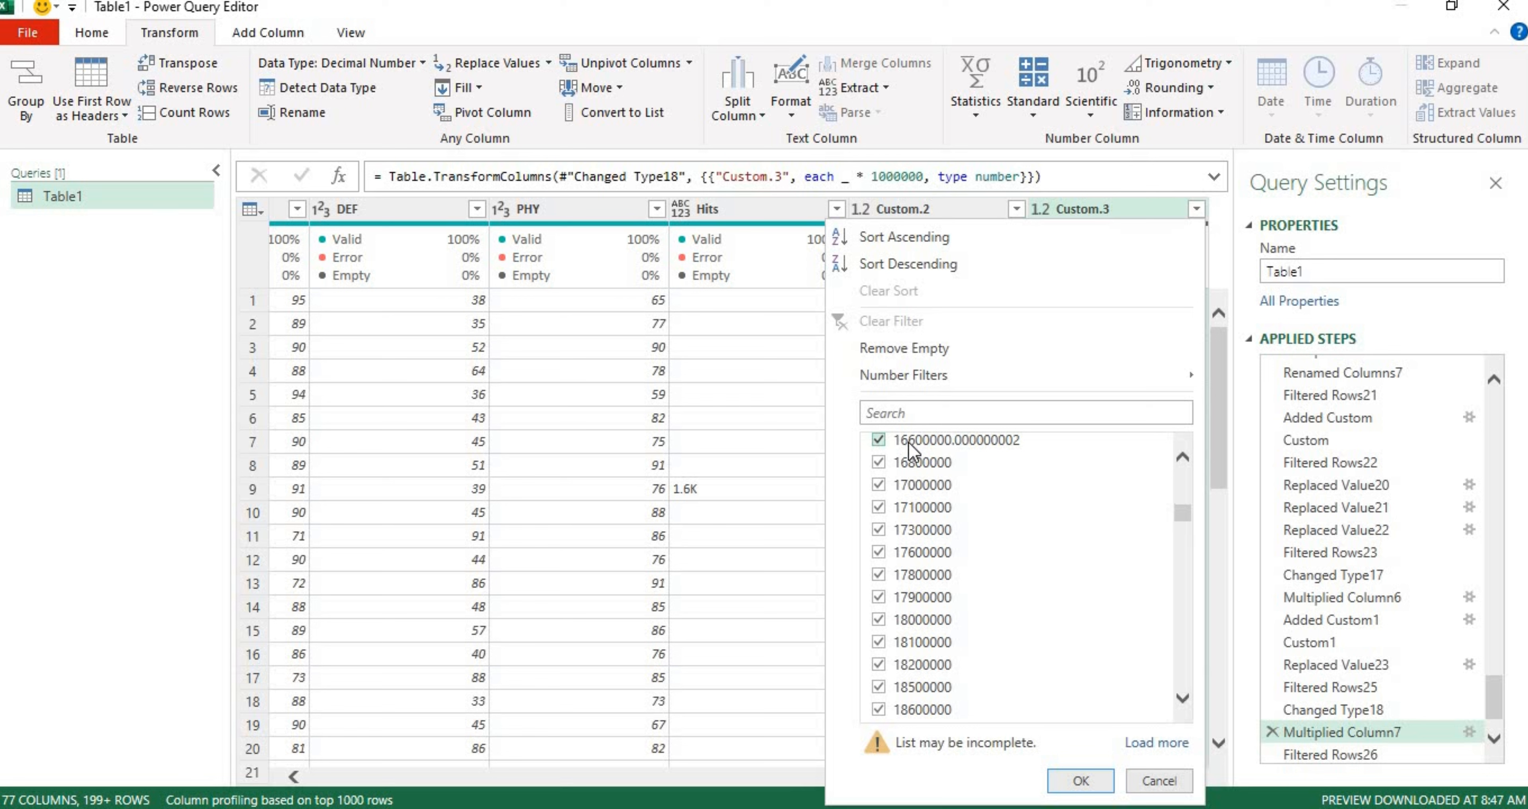
{"action": "left_click", "coordinate": [1220, 398]}
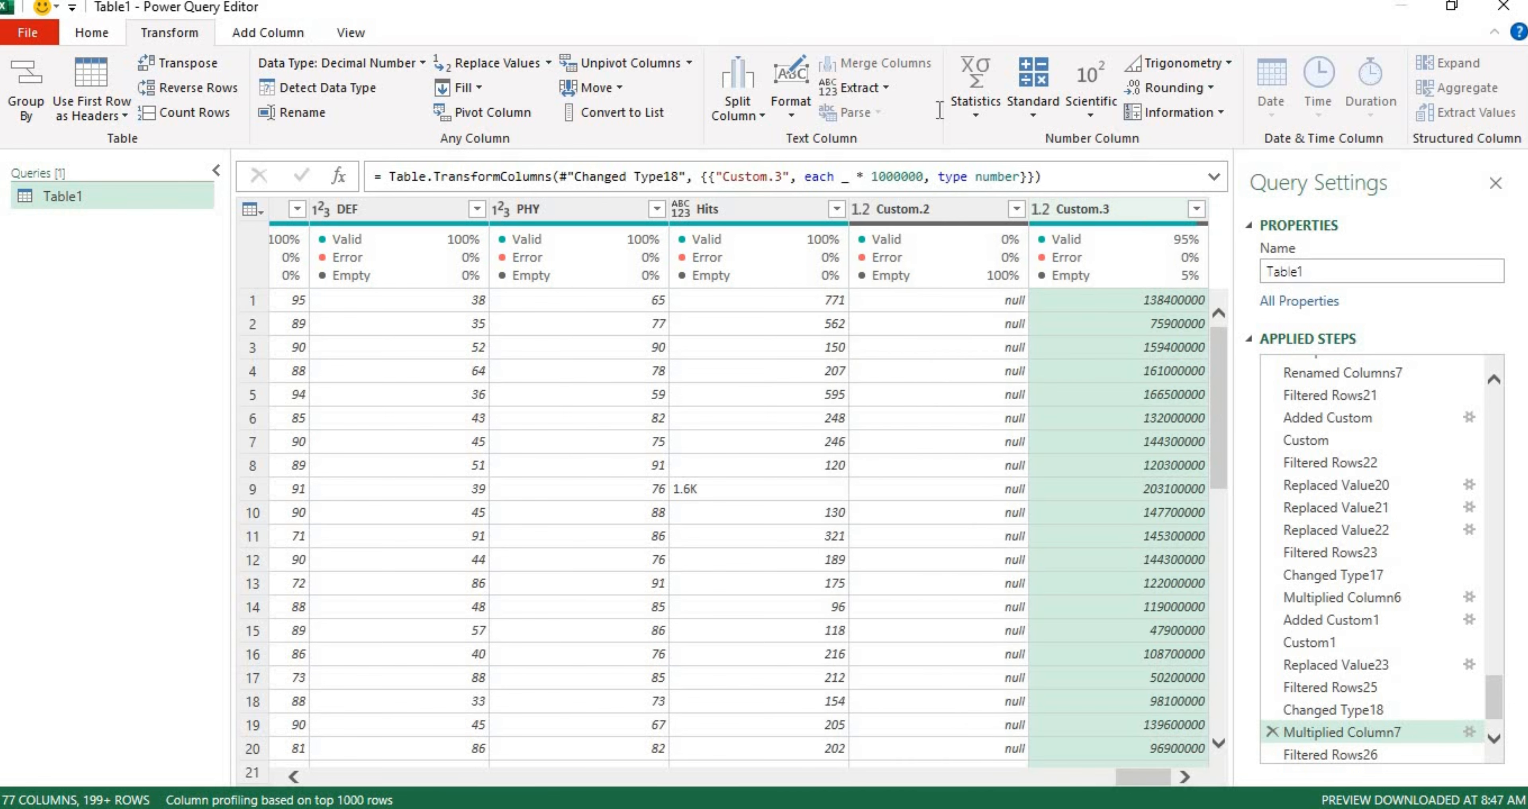
- Insert a Whole Number type change for Custom.3 right after the Multiplied Column7 step and check its distinct values
{"action": "left_click", "coordinate": [419, 70]}
{"action": "left_click", "coordinate": [372, 141]}
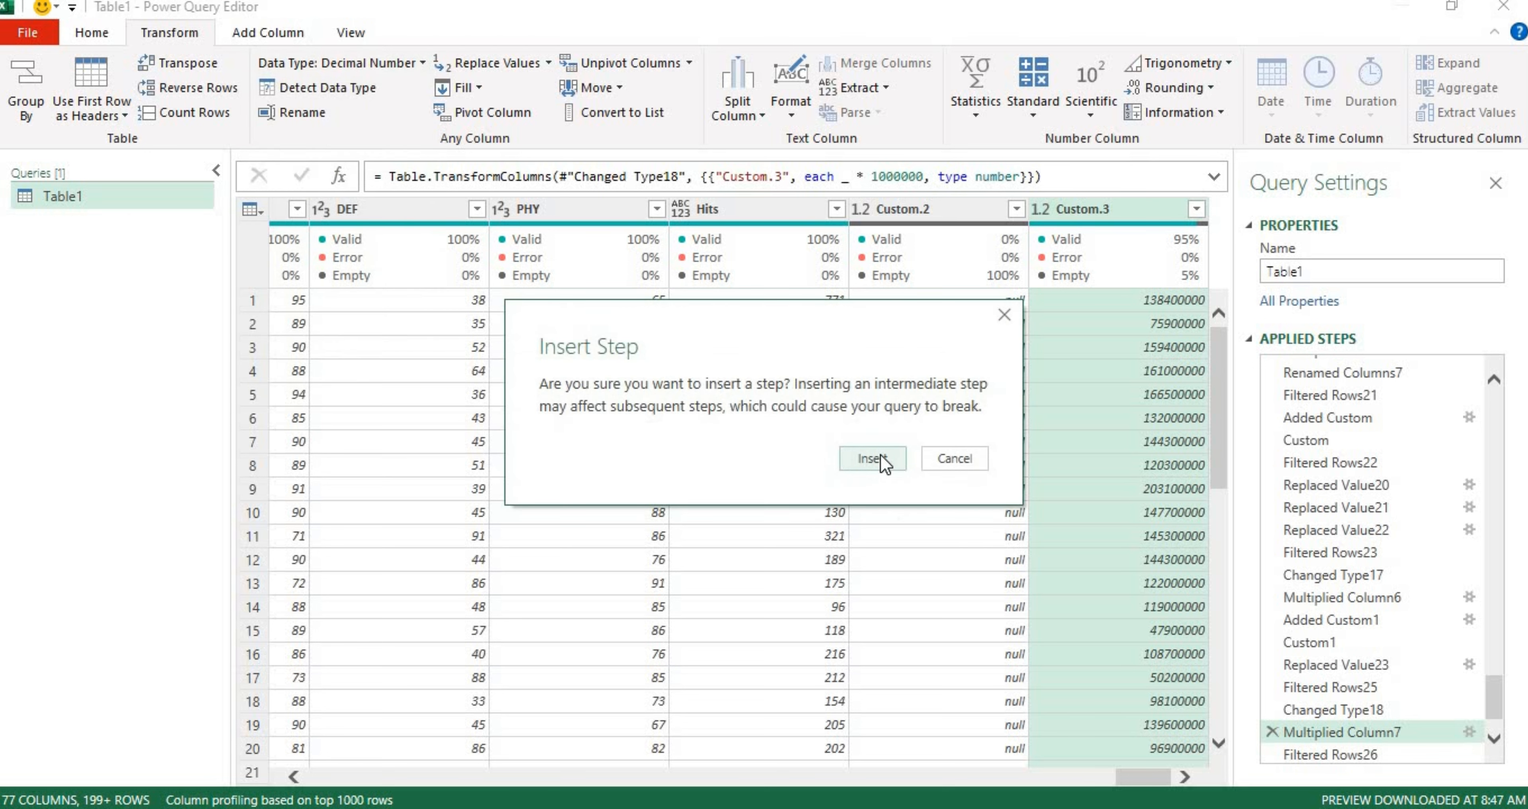
{"action": "left_click", "coordinate": [882, 460]}
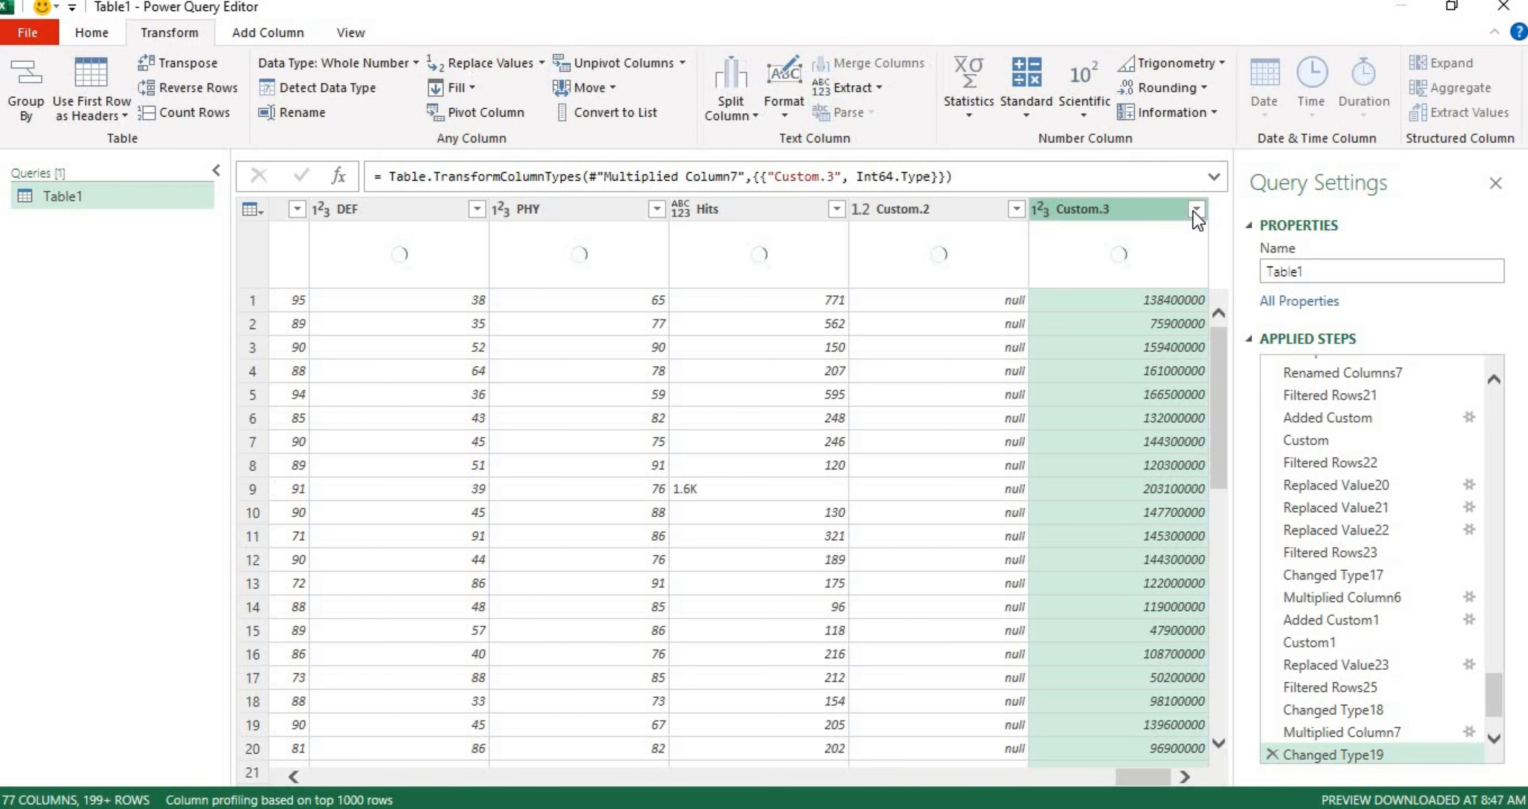
{"action": "left_click", "coordinate": [1195, 209]}
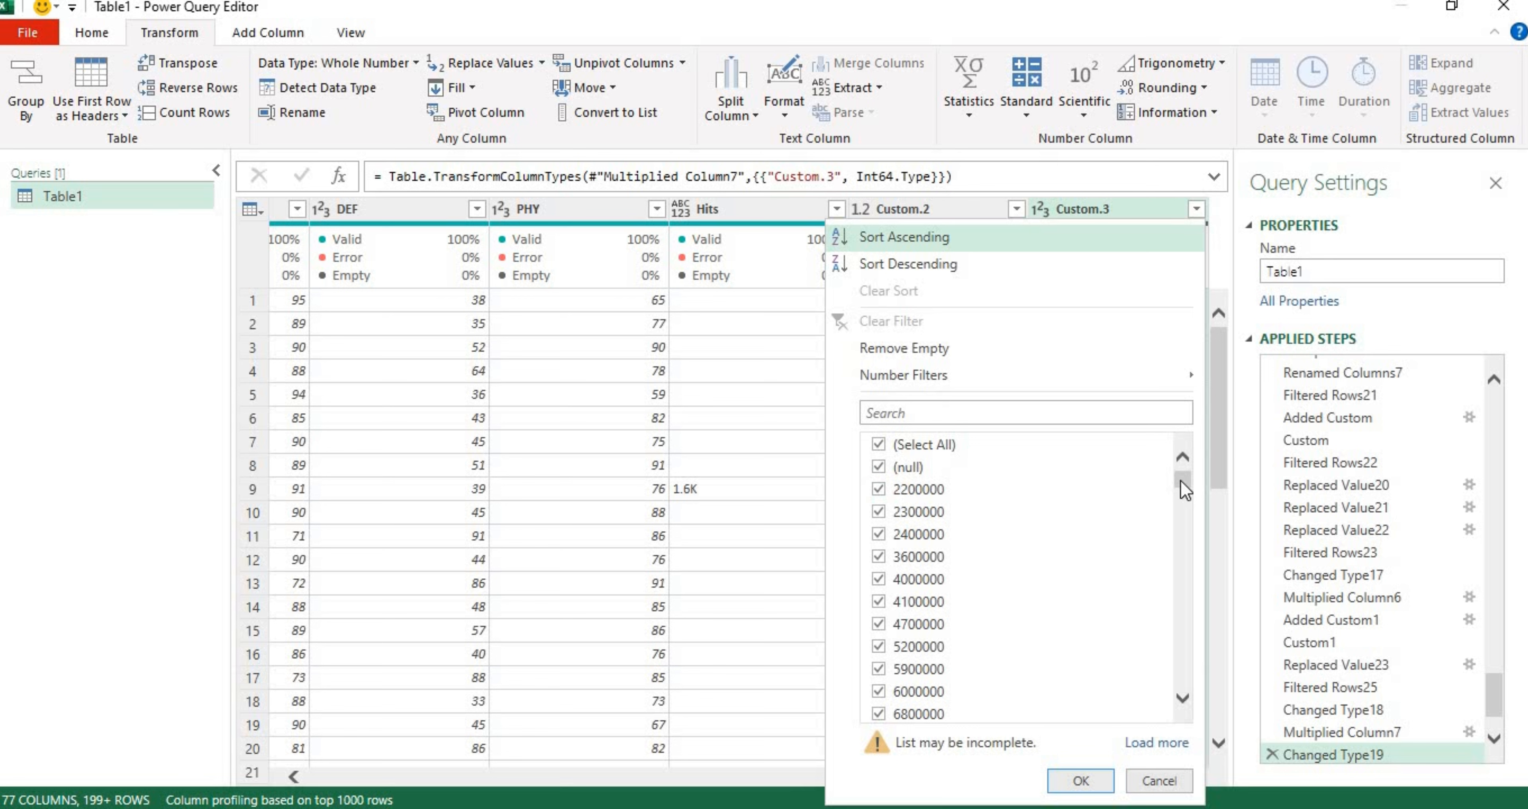
{"action": "left_click_drag", "start_coordinate": [1180, 480], "coordinate": [1183, 502]}
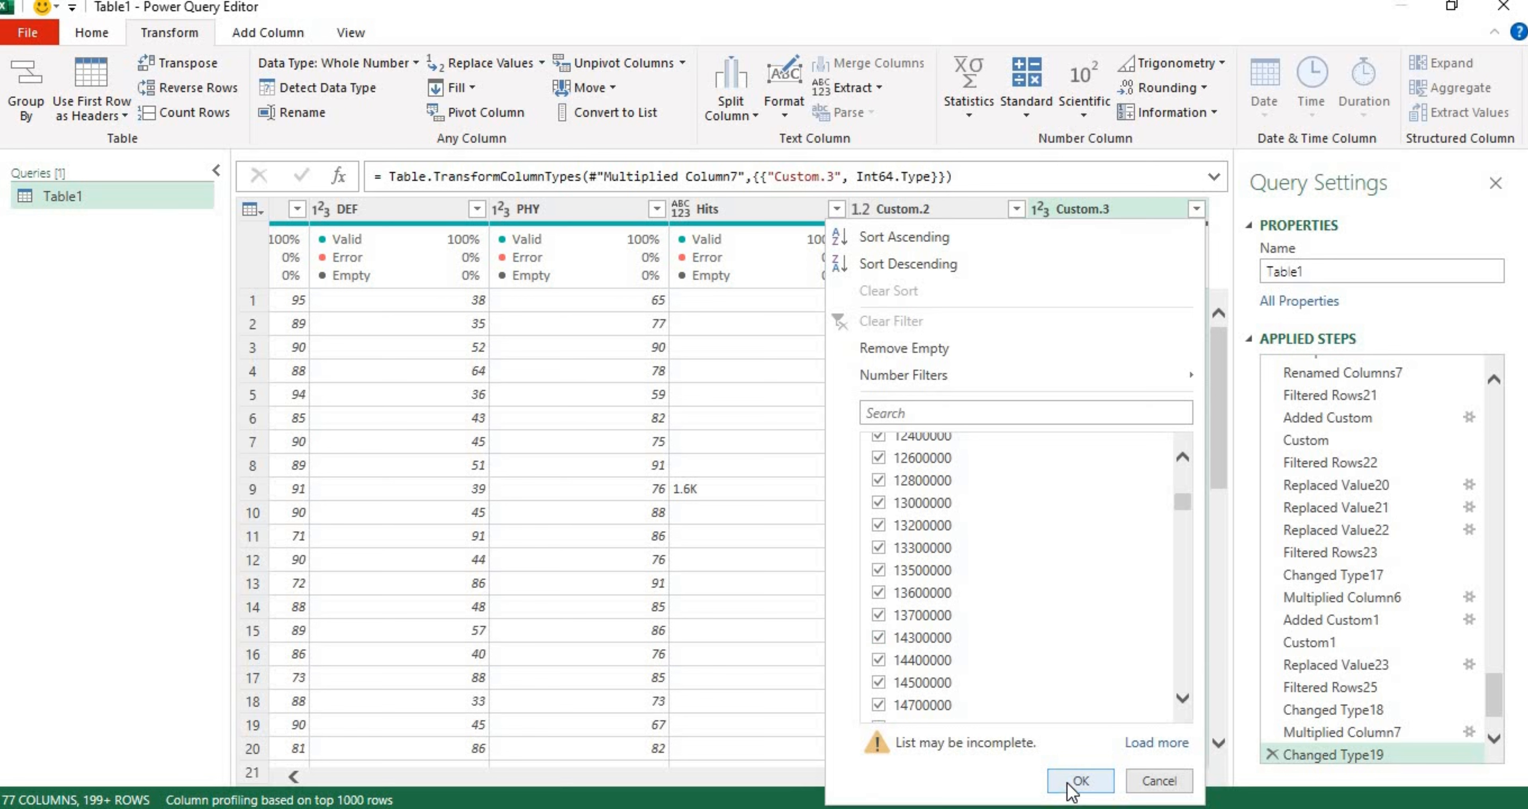
{"action": "left_click", "coordinate": [1078, 781]}
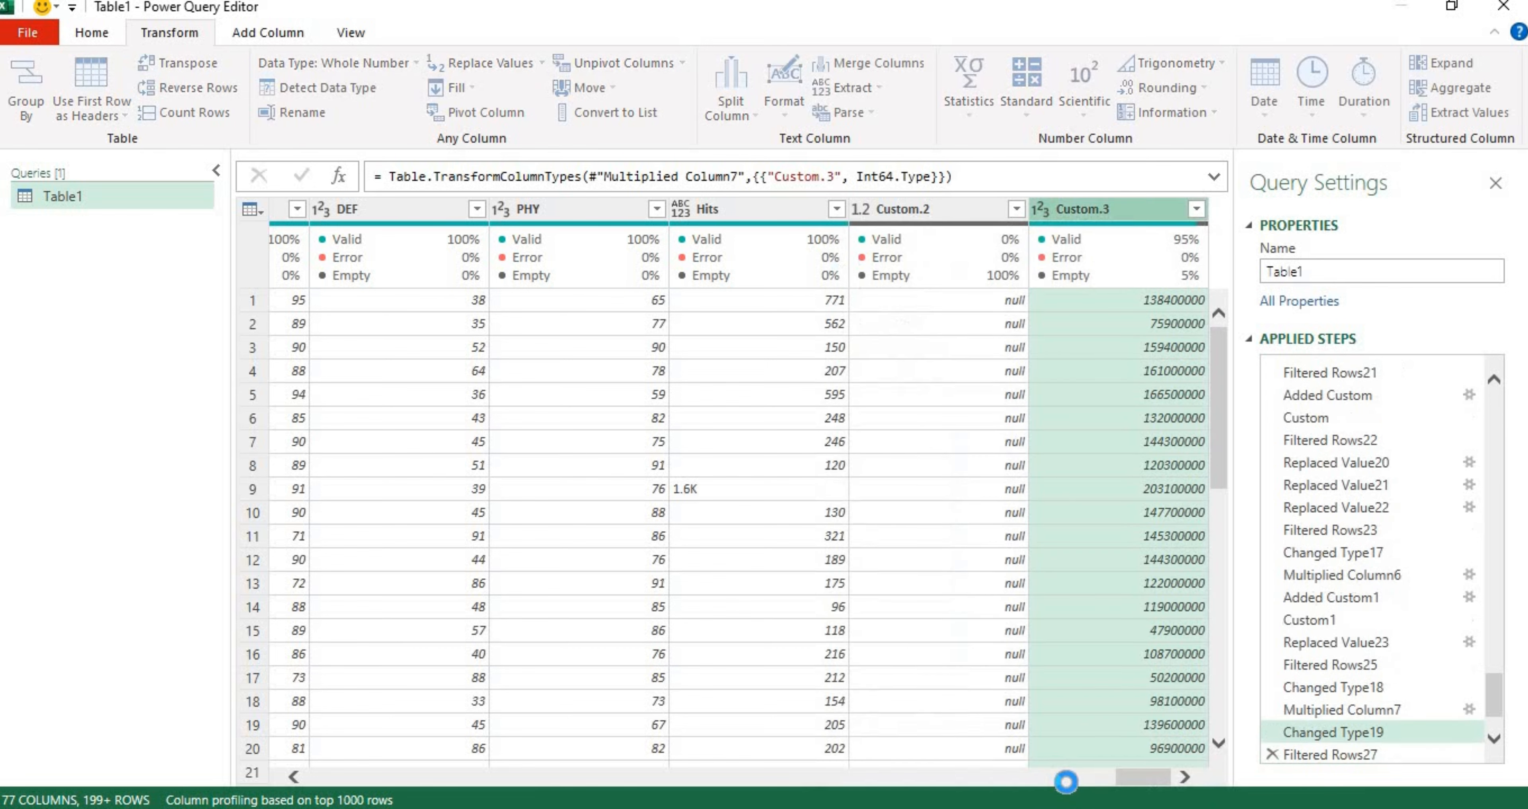
- Merge Custom.3 and Custom.2 without a separator into a column named Merged, inserted right after the Multiplied Column7 step
{"action": "left_click", "coordinate": [1472, 710]}
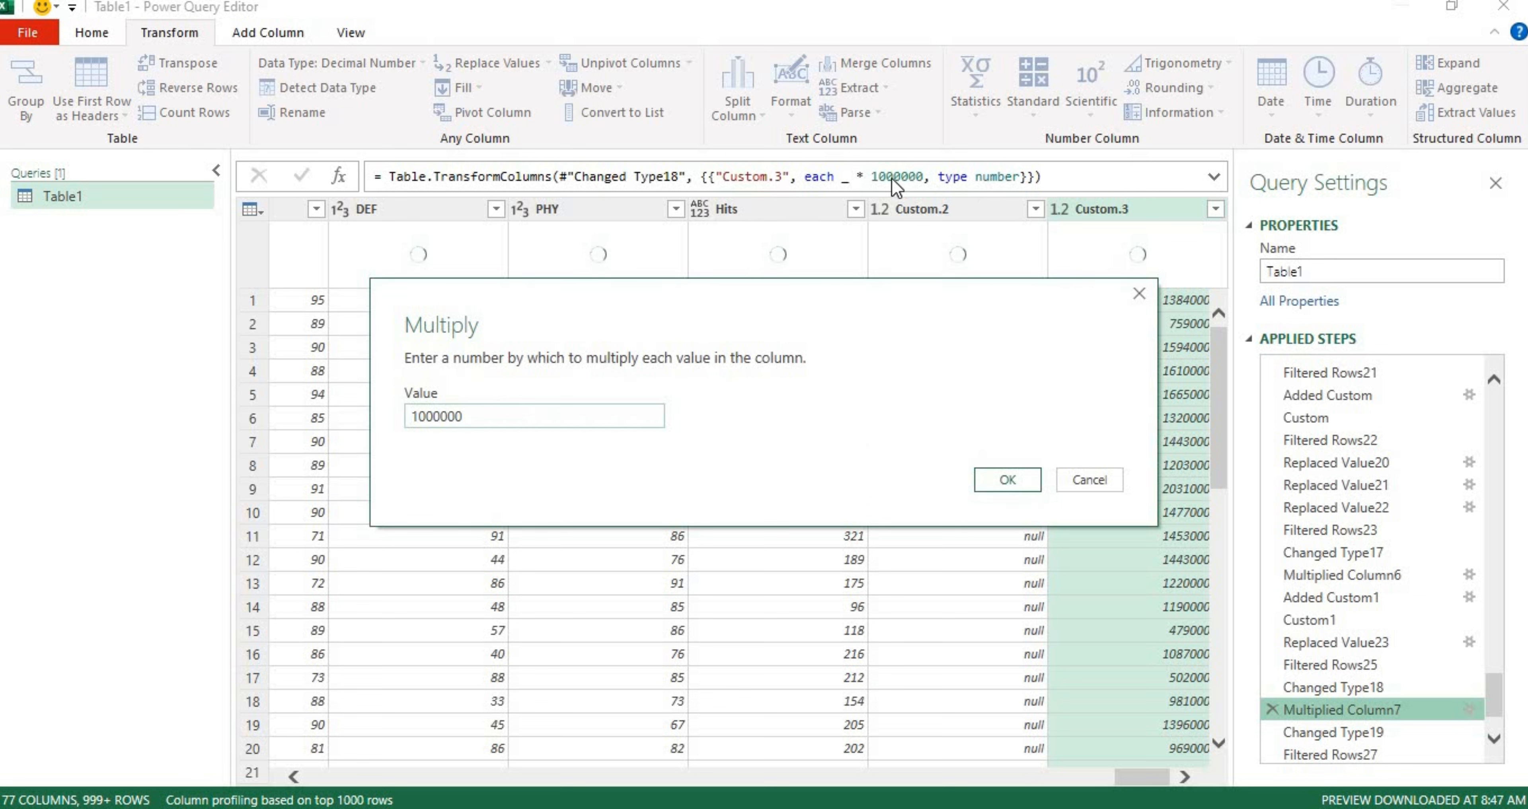
{"action": "left_click", "coordinate": [1139, 295]}
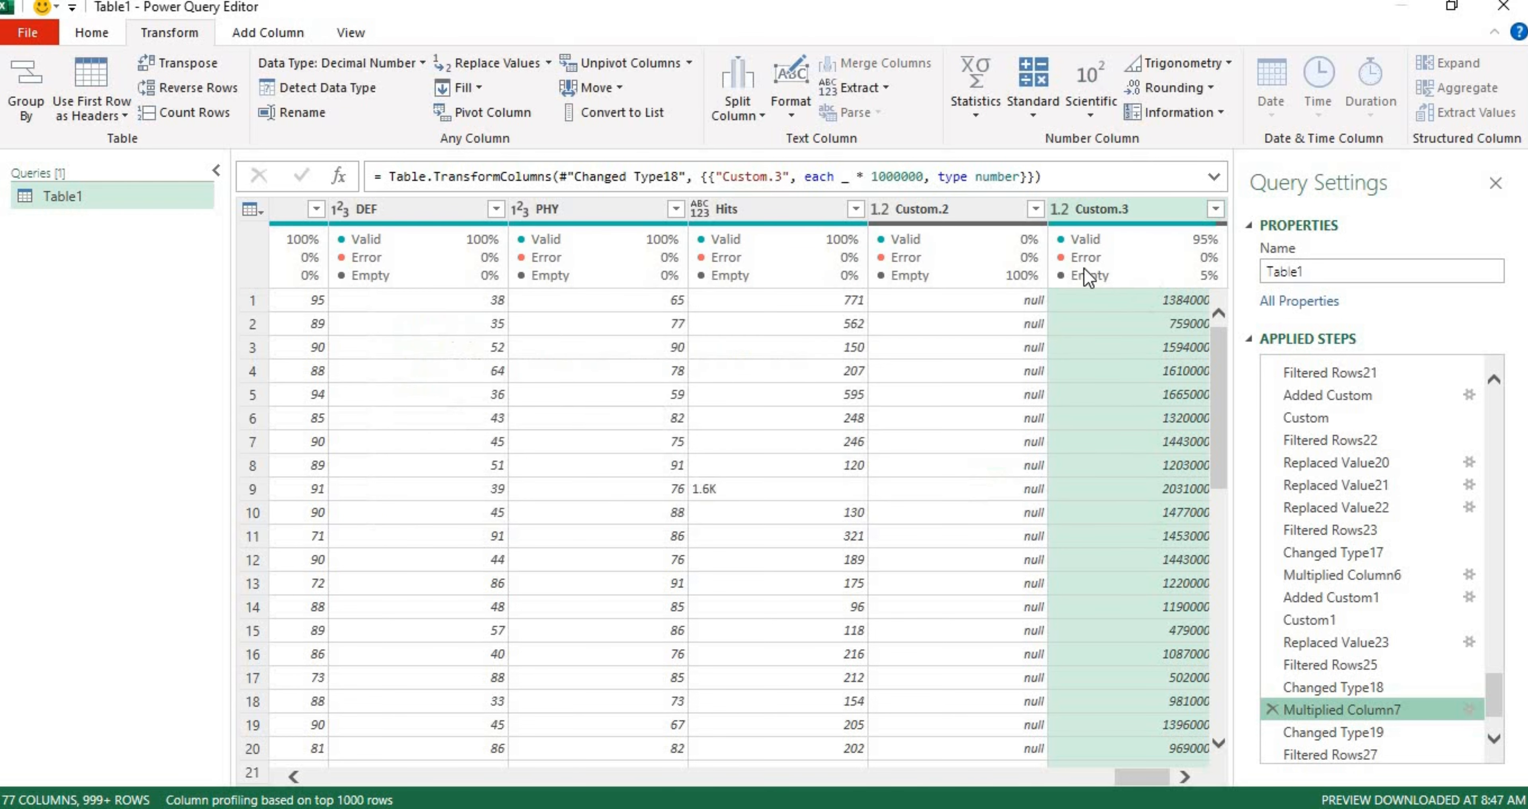
{"action": "left_click", "coordinate": [963, 213], "text": "ctrl"}
{"action": "right_click", "coordinate": [962, 214]}
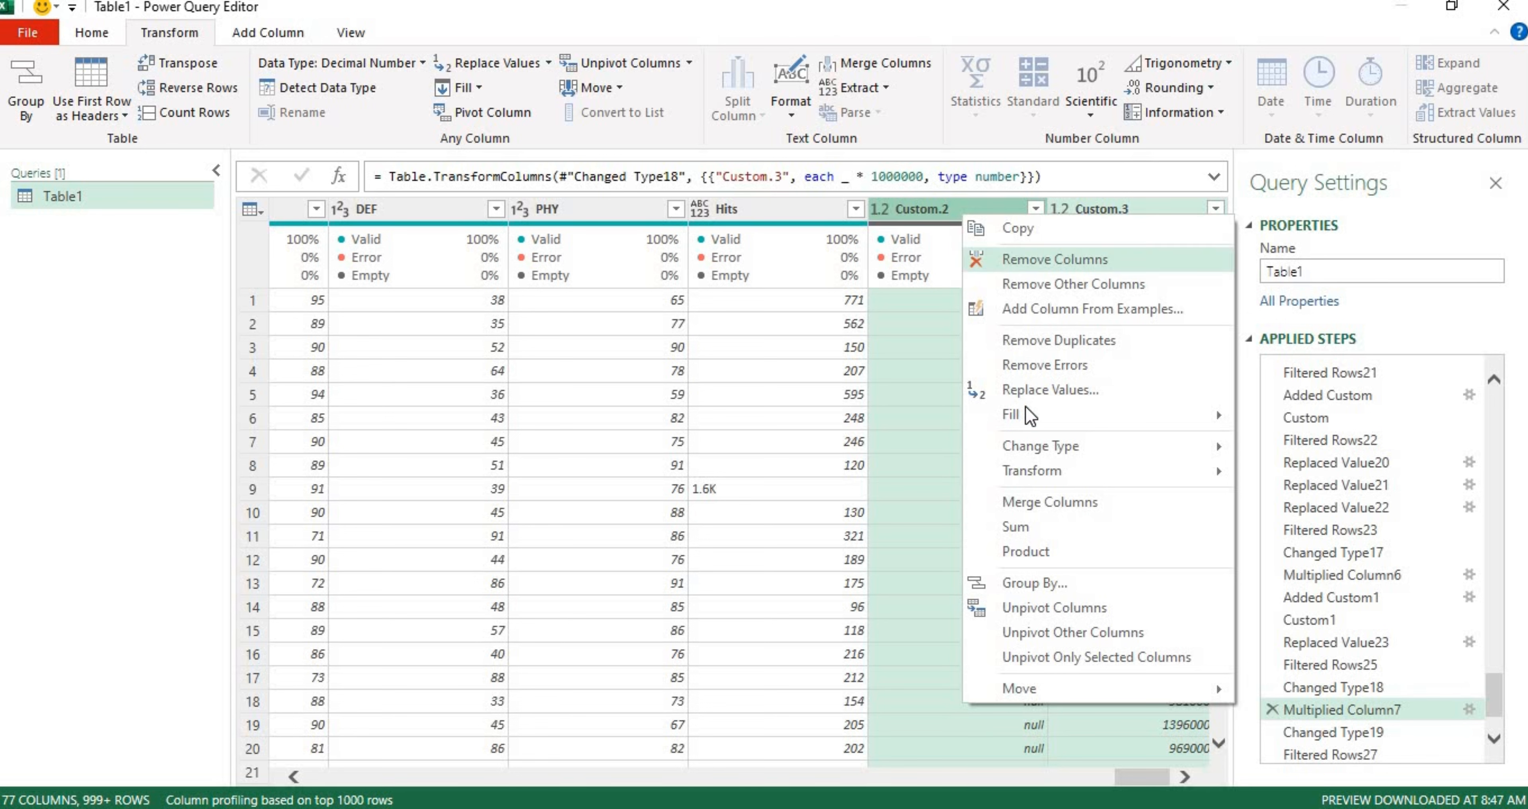
{"action": "left_click", "coordinate": [1070, 505]}
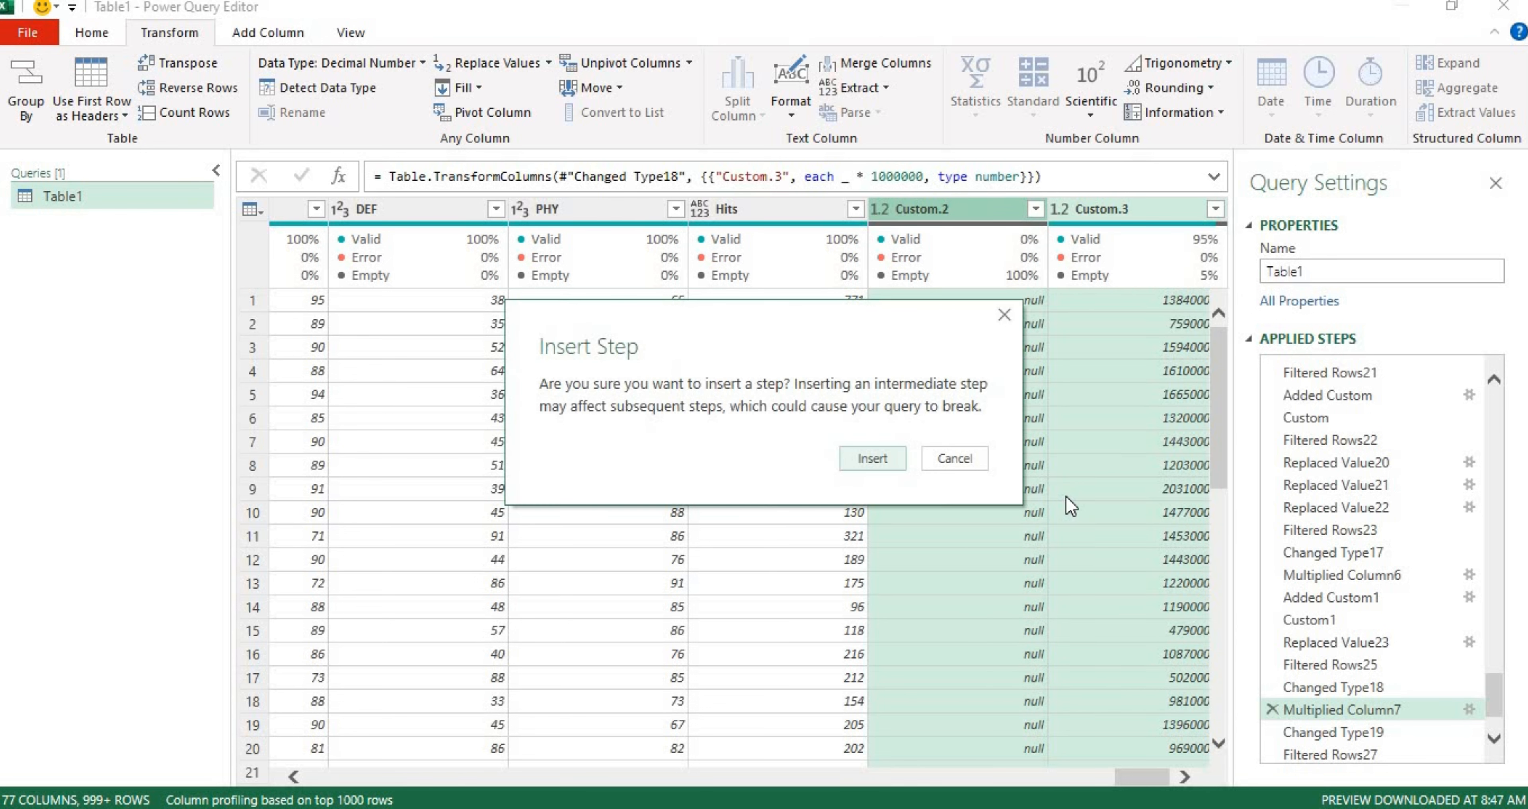
{"action": "key", "text": "Escape"}
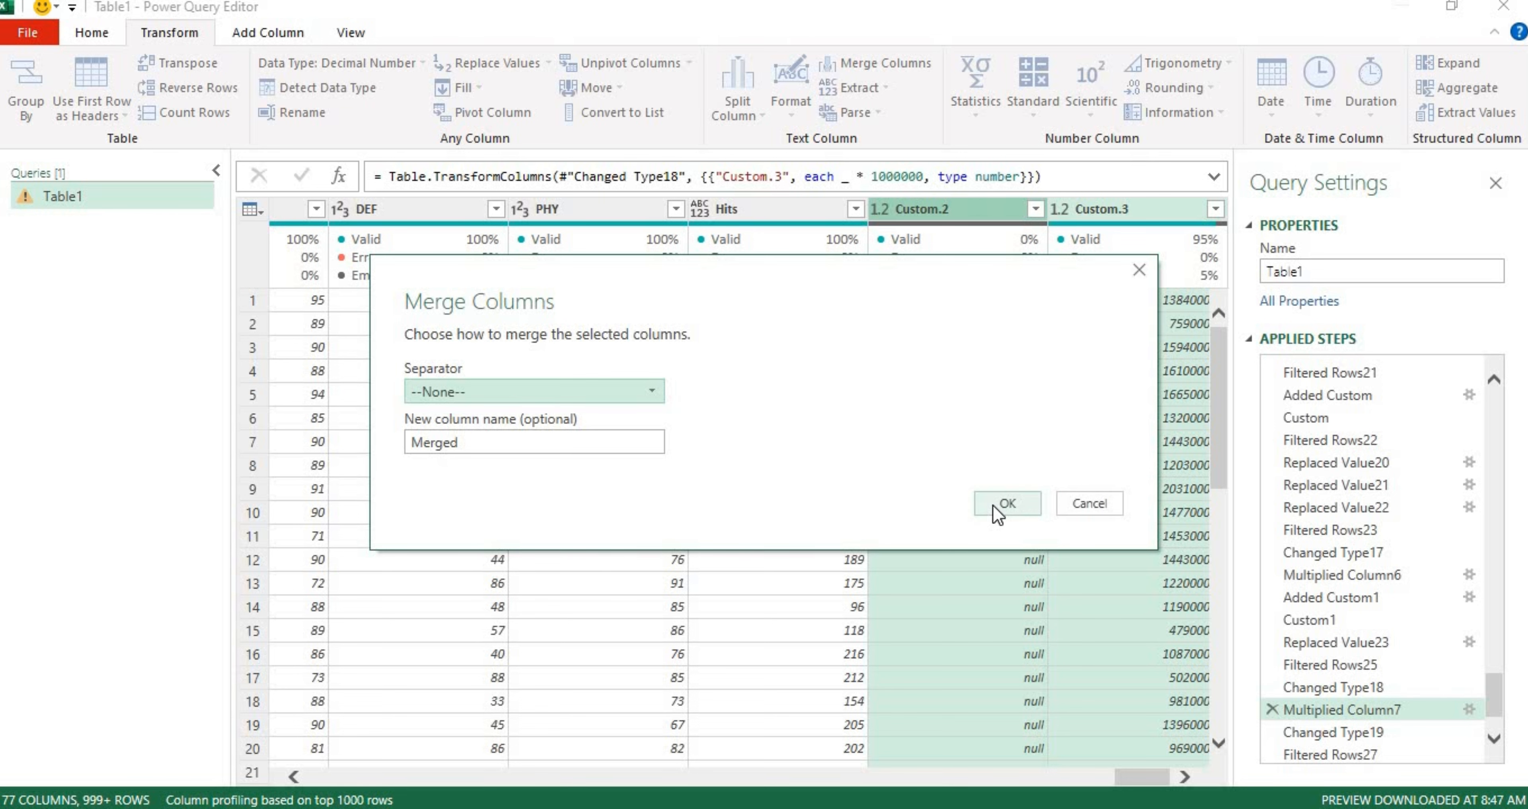
{"action": "left_click", "coordinate": [998, 507]}
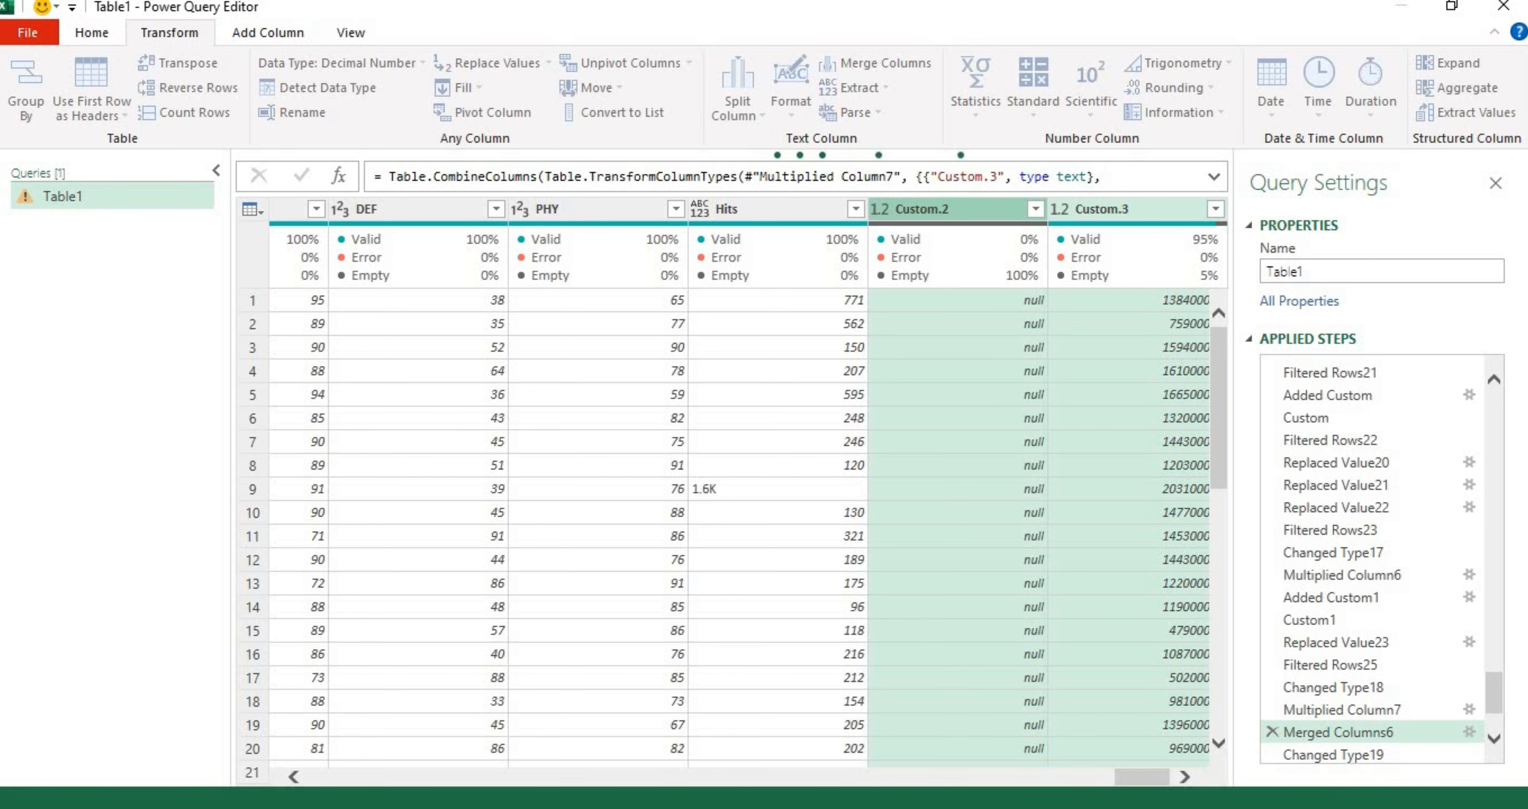
- Examine the Changed Type19 and Filtered Rows27 steps that follow the inserted merge, and return to Merged Columns6
{"action": "left_click_drag", "start_coordinate": [1494, 710], "coordinate": [1499, 729]}
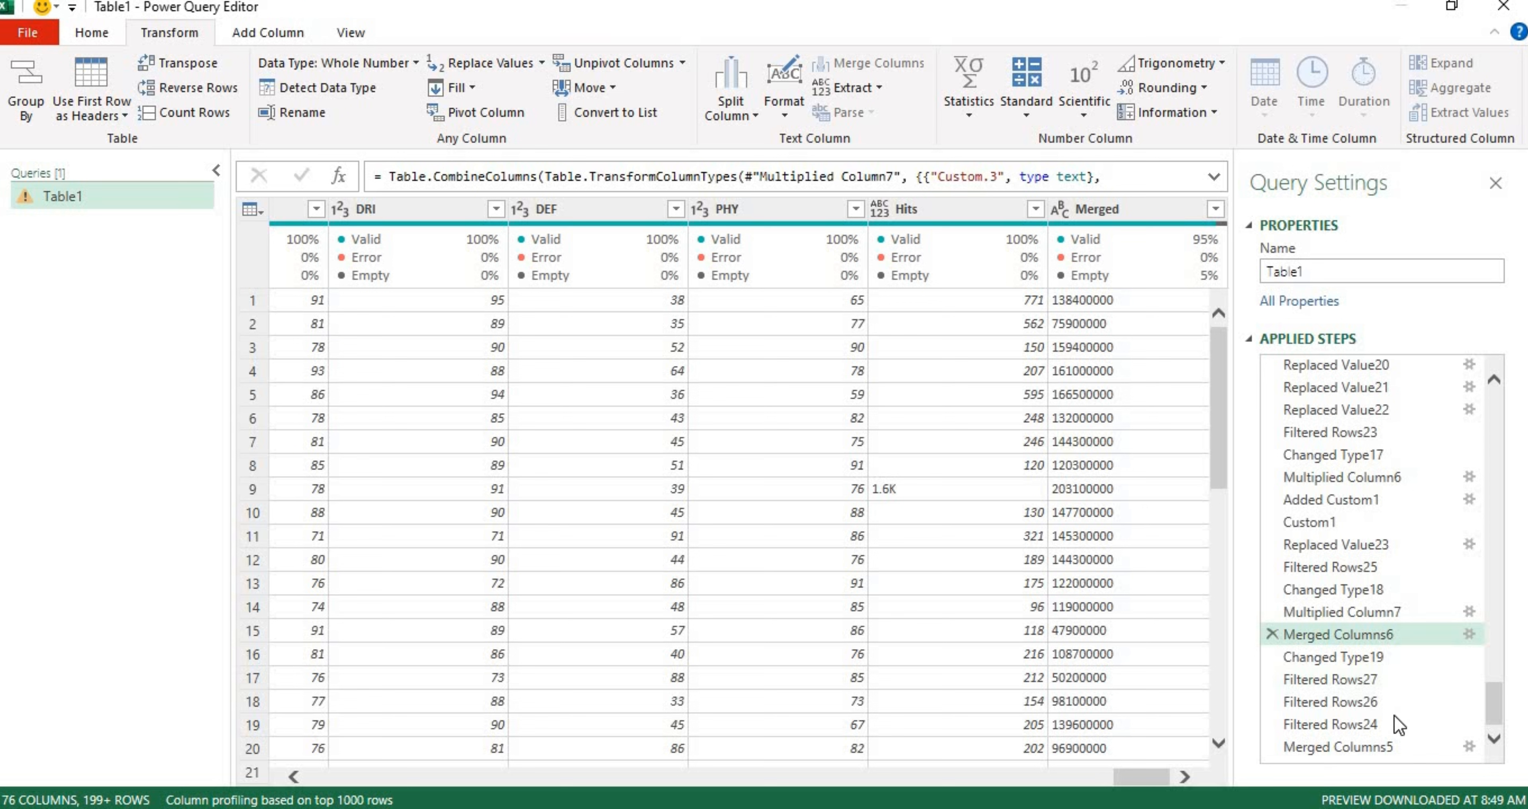
{"action": "left_click", "coordinate": [1355, 660]}
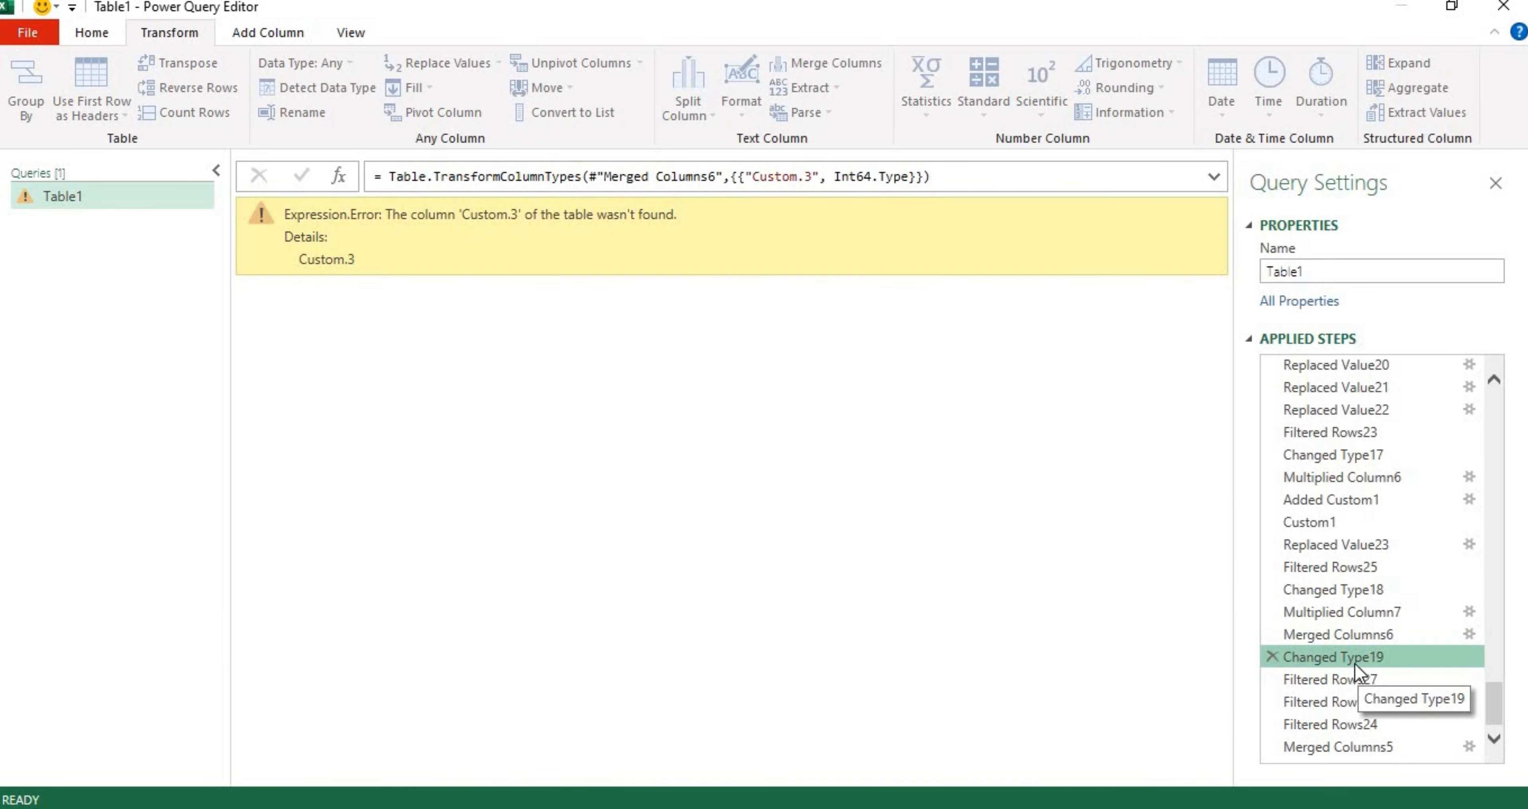
{"action": "left_click", "coordinate": [1356, 680]}
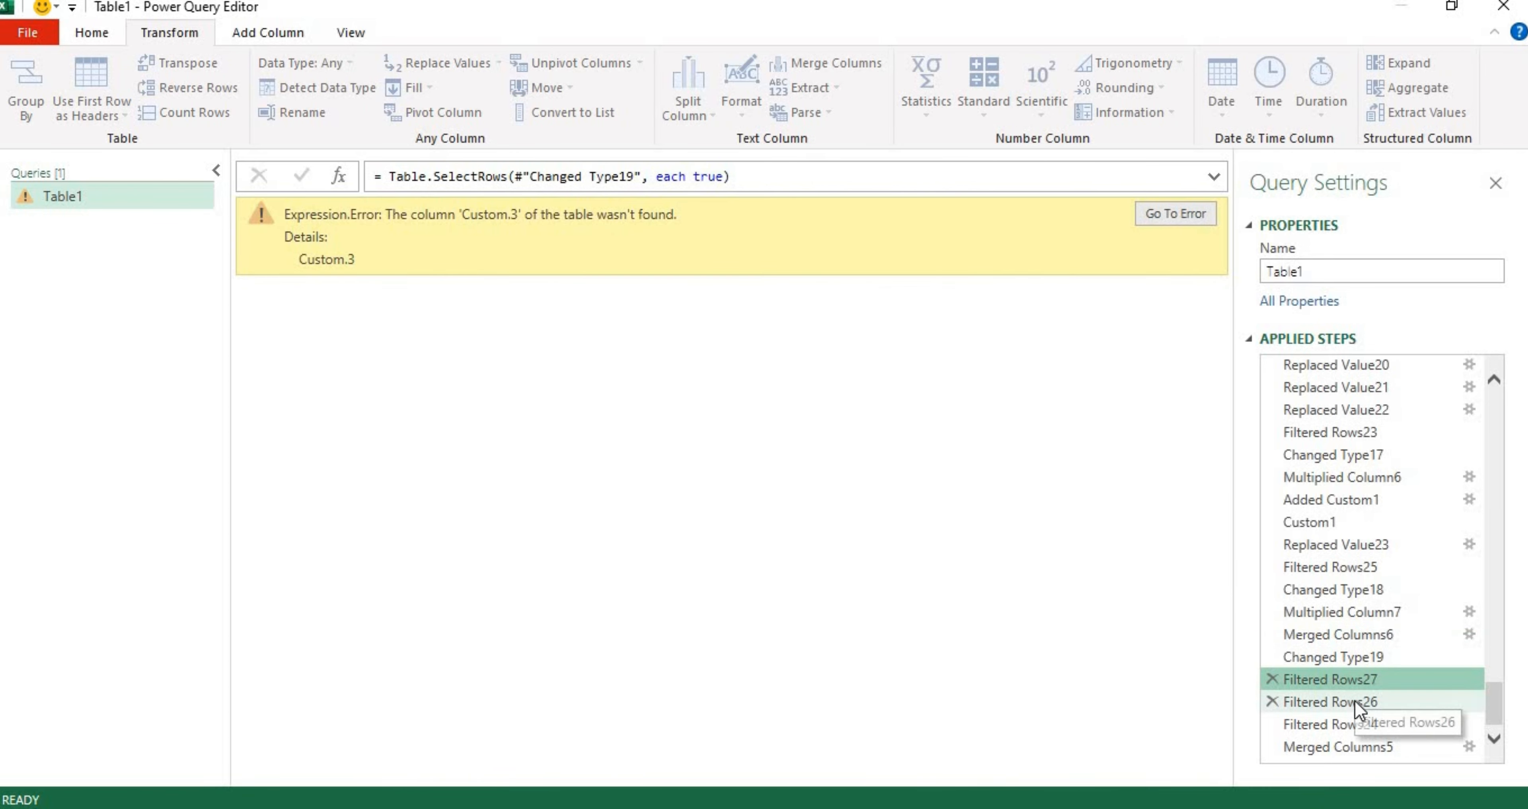
{"action": "left_click", "coordinate": [1351, 630]}
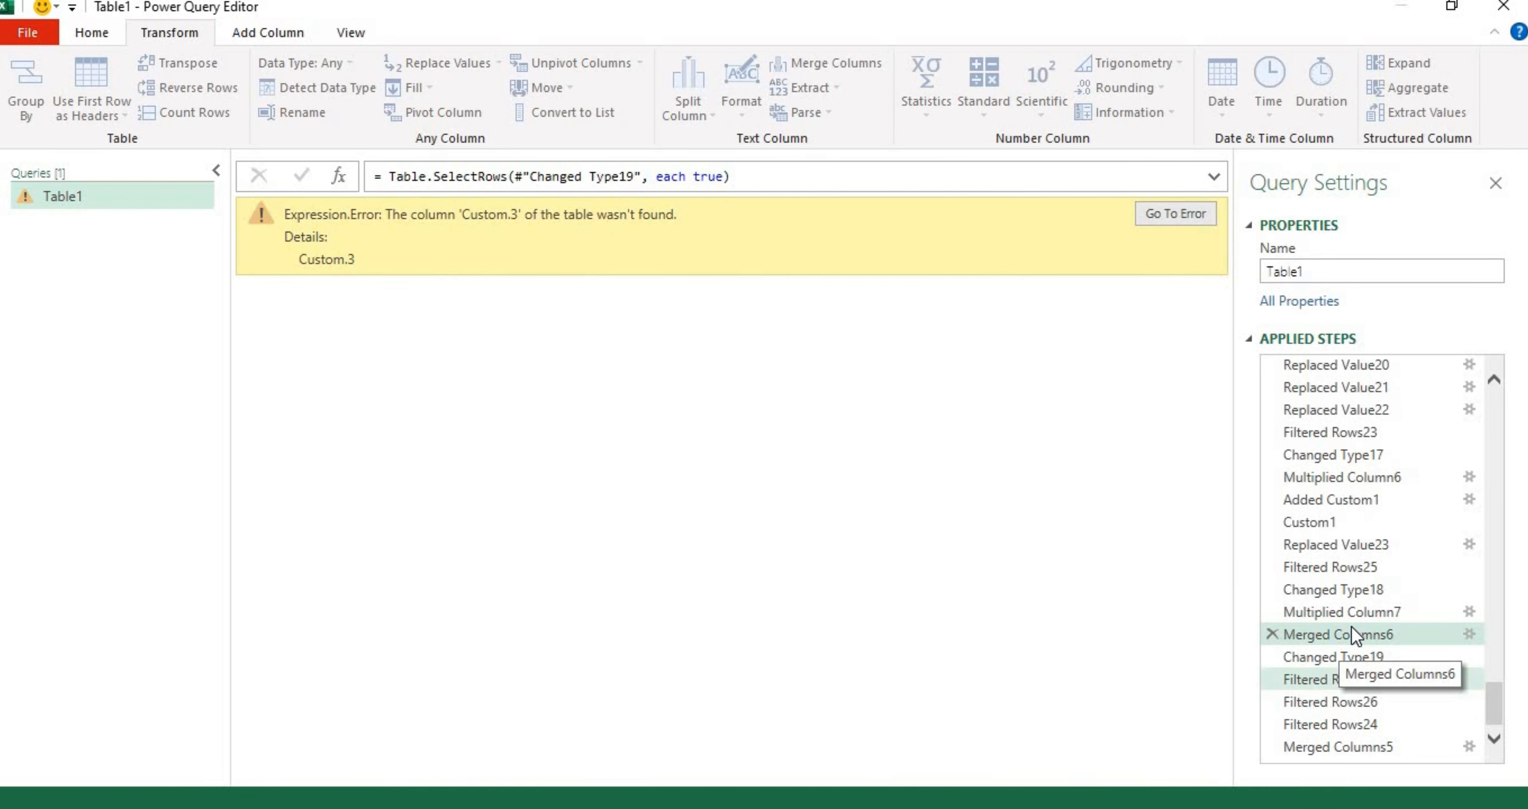
- Delete the Merged Columns6 step inserted between Multiplied Column7 and Changed Type19
{"action": "left_click", "coordinate": [1284, 657]}
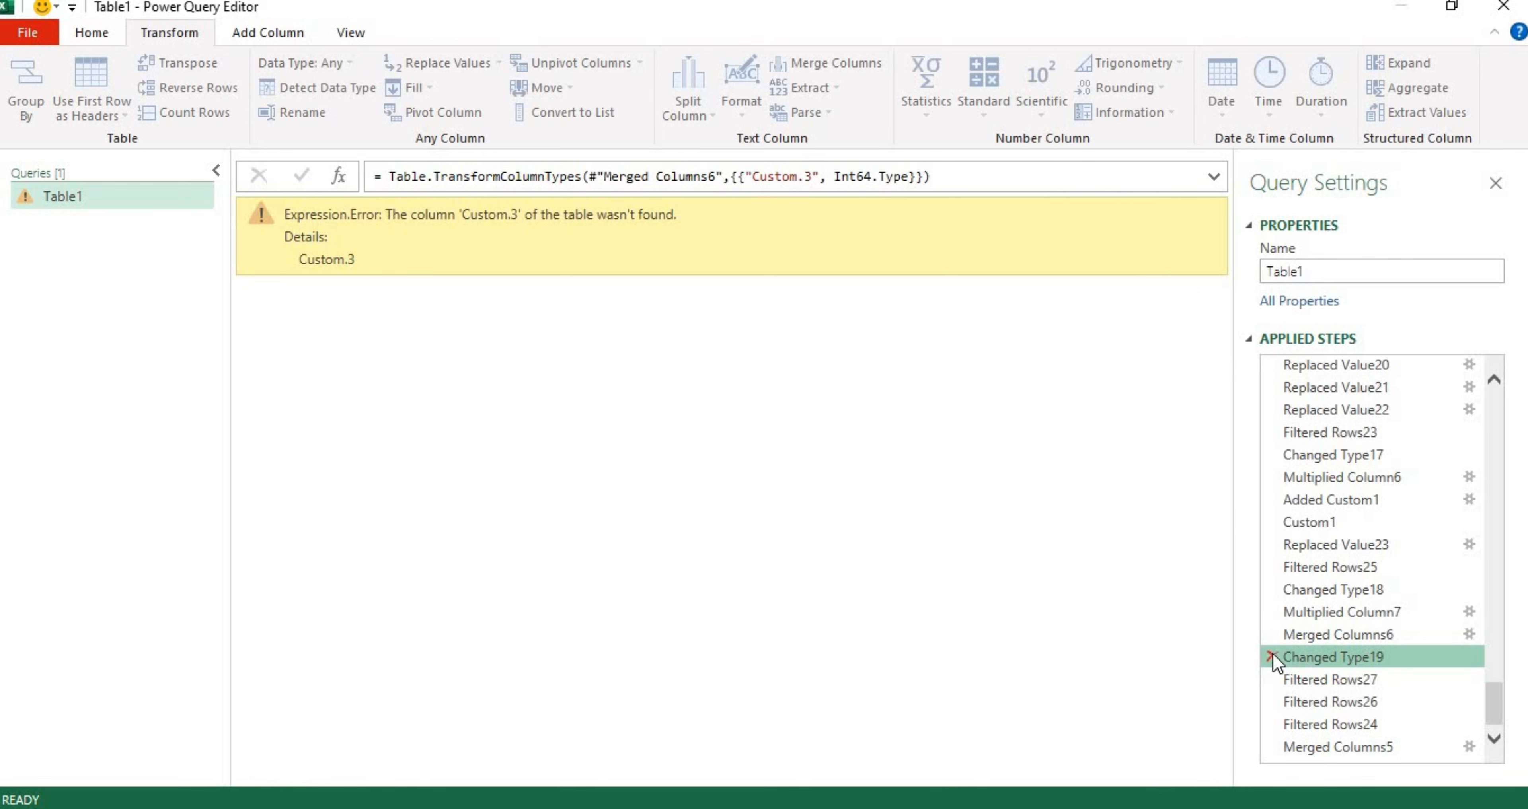
{"action": "left_click", "coordinate": [1312, 637]}
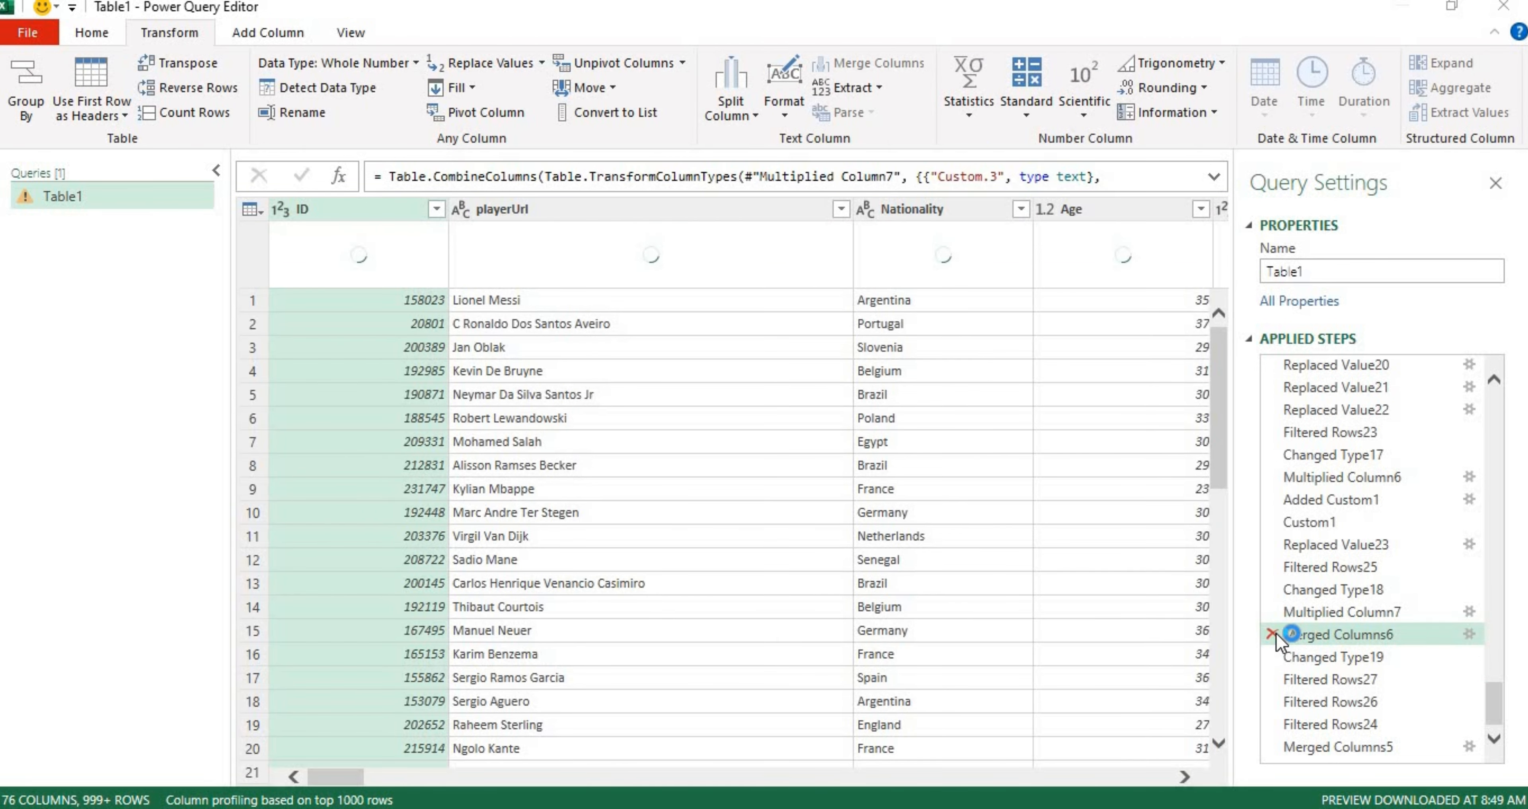
{"action": "left_click", "coordinate": [1274, 635]}
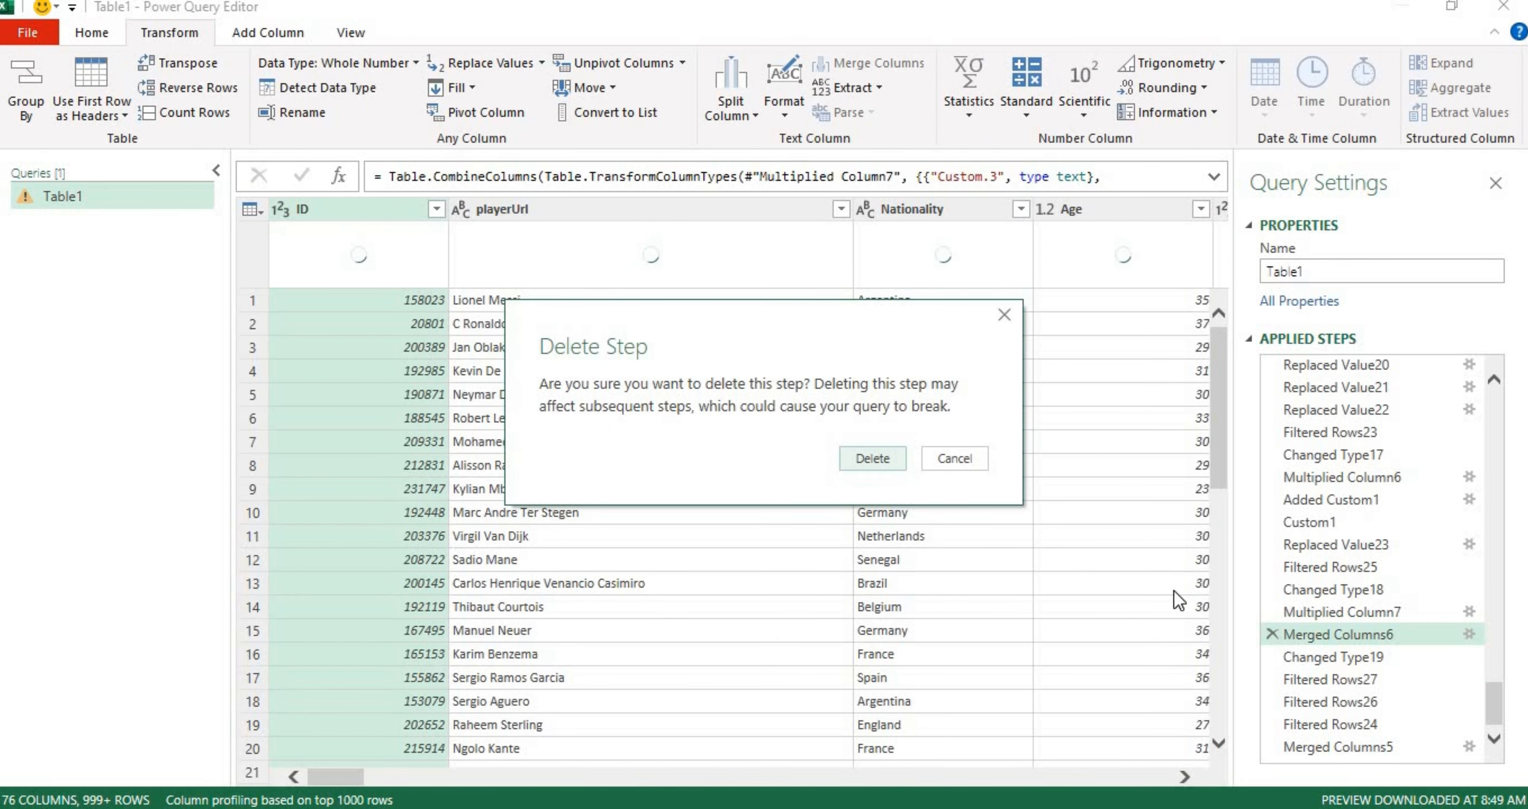
{"action": "left_click", "coordinate": [890, 458]}
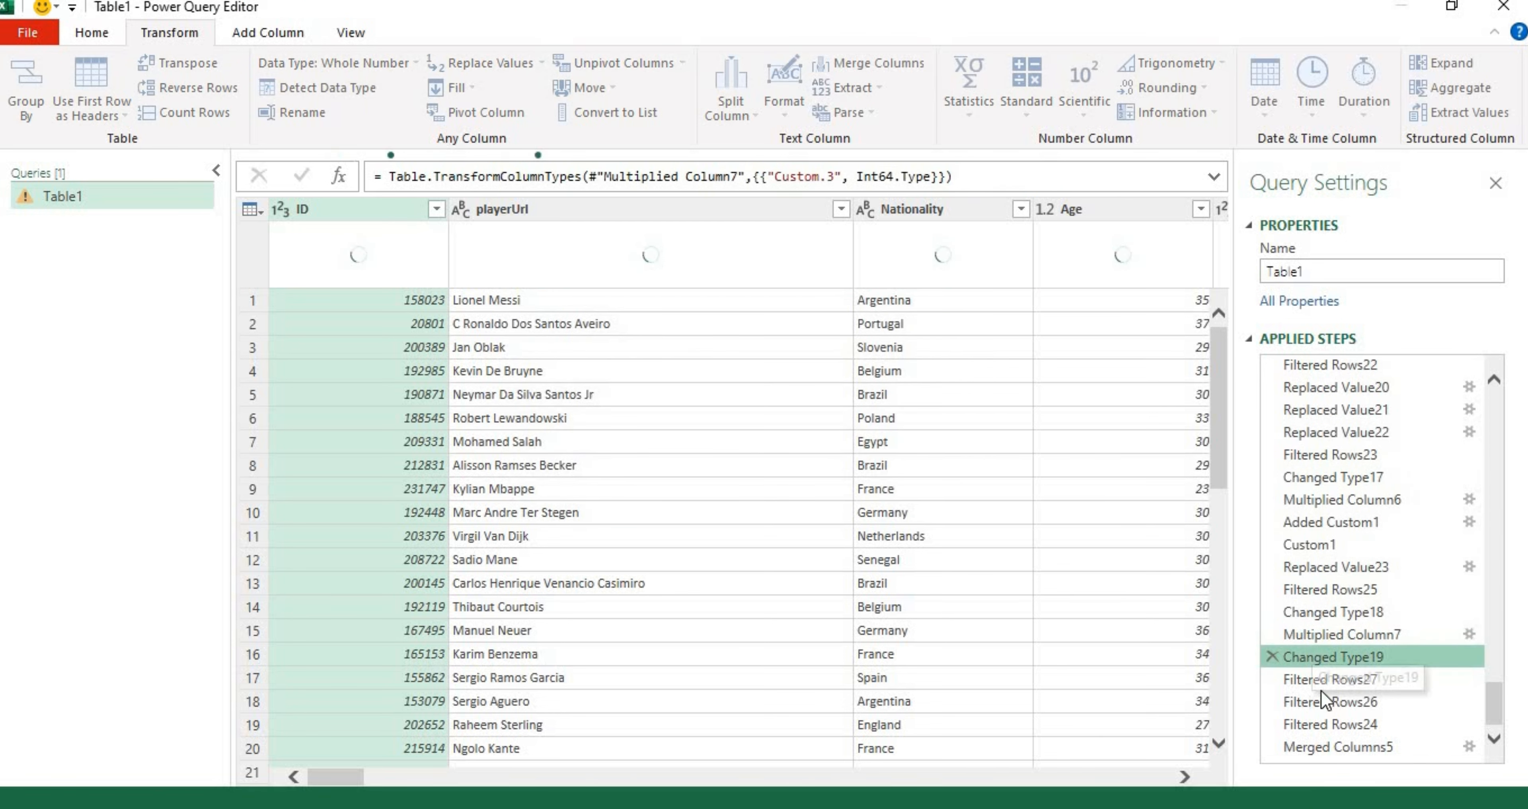
- Examine the steps from Filtered Rows27 to Merged Columns5, comparing the Merged column with Custom.3 in the Multiplied Column7 step
{"action": "left_click", "coordinate": [1333, 680]}
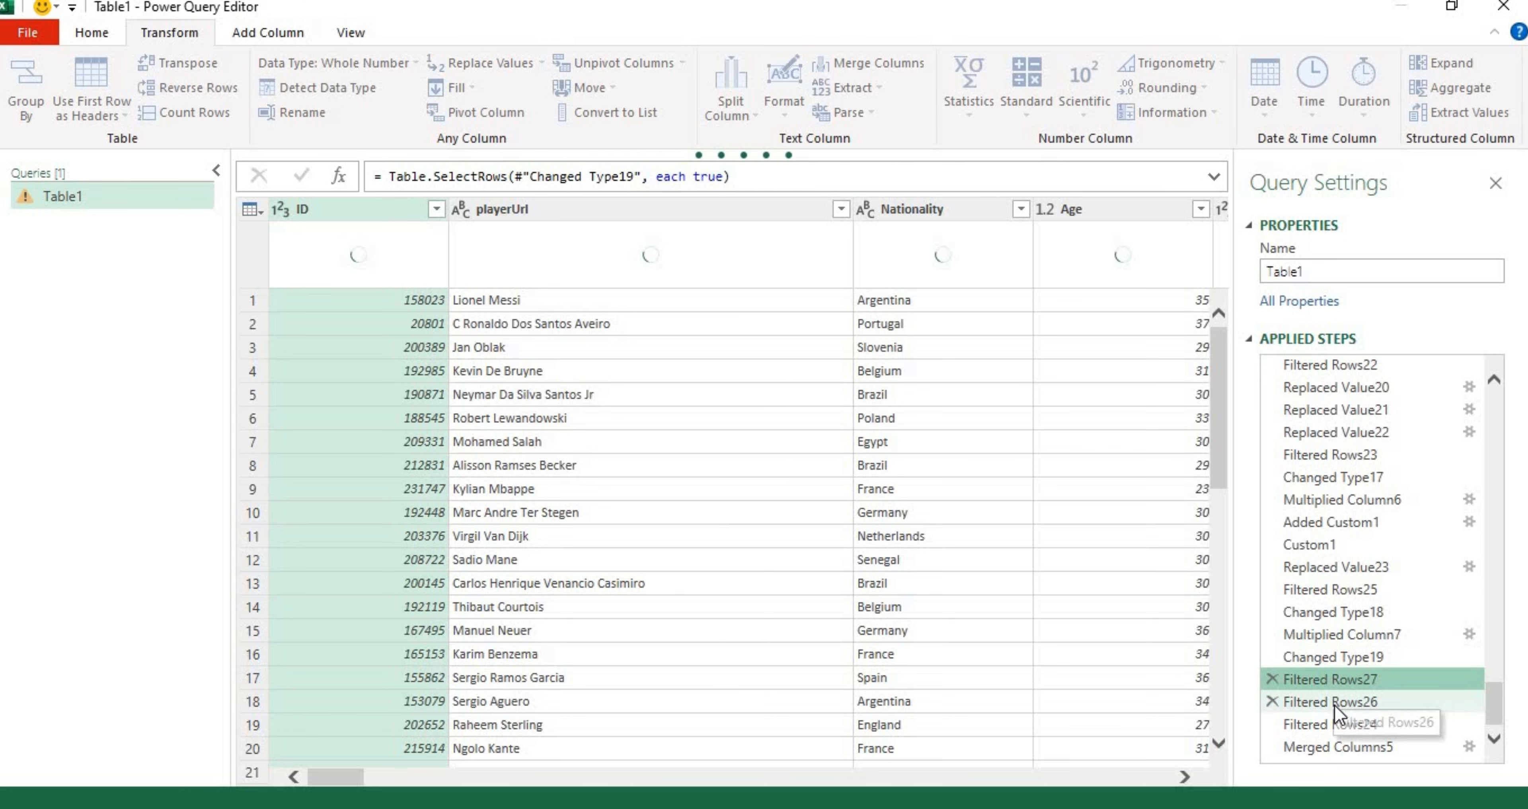
{"action": "left_click", "coordinate": [1334, 723]}
{"action": "left_click", "coordinate": [1315, 748]}
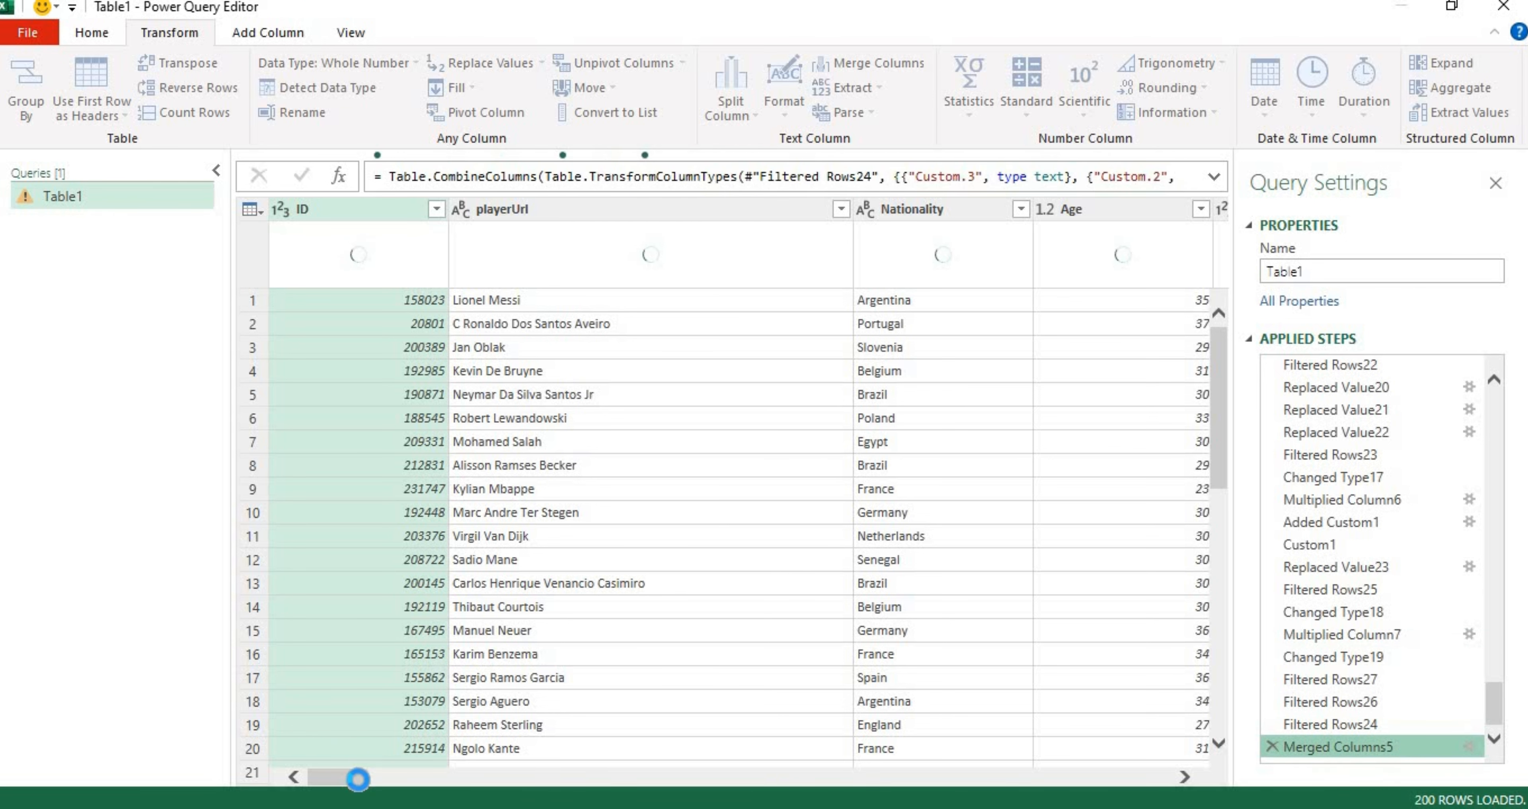
{"action": "left_click_drag", "start_coordinate": [358, 779], "coordinate": [1162, 779]}
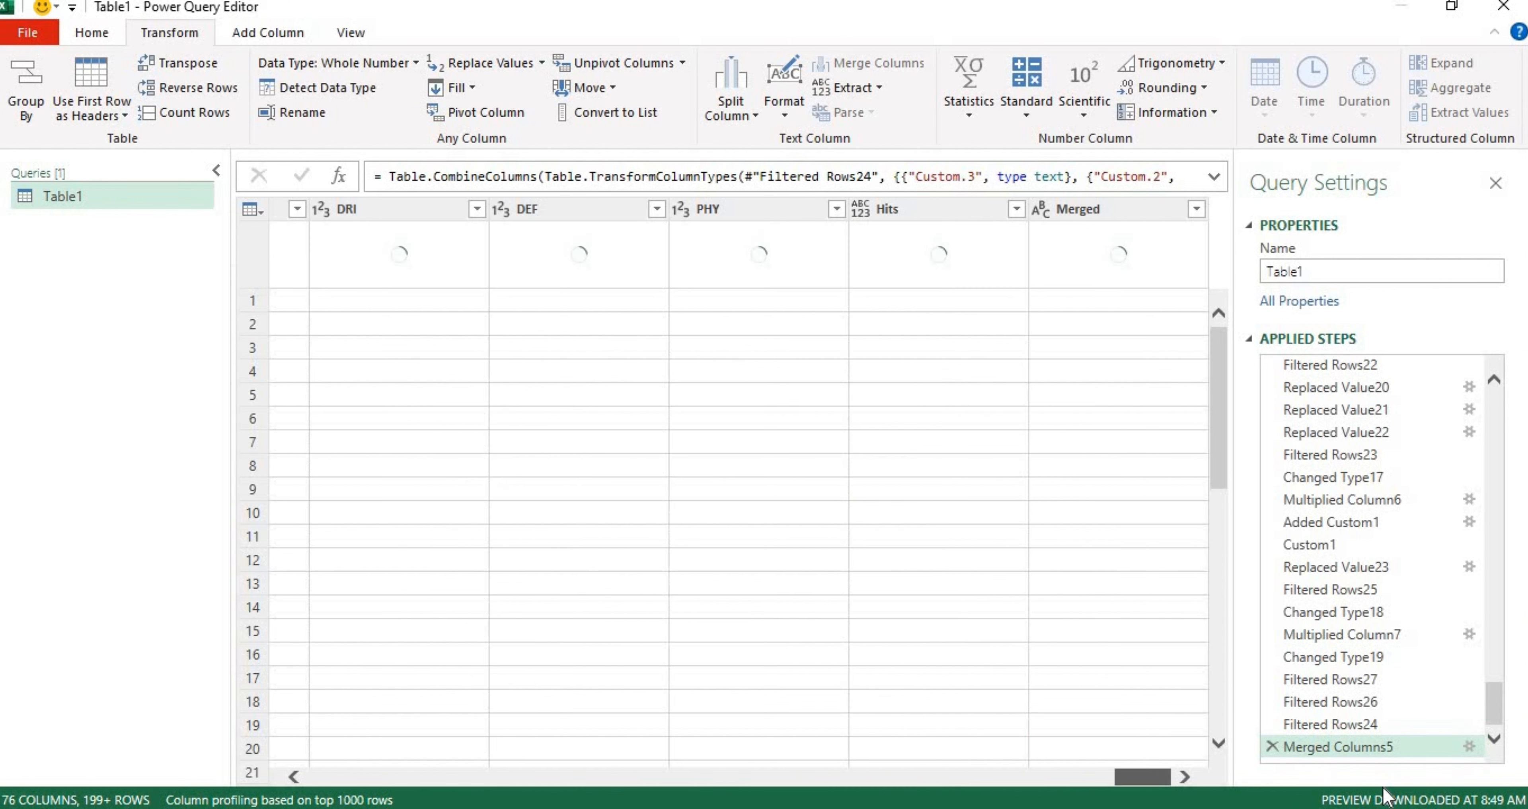
{"action": "left_click", "coordinate": [1104, 215]}
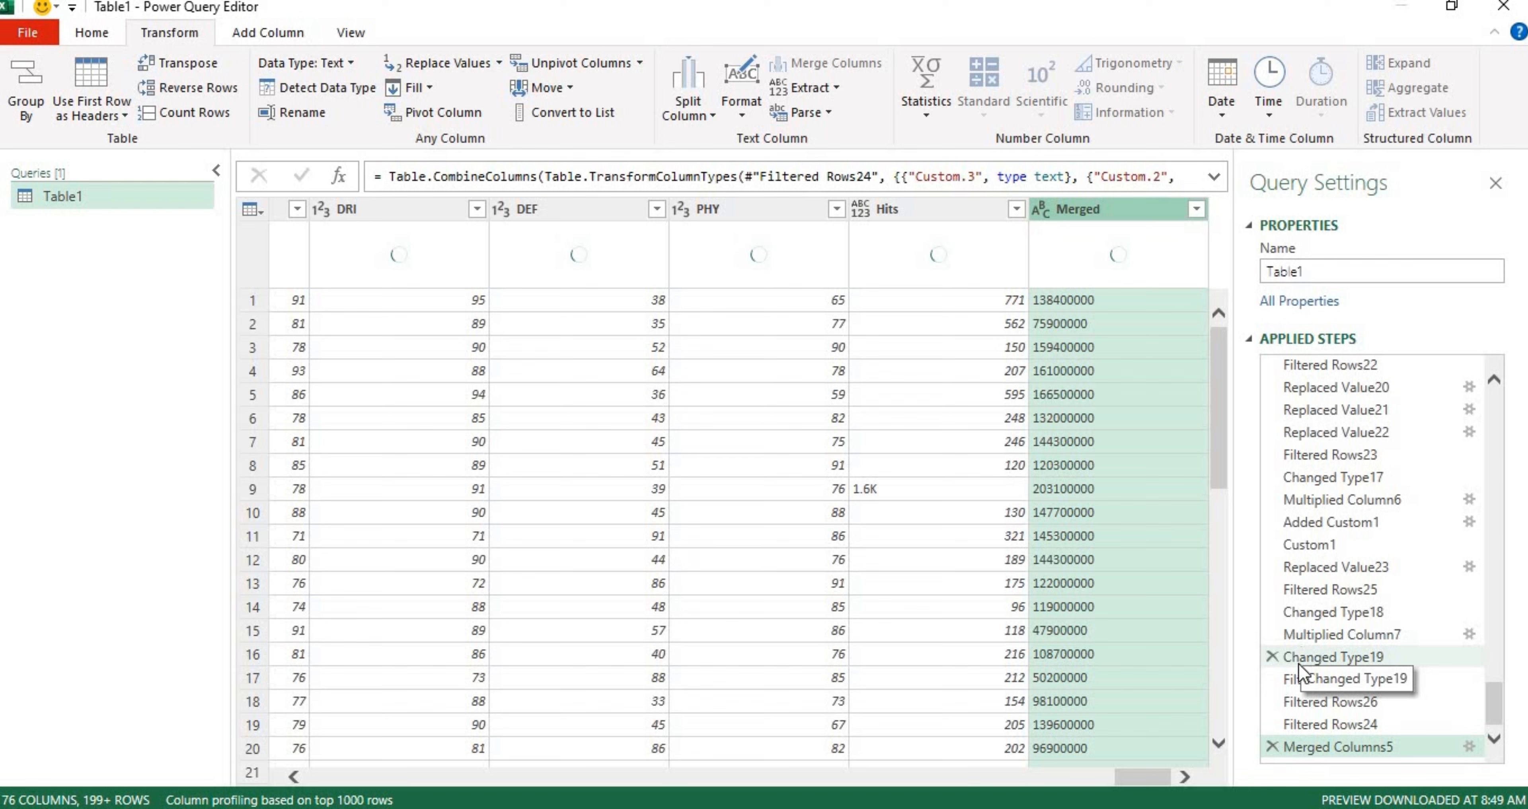
{"action": "left_click", "coordinate": [1311, 629]}
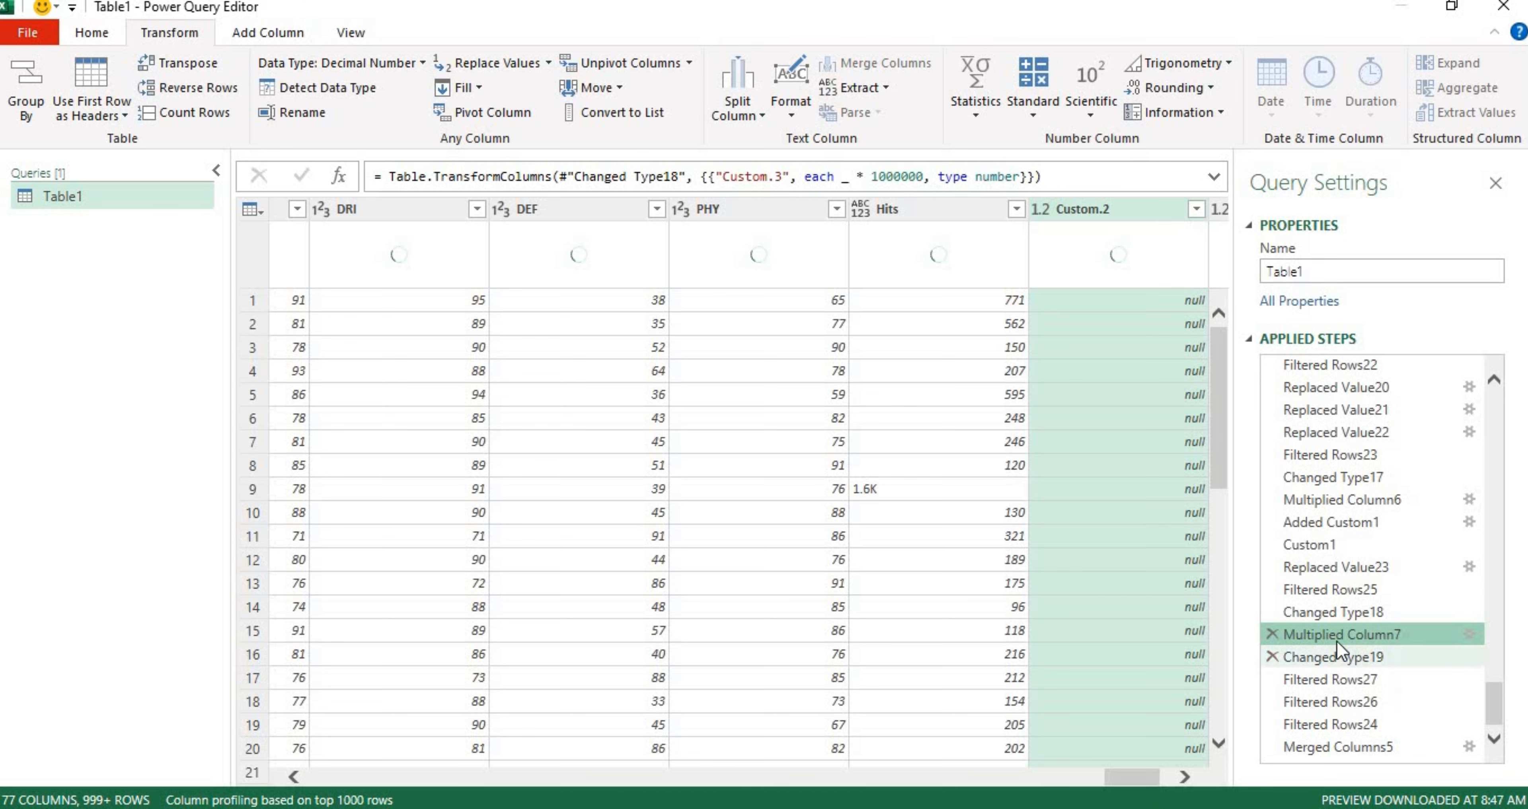
{"action": "left_click", "coordinate": [1185, 777]}
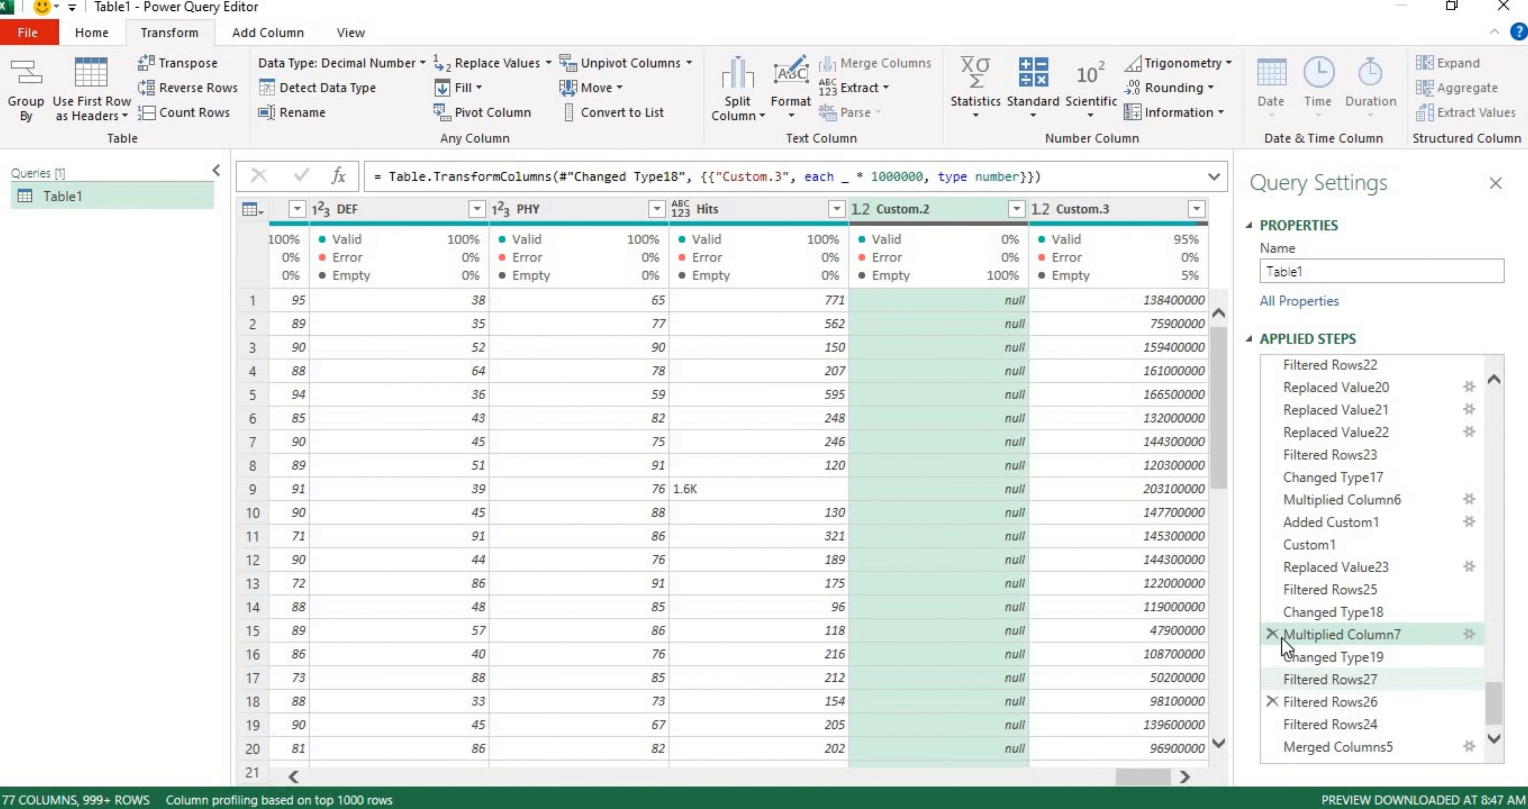
- Change the Merged column to Whole Number after the Merged Columns5 step and move it between Wage($) and Release Clause
{"action": "left_click", "coordinate": [1337, 754]}
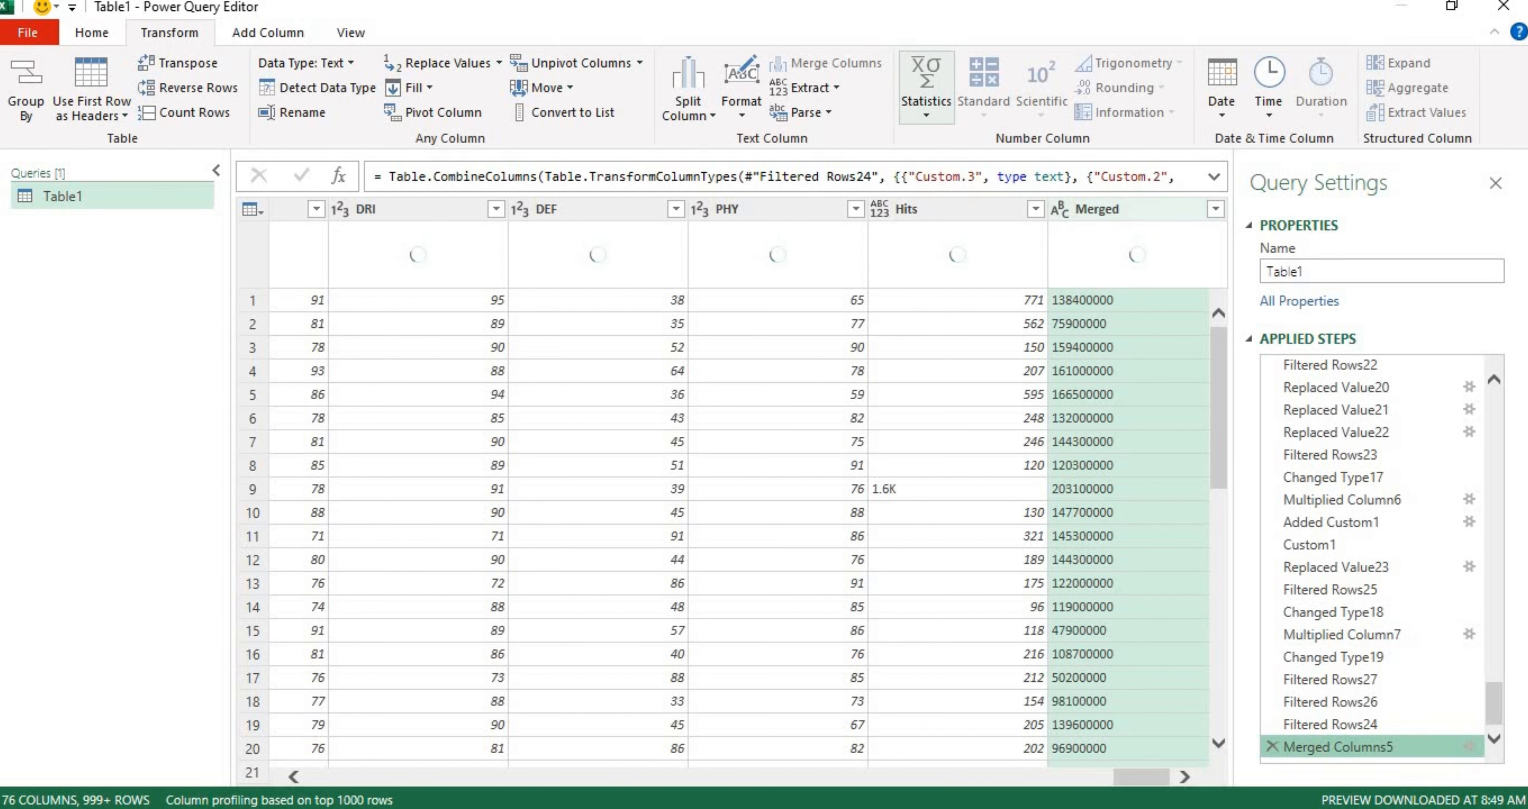
{"action": "left_click", "coordinate": [349, 61]}
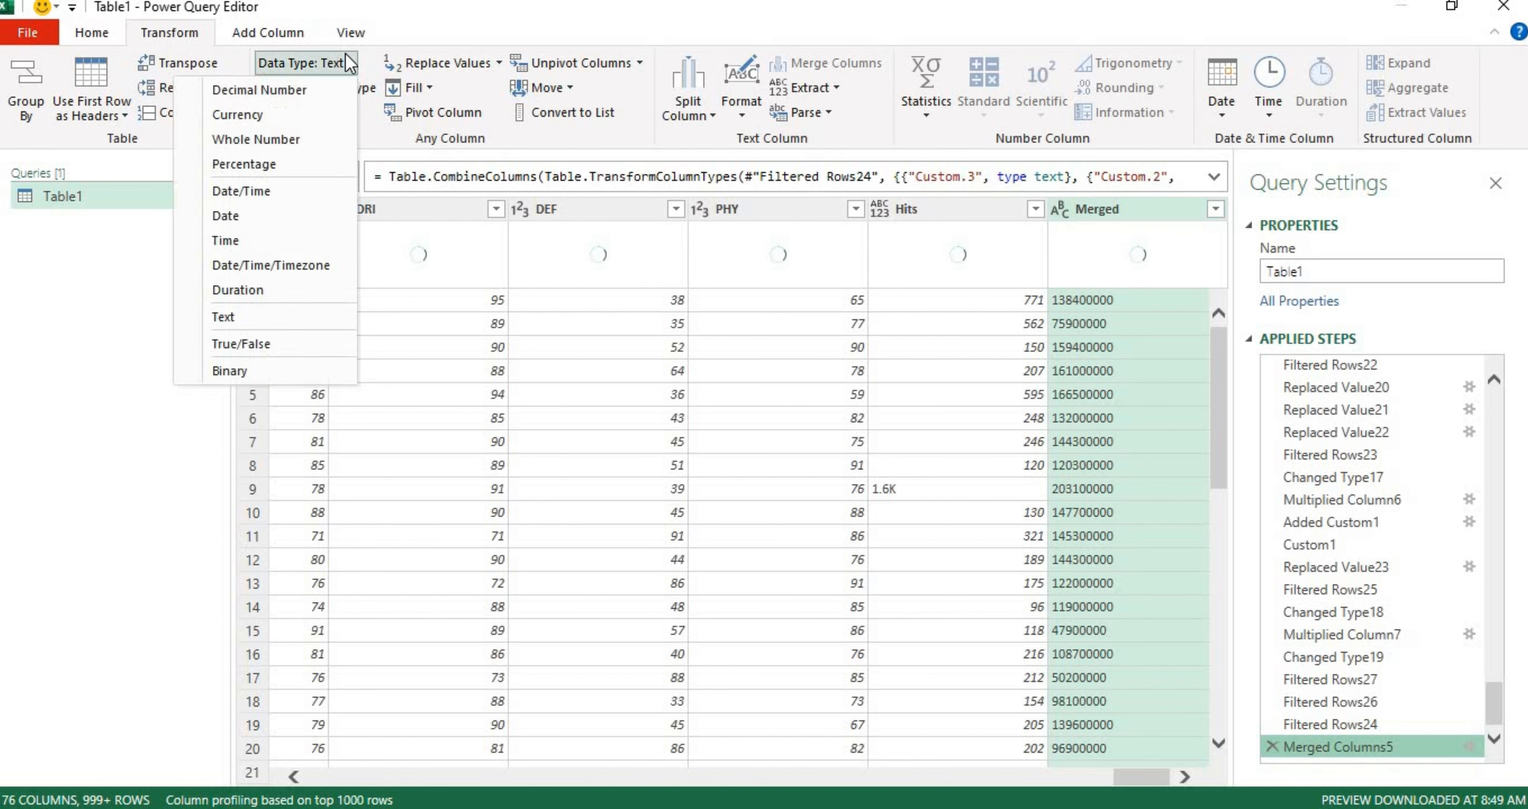
{"action": "left_click", "coordinate": [310, 146]}
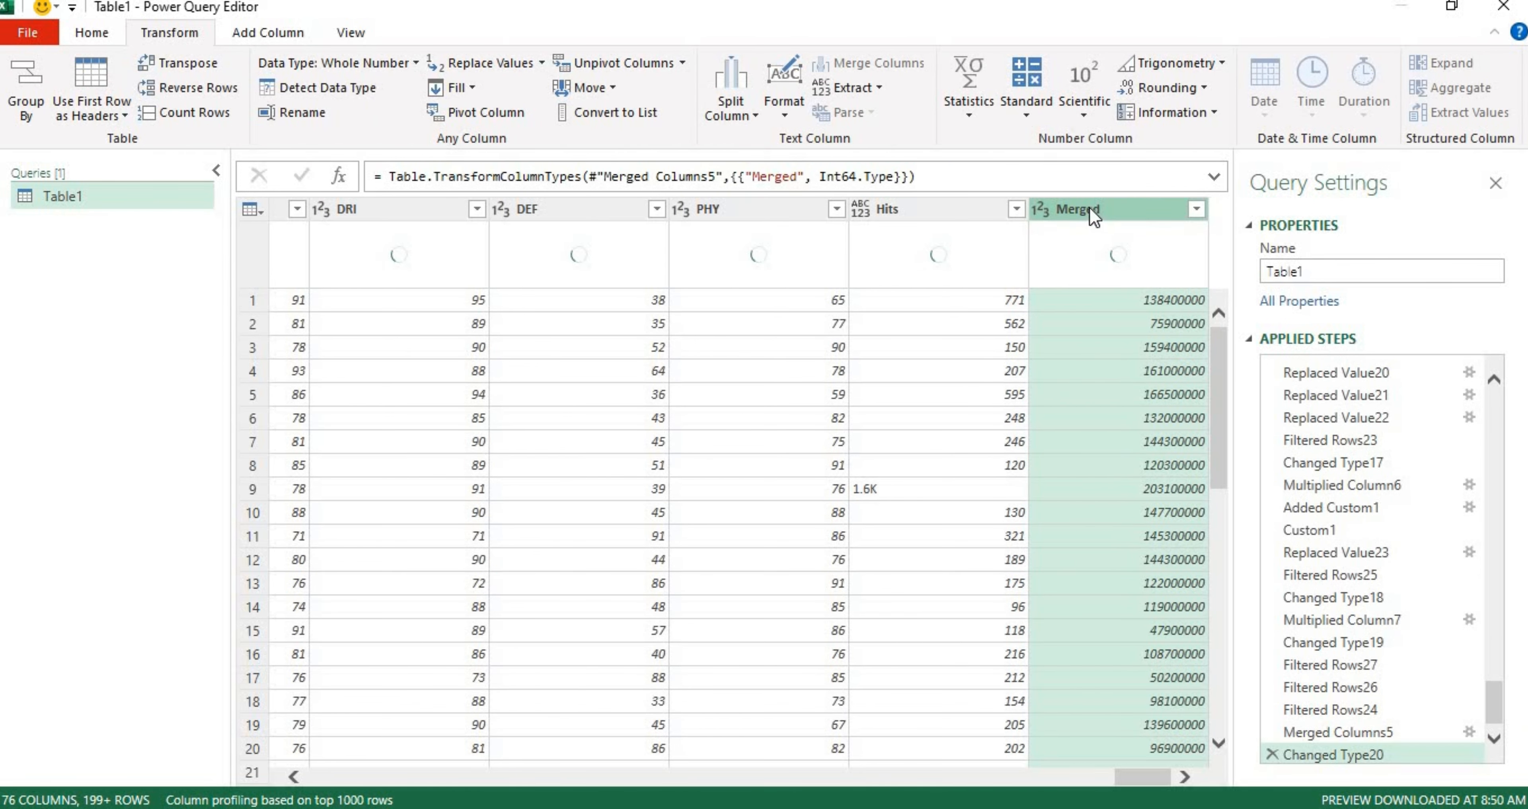
{"action": "left_click_drag", "start_coordinate": [1095, 217], "coordinate": [150, 315]}
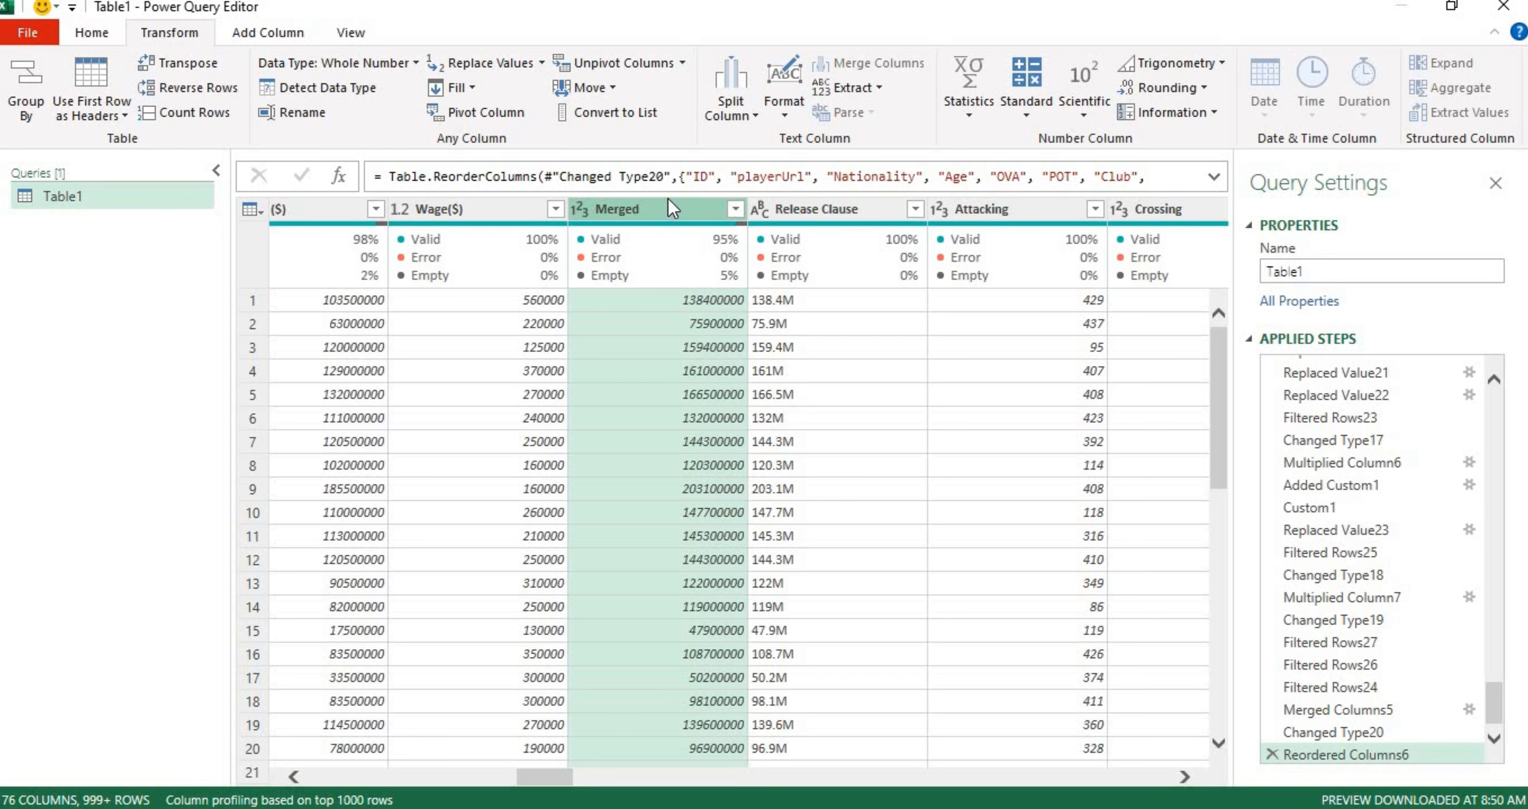
{"action": "double_click", "coordinate": [632, 209]}
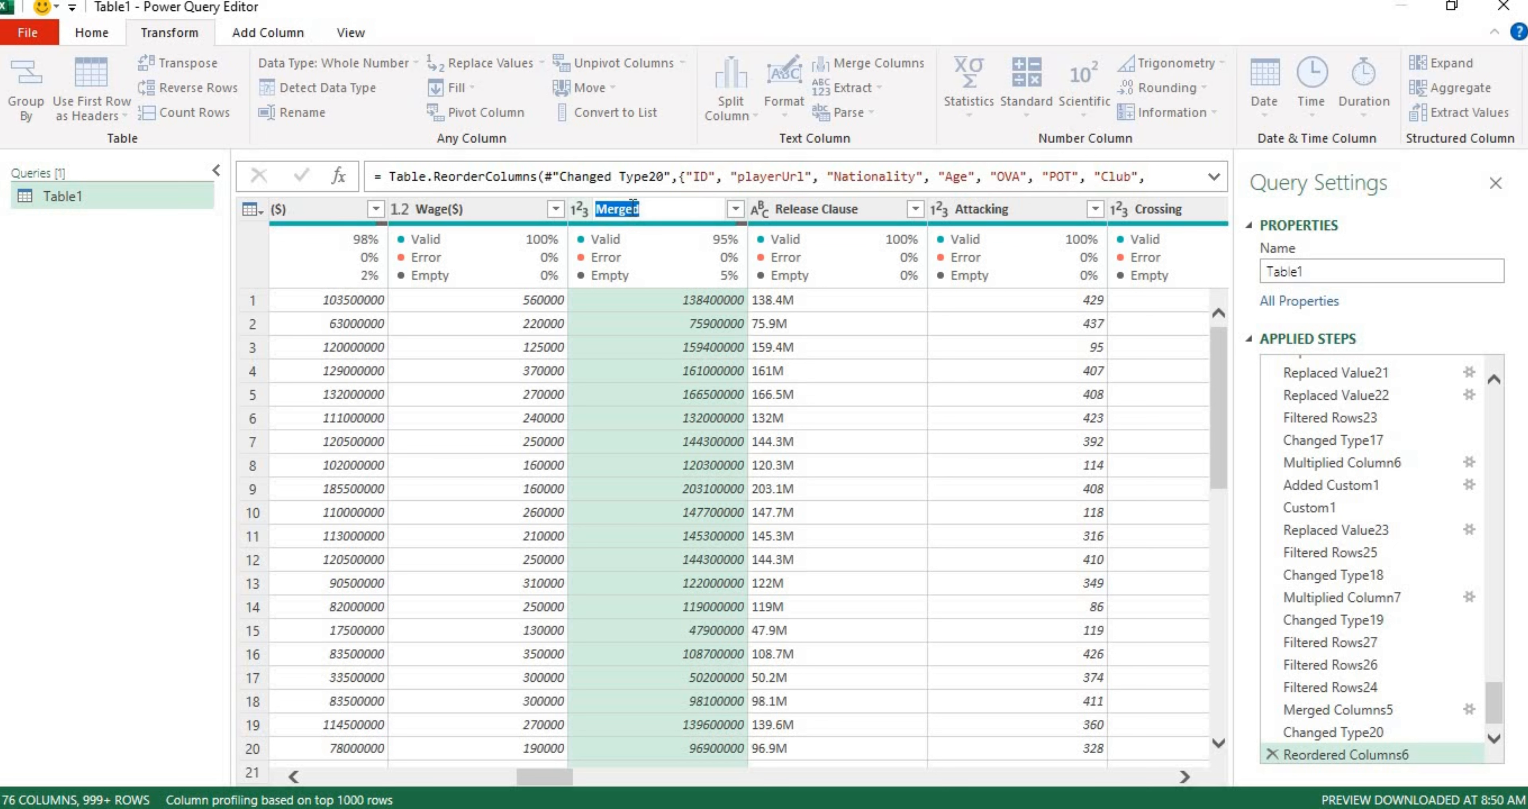
{"action": "type", "text": "r"}
{"action": "key", "text": "Escape"}
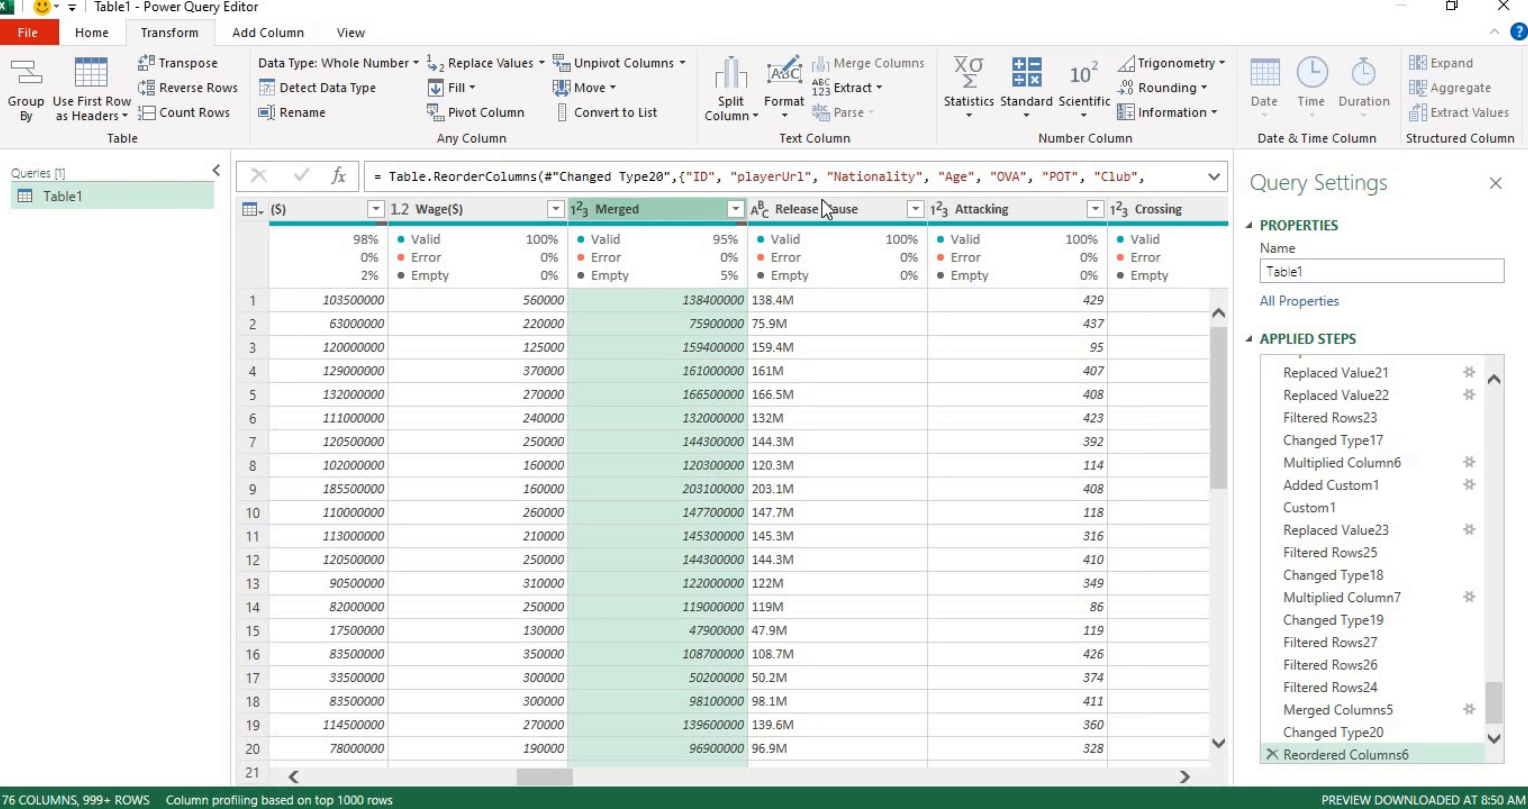
- Remove the original Release Clause text column and rename the Merged column as Release Clause ($)
{"action": "left_click", "coordinate": [825, 206]}
{"action": "right_click", "coordinate": [826, 206]}
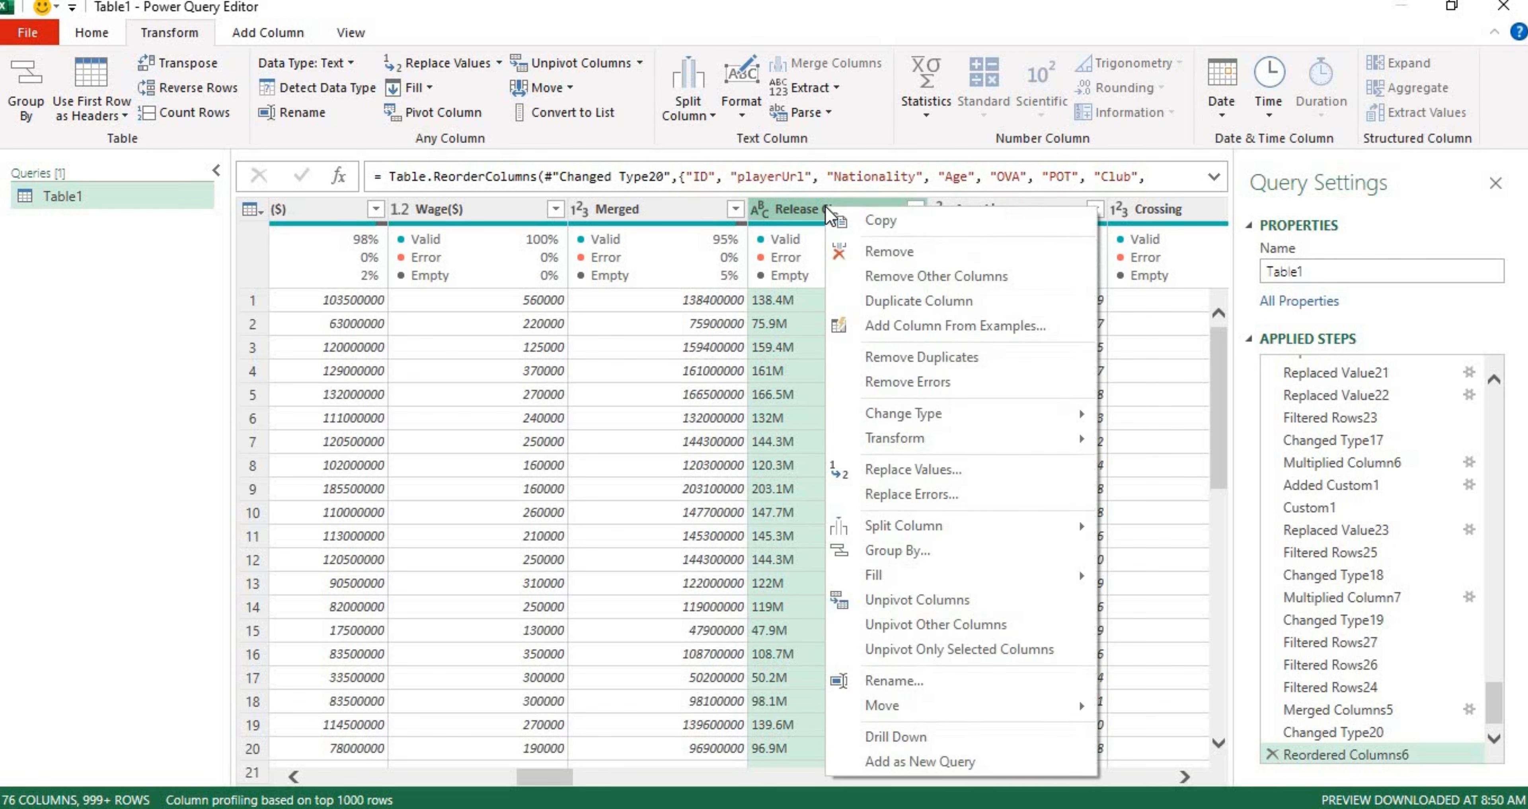
{"action": "left_click", "coordinate": [899, 255]}
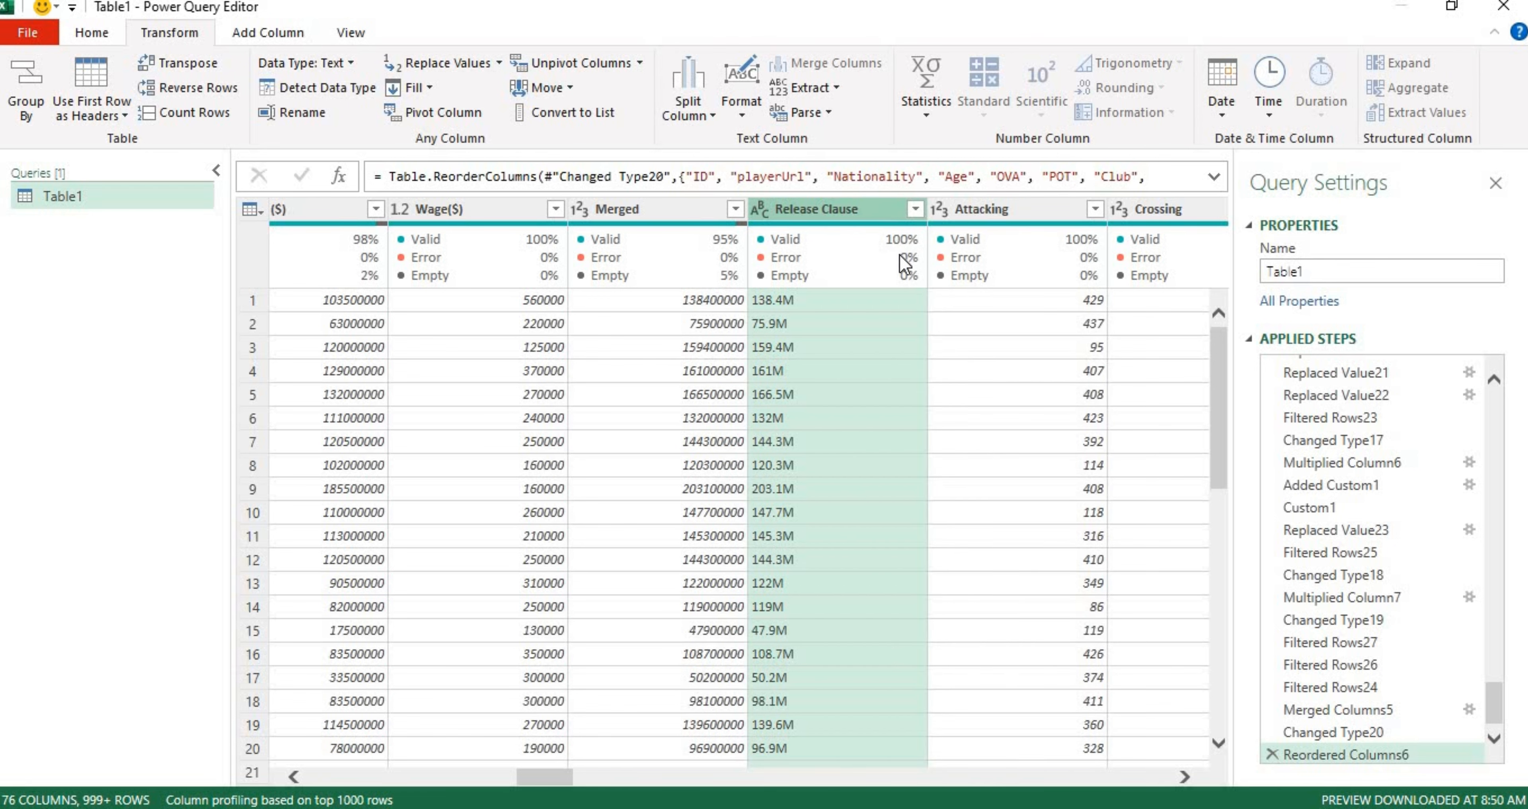
{"action": "double_click", "coordinate": [665, 211]}
{"action": "type", "text": "R"}
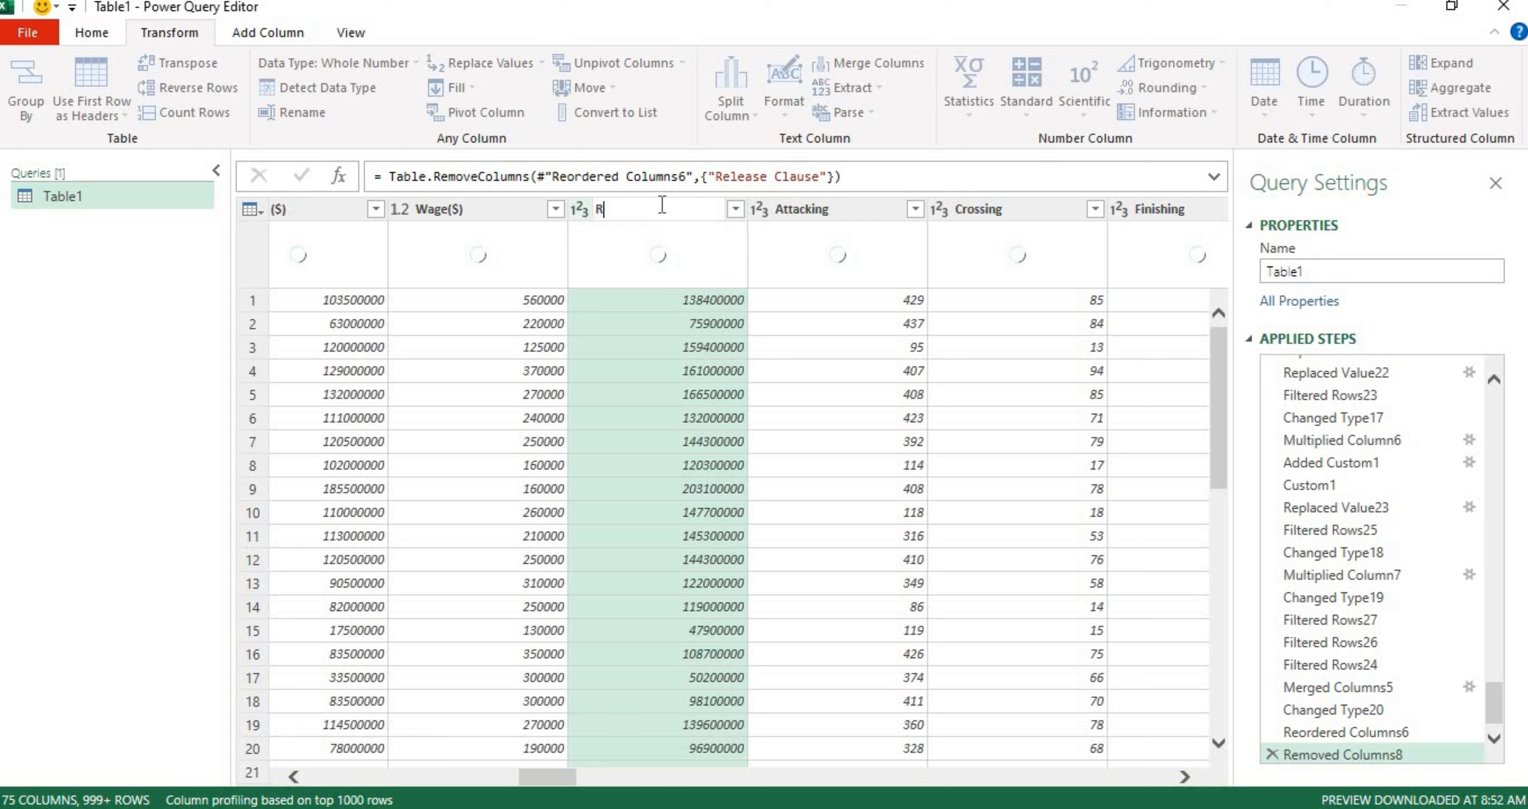
{"action": "type", "text": "elease Clause ($"}
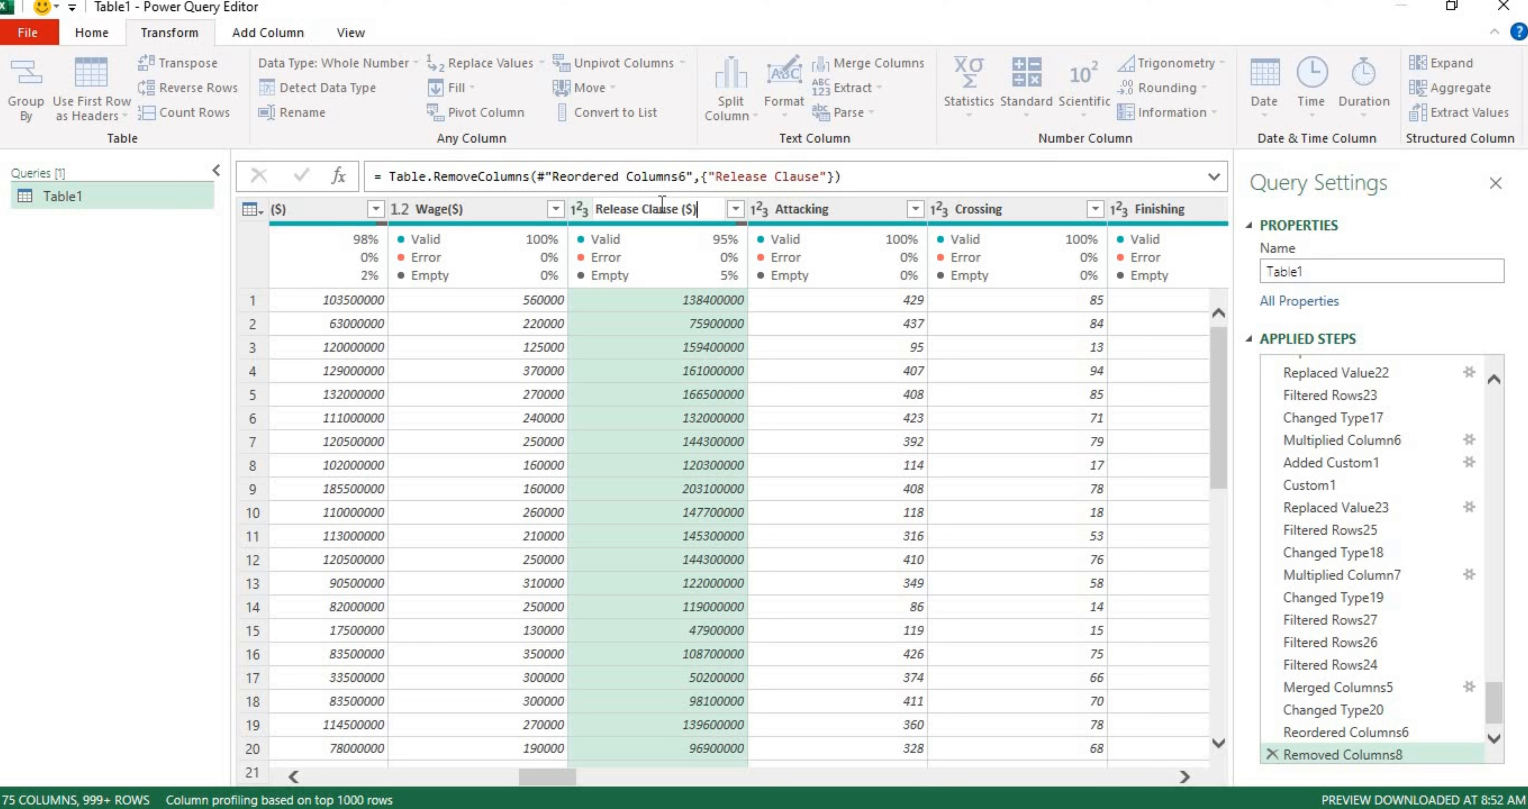
{"action": "key", "text": "Return"}
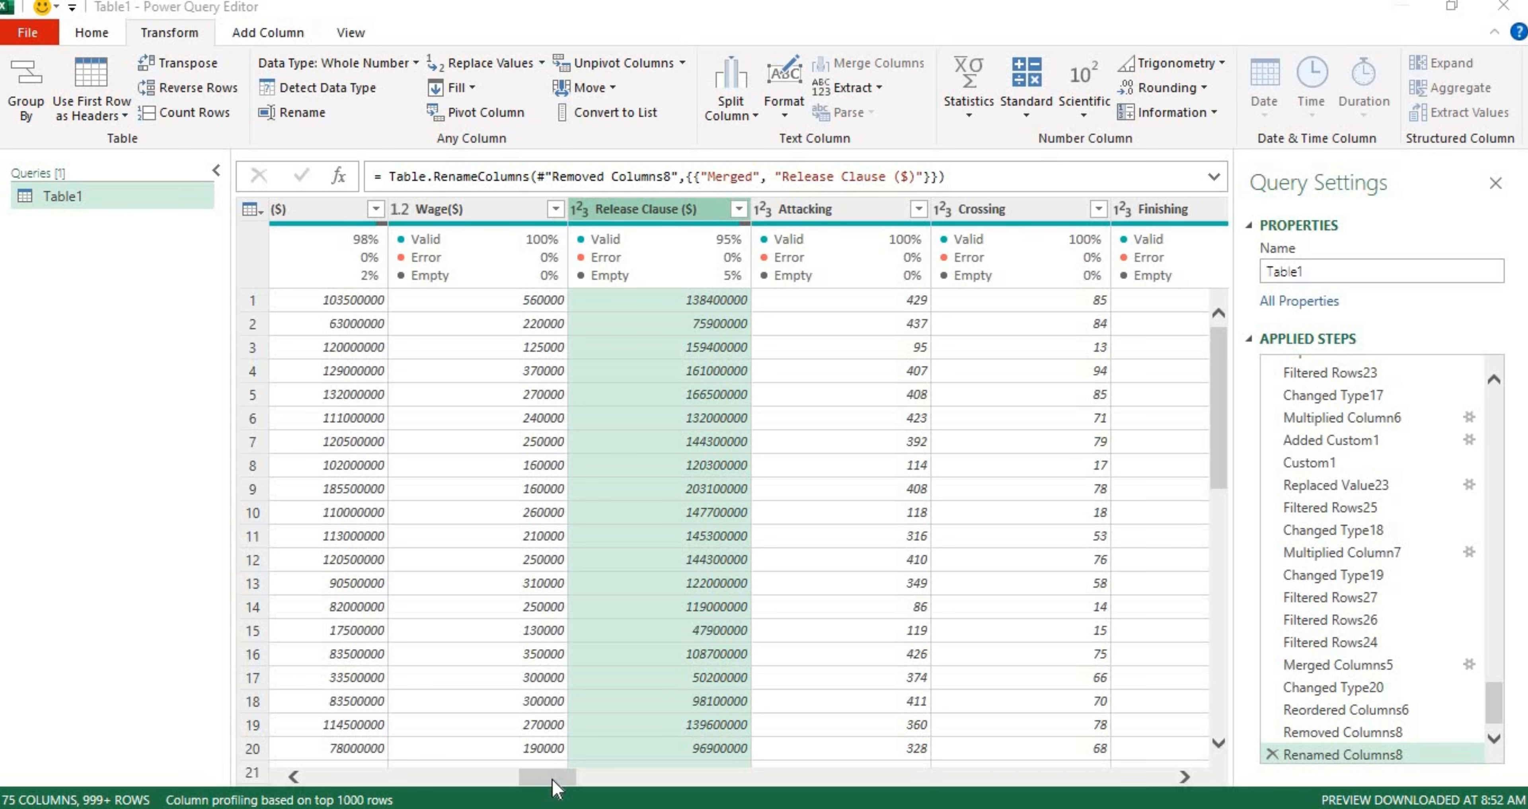
- Check the distinct values in the W/F column
{"action": "left_click_drag", "start_coordinate": [552, 780], "coordinate": [1044, 738]}
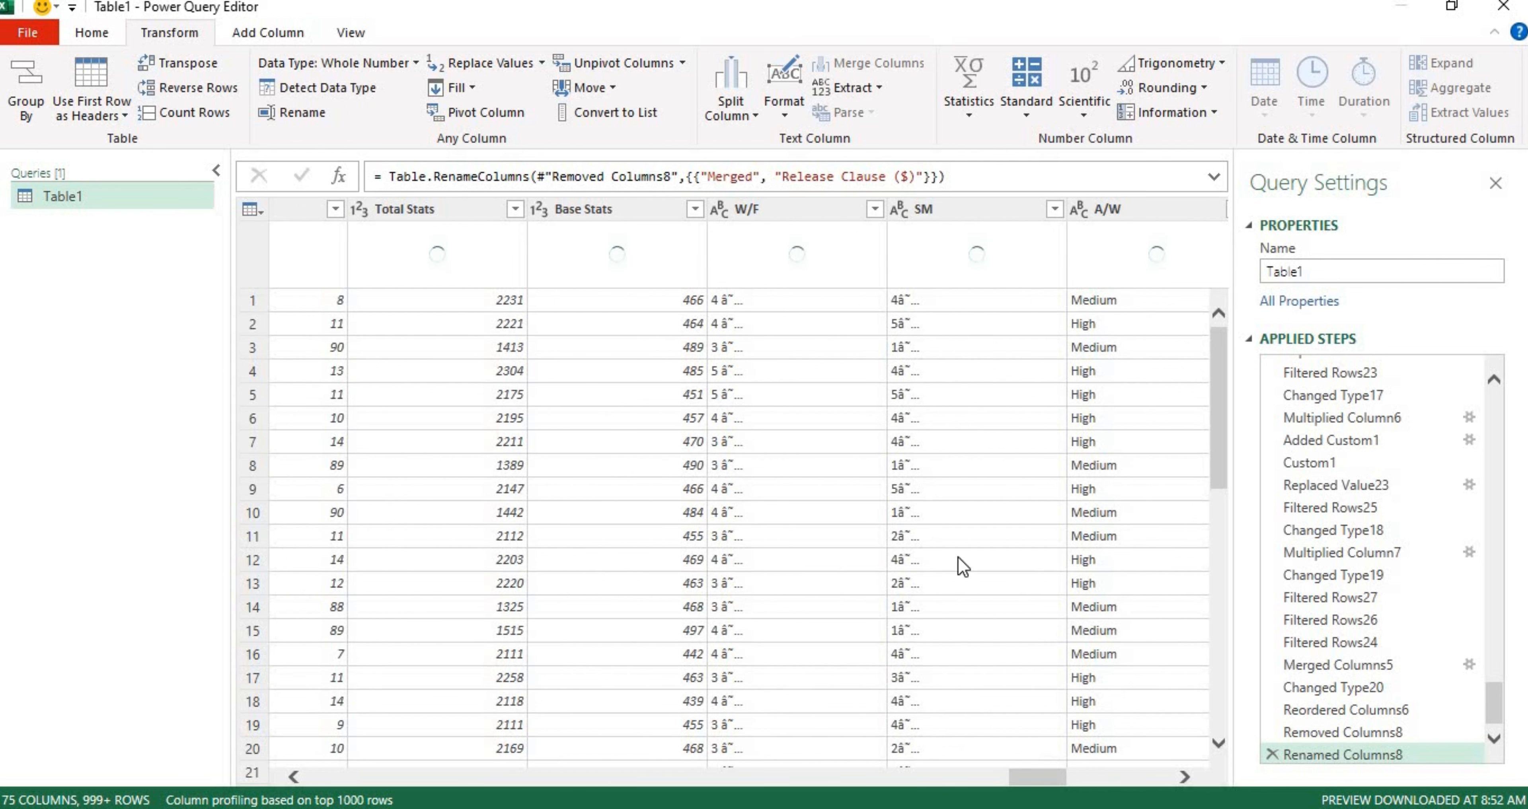
{"action": "left_click", "coordinate": [821, 211]}
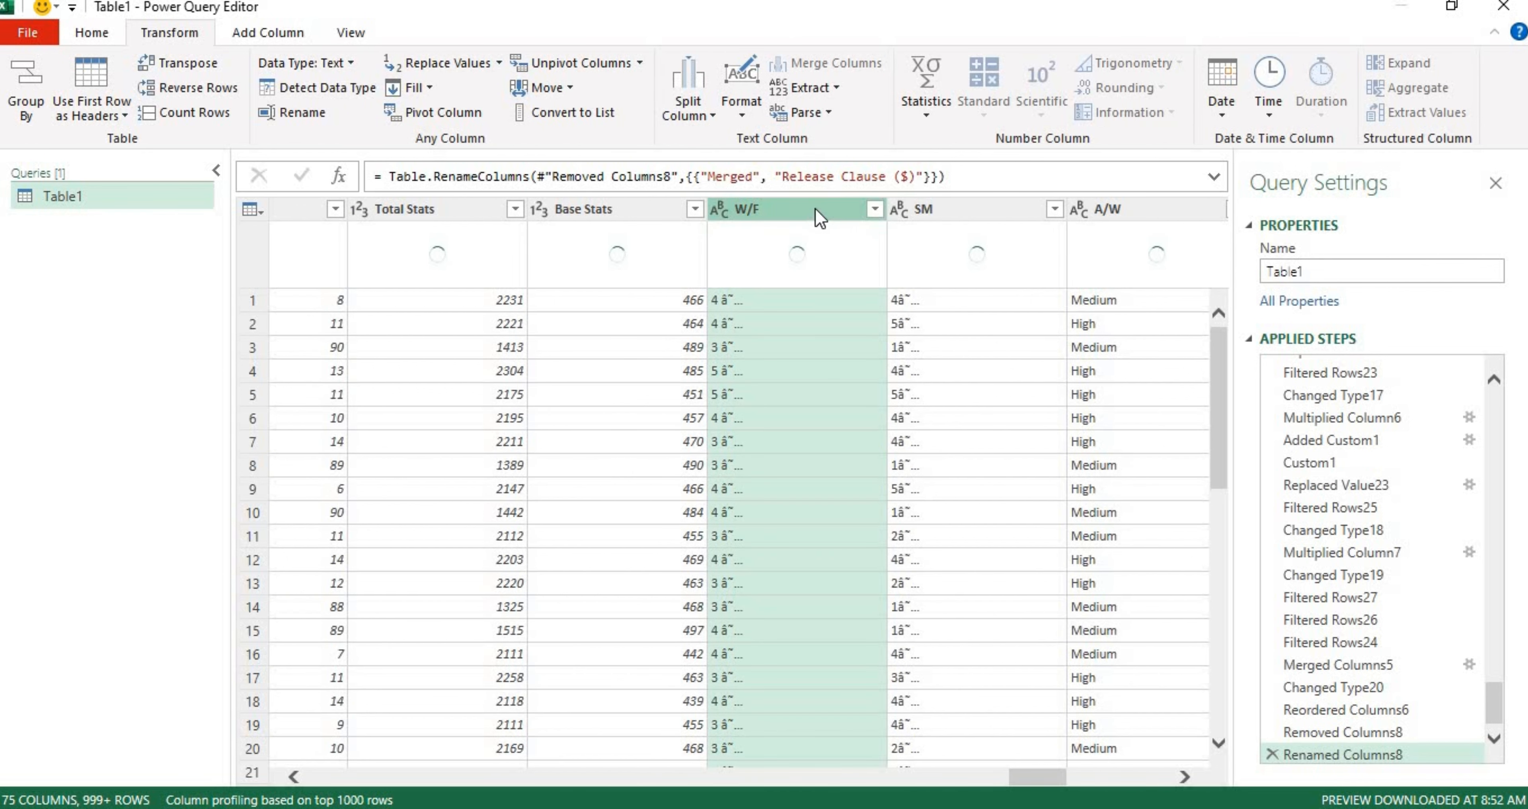
{"action": "left_click", "coordinate": [875, 210]}
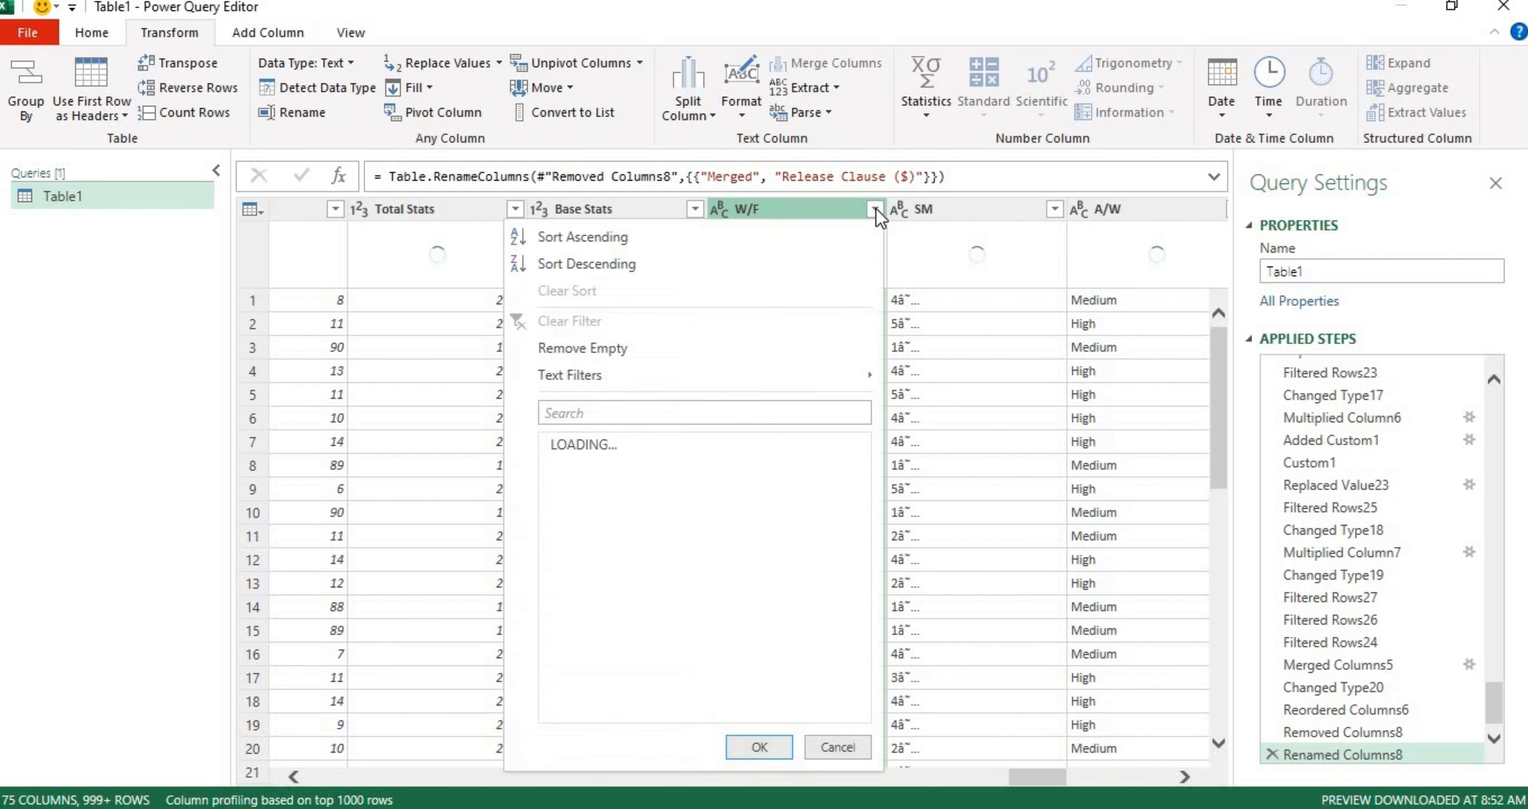
{"action": "left_click", "coordinate": [856, 595]}
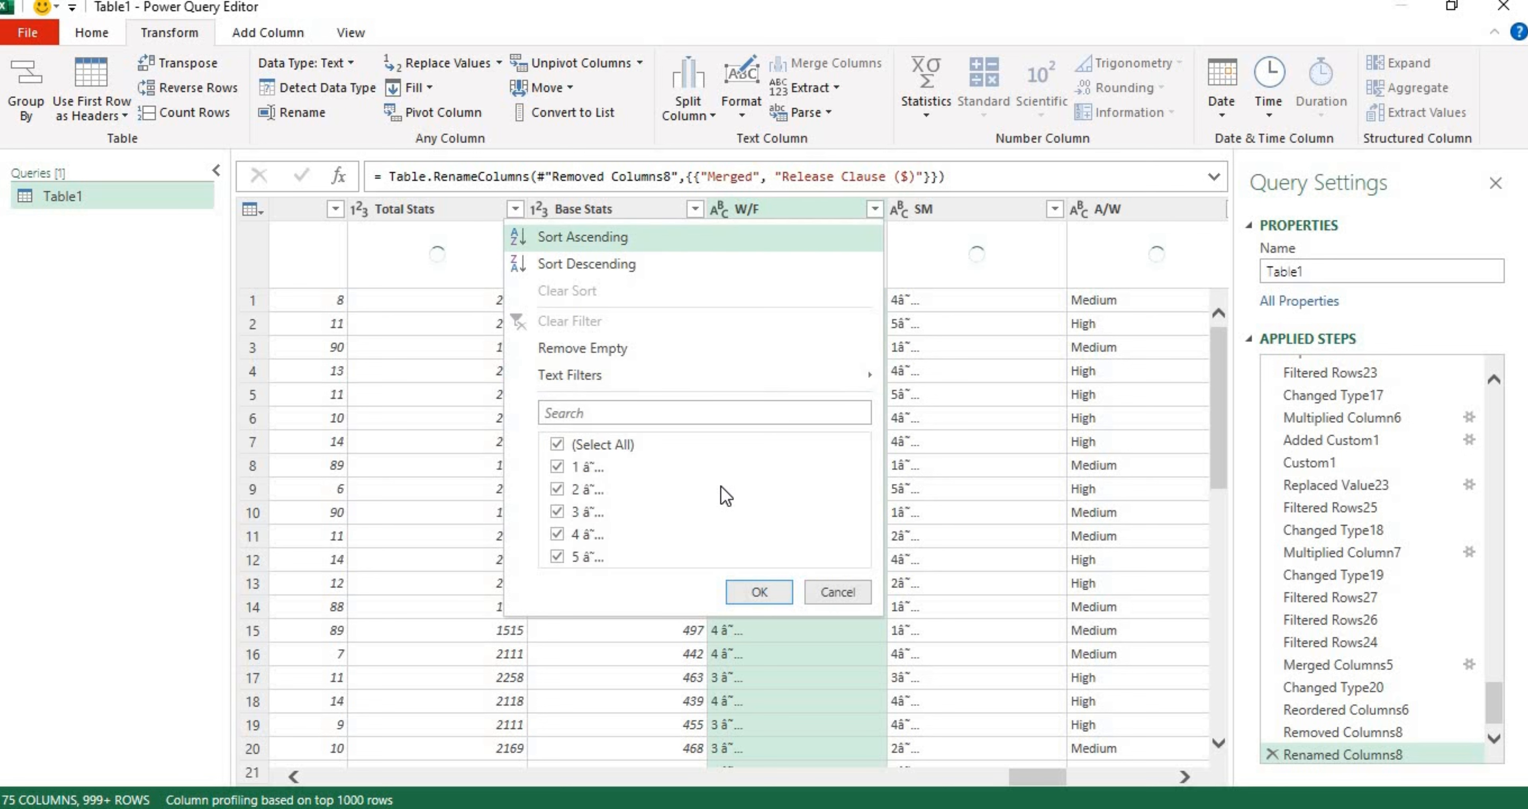
{"action": "left_click", "coordinate": [584, 501]}
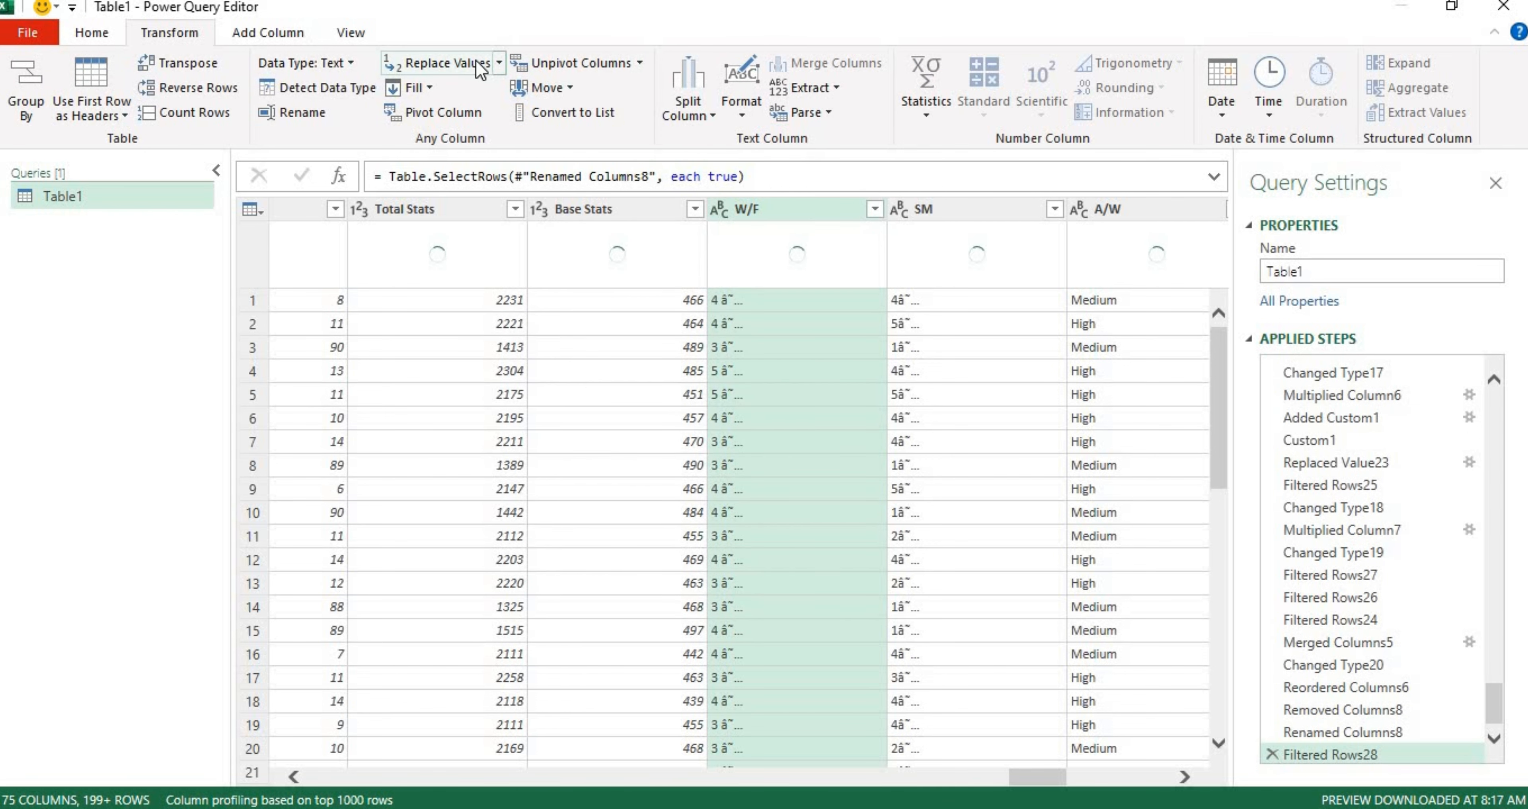
{"action": "left_click", "coordinate": [499, 63]}
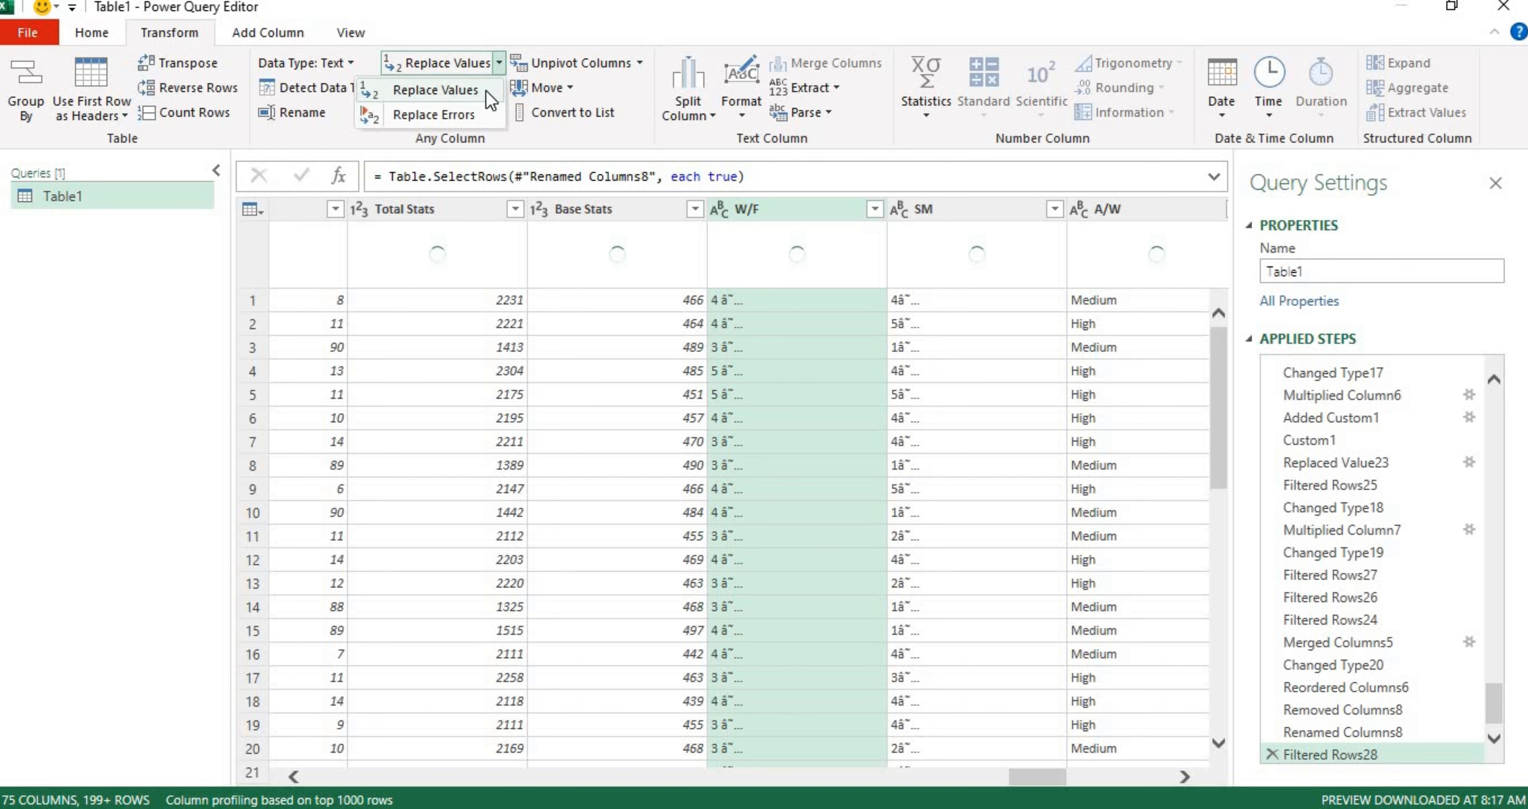
{"action": "left_click", "coordinate": [490, 96]}
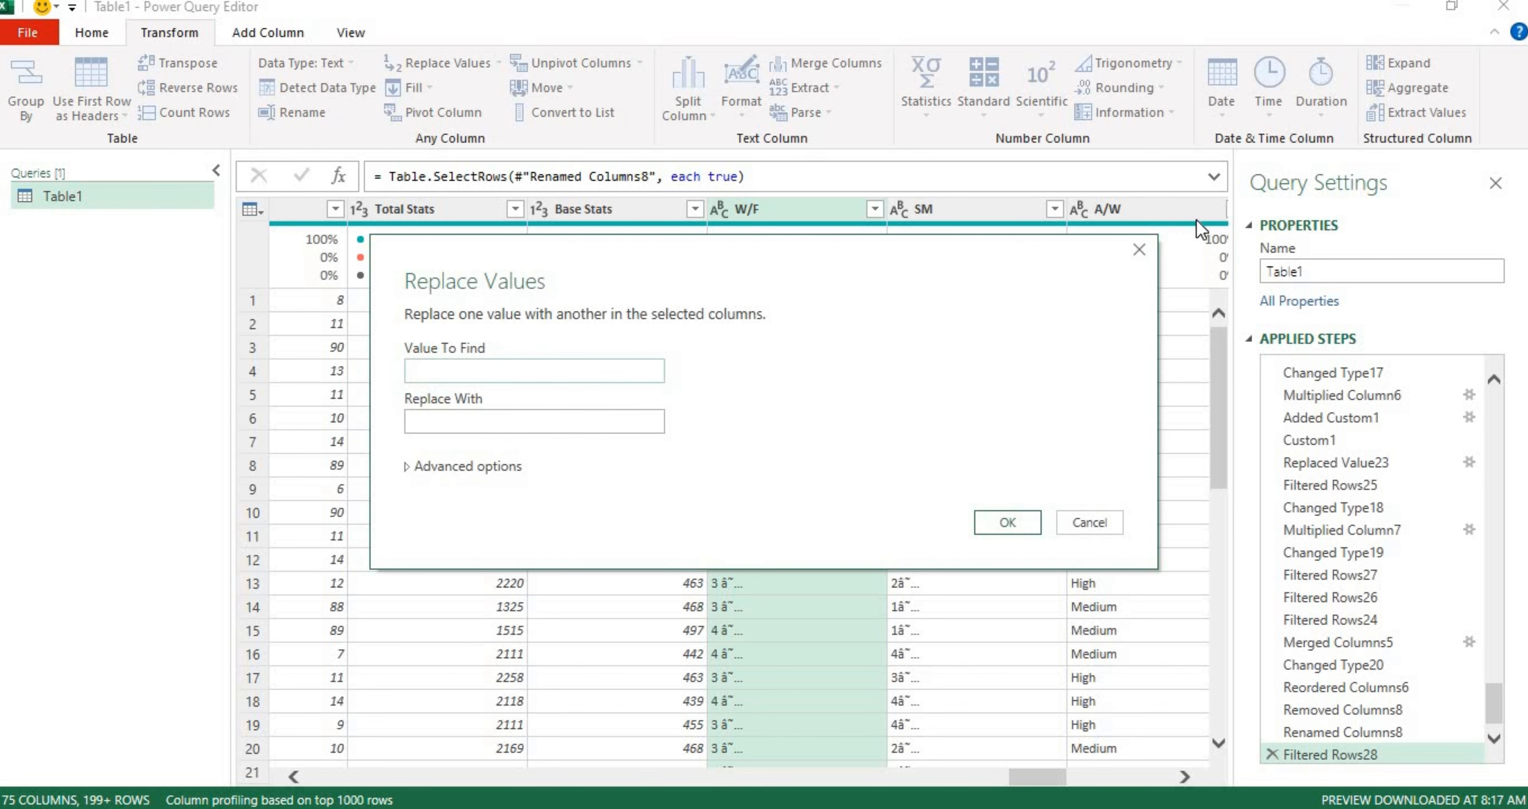
{"action": "left_click", "coordinate": [1136, 254]}
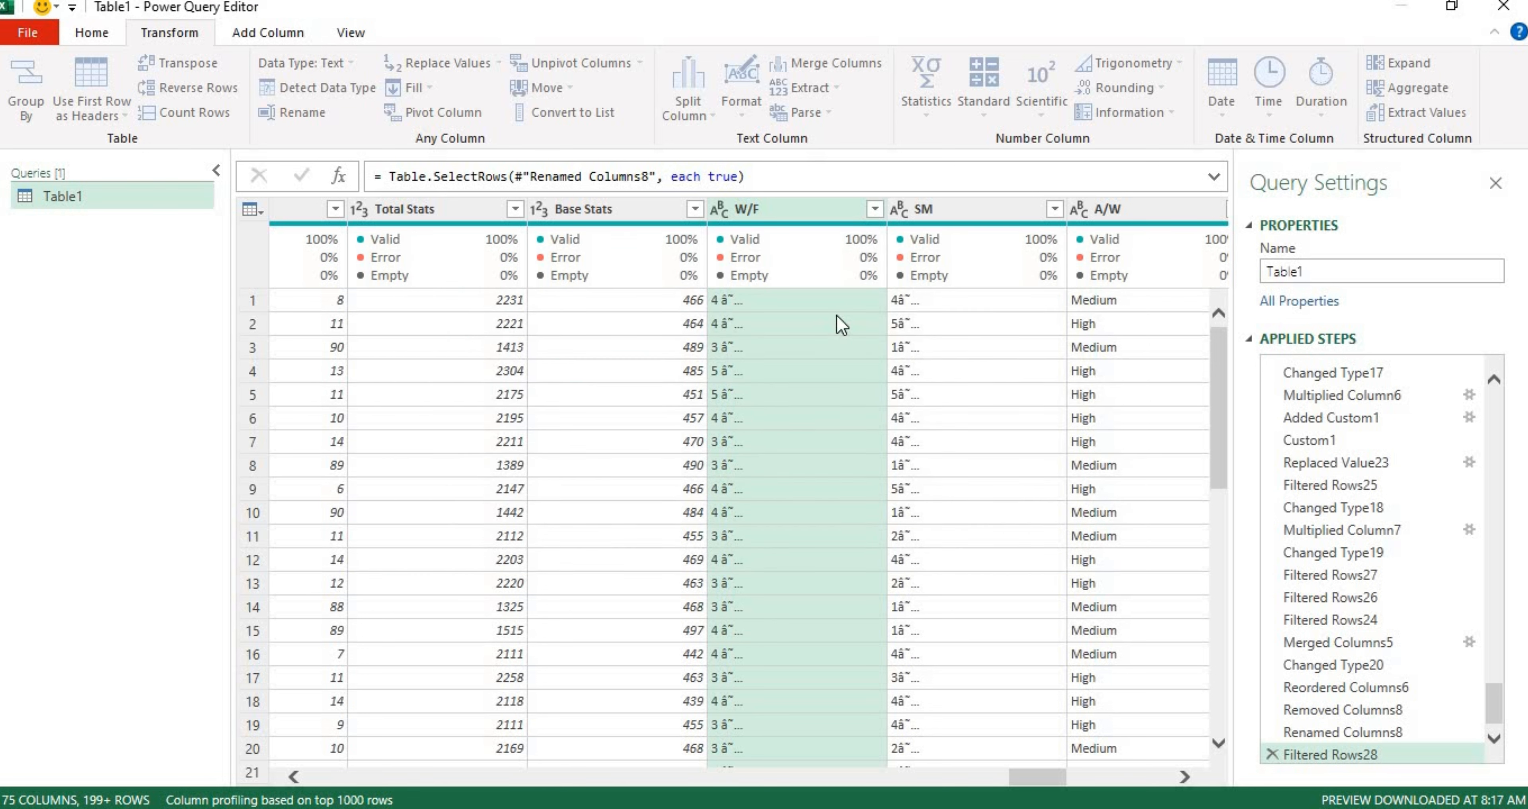
- Copy the first W/F cell's value and replace its garbled star text " â˜…" with nothing in the W/F and SM columns
{"action": "left_click", "coordinate": [808, 295]}
{"action": "right_click", "coordinate": [808, 295]}
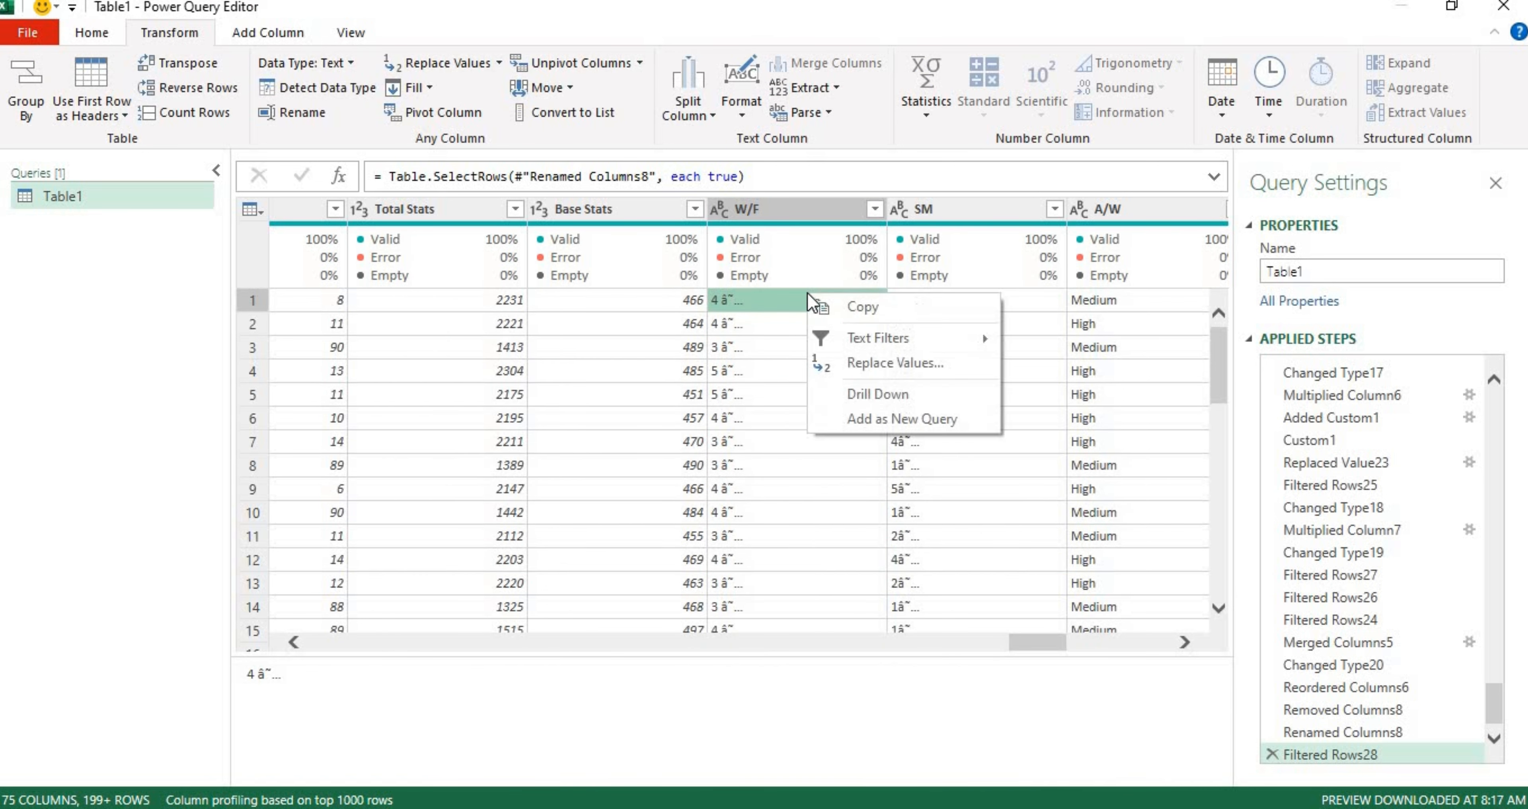
{"action": "left_click", "coordinate": [860, 314]}
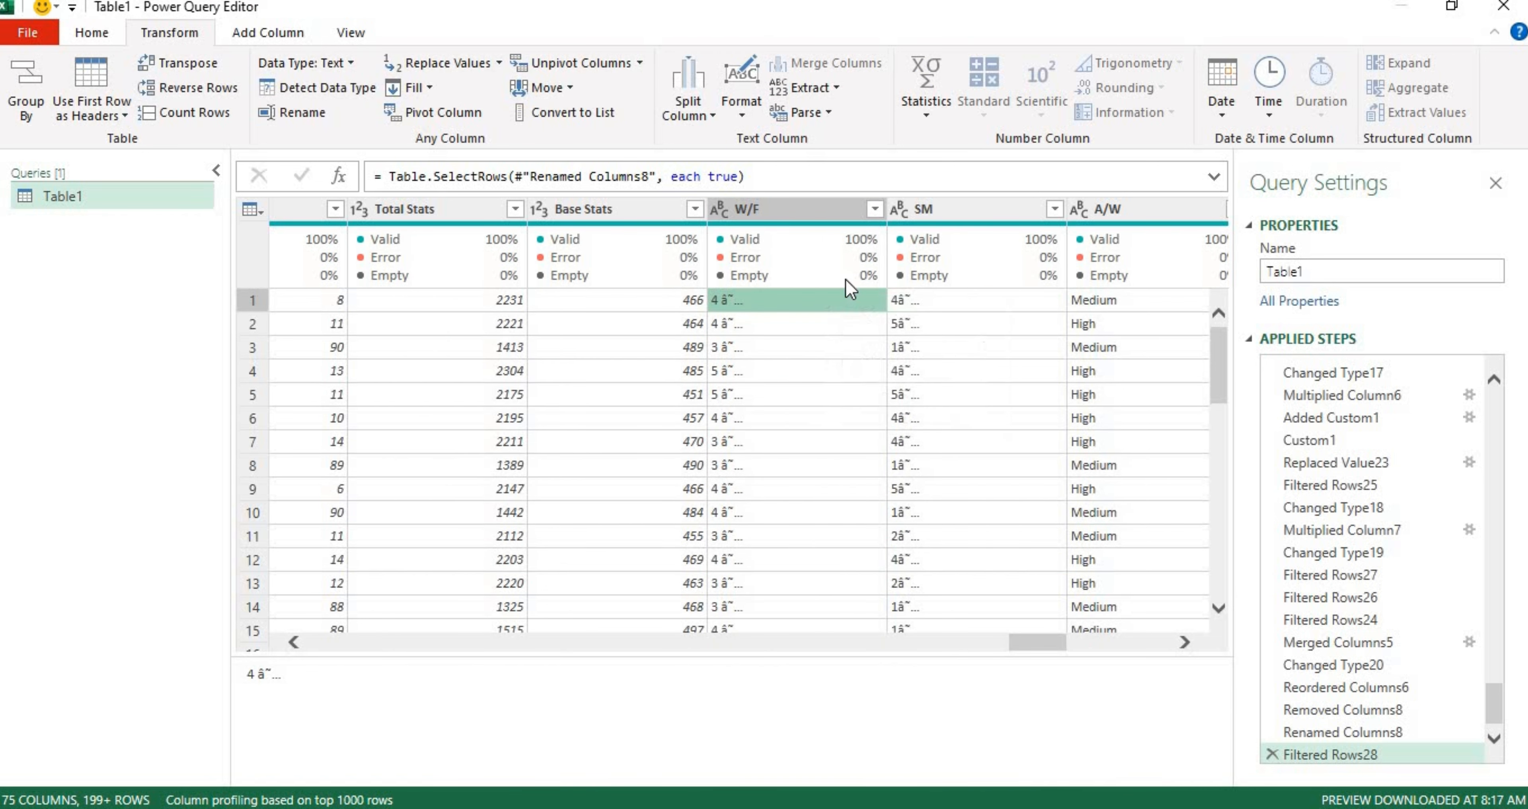
{"action": "left_click", "coordinate": [810, 212]}
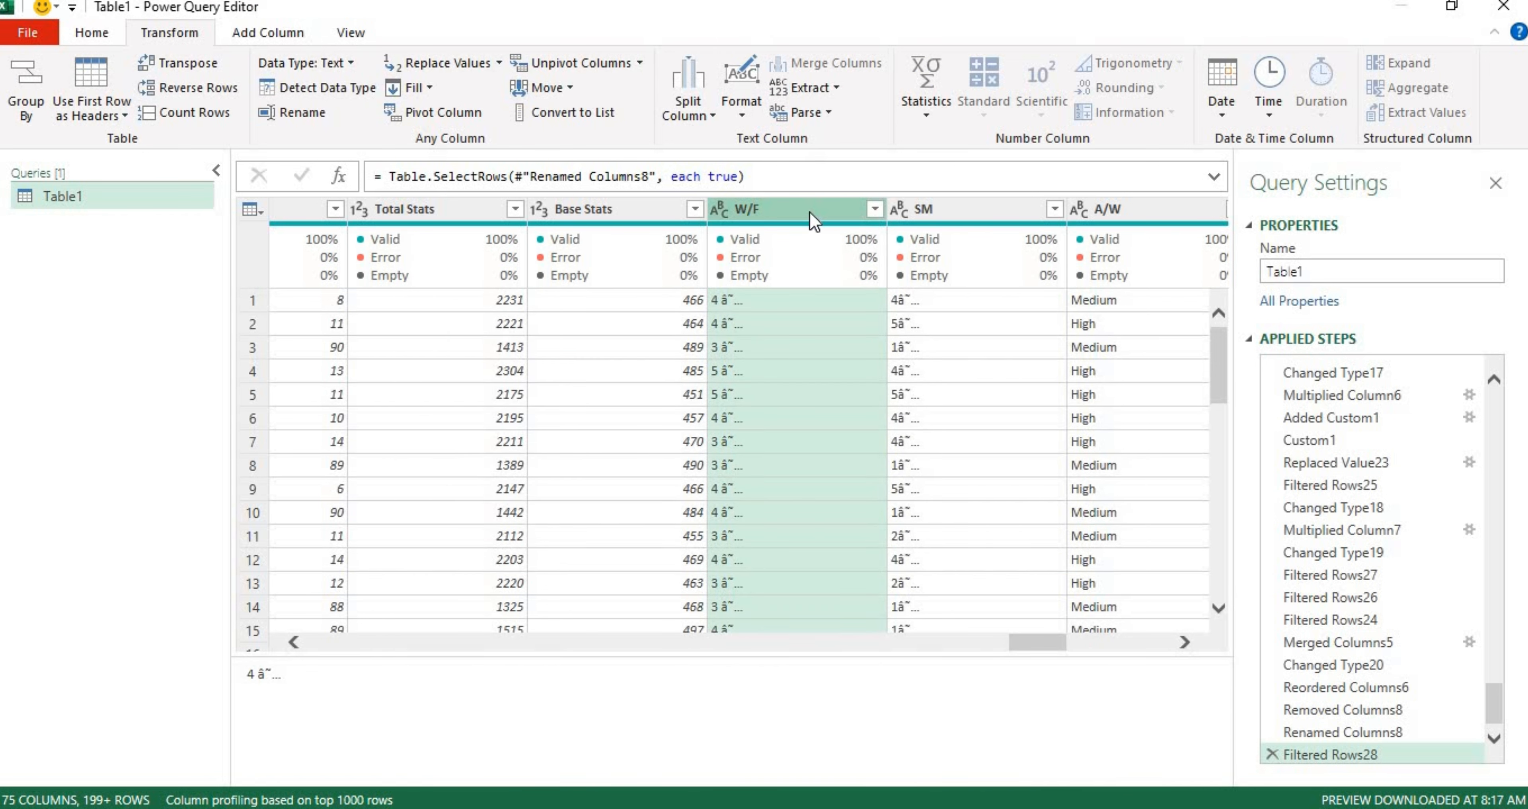
{"action": "left_click", "coordinate": [934, 211], "text": "ctrl"}
{"action": "right_click", "coordinate": [933, 211]}
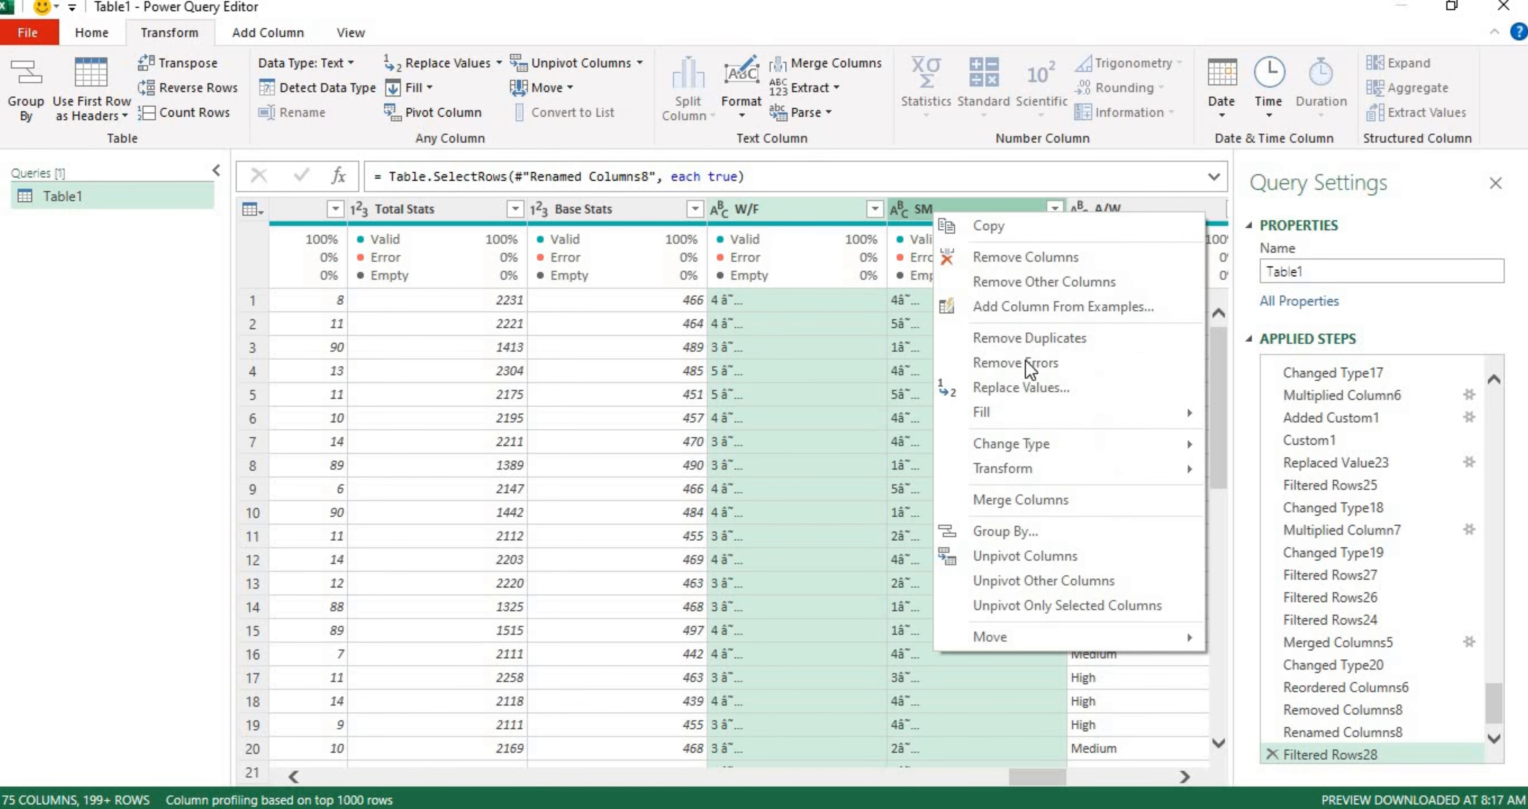
{"action": "left_click", "coordinate": [1061, 391]}
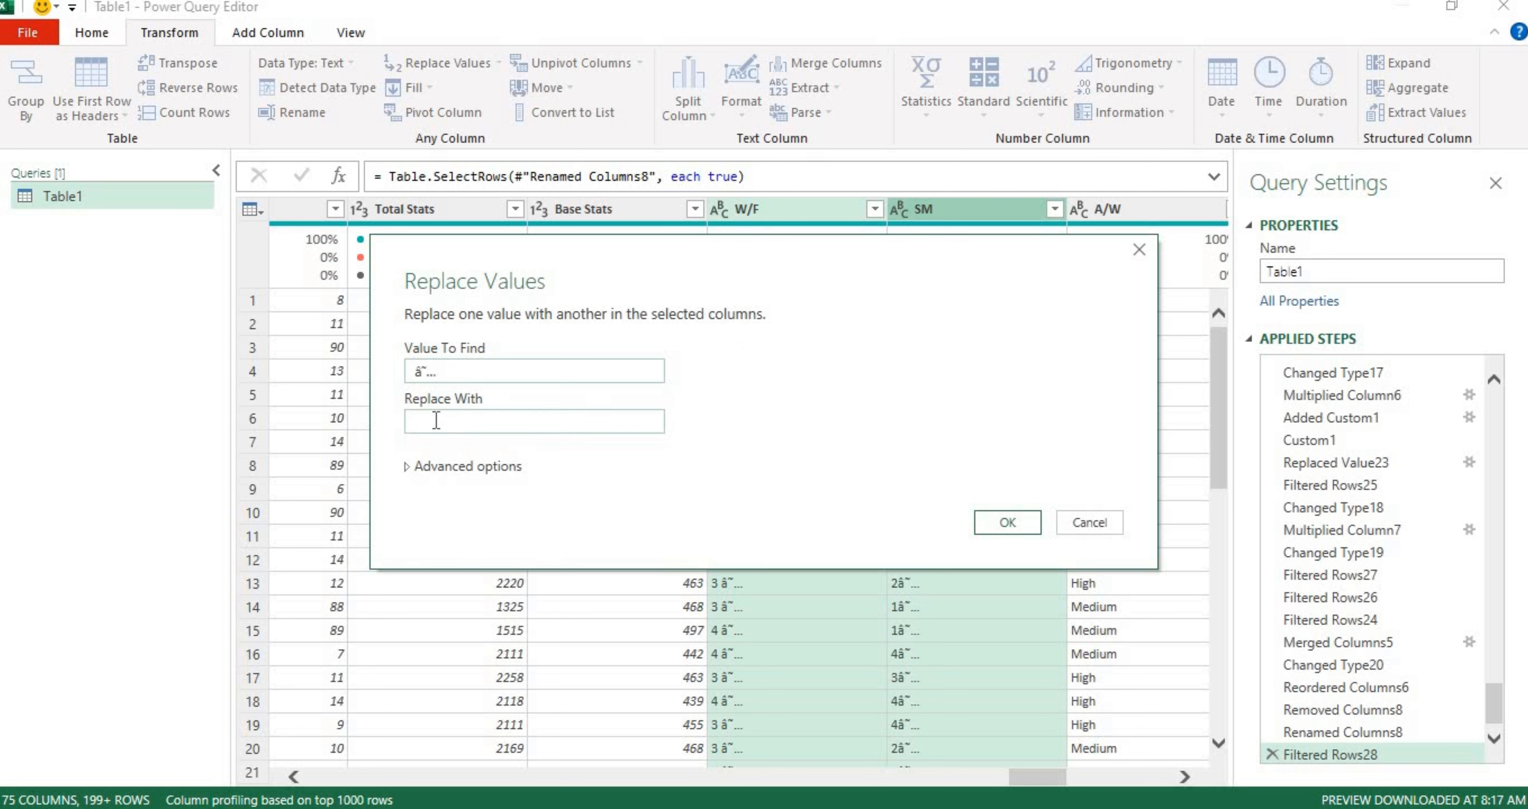
{"action": "left_click", "coordinate": [996, 532]}
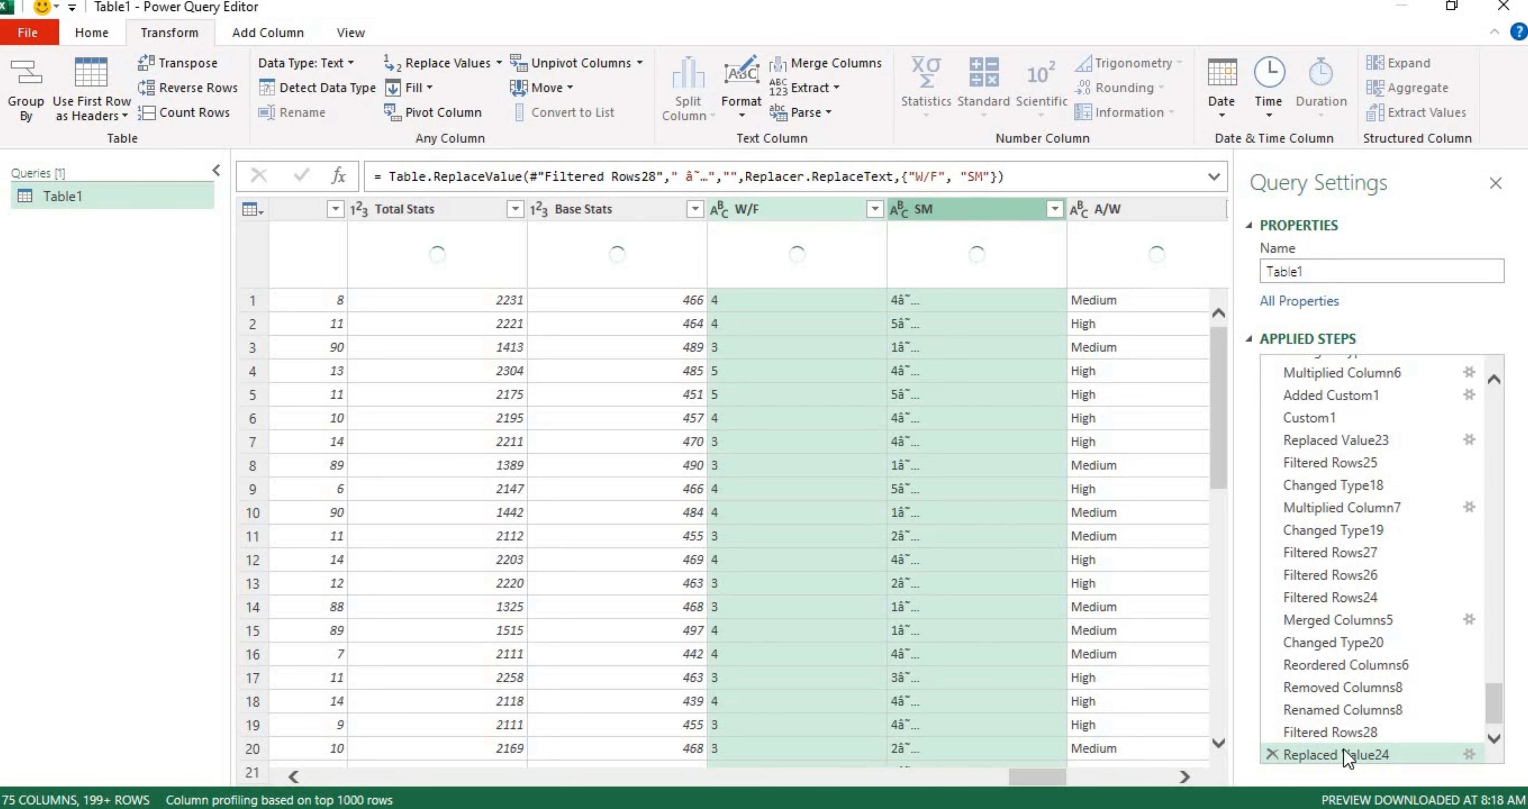
- Delete the Replaced Value24 step from the applied steps
{"action": "left_click", "coordinate": [1277, 758]}
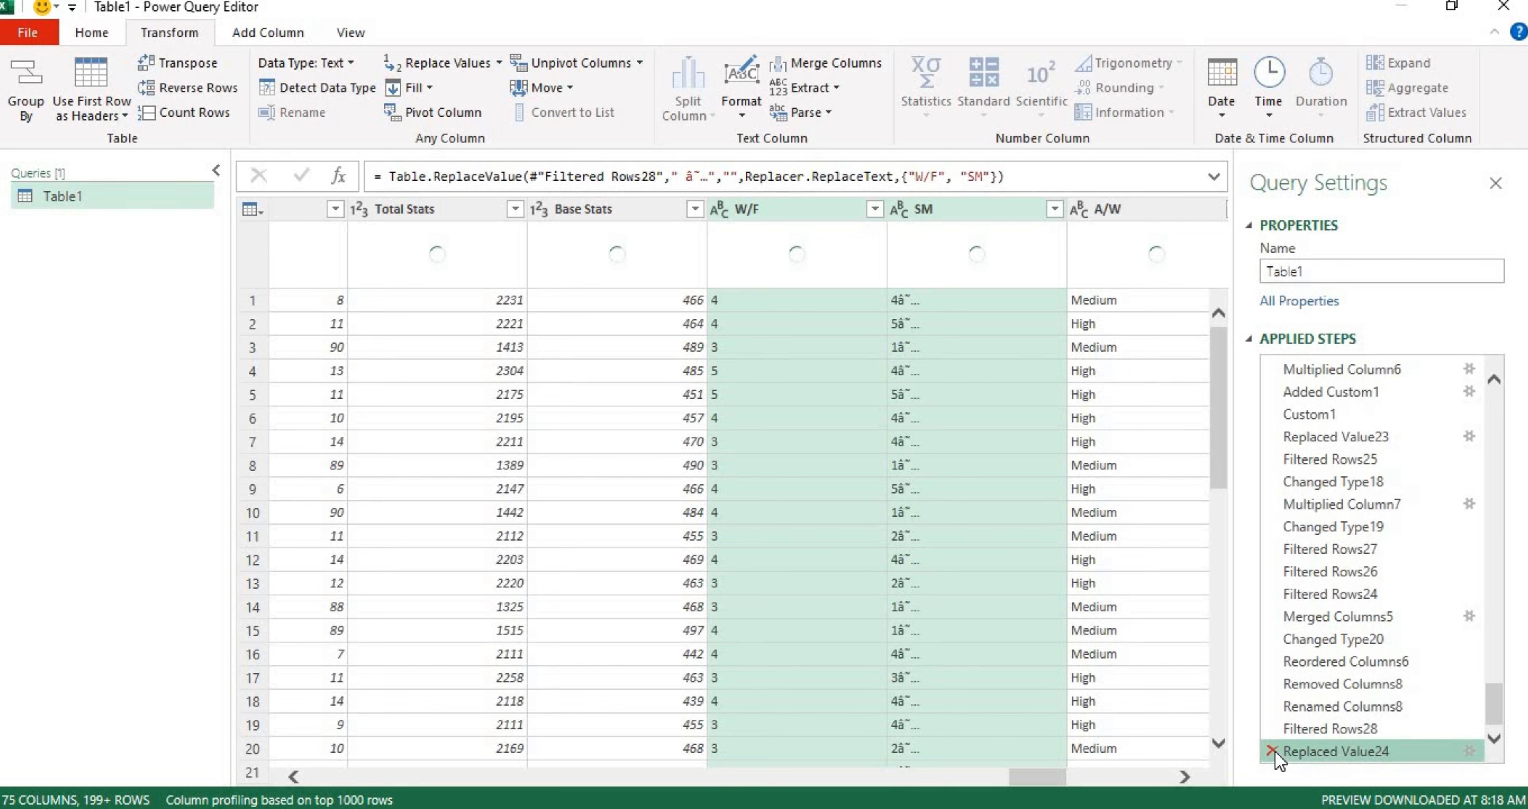
{"action": "left_click", "coordinate": [1273, 751]}
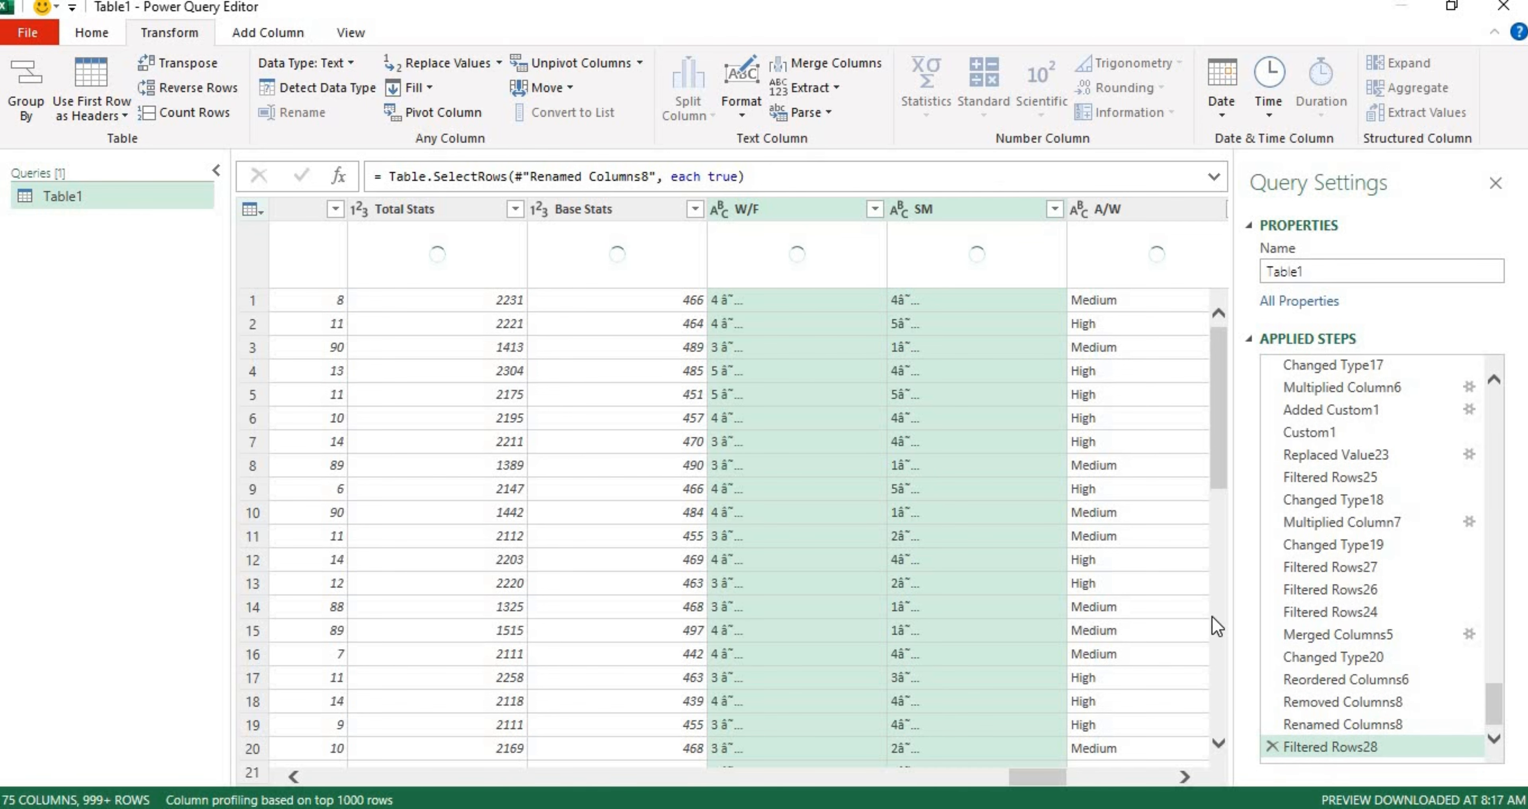
{"action": "left_click", "coordinate": [792, 200]}
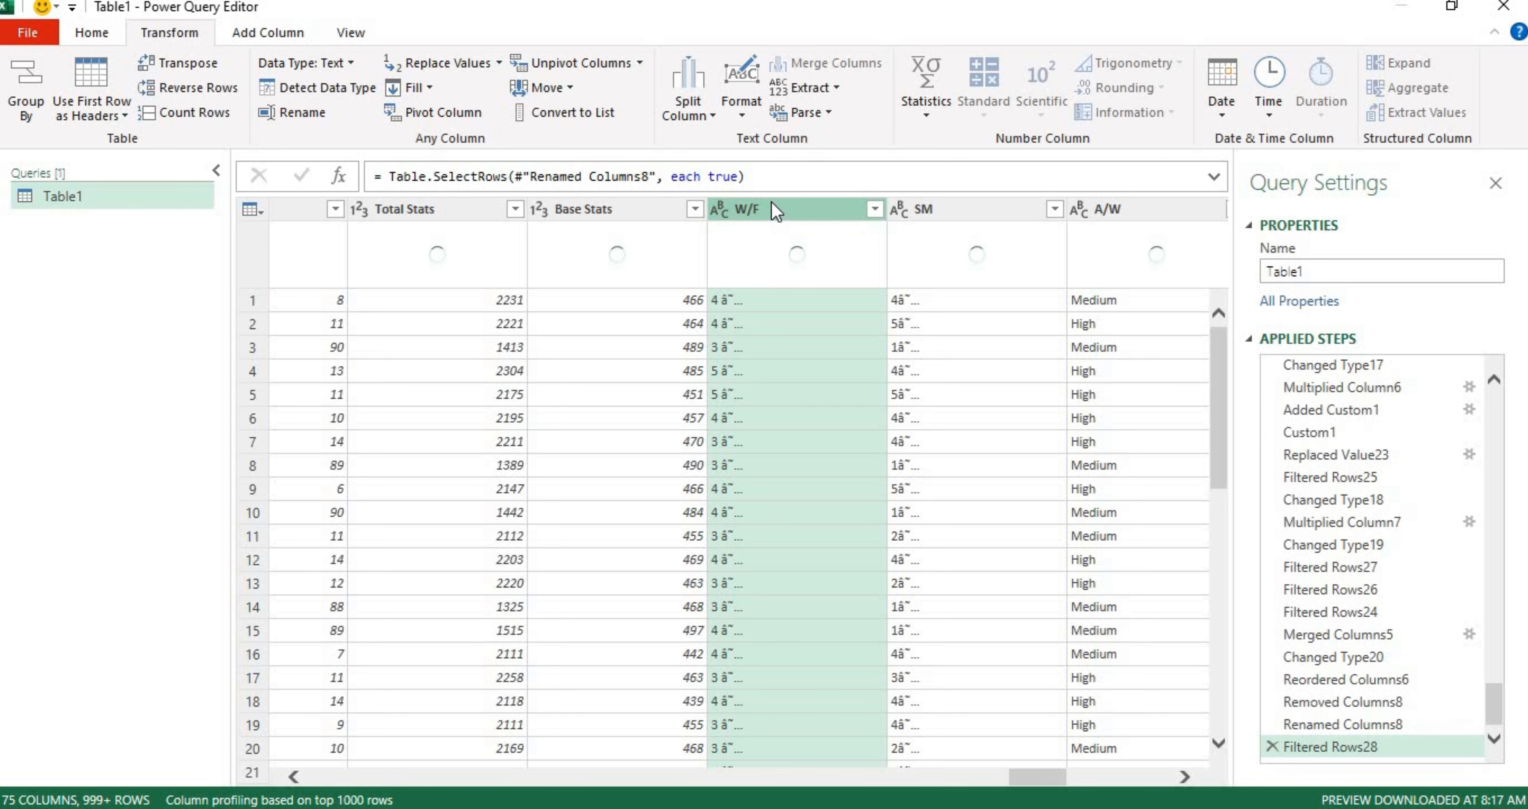
{"action": "right_click", "coordinate": [772, 204]}
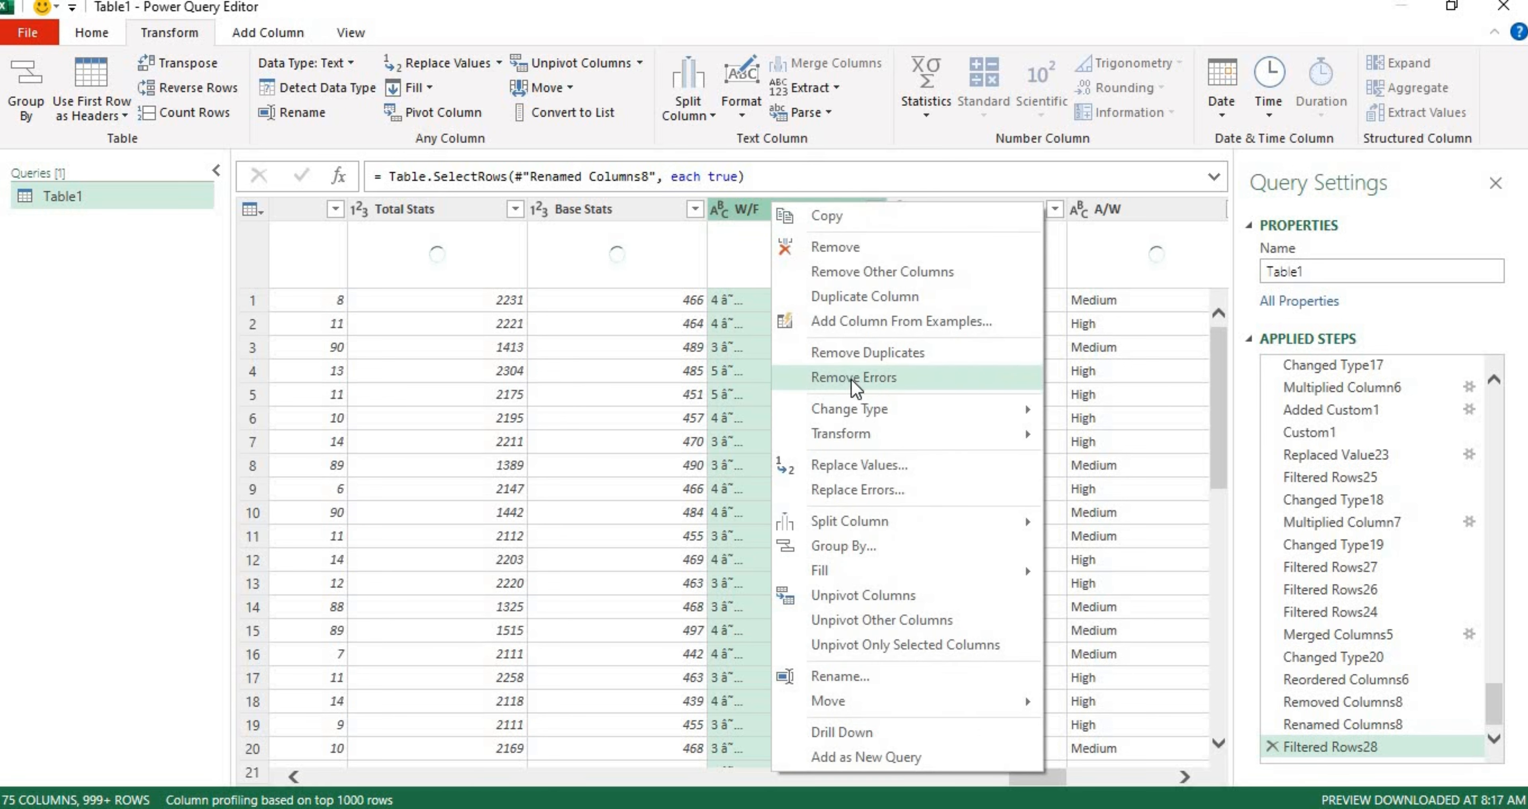
{"action": "left_click", "coordinate": [859, 466]}
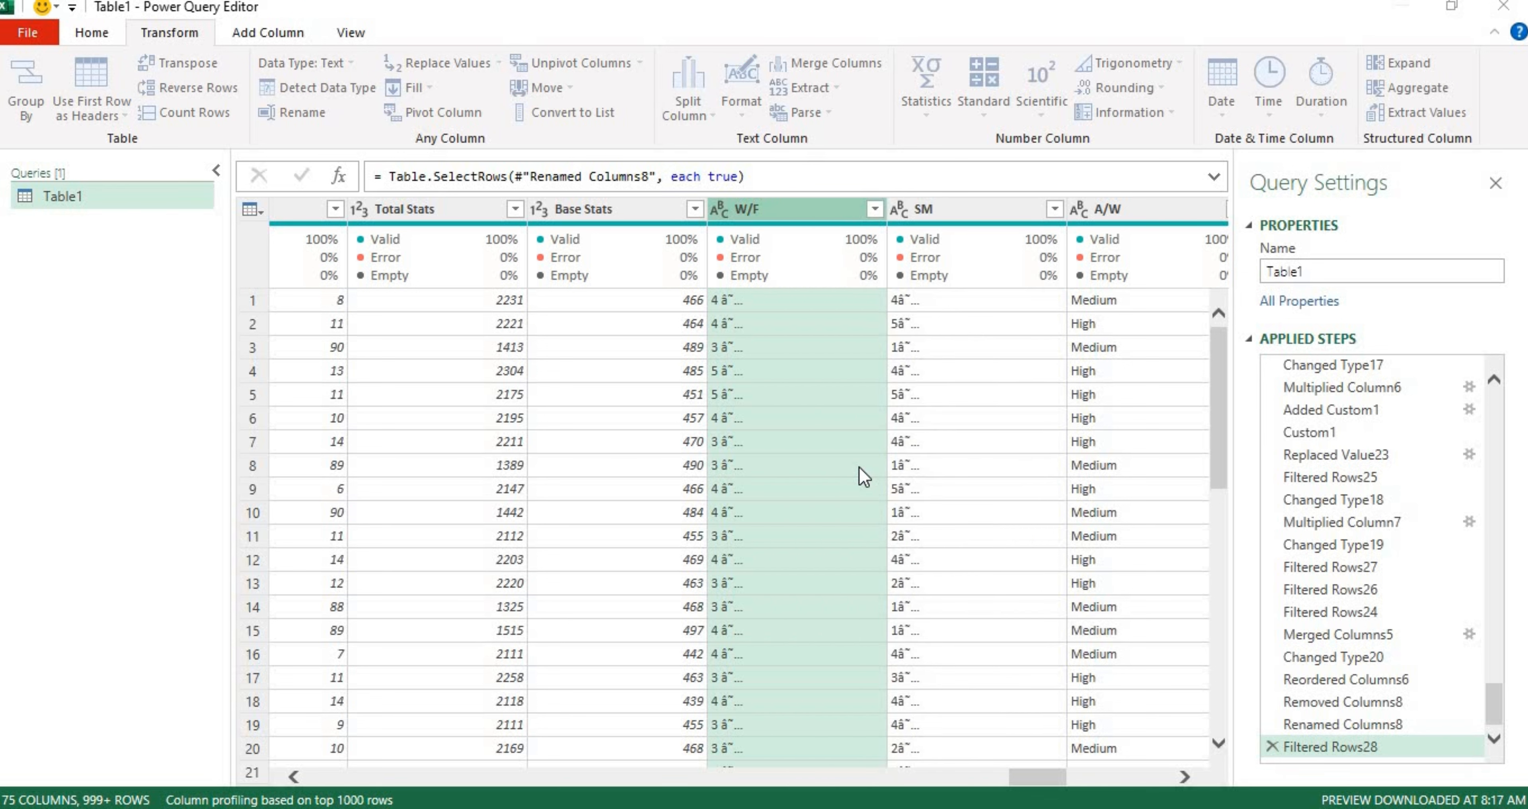
{"action": "key", "text": "ctrl+v"}
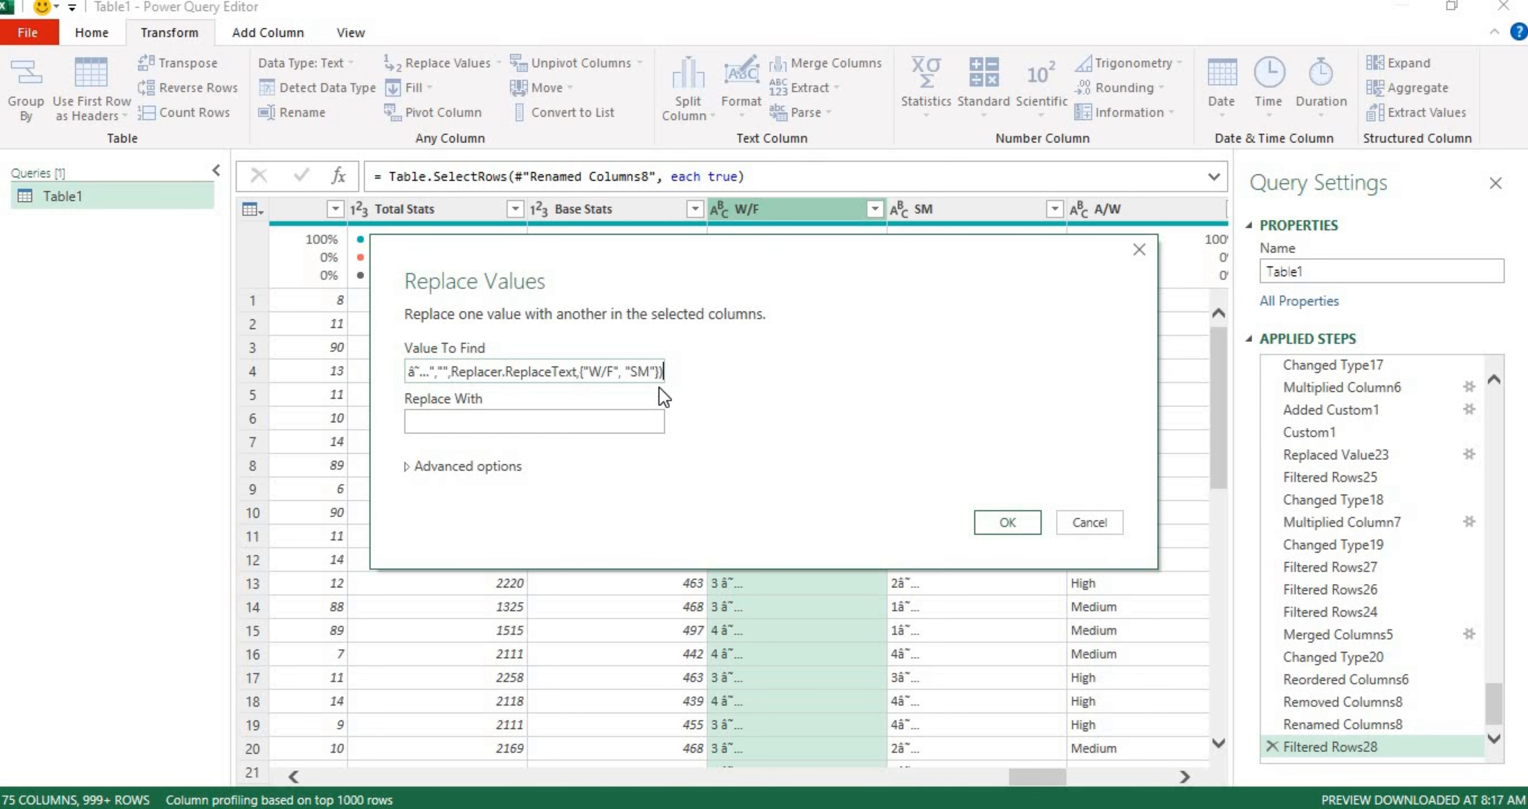
{"action": "key", "text": "ctrl+a"}
{"action": "key", "text": "BackSpace"}
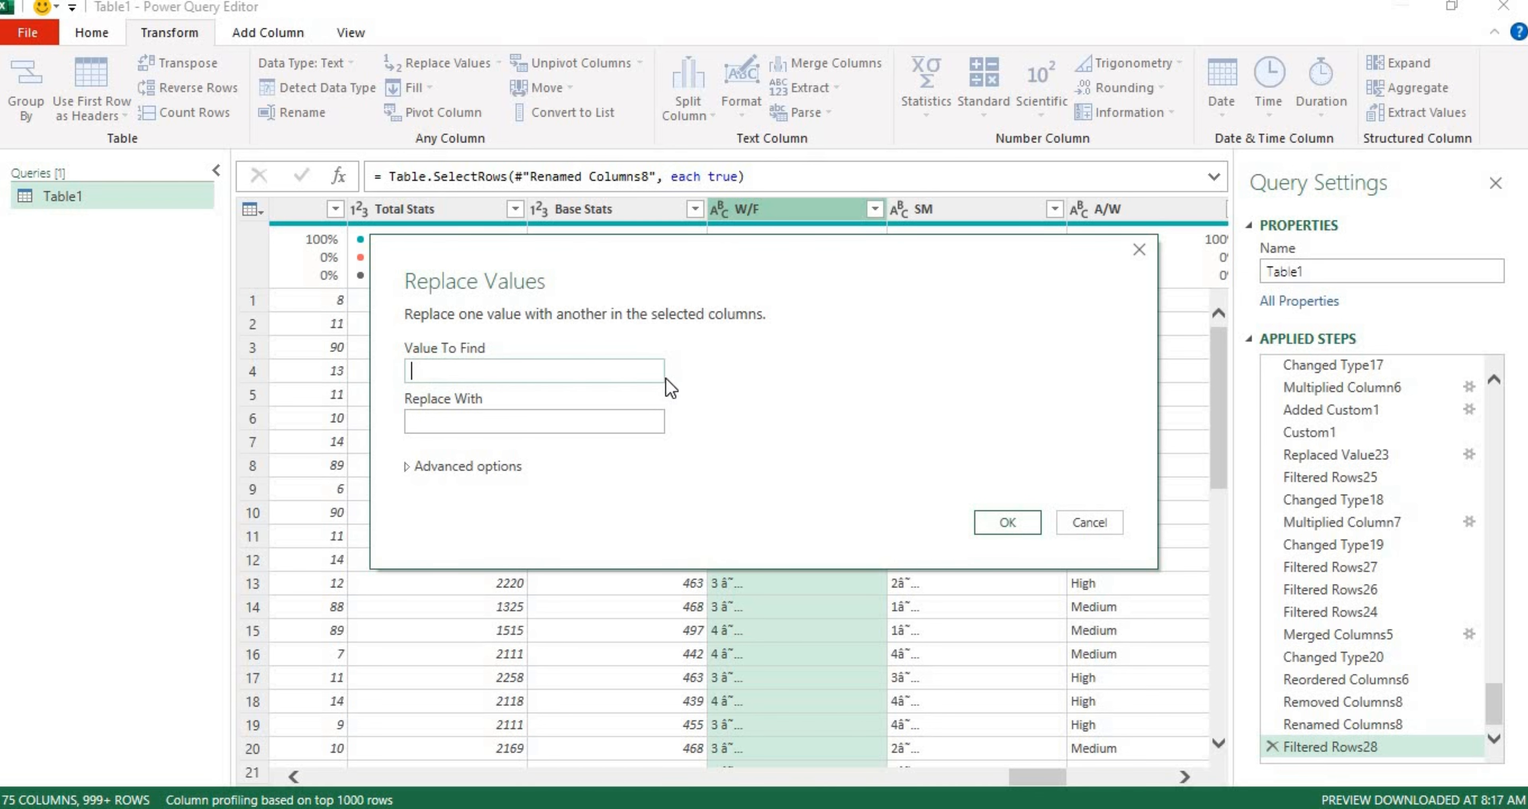
{"action": "left_click", "coordinate": [1138, 252]}
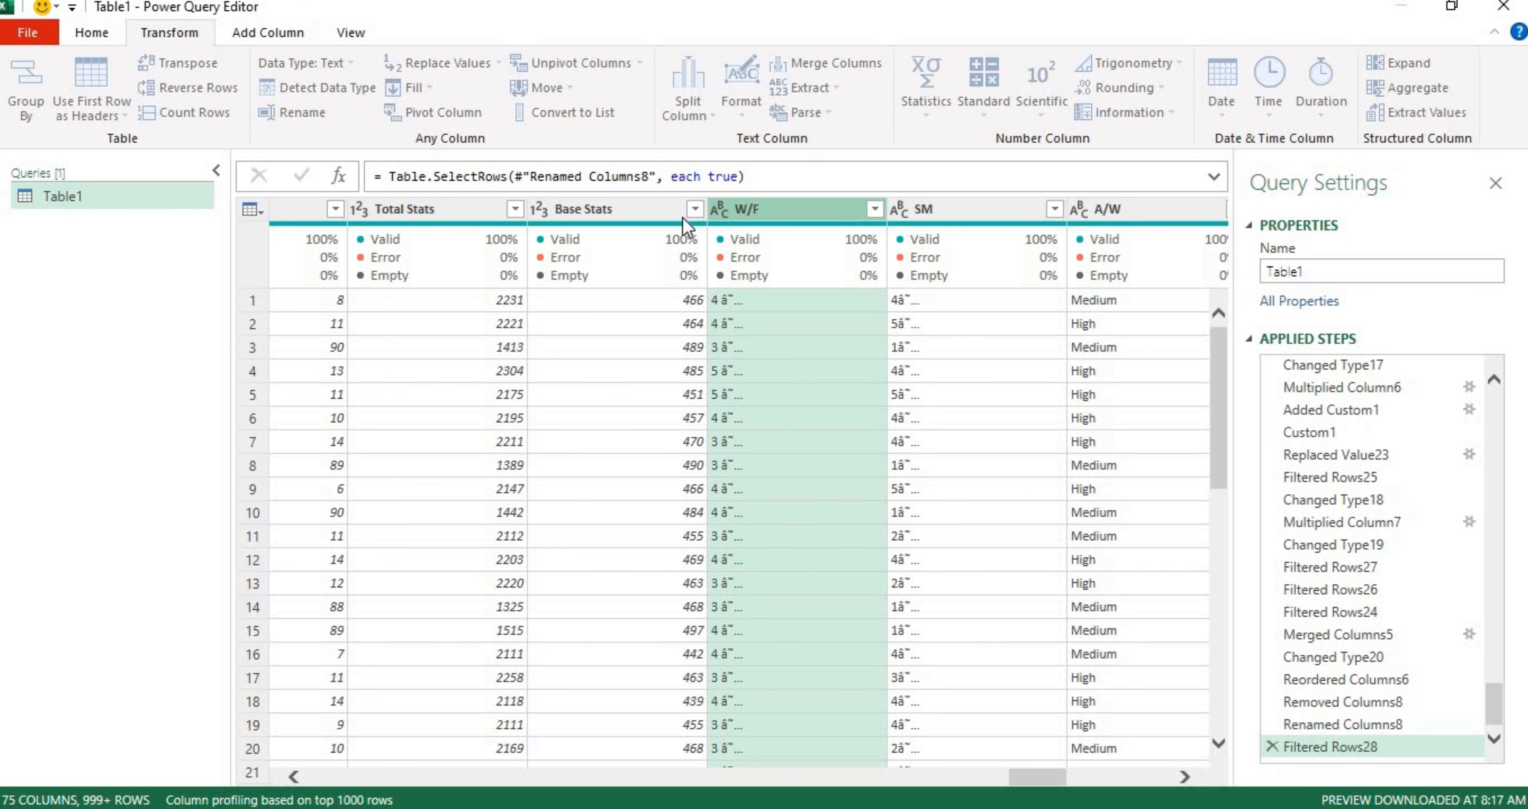
- Replace the star text " â˜…" copied from the first W/F cell with nothing in W/F and change the column to Whole Number
{"action": "left_click", "coordinate": [752, 299]}
{"action": "right_click", "coordinate": [752, 299]}
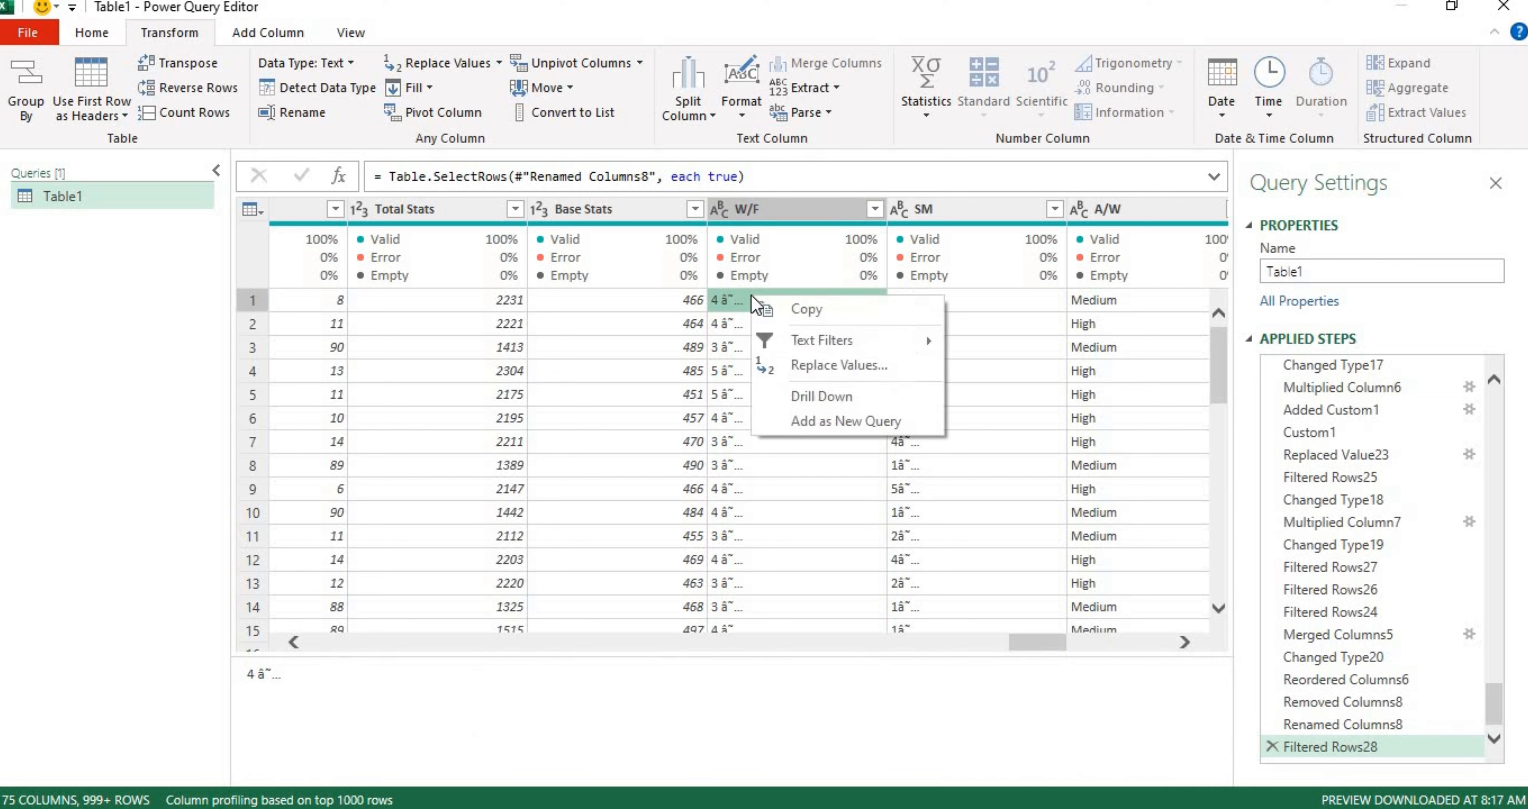
{"action": "left_click", "coordinate": [836, 321]}
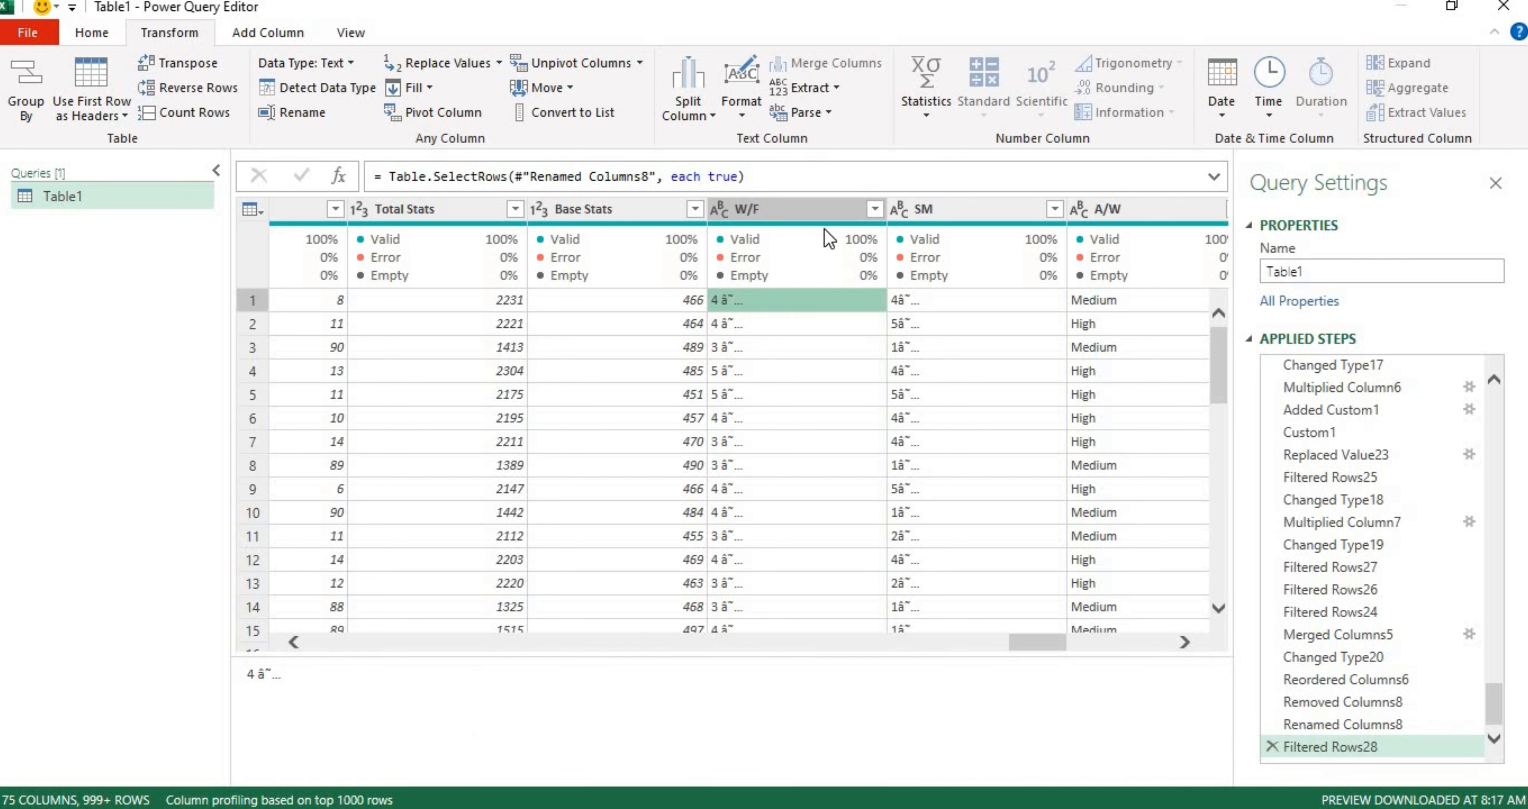
{"action": "left_click", "coordinate": [816, 215]}
{"action": "right_click", "coordinate": [815, 217]}
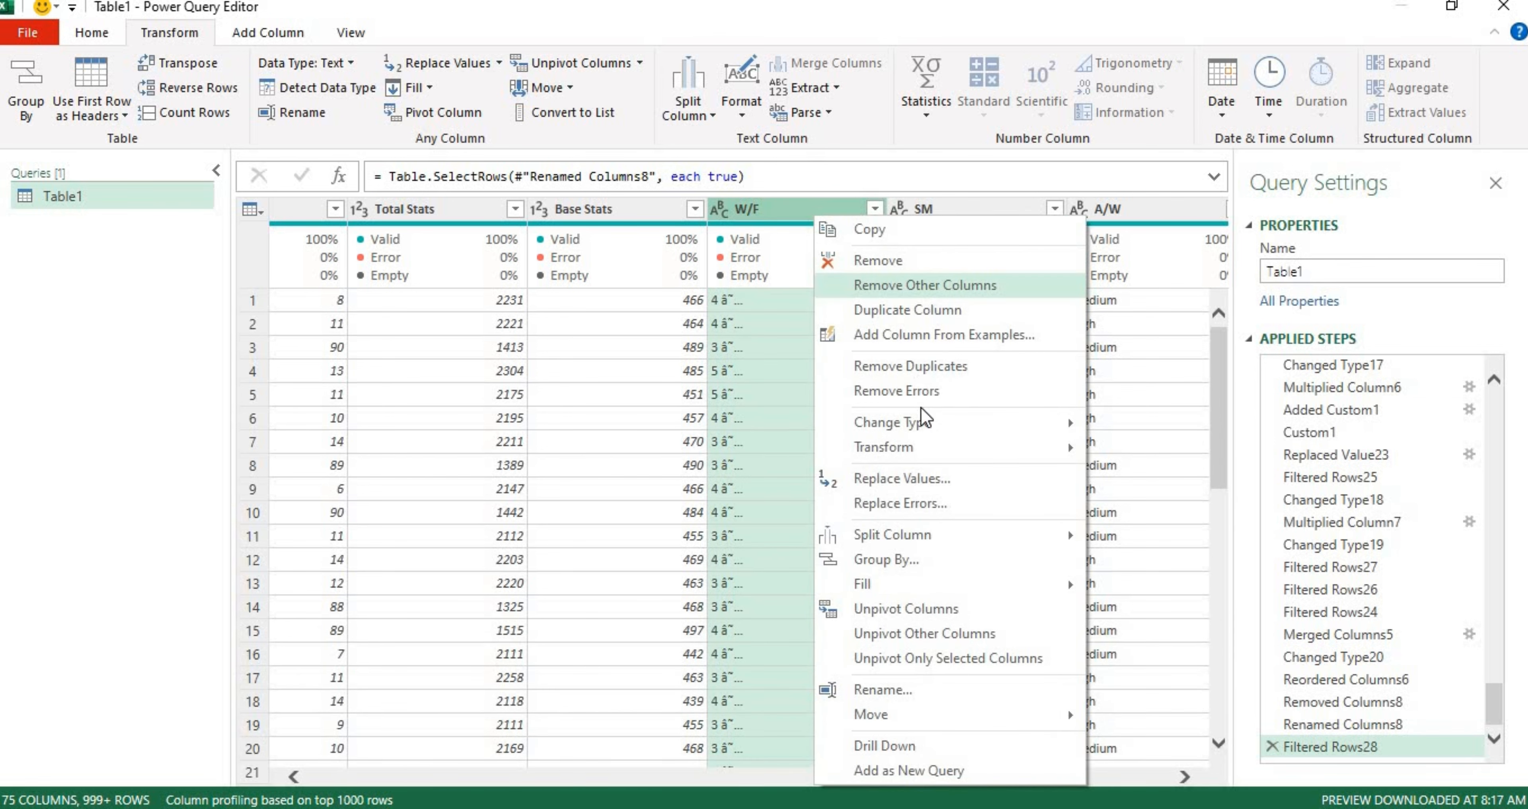
{"action": "left_click", "coordinate": [901, 480]}
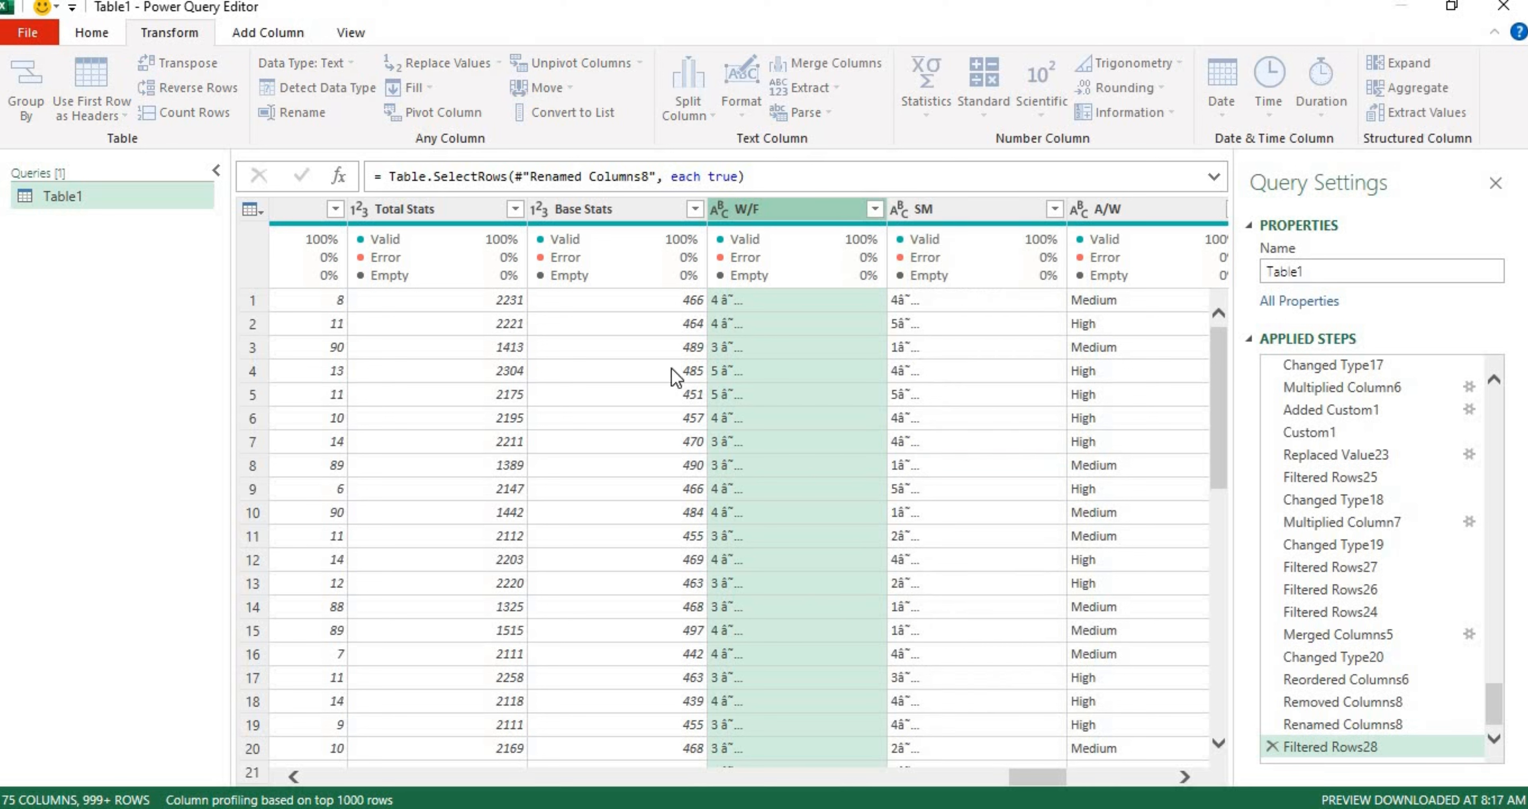
{"action": "key", "text": "ctrl+v"}
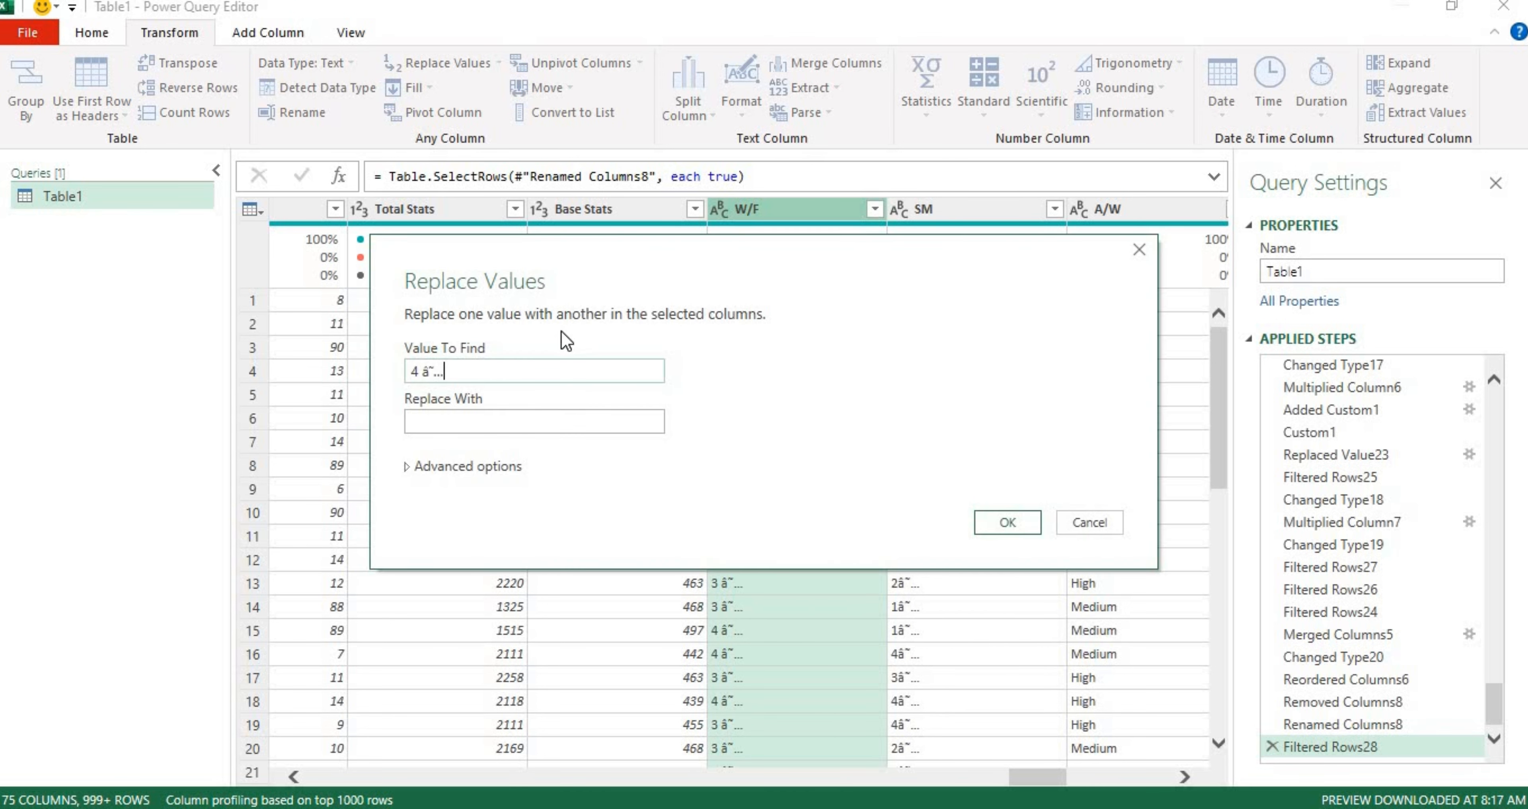
{"action": "left_click", "coordinate": [421, 370]}
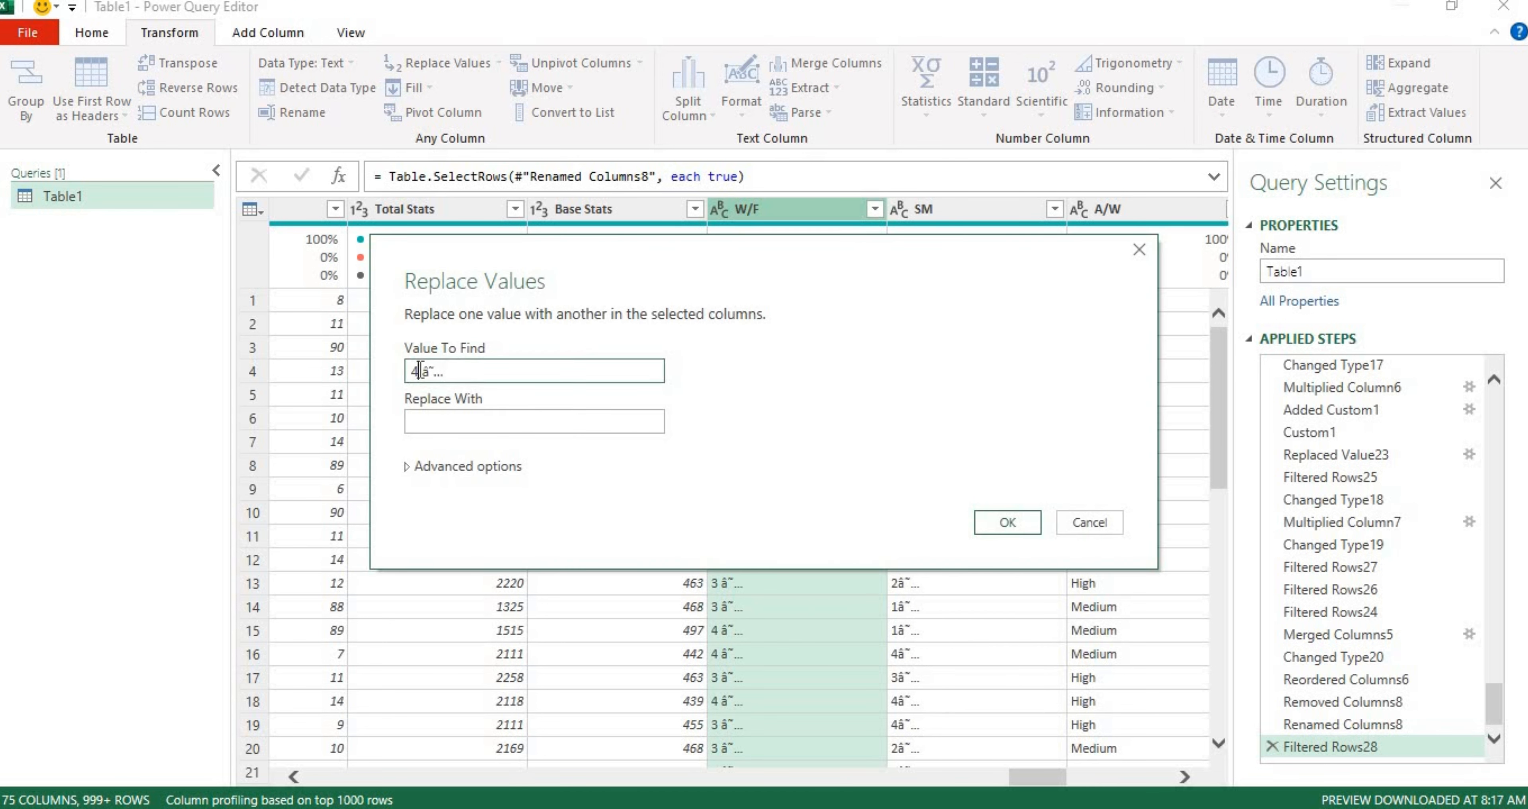
{"action": "key", "text": "BackSpace"}
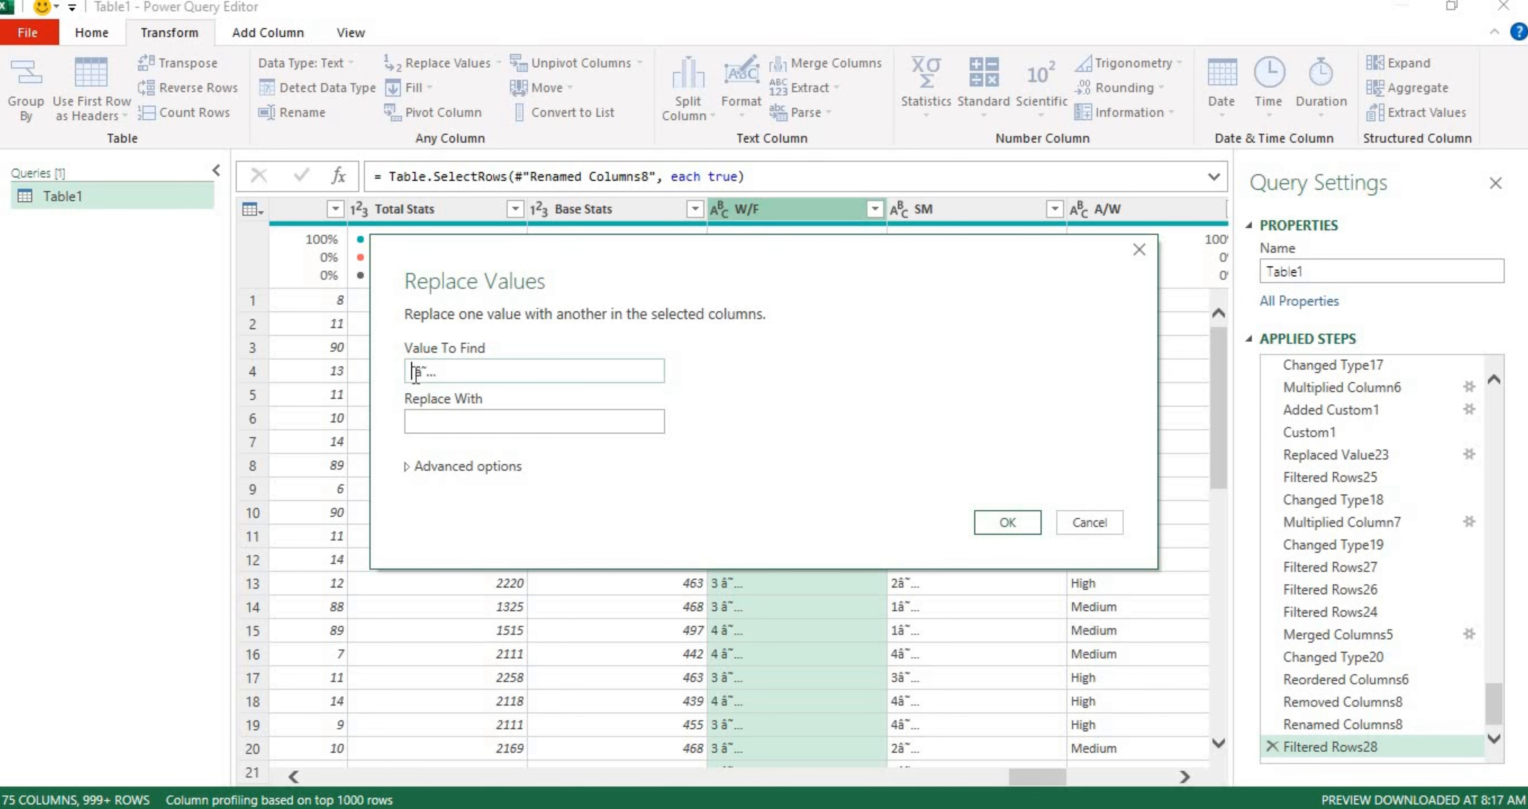
{"action": "left_click", "coordinate": [1008, 524]}
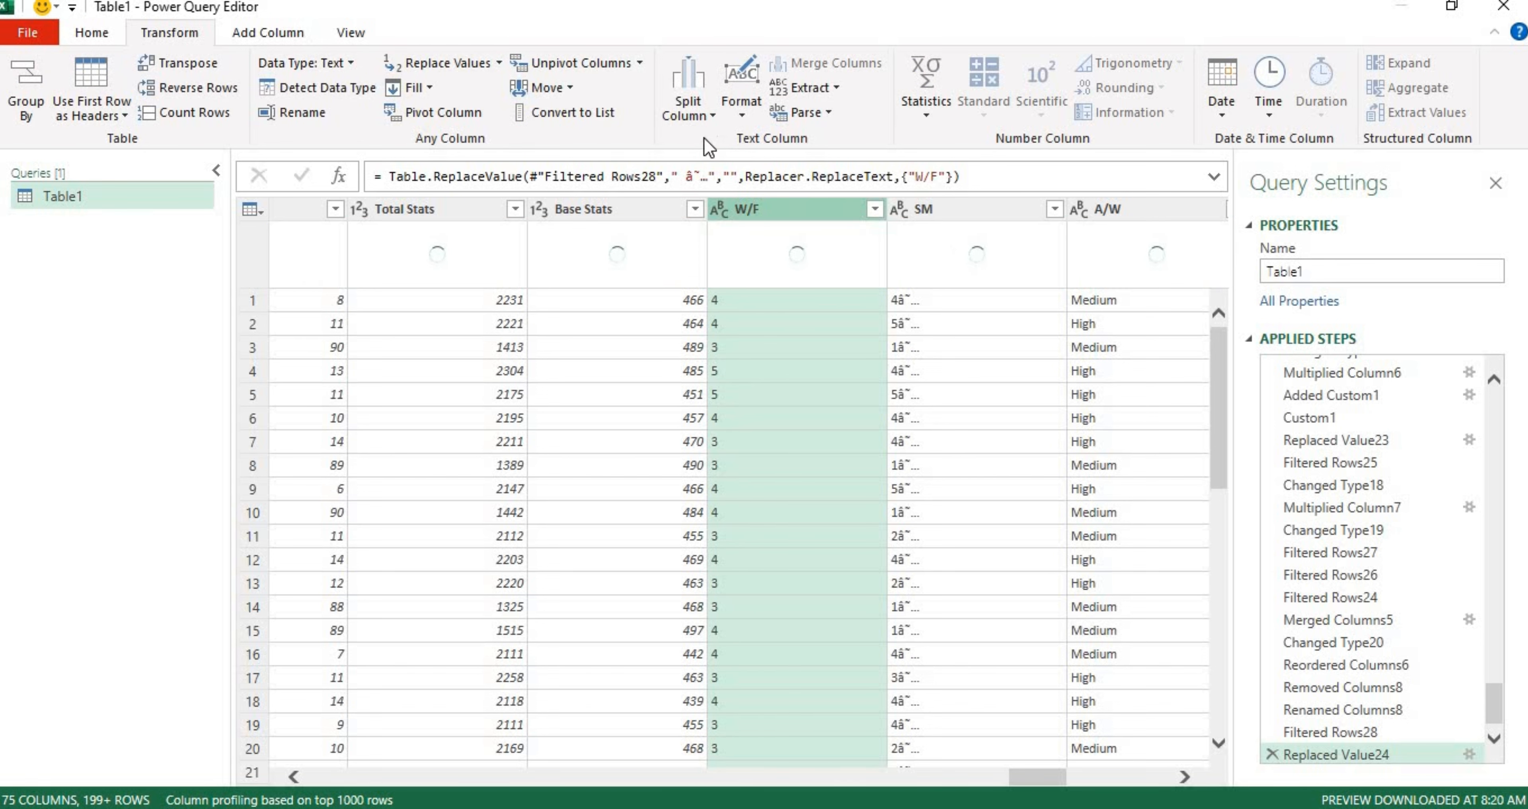
{"action": "left_click", "coordinate": [347, 63]}
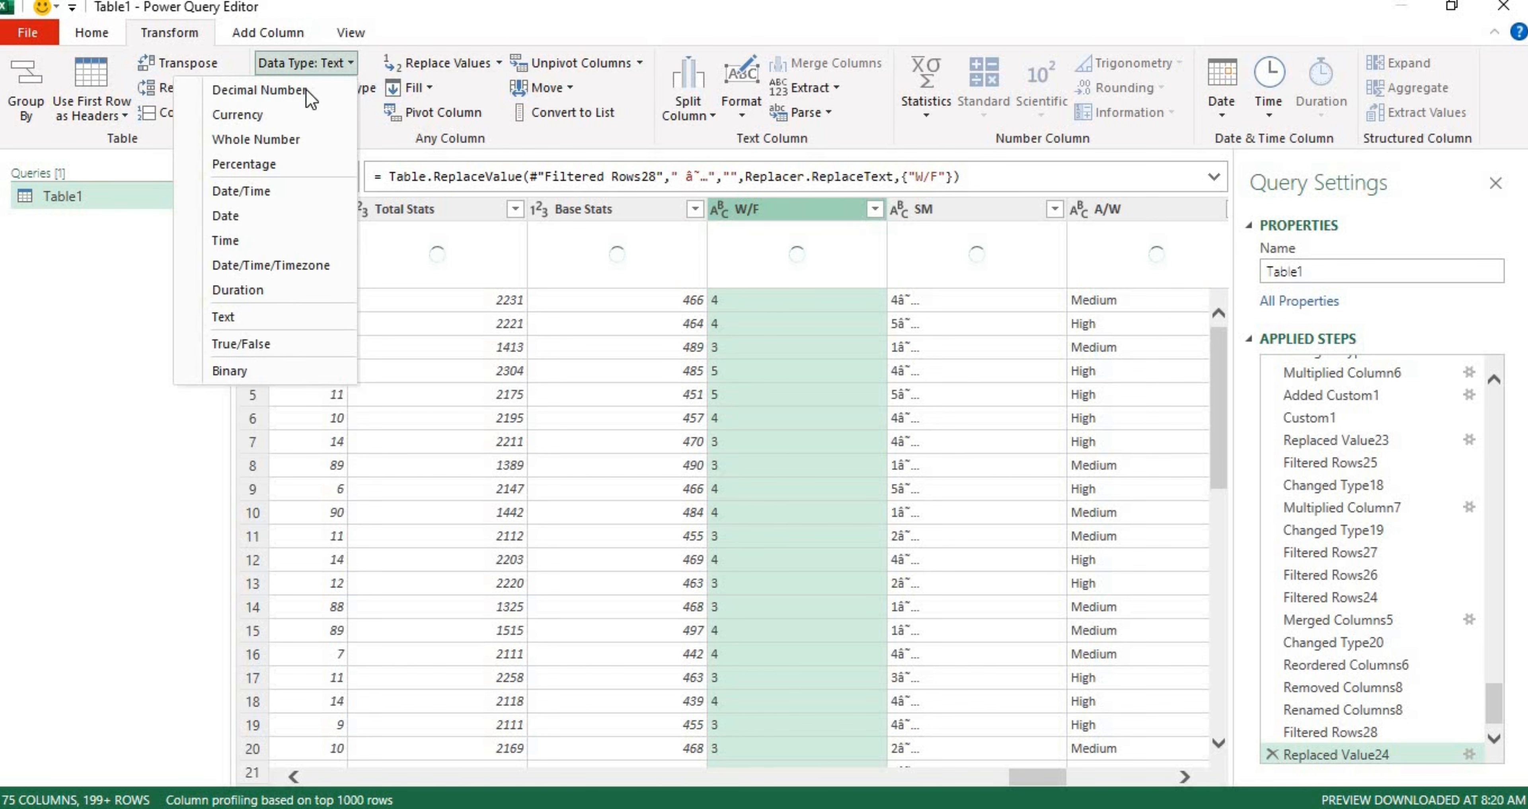
{"action": "left_click", "coordinate": [301, 143]}
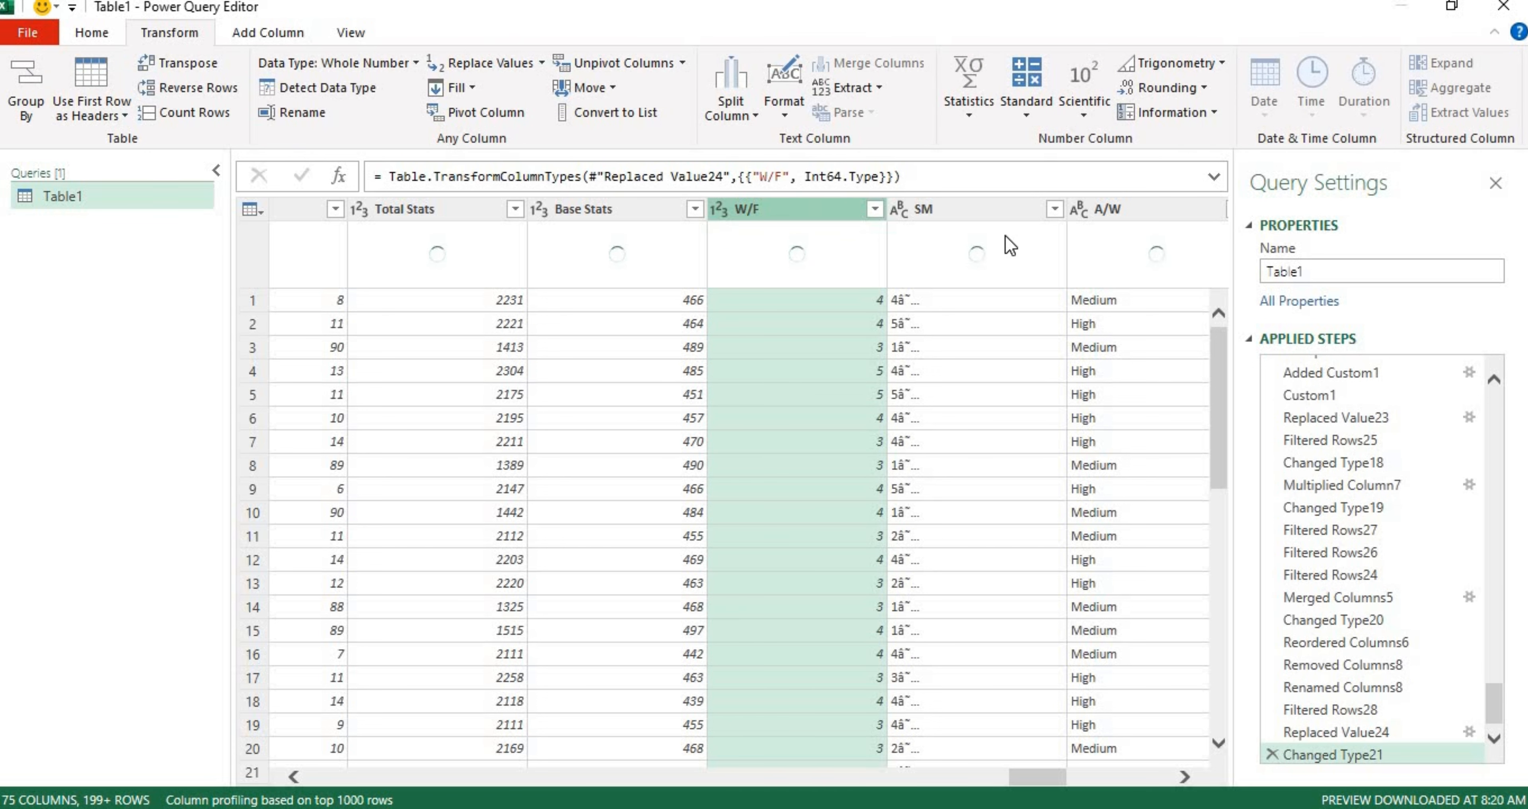
- Try replacing " â˜…" with nothing in the SM column and changing that column to Whole Number
{"action": "left_click", "coordinate": [1000, 213]}
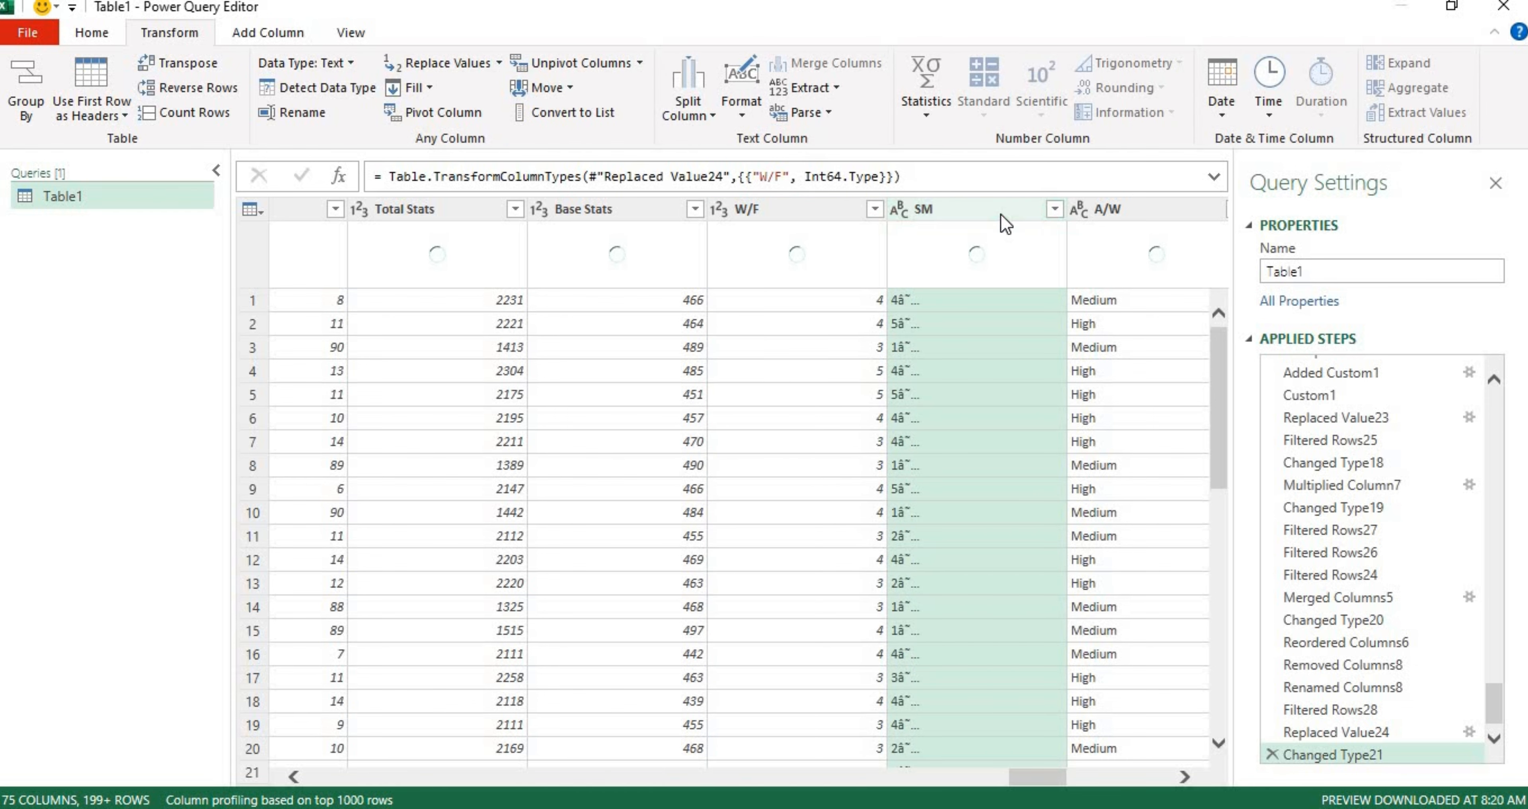
{"action": "right_click", "coordinate": [1000, 214]}
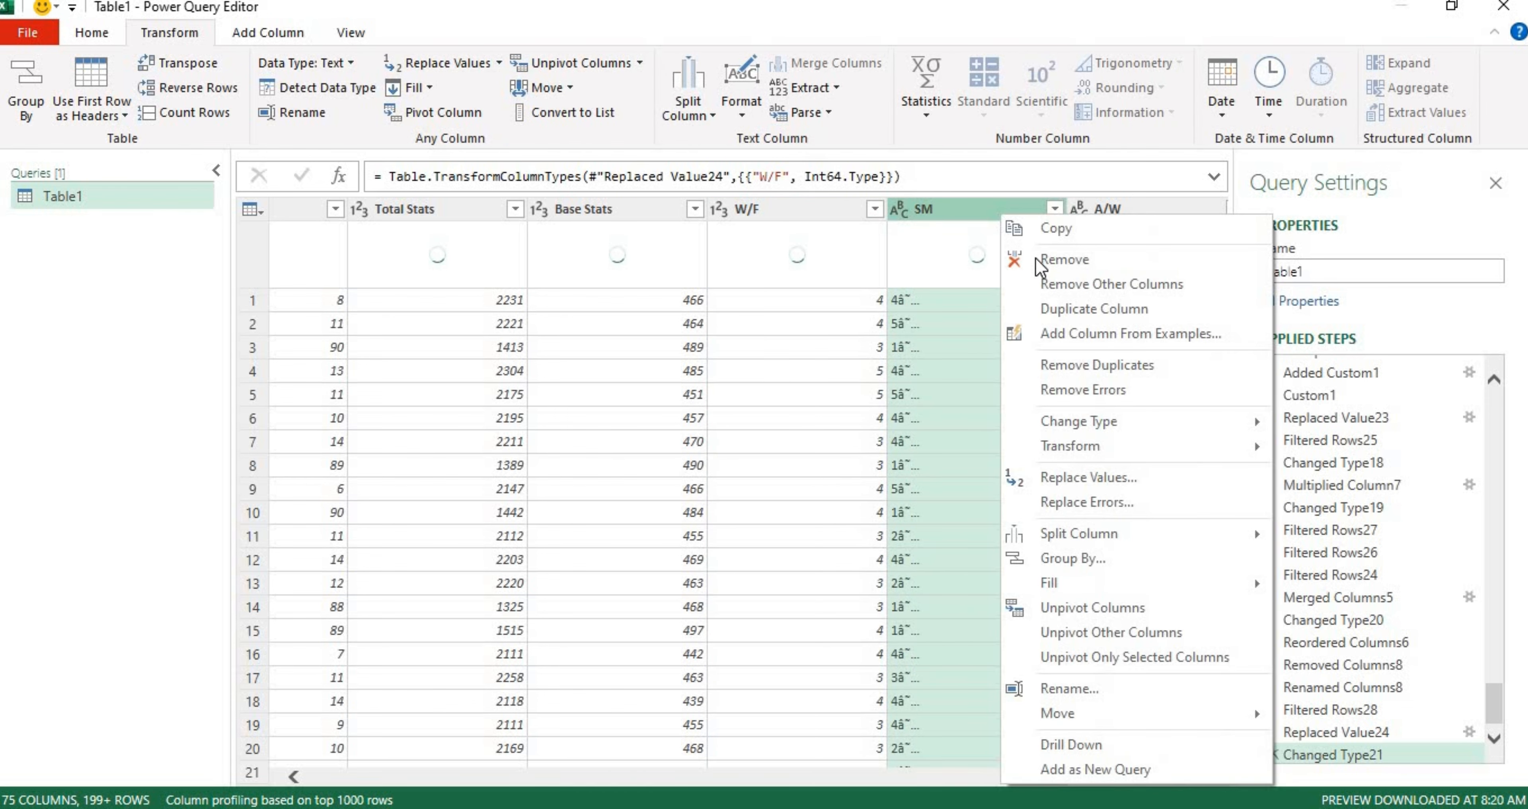
{"action": "left_click", "coordinate": [1139, 470]}
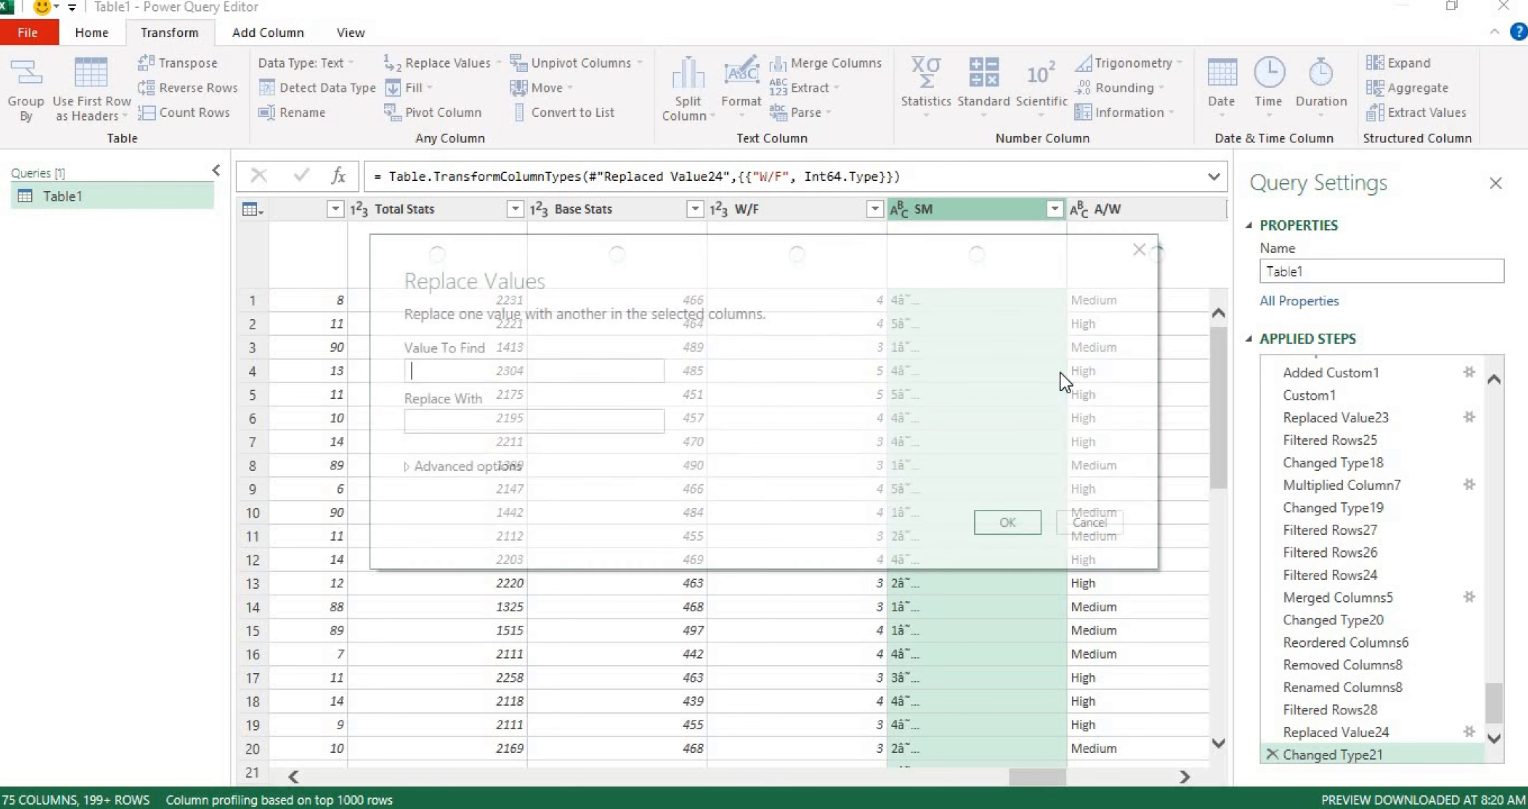
{"action": "key", "text": "ctrl+v"}
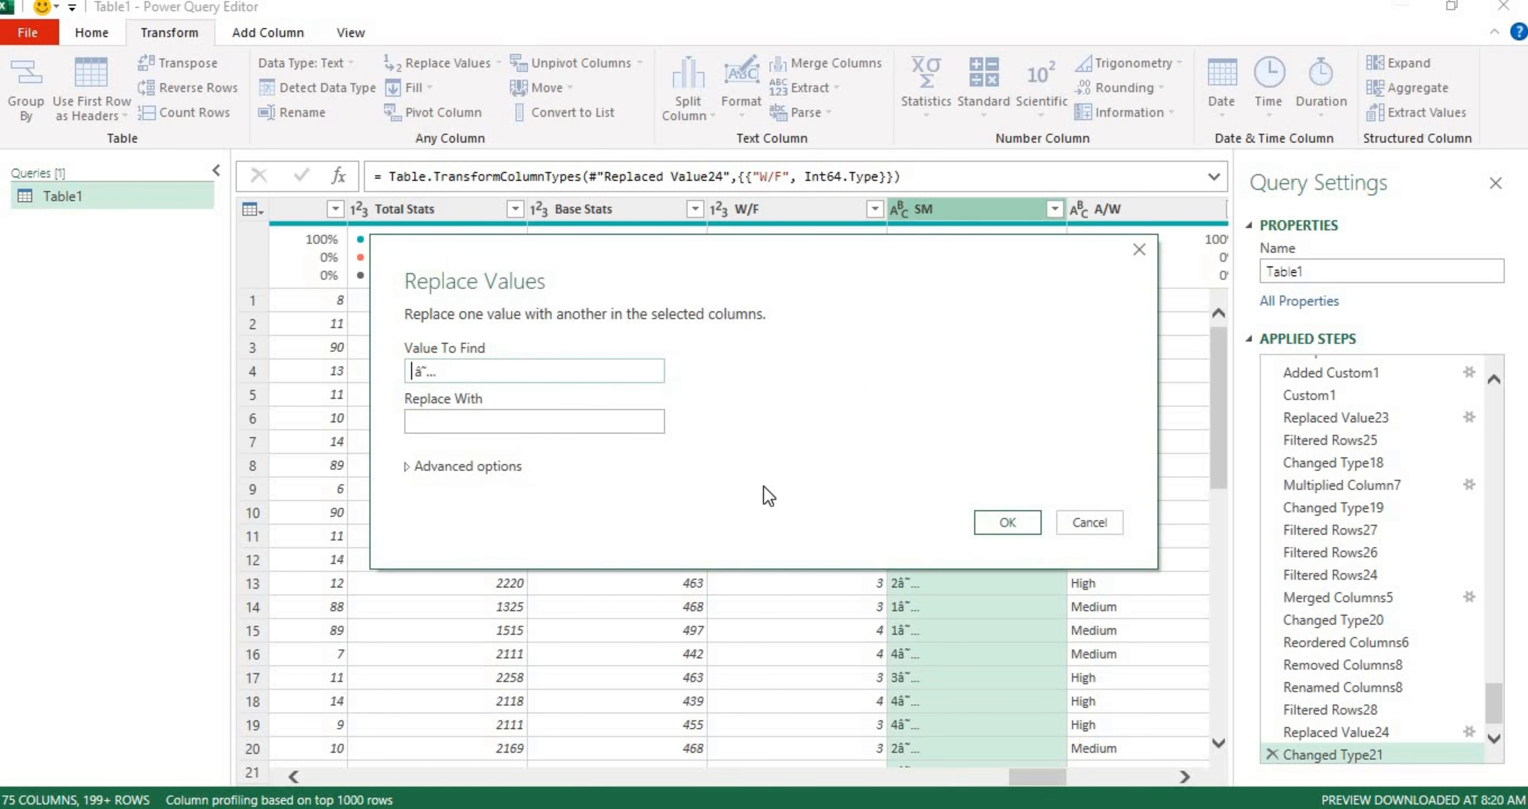
{"action": "left_click", "coordinate": [1015, 518]}
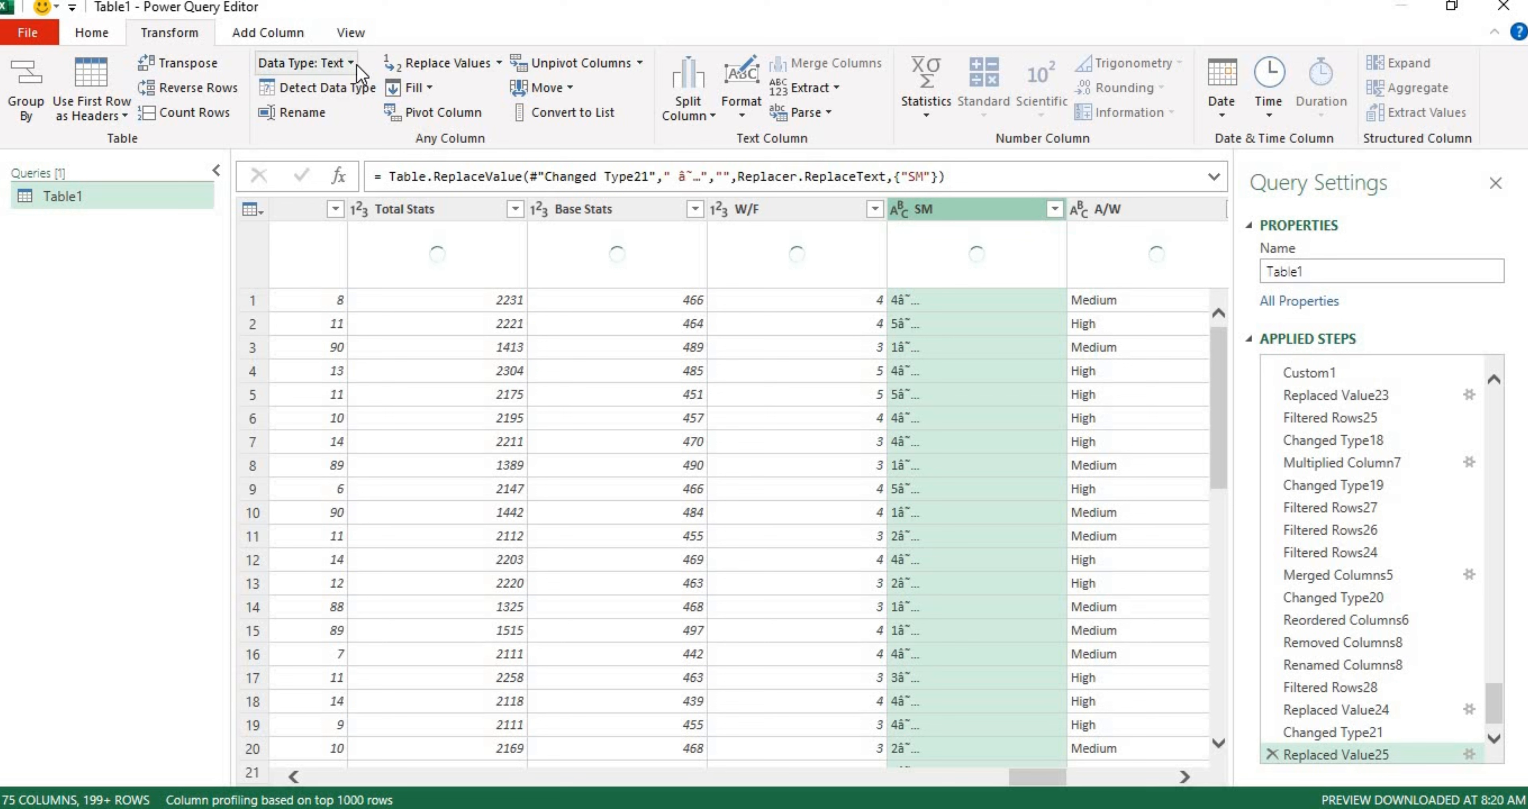
{"action": "left_click", "coordinate": [355, 64]}
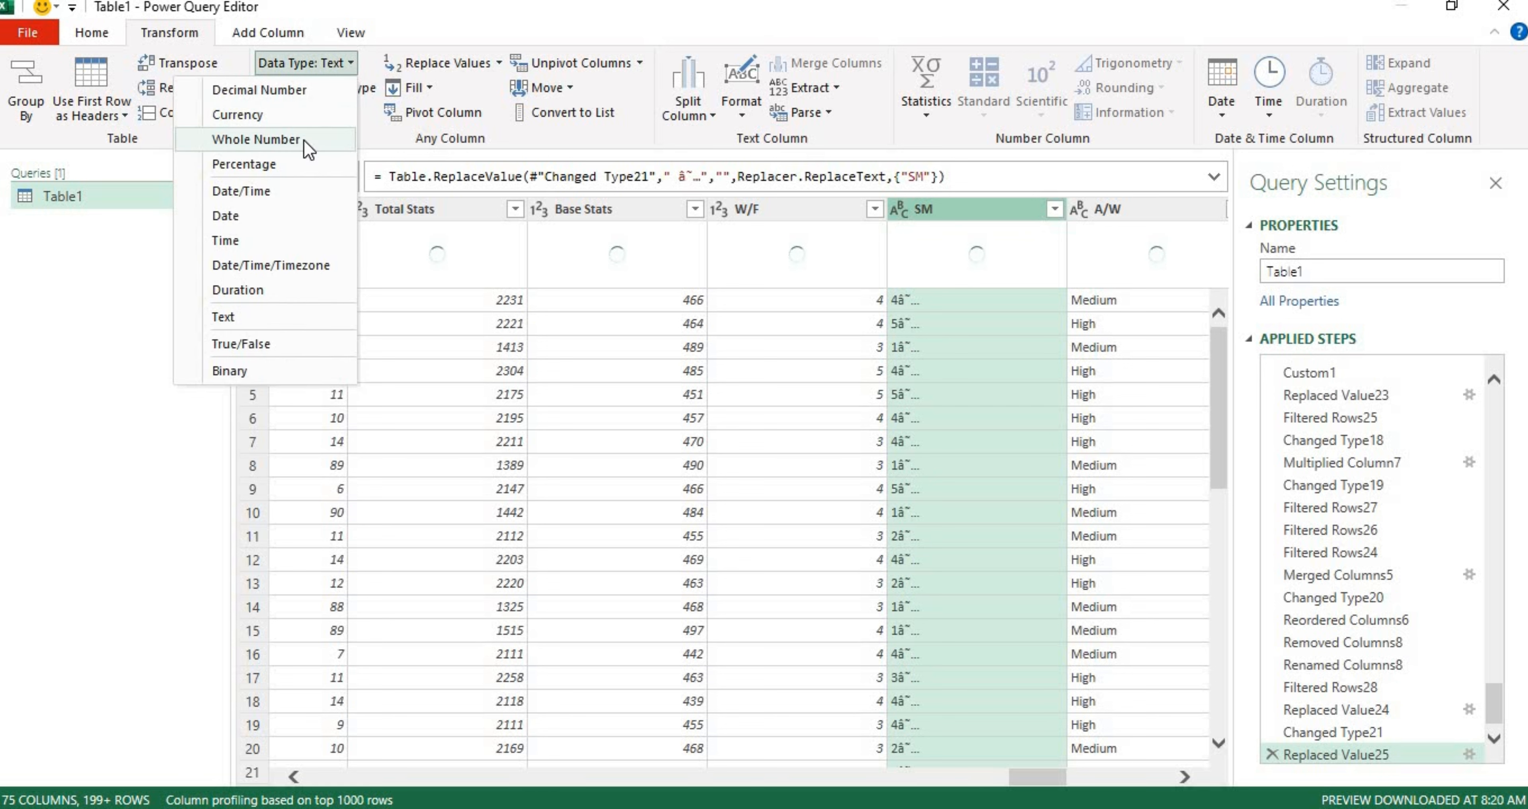
{"action": "left_click", "coordinate": [304, 140]}
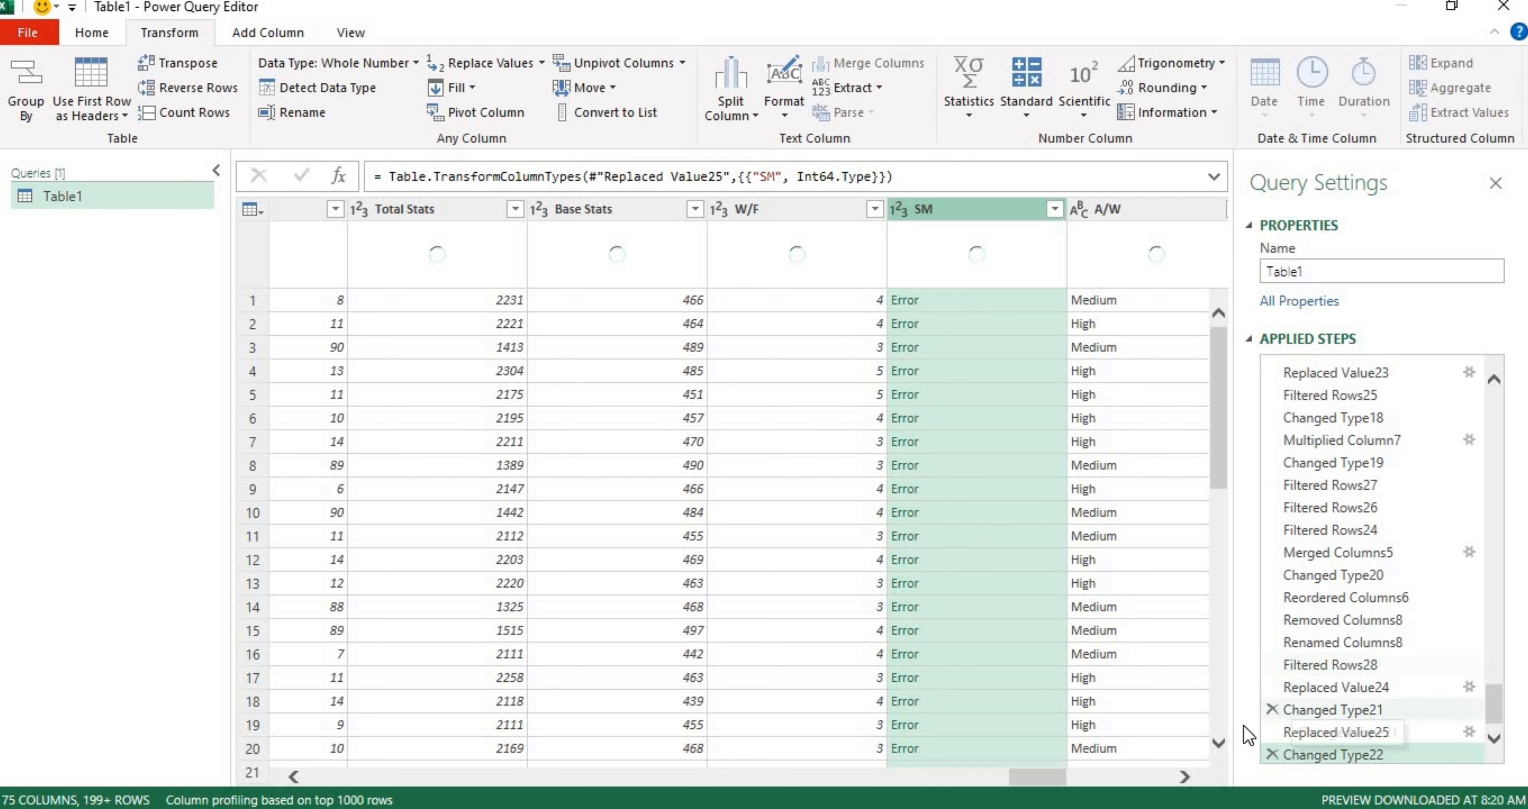
- Delete the applied steps Changed Type22, Replaced Value25, Changed Type21 and Replaced Value24
{"action": "left_click", "coordinate": [1274, 751]}
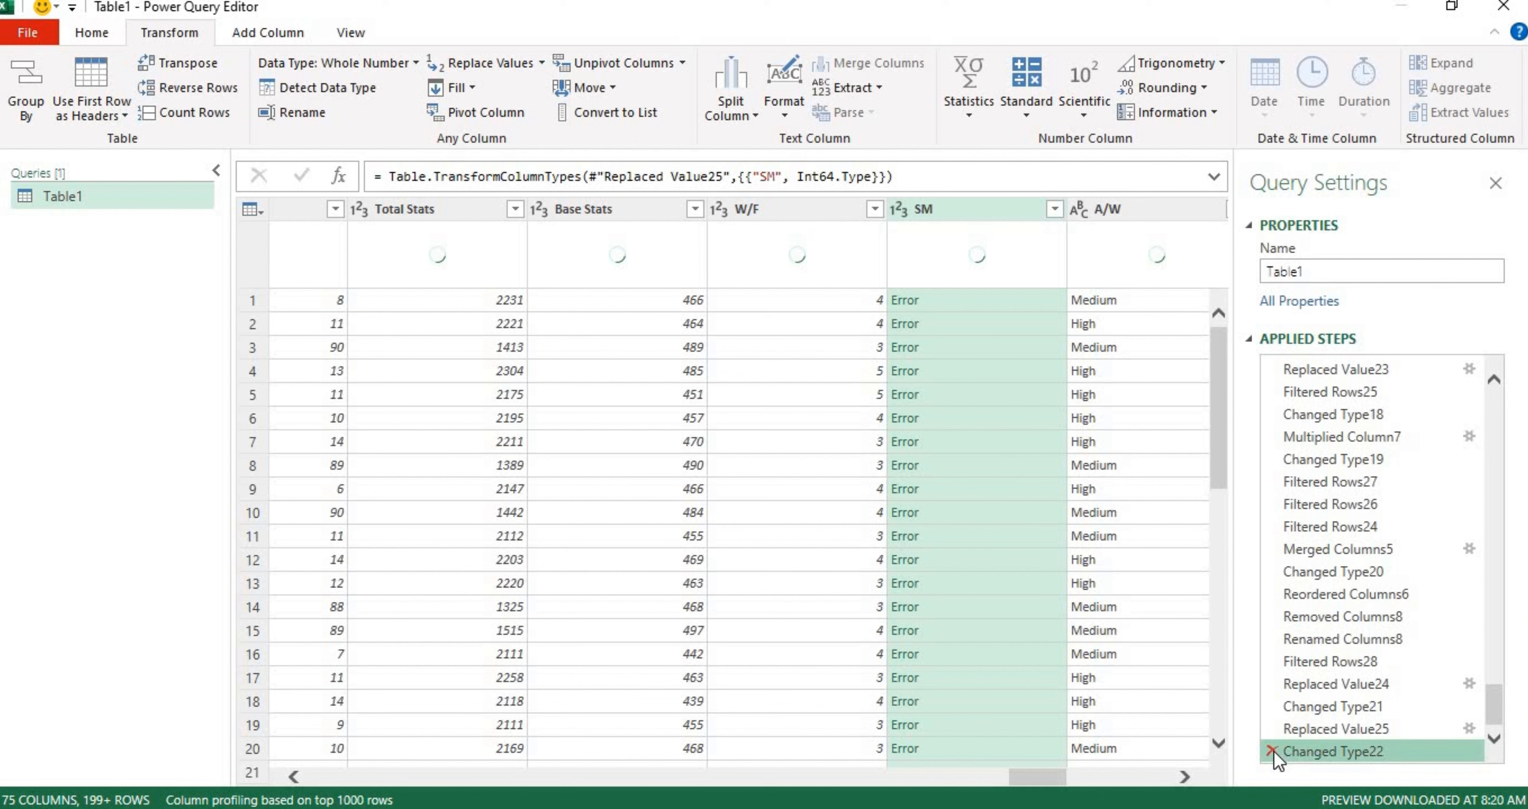
{"action": "left_click", "coordinate": [1272, 751]}
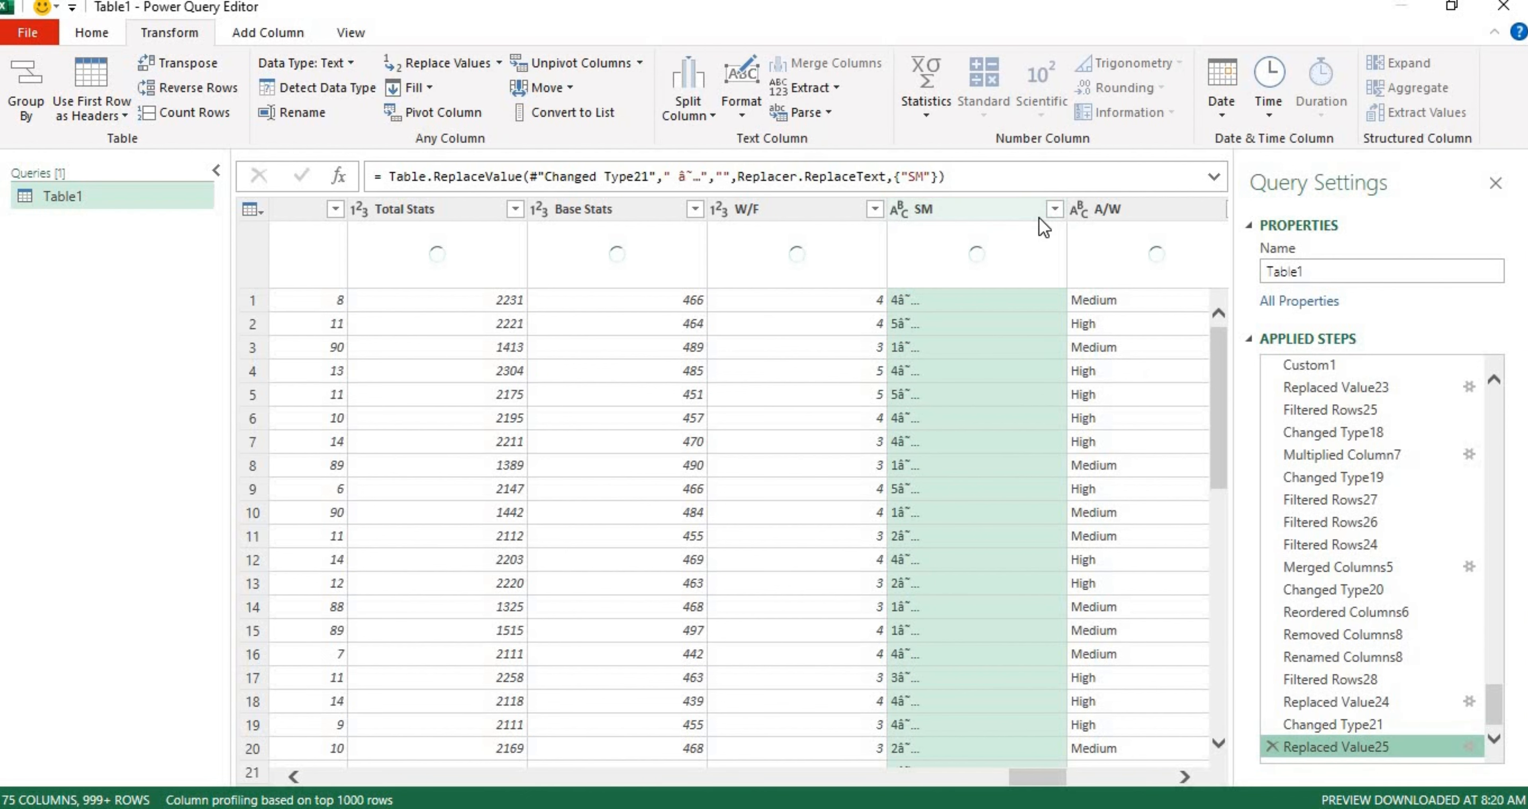
{"action": "left_click", "coordinate": [828, 220]}
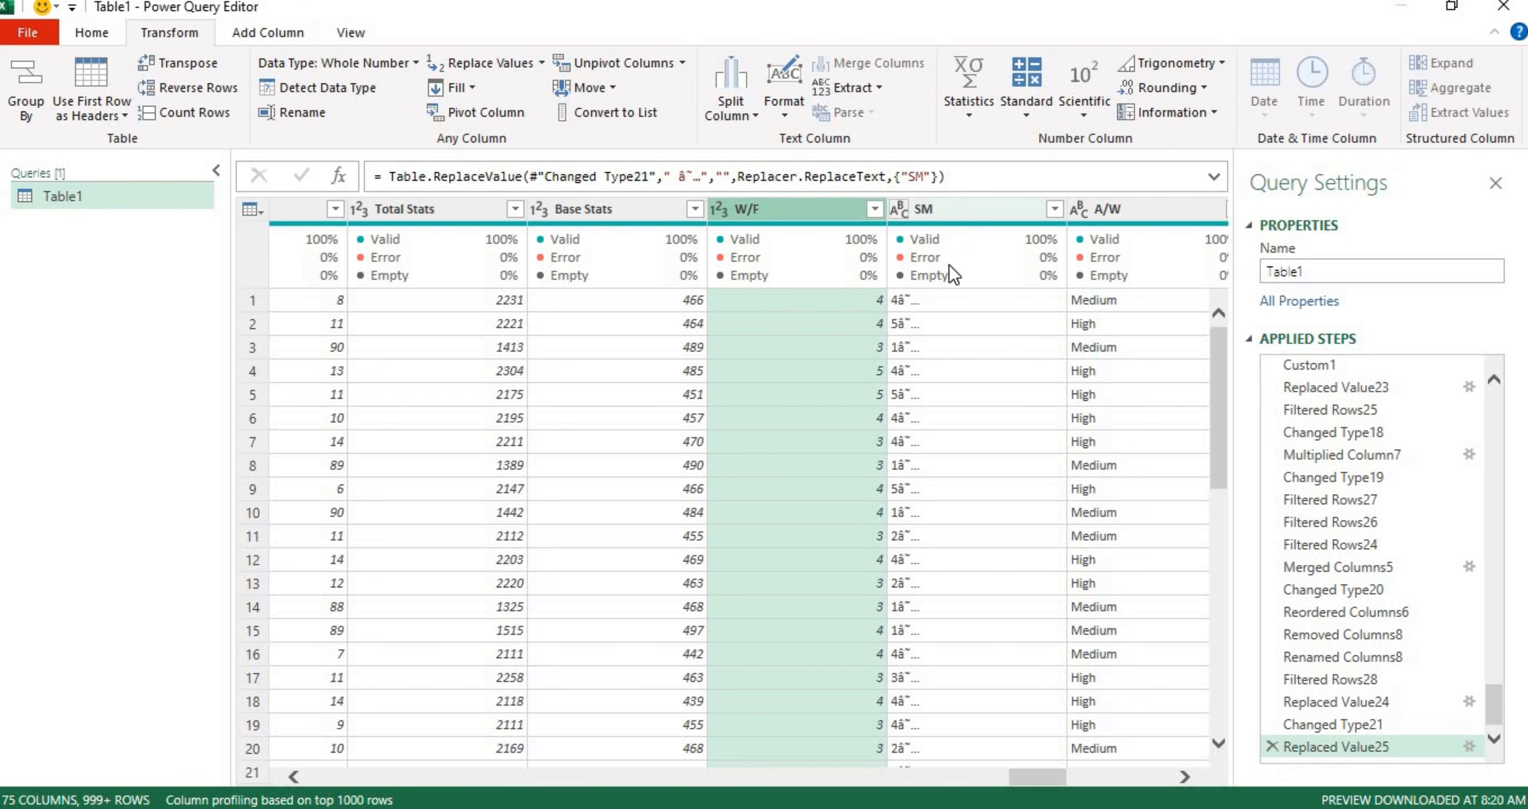
{"action": "mouse_move", "coordinate": [848, 240]}
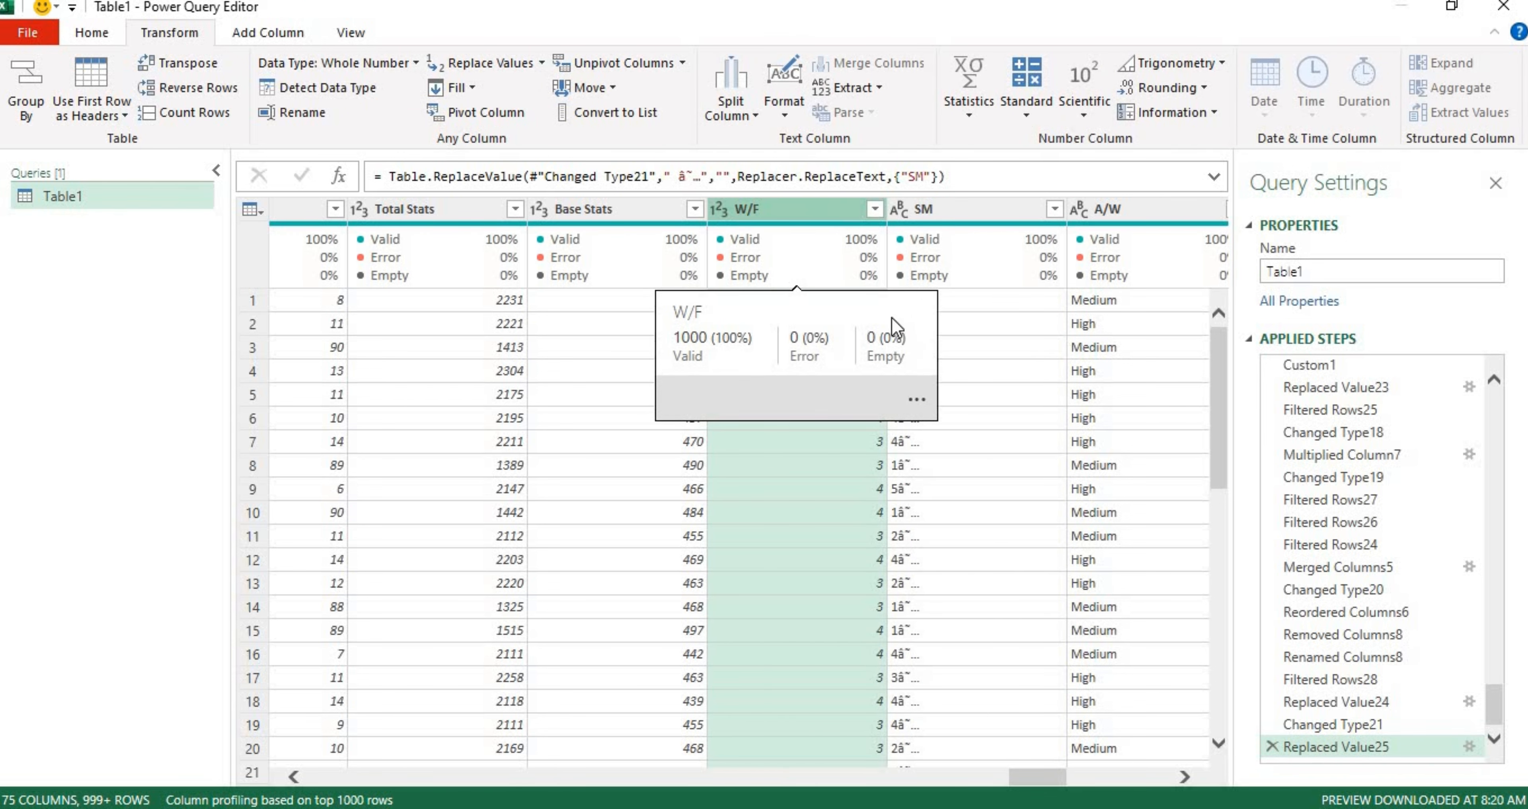
{"action": "left_click", "coordinate": [1270, 747]}
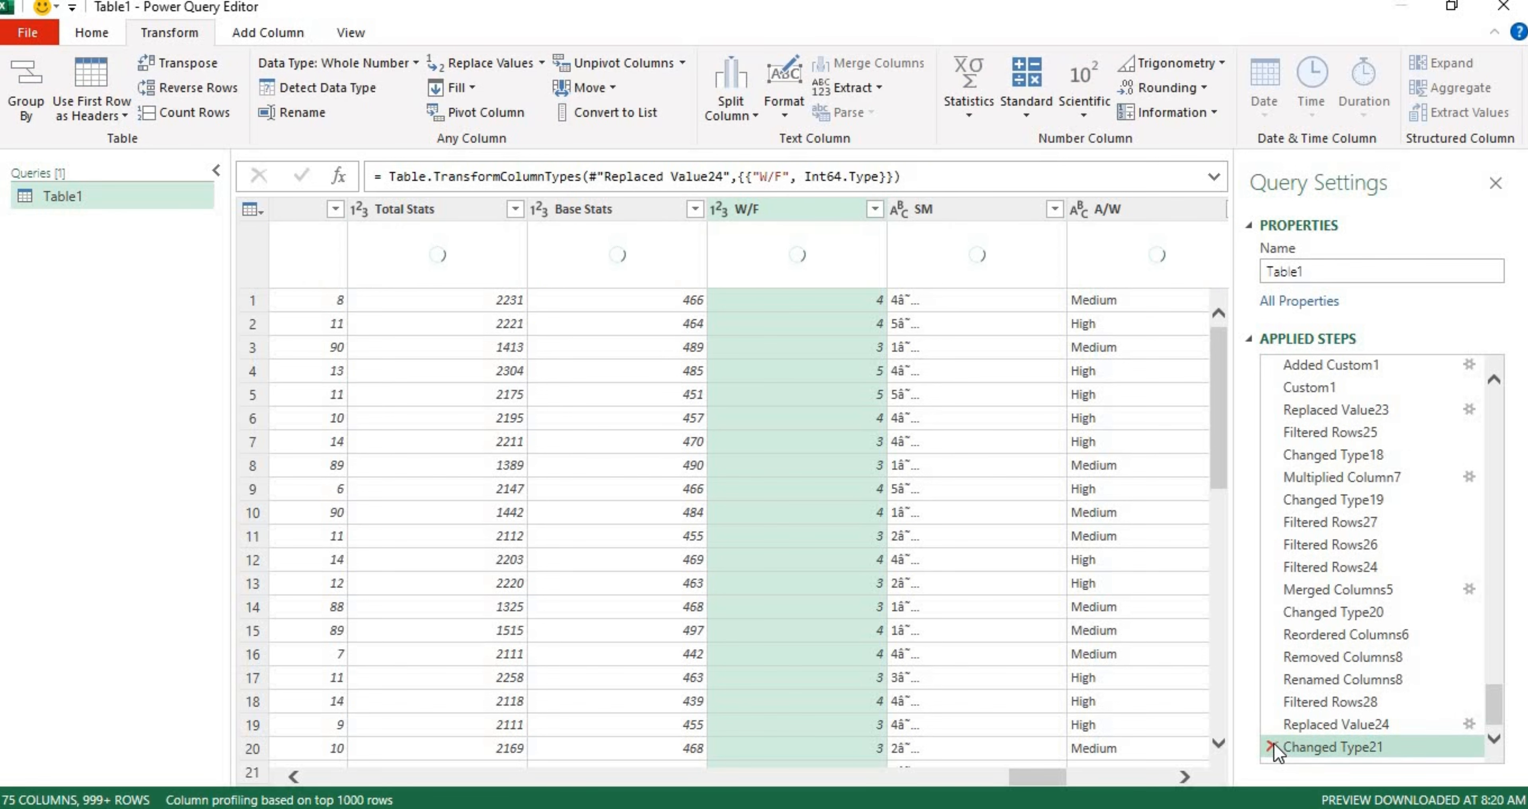
{"action": "left_click", "coordinate": [1270, 746]}
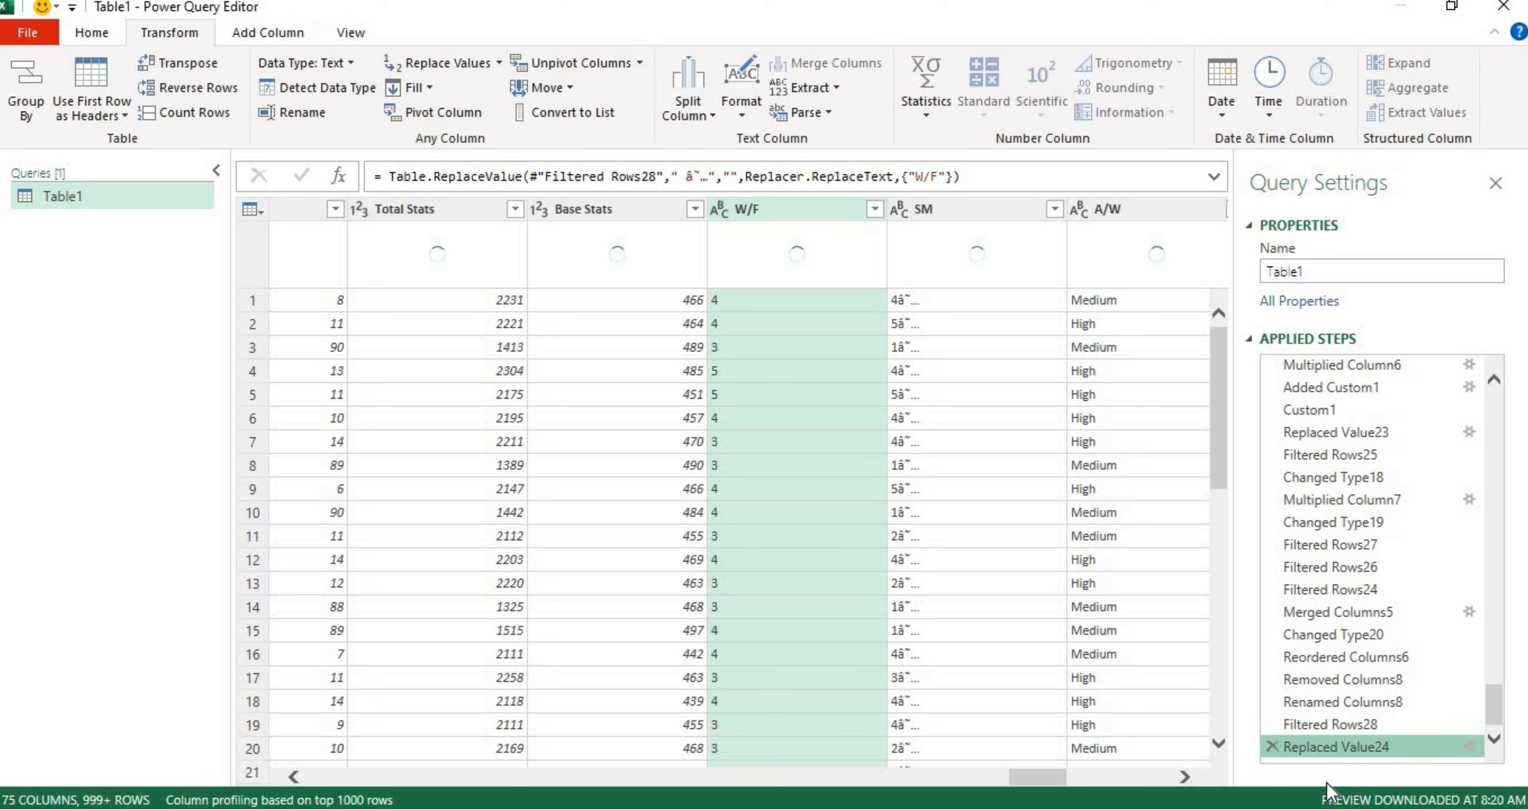
{"action": "left_click", "coordinate": [1275, 749]}
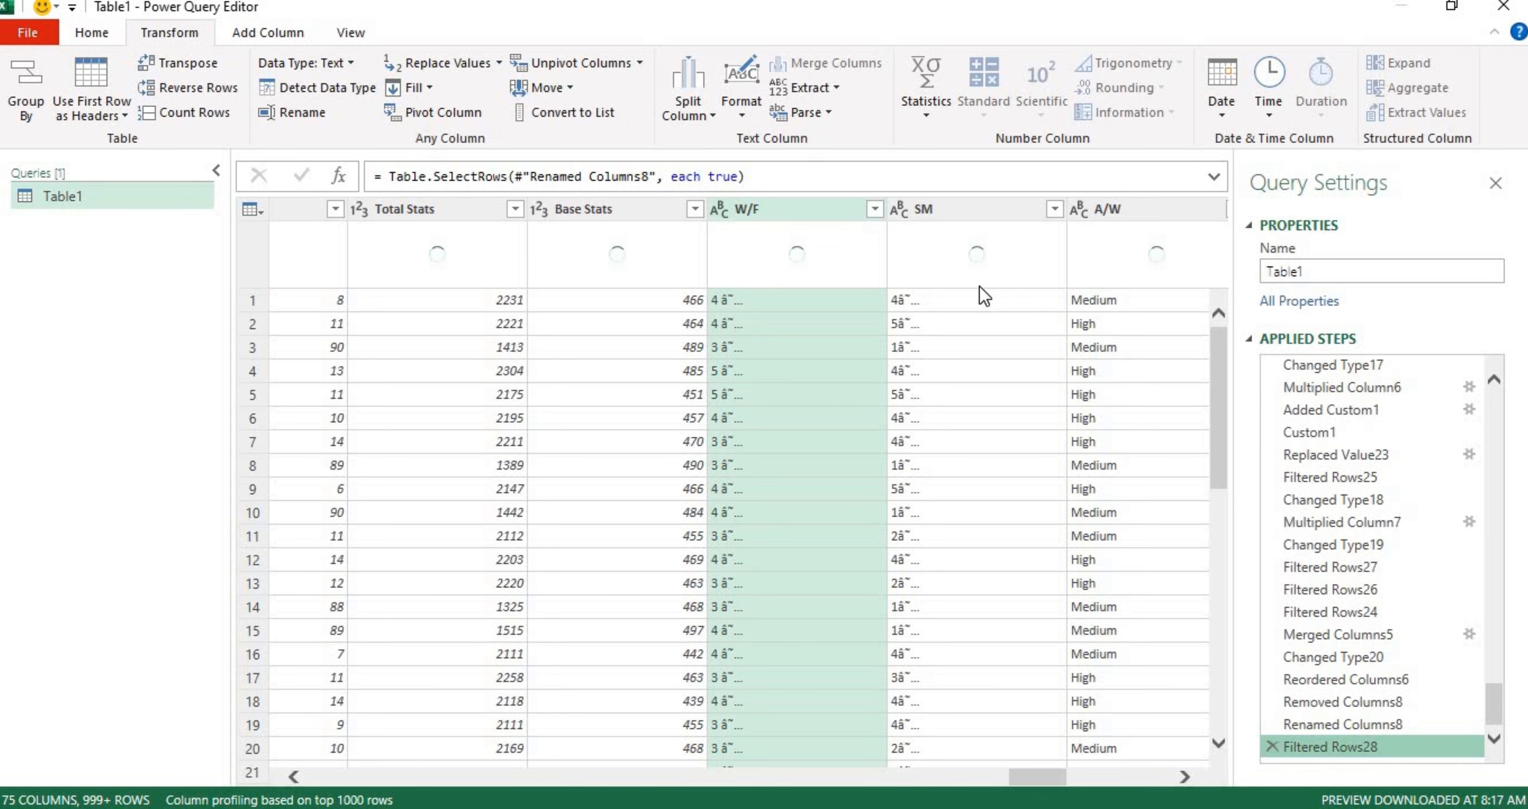
- Replace the star text "â˜…" with nothing in both the W/F and SM columns and change both to Whole Number
{"action": "left_click", "coordinate": [962, 210], "text": "ctrl"}
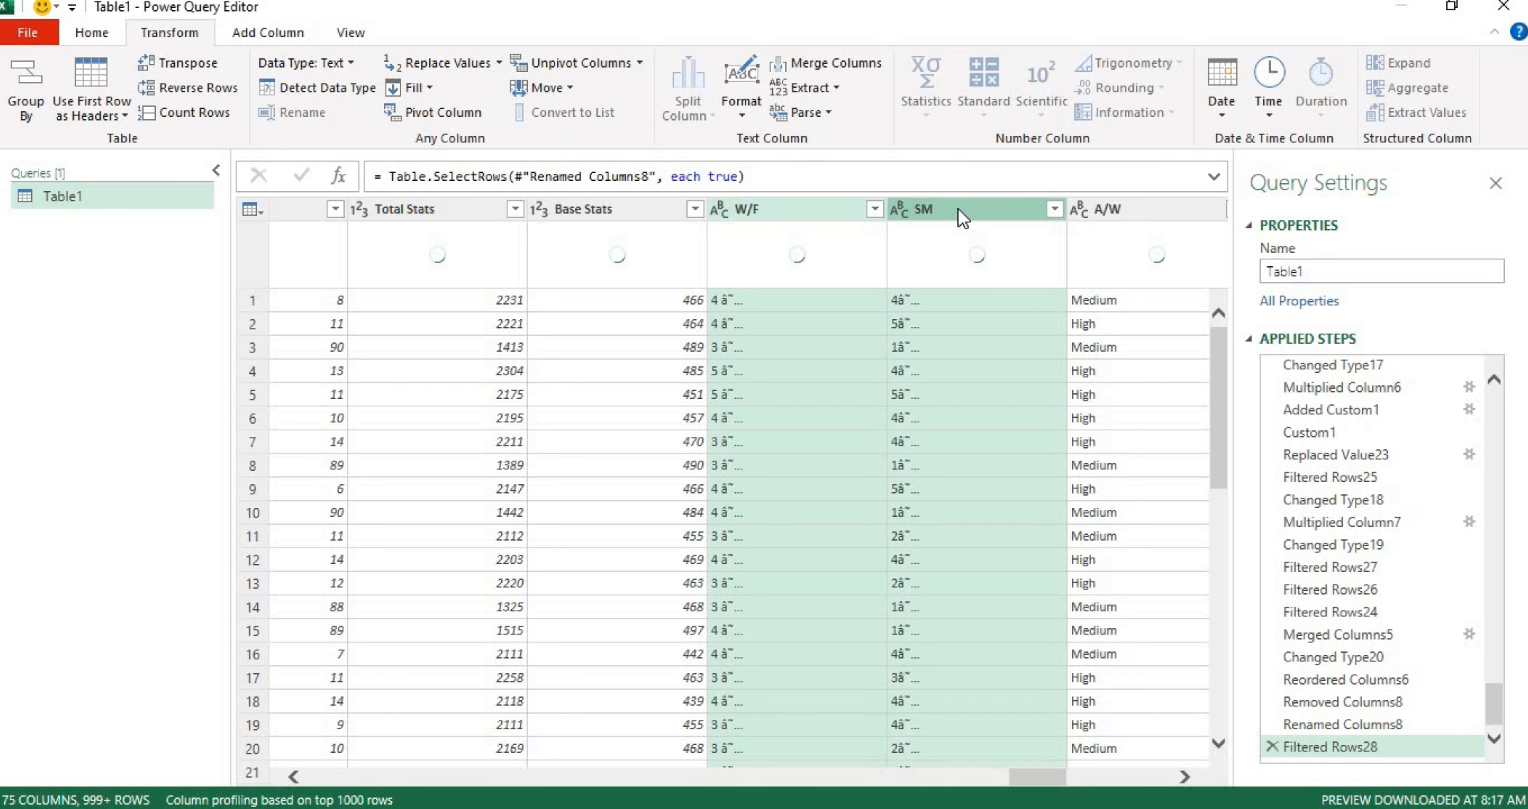
{"action": "right_click", "coordinate": [959, 211]}
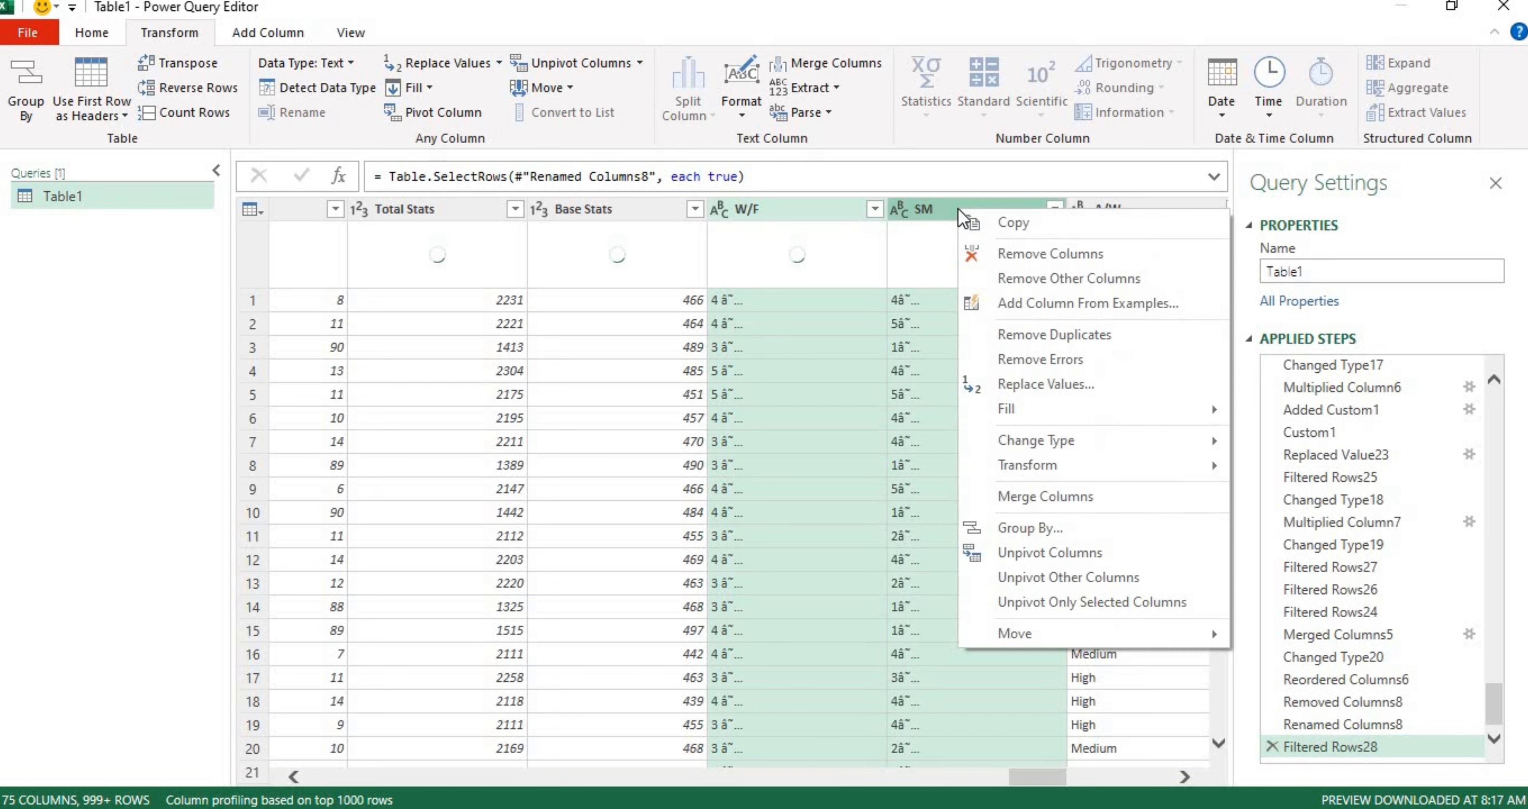
{"action": "left_click", "coordinate": [1153, 387]}
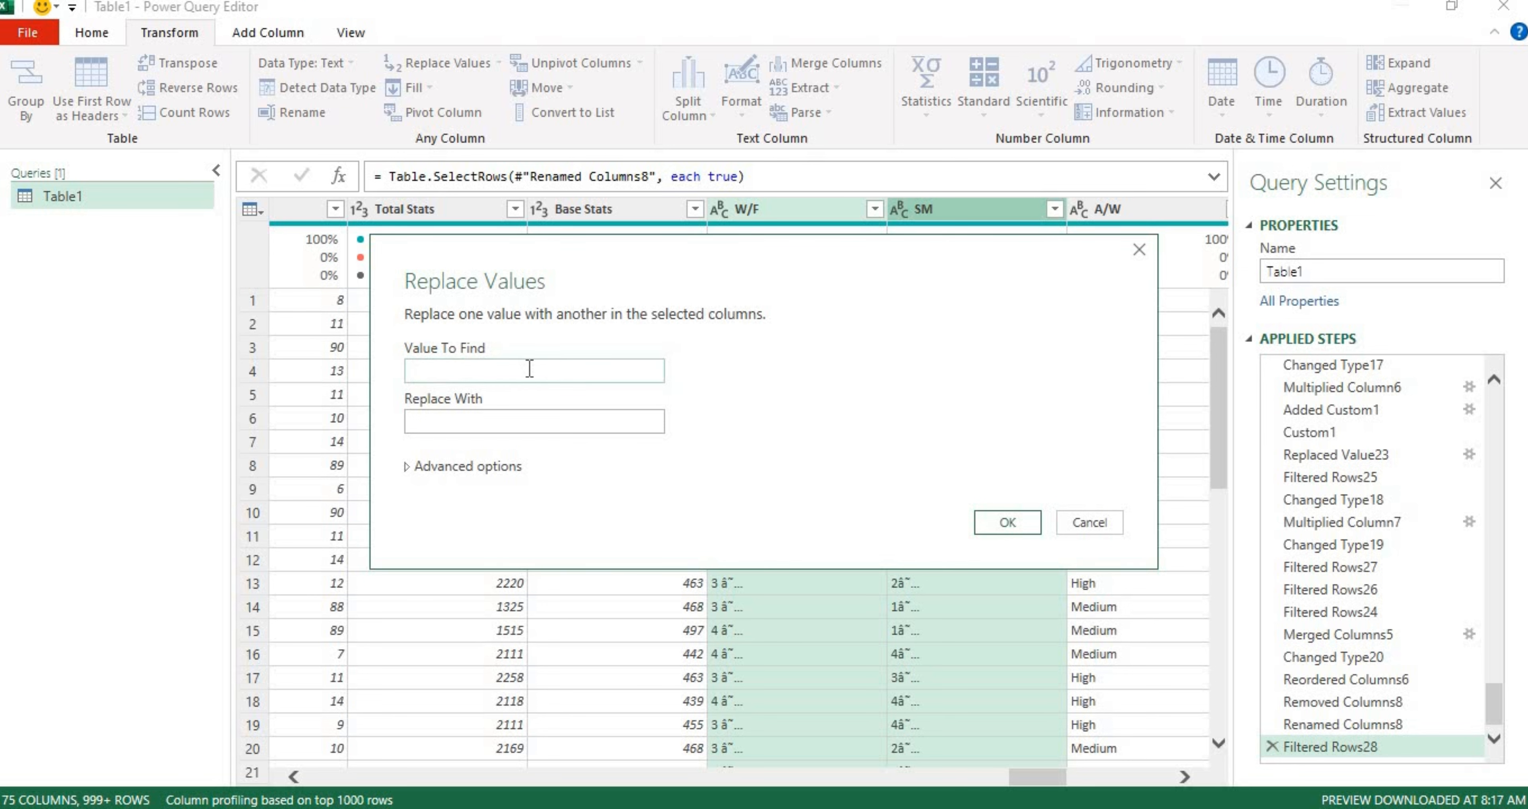
{"action": "left_click", "coordinate": [426, 372]}
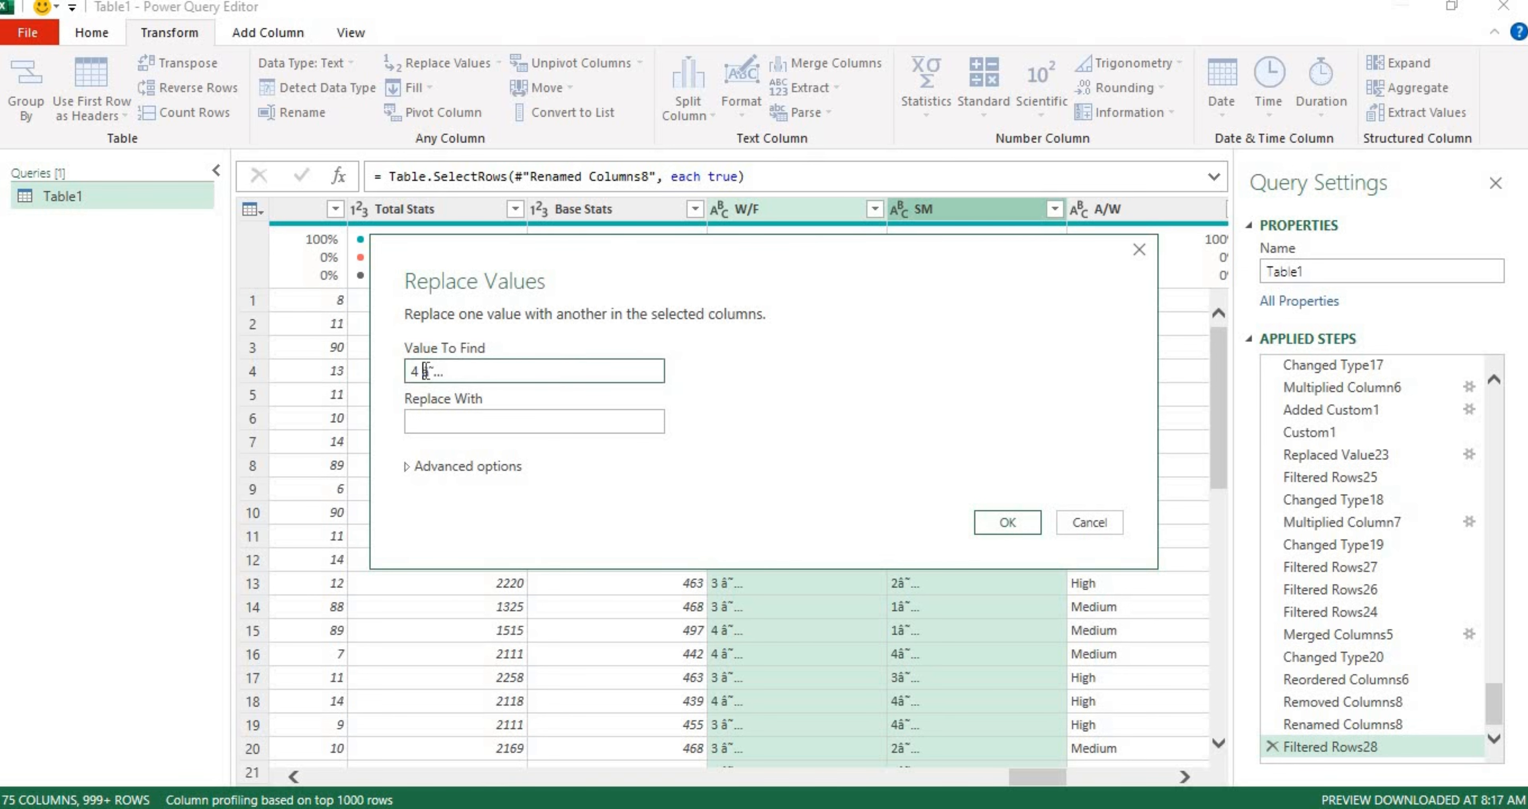
{"action": "key", "text": "BackSpace"}
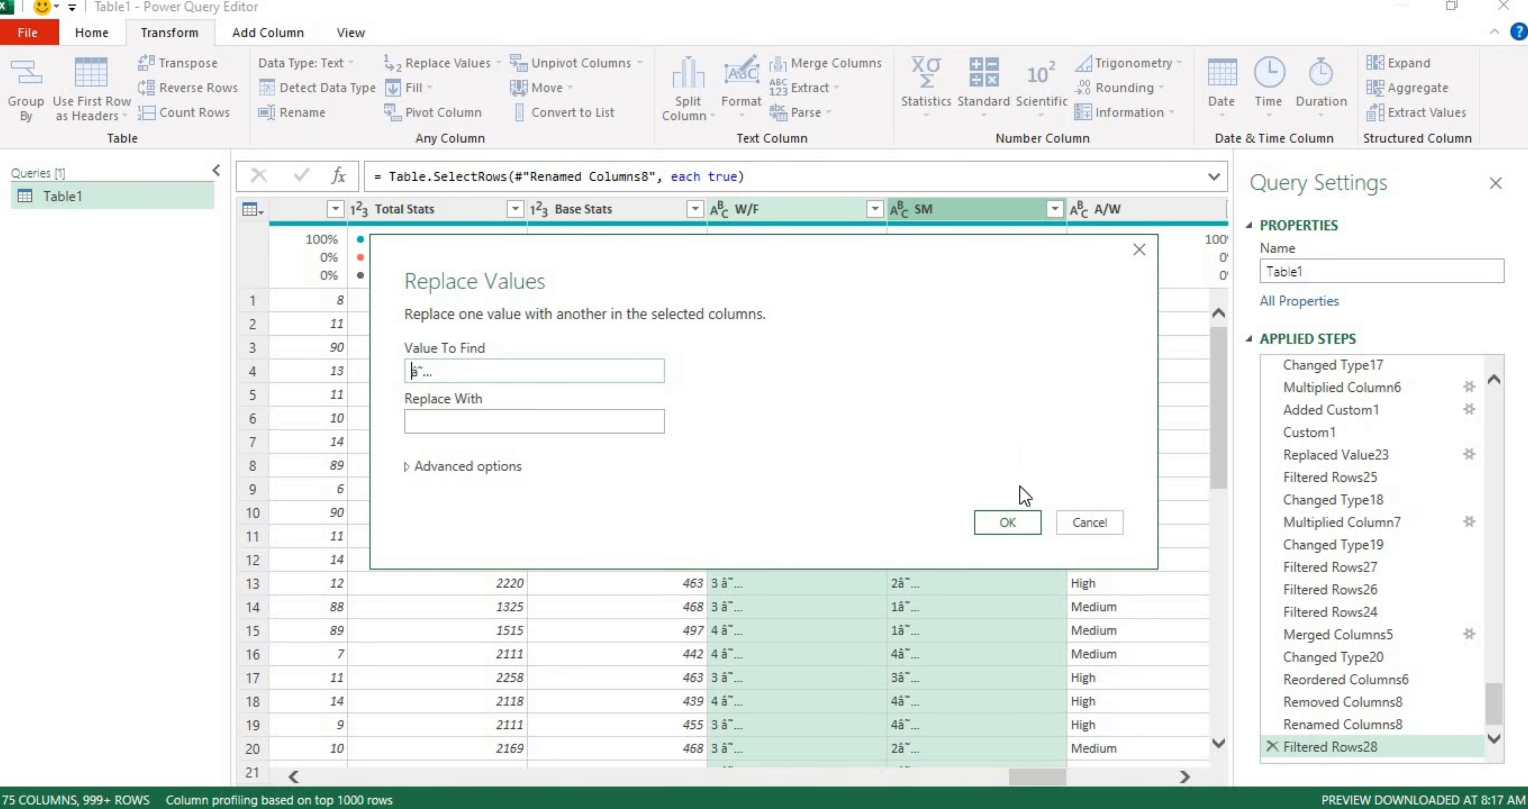
{"action": "left_click", "coordinate": [1008, 523]}
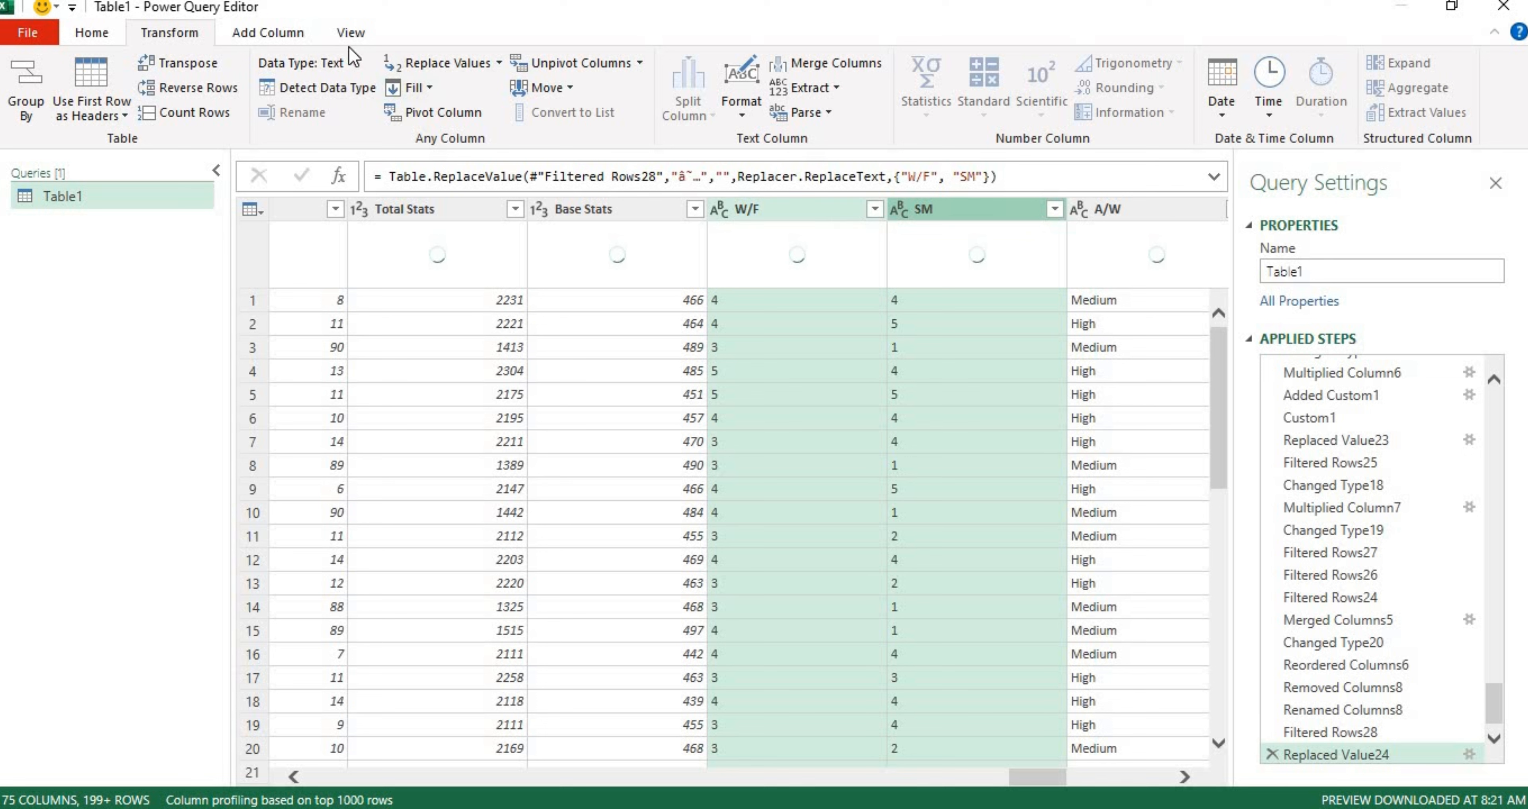
{"action": "left_click", "coordinate": [353, 58]}
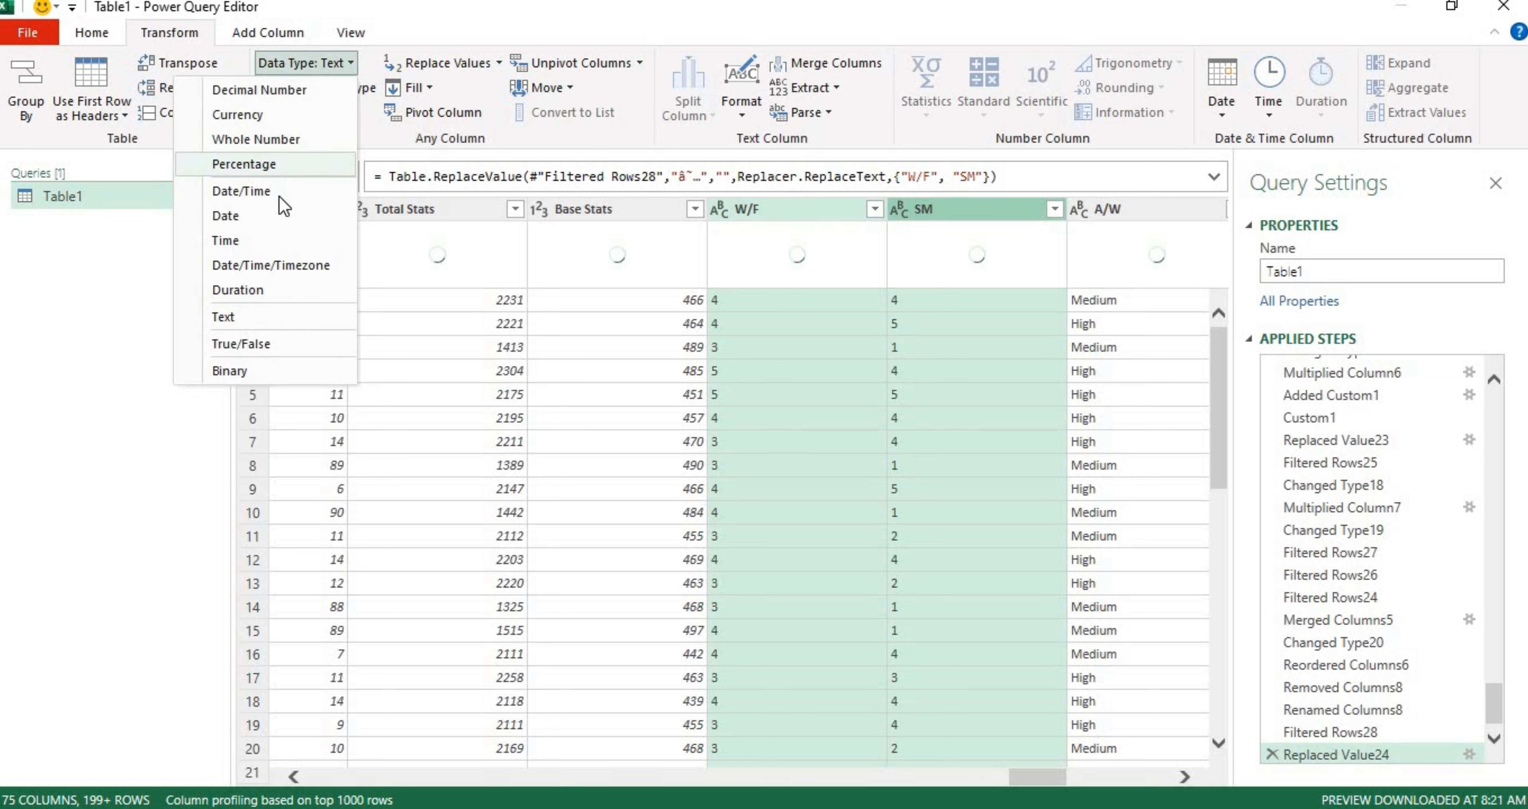
{"action": "left_click", "coordinate": [290, 148]}
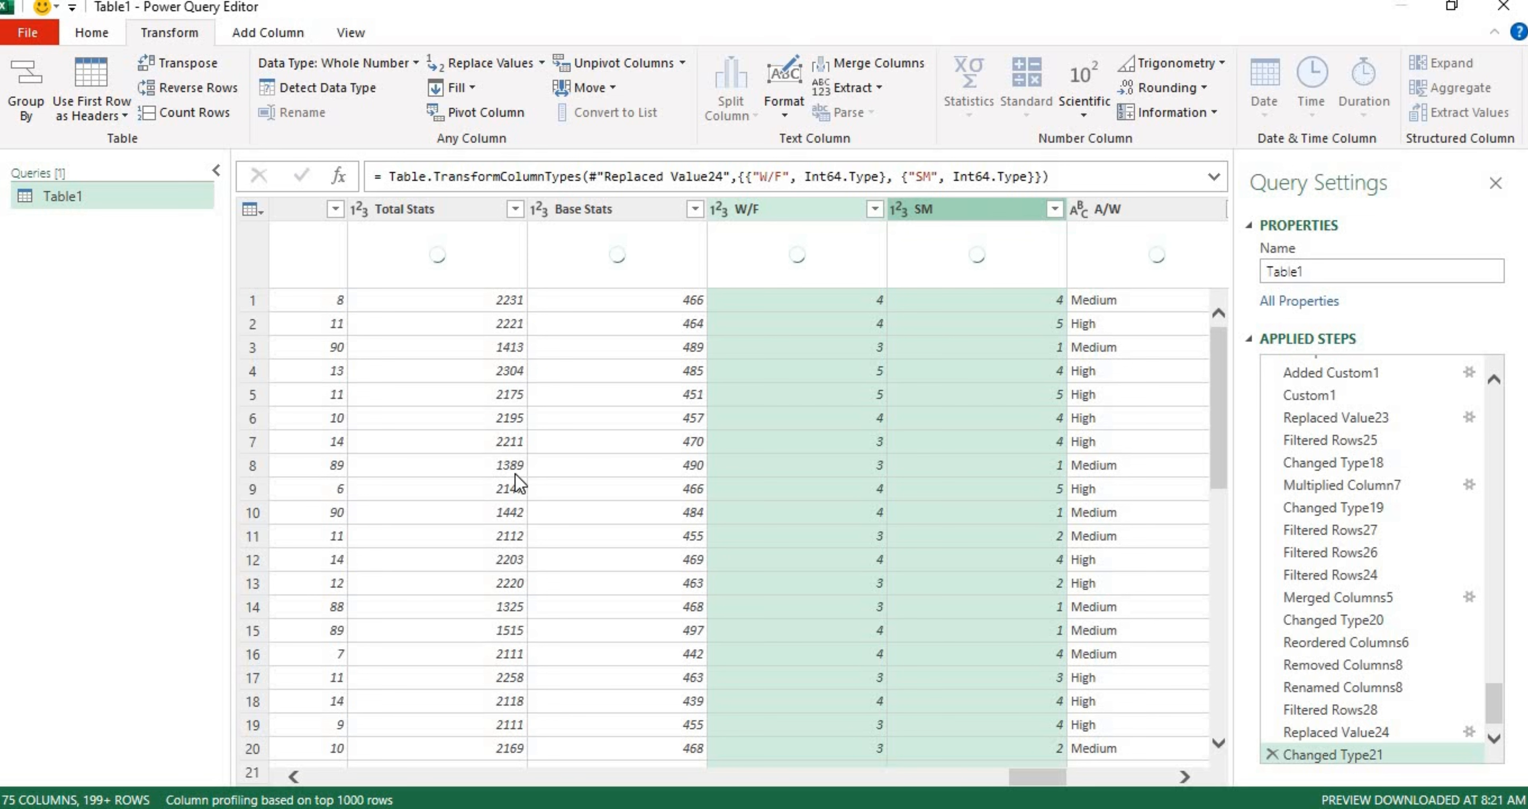
- Replace the star text " â˜…" with nothing in the IR column and change that column to Whole Number
{"action": "left_click_drag", "start_coordinate": [1033, 775], "coordinate": [1087, 773]}
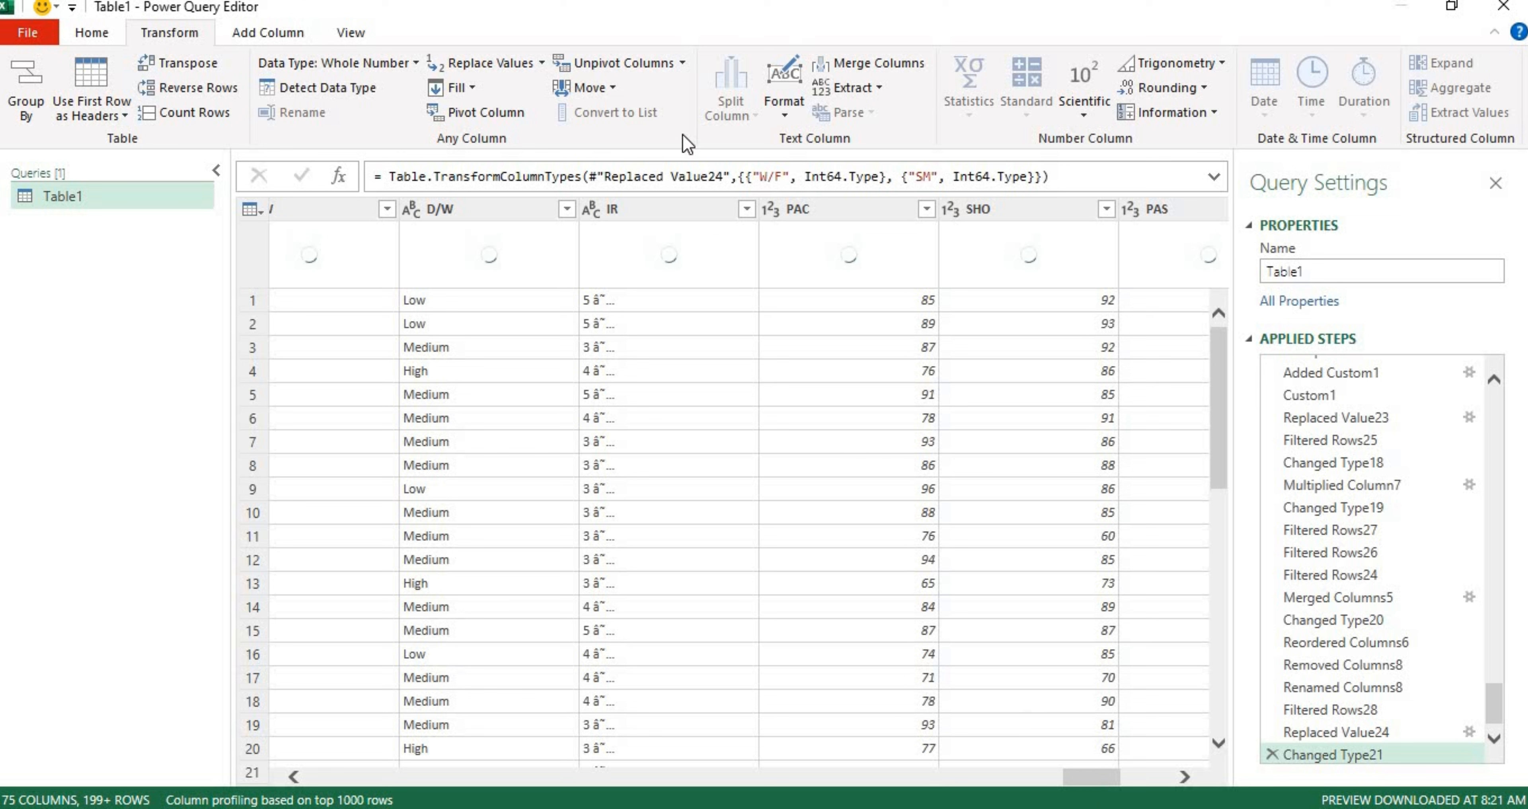
{"action": "left_click", "coordinate": [693, 212]}
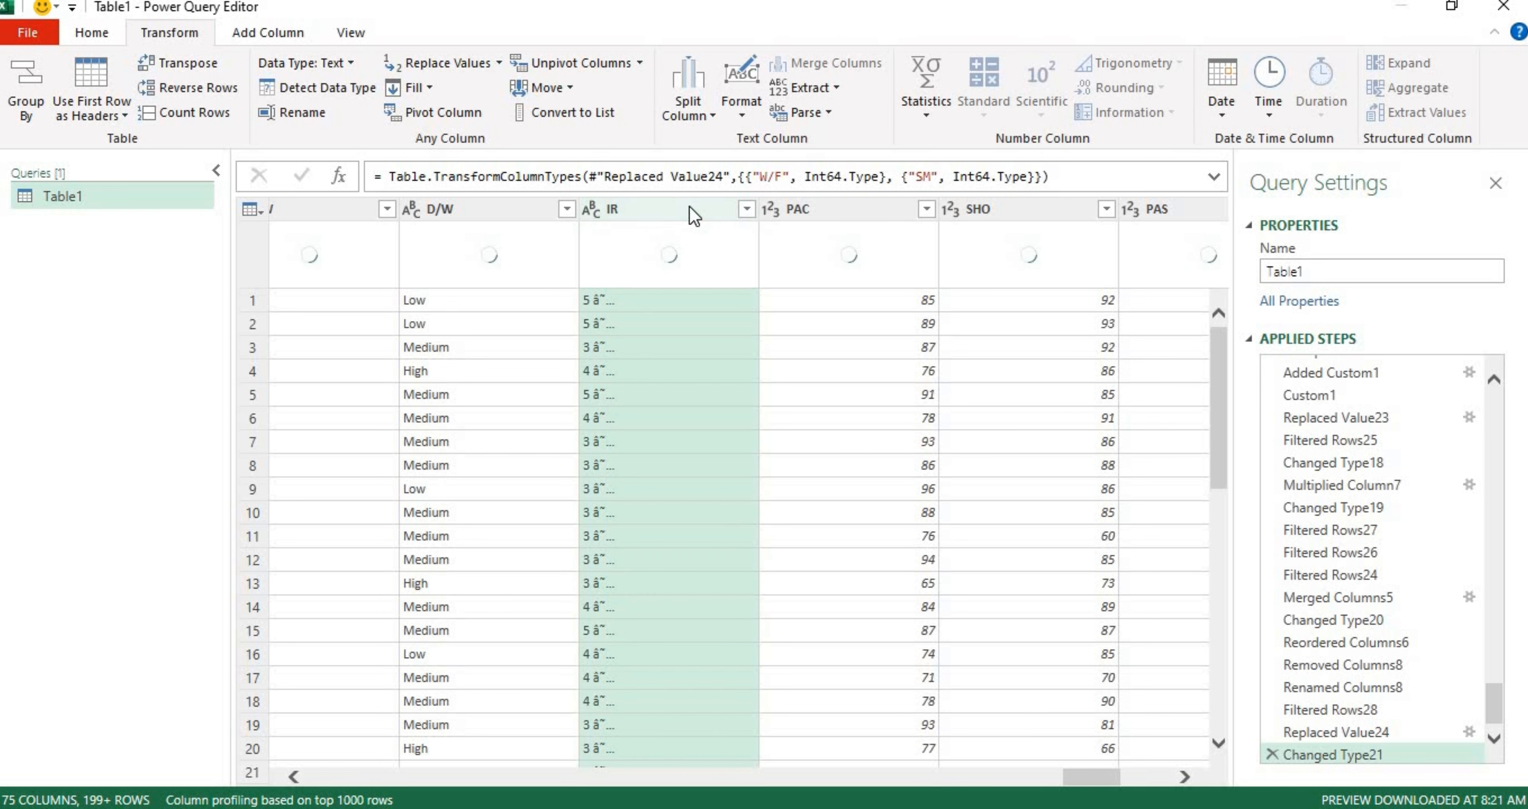
{"action": "right_click", "coordinate": [690, 208]}
{"action": "left_click", "coordinate": [818, 469]}
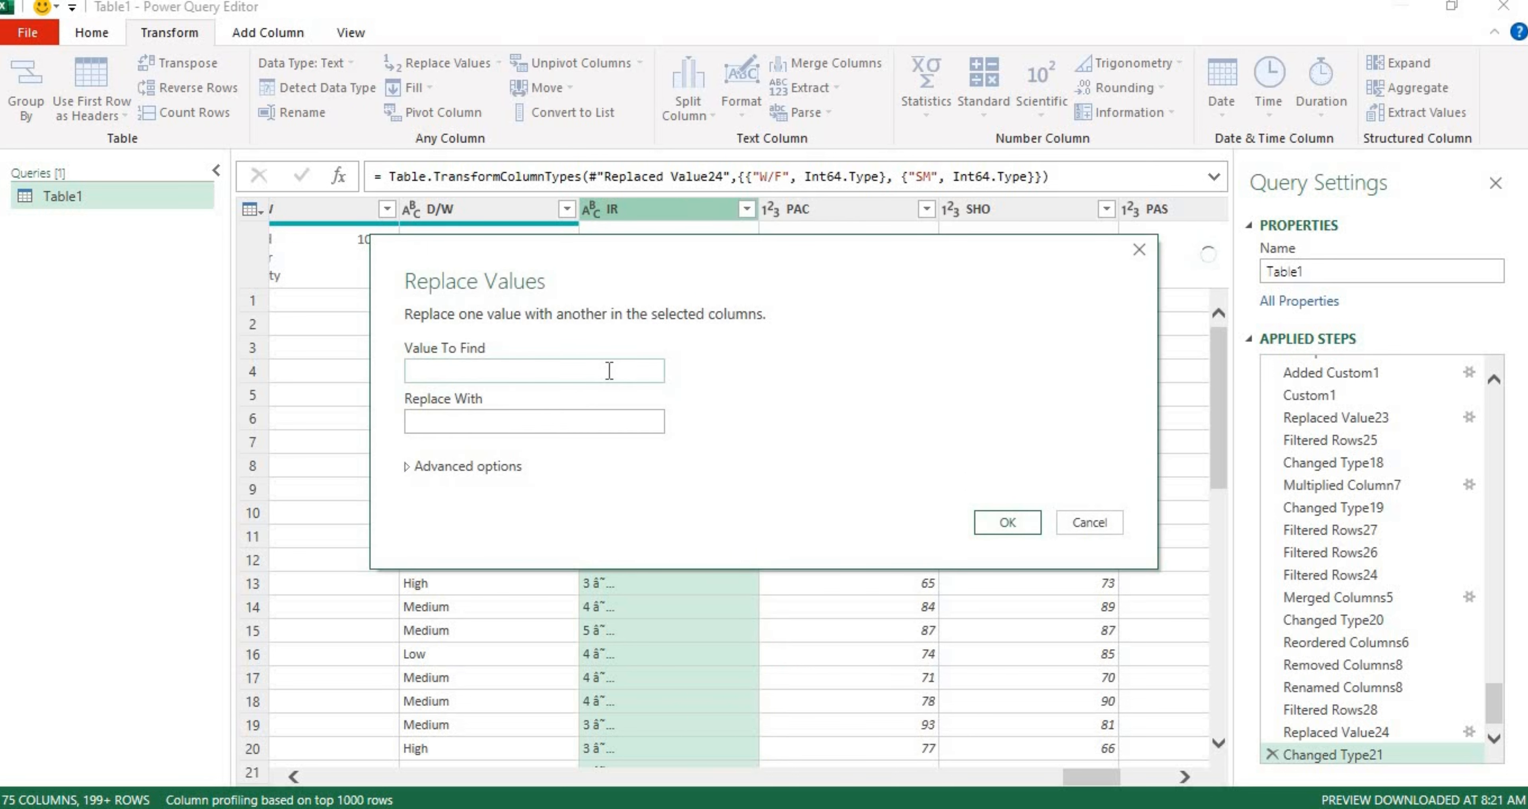
{"action": "type", "text": "4 â˜..."}
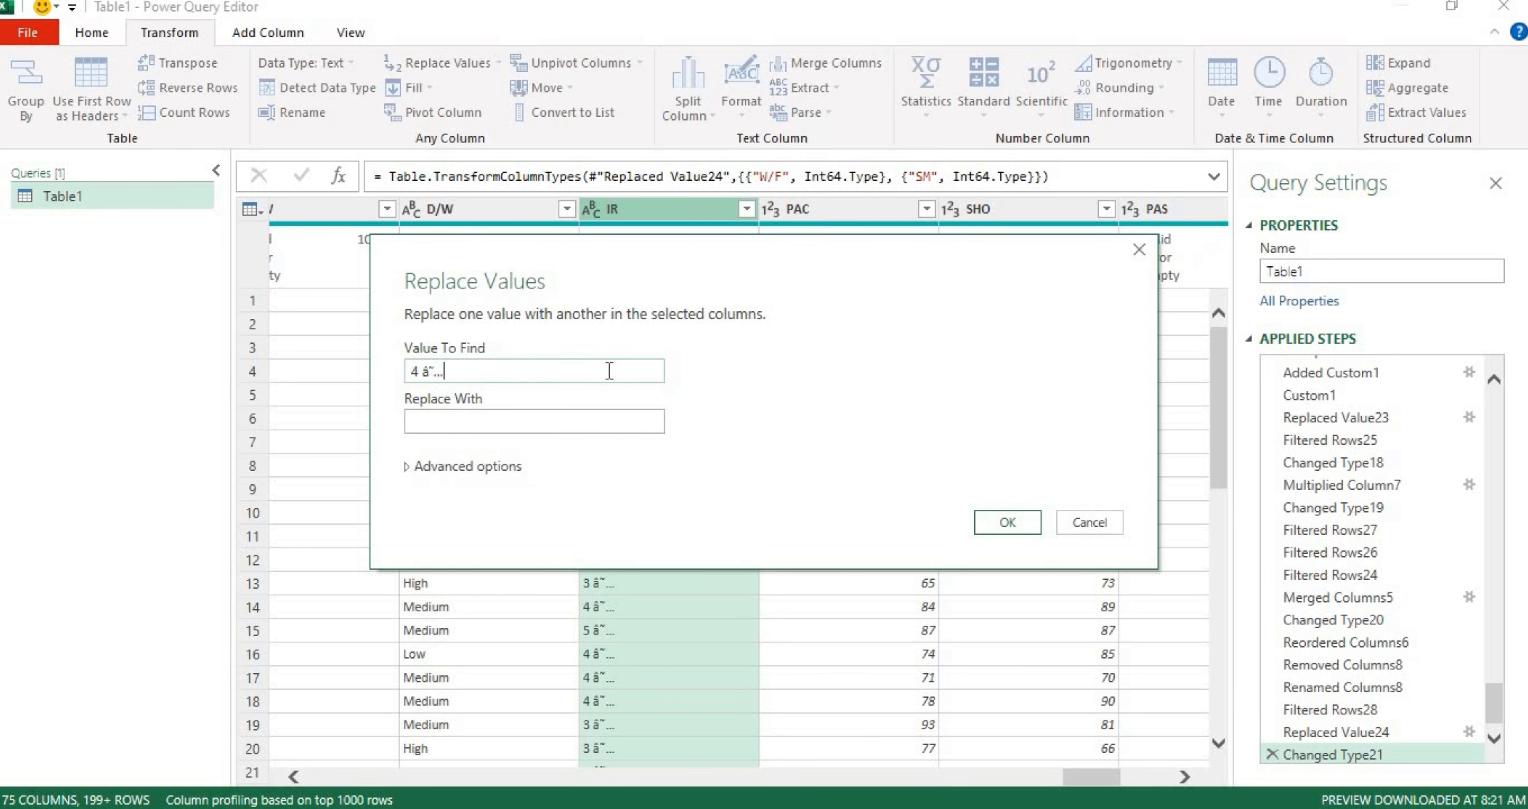
{"action": "left_click", "coordinate": [421, 370]}
{"action": "key", "text": "Return"}
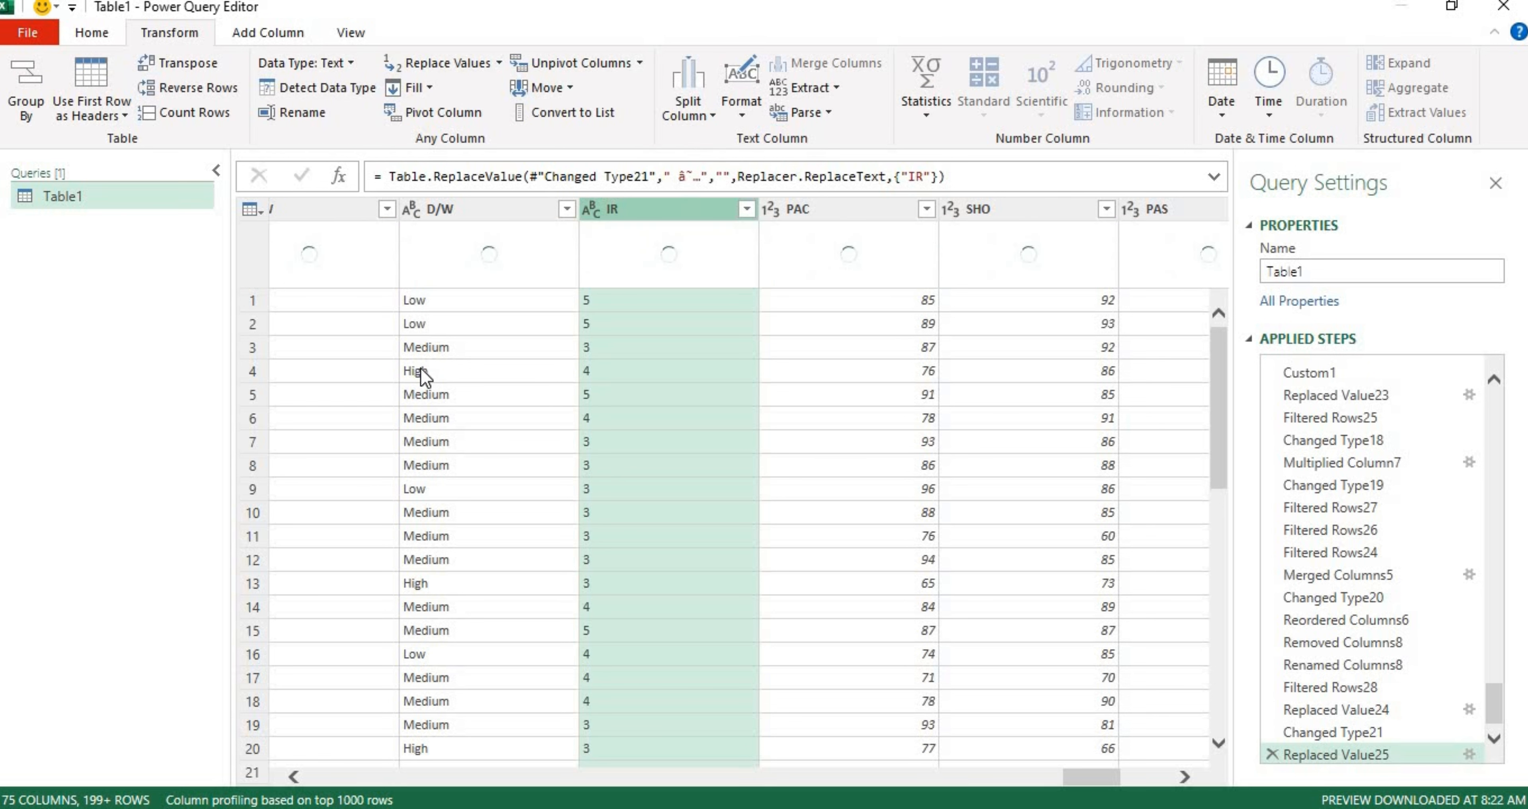
{"action": "left_click", "coordinate": [351, 64]}
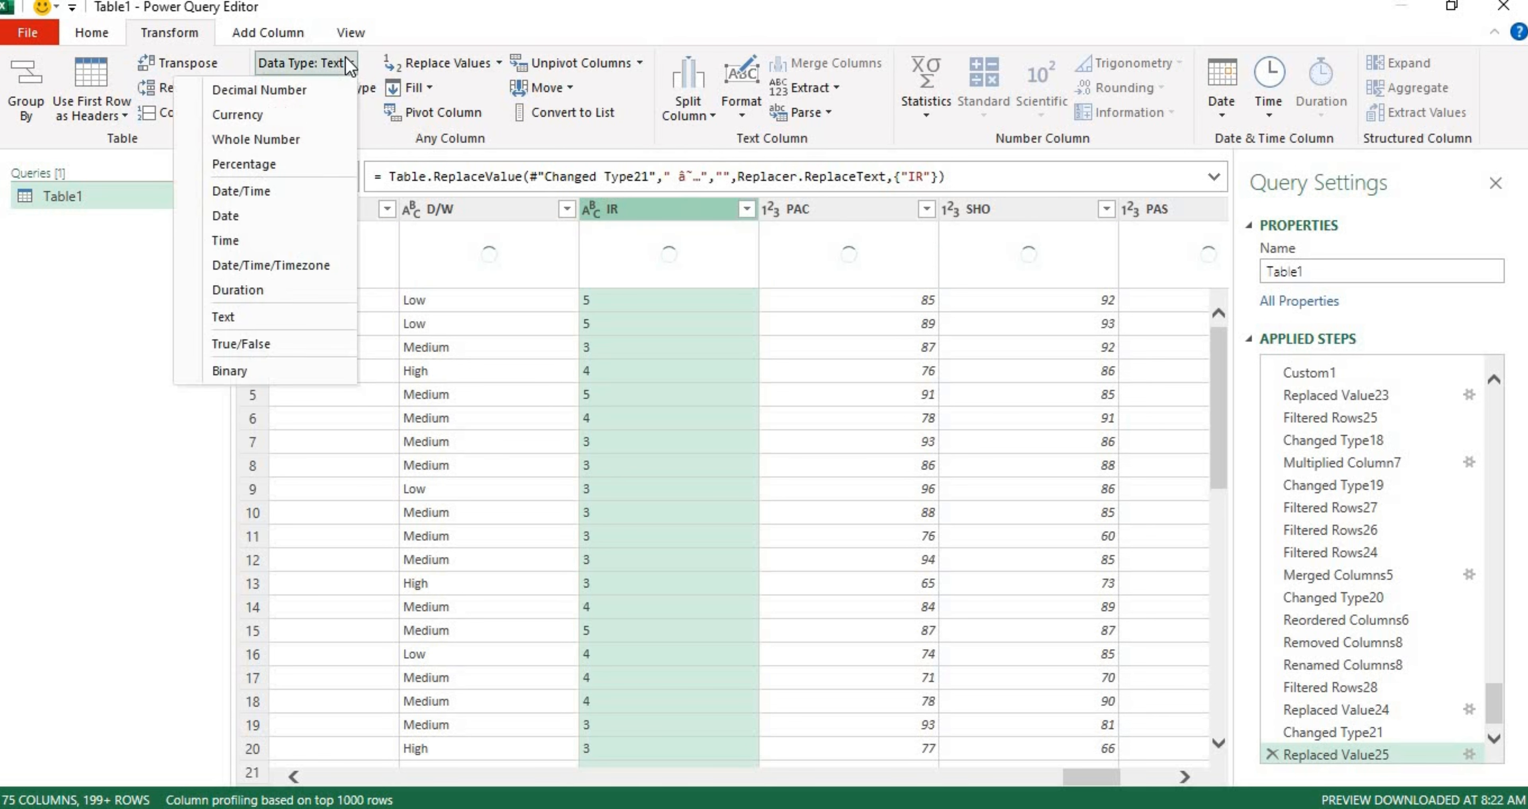
{"action": "left_click", "coordinate": [300, 140]}
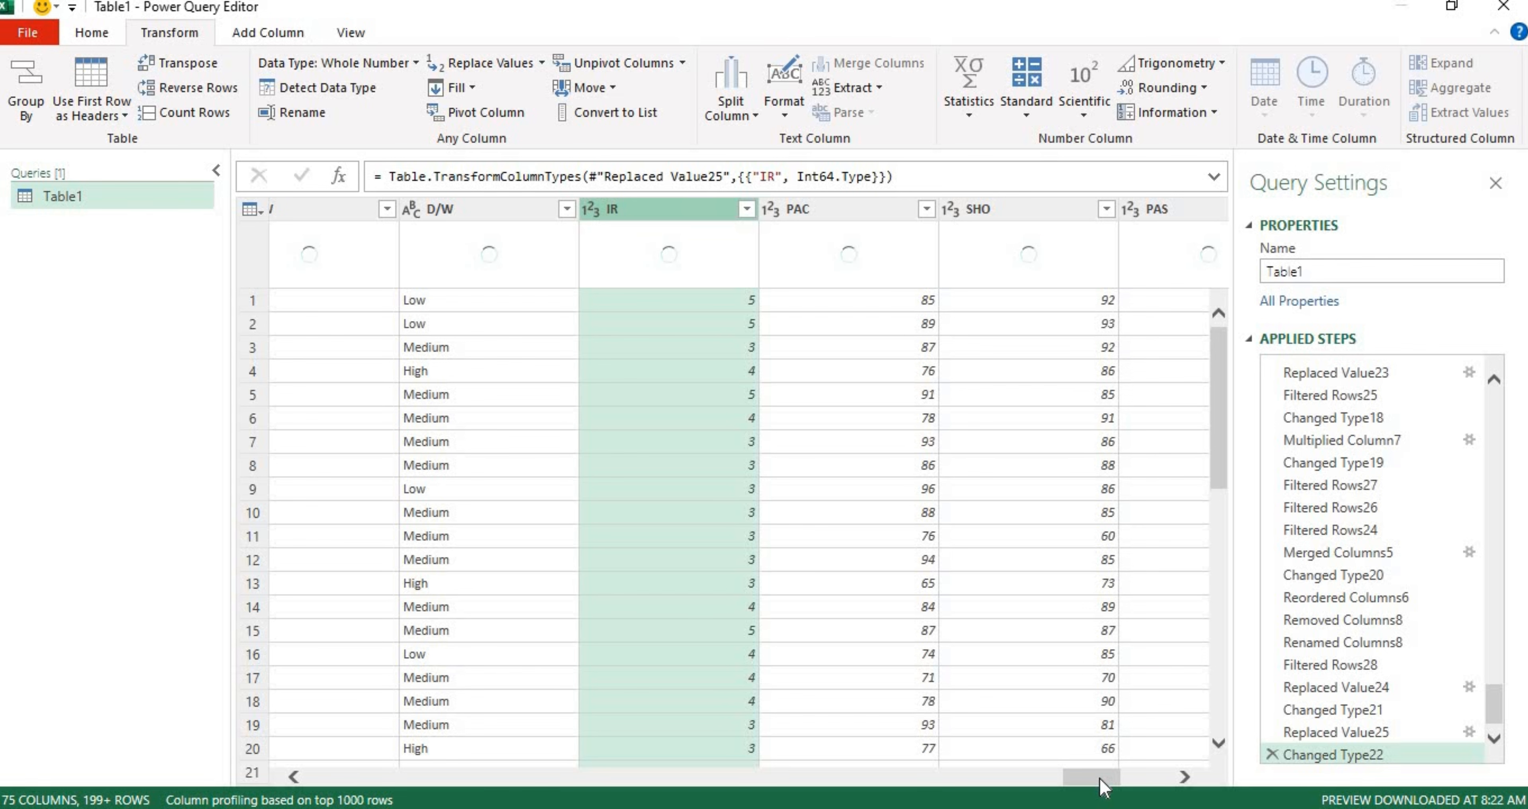
- Load the complete list of distinct values in the Hits column and examine how they are written, keeping all of them selected
{"action": "left_click_drag", "start_coordinate": [1100, 779], "coordinate": [1192, 776]}
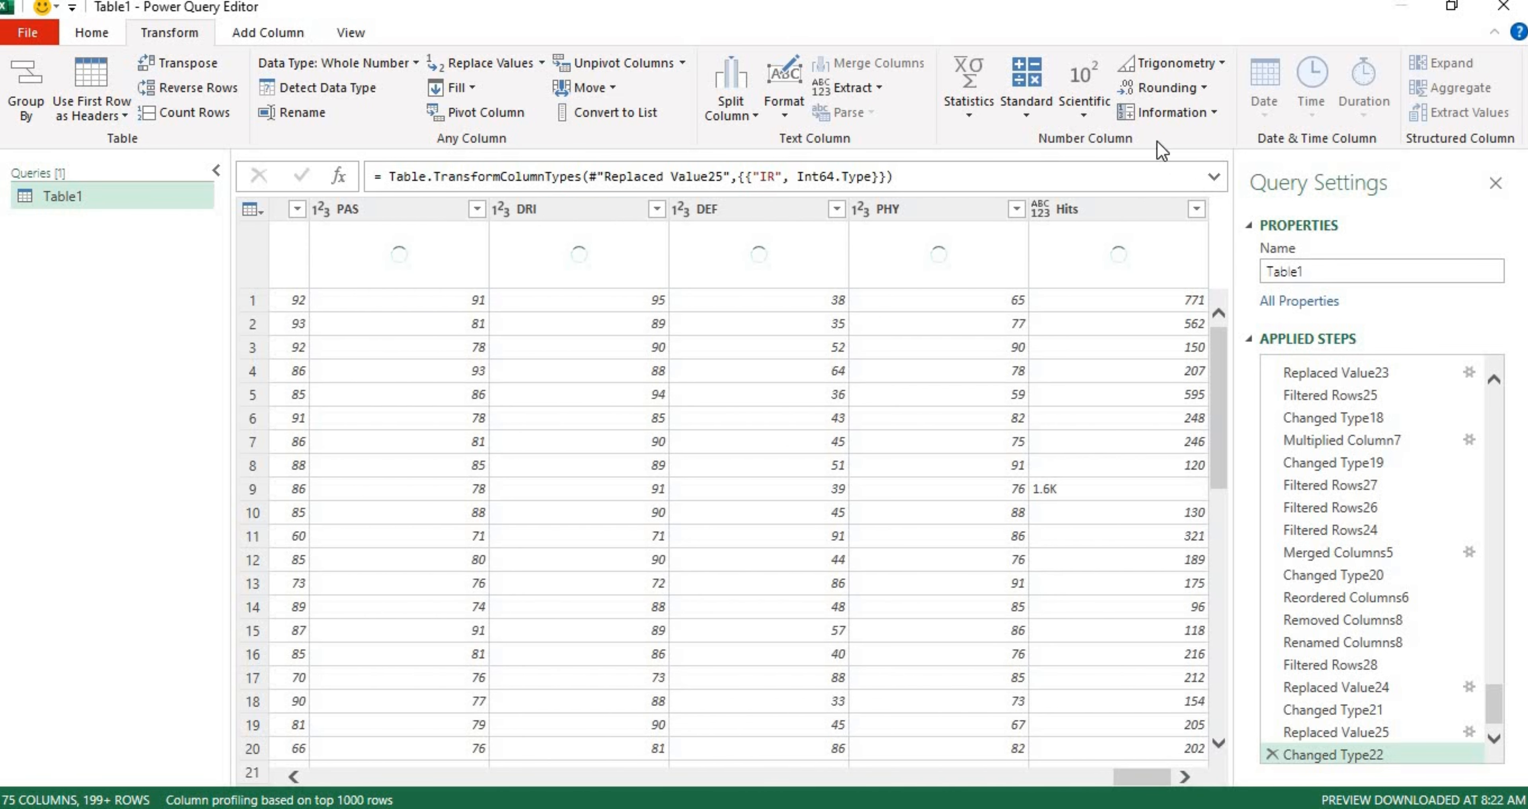
{"action": "left_click", "coordinate": [1149, 214]}
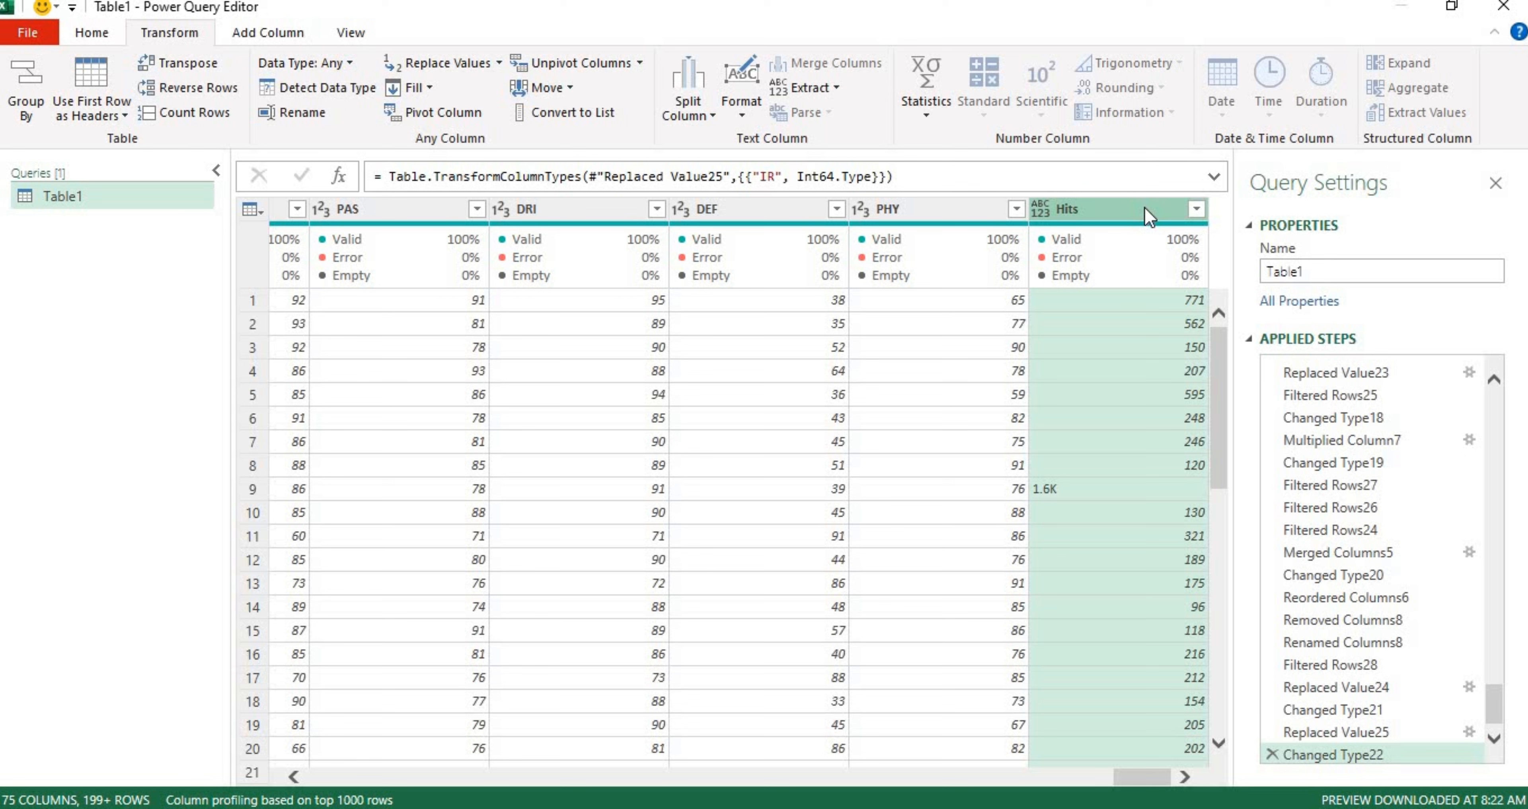
{"action": "left_click", "coordinate": [1193, 211]}
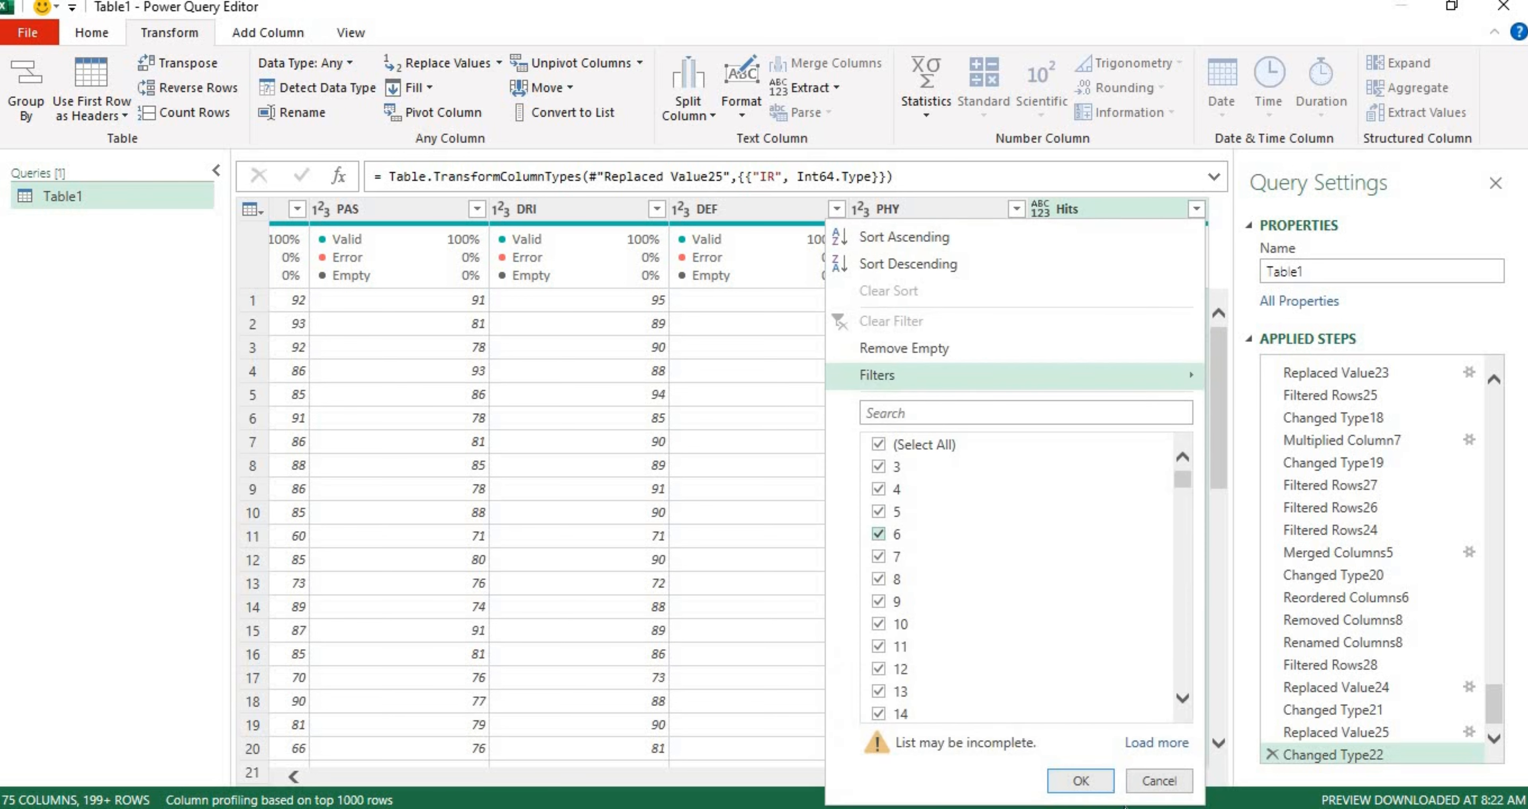
{"action": "left_click", "coordinate": [1165, 744]}
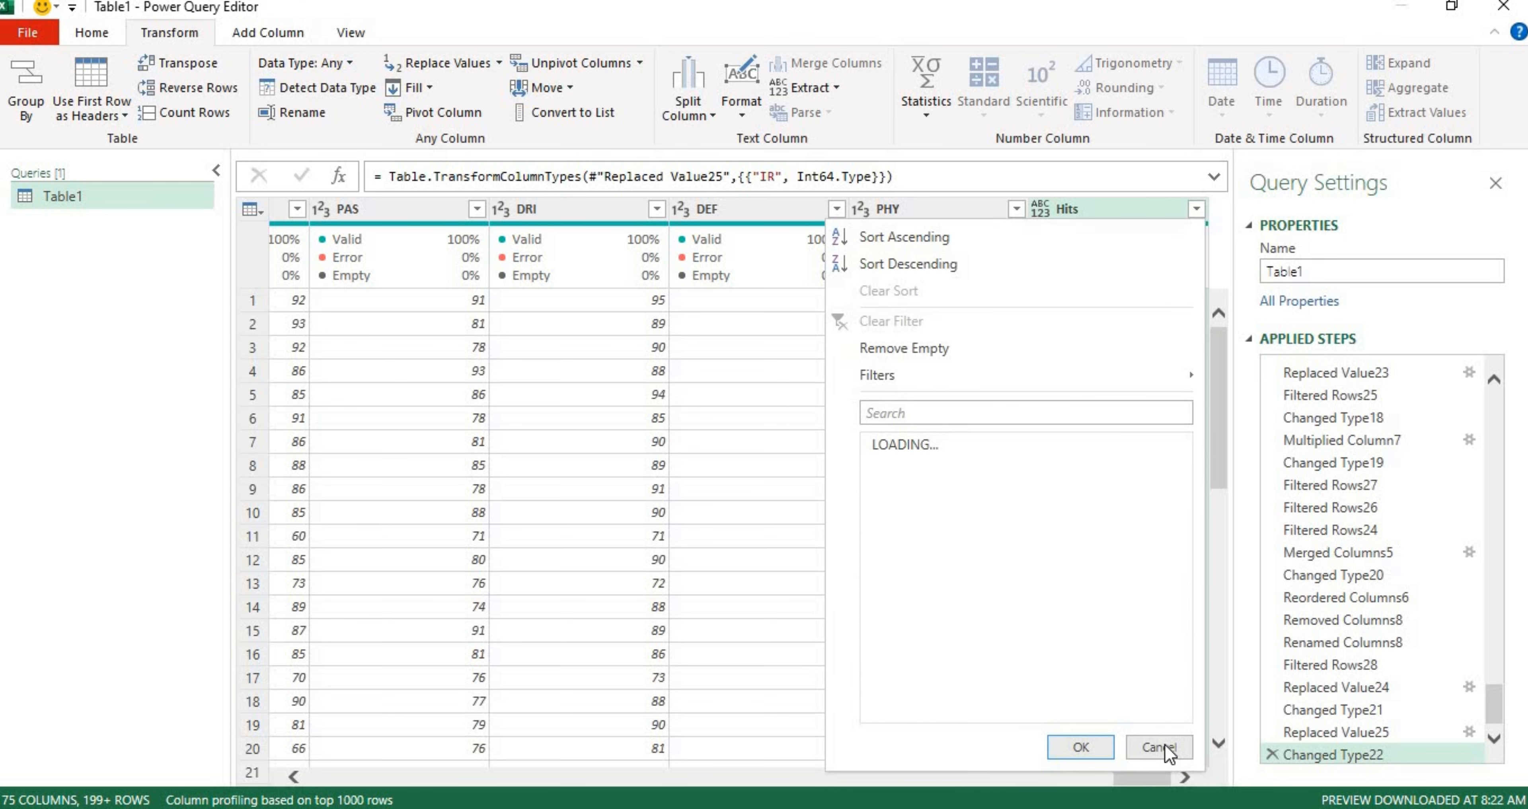
{"action": "left_click_drag", "start_coordinate": [1182, 478], "coordinate": [1209, 762]}
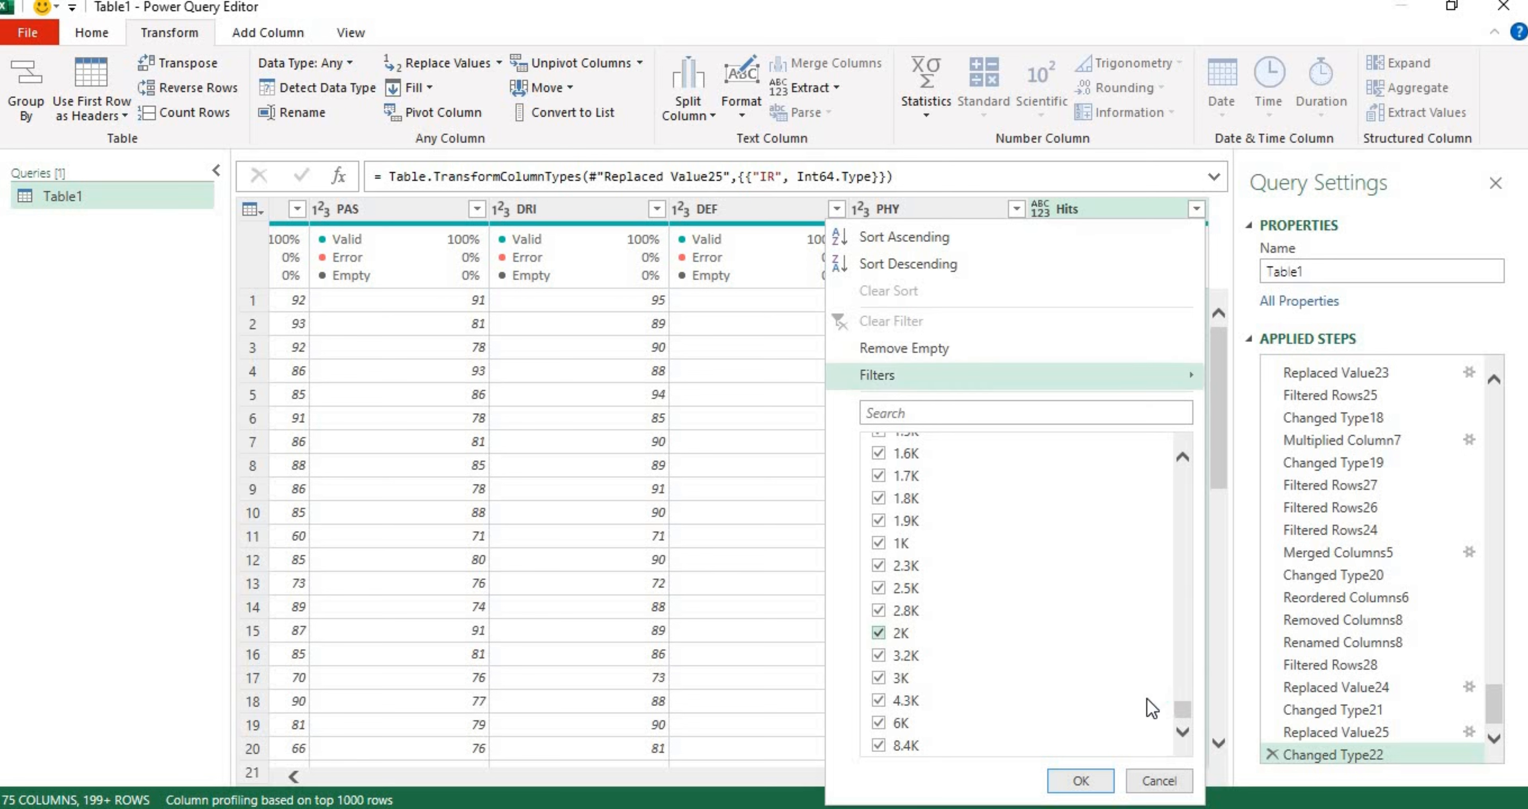
{"action": "left_click_drag", "start_coordinate": [1182, 708], "coordinate": [1189, 719]}
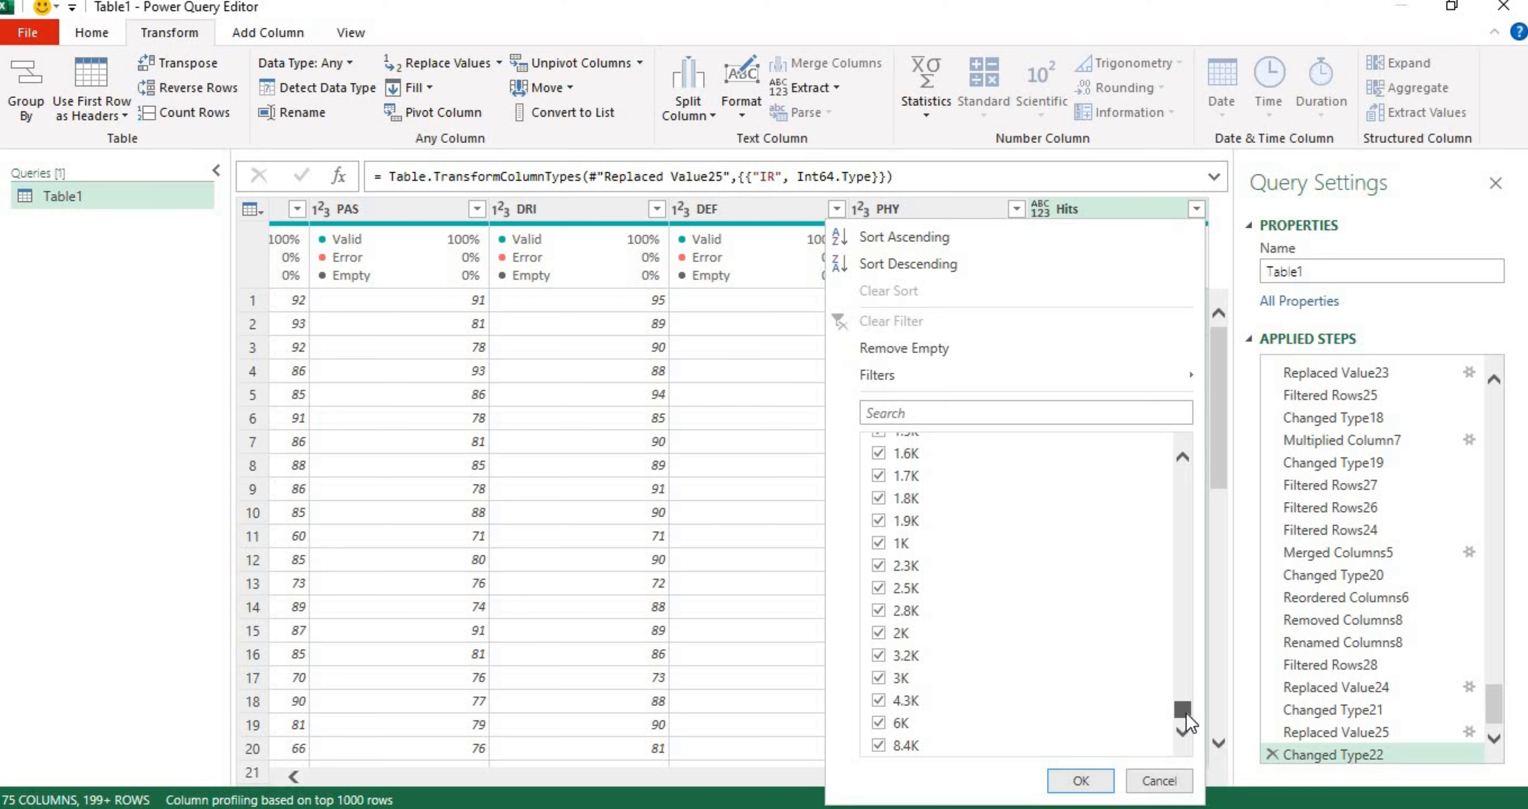
{"action": "left_click_drag", "start_coordinate": [1185, 712], "coordinate": [1185, 713]}
{"action": "left_click_drag", "start_coordinate": [1186, 714], "coordinate": [1187, 688]}
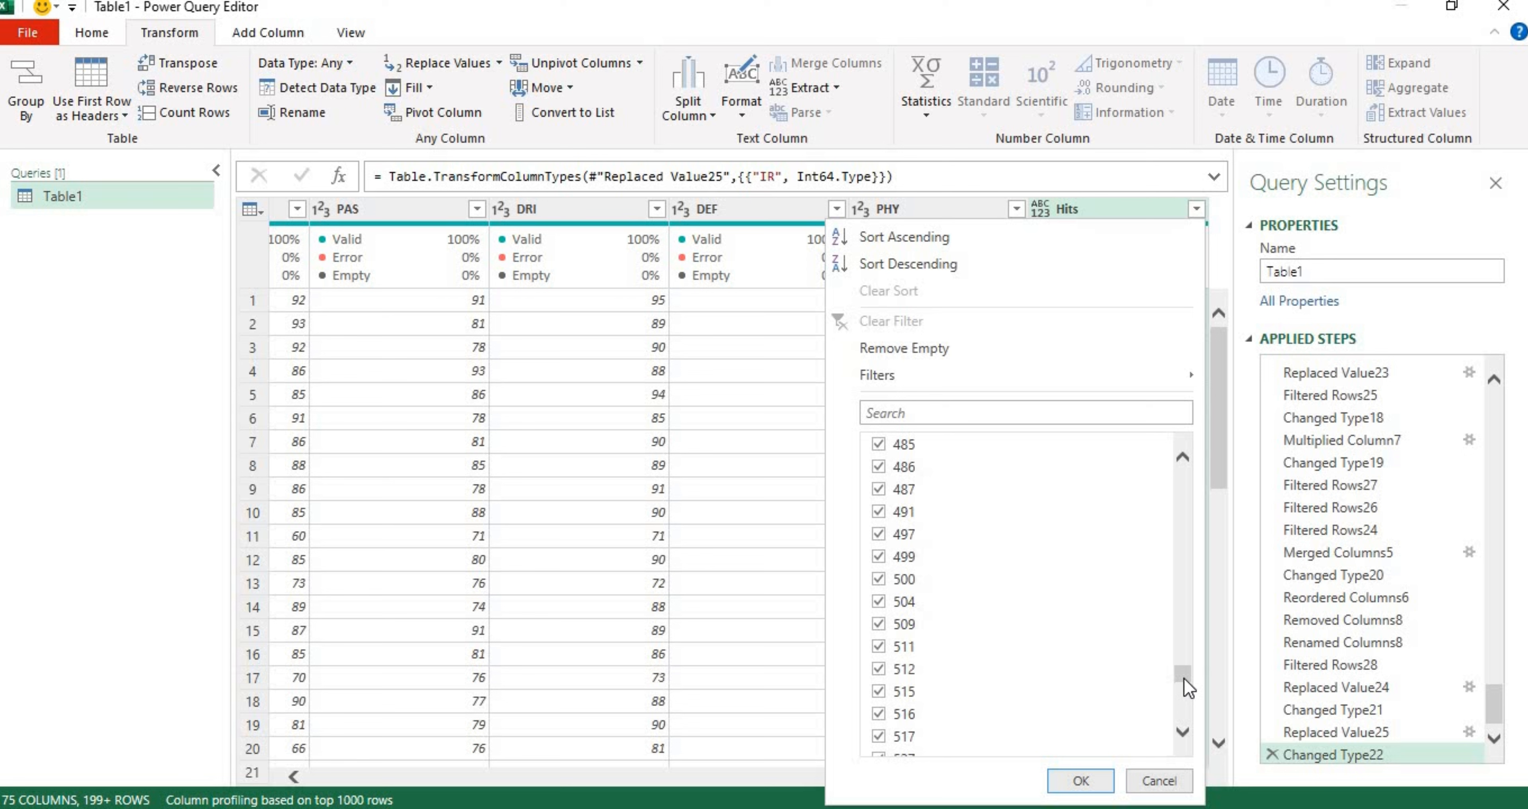
{"action": "left_click", "coordinate": [1098, 782]}
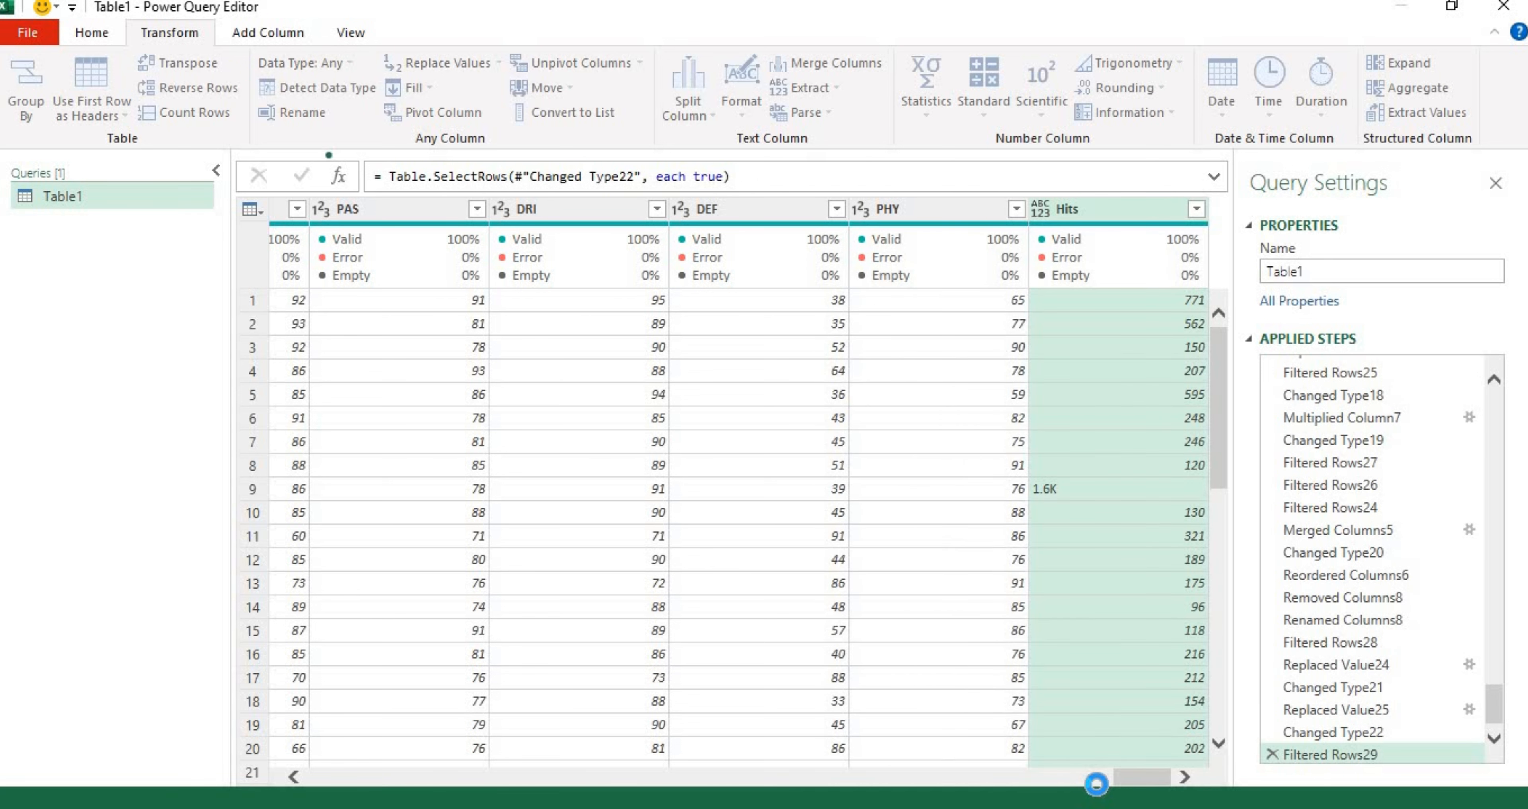
{"action": "left_click", "coordinate": [255, 36]}
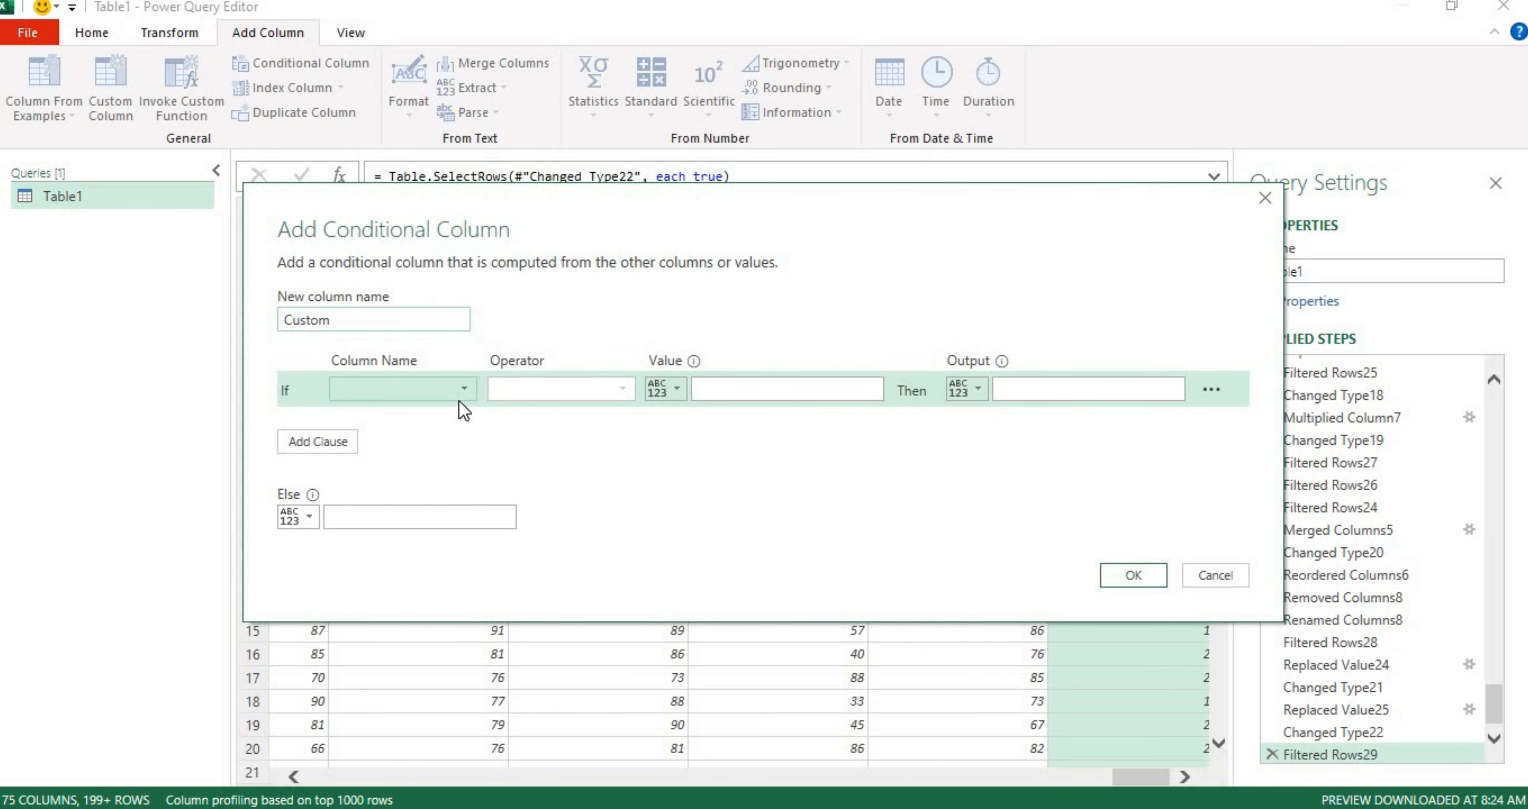
{"action": "left_click", "coordinate": [454, 394]}
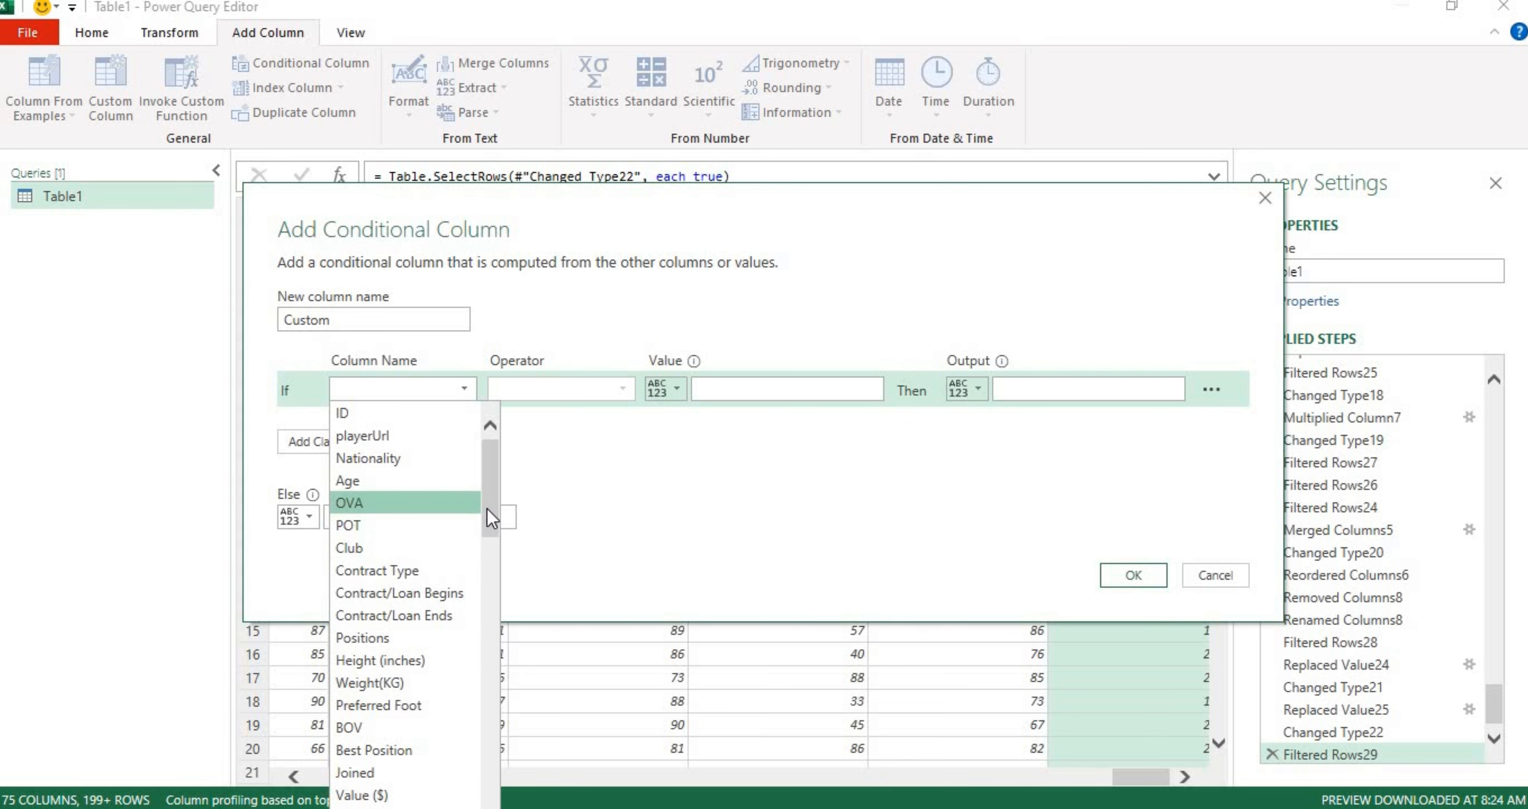
{"action": "left_click_drag", "start_coordinate": [487, 508], "coordinate": [495, 808]}
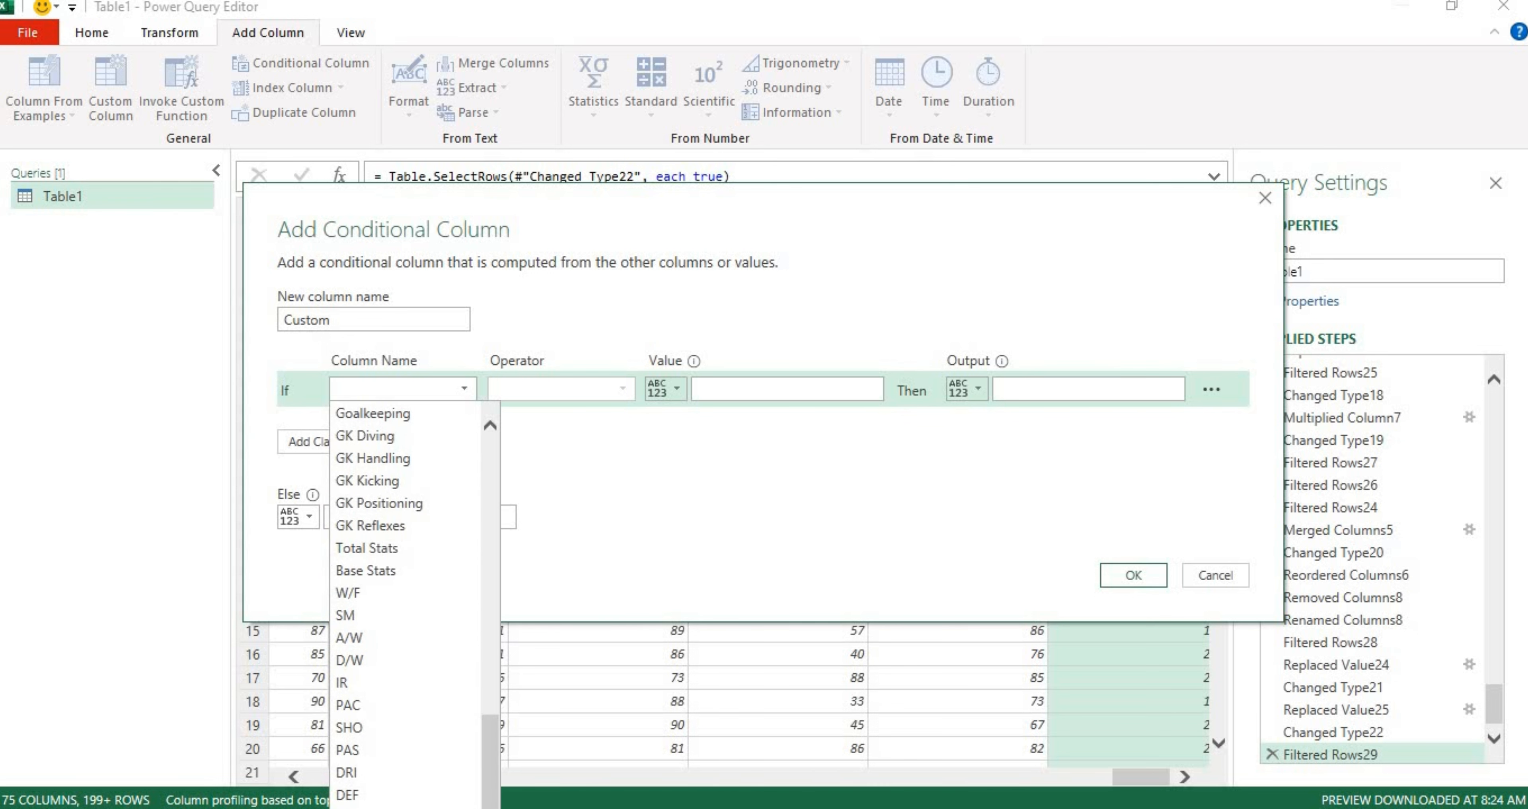
{"action": "left_click", "coordinate": [403, 808]}
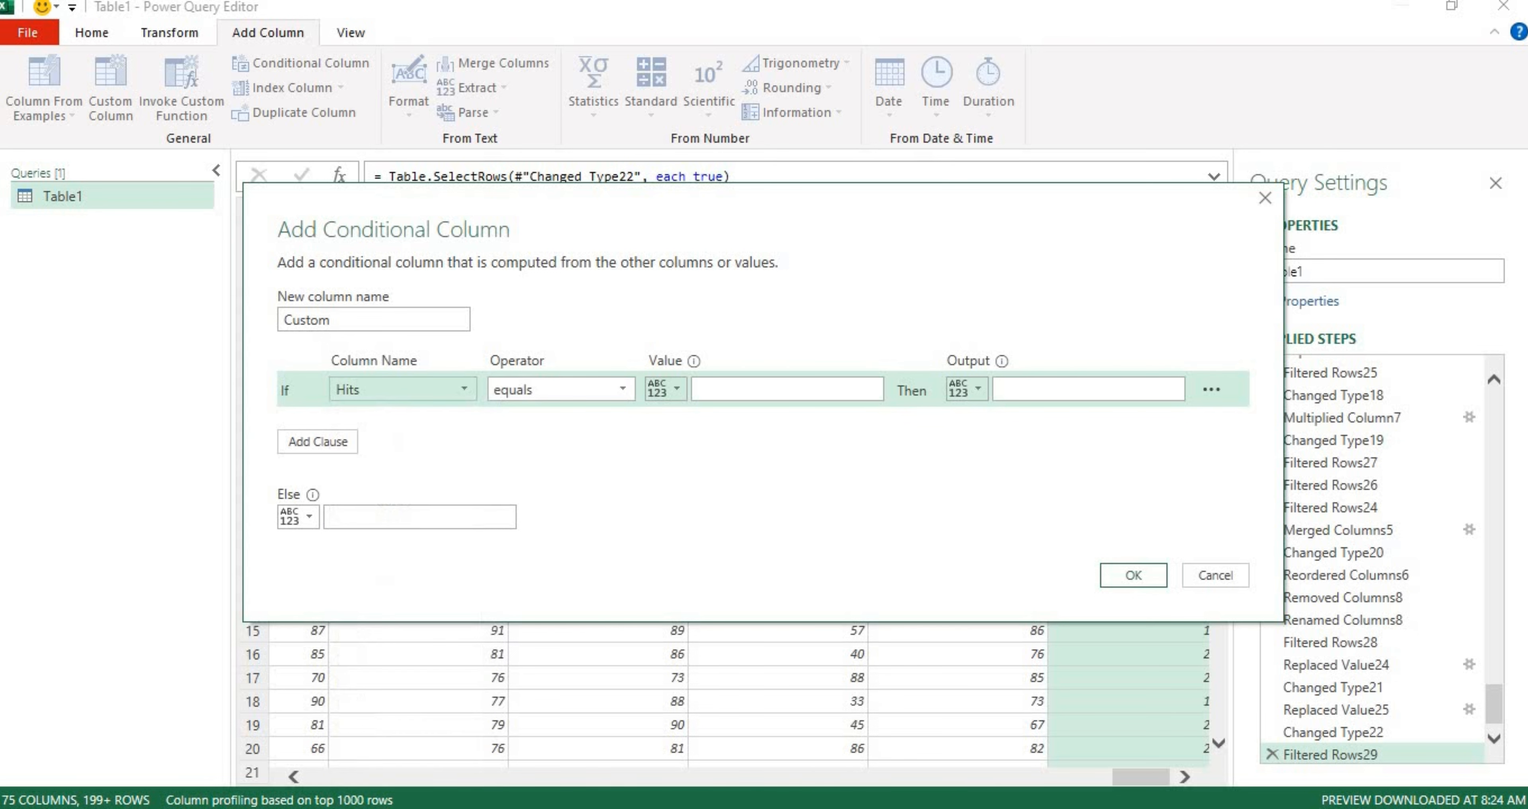
{"action": "left_click", "coordinate": [606, 399]}
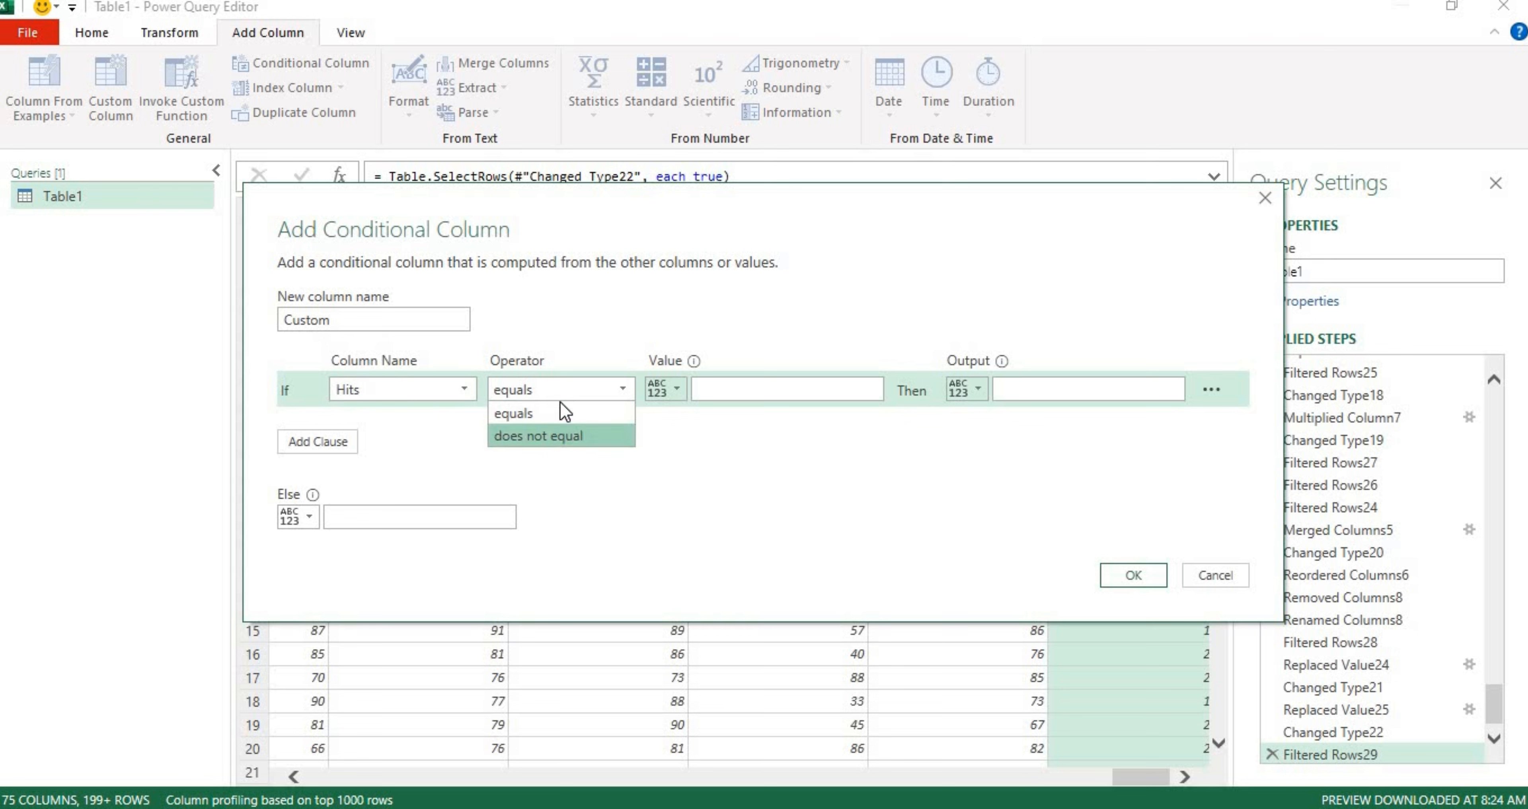
{"action": "left_click", "coordinate": [1256, 188]}
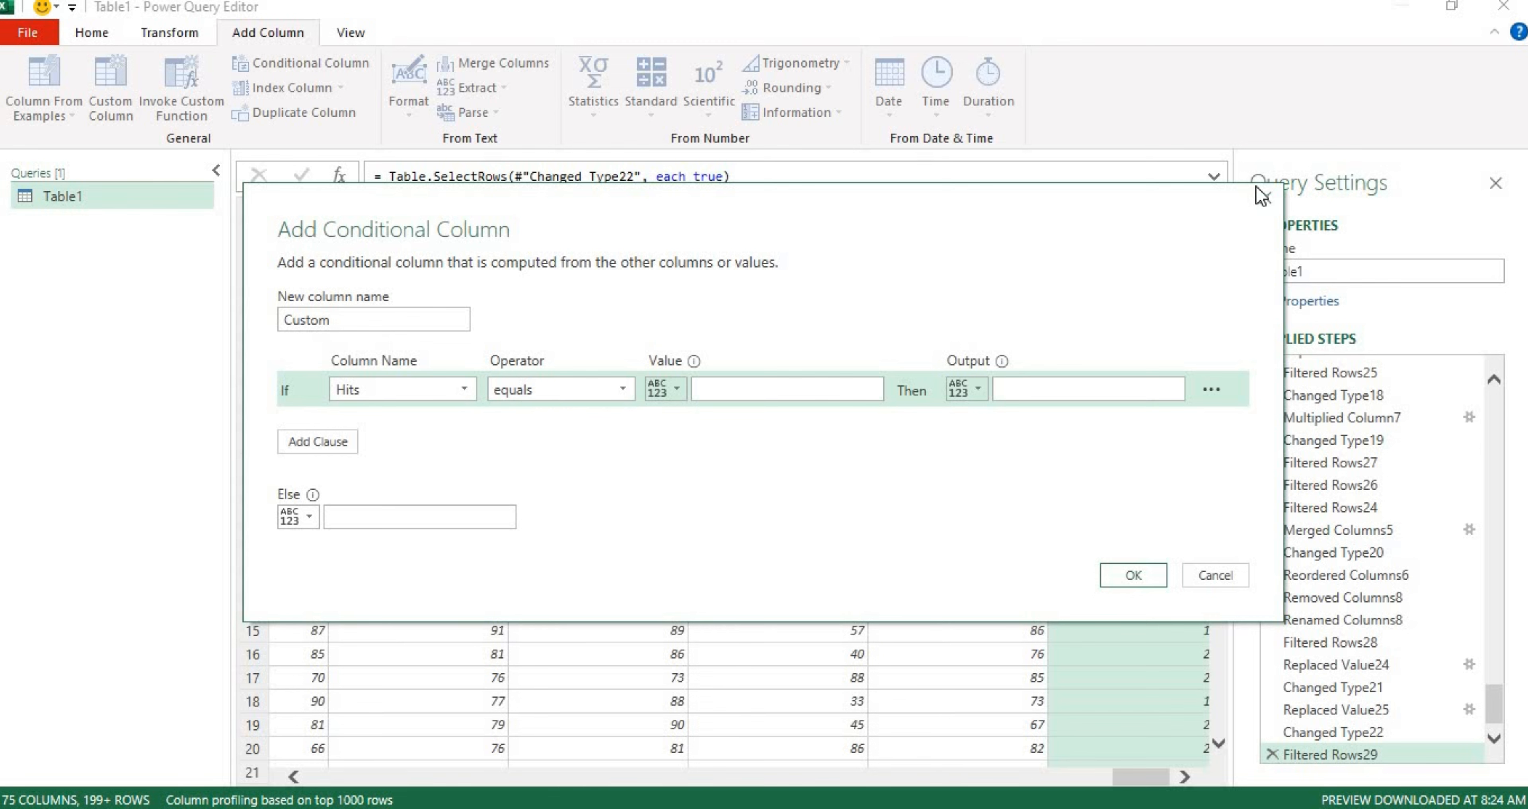
- Change the data type of the Hits column to Text
{"action": "left_click", "coordinate": [1147, 213]}
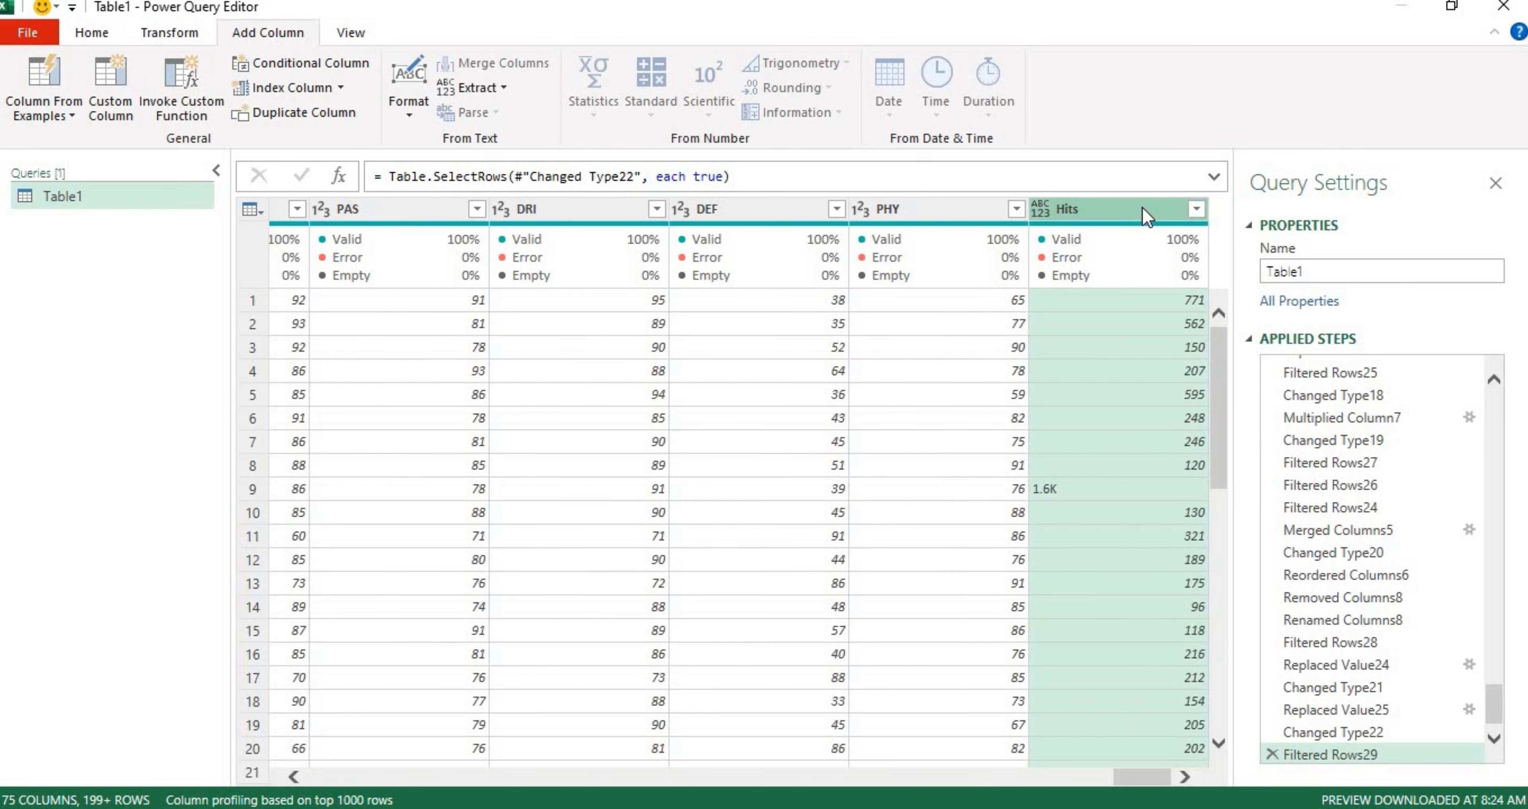
{"action": "left_click", "coordinate": [187, 34]}
{"action": "left_click", "coordinate": [350, 61]}
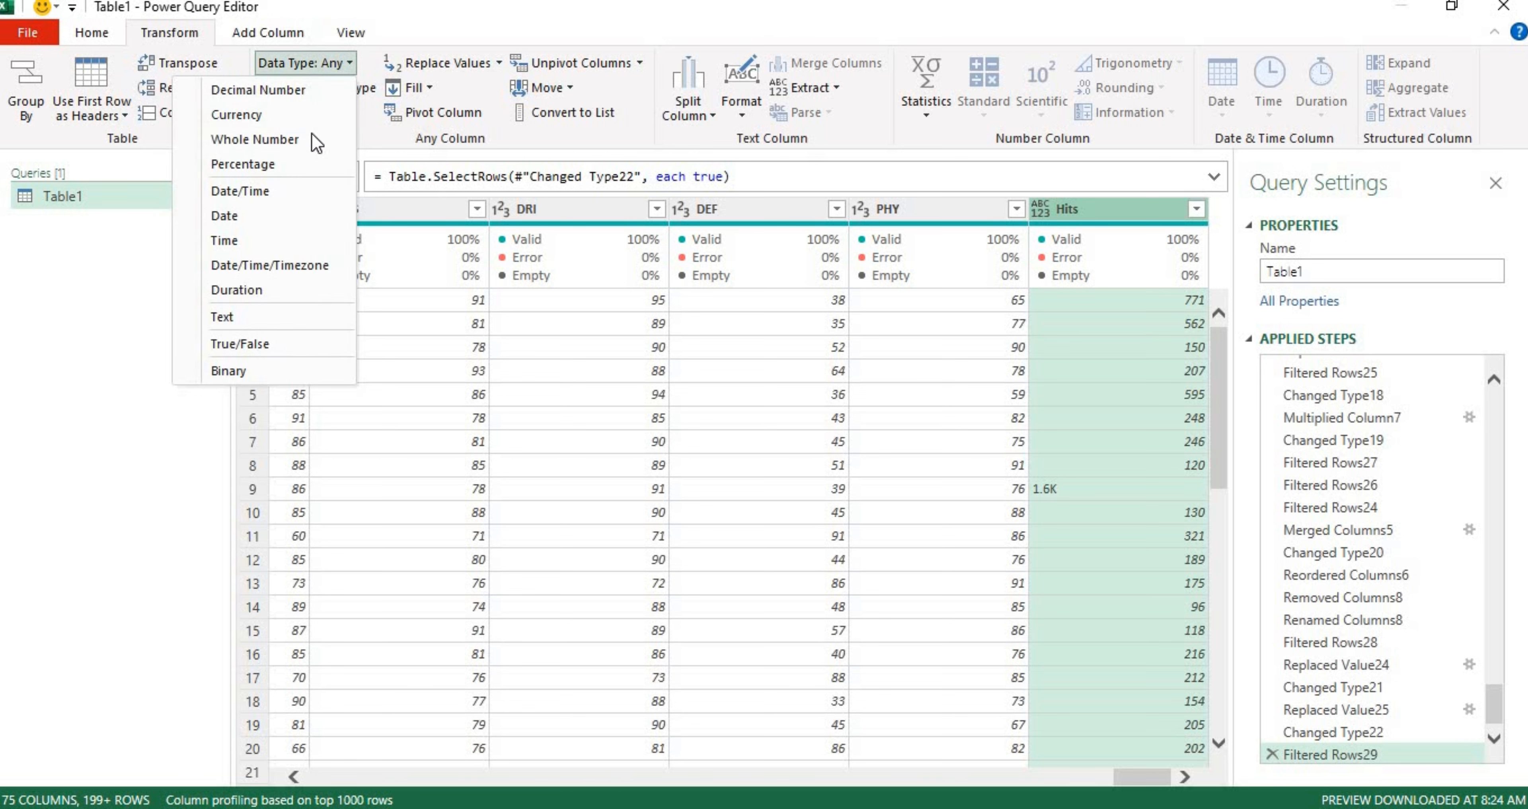
{"action": "left_click", "coordinate": [309, 315]}
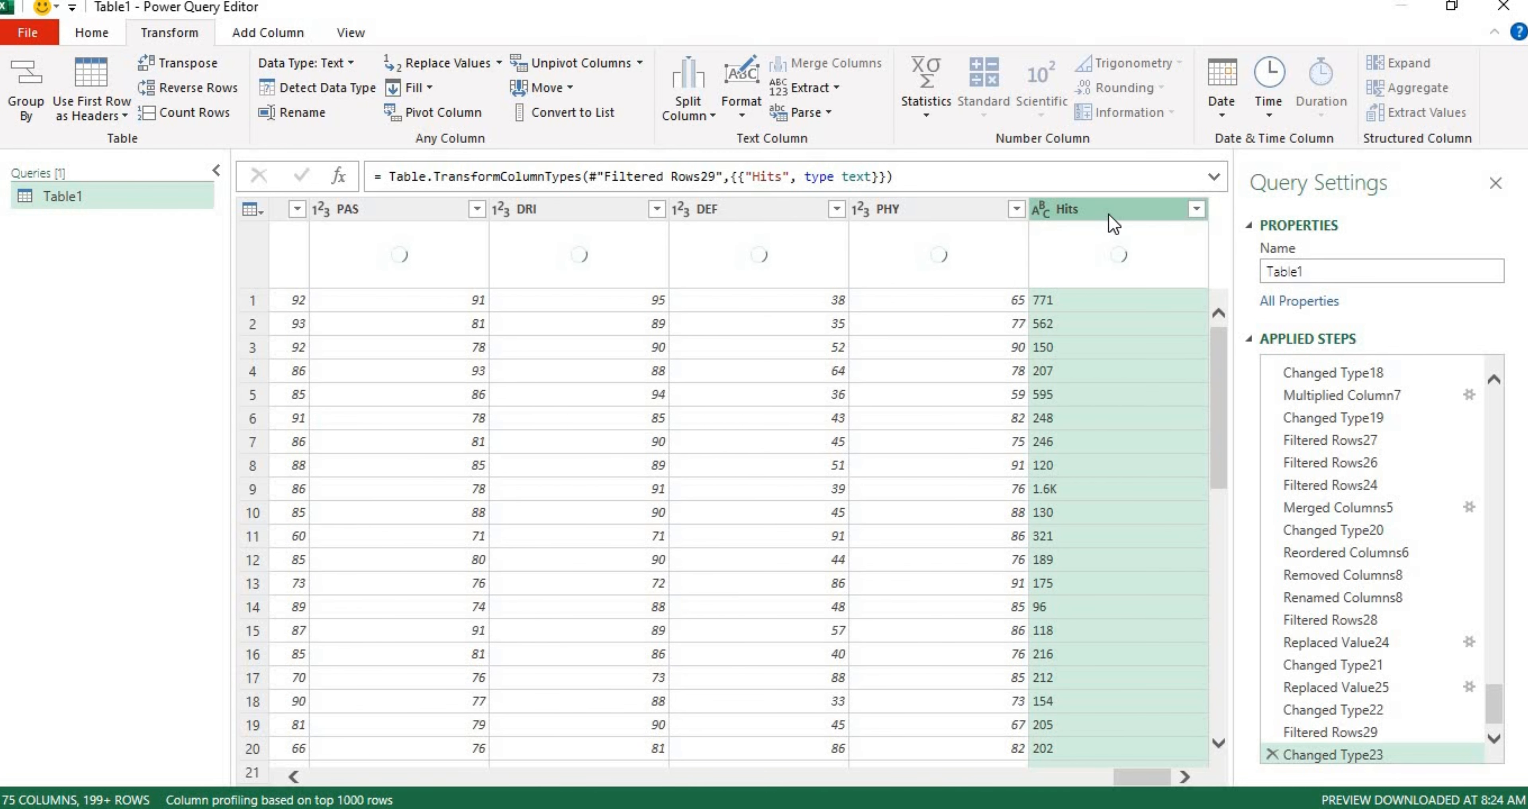
- Start a new conditional column whose condition checks that the Hits column contains "K"
{"action": "left_click", "coordinate": [267, 32]}
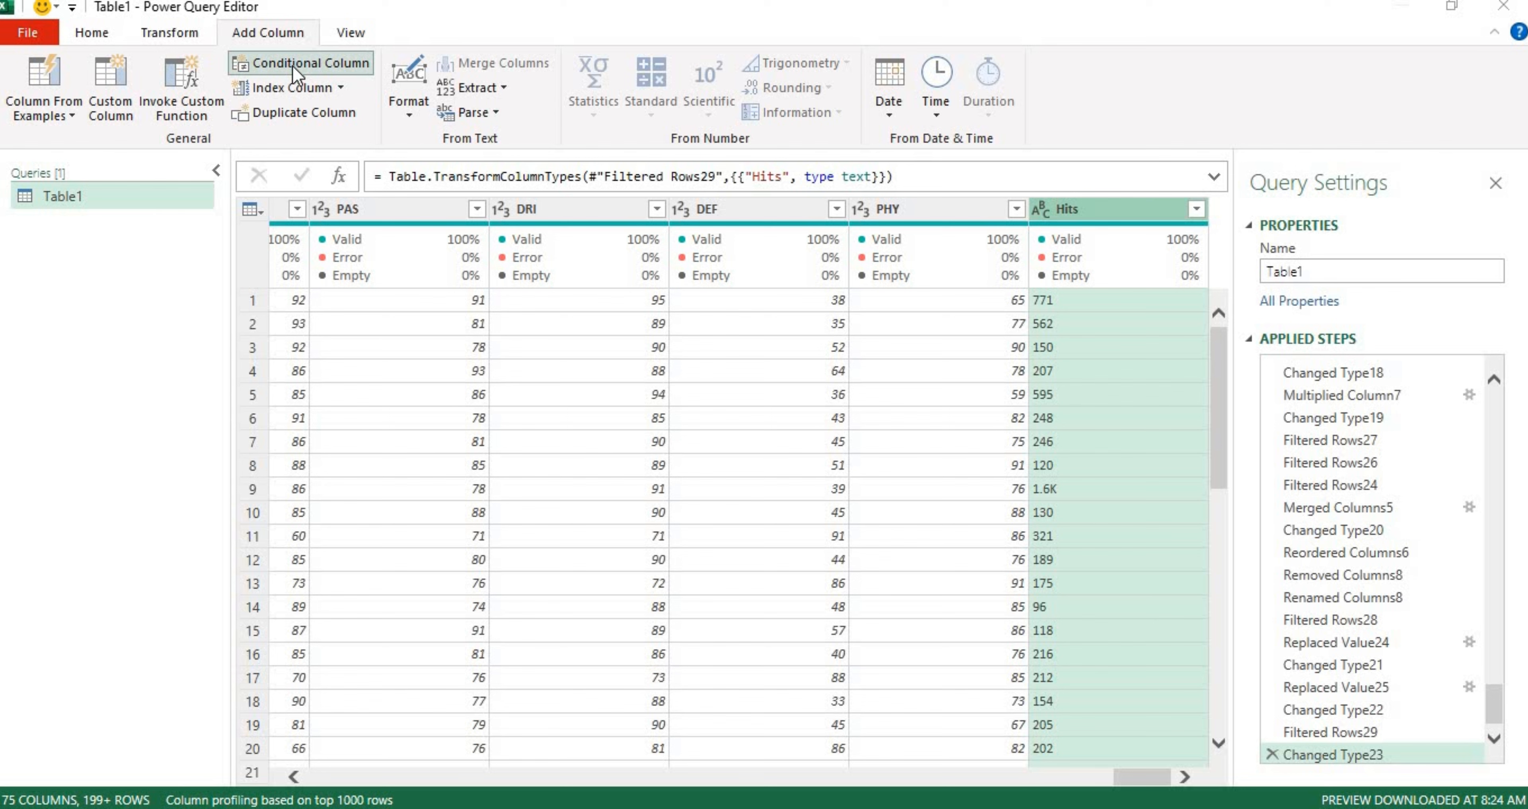
{"action": "left_click", "coordinate": [293, 66]}
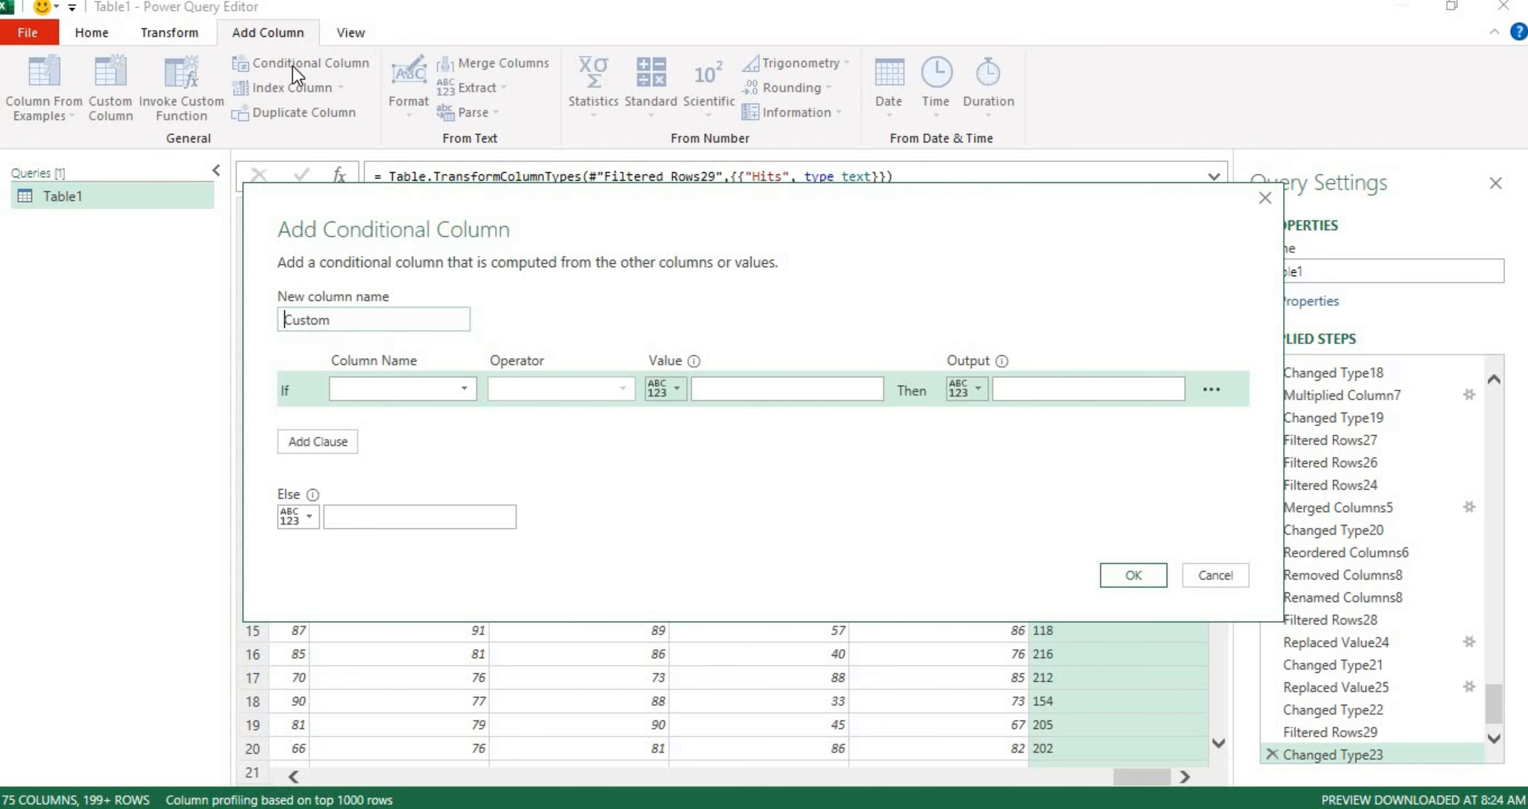
{"action": "left_click", "coordinate": [469, 389]}
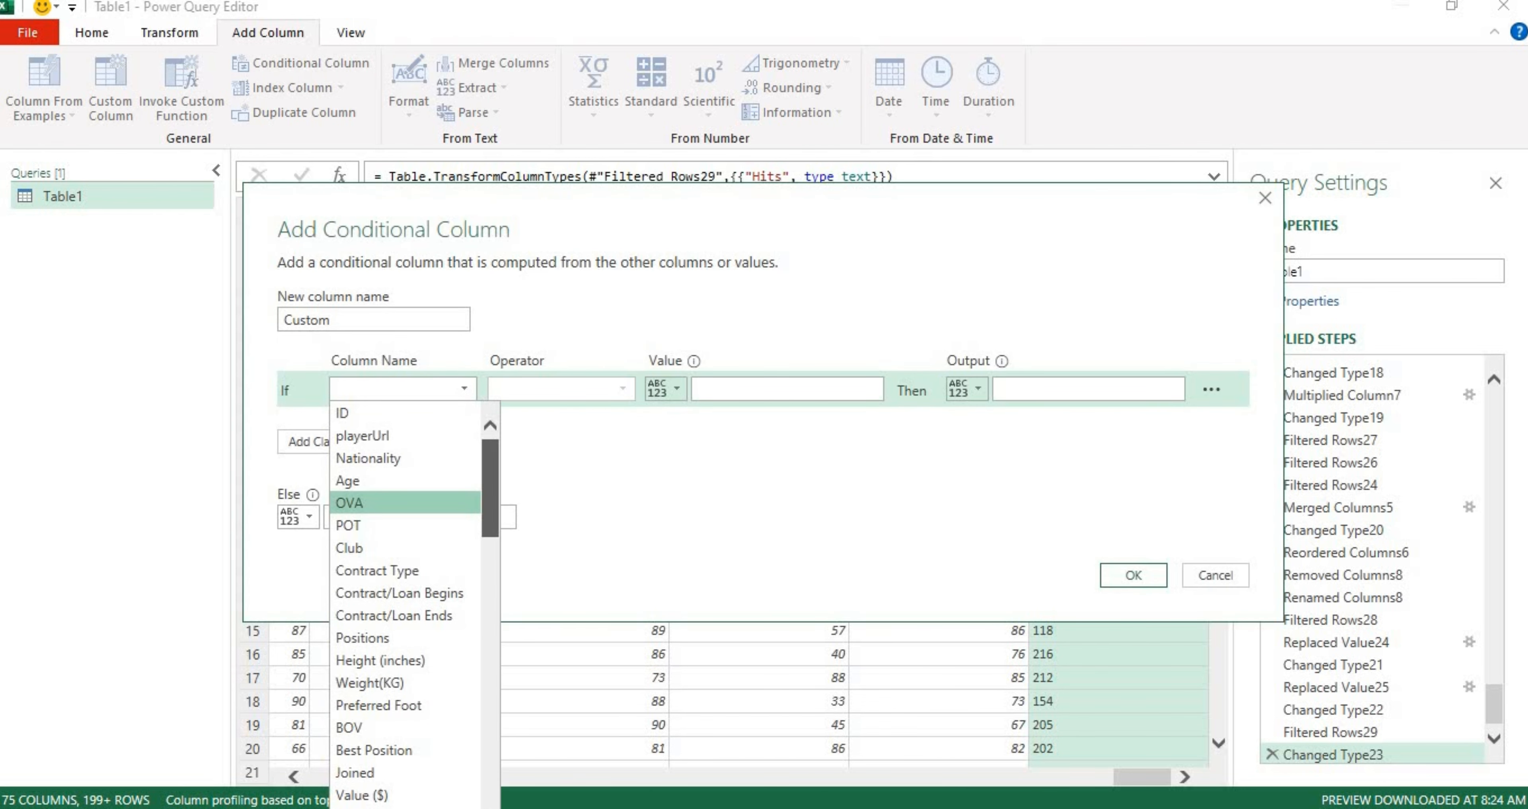
{"action": "left_click_drag", "start_coordinate": [494, 512], "coordinate": [494, 786]}
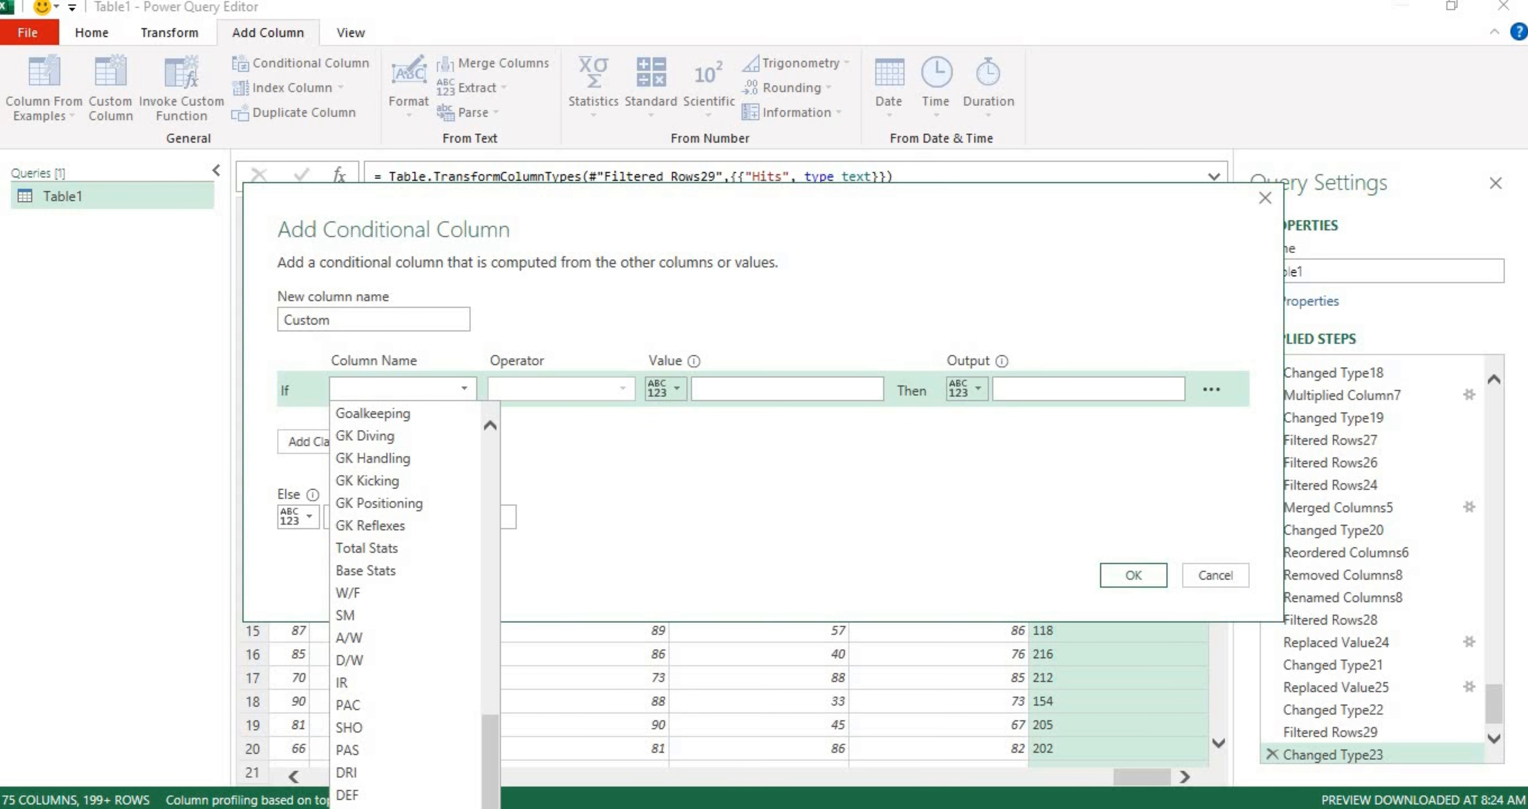
{"action": "left_click", "coordinate": [356, 807]}
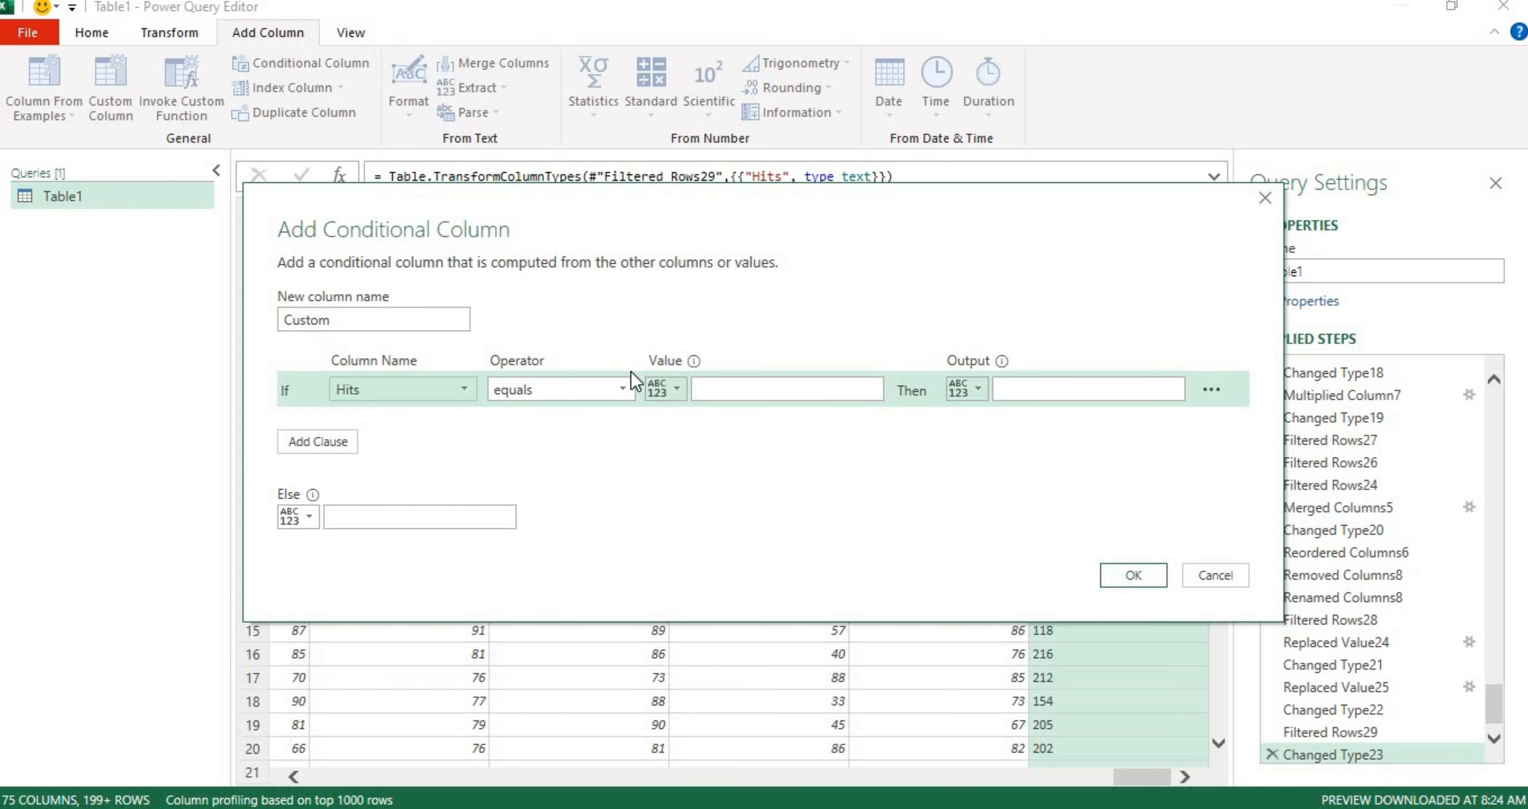
{"action": "left_click", "coordinate": [617, 397]}
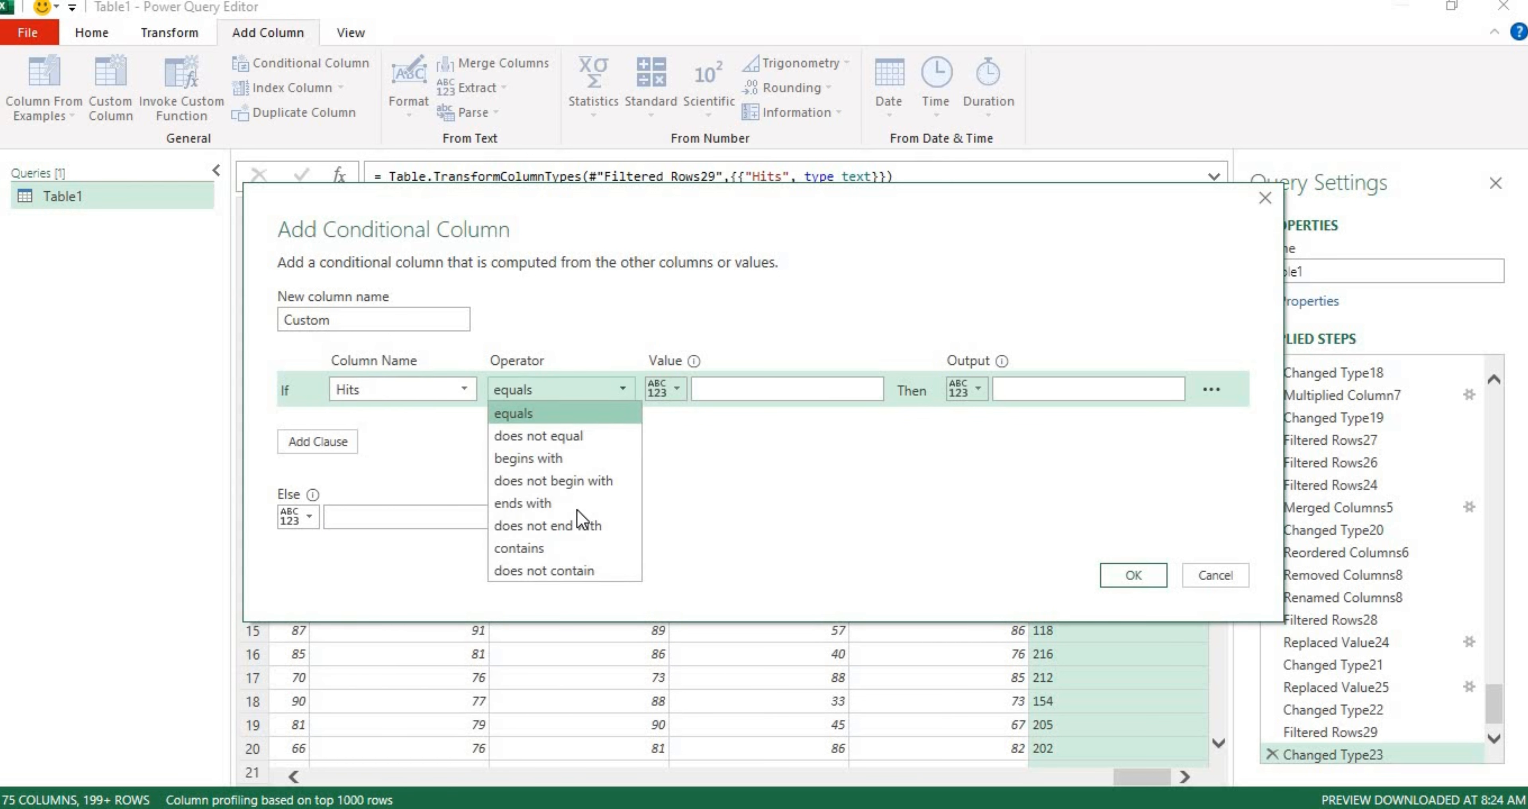
{"action": "left_click", "coordinate": [580, 547]}
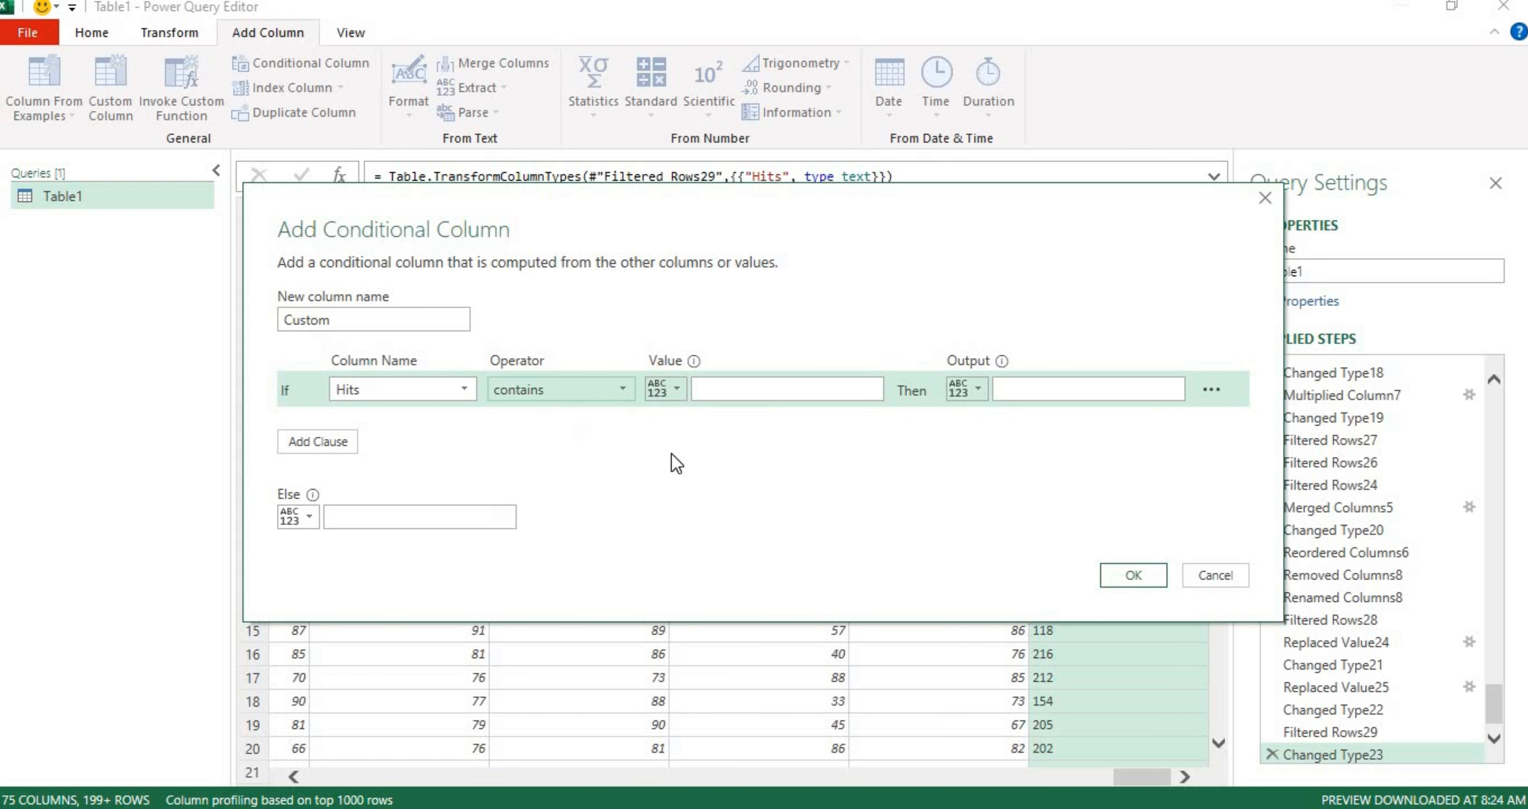
{"action": "left_click", "coordinate": [740, 388]}
{"action": "type", "text": "k"}
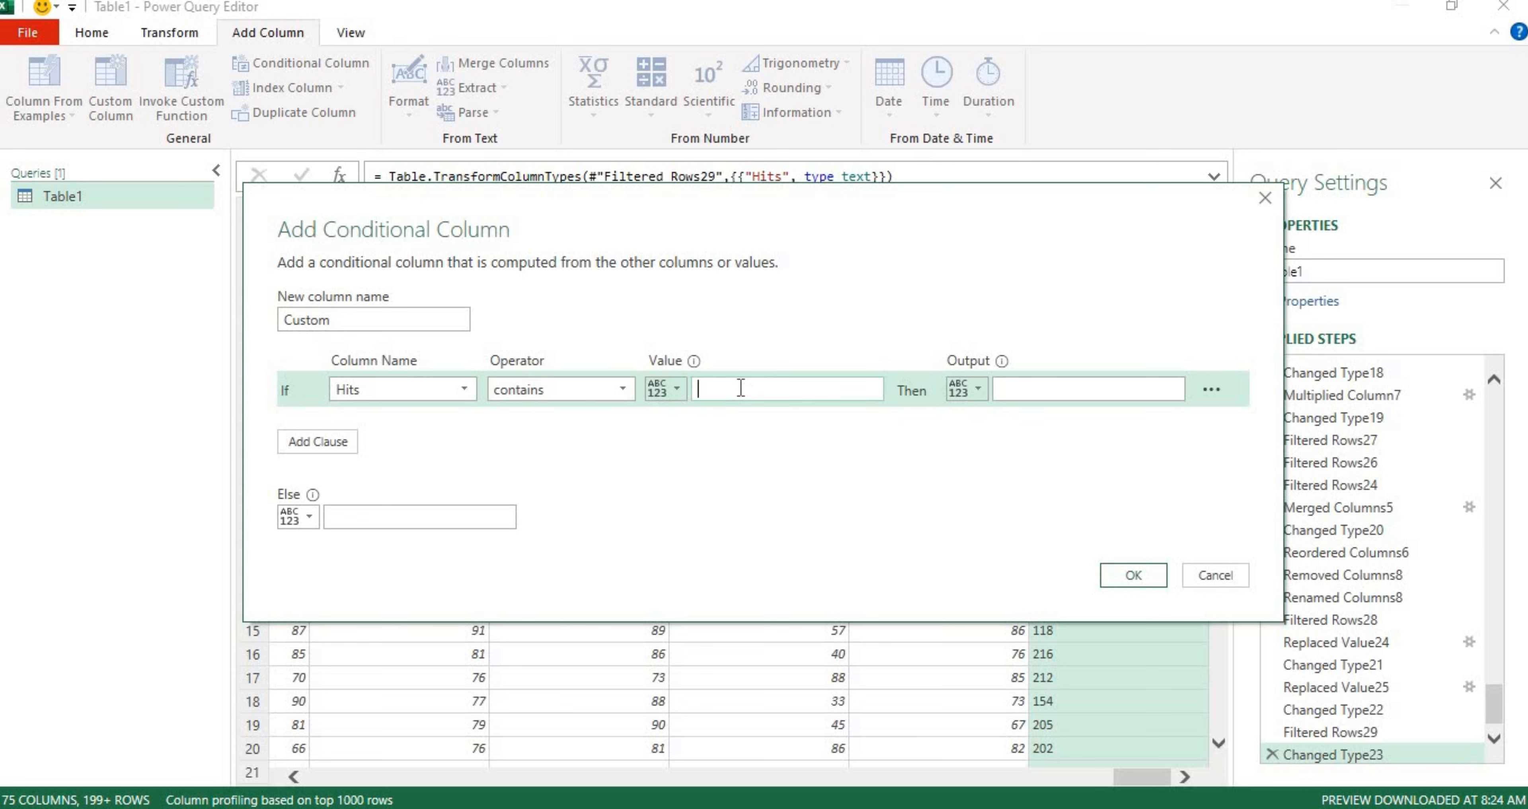
{"action": "key", "text": "BackSpace"}
{"action": "type", "text": "K"}
- Make the condition output the value of the Hits column and create the conditional column with no else value
{"action": "left_click", "coordinate": [979, 401]}
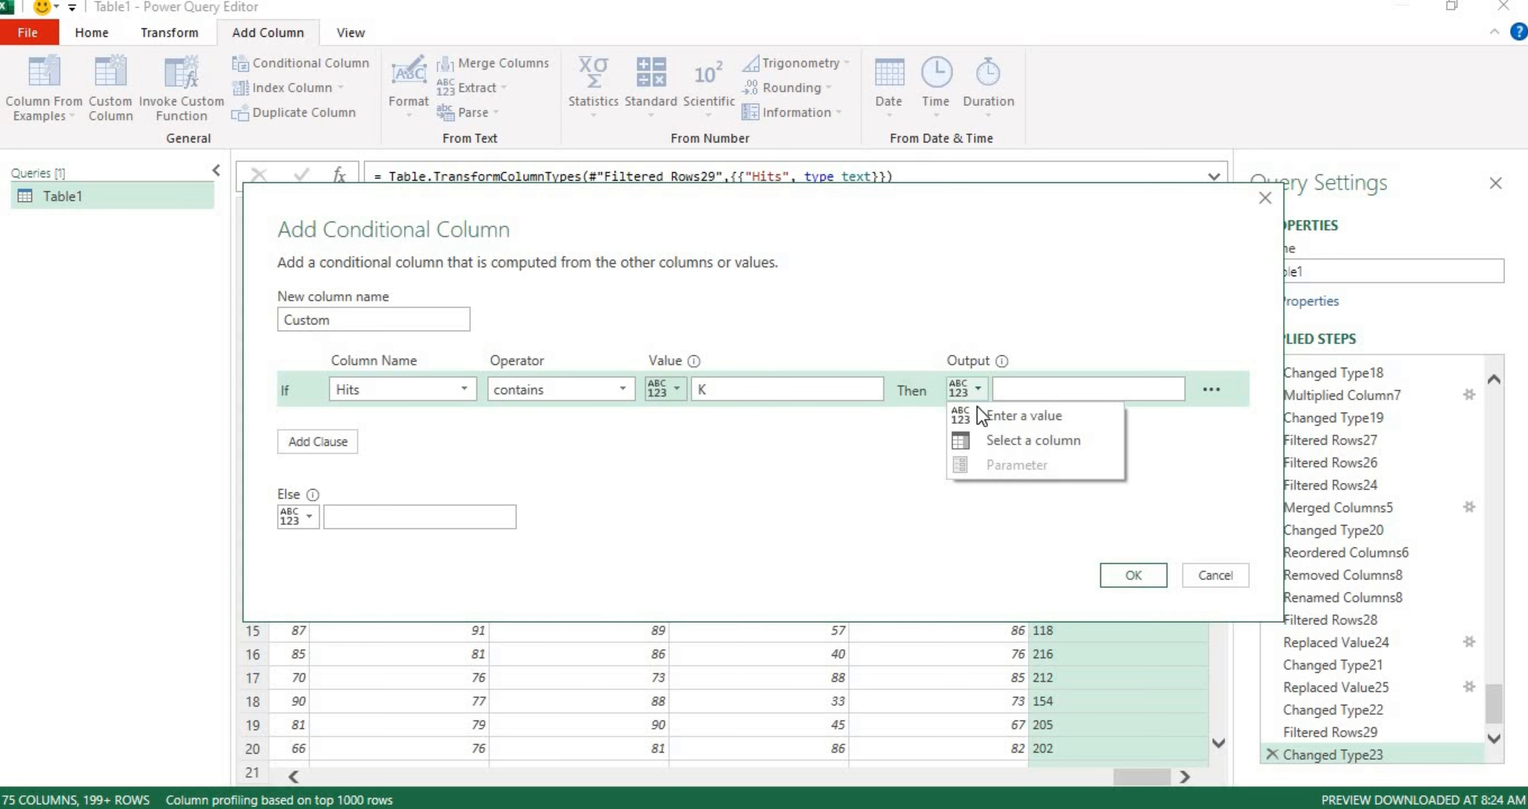
{"action": "left_click", "coordinate": [1008, 440]}
{"action": "left_click", "coordinate": [1099, 391]}
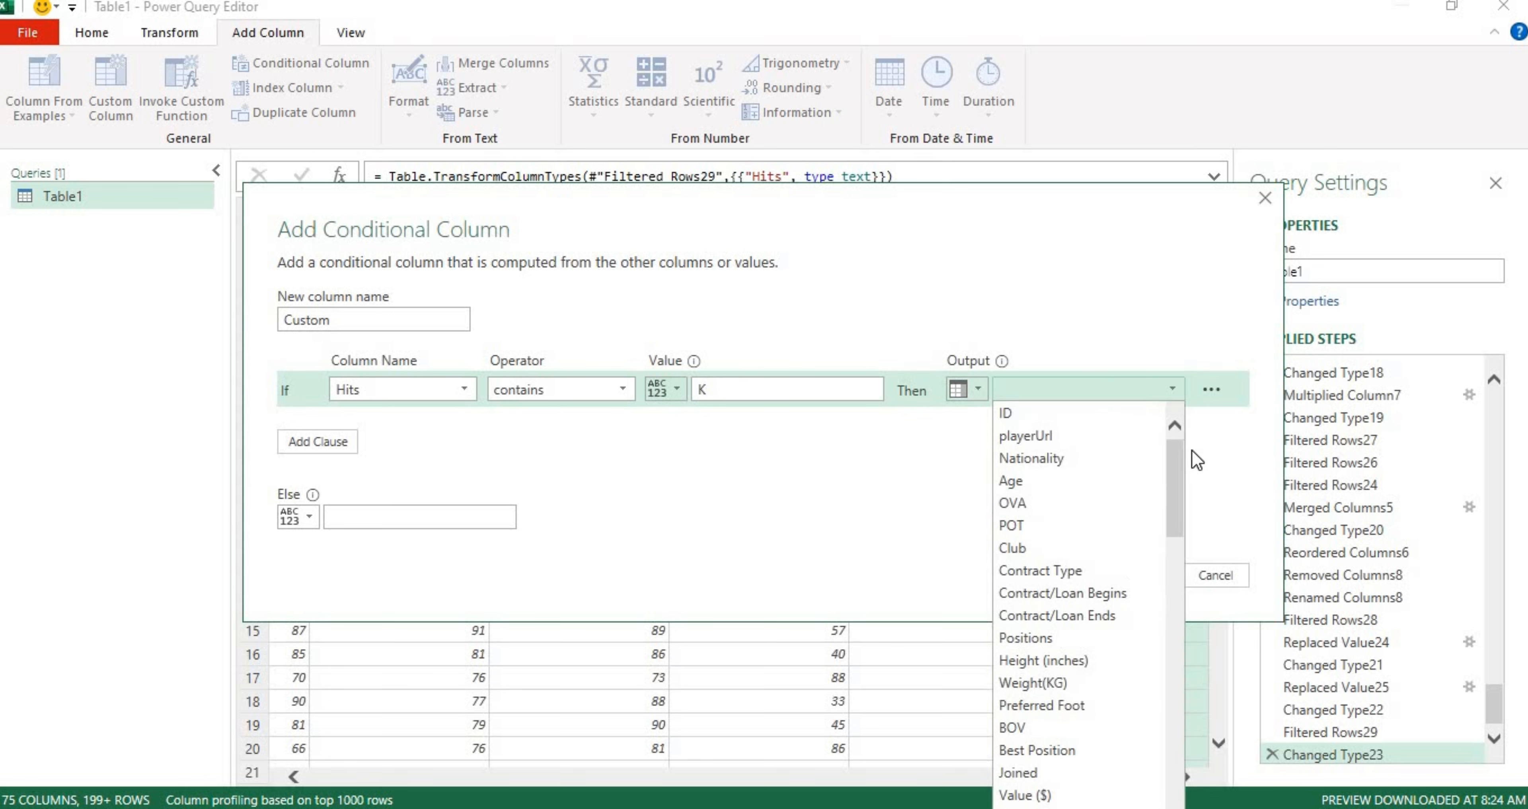
{"action": "scroll", "coordinate": [1159, 670], "scroll_direction": "down", "scroll_amount": 15}
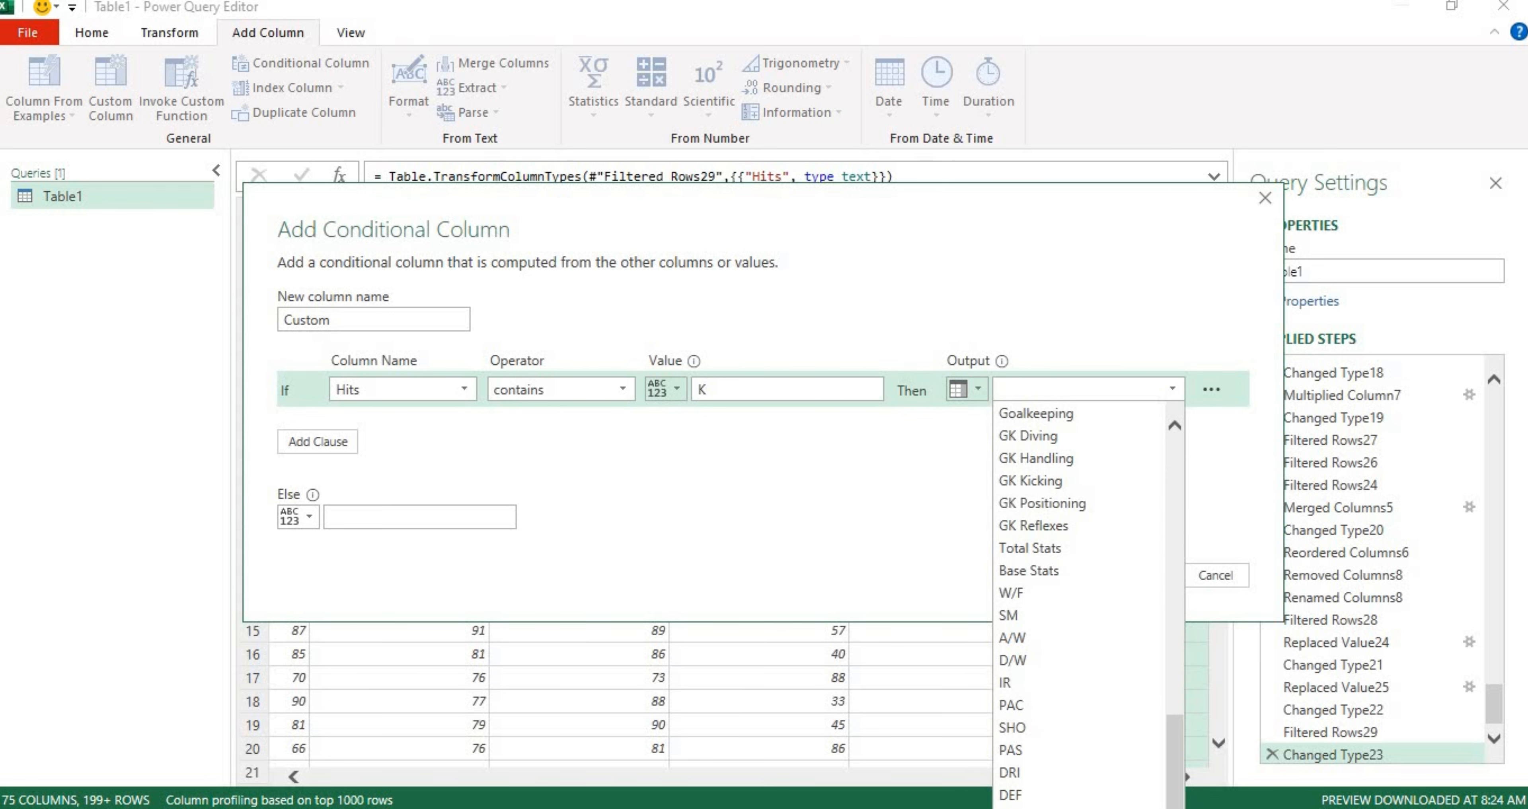
{"action": "left_click", "coordinate": [1014, 807]}
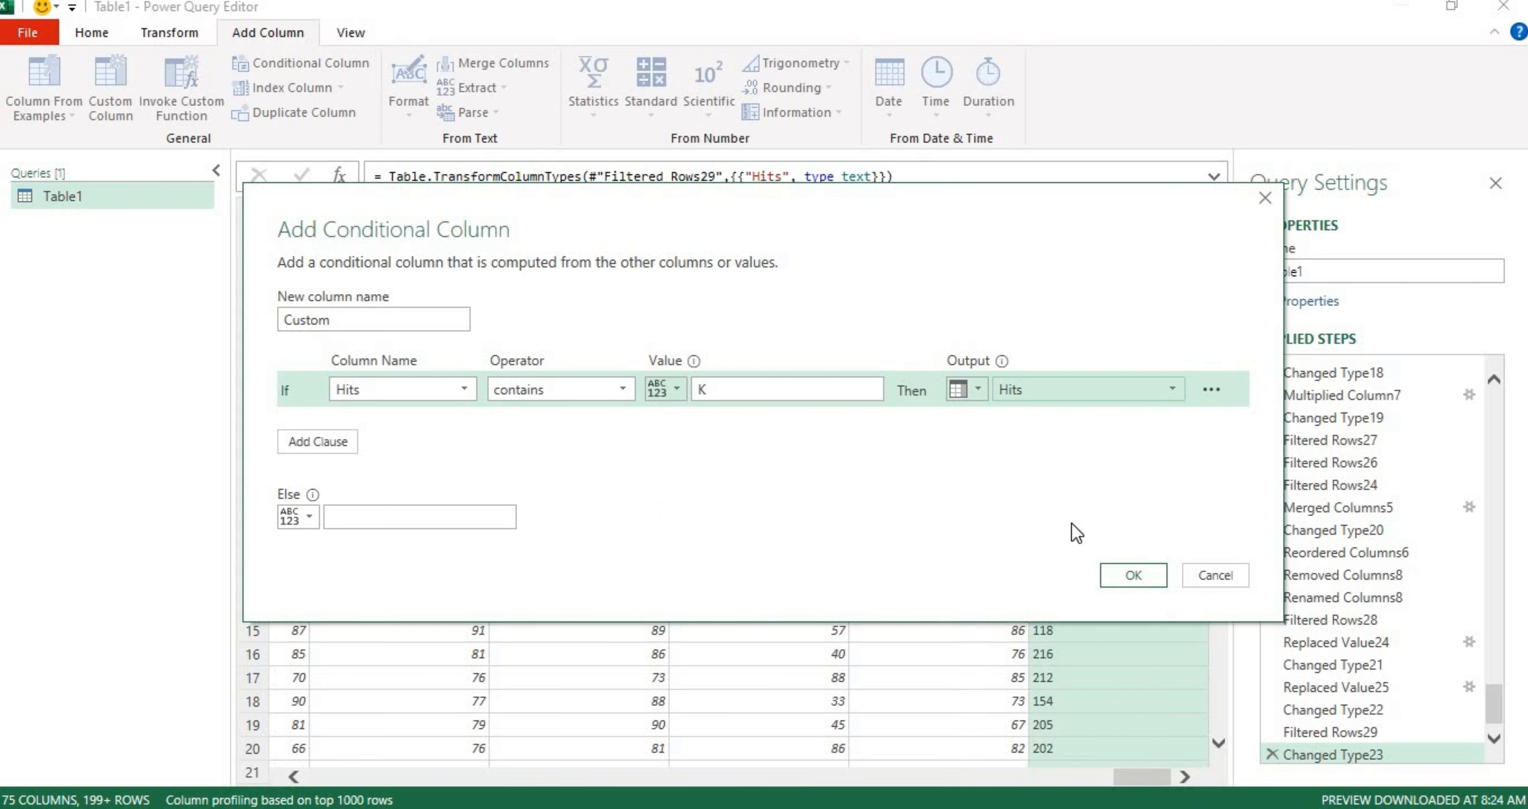
{"action": "left_click", "coordinate": [1133, 575]}
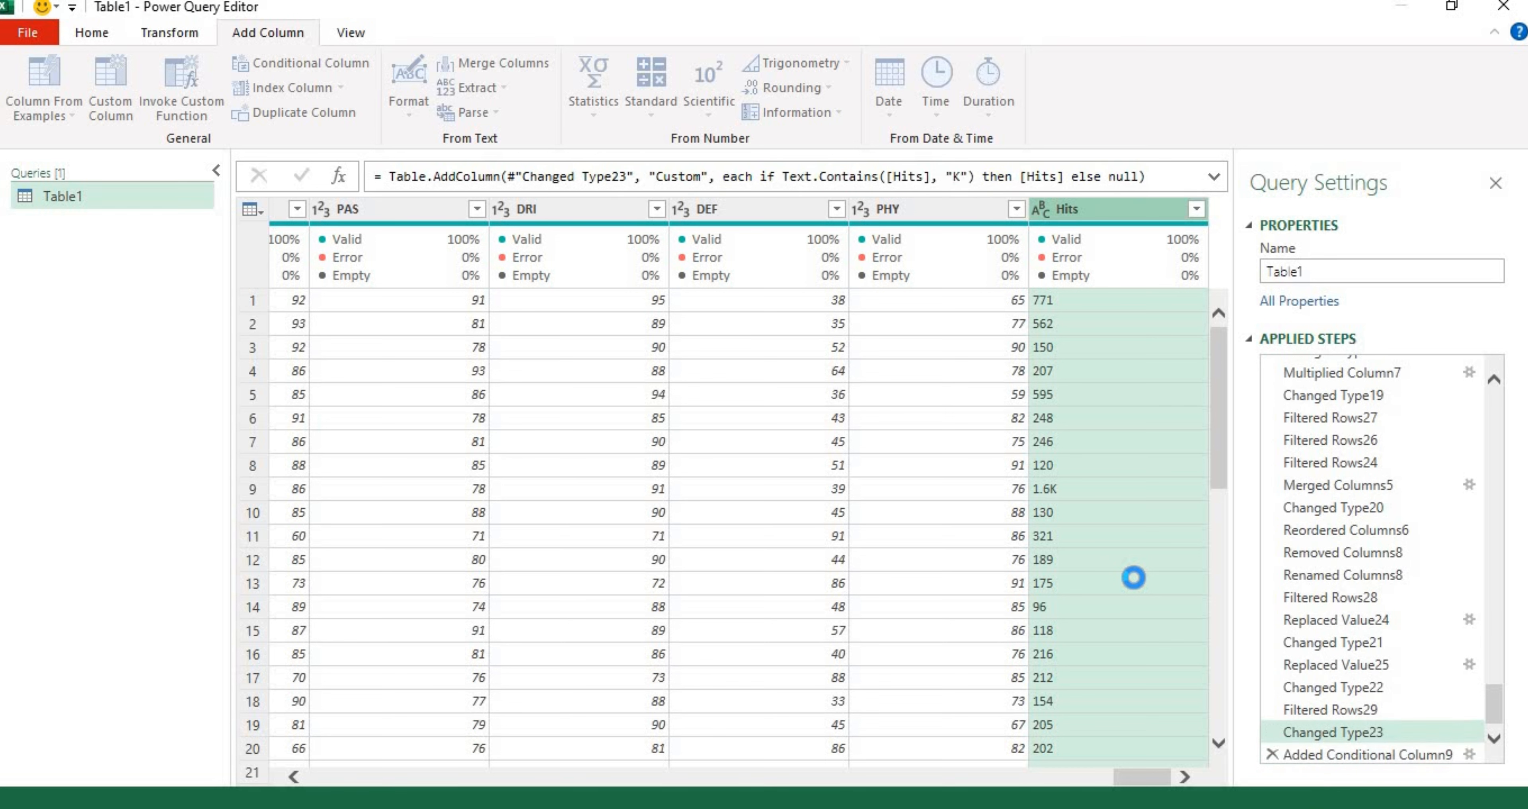
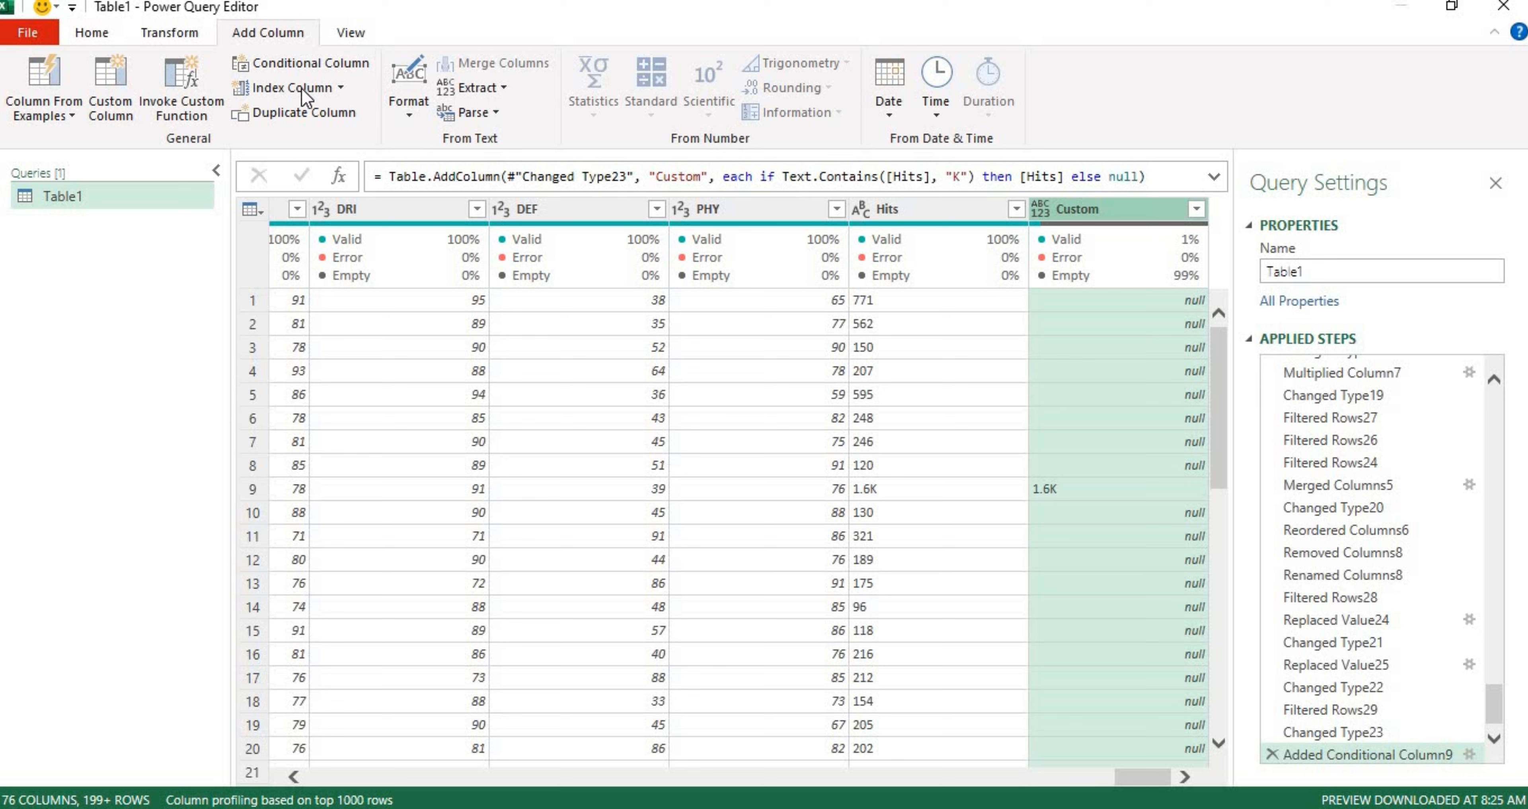
- Replace null with "none" in the Custom column
{"action": "left_click", "coordinate": [166, 34]}
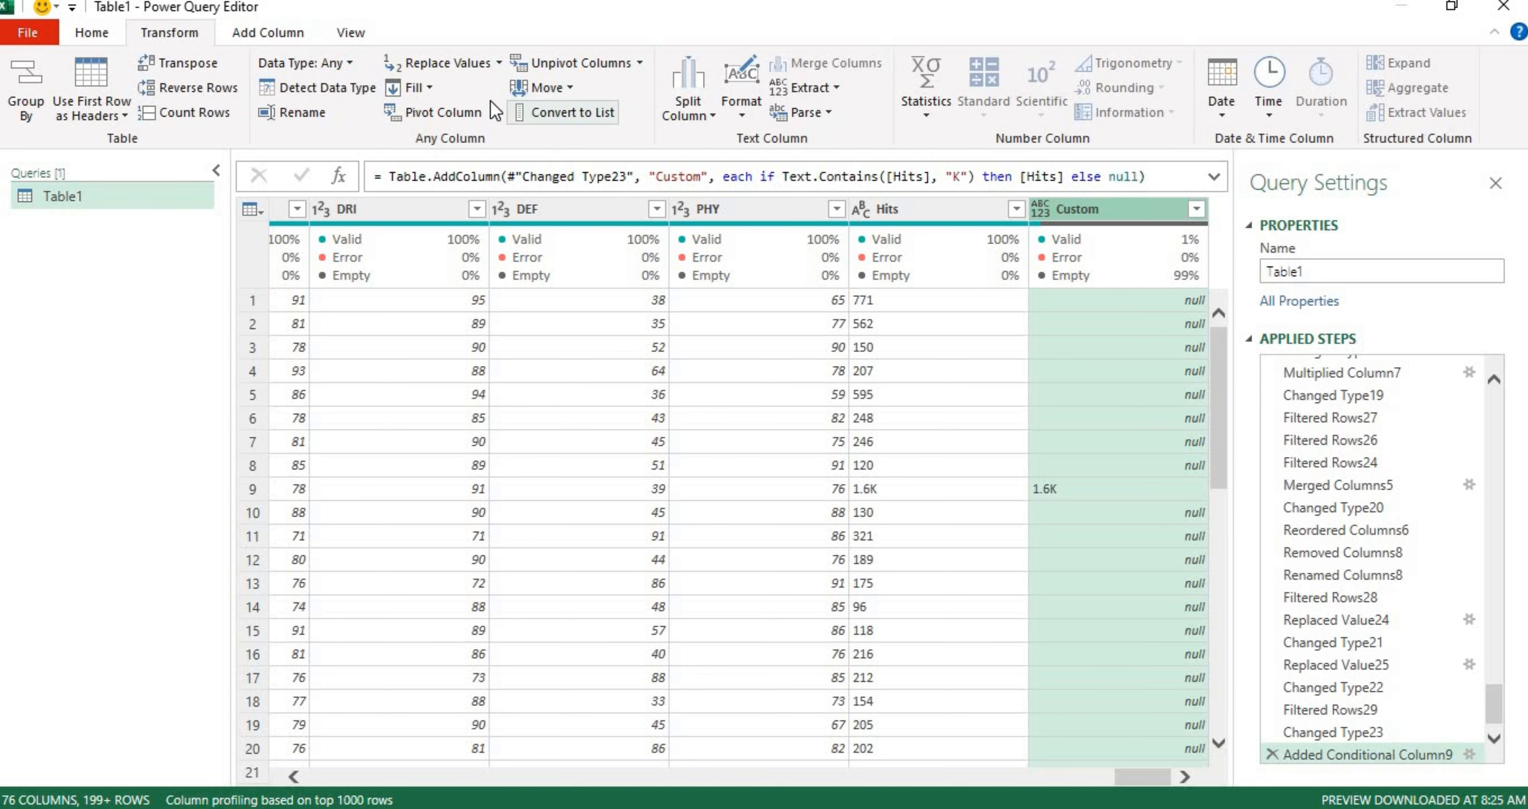
{"action": "left_click", "coordinate": [496, 66]}
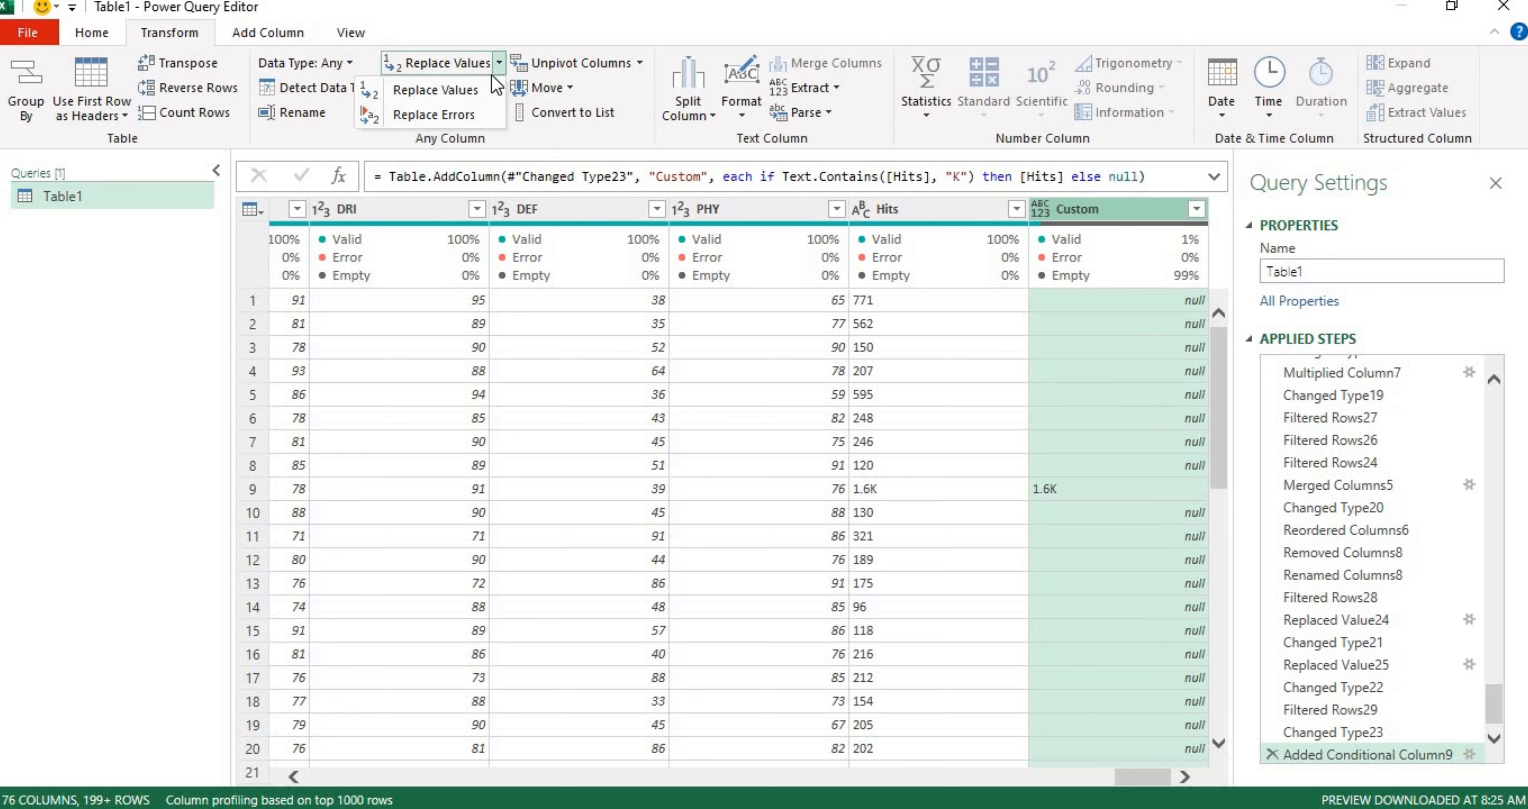
{"action": "left_click", "coordinate": [483, 86]}
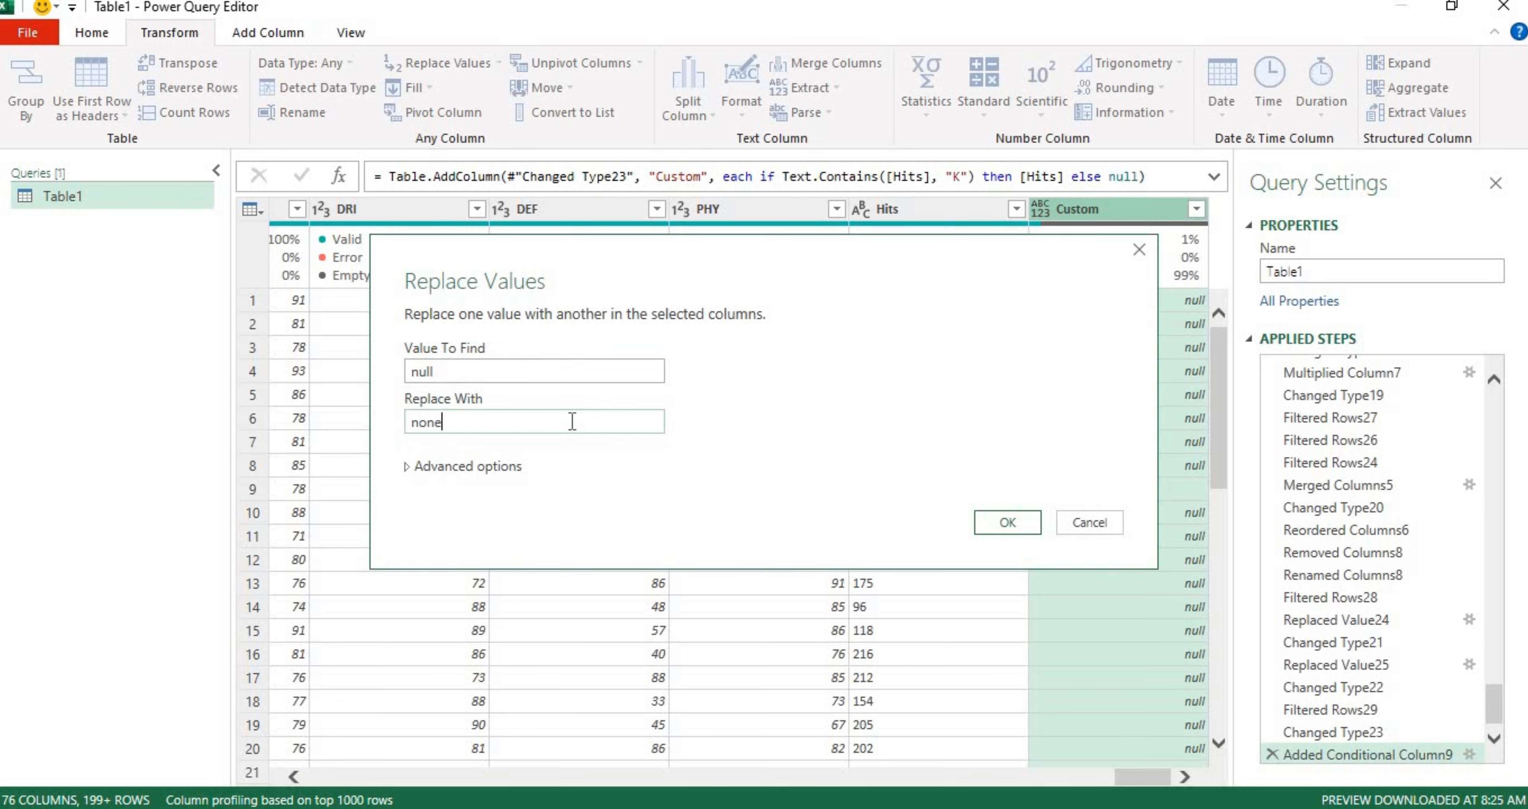
{"action": "key", "text": "Return"}
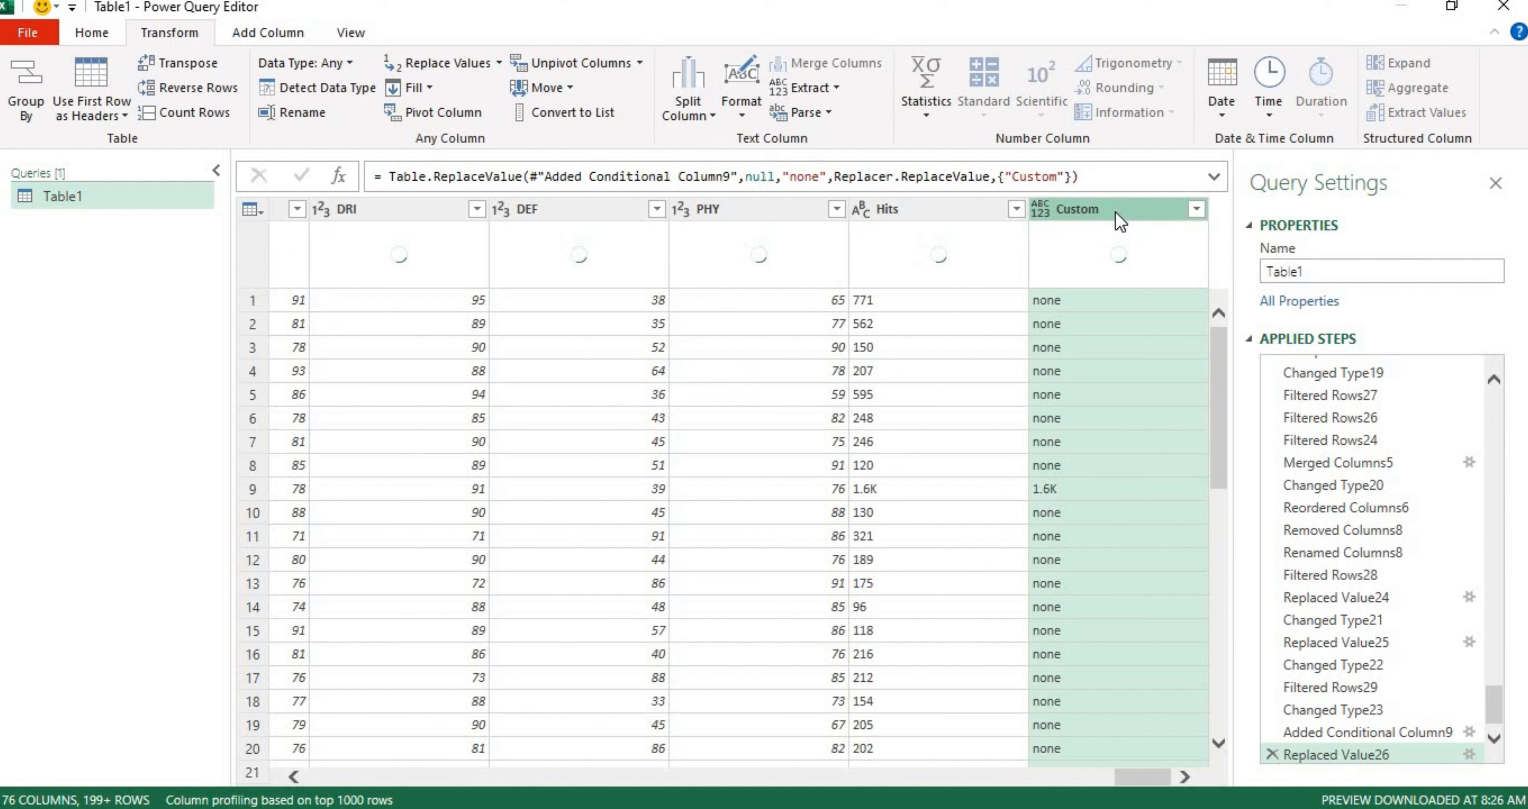
- Replace the text "K" with nothing in the Custom column
{"action": "right_click", "coordinate": [1115, 211]}
{"action": "left_click", "coordinate": [1320, 480]}
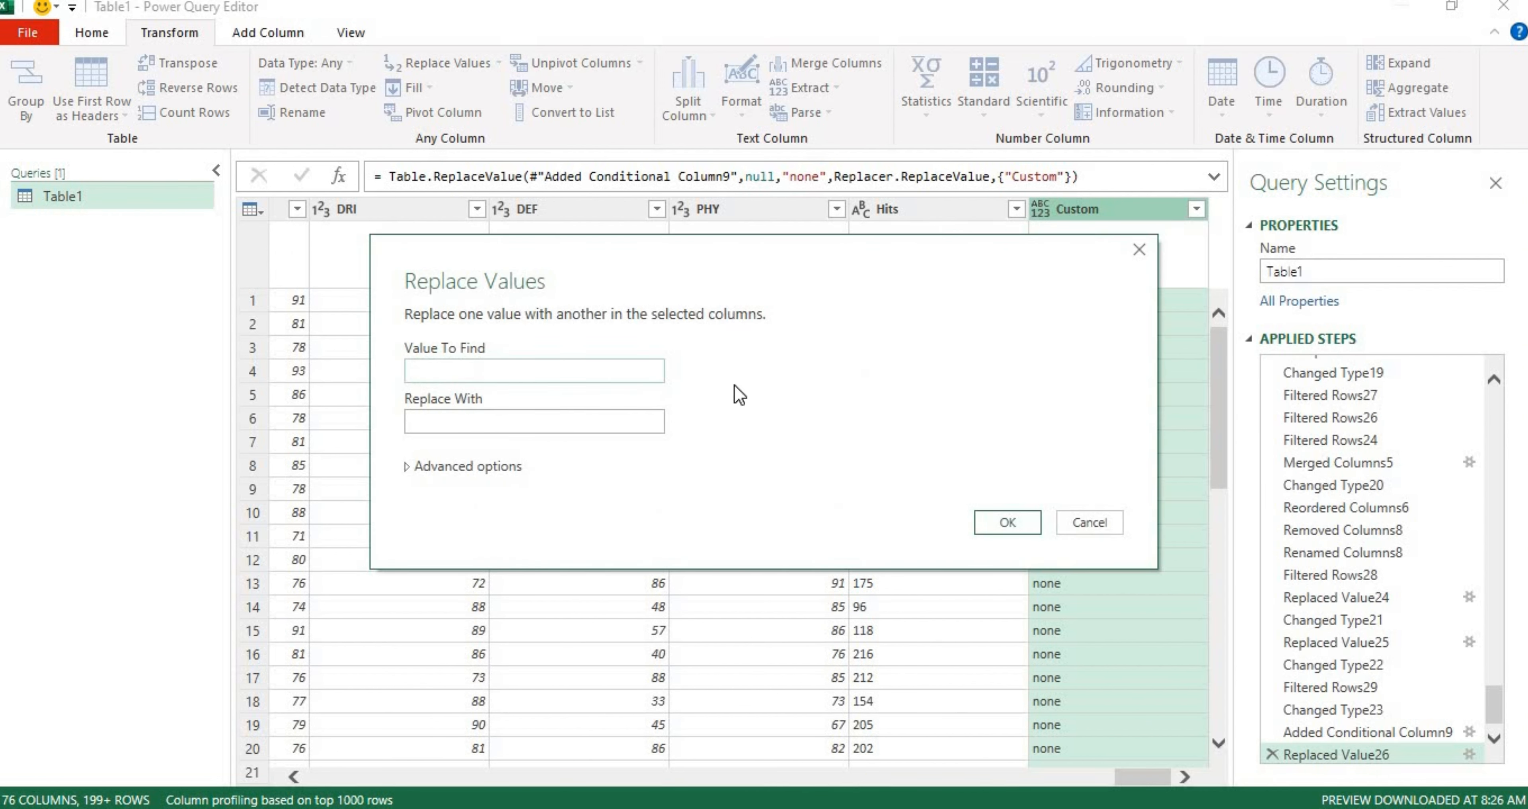
{"action": "left_click", "coordinate": [1004, 524]}
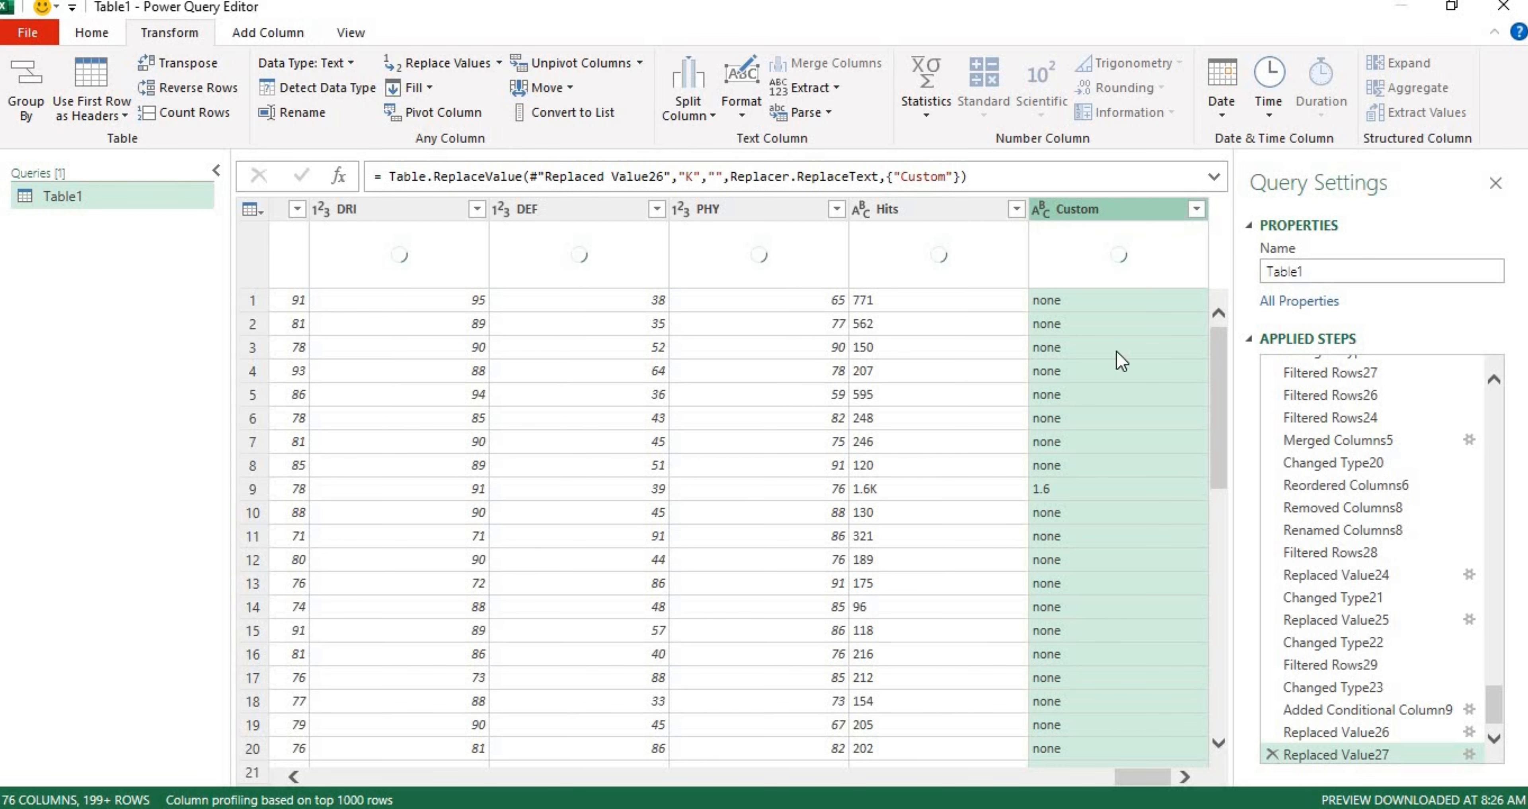
- Replace "none" with nothing in the Custom column and change its data type to Decimal Number
{"action": "right_click", "coordinate": [1092, 217]}
{"action": "mouse_move", "coordinate": [1229, 445]}
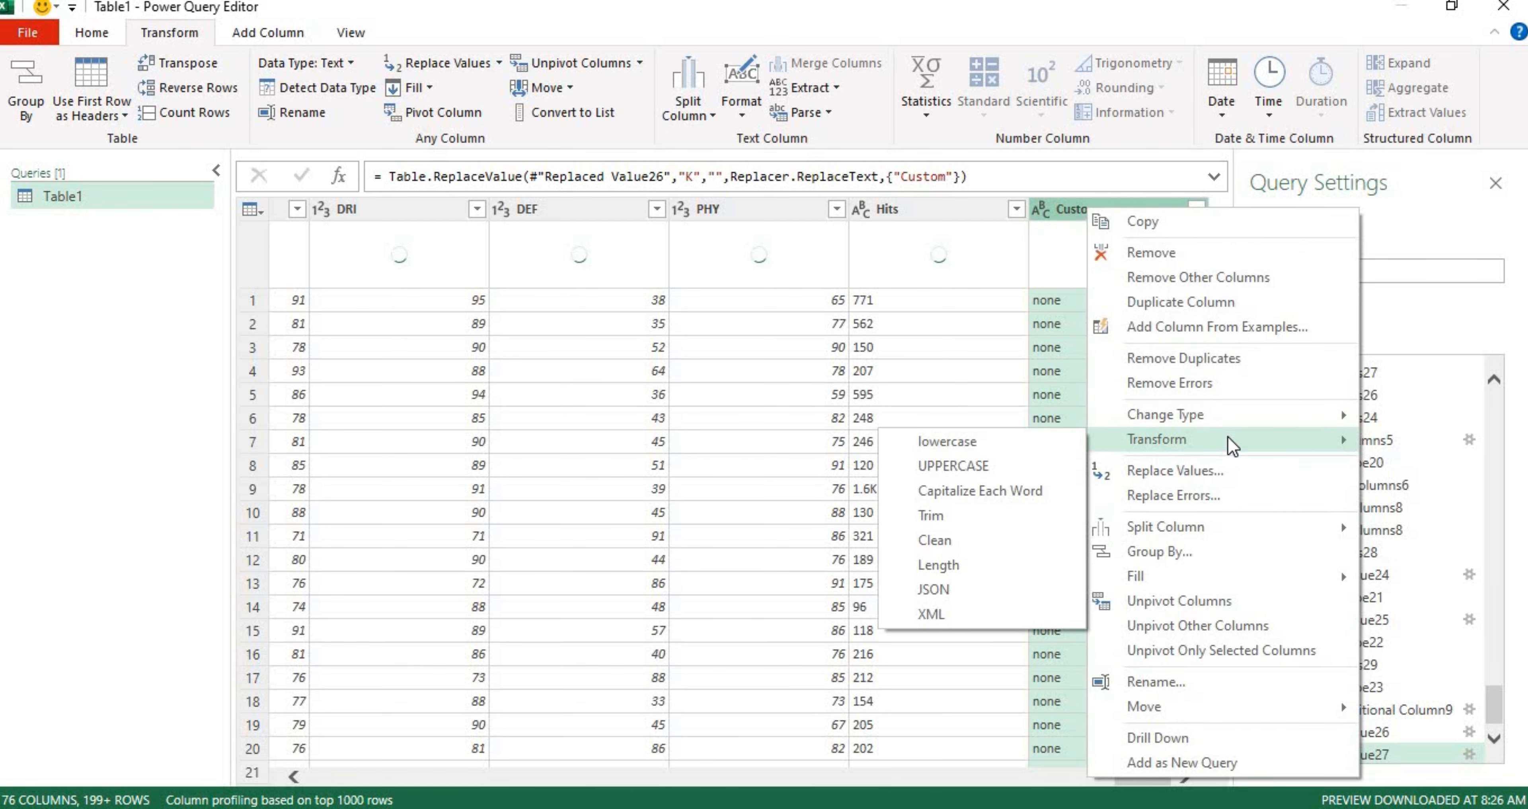
{"action": "left_click", "coordinate": [1228, 471]}
{"action": "type", "text": "N"}
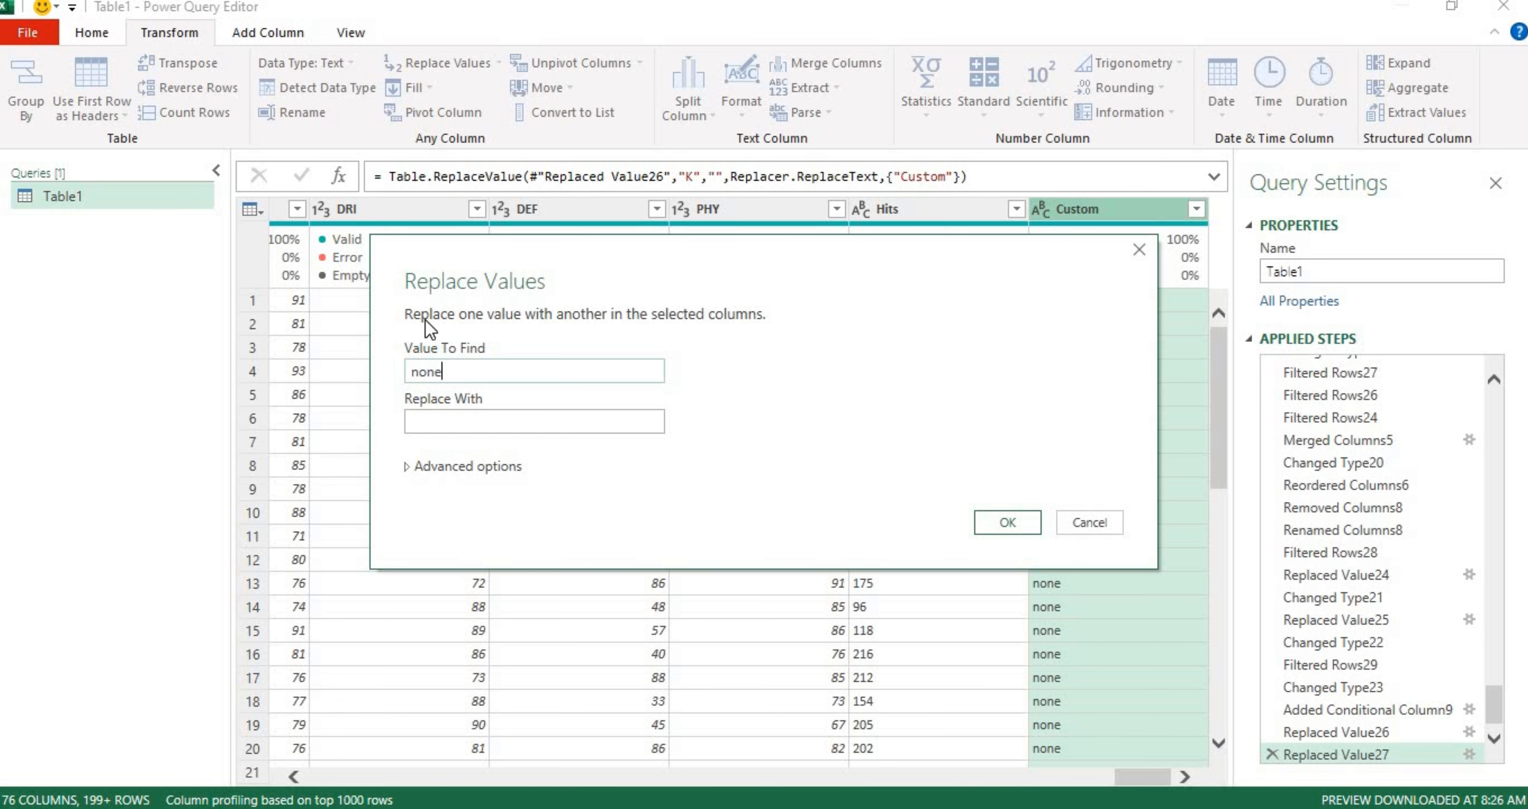
{"action": "left_click", "coordinate": [1037, 517]}
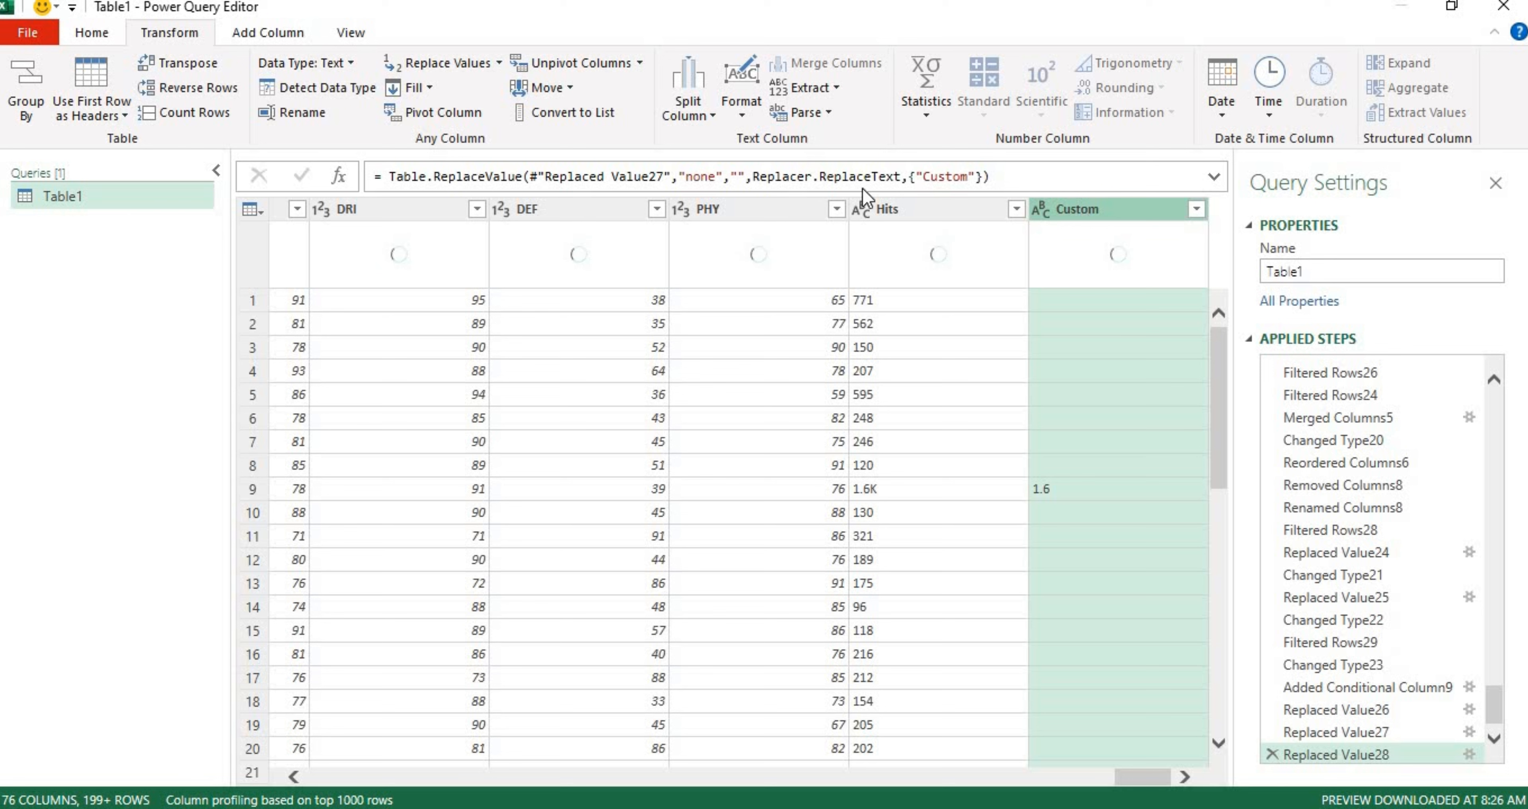
{"action": "left_click", "coordinate": [353, 60]}
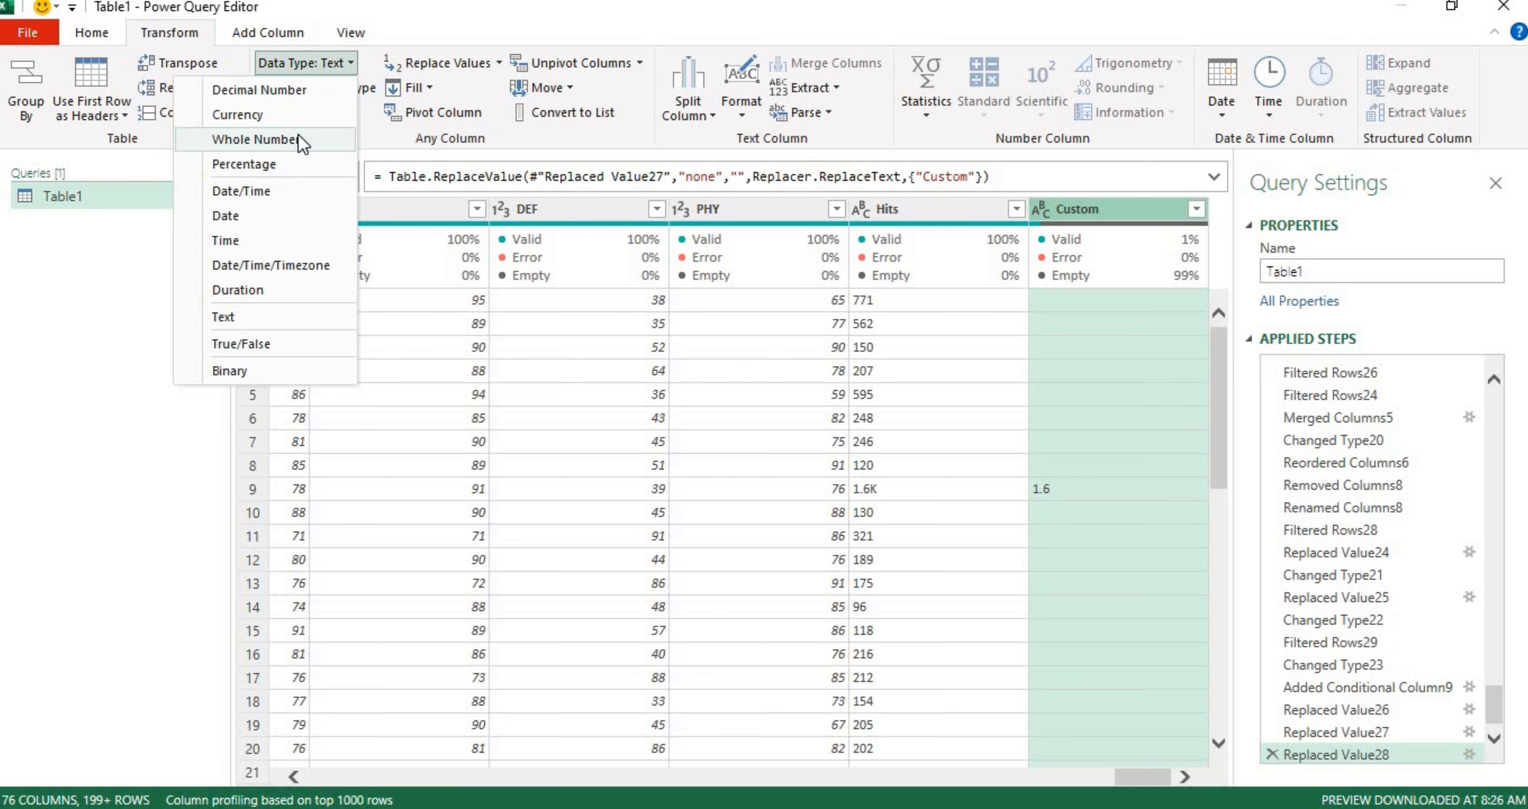
{"action": "left_click", "coordinate": [301, 97]}
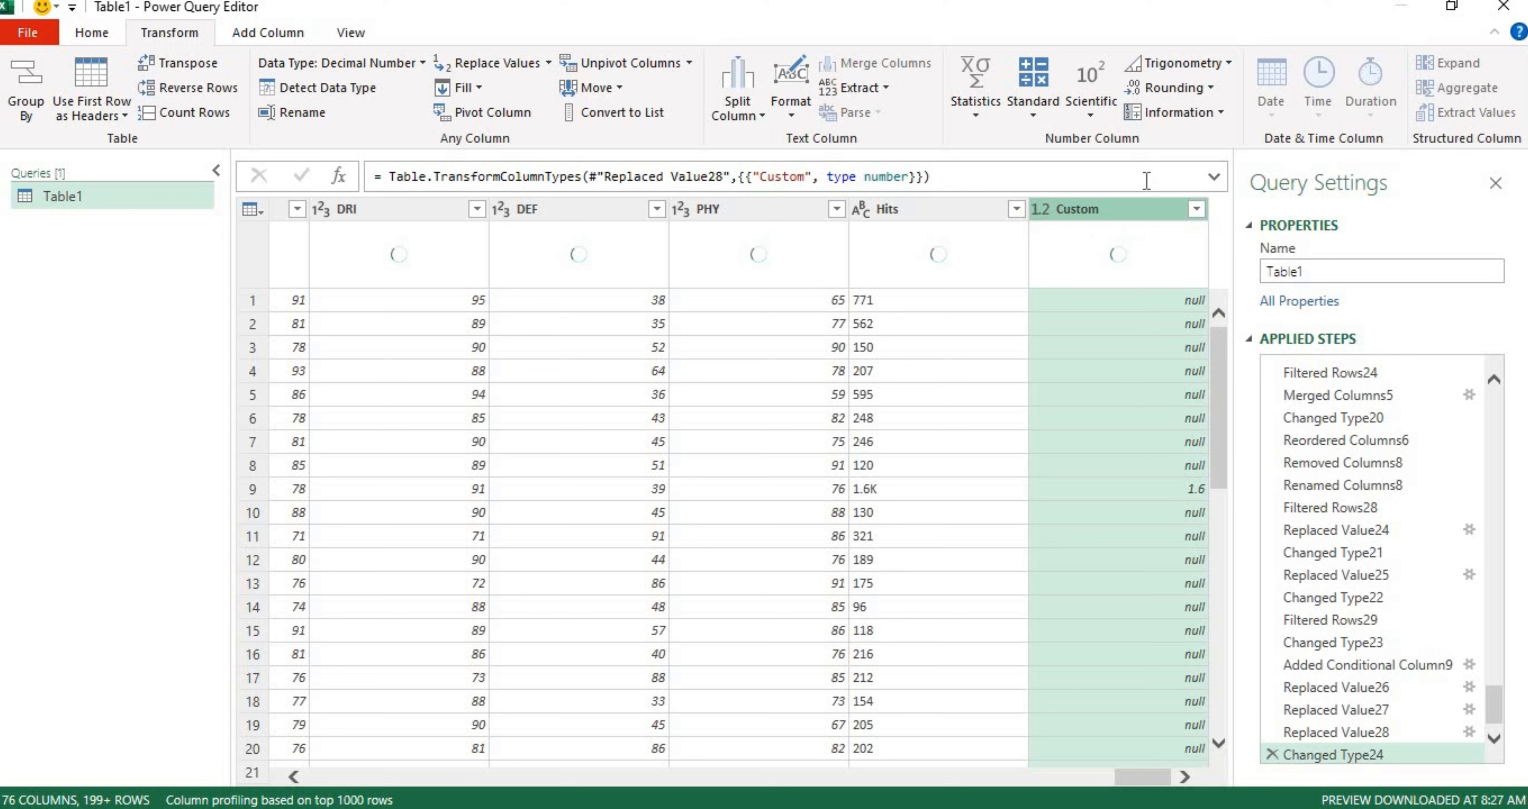
- Multiply the Custom column by 1000 and check its list of distinct values, keeping all of them selected
{"action": "left_click", "coordinate": [1029, 111]}
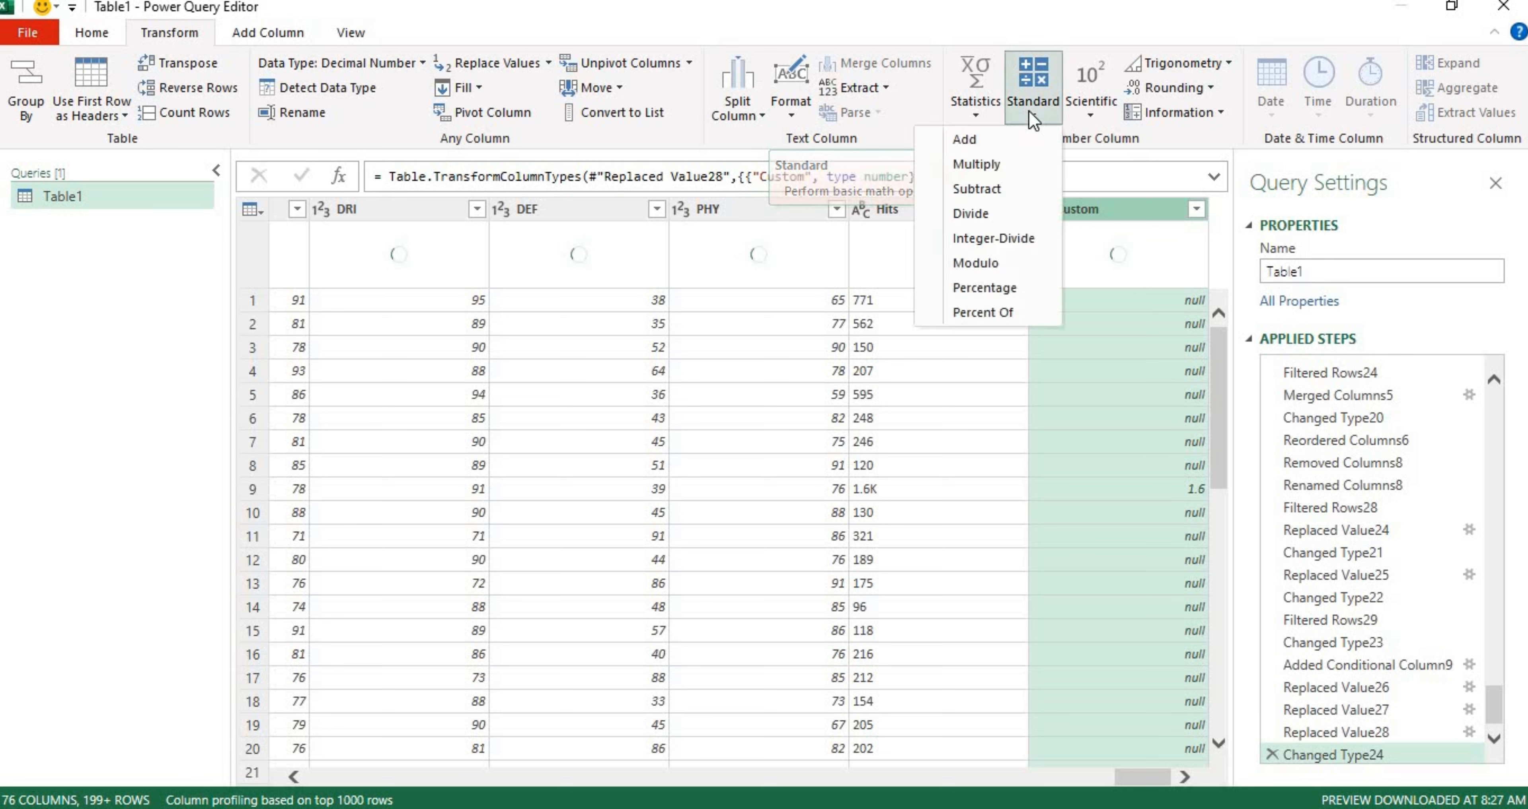
{"action": "left_click", "coordinate": [1007, 165]}
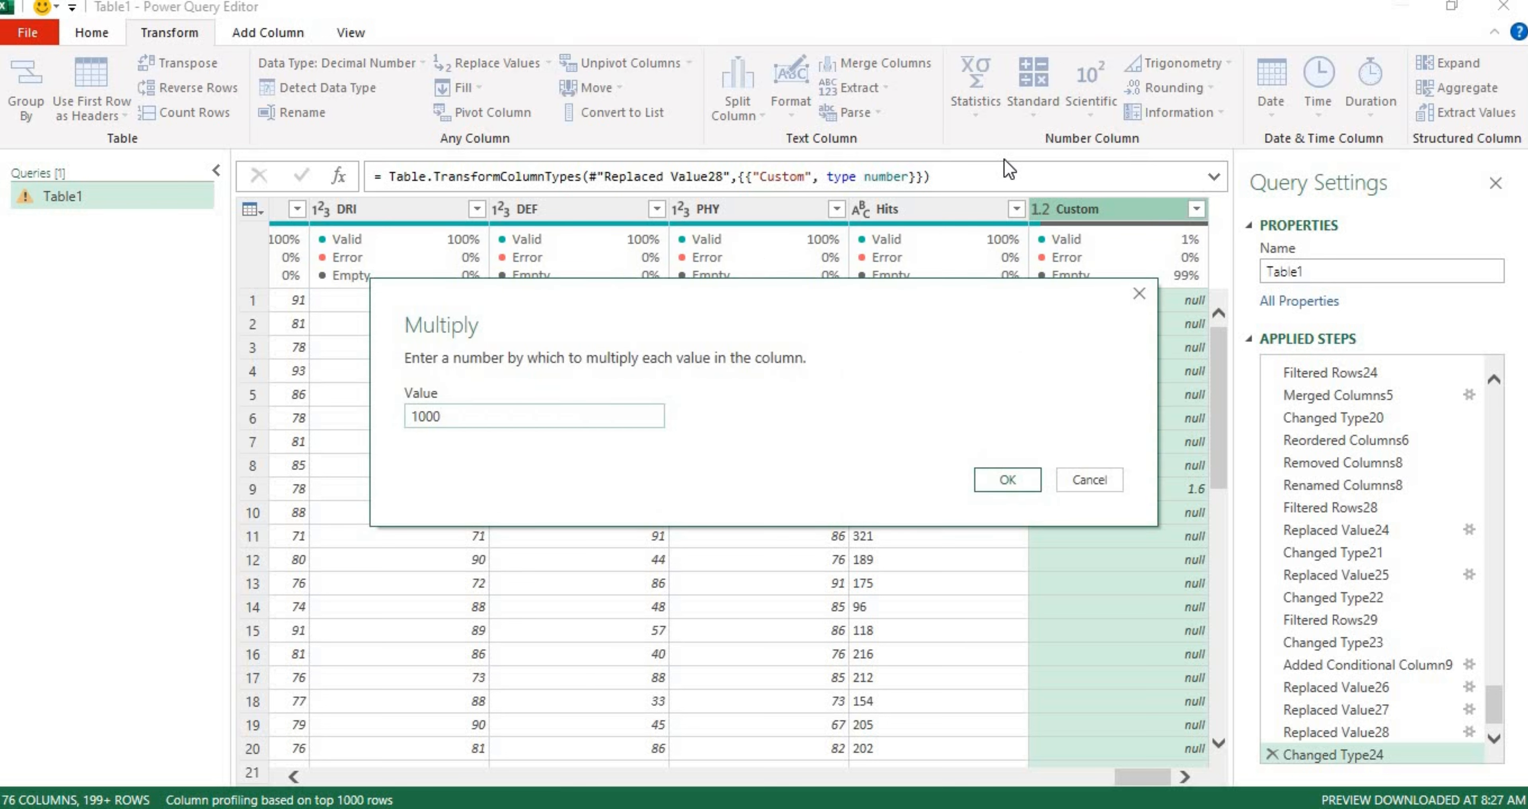
{"action": "key", "text": "Return"}
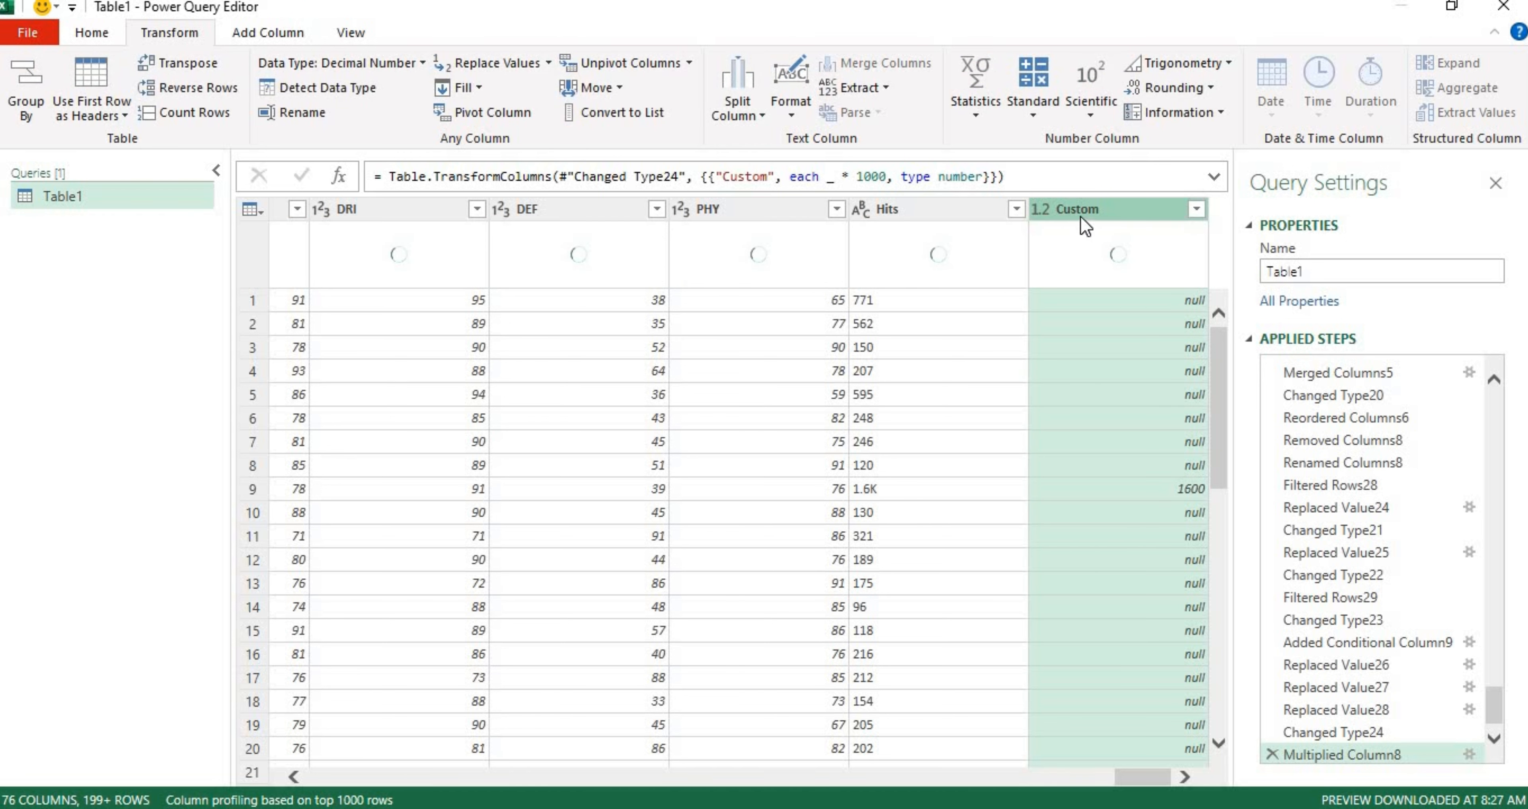
{"action": "left_click", "coordinate": [1201, 212]}
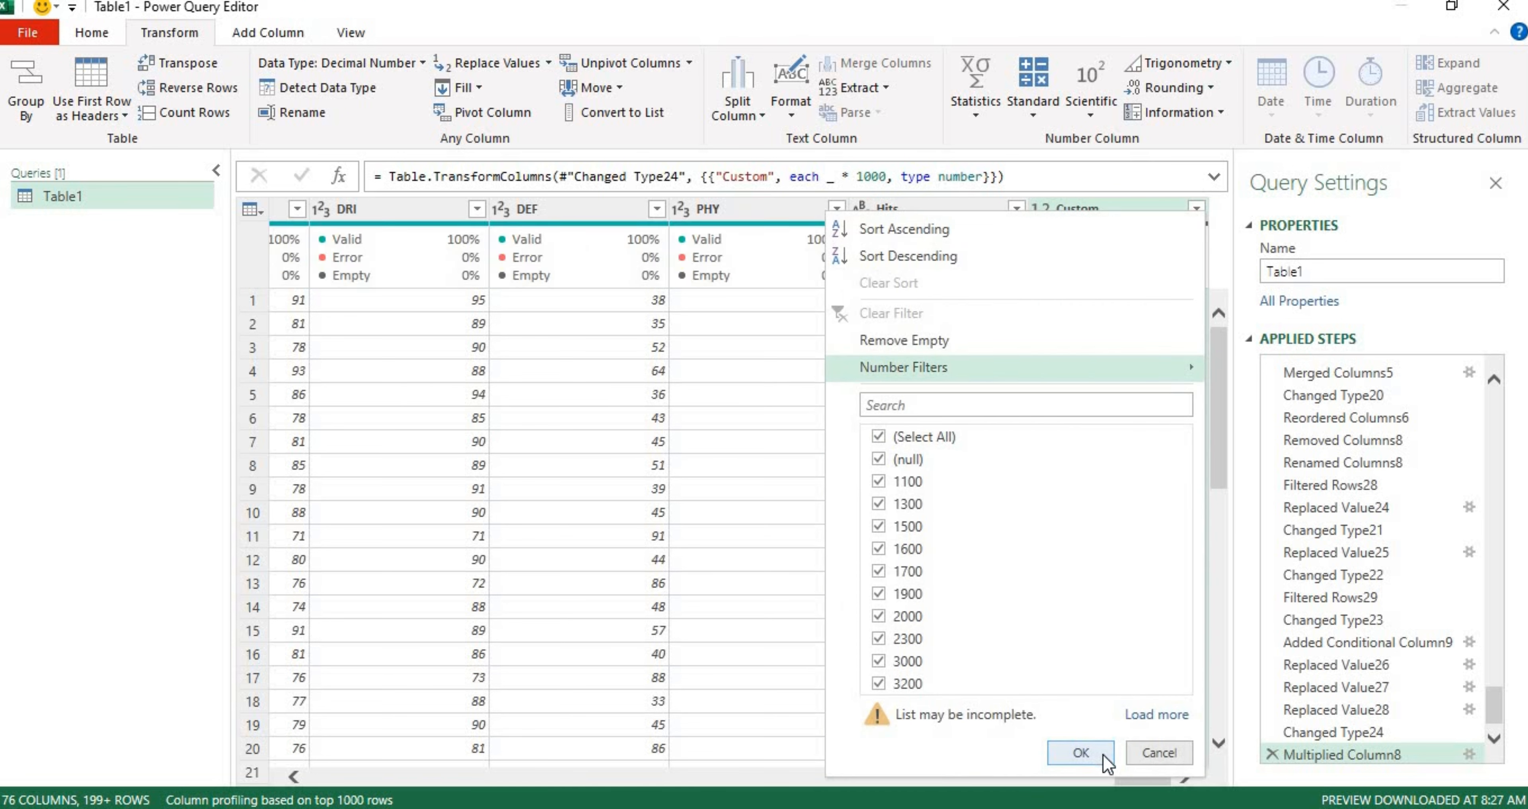
{"action": "left_click", "coordinate": [1080, 754]}
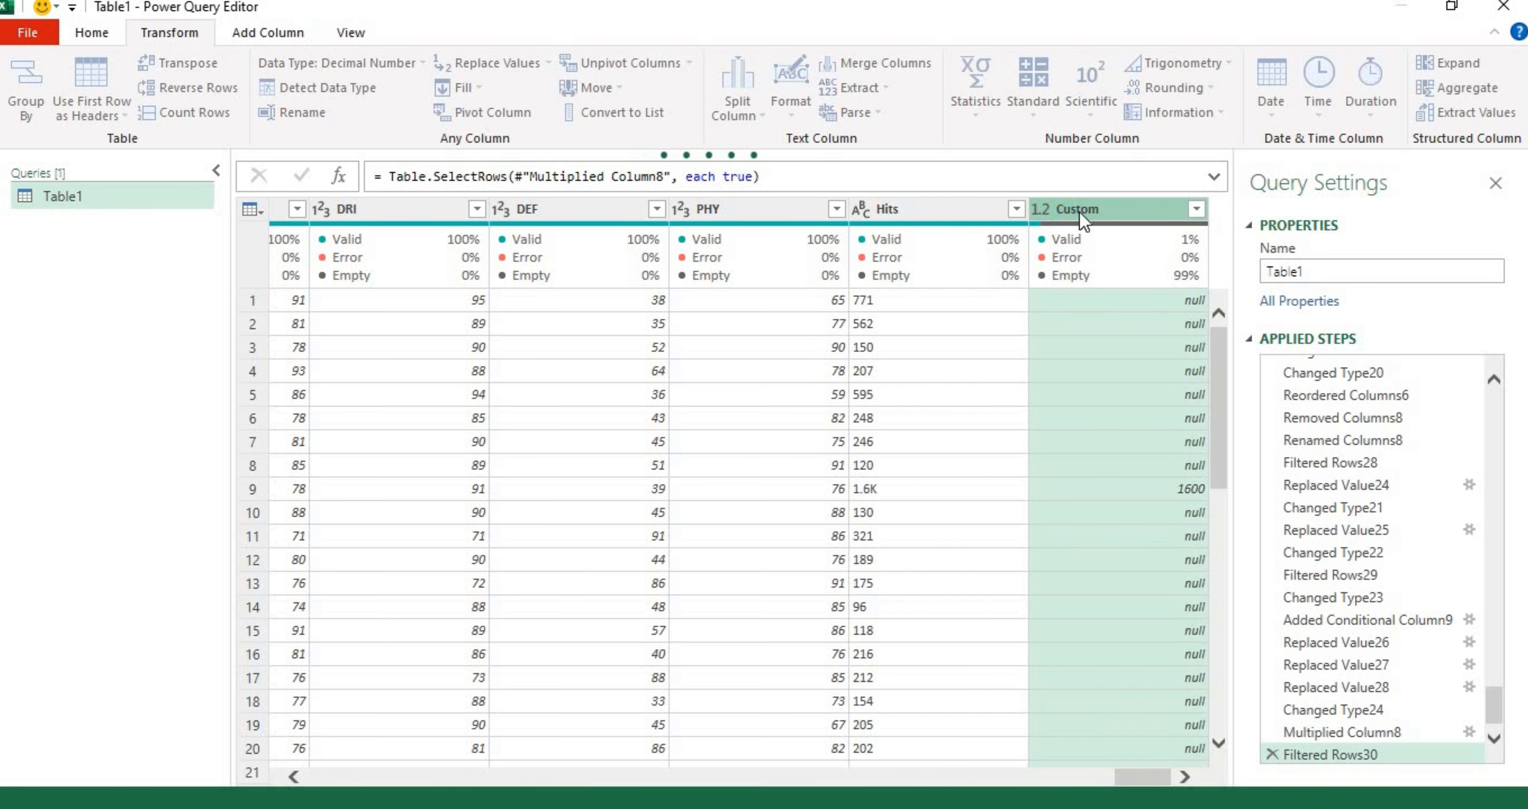
- Try to merge the Custom and Hits columns without a separator into a column named Hits.1
{"action": "left_click", "coordinate": [933, 211], "text": "ctrl"}
{"action": "right_click", "coordinate": [932, 214]}
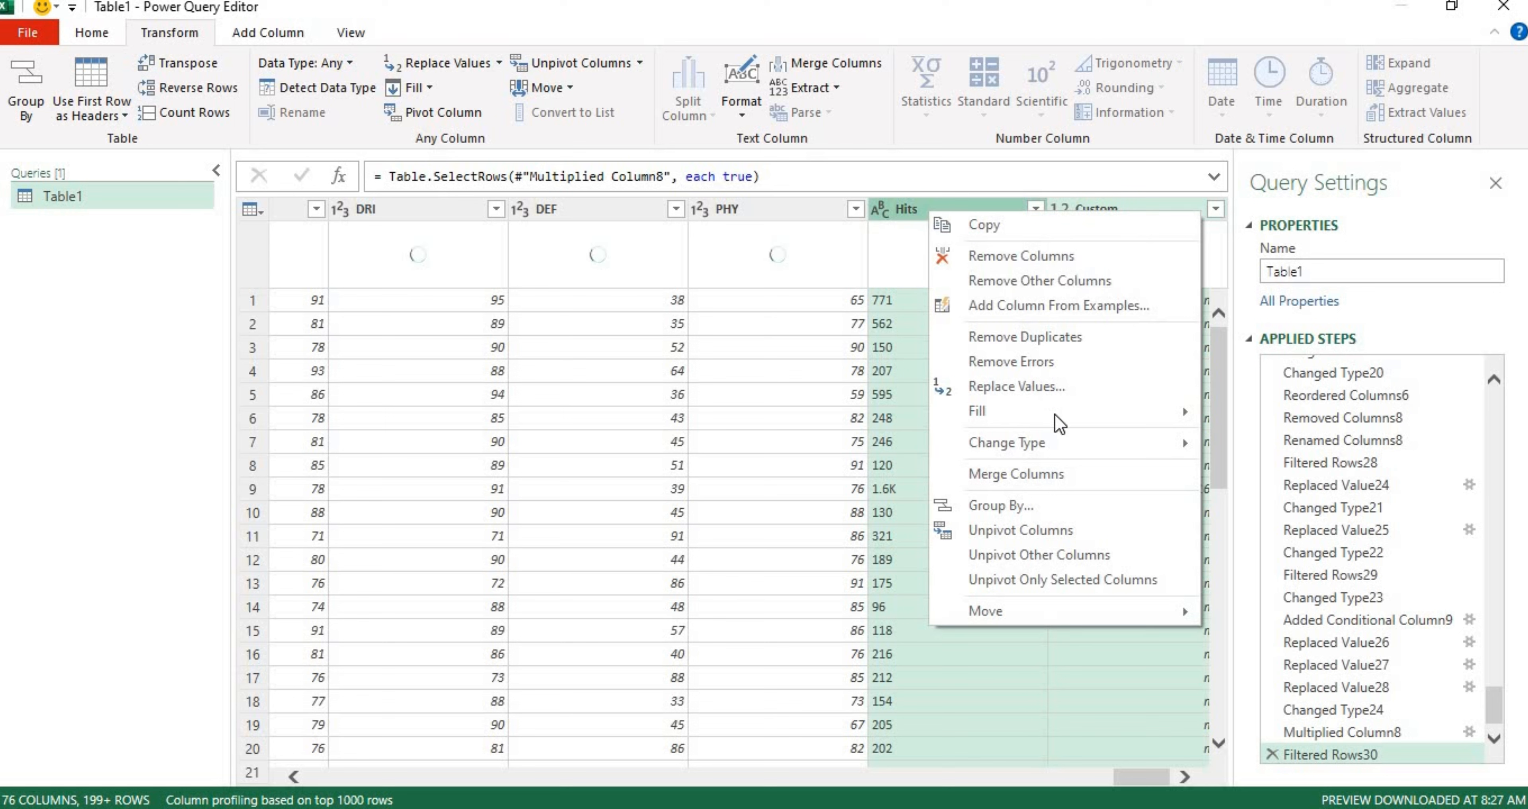
{"action": "left_click", "coordinate": [1067, 479]}
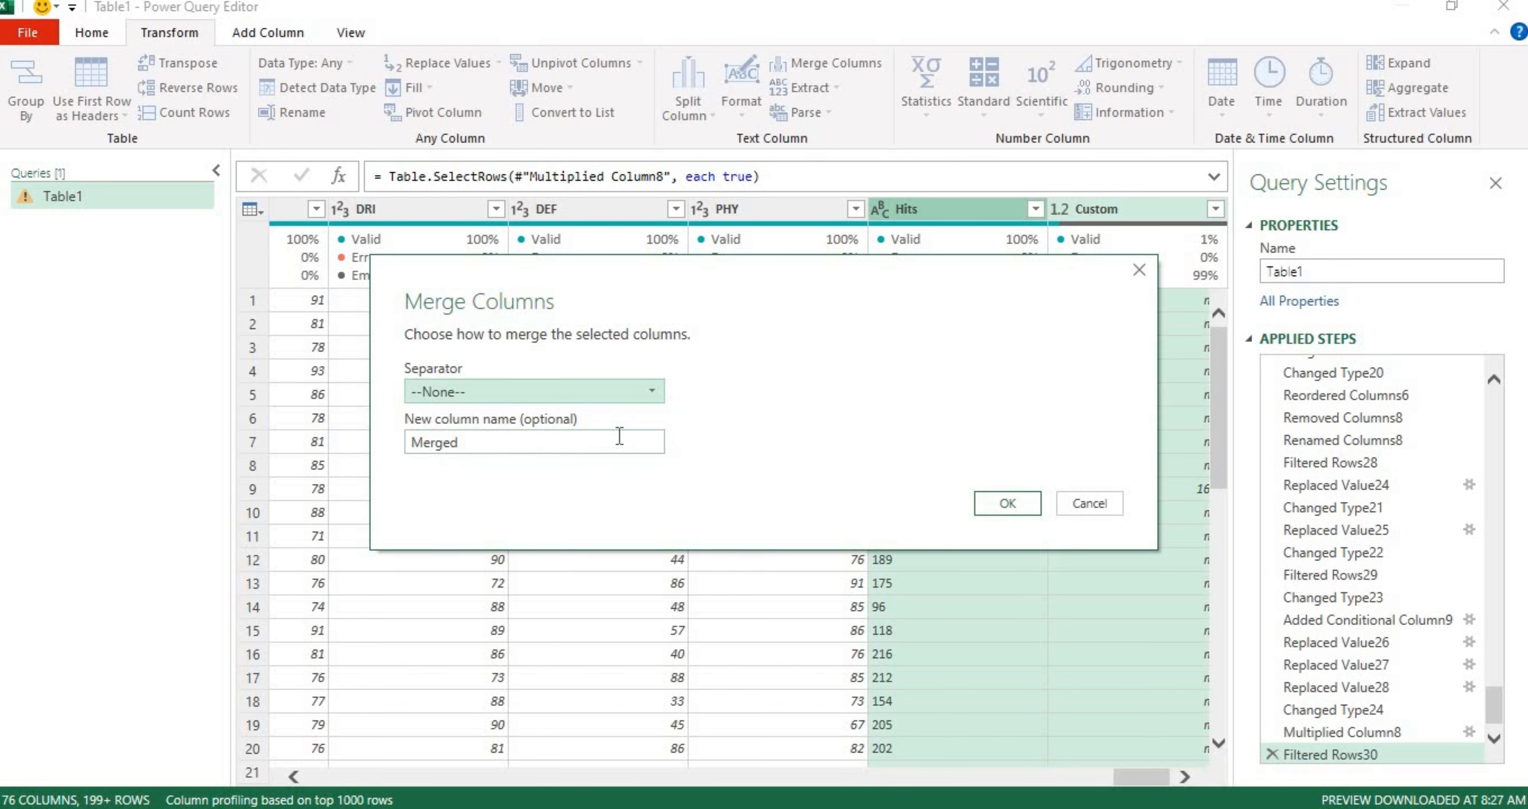
{"action": "left_click", "coordinate": [437, 442]}
{"action": "key", "text": "Return"}
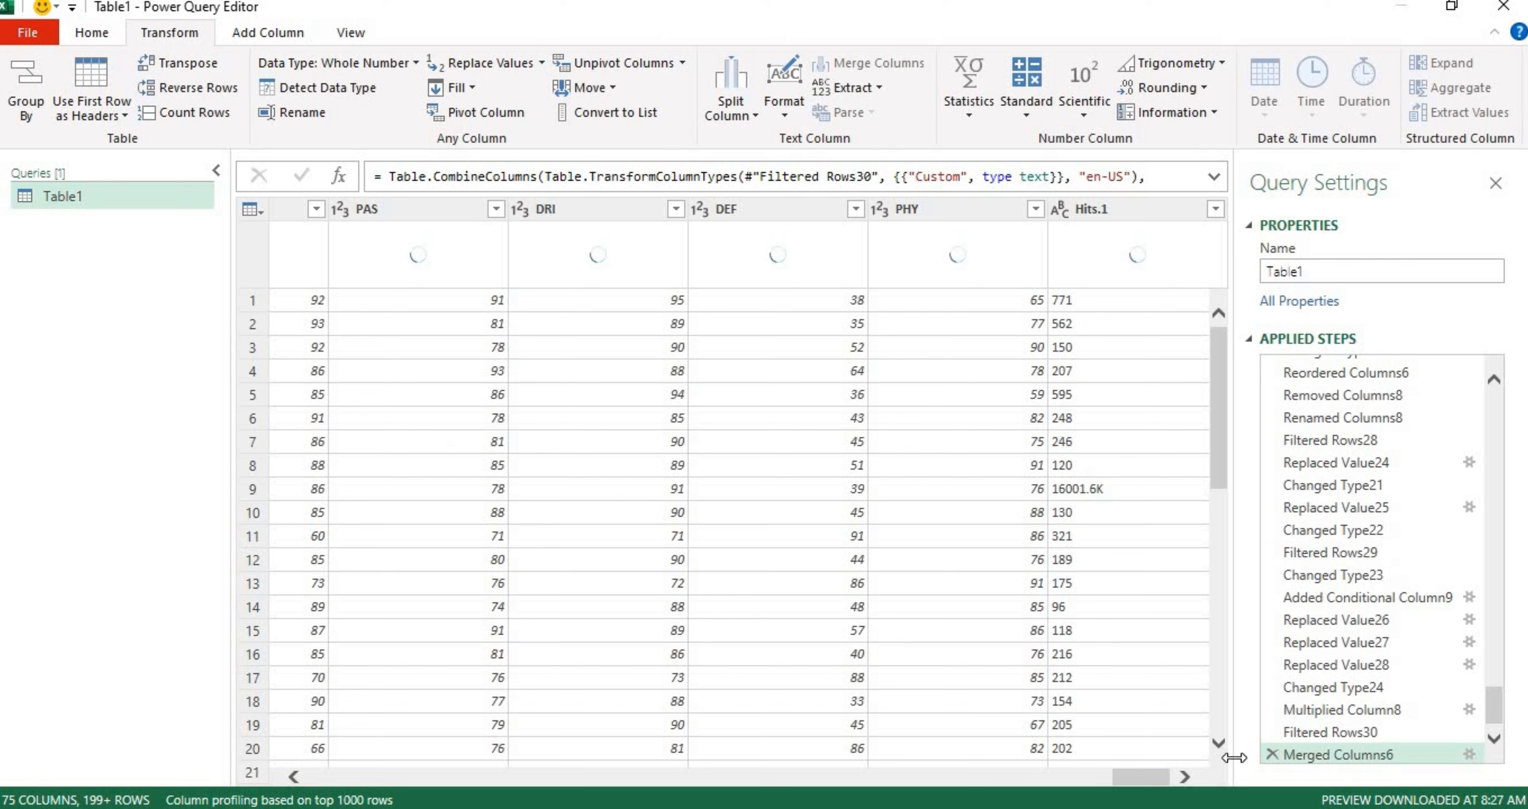
- Remove the last column merge from the query's applied steps
{"action": "left_click", "coordinate": [1270, 751]}
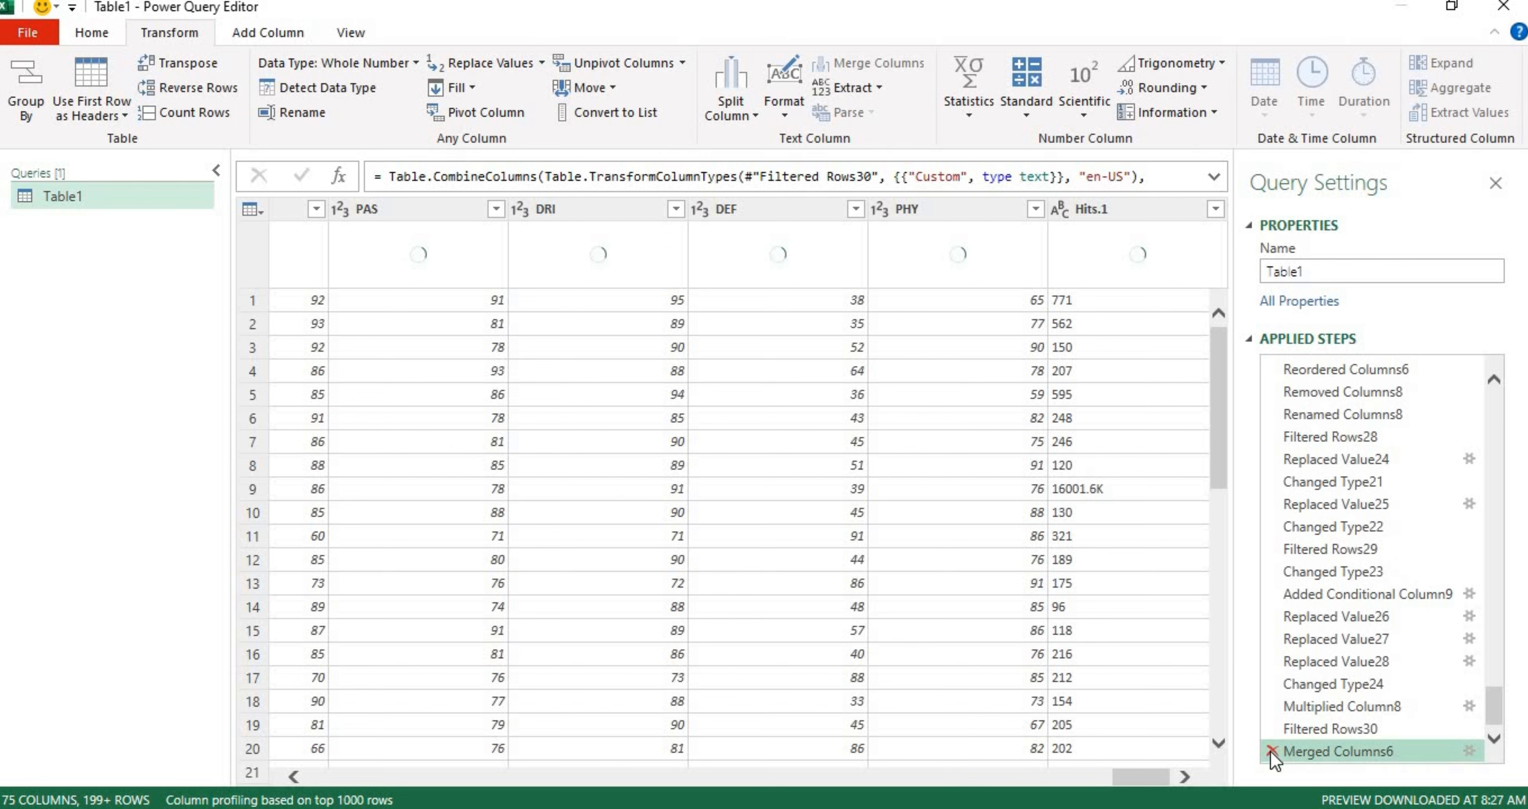
{"action": "left_click", "coordinate": [1270, 752]}
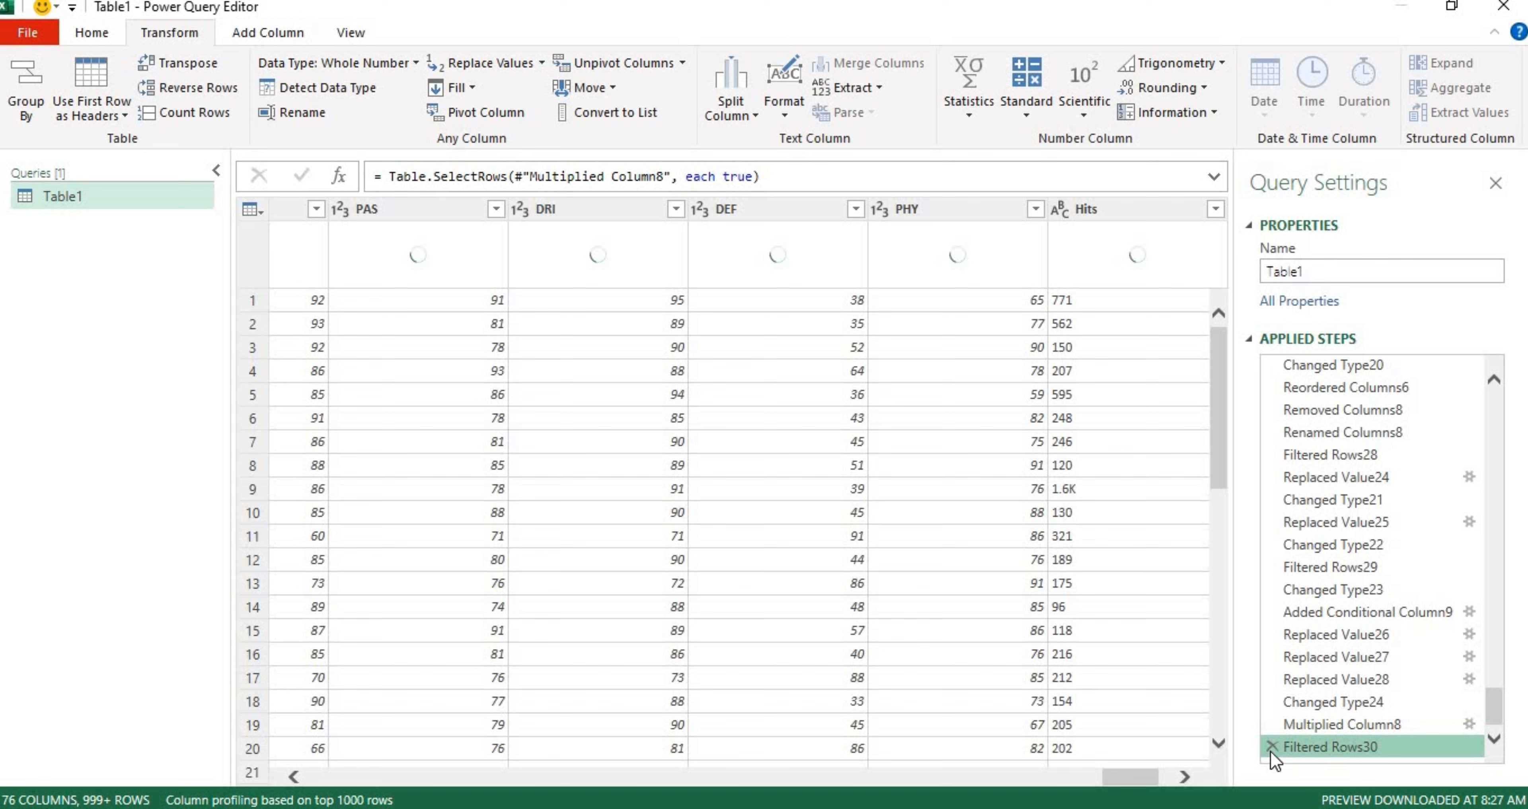
- Remove the Filtered Rows30 step from the query's applied steps
{"action": "left_click", "coordinate": [1272, 749]}
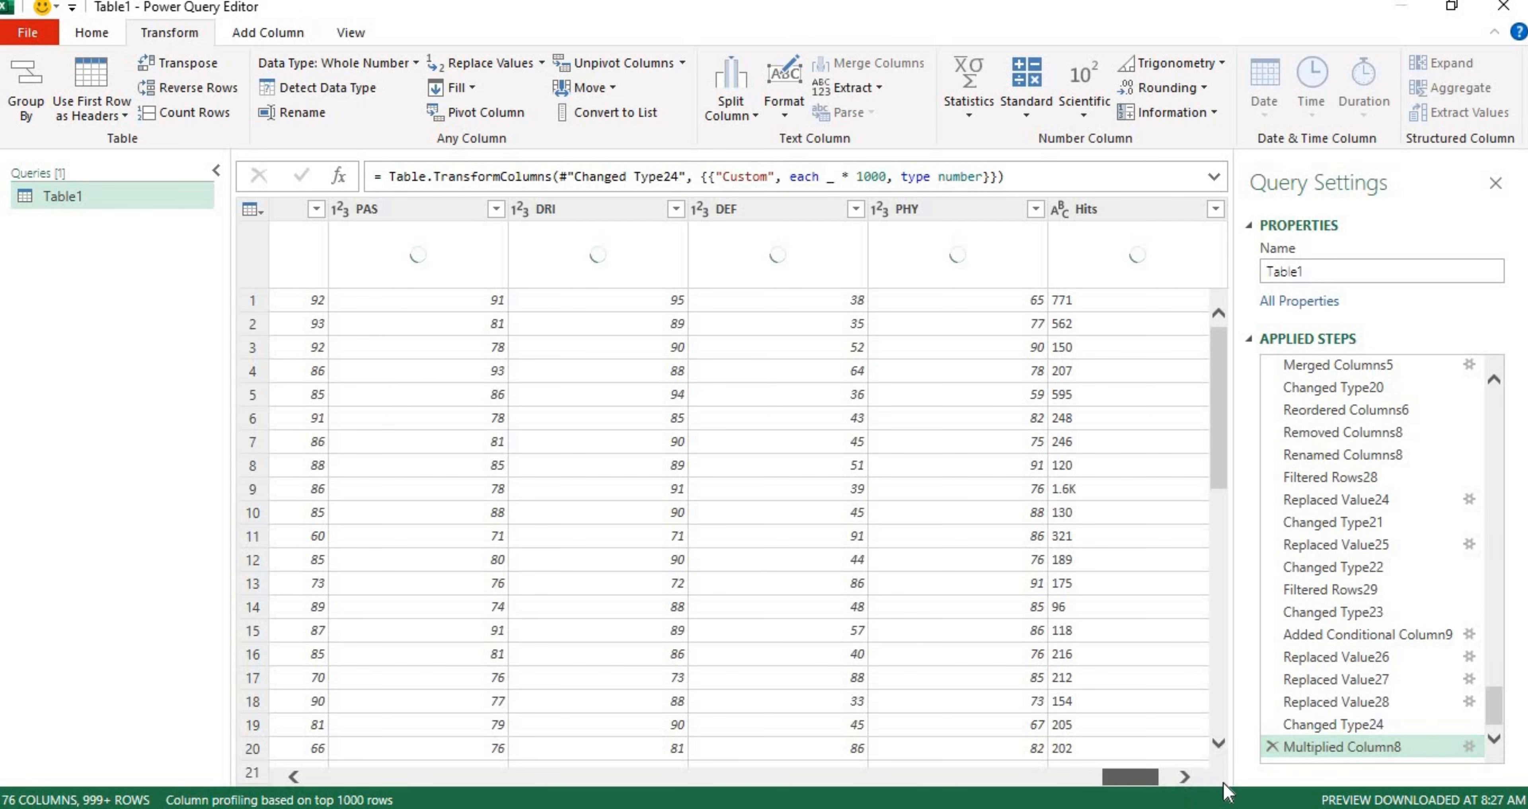
{"action": "left_click", "coordinate": [1184, 777]}
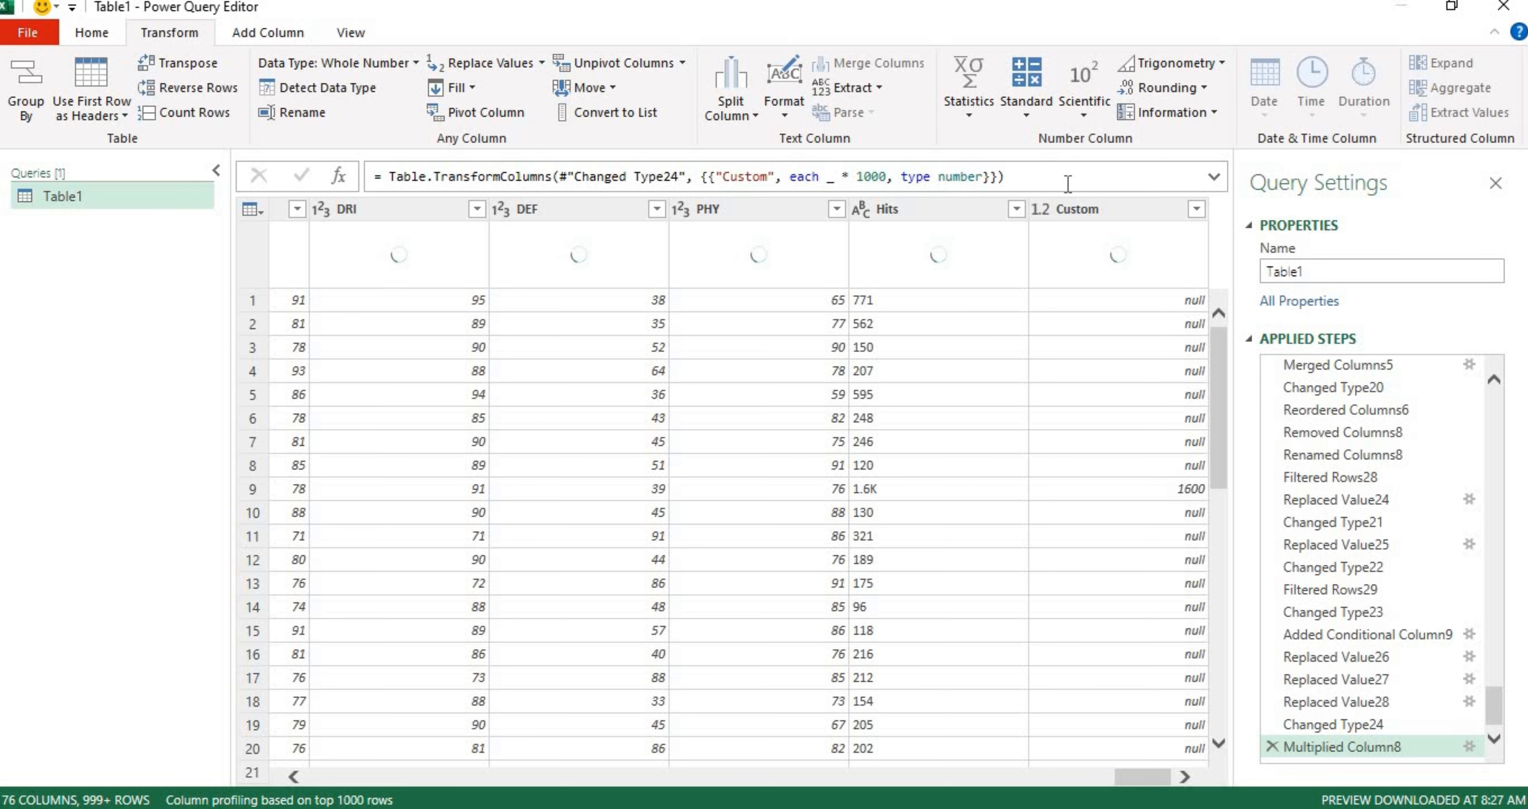
{"action": "left_click", "coordinate": [1087, 209]}
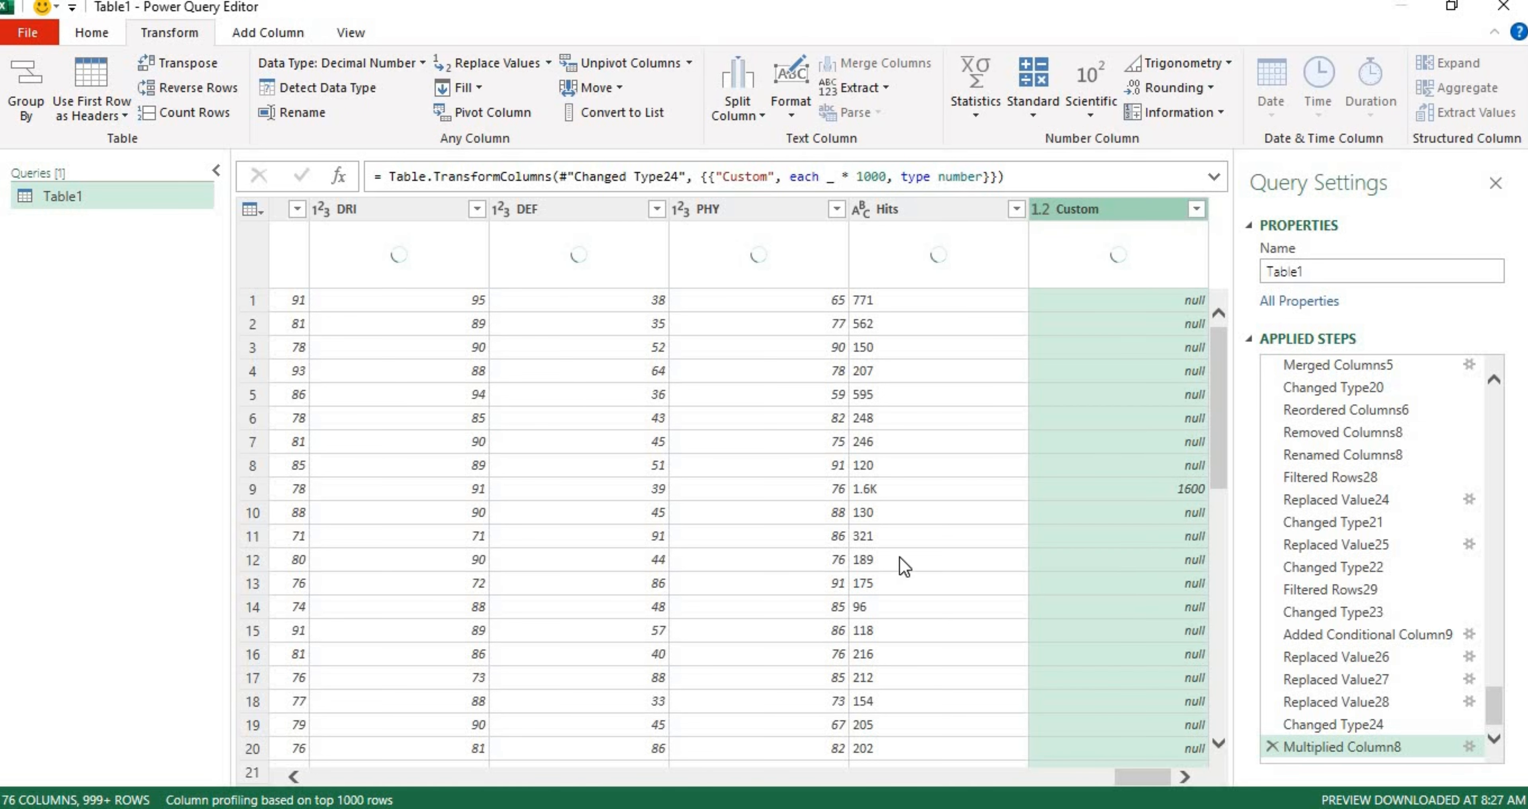
{"action": "left_click", "coordinate": [903, 217]}
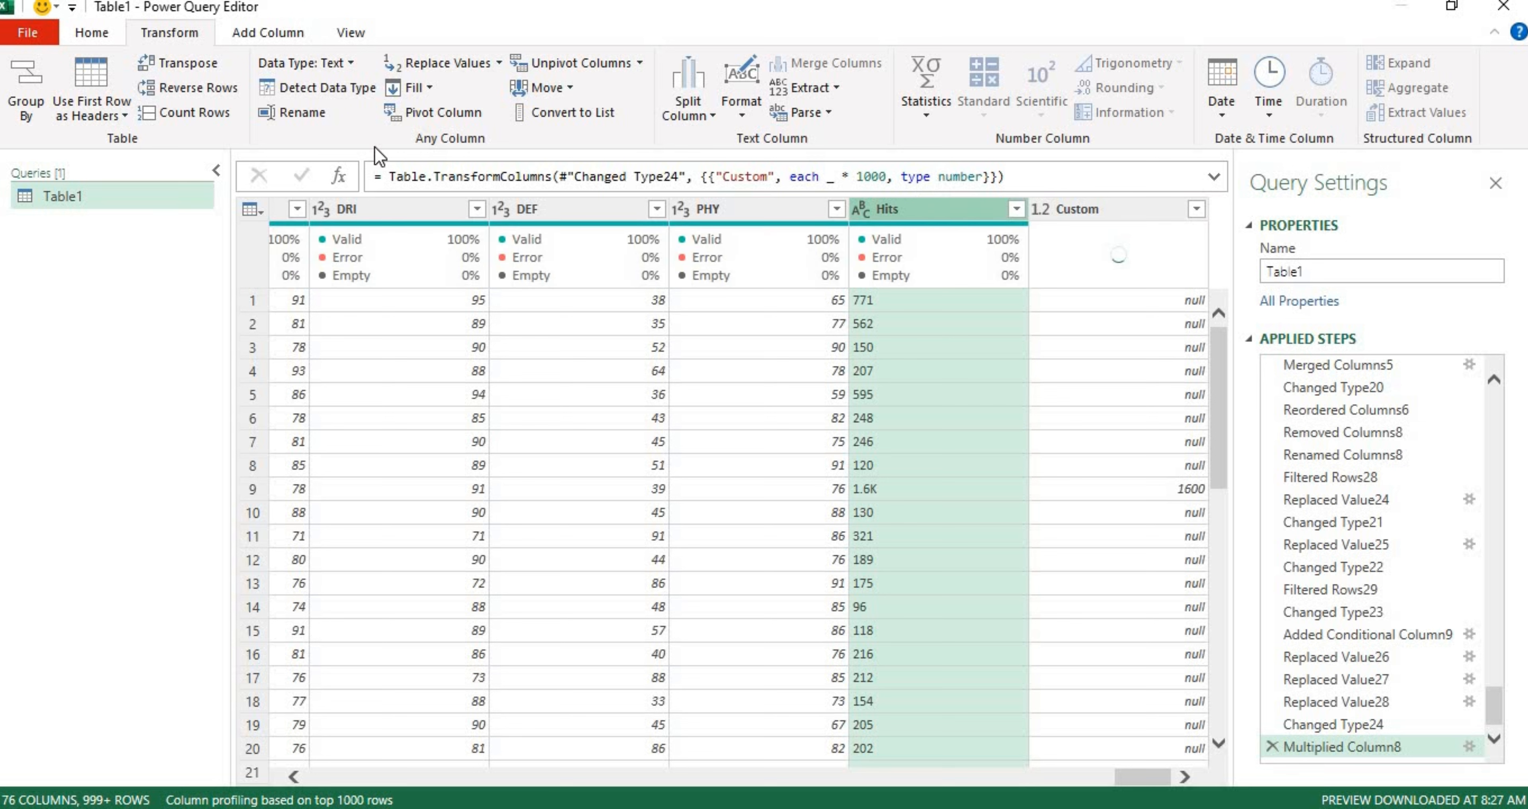
- Start a conditional column named Custom.1 with the condition that Hits contains "K"
{"action": "left_click", "coordinate": [267, 34]}
{"action": "left_click", "coordinate": [300, 72]}
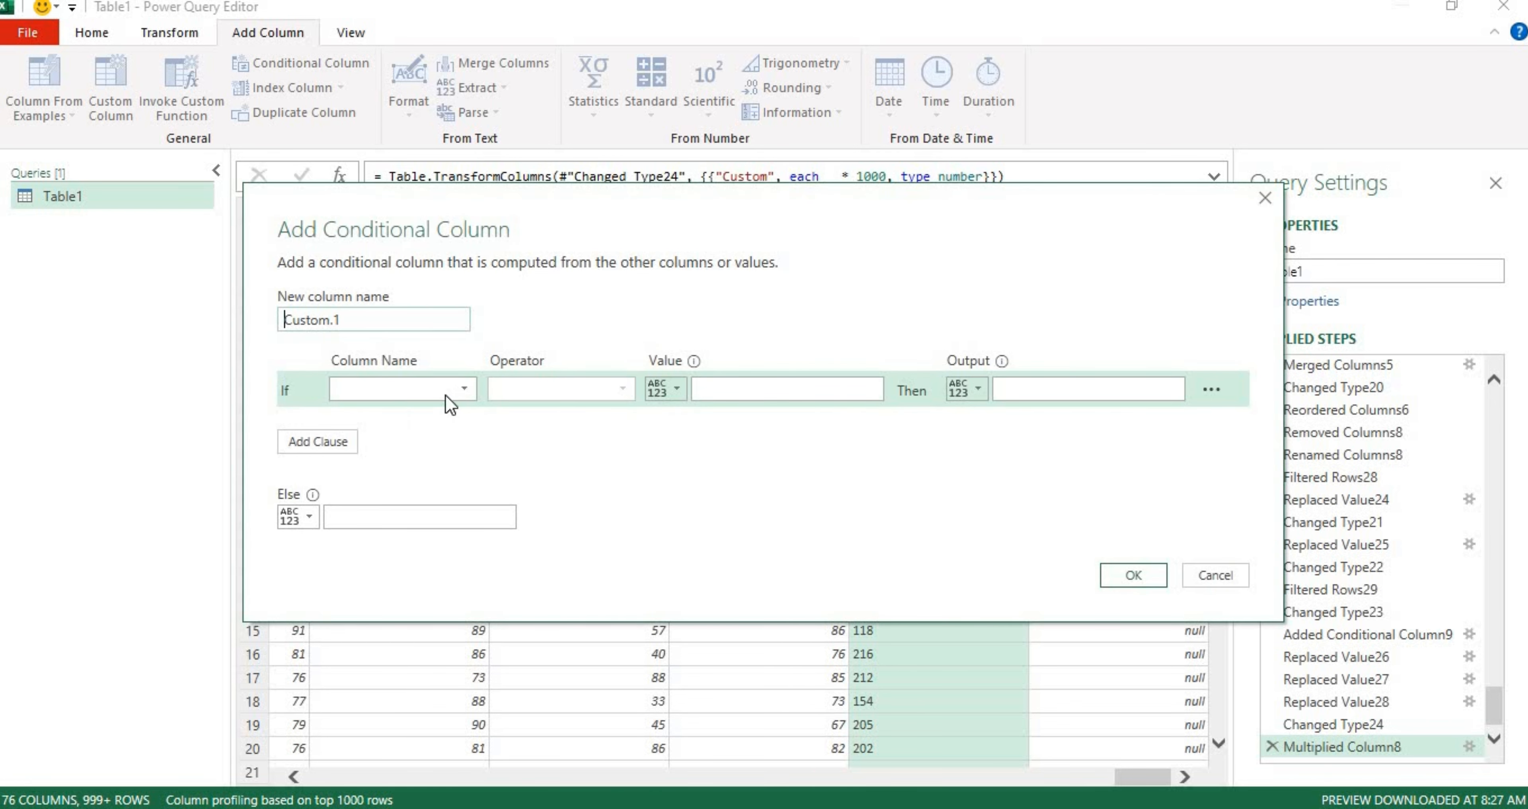
{"action": "left_click", "coordinate": [448, 401]}
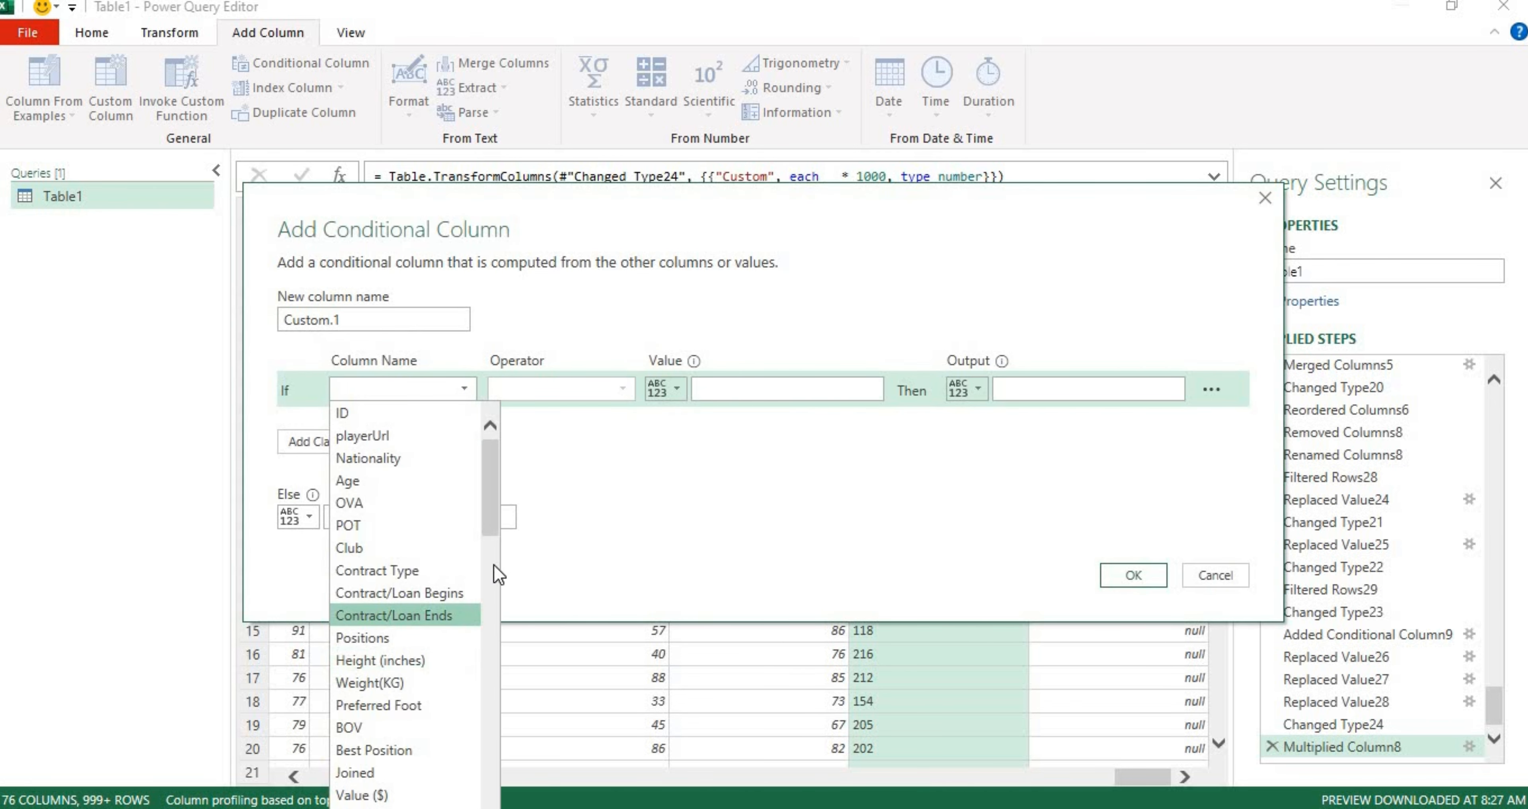
{"action": "left_click_drag", "start_coordinate": [488, 490], "coordinate": [490, 765]}
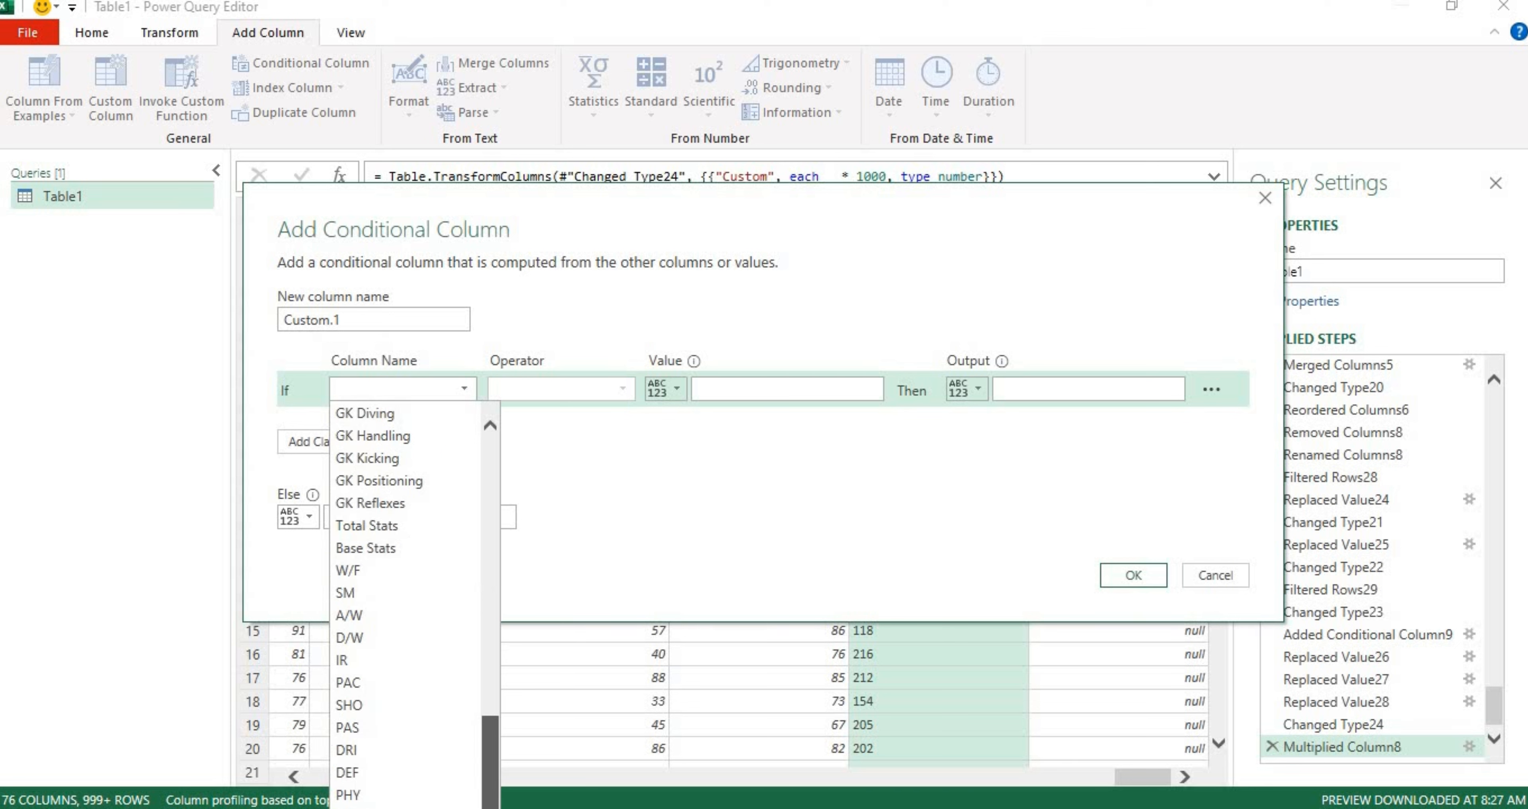
{"action": "left_click", "coordinate": [380, 808]}
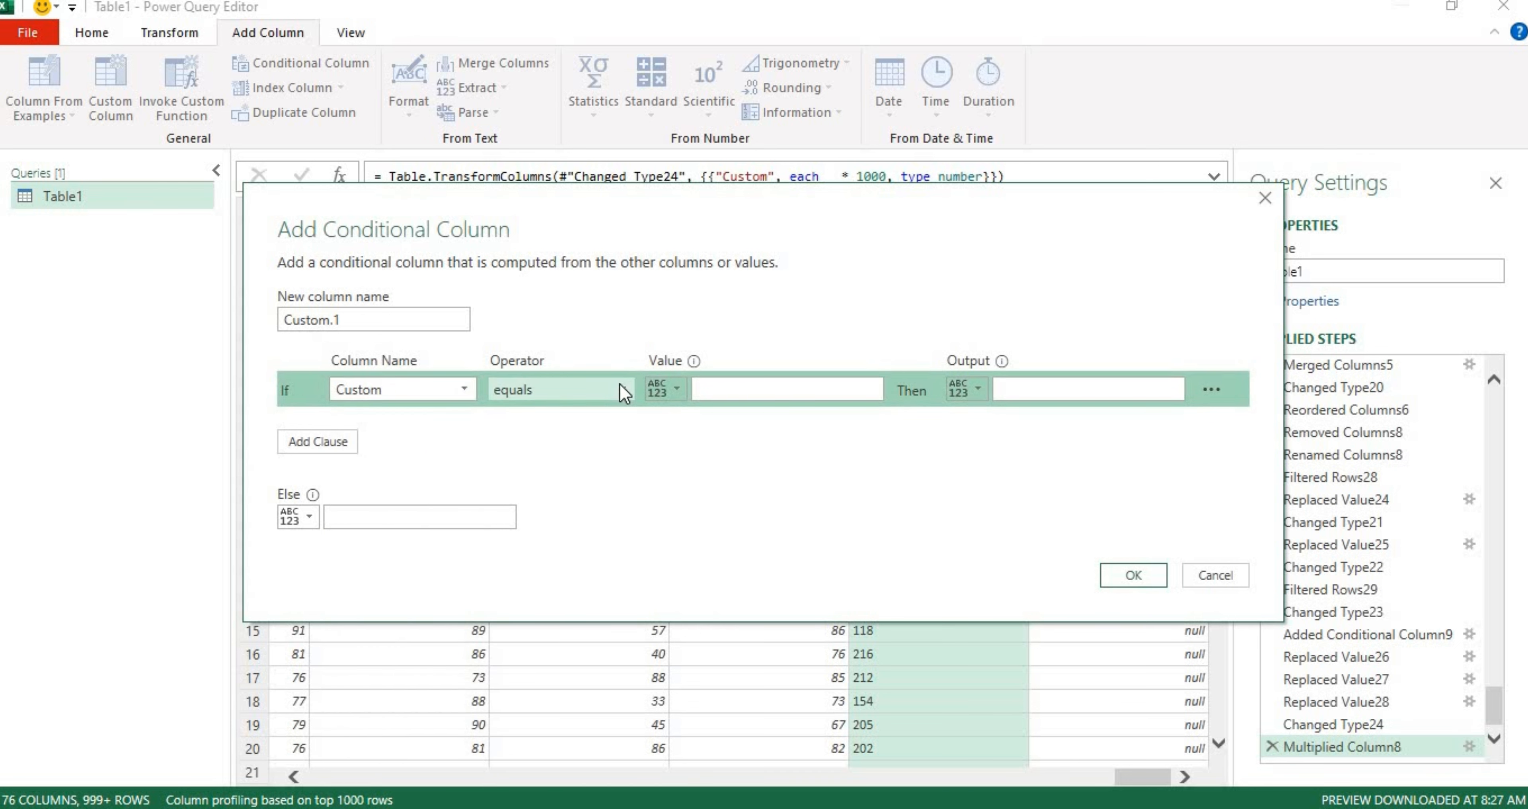
{"action": "left_click_drag", "start_coordinate": [845, 198], "coordinate": [942, 171]}
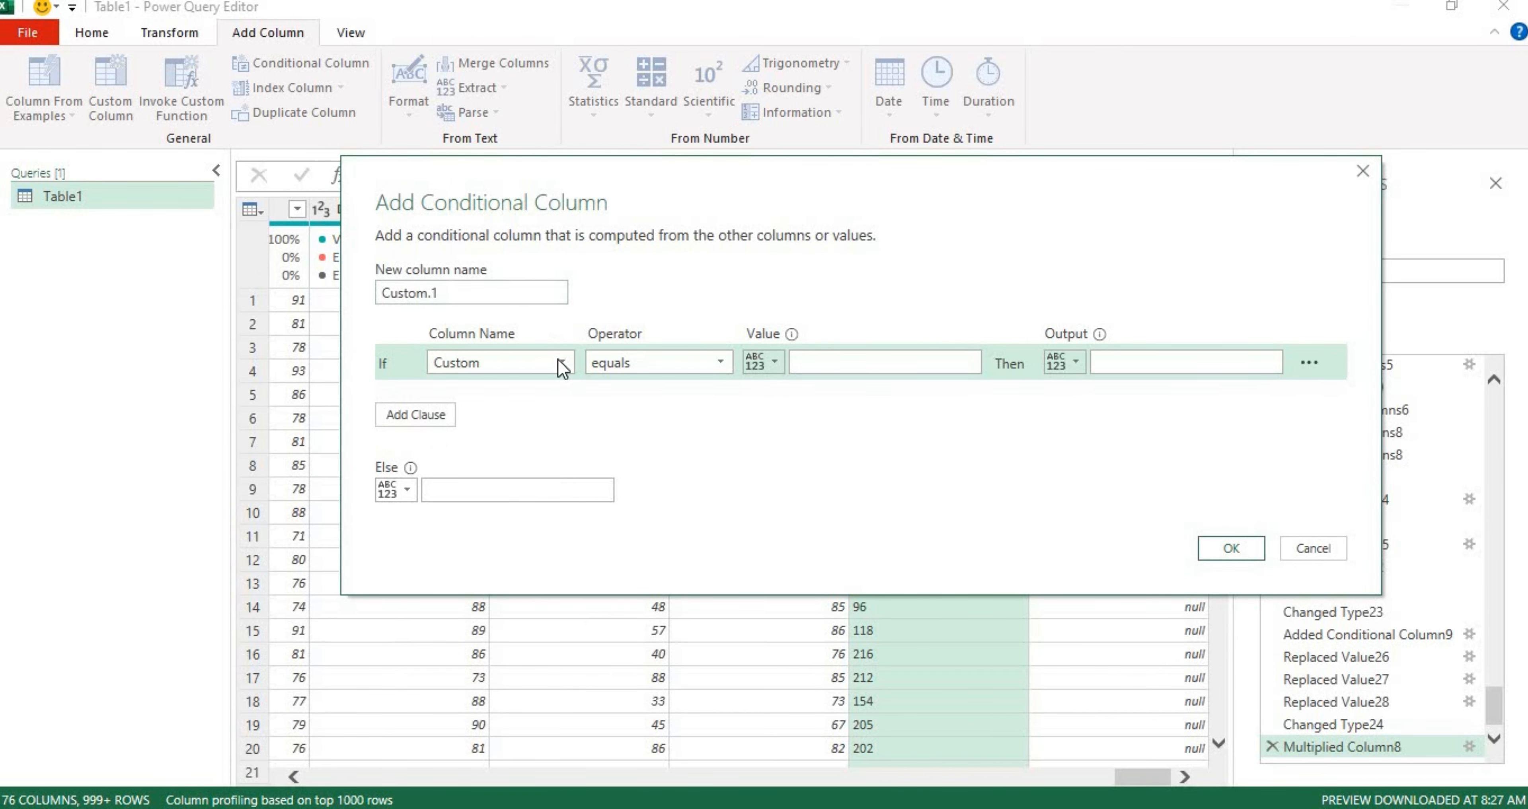
{"action": "left_click", "coordinate": [562, 363]}
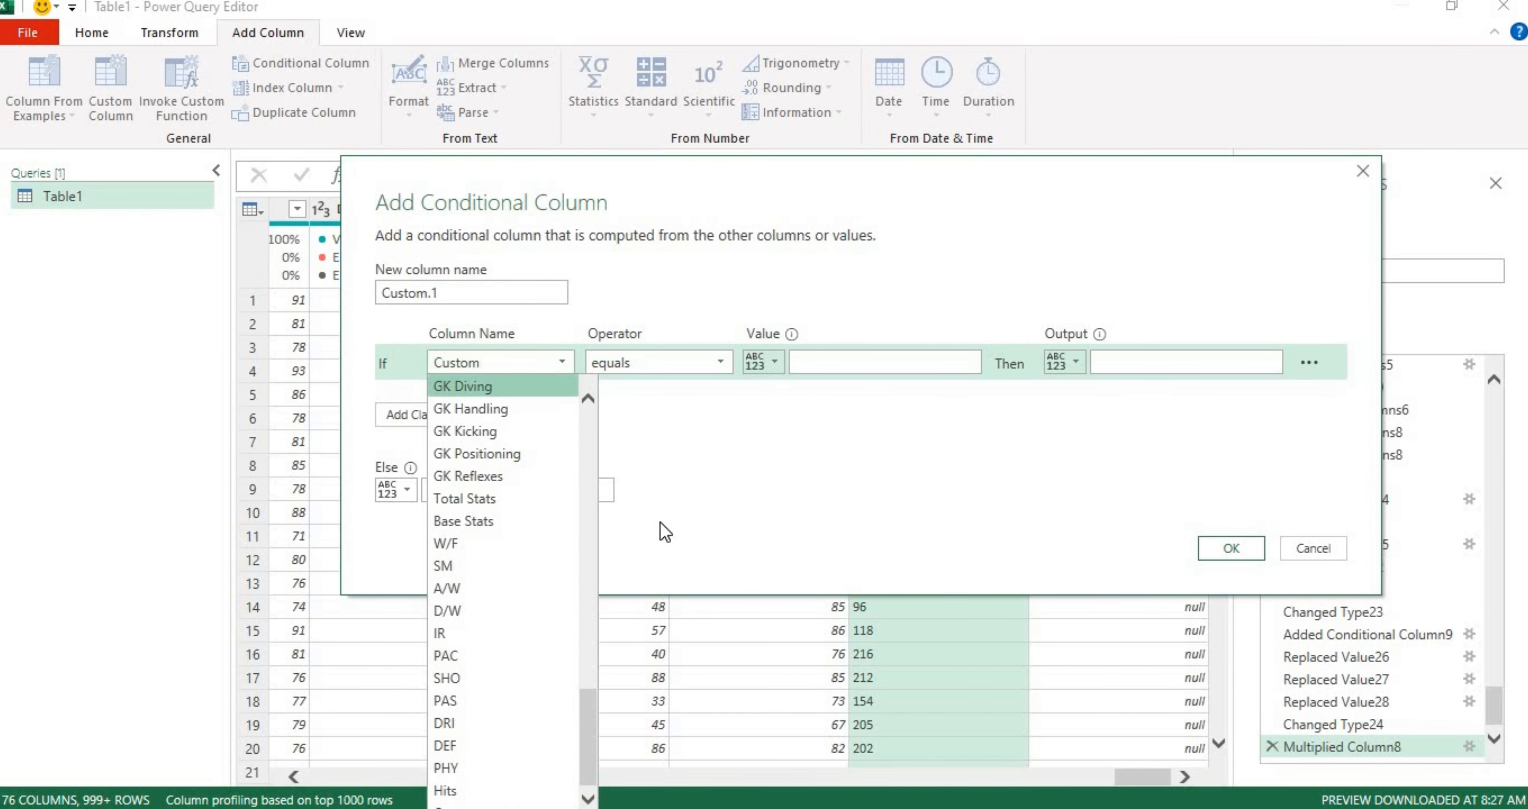
{"action": "left_click", "coordinate": [530, 792]}
{"action": "left_click", "coordinate": [728, 369]}
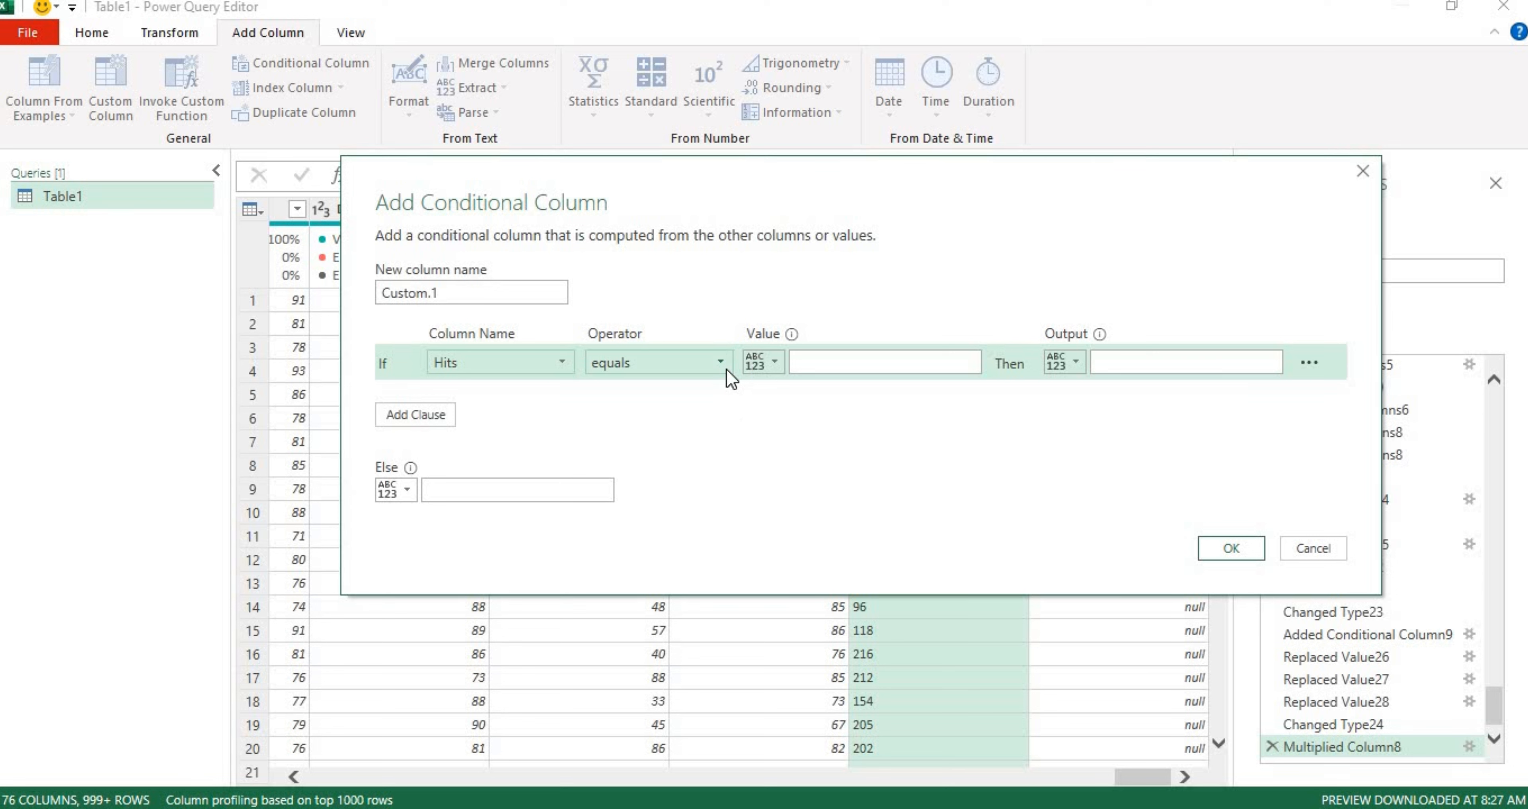
{"action": "left_click", "coordinate": [680, 519]}
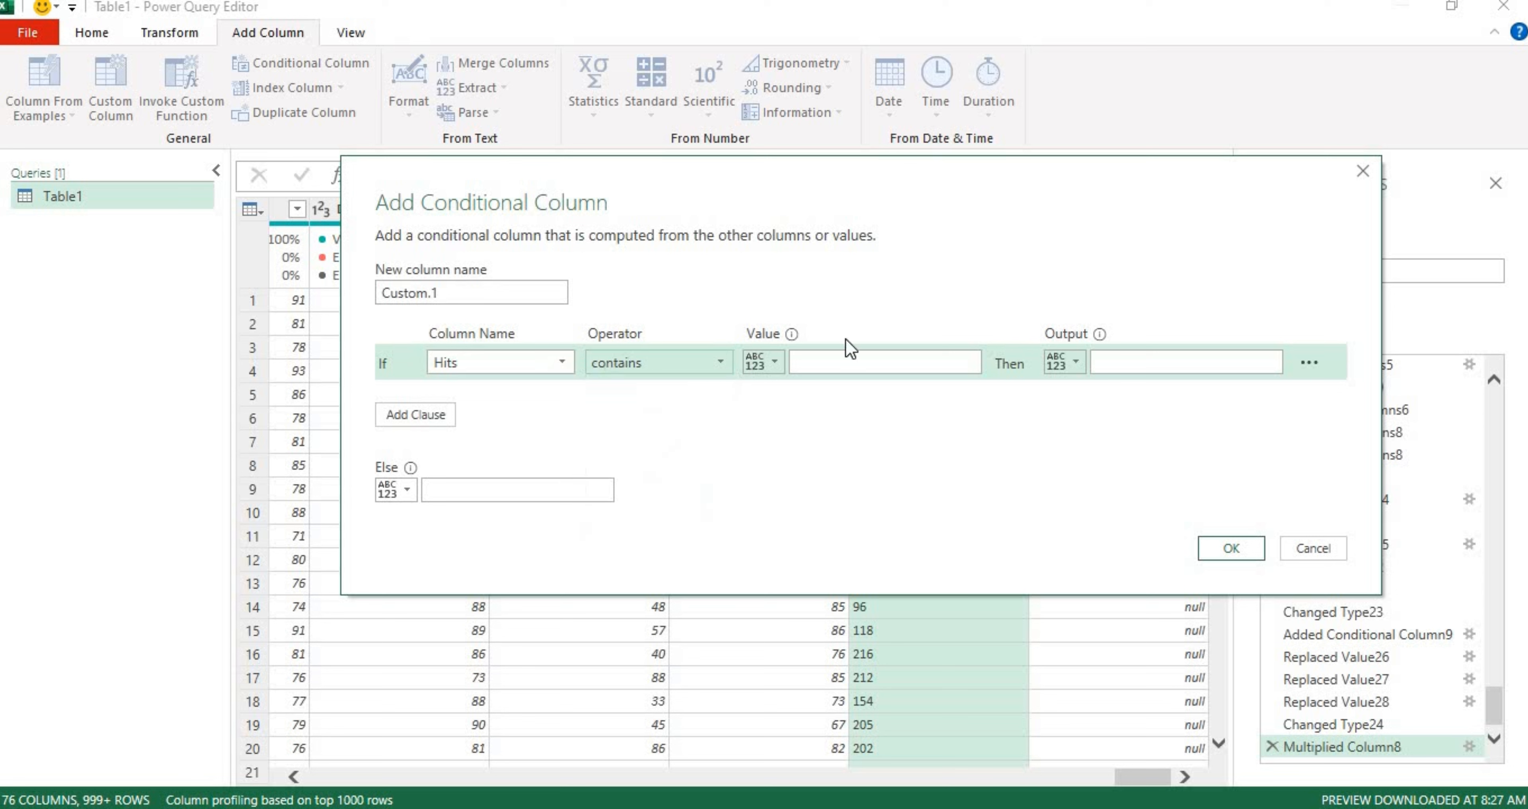
{"action": "left_click", "coordinate": [862, 362]}
{"action": "type", "text": "K"}
- Leave the conditional column's output empty, use the Hits column as the Else result, and create the column
{"action": "left_click", "coordinate": [1076, 362]}
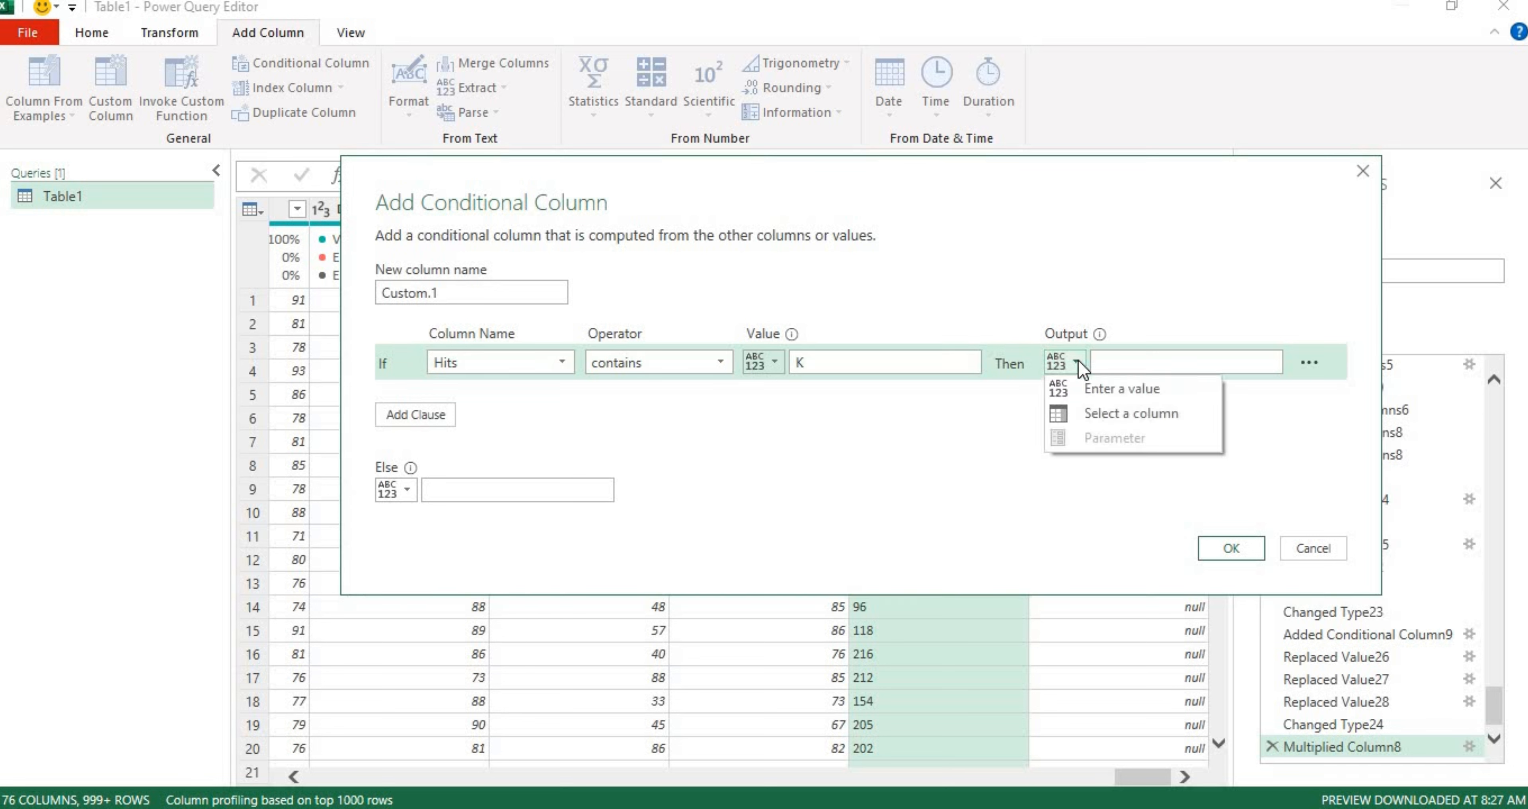
{"action": "left_click", "coordinate": [407, 485]}
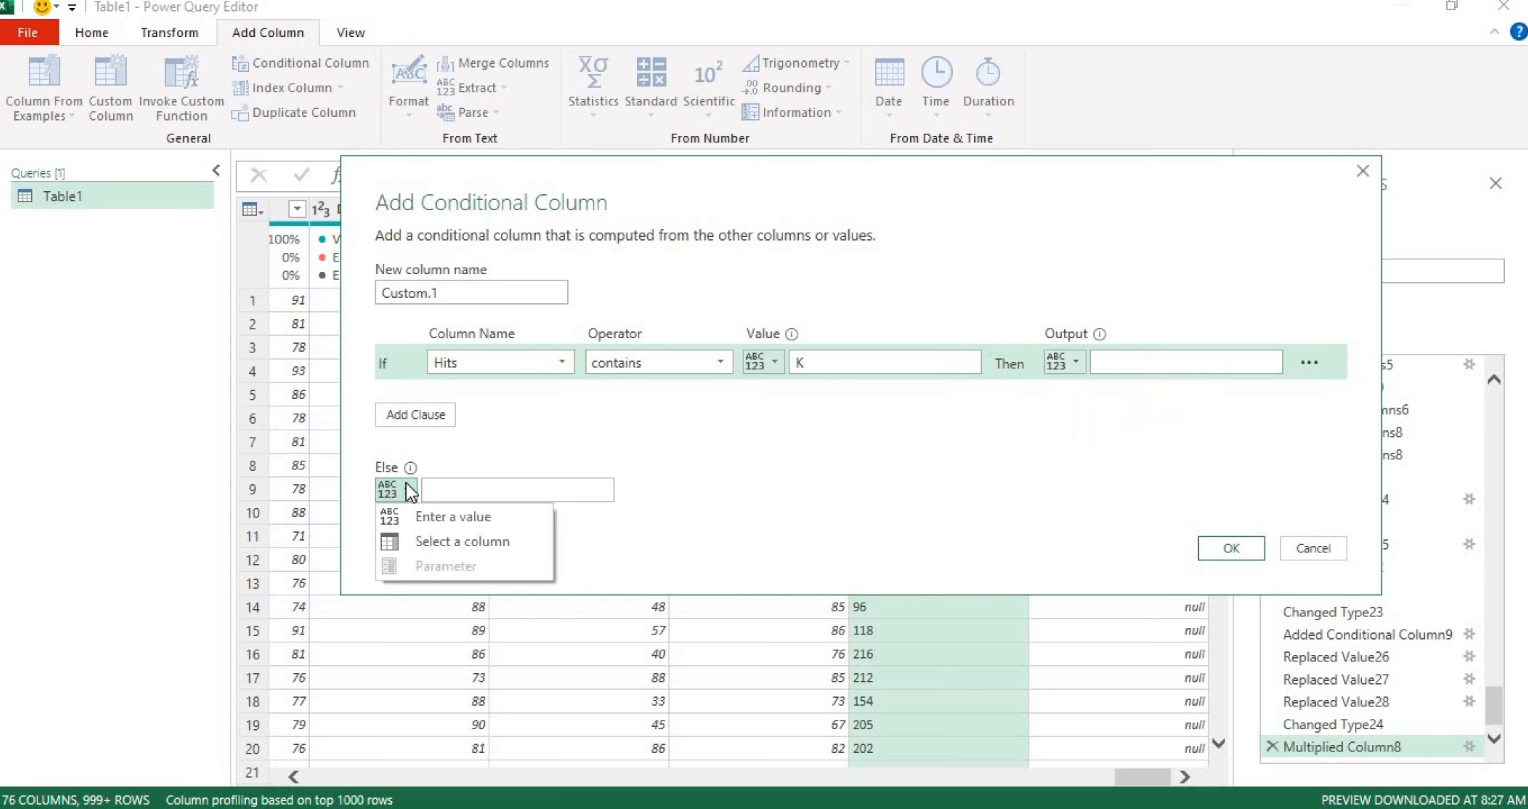
{"action": "left_click", "coordinate": [459, 551]}
{"action": "left_click", "coordinate": [603, 492]}
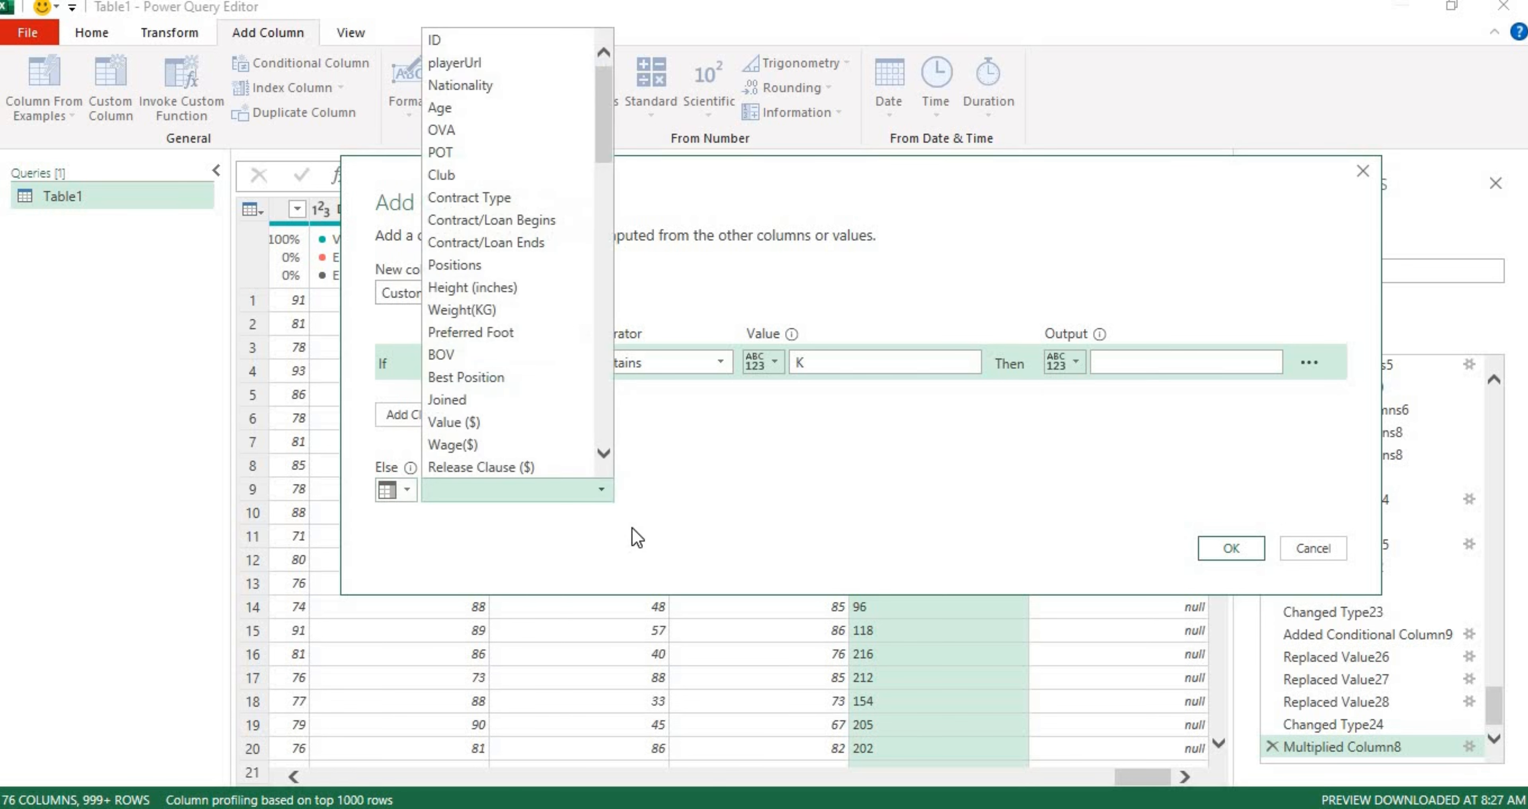
{"action": "left_click_drag", "start_coordinate": [606, 73], "coordinate": [630, 380]}
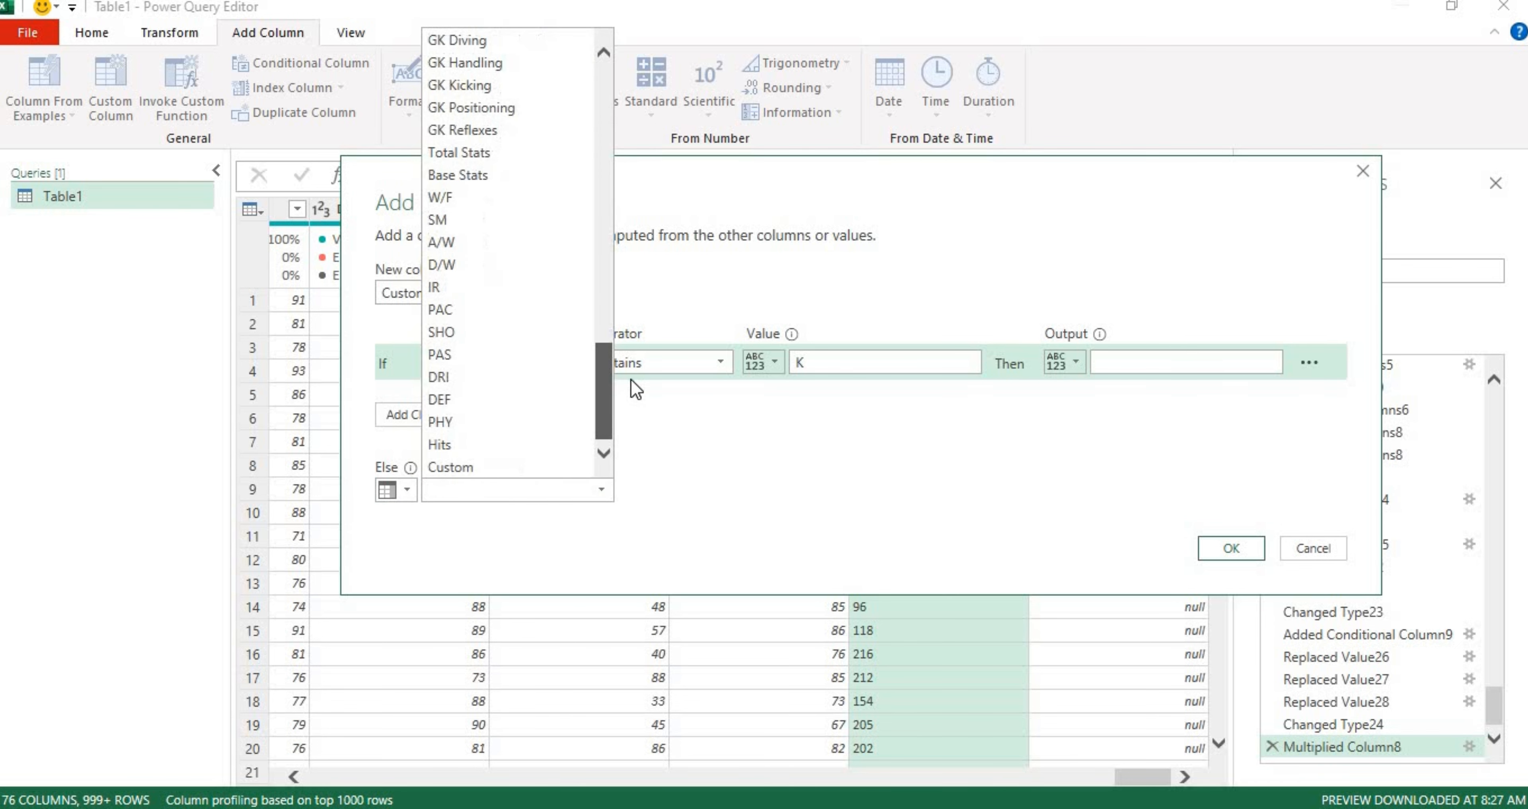
{"action": "left_click", "coordinate": [538, 444]}
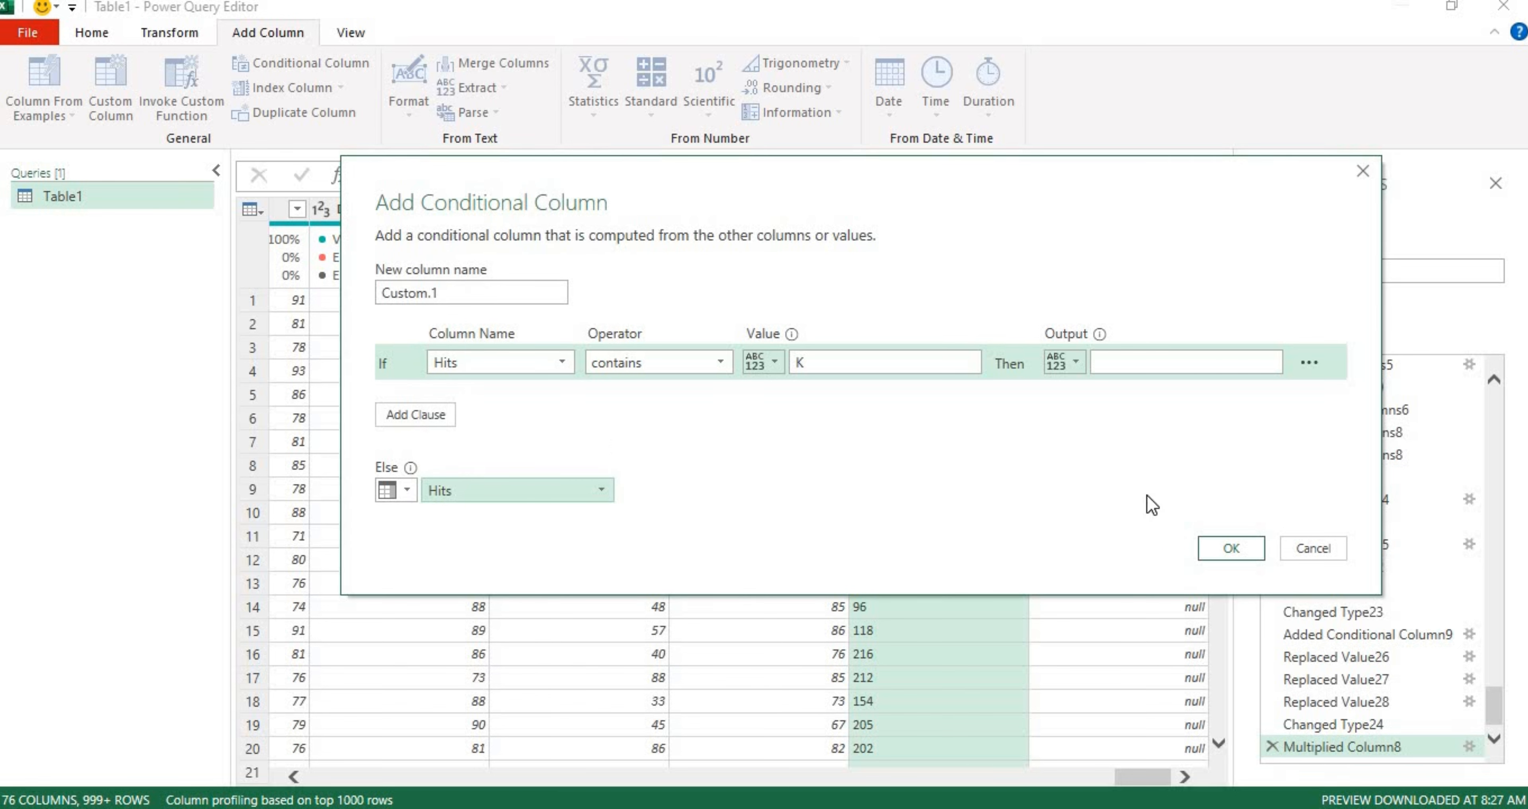
{"action": "left_click", "coordinate": [1230, 550]}
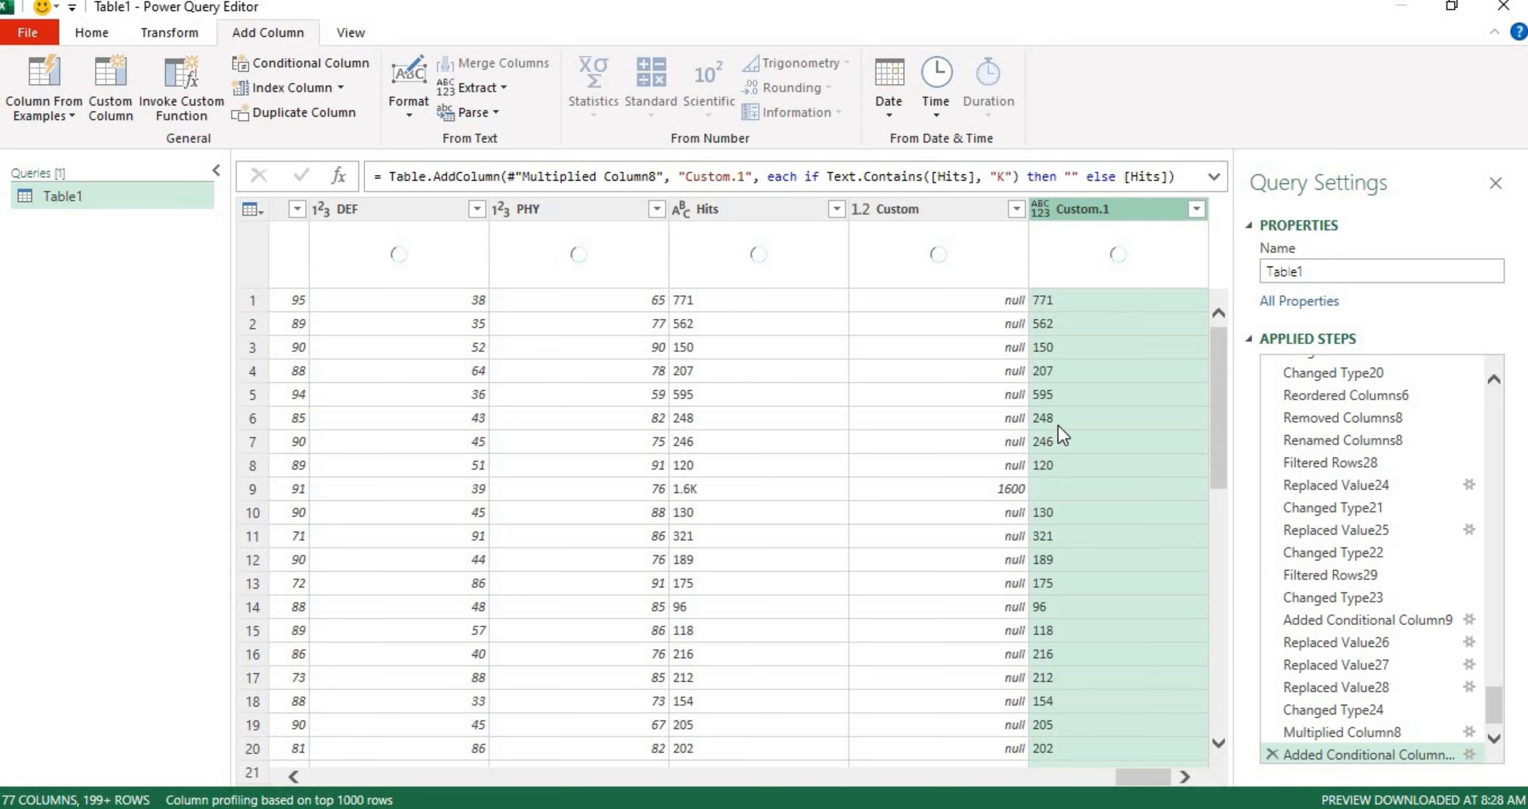
- Merge the Custom and Custom.1 columns without a separator into a column named Hitss
{"action": "left_click", "coordinate": [955, 210], "text": "shift"}
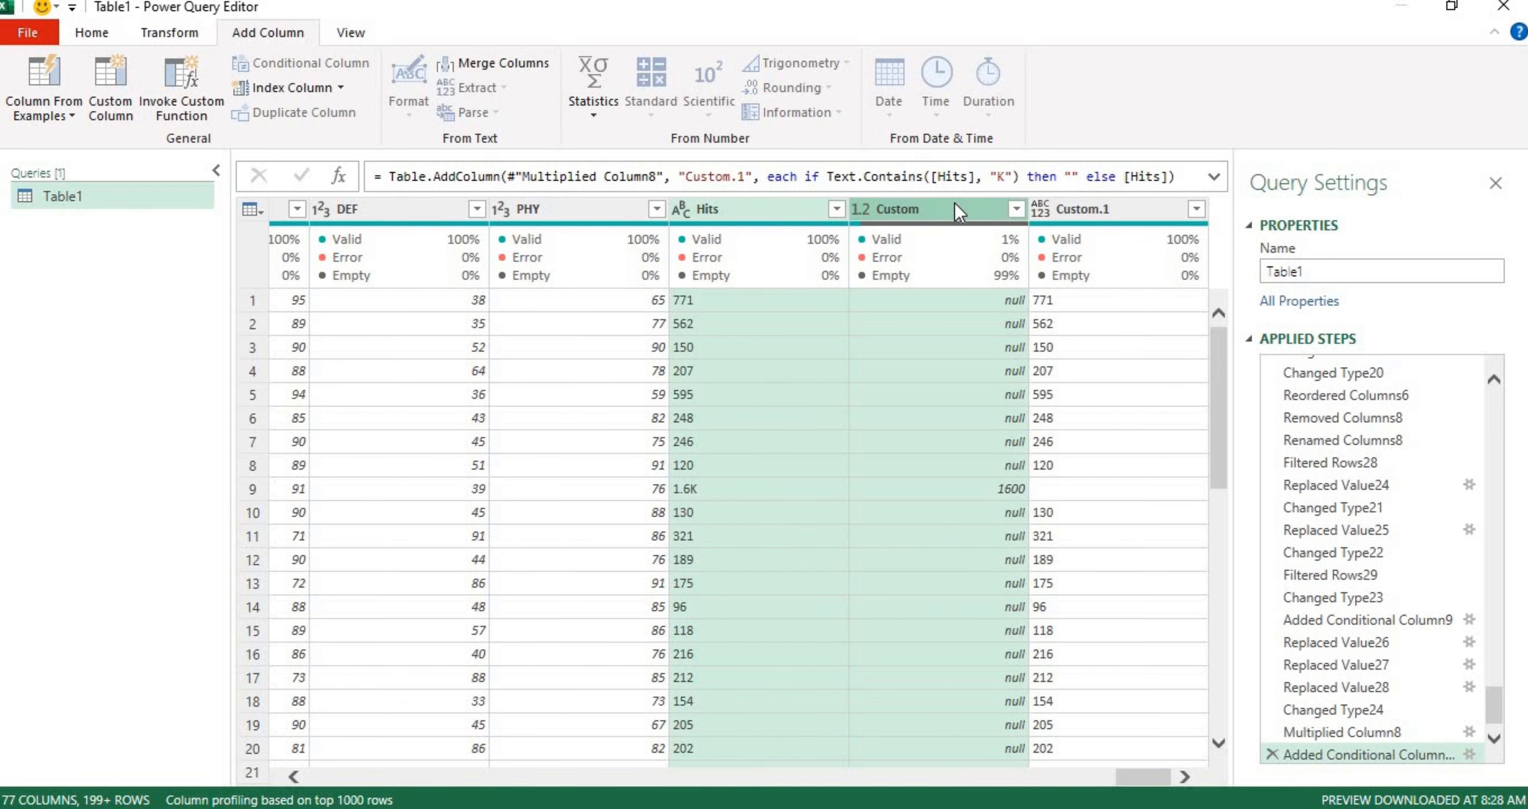
{"action": "left_click", "coordinate": [955, 211]}
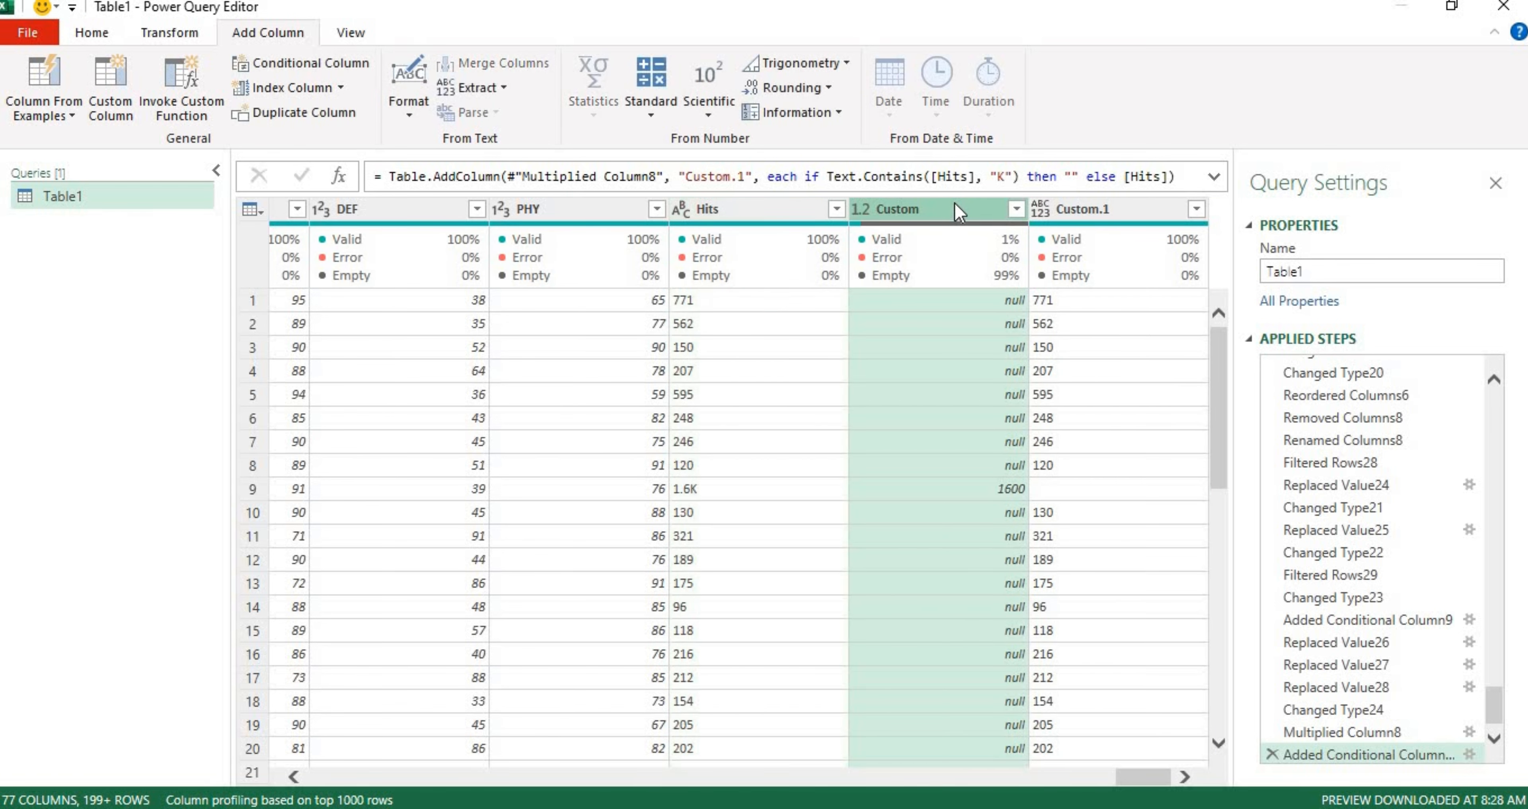
{"action": "left_click", "coordinate": [1066, 209], "text": "shift"}
{"action": "right_click", "coordinate": [1066, 209]}
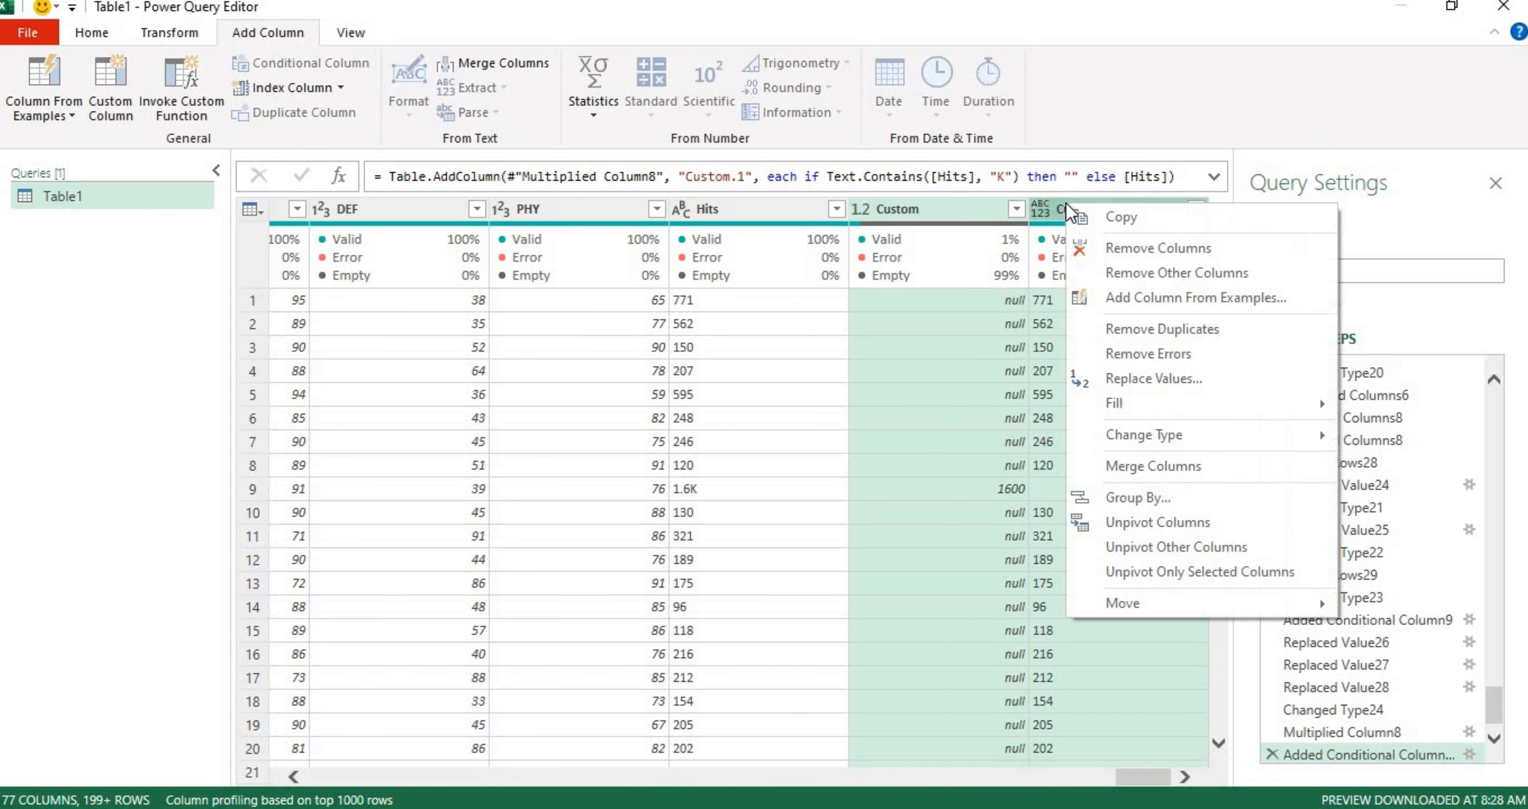
{"action": "left_click", "coordinate": [1204, 469]}
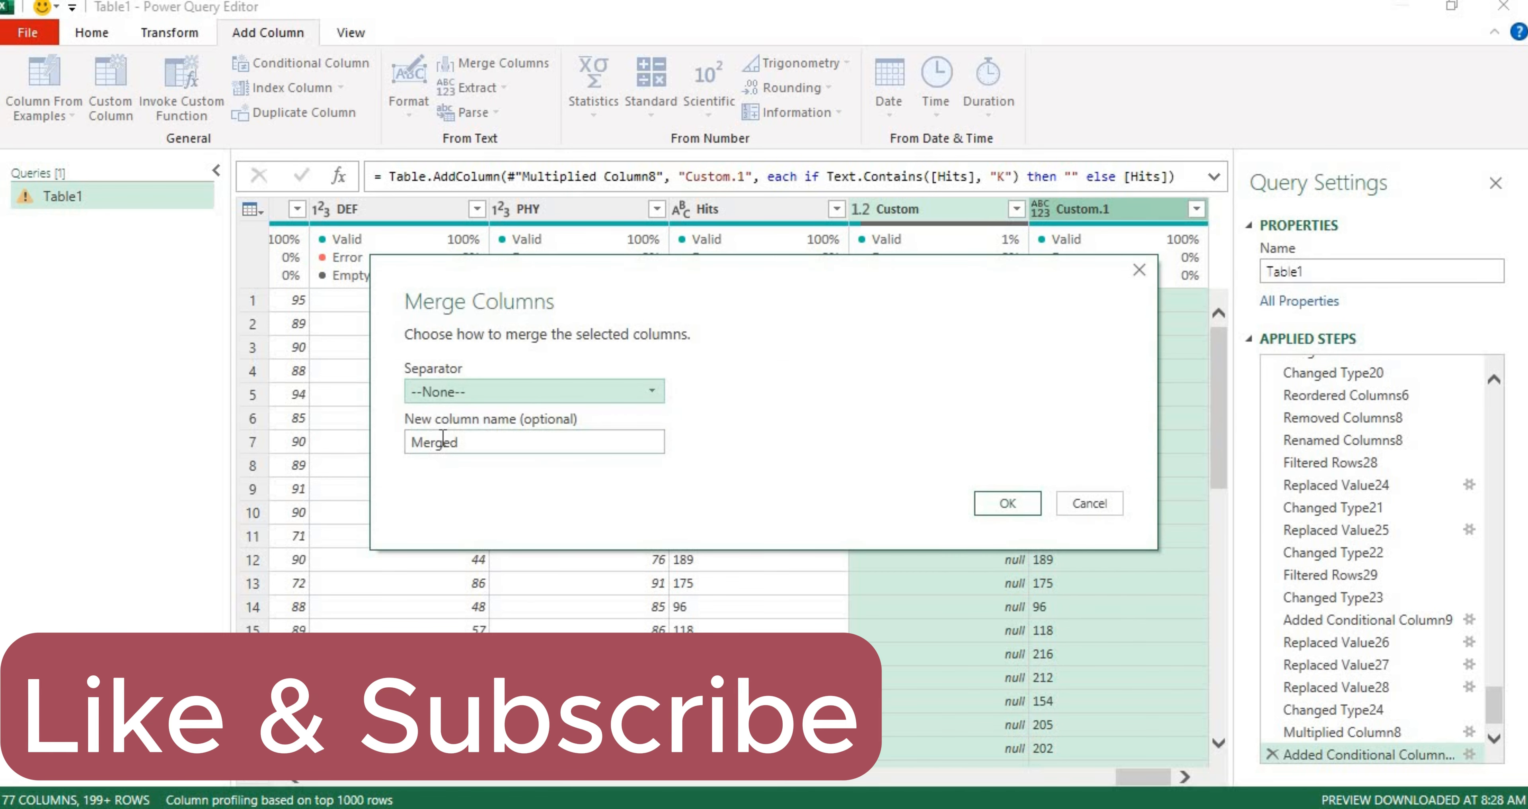
{"action": "double_click", "coordinate": [443, 442]}
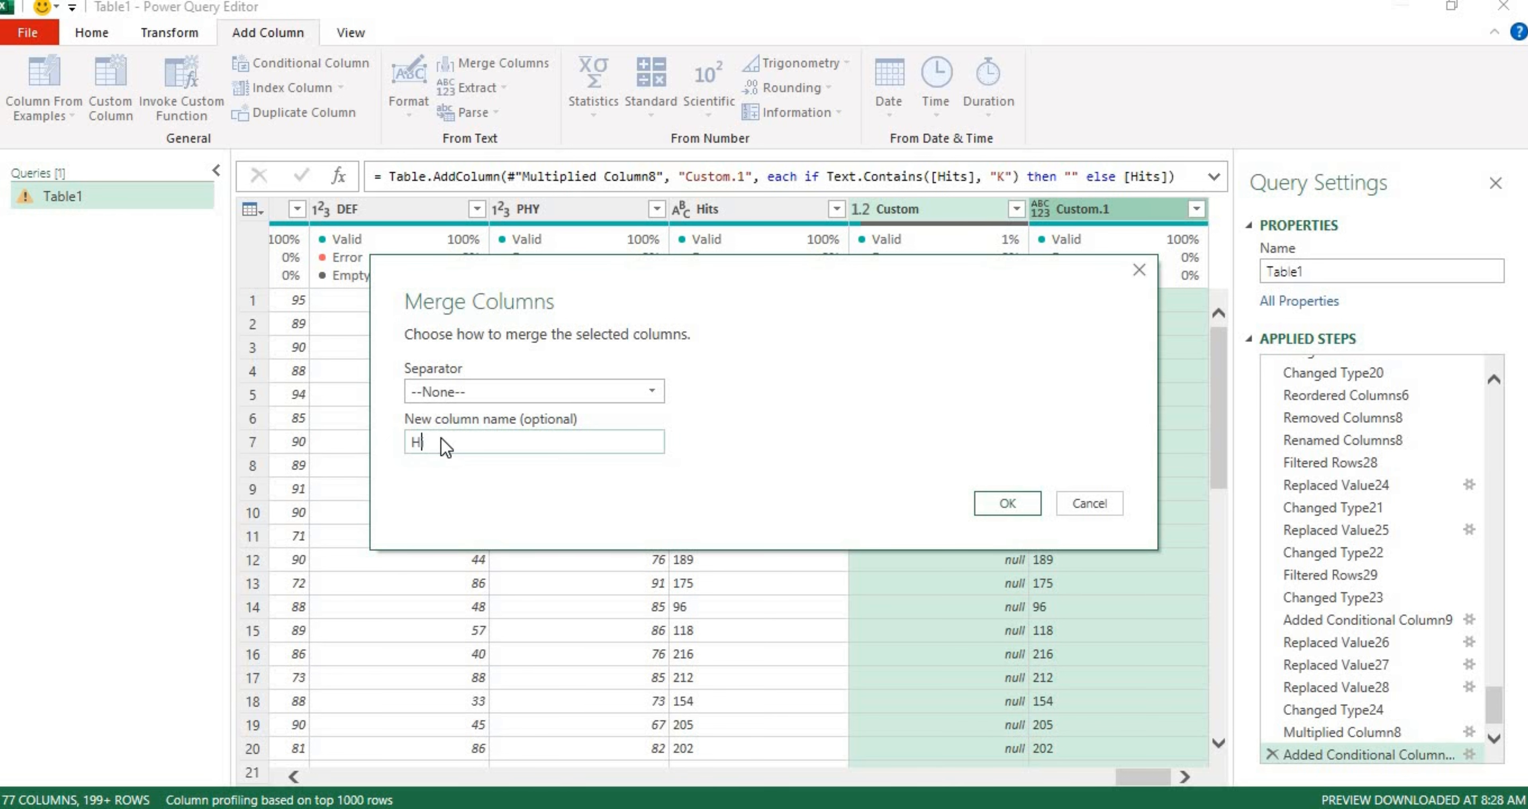
{"action": "key", "text": "Return"}
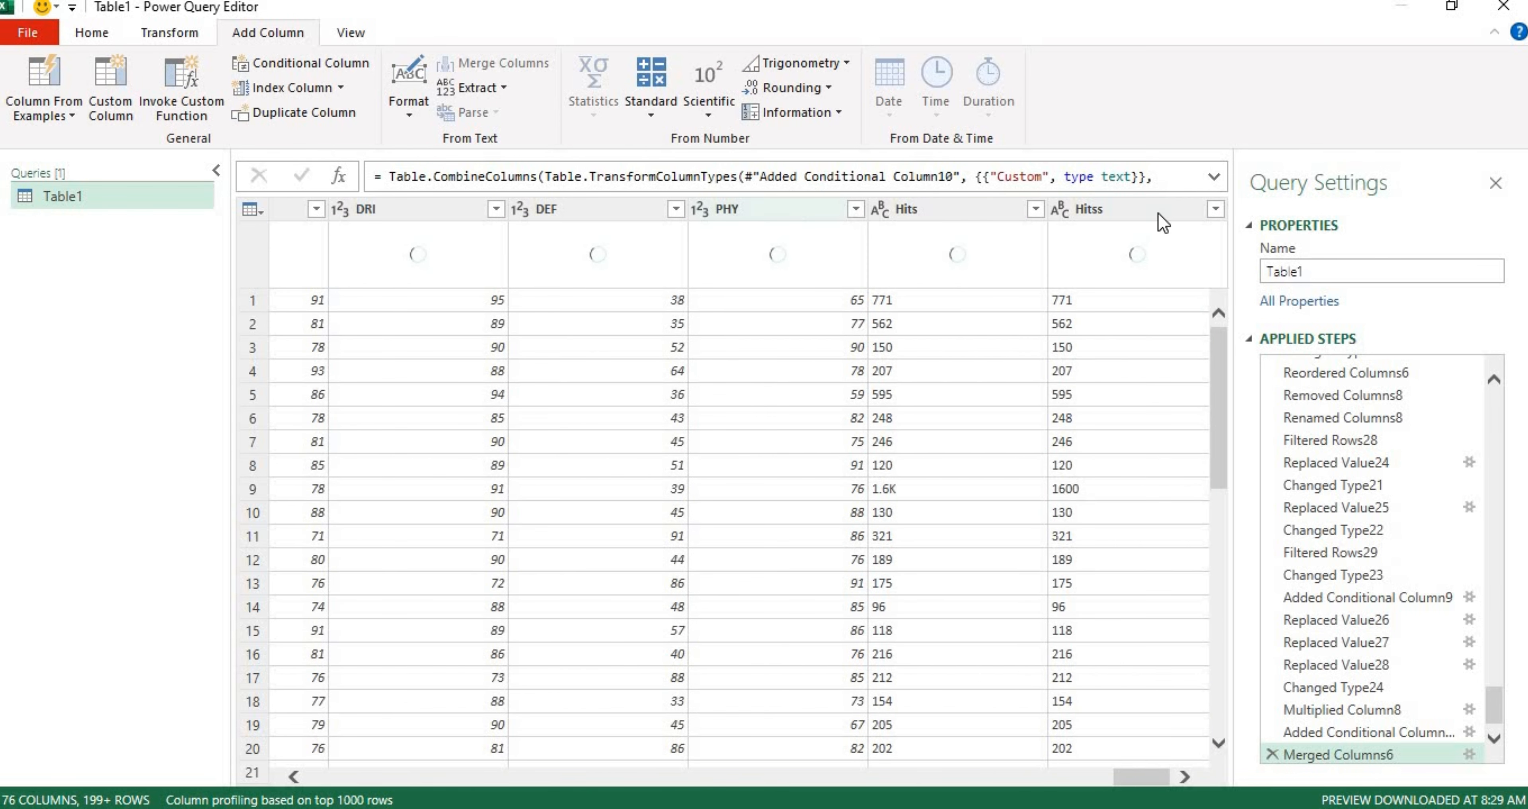
- Compare the 1.6K entry in Hits with its value in Hitss and remove the original Hits column
{"action": "left_click", "coordinate": [1152, 210]}
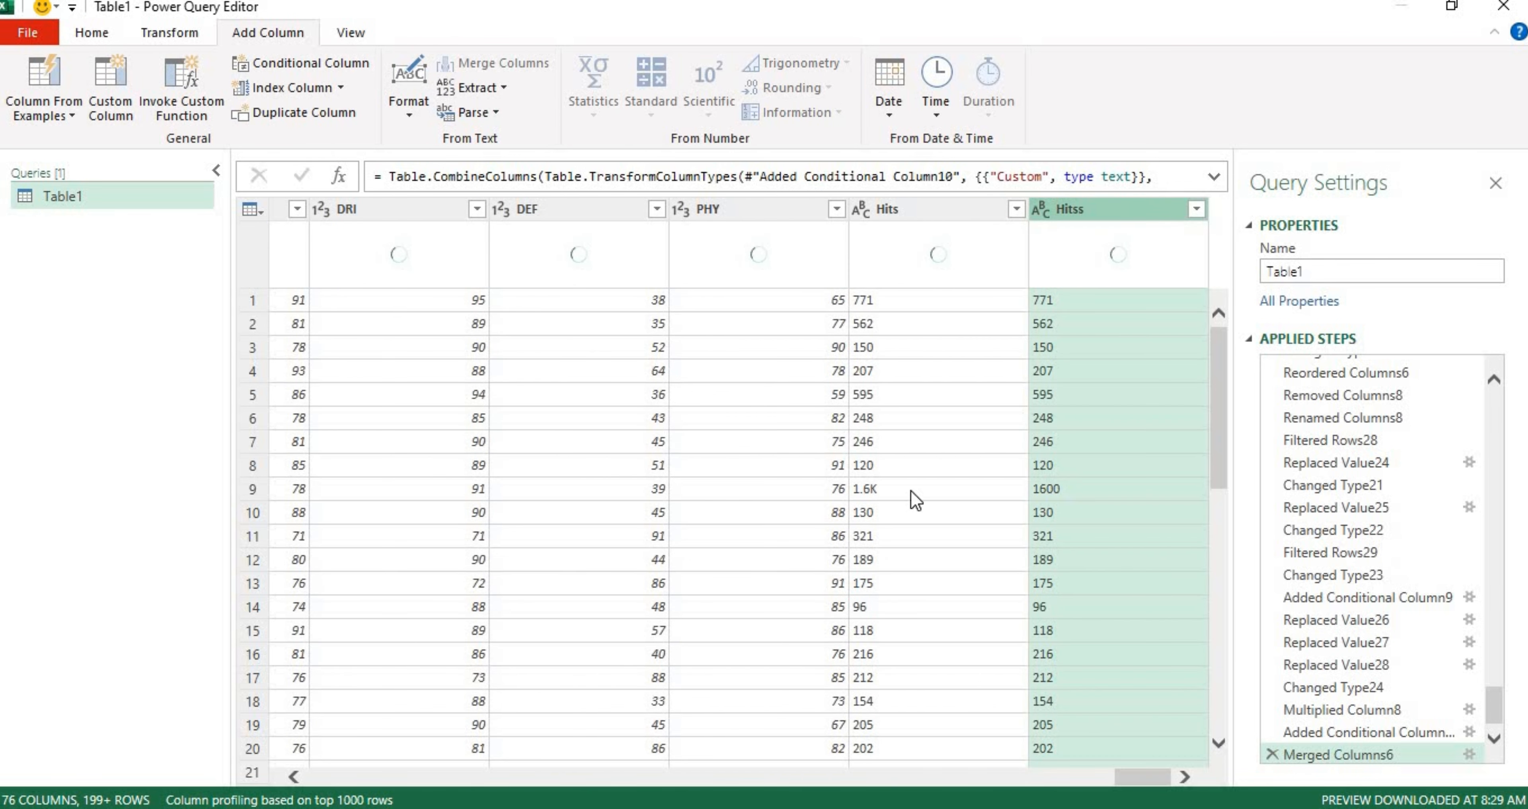
{"action": "left_click", "coordinate": [896, 490]}
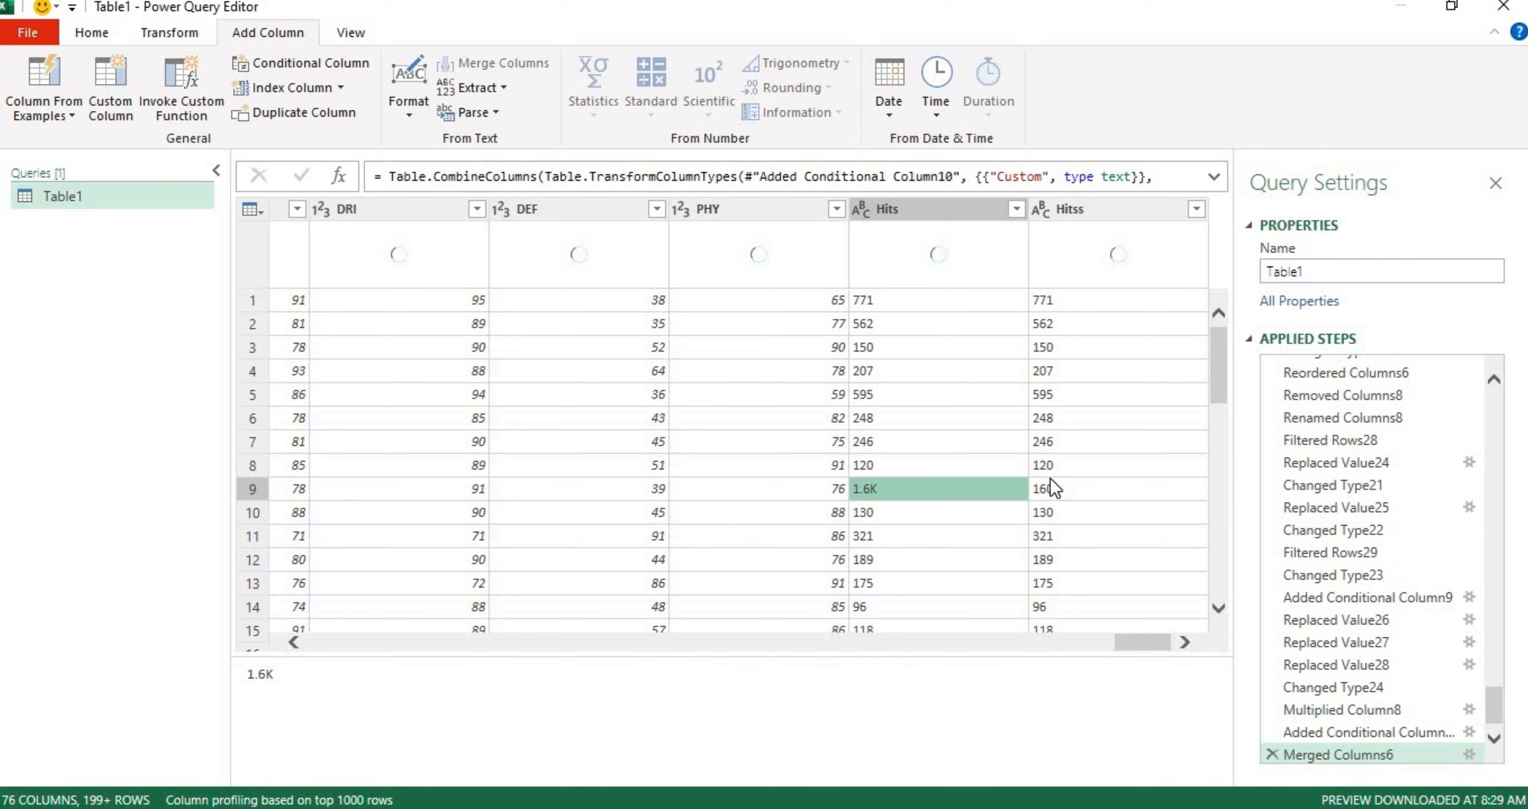
{"action": "left_click", "coordinate": [1051, 489]}
{"action": "left_click", "coordinate": [921, 204]}
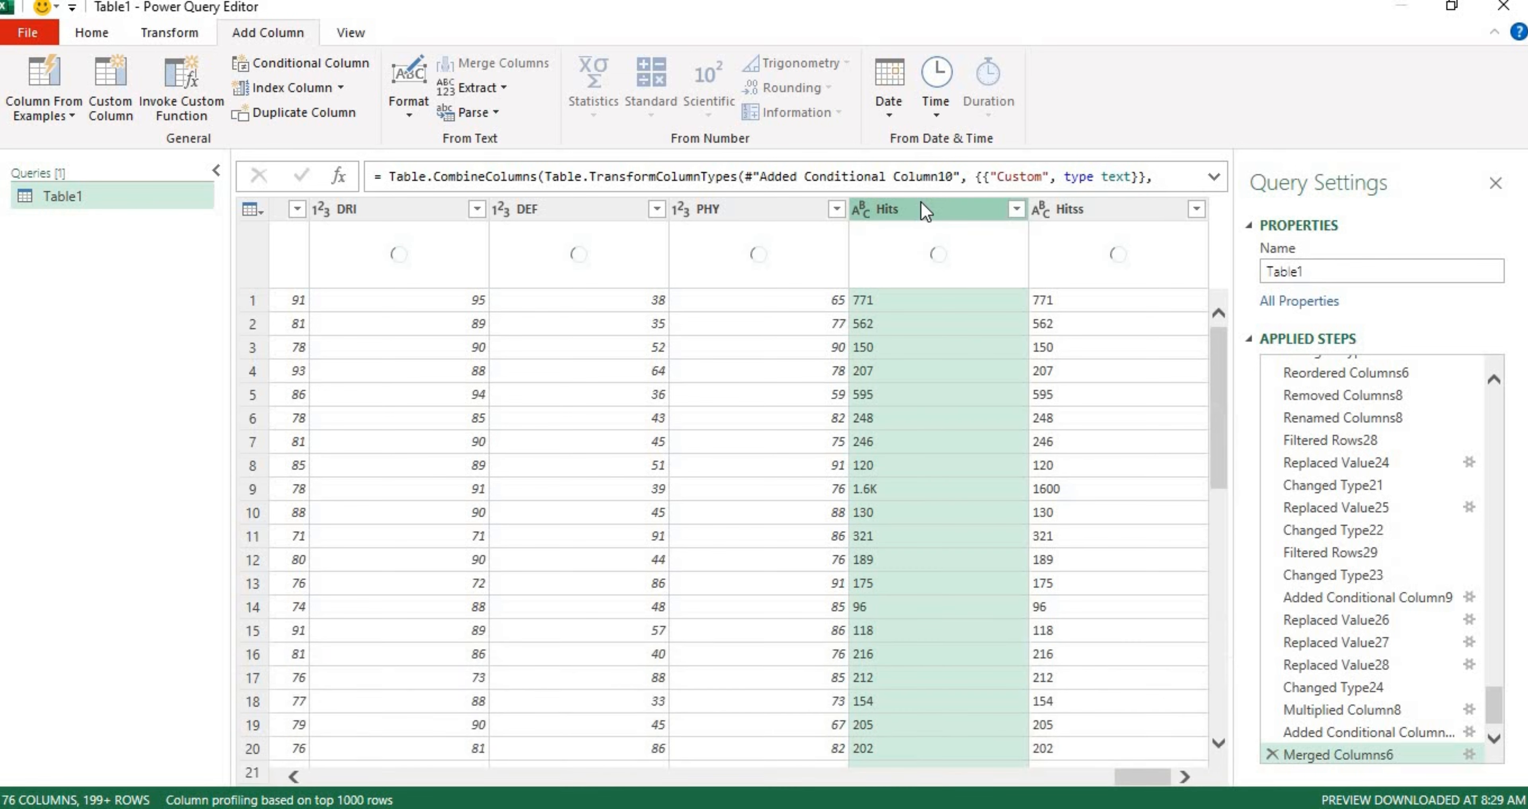
{"action": "right_click", "coordinate": [921, 205]}
{"action": "left_click", "coordinate": [974, 253]}
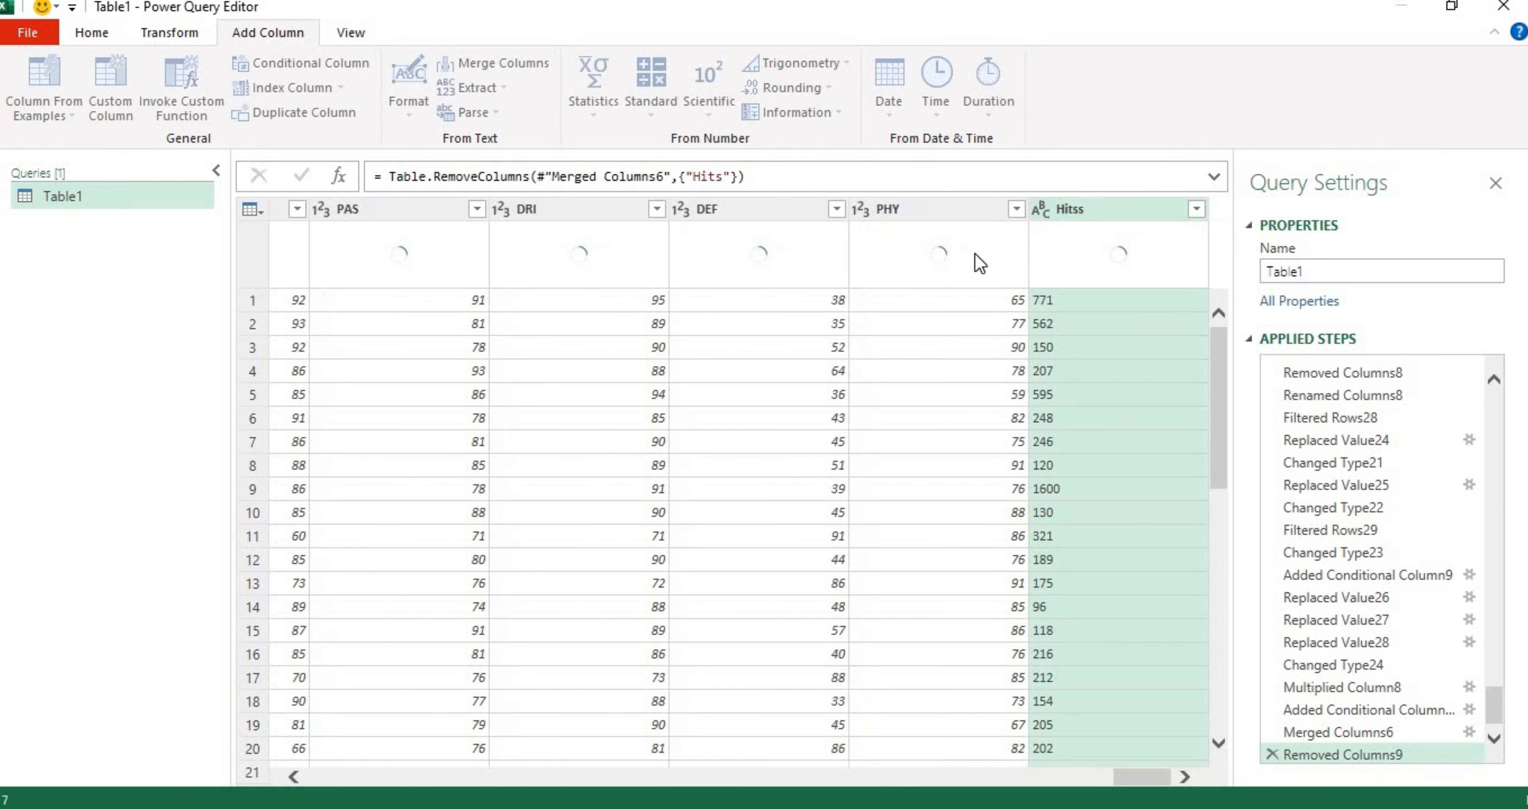
- Rename the Hitss column as Hits
{"action": "double_click", "coordinate": [1098, 212]}
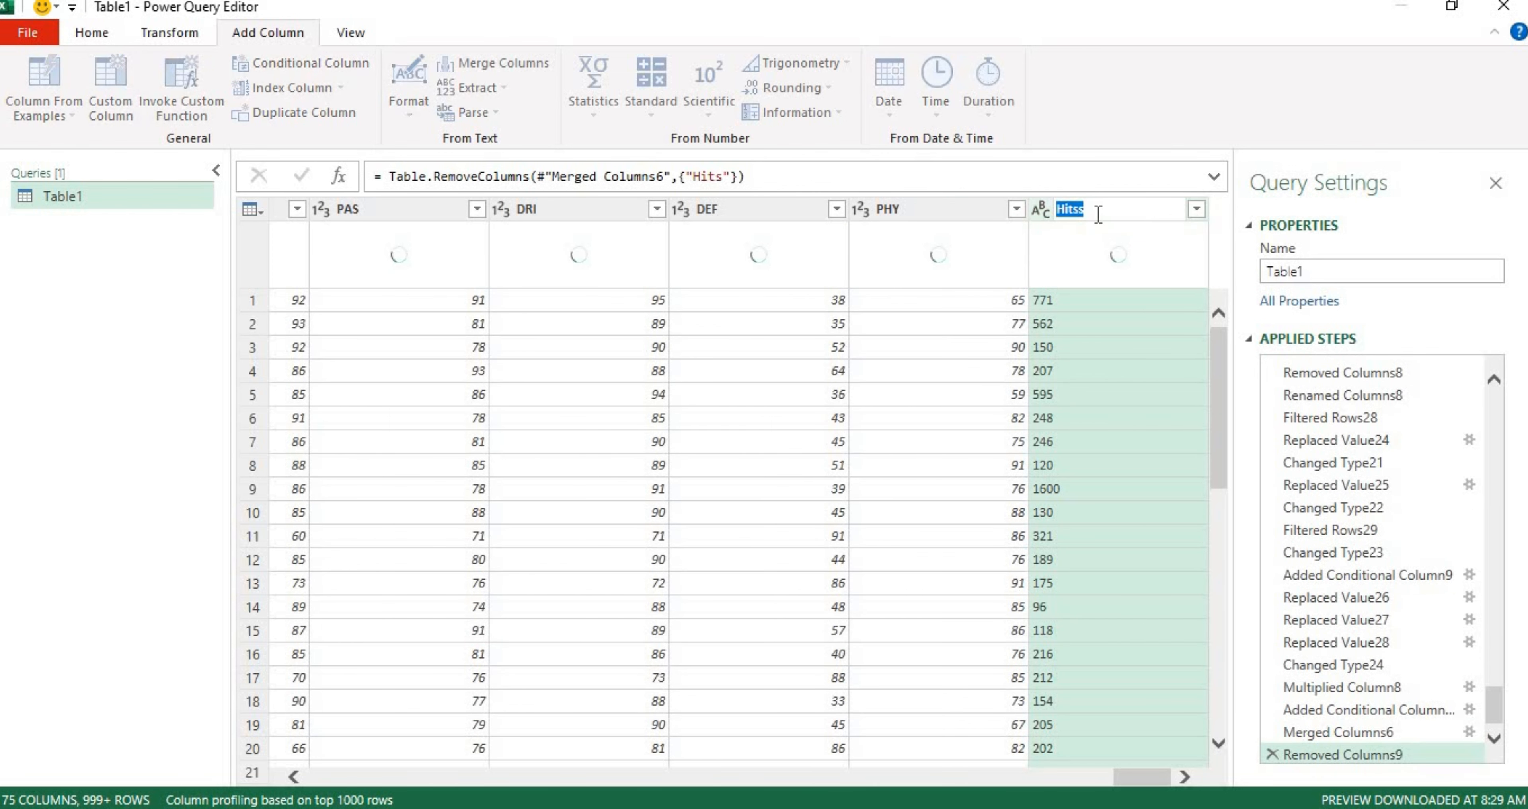
{"action": "left_click", "coordinate": [1098, 213]}
{"action": "key", "text": "BackSpace"}
{"action": "key", "text": "Return"}
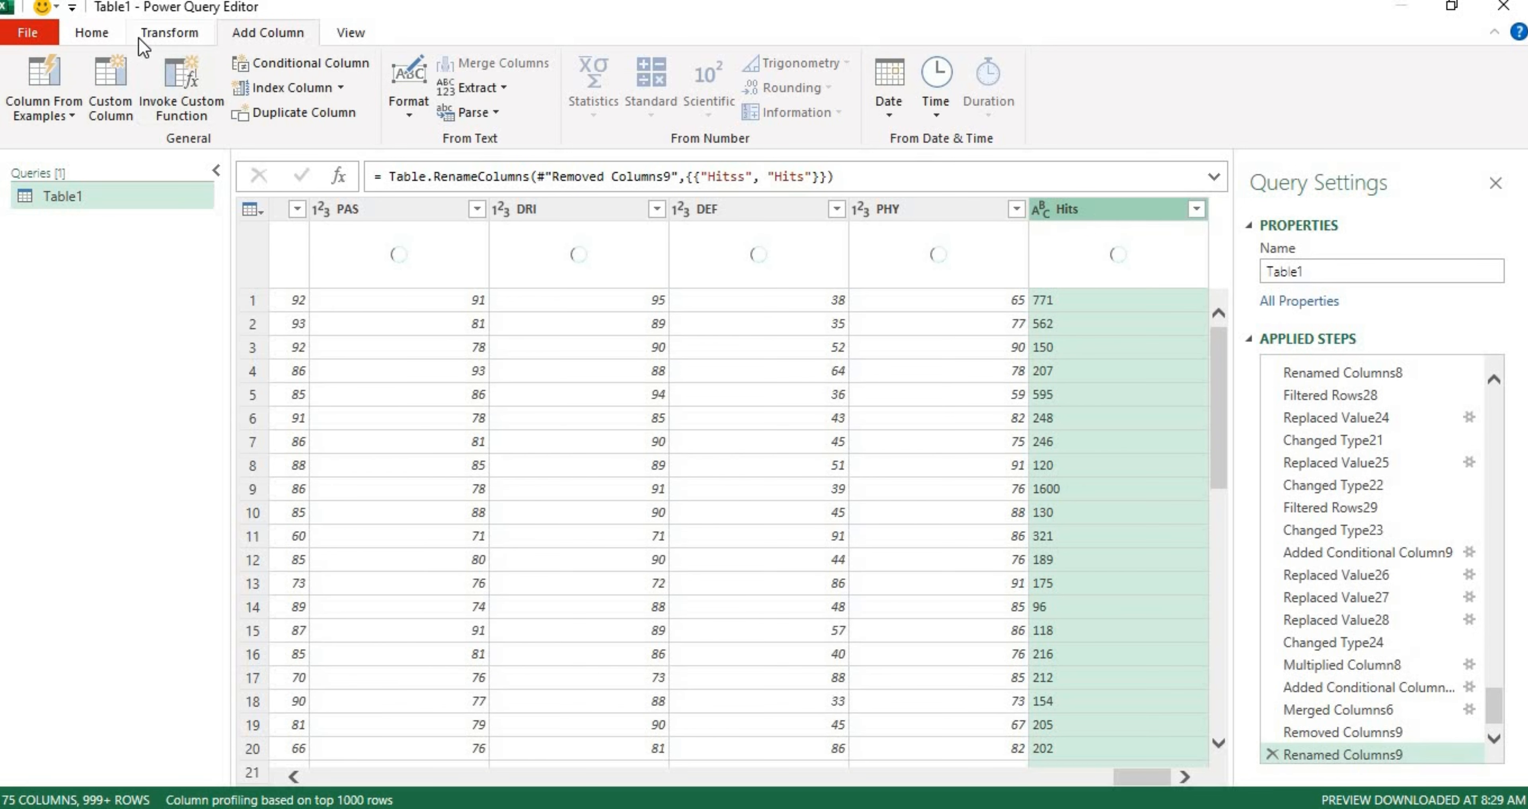
- Change the data type of the Hits column to Whole Number and return to the table's first columns
{"action": "left_click", "coordinate": [172, 39]}
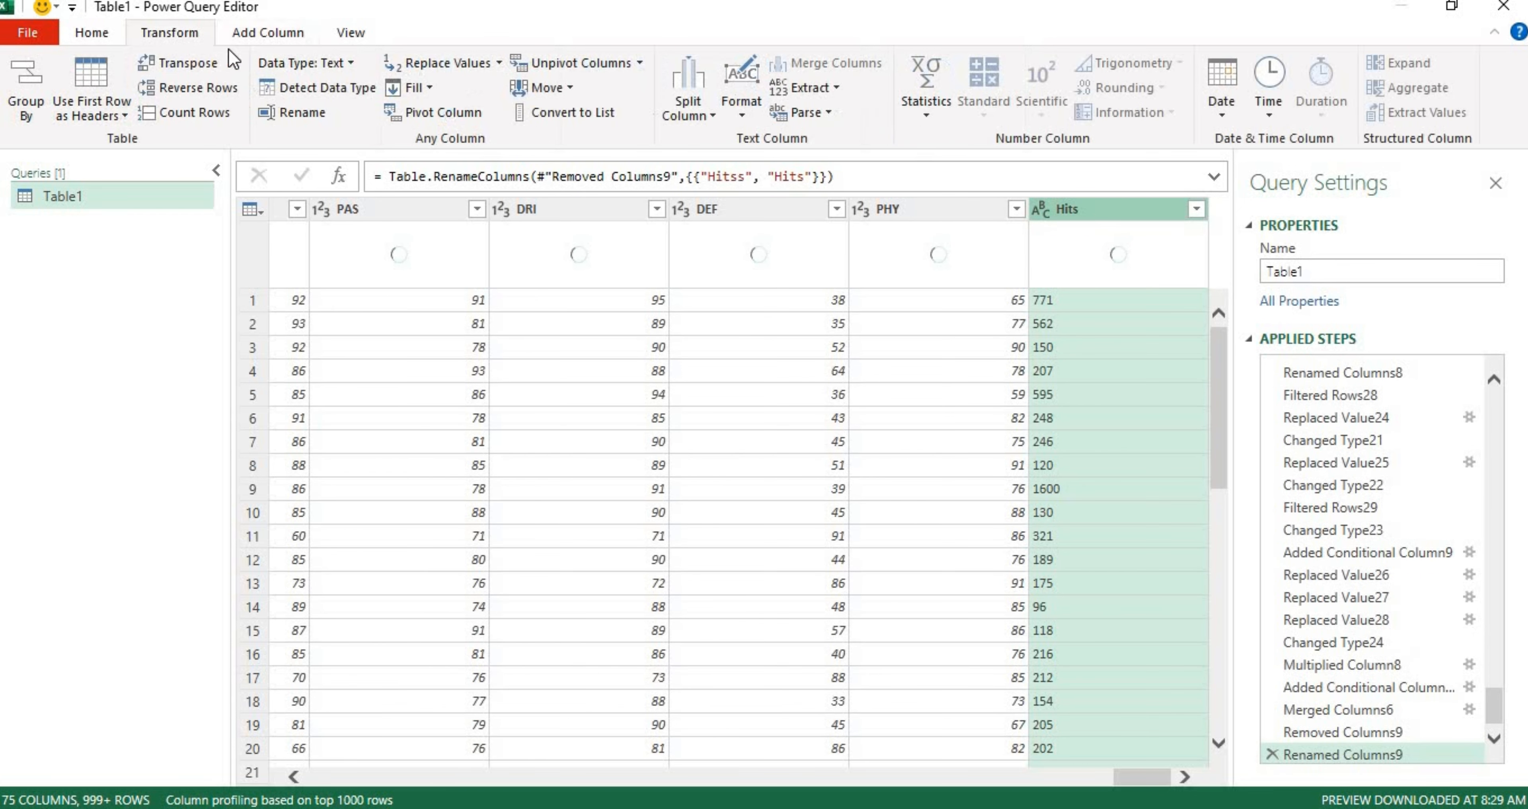
{"action": "left_click", "coordinate": [350, 61]}
{"action": "left_click", "coordinate": [286, 135]}
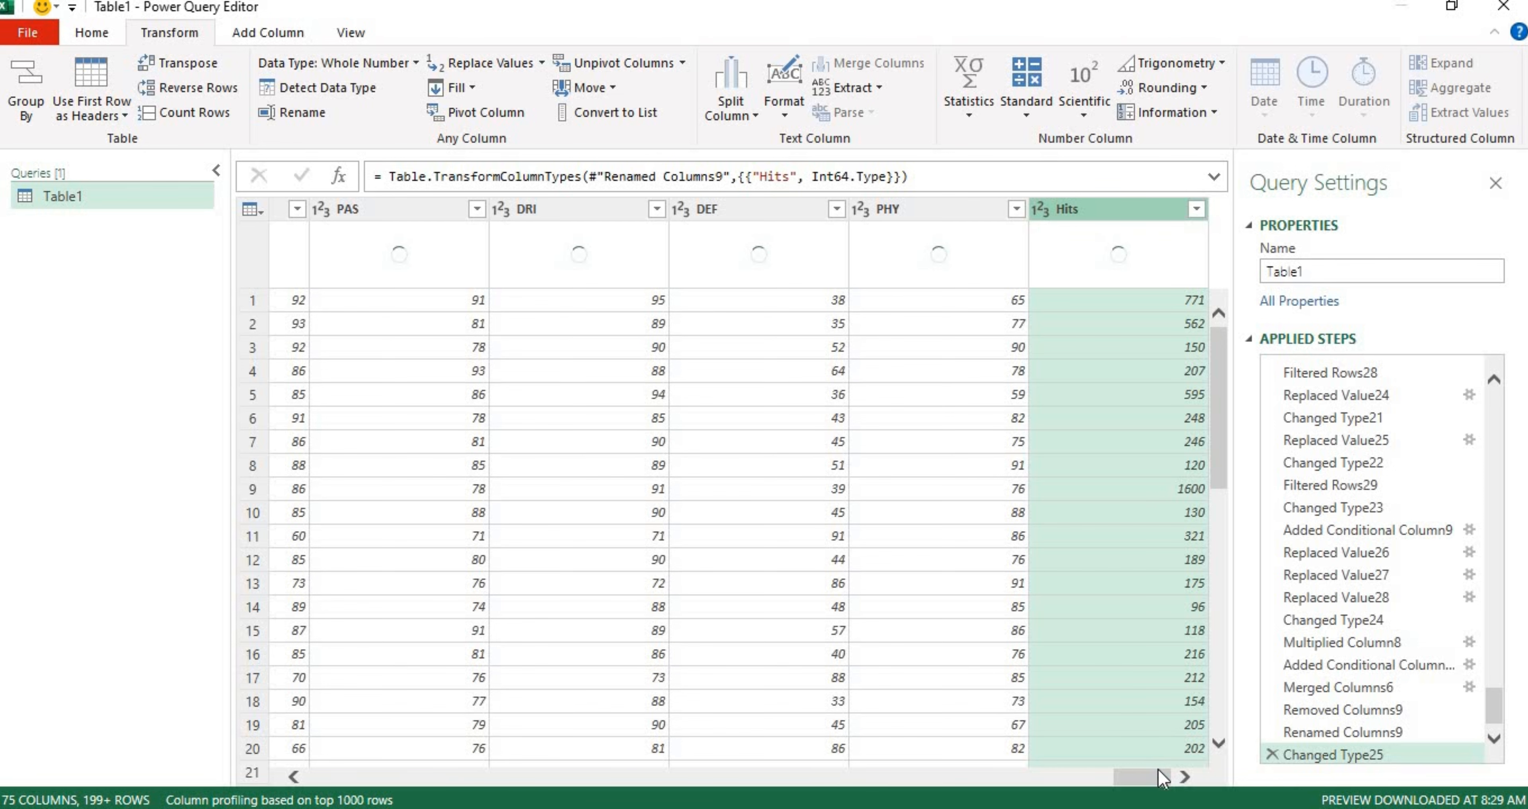
{"action": "left_click_drag", "start_coordinate": [1158, 770], "coordinate": [277, 749]}
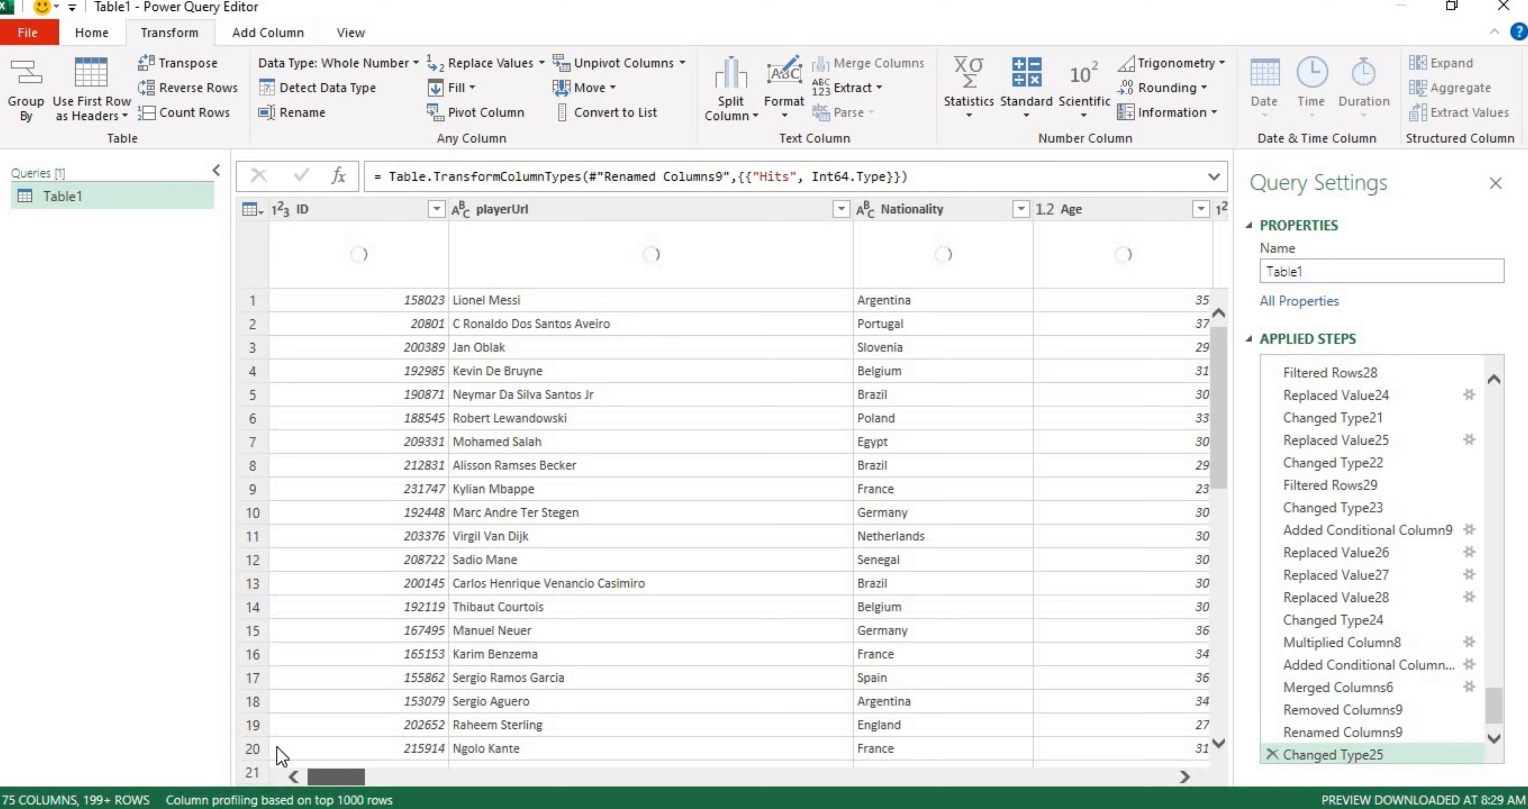